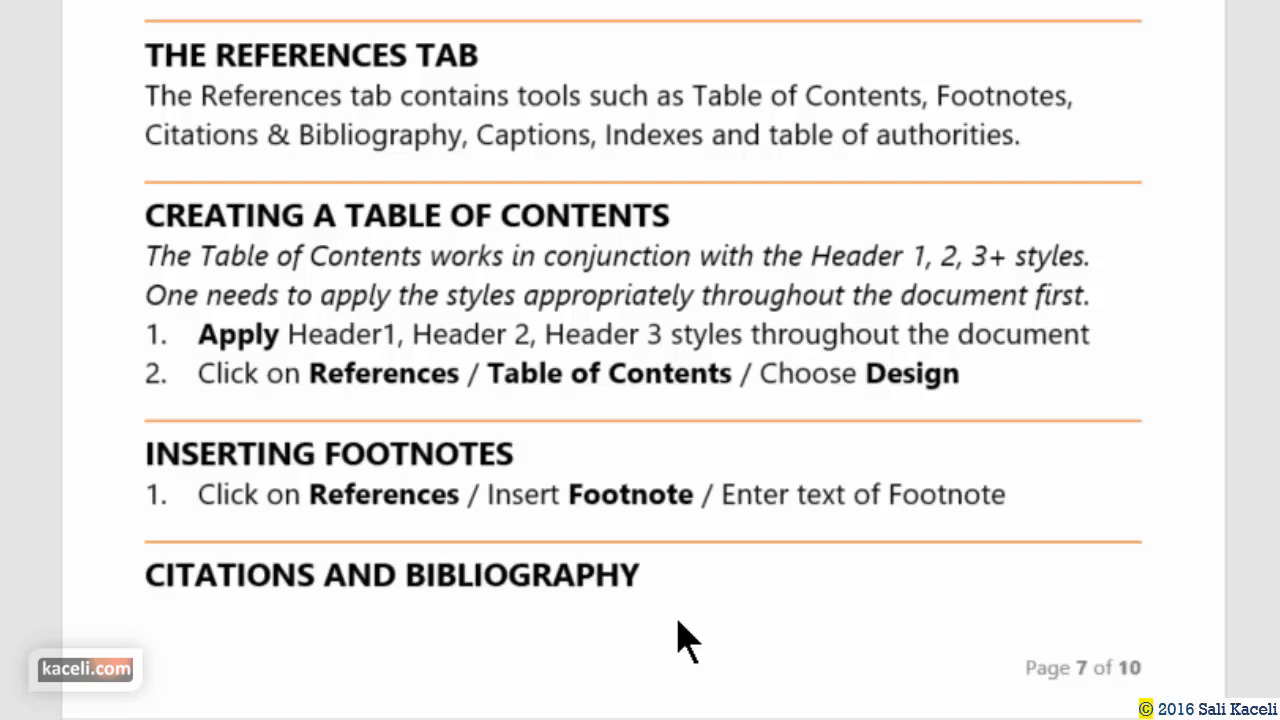
# Scroll through the Mailings, Review and Help sections, then minimize the guide to show the desktop.
pyautogui.scroll(-10, 677, 640)
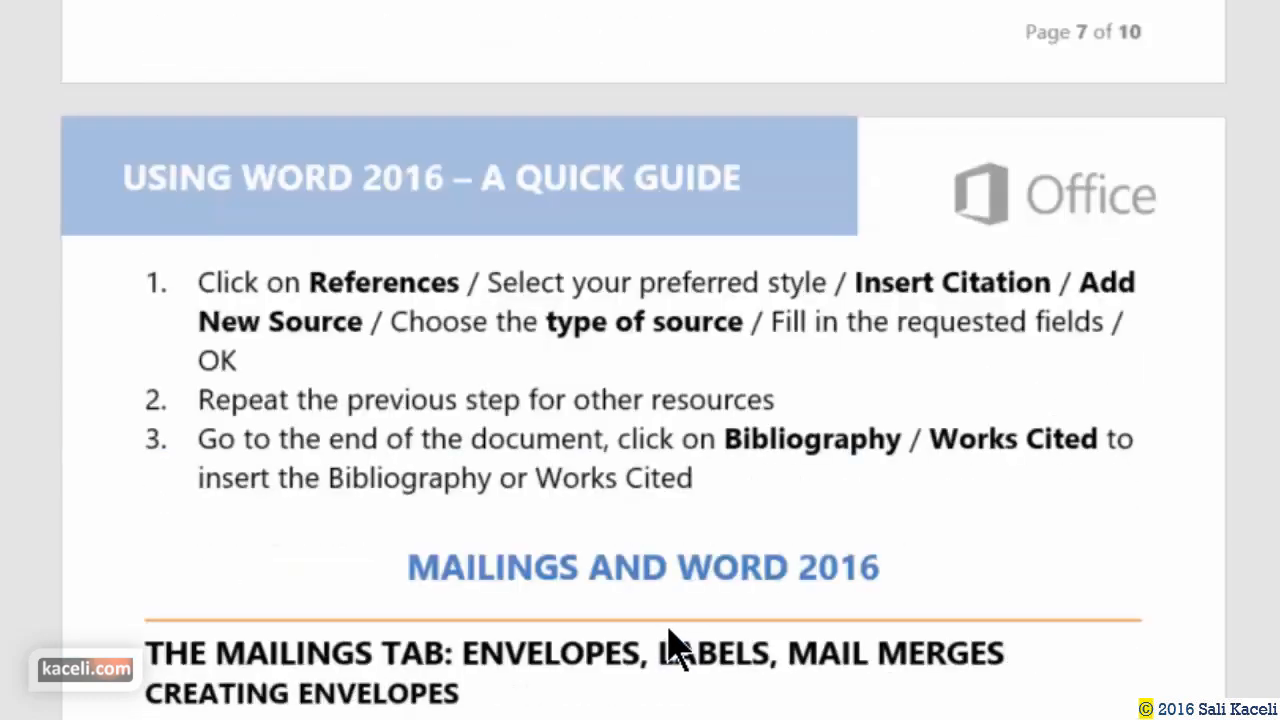
pyautogui.scroll(-8, 677, 648)
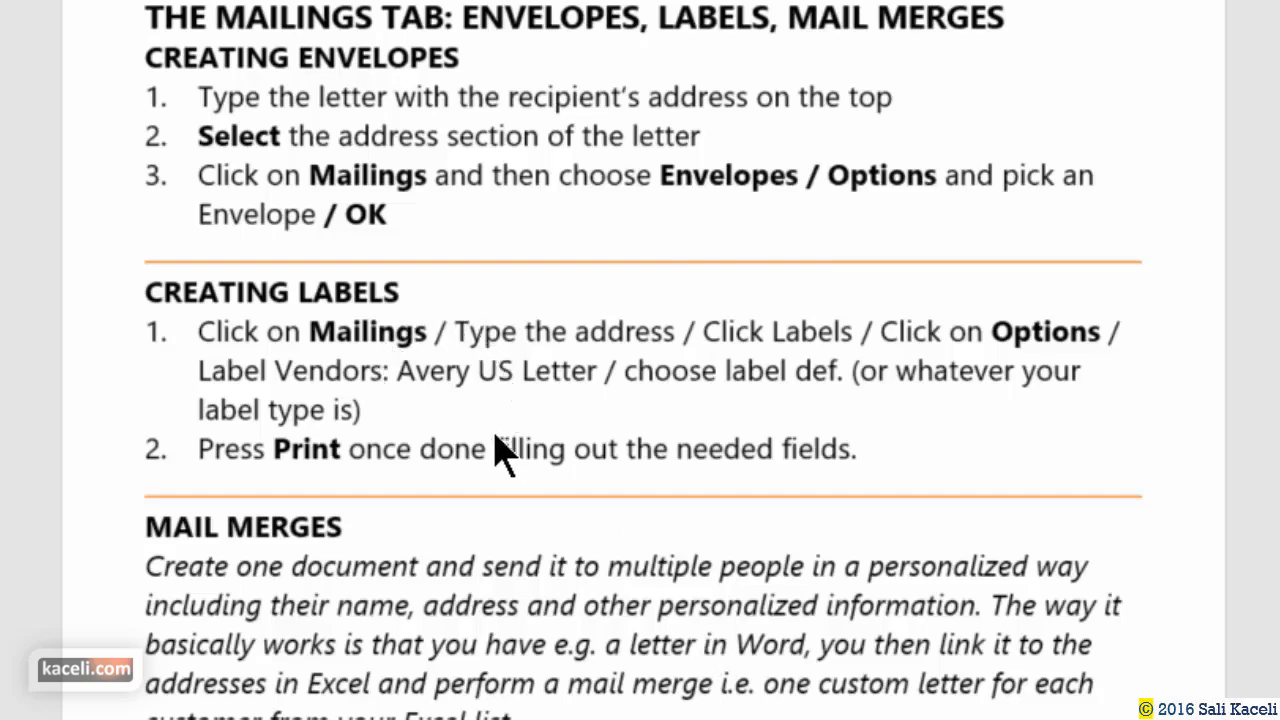
pyautogui.scroll(-6, 494, 443)
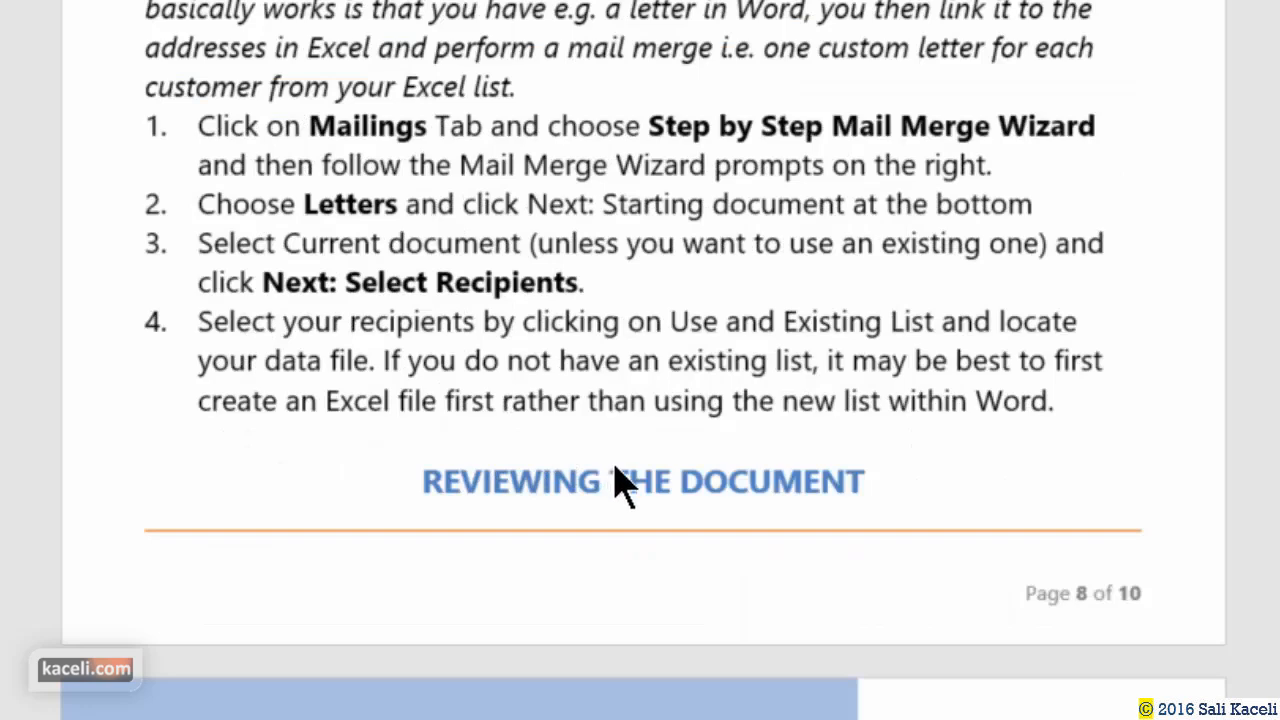
pyautogui.scroll(-6, 614, 478)
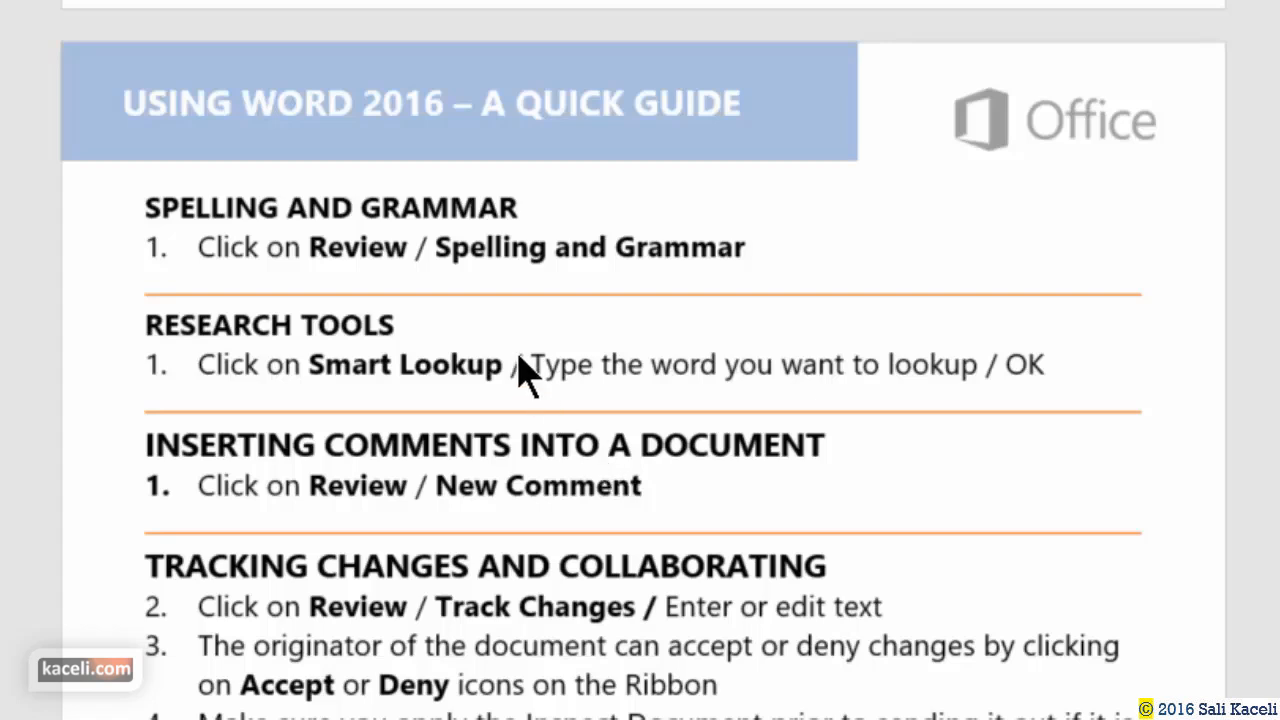
pyautogui.scroll(-2, 520, 375)
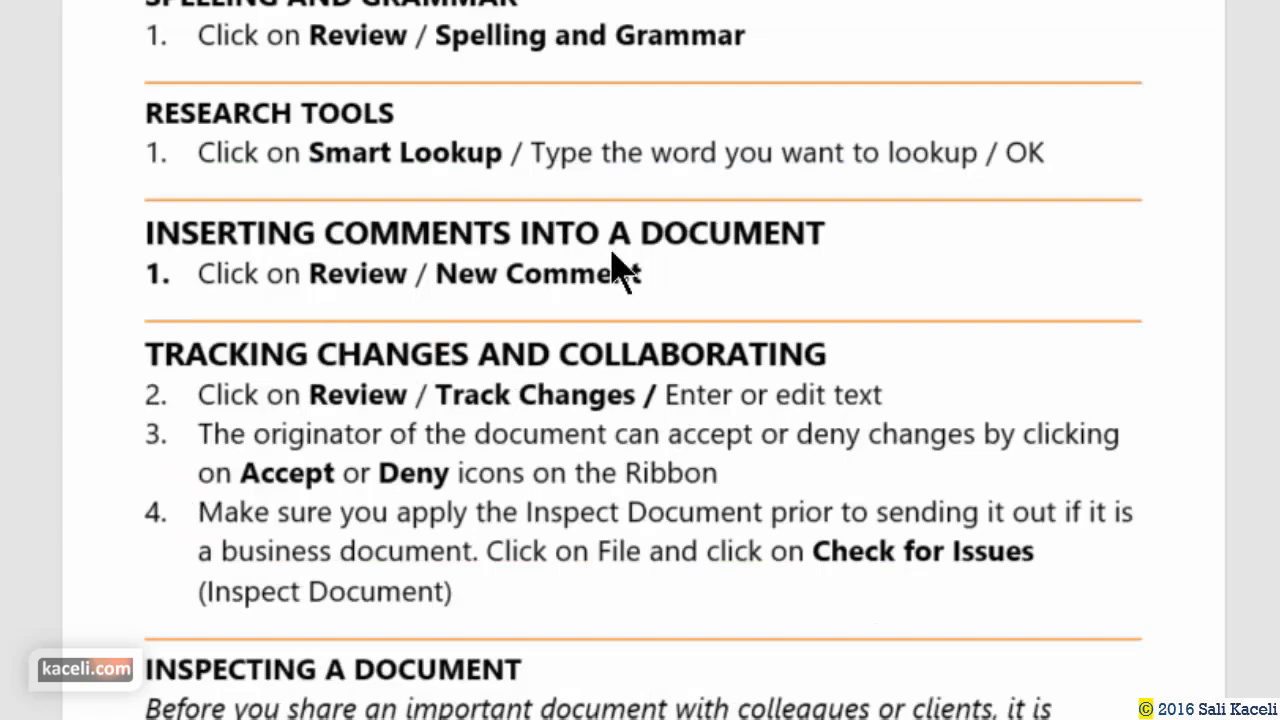
pyautogui.scroll(-2, 612, 318)
pyautogui.scroll(-2, 612, 318)
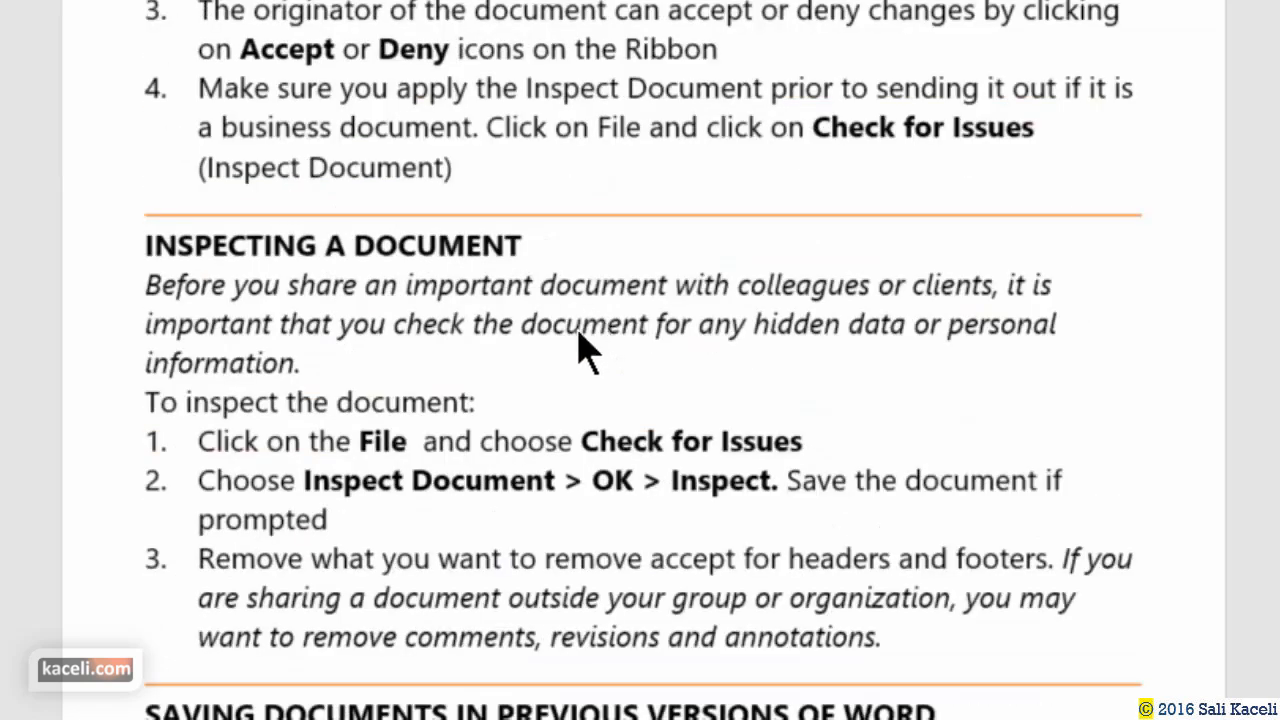
pyautogui.scroll(-4, 575, 360)
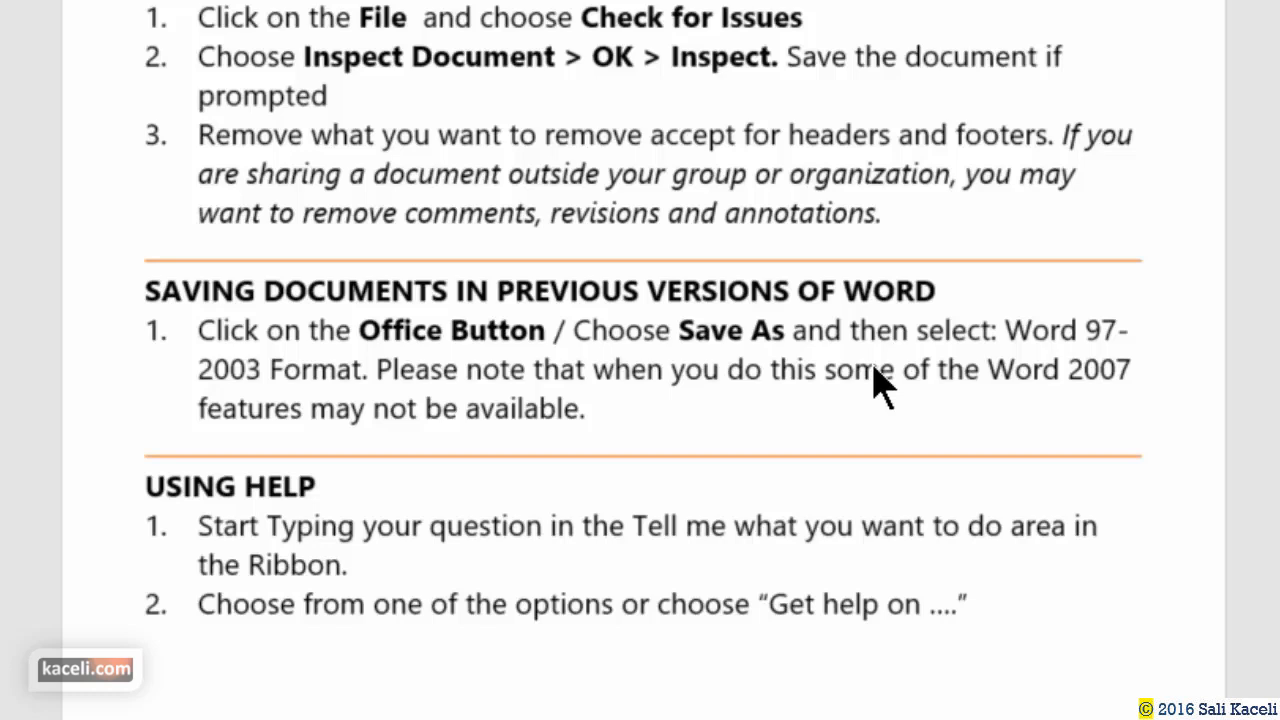
pyautogui.moveTo(770, 718)
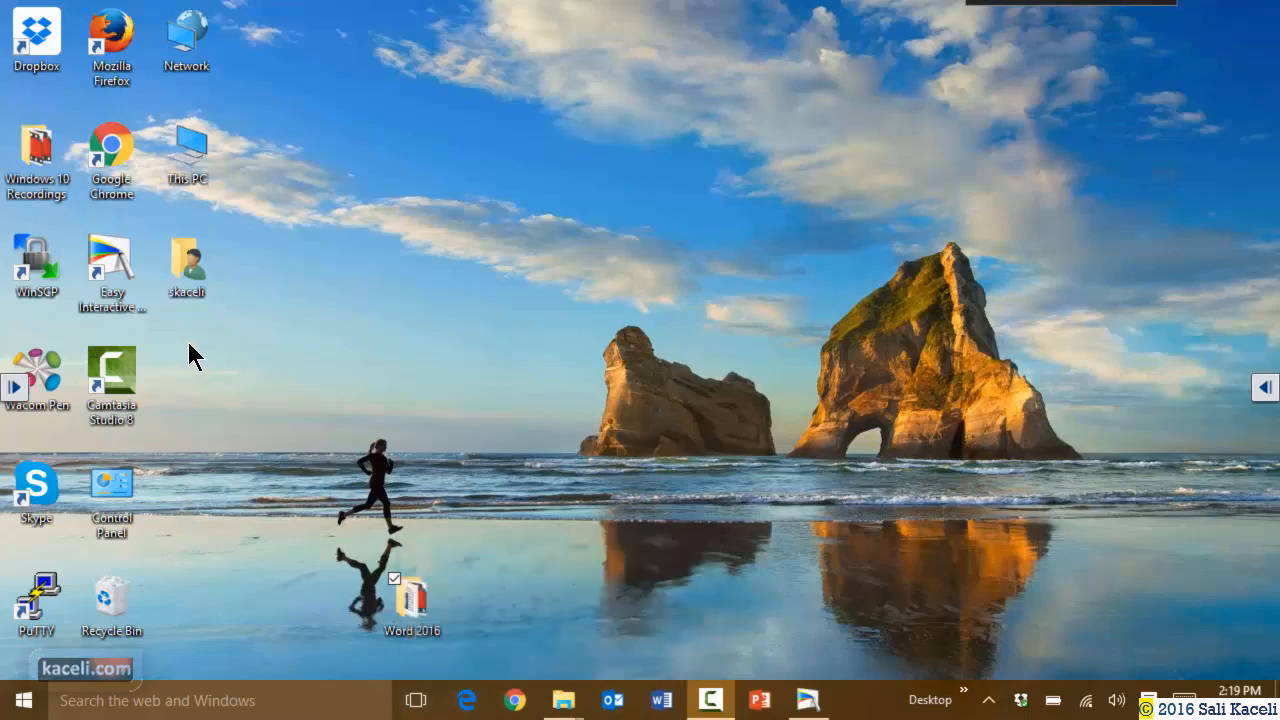
# Search the taskbar for 'word' and launch Word 2016.
pyautogui.click(205, 708)
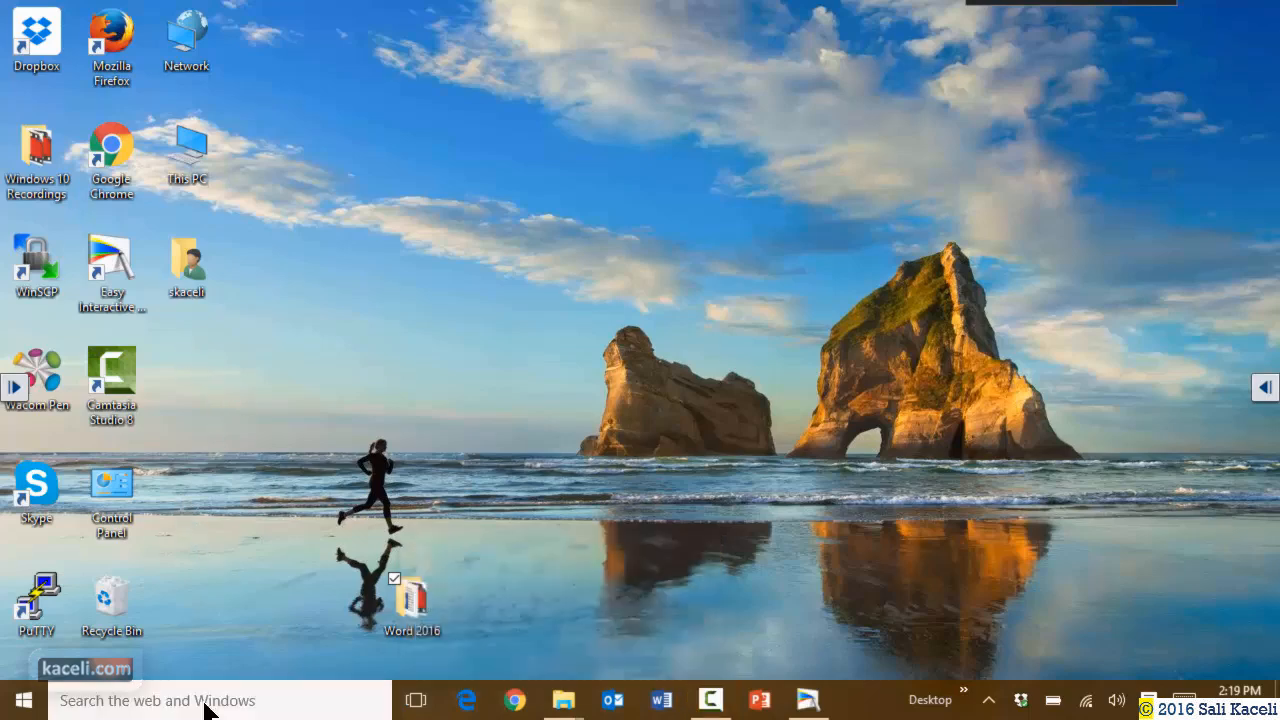
pyautogui.write('w')
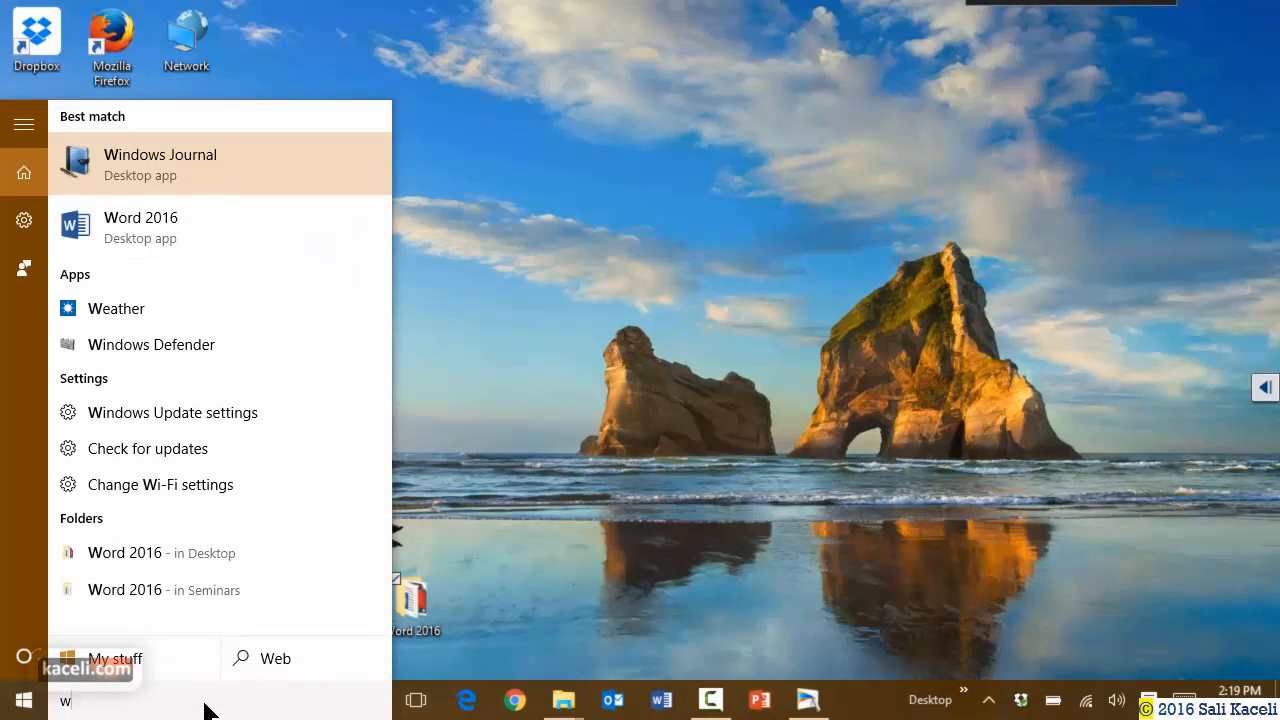
pyautogui.write('ord')
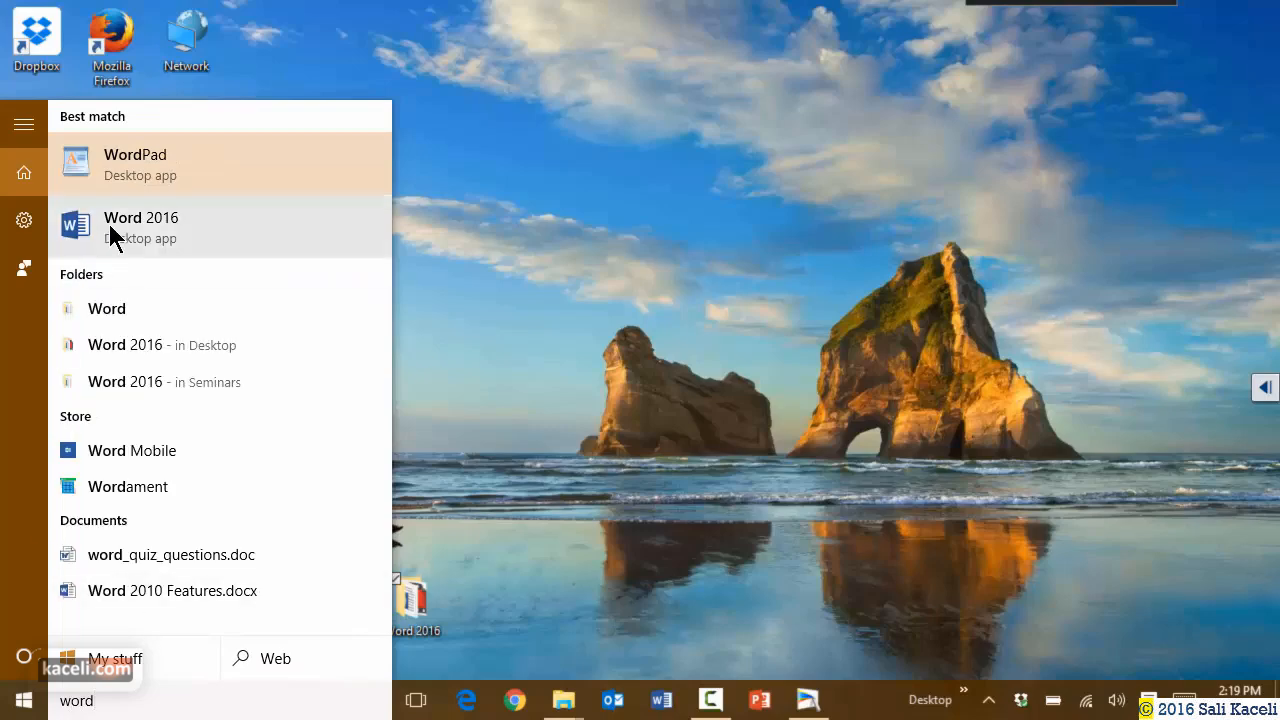
pyautogui.click(108, 223)
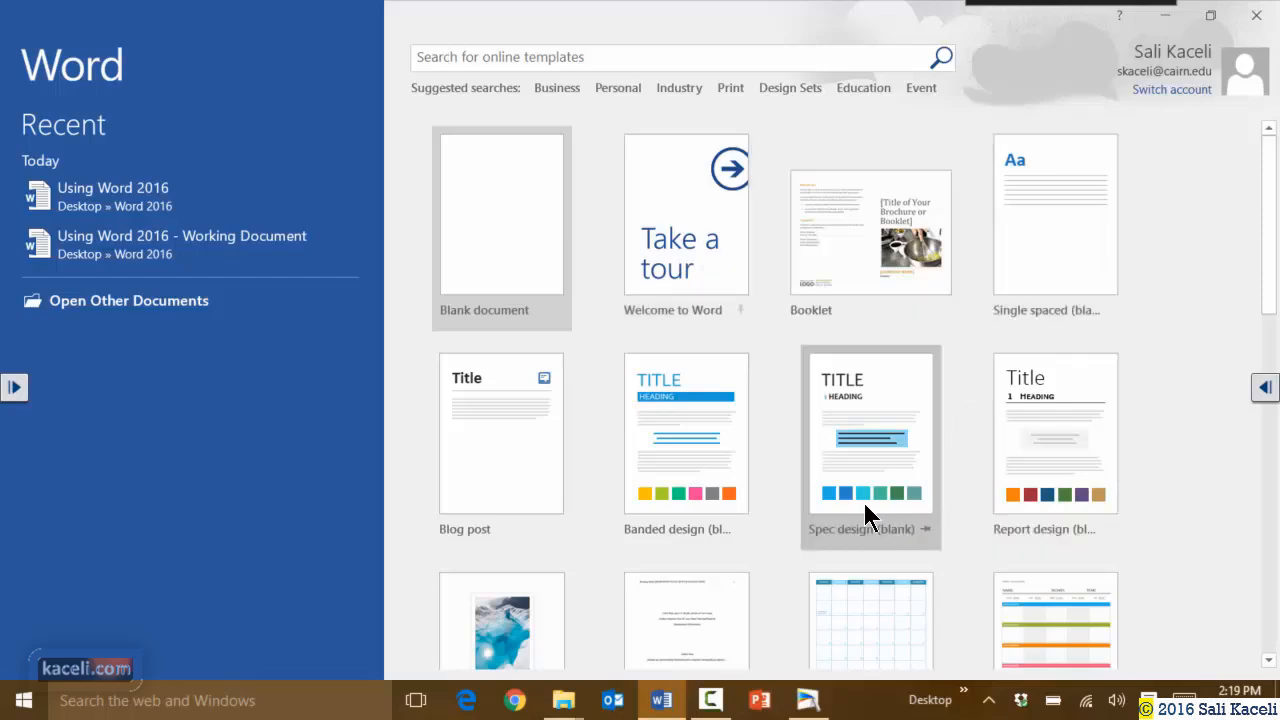
# Browse the template gallery and create a new document from the Booklet template.
pyautogui.scroll(-1, 593, 484)
pyautogui.scroll(-2, 720, 449)
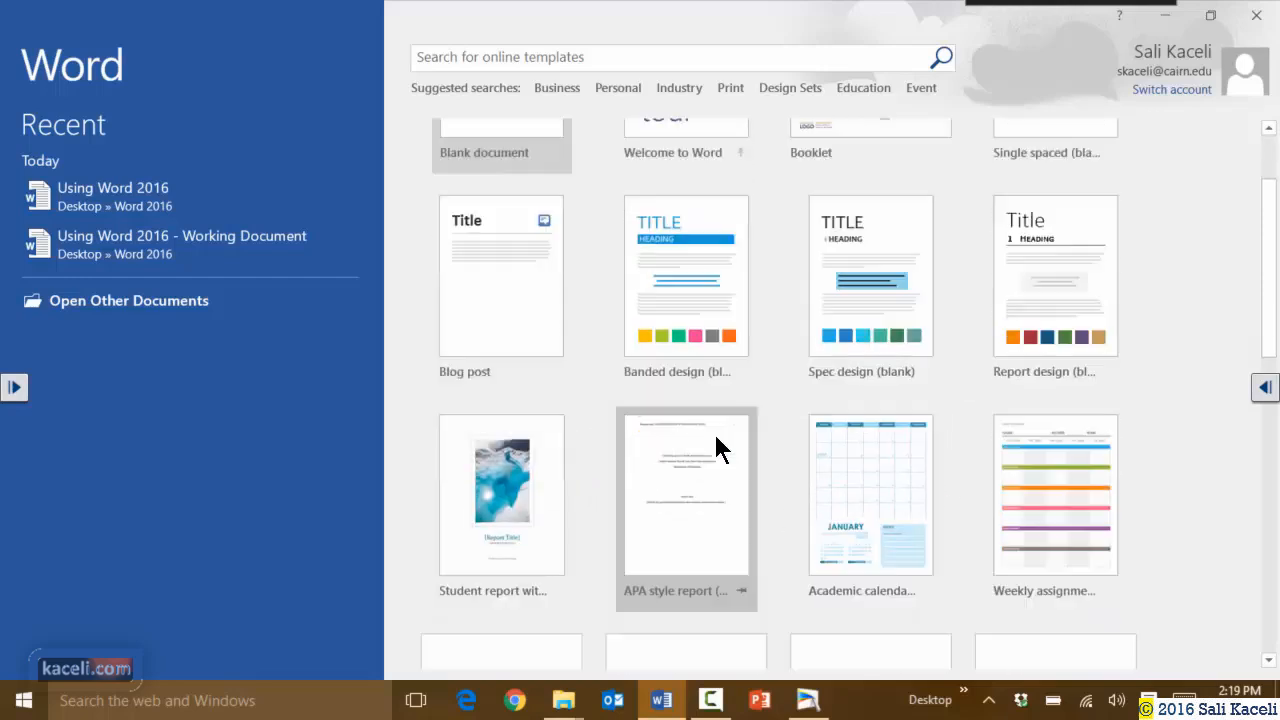
pyautogui.scroll(-5, 832, 449)
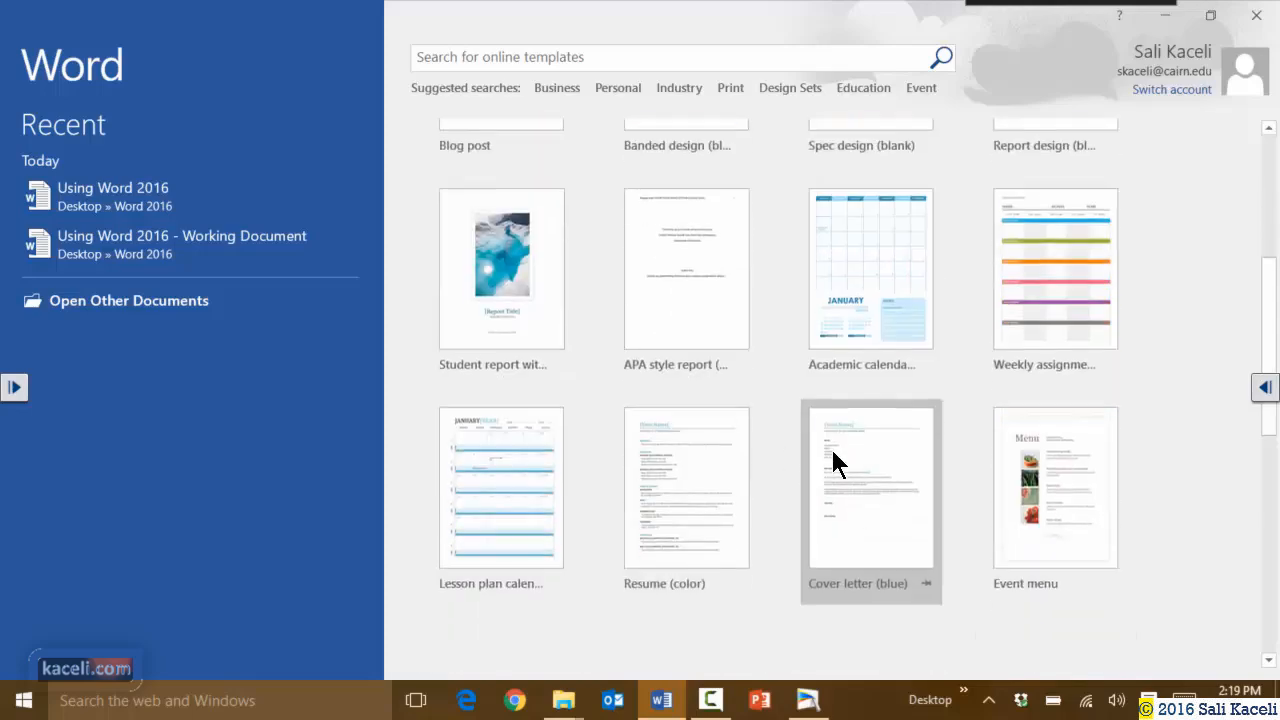
pyautogui.scroll(2, 722, 445)
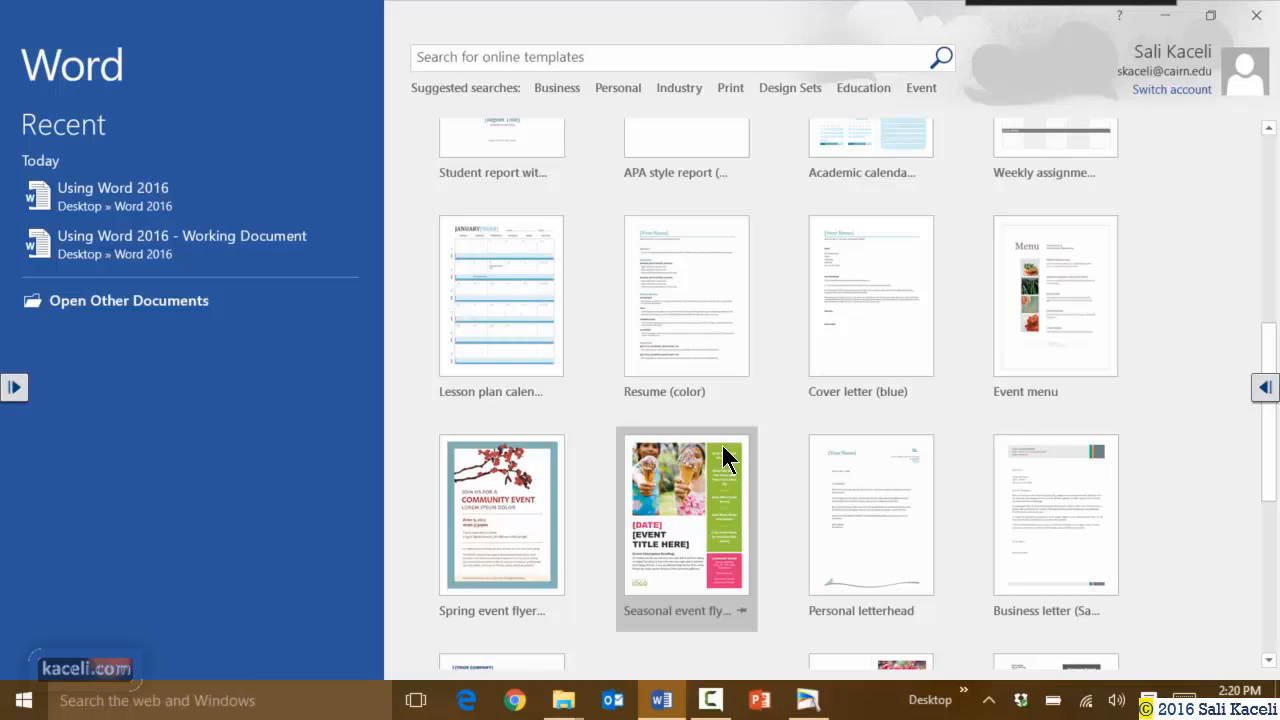
pyautogui.scroll(1, 100, 300)
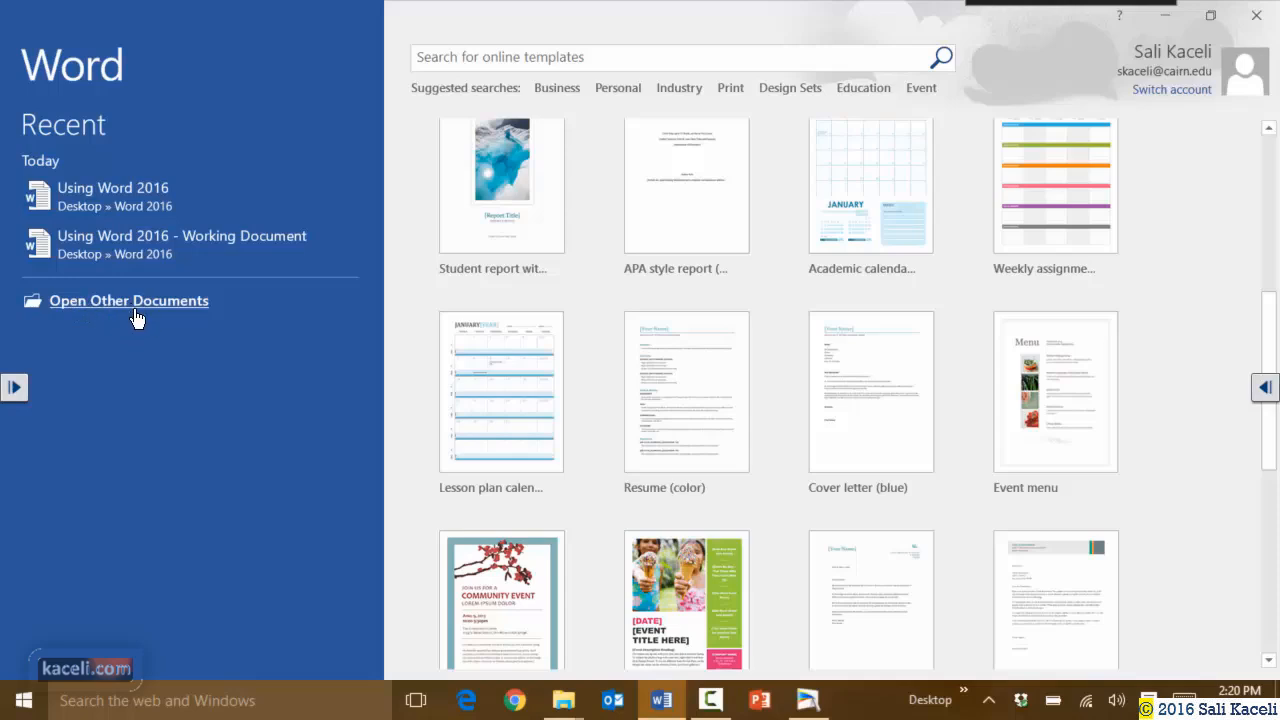
pyautogui.scroll(5, 650, 486)
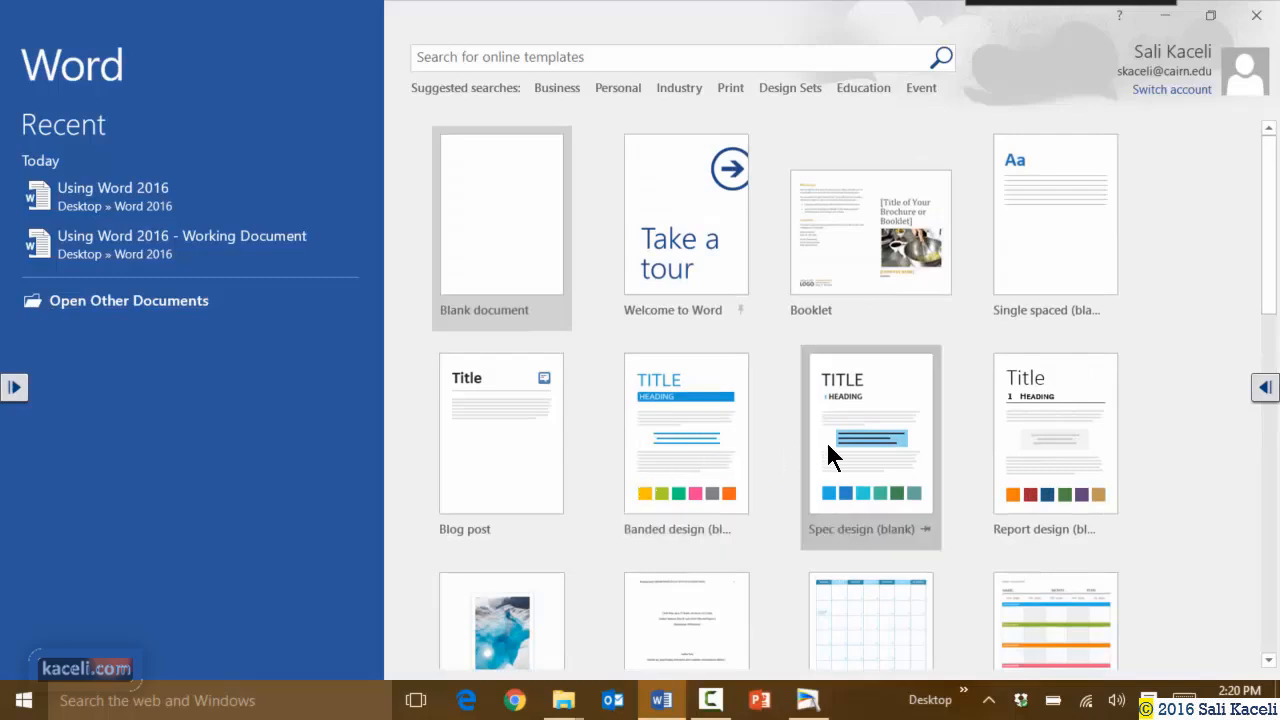
pyautogui.scroll(-2, 790, 440)
pyautogui.scroll(2, 757, 450)
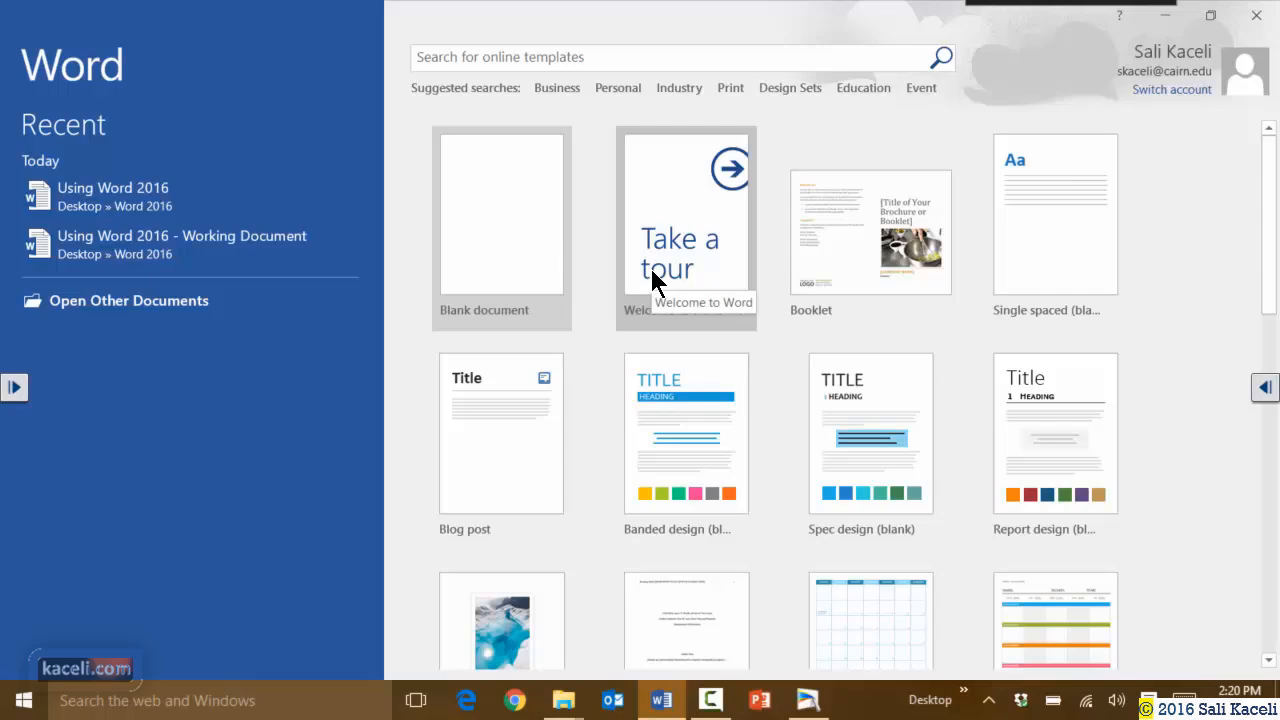
pyautogui.click(850, 240)
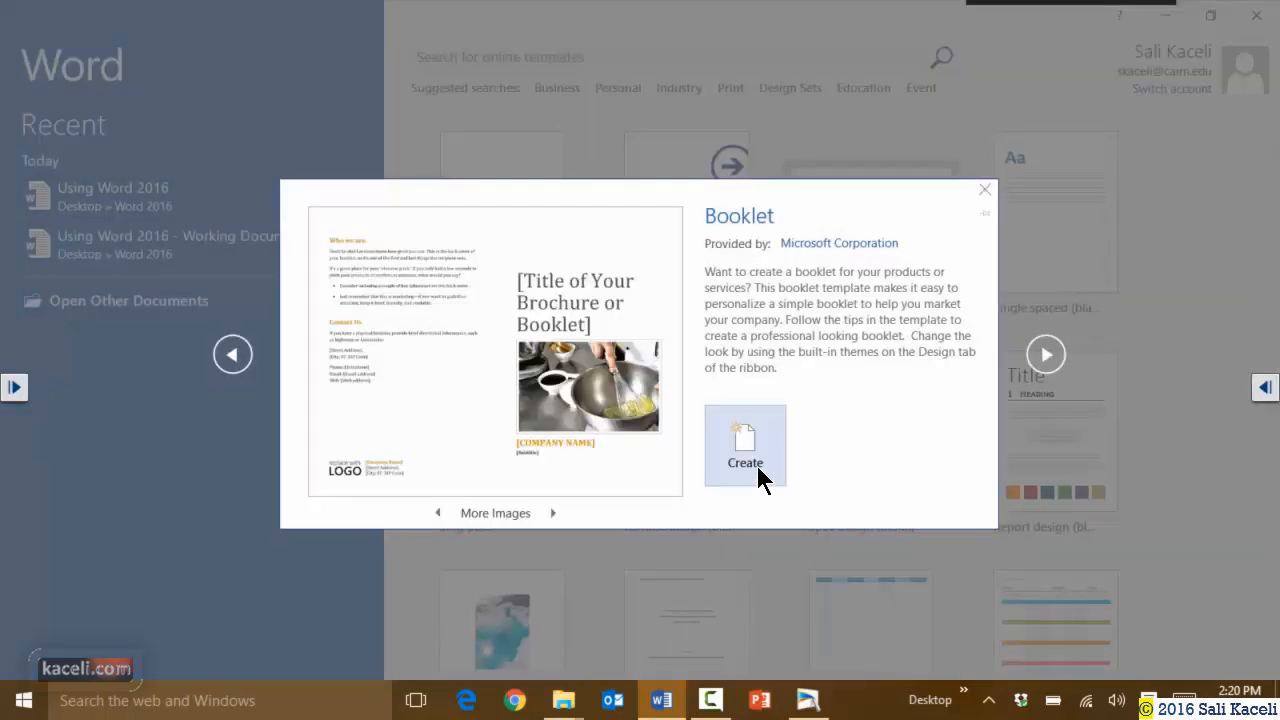
pyautogui.click(738, 450)
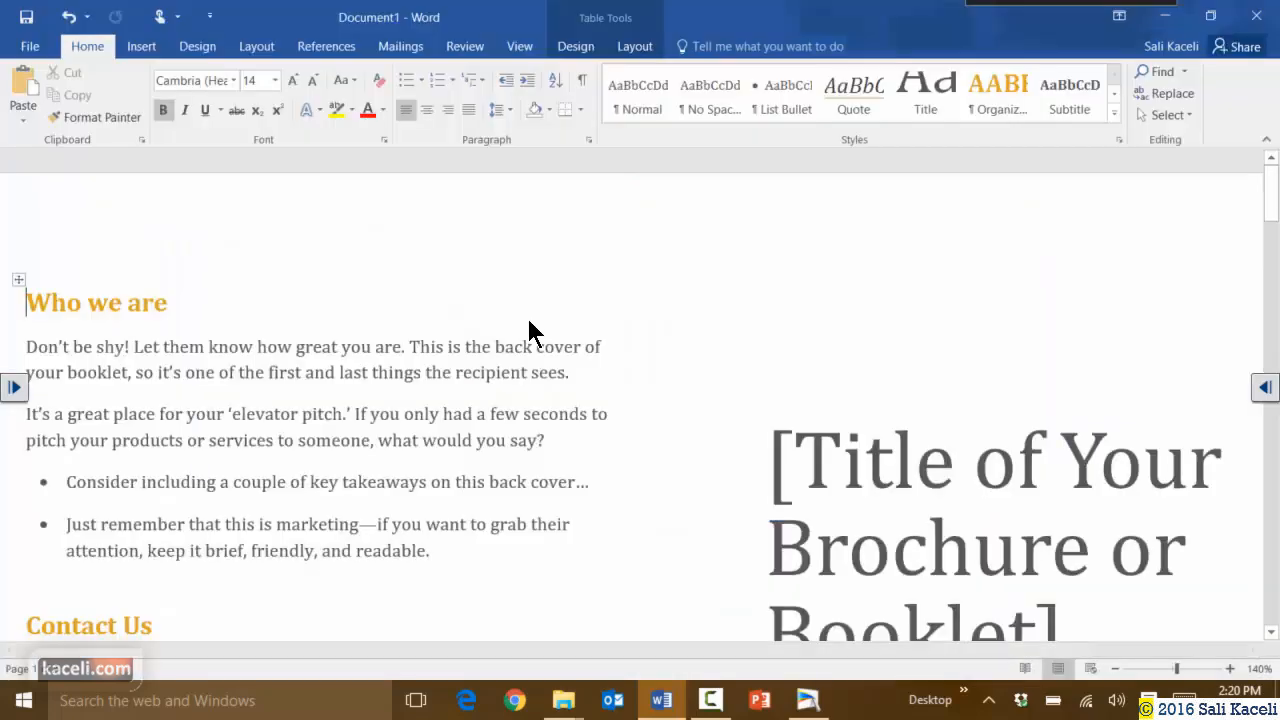
# Scroll through the pages of the new Booklet document.
pyautogui.scroll(-3, 945, 461)
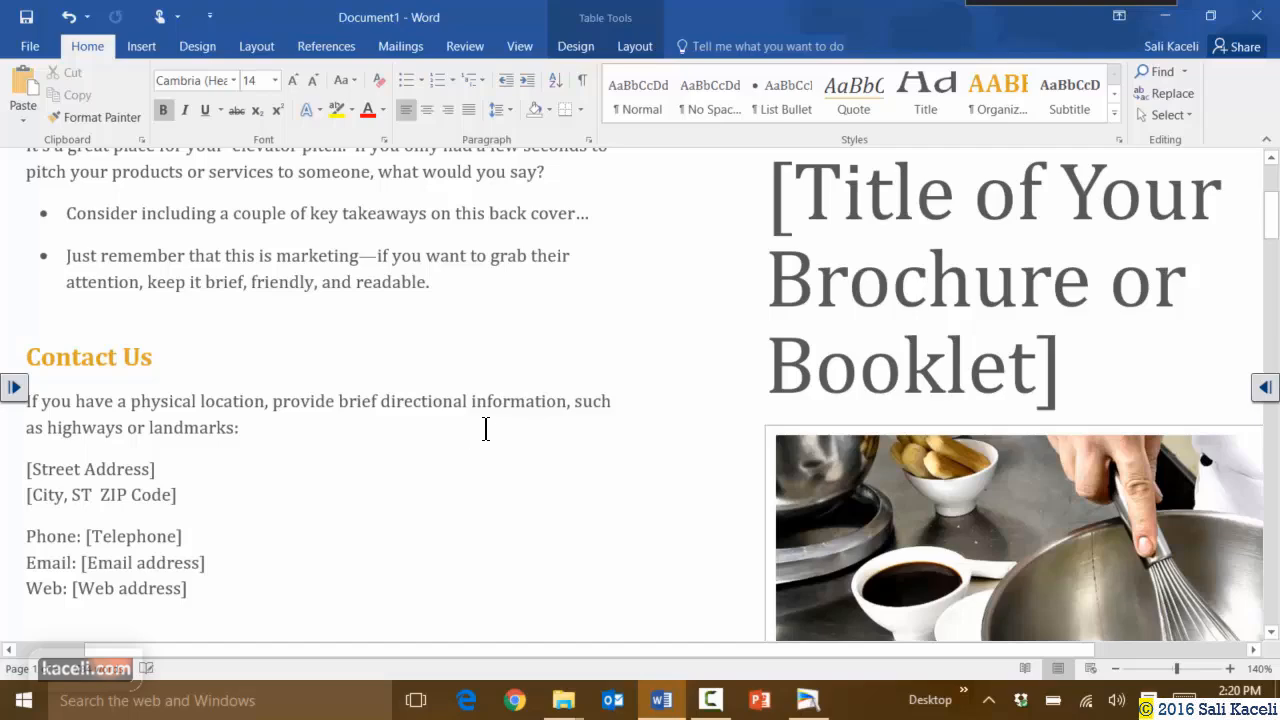
pyautogui.scroll(-10, 485, 428)
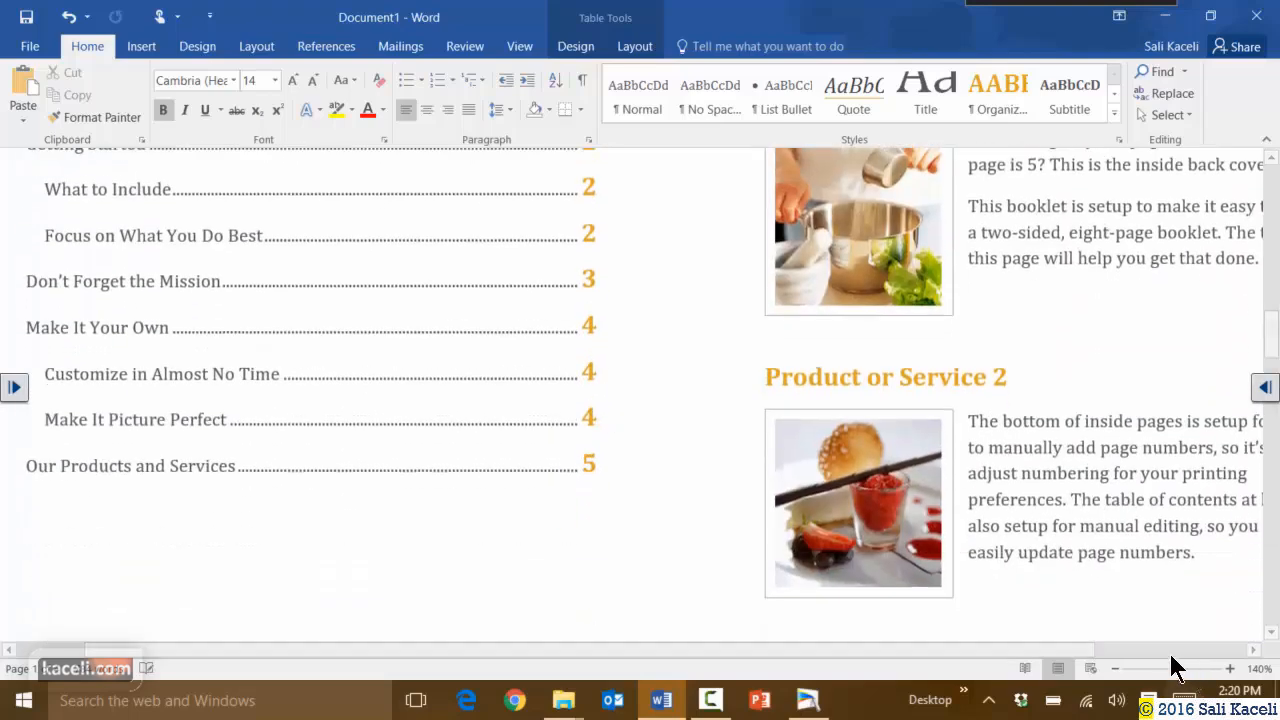
pyautogui.scroll(10, 574, 486)
# Search online templates for 'brochure' and create a Red and Black tri-fold brochure document.
pyautogui.click(33, 47)
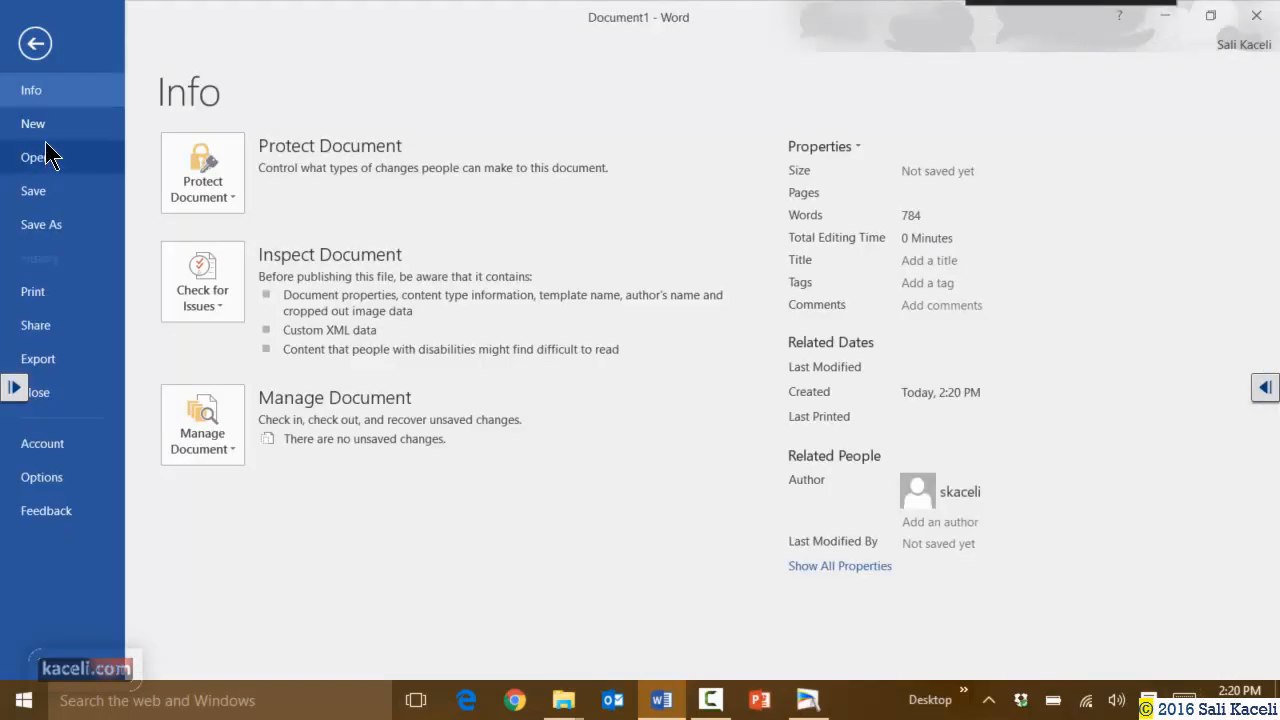
pyautogui.click(37, 125)
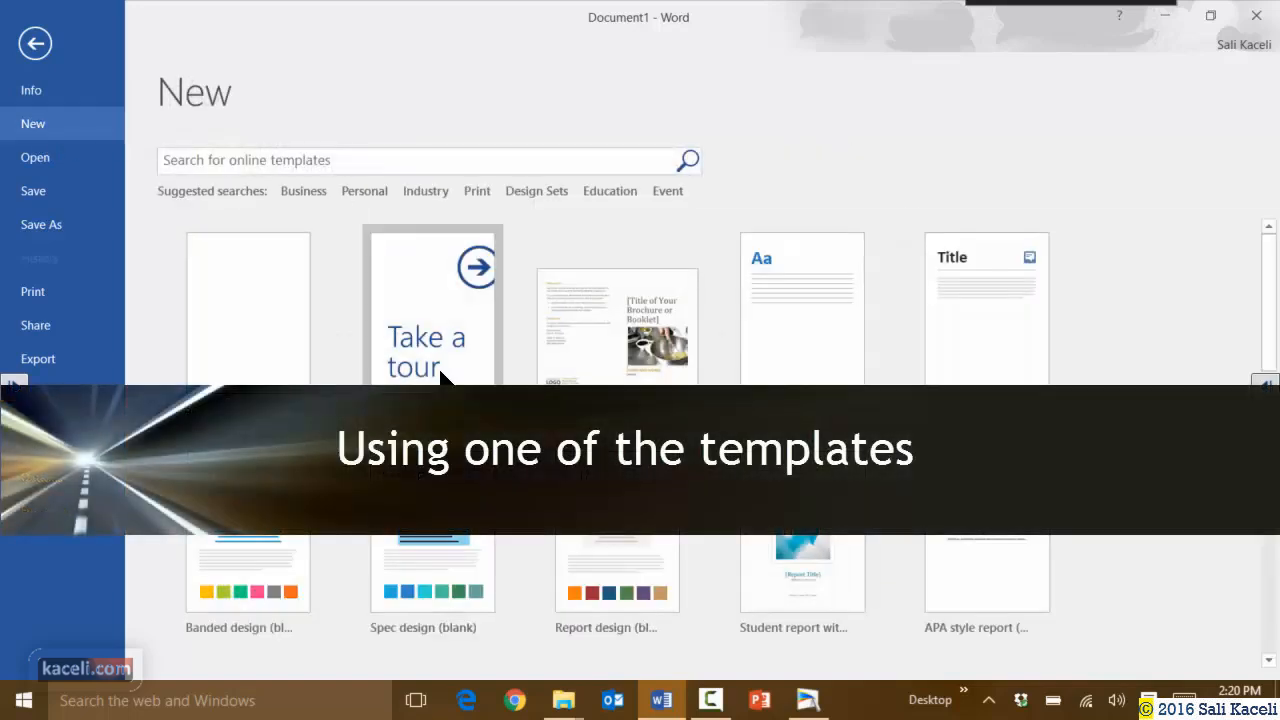
pyautogui.click(356, 161)
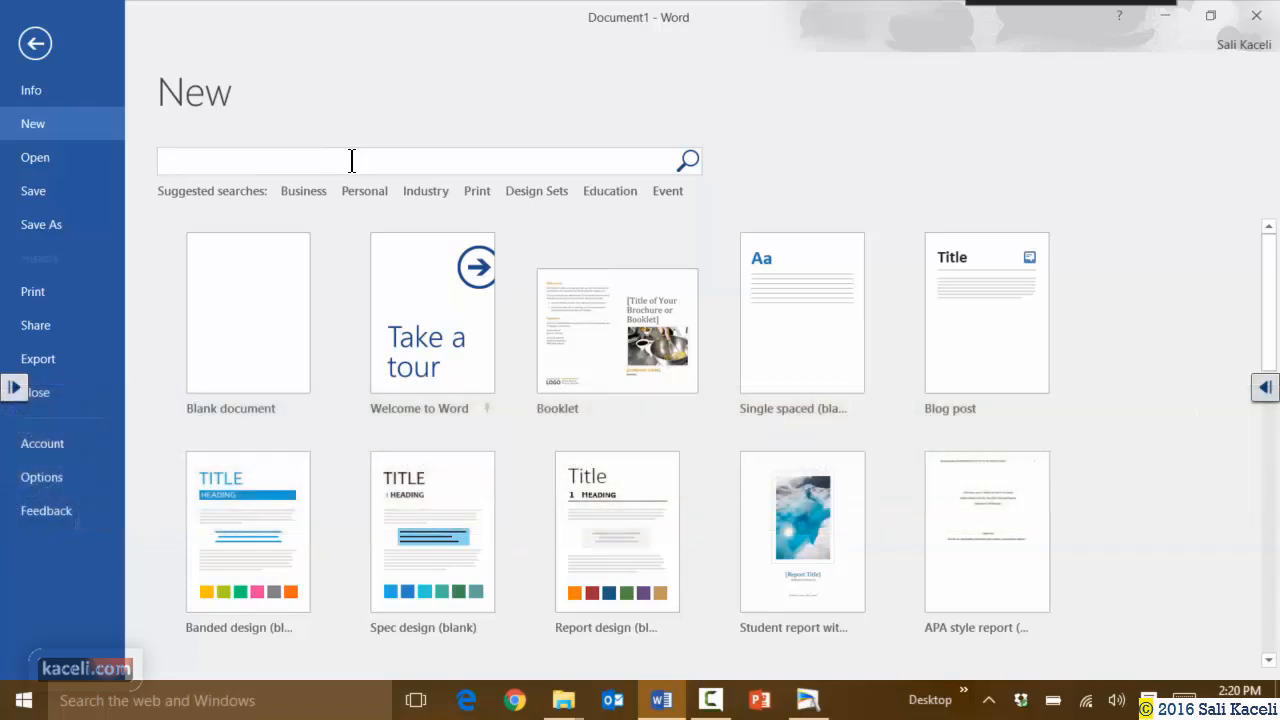
pyautogui.write('brochure')
pyautogui.press('Return')
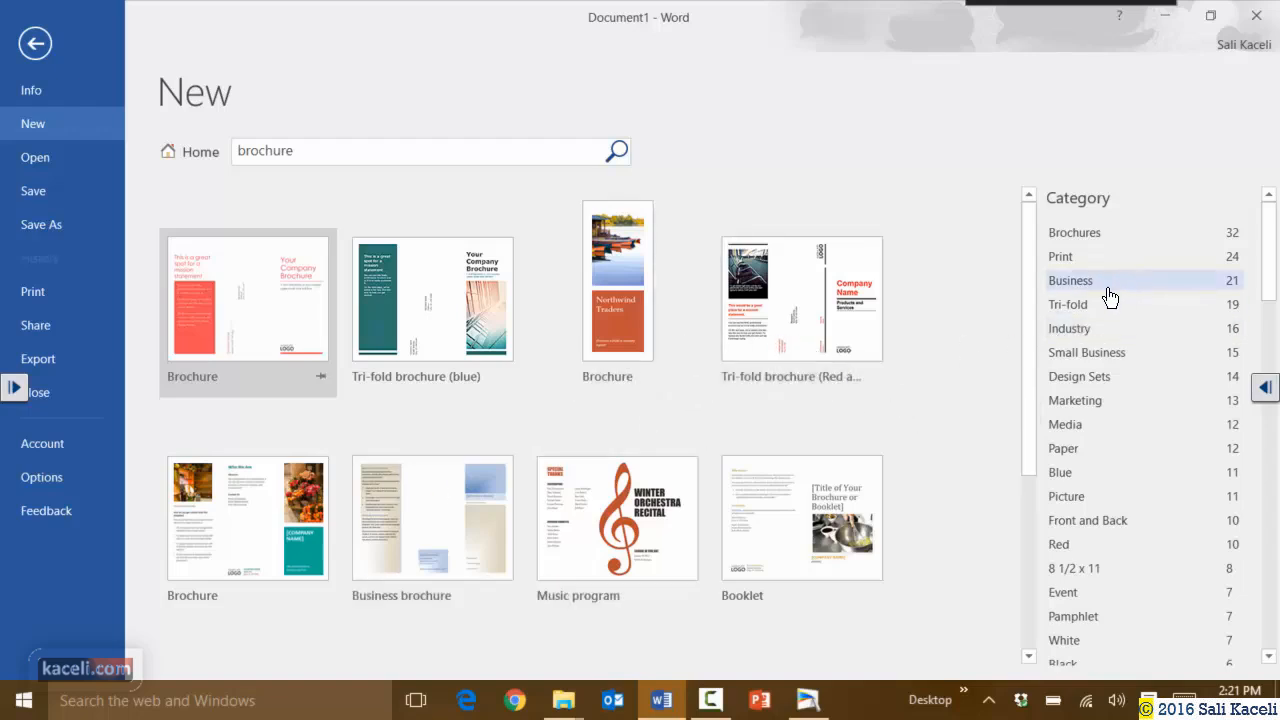
pyautogui.scroll(-2, 1138, 385)
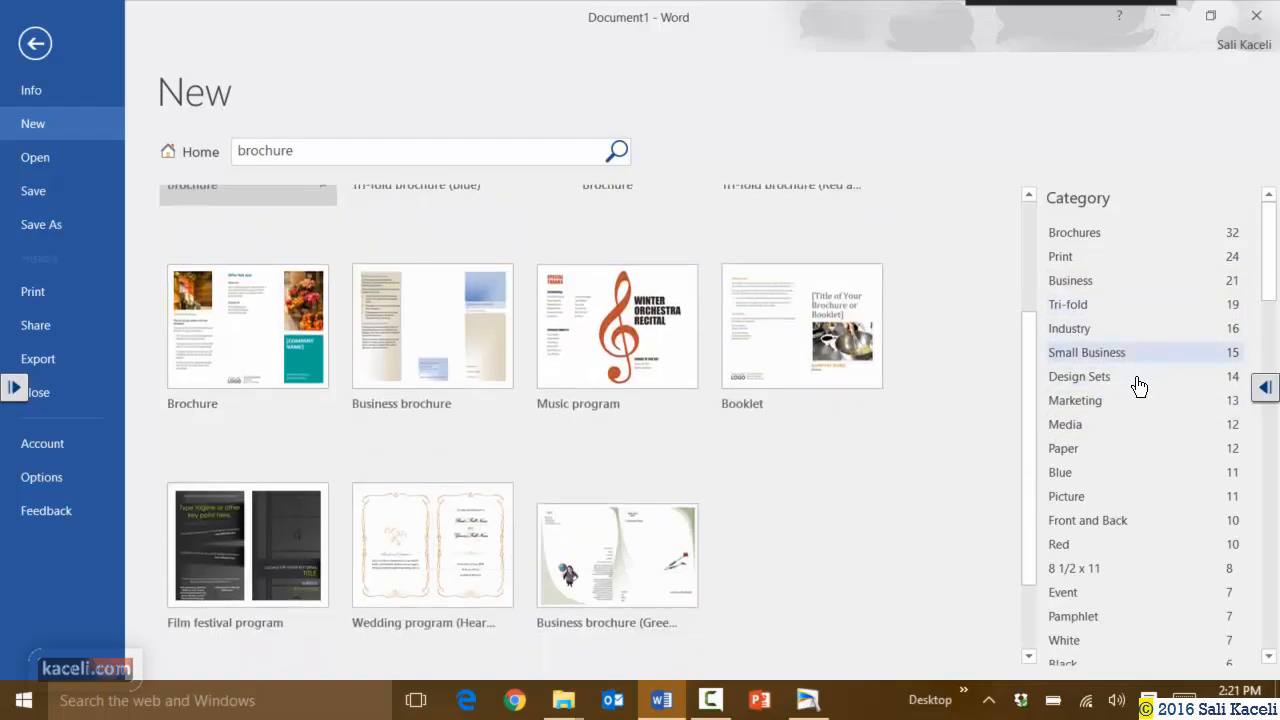
pyautogui.scroll(-1, 1120, 500)
pyautogui.scroll(3, 1110, 485)
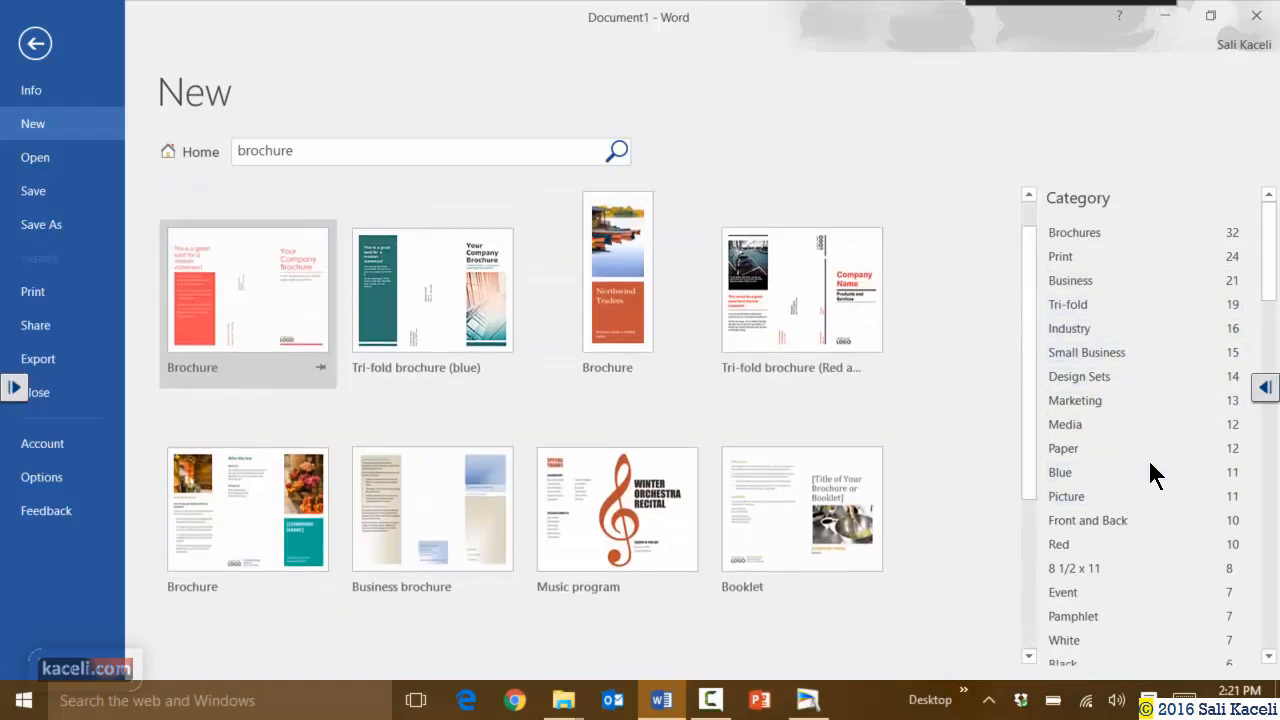
pyautogui.click(805, 357)
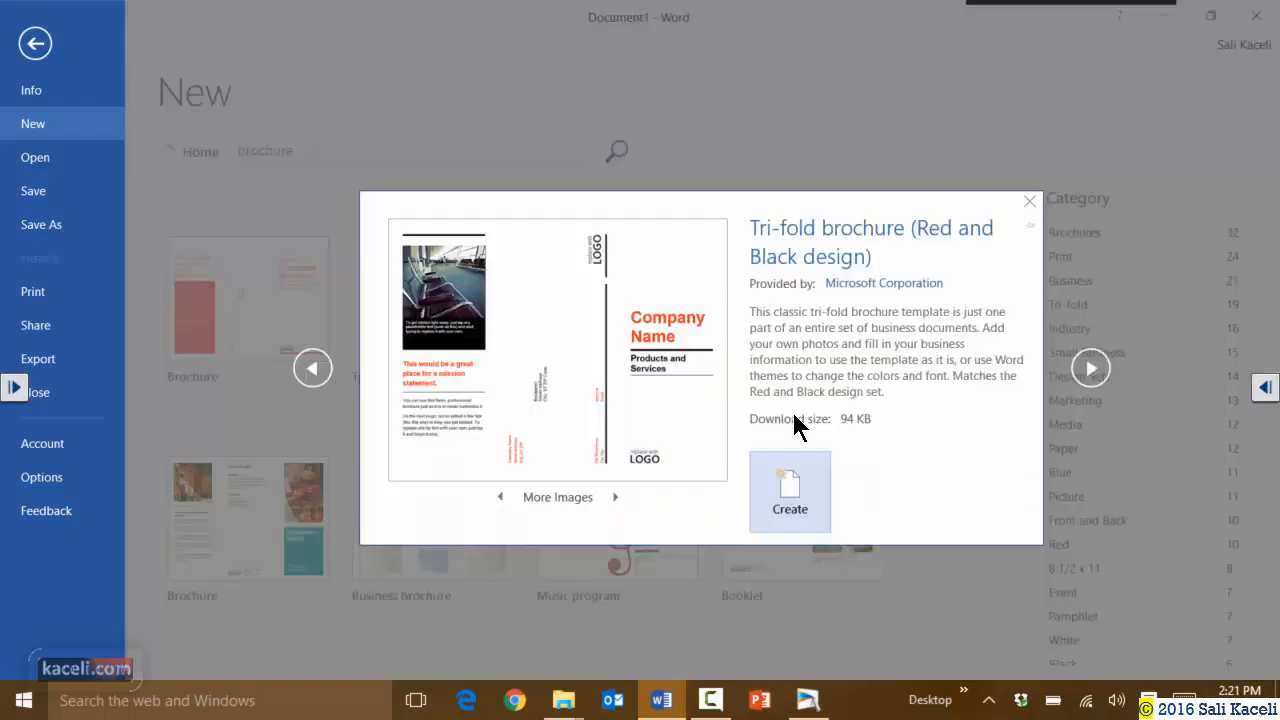
pyautogui.click(789, 494)
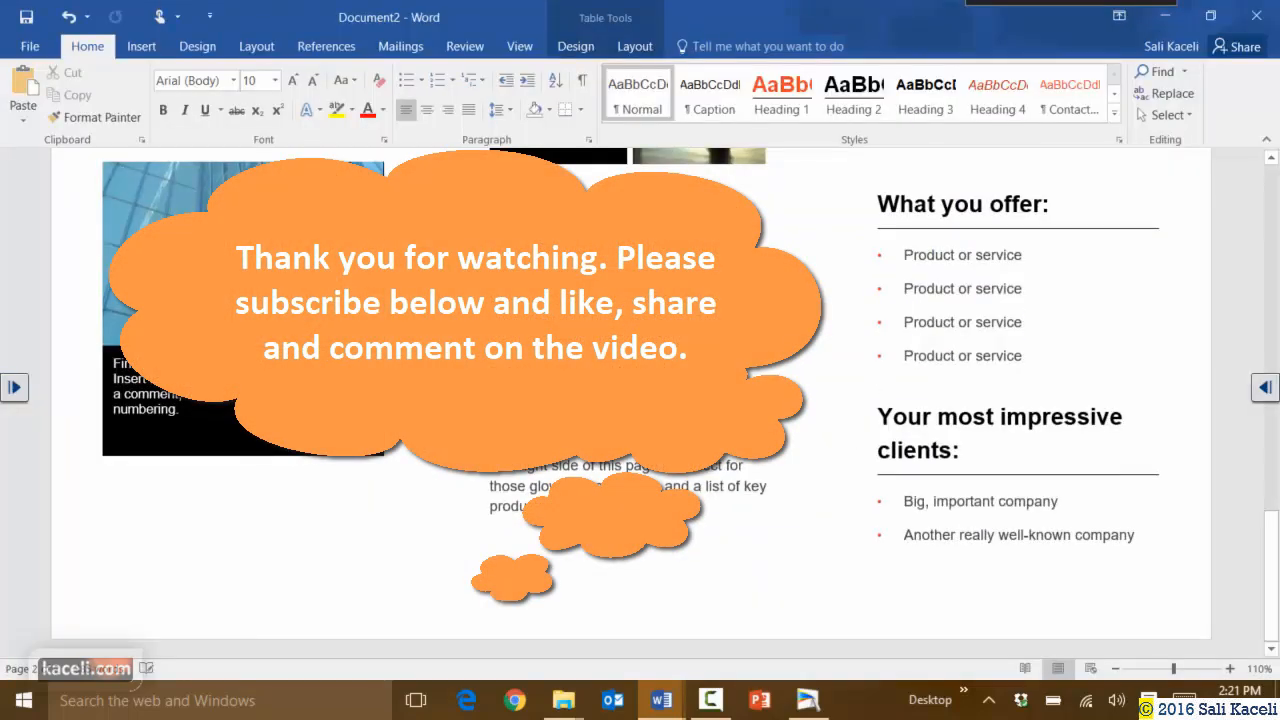
pyautogui.scroll(15, 631, 403)
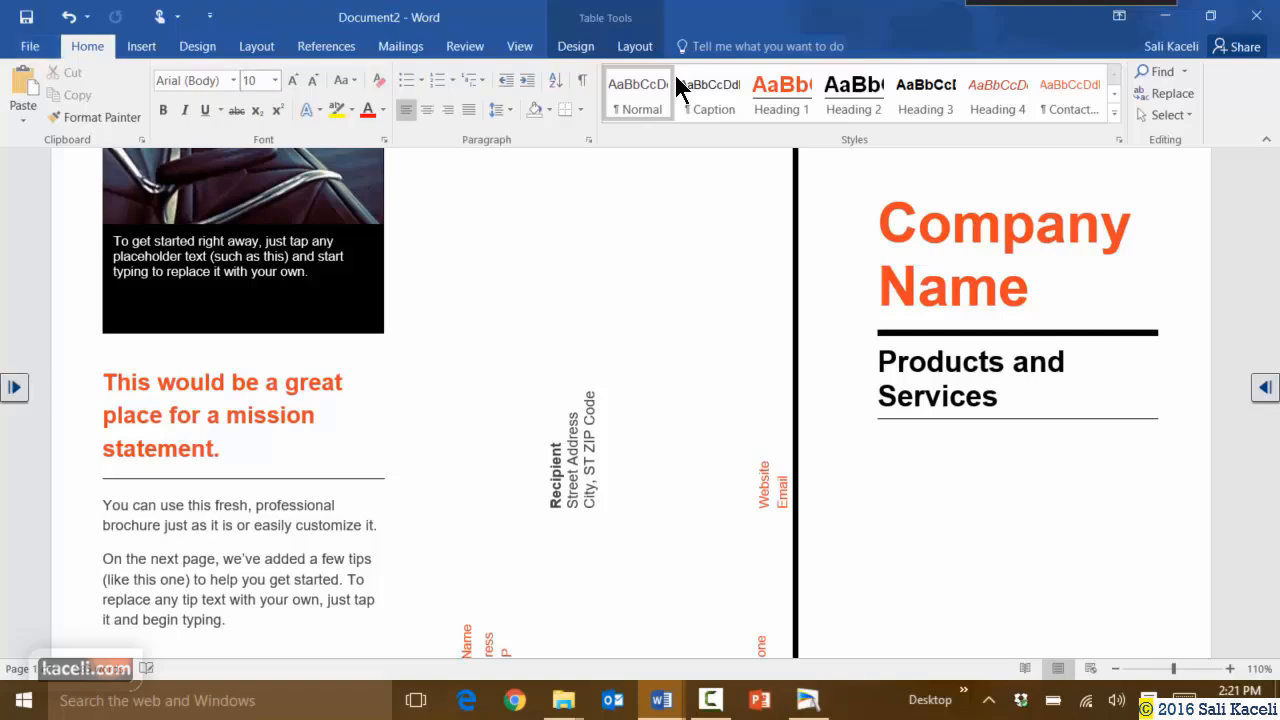
# Close the brochure document without saving, then close Document1.
pyautogui.click(1262, 16)
pyautogui.click(640, 391)
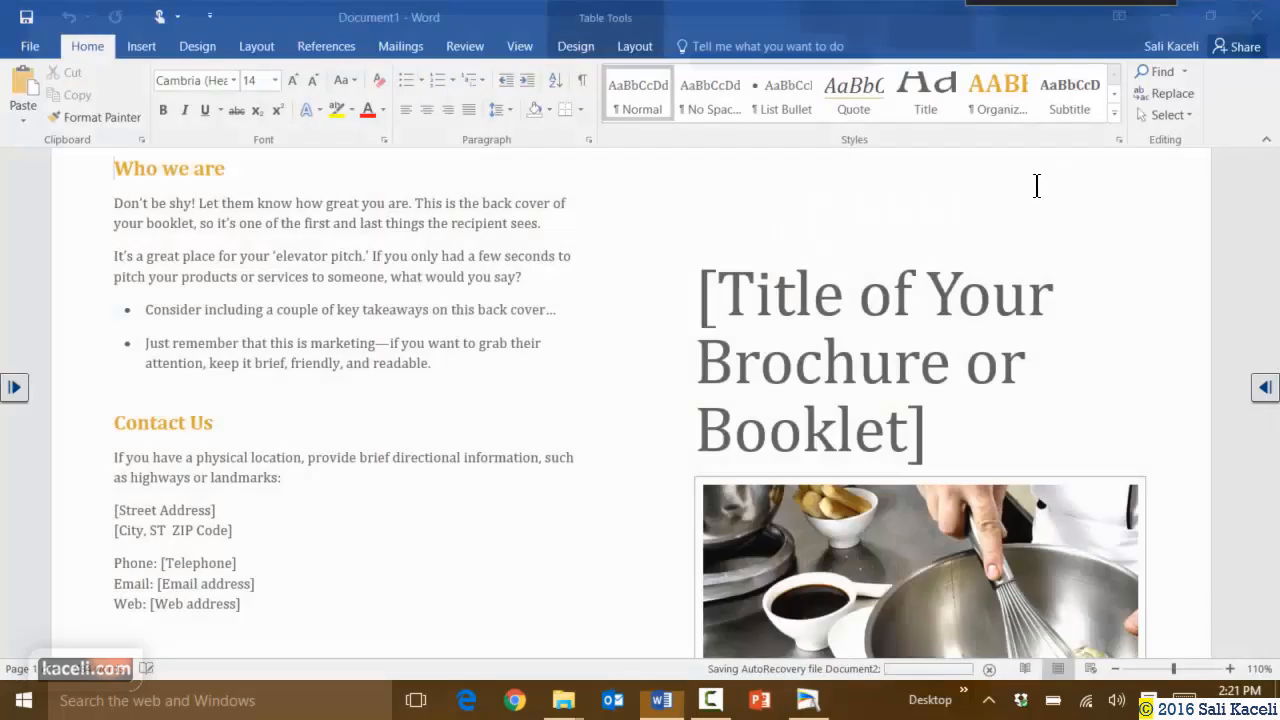
pyautogui.click(1262, 16)
# Discard Document1's changes, relaunch Word 2016 via search, and start a blank document.
pyautogui.click(640, 391)
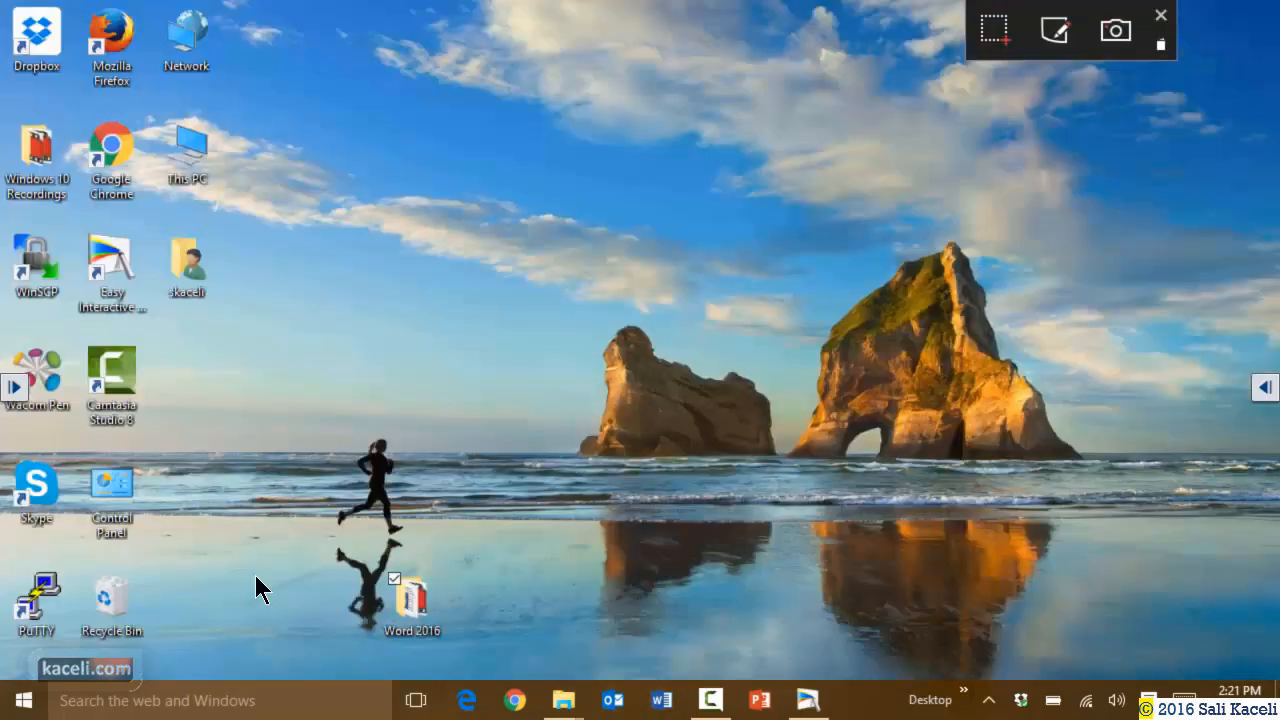
pyautogui.click(255, 713)
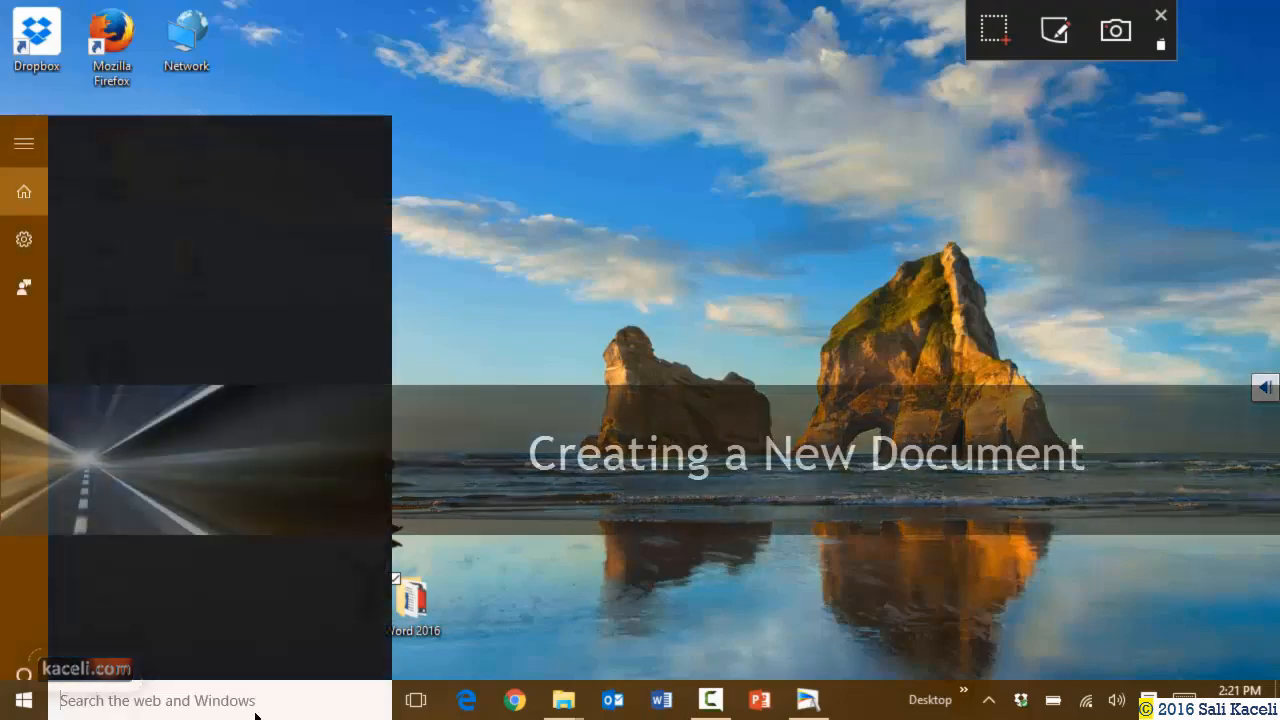
pyautogui.write('word')
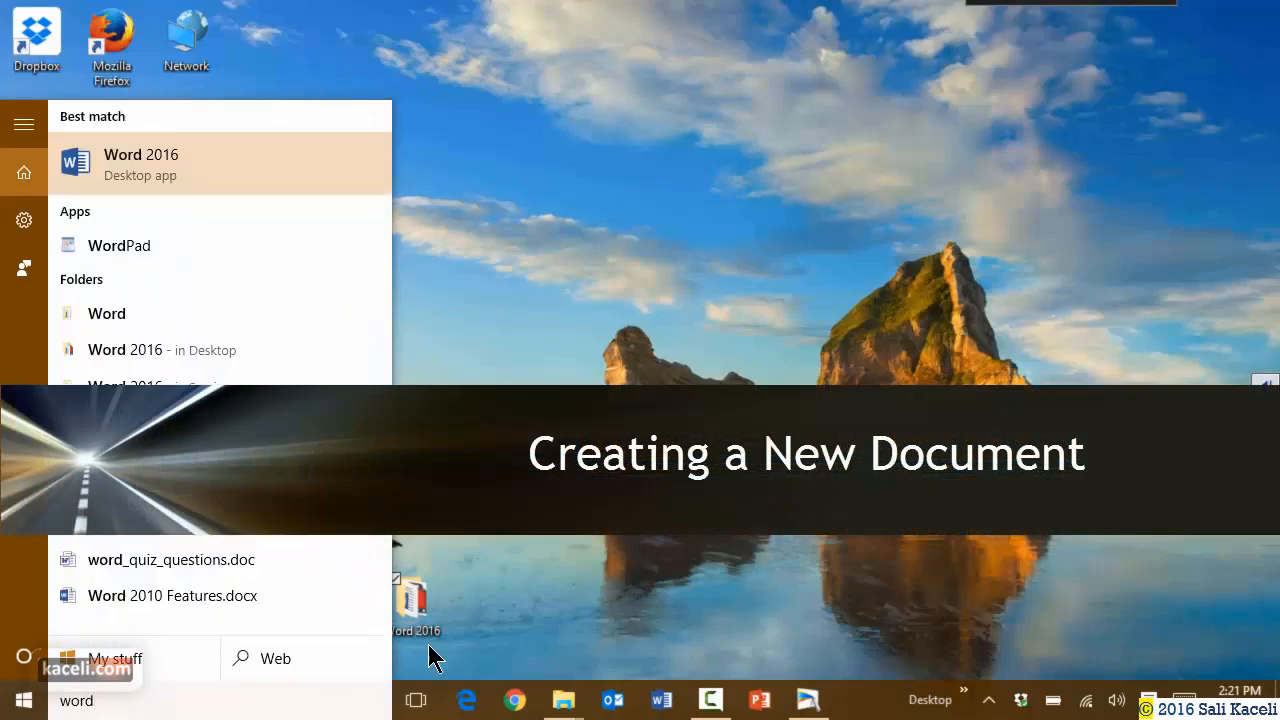
pyautogui.click(167, 150)
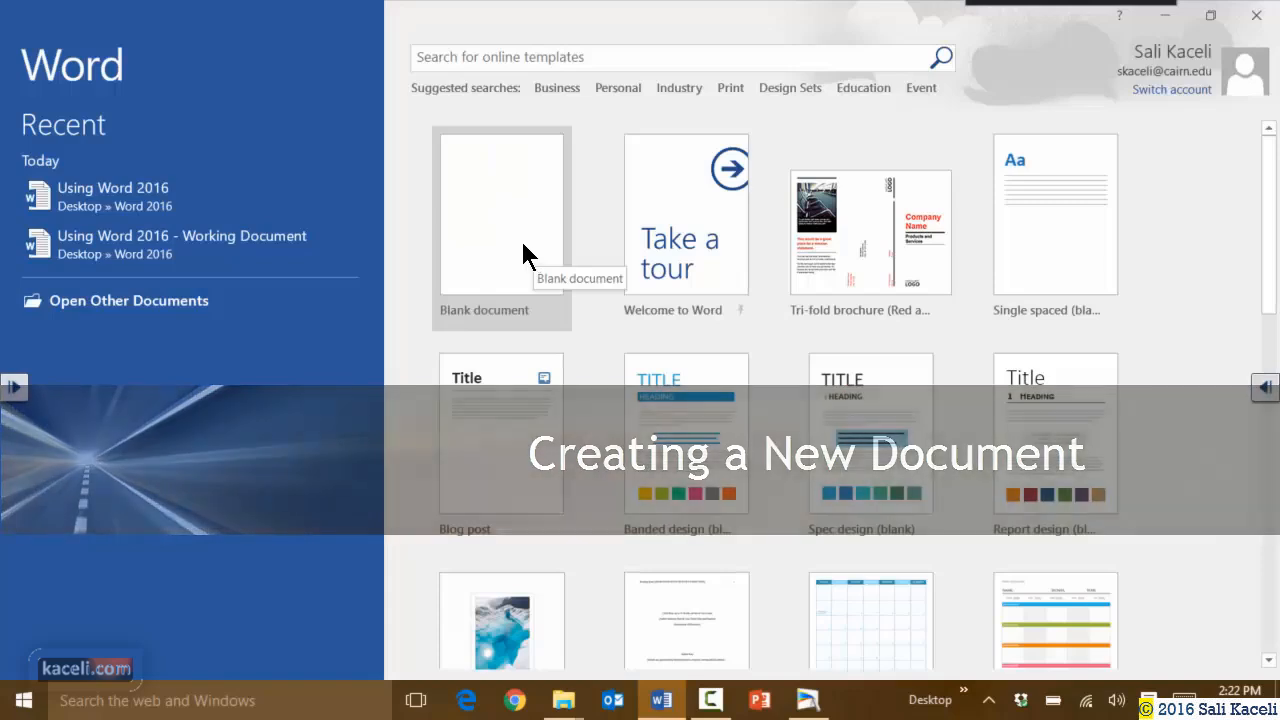
pyautogui.click(524, 256)
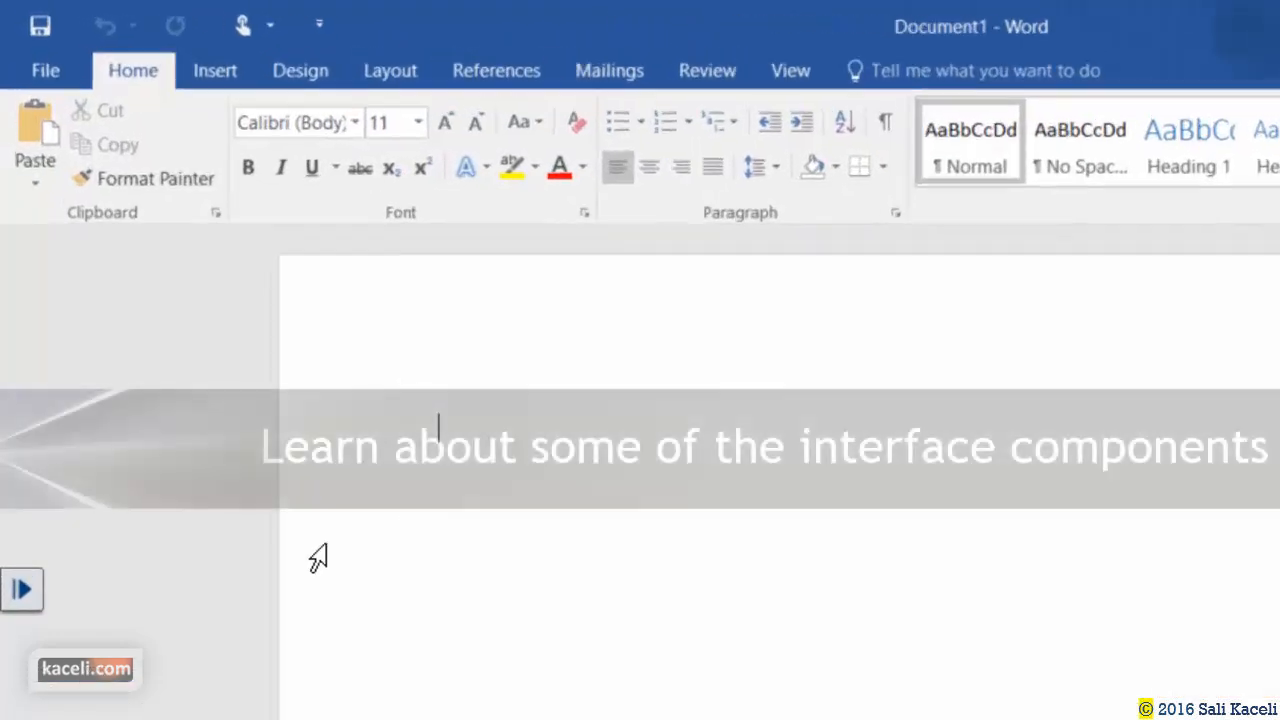
pyautogui.click(46, 72)
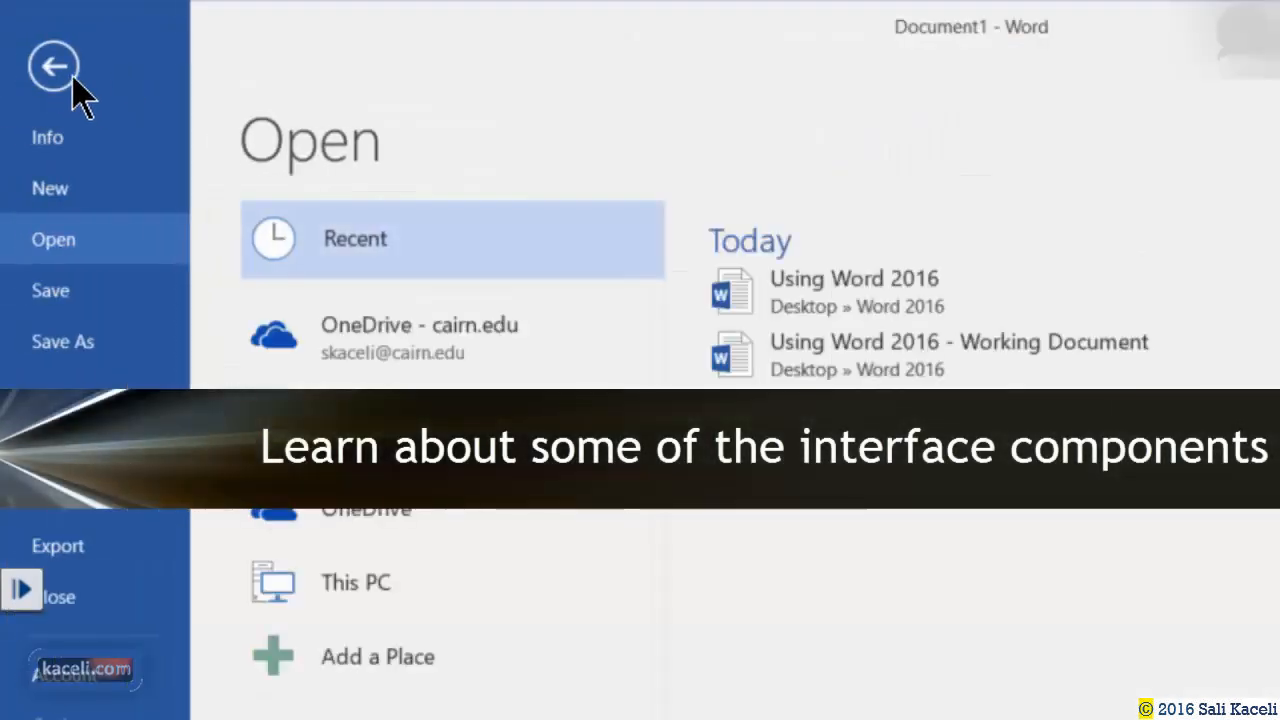
pyautogui.click(64, 72)
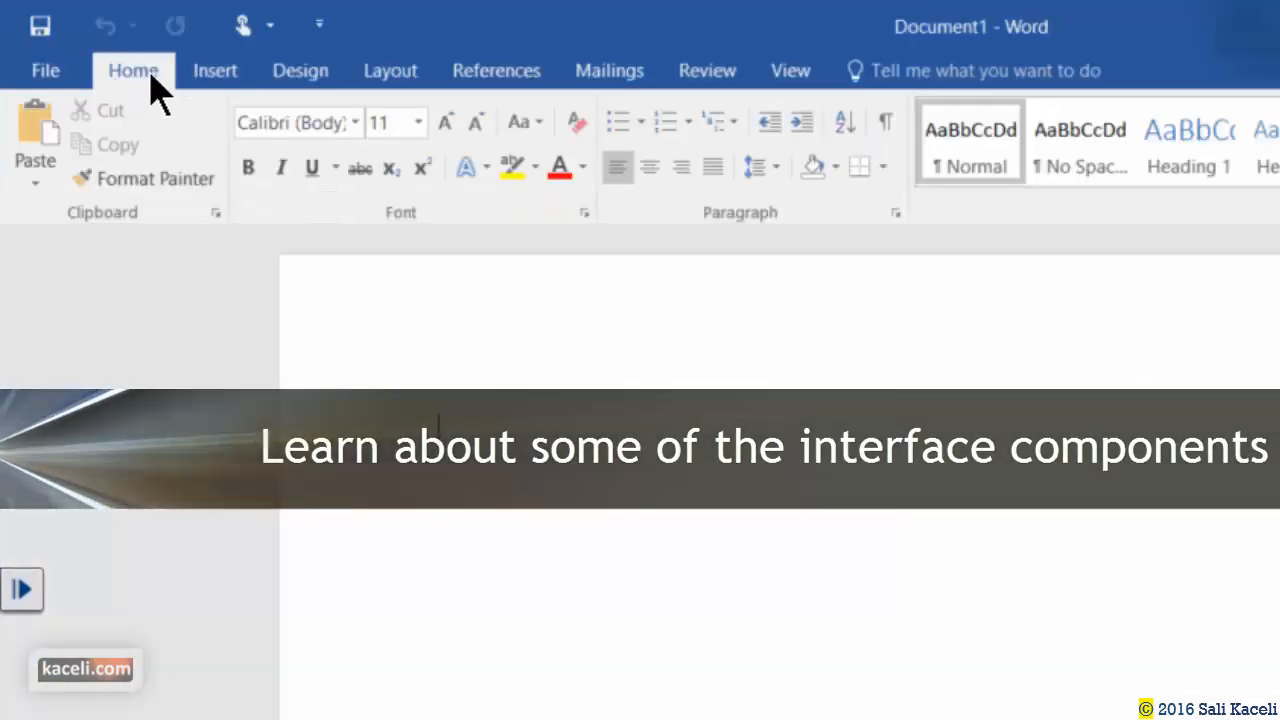
pyautogui.click(215, 78)
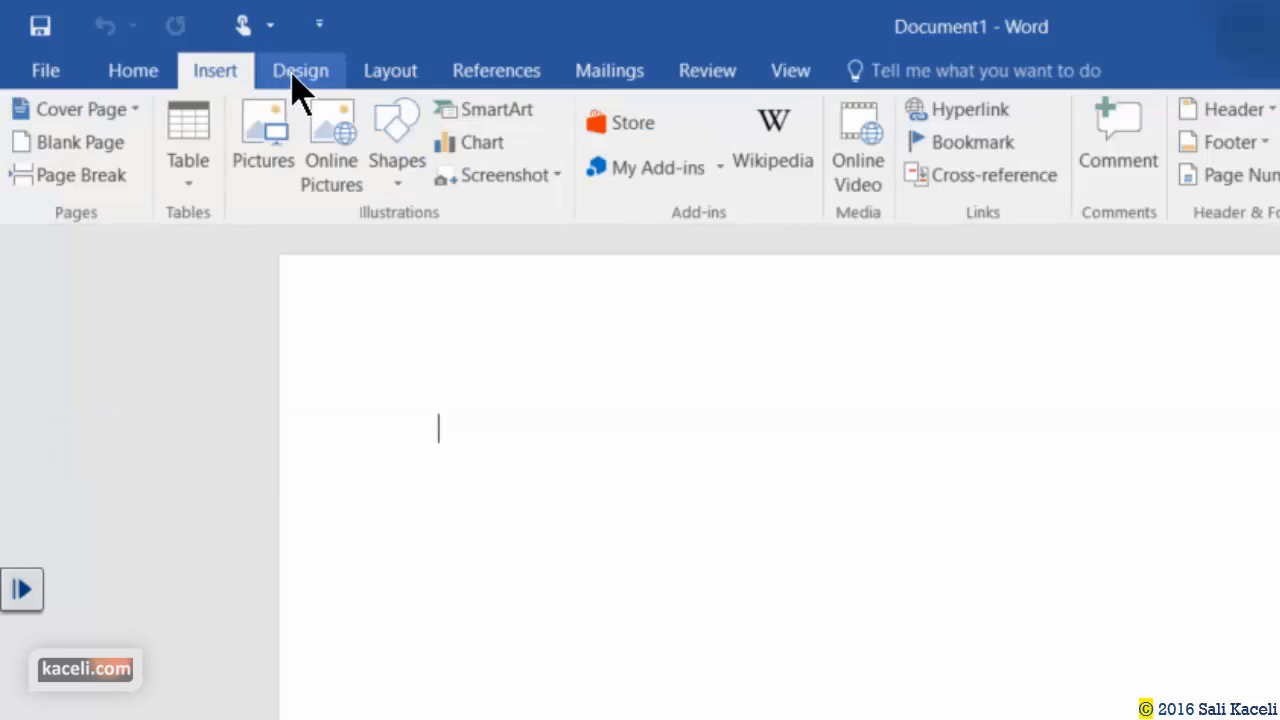
pyautogui.click(335, 74)
pyautogui.click(389, 74)
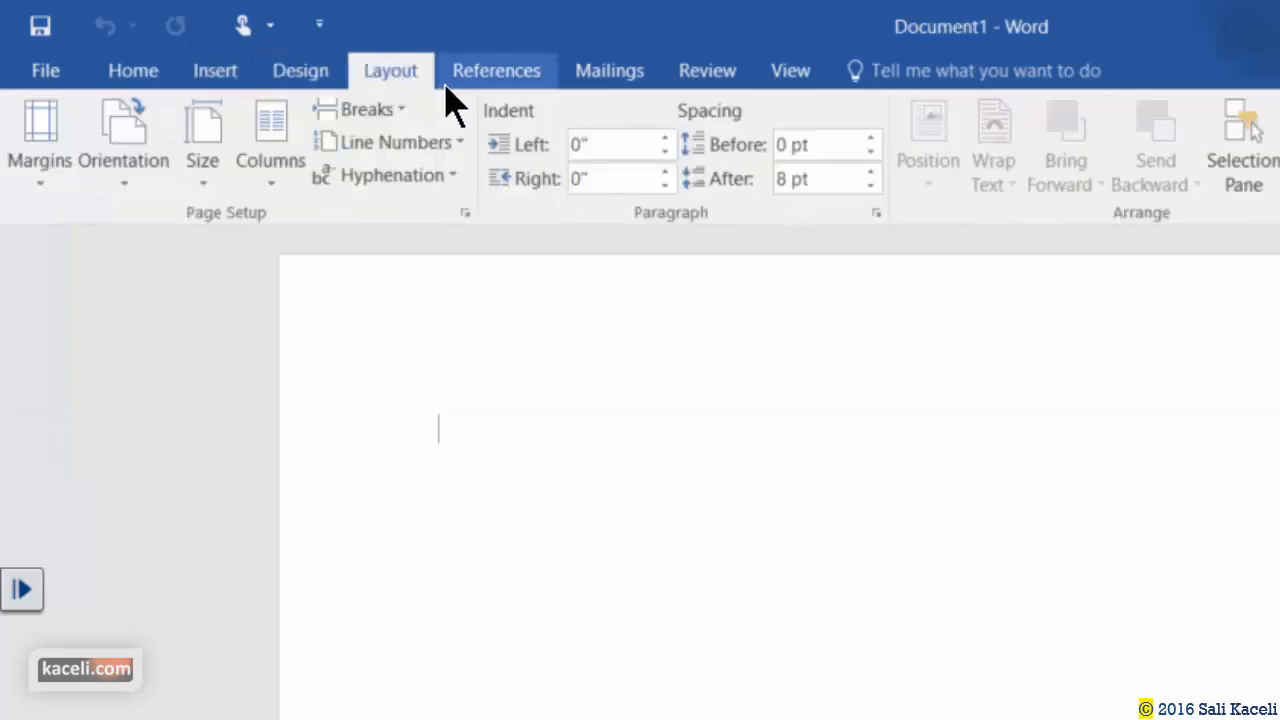
pyautogui.click(612, 78)
pyautogui.click(158, 82)
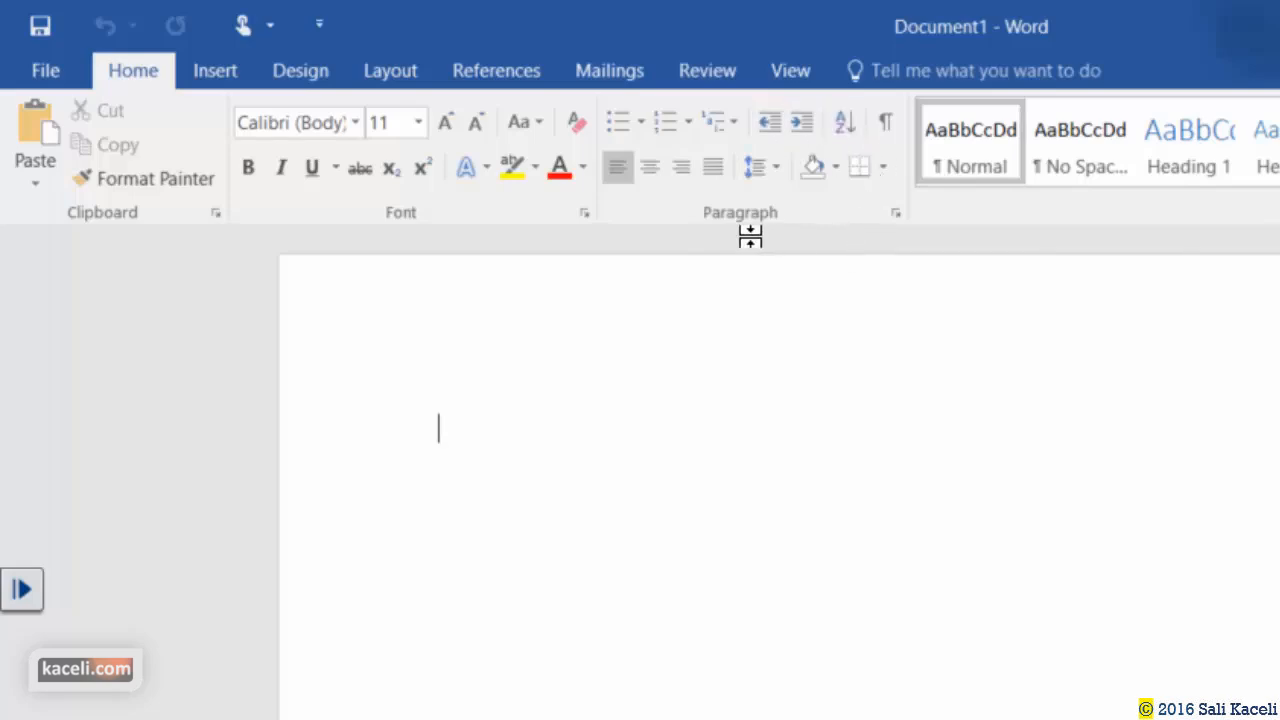
pyautogui.click(230, 78)
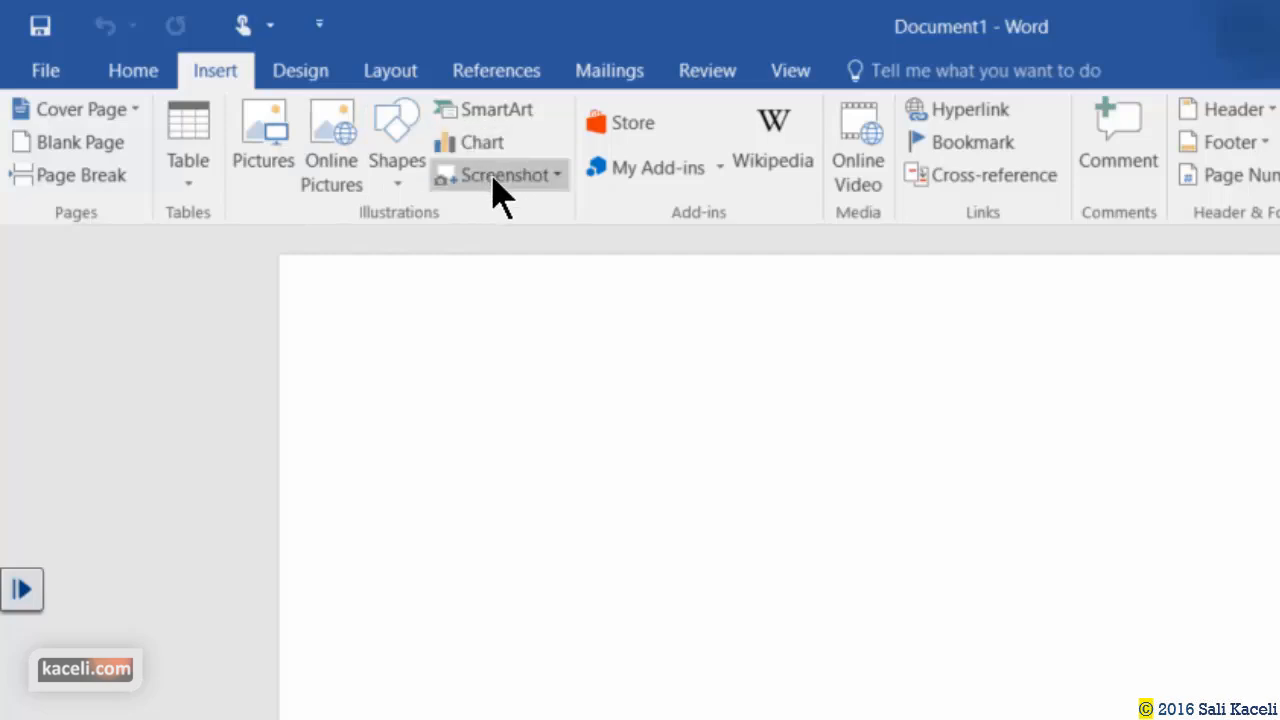
pyautogui.scroll(1, 207, 130)
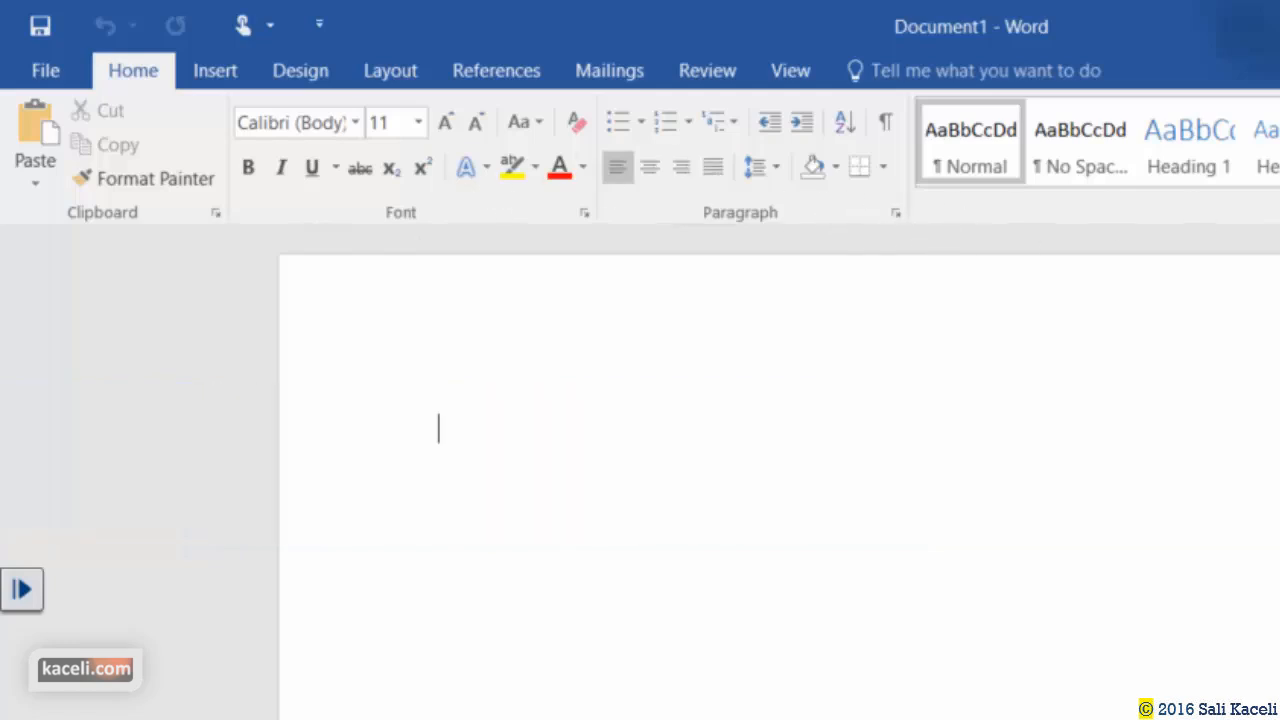
pyautogui.click(230, 74)
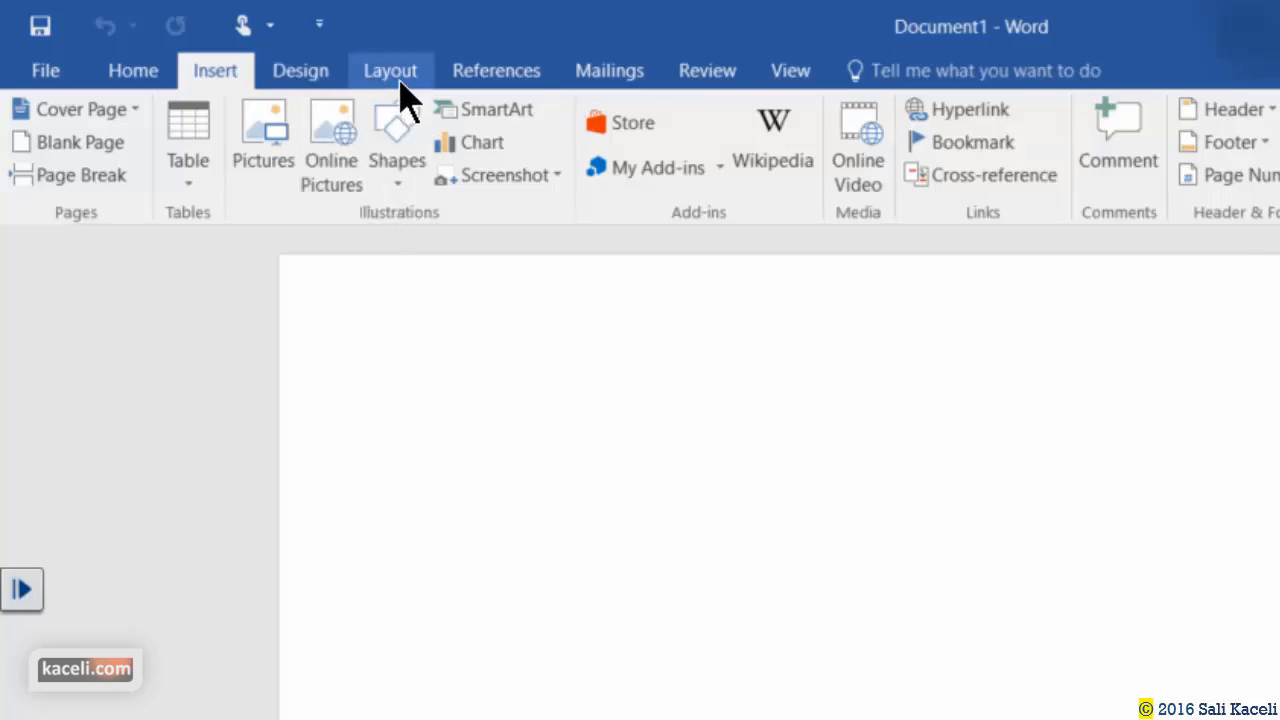
pyautogui.click(521, 85)
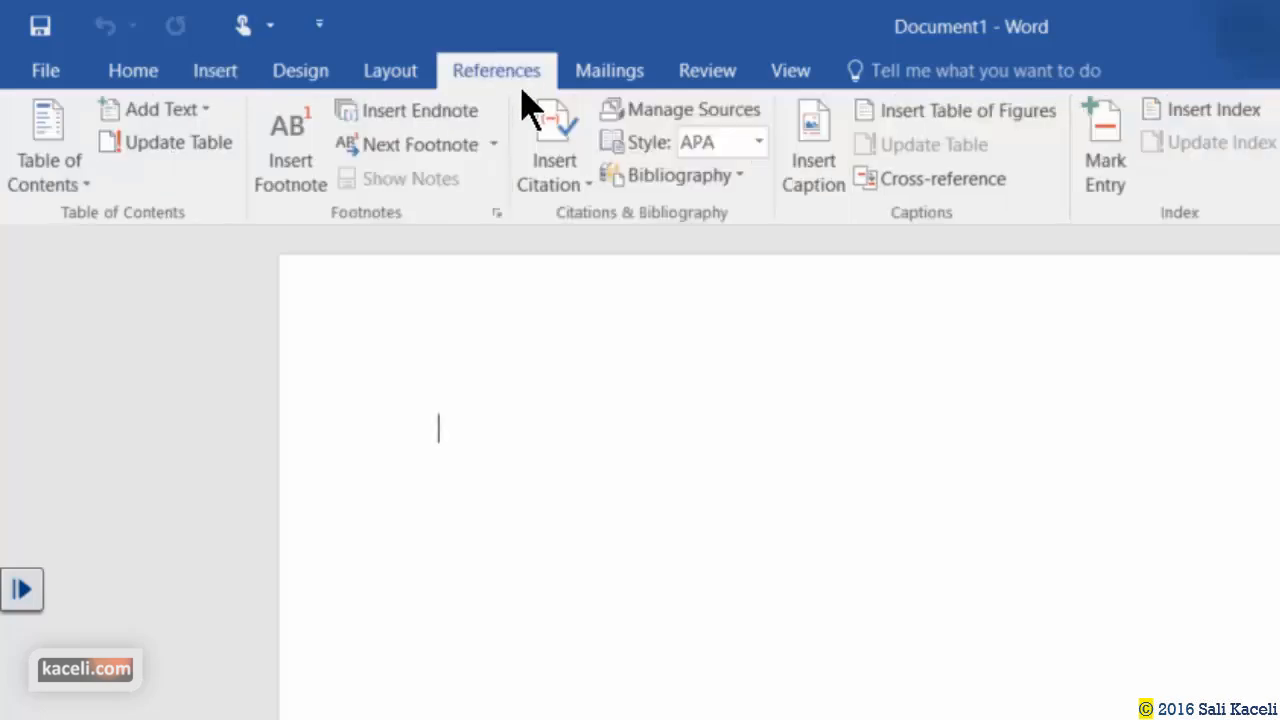
pyautogui.click(622, 75)
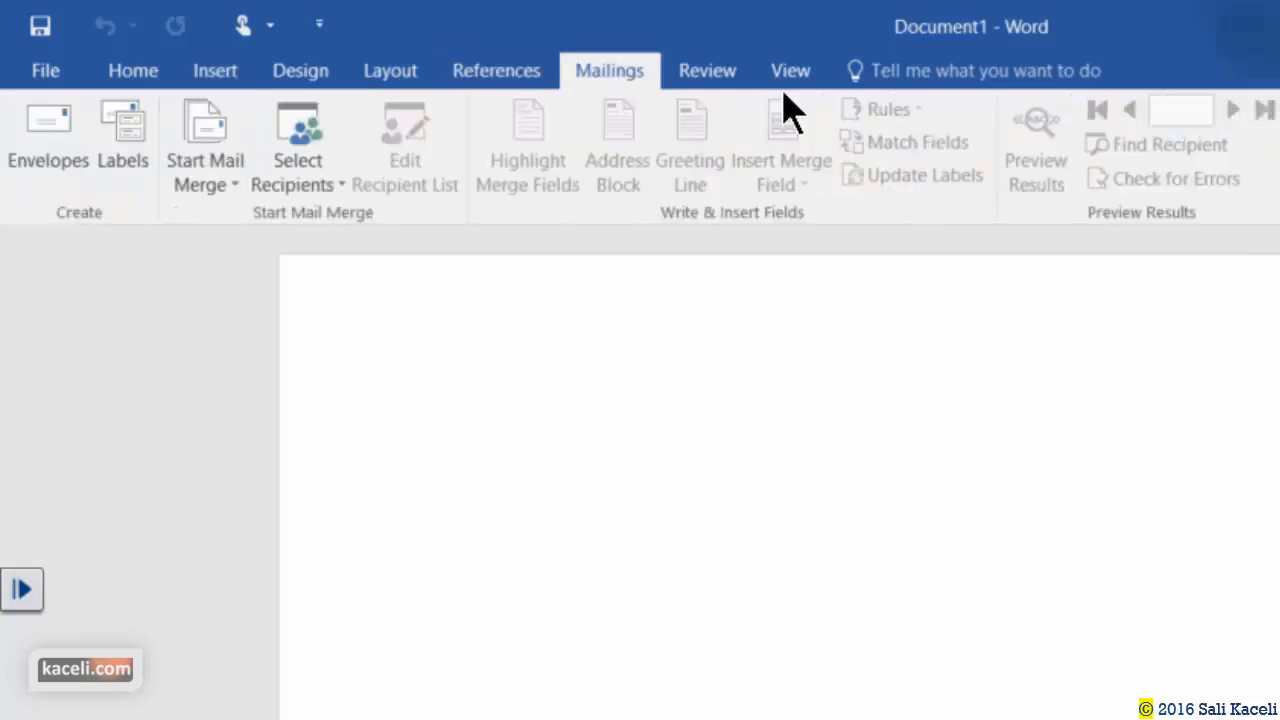
pyautogui.click(693, 82)
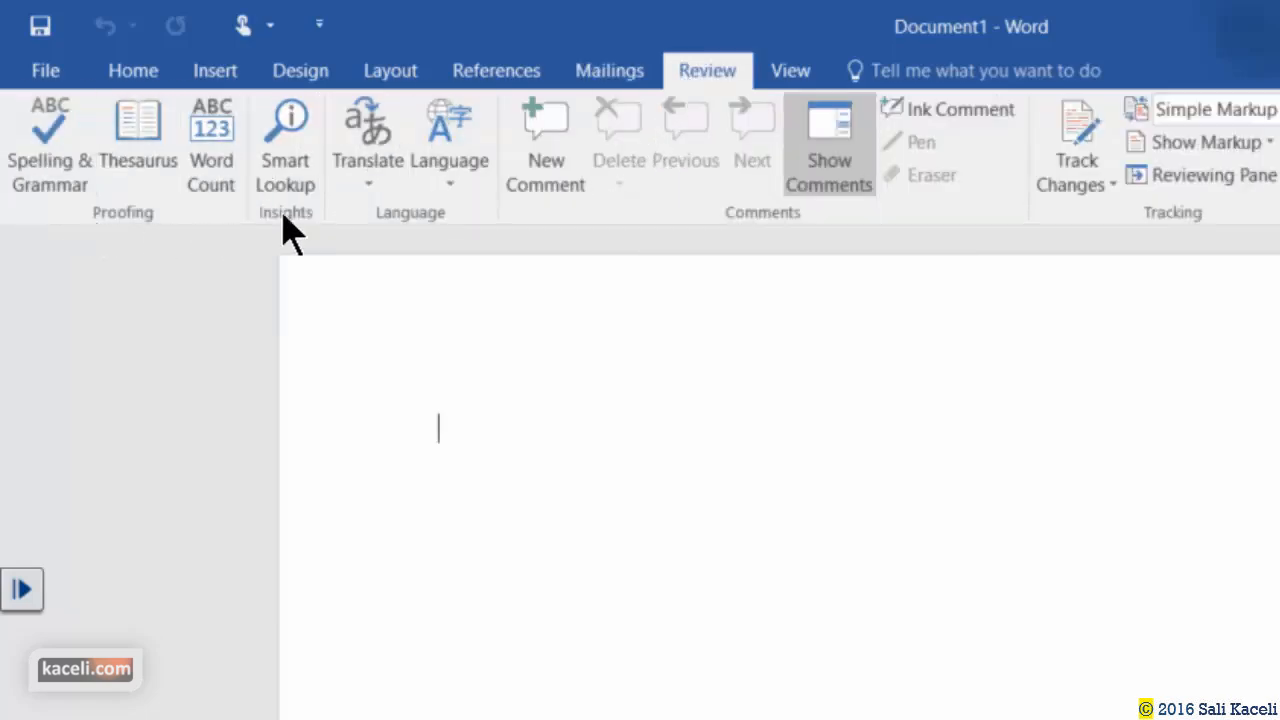
pyautogui.click(792, 74)
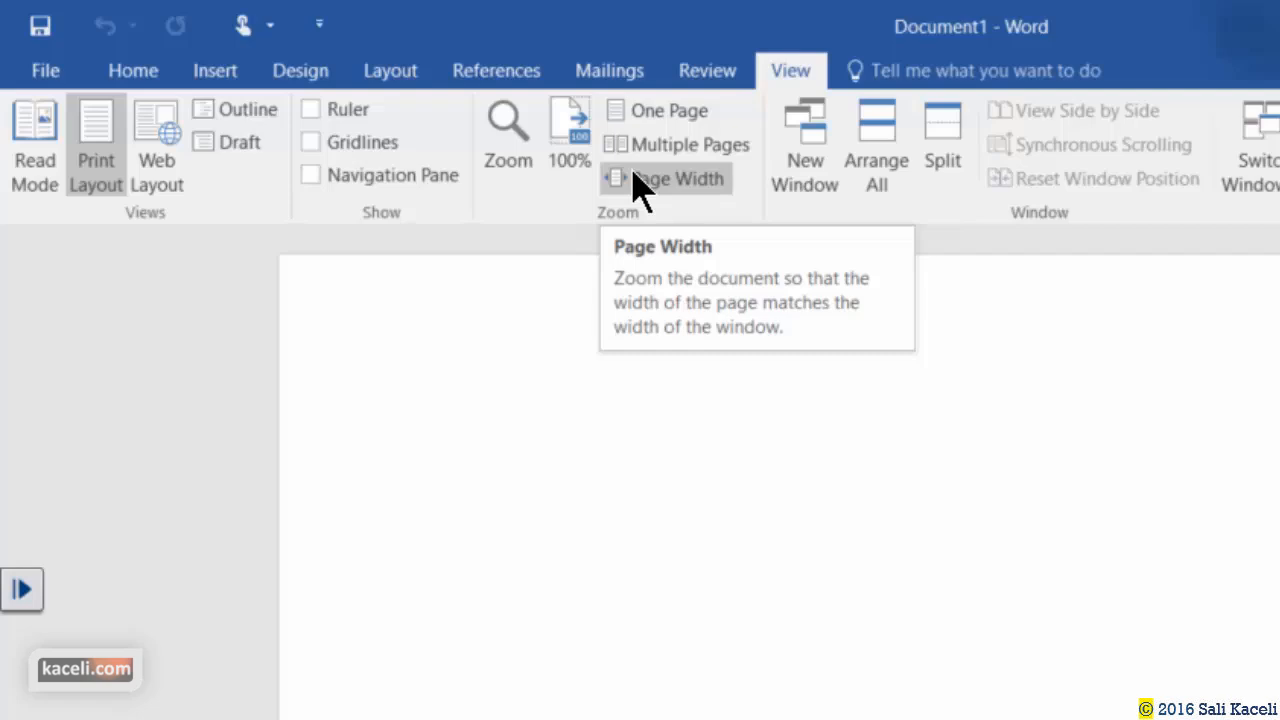
pyautogui.click(124, 78)
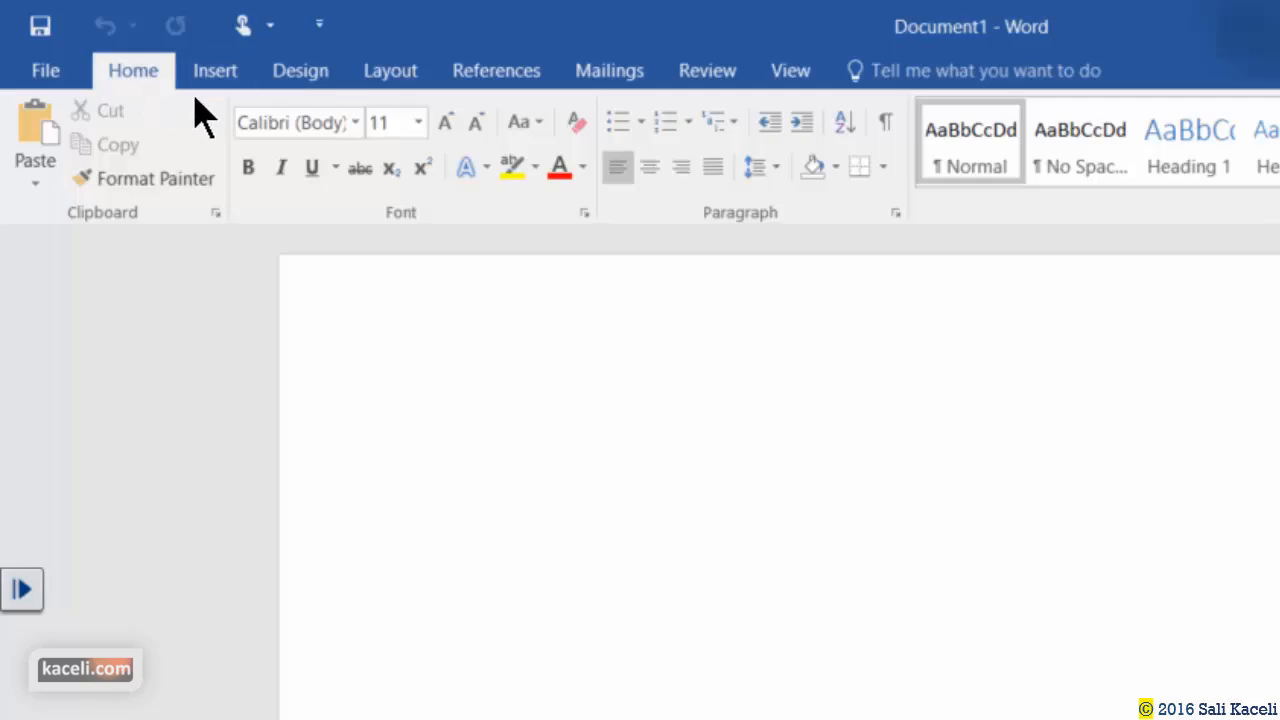
pyautogui.click(55, 78)
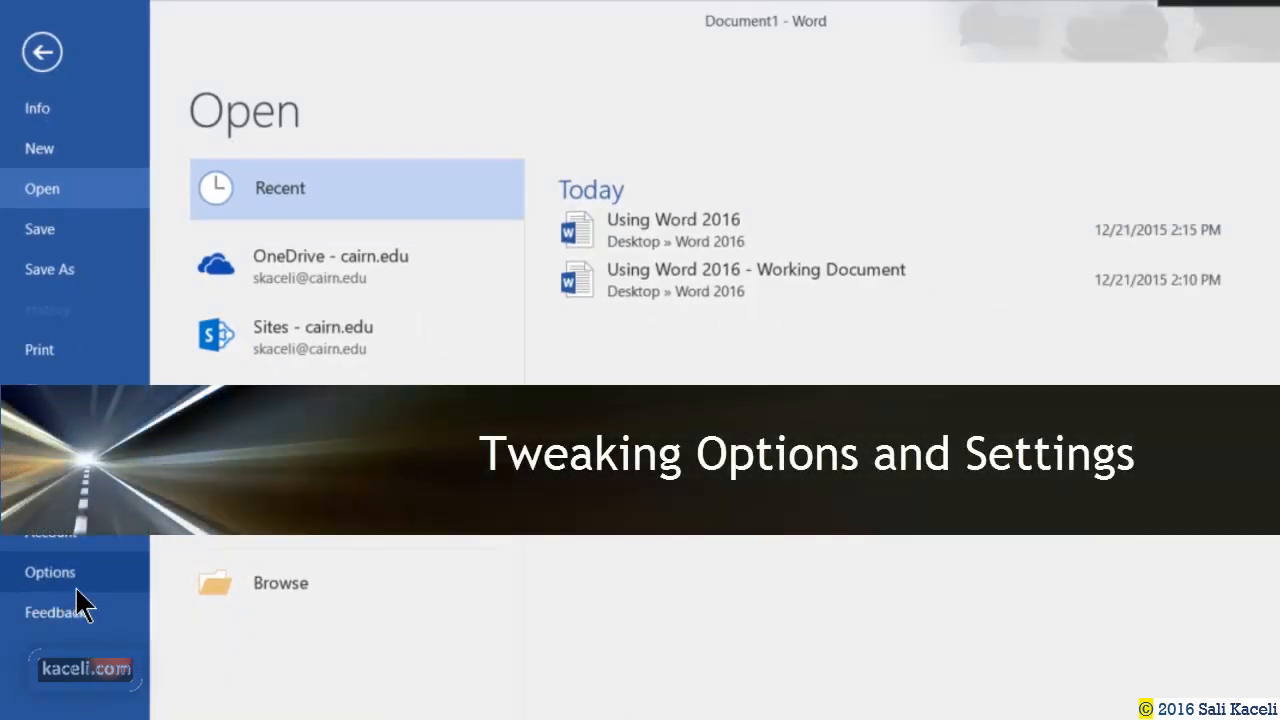
pyautogui.click(66, 587)
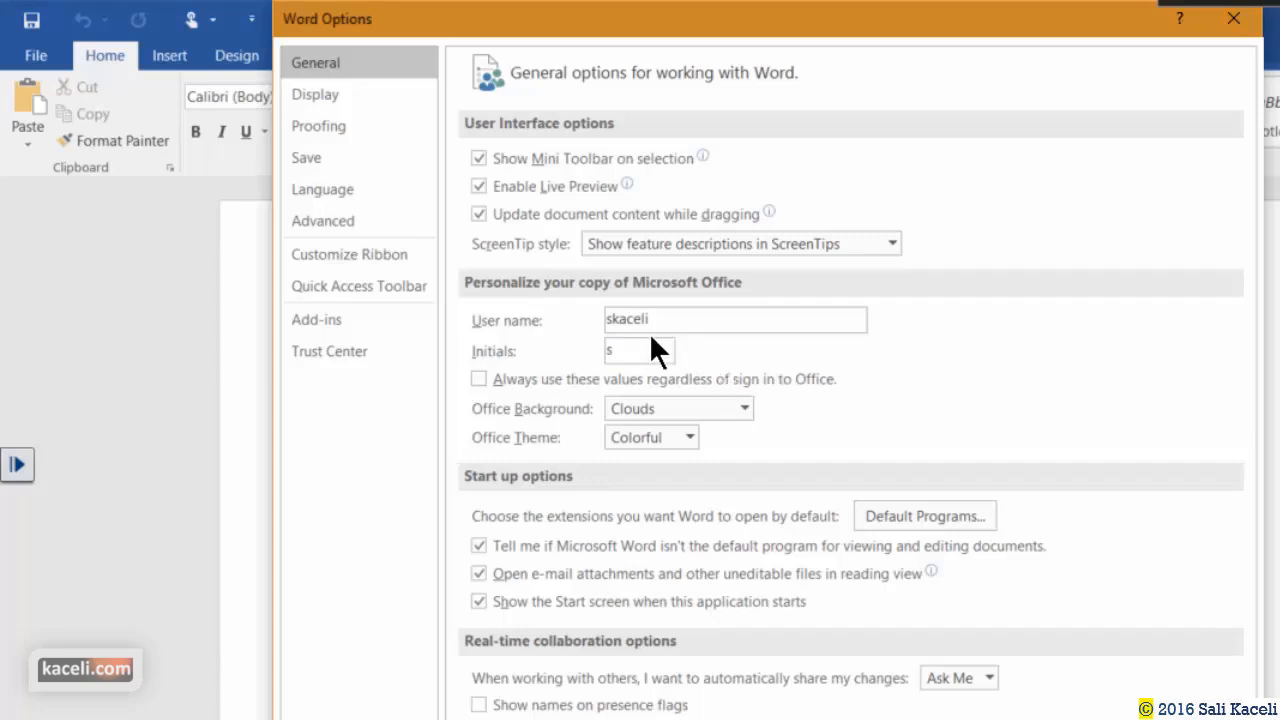
pyautogui.click(690, 437)
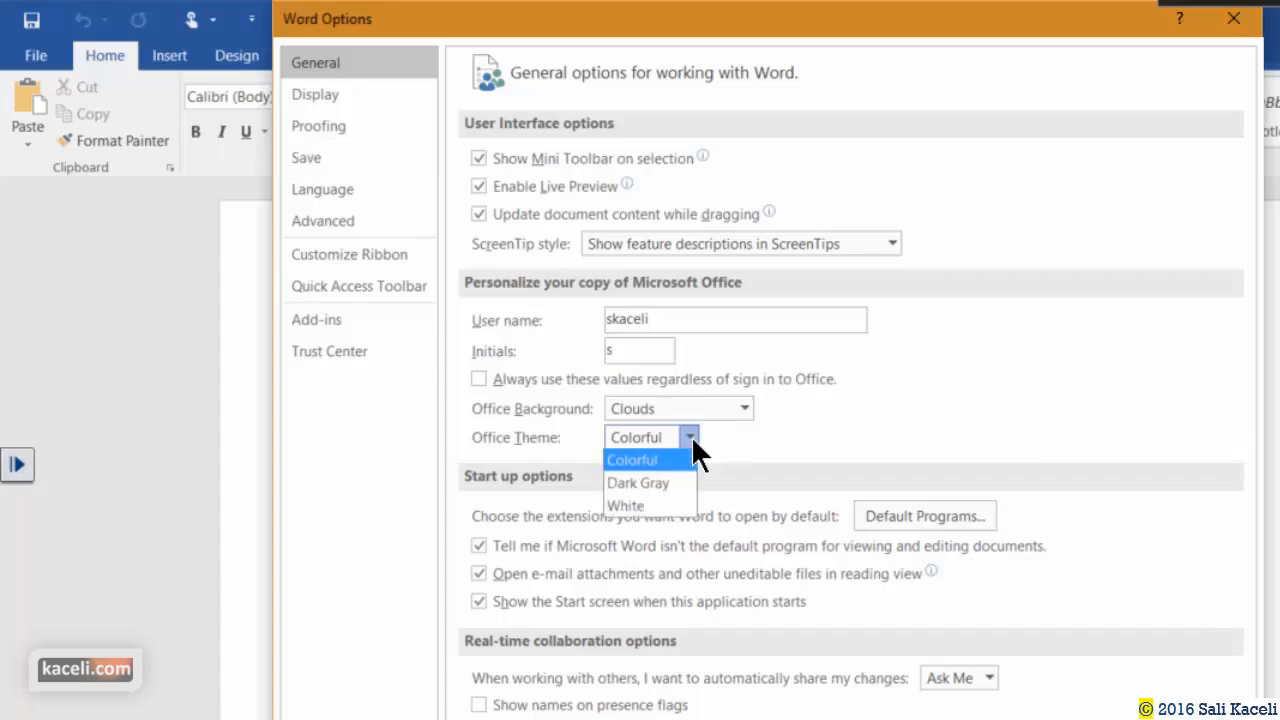
pyautogui.click(830, 437)
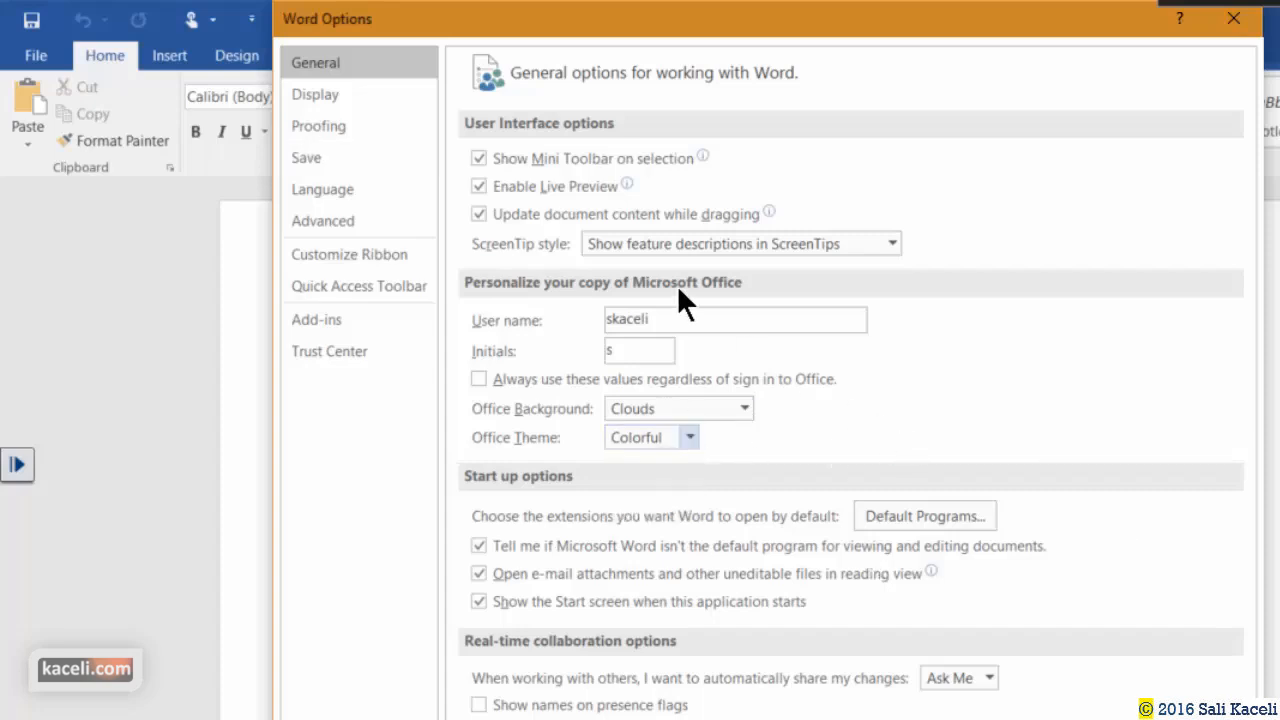
pyautogui.click(318, 95)
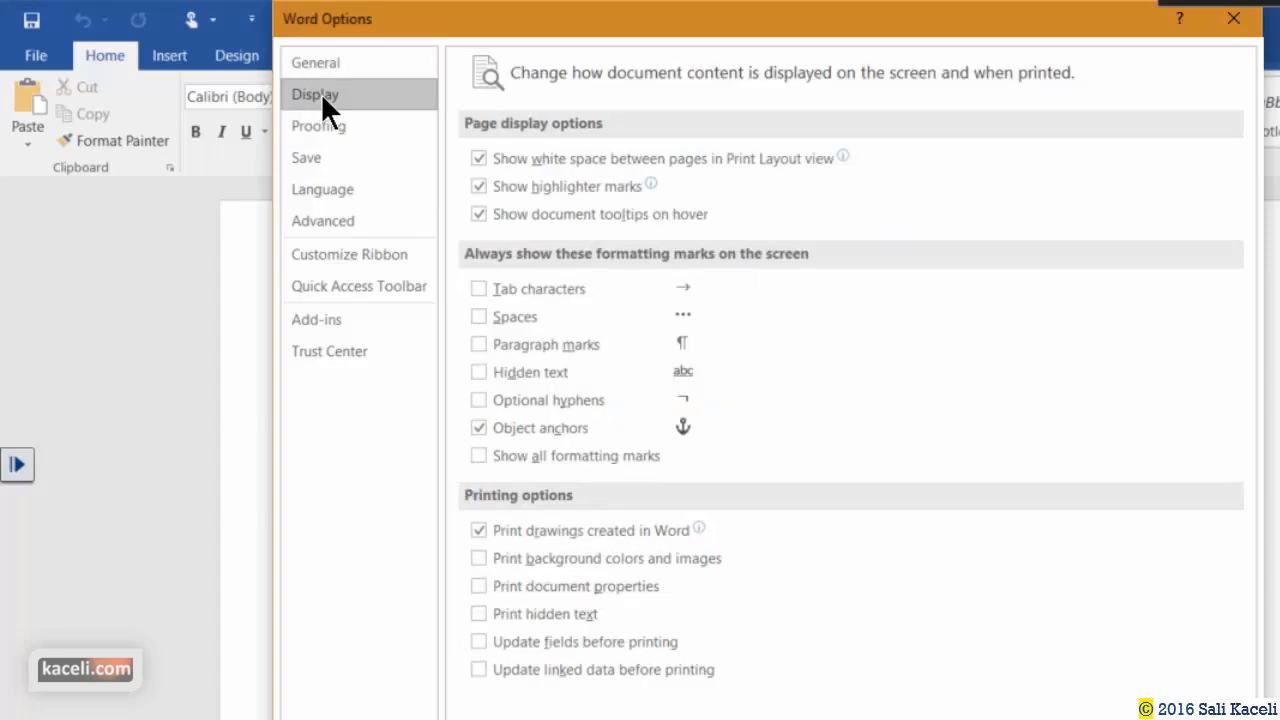
pyautogui.click(317, 152)
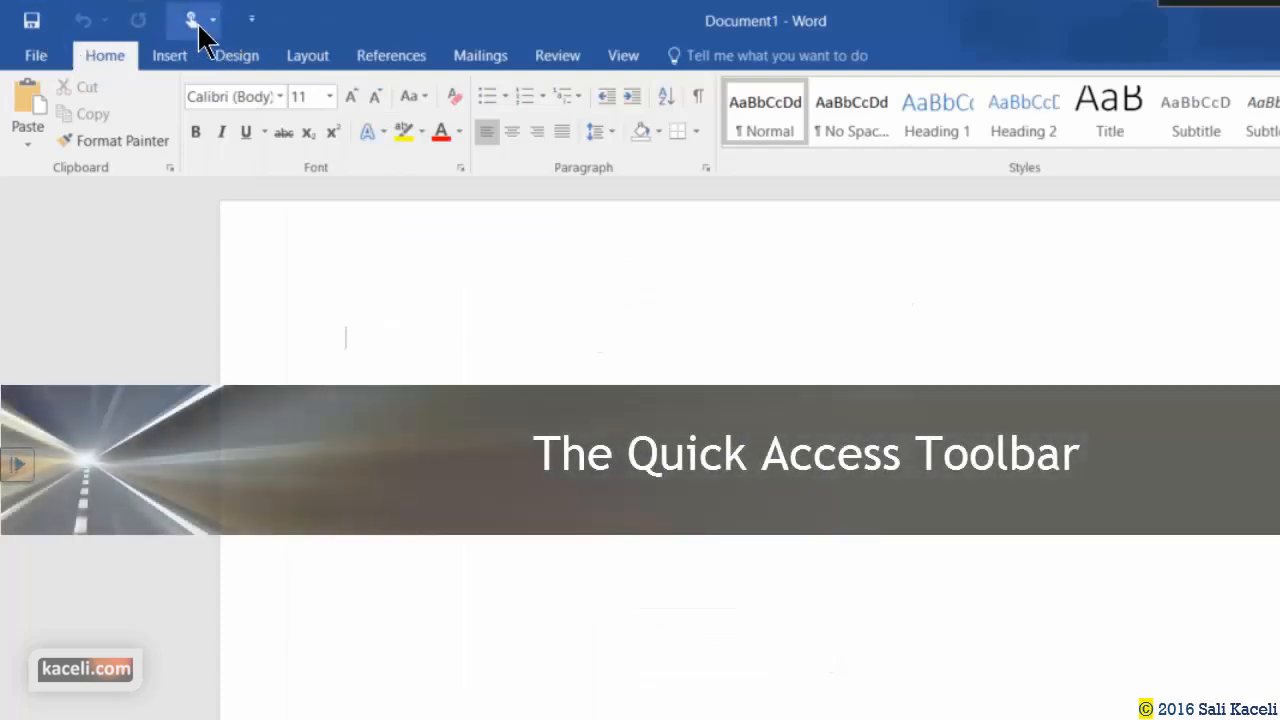
# Add Email to the Quick Access Toolbar from its customisation list.
pyautogui.click(256, 24)
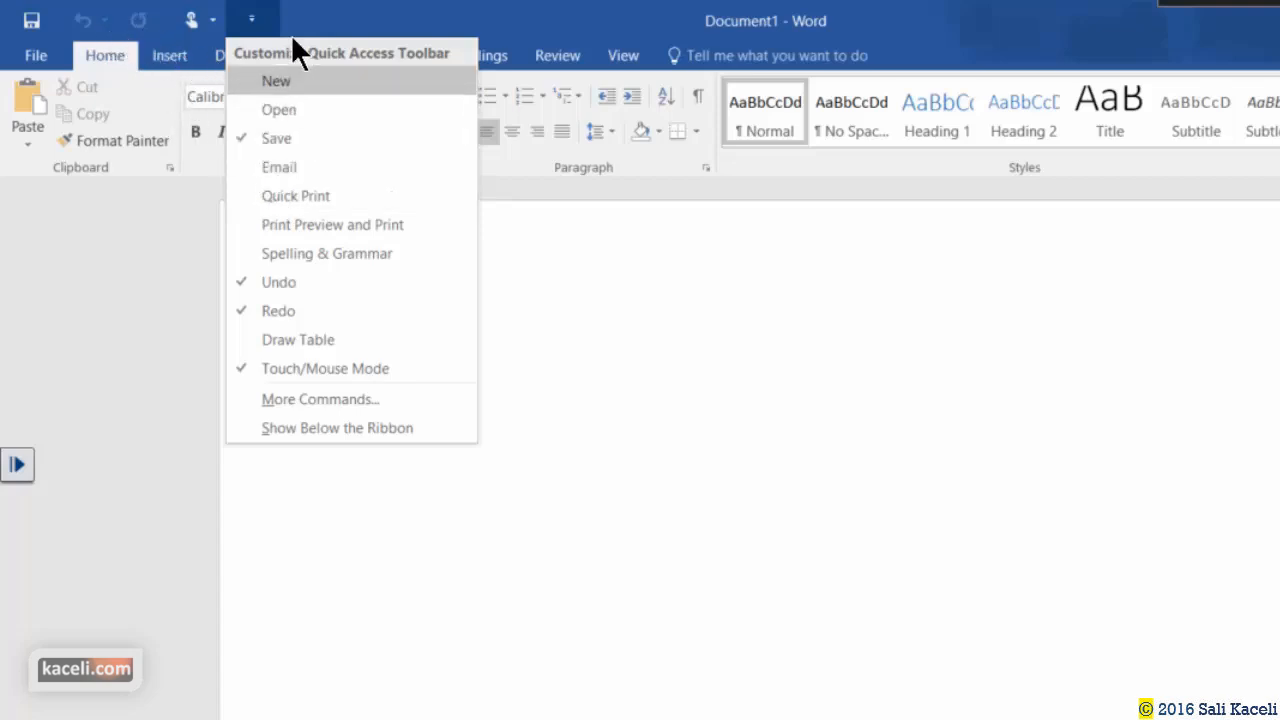
pyautogui.click(258, 26)
pyautogui.click(261, 28)
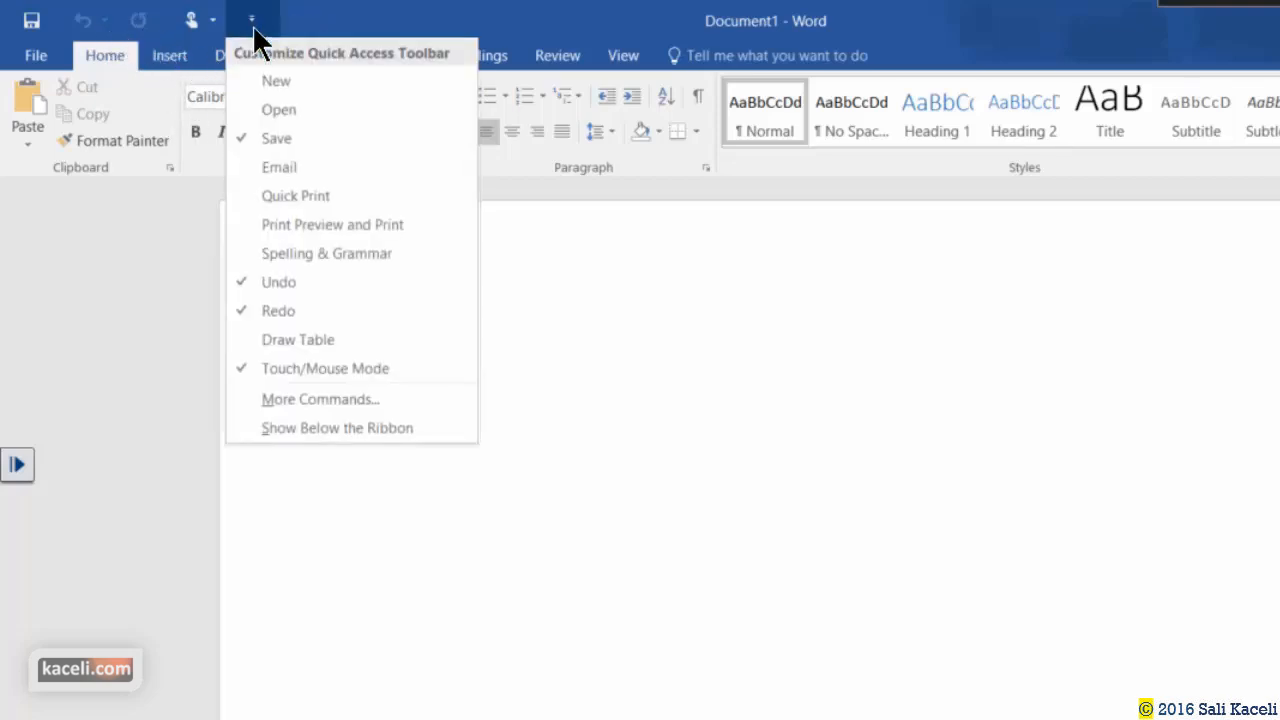
pyautogui.click(268, 165)
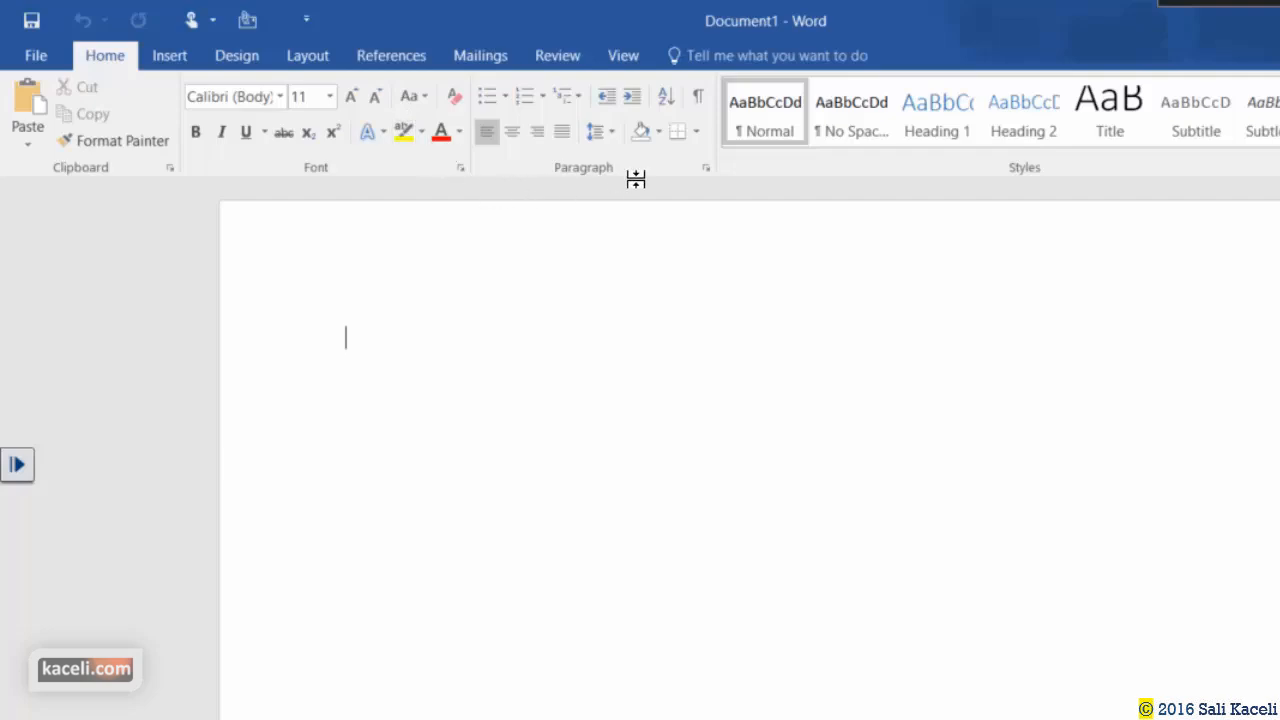
# Pin the Insert > Pictures command to the Quick Access Toolbar and switch to the View tab.
pyautogui.click(180, 60)
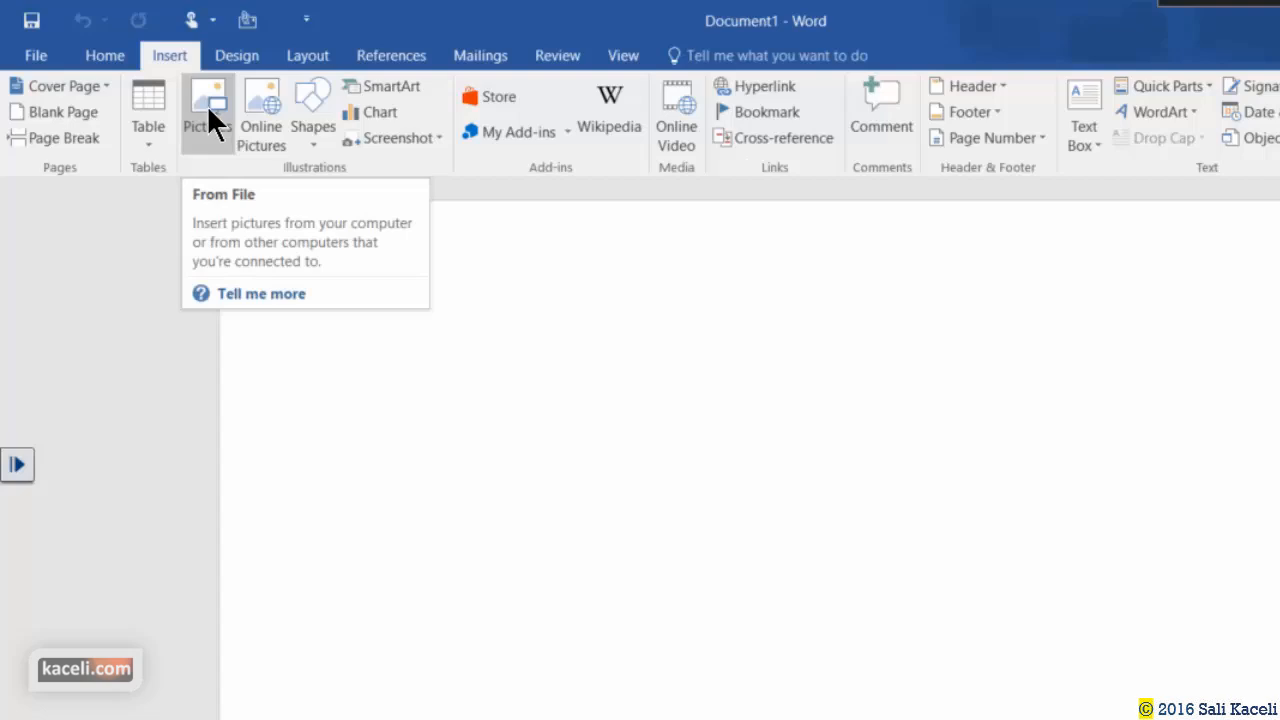
pyautogui.rightClick(207, 105)
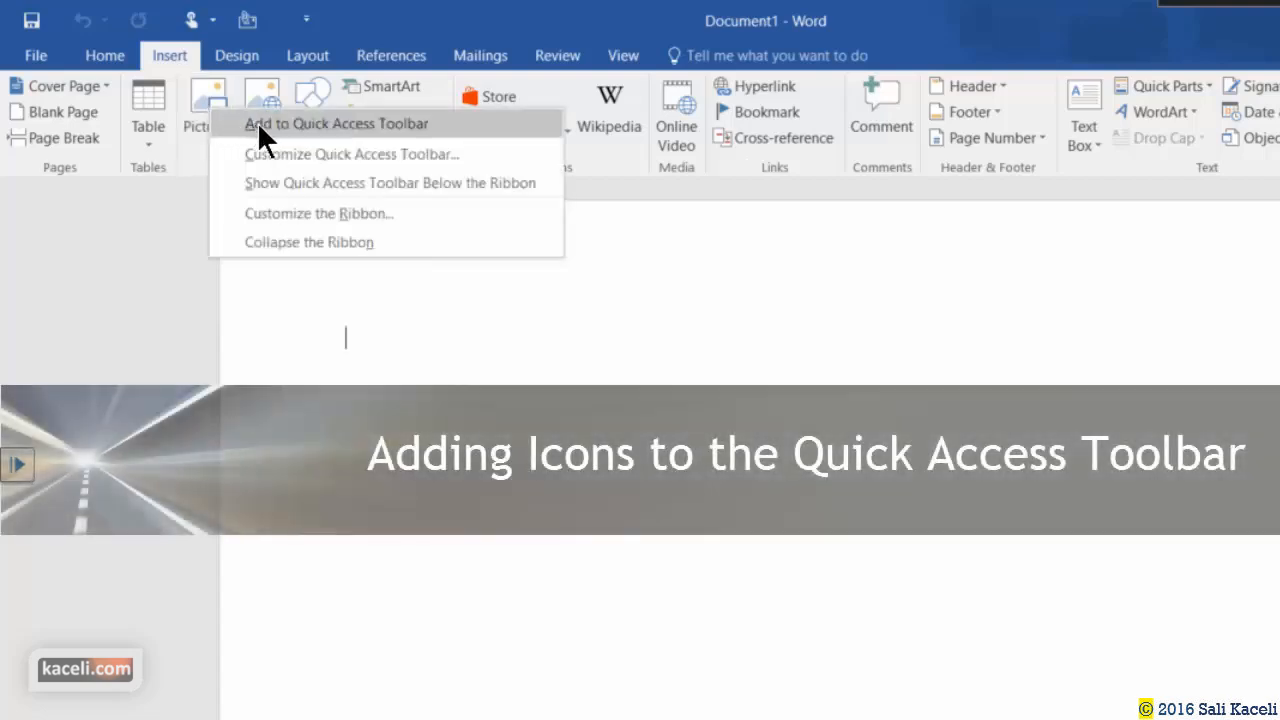
pyautogui.click(262, 125)
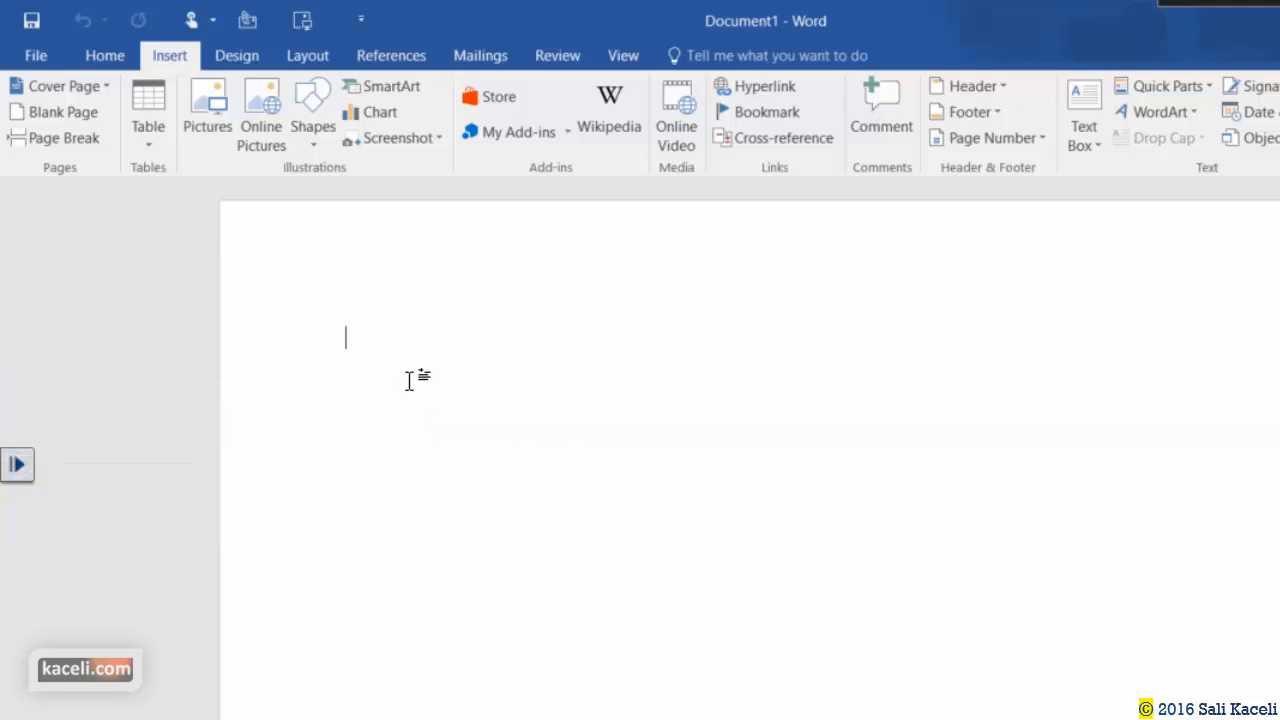
pyautogui.click(623, 55)
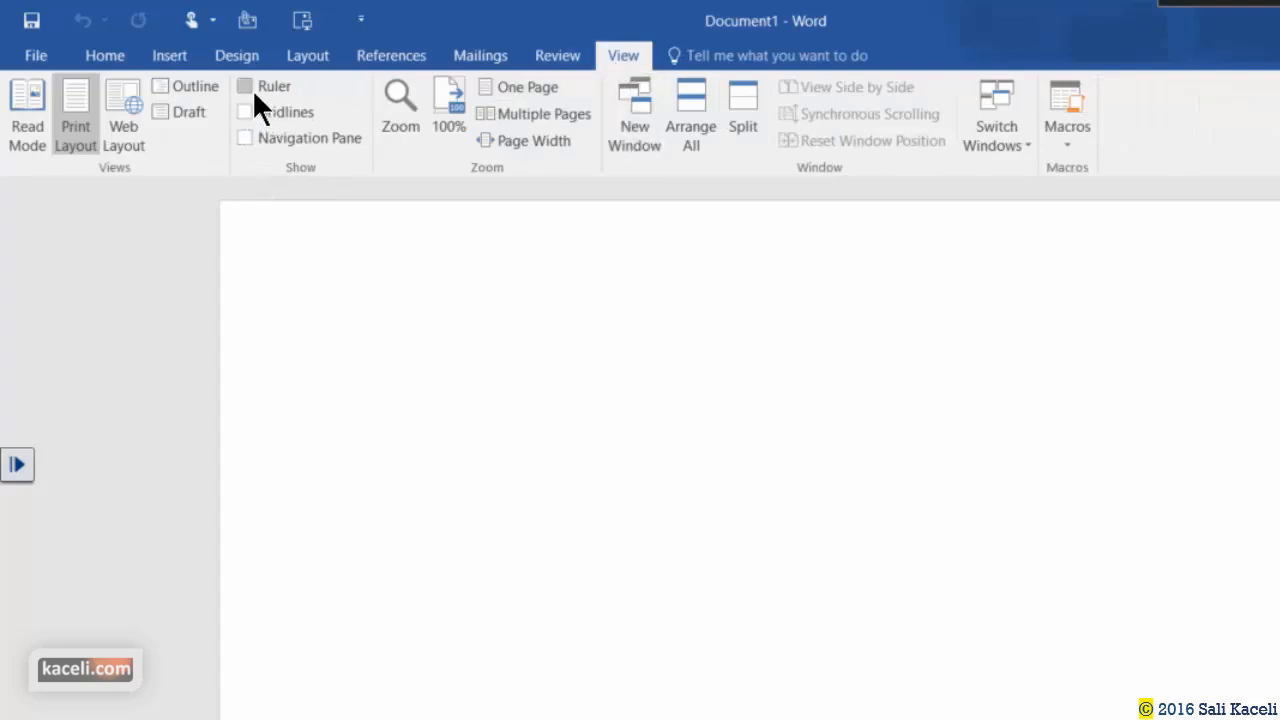
# Show the ruler, toggle gridlines, open the navigation pane, and zoom to 130% then back to 110%.
pyautogui.click(305, 99)
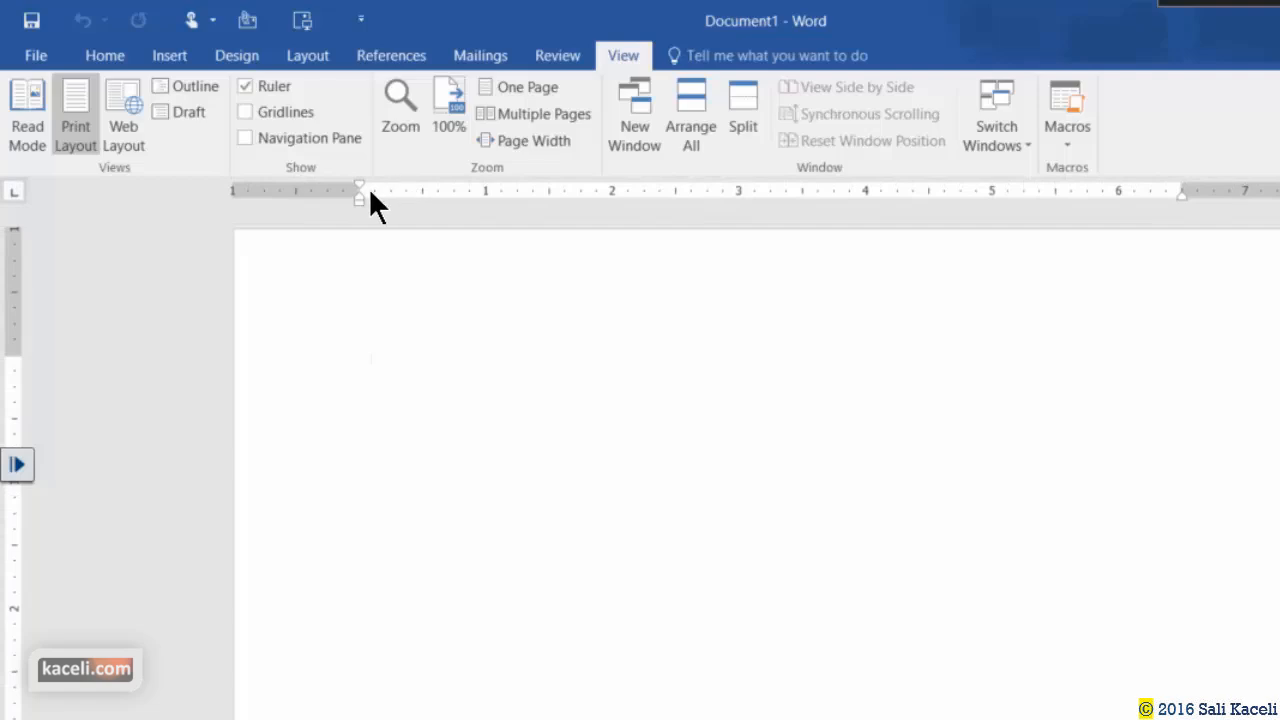
pyautogui.click(249, 110)
pyautogui.click(249, 110)
pyautogui.click(245, 138)
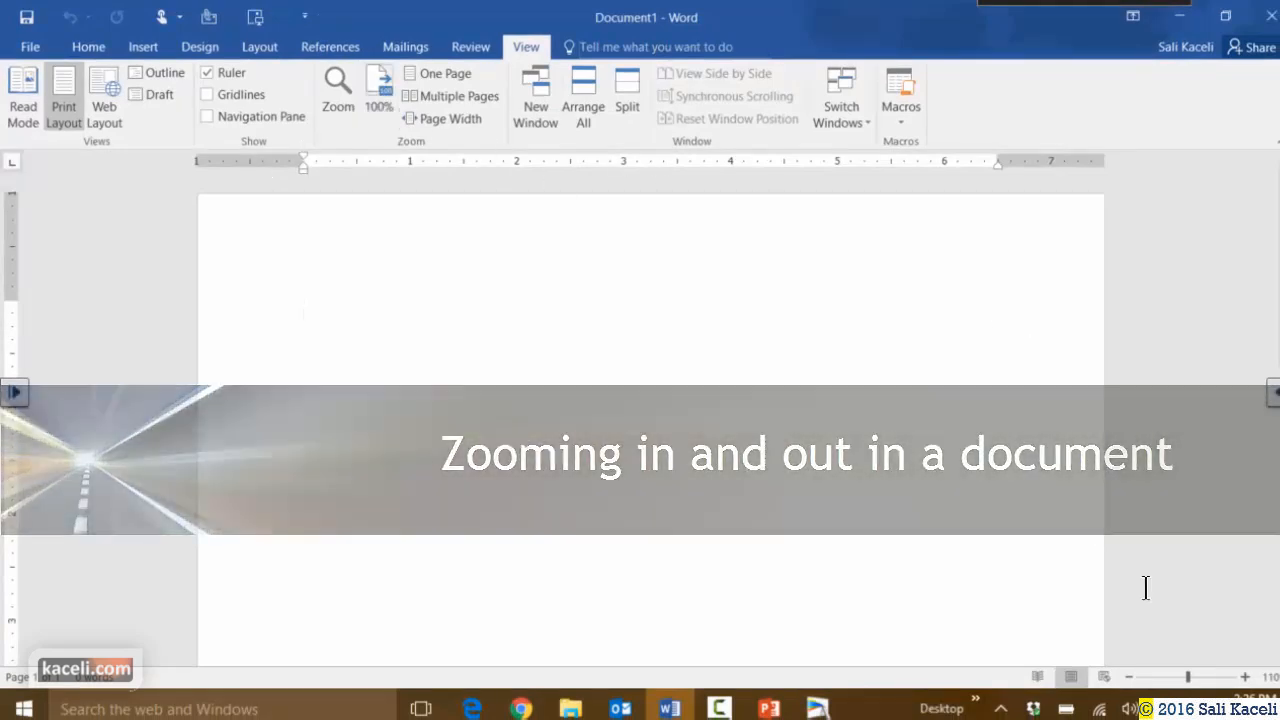
pyautogui.click(1246, 680)
pyautogui.click(1246, 680)
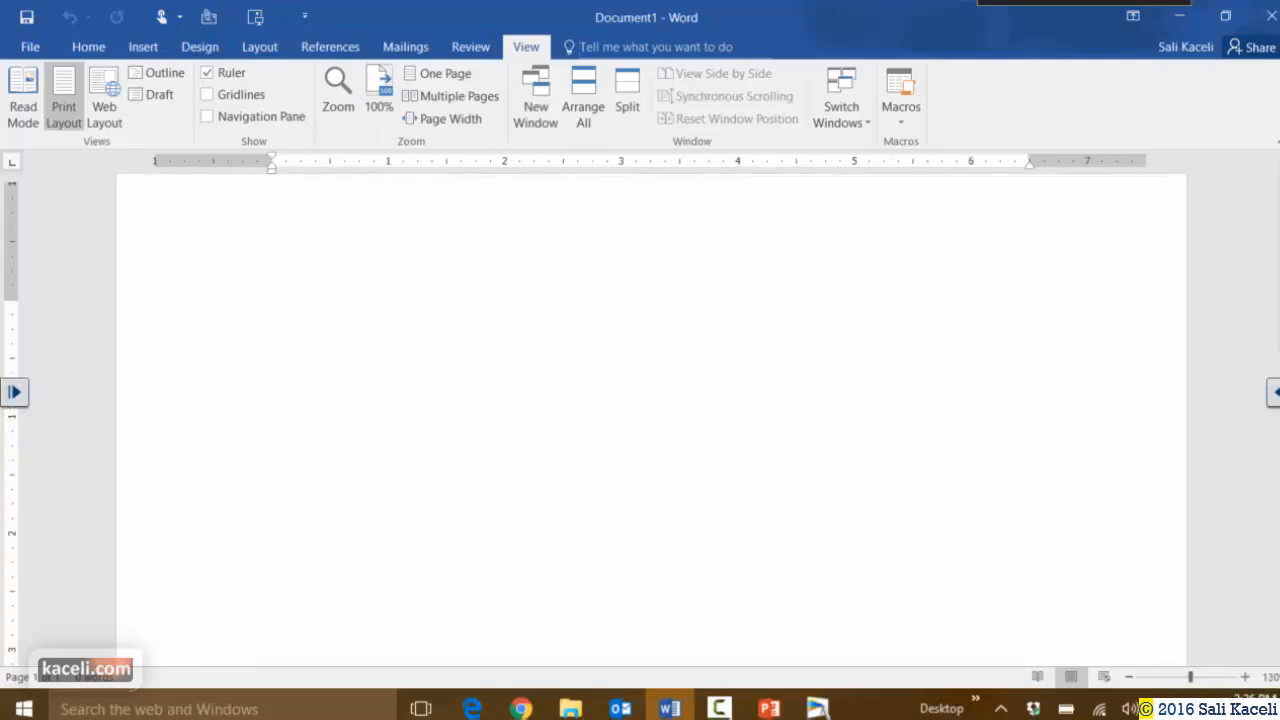
pyautogui.click(1129, 677)
pyautogui.click(1129, 677)
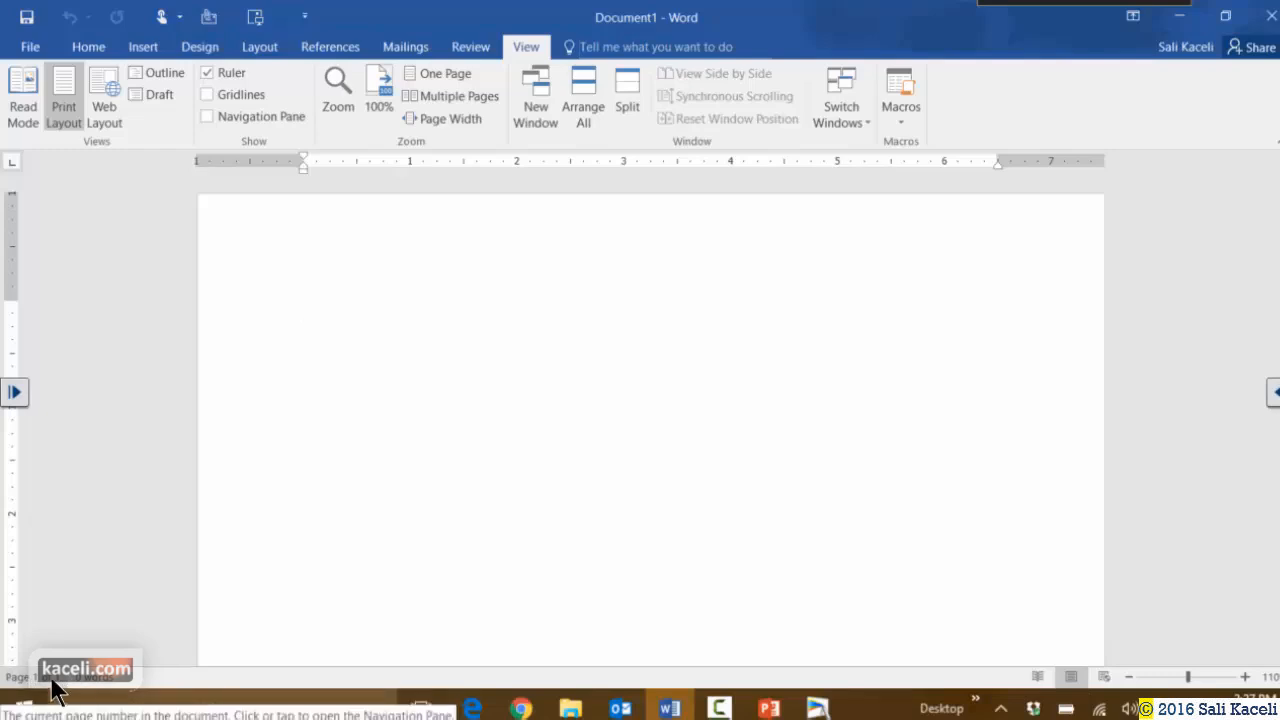
# Close the navigation pane, check Word Count (1 page, 0 words), and return to Home.
pyautogui.click(52, 680)
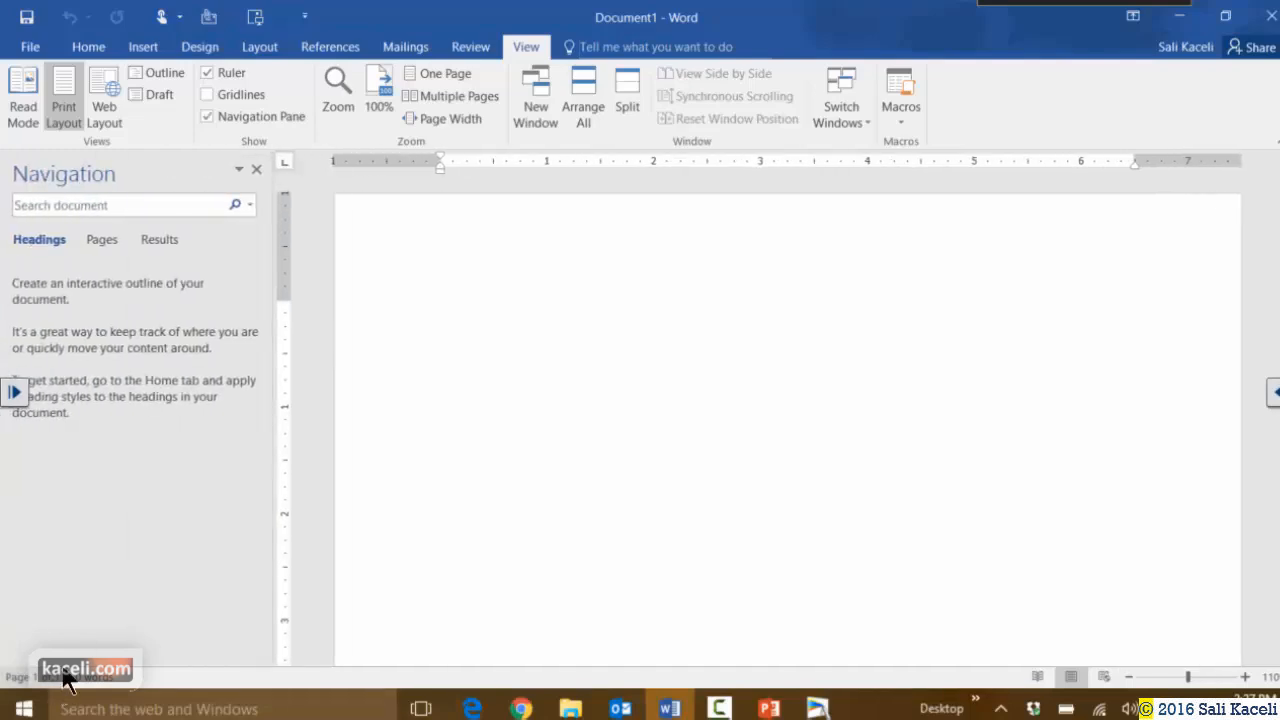
pyautogui.click(257, 170)
pyautogui.click(97, 677)
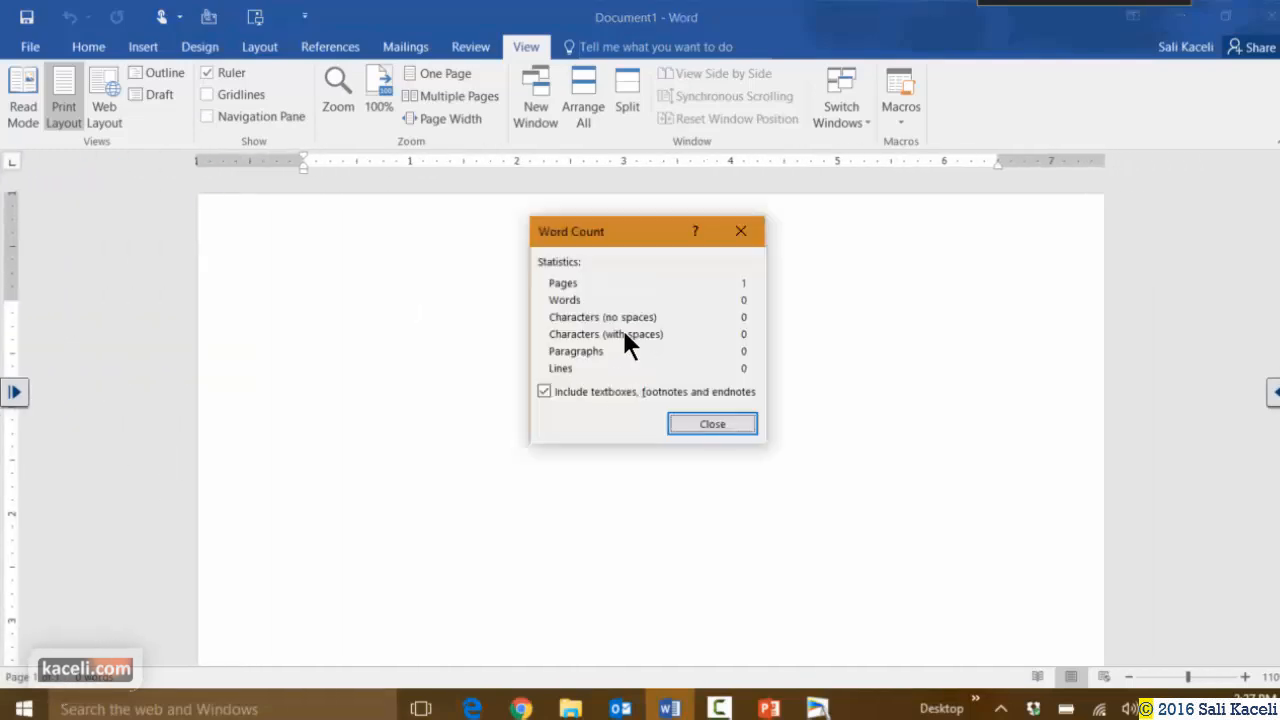
pyautogui.click(698, 428)
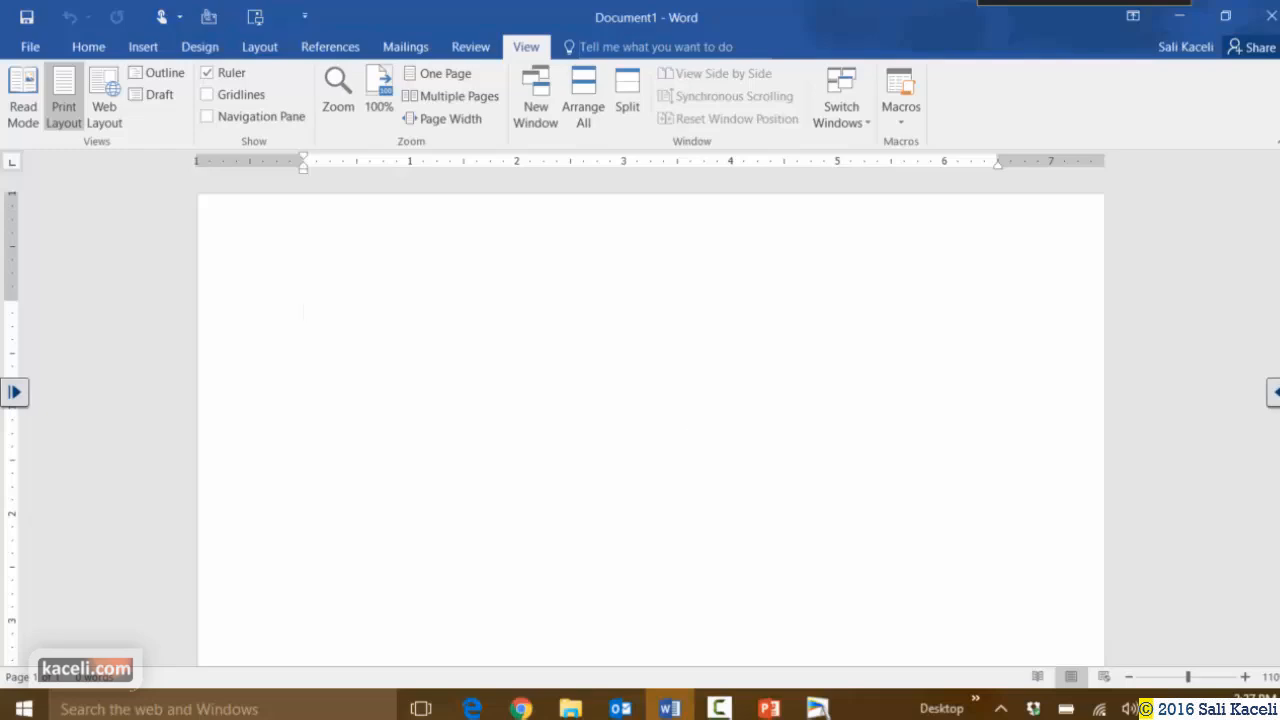
pyautogui.click(88, 46)
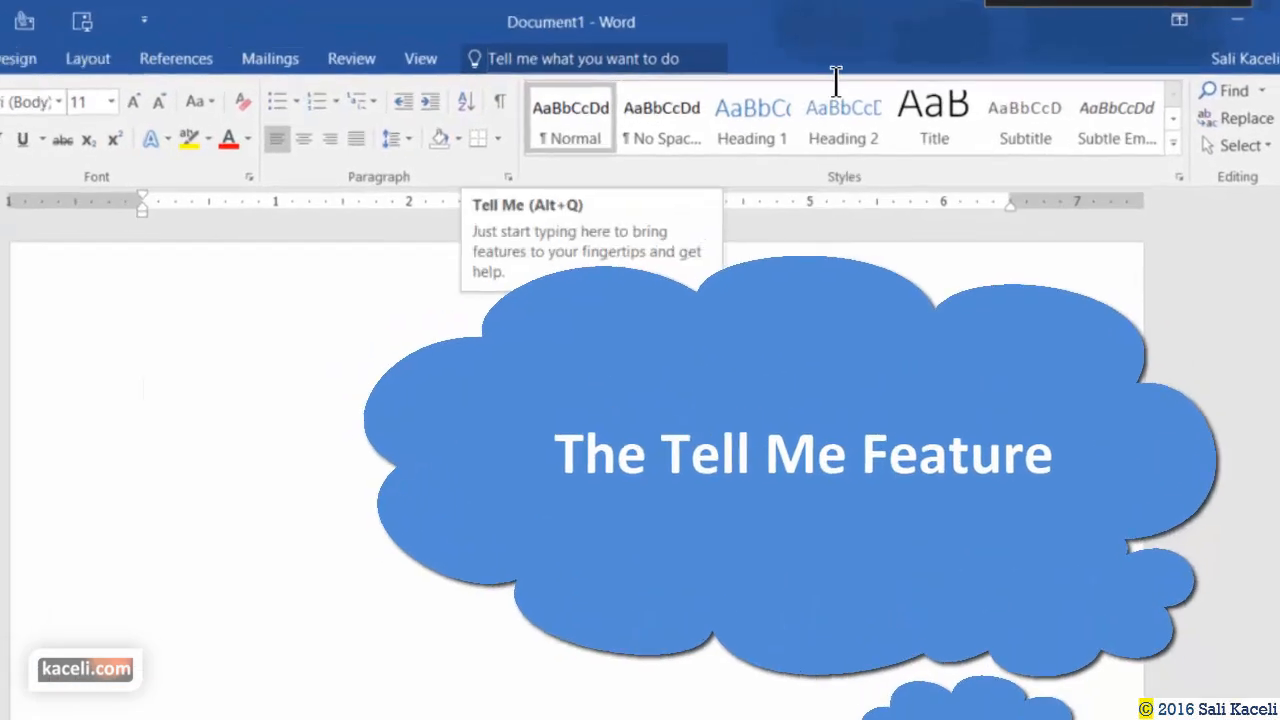
pyautogui.click(676, 51)
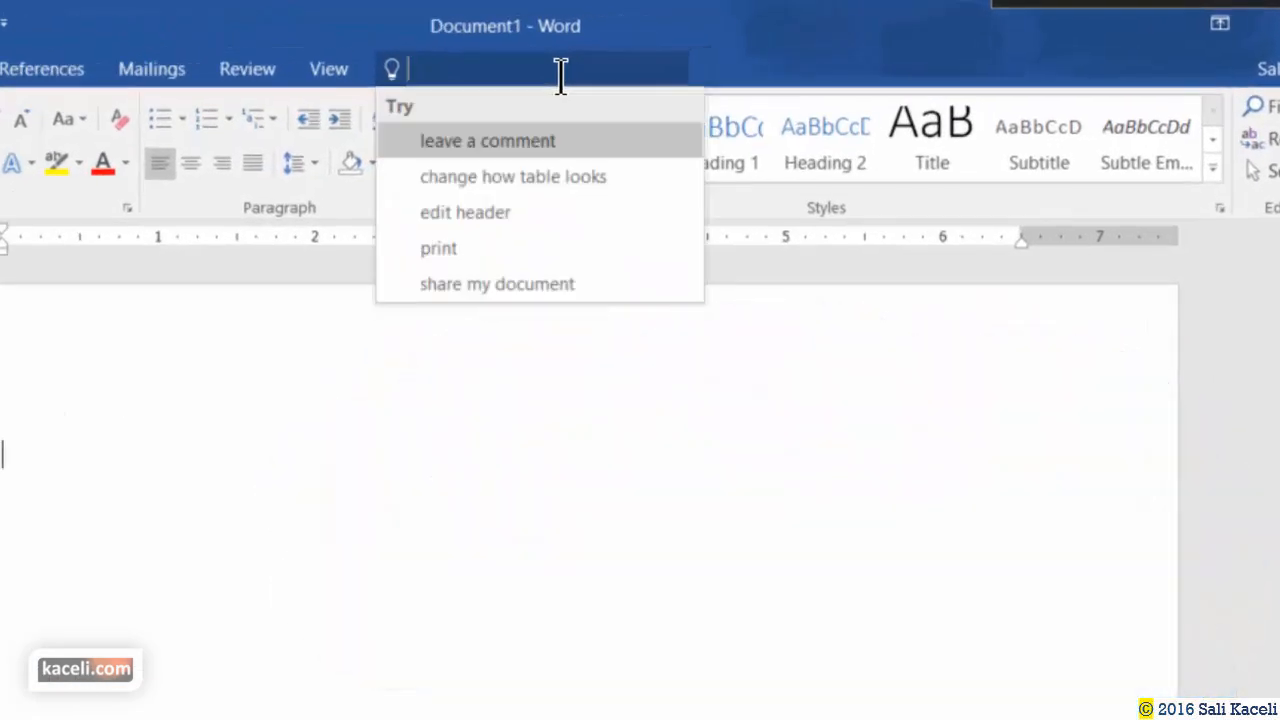
pyautogui.write('marging')
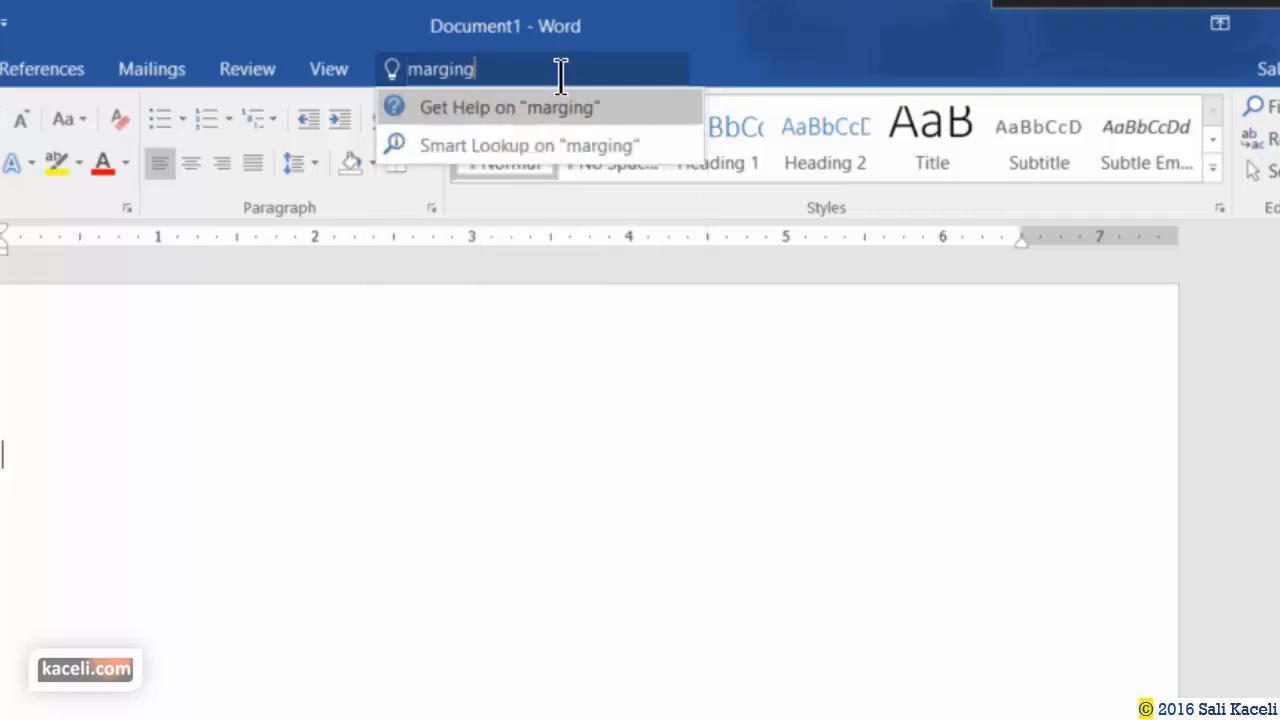
pyautogui.press('BackSpace')
pyautogui.write('s')
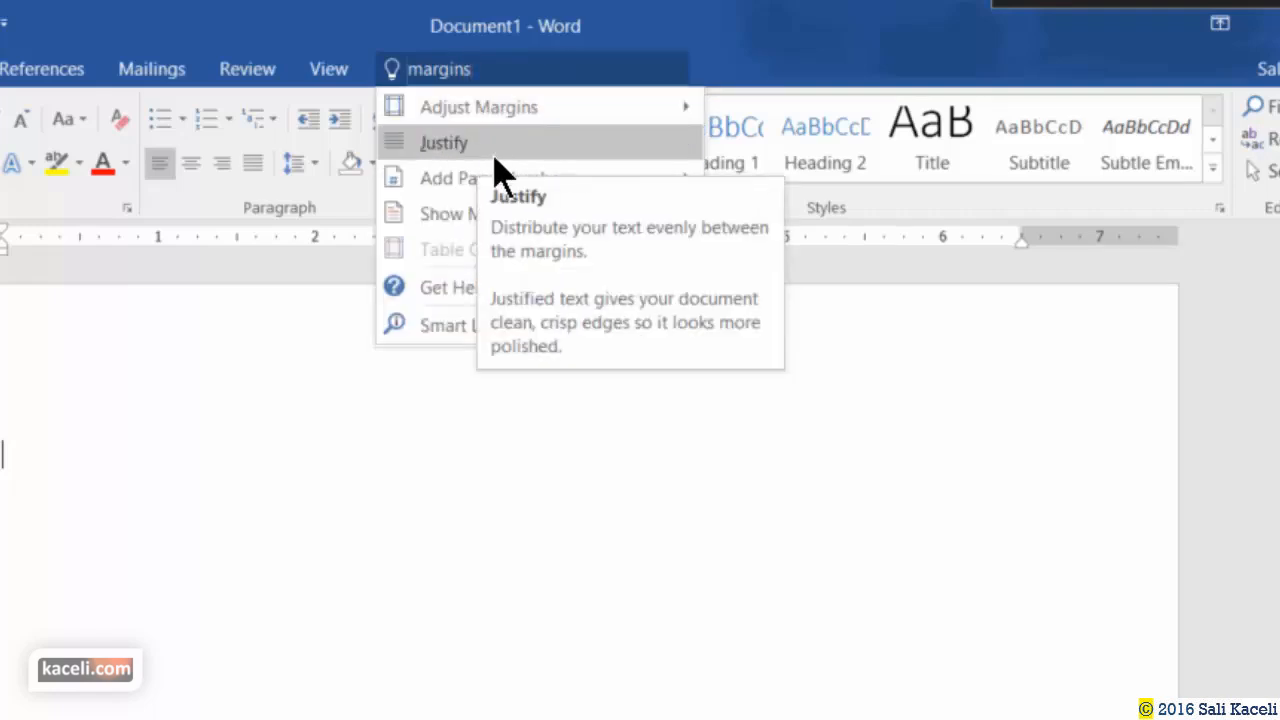
pyautogui.moveTo(499, 111)
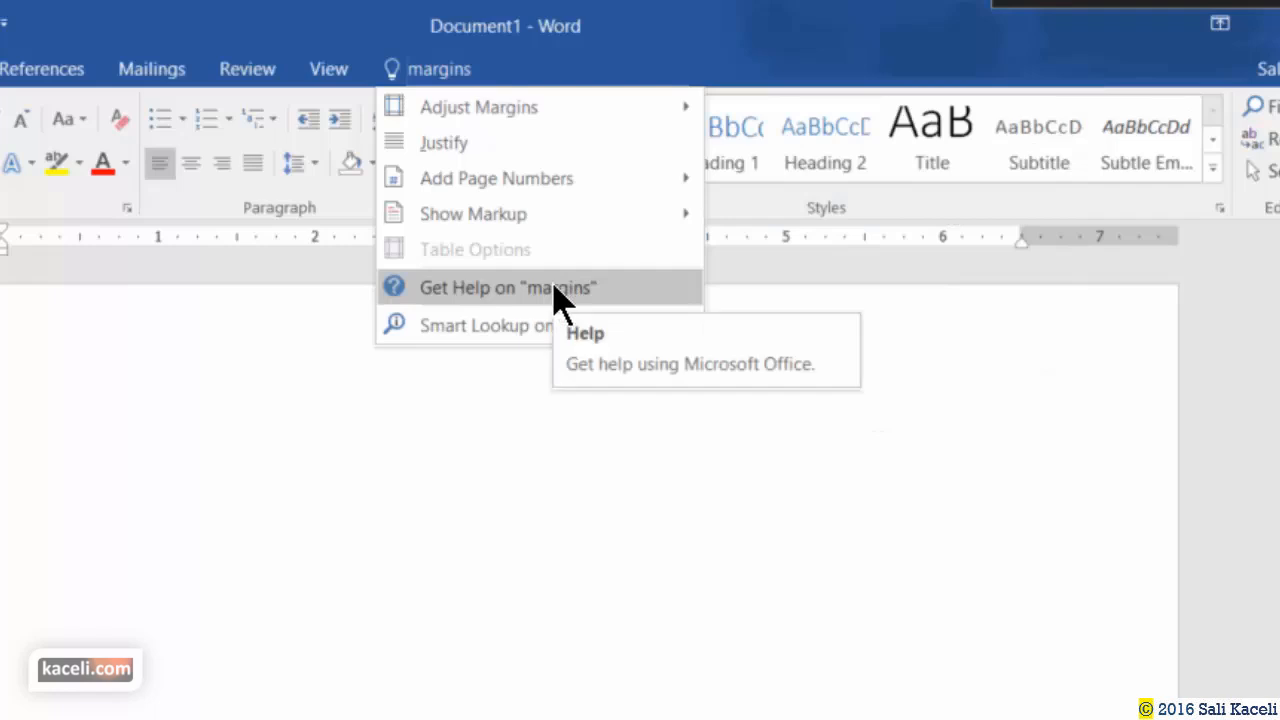
pyautogui.click(508, 290)
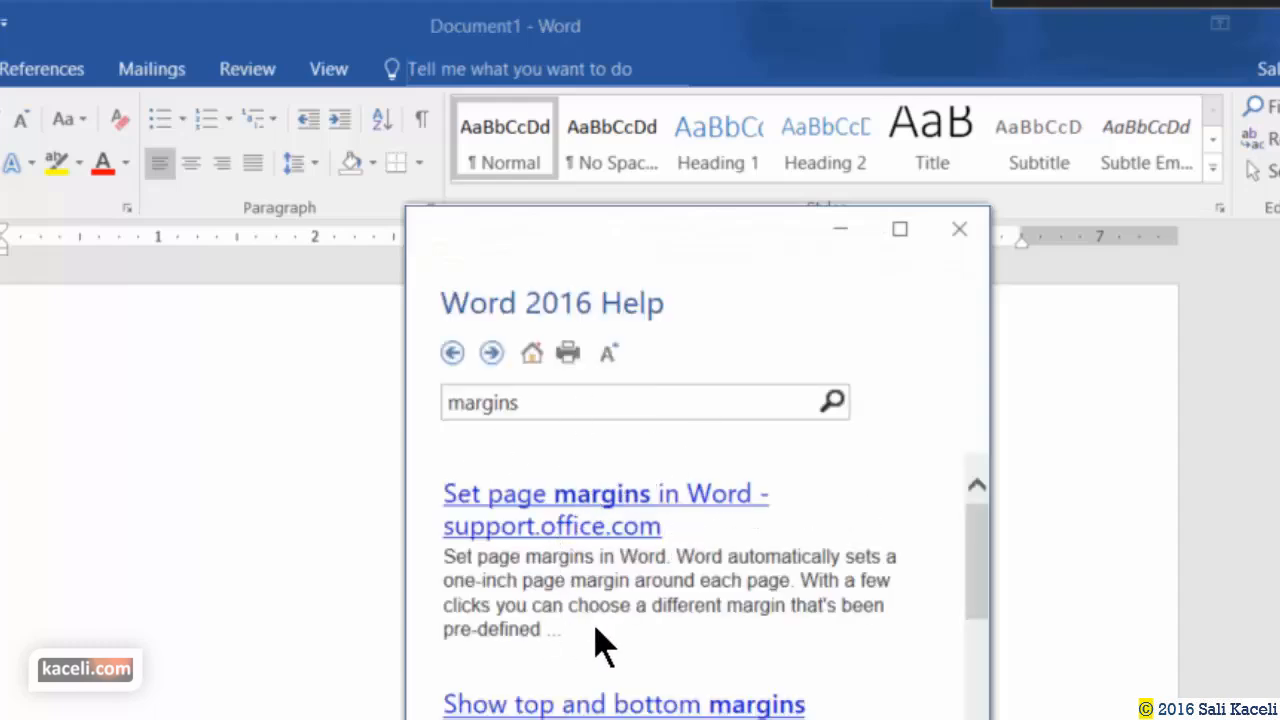
pyautogui.scroll(-8, 597, 645)
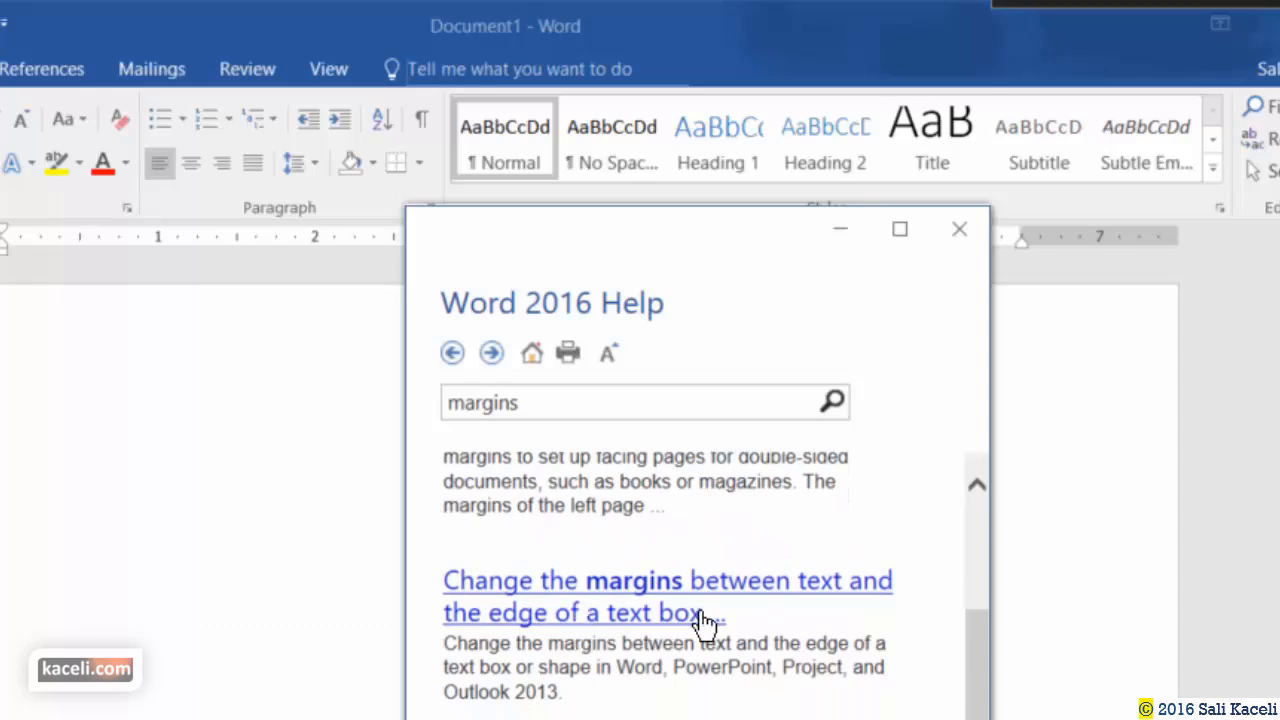
pyautogui.click(317, 638)
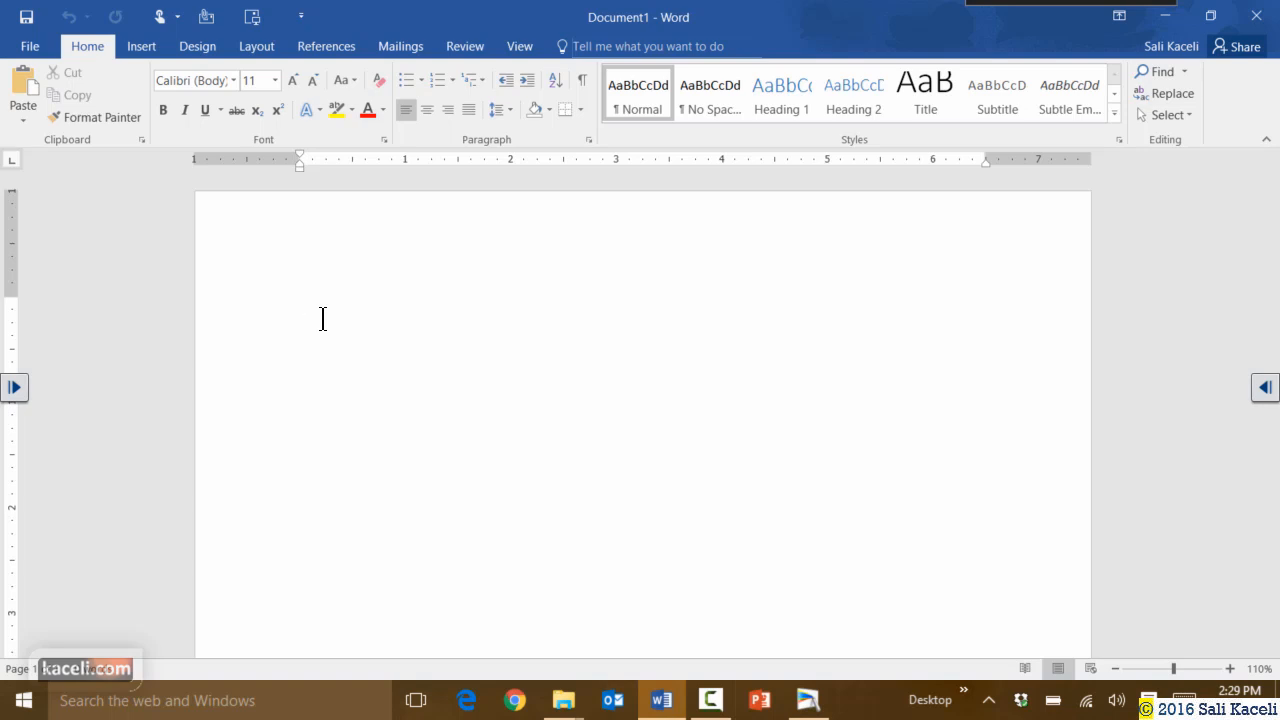
# Type 'This is my first document.' in Document1, then switch to Sample Word Document - Recording and skim it.
pyautogui.write('This is my first document.')
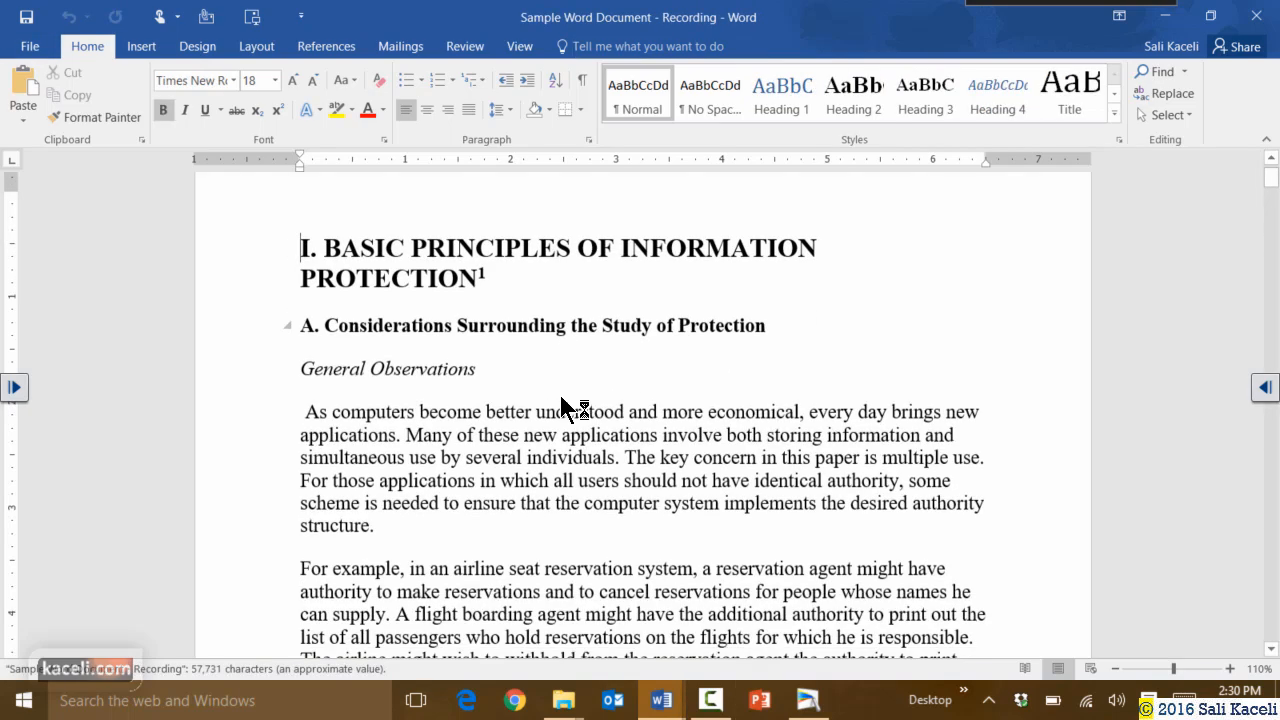
pyautogui.scroll(-5, 506, 403)
pyautogui.scroll(-10, 455, 386)
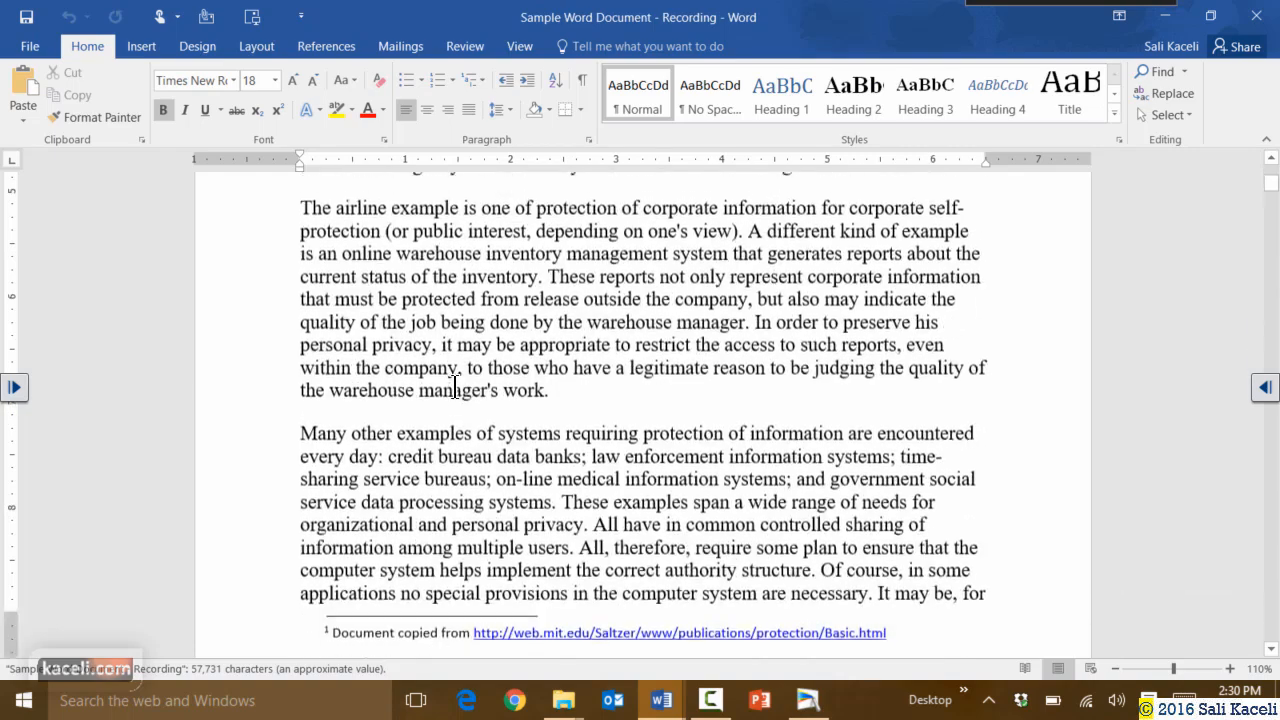
pyautogui.scroll(-10, 455, 389)
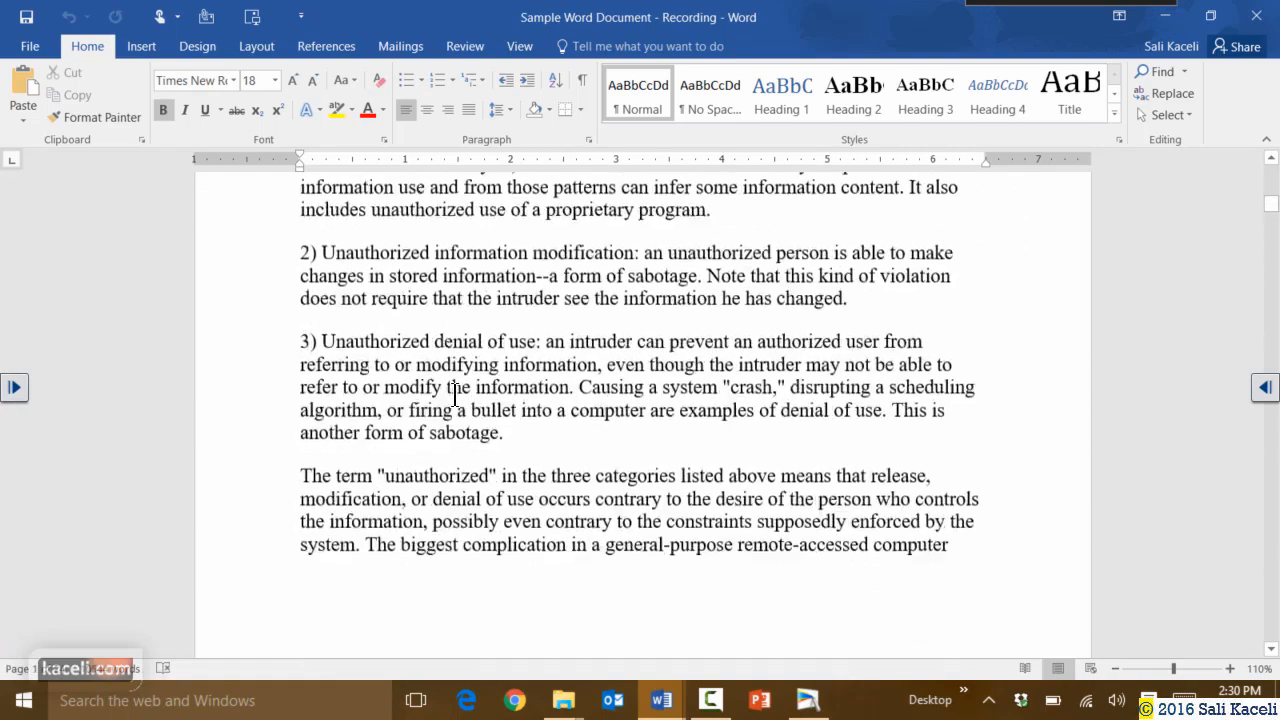
pyautogui.scroll(18, 444, 397)
pyautogui.scroll(5, 444, 397)
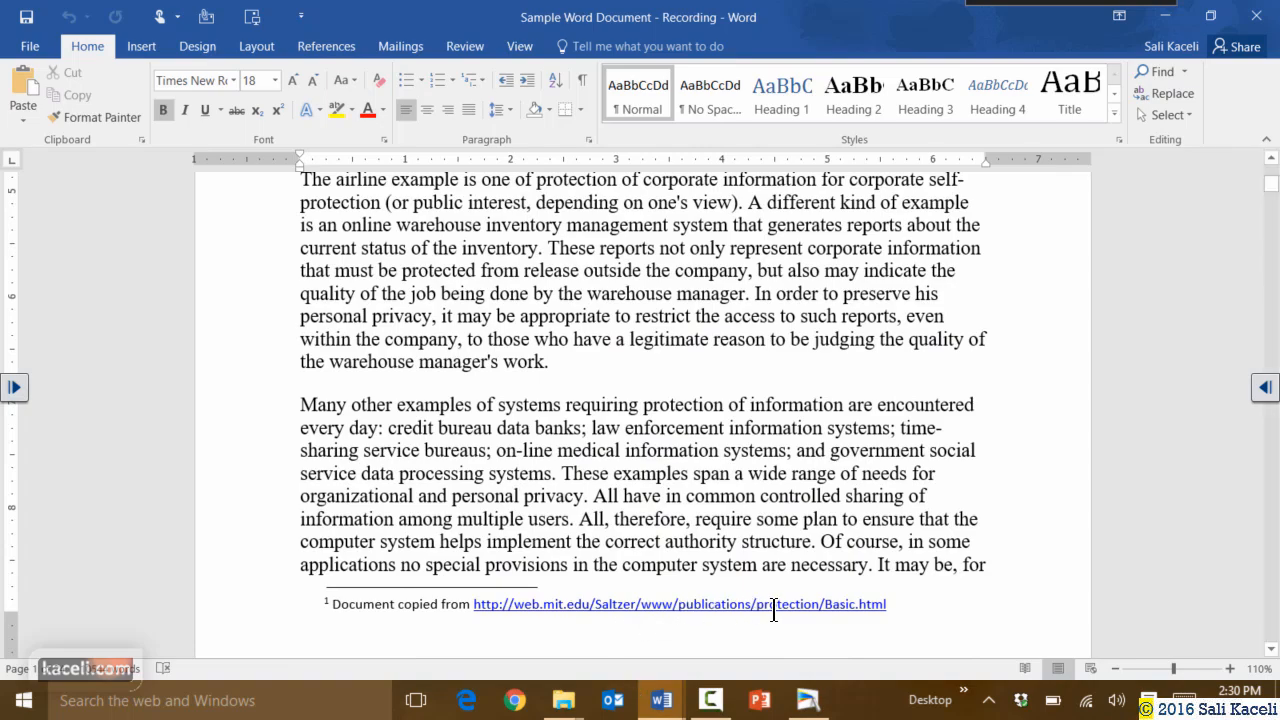
pyautogui.scroll(1, 672, 567)
pyautogui.scroll(12, 672, 567)
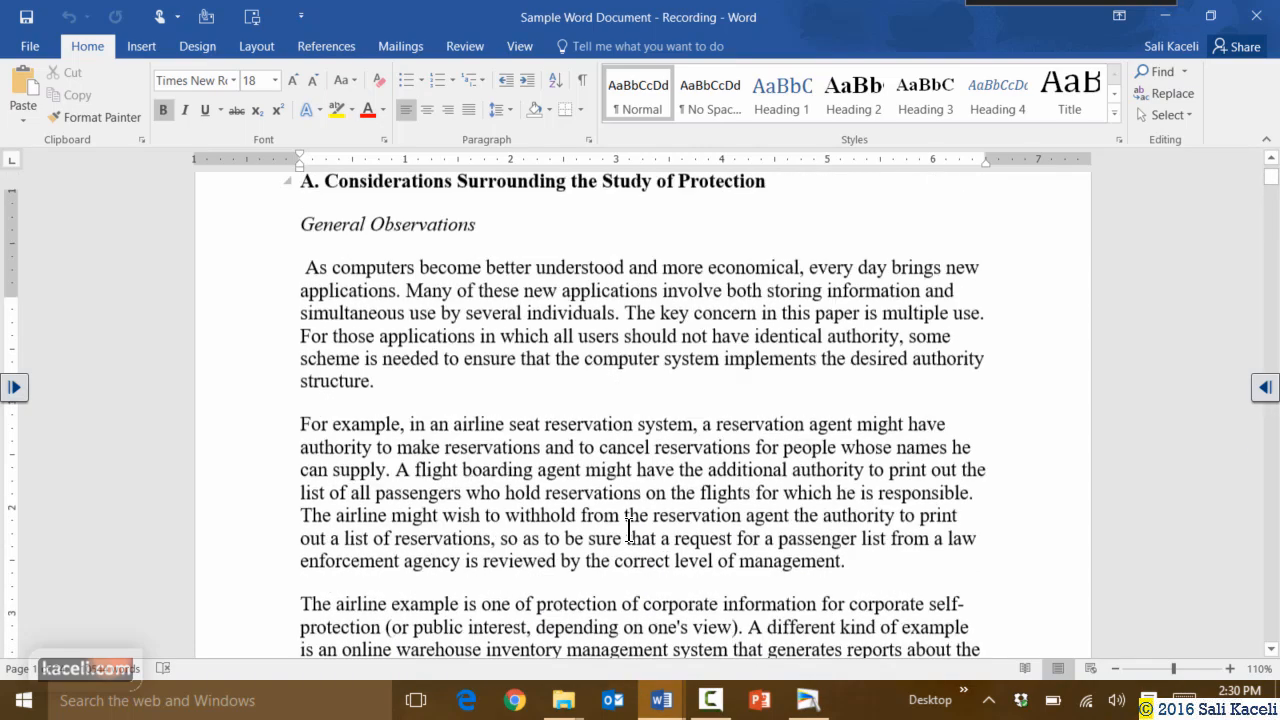
# Scroll further down the sample document, return near the top, and place the cursor in General Observations.
pyautogui.scroll(-20, 578, 538)
pyautogui.scroll(-15, 642, 547)
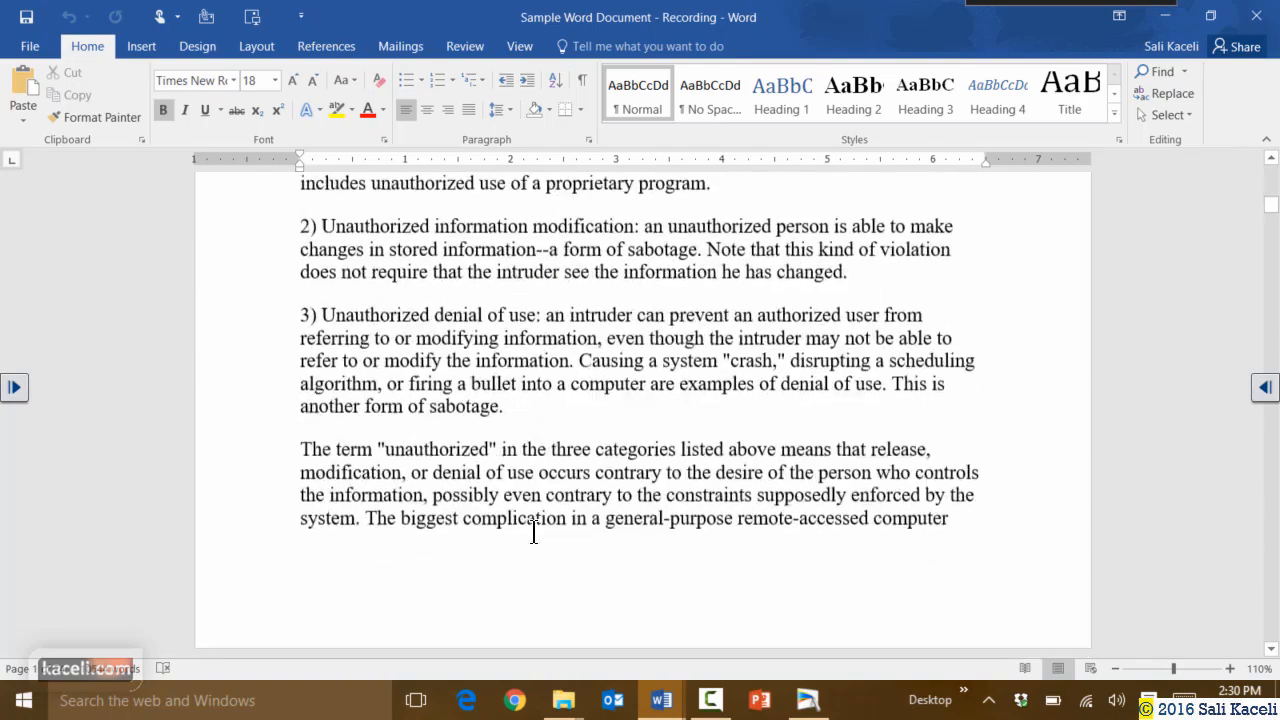
pyautogui.scroll(-8, 434, 514)
pyautogui.scroll(-20, 535, 376)
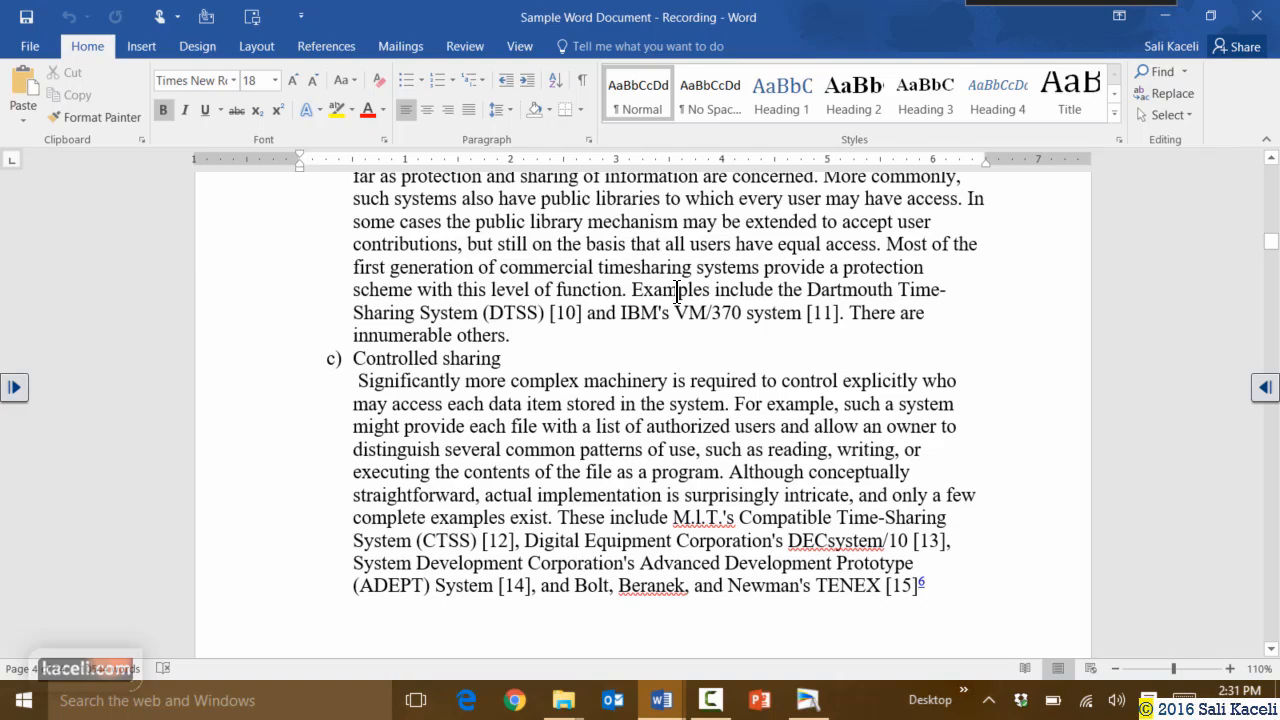
pyautogui.scroll(20, 678, 291)
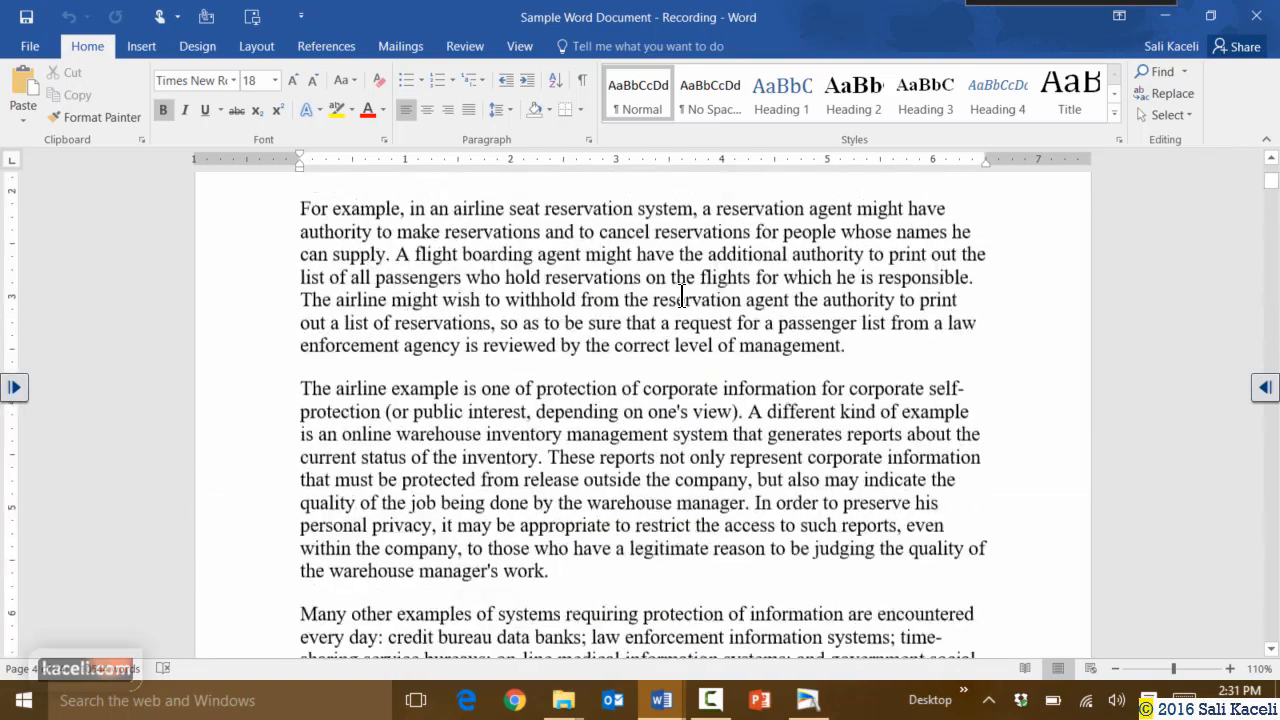
pyautogui.scroll(6, 682, 297)
pyautogui.click(430, 440)
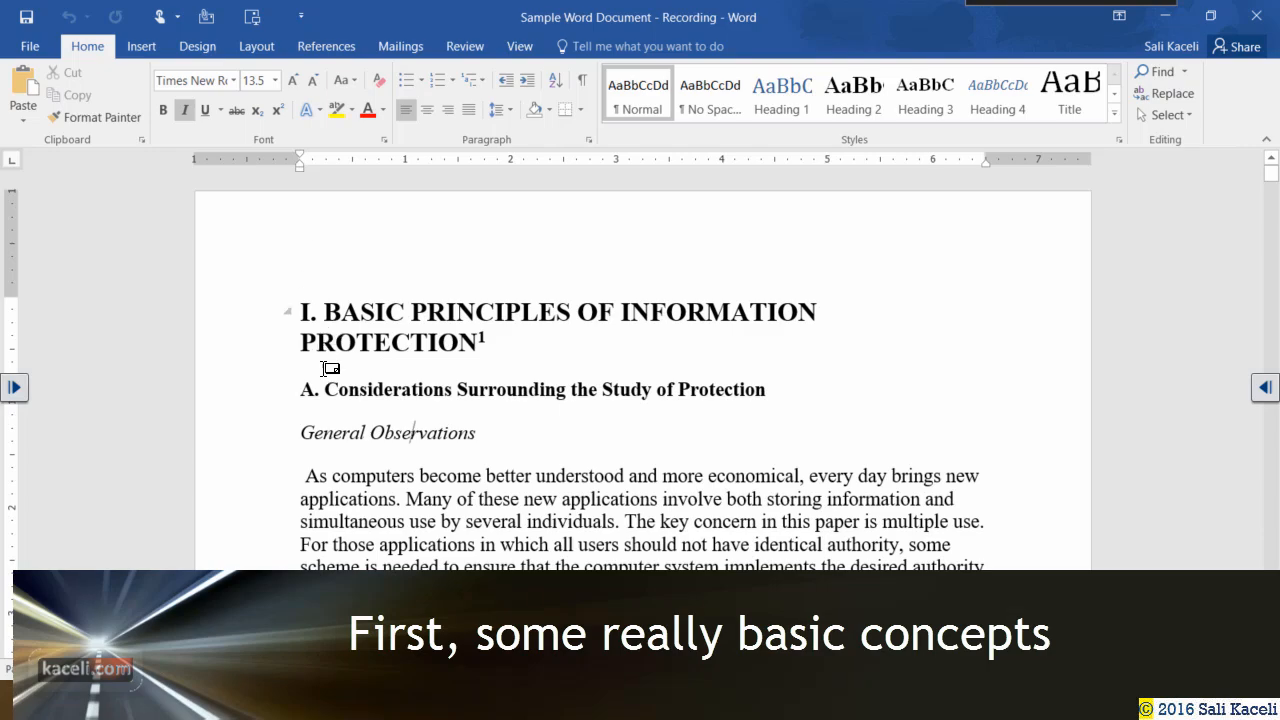
# Set the main heading 'I. BASIC PRINCIPLES OF INFORMATION PROTECTION' to Calibri at 20 pt.
pyautogui.moveTo(480, 346); pyautogui.dragTo(260, 318)
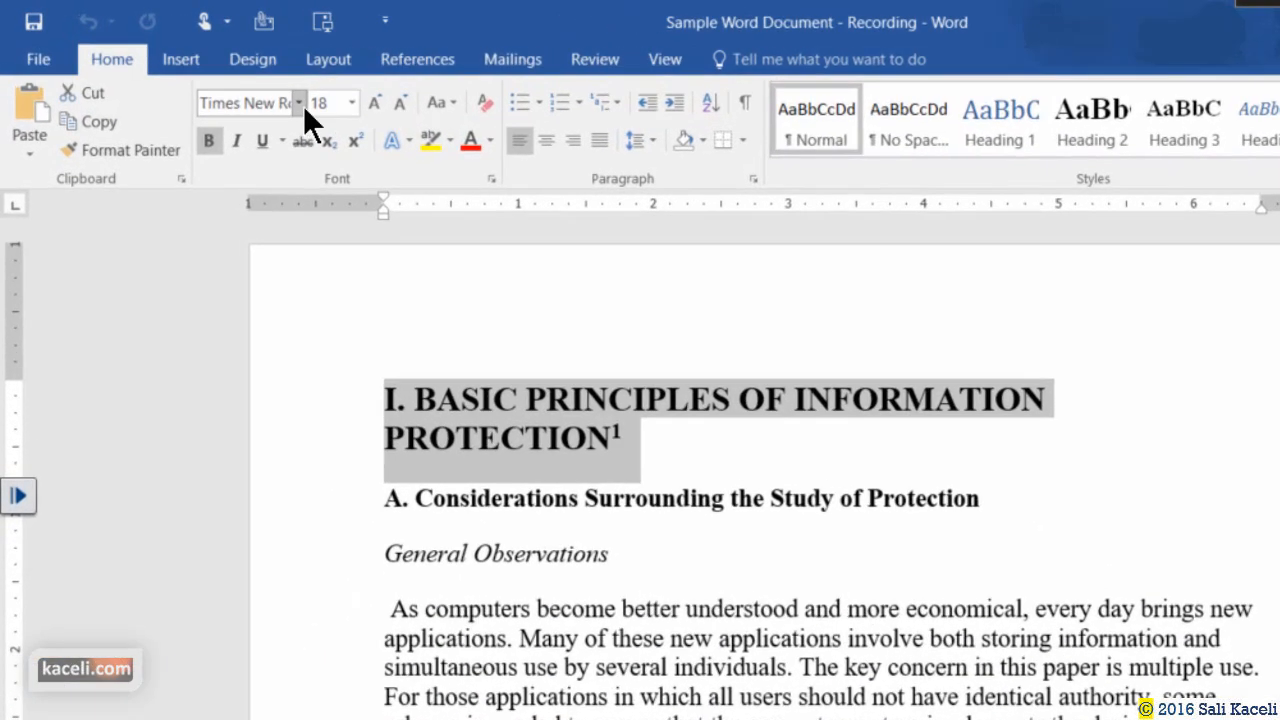
pyautogui.click(300, 105)
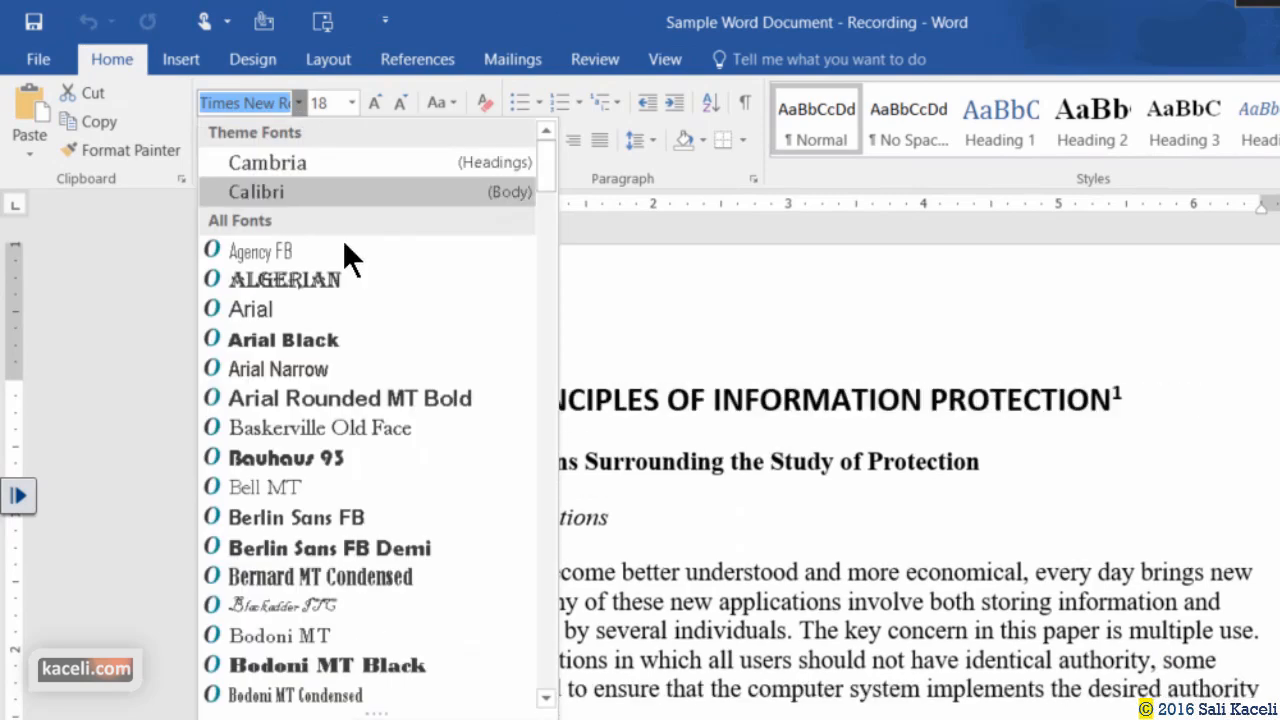
pyautogui.click(275, 194)
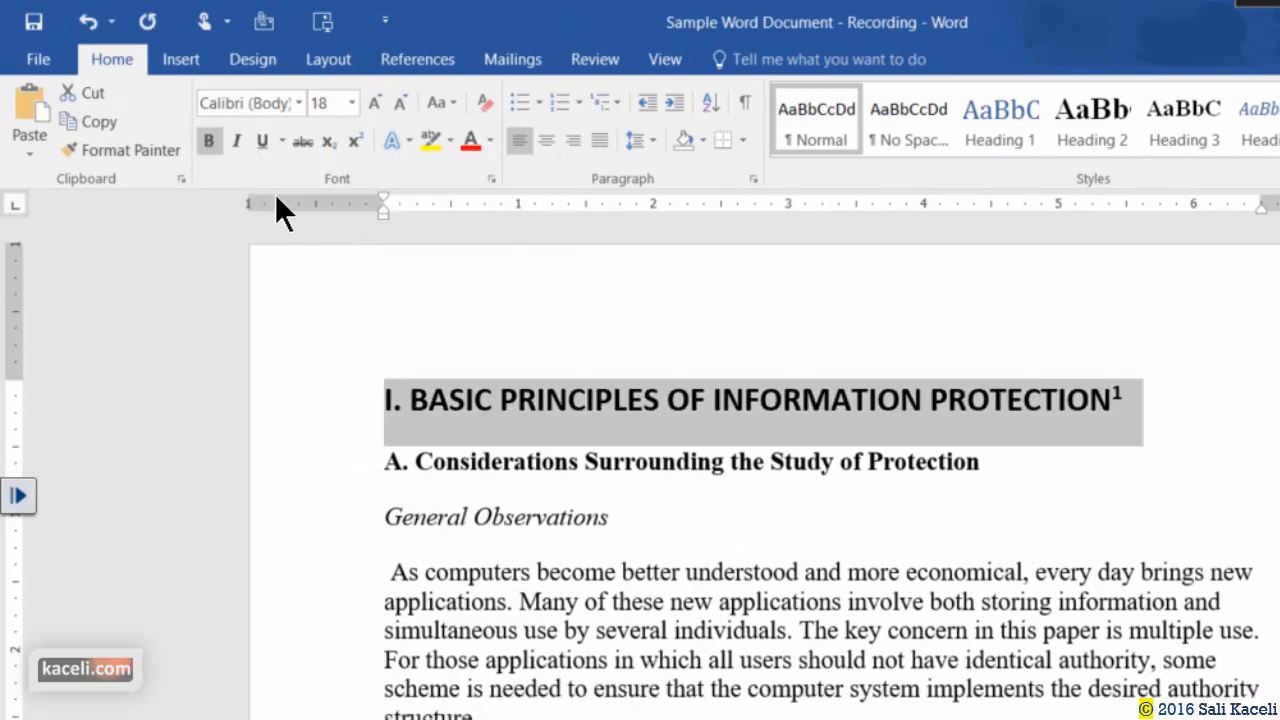
pyautogui.click(374, 104)
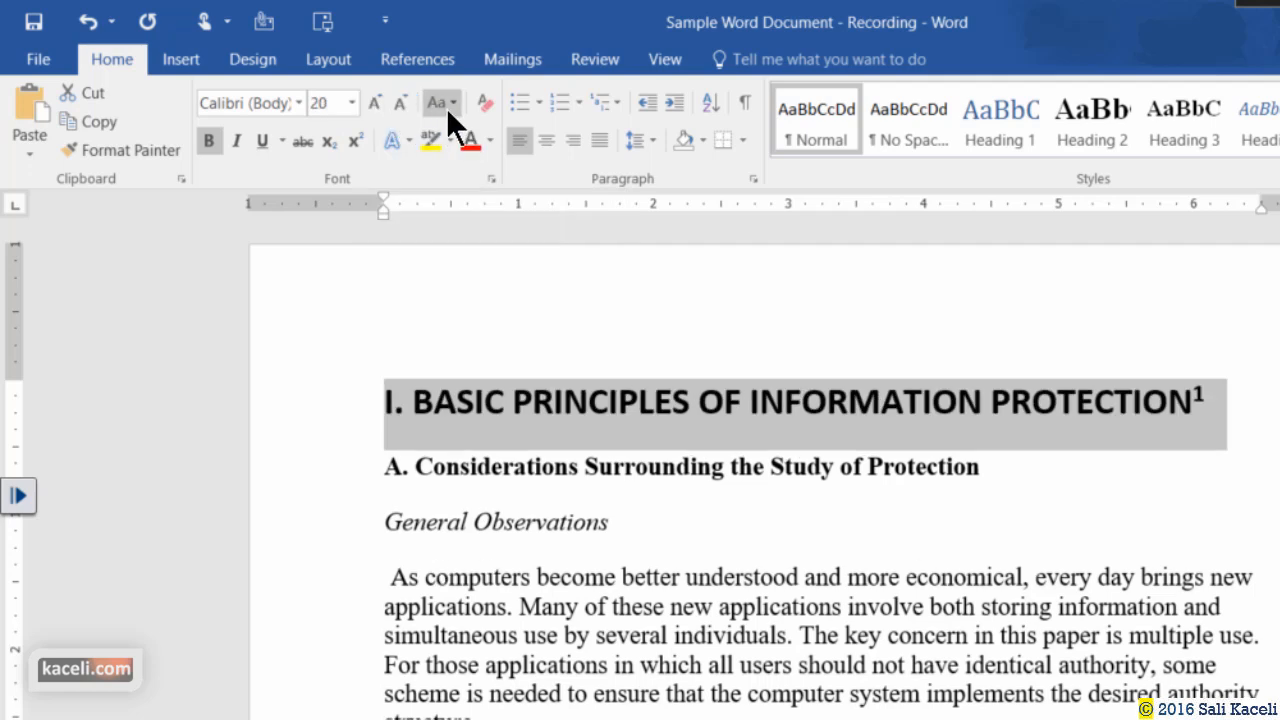
# Browse Change Case, Font Color and the Font dialog without applying changes.
pyautogui.click(448, 103)
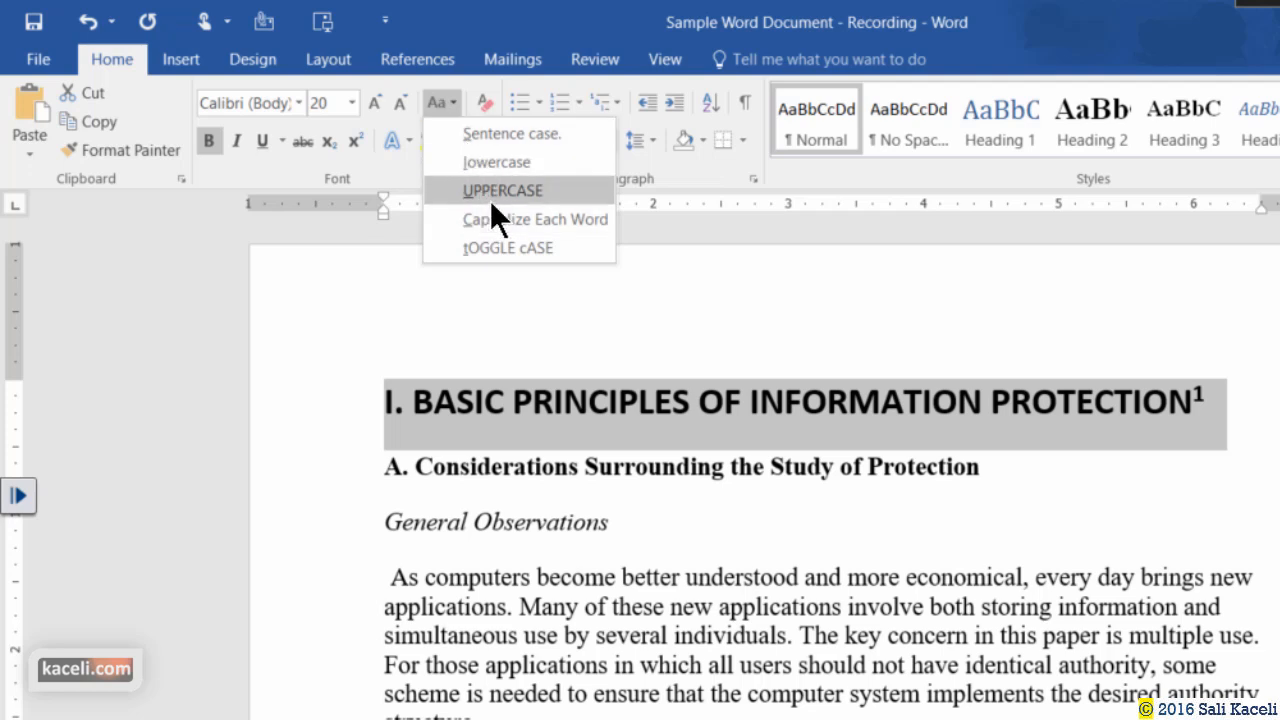
pyautogui.click(280, 204)
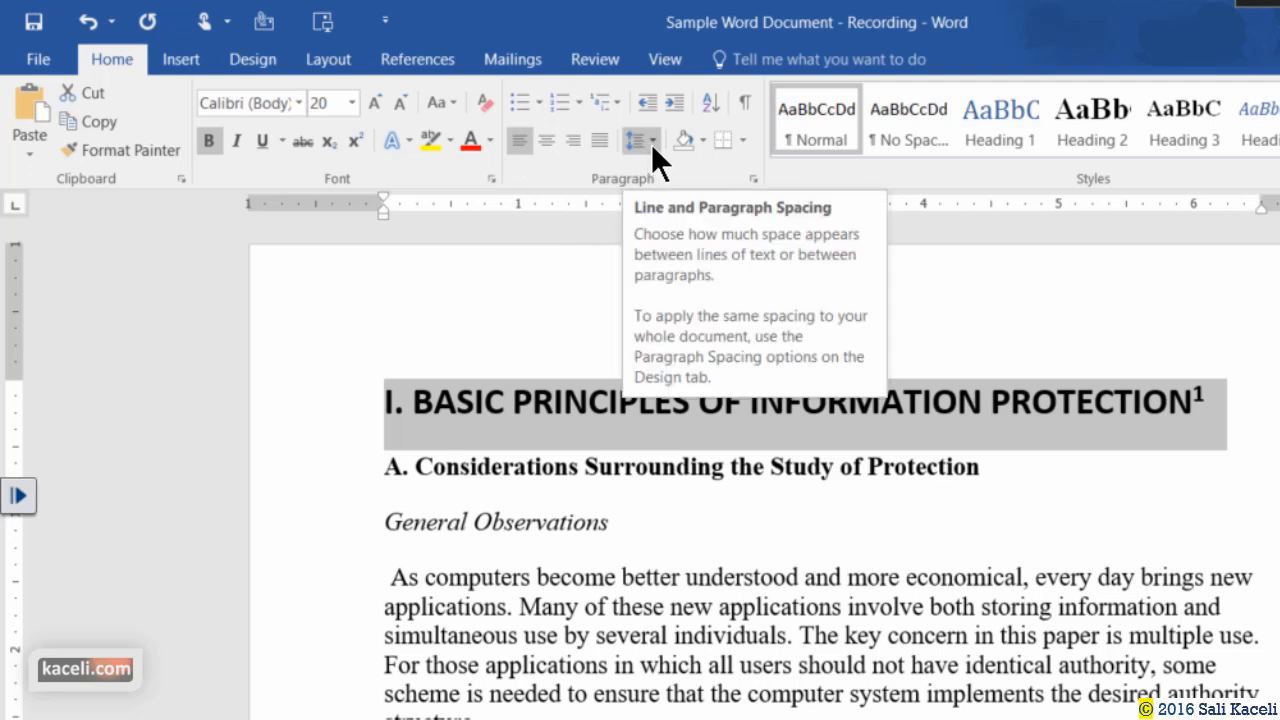
pyautogui.click(490, 141)
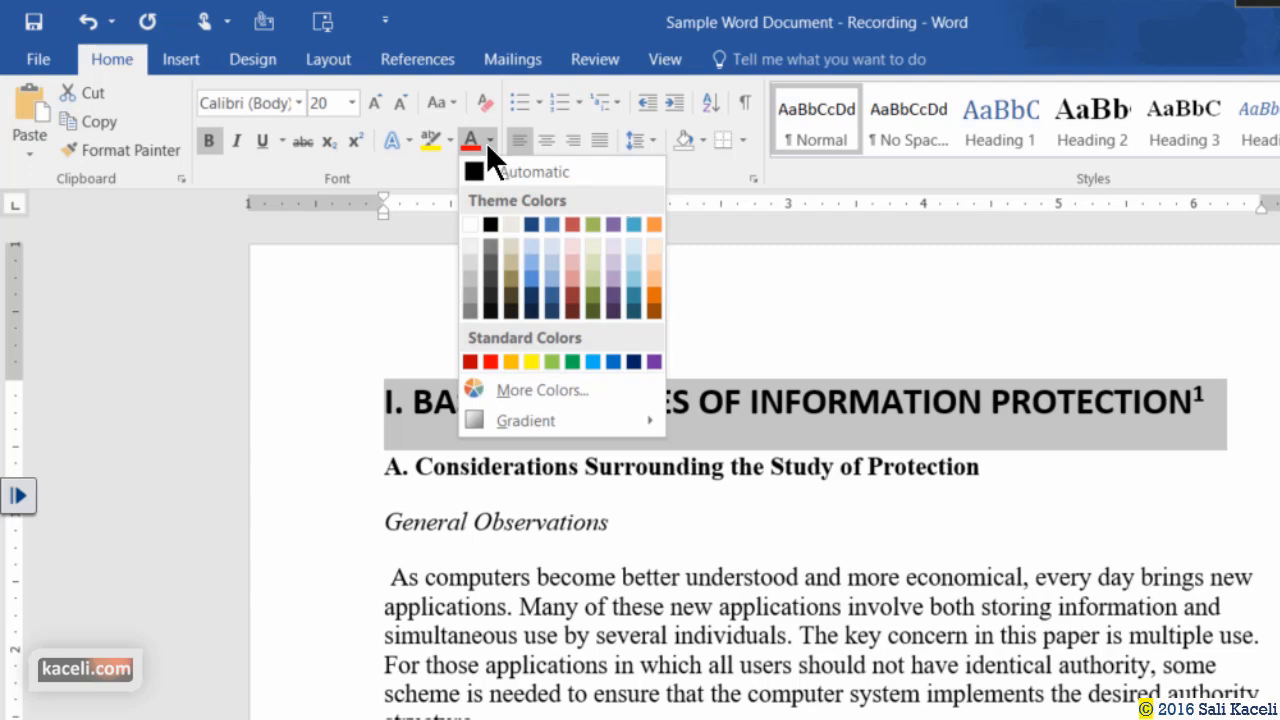
pyautogui.click(227, 322)
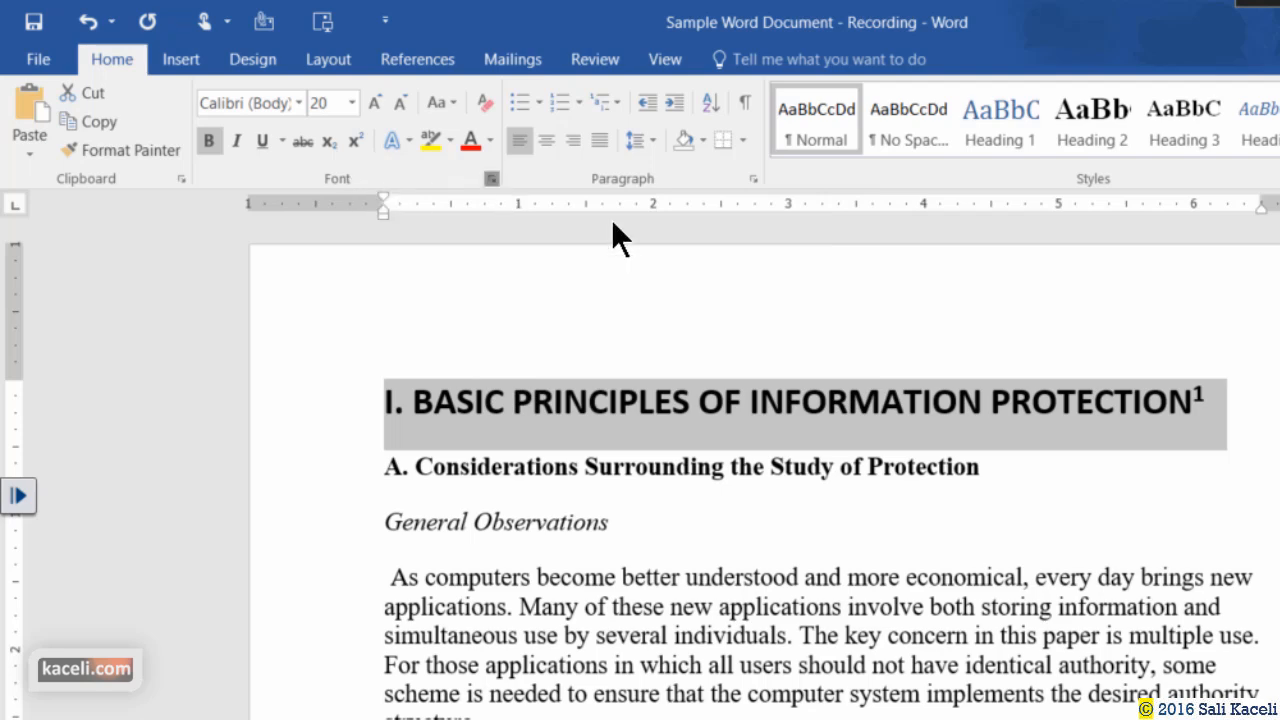
pyautogui.hotkey('ctrl', 'd')
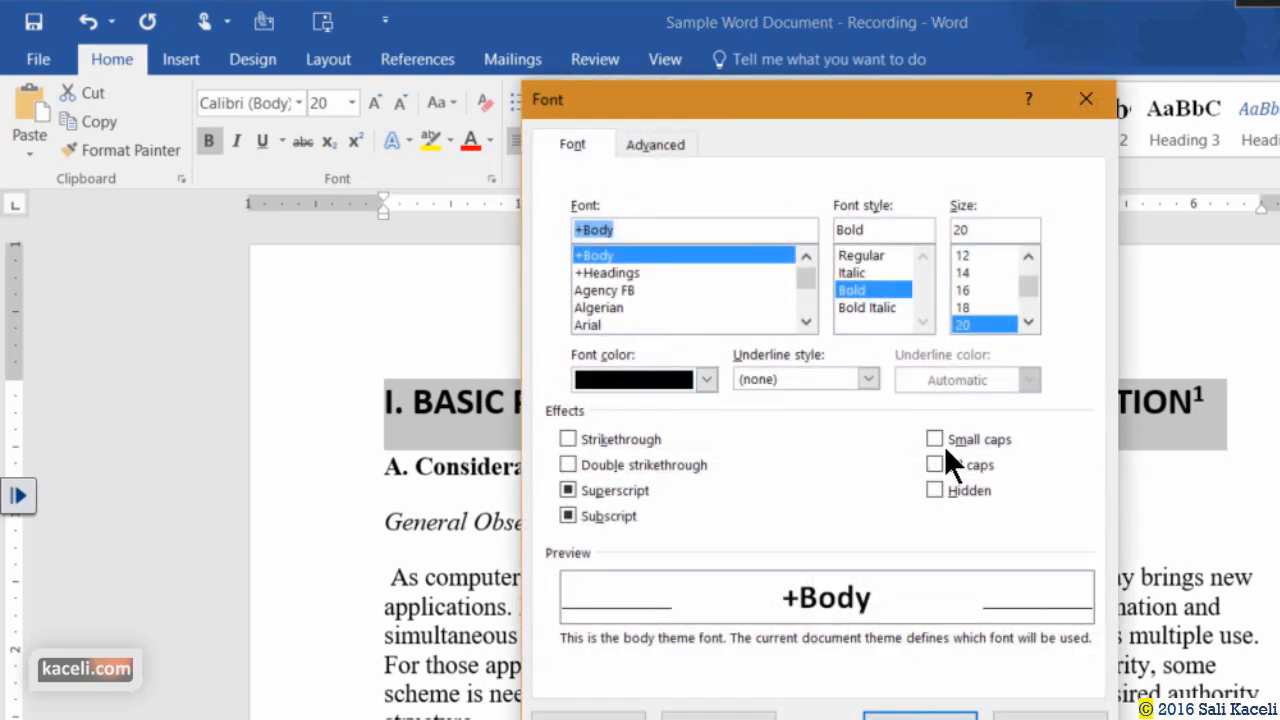
pyautogui.press('Escape')
pyautogui.click(636, 493)
pyautogui.click(603, 537)
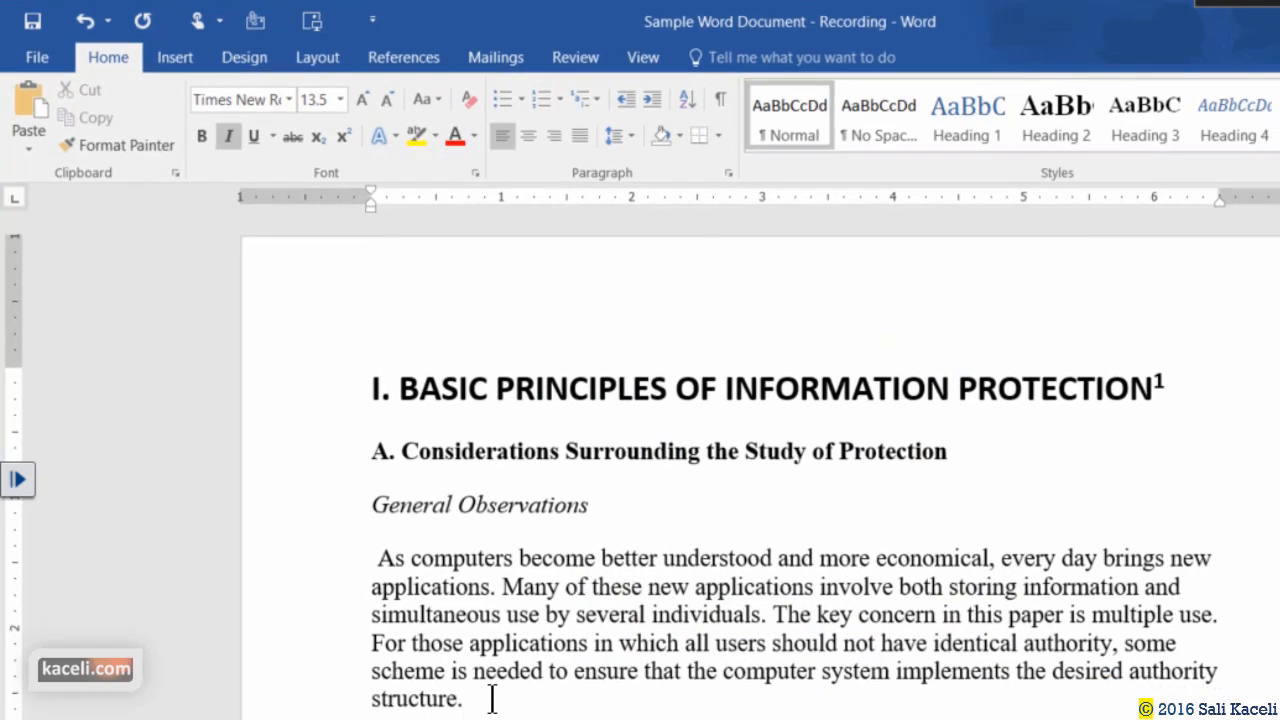
# Select the paragraph 'As computers become better understood' and colour it red.
pyautogui.moveTo(492, 698); pyautogui.dragTo(372, 558)
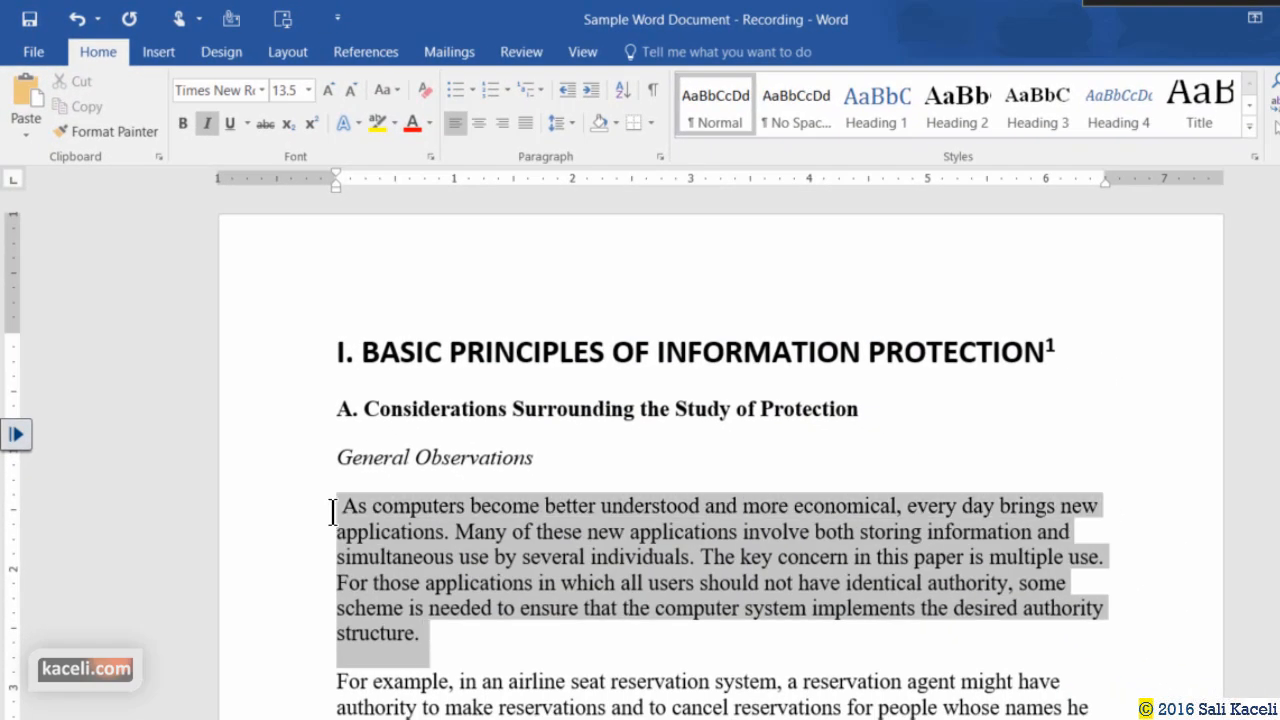
pyautogui.moveTo(333, 512); pyautogui.dragTo(335, 512)
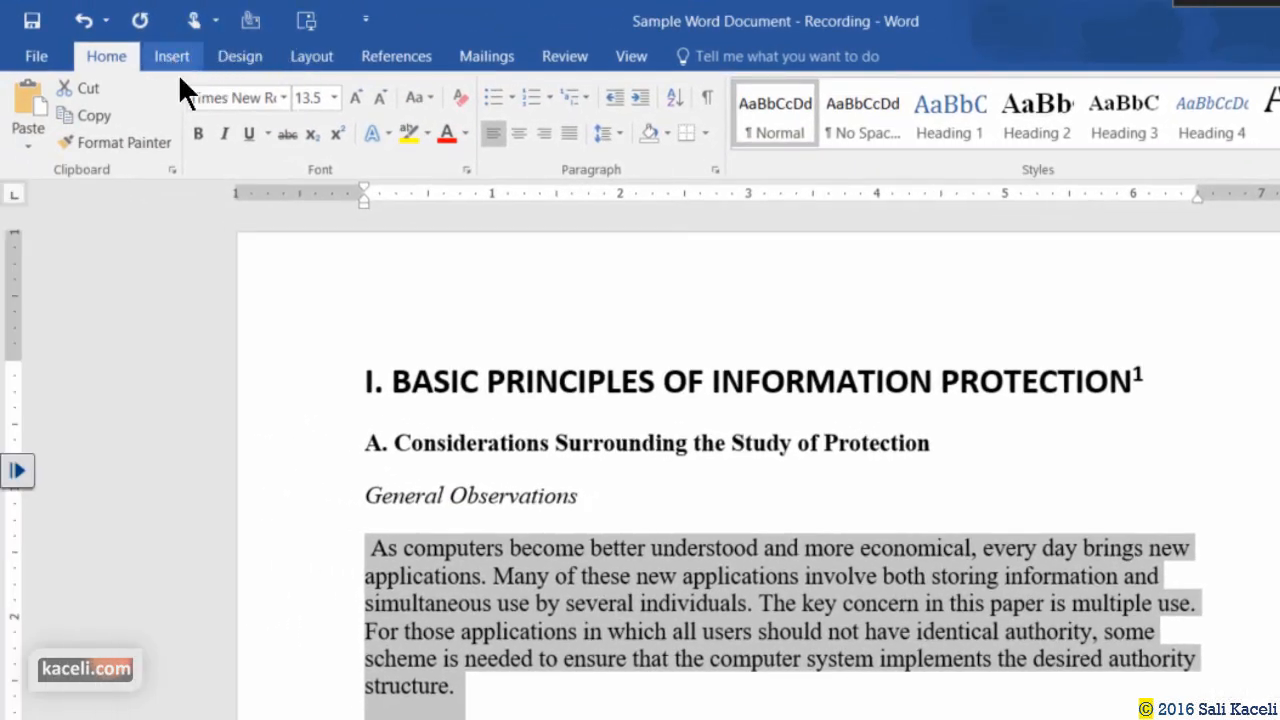
pyautogui.click(469, 708)
pyautogui.tripleClick(377, 538)
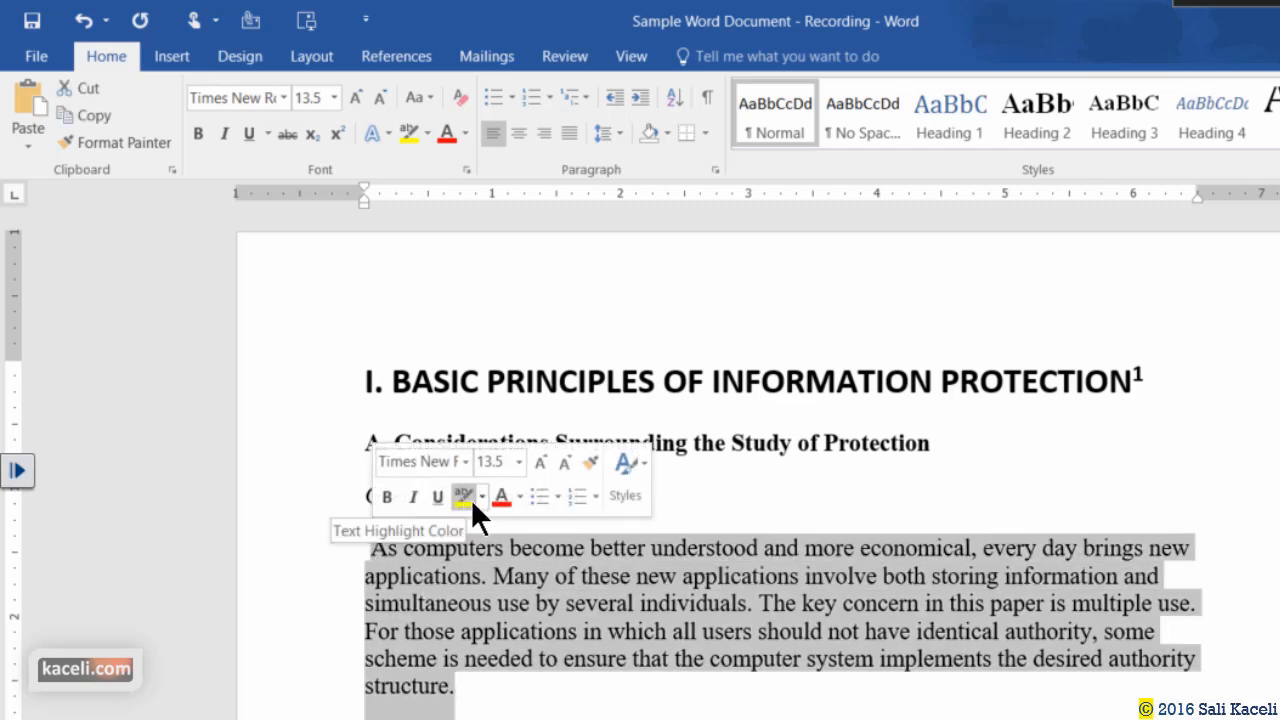
pyautogui.click(501, 497)
pyautogui.click(492, 603)
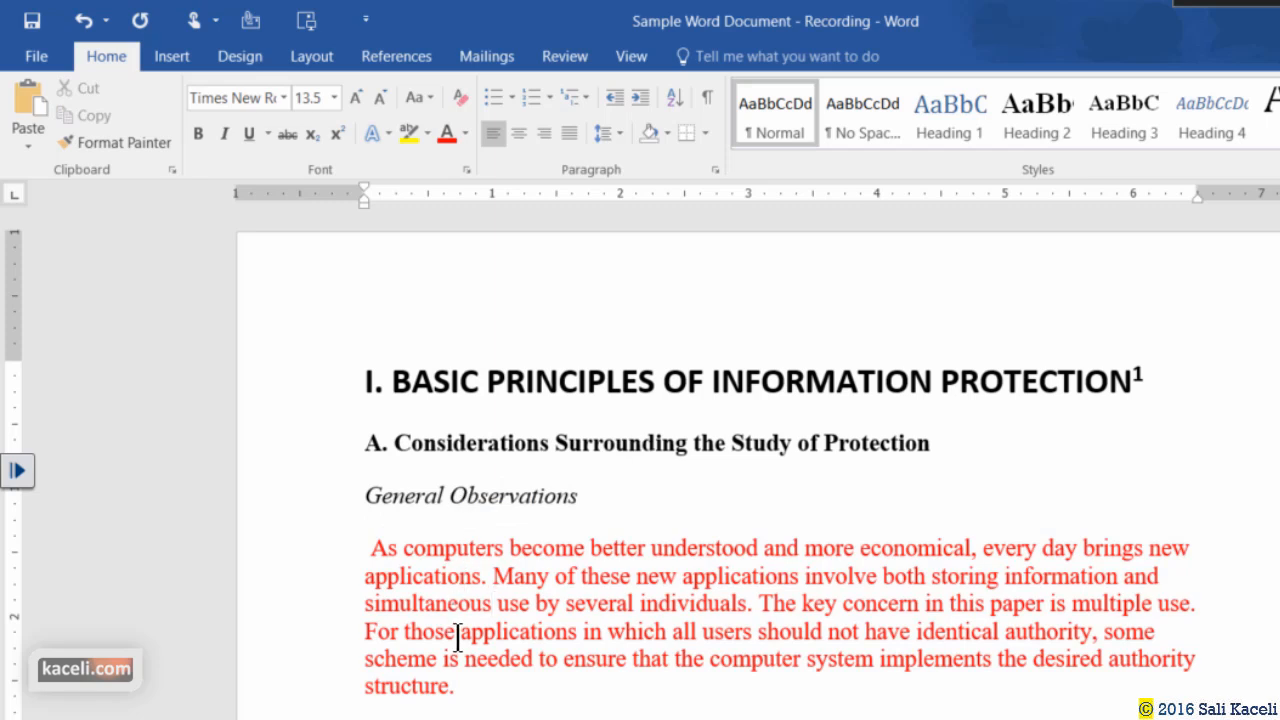
pyautogui.click(467, 687)
pyautogui.tripleClick(421, 627)
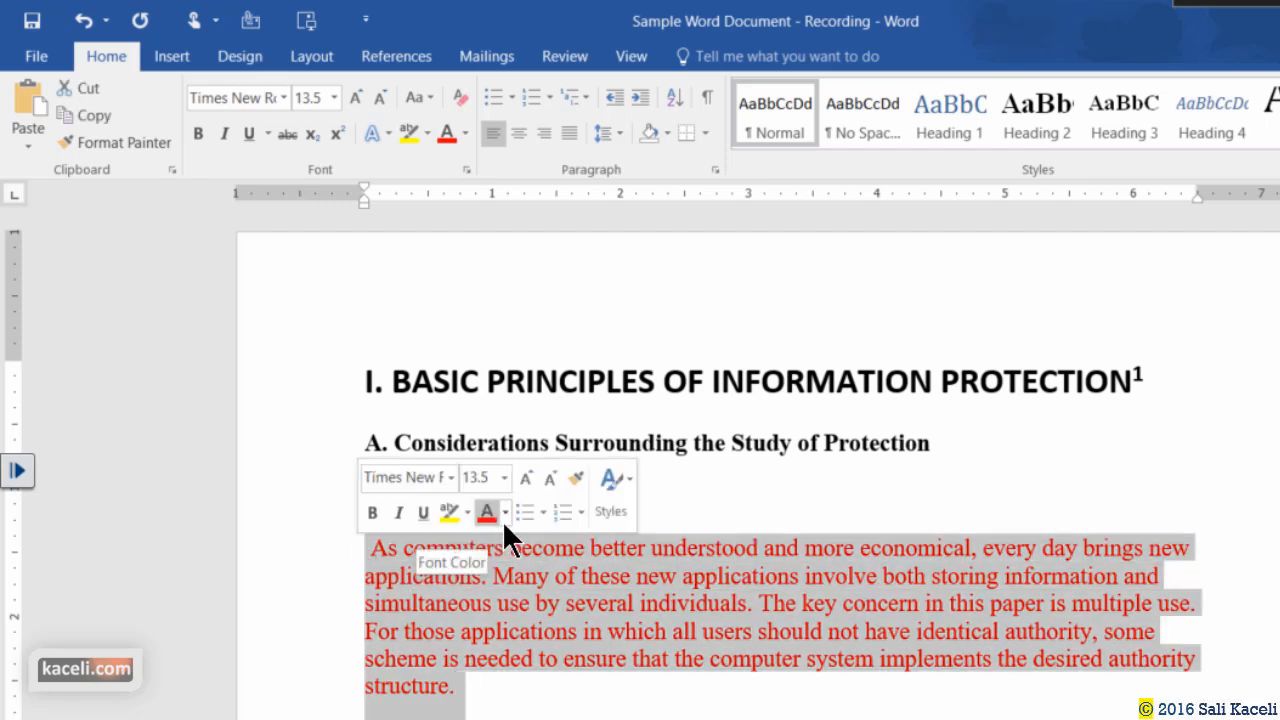
pyautogui.click(531, 605)
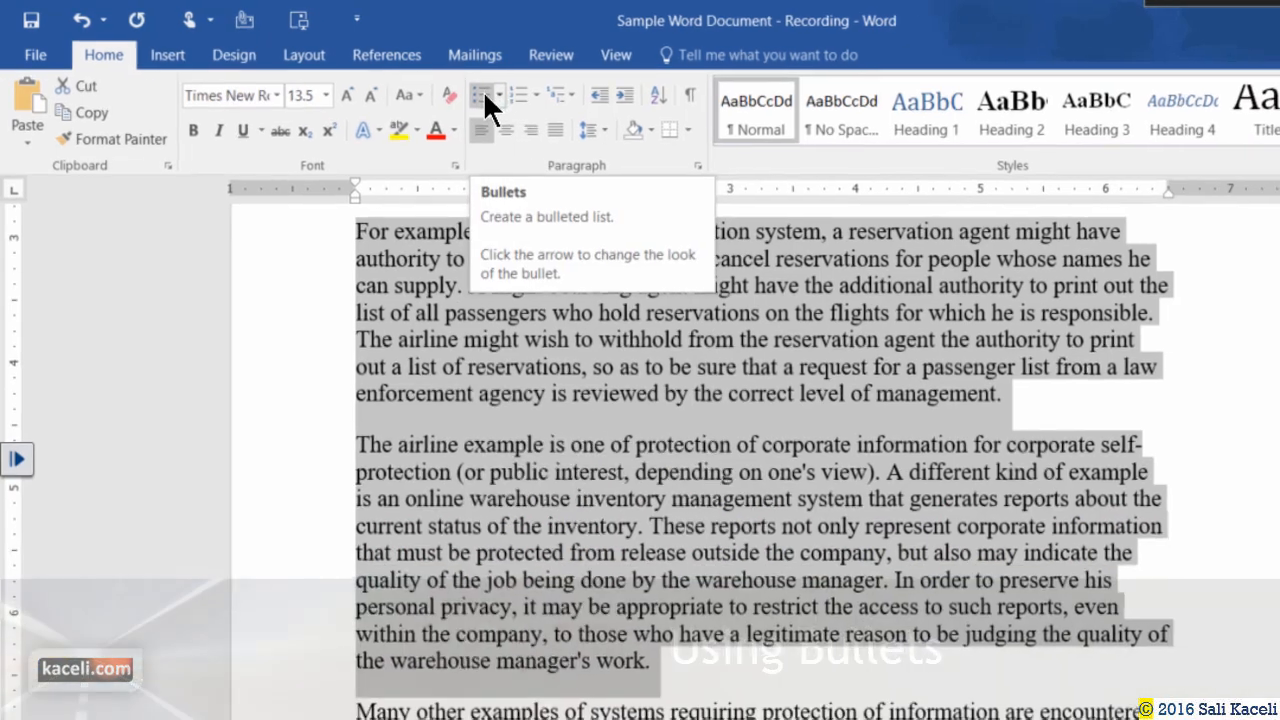
# Bullet the two paragraphs after the red one with the colourful four-point bullet.
pyautogui.click(496, 96)
pyautogui.scroll(5, 490, 400)
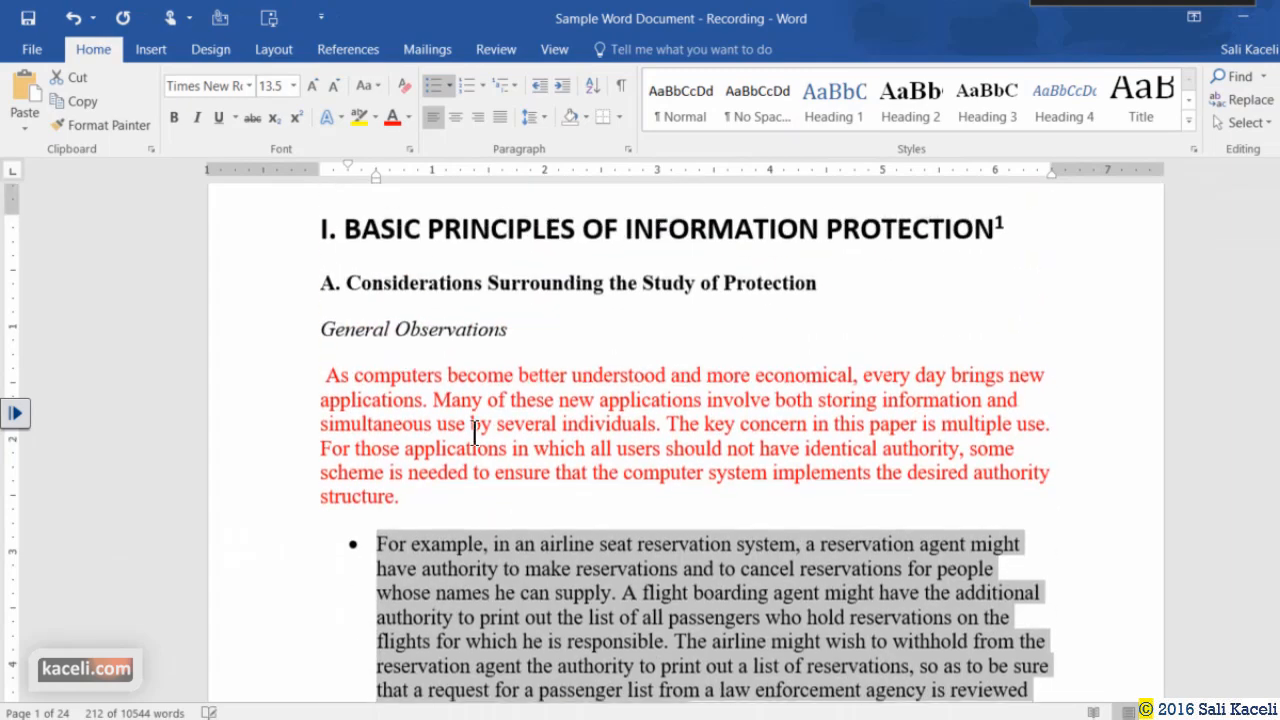
pyautogui.scroll(-3, 470, 450)
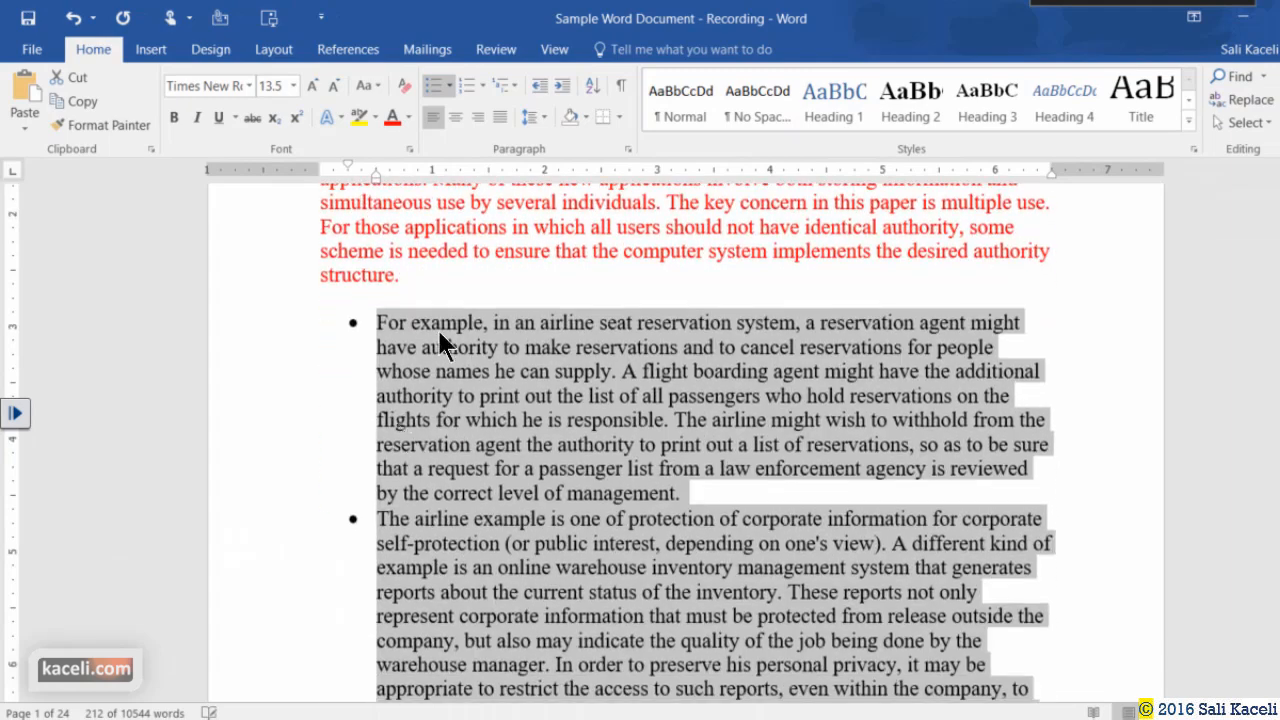
pyautogui.click(449, 87)
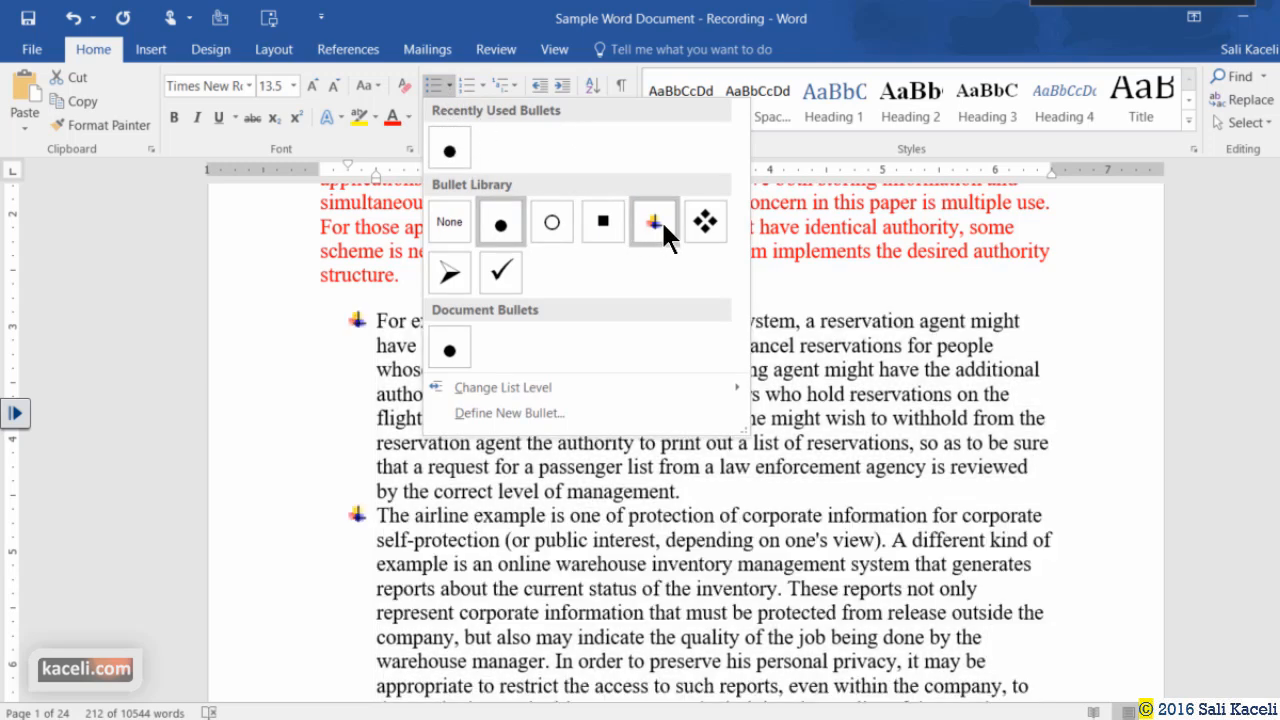
pyautogui.click(661, 219)
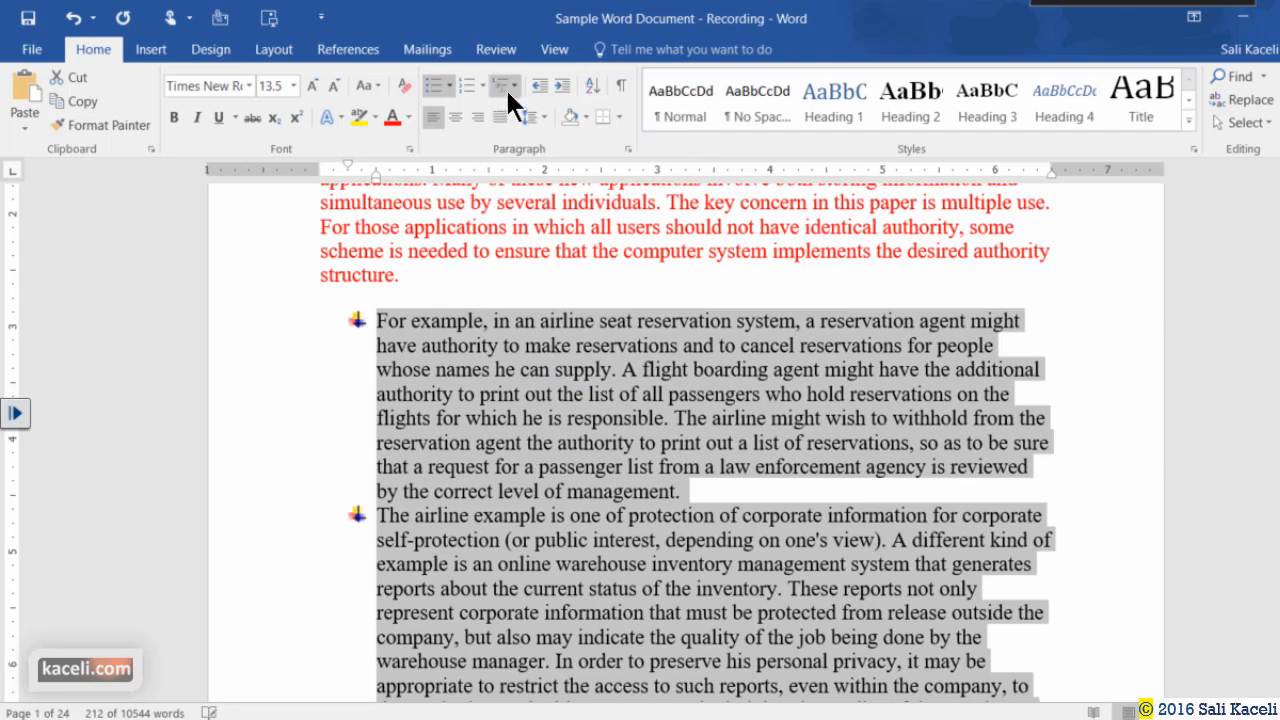
# Switch the two bulleted paragraphs to 1. 2. 3. numbering.
pyautogui.click(483, 86)
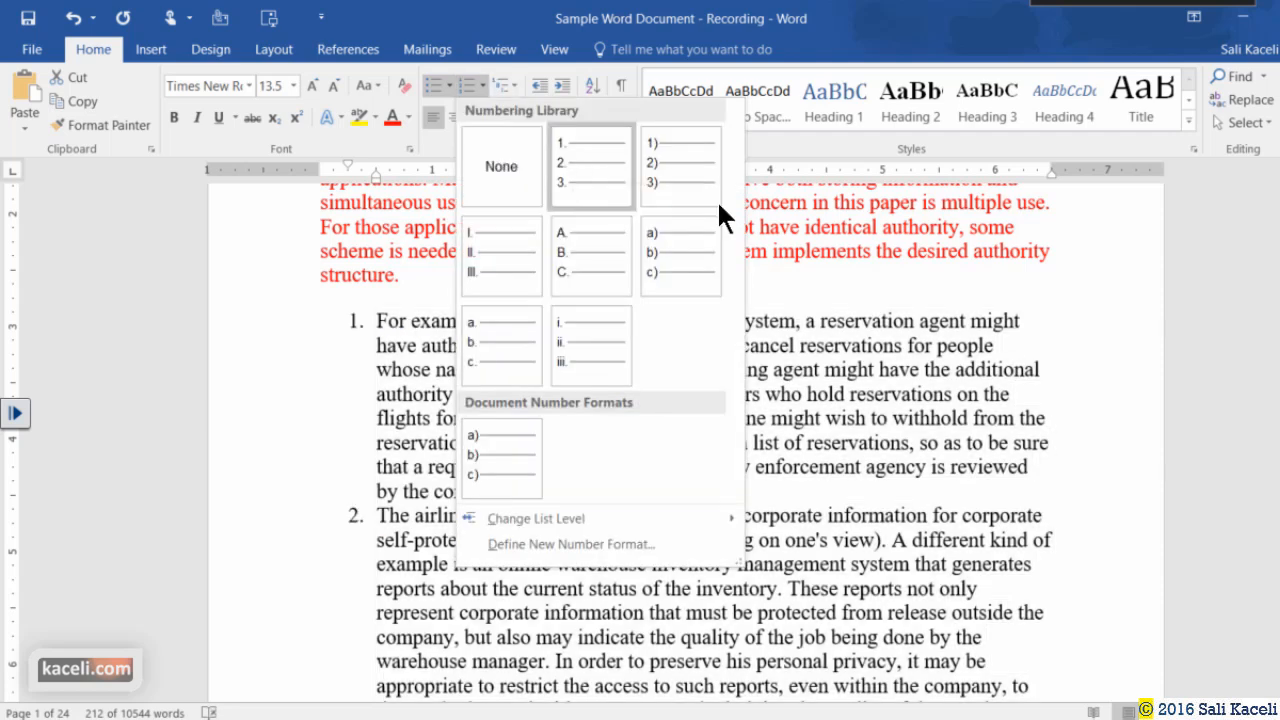
pyautogui.click(598, 175)
pyautogui.click(491, 414)
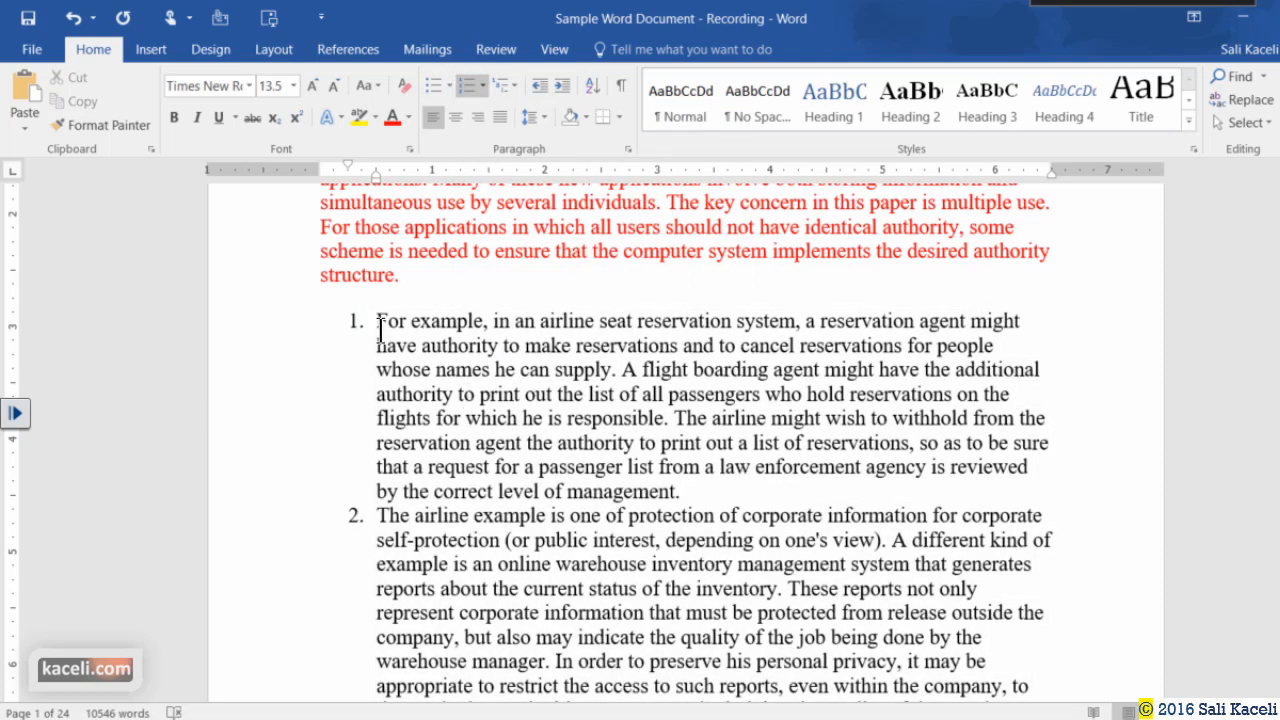
pyautogui.click(483, 87)
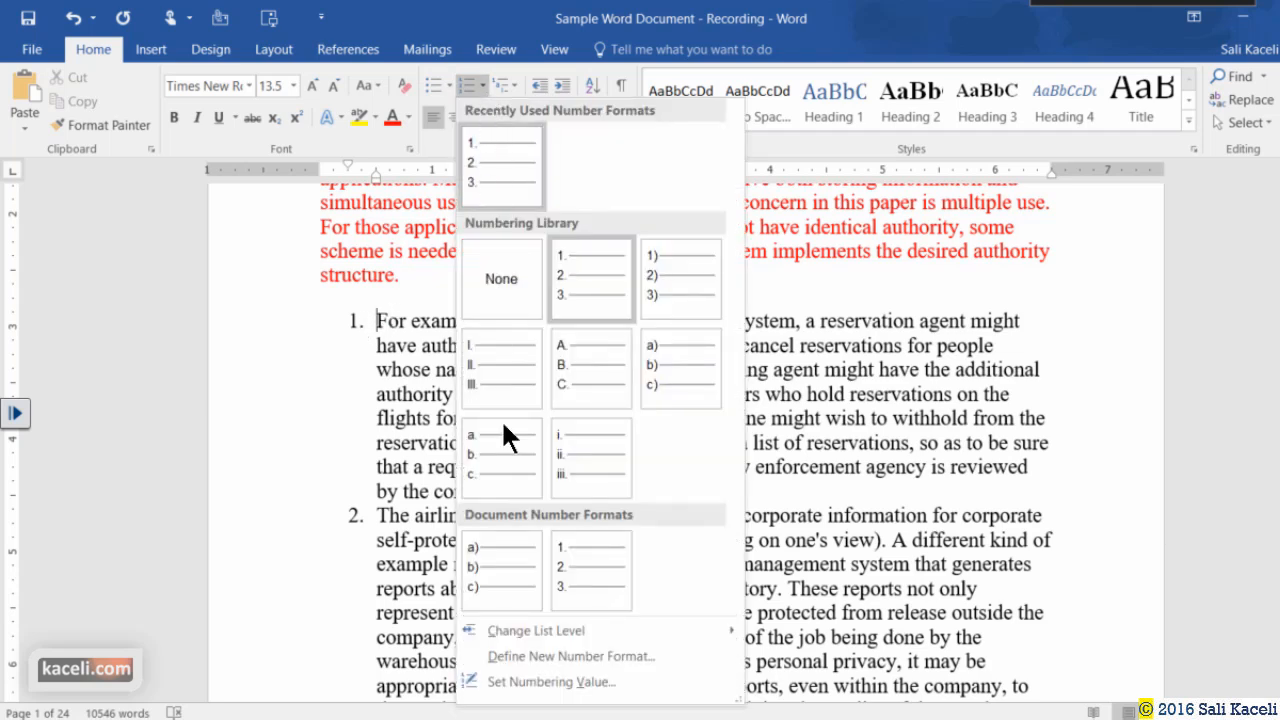
pyautogui.moveTo(553, 627)
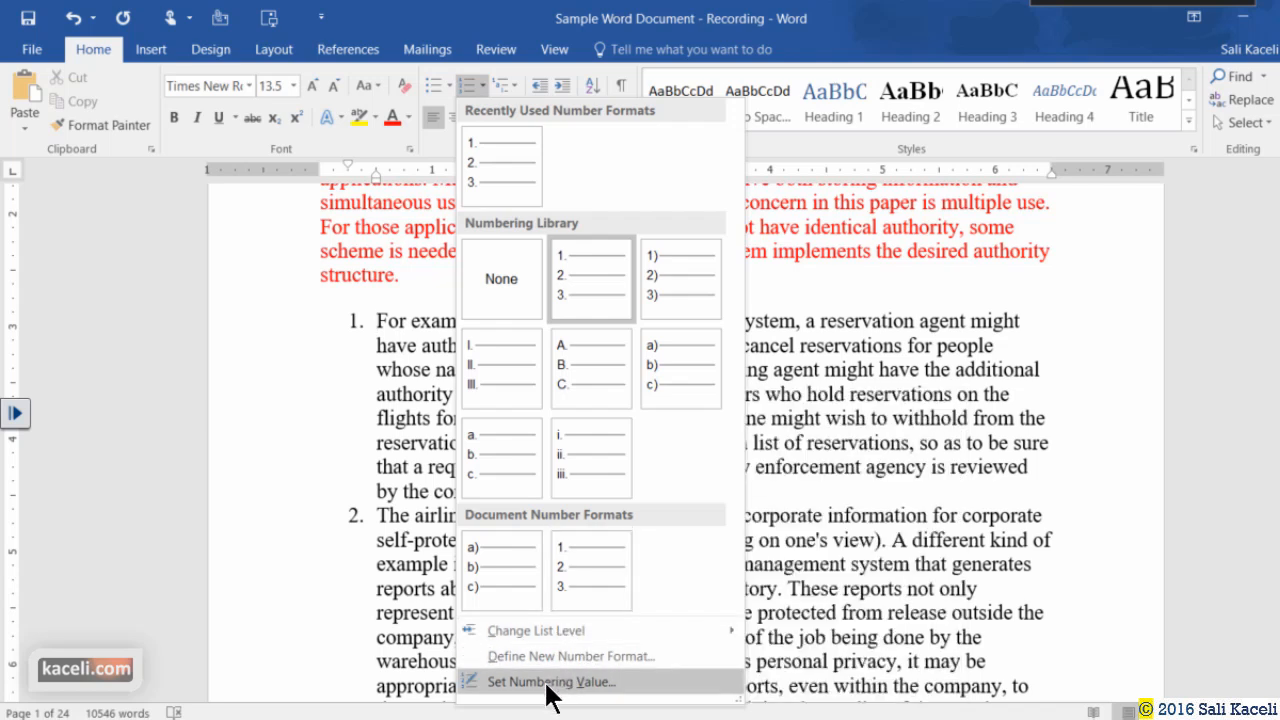
pyautogui.click(371, 370)
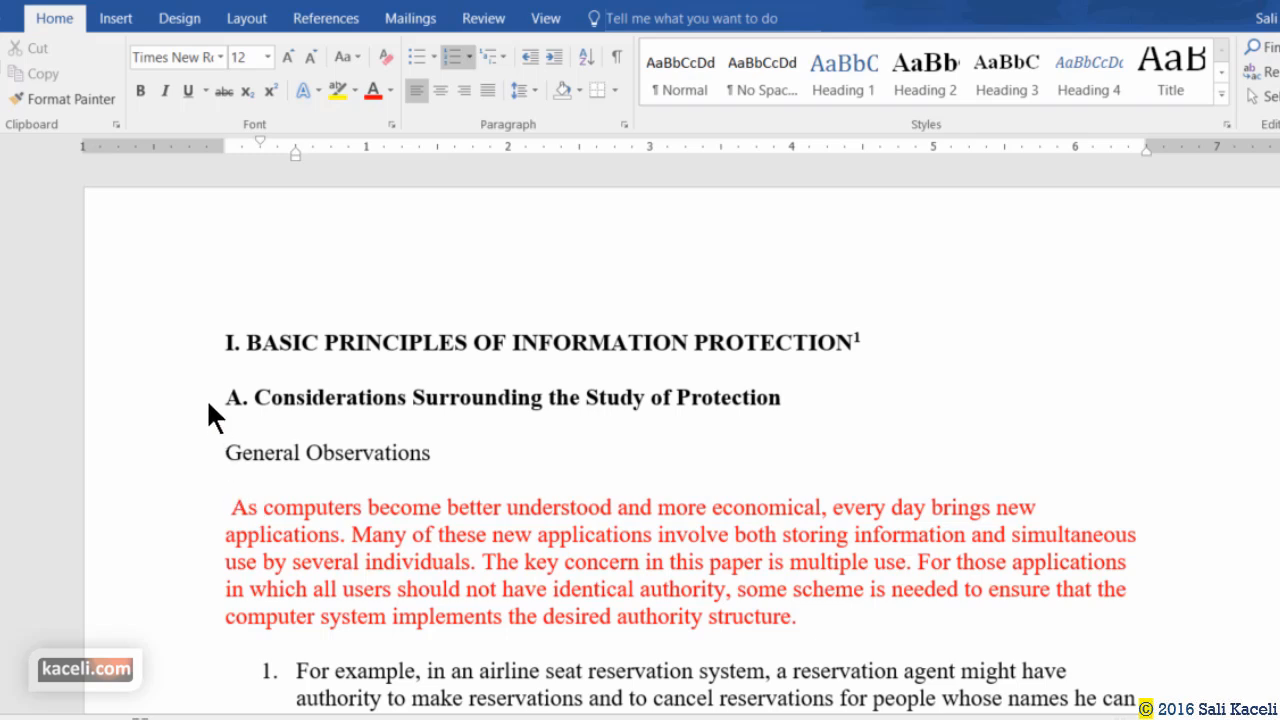
# Apply Heading 1 to 'A. Considerations Surrounding the Study of Protection'.
pyautogui.click(780, 397)
pyautogui.tripleClick(393, 430)
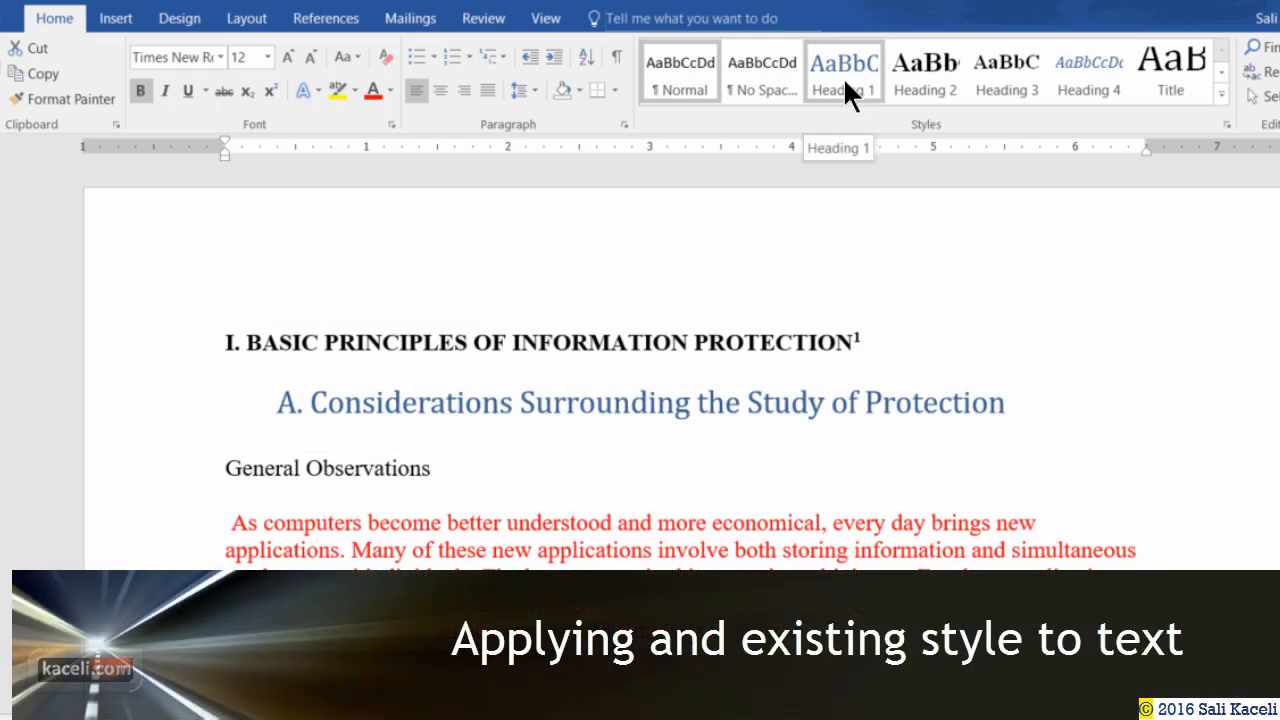
pyautogui.click(843, 77)
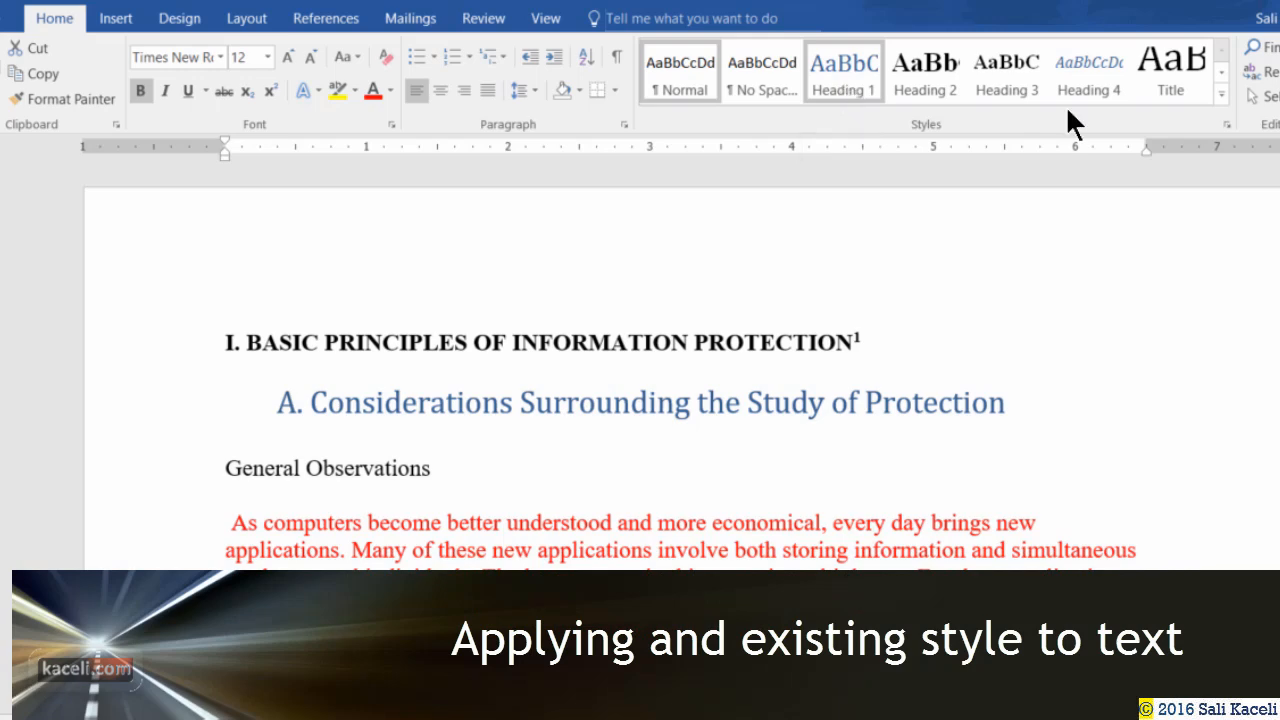
pyautogui.click(1220, 94)
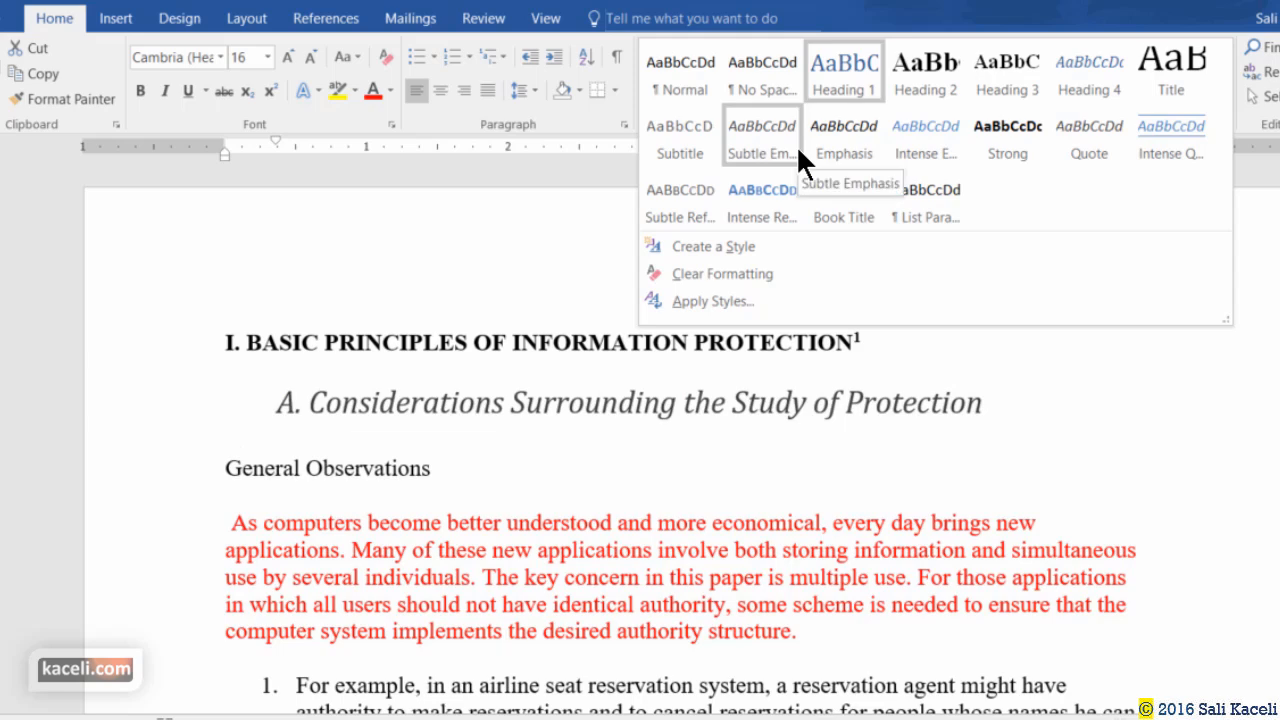
pyautogui.click(826, 77)
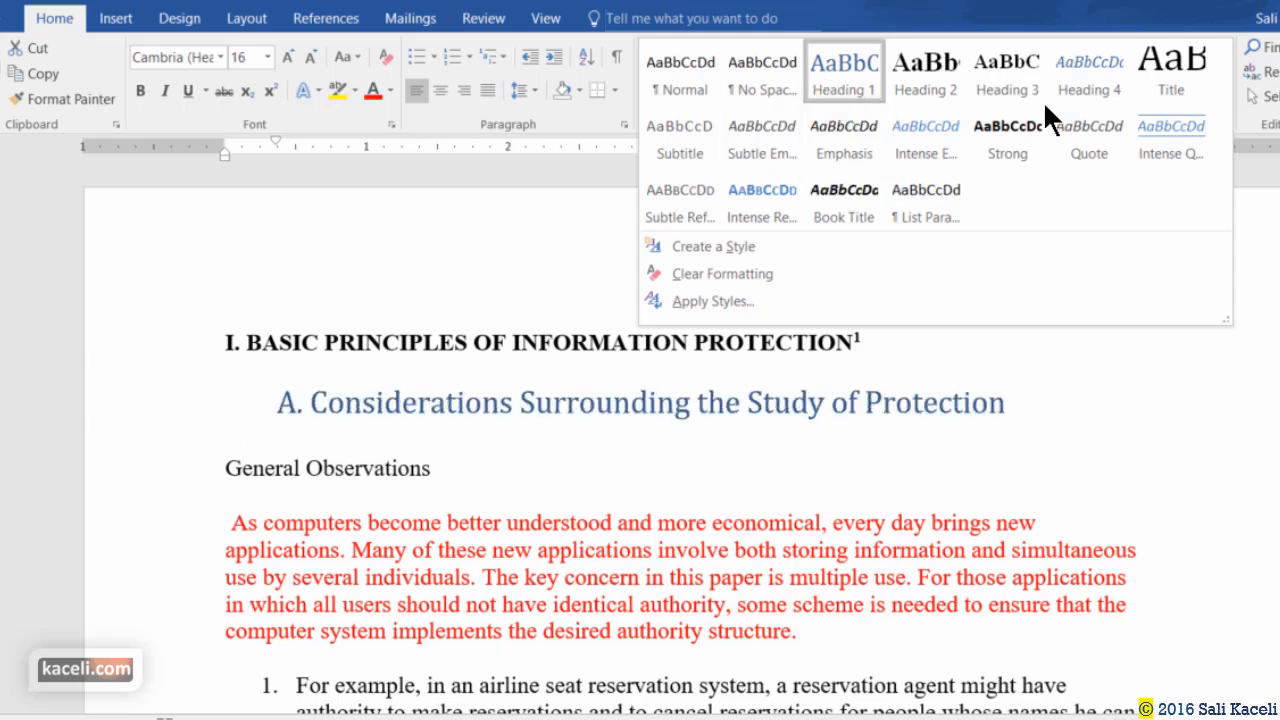
pyautogui.click(324, 468)
pyautogui.click(194, 486)
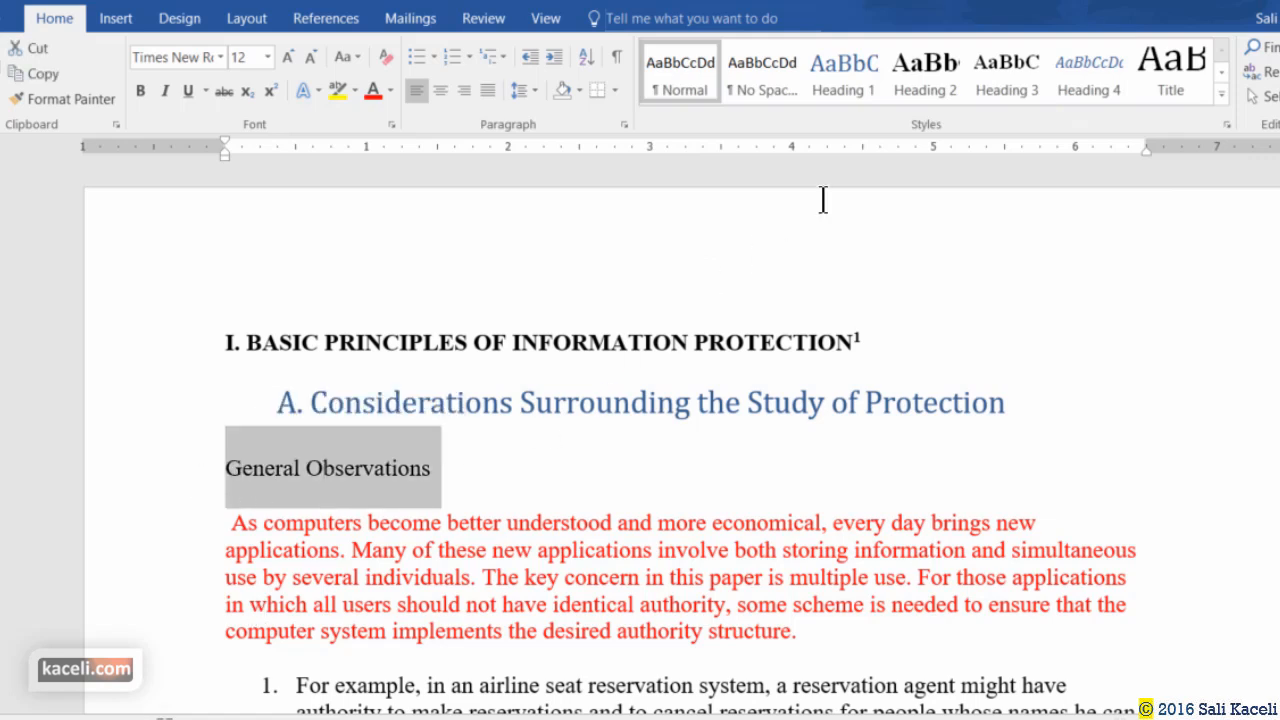
# Style the 'General Observations' line as Heading 2.
pyautogui.click(923, 74)
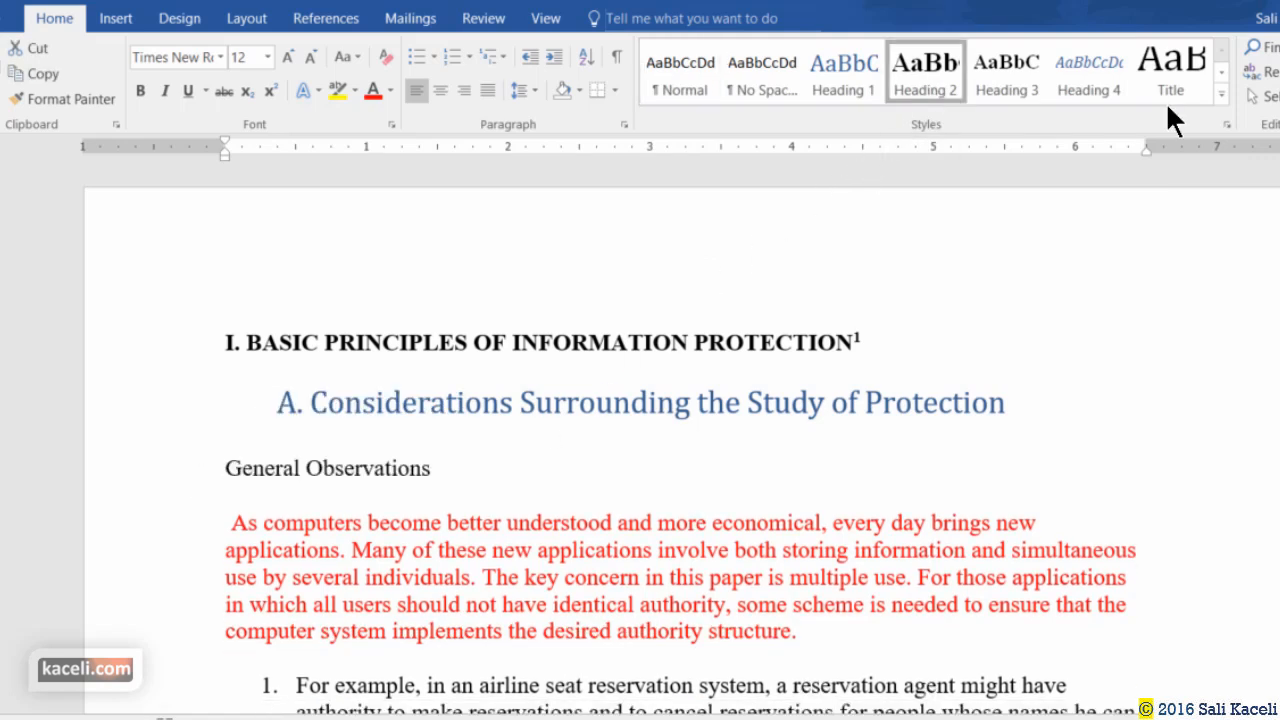
pyautogui.press('Right')
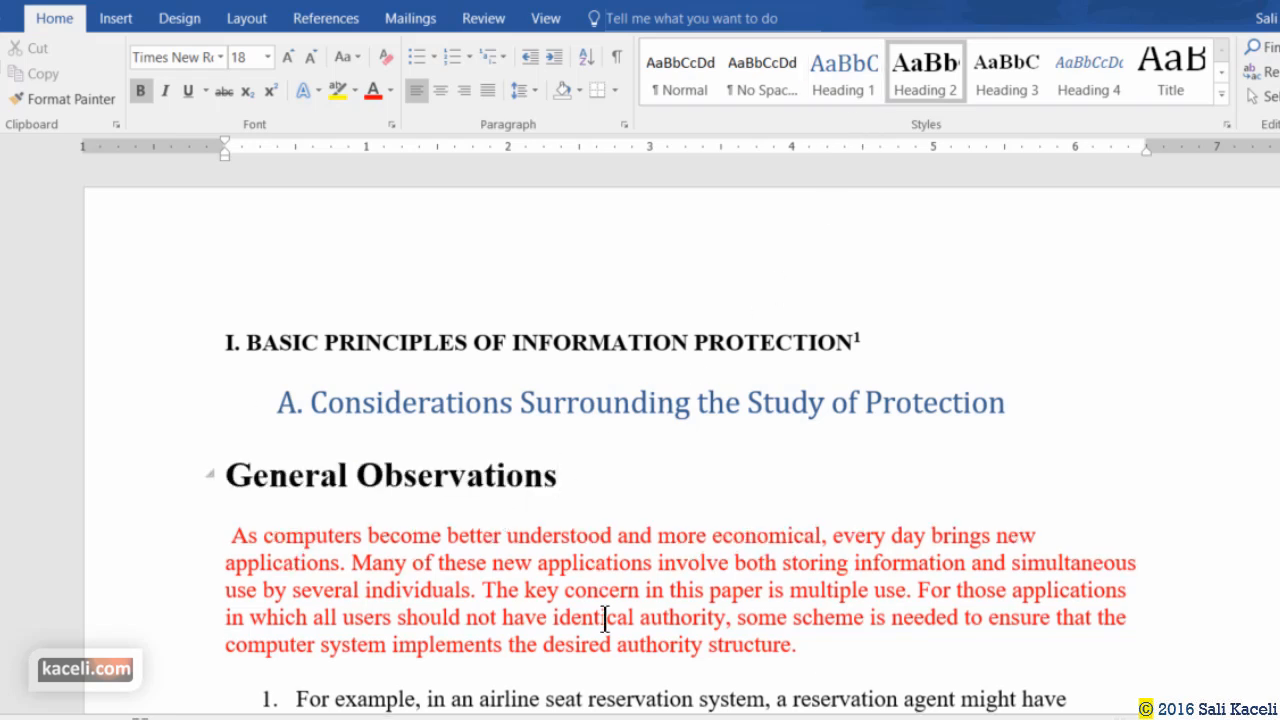
pyautogui.click(433, 482)
pyautogui.press('Up')
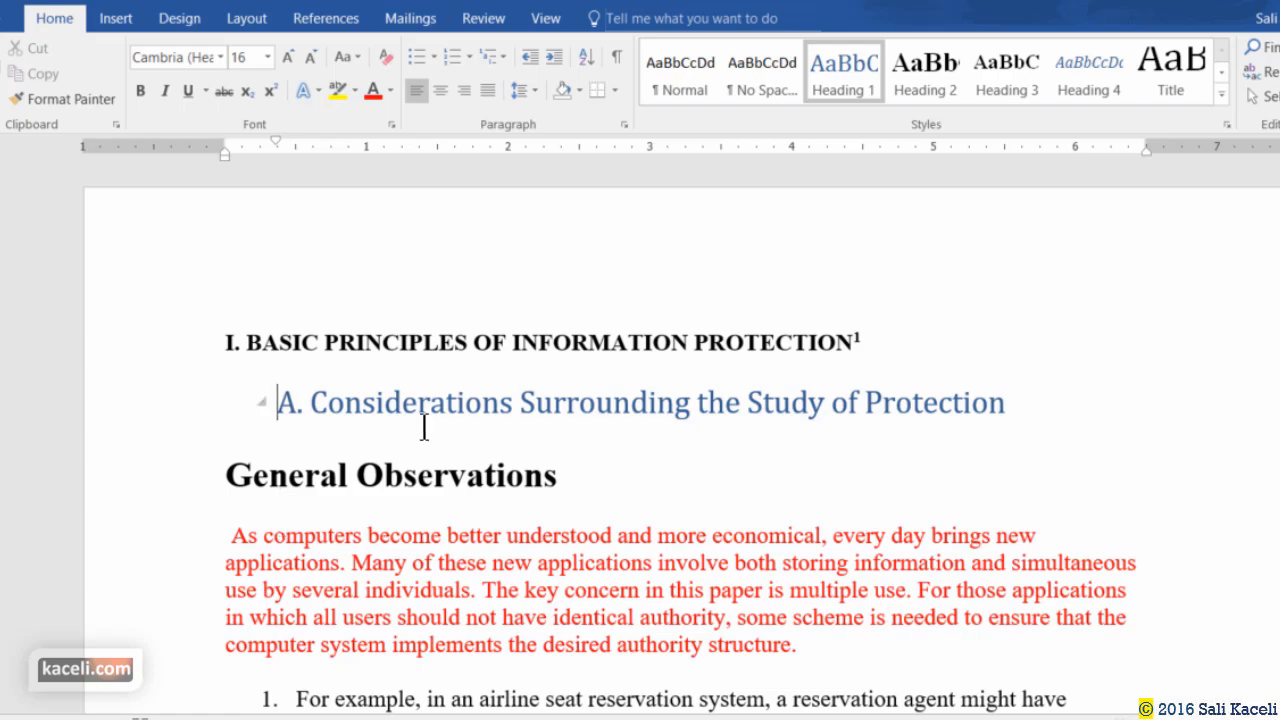
# Make '2) Functional Levels' a Heading 3.
pyautogui.click(421, 420)
pyautogui.click(290, 478)
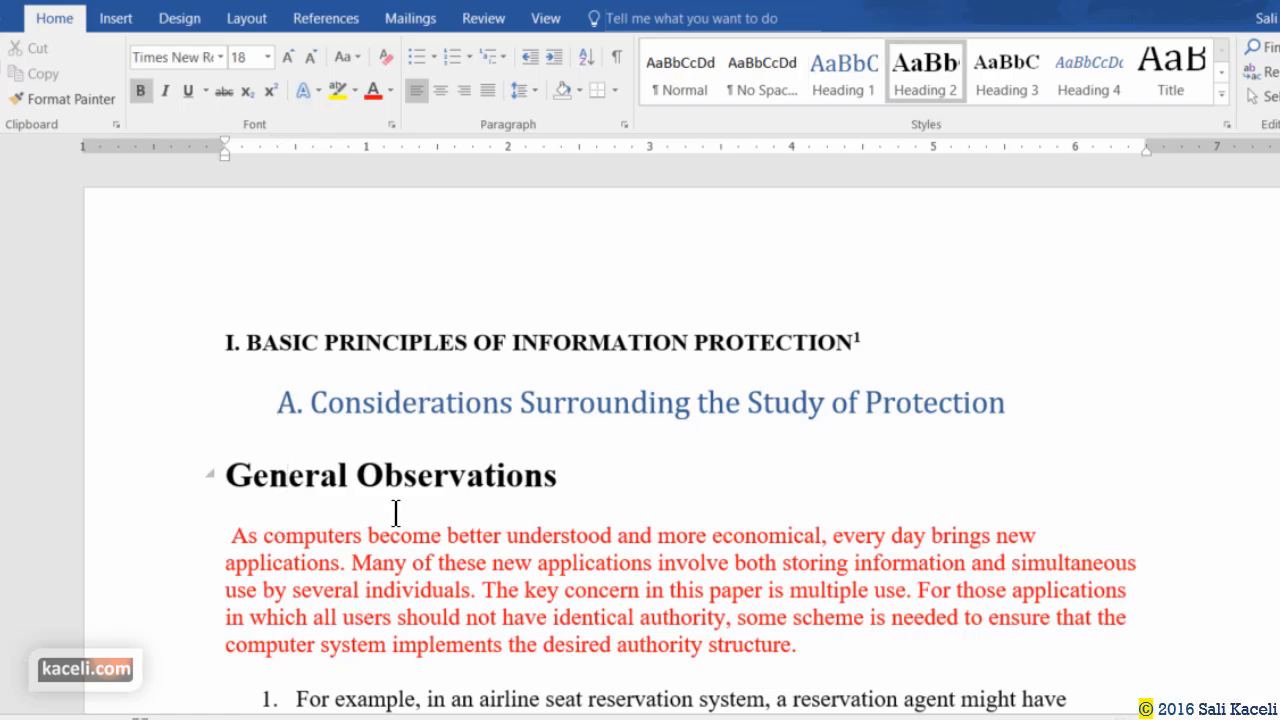
pyautogui.scroll(-15, 360, 557)
pyautogui.scroll(-20, 354, 526)
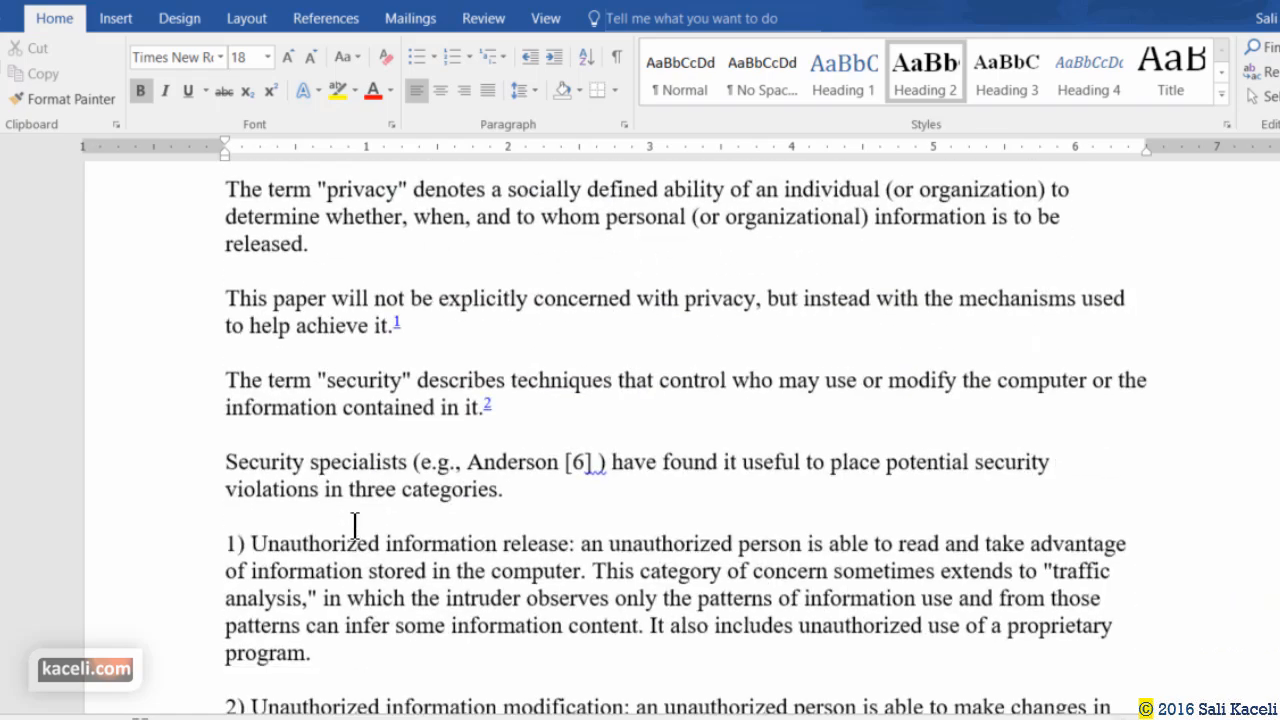
pyautogui.scroll(-5, 353, 528)
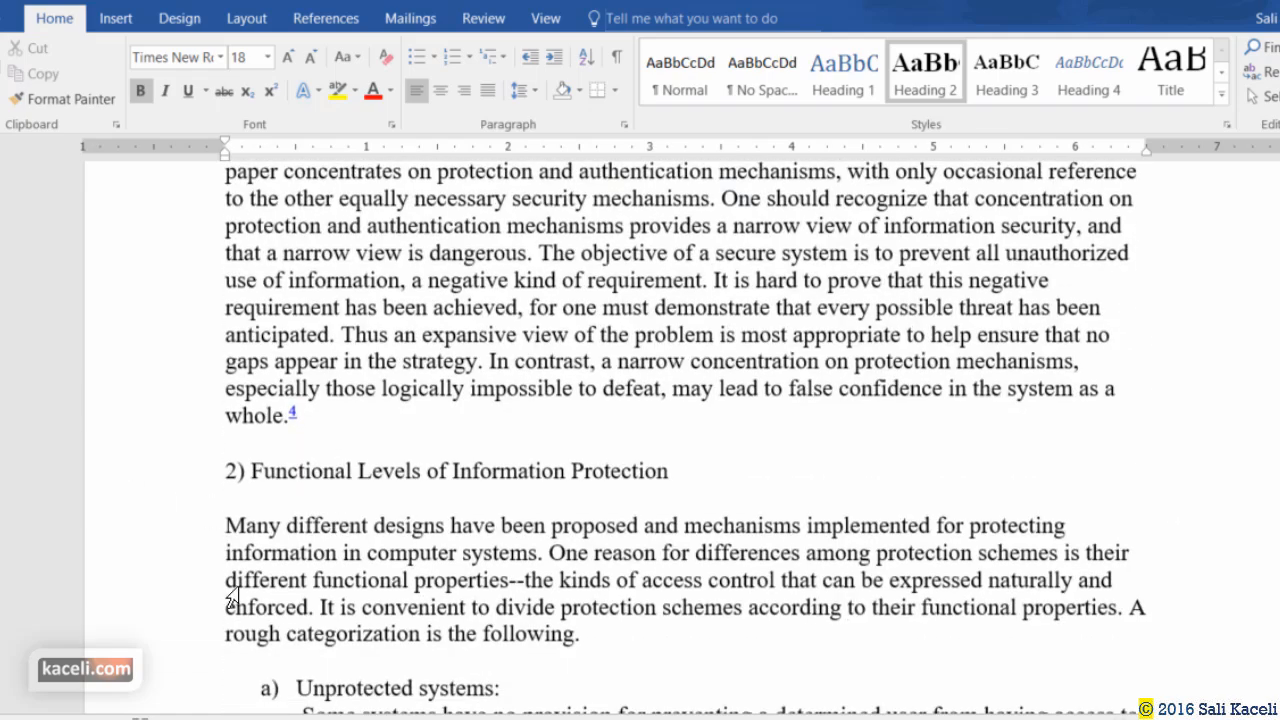
pyautogui.click(177, 478)
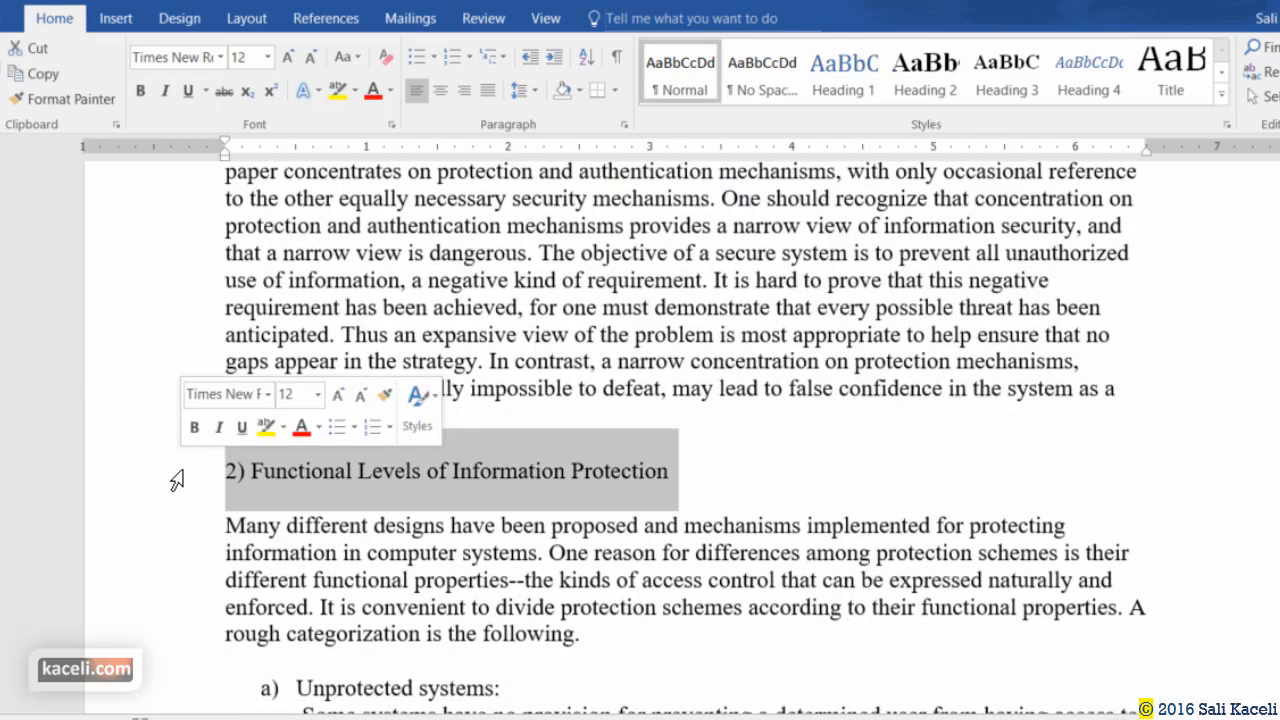
pyautogui.click(993, 72)
# Make 'Unprotected systems:' and 'All-or-nothing systems:' Heading 4.
pyautogui.scroll(-3, 372, 562)
pyautogui.scroll(-1, 373, 563)
pyautogui.click(225, 420)
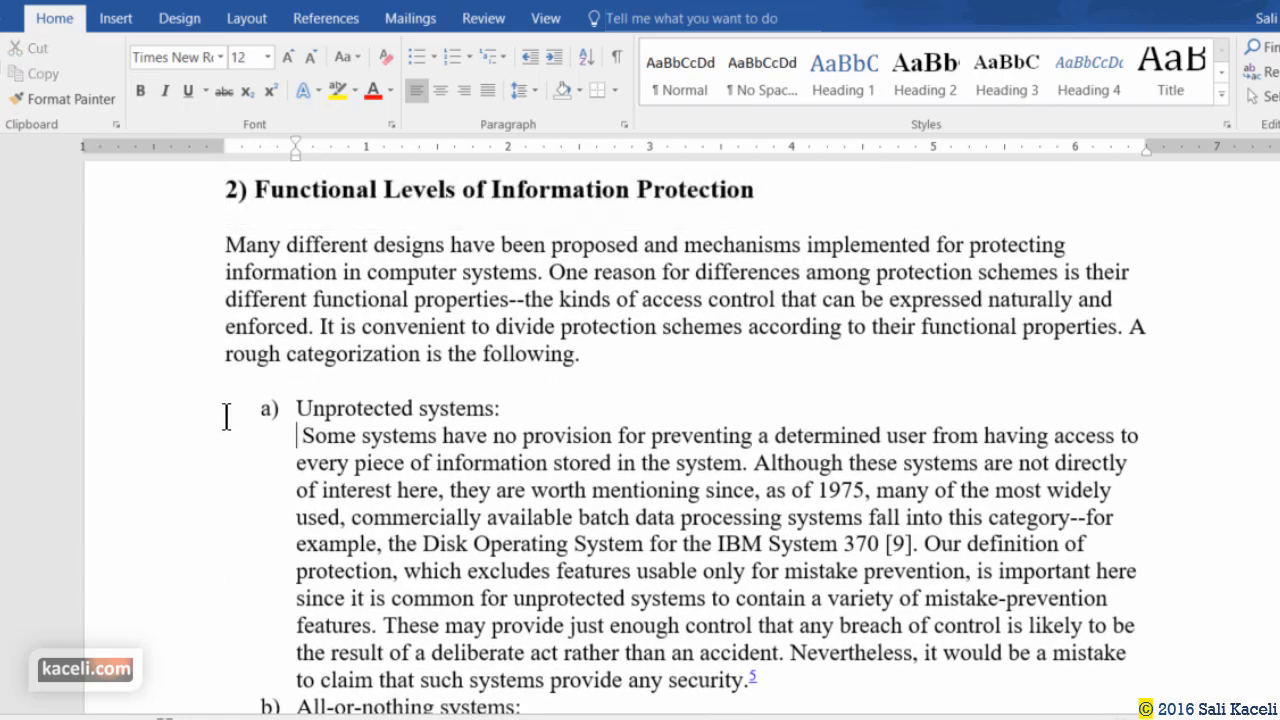
pyautogui.moveTo(298, 408); pyautogui.dragTo(615, 395)
pyautogui.click(1089, 75)
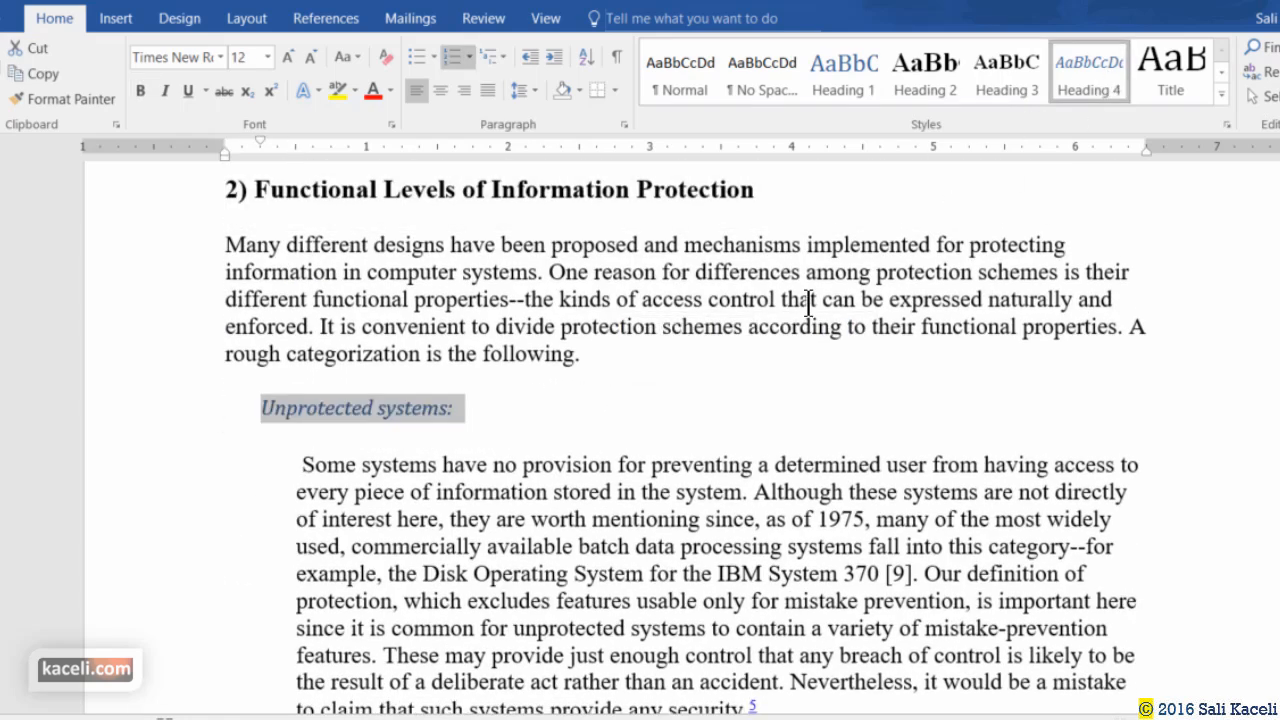
pyautogui.scroll(-4, 414, 491)
pyautogui.moveTo(262, 456); pyautogui.dragTo(597, 449)
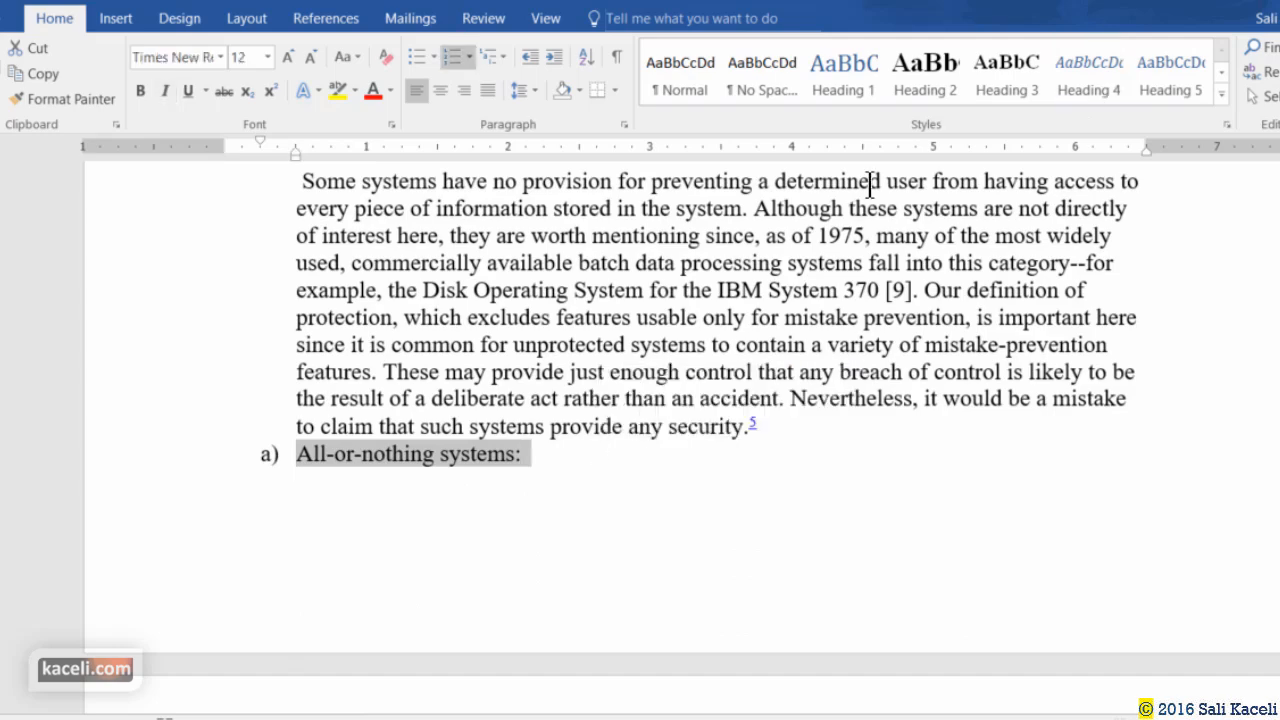
pyautogui.click(1089, 75)
pyautogui.scroll(-8, 280, 491)
pyautogui.moveTo(297, 564); pyautogui.dragTo(572, 572)
# Make Complete mediation, Open design, Least privilege and Least common mechanism Heading 2.
pyautogui.scroll(-20, 531, 518)
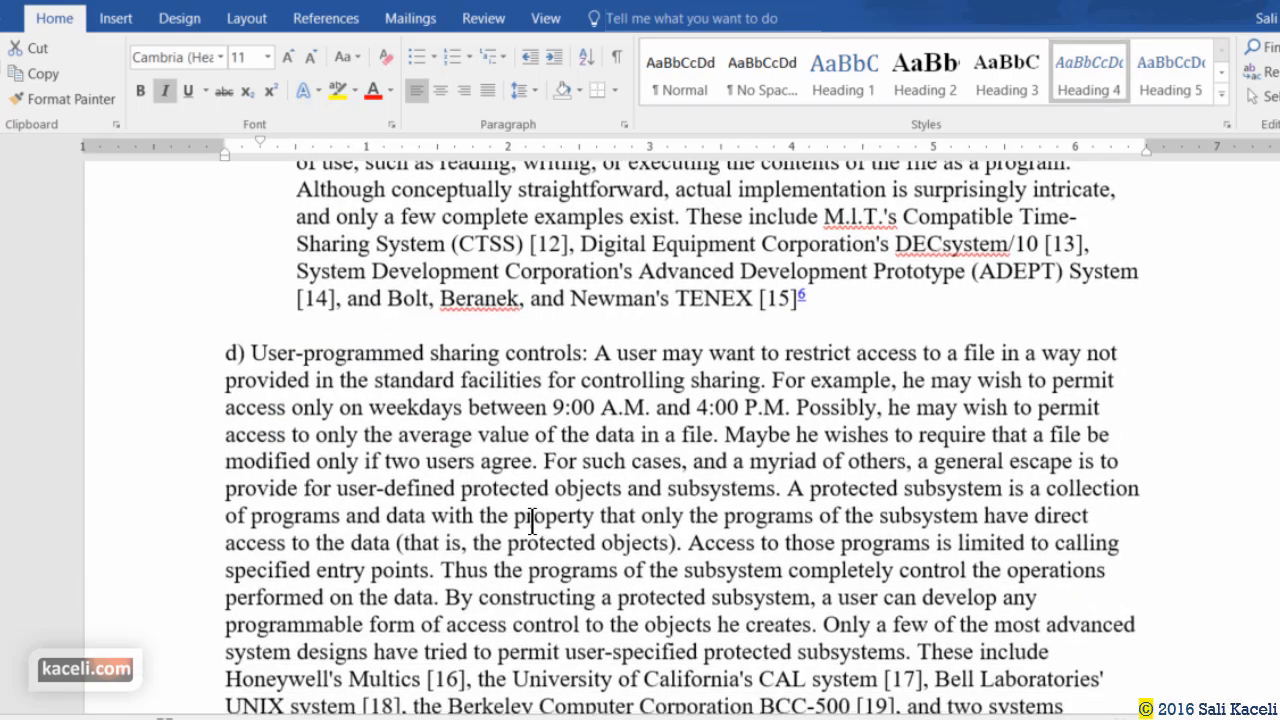
pyautogui.click(222, 378)
pyautogui.click(926, 80)
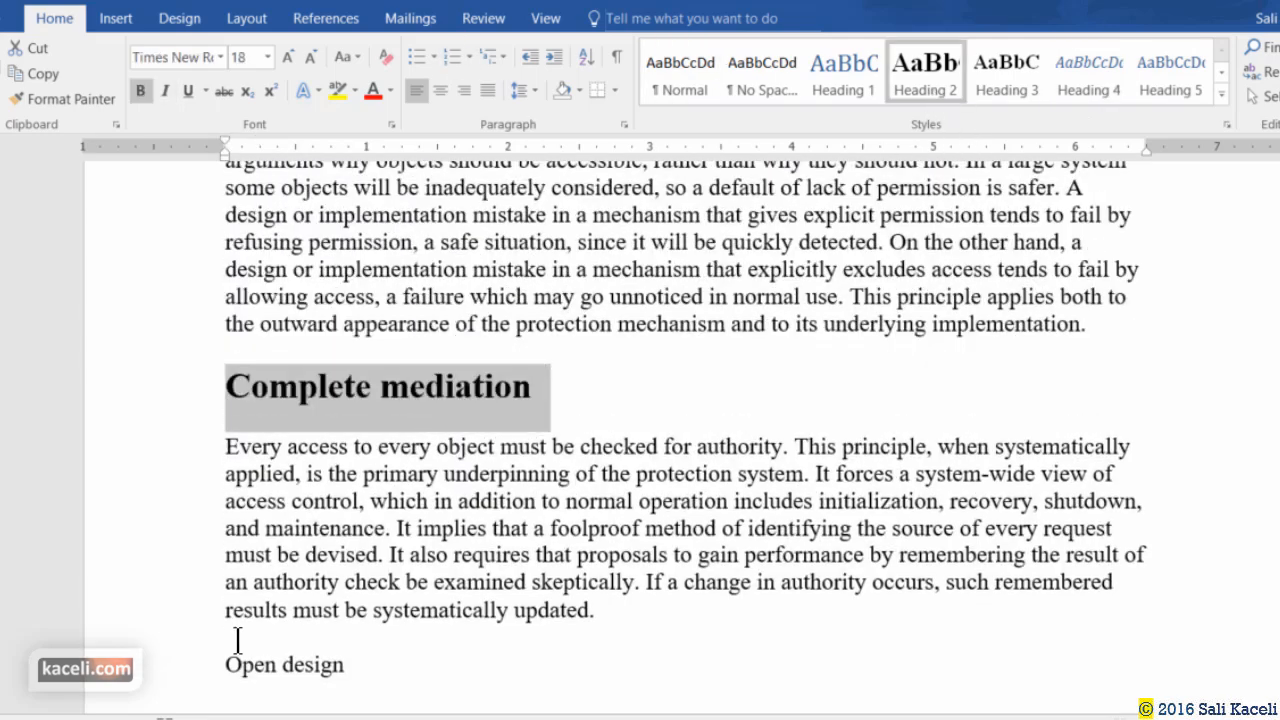
pyautogui.click(196, 665)
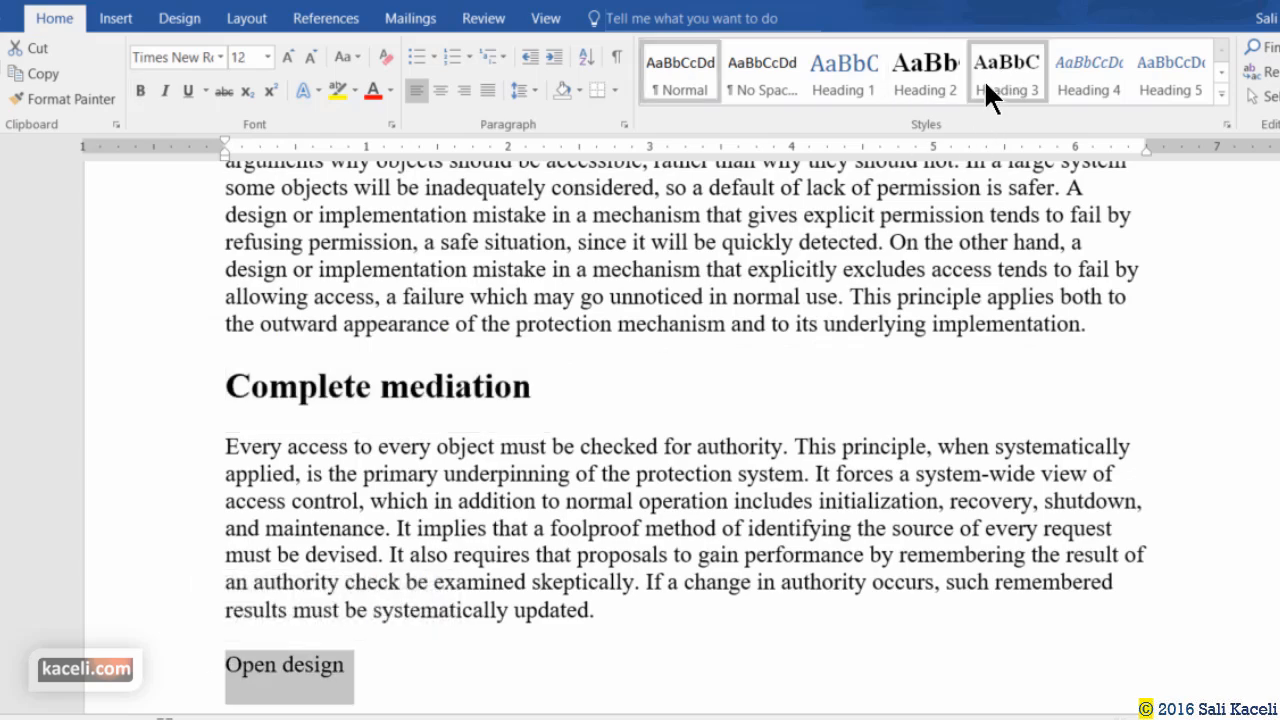
pyautogui.click(925, 78)
pyautogui.scroll(-14, 725, 340)
pyautogui.click(190, 179)
pyautogui.click(925, 78)
pyautogui.click(190, 493)
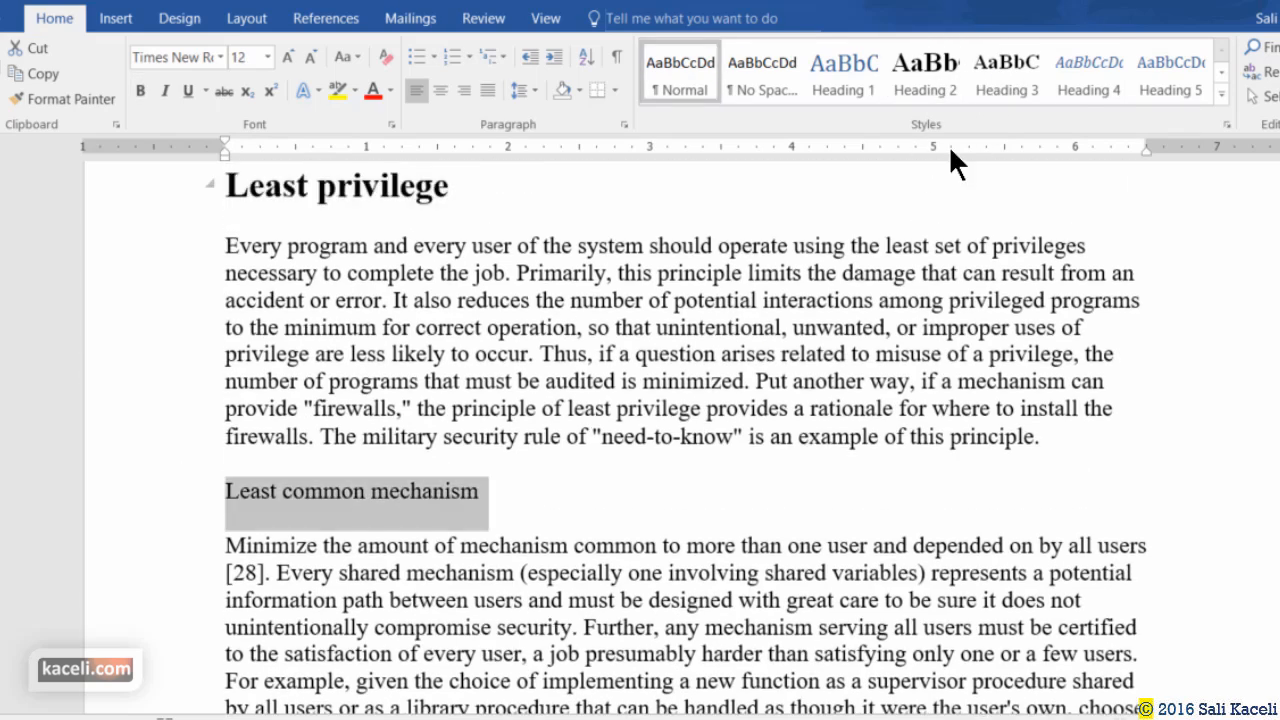
pyautogui.click(925, 78)
# Make Psychological acceptability, the Summary line and B. Technical Underpinnings Heading 1.
pyautogui.scroll(-8, 769, 265)
pyautogui.scroll(2, 182, 332)
pyautogui.click(182, 332)
pyautogui.click(844, 78)
pyautogui.scroll(-15, 425, 472)
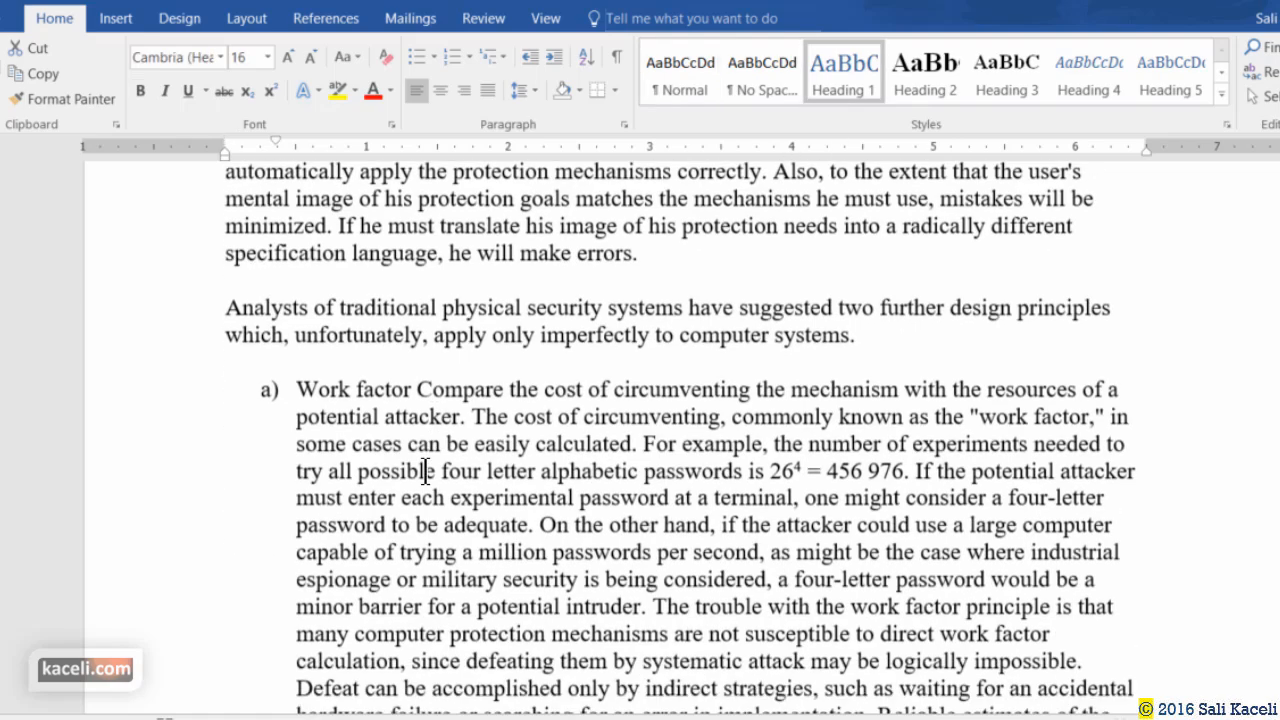
pyautogui.click(190, 405)
pyautogui.click(844, 78)
pyautogui.scroll(-8, 580, 406)
pyautogui.click(190, 512)
pyautogui.click(844, 78)
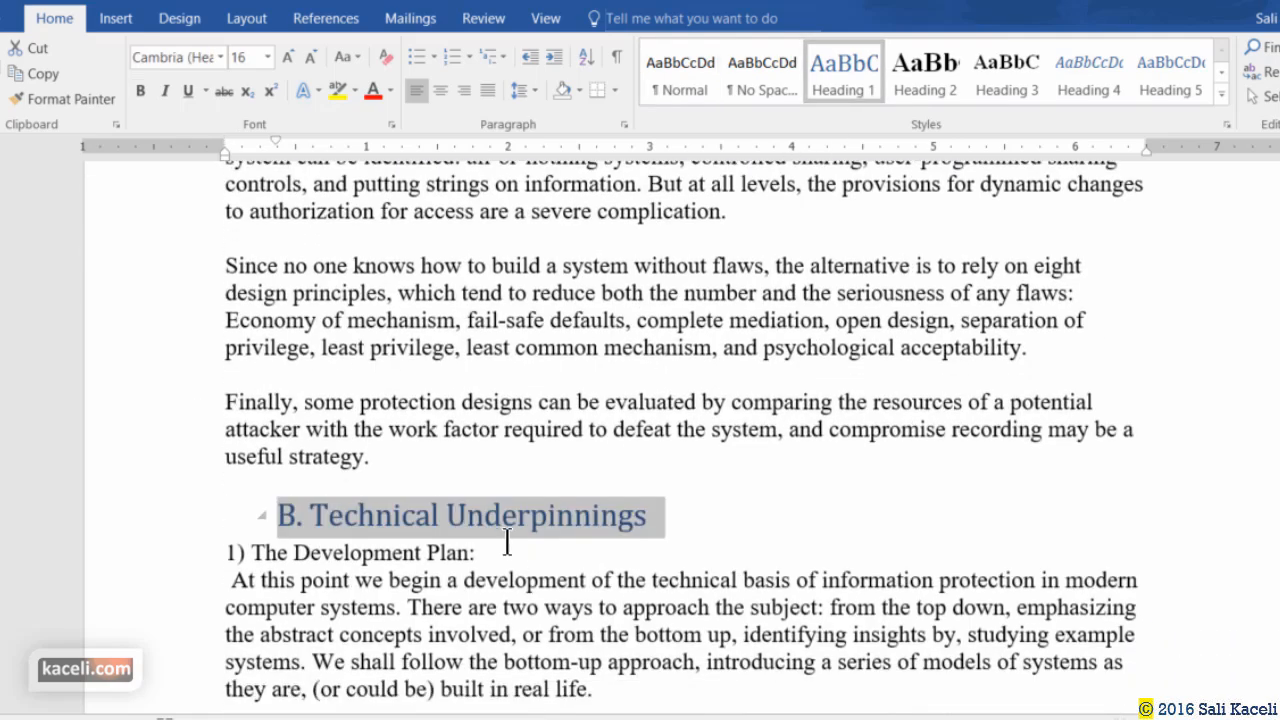
# Make '1) The Development Plan:', '2) The Essentials' and '3) An Isolated Virtual Machine:' Heading 2.
pyautogui.scroll(-5, 506, 541)
pyautogui.click(194, 274)
pyautogui.click(925, 78)
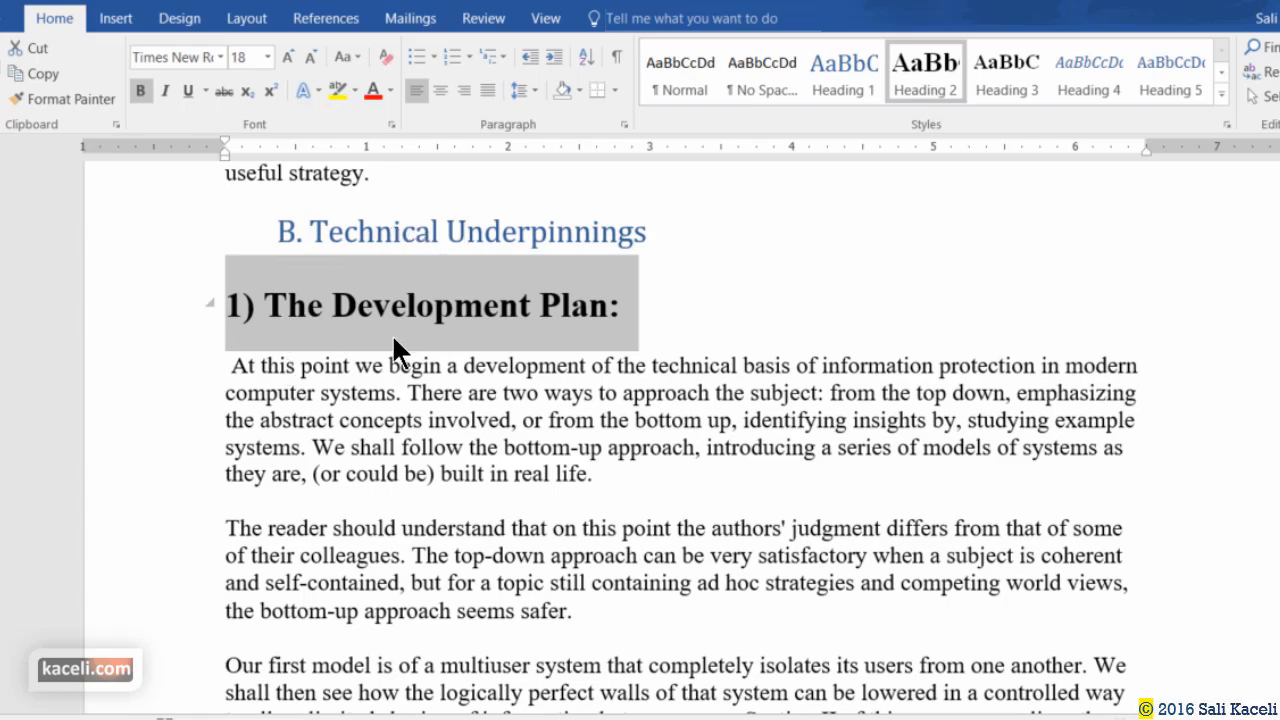
pyautogui.scroll(-12, 371, 434)
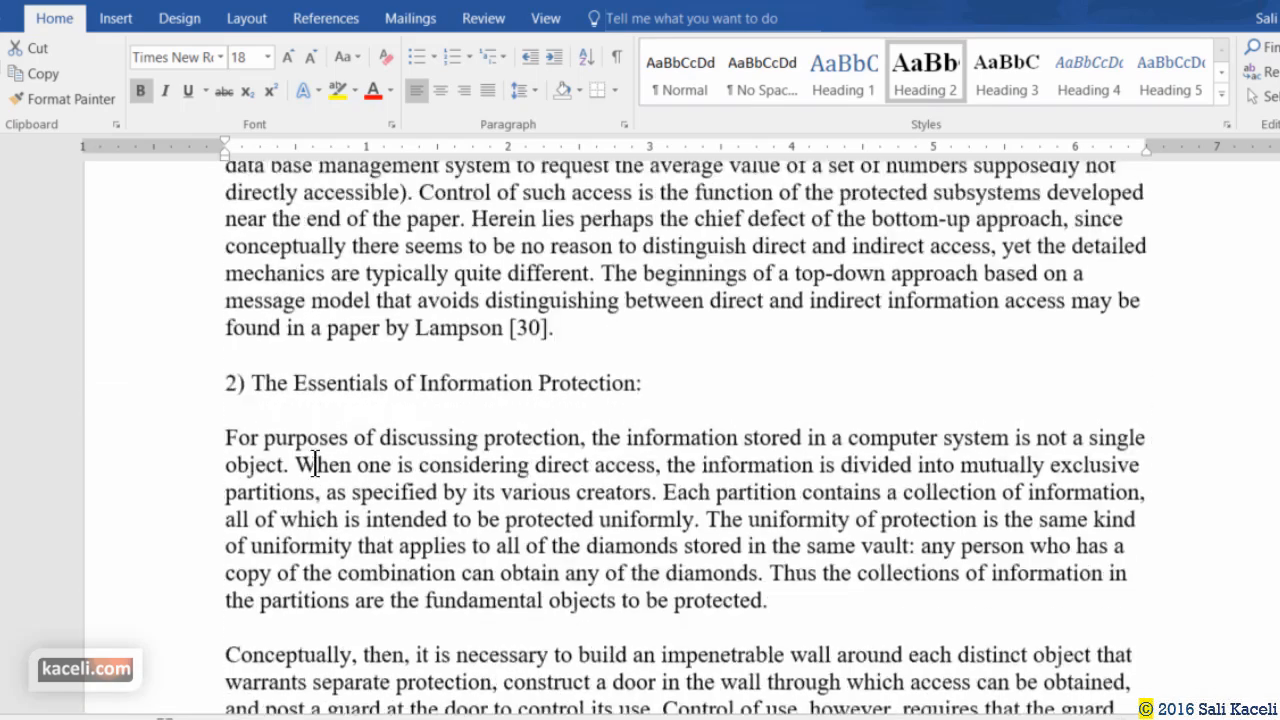
pyautogui.scroll(1, 315, 464)
pyautogui.click(176, 420)
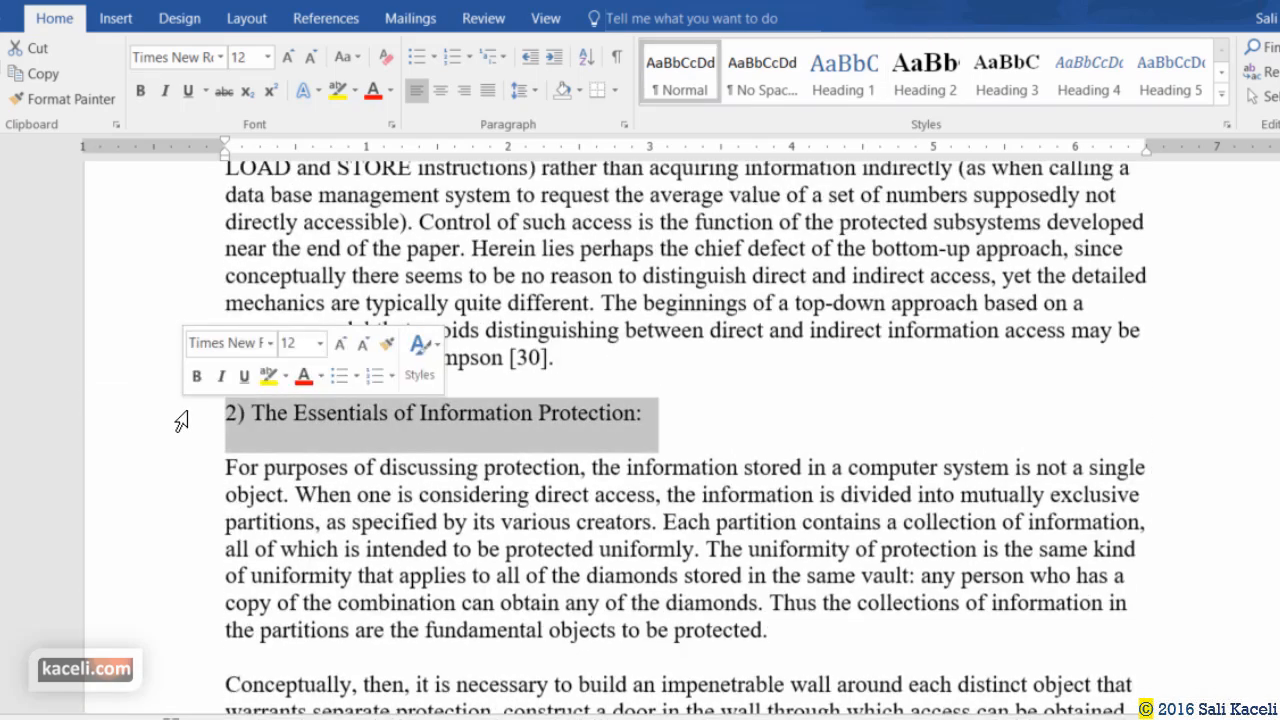
pyautogui.click(900, 85)
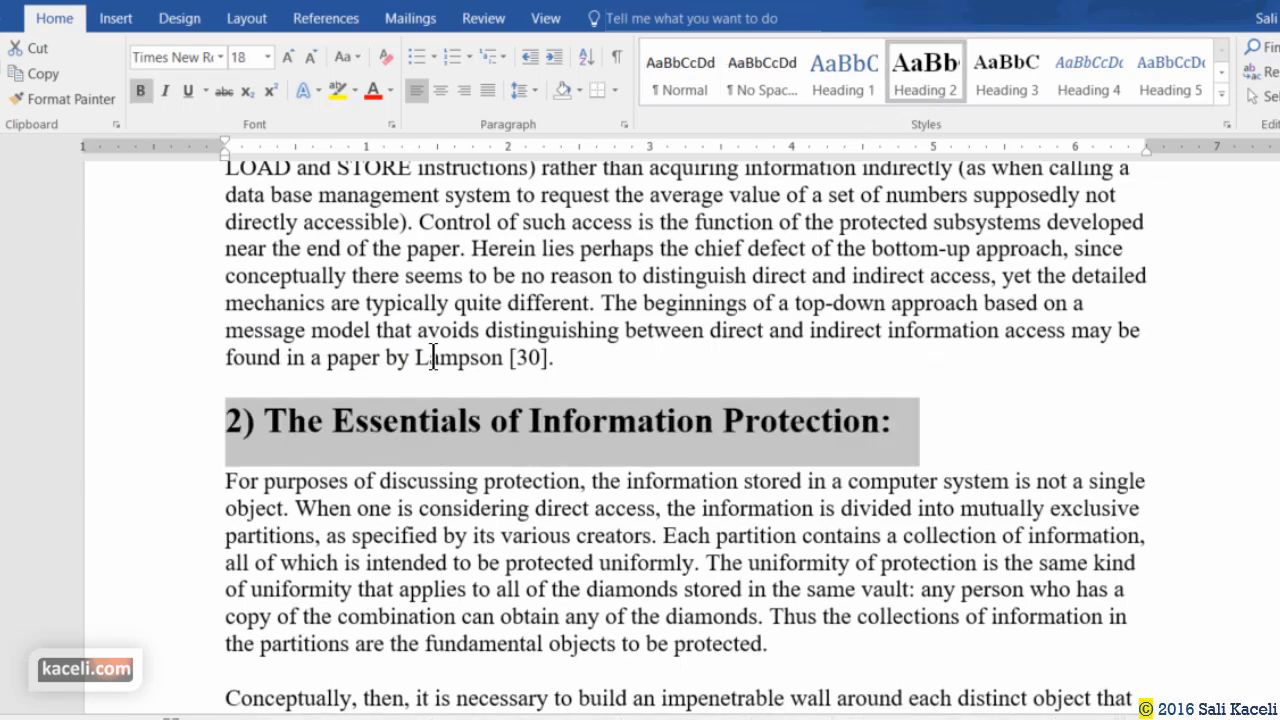
pyautogui.scroll(-8, 433, 357)
pyautogui.click(188, 518)
pyautogui.click(915, 80)
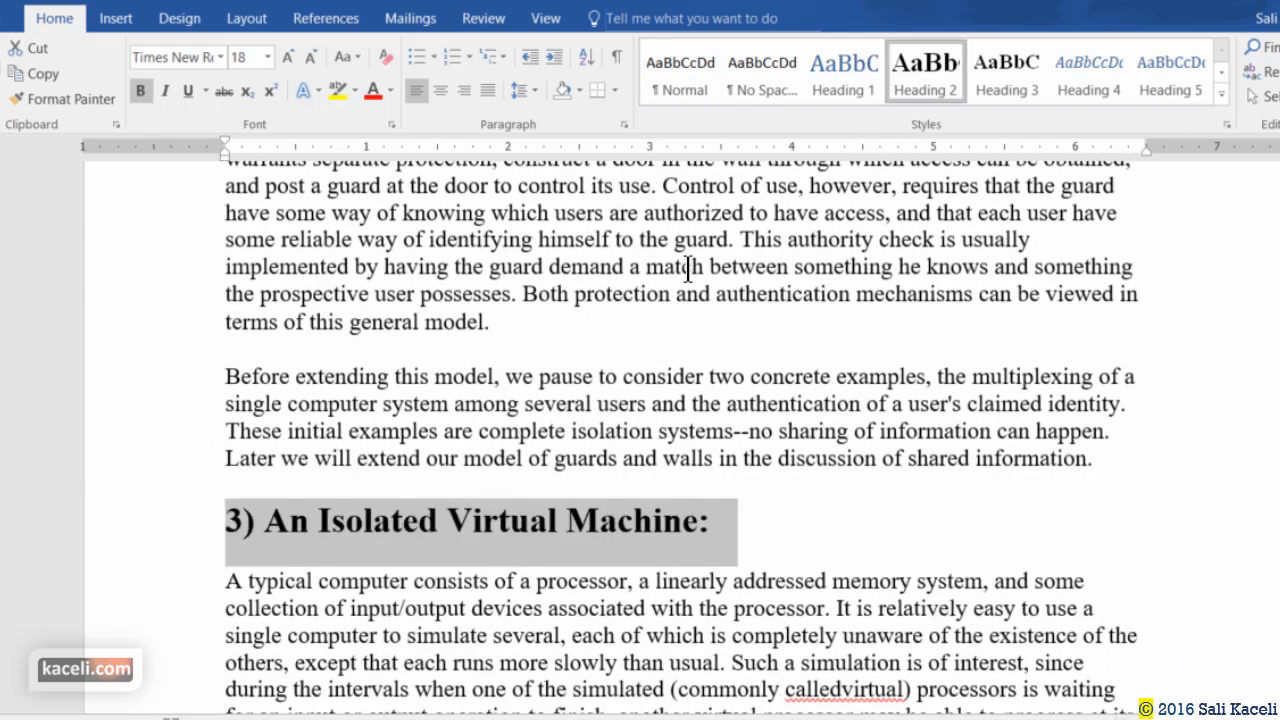
# Return to the top and verify the A. Considerations and General Observations styles.
pyautogui.scroll(20, 280, 498)
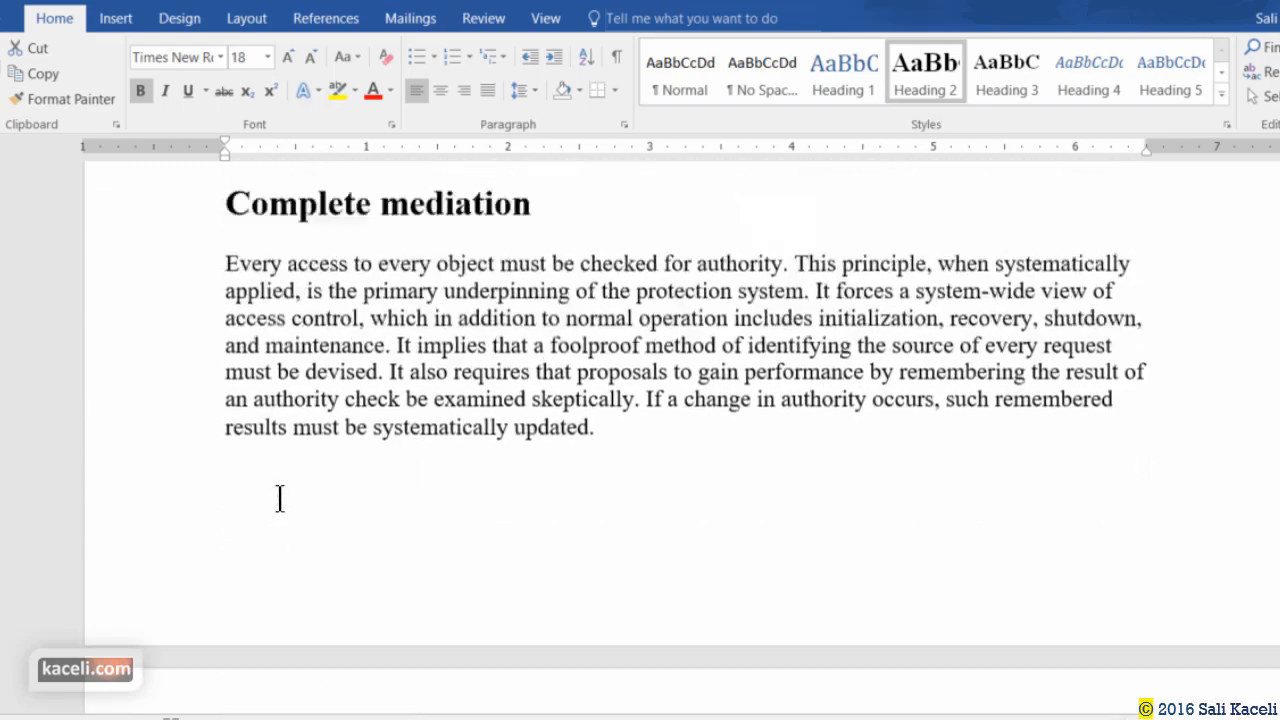
pyautogui.scroll(20, 280, 498)
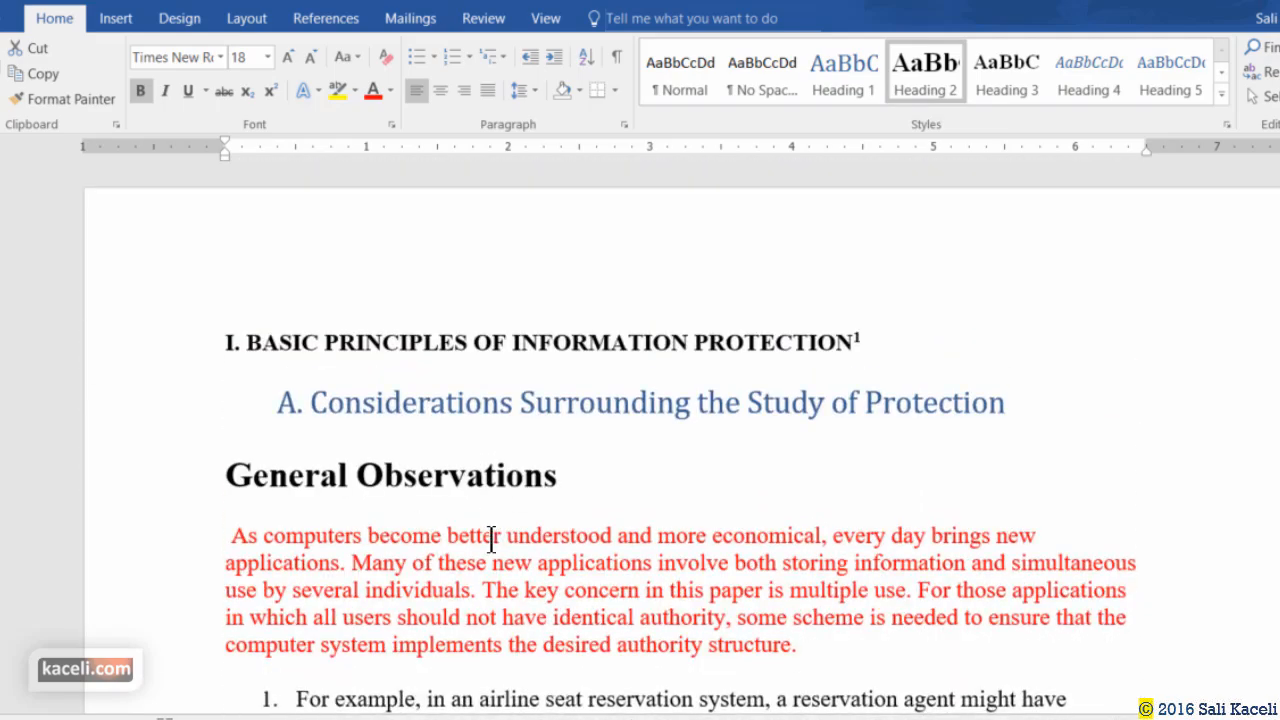
pyautogui.click(480, 404)
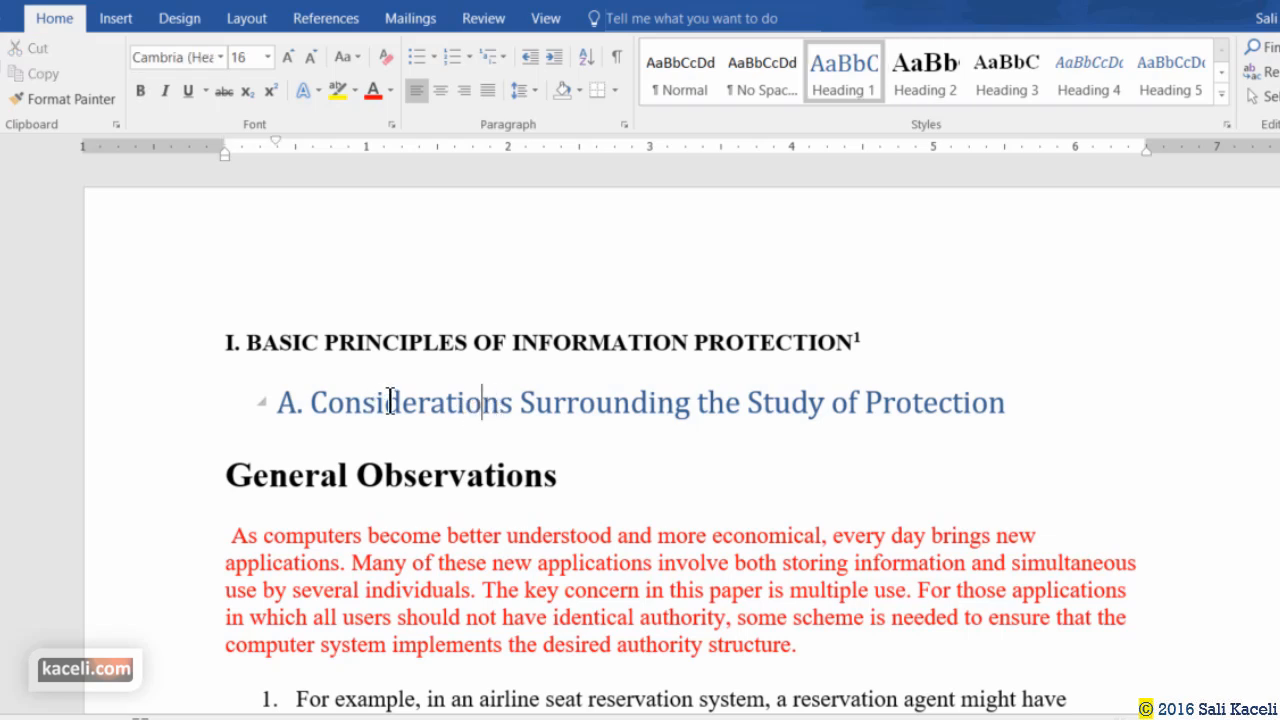
pyautogui.scroll(-2, 422, 410)
pyautogui.click(360, 338)
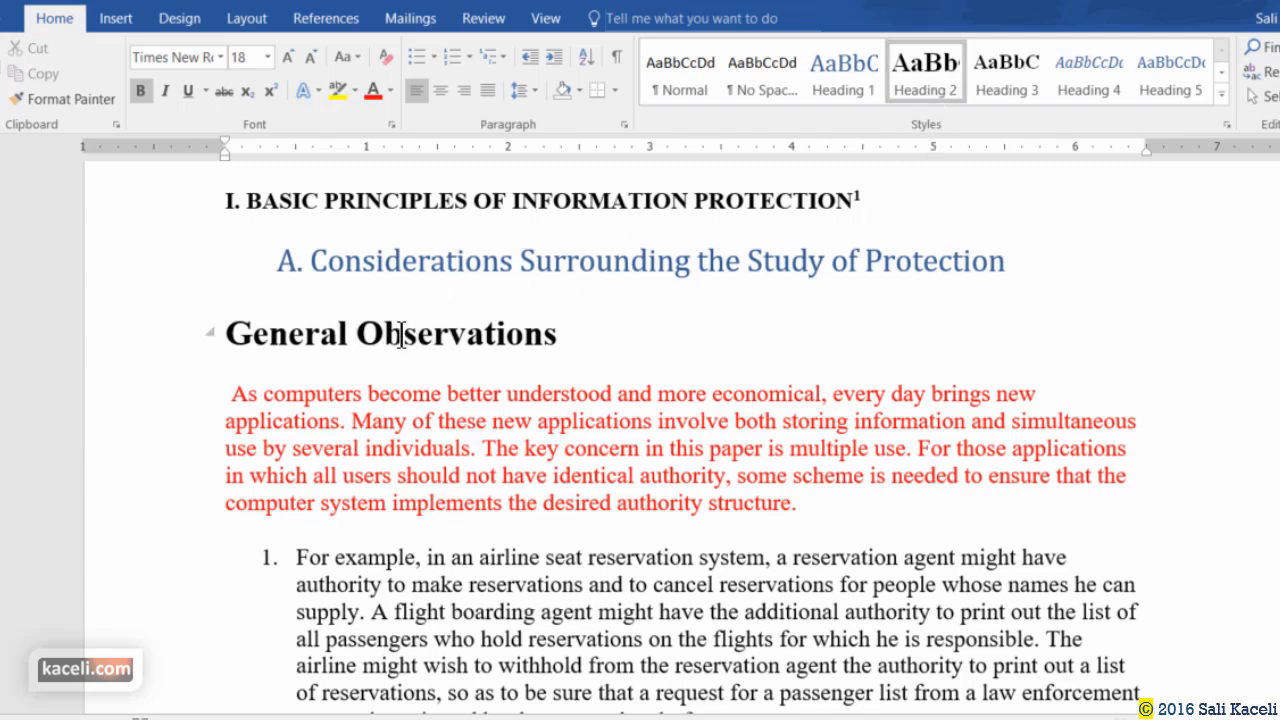
pyautogui.click(624, 259)
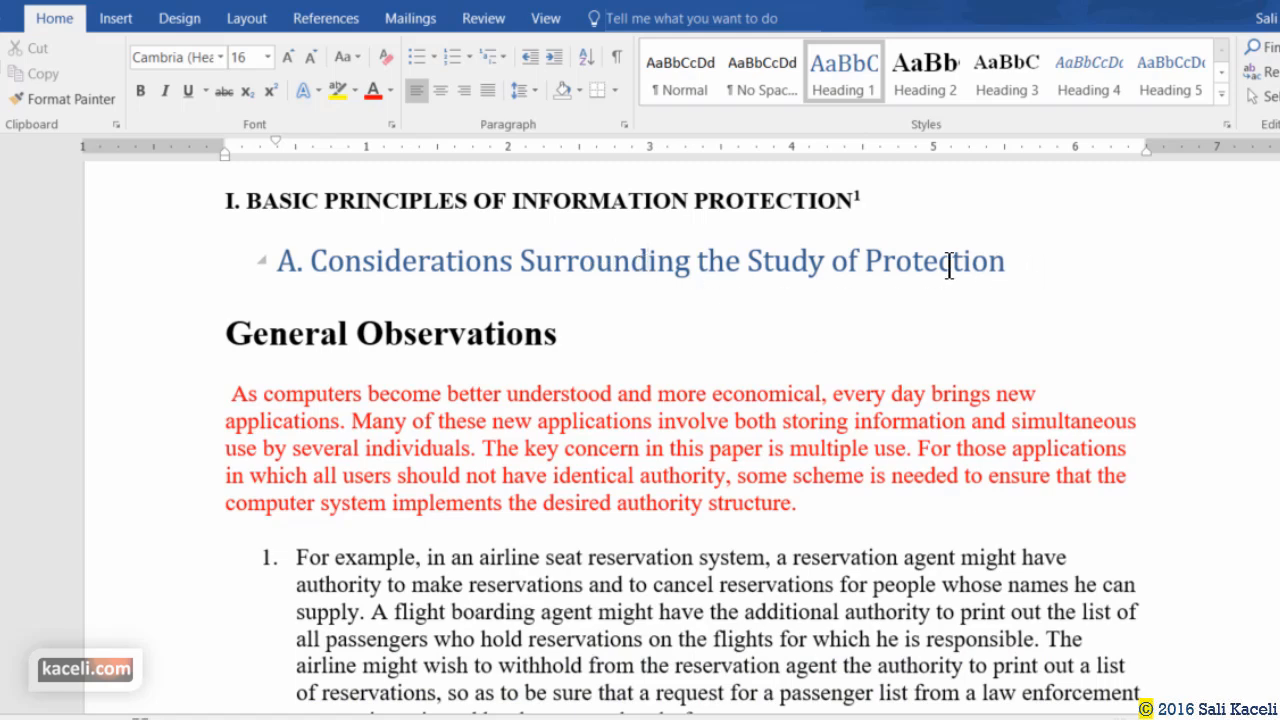
pyautogui.moveTo(951, 263); pyautogui.dragTo(273, 262)
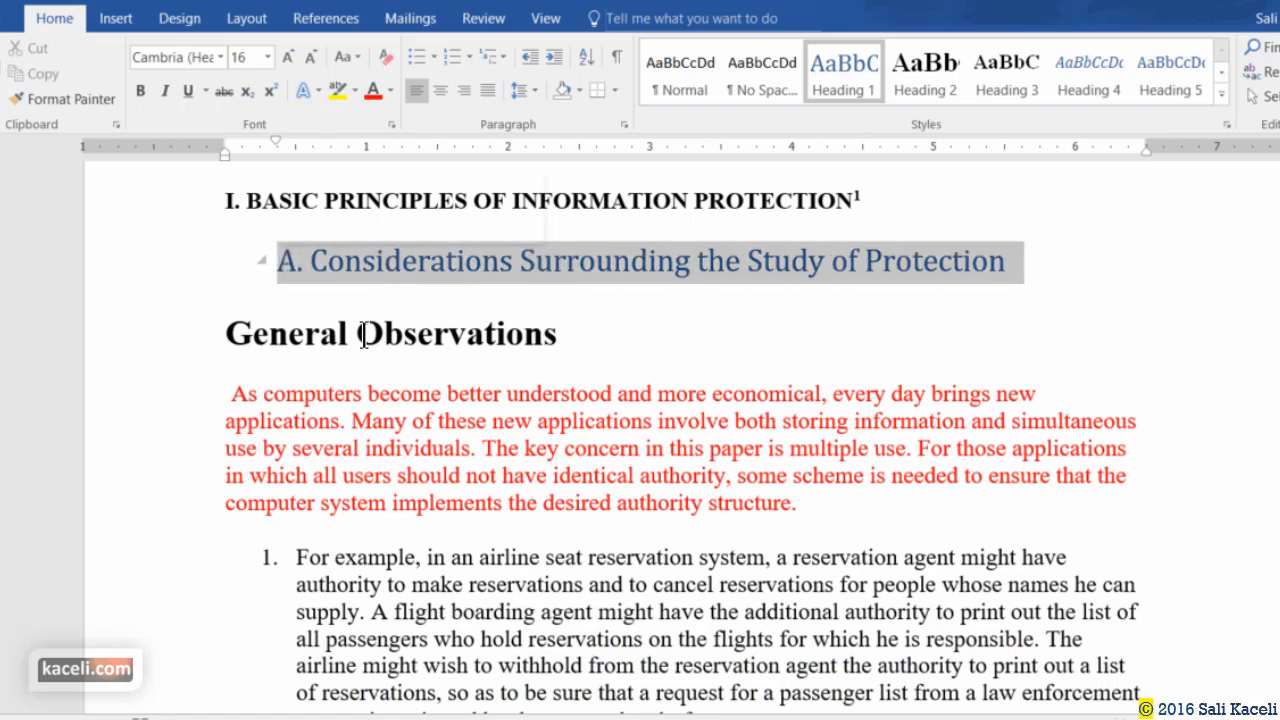
pyautogui.click(287, 57)
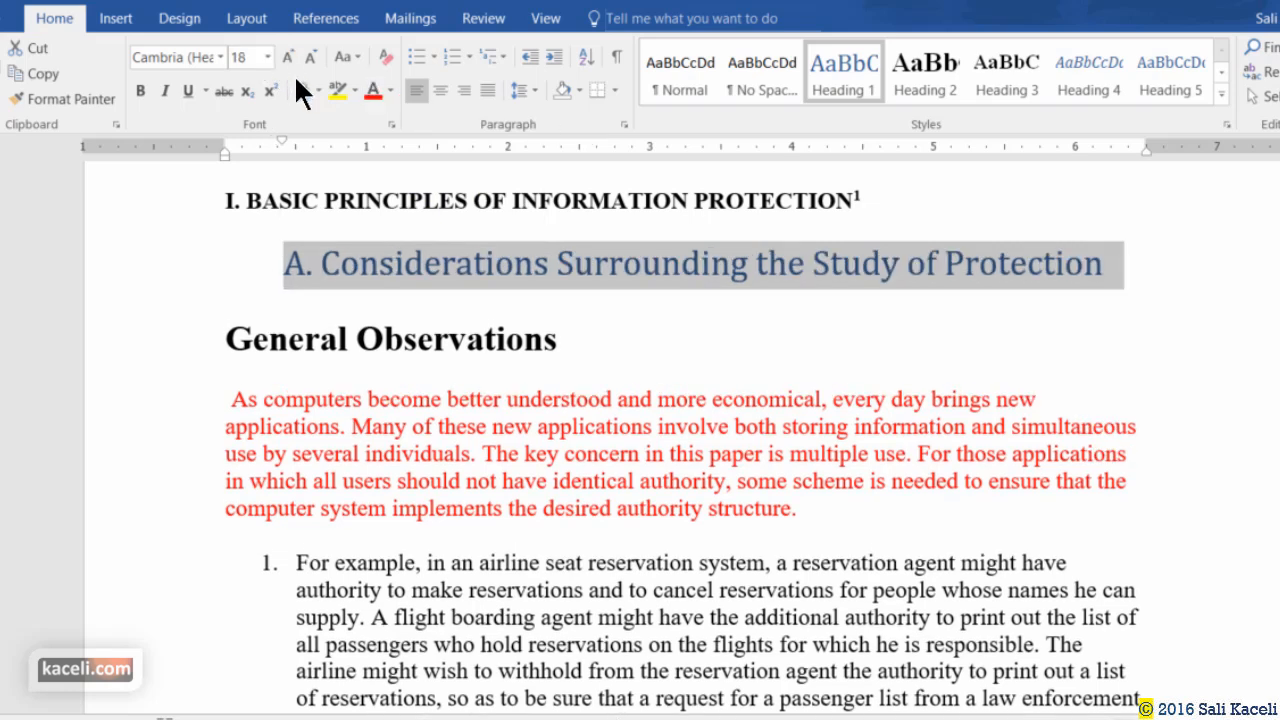
pyautogui.click(141, 90)
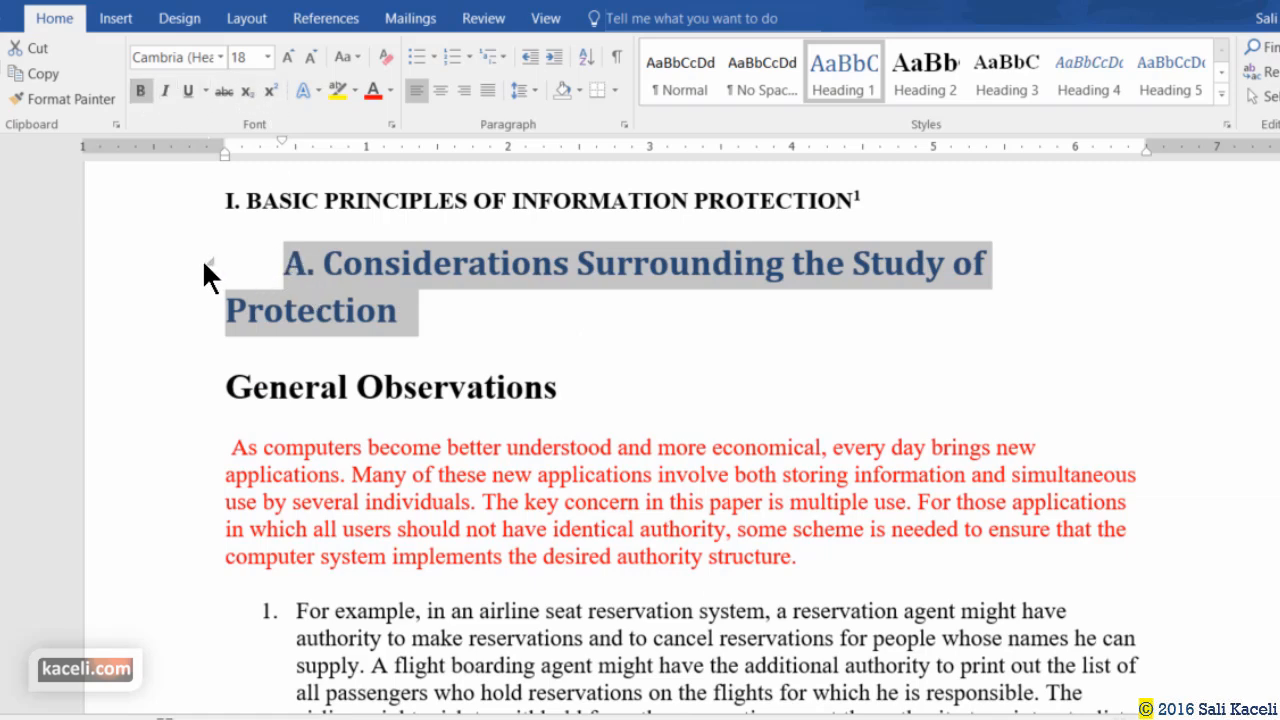
pyautogui.click(281, 274)
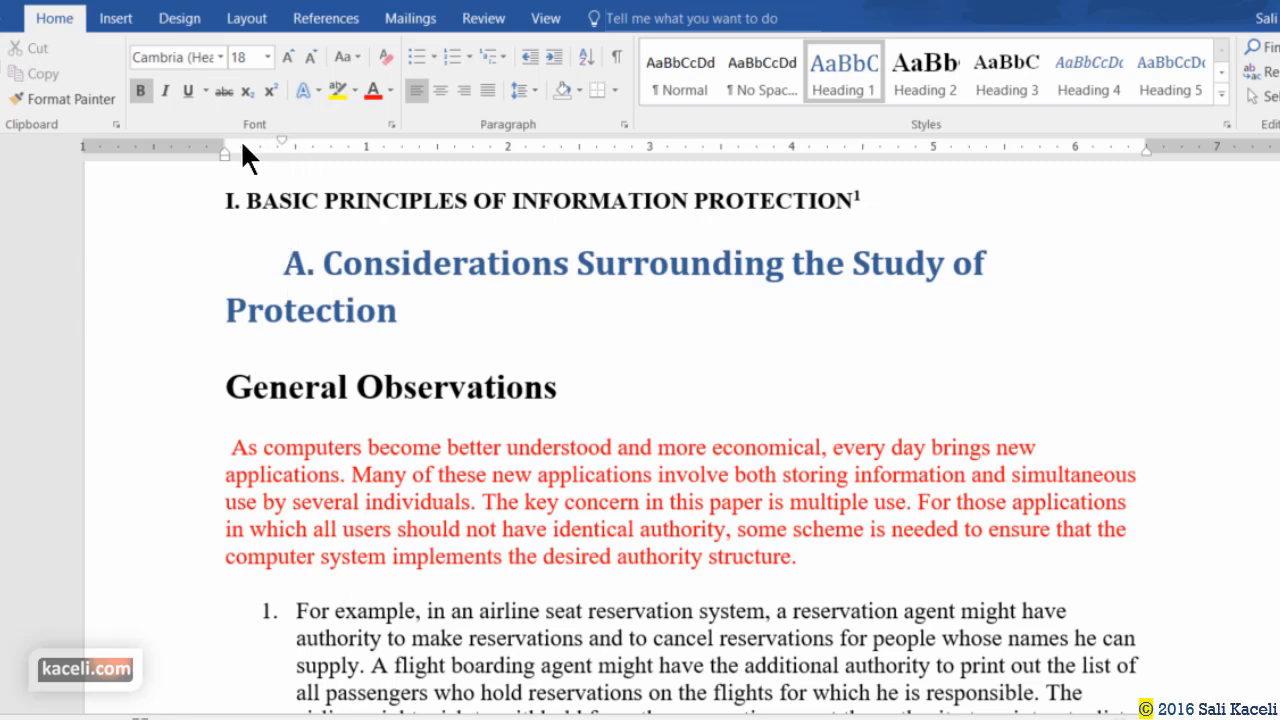
pyautogui.click(541, 20)
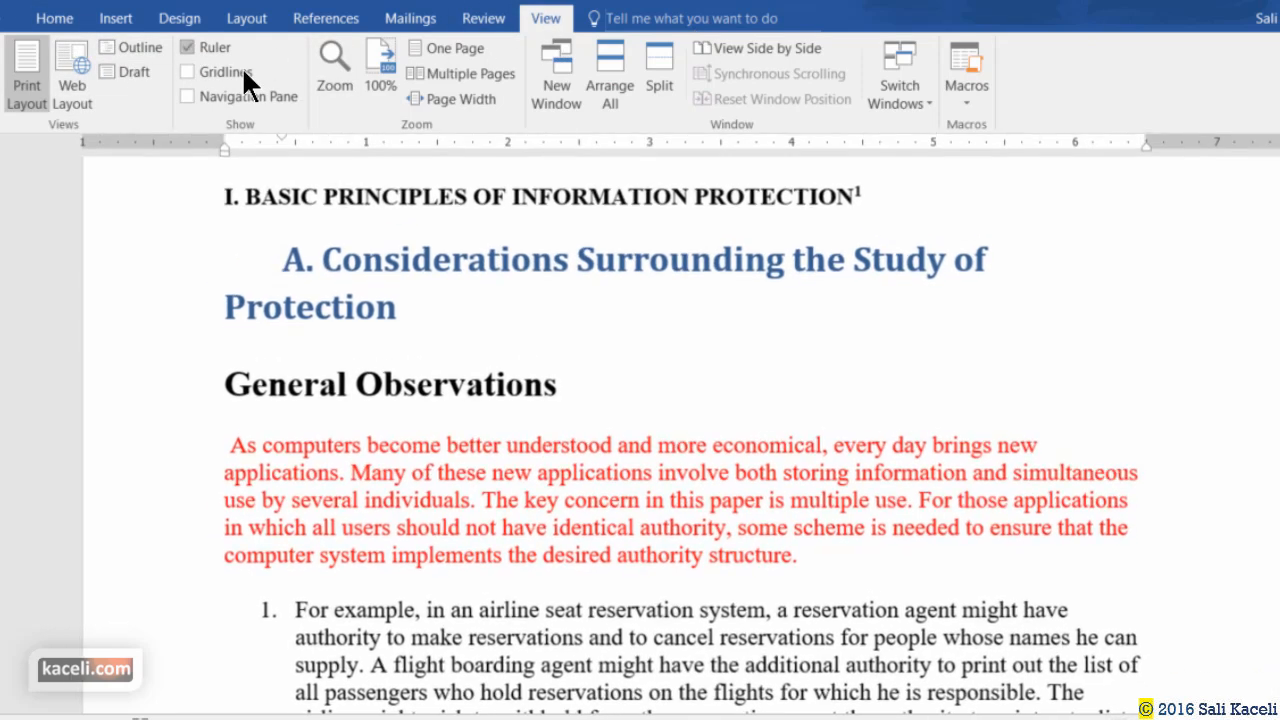
pyautogui.click(54, 18)
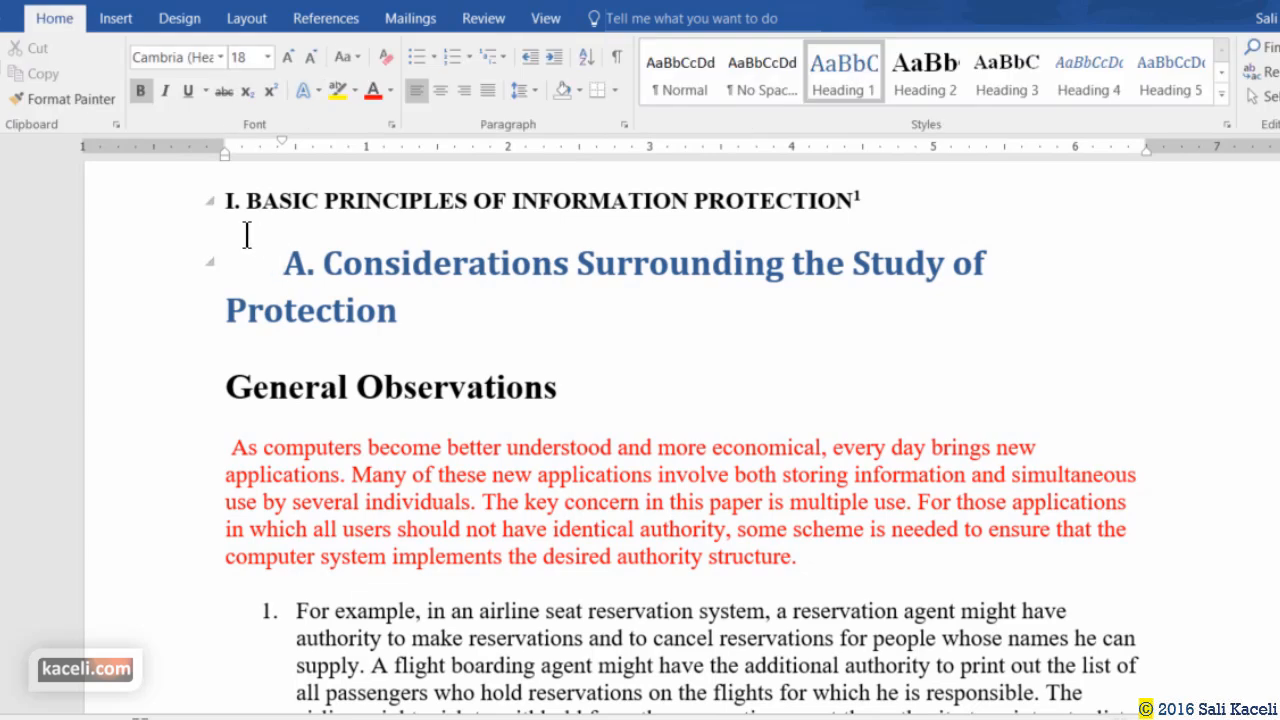
pyautogui.moveTo(283, 138); pyautogui.dragTo(225, 150)
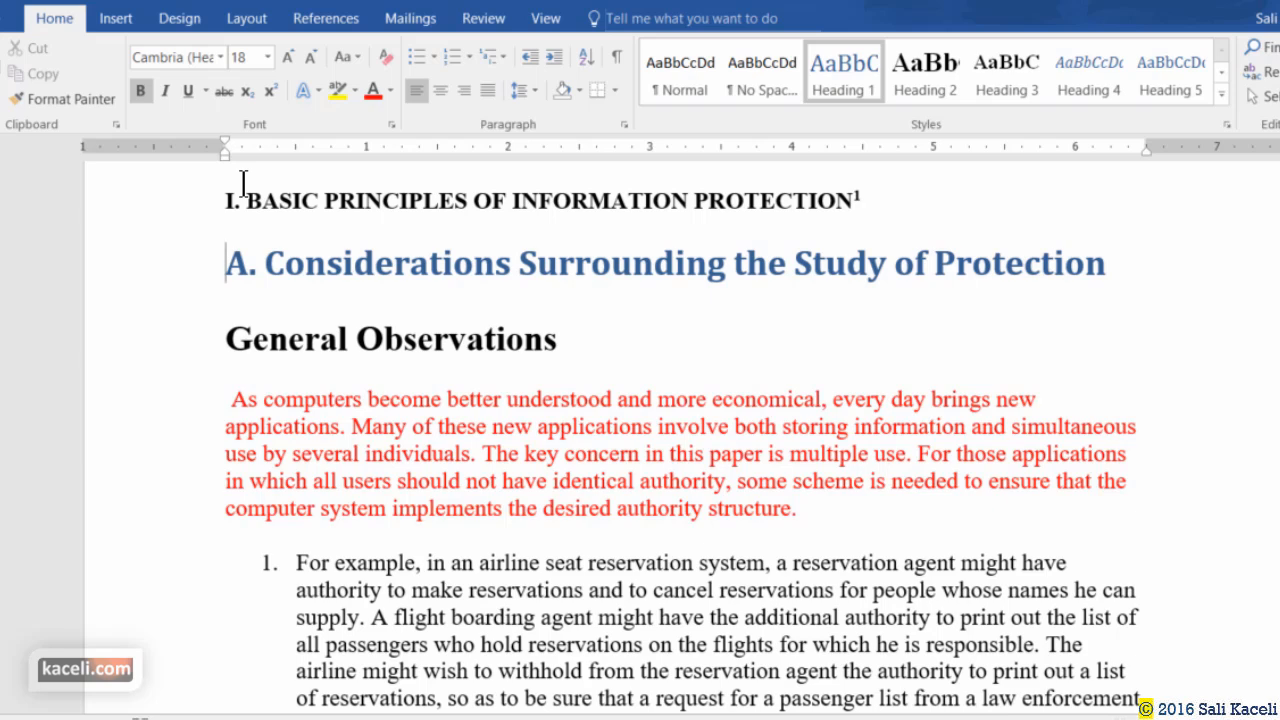
# Make the A. Considerations heading Orange, Accent 6, Calibri, 20 pt.
pyautogui.moveTo(1123, 263); pyautogui.dragTo(226, 271)
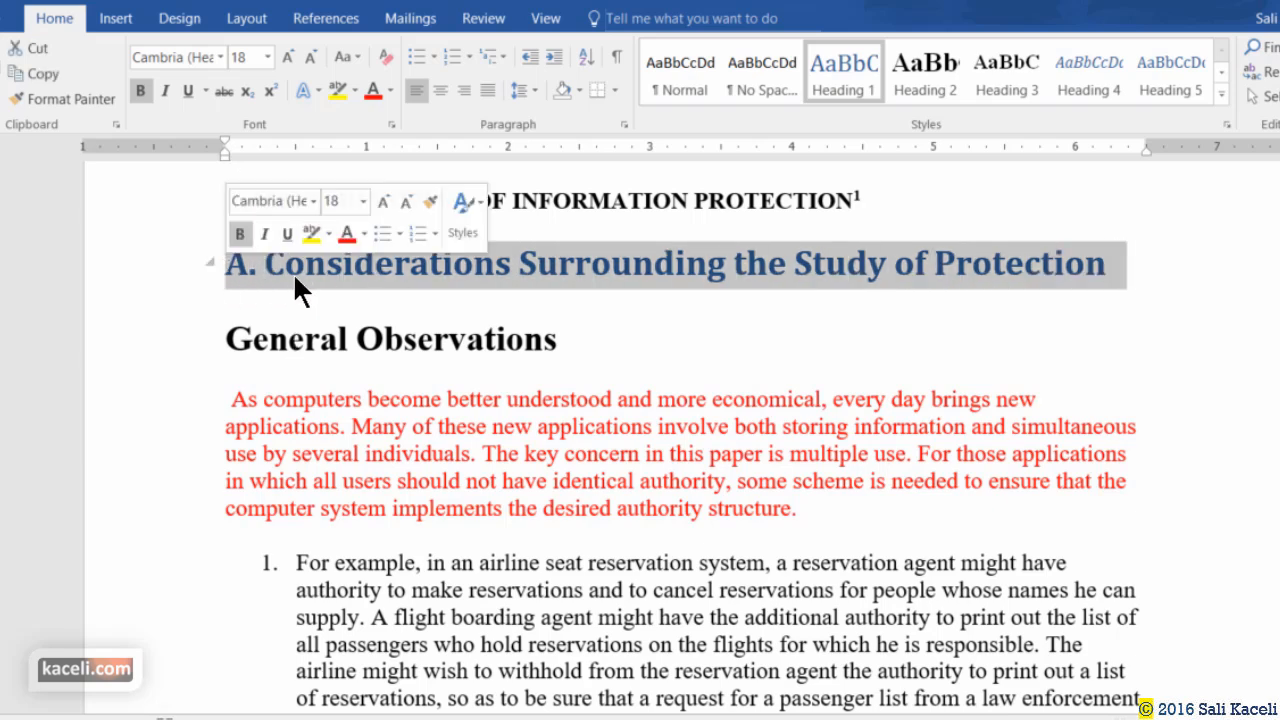
pyautogui.click(390, 91)
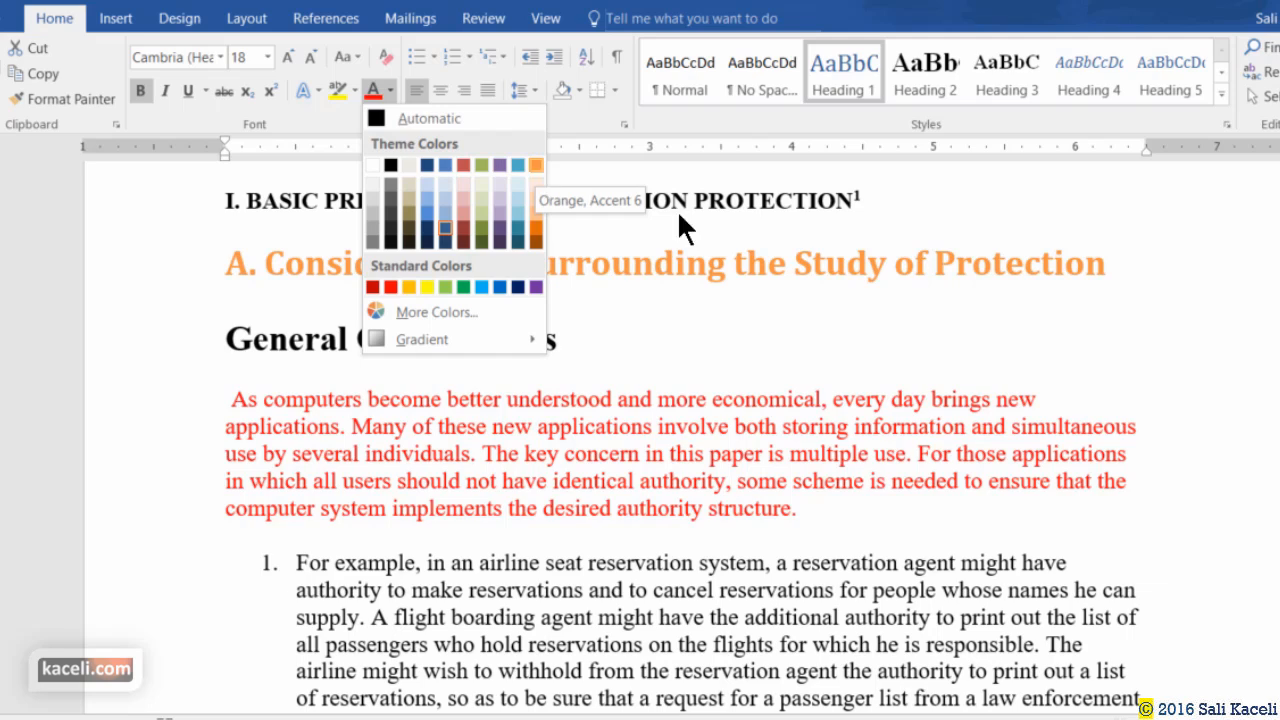
pyautogui.click(536, 165)
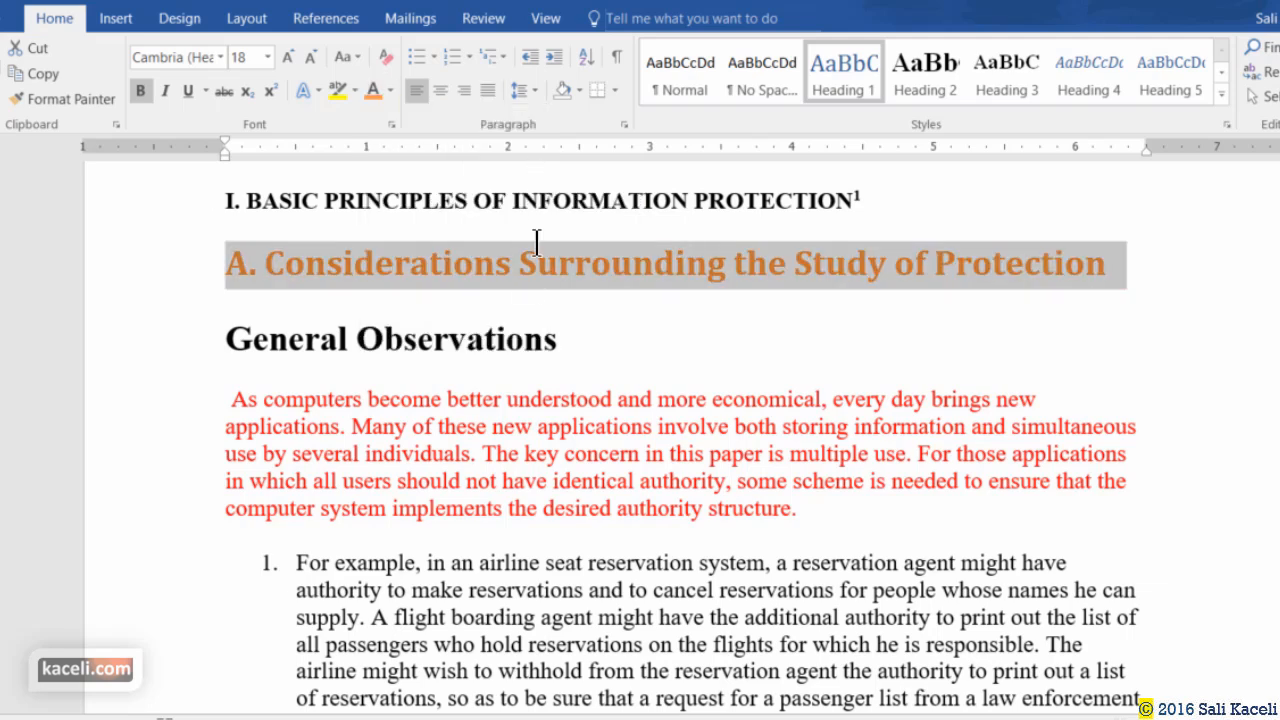
pyautogui.click(220, 56)
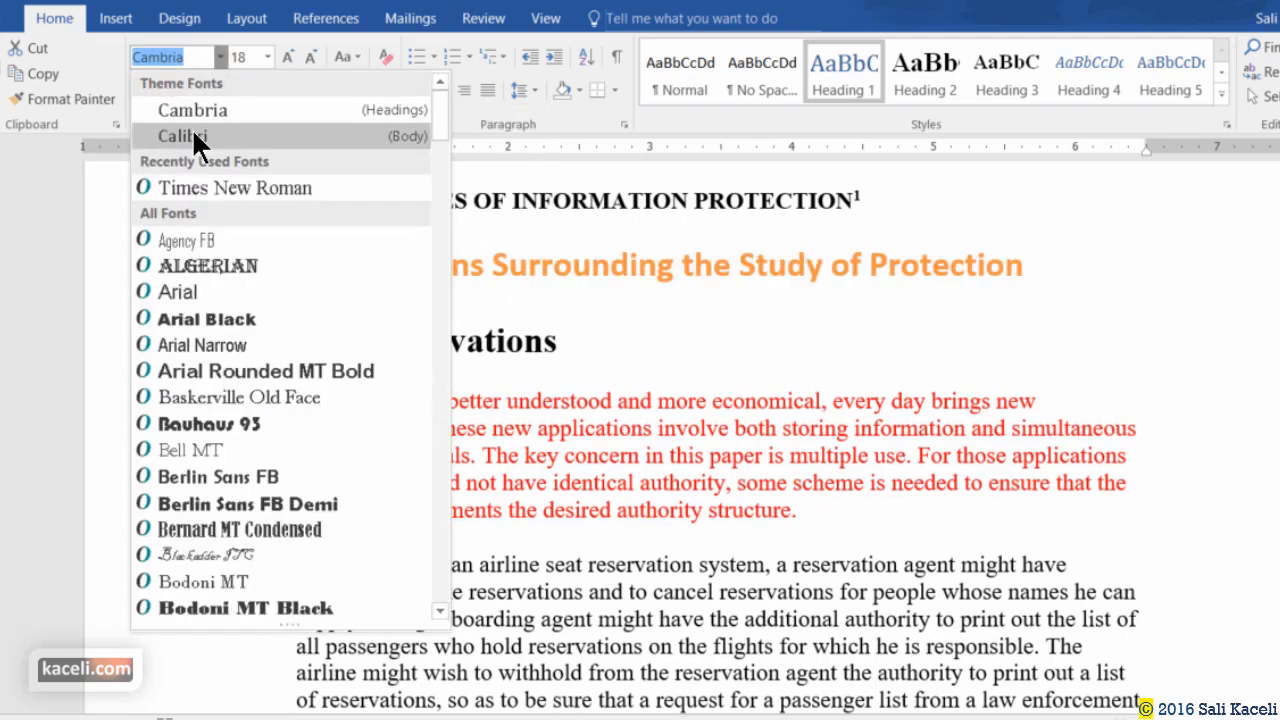
pyautogui.click(193, 137)
pyautogui.click(287, 57)
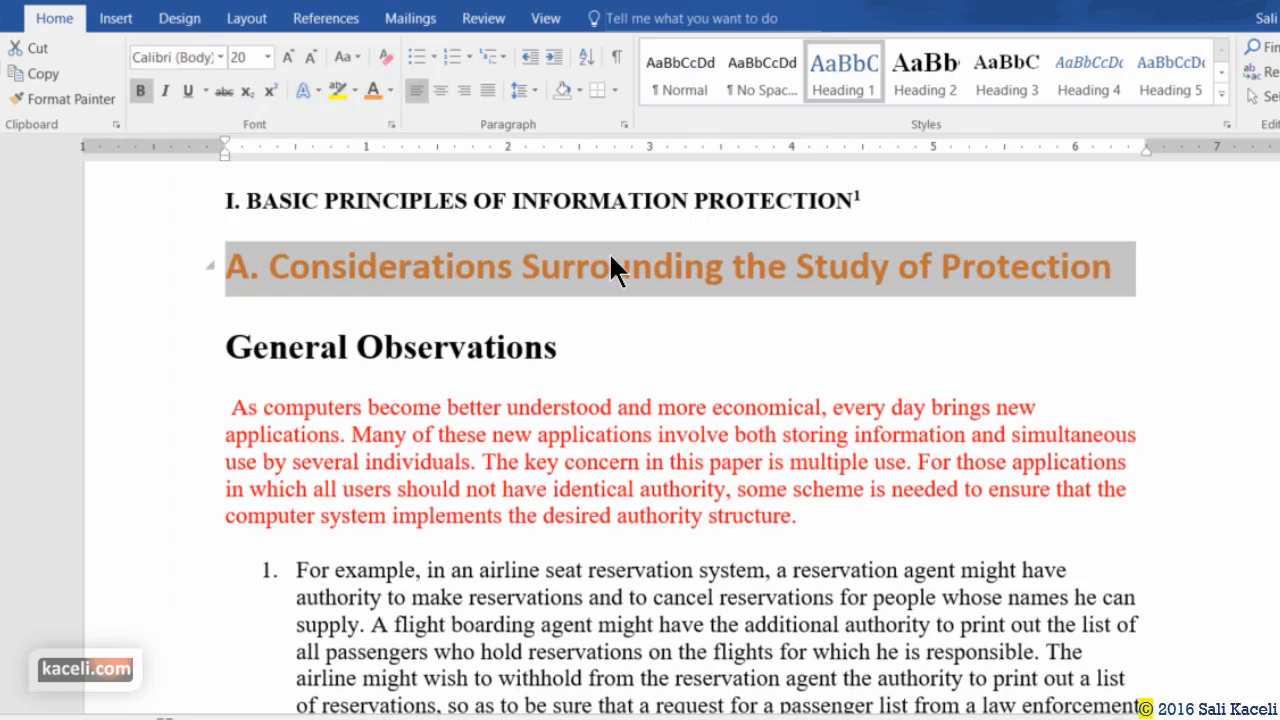
pyautogui.click(948, 318)
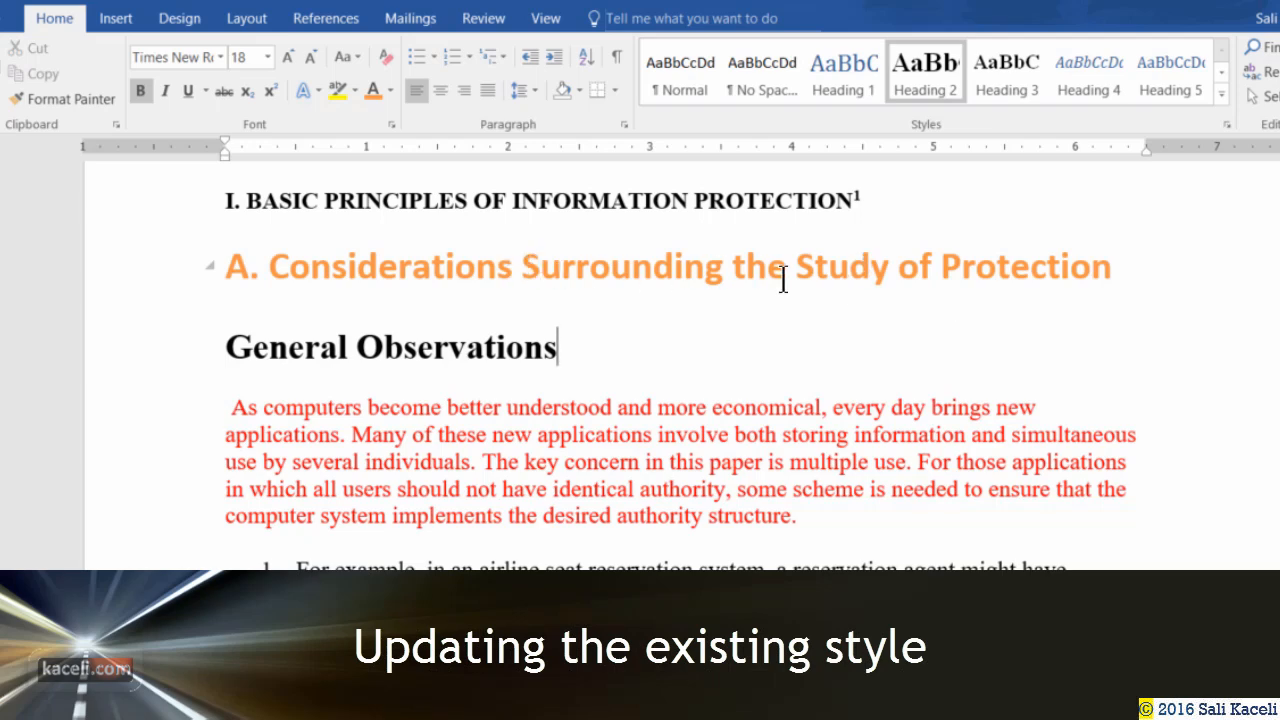
pyautogui.moveTo(1130, 266); pyautogui.dragTo(237, 277)
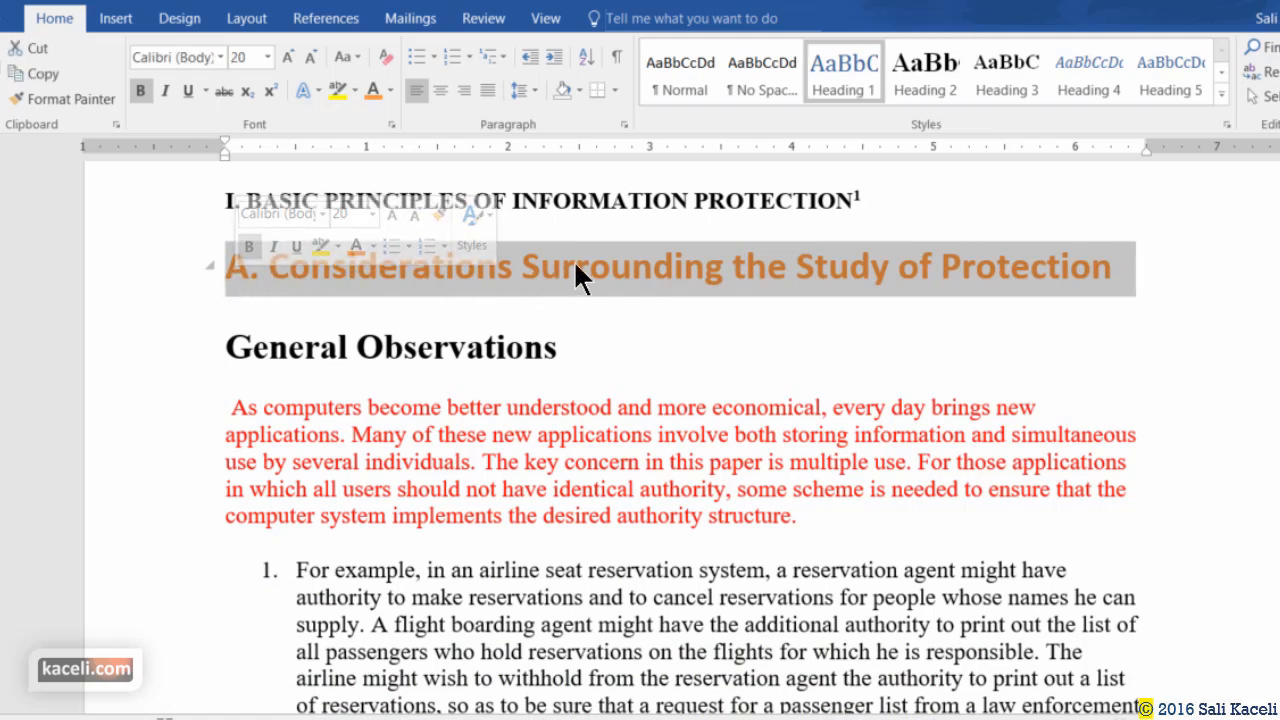
# Update Heading 1 to match the orange heading and check Psychological acceptability follows.
pyautogui.rightClick(842, 75)
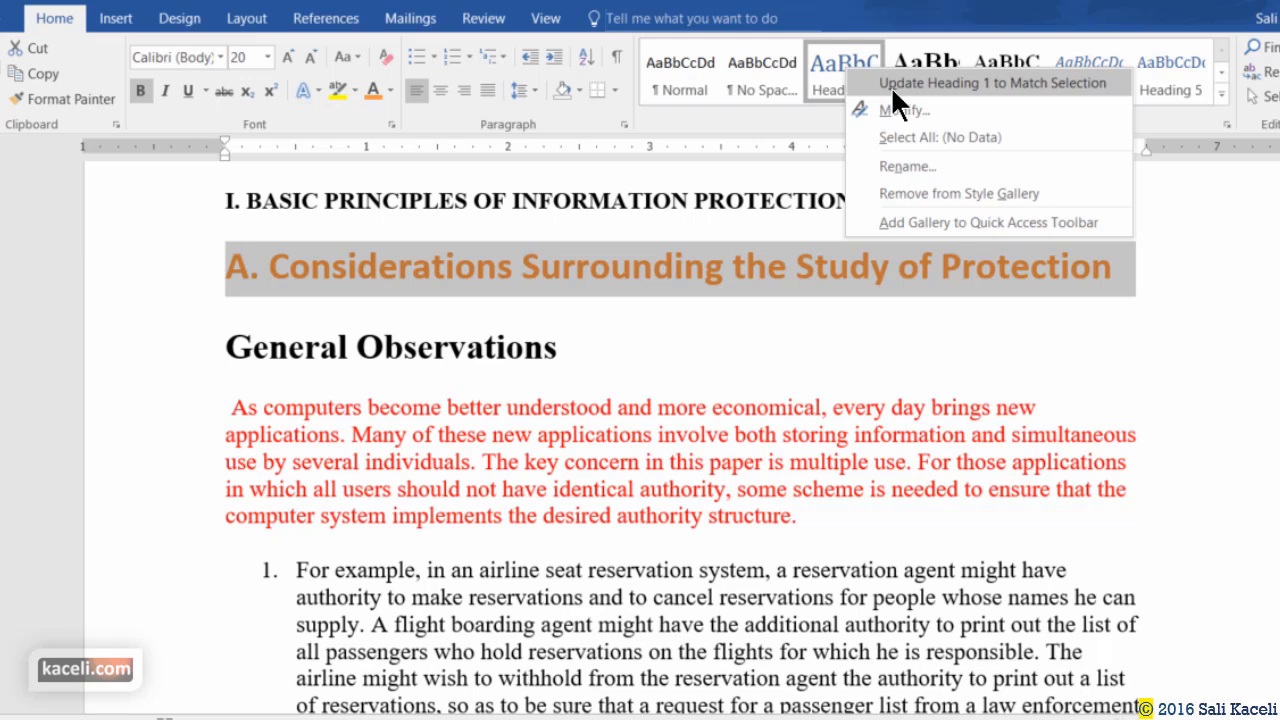
pyautogui.click(890, 85)
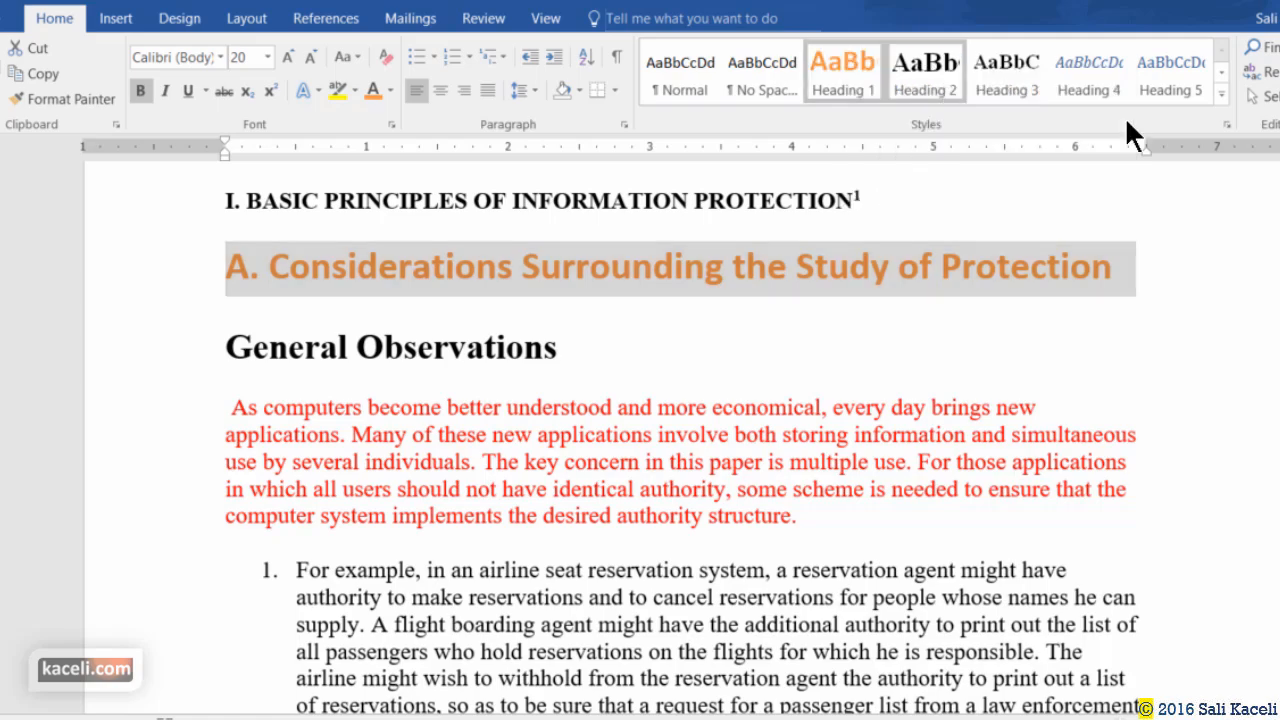
pyautogui.scroll(-20, 399, 372)
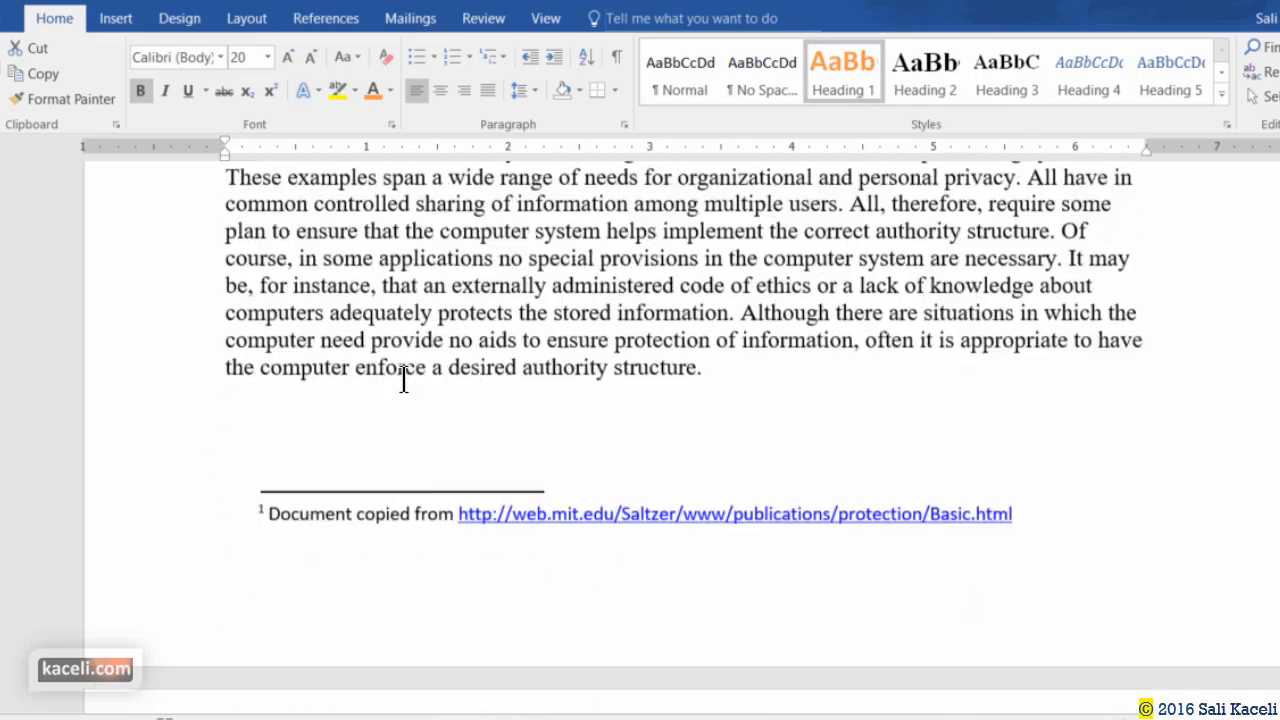
pyautogui.scroll(-20, 399, 384)
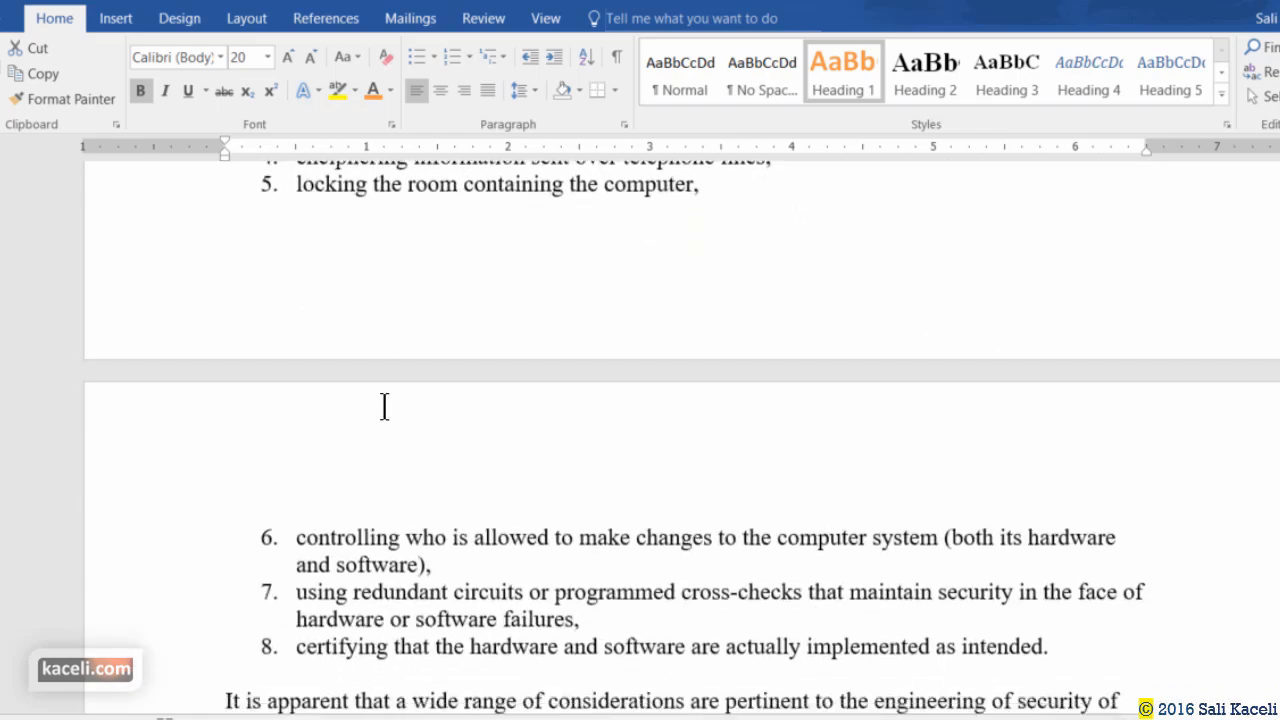
pyautogui.scroll(-5, 414, 400)
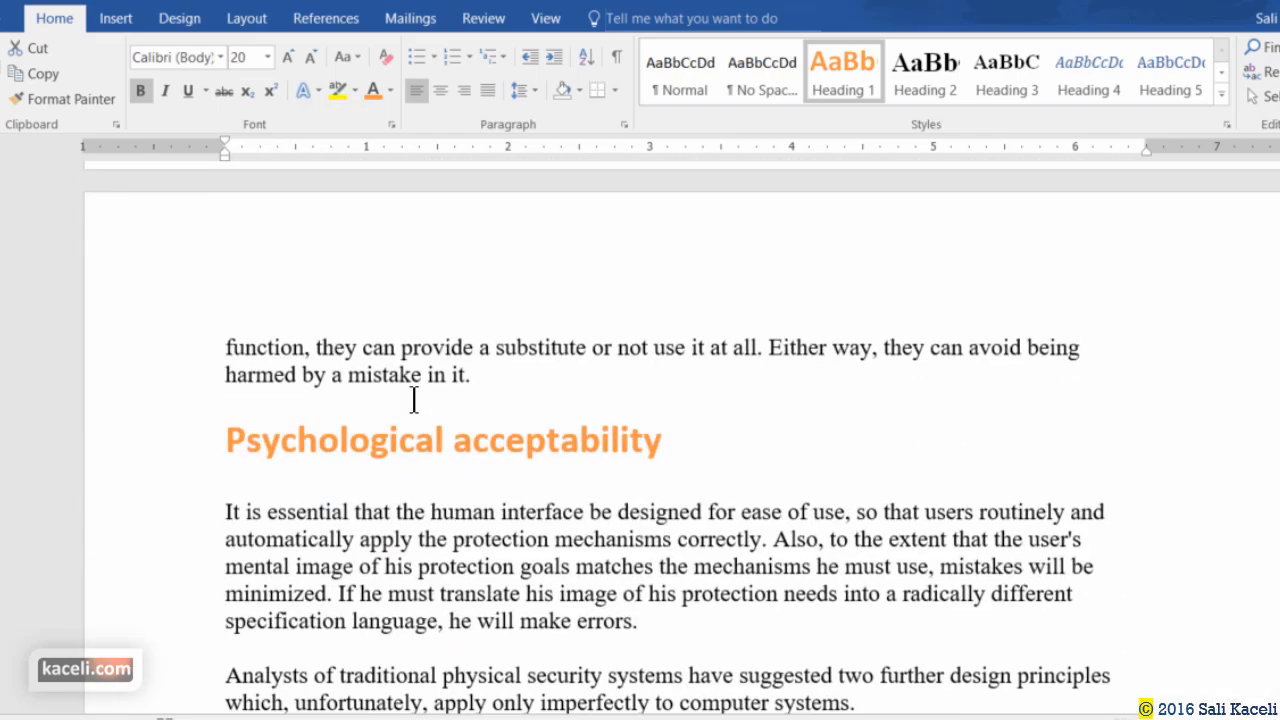
pyautogui.click(317, 441)
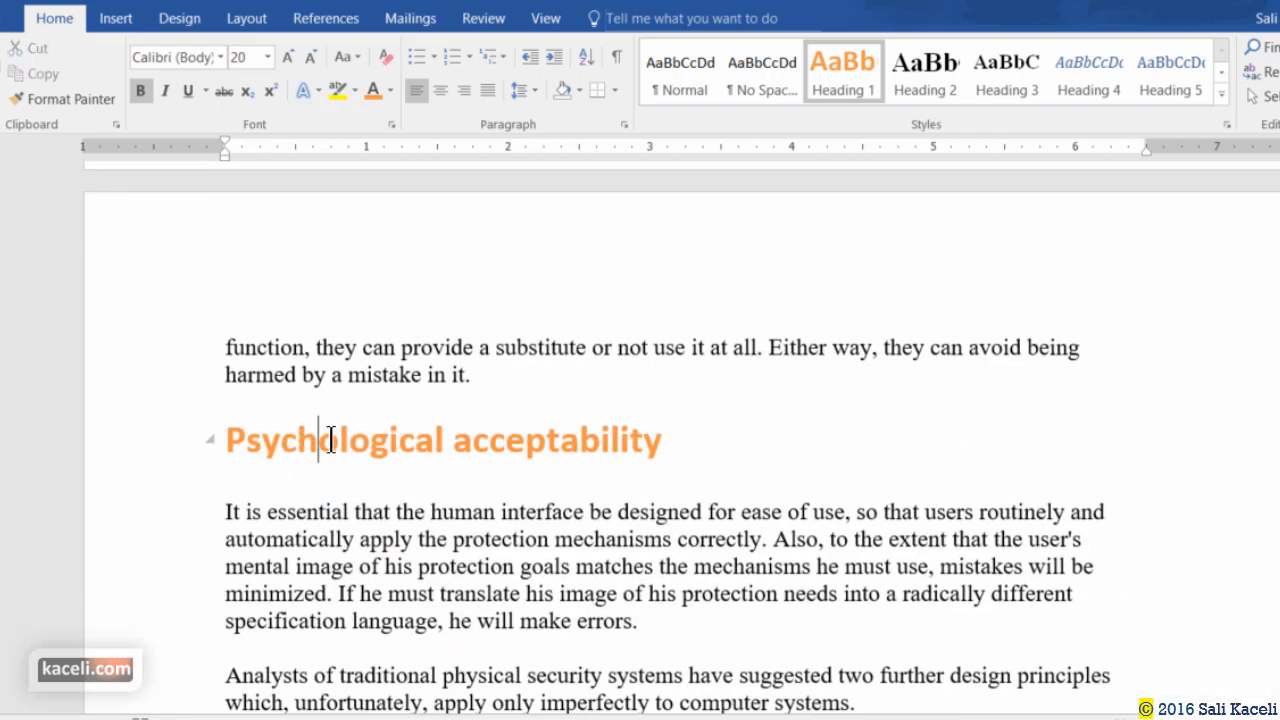
pyautogui.scroll(-2, 372, 440)
pyautogui.scroll(-15, 372, 440)
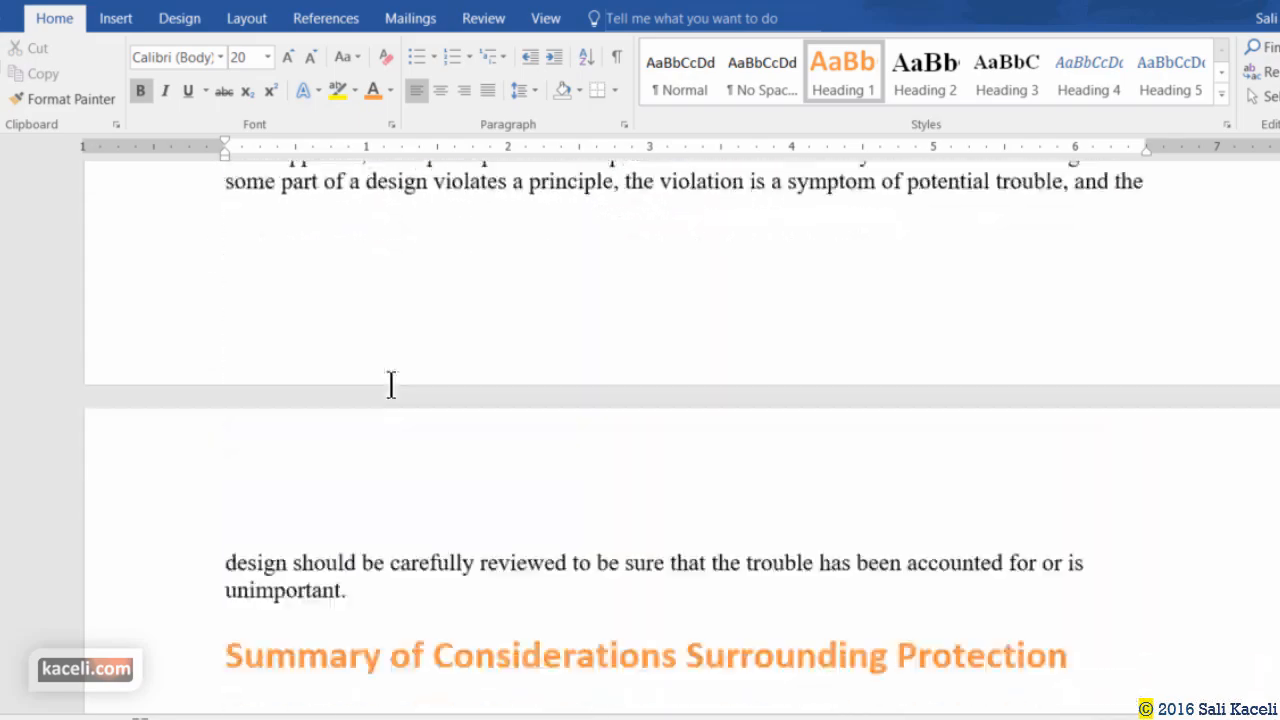
pyautogui.scroll(5, 434, 591)
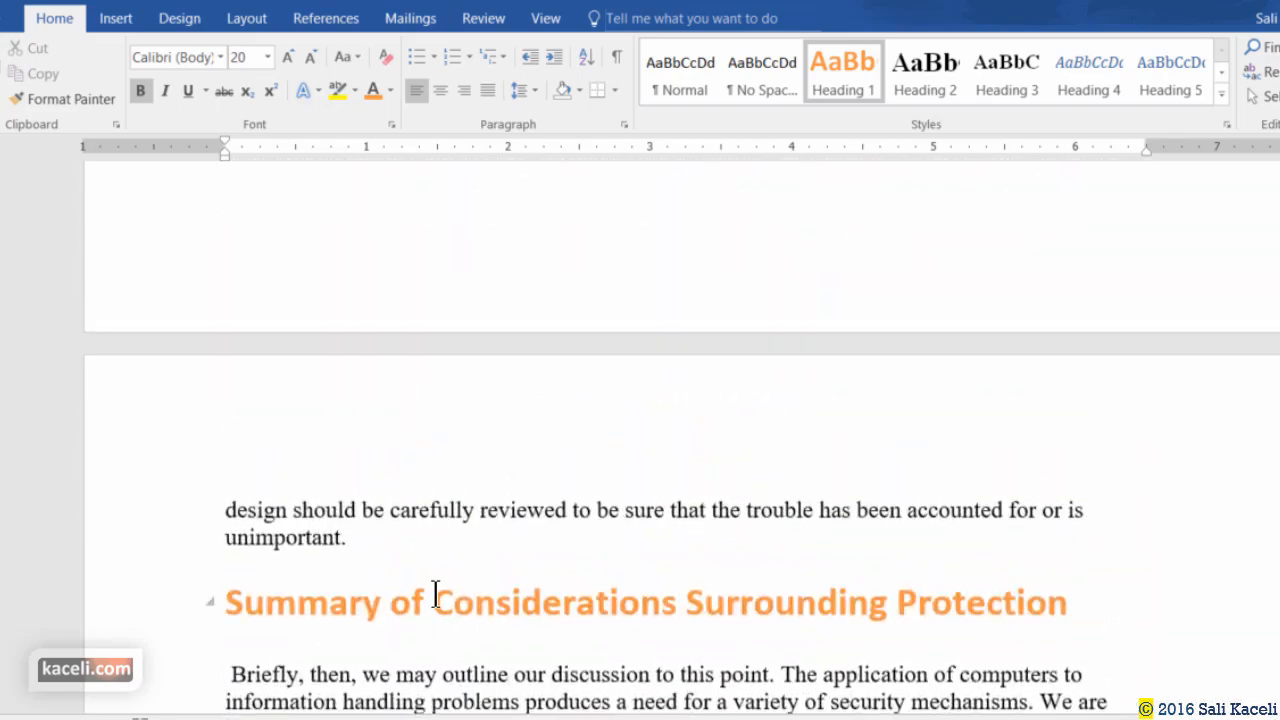
pyautogui.scroll(-3, 486, 523)
pyautogui.scroll(7, 483, 525)
pyautogui.scroll(20, 484, 525)
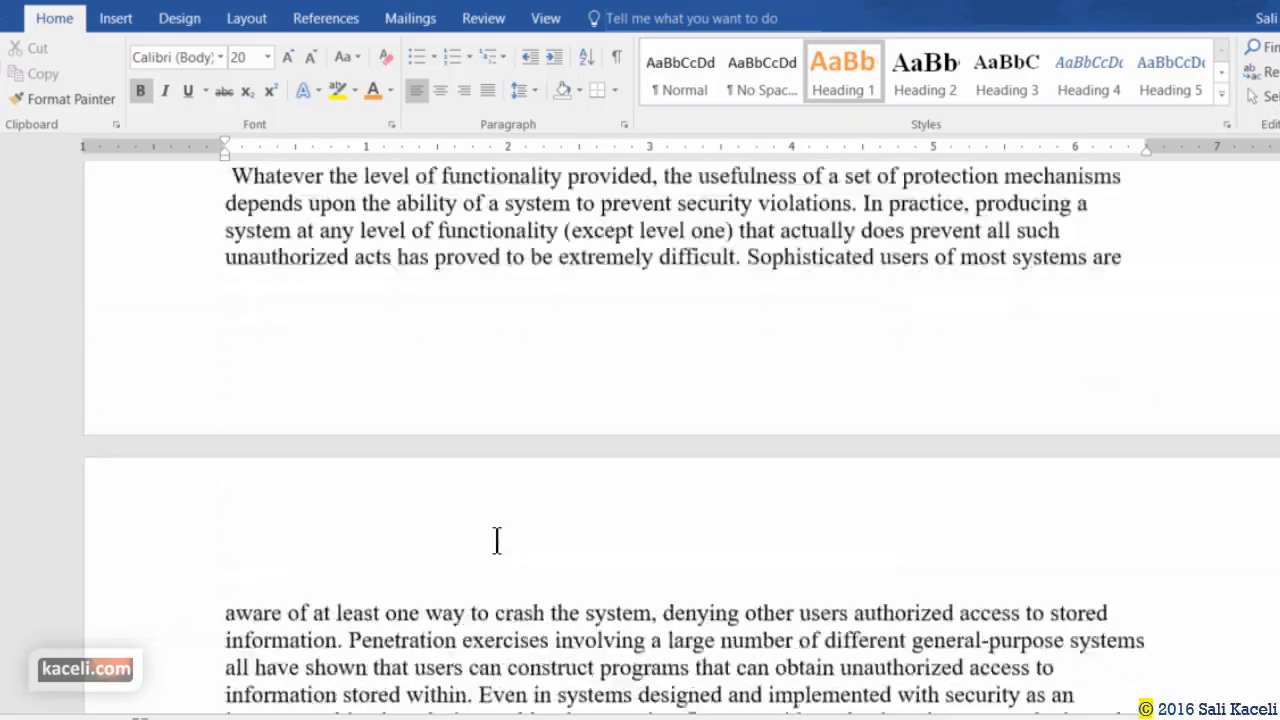
pyautogui.scroll(20, 497, 540)
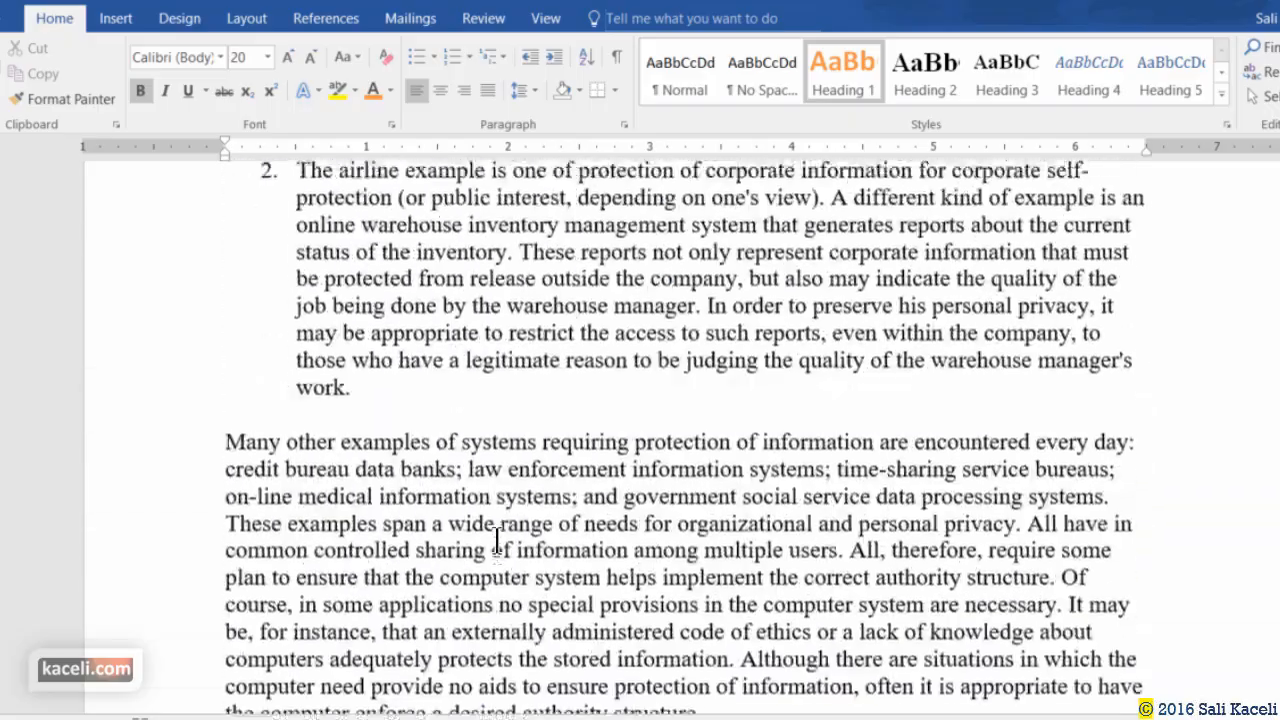
# Set the General Observations heading to blue Calibri.
pyautogui.moveTo(568, 491); pyautogui.dragTo(203, 477)
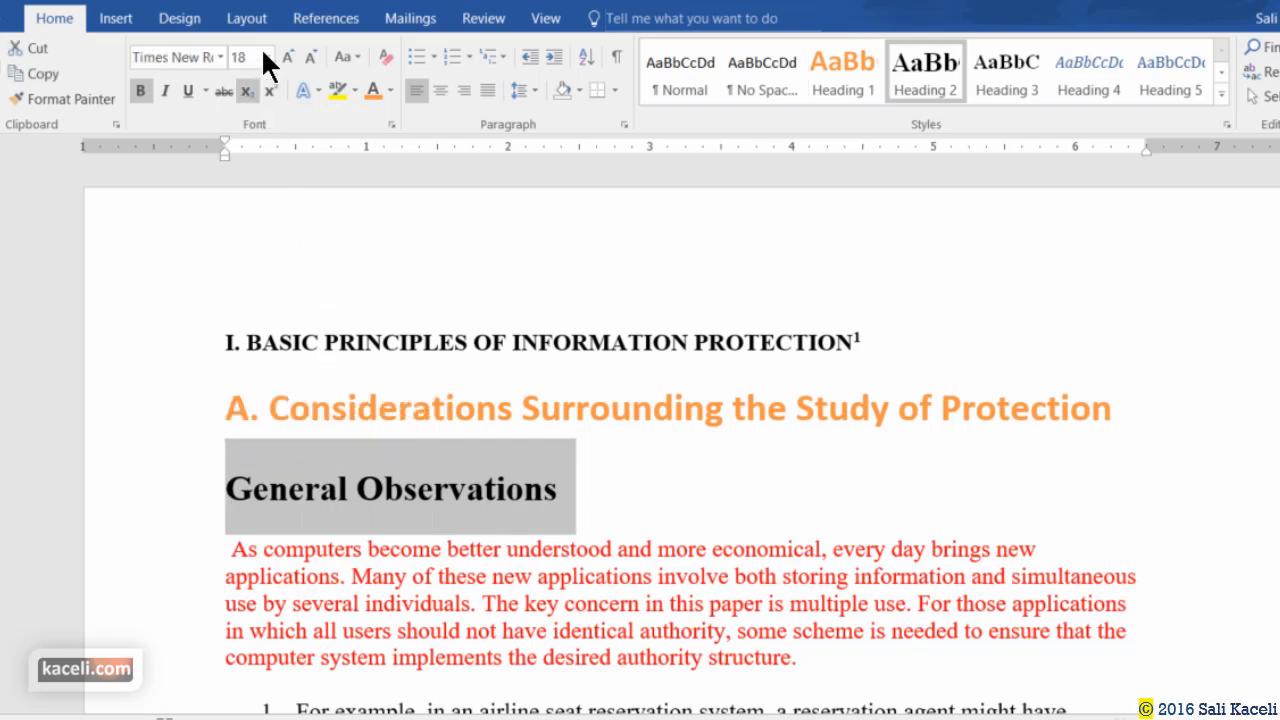
pyautogui.click(220, 57)
pyautogui.click(232, 137)
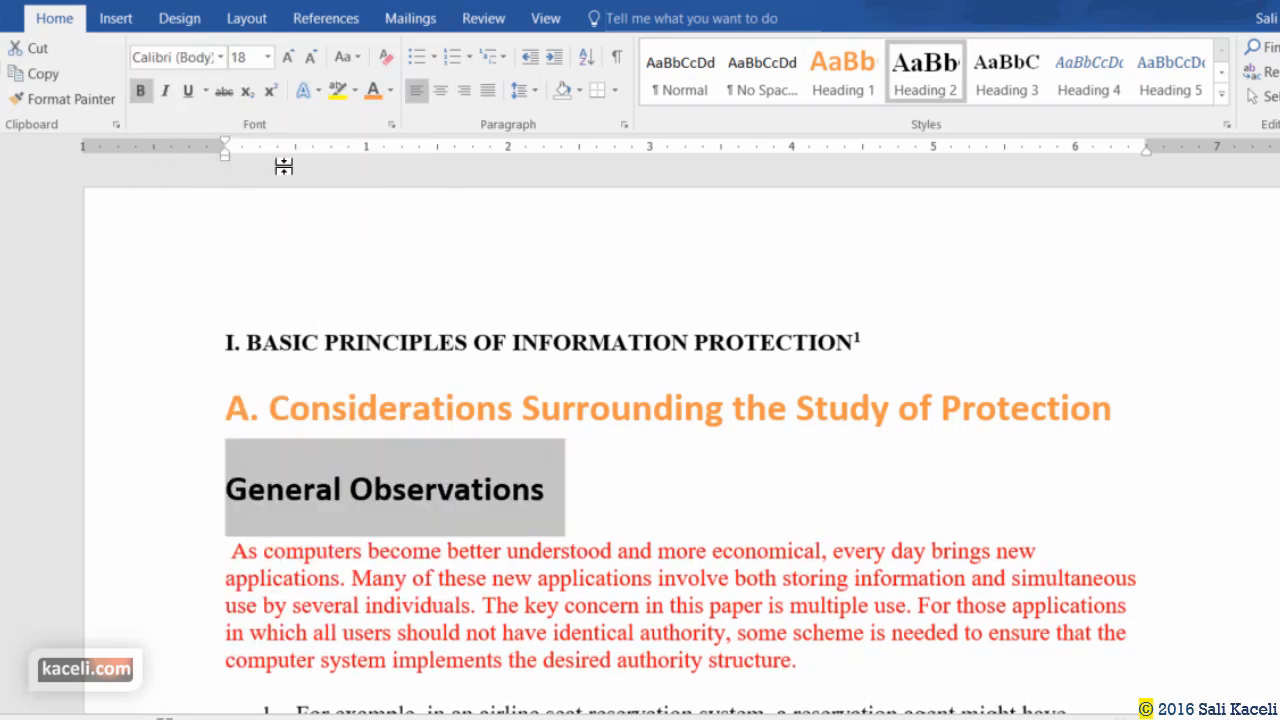
pyautogui.click(390, 90)
pyautogui.click(440, 170)
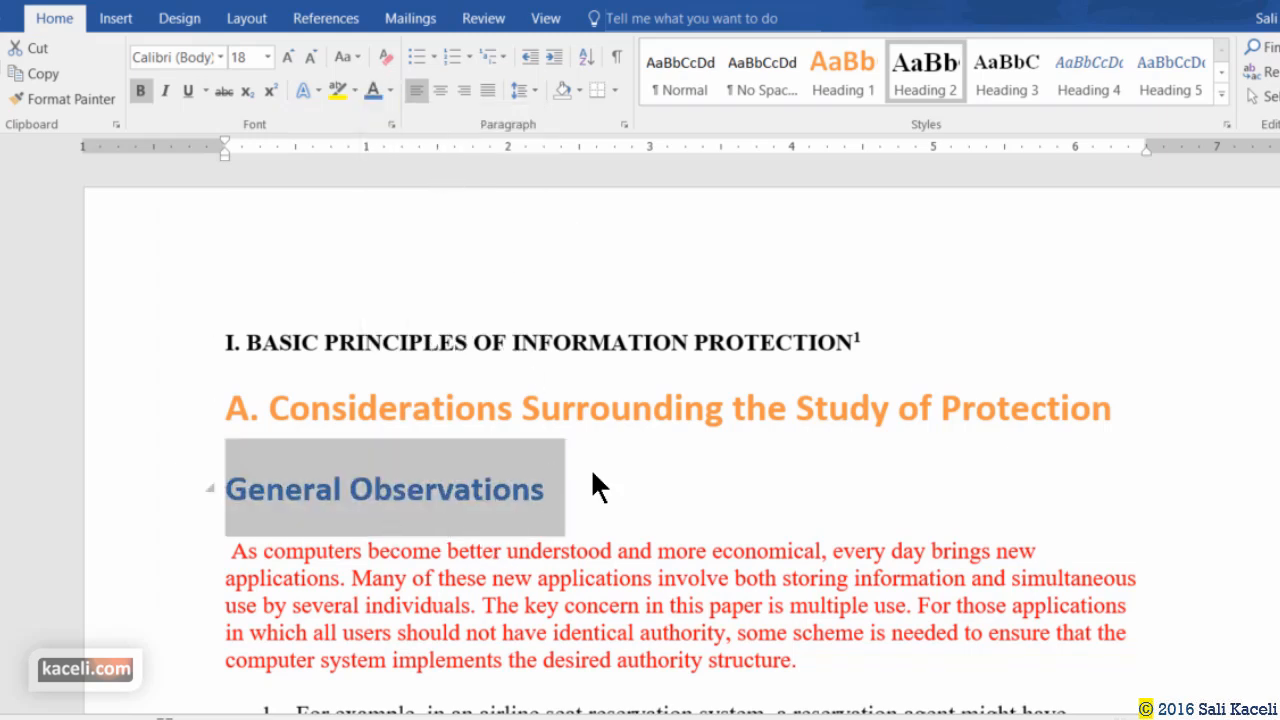
# Update Heading 2 to match it and check Least common mechanism turned blue.
pyautogui.rightClick(937, 78)
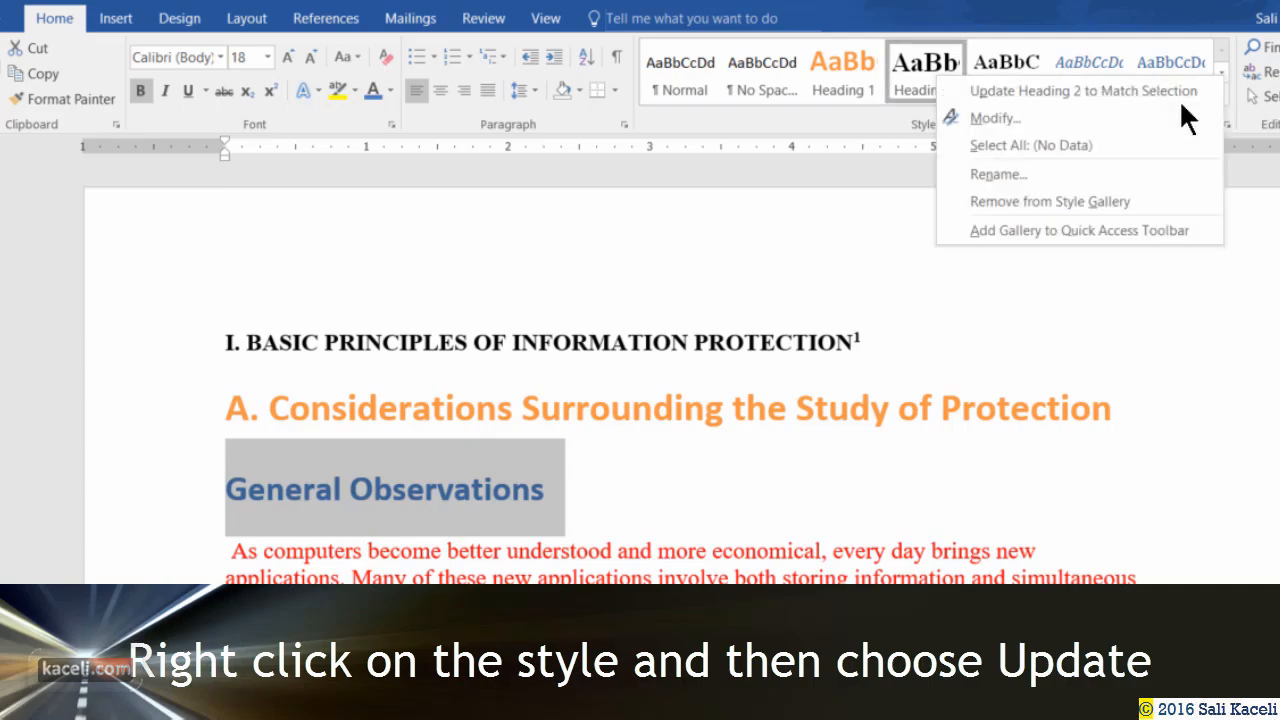
pyautogui.click(987, 90)
pyautogui.scroll(-20, 499, 490)
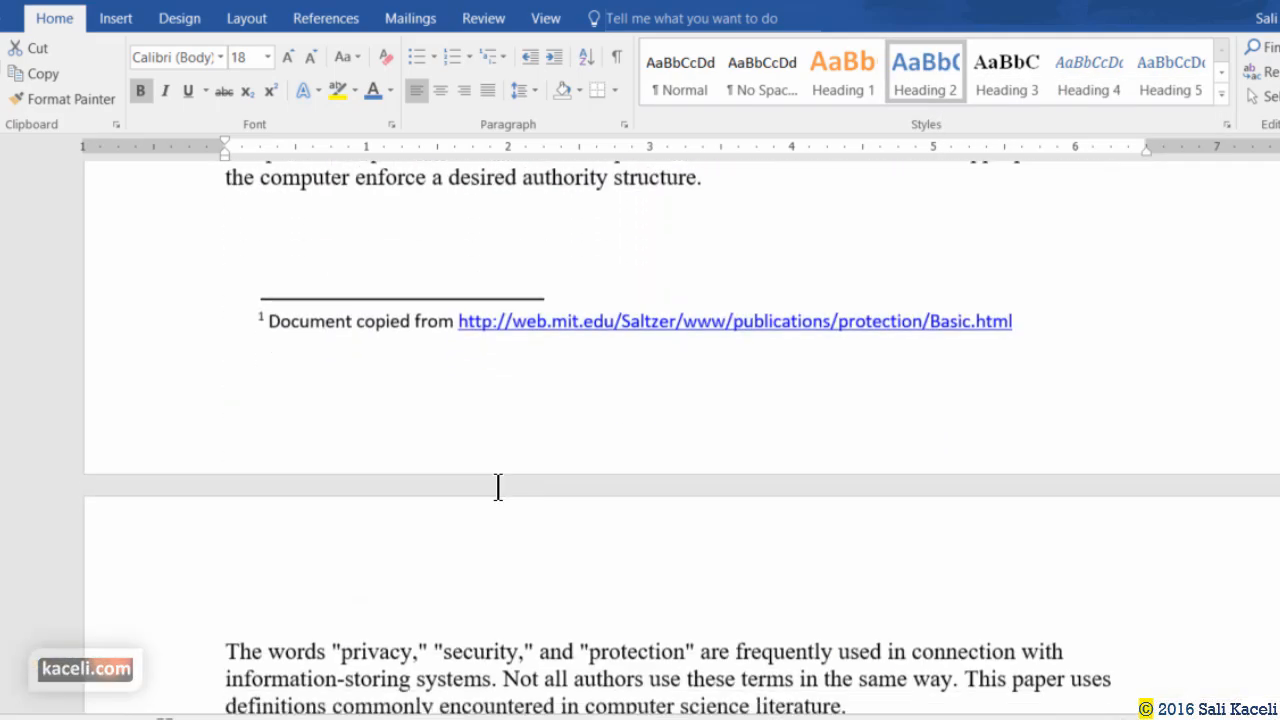
pyautogui.scroll(-20, 499, 495)
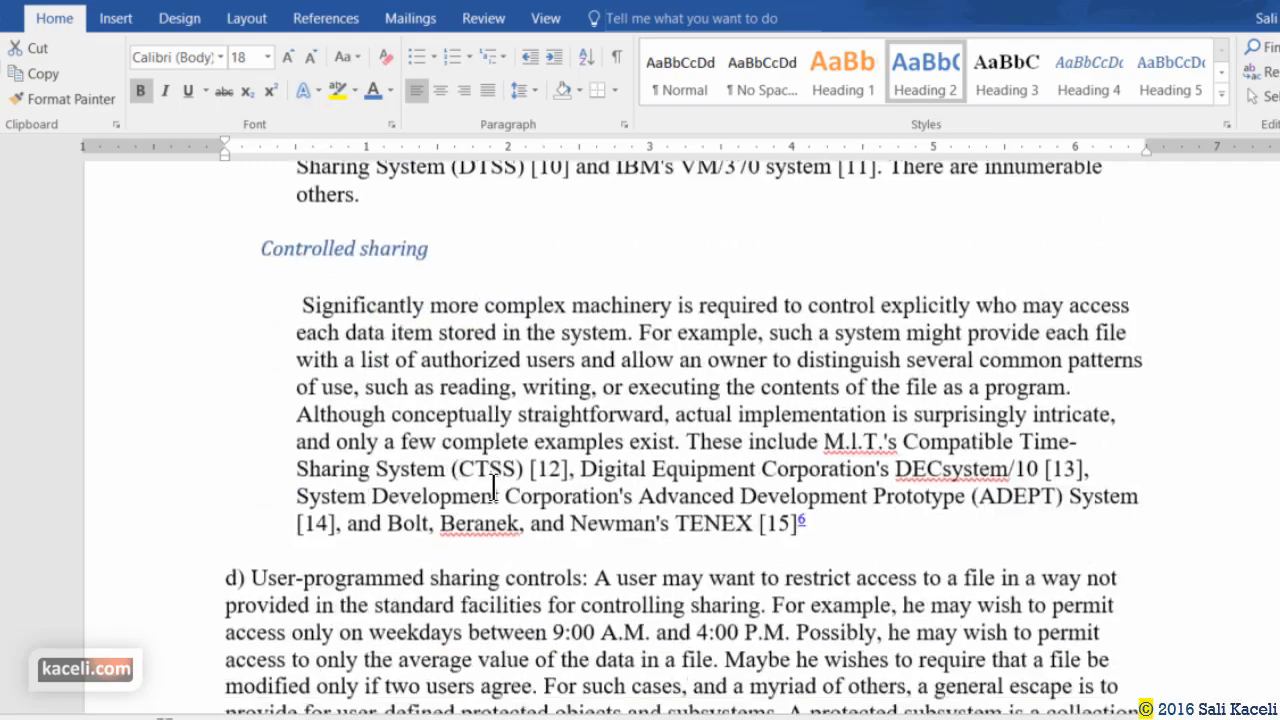
pyautogui.scroll(-20, 462, 494)
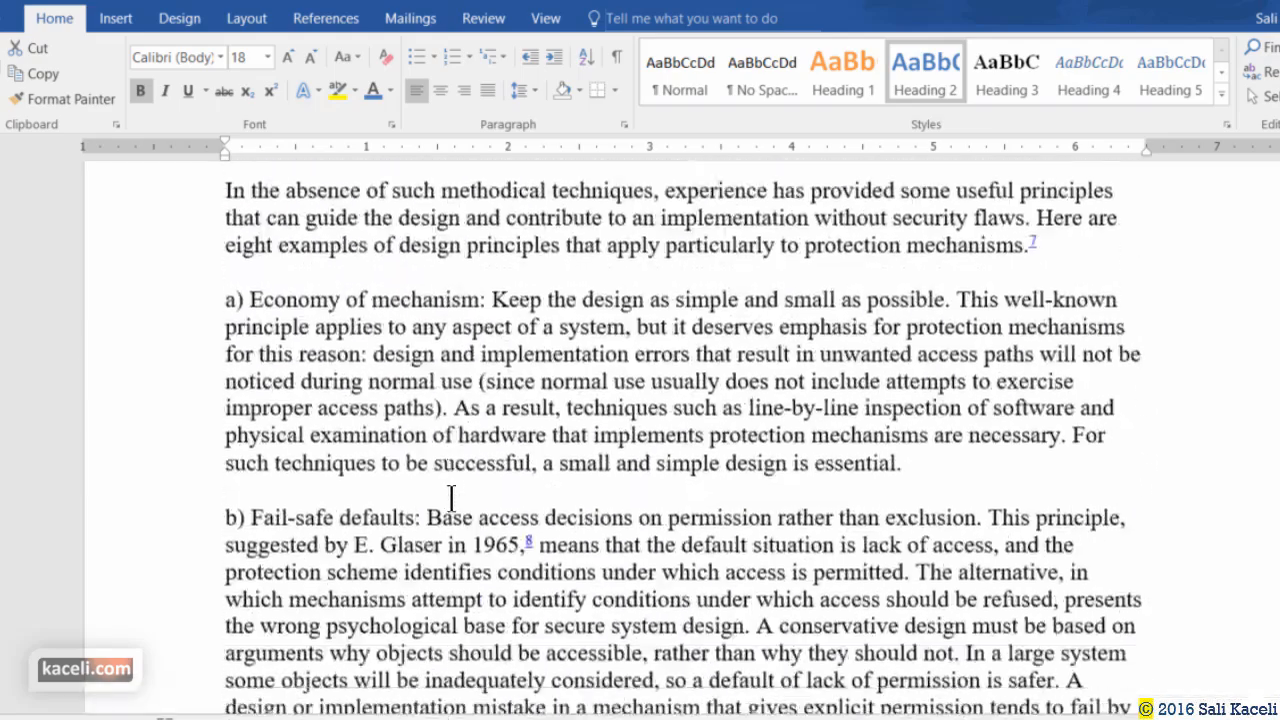
pyautogui.scroll(-15, 454, 501)
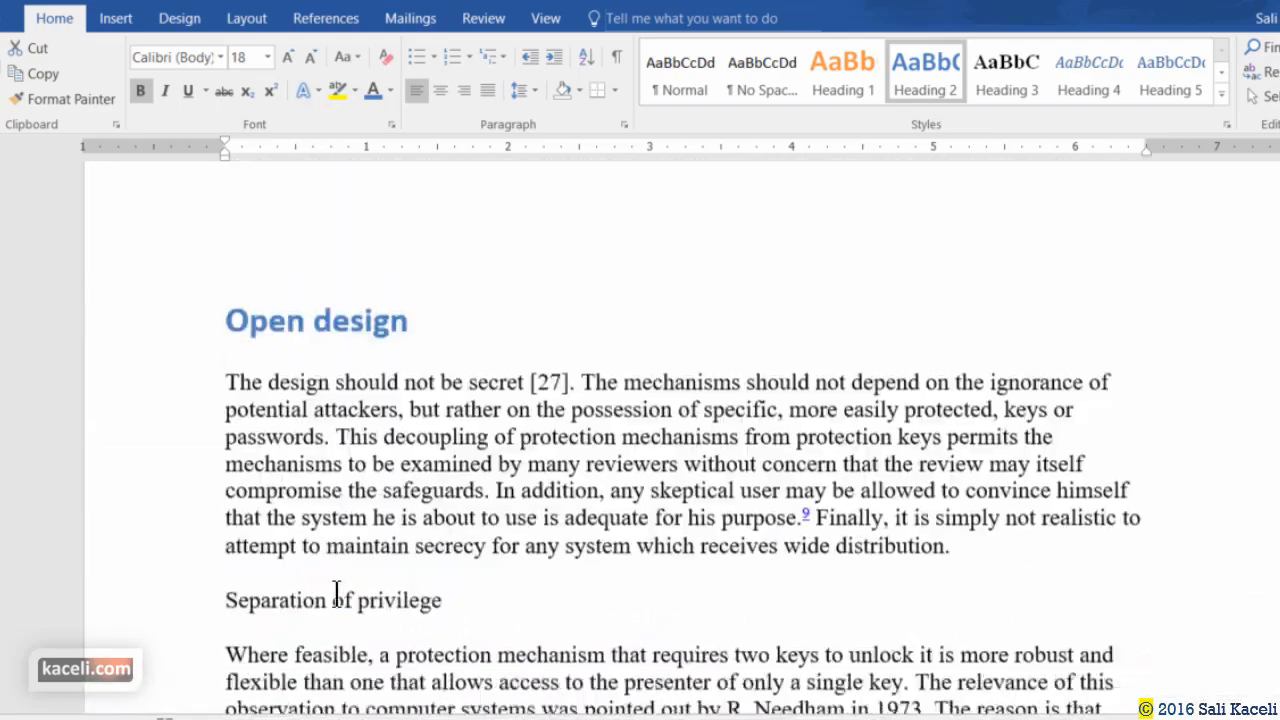
pyautogui.scroll(-4, 392, 516)
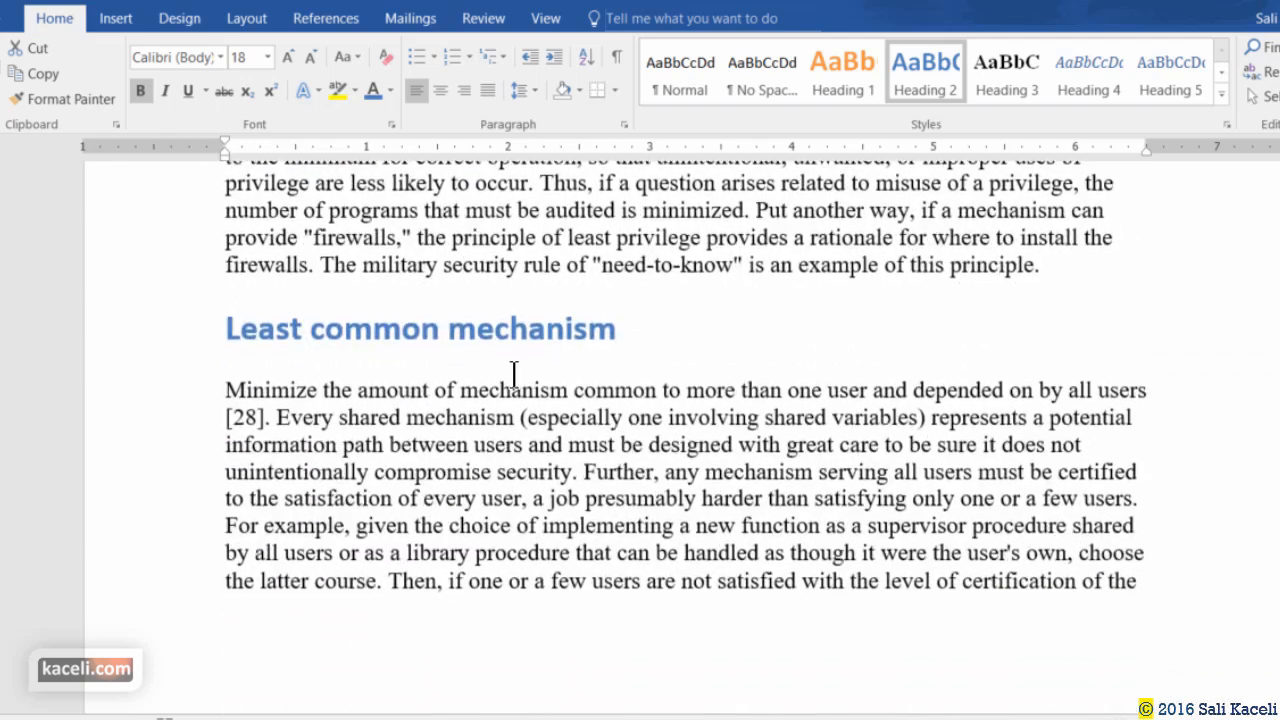
pyautogui.click(524, 330)
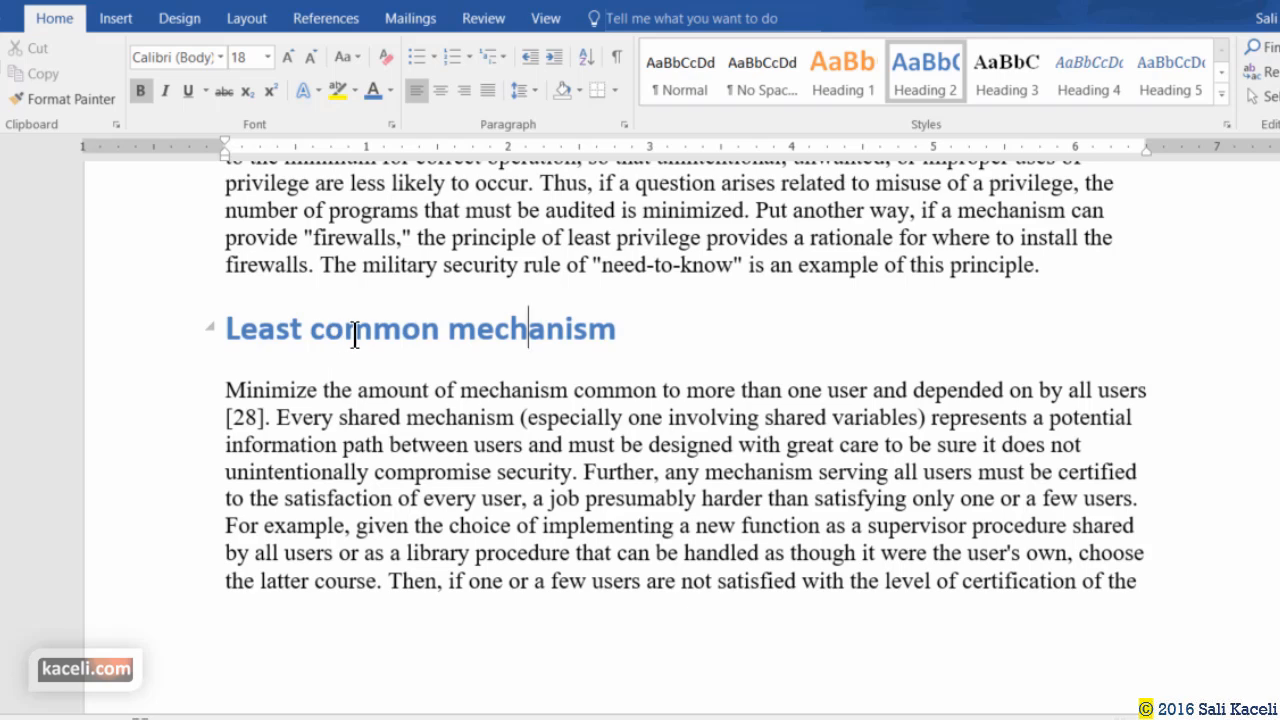
# Modify Heading 2 to be underlined and update automatically.
pyautogui.click(430, 335)
pyautogui.click(384, 333)
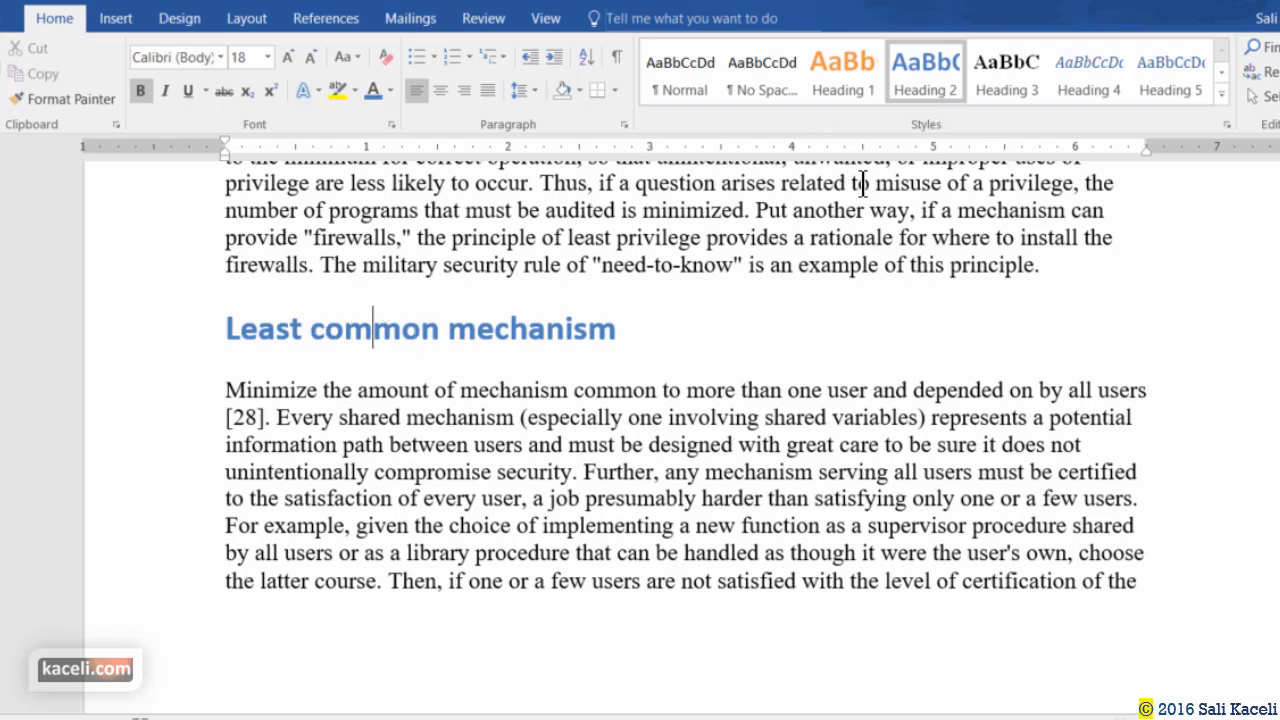
pyautogui.rightClick(932, 72)
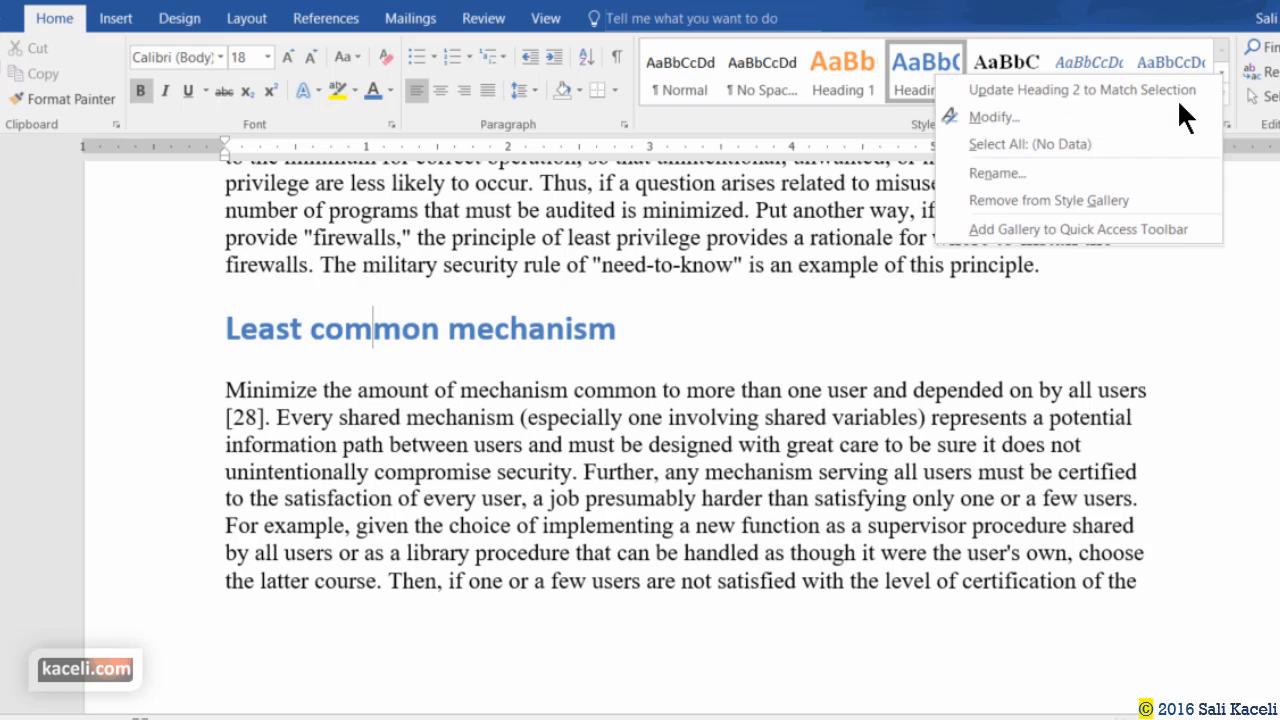
pyautogui.click(1000, 117)
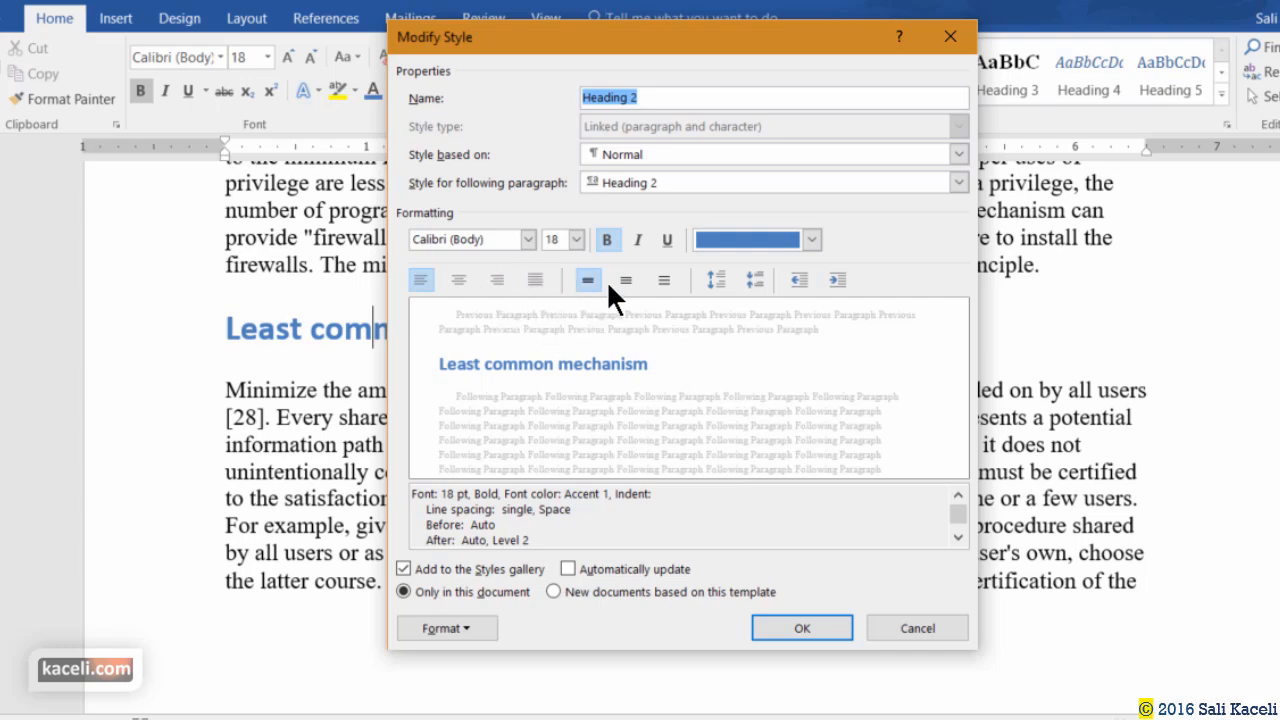
pyautogui.click(667, 240)
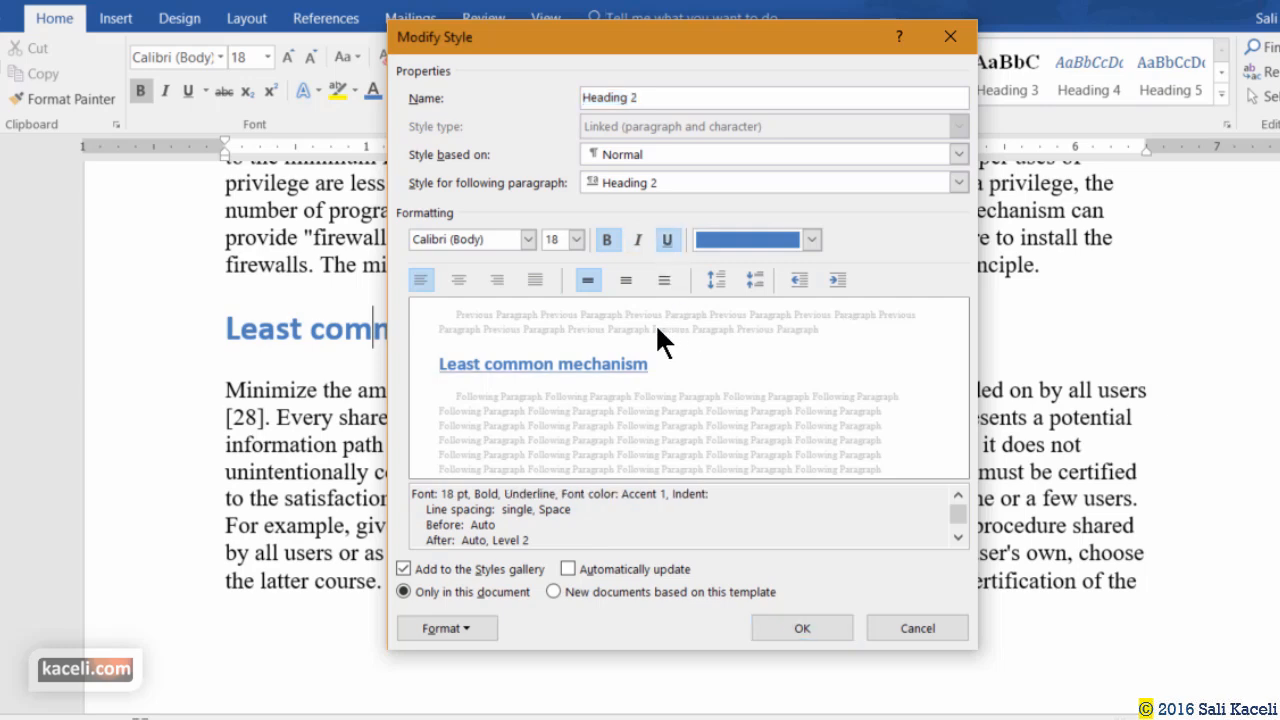
pyautogui.click(458, 626)
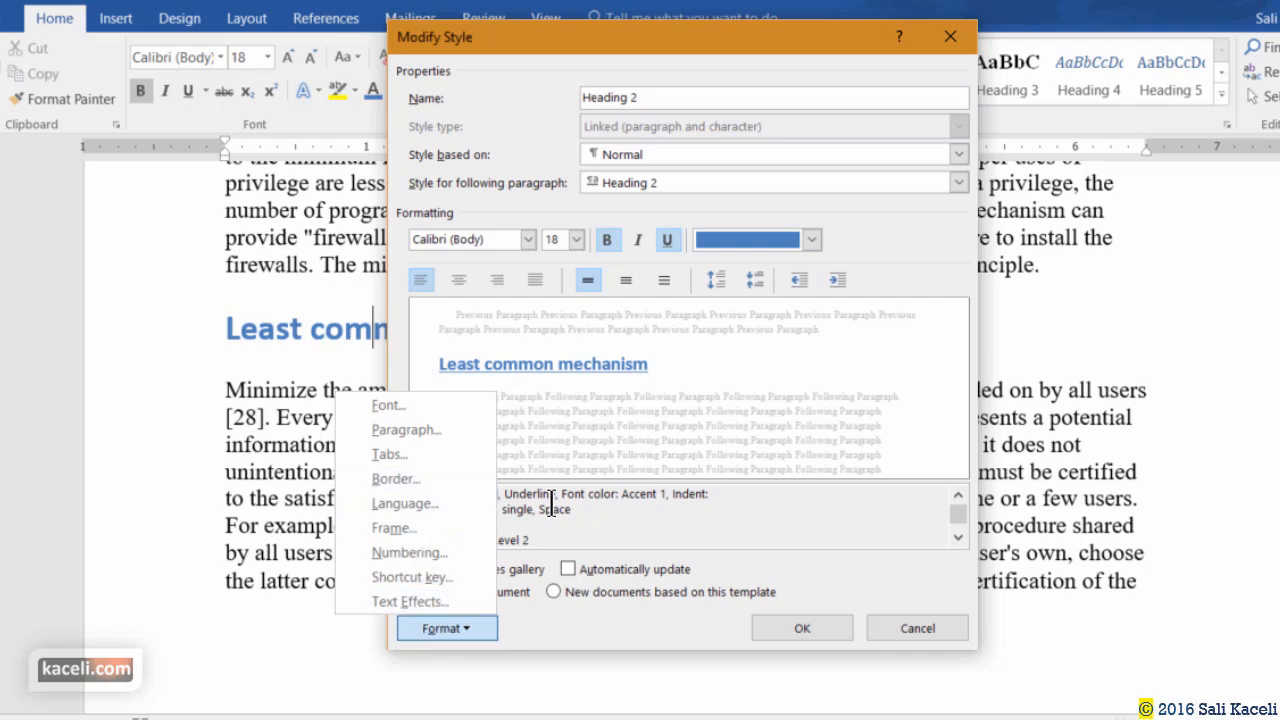
pyautogui.click(766, 549)
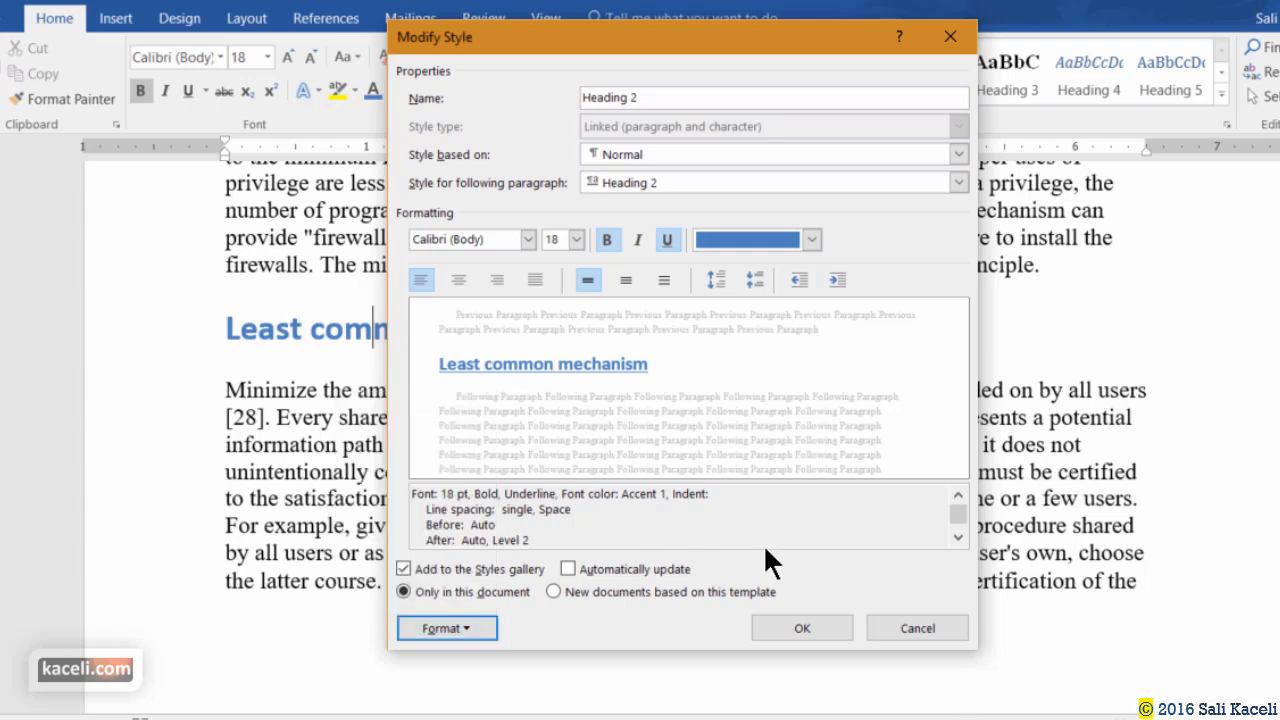
pyautogui.click(568, 569)
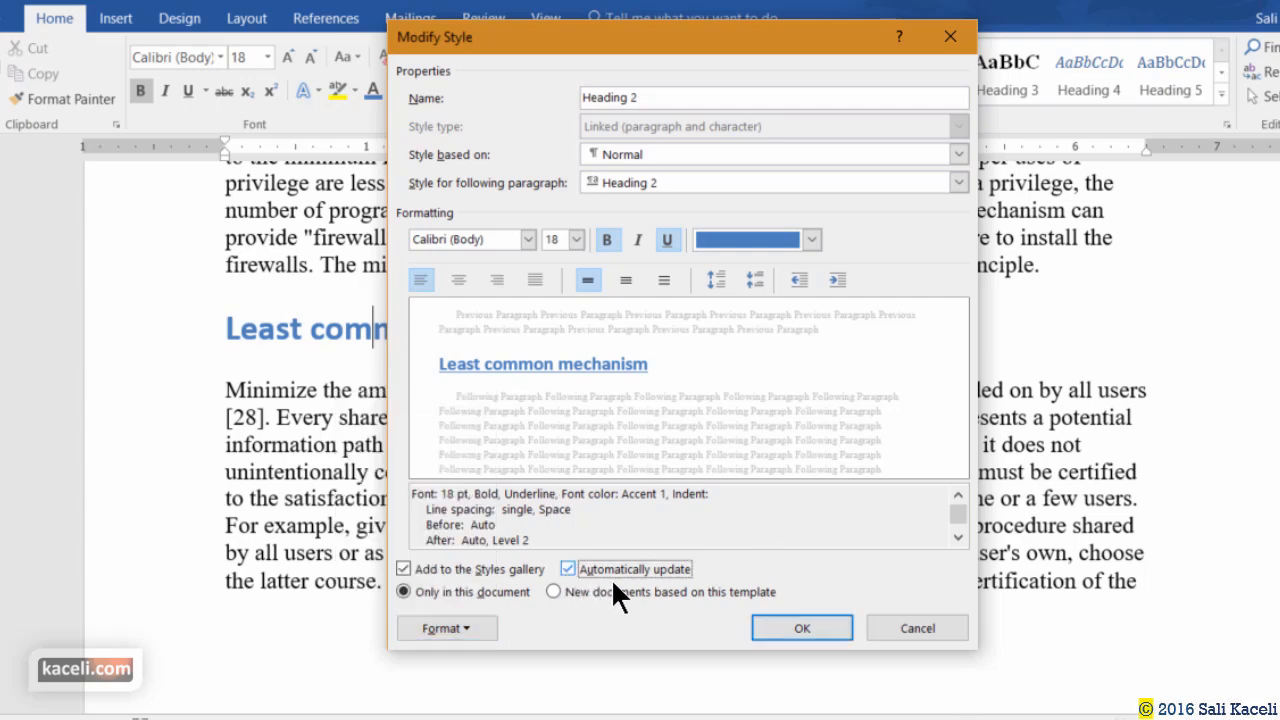
pyautogui.click(772, 626)
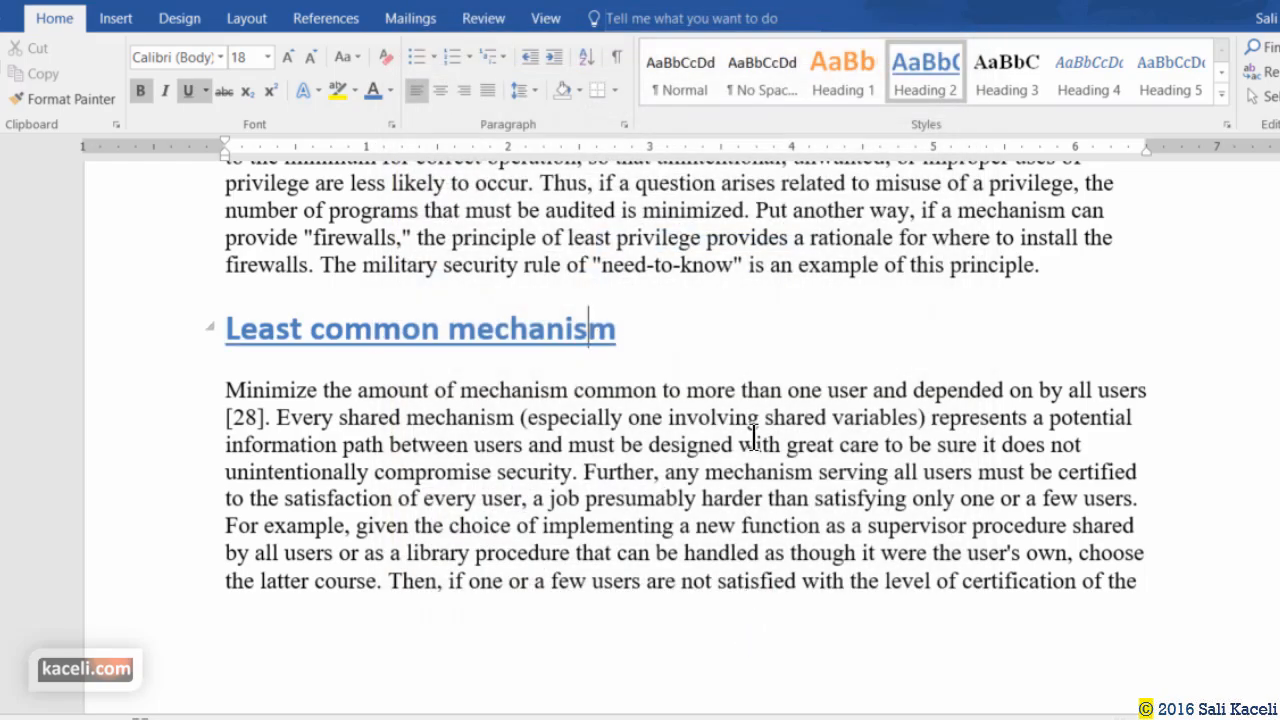
# Scroll through the restyled headings and click into '2) Functional Levels of Information Protection'.
pyautogui.scroll(7, 654, 374)
pyautogui.scroll(-10, 654, 383)
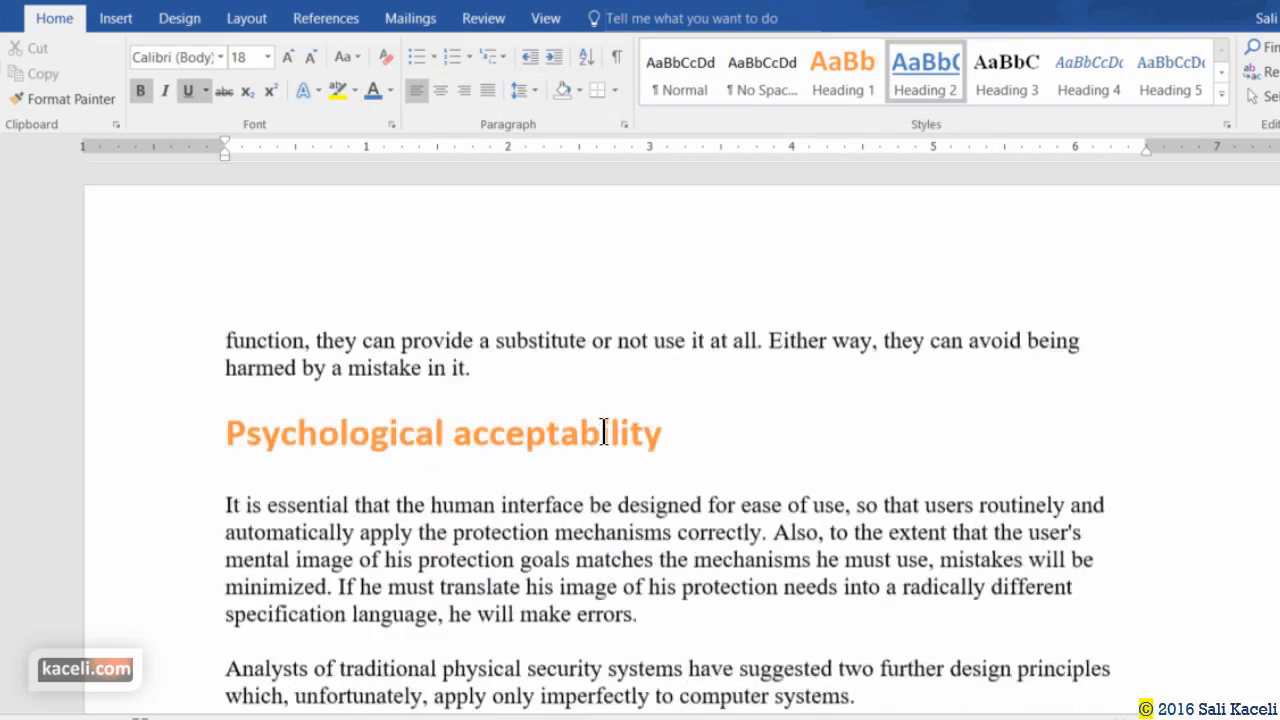
pyautogui.scroll(-20, 603, 432)
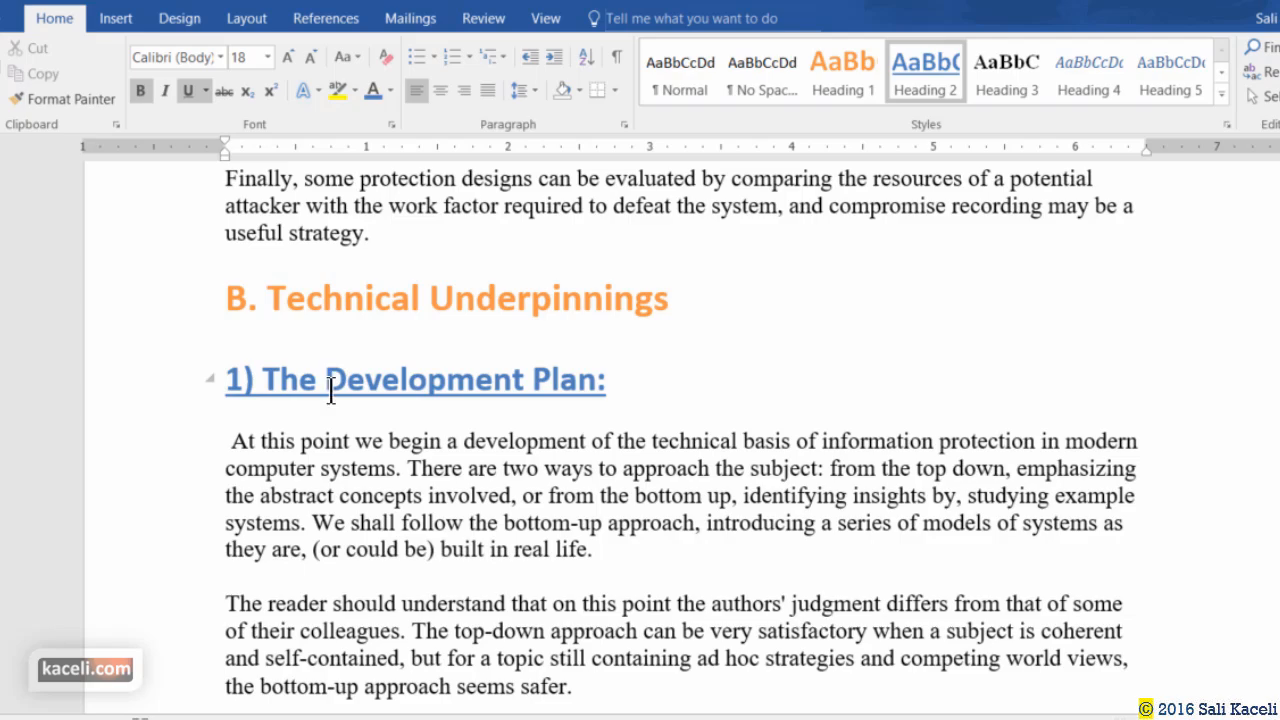
pyautogui.scroll(6, 420, 395)
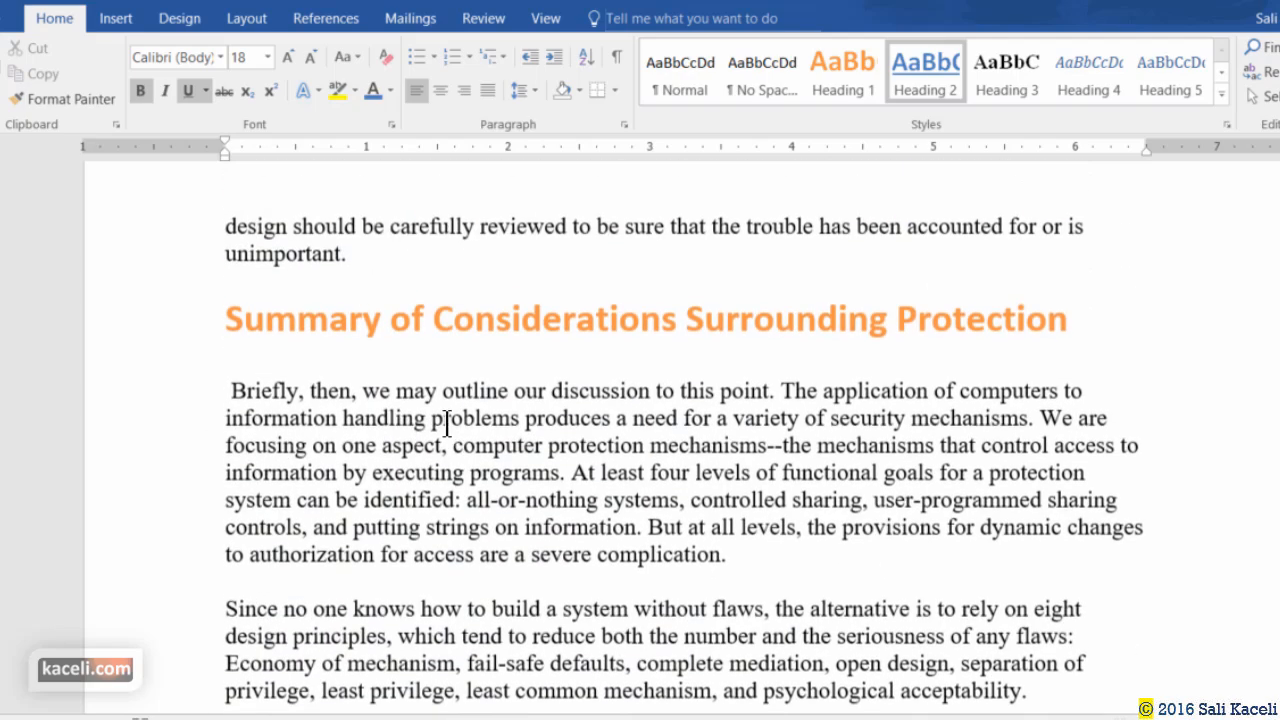
pyautogui.scroll(-2, 443, 425)
pyautogui.scroll(-20, 445, 449)
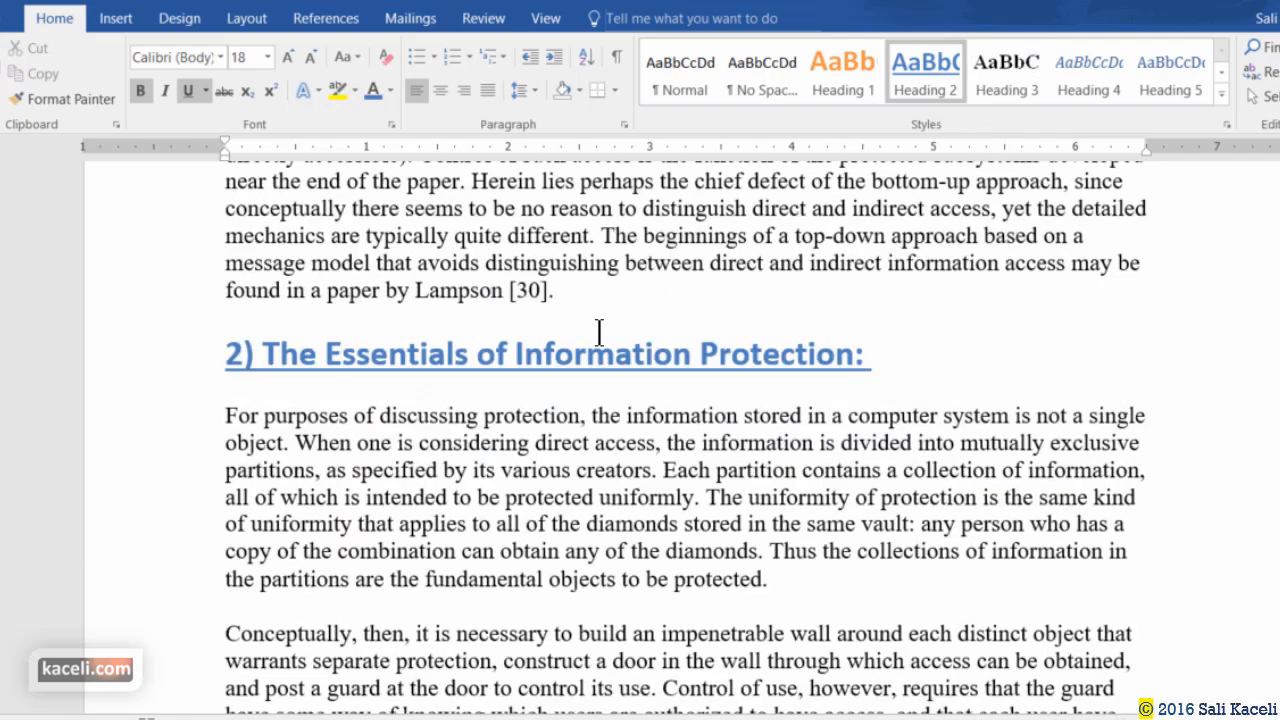
pyautogui.scroll(-6, 478, 406)
pyautogui.scroll(-20, 478, 406)
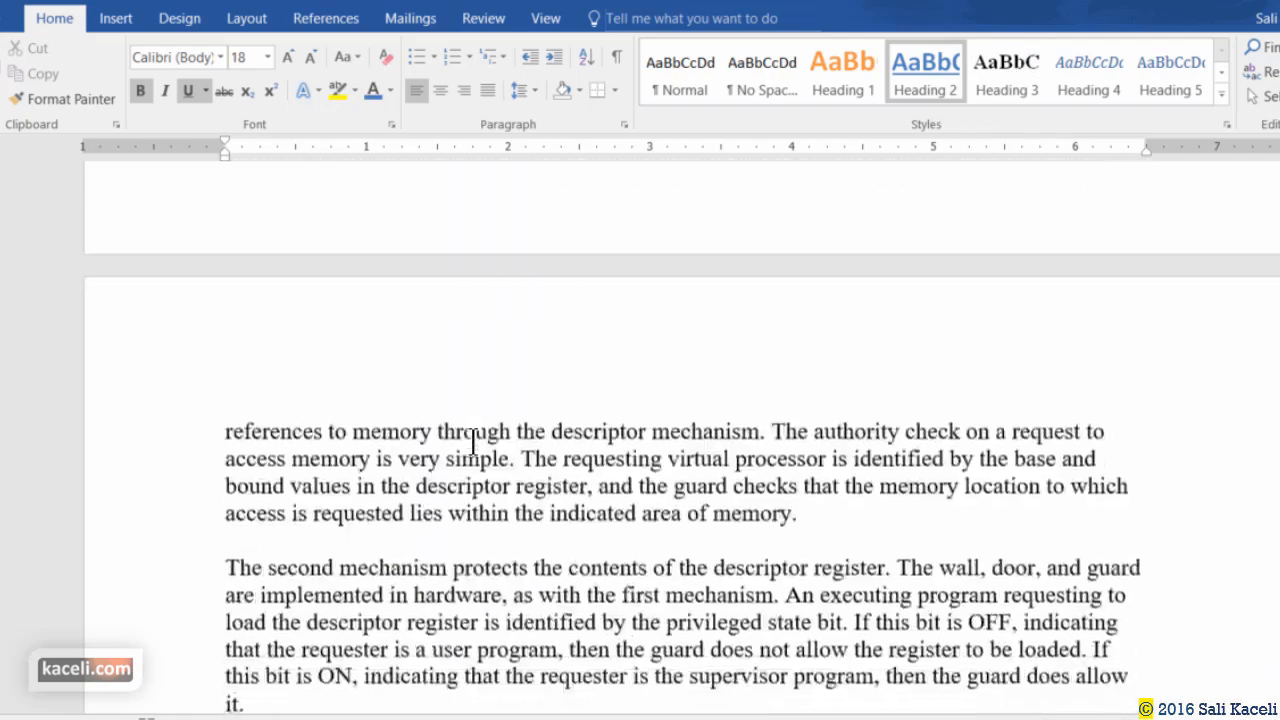
pyautogui.scroll(-20, 470, 447)
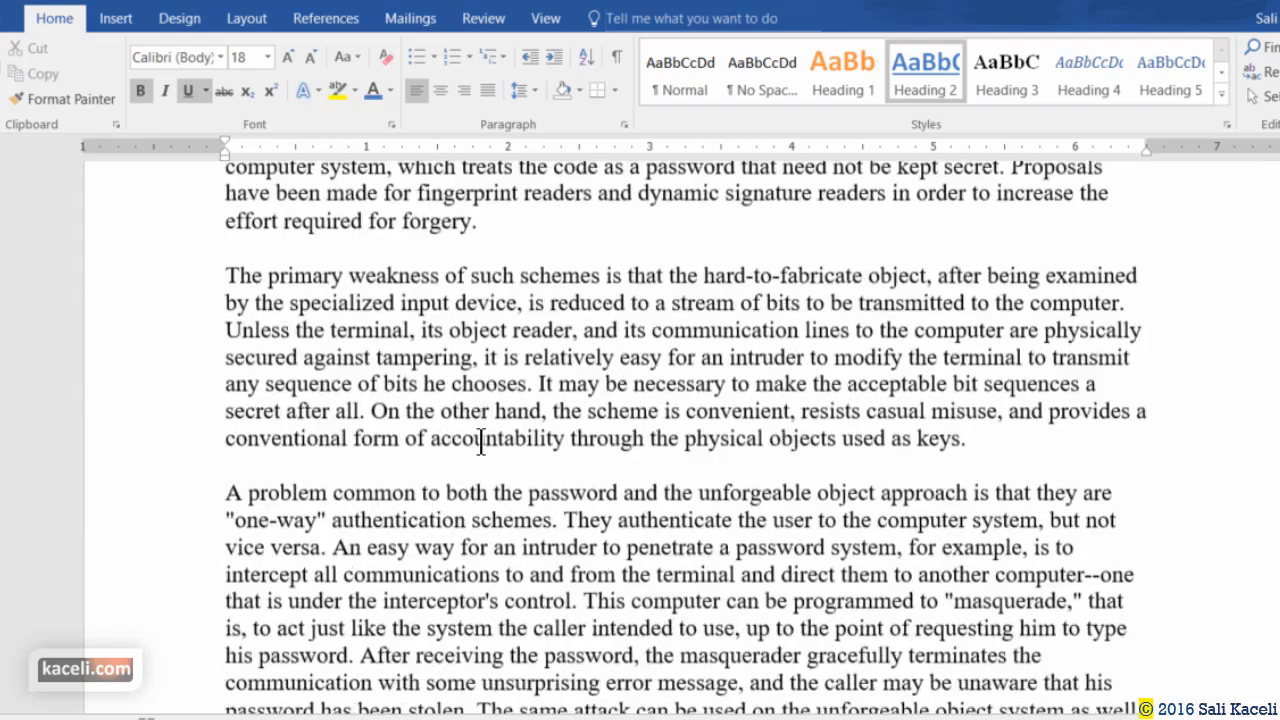
pyautogui.click(349, 404)
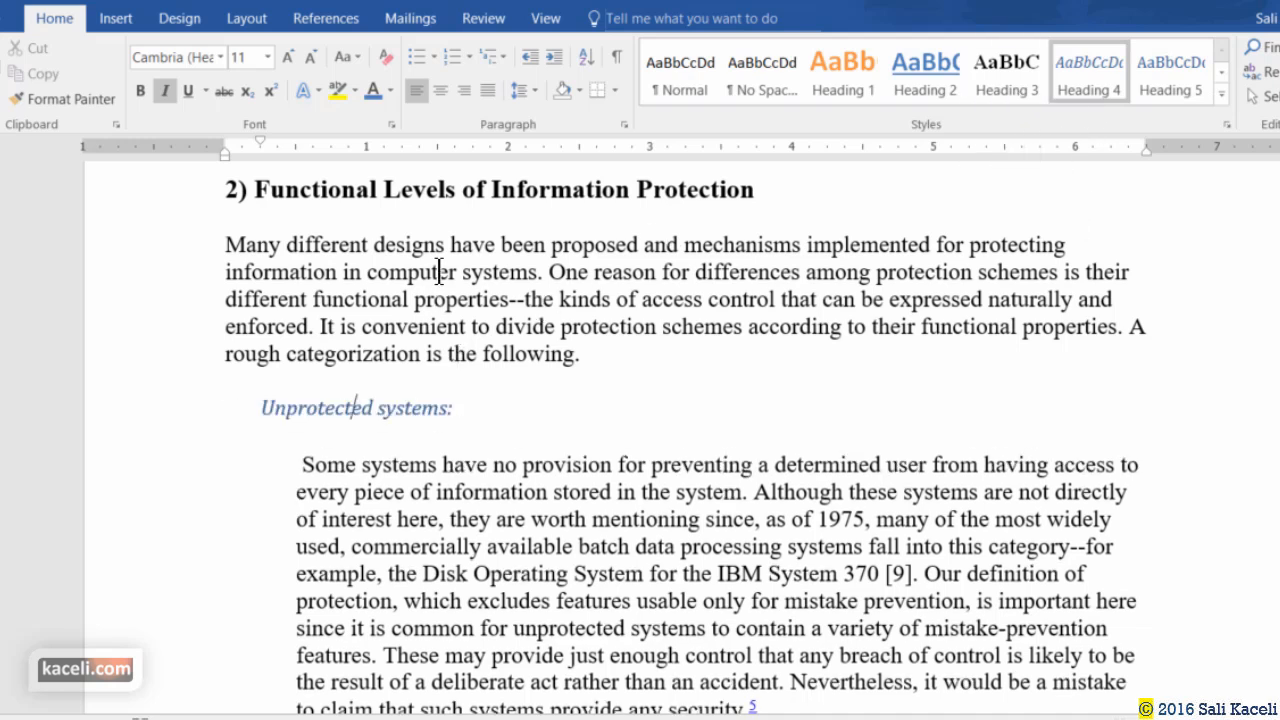
pyautogui.click(470, 199)
pyautogui.scroll(3, 560, 237)
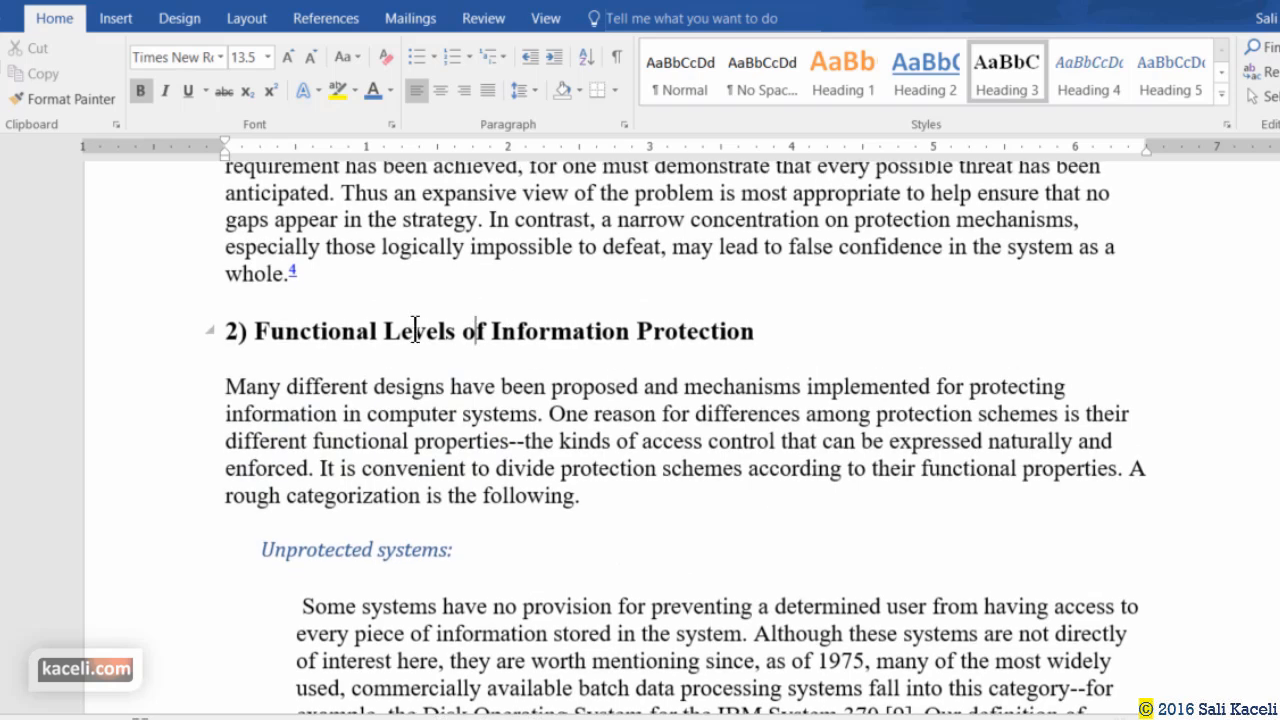
# Set the '2) Functional Levels of Information Protection' heading to Arial and update Heading 3 to match.
pyautogui.click(765, 331)
pyautogui.moveTo(660, 337); pyautogui.dragTo(206, 323)
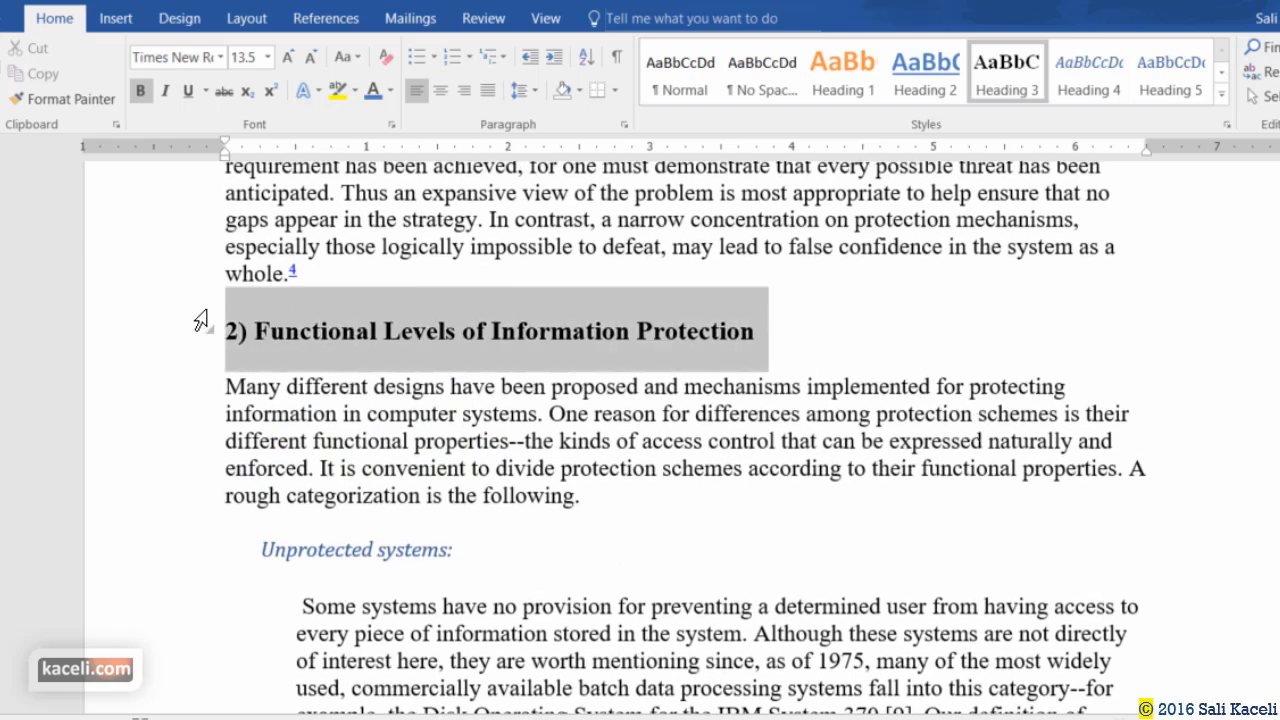
pyautogui.click(219, 58)
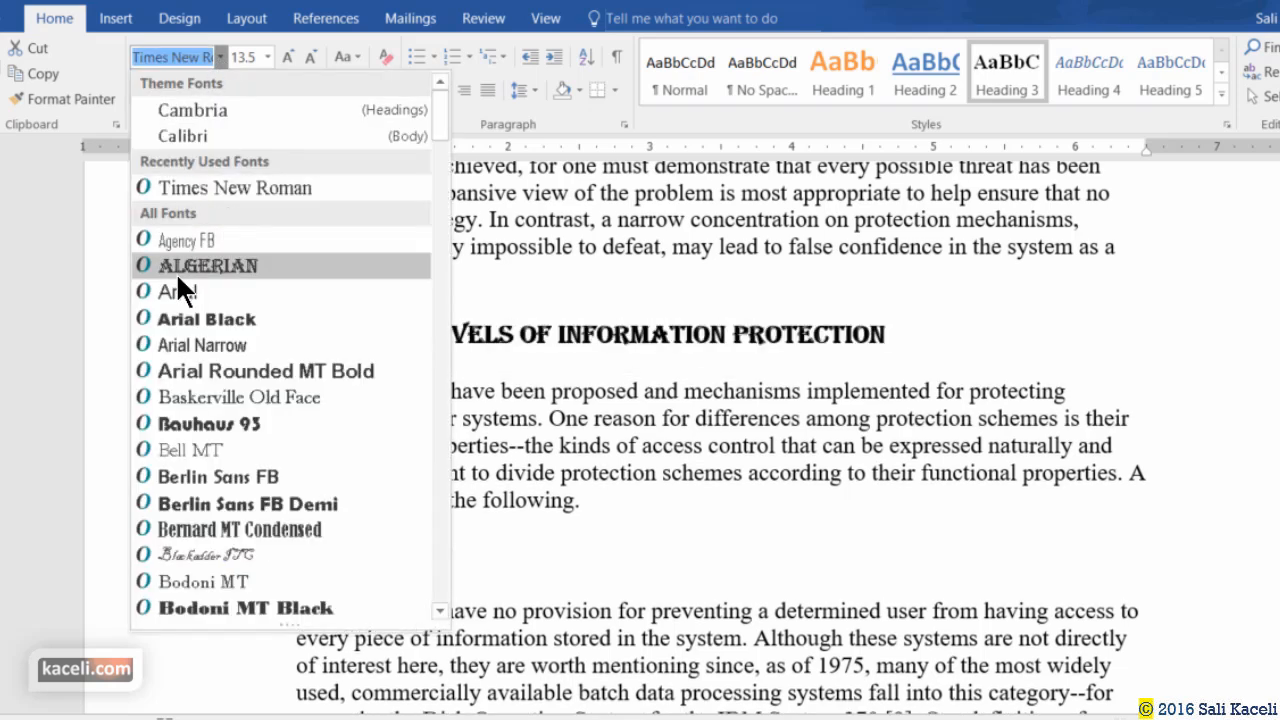
pyautogui.click(177, 290)
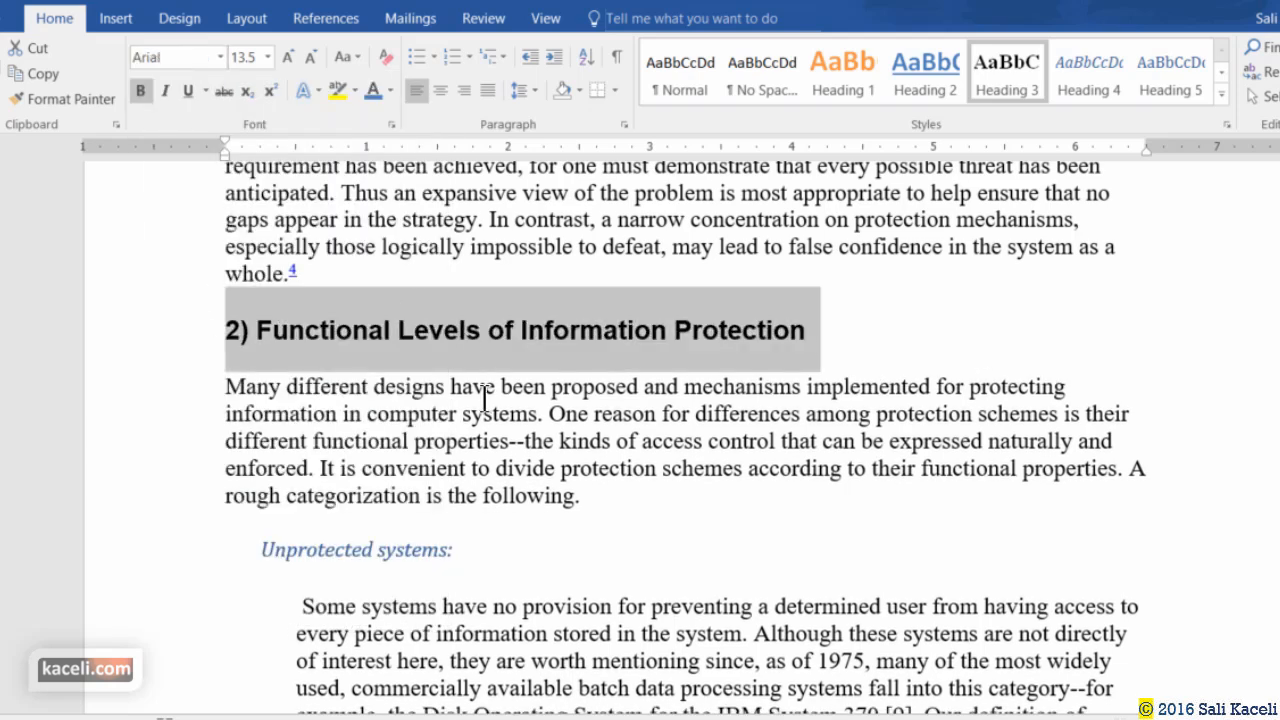
pyautogui.rightClick(1000, 75)
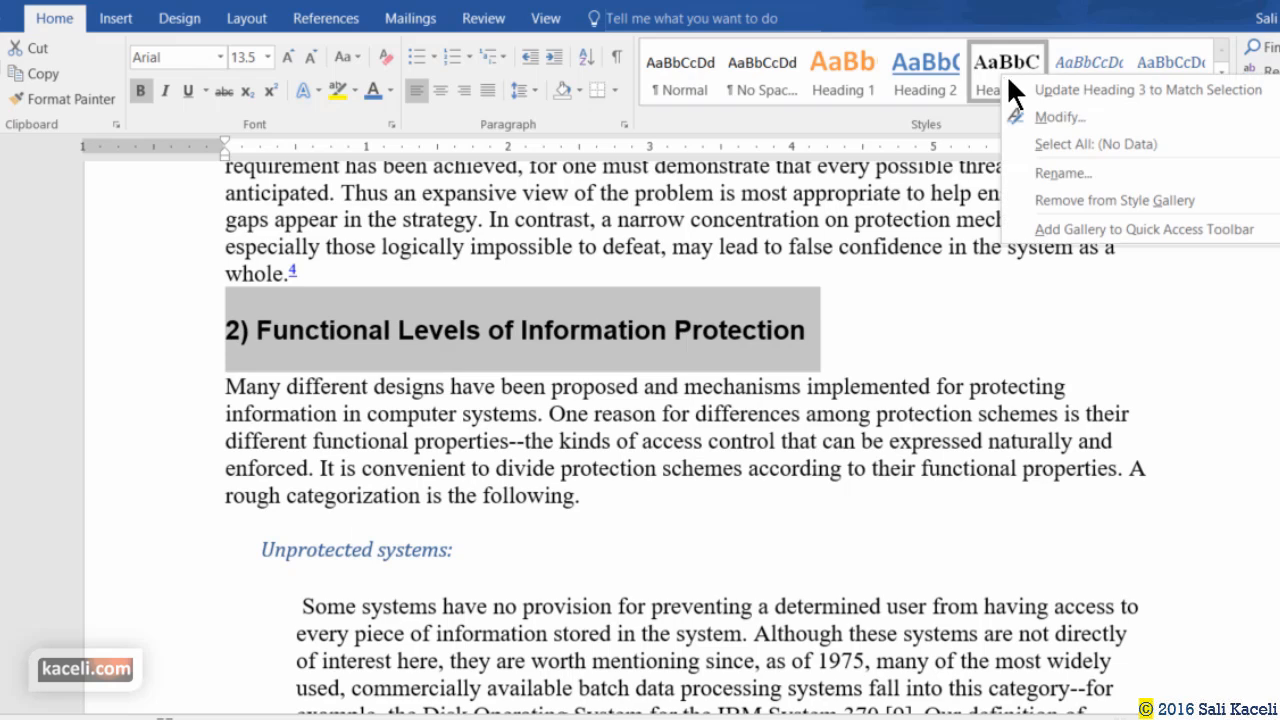
pyautogui.click(1031, 89)
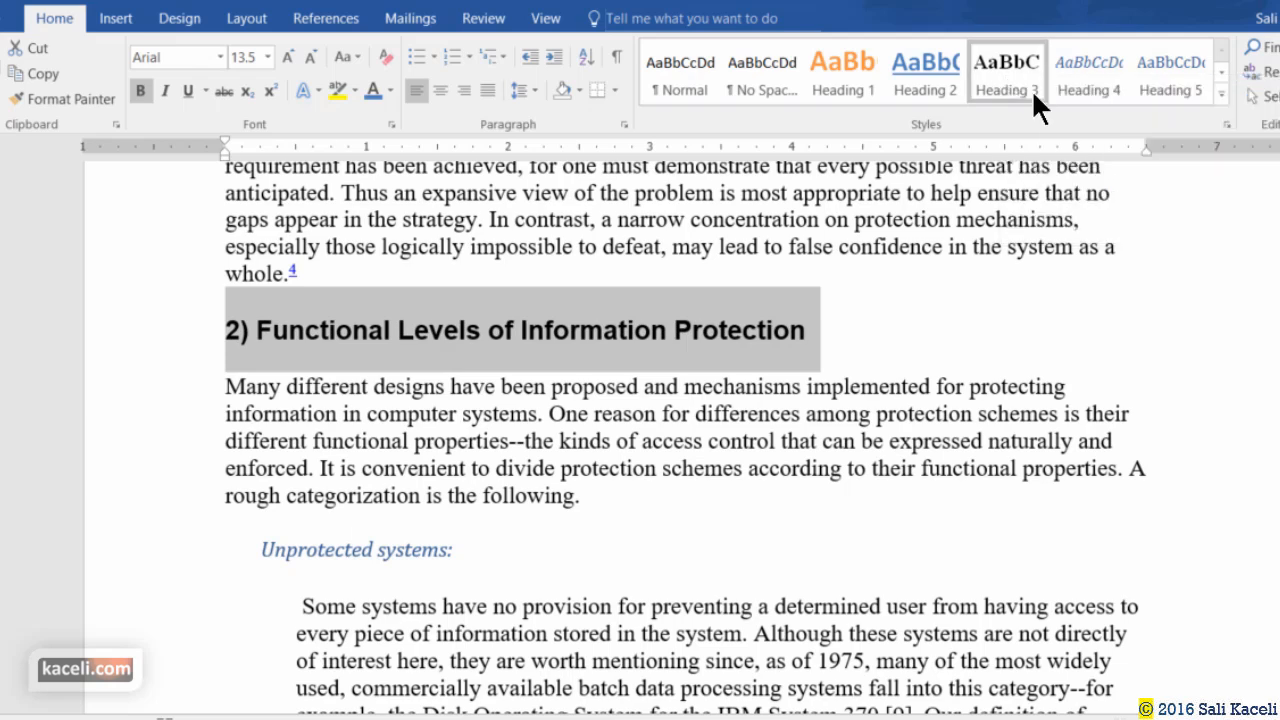
pyautogui.click(650, 455)
# Make 'Unprotected systems:' bold, non-italic Calibri and update Heading 4 to match.
pyautogui.scroll(-2, 506, 391)
pyautogui.click(369, 407)
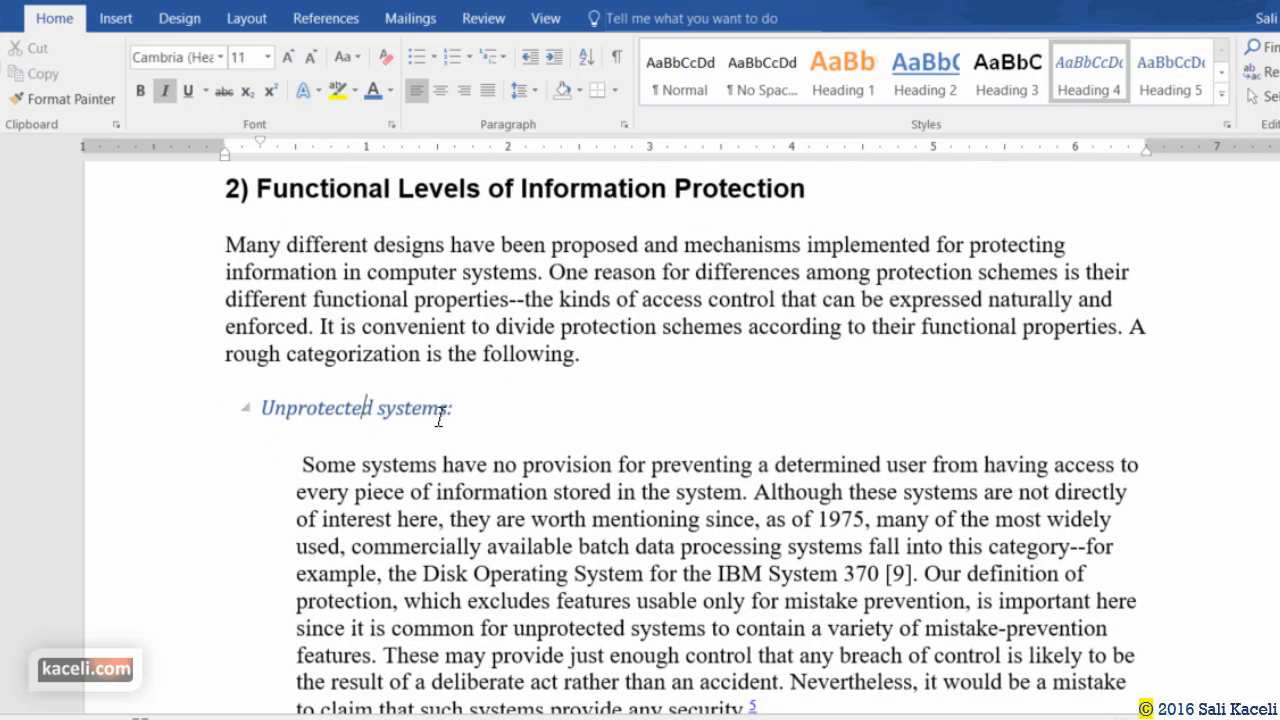
pyautogui.moveTo(455, 410); pyautogui.dragTo(260, 410)
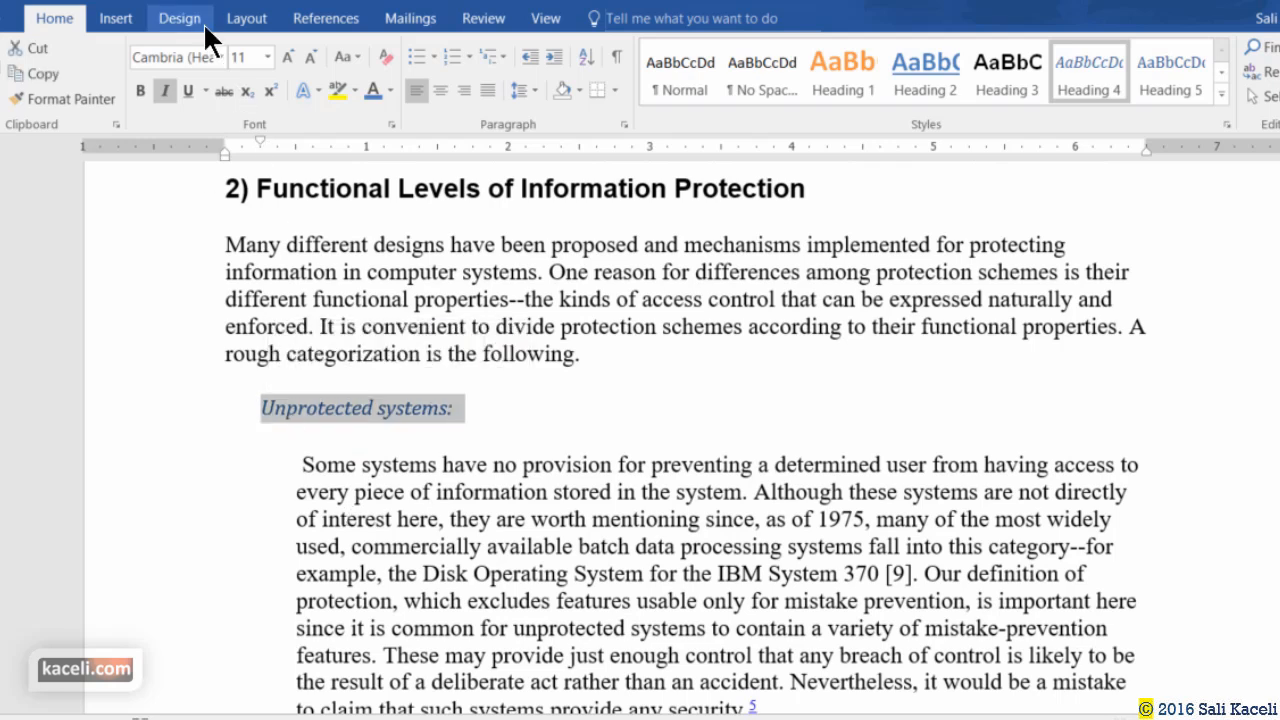
pyautogui.click(220, 57)
pyautogui.click(240, 134)
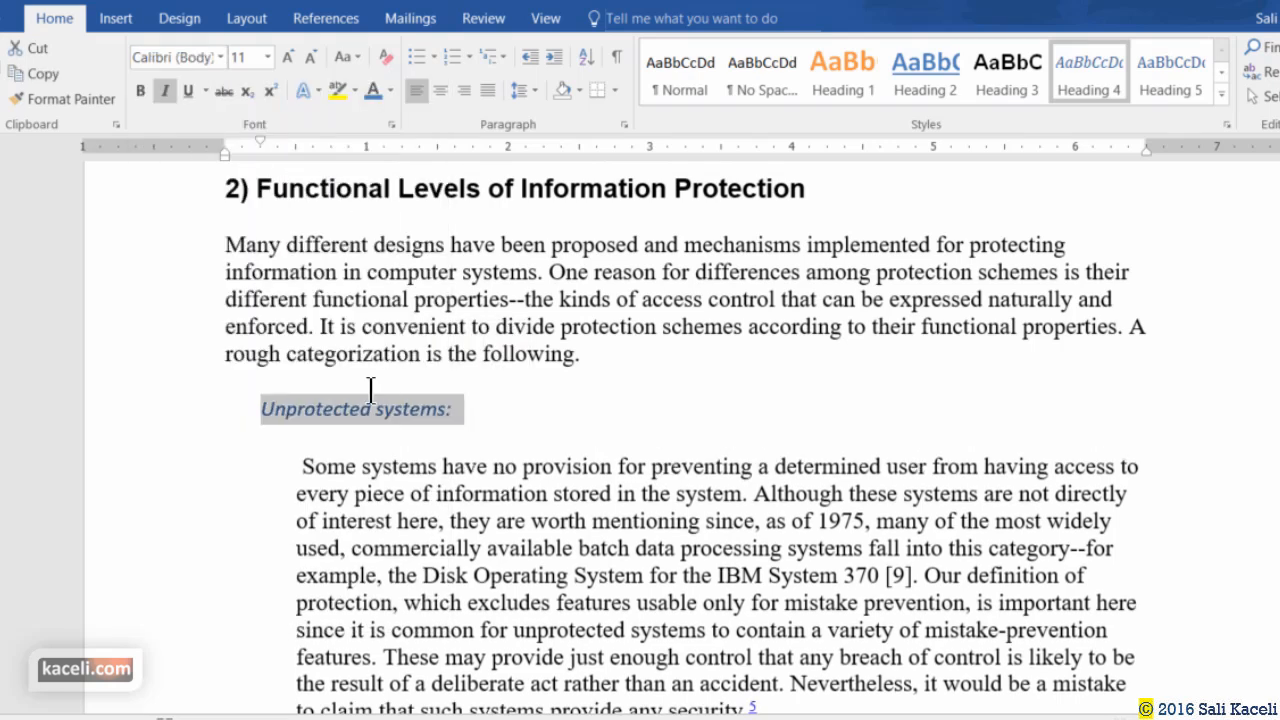
pyautogui.hotkey('ctrl', 'i')
pyautogui.hotkey('ctrl', 'b')
pyautogui.rightClick(1084, 81)
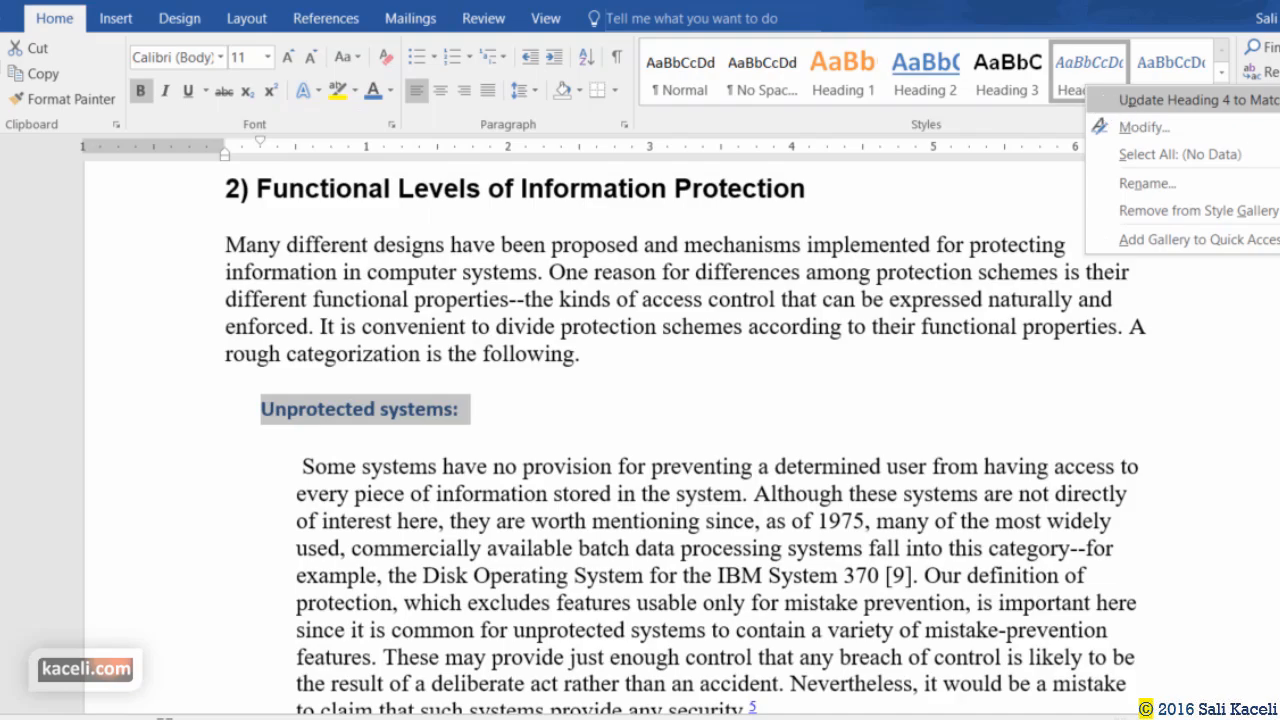
pyautogui.click(1160, 100)
pyautogui.scroll(-10, 569, 423)
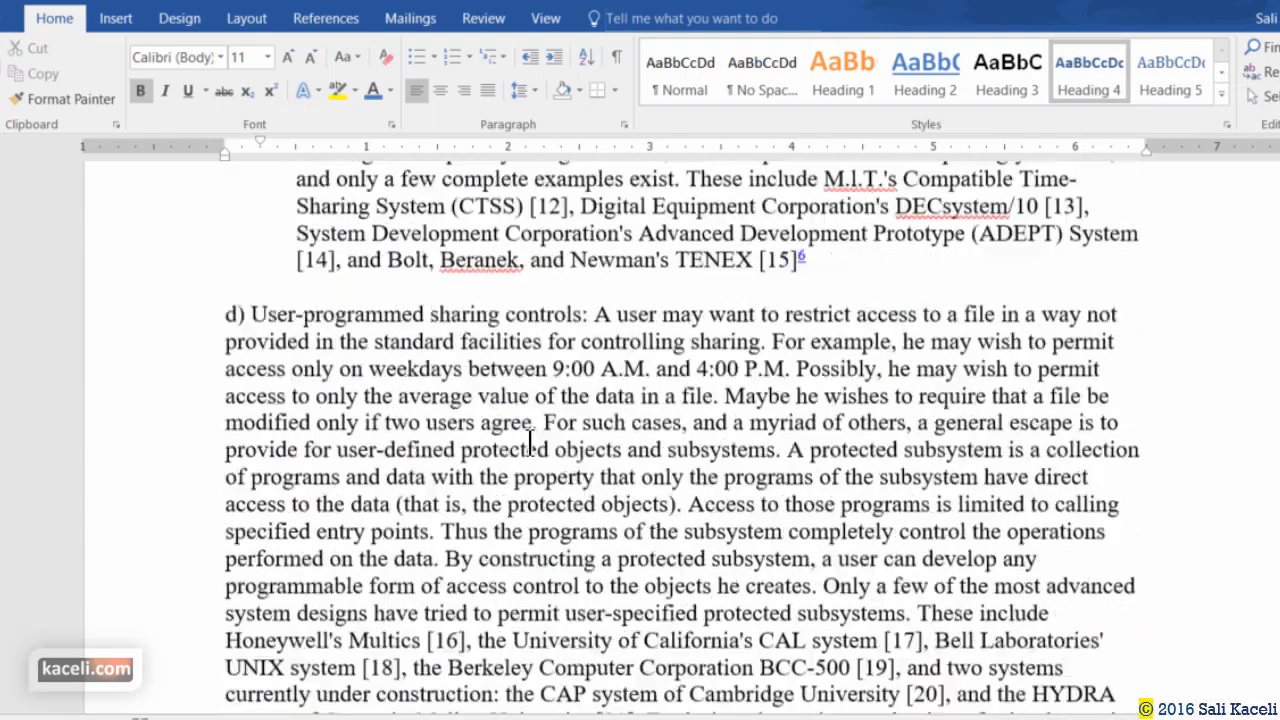
pyautogui.scroll(-20, 530, 443)
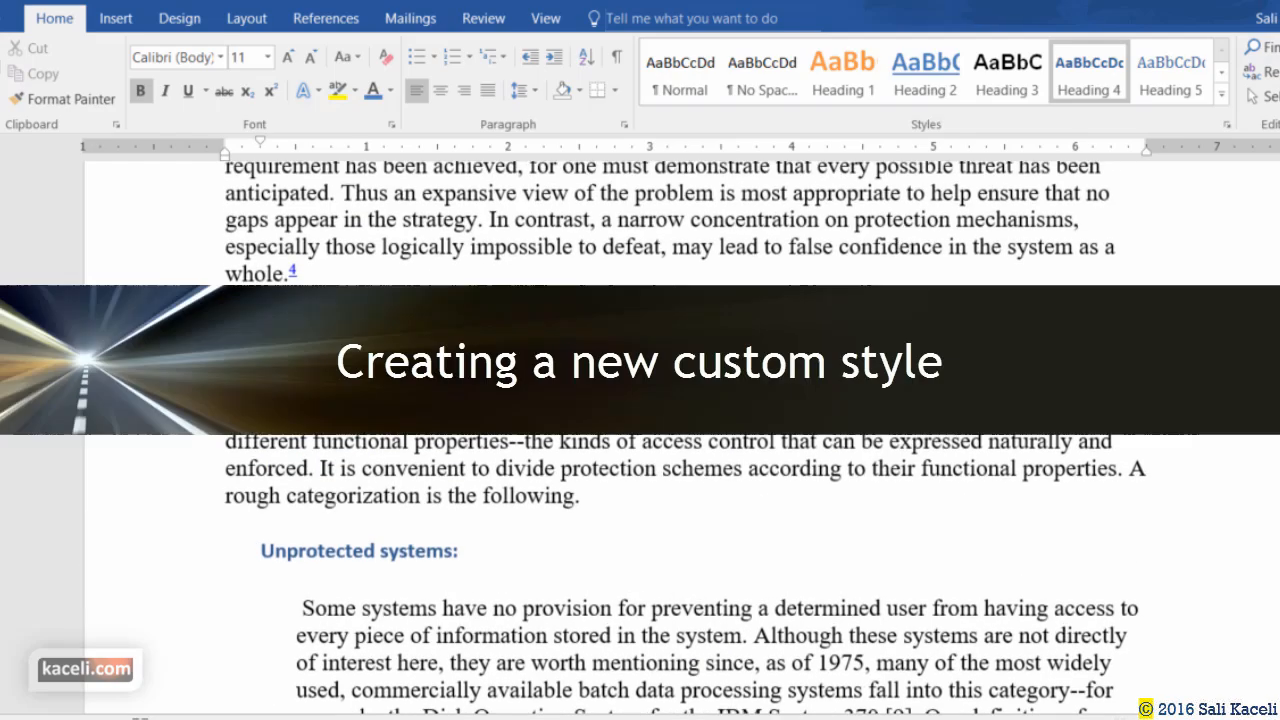
pyautogui.scroll(10, 651, 449)
pyautogui.scroll(-10, 650, 458)
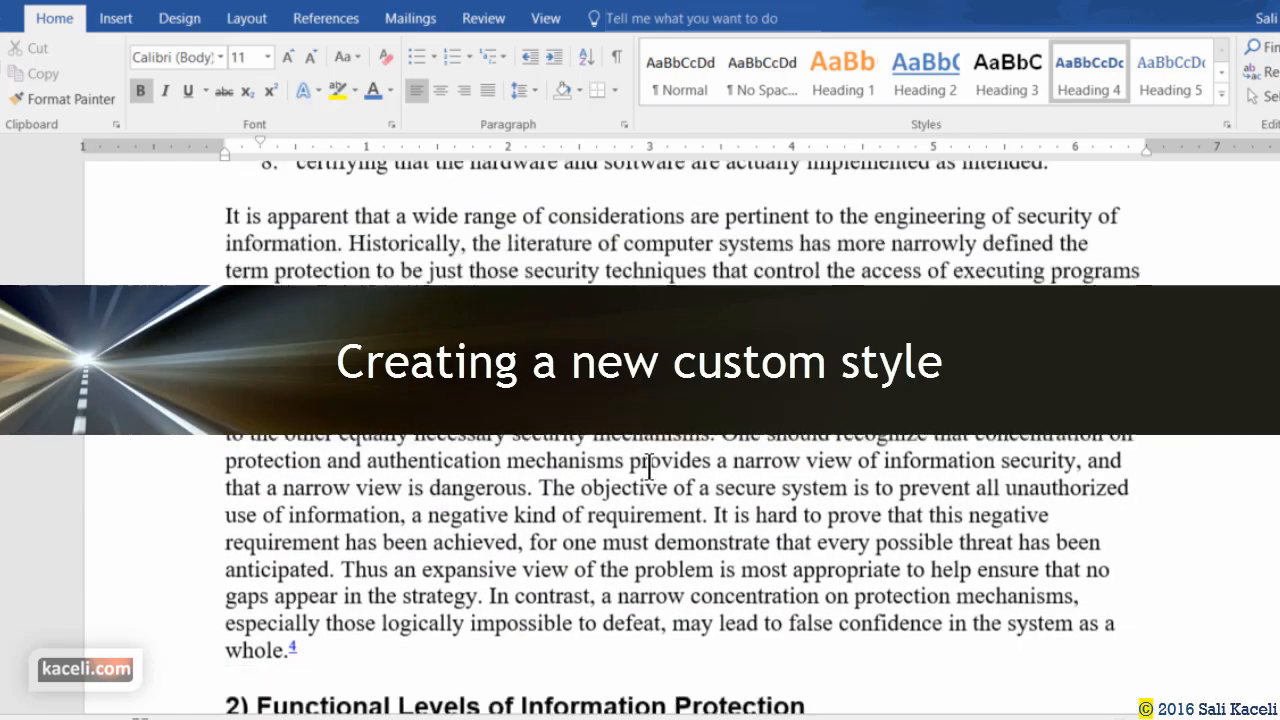
pyautogui.scroll(4, 629, 457)
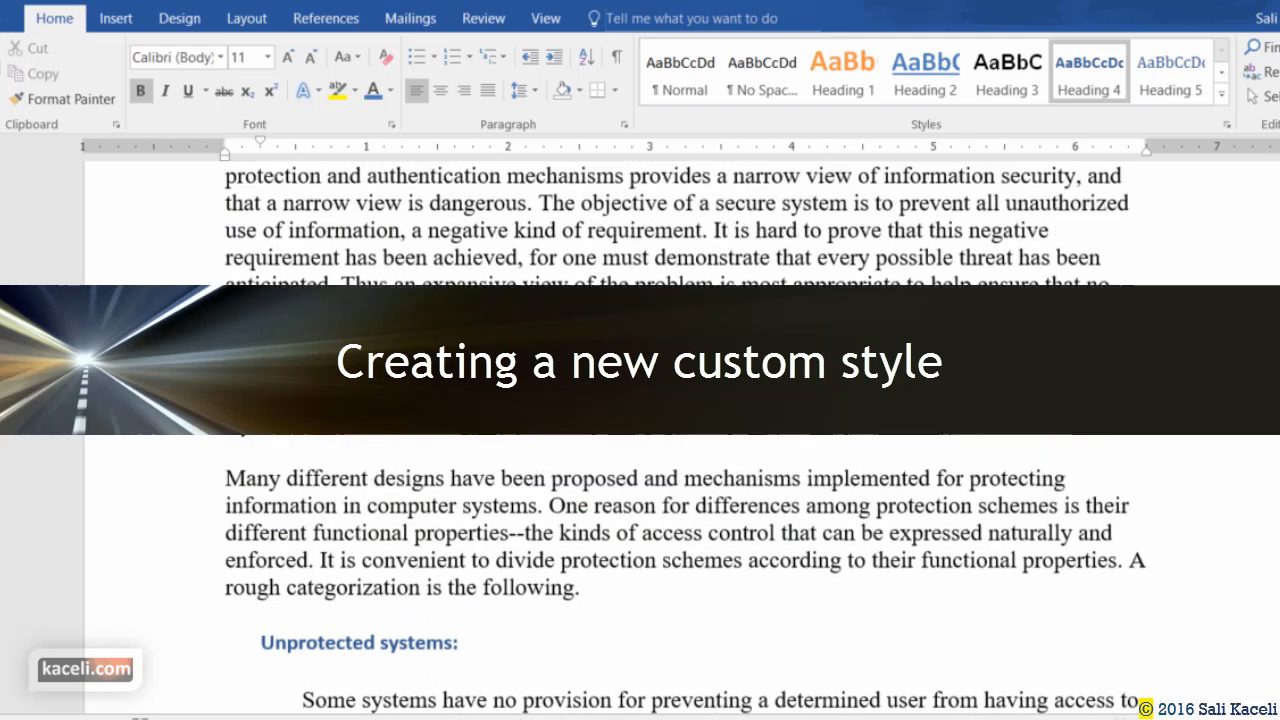
# Add a new line reading 'A new type of style for formatting text.' after the paragraph.
pyautogui.click(376, 562)
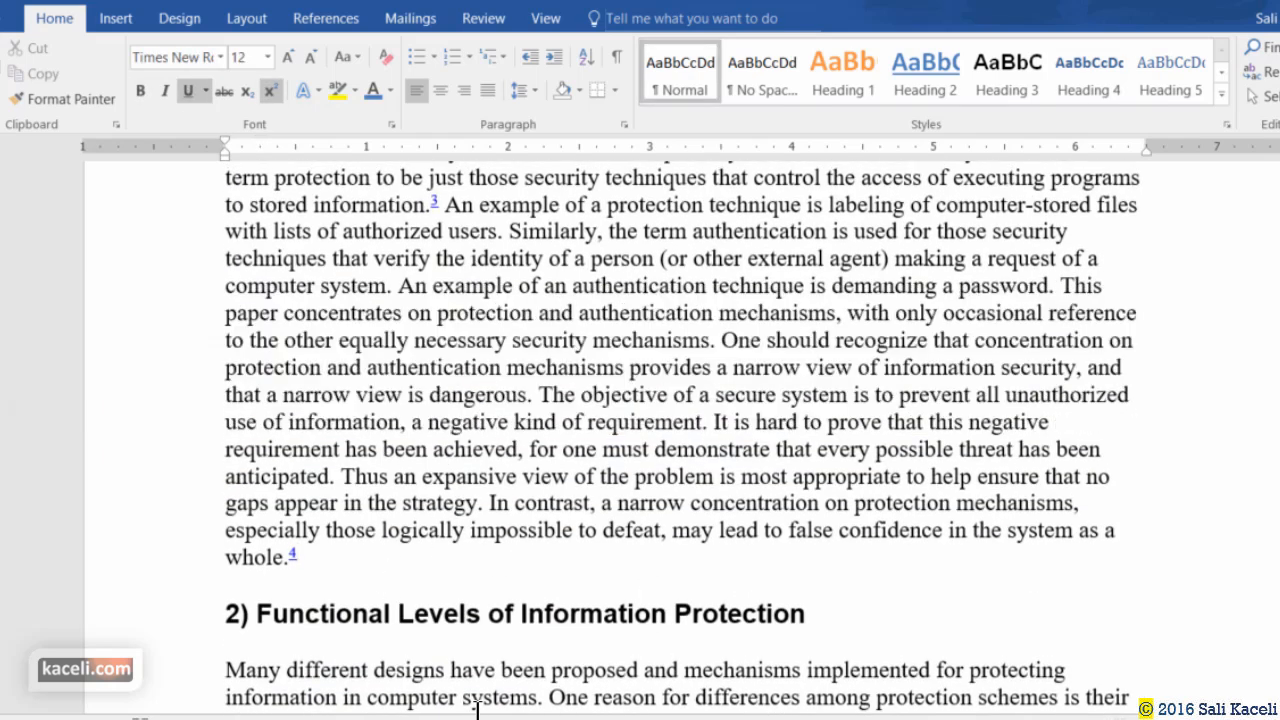
pyautogui.press('Return')
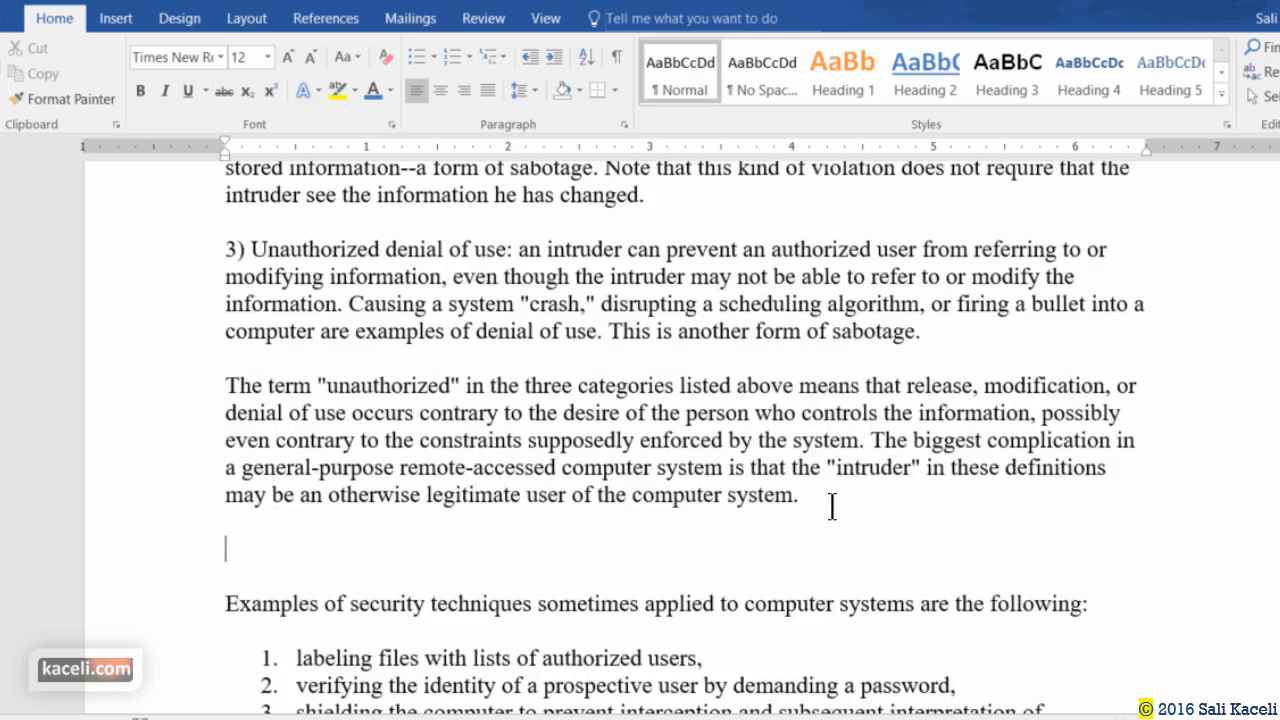
pyautogui.write('A new type of style for formatting text.')
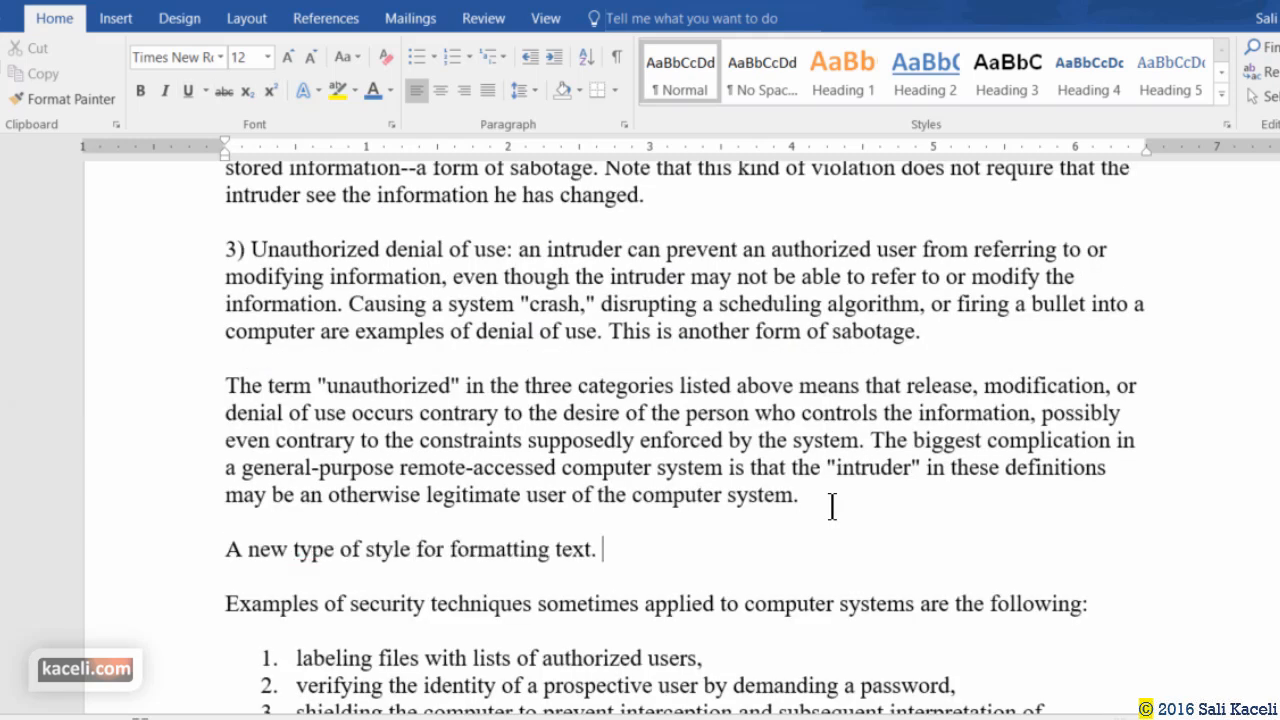
# Give the new line a blue text effect and the Algerian font.
pyautogui.moveTo(606, 550); pyautogui.dragTo(220, 540)
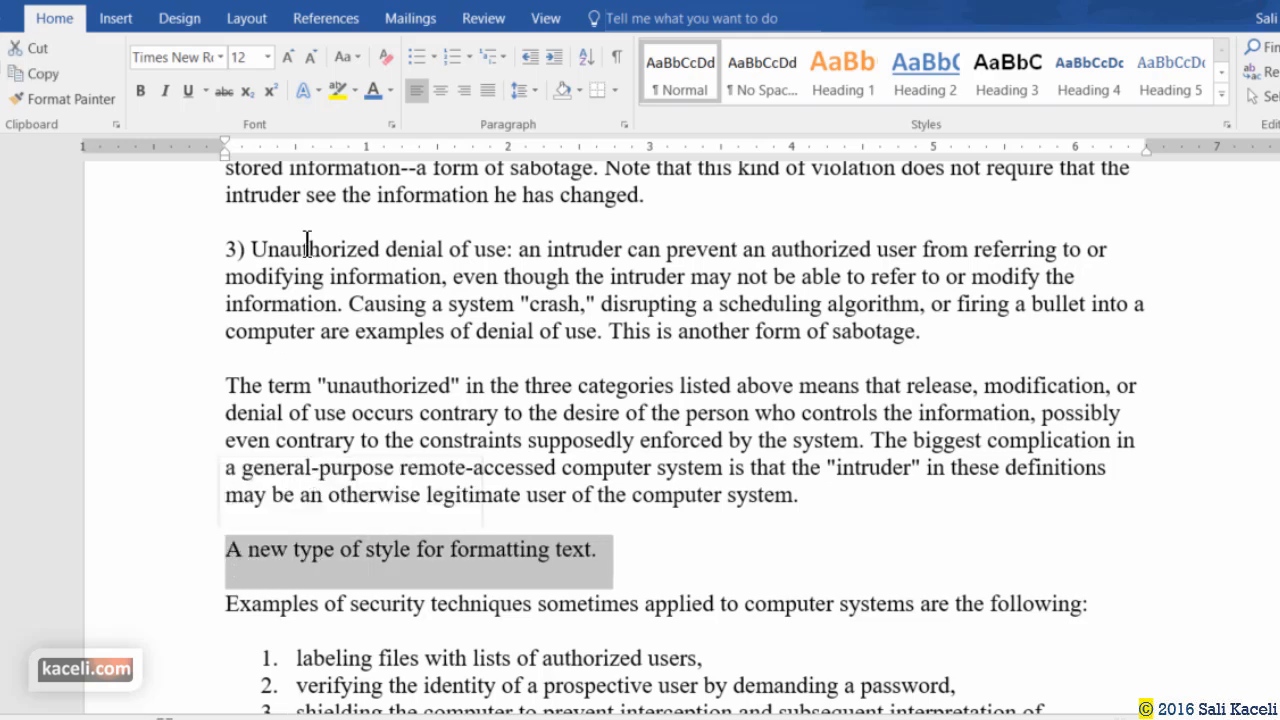
pyautogui.click(301, 93)
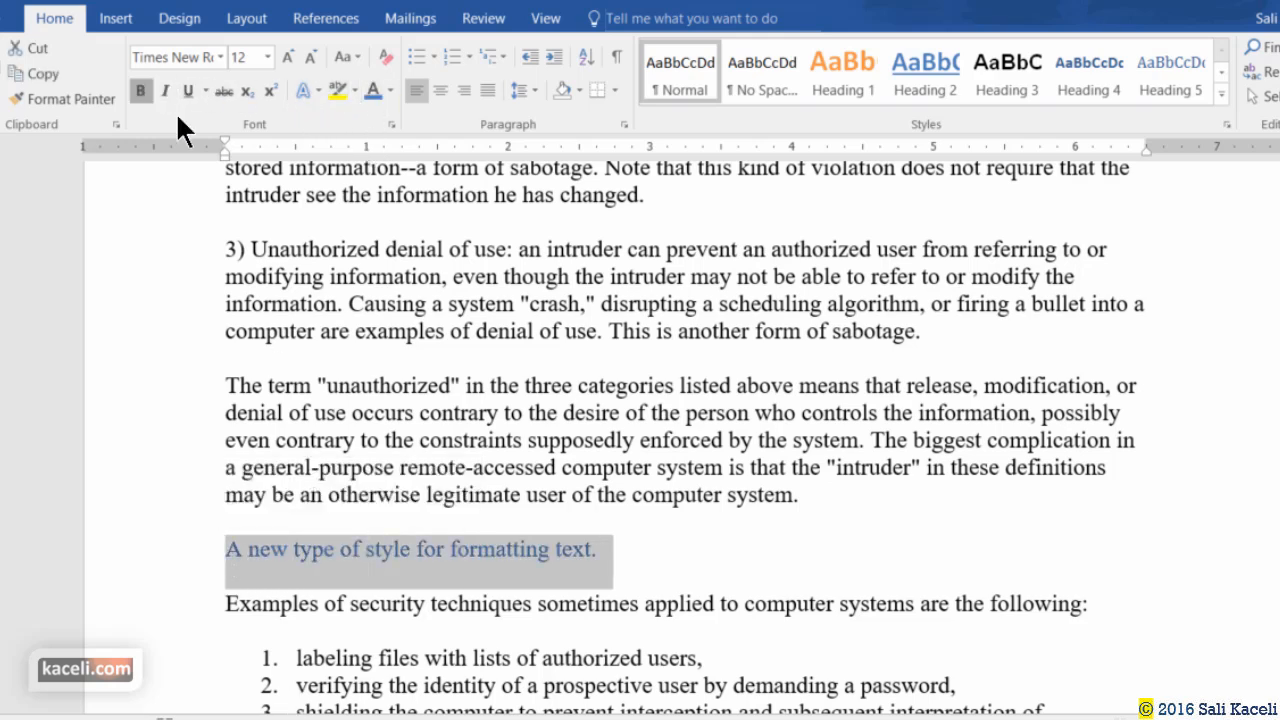
pyautogui.click(220, 57)
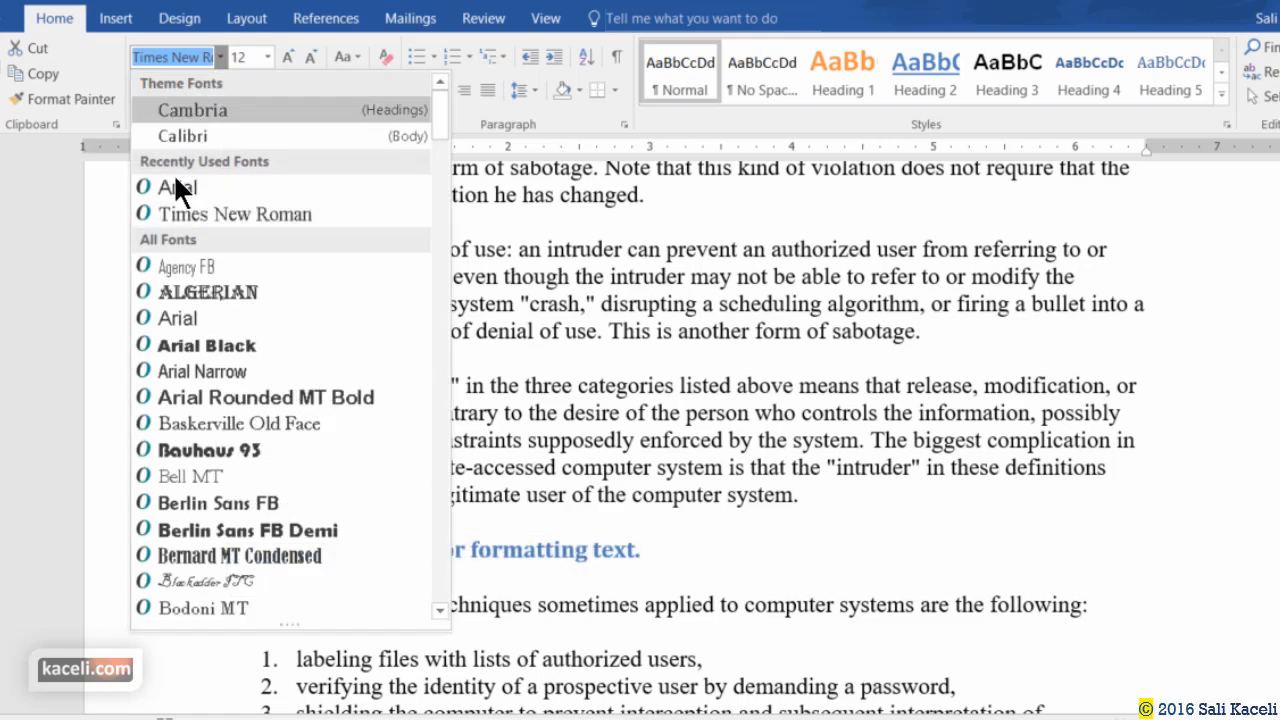
pyautogui.click(240, 136)
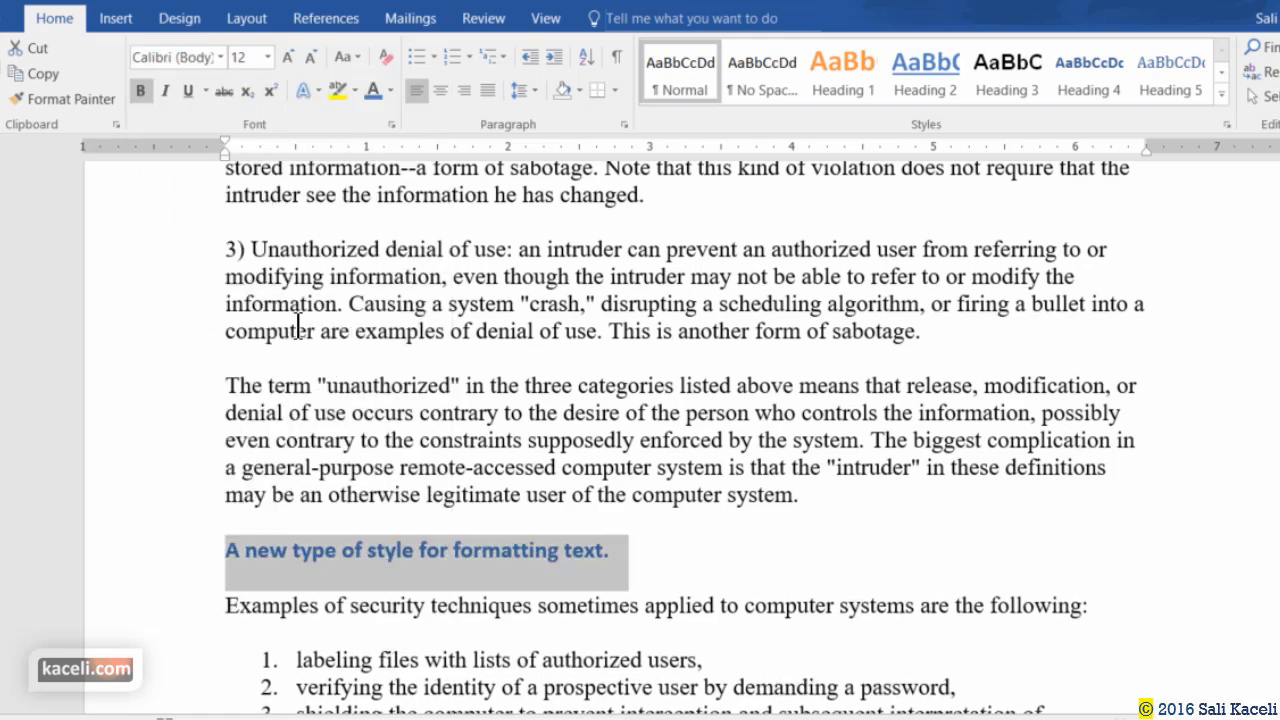
pyautogui.click(220, 57)
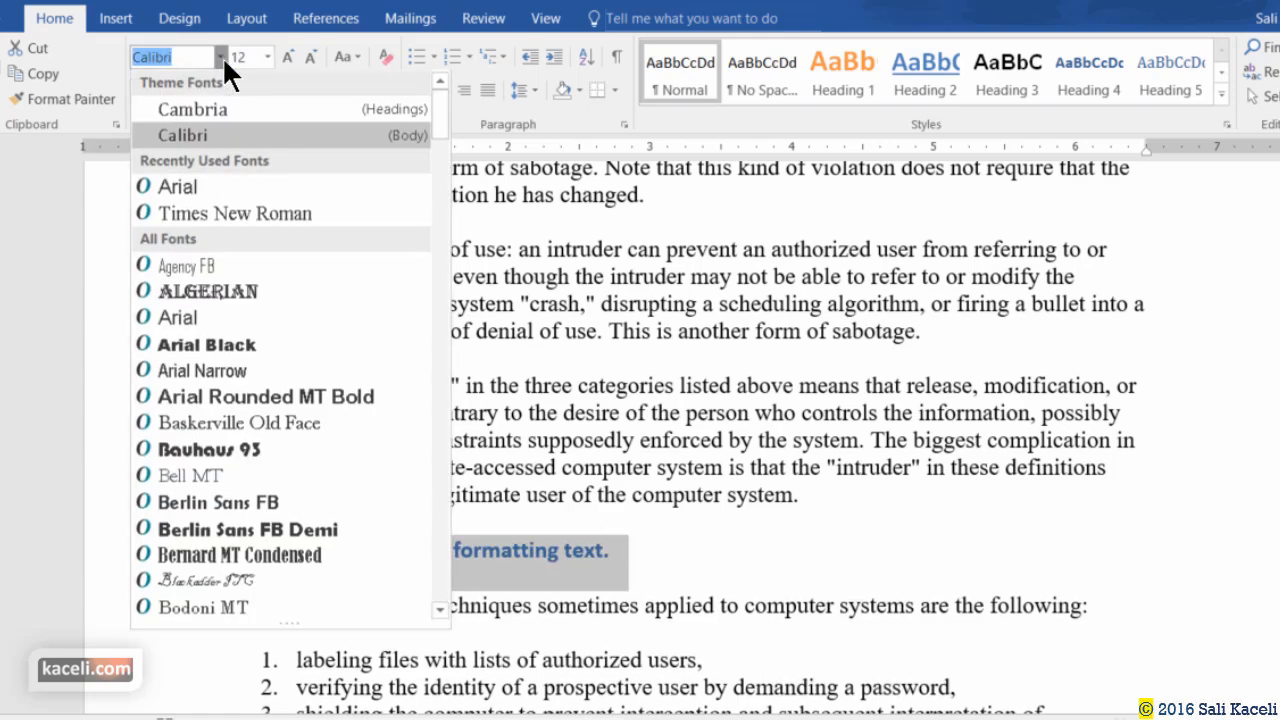
pyautogui.click(185, 291)
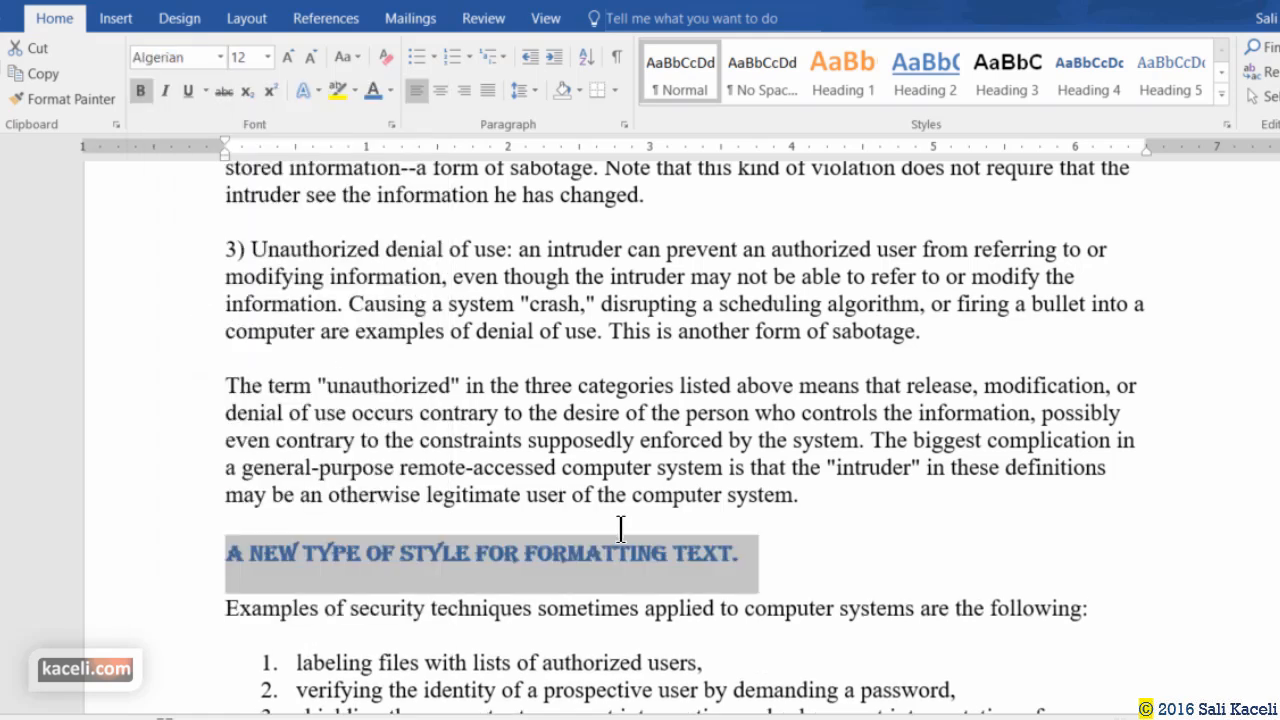
pyautogui.click(748, 554)
# Create a new style named Sali from the blue Algerian heading's formatting.
pyautogui.moveTo(745, 554); pyautogui.dragTo(249, 545)
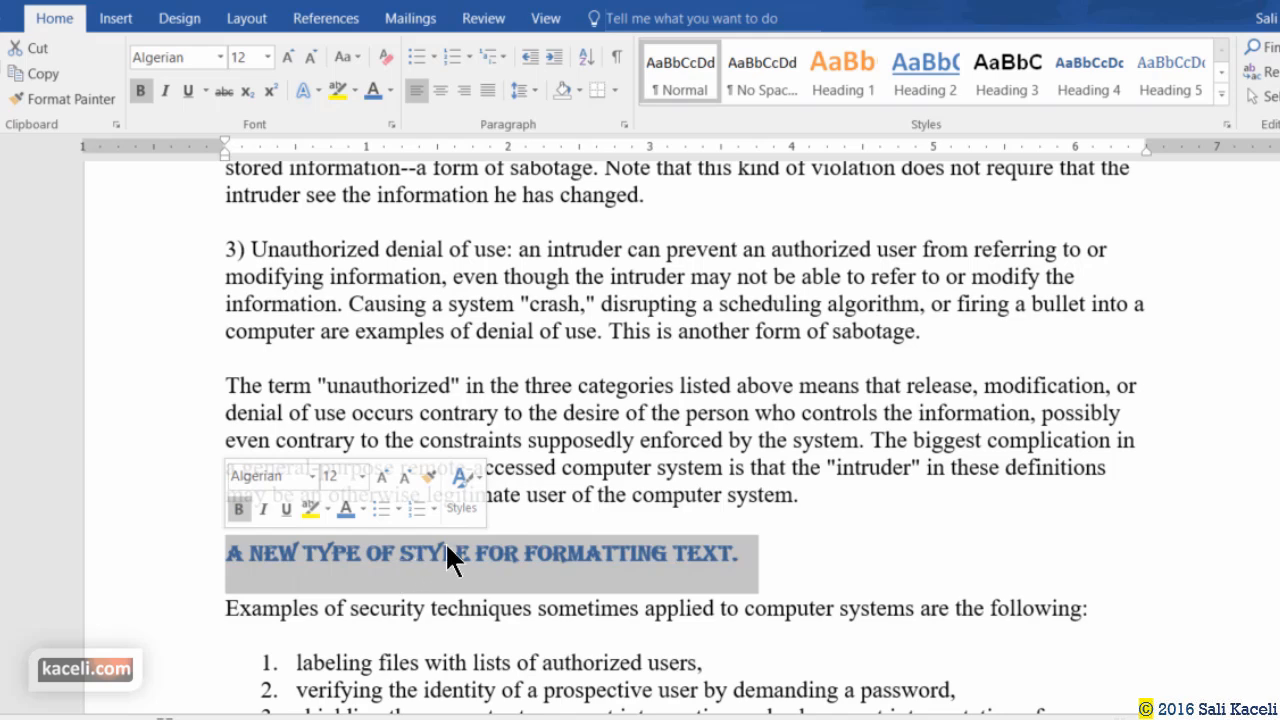
pyautogui.click(466, 500)
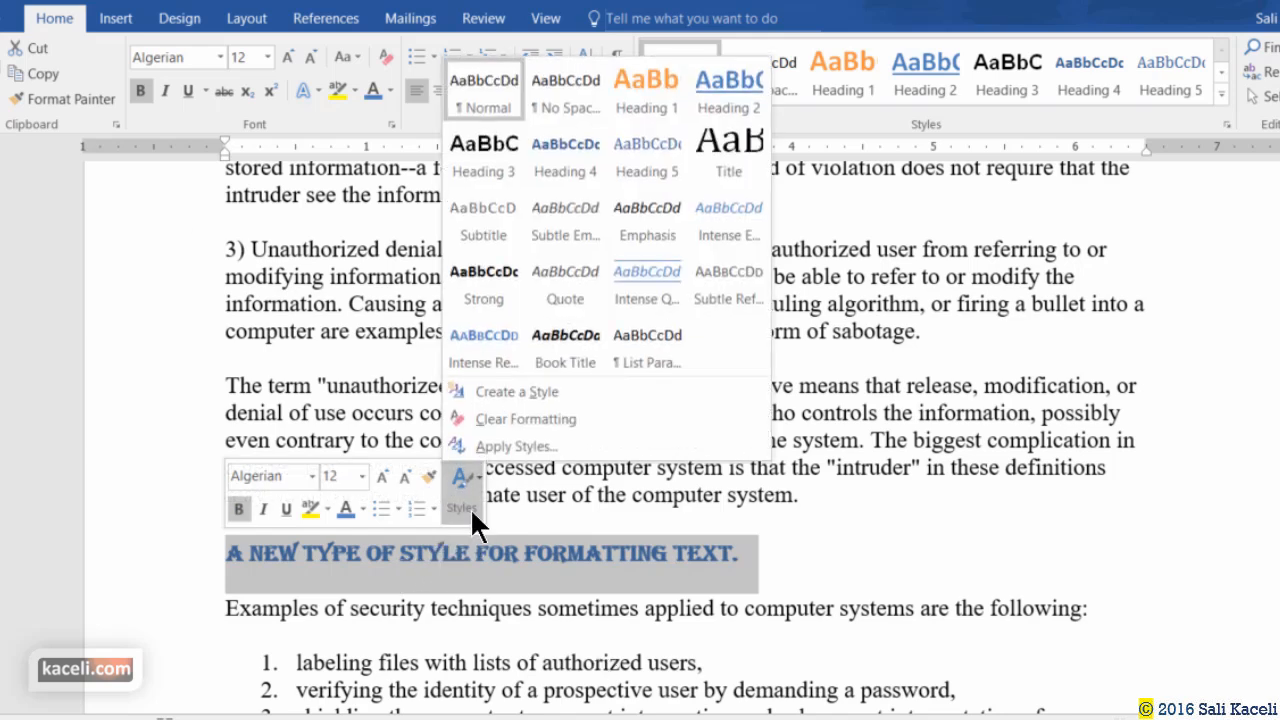
pyautogui.click(1221, 95)
pyautogui.click(1221, 95)
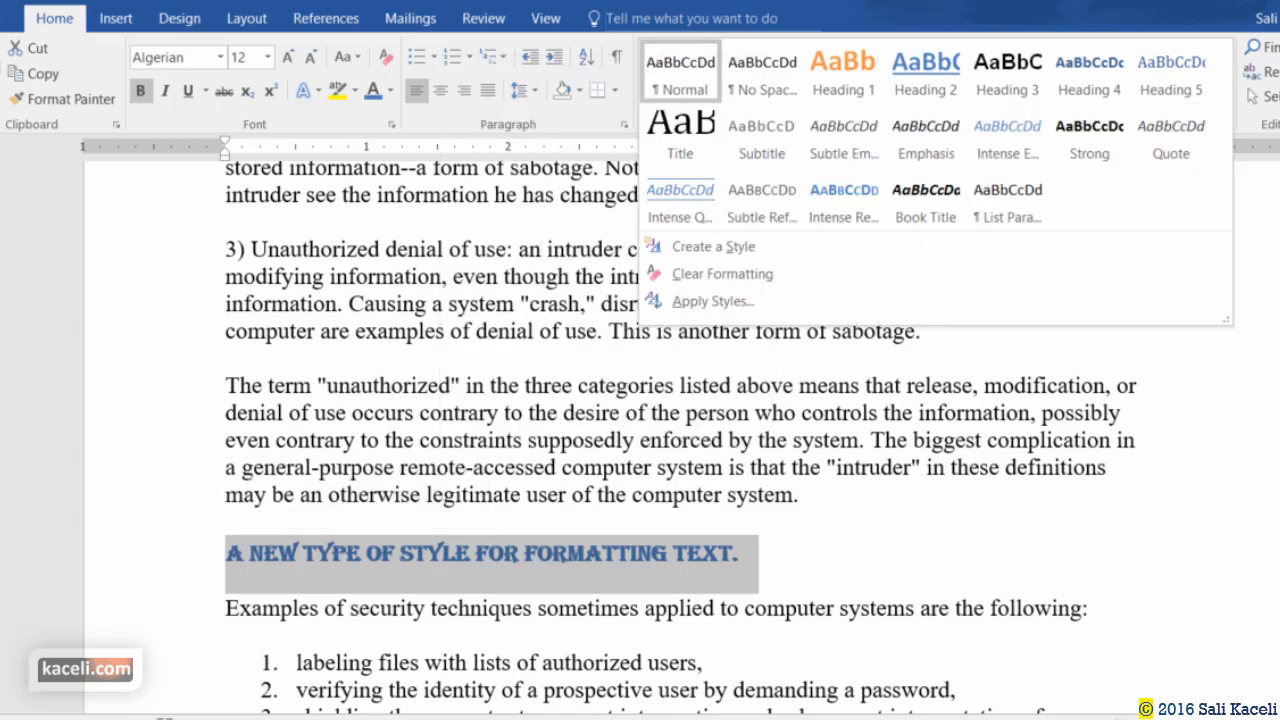
pyautogui.click(1248, 273)
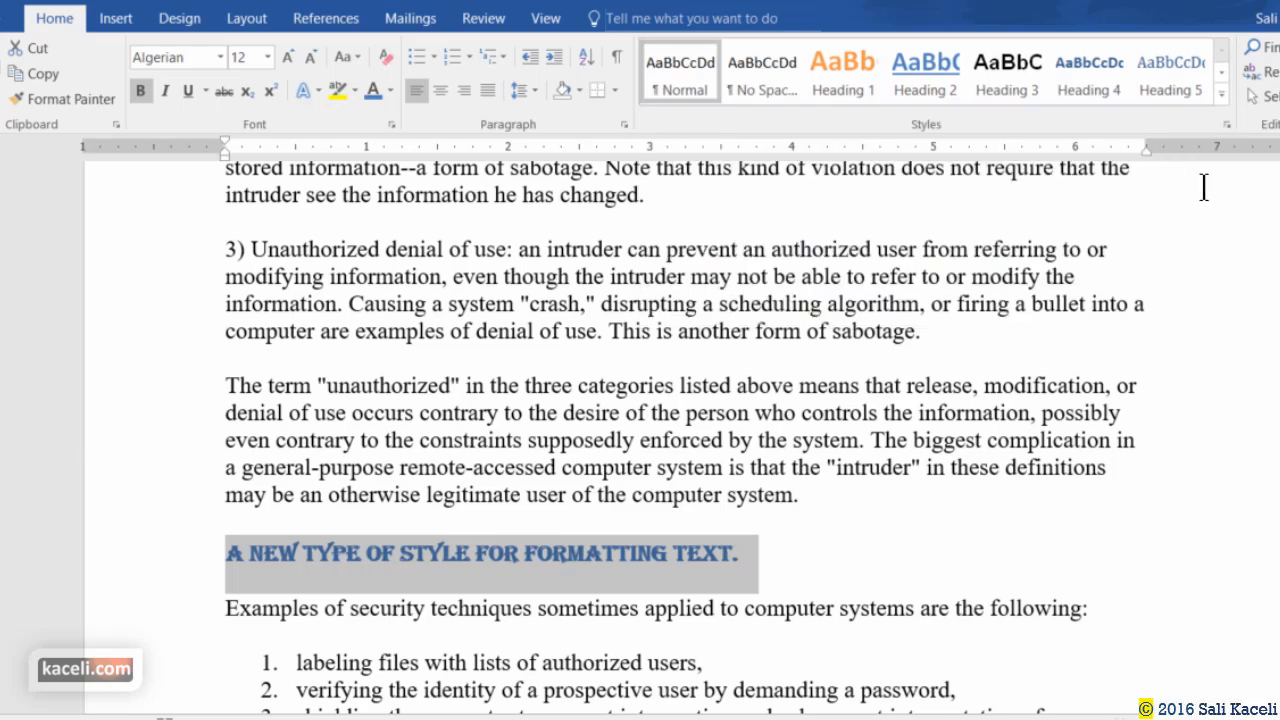
pyautogui.click(1221, 93)
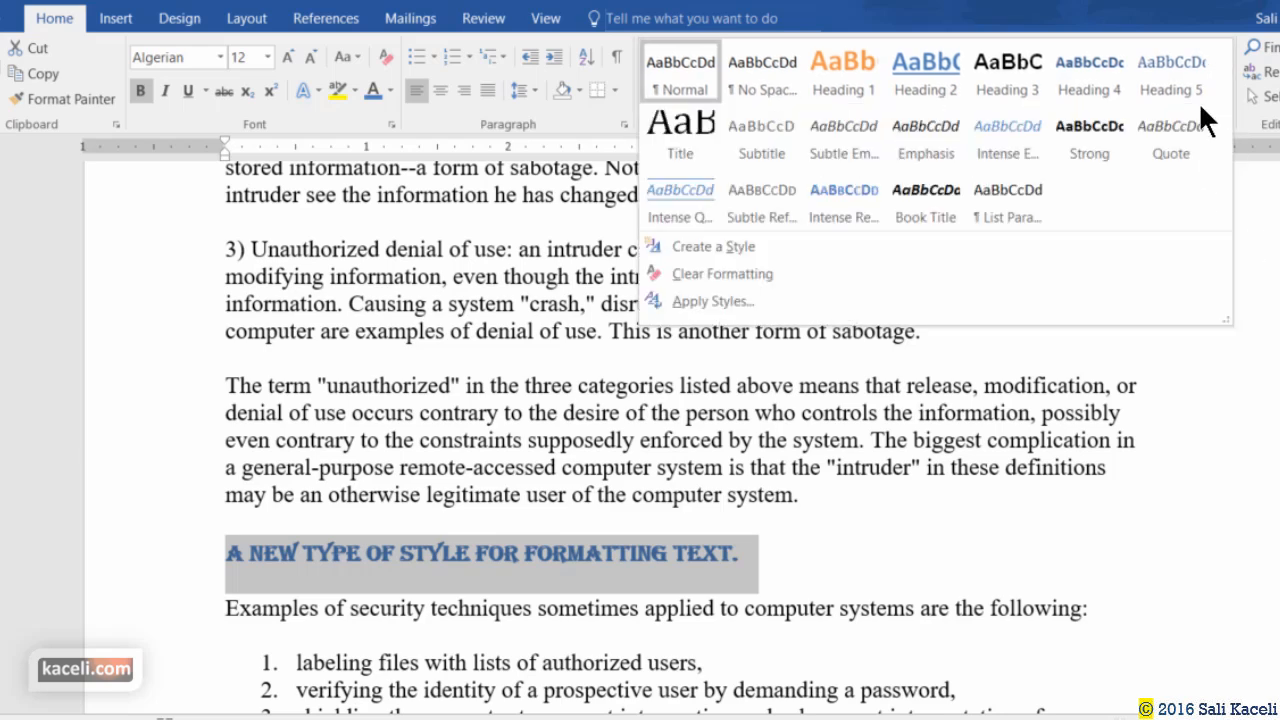
pyautogui.click(679, 244)
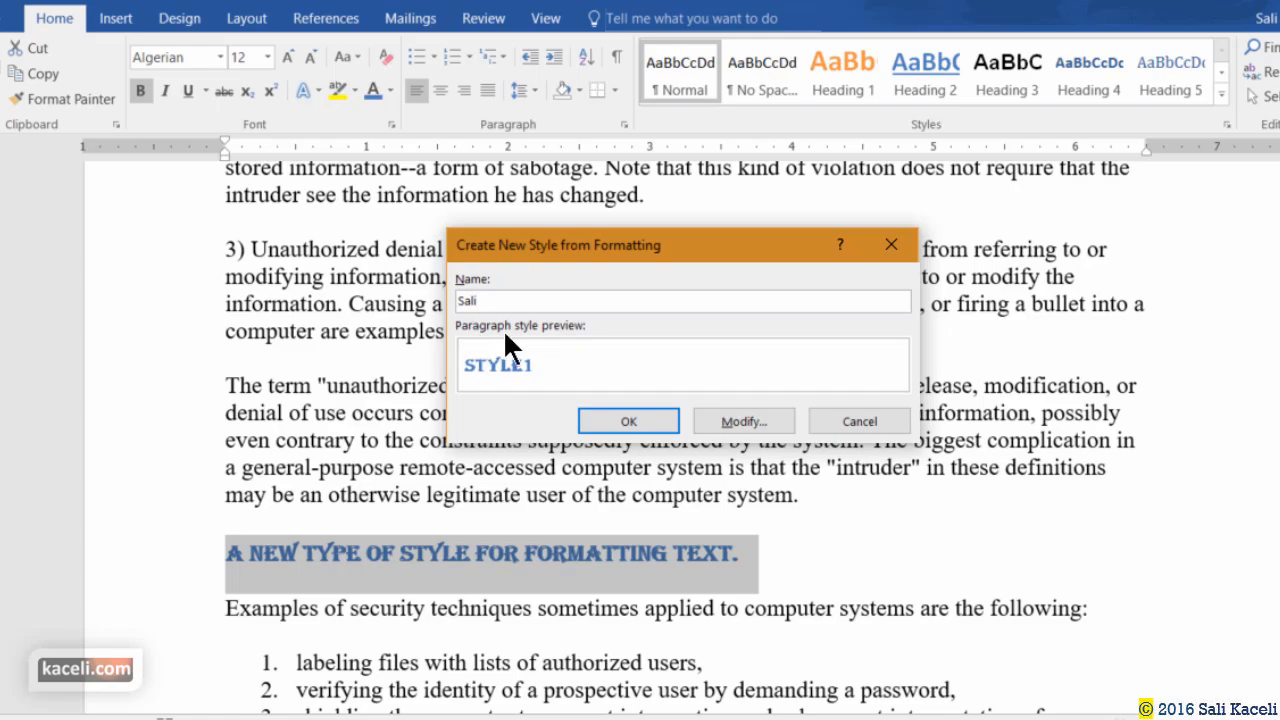
pyautogui.click(628, 420)
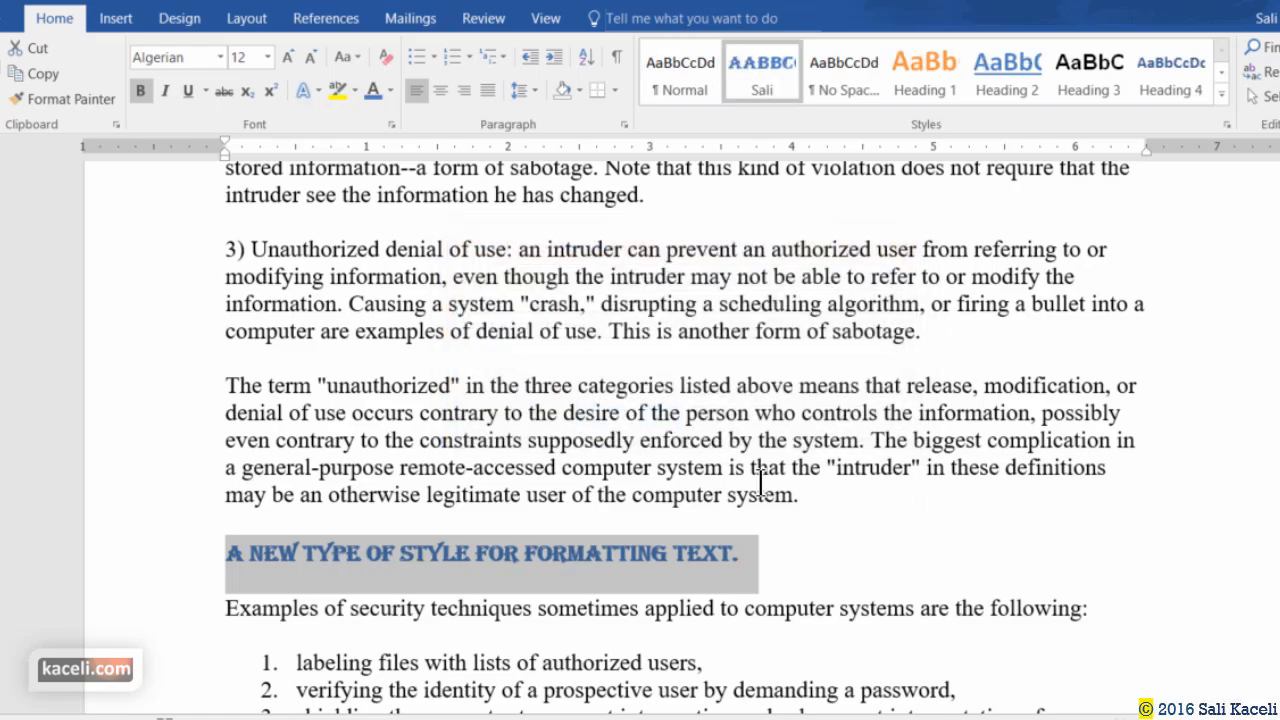
# Apply the Sali style to the Controlled sharing heading.
pyautogui.scroll(-20, 760, 483)
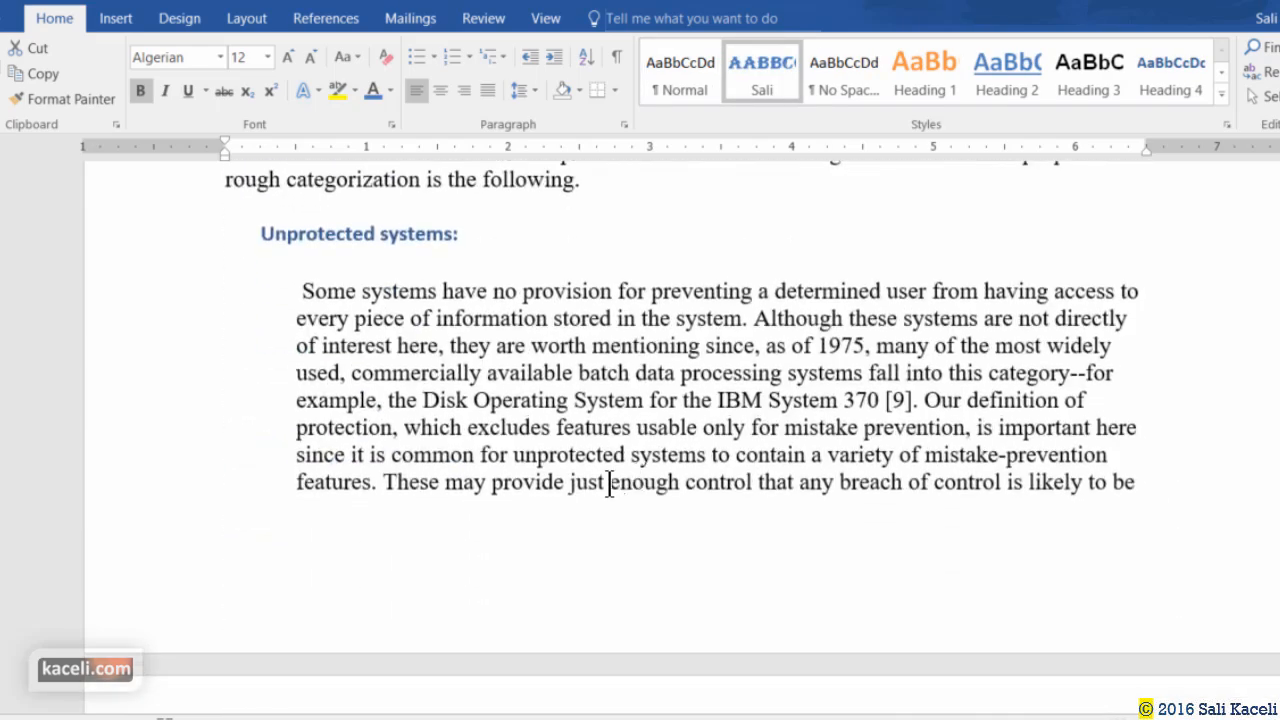
pyautogui.scroll(-10, 609, 487)
pyautogui.scroll(5, 603, 465)
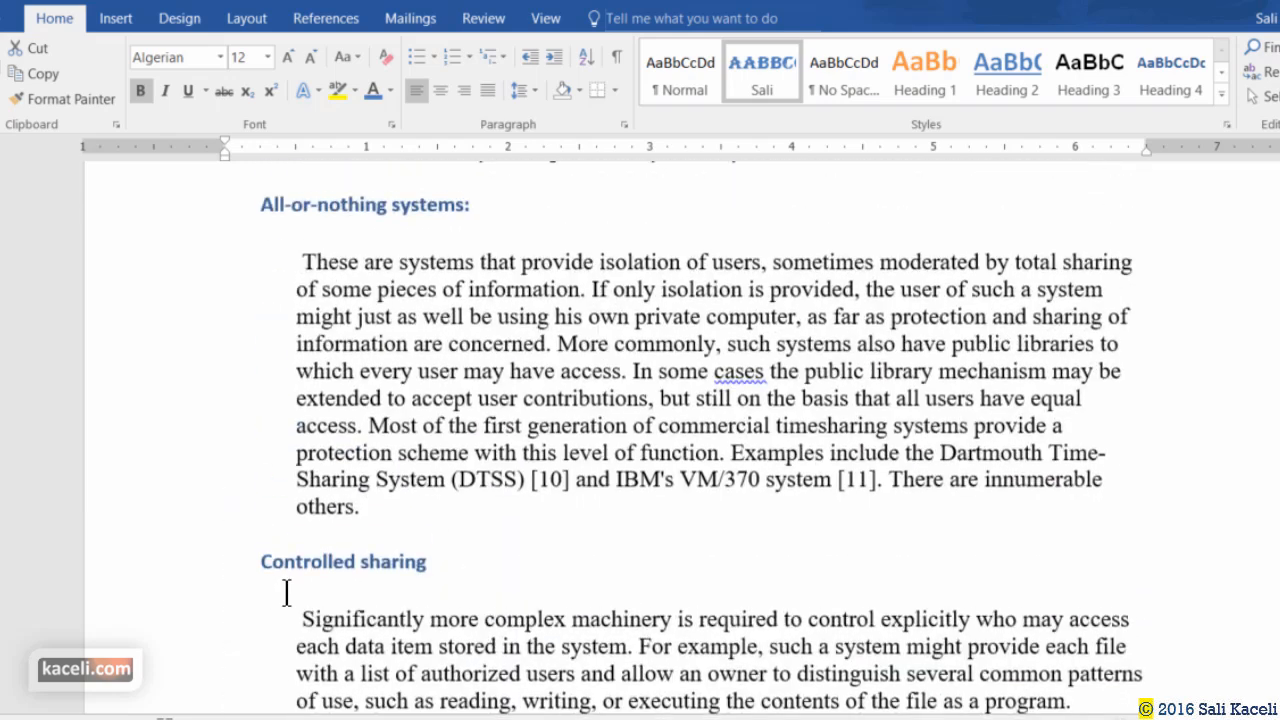
pyautogui.click(228, 568)
pyautogui.keyDown('shift'); pyautogui.click(448, 565); pyautogui.keyUp('shift')
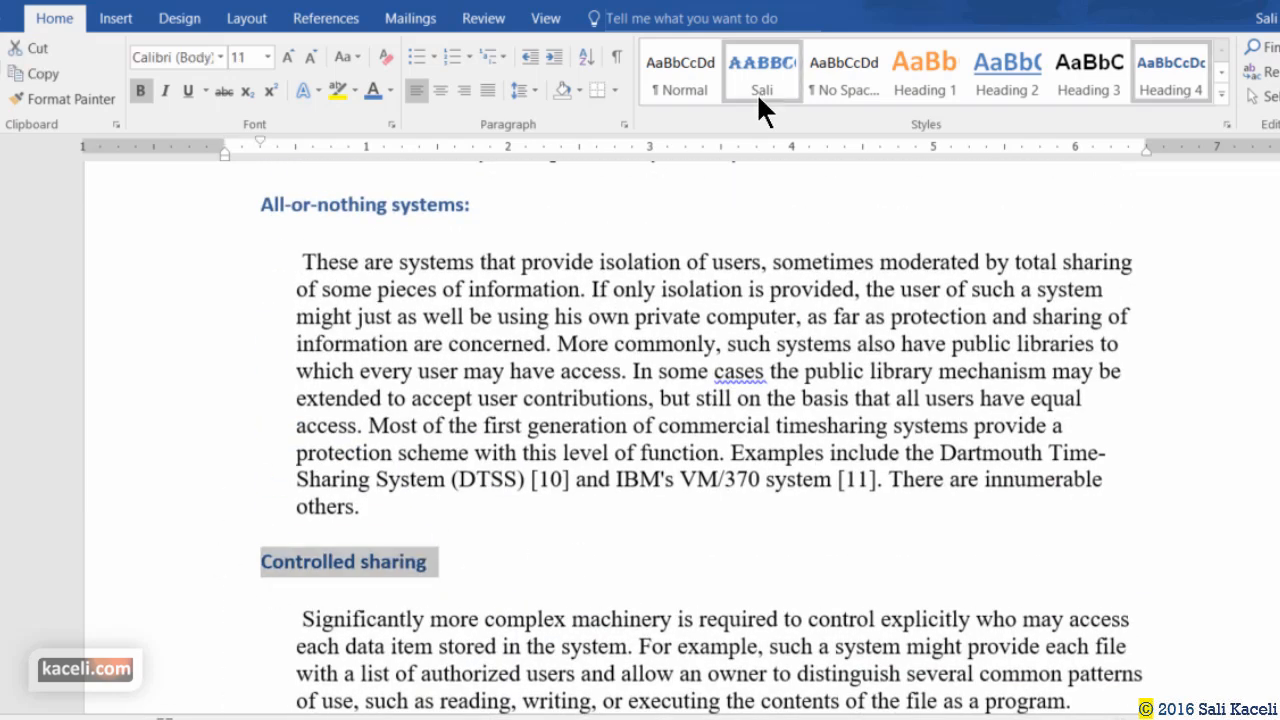
pyautogui.click(759, 92)
pyautogui.click(595, 620)
# Apply the Sali style to the Design Principles: heading.
pyautogui.scroll(-10, 595, 607)
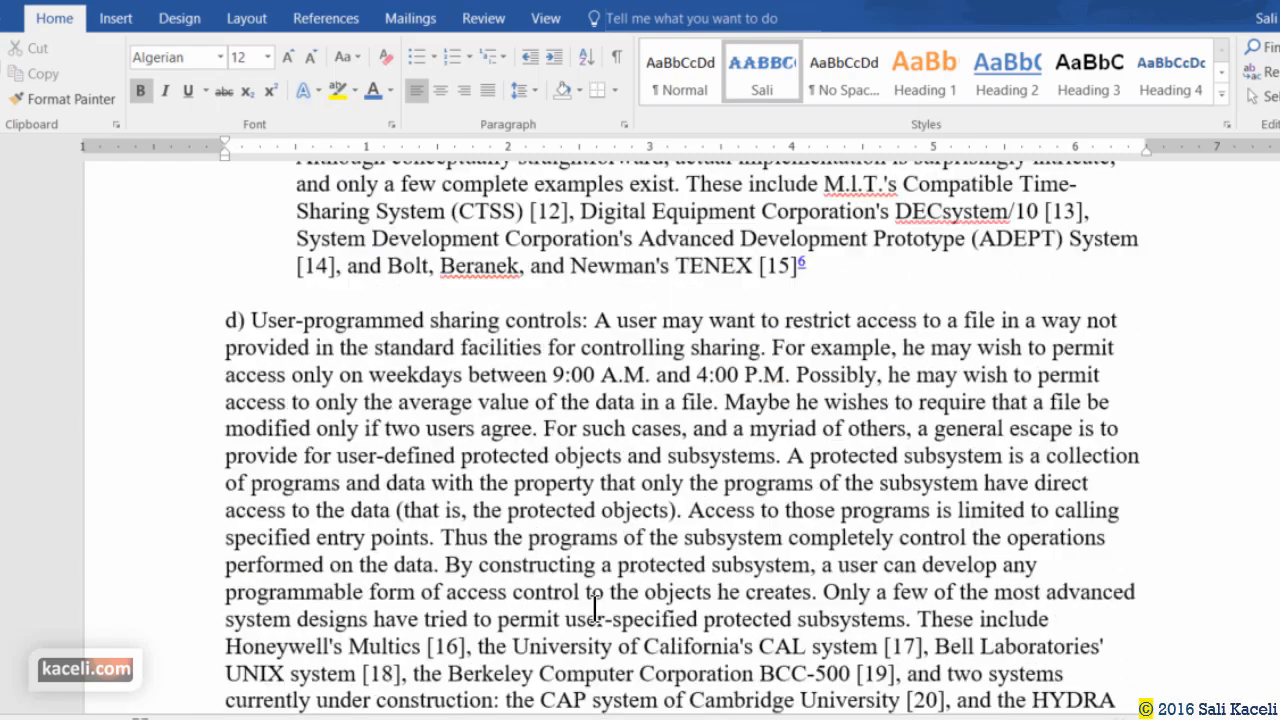
pyautogui.scroll(-10, 595, 607)
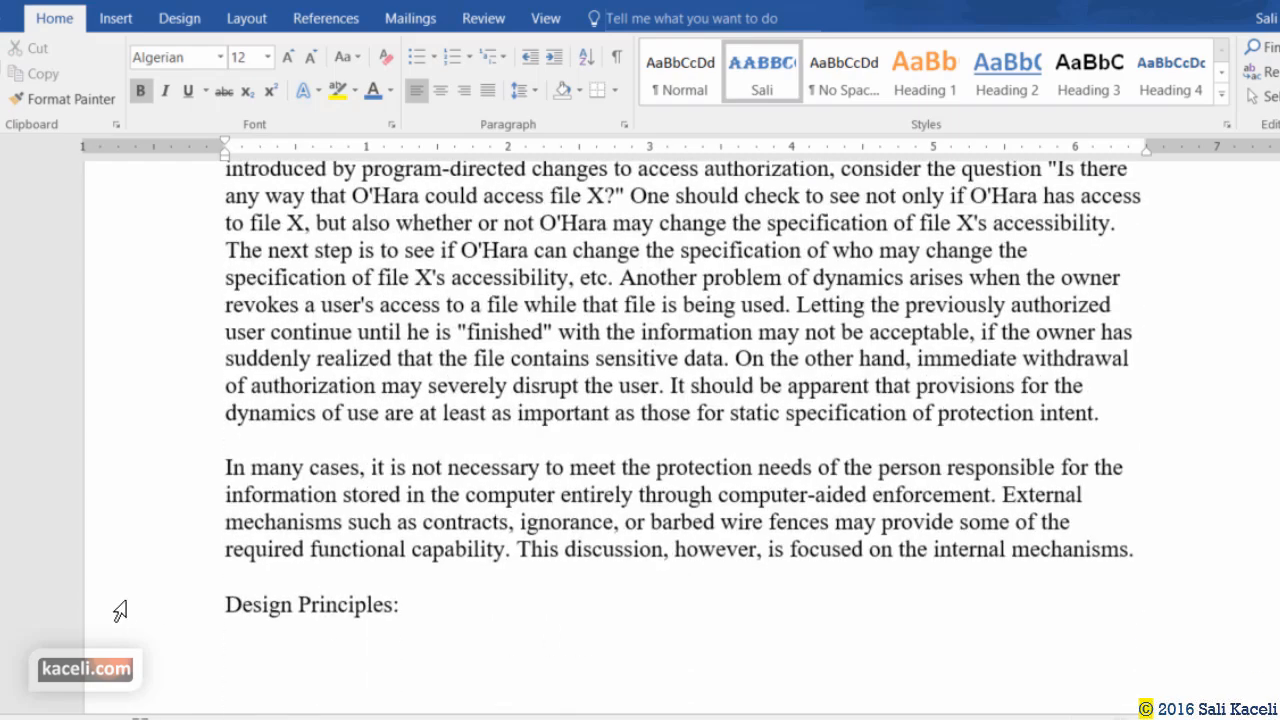
pyautogui.click(120, 610)
pyautogui.click(790, 78)
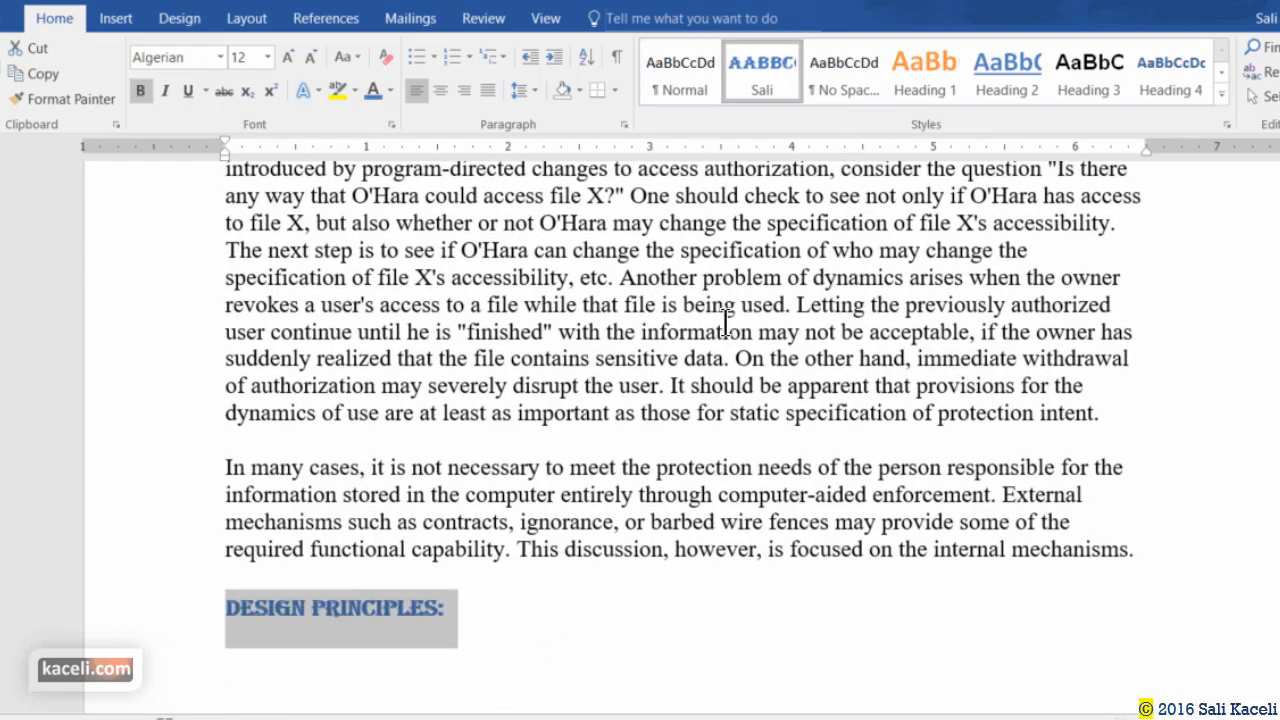
pyautogui.click(555, 588)
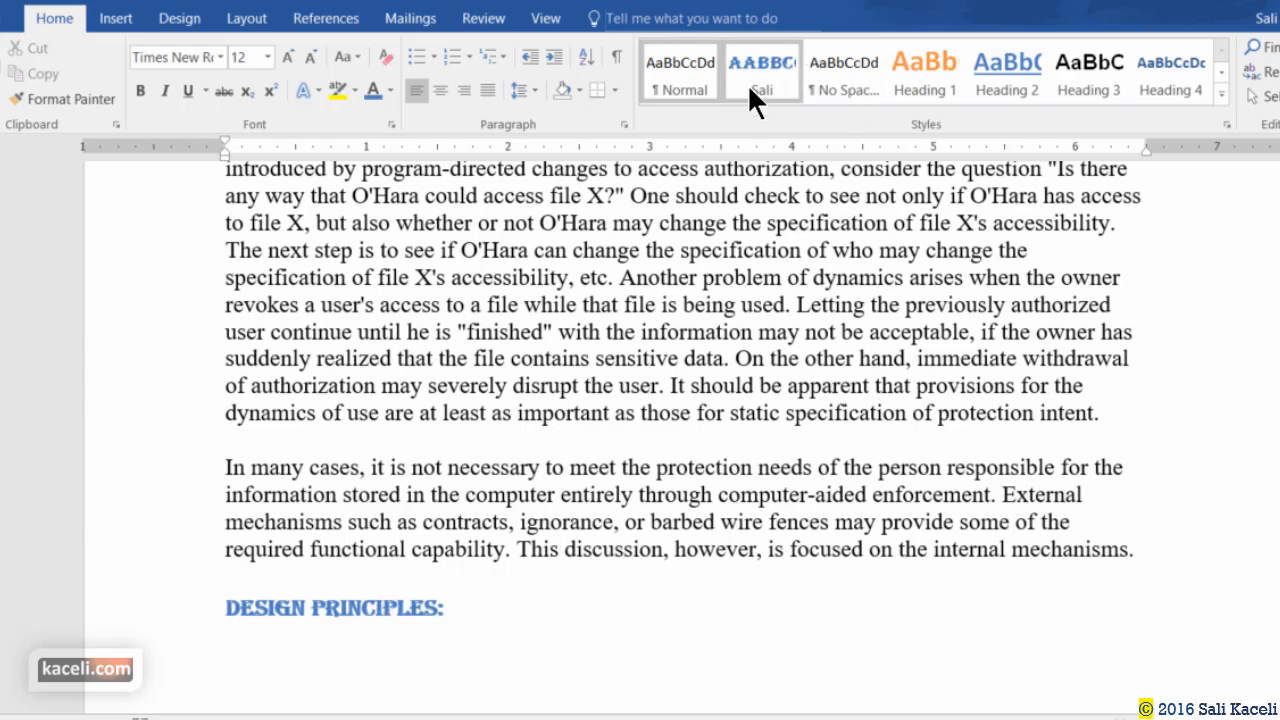
# Modify the Sali style to add italic formatting.
pyautogui.moveTo(490, 612); pyautogui.dragTo(179, 621)
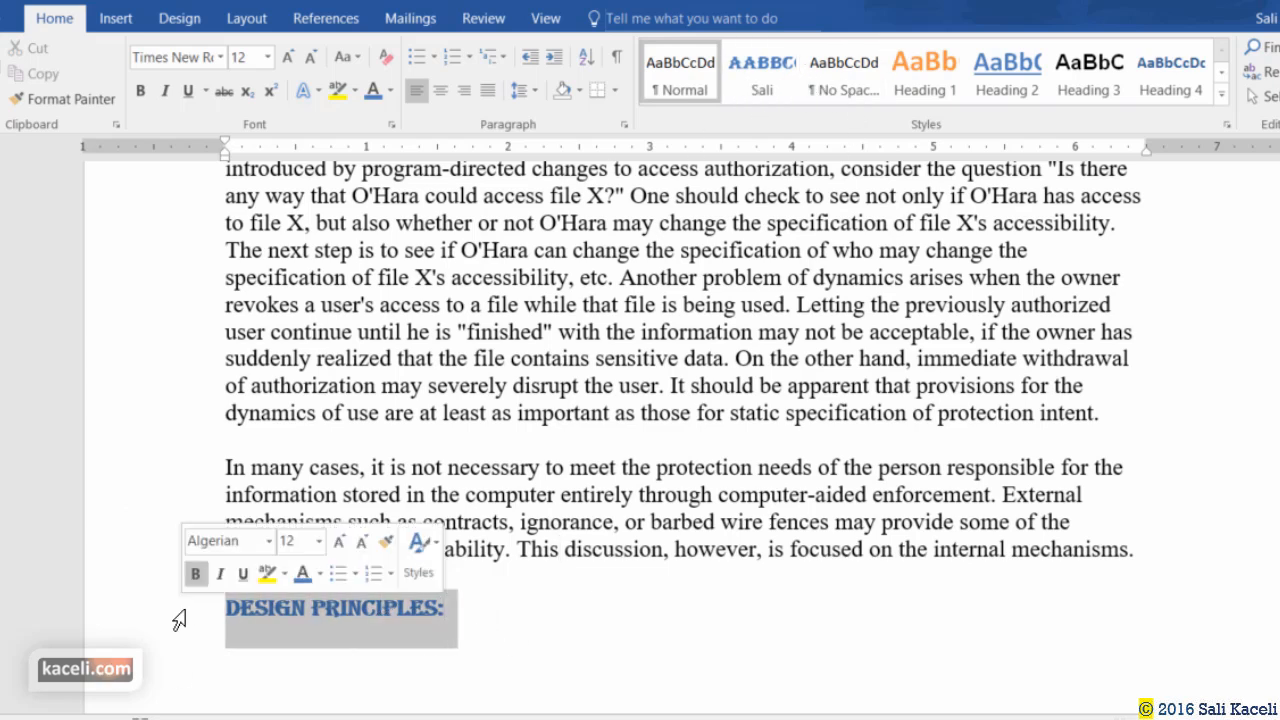
pyautogui.rightClick(781, 72)
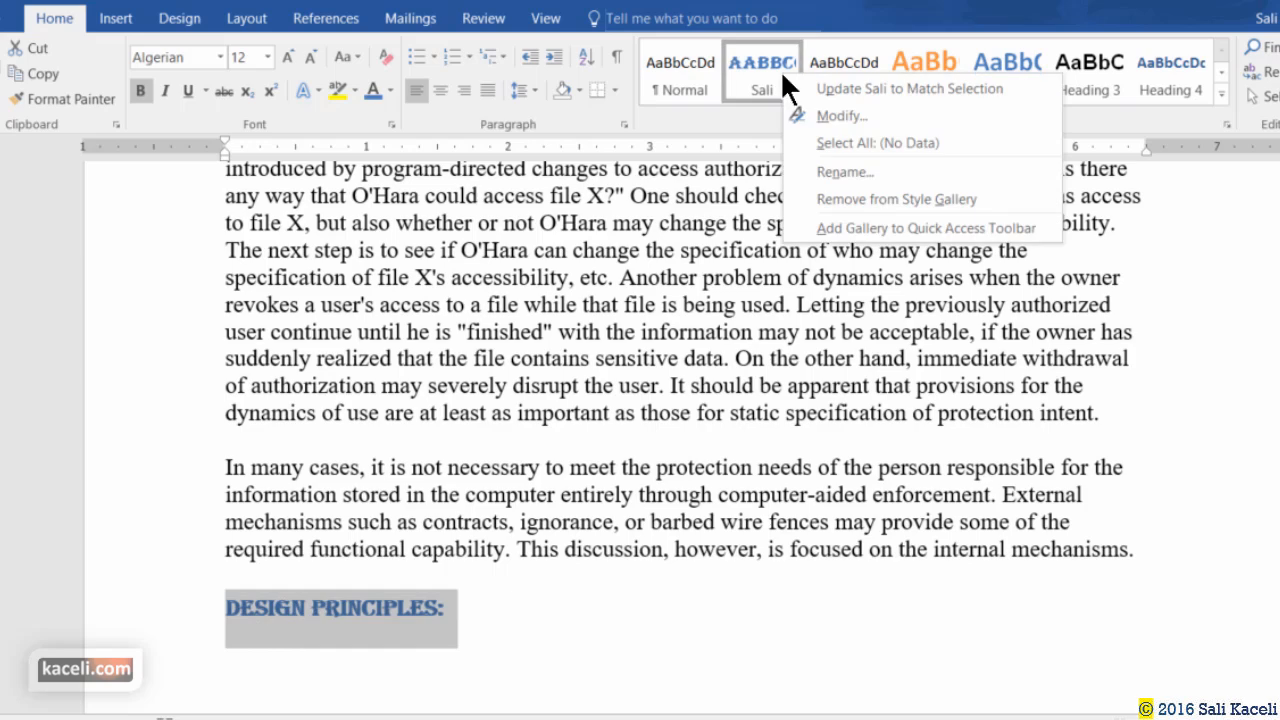
pyautogui.click(838, 116)
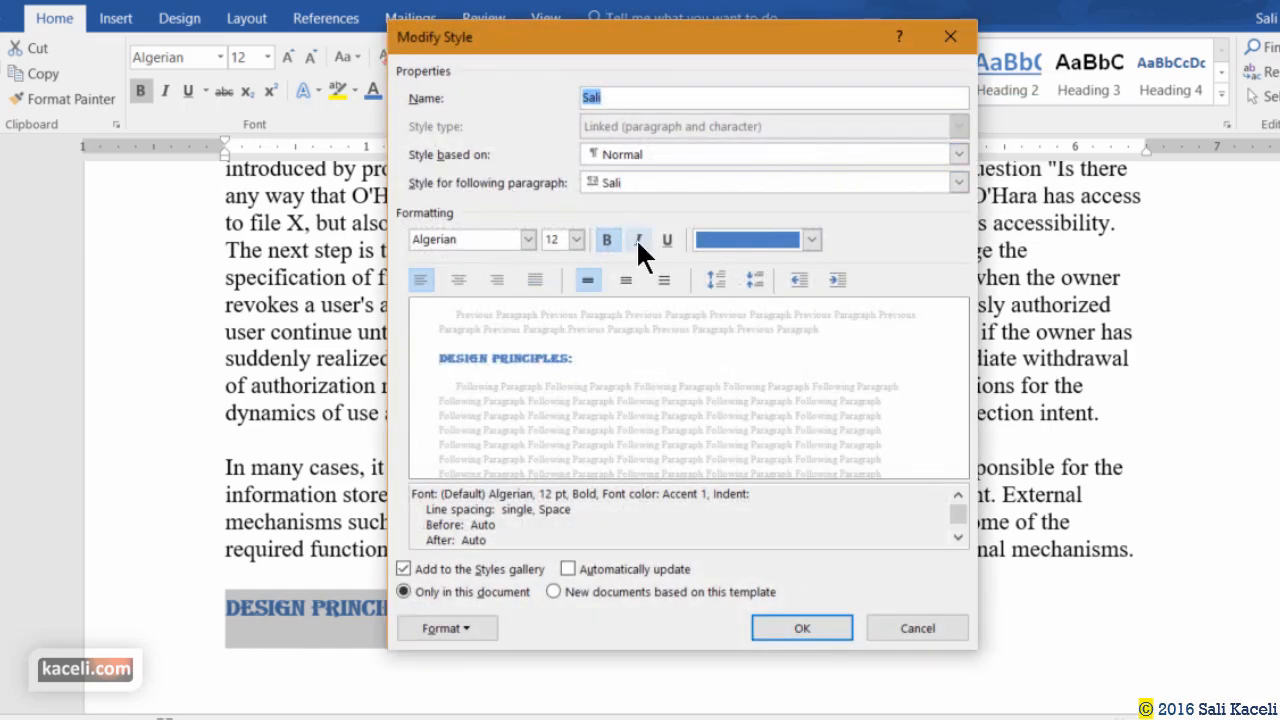
pyautogui.click(640, 240)
pyautogui.click(810, 630)
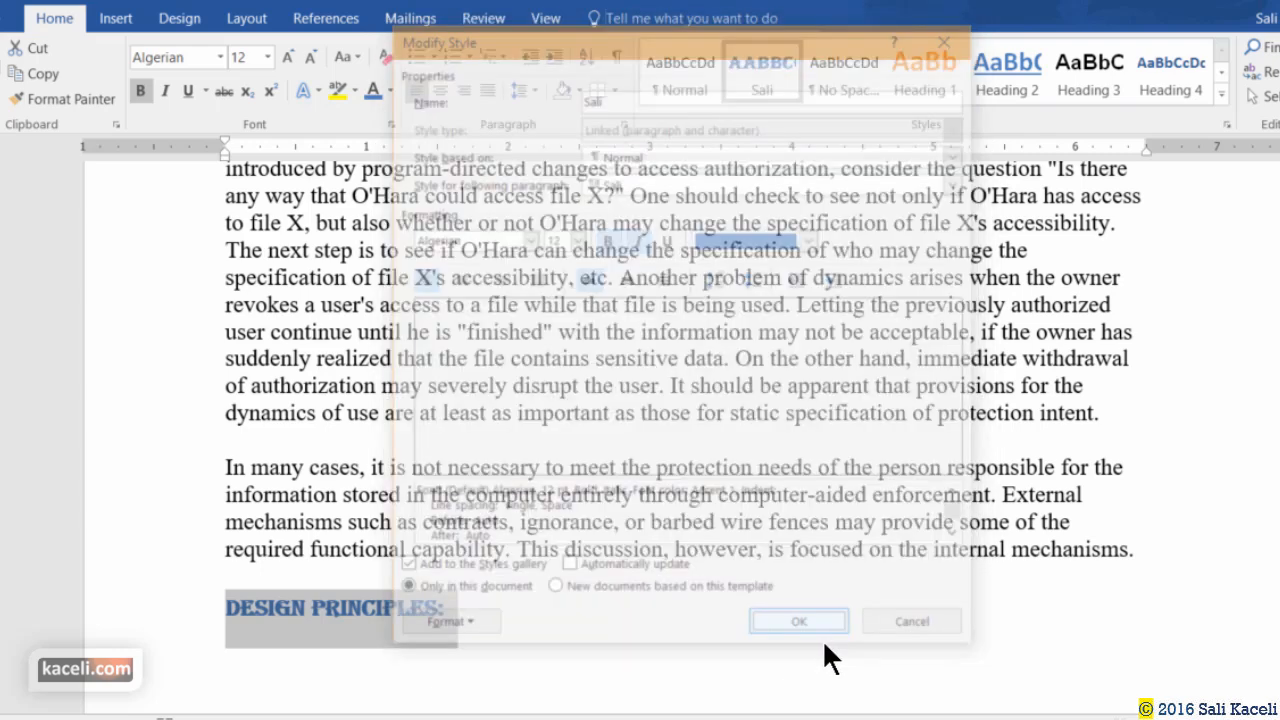
pyautogui.click(564, 623)
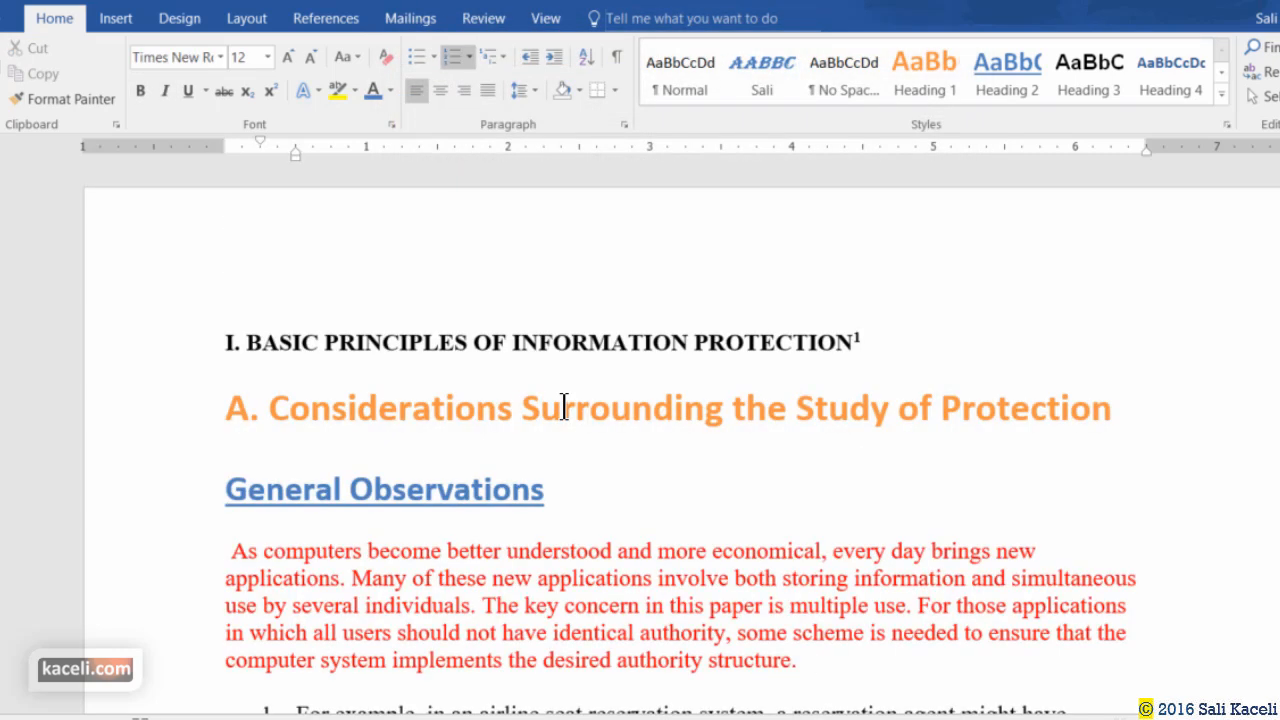
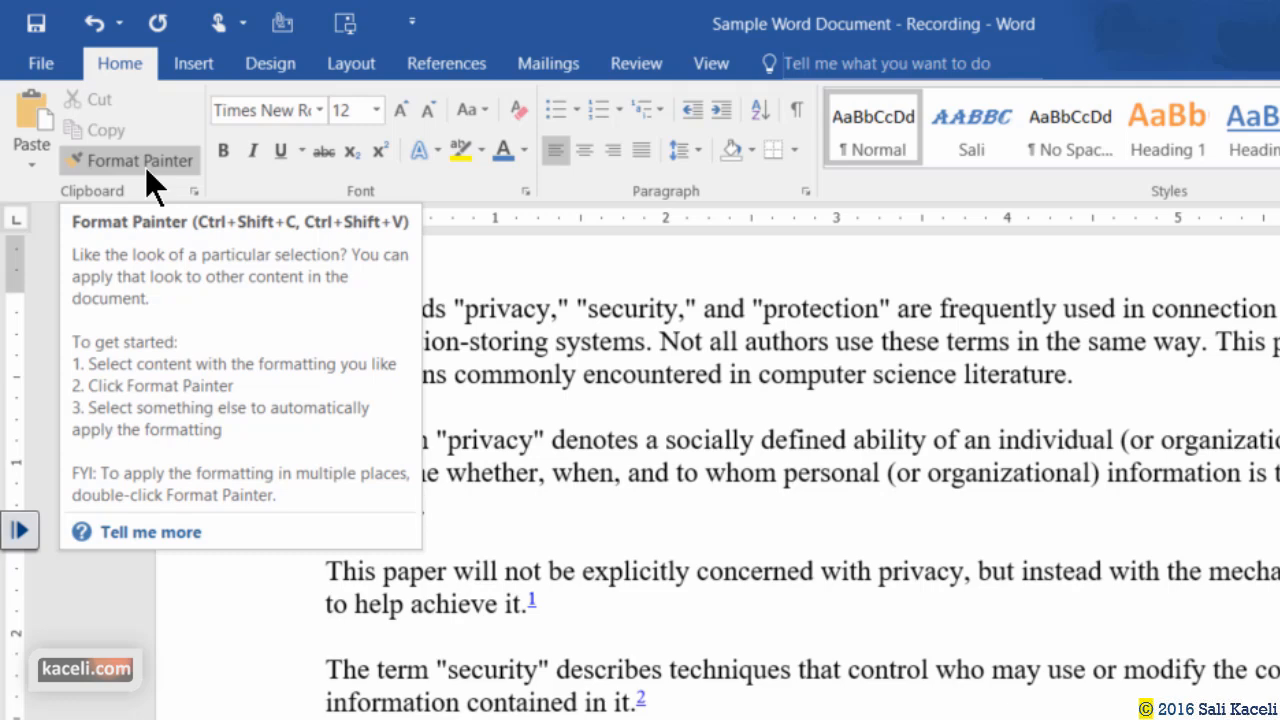
# Make the 'The term privacy' paragraph blue text with a yellow highlight.
pyautogui.click(145, 167)
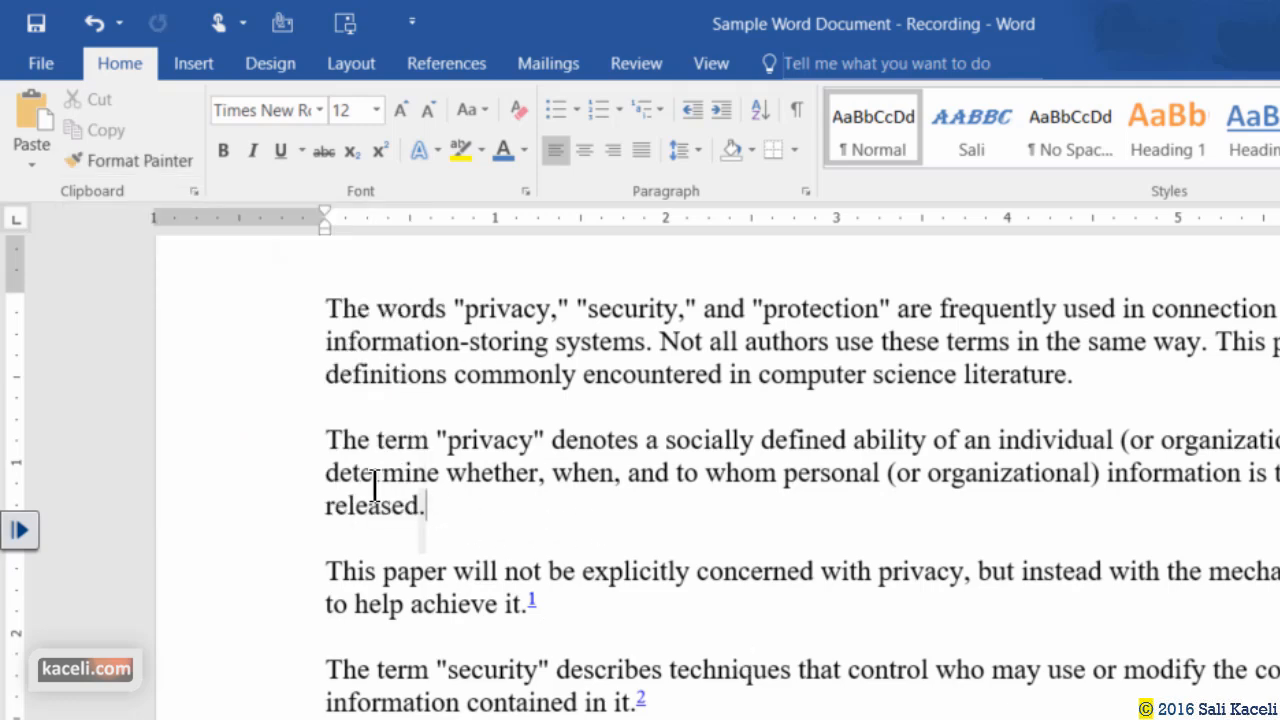
pyautogui.tripleClick(371, 486)
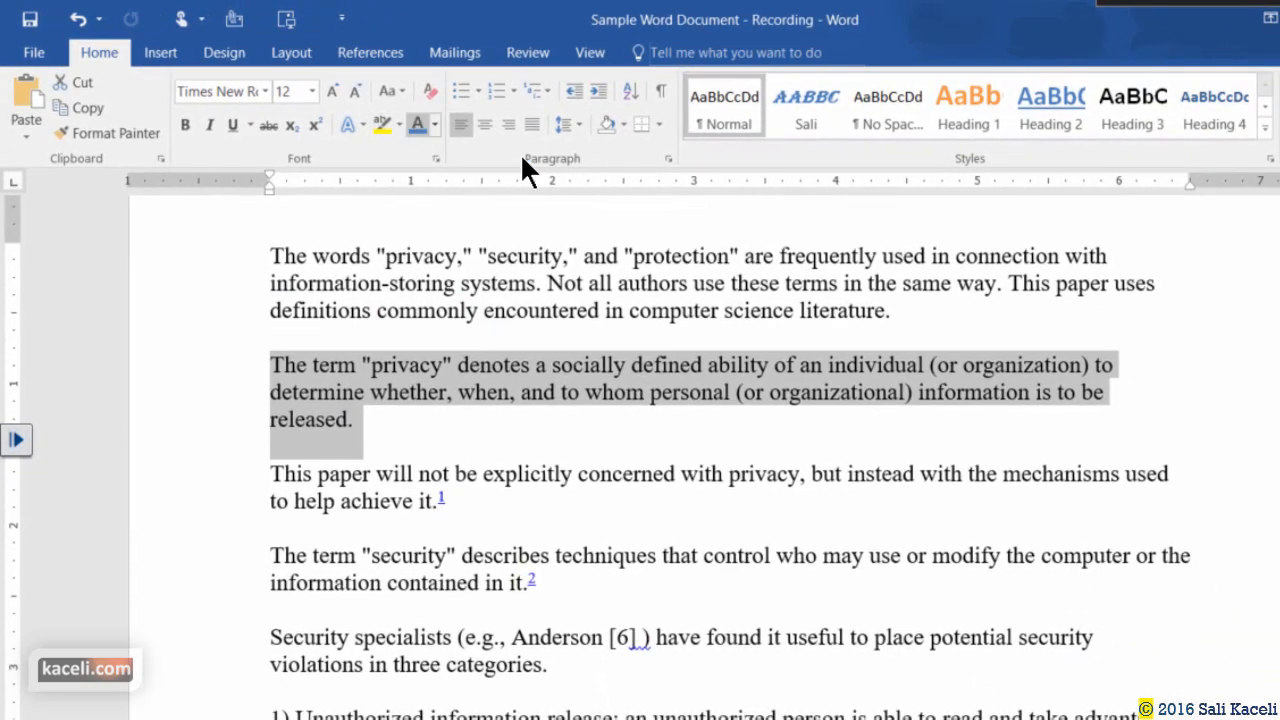
pyautogui.click(440, 131)
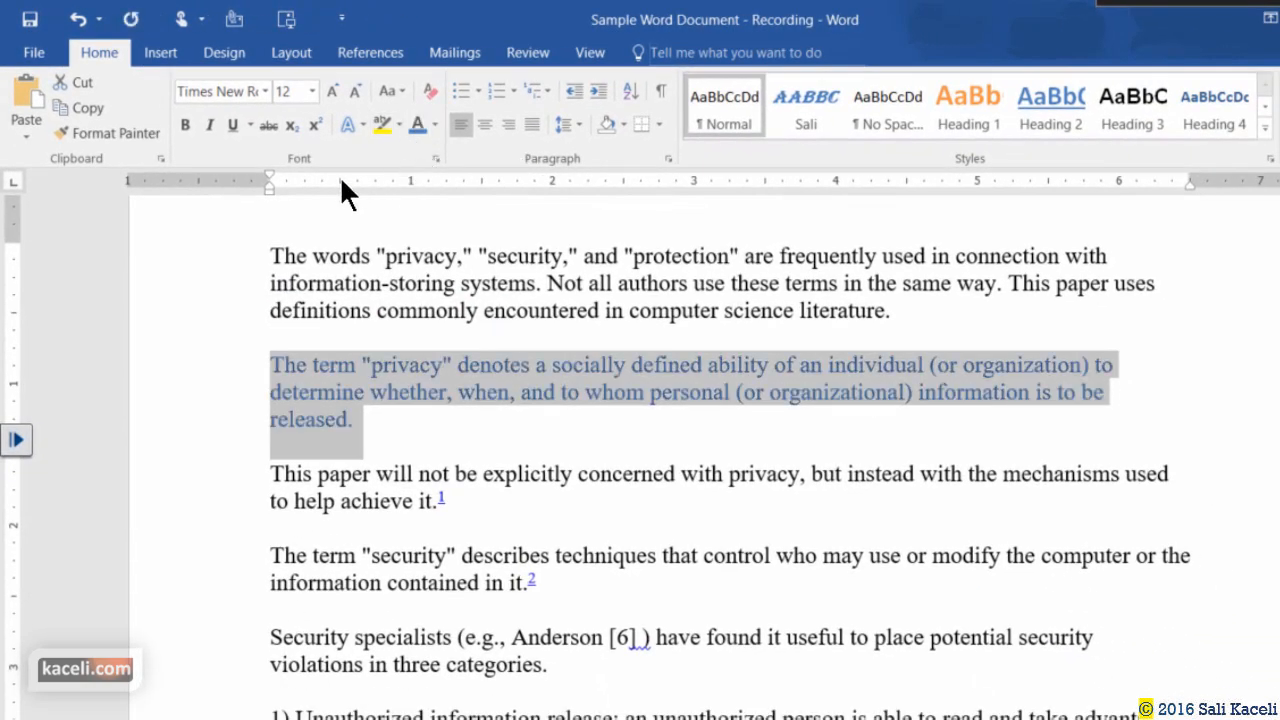
pyautogui.click(380, 125)
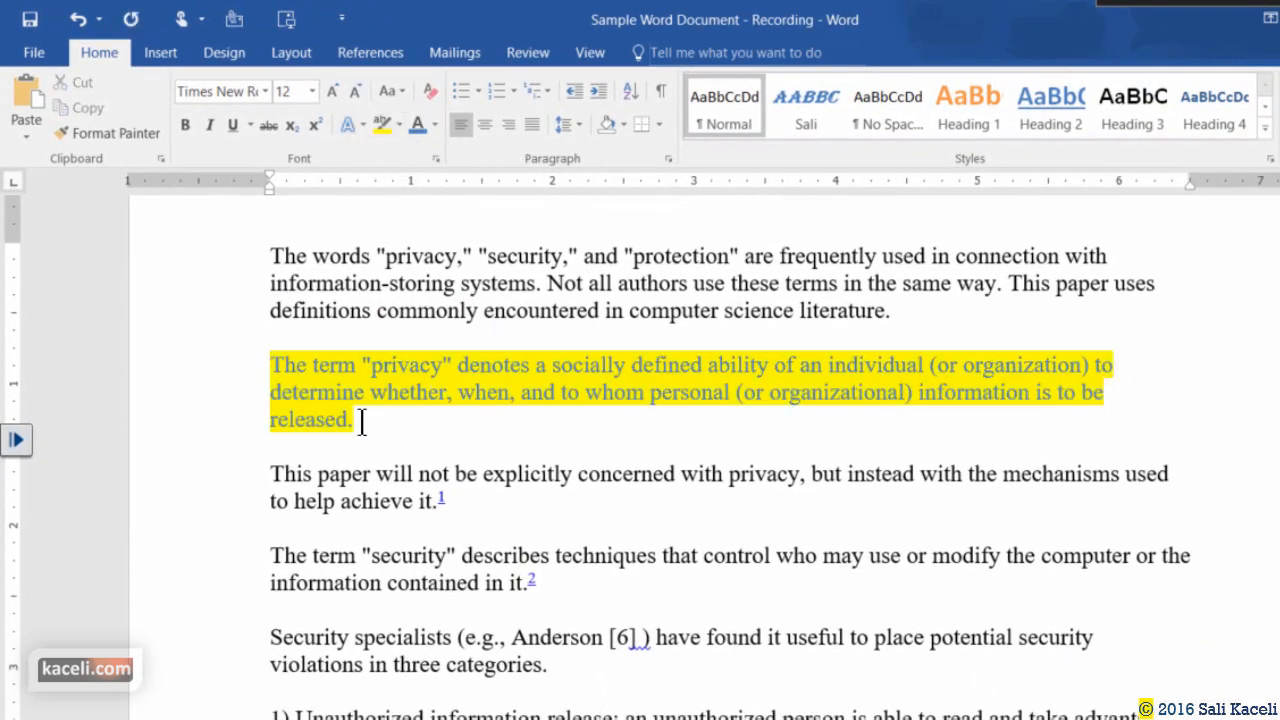
# Change the privacy paragraph's font to Calibri.
pyautogui.moveTo(350, 448); pyautogui.dragTo(280, 365)
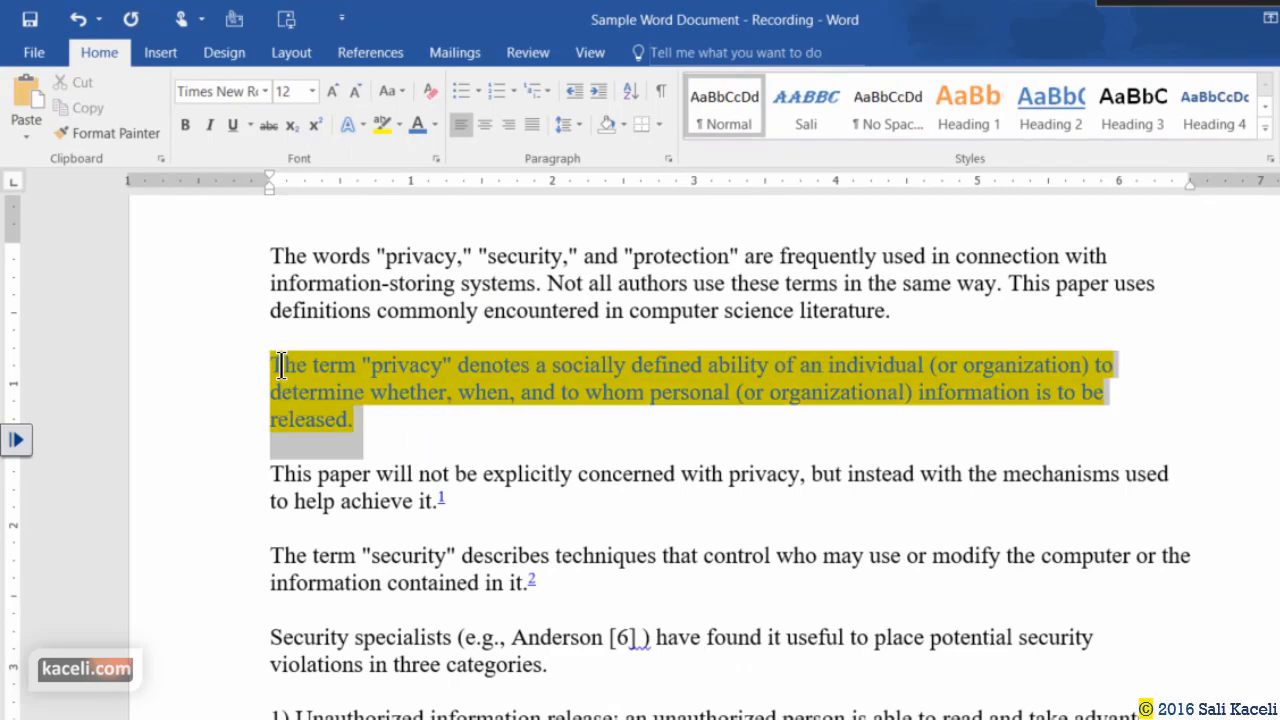
pyautogui.click(264, 91)
pyautogui.click(236, 161)
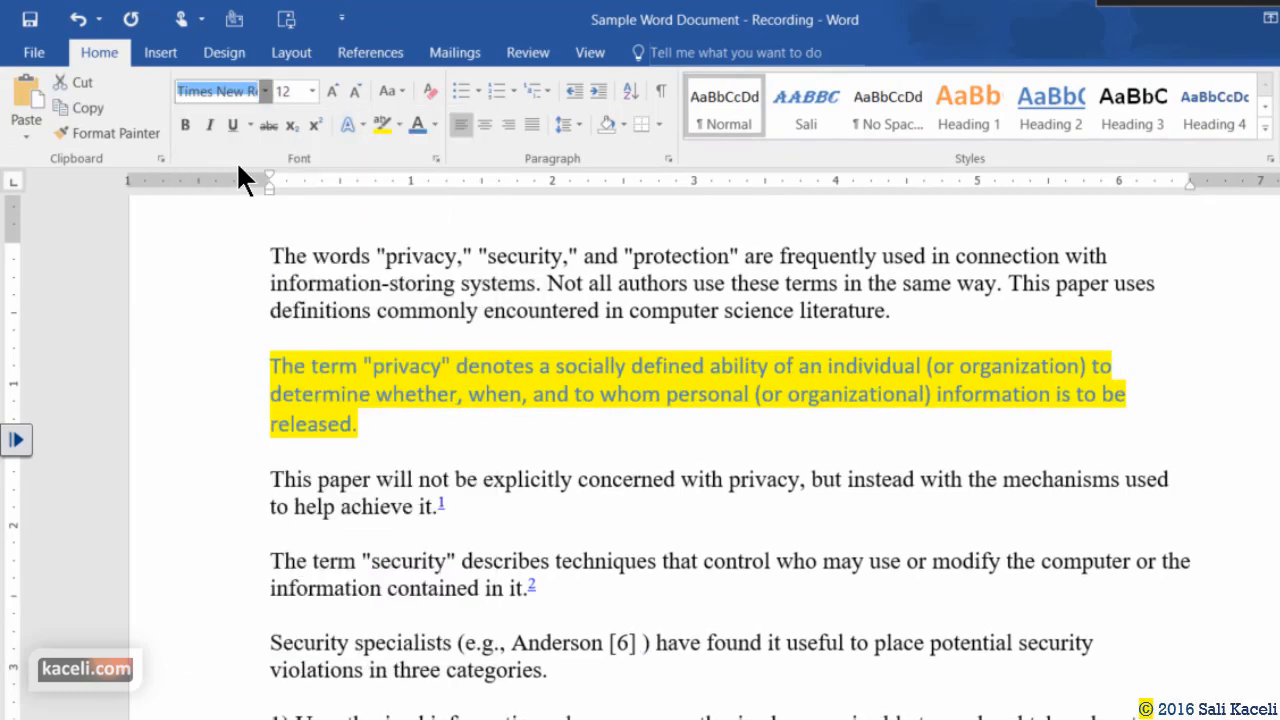
pyautogui.click(404, 420)
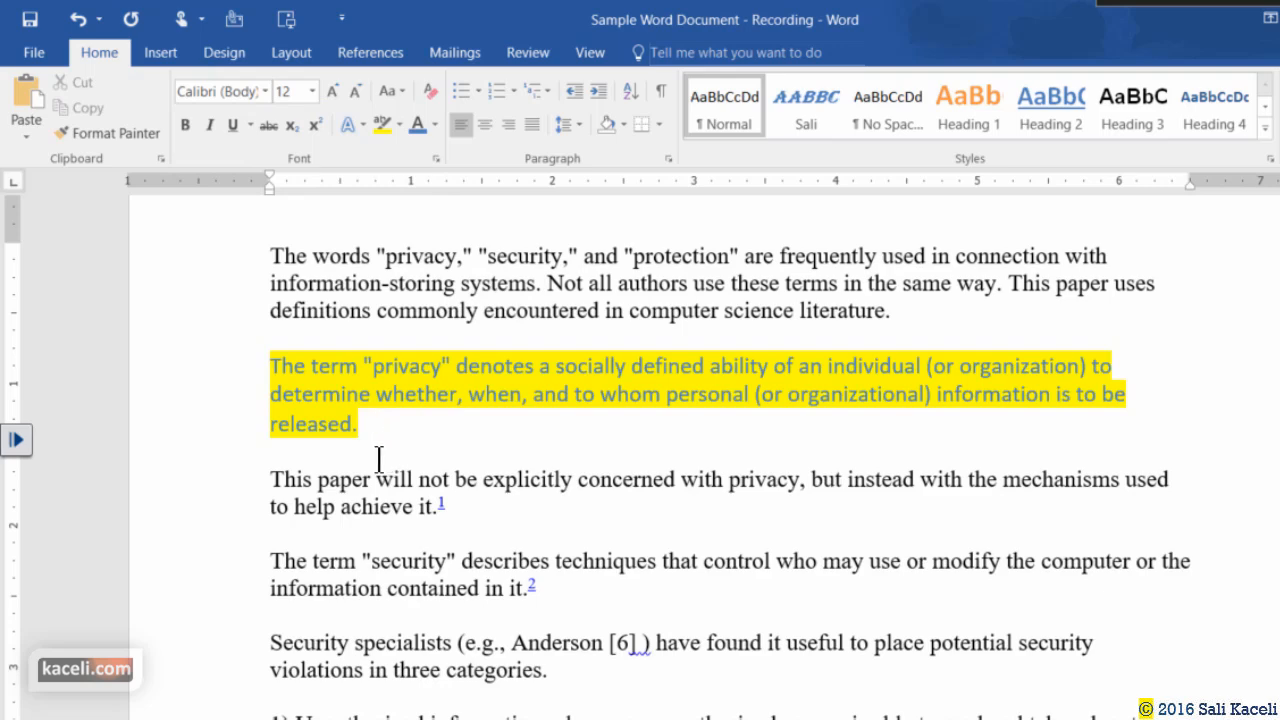
# Compare with the security paragraph, then select the whole privacy paragraph as the formatting source.
pyautogui.moveTo(550, 593); pyautogui.dragTo(257, 563)
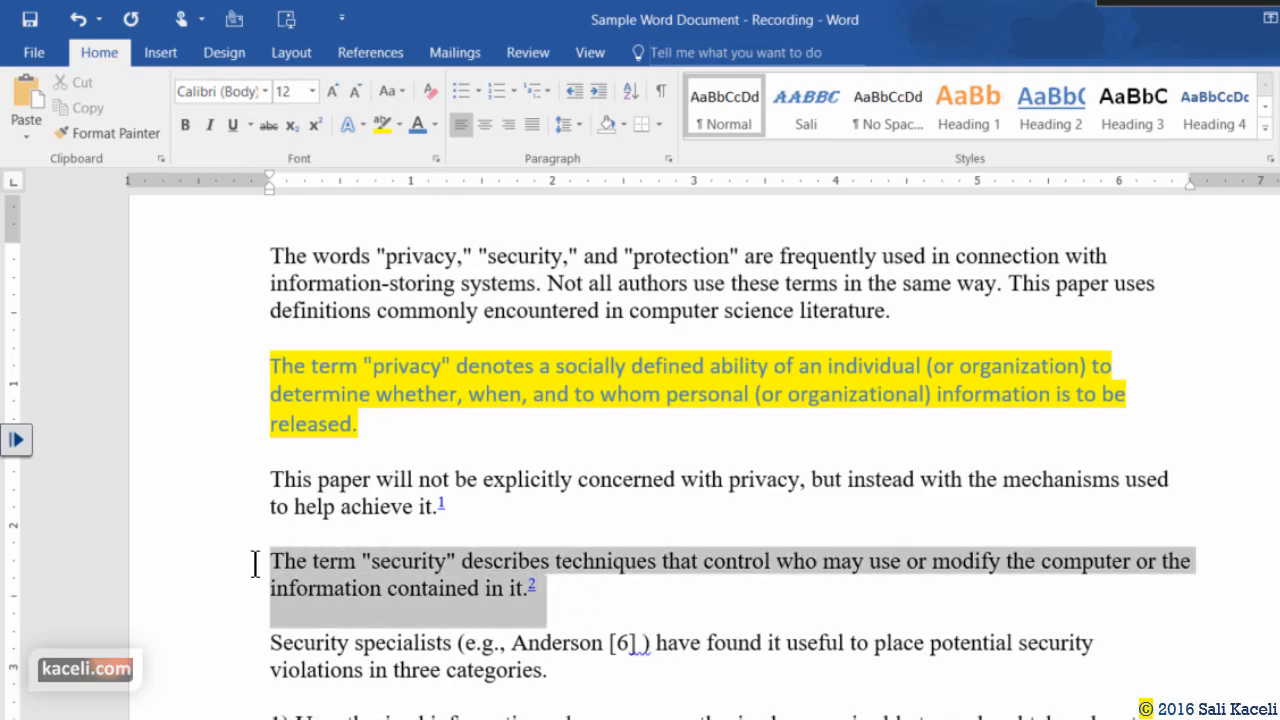
pyautogui.click(620, 606)
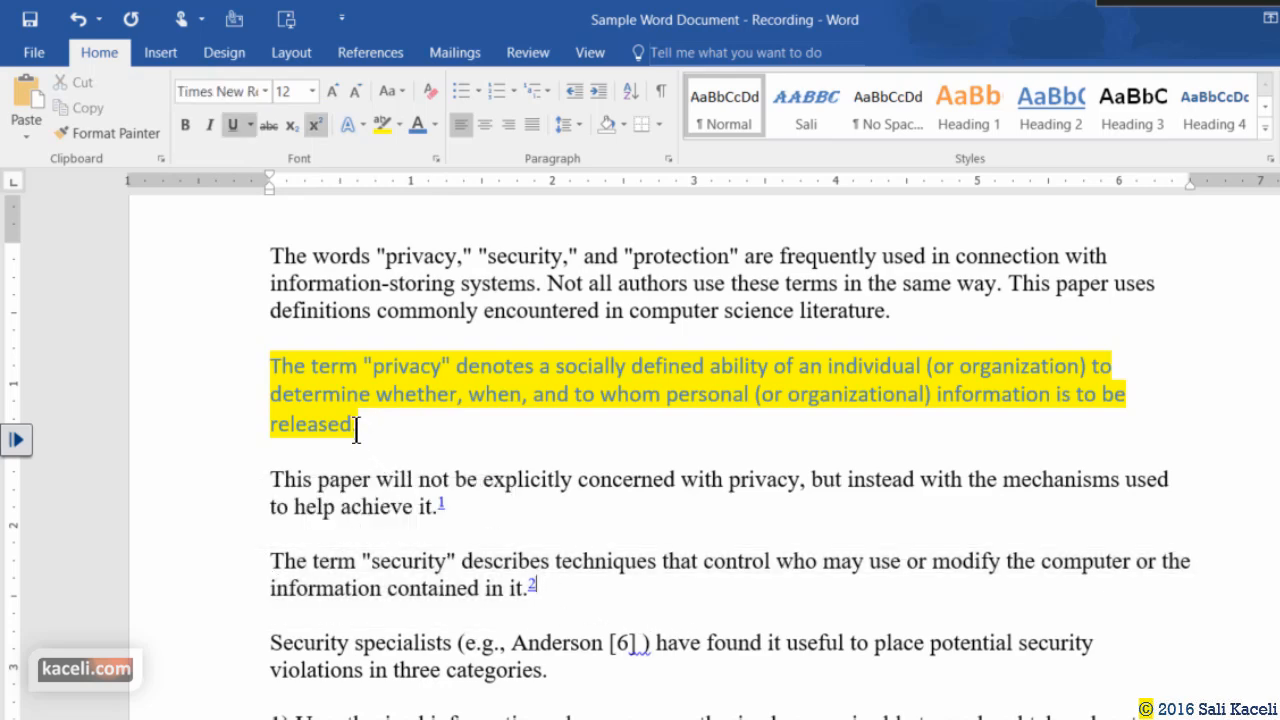
pyautogui.moveTo(357, 423); pyautogui.dragTo(284, 371)
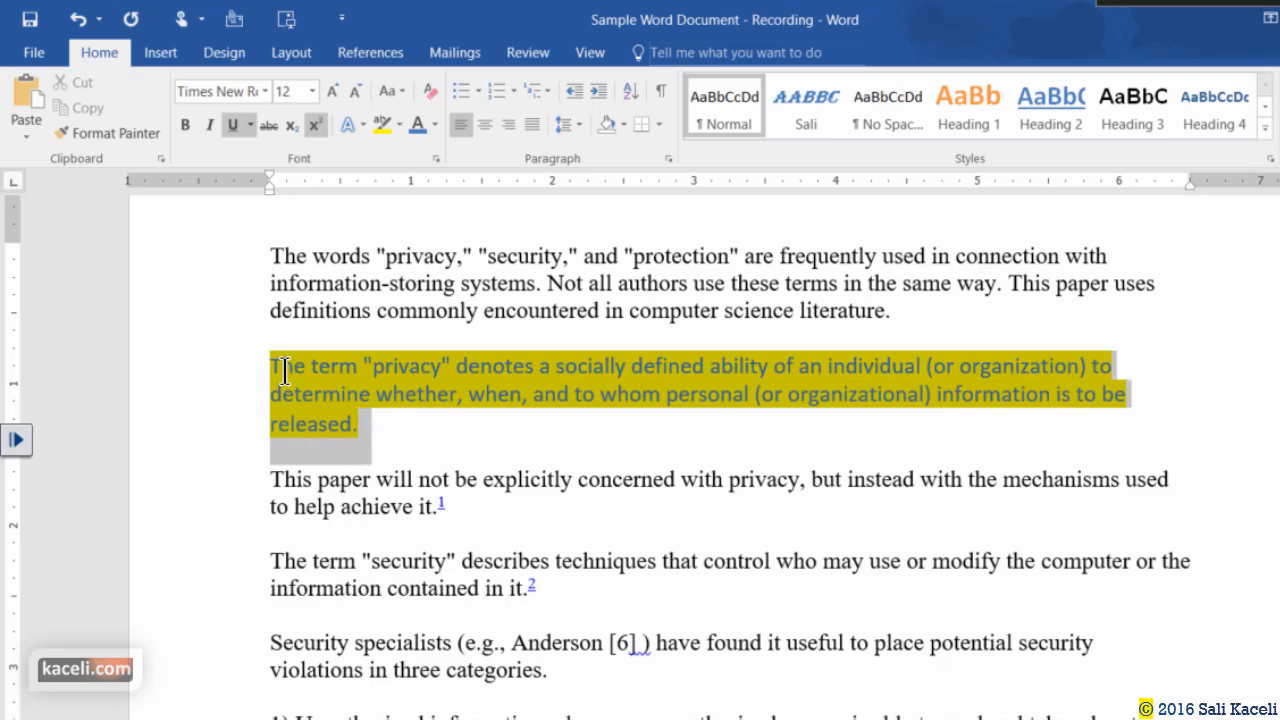
pyautogui.click(363, 428)
pyautogui.moveTo(358, 429); pyautogui.dragTo(437, 525)
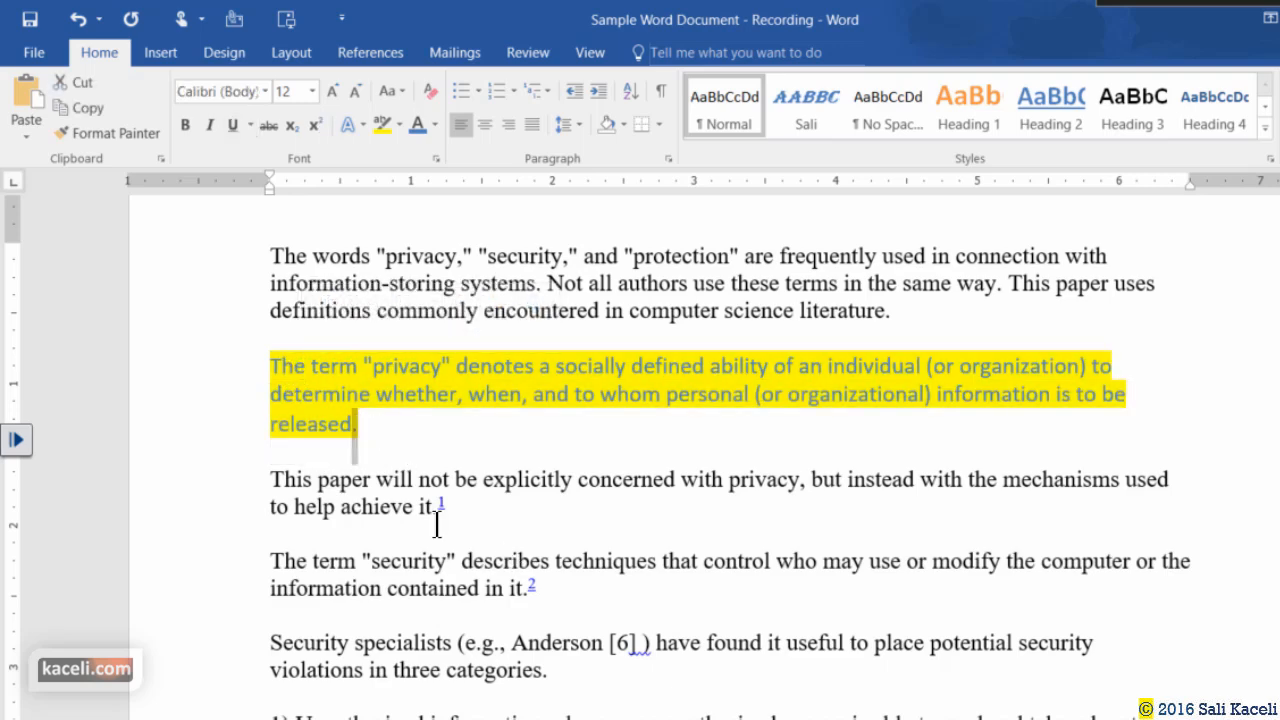
pyautogui.click(350, 425)
pyautogui.tripleClick(352, 423)
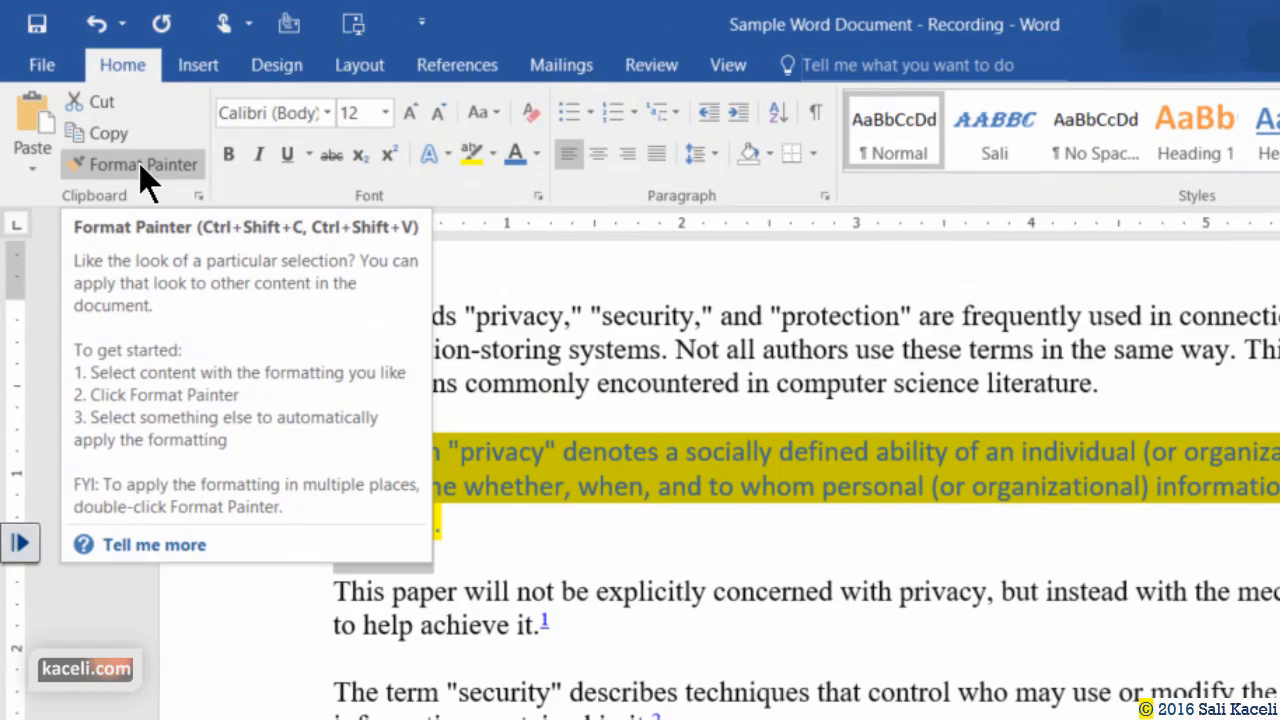
# Copy the privacy paragraph's blue, highlighted Calibri formatting onto 'The term security' paragraph with Format Painter.
pyautogui.click(114, 134)
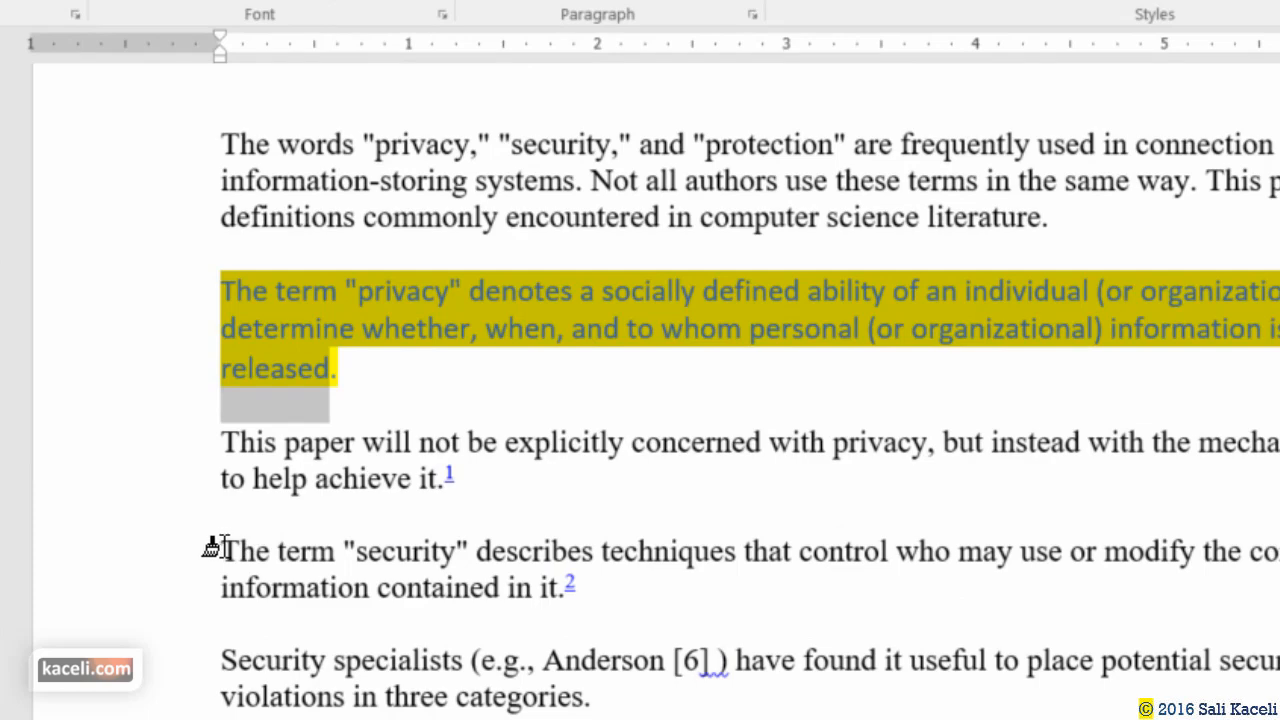
pyautogui.moveTo(216, 545)
pyautogui.mouseDown()
pyautogui.moveTo(392, 582)
pyautogui.moveTo(524, 588)
pyautogui.moveTo(490, 588)
pyautogui.mouseUp()
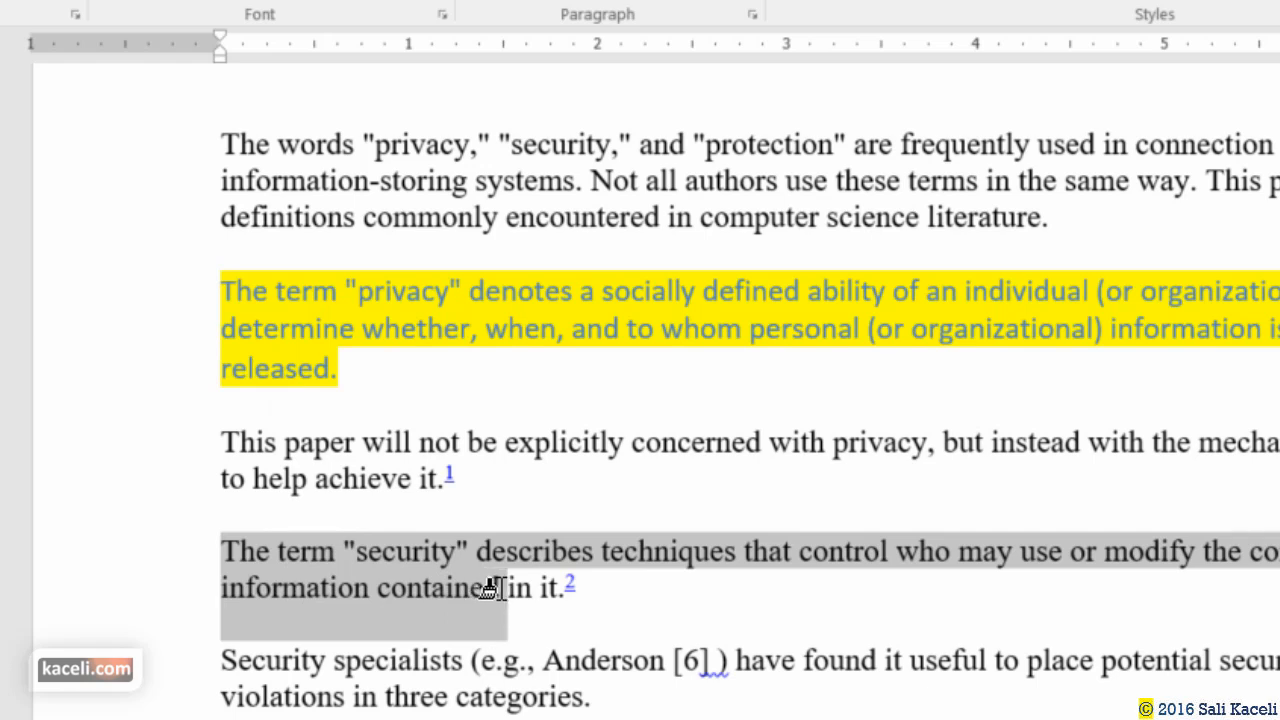
pyautogui.moveTo(490, 588); pyautogui.dragTo(491, 589)
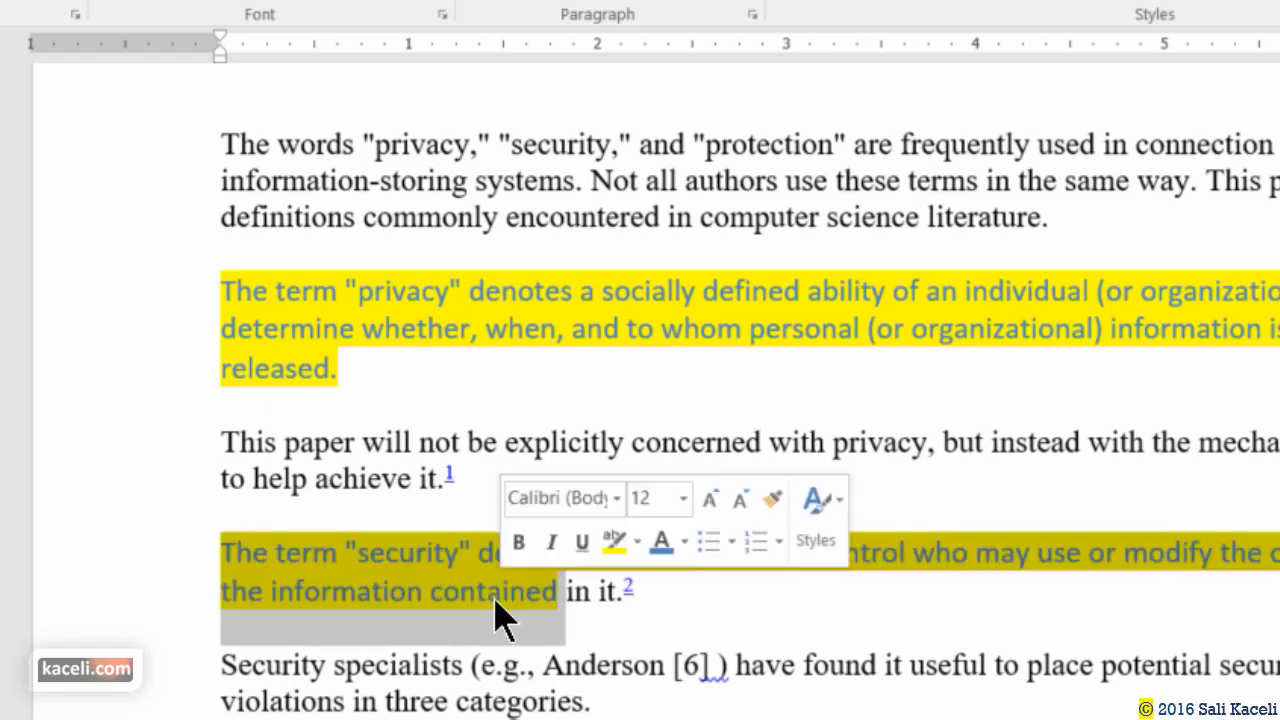
pyautogui.click(604, 677)
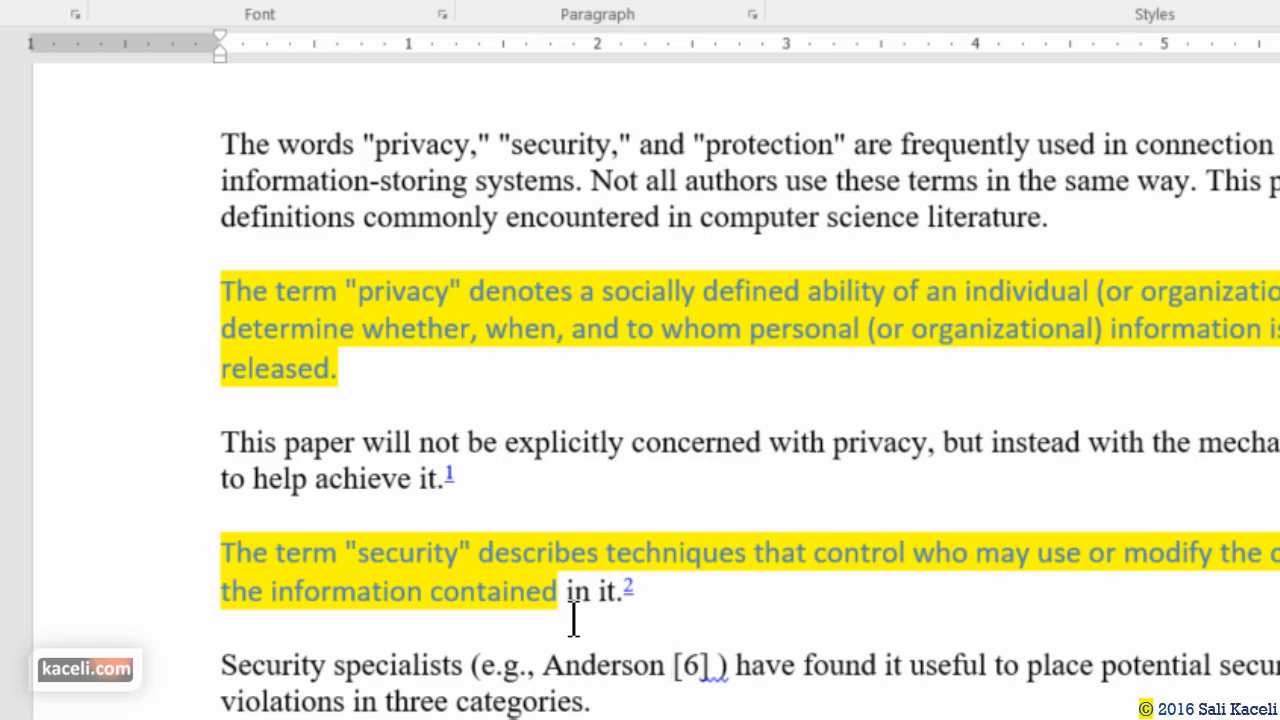
pyautogui.click(527, 596)
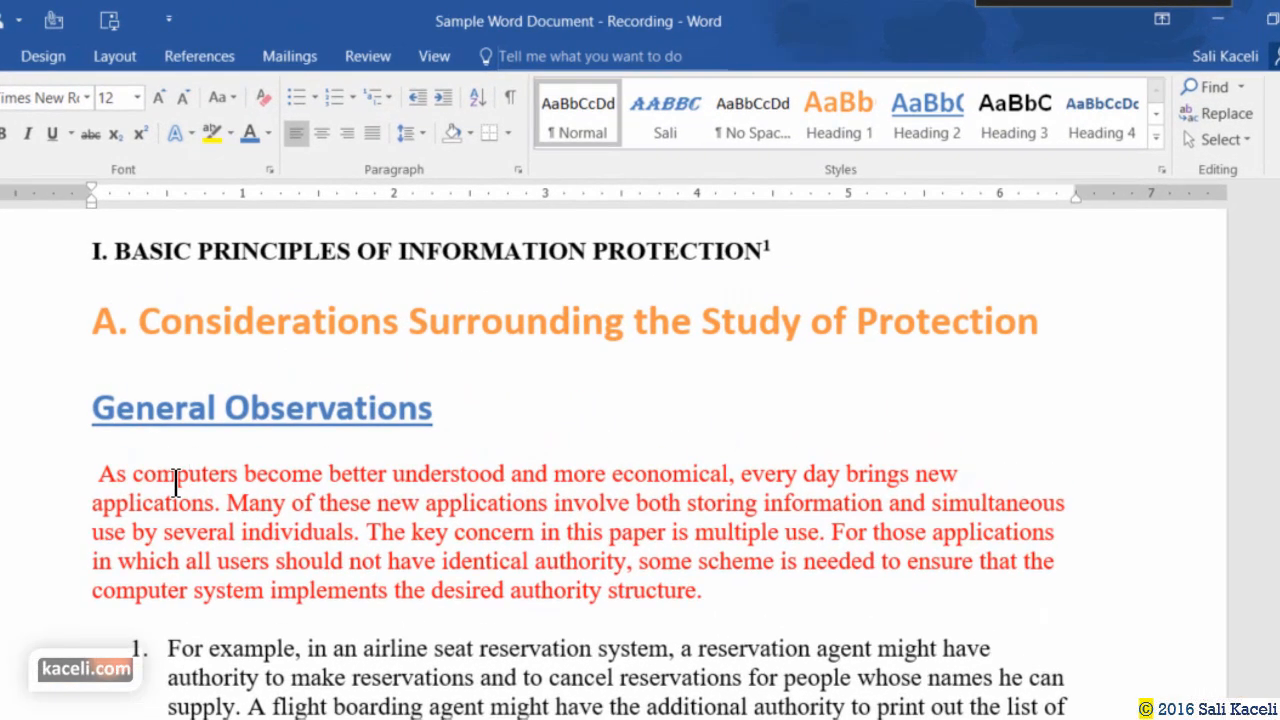
# Select the word 'computers' in the first red paragraph at the top of the document.
pyautogui.doubleClick(174, 483)
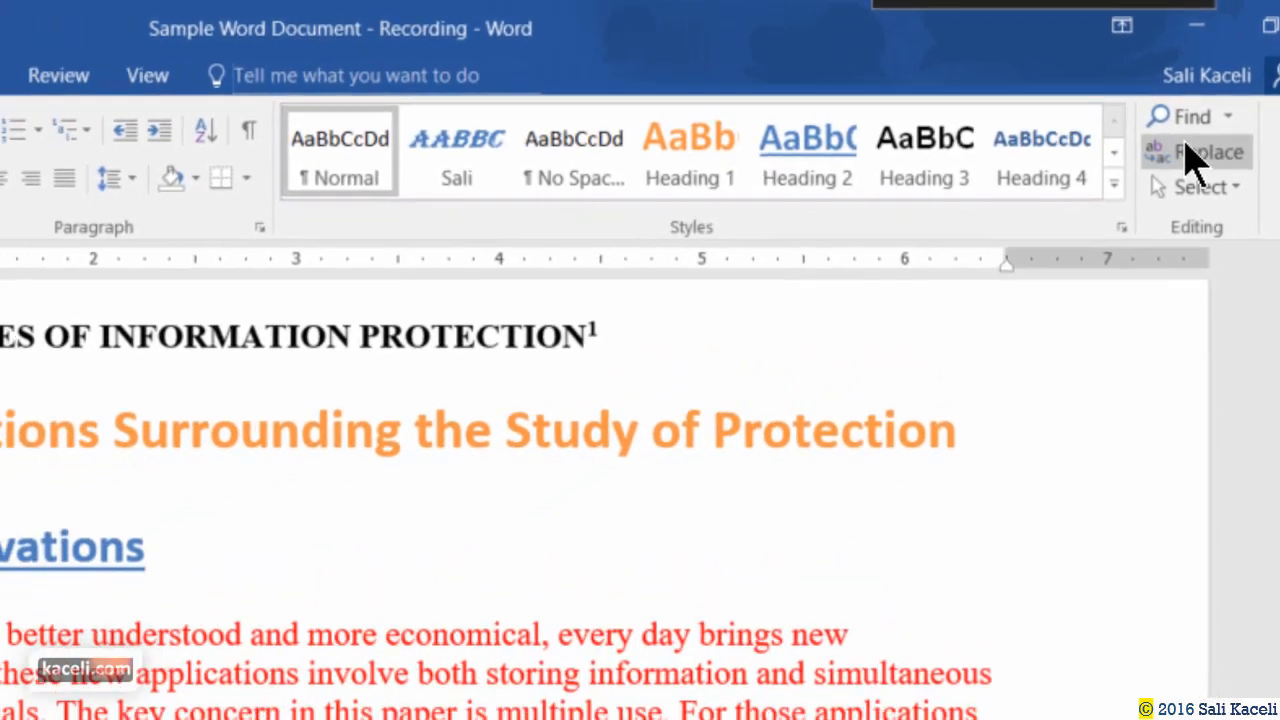
# Set Replace to change 'computers' to 'PCs', matching whole words only.
pyautogui.click(1192, 172)
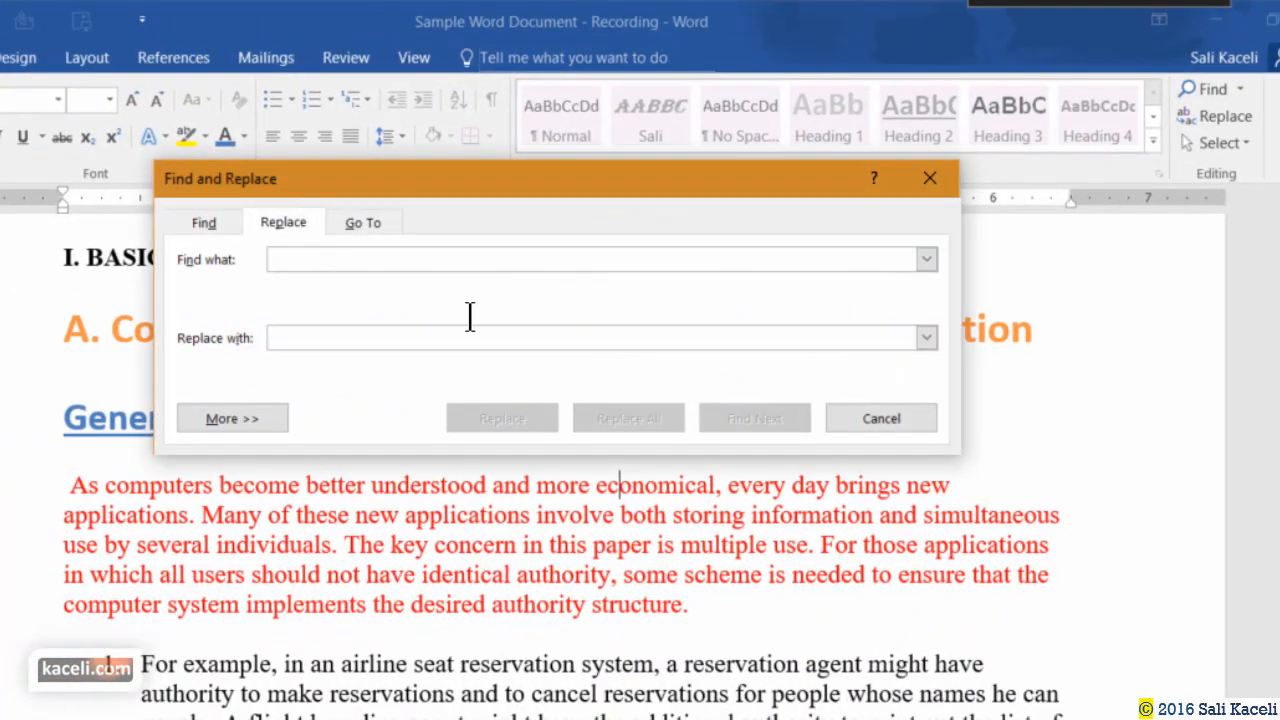
pyautogui.write('compute')
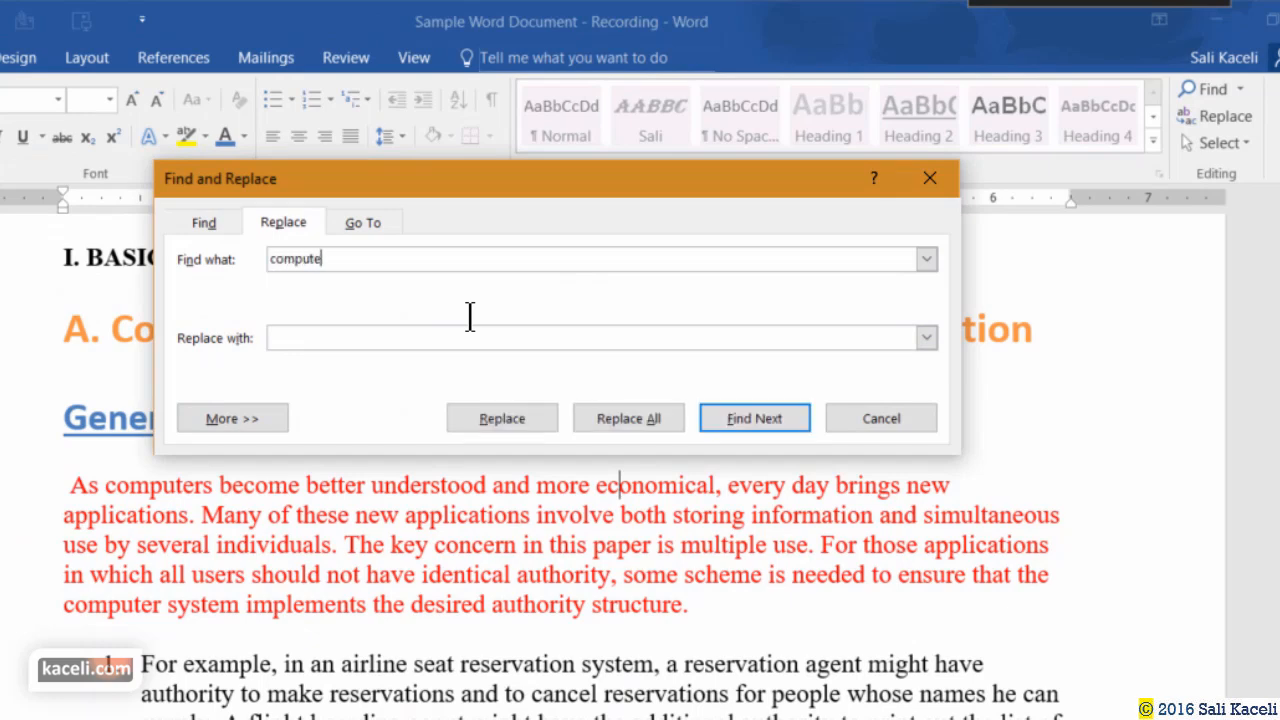
pyautogui.write('rs')
pyautogui.click(321, 340)
pyautogui.write('PCs')
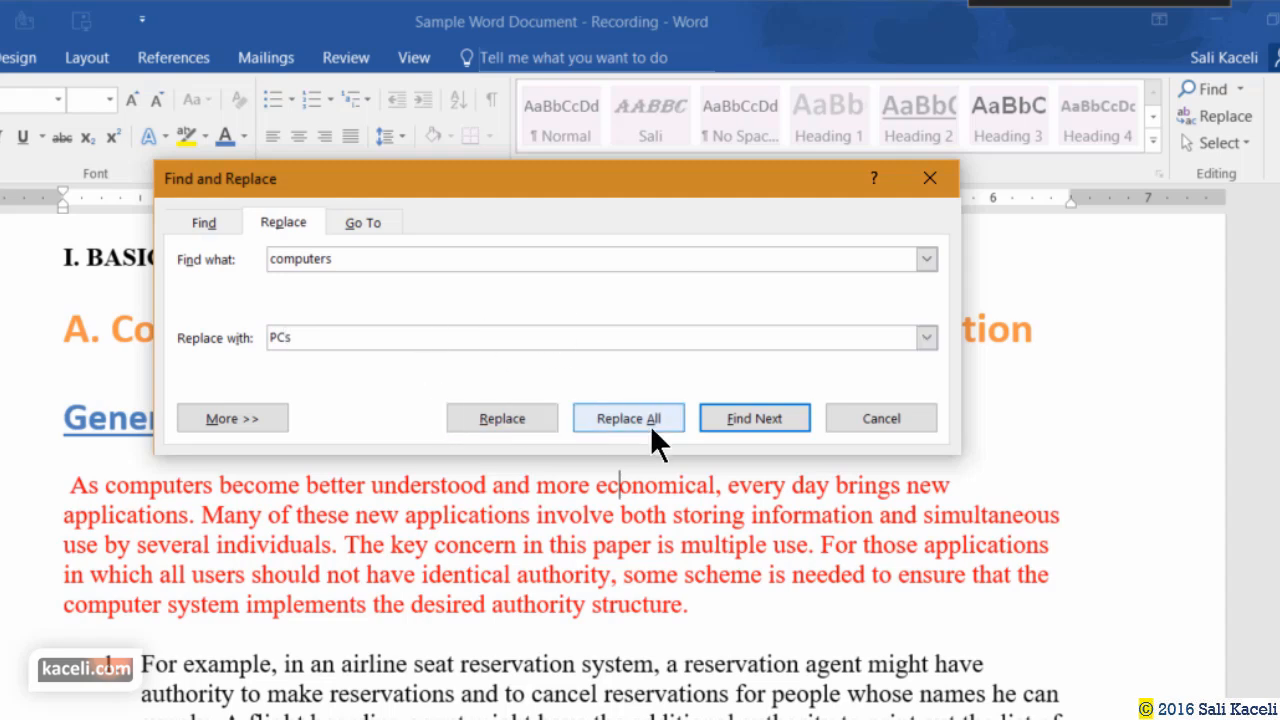
pyautogui.click(262, 416)
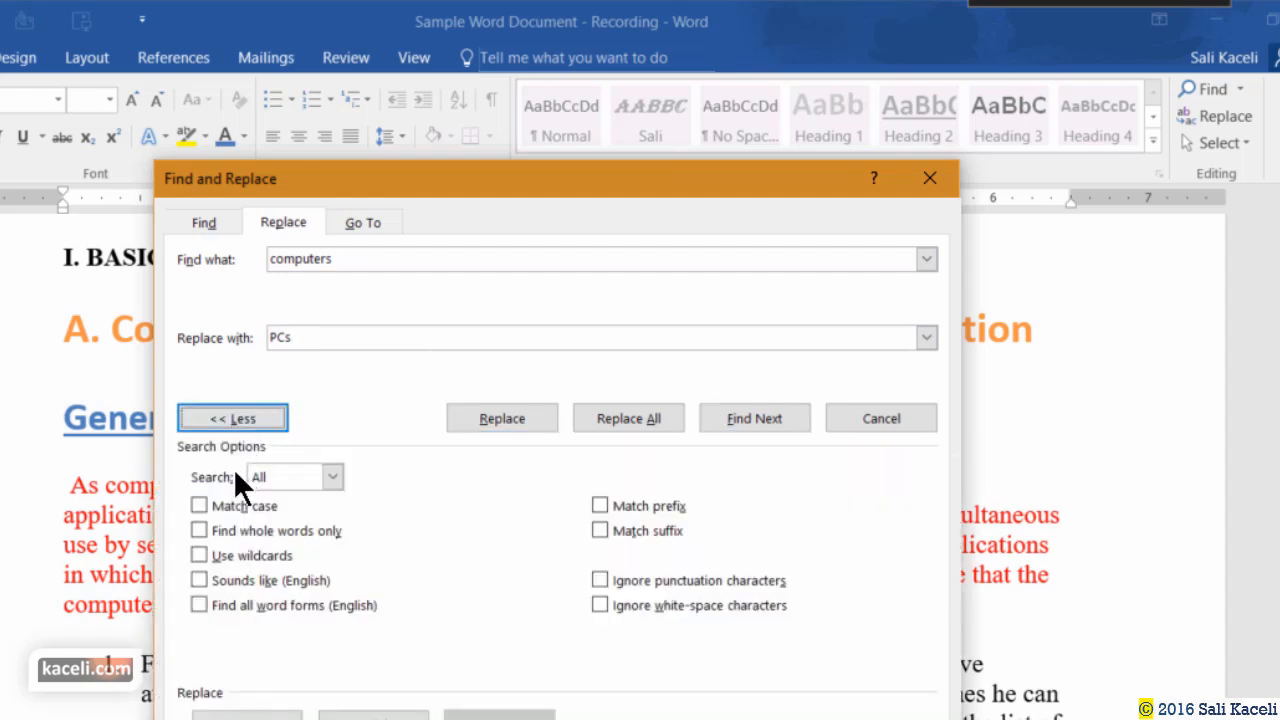
pyautogui.click(200, 531)
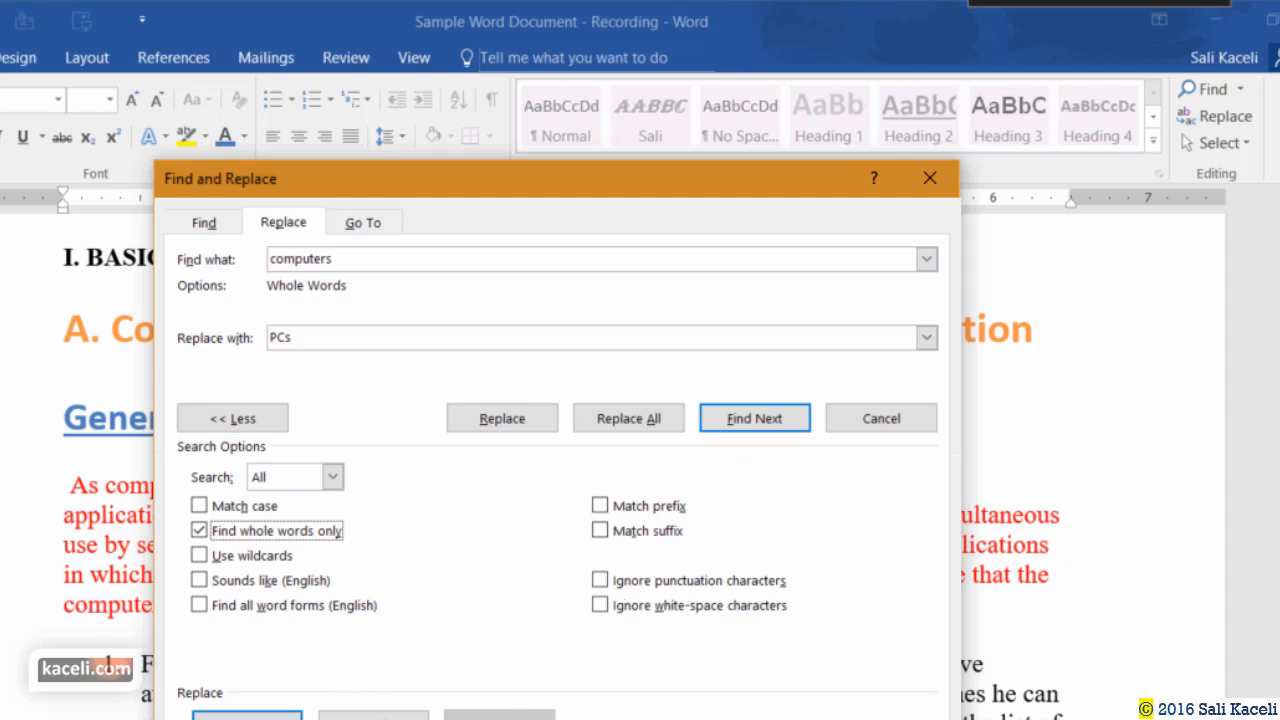
# Look over the Format and Special lists, then find the next 'computers' match.
pyautogui.click(247, 716)
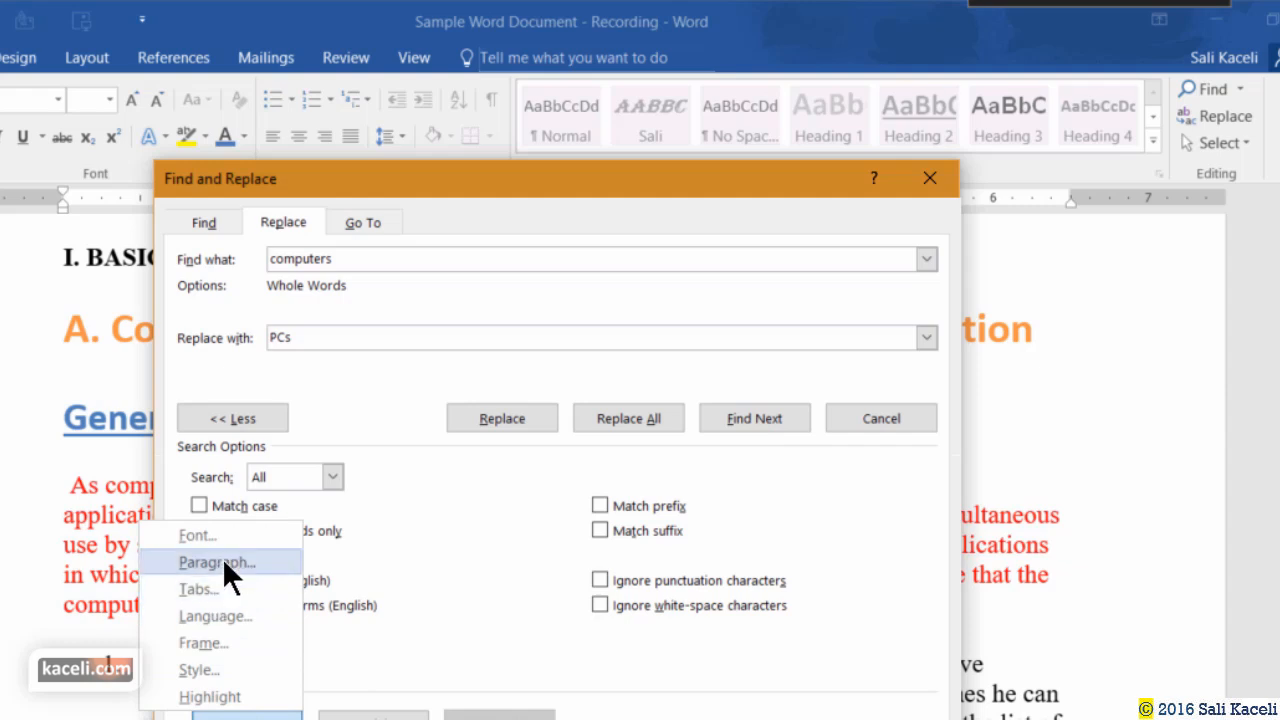
pyautogui.click(373, 716)
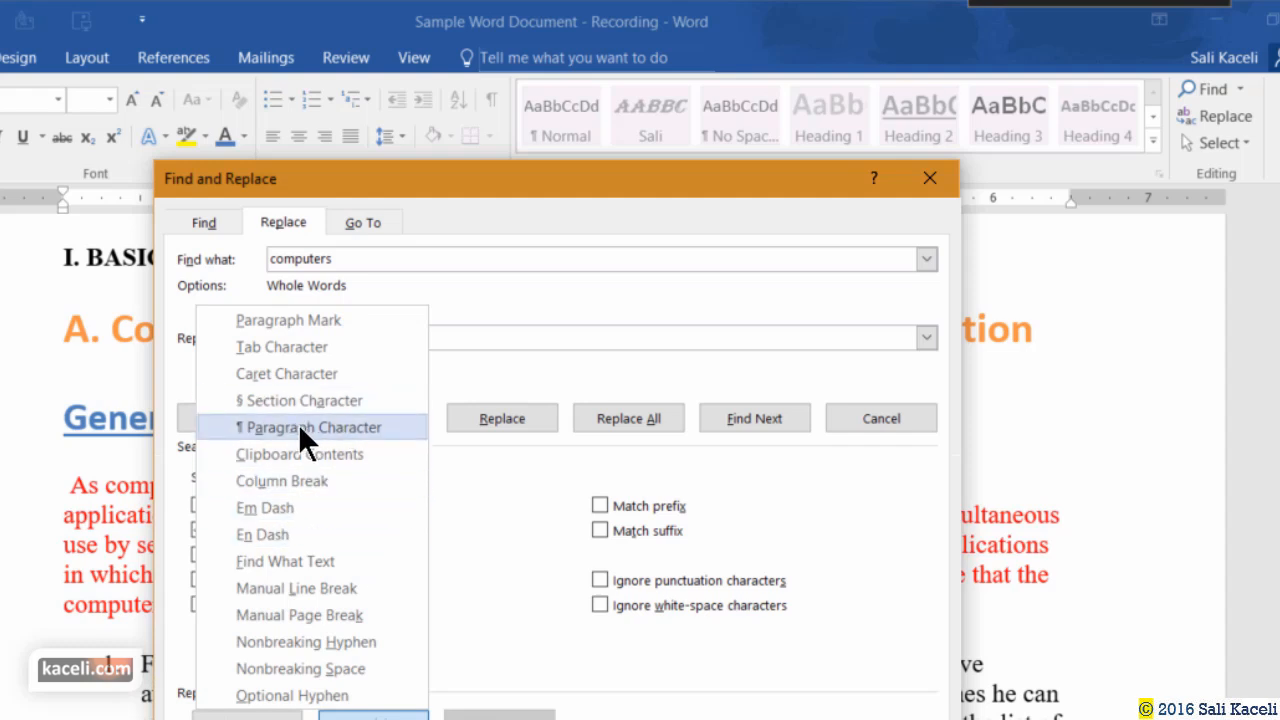
pyautogui.click(612, 359)
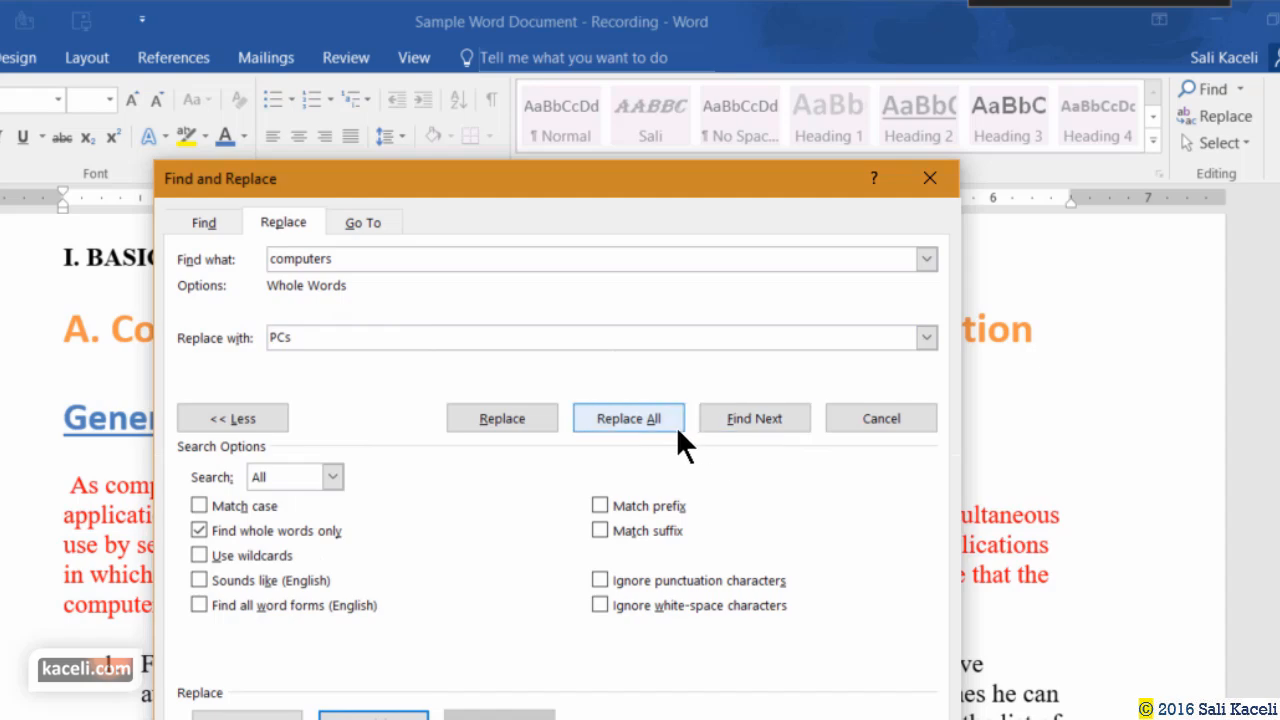
pyautogui.click(738, 422)
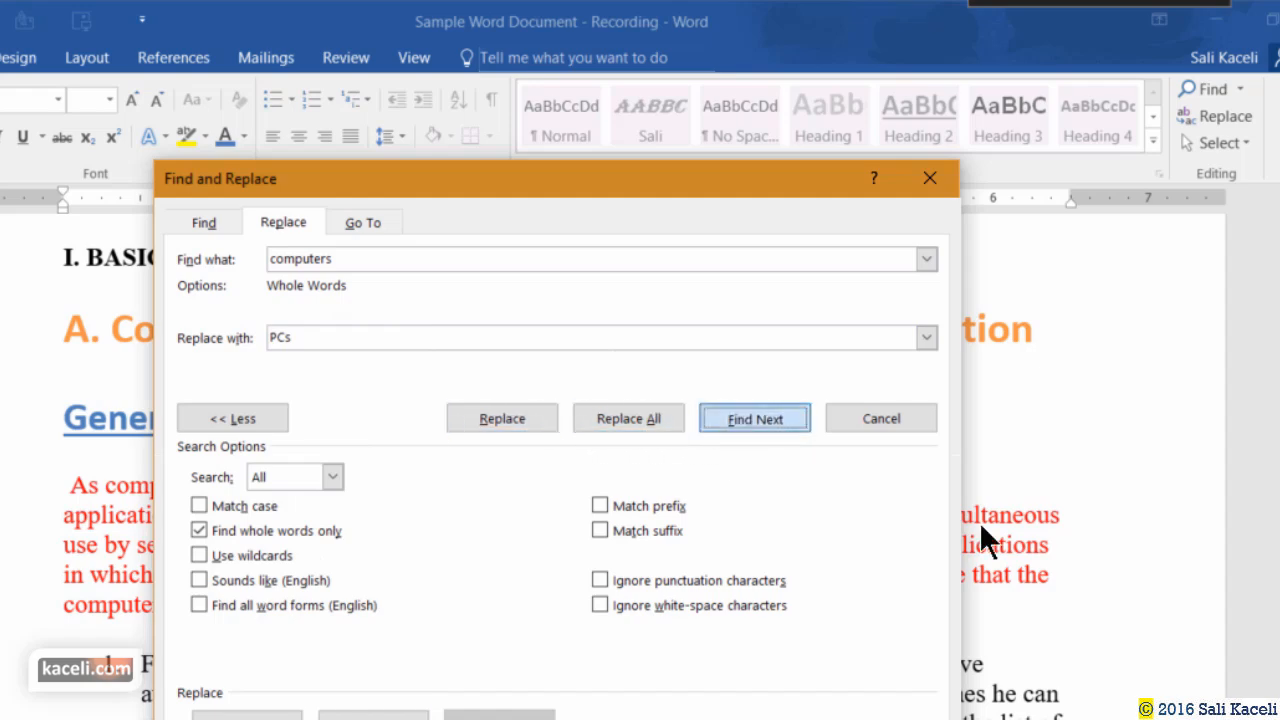
pyautogui.moveTo(450, 185); pyautogui.dragTo(453, 340)
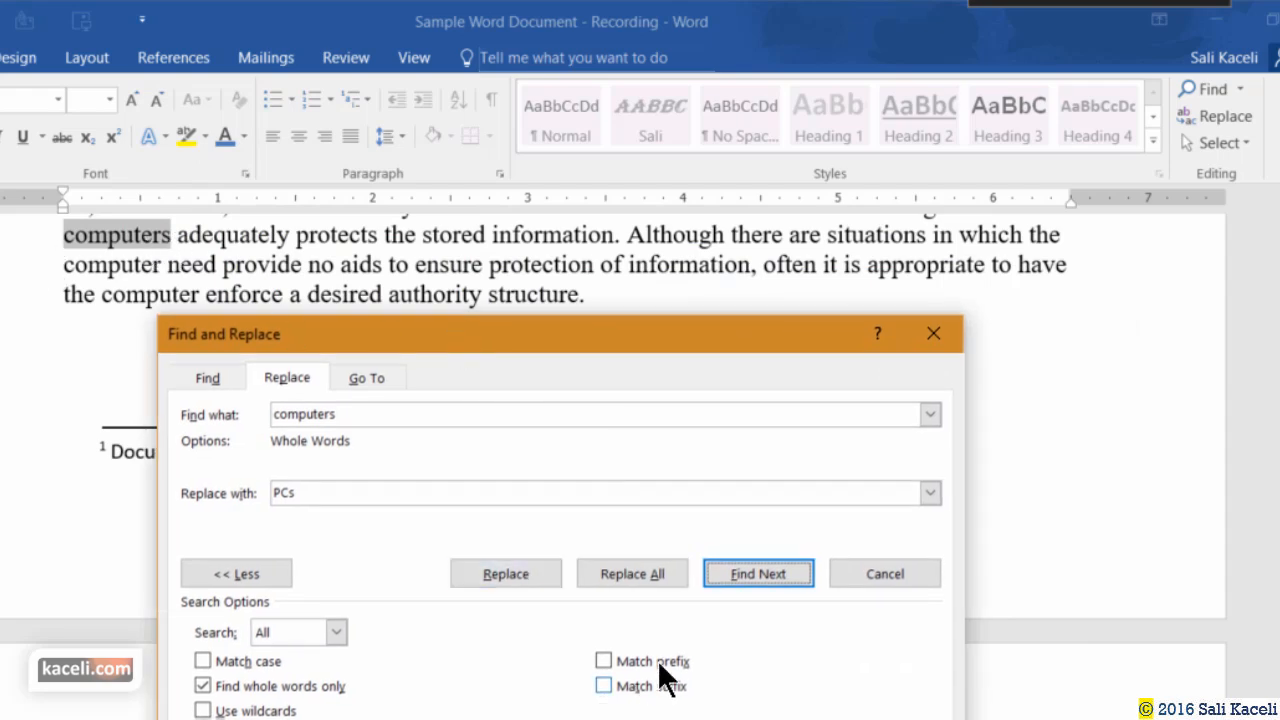
# Replace the three remaining matches with 'PCs', dismiss the finished message and close the dialog.
pyautogui.click(488, 577)
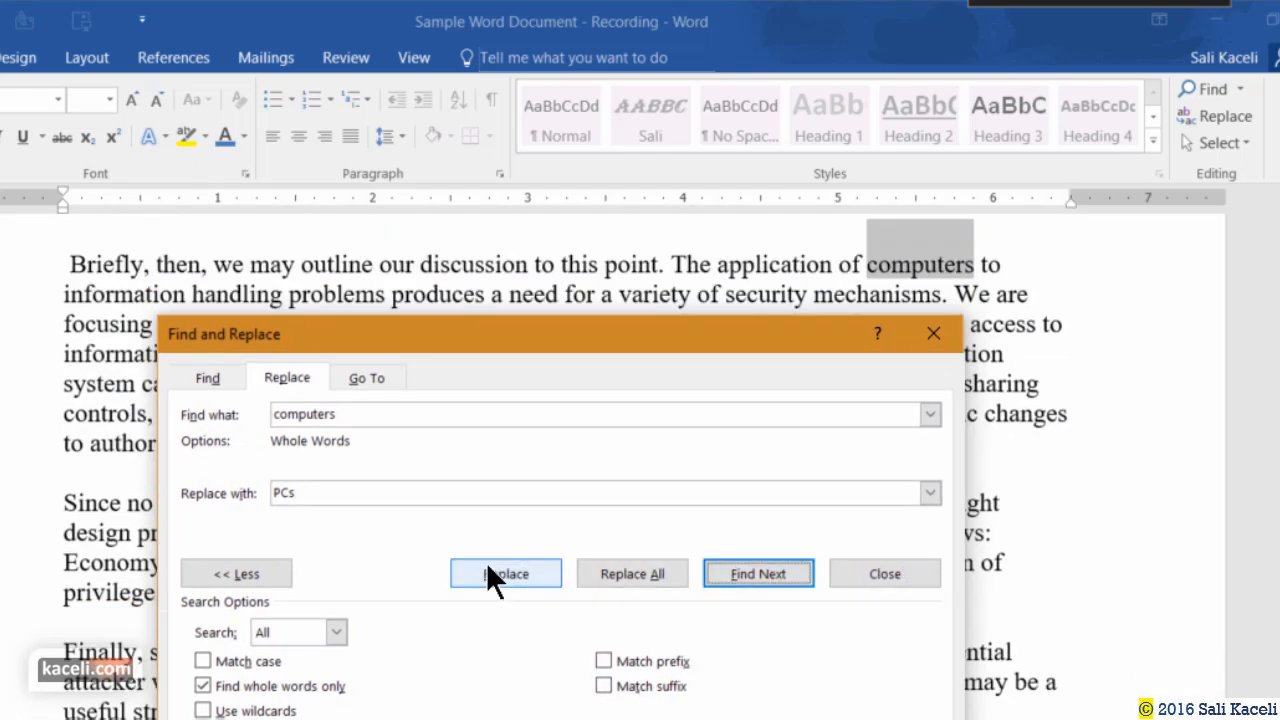
pyautogui.click(503, 578)
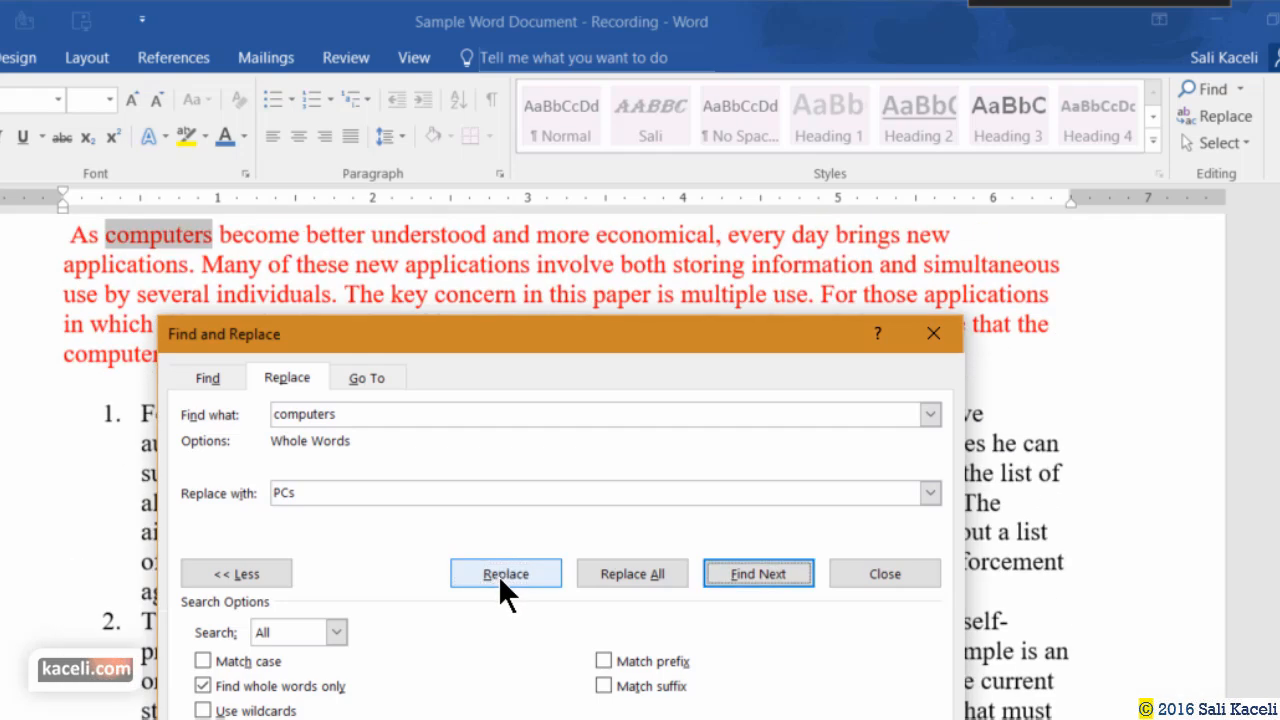
pyautogui.click(498, 575)
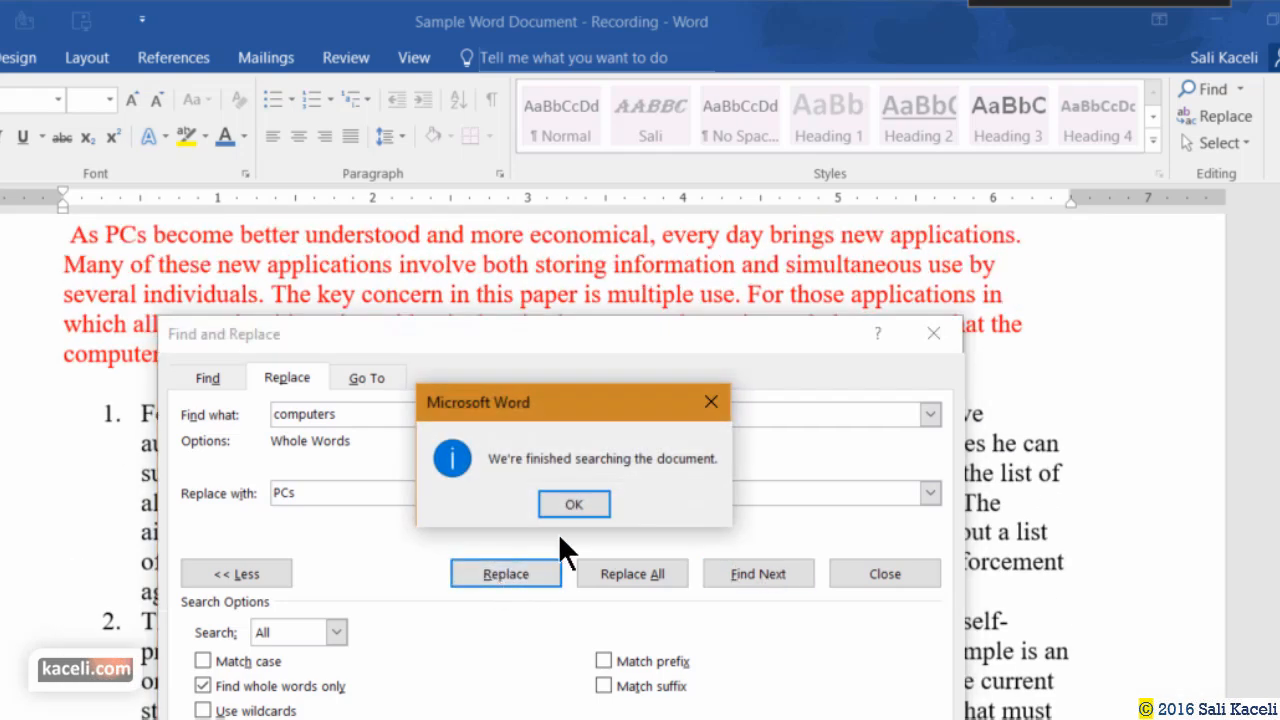
pyautogui.click(571, 506)
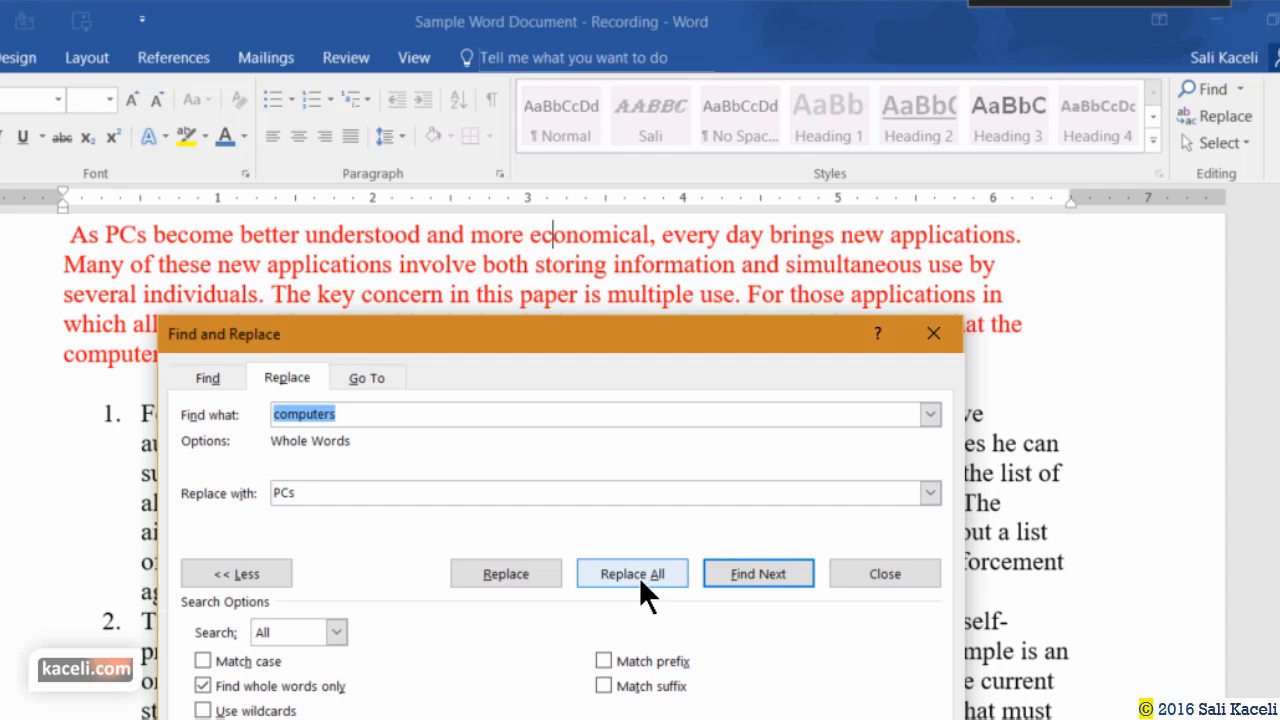
pyautogui.moveTo(527, 333); pyautogui.dragTo(620, 221)
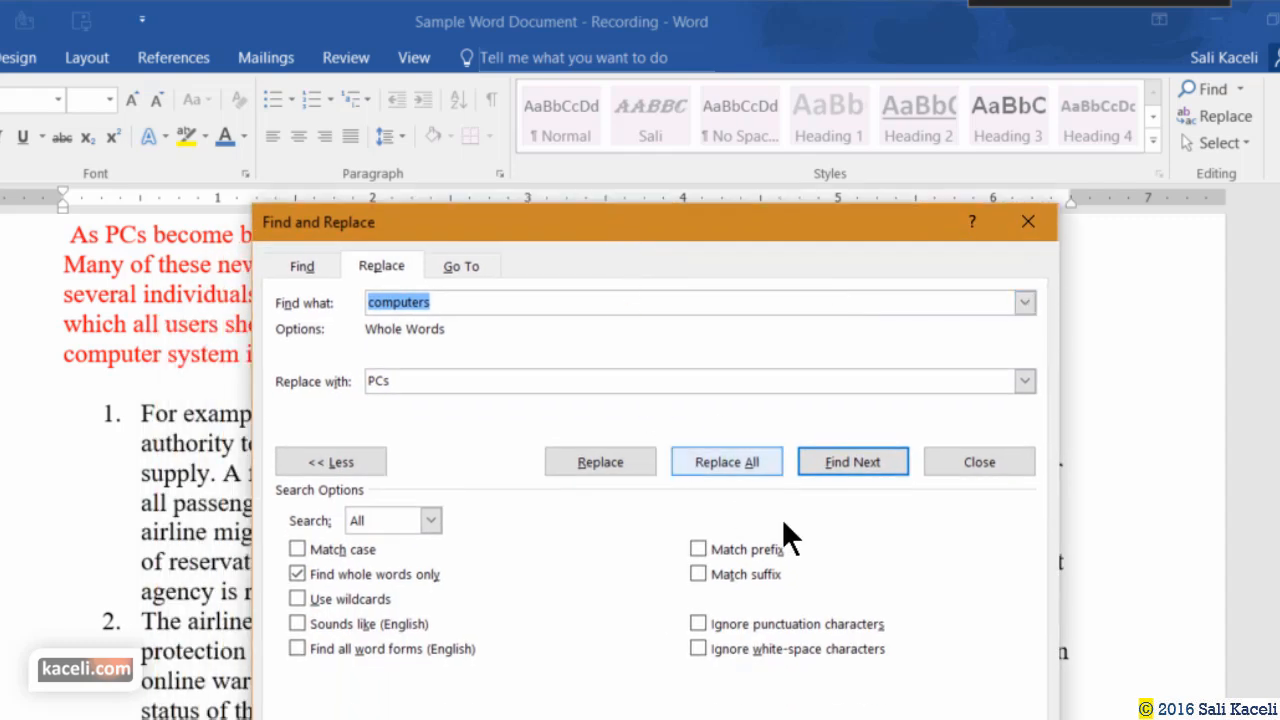
pyautogui.click(983, 470)
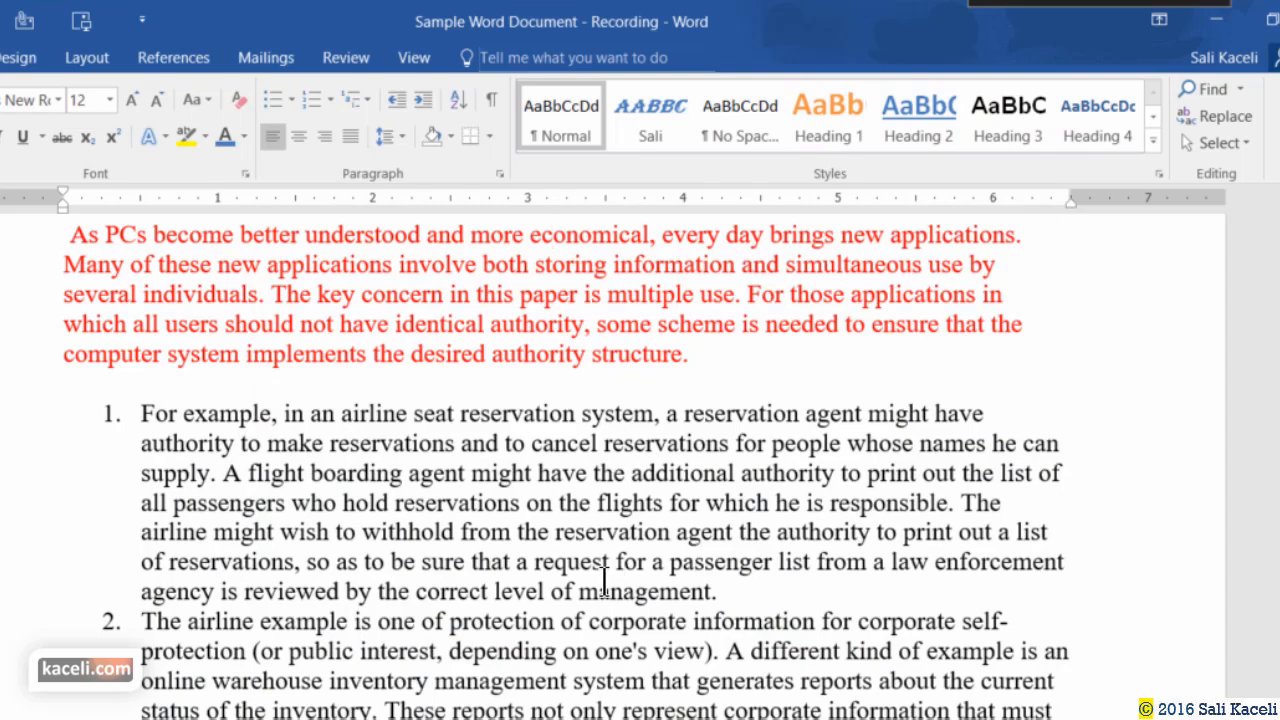
# Add blank paragraphs after 'following.', 'any security.' and 'explored in this tutorial.'.
pyautogui.scroll(-10, 600, 565)
pyautogui.scroll(-10, 553, 562)
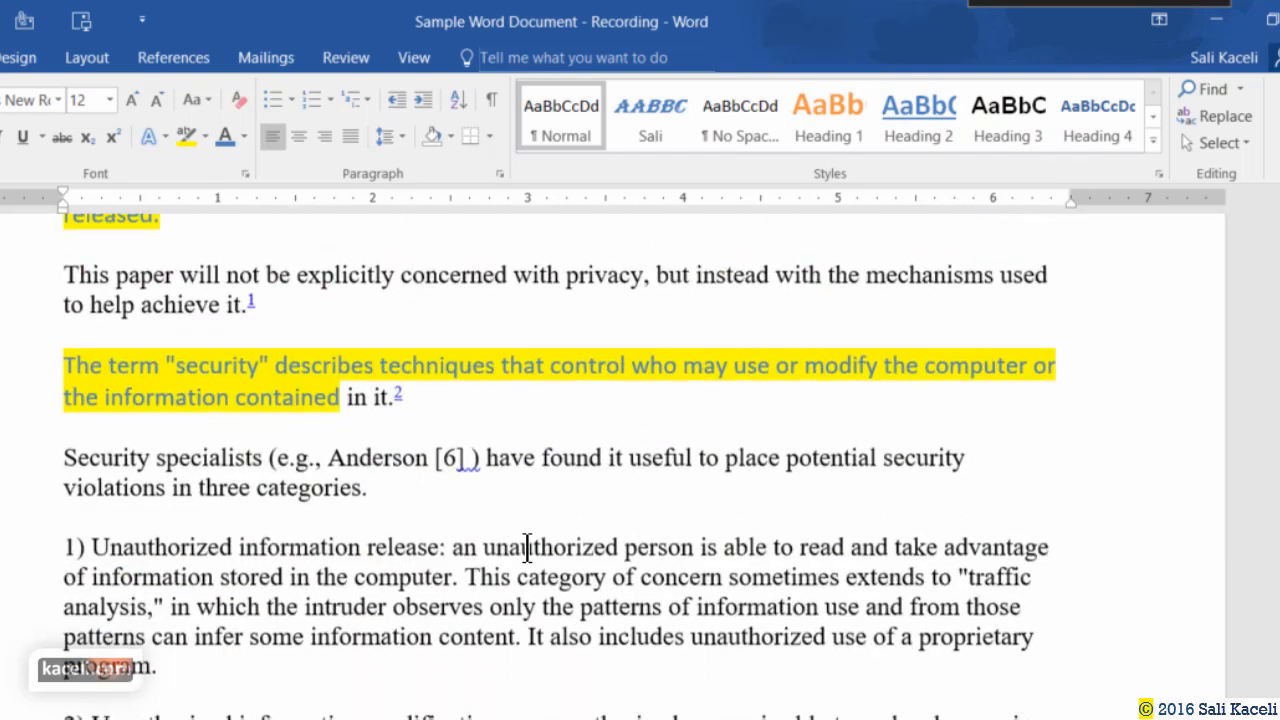
pyautogui.scroll(-10, 492, 503)
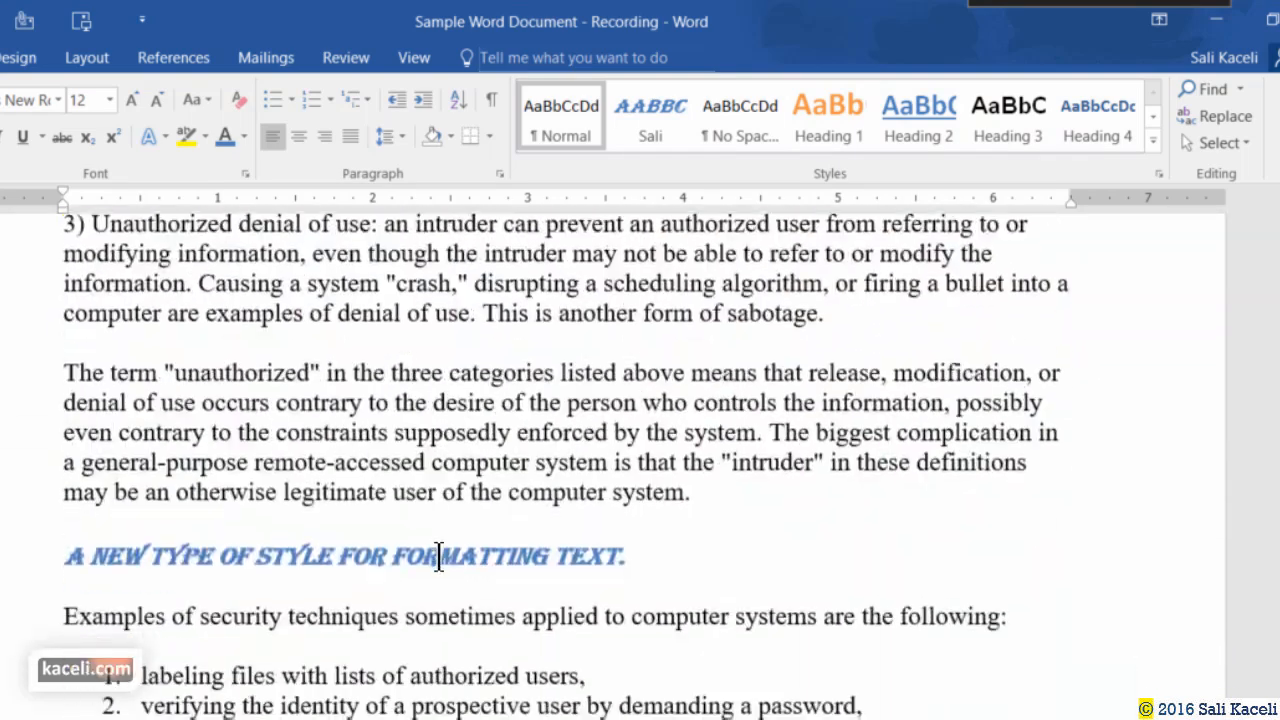
pyautogui.scroll(-10, 363, 567)
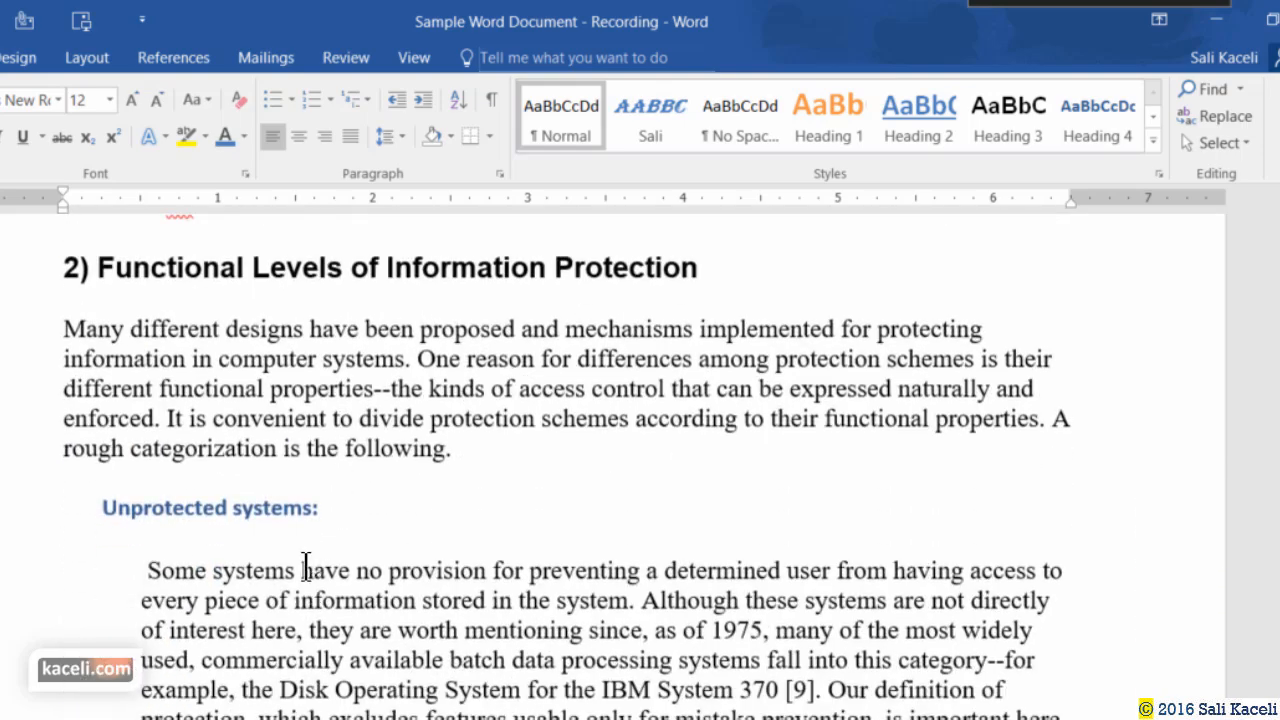
pyautogui.press('Return')
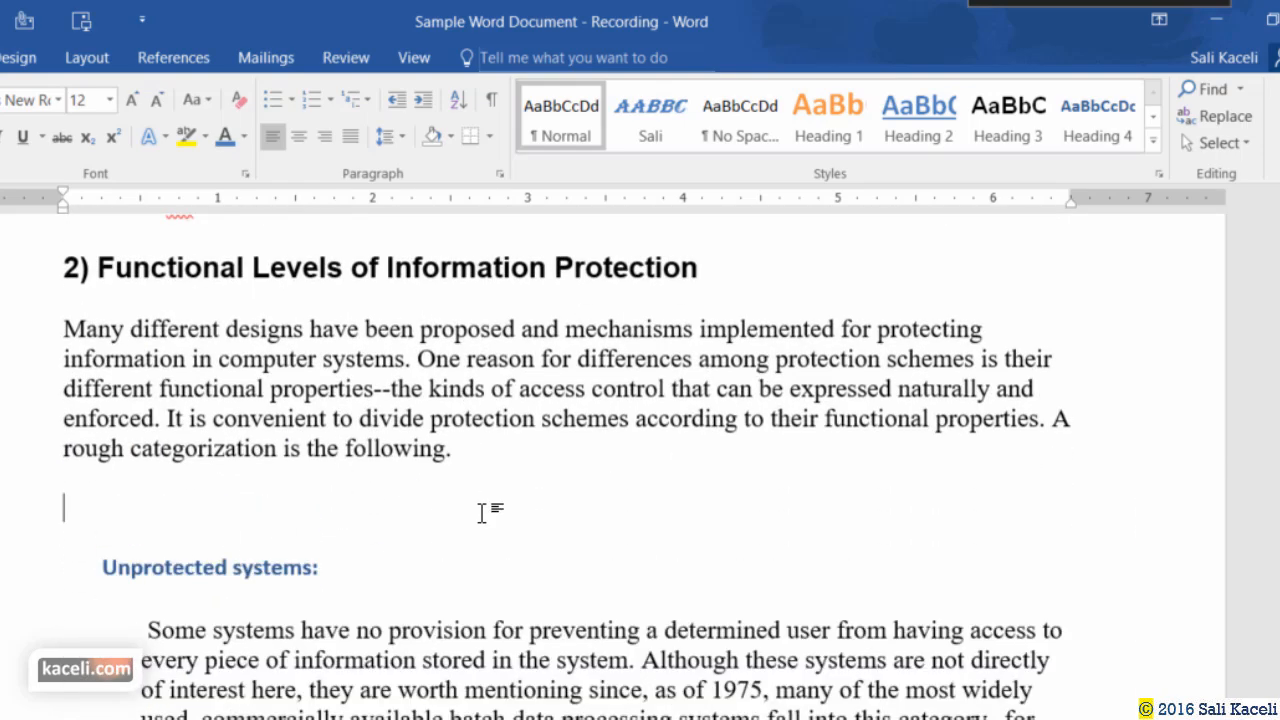
pyautogui.scroll(-4, 320, 540)
pyautogui.scroll(-3, 270, 547)
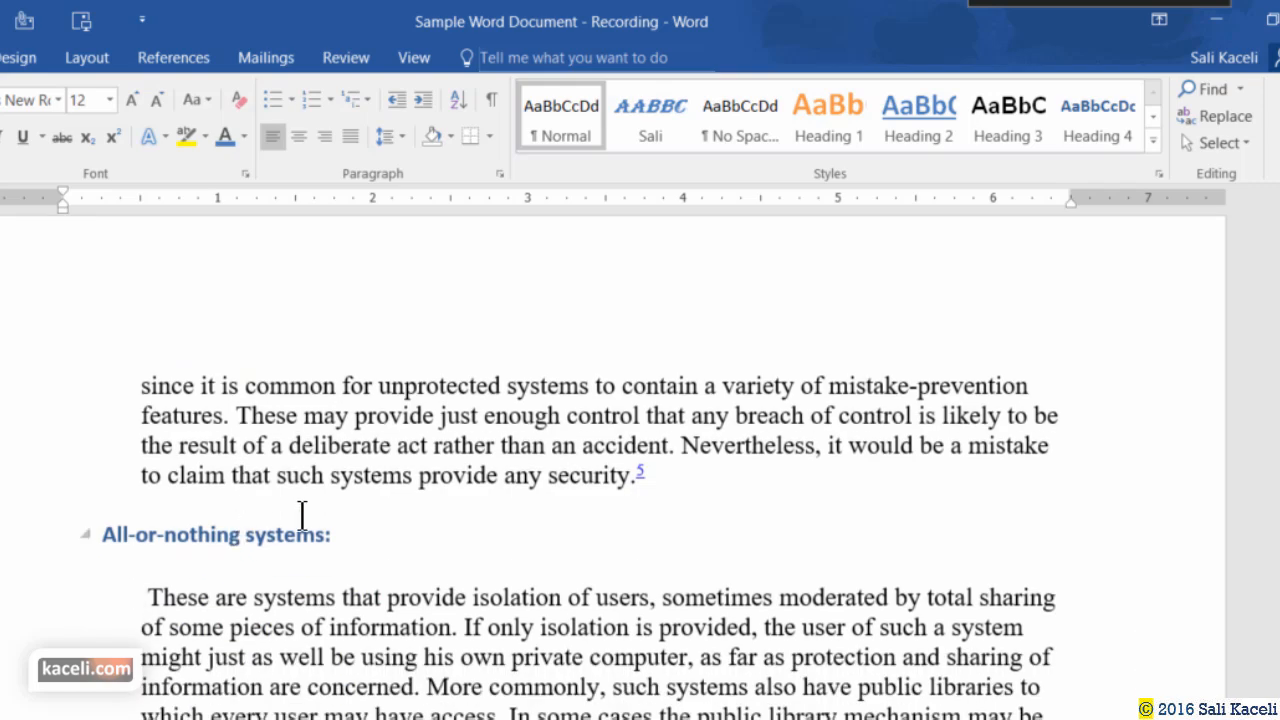
pyautogui.click(683, 477)
pyautogui.press('Return')
pyautogui.scroll(-20, 514, 583)
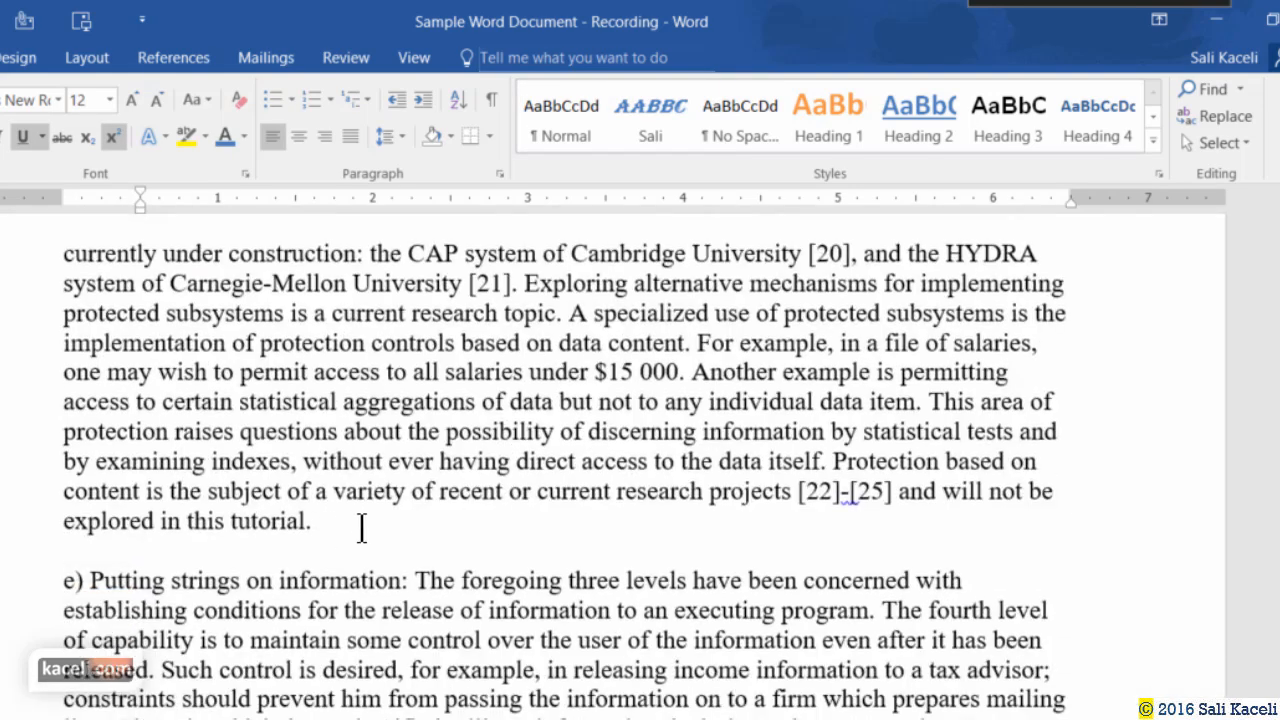
pyautogui.click(363, 523)
pyautogui.press('Return')
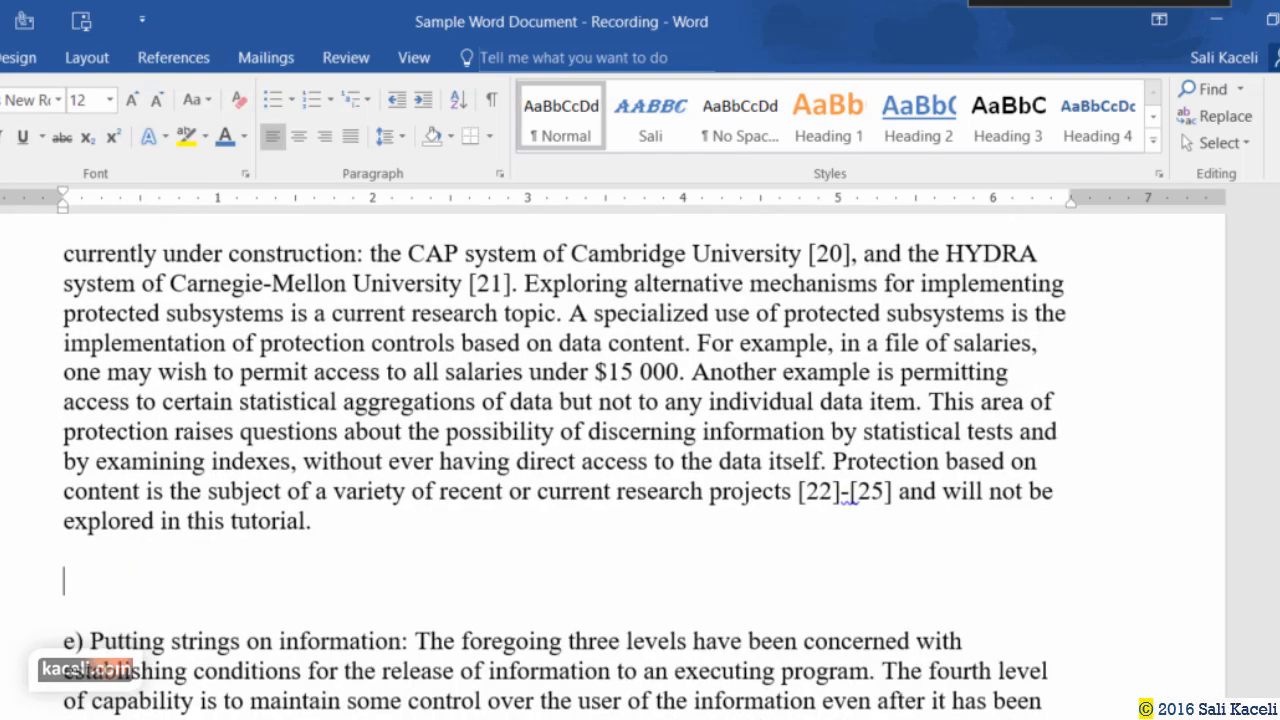
# Add blank paragraphs under DESIGN PRINCIPLES:, Least privilege and 'unimportant.', then return to page 1.
pyautogui.scroll(-10, 351, 534)
pyautogui.click(405, 288)
pyautogui.press('Return')
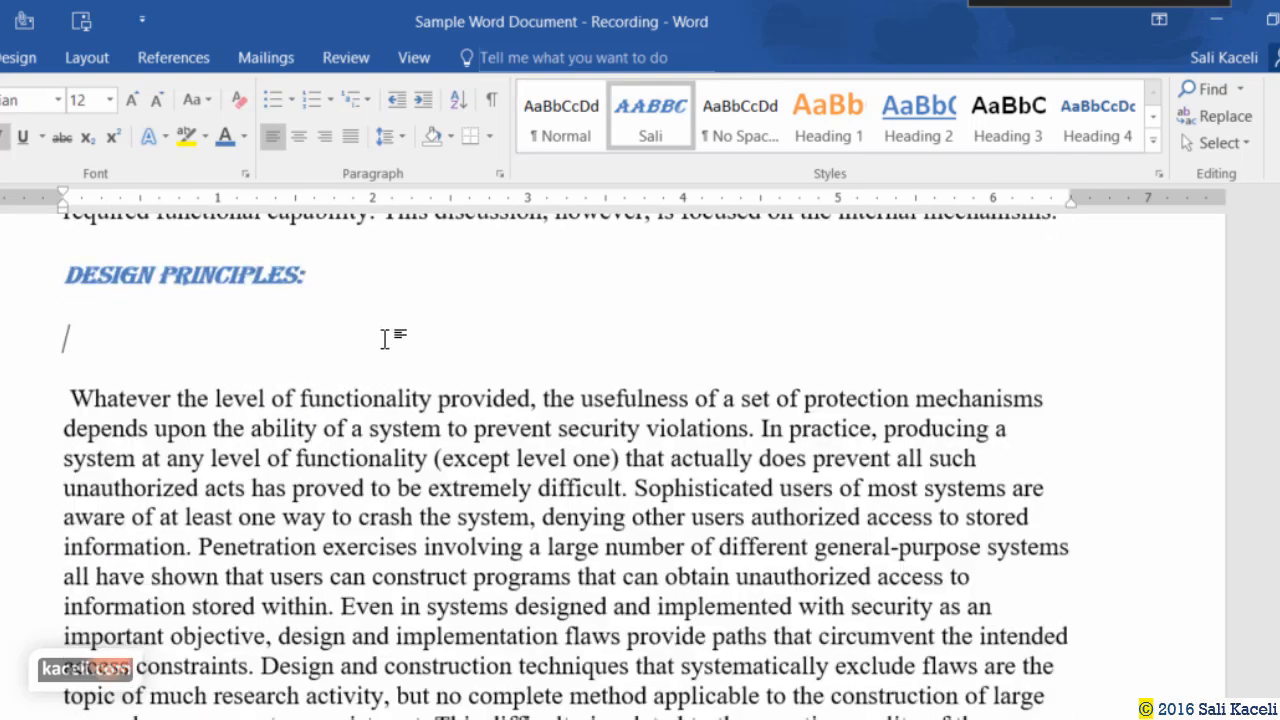
pyautogui.press('Return')
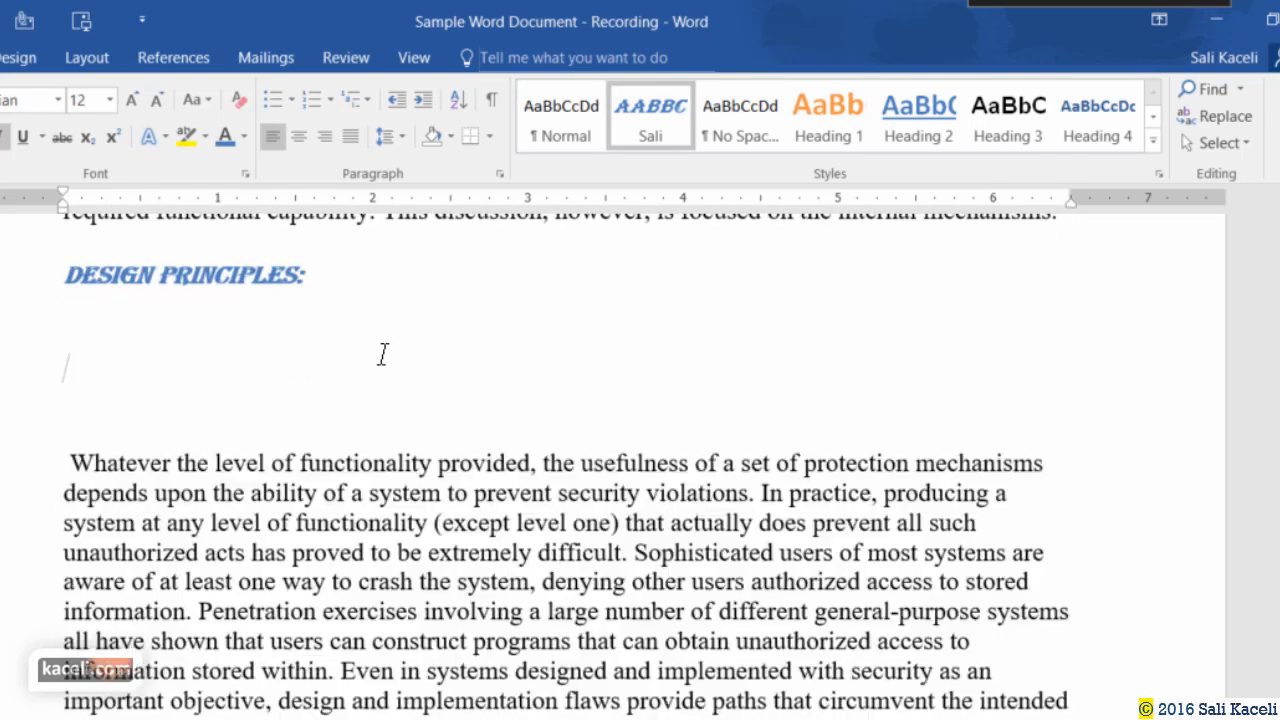
pyautogui.scroll(-15, 360, 360)
pyautogui.scroll(-10, 420, 510)
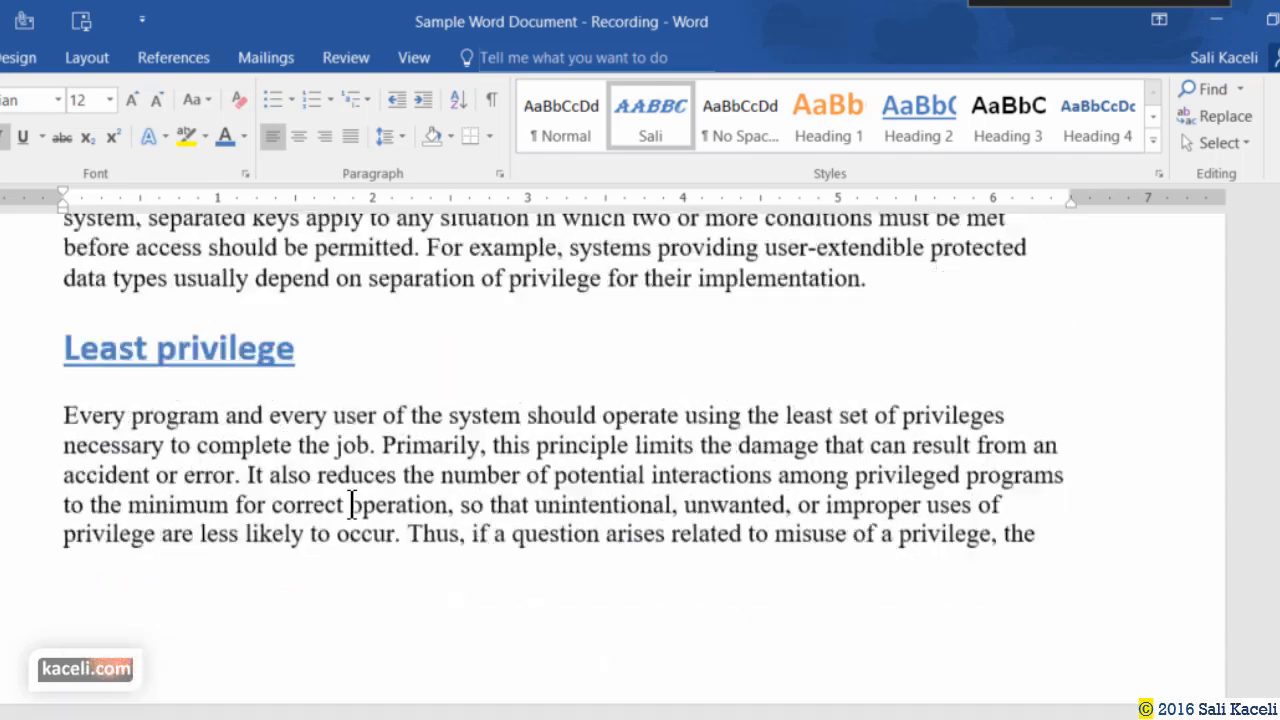
pyautogui.click(362, 245)
pyautogui.press('Return')
pyautogui.press('Return')
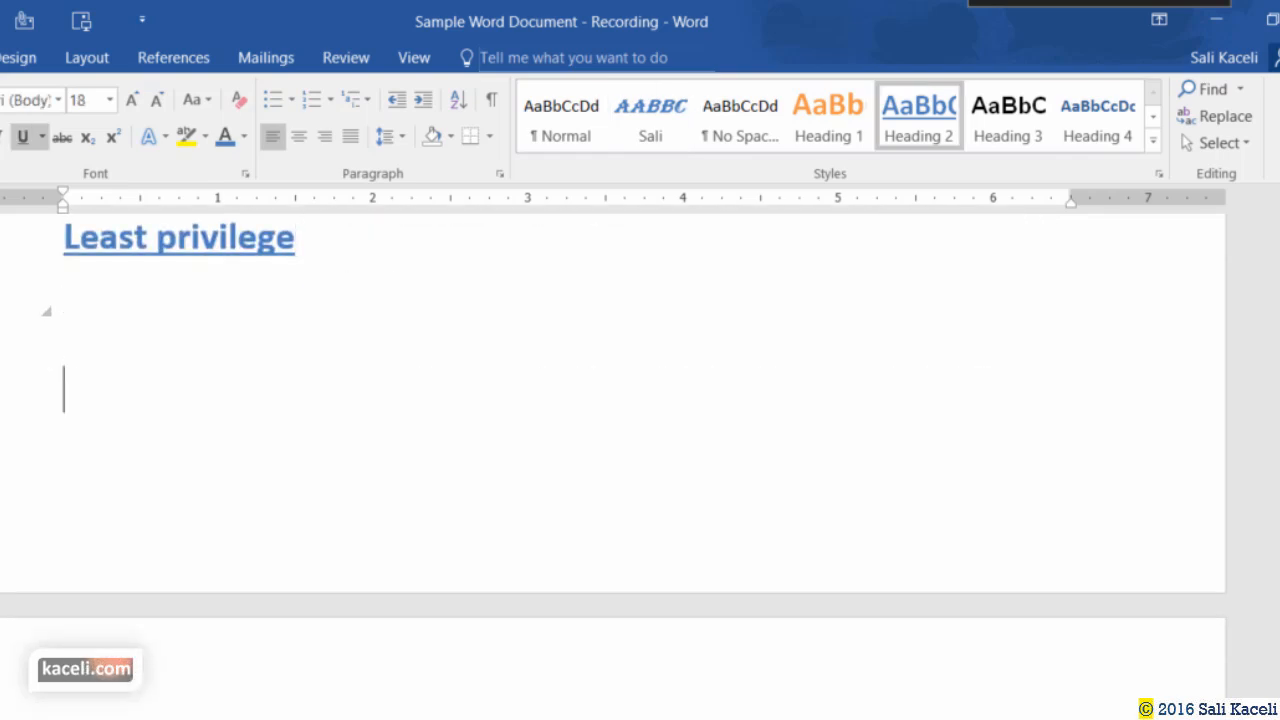
pyautogui.scroll(-15, 346, 378)
pyautogui.scroll(-15, 260, 477)
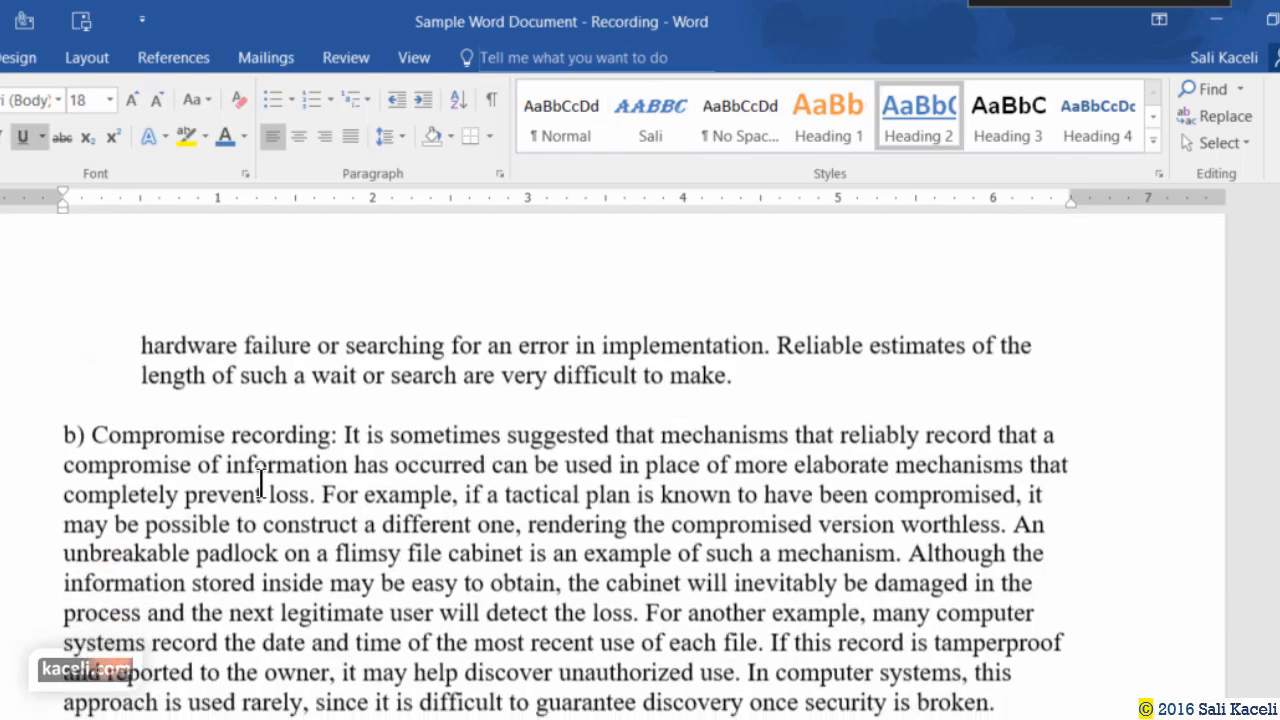
pyautogui.click(297, 305)
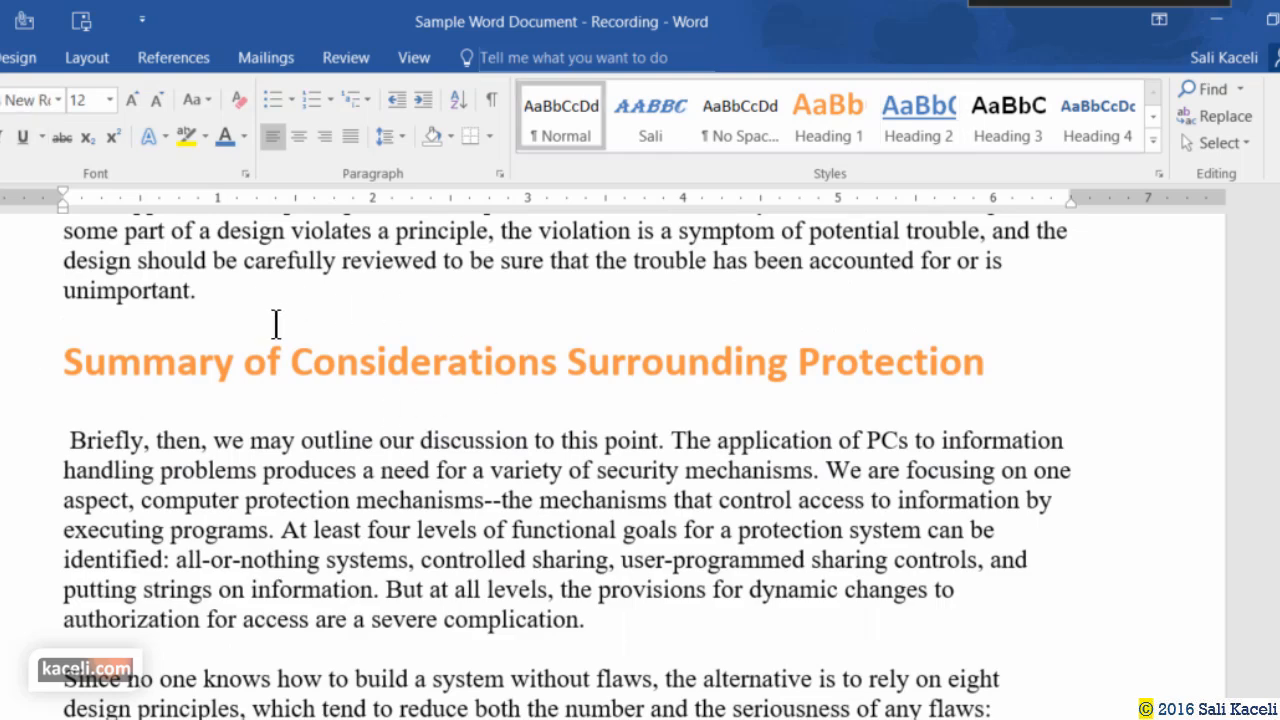
pyautogui.press('Return')
pyautogui.press('Return')
pyautogui.scroll(-3, 346, 360)
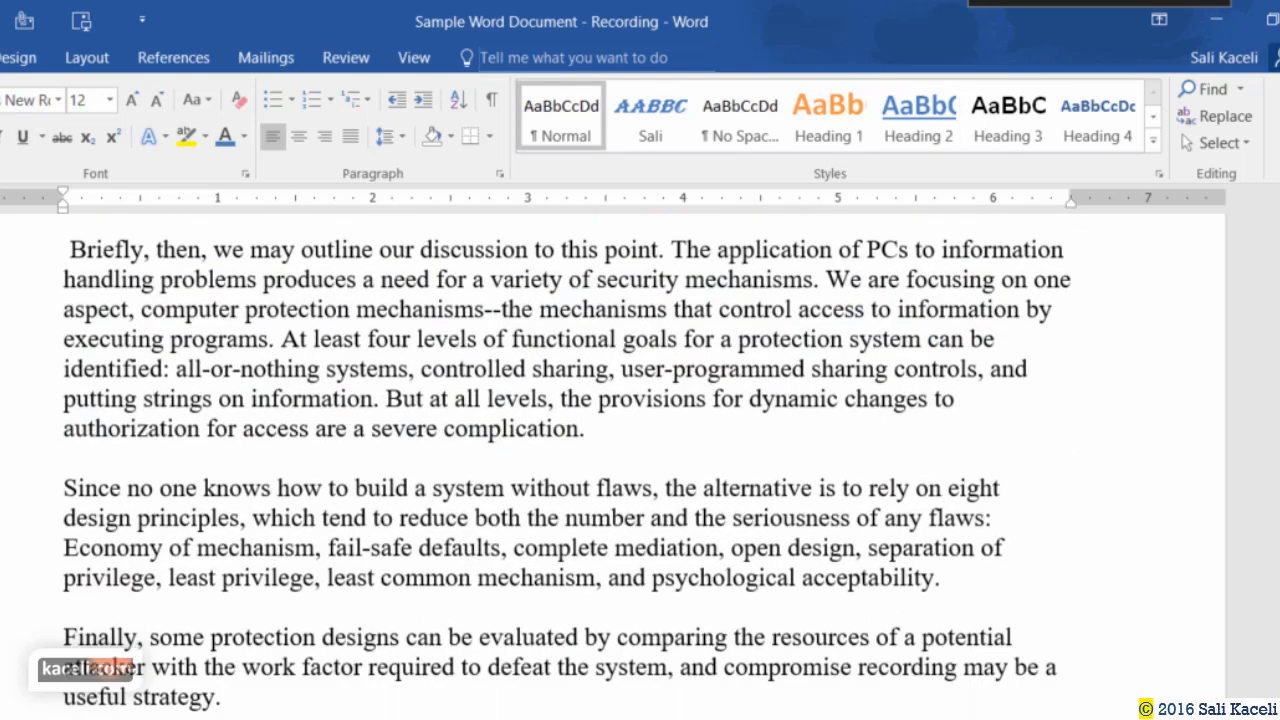
pyautogui.moveTo(1279, 455); pyautogui.dragTo(1279, 210)
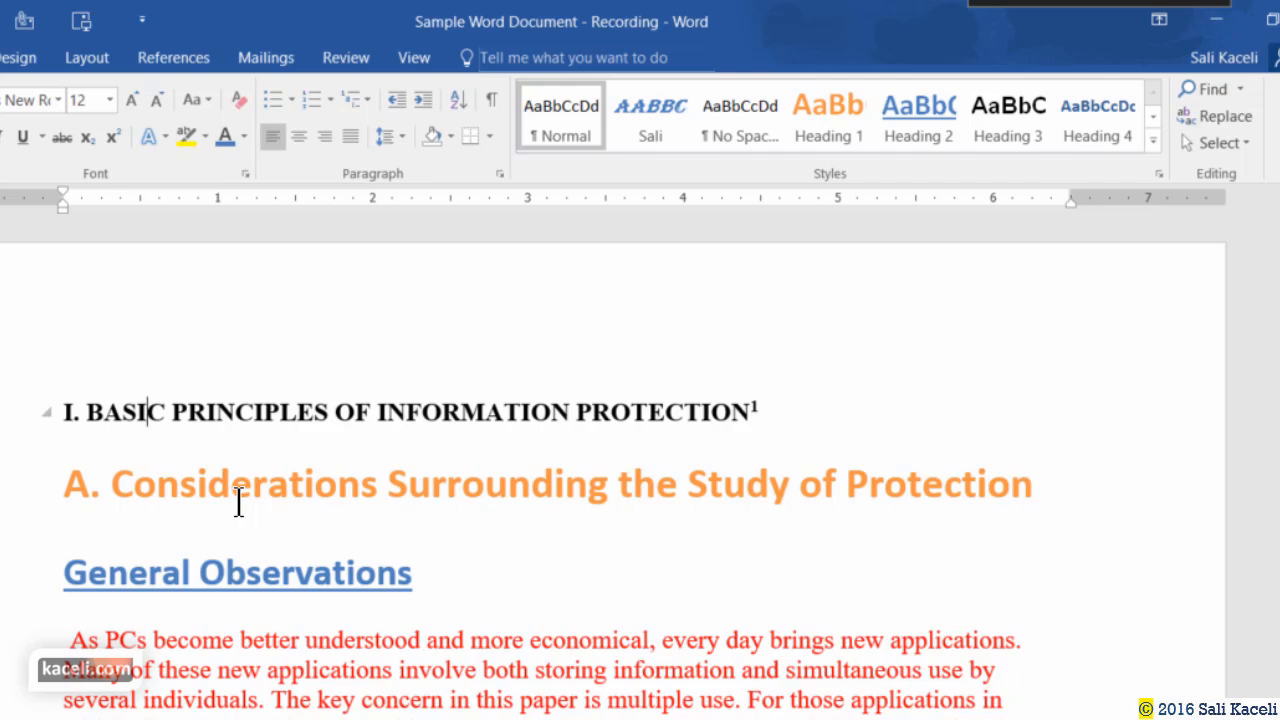
# Turn on Show/Hide ¶ and scroll through the document's paragraph marks.
pyautogui.click(492, 99)
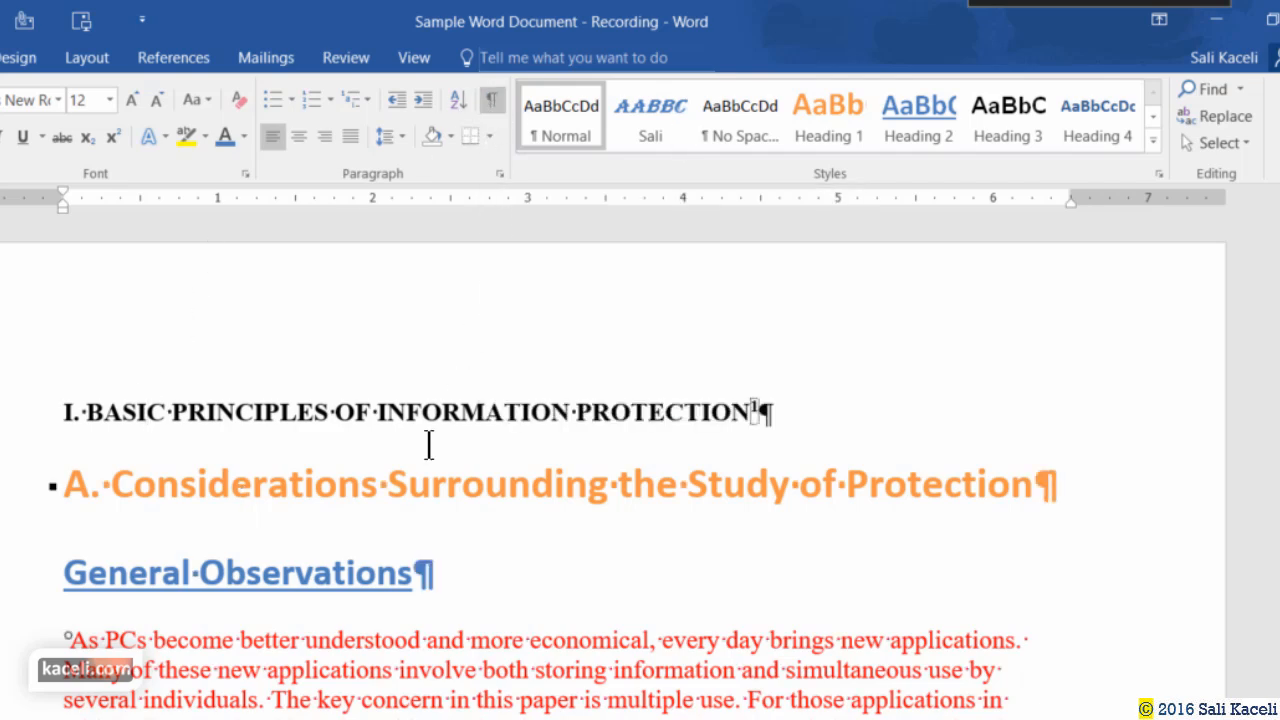
pyautogui.scroll(-10, 420, 491)
pyautogui.scroll(-15, 414, 503)
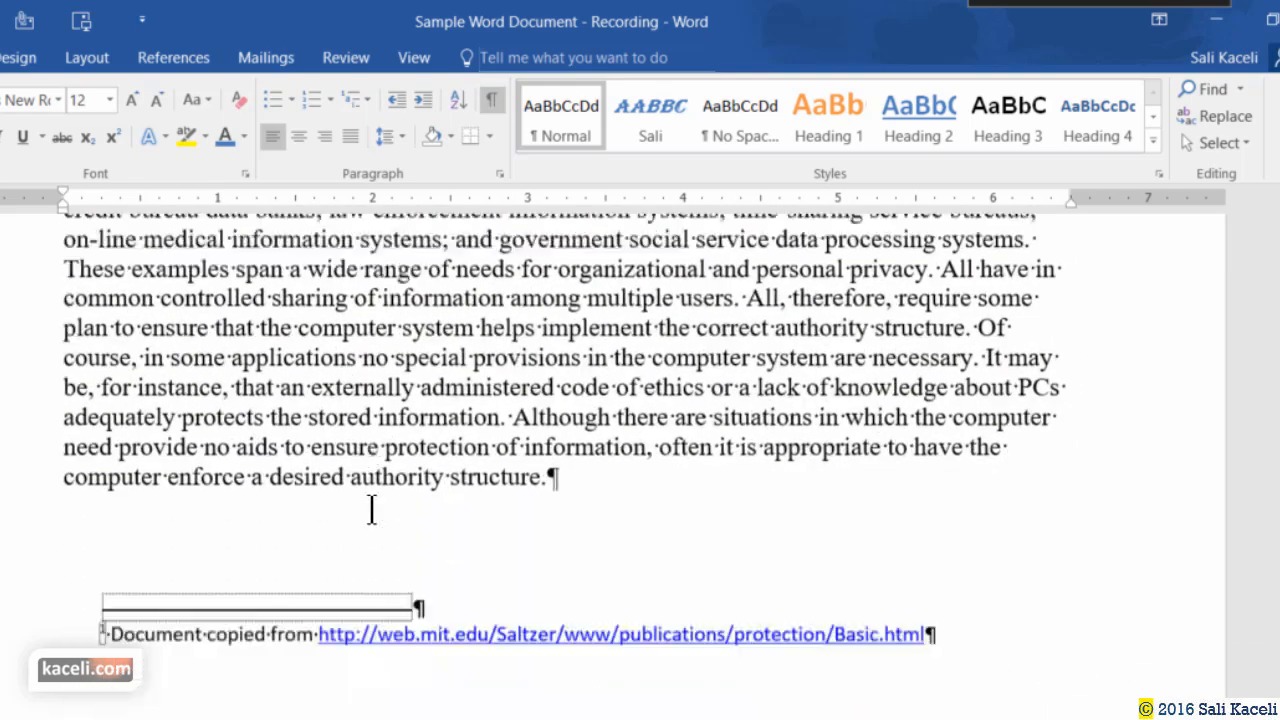
pyautogui.scroll(-20, 340, 533)
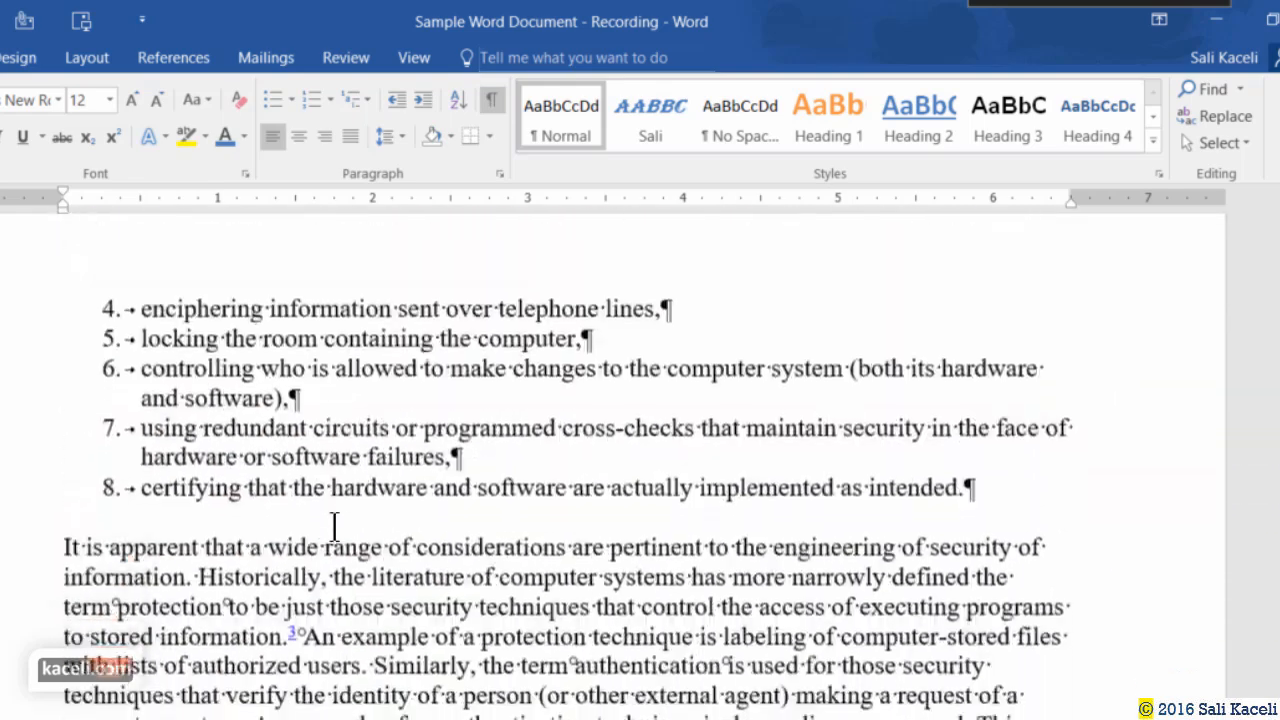
pyautogui.scroll(-1, 324, 535)
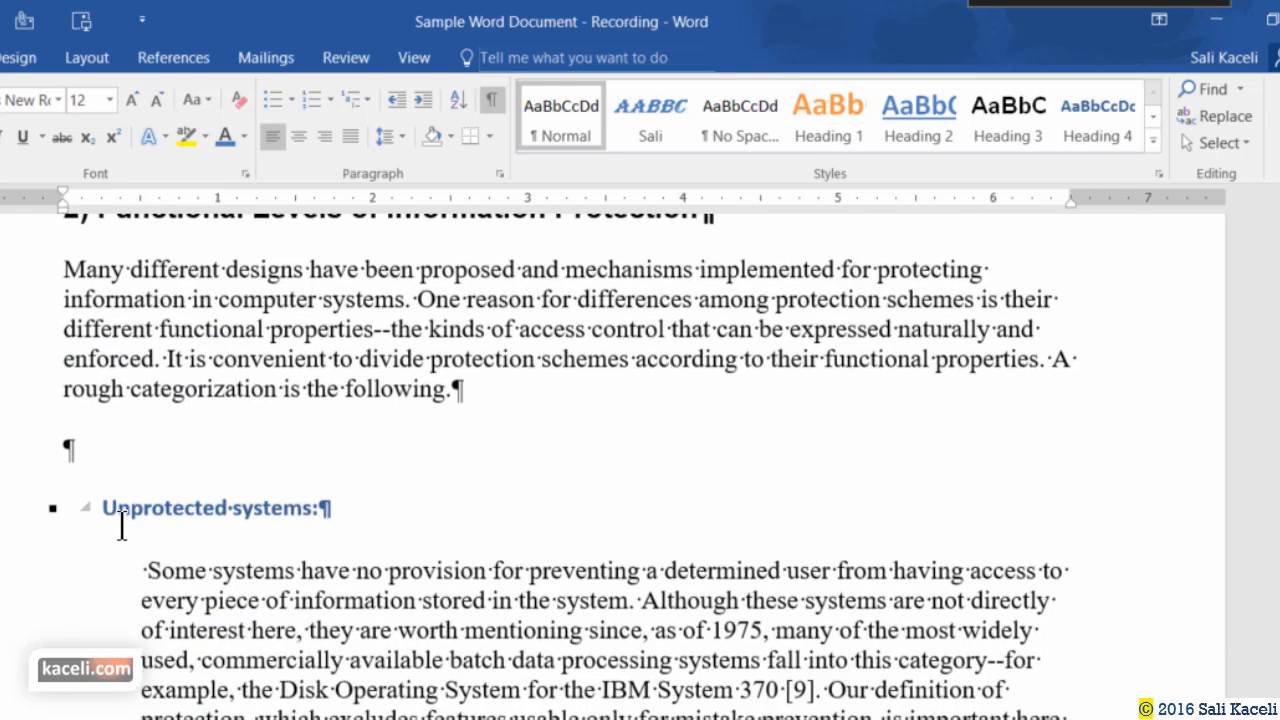
pyautogui.scroll(-10, 134, 460)
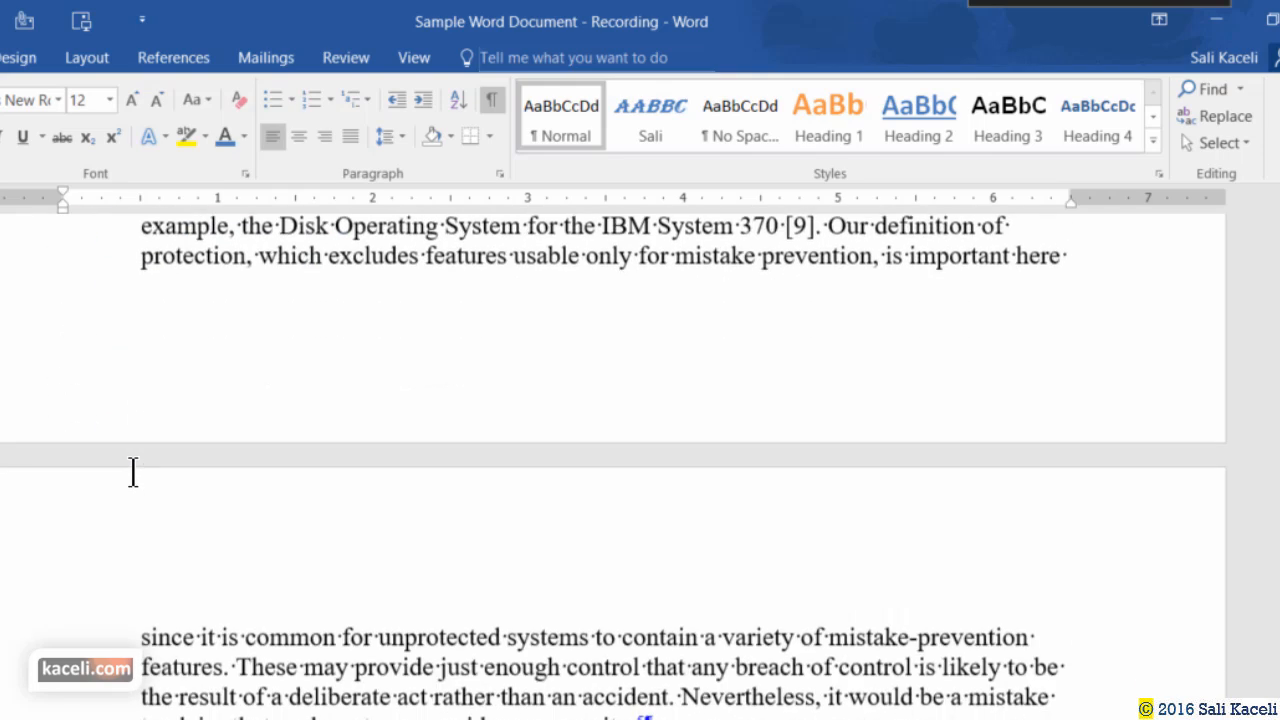
# Inspect the empty paragraphs above All-or-nothing systems, in Functional Levels and after 'following.'.
pyautogui.click(147, 320)
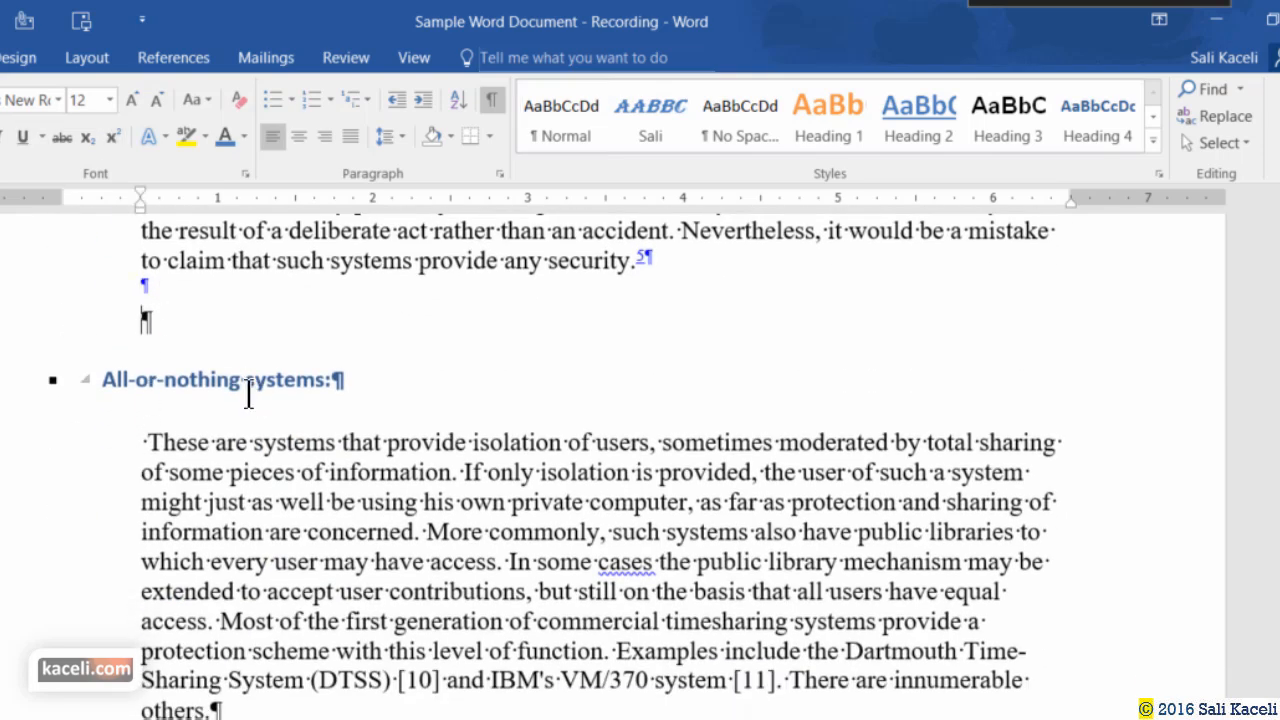
pyautogui.scroll(-2, 245, 390)
pyautogui.scroll(12, 240, 375)
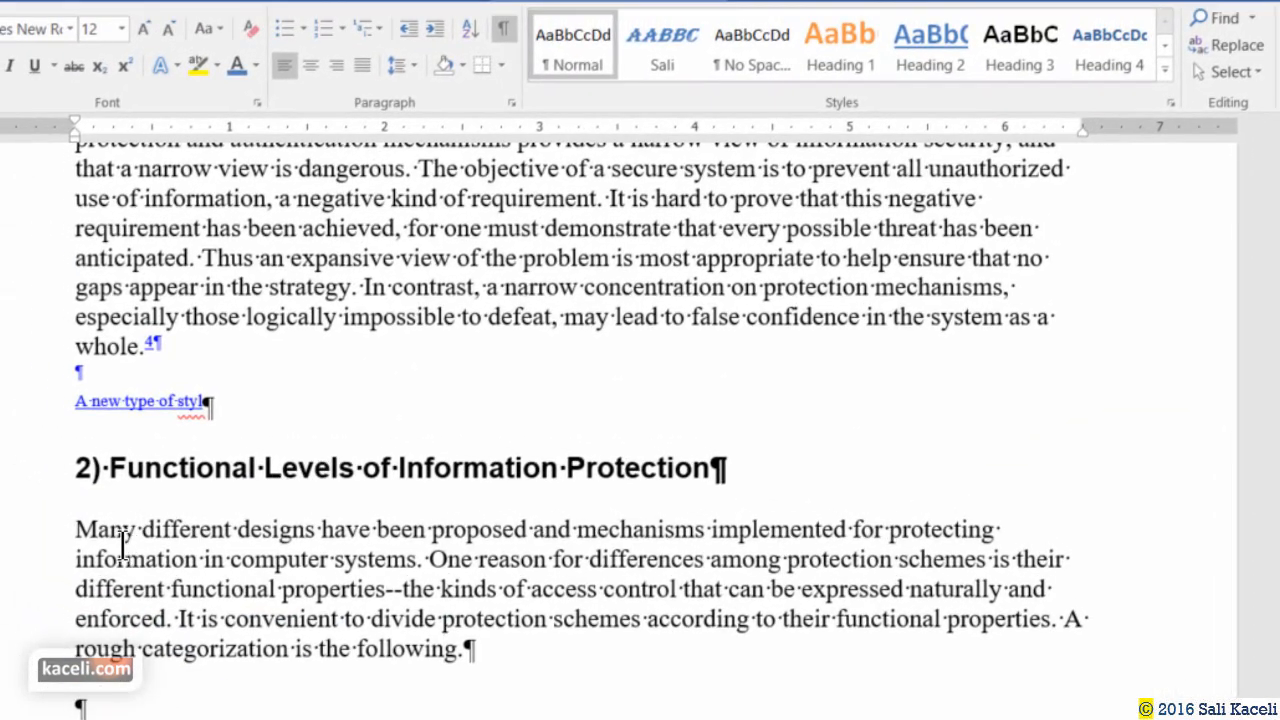
pyautogui.click(77, 543)
pyautogui.scroll(-2, 91, 543)
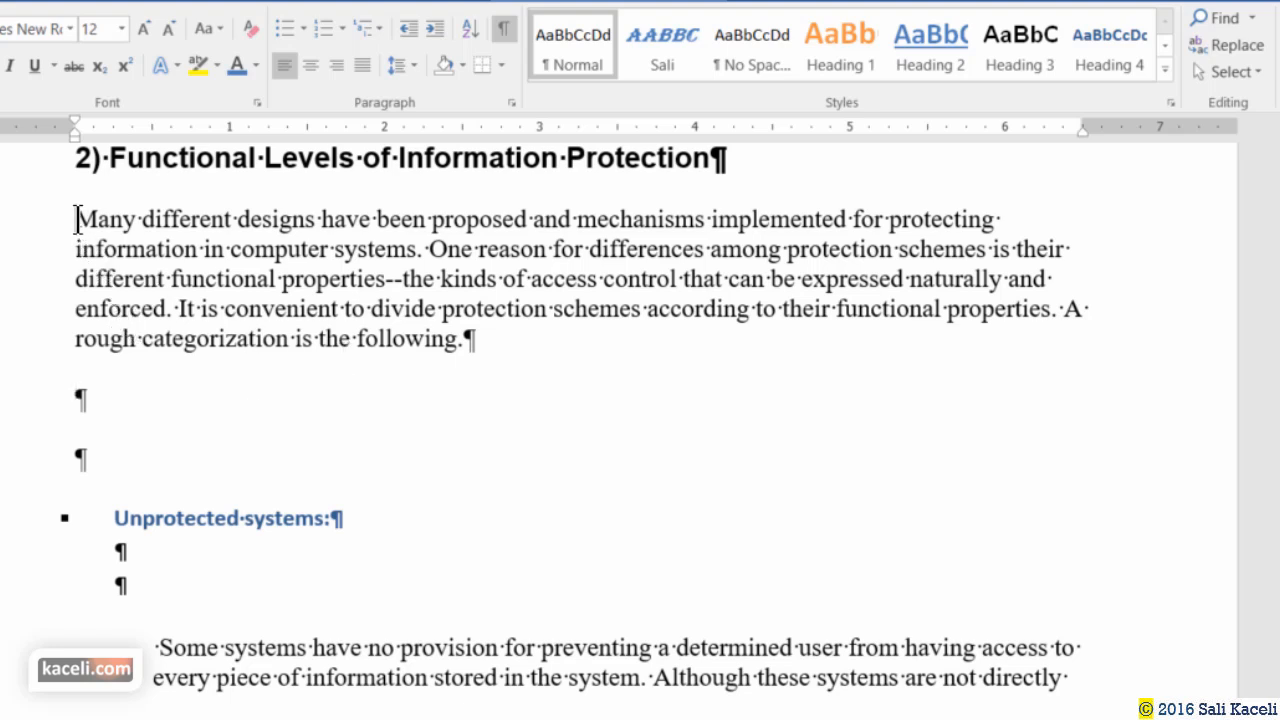
pyautogui.click(78, 220)
pyautogui.click(150, 402)
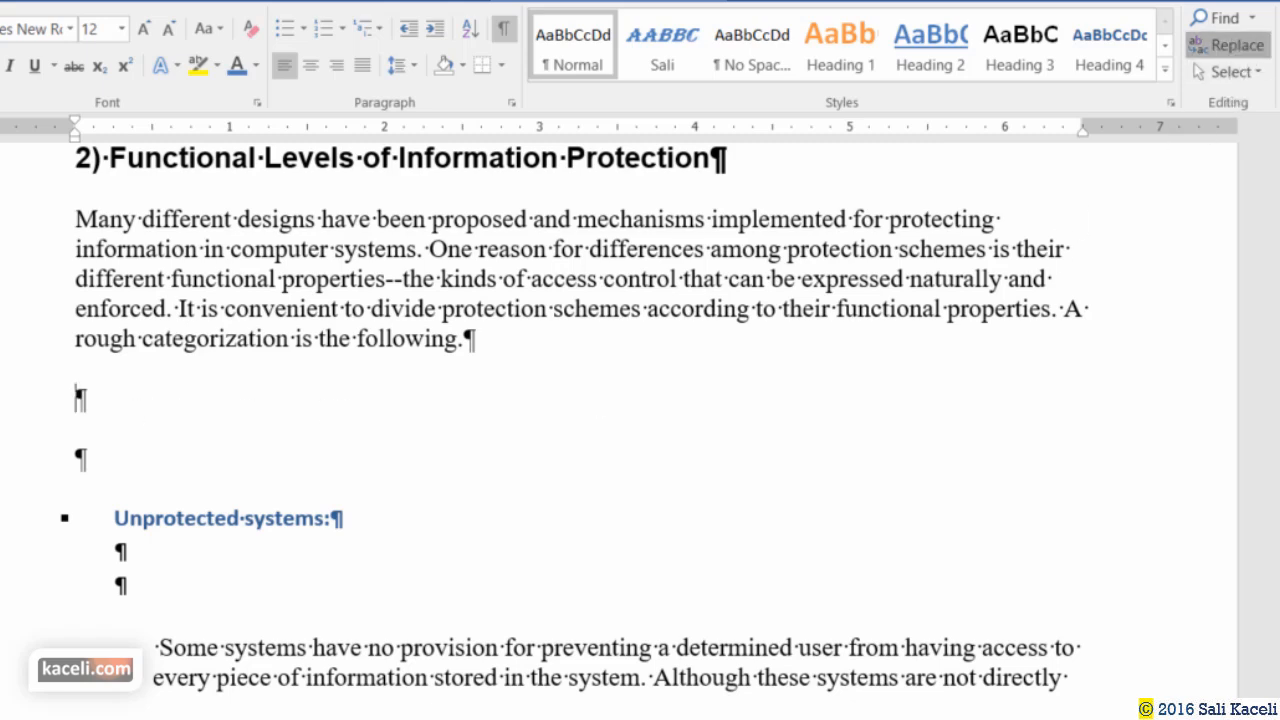
pyautogui.click(1232, 45)
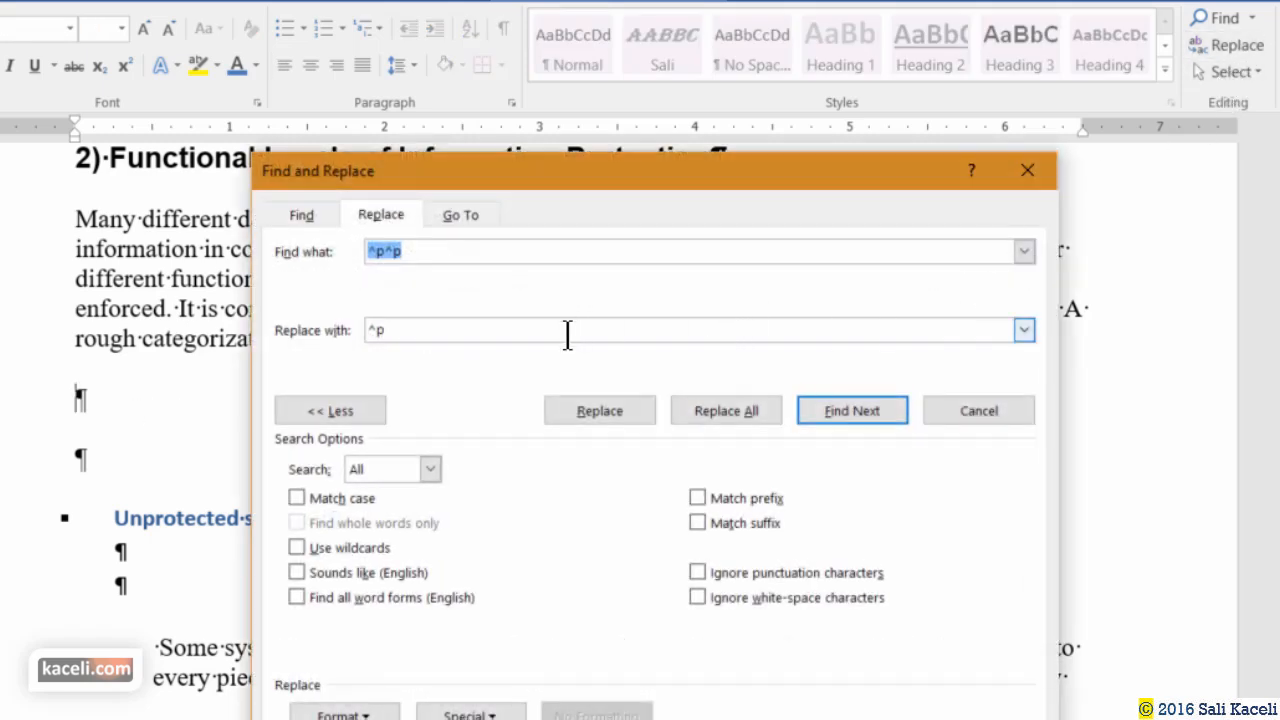
# Set Find what to ^p^p and Replace with to ^p using Special > Paragraph Mark.
pyautogui.press('BackSpace')
pyautogui.press('Tab')
pyautogui.press('BackSpace')
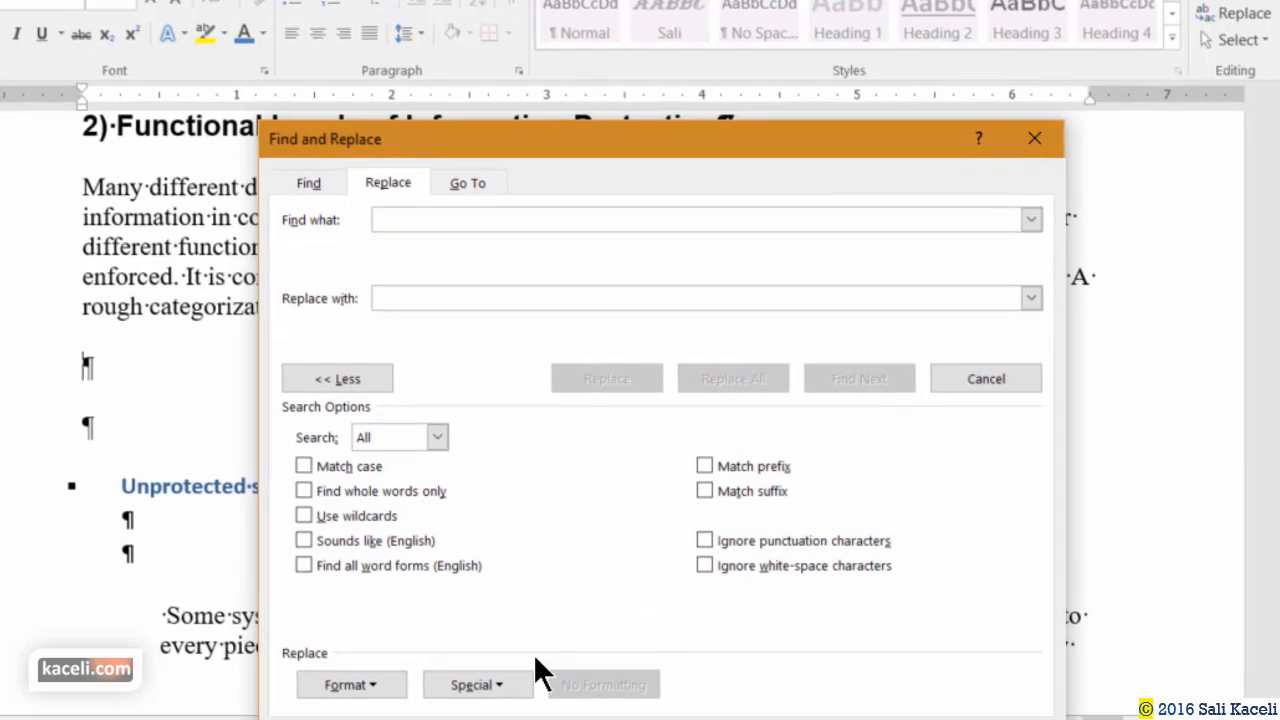
pyautogui.hotkey('shift', 'Tab')
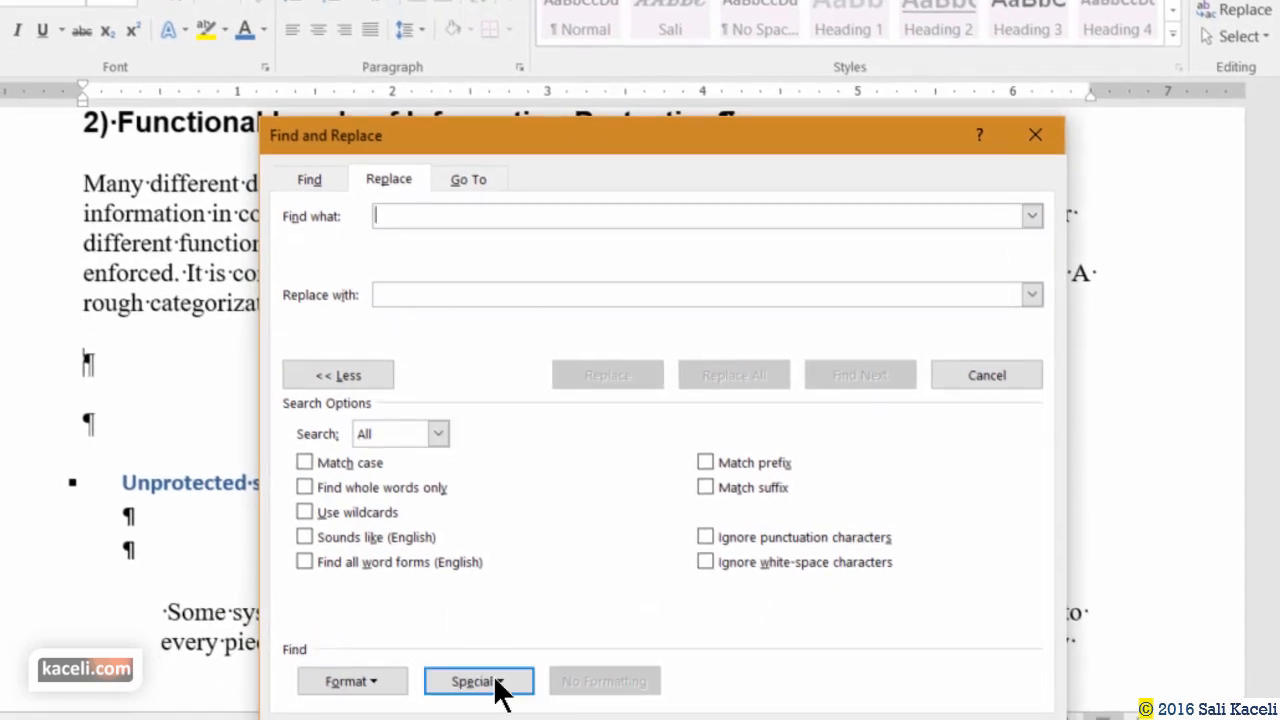
pyautogui.click(498, 688)
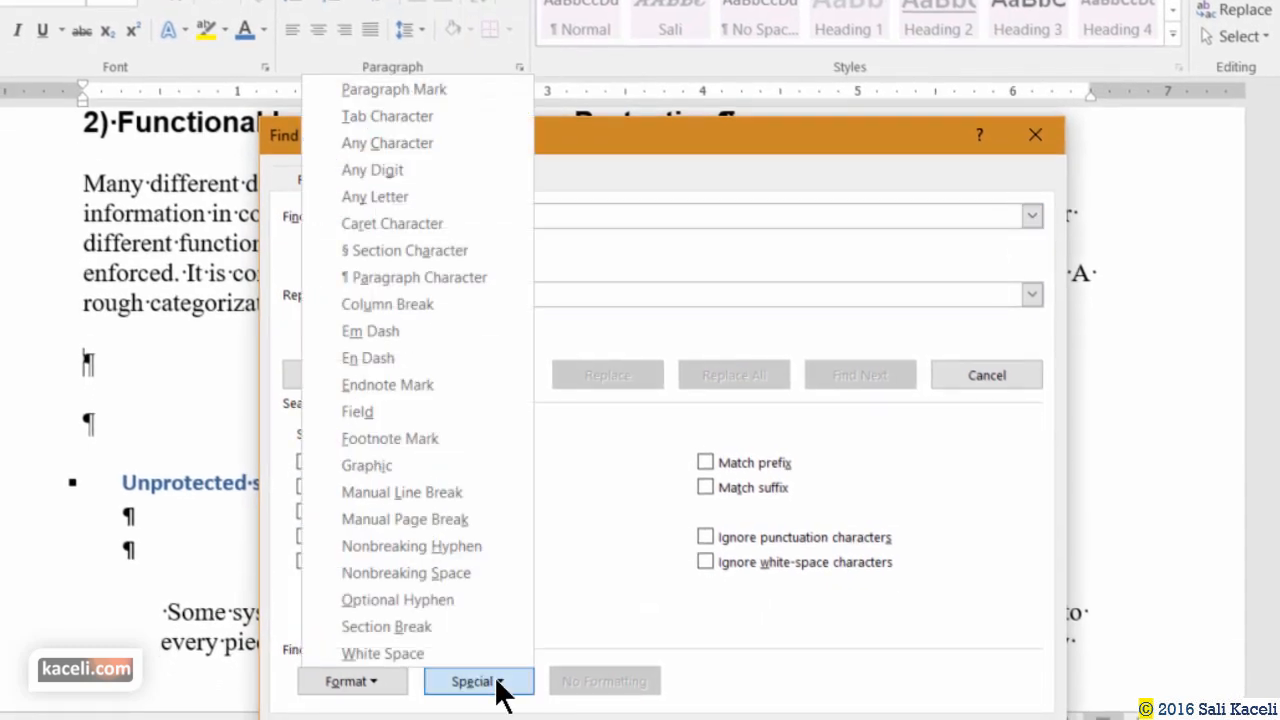
pyautogui.click(395, 90)
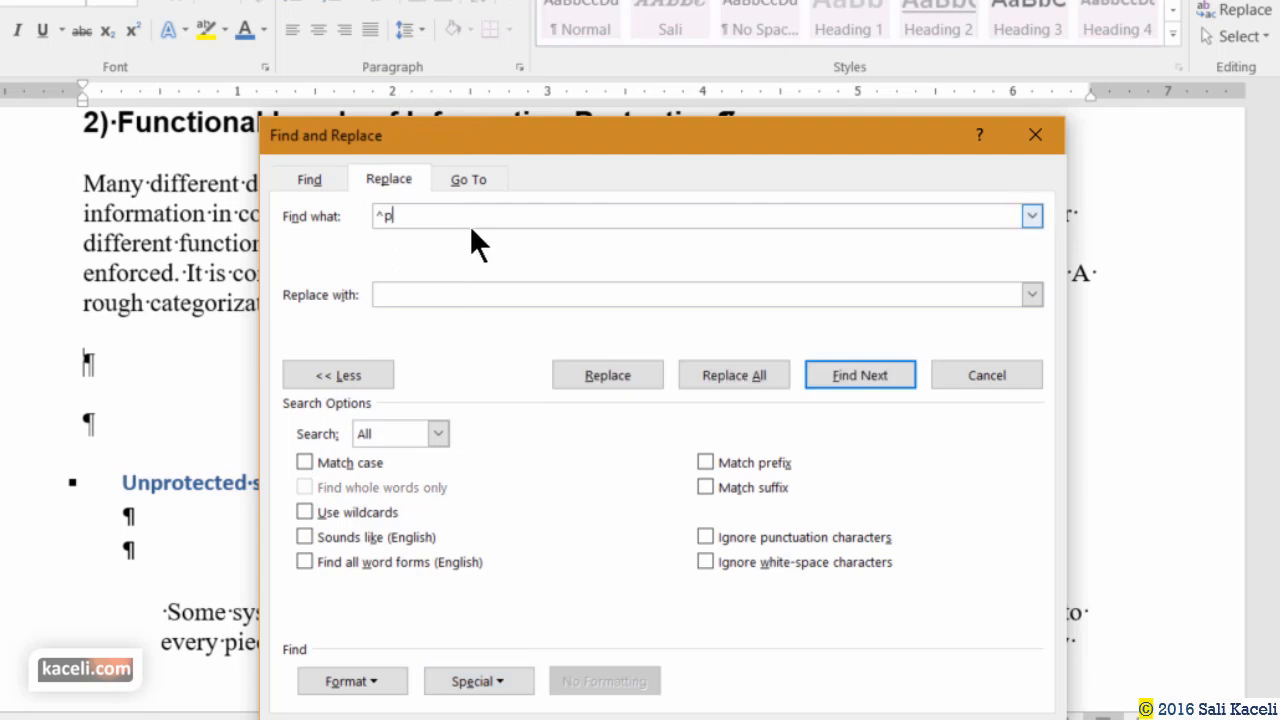
pyautogui.click(476, 681)
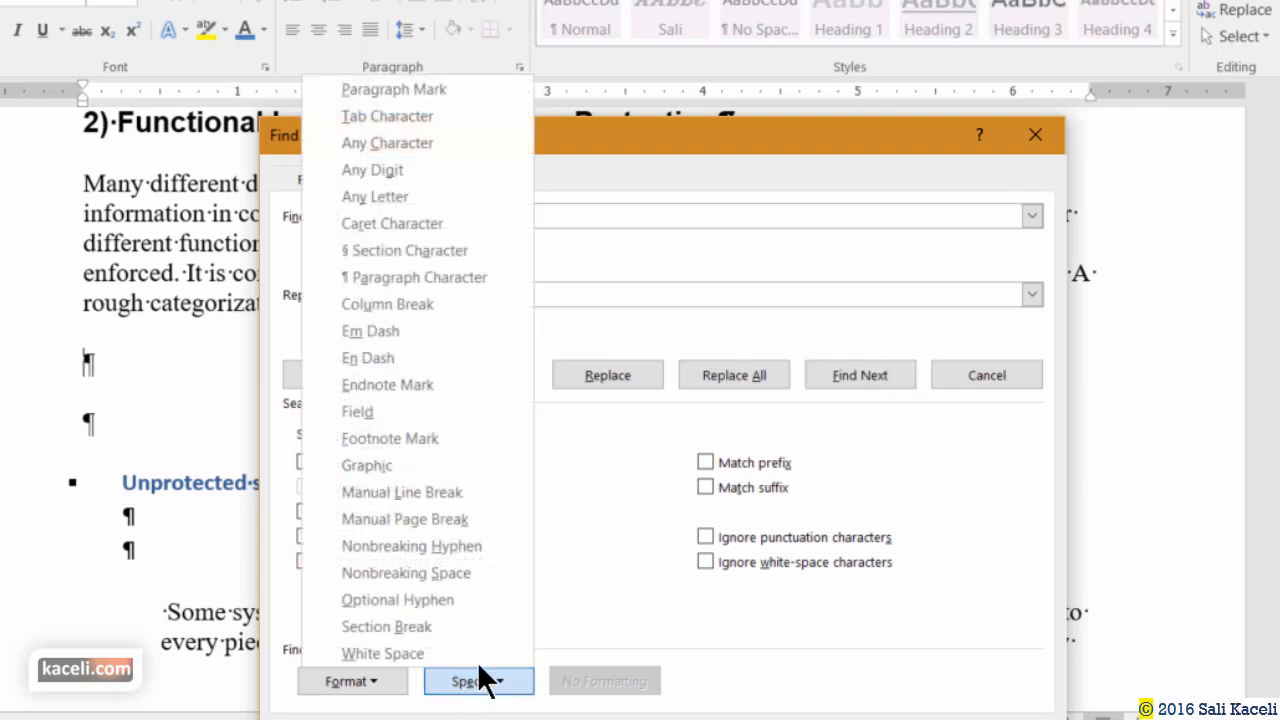
pyautogui.click(381, 88)
pyautogui.click(409, 294)
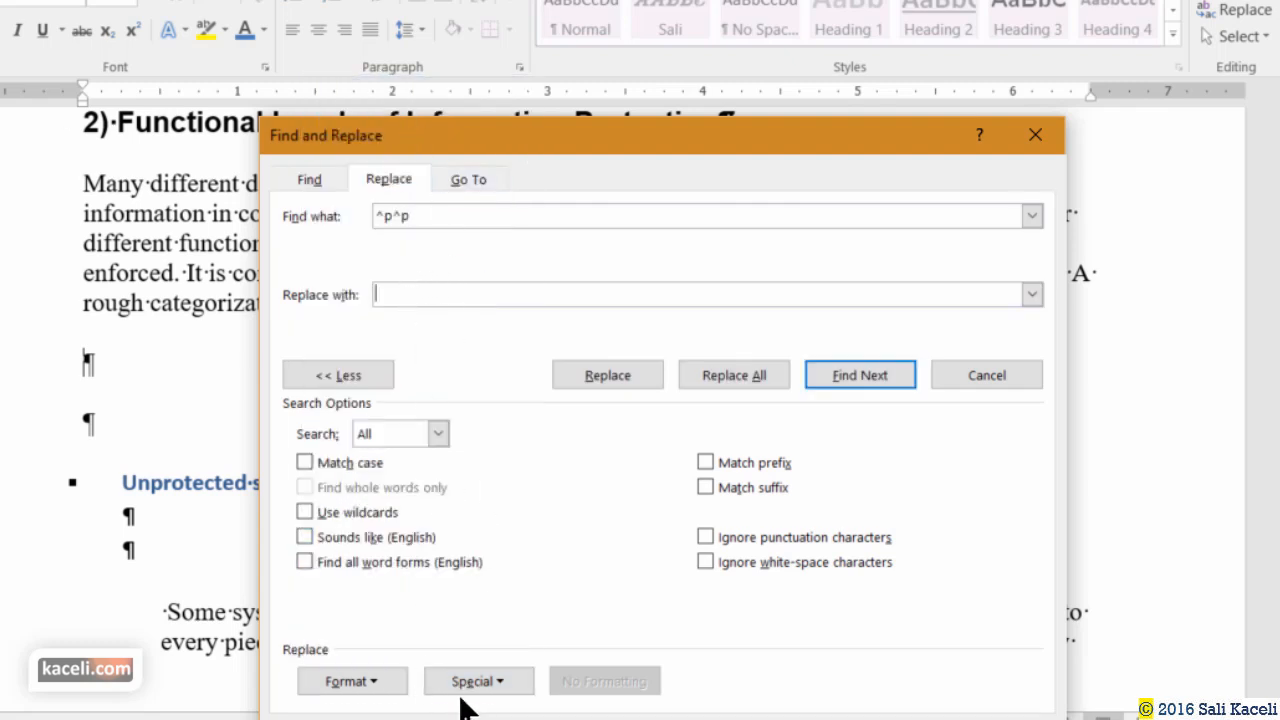
pyautogui.click(510, 683)
pyautogui.click(394, 277)
# Replace the doubled paragraph marks, finishing with Replace All (9 replacements), and close the dialog.
pyautogui.click(834, 375)
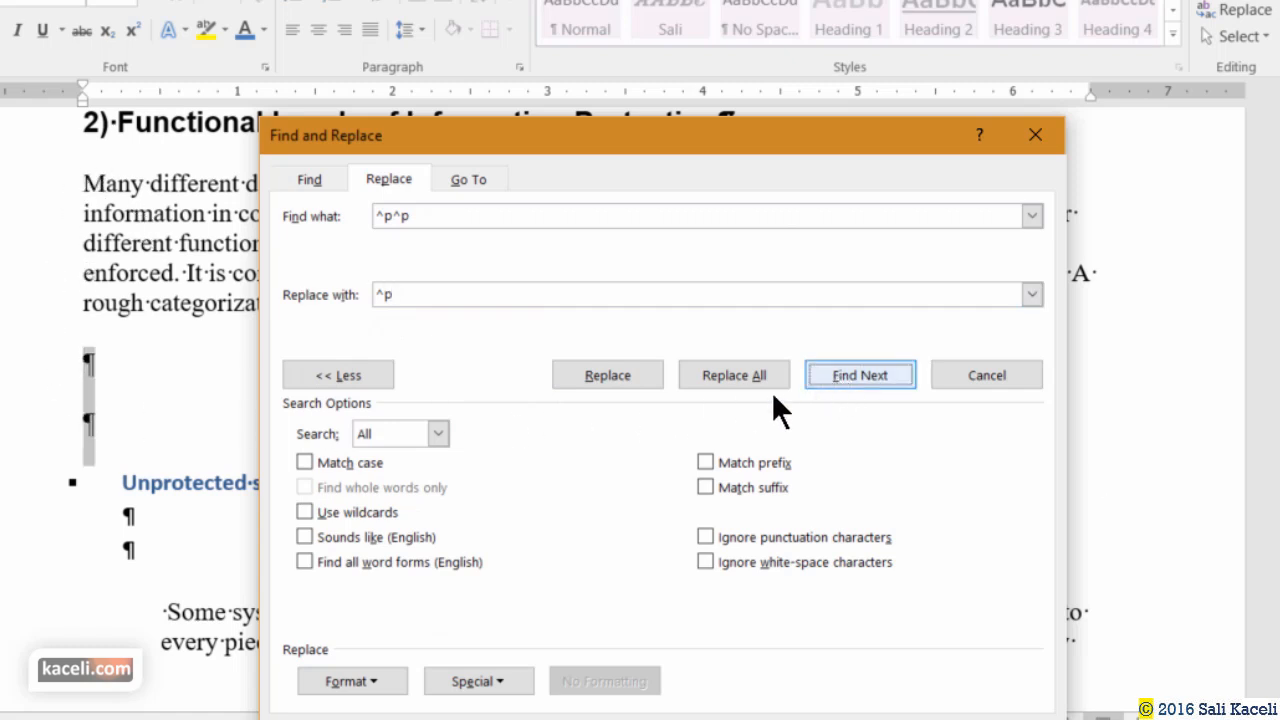
pyautogui.click(611, 377)
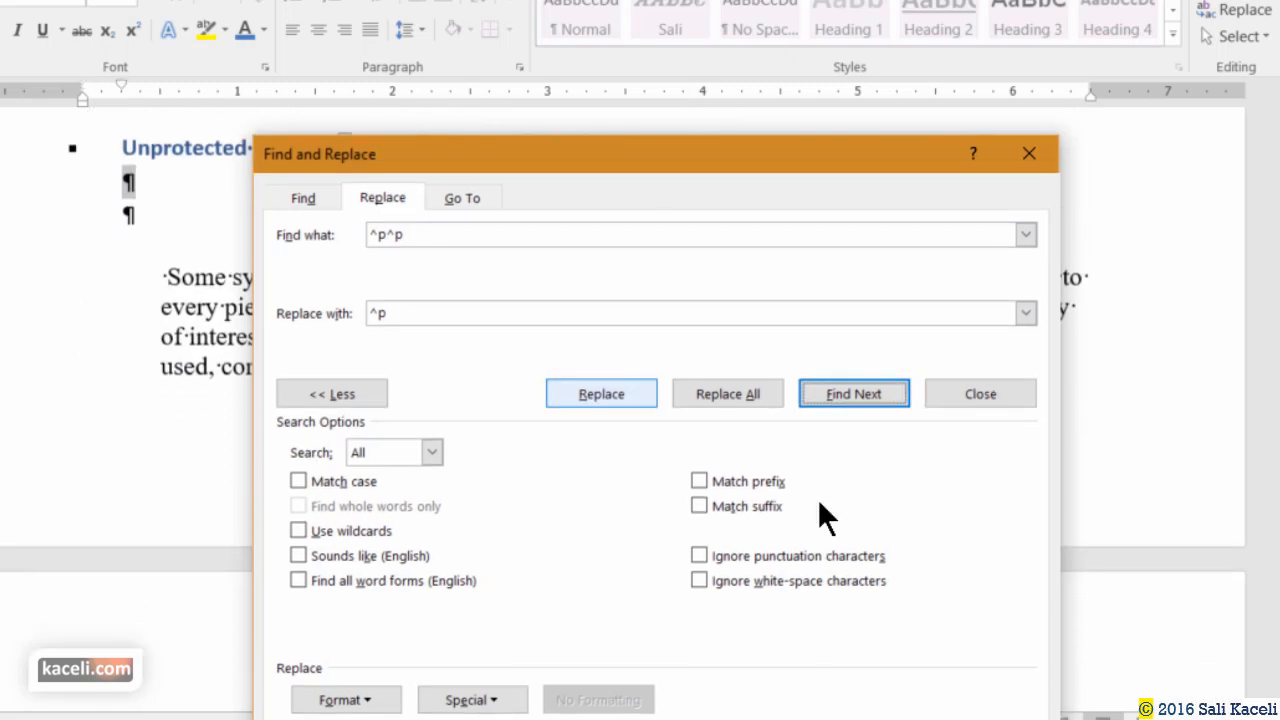
pyautogui.click(619, 391)
pyautogui.click(611, 391)
pyautogui.click(617, 391)
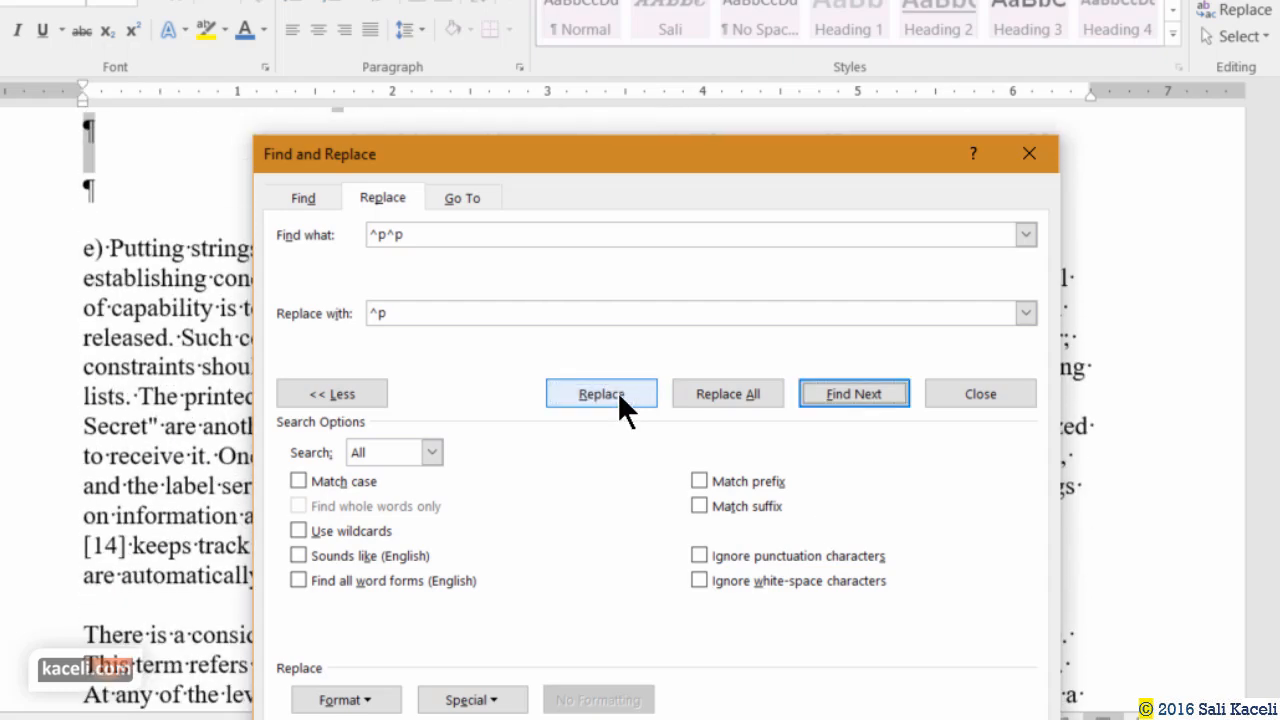
pyautogui.click(732, 394)
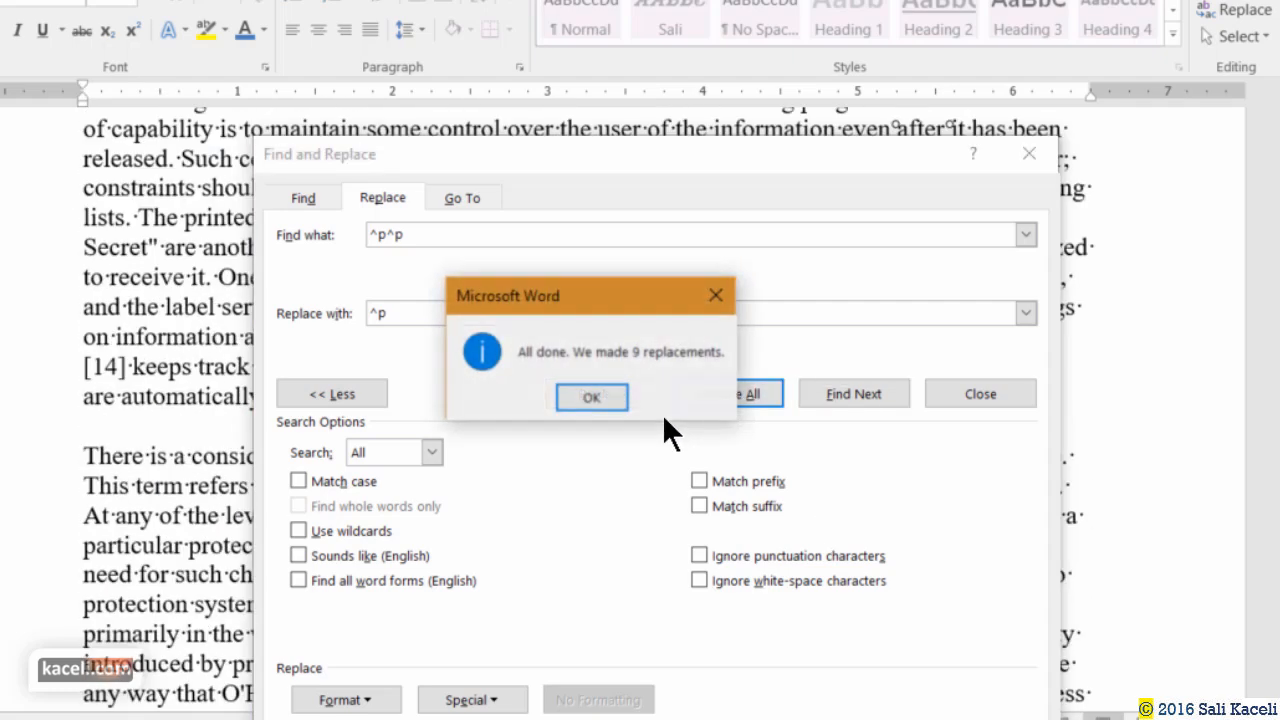
pyautogui.click(582, 396)
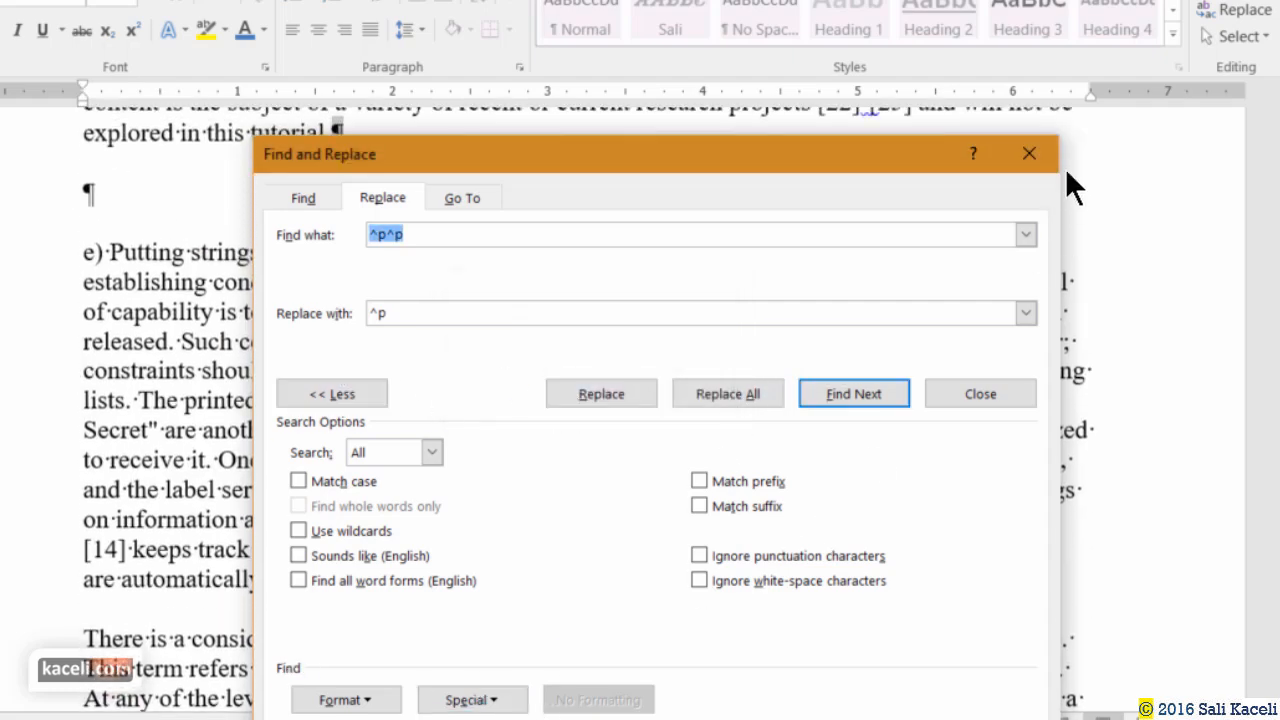
pyautogui.click(1029, 153)
pyautogui.scroll(5, 164, 476)
pyautogui.scroll(15, 164, 476)
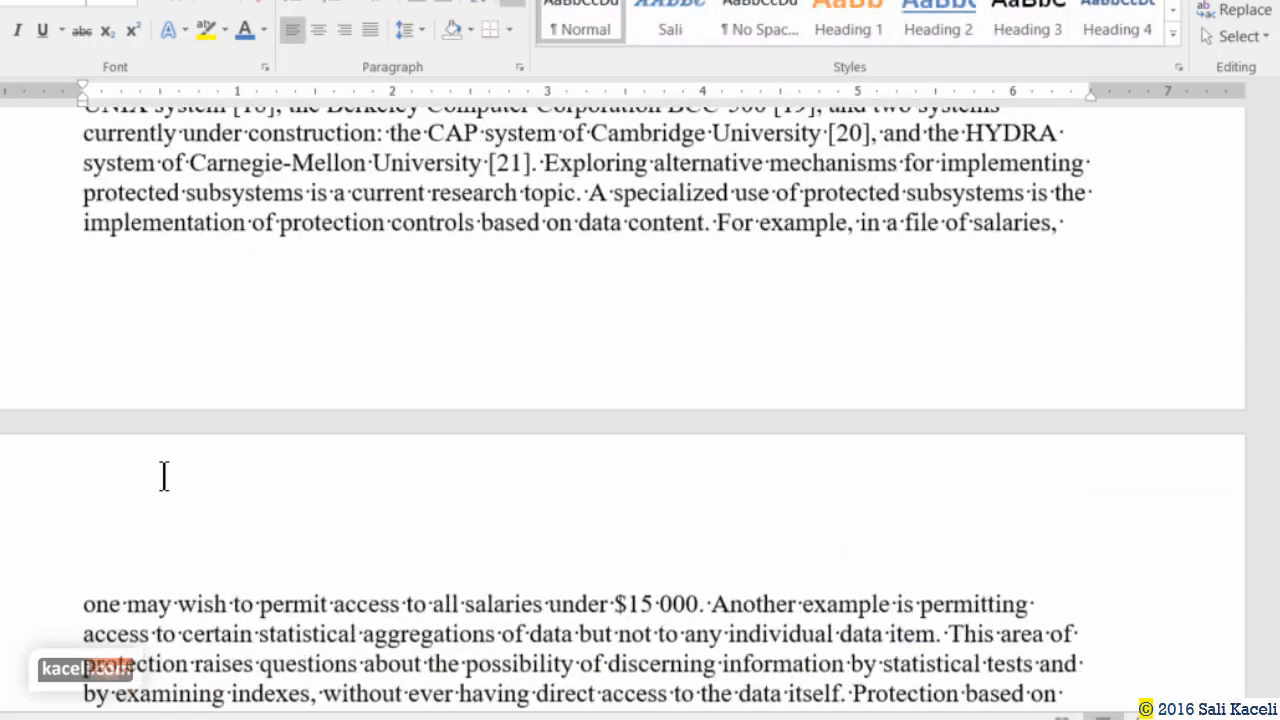
pyautogui.scroll(20, 164, 476)
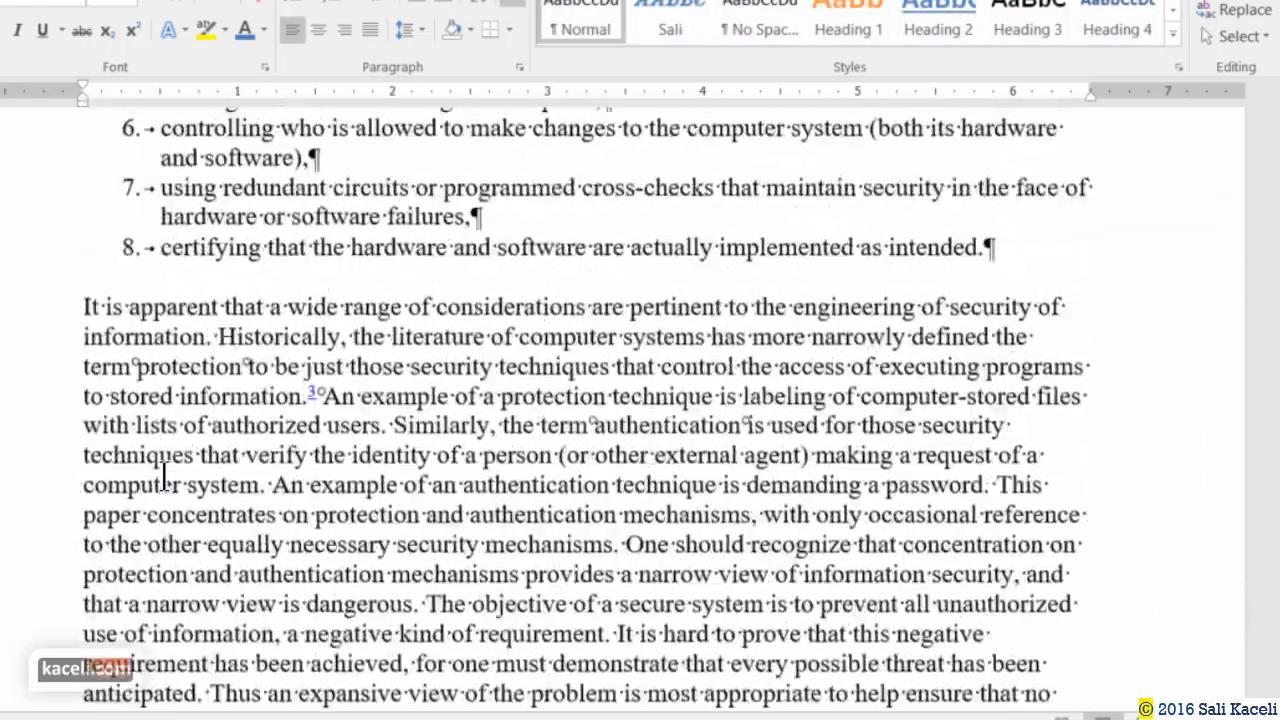
pyautogui.scroll(5, 164, 476)
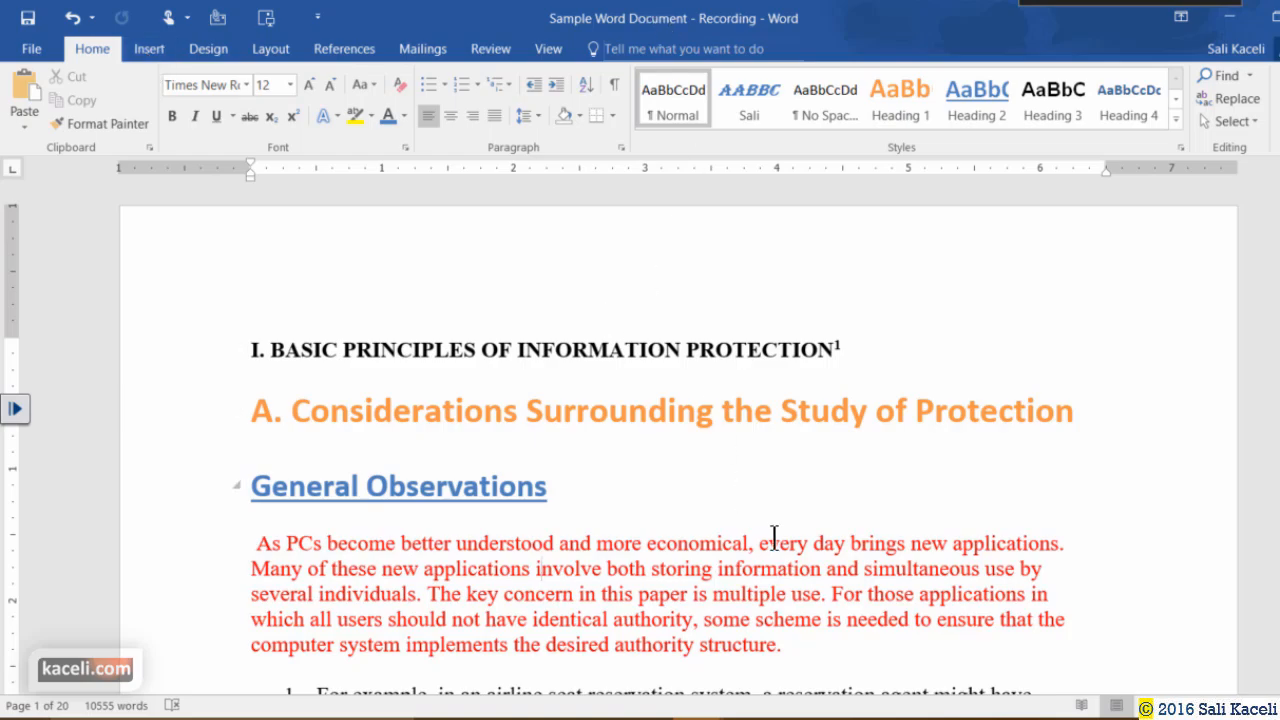
pyautogui.scroll(-20, 801, 540)
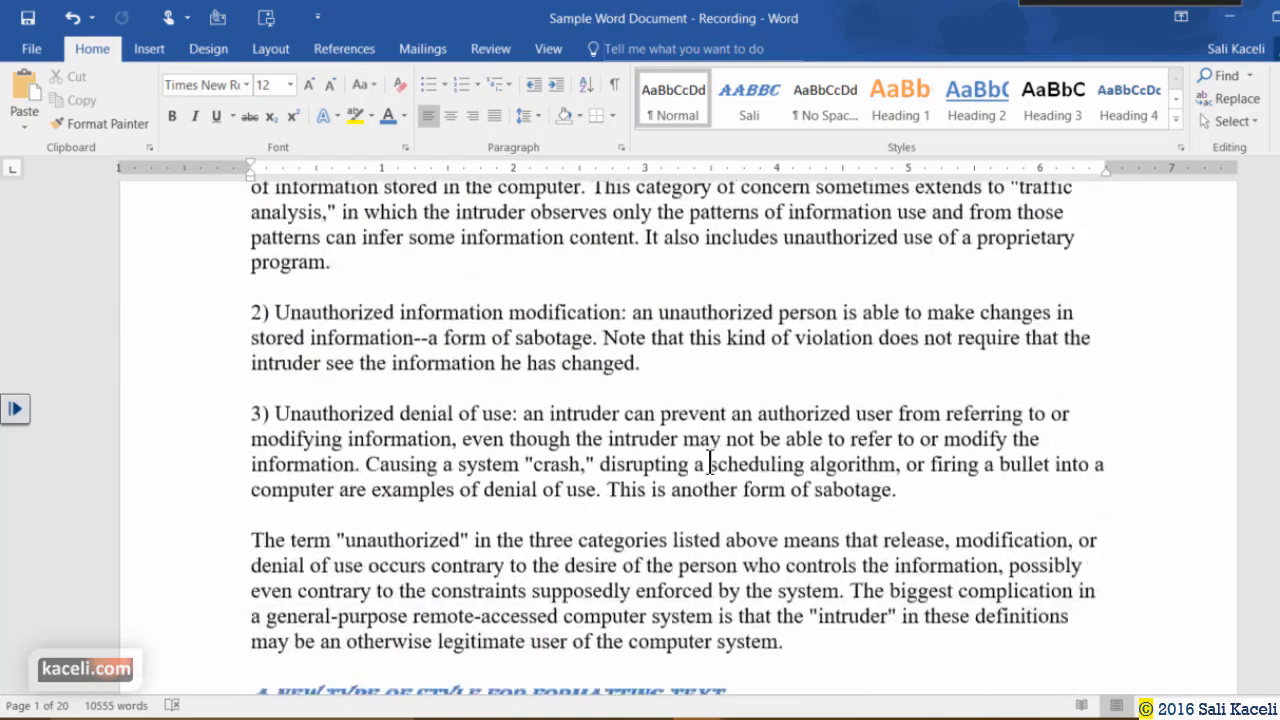
pyautogui.scroll(-12, 678, 459)
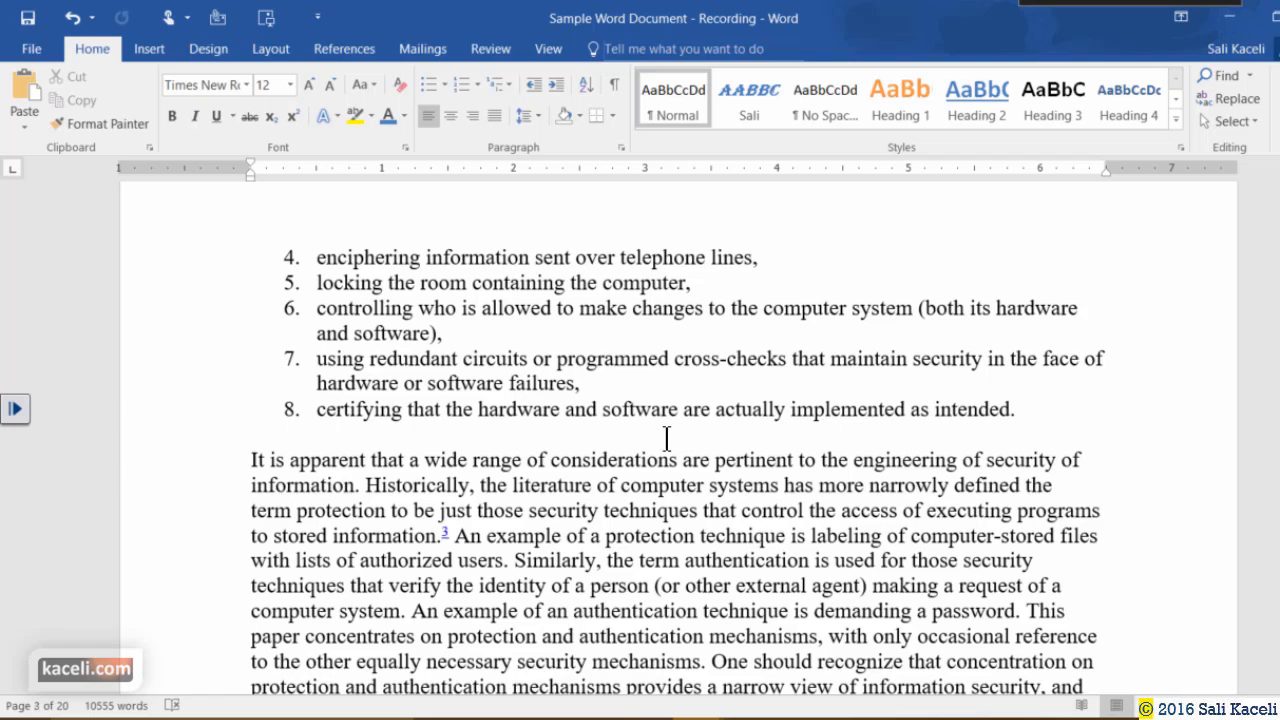
pyautogui.scroll(20, 364, 268)
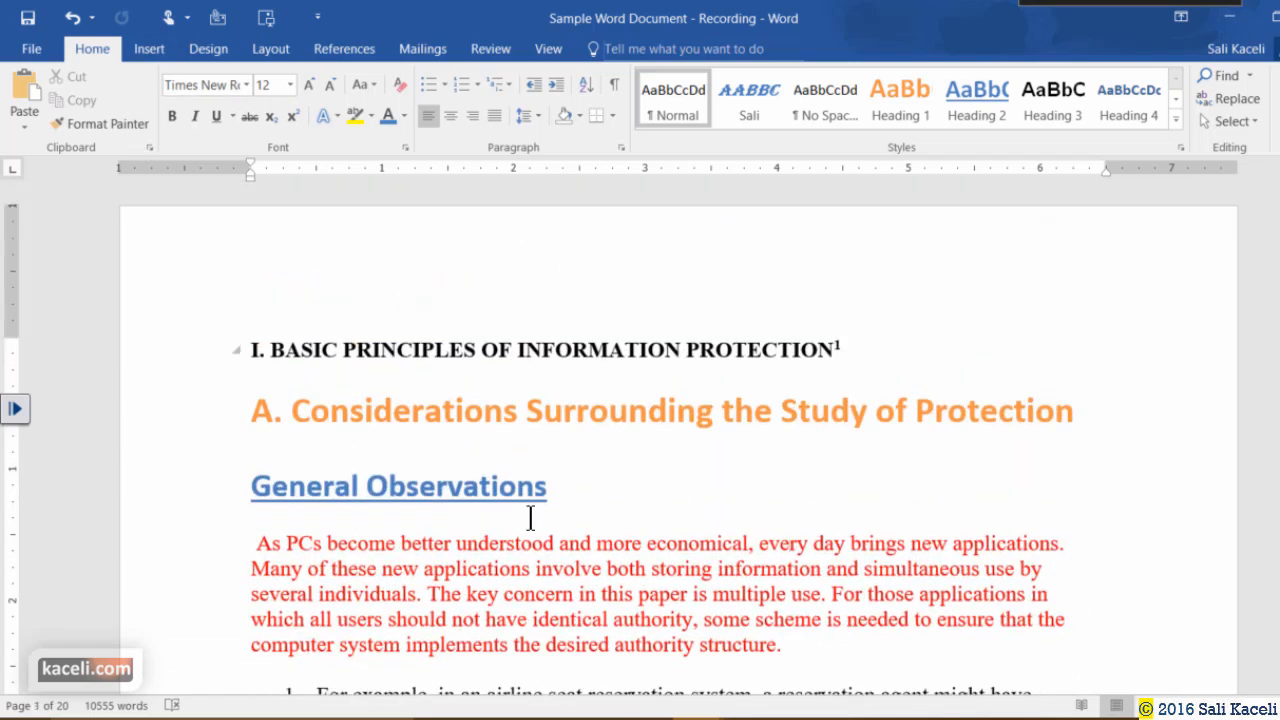
pyautogui.scroll(-2, 588, 507)
pyautogui.click(356, 438)
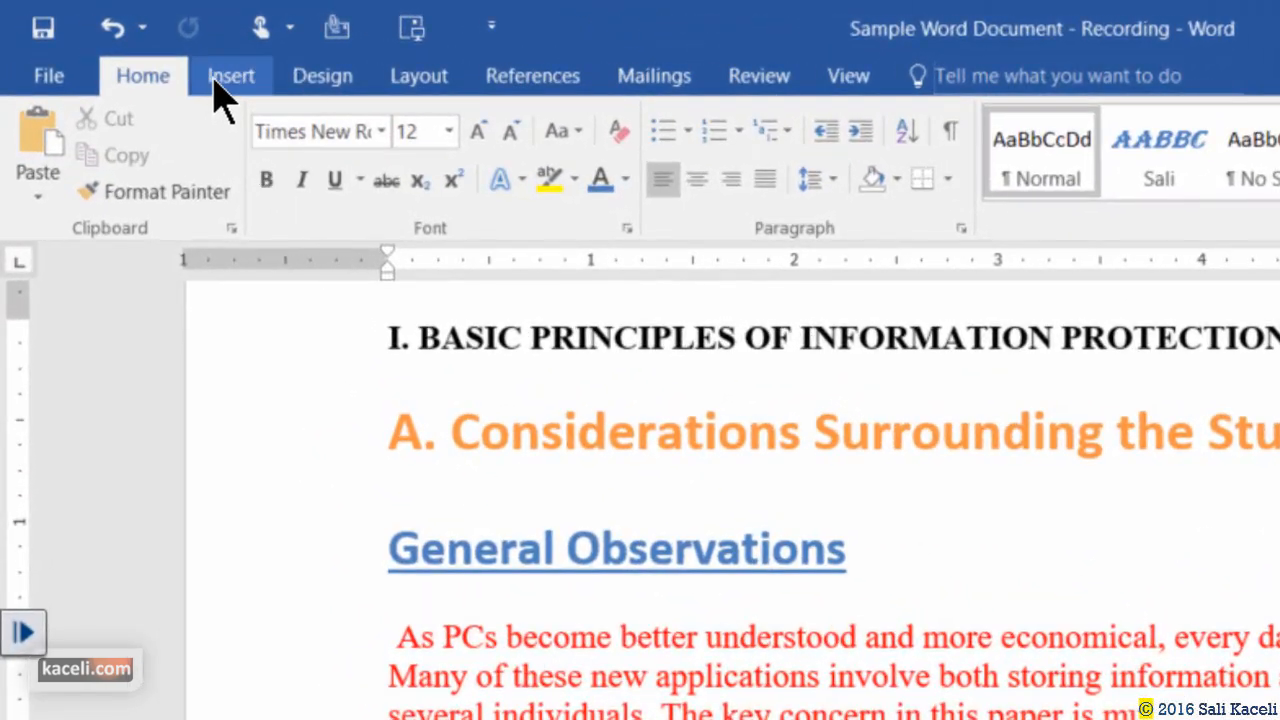
# Insert the Word logo picture from the Desktop's Word 2016 folder via Insert > Pictures.
pyautogui.click(146, 52)
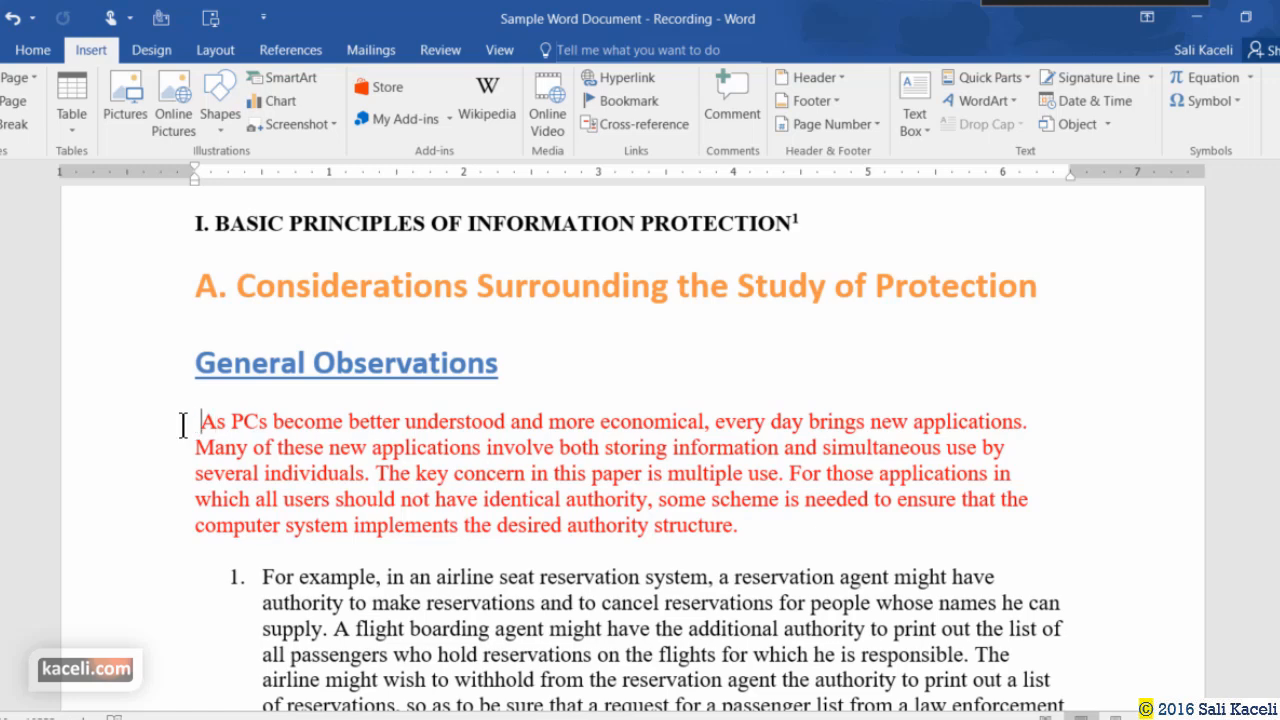
pyautogui.click(119, 115)
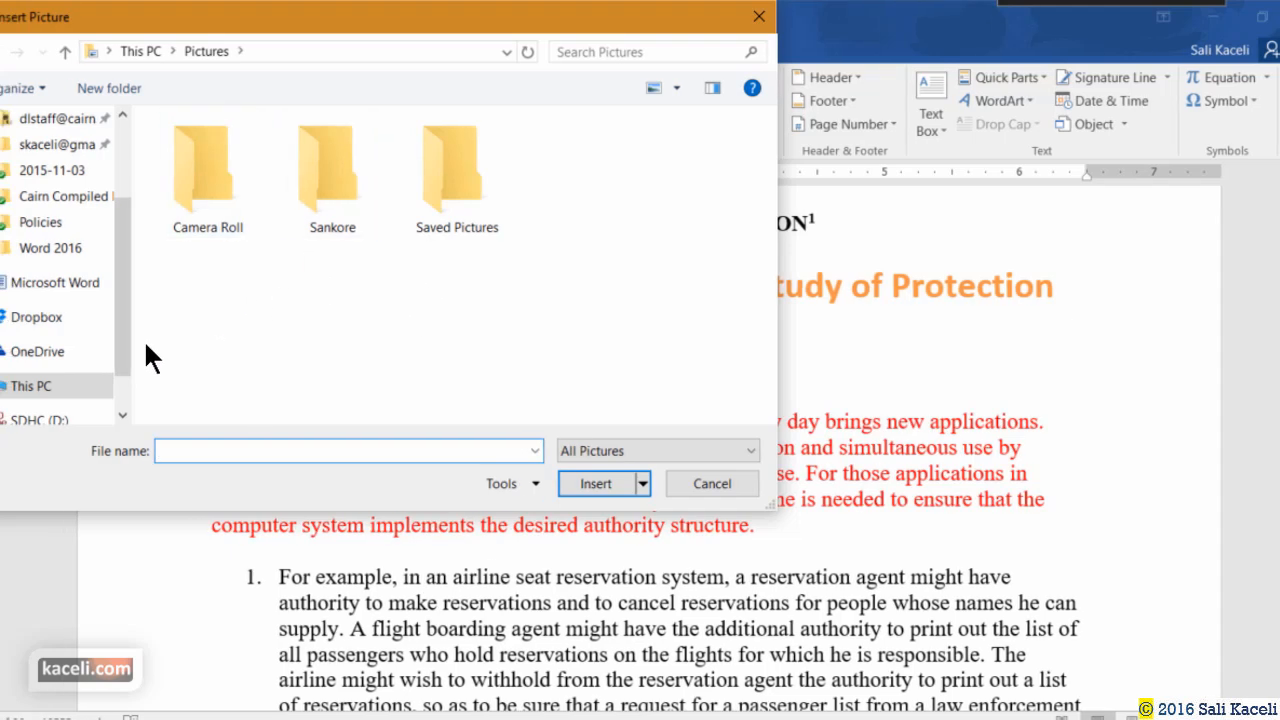
pyautogui.moveTo(108, 303); pyautogui.dragTo(111, 221)
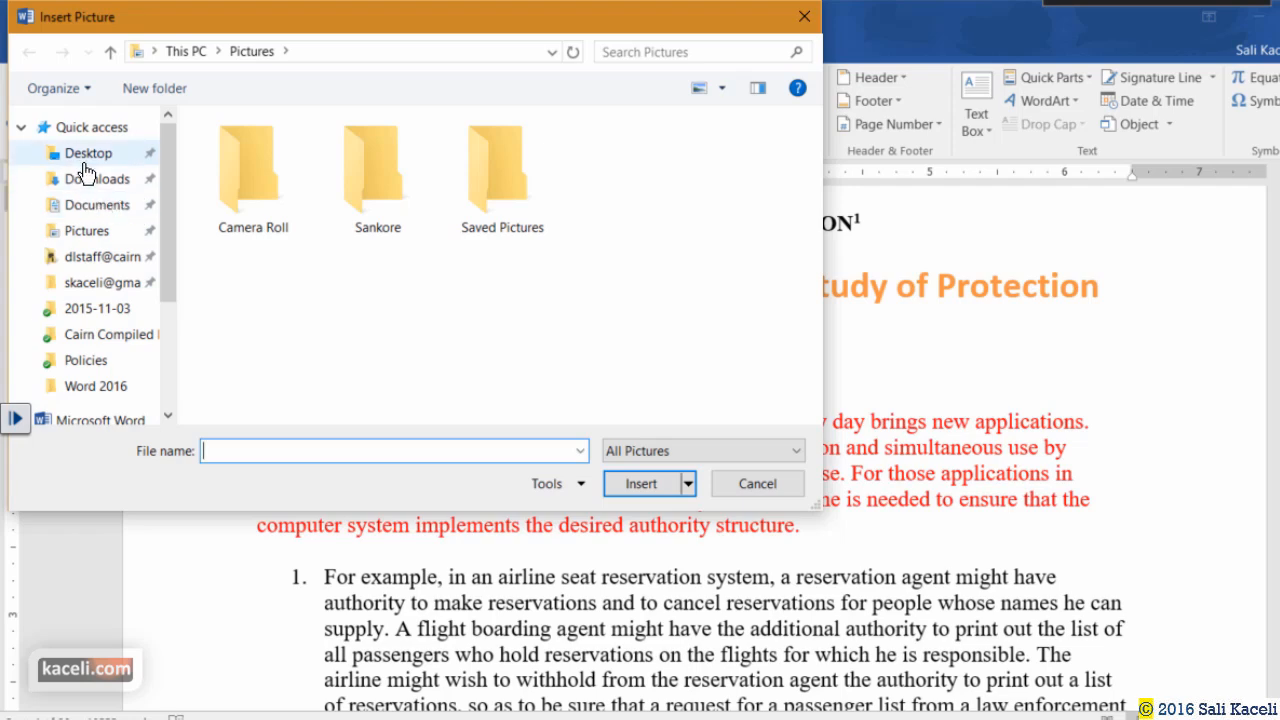
pyautogui.doubleClick(260, 168)
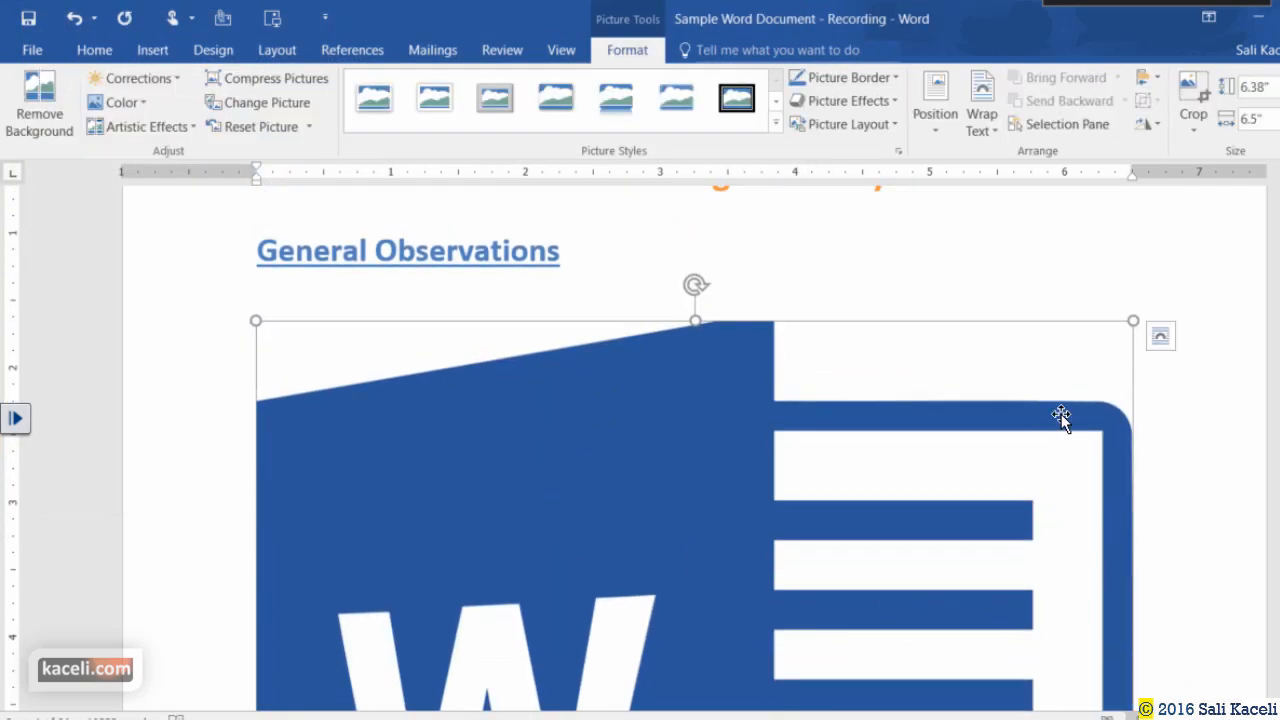
# Shrink the Word logo with its corner handles to about 1.53" x 1.56".
pyautogui.moveTo(1133, 320); pyautogui.dragTo(226, 526)
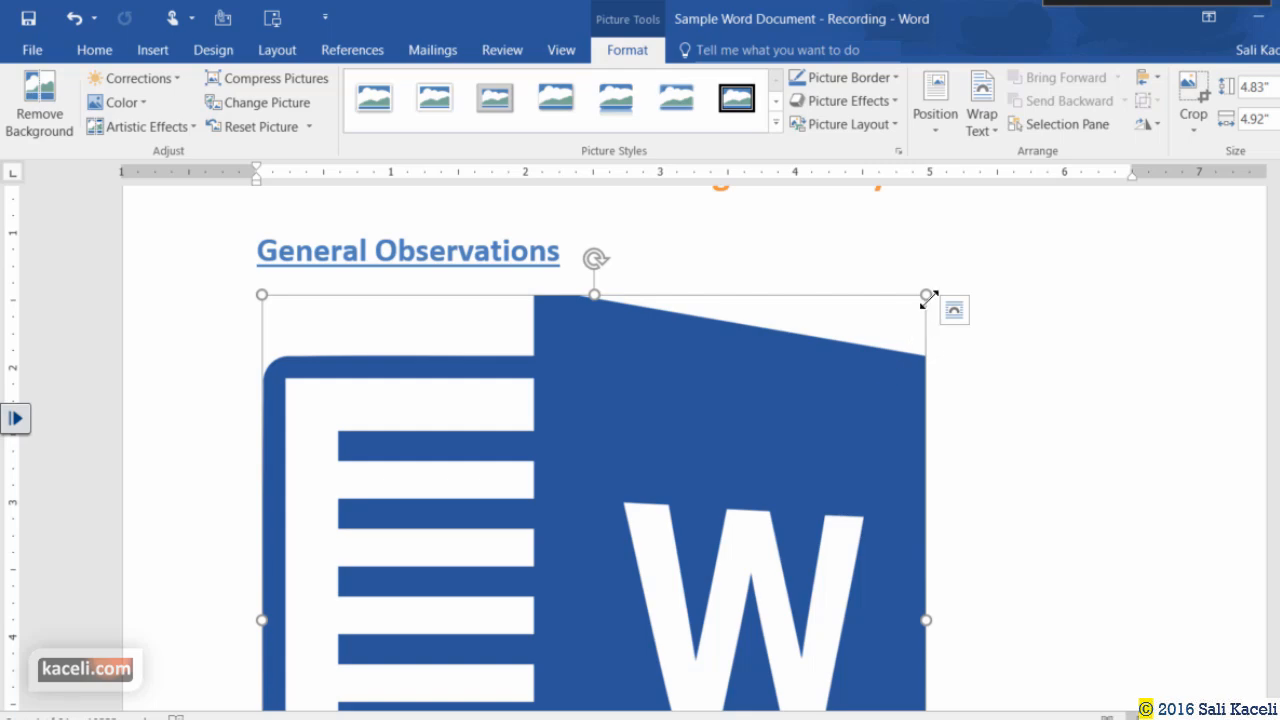
pyautogui.moveTo(926, 295); pyautogui.dragTo(590, 628)
pyautogui.scroll(3, 768, 458)
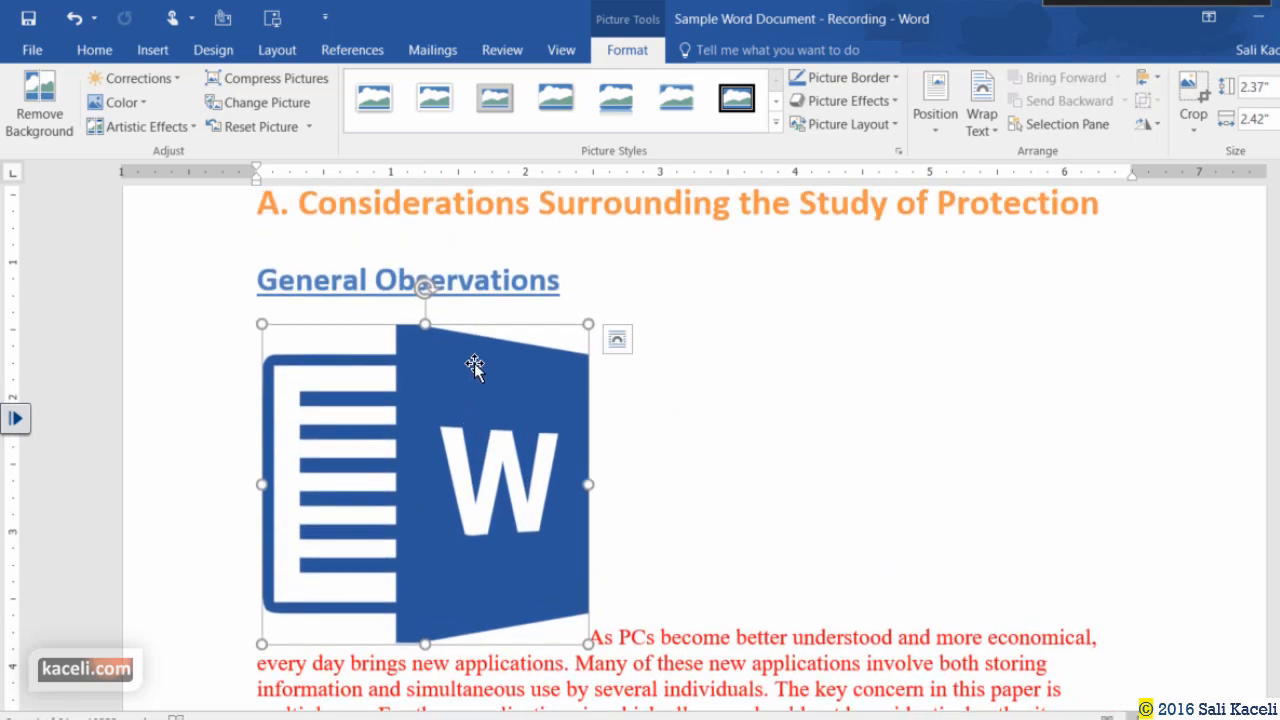
pyautogui.moveTo(588, 324); pyautogui.dragTo(410, 389)
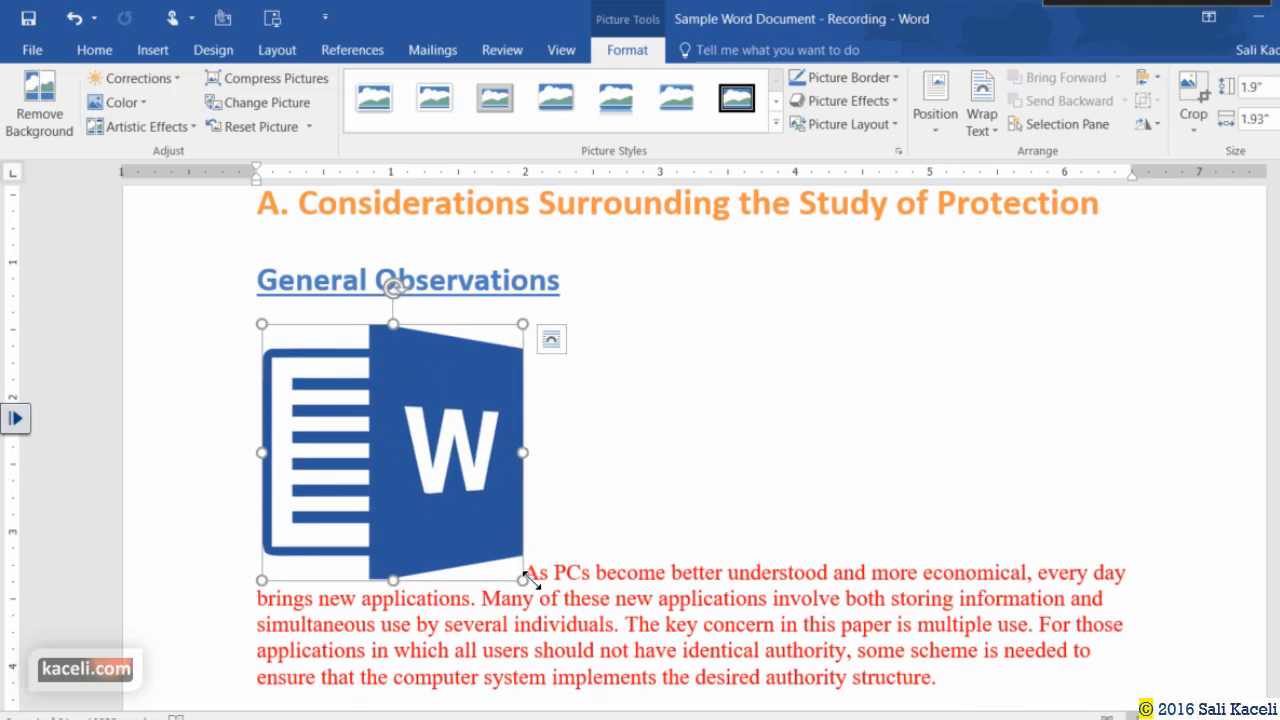
pyautogui.moveTo(522, 579); pyautogui.dragTo(474, 530)
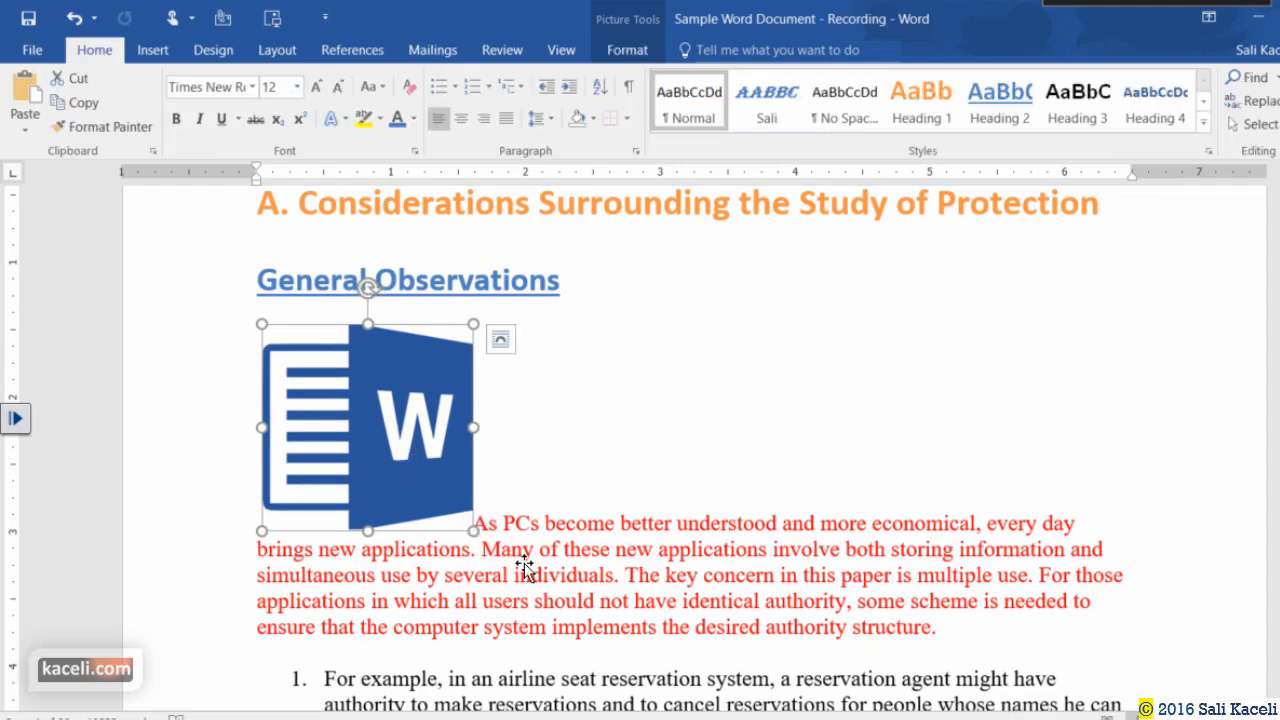
# Bring up Picture Tools Format for the resized logo picture.
pyautogui.doubleClick(418, 452)
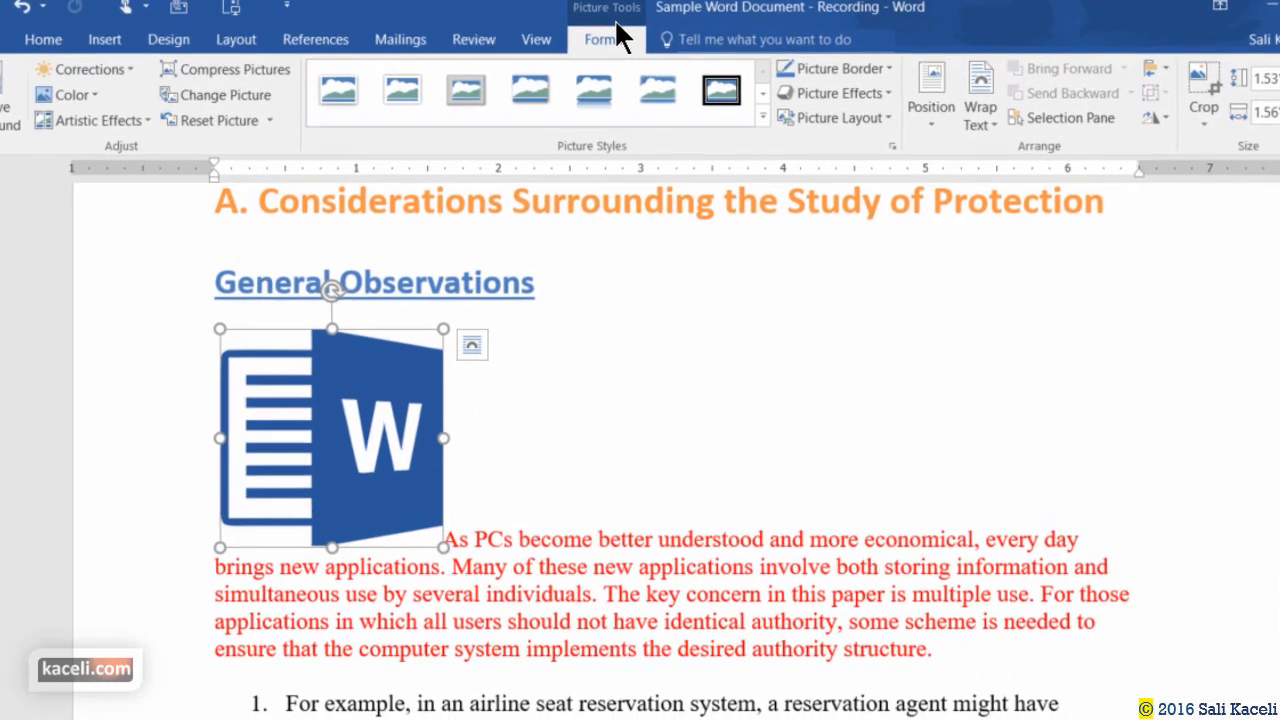
pyautogui.click(506, 578)
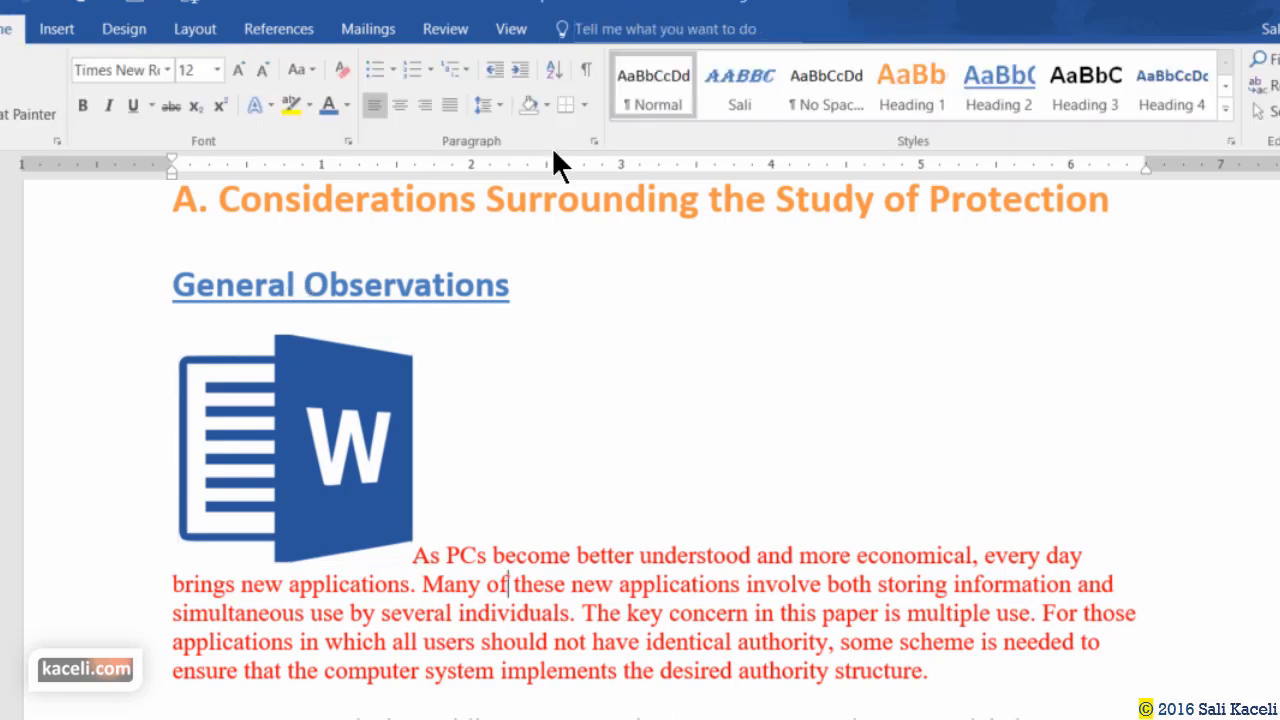
pyautogui.click(410, 512)
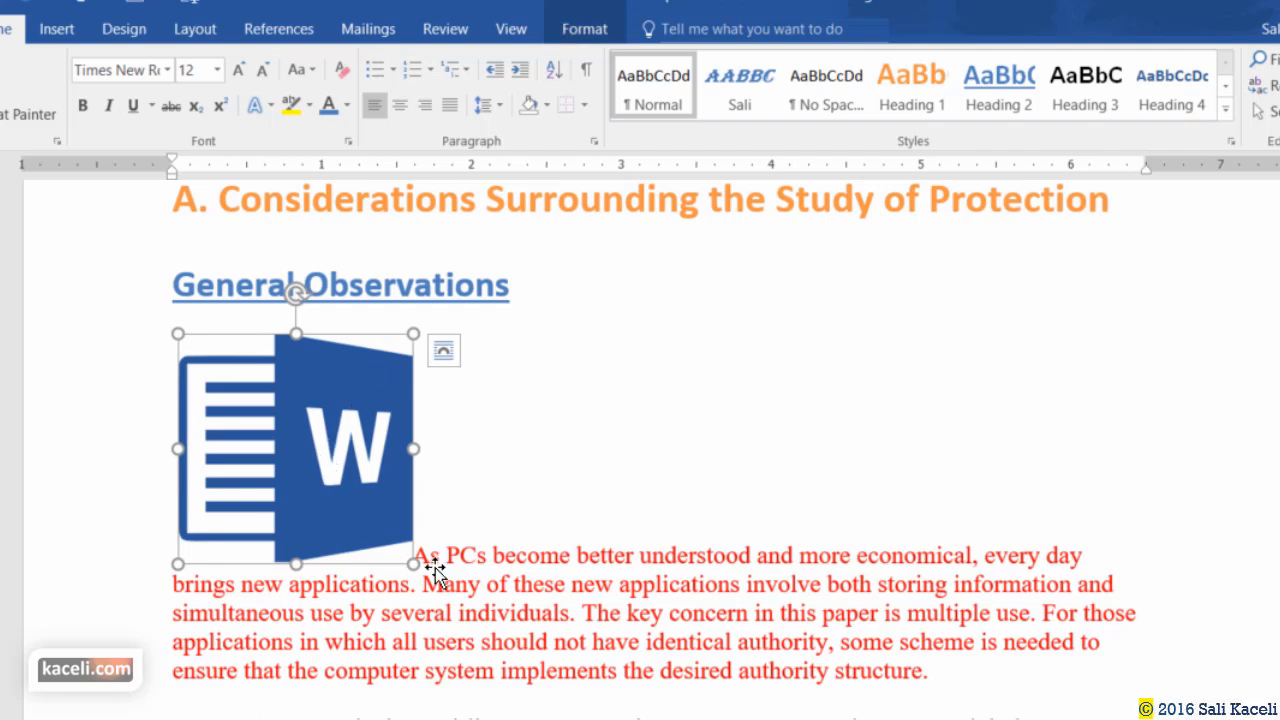
pyautogui.doubleClick(328, 456)
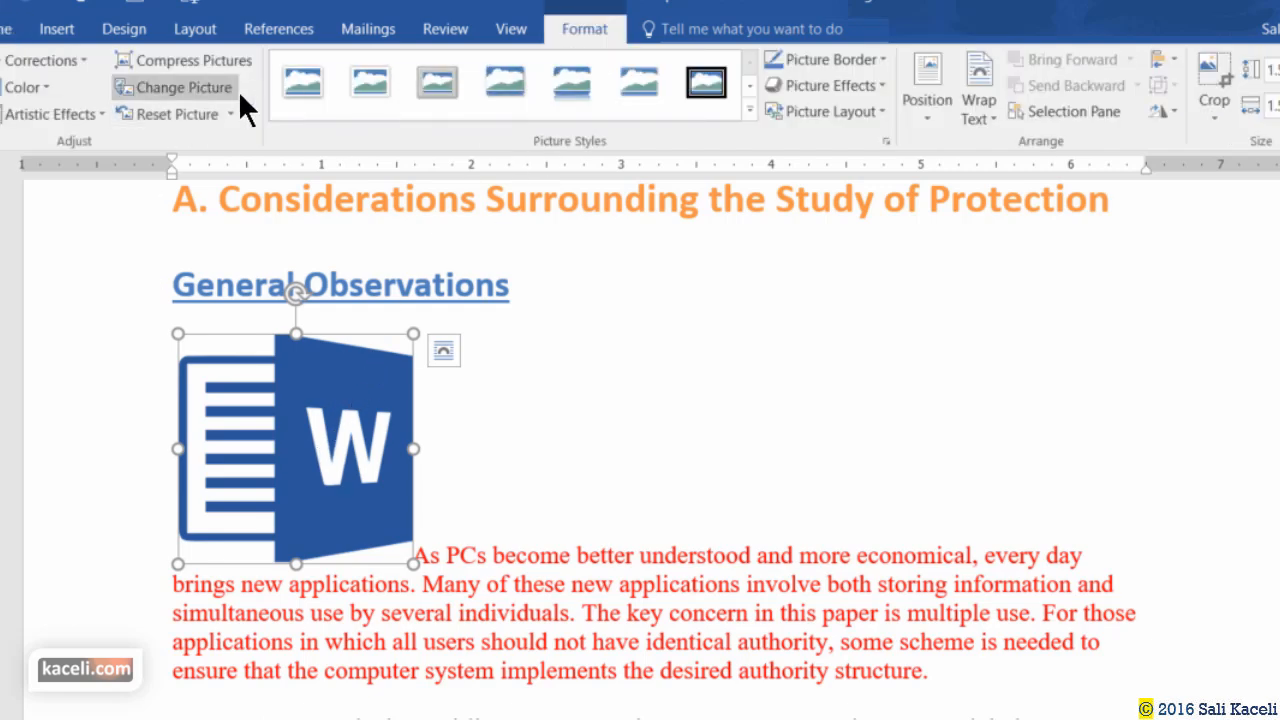
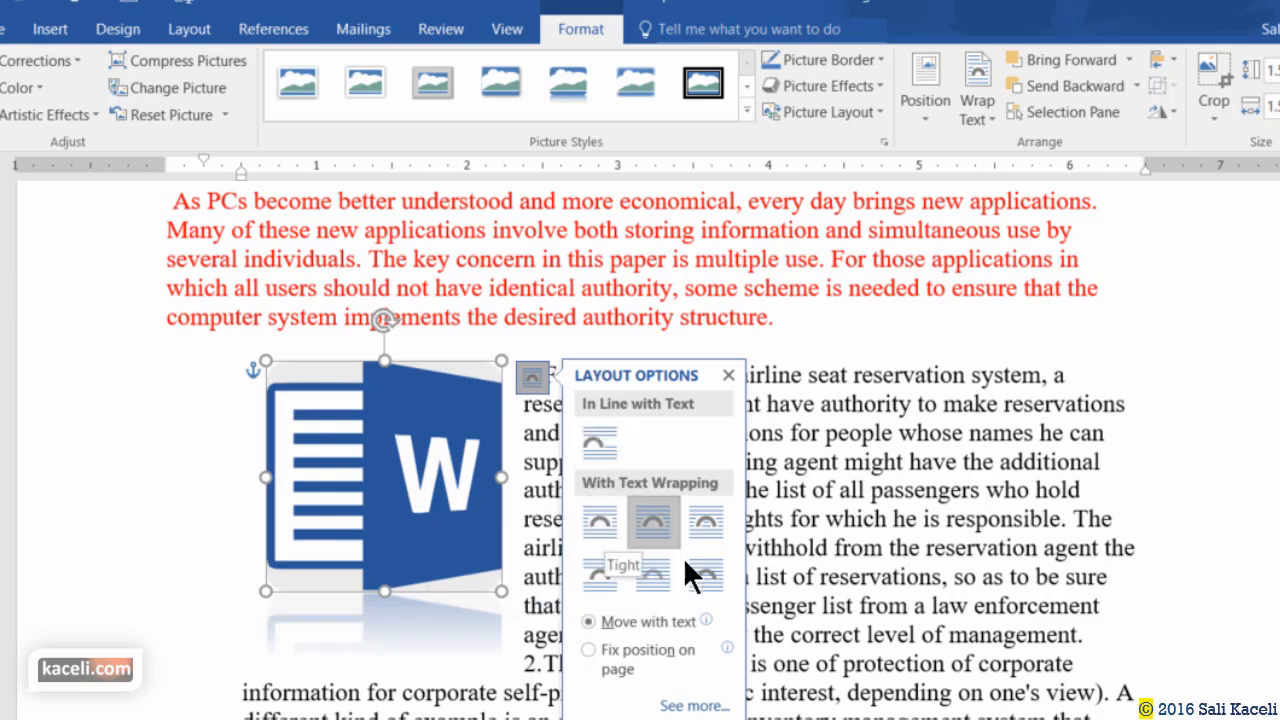
# Dismiss the logo's Layout Options and reselect the Word logo picture.
pyautogui.click(950, 462)
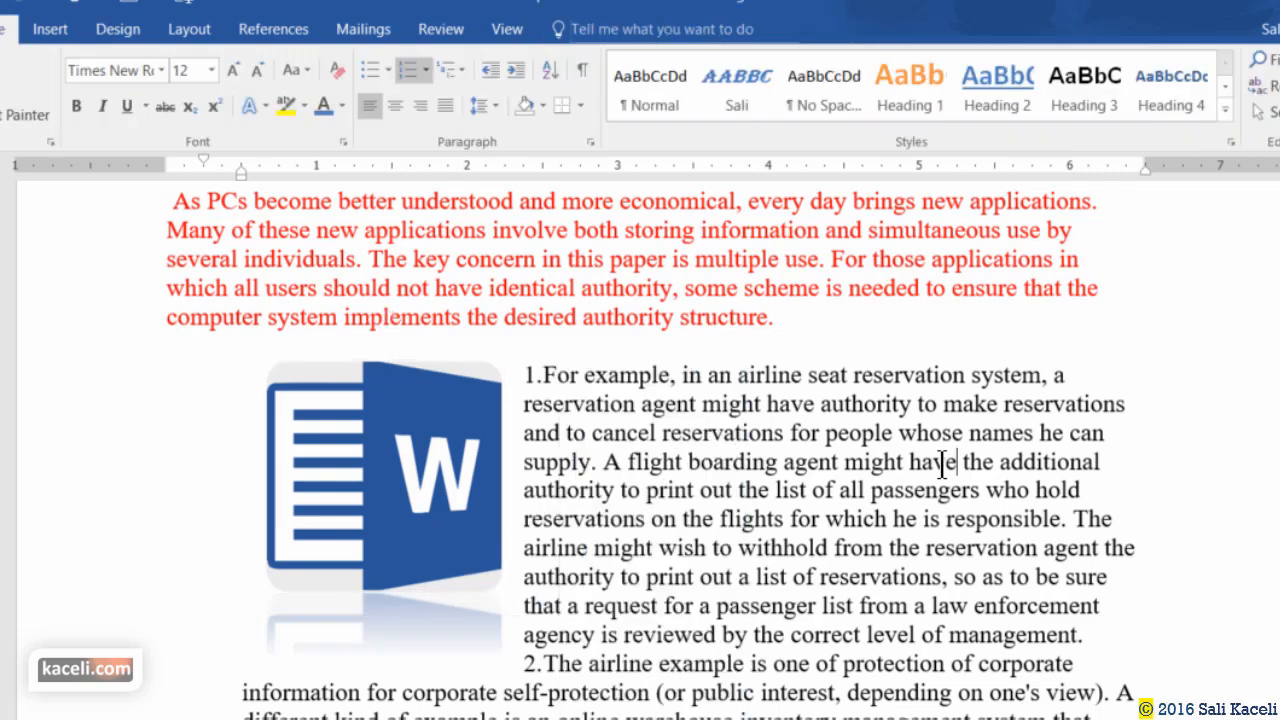
pyautogui.click(463, 508)
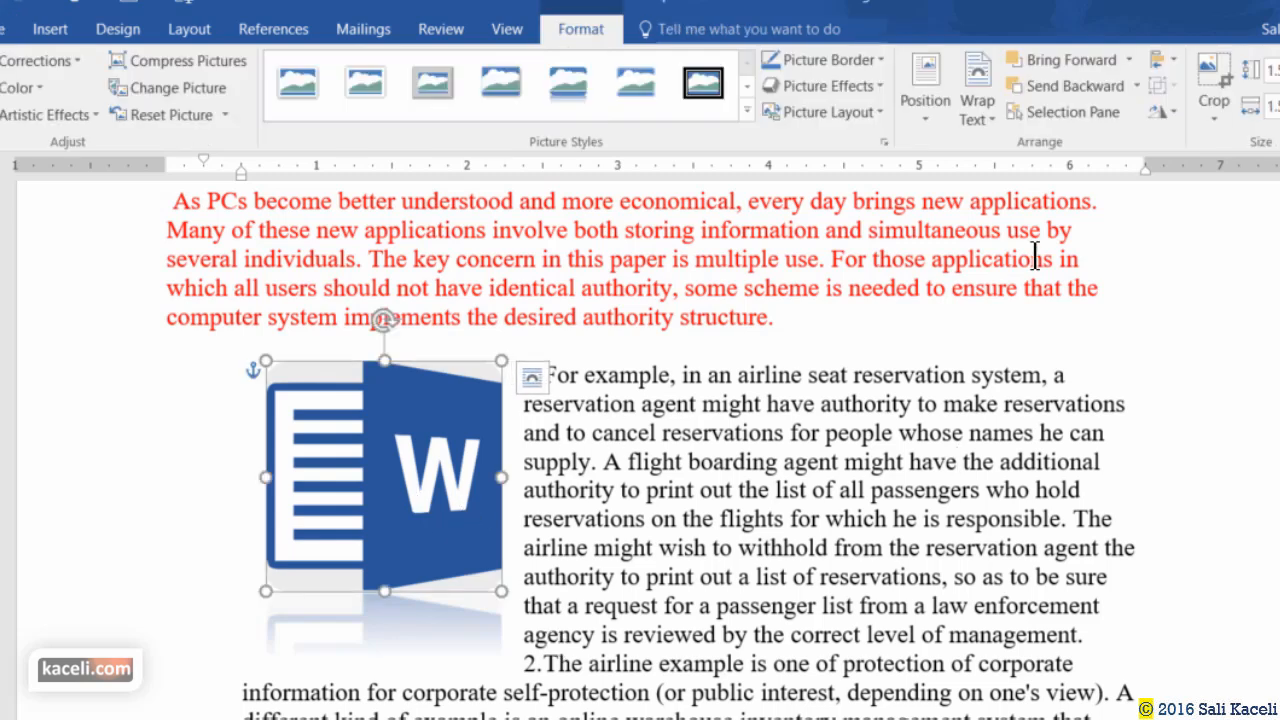
pyautogui.click(1218, 80)
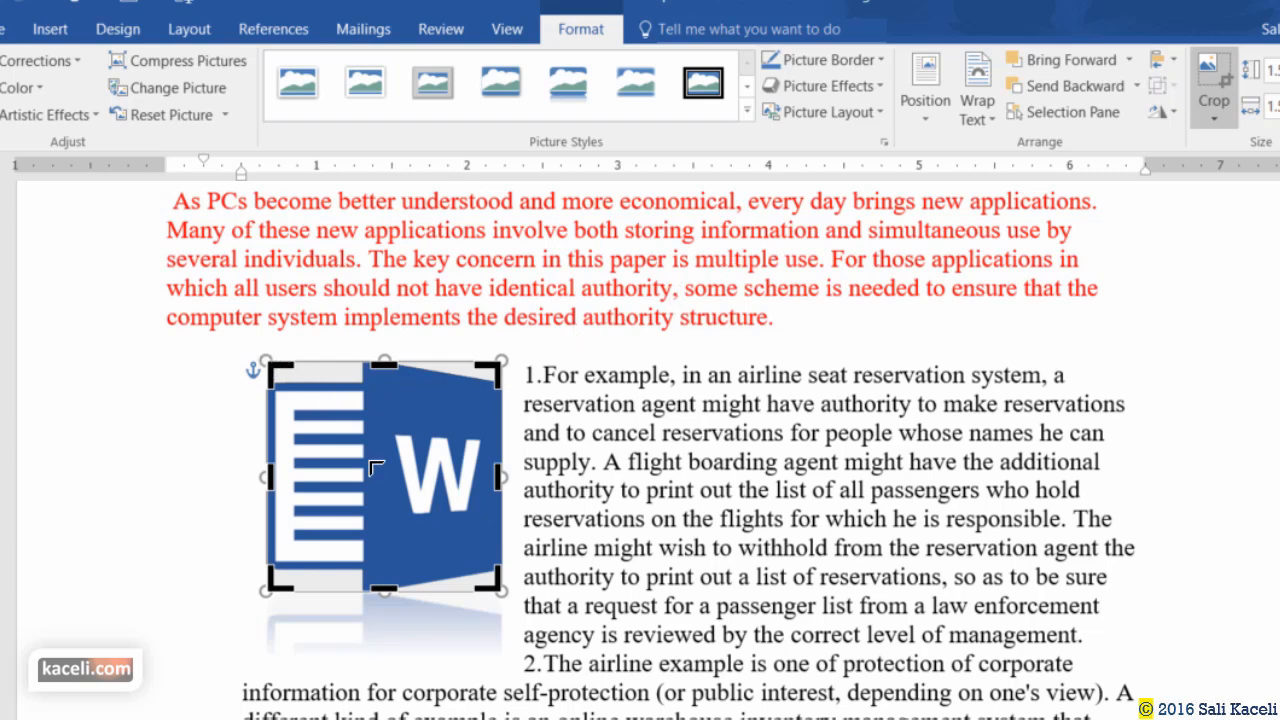
pyautogui.moveTo(274, 367); pyautogui.dragTo(325, 361)
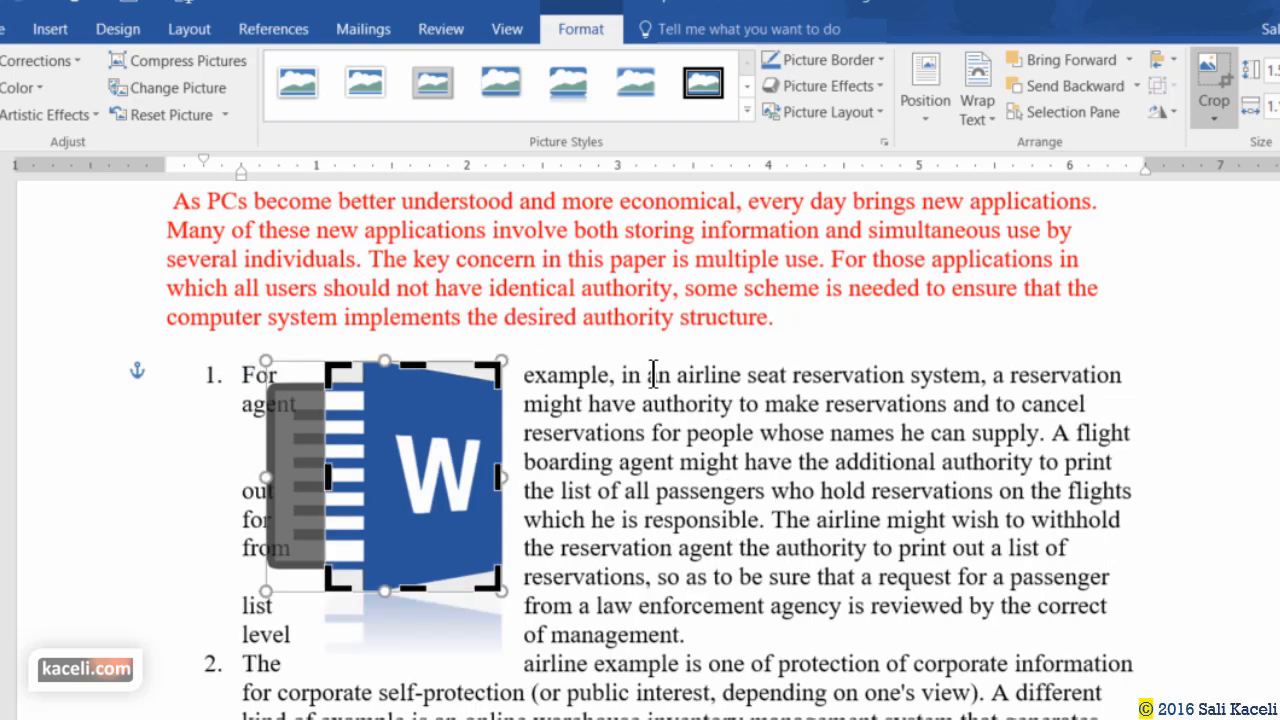
pyautogui.click(1226, 82)
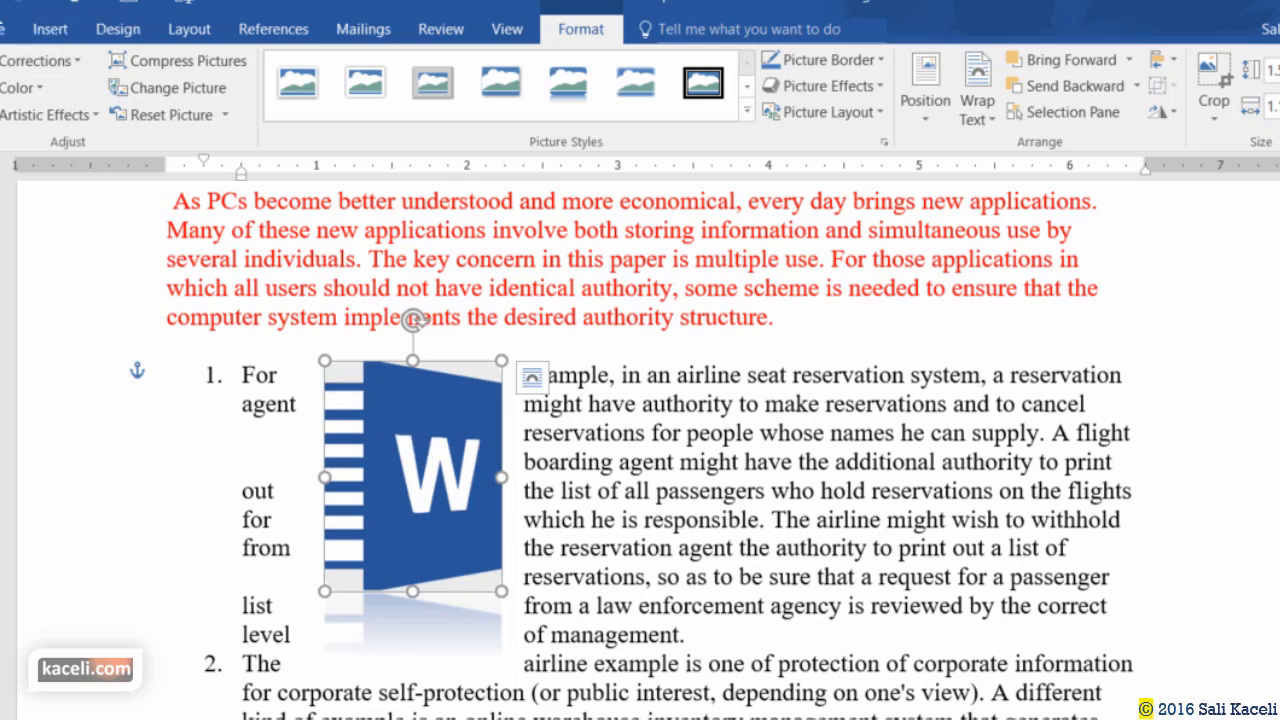
pyautogui.hotkey('ctrl', 'z')
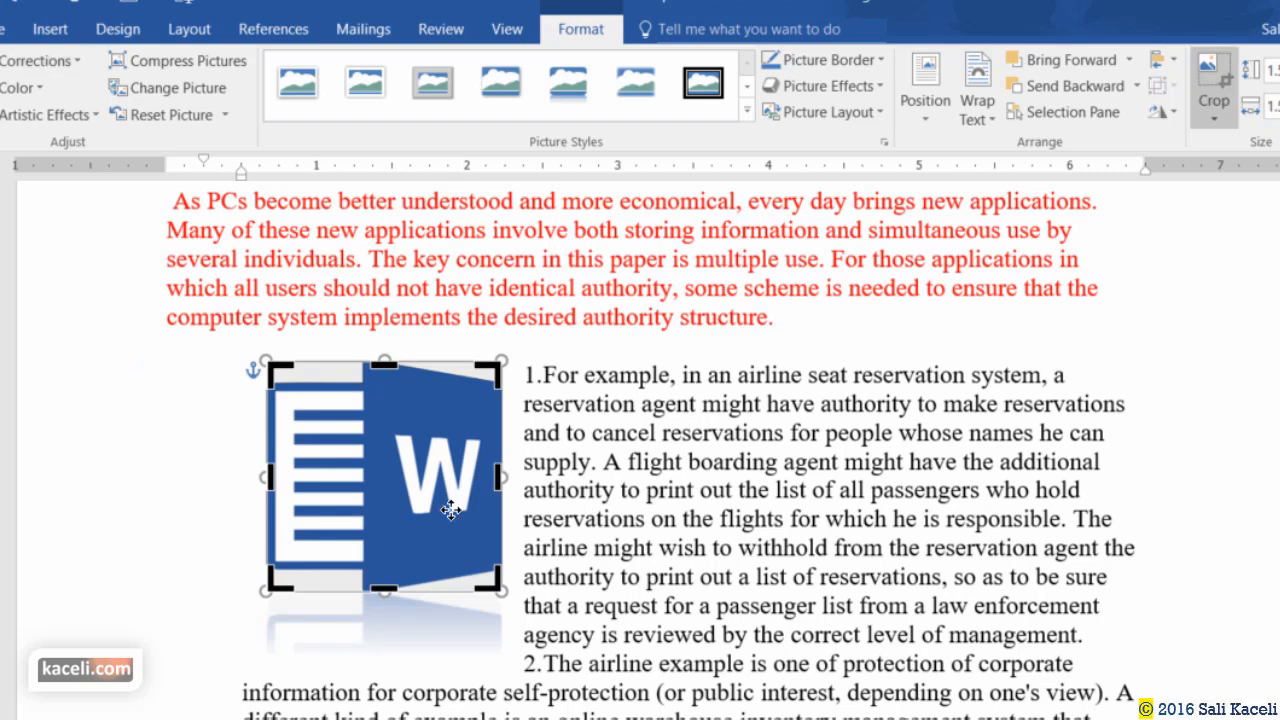
pyautogui.click(690, 570)
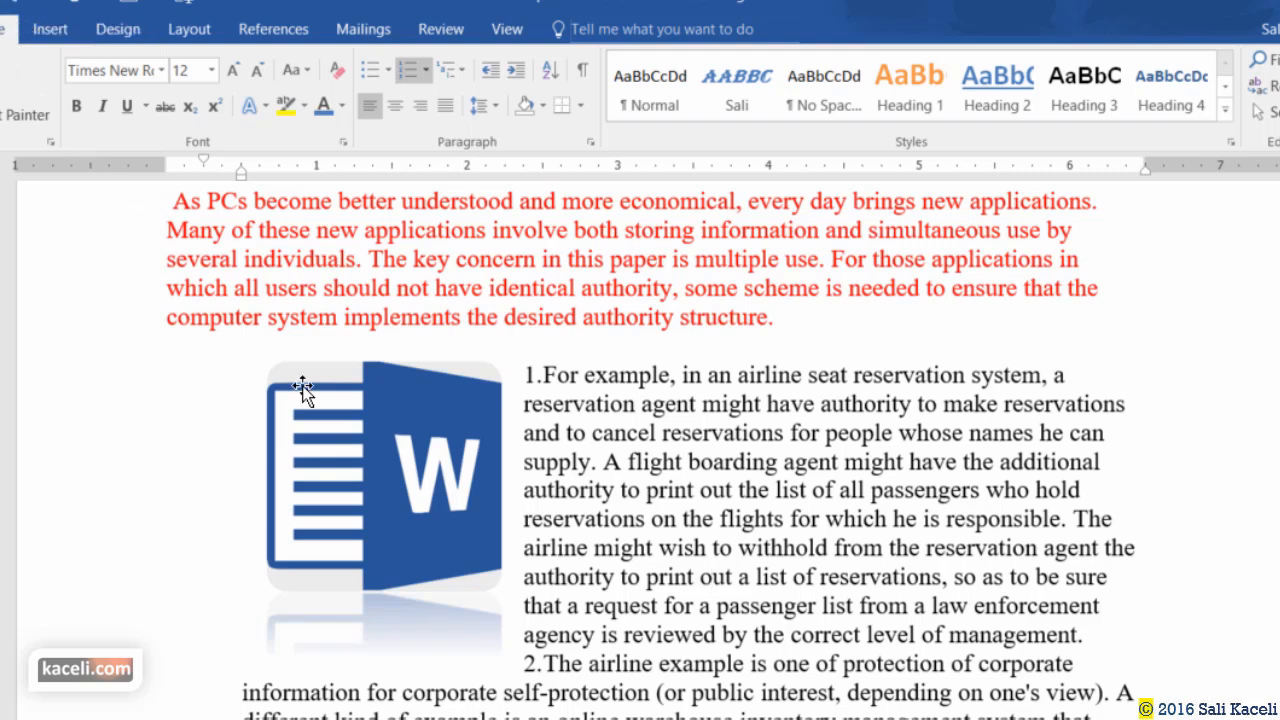
# Move the cursor up two lines and search online pictures for 'computer'.
pyautogui.press('Up')
pyautogui.press('Up')
pyautogui.click(64, 31)
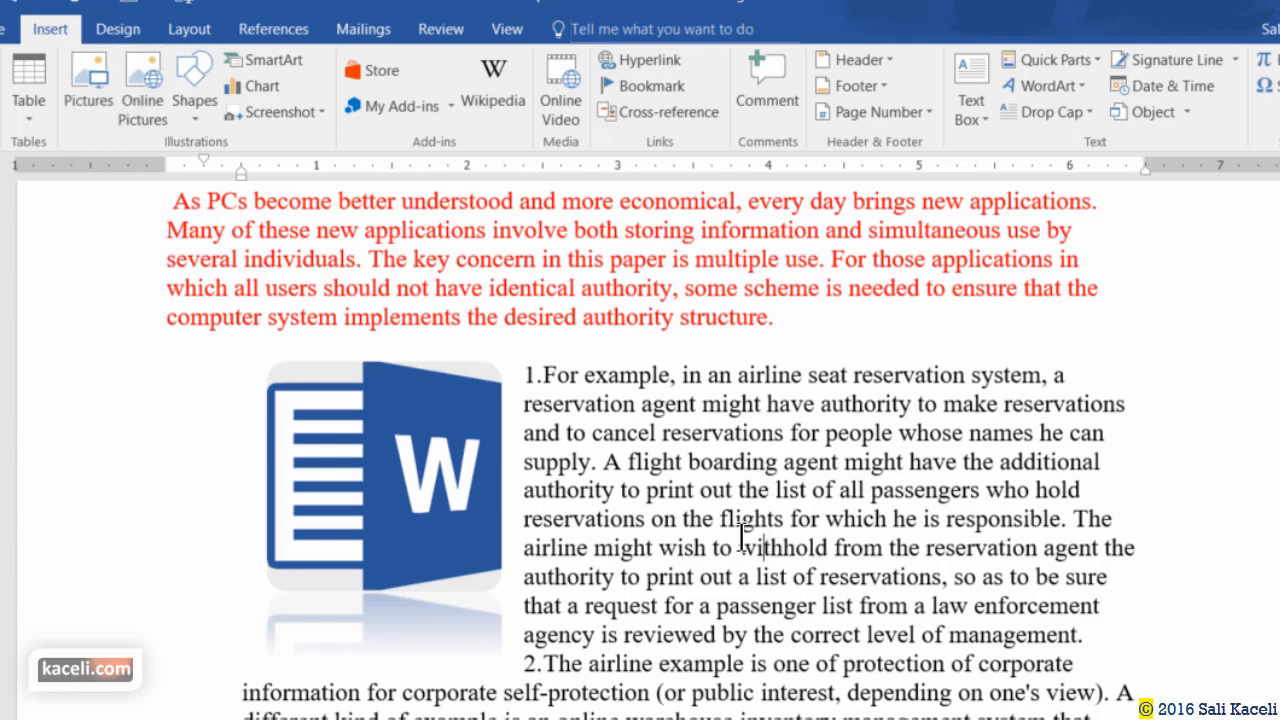
pyautogui.scroll(-3, 703, 518)
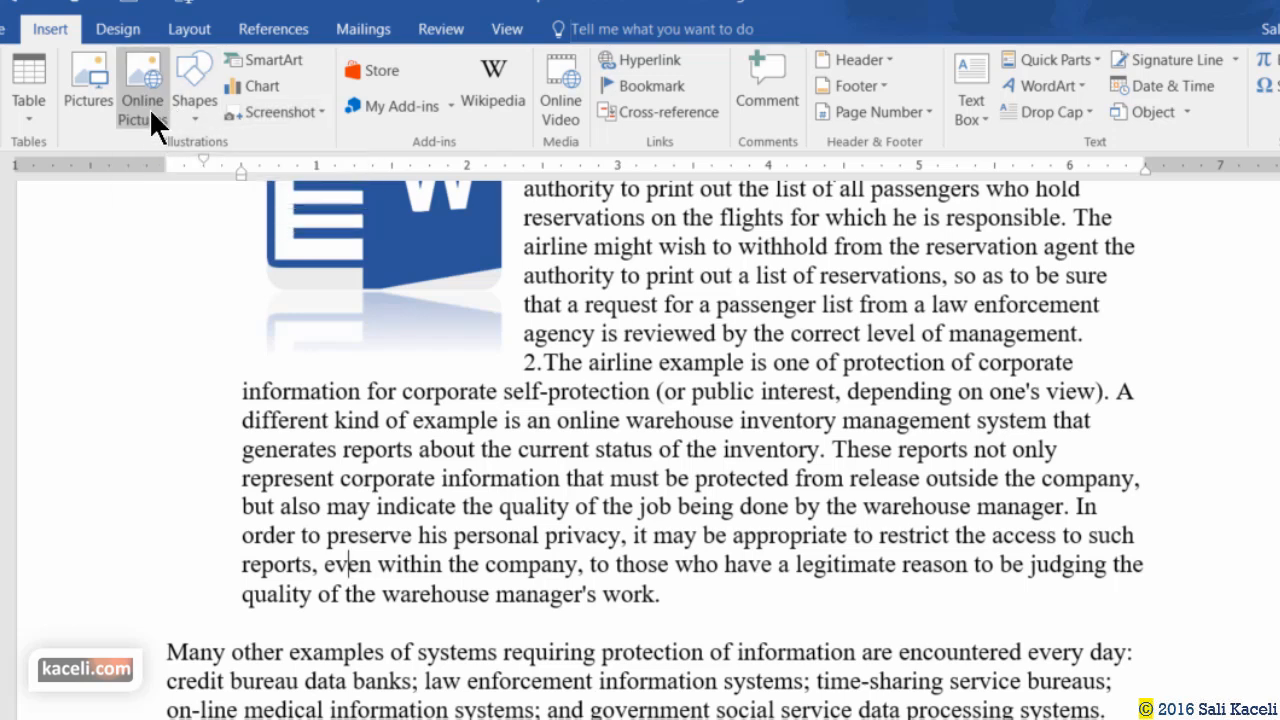
pyautogui.click(143, 82)
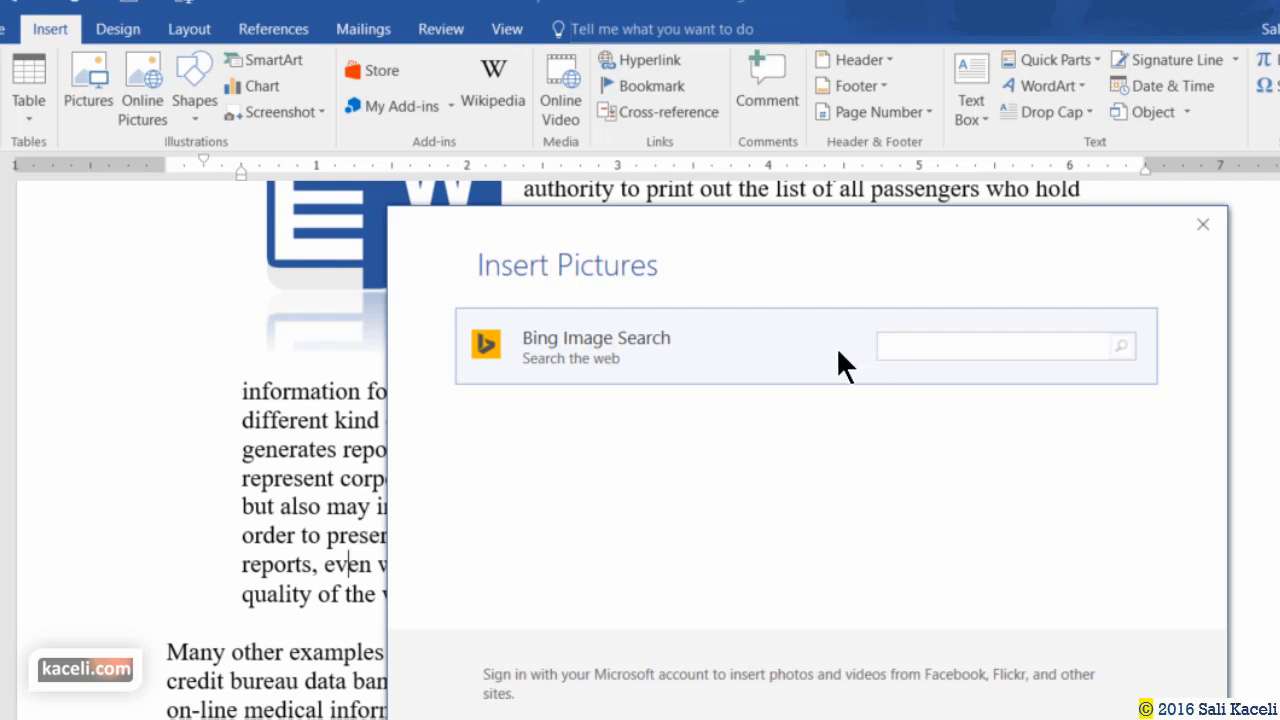
pyautogui.write('computer')
pyautogui.press('Return')
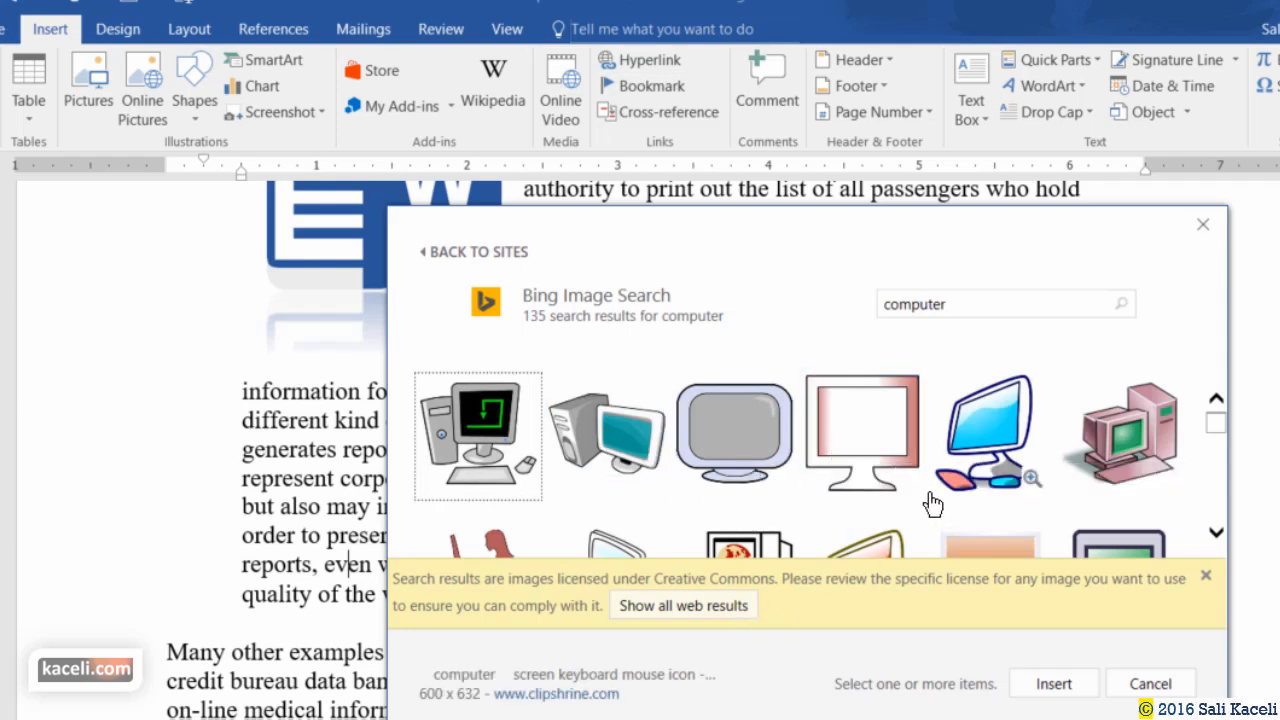
# Browse the Bing results and choose the waving cartoon computer image.
pyautogui.scroll(-1, 855, 445)
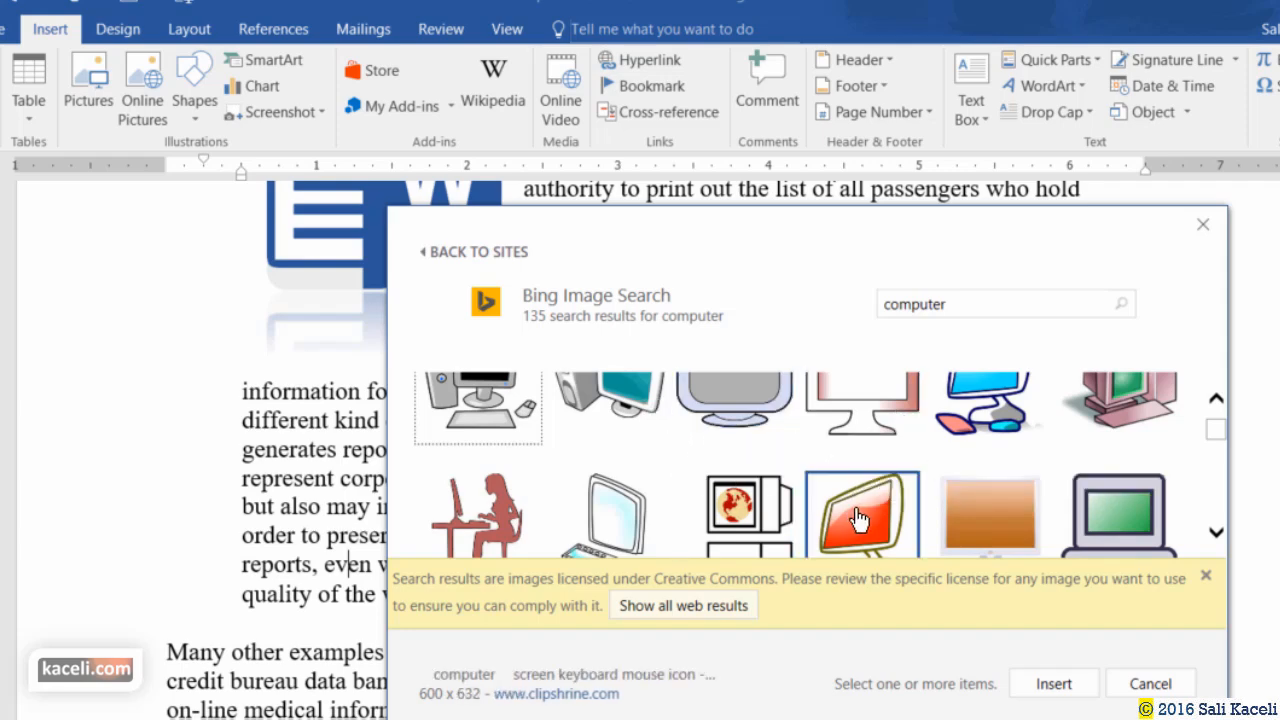
pyautogui.scroll(1, 860, 508)
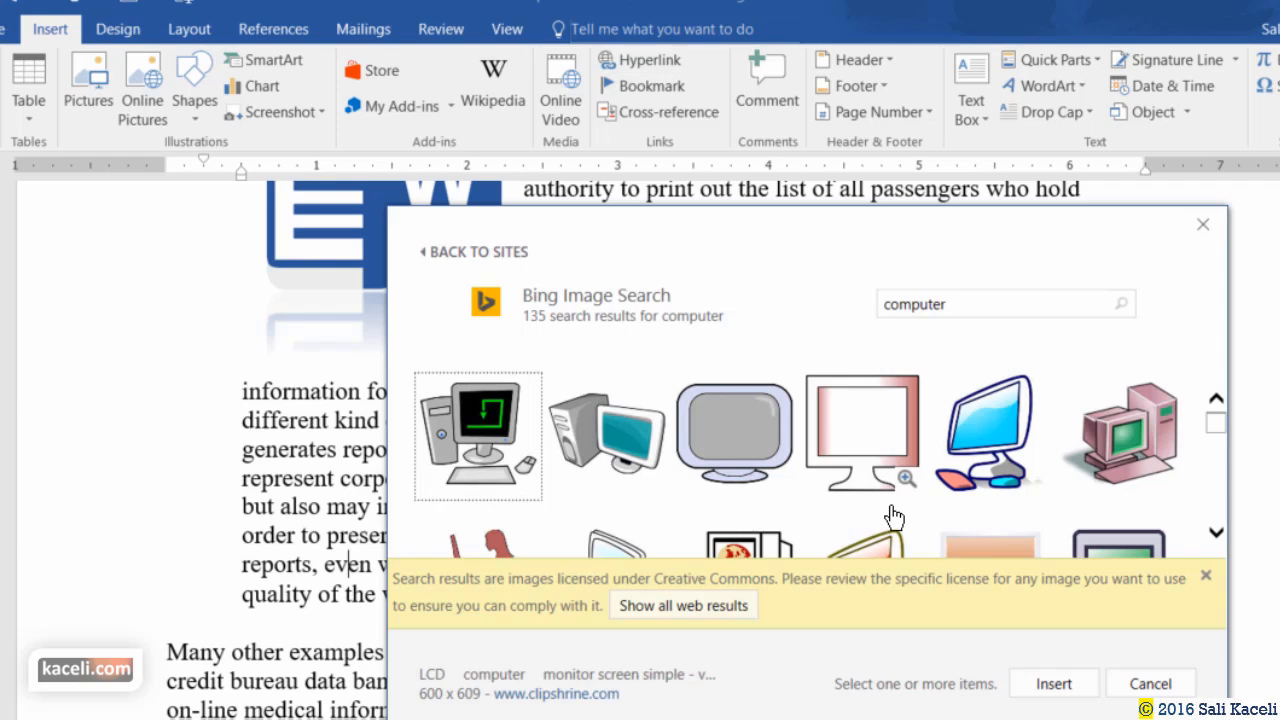
pyautogui.scroll(-1, 852, 450)
pyautogui.scroll(-1, 838, 432)
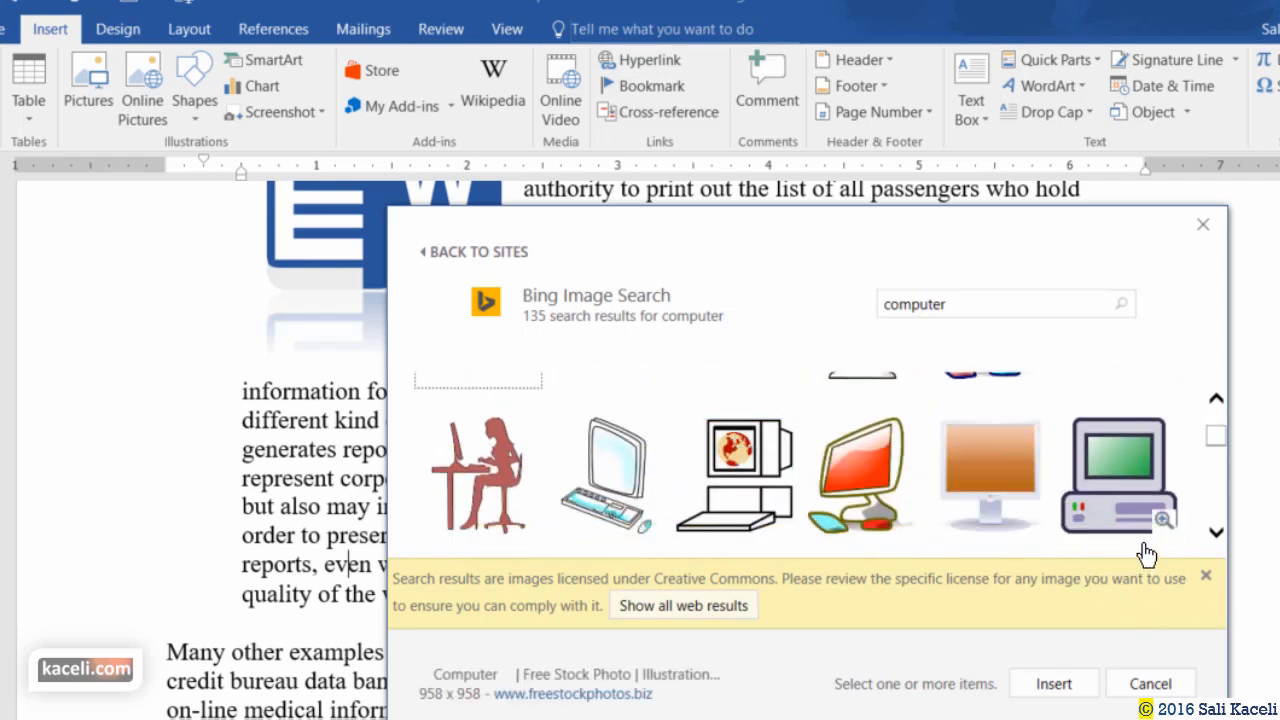
pyautogui.scroll(-3, 1080, 491)
pyautogui.scroll(-4, 988, 477)
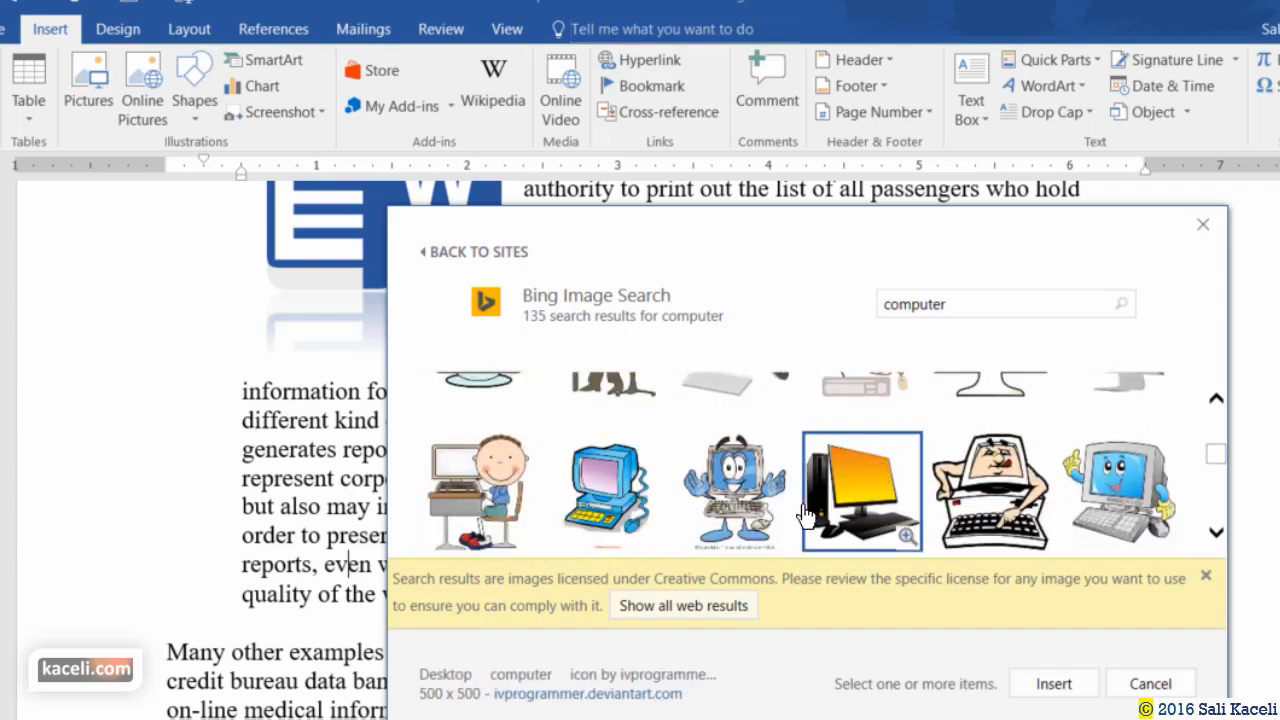
pyautogui.click(735, 500)
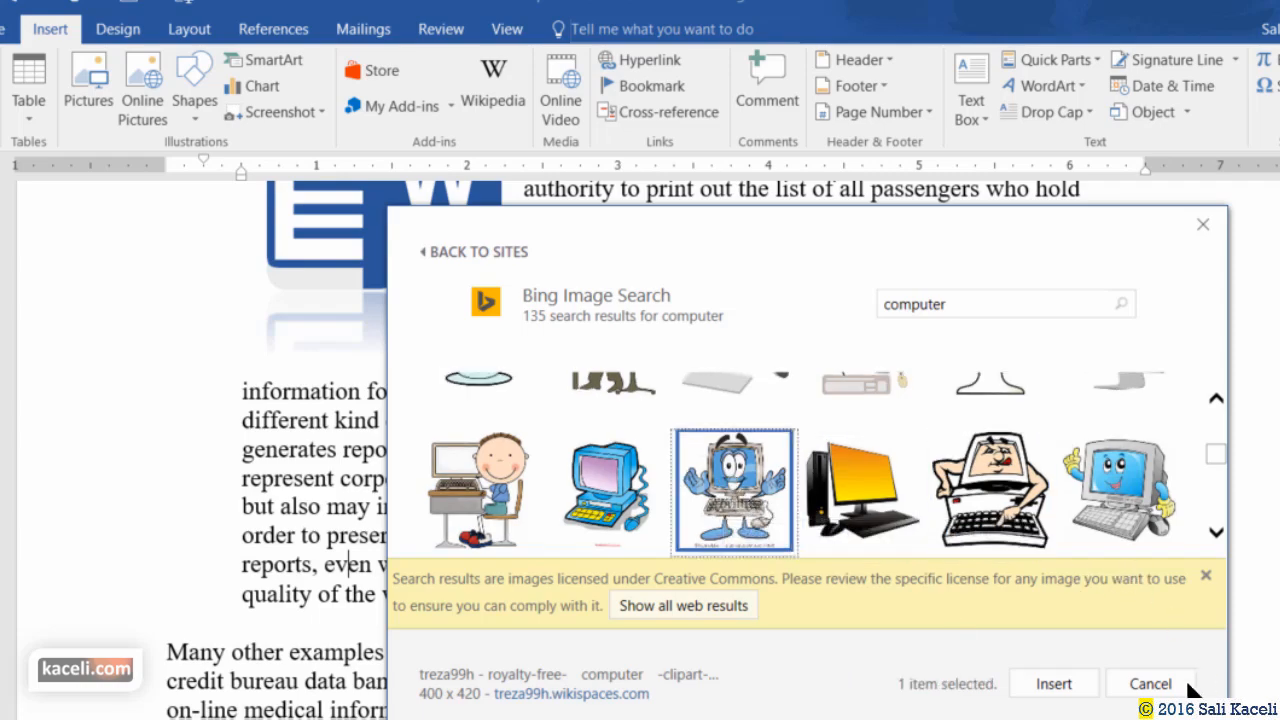
# Insert the cartoon computer, shrink it proportionally and give it Soft Edge Rectangle style.
pyautogui.click(1054, 684)
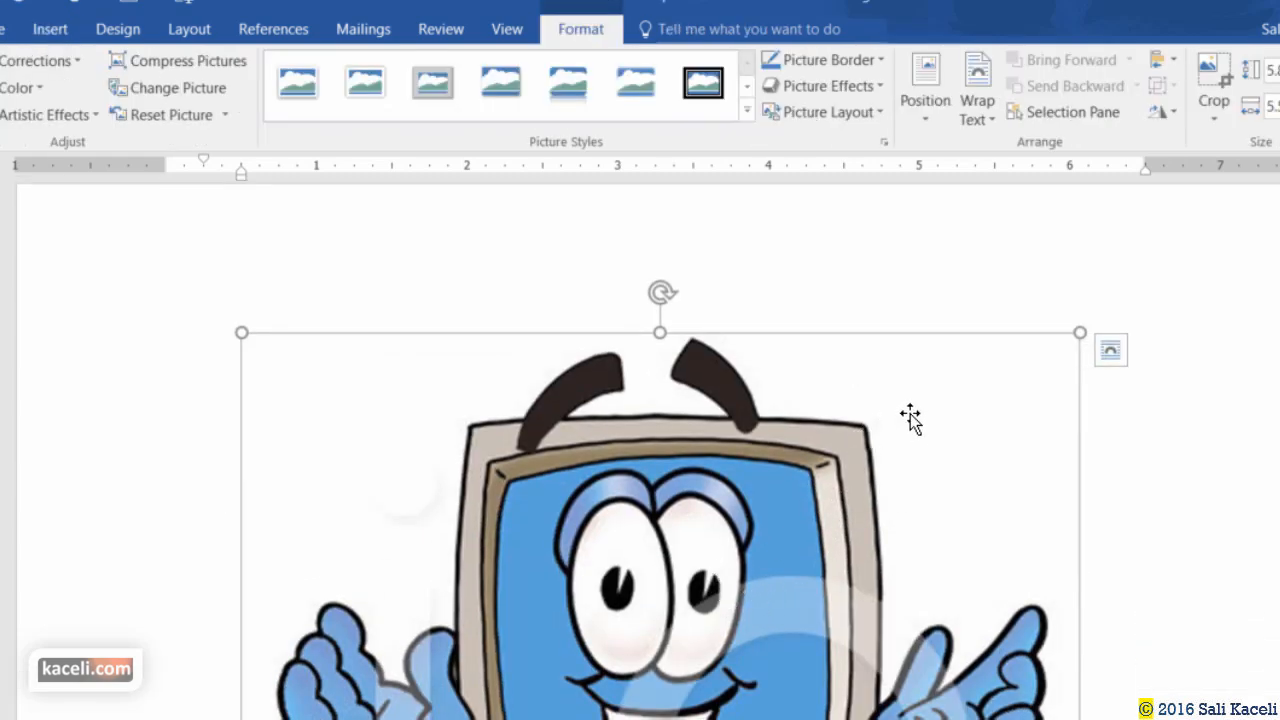
pyautogui.moveTo(1080, 332); pyautogui.dragTo(520, 585)
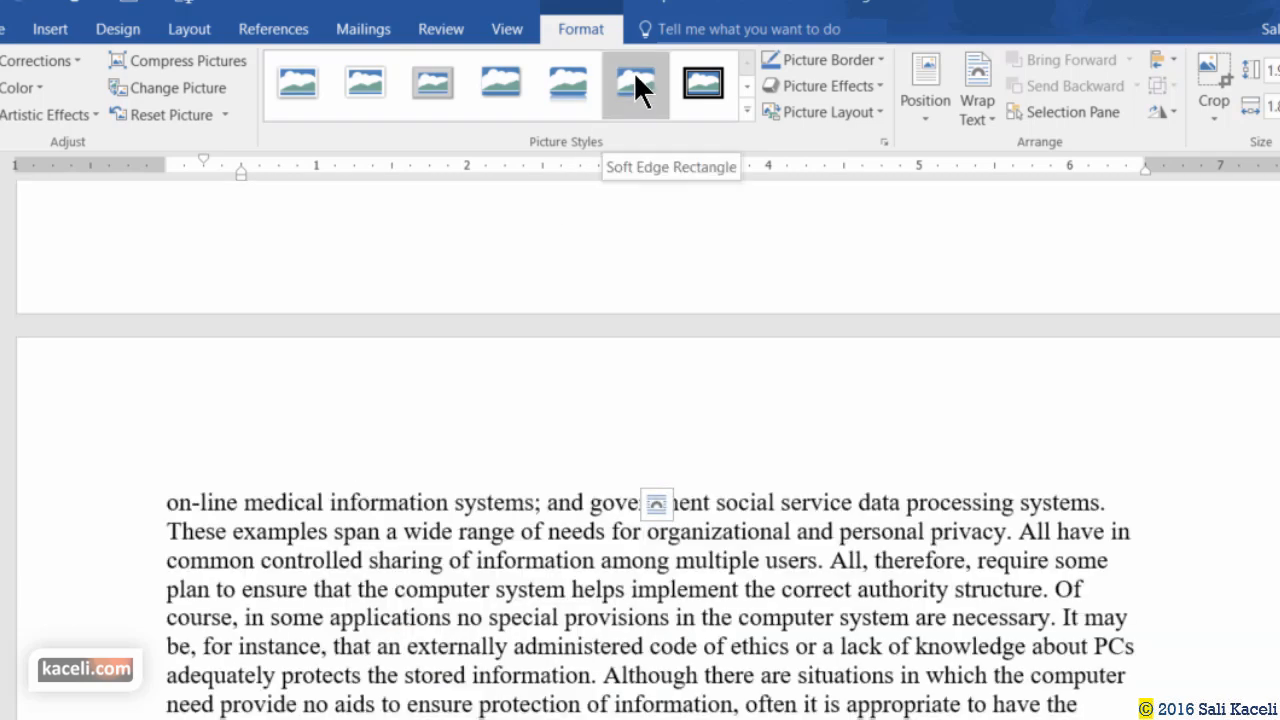
pyautogui.click(633, 71)
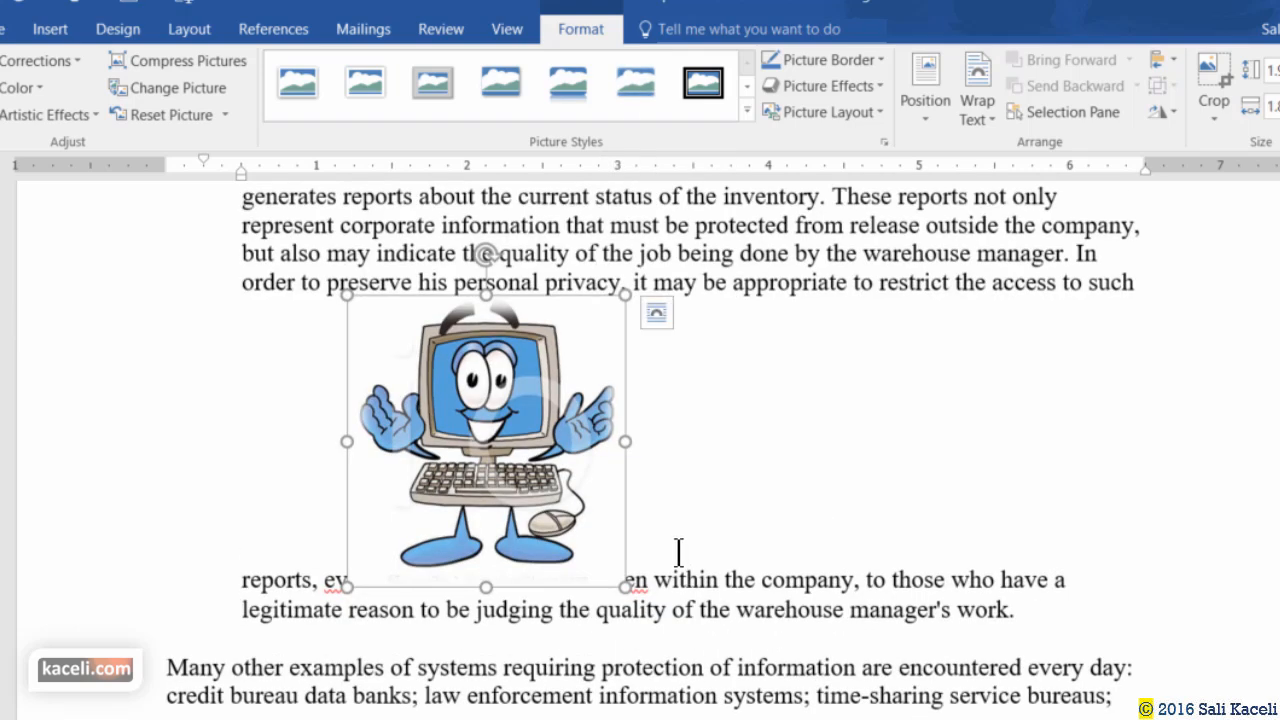
# Set the cartoon's text wrapping to Tight and move it to the right margin.
pyautogui.click(970, 111)
pyautogui.click(1010, 200)
pyautogui.moveTo(662, 527); pyautogui.dragTo(1026, 448)
pyautogui.click(58, 30)
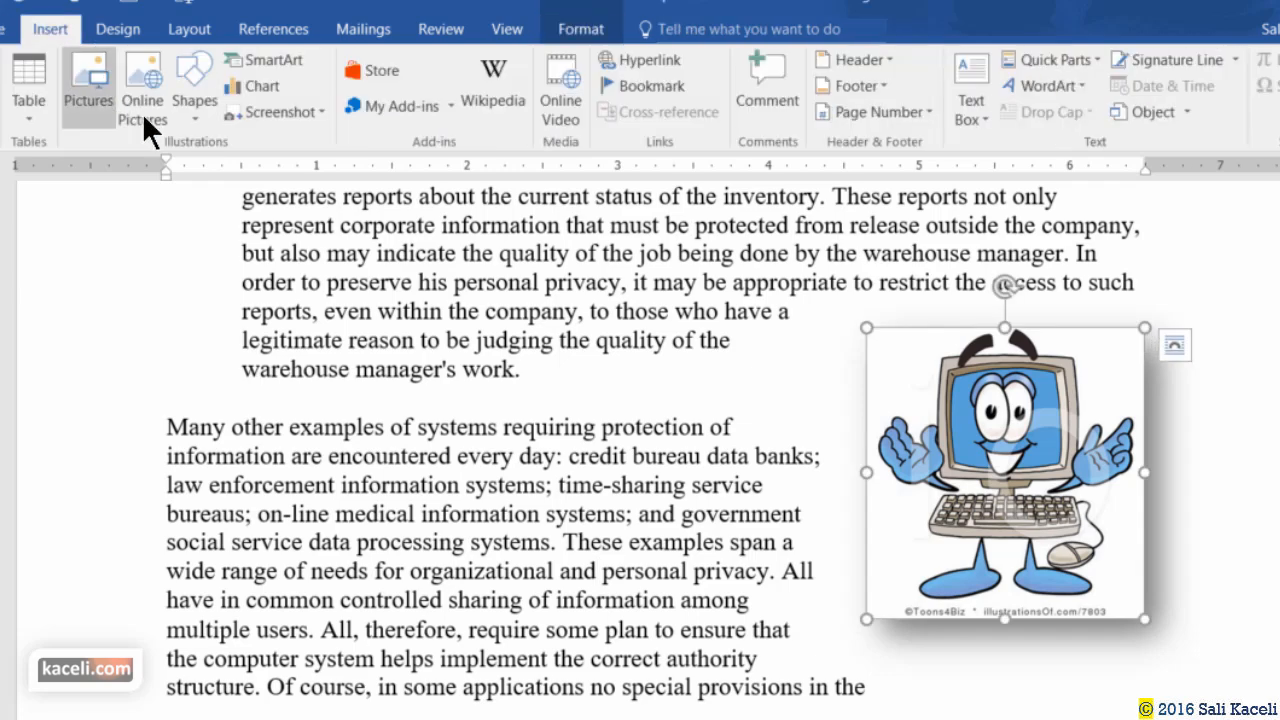
pyautogui.click(561, 442)
# Draw a right-pointing block arrow aimed at the cartoon computer.
pyautogui.scroll(-3, 425, 350)
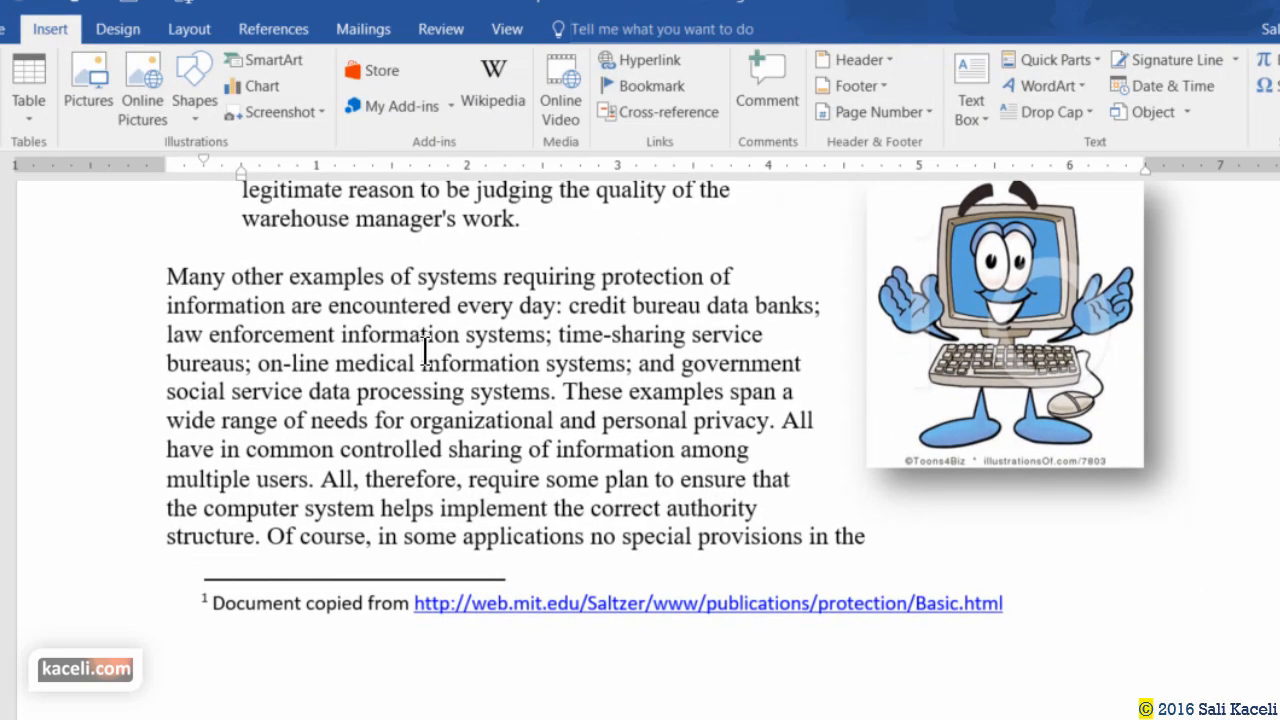
pyautogui.scroll(6, 425, 352)
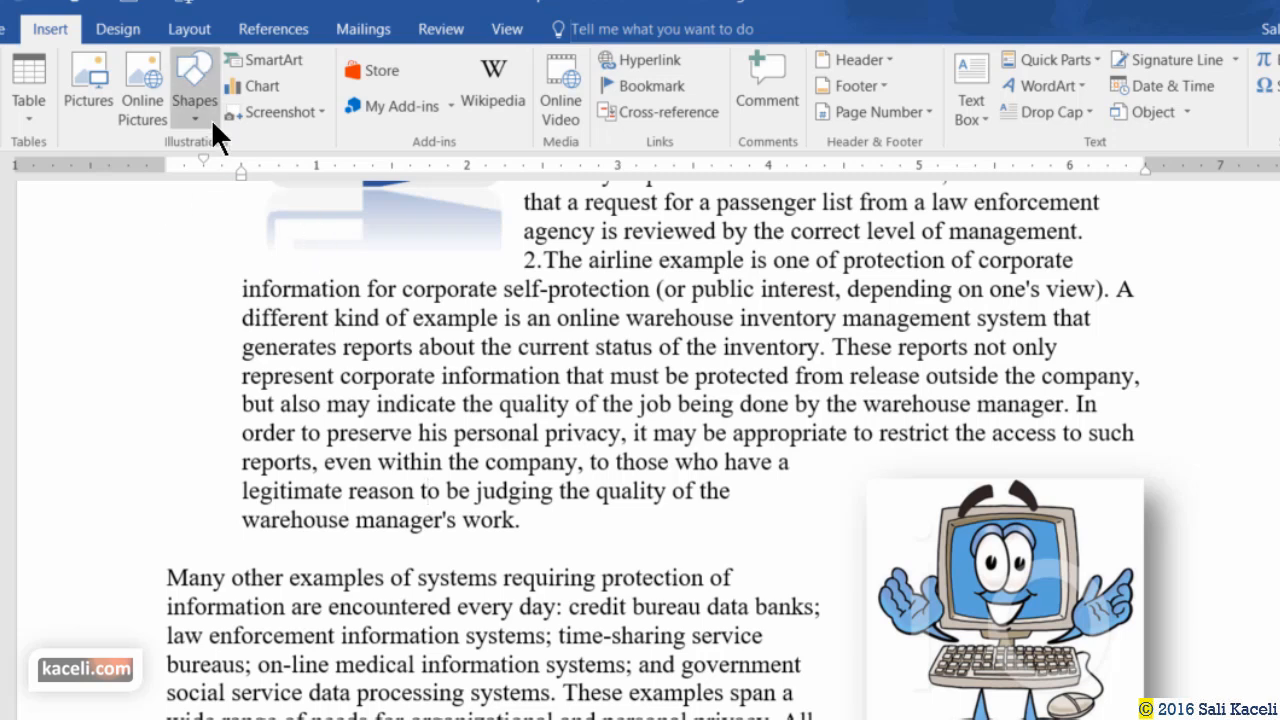
pyautogui.click(205, 108)
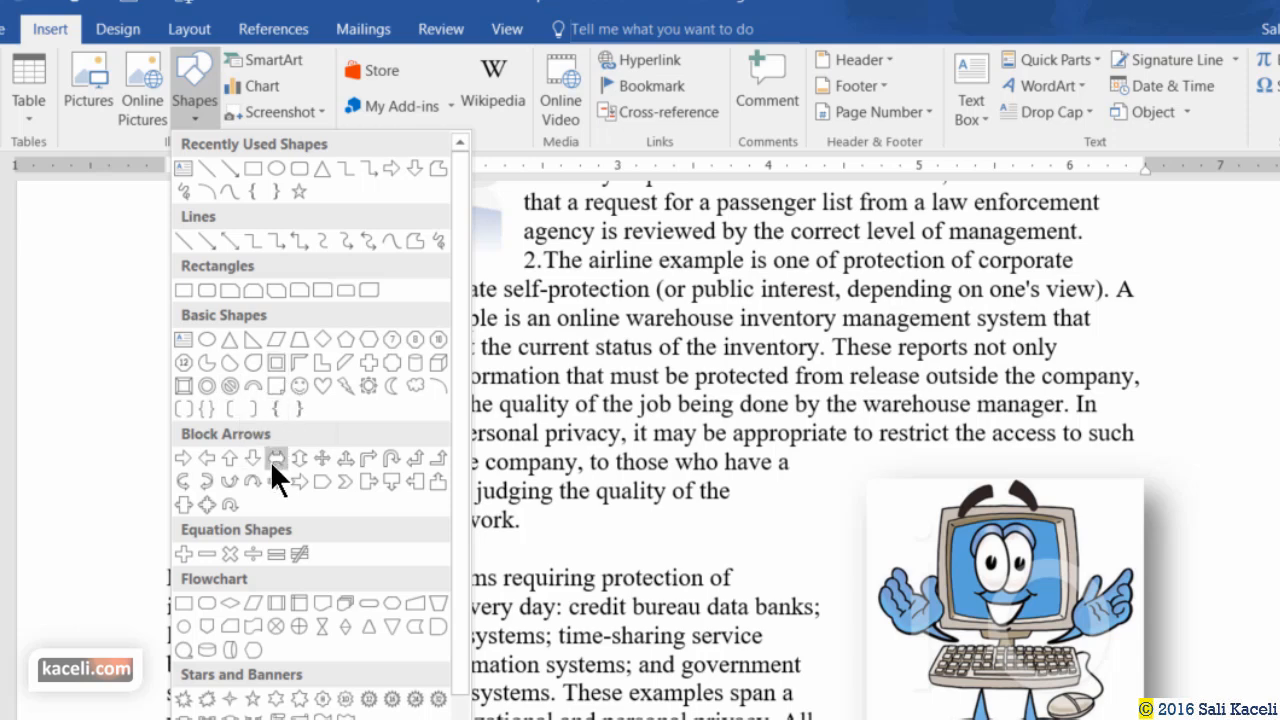
pyautogui.click(186, 457)
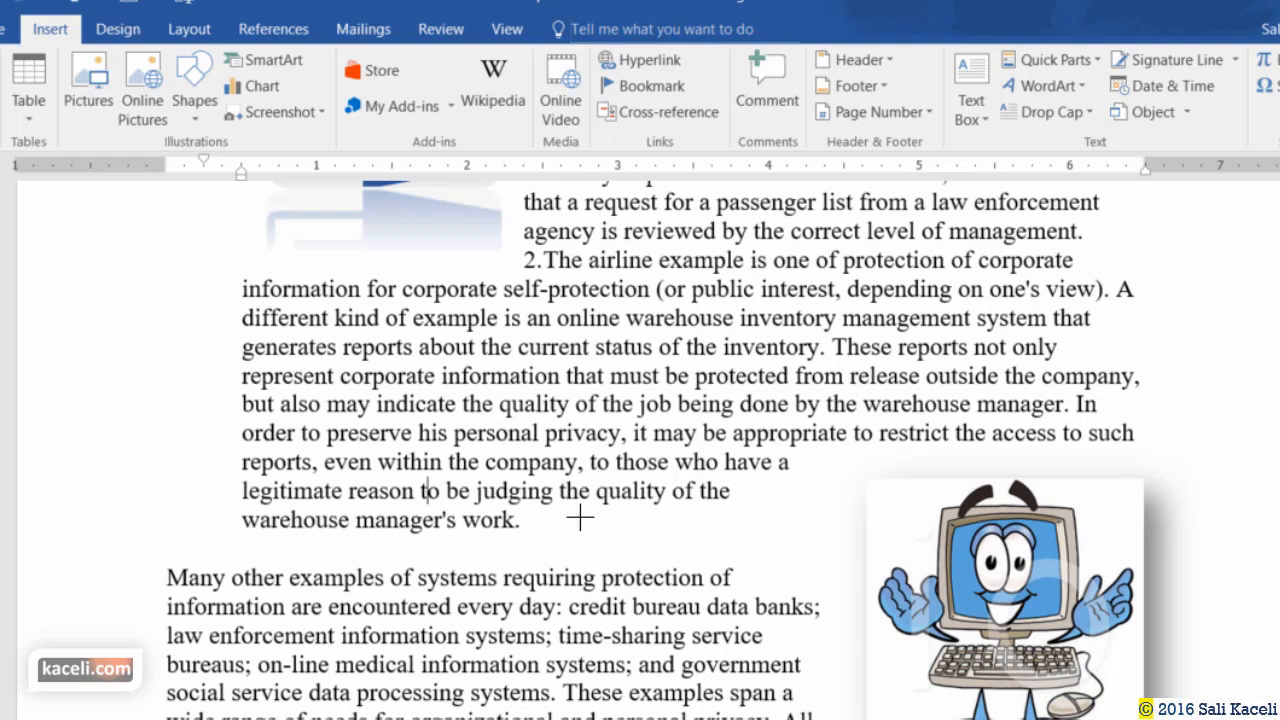
pyautogui.moveTo(578, 513)
pyautogui.mouseDown()
pyautogui.moveTo(834, 603)
pyautogui.moveTo(862, 608)
pyautogui.moveTo(881, 588)
pyautogui.mouseUp()
pyautogui.moveTo(731, 546); pyautogui.dragTo(726, 537)
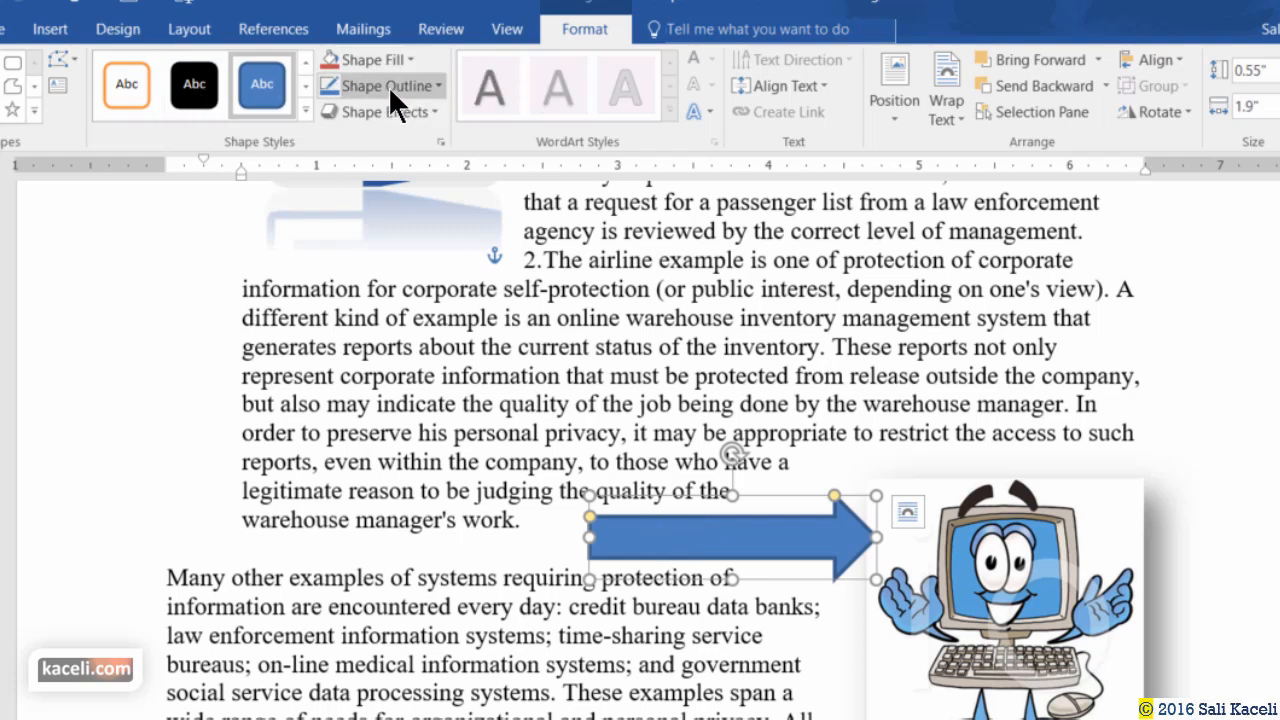
pyautogui.click(305, 111)
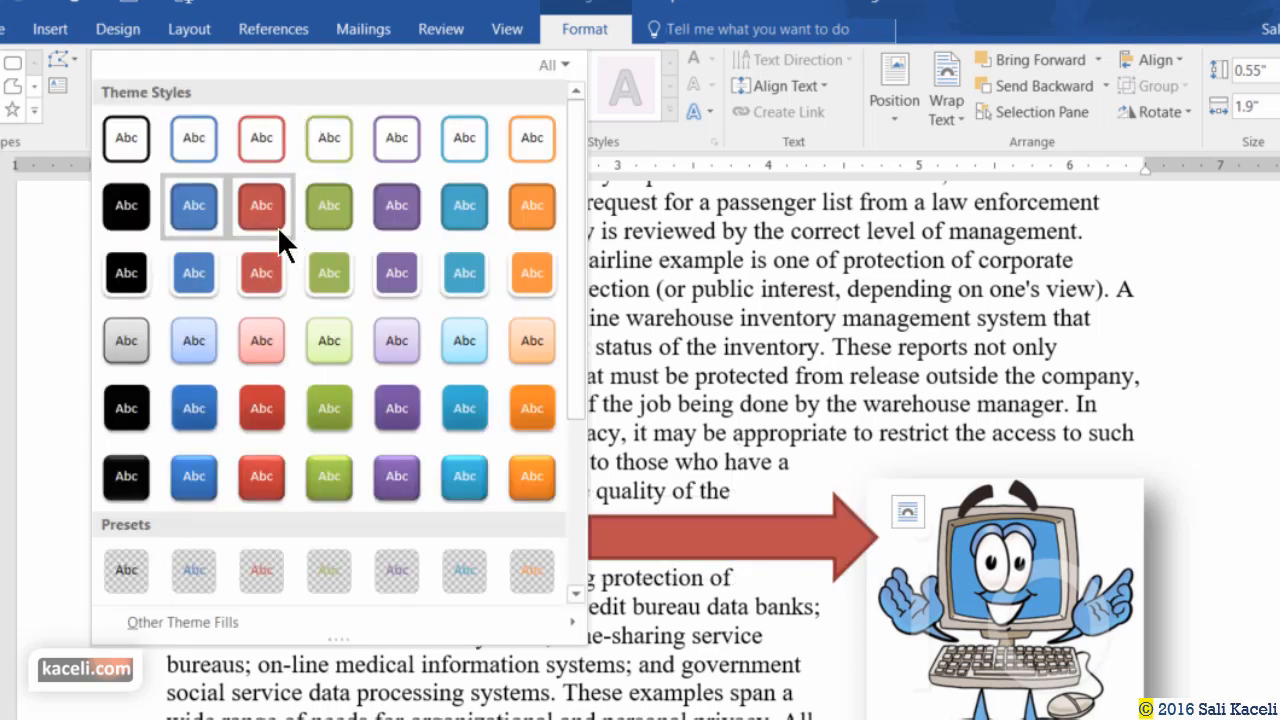
pyautogui.press('Escape')
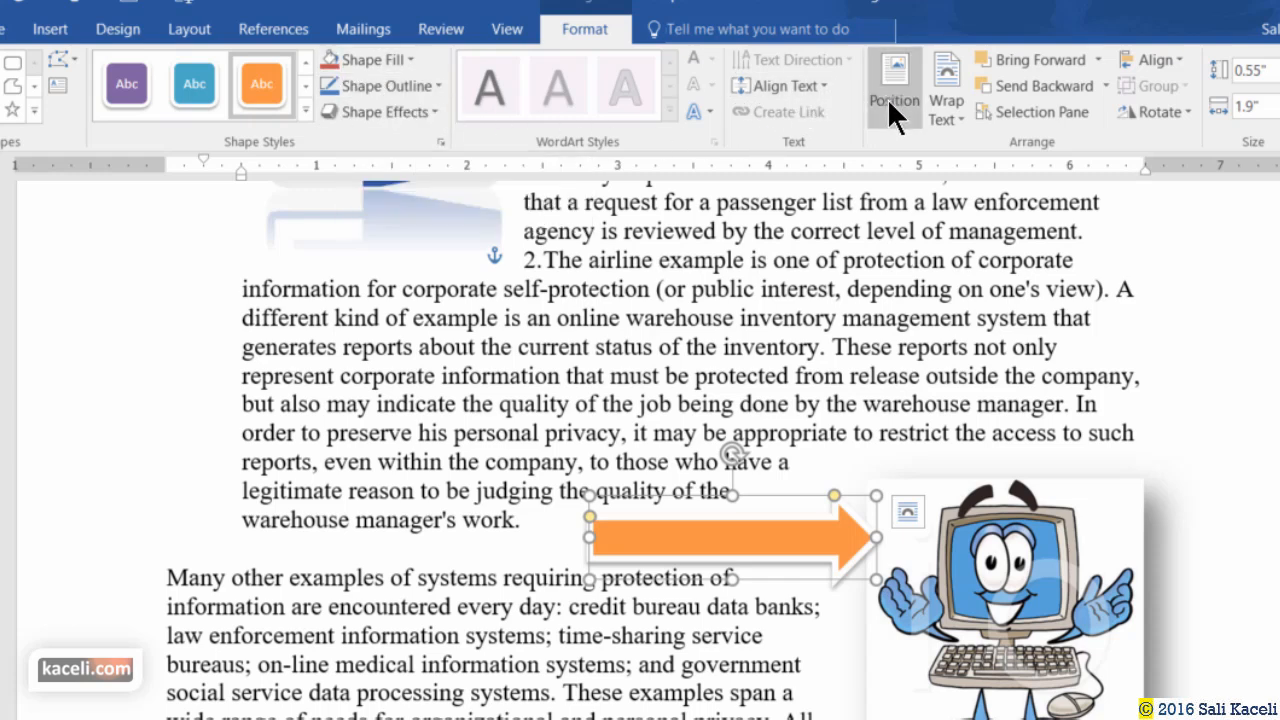
# Wrap text Tight around the arrow and place it in the paragraph's last lines.
pyautogui.click(953, 115)
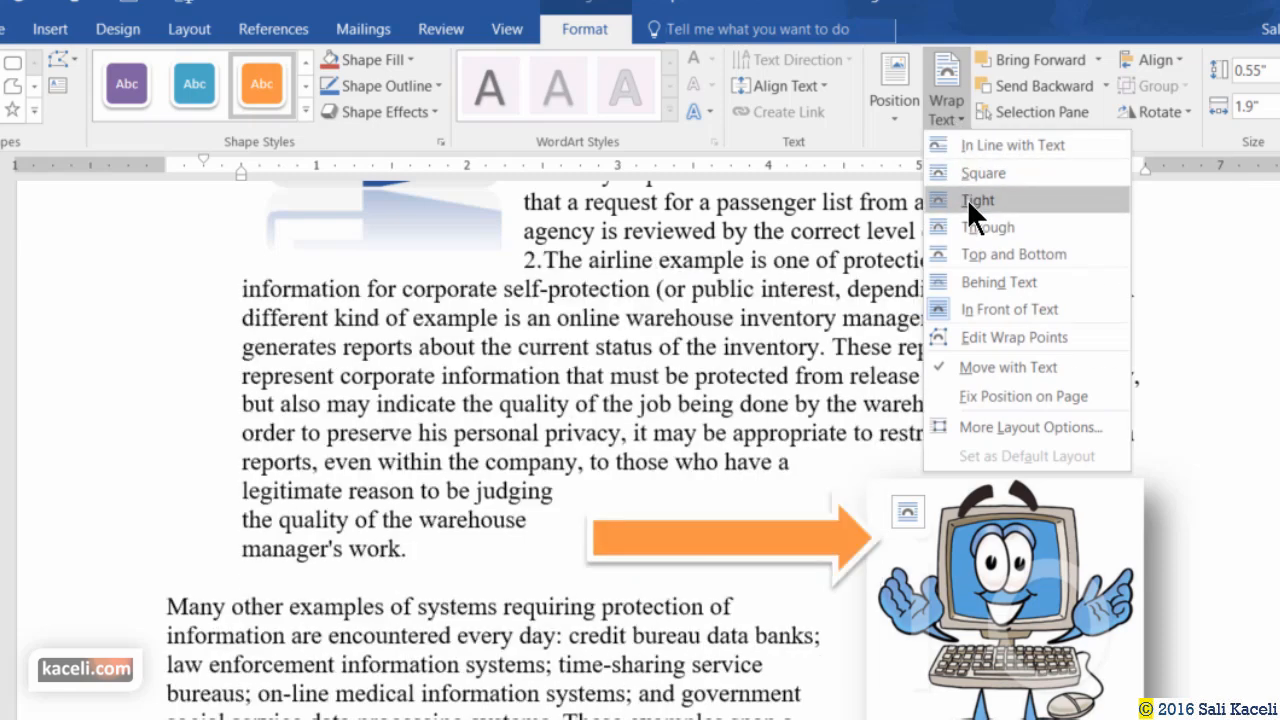
pyautogui.click(971, 203)
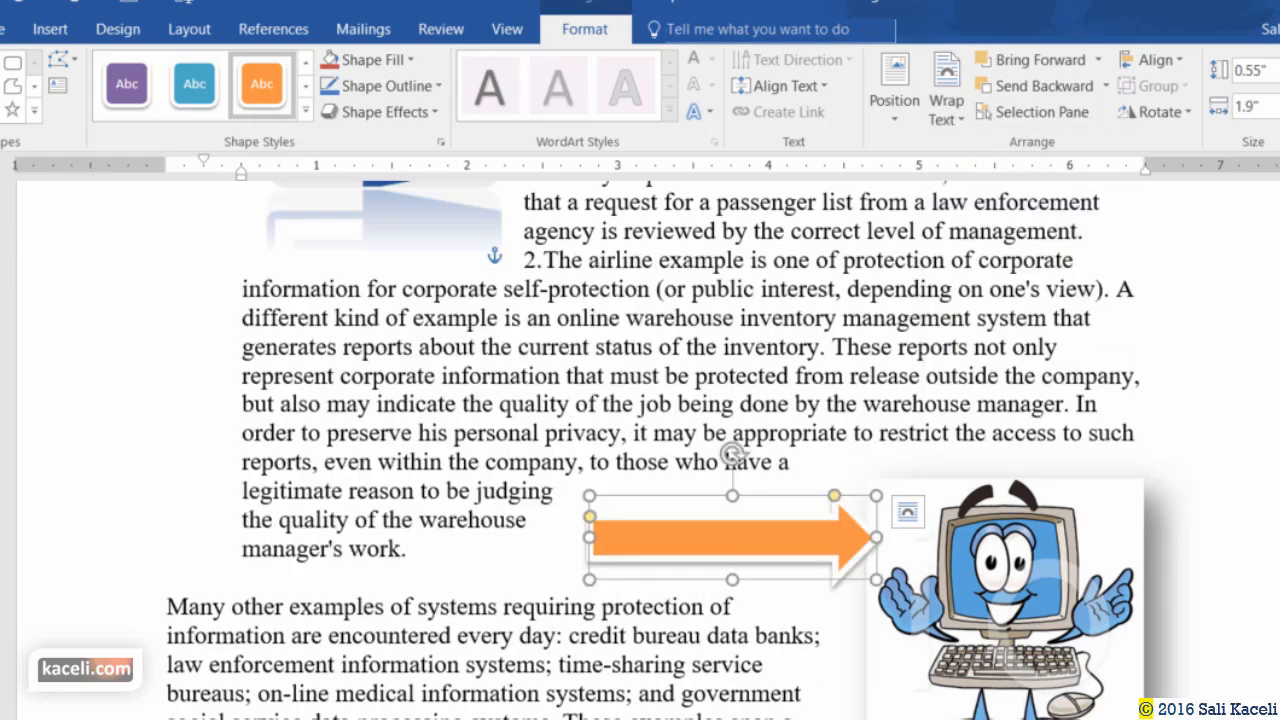
pyautogui.moveTo(770, 530); pyautogui.dragTo(750, 368)
pyautogui.moveTo(746, 443); pyautogui.dragTo(759, 497)
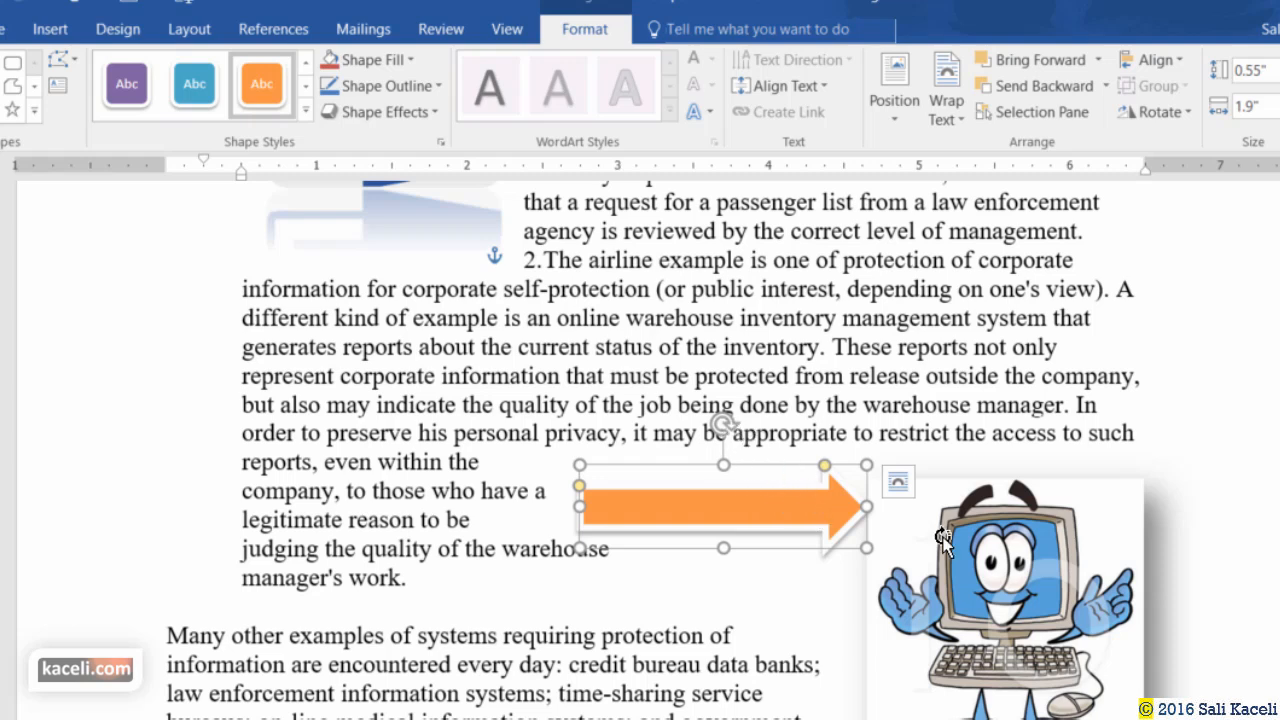
pyautogui.moveTo(723, 425); pyautogui.dragTo(740, 365)
pyautogui.click(690, 608)
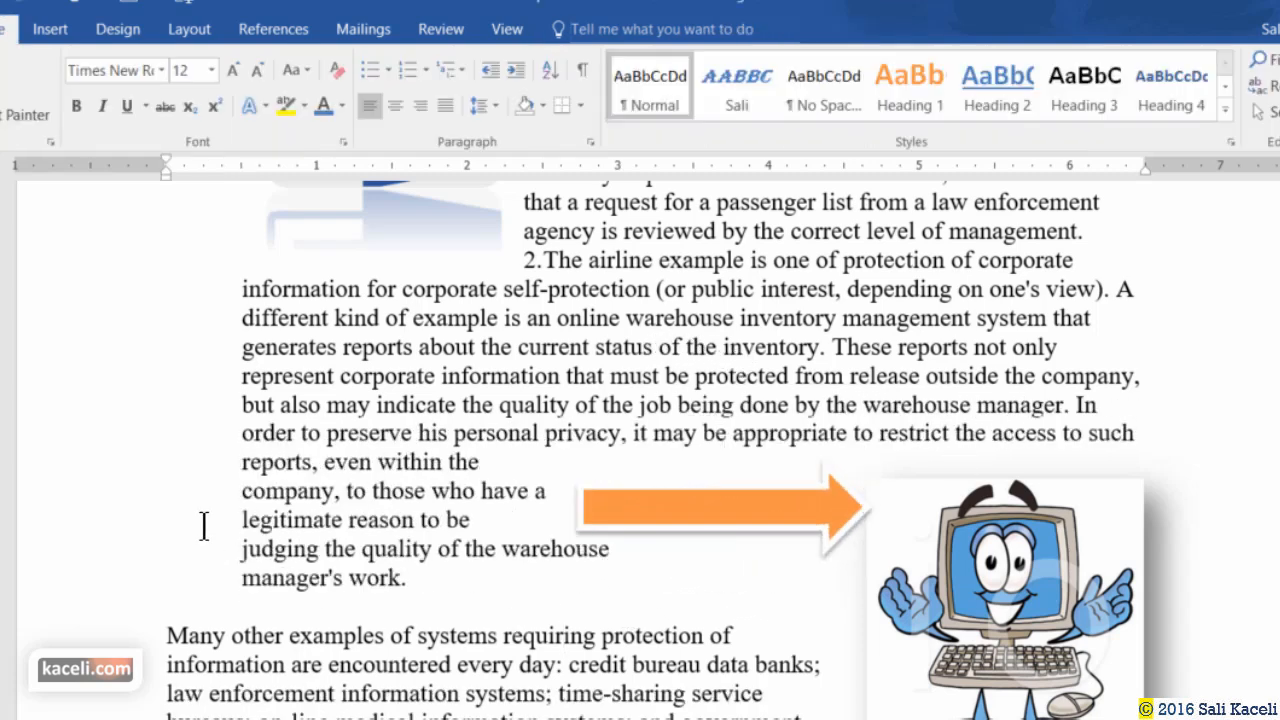
# Bring up the Insert commands and scroll down below the privacy definition.
pyautogui.click(50, 29)
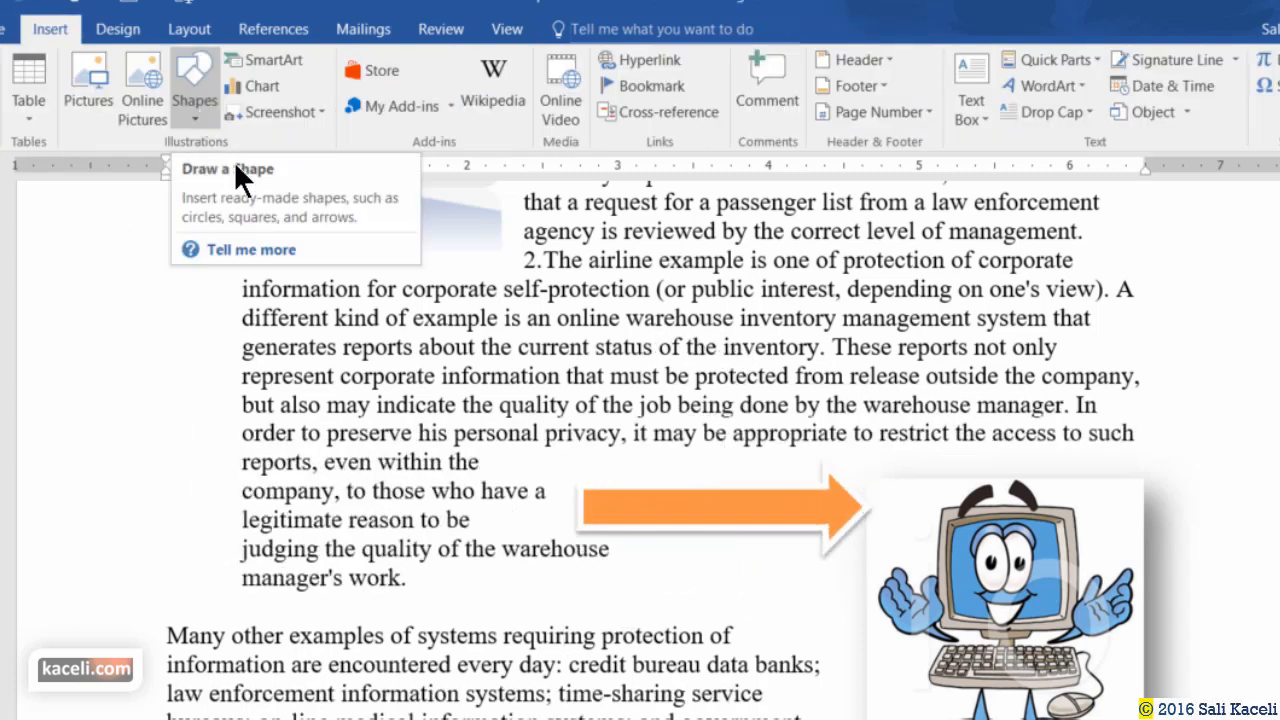
pyautogui.scroll(-3, 463, 478)
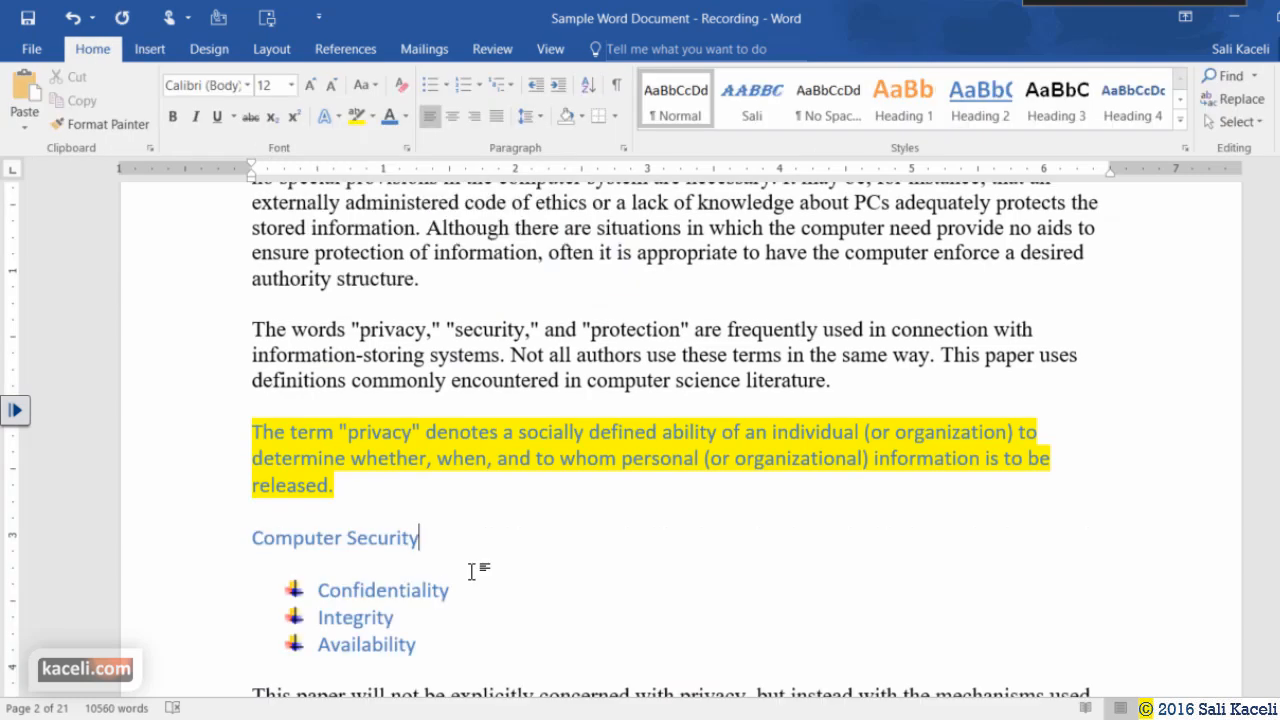
# Append '(CIA)' to the Computer Security heading.
pyautogui.scroll(-2, 440, 550)
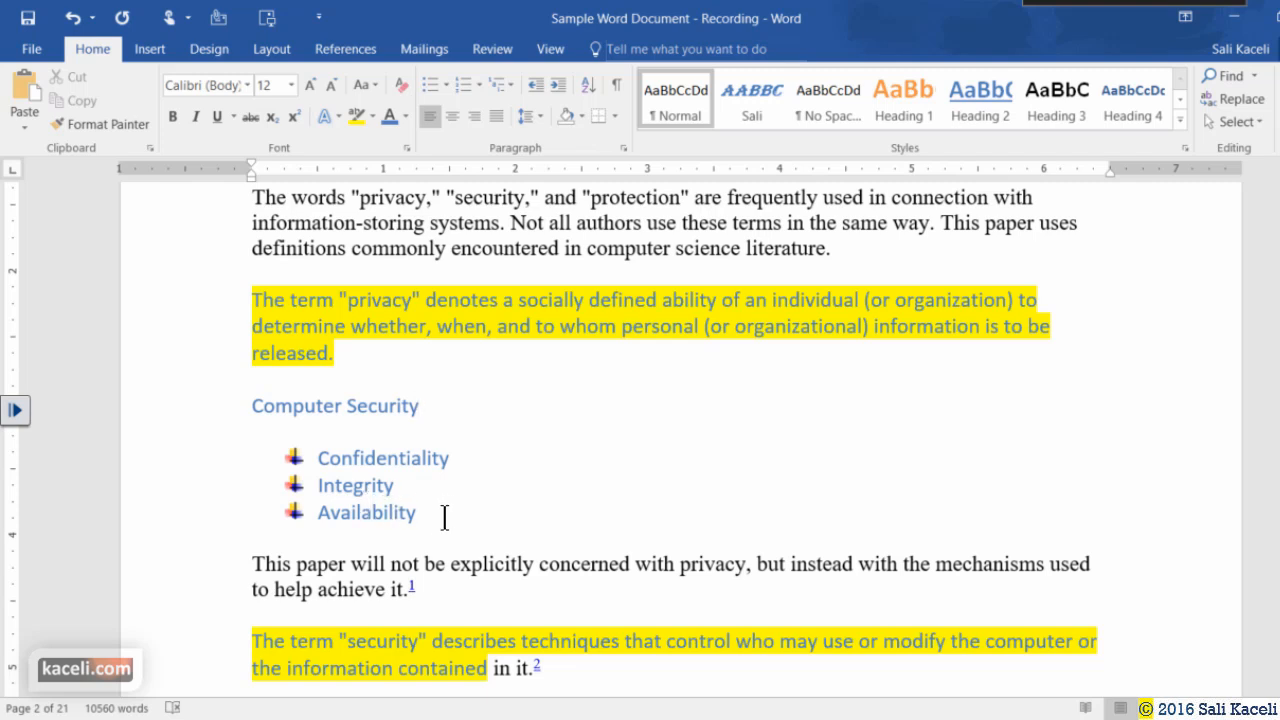
pyautogui.click(445, 506)
pyautogui.click(459, 423)
pyautogui.write('(CIA)')
# Add a new empty paragraph after the Availability bullet.
pyautogui.click(456, 507)
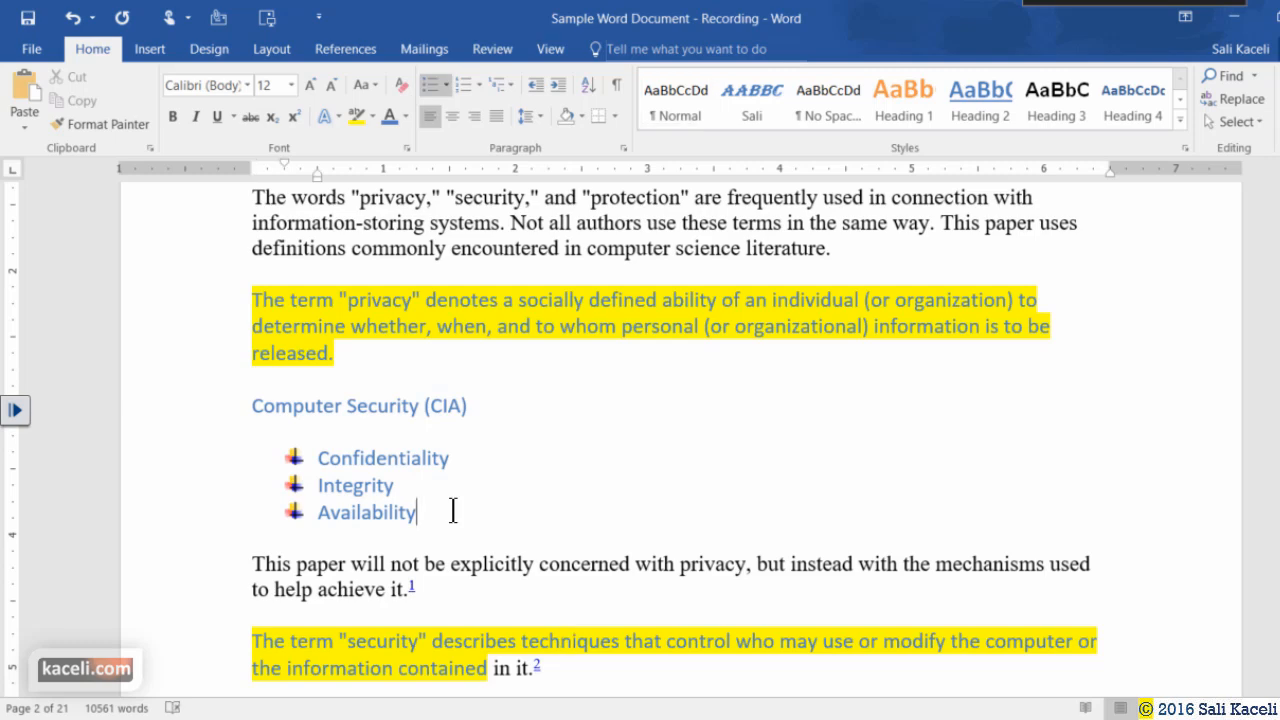
pyautogui.scroll(-2, 523, 488)
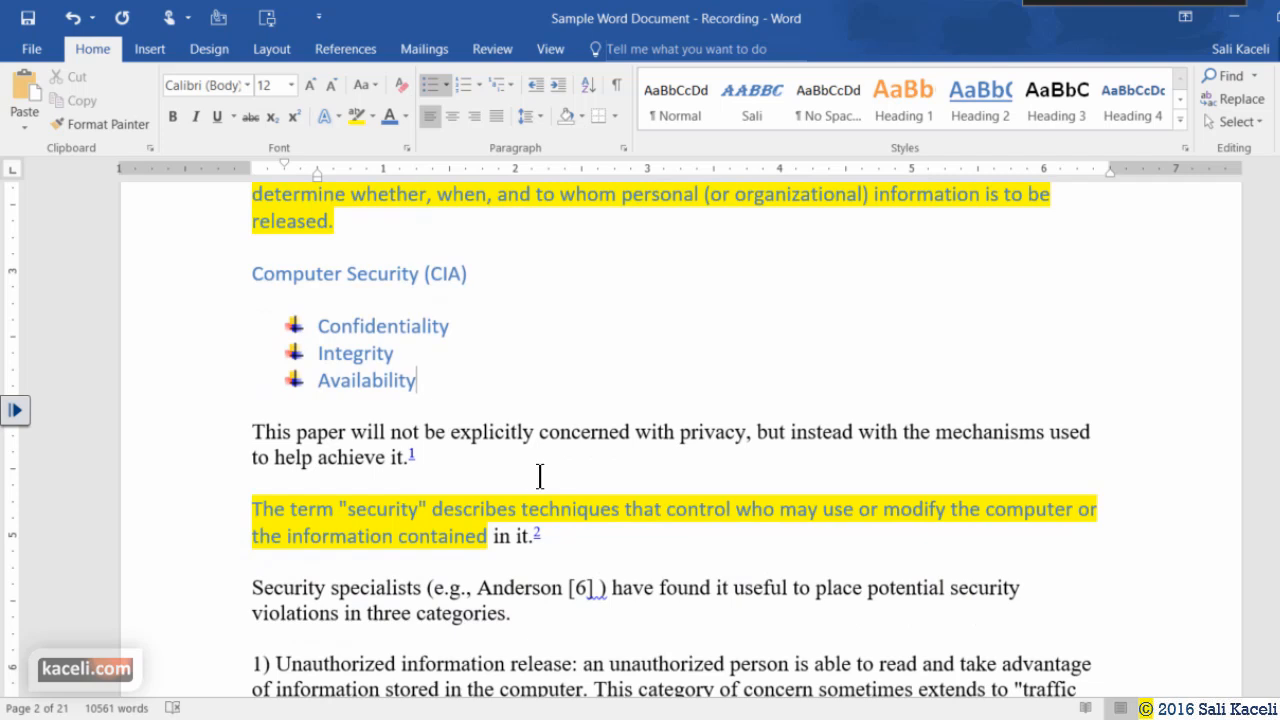
pyautogui.press('Return')
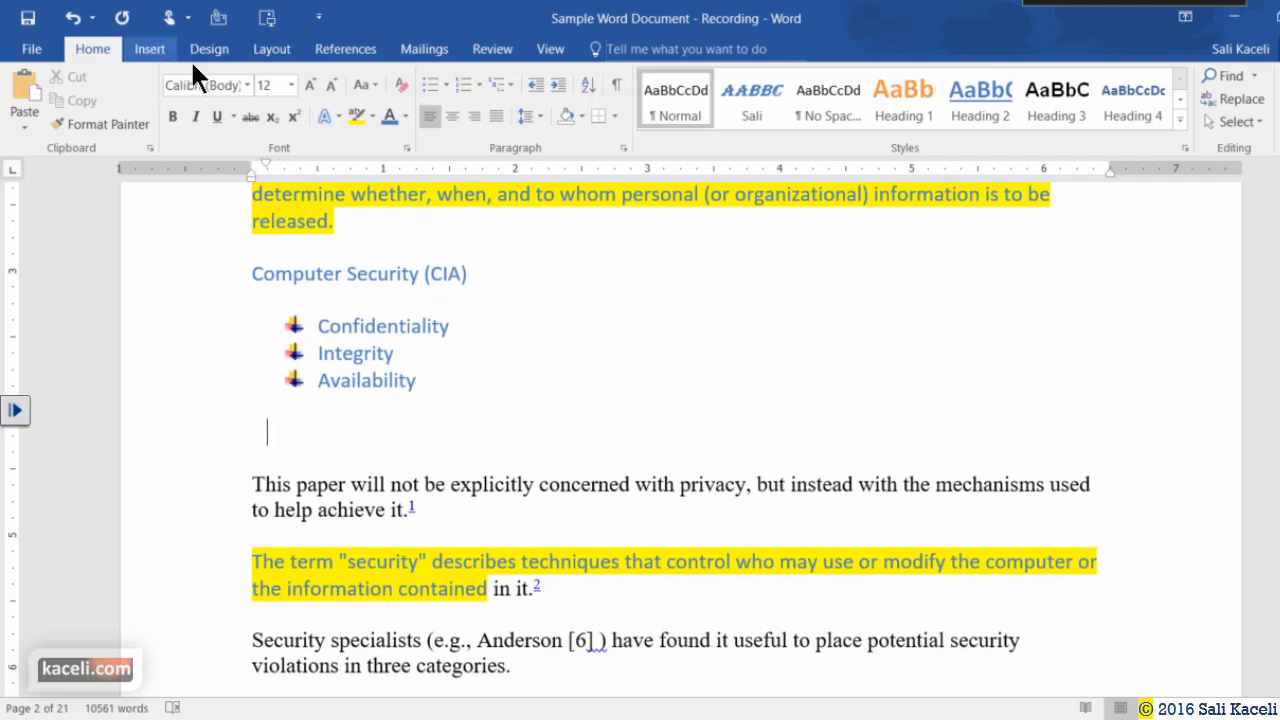
# Insert a Pyramid List SmartArt graphic below the CIA bullets.
pyautogui.click(150, 49)
pyautogui.click(341, 75)
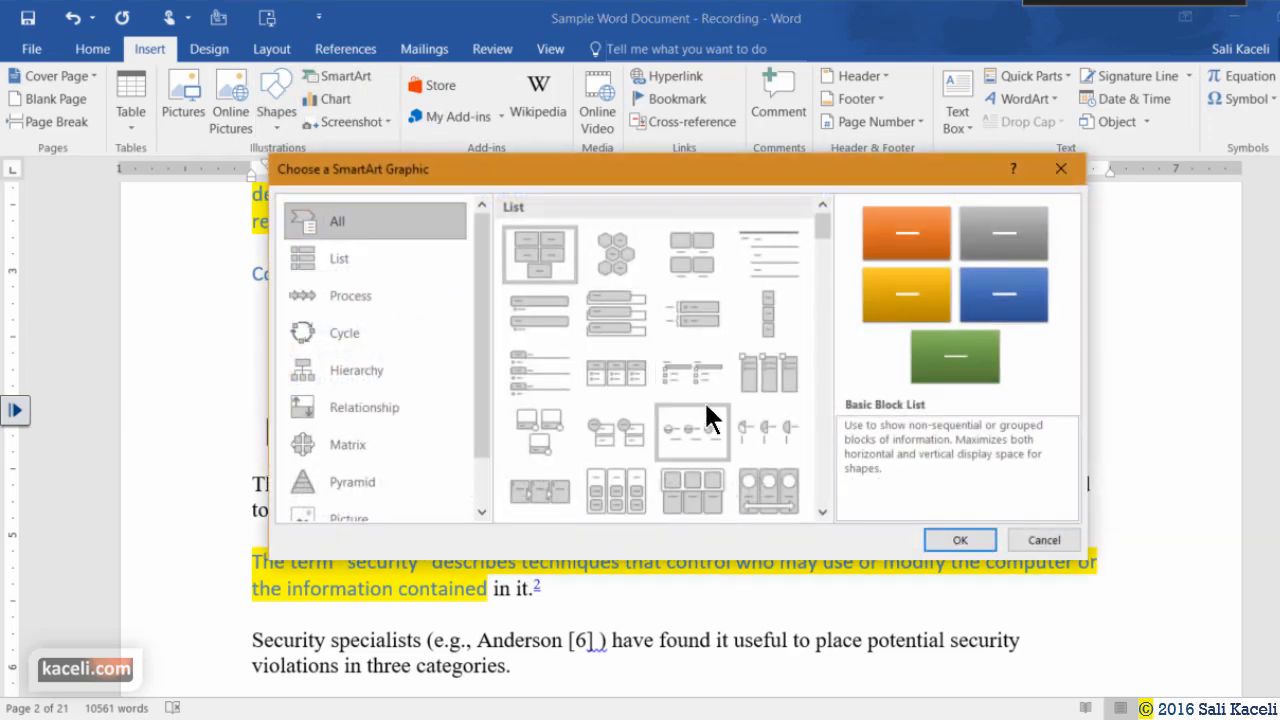
pyautogui.scroll(-2, 720, 430)
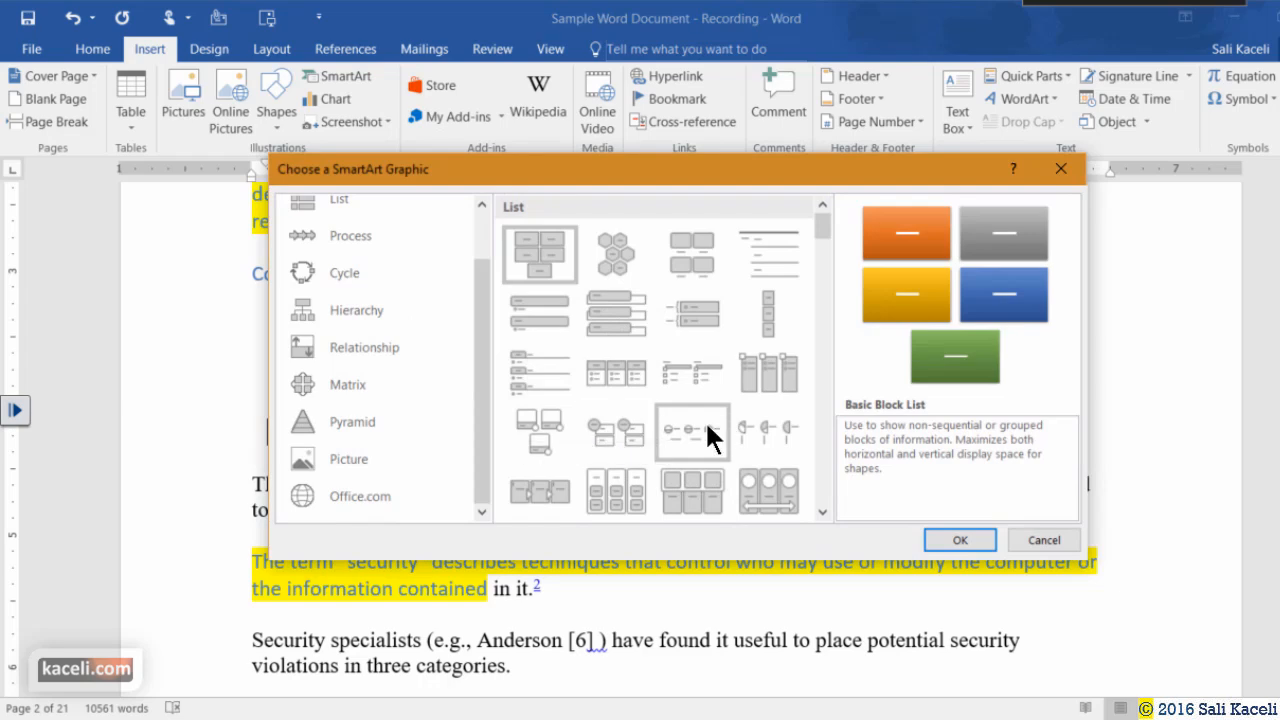
pyautogui.scroll(-5, 626, 335)
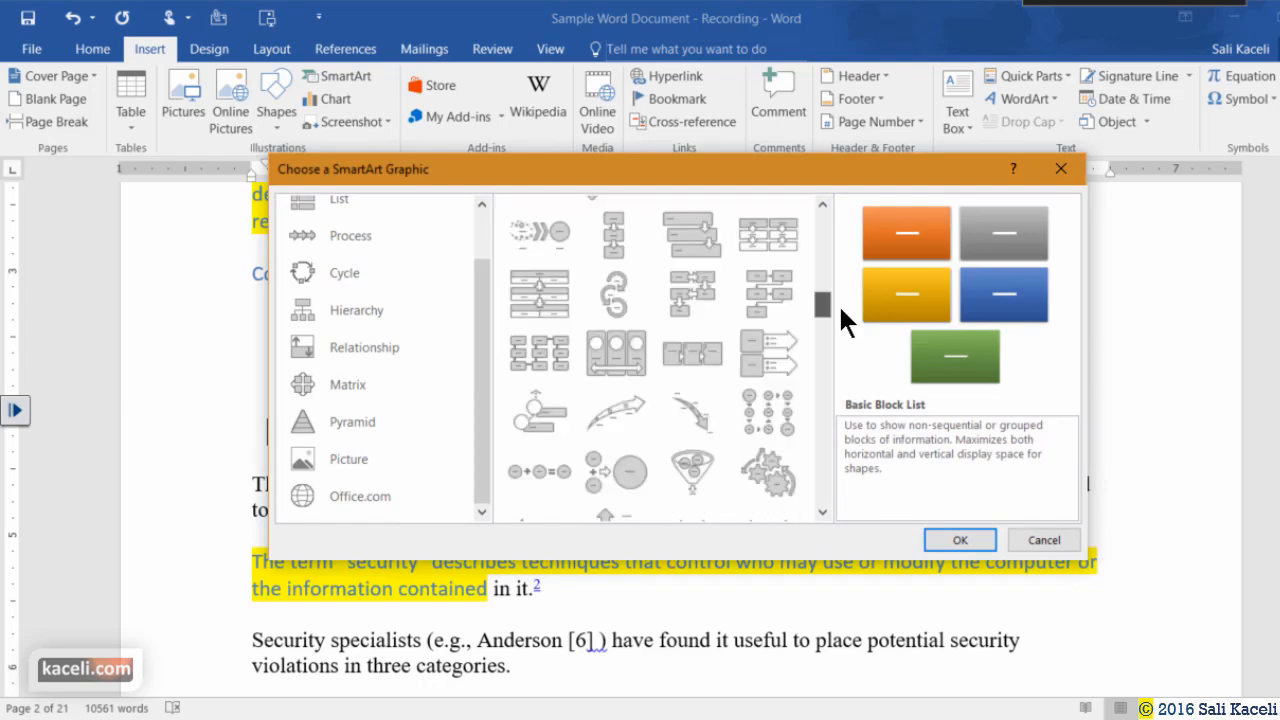
pyautogui.scroll(-5, 688, 317)
pyautogui.click(698, 320)
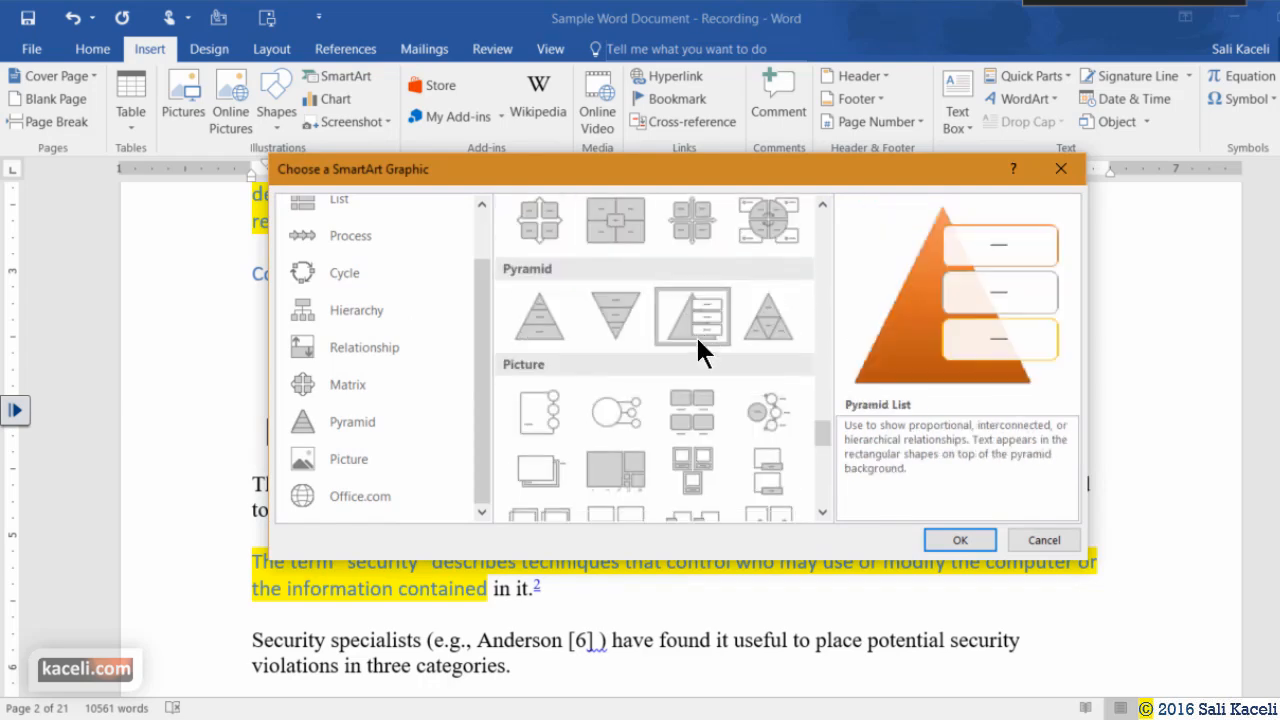
pyautogui.click(966, 543)
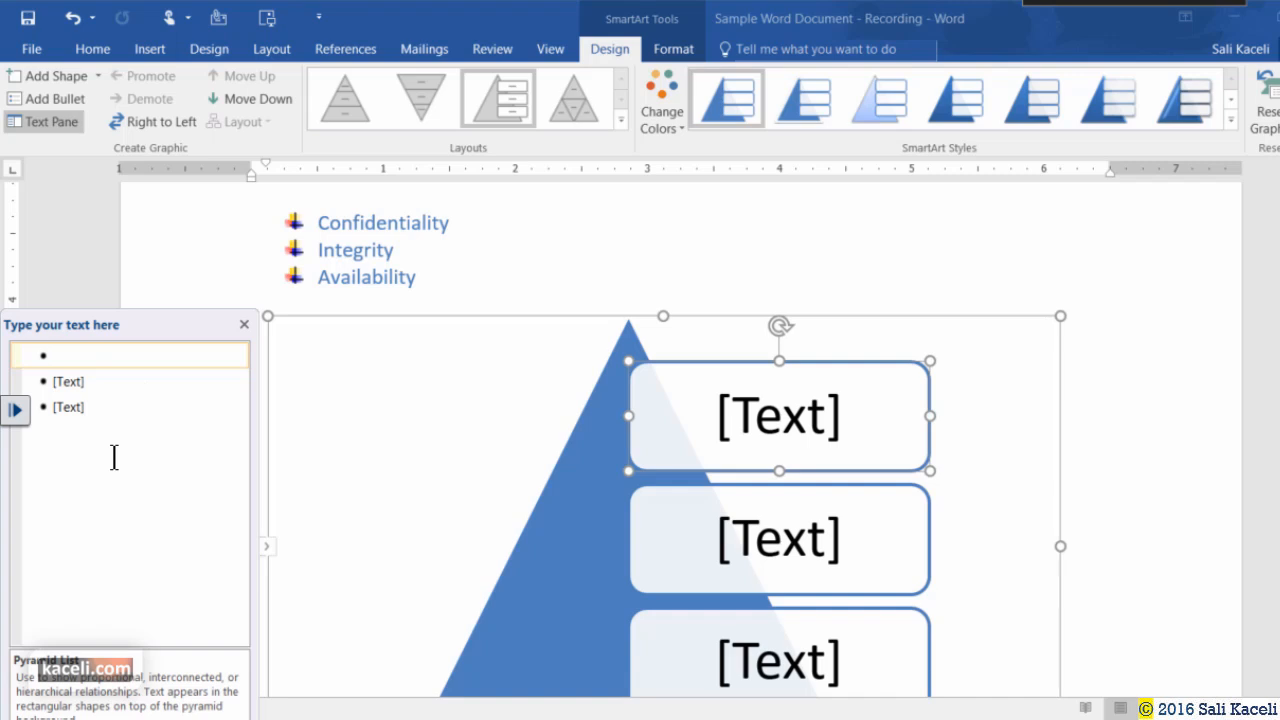
# Enter Confidentiality, Integrity and Availability as the three pyramid entries.
pyautogui.write('Config')
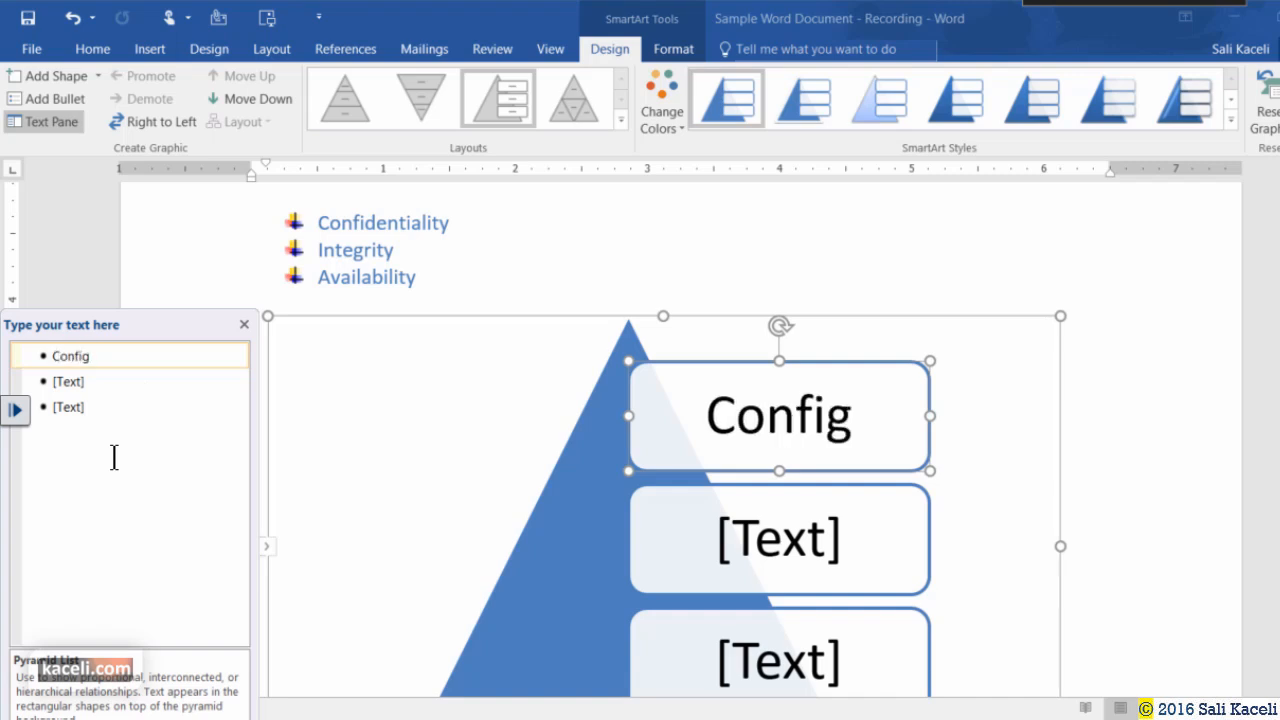
pyautogui.write('identiality')
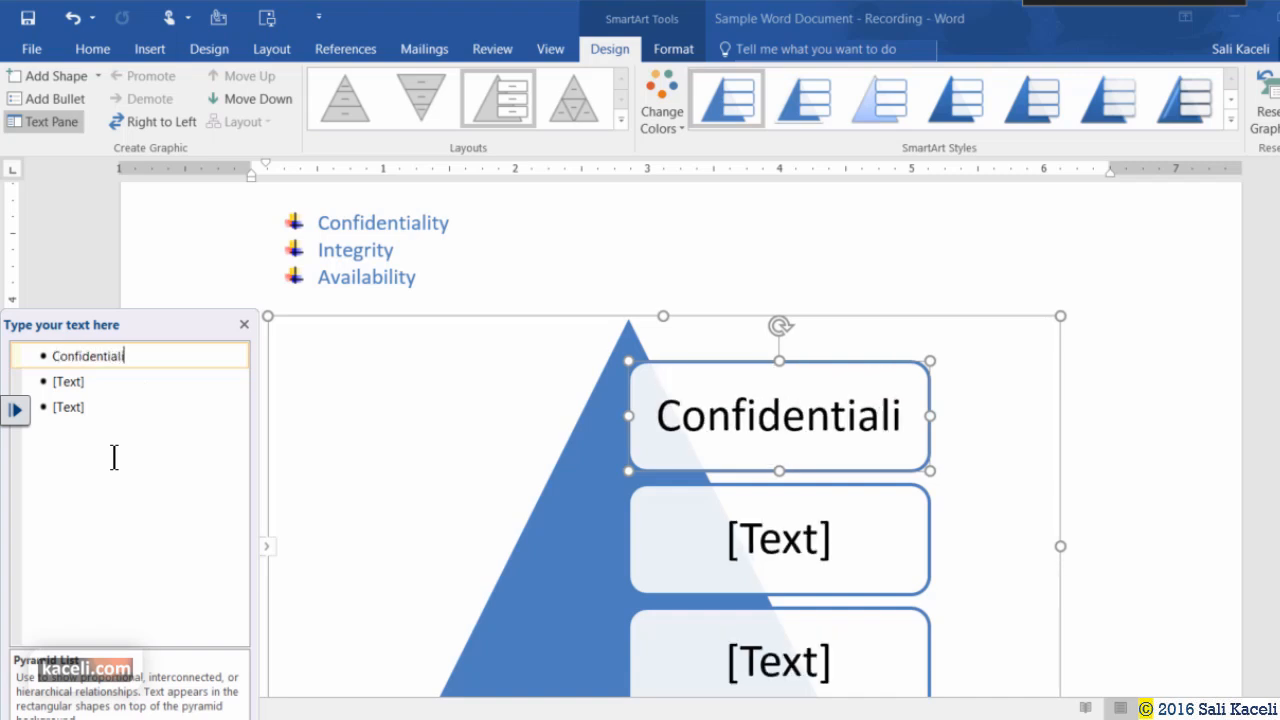
pyautogui.press('Down')
pyautogui.write('Integrity')
pyautogui.click(99, 404)
pyautogui.write('Availability')
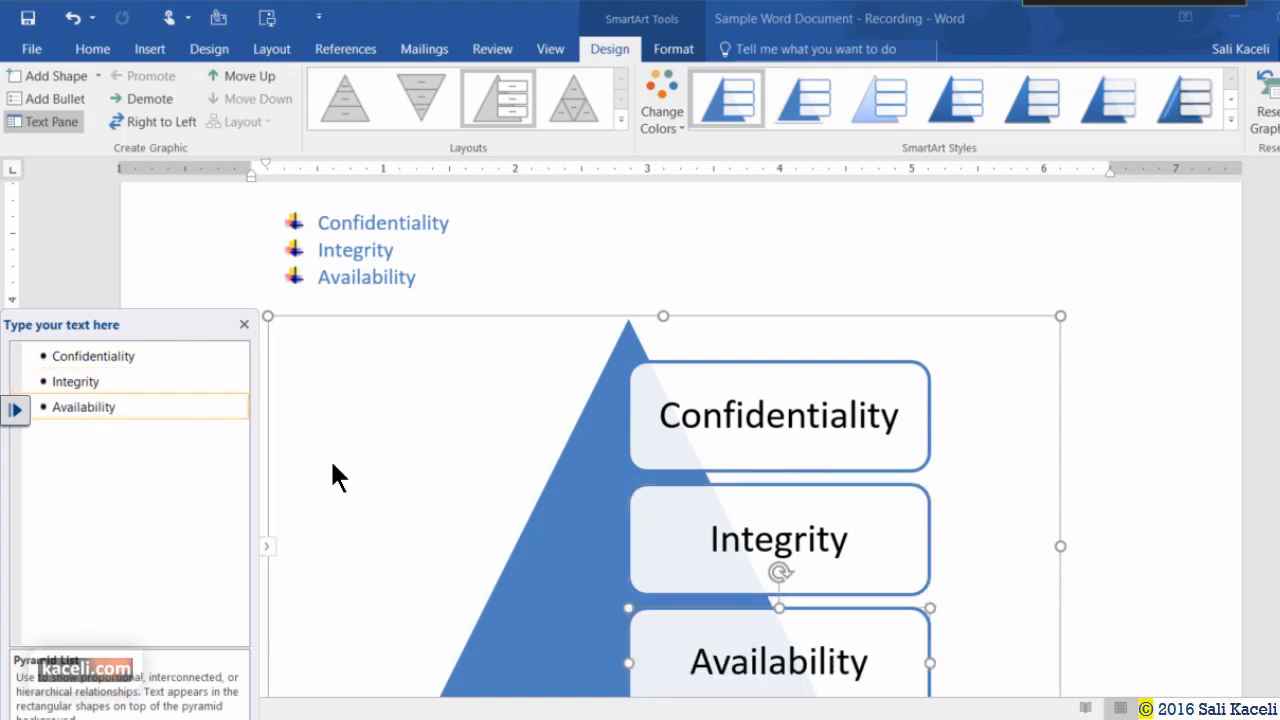
# Select the pyramid graphic and drag its corner to make it narrower.
pyautogui.scroll(-3, 1038, 477)
pyautogui.scroll(-3, 1111, 490)
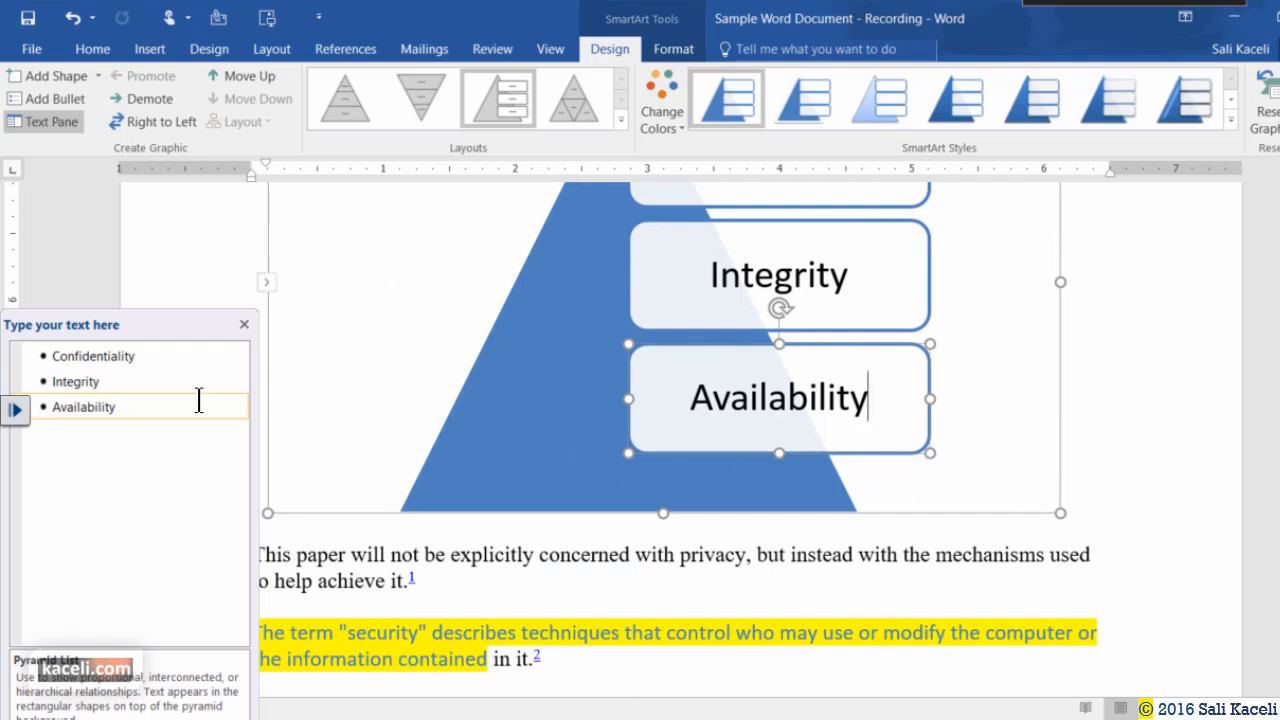
pyautogui.click(243, 327)
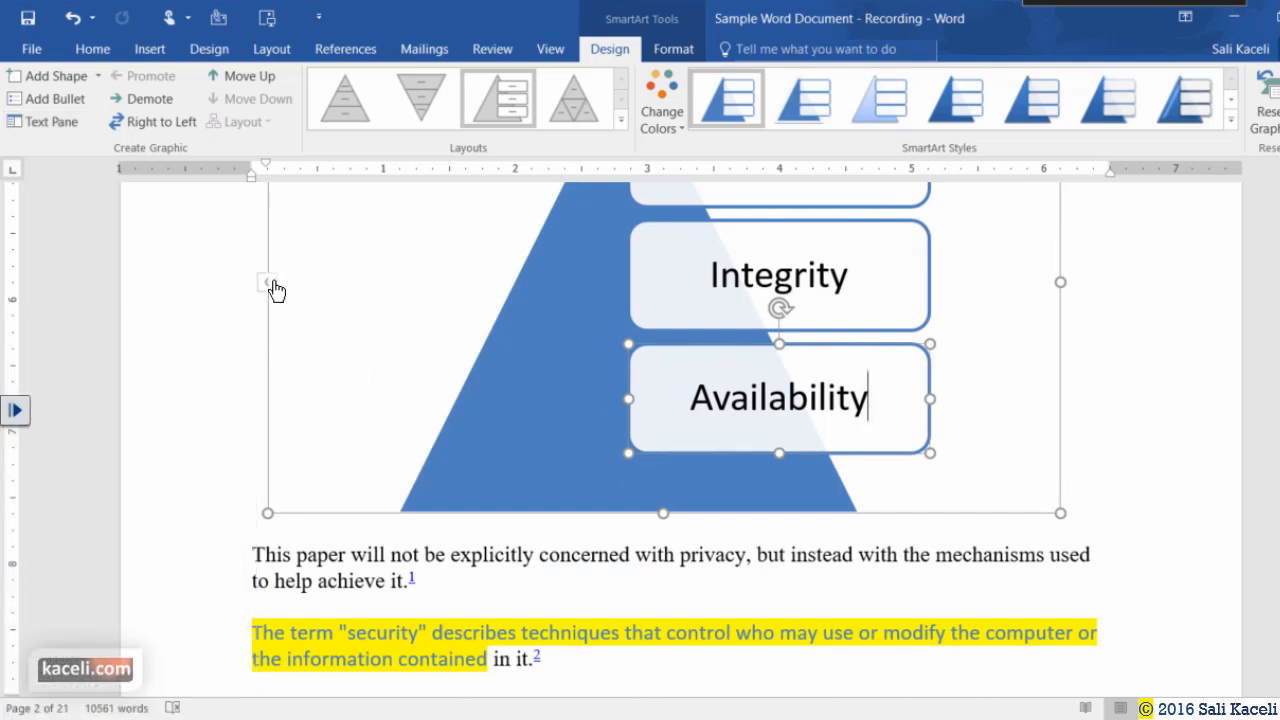
pyautogui.click(268, 283)
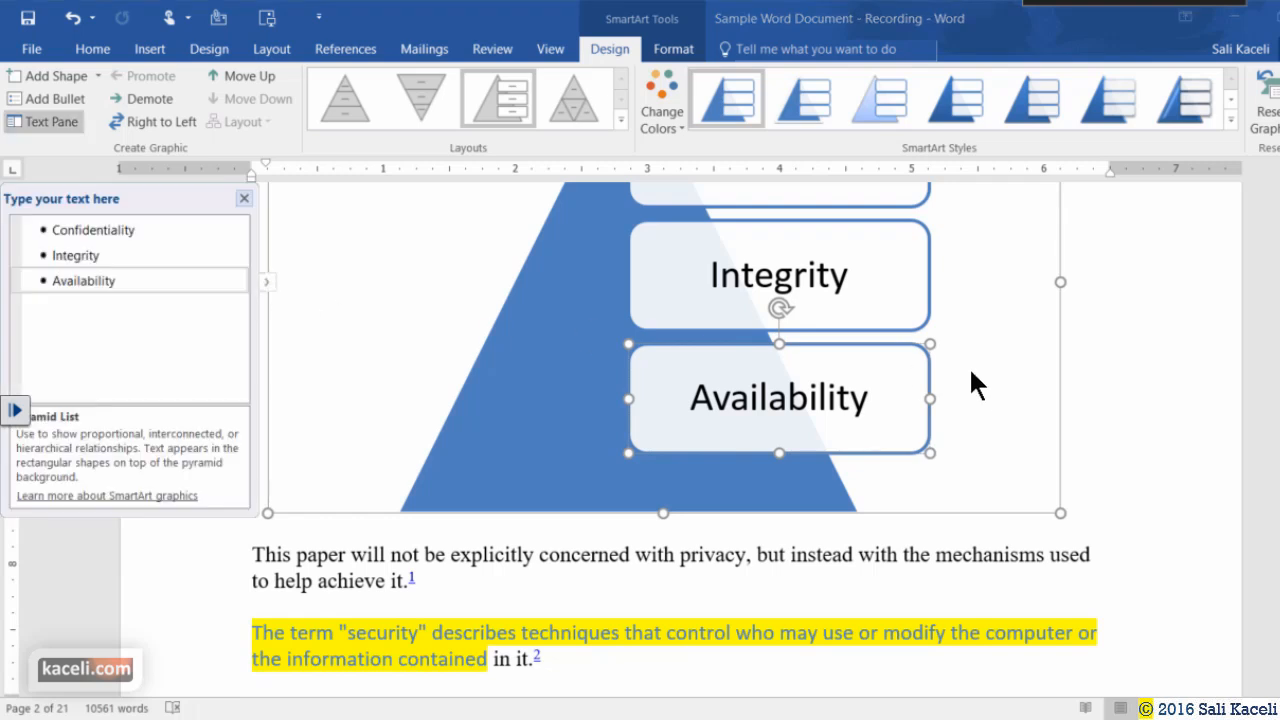
pyautogui.click(858, 325)
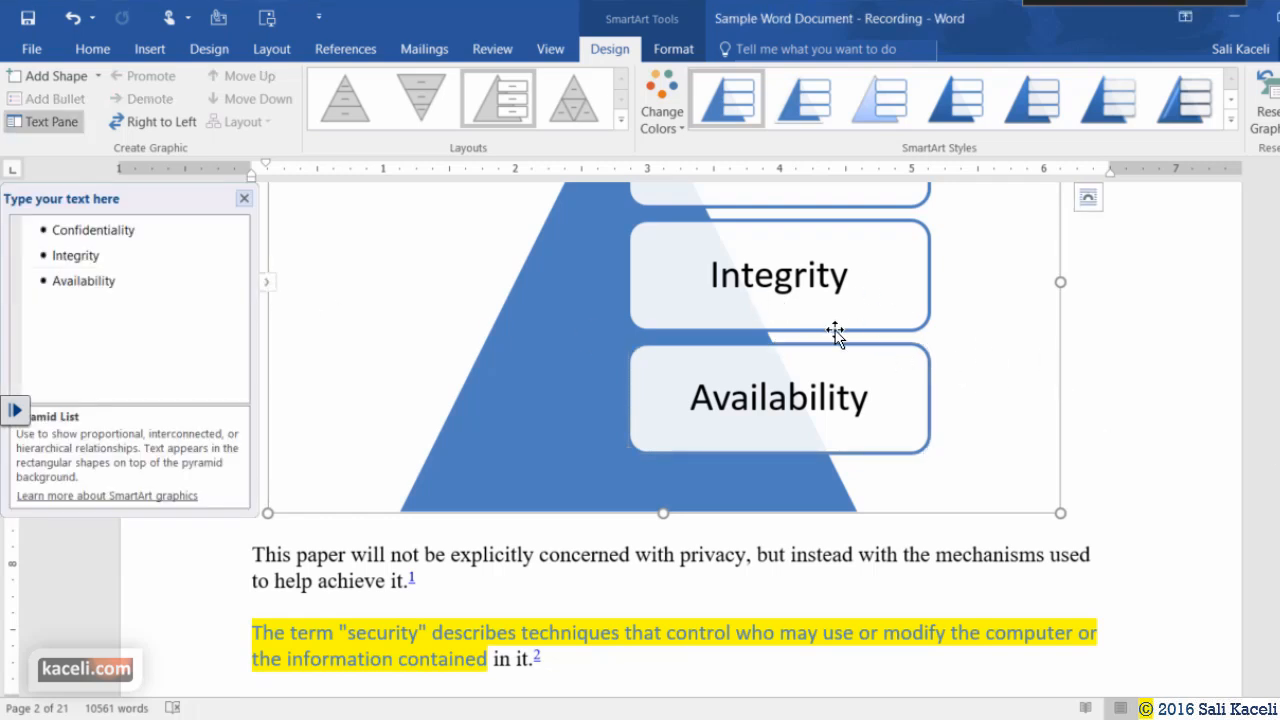
pyautogui.scroll(4, 849, 283)
pyautogui.scroll(-3, 751, 384)
pyautogui.scroll(3, 886, 420)
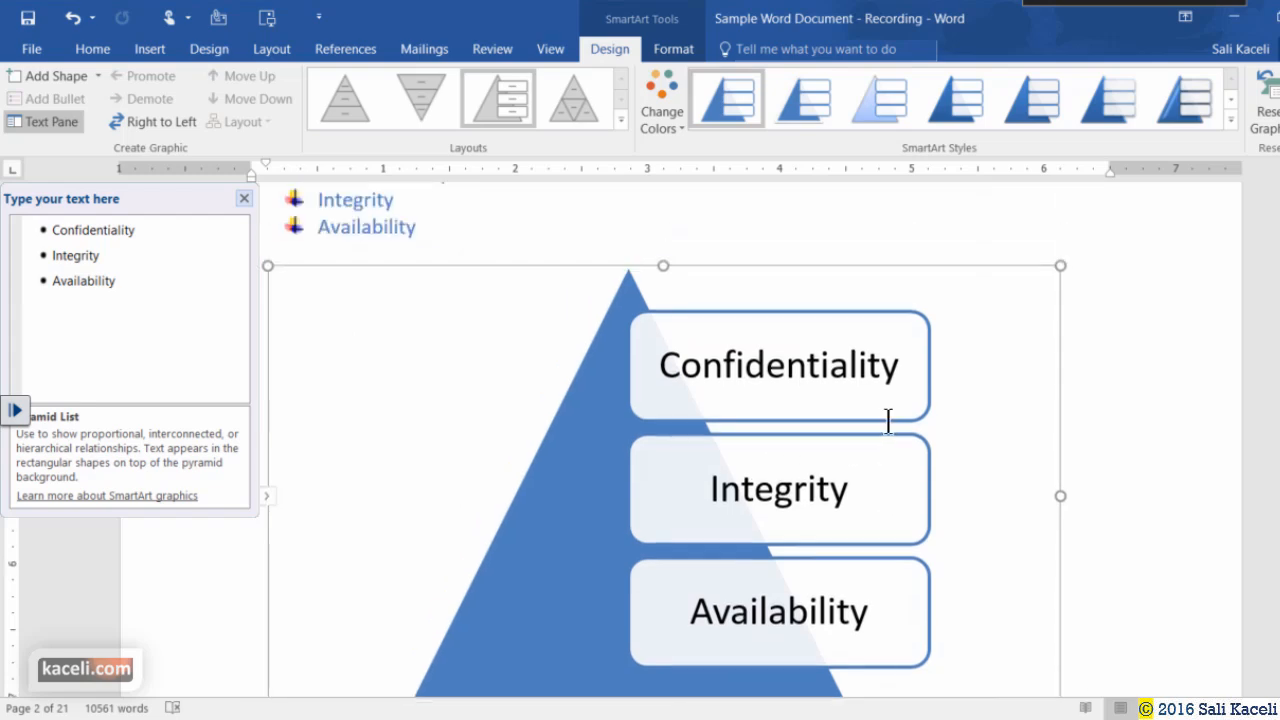
pyautogui.moveTo(1060, 449); pyautogui.dragTo(847, 512)
pyautogui.scroll(-3, 847, 512)
# Switch the CIA SmartArt to Basic Pyramid and apply Colorful red, orange, green colours.
pyautogui.click(903, 463)
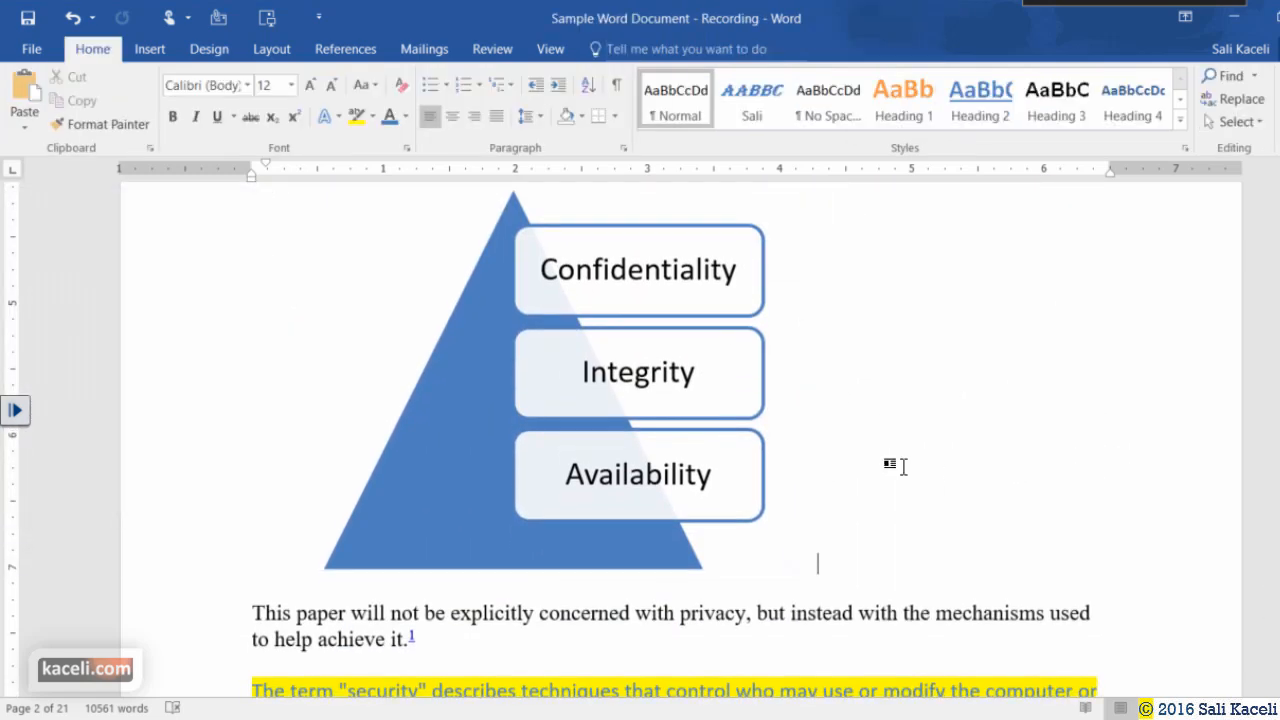
pyautogui.click(508, 527)
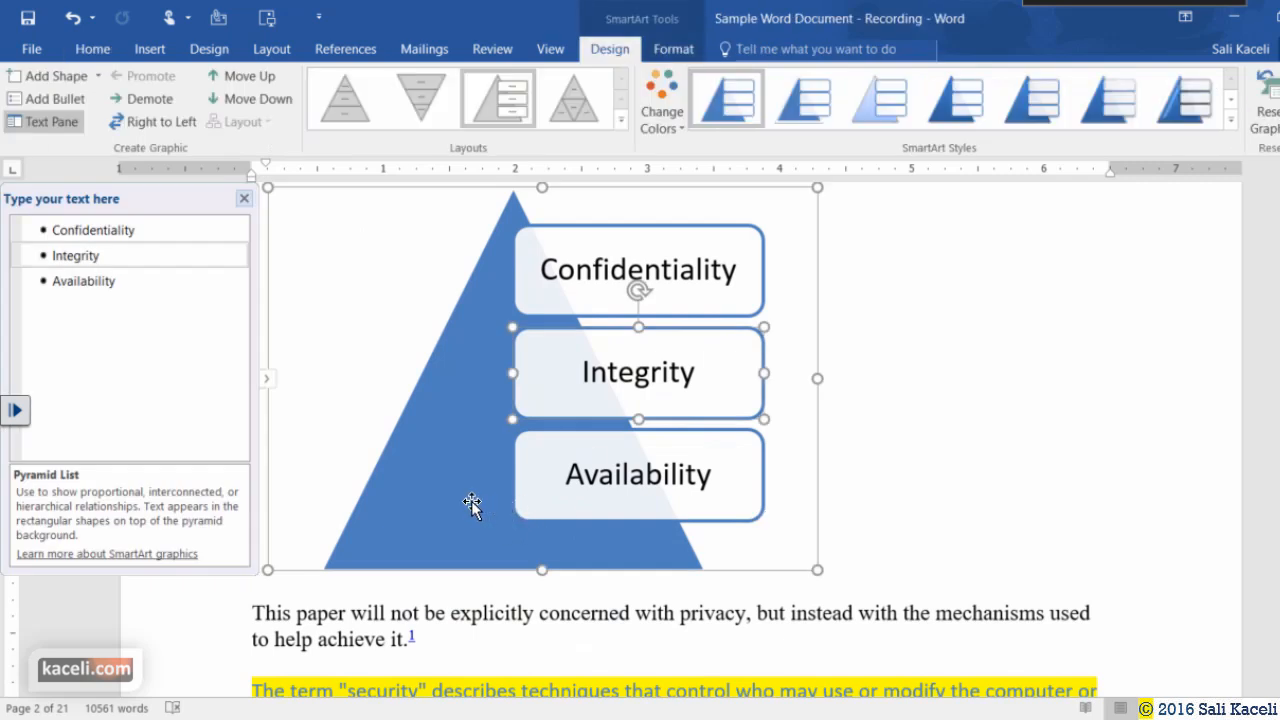
pyautogui.scroll(3, 470, 503)
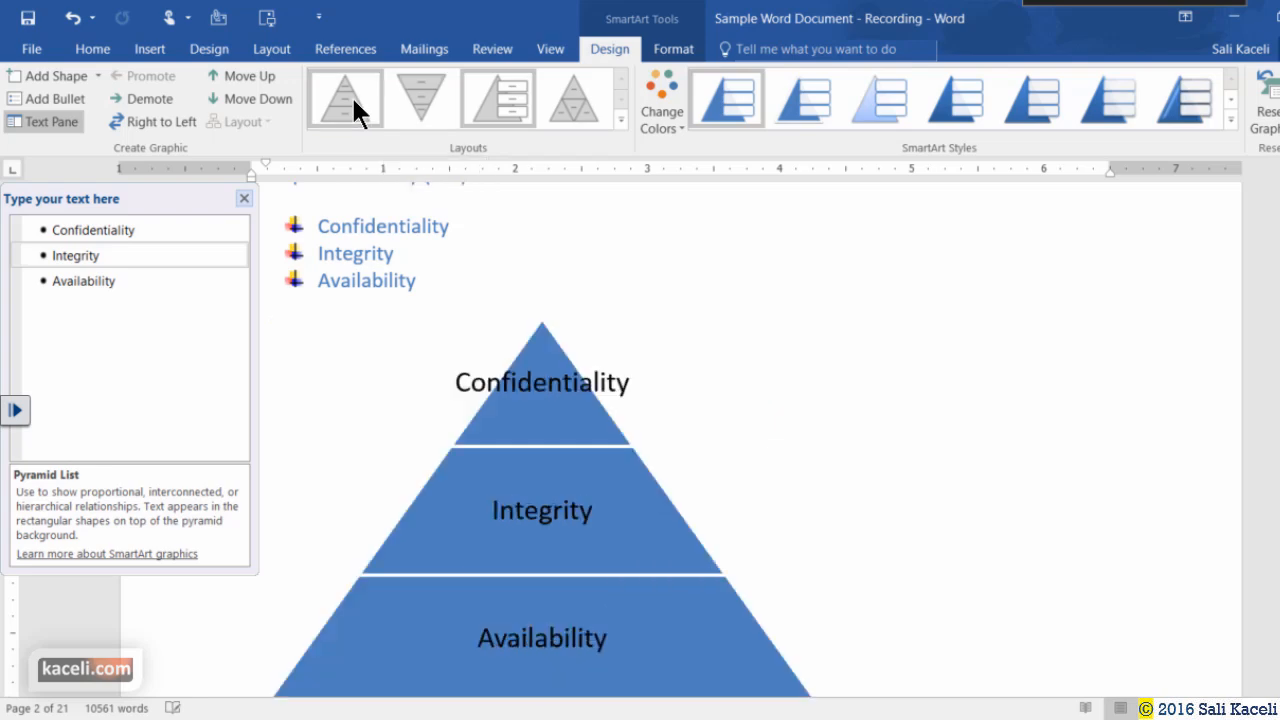
pyautogui.click(620, 122)
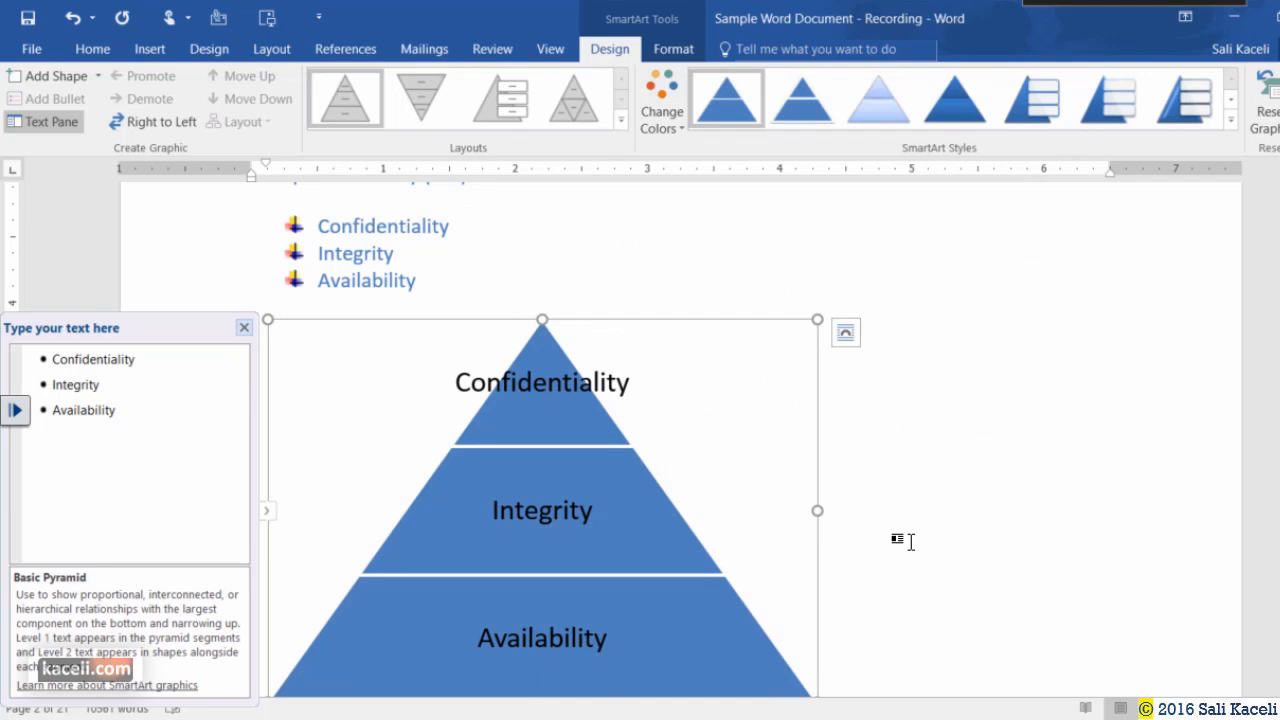
pyautogui.scroll(-2, 908, 537)
pyautogui.click(663, 115)
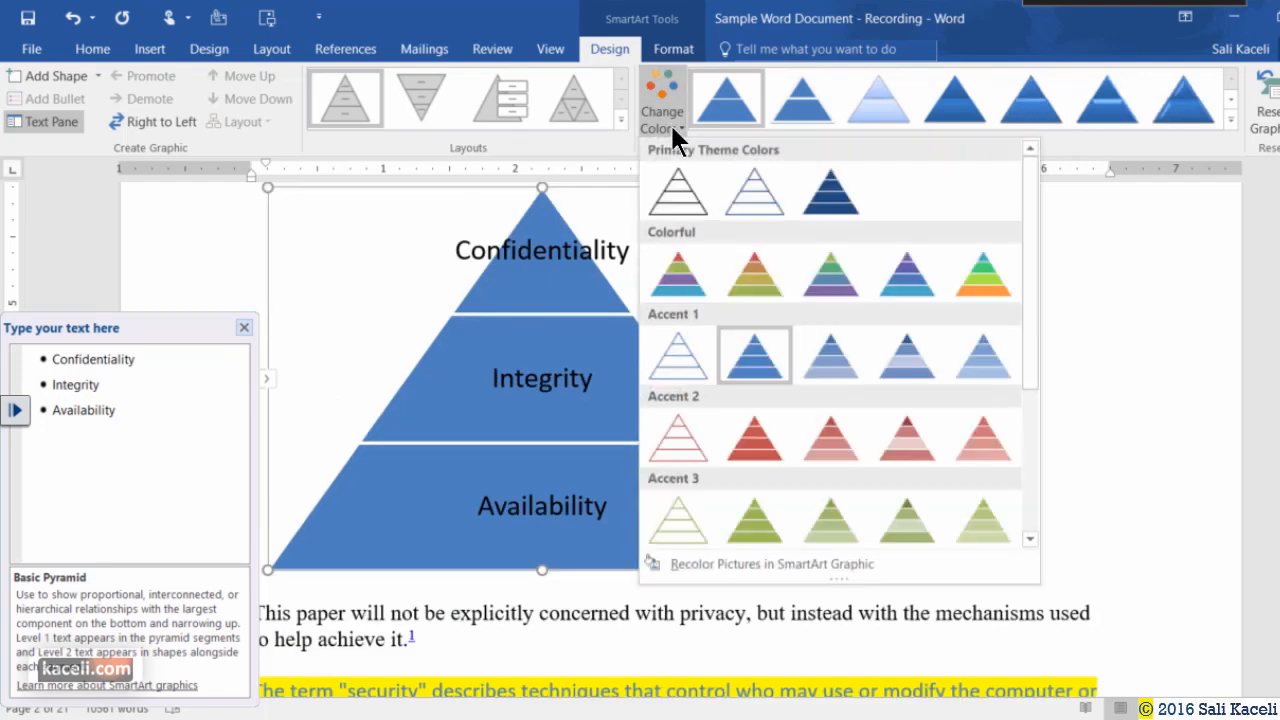
pyautogui.click(752, 270)
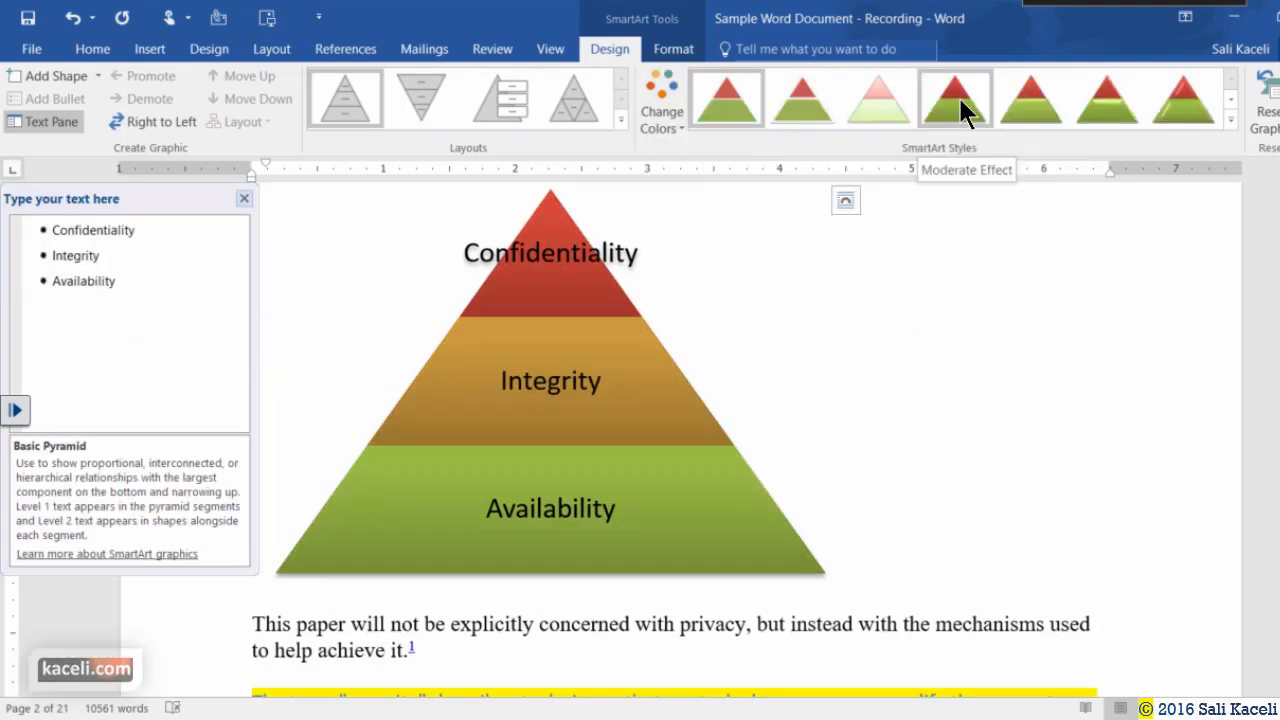
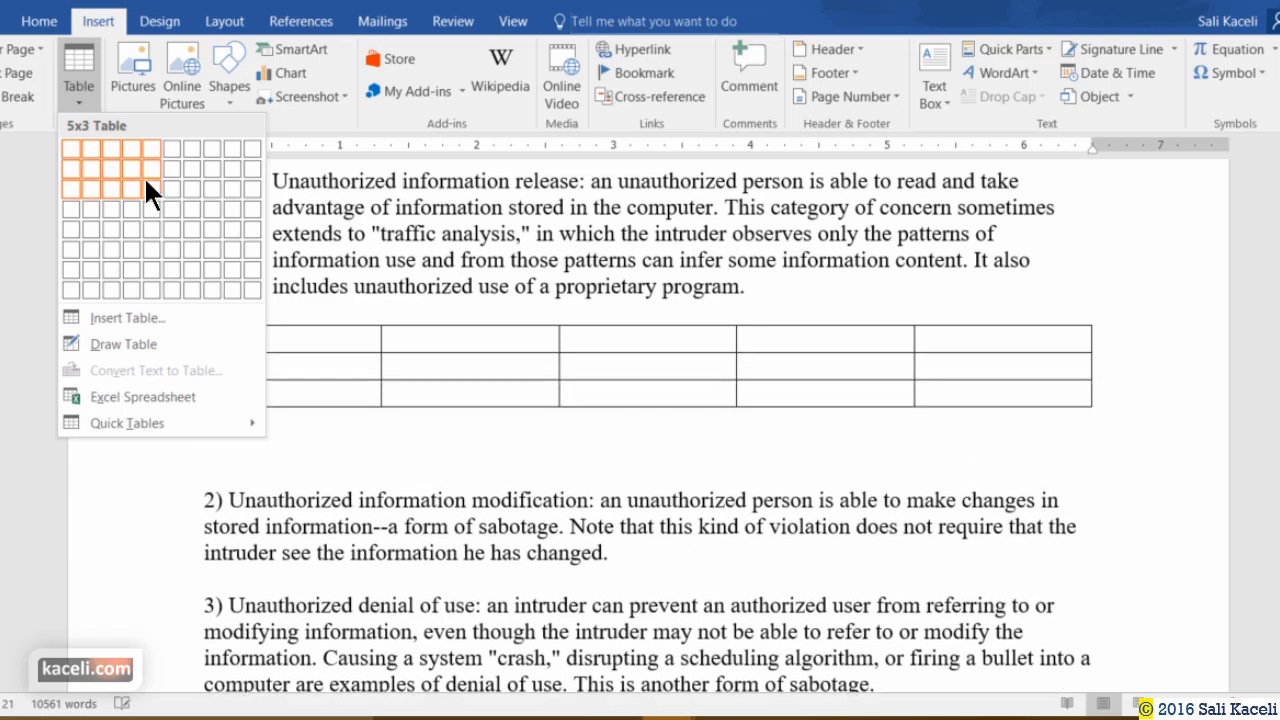
# Insert a blank 5-column by 3-row table between numbered points 1) and 2).
pyautogui.click(145, 184)
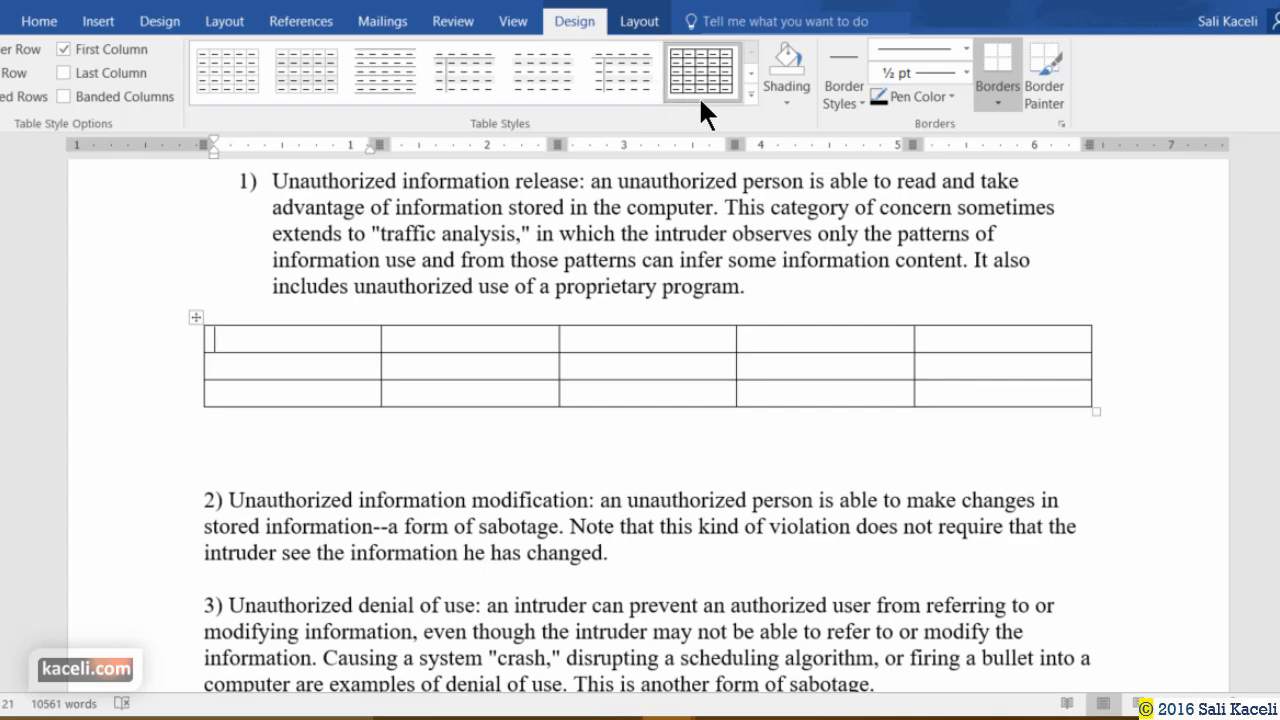
# Apply the orange Grid Table style and place the cursor in the table's first header cell.
pyautogui.click(752, 93)
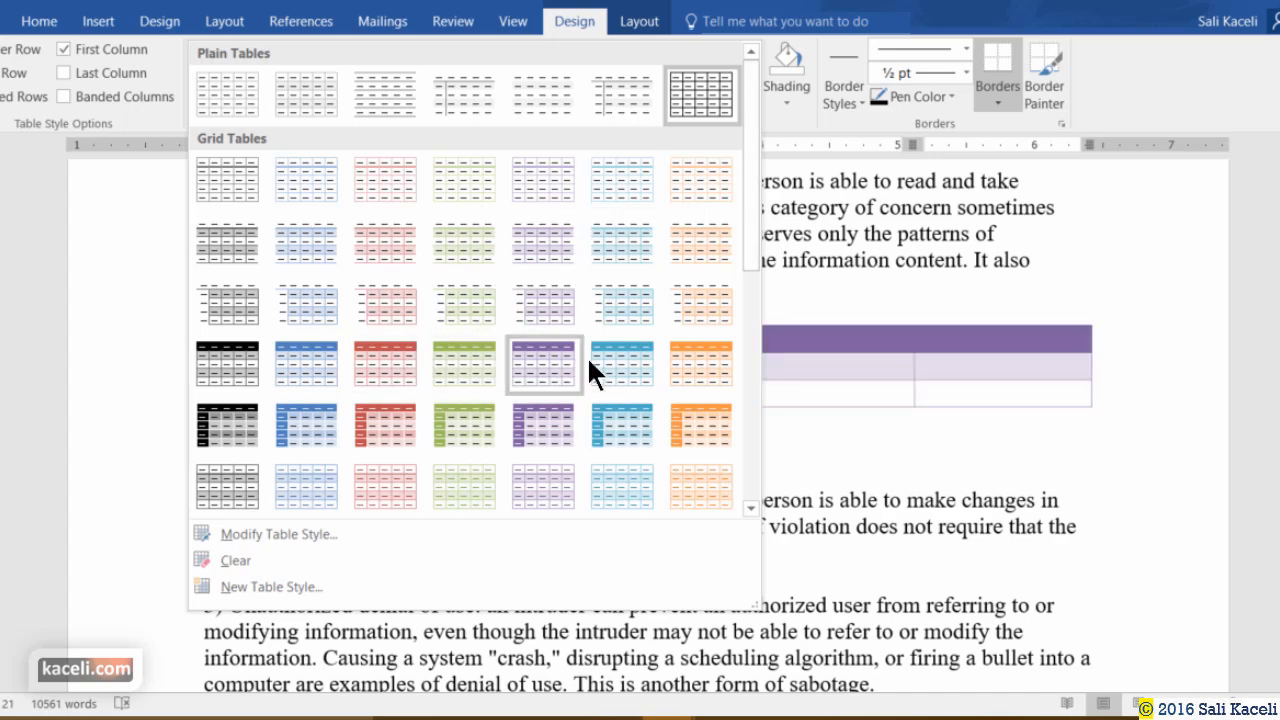
pyautogui.click(693, 354)
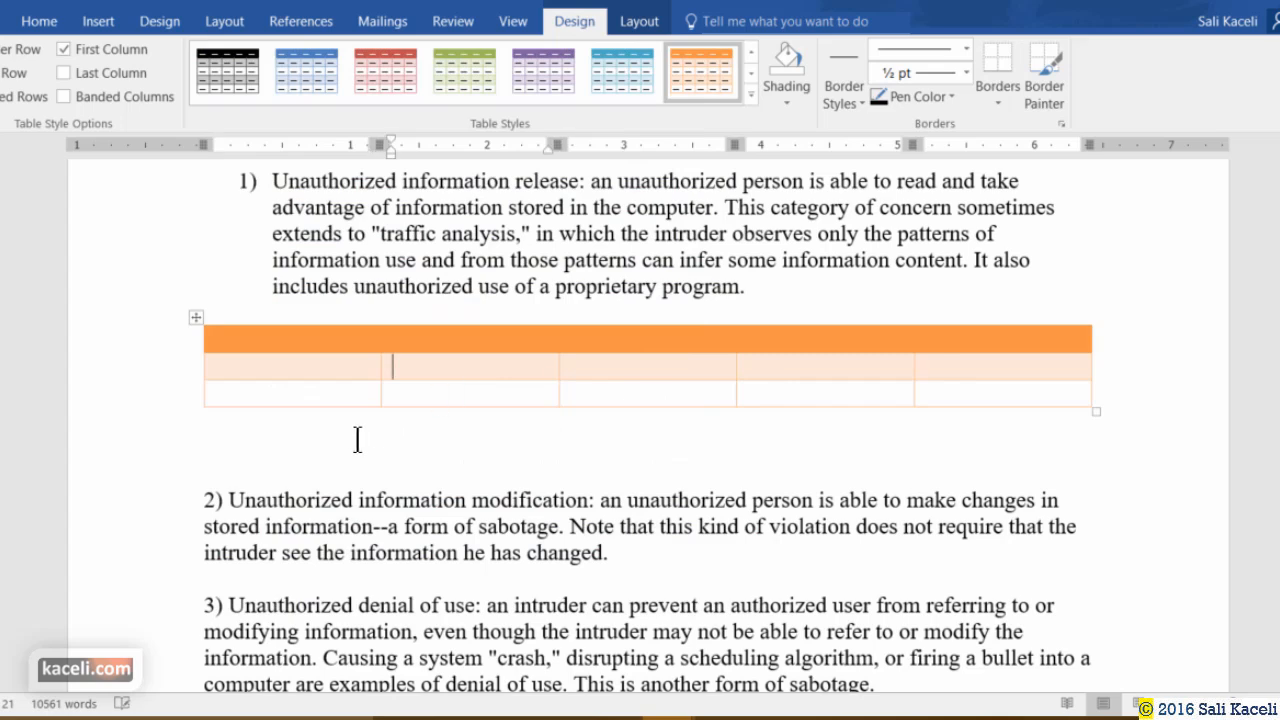
pyautogui.click(288, 376)
pyautogui.click(309, 322)
pyautogui.click(312, 345)
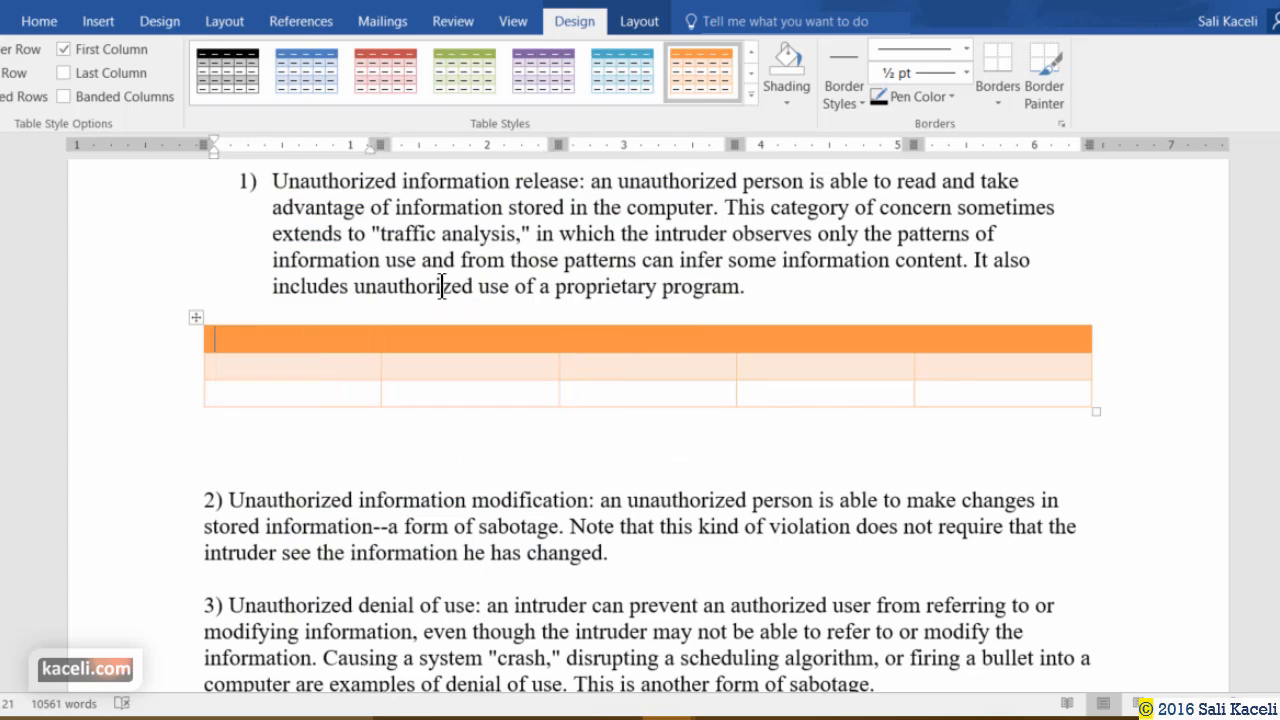
pyautogui.click(643, 24)
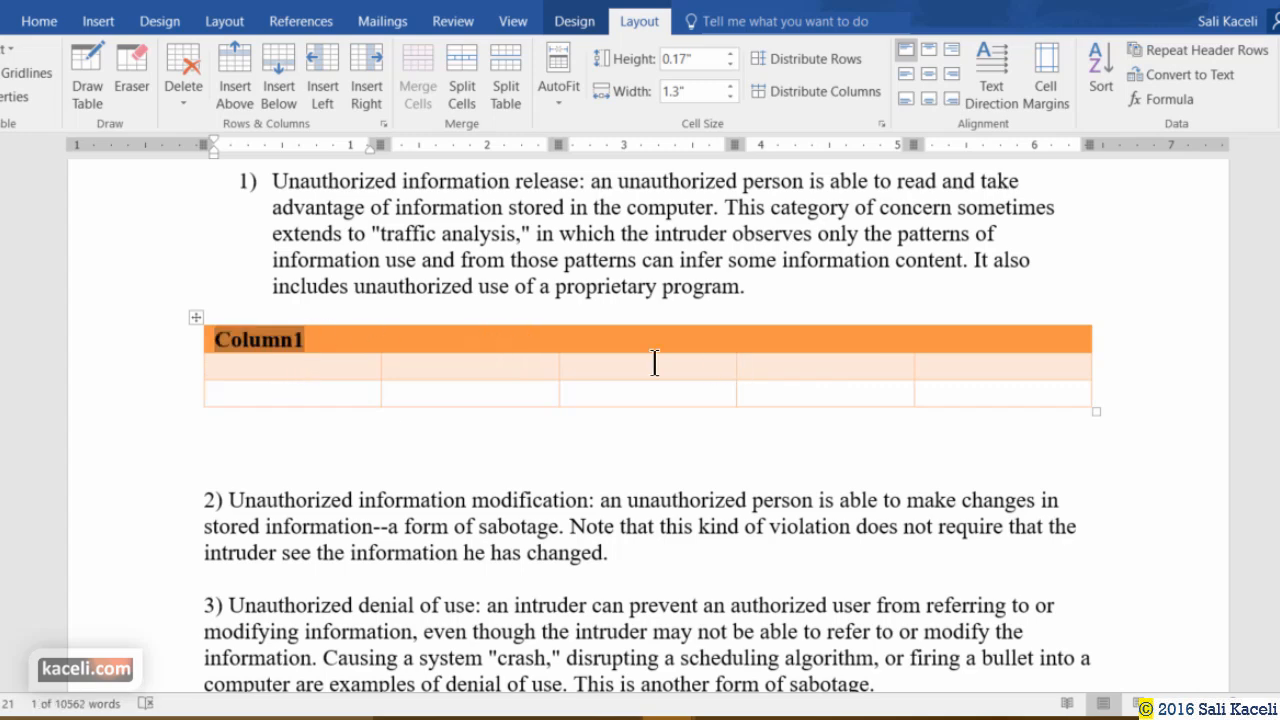
# Enter the heading 'Column1' in the table's first header cell.
pyautogui.write('Column1')
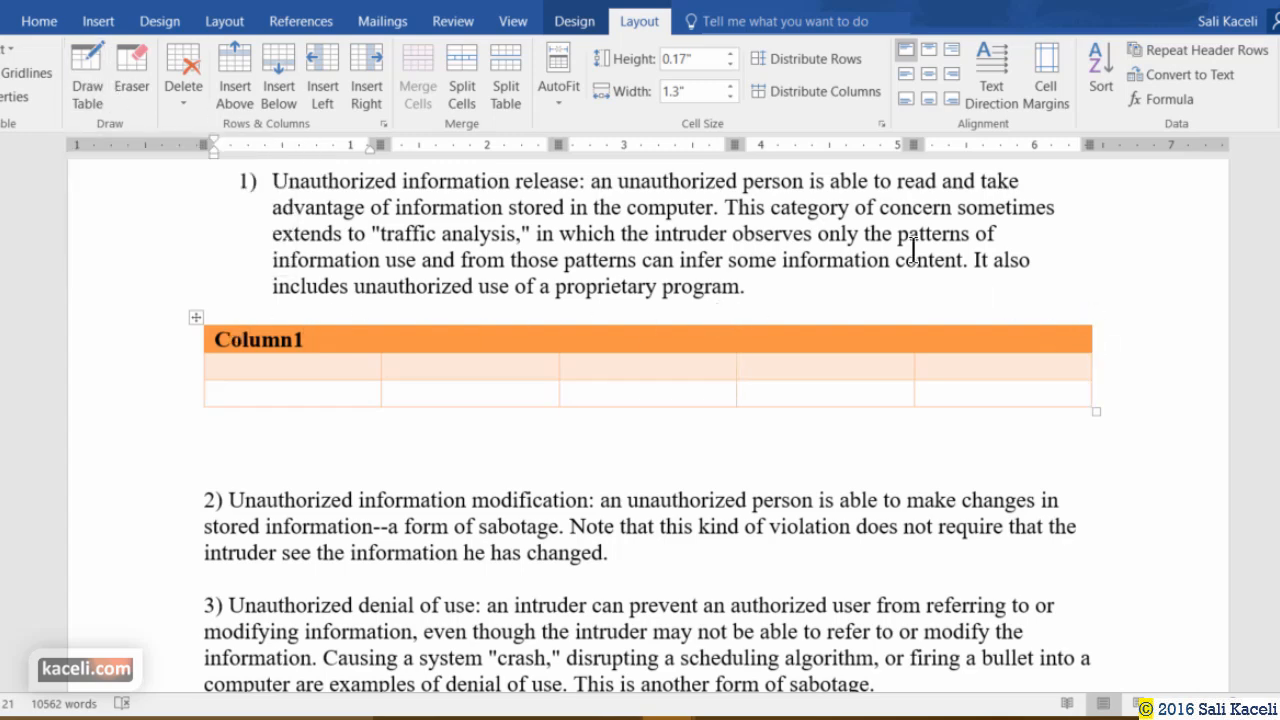
pyautogui.click(584, 28)
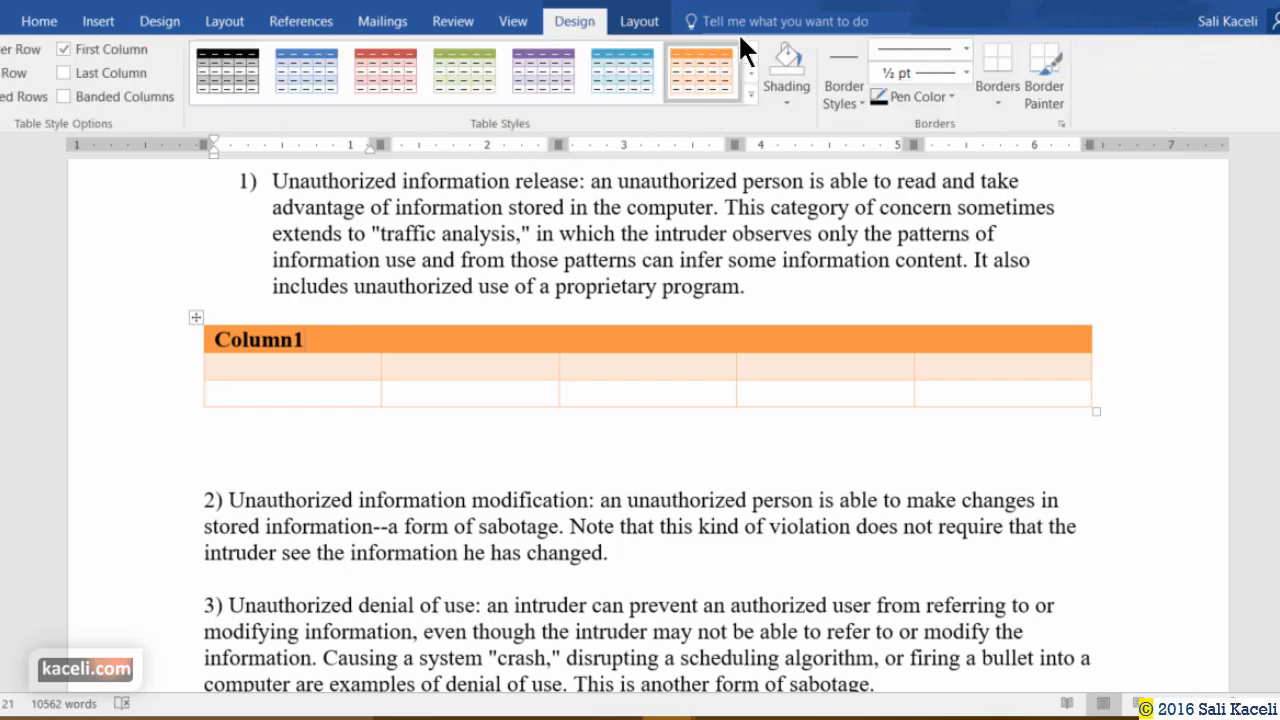
pyautogui.click(630, 28)
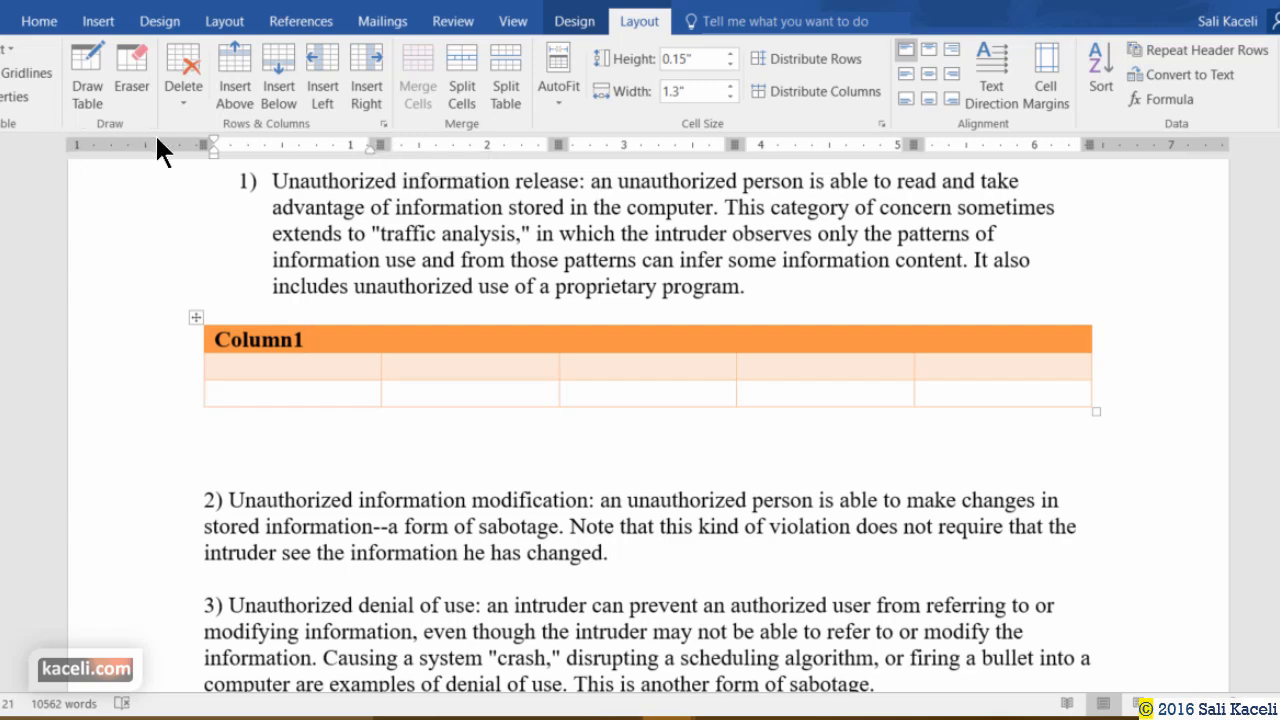
pyautogui.click(500, 24)
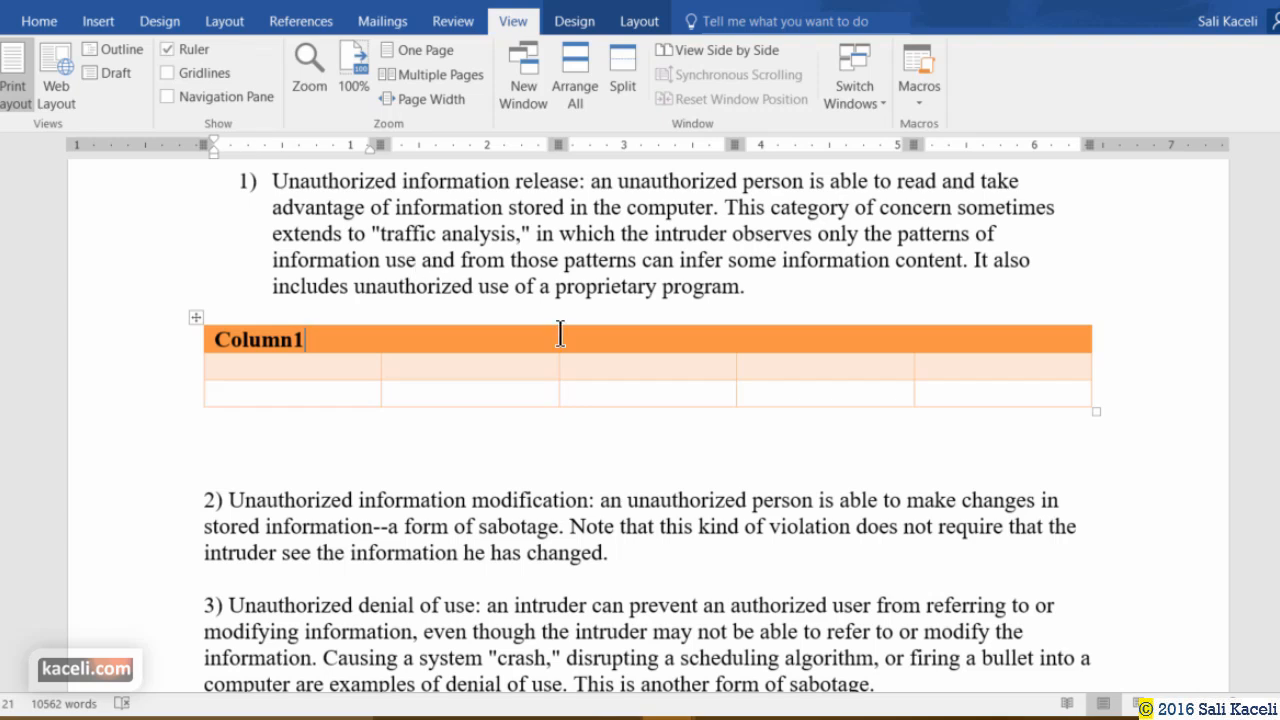
# Widen the table's first column and narrow the second column using the ruler markers.
pyautogui.click(432, 260)
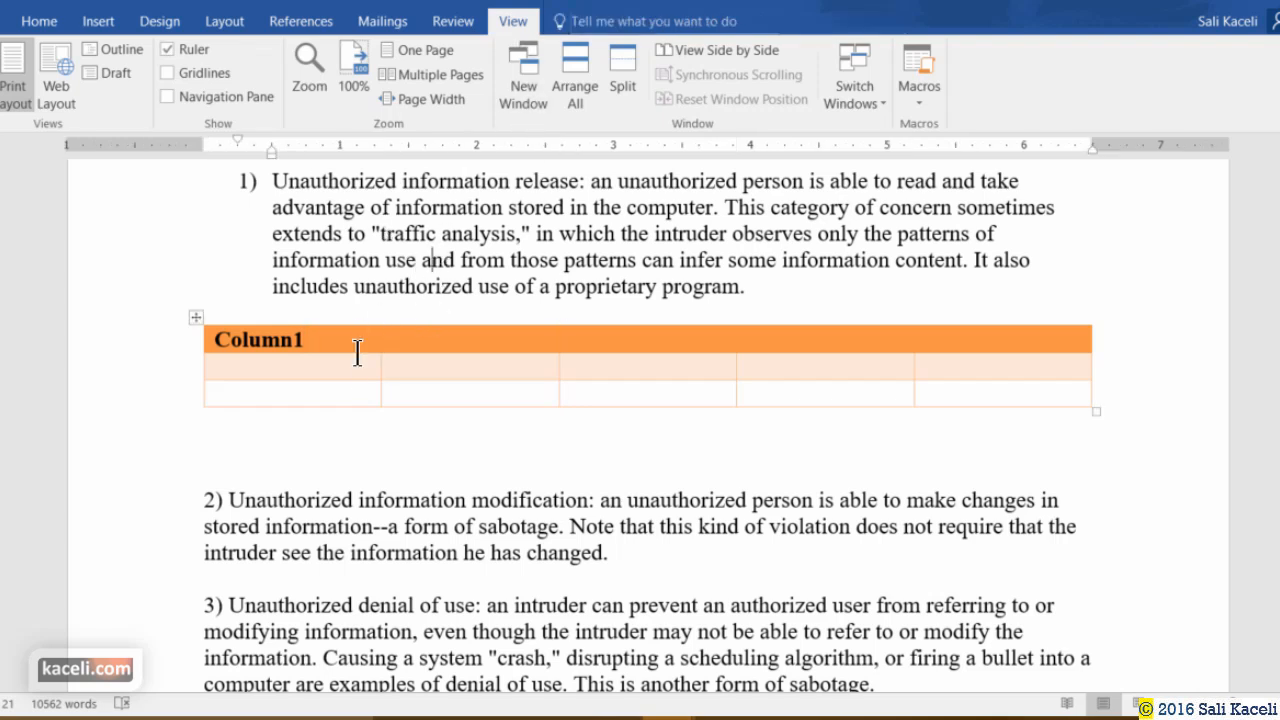
pyautogui.click(366, 386)
pyautogui.moveTo(385, 146); pyautogui.dragTo(466, 146)
pyautogui.moveTo(645, 146); pyautogui.dragTo(589, 146)
# Place the cursor in the second cell of the table's third row.
pyautogui.click(523, 400)
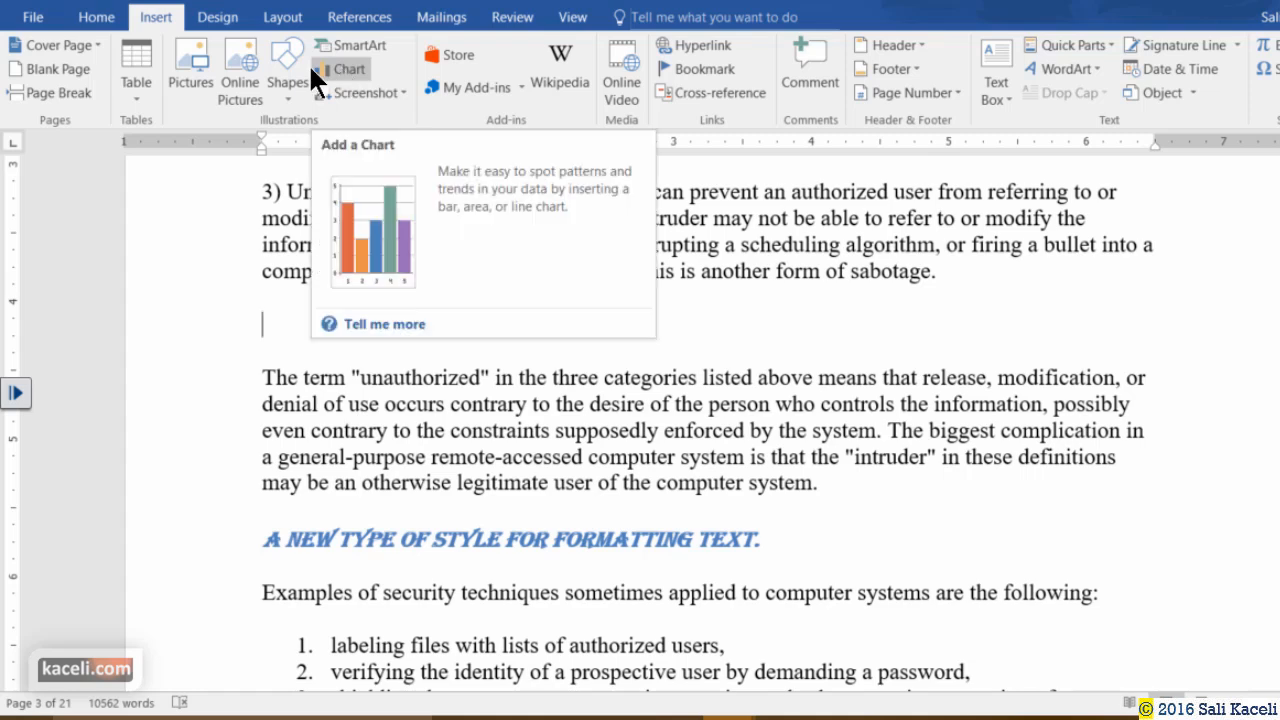
# Insert a Clustered Column chart below point 3) after previewing the Pie, Bar and Stock types.
pyautogui.click(340, 70)
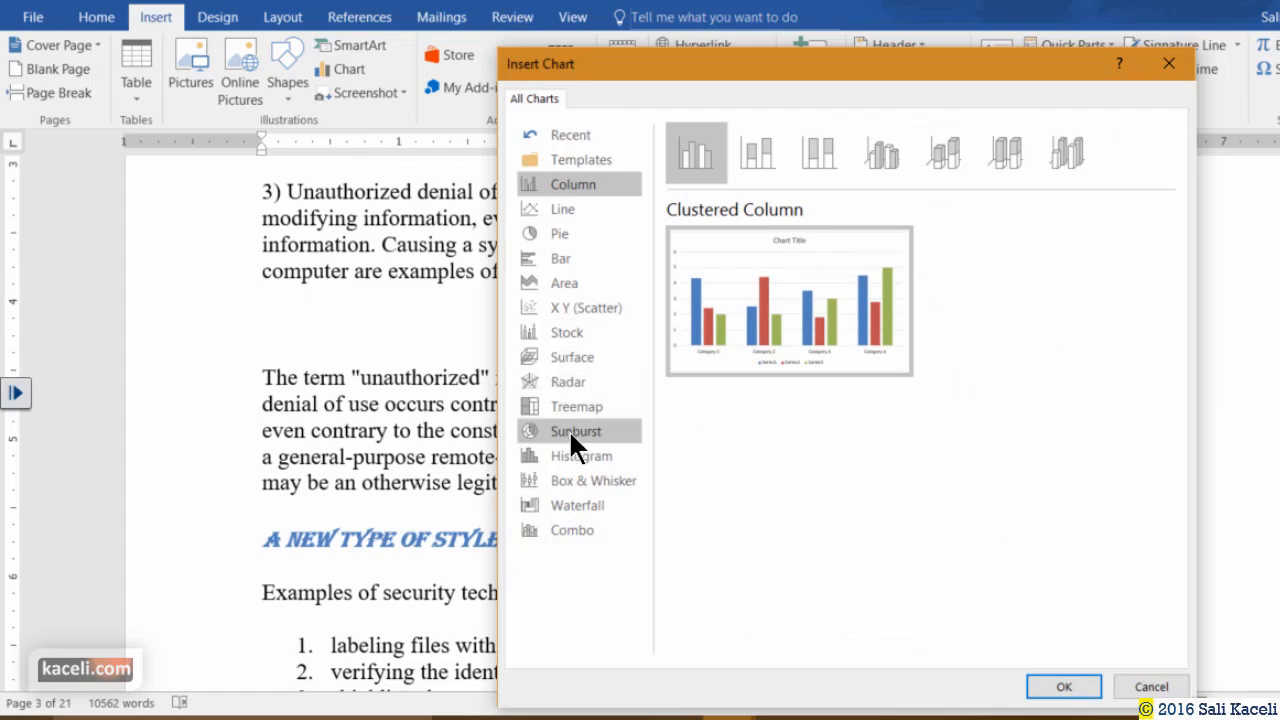
pyautogui.click(598, 233)
pyautogui.click(553, 258)
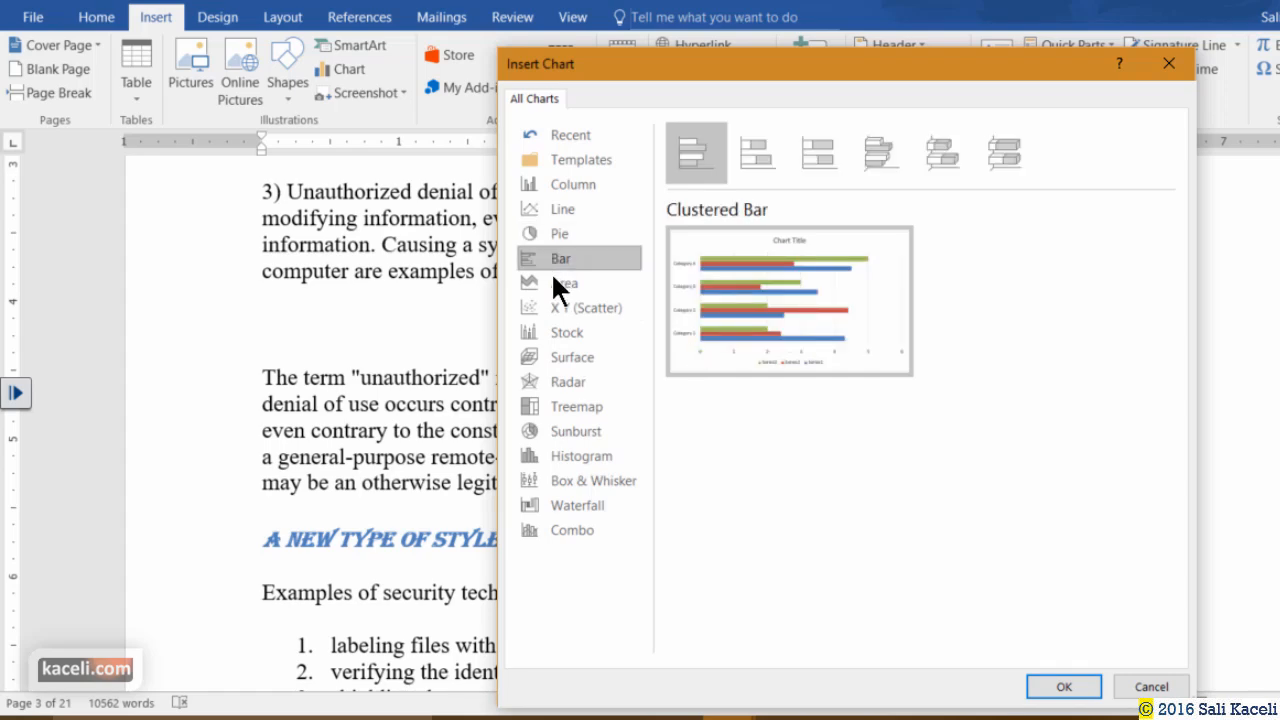
pyautogui.click(566, 332)
pyautogui.click(572, 184)
pyautogui.moveTo(808, 300)
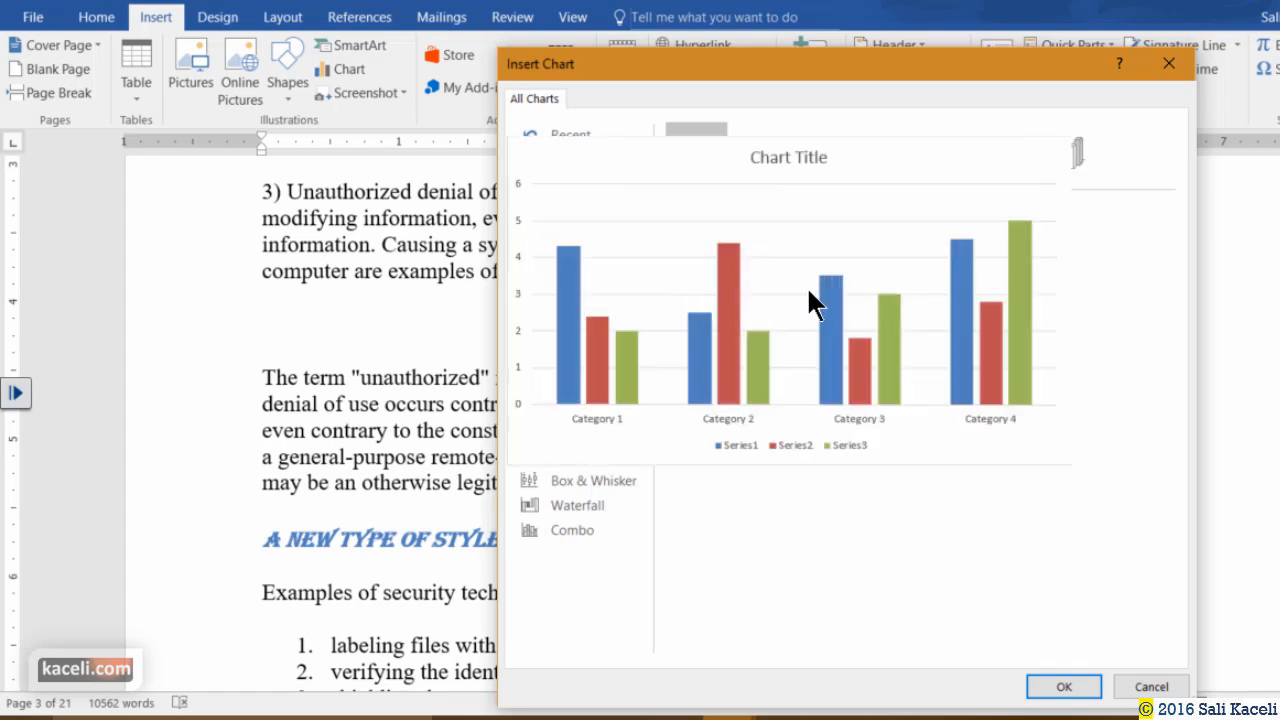
pyautogui.click(1072, 689)
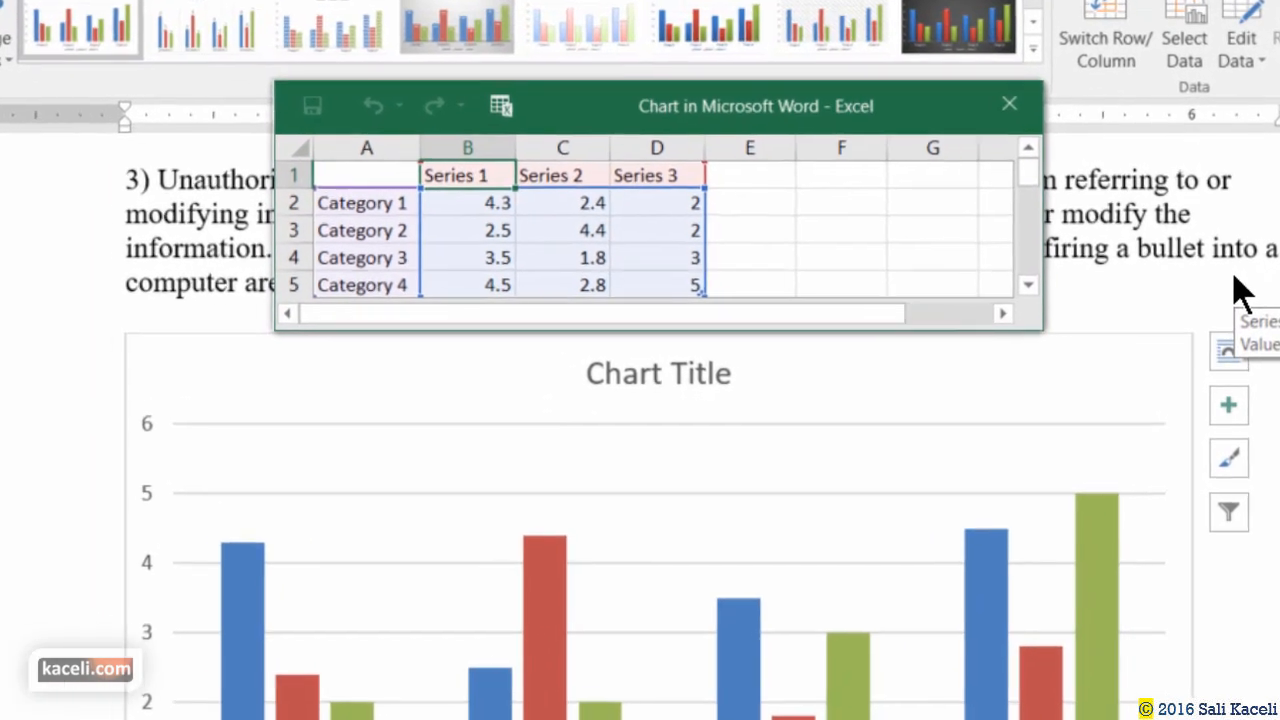
# Rename the chart series January, February, March and the first category Computers.
pyautogui.write('January')
pyautogui.click(572, 178)
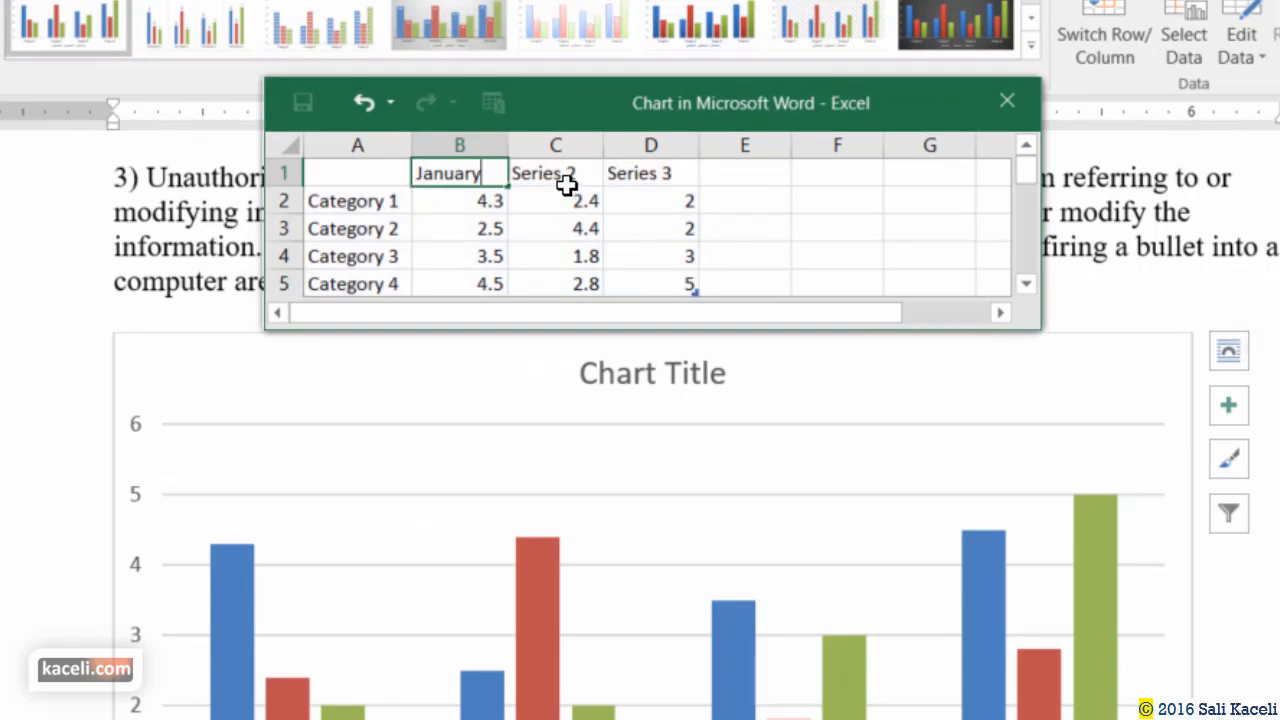
pyautogui.write('February')
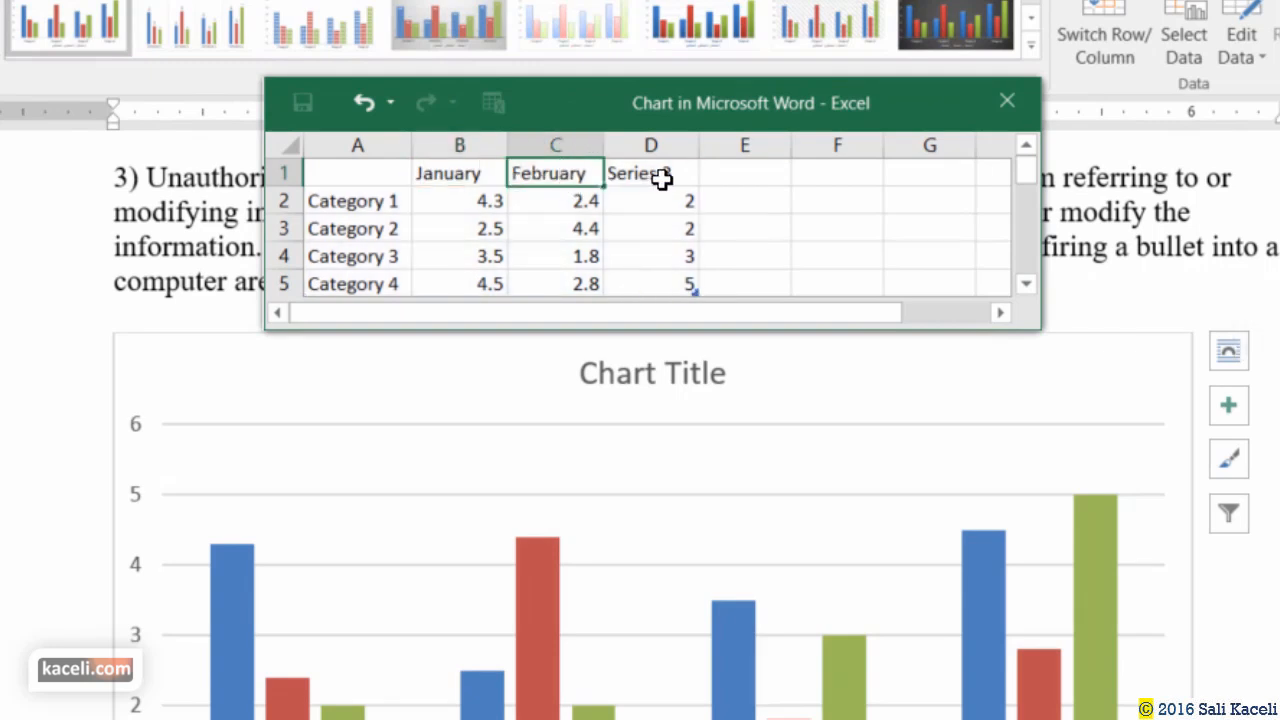
pyautogui.click(662, 178)
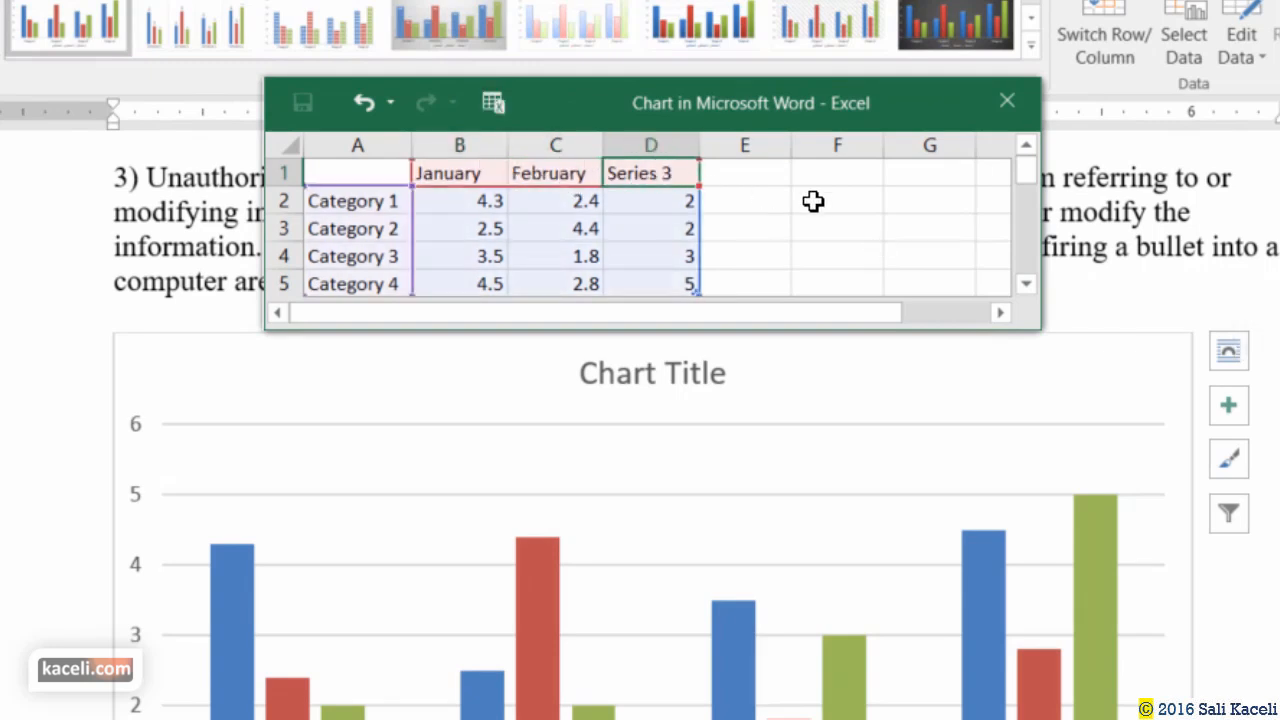
pyautogui.write('March')
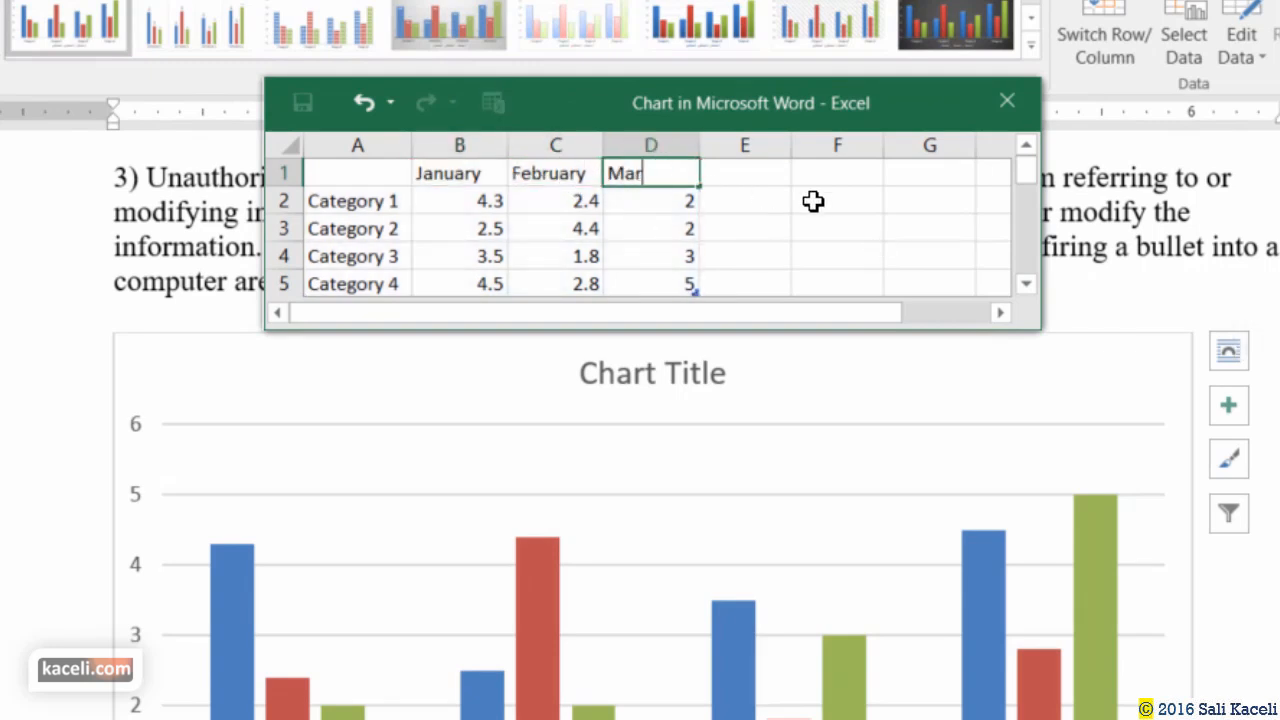
pyautogui.click(405, 201)
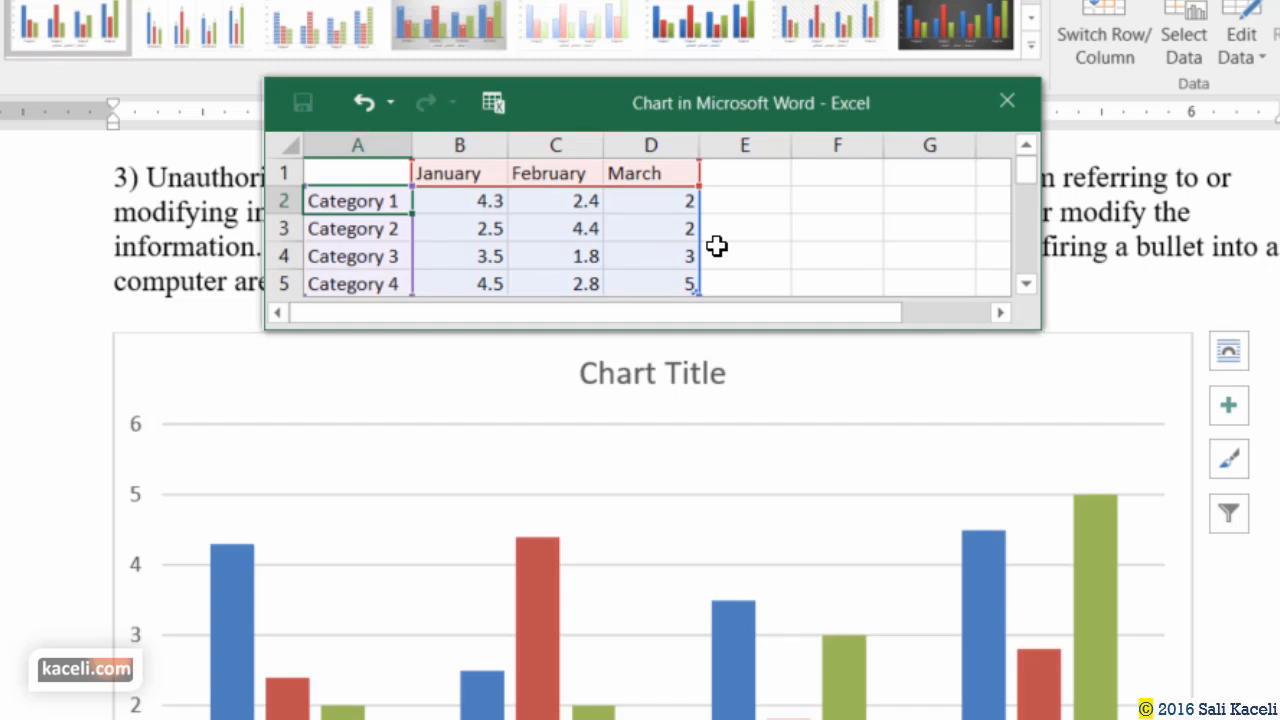
pyautogui.write('Computers')
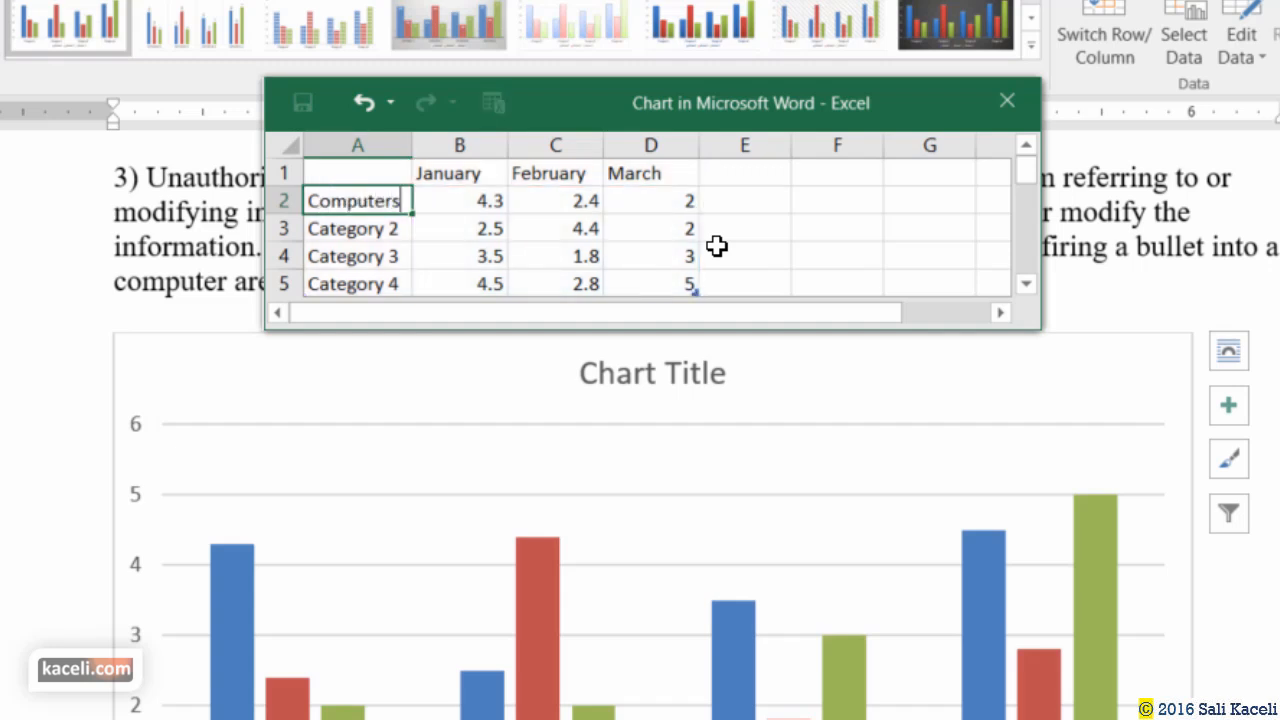
pyautogui.press('Return')
pyautogui.write('tab')
pyautogui.press('BackSpace')
pyautogui.press('BackSpace')
pyautogui.press('BackSpace')
pyautogui.write('A')
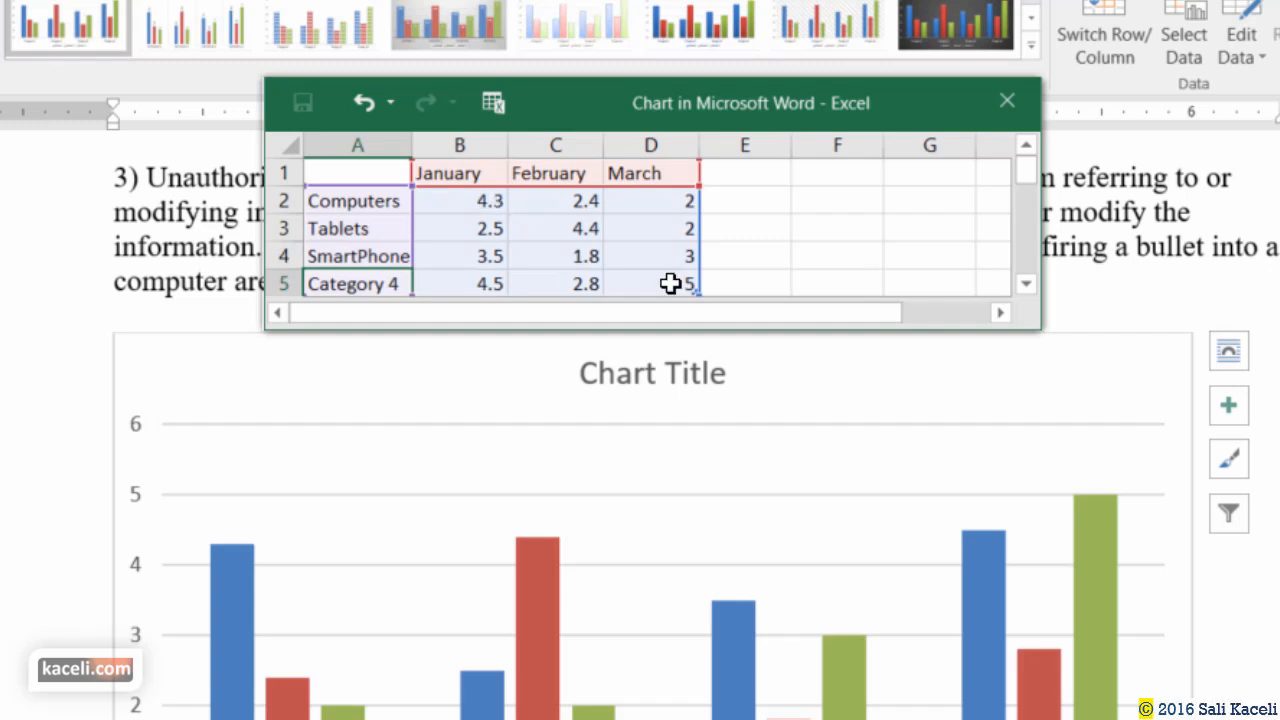
# Enter 7.8, 2.7 and 6.9 as the Computers values for January to March.
pyautogui.click(497, 205)
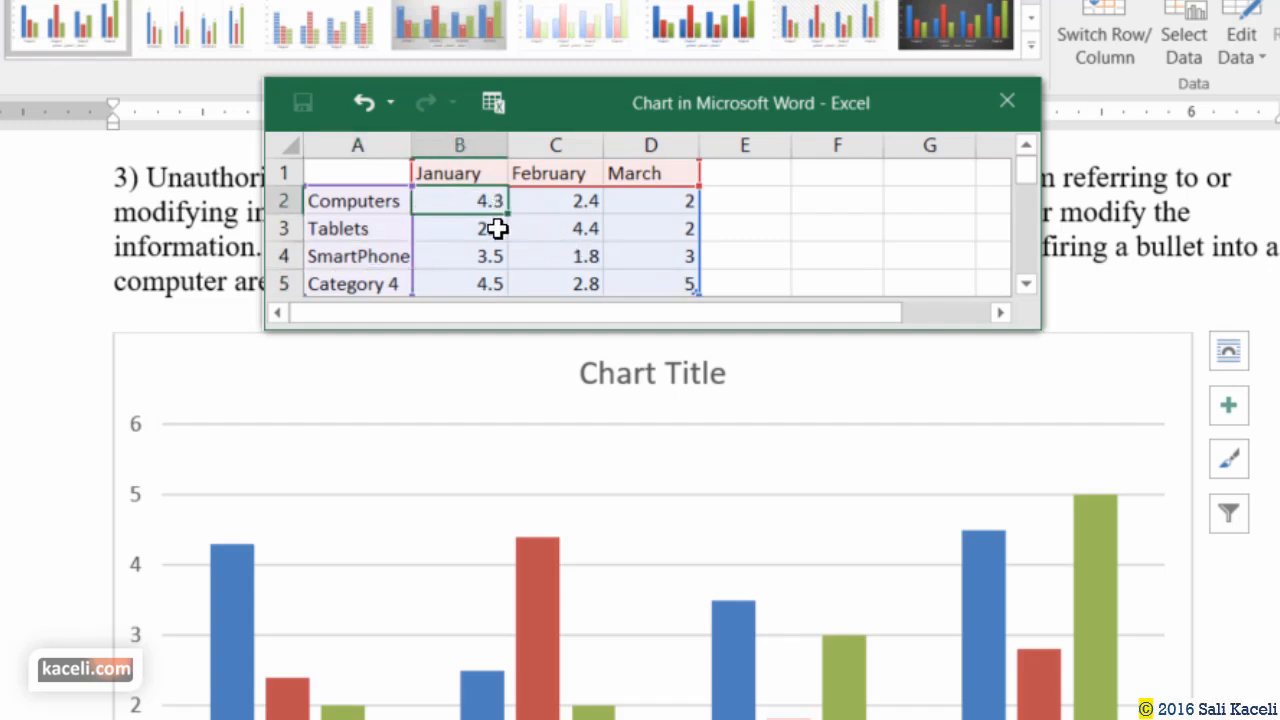
pyautogui.write('7')
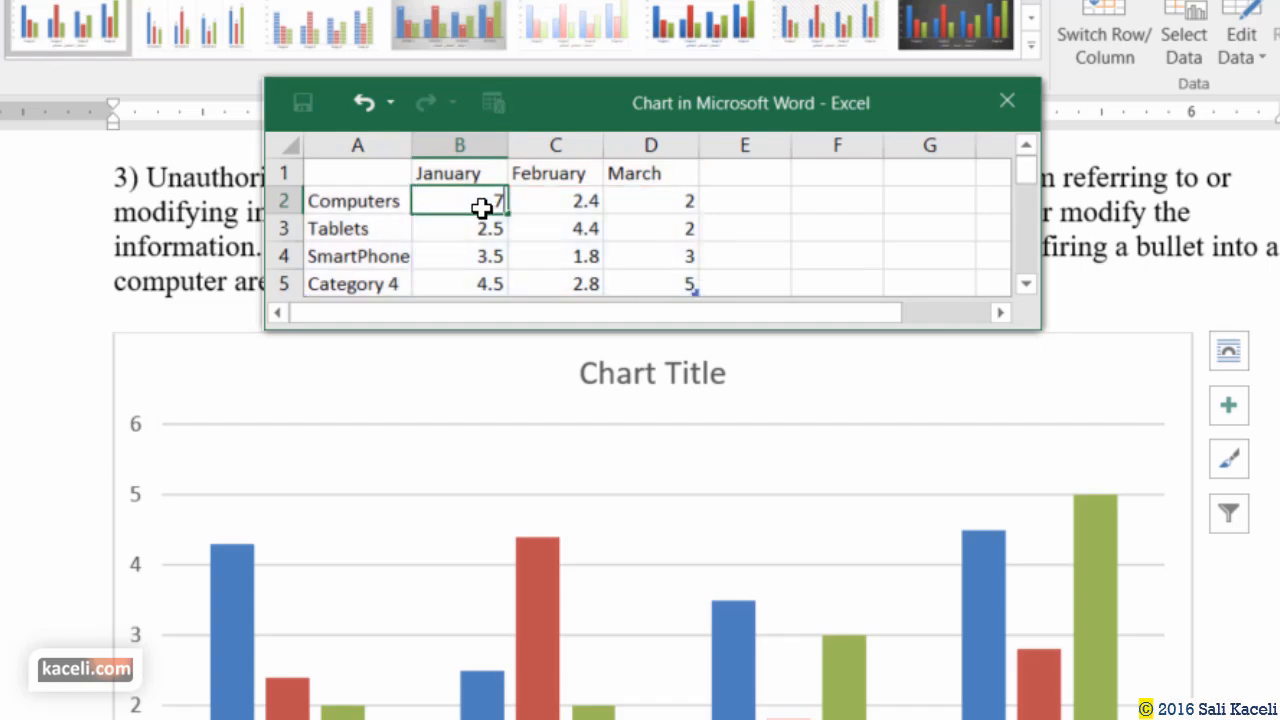
pyautogui.write('.8')
pyautogui.click(534, 211)
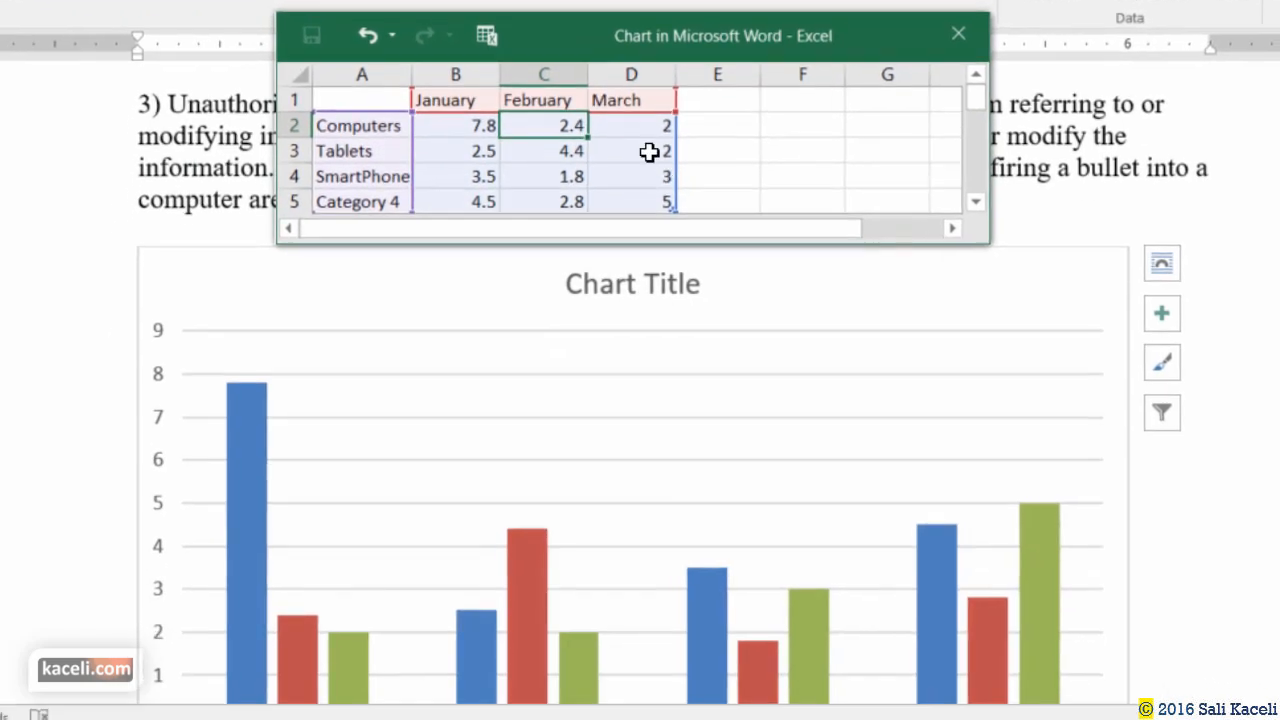
pyautogui.write('2.')
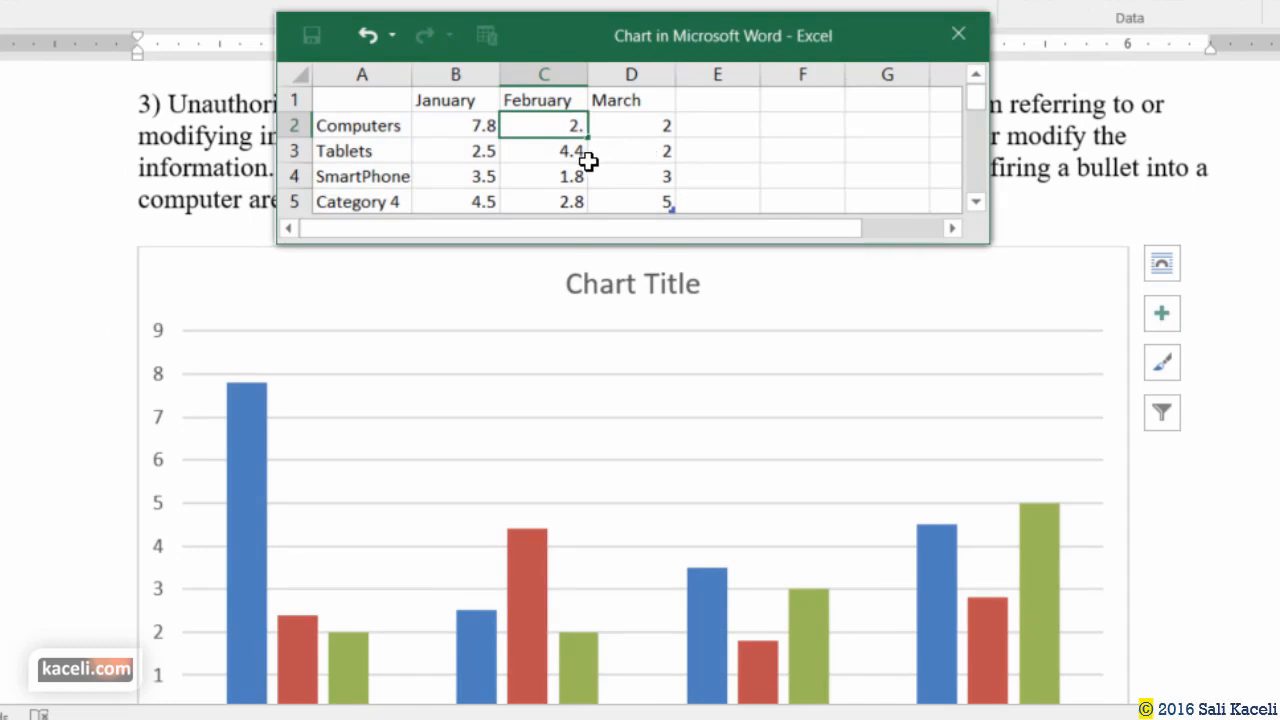
pyautogui.write('7')
pyautogui.click(643, 125)
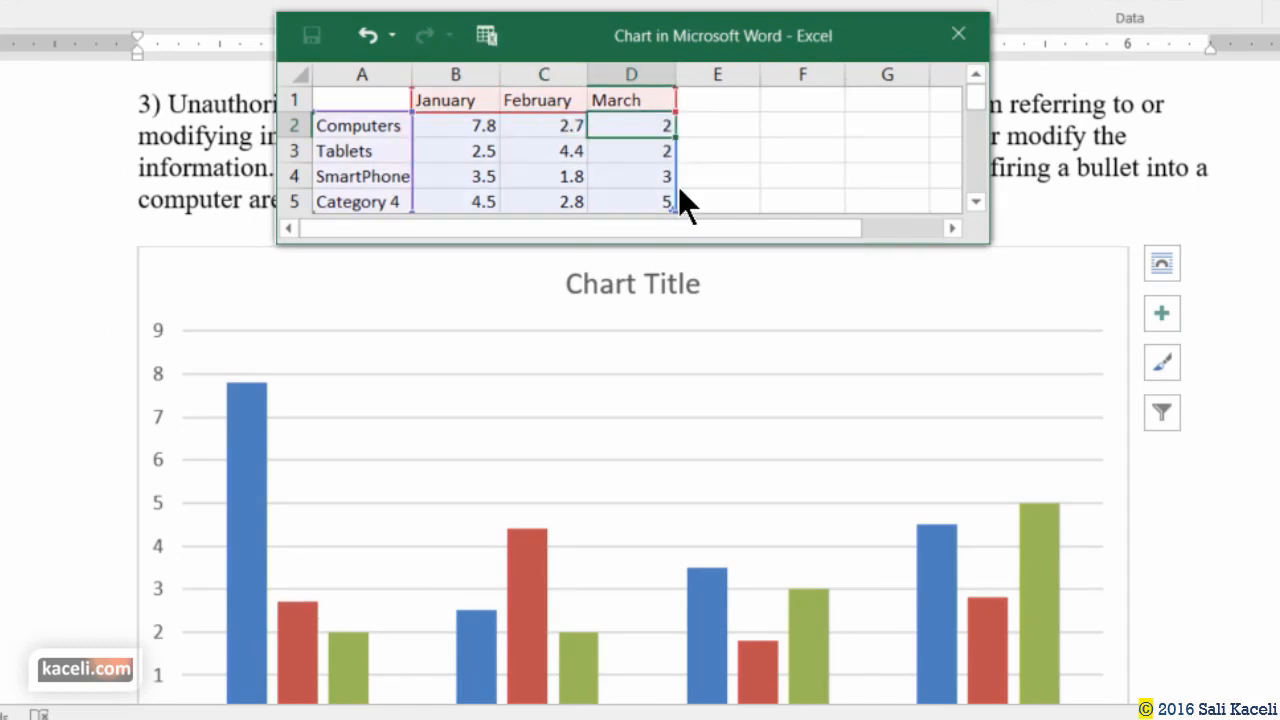
pyautogui.write('6.')
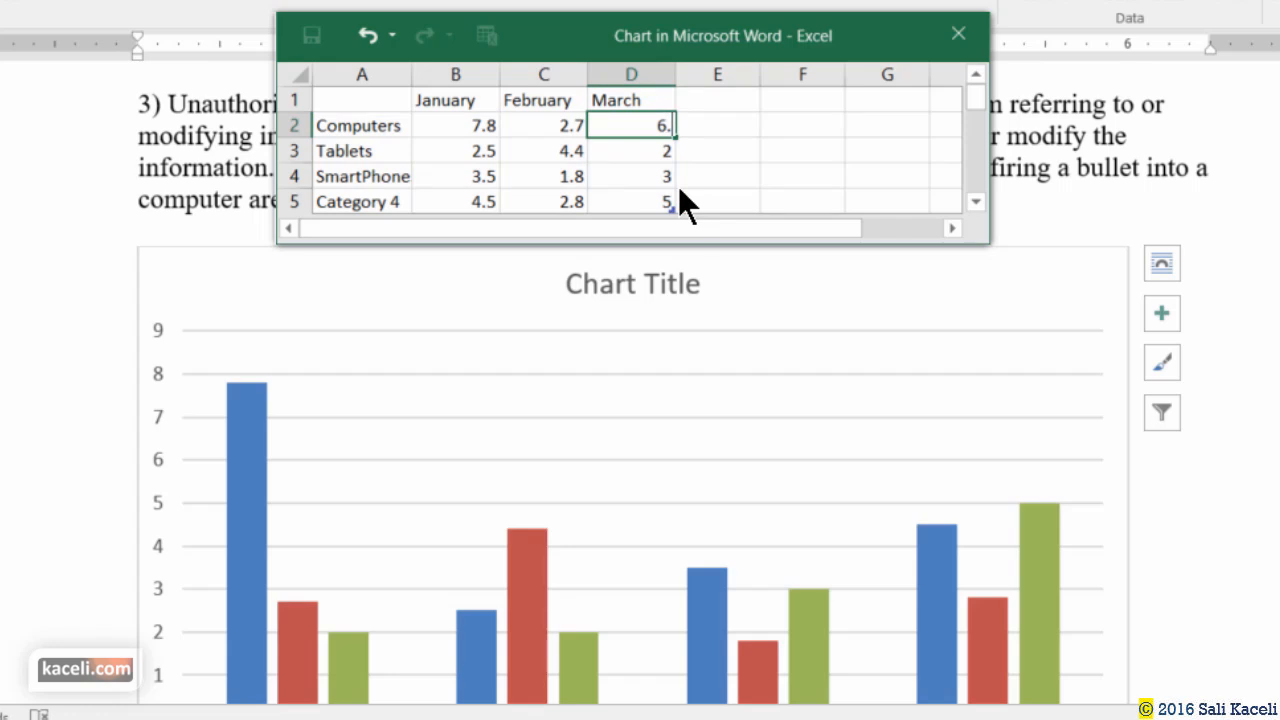
pyautogui.write('9')
pyautogui.click(645, 155)
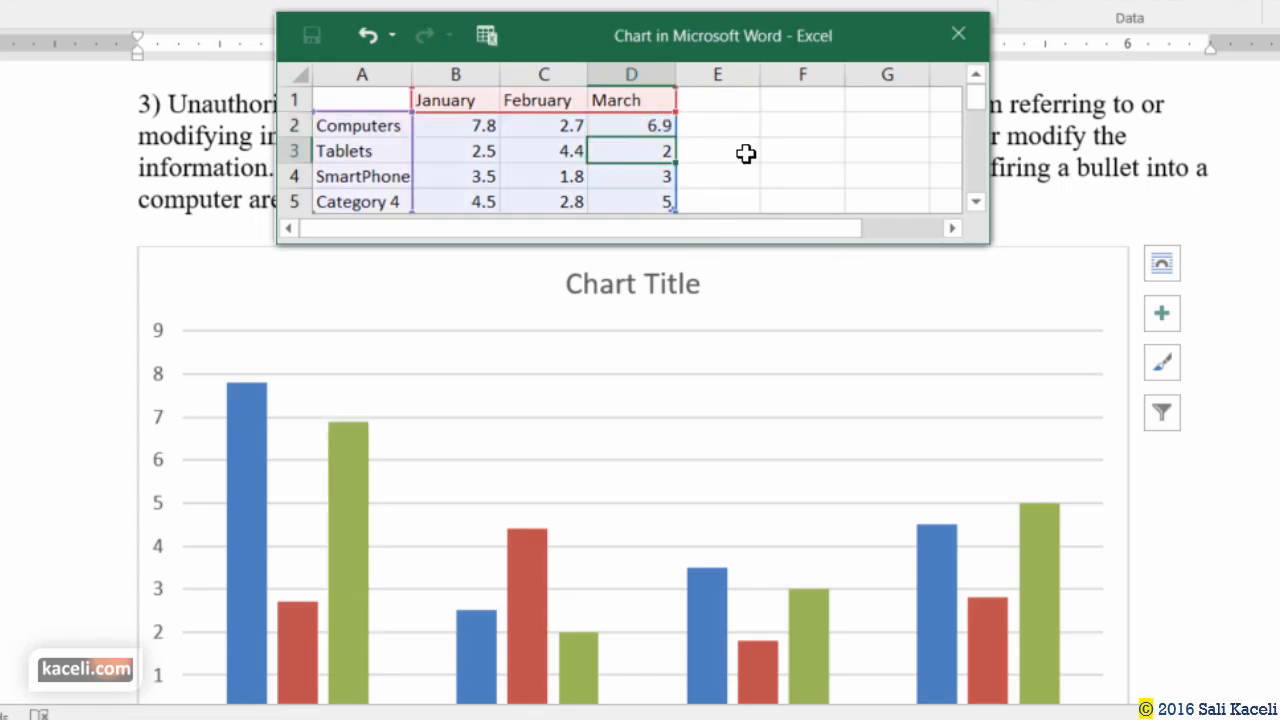
pyautogui.scroll(-3, 310, 495)
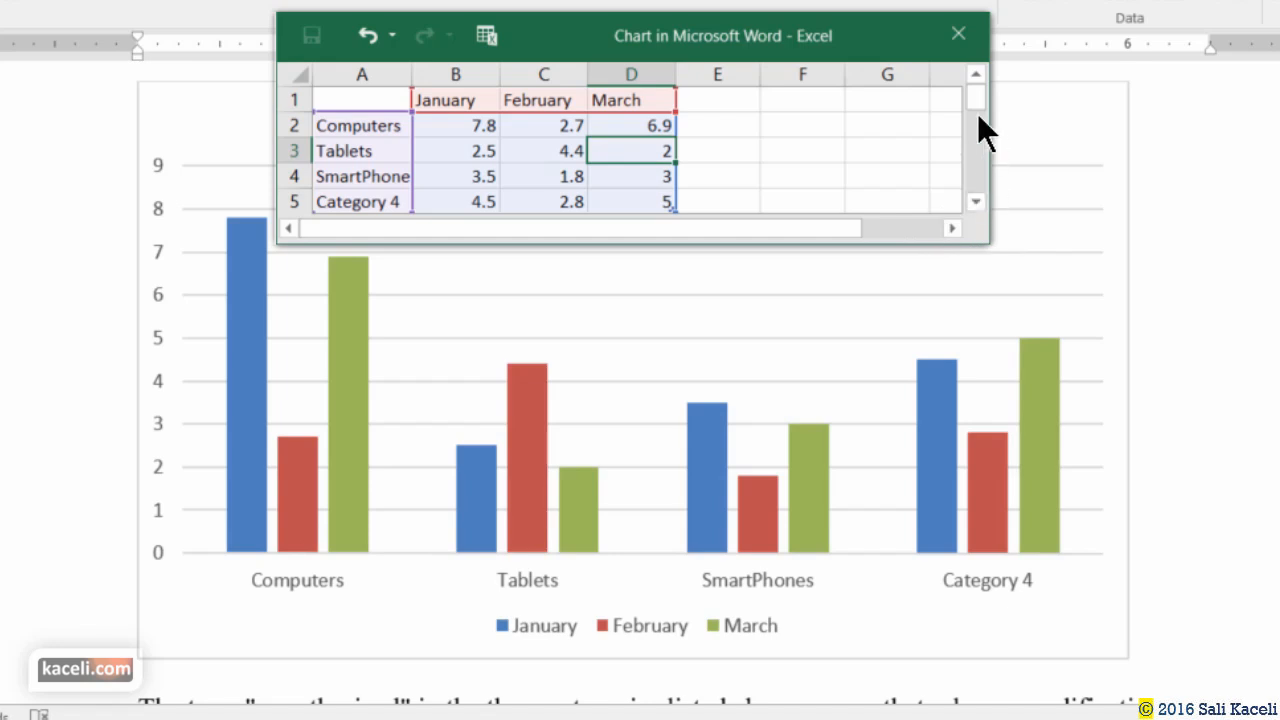
# Delete the Category 4 label in A5 and shrink the chart data range to rows 2–4.
pyautogui.moveTo(977, 113); pyautogui.dragTo(975, 118)
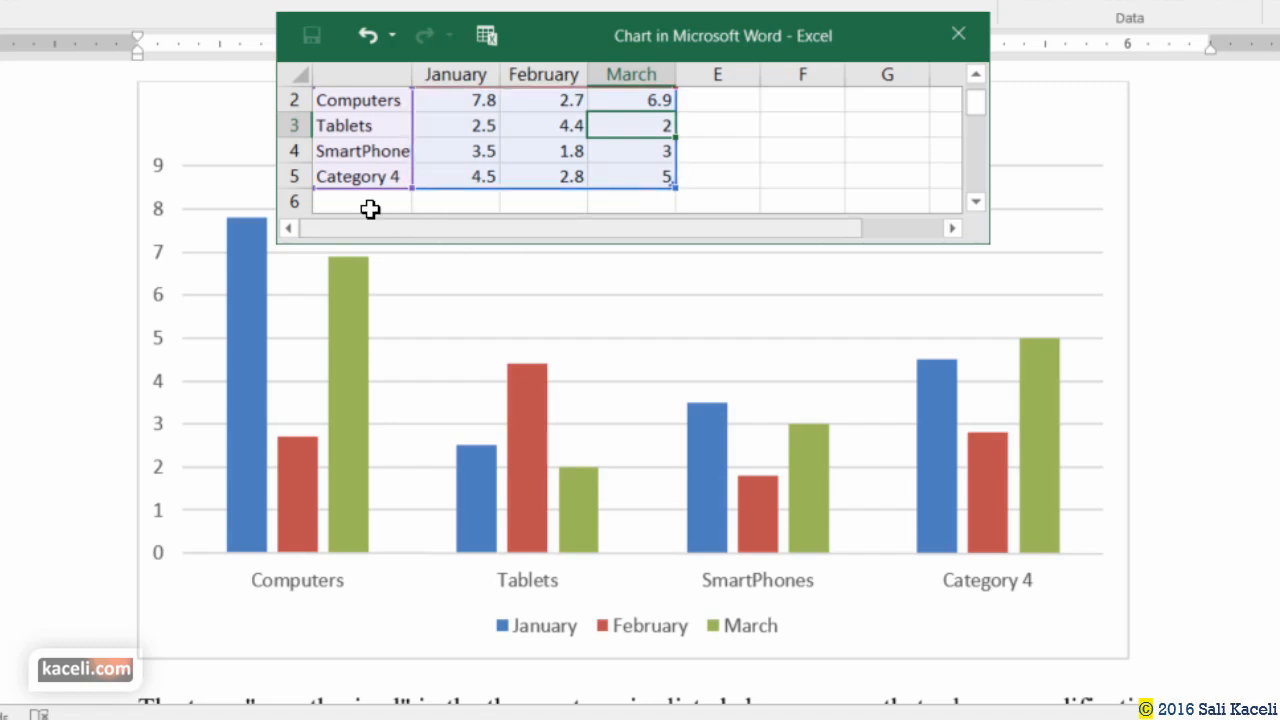
pyautogui.click(371, 177)
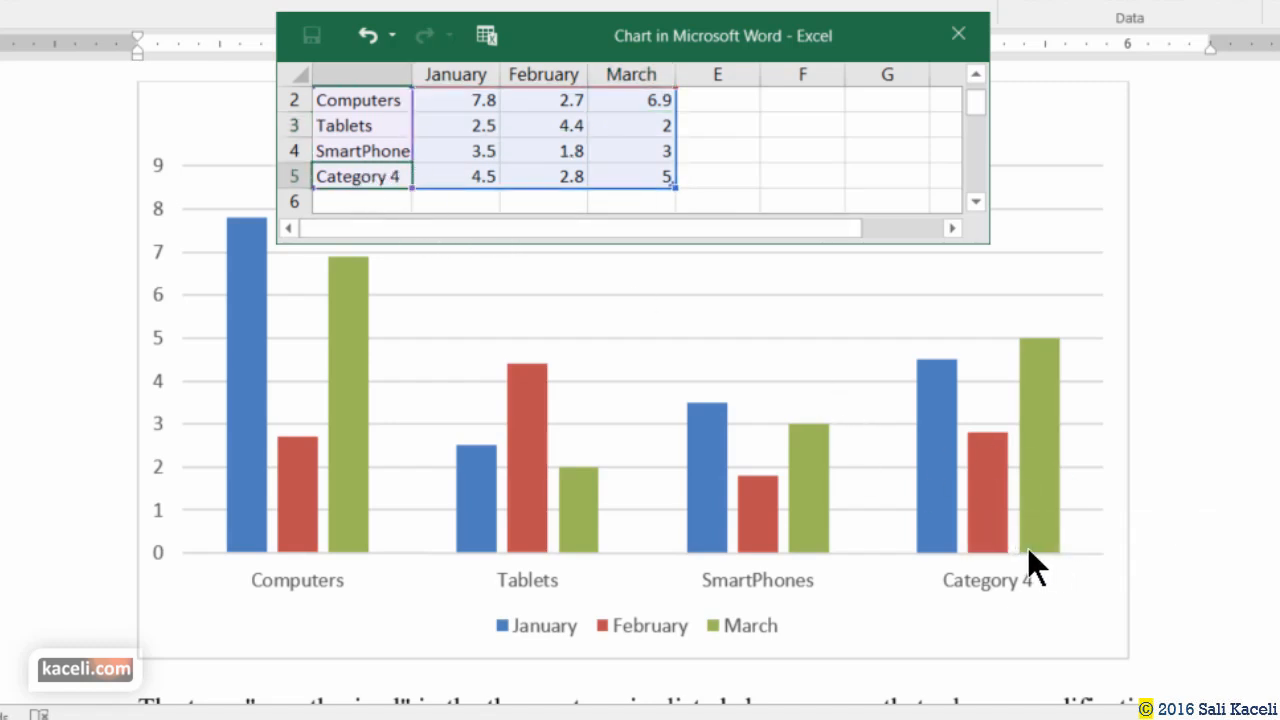
pyautogui.press('Delete')
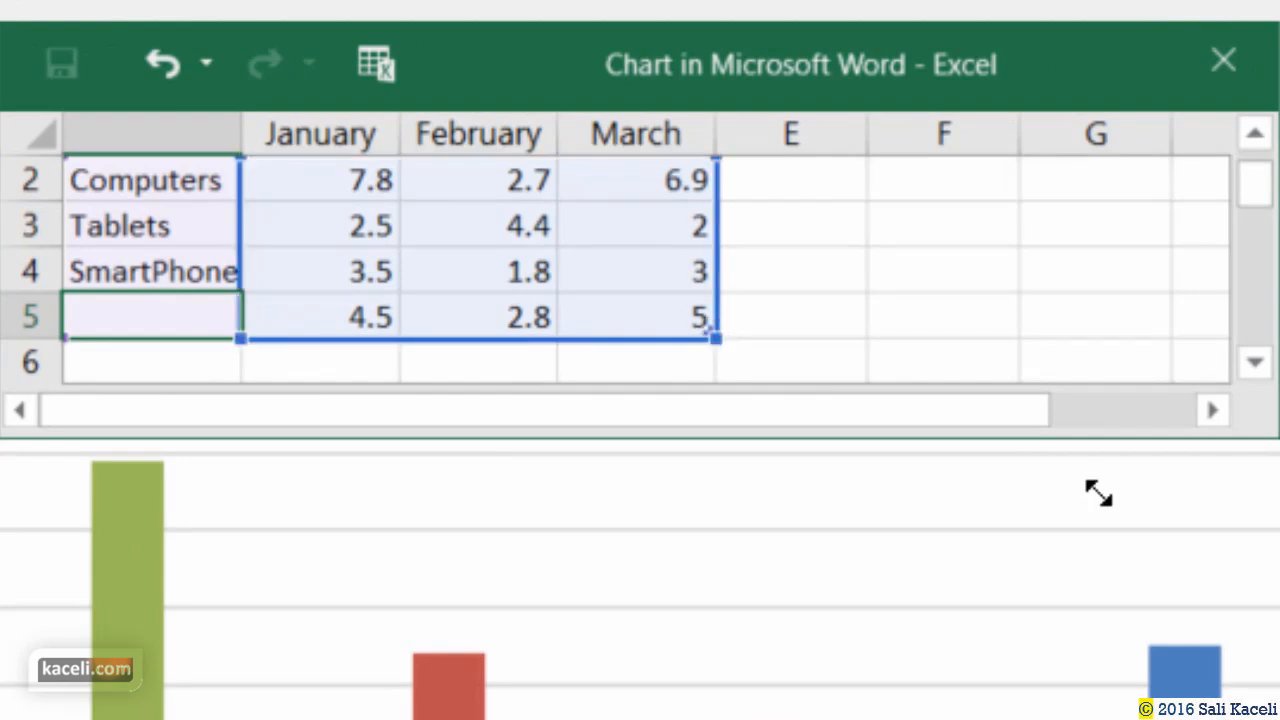
pyautogui.moveTo(714, 333); pyautogui.dragTo(710, 308)
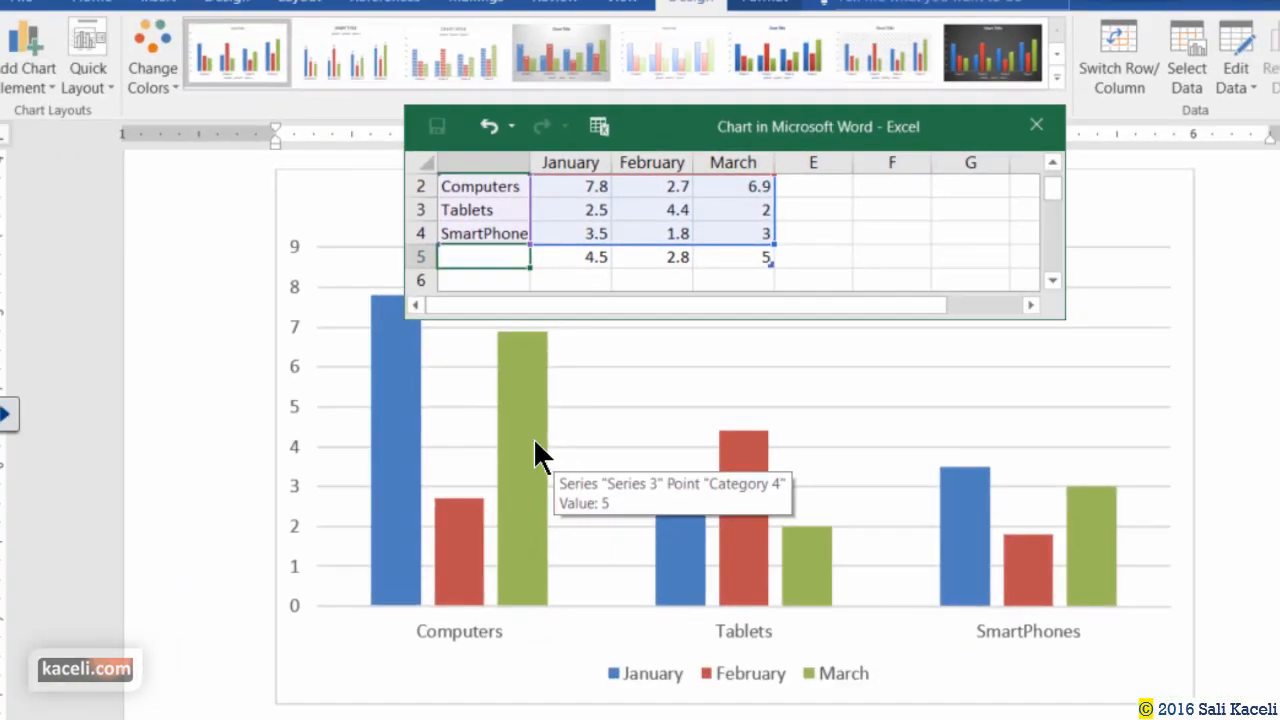
# Close the chart's data sheet and drag the chart's corner handle inward to shrink it.
pyautogui.click(237, 420)
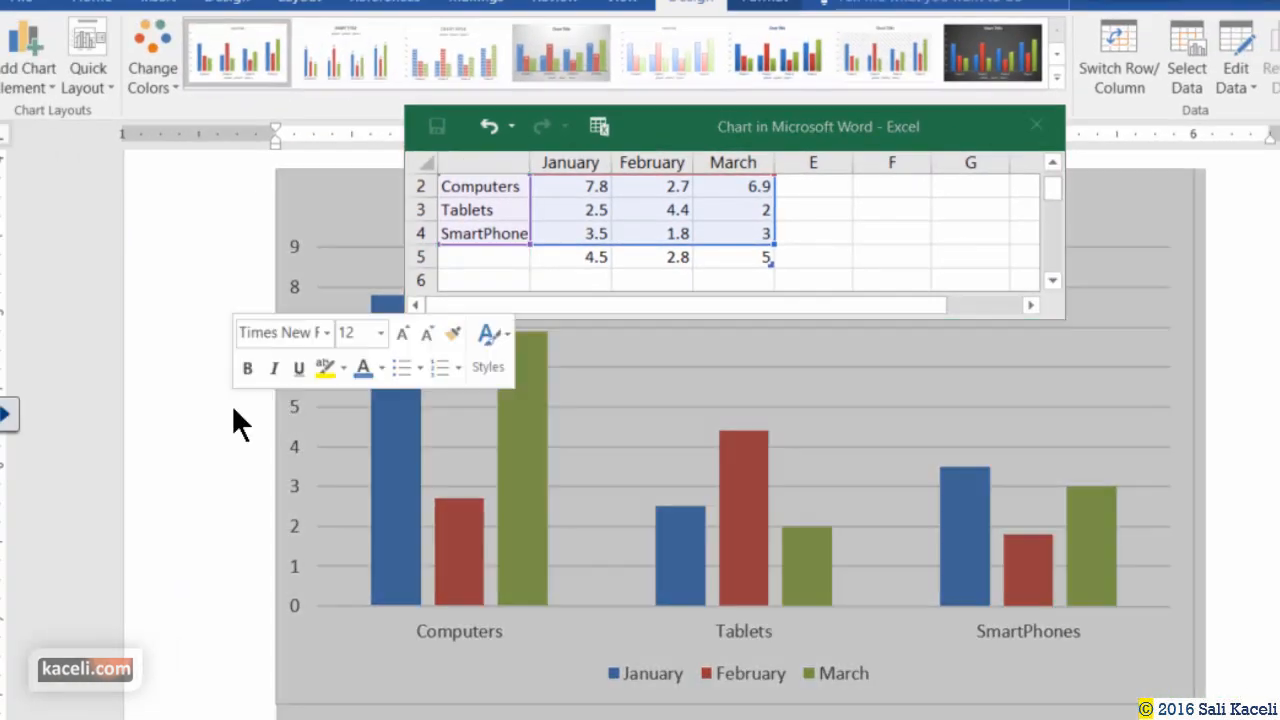
pyautogui.click(1260, 312)
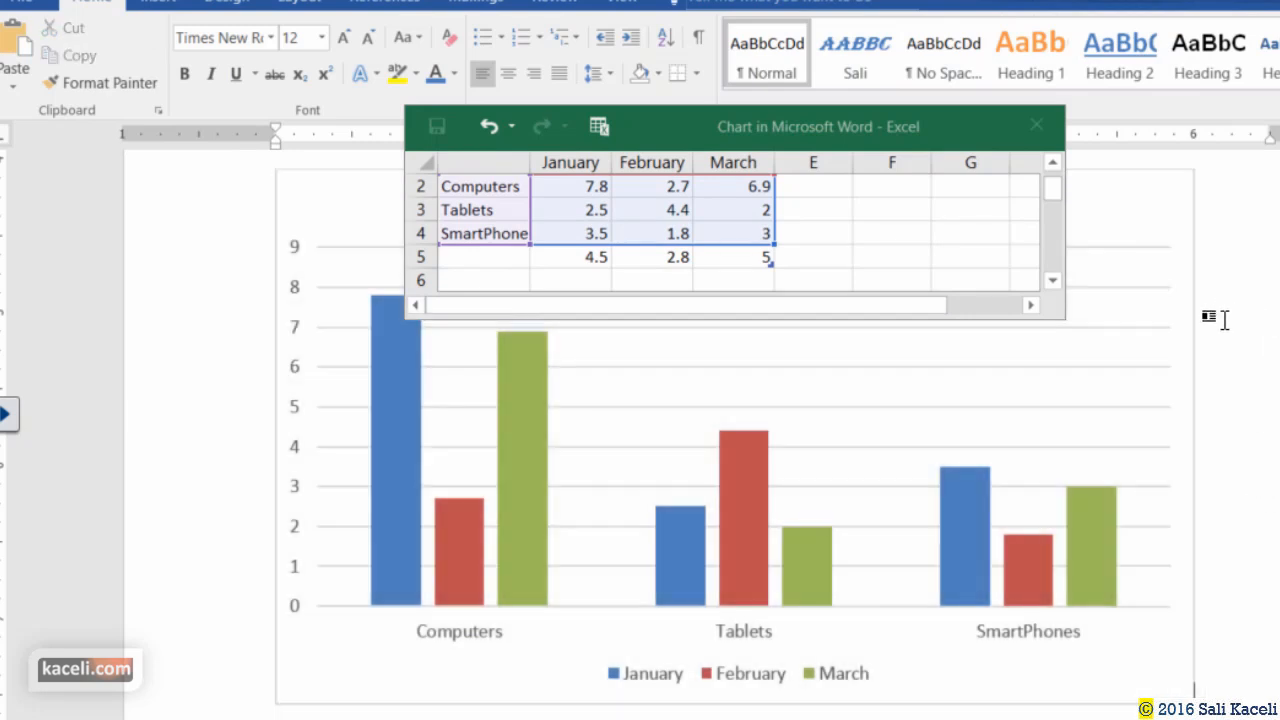
pyautogui.click(1036, 125)
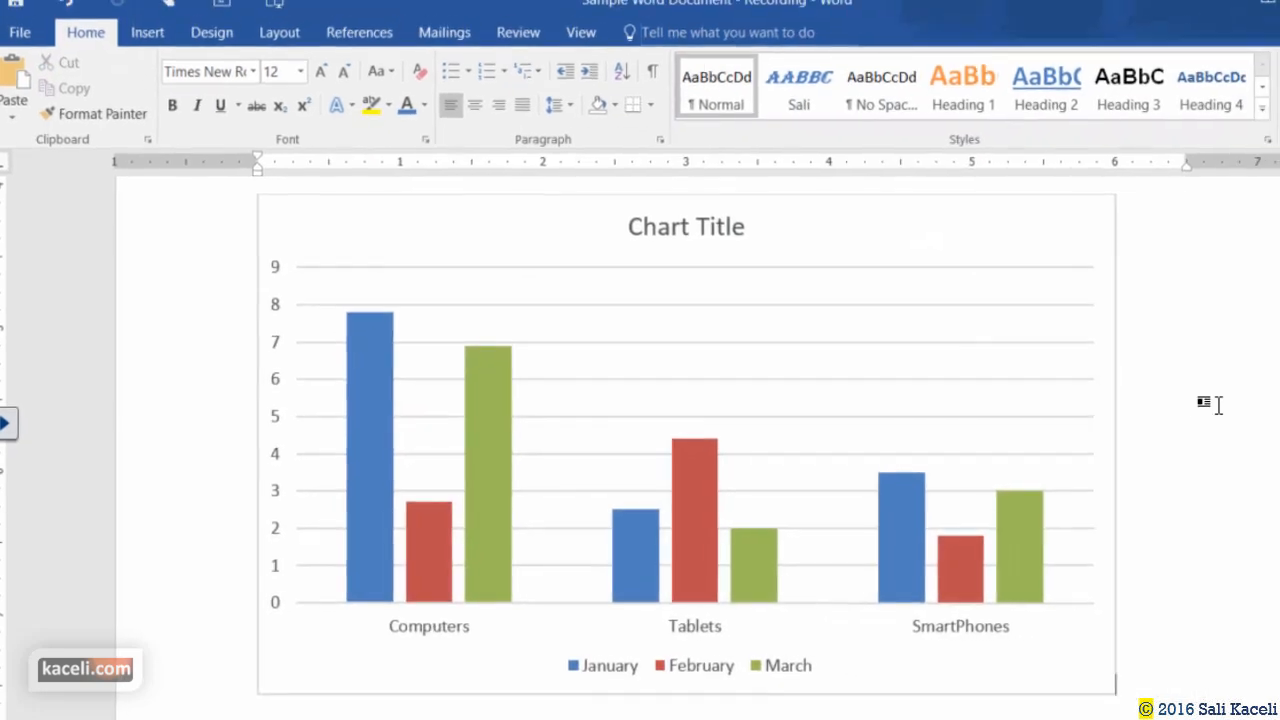
pyautogui.scroll(-4, 1160, 409)
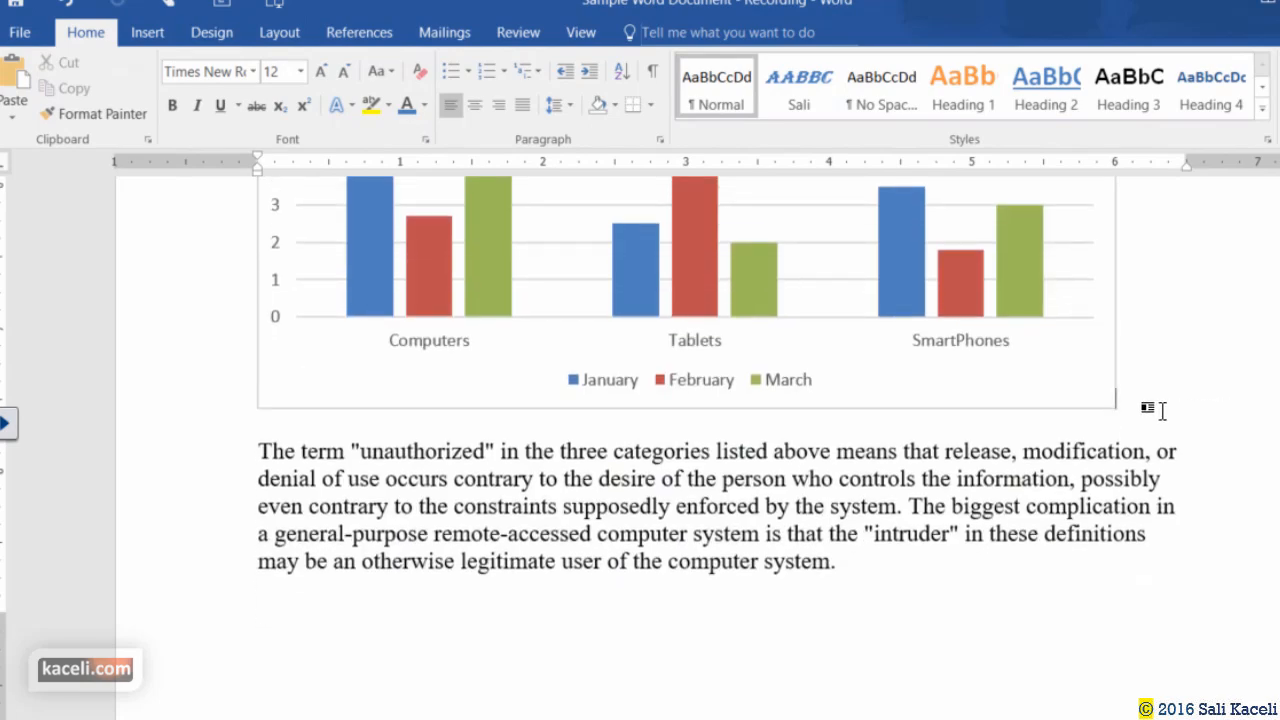
pyautogui.click(1075, 392)
pyautogui.scroll(3, 1130, 455)
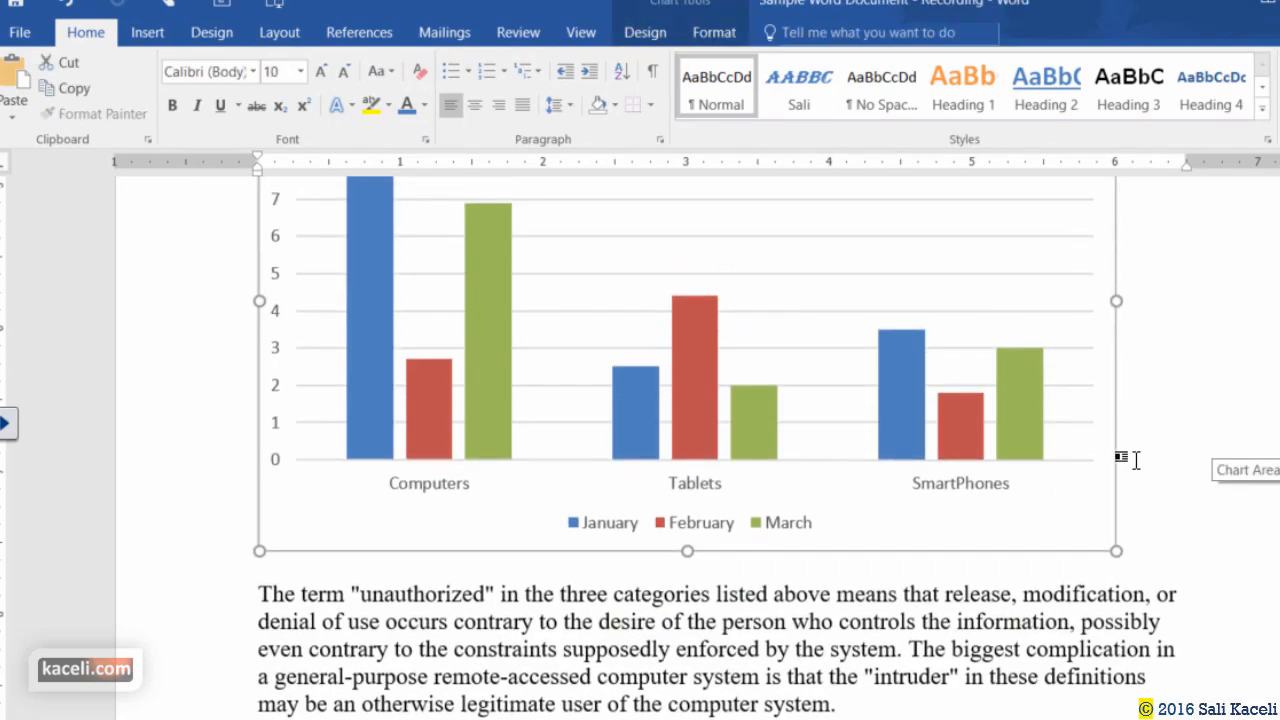
pyautogui.moveTo(1116, 551); pyautogui.dragTo(995, 425)
pyautogui.scroll(10, 1200, 530)
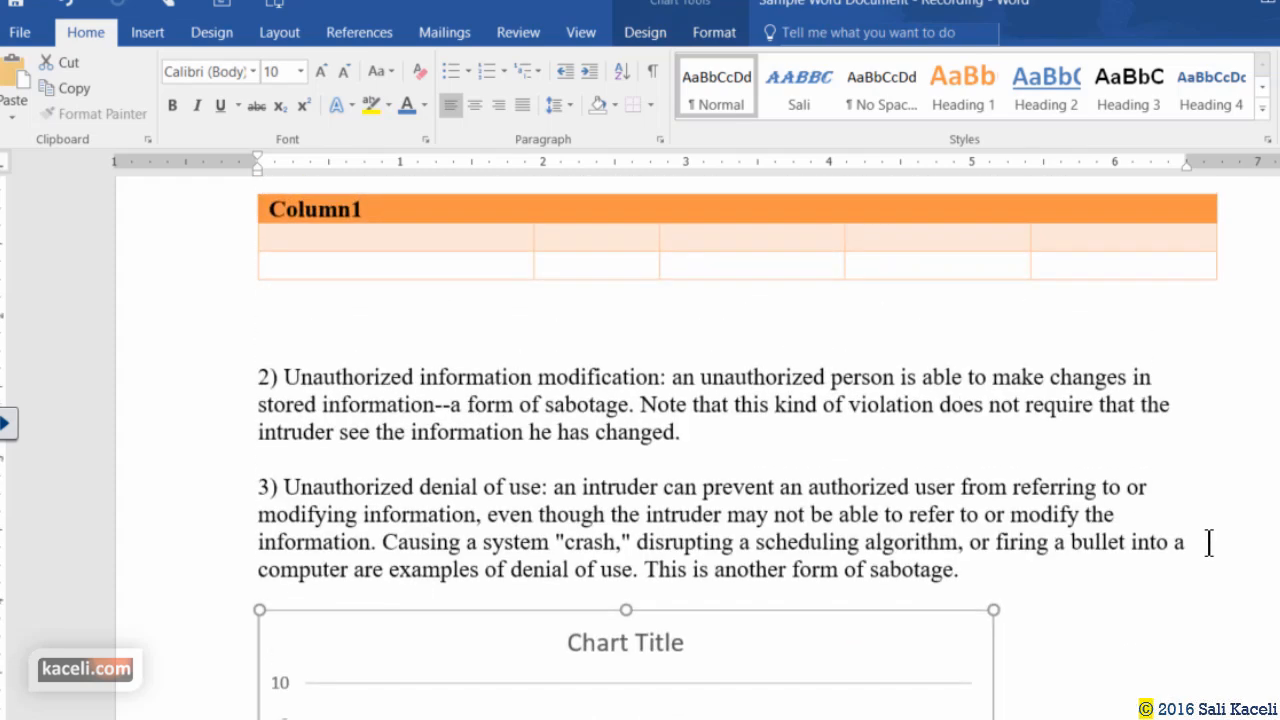
pyautogui.scroll(-3, 1160, 531)
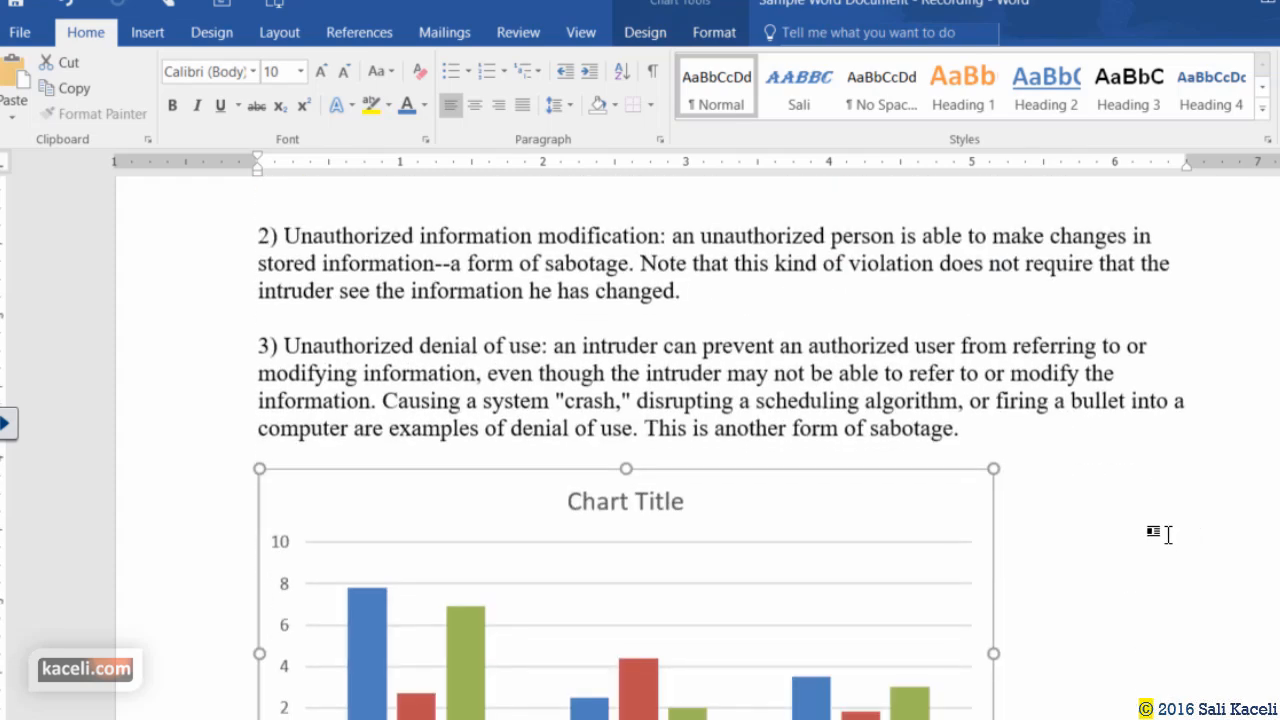
pyautogui.click(627, 494)
pyautogui.click(1066, 466)
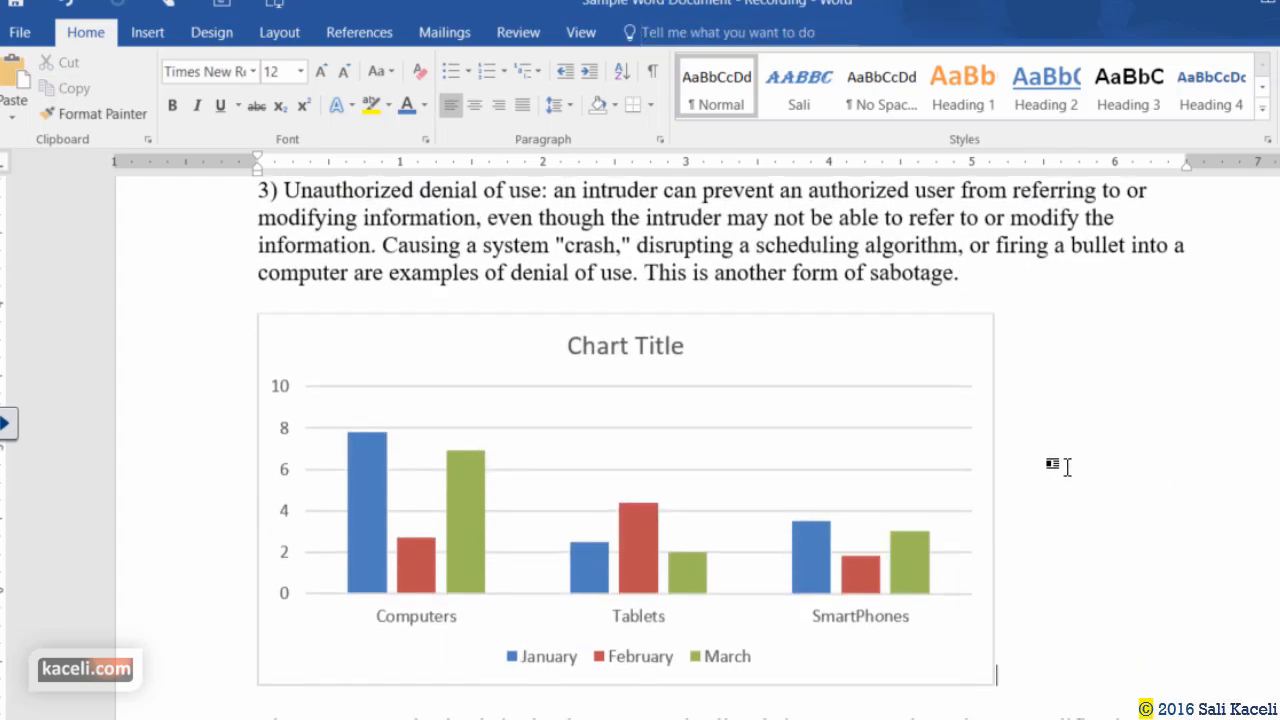
# Apply chart Style 4 with a grey gradient background and value labels on every column.
pyautogui.click(287, 342)
pyautogui.doubleClick(314, 357)
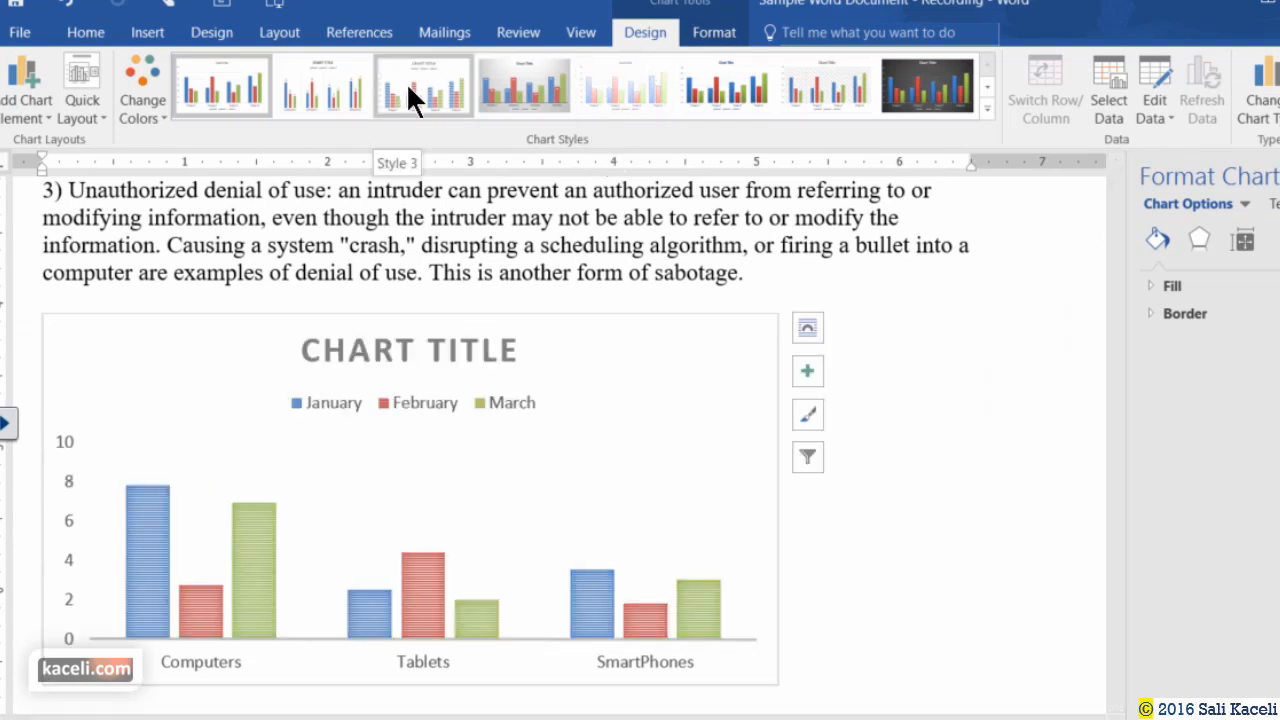
pyautogui.click(503, 80)
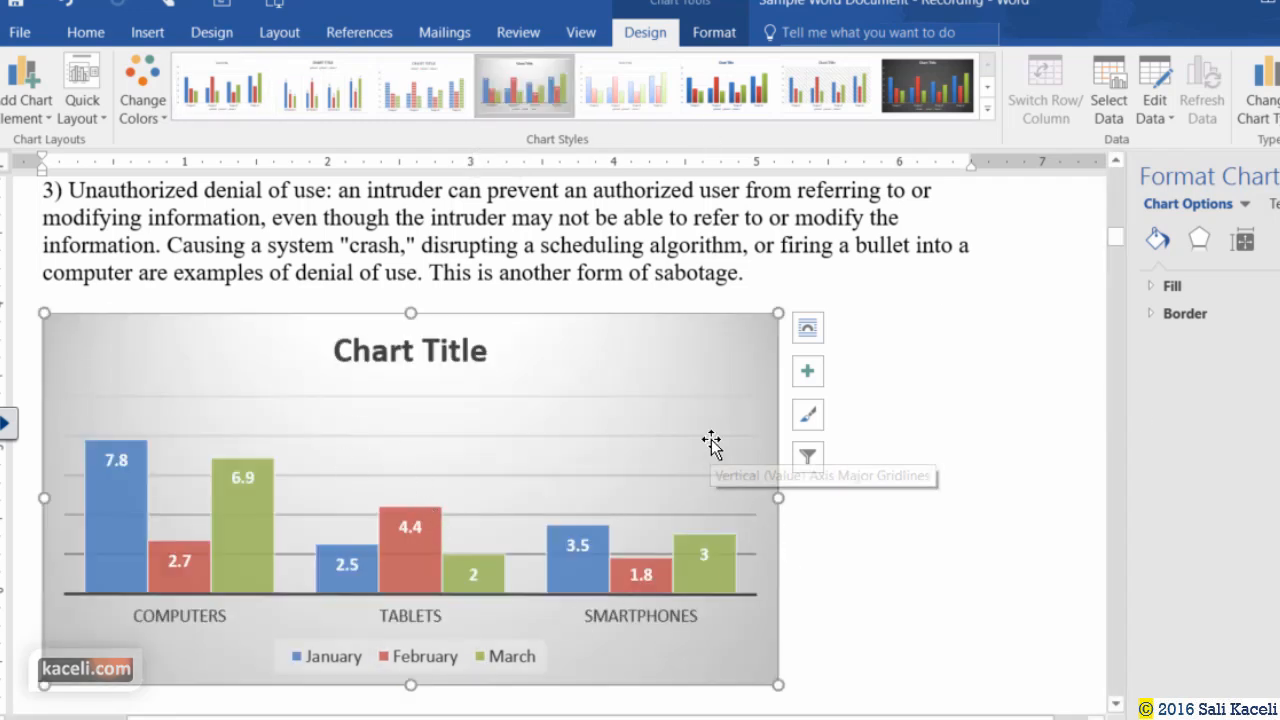
pyautogui.click(95, 115)
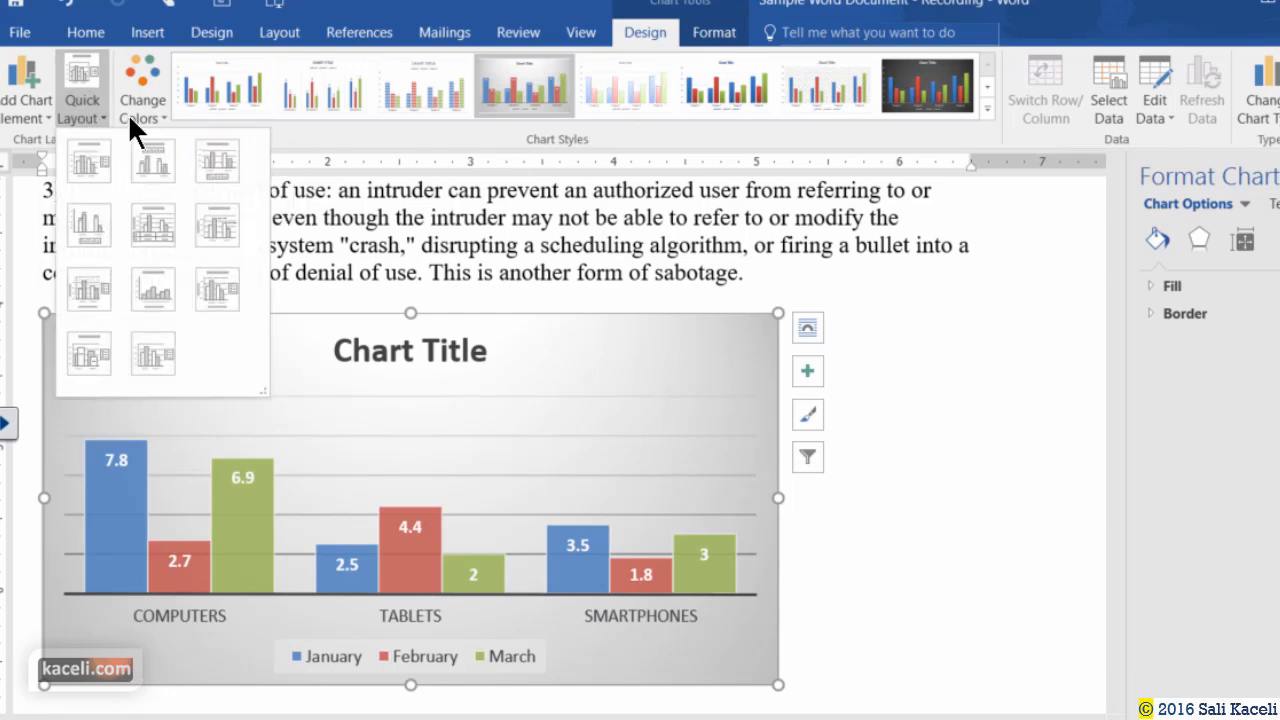
pyautogui.click(148, 112)
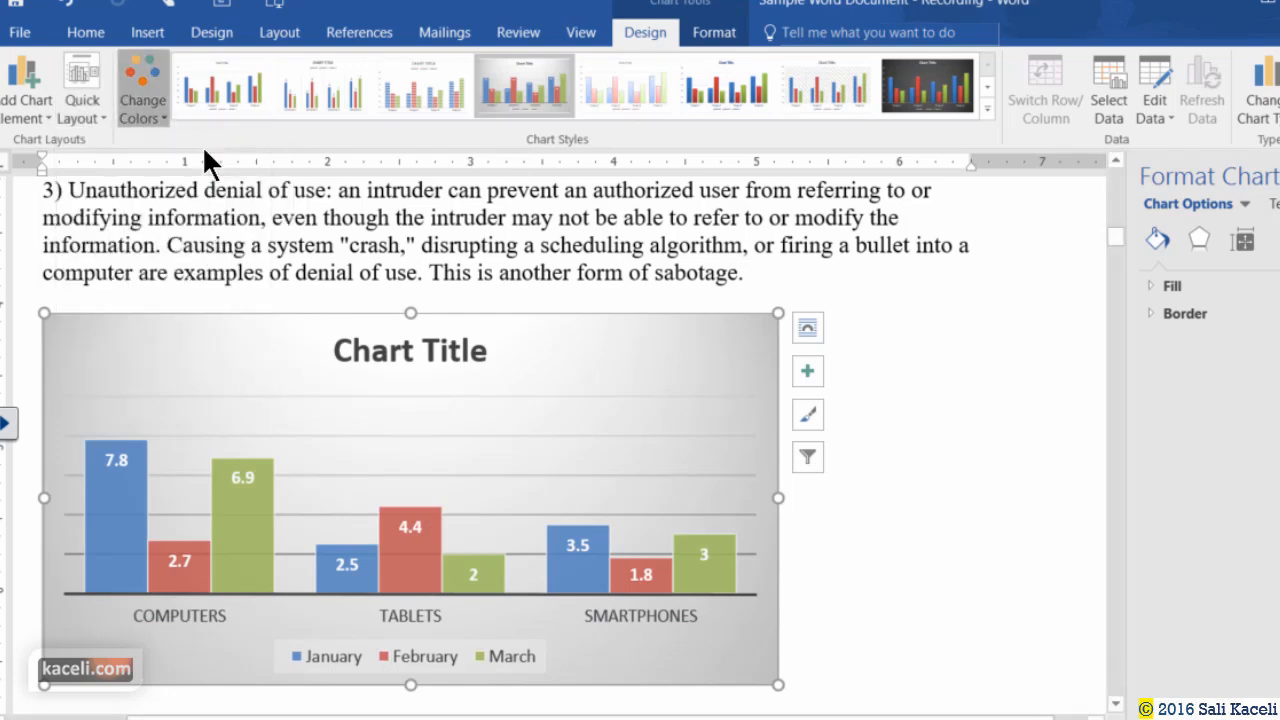
pyautogui.click(1152, 437)
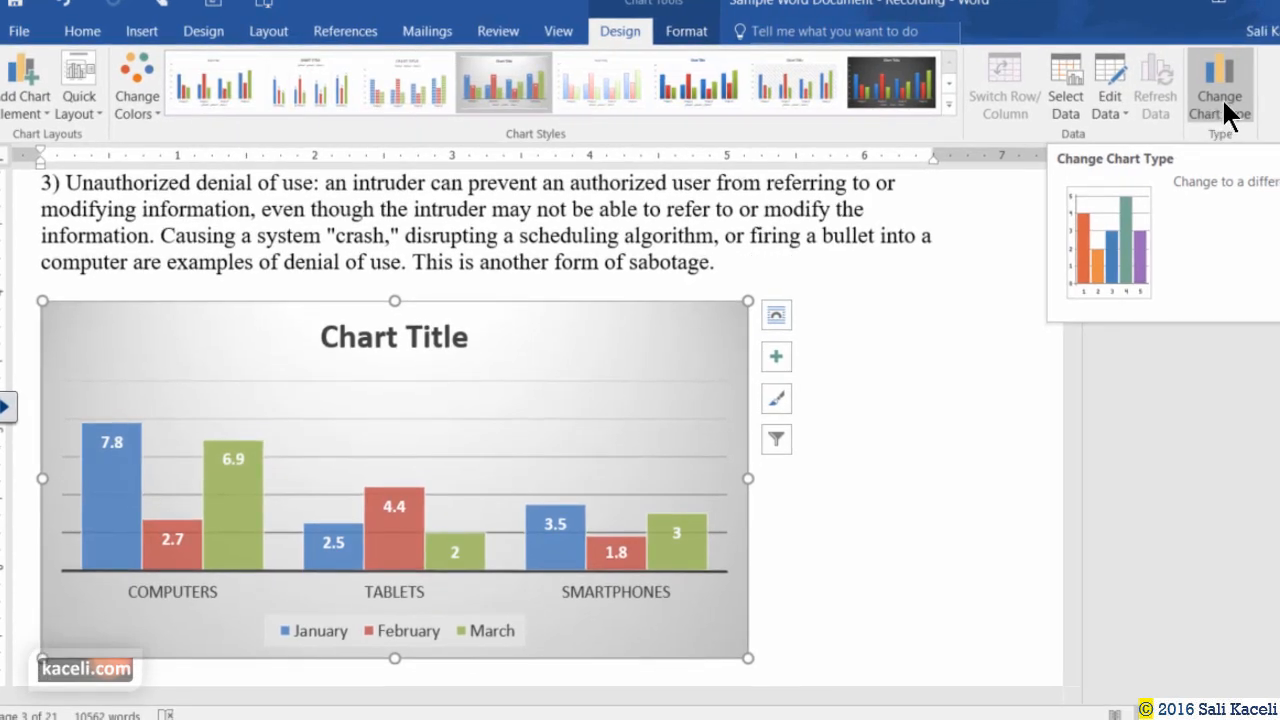
# Set the chart's text wrapping to Tight.
pyautogui.click(666, 34)
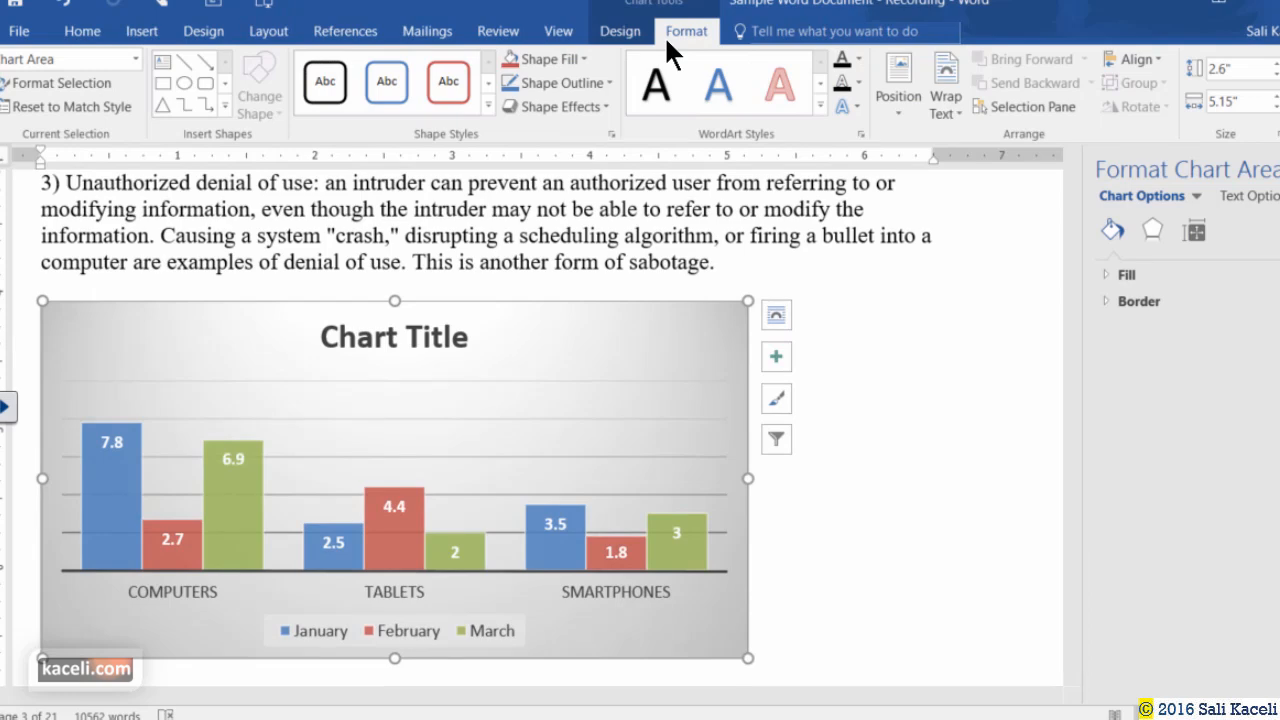
pyautogui.click(226, 206)
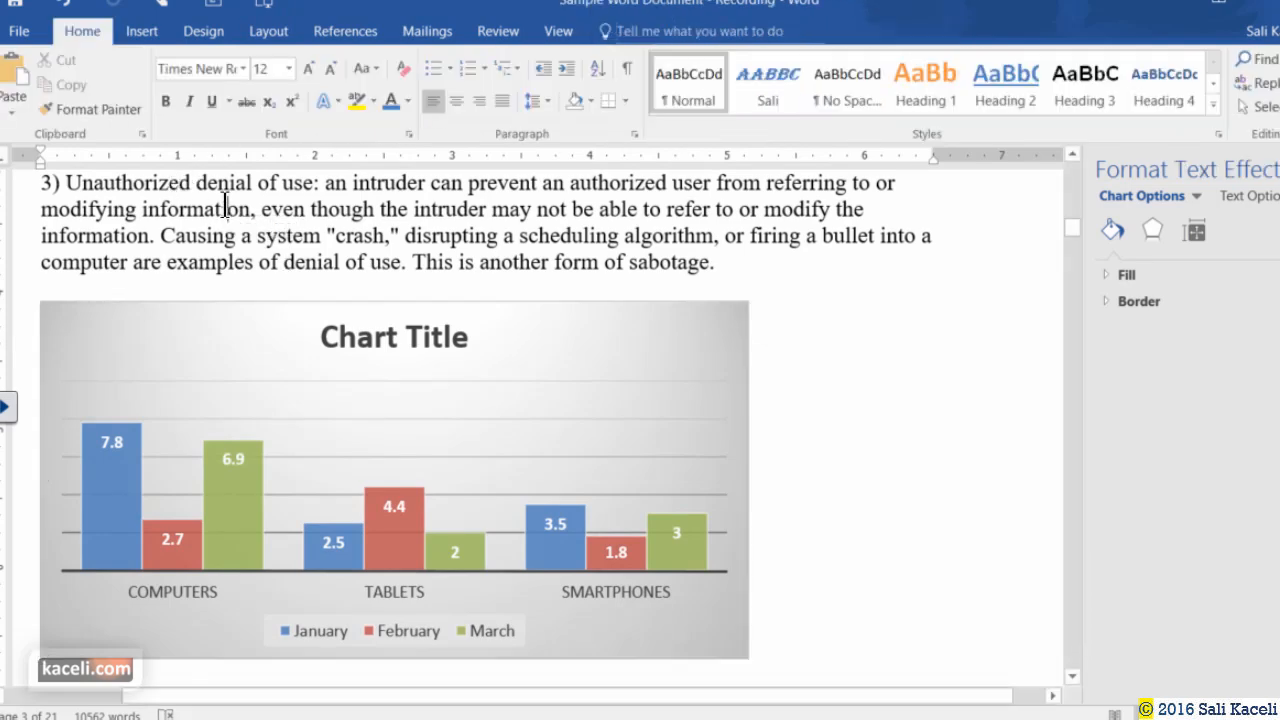
pyautogui.click(487, 392)
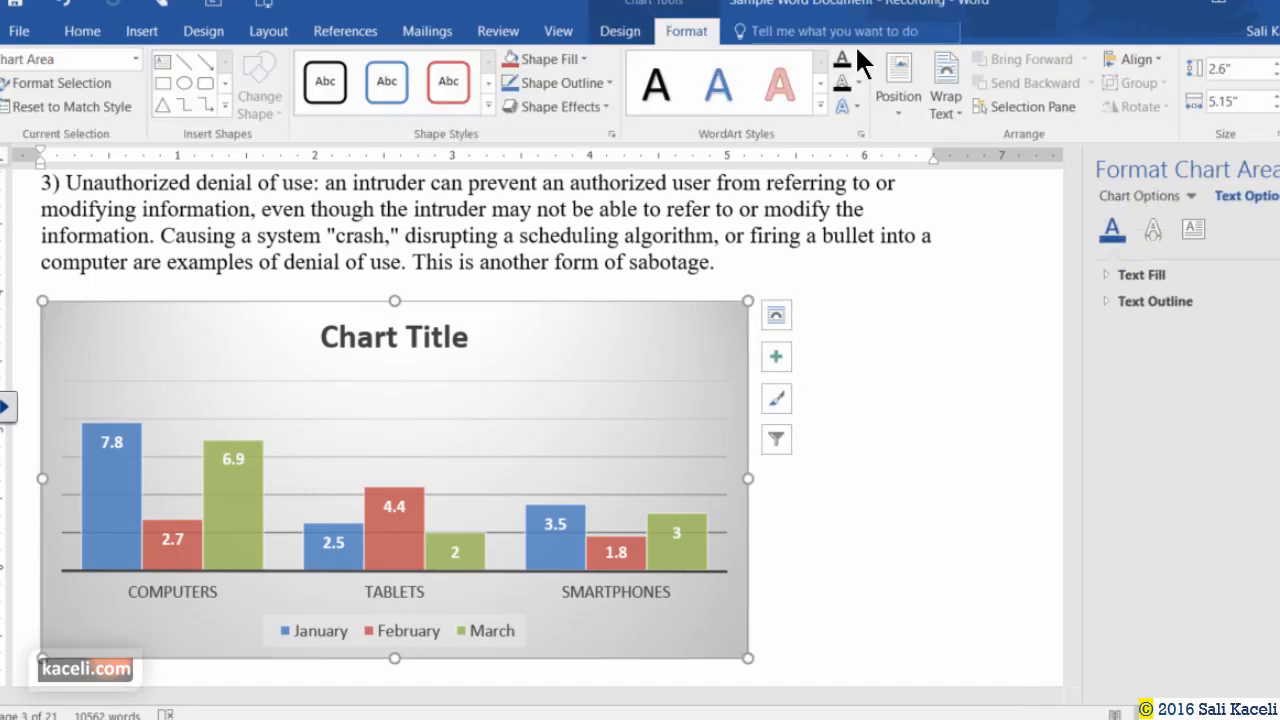
pyautogui.click(945, 105)
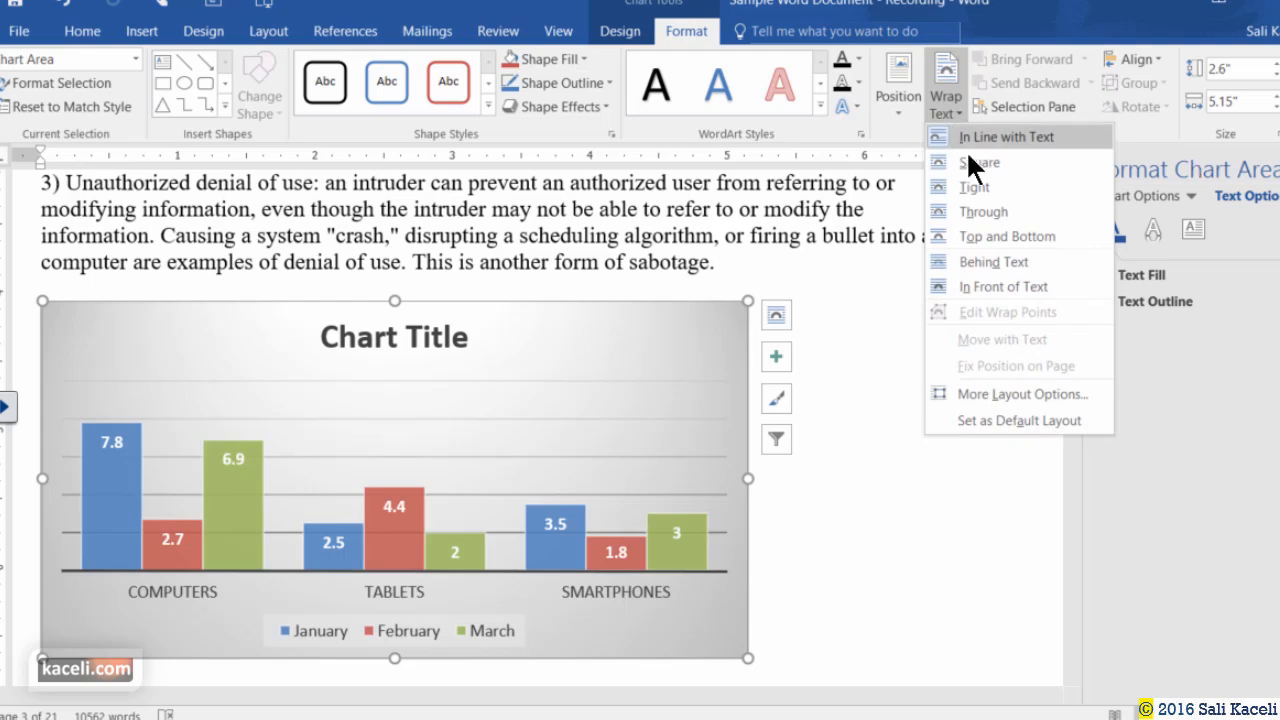
pyautogui.click(976, 187)
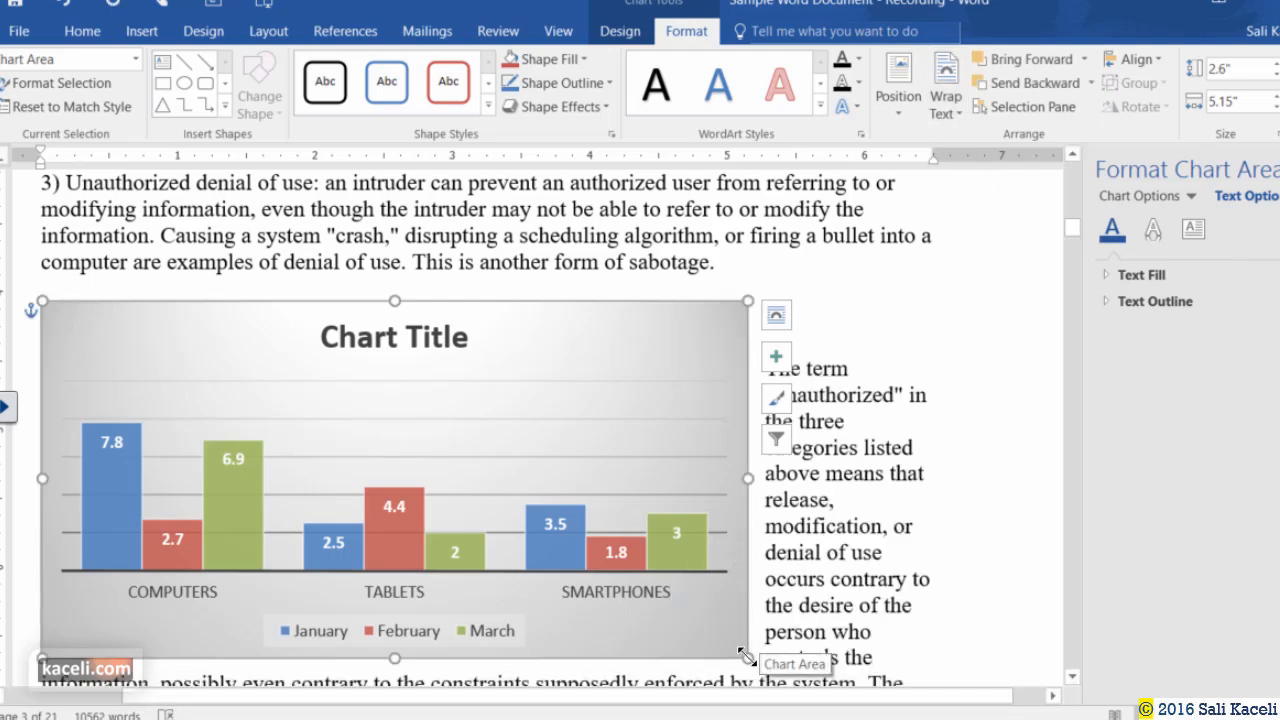
# Drag the chart's sizing handles twice to make it smaller.
pyautogui.moveTo(748, 658); pyautogui.dragTo(683, 595)
pyautogui.moveTo(631, 545); pyautogui.dragTo(563, 643)
pyautogui.click(714, 423)
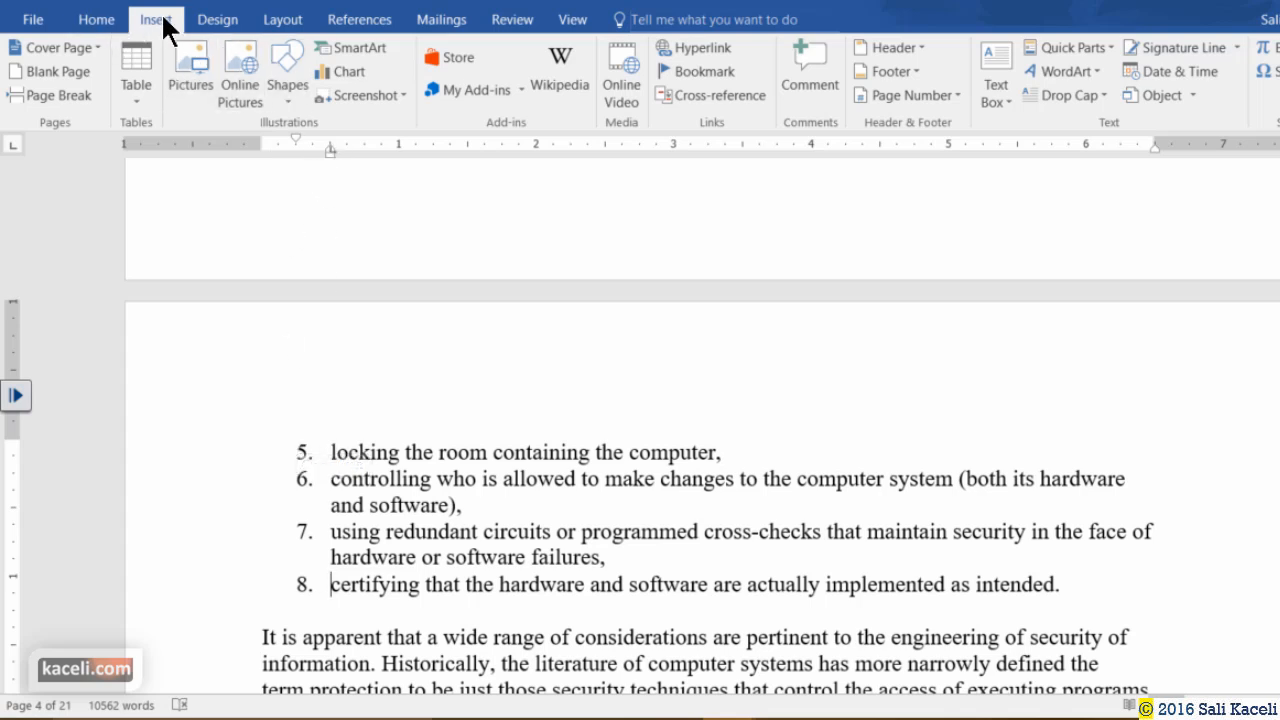
# Insert a screen clipping of Word's top-left ribbon area at item 8 and give it a drop-shadow picture style.
pyautogui.click(396, 96)
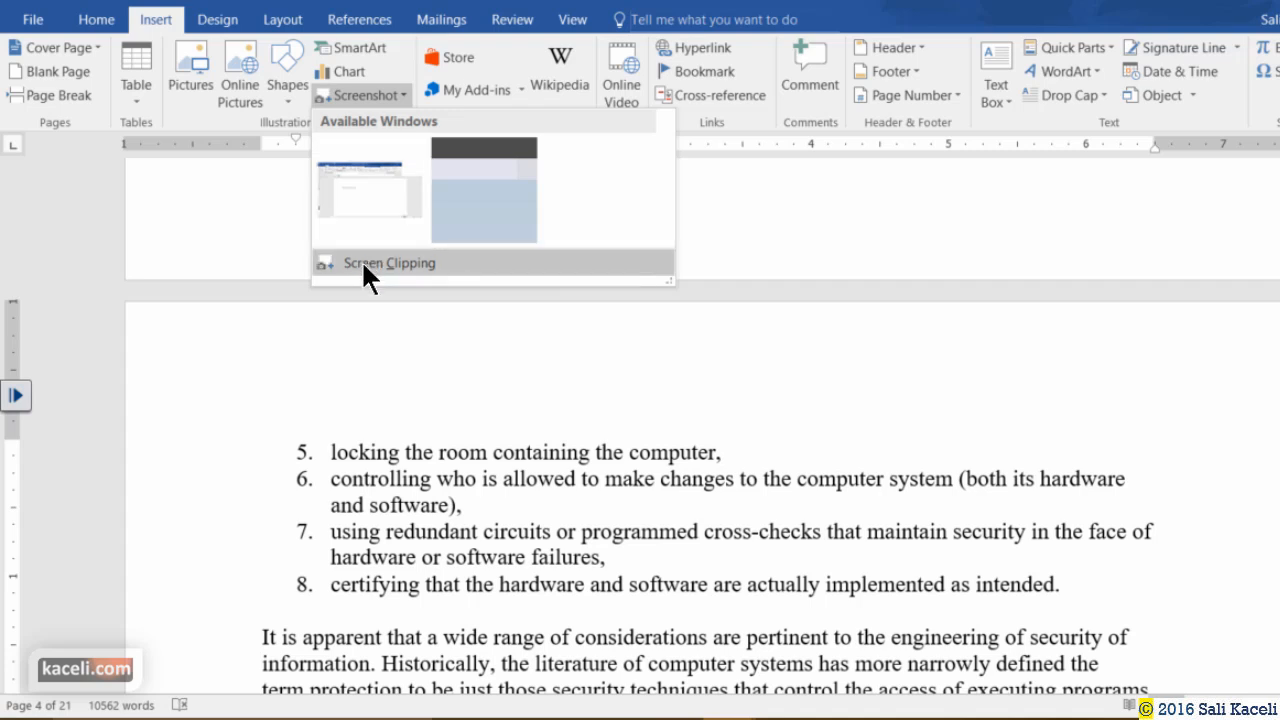
pyautogui.click(364, 263)
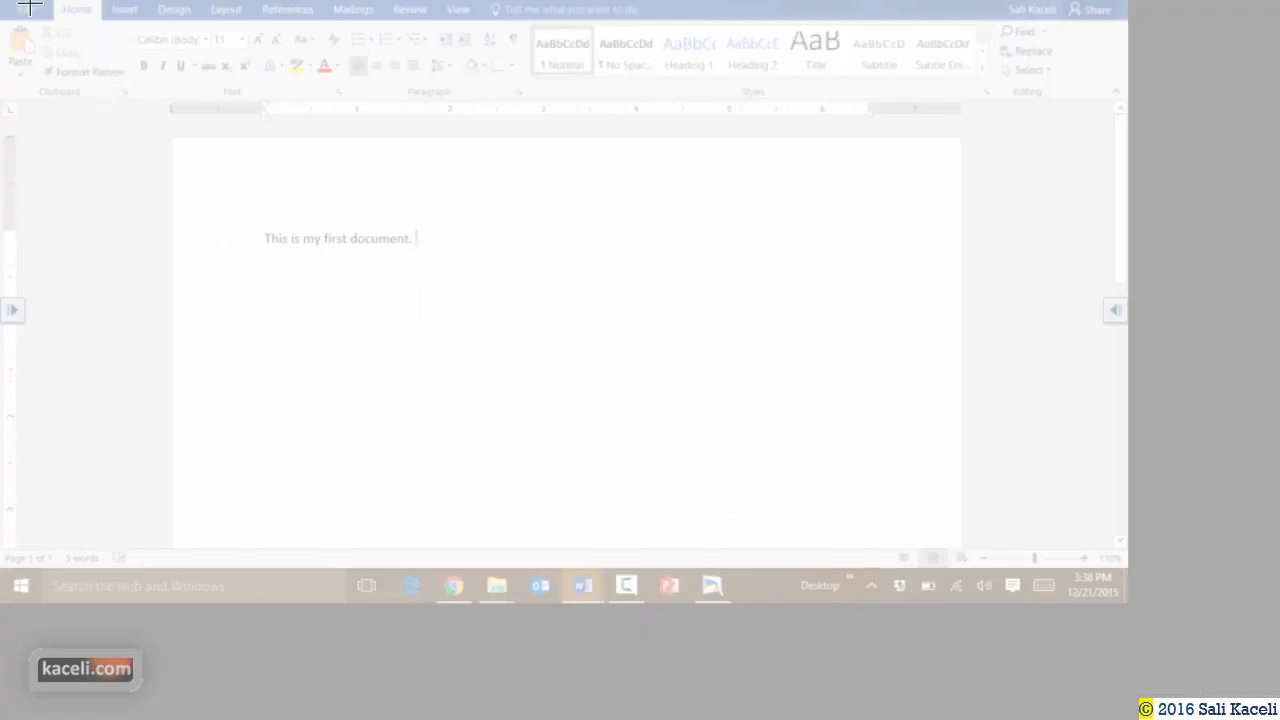
pyautogui.moveTo(8, 8); pyautogui.dragTo(425, 189)
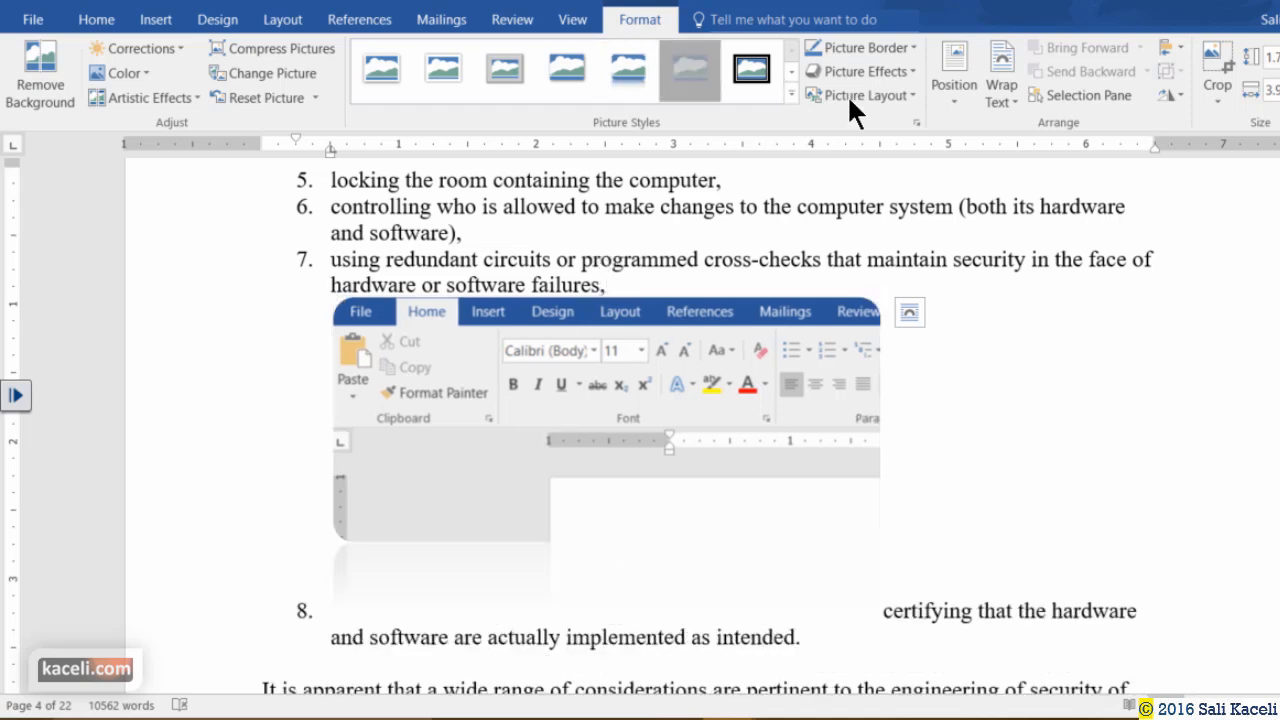
pyautogui.click(560, 80)
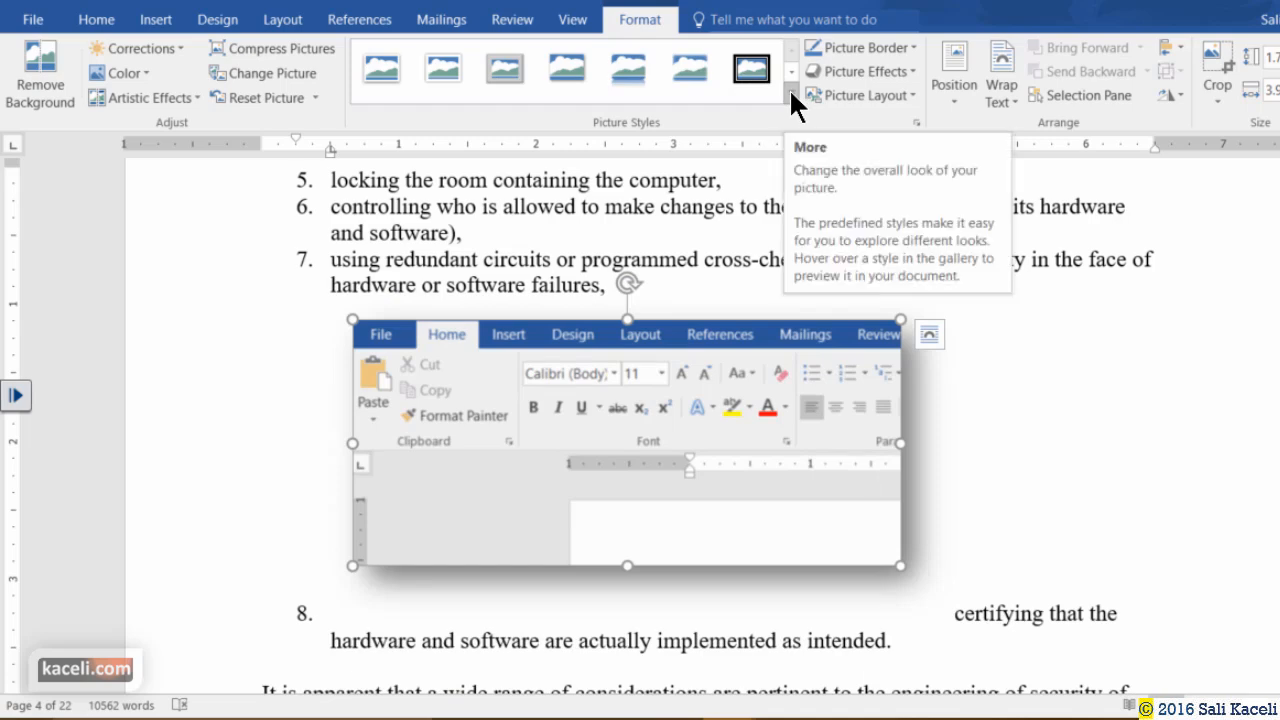
pyautogui.click(1015, 558)
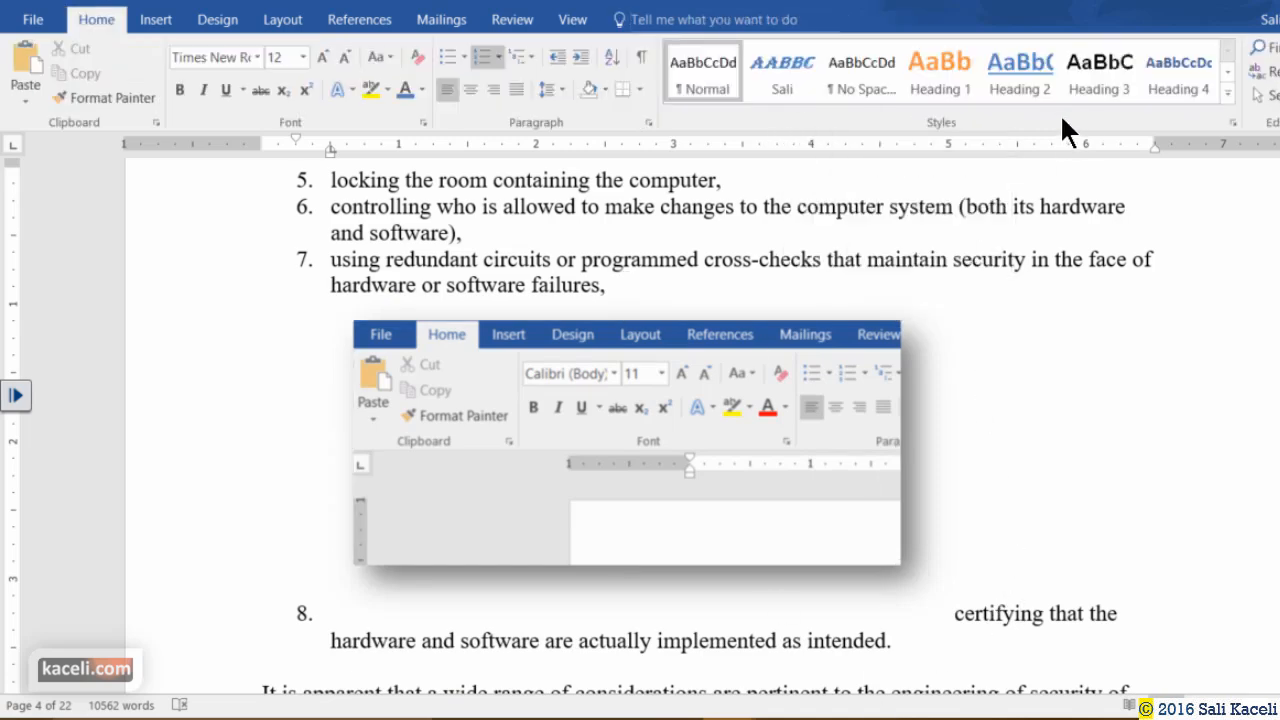
pyautogui.scroll(-3, 493, 387)
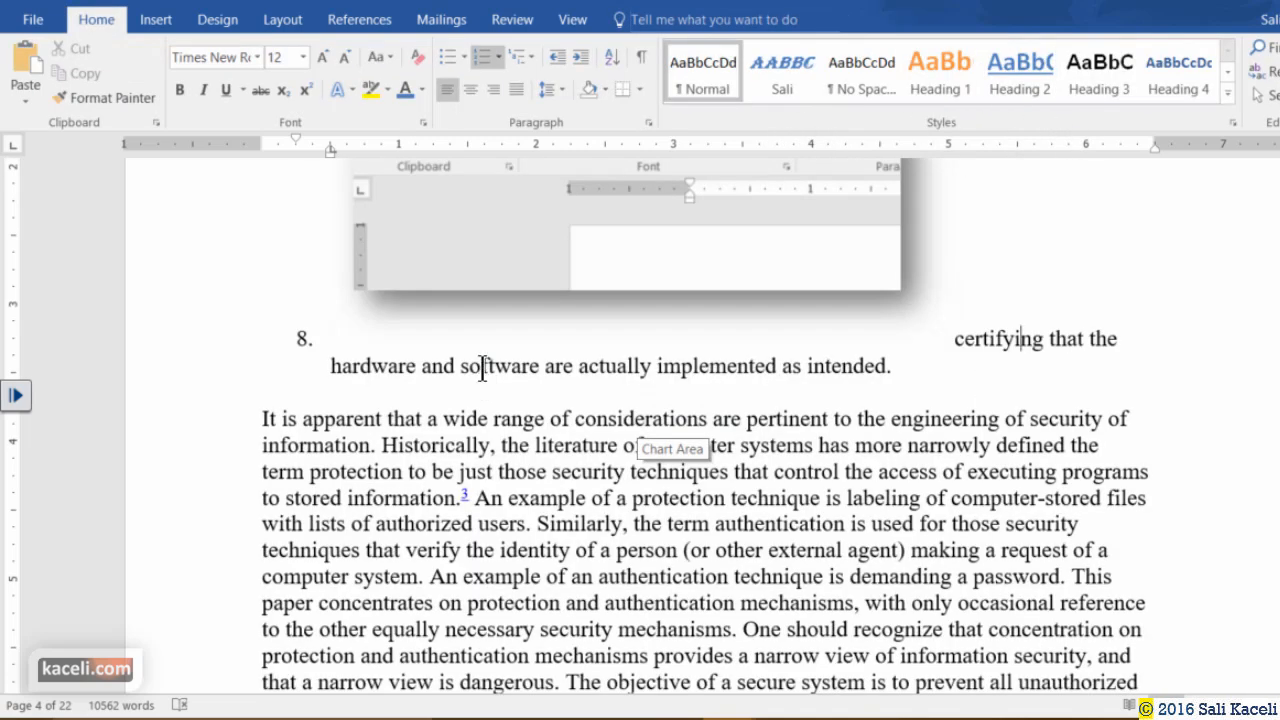
# Insert a screenshot of the whole Word window near the 'It is apparent' paragraph.
pyautogui.click(335, 418)
pyautogui.click(200, 19)
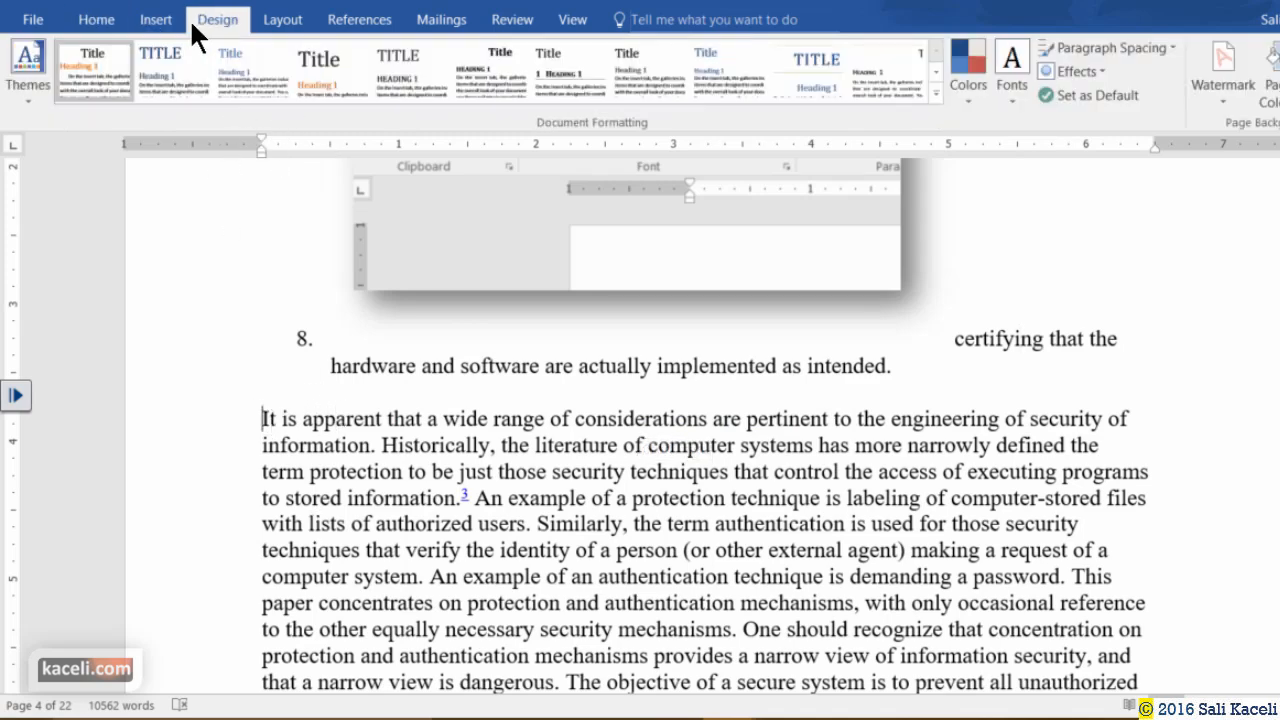
pyautogui.click(163, 20)
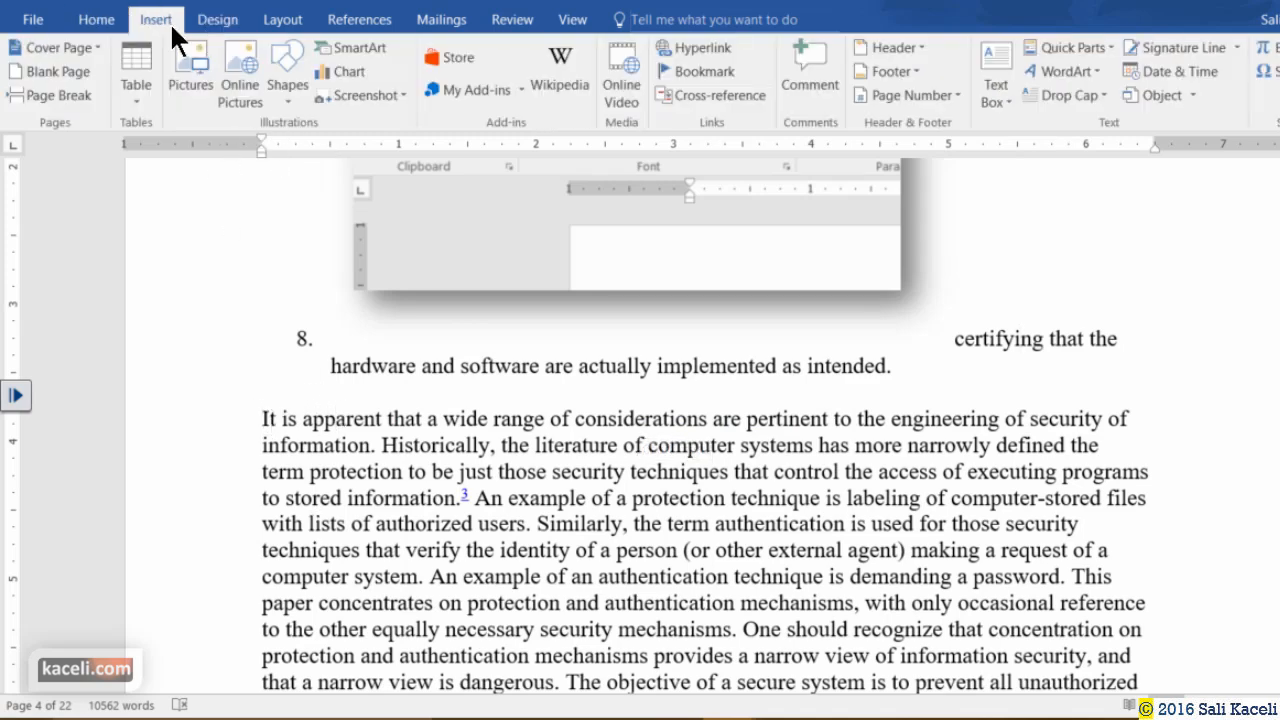
pyautogui.click(401, 93)
pyautogui.click(385, 260)
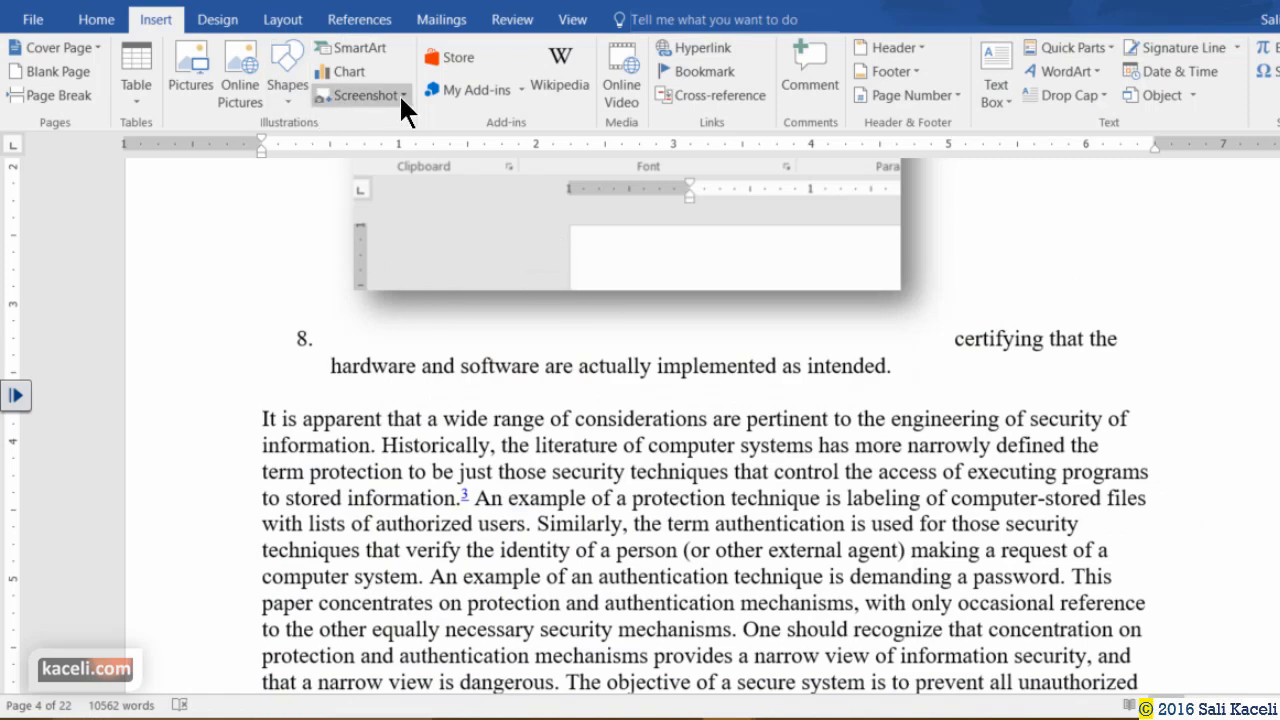
pyautogui.click(401, 93)
pyautogui.click(368, 190)
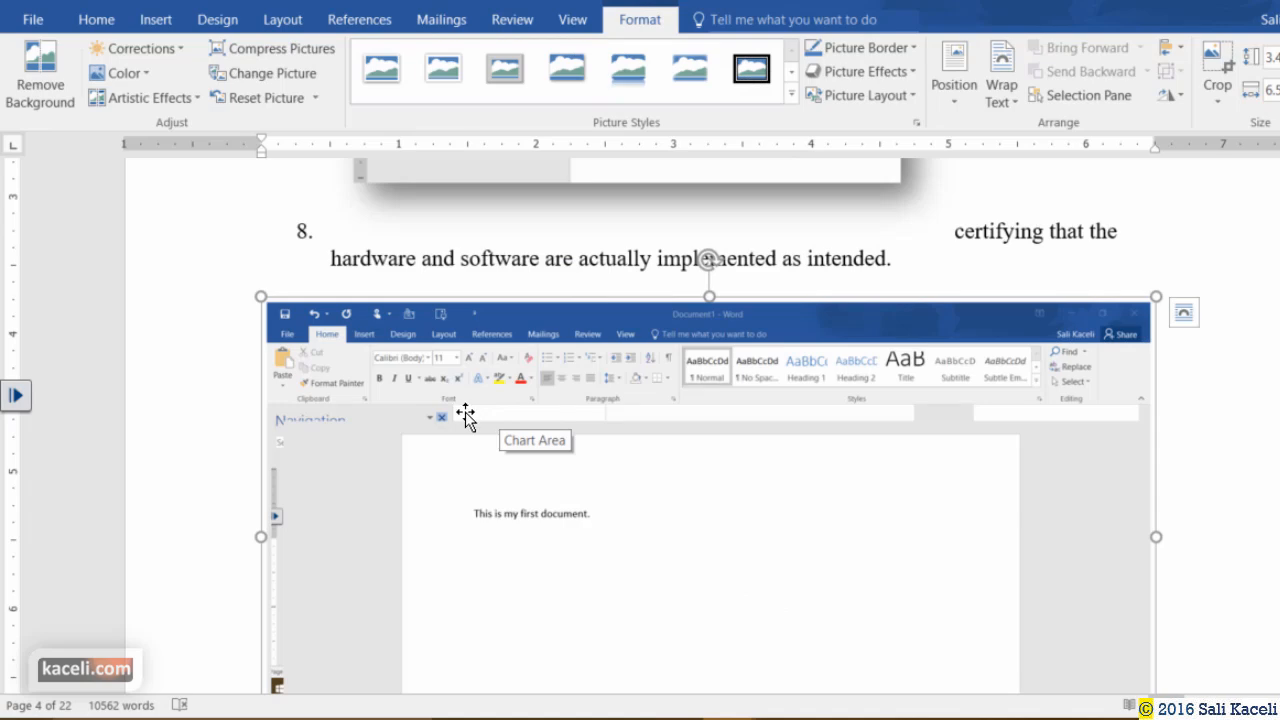
# Shrink the embedded Word screenshot and review its text-wrapping and position choices.
pyautogui.scroll(-8, 469, 410)
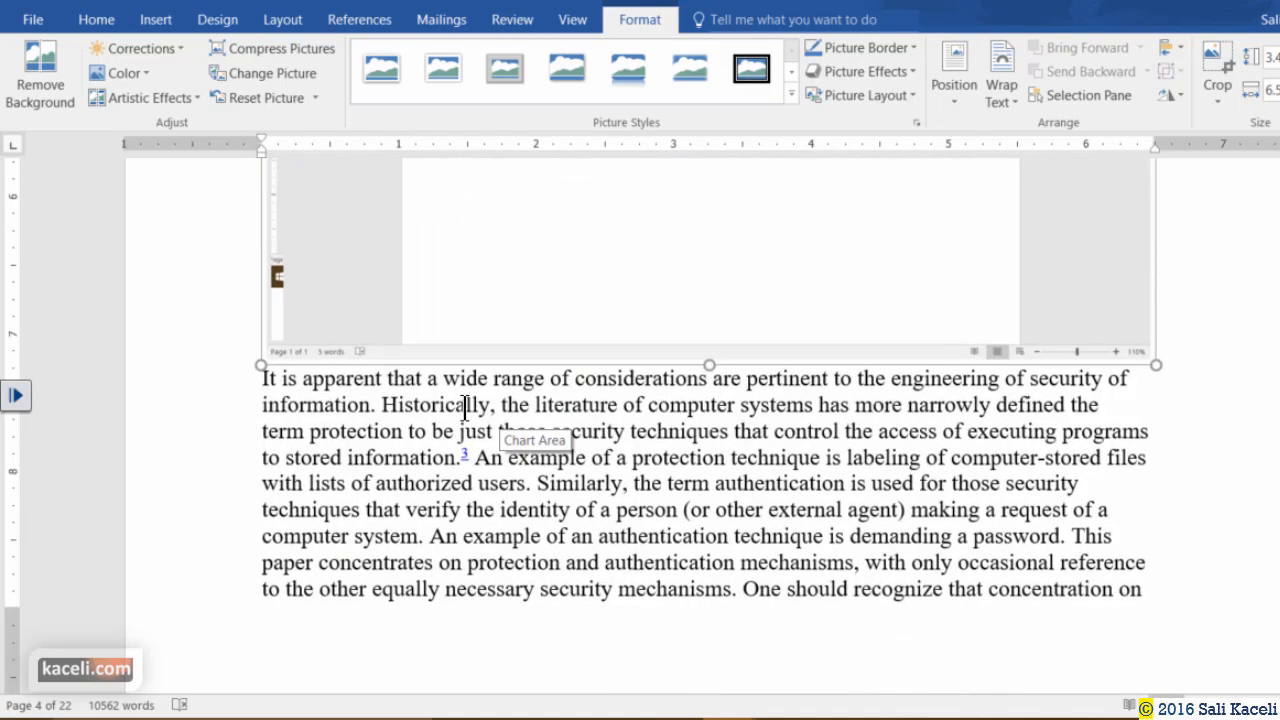
pyautogui.scroll(-10, 440, 410)
pyautogui.scroll(10, 381, 428)
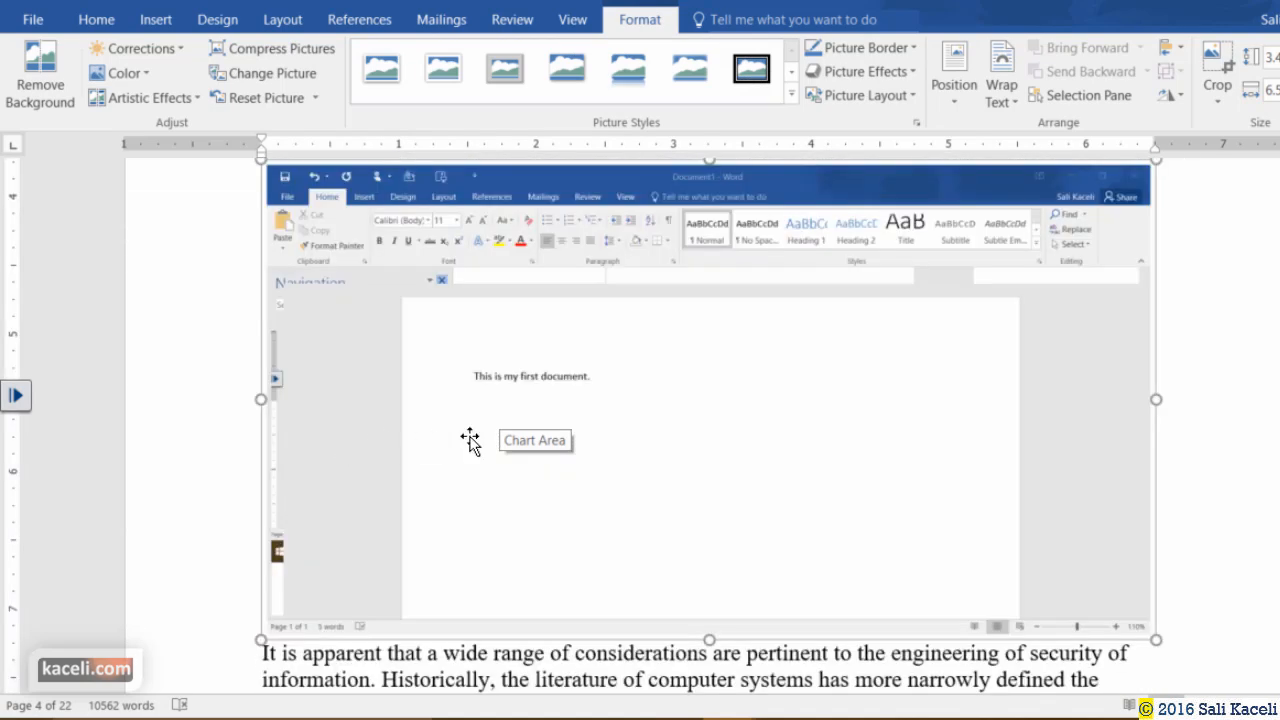
pyautogui.moveTo(263, 636); pyautogui.dragTo(480, 434)
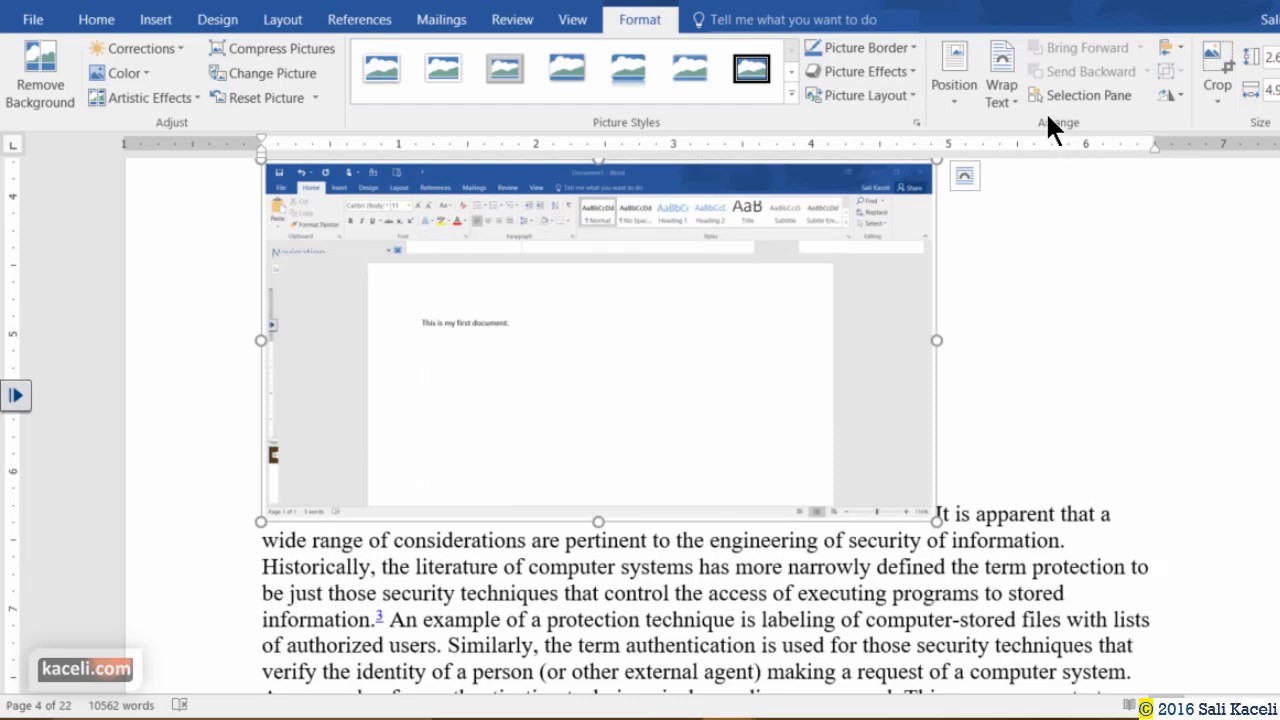
pyautogui.click(1001, 90)
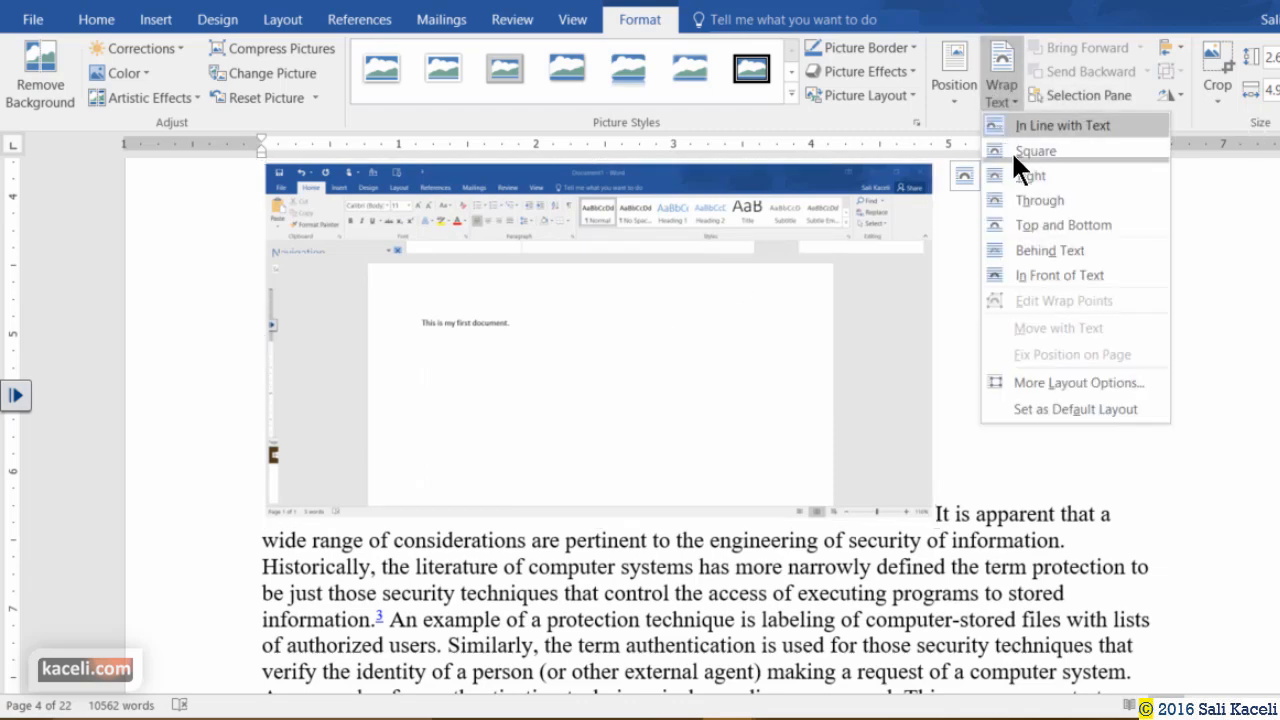
pyautogui.click(954, 88)
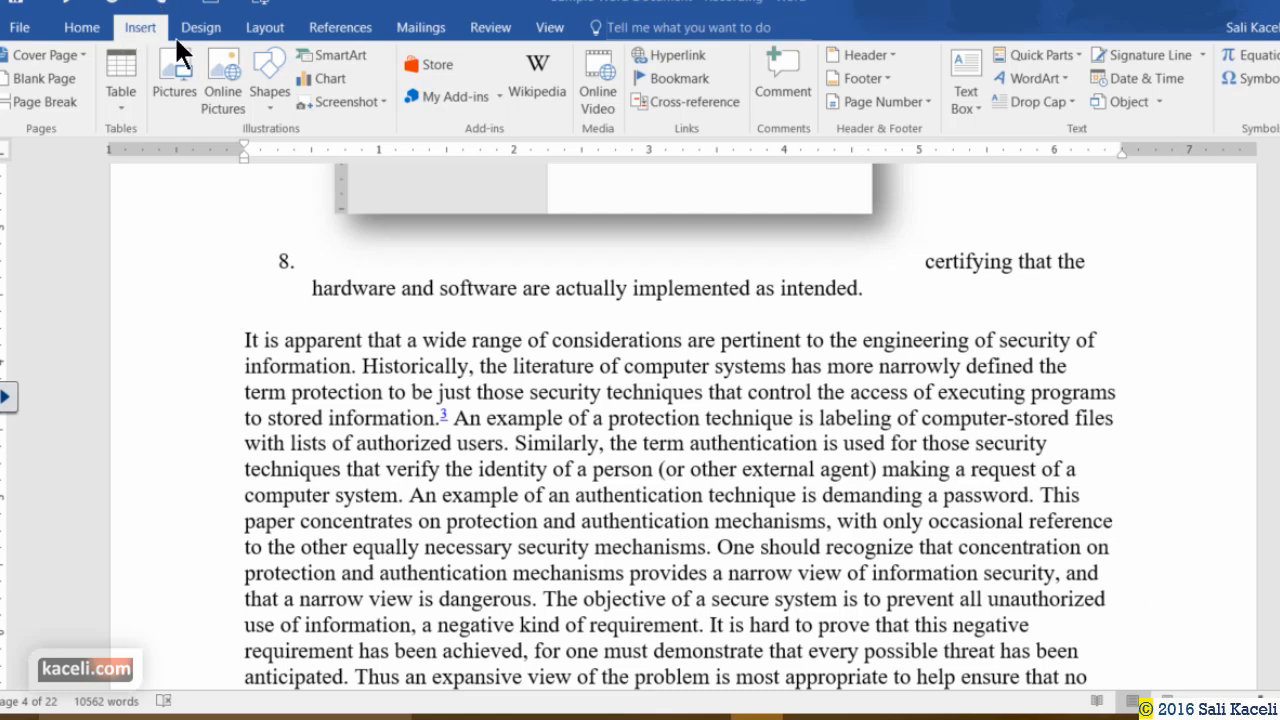
# Search YouTube for 'excel 2010 skaceli' and insert the 'Using Word 2013: A Full Tutorial' video.
pyautogui.click(600, 78)
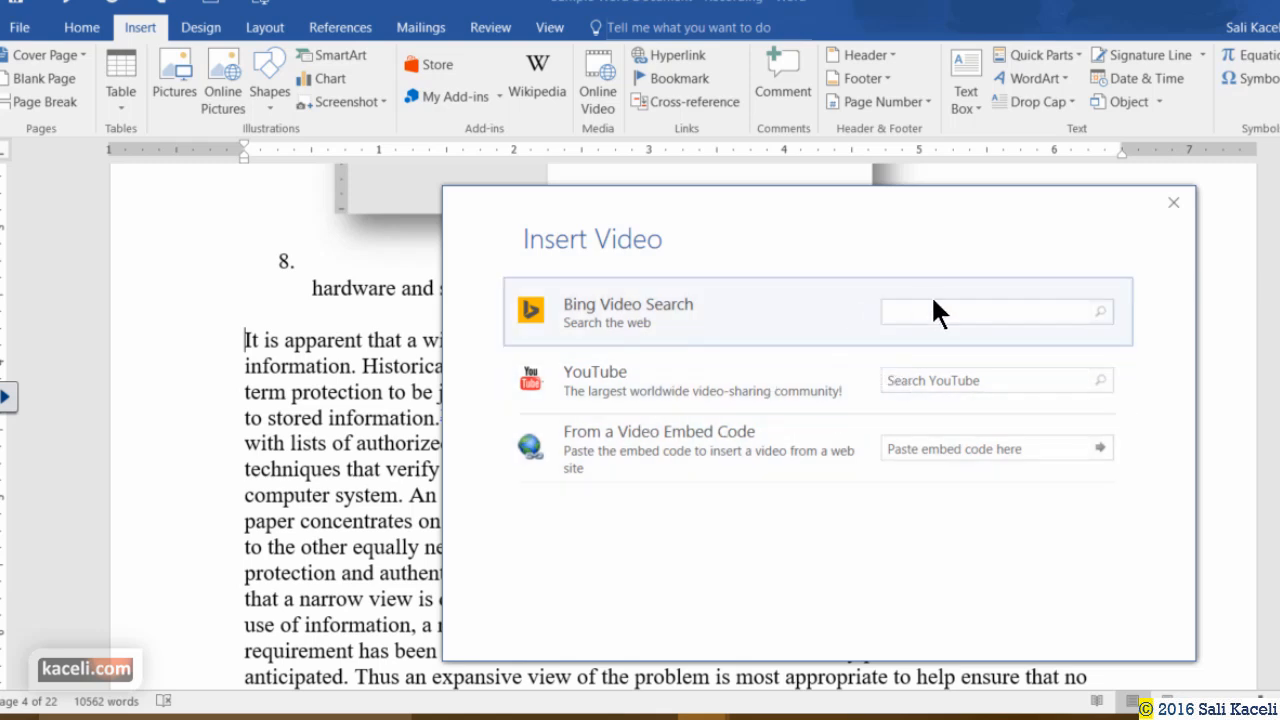
pyautogui.click(911, 378)
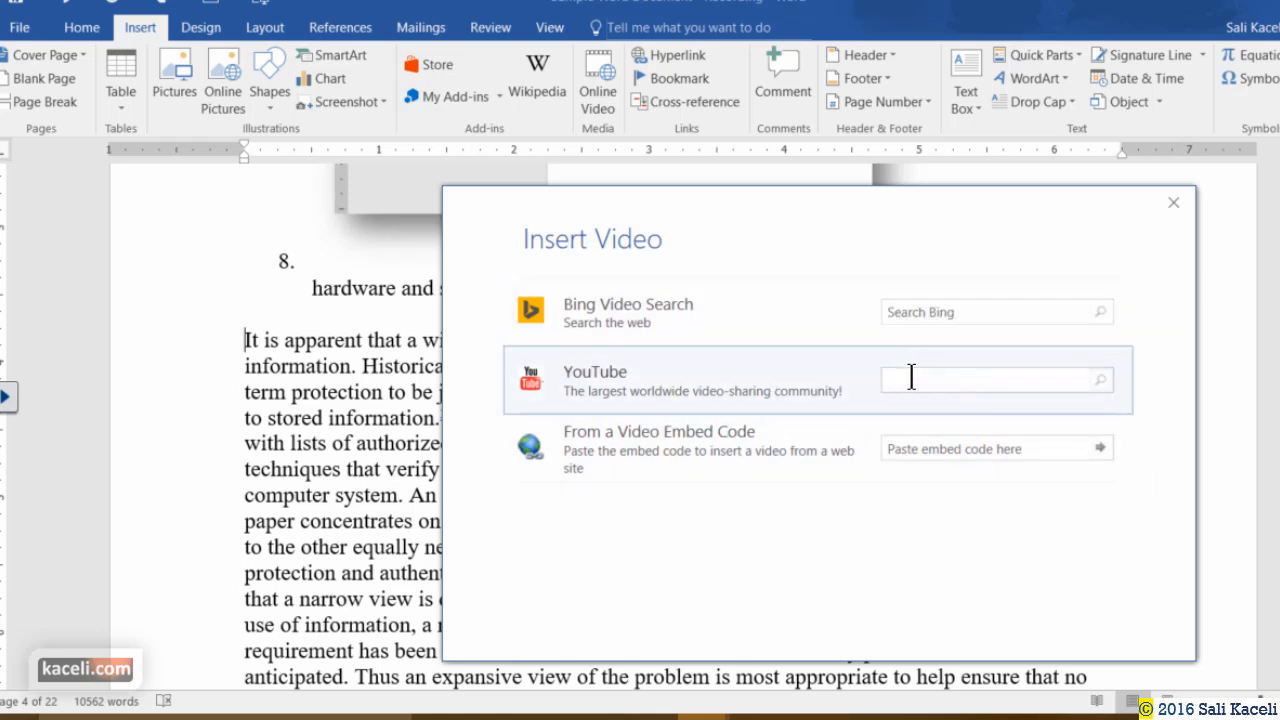
pyautogui.write('excel 2010 skaceli')
pyautogui.press('Return')
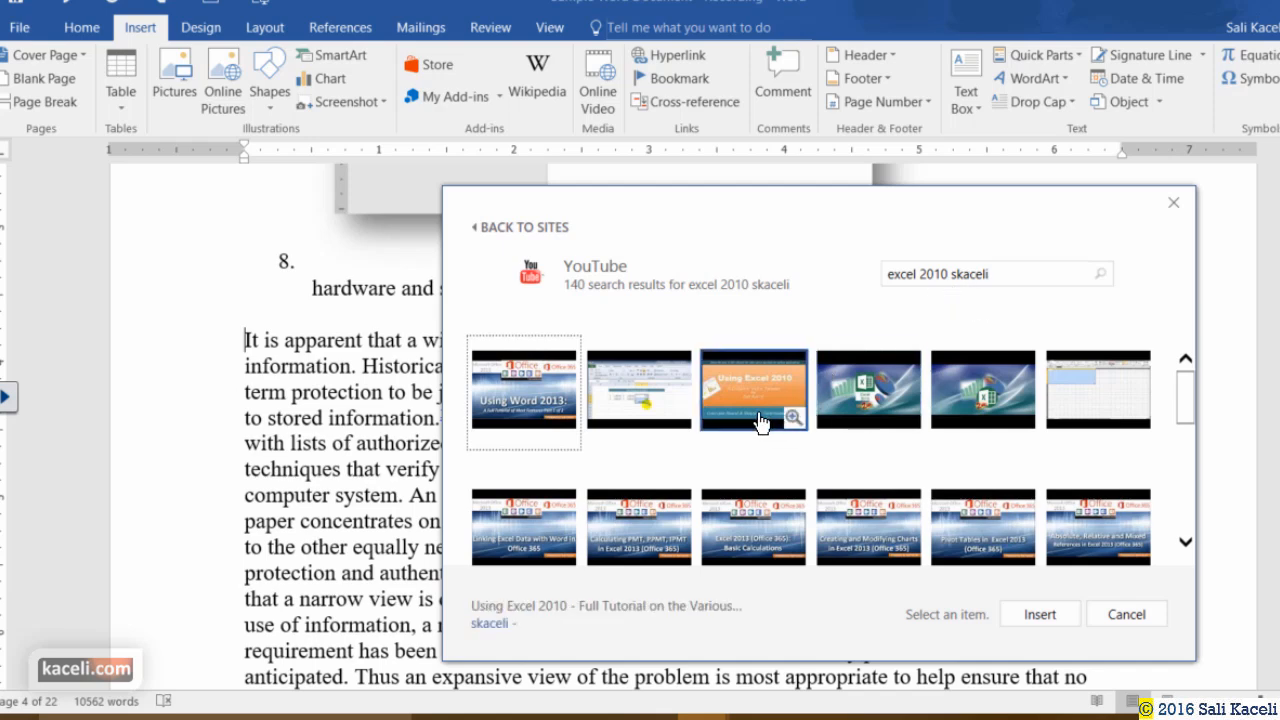
pyautogui.click(525, 400)
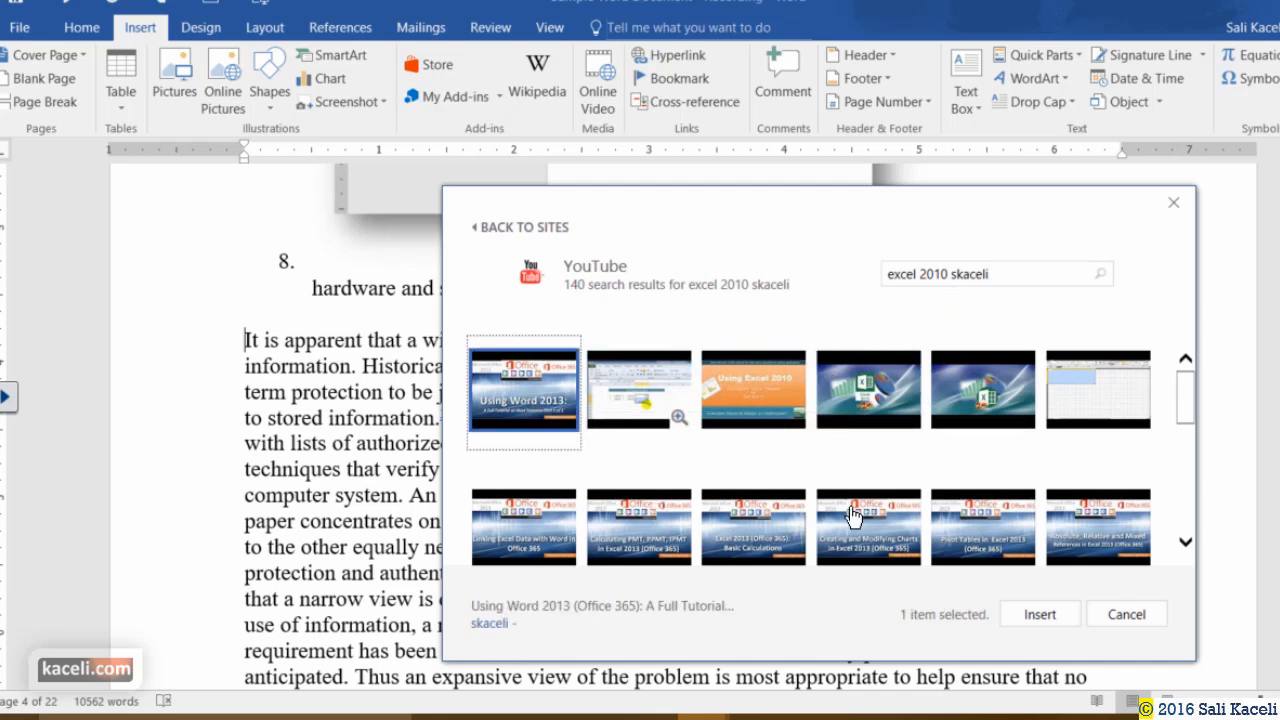
pyautogui.click(1039, 614)
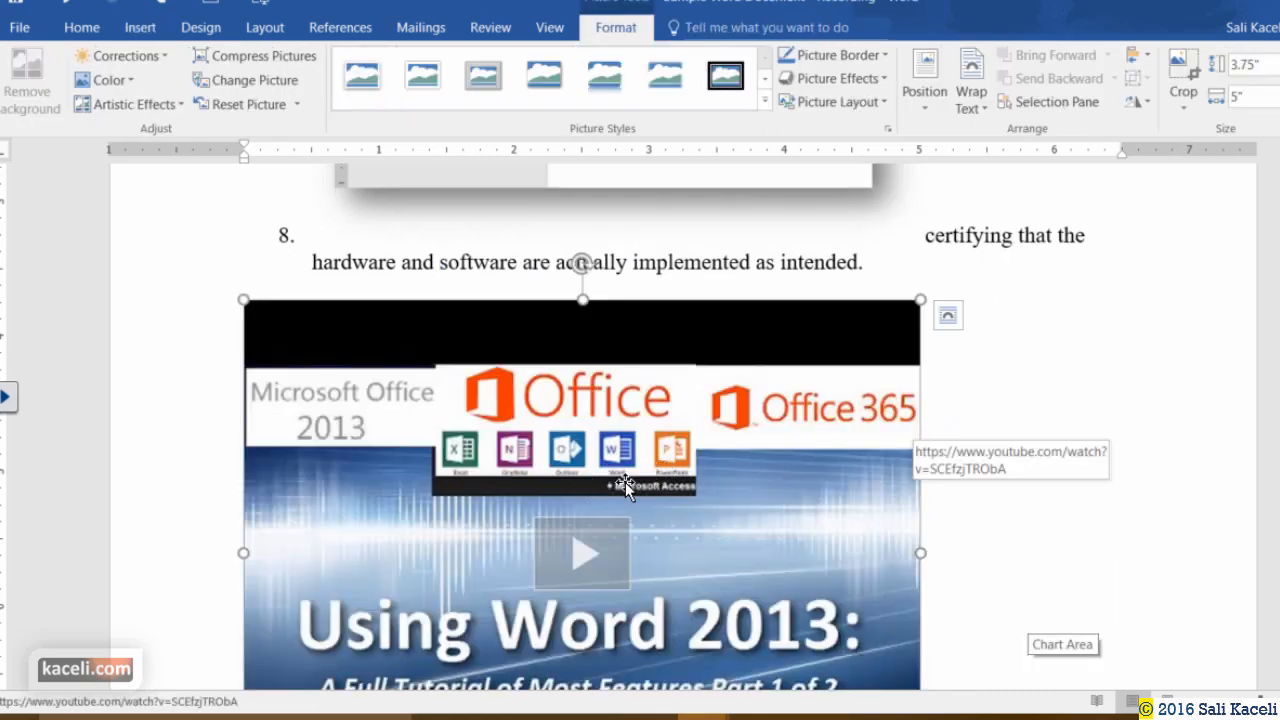
# Give the inserted video a soft-edged picture style and Square text wrapping.
pyautogui.scroll(-2, 620, 486)
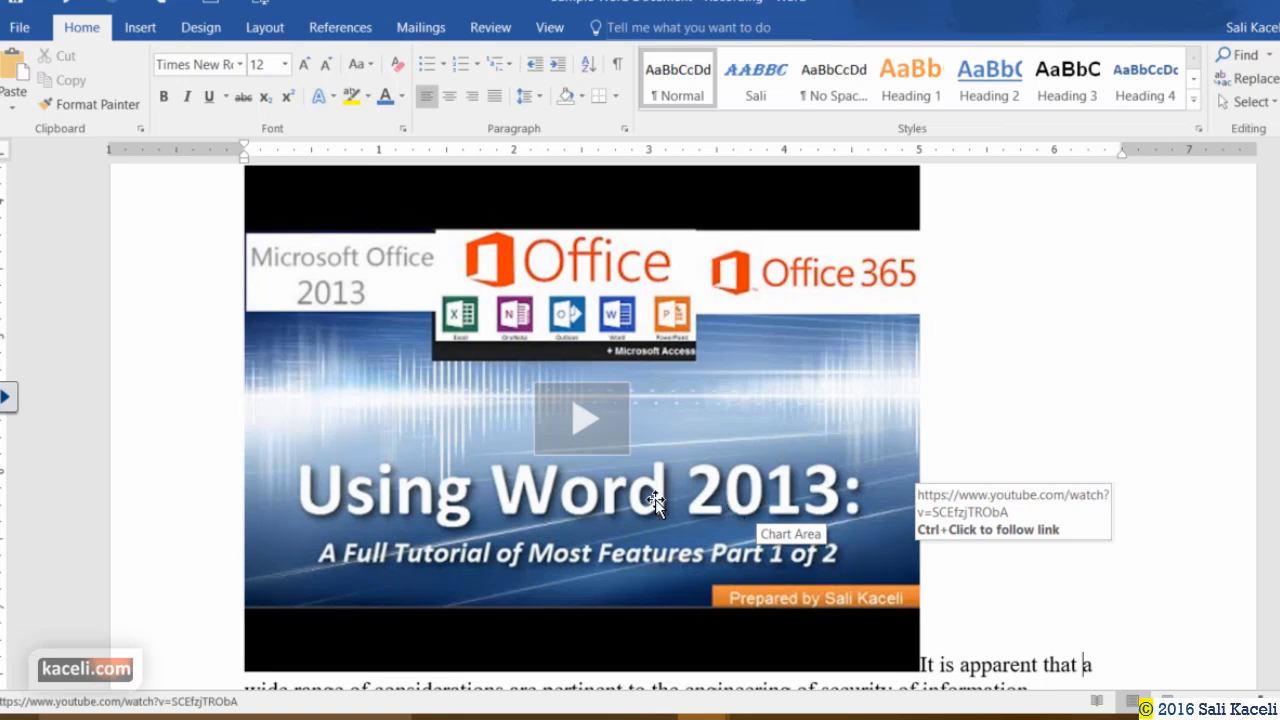
pyautogui.click(882, 612)
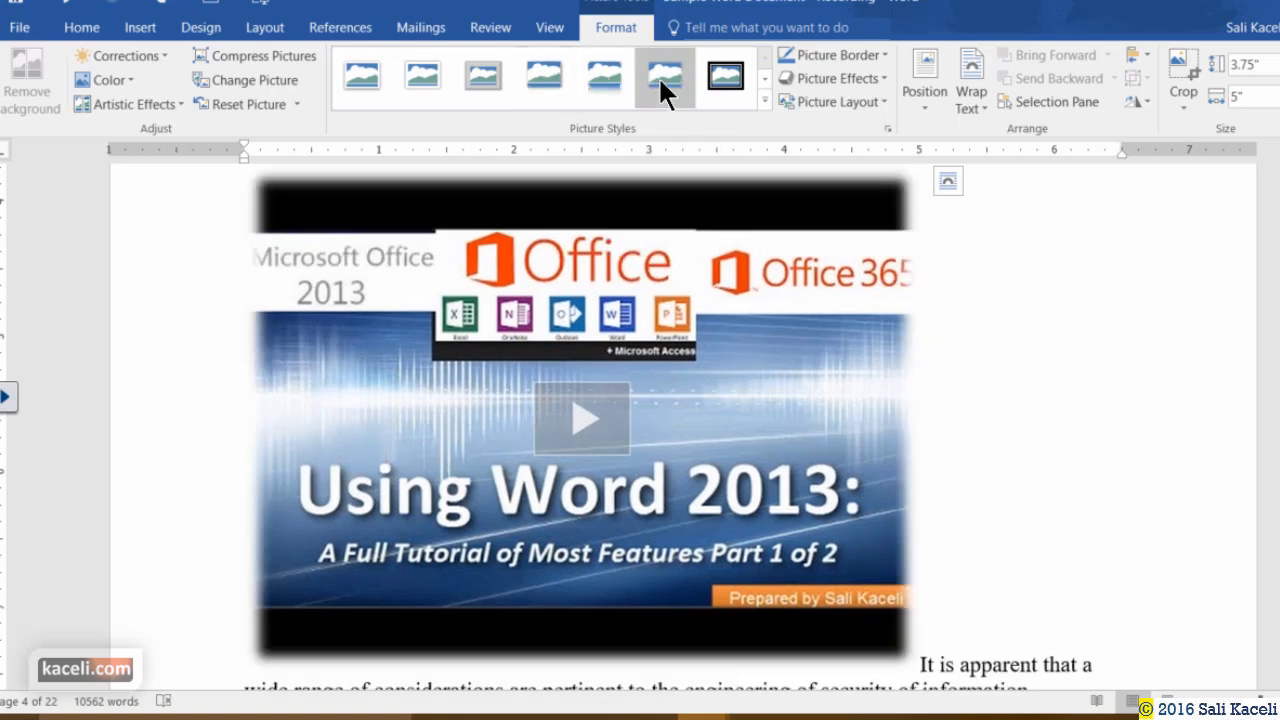
pyautogui.click(663, 80)
pyautogui.click(971, 95)
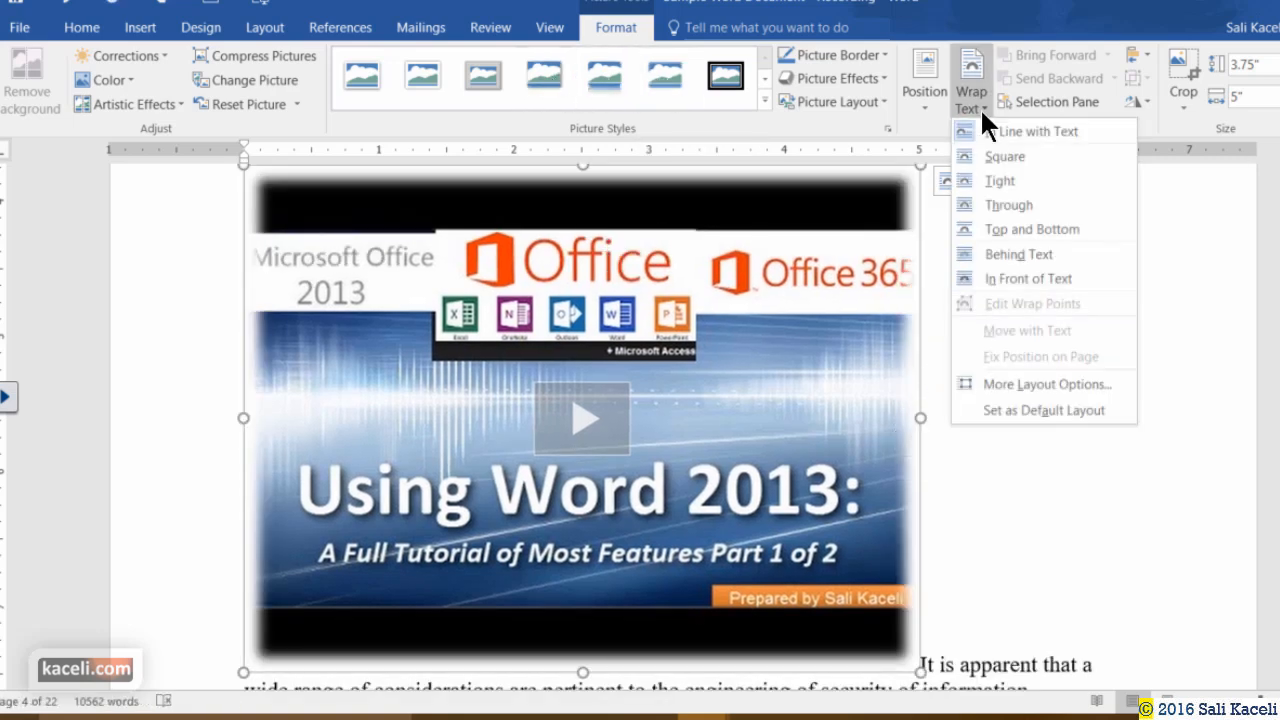
pyautogui.click(990, 155)
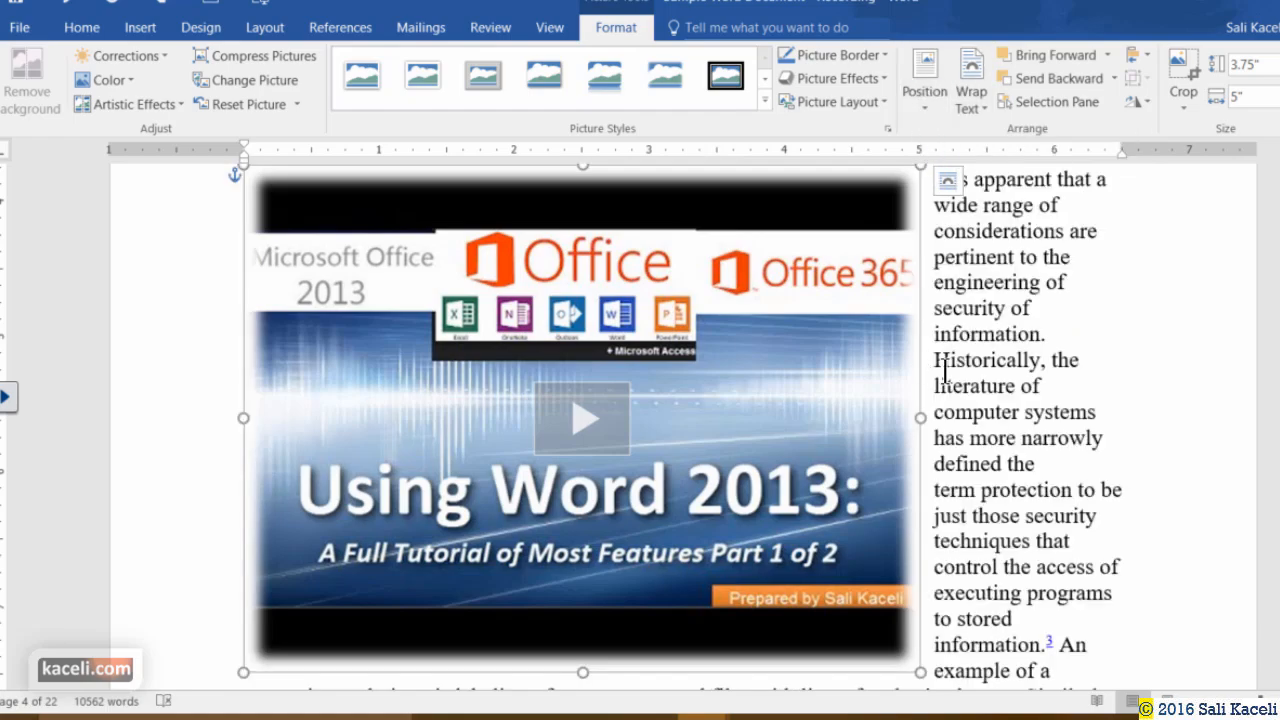
pyautogui.click(946, 371)
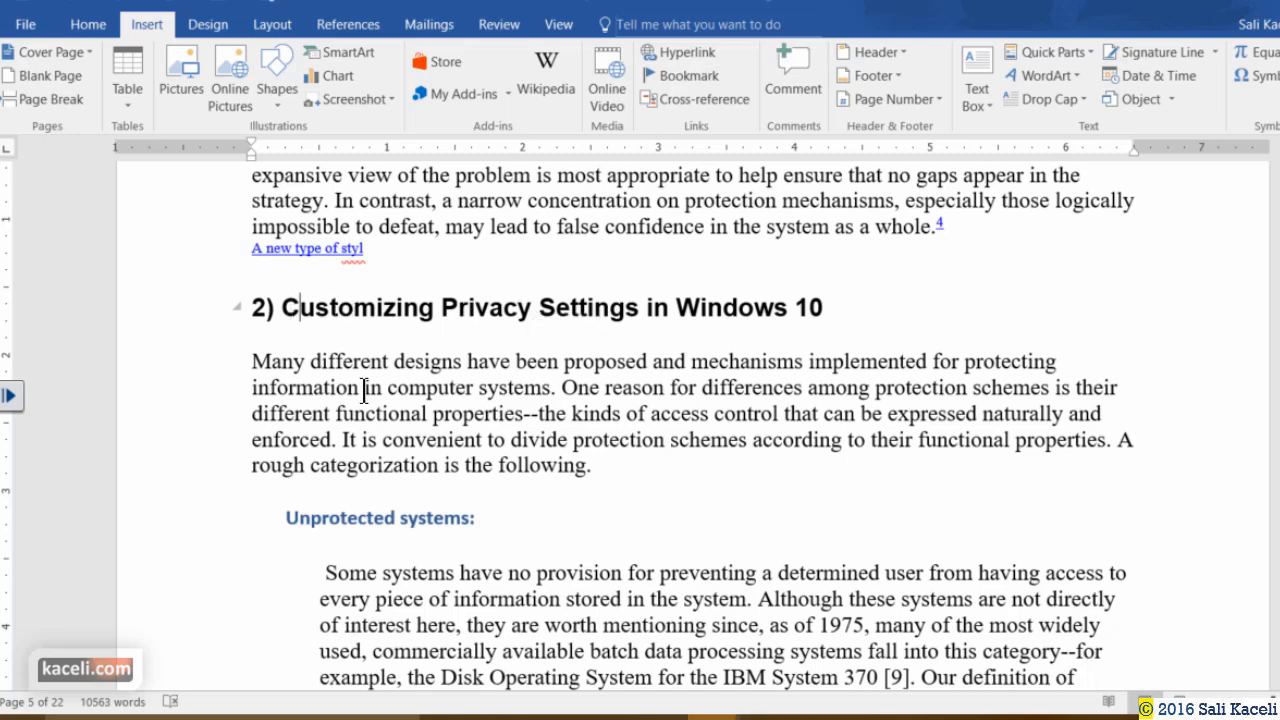
# Select the heading words 'Customizing Privacy Settings' and open the Insert Hyperlink dialog.
pyautogui.moveTo(409, 303); pyautogui.dragTo(816, 299)
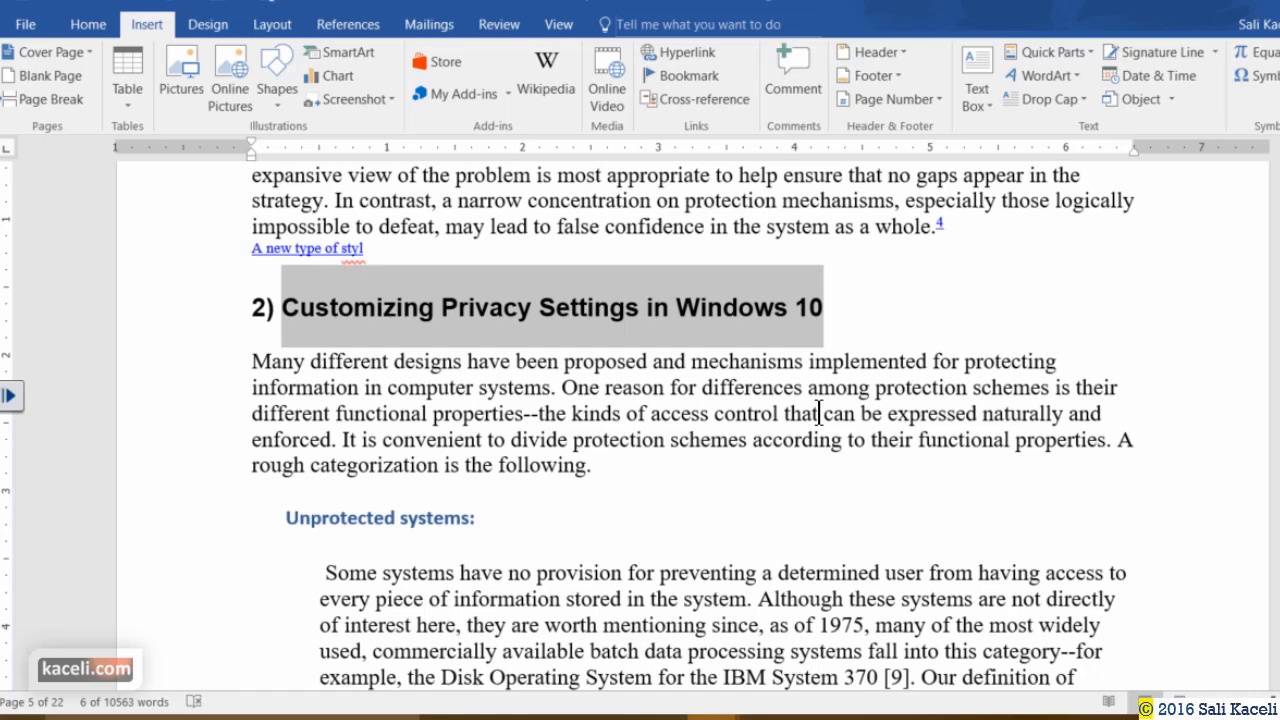
pyautogui.click(423, 309)
pyautogui.moveTo(423, 312); pyautogui.dragTo(642, 310)
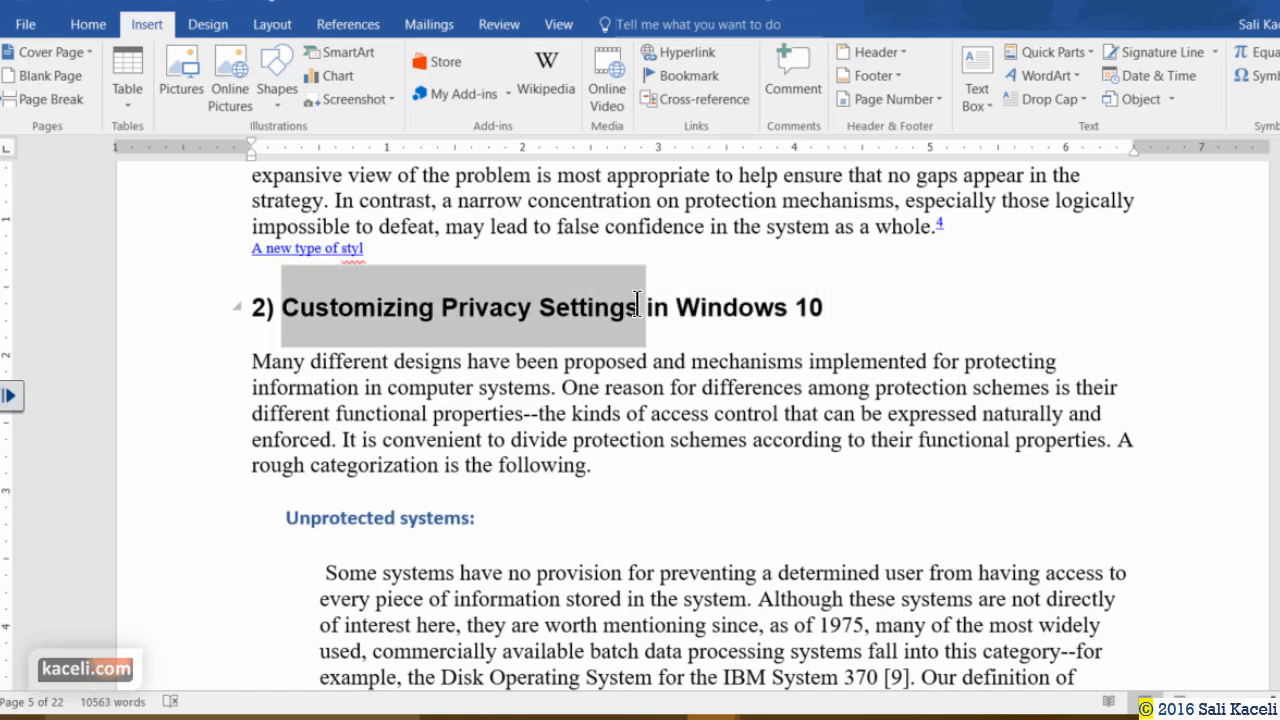
pyautogui.click(680, 52)
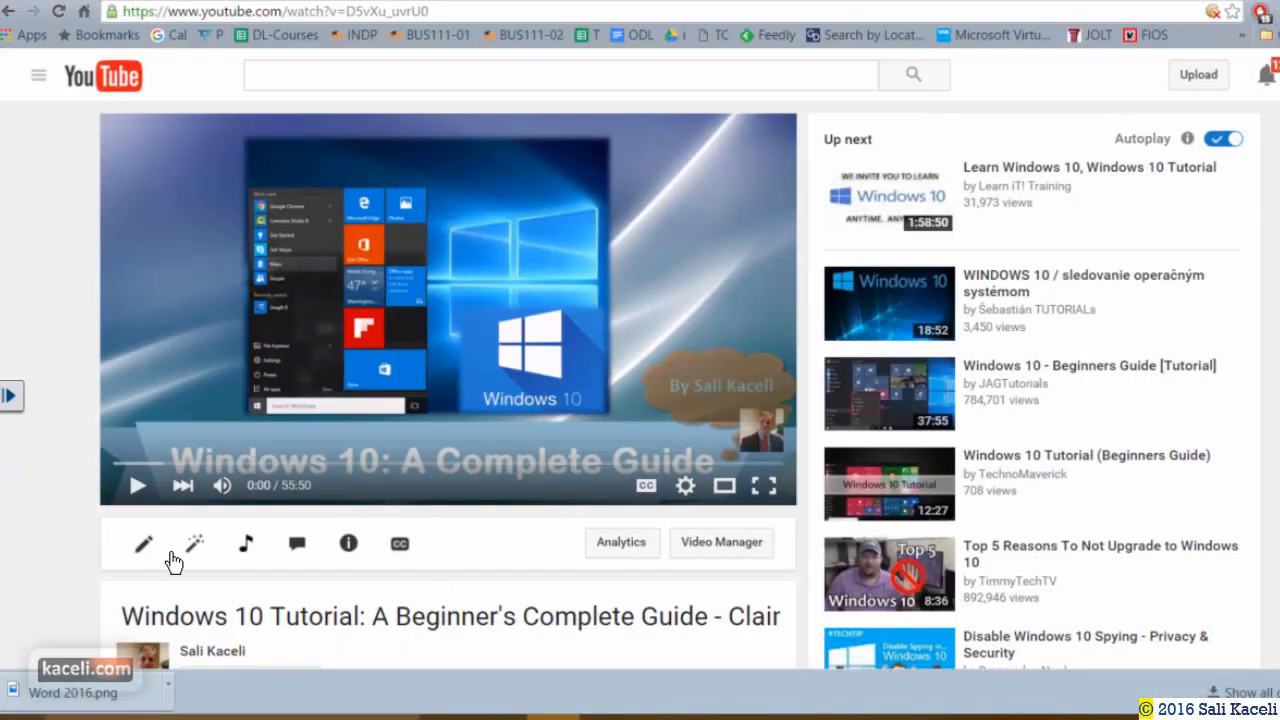
# Copy the Windows 10 tutorial's YouTube URL from Chrome and minimize the browser.
pyautogui.click(444, 11)
pyautogui.hotkey('ctrl', 'c')
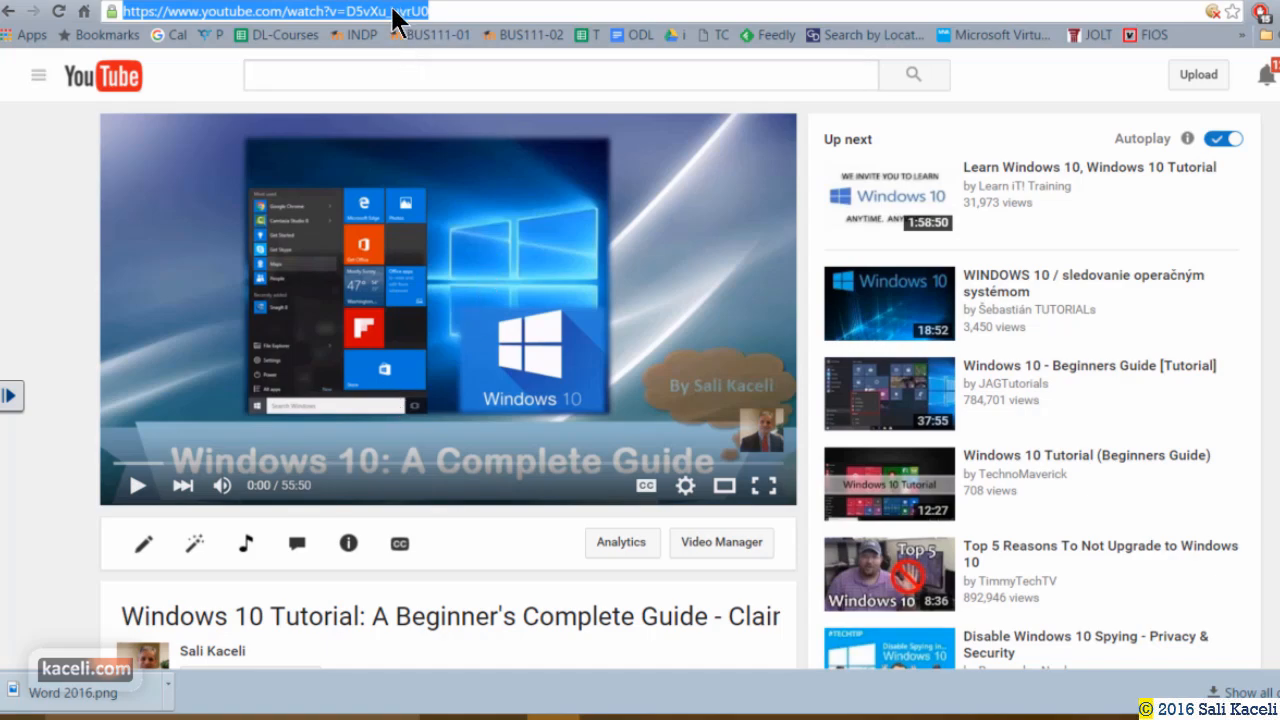
pyautogui.click(1168, 1)
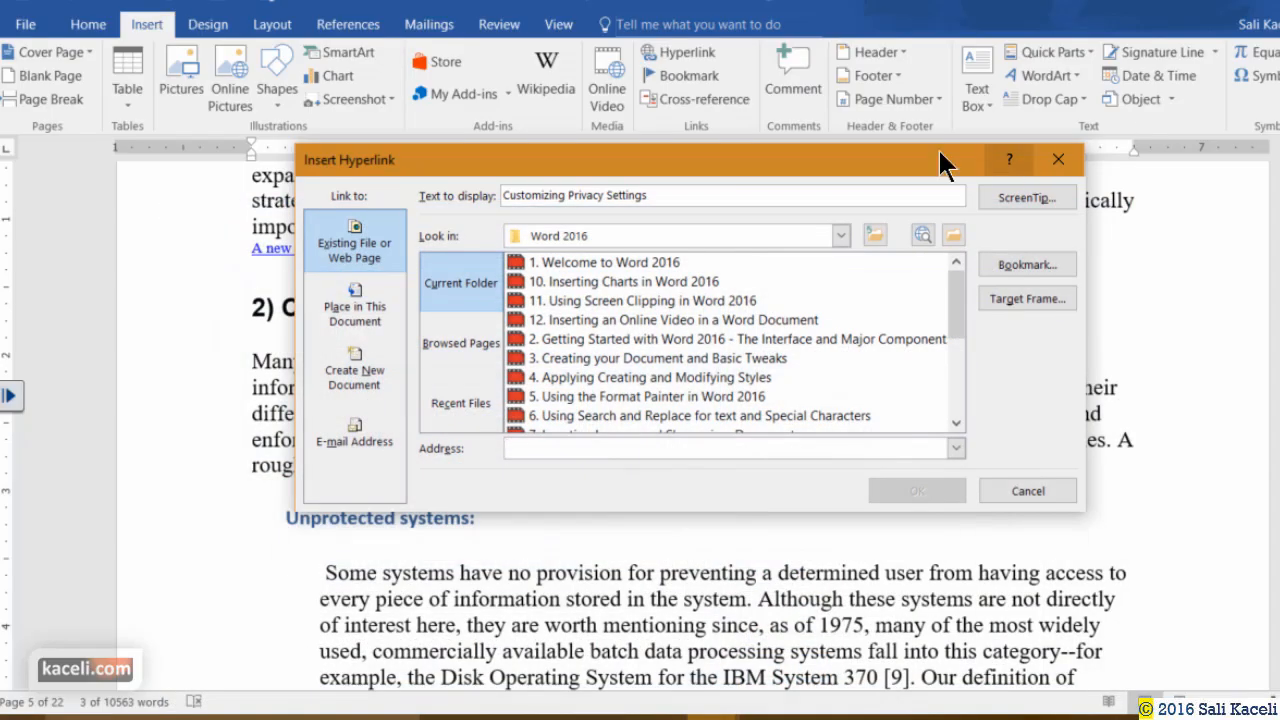
# Link 'Customizing Privacy Settings' to the pasted YouTube Windows 10 tutorial URL and check the link.
pyautogui.click(510, 448)
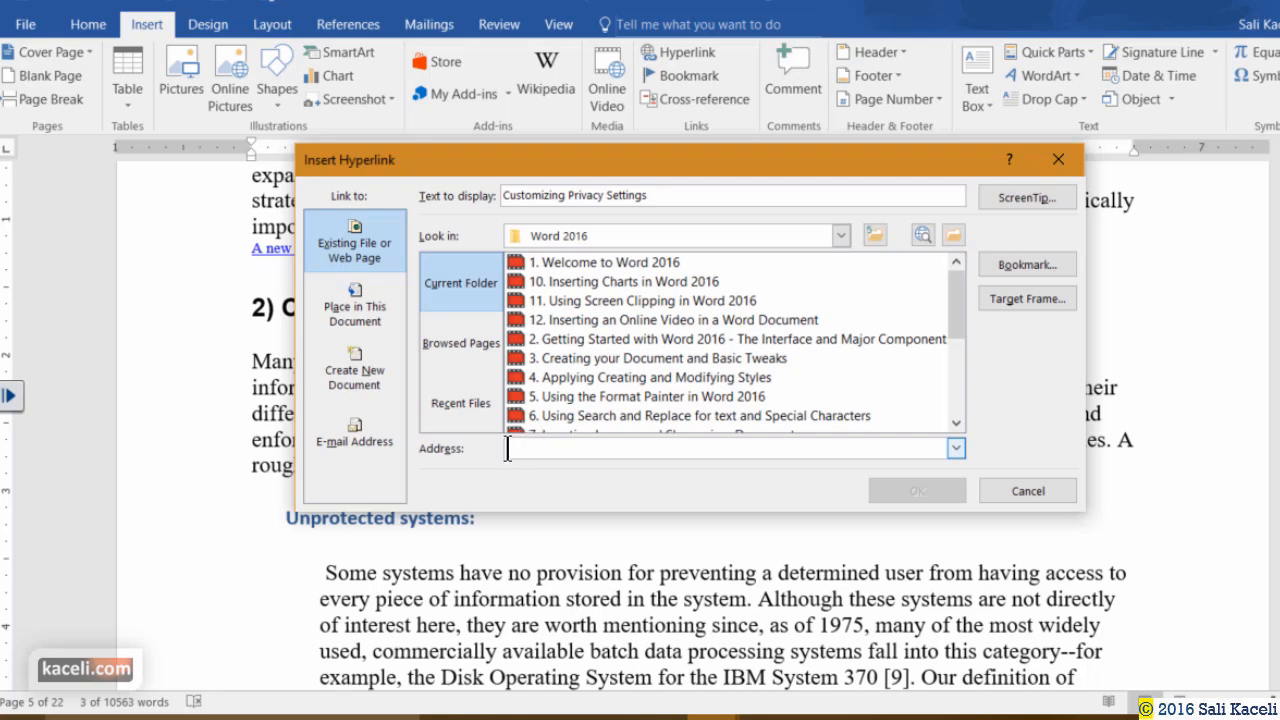
pyautogui.click(1040, 495)
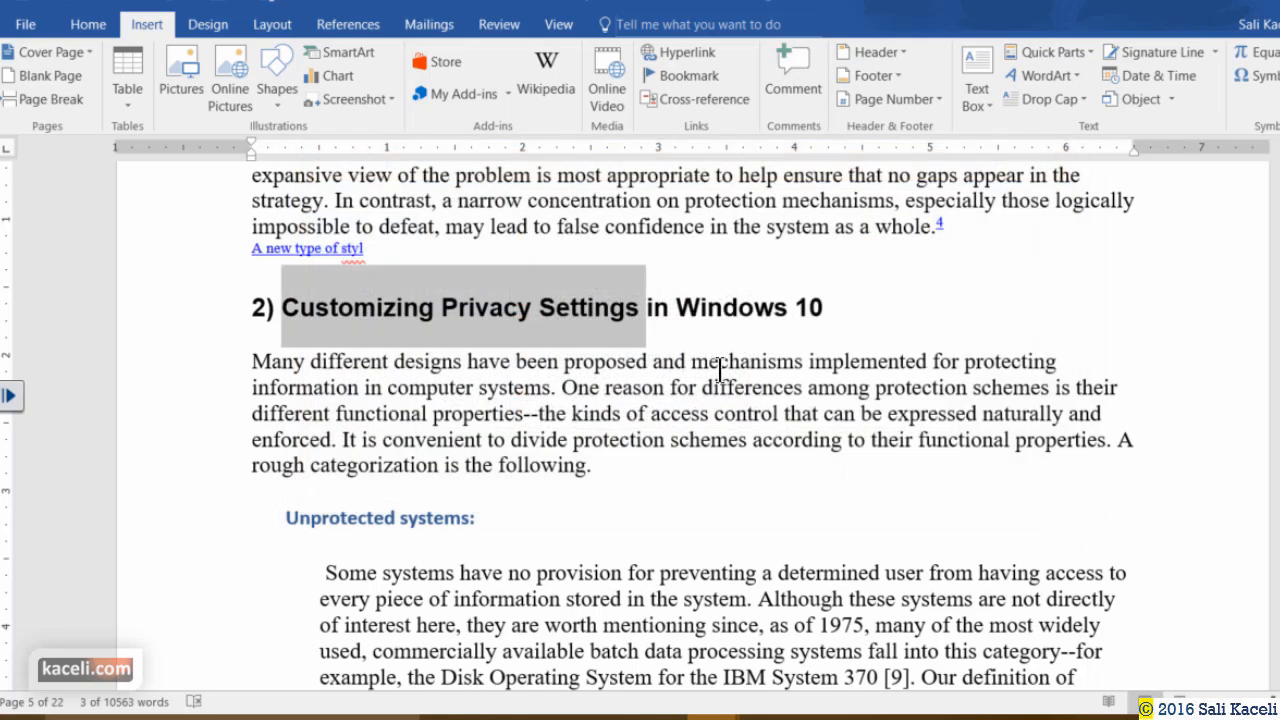
pyautogui.click(683, 55)
pyautogui.hotkey('ctrl', 'v')
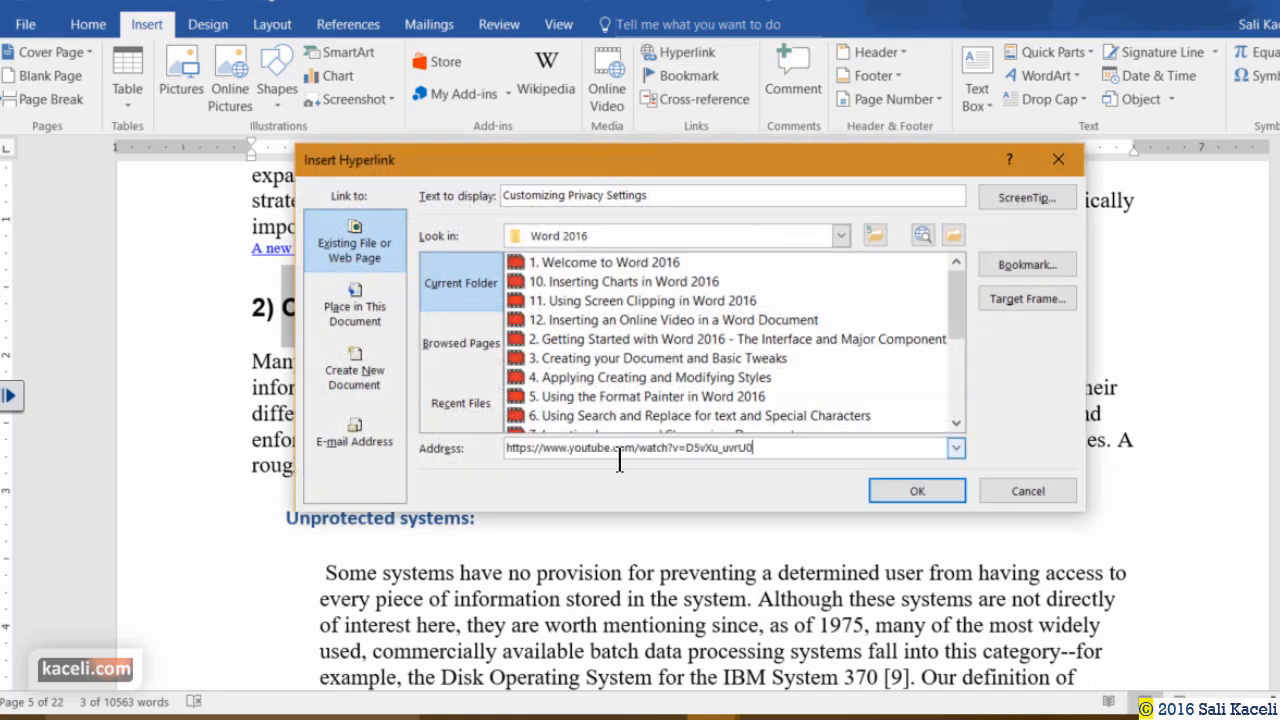
pyautogui.click(913, 490)
pyautogui.click(637, 410)
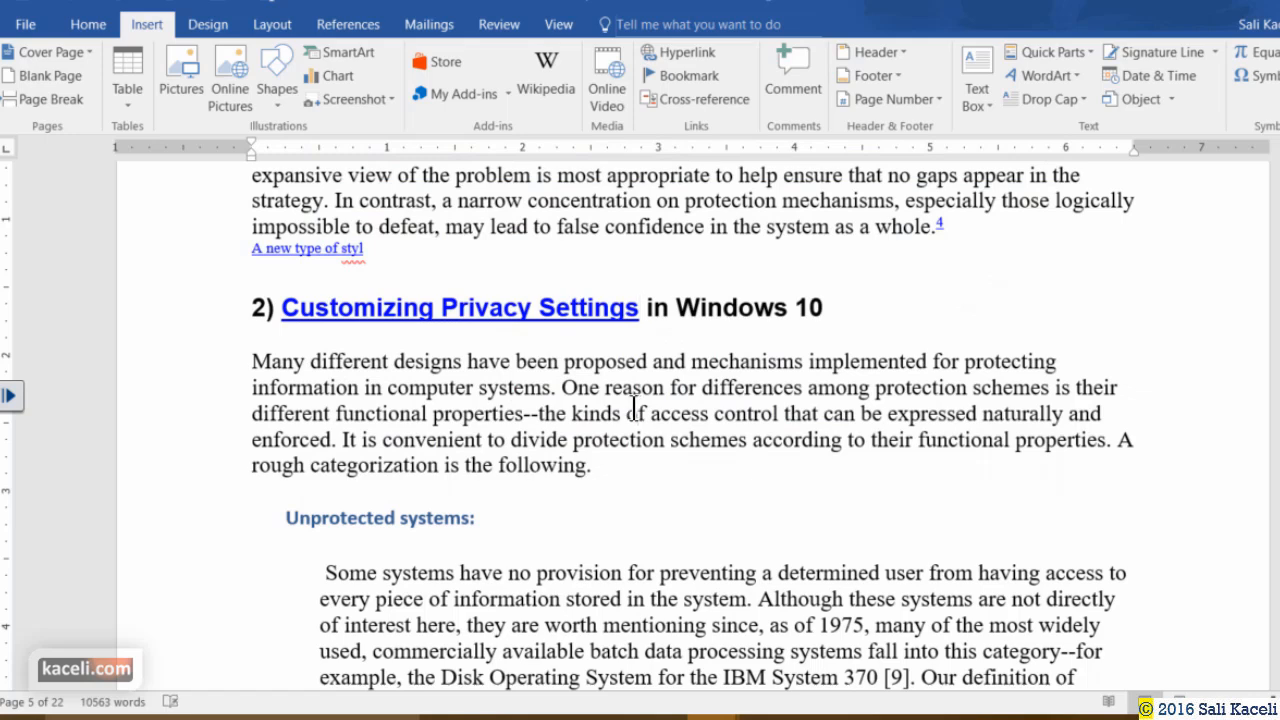
pyautogui.click(578, 307)
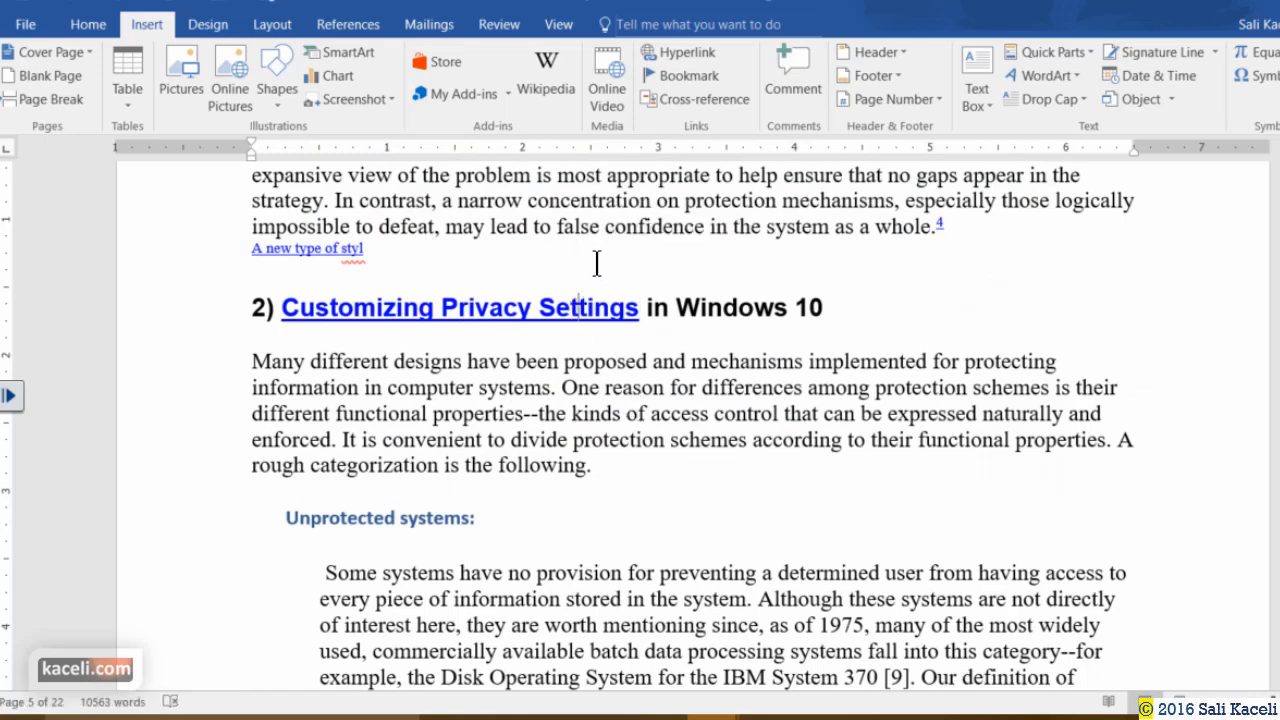
# Follow the heading link to the YouTube Windows 10 tutorial in Edge, then close Edge and undo.
pyautogui.keyDown('ctrl'); pyautogui.click(567, 316); pyautogui.keyUp('ctrl')
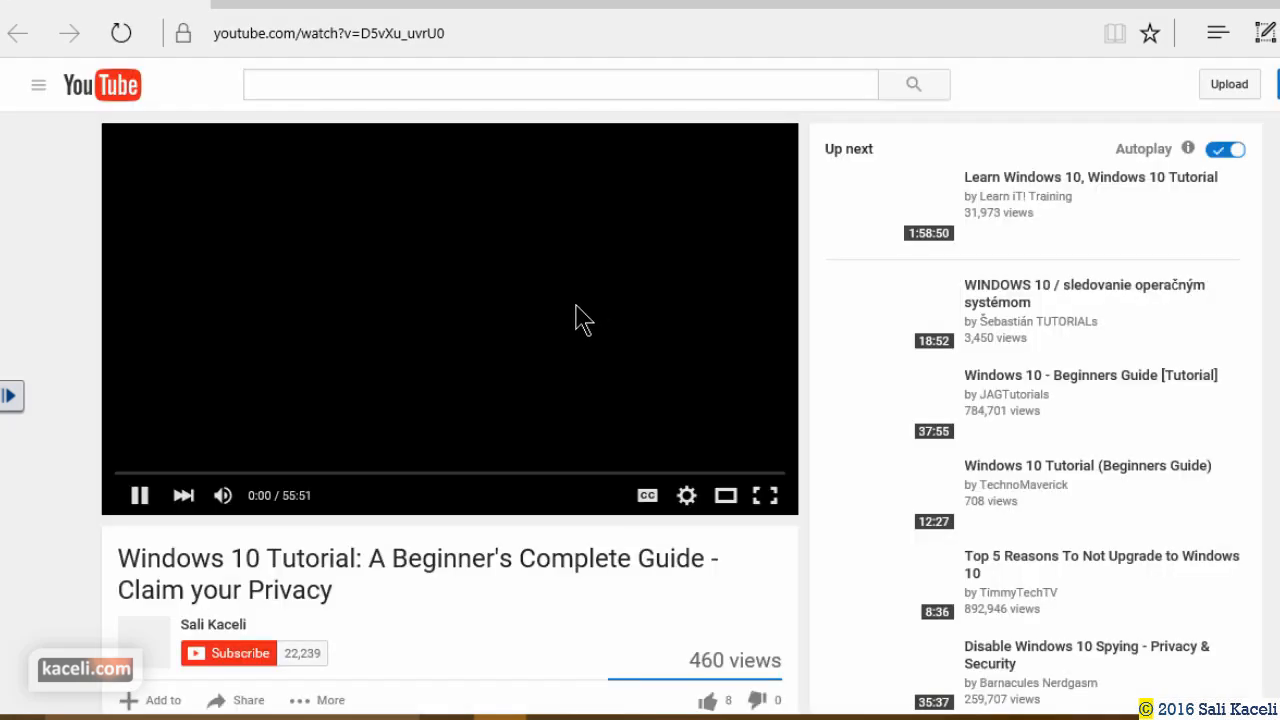
pyautogui.click(139, 495)
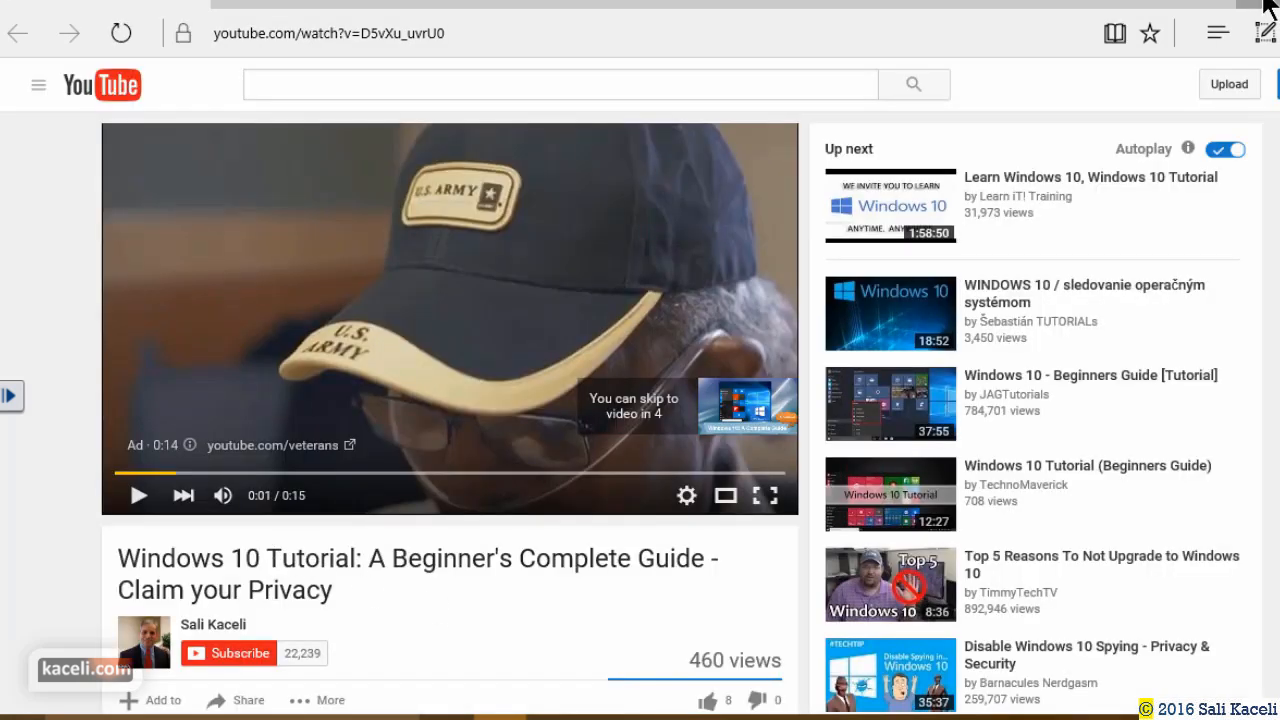
pyautogui.hotkey('ctrl', 'z')
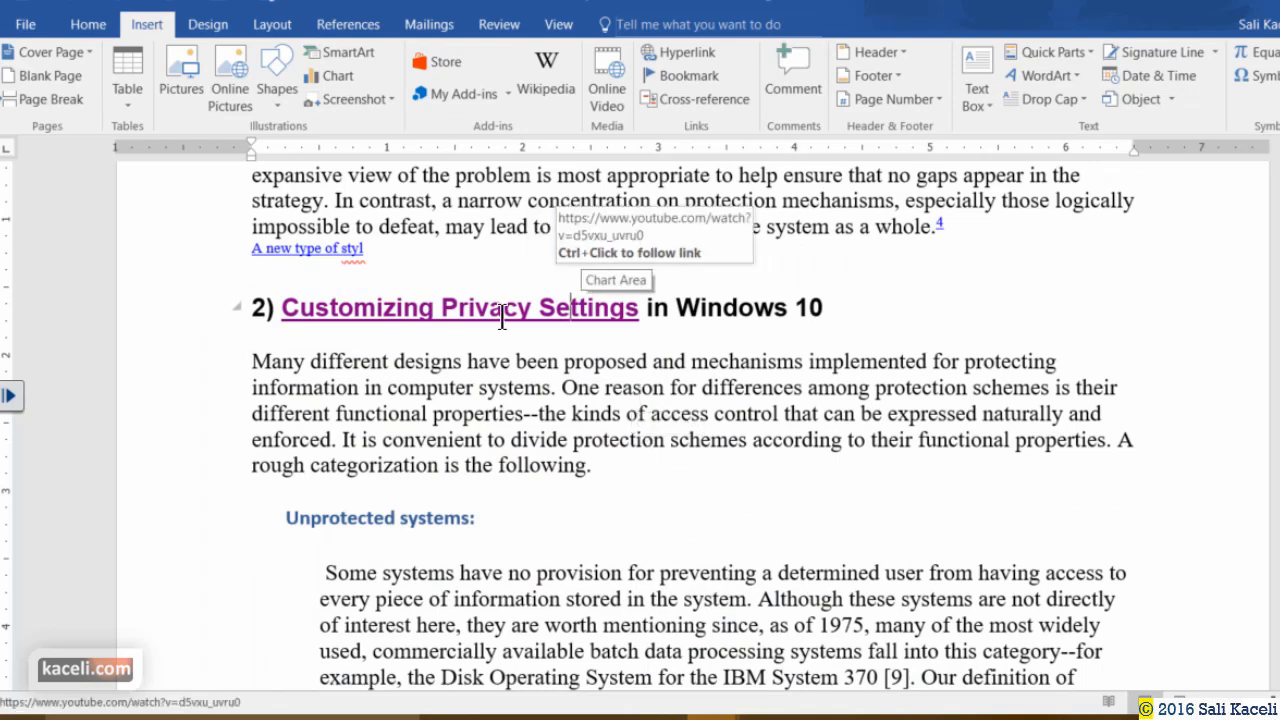
# Select the visited hyperlink words 'Customizing Privacy Settings' in the page-5 heading.
pyautogui.click(594, 309)
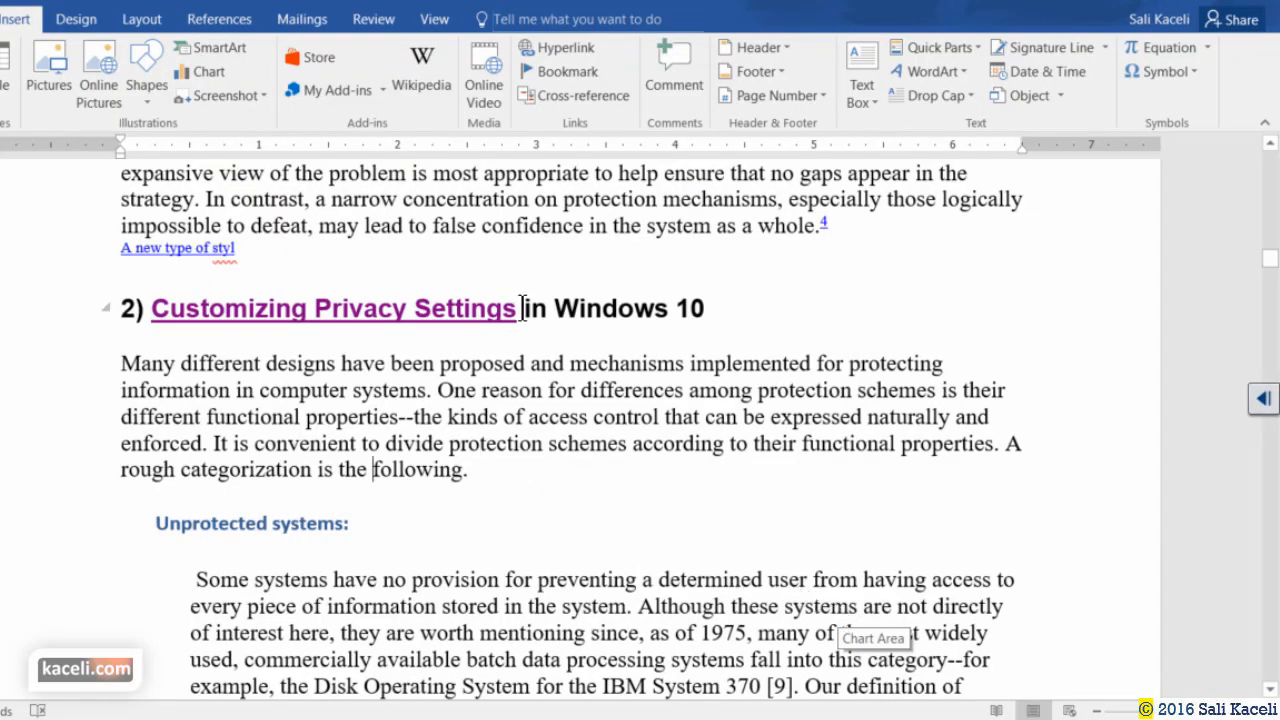
pyautogui.moveTo(517, 310); pyautogui.dragTo(151, 298)
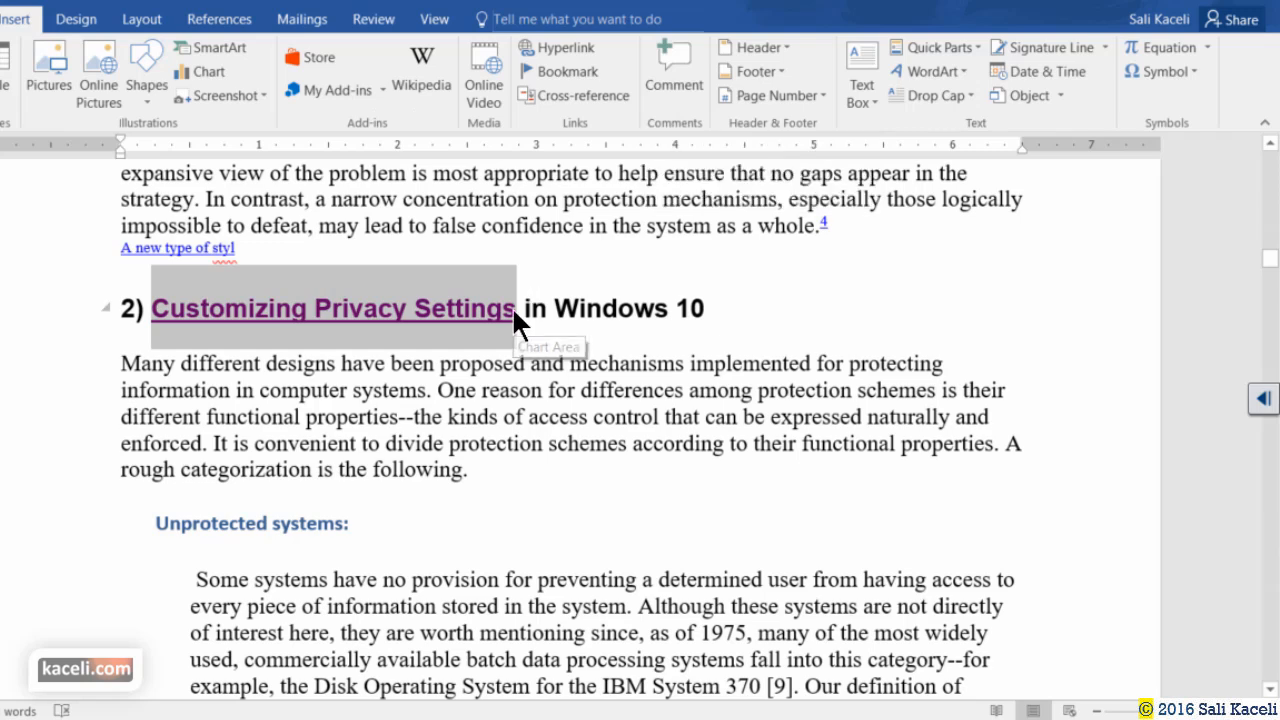
# Comment on the heading link, changing 'This hyperlink does not work.' to 'This is a cool video on using Windows 10. Check it out.'.
pyautogui.click(676, 67)
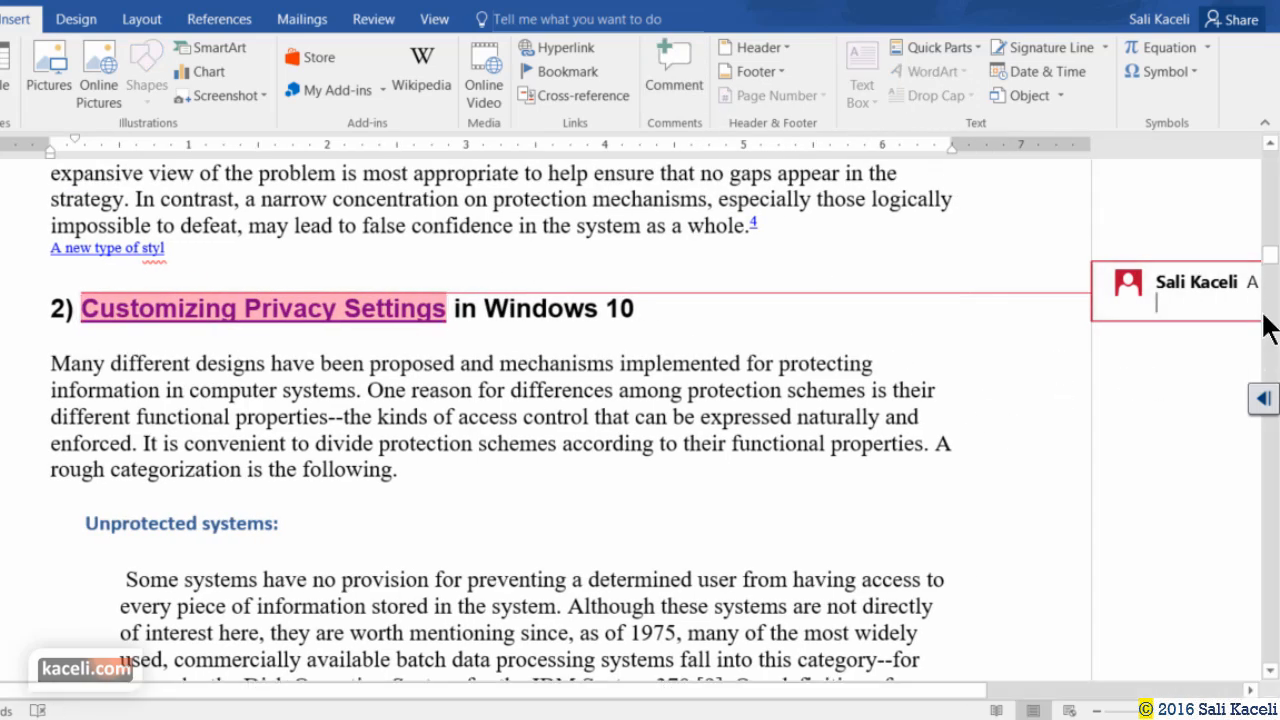
pyautogui.write('This hyperlink ')
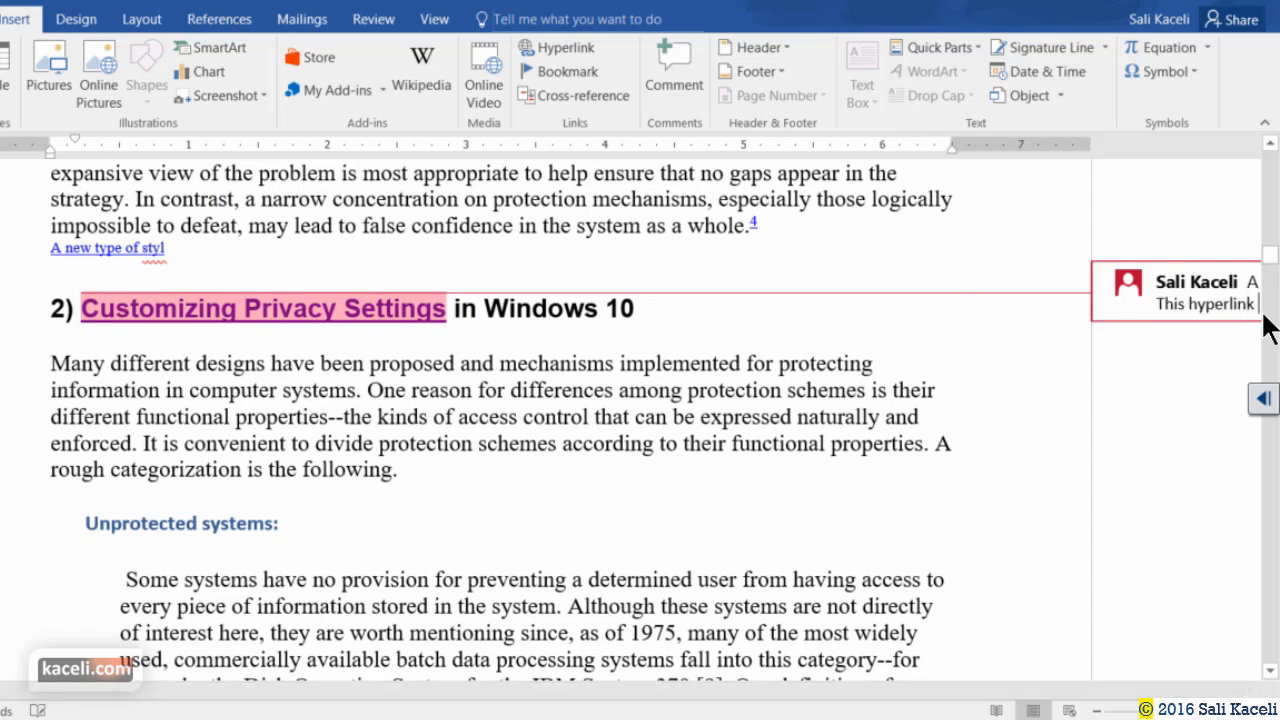
pyautogui.write('does not work.')
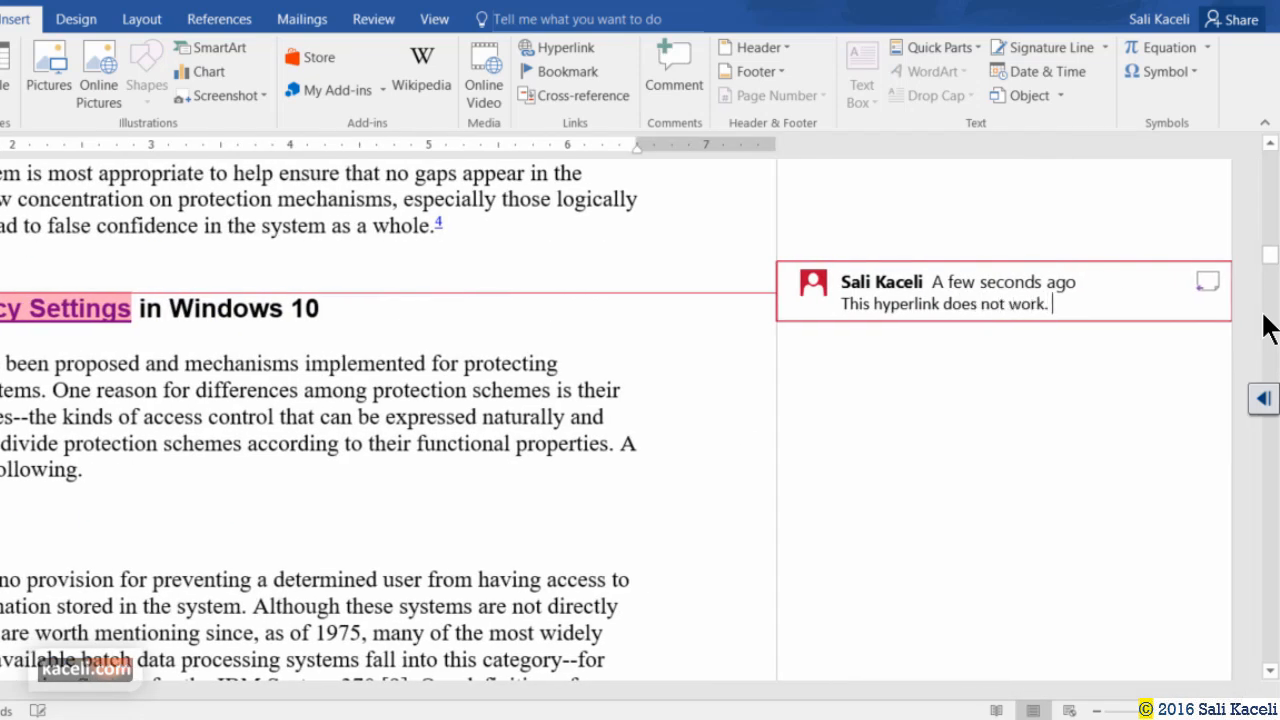
pyautogui.hotkey('ctrl', 'a')
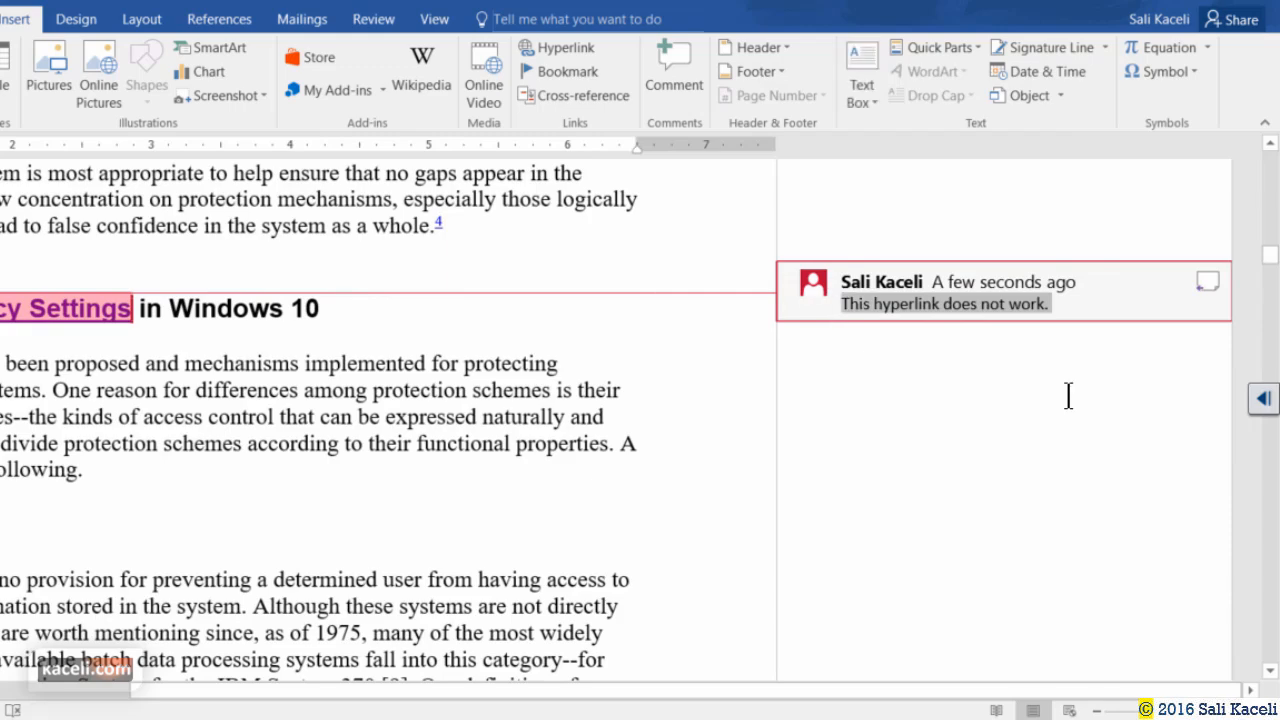
pyautogui.write('This is a cool video on using Windows 10. Check it out.')
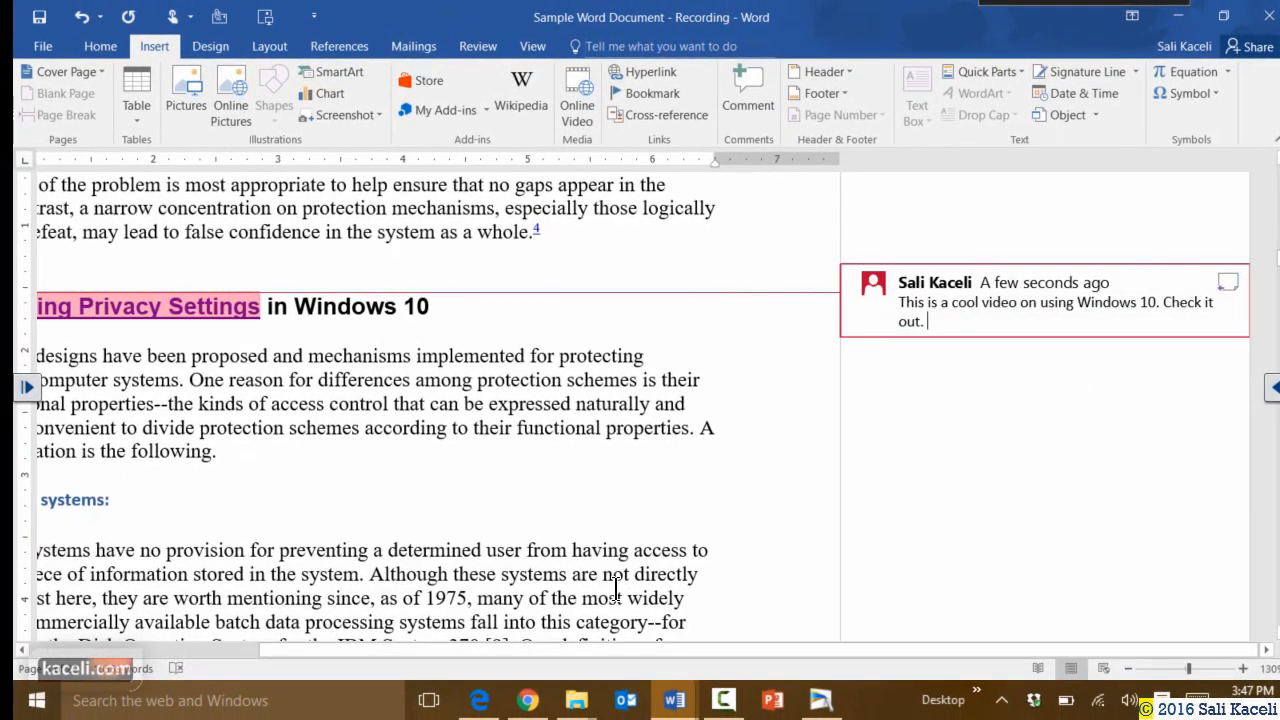
pyautogui.click(318, 454)
# Add a new comment on the 'Unprotected systems:' heading.
pyautogui.scroll(-2, 318, 454)
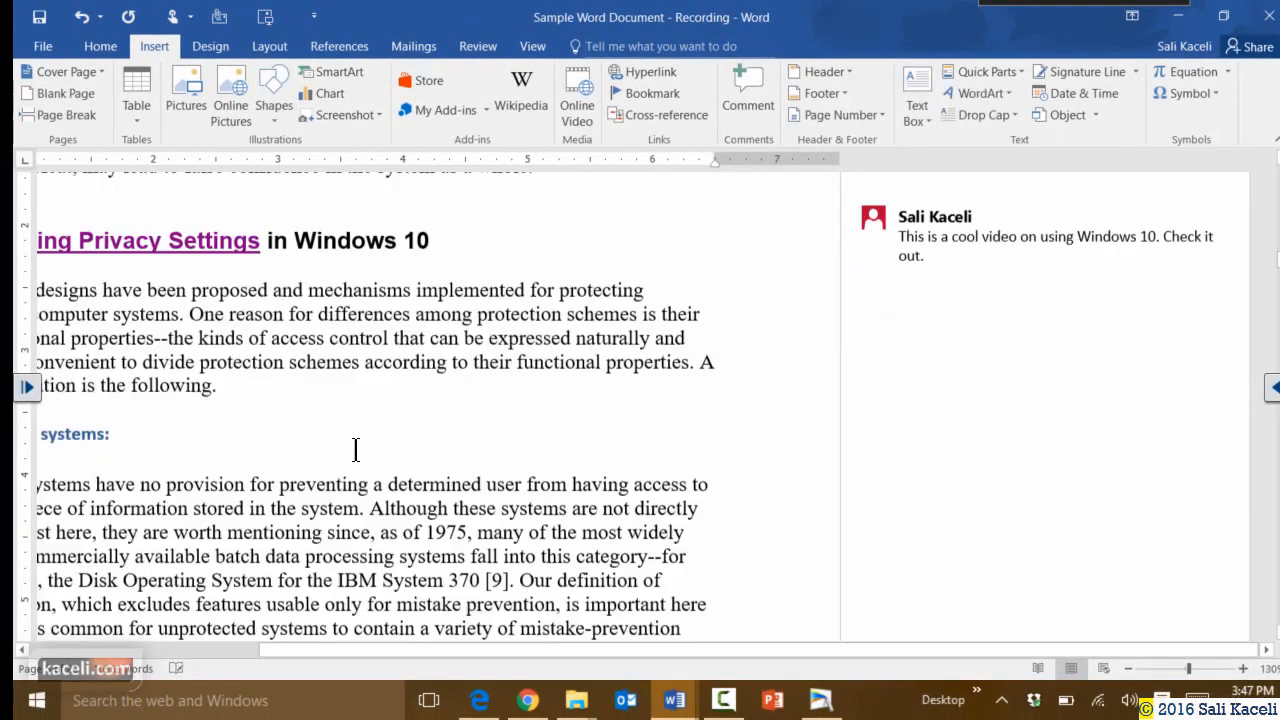
pyautogui.moveTo(330, 647); pyautogui.dragTo(122, 648)
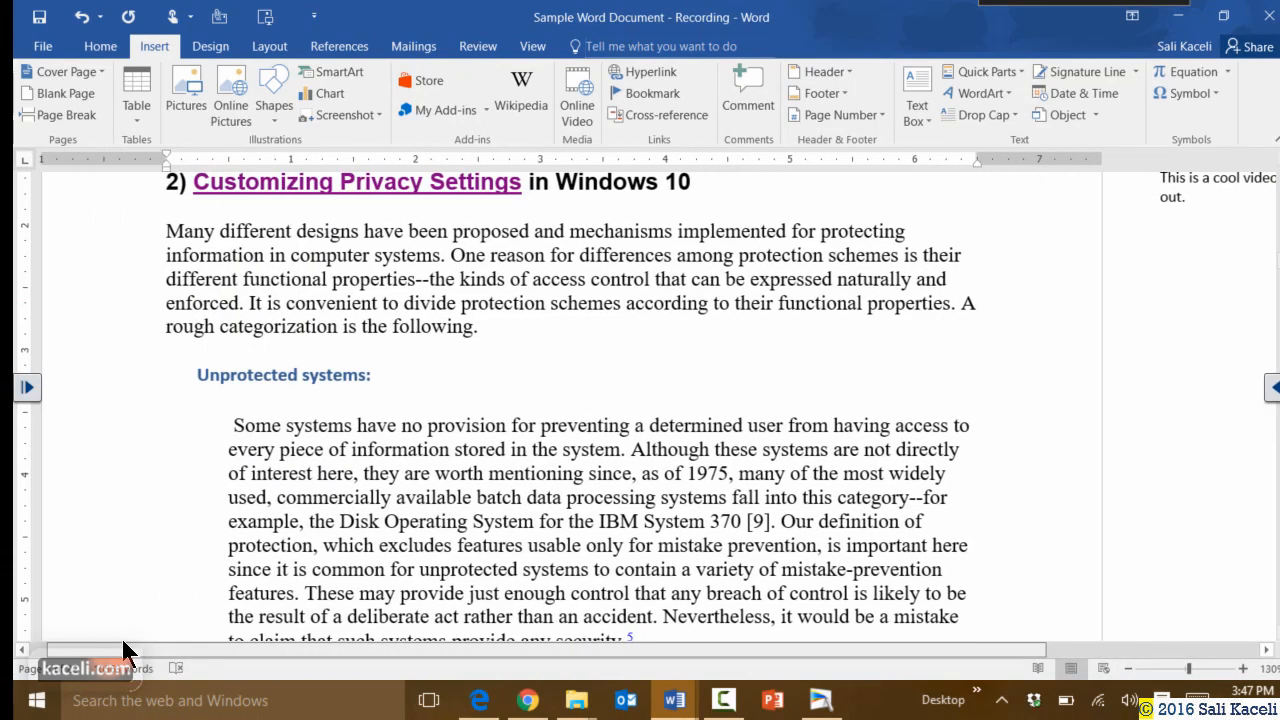
pyautogui.click(408, 384)
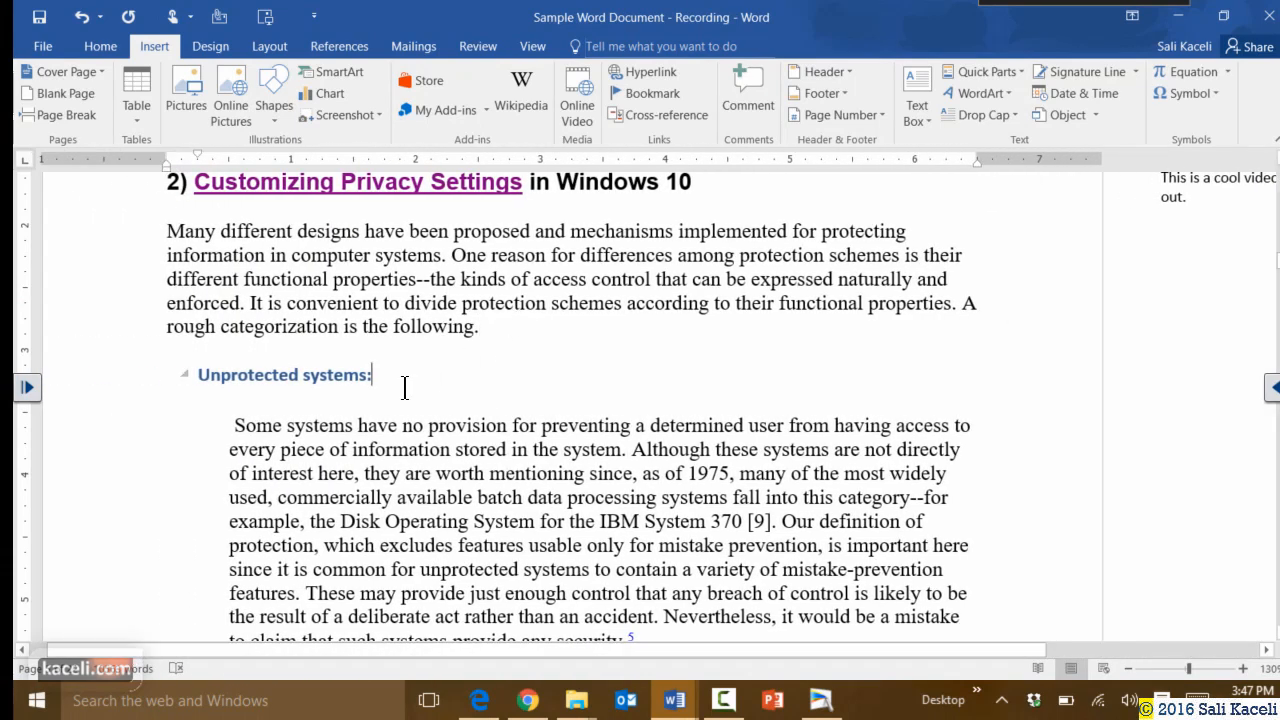
pyautogui.click(749, 100)
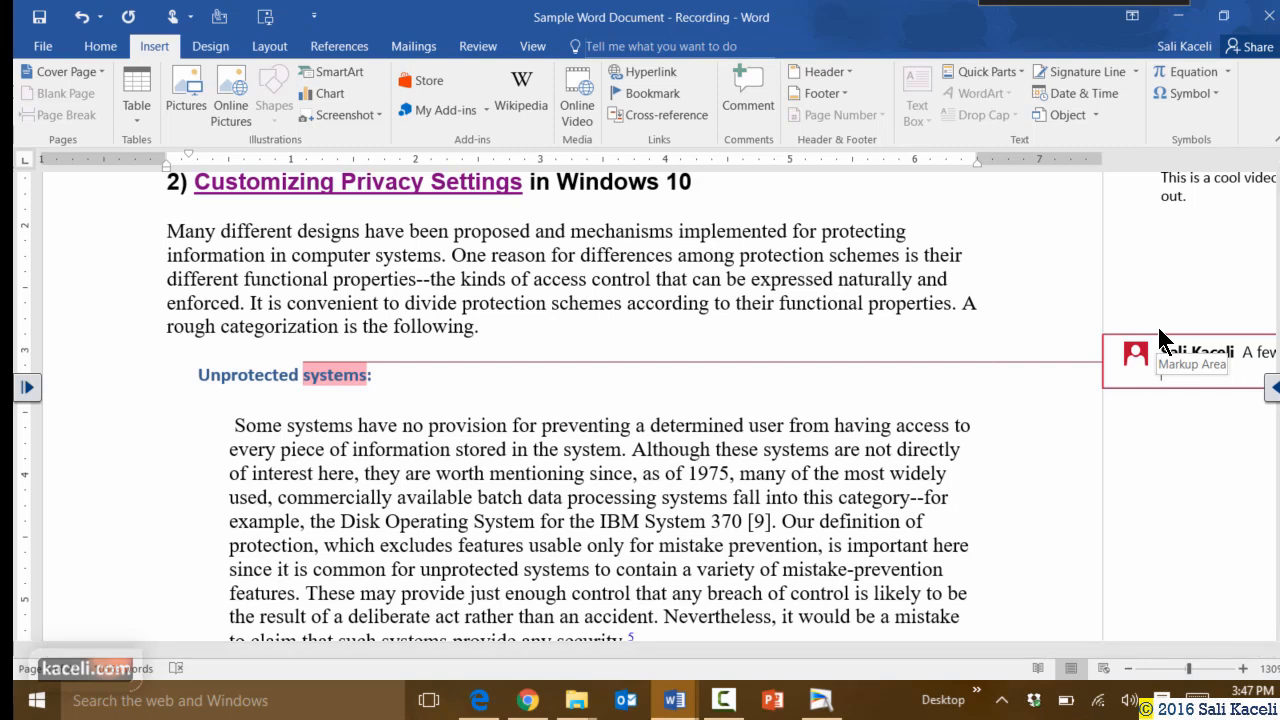
# Enter 'Another comment.' in the new comment, then delete it, keeping only the Windows 10 video comment.
pyautogui.write('Another comment.')
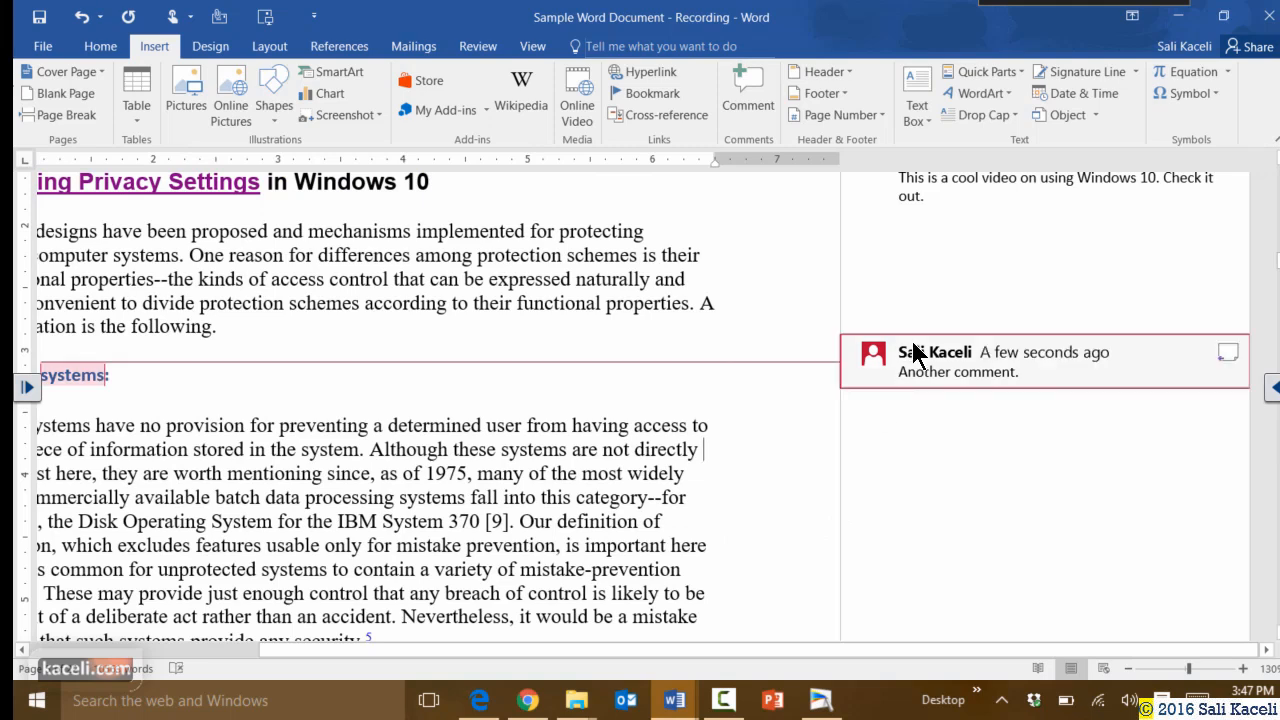
pyautogui.moveTo(913, 345); pyautogui.dragTo(1138, 428)
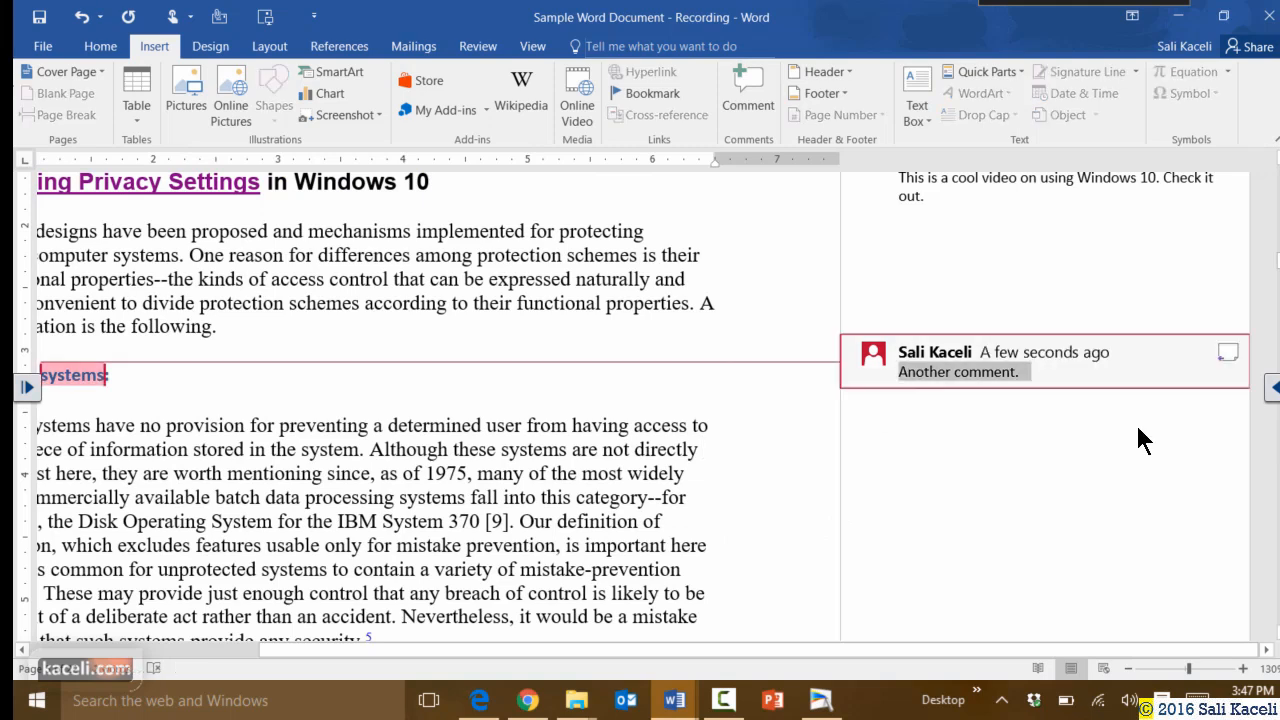
pyautogui.rightClick(907, 362)
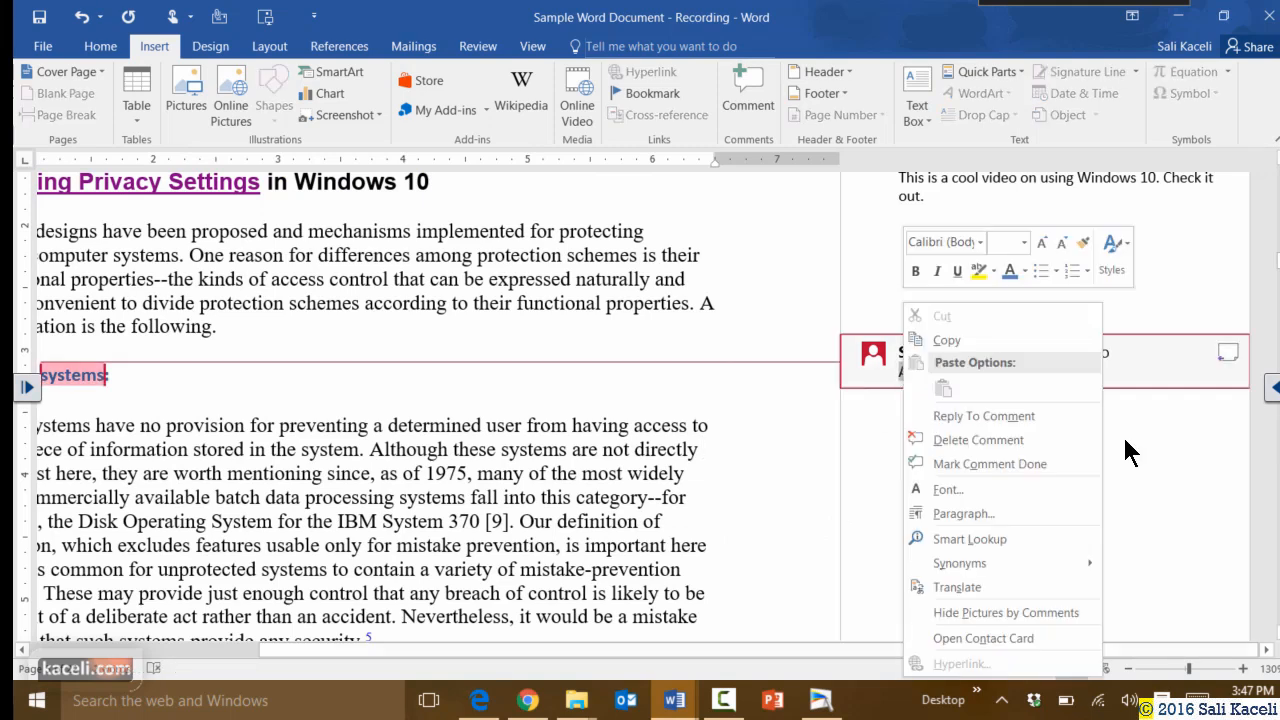
pyautogui.click(957, 441)
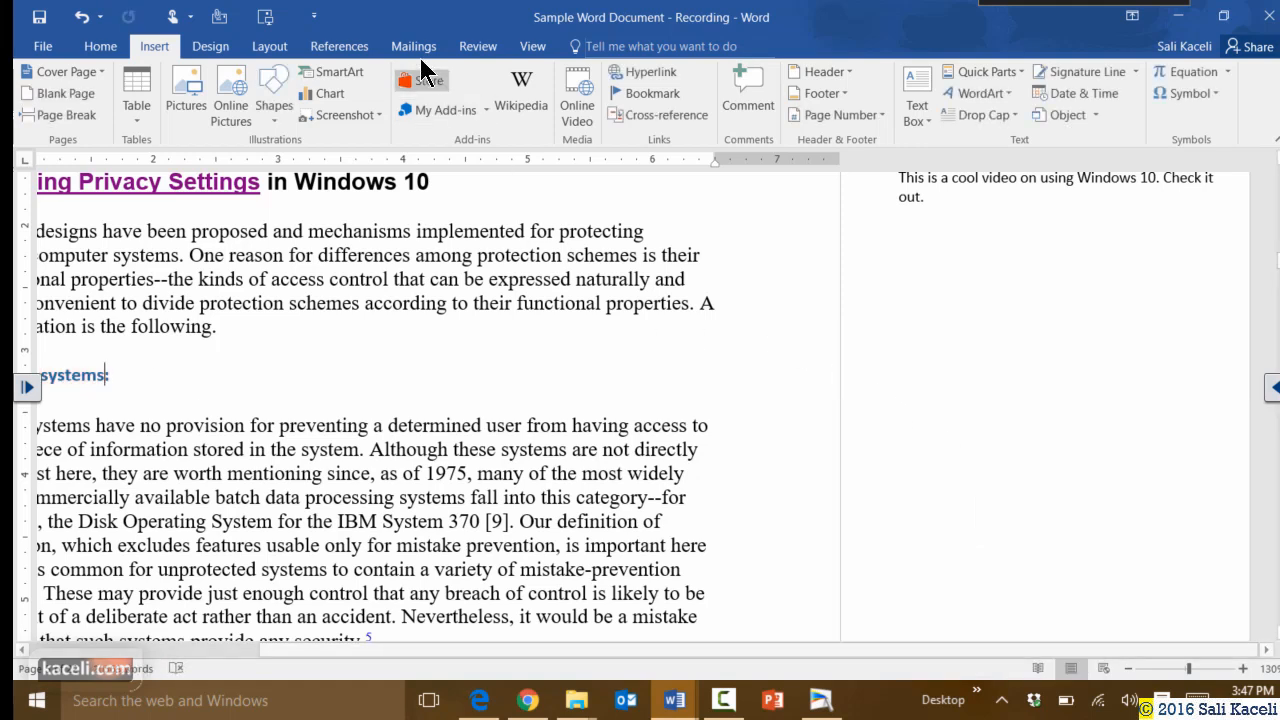
pyautogui.scroll(3, 905, 330)
pyautogui.click(937, 427)
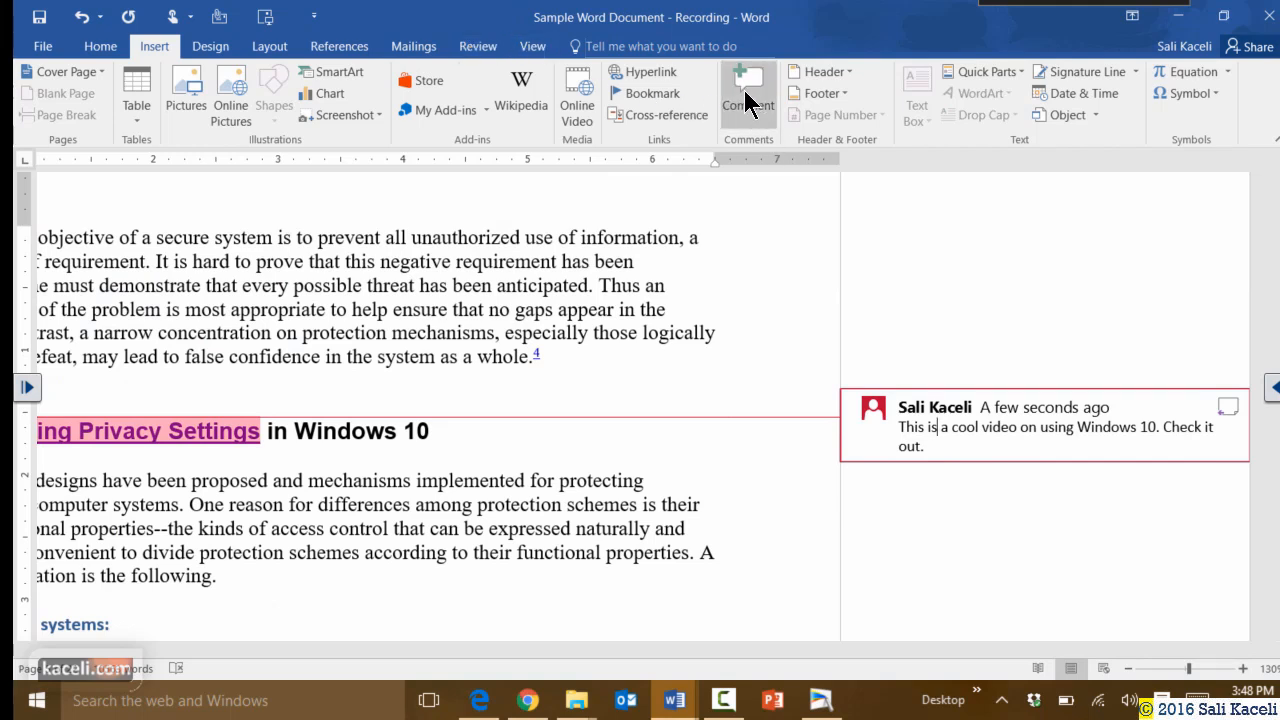
# Delete the Windows 10 video comment so the document has no comments left.
pyautogui.click(478, 46)
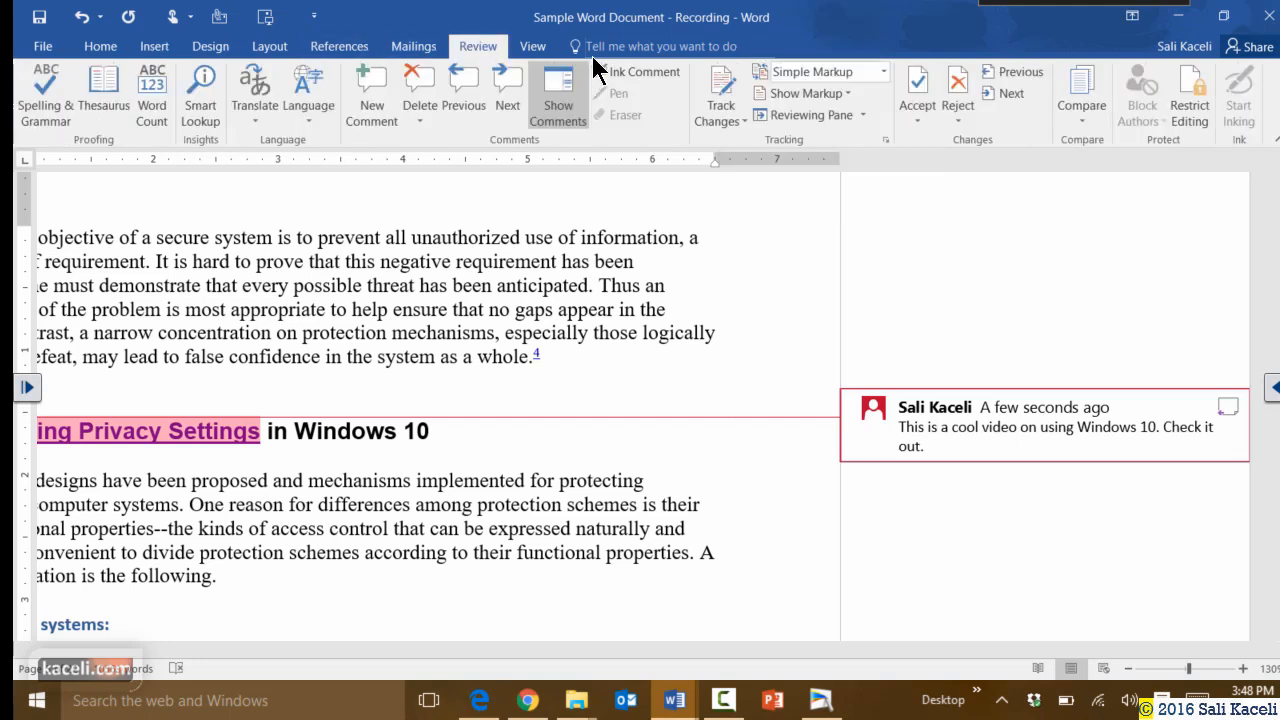
pyautogui.click(418, 93)
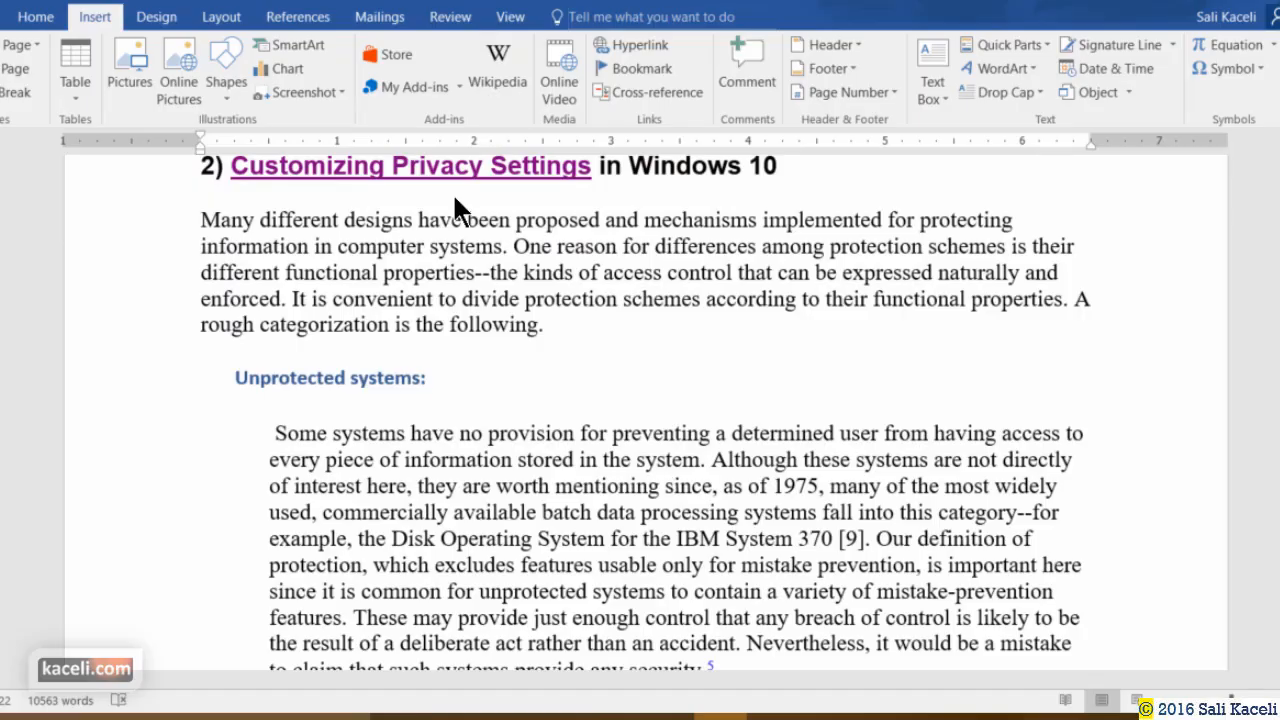
# Insert the built-in Retrospect header with the COMPUTER SECURITY title bar and date placeholder.
pyautogui.scroll(15, 426, 417)
pyautogui.scroll(-15, 436, 428)
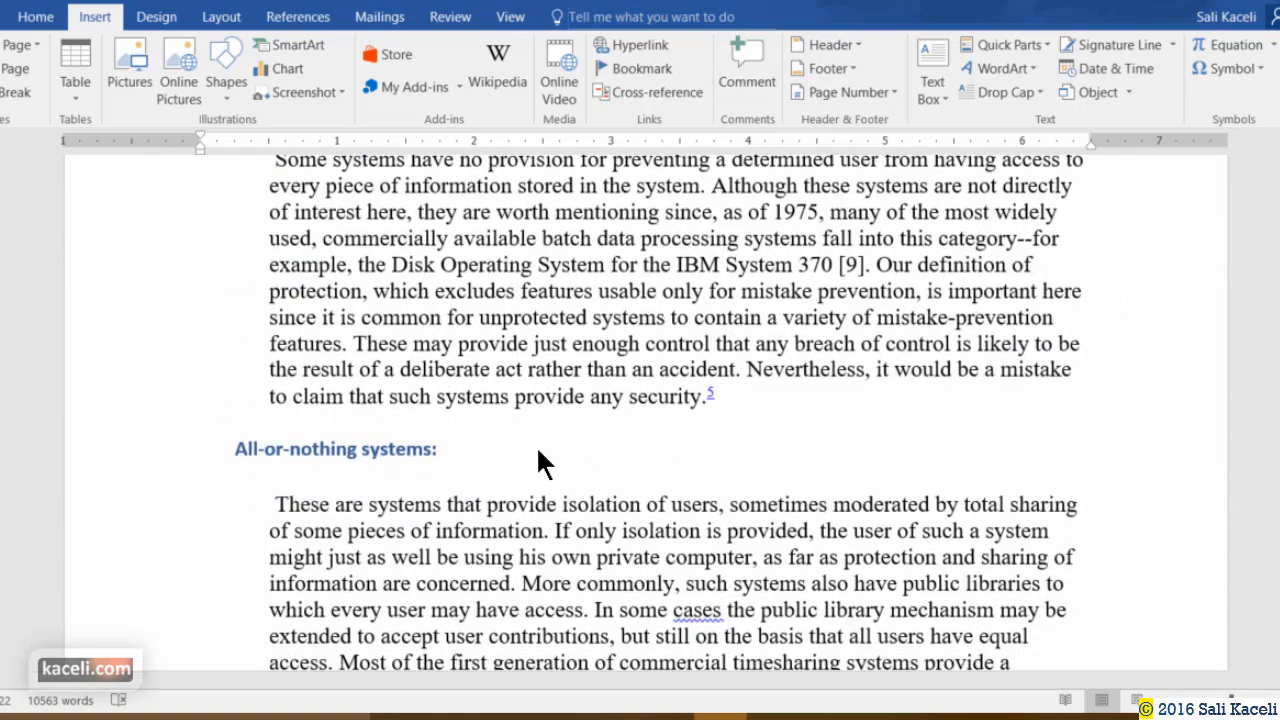
pyautogui.scroll(15, 530, 430)
pyautogui.scroll(-8, 524, 417)
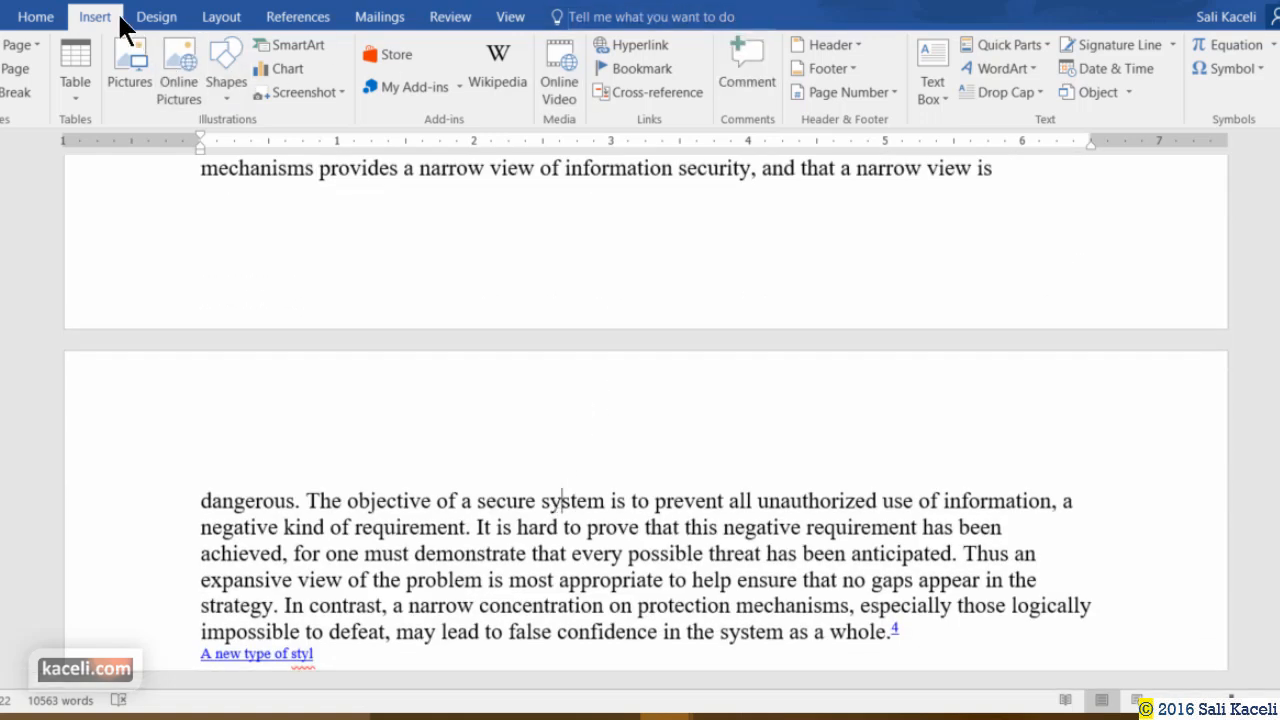
pyautogui.click(858, 45)
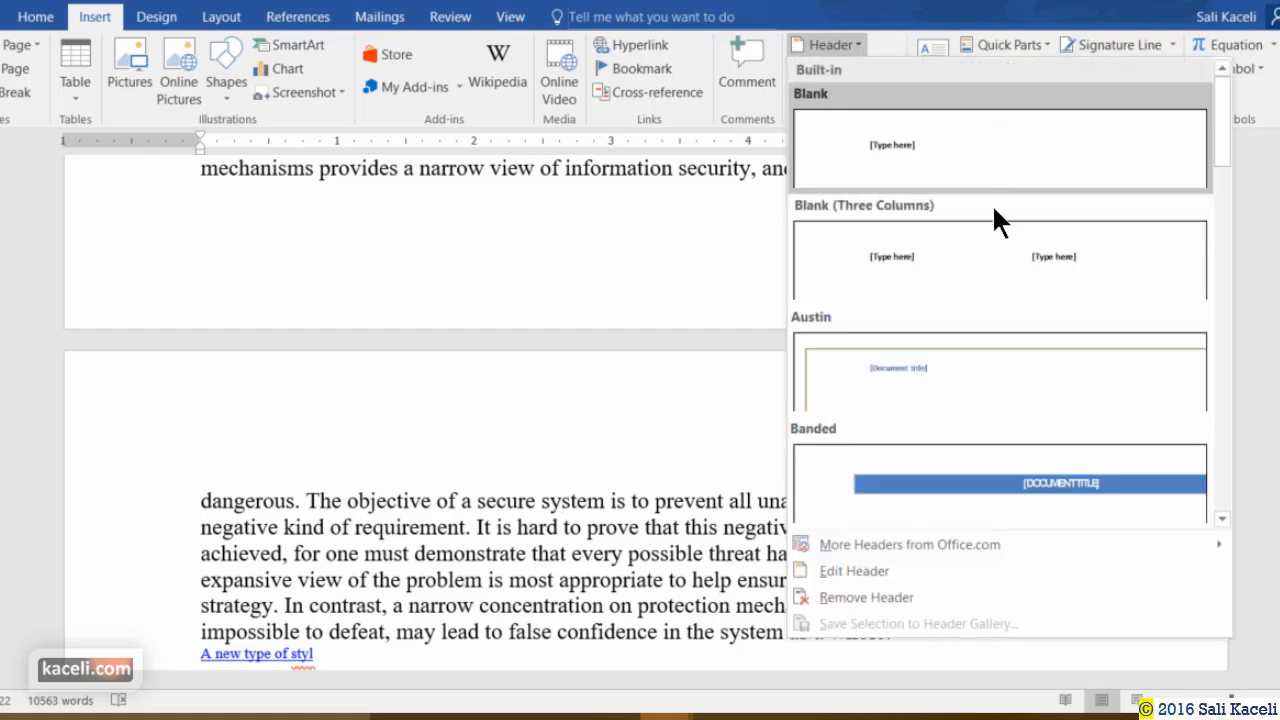
pyautogui.scroll(-4, 980, 245)
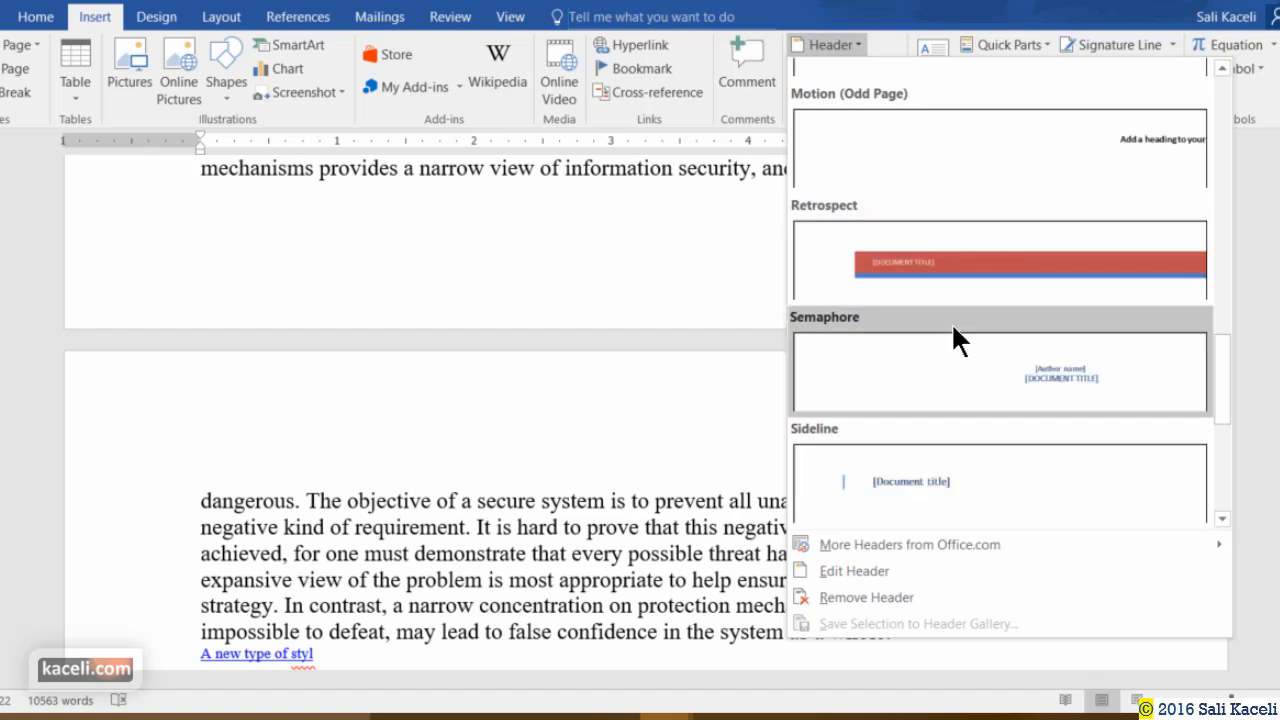
pyautogui.scroll(-4, 984, 352)
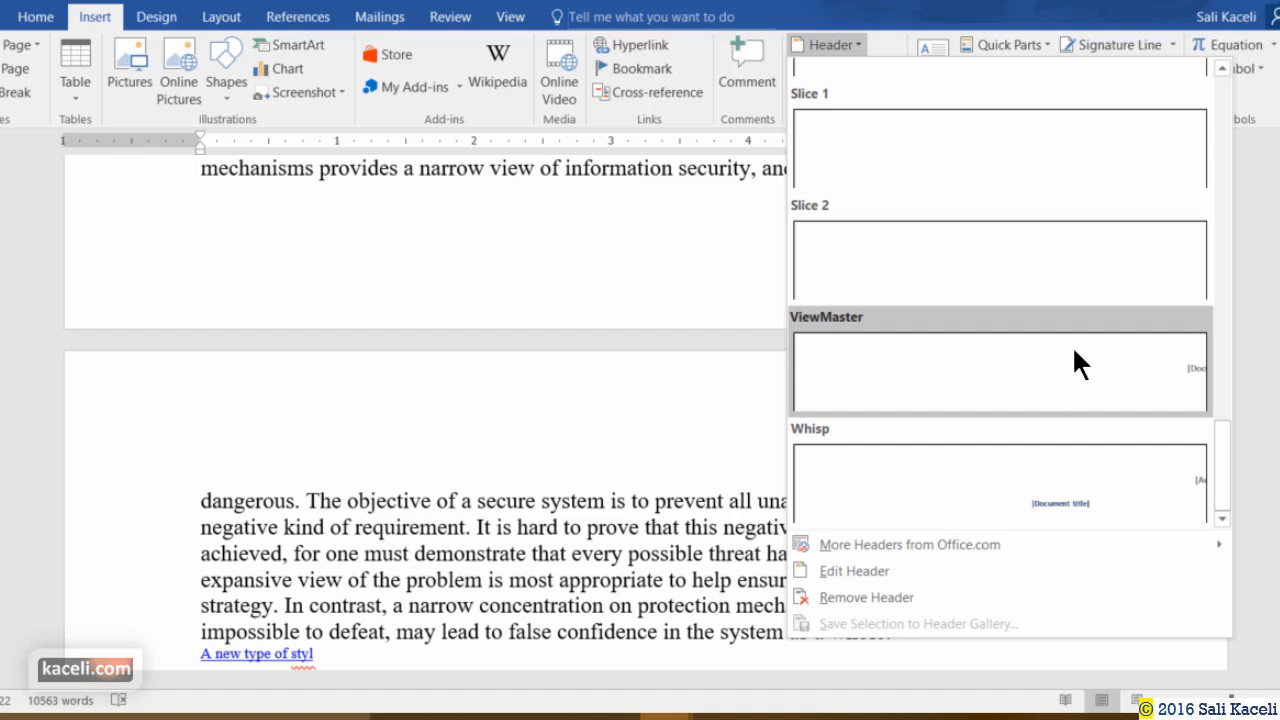
pyautogui.scroll(6, 1085, 342)
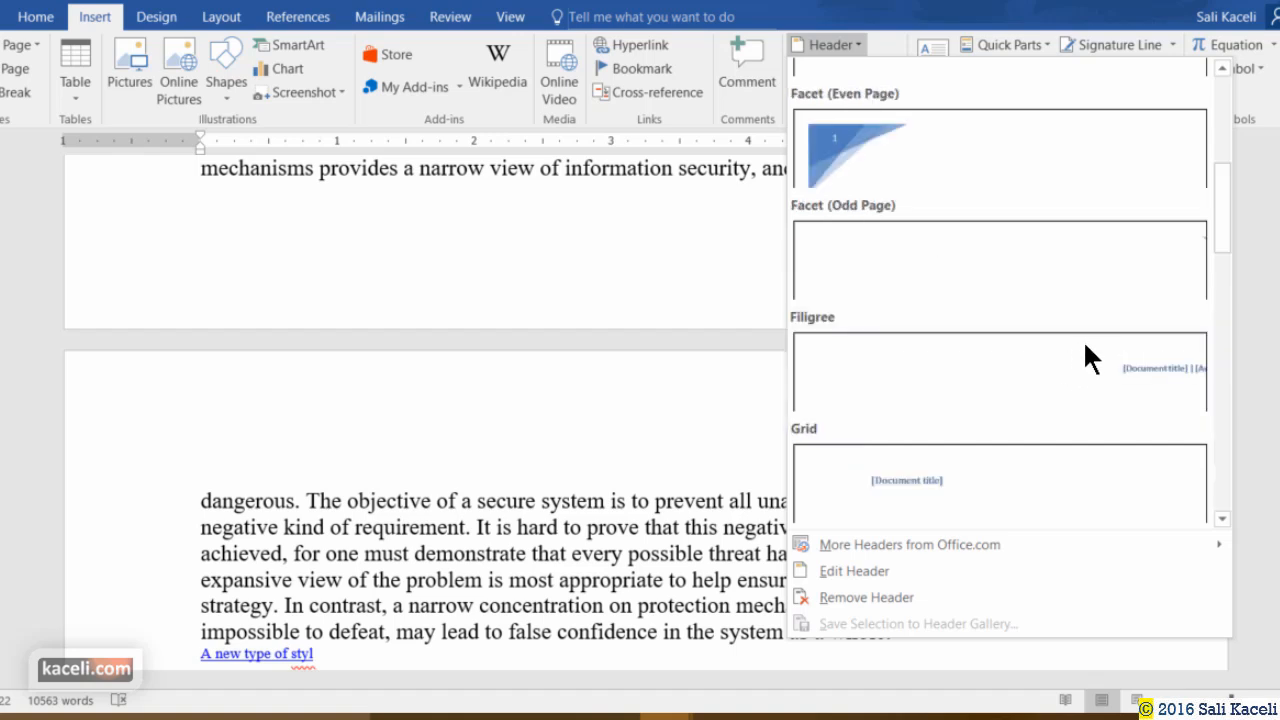
pyautogui.scroll(5, 1090, 364)
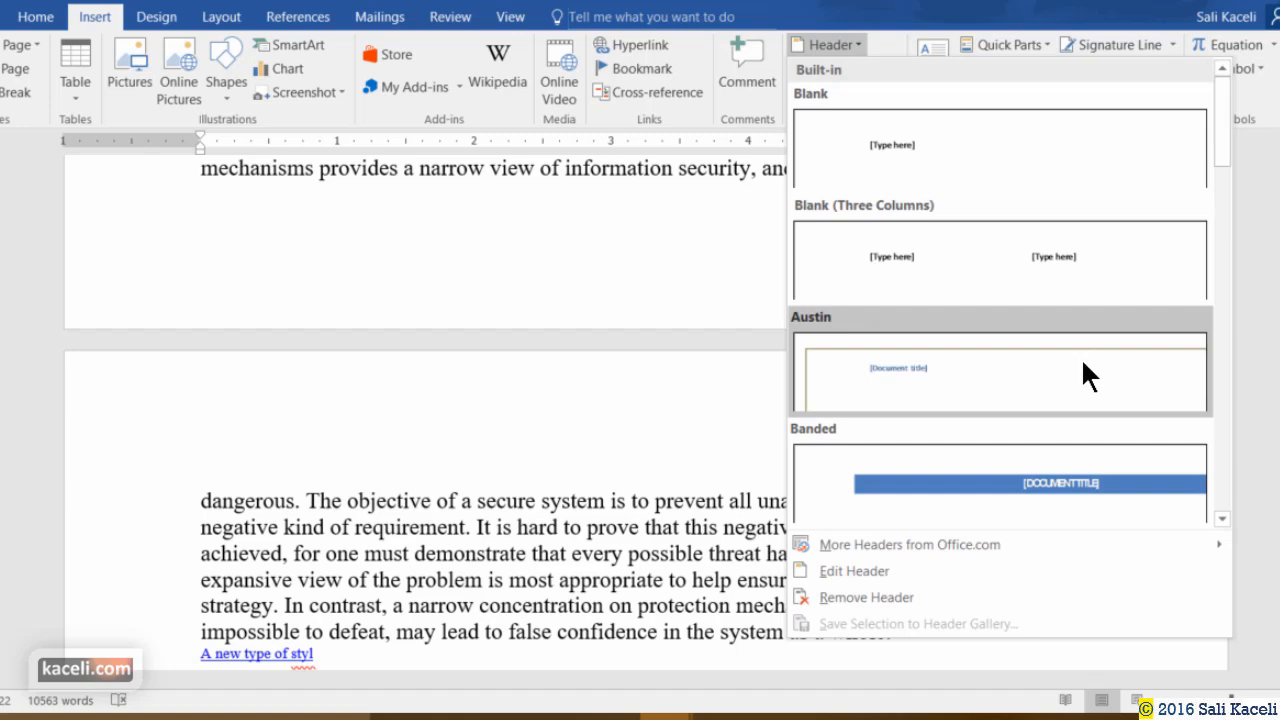
pyautogui.scroll(-10, 1080, 370)
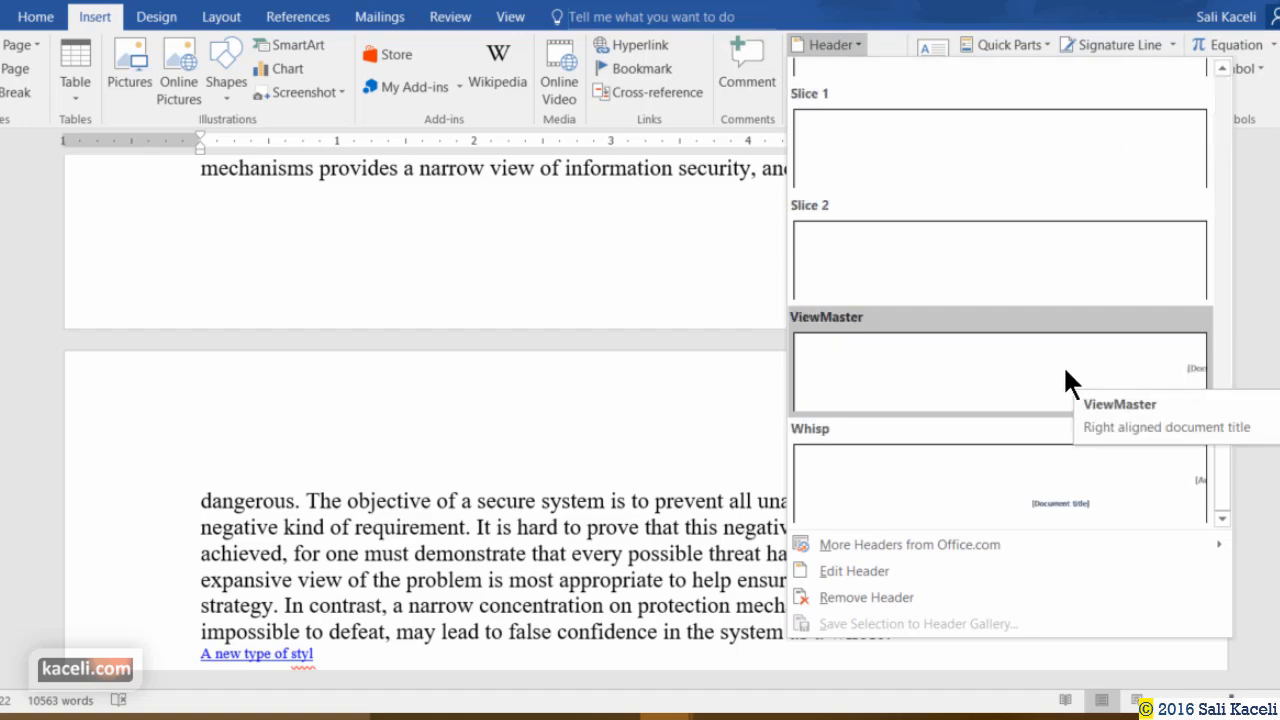
pyautogui.scroll(3, 1079, 298)
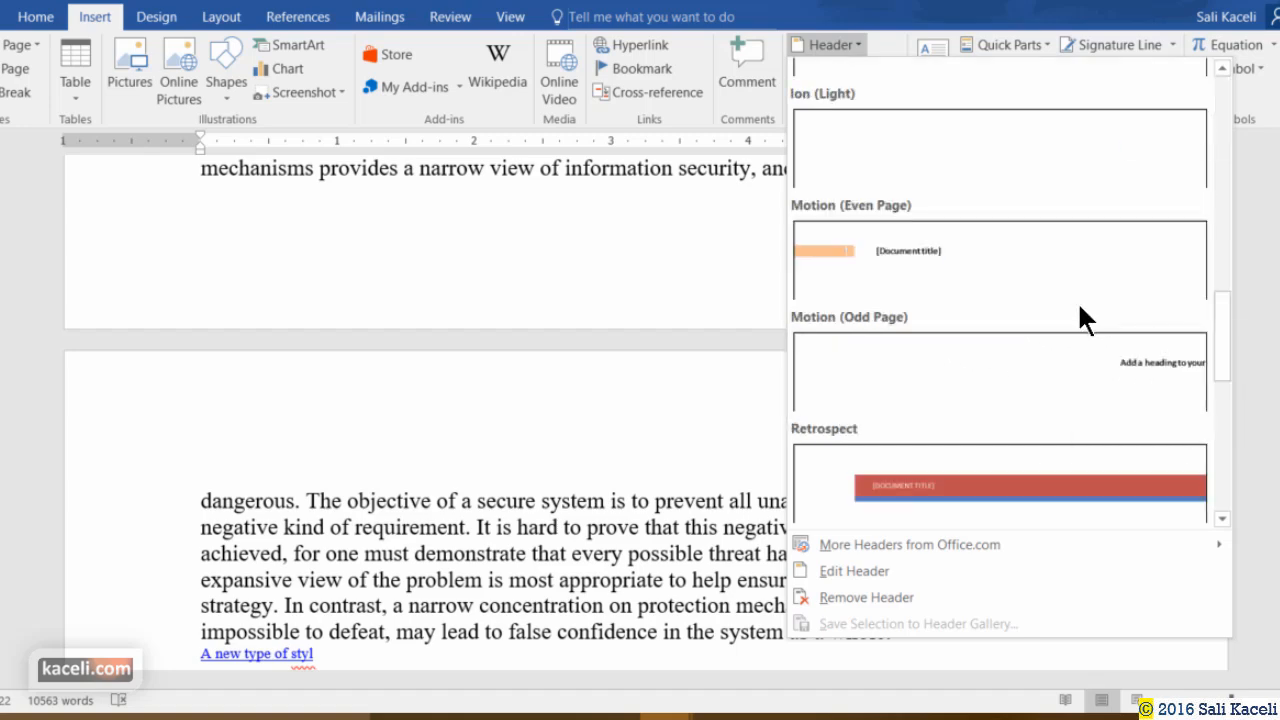
pyautogui.click(1078, 300)
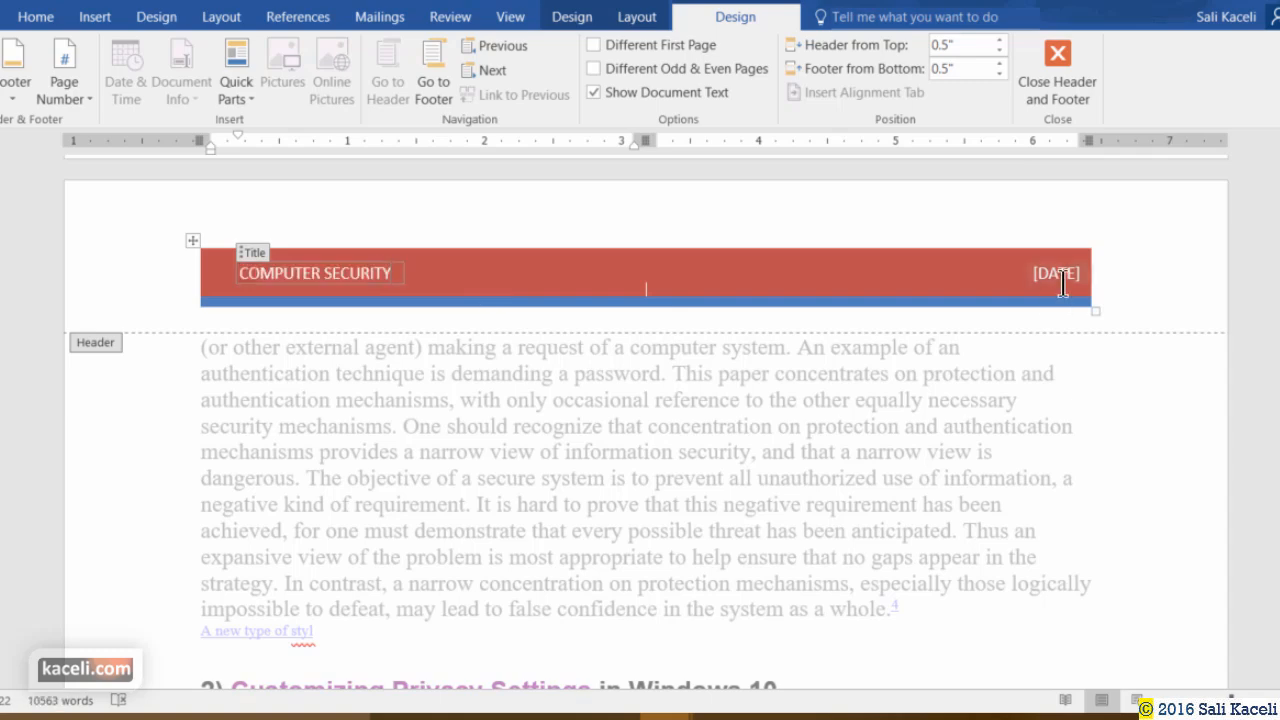
# Set the header's date placeholder to 12/21/2015.
pyautogui.click(1065, 284)
pyautogui.click(1109, 277)
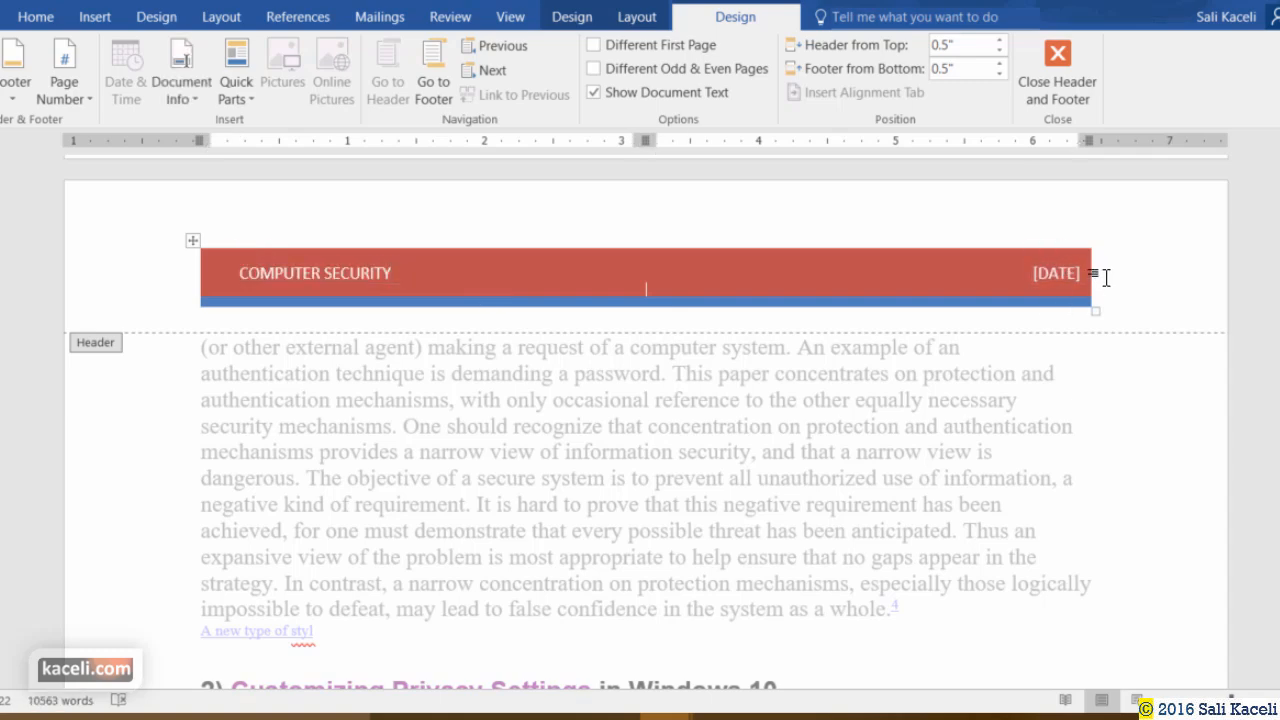
pyautogui.click(1057, 276)
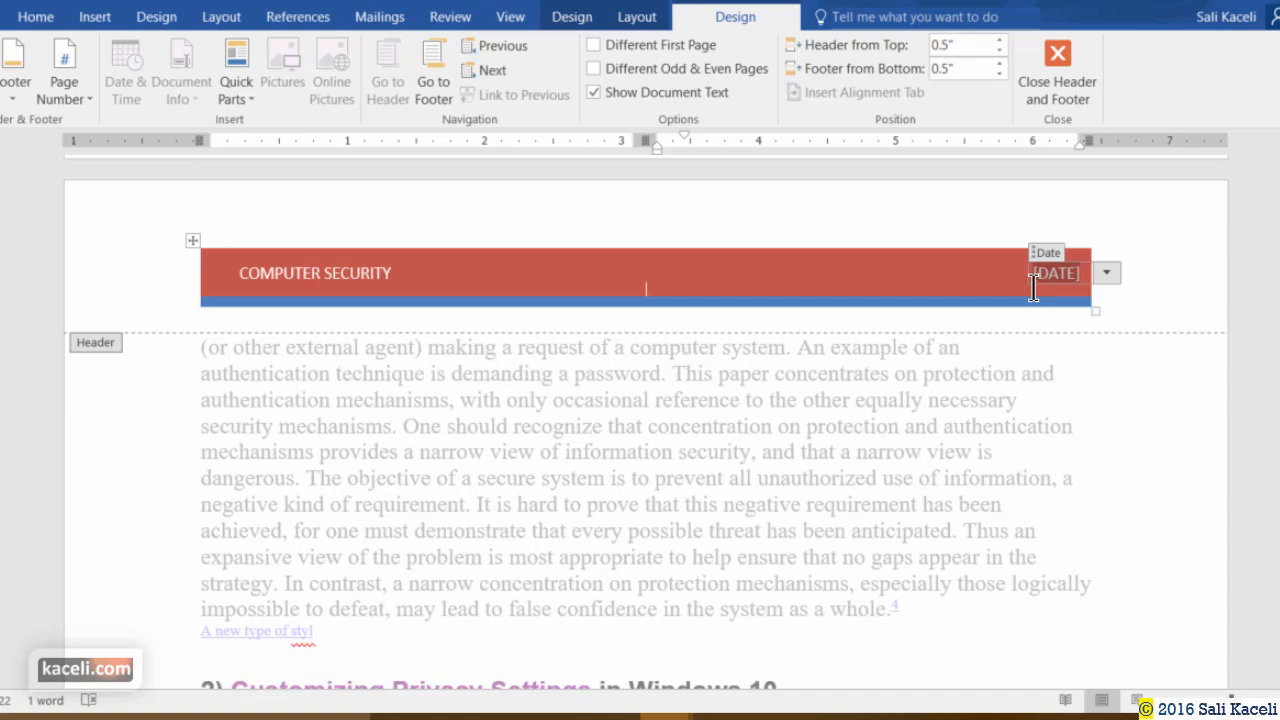
pyautogui.click(1105, 275)
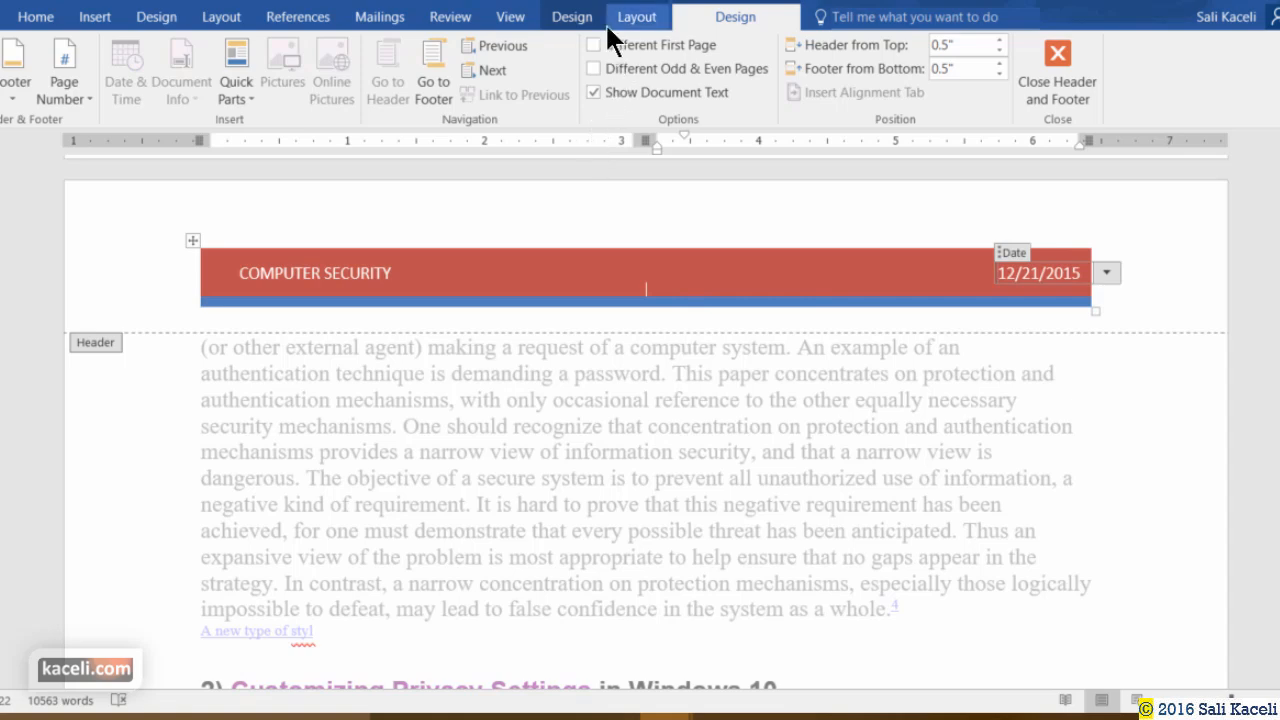
# Replace the Retrospect header with the blue Banded header showing COMPUTER SECURITY.
pyautogui.click(574, 17)
pyautogui.click(95, 17)
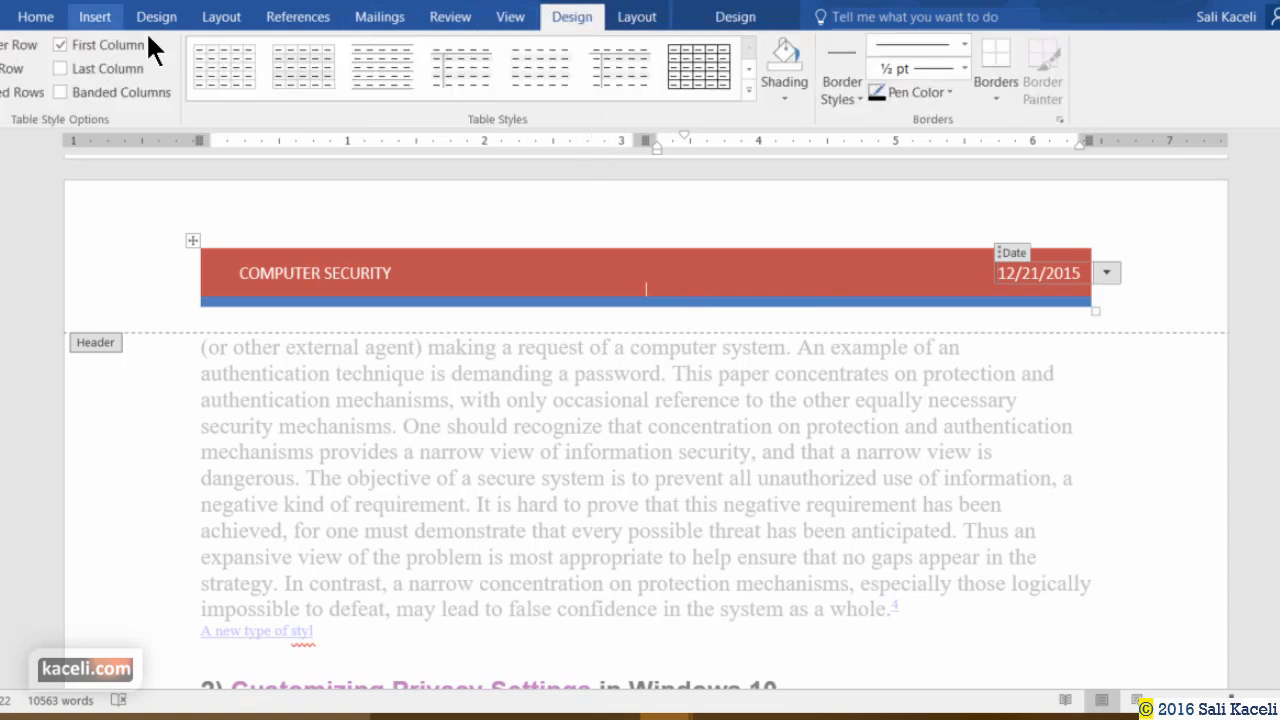
pyautogui.click(848, 50)
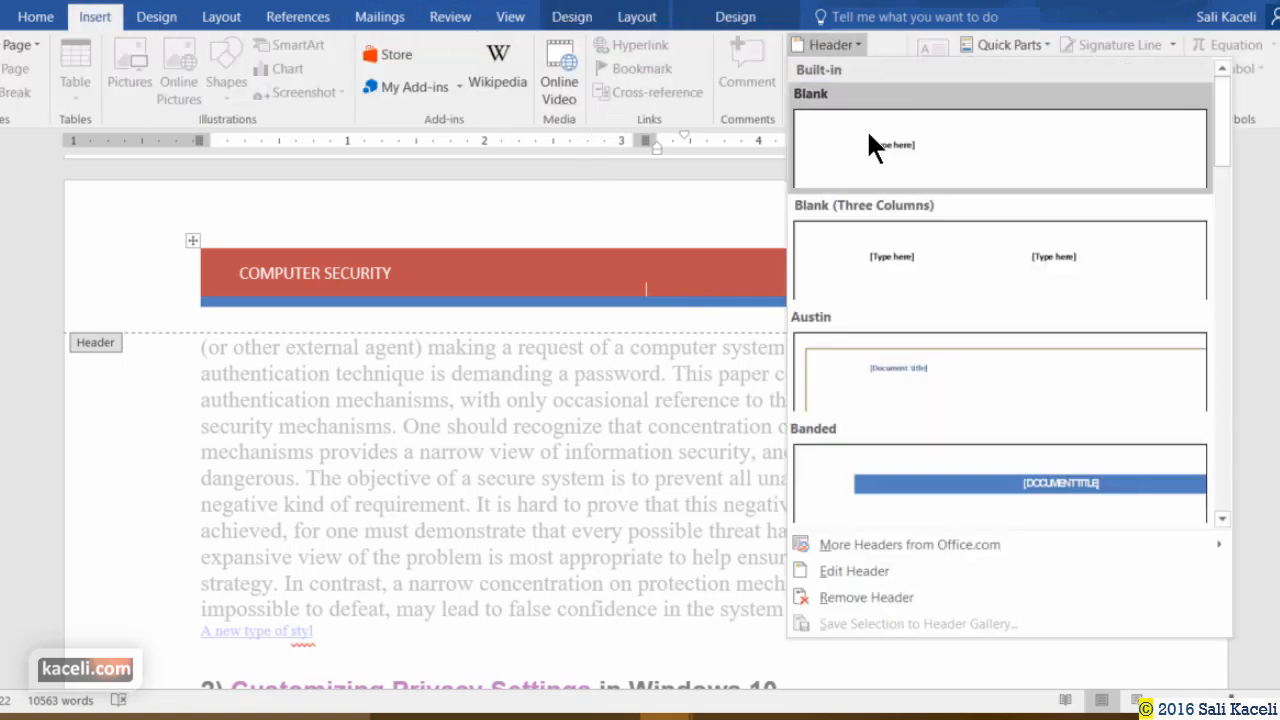
pyautogui.click(998, 481)
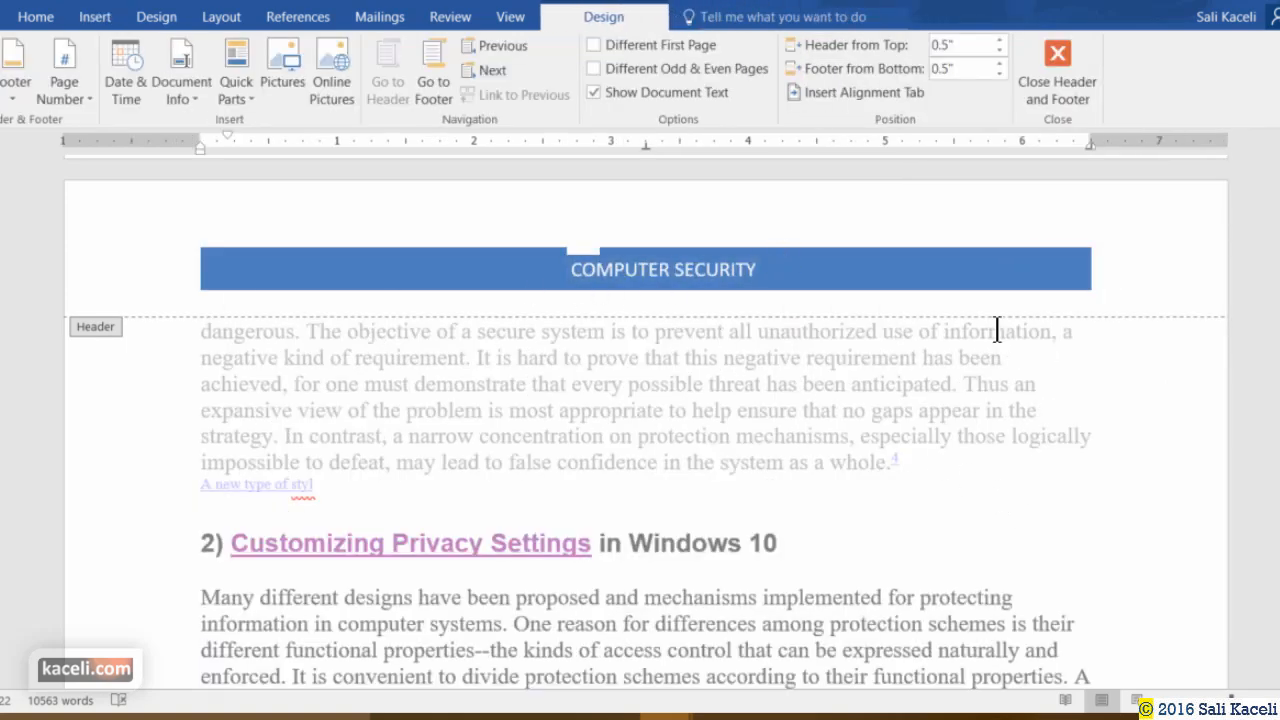
pyautogui.click(820, 271)
pyautogui.scroll(-2, 818, 360)
pyautogui.scroll(1, 680, 438)
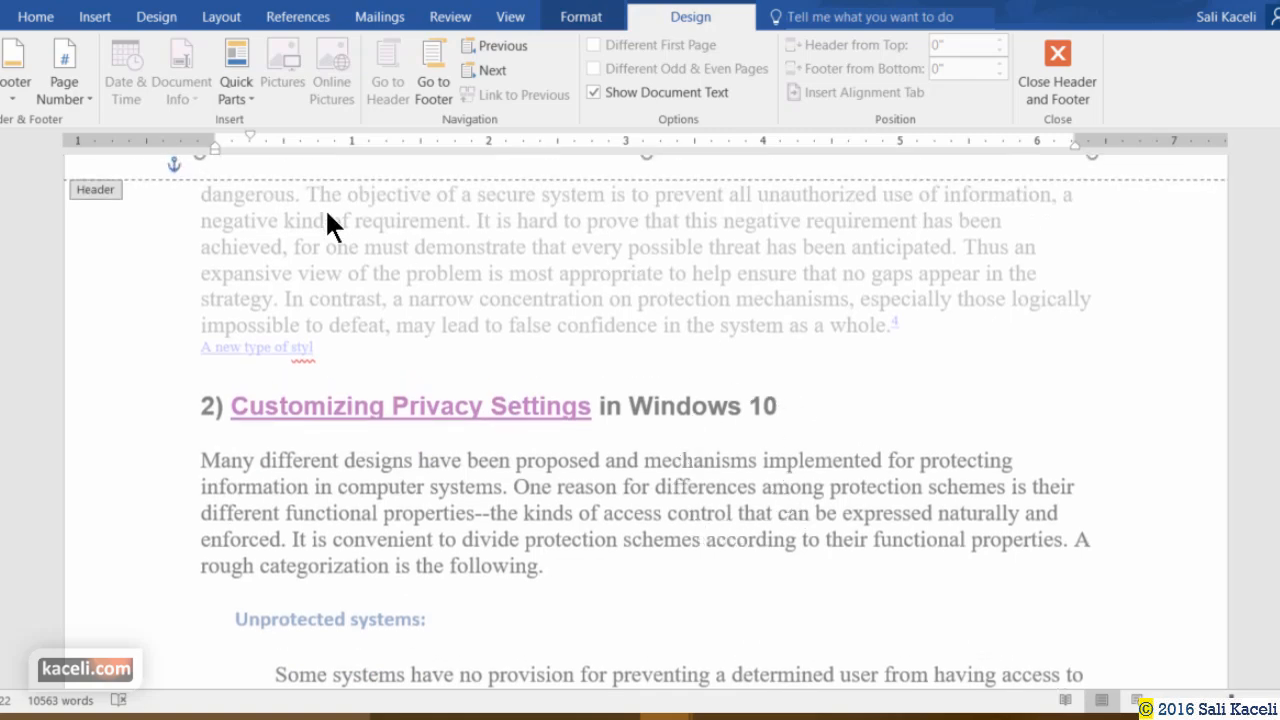
# Insert the Semaphore footer showing the author's name and page number, and open it for editing.
pyautogui.click(97, 16)
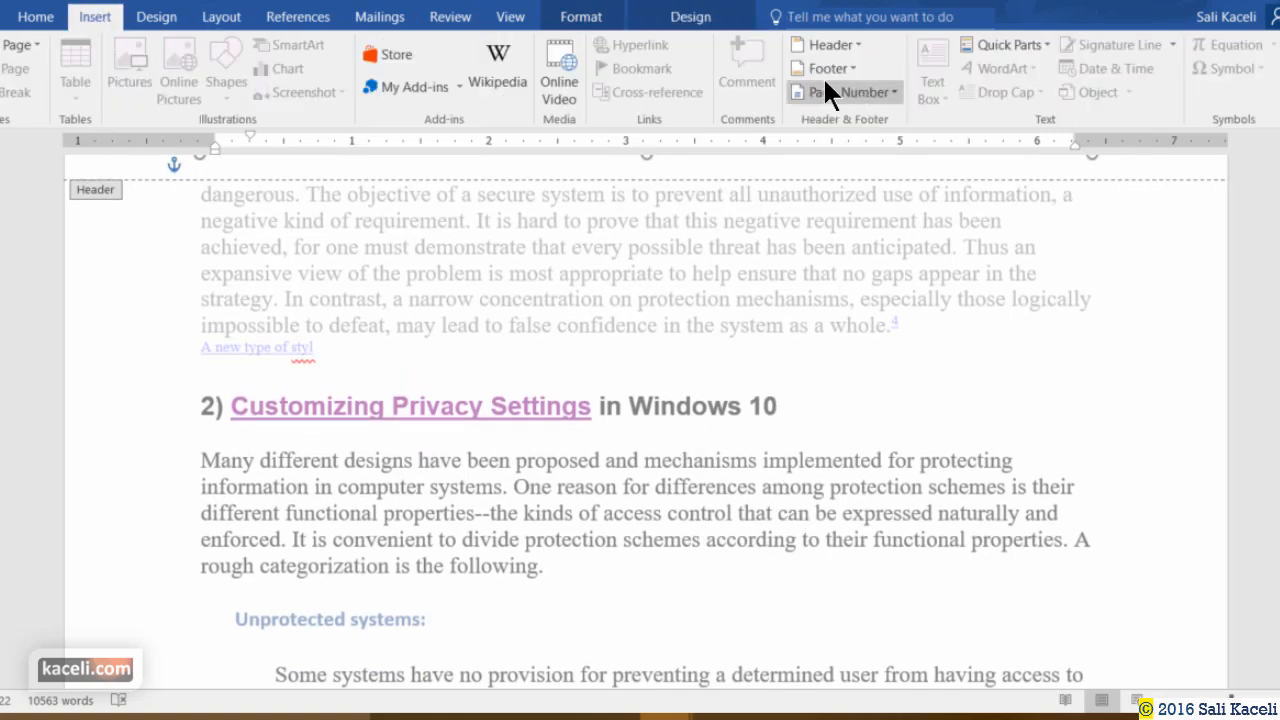
pyautogui.click(851, 68)
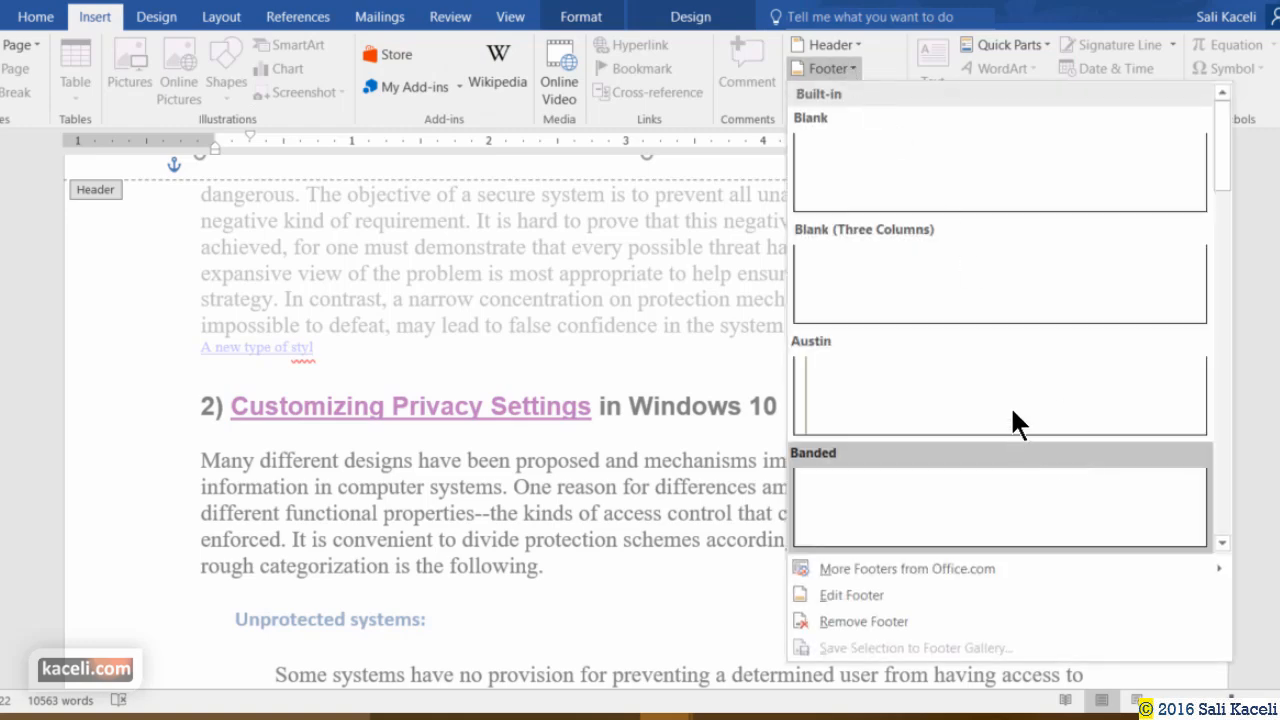
pyautogui.scroll(-4, 1017, 400)
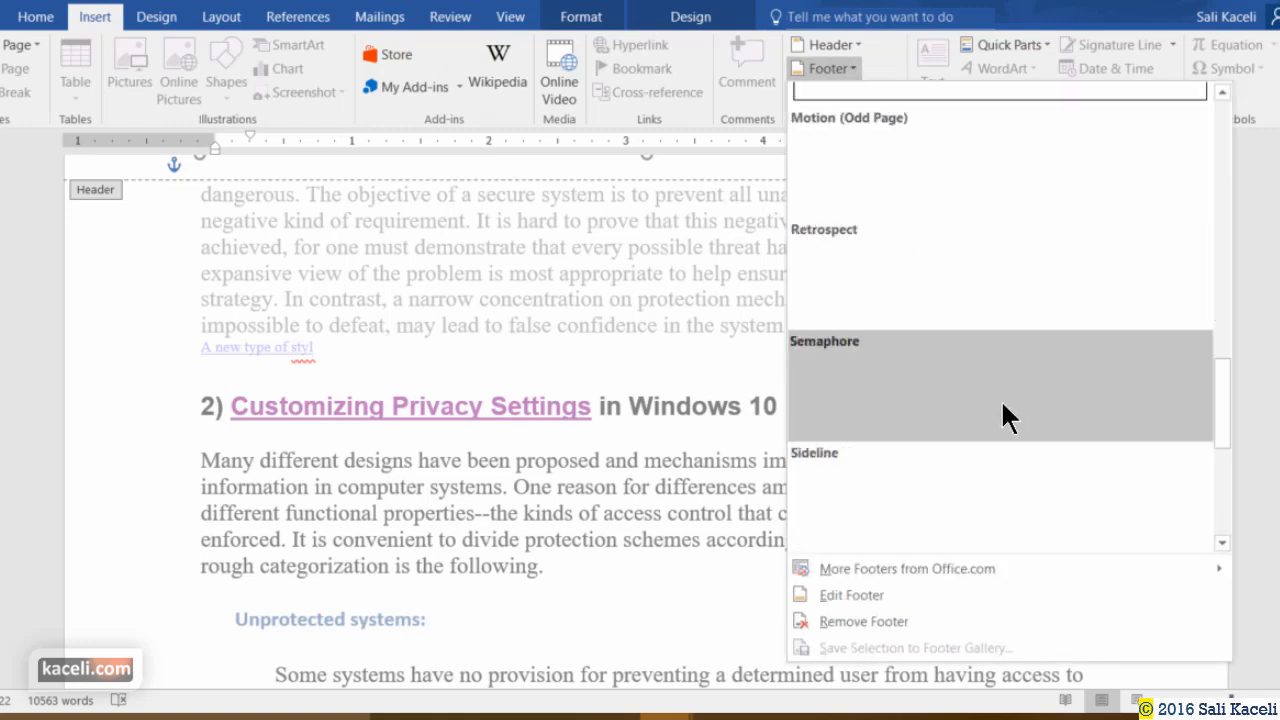
pyautogui.click(1062, 421)
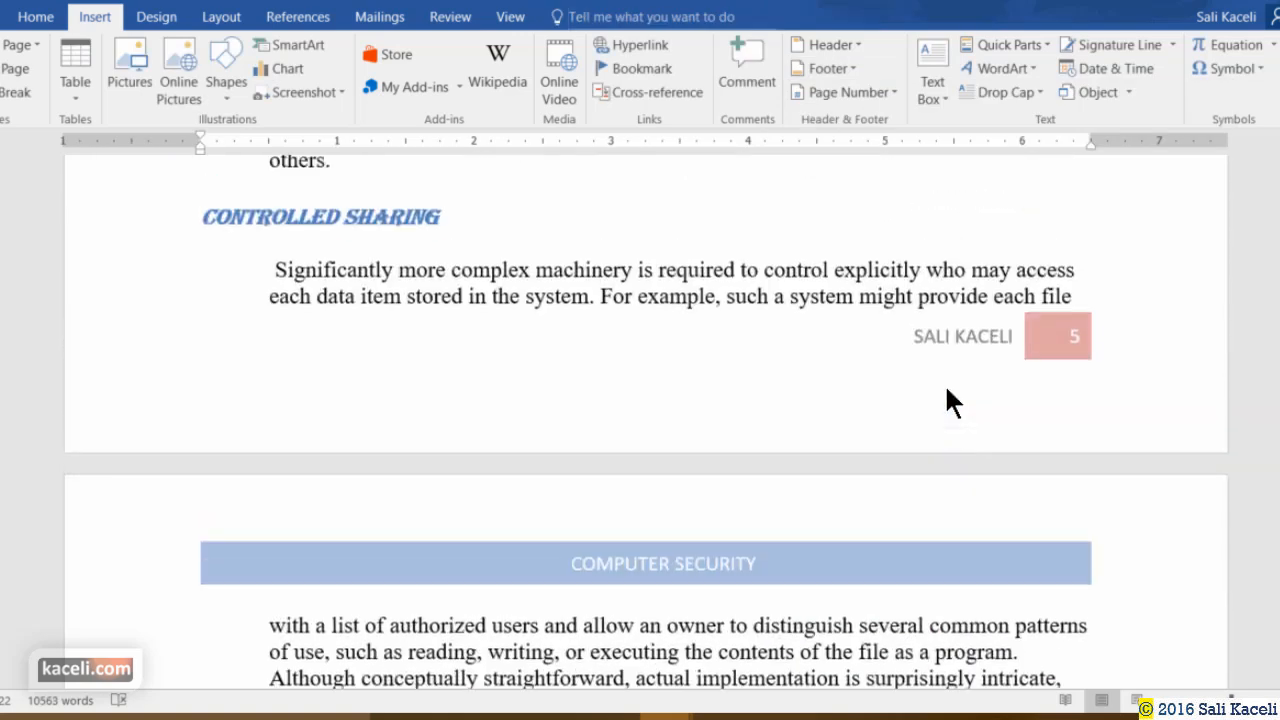
pyautogui.doubleClick(988, 337)
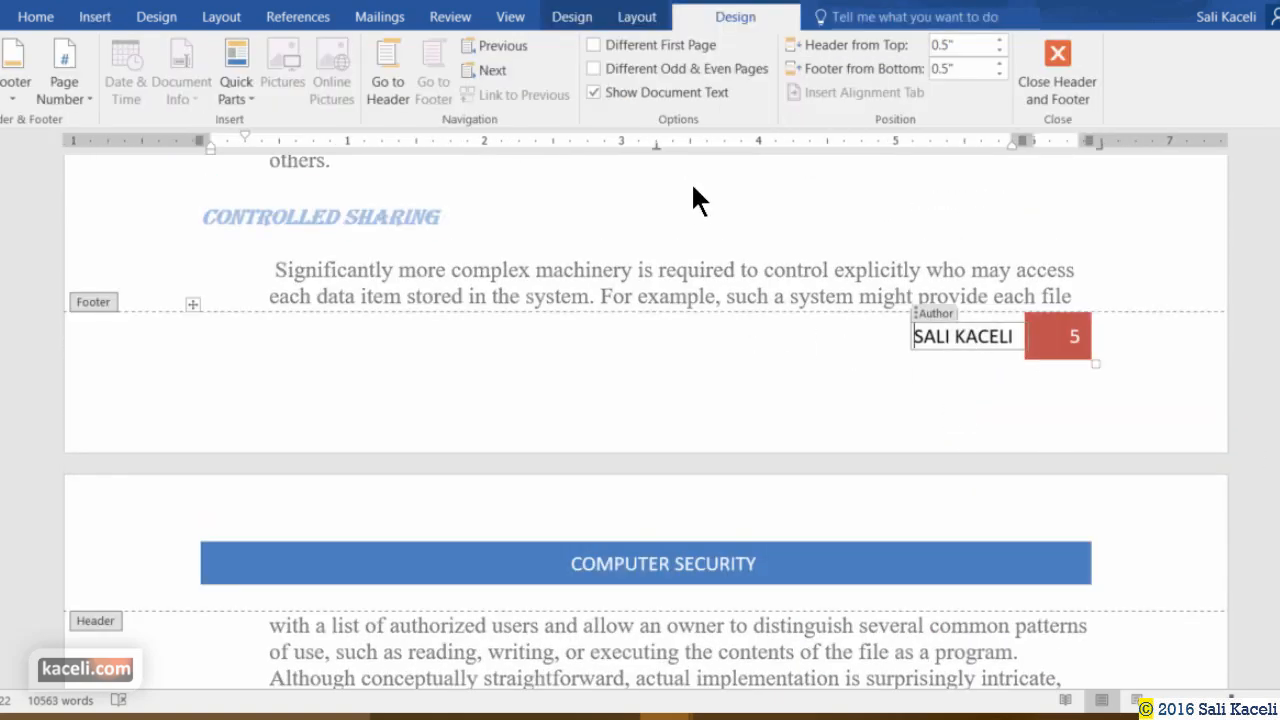
# Browse the footer gallery again and close it without changing the Semaphore design.
pyautogui.scroll(9, 737, 20)
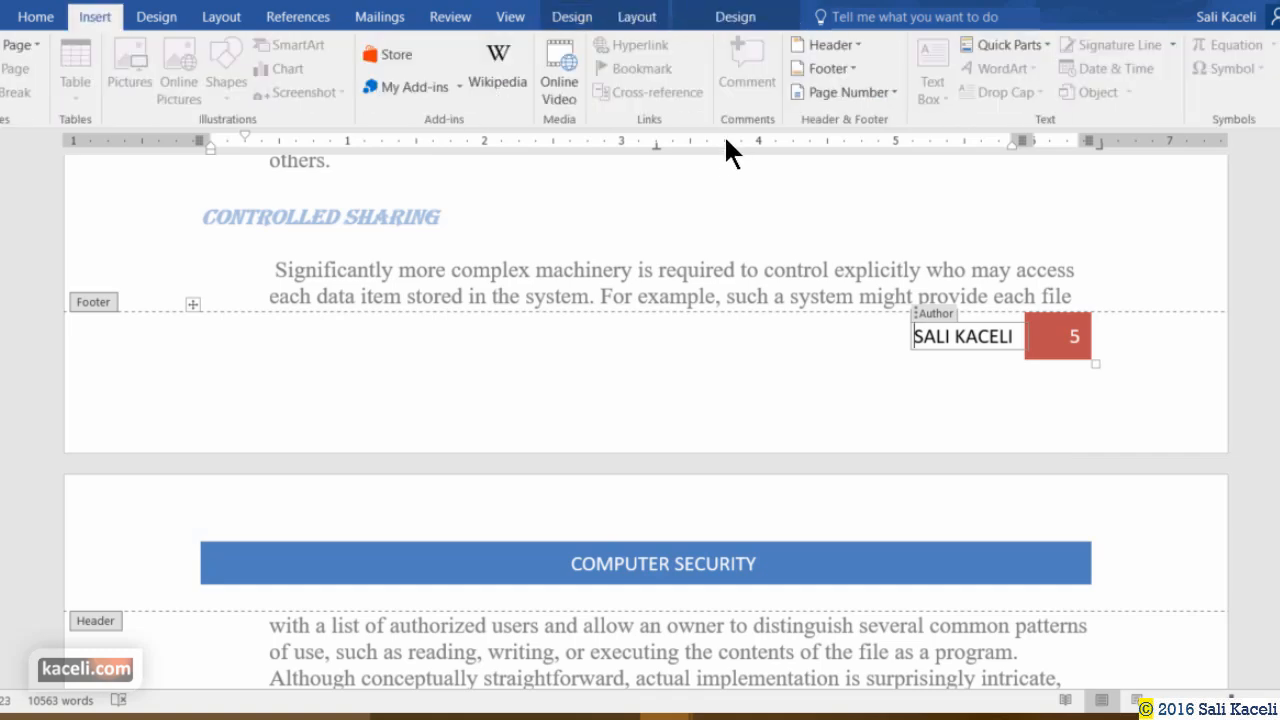
pyautogui.click(856, 68)
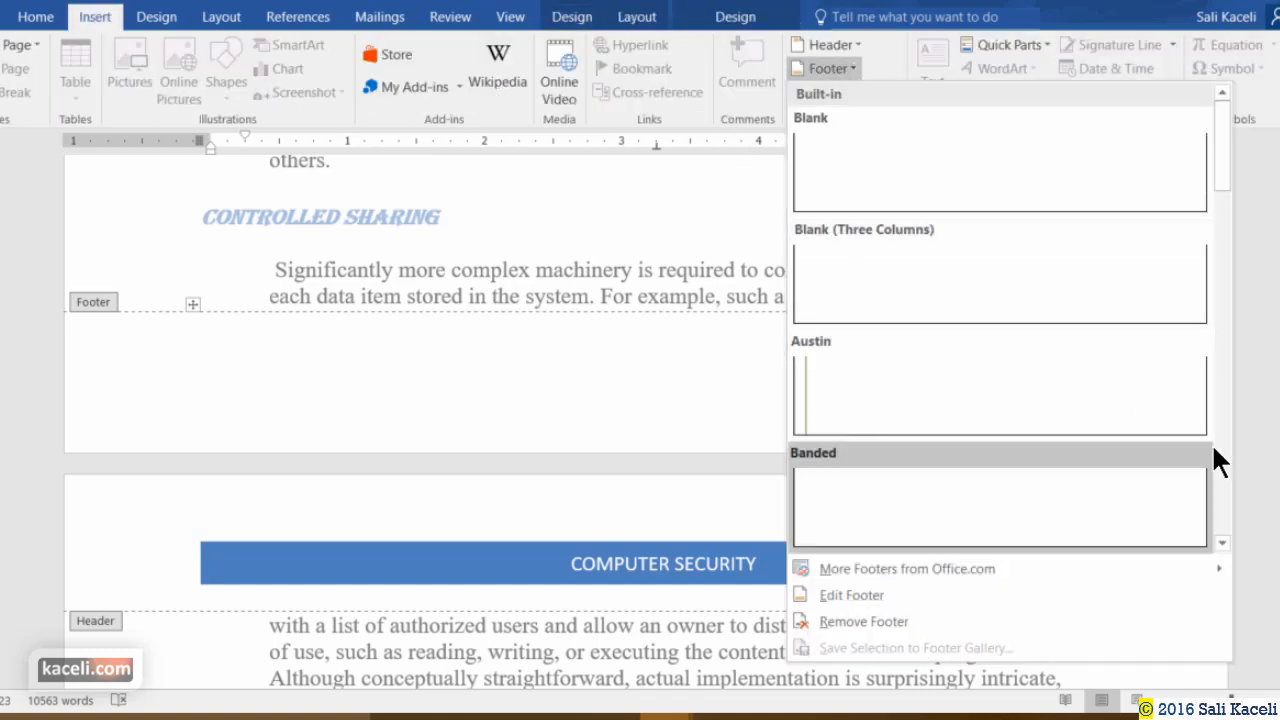
pyautogui.moveTo(1223, 187); pyautogui.dragTo(1225, 515)
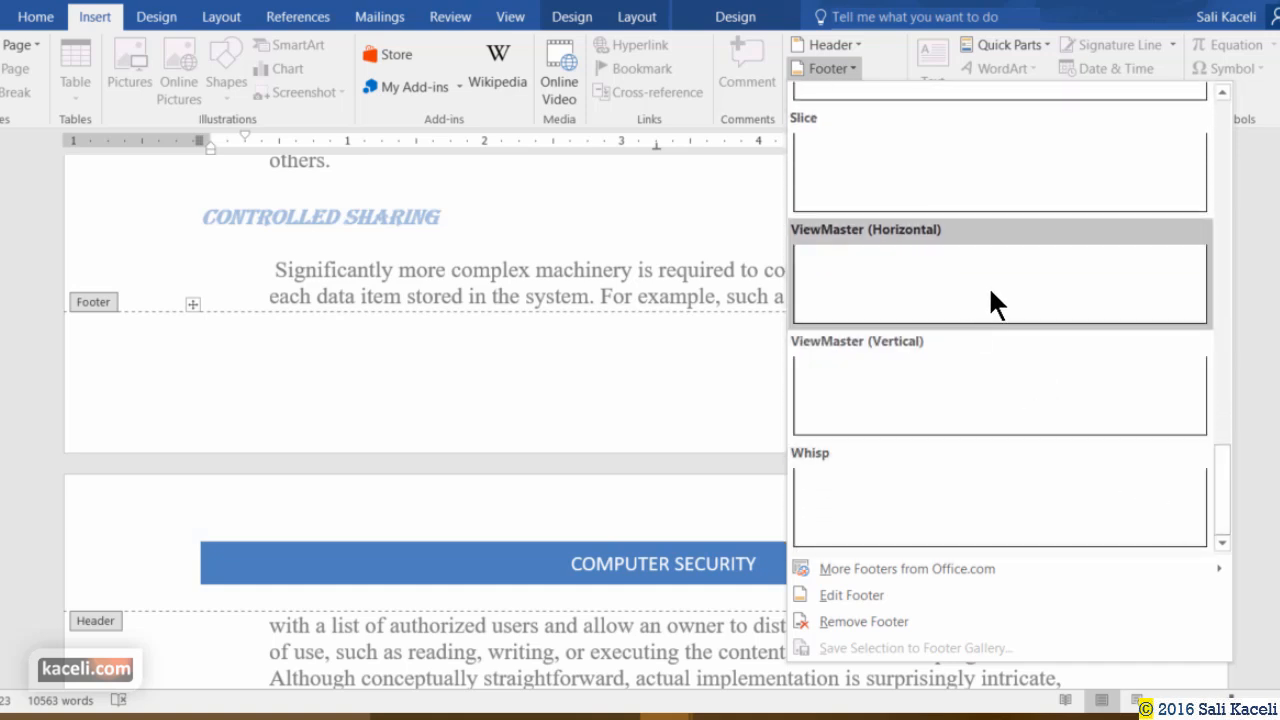
pyautogui.scroll(10, 1015, 310)
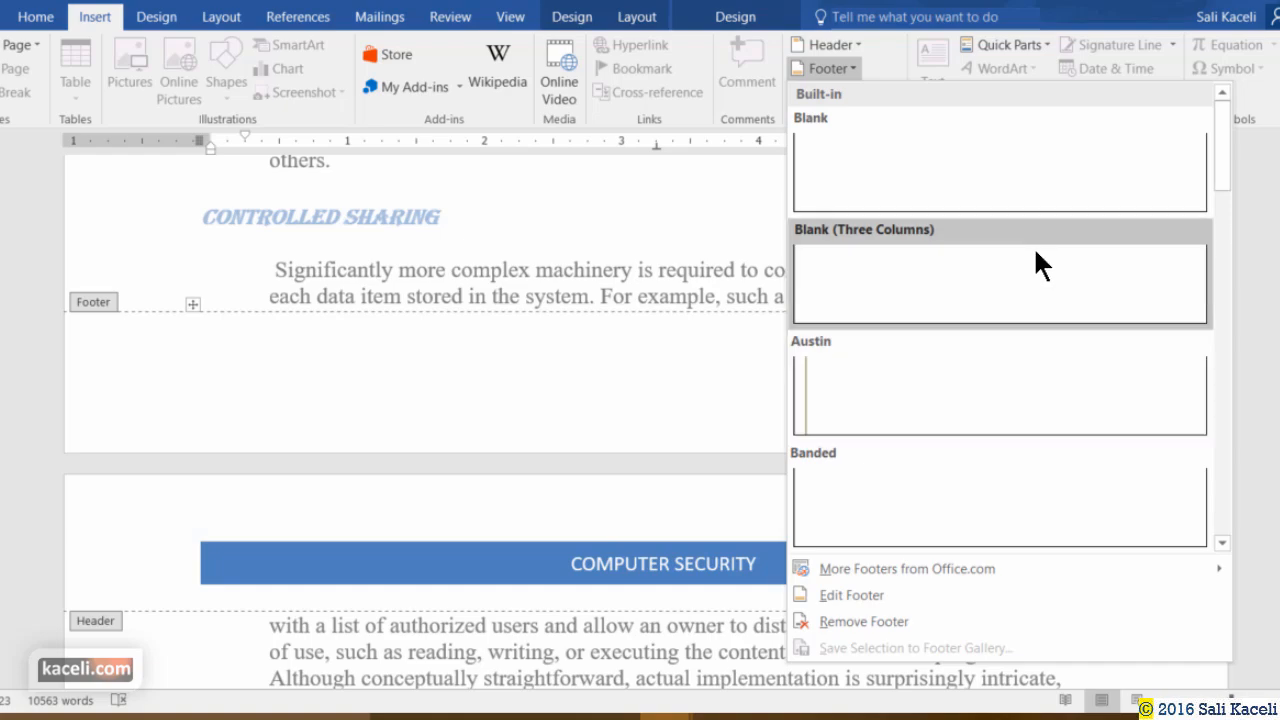
pyautogui.click(626, 566)
# Preview Shape Styles for the COMPUTER SECURITY bar, keep it blue, and return to Header & Footer Tools.
pyautogui.scroll(-9, 1000, 550)
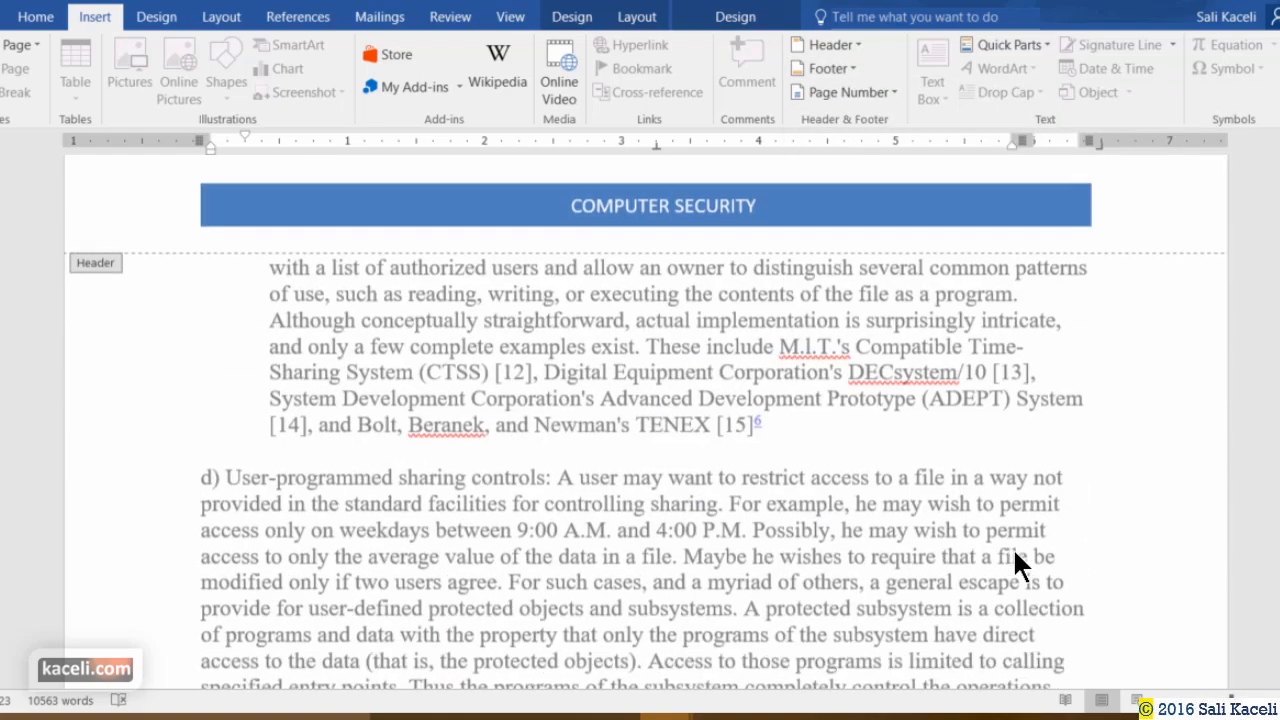
pyautogui.scroll(15, 909, 432)
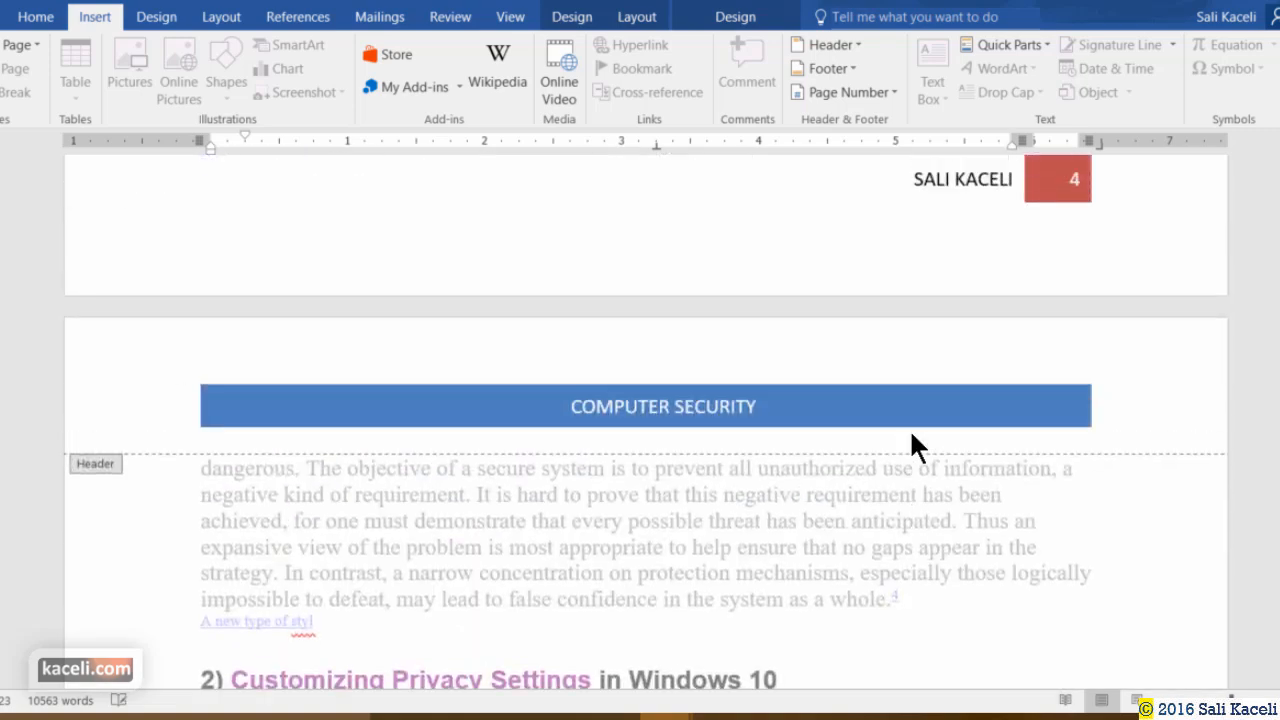
pyautogui.click(799, 533)
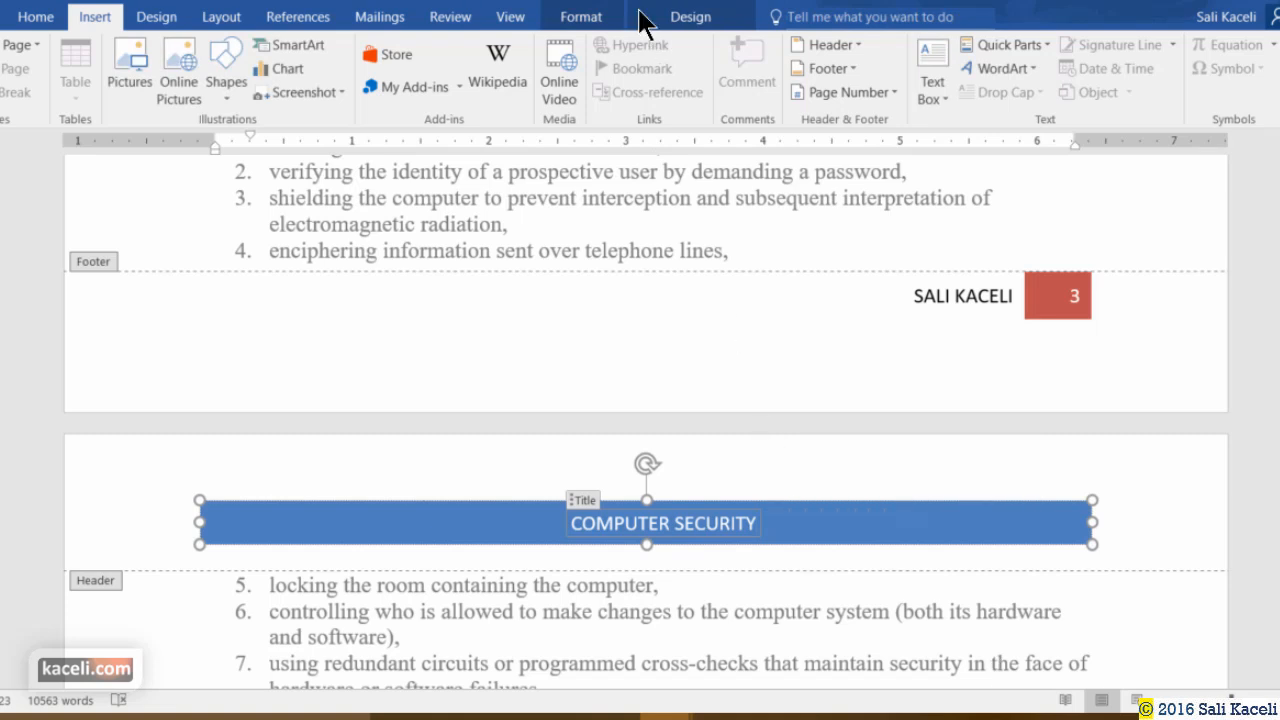
pyautogui.click(610, 24)
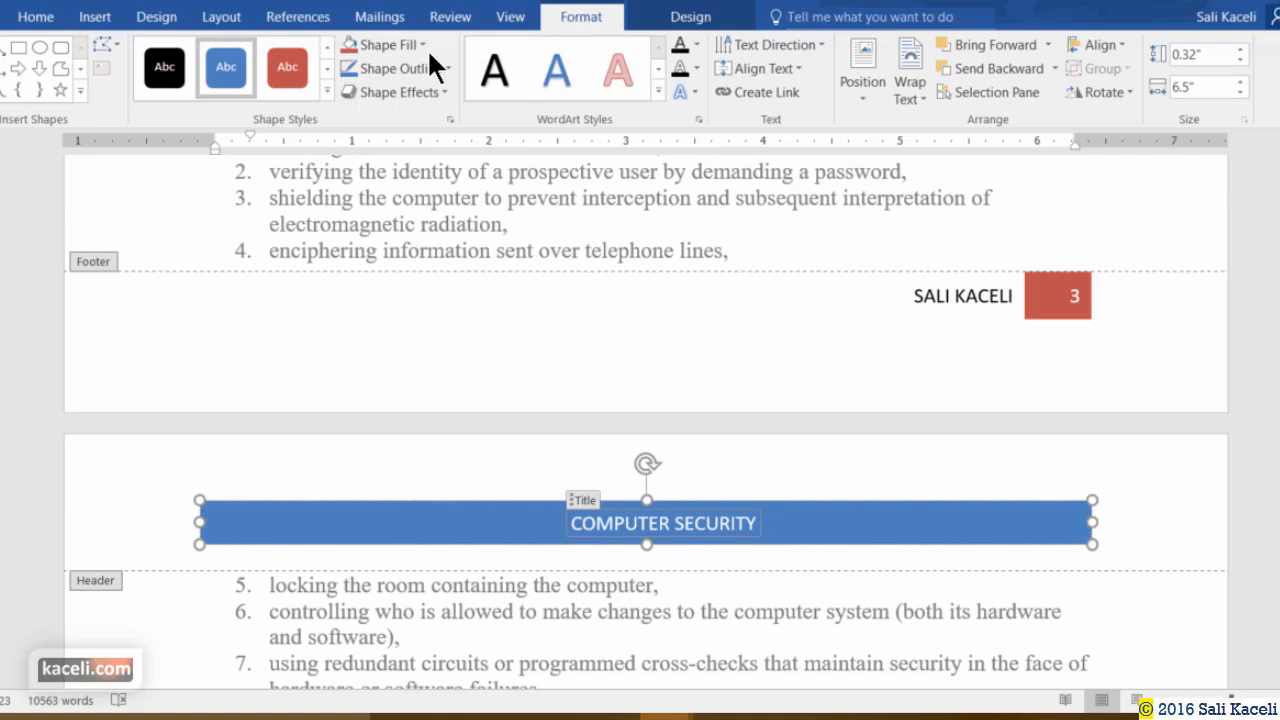
pyautogui.click(328, 88)
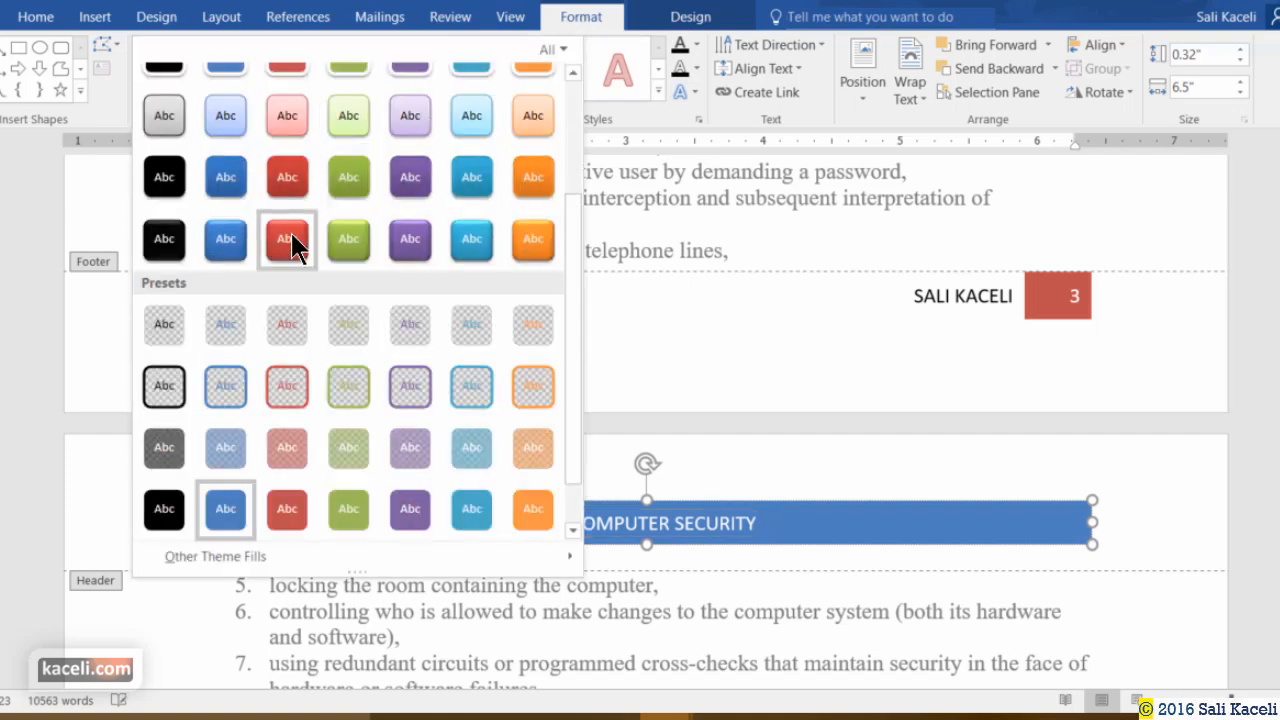
pyautogui.click(650, 112)
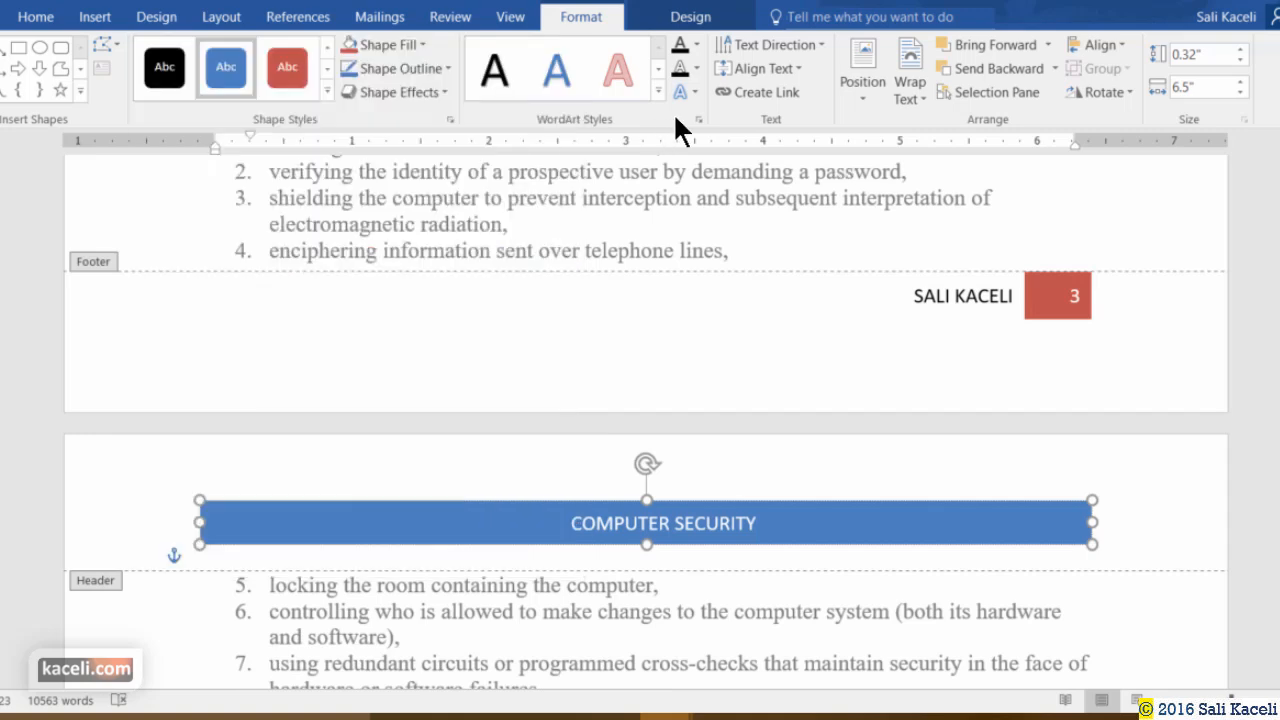
pyautogui.click(677, 20)
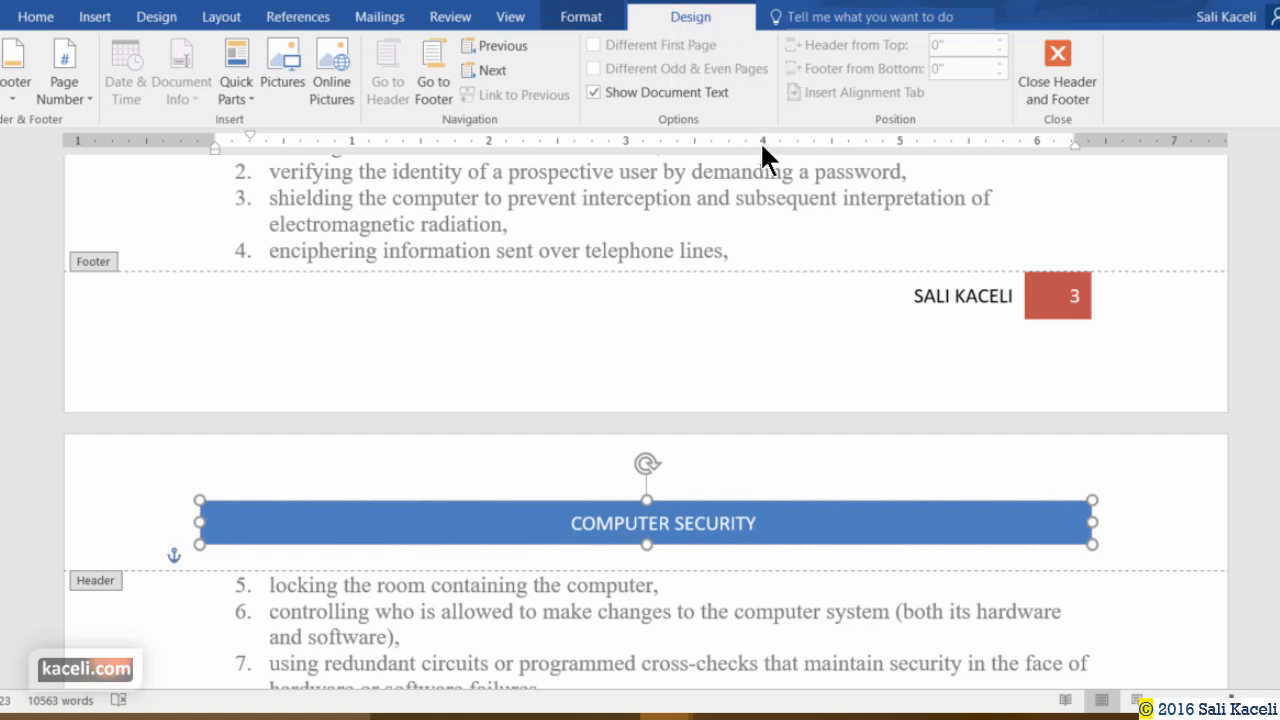
# Enable Different First Page from page 1's header, removing the COMPUTER SECURITY banner from page 1.
pyautogui.click(750, 523)
pyautogui.scroll(20, 1210, 357)
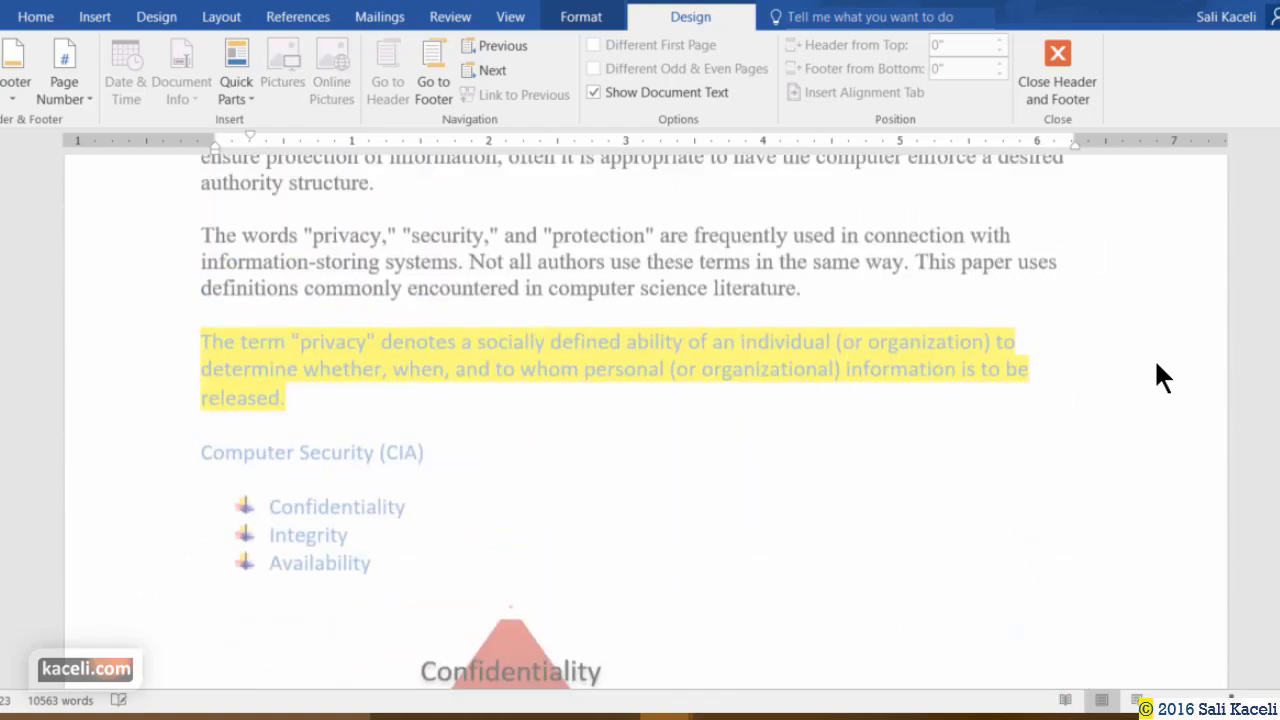
pyautogui.scroll(4, 1153, 358)
pyautogui.click(1114, 290)
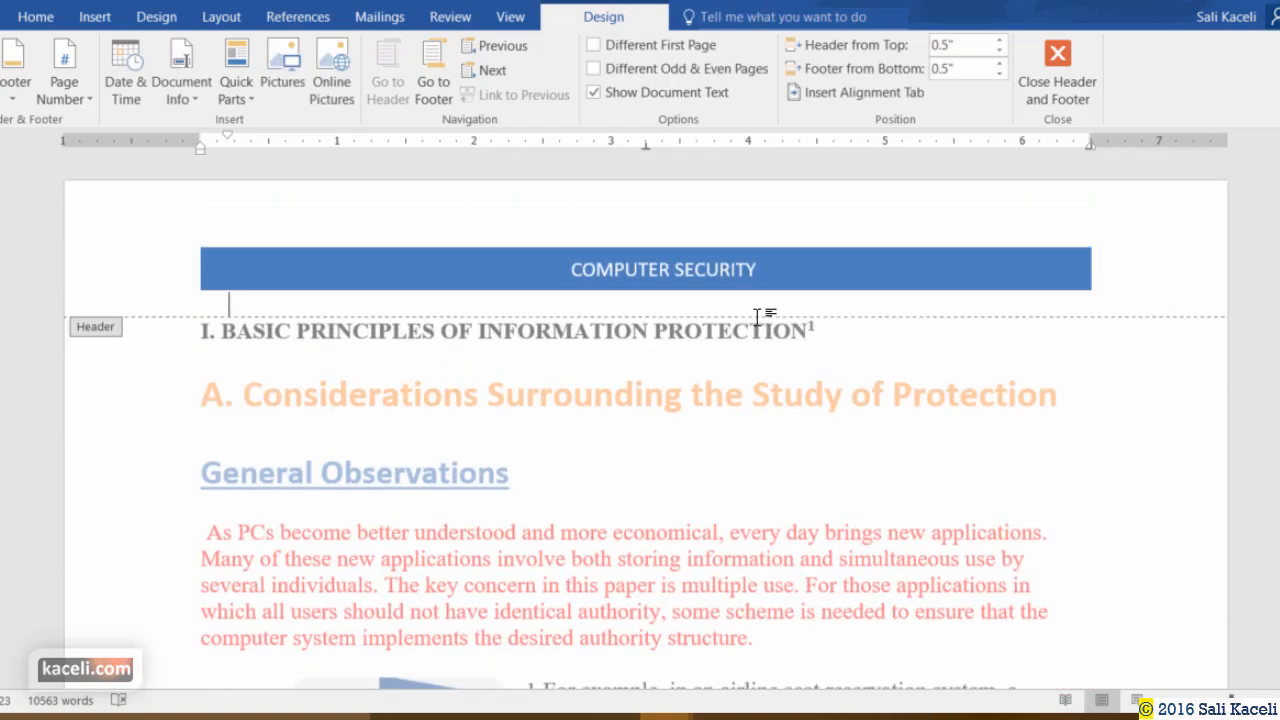
pyautogui.click(594, 46)
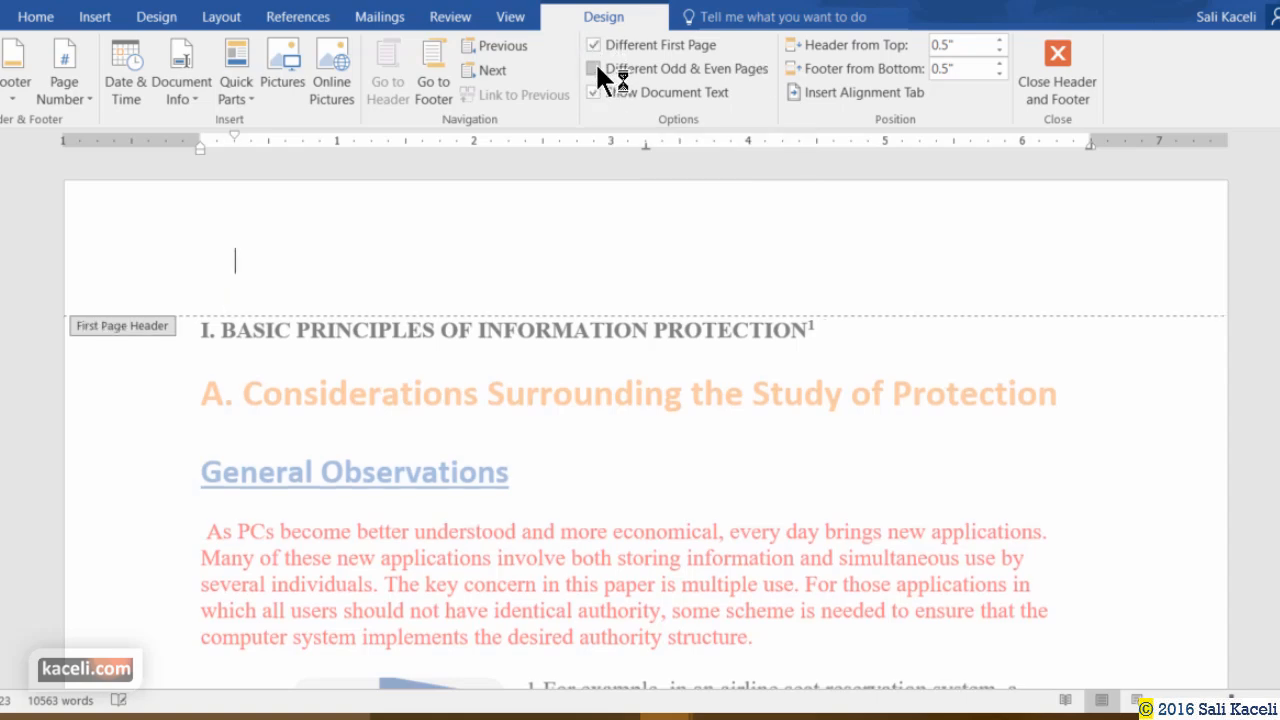
pyautogui.scroll(-15, 796, 450)
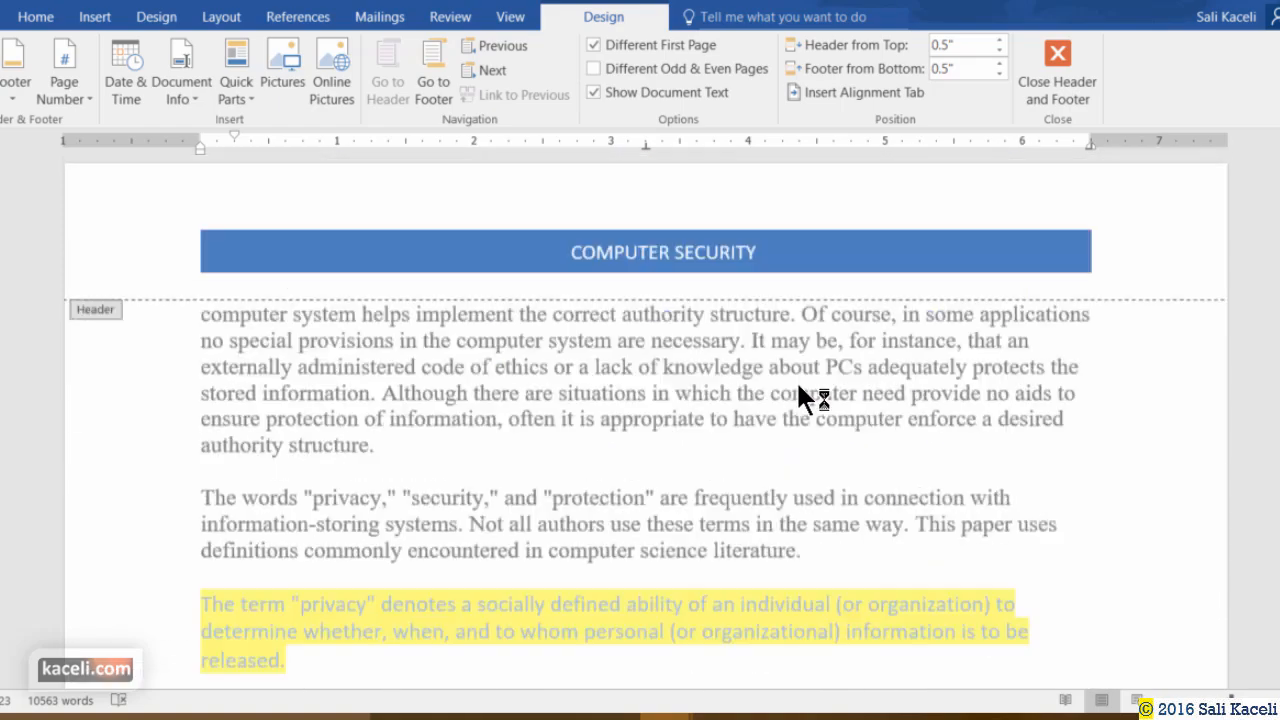
pyautogui.scroll(-1, 669, 357)
pyautogui.scroll(5, 560, 363)
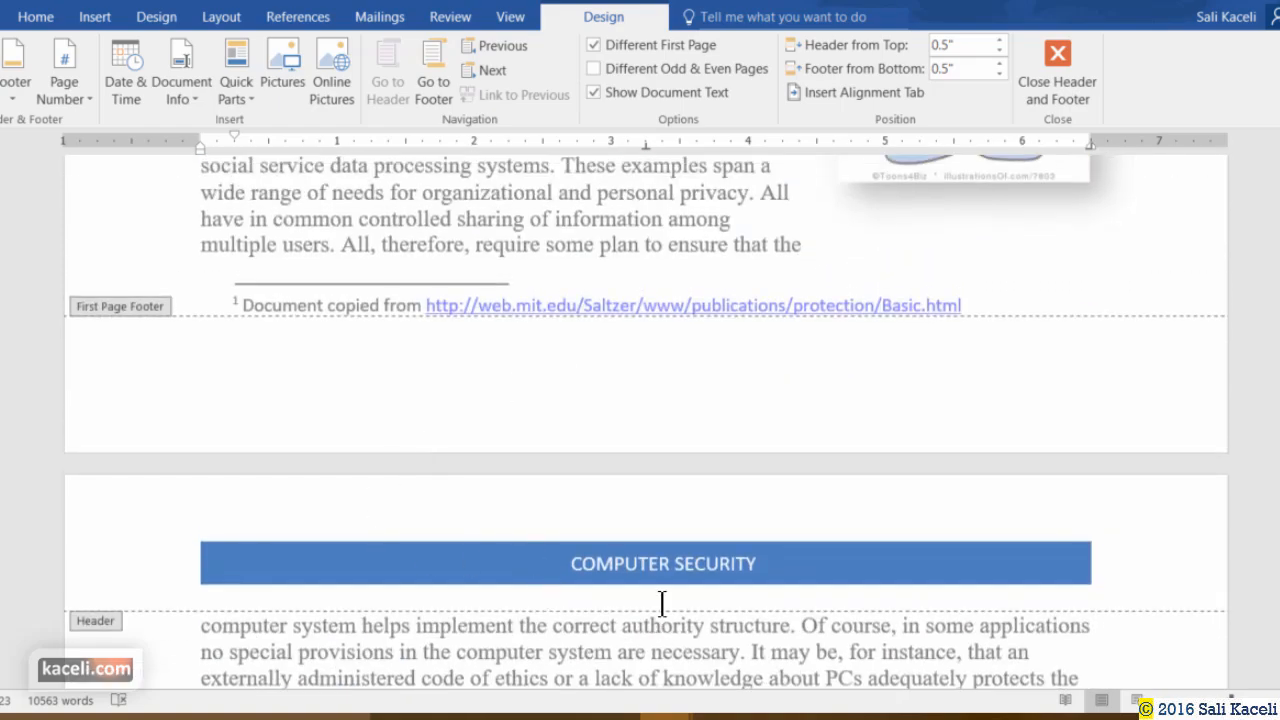
pyautogui.scroll(5, 671, 380)
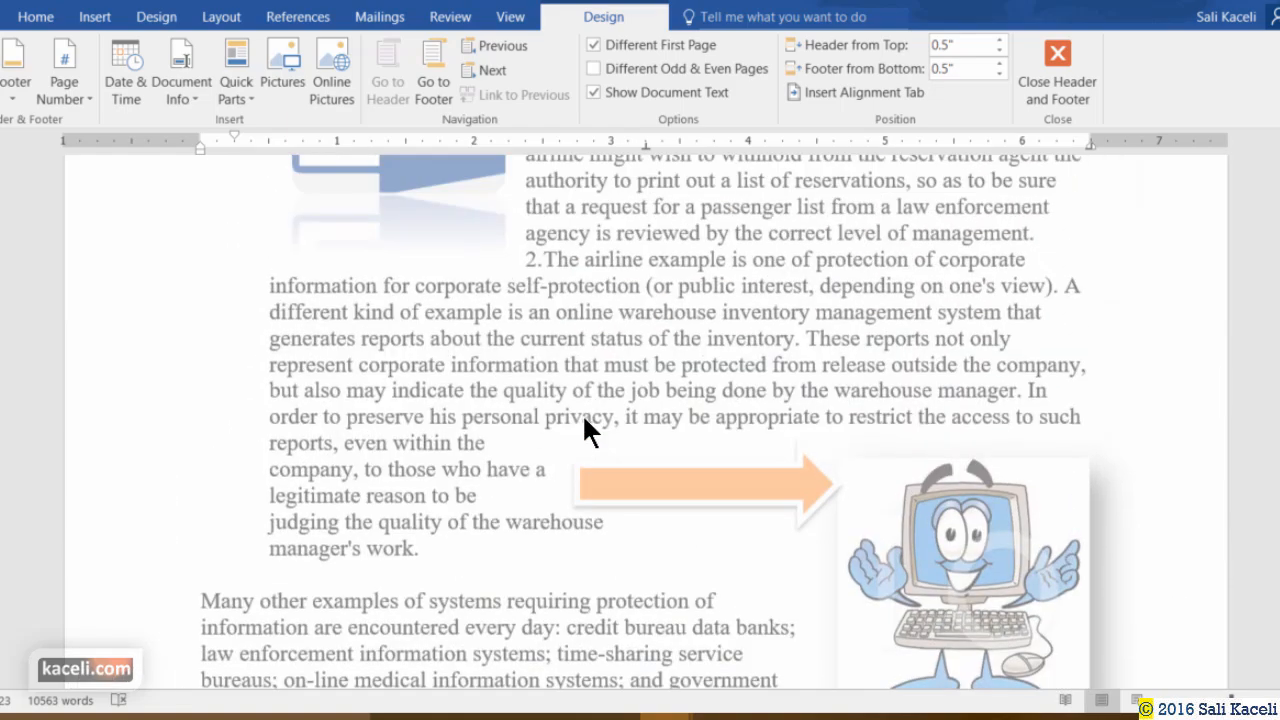
pyautogui.scroll(5, 584, 418)
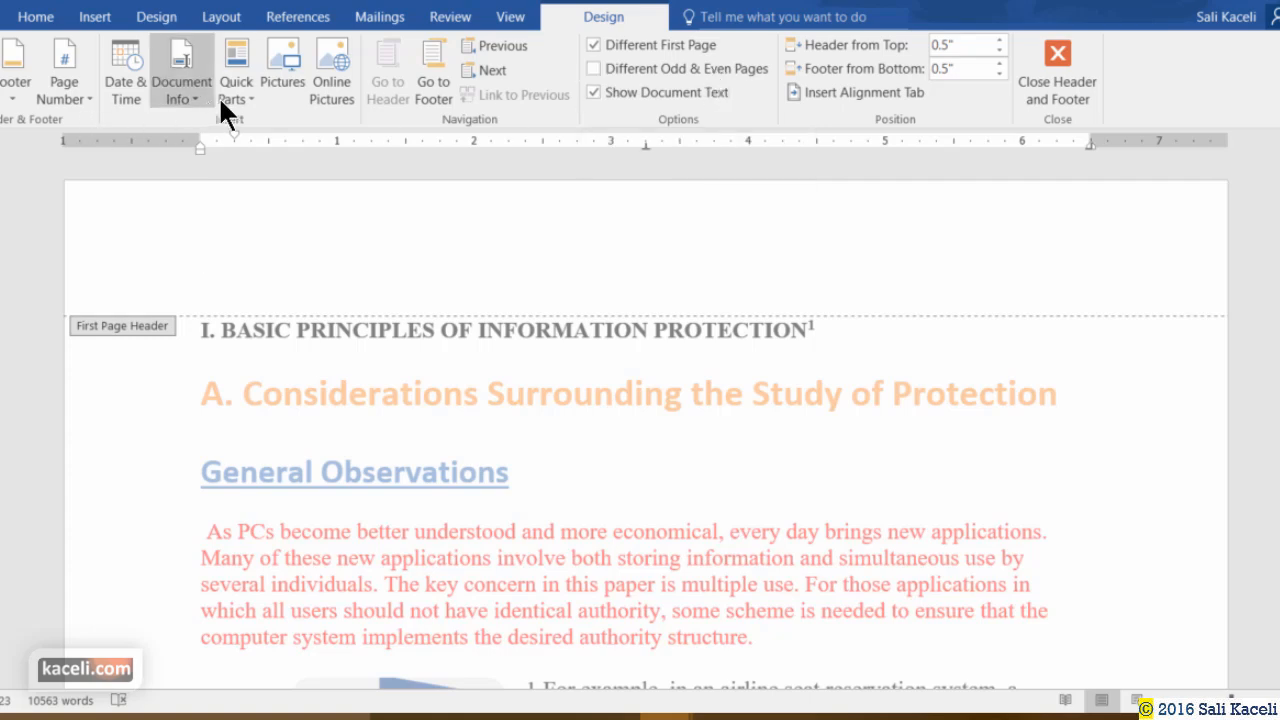
# Browse Page Number and Quick Parts Document Property options without inserting anything into page 1's header.
pyautogui.click(66, 96)
pyautogui.moveTo(76, 121)
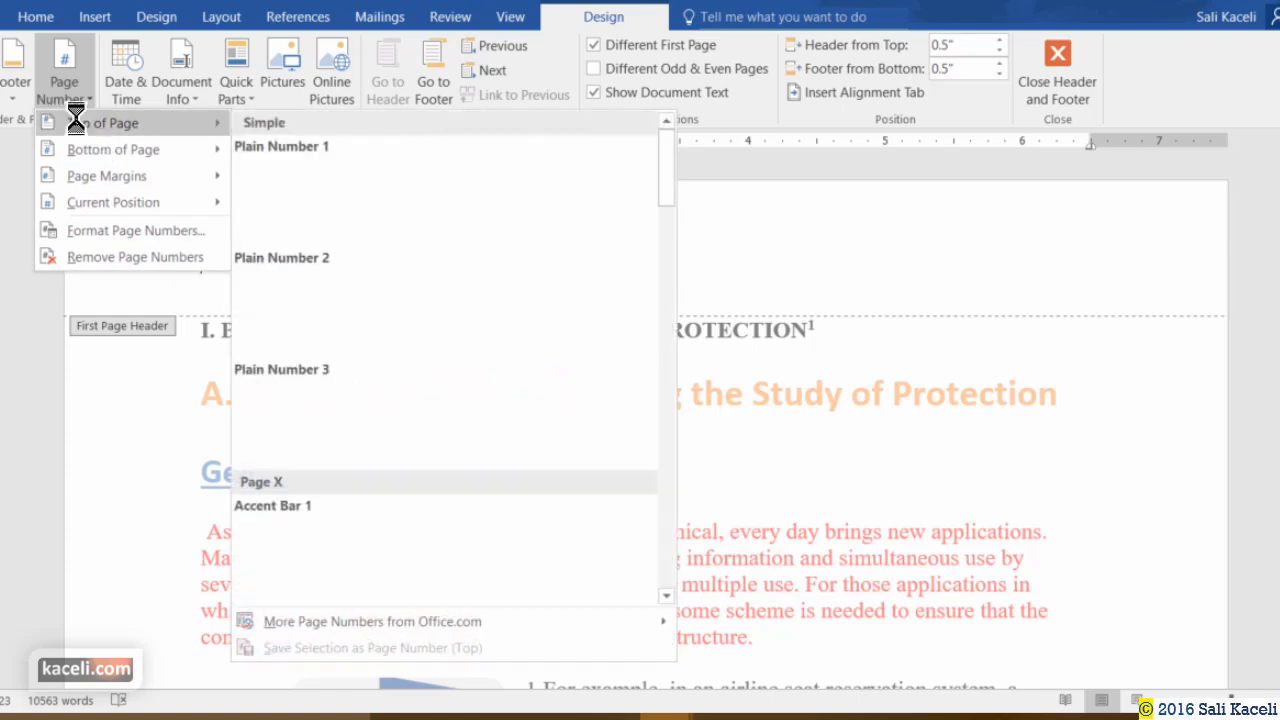
pyautogui.moveTo(87, 147)
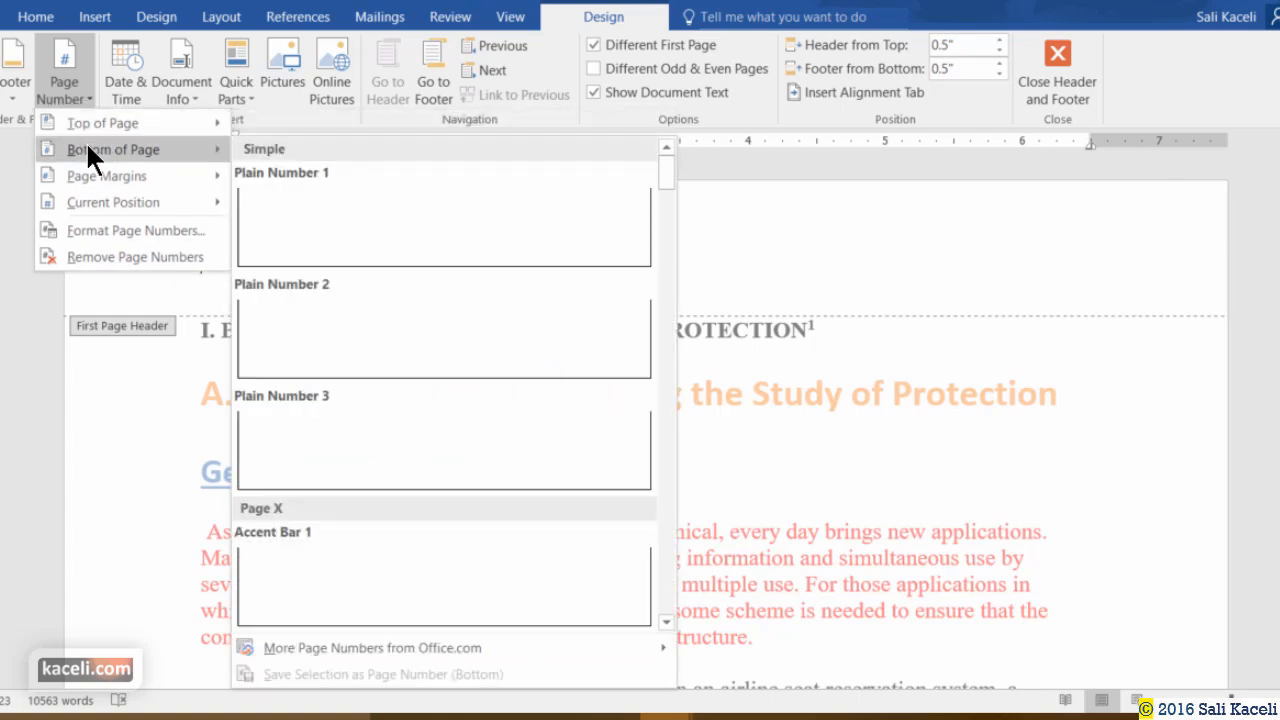
pyautogui.moveTo(96, 175)
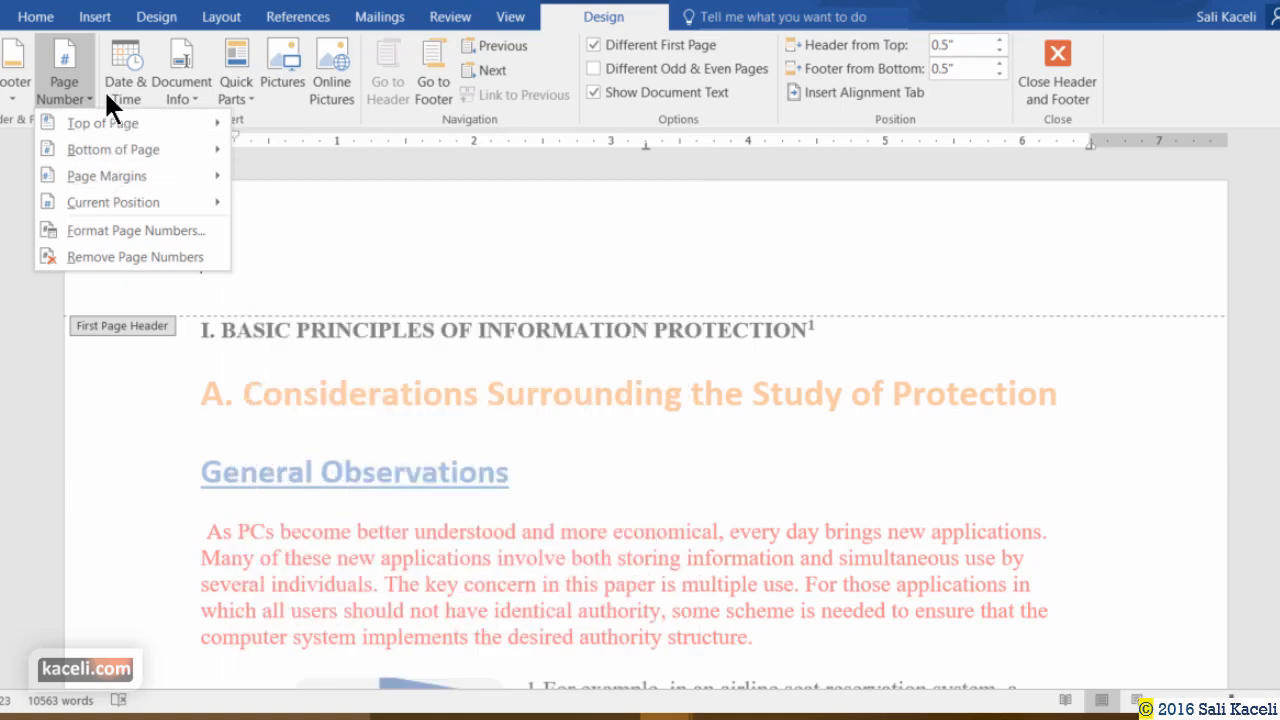
pyautogui.click(240, 96)
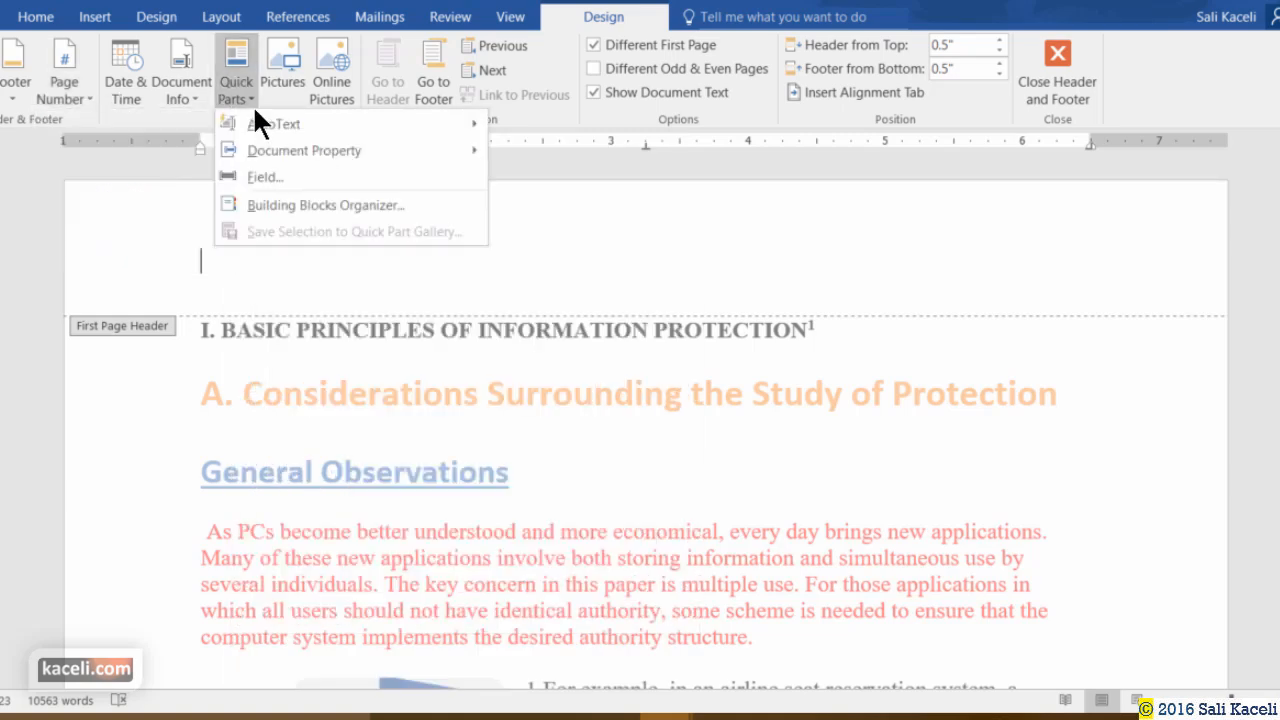
pyautogui.moveTo(295, 151)
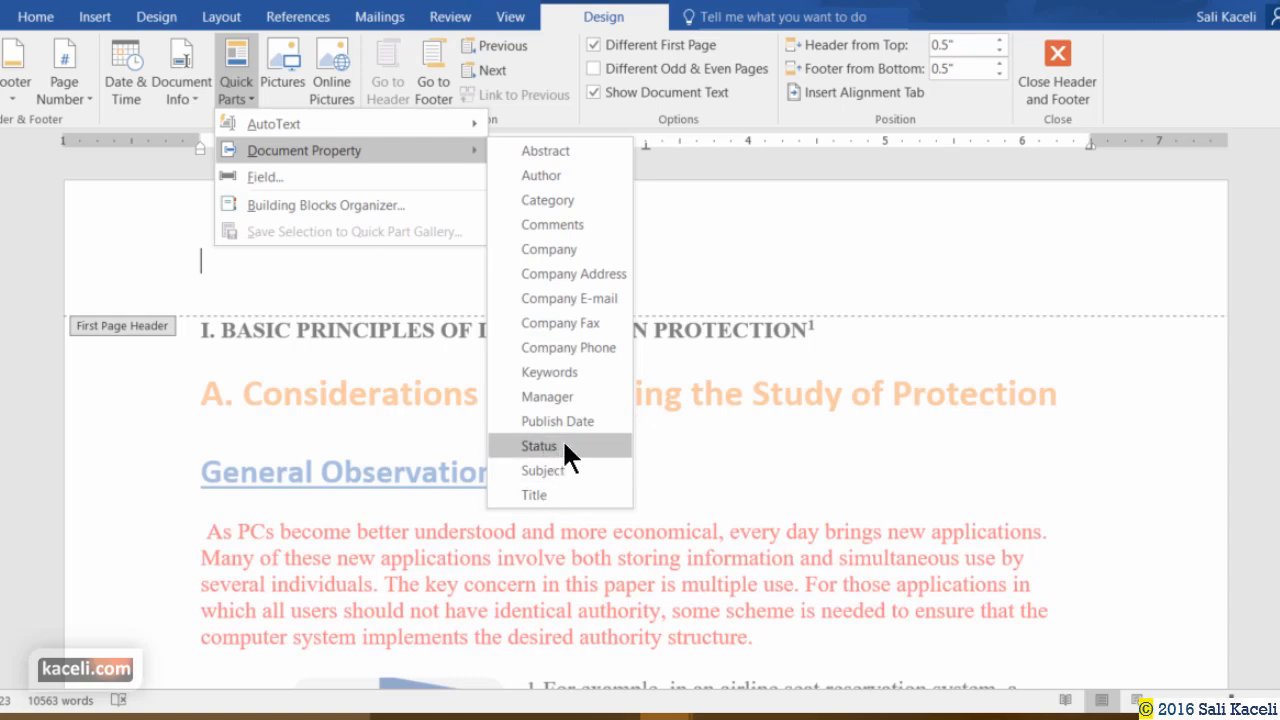
pyautogui.click(1052, 297)
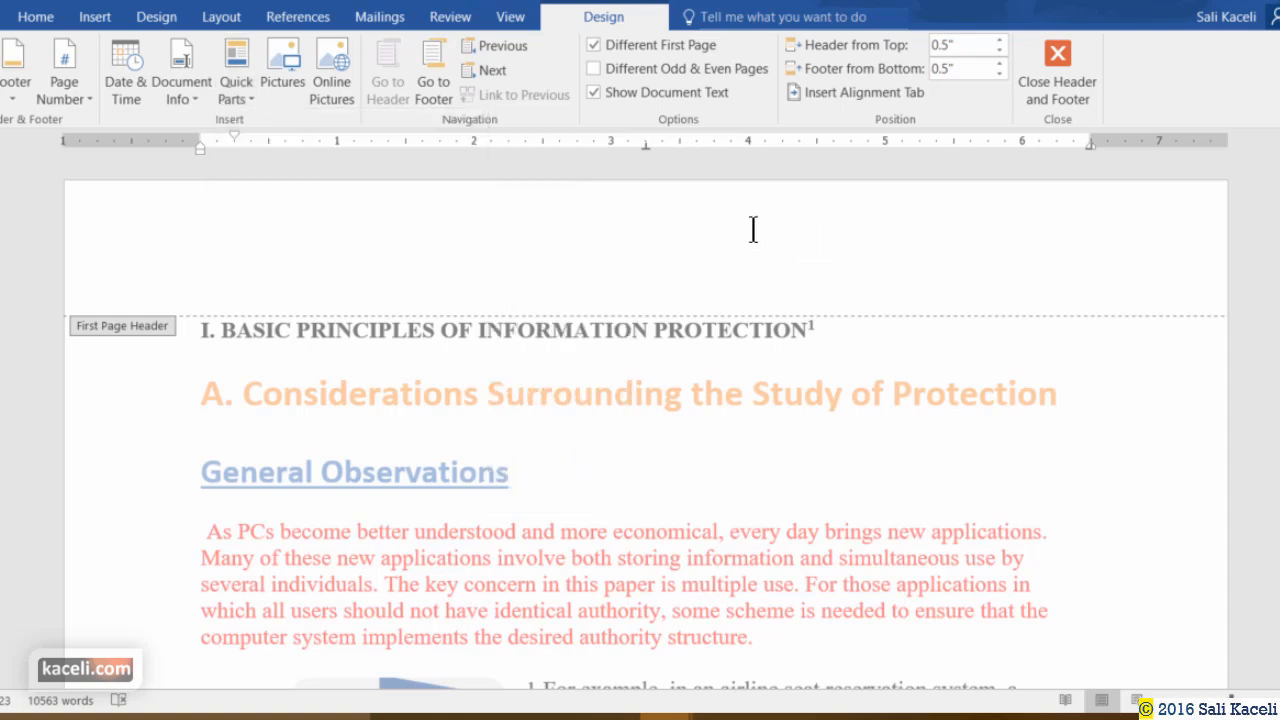
pyautogui.click(95, 18)
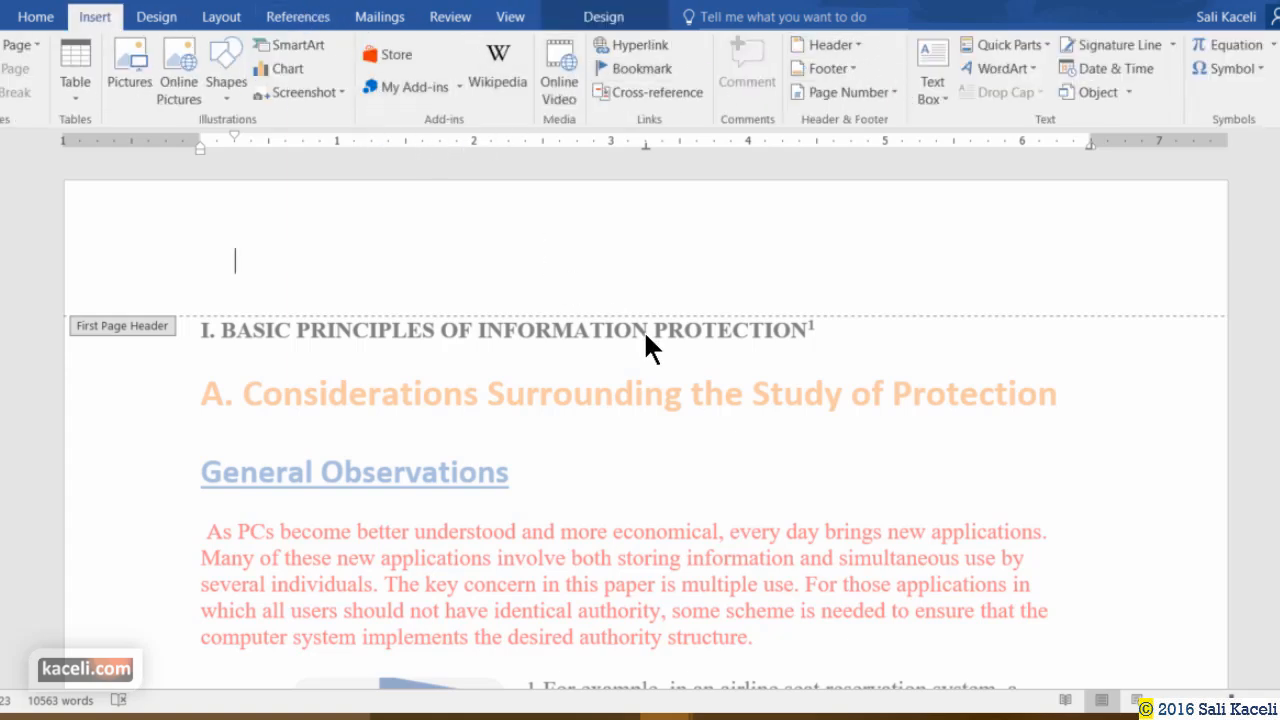
# Close header and footer editing and return to the page 5 body text.
pyautogui.scroll(-15, 723, 378)
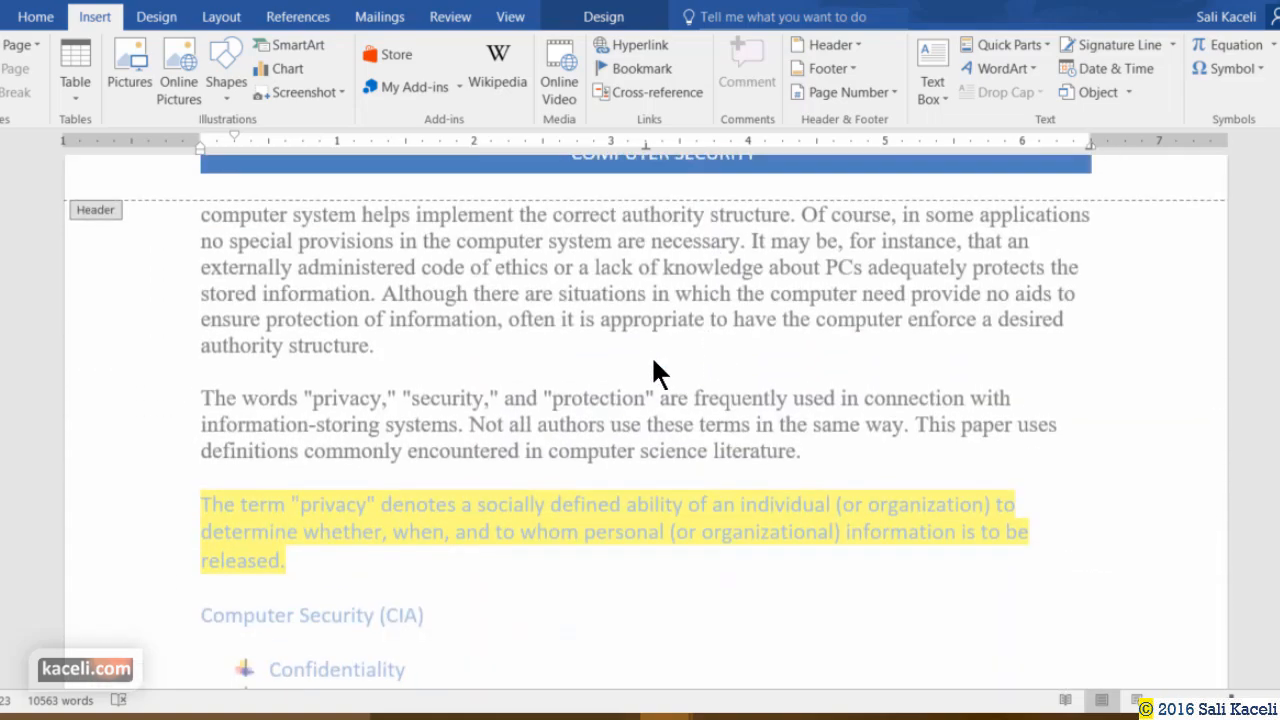
pyautogui.scroll(5, 651, 371)
pyautogui.click(1124, 590)
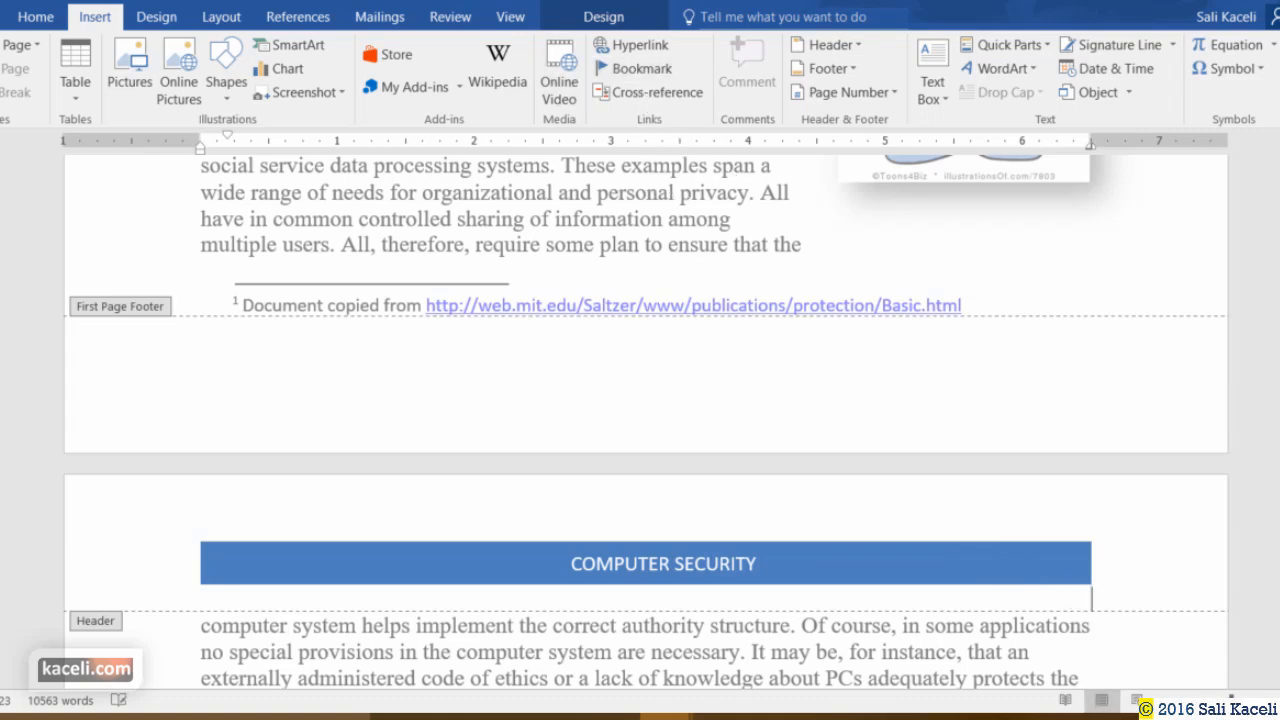
pyautogui.click(660, 22)
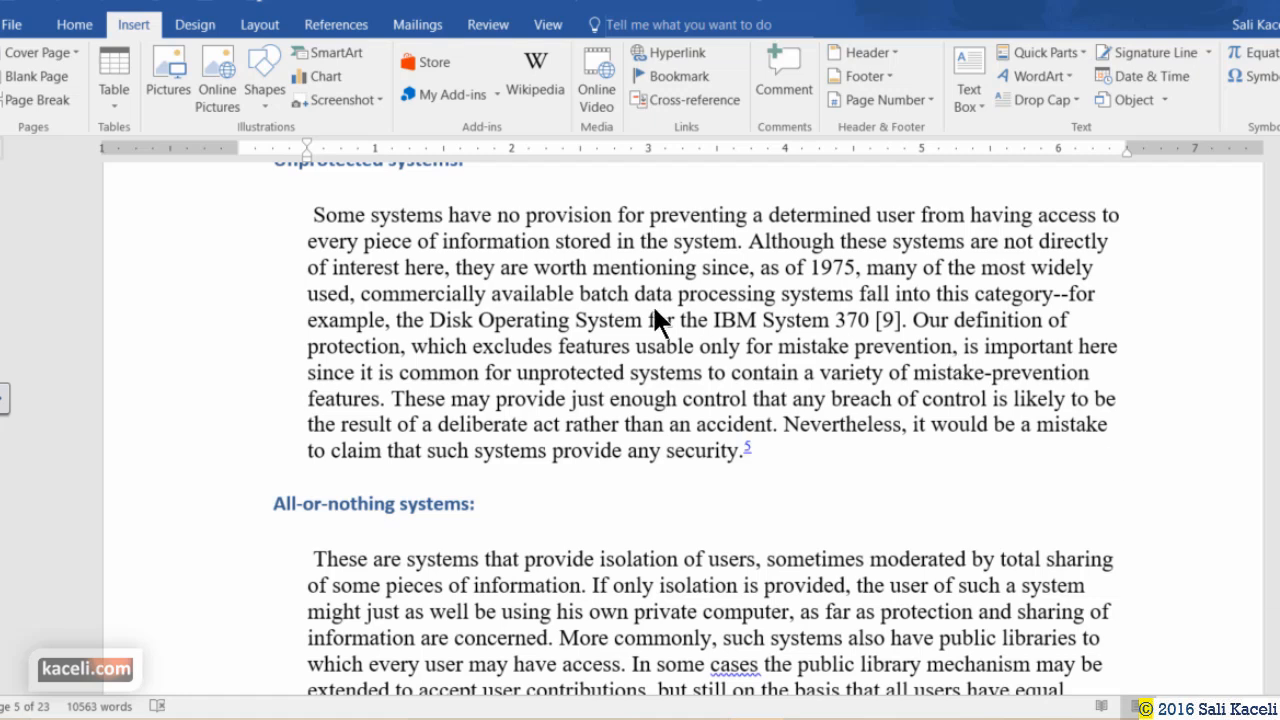
# Insert a Filigree Quote text box in the Unprotected systems paragraph reading 'This tutorial is very useful'.
pyautogui.click(324, 300)
pyautogui.click(969, 98)
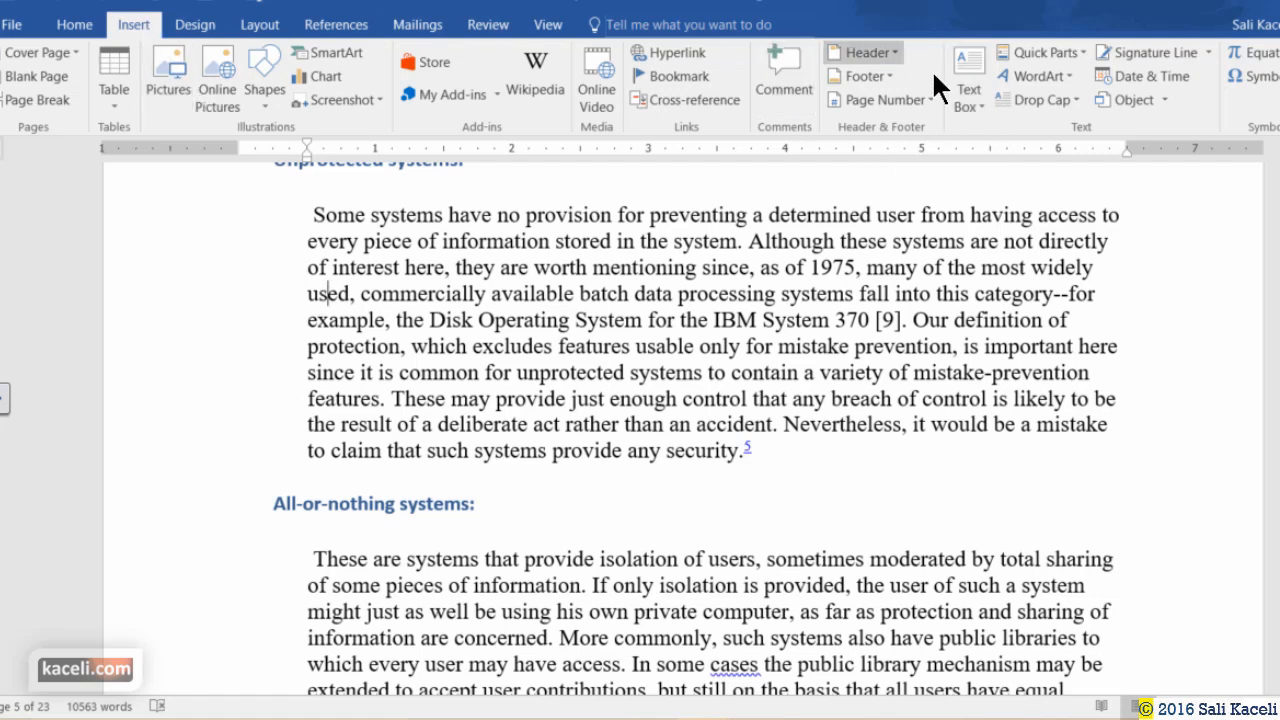
pyautogui.click(973, 99)
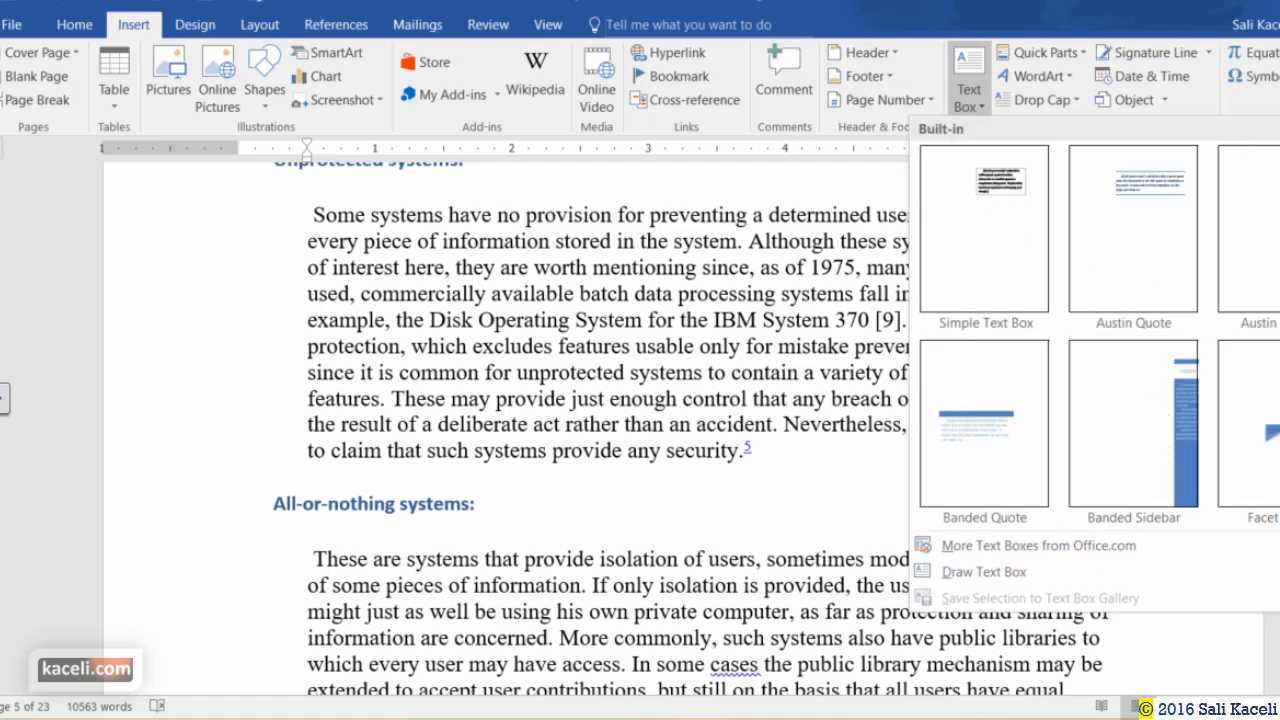
pyautogui.scroll(-3, 1180, 400)
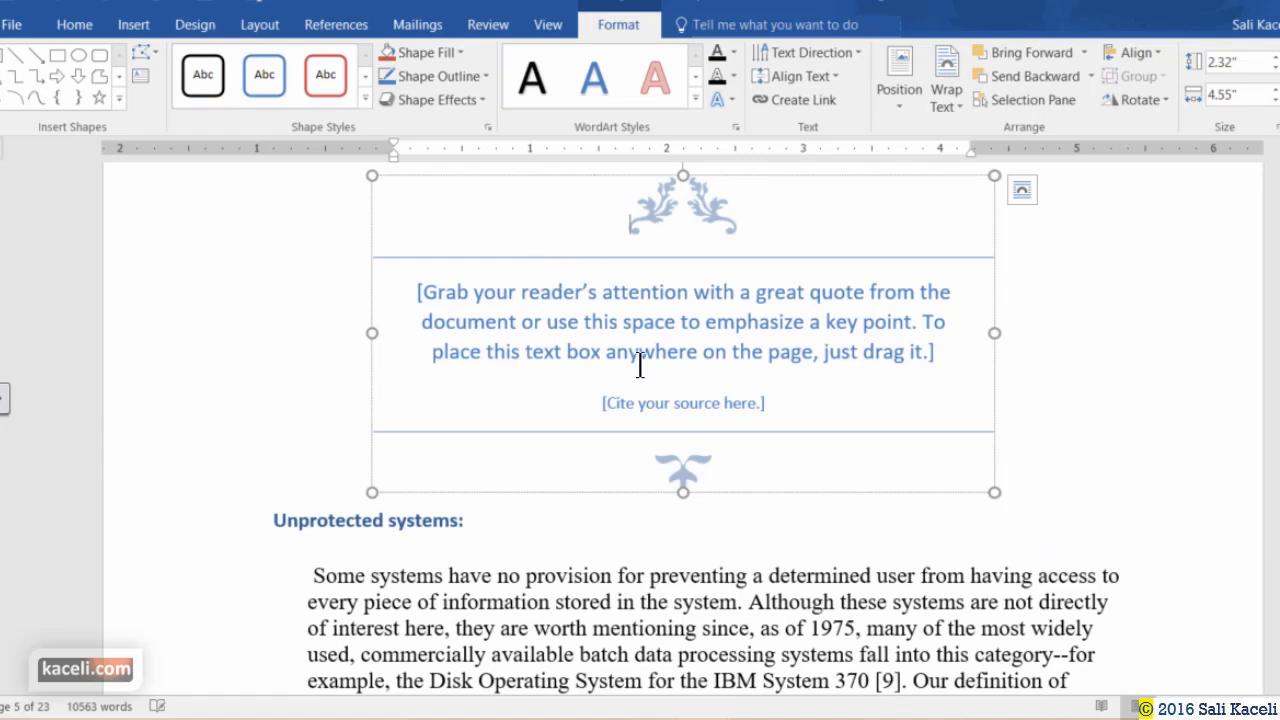
pyautogui.click(640, 364)
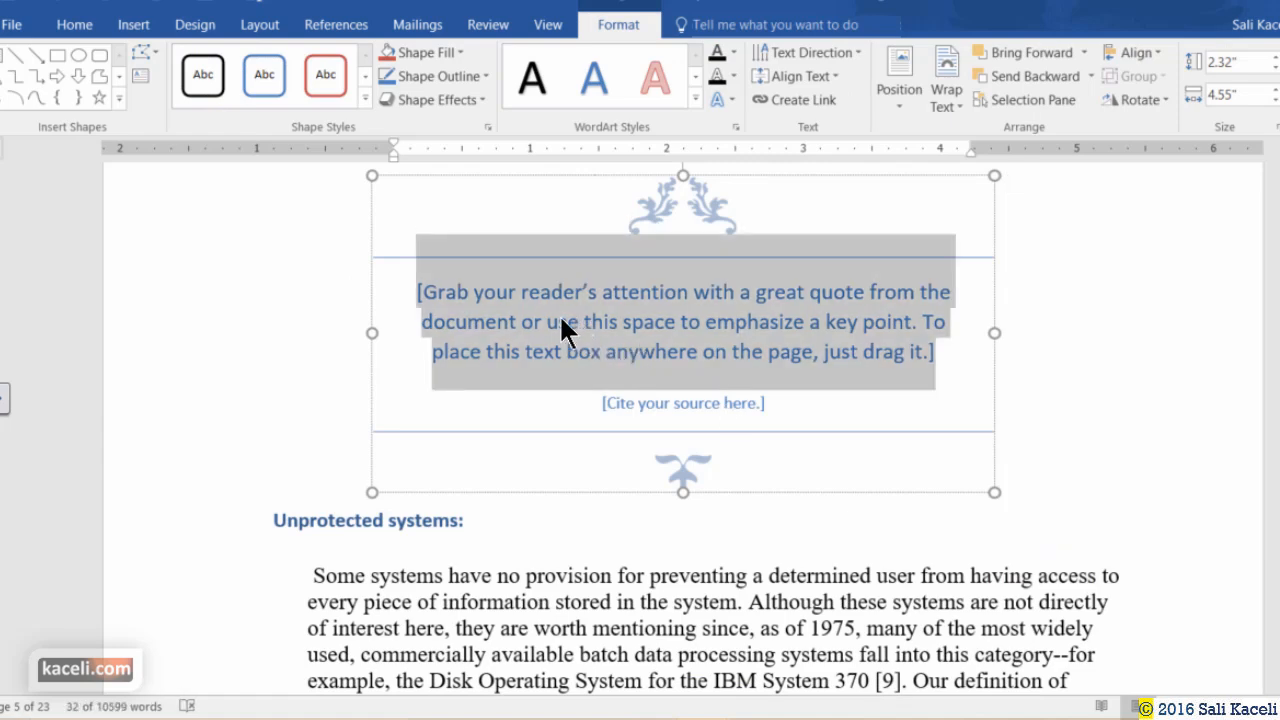
pyautogui.write('This tutorial is very useful')
# Set the quote box's text wrapping to Tight.
pyautogui.click(732, 385)
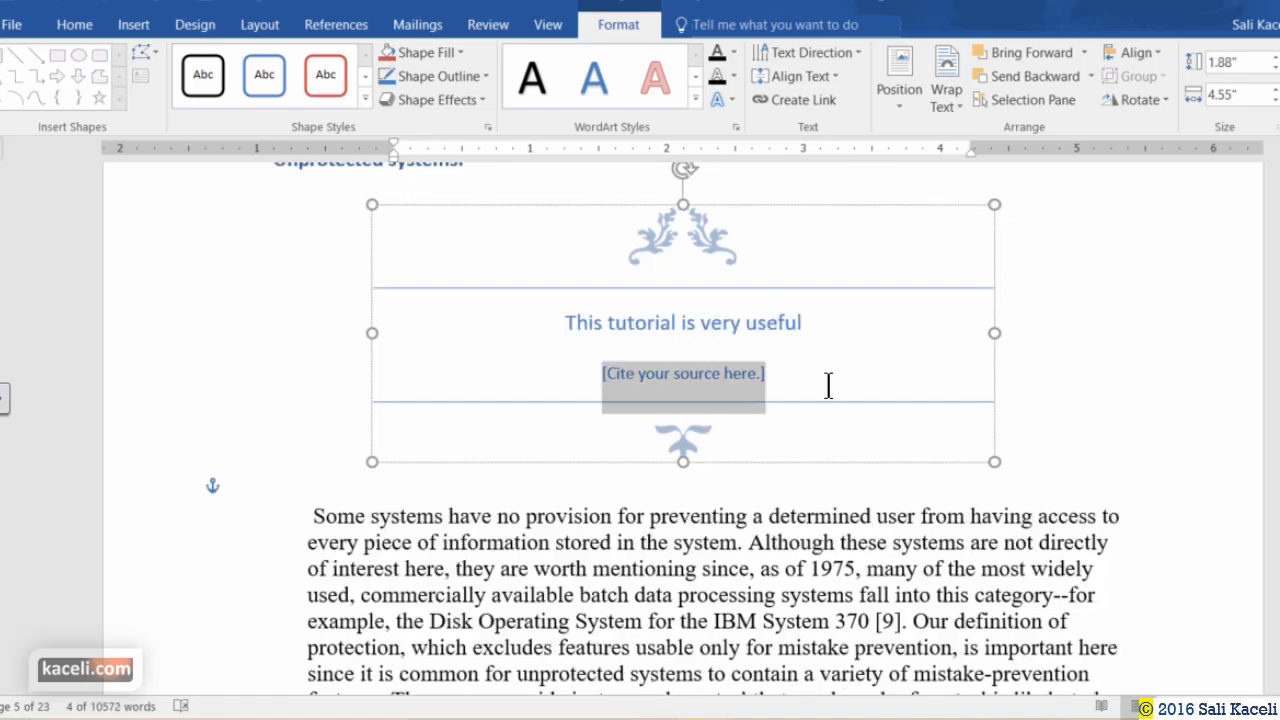
pyautogui.click(1031, 371)
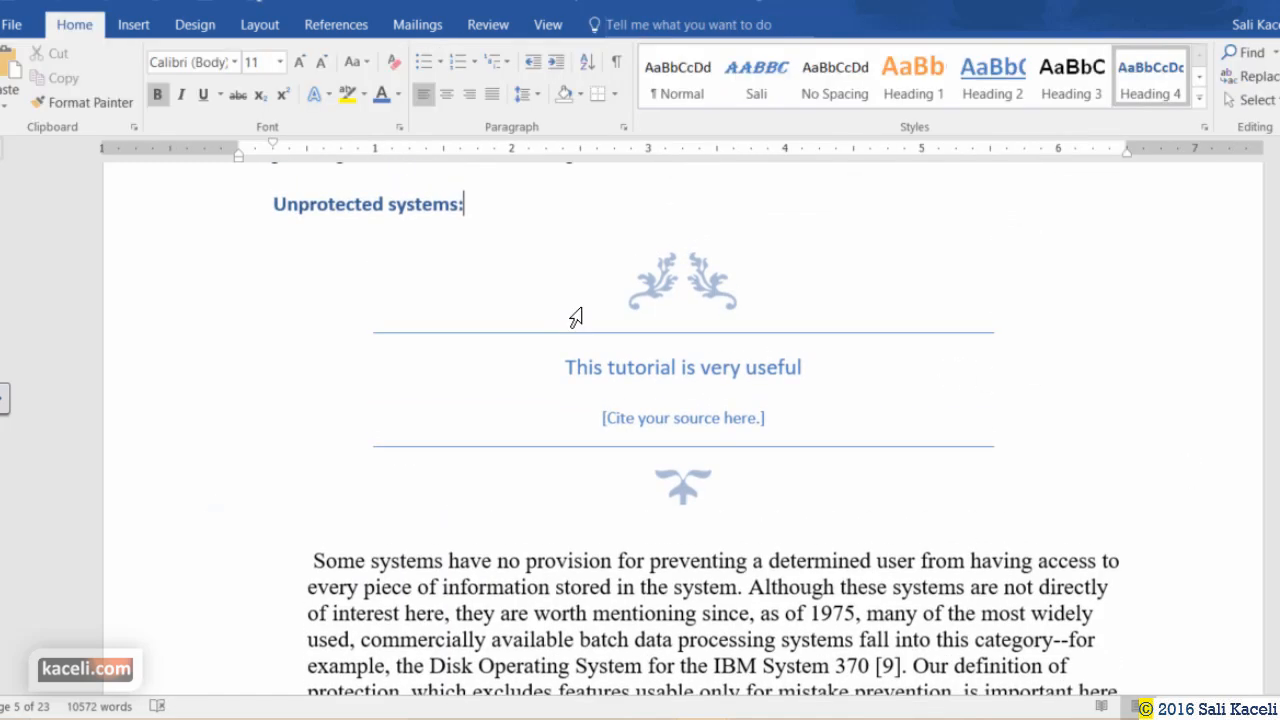
pyautogui.click(758, 424)
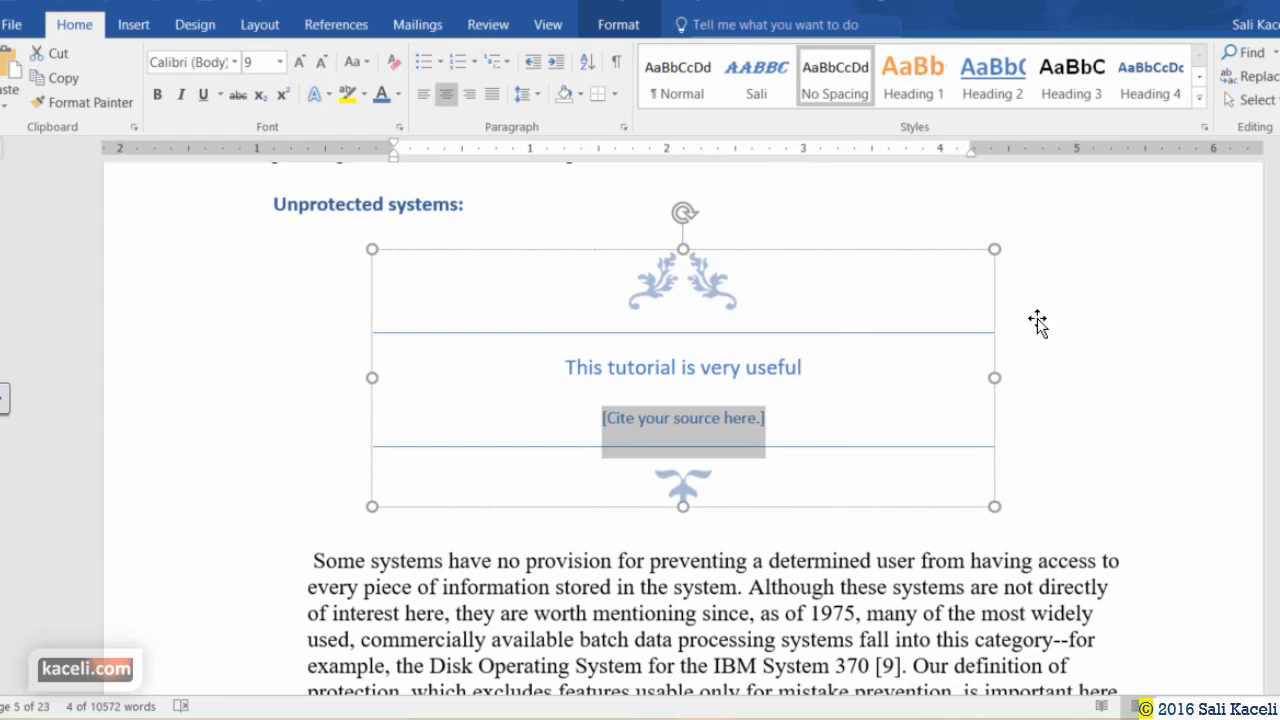
pyautogui.click(826, 250)
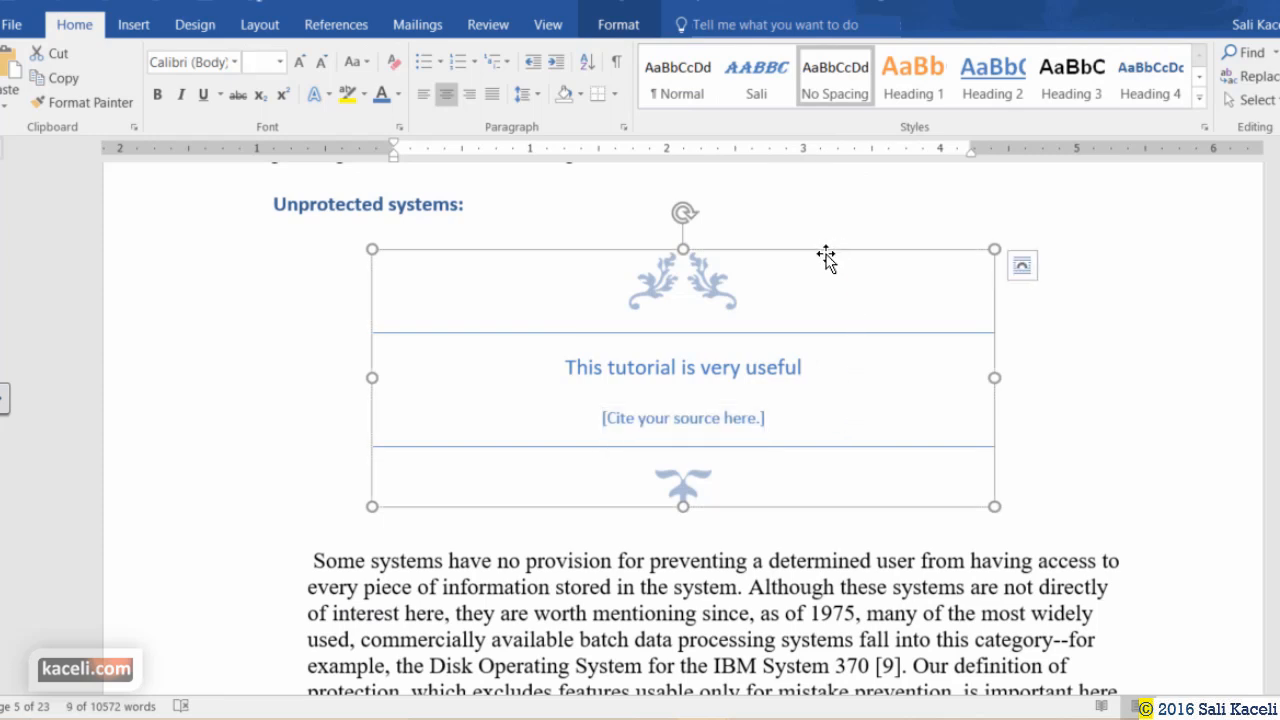
pyautogui.click(608, 28)
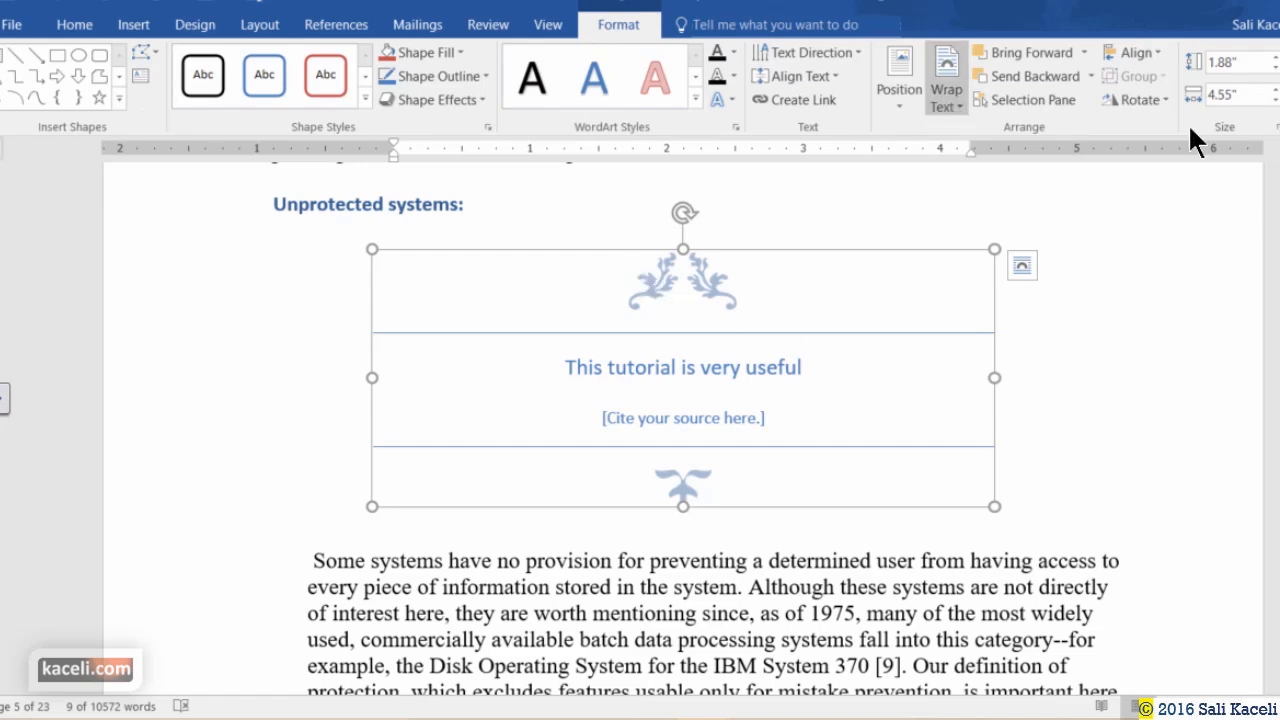
pyautogui.click(946, 92)
pyautogui.click(982, 172)
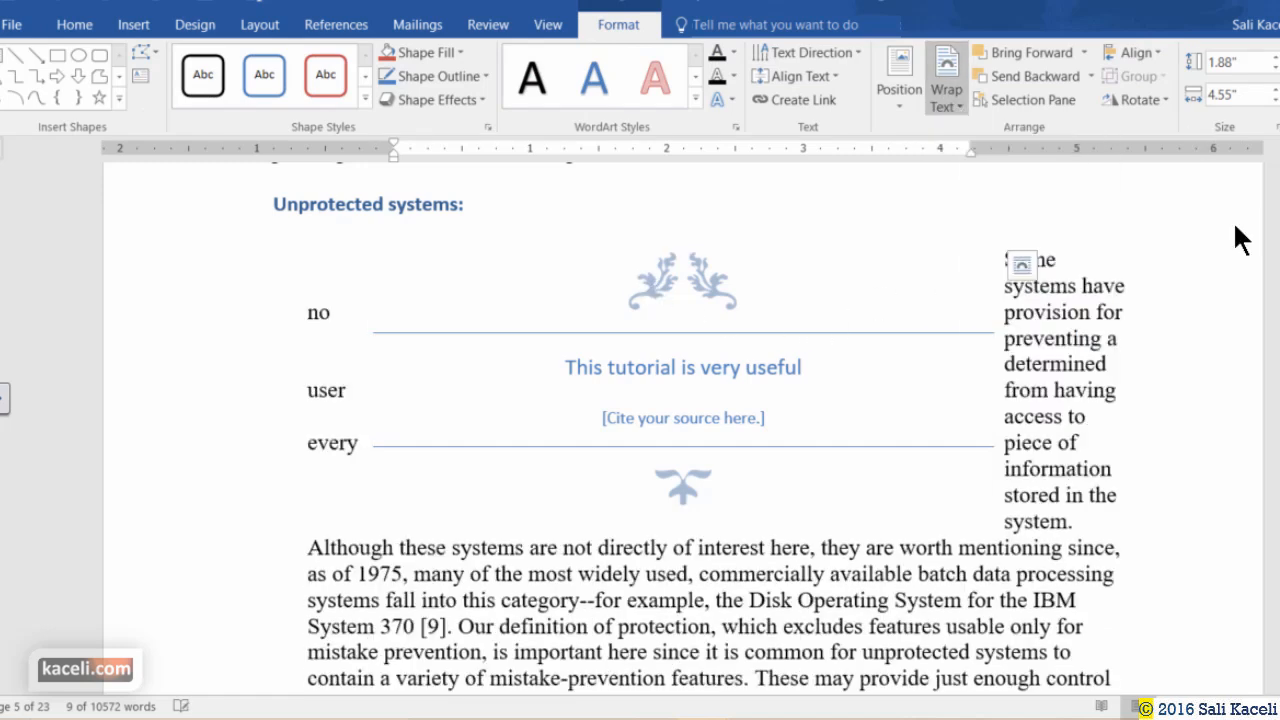
# Move the quote box left and shrink it from its corner.
pyautogui.moveTo(685, 378); pyautogui.dragTo(720, 446)
pyautogui.moveTo(532, 506); pyautogui.dragTo(444, 504)
pyautogui.click(549, 577)
pyautogui.click(870, 380)
pyautogui.moveTo(905, 249); pyautogui.dragTo(714, 316)
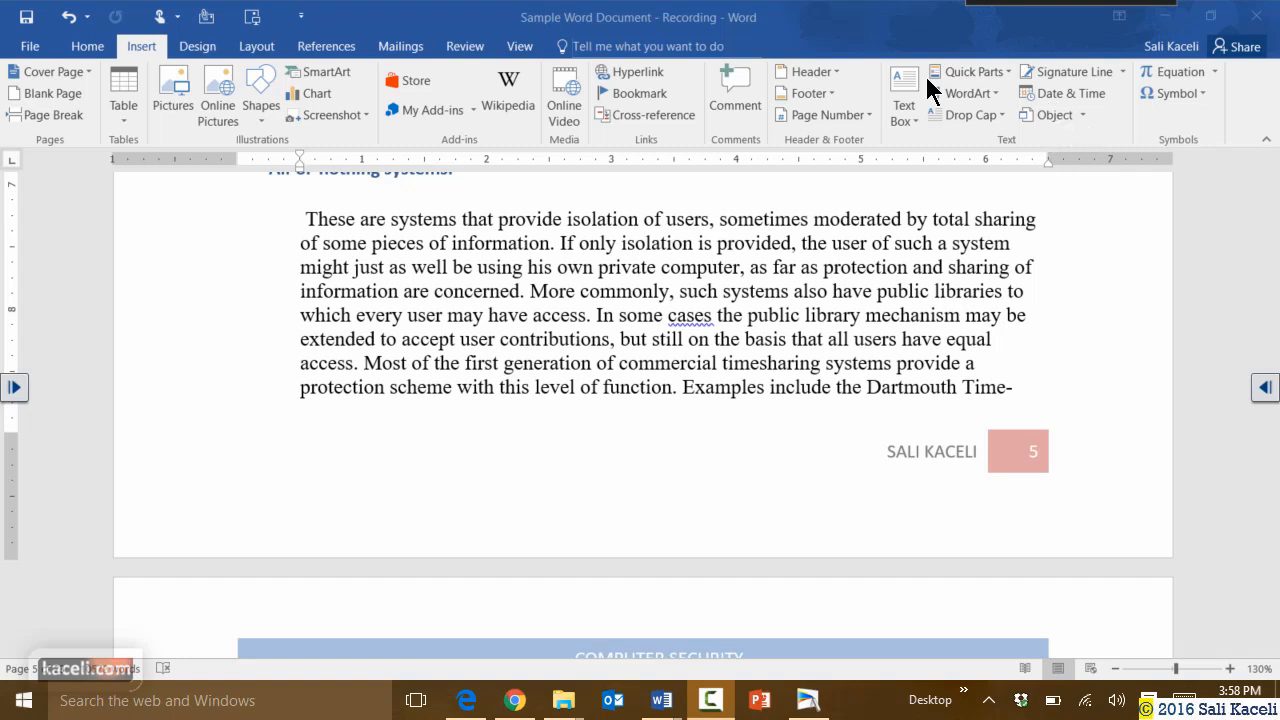
# Insert another Word document's full text using Object > Text from File, then review it.
pyautogui.click(1082, 114)
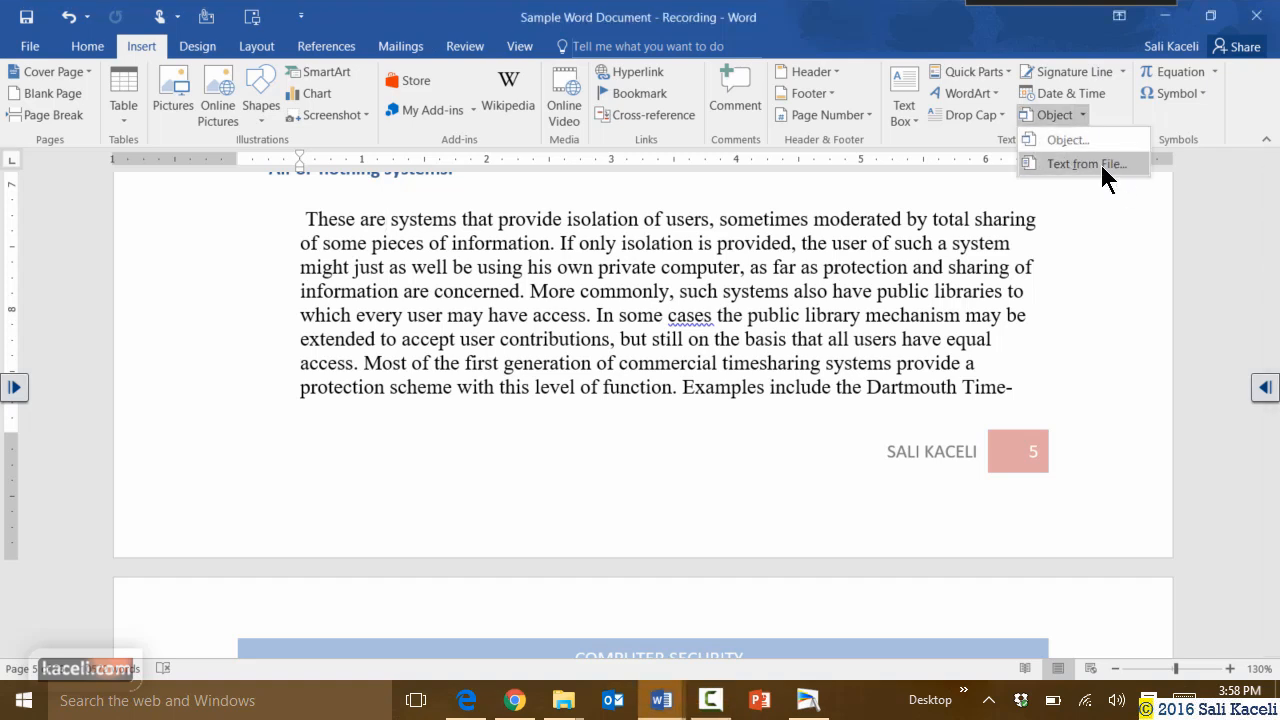
pyautogui.click(1099, 164)
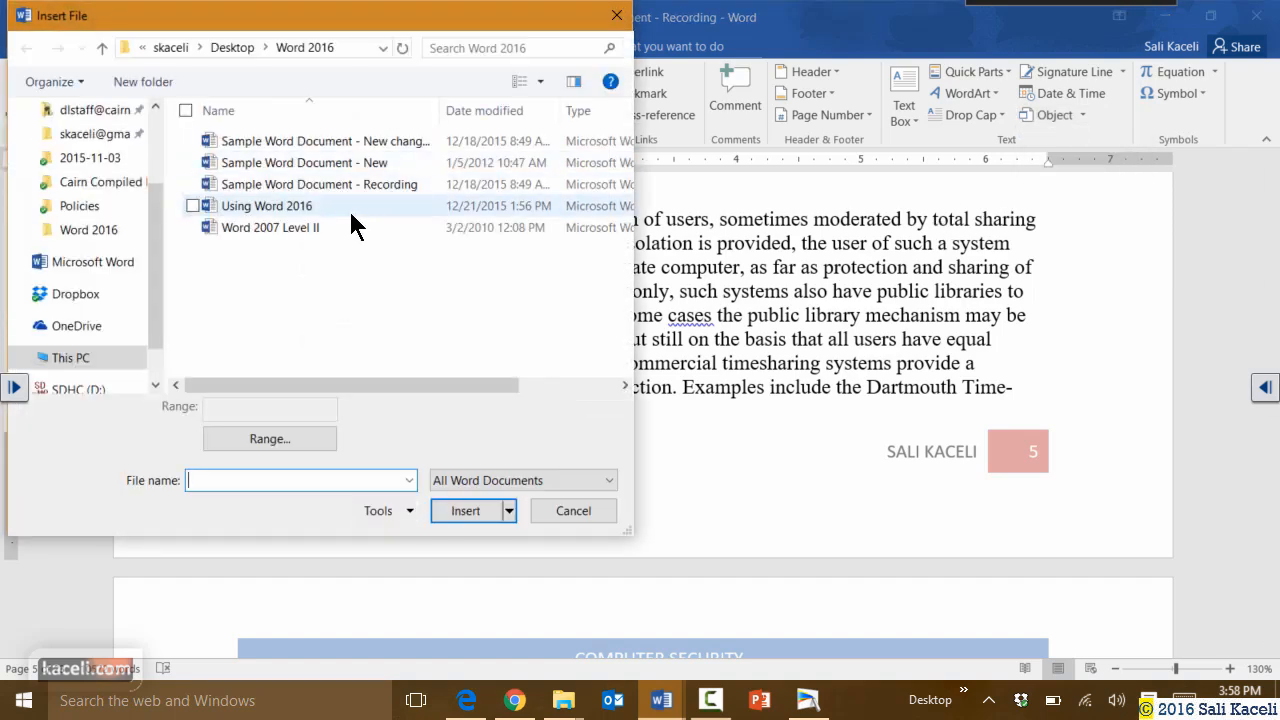
pyautogui.doubleClick(294, 143)
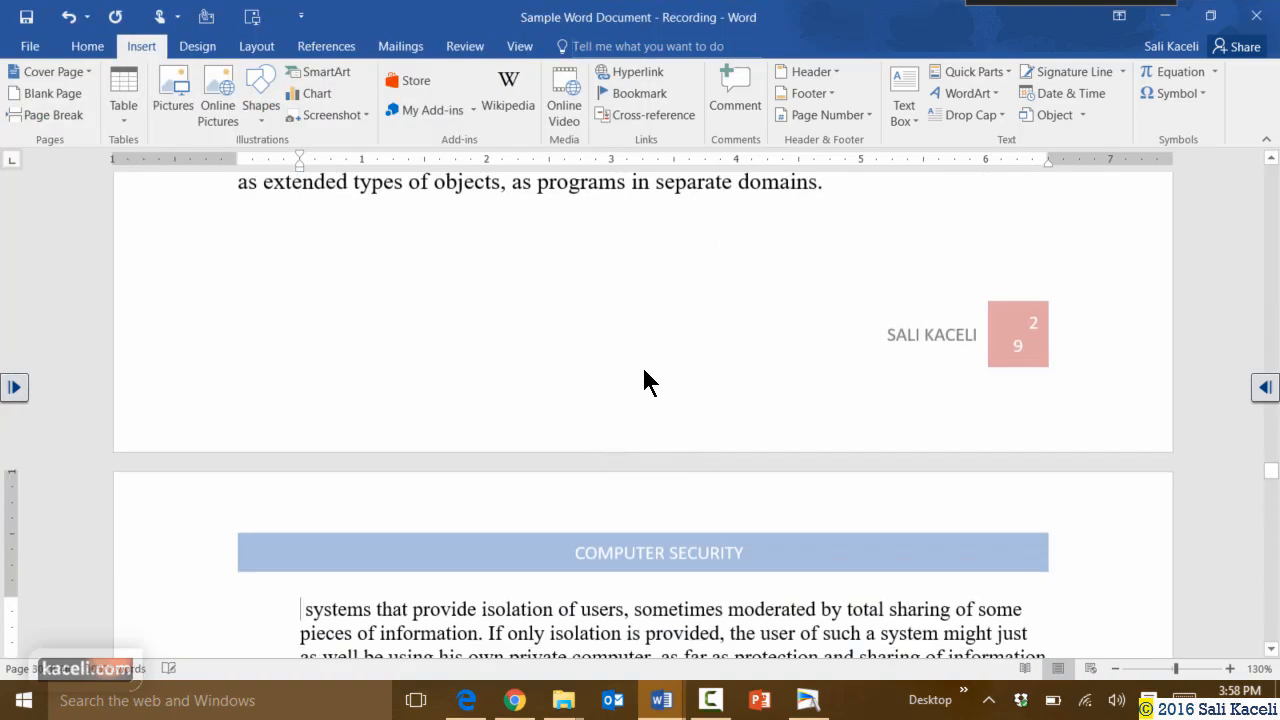
pyautogui.scroll(-5, 626, 378)
pyautogui.scroll(12, 624, 378)
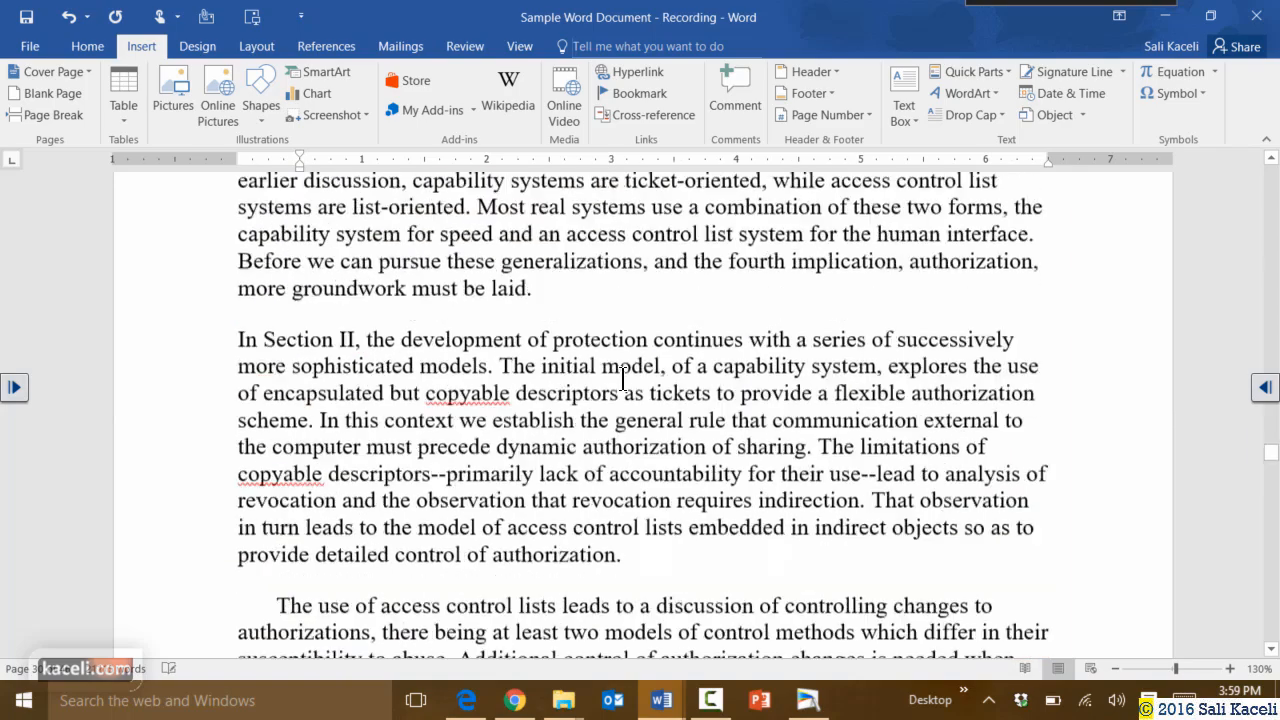
pyautogui.scroll(5, 622, 378)
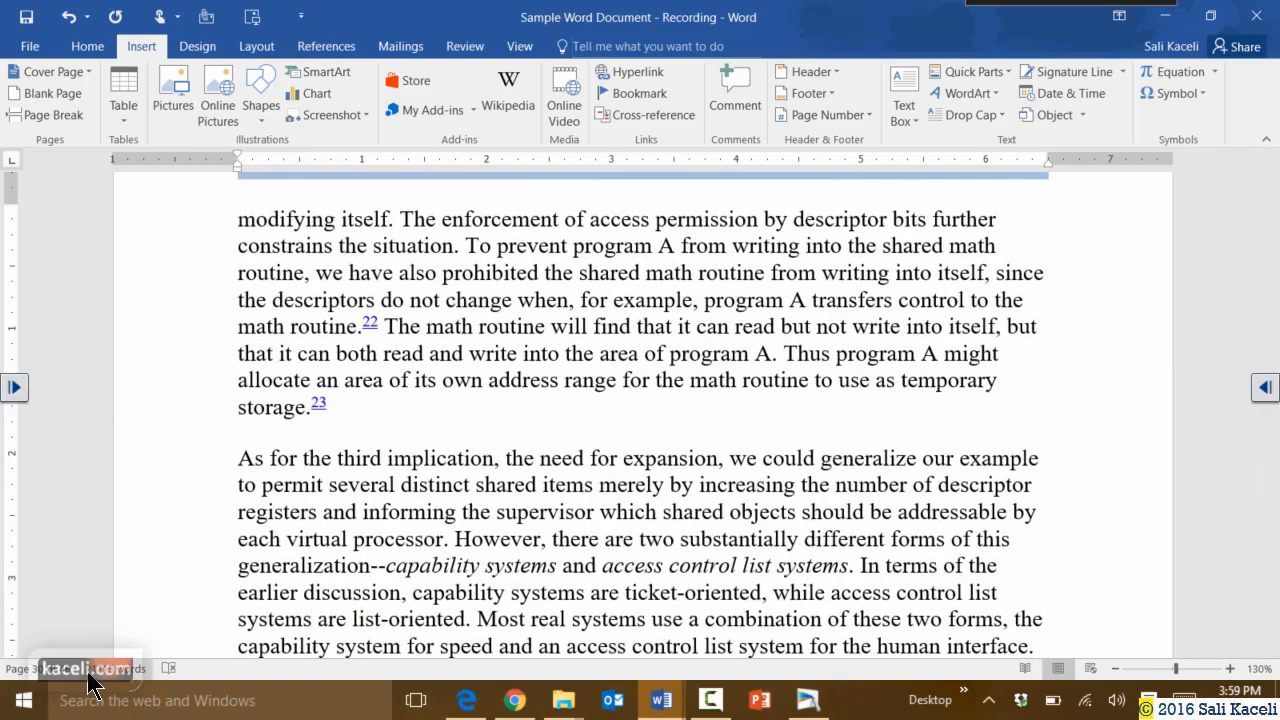
pyautogui.scroll(-10, 565, 333)
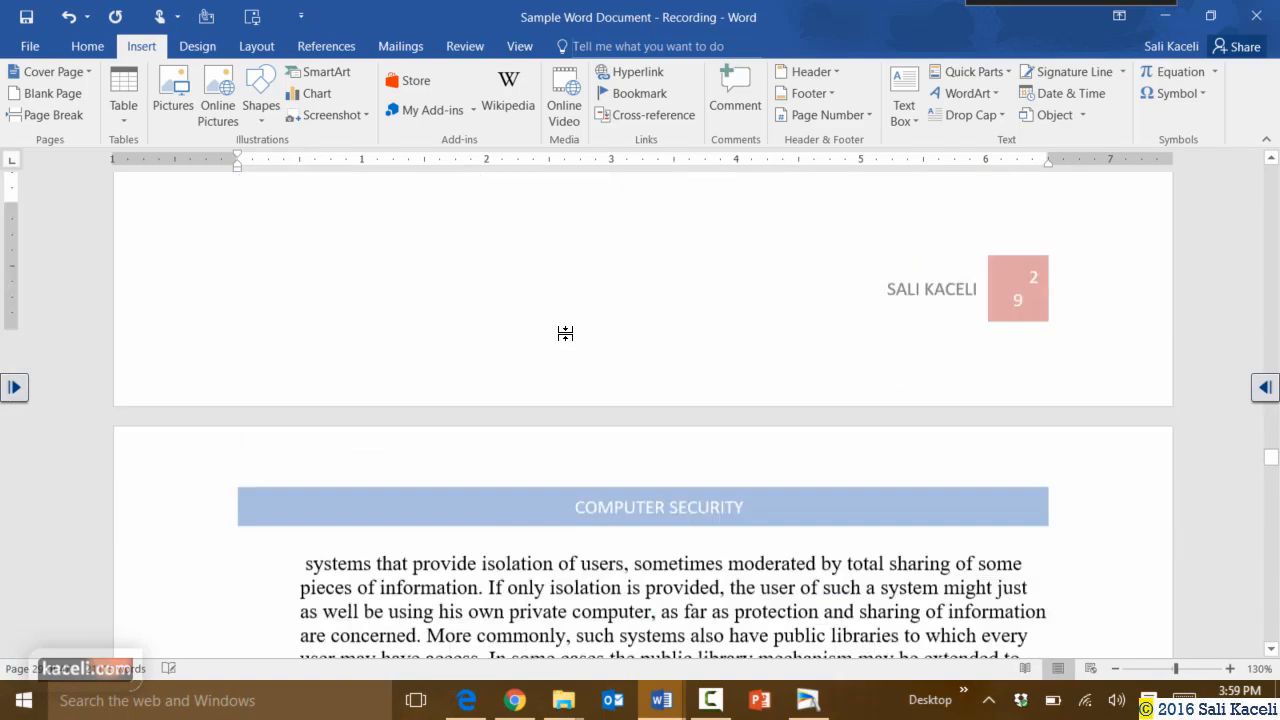
pyautogui.scroll(-20, 565, 333)
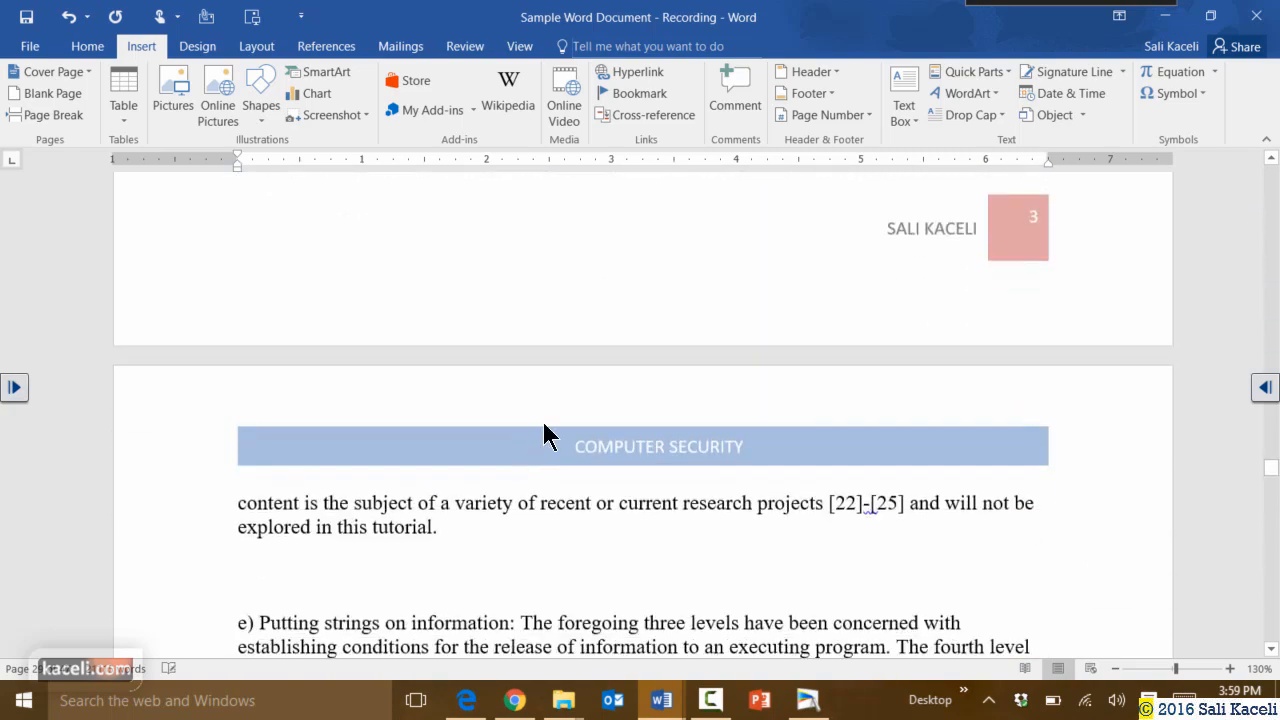
pyautogui.scroll(6, 940, 240)
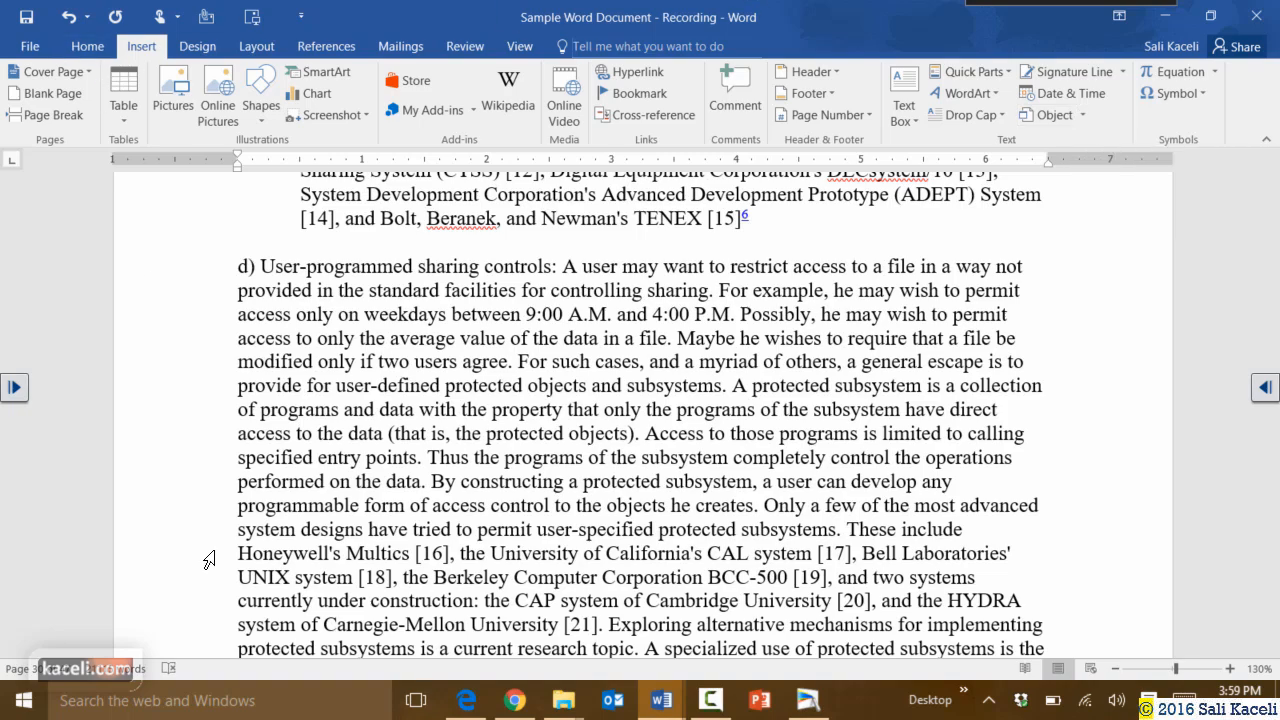
pyautogui.scroll(-10, 300, 490)
pyautogui.scroll(-8, 298, 483)
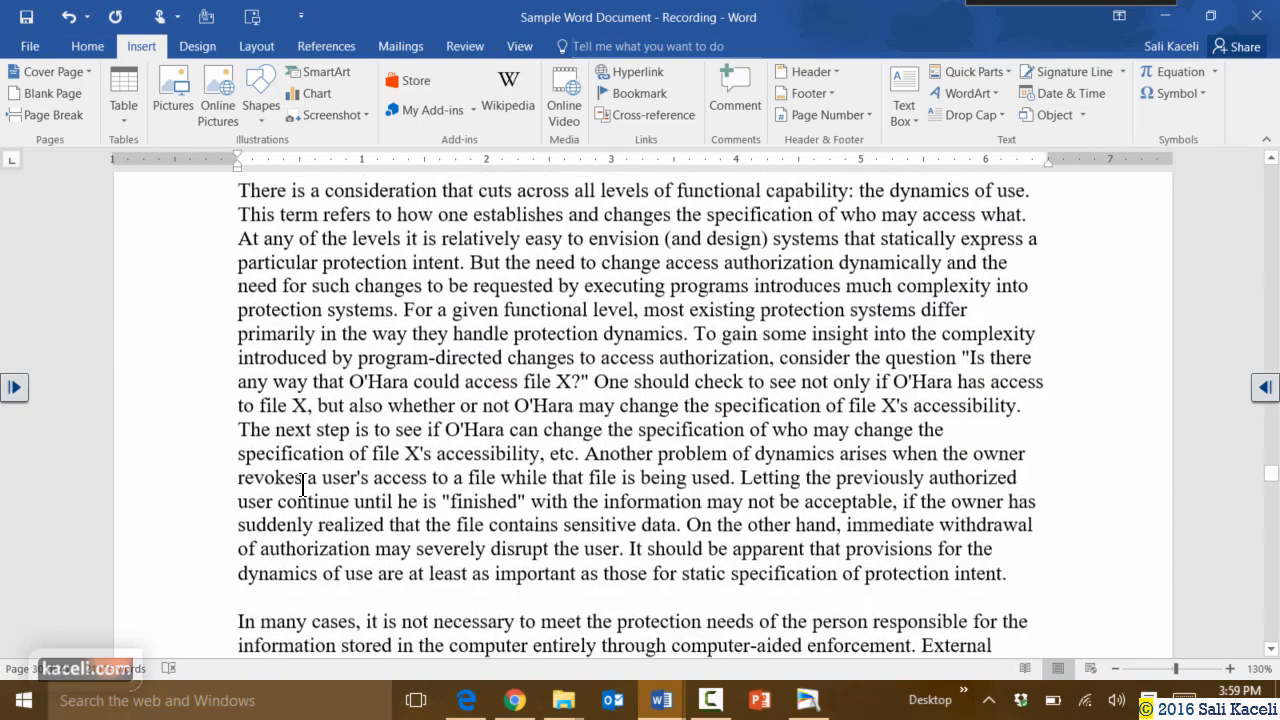
pyautogui.scroll(2, 700, 300)
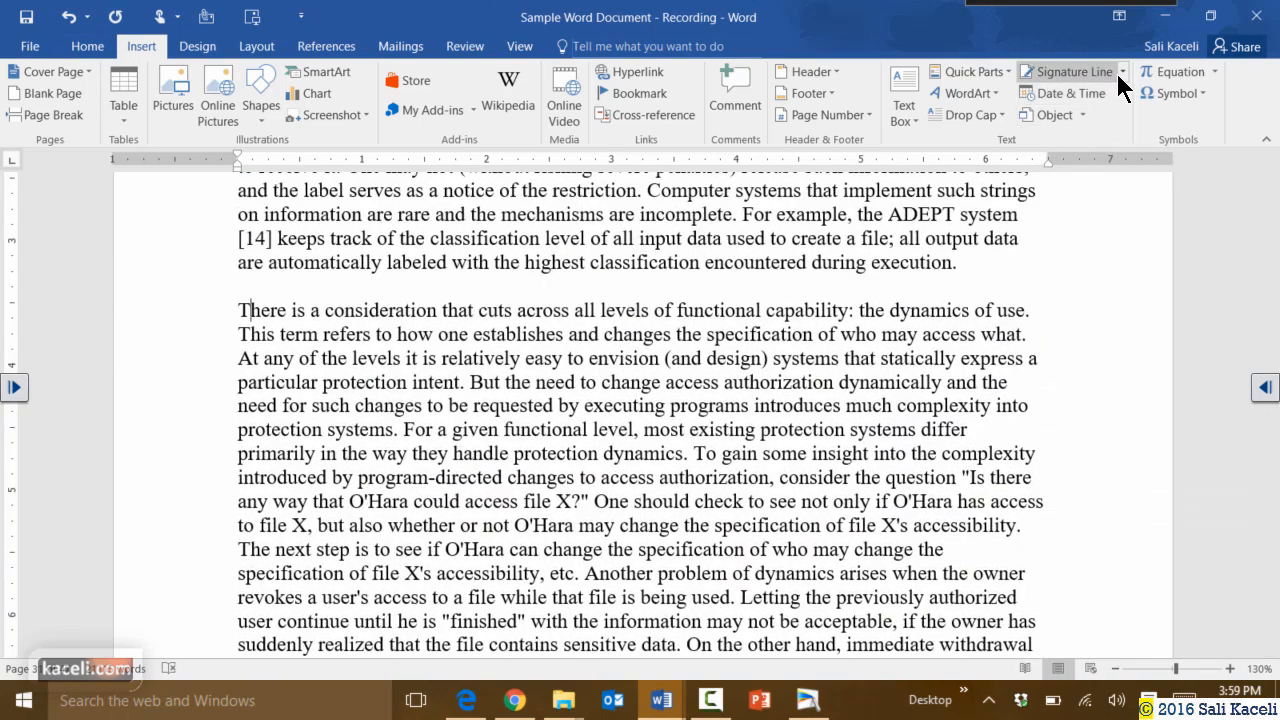
# Preview the Equation and Symbol galleries, then place the cursor before 'These are systems' on page 5.
pyautogui.click(1213, 72)
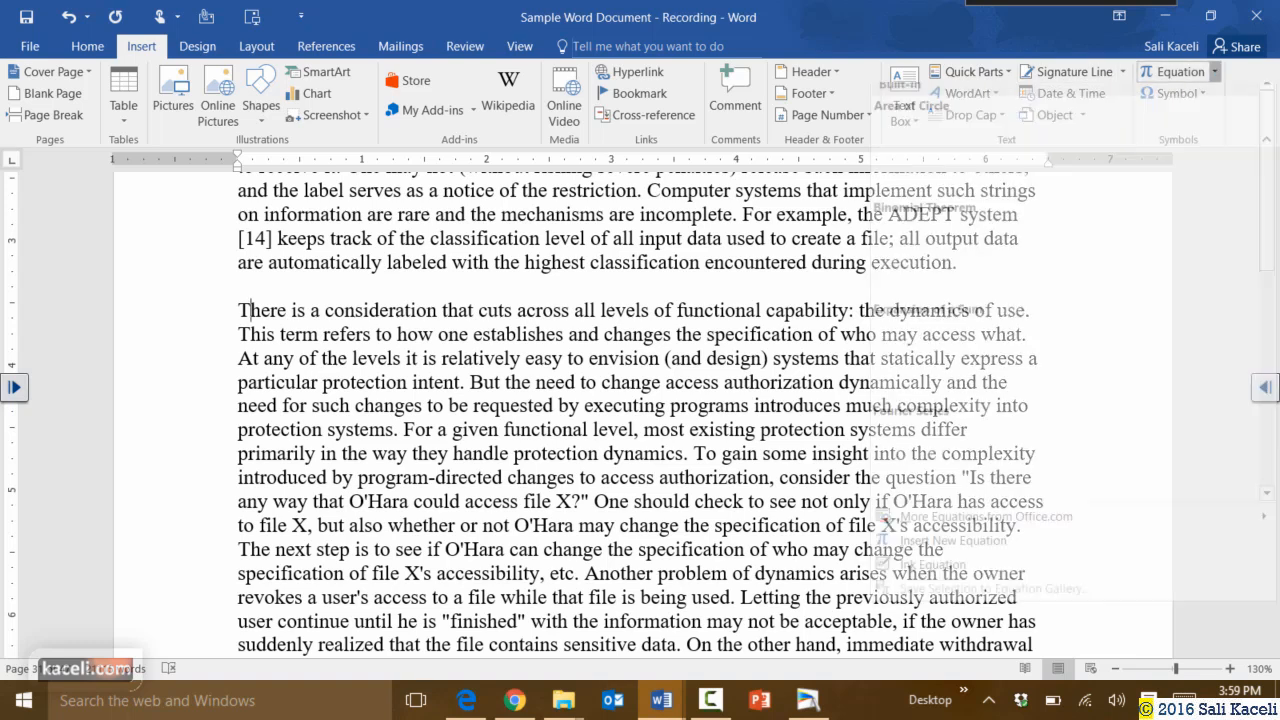
pyautogui.click(1160, 93)
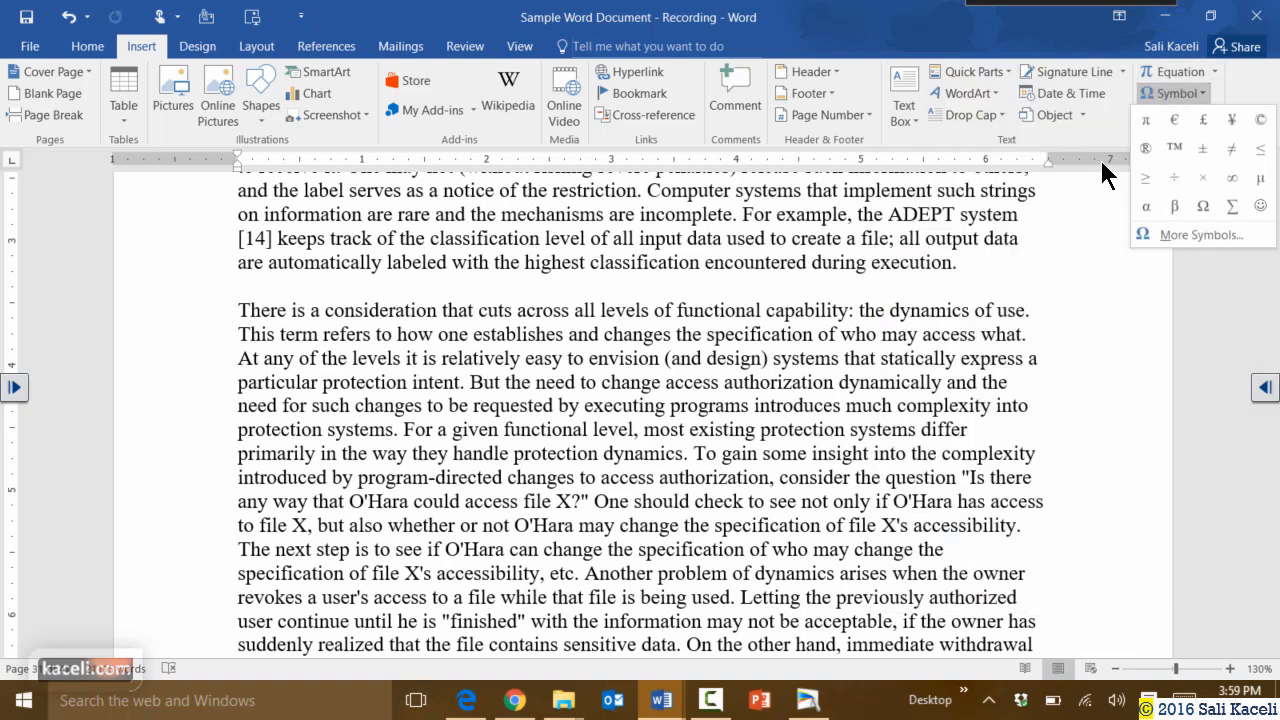
pyautogui.click(1043, 337)
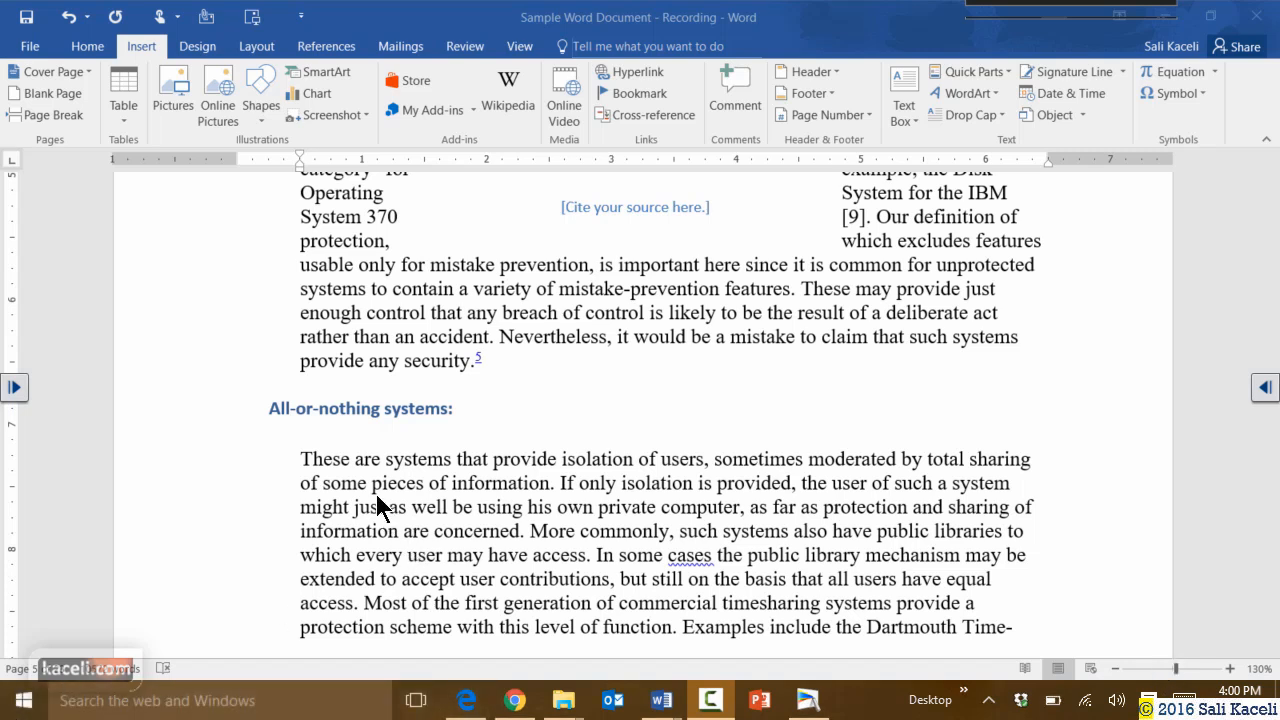
pyautogui.click(299, 462)
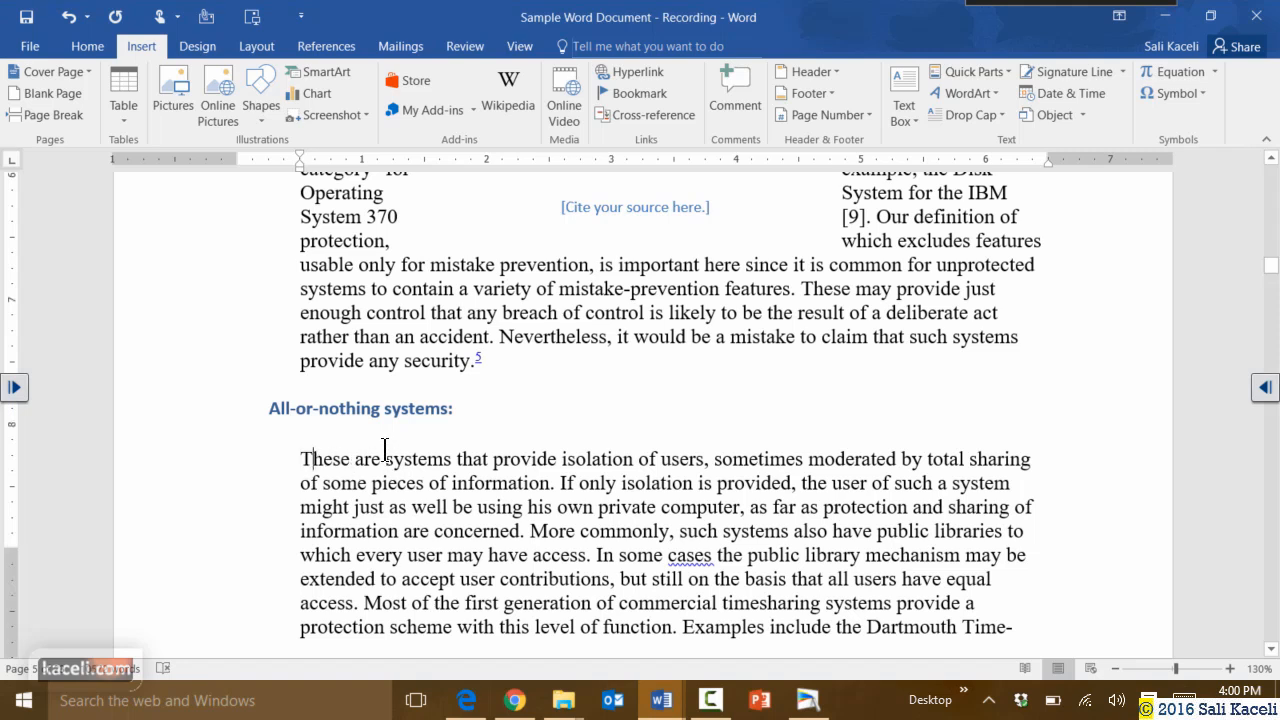
pyautogui.scroll(-2, 380, 445)
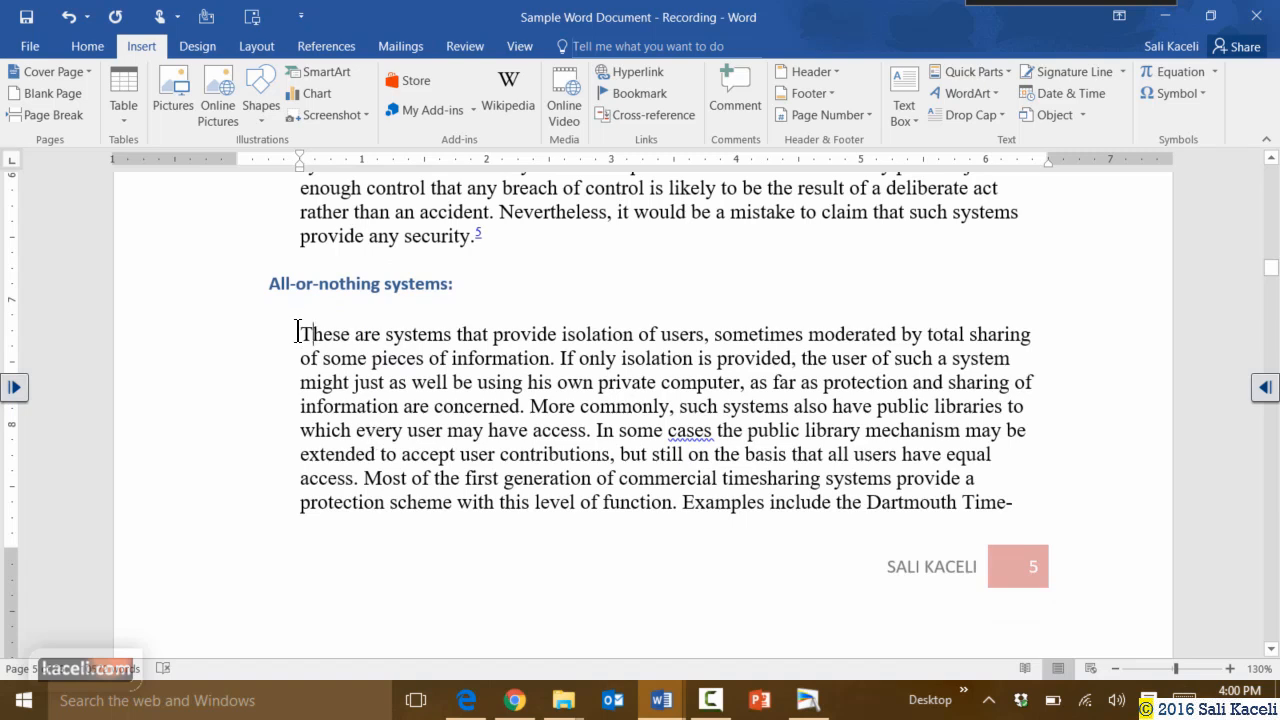
# Give the current paragraph a dropped capital T.
pyautogui.click(1003, 115)
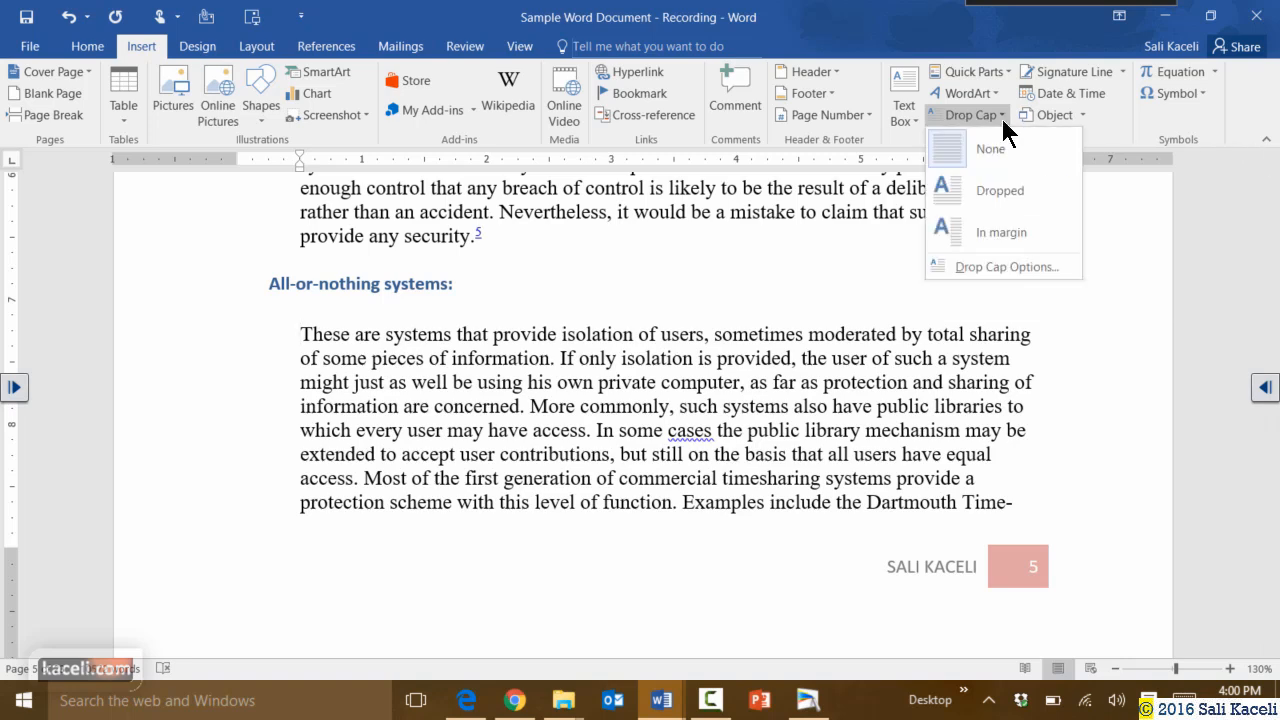
pyautogui.click(980, 203)
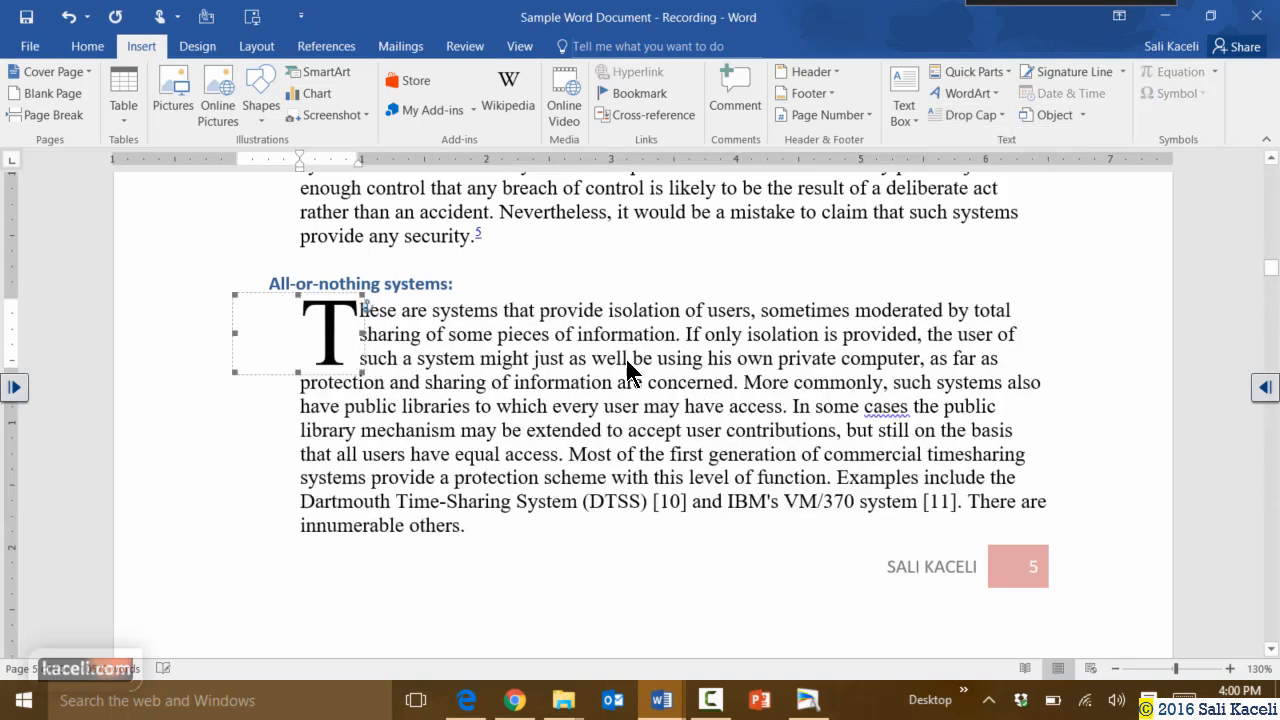
pyautogui.scroll(-3, 366, 431)
pyautogui.scroll(-5, 366, 431)
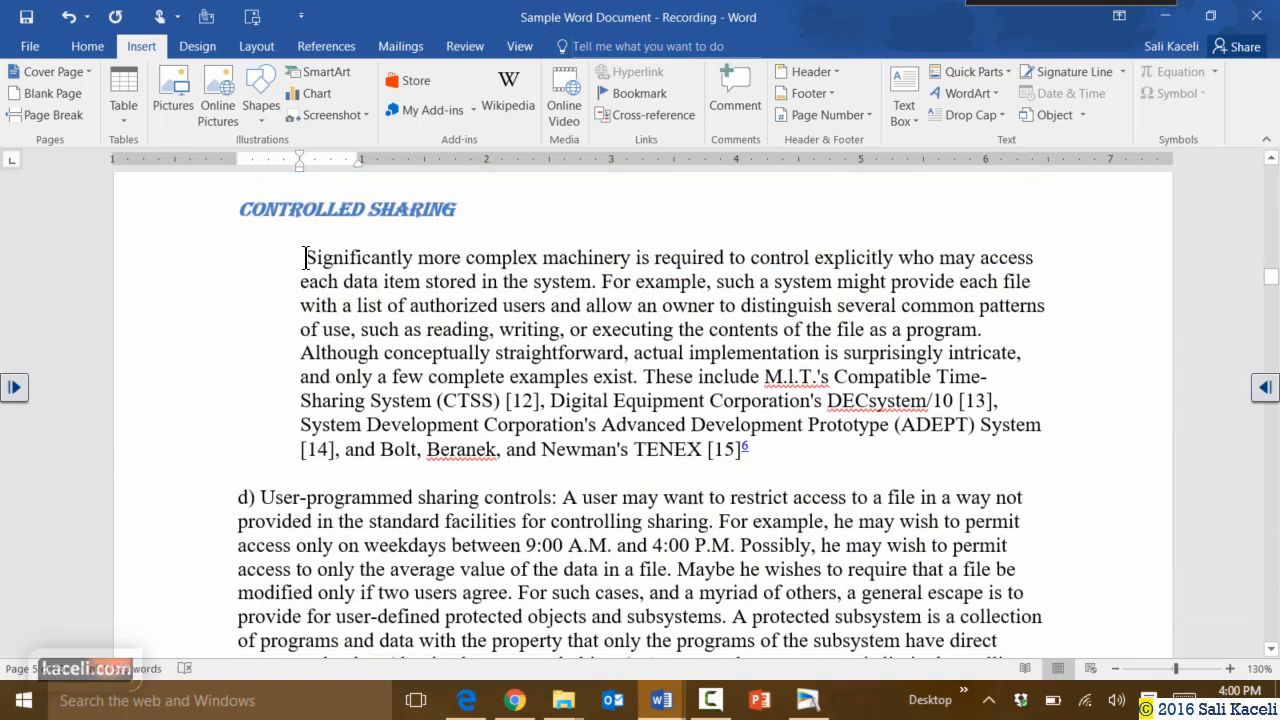
# Add a Dropped drop cap S to the Controlled Sharing paragraph.
pyautogui.click(305, 258)
pyautogui.click(968, 115)
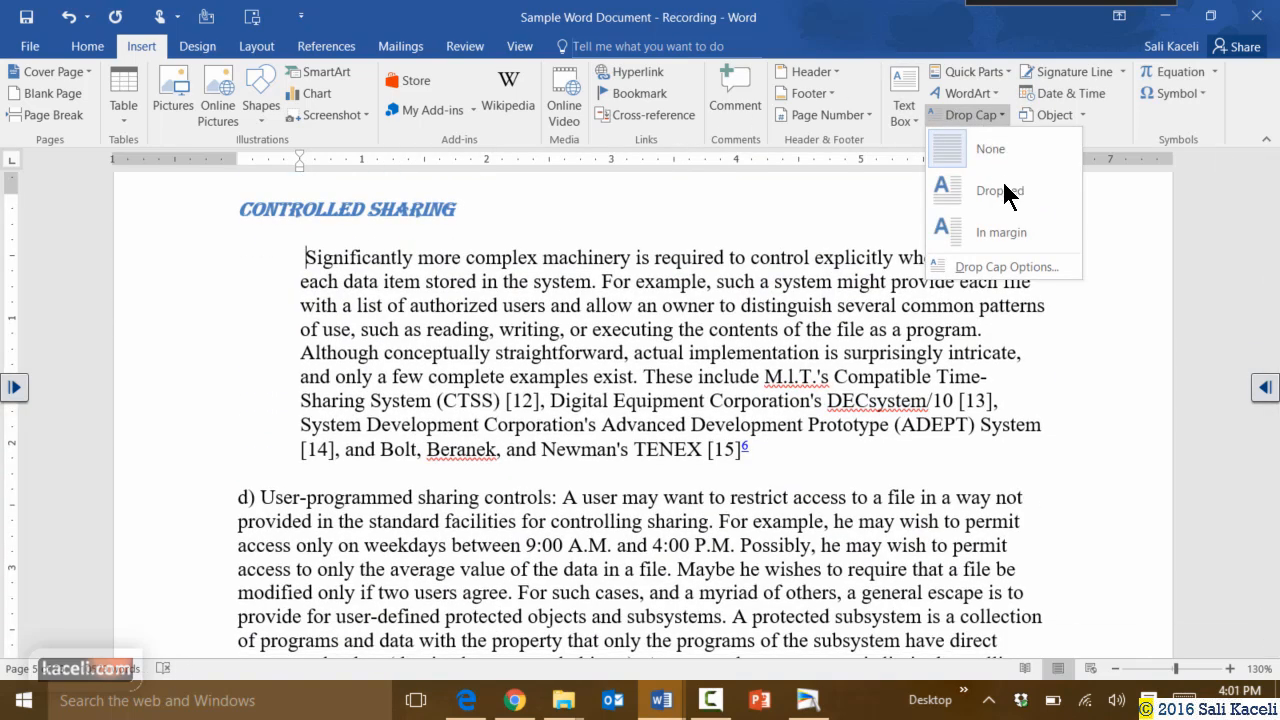
pyautogui.click(995, 195)
pyautogui.click(495, 335)
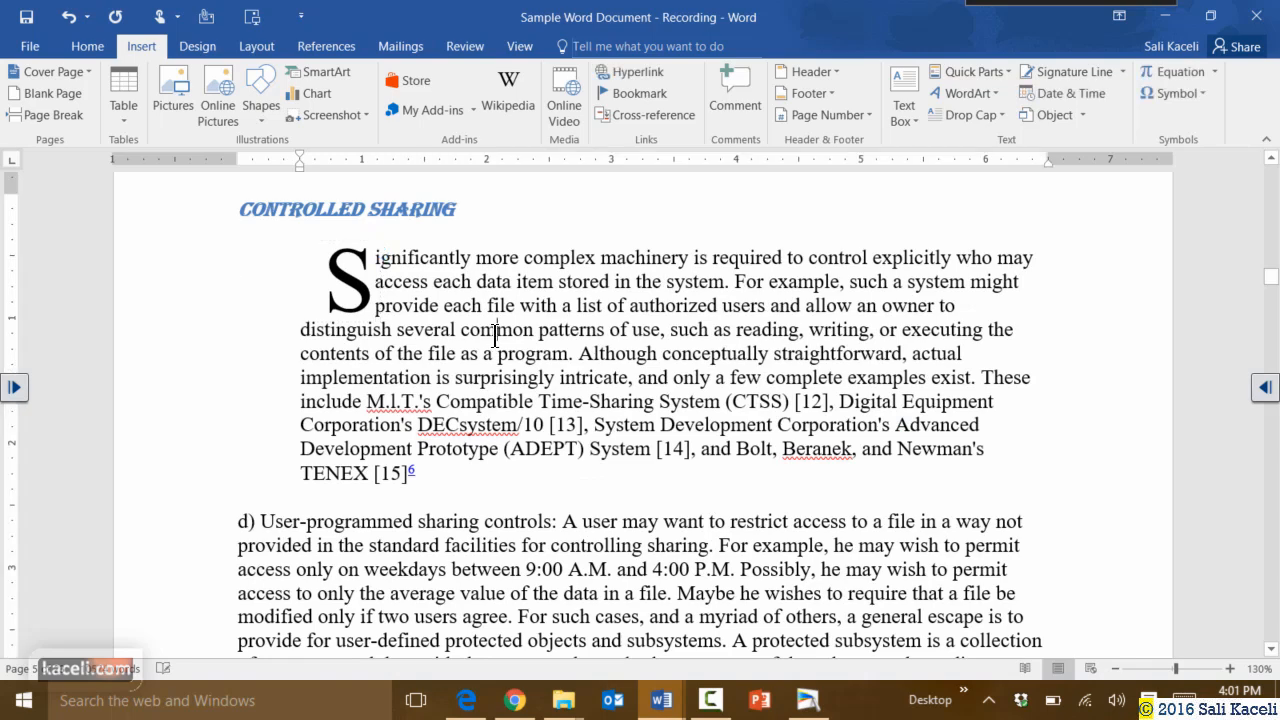
pyautogui.scroll(-3, 495, 335)
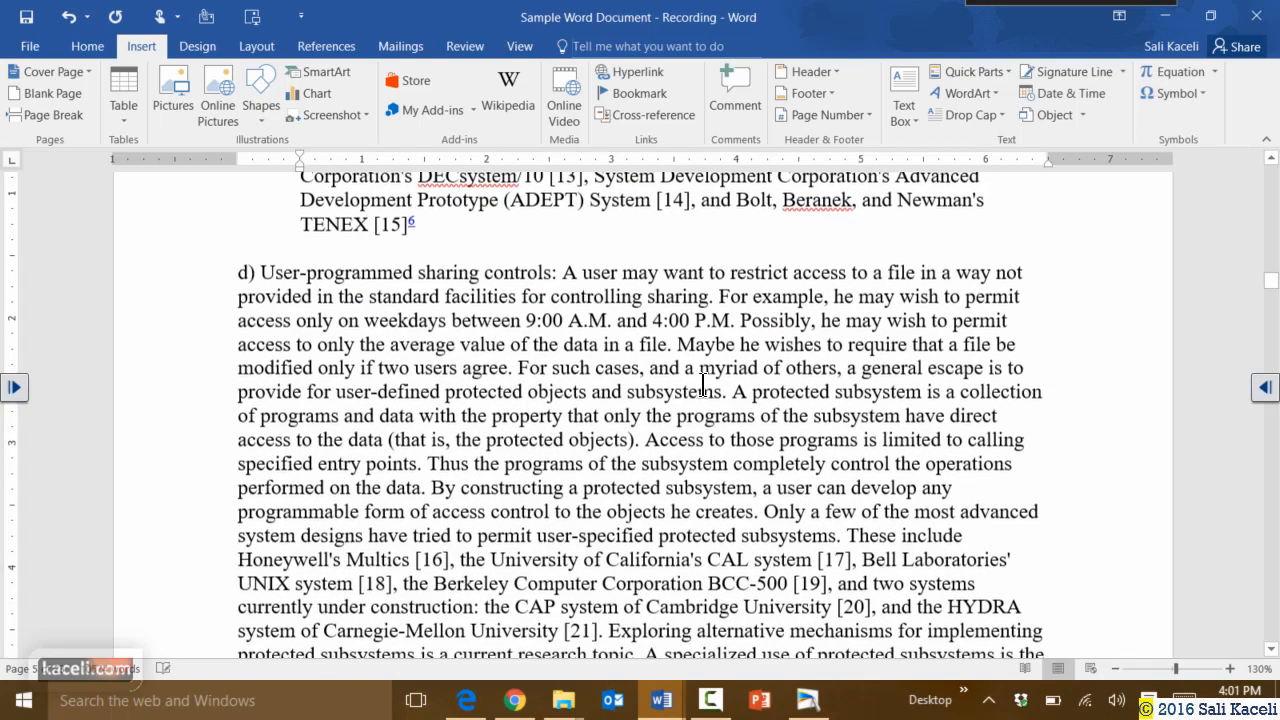
pyautogui.scroll(4, 700, 385)
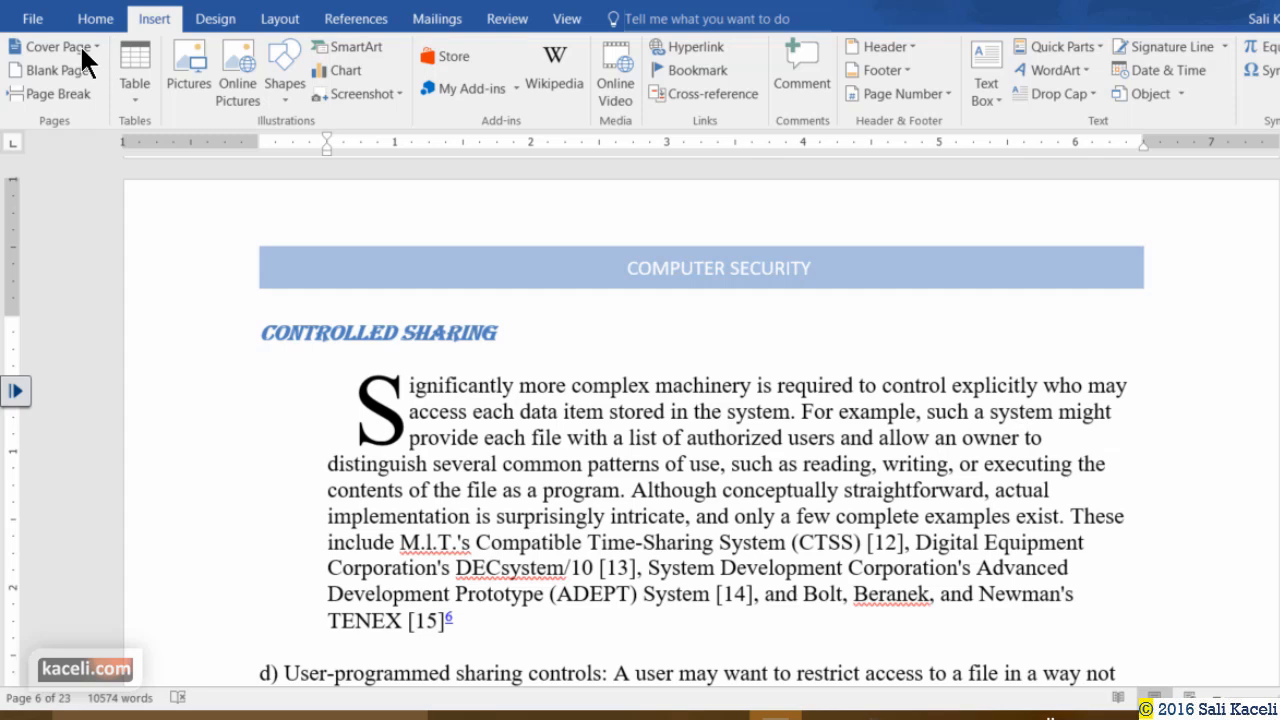
# Insert the built-in Integral cover page at the start of the document.
pyautogui.click(93, 46)
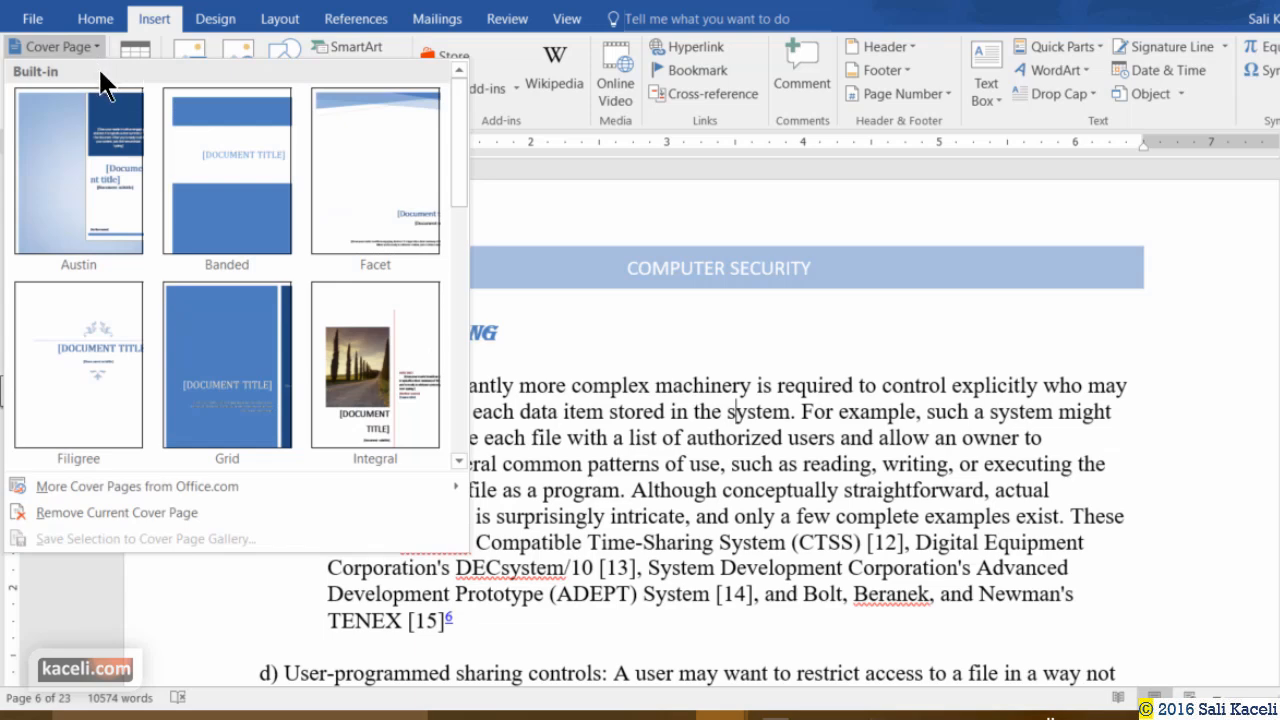
pyautogui.click(412, 365)
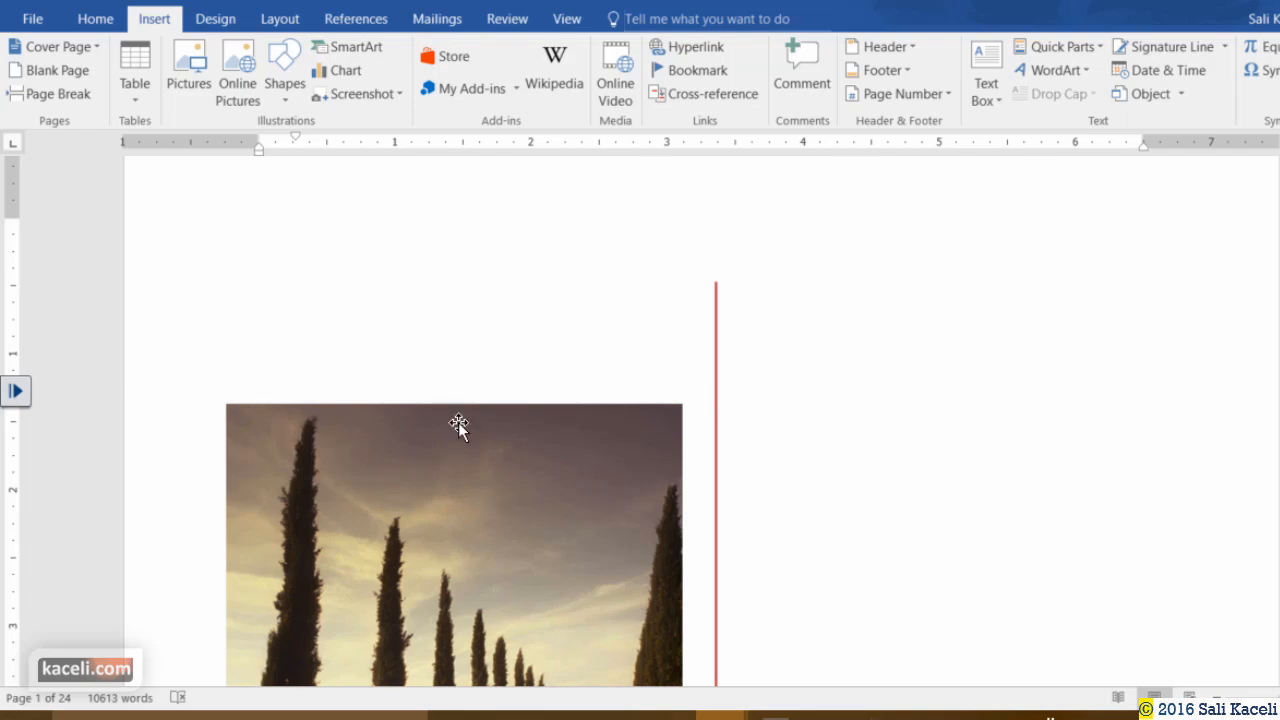
pyautogui.scroll(-10, 367, 273)
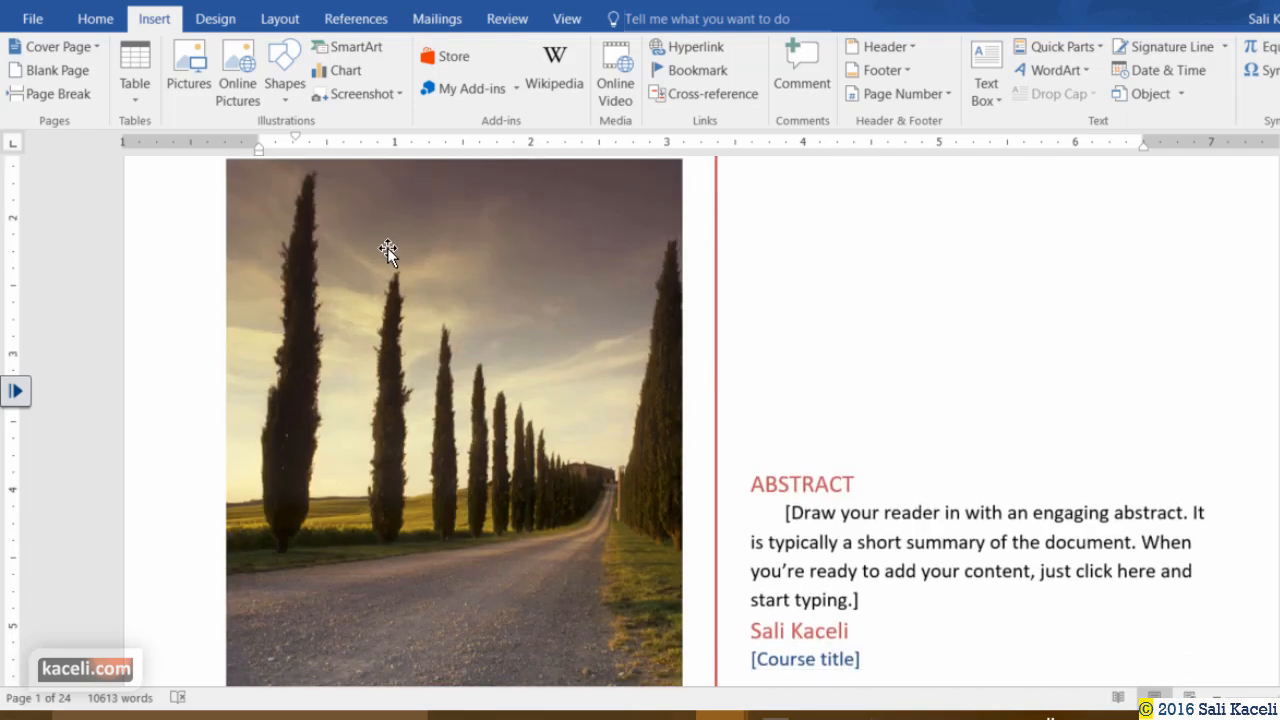
pyautogui.scroll(-10, 570, 345)
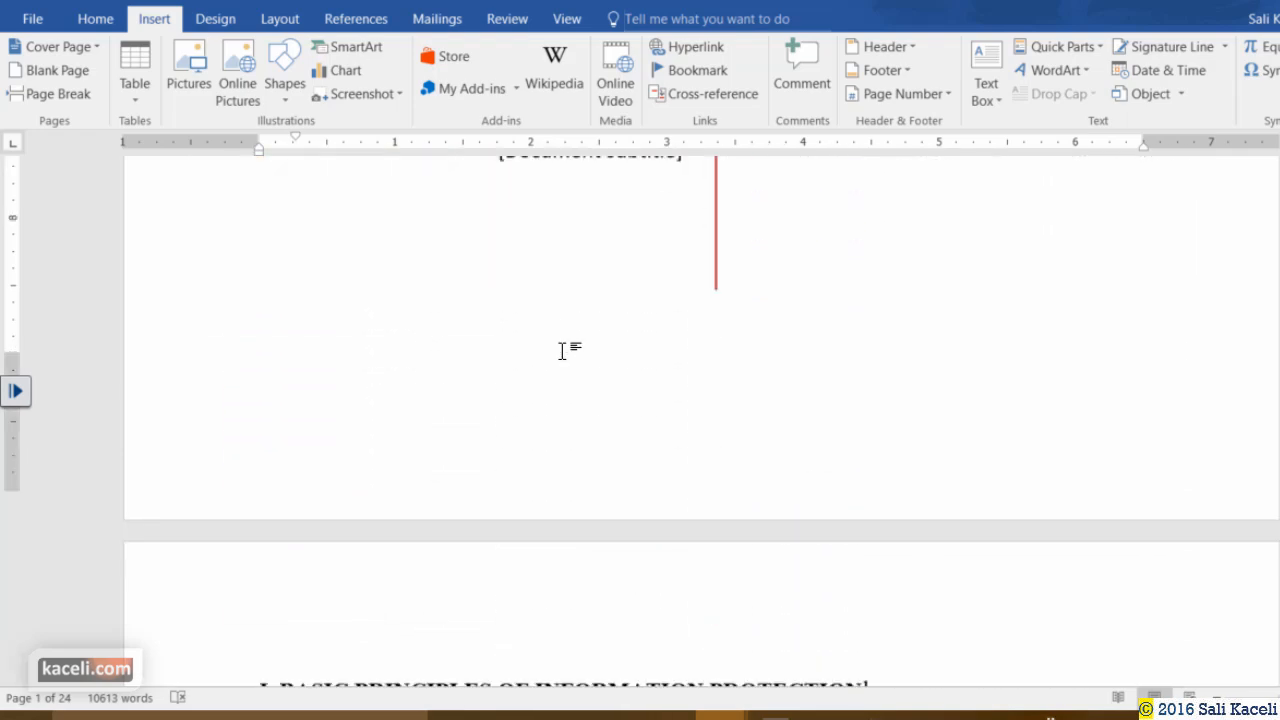
pyautogui.scroll(4, 517, 306)
pyautogui.scroll(3, 426, 298)
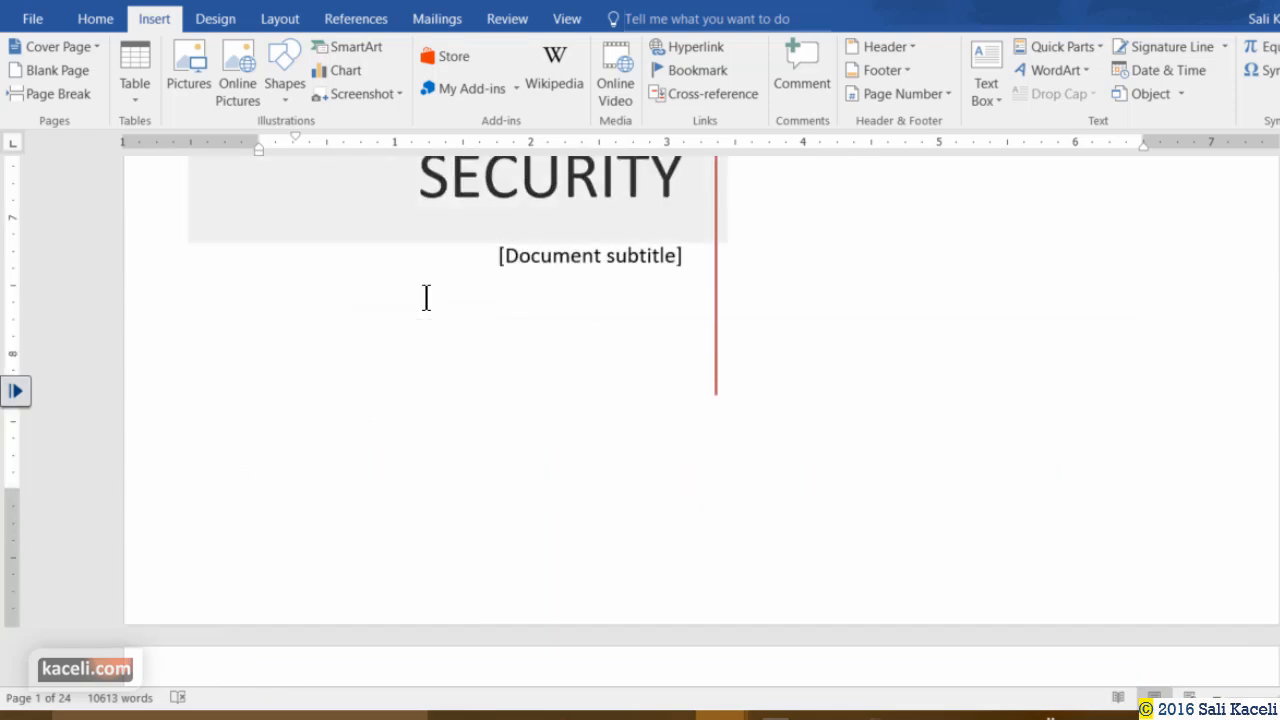
pyautogui.scroll(5, 426, 298)
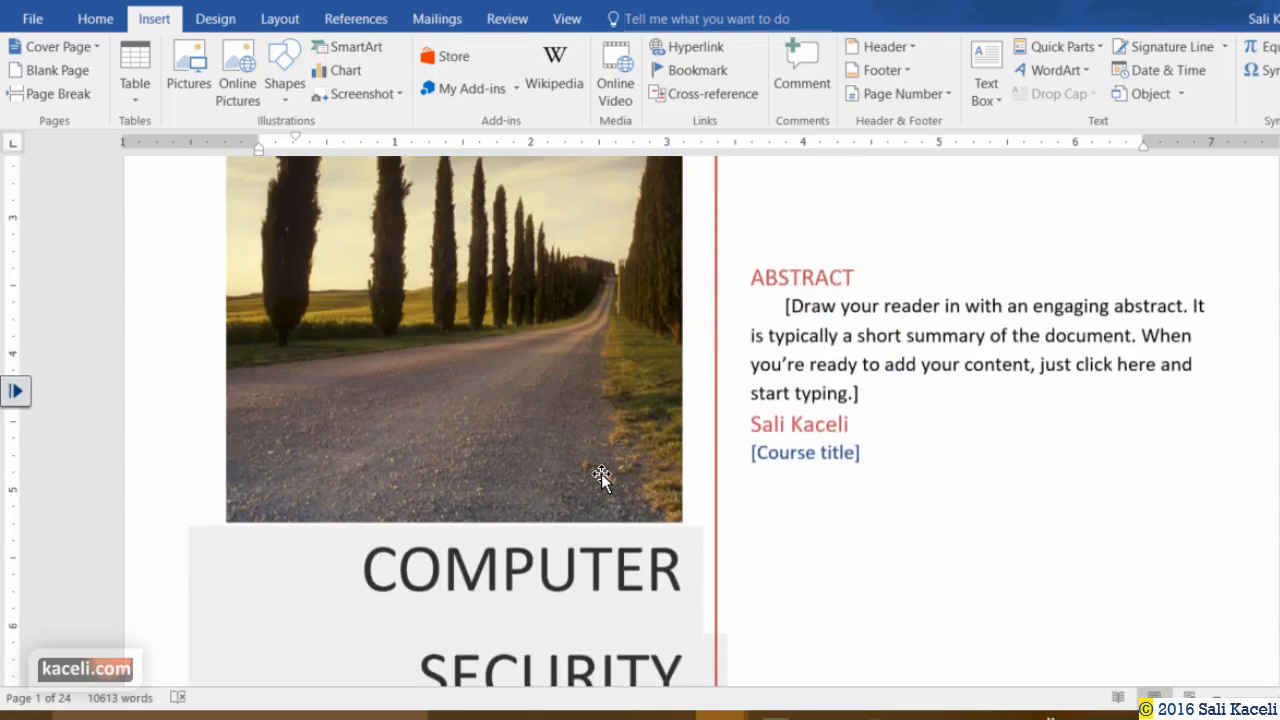
pyautogui.scroll(-4, 586, 471)
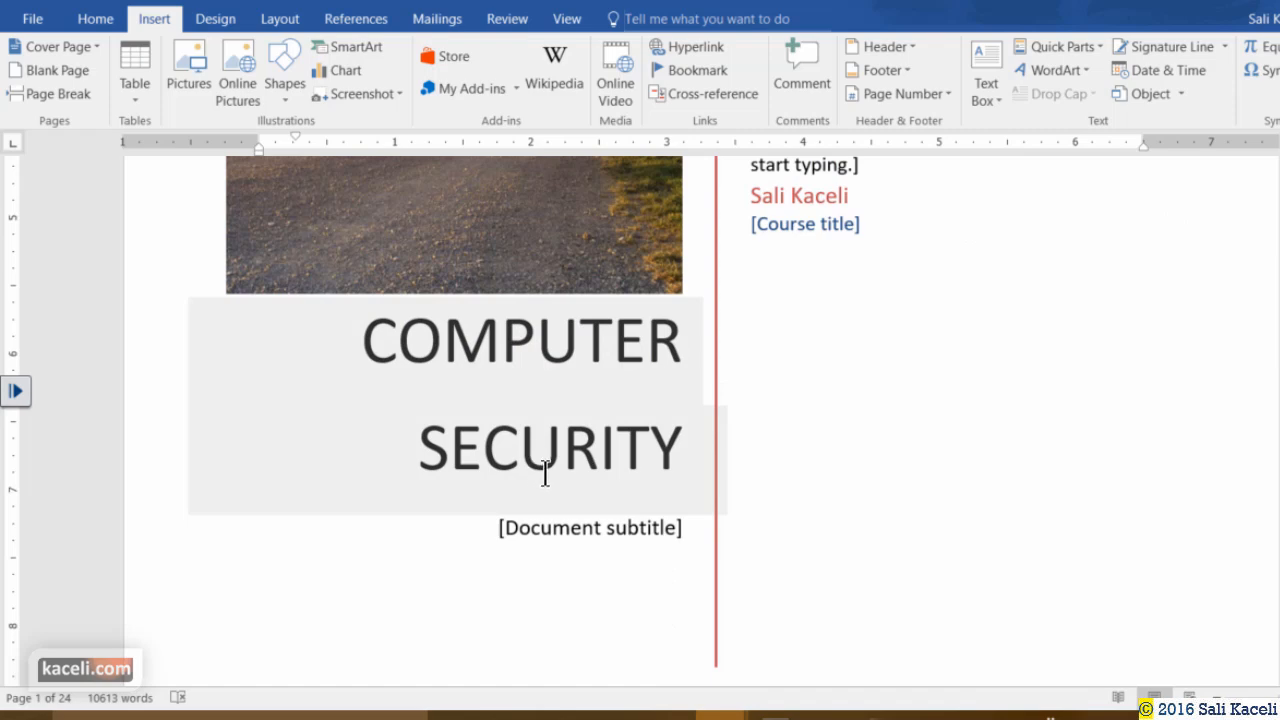
# Select the cover's subtitle placeholder, cypress road photo, abstract text and orange heading in turn.
pyautogui.click(578, 537)
pyautogui.scroll(4, 814, 394)
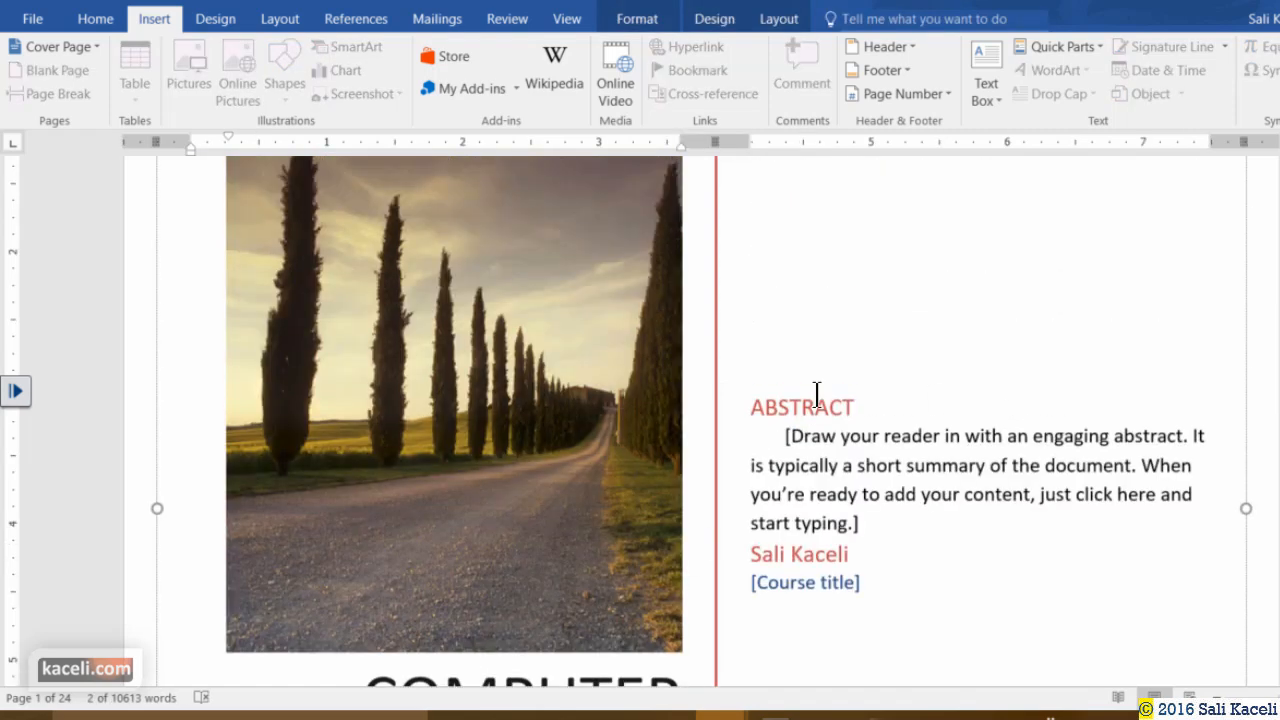
pyautogui.click(603, 487)
pyautogui.scroll(-2, 897, 451)
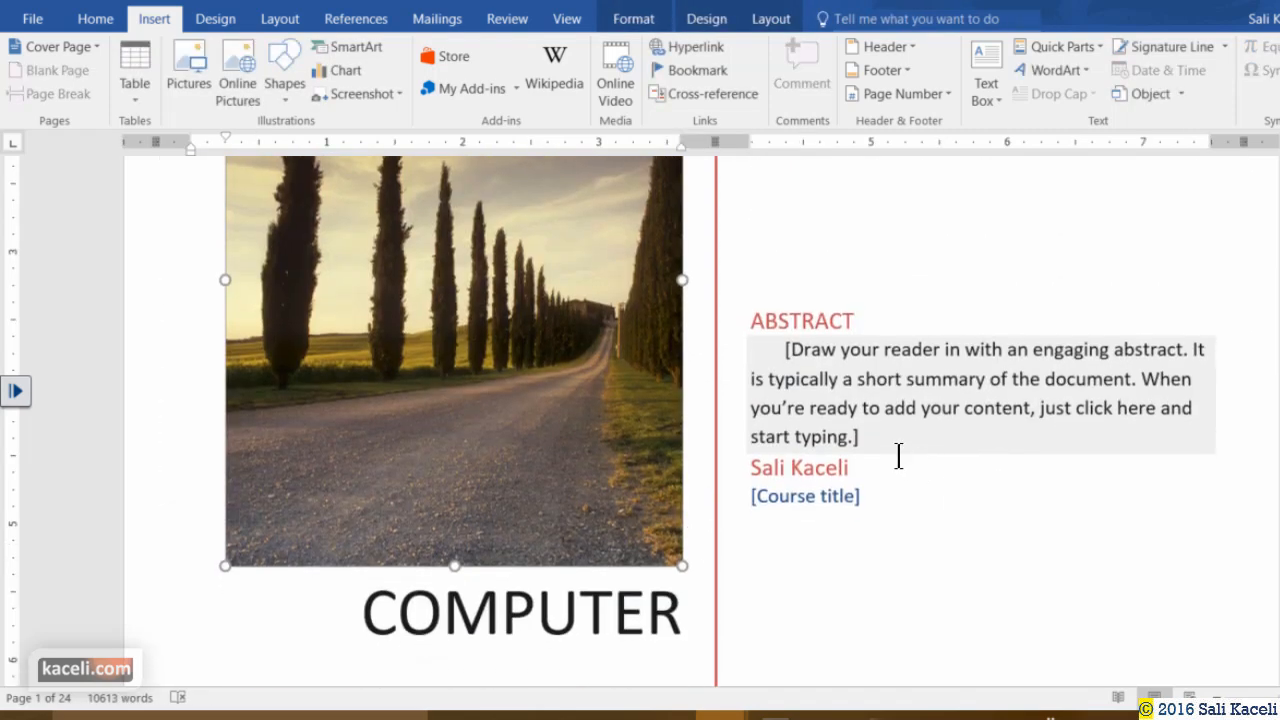
pyautogui.click(900, 373)
pyautogui.scroll(4, 897, 369)
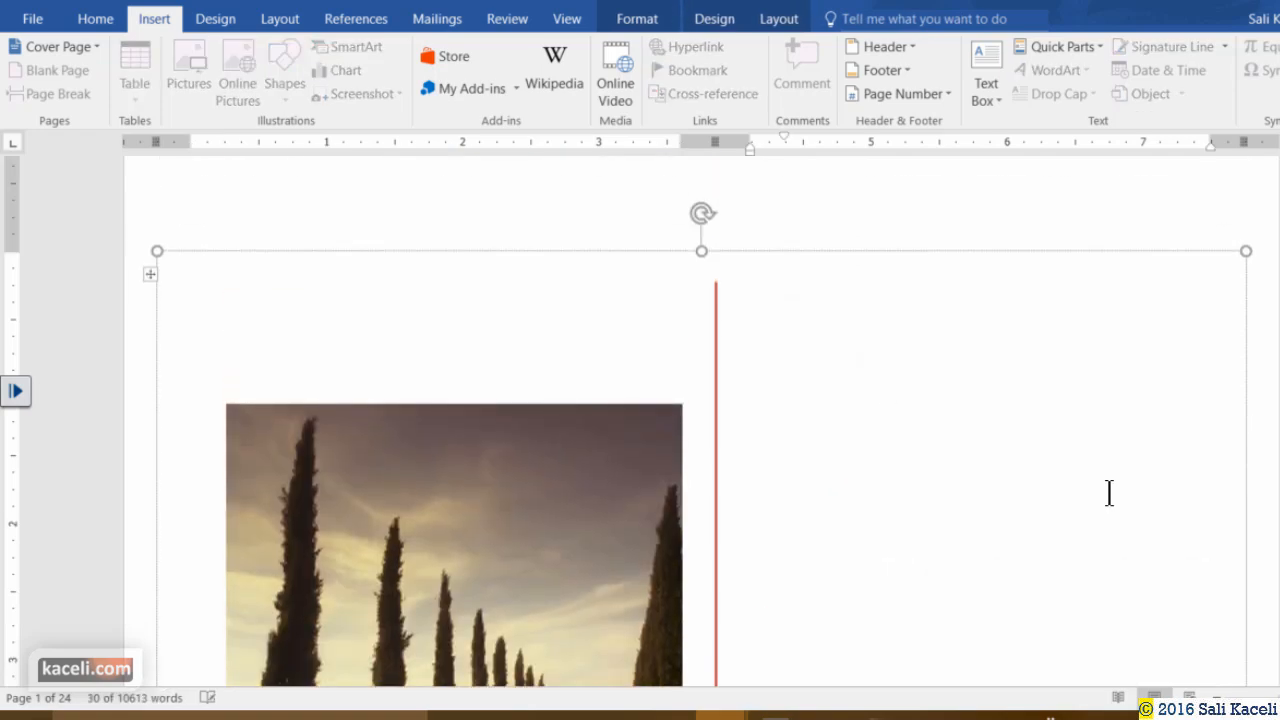
pyautogui.scroll(-1, 889, 391)
pyautogui.scroll(-9, 889, 391)
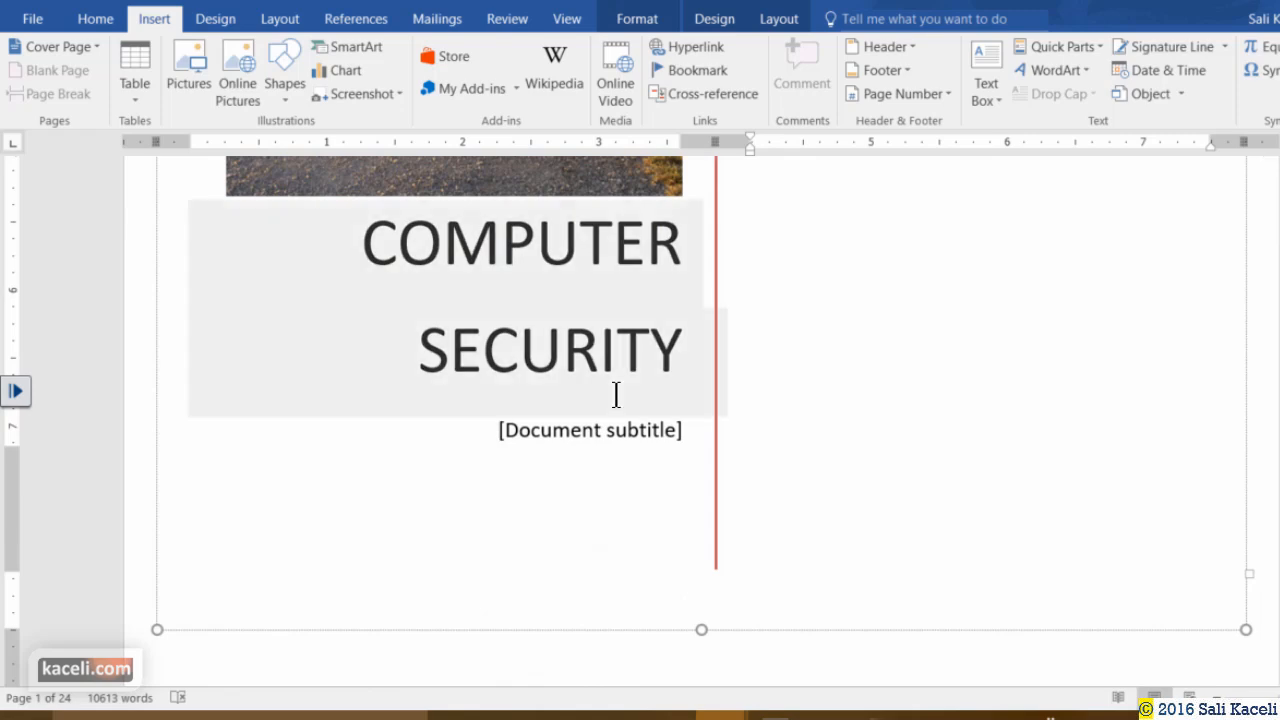
pyautogui.scroll(-10, 674, 426)
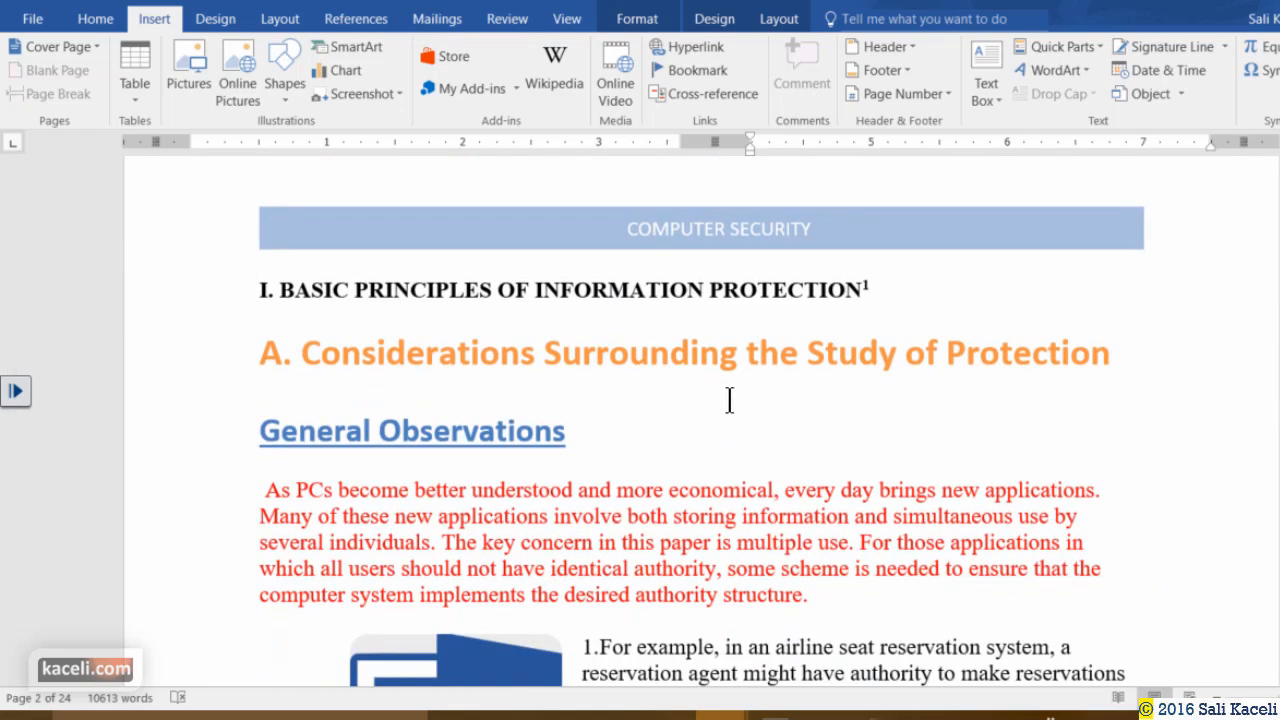
pyautogui.click(745, 352)
pyautogui.scroll(6, 1076, 307)
pyautogui.scroll(12, 1076, 307)
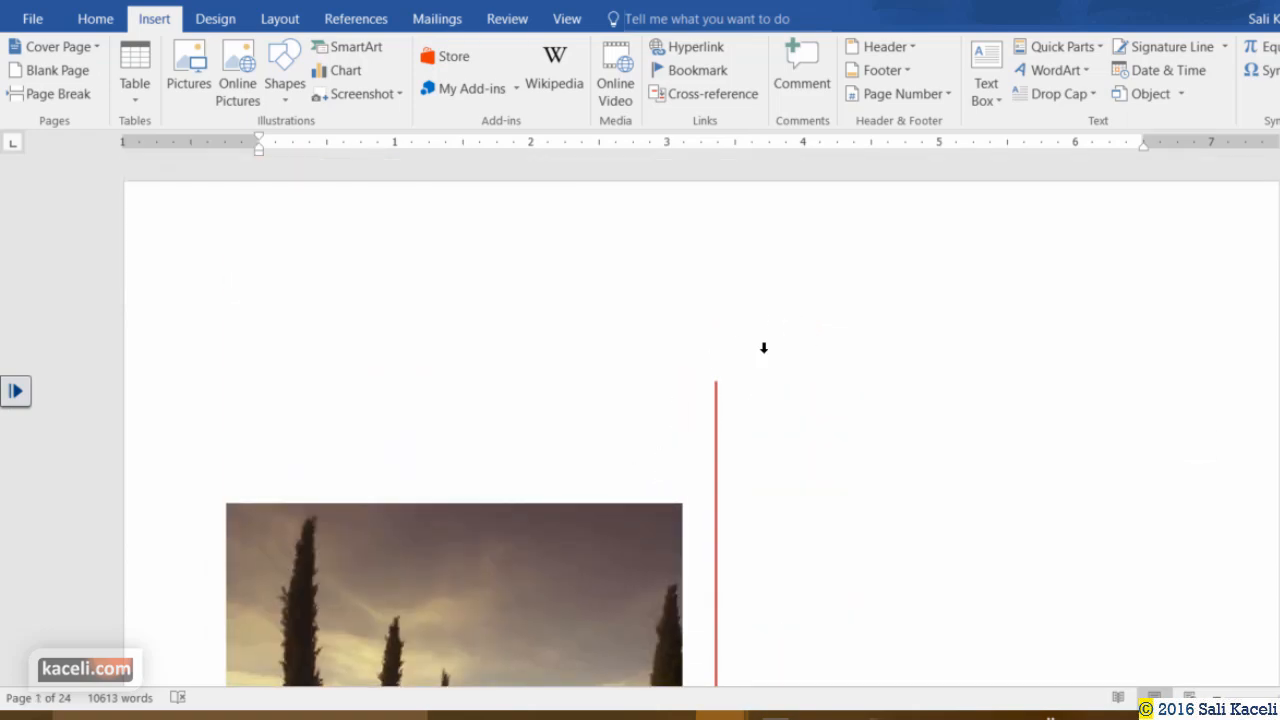
pyautogui.scroll(-10, 762, 355)
pyautogui.scroll(-3, 765, 408)
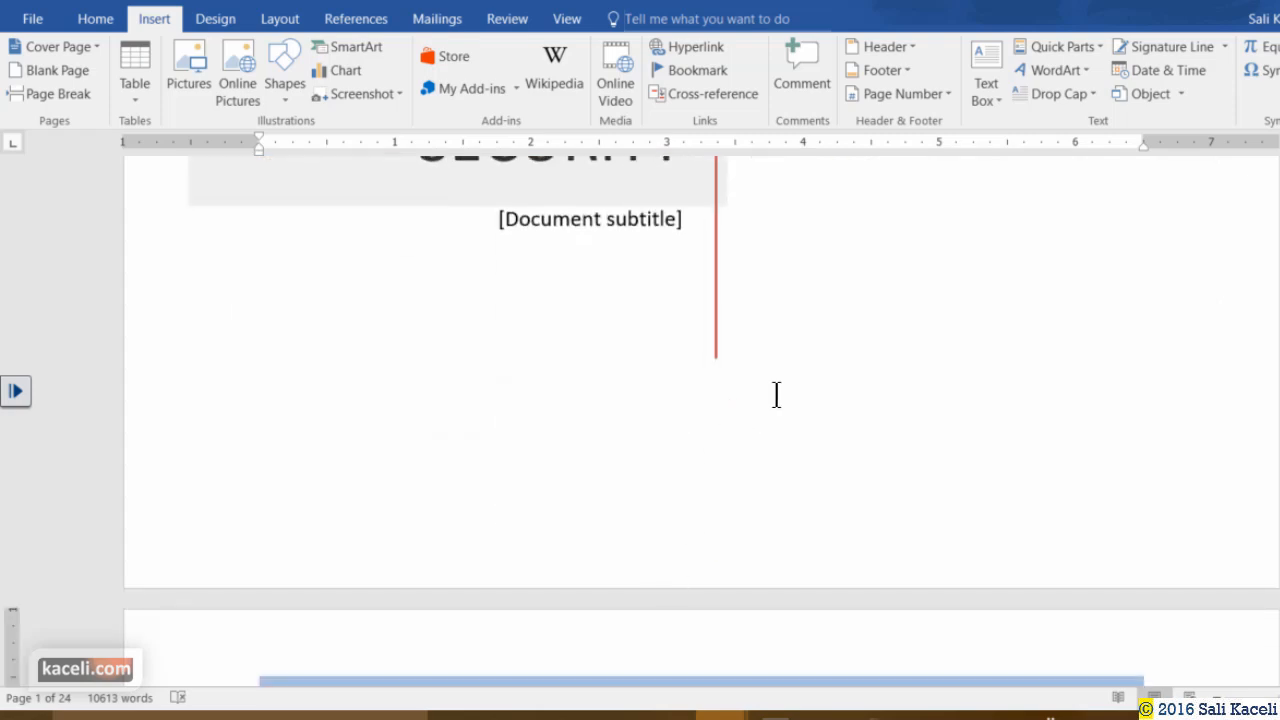
pyautogui.scroll(5, 777, 400)
# Browse Drawing Tools and Table Tools options for the abstract box and preview a pink text style.
pyautogui.click(950, 255)
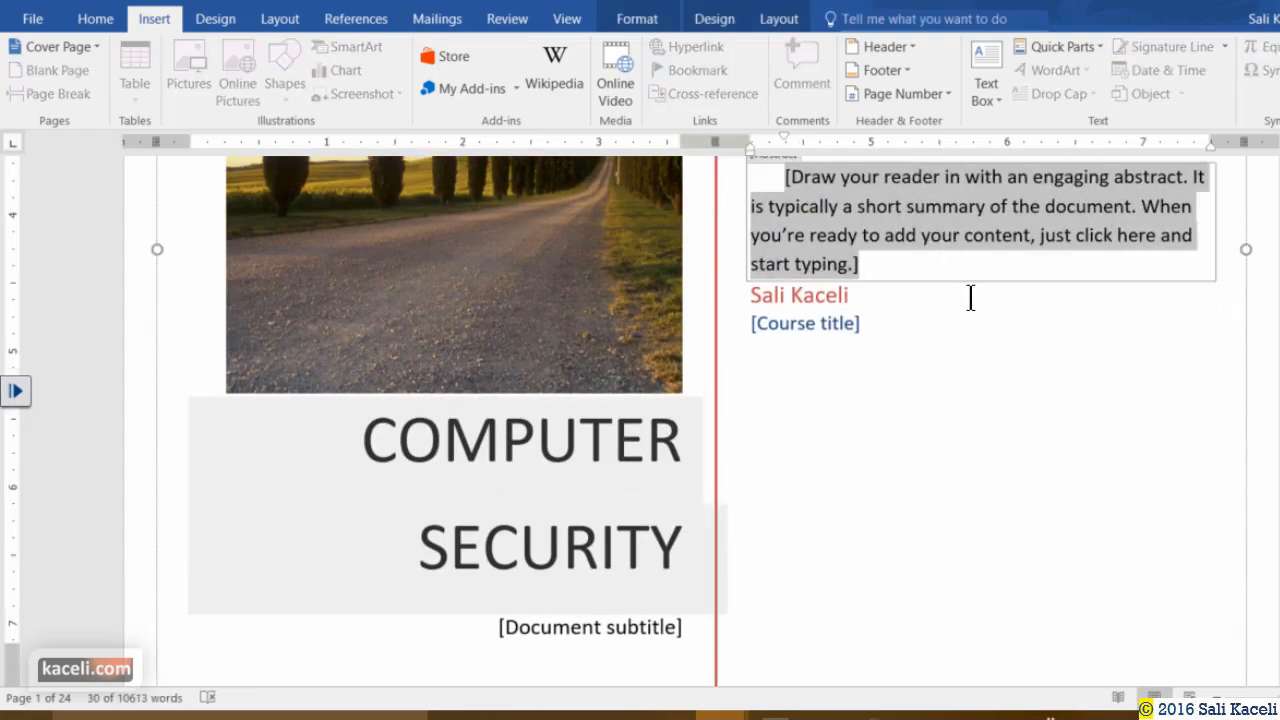
pyautogui.click(655, 24)
pyautogui.click(714, 20)
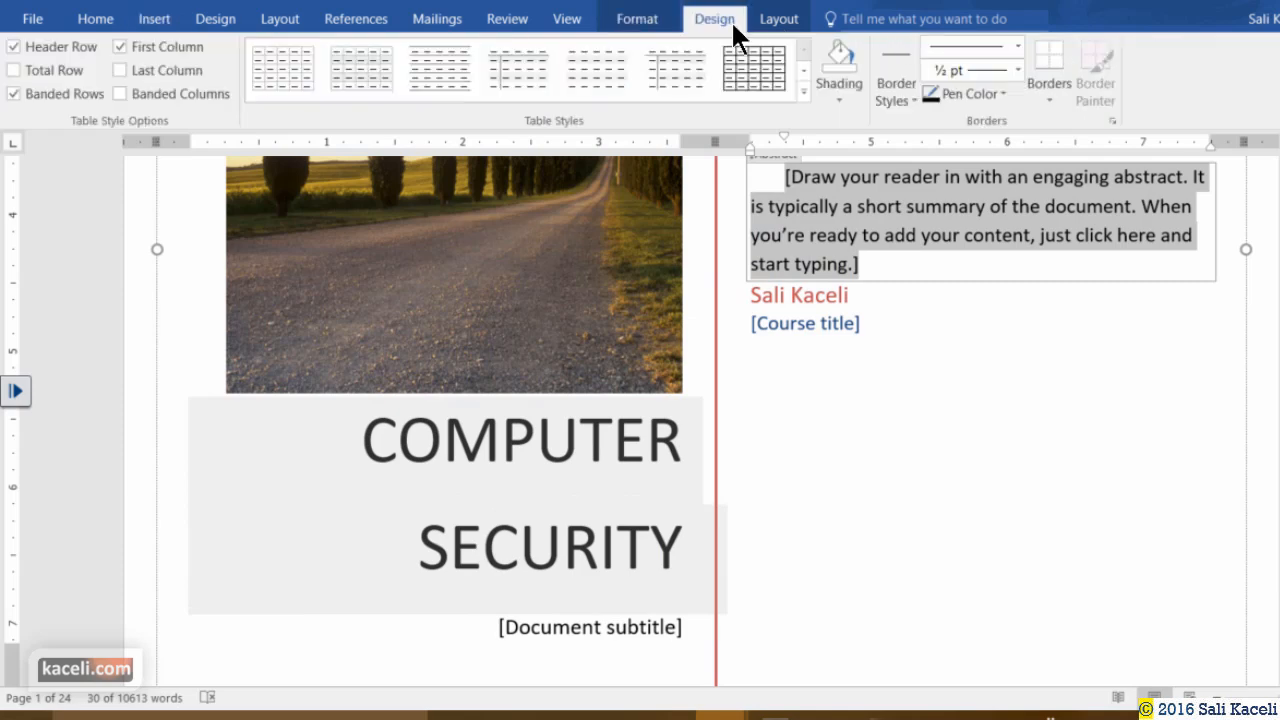
pyautogui.click(778, 22)
pyautogui.click(730, 18)
pyautogui.click(637, 18)
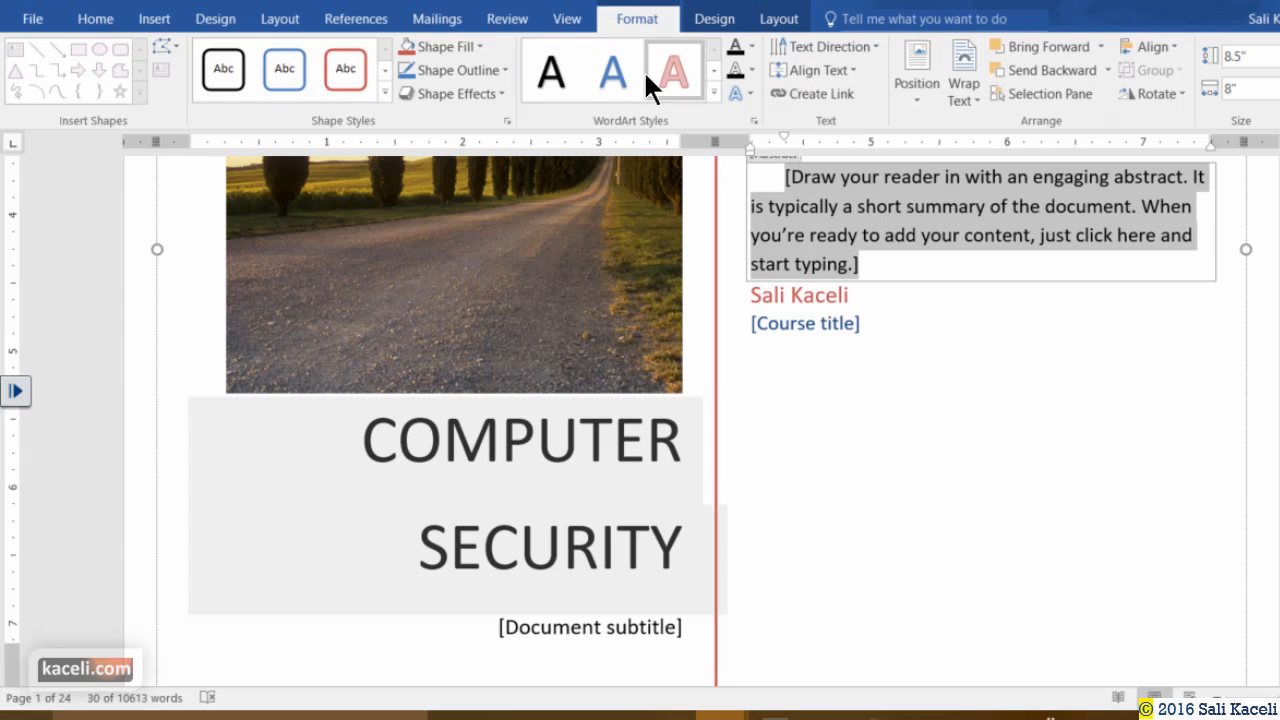
pyautogui.click(665, 70)
pyautogui.click(994, 434)
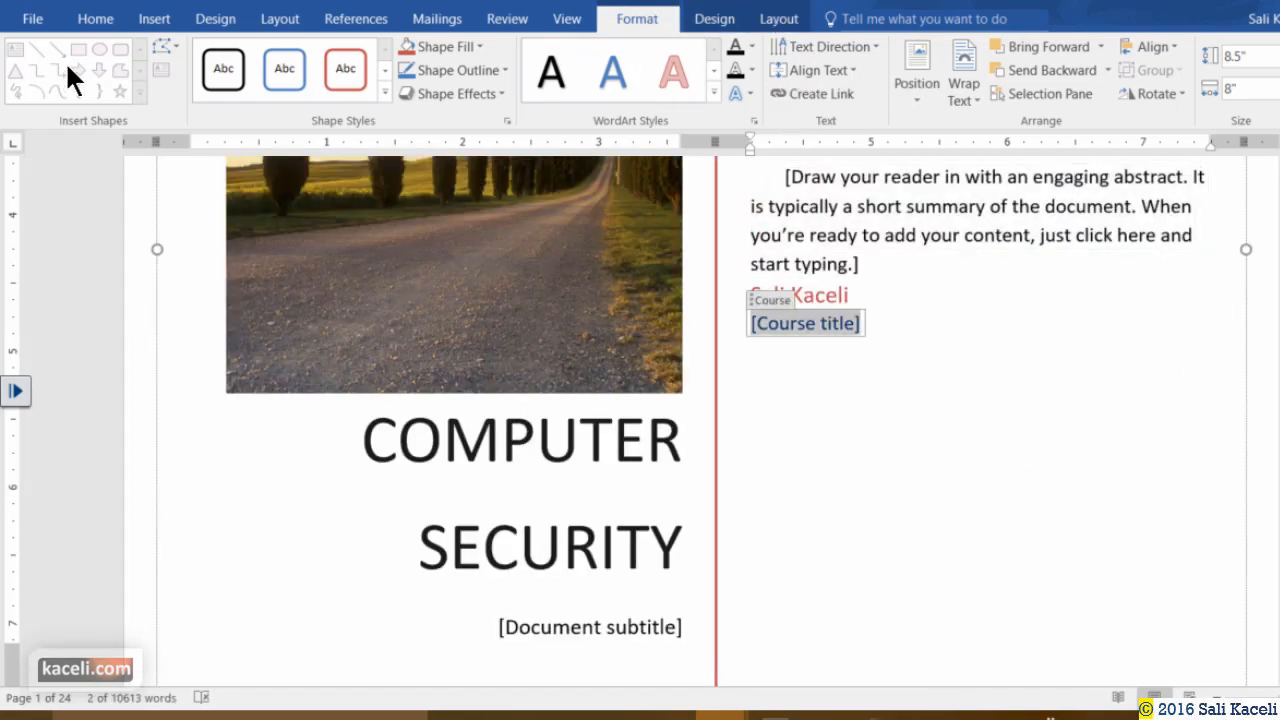
pyautogui.click(154, 18)
pyautogui.scroll(-5, 960, 531)
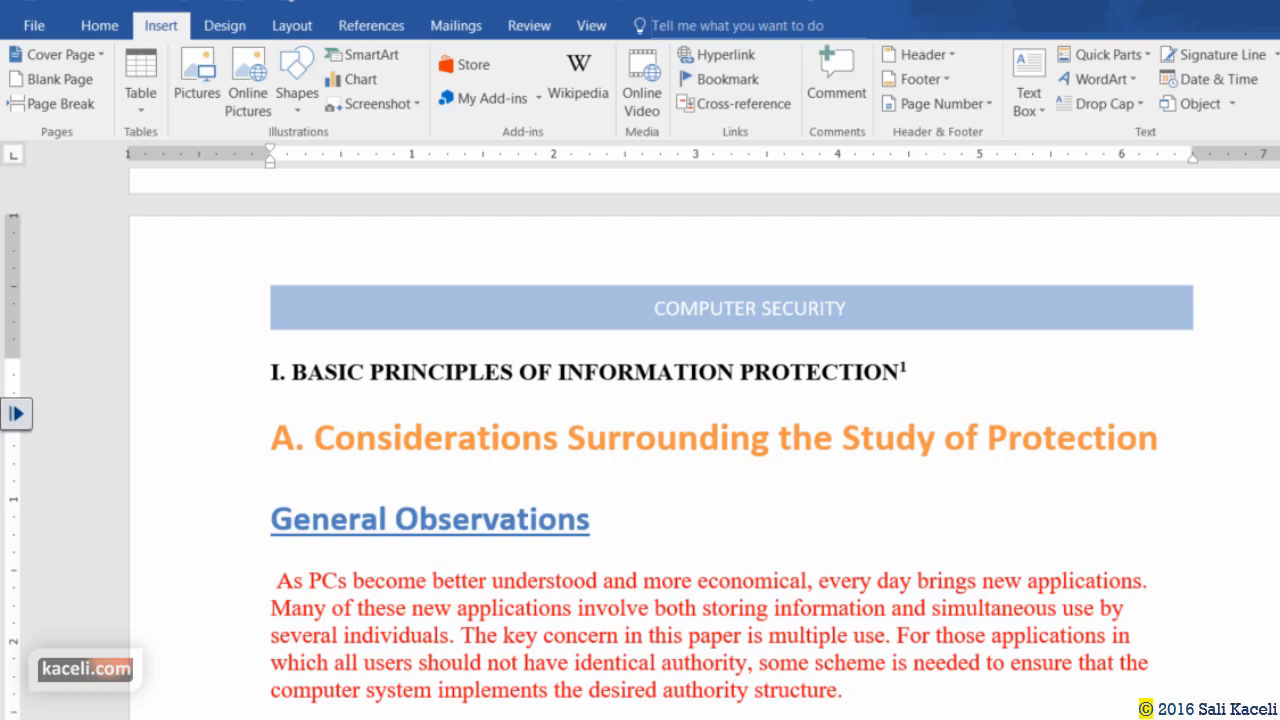
# Add a blank page before the document's first heading.
pyautogui.scroll(-10, 657, 529)
pyautogui.scroll(12, 651, 509)
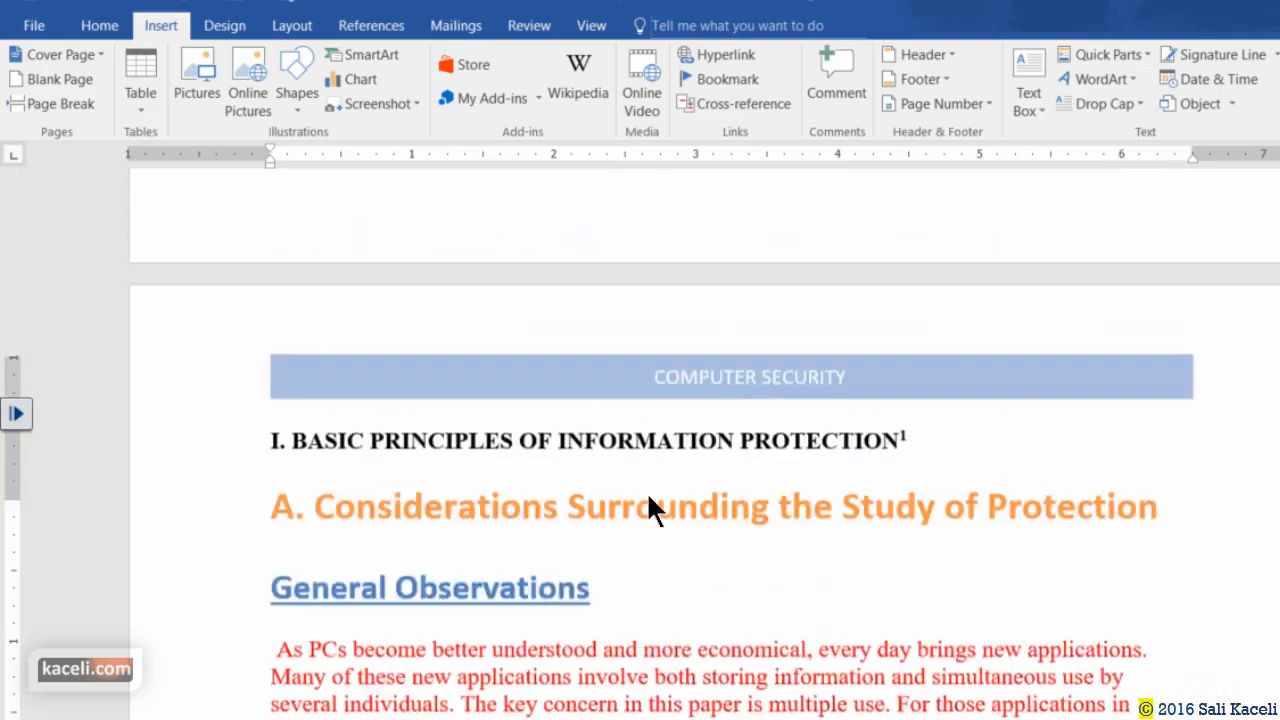
pyautogui.scroll(8, 625, 530)
pyautogui.scroll(-6, 531, 535)
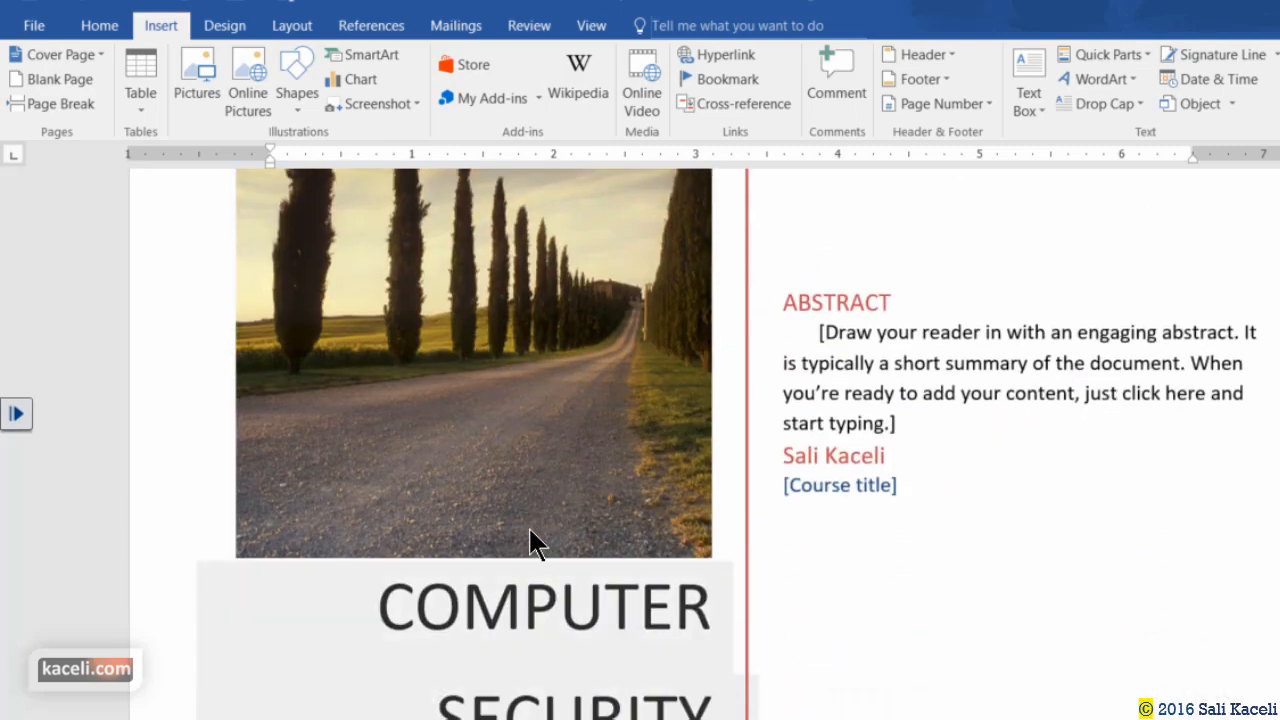
pyautogui.scroll(-3, 519, 545)
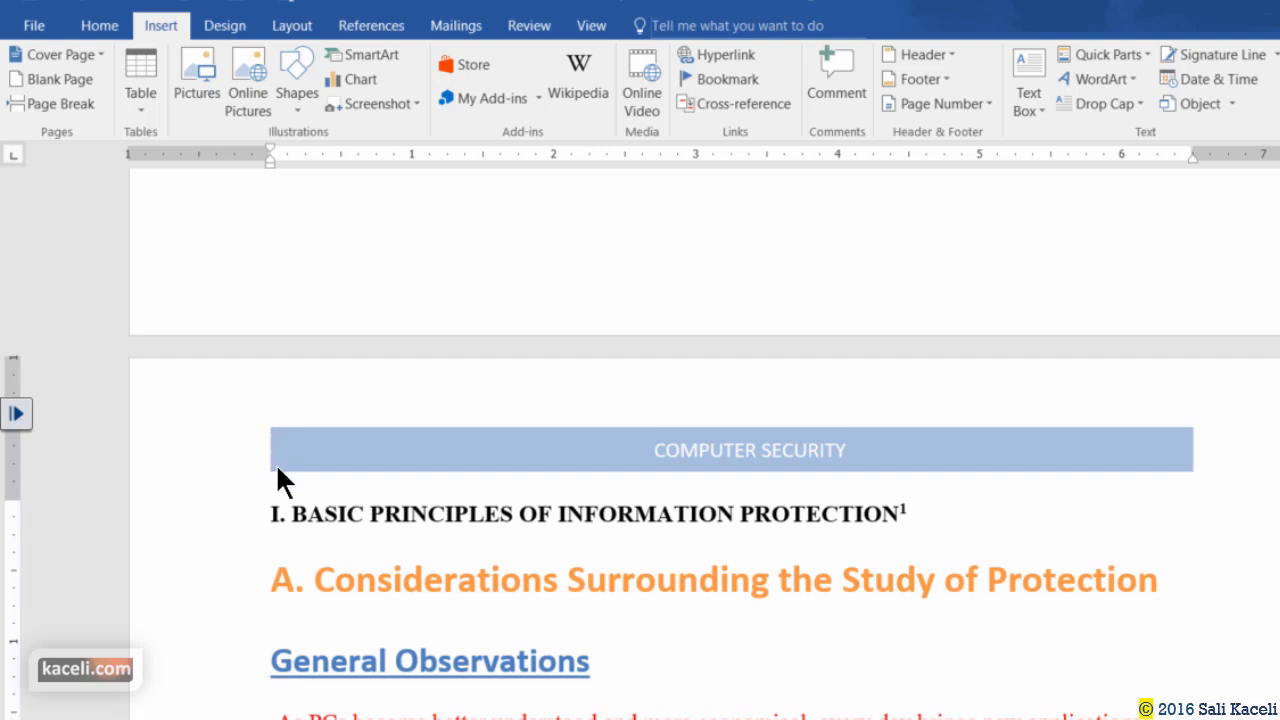
pyautogui.click(271, 514)
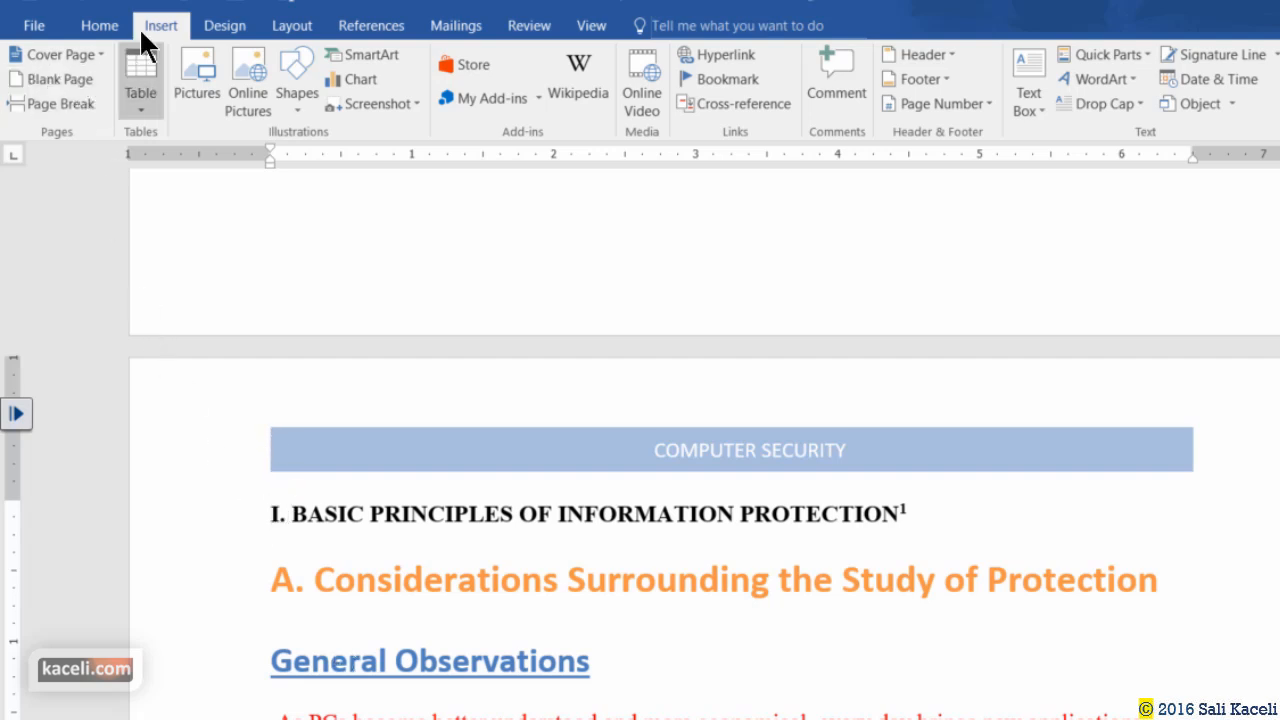
pyautogui.click(74, 79)
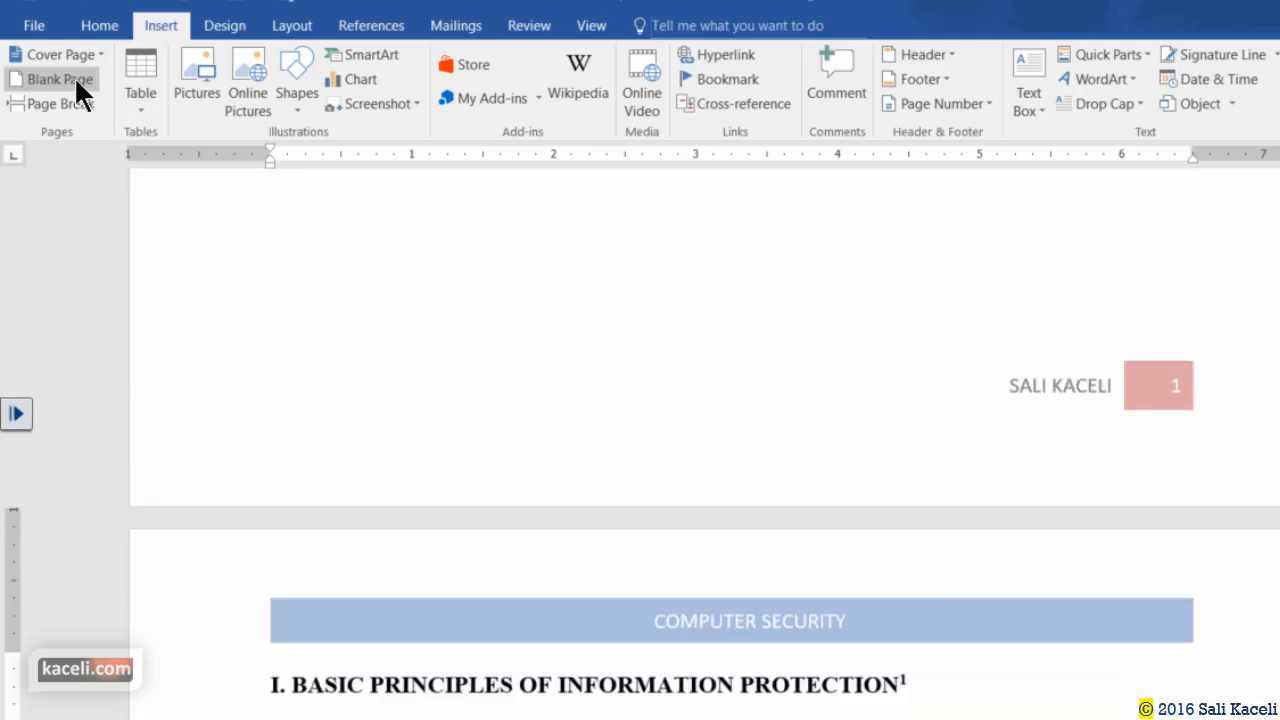
# Place the insertion point at the end of 'released.' in the highlighted privacy paragraph.
pyautogui.scroll(3, 738, 343)
pyautogui.scroll(5, 738, 355)
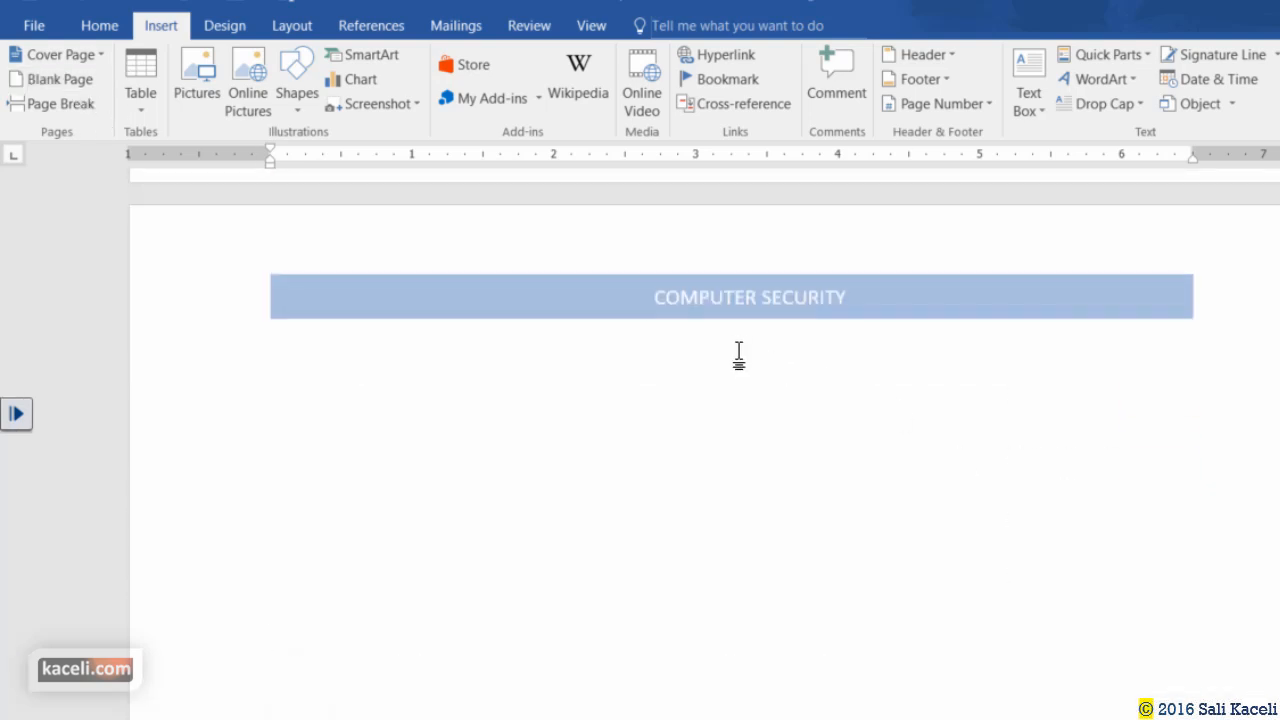
pyautogui.scroll(-20, 421, 476)
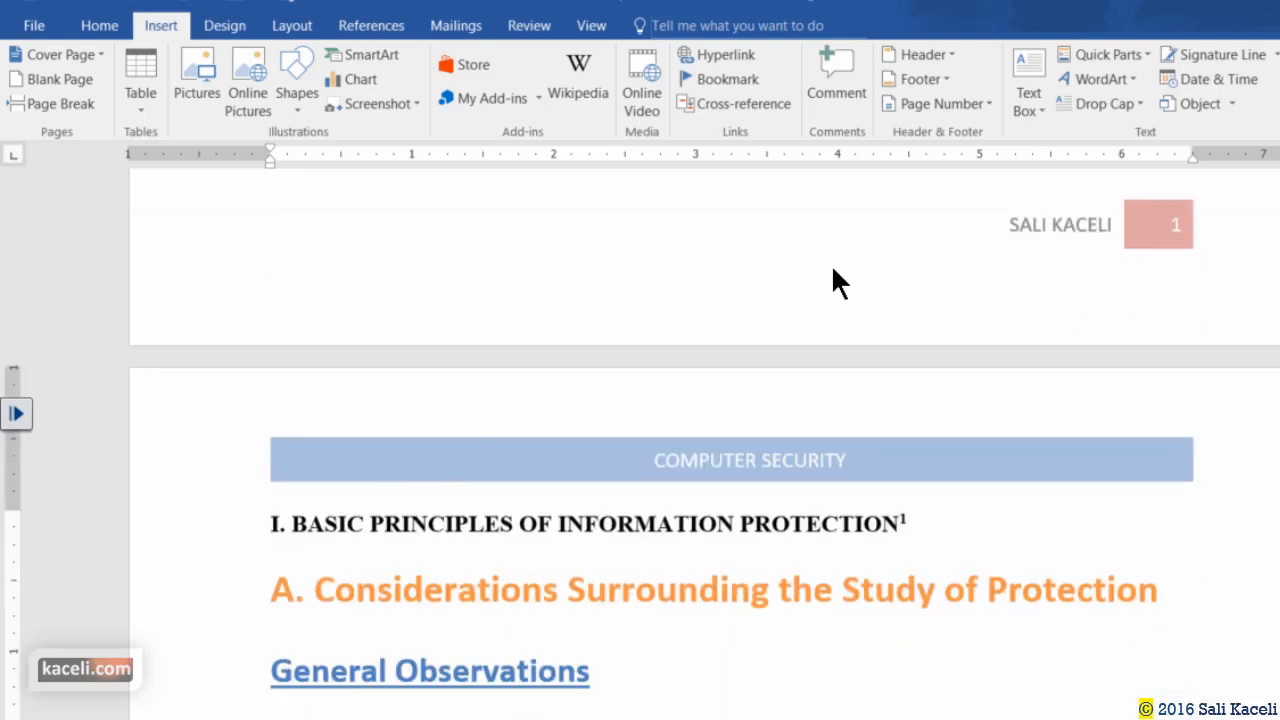
pyautogui.scroll(-2, 700, 330)
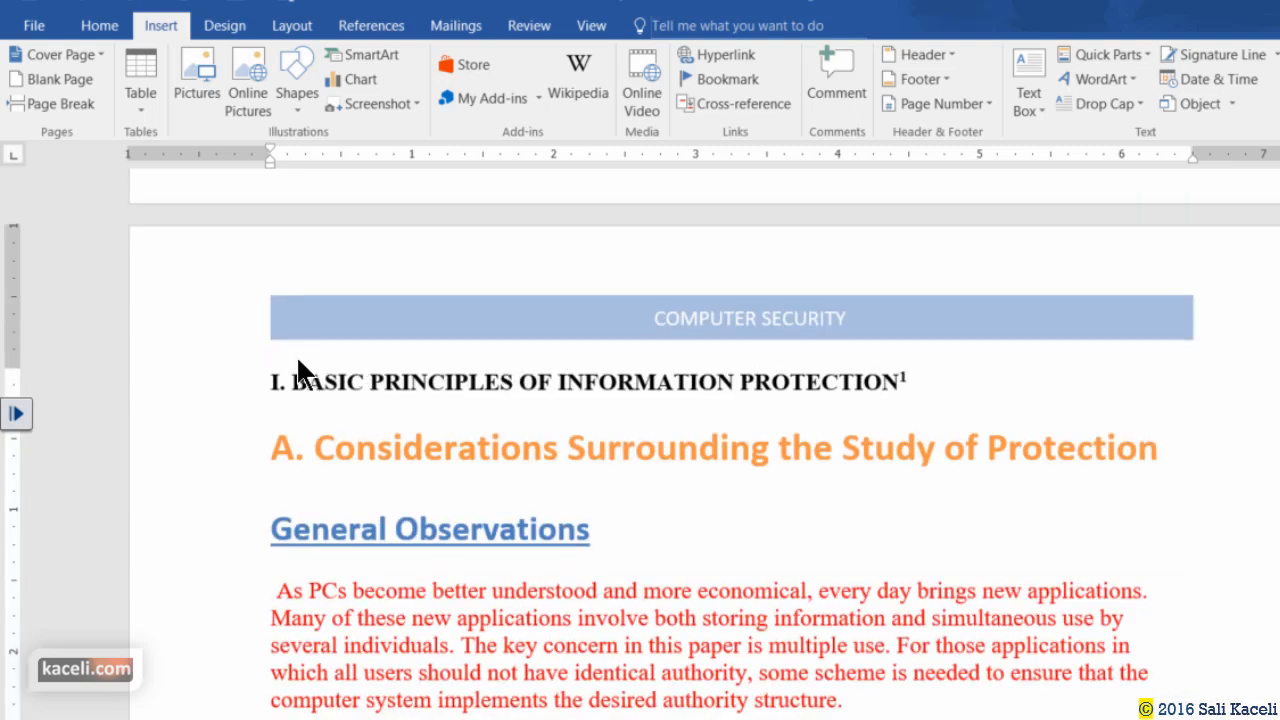
pyautogui.scroll(-6, 420, 440)
pyautogui.scroll(-20, 400, 440)
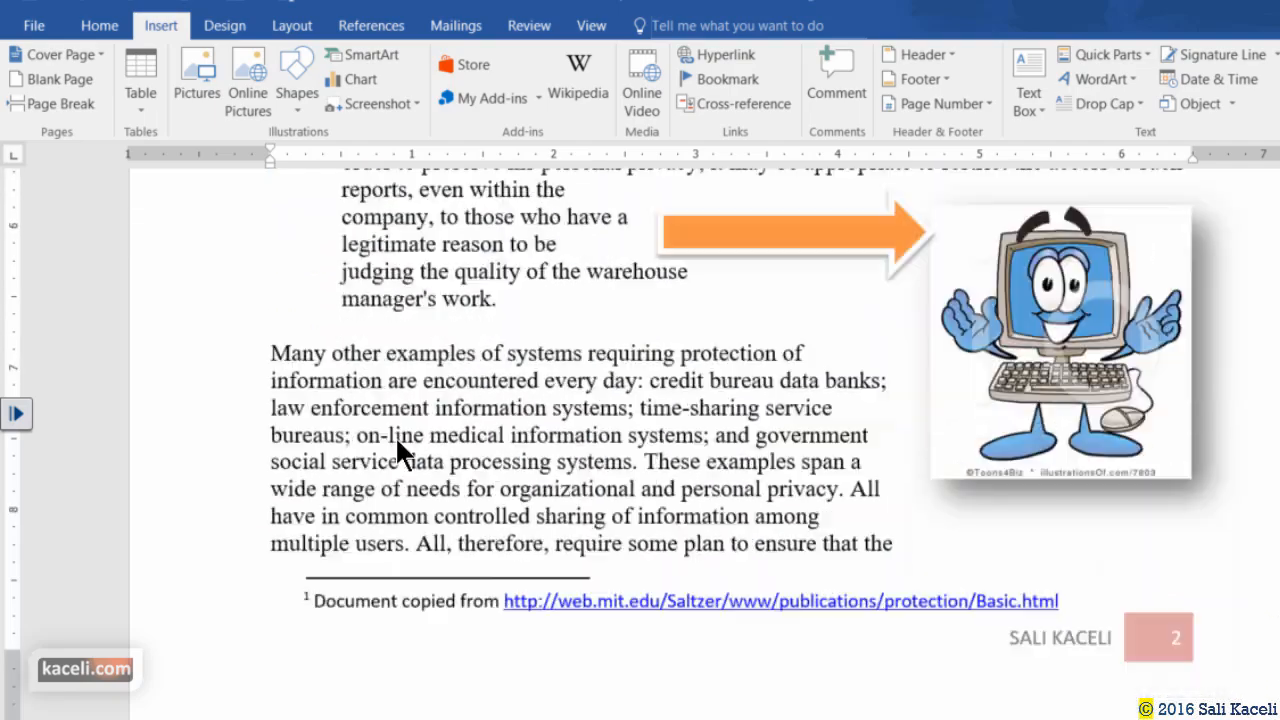
pyautogui.scroll(6, 465, 405)
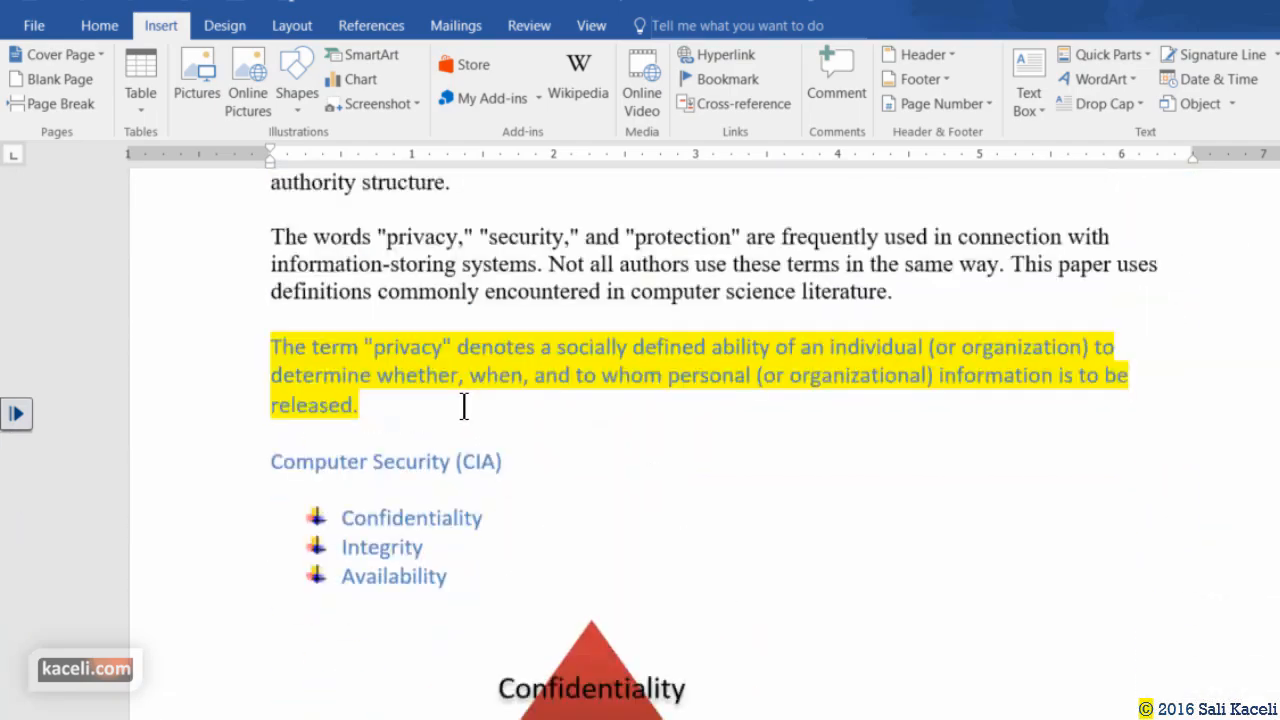
pyautogui.click(368, 612)
pyautogui.scroll(-2, 514, 470)
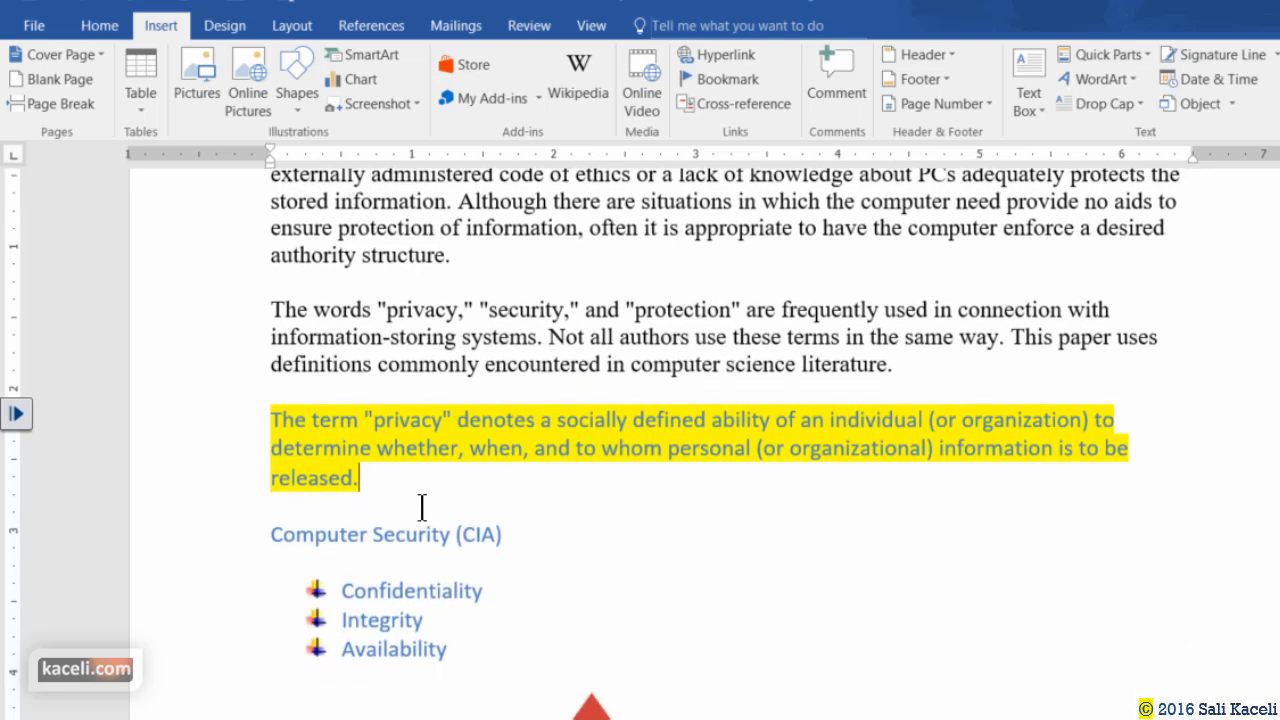
pyautogui.click(271, 534)
pyautogui.click(358, 487)
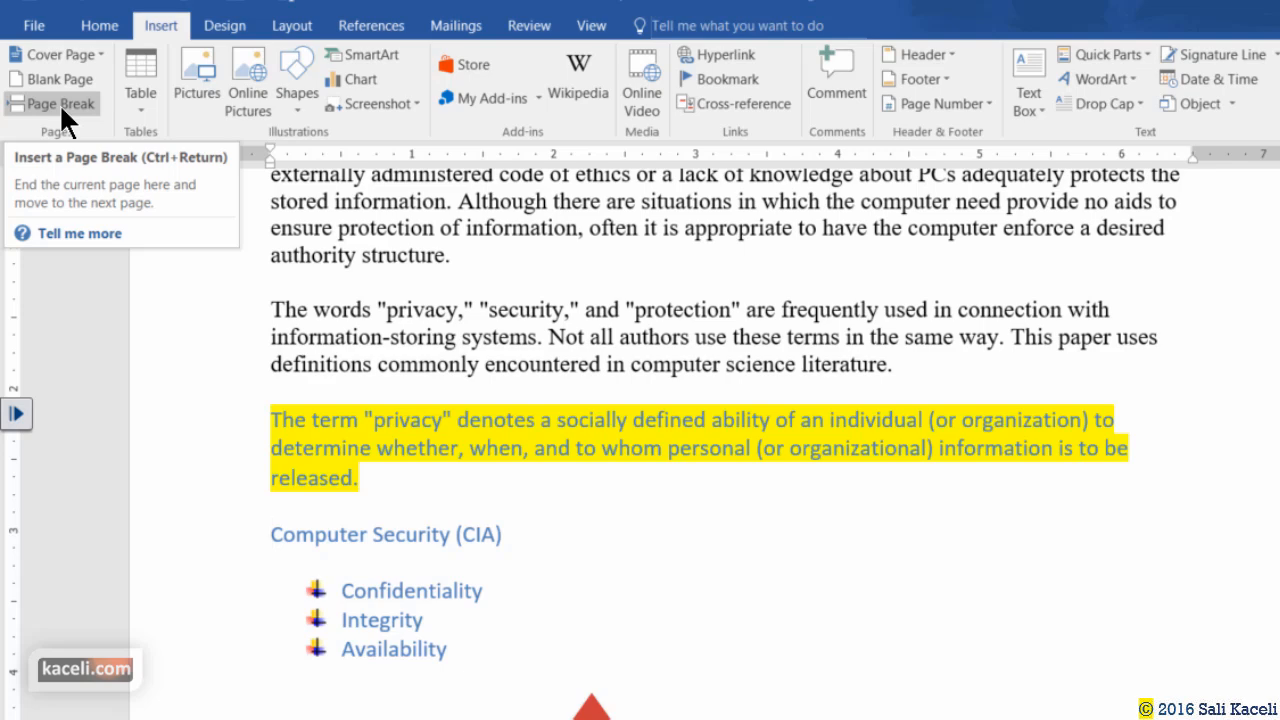
# Insert a page break so Computer Security (CIA) starts on a new page.
pyautogui.click(59, 103)
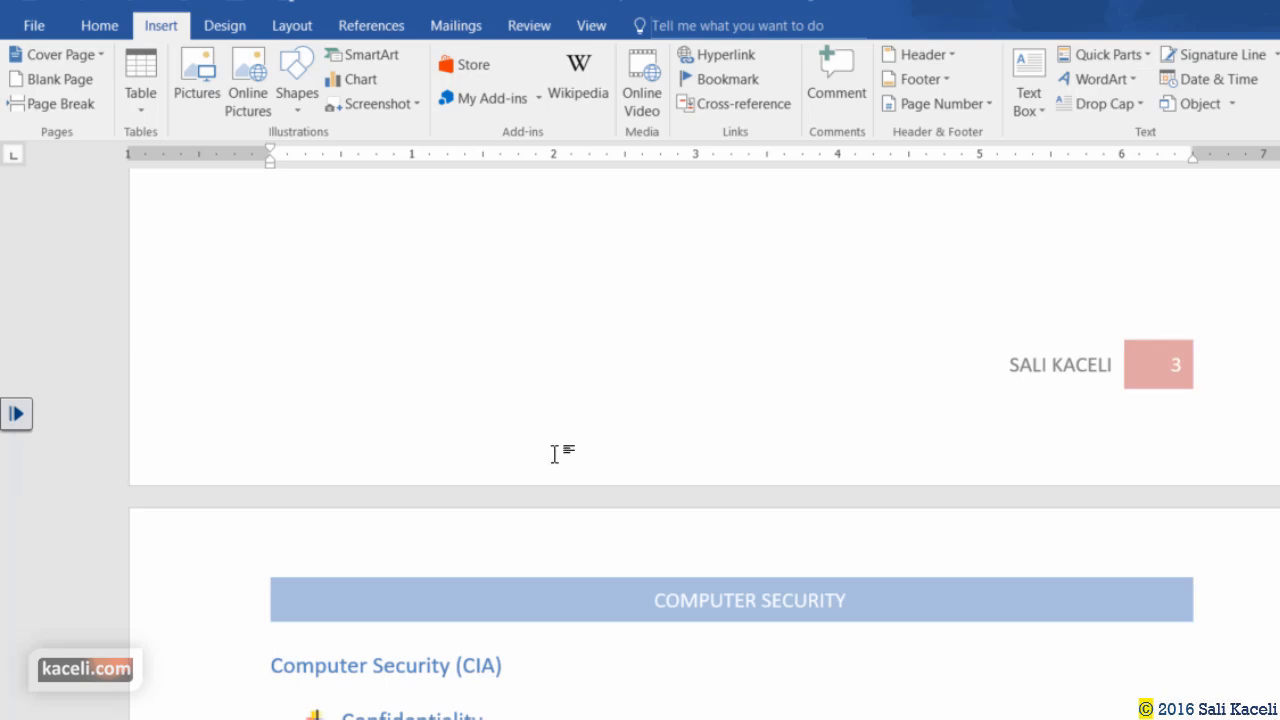
pyautogui.scroll(15, 555, 454)
pyautogui.scroll(-1, 550, 456)
pyautogui.click(416, 406)
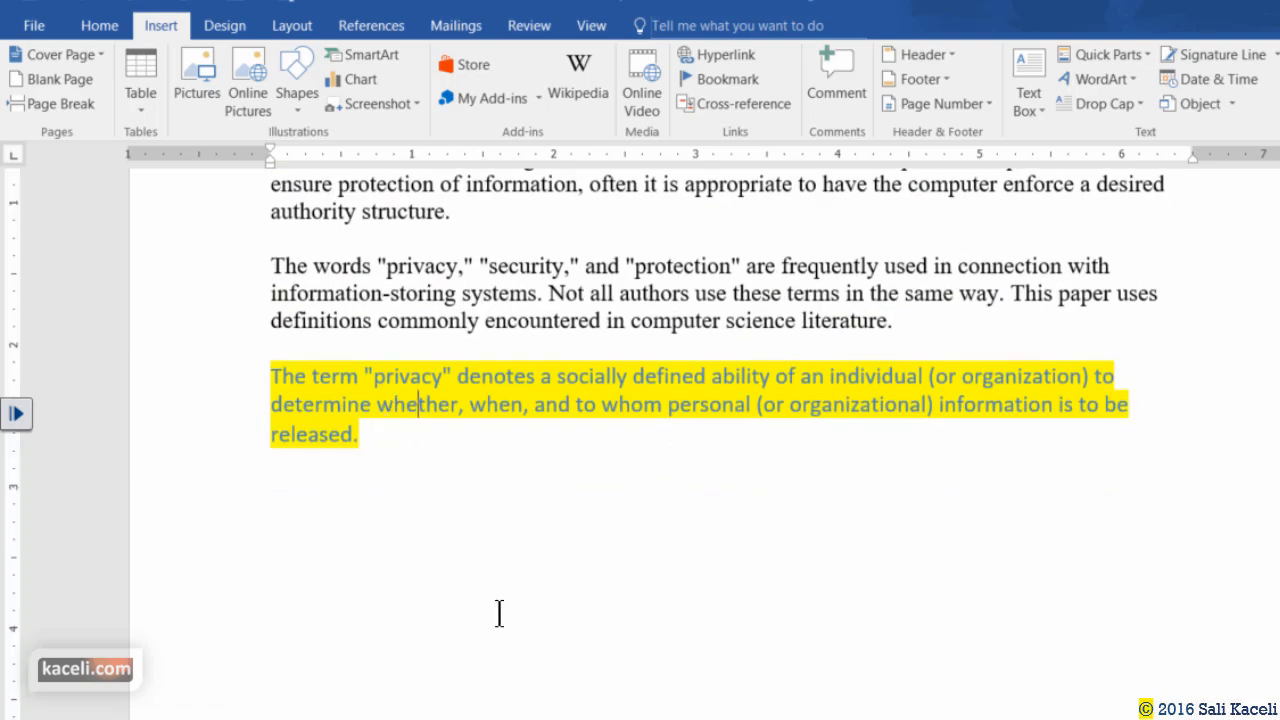
pyautogui.click(499, 613)
pyautogui.scroll(-3, 466, 409)
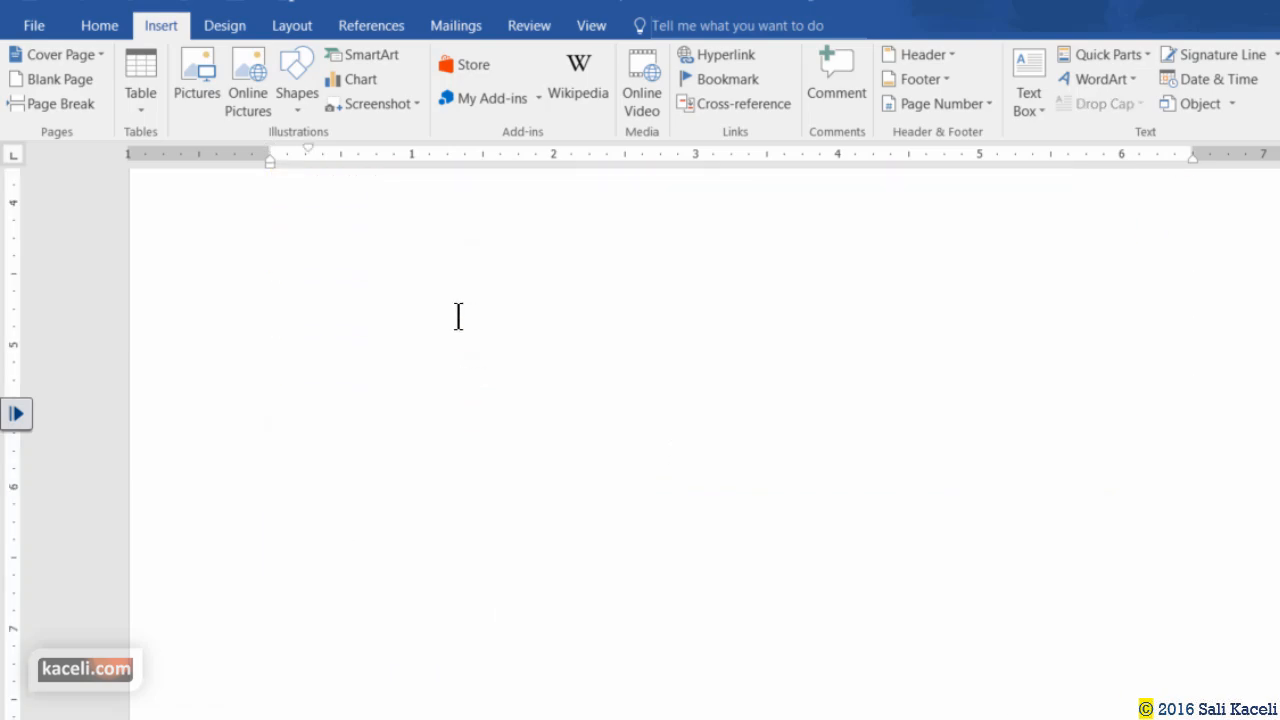
pyautogui.scroll(3, 462, 390)
# For comparison, push text down with blank lines by pressing Enter after 'literature.'.
pyautogui.click(912, 325)
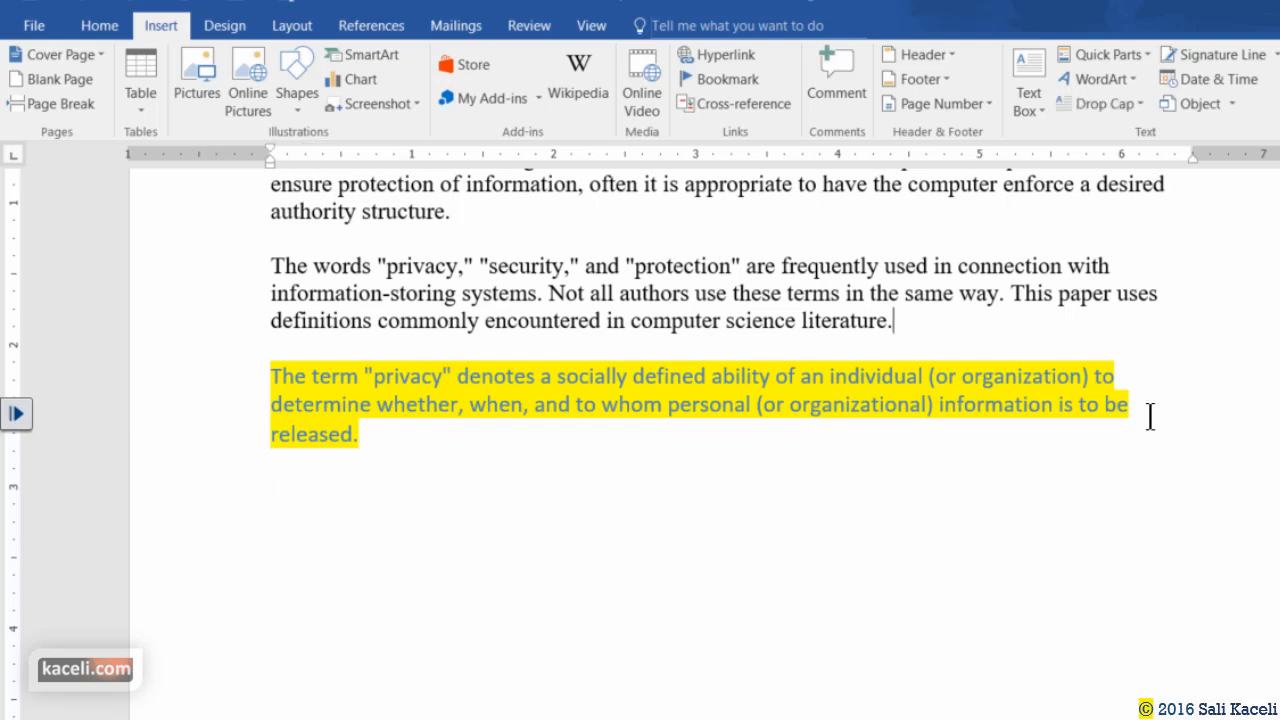
pyautogui.press('Return')
pyautogui.press('Return')
pyautogui.press('Return')
pyautogui.press('Return')
pyautogui.press('Return')
pyautogui.press('Return')
pyautogui.press('Return')
pyautogui.press('Return')
pyautogui.press('Return')
pyautogui.press('Return')
pyautogui.press('Return')
pyautogui.press('Return')
pyautogui.press('Return')
pyautogui.press('Return')
pyautogui.press('Return')
pyautogui.press('Return')
pyautogui.press('Return')
pyautogui.press('Return')
pyautogui.press('Return')
pyautogui.press('Return')
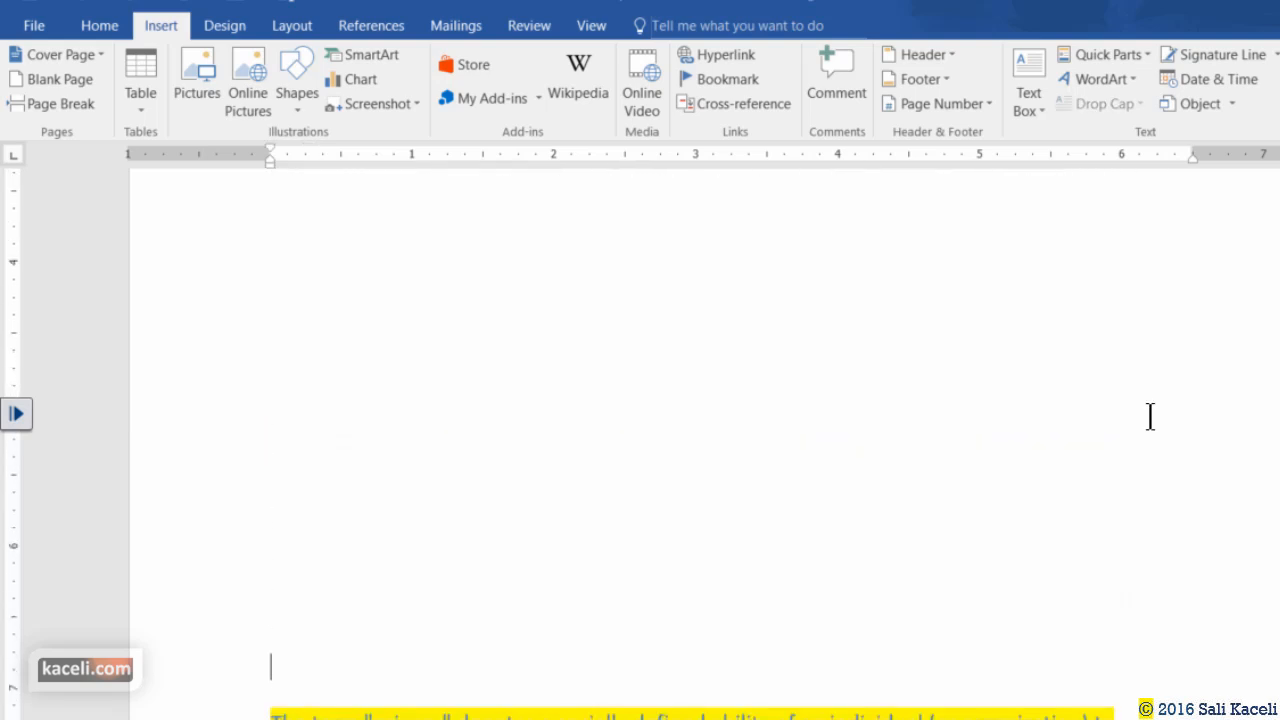
pyautogui.press('Return')
pyautogui.press('Return')
pyautogui.press('Return')
pyautogui.press('Return')
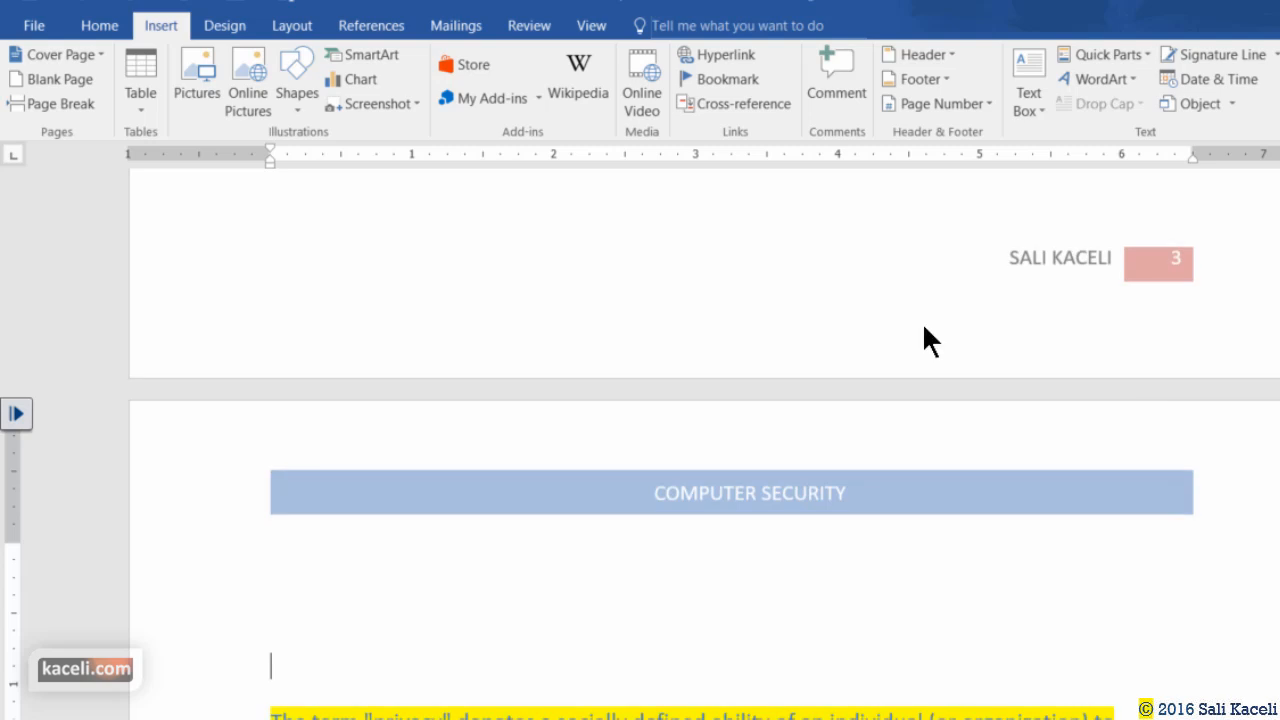
pyautogui.scroll(-10, 550, 486)
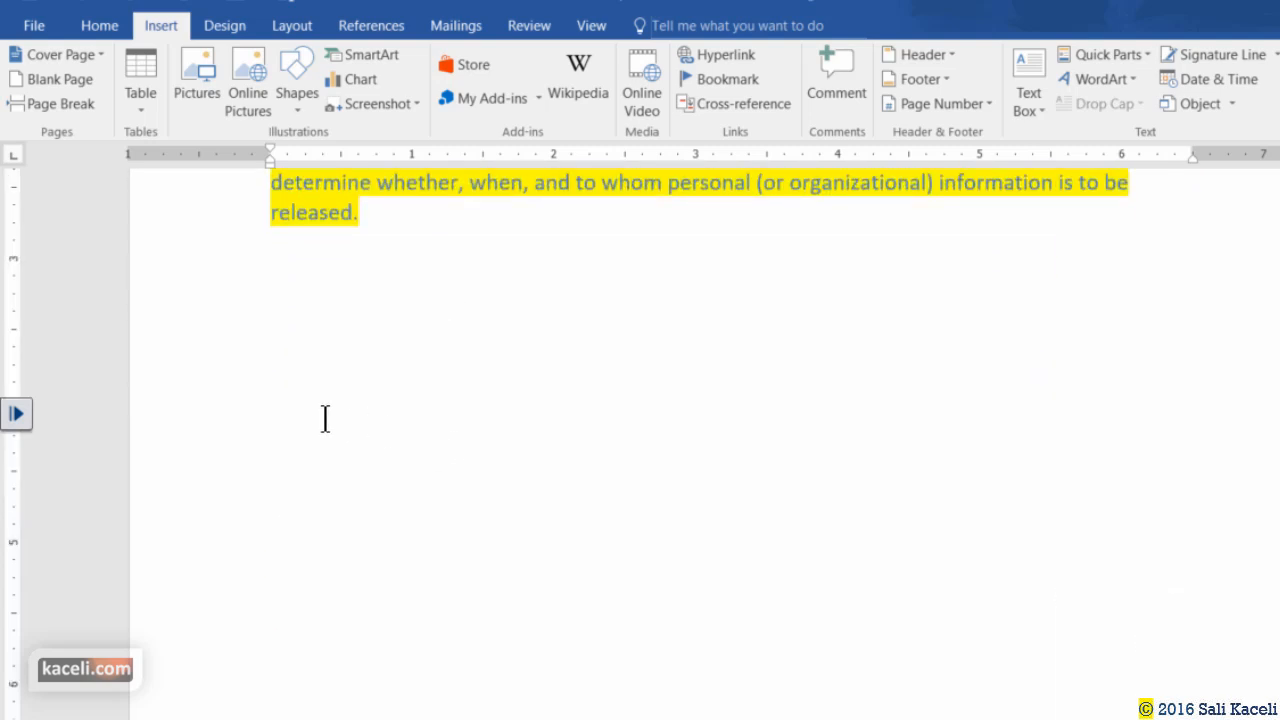
pyautogui.scroll(-3, 329, 420)
pyautogui.scroll(3, 340, 420)
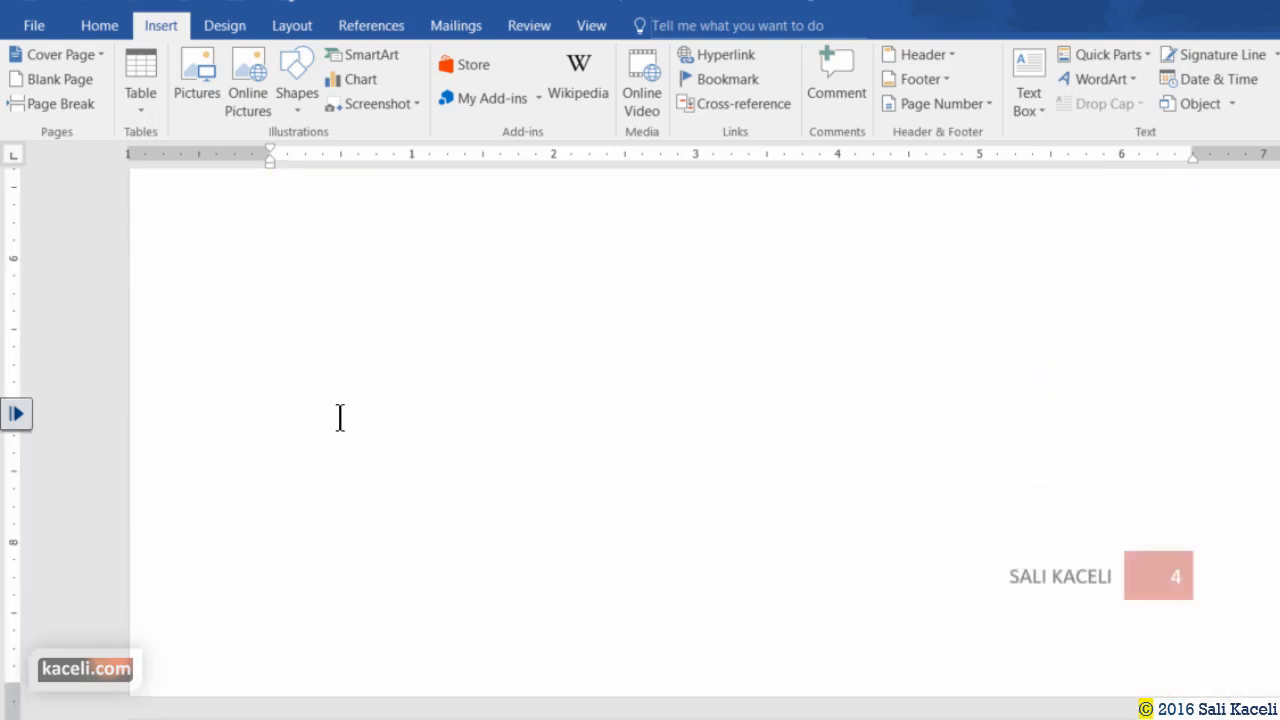
pyautogui.scroll(10, 340, 418)
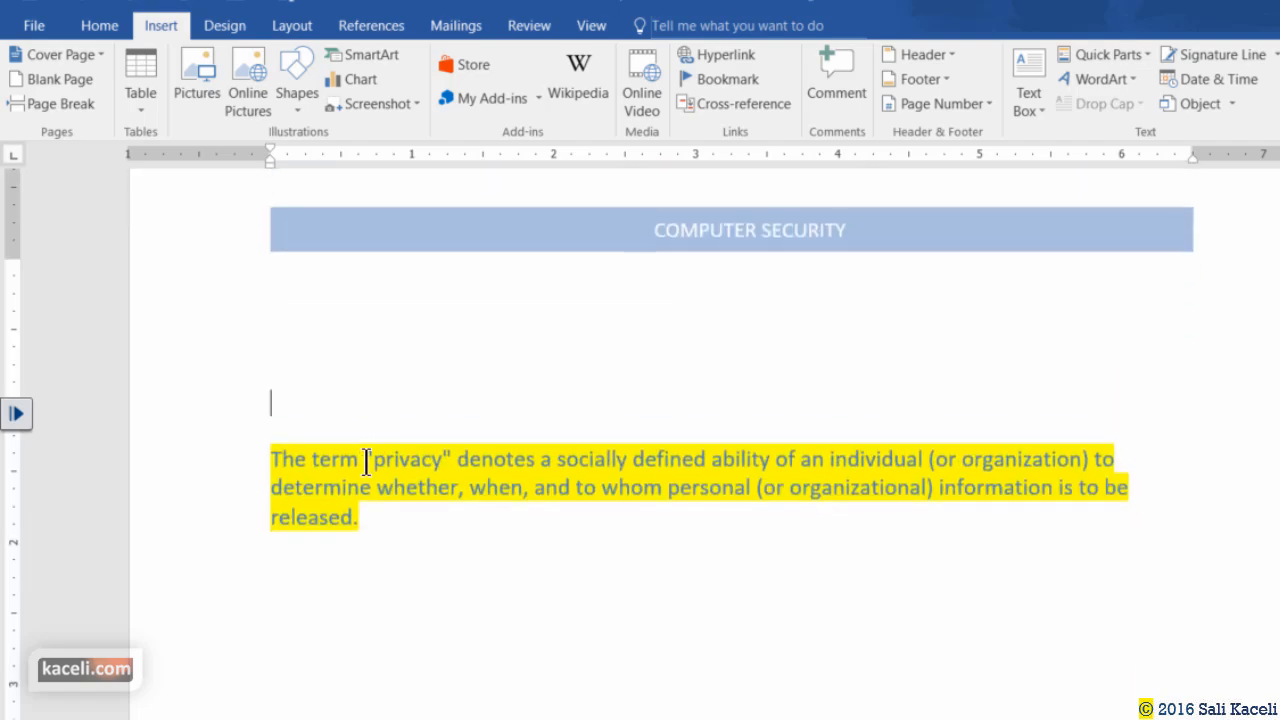
pyautogui.scroll(-10, 390, 549)
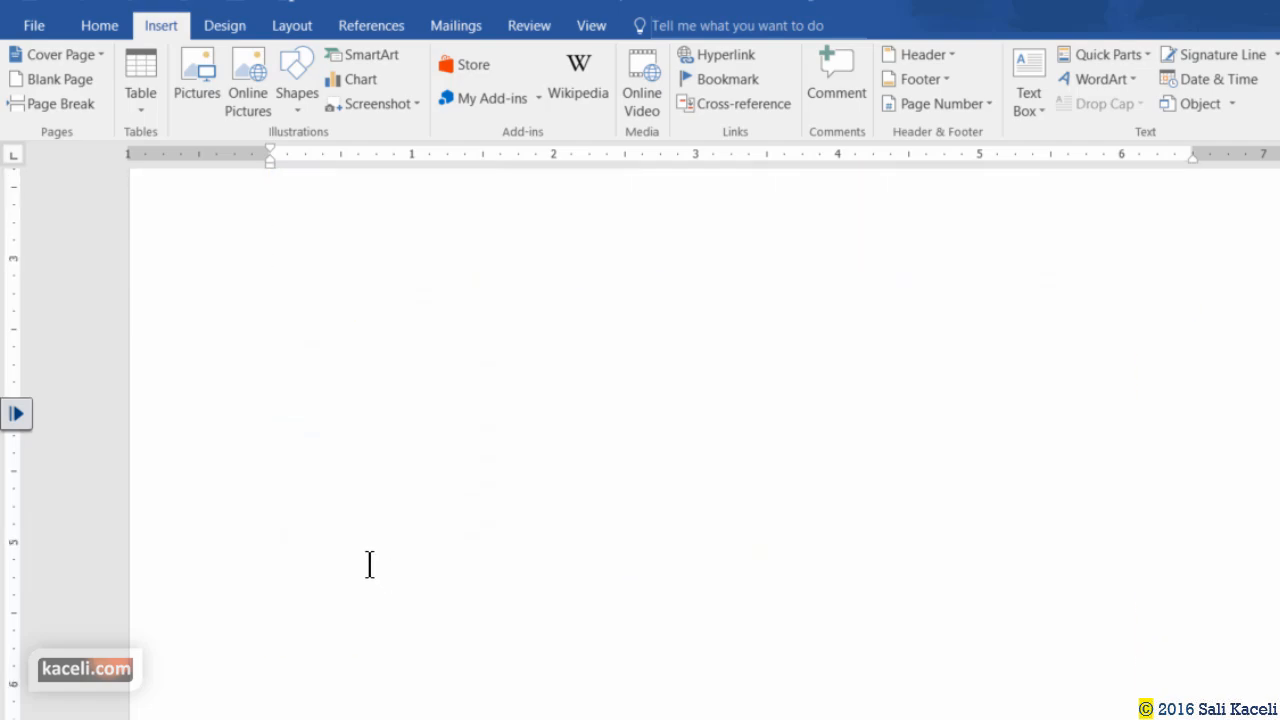
pyautogui.scroll(10, 368, 565)
pyautogui.scroll(-12, 346, 606)
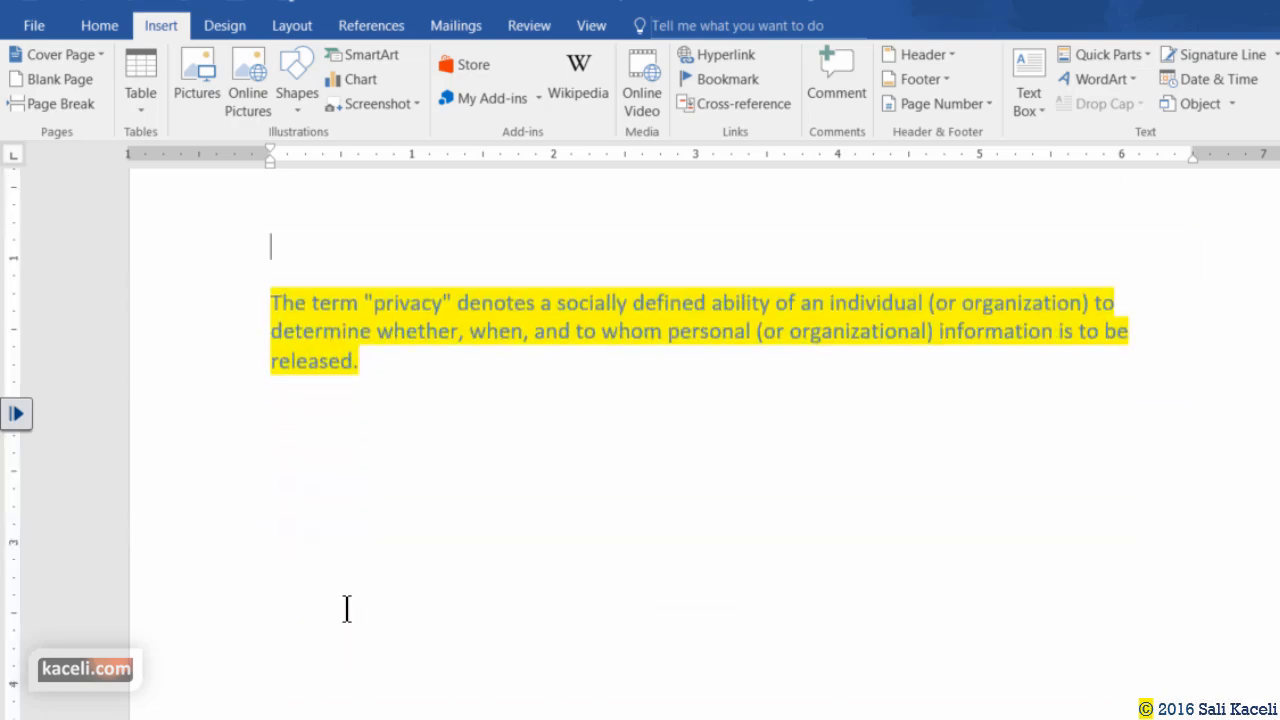
pyautogui.scroll(-6, 353, 626)
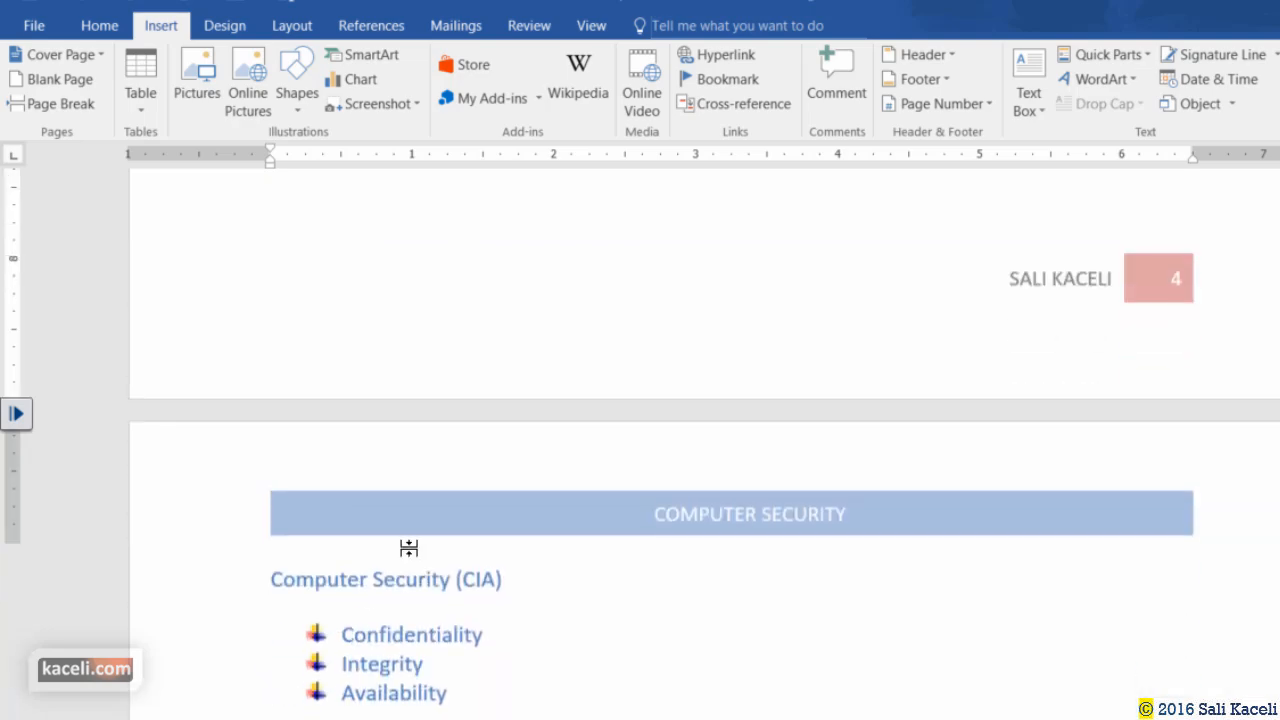
pyautogui.scroll(5, 409, 543)
pyautogui.scroll(-6, 409, 548)
pyautogui.scroll(10, 409, 548)
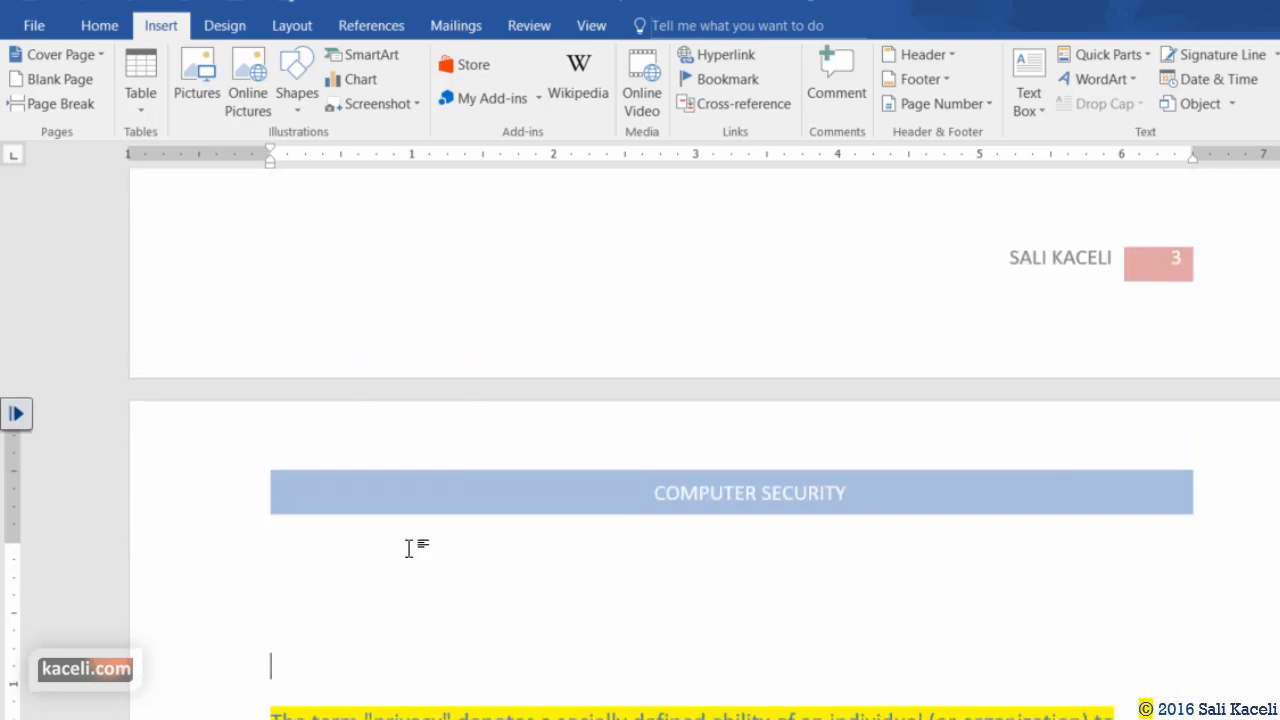
pyautogui.scroll(-5, 409, 548)
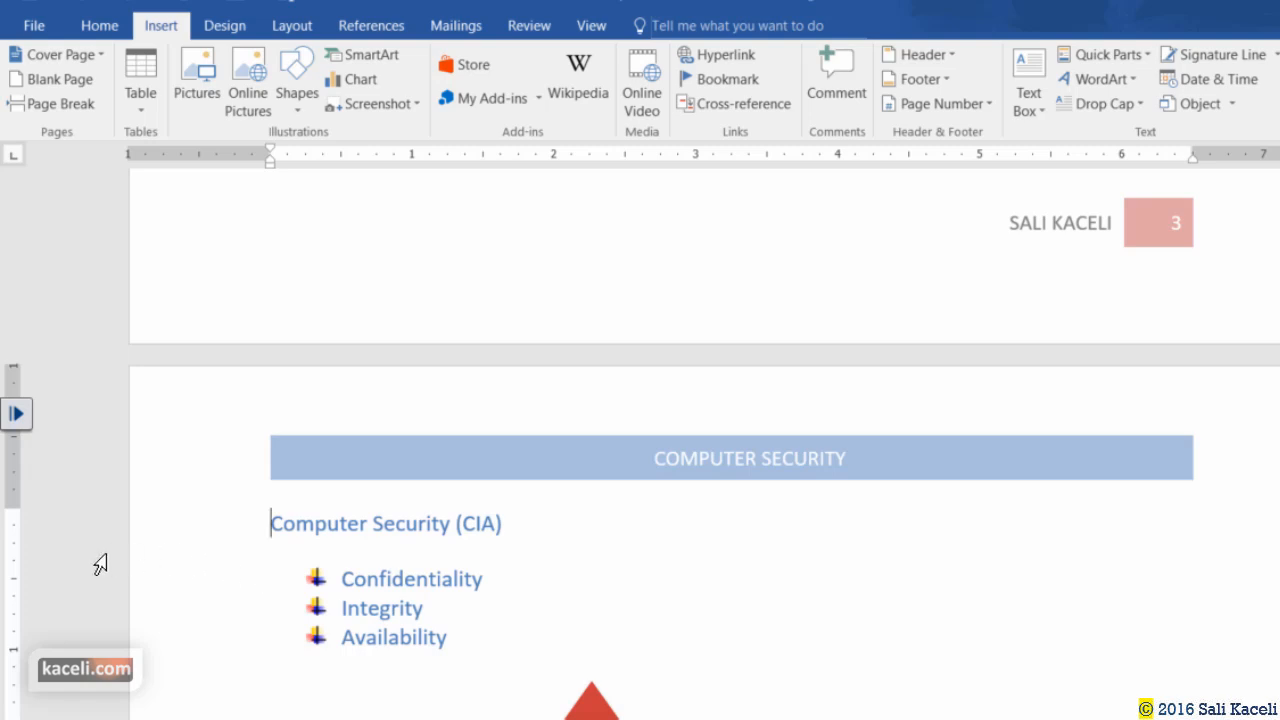
# Turn on Show/Hide ¶ and delete the Page Break line after 'released.'.
pyautogui.click(100, 26)
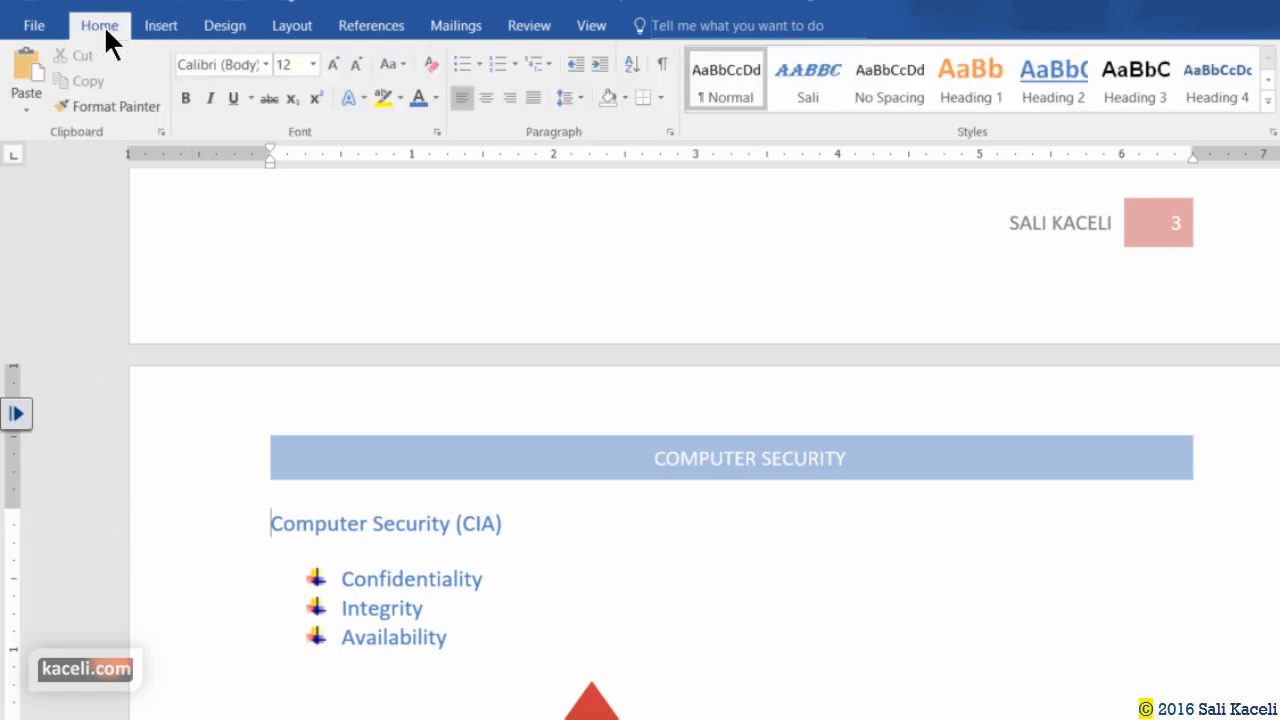
pyautogui.click(663, 62)
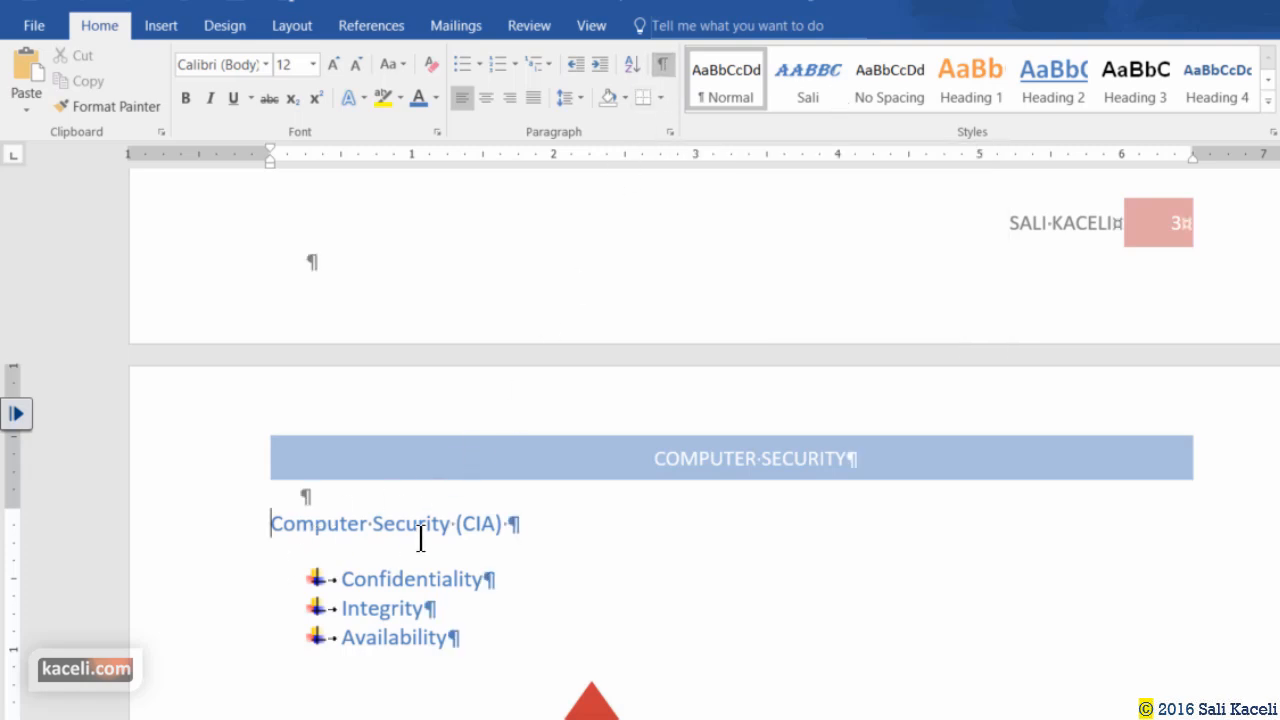
pyautogui.scroll(3, 422, 538)
pyautogui.scroll(5, 422, 538)
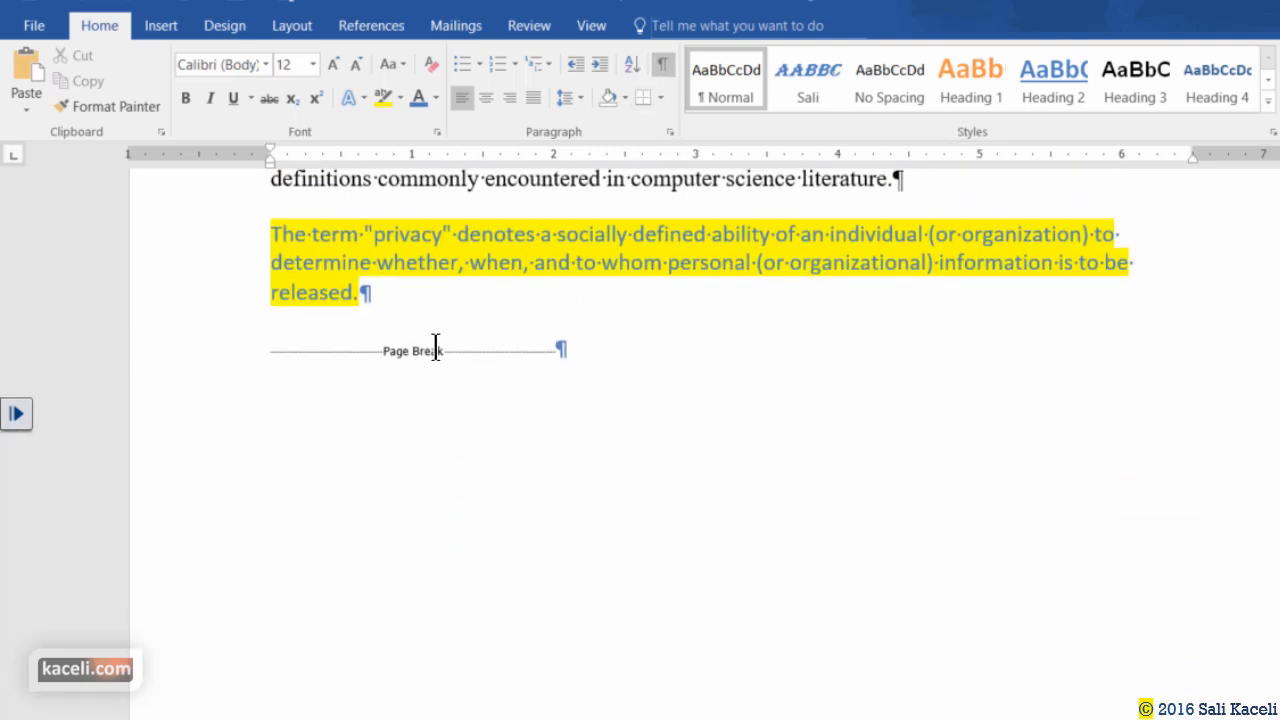
pyautogui.click(403, 319)
pyautogui.click(444, 352)
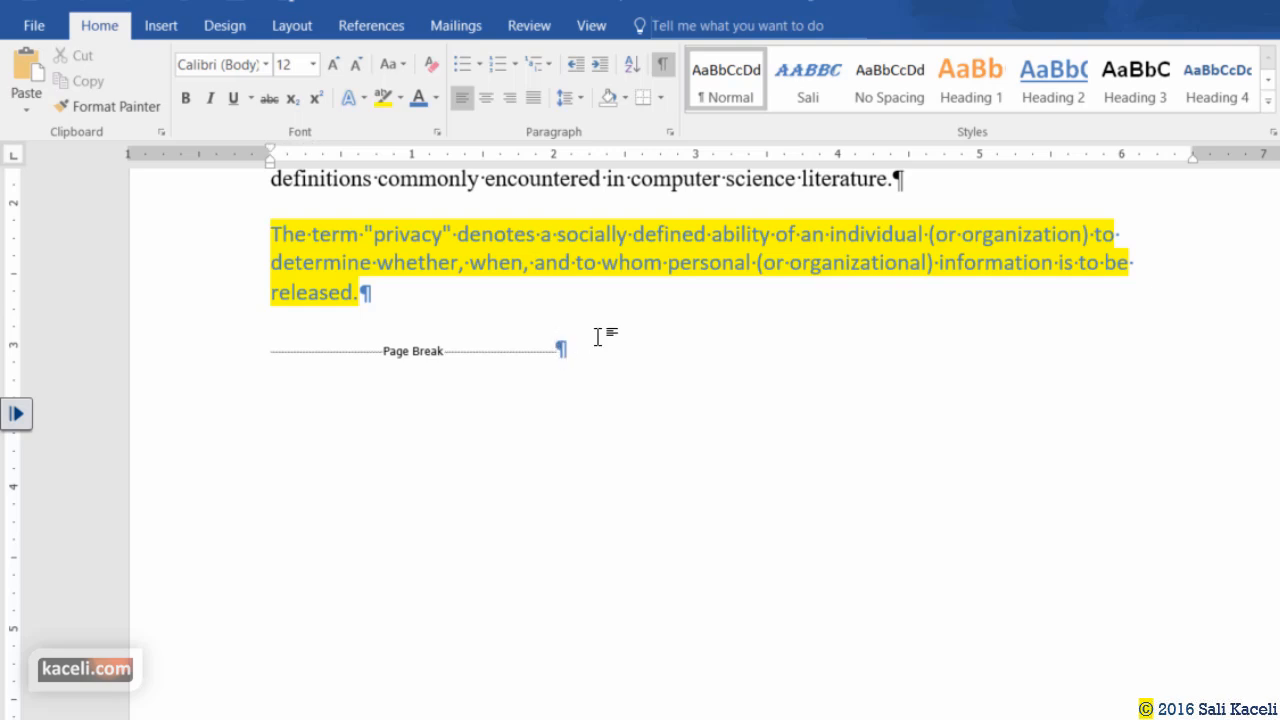
pyautogui.moveTo(443, 345); pyautogui.dragTo(280, 352)
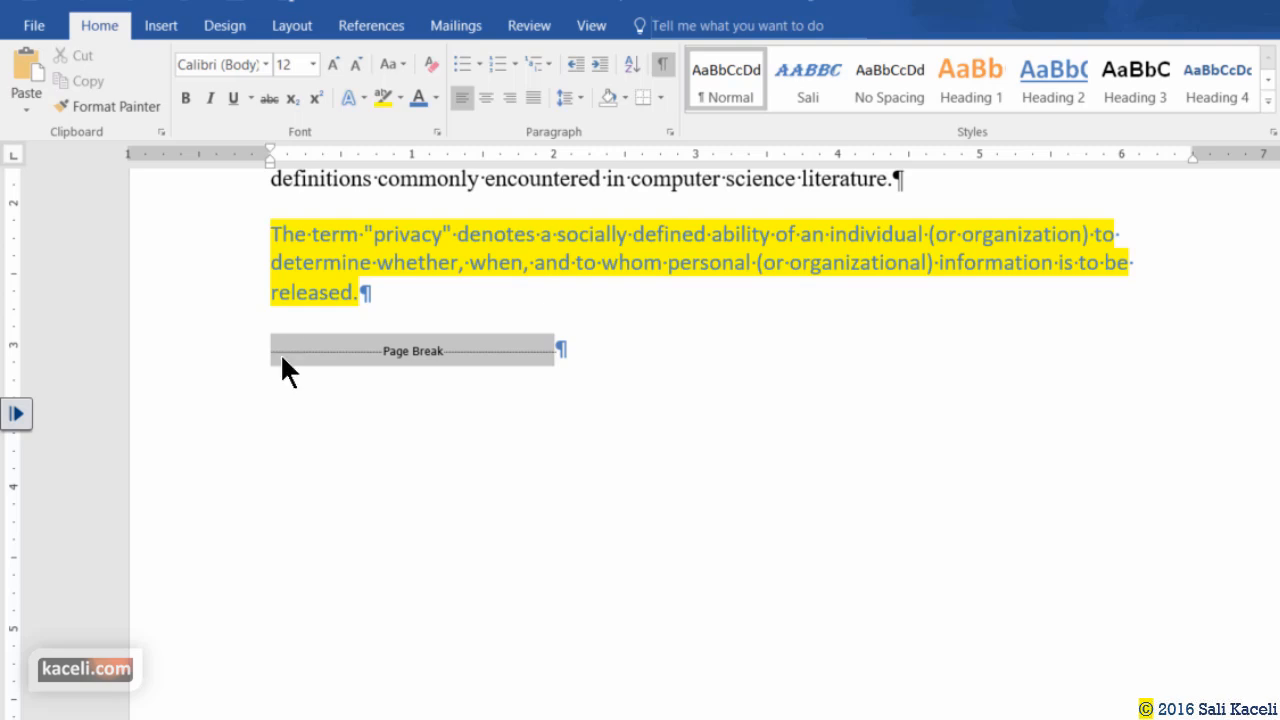
pyautogui.press('Delete')
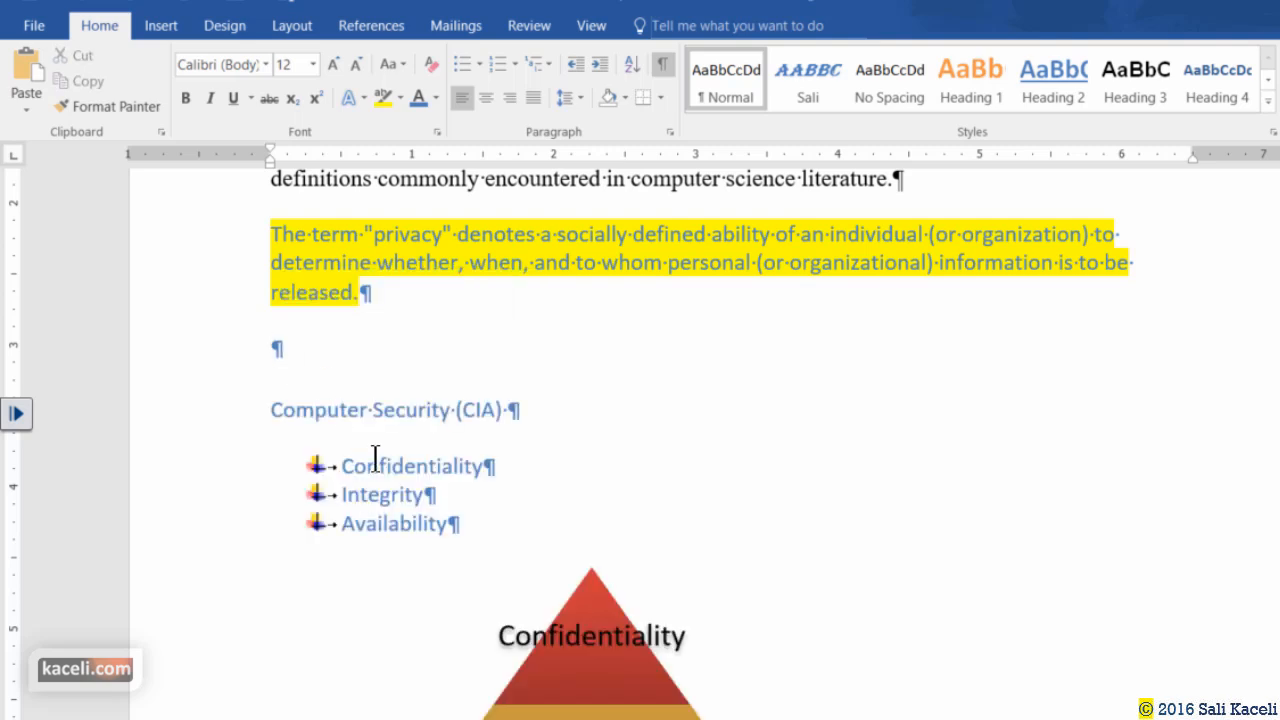
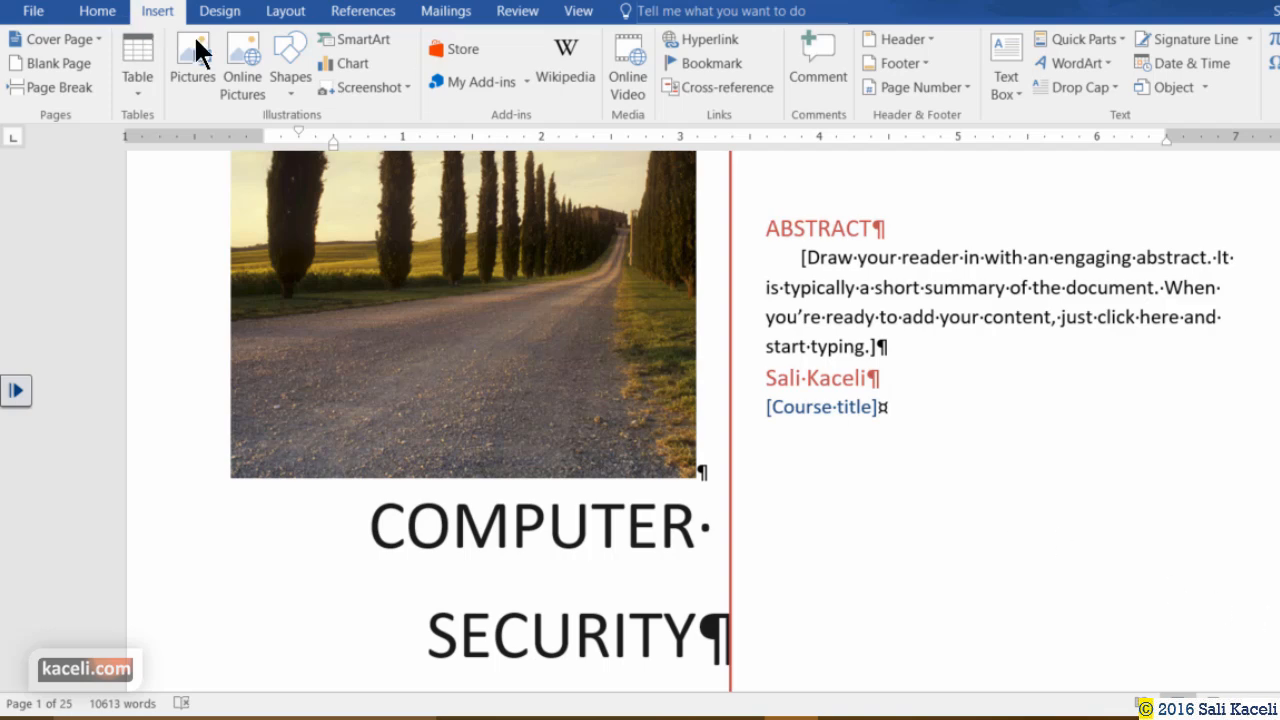
# Show the Design tab's style sets and themes and scroll through to page 3's headings.
pyautogui.click(220, 12)
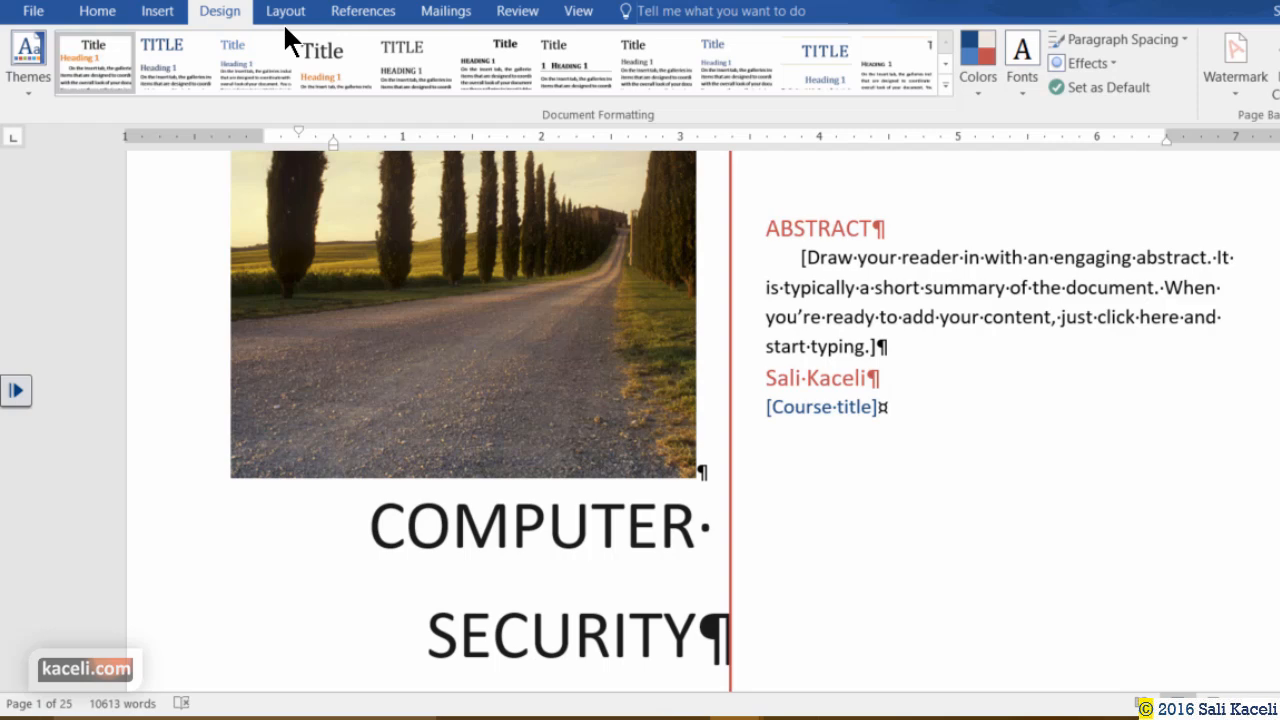
pyautogui.scroll(-7, 757, 383)
pyautogui.scroll(-15, 720, 405)
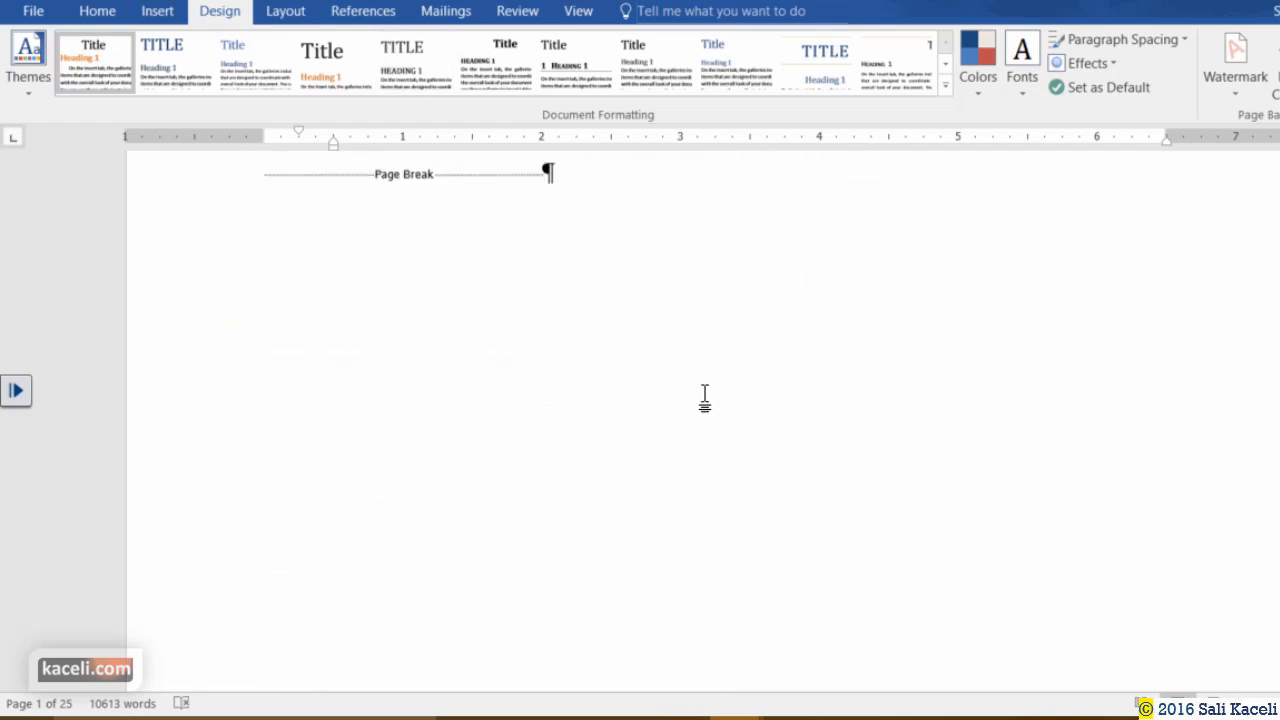
pyautogui.scroll(2, 730, 355)
pyautogui.scroll(1, 730, 355)
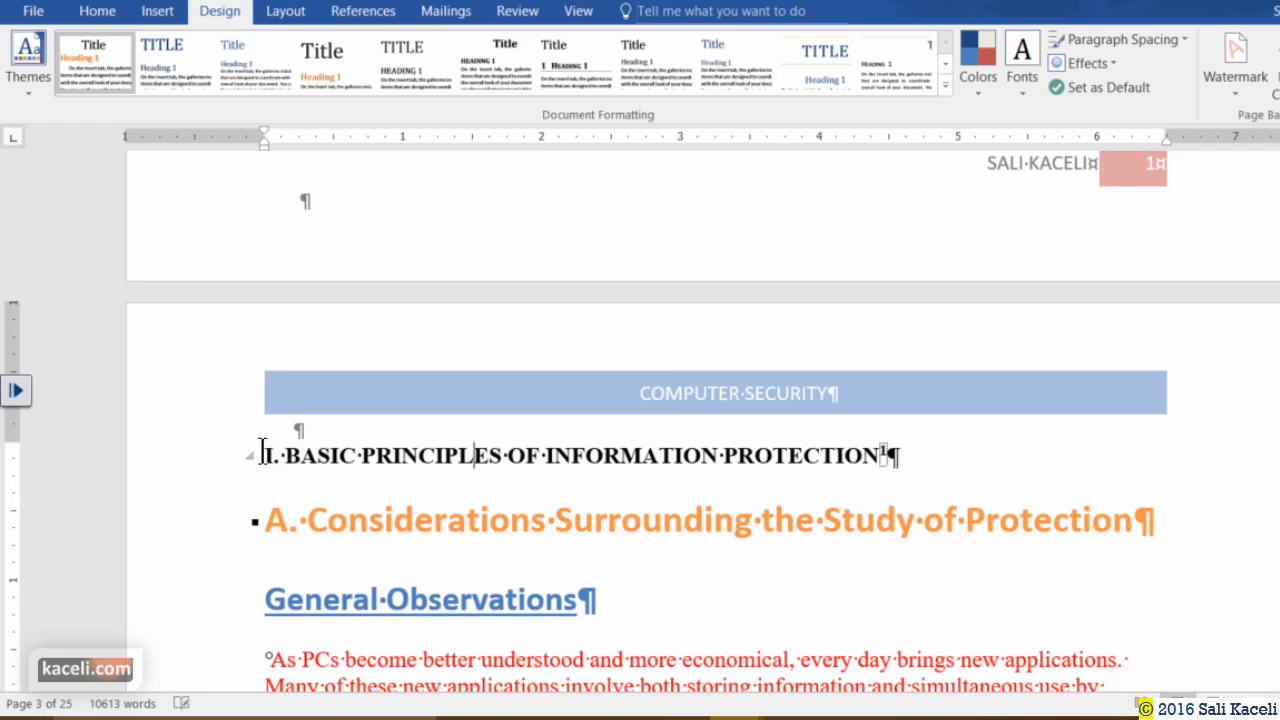
# Select the BASIC PRINCIPLES heading on page 3 and scroll down past it.
pyautogui.moveTo(916, 457); pyautogui.dragTo(258, 420)
pyautogui.scroll(-4, 760, 420)
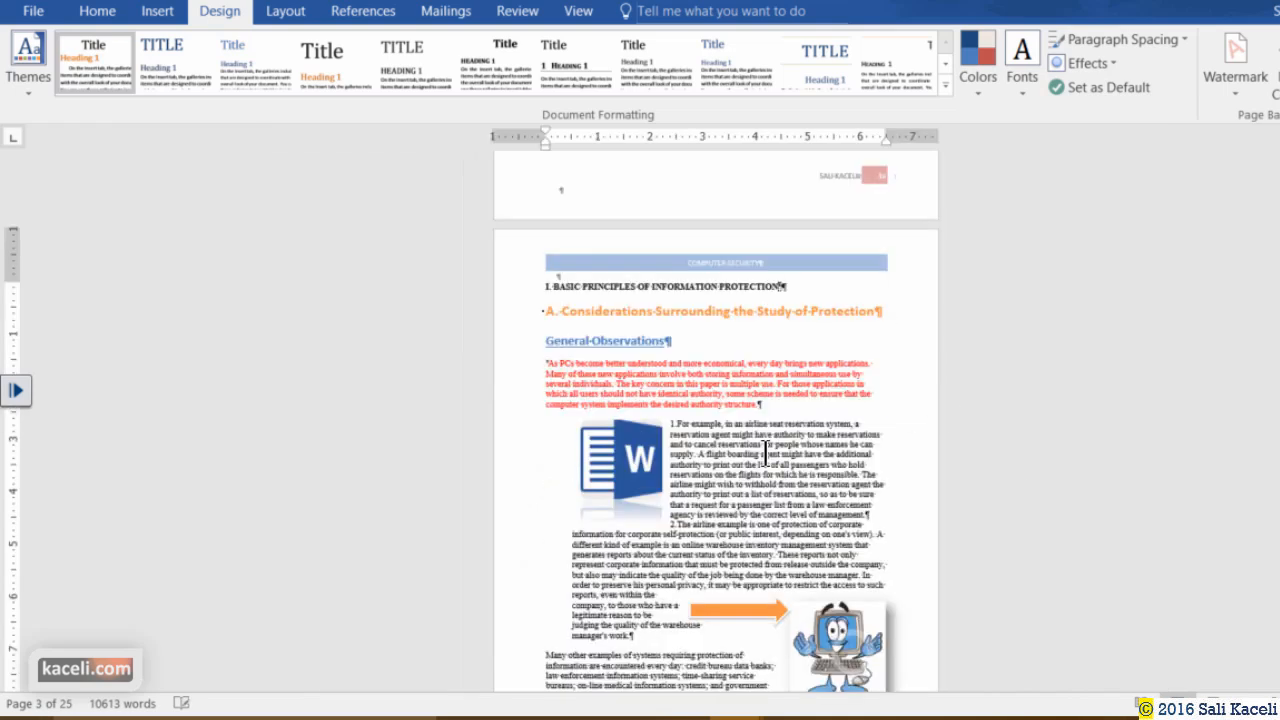
pyautogui.scroll(-3, 765, 455)
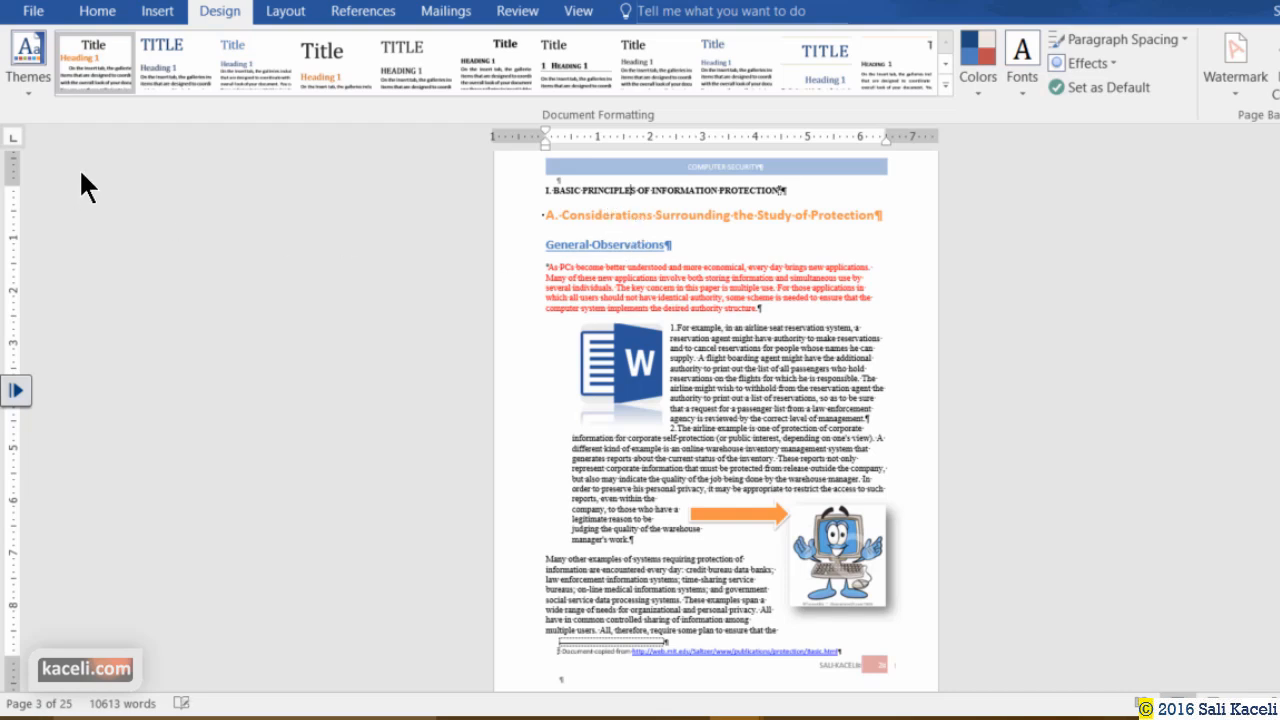
# Try the Basic (Simple) style set, then apply the Shaded style set from the full gallery.
pyautogui.click(245, 62)
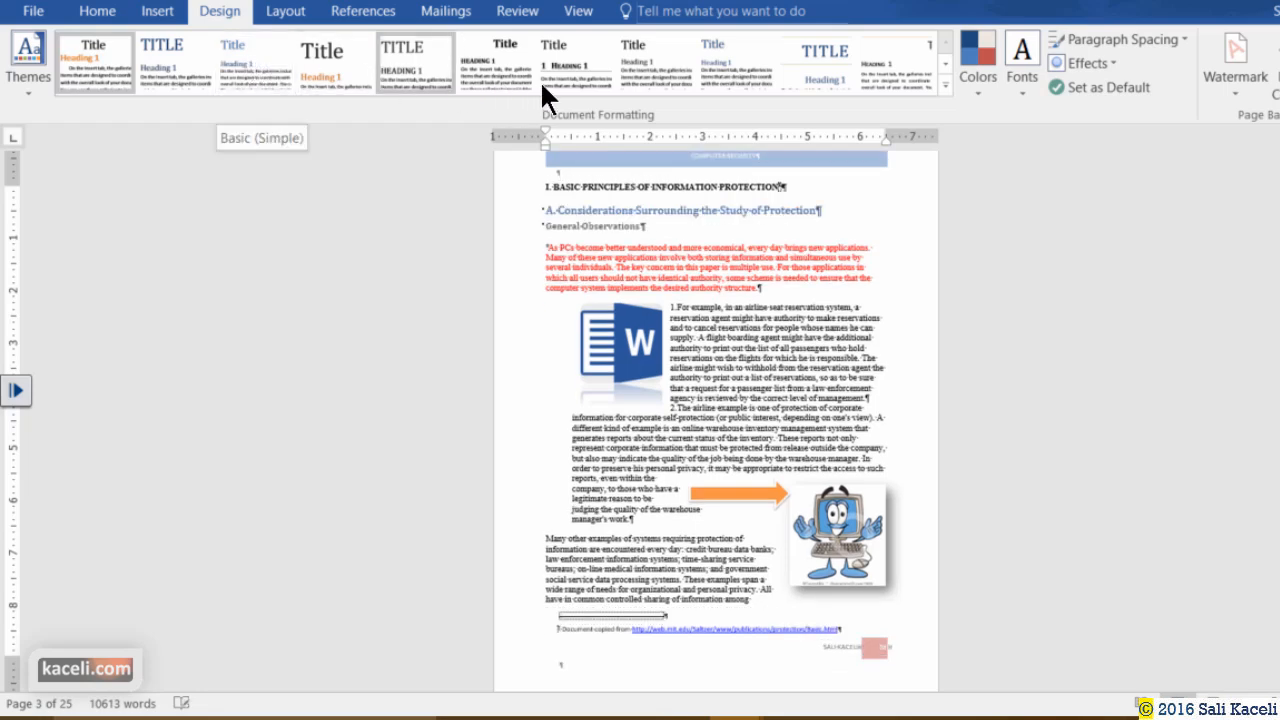
pyautogui.click(944, 86)
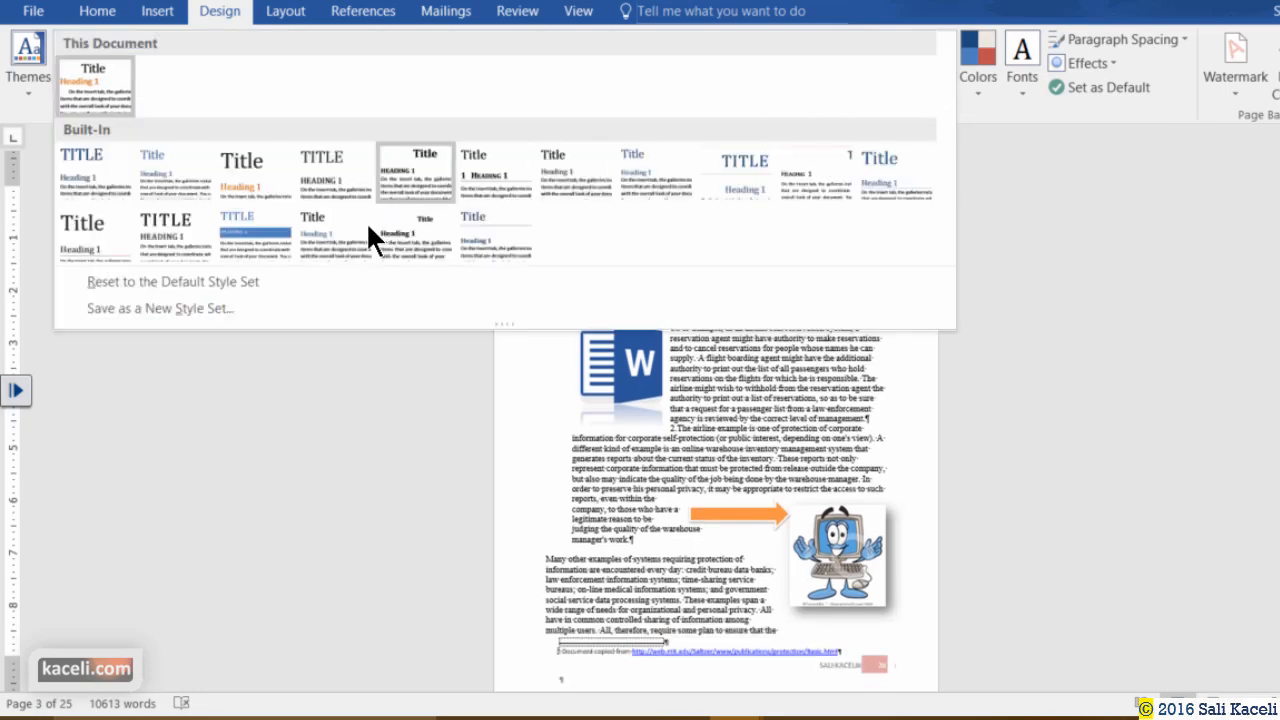
pyautogui.click(265, 236)
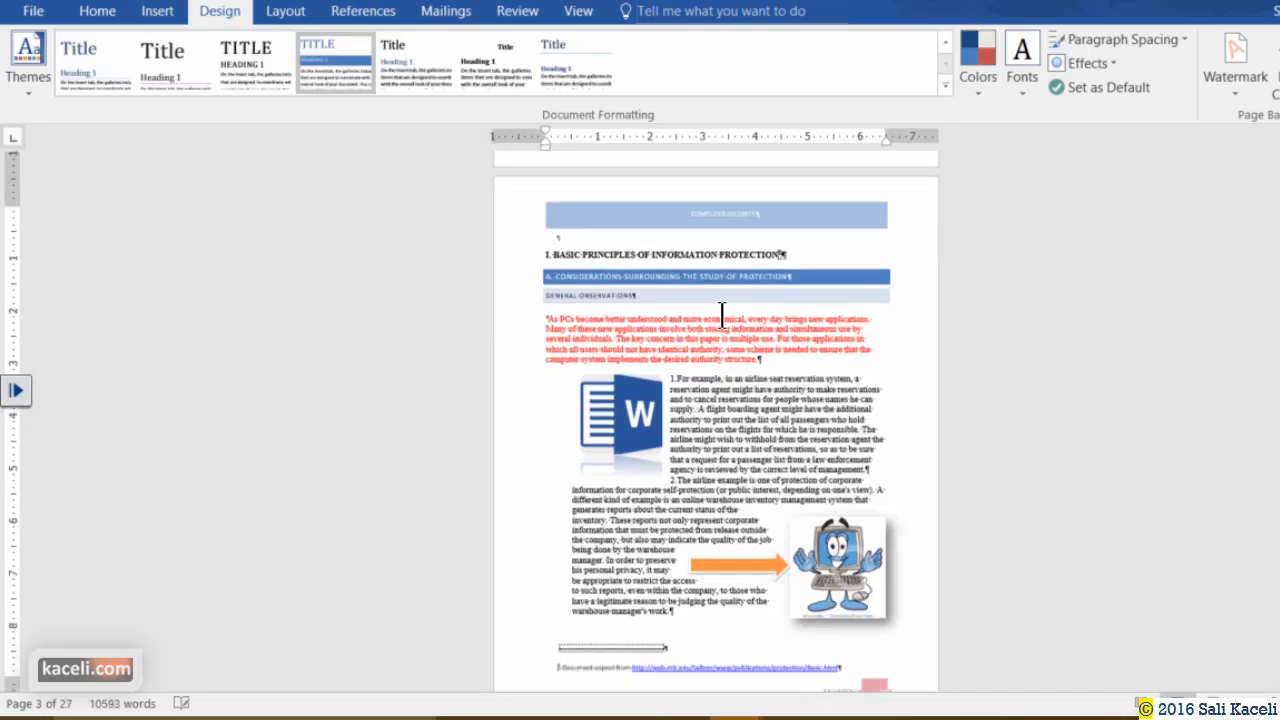
# Check the blue-barred shaded headings and bring up the Themes gallery.
pyautogui.scroll(-6, 734, 382)
pyautogui.scroll(-5, 734, 382)
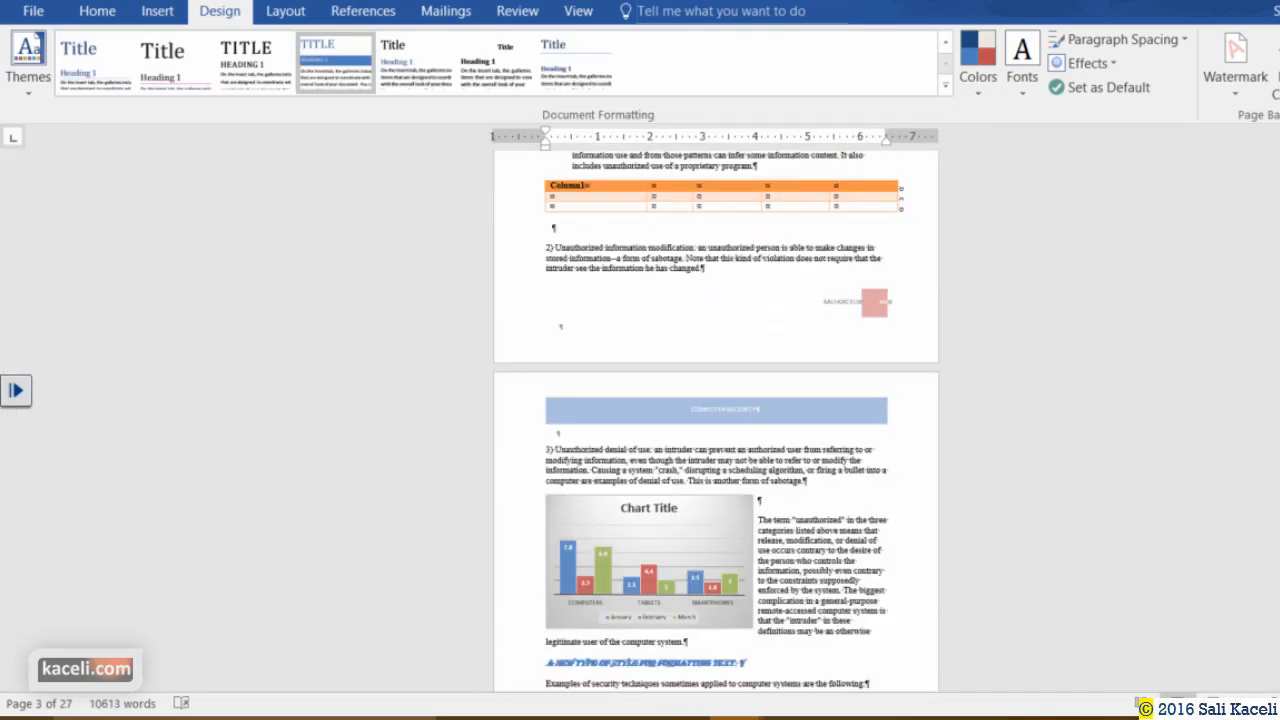
pyautogui.keyDown('ctrl'); pyautogui.scroll(3, 734, 382); pyautogui.keyUp('ctrl')
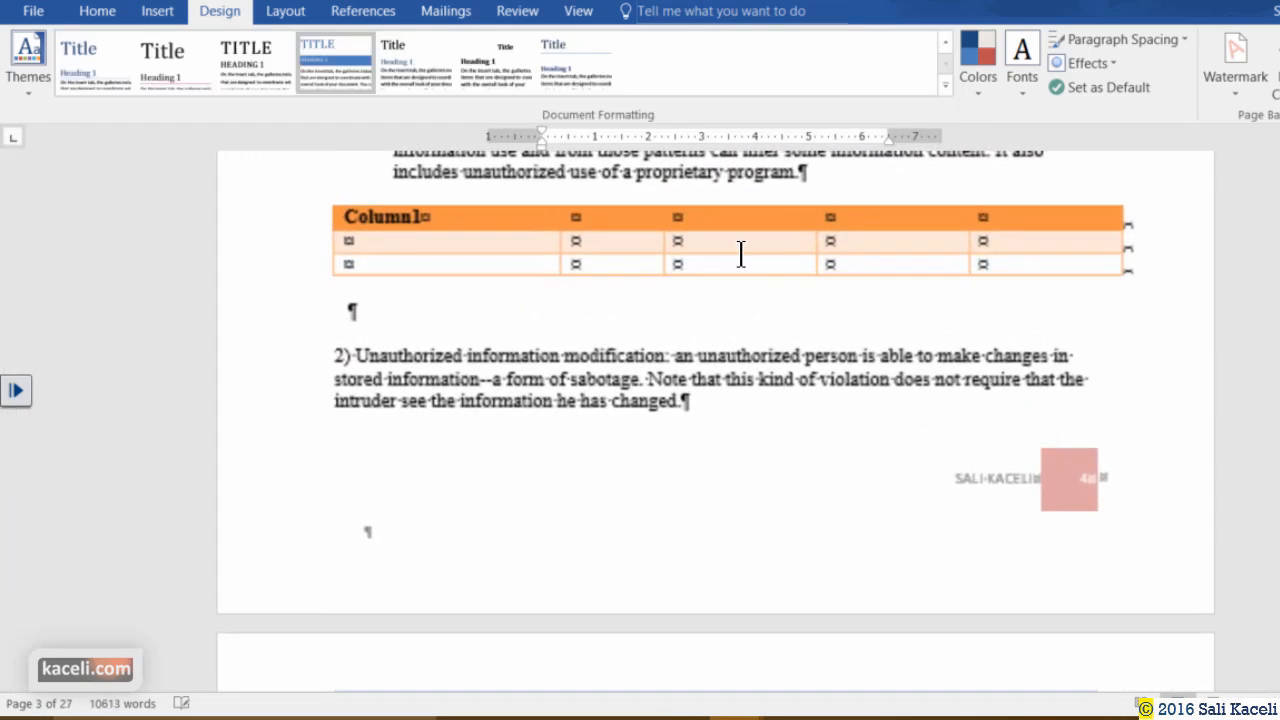
pyautogui.scroll(12, 740, 252)
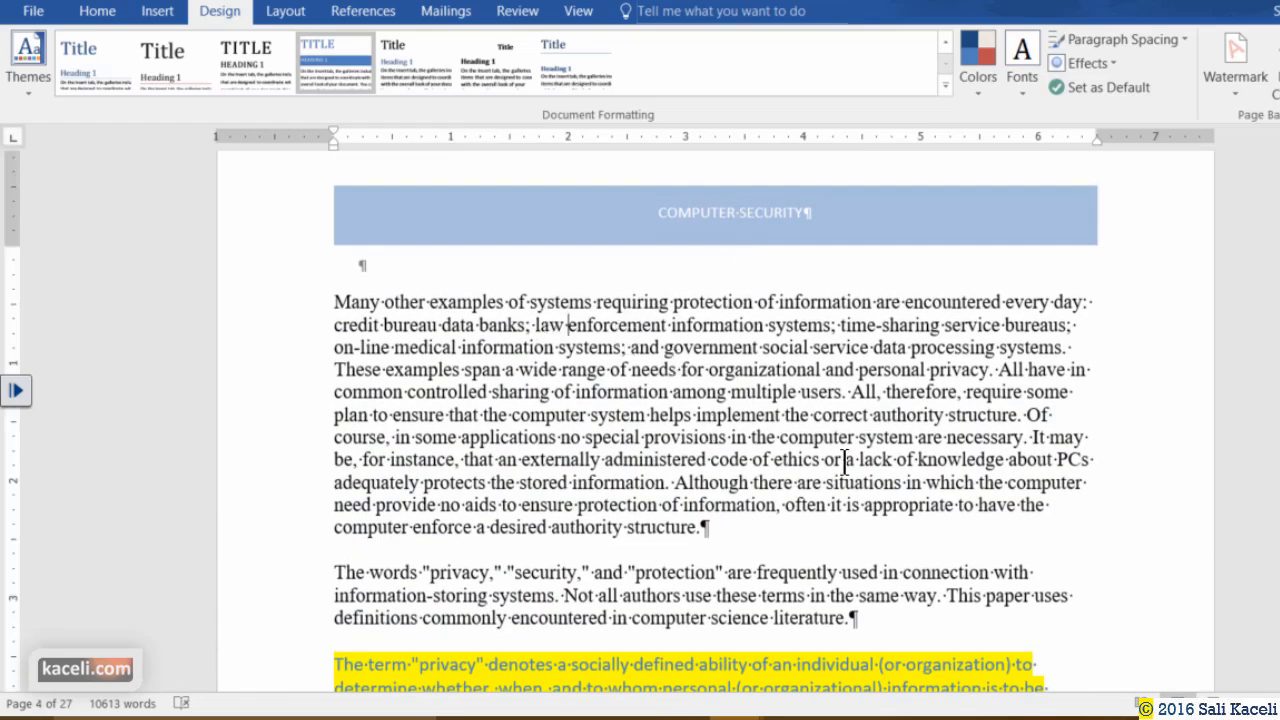
pyautogui.scroll(-15, 845, 458)
pyautogui.scroll(15, 676, 368)
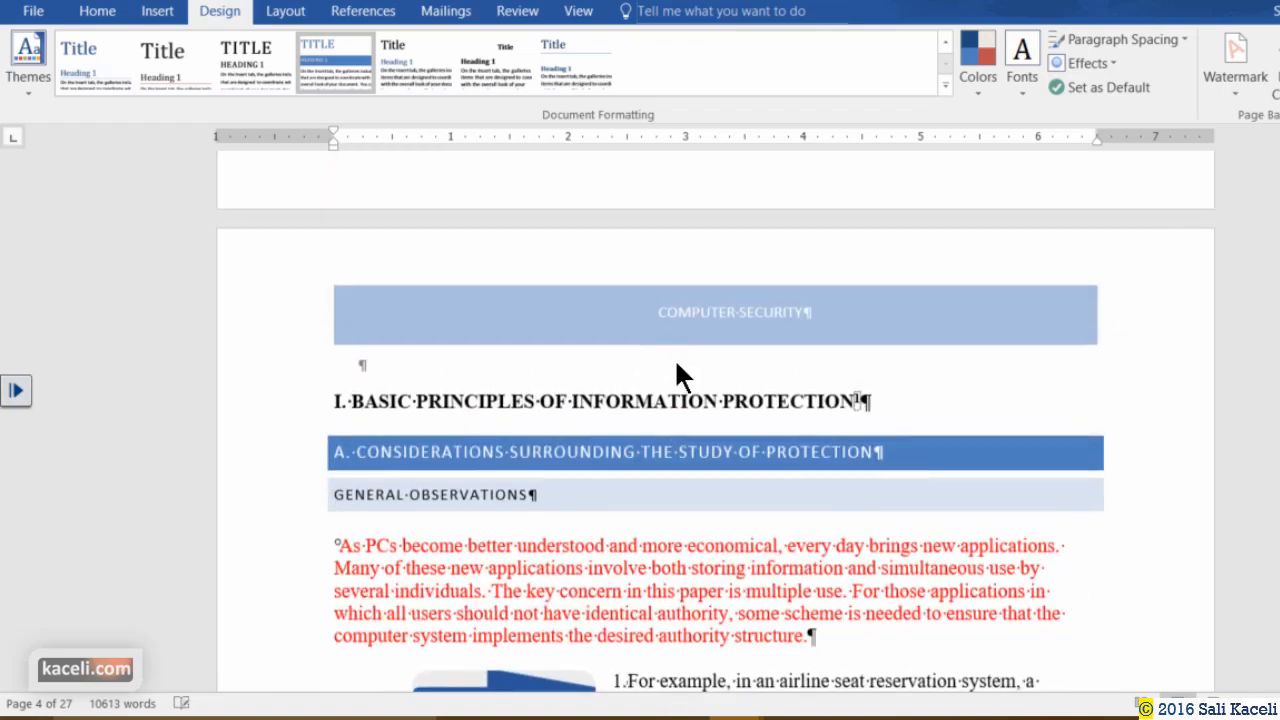
pyautogui.scroll(-7, 645, 363)
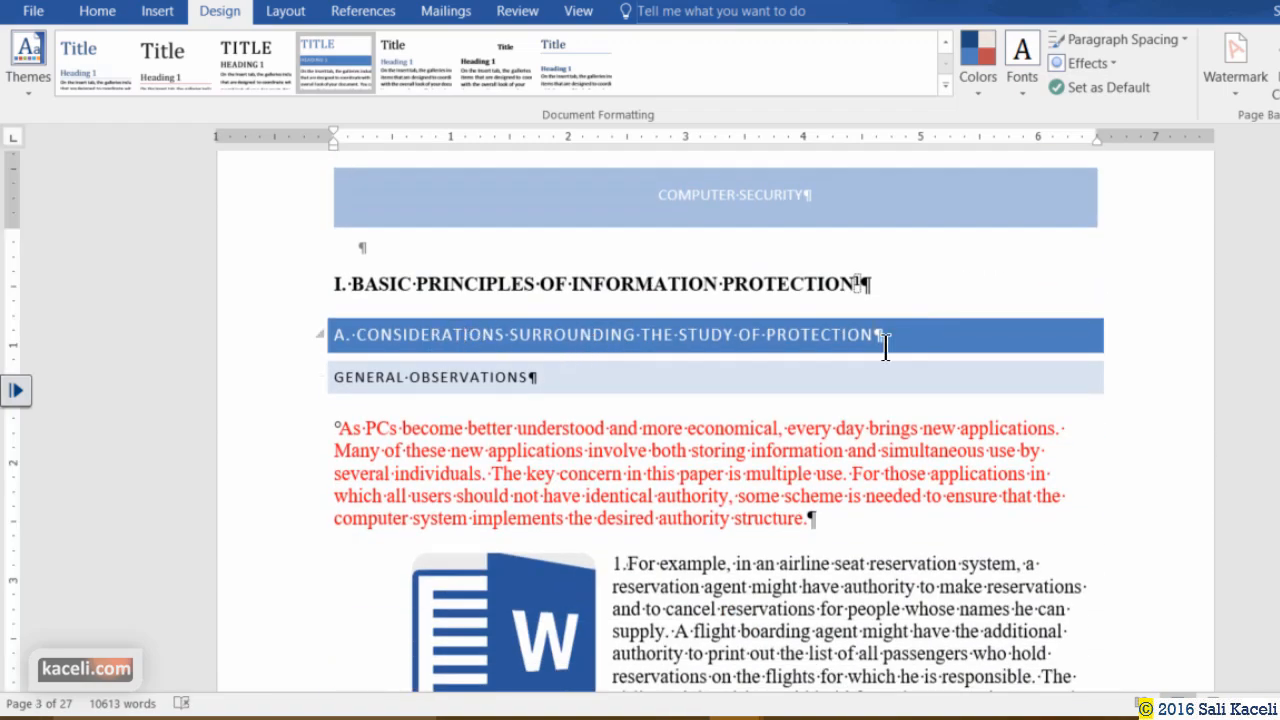
pyautogui.click(24, 79)
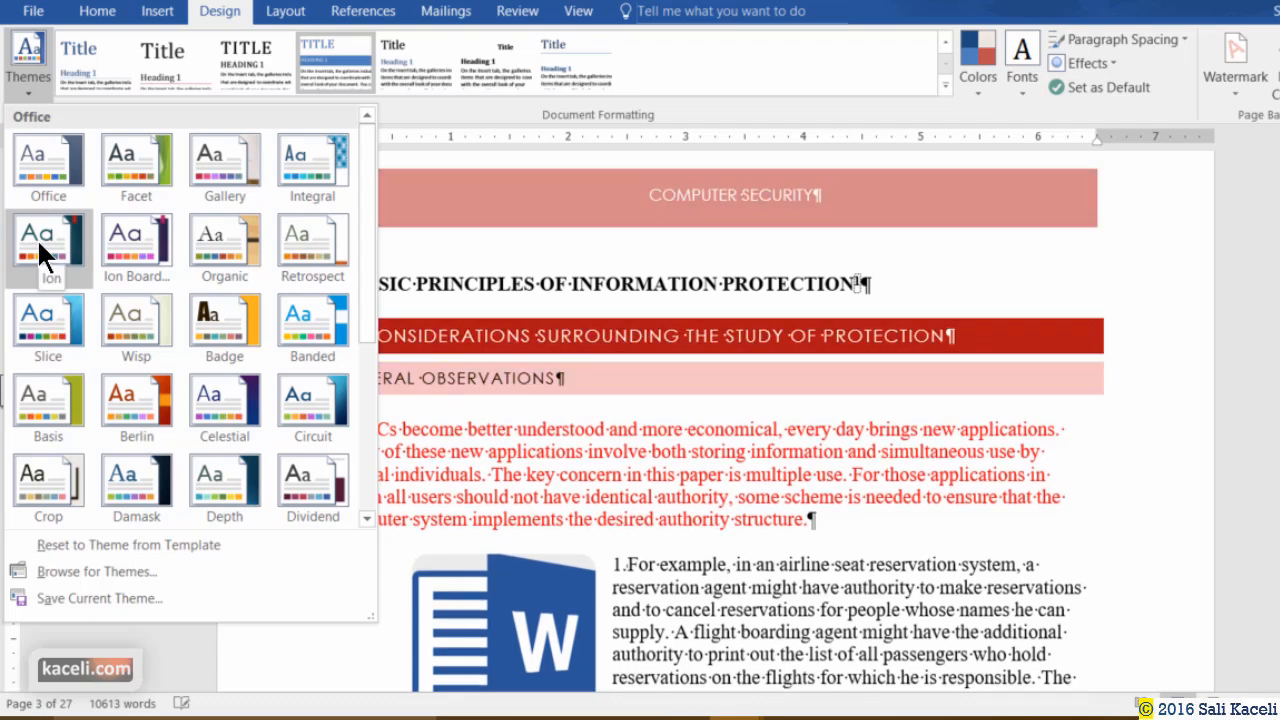
# Apply the Ion theme, check the red headings and banners, and show the Page Color choices.
pyautogui.click(37, 239)
pyautogui.scroll(-10, 880, 413)
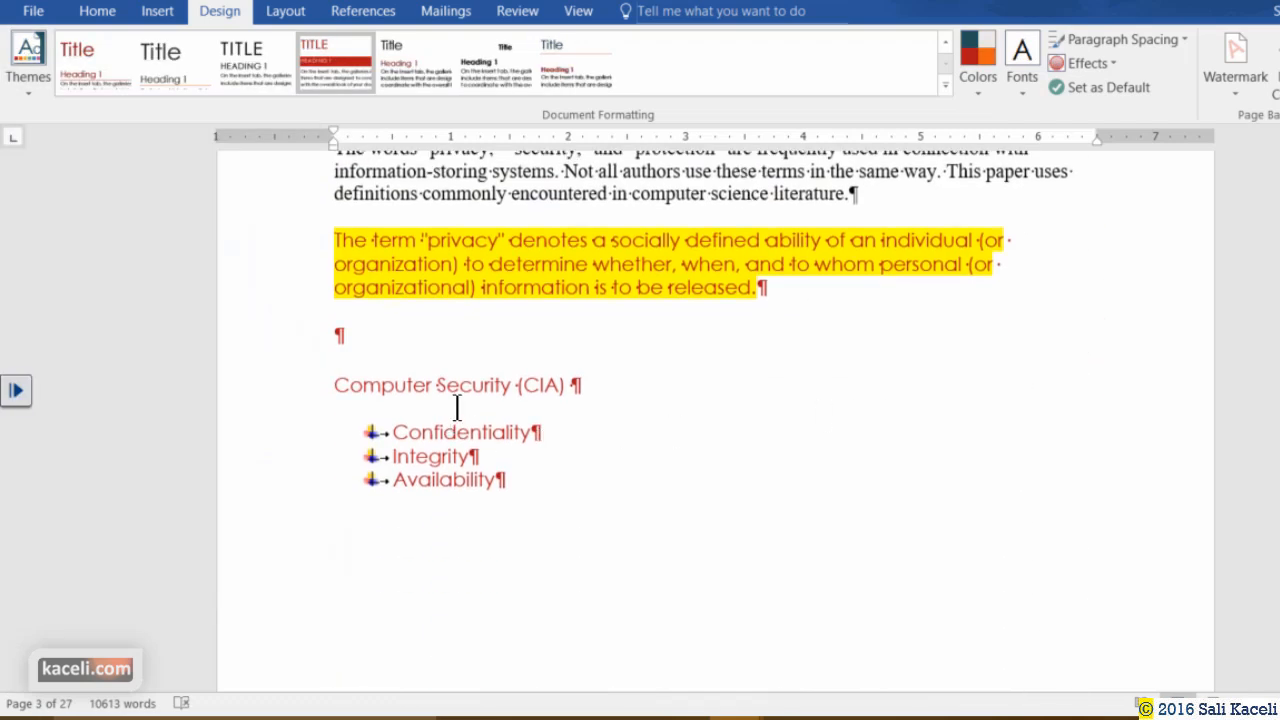
pyautogui.scroll(-6, 522, 440)
pyautogui.scroll(-15, 562, 440)
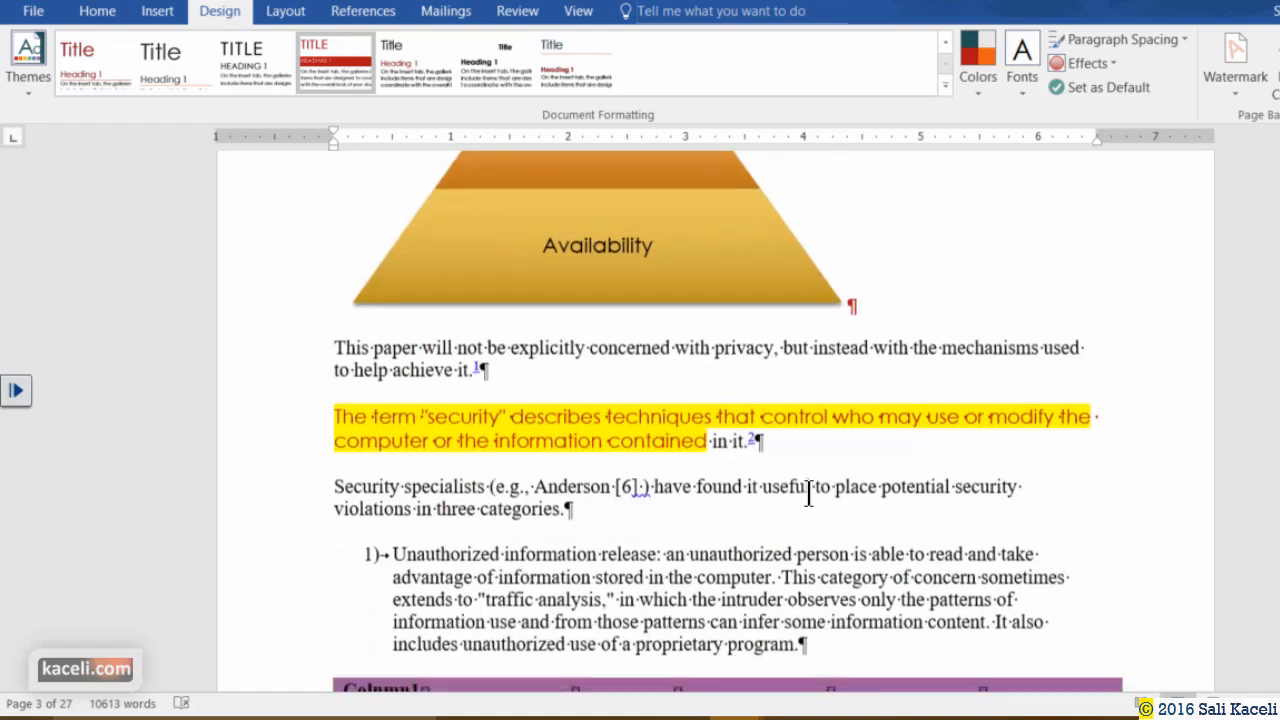
pyautogui.scroll(-15, 790, 375)
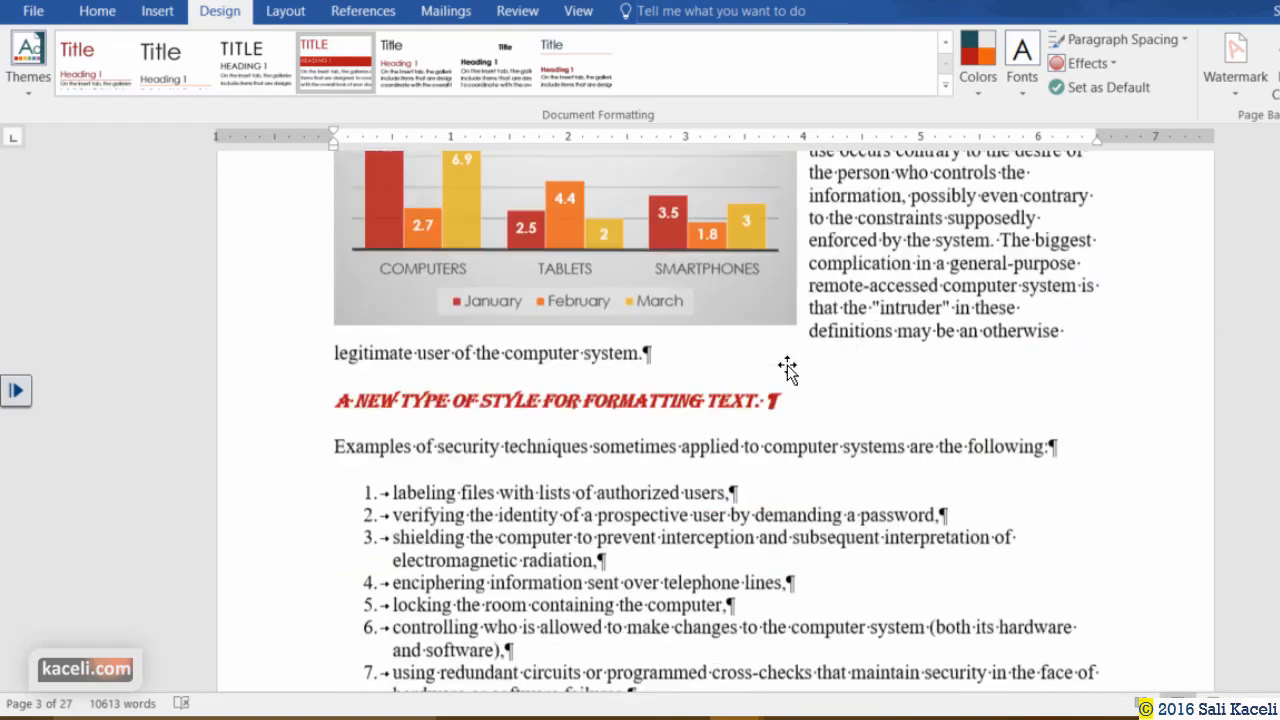
pyautogui.scroll(-13, 680, 337)
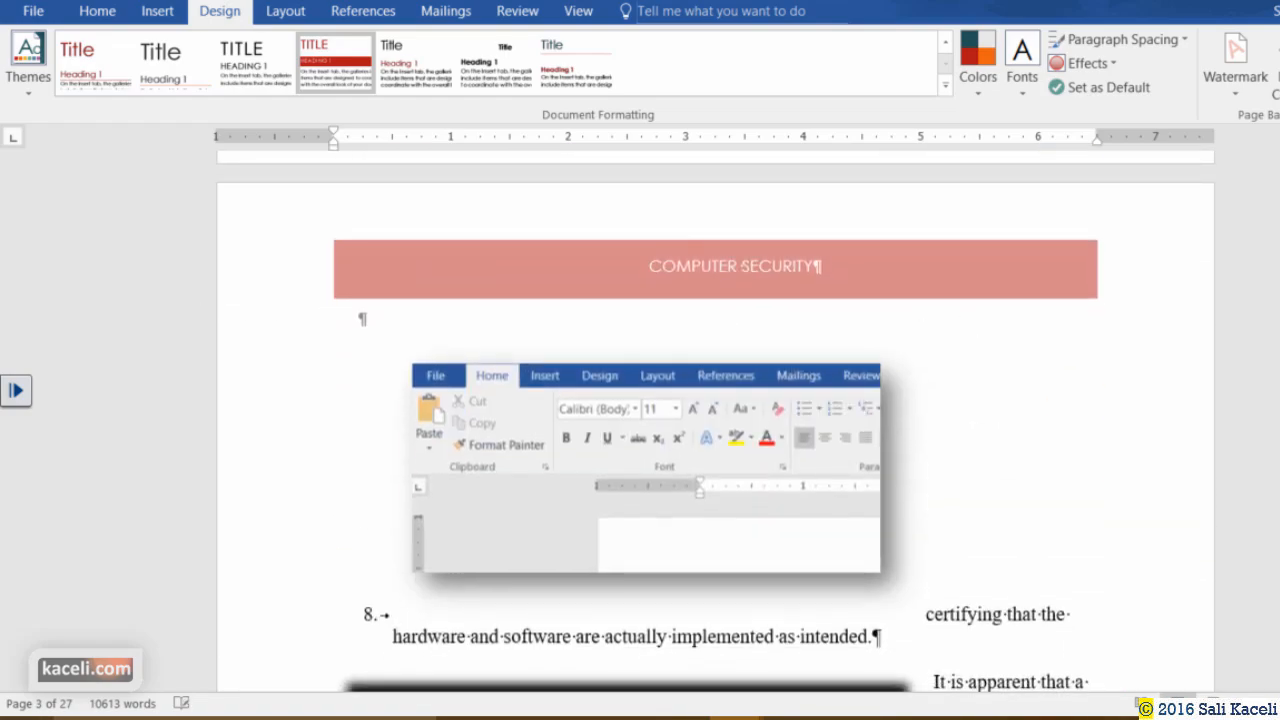
pyautogui.scroll(-12, 1040, 420)
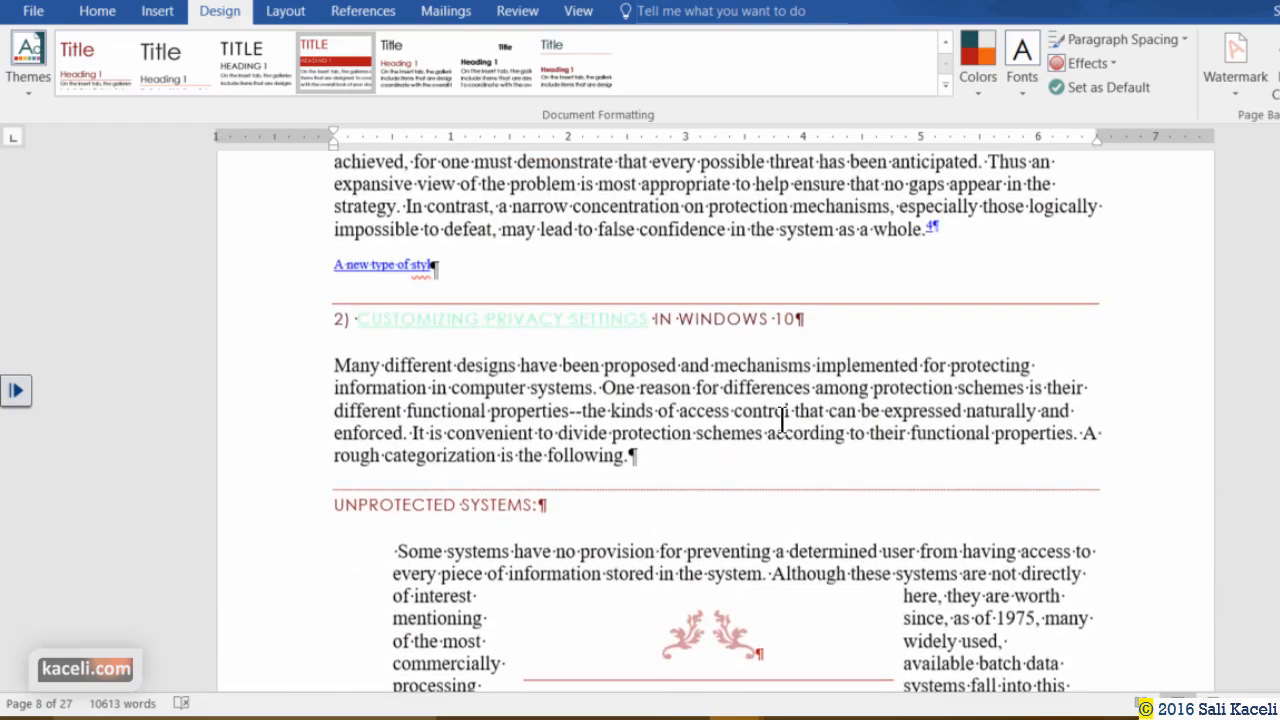
pyautogui.scroll(12, 781, 416)
pyautogui.scroll(15, 783, 418)
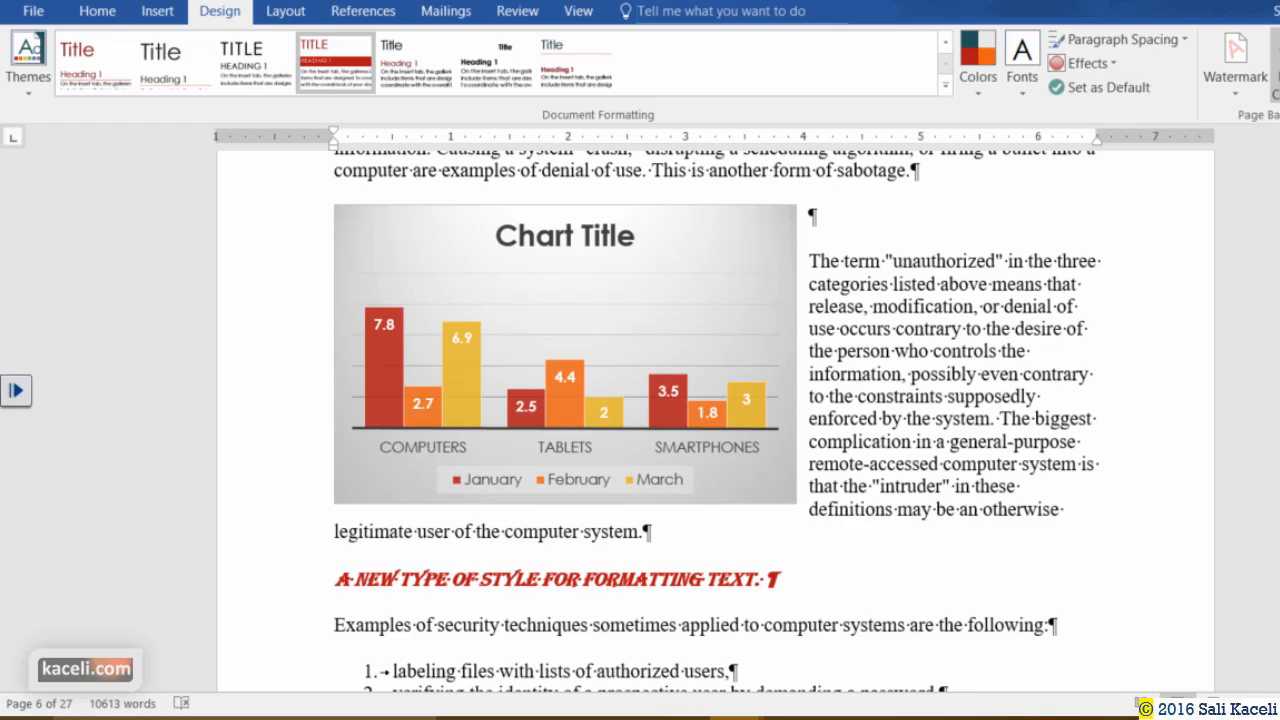
pyautogui.click(1277, 76)
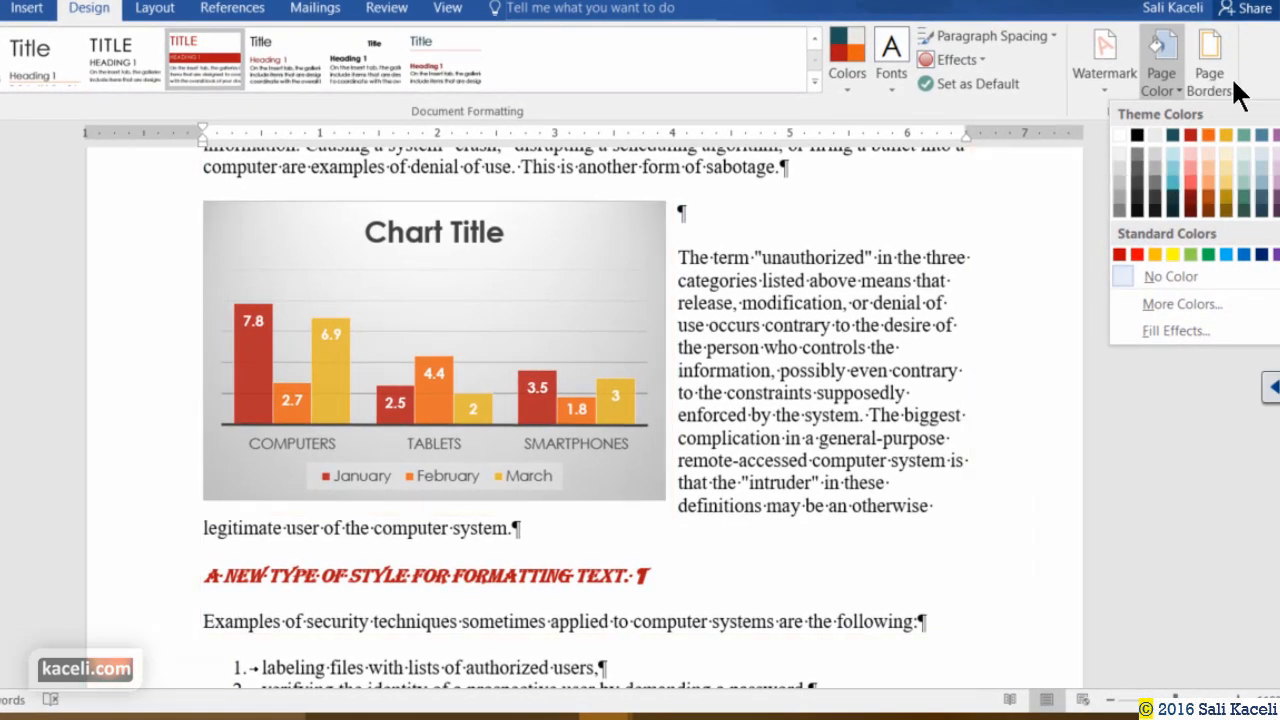
# Look at the Watermark gallery and close it without choosing a watermark.
pyautogui.click(1101, 83)
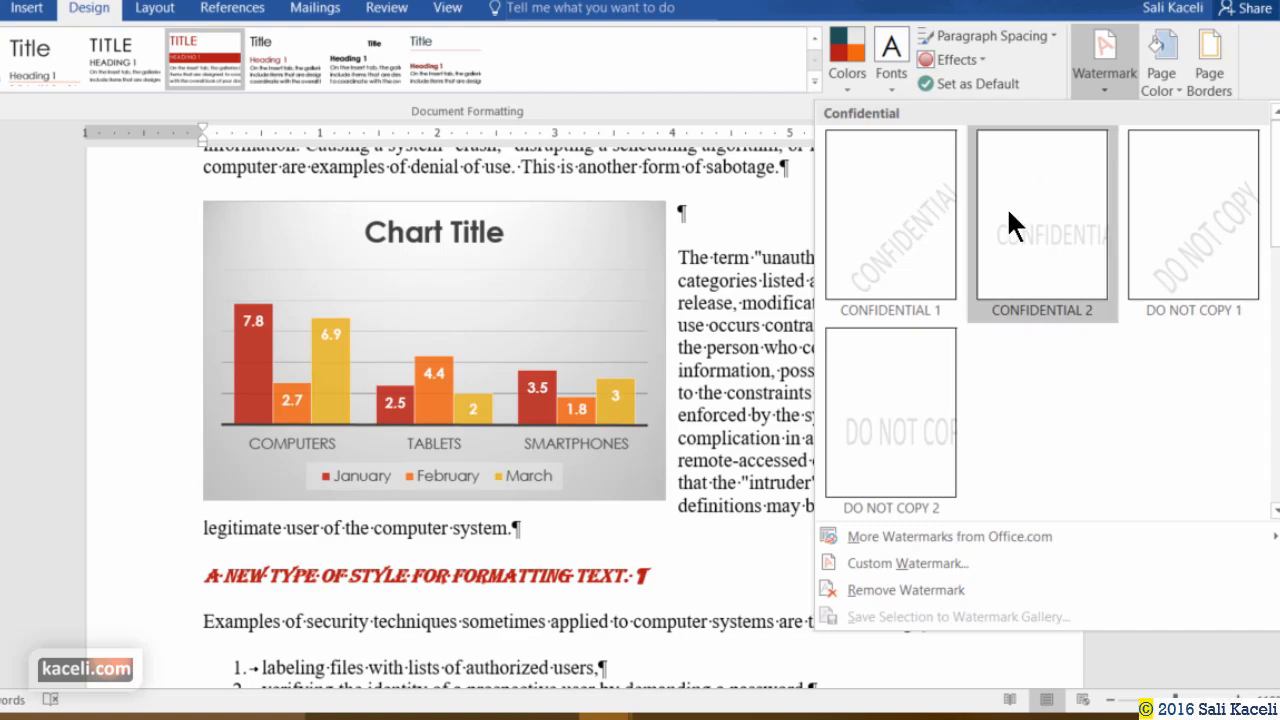
pyautogui.click(950, 278)
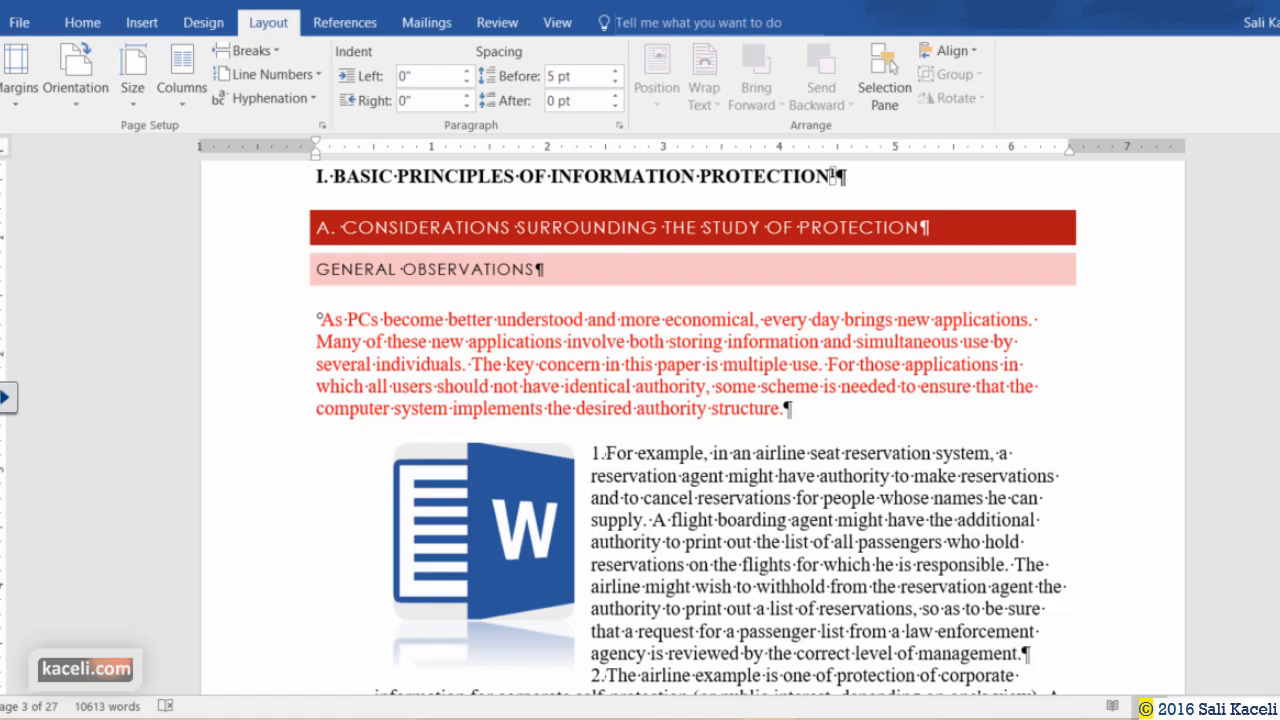
# Browse the Home, Insert, Design and Layout ribbon tabs.
pyautogui.click(93, 21)
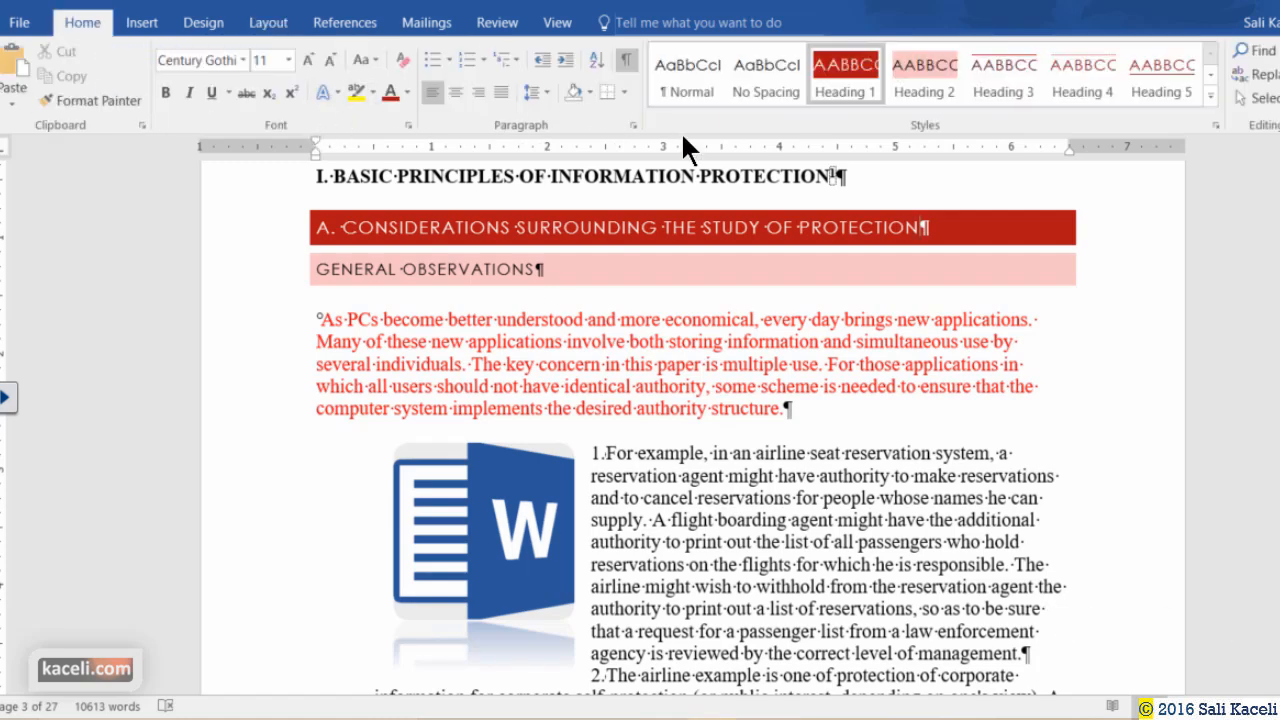
pyautogui.click(141, 24)
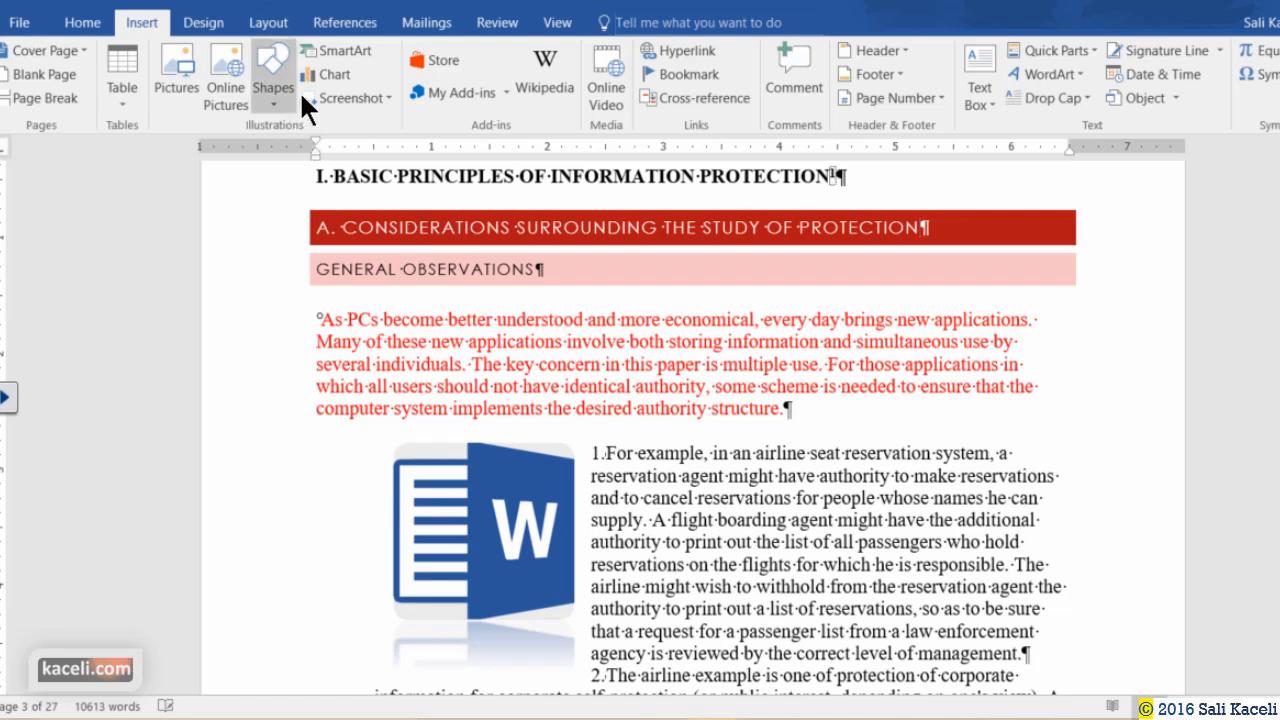
pyautogui.click(212, 20)
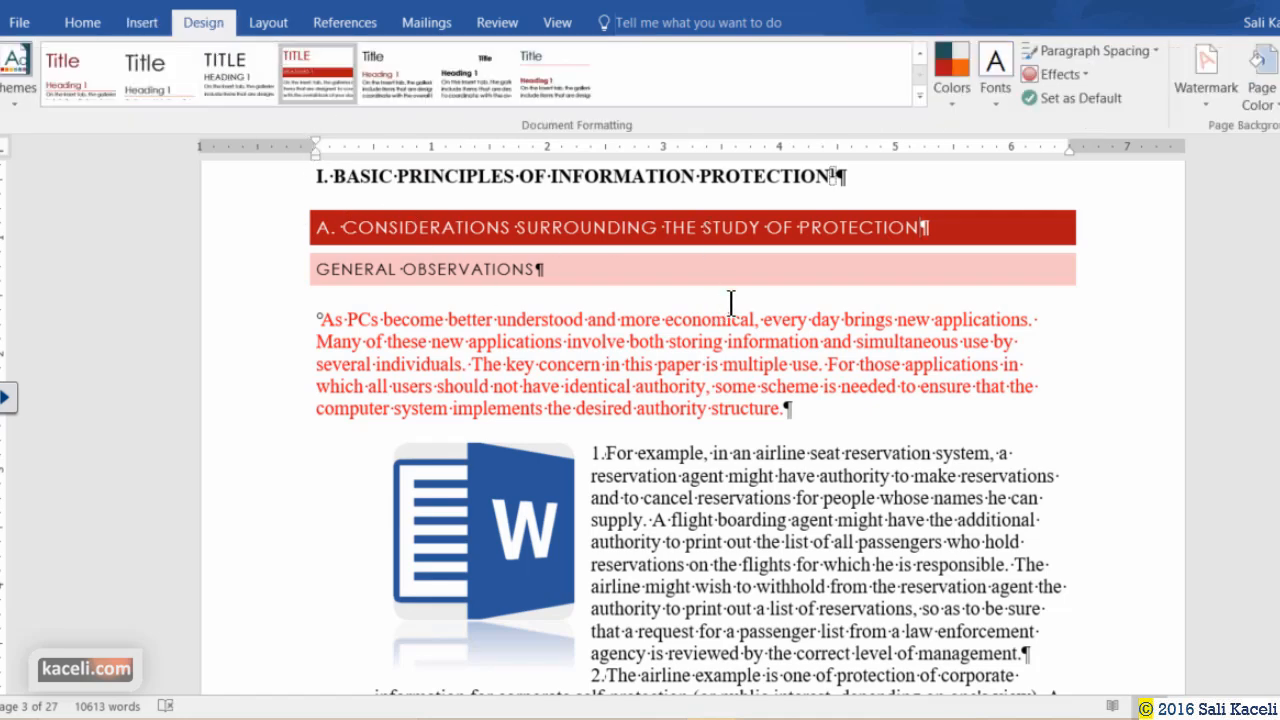
pyautogui.scroll(-2, 732, 305)
pyautogui.scroll(9, 778, 325)
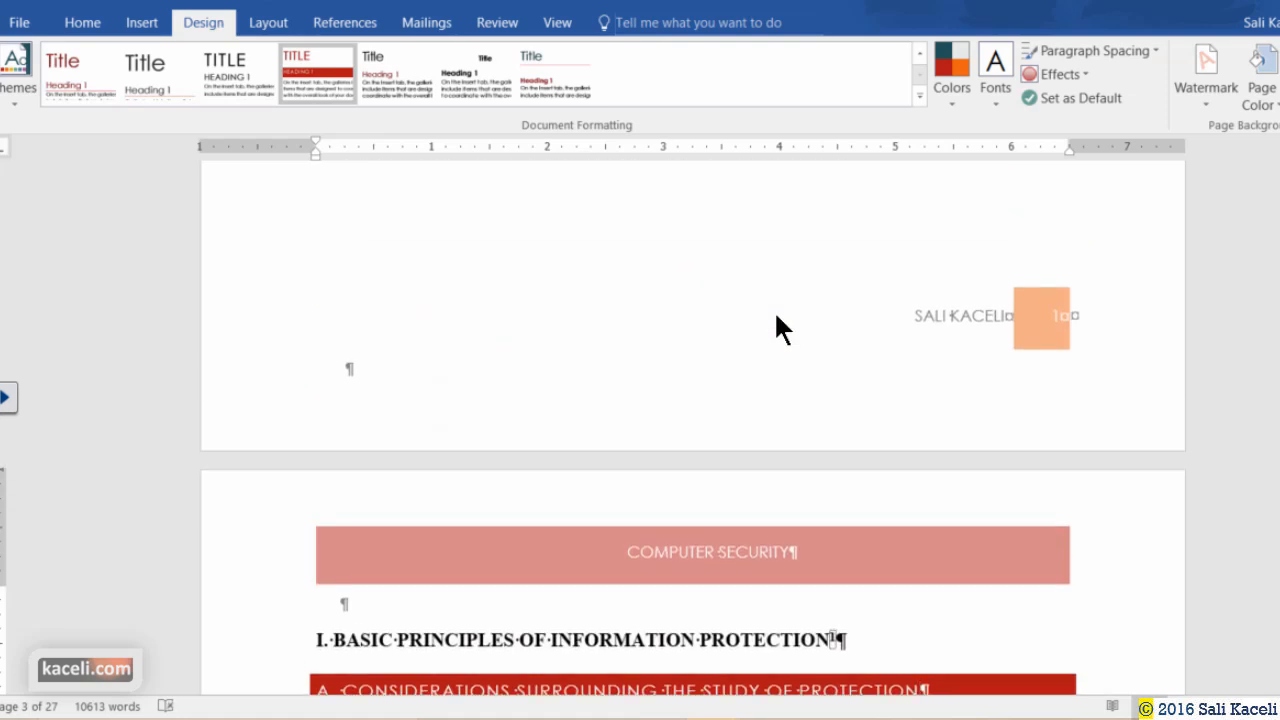
pyautogui.click(279, 28)
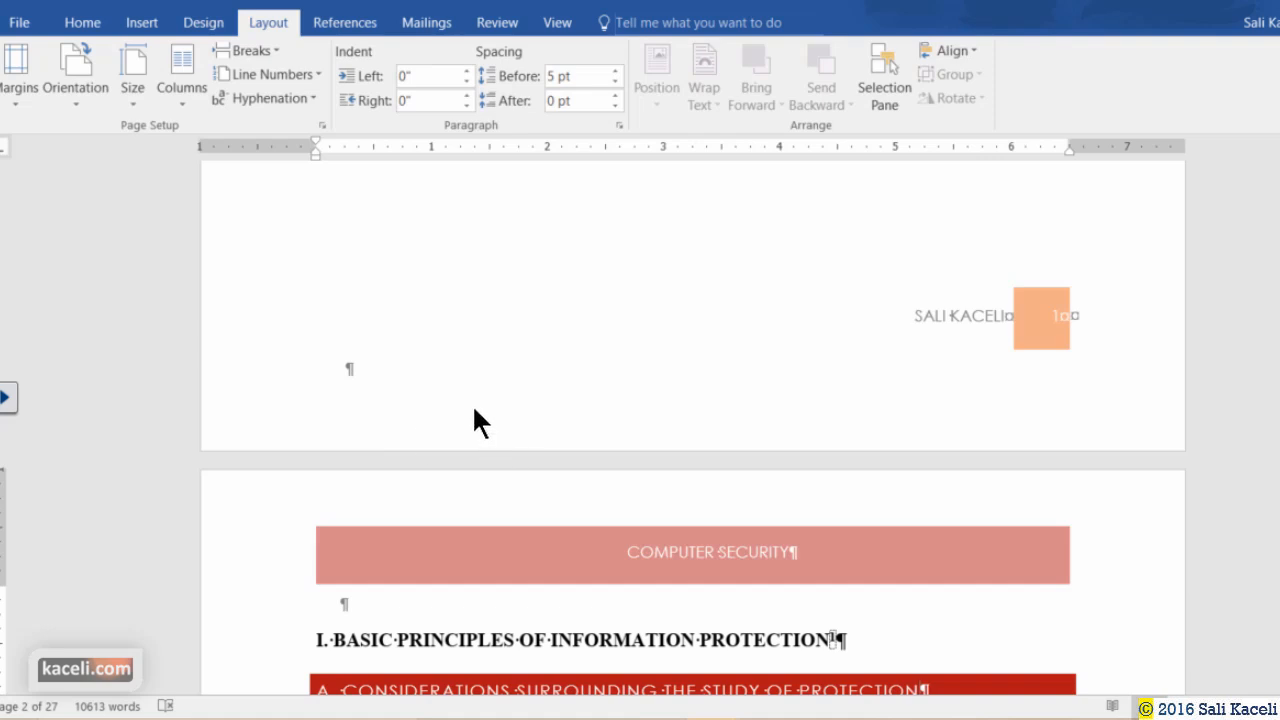
pyautogui.scroll(15, 478, 412)
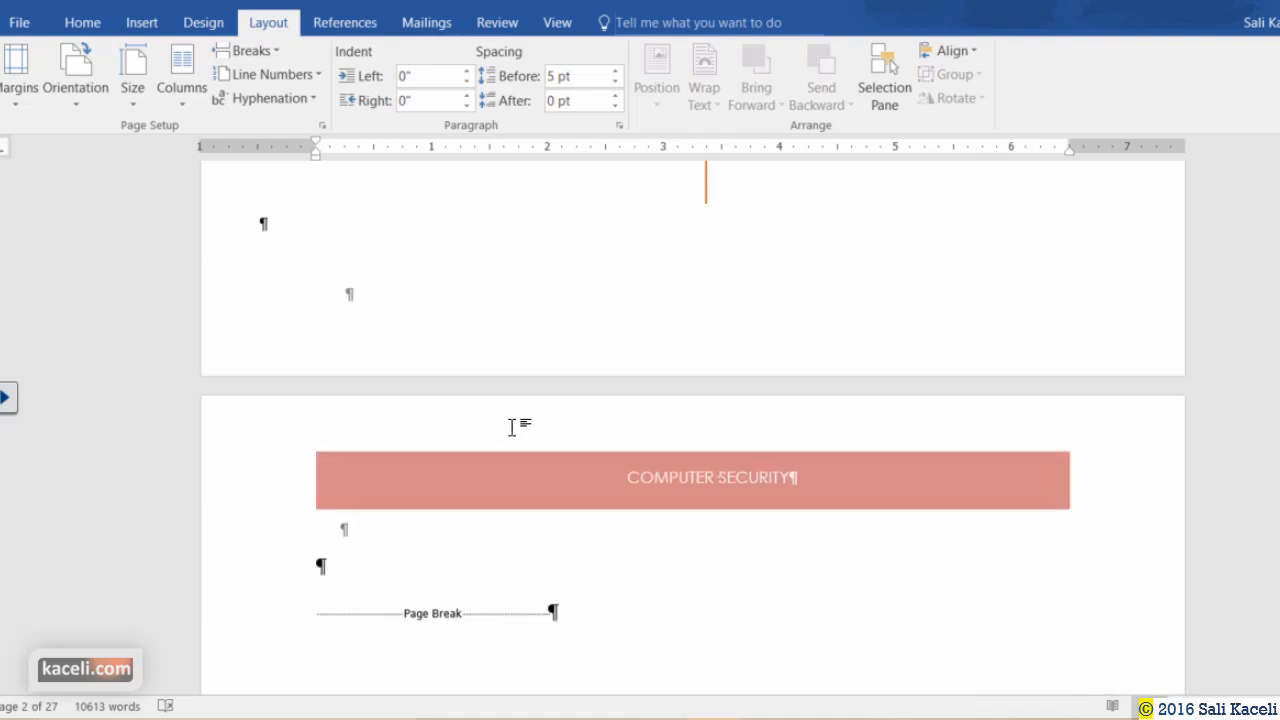
pyautogui.scroll(6, 511, 427)
pyautogui.scroll(3, 391, 471)
pyautogui.scroll(-6, 450, 500)
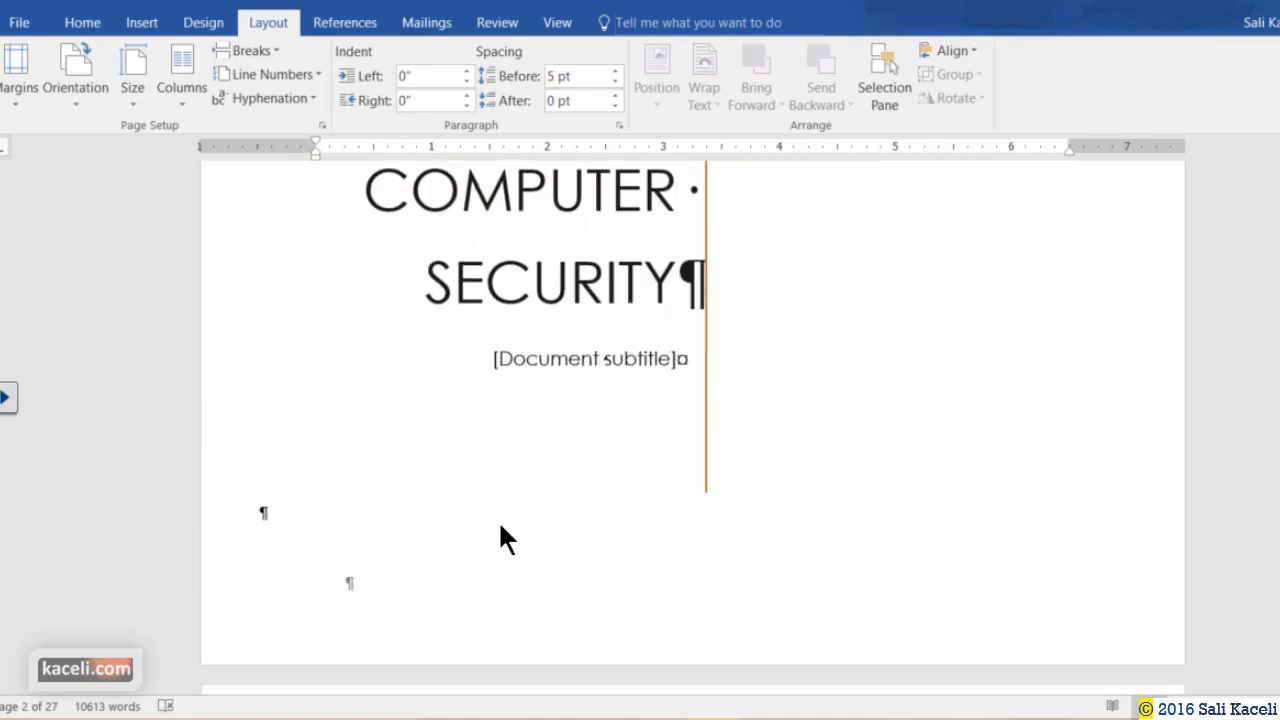
pyautogui.scroll(-5, 498, 520)
pyautogui.scroll(4, 609, 517)
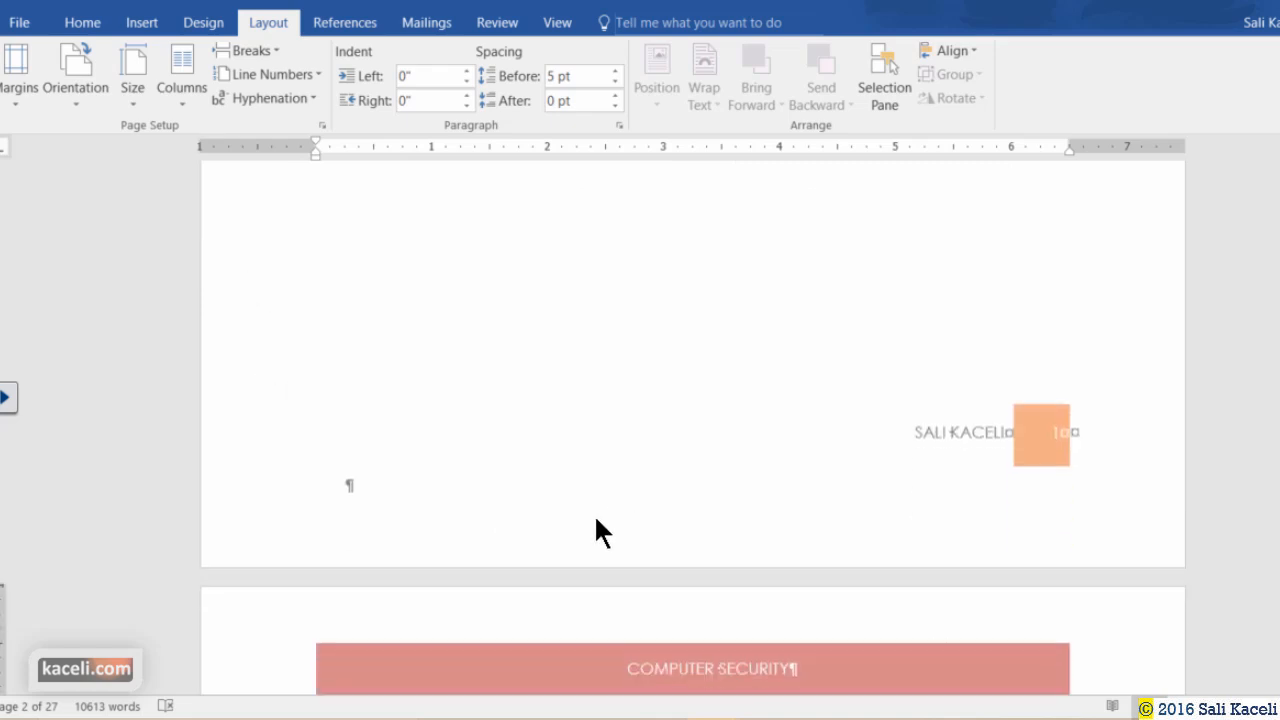
pyautogui.scroll(-3, 594, 514)
# Hide the formatting marks with Ctrl+Shift+8 and show the Layout Margins presets.
pyautogui.click(82, 22)
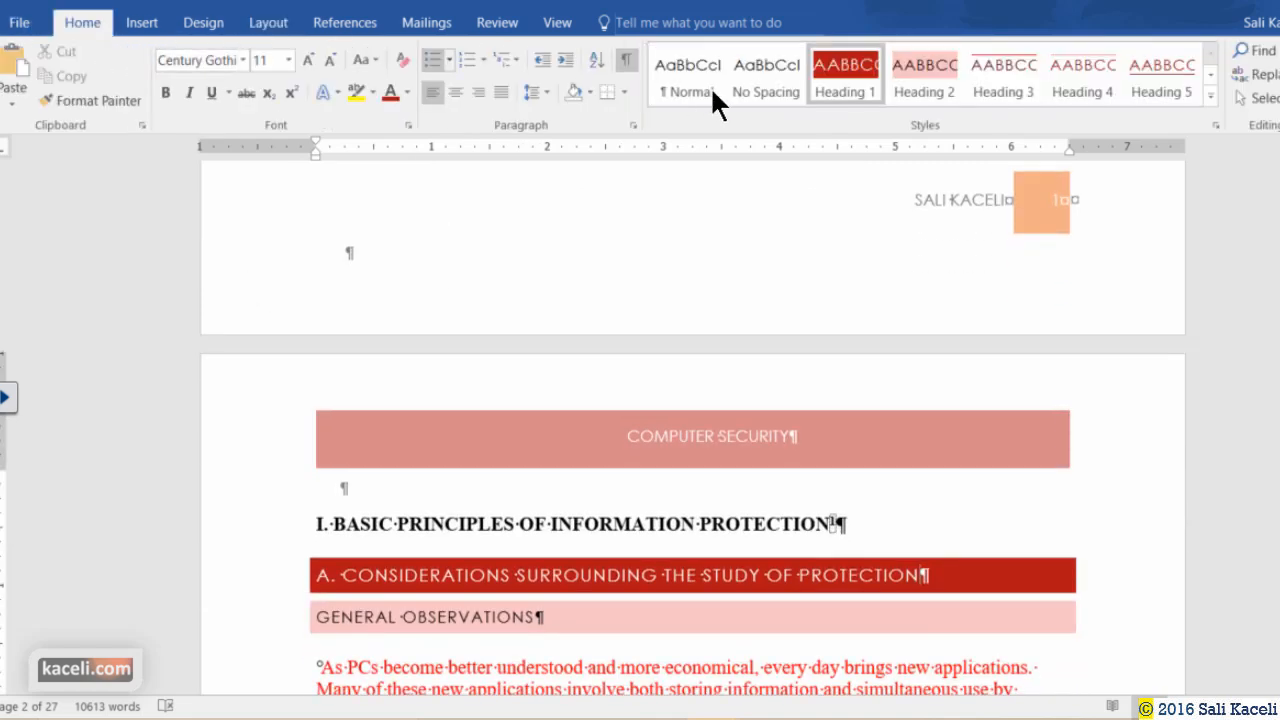
pyautogui.hotkey('ctrl', 'shift', '8')
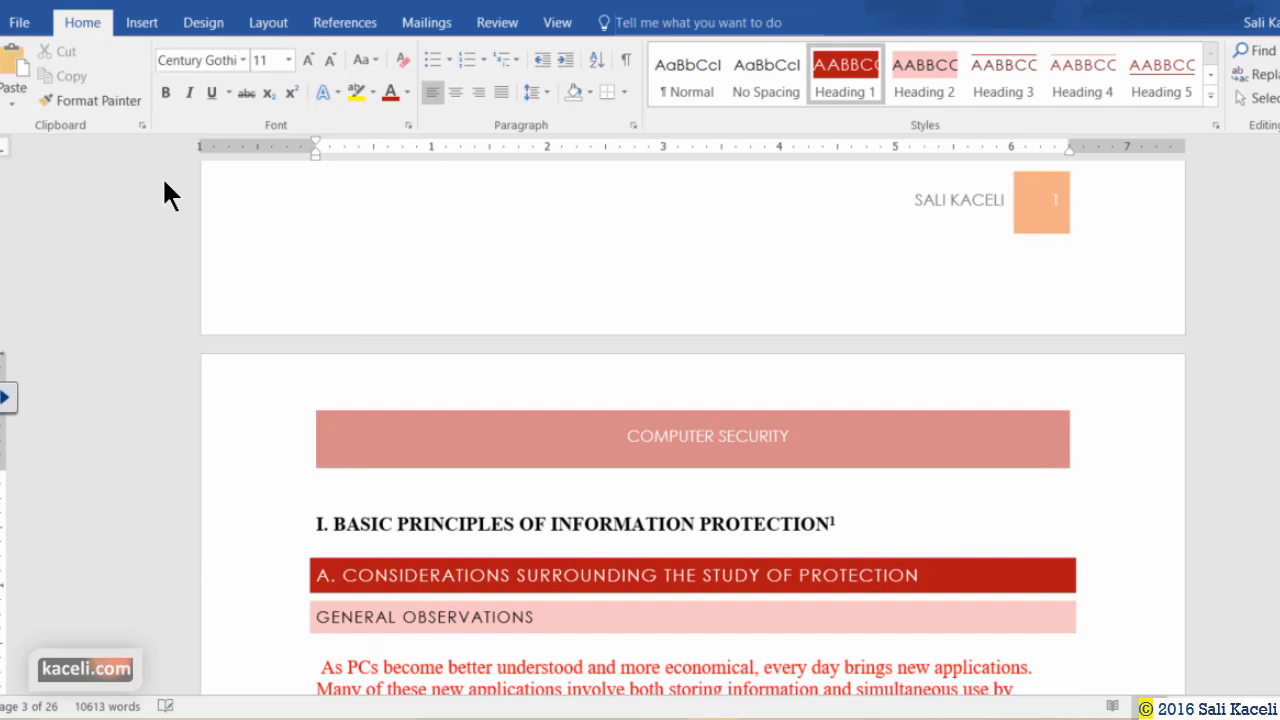
pyautogui.click(276, 22)
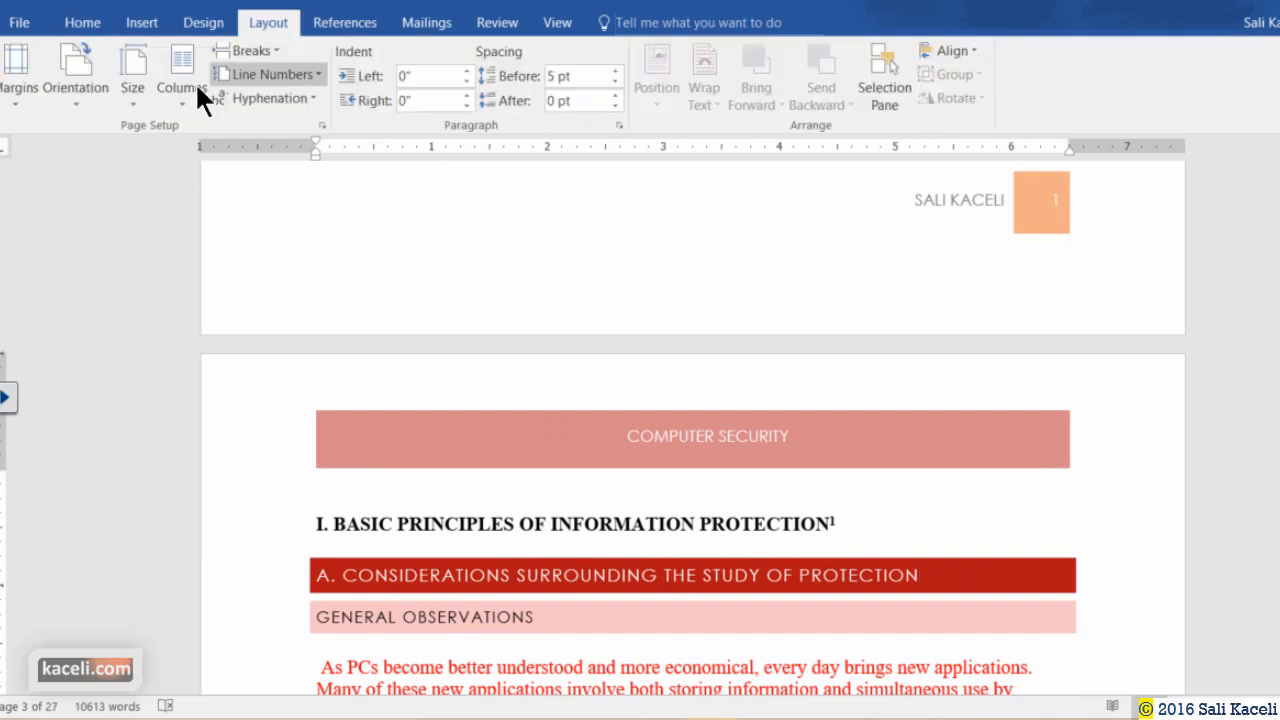
pyautogui.click(20, 95)
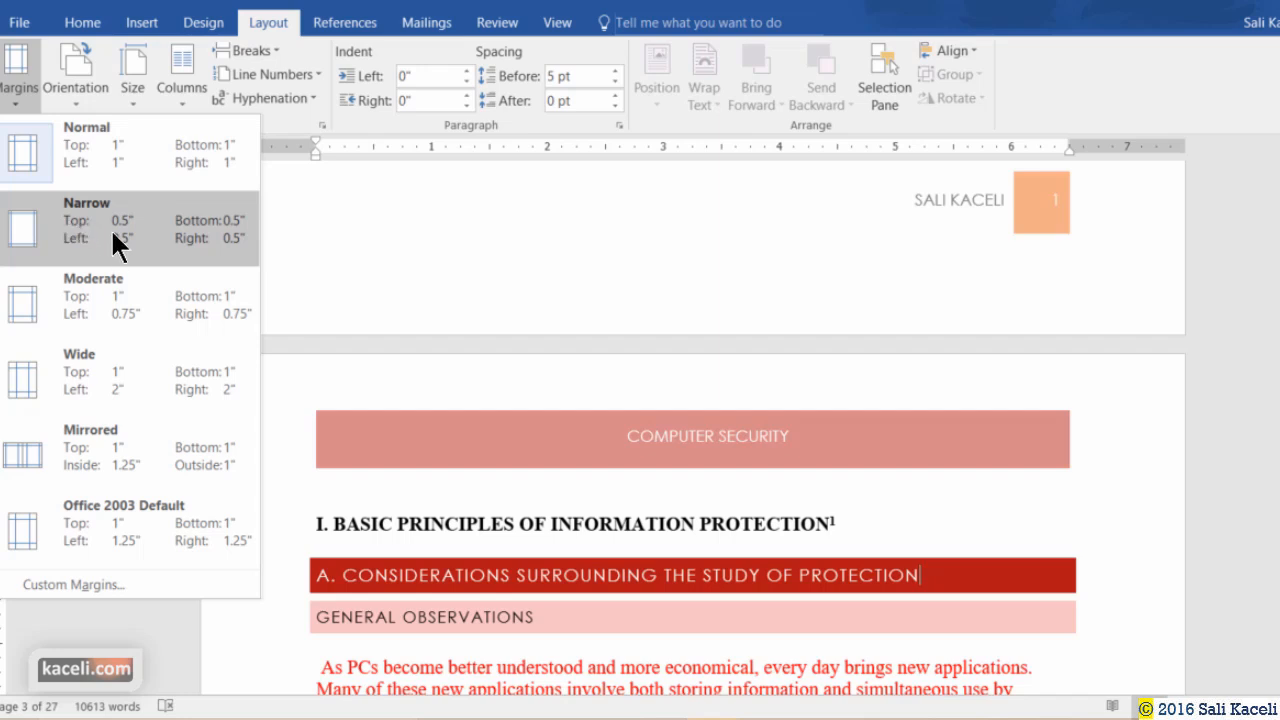
# Apply Narrow 0.5" margins to the whole document.
pyautogui.click(109, 232)
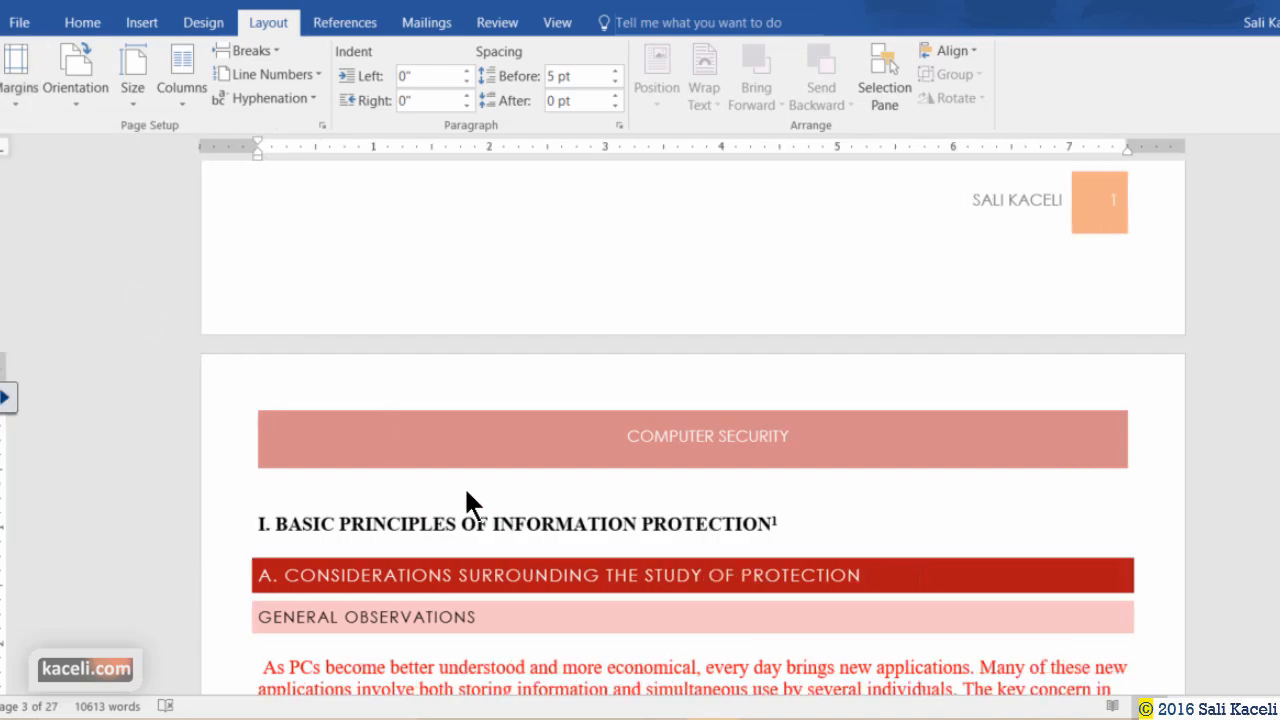
pyautogui.scroll(-7, 778, 512)
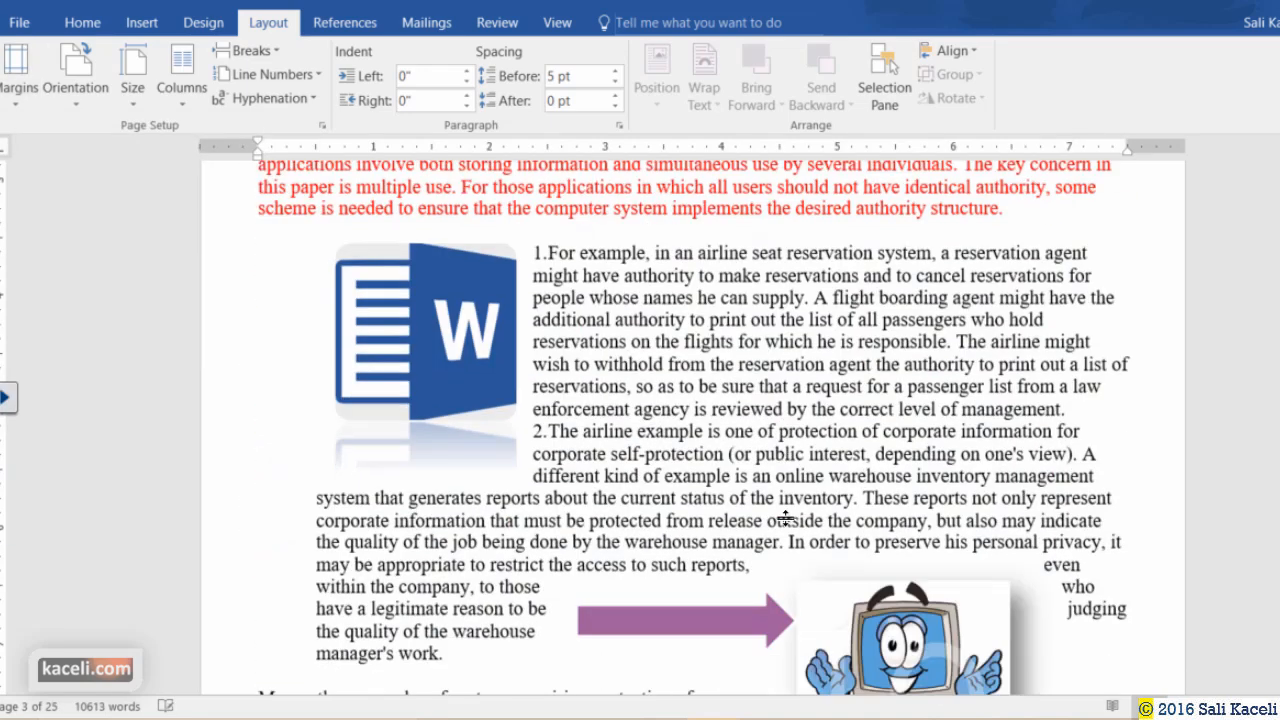
pyautogui.scroll(-11, 786, 518)
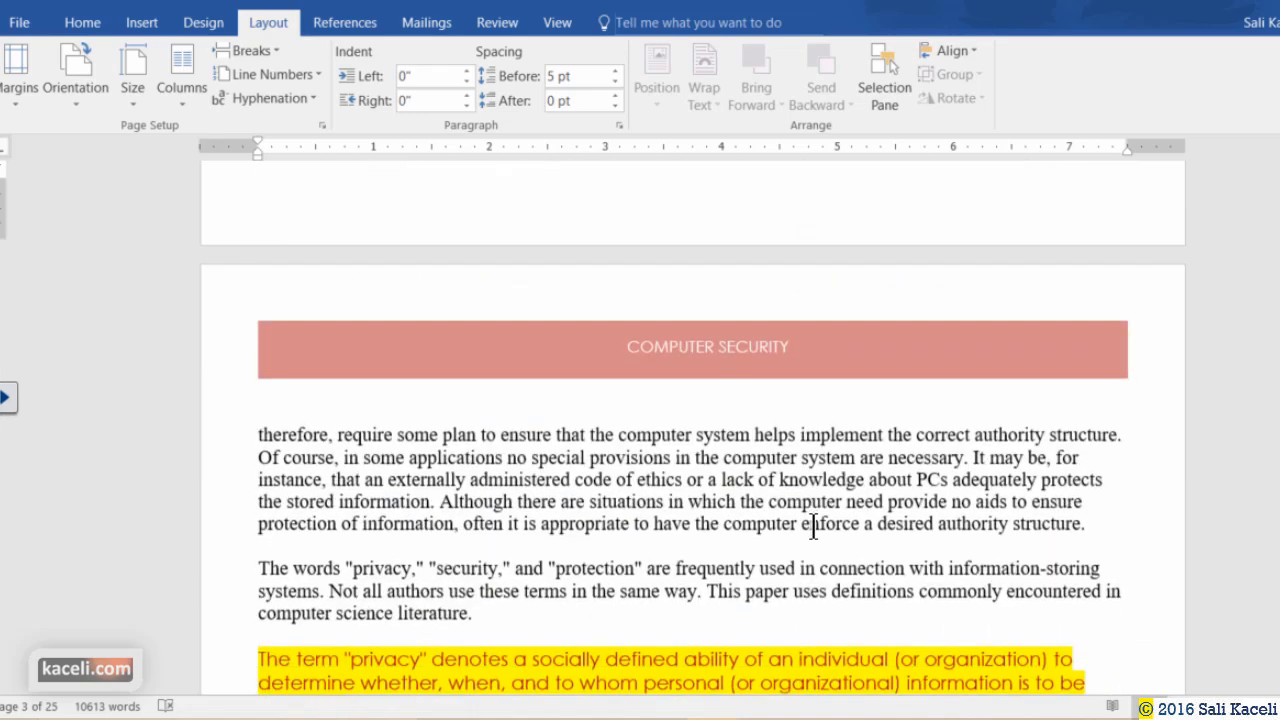
# Inspect the top margin and Apply to list in Custom Margins, then cancel.
pyautogui.click(20, 85)
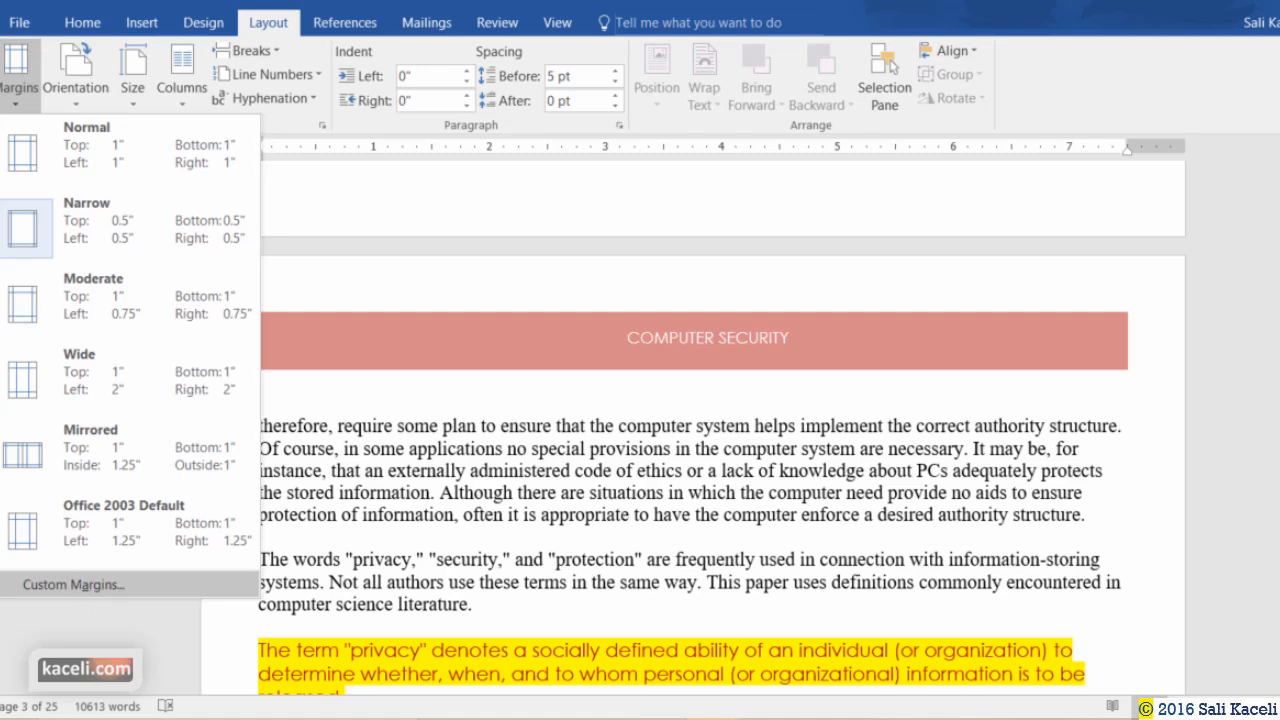
pyautogui.click(95, 586)
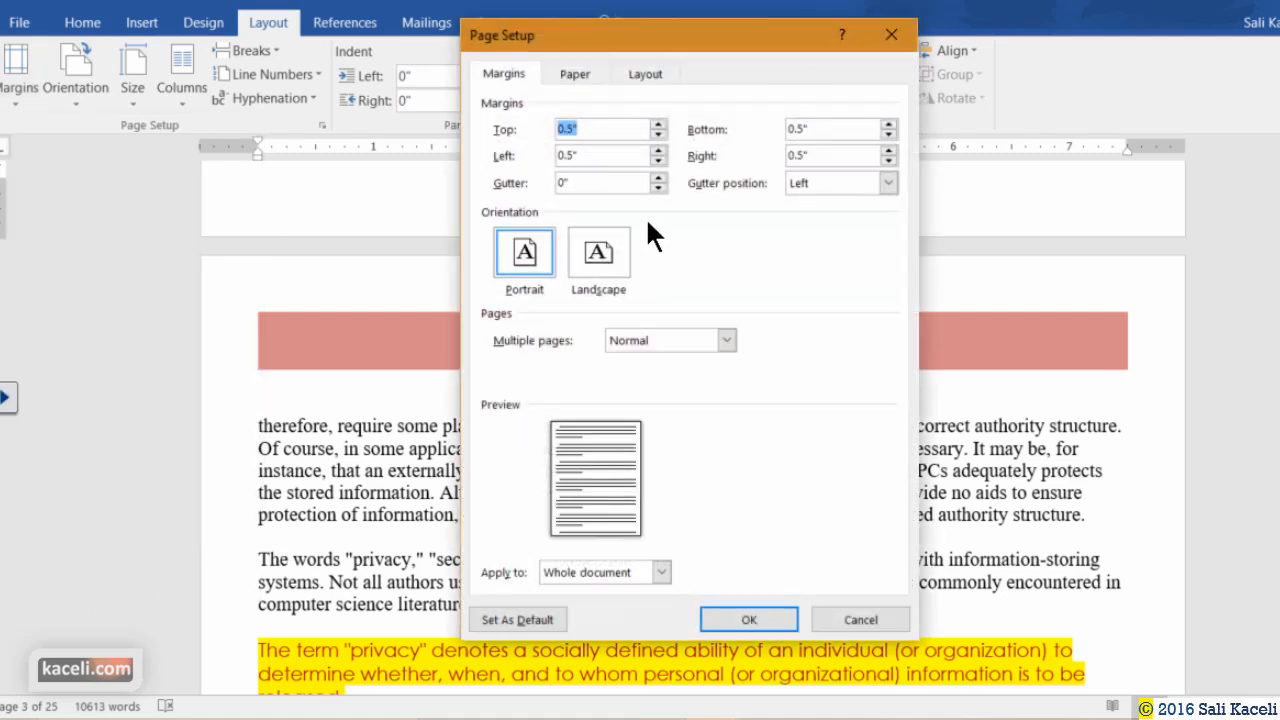
pyautogui.click(589, 132)
pyautogui.click(661, 572)
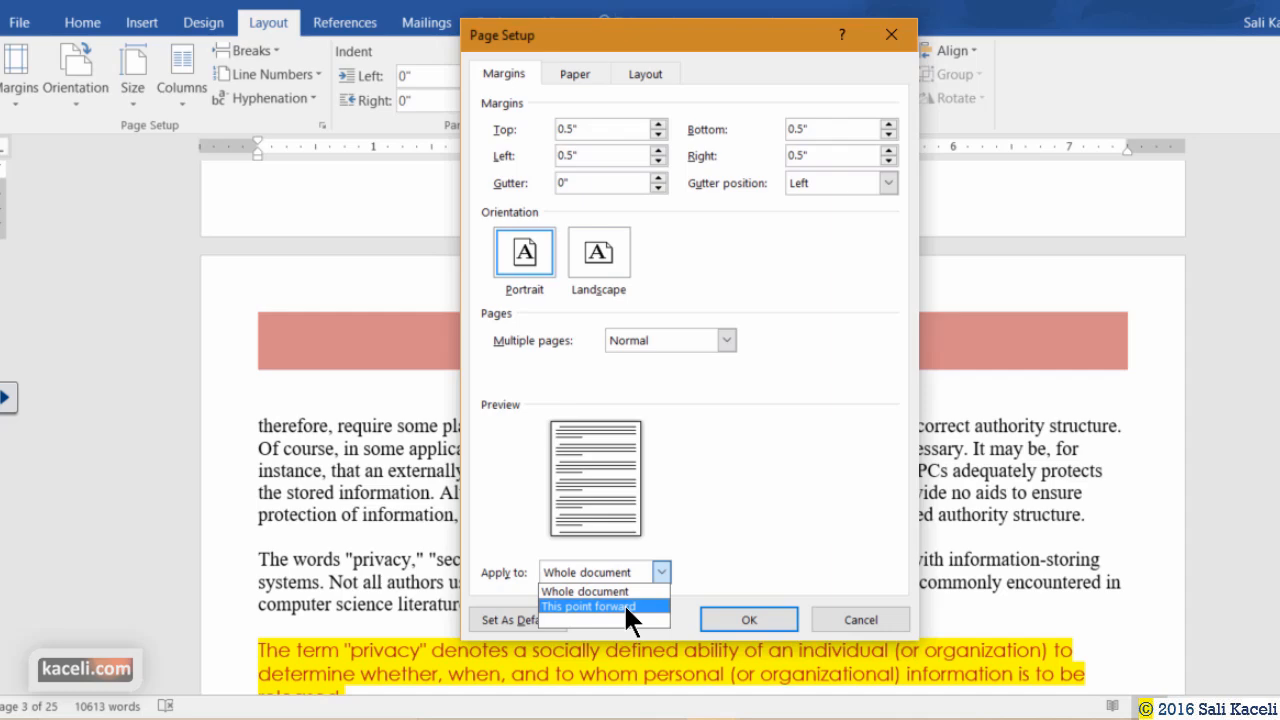
pyautogui.click(845, 620)
# Make pages landscape from 'The term security' paragraph onward, applied to This point forward.
pyautogui.scroll(-20, 569, 531)
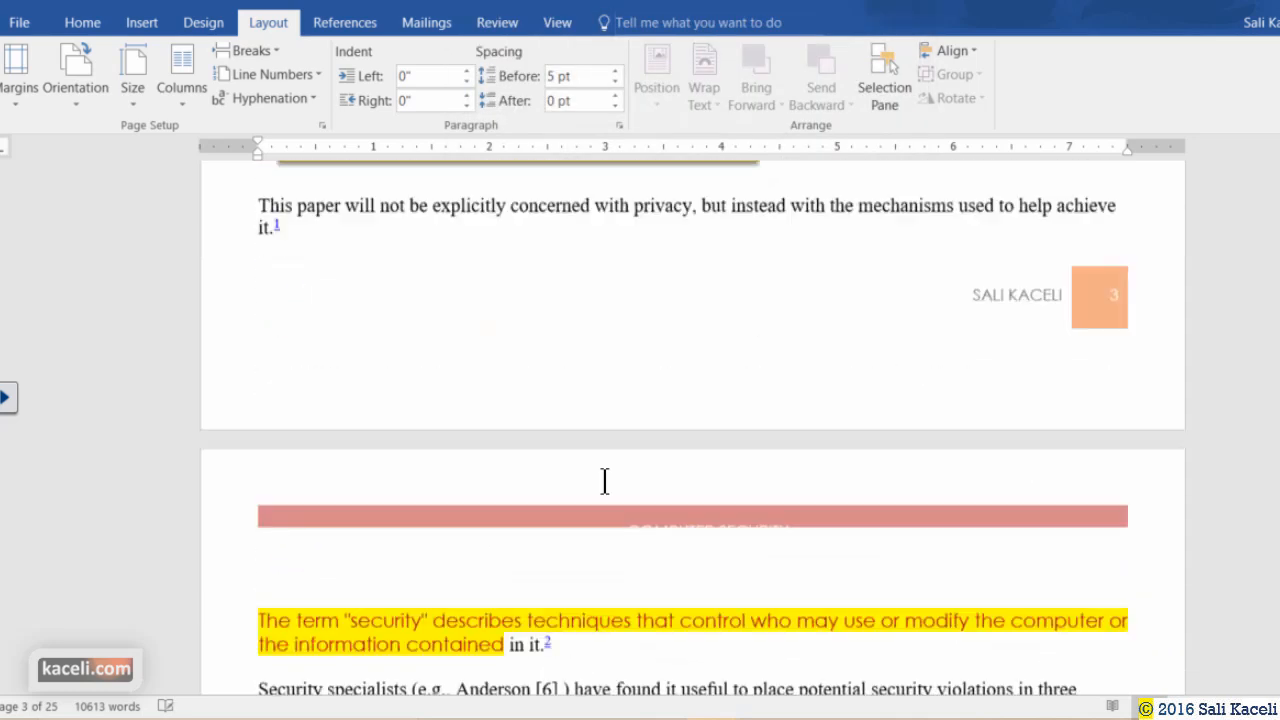
pyautogui.scroll(-2, 560, 478)
pyautogui.scroll(3, 400, 465)
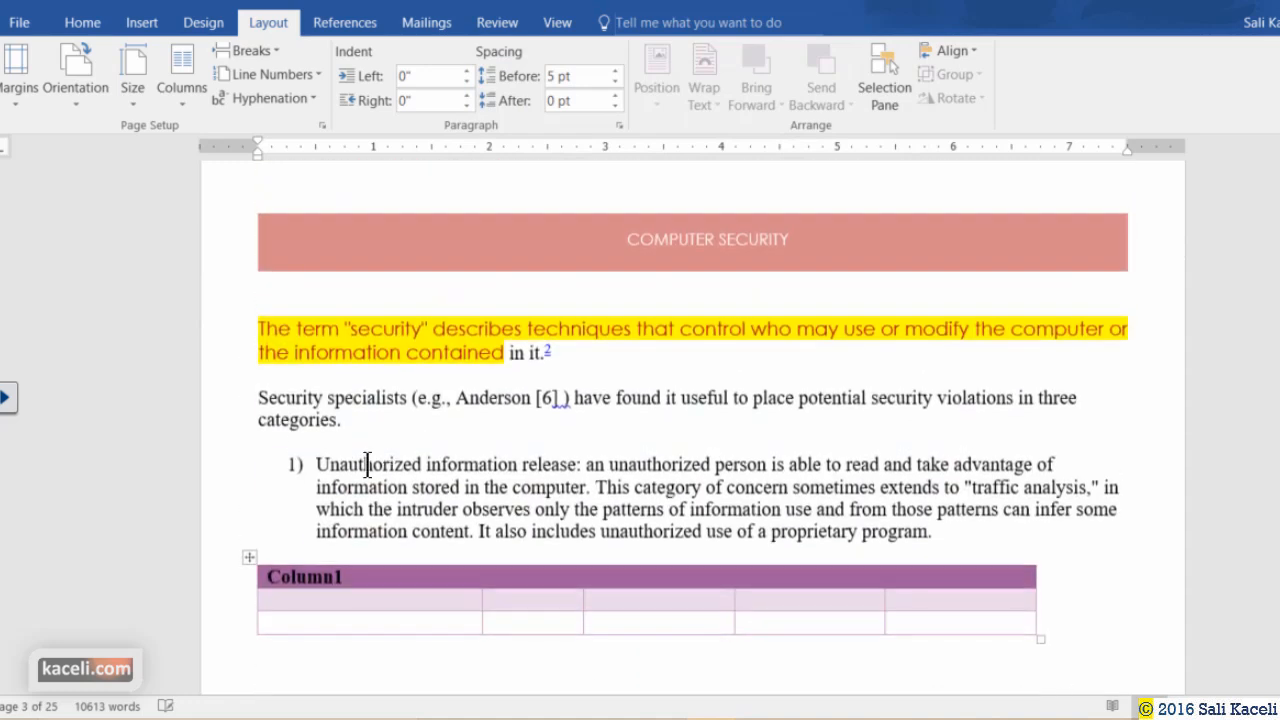
pyautogui.click(257, 328)
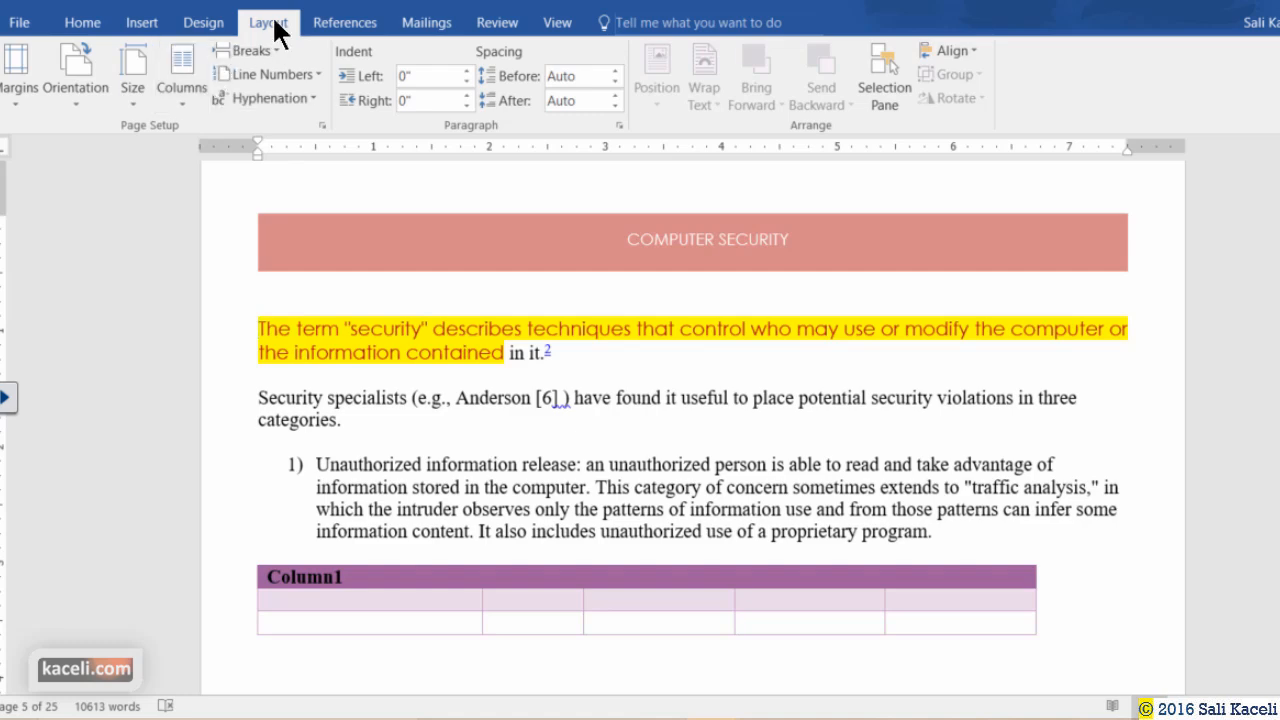
pyautogui.click(15, 88)
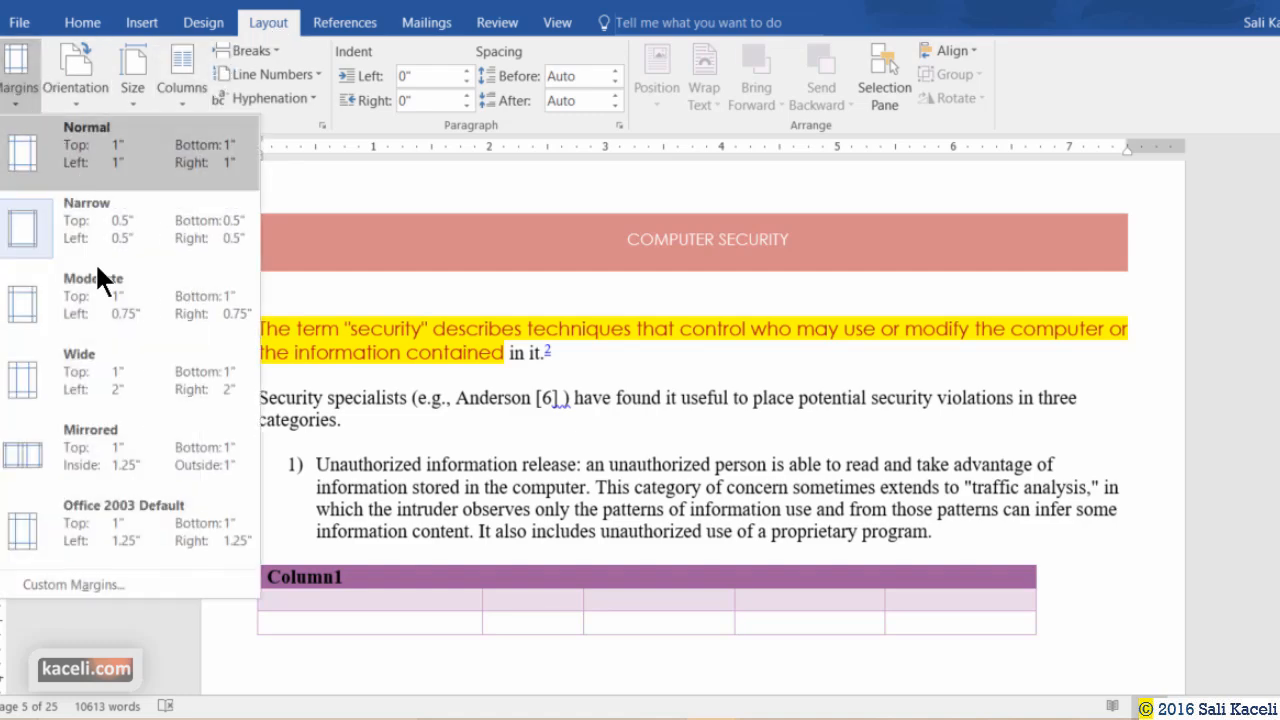
pyautogui.click(70, 585)
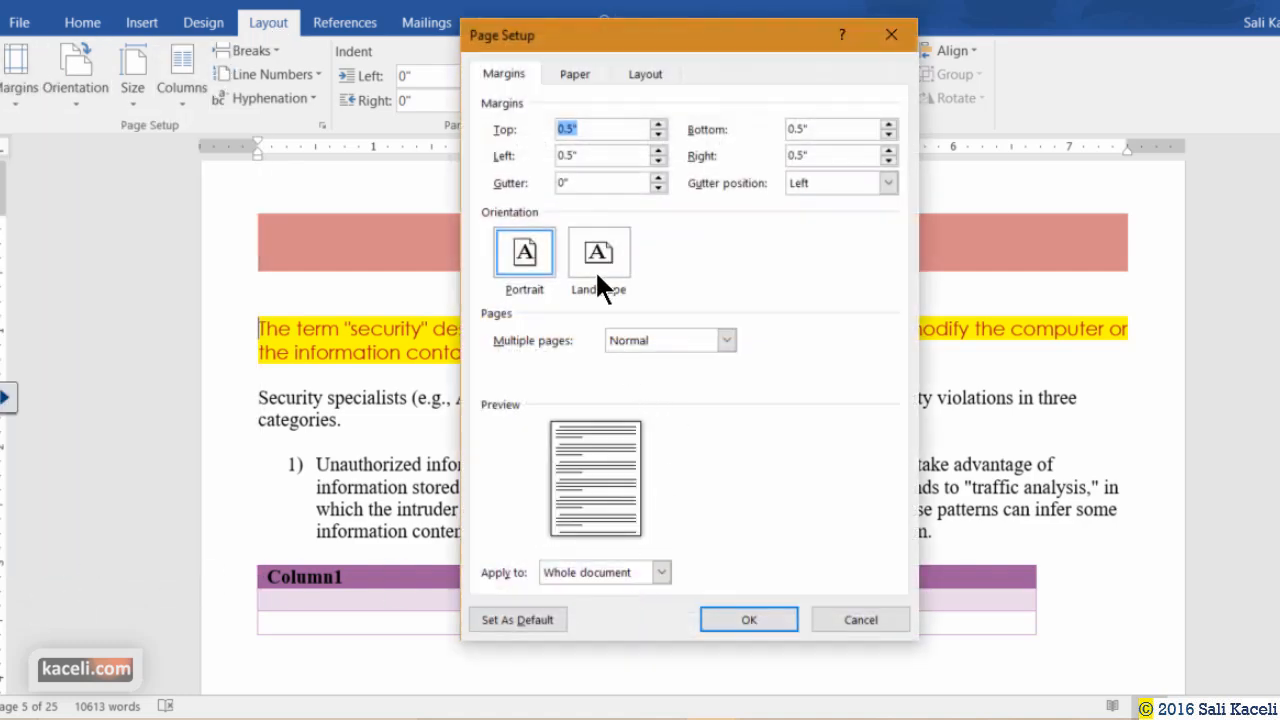
pyautogui.click(598, 270)
pyautogui.click(661, 572)
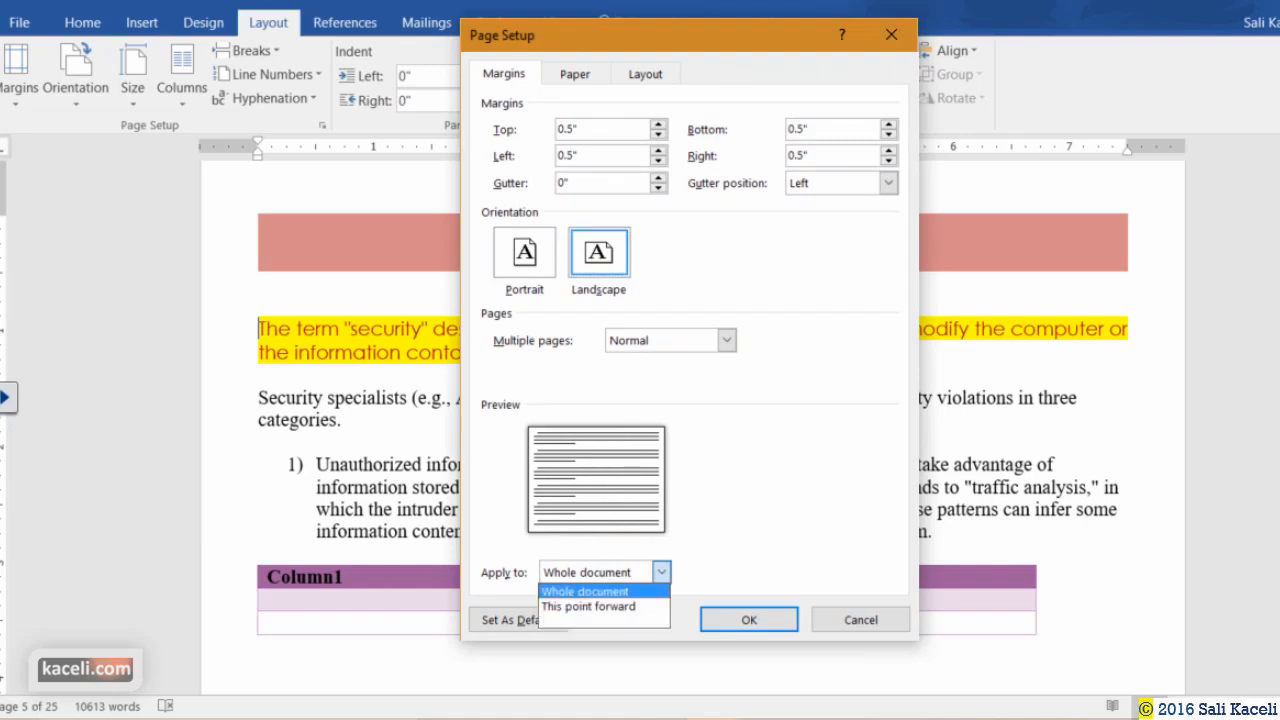
pyautogui.click(608, 604)
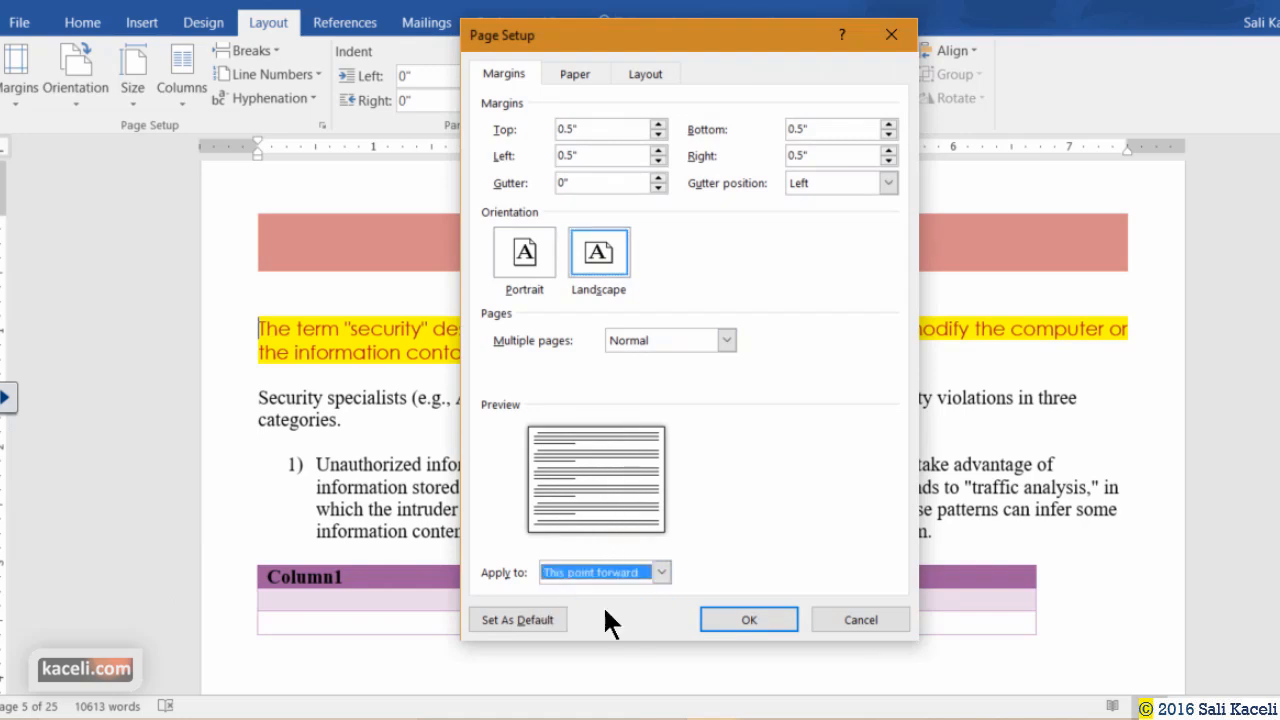
pyautogui.click(726, 619)
pyautogui.scroll(-3, 480, 390)
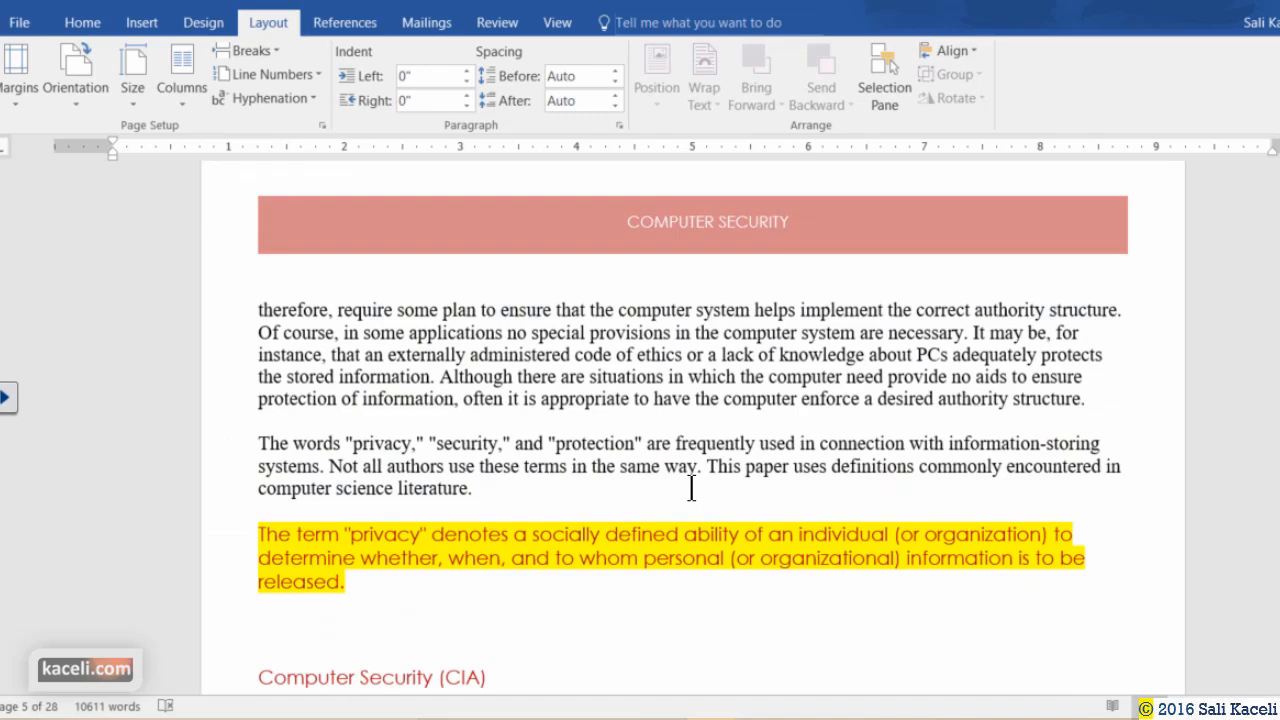
pyautogui.scroll(-5, 685, 488)
pyautogui.scroll(-5, 686, 491)
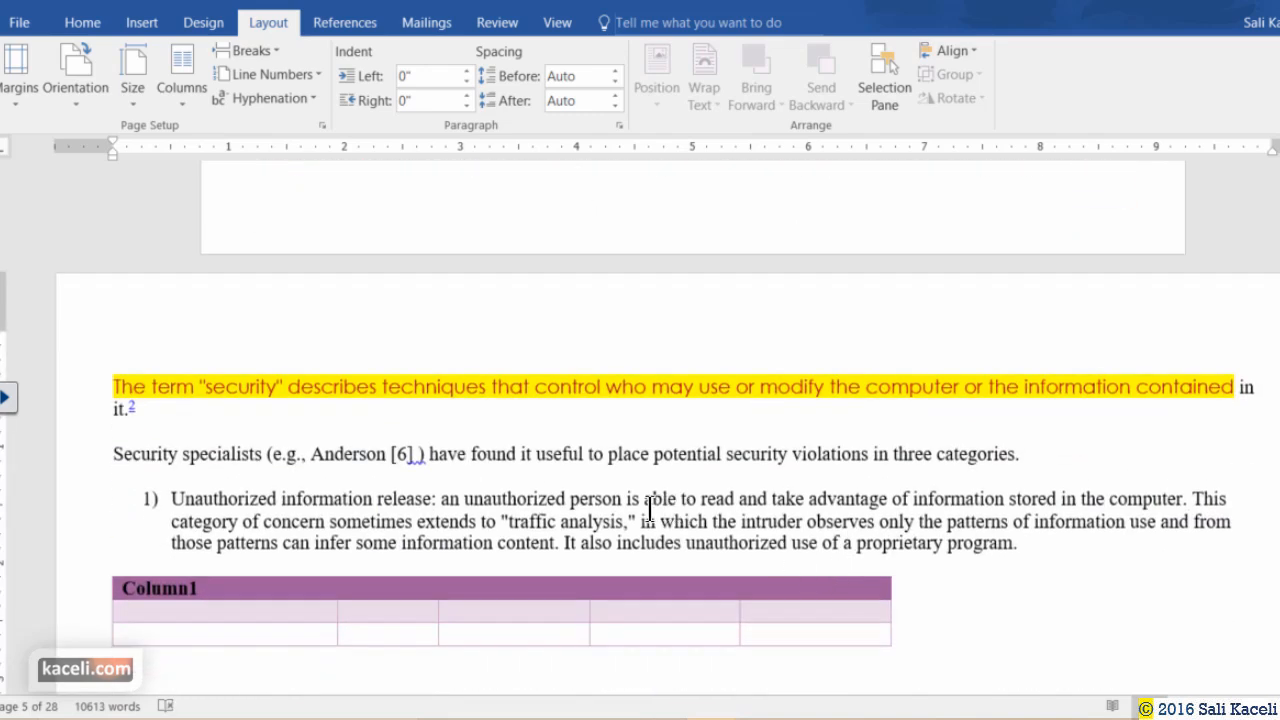
pyautogui.scroll(-8, 611, 517)
pyautogui.scroll(-6, 574, 505)
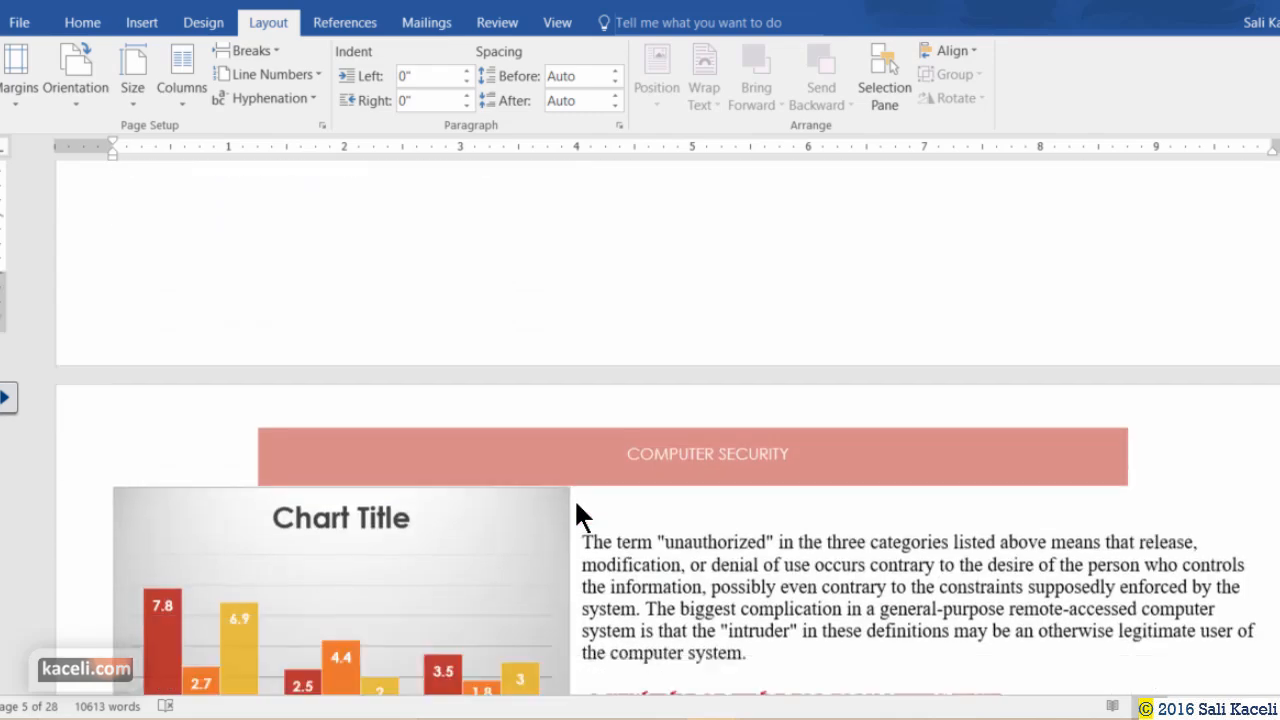
pyautogui.scroll(3, 560, 508)
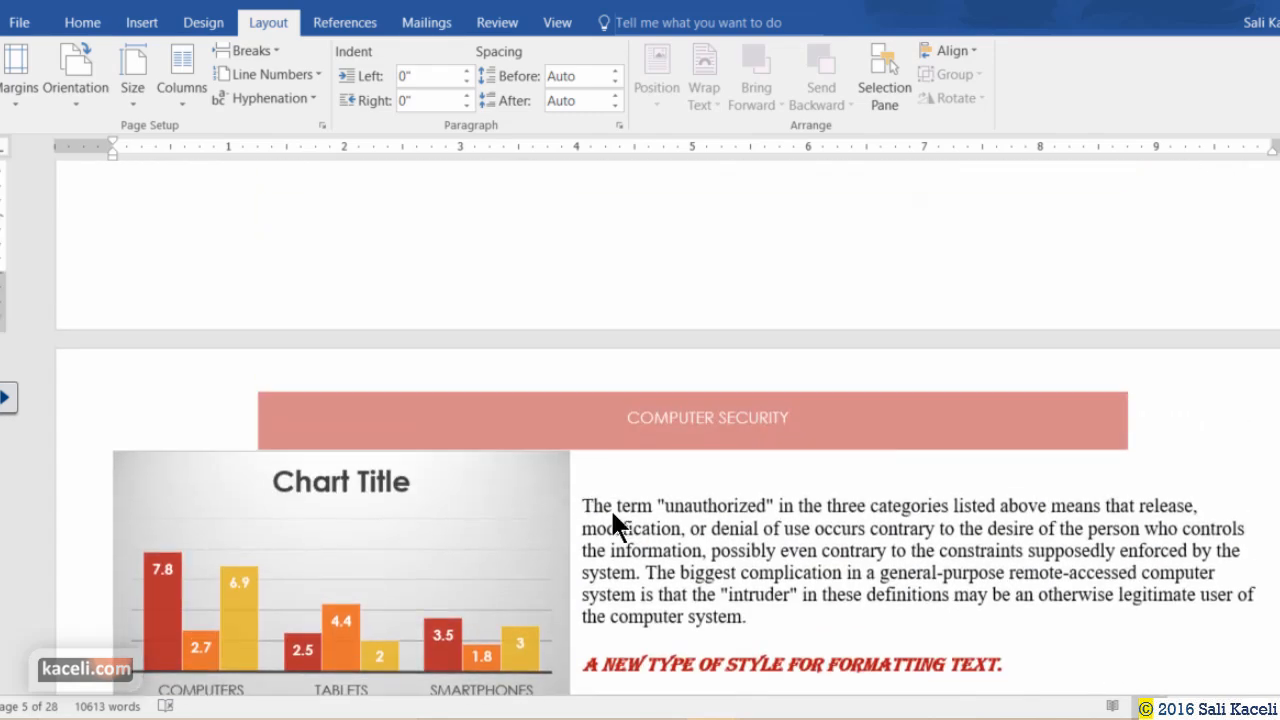
pyautogui.click(586, 507)
pyautogui.scroll(-7, 588, 508)
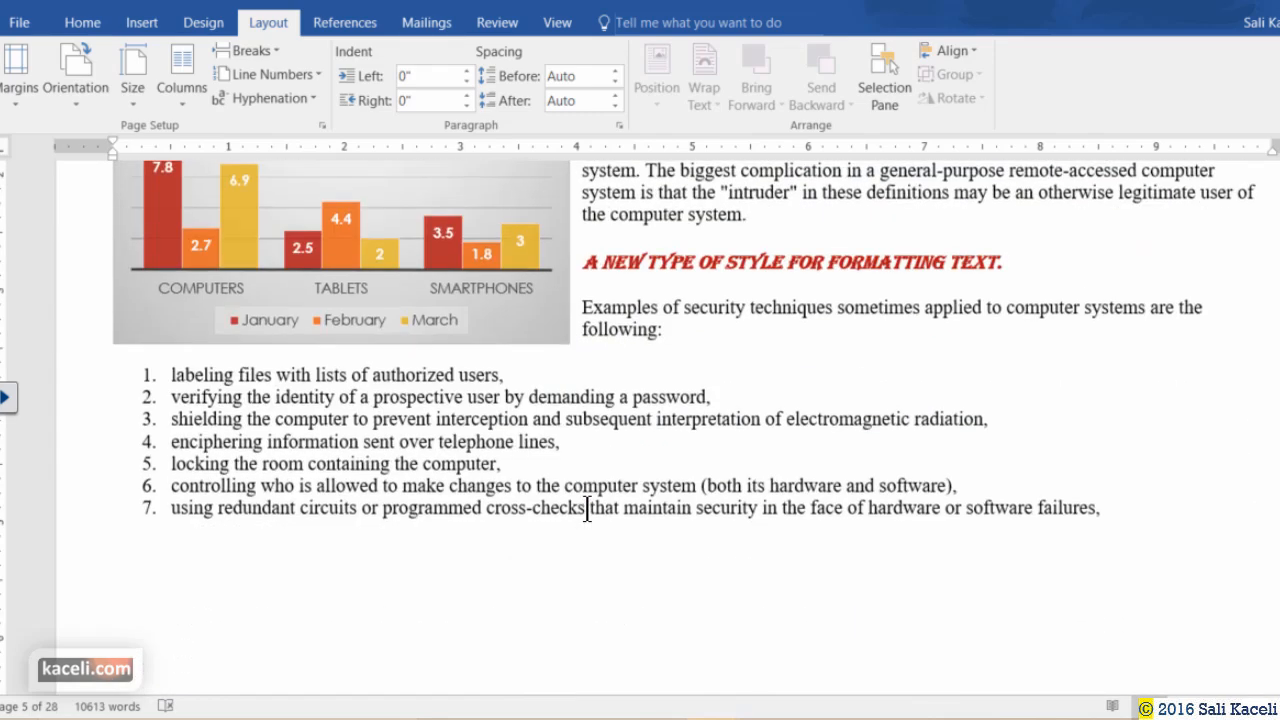
pyautogui.scroll(-2, 443, 533)
pyautogui.scroll(-3, 440, 530)
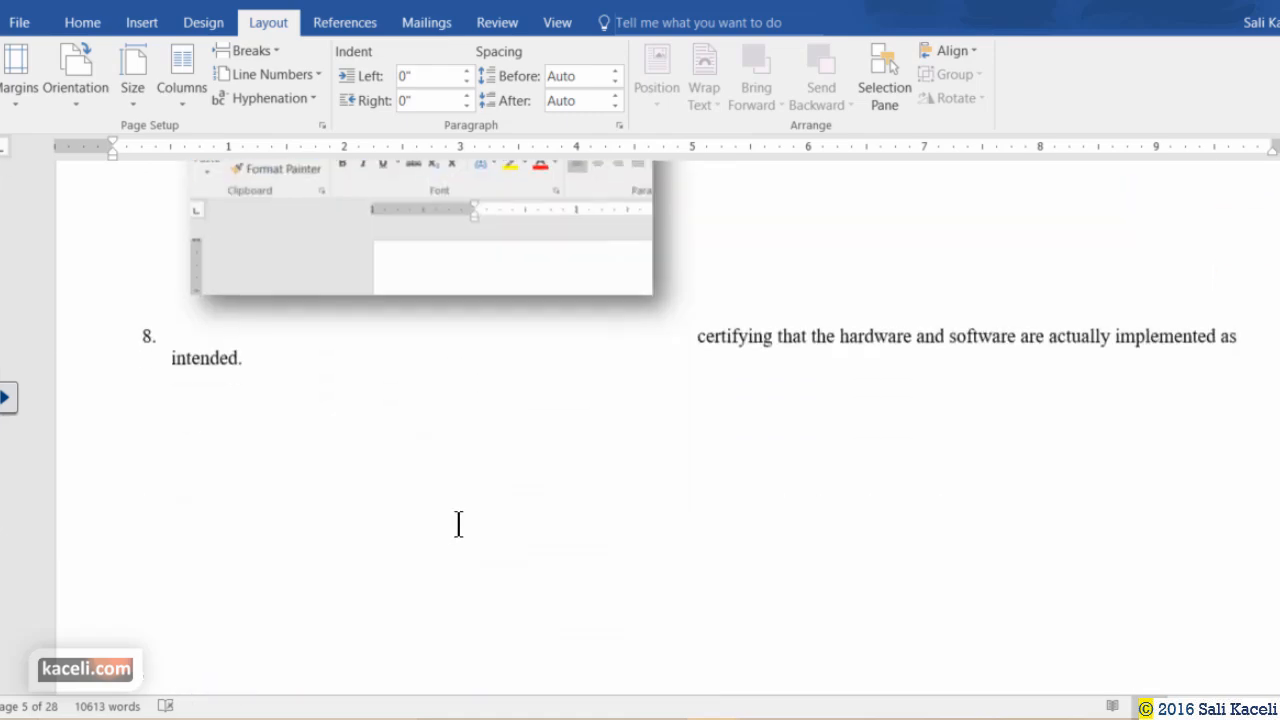
pyautogui.scroll(-6, 429, 463)
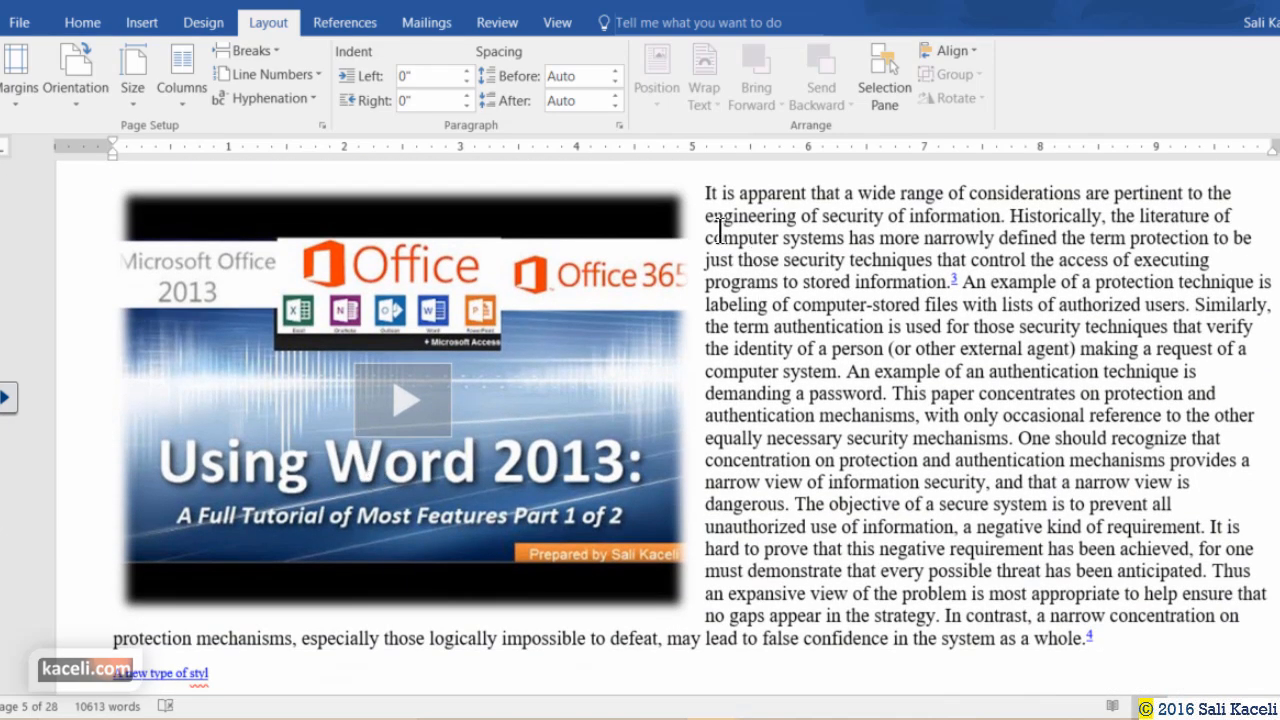
pyautogui.scroll(5, 200, 300)
# Set pages from 'It is apparent' onward back to Portrait, applied to This point forward.
pyautogui.click(20, 100)
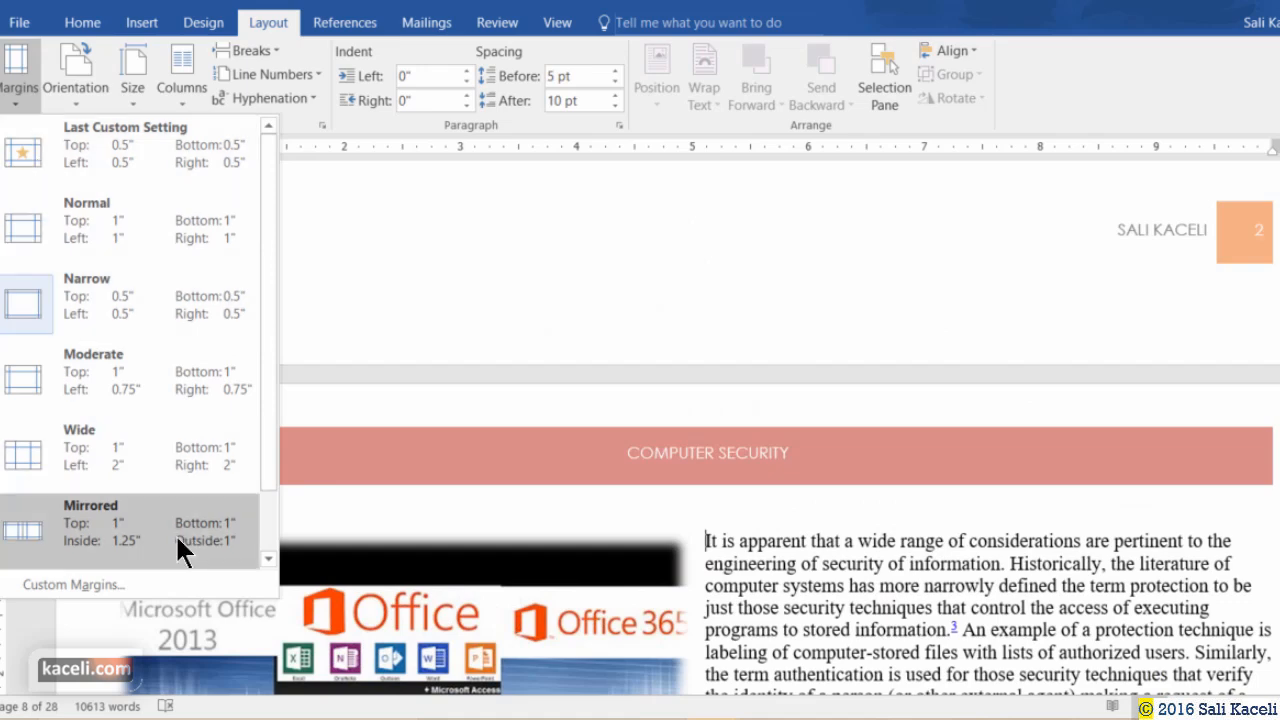
pyautogui.click(75, 584)
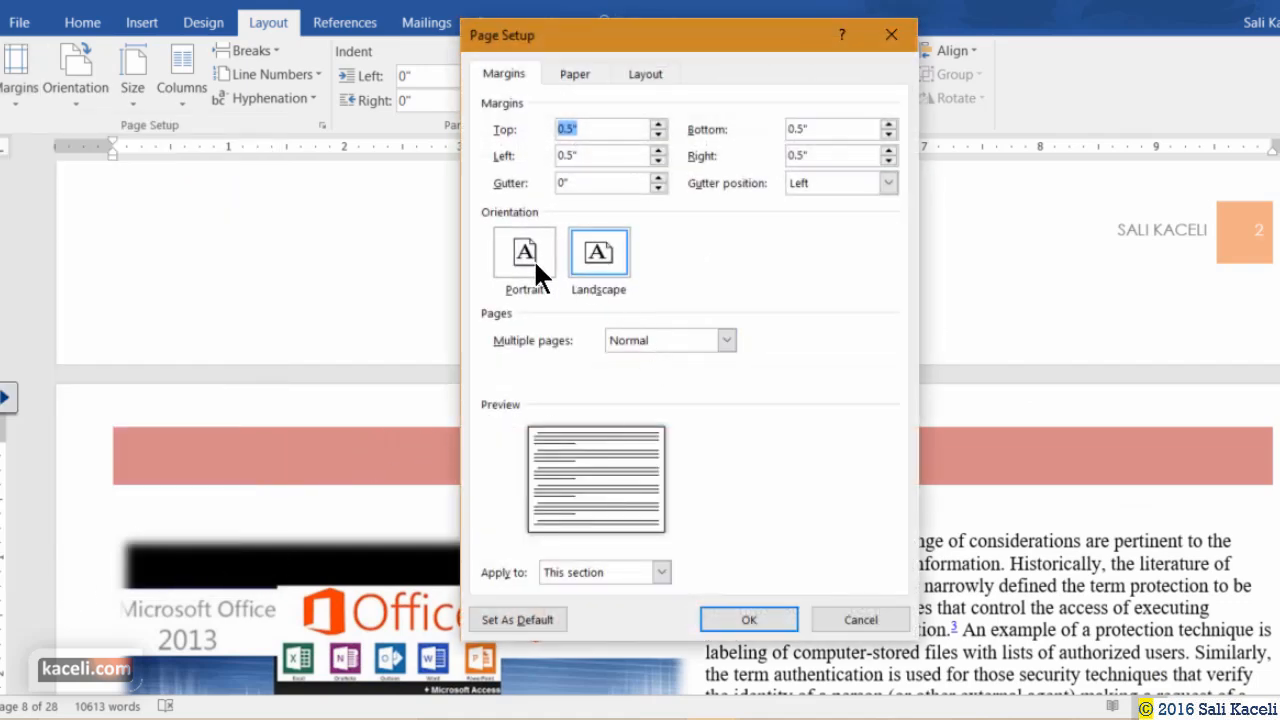
pyautogui.click(530, 260)
pyautogui.click(608, 568)
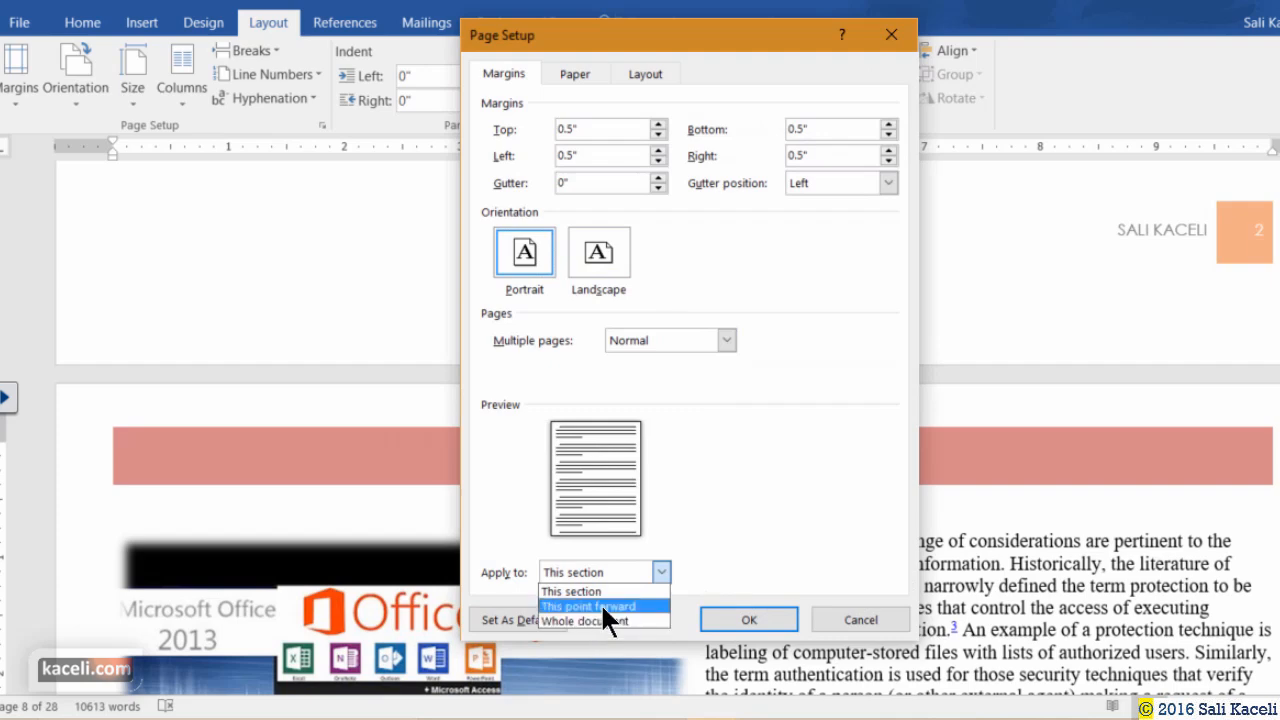
pyautogui.click(600, 605)
pyautogui.click(737, 621)
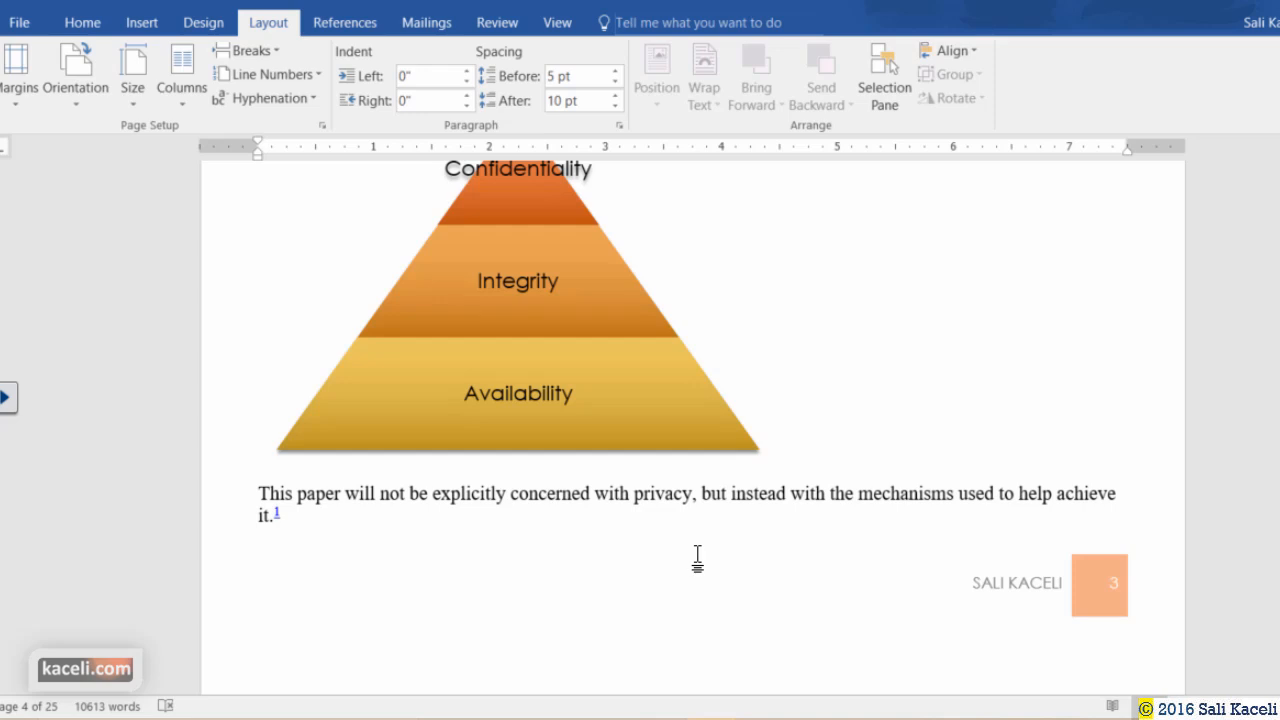
pyautogui.click(60, 106)
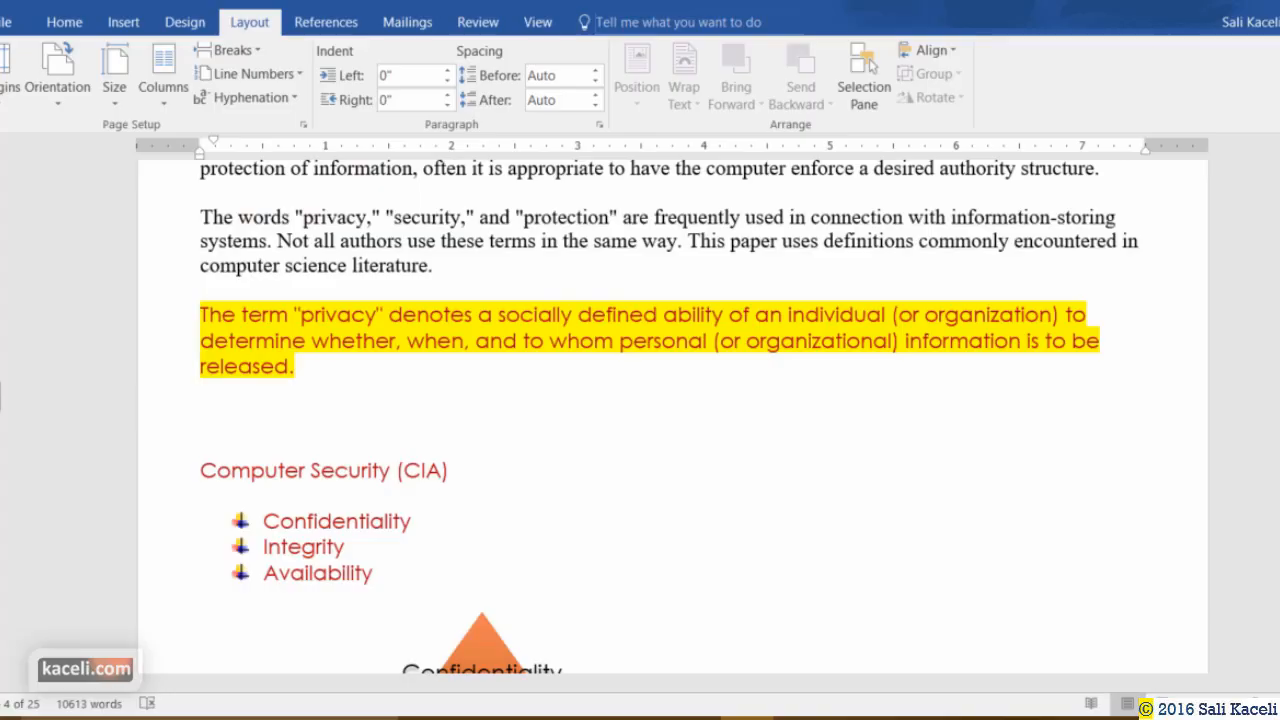
pyautogui.scroll(5, 543, 391)
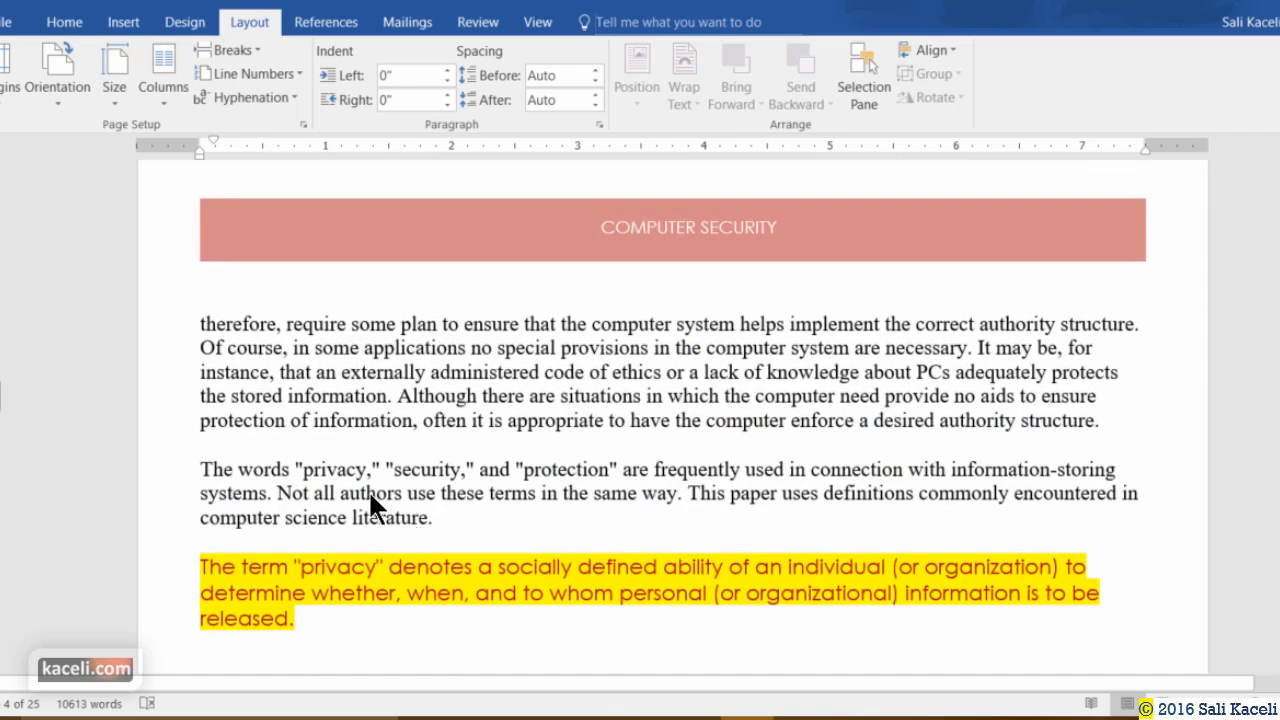
pyautogui.click(202, 326)
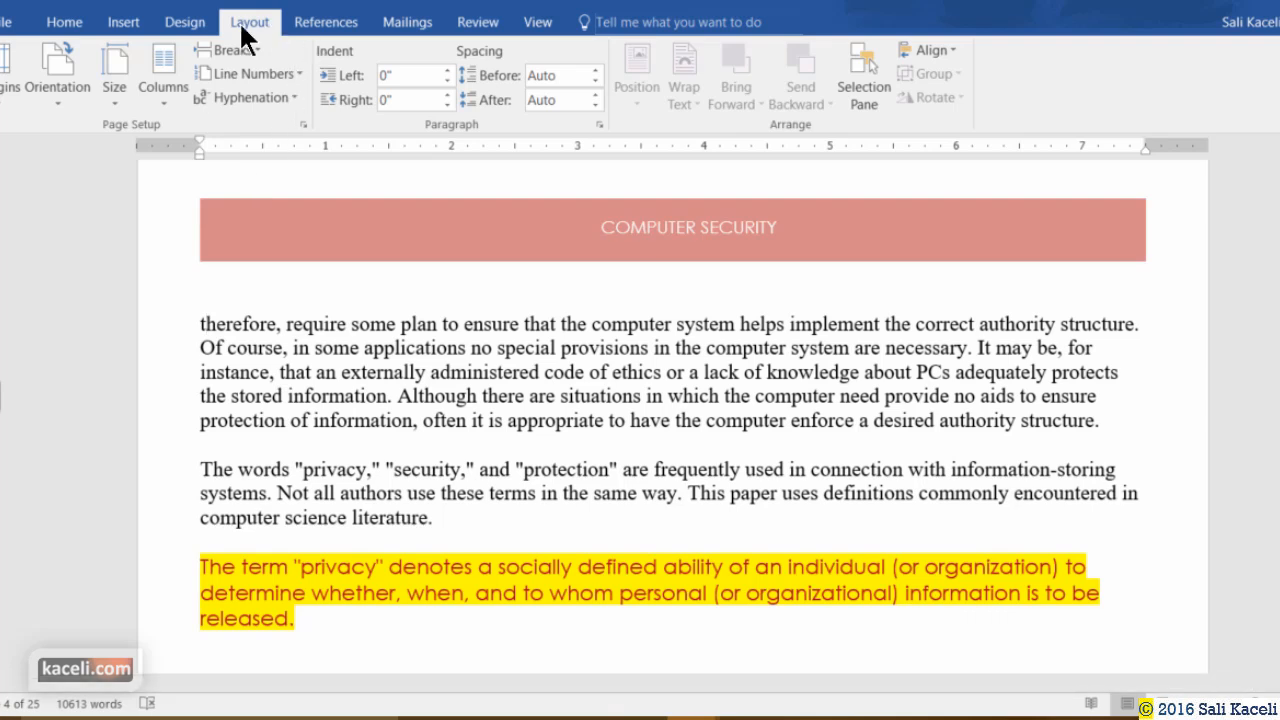
# Lay the document text out in two columns and check the right column.
pyautogui.click(164, 96)
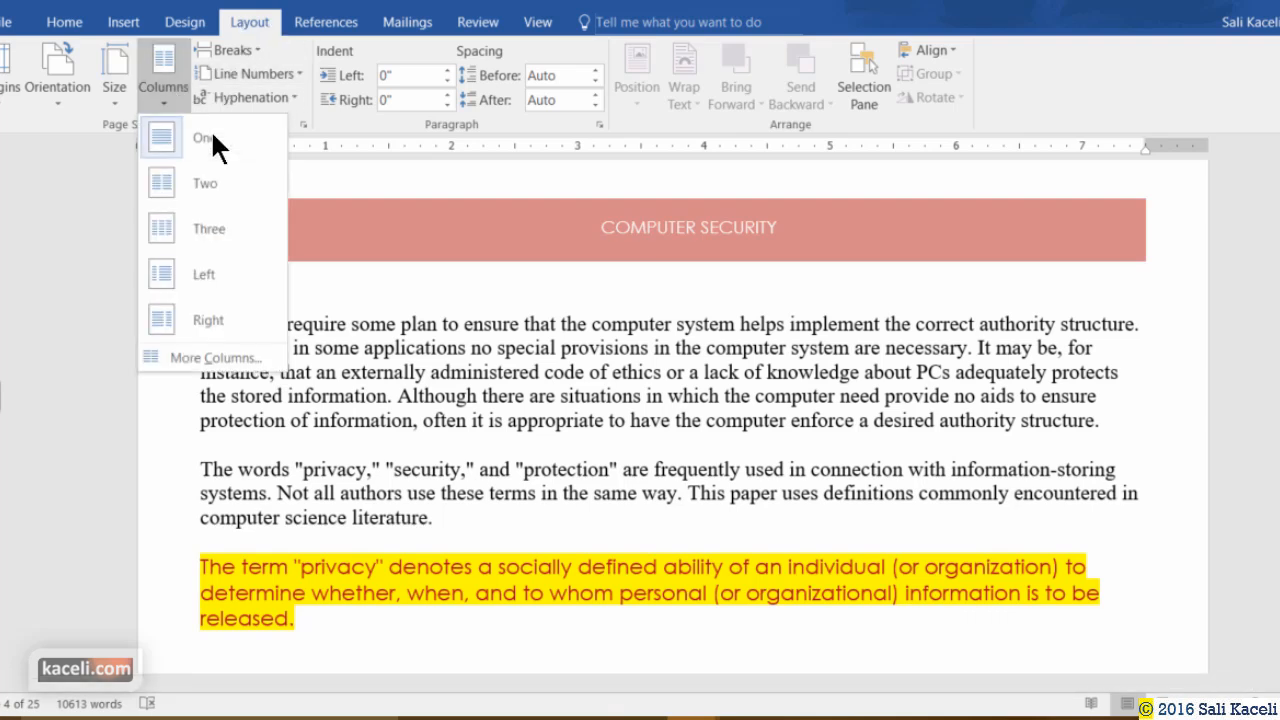
pyautogui.click(185, 183)
pyautogui.scroll(-5, 540, 355)
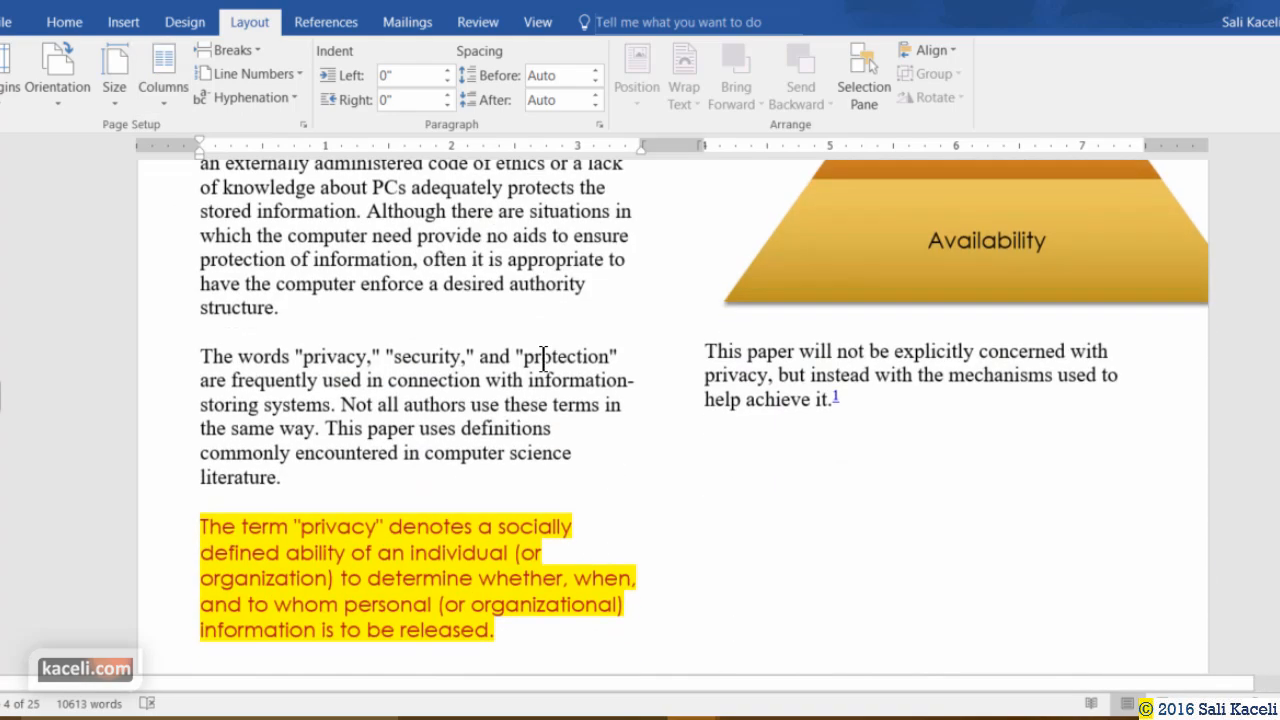
pyautogui.scroll(-5, 560, 336)
pyautogui.scroll(15, 717, 400)
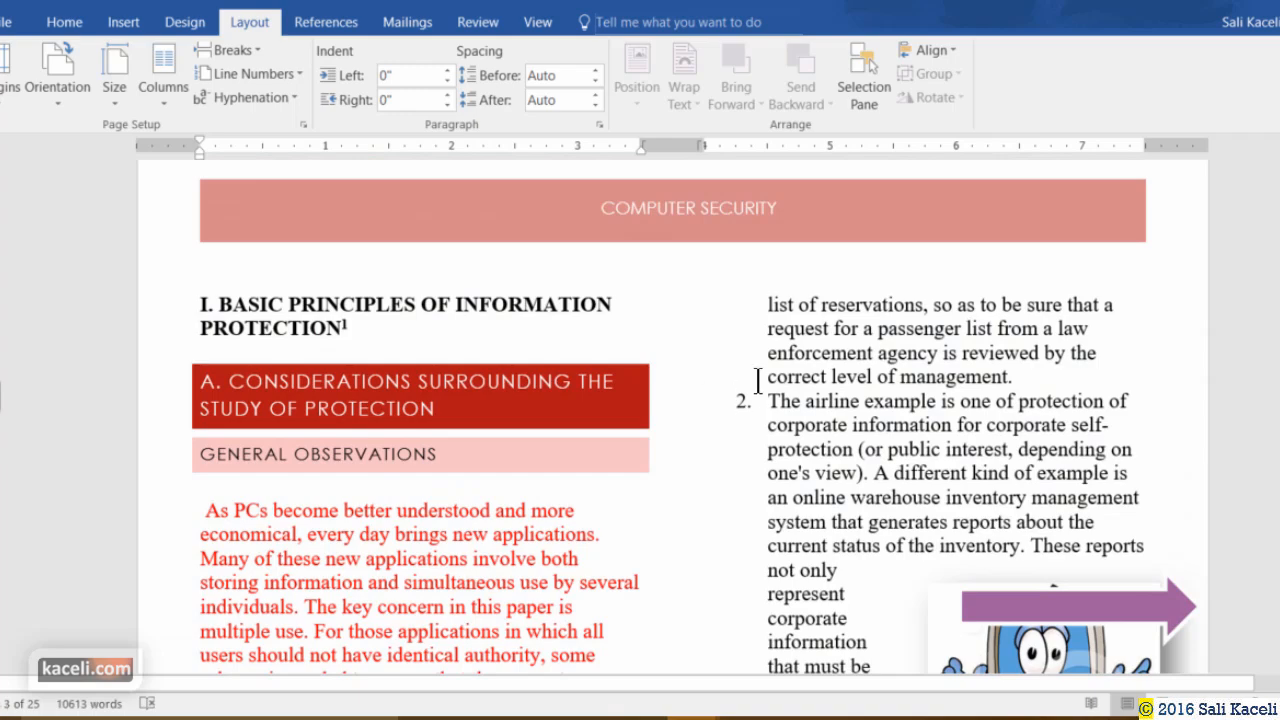
pyautogui.click(758, 377)
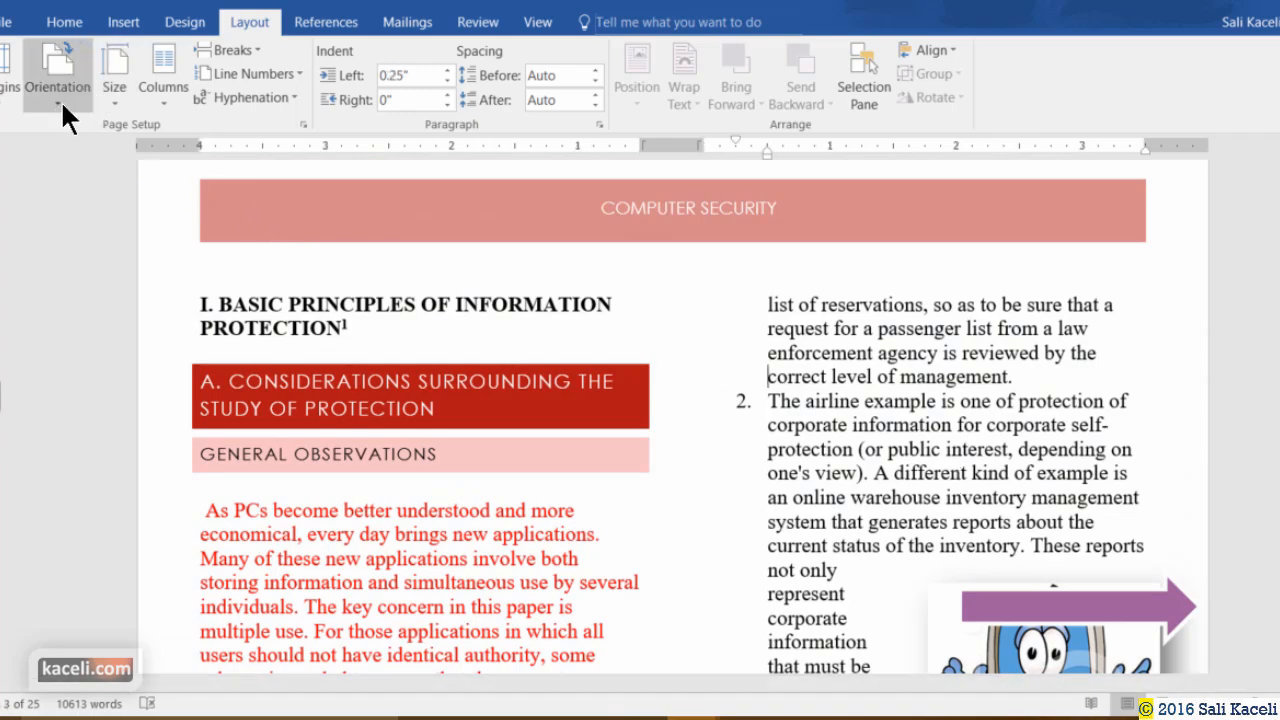
# Undo the two-column layout so page 4 text returns to one full-width column.
pyautogui.click(56, 3)
pyautogui.click(44, 3)
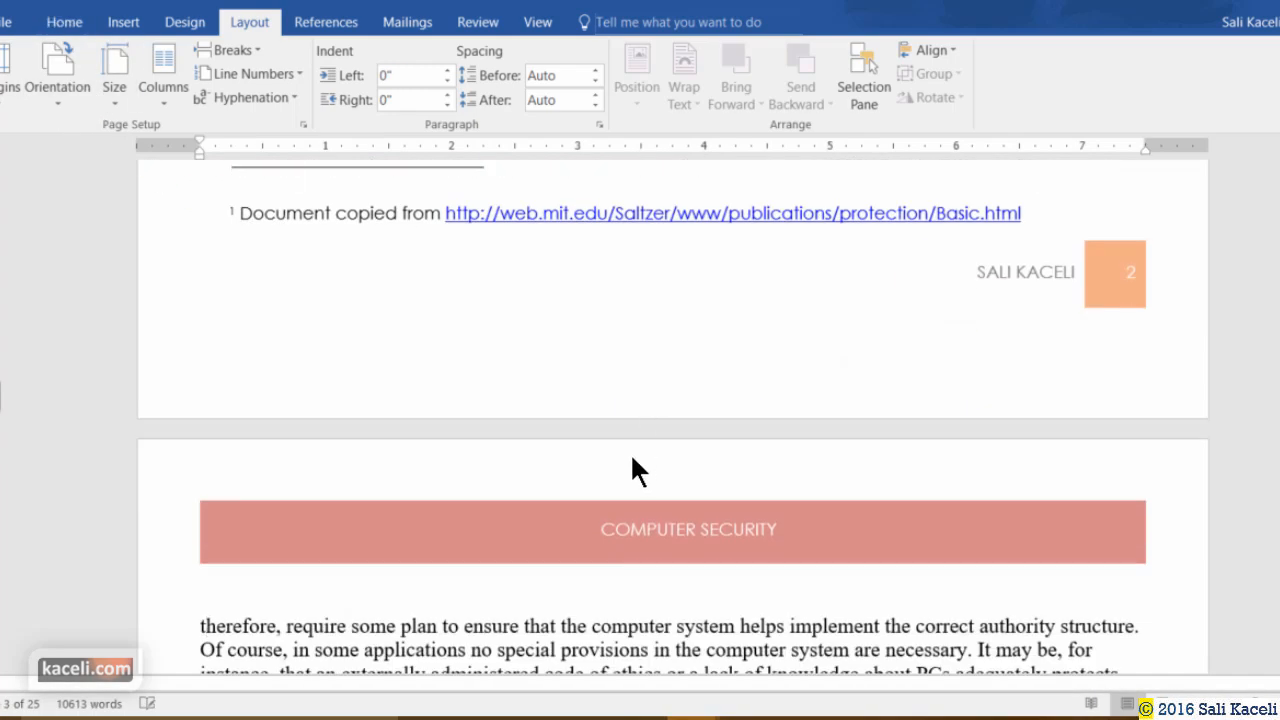
pyautogui.scroll(10, 630, 455)
pyautogui.scroll(-10, 607, 474)
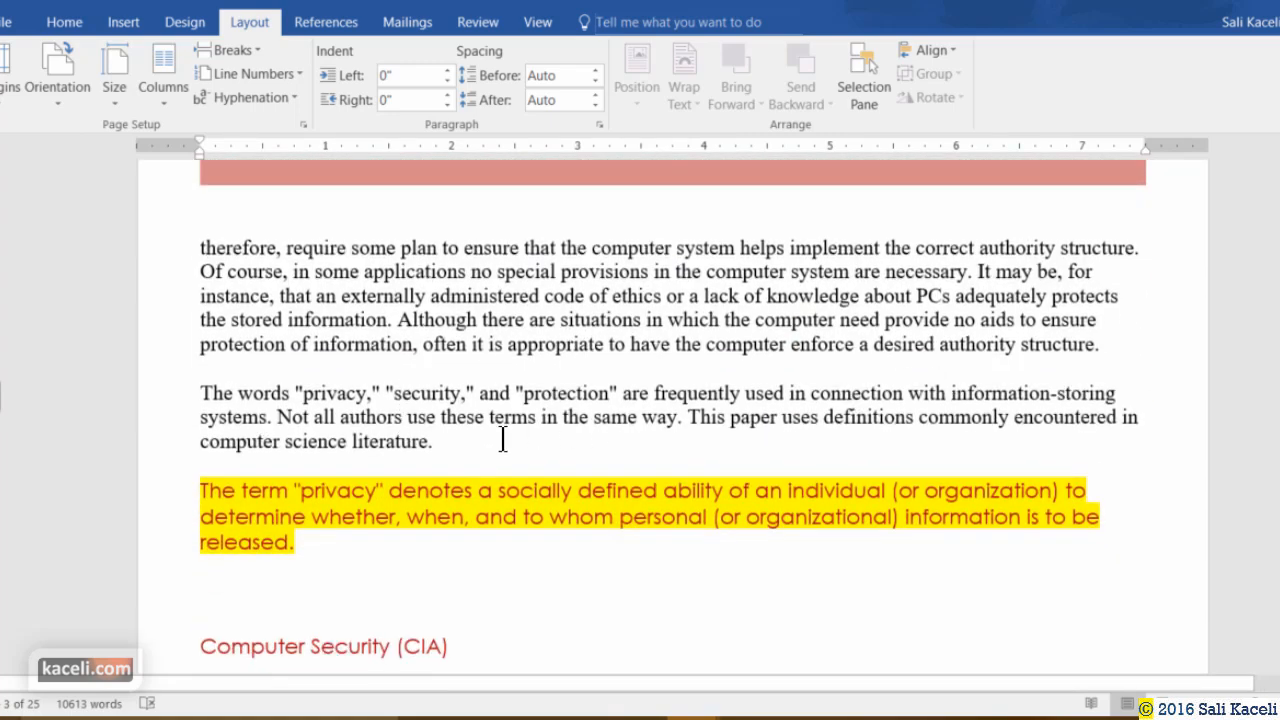
# Select the two paragraphs ending 'computer science literature.' and split them into two columns.
pyautogui.moveTo(432, 441); pyautogui.dragTo(199, 254)
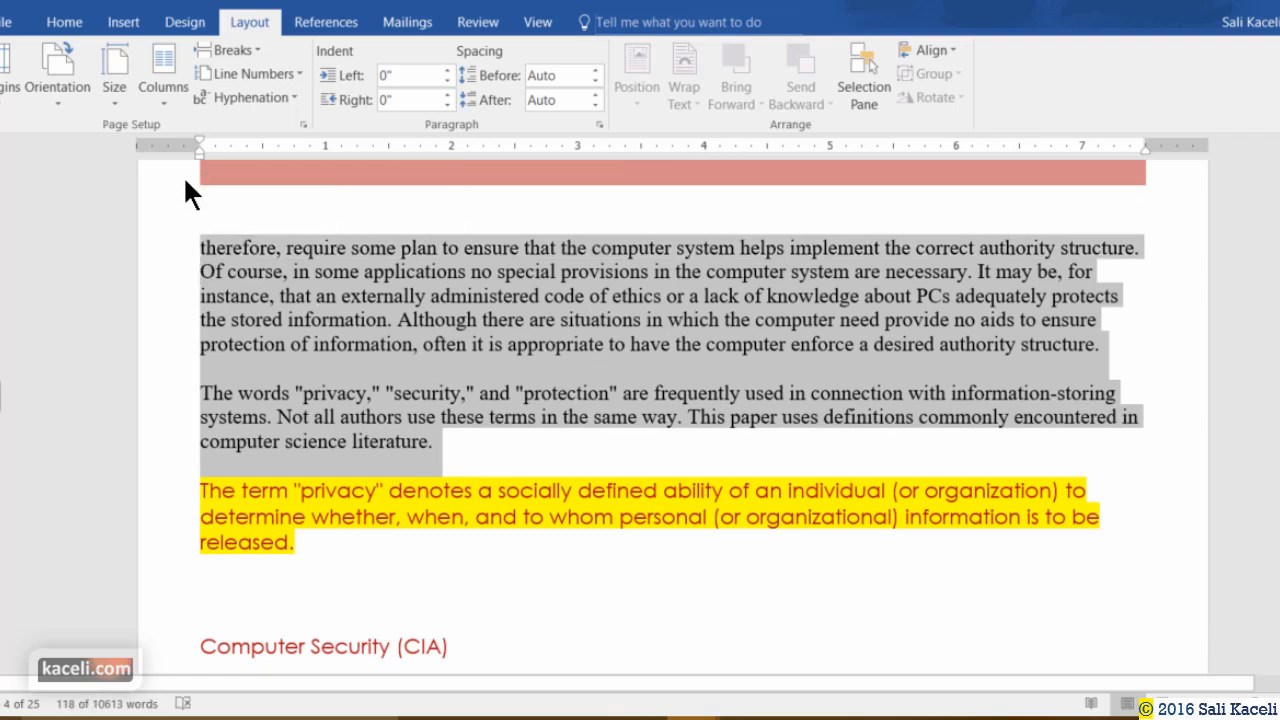
pyautogui.click(164, 96)
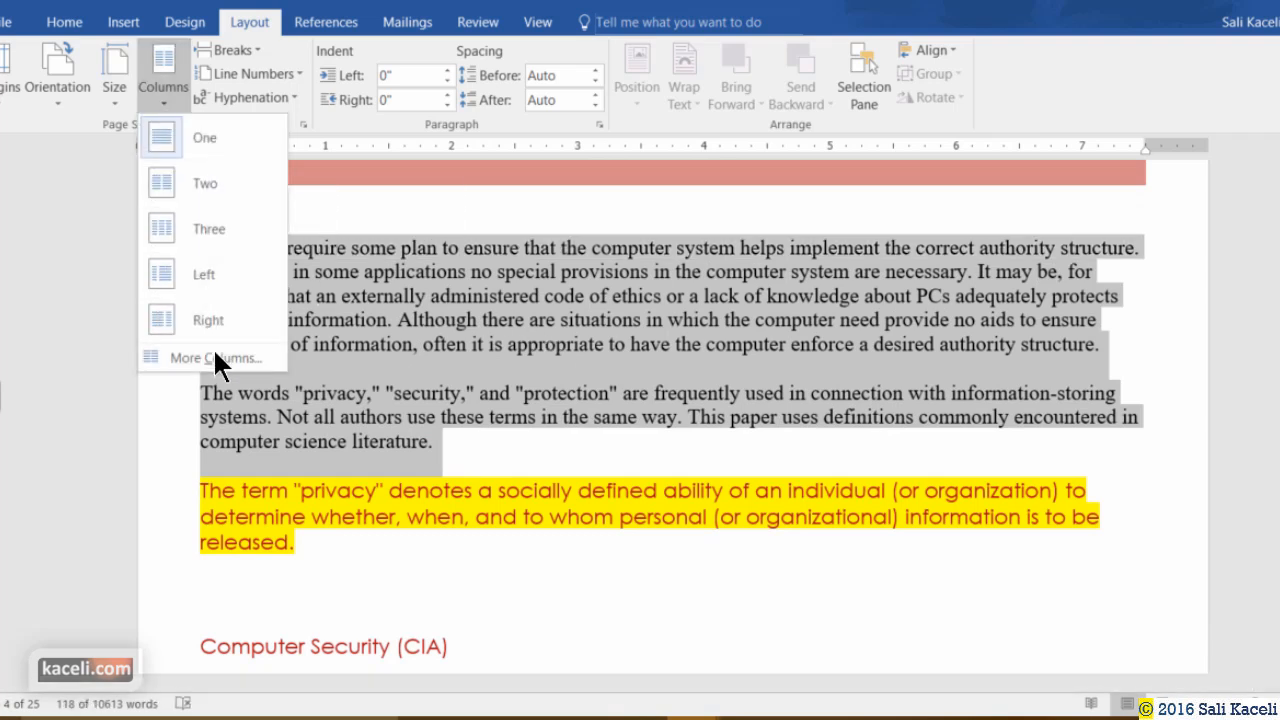
pyautogui.click(184, 186)
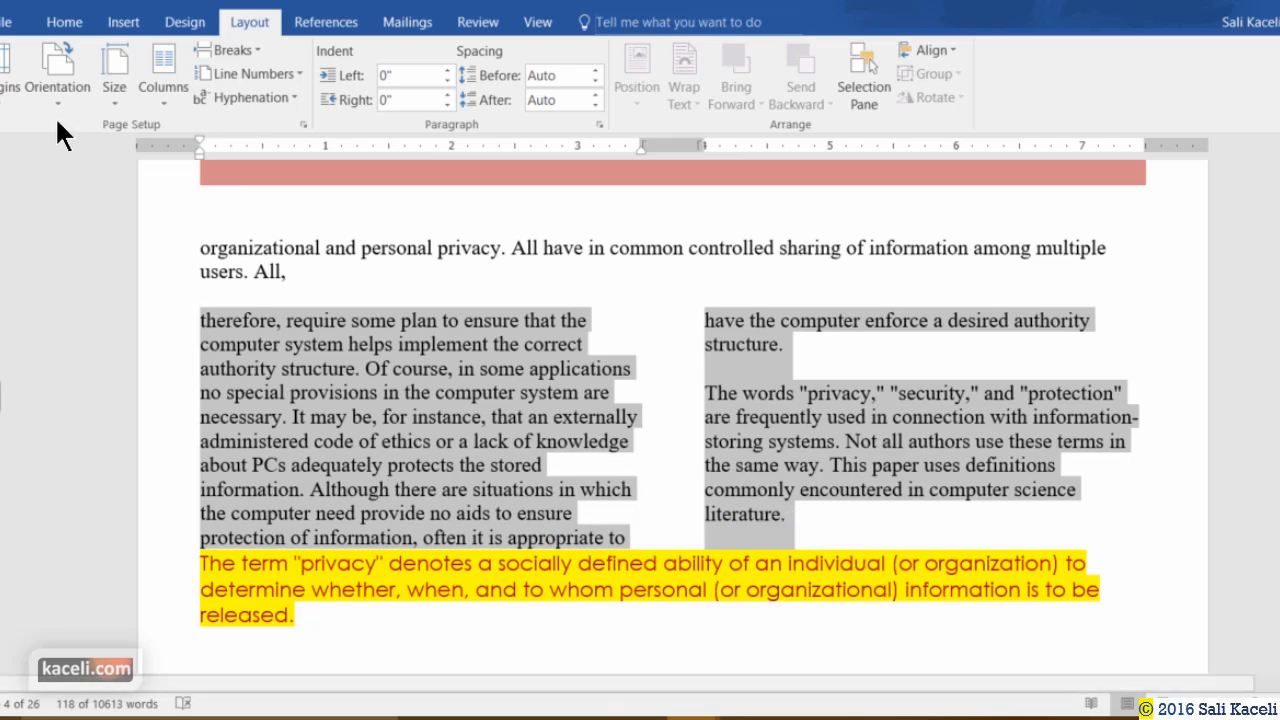
# In More Columns, add Line between and apply to Selected text only.
pyautogui.click(161, 97)
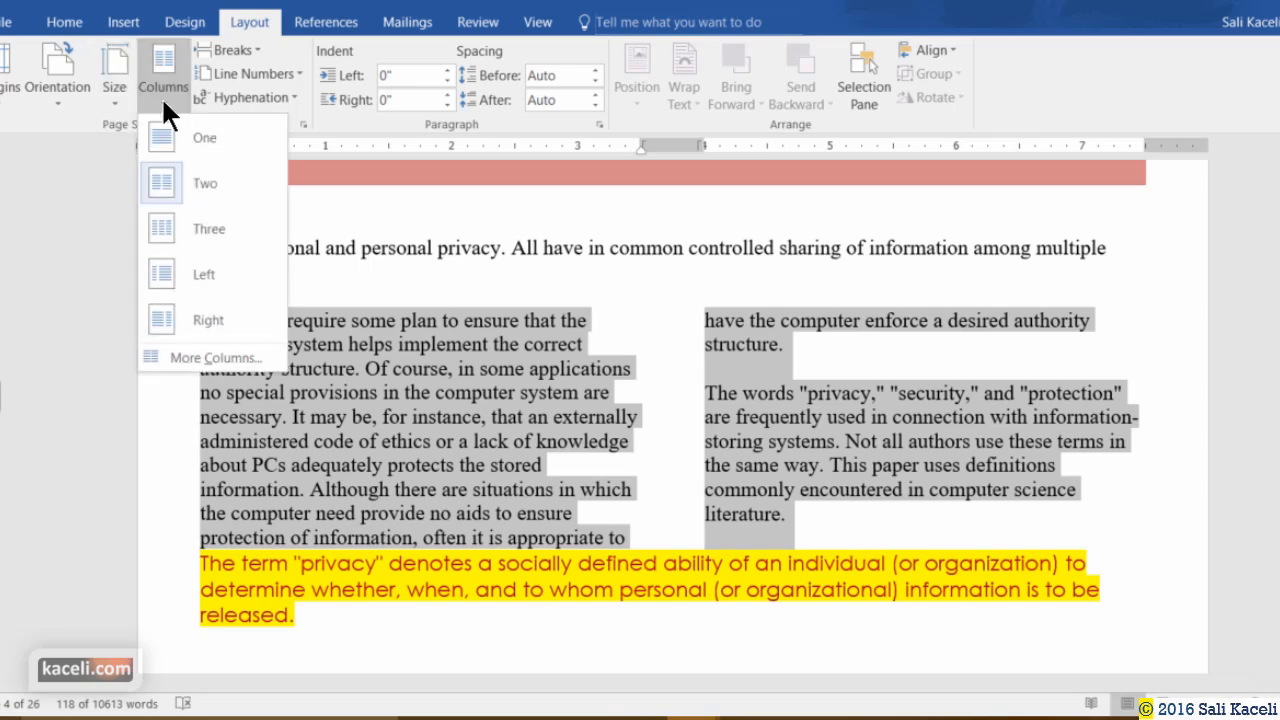
pyautogui.click(203, 358)
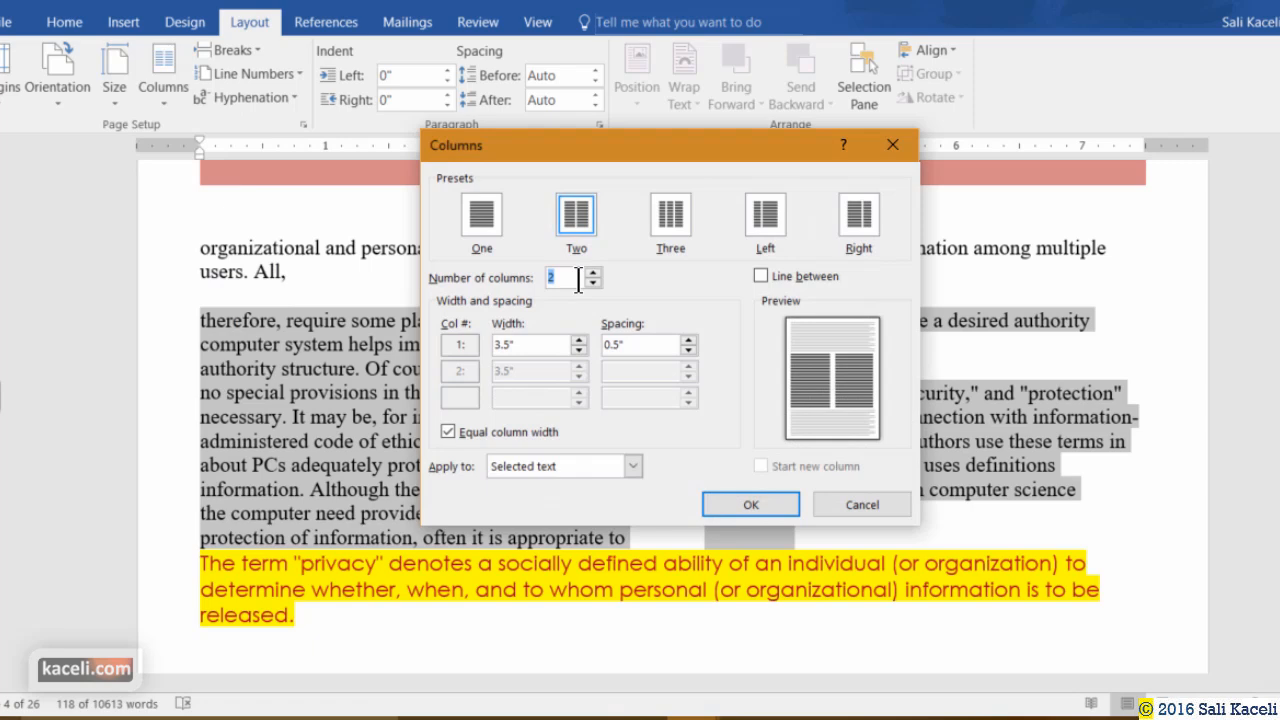
pyautogui.click(762, 277)
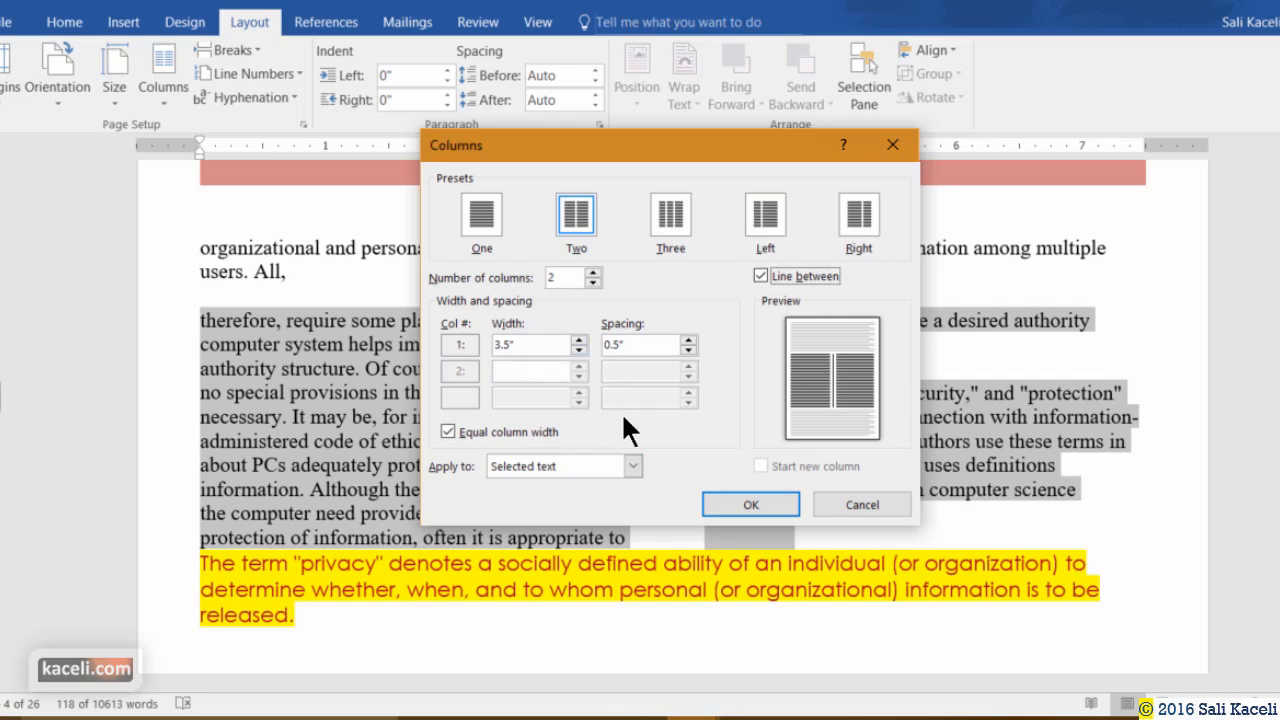
pyautogui.click(633, 466)
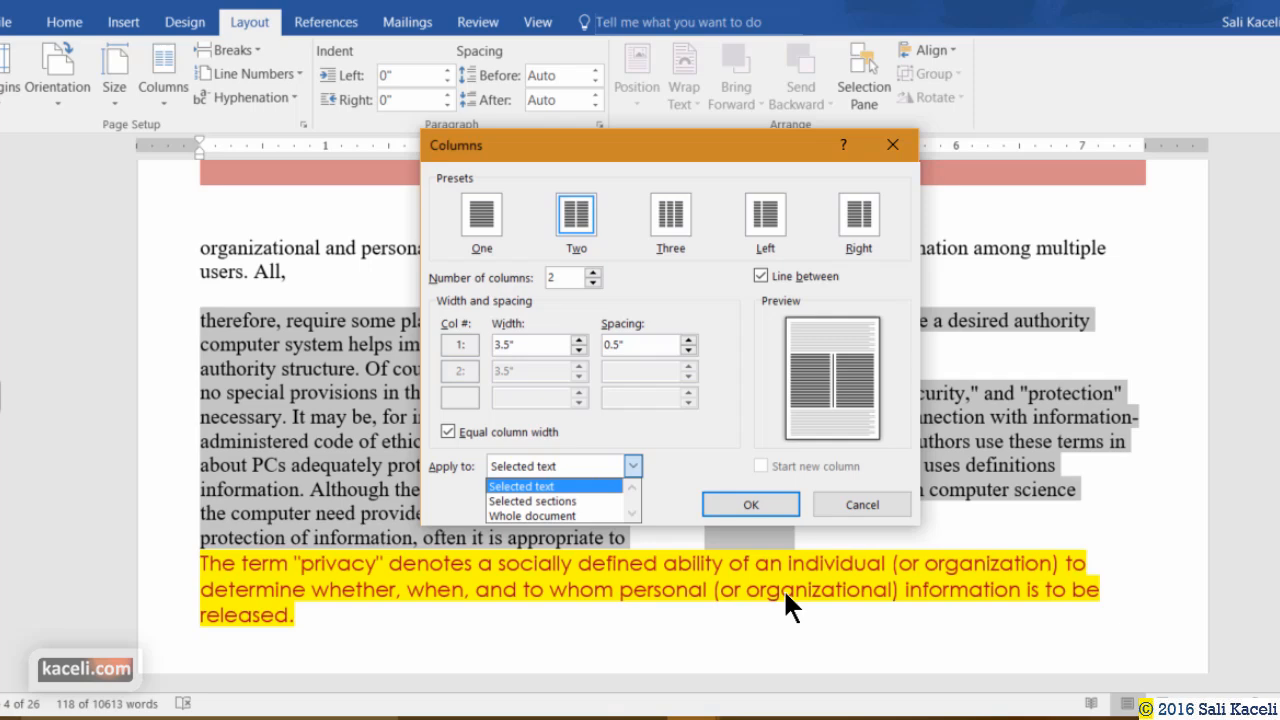
pyautogui.click(760, 498)
pyautogui.click(768, 494)
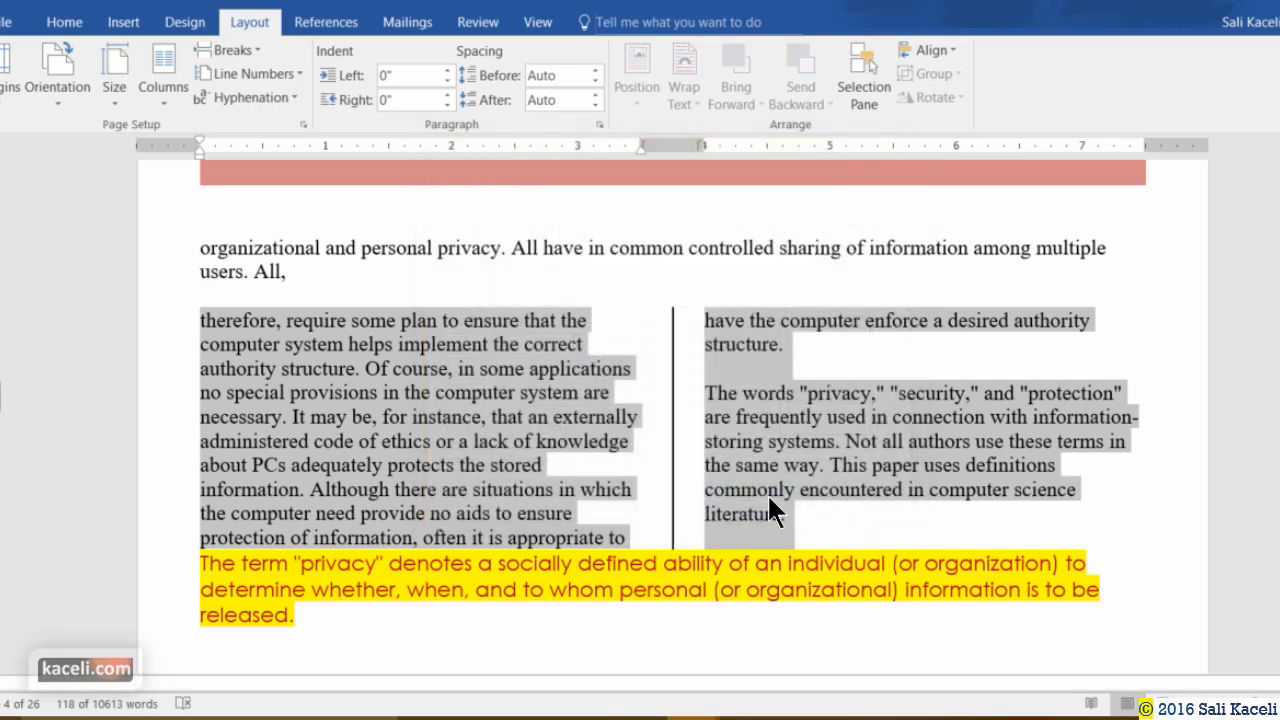
pyautogui.click(811, 465)
# Bring the plain Times New Roman copy of the paper into view at its opening page.
pyautogui.click(728, 520)
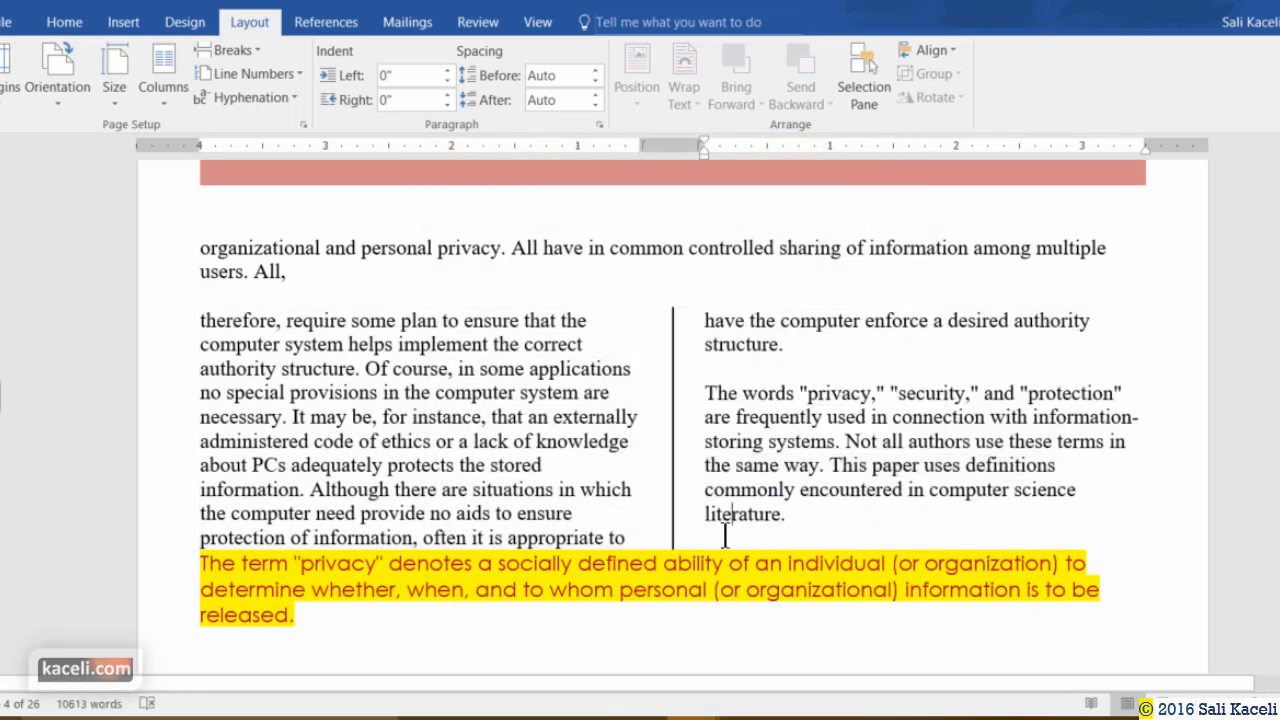
pyautogui.scroll(-3, 724, 525)
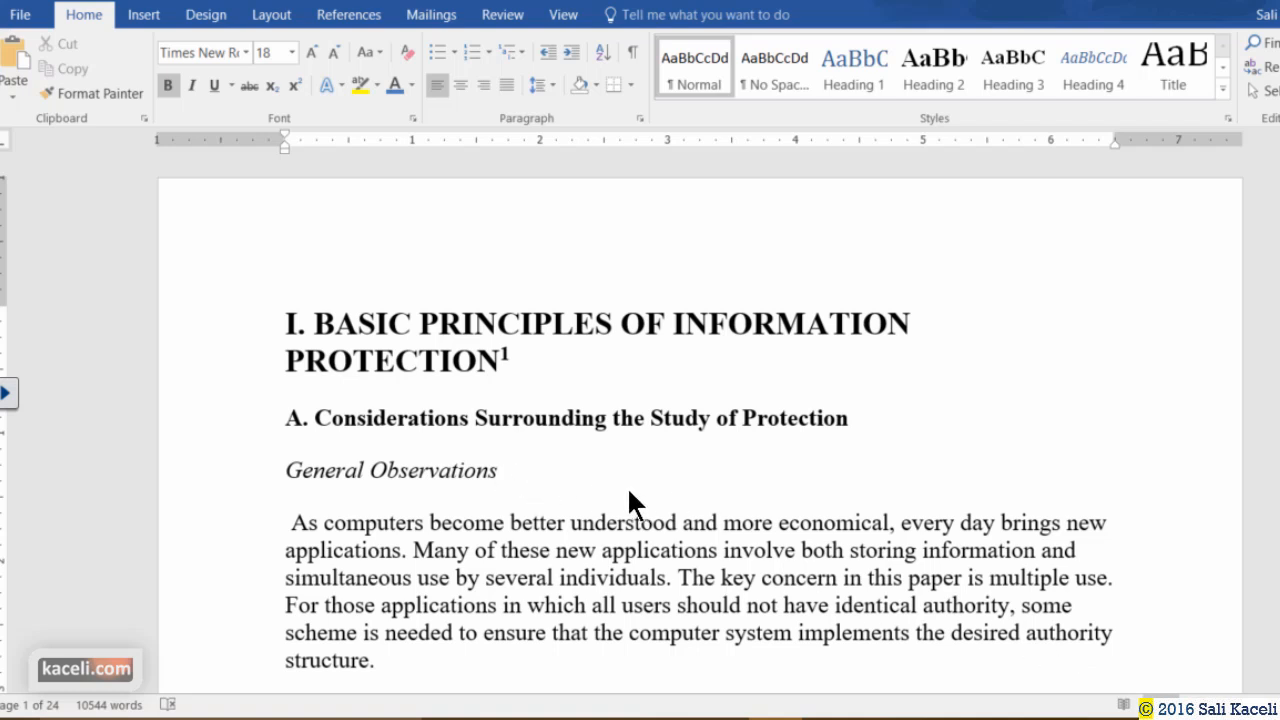
# Make 'A. Considerations Surrounding the Study of Protection' Heading 1 and 'General Observations' Heading 2.
pyautogui.click(285, 428)
pyautogui.moveTo(362, 420); pyautogui.dragTo(860, 420)
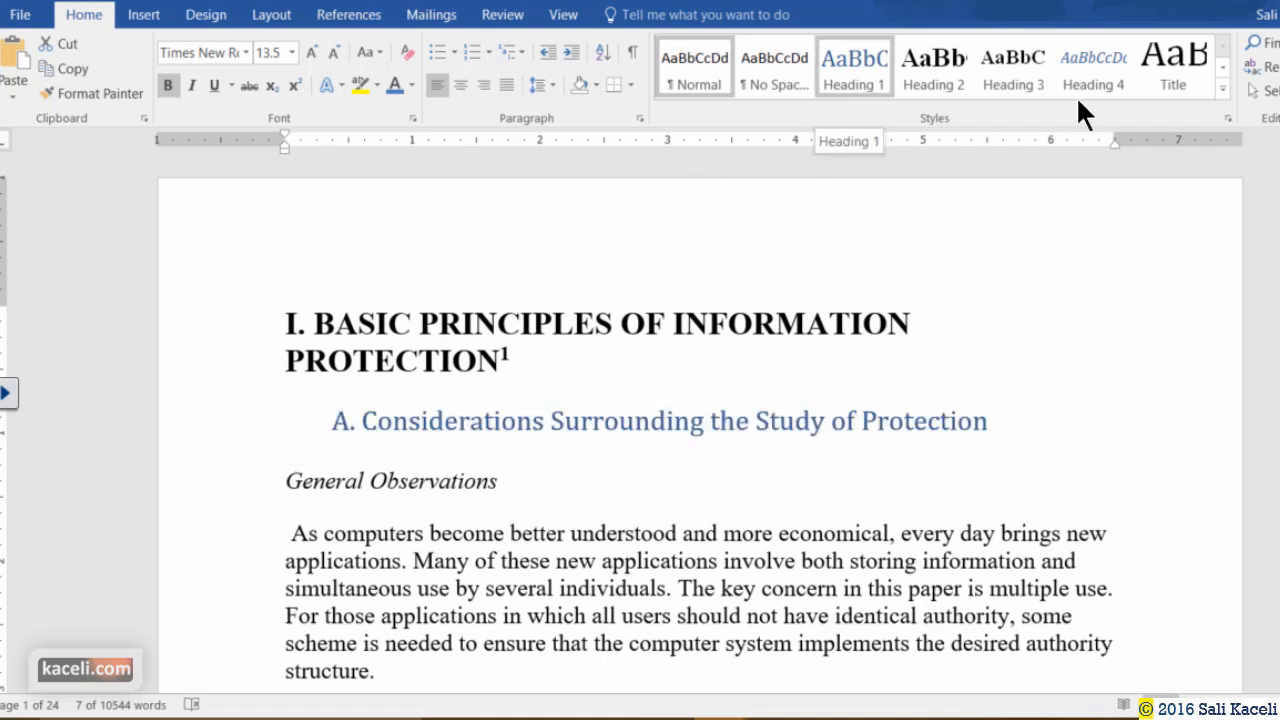
pyautogui.click(855, 73)
pyautogui.click(512, 470)
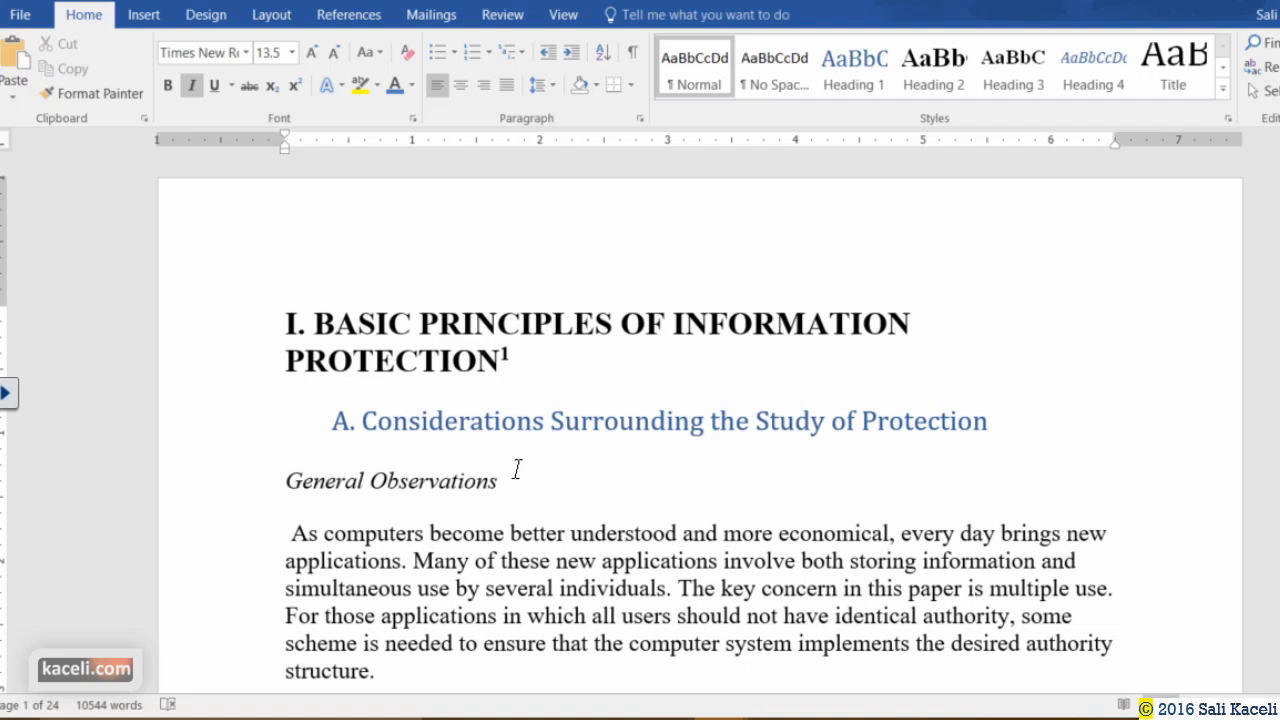
pyautogui.moveTo(495, 490); pyautogui.dragTo(300, 476)
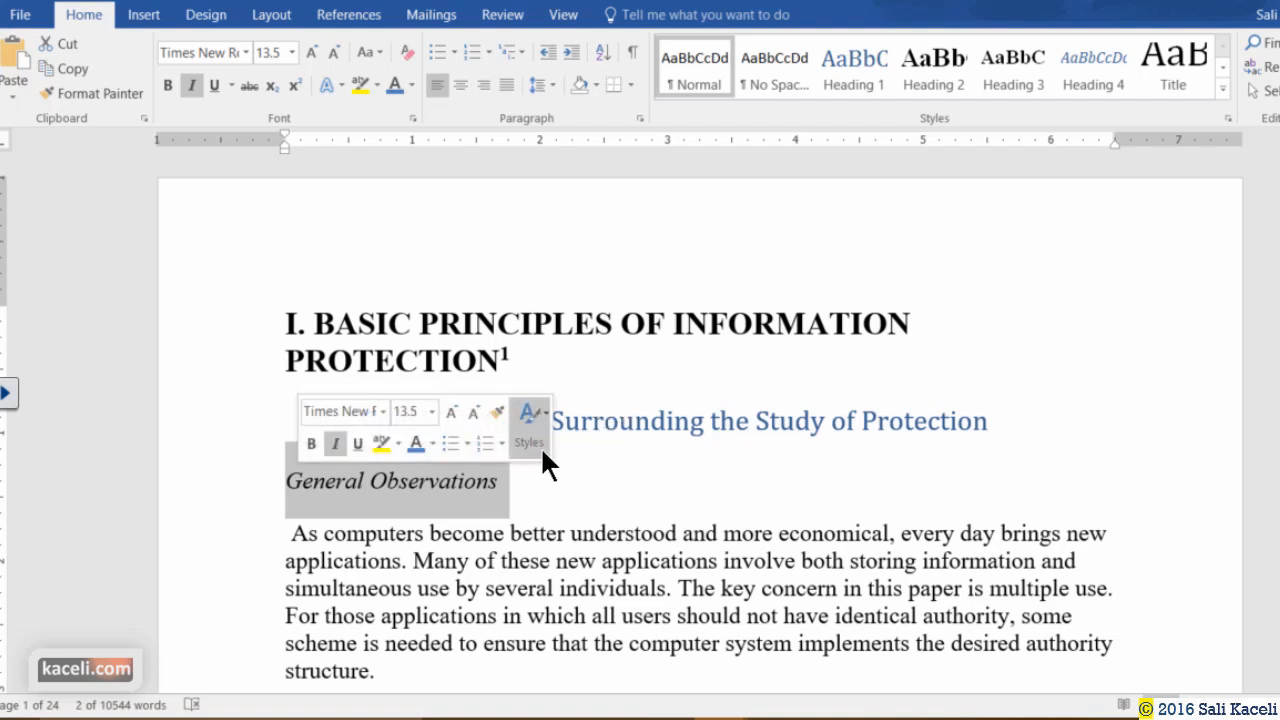
pyautogui.click(951, 66)
# Apply Heading 1 to the 'Design Principles:' line.
pyautogui.scroll(-15, 633, 465)
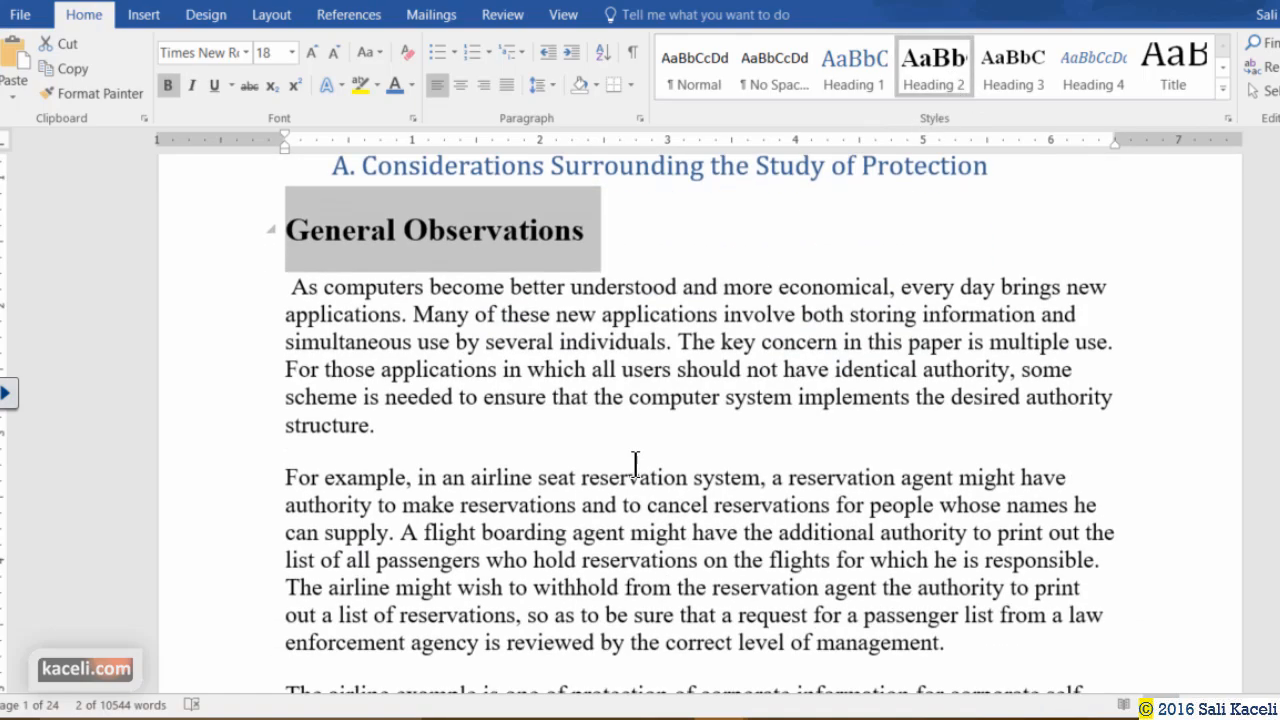
pyautogui.scroll(-15, 610, 470)
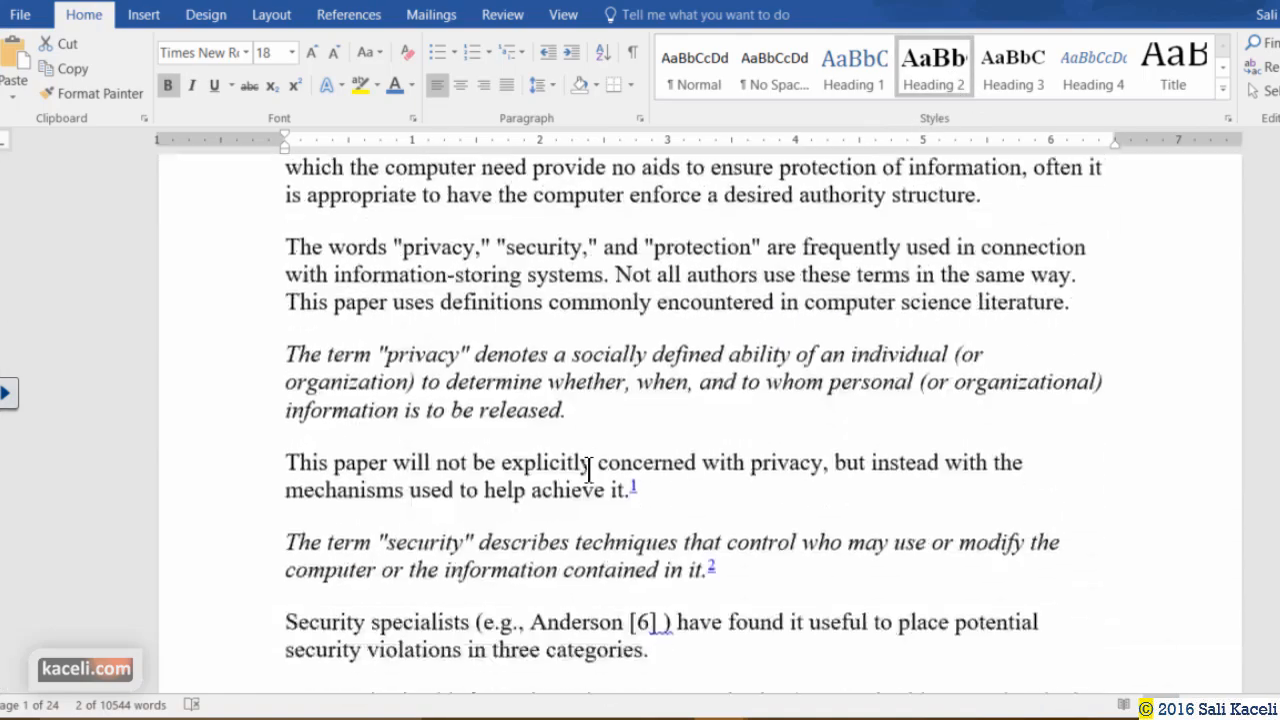
pyautogui.scroll(-10, 576, 474)
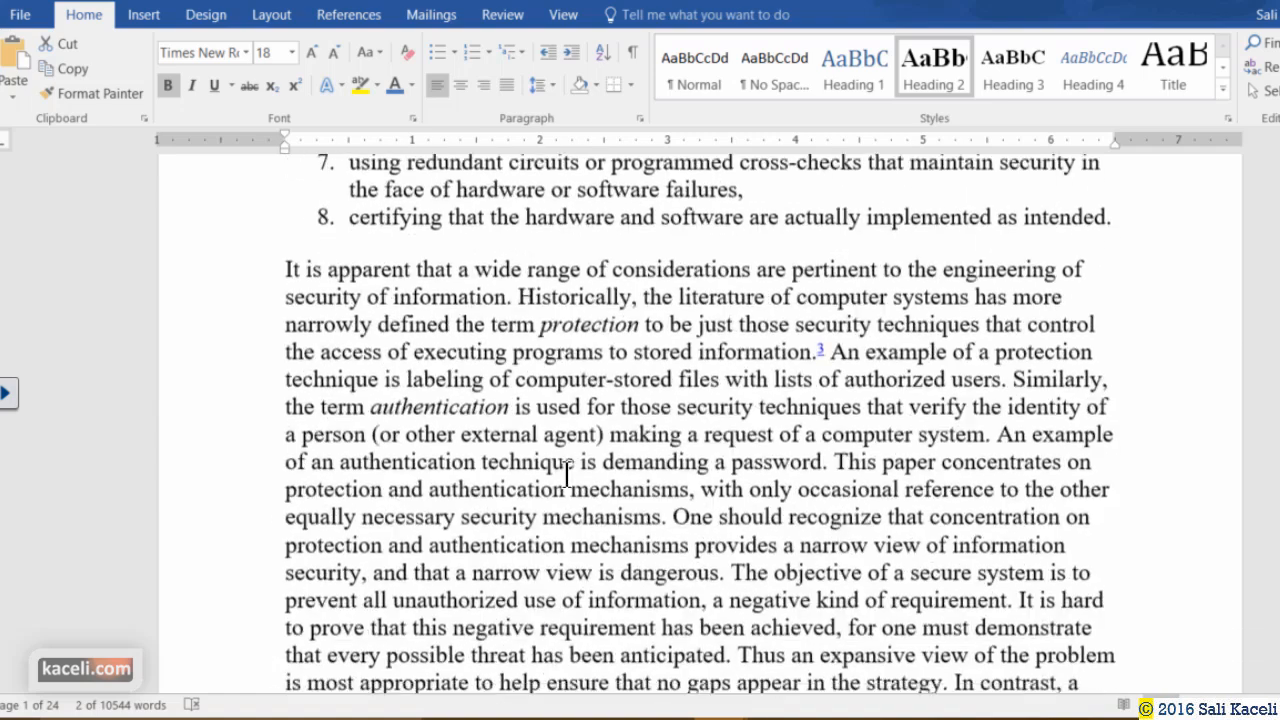
pyautogui.click(340, 514)
pyautogui.scroll(-3, 357, 510)
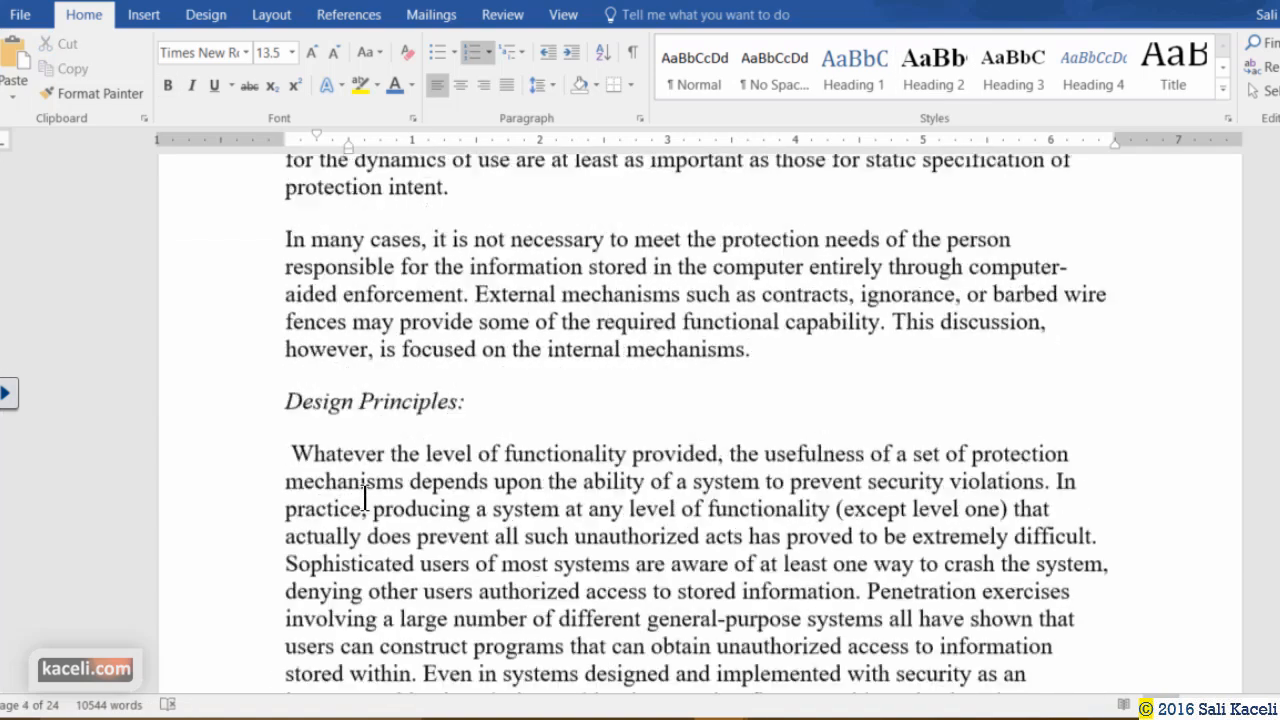
pyautogui.scroll(1, 330, 480)
pyautogui.click(240, 471)
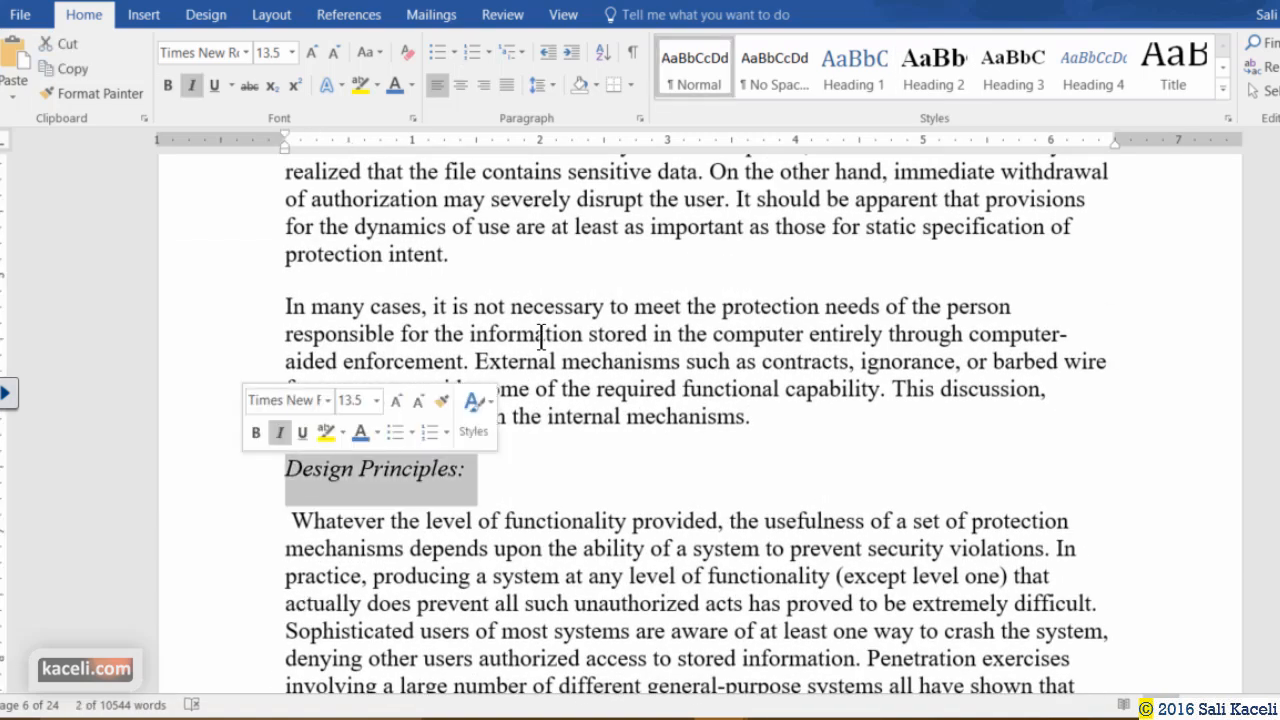
pyautogui.click(870, 78)
# Style Complete mediation as Heading 1, Open design and Separation of privilege as Heading 2, Least common mechanism as Heading 3.
pyautogui.scroll(-5, 570, 462)
pyautogui.scroll(-17, 569, 460)
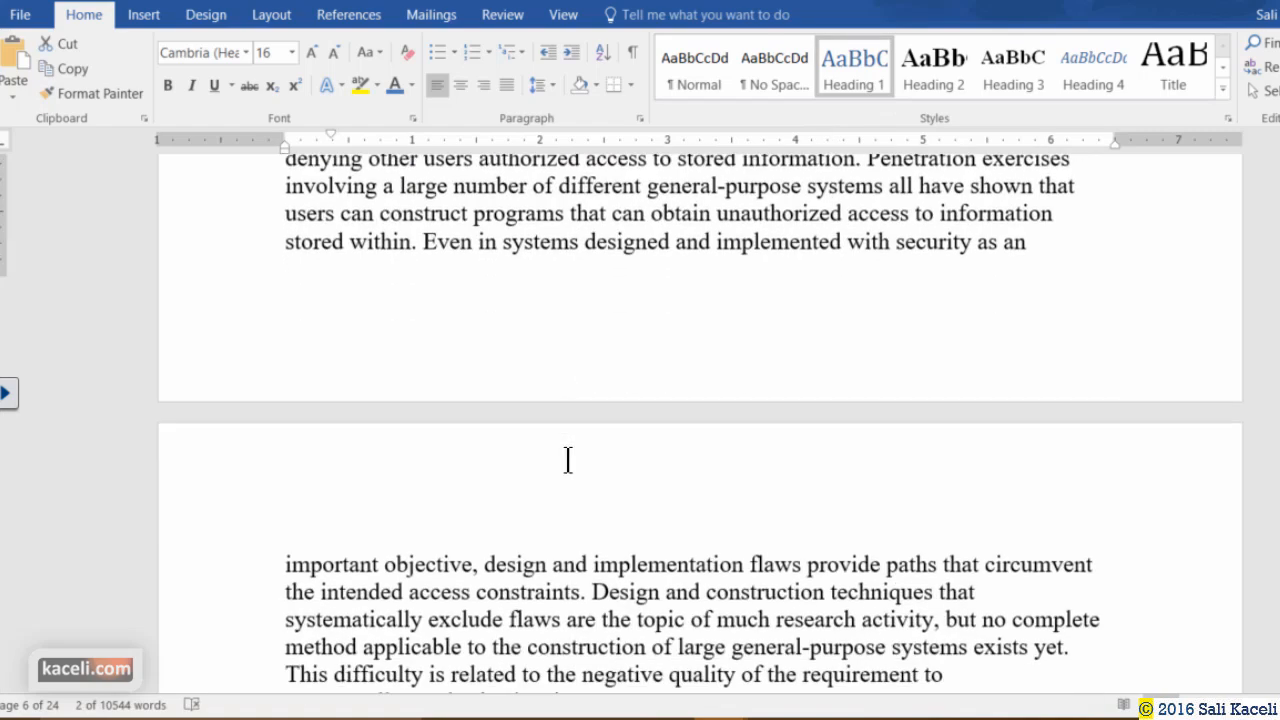
pyautogui.click(241, 525)
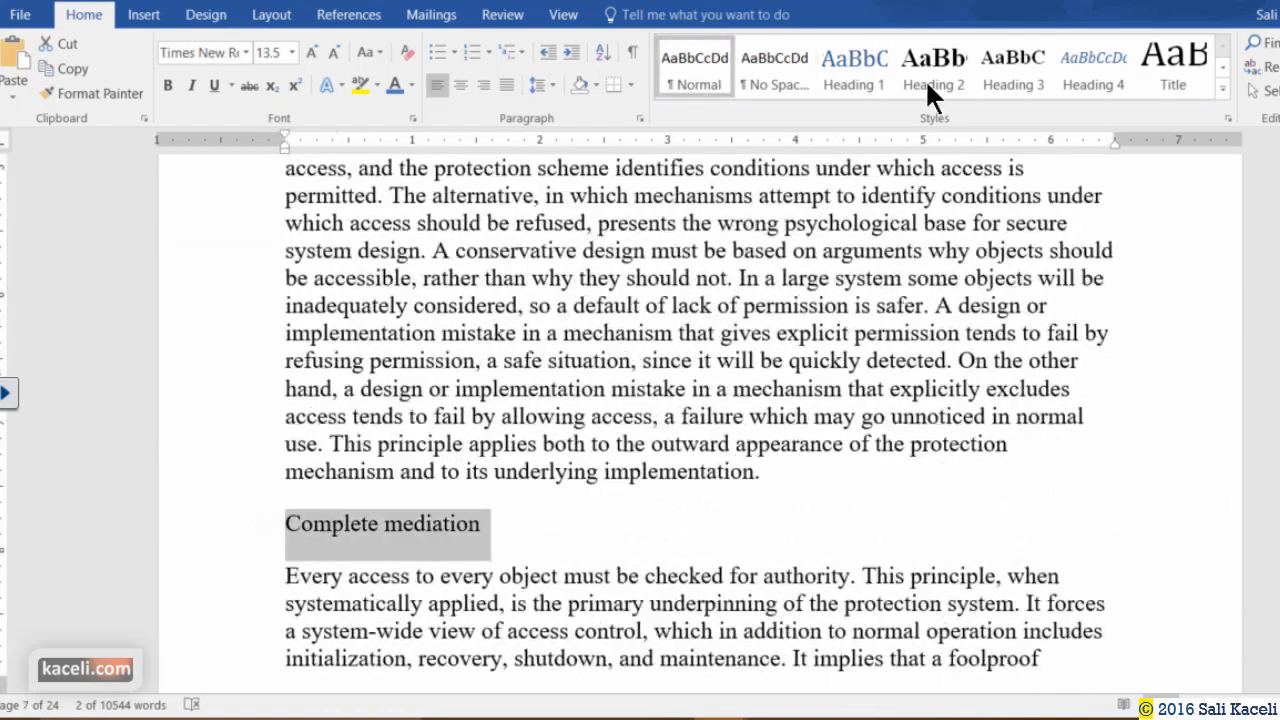
pyautogui.click(862, 78)
pyautogui.scroll(-8, 570, 410)
pyautogui.click(256, 367)
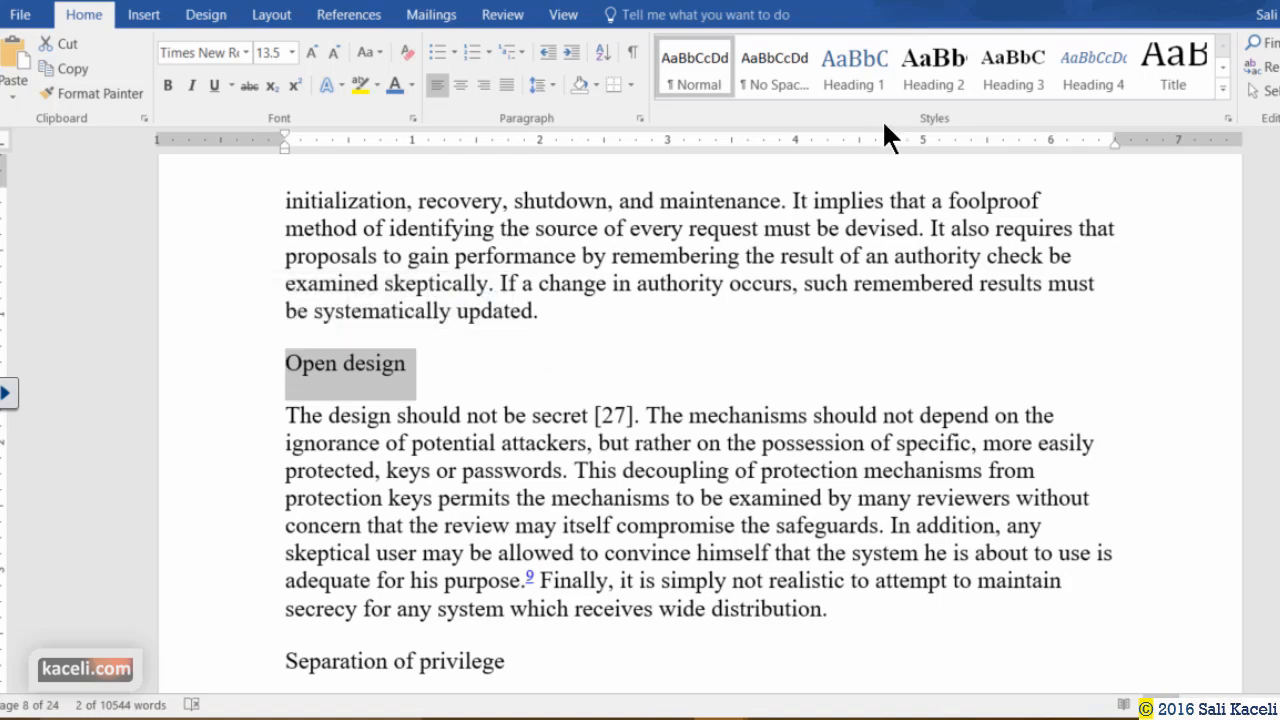
pyautogui.click(908, 80)
pyautogui.click(277, 678)
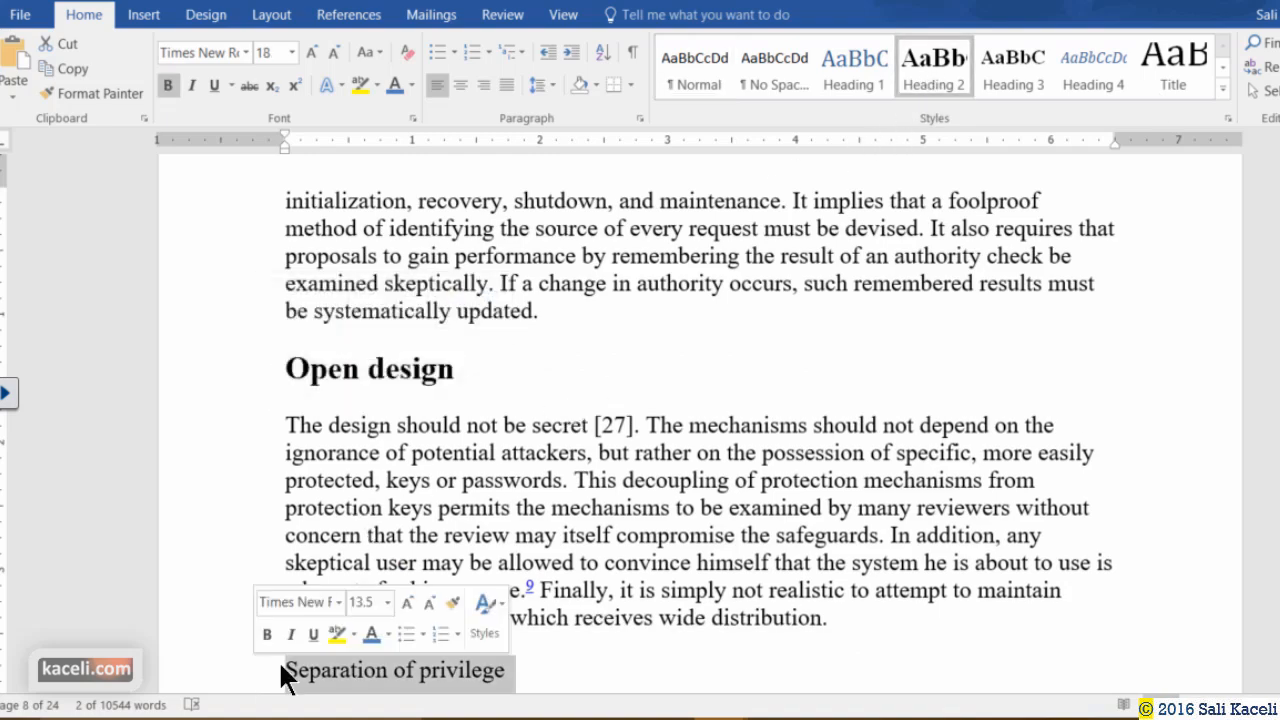
pyautogui.click(931, 92)
pyautogui.scroll(-3, 314, 541)
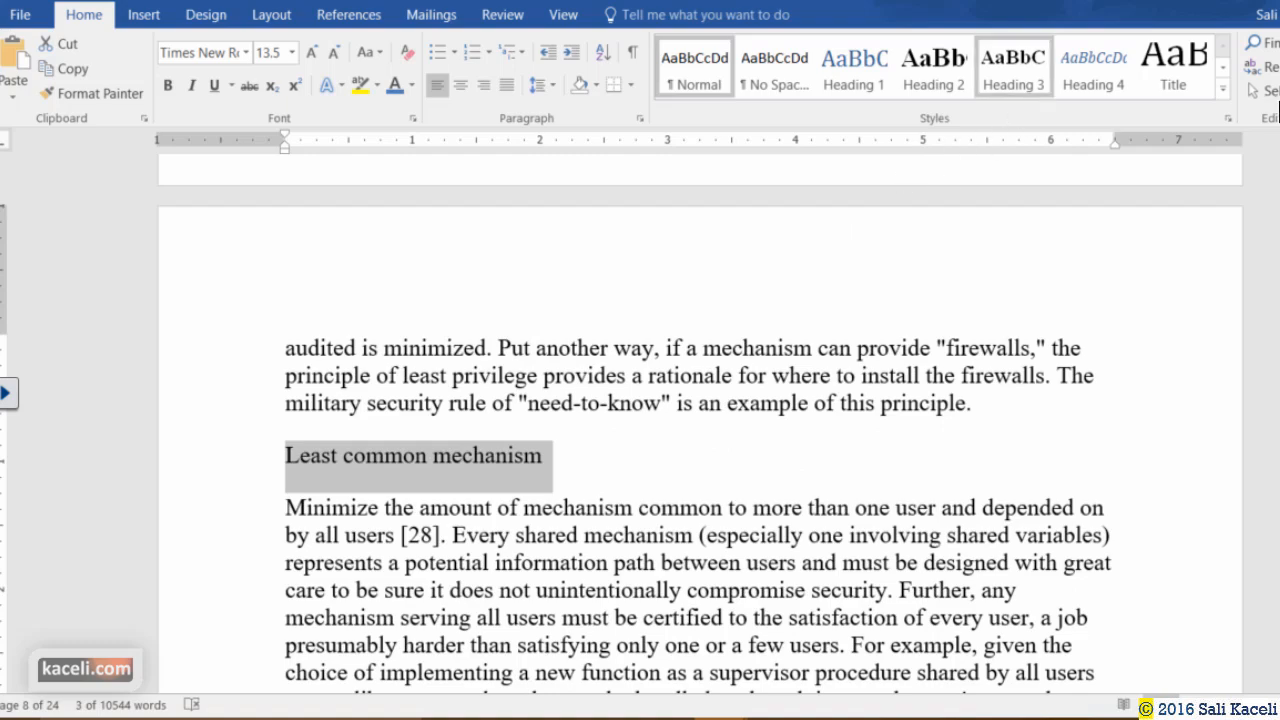
pyautogui.click(1012, 78)
# Make Psychological acceptability, Summary of Considerations Surrounding Protection, and B. Technical Underpinnings Heading 1.
pyautogui.scroll(-3, 404, 549)
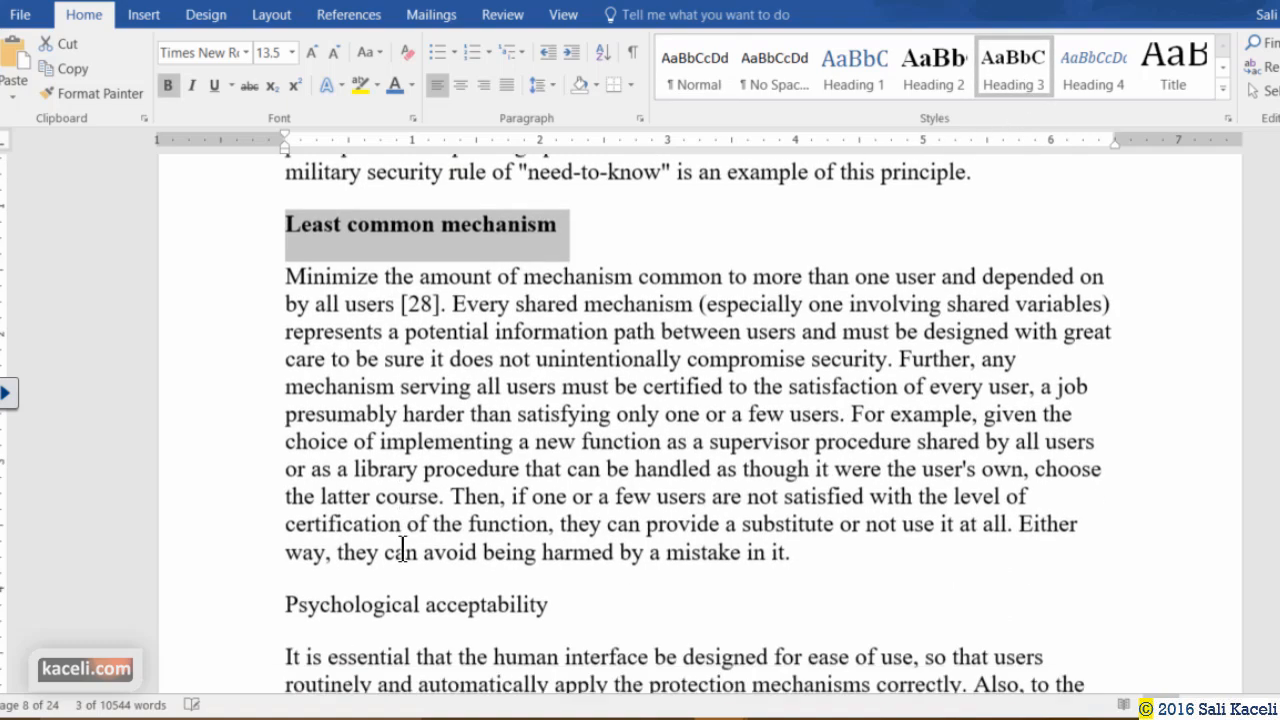
pyautogui.click(272, 583)
pyautogui.click(858, 75)
pyautogui.scroll(-10, 511, 426)
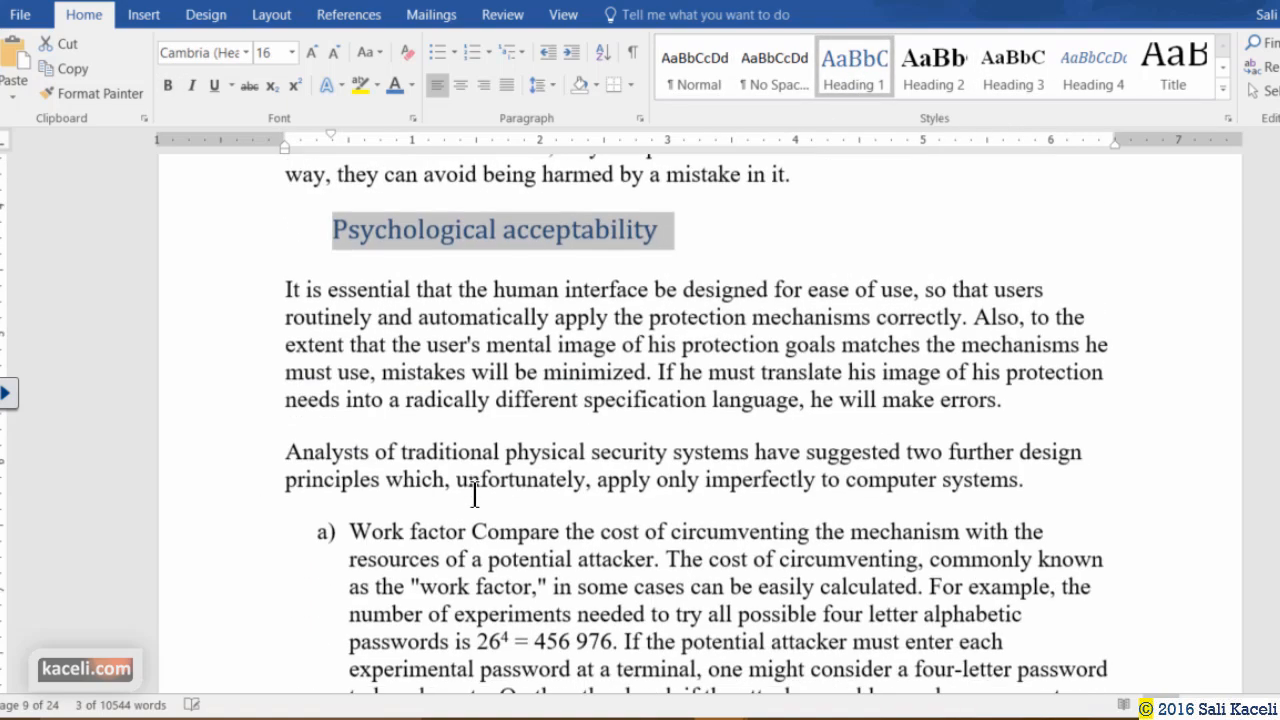
pyautogui.click(257, 414)
pyautogui.click(872, 88)
pyautogui.scroll(-10, 748, 255)
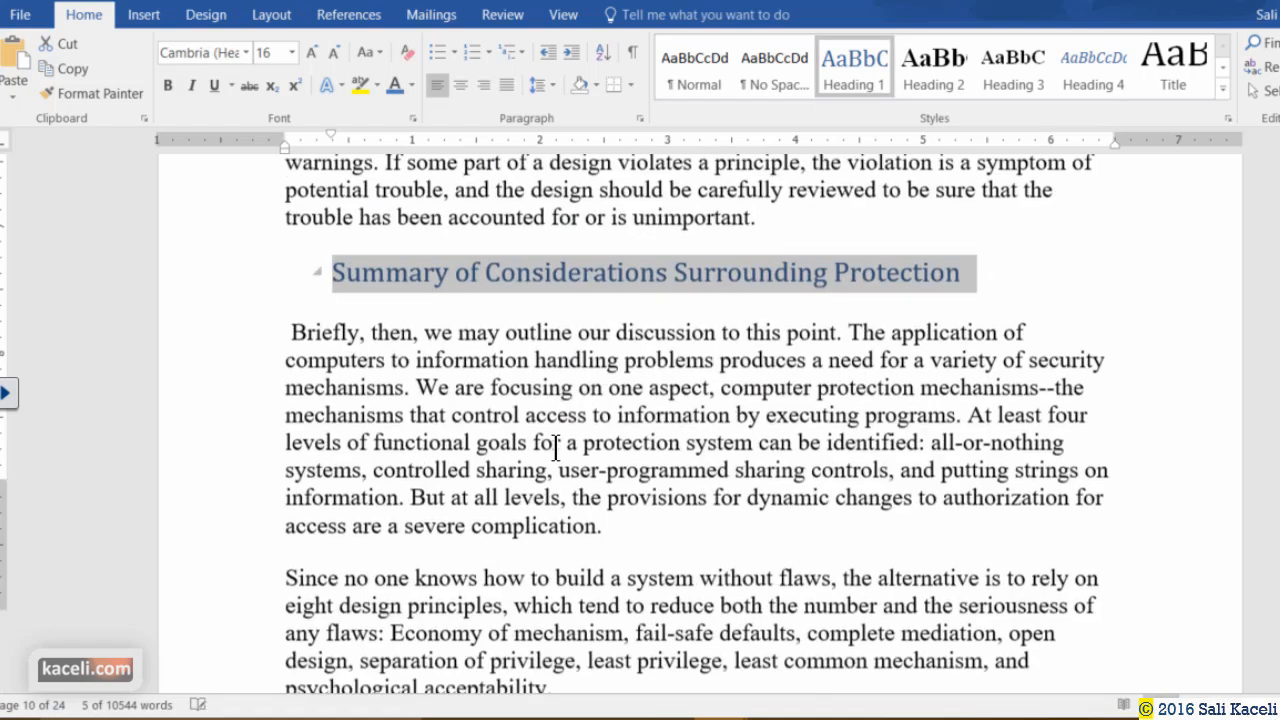
pyautogui.click(268, 366)
pyautogui.click(856, 50)
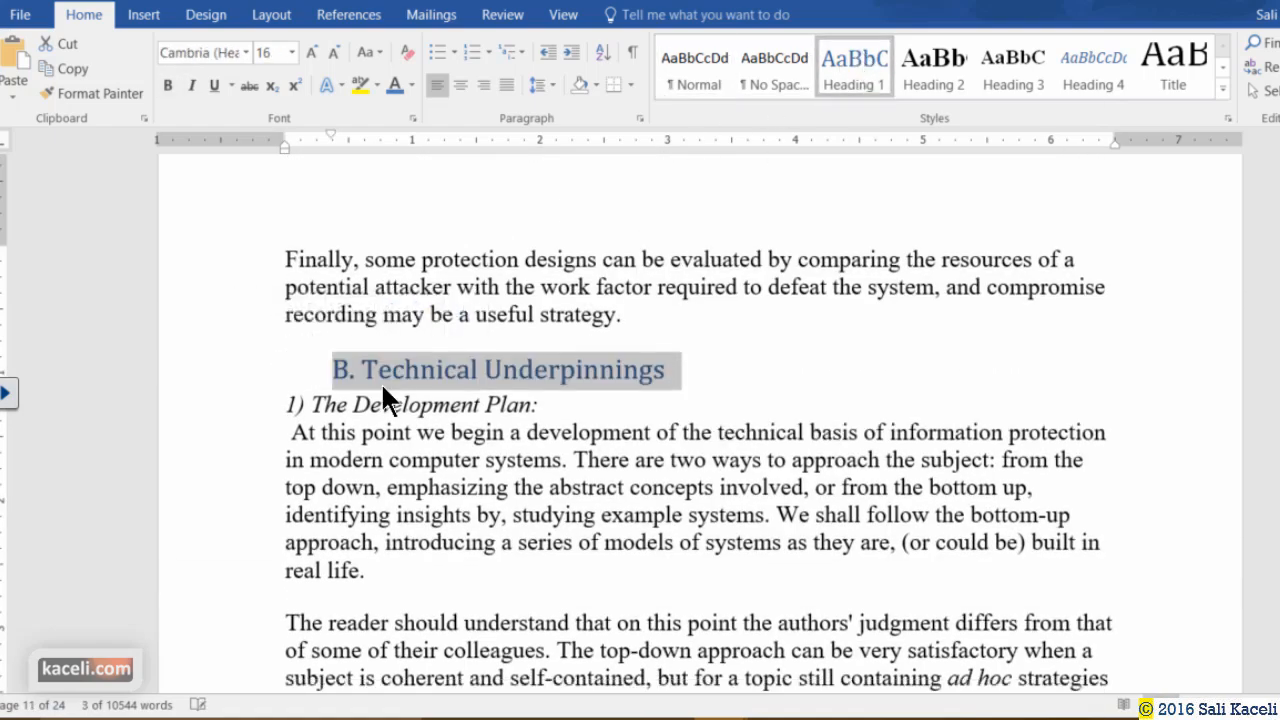
# Apply Heading 2 to '1) The Development Plan:', '2) The Essentials of Information Protection:' and '3) An Isolated Virtual Machine:'.
pyautogui.scroll(-4, 360, 420)
pyautogui.scroll(4, 300, 450)
pyautogui.click(280, 404)
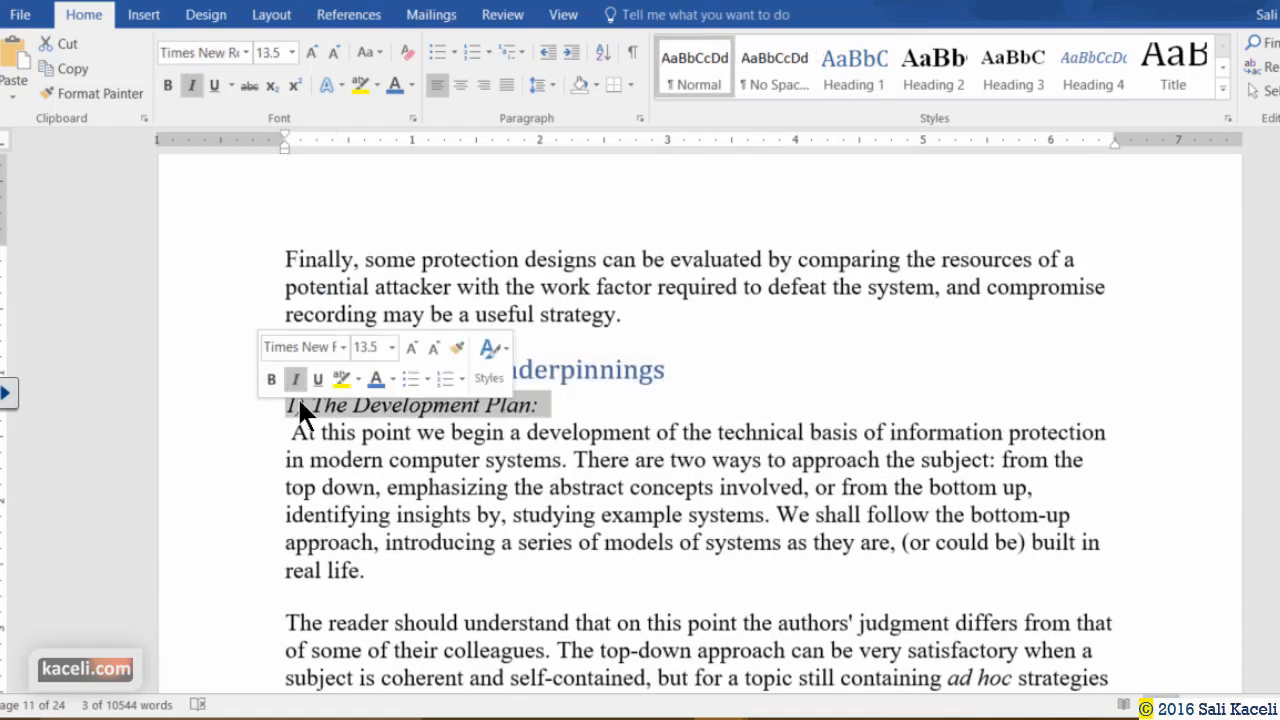
pyautogui.click(923, 86)
pyautogui.scroll(-12, 335, 525)
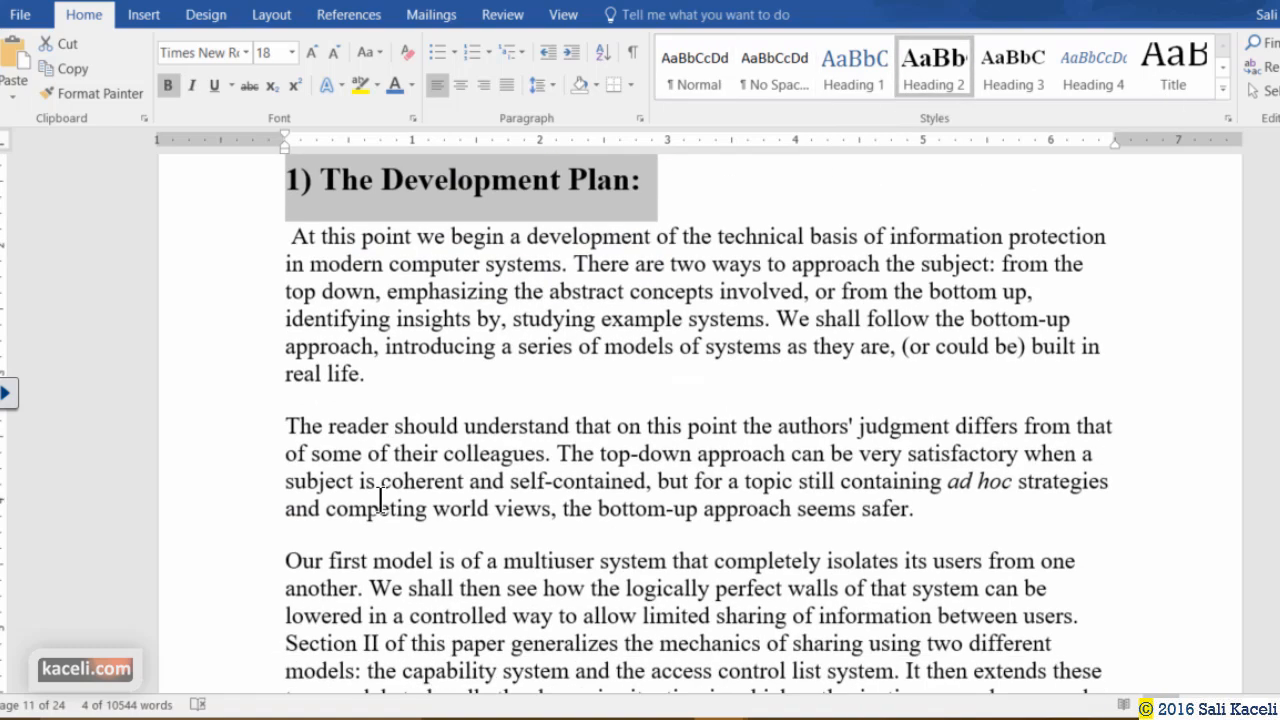
pyautogui.scroll(-3, 331, 539)
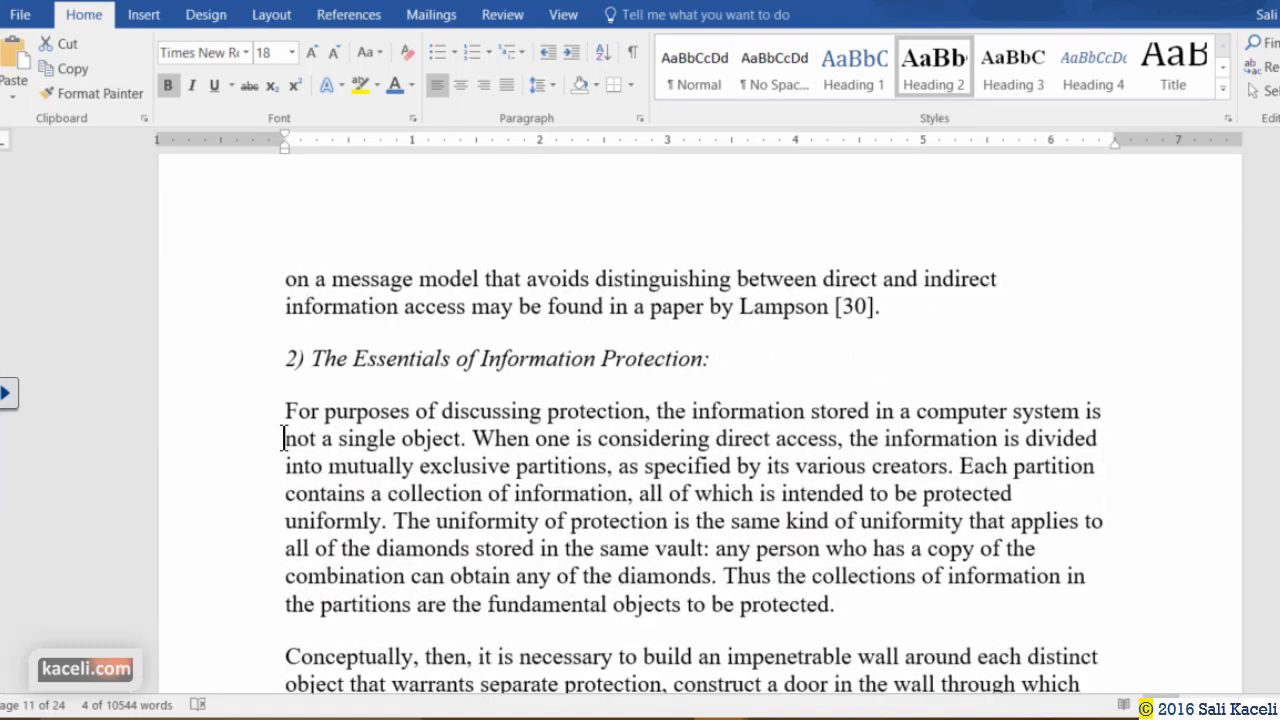
pyautogui.click(258, 370)
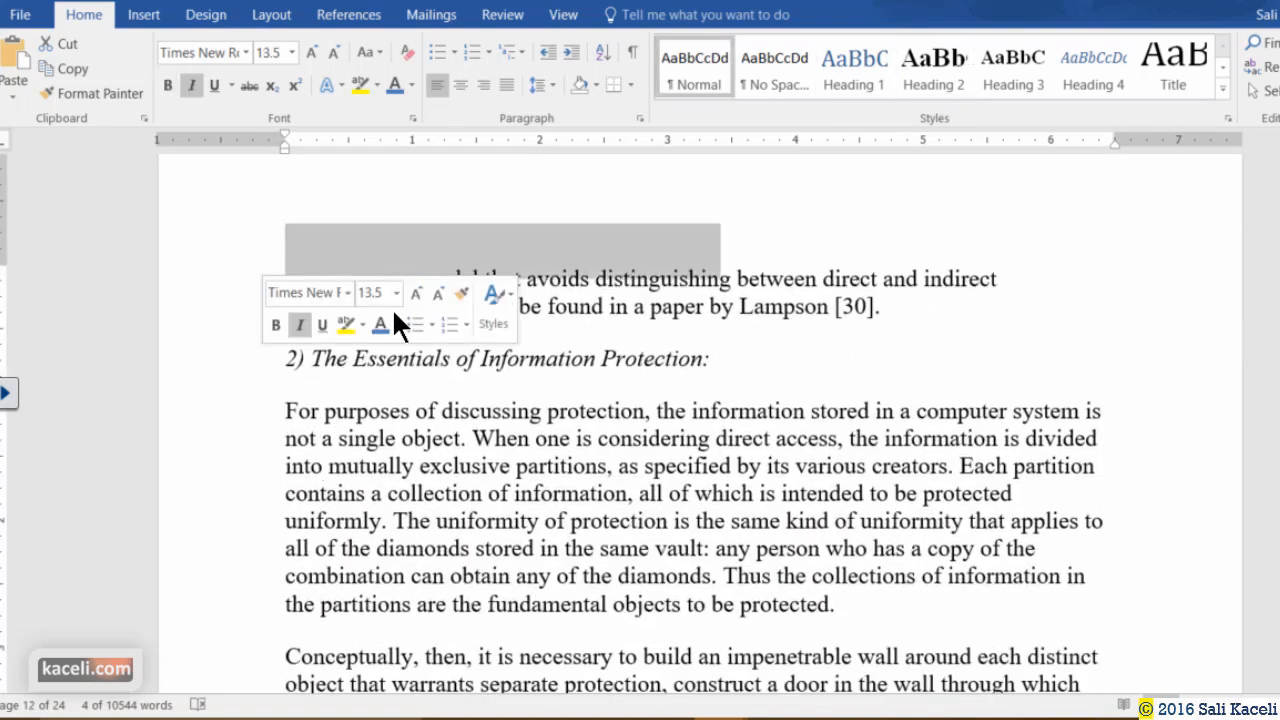
pyautogui.click(920, 70)
pyautogui.scroll(-14, 335, 470)
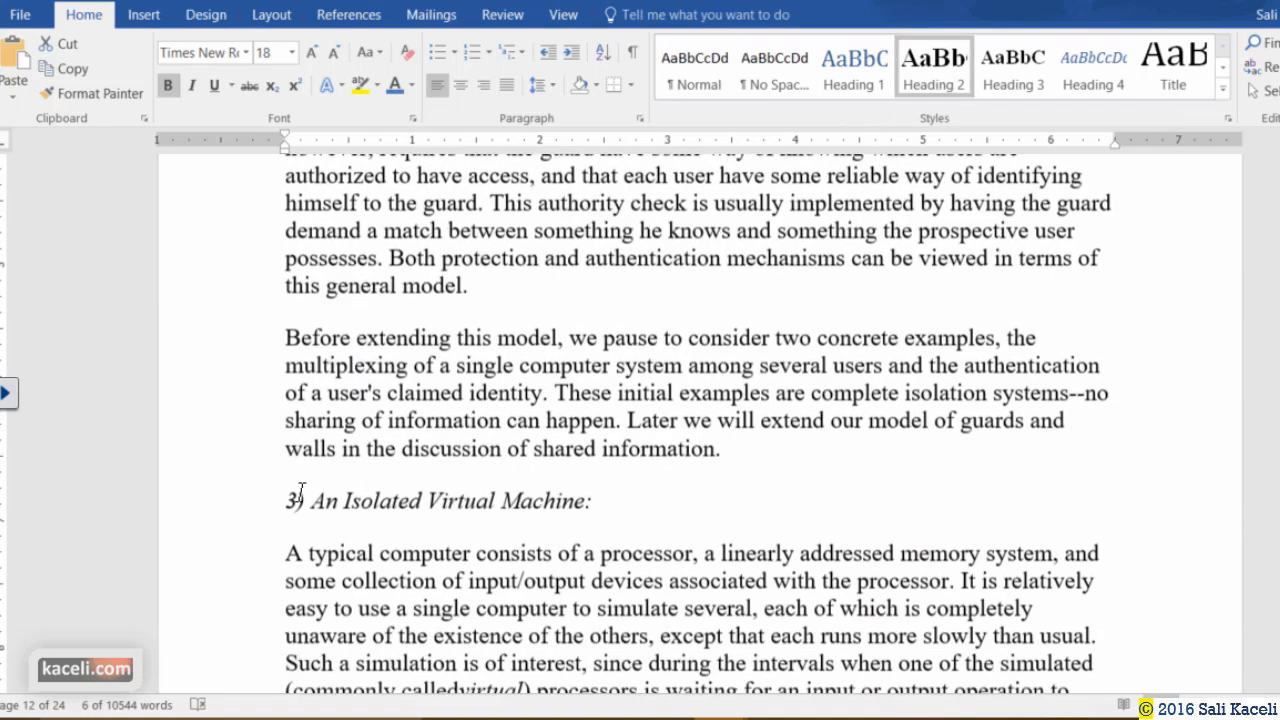
pyautogui.click(251, 466)
pyautogui.click(930, 75)
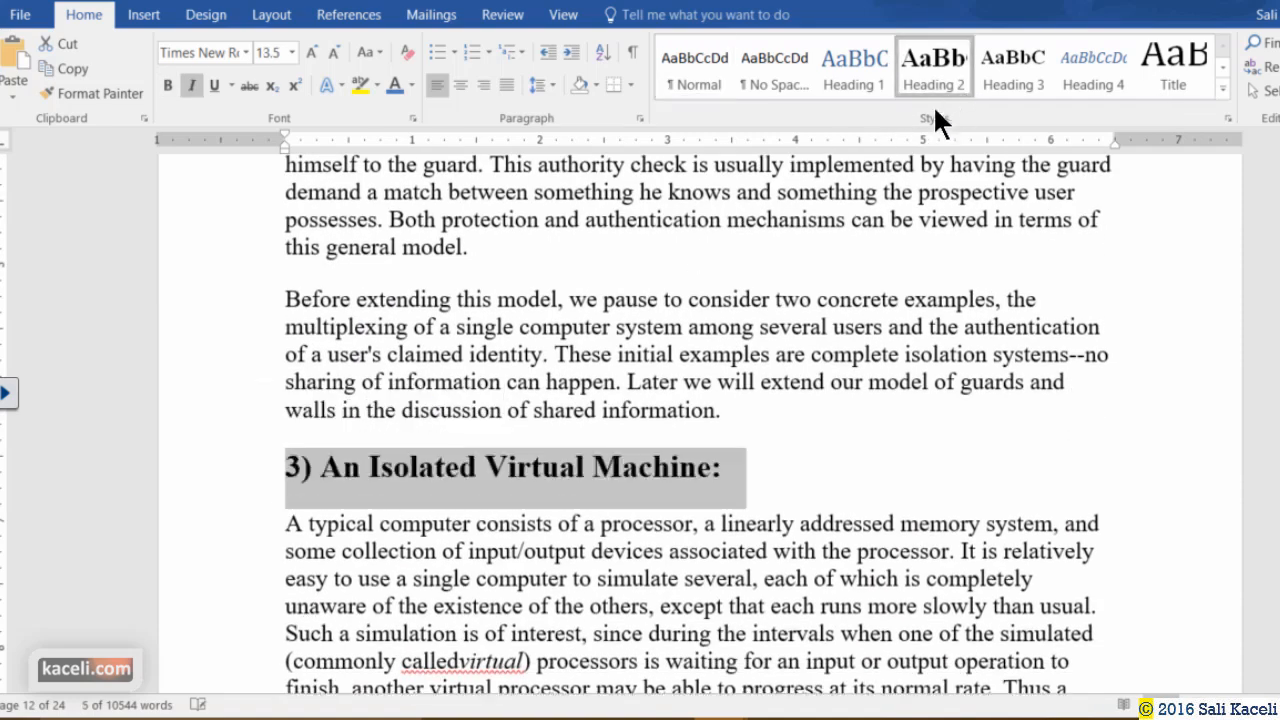
pyautogui.scroll(-15, 540, 500)
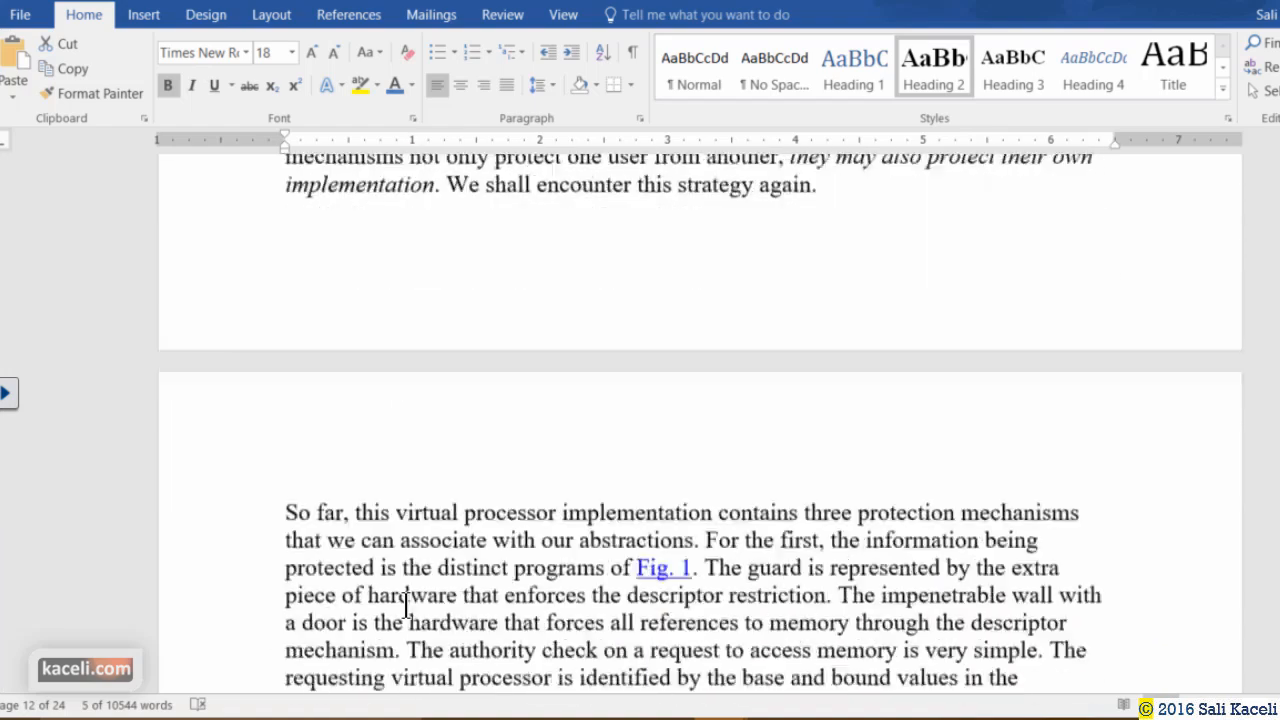
pyautogui.scroll(-5, 407, 604)
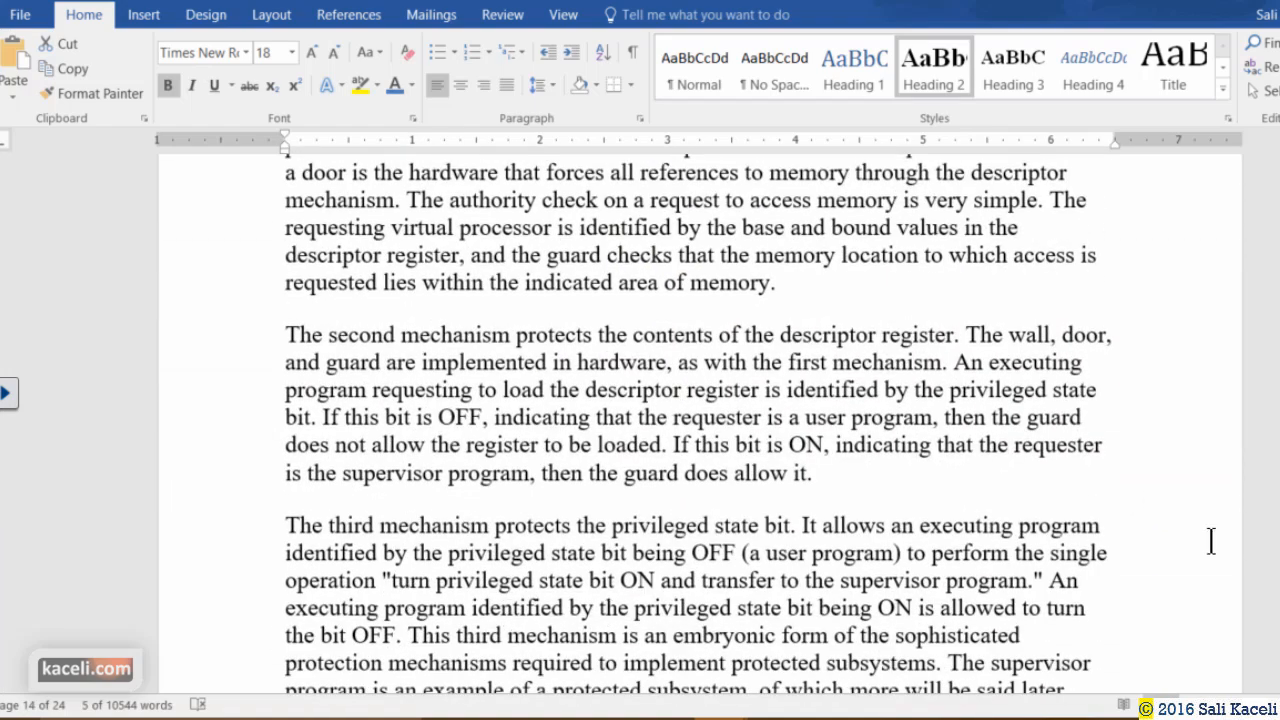
pyautogui.moveTo(1279, 441); pyautogui.dragTo(1279, 162)
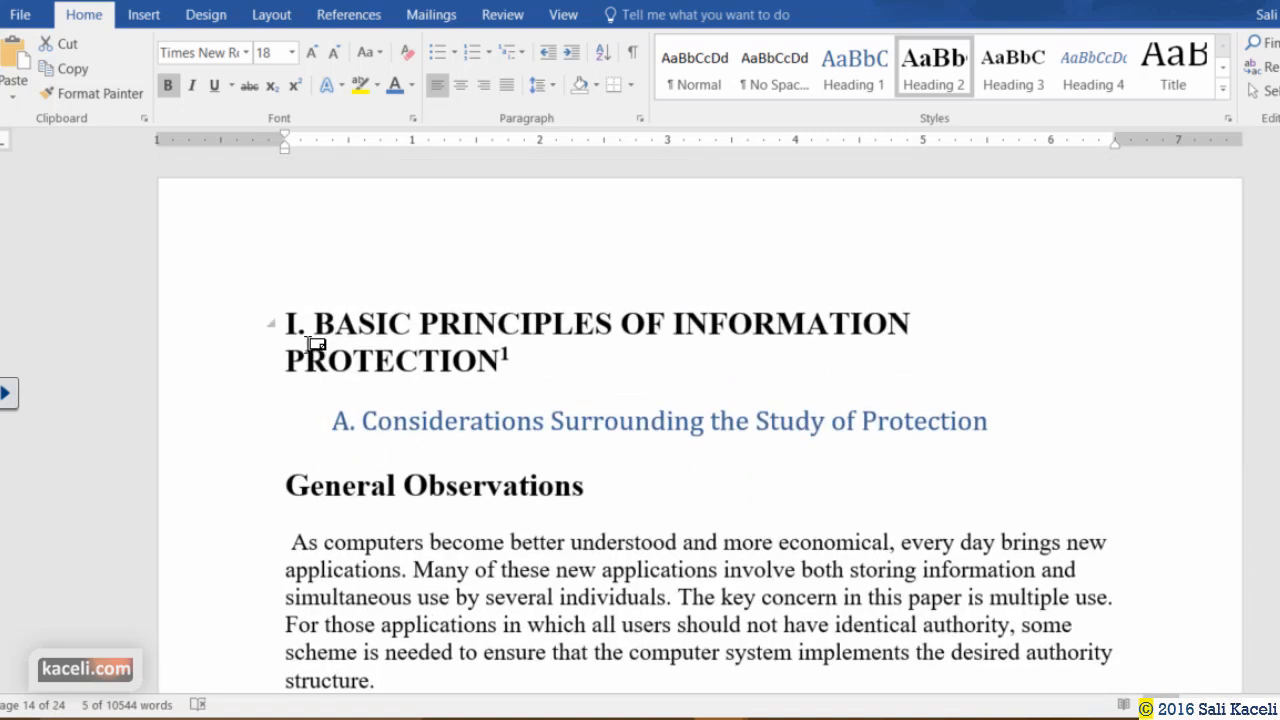
# Insert a Blank Page before the BASIC PRINCIPLES heading, bringing the document to 25 pages.
pyautogui.click(284, 324)
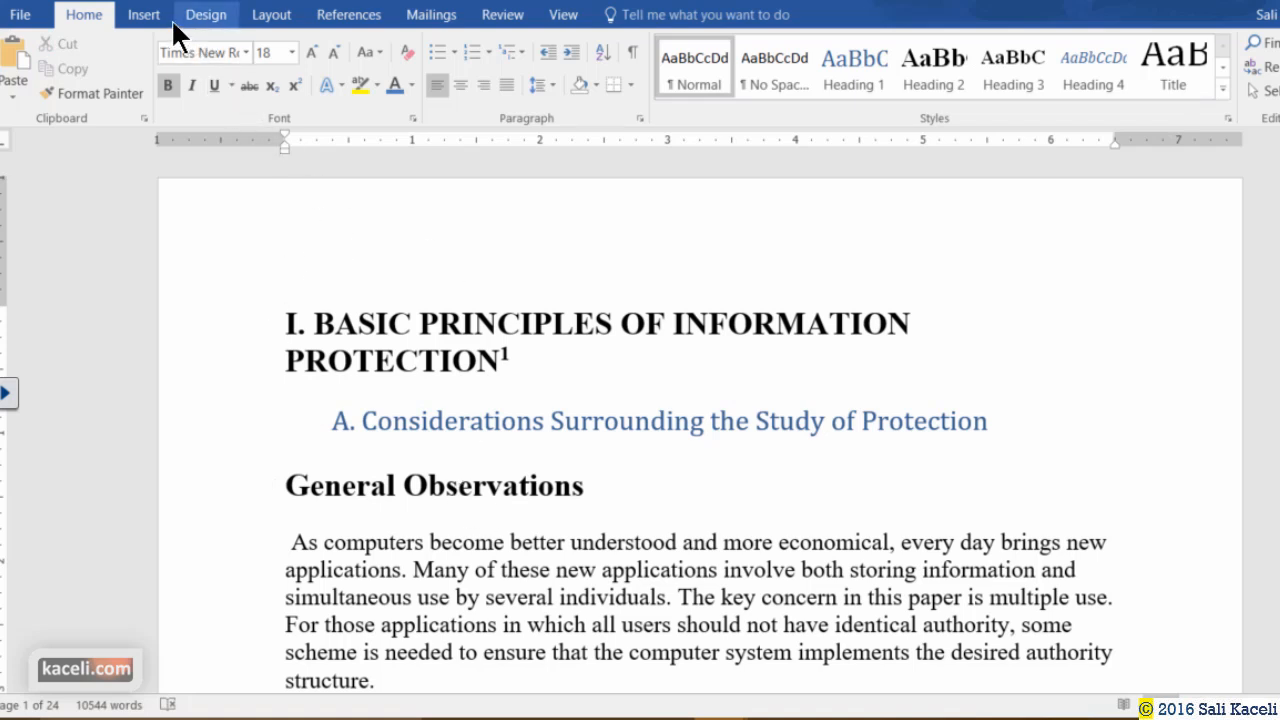
pyautogui.click(143, 14)
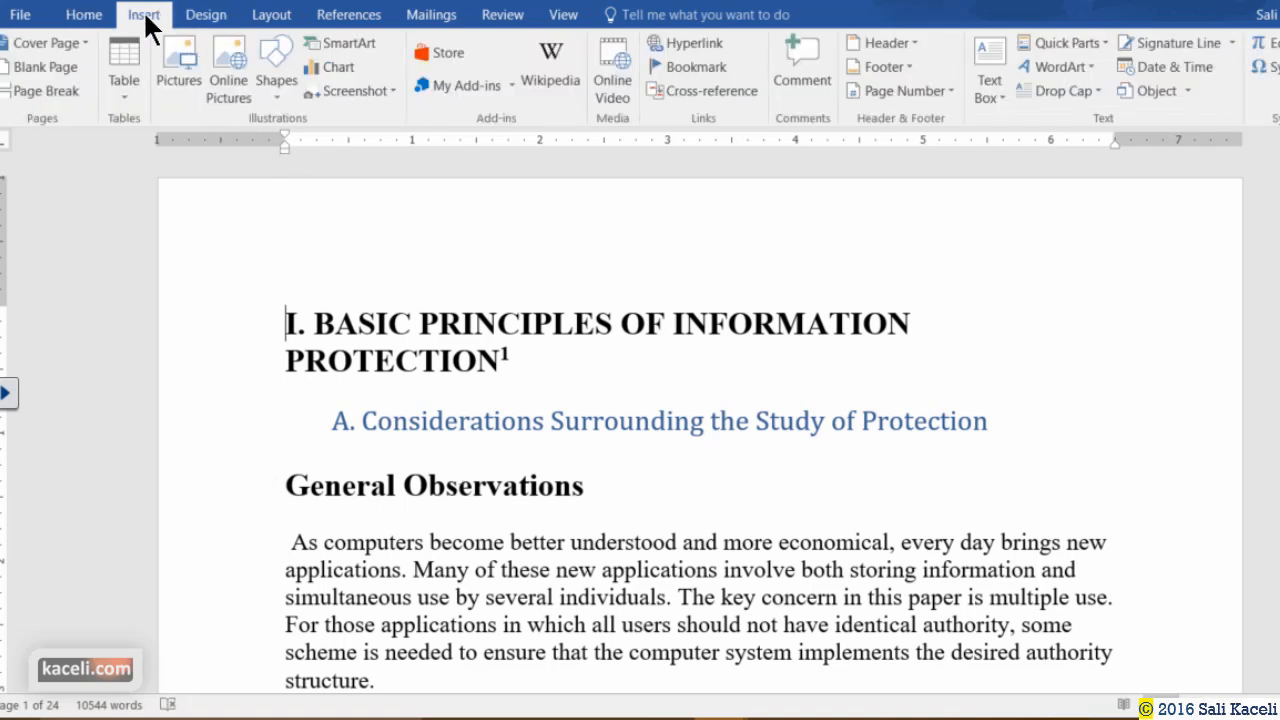
pyautogui.click(32, 66)
pyautogui.scroll(10, 450, 366)
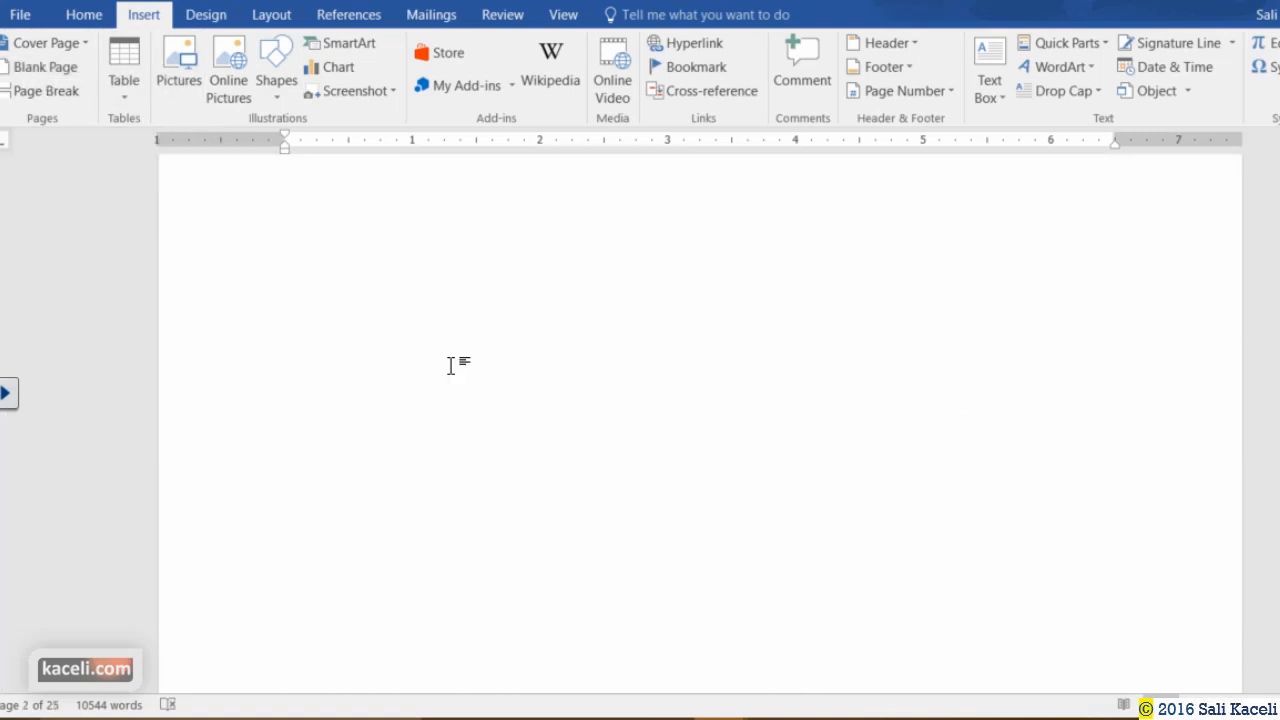
pyautogui.click(369, 301)
pyautogui.scroll(1, 368, 300)
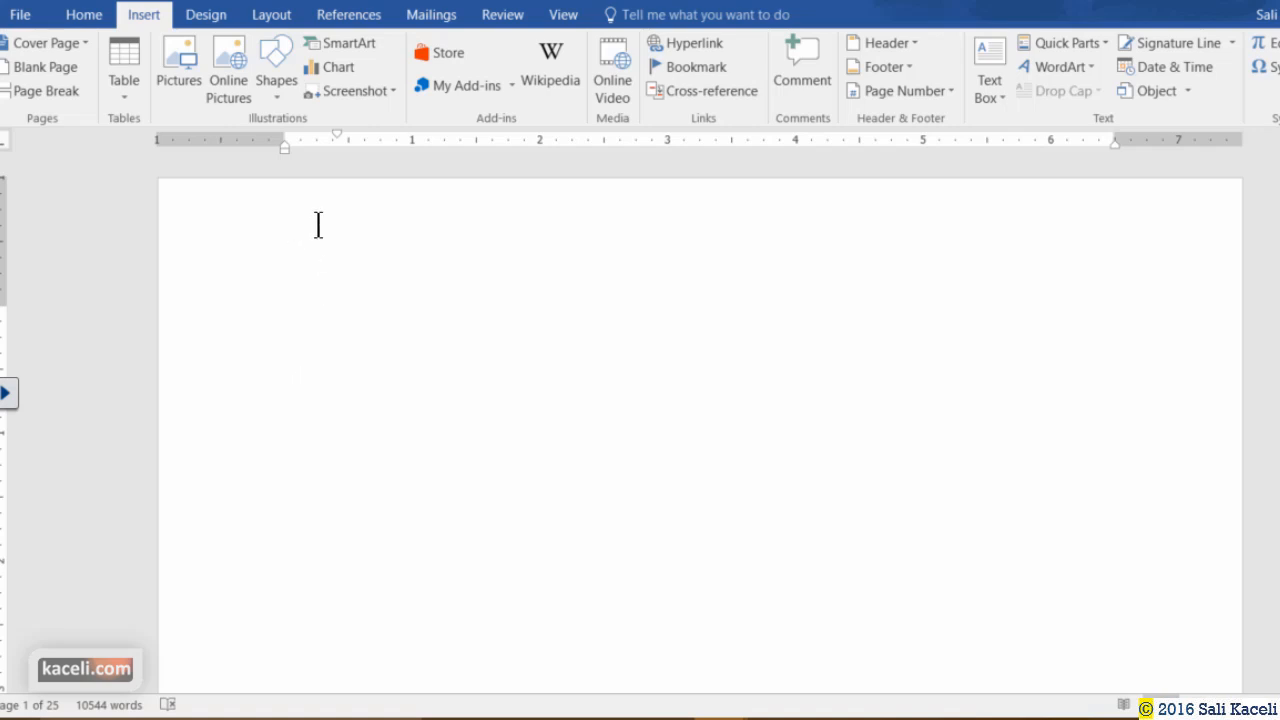
# Insert Automatic Table 1 on the blank first page, listing headings with page numbers.
pyautogui.click(362, 22)
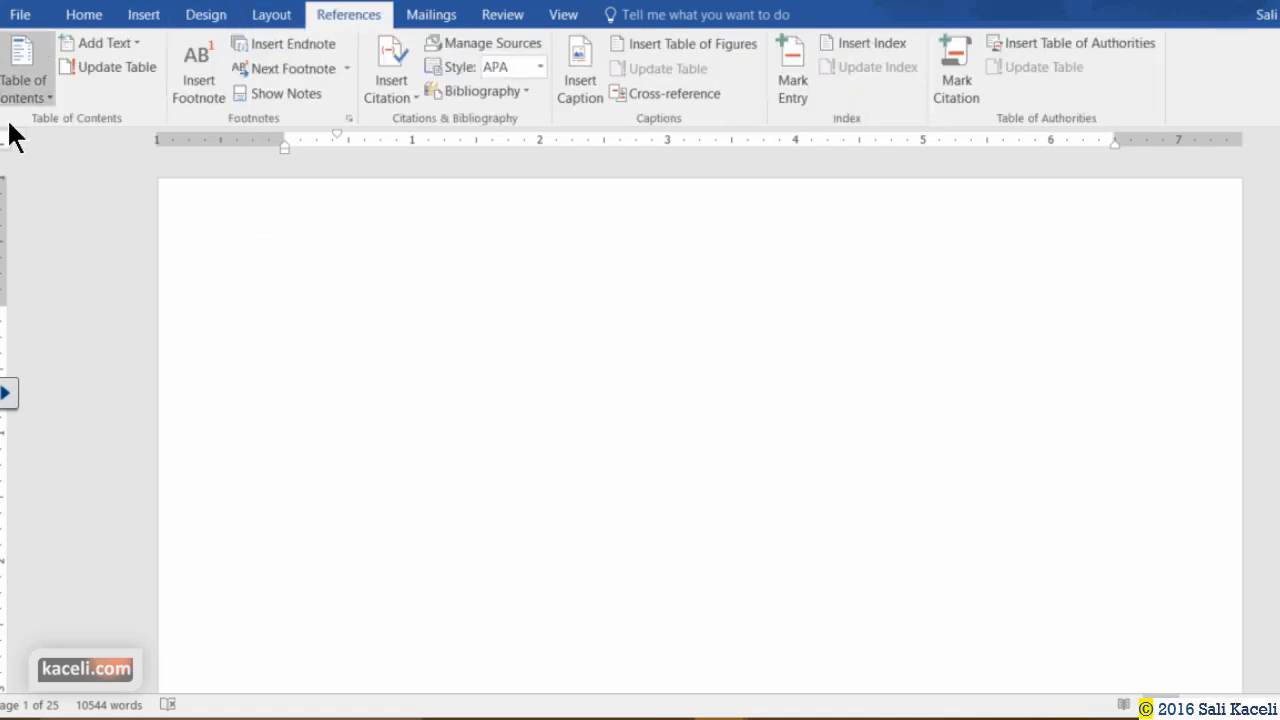
pyautogui.click(48, 98)
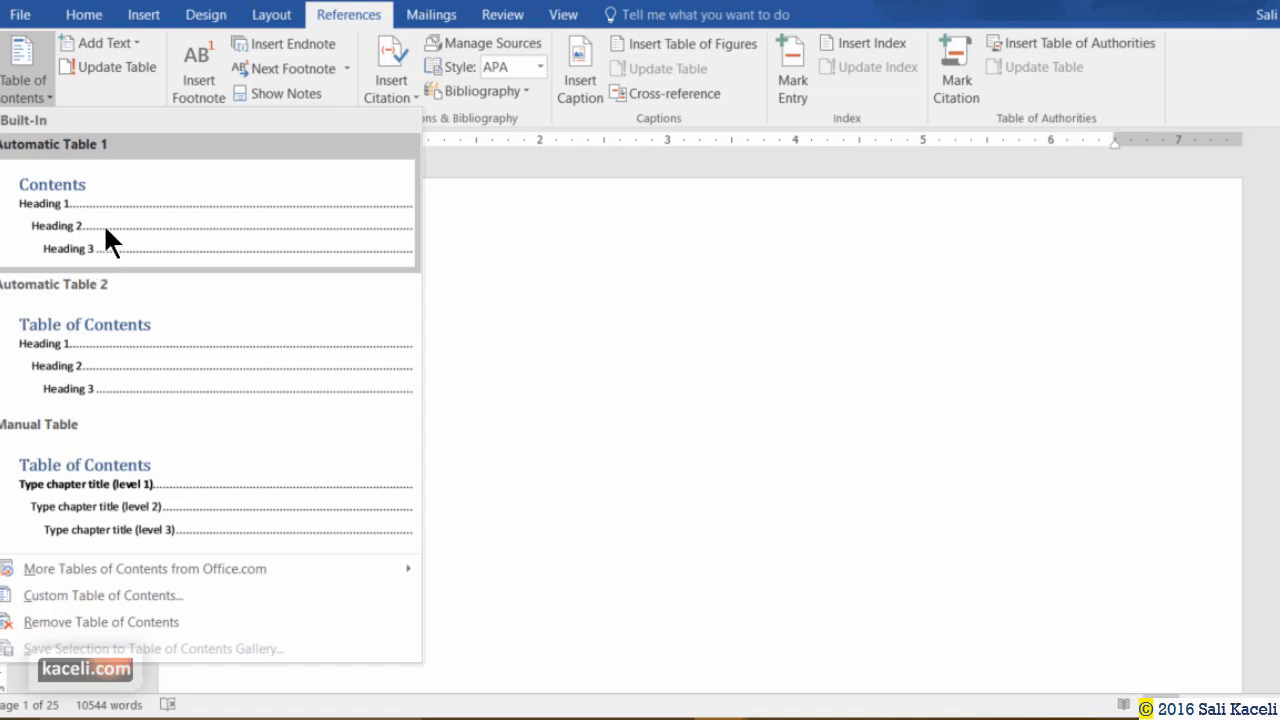
pyautogui.click(133, 290)
pyautogui.scroll(4, 571, 391)
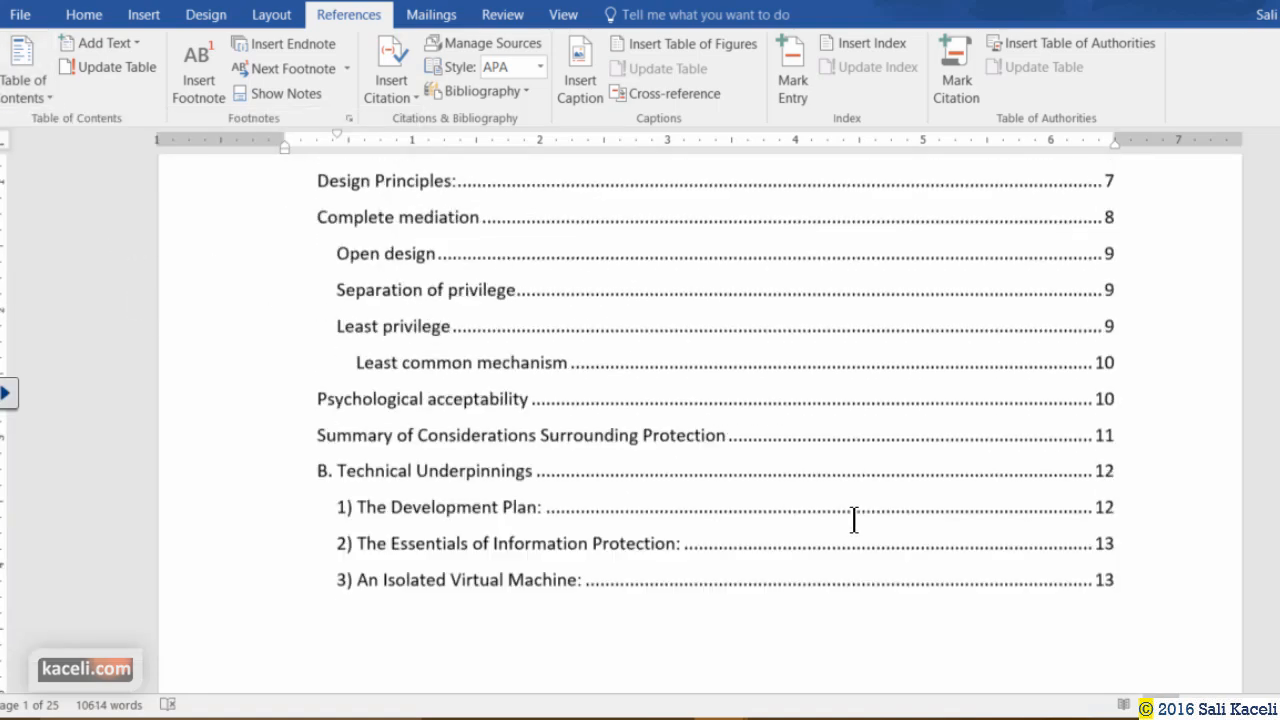
pyautogui.scroll(5, 853, 519)
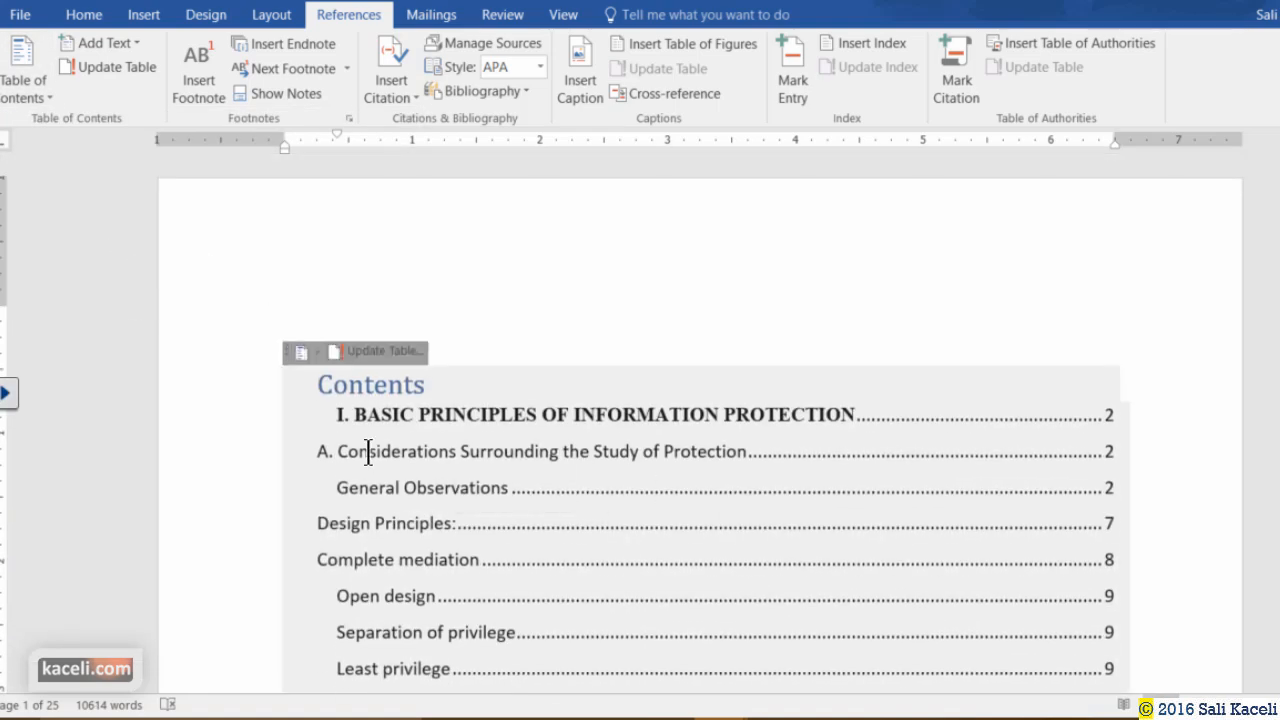
pyautogui.scroll(-3, 705, 468)
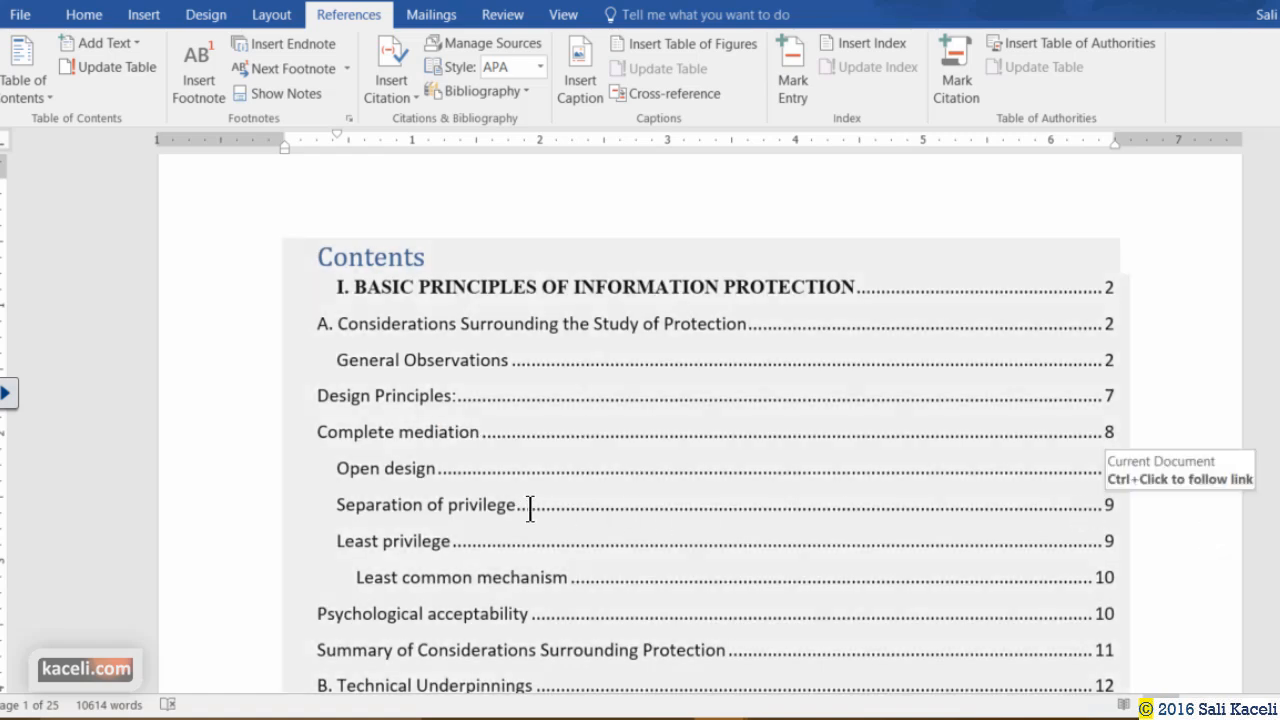
pyautogui.scroll(-15, 577, 486)
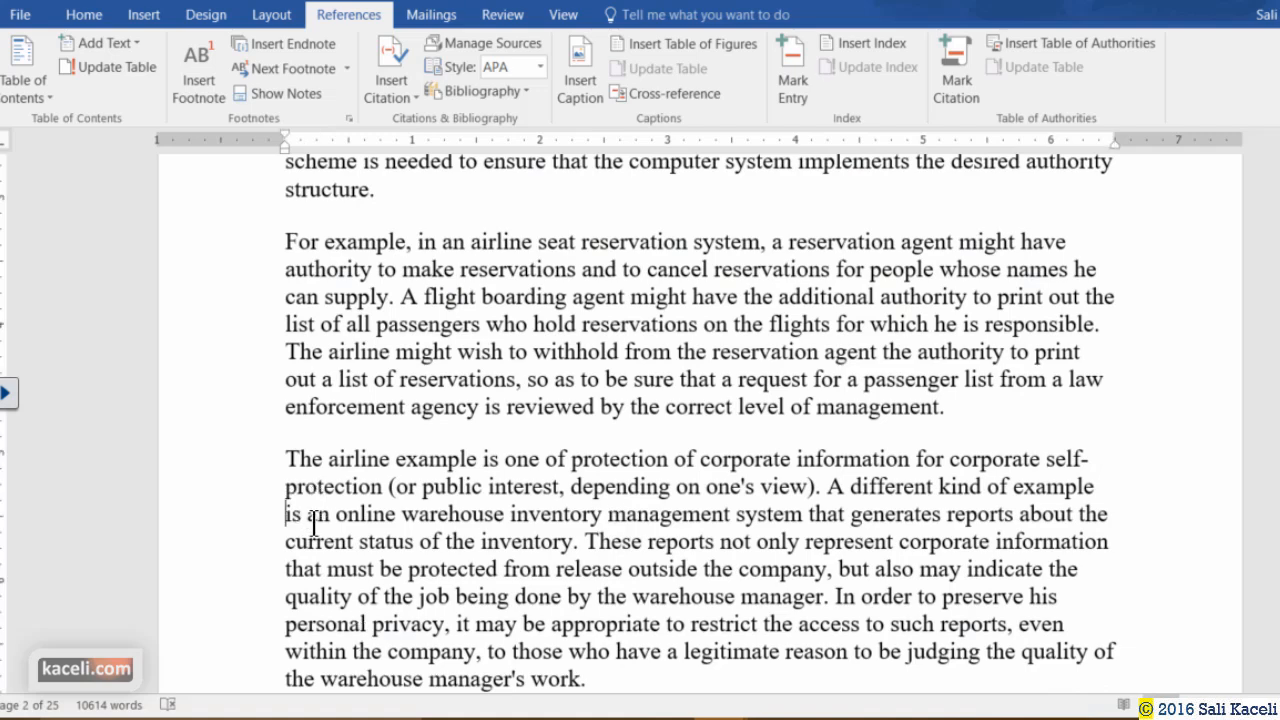
# Add two blank lines before the italic privacy definition so it moves onto the next page.
pyautogui.scroll(-10, 503, 580)
pyautogui.scroll(-12, 503, 580)
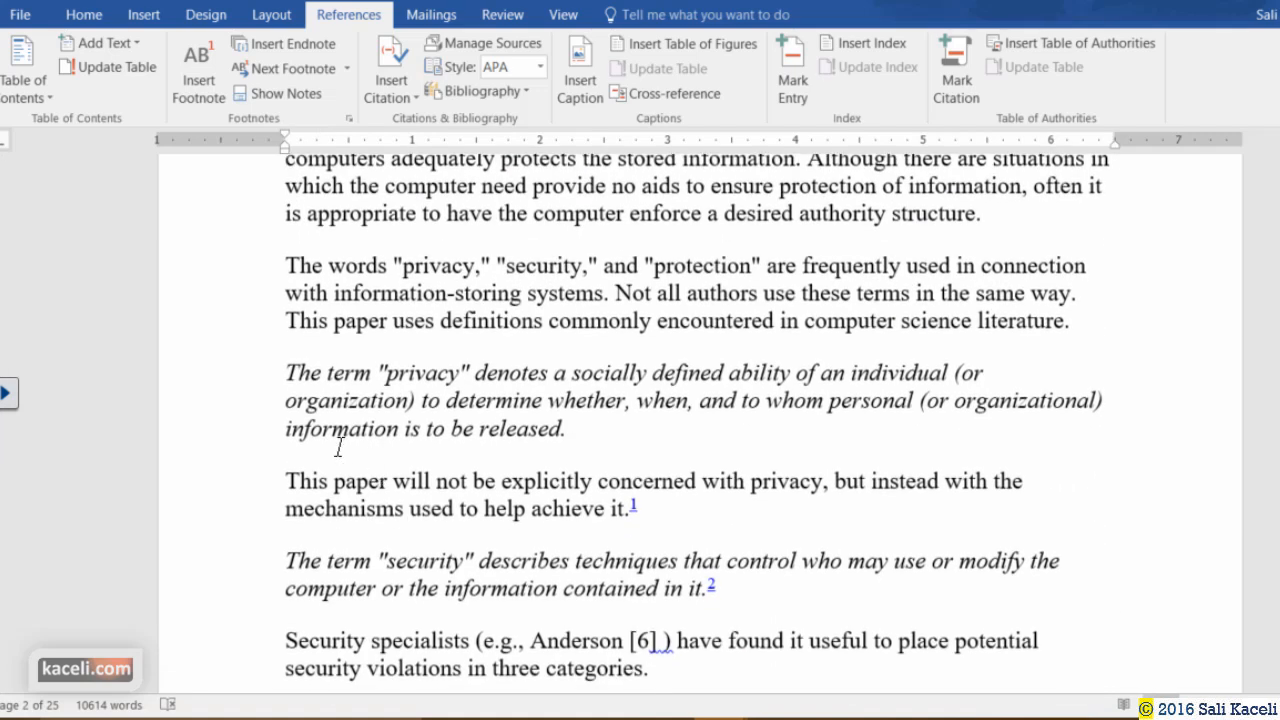
pyautogui.click(310, 366)
pyautogui.press('Return')
pyautogui.press('Return')
pyautogui.press('Return')
pyautogui.press('Return')
pyautogui.press('Return')
pyautogui.press('Return')
pyautogui.press('Return')
pyautogui.press('Return')
pyautogui.press('Return')
pyautogui.press('Return')
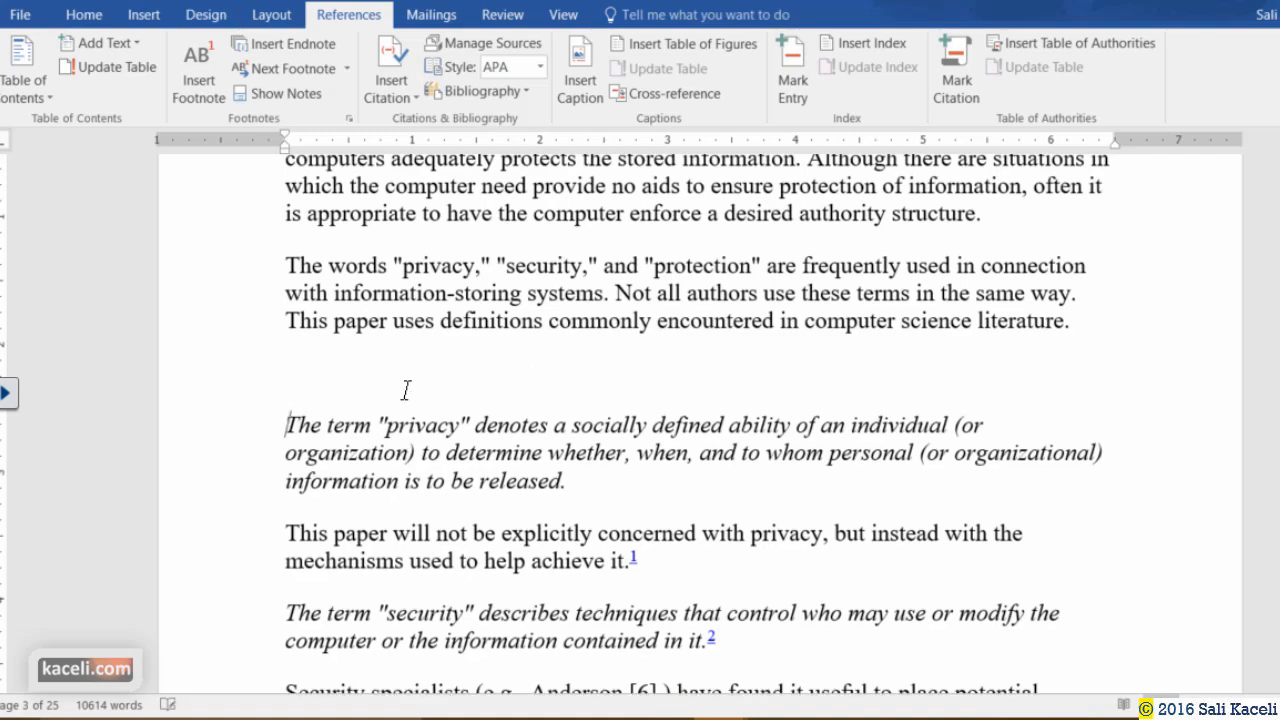
pyautogui.press('Return')
pyautogui.press('Return')
pyautogui.press('Return')
pyautogui.press('Return')
pyautogui.press('Return')
pyautogui.press('Return')
pyautogui.press('Return')
pyautogui.press('Return')
pyautogui.press('Return')
pyautogui.press('Return')
pyautogui.press('Return')
pyautogui.press('Return')
pyautogui.press('Return')
pyautogui.press('Return')
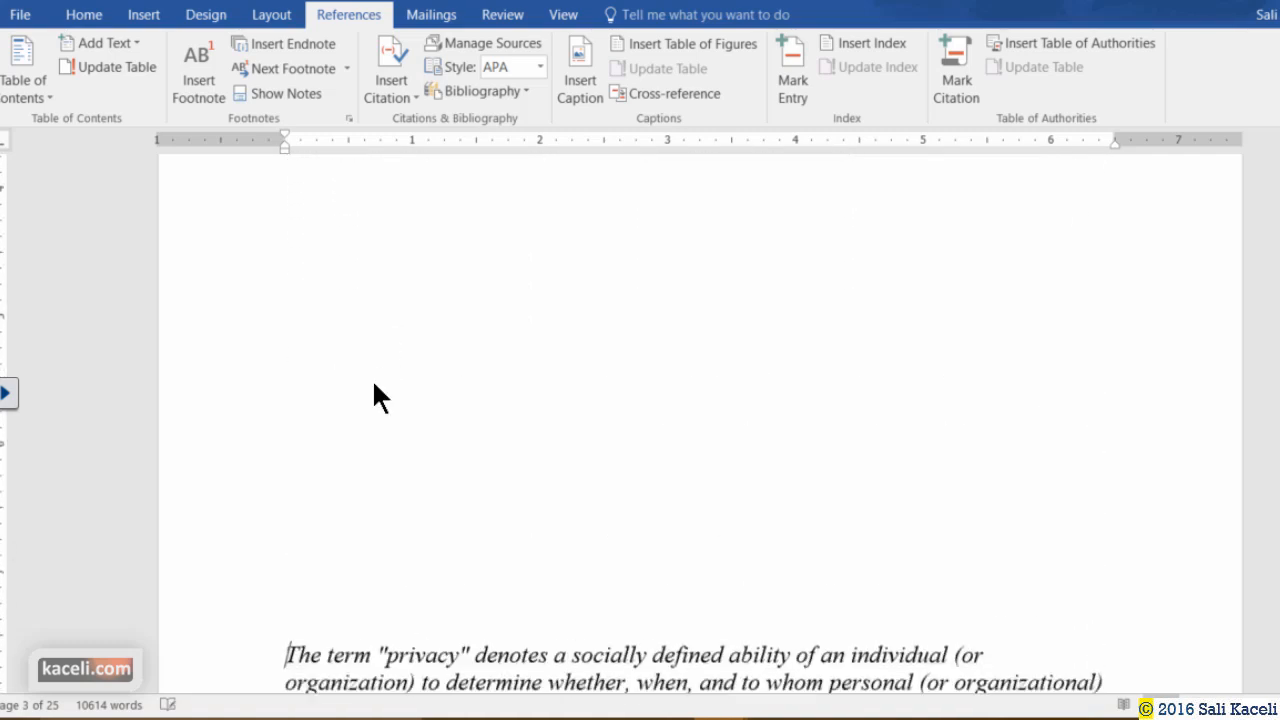
pyautogui.scroll(2, 358, 375)
pyautogui.scroll(15, 358, 375)
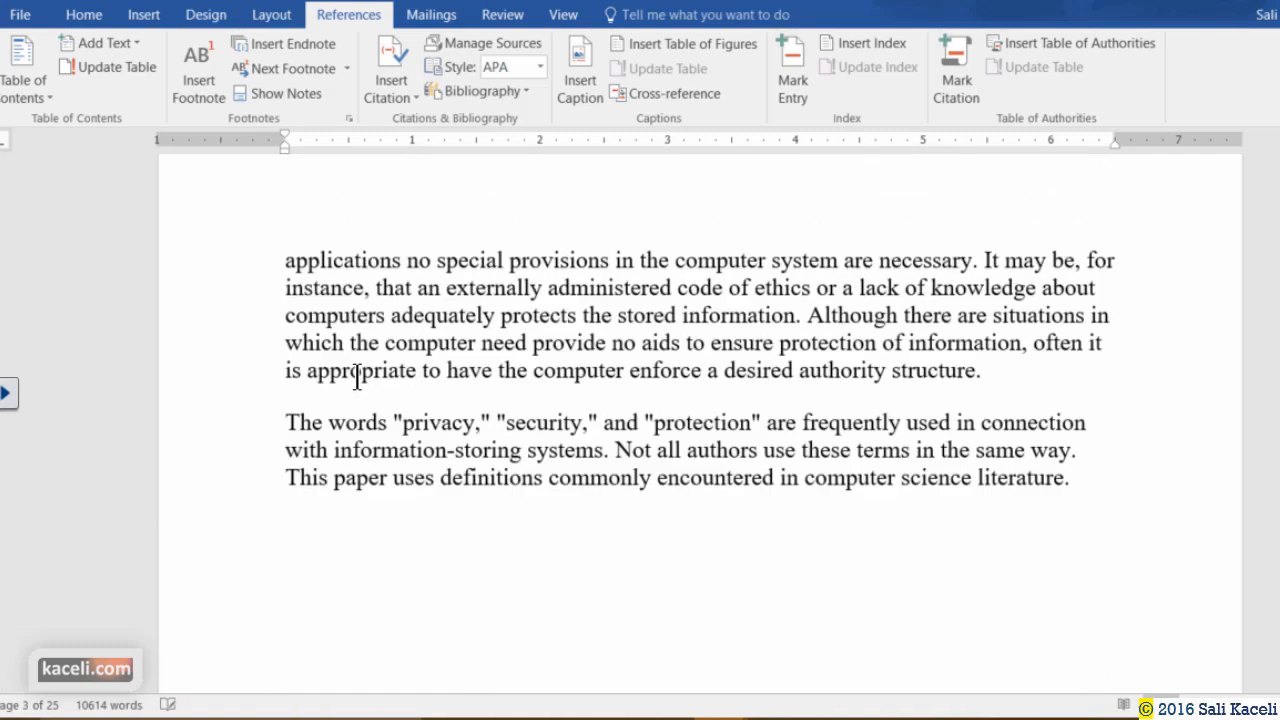
pyautogui.click(560, 478)
# Update the entire table of contents so it shows current page numbers.
pyautogui.click(559, 480)
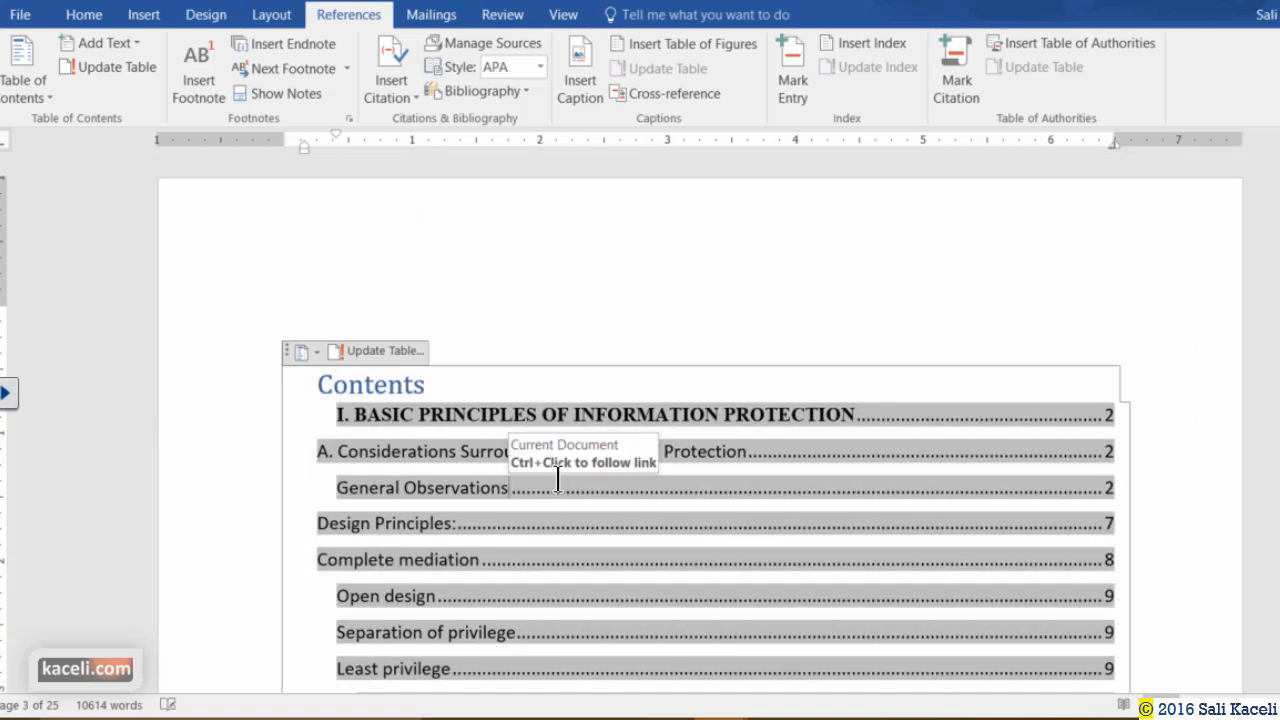
pyautogui.click(385, 351)
pyautogui.click(593, 351)
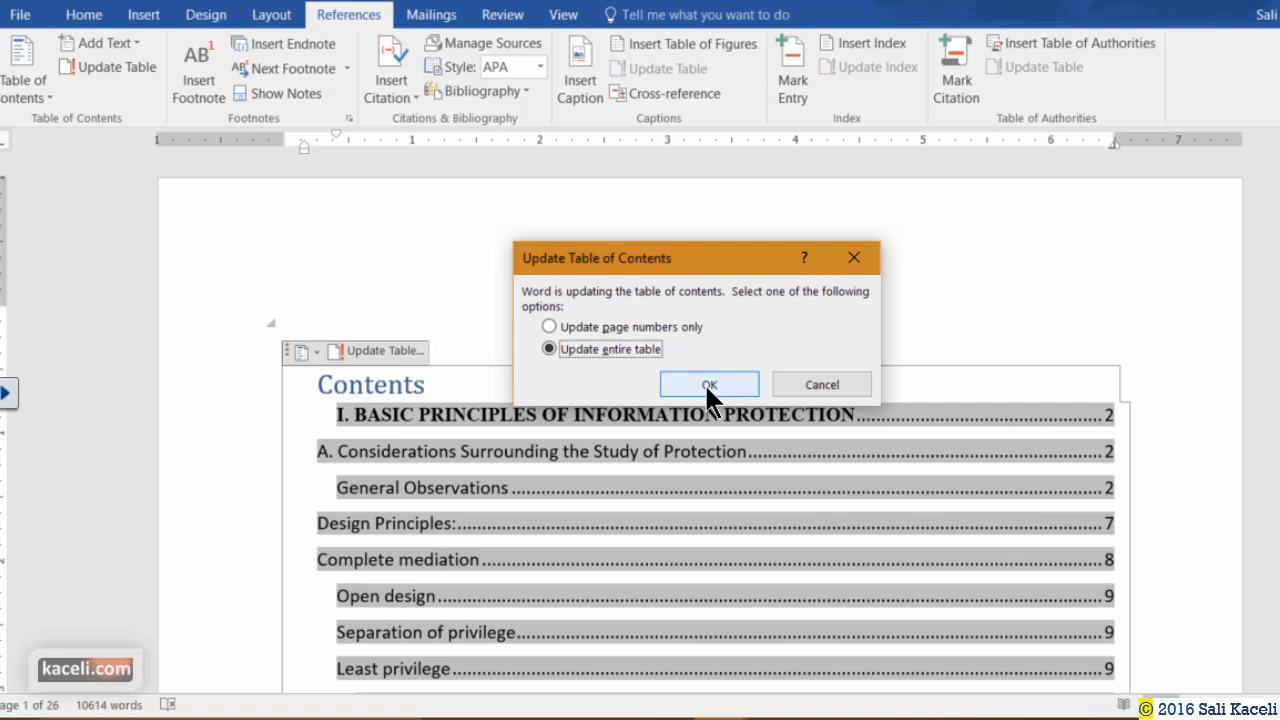
pyautogui.click(706, 388)
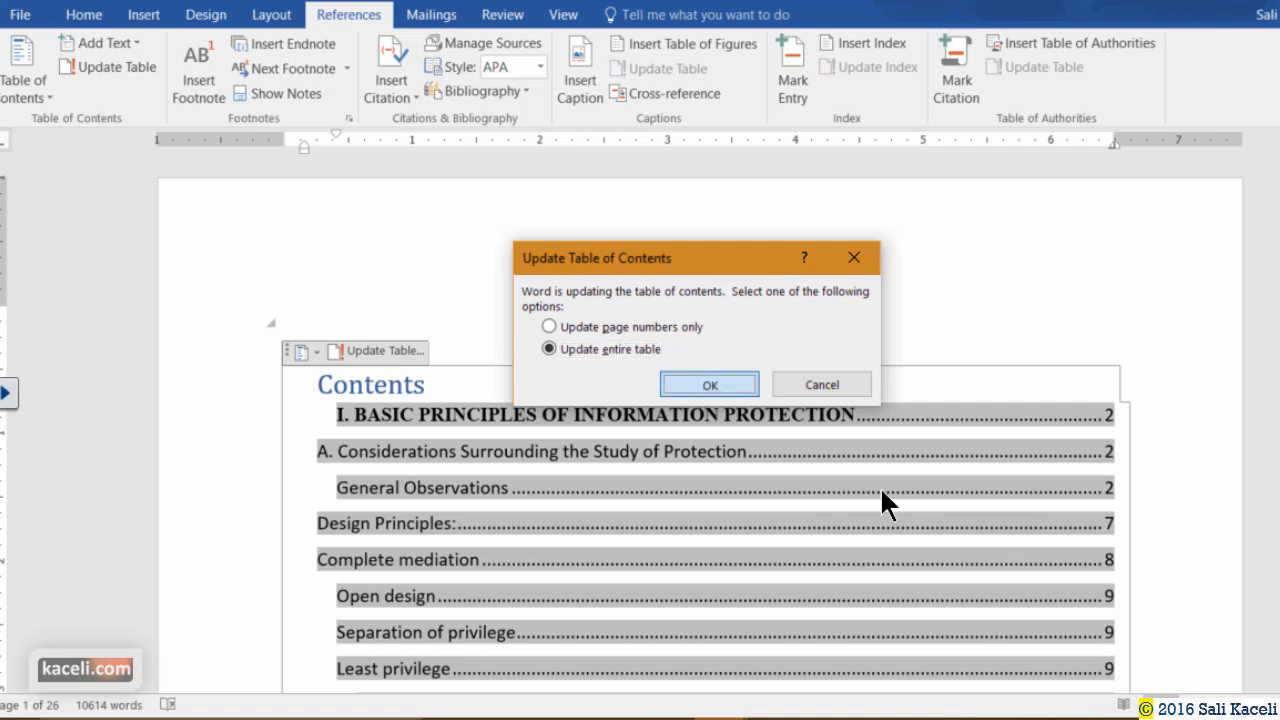
pyautogui.scroll(-1, 697, 410)
pyautogui.scroll(-5, 697, 410)
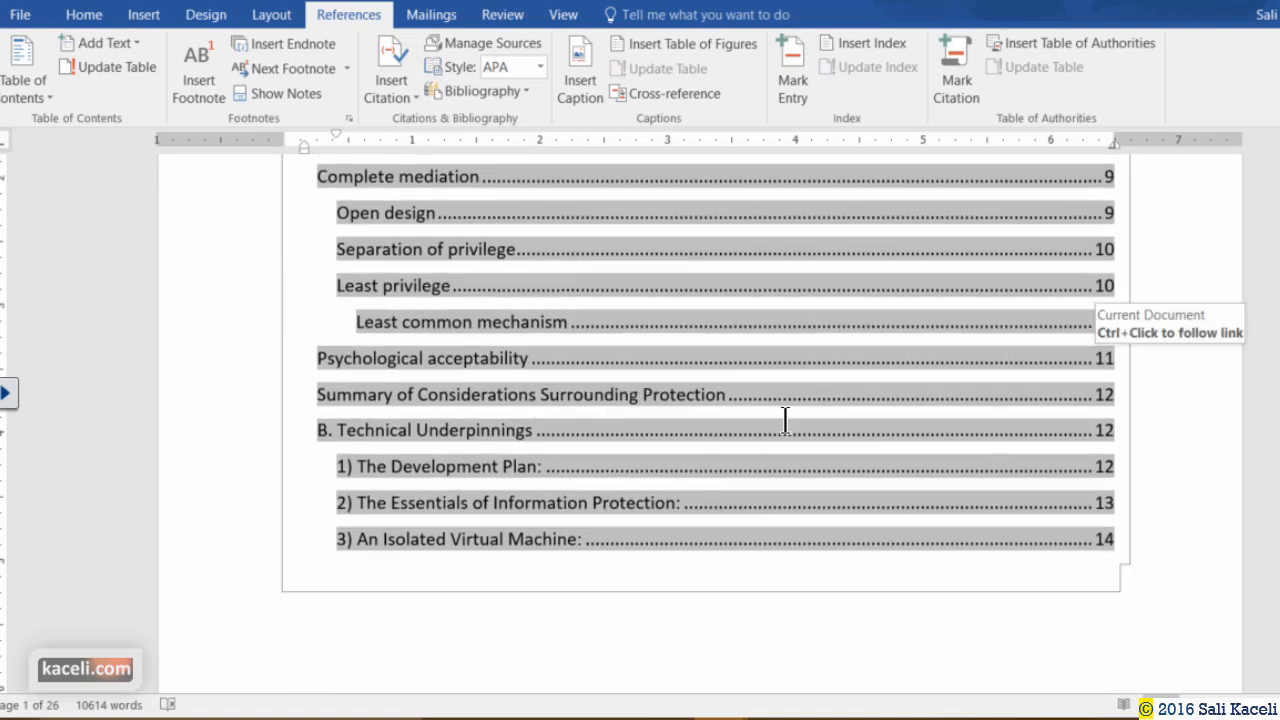
pyautogui.scroll(5, 809, 394)
# Follow the Least common mechanism contents entry to its heading on page 10.
pyautogui.click(1079, 542)
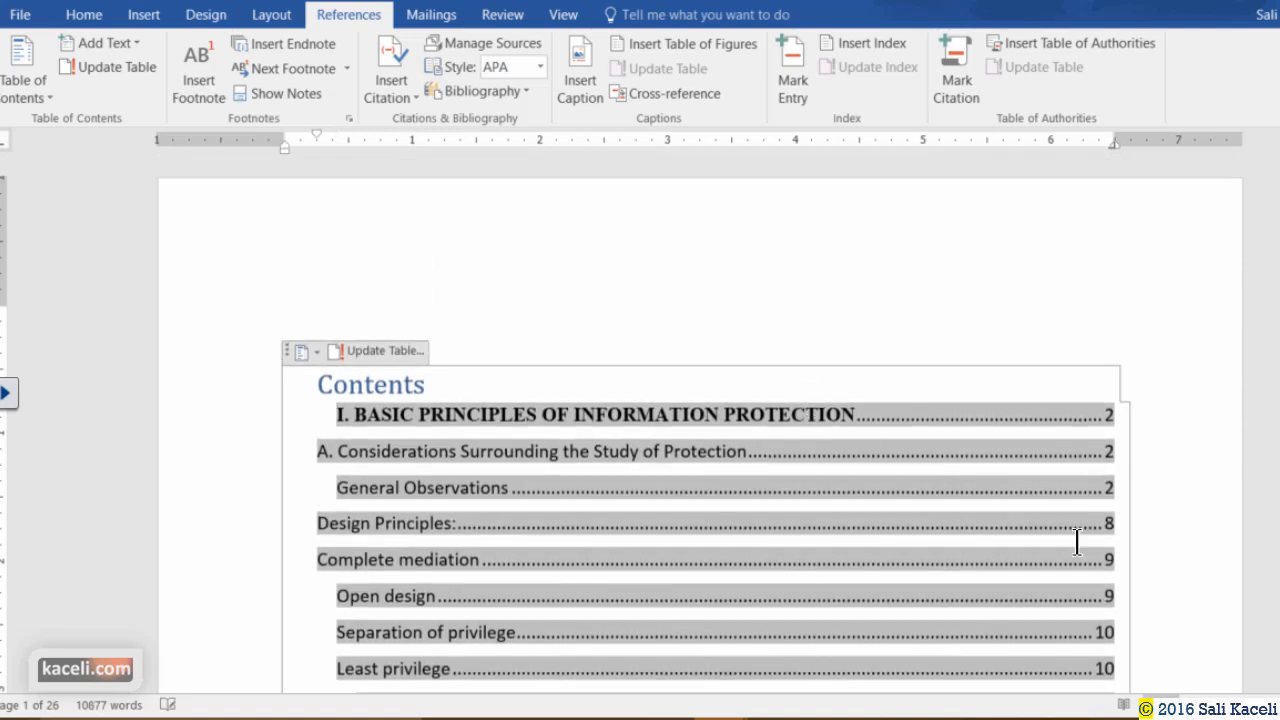
pyautogui.scroll(-3, 1050, 519)
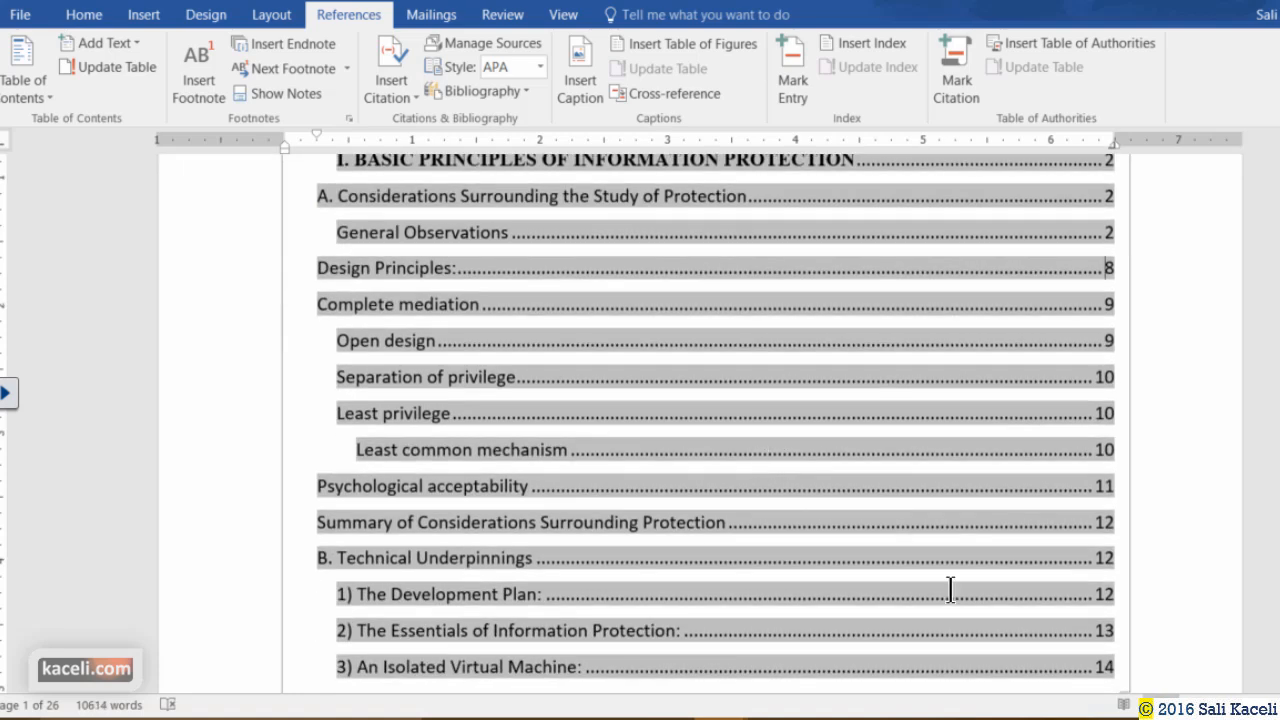
pyautogui.click(842, 450)
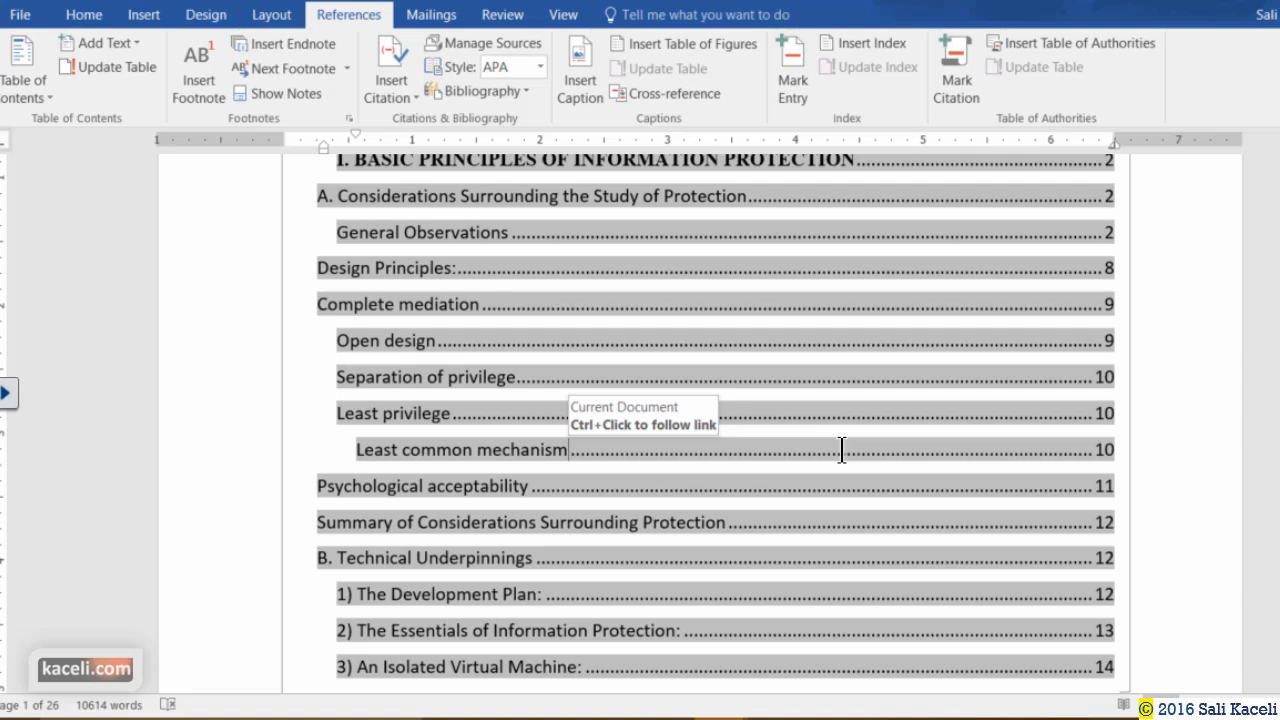
pyautogui.keyDown('ctrl'); pyautogui.click(842, 455); pyautogui.keyUp('ctrl')
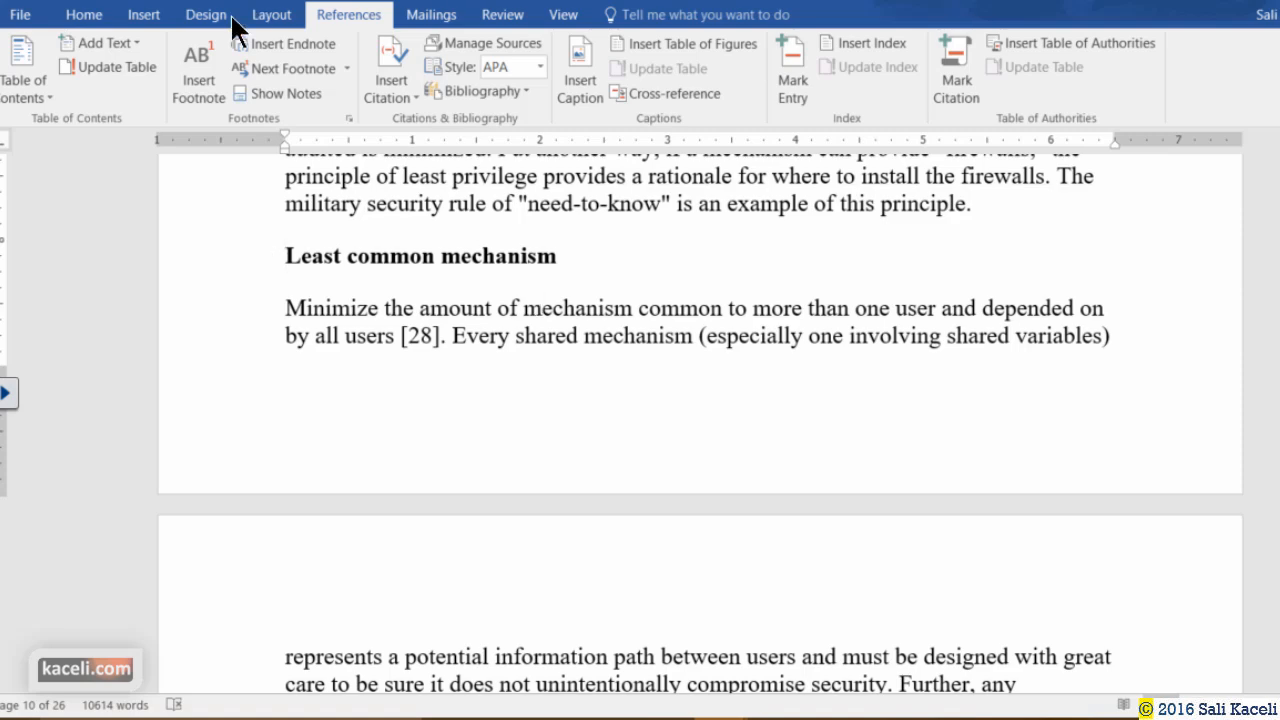
# Insert Automatic Table 1 on blank page 2, listing headings from BASIC PRINCIPLES onward.
pyautogui.click(18, 15)
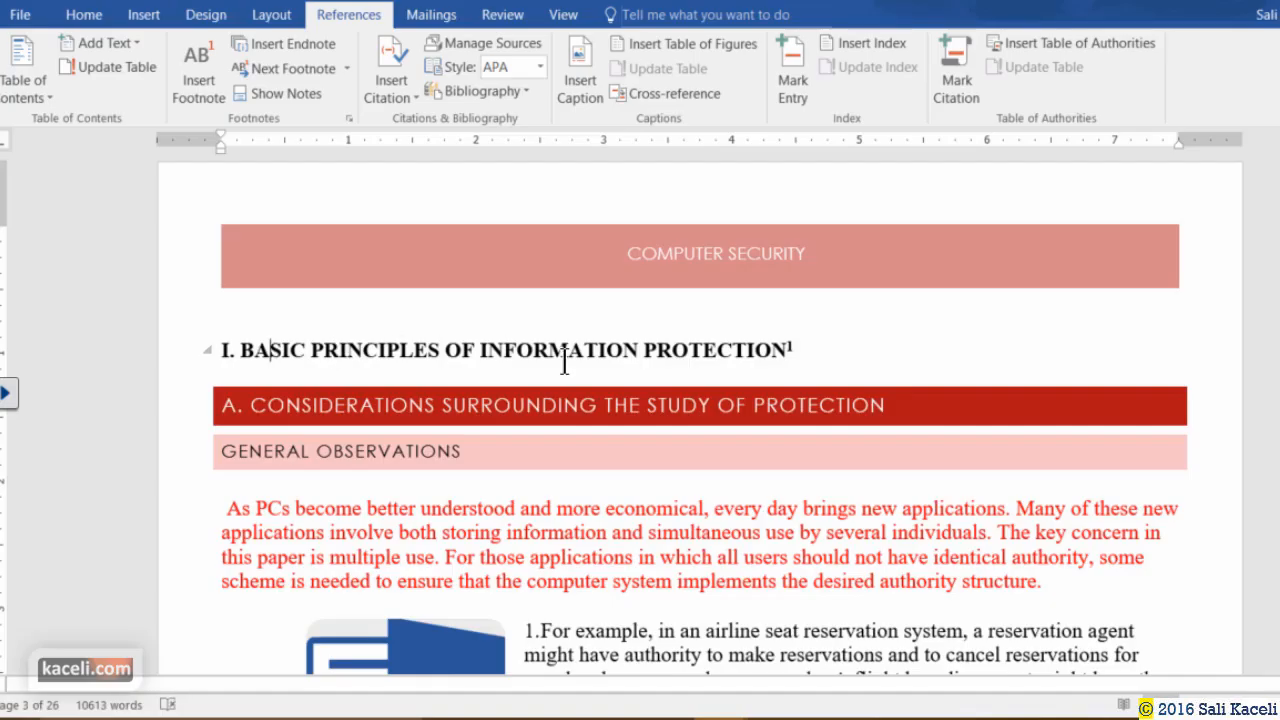
pyautogui.scroll(15, 562, 358)
pyautogui.scroll(5, 562, 360)
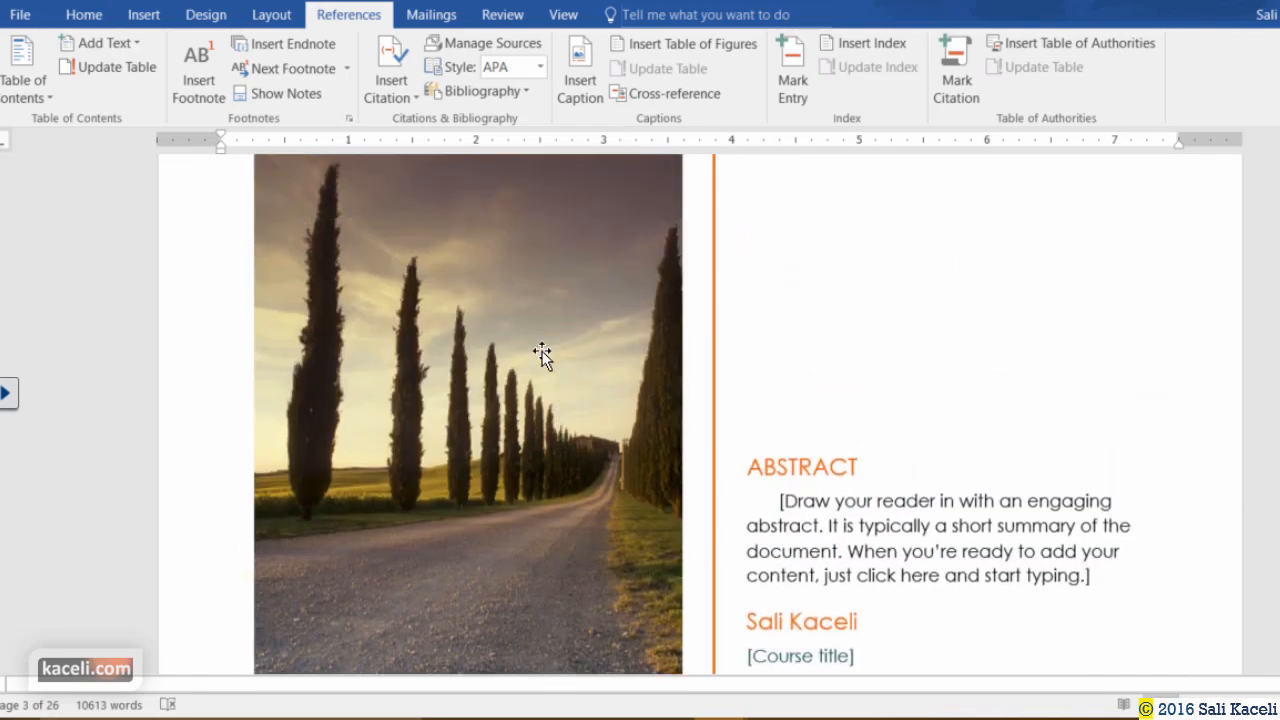
pyautogui.scroll(-5, 540, 357)
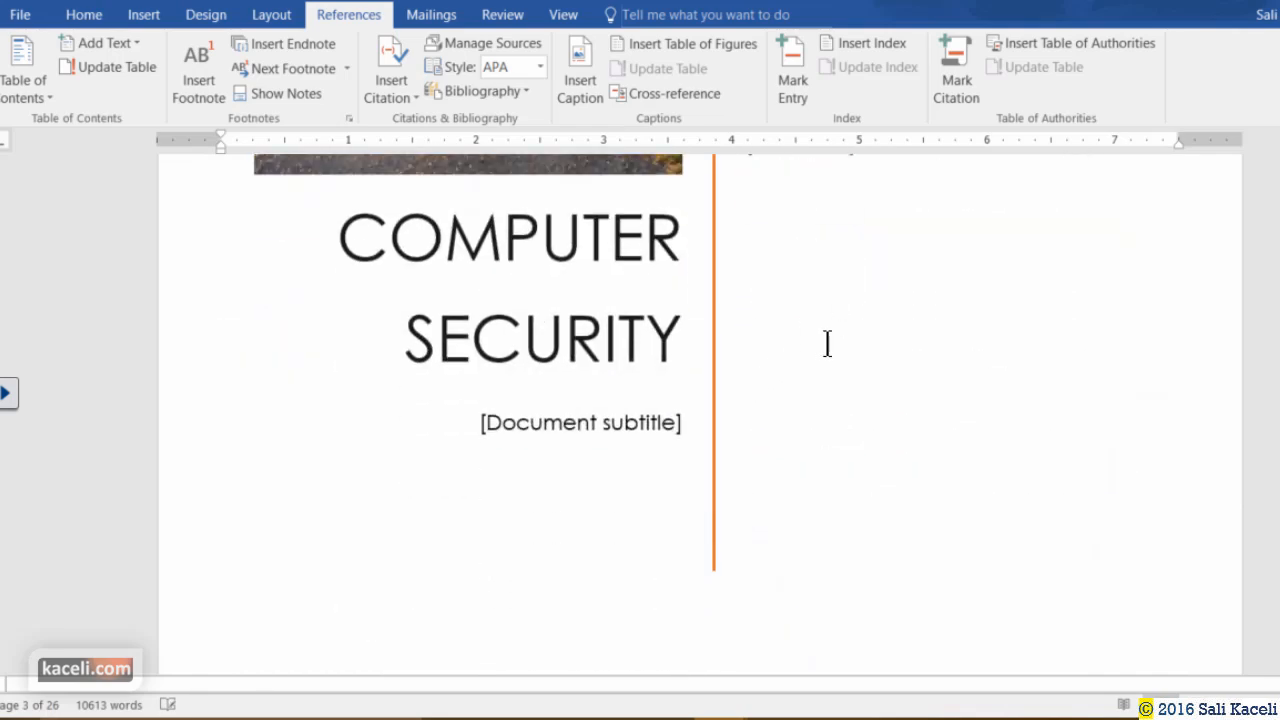
pyautogui.scroll(5, 826, 346)
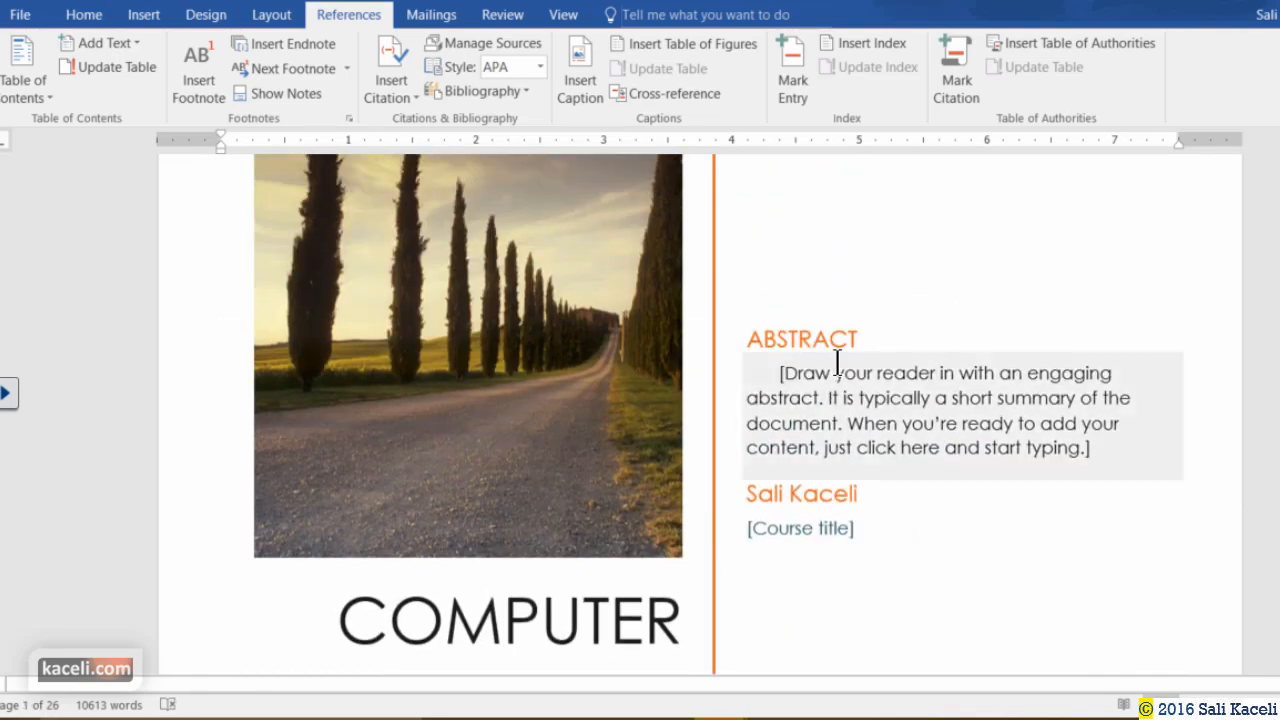
pyautogui.scroll(-10, 830, 468)
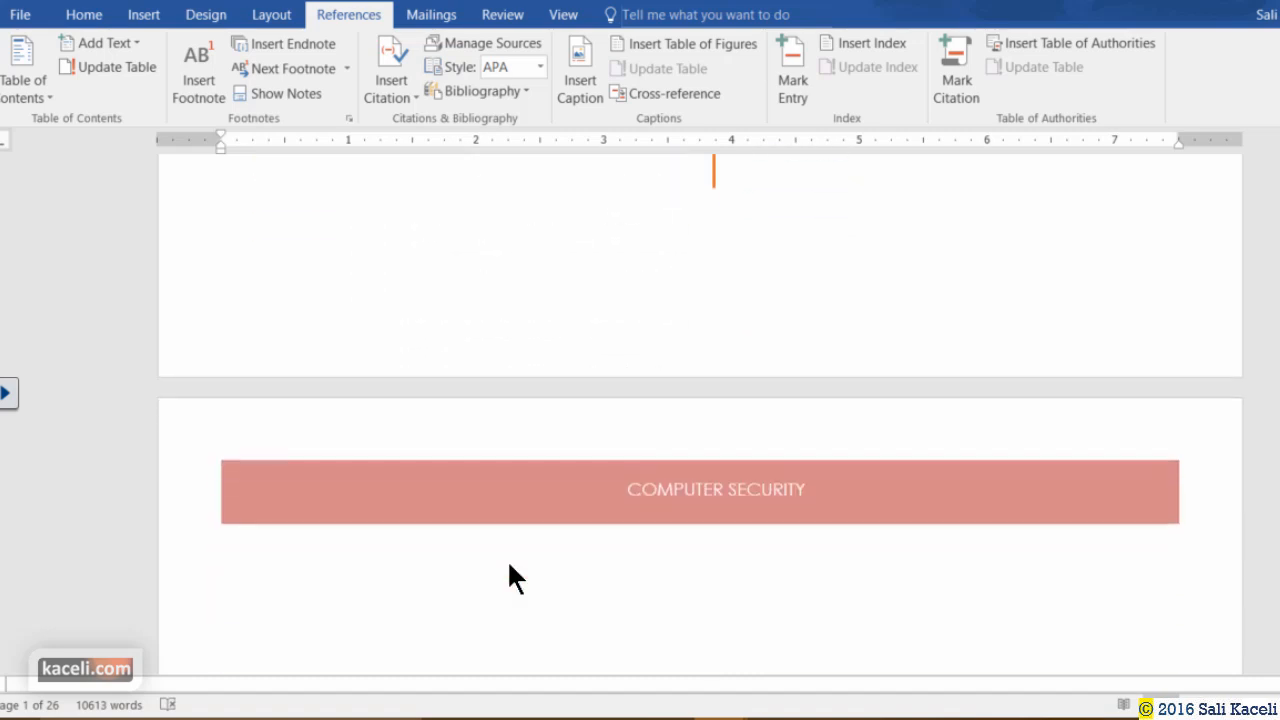
pyautogui.scroll(-3, 340, 375)
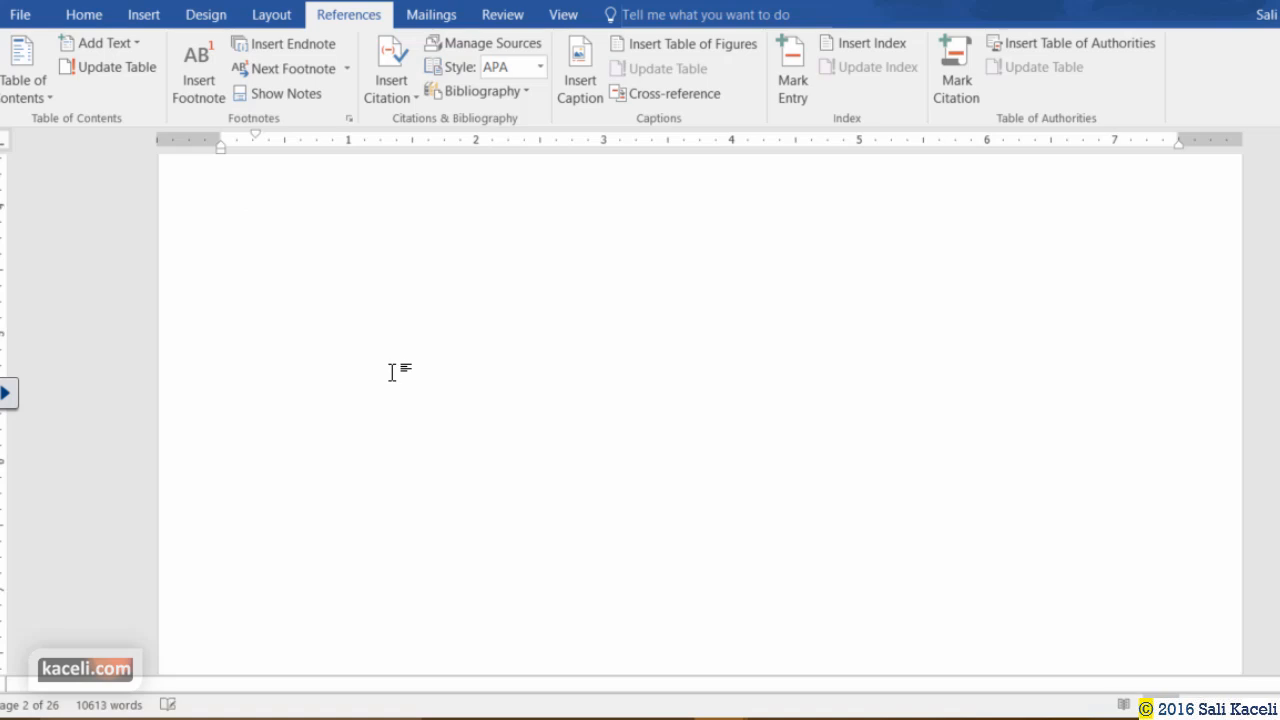
pyautogui.click(24, 96)
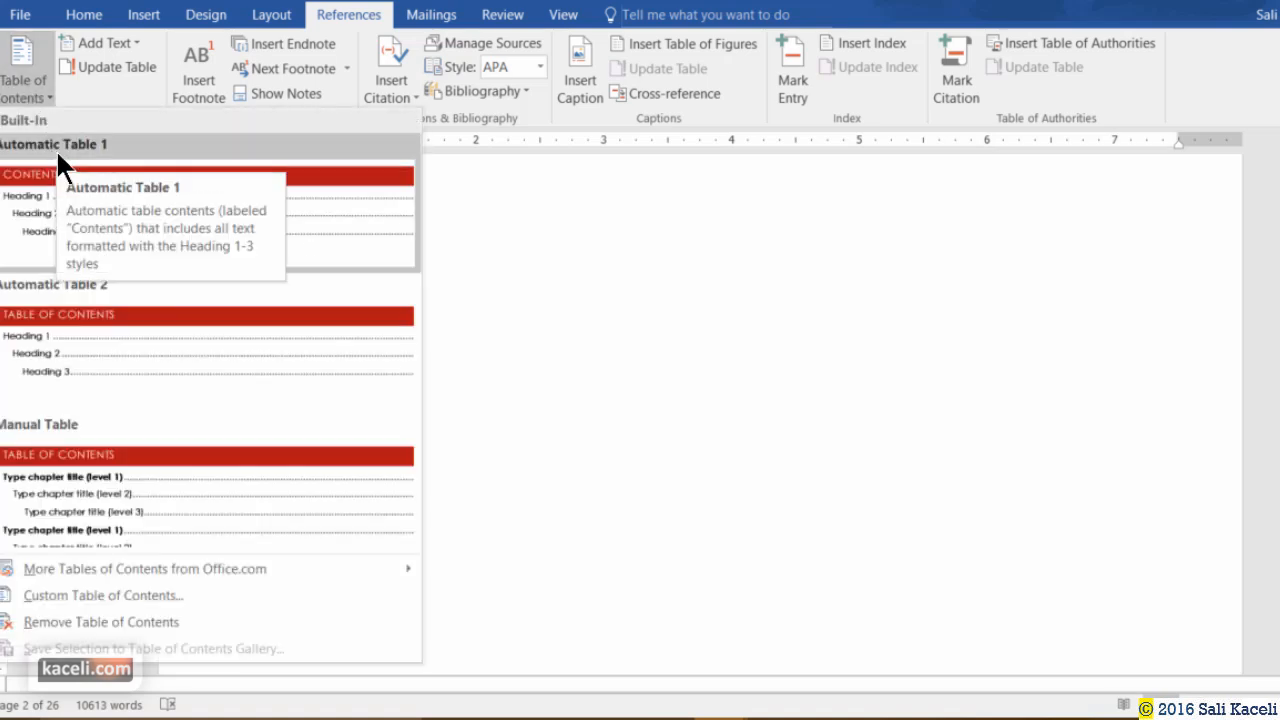
pyautogui.click(75, 201)
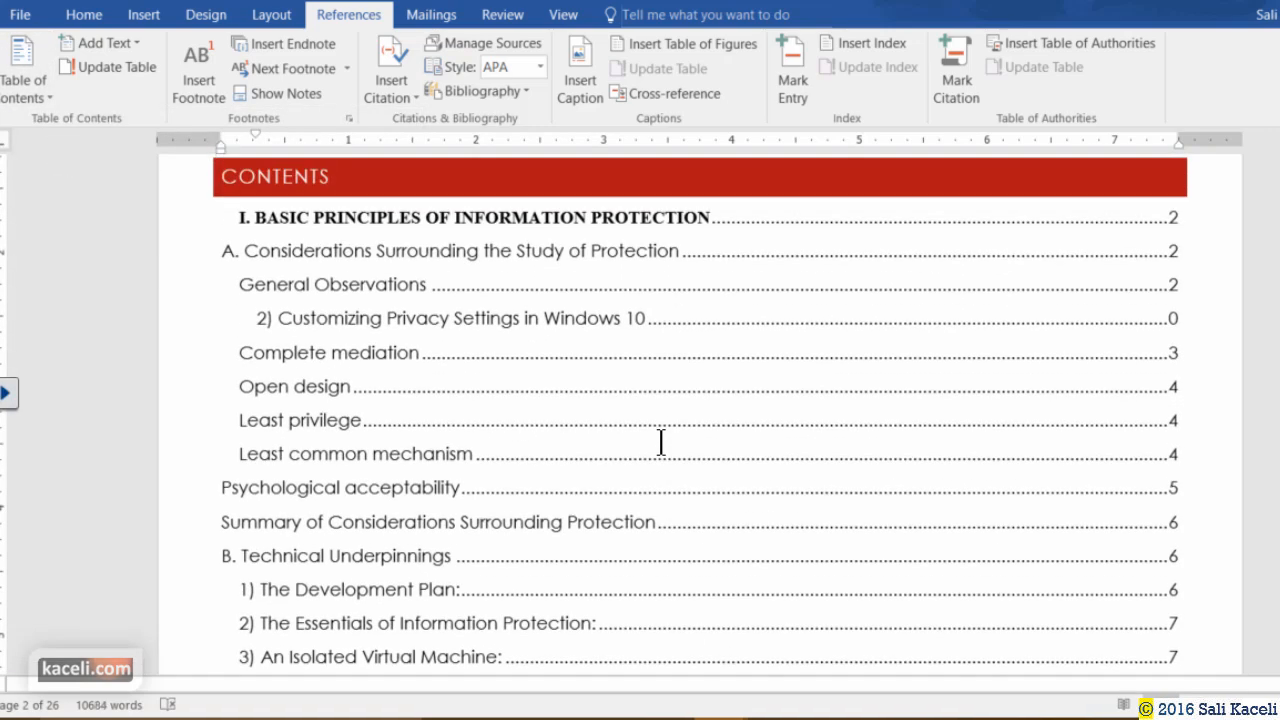
pyautogui.scroll(3, 660, 441)
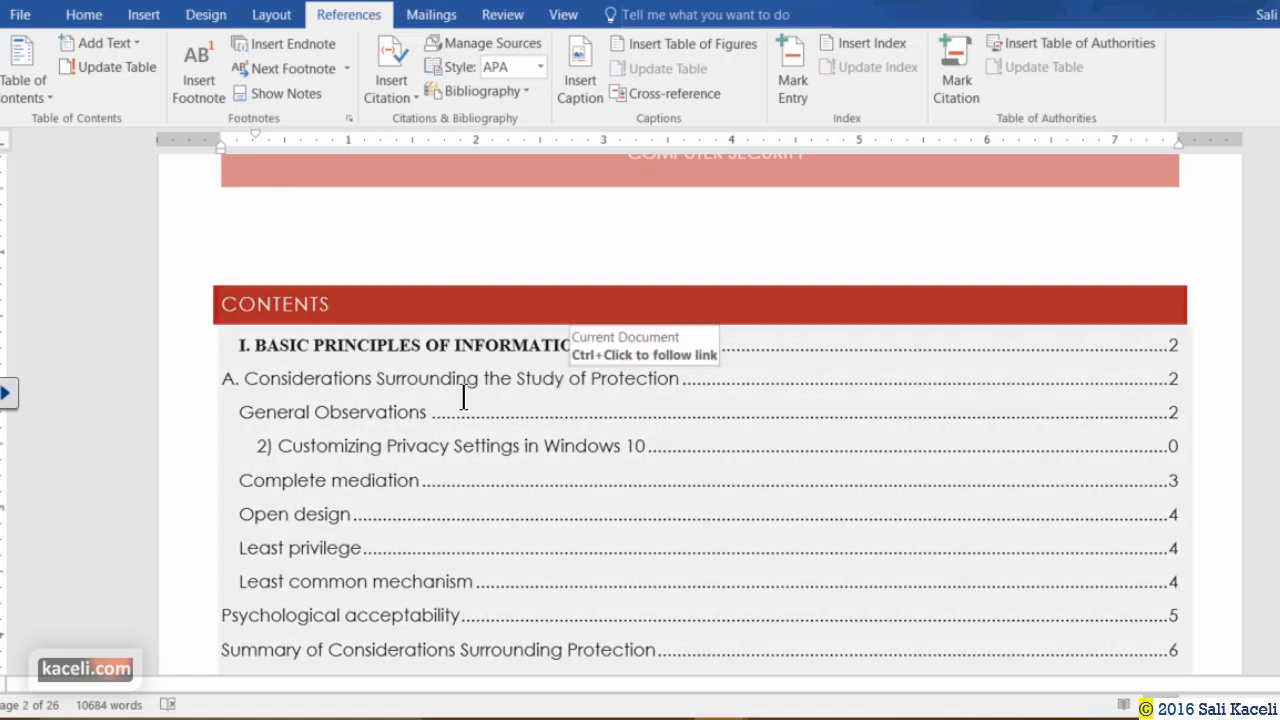
# Insert a page break below the contents with Ctrl+Enter and update fields with F9.
pyautogui.hotkey('ctrl', 'Return')
pyautogui.press('F9')
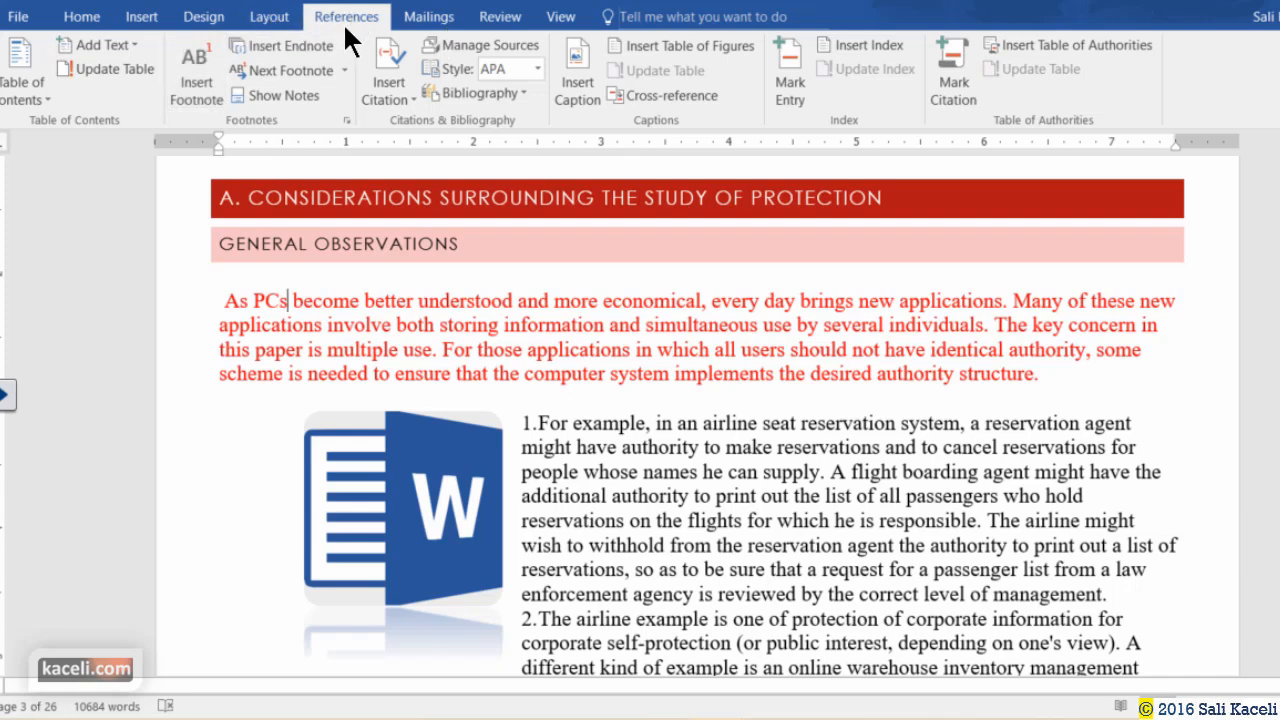
# Add footnote 2 after 'PCs' reading 'This is referencing Dell PCs.'.
pyautogui.click(197, 96)
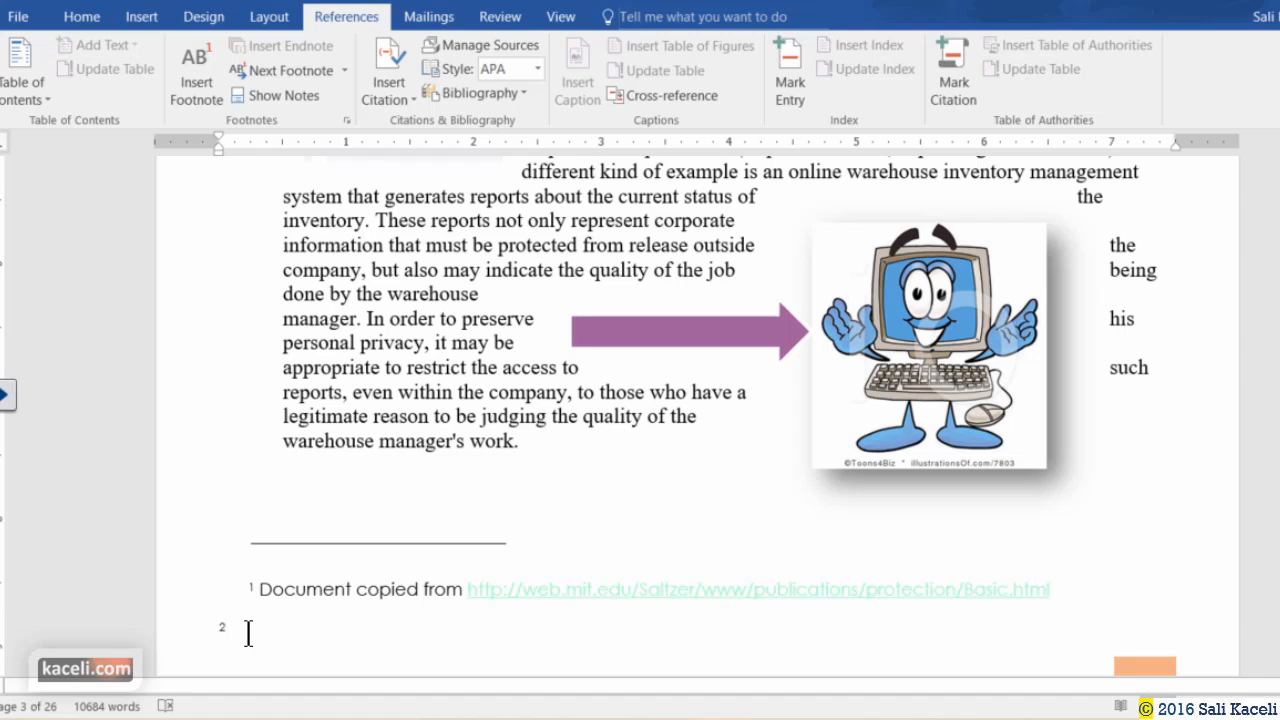
pyautogui.write('This is referencing Dell PCs.')
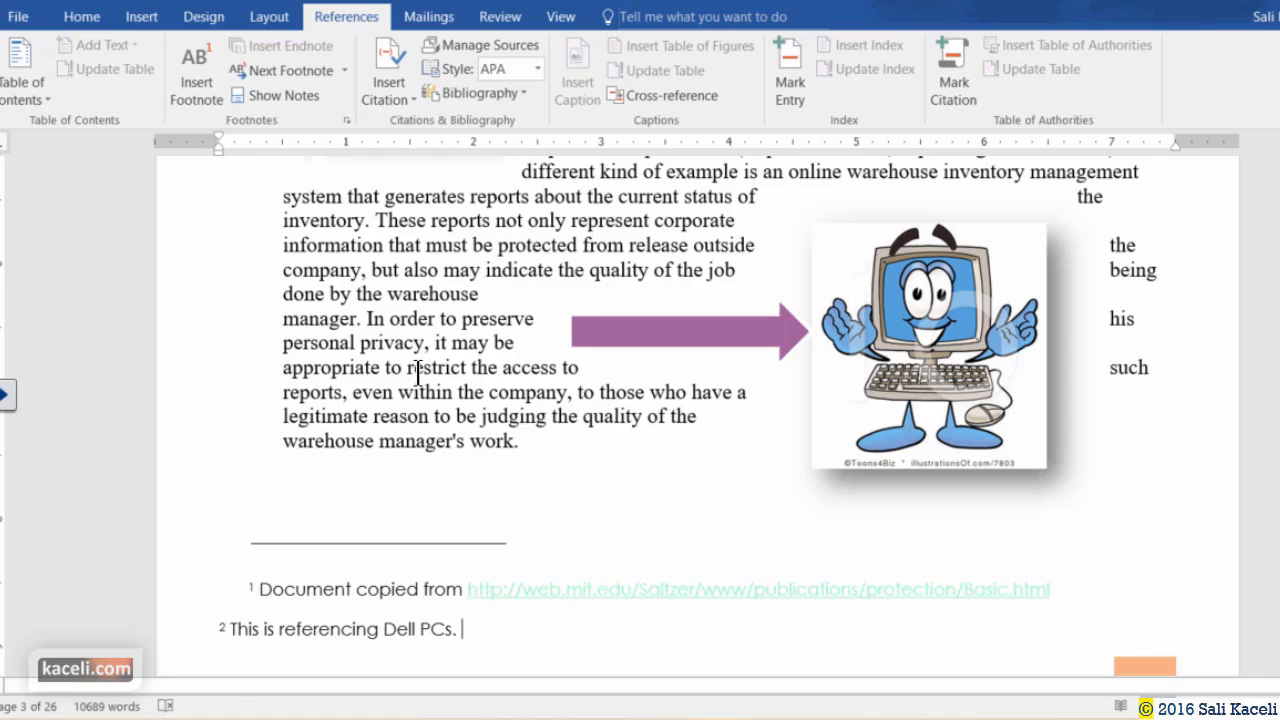
pyautogui.scroll(-10, 443, 463)
pyautogui.scroll(10, 455, 463)
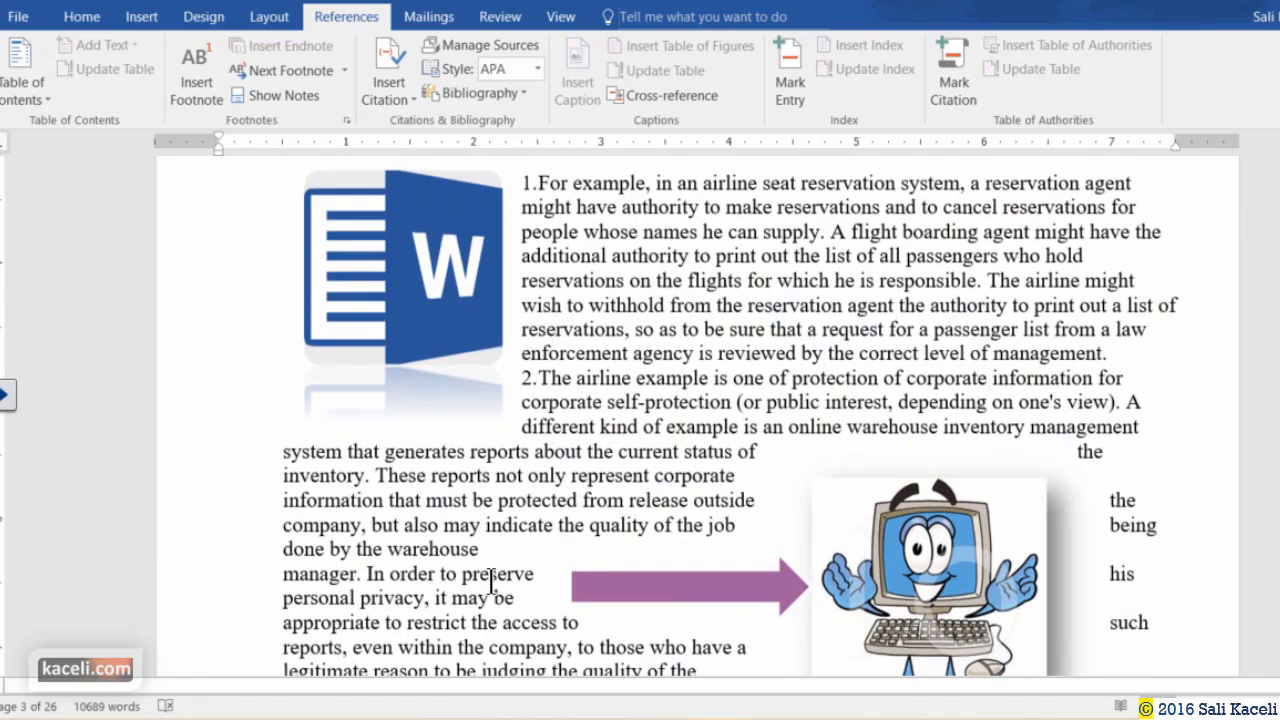
# Add footnote 3 after 'manager' with placeholder text 'dfgfdgfd'.
pyautogui.click(360, 580)
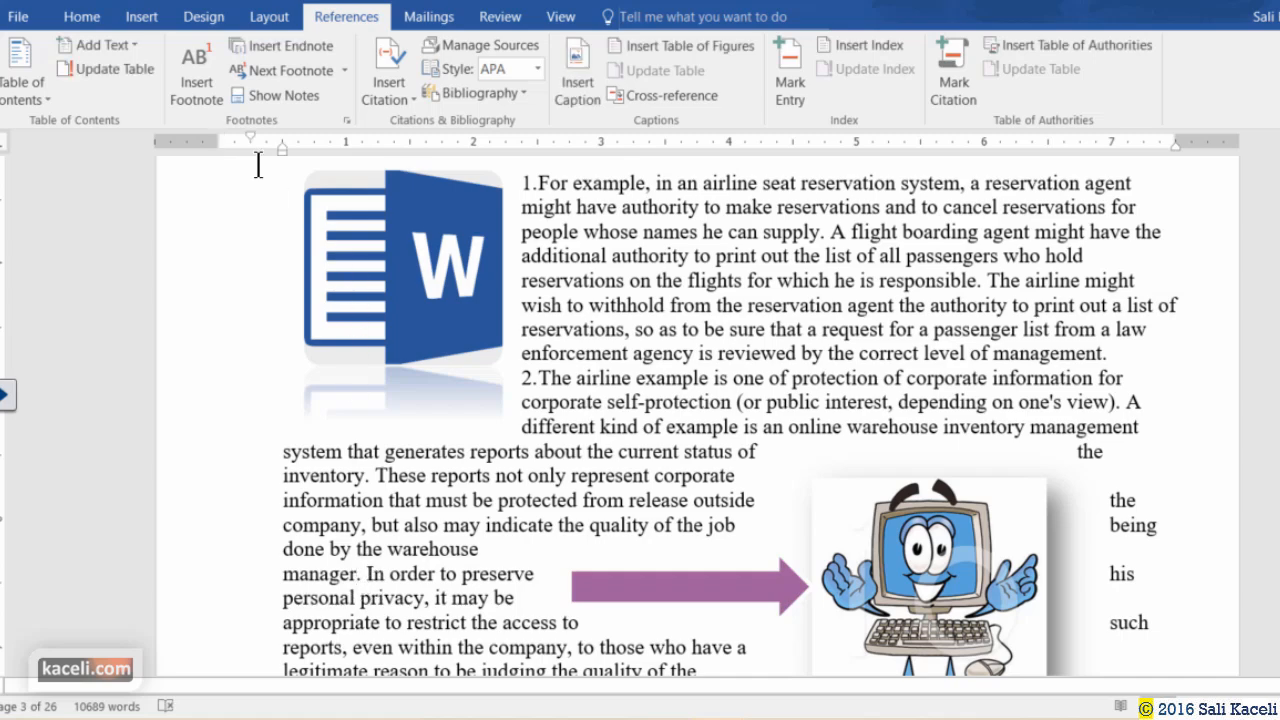
pyautogui.click(200, 85)
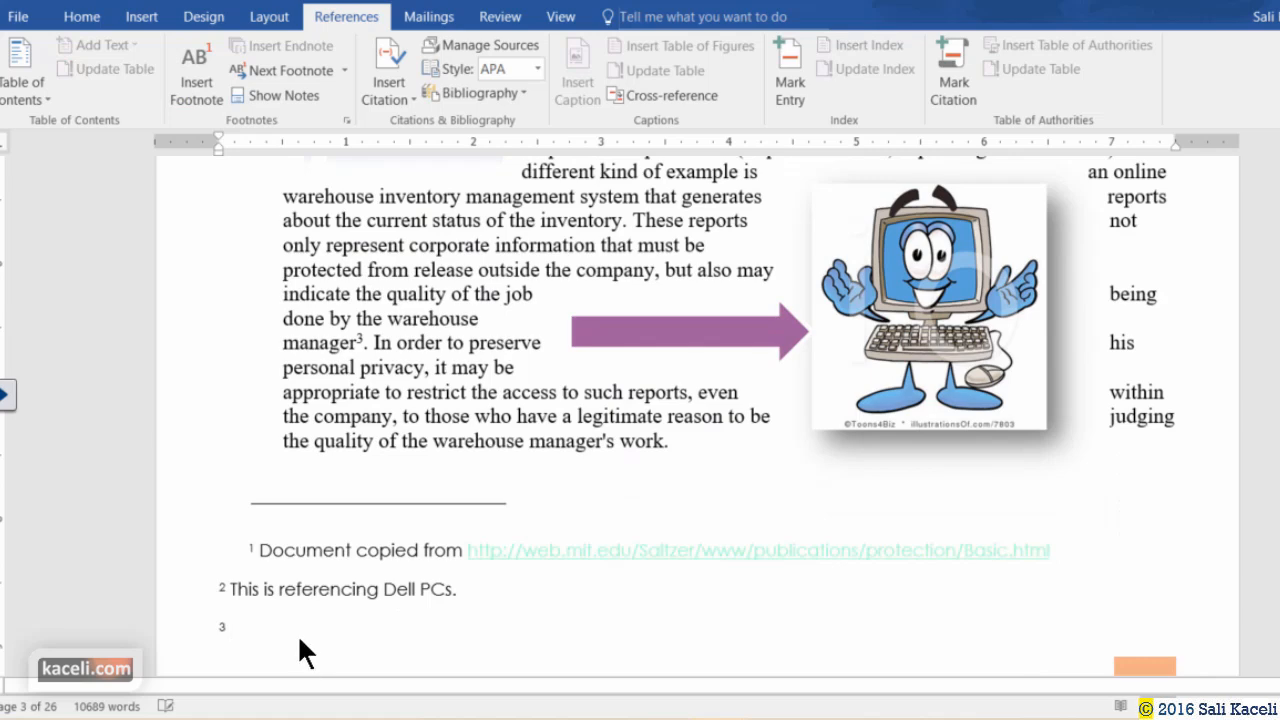
pyautogui.write('dfgfdgfd')
pyautogui.scroll(-3, 303, 611)
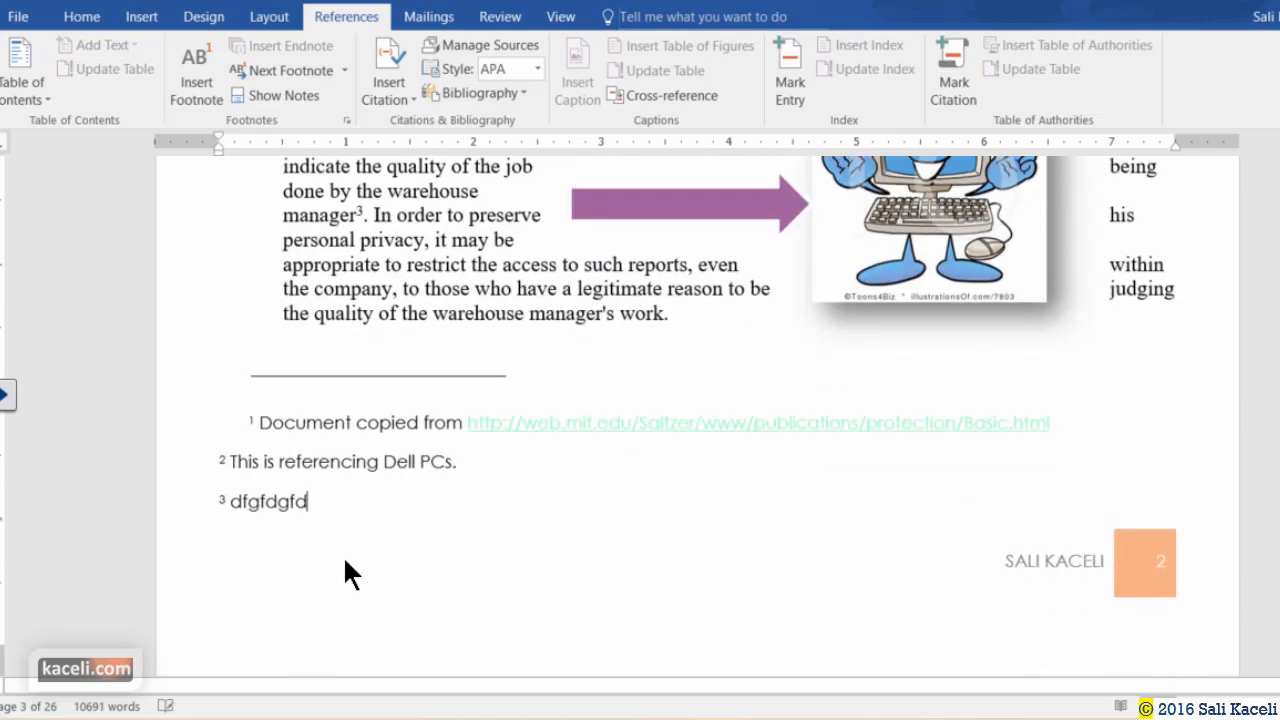
pyautogui.scroll(5, 385, 370)
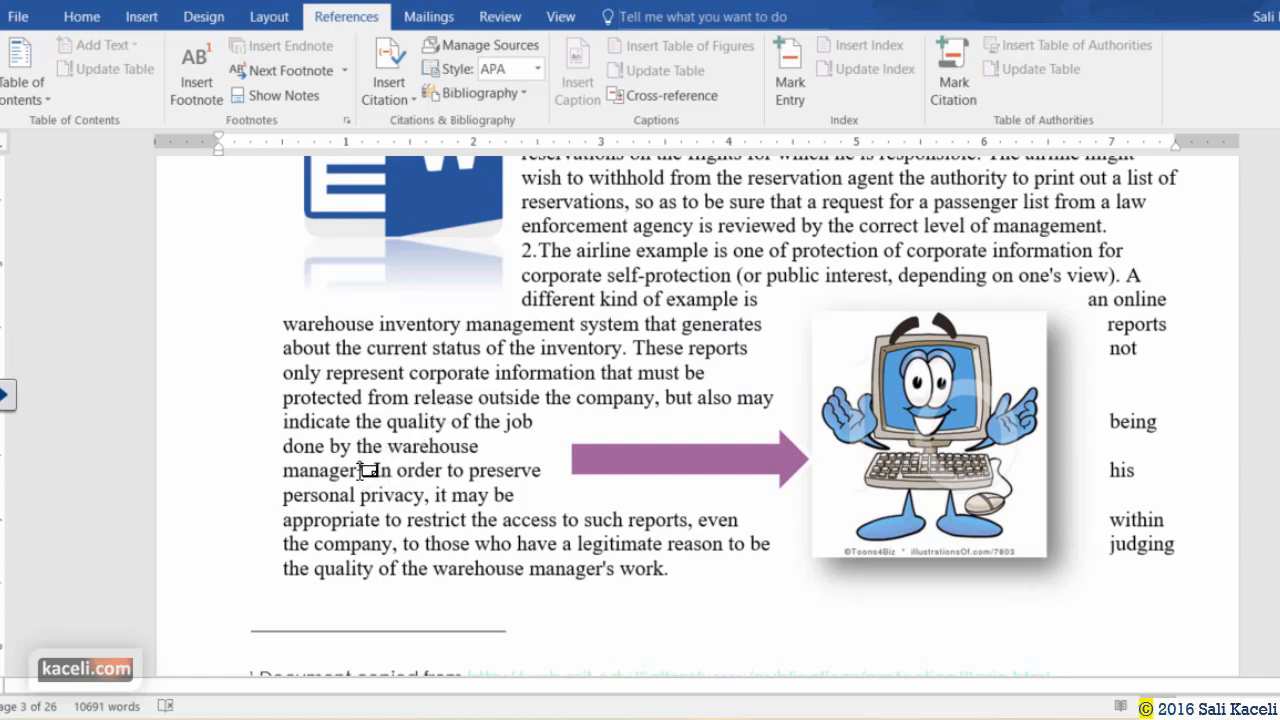
pyautogui.click(445, 440)
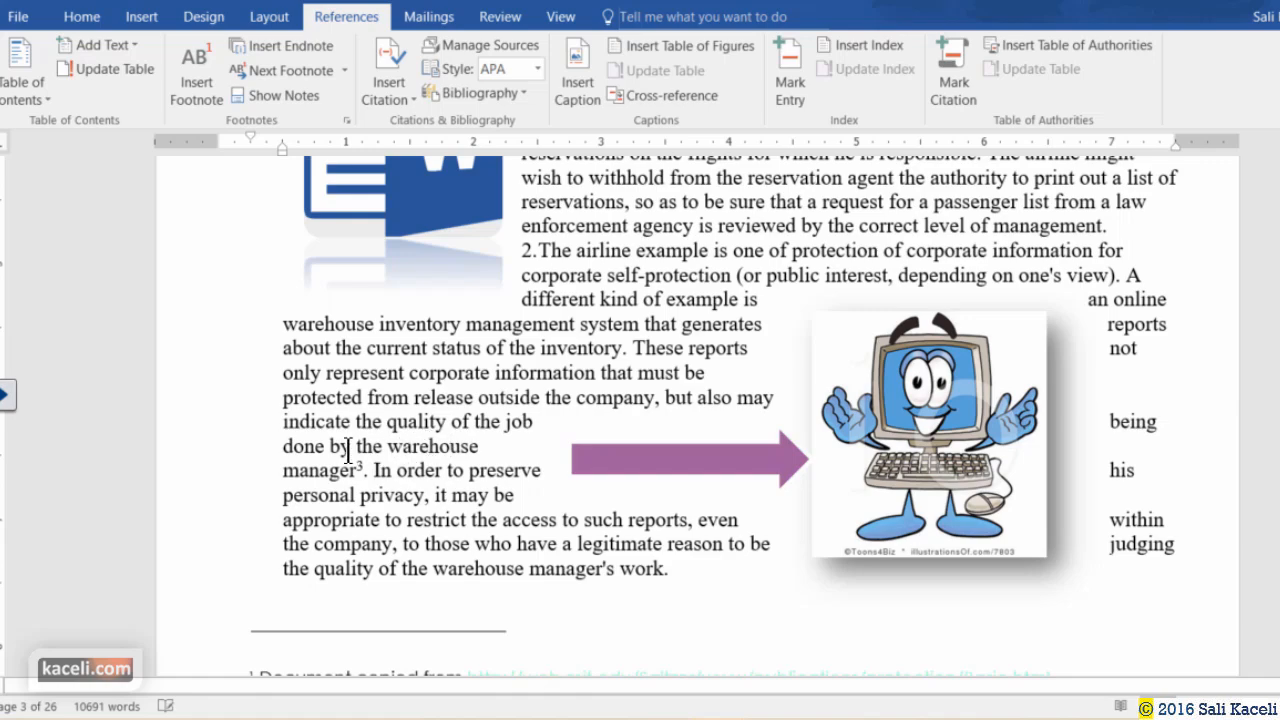
# Break the warehouse paragraph after 'inventory.' with two new lines so 'These reports' becomes item 14.
pyautogui.scroll(4, 527, 397)
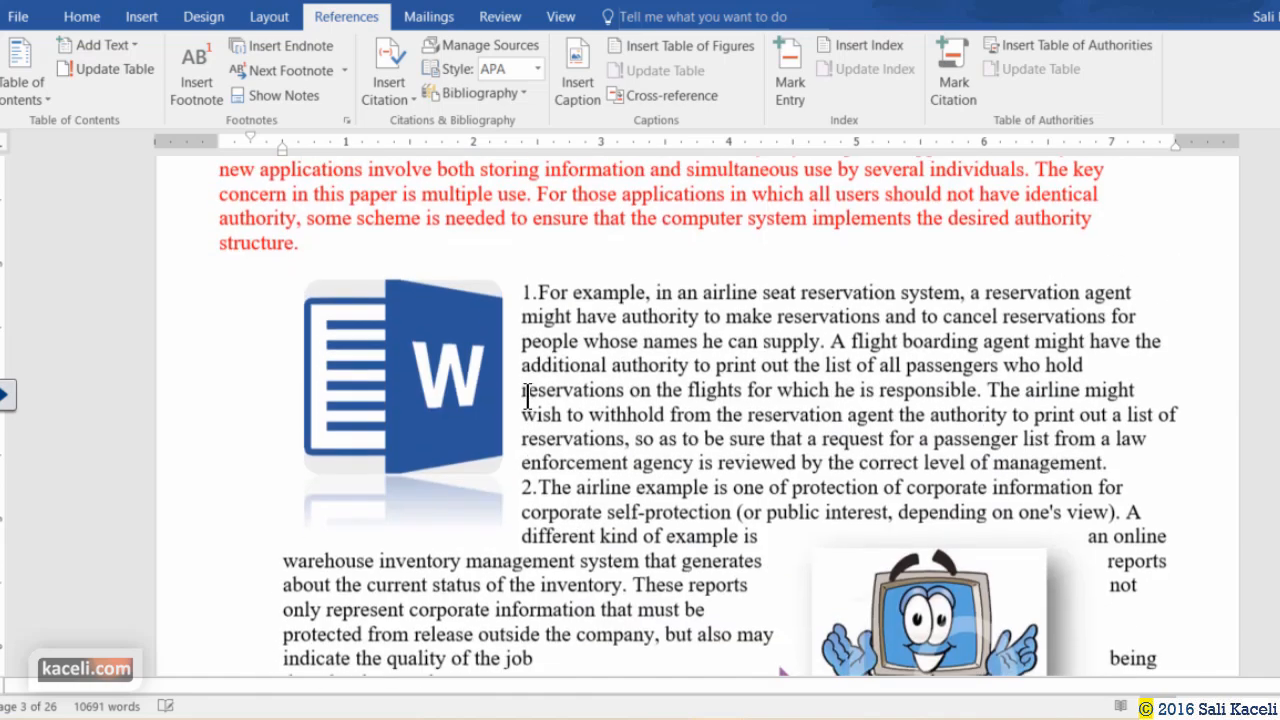
pyautogui.scroll(-2, 522, 450)
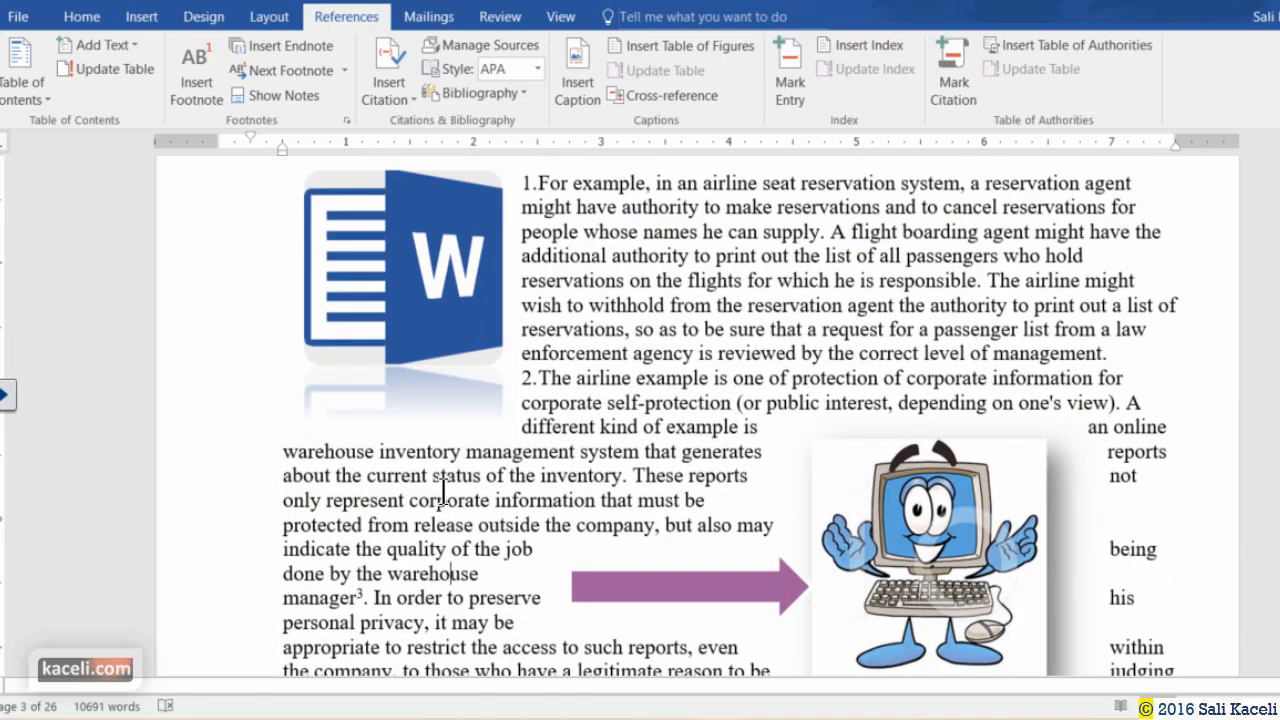
pyautogui.click(628, 478)
pyautogui.press('Return')
pyautogui.press('Return')
pyautogui.press('Return')
pyautogui.press('Return')
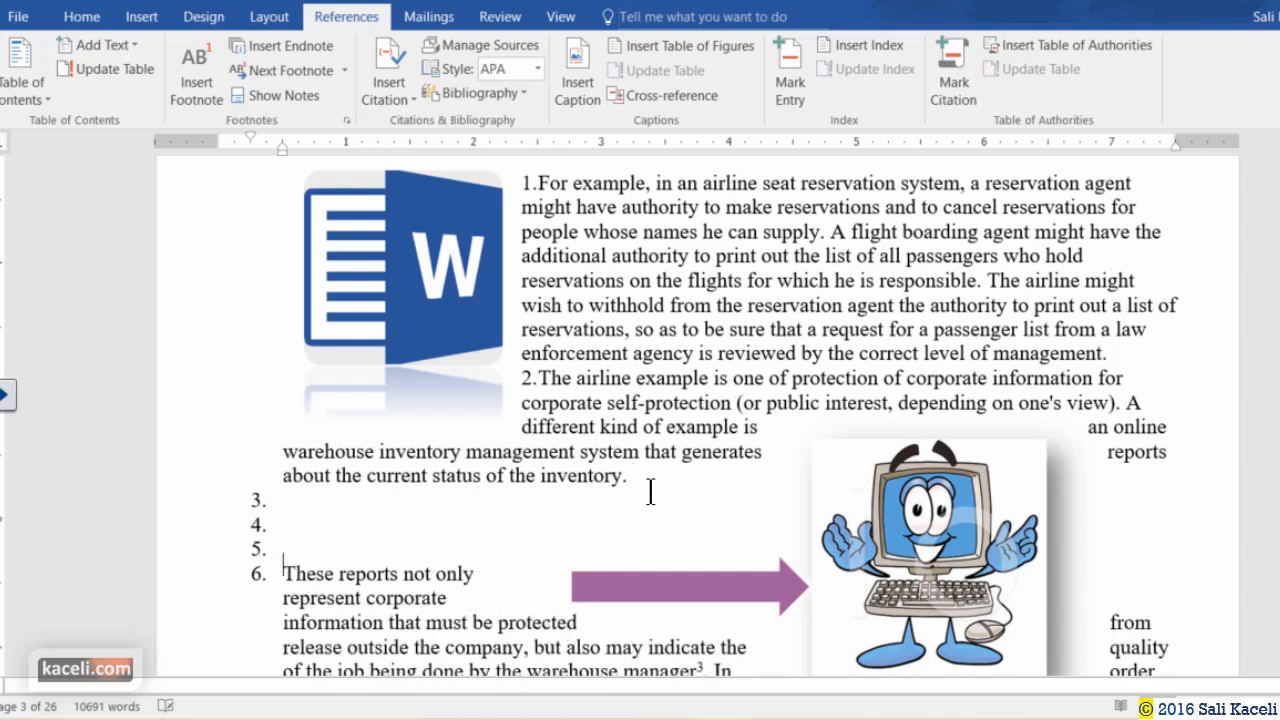
pyautogui.press('Return')
pyautogui.press('Return')
pyautogui.press('Return')
pyautogui.press('Return')
pyautogui.press('Return')
pyautogui.press('Return')
pyautogui.press('Return')
pyautogui.press('Return')
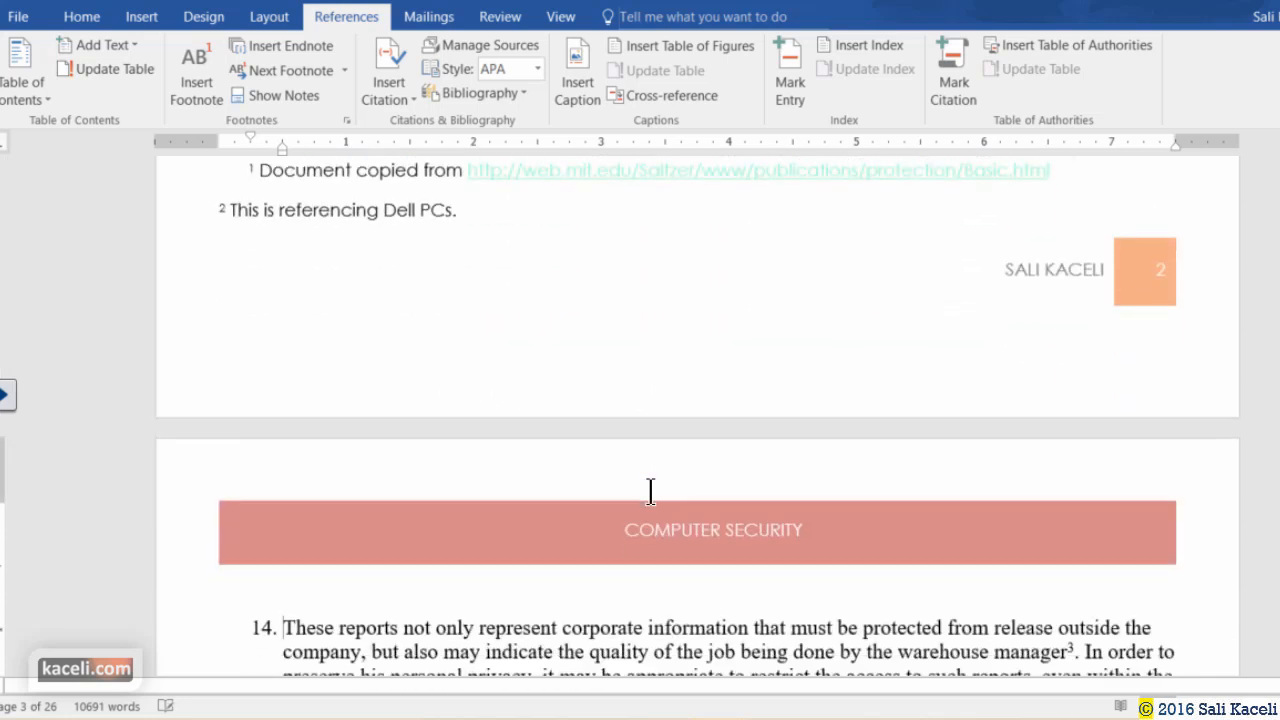
pyautogui.scroll(-2, 562, 480)
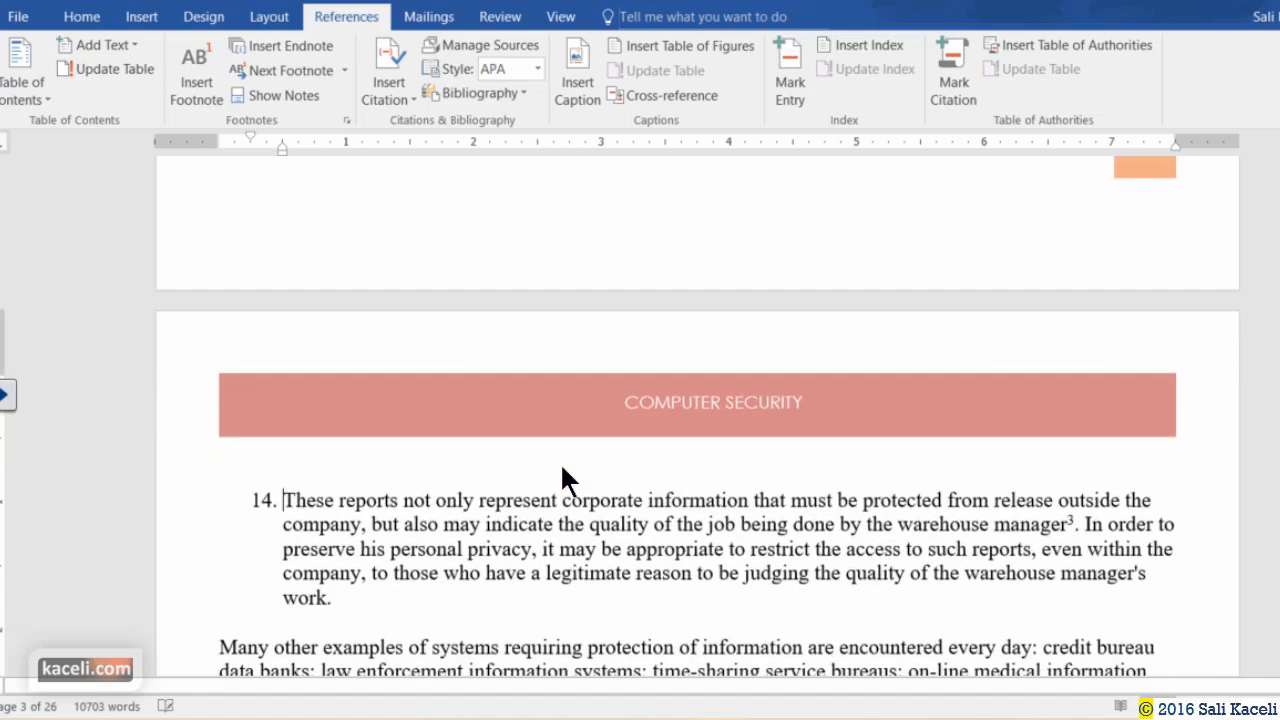
pyautogui.scroll(-2, 498, 510)
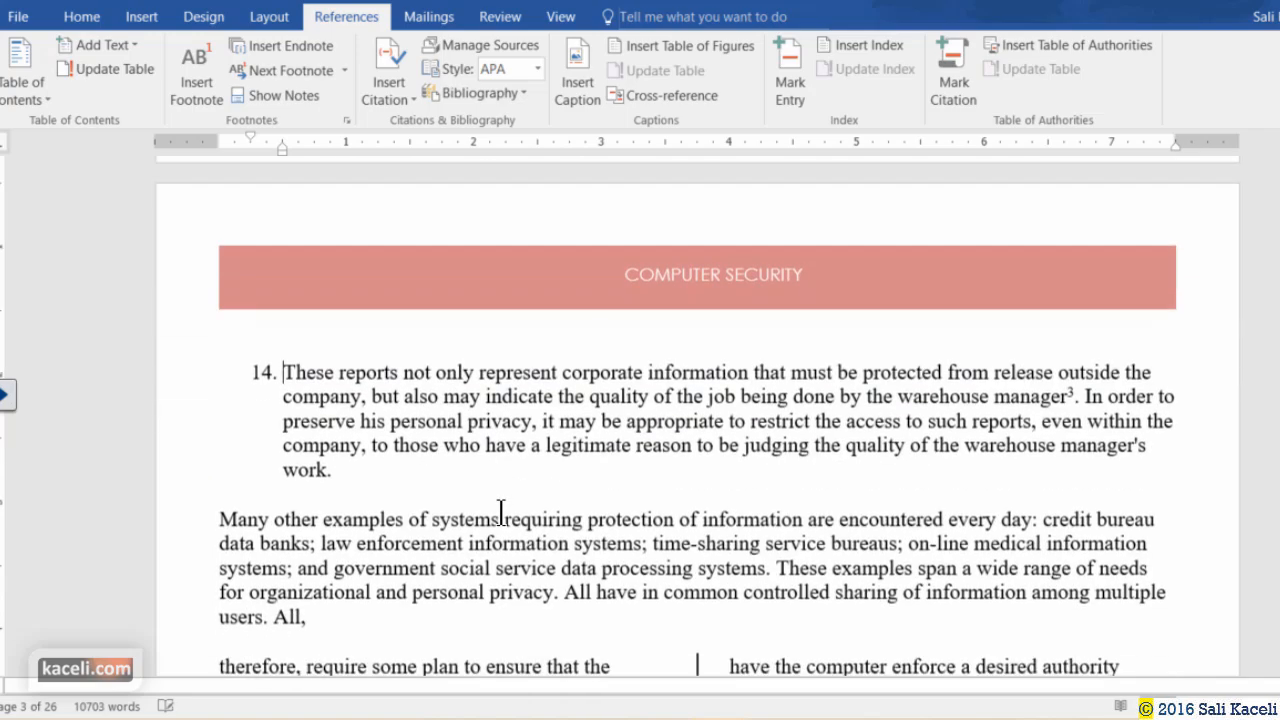
pyautogui.scroll(-2, 500, 512)
pyautogui.scroll(-20, 1048, 298)
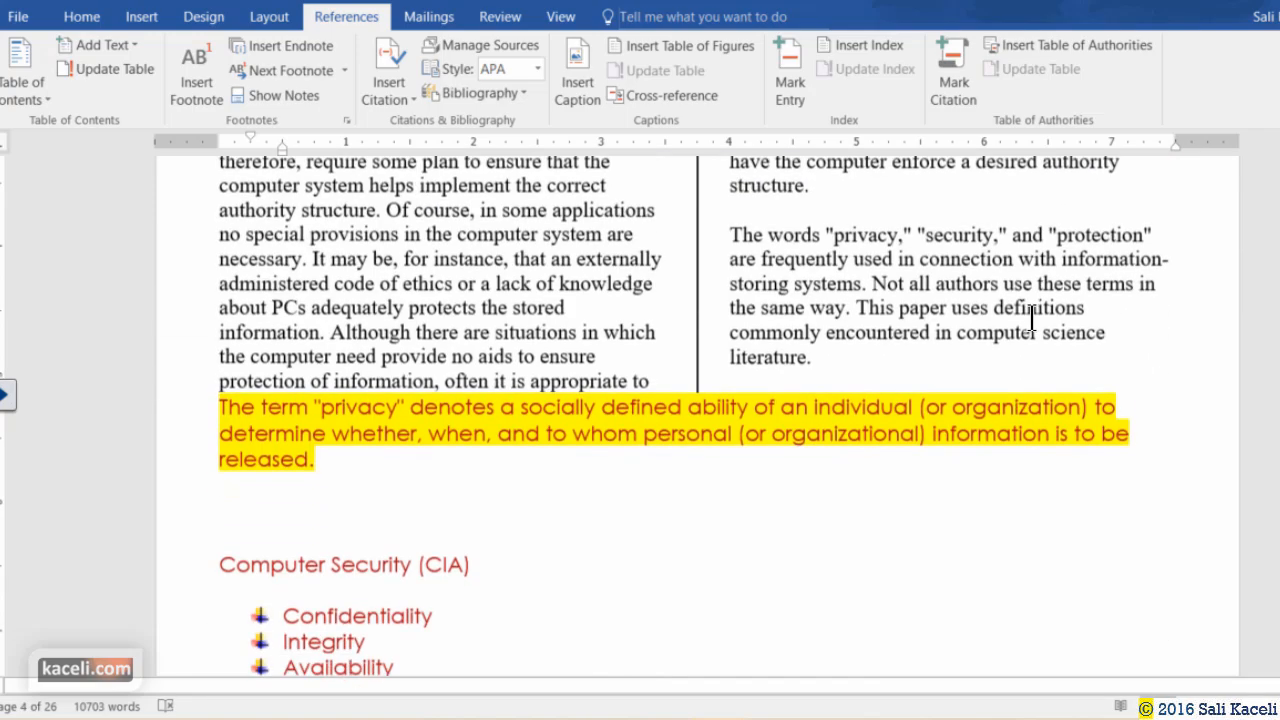
pyautogui.scroll(4, 677, 409)
pyautogui.scroll(13, 527, 393)
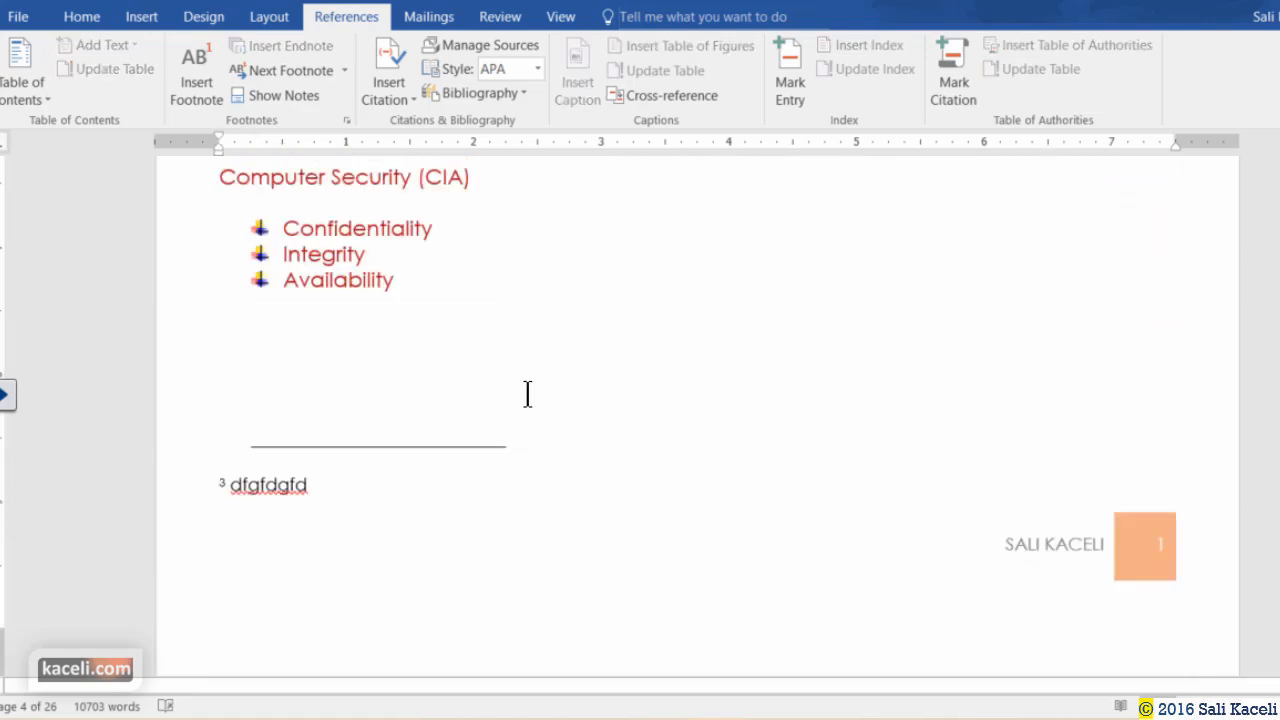
pyautogui.scroll(5, 527, 393)
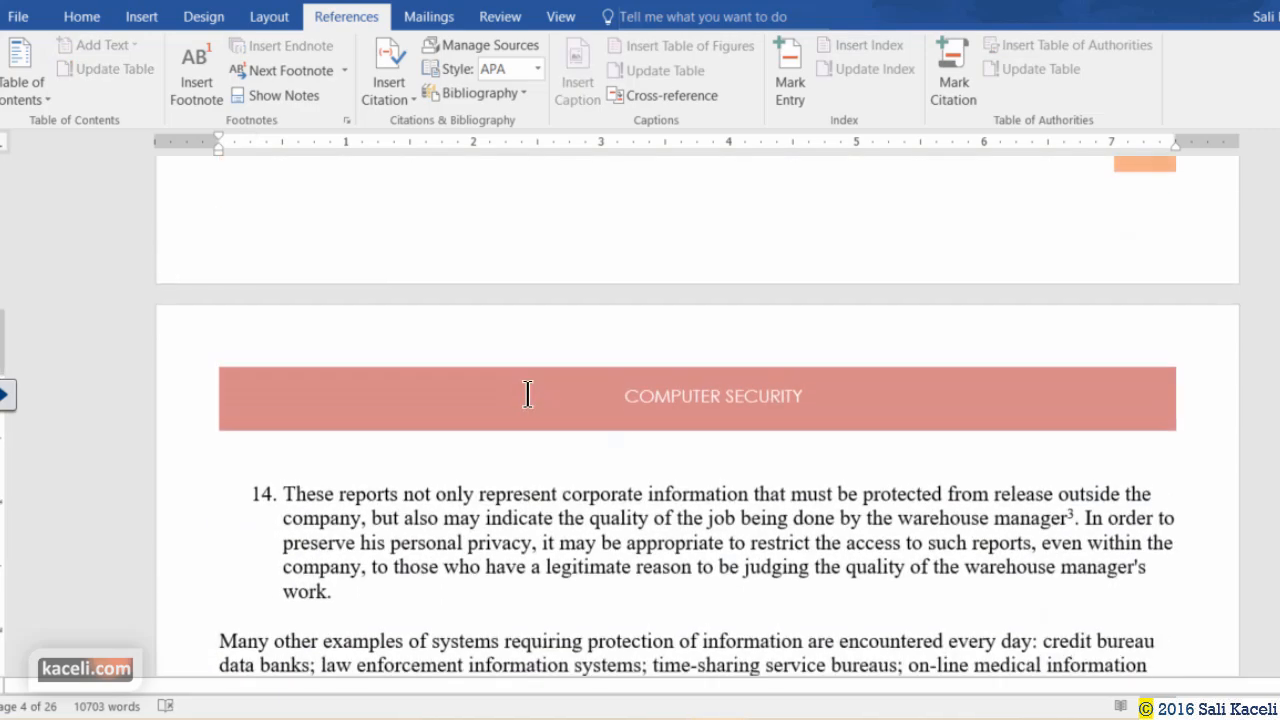
pyautogui.scroll(-7, 527, 400)
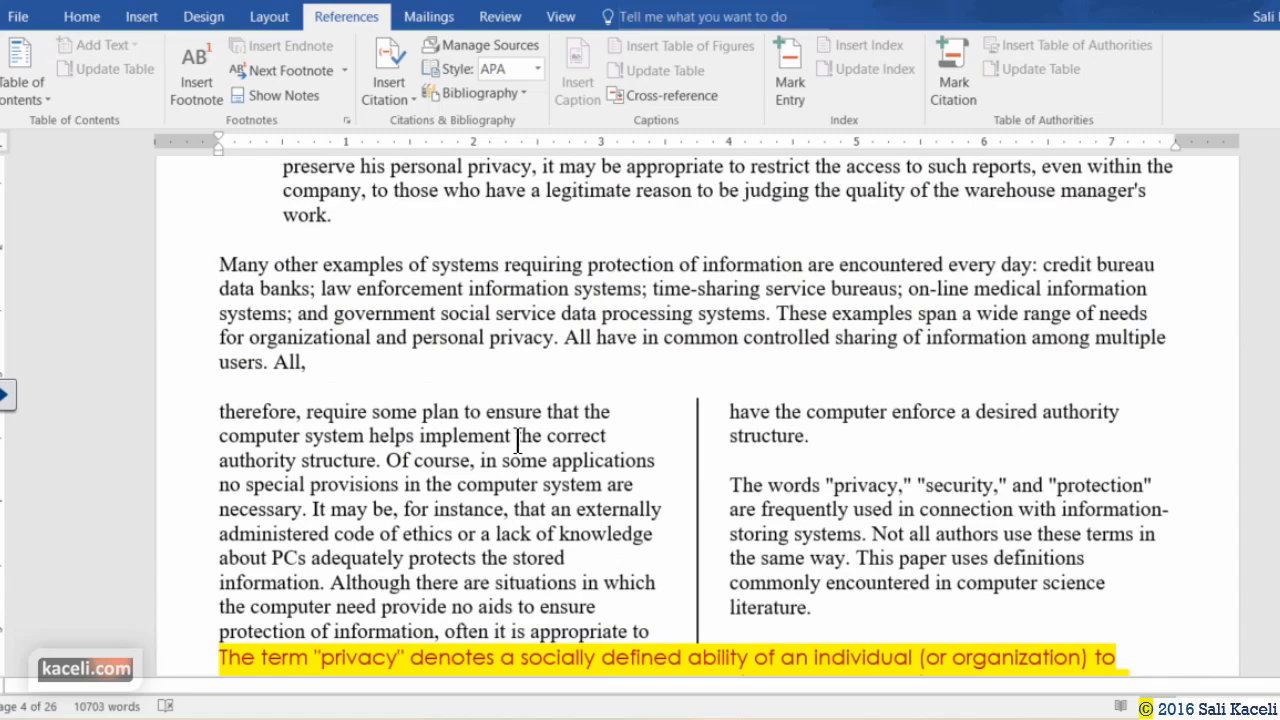
pyautogui.scroll(-6, 518, 436)
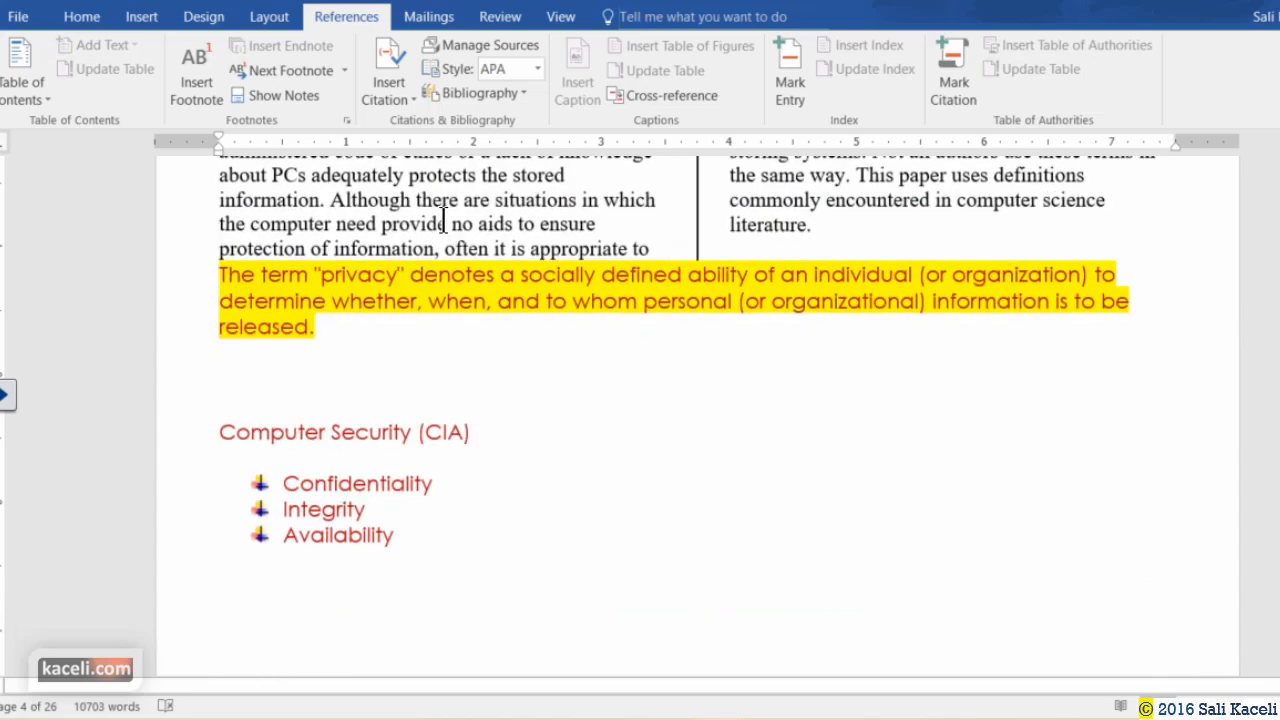
pyautogui.scroll(6, 444, 219)
# Insert a footnote after "users. All," on page 4 with the text 'jkhkkhkkhk', then return to the body.
pyautogui.click(329, 360)
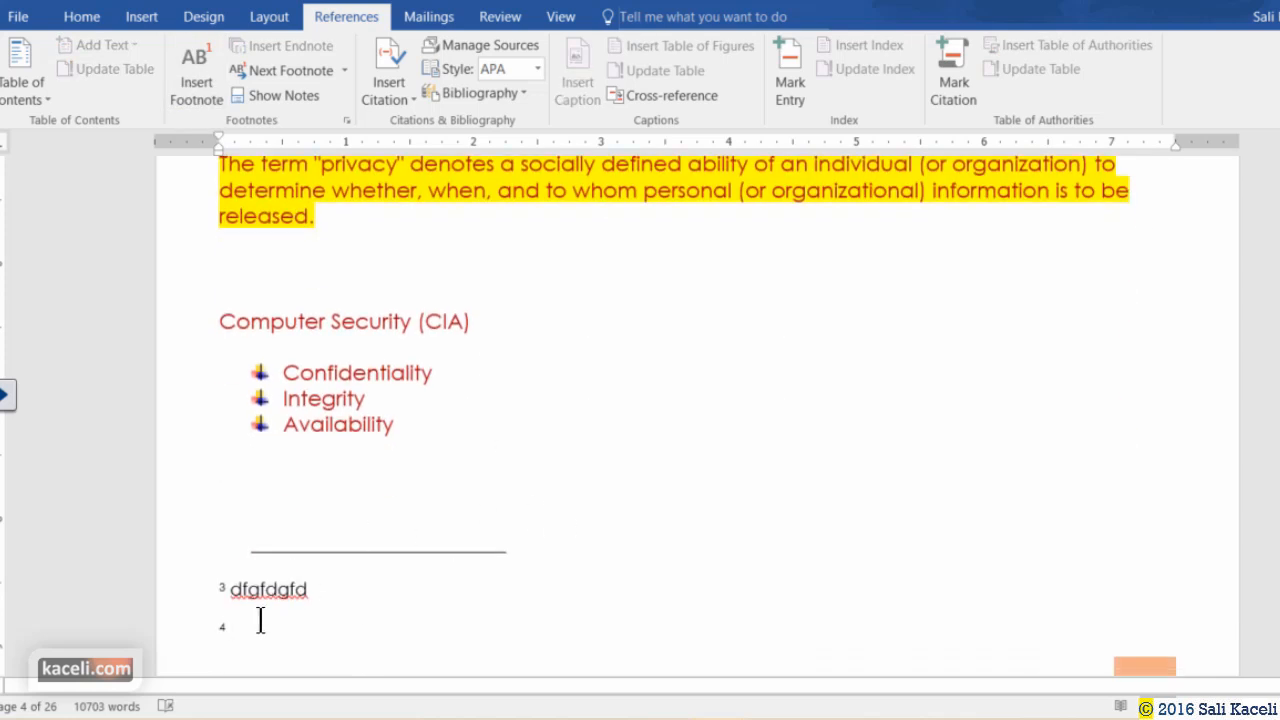
pyautogui.write('jkhkkhkkhk')
pyautogui.scroll(2, 363, 586)
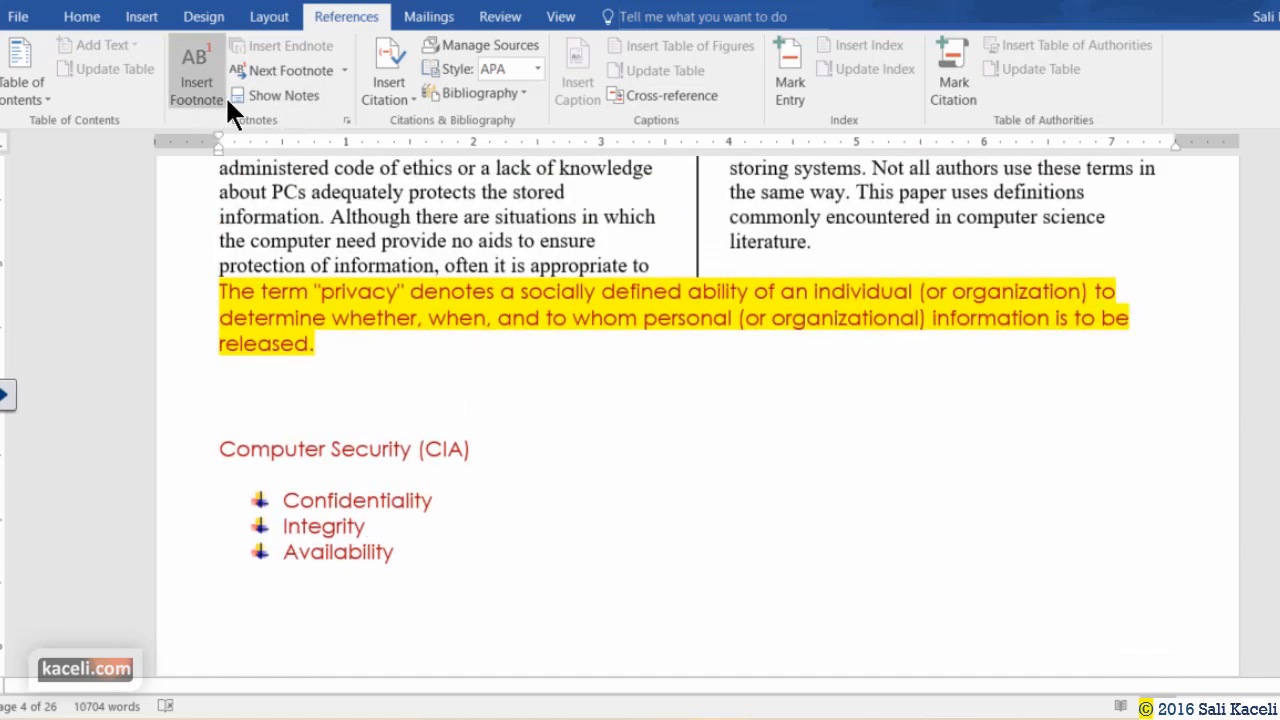
pyautogui.click(500, 287)
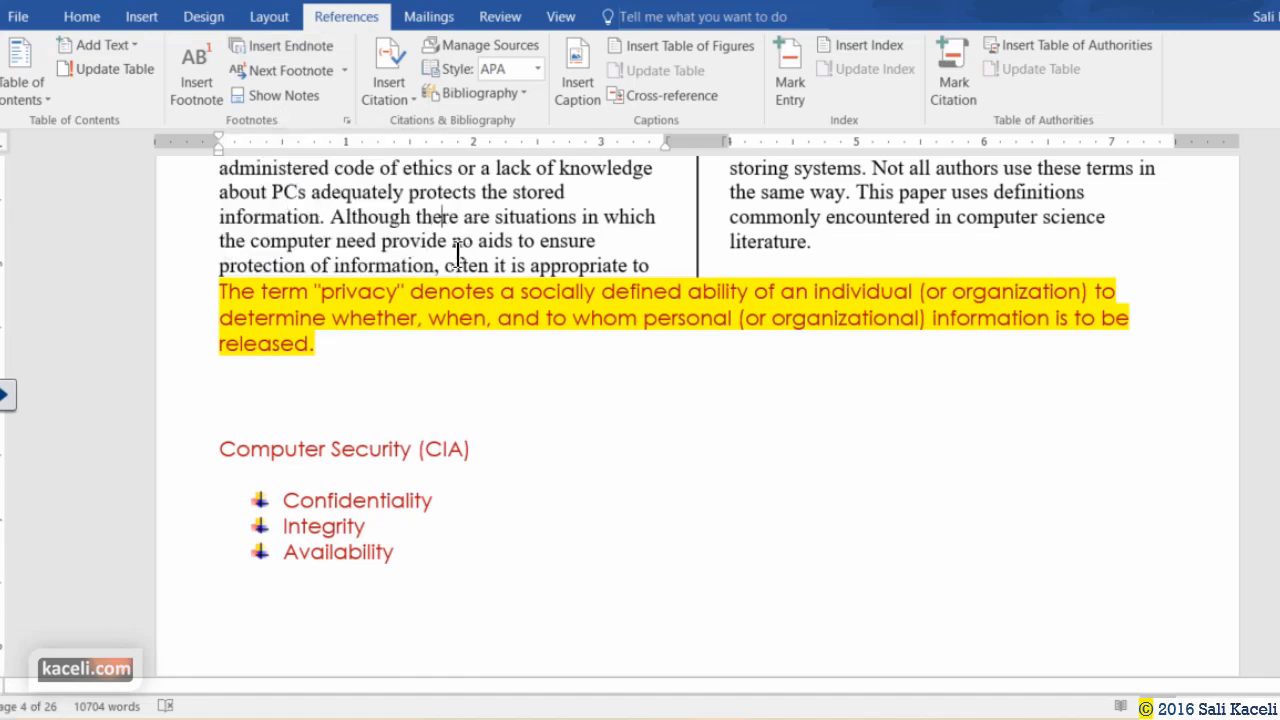
# Remove the space after "Computer Security (CIA)" and add the endnote "This references information security.".
pyautogui.click(323, 346)
pyautogui.click(480, 449)
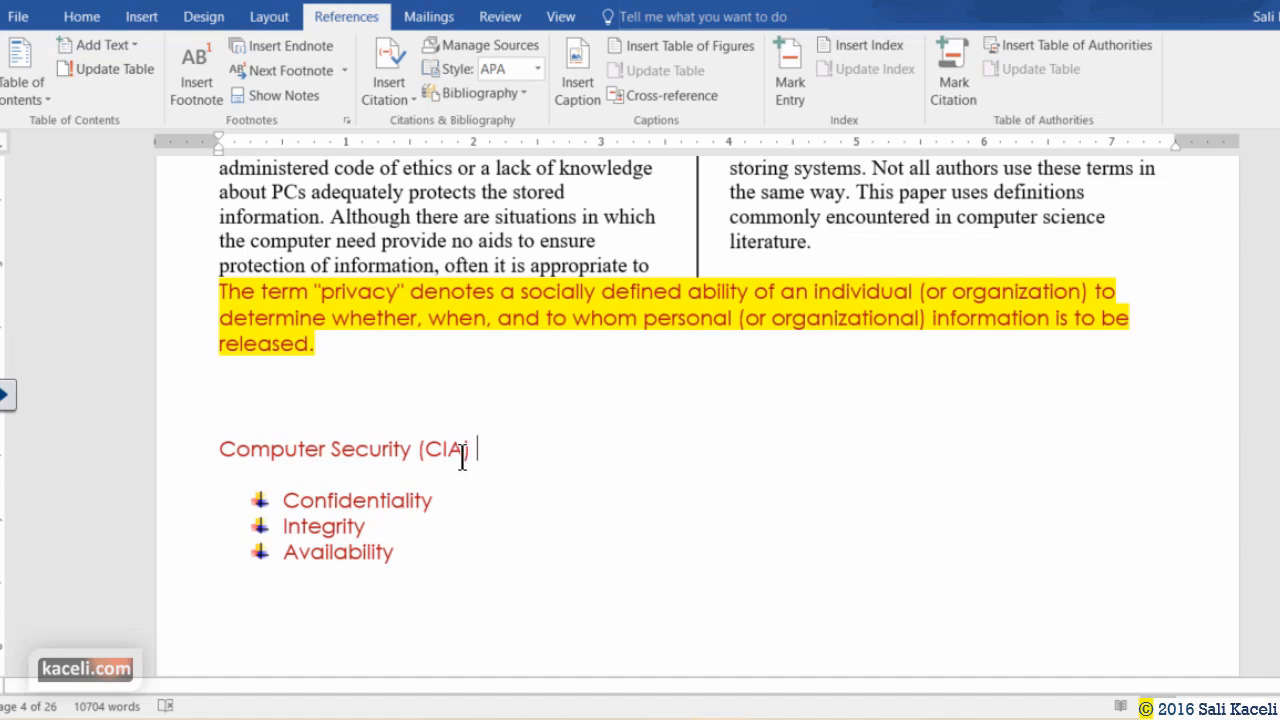
pyautogui.press('BackSpace')
pyautogui.click(285, 45)
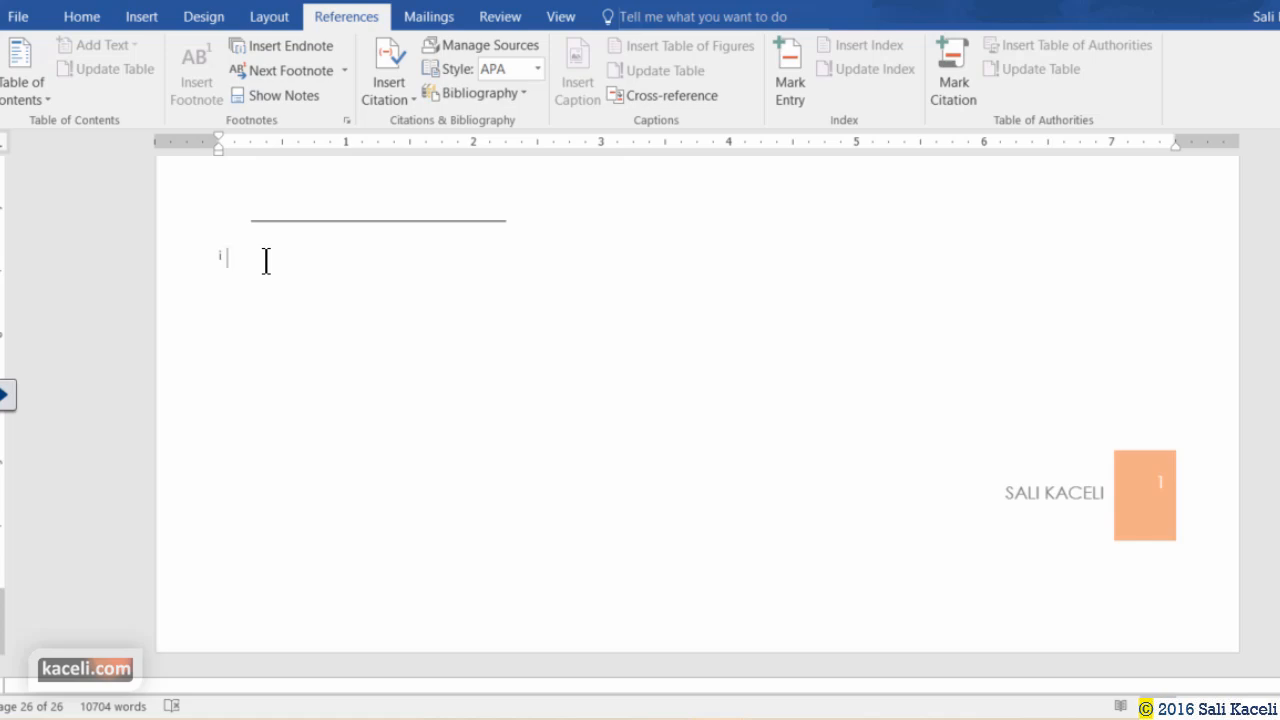
pyautogui.write('This references information security.')
pyautogui.scroll(4, 474, 496)
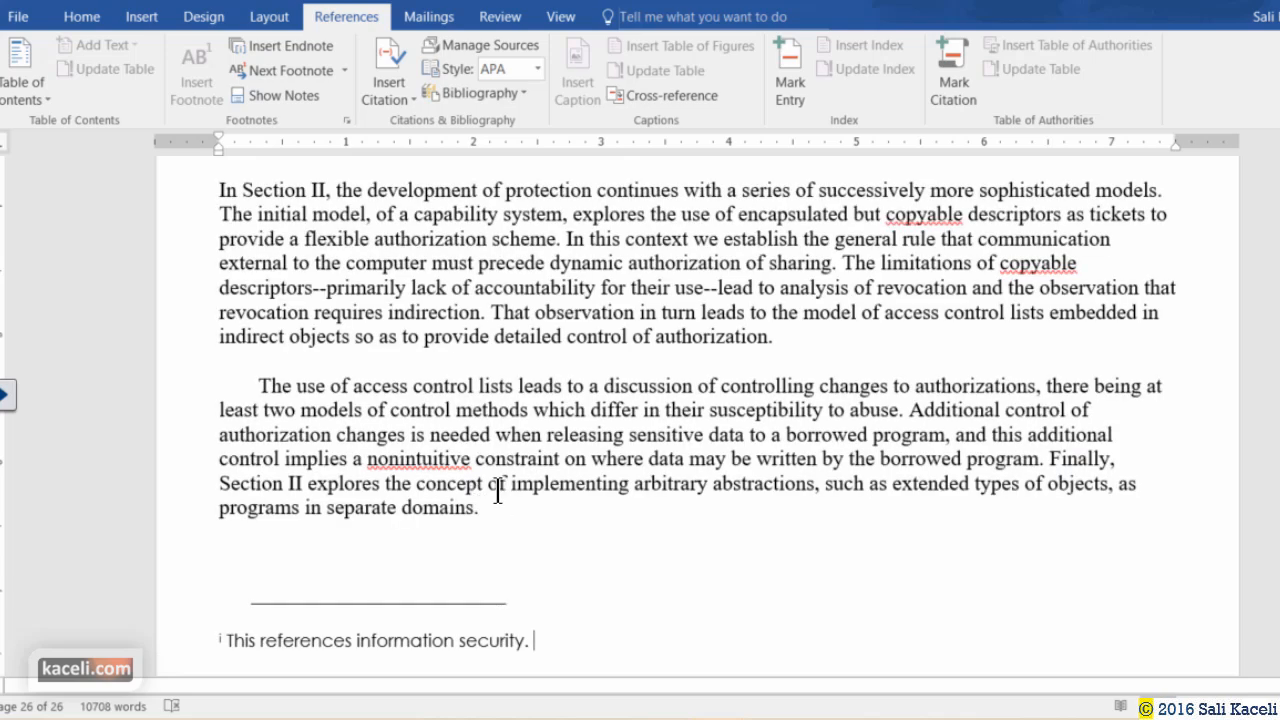
pyautogui.click(772, 336)
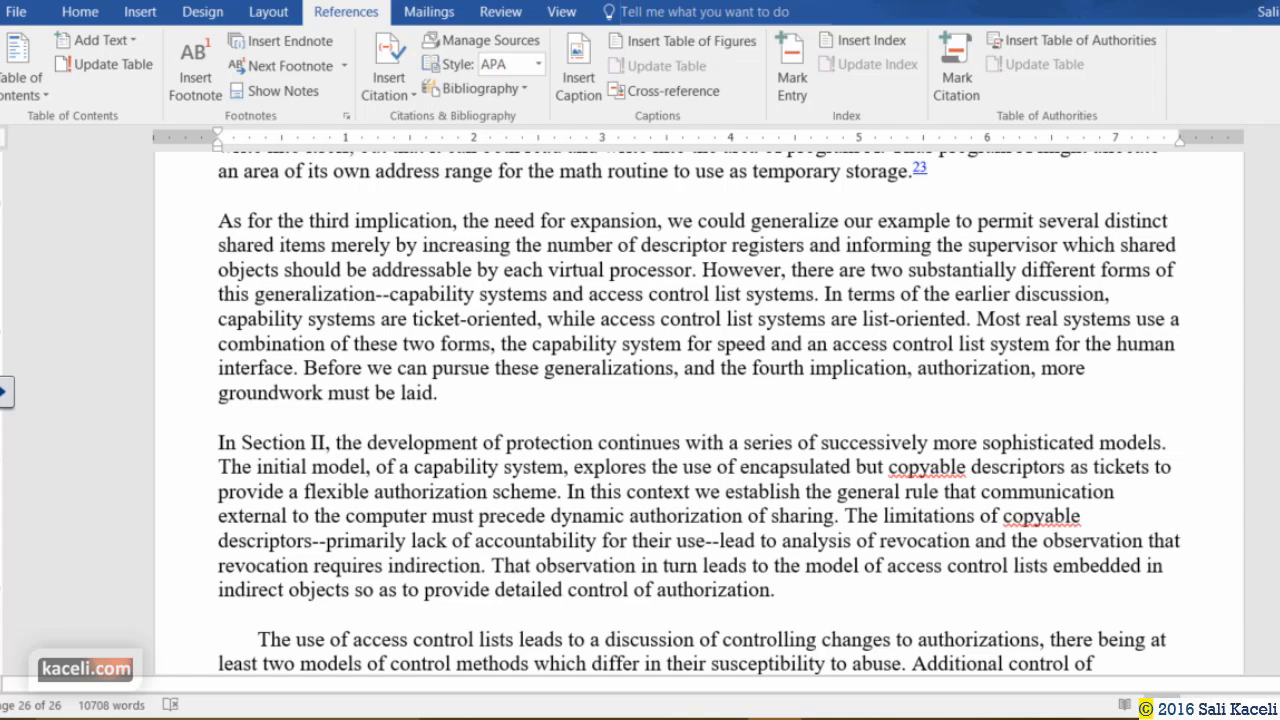
# Review the stored citation sources in Source Manager and close it without changes.
pyautogui.click(452, 395)
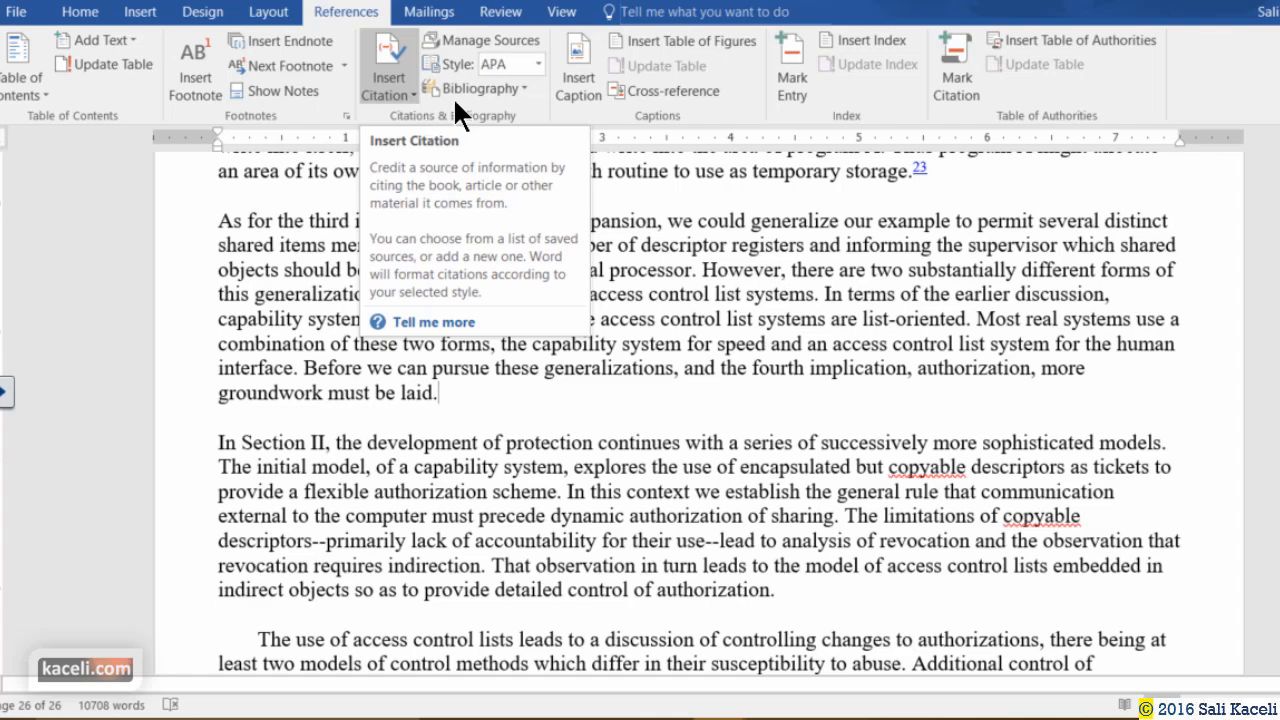
pyautogui.click(495, 40)
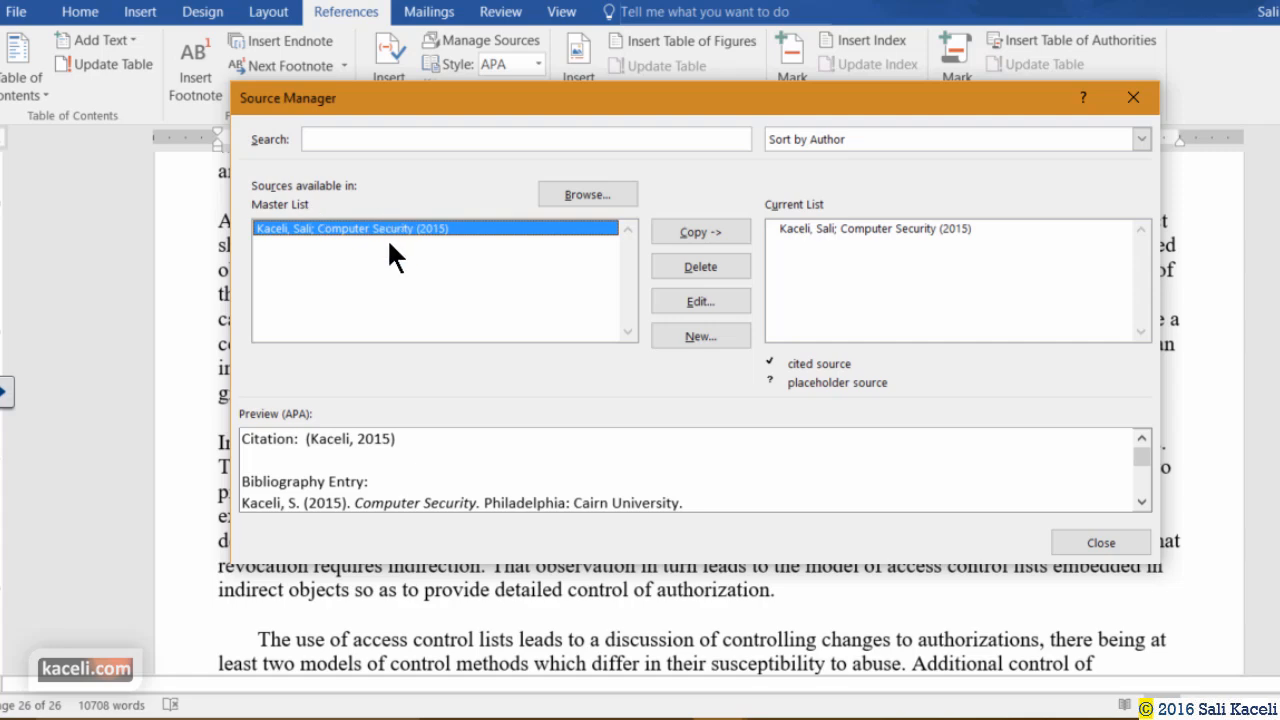
pyautogui.click(1121, 550)
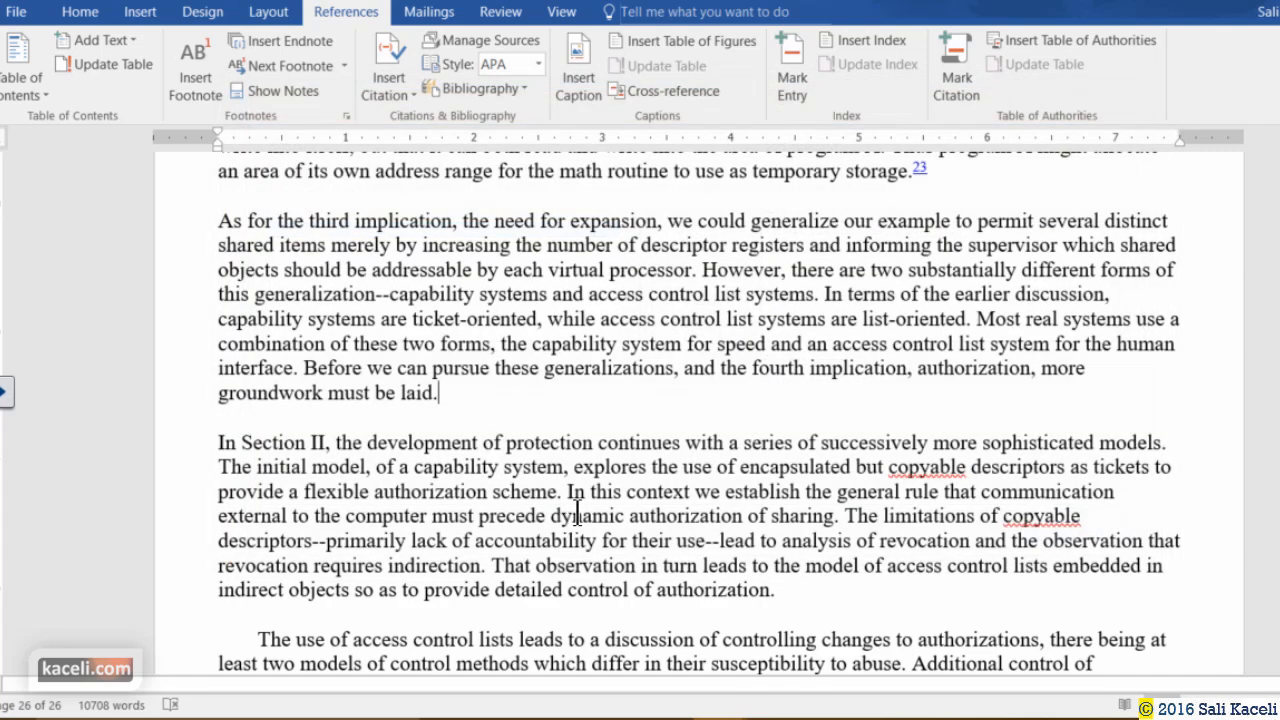
# Enclose the sentence from "Before we can pursue" to "laid." in quotation marks, keeping the APA citation style.
pyautogui.click(305, 372)
pyautogui.write('"')
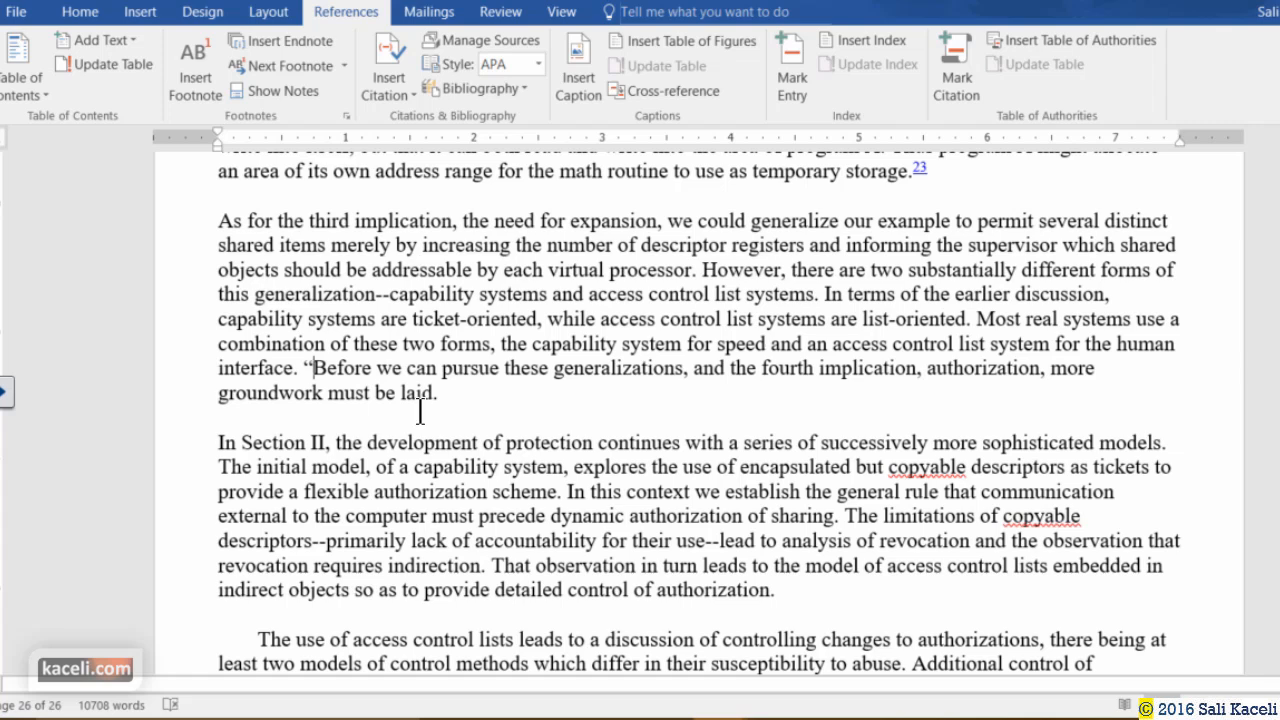
pyautogui.click(437, 393)
pyautogui.write('"')
pyautogui.write('.')
pyautogui.click(538, 64)
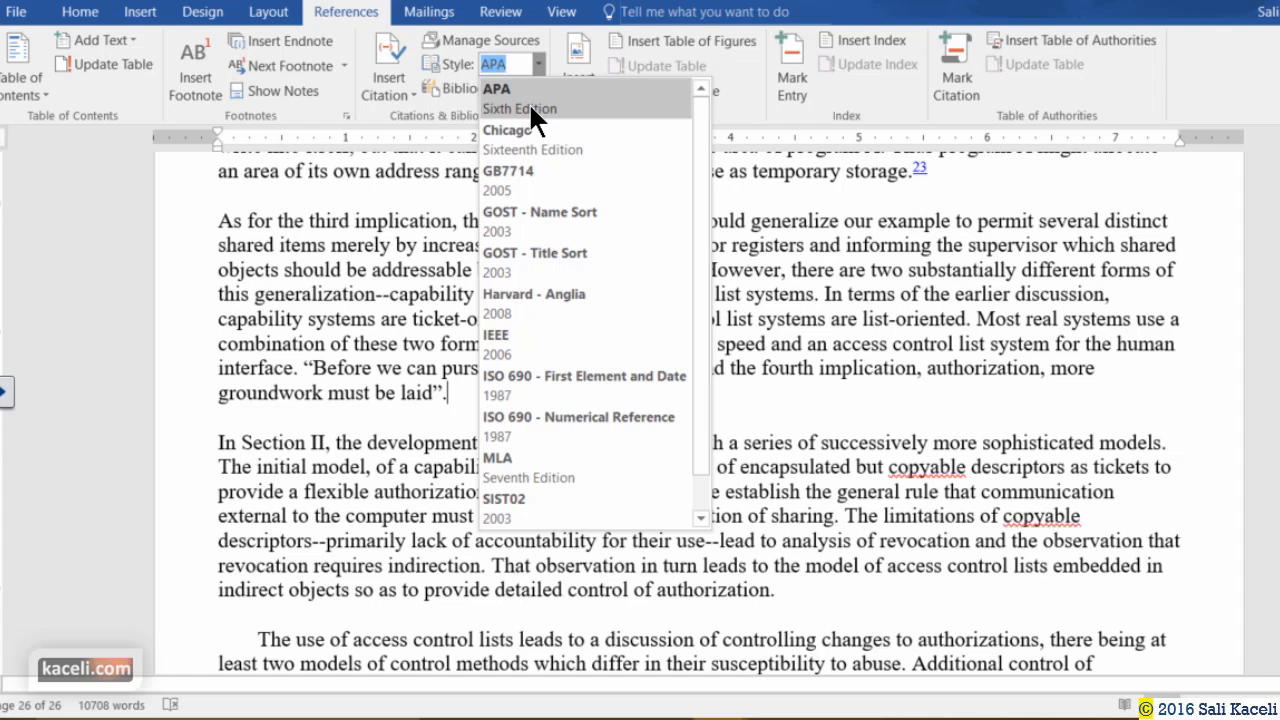
pyautogui.click(528, 102)
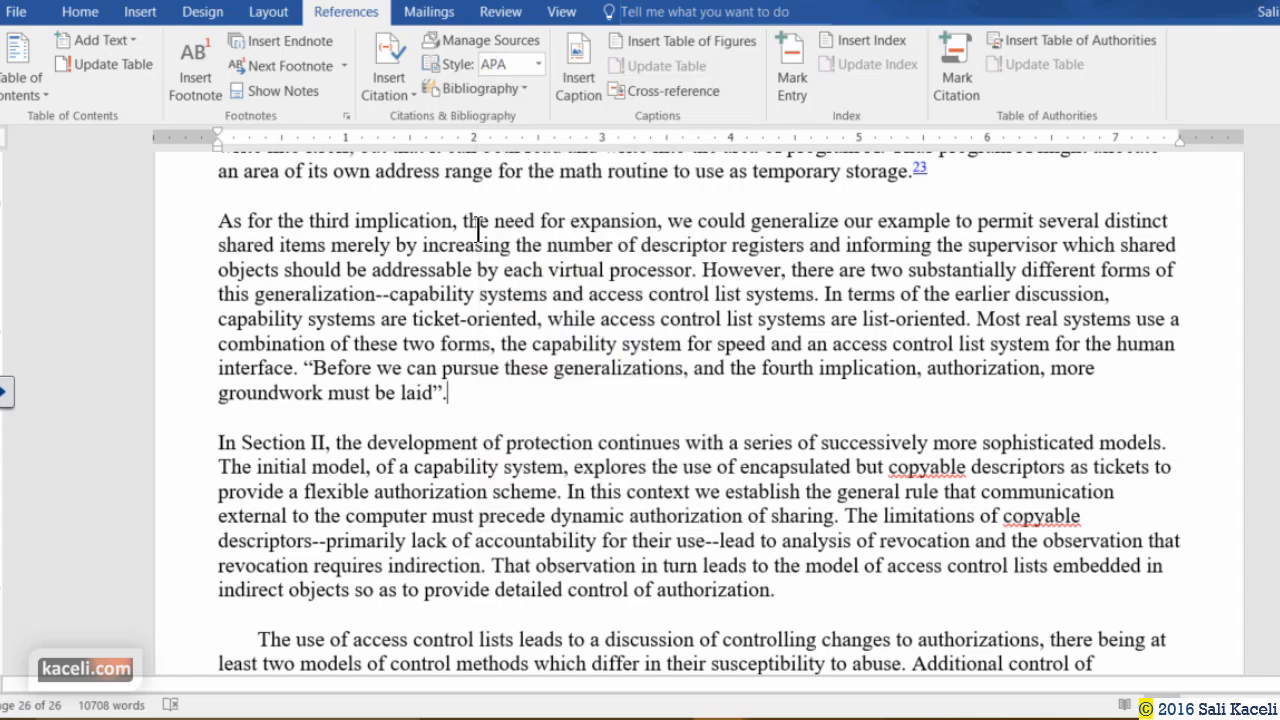
# Create a new Book source with the author's name, 'Using Office 2016', 2016, Langhorne, Cairn University.
pyautogui.click(388, 93)
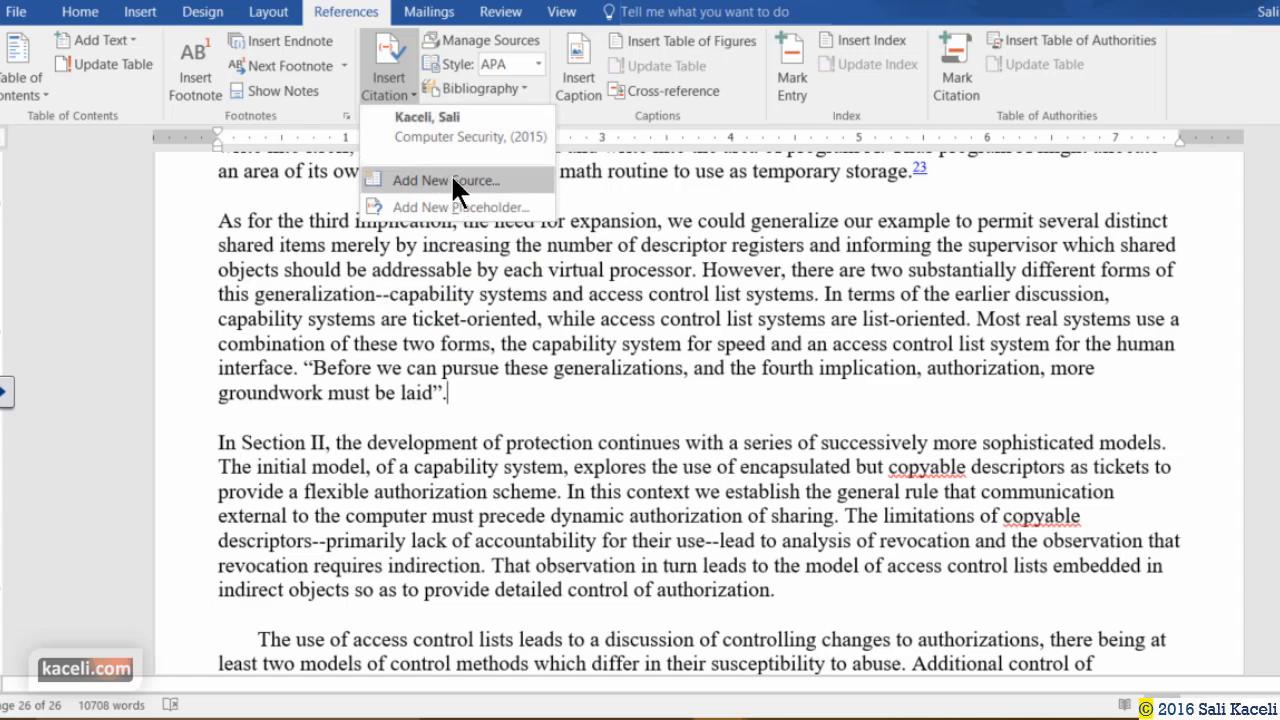
pyautogui.click(451, 180)
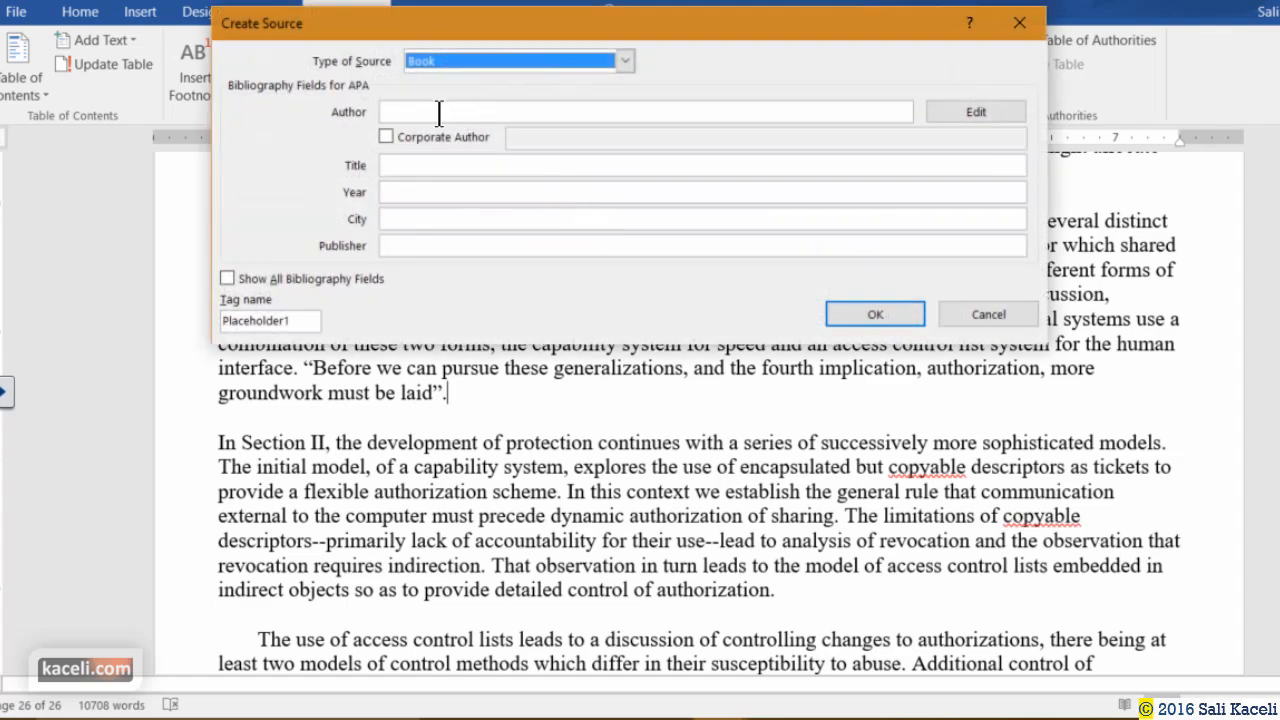
pyautogui.click(438, 112)
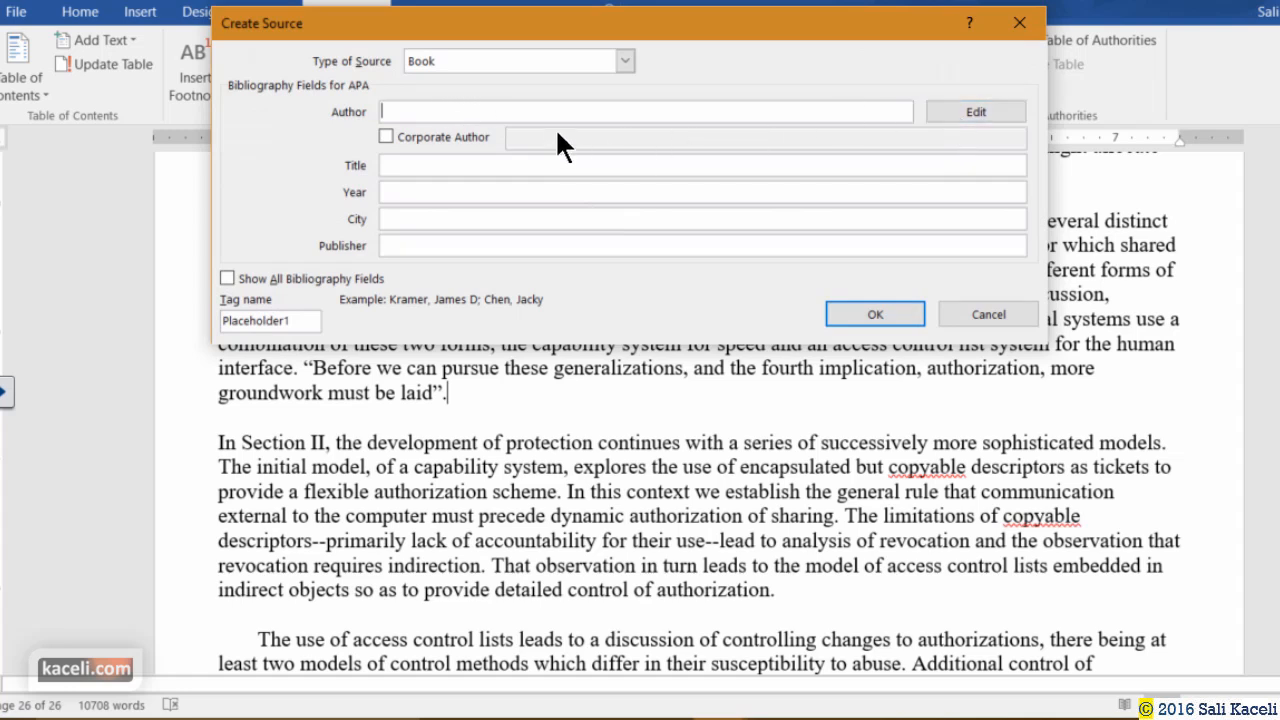
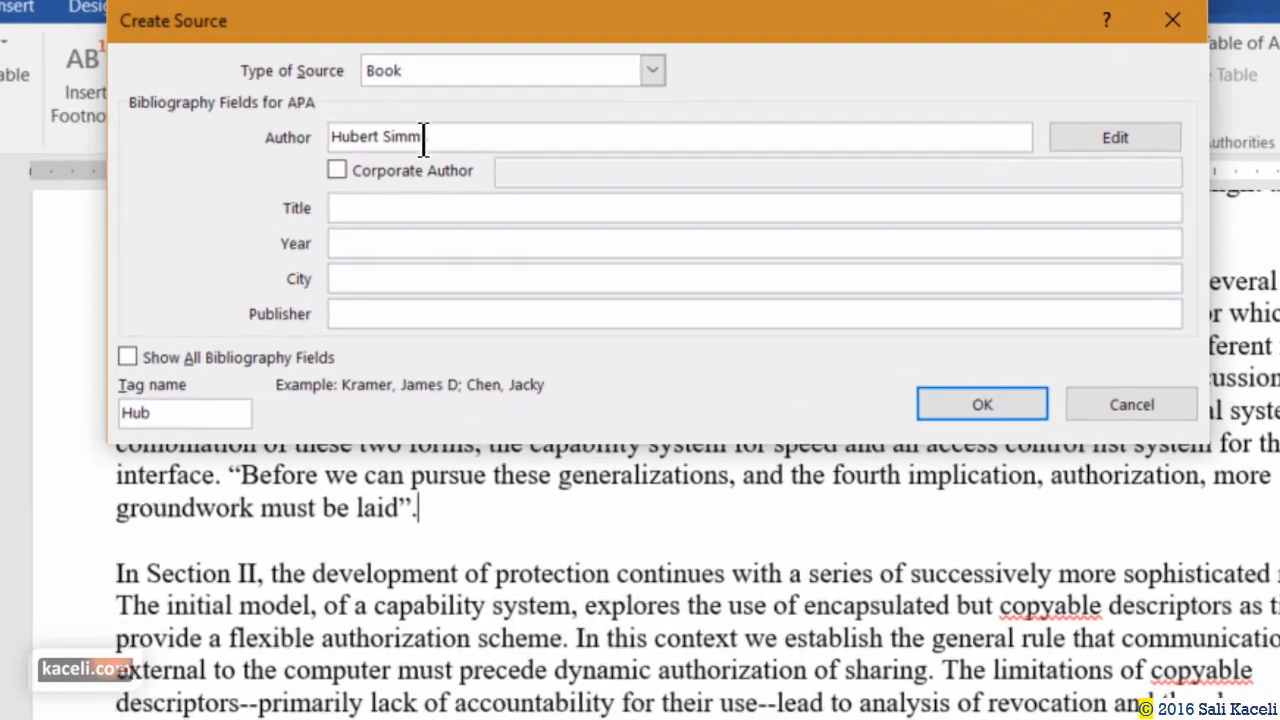
pyautogui.click(450, 174)
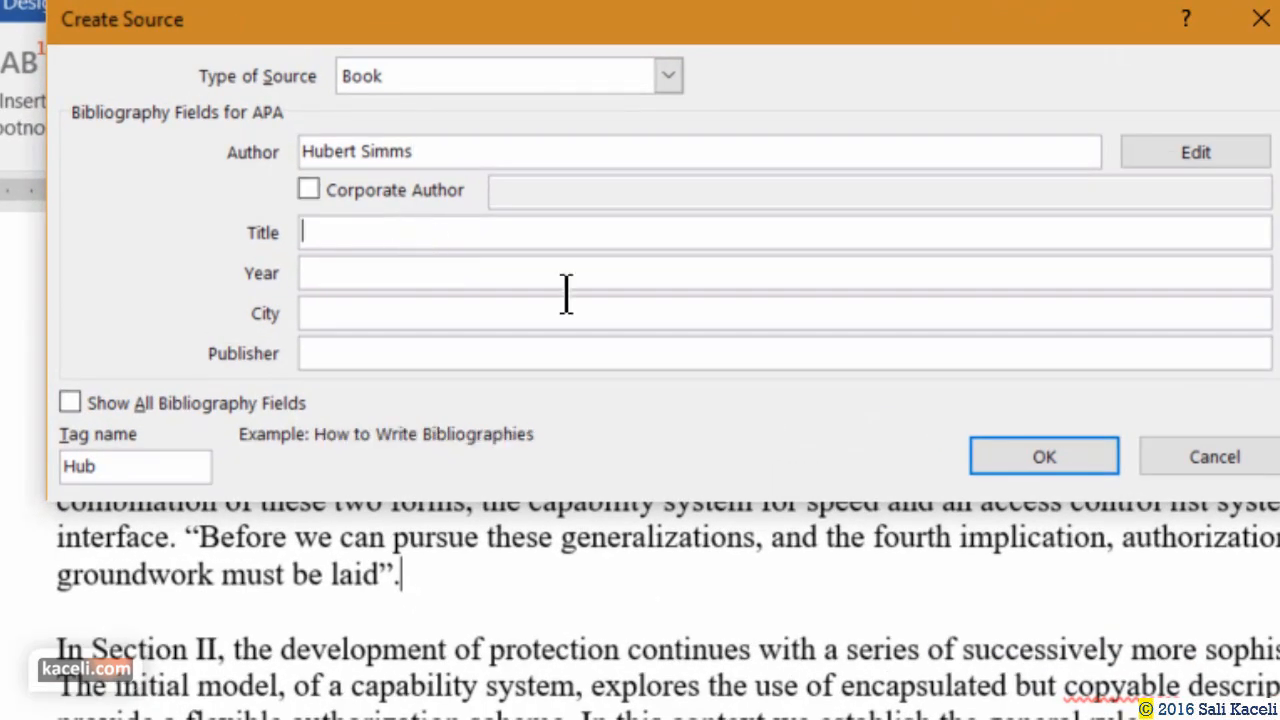
pyautogui.write('Using Office 2016')
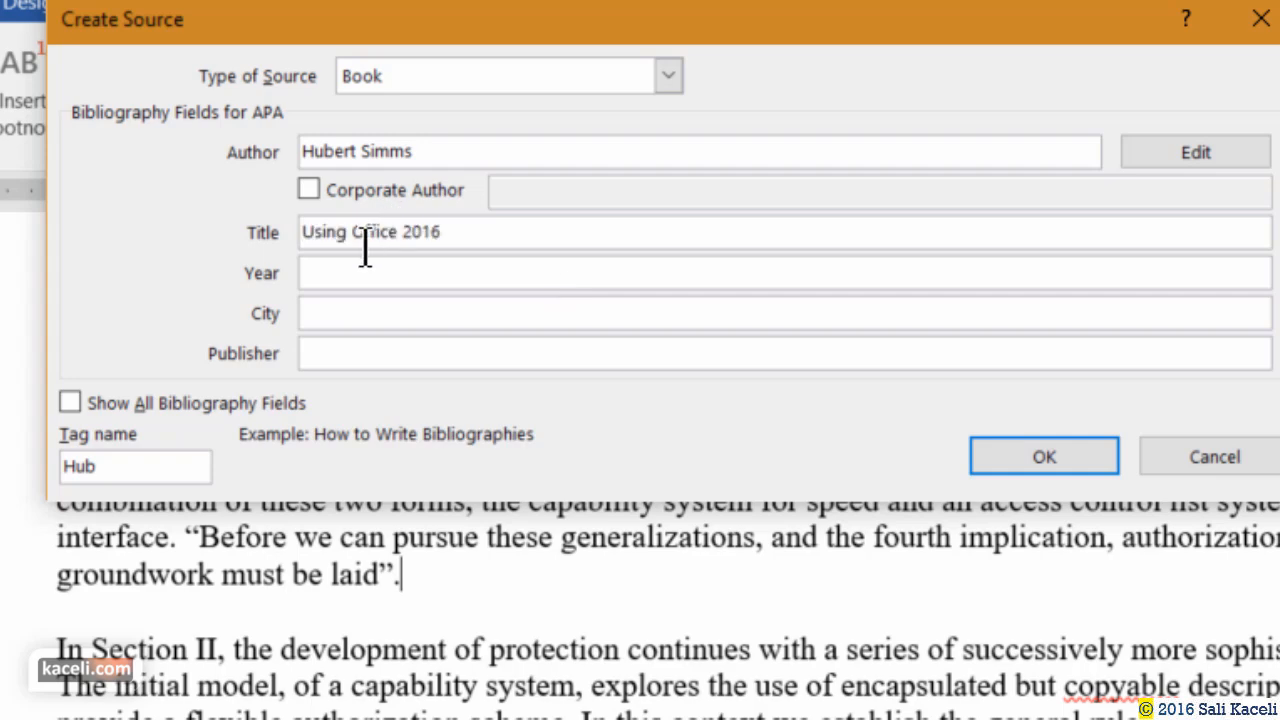
pyautogui.press('Tab')
pyautogui.write('2016')
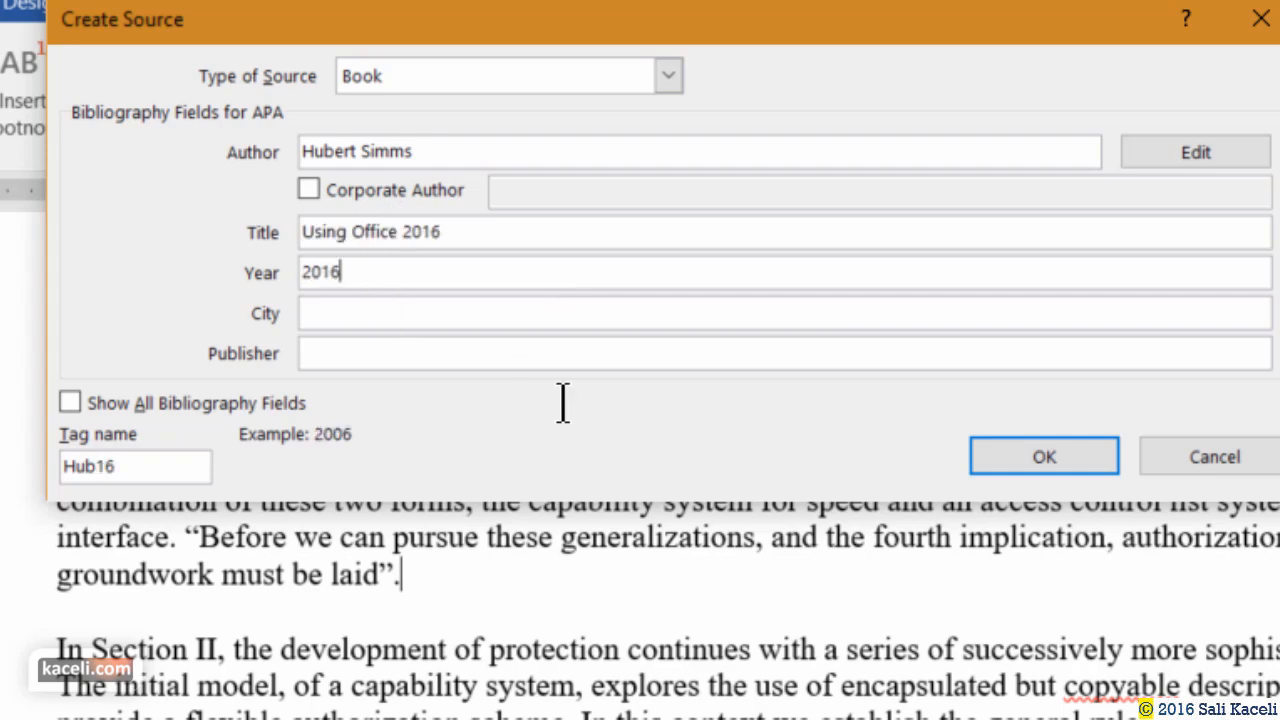
pyautogui.press('Tab')
pyautogui.write('Langhorne')
pyautogui.press('Tab')
pyautogui.write('Cairn University')
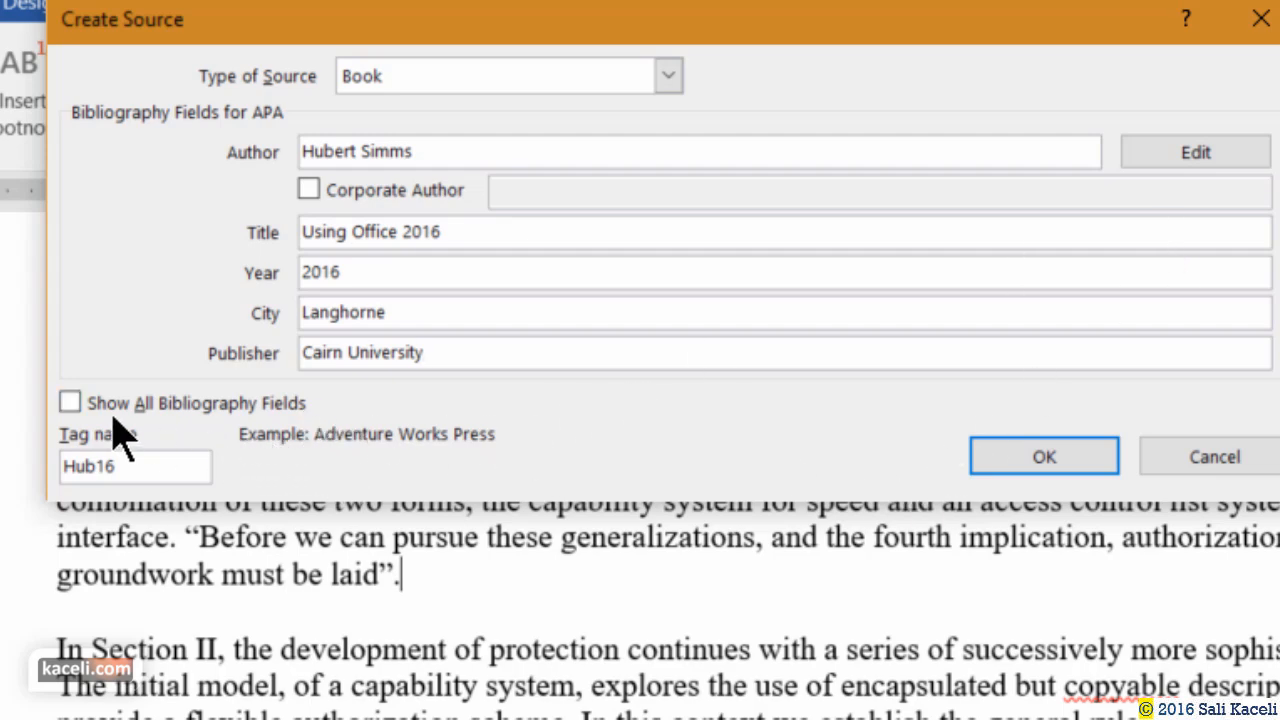
# Add pages 22-25 to the book source and insert its citation after the quoted sentence.
pyautogui.click(72, 404)
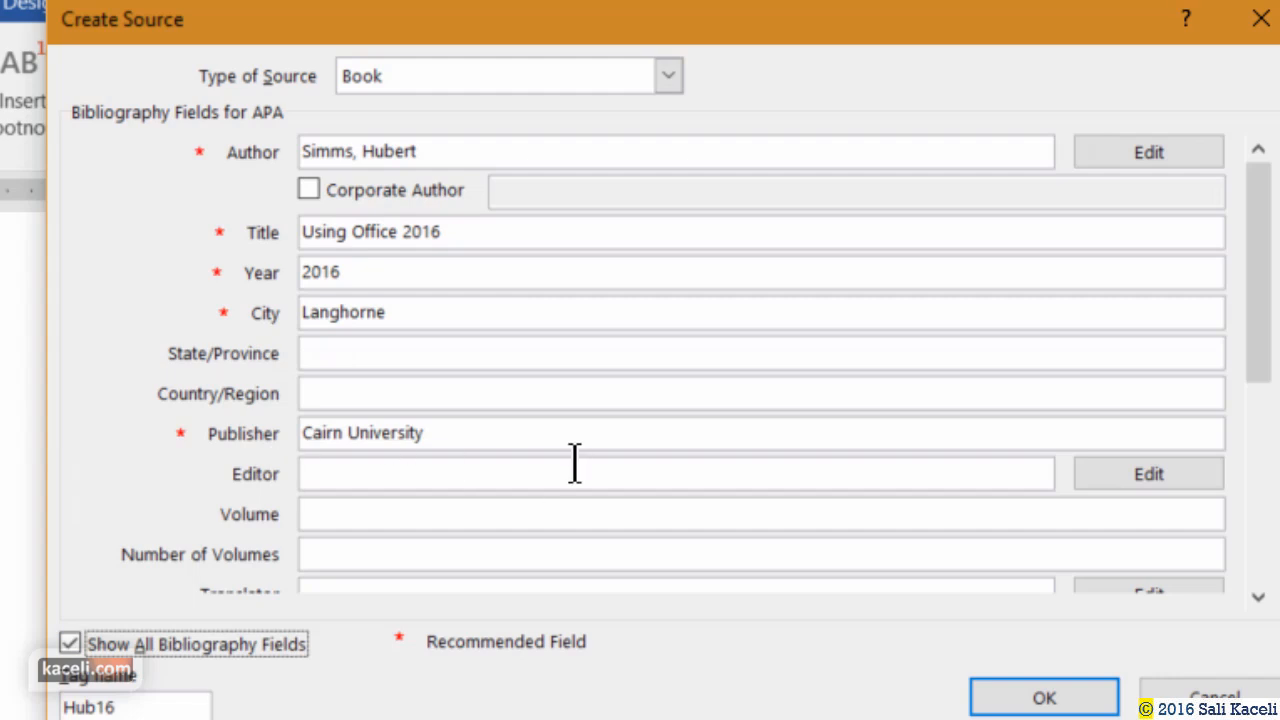
pyautogui.click(326, 524)
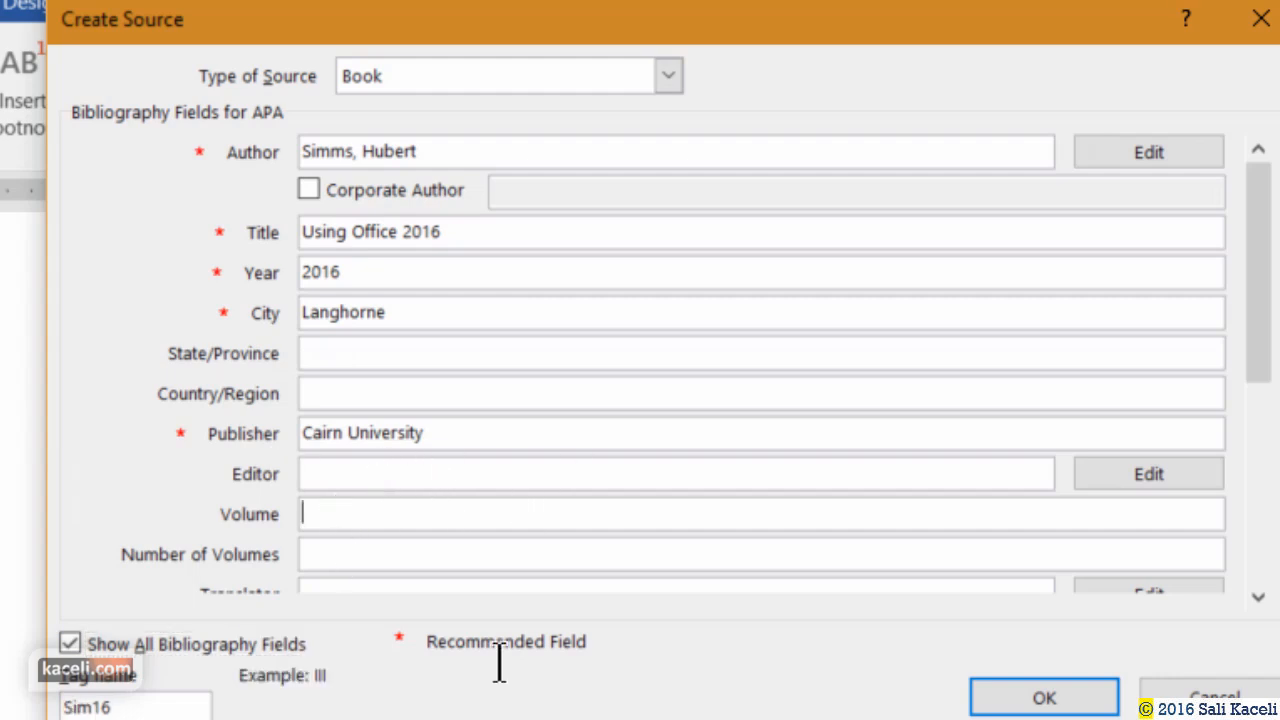
pyautogui.scroll(-2, 1186, 570)
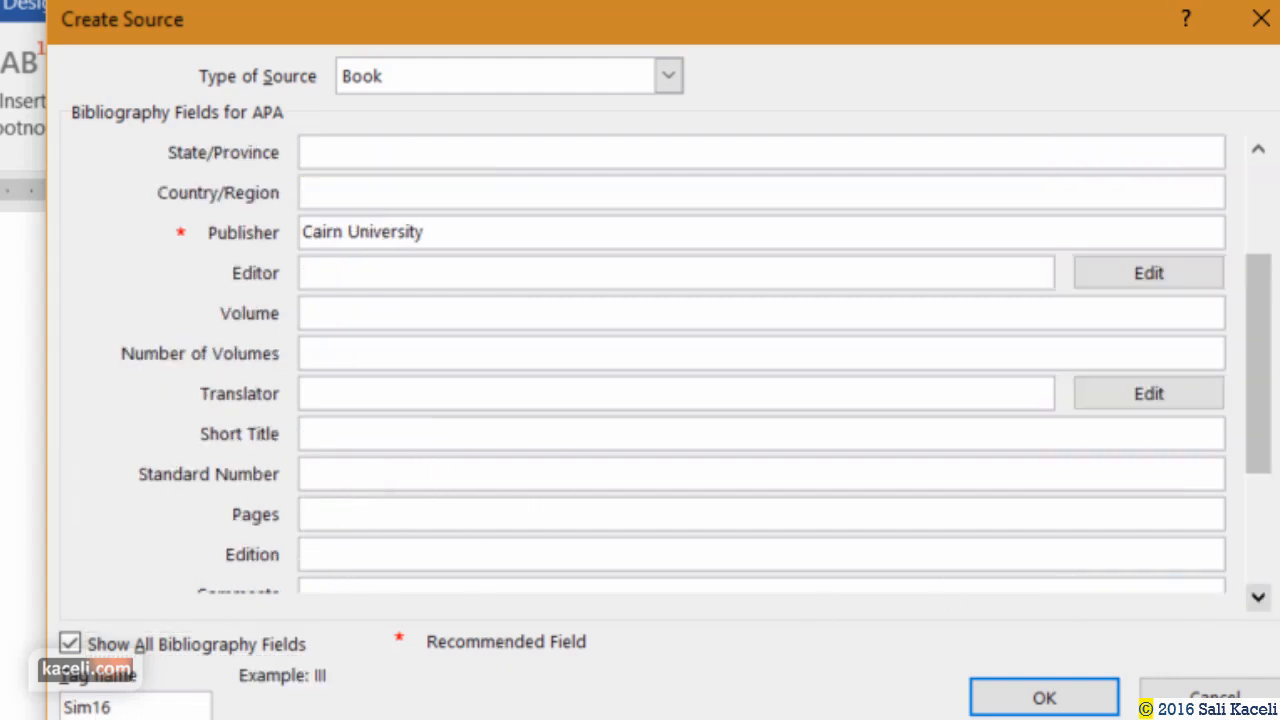
pyautogui.click(428, 517)
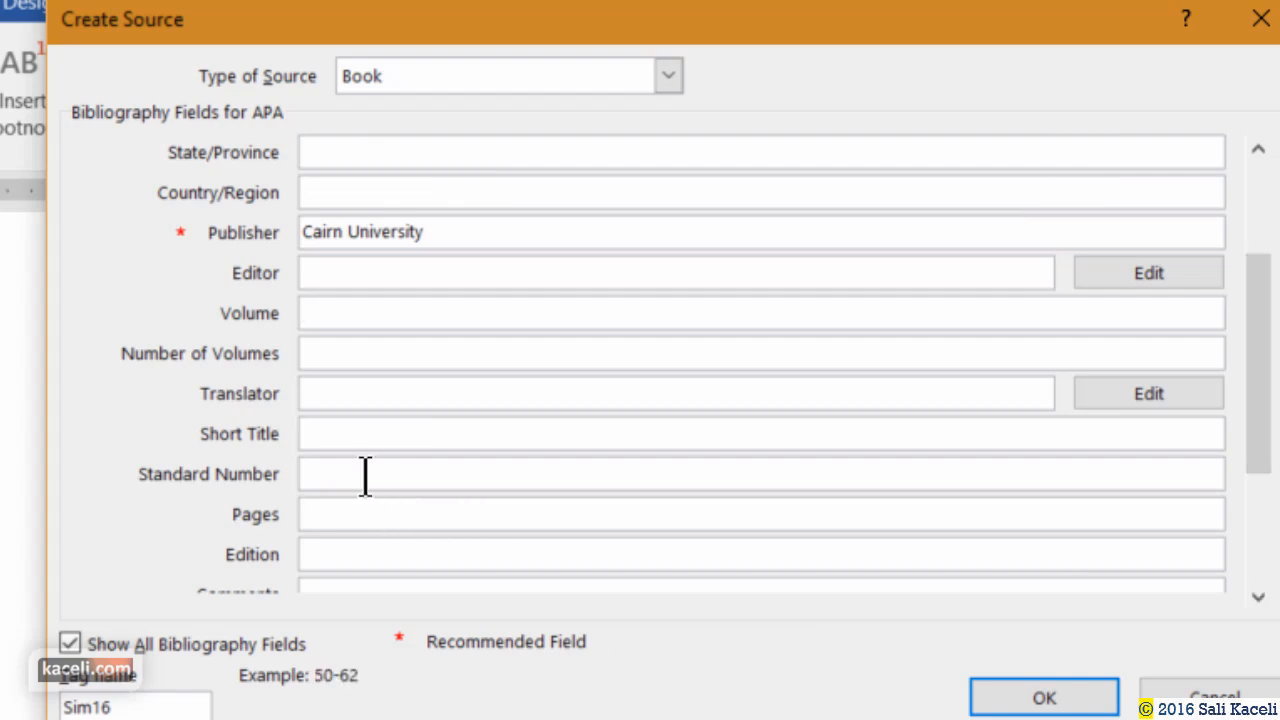
pyautogui.write('22-25')
pyautogui.press('Tab')
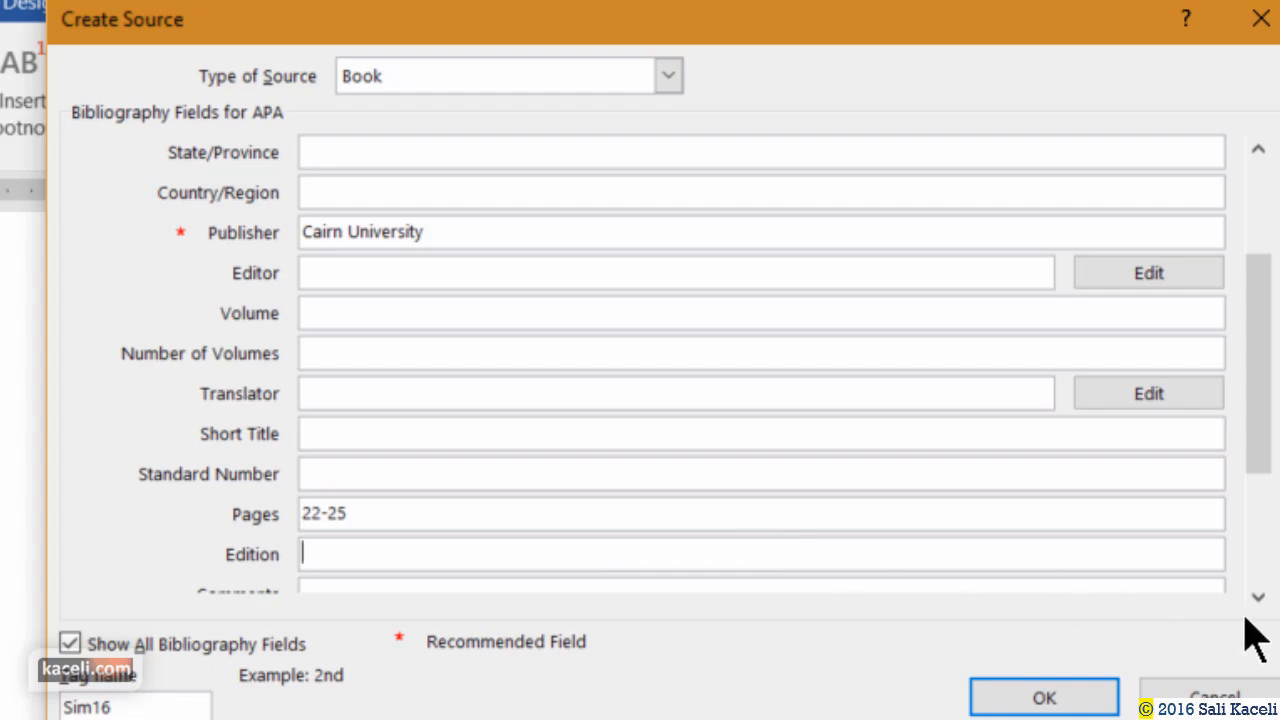
pyautogui.click(1258, 597)
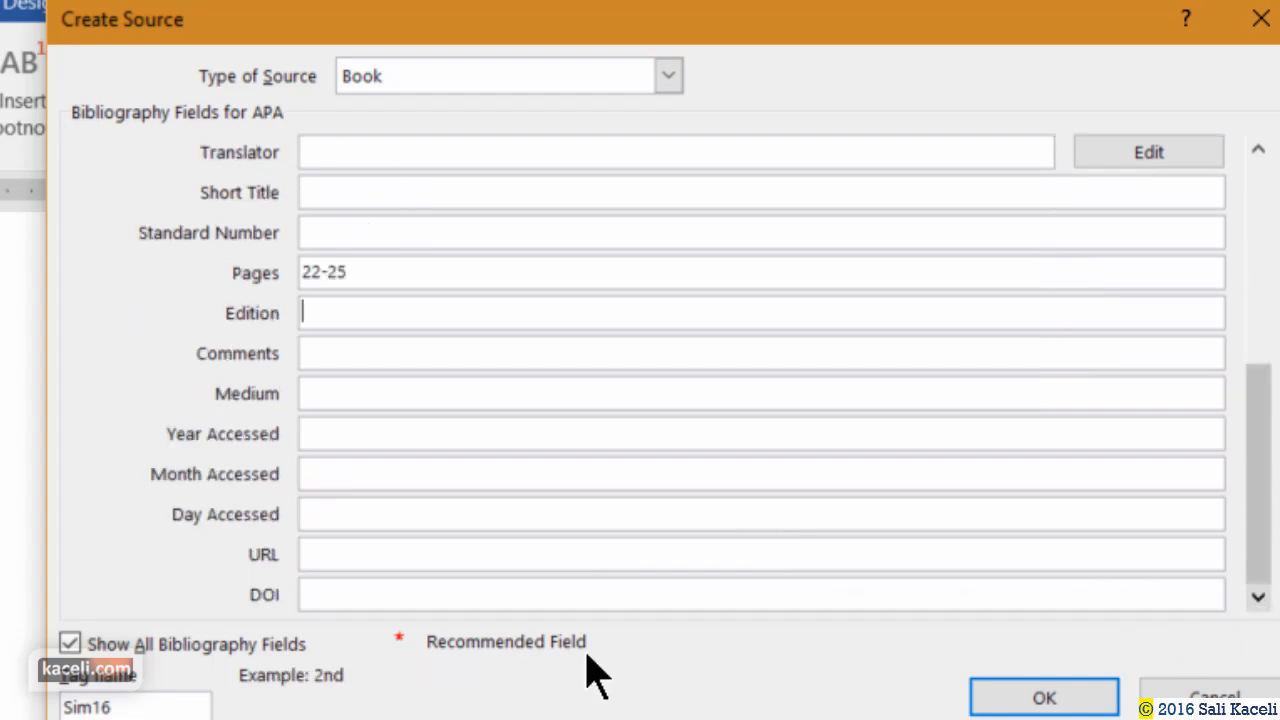
pyautogui.click(1042, 700)
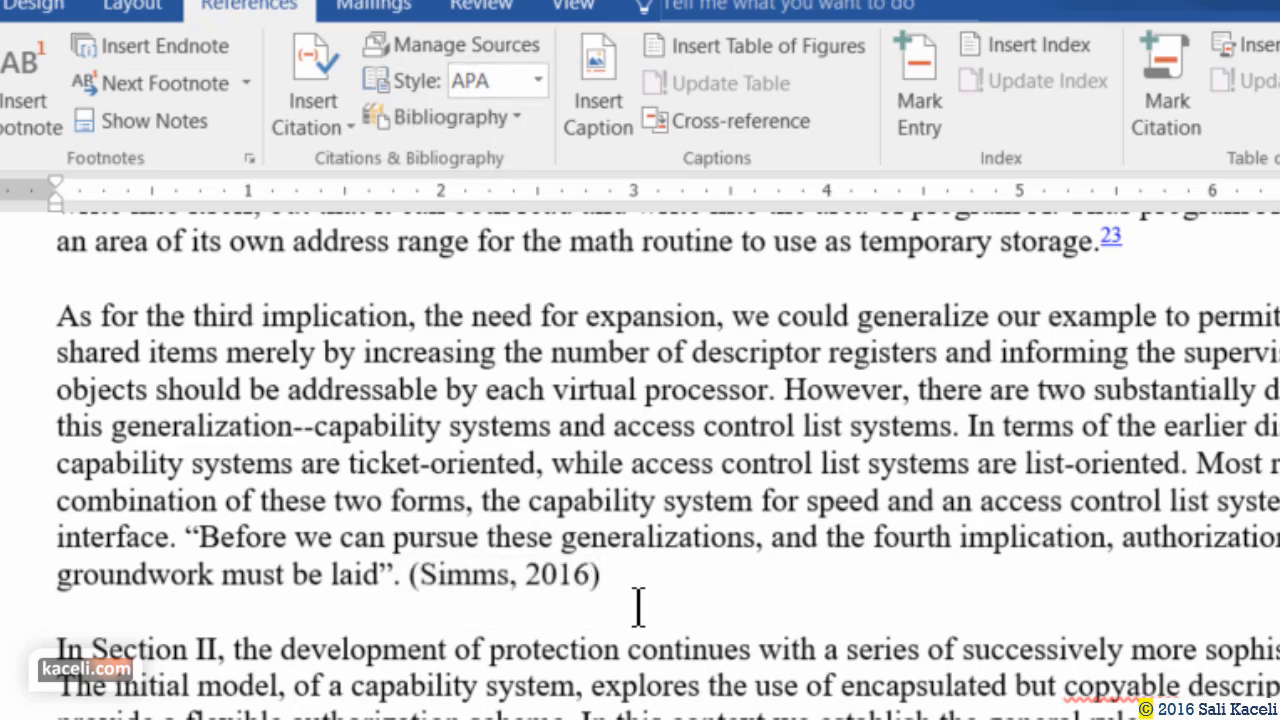
# Put quotation marks around the passage from "Additional" to "domains.".
pyautogui.scroll(-3, 638, 606)
pyautogui.scroll(-1, 508, 652)
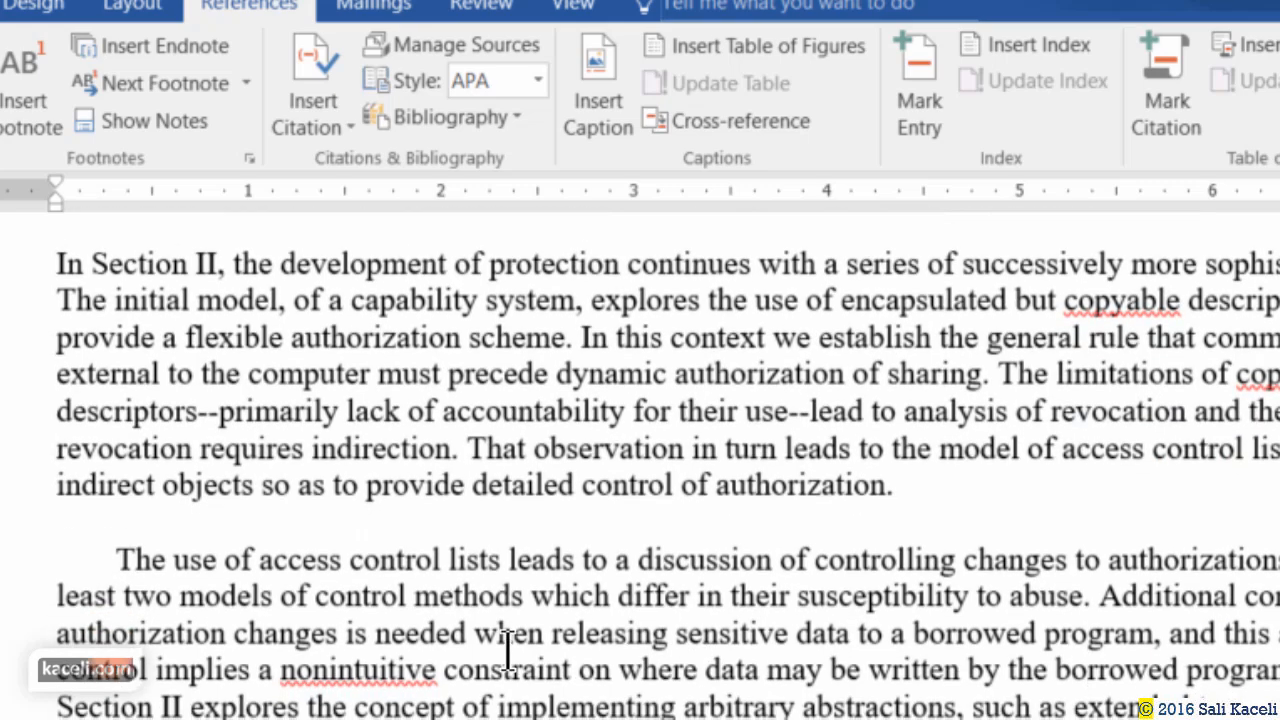
pyautogui.click(455, 710)
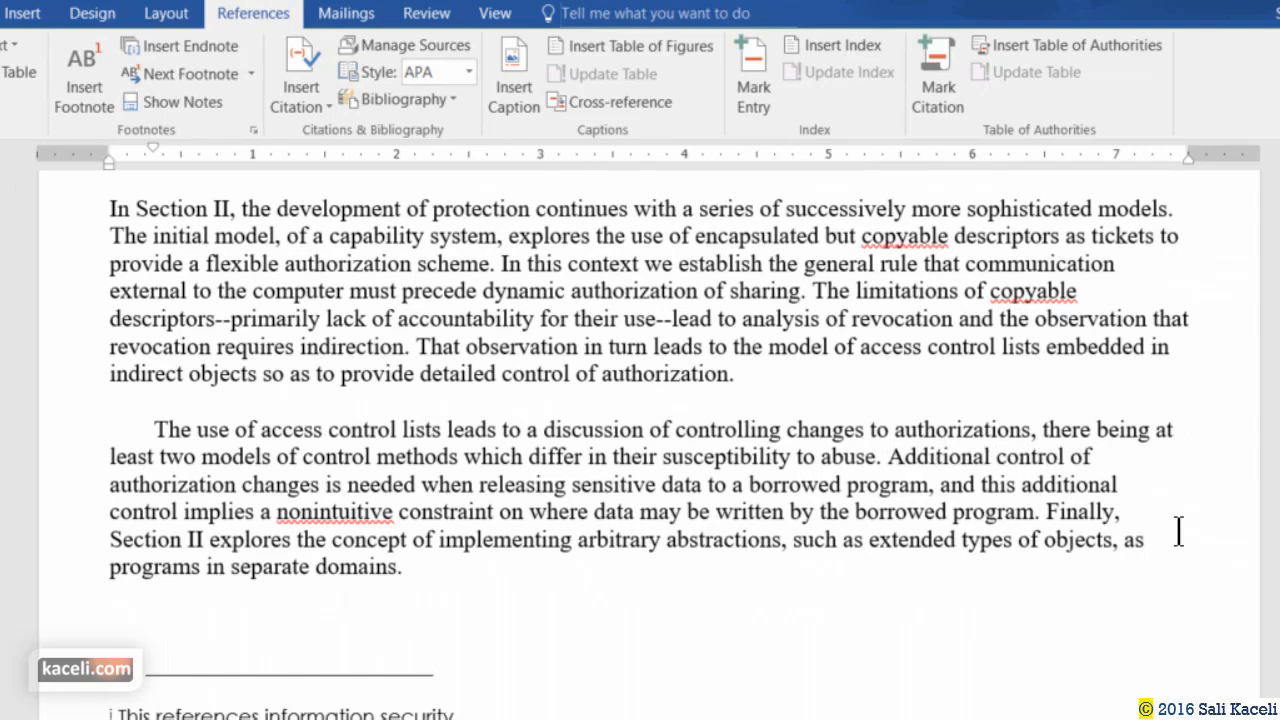
pyautogui.write('"')
pyautogui.click(405, 567)
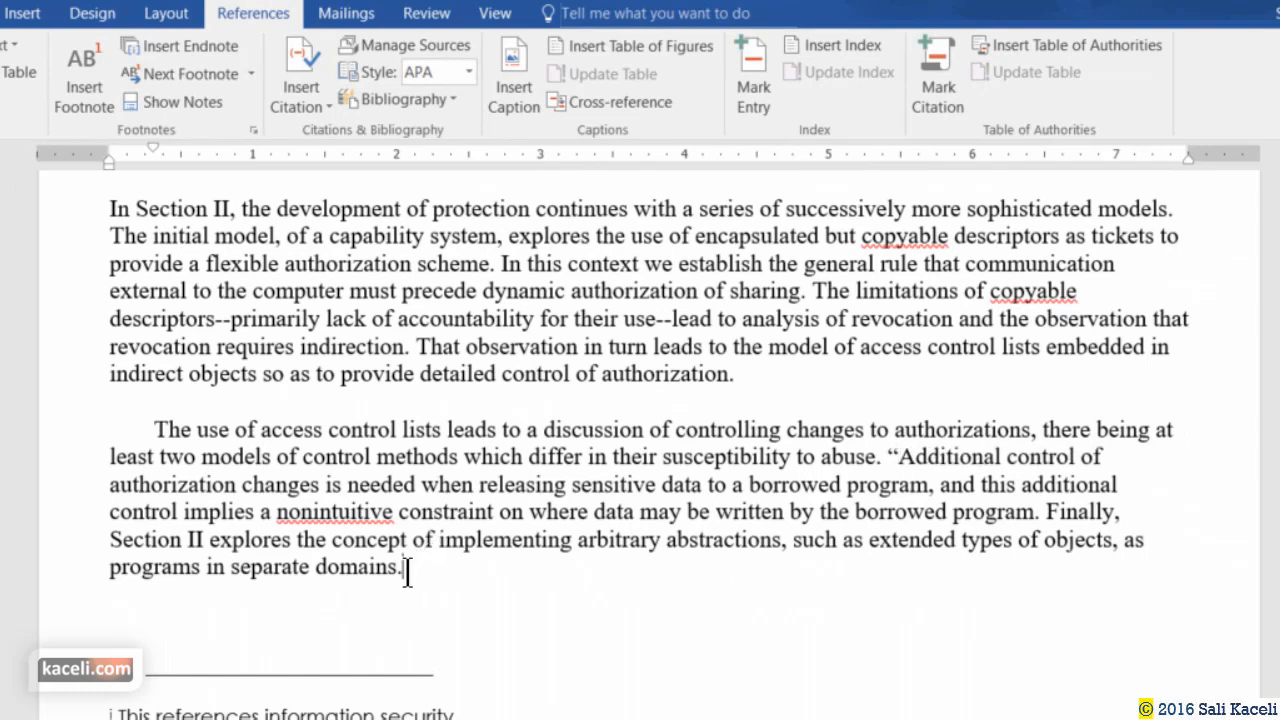
pyautogui.write('"')
# Start another new citation source with type Document From Web site.
pyautogui.click(317, 102)
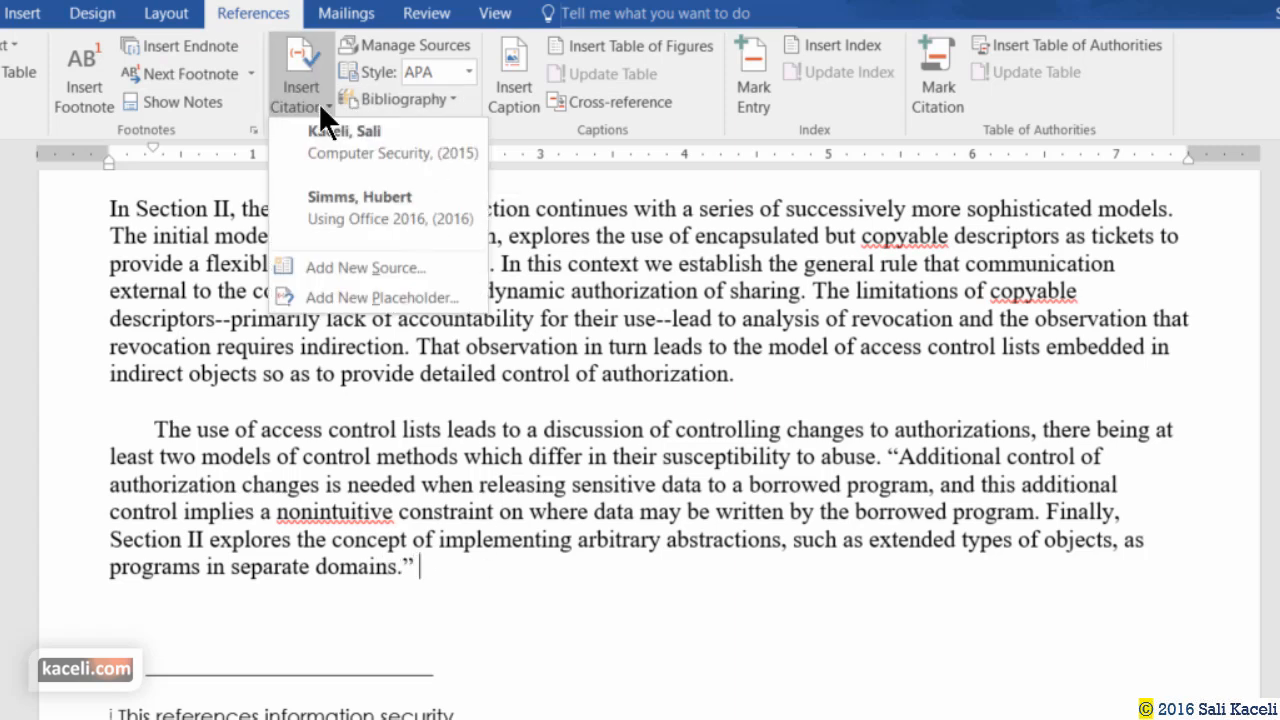
pyautogui.click(318, 264)
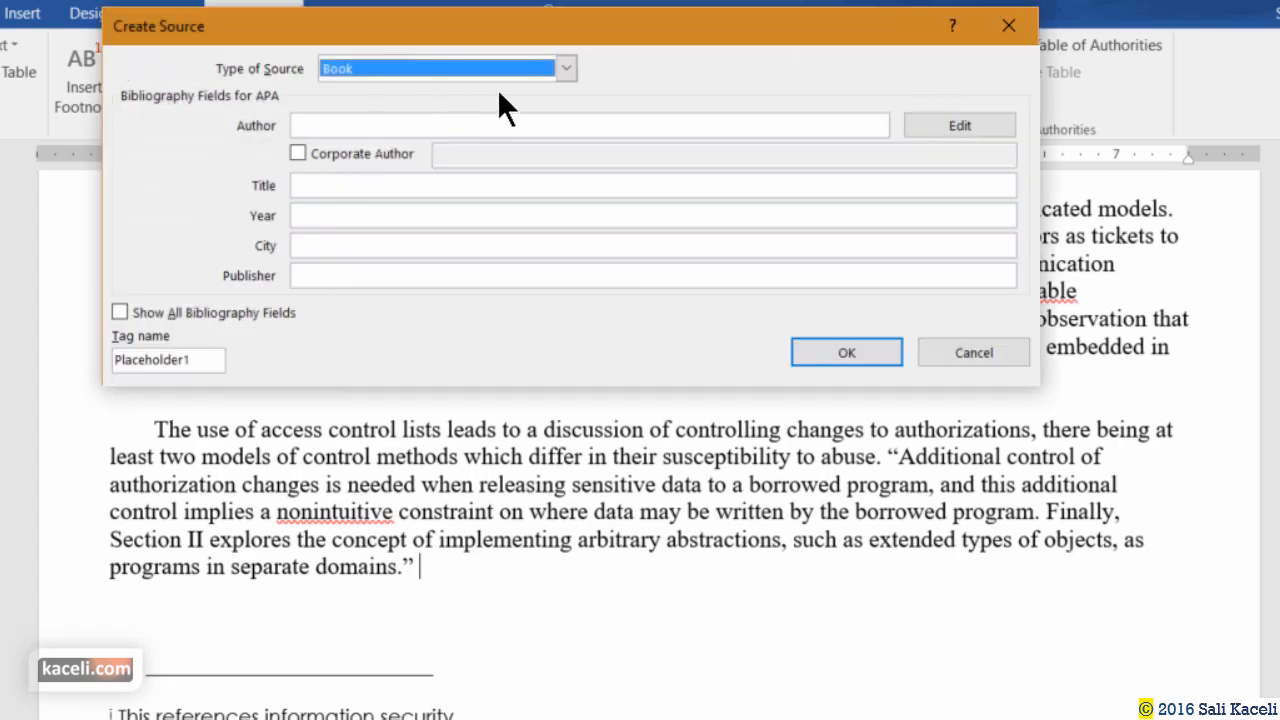
pyautogui.click(526, 66)
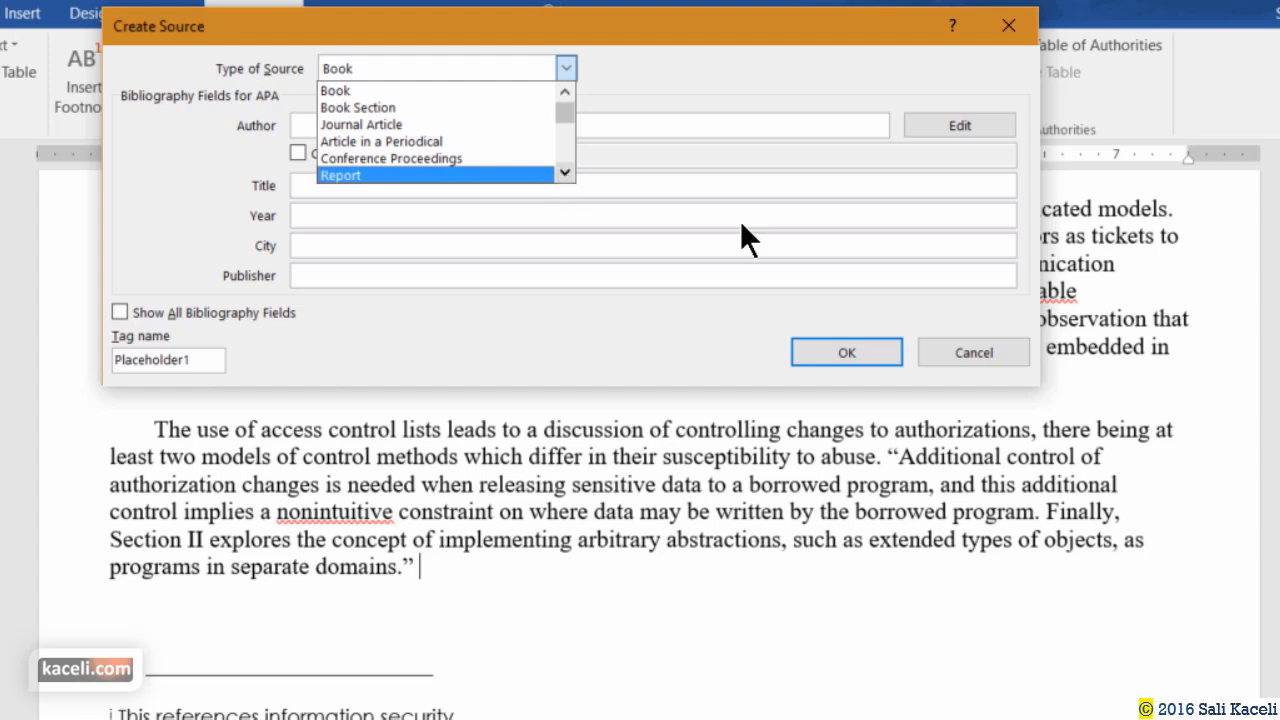
pyautogui.scroll(-2, 740, 220)
pyautogui.scroll(-2, 742, 220)
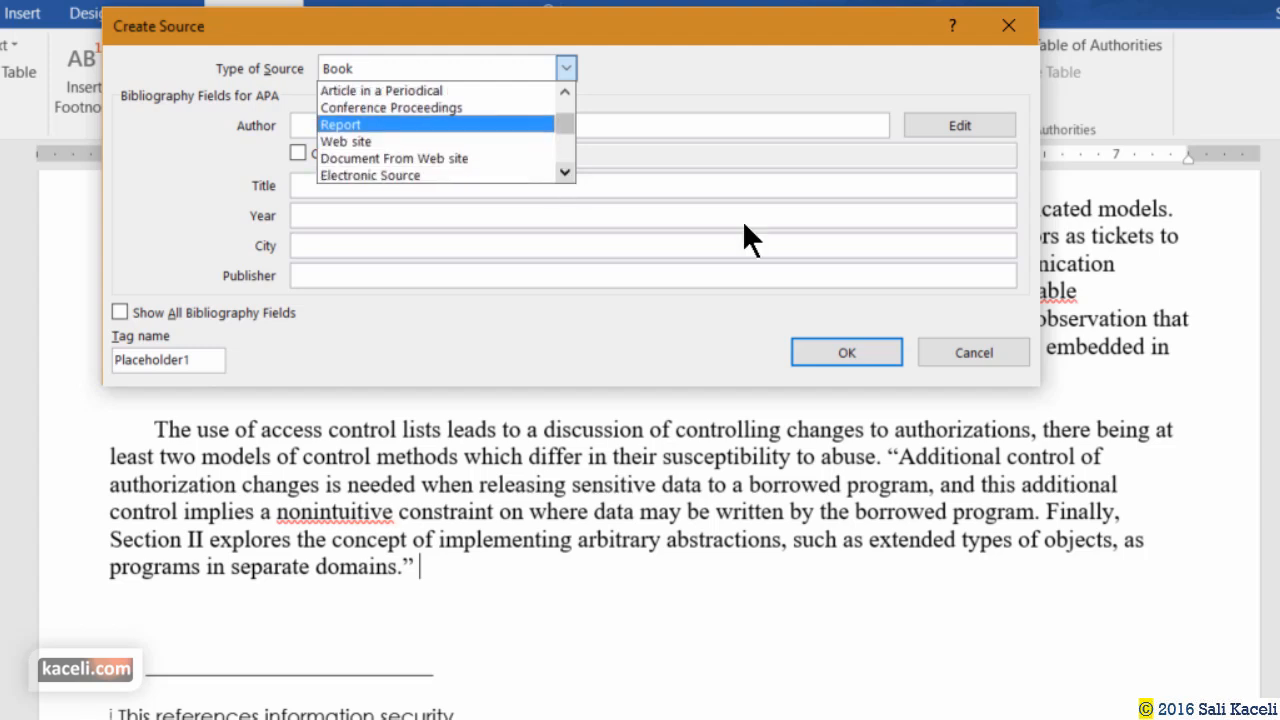
pyautogui.scroll(-7, 742, 220)
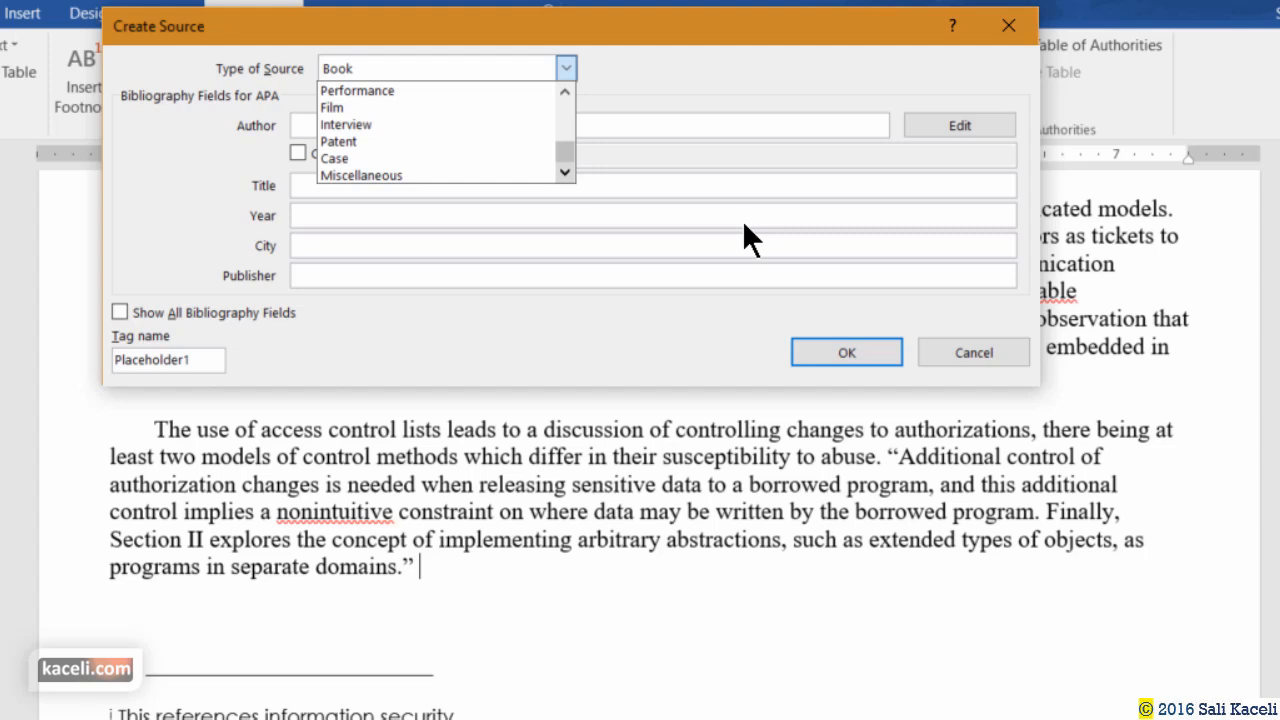
pyautogui.click(565, 91)
pyautogui.scroll(5, 743, 126)
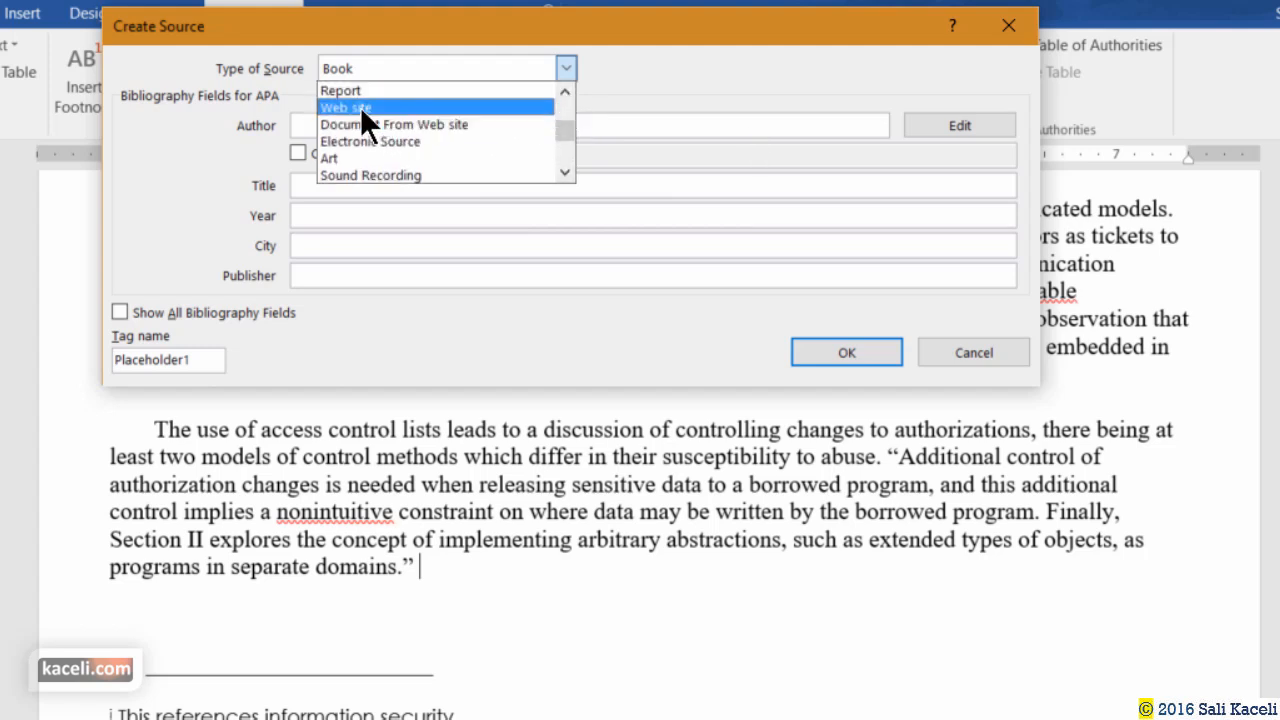
pyautogui.click(360, 107)
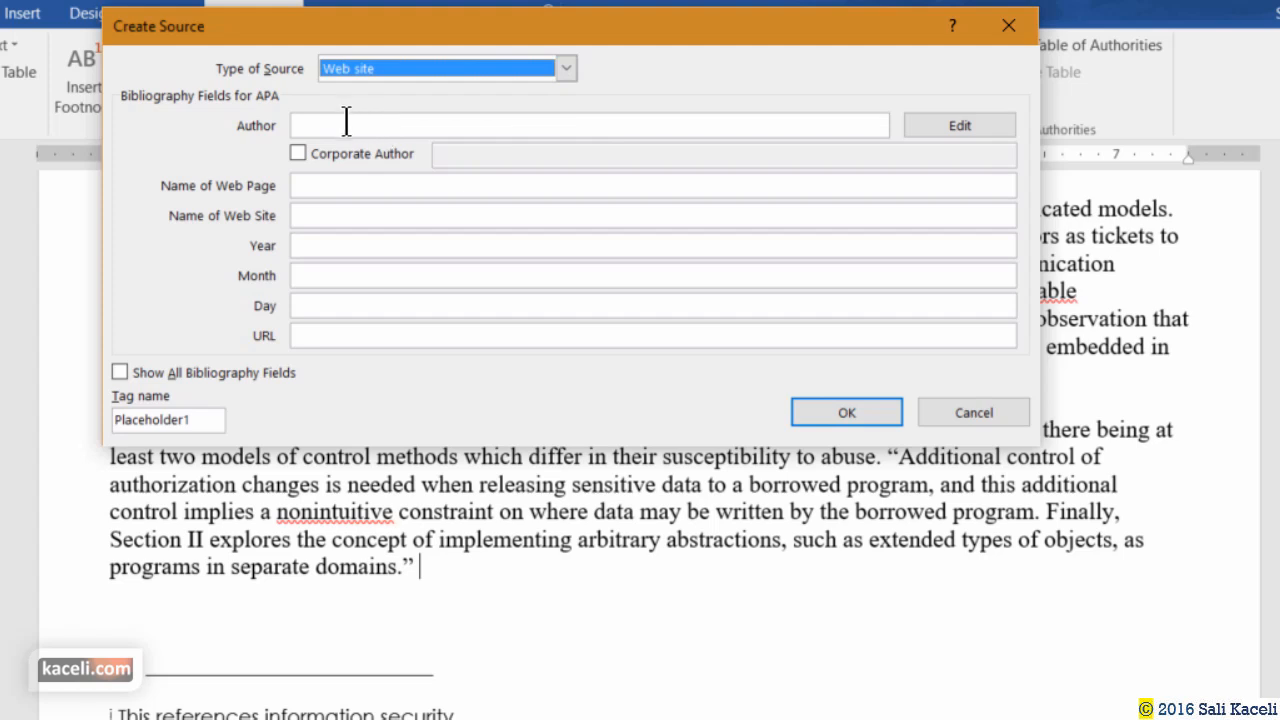
pyautogui.click(565, 69)
pyautogui.click(565, 172)
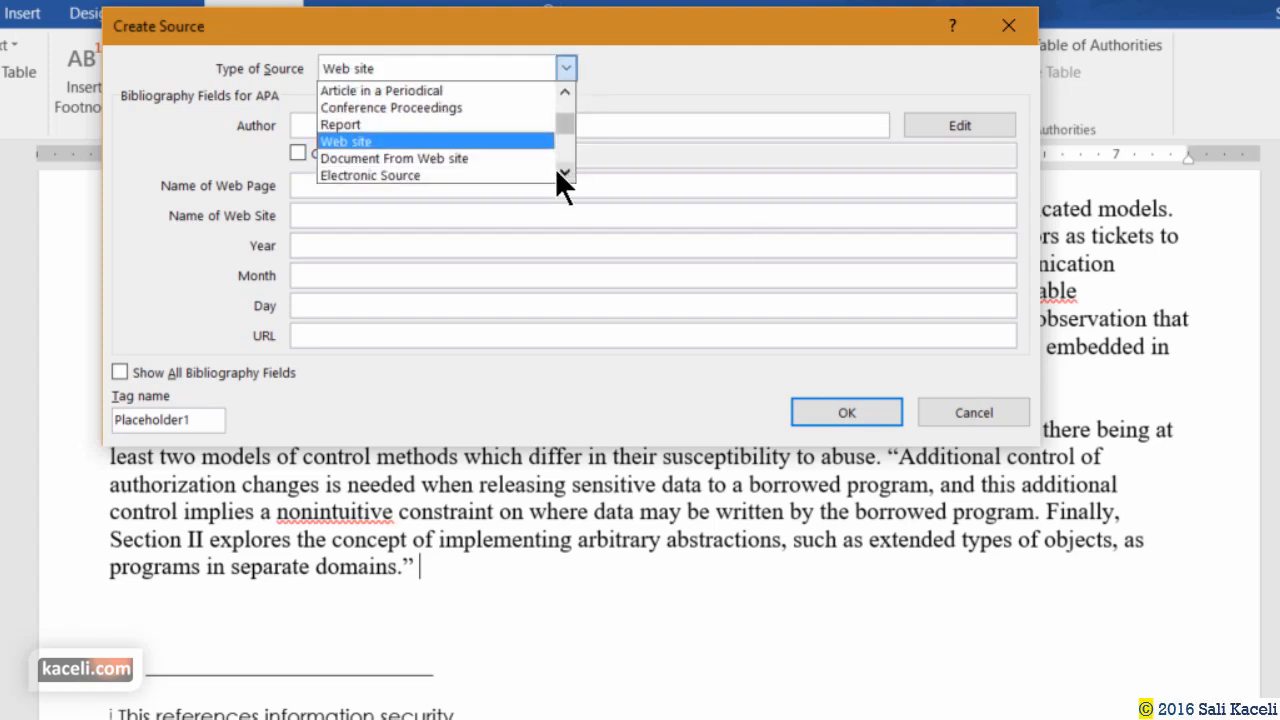
pyautogui.click(464, 158)
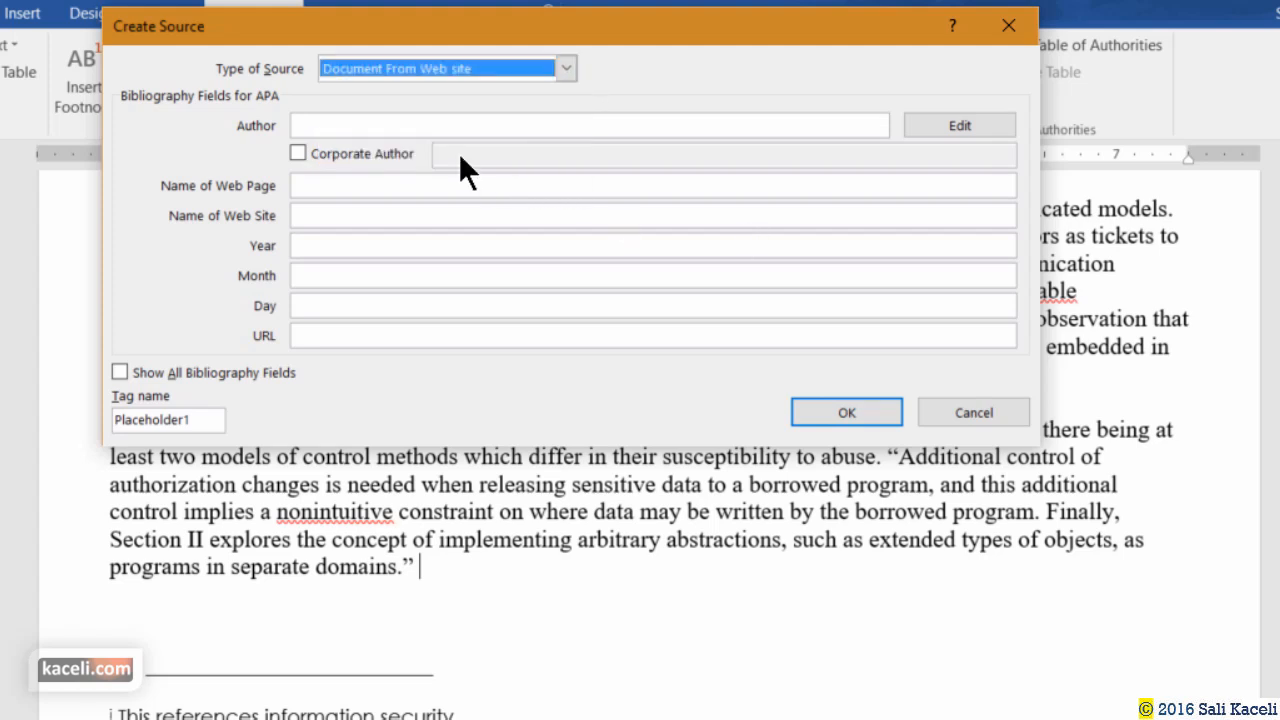
pyautogui.click(378, 127)
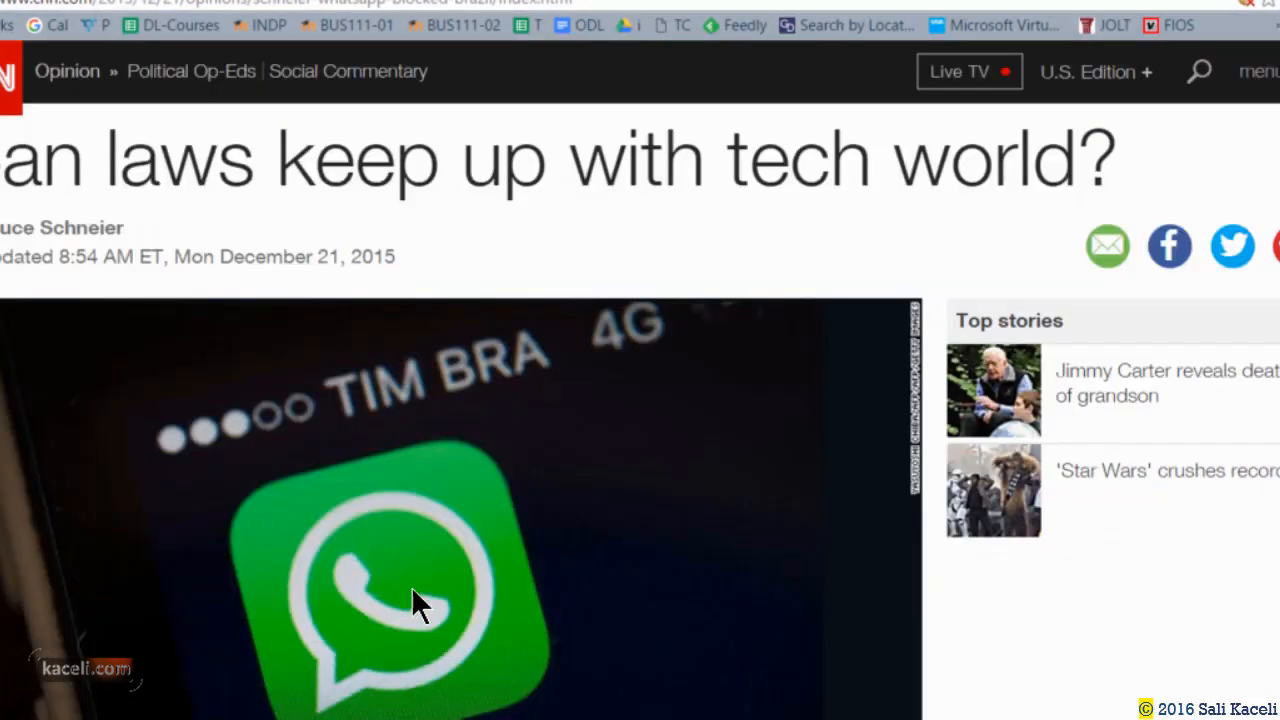
# Copy the author's byline name from the CNN article 'Can laws keep up with tech world?' and switch back to Word.
pyautogui.scroll(-2, 606, 225)
pyautogui.scroll(2, 530, 224)
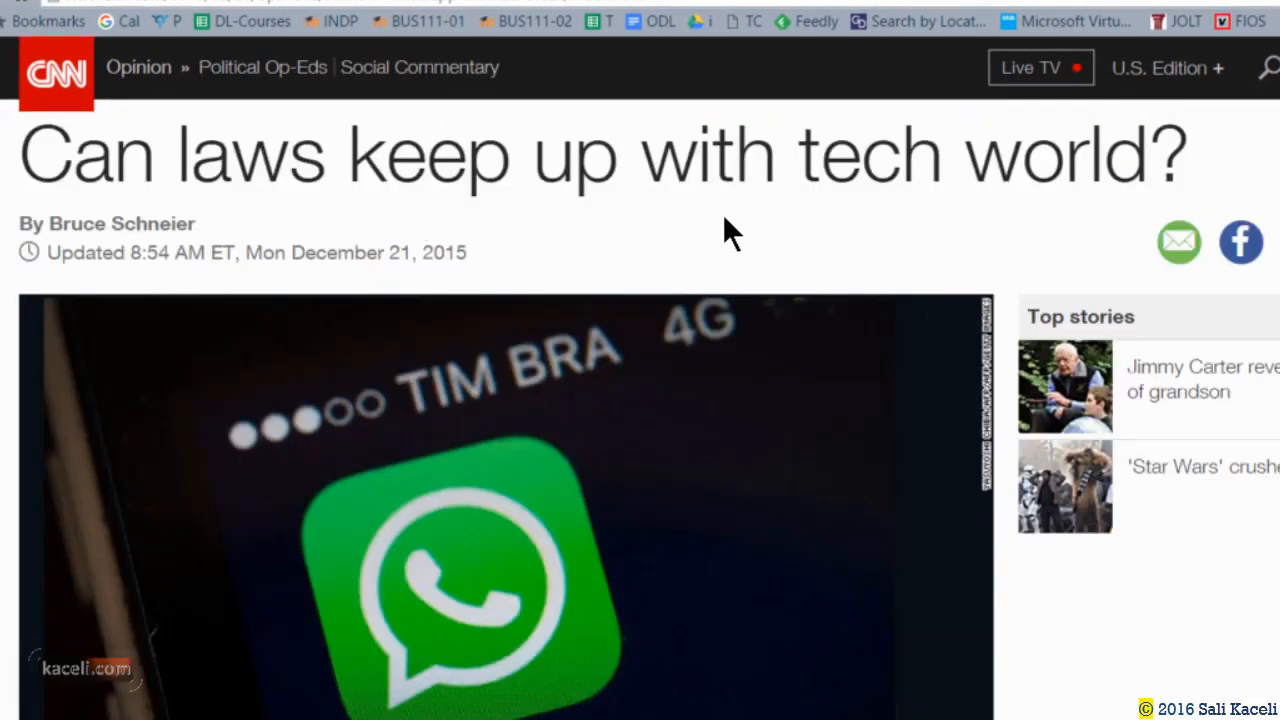
pyautogui.scroll(-5, 723, 231)
pyautogui.scroll(6, 666, 314)
pyautogui.moveTo(197, 223); pyautogui.dragTo(48, 224)
pyautogui.press('super+c')
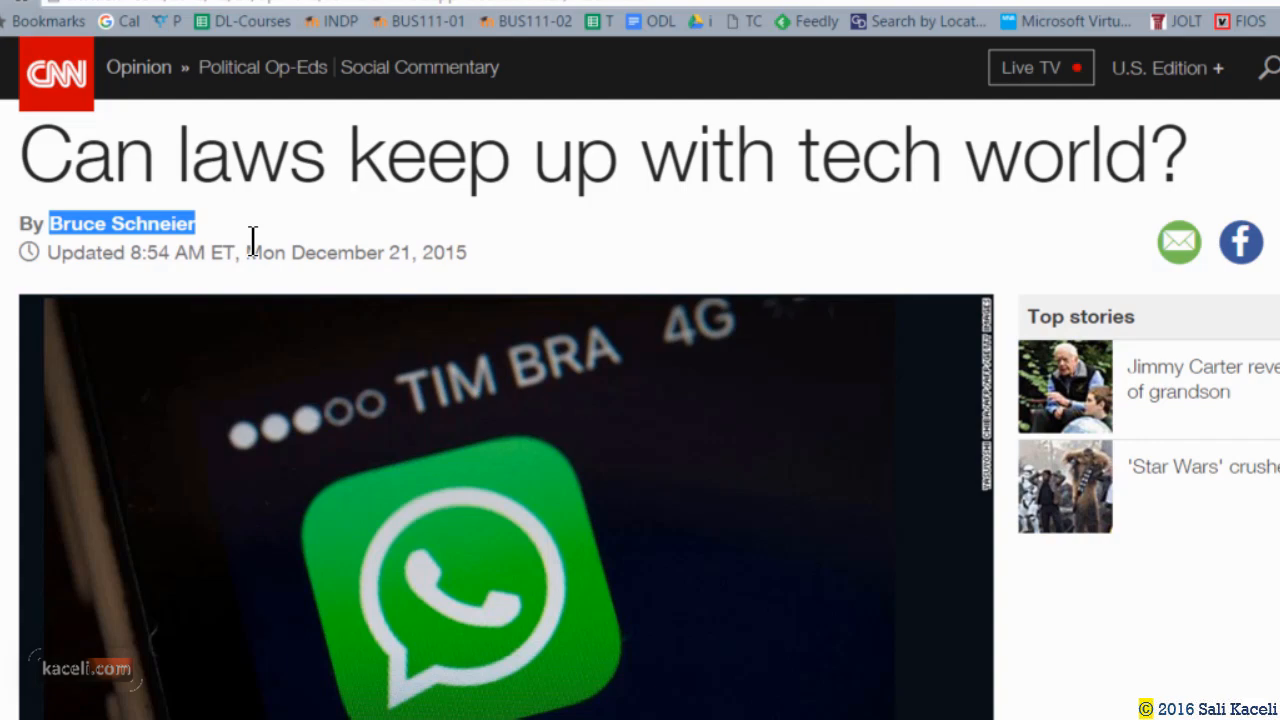
pyautogui.click(744, 718)
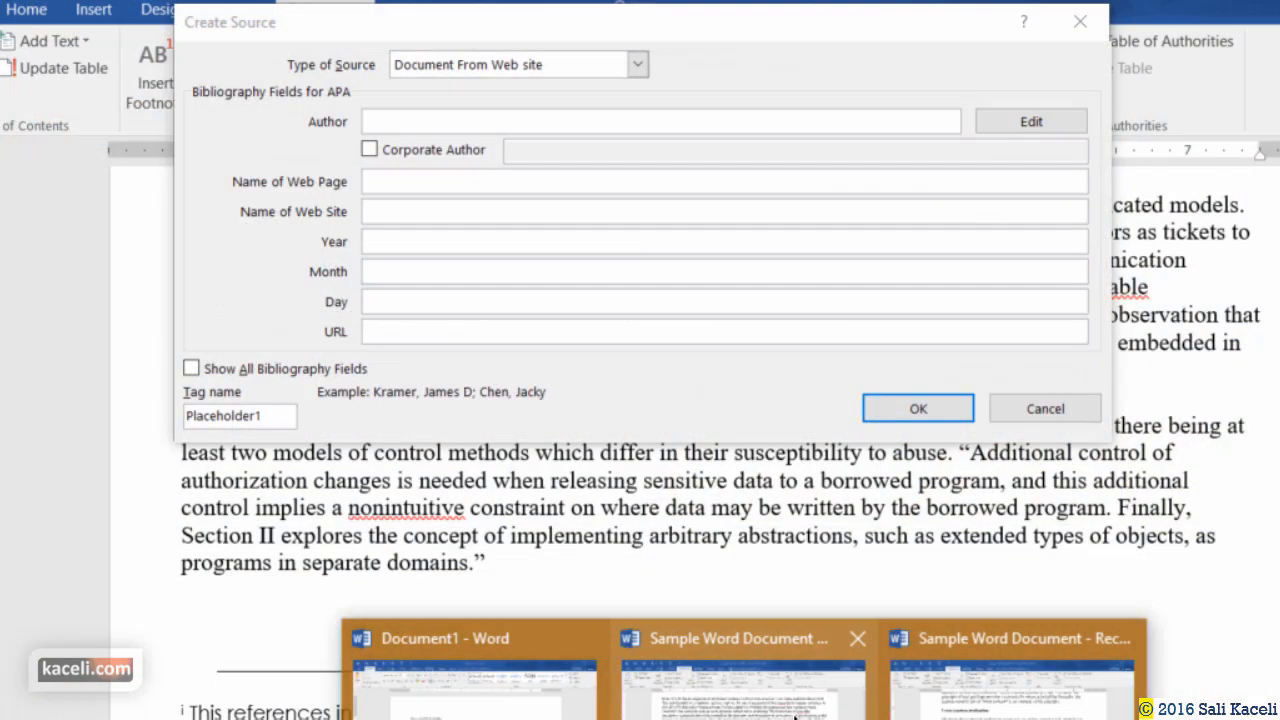
# Paste the copied author name and the CNN article headline as the web page name.
pyautogui.click(794, 716)
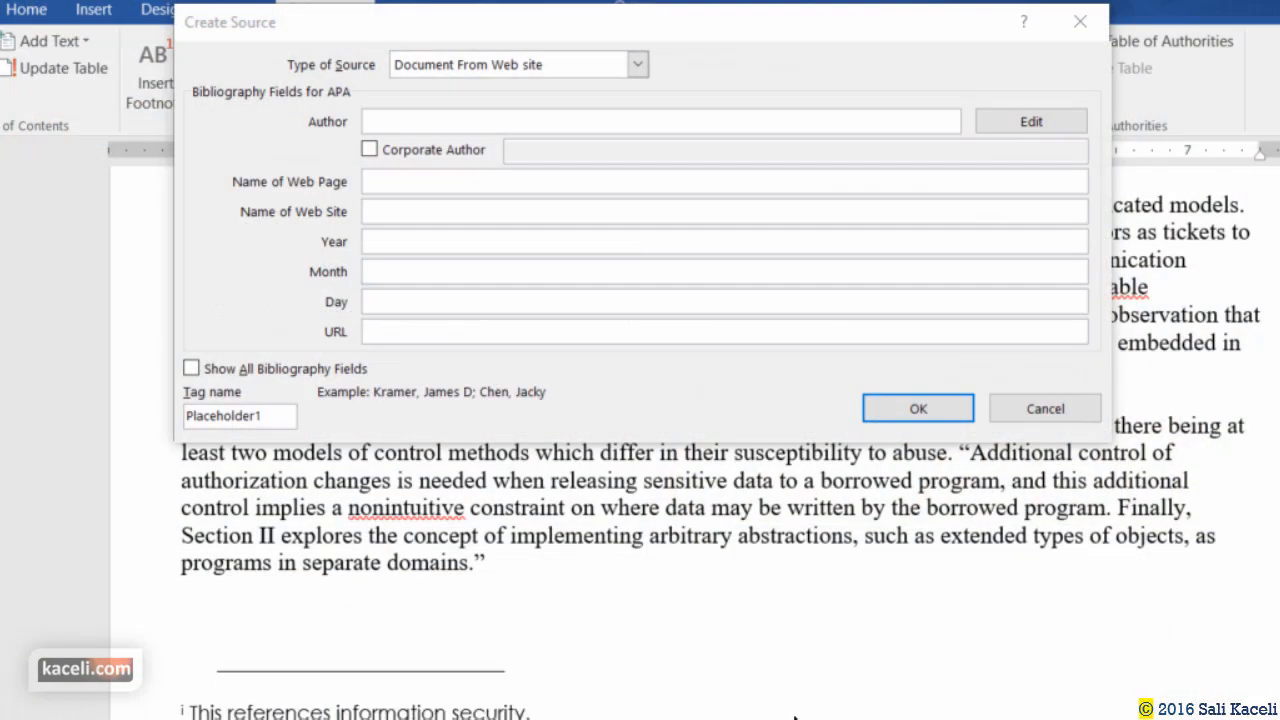
pyautogui.rightClick(395, 120)
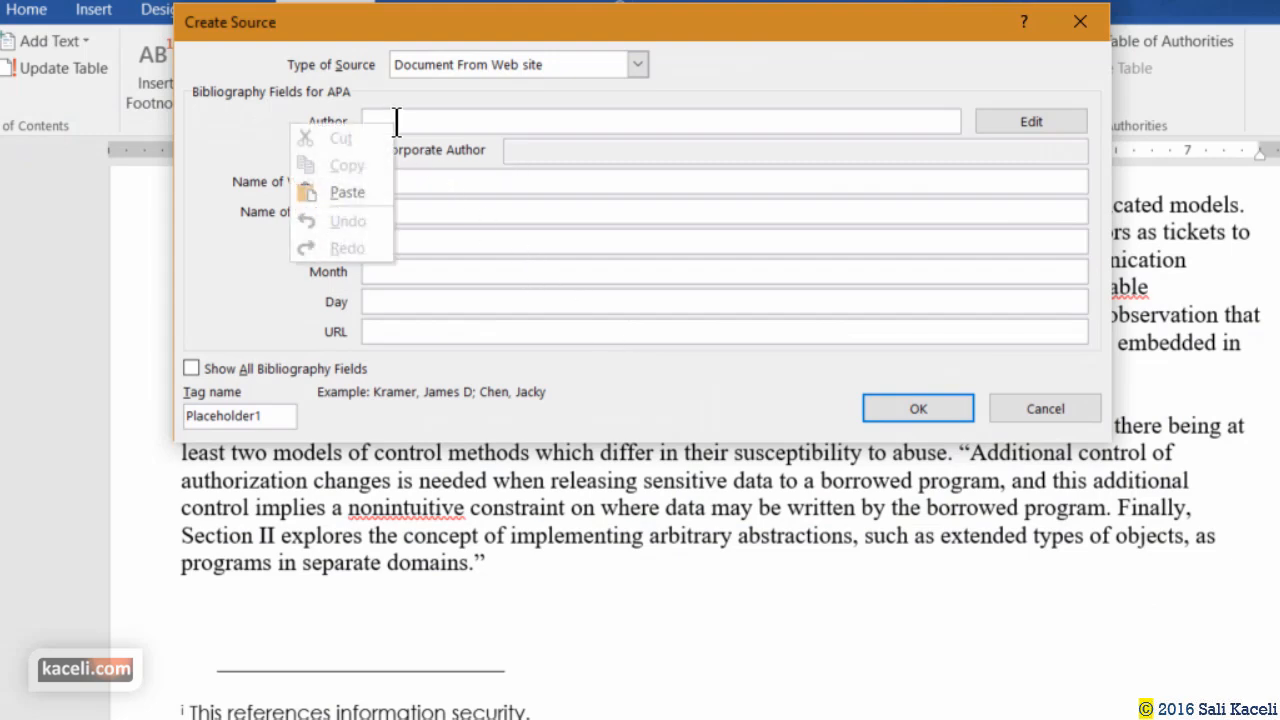
pyautogui.click(370, 192)
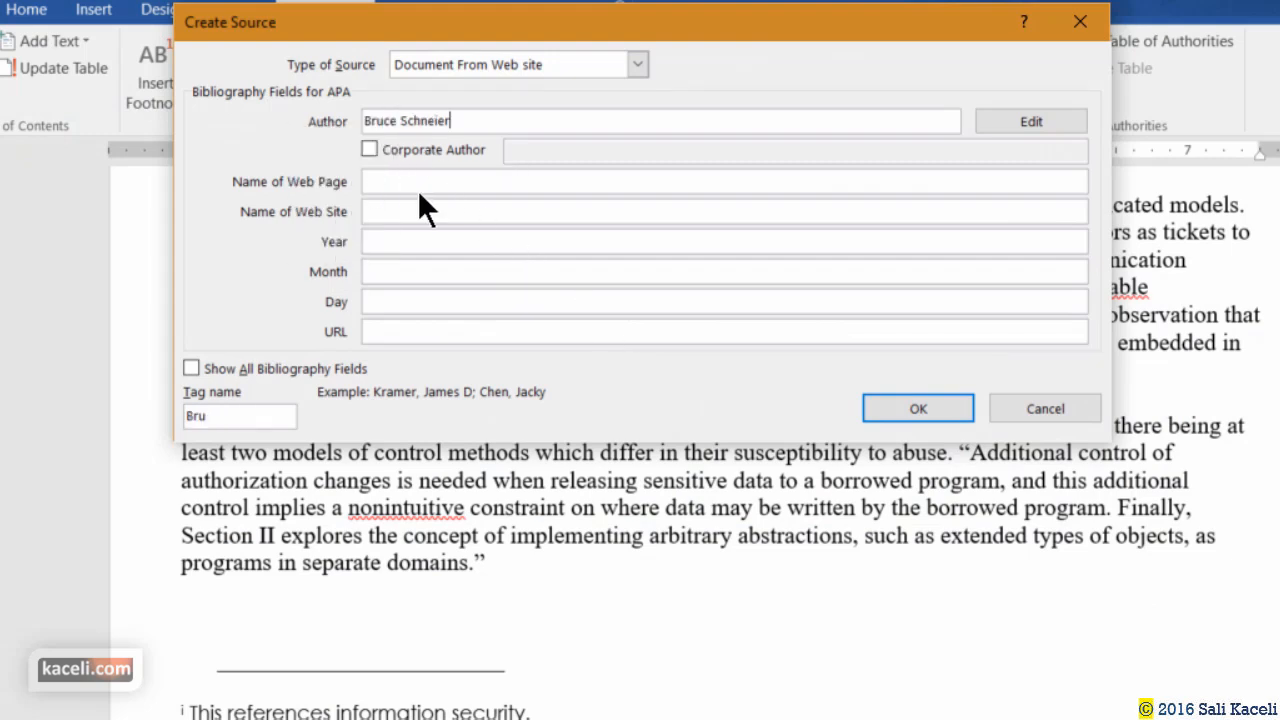
pyautogui.click(417, 188)
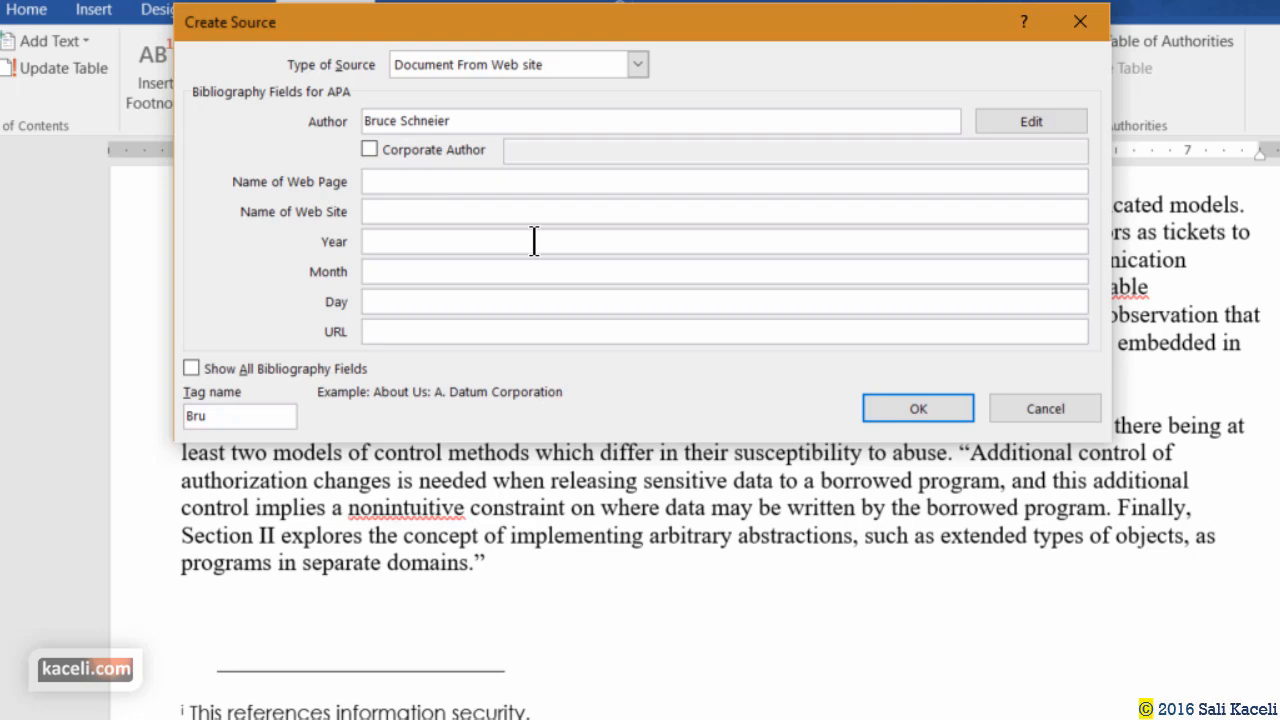
pyautogui.hotkey('alt', 'Tab')
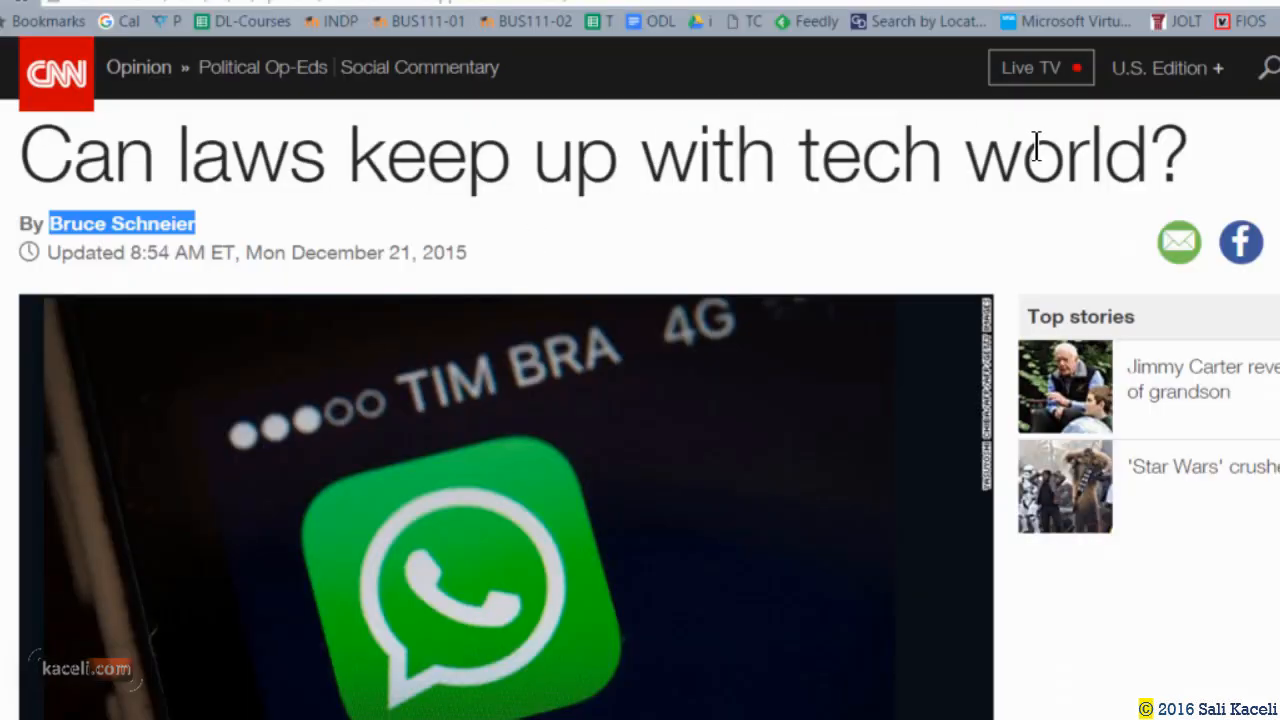
pyautogui.click(1086, 157)
pyautogui.moveTo(1186, 167); pyautogui.dragTo(70, 238)
pyautogui.hotkey('ctrl', 'c')
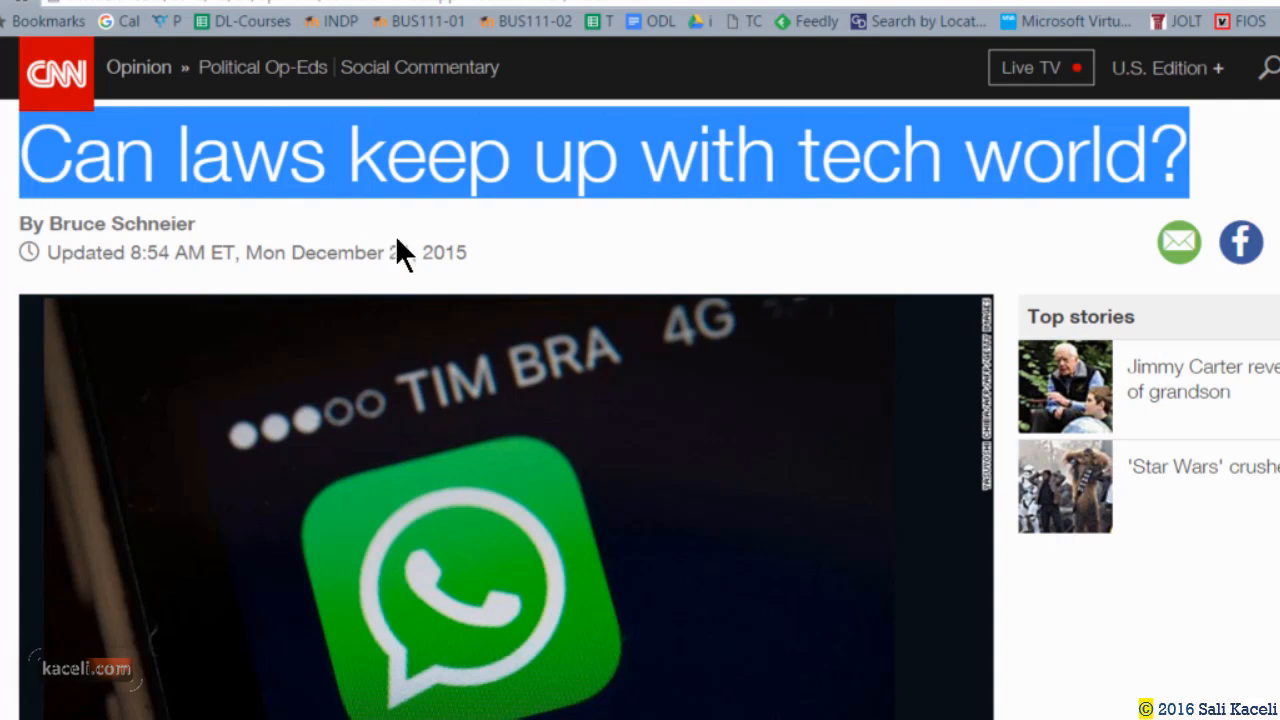
pyautogui.hotkey('alt', 'Tab')
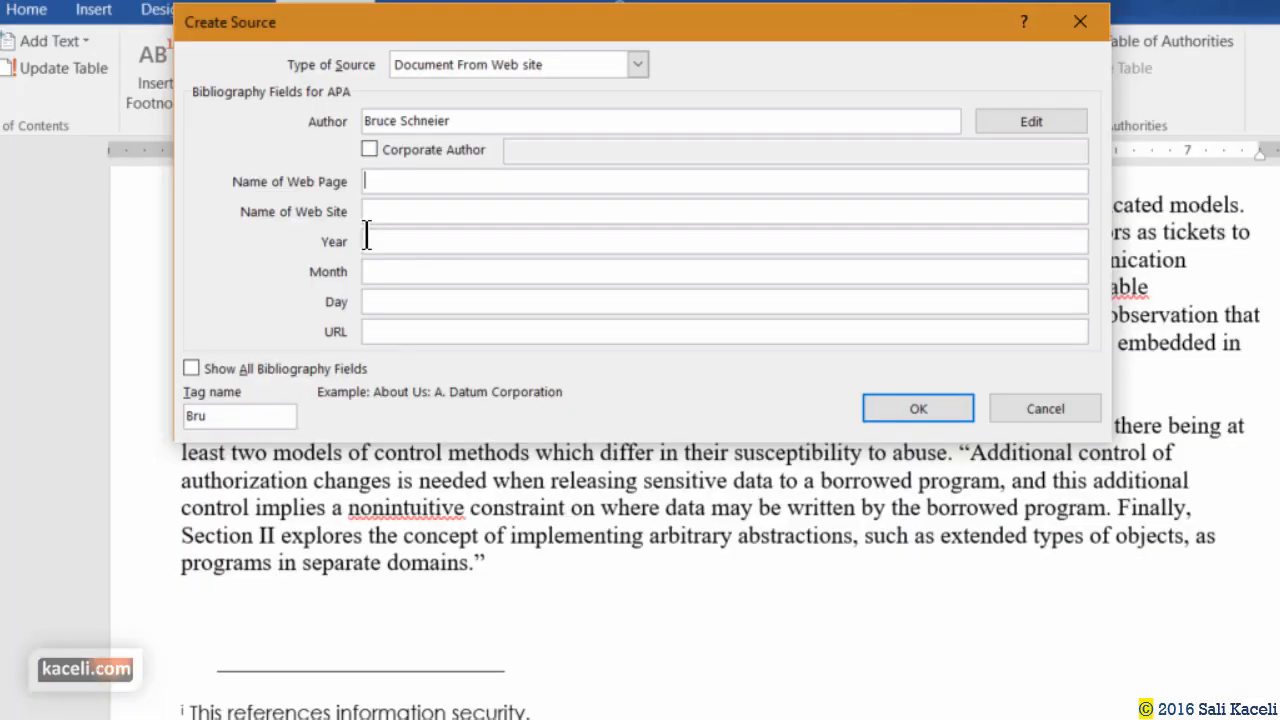
pyautogui.hotkey('ctrl', 'v')
# Enter web site Cnn.com with date 2015, December, 21.
pyautogui.click(409, 213)
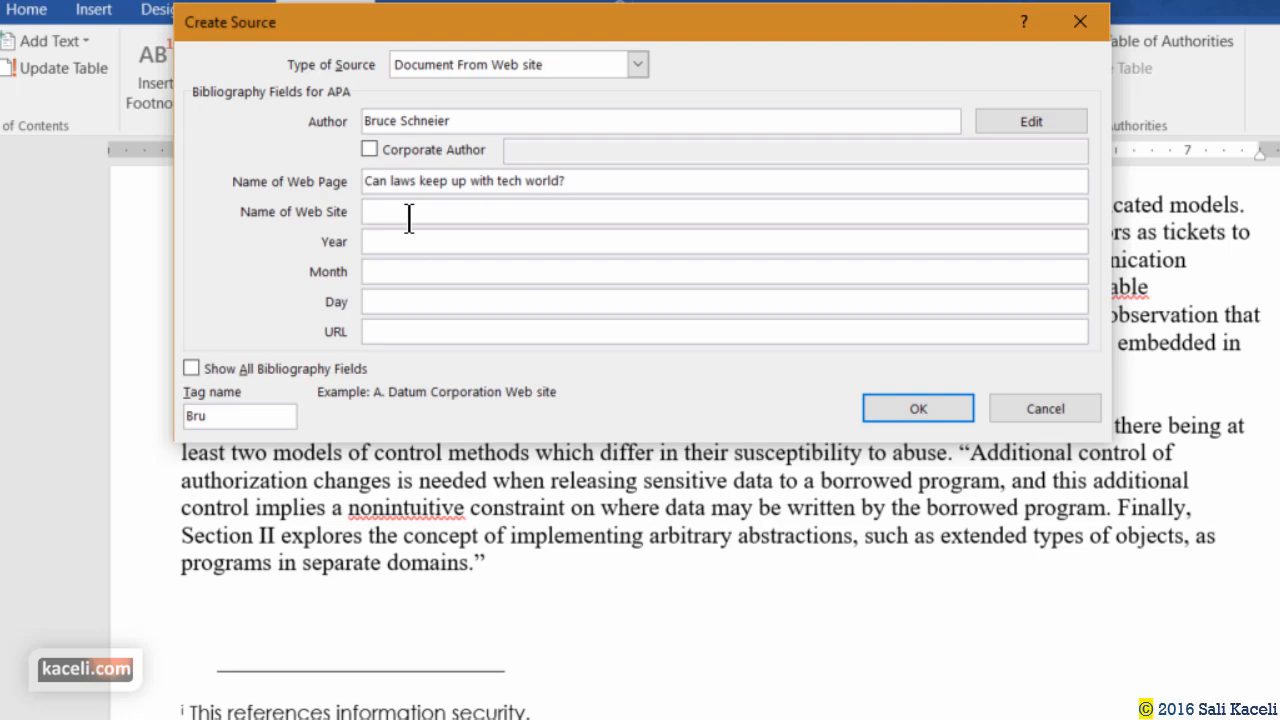
pyautogui.write('Cnn.com')
pyautogui.click(400, 243)
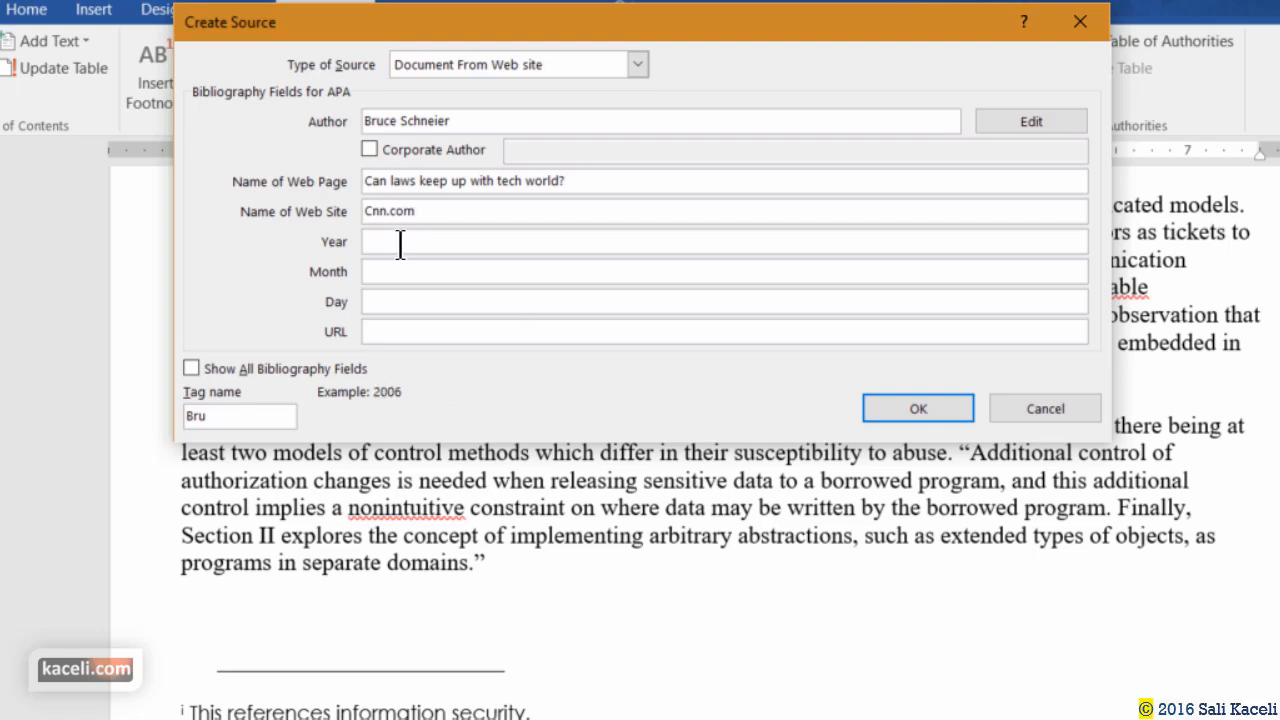
pyautogui.write('2015')
pyautogui.click(390, 271)
pyautogui.write('December')
pyautogui.click(393, 300)
pyautogui.write('21')
# Paste the article's URL from Chrome, save the source, and insert its citation after "domains.".
pyautogui.click(414, 331)
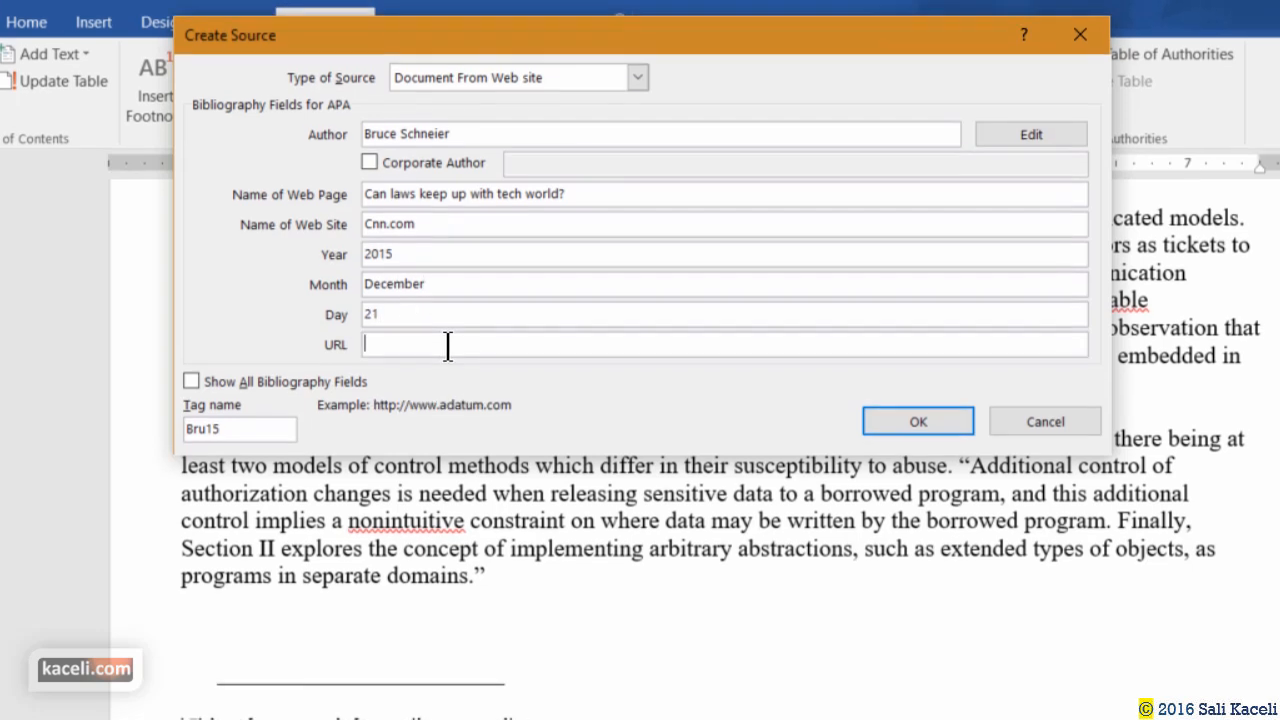
pyautogui.hotkey('alt', 'Tab')
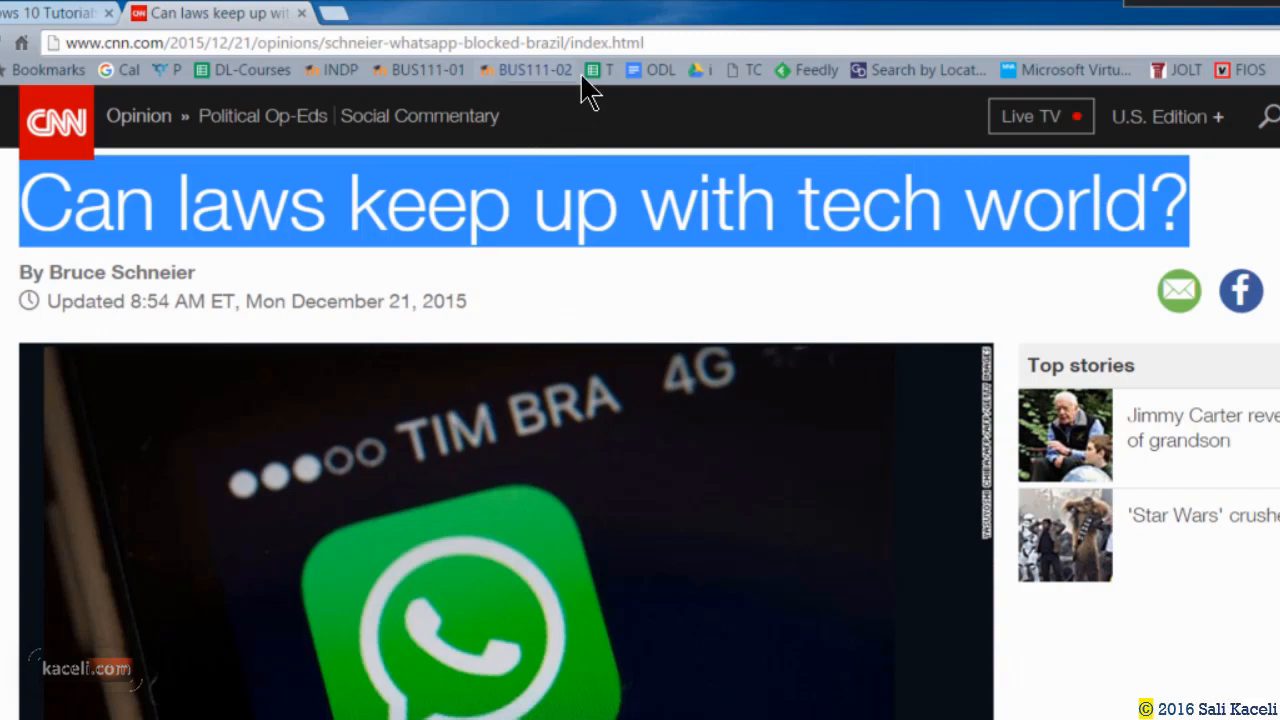
pyautogui.click(672, 43)
pyautogui.hotkey('ctrl', 'c')
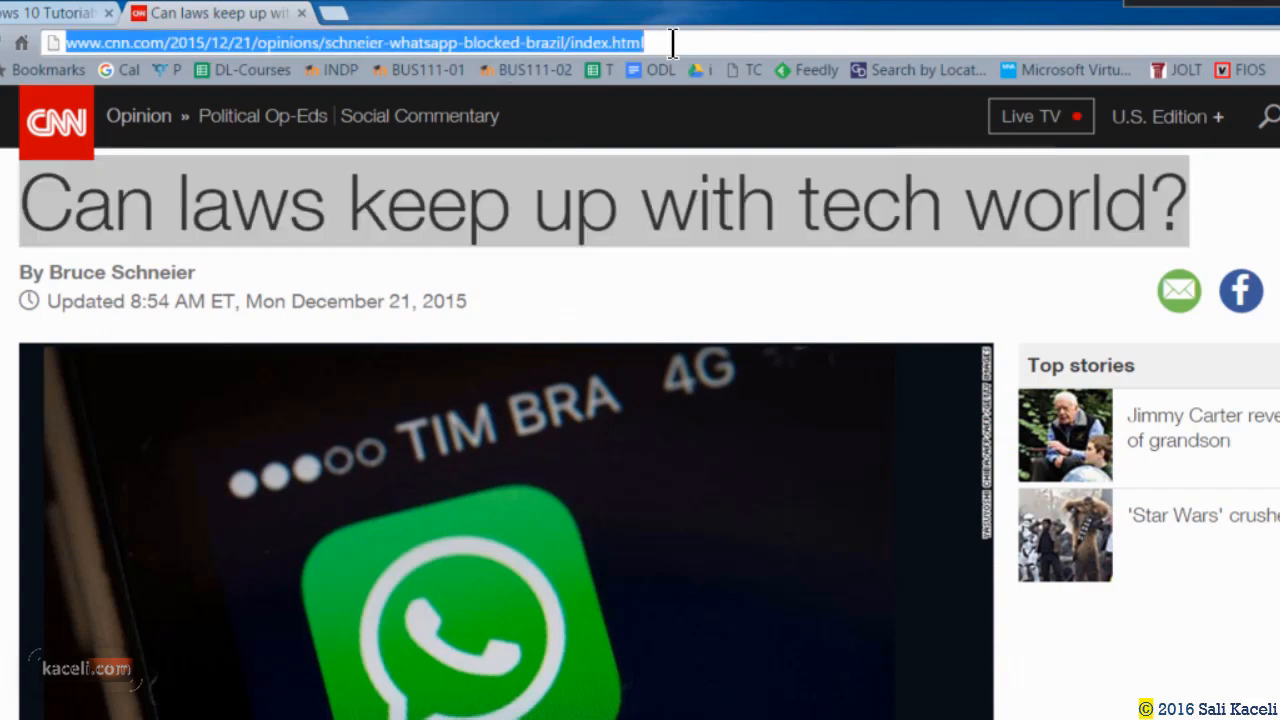
pyautogui.hotkey('alt', 'Tab')
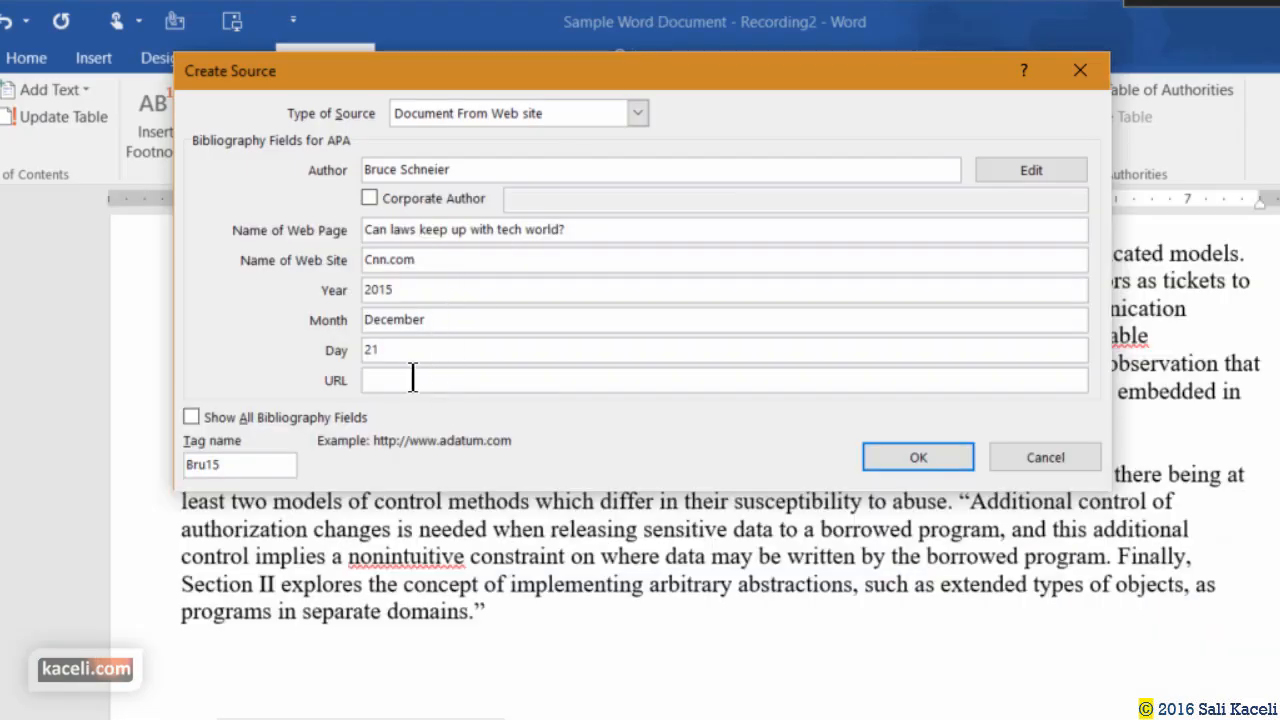
pyautogui.click(412, 378)
pyautogui.hotkey('ctrl', 'v')
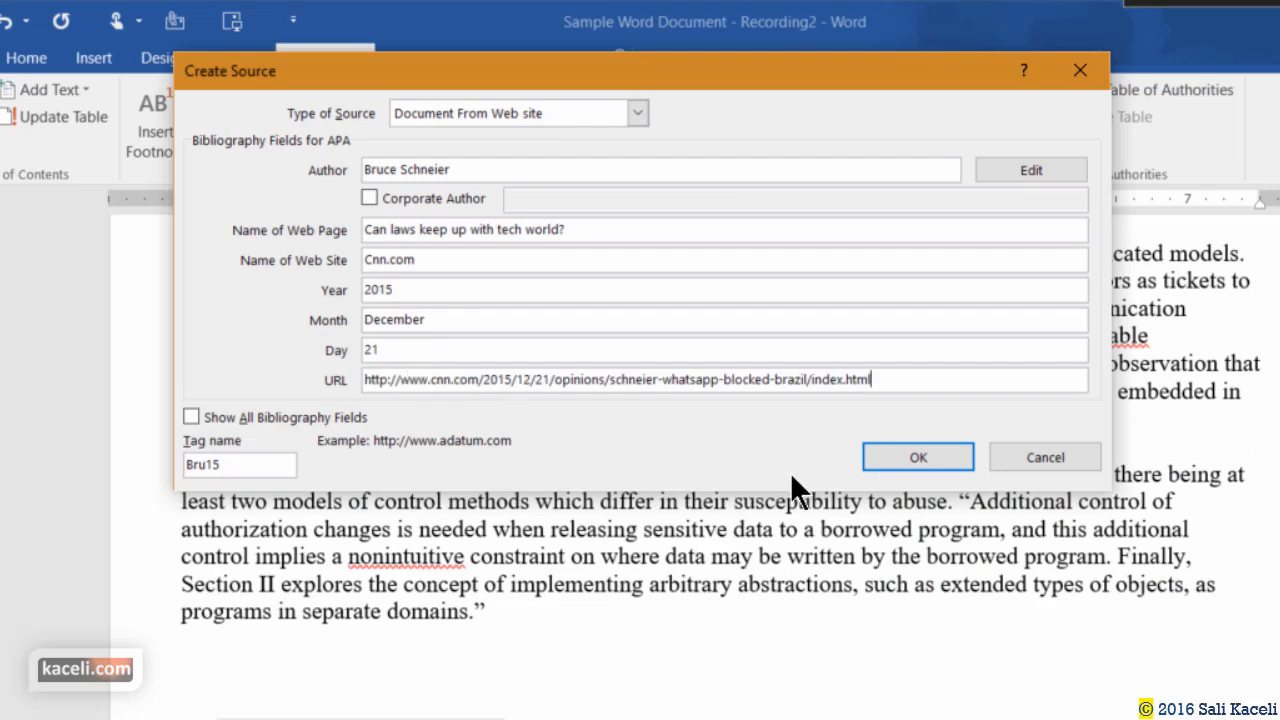
pyautogui.click(916, 459)
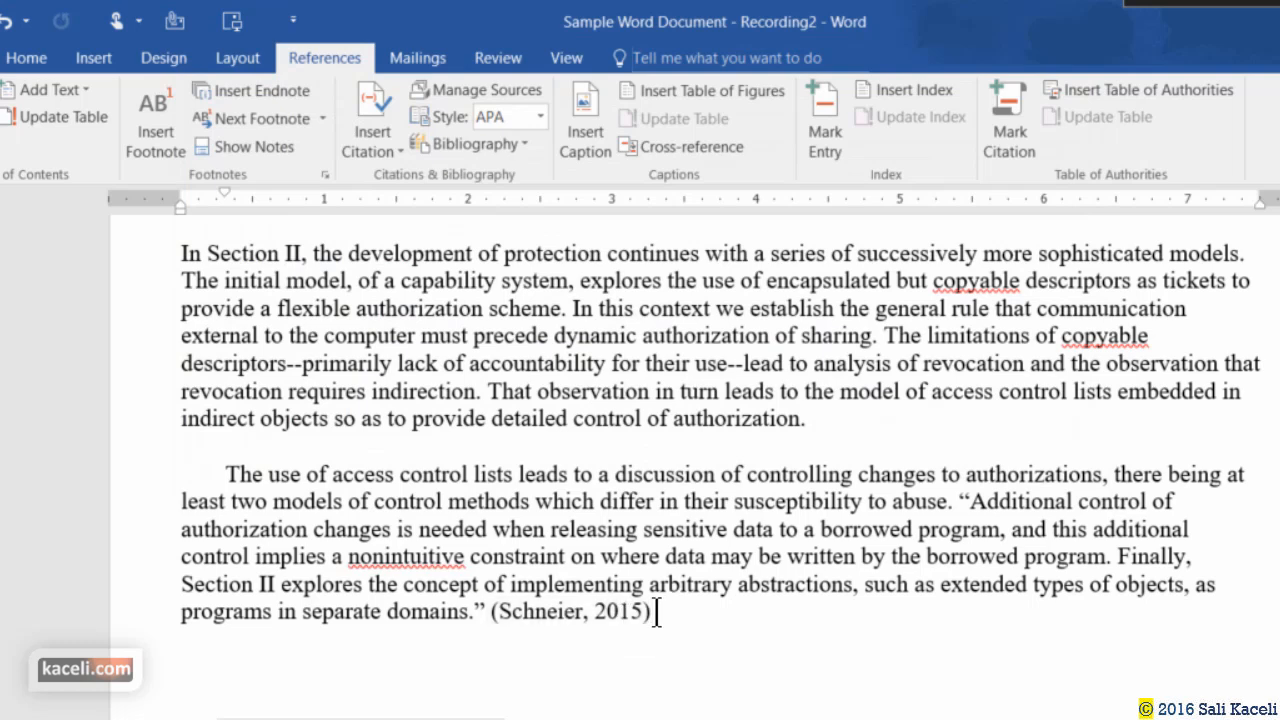
# Add quotes before "Similarly, one can envision a data base" and after "simultaneously.".
pyautogui.scroll(-1, 666, 620)
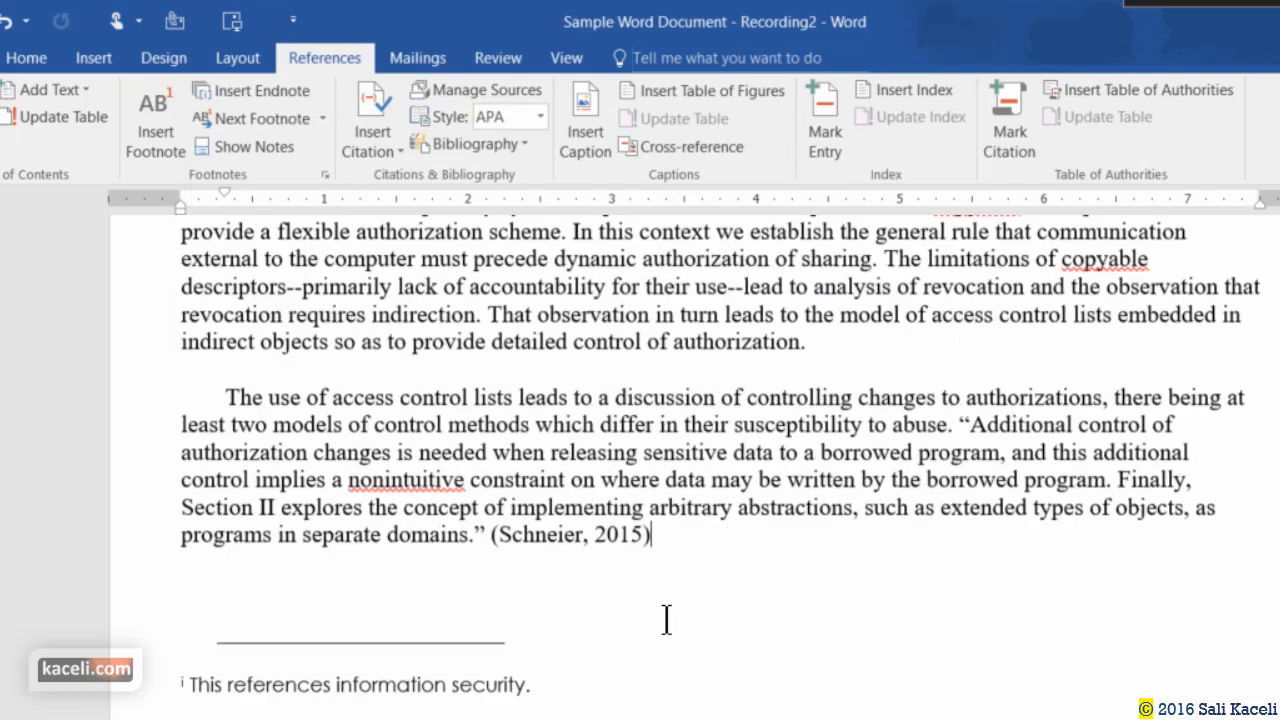
pyautogui.scroll(-4, 572, 548)
pyautogui.scroll(5, 580, 530)
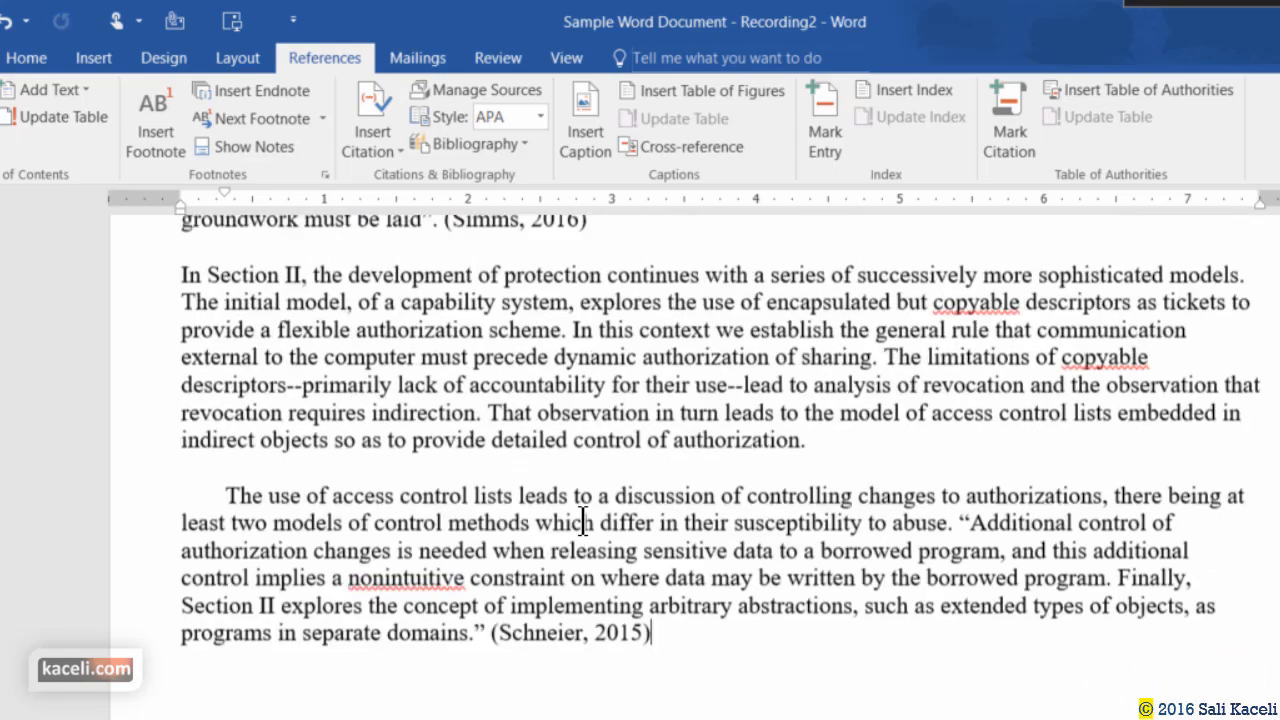
pyautogui.scroll(15, 582, 521)
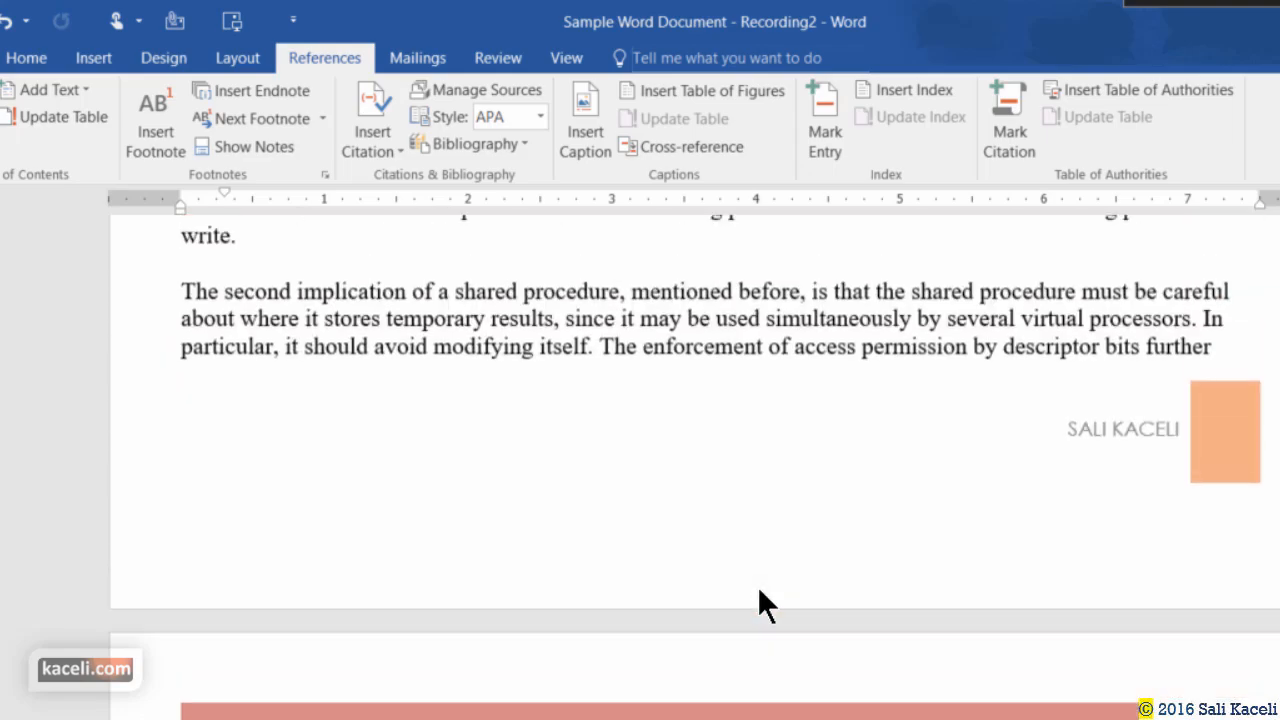
pyautogui.scroll(10, 757, 605)
pyautogui.click(656, 270)
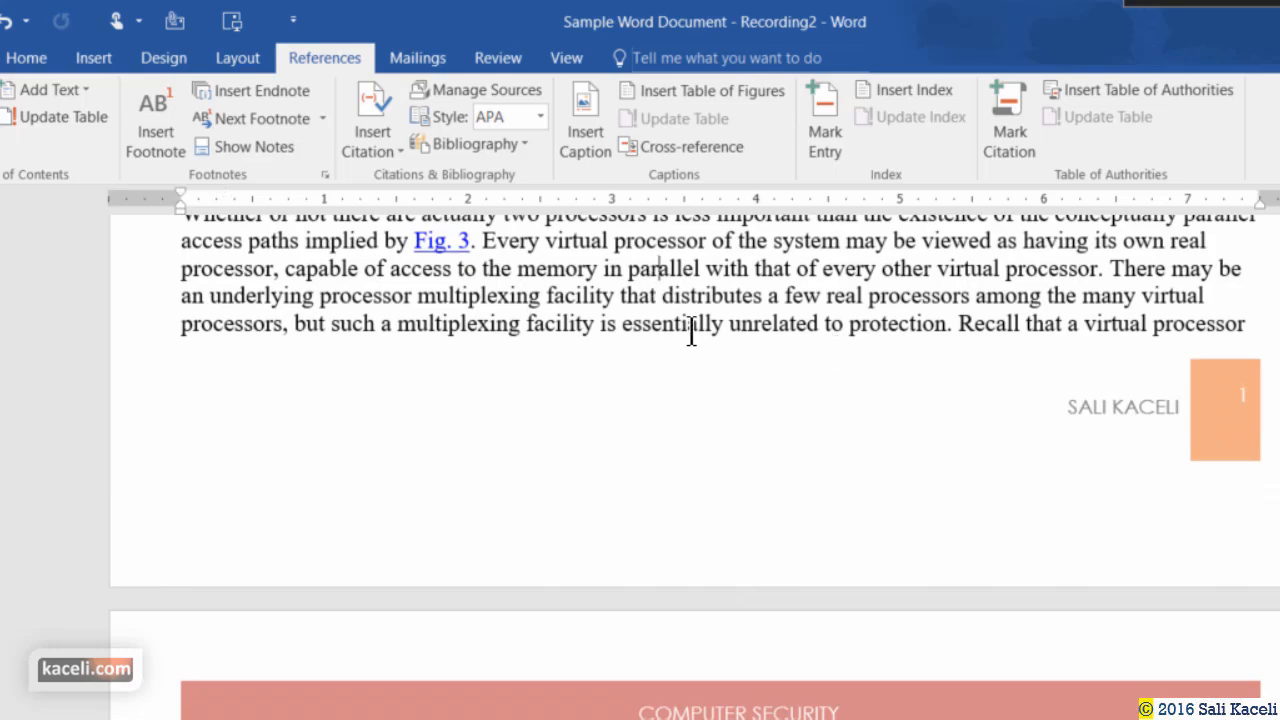
pyautogui.scroll(18, 691, 333)
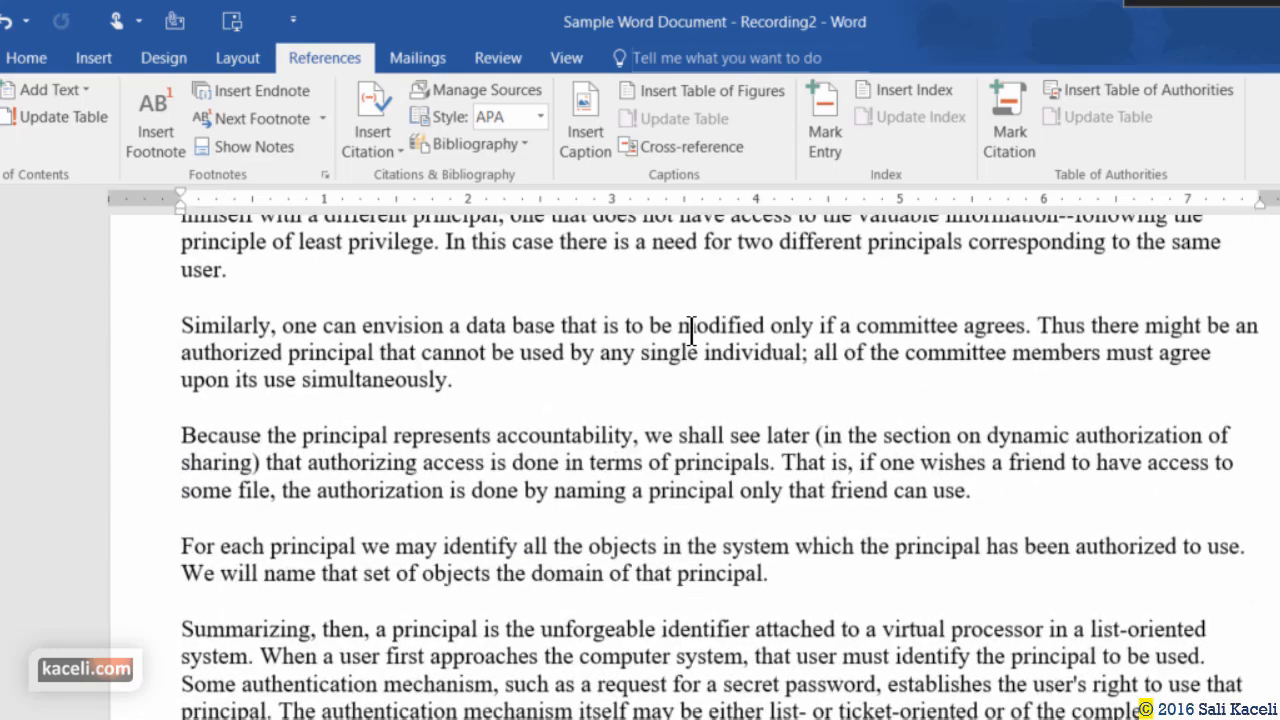
pyautogui.click(172, 323)
pyautogui.write('"')
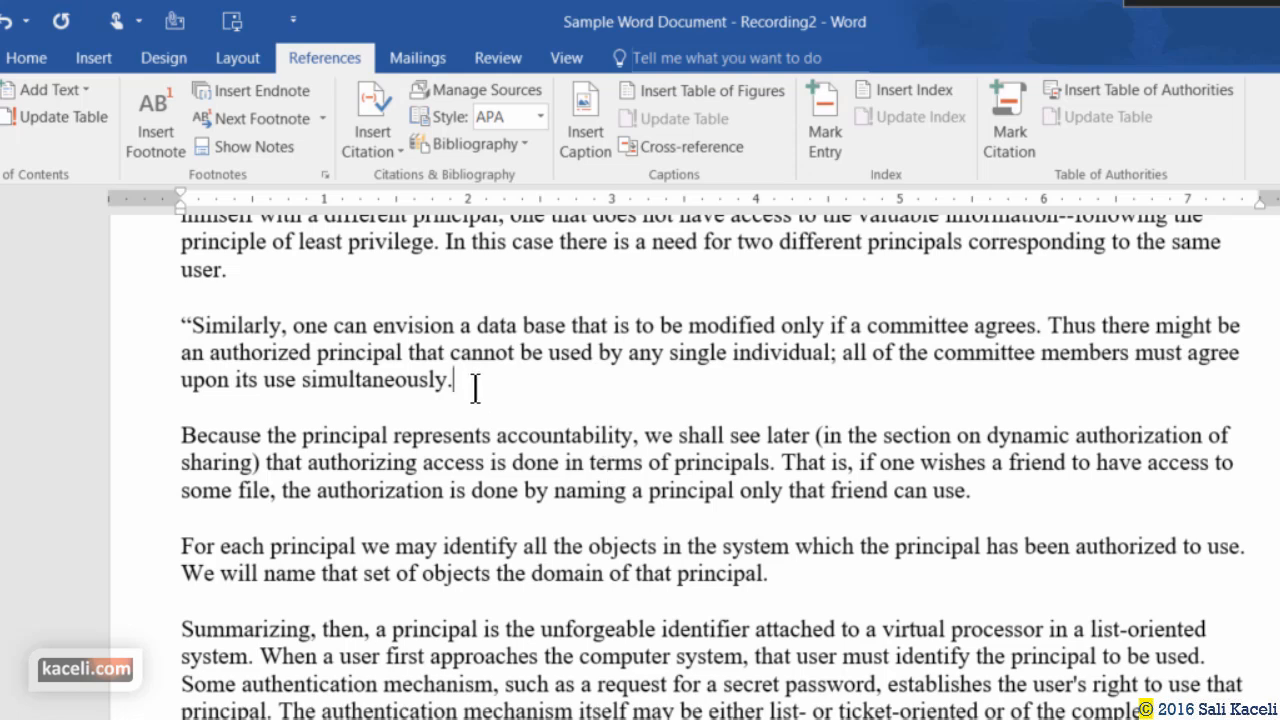
pyautogui.click(470, 388)
pyautogui.write('"')
pyautogui.moveTo(478, 405); pyautogui.dragTo(183, 325)
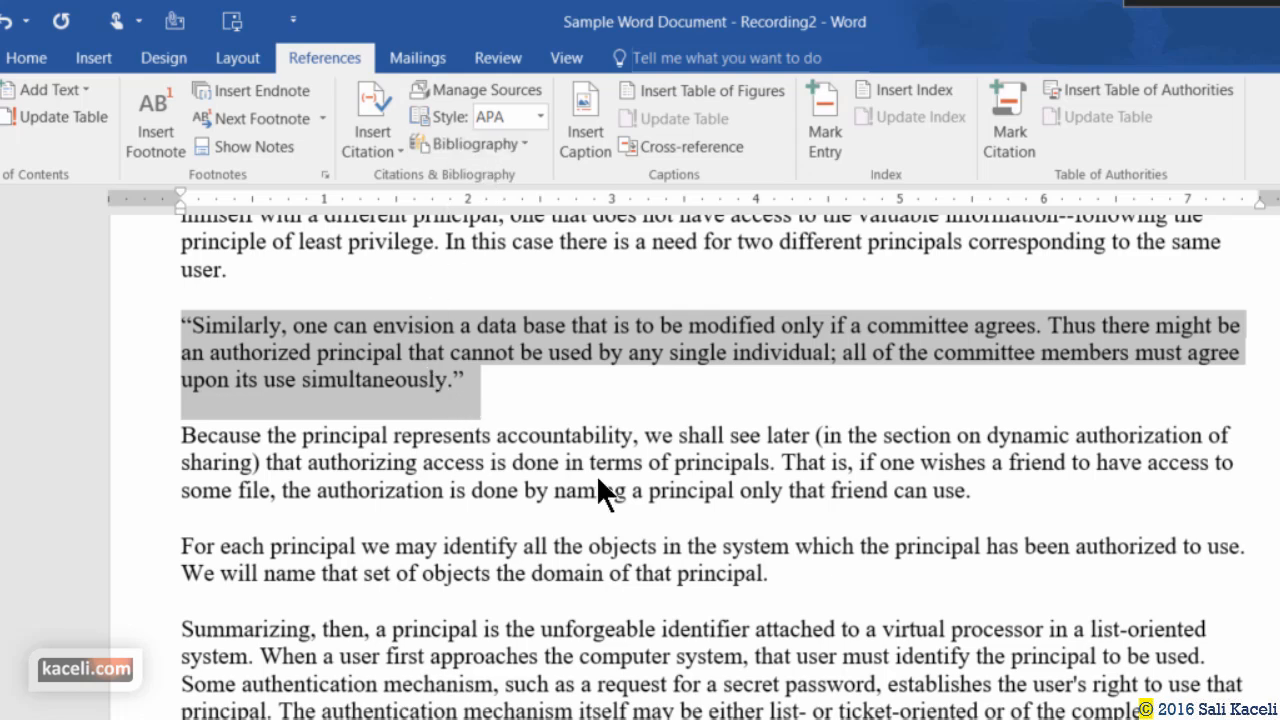
# Check the Computer Security (2015) source in Source Manager, then cite it after the "simultaneously." quote.
pyautogui.click(469, 382)
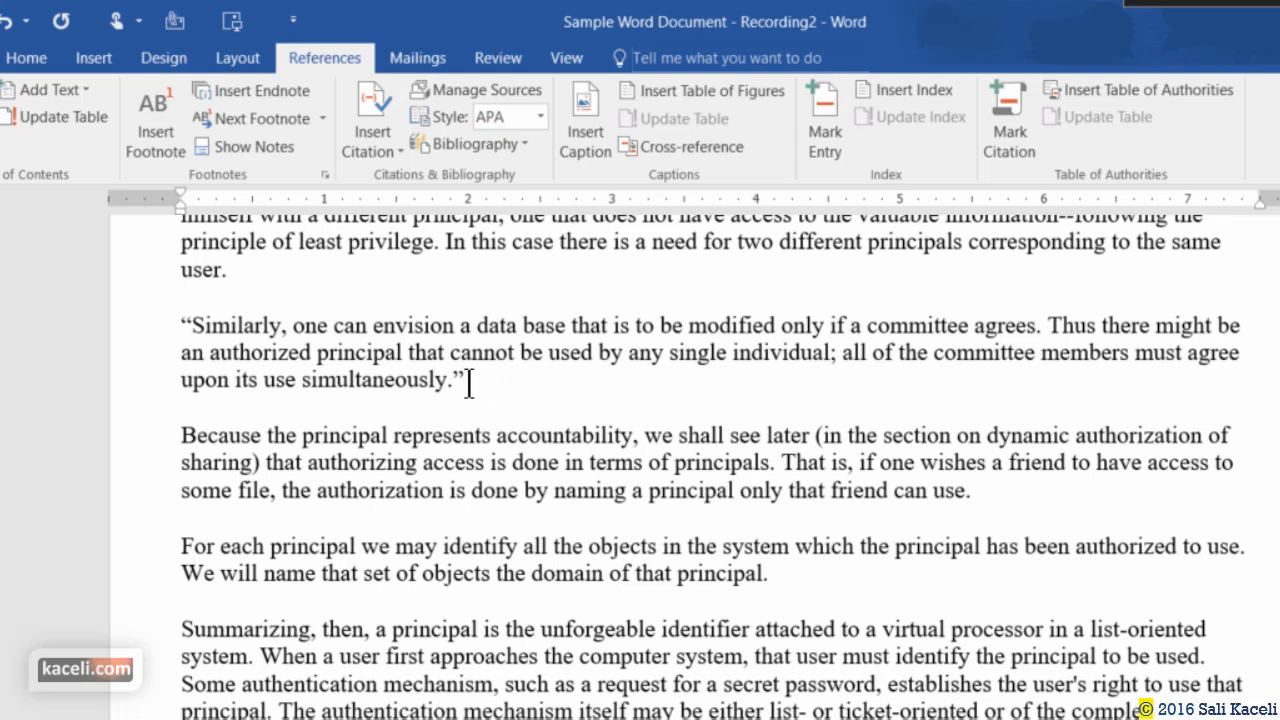
pyautogui.click(396, 153)
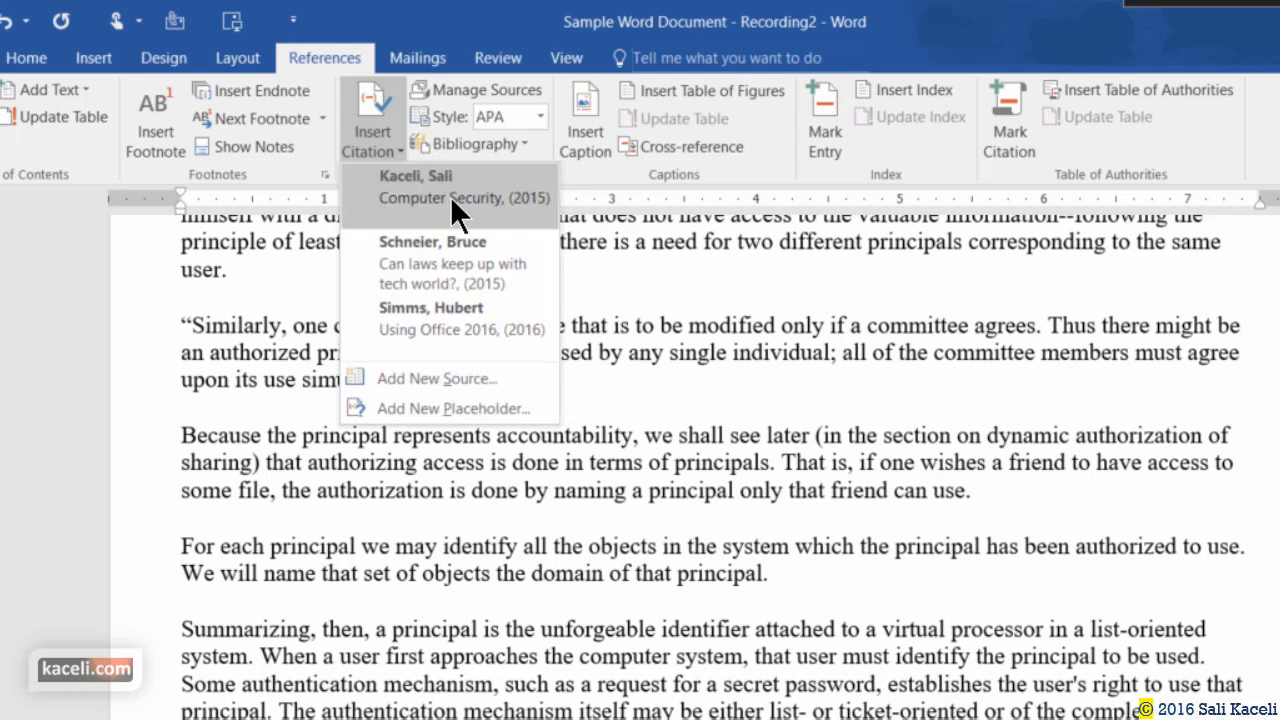
pyautogui.click(474, 89)
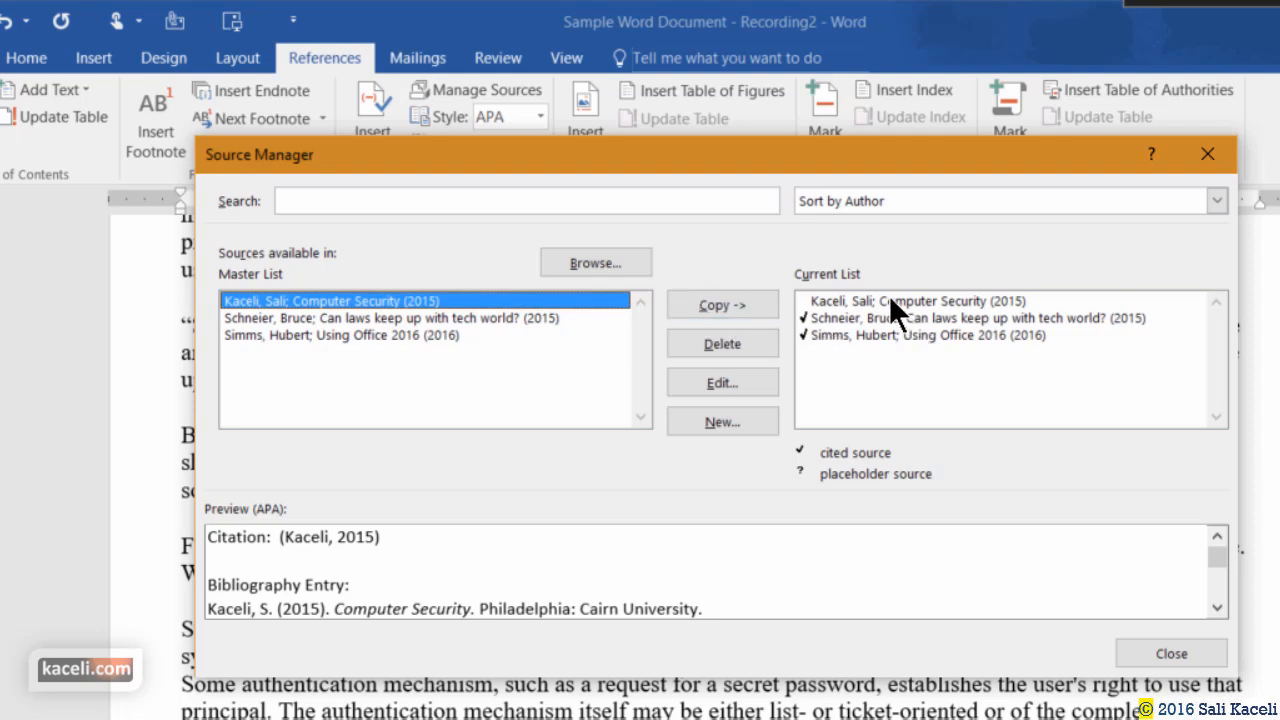
pyautogui.click(867, 300)
pyautogui.click(428, 301)
pyautogui.click(762, 313)
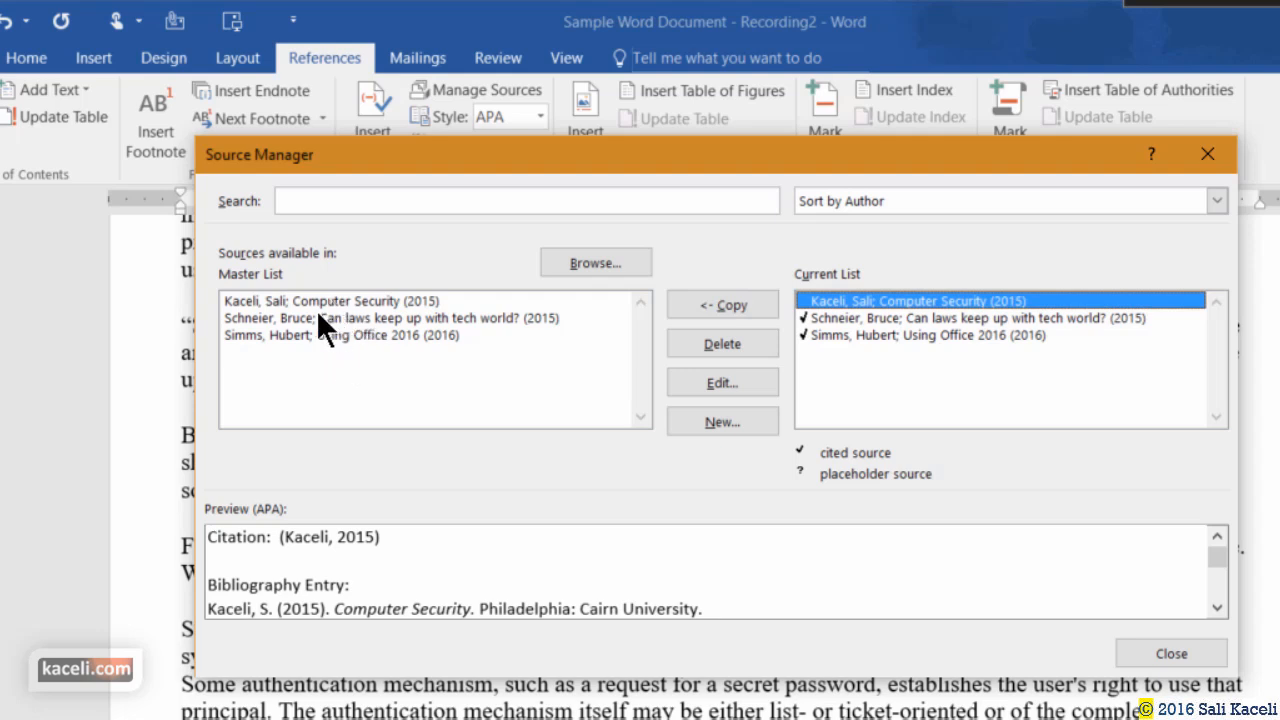
pyautogui.click(282, 301)
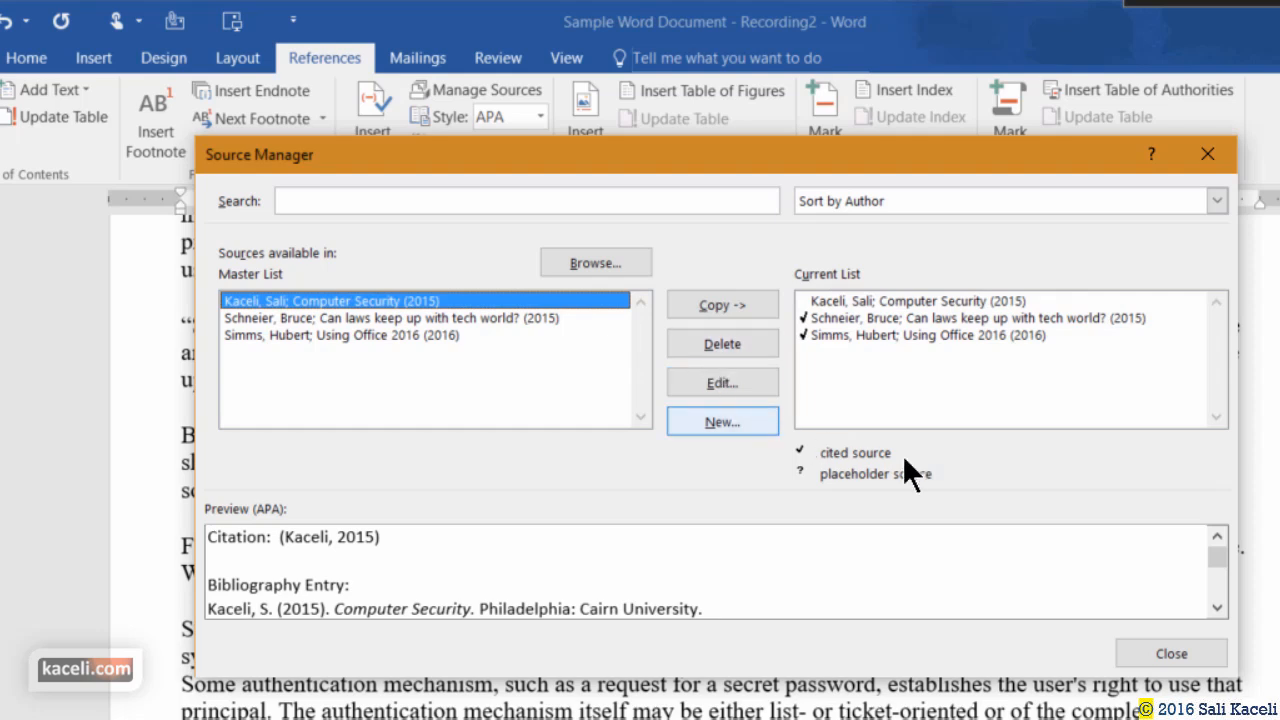
pyautogui.click(1170, 654)
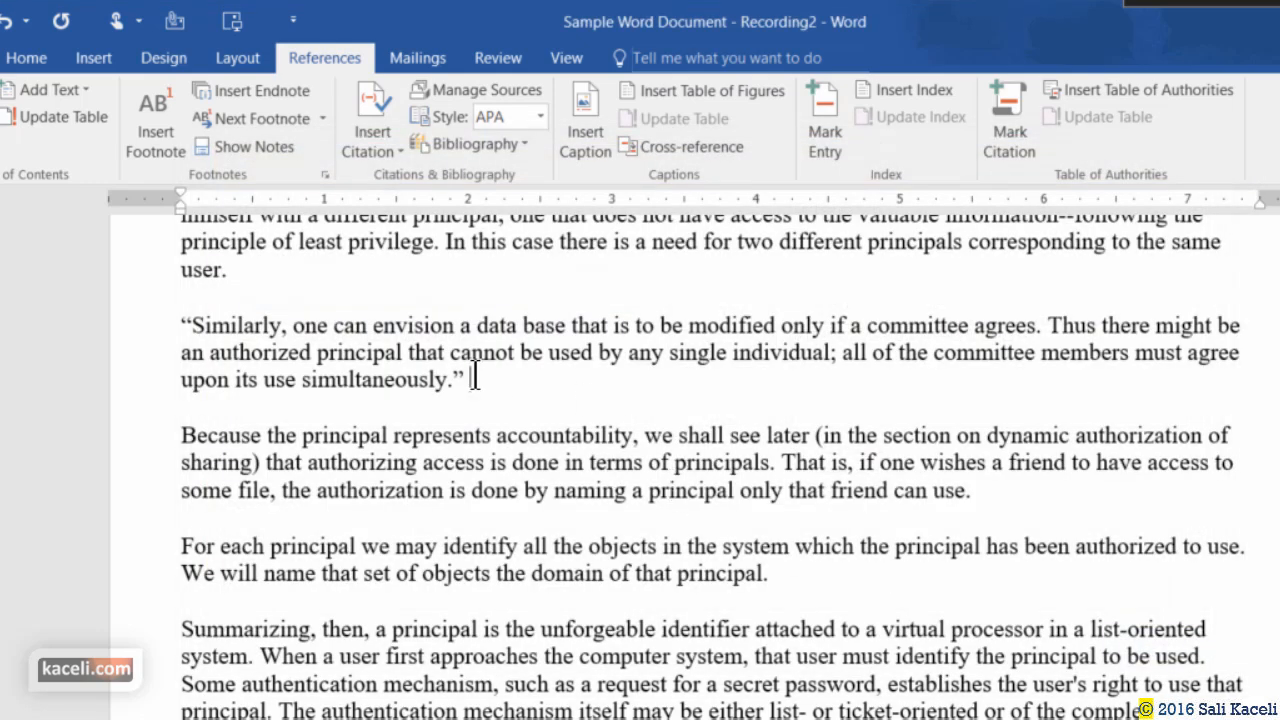
pyautogui.click(393, 147)
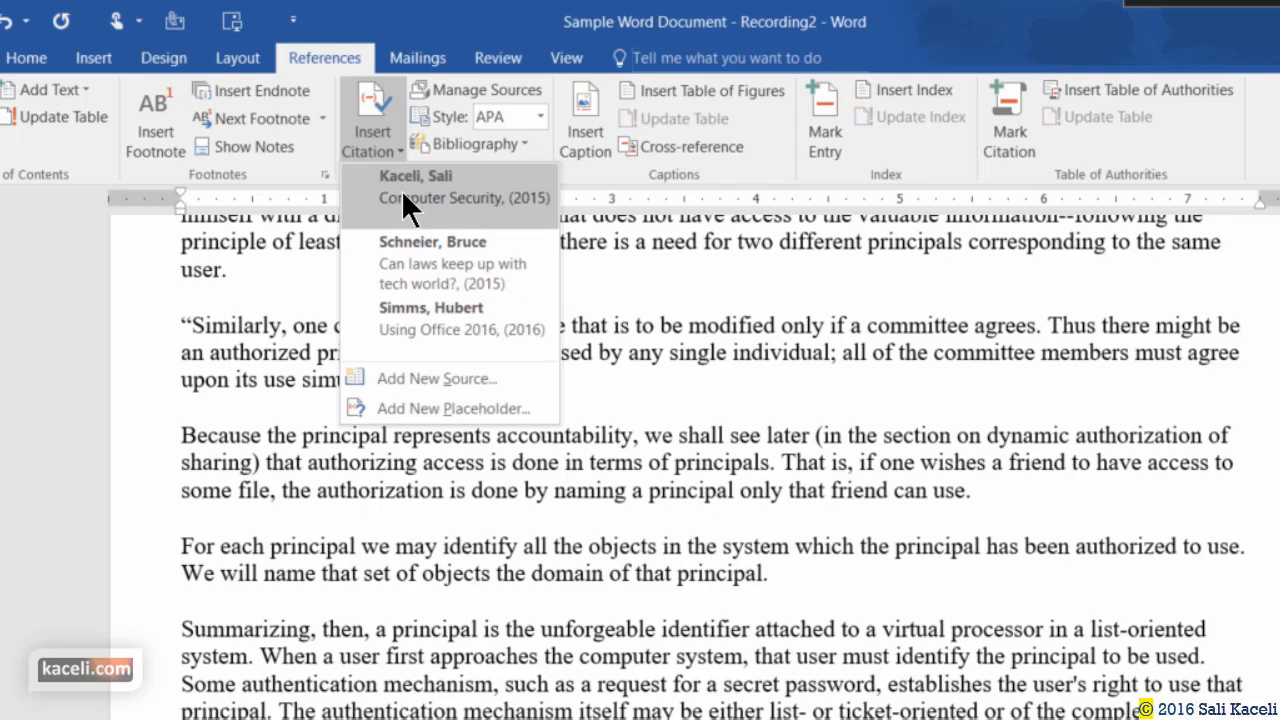
pyautogui.click(401, 190)
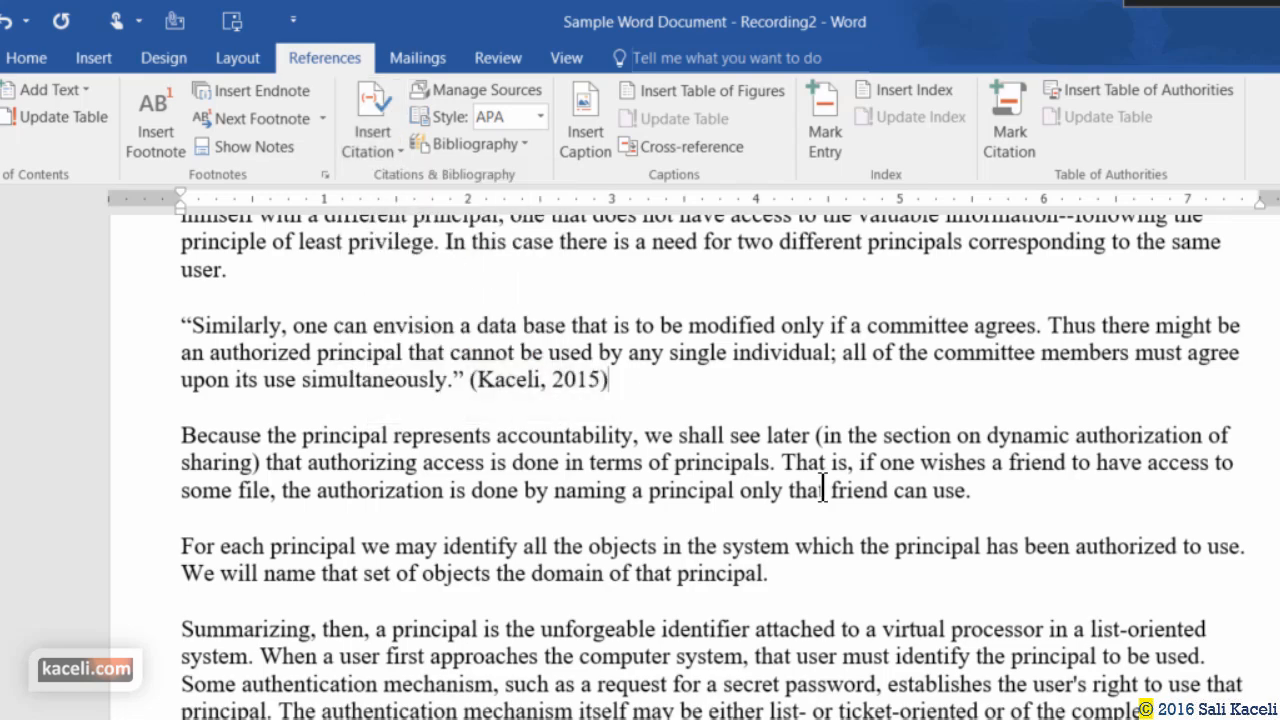
# Insert a page break right after the (Schneier, 2015) citation, pushing the COMPUTER SECURITY banner onto the next page.
pyautogui.scroll(-5, 709, 443)
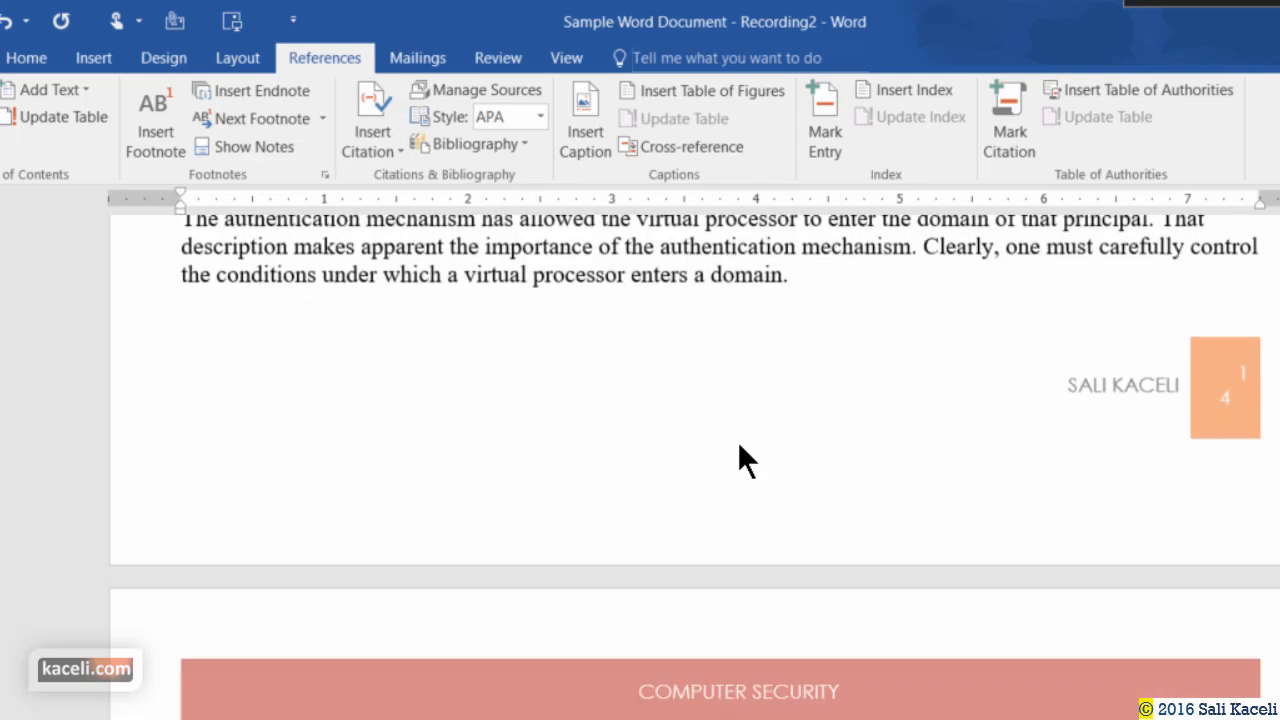
pyautogui.scroll(6, 737, 443)
pyautogui.scroll(-8, 738, 444)
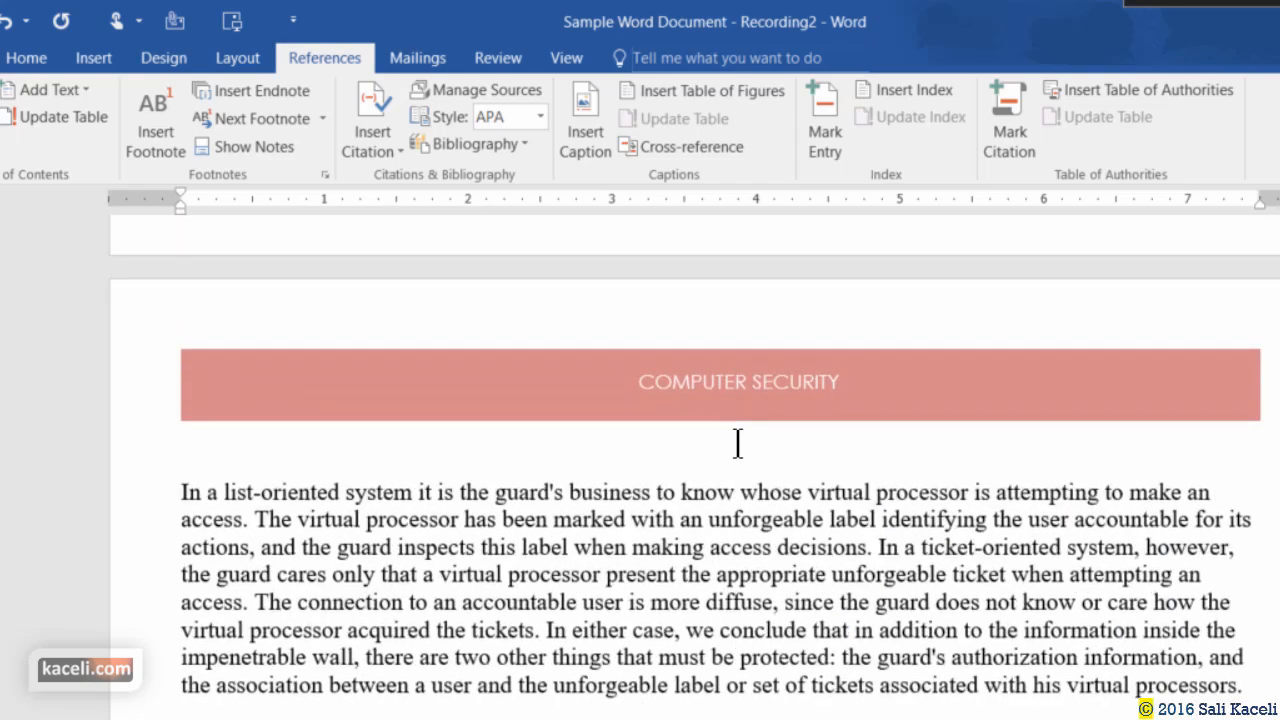
pyautogui.scroll(8, 737, 443)
pyautogui.scroll(-20, 640, 455)
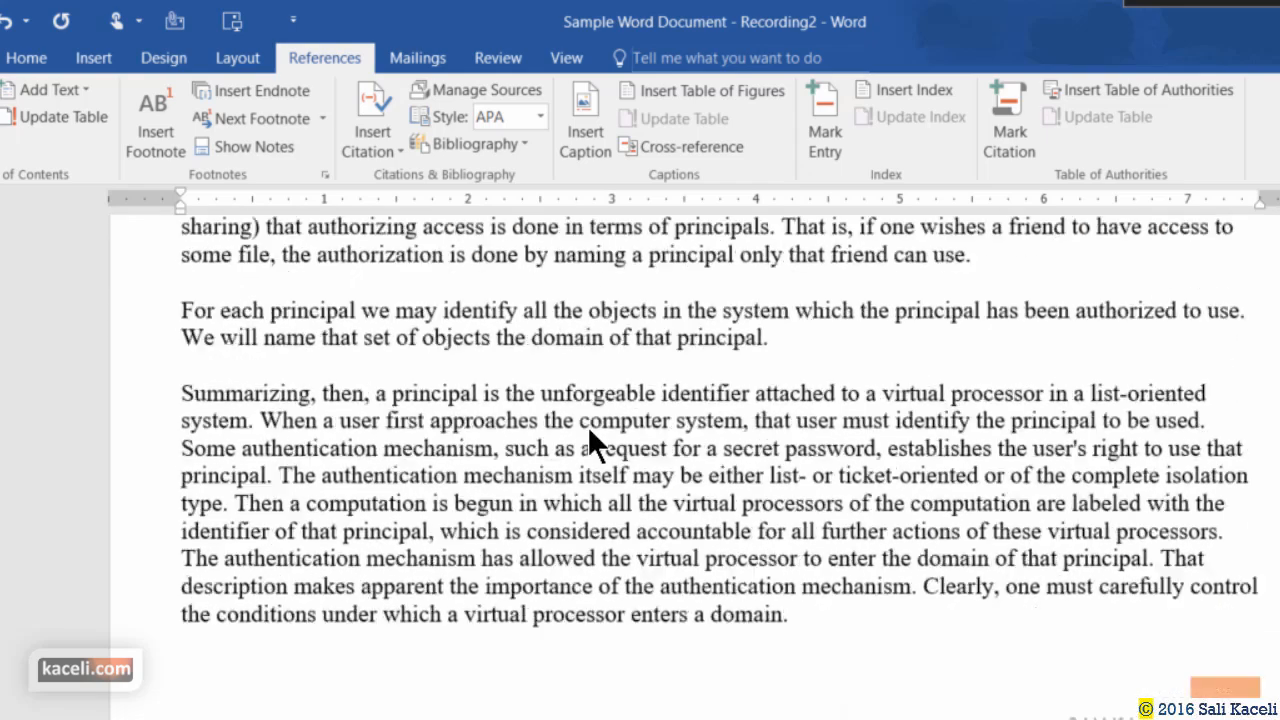
pyautogui.scroll(-20, 530, 421)
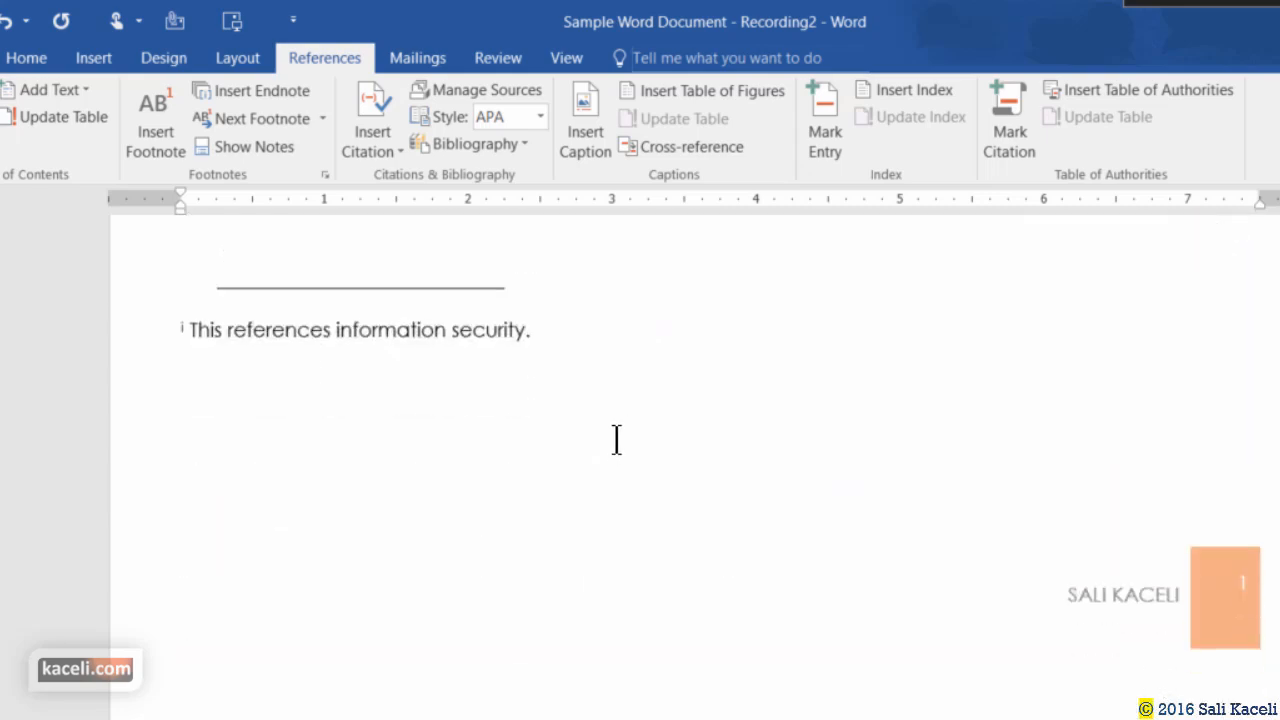
pyautogui.click(822, 425)
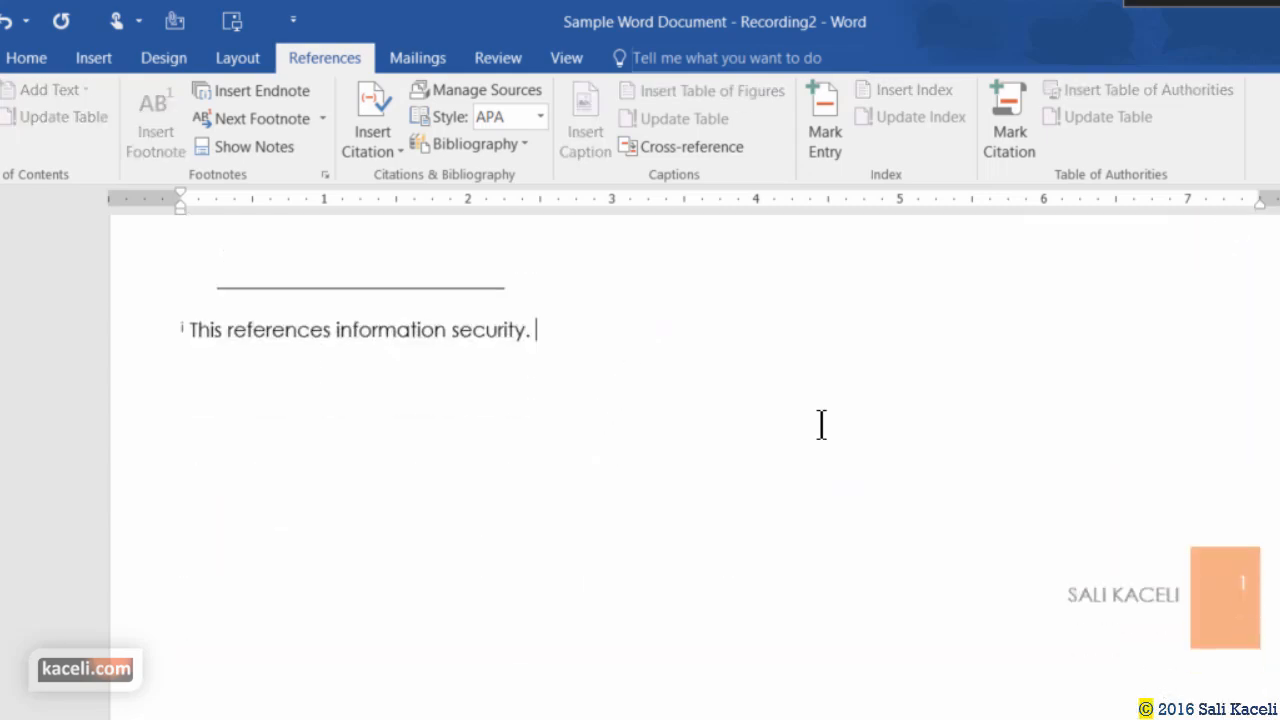
pyautogui.scroll(5, 730, 300)
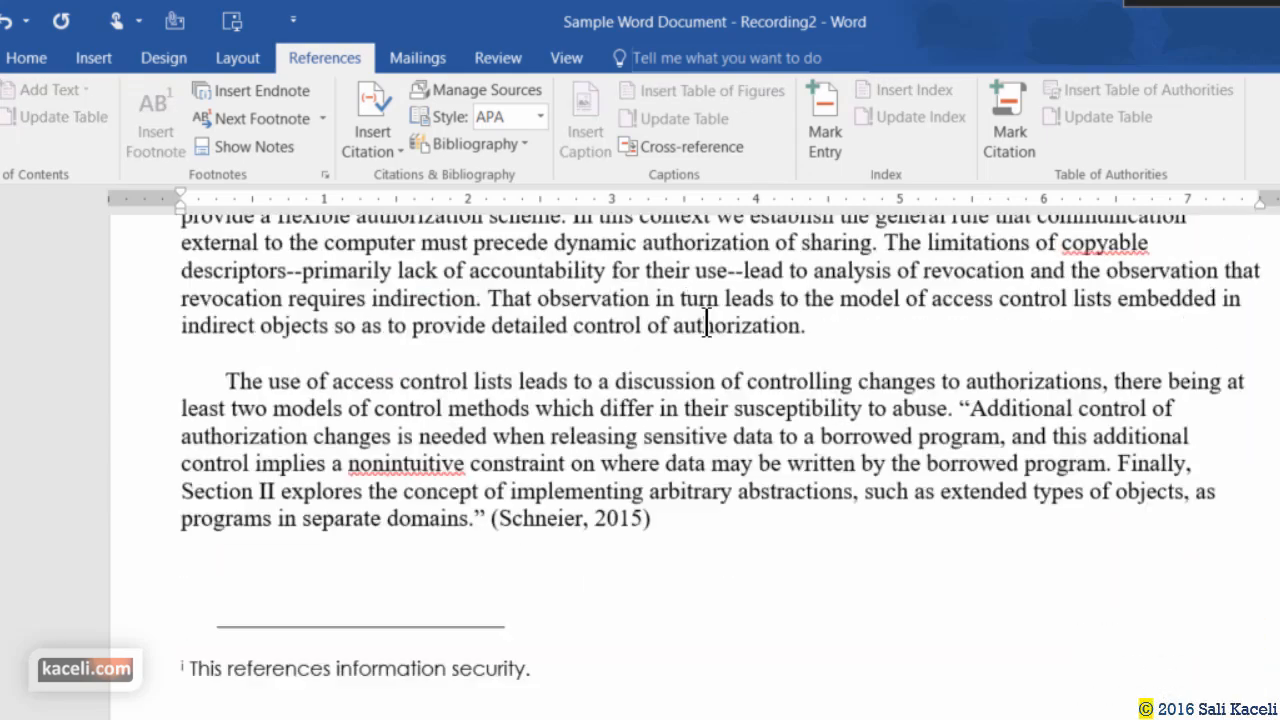
pyautogui.click(688, 610)
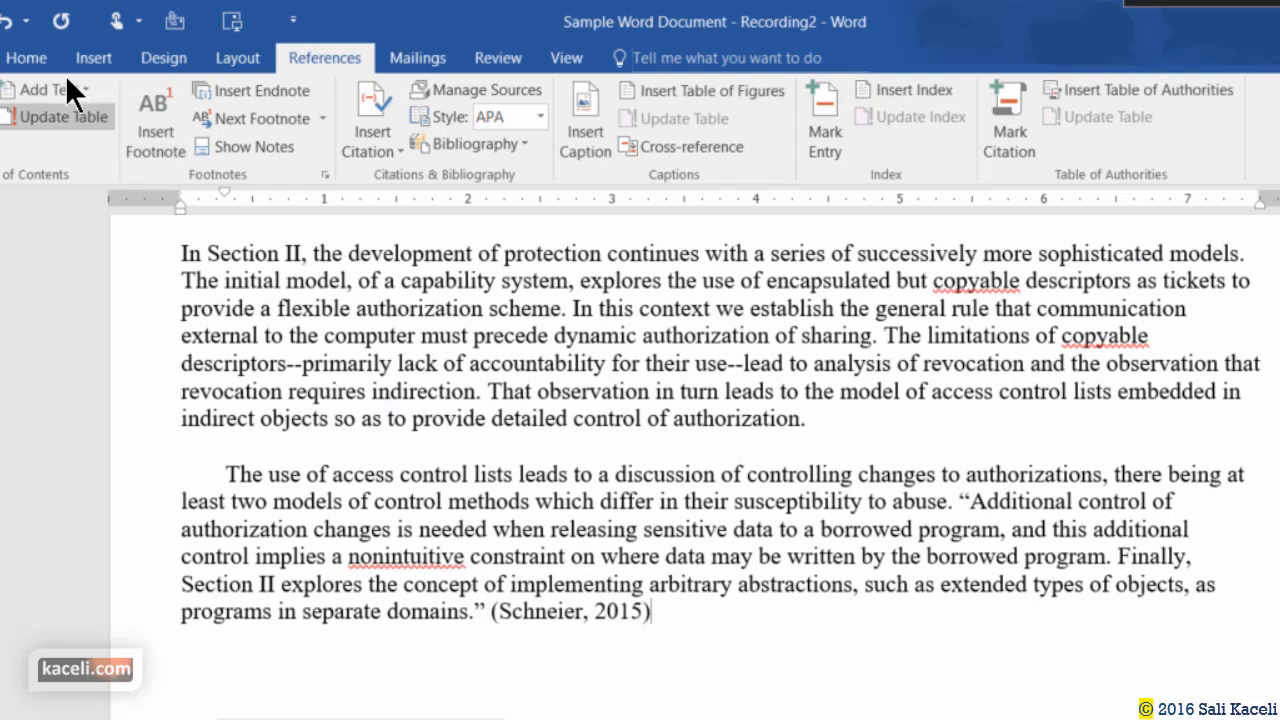
pyautogui.click(94, 57)
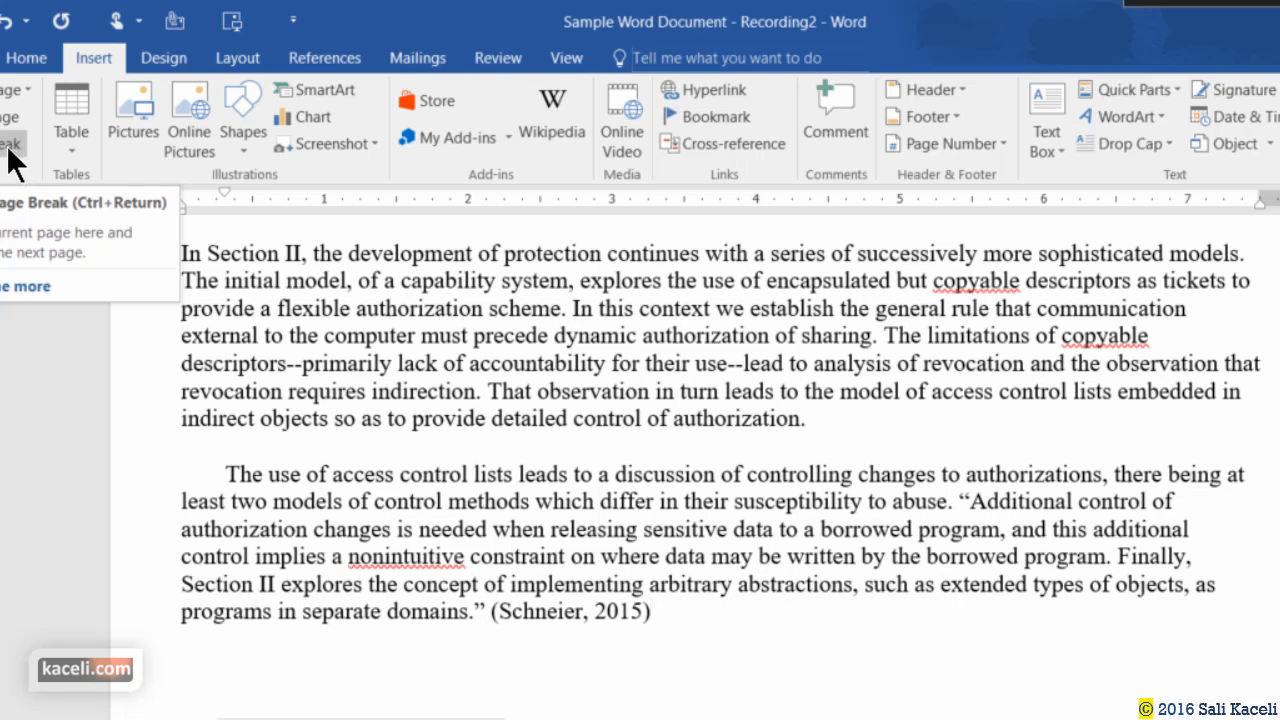
pyautogui.click(8, 146)
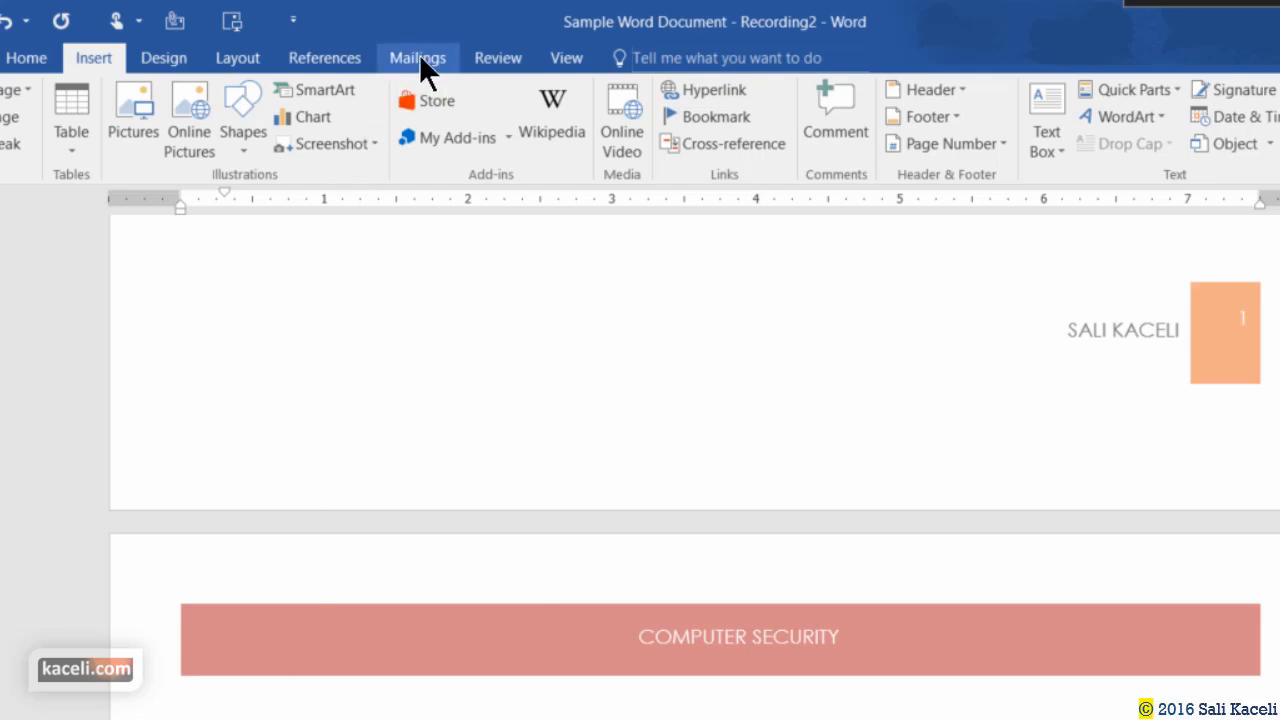
pyautogui.click(330, 59)
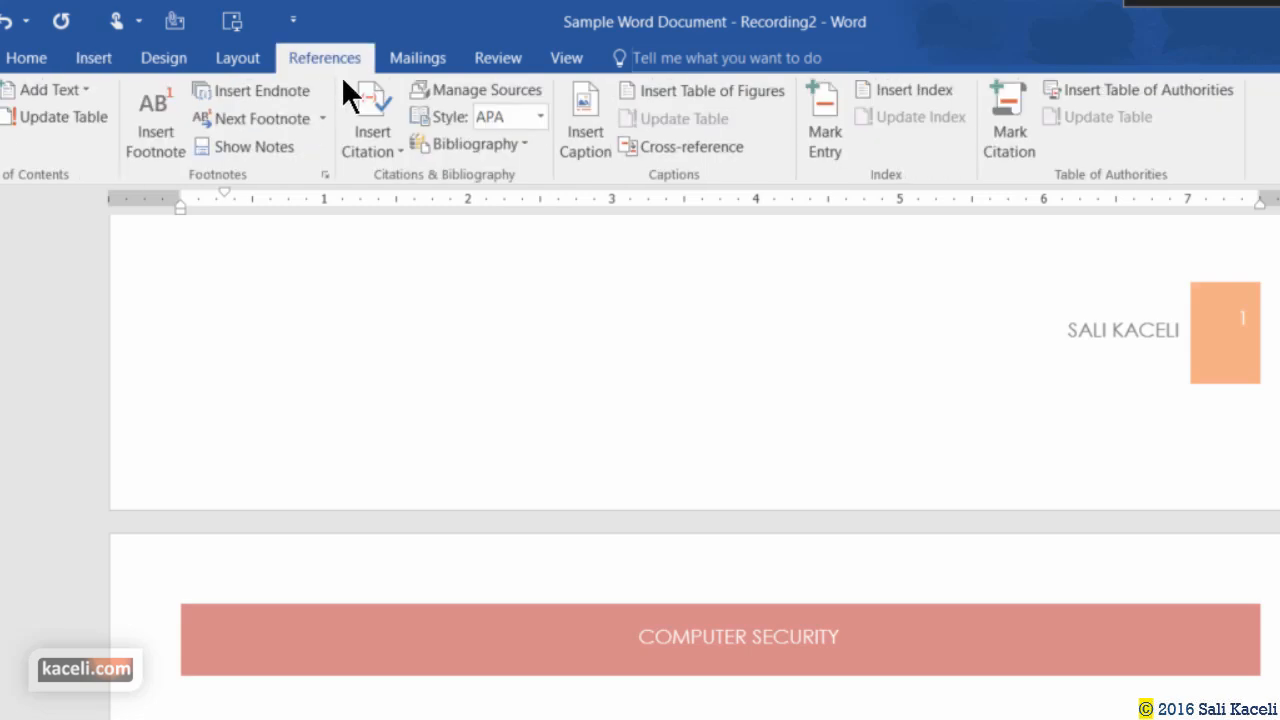
# Insert the Built-In Bibliography under the COMPUTER SECURITY banner, listing the three cited sources in APA format.
pyautogui.click(517, 142)
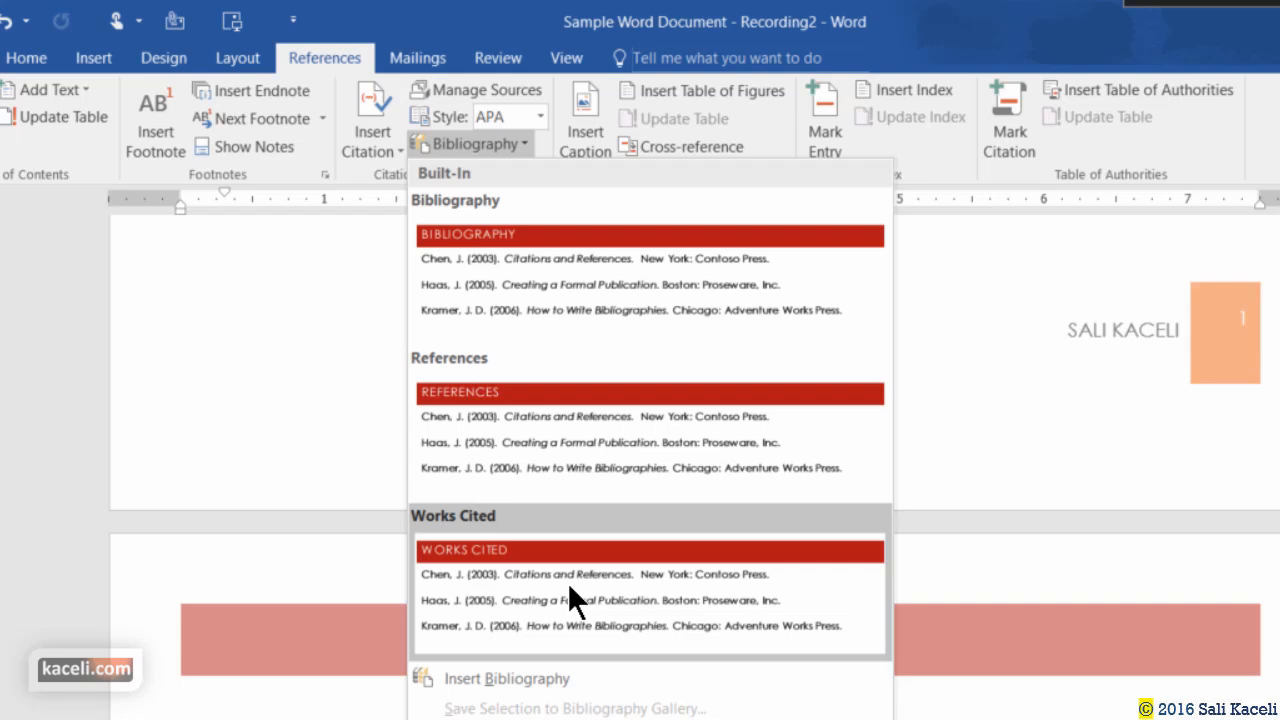
pyautogui.click(532, 251)
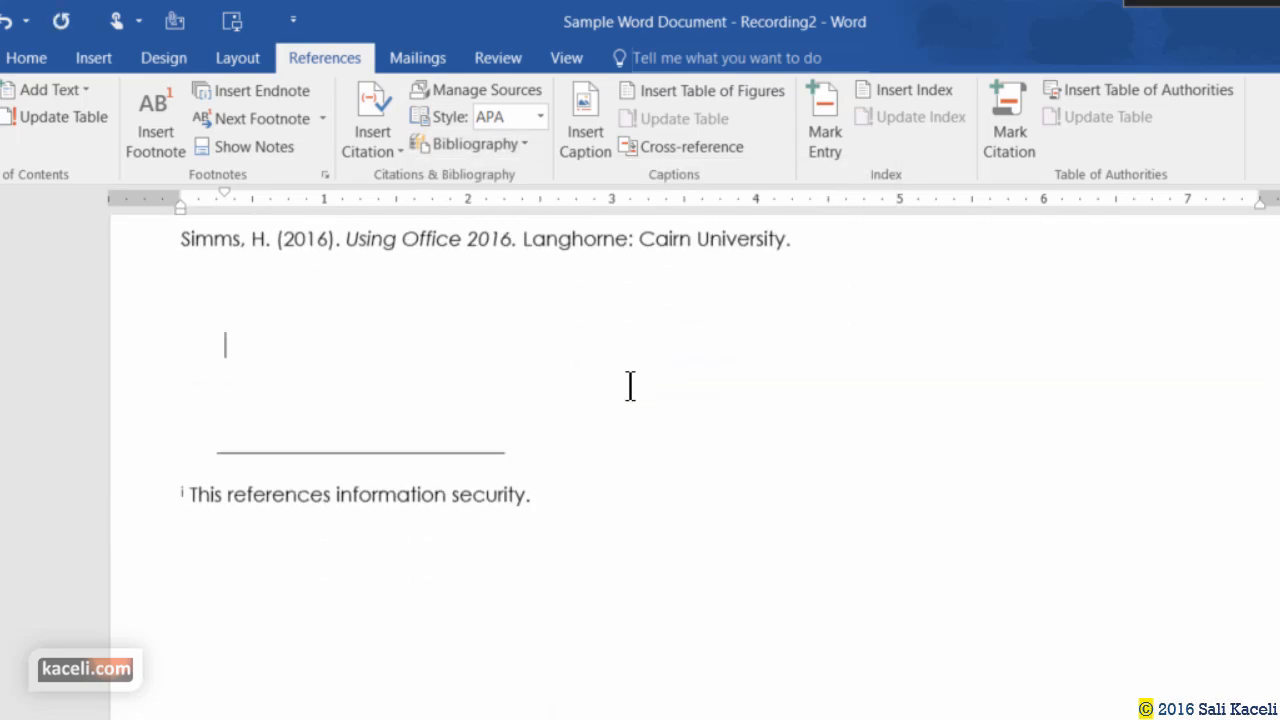
pyautogui.scroll(4, 643, 440)
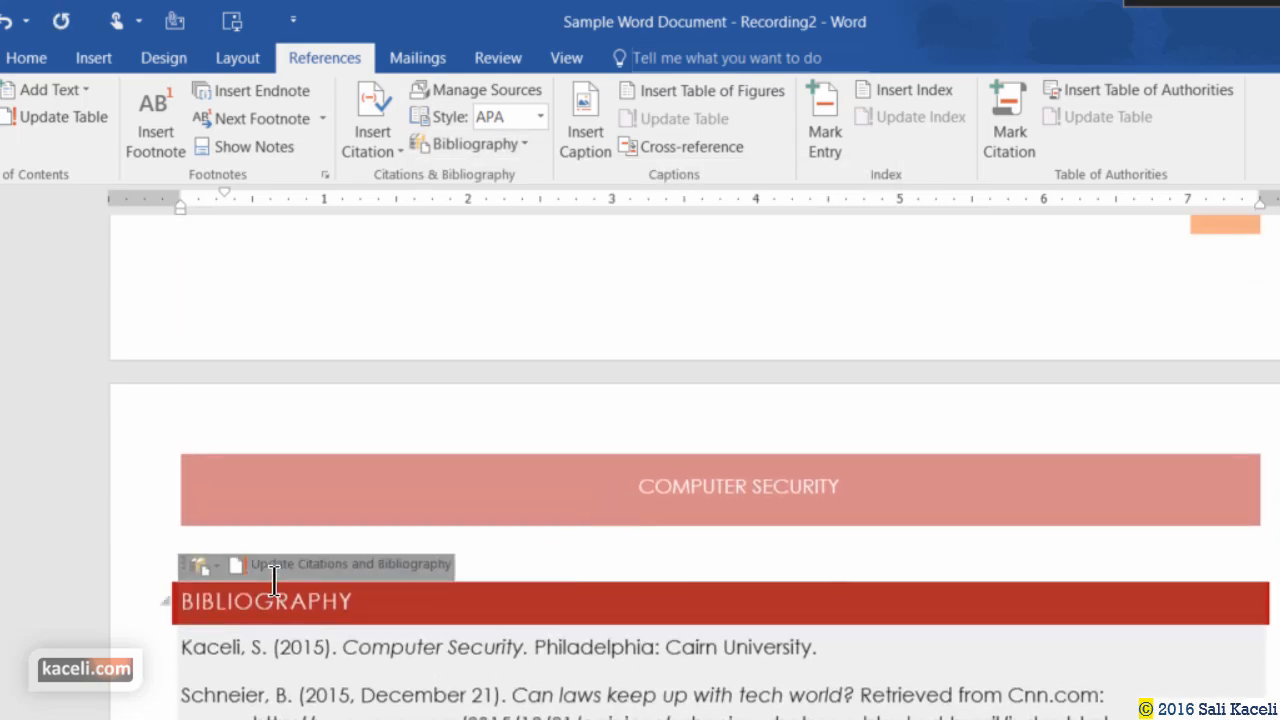
pyautogui.scroll(-1, 277, 580)
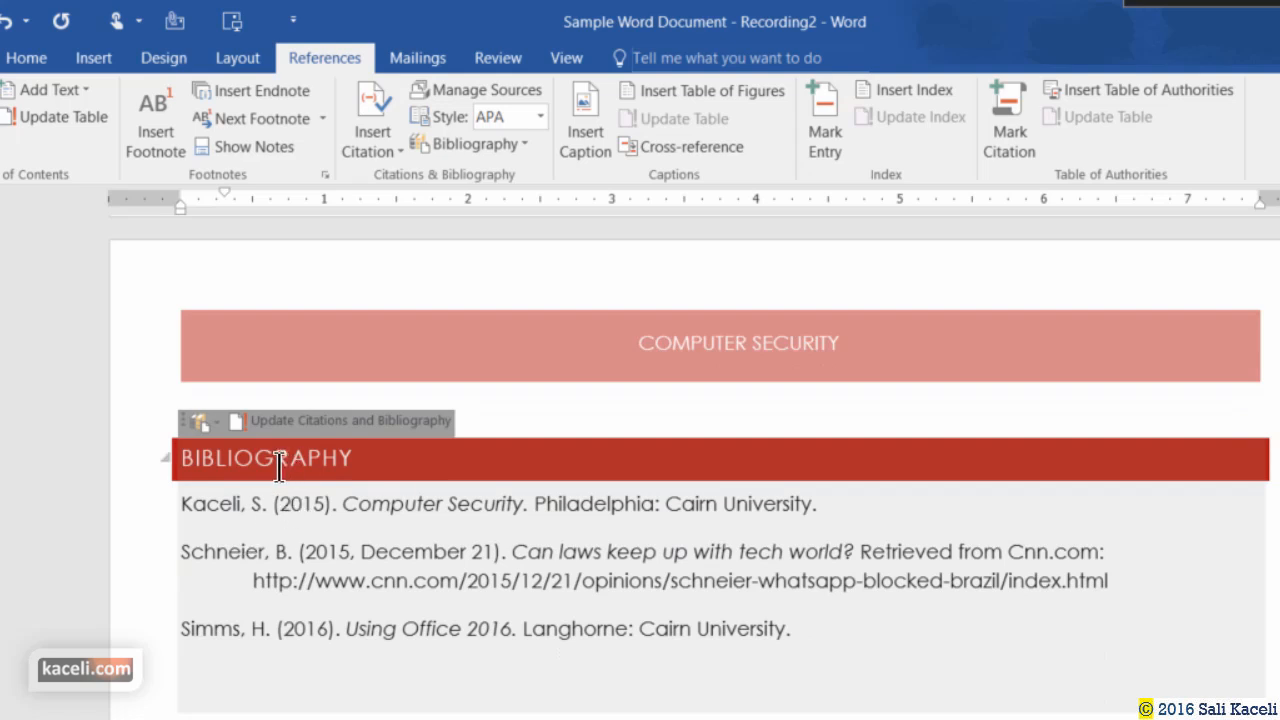
pyautogui.click(207, 503)
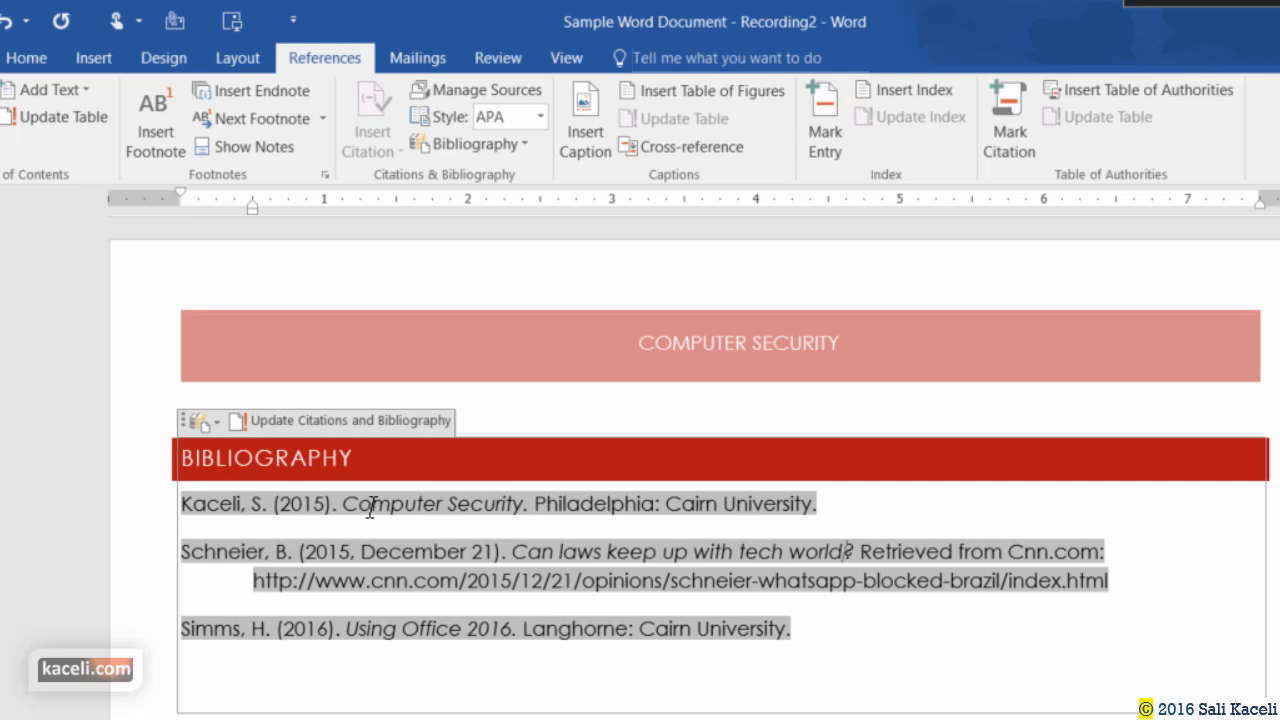
pyautogui.click(330, 717)
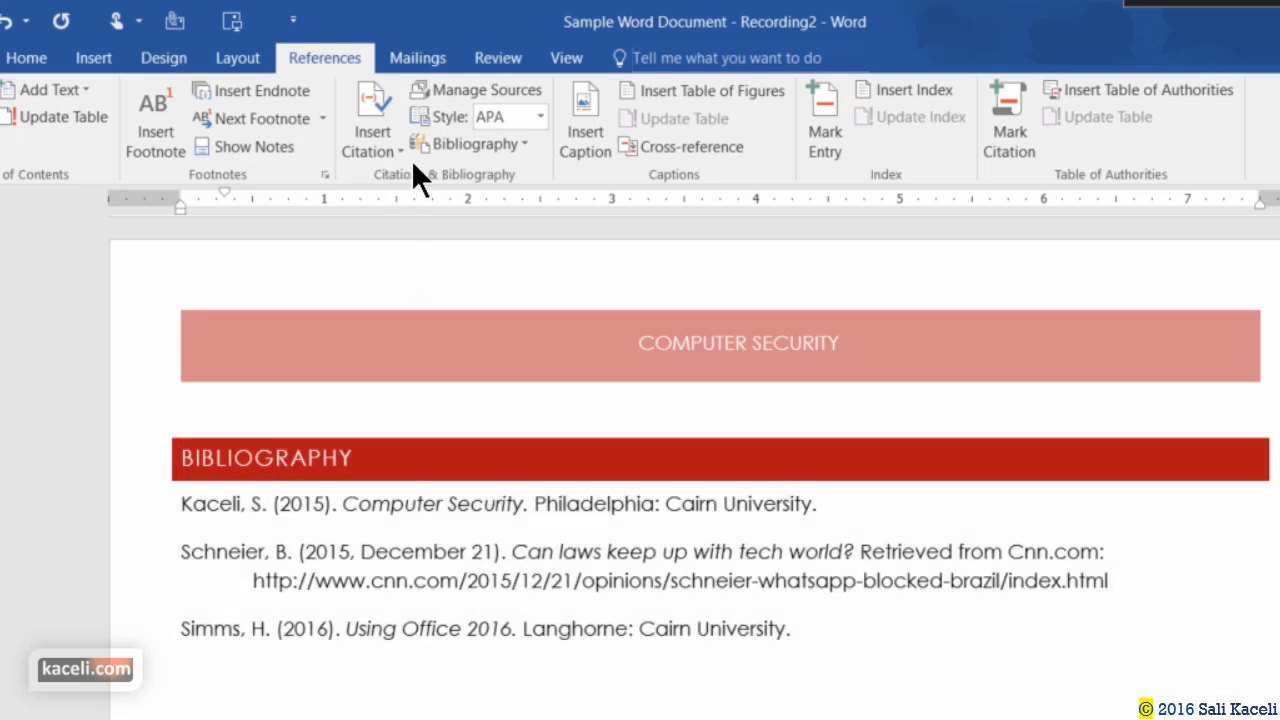
# Insert a Works Cited list from the Bibliography gallery, repeating the three APA sources below the Bibliography.
pyautogui.click(488, 146)
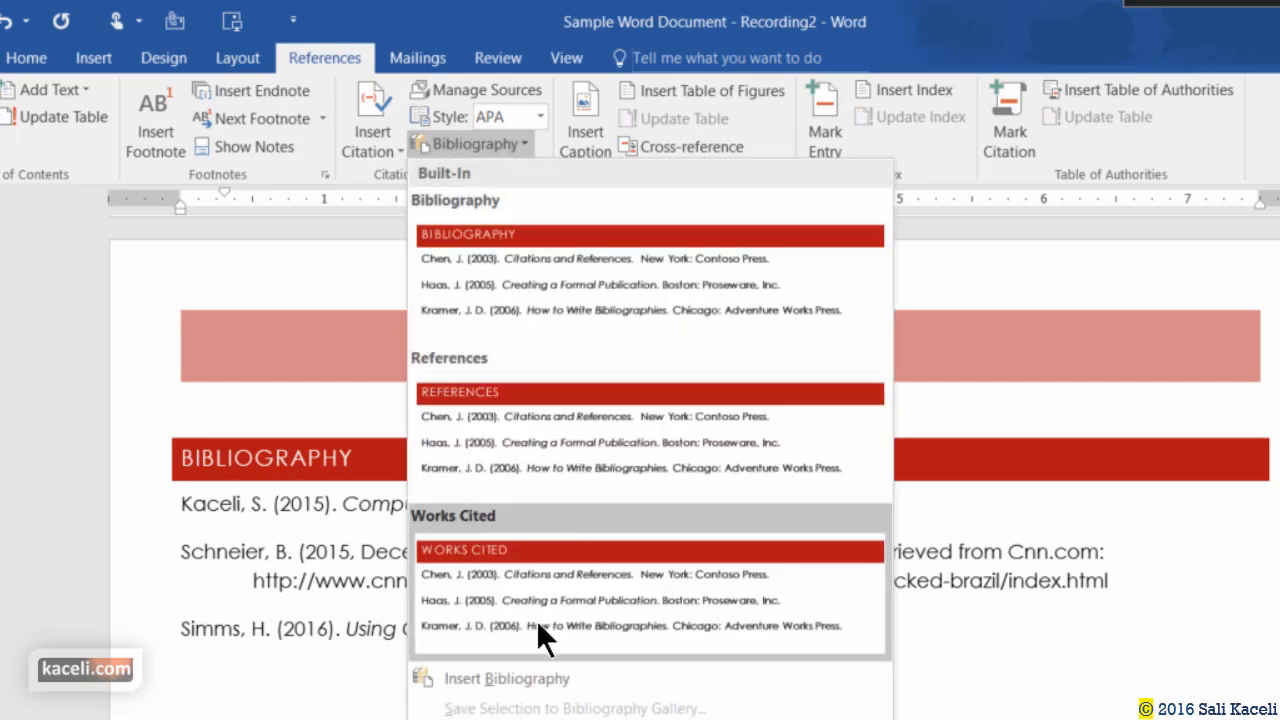
pyautogui.click(572, 608)
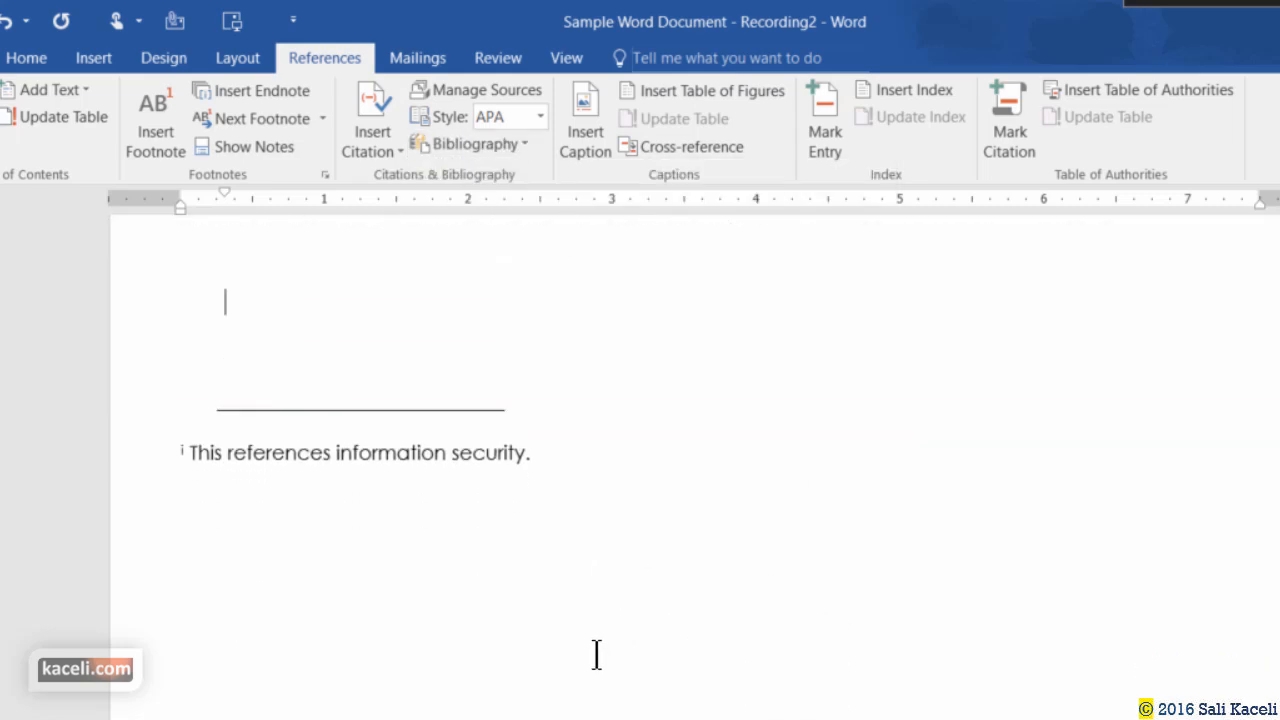
pyautogui.scroll(3, 402, 505)
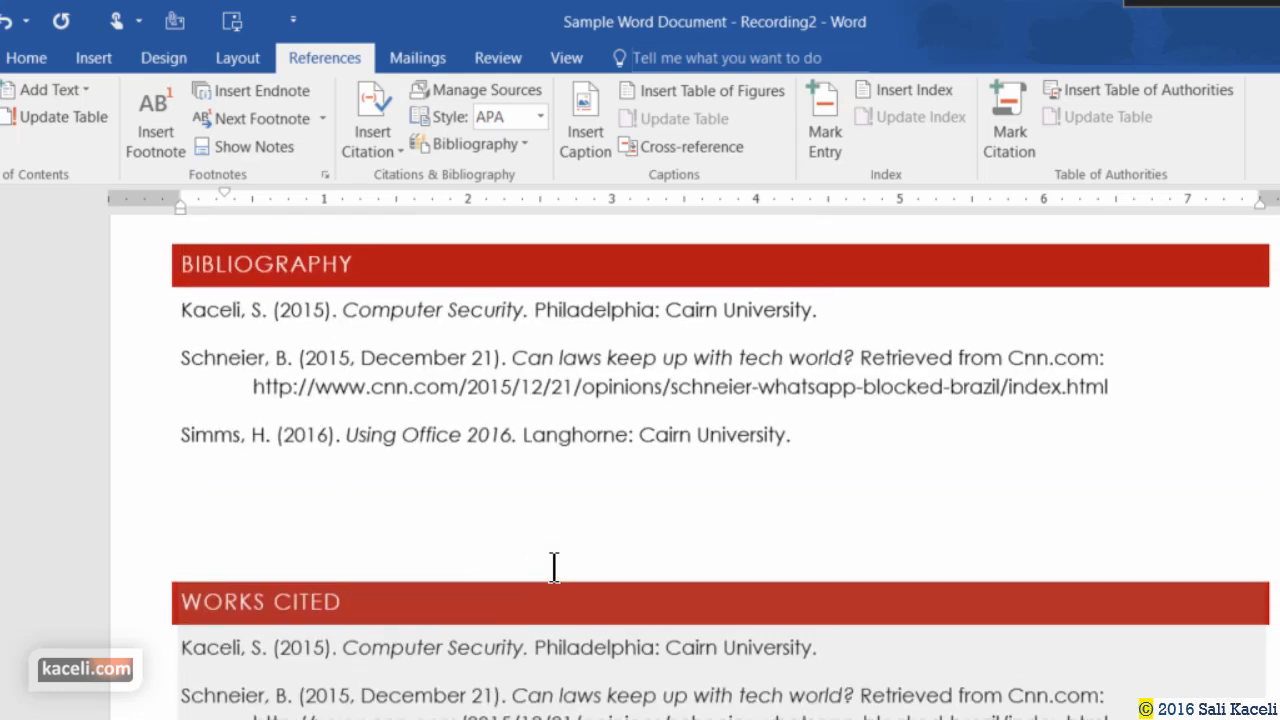
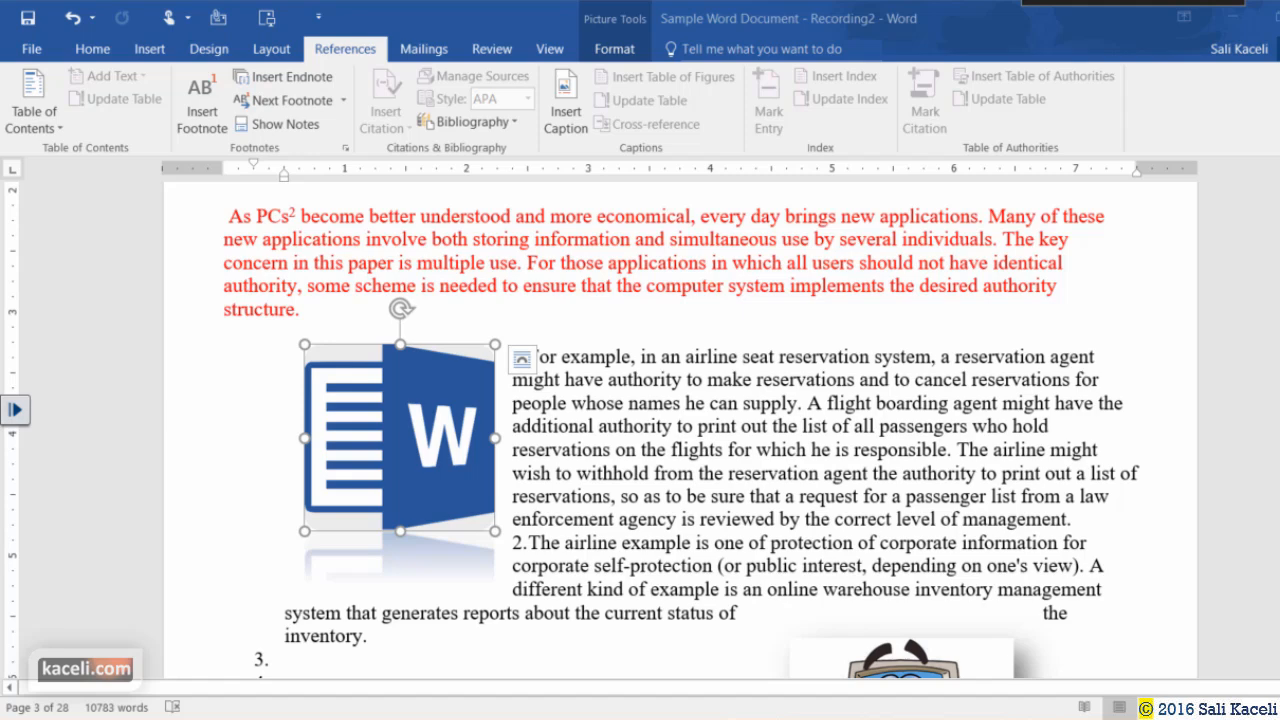
# Caption the Word logo picture 'Figure 1: Logo'.
pyautogui.click(750, 496)
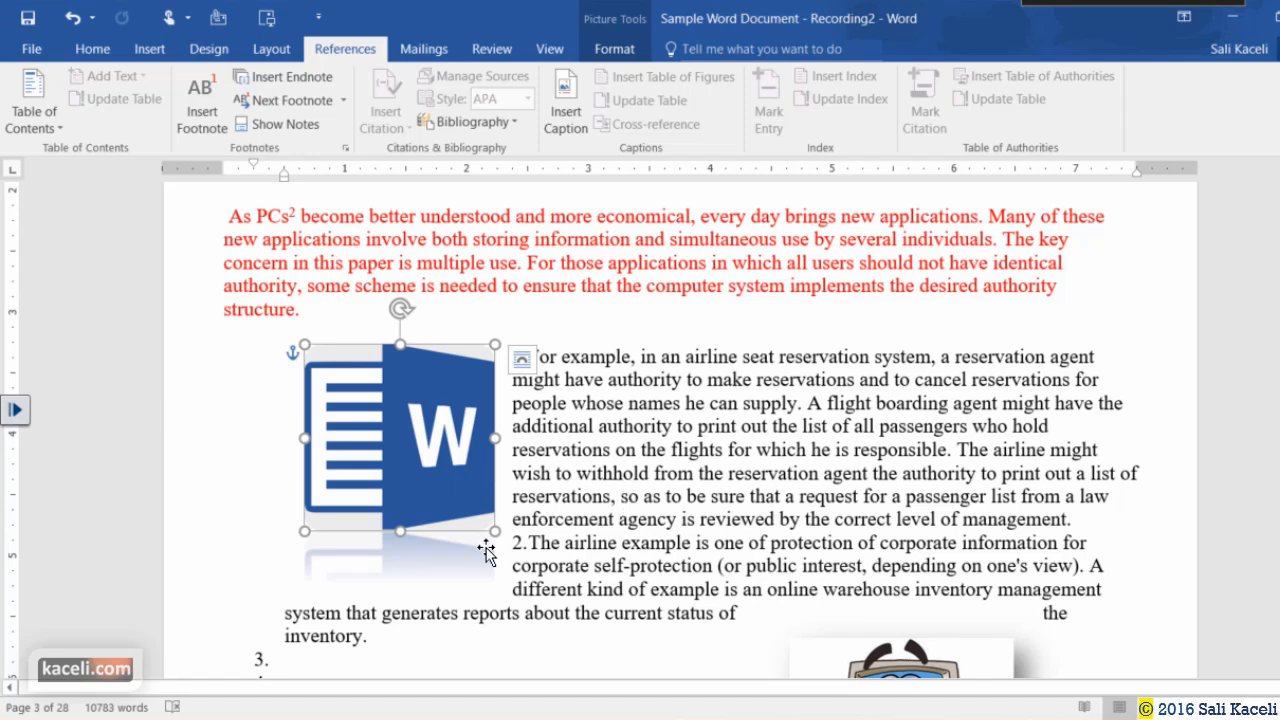
pyautogui.click(638, 517)
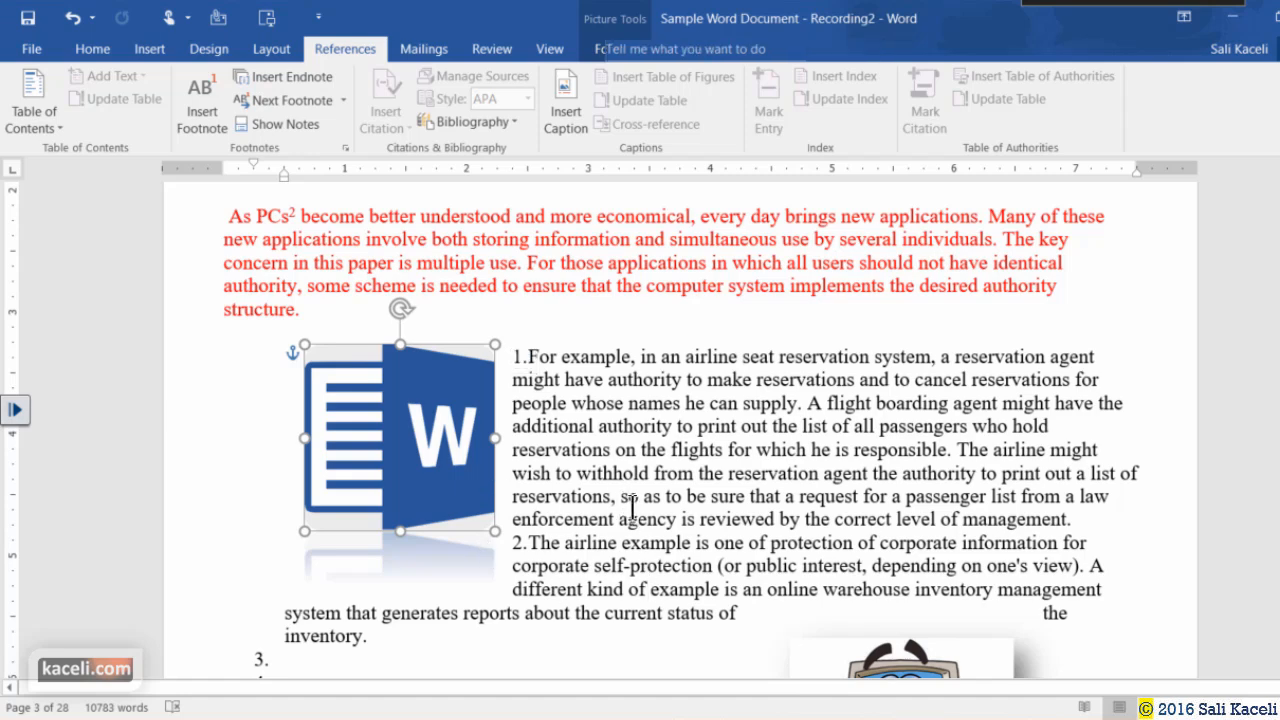
pyautogui.click(405, 481)
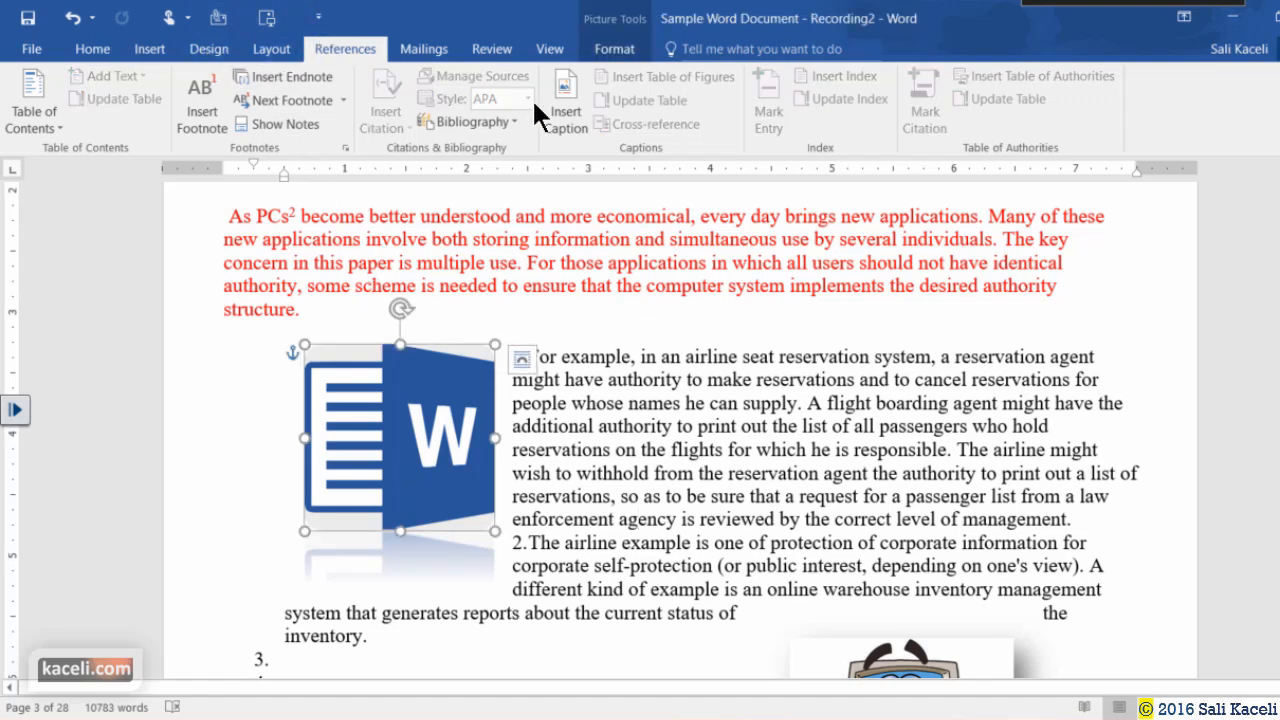
pyautogui.click(582, 133)
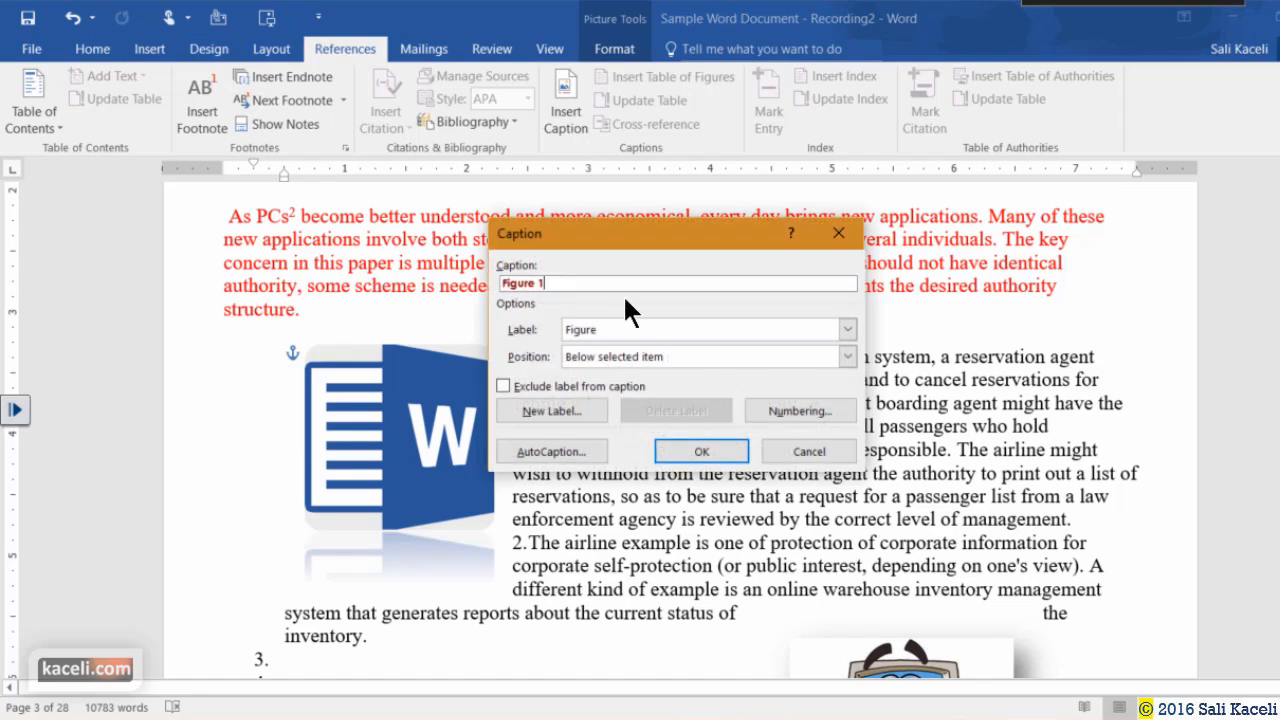
pyautogui.click(548, 287)
pyautogui.click(709, 443)
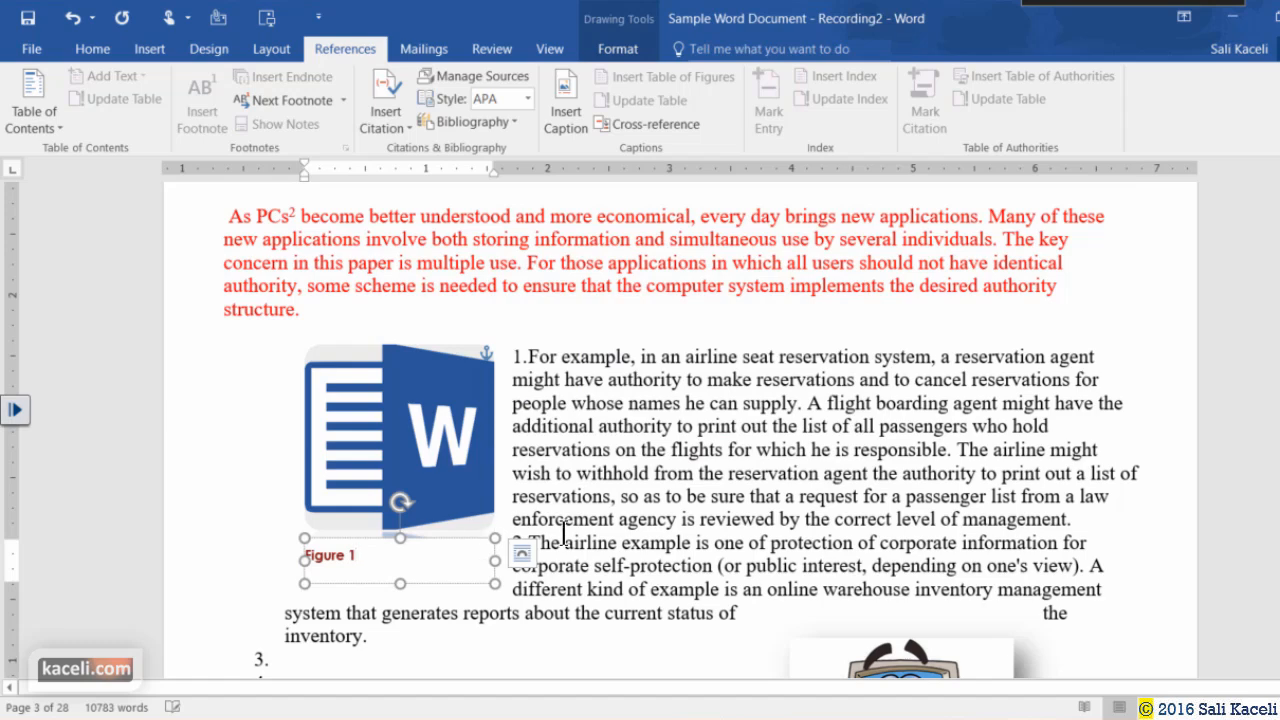
pyautogui.write(': Logo')
# Caption the cartoon computer picture 'Figure 2: Clipart Object'.
pyautogui.scroll(-4, 771, 486)
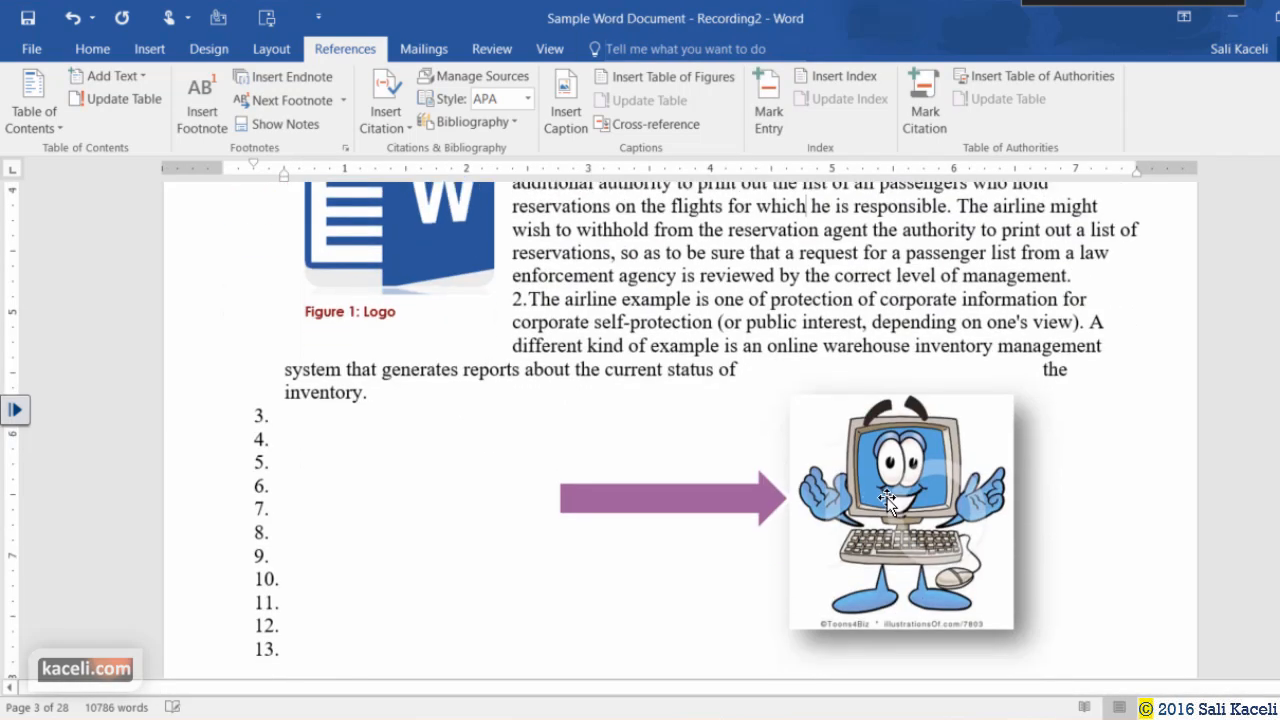
pyautogui.click(850, 432)
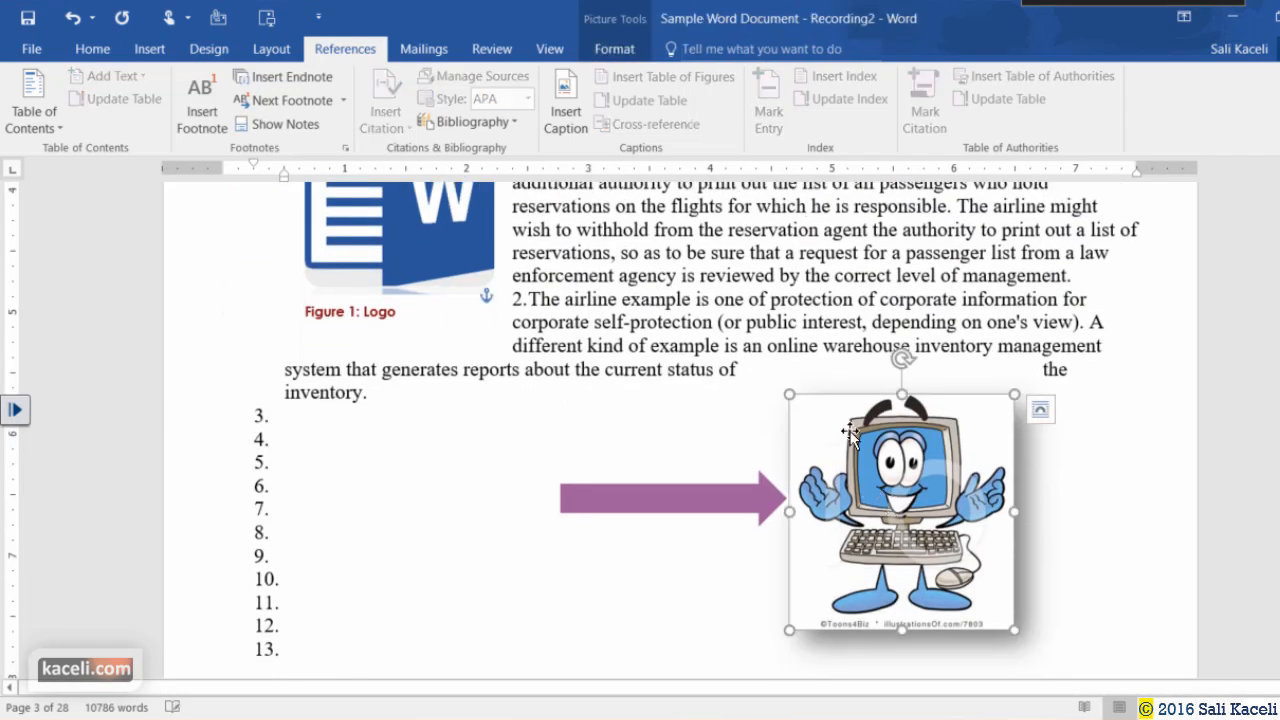
pyautogui.click(568, 118)
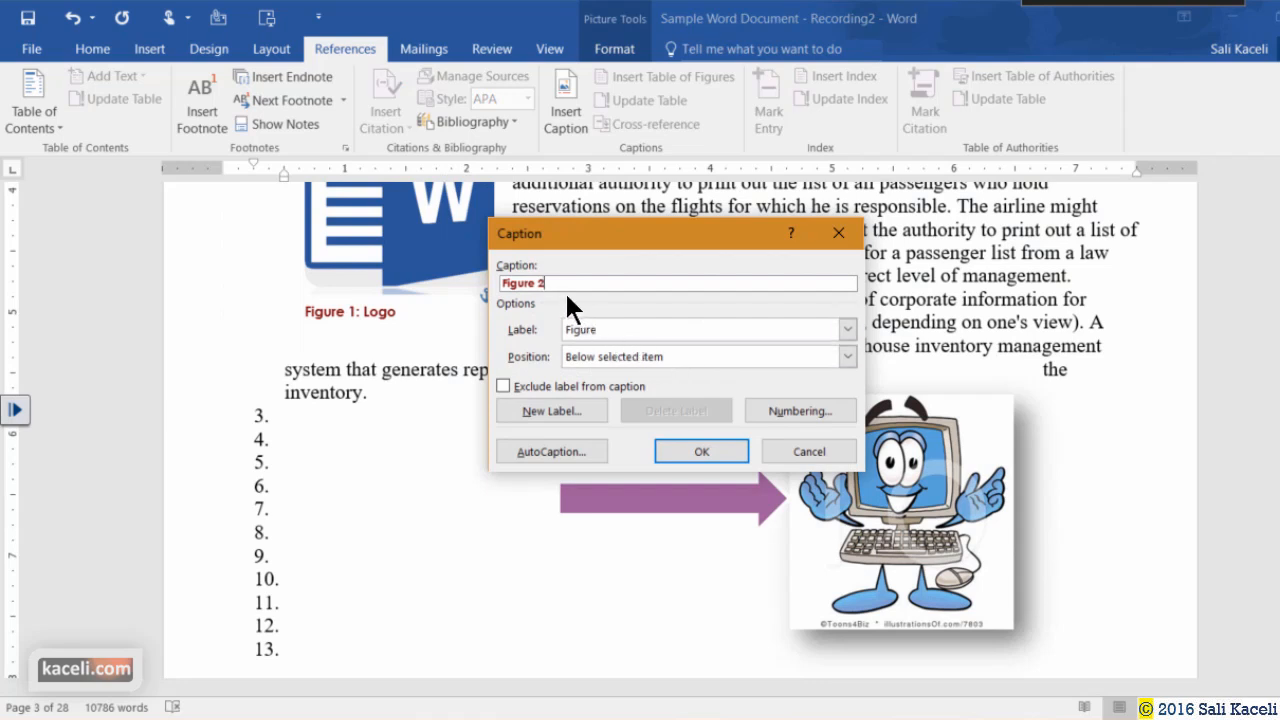
pyautogui.write(': Clipart Object')
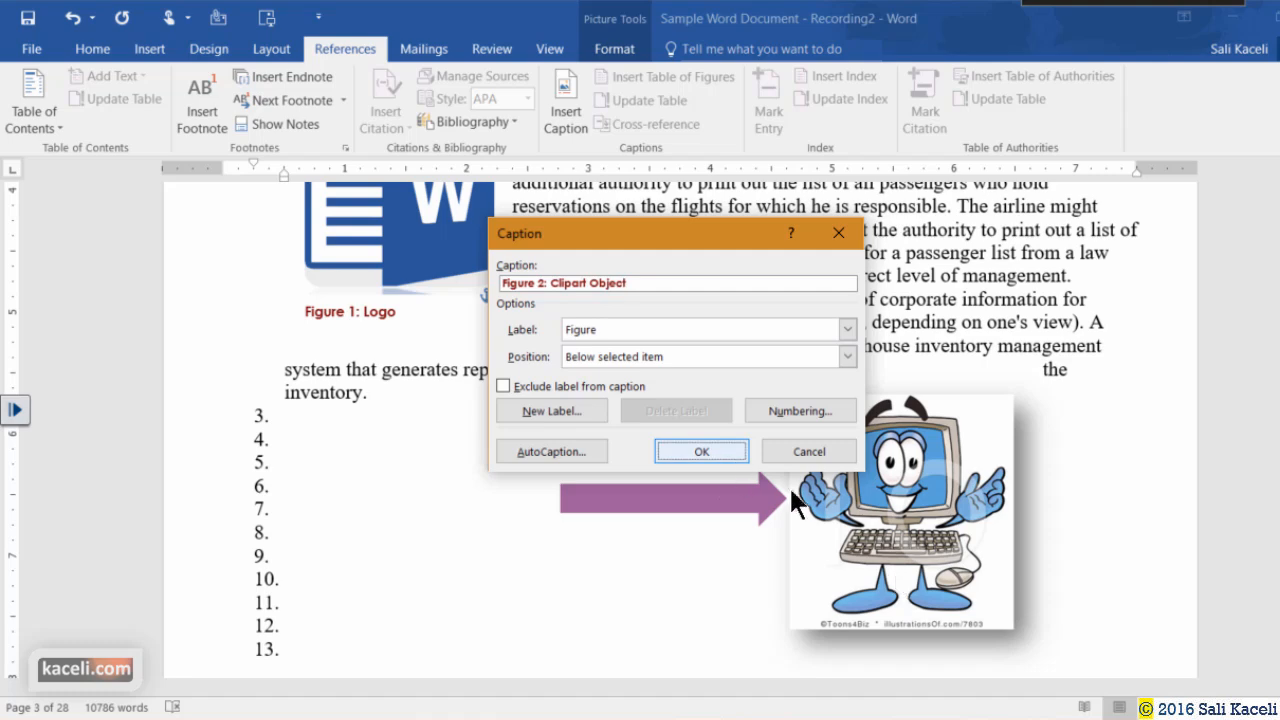
pyautogui.click(702, 451)
pyautogui.scroll(-2, 1064, 515)
pyautogui.click(1067, 511)
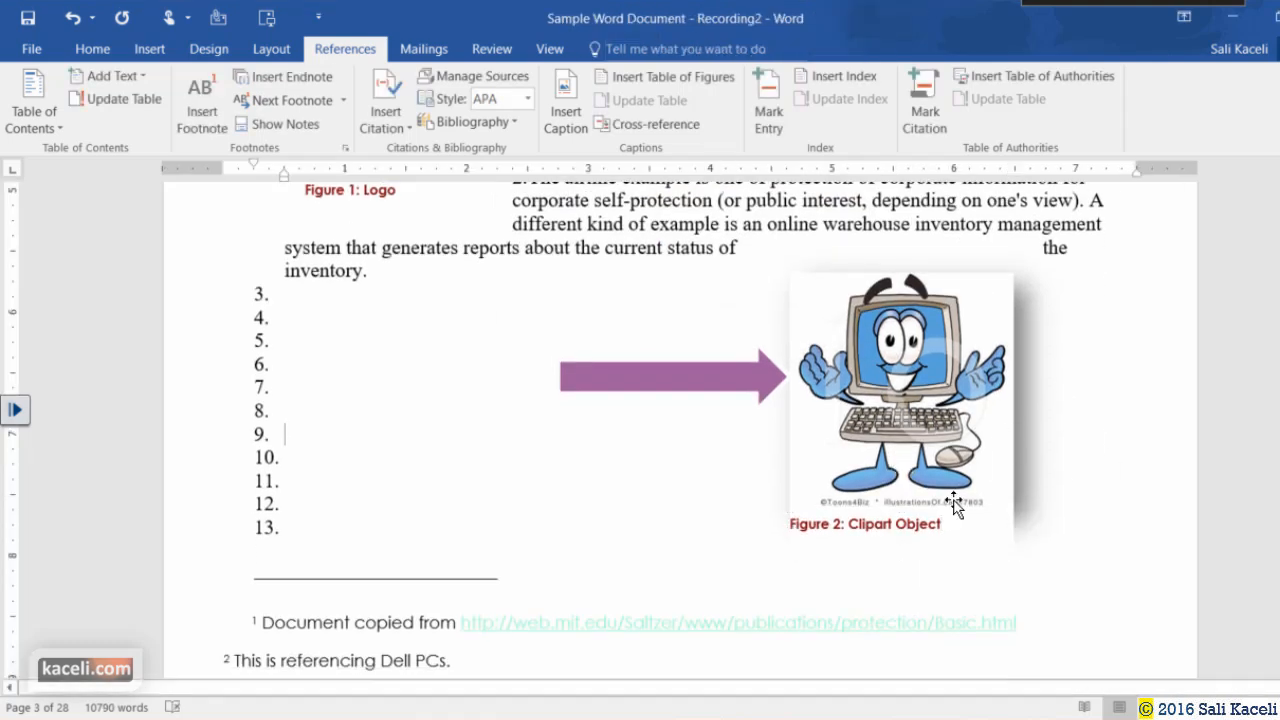
pyautogui.scroll(-3, 779, 445)
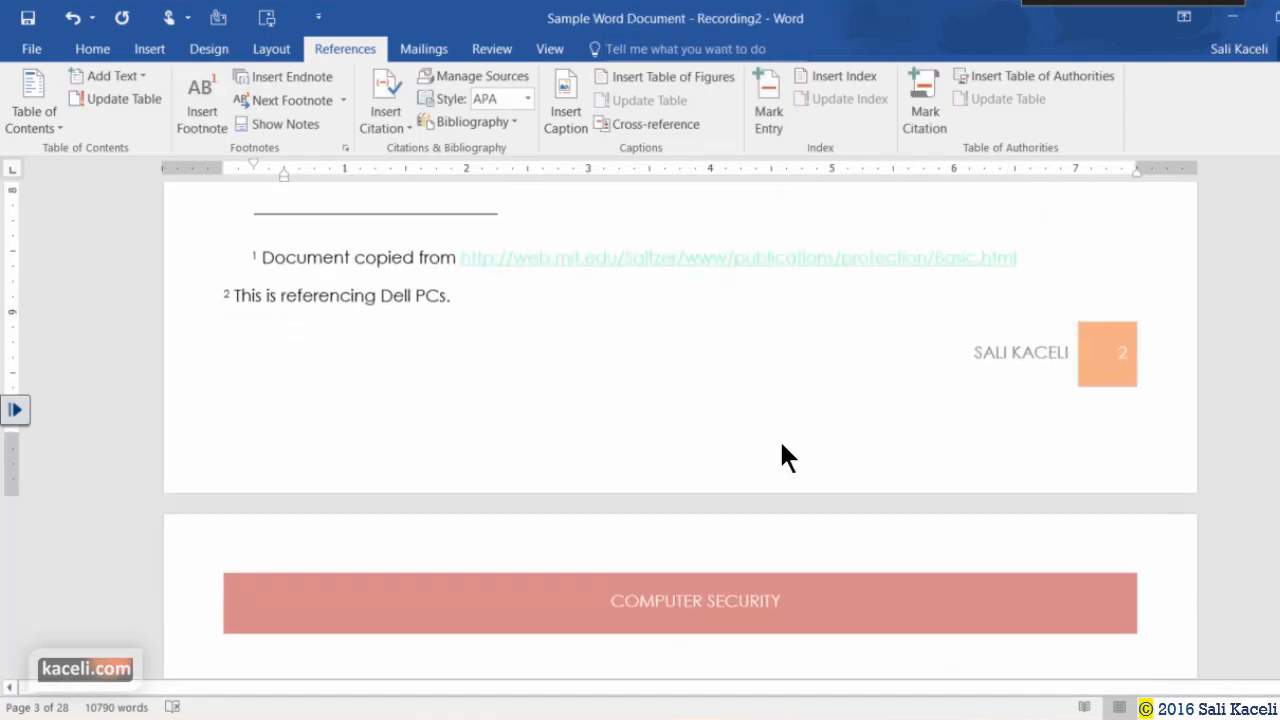
pyautogui.scroll(-4, 728, 431)
pyautogui.scroll(-12, 718, 432)
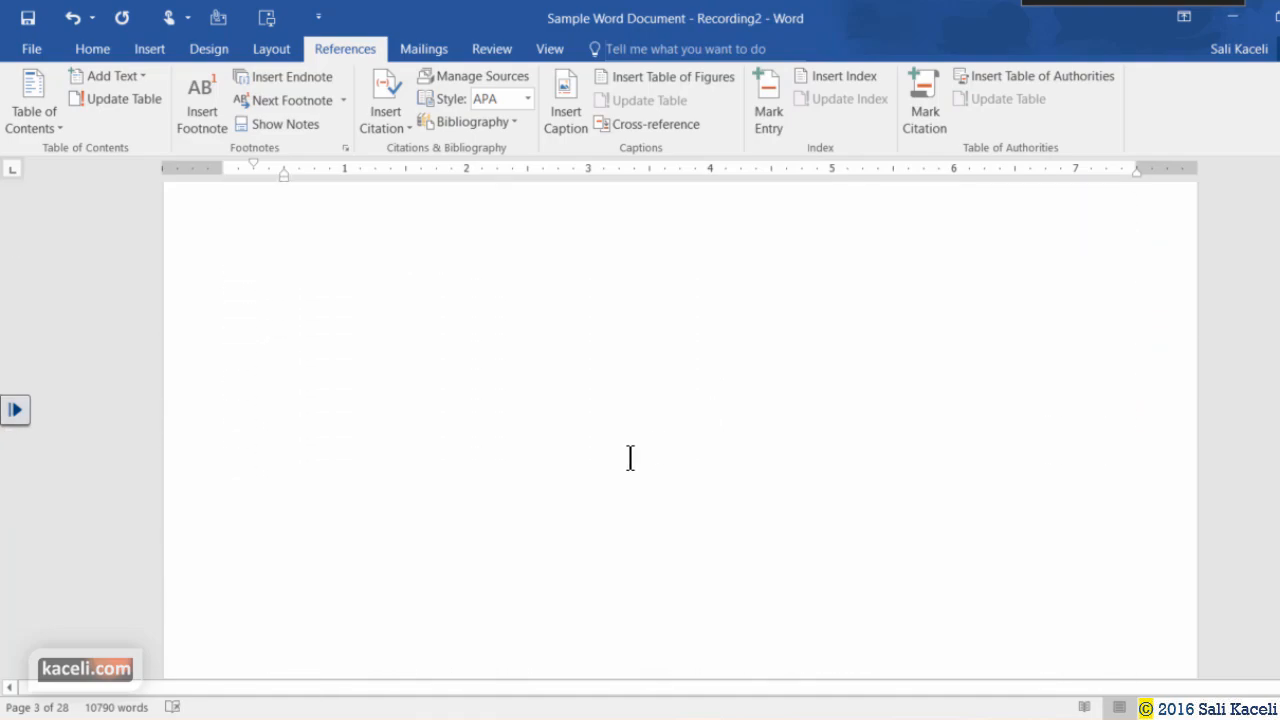
pyautogui.scroll(8, 616, 462)
pyautogui.scroll(10, 616, 462)
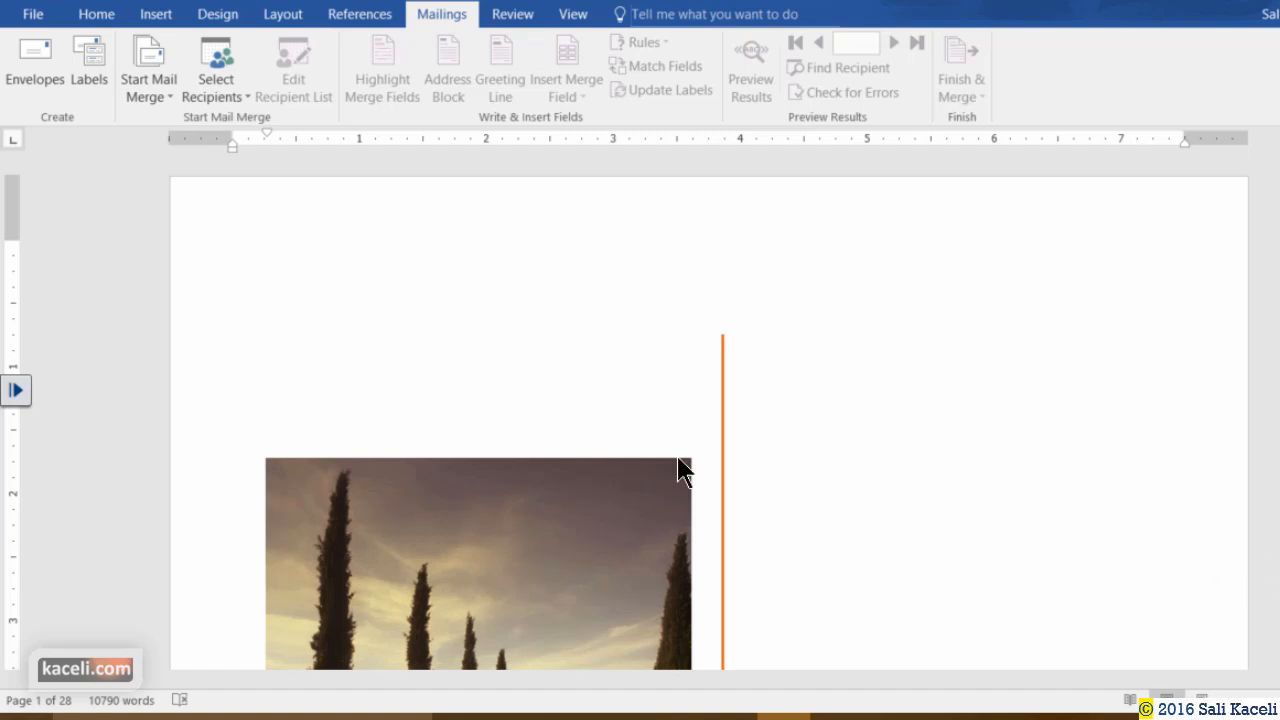
pyautogui.scroll(-15, 733, 430)
pyautogui.scroll(-15, 800, 445)
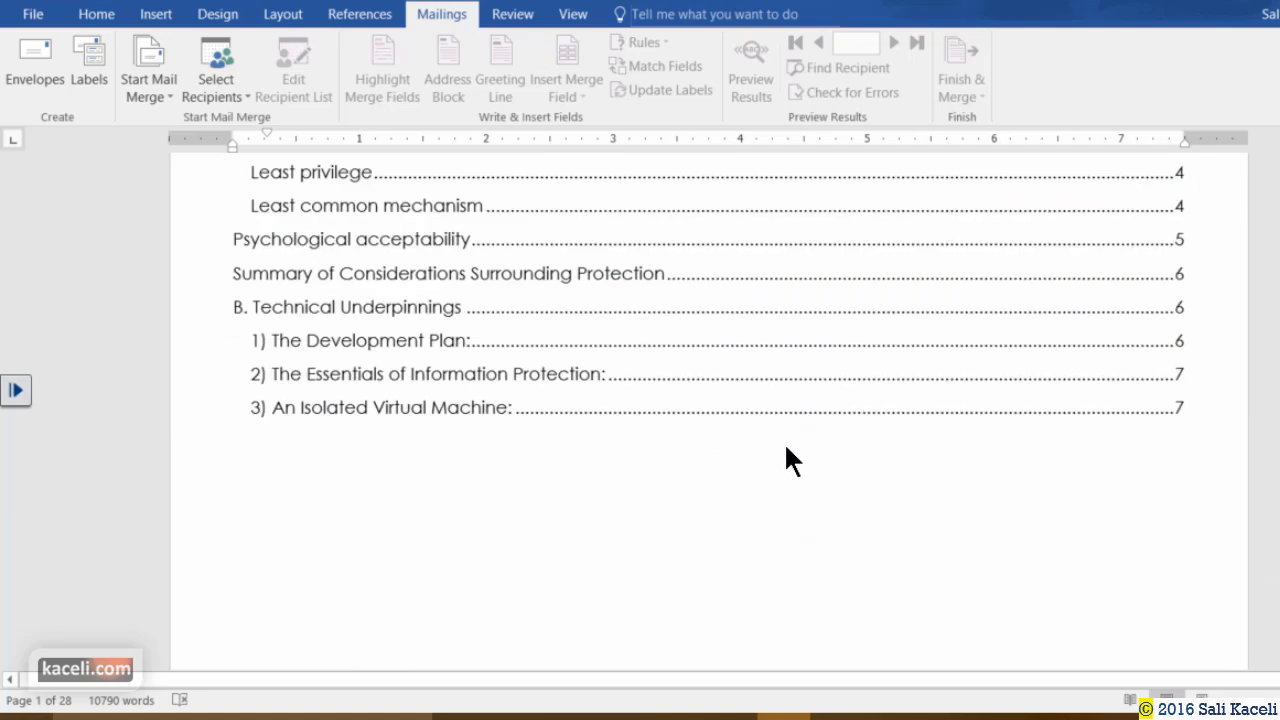
pyautogui.scroll(6, 722, 450)
pyautogui.scroll(15, 718, 456)
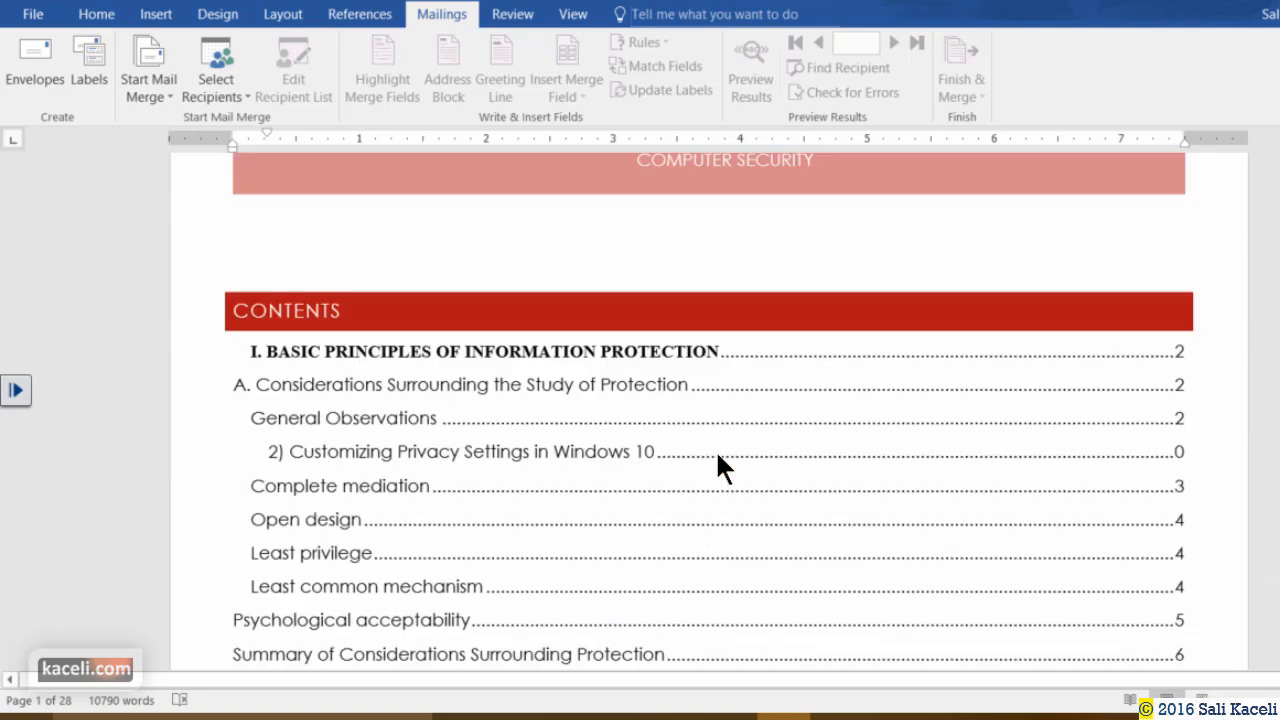
pyautogui.scroll(-8, 718, 455)
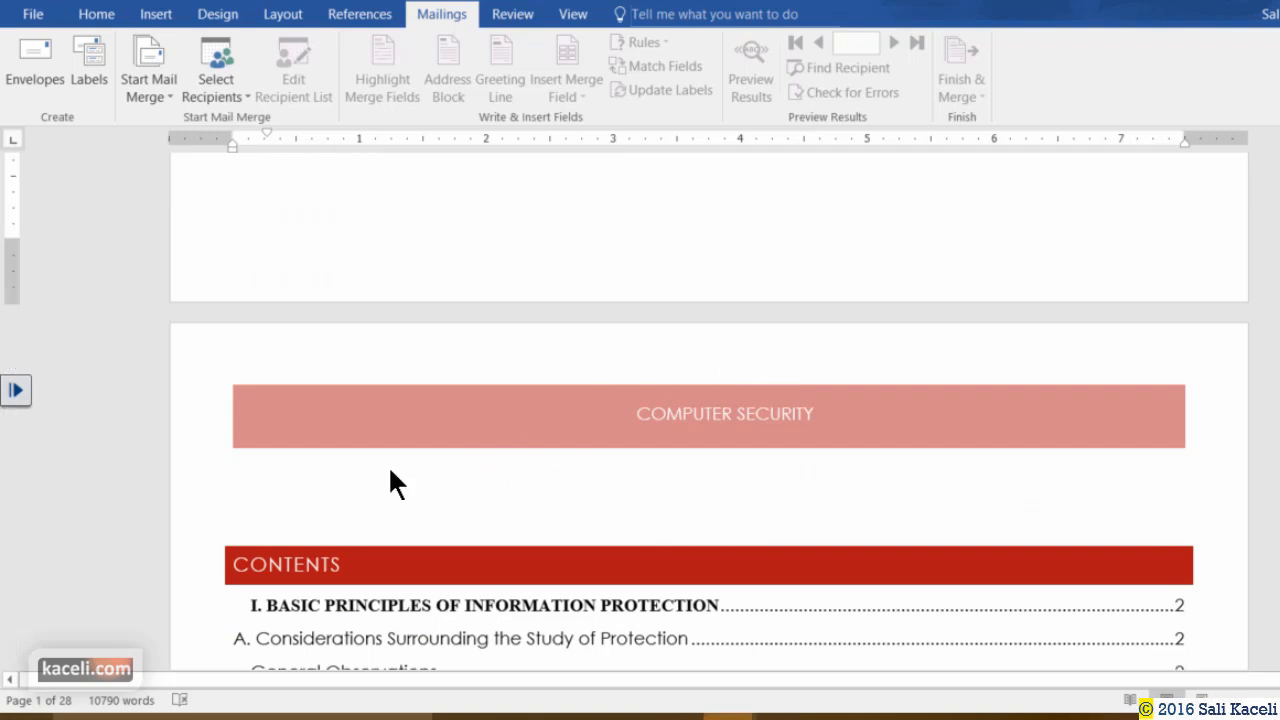
pyautogui.click(272, 503)
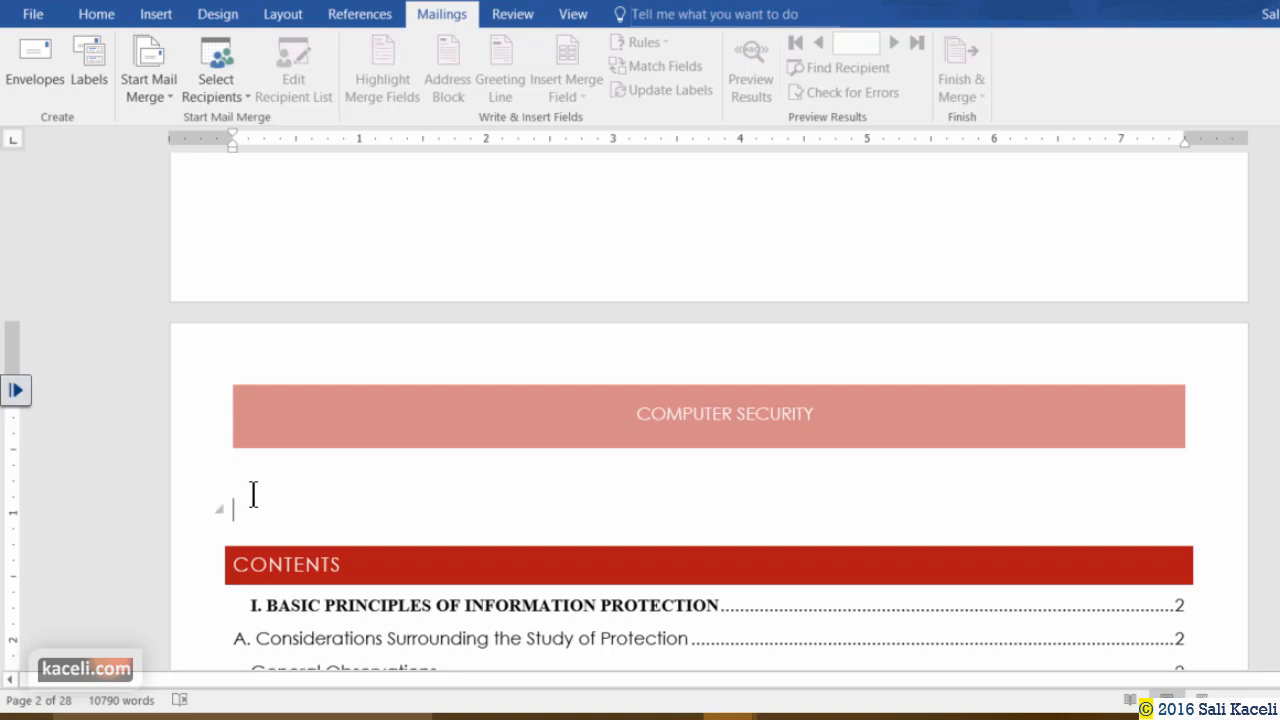
# Insert a page break so the Contents section starts on a new page.
pyautogui.click(161, 15)
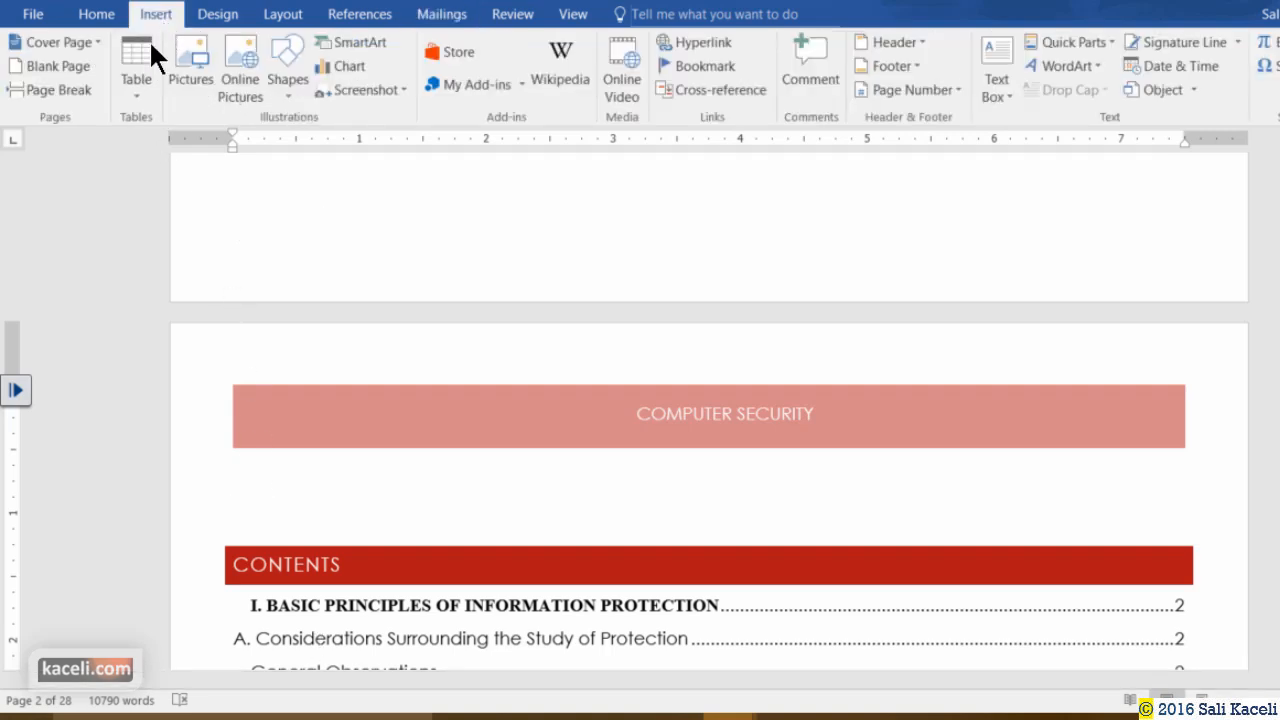
pyautogui.click(58, 89)
pyautogui.scroll(-2, 420, 370)
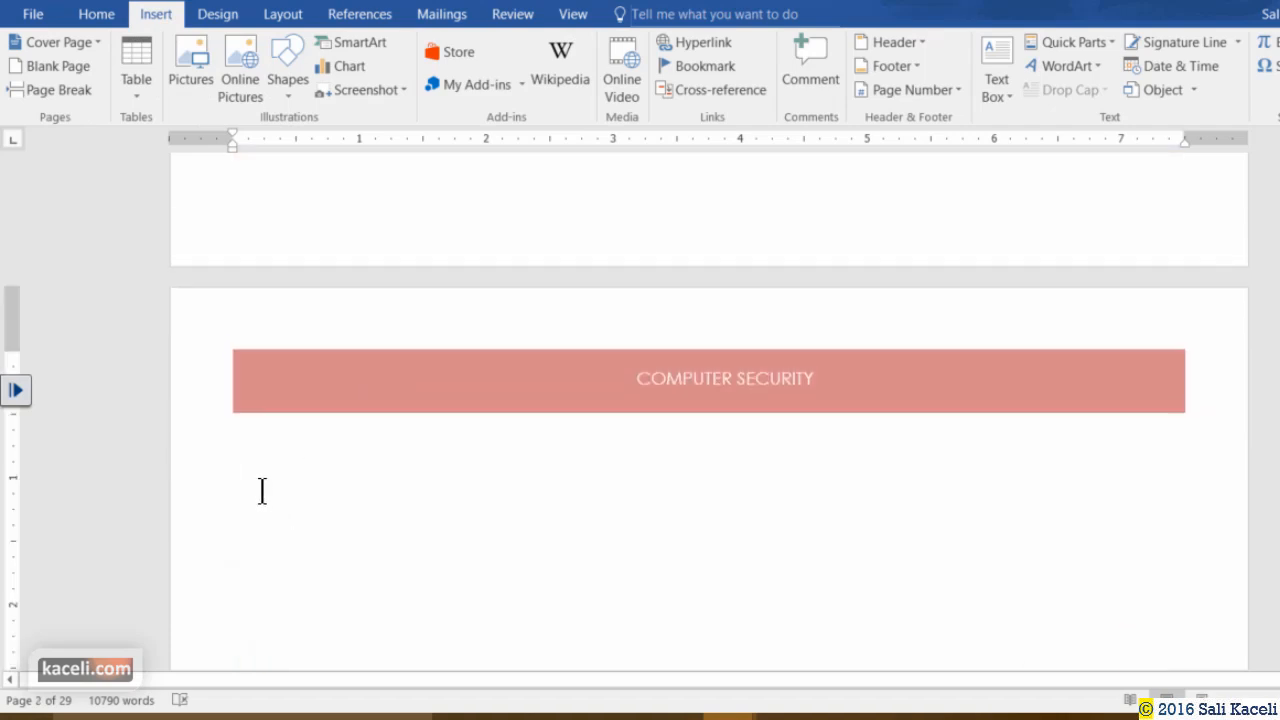
pyautogui.scroll(-1, 266, 494)
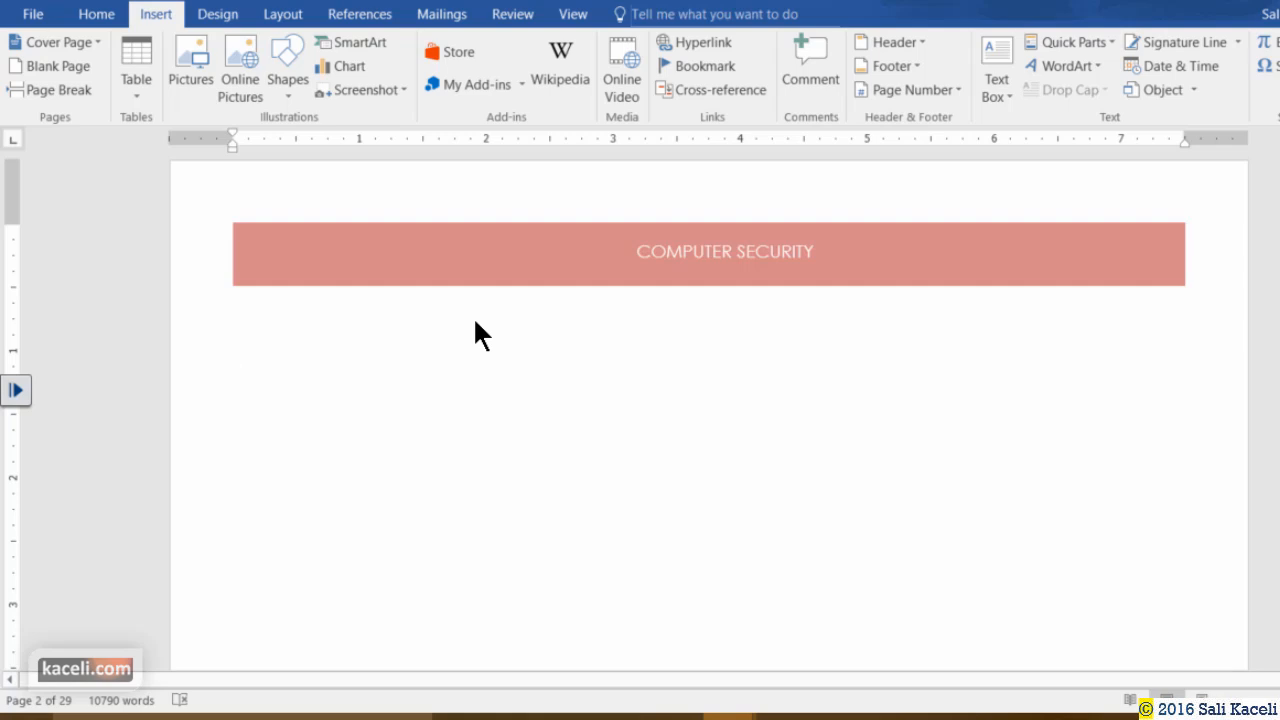
# Open the Customer List for Mail Merge workbook from the Word 2016 folder.
pyautogui.press('super+Tab')
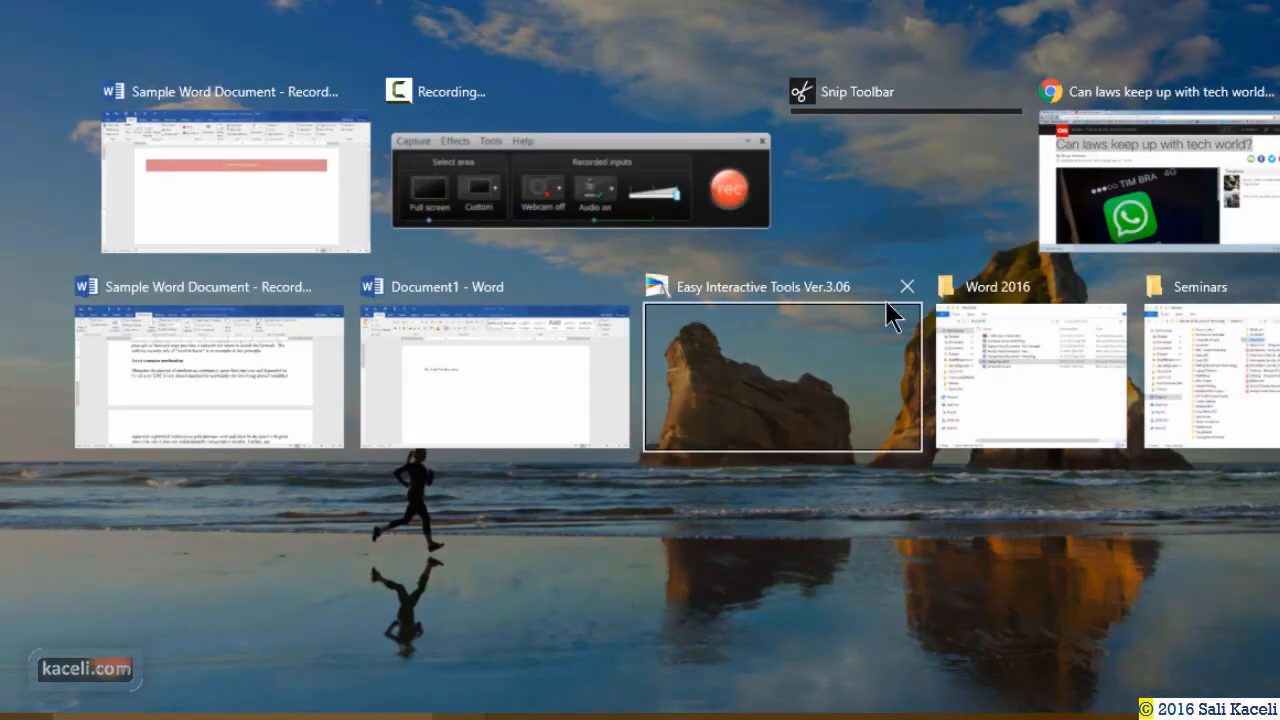
pyautogui.click(1049, 410)
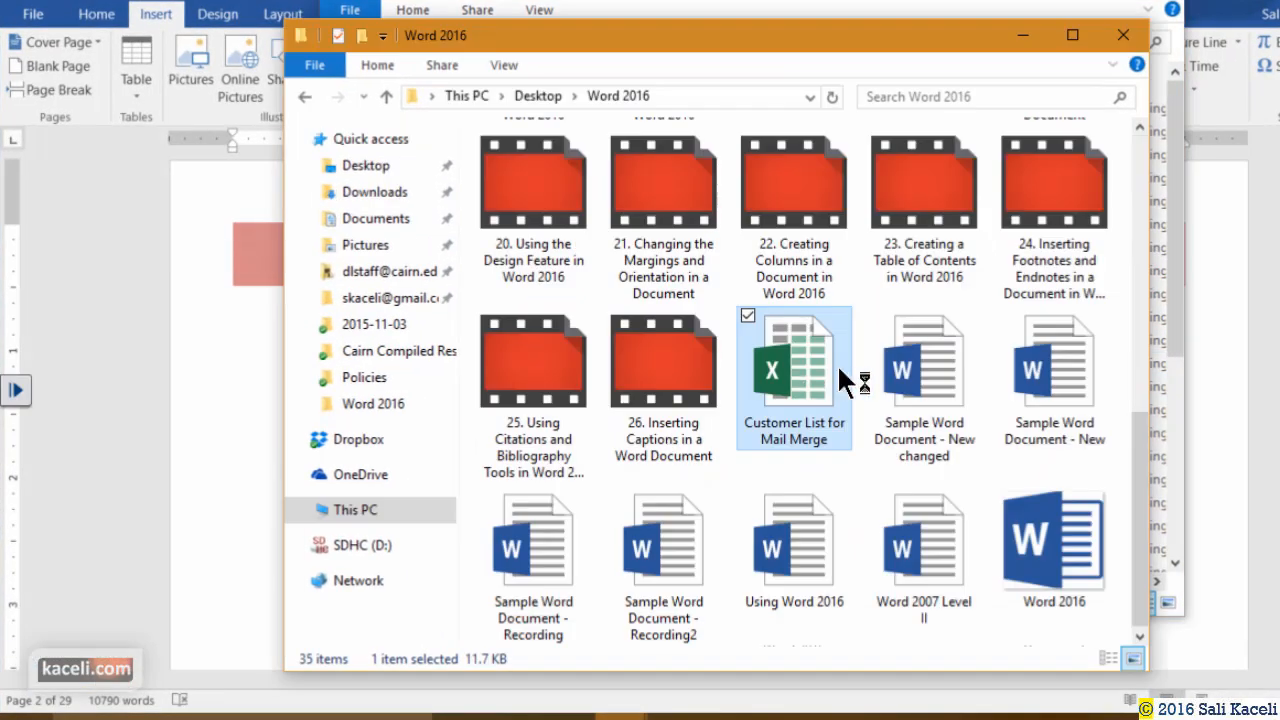
pyautogui.doubleClick(852, 365)
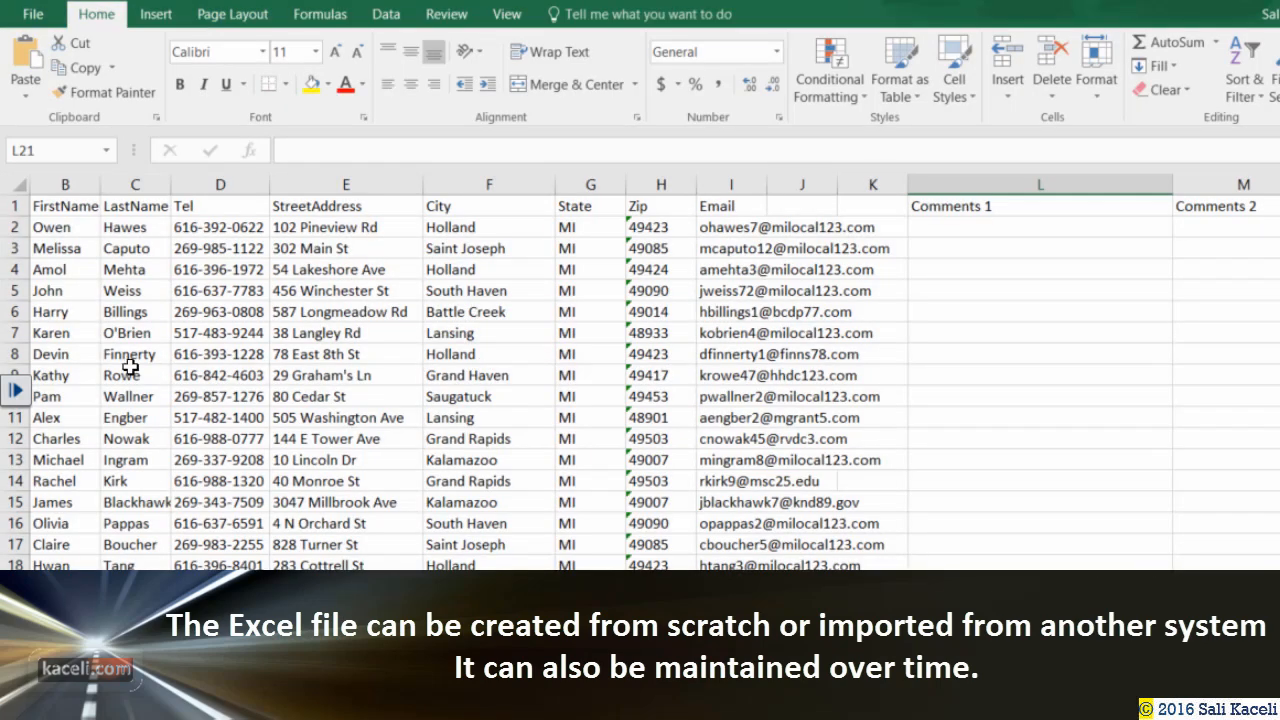
pyautogui.click(70, 250)
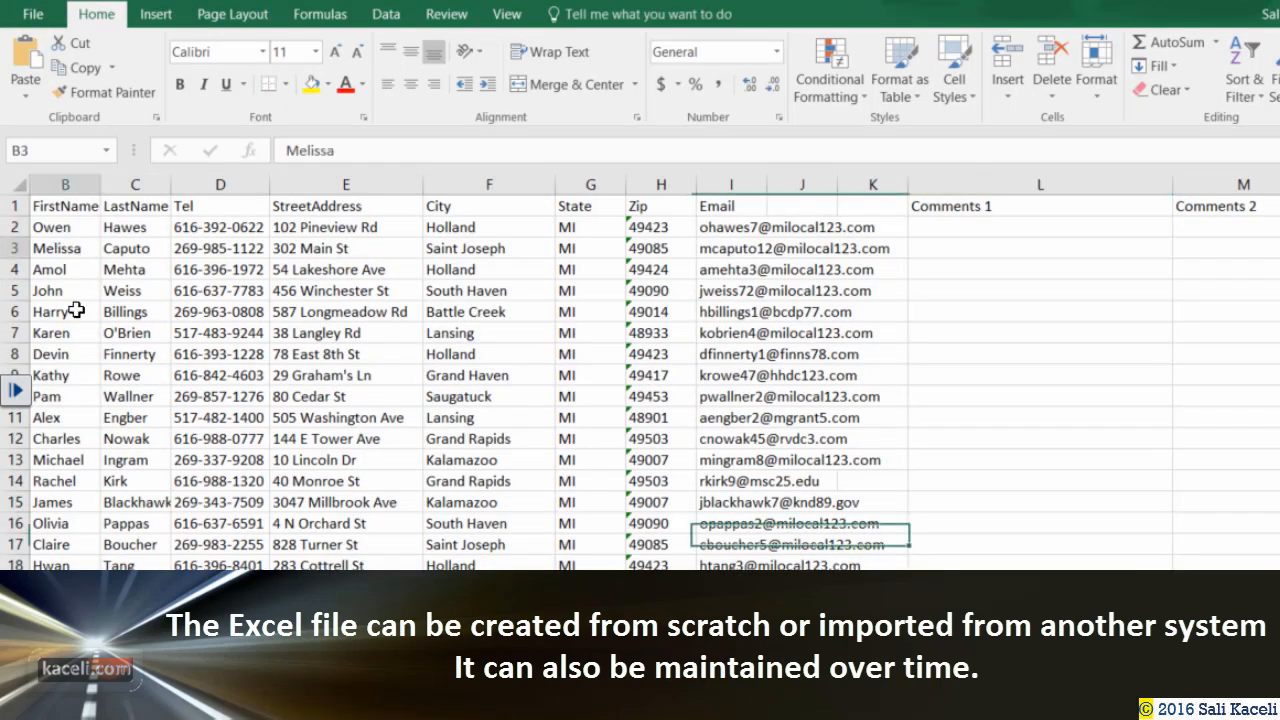
pyautogui.click(125, 226)
pyautogui.click(343, 265)
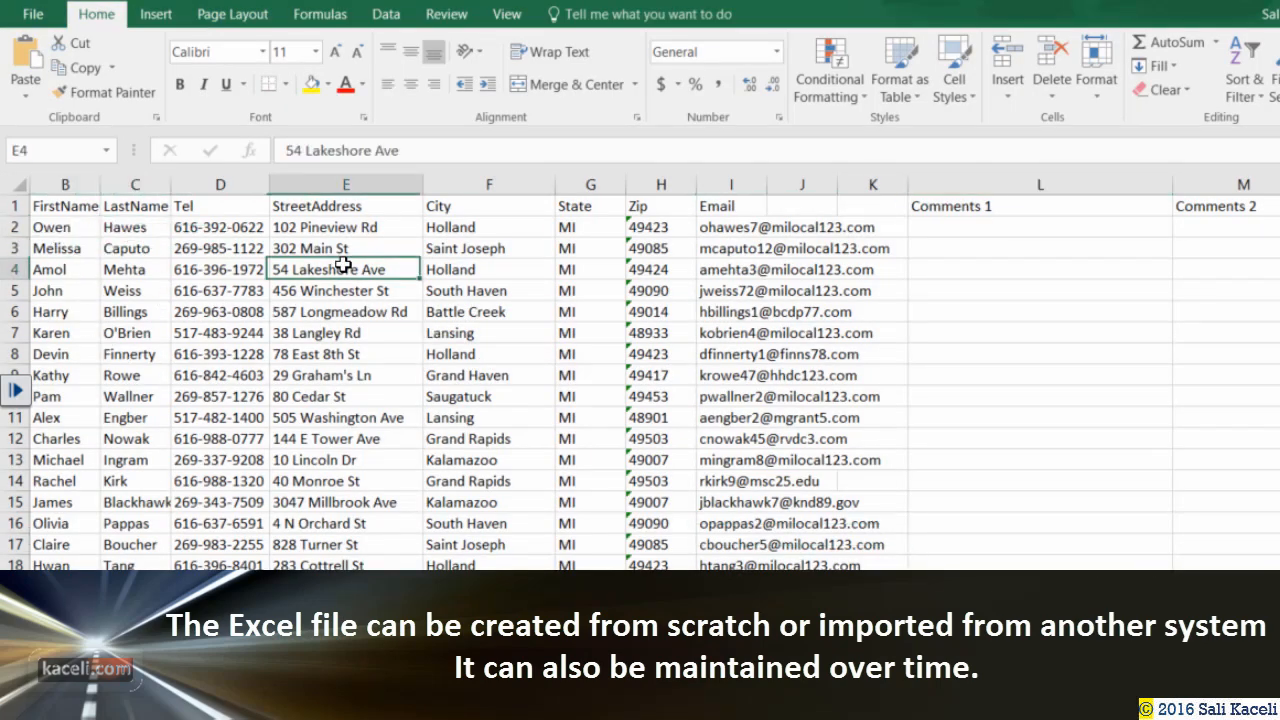
pyautogui.click(492, 264)
pyautogui.click(638, 267)
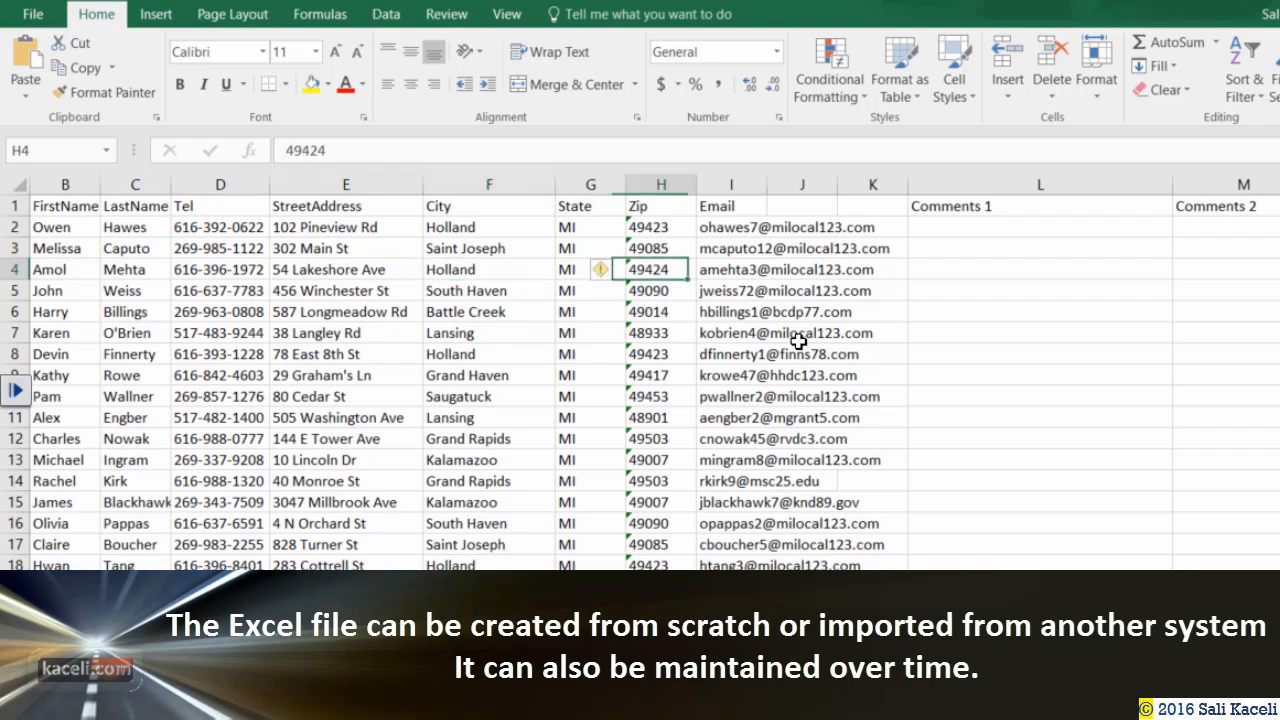
pyautogui.click(781, 356)
pyautogui.click(765, 312)
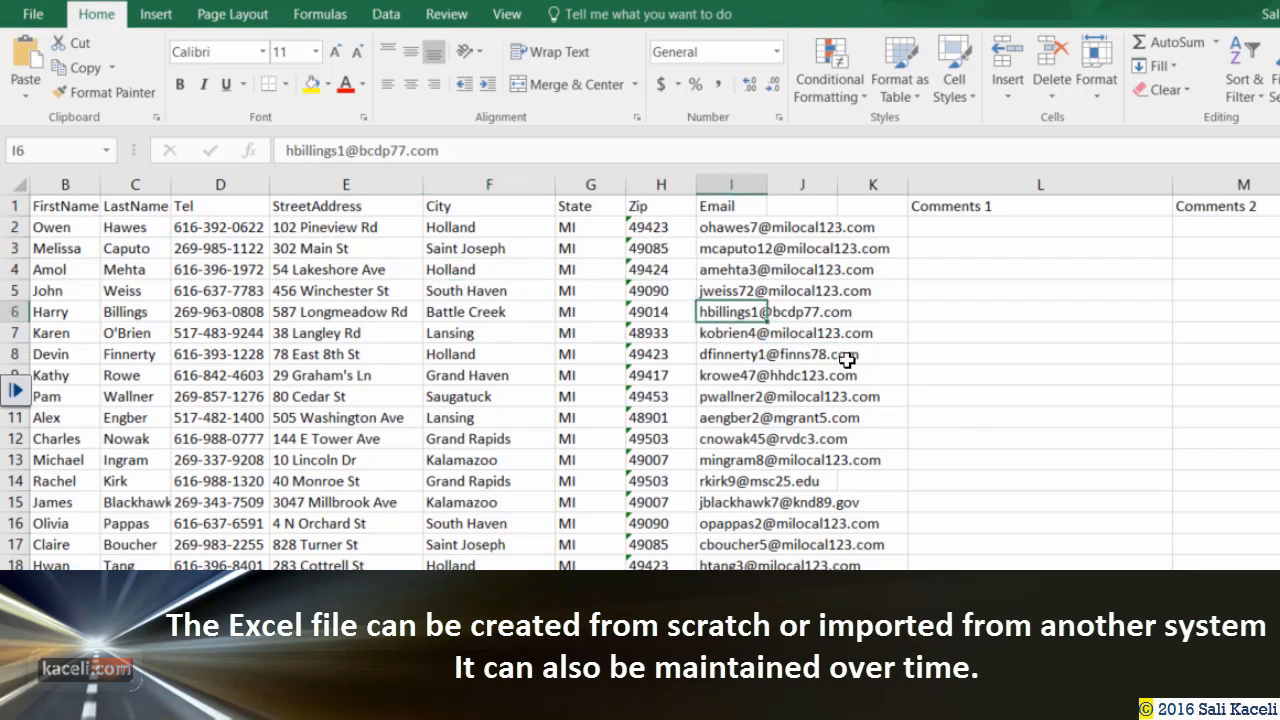
pyautogui.click(999, 229)
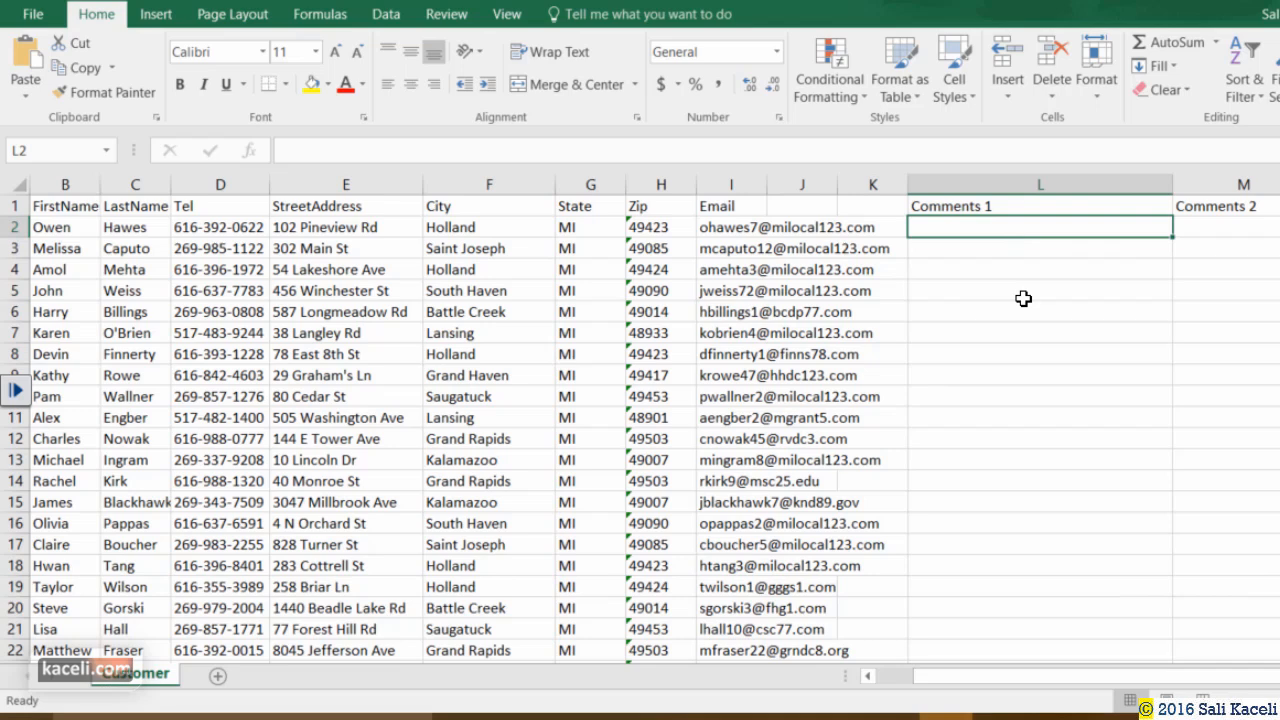
pyautogui.click(989, 250)
pyautogui.click(957, 229)
pyautogui.write('Thank you for your support so far.')
pyautogui.press('Return')
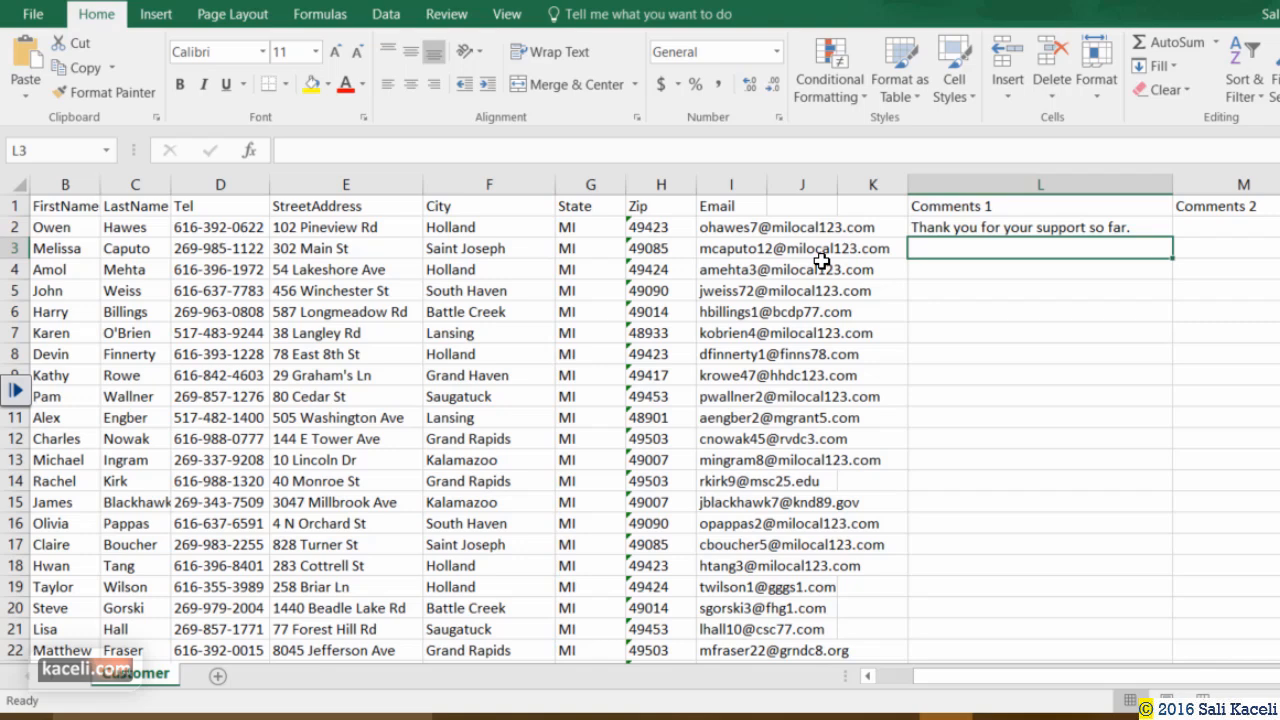
pyautogui.write('Your bill is past due. However here is the report.')
pyautogui.press('Return')
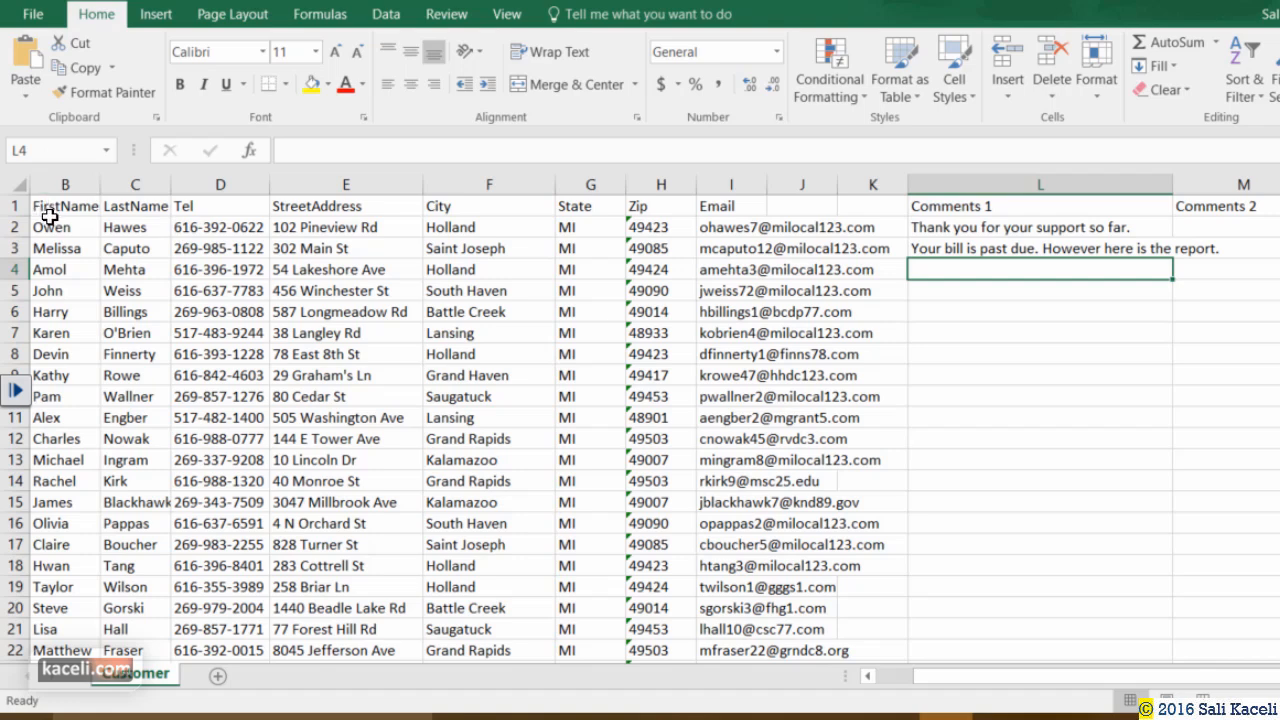
pyautogui.hotkey('ctrl', 'Home')
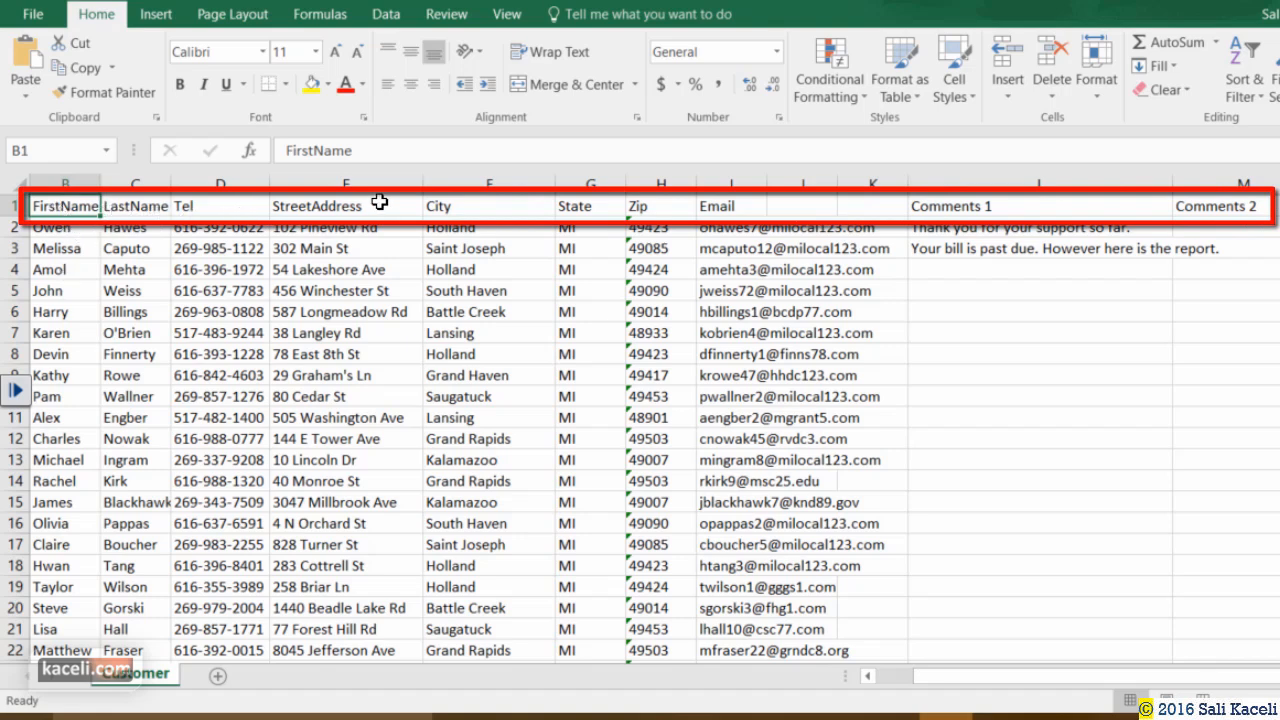
pyautogui.click(585, 206)
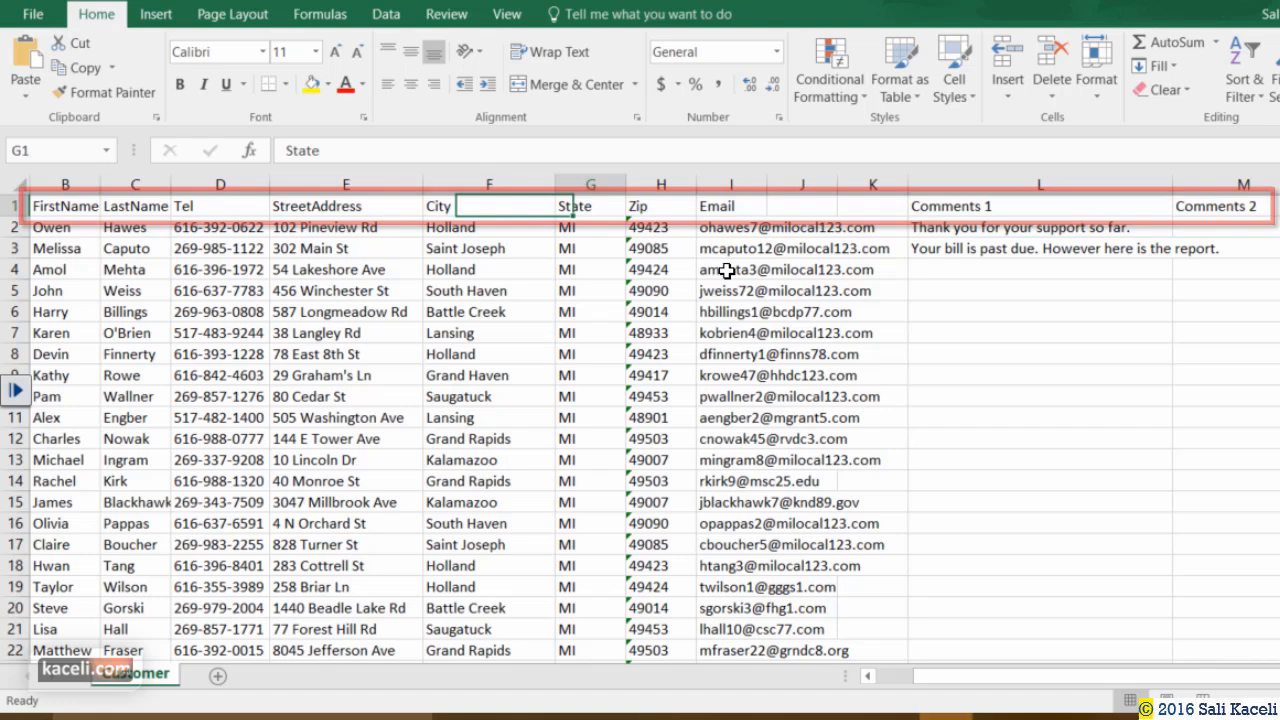
pyautogui.click(660, 206)
pyautogui.click(1010, 210)
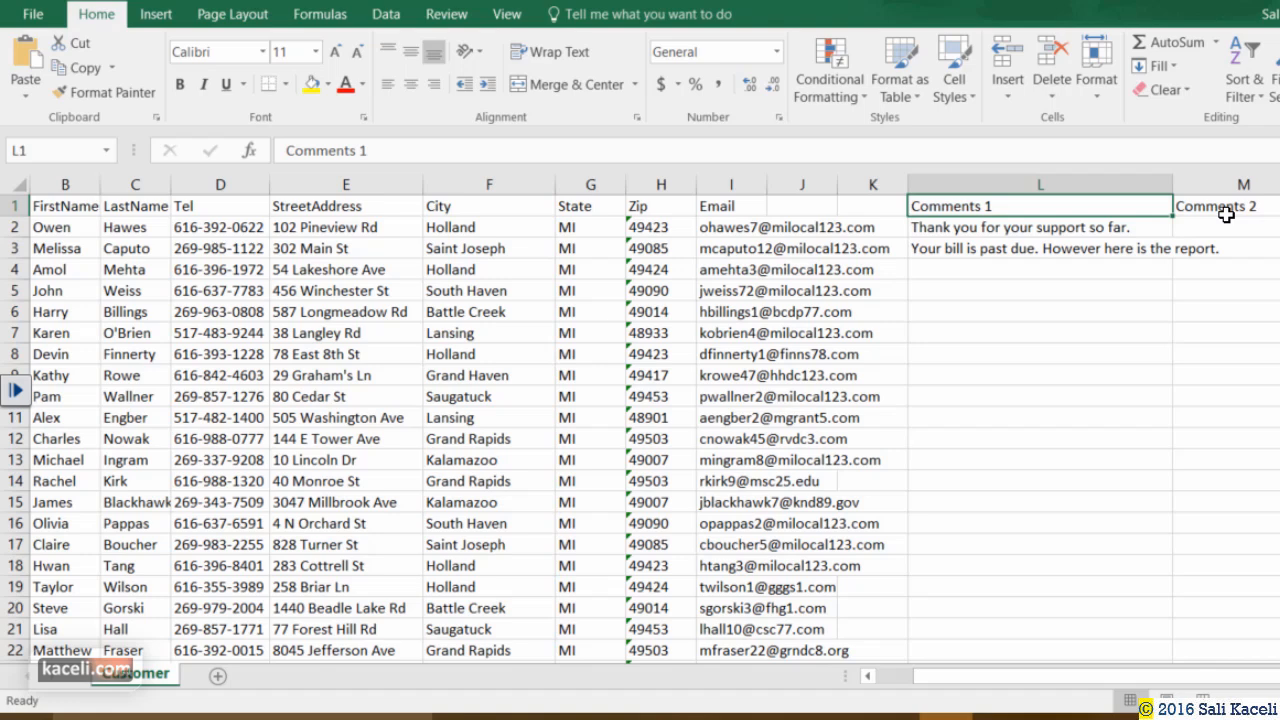
pyautogui.click(818, 295)
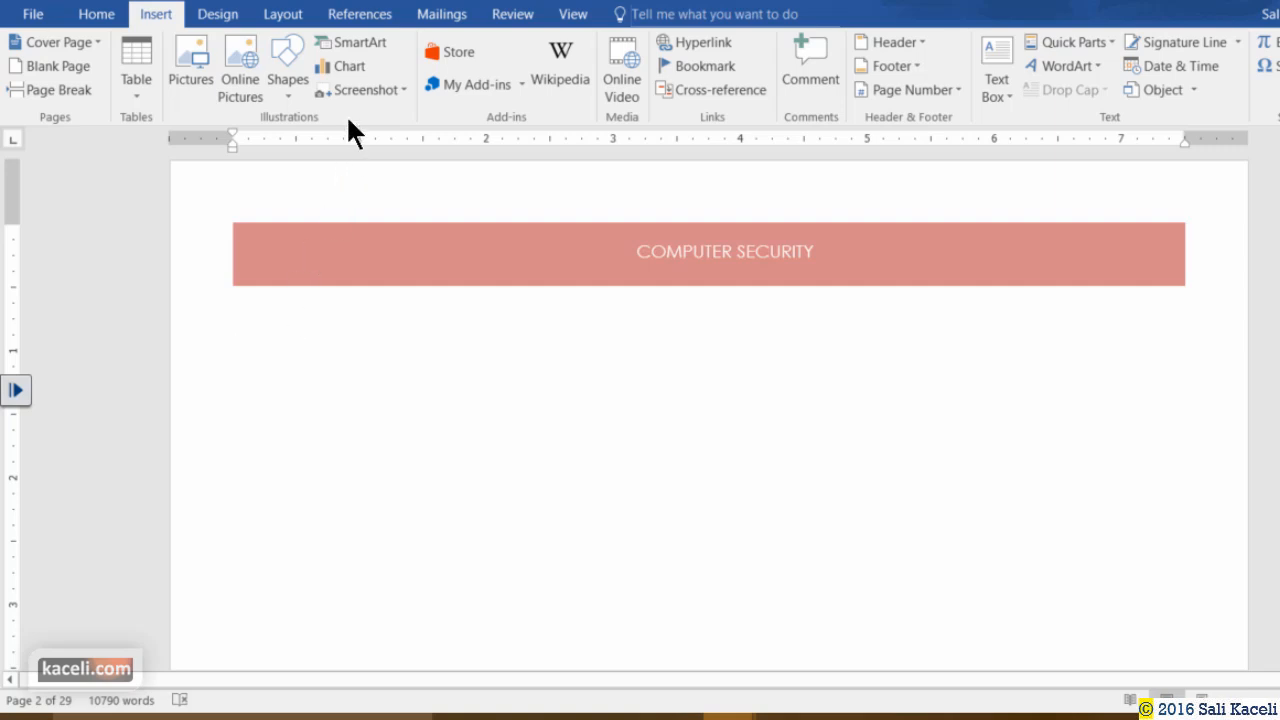
# Launch the Step-by-Step Mail Merge Wizard from Mailings > Start Mail Merge.
pyautogui.click(443, 14)
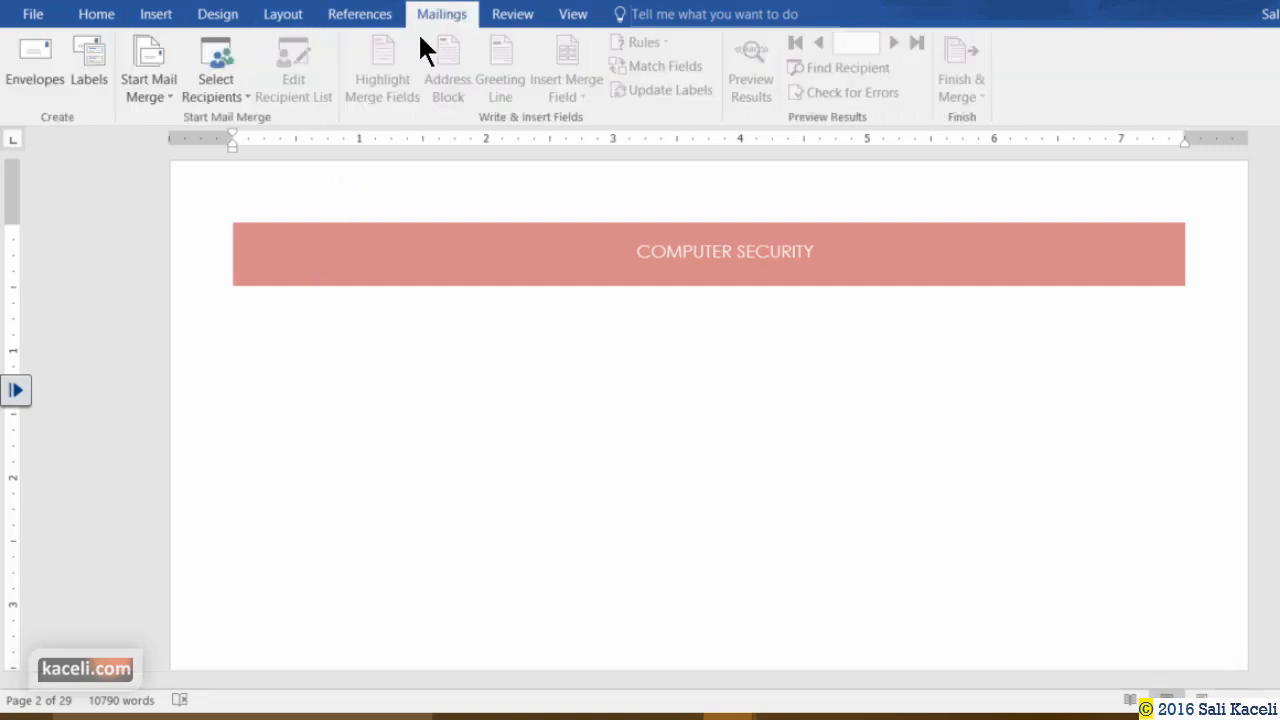
pyautogui.click(158, 98)
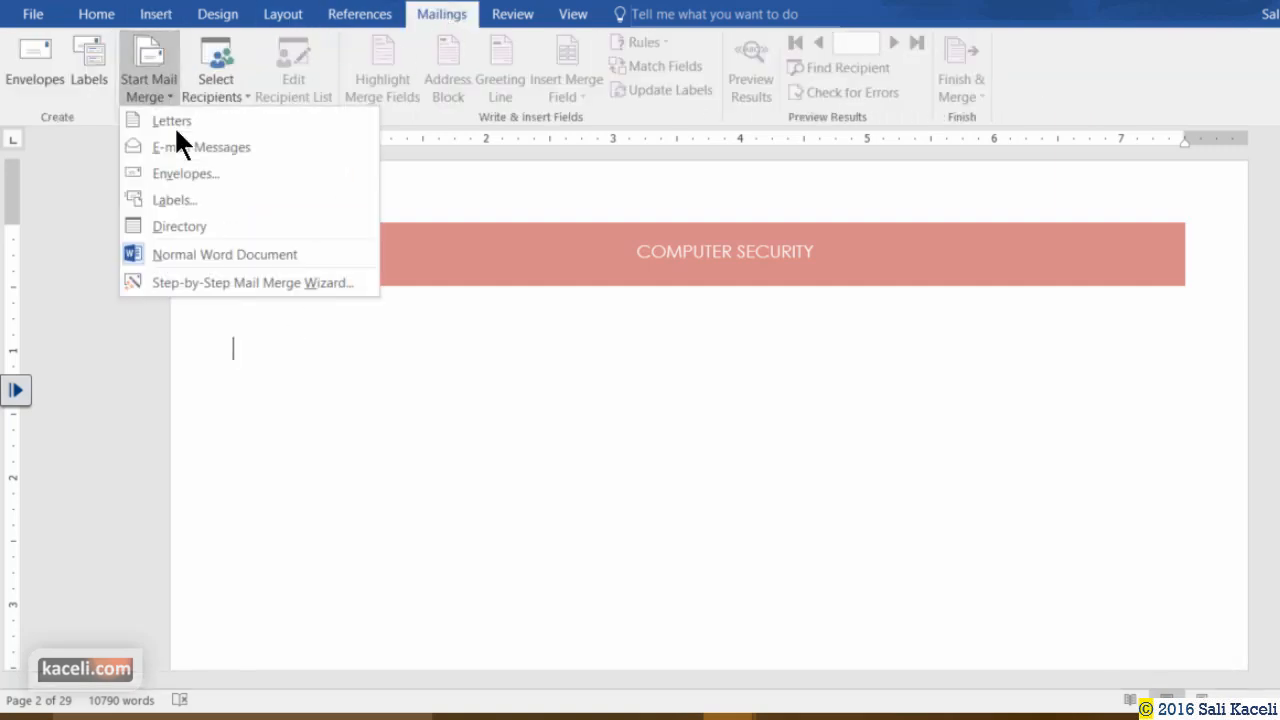
pyautogui.click(178, 279)
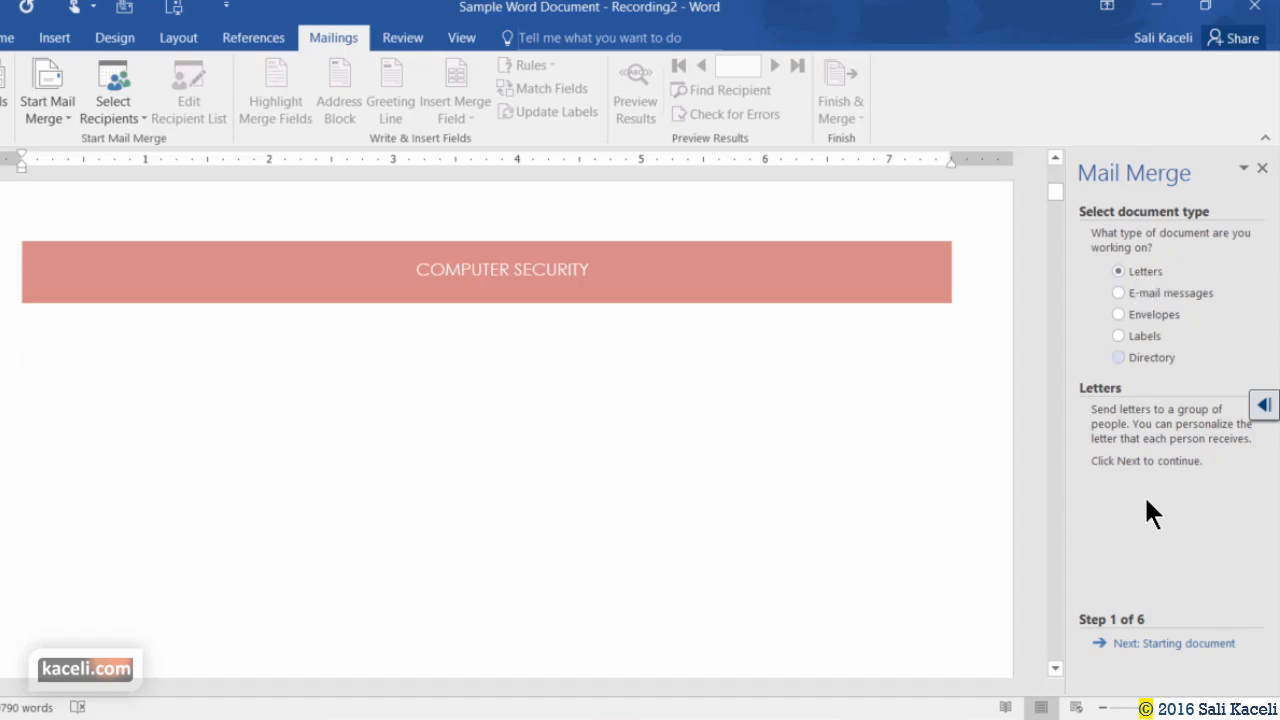
# Advance the wizard with Letters and the current document to step 3, selecting recipients.
pyautogui.click(1150, 655)
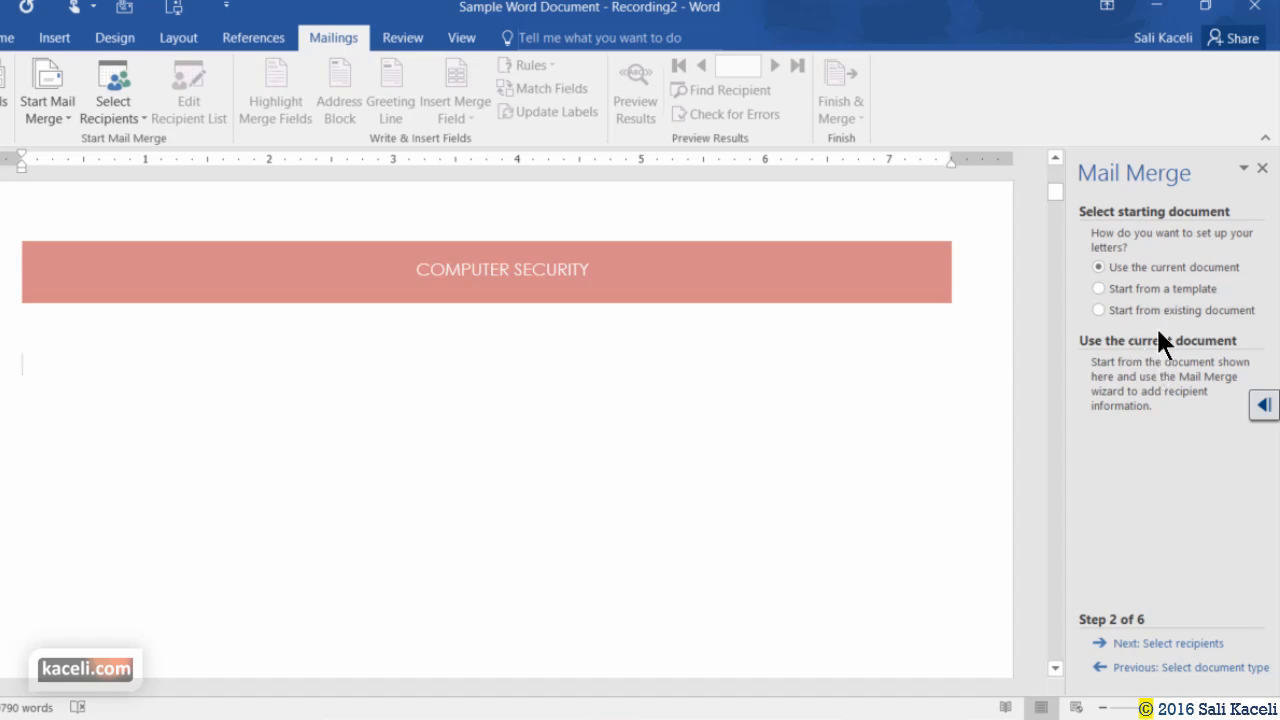
pyautogui.click(1135, 646)
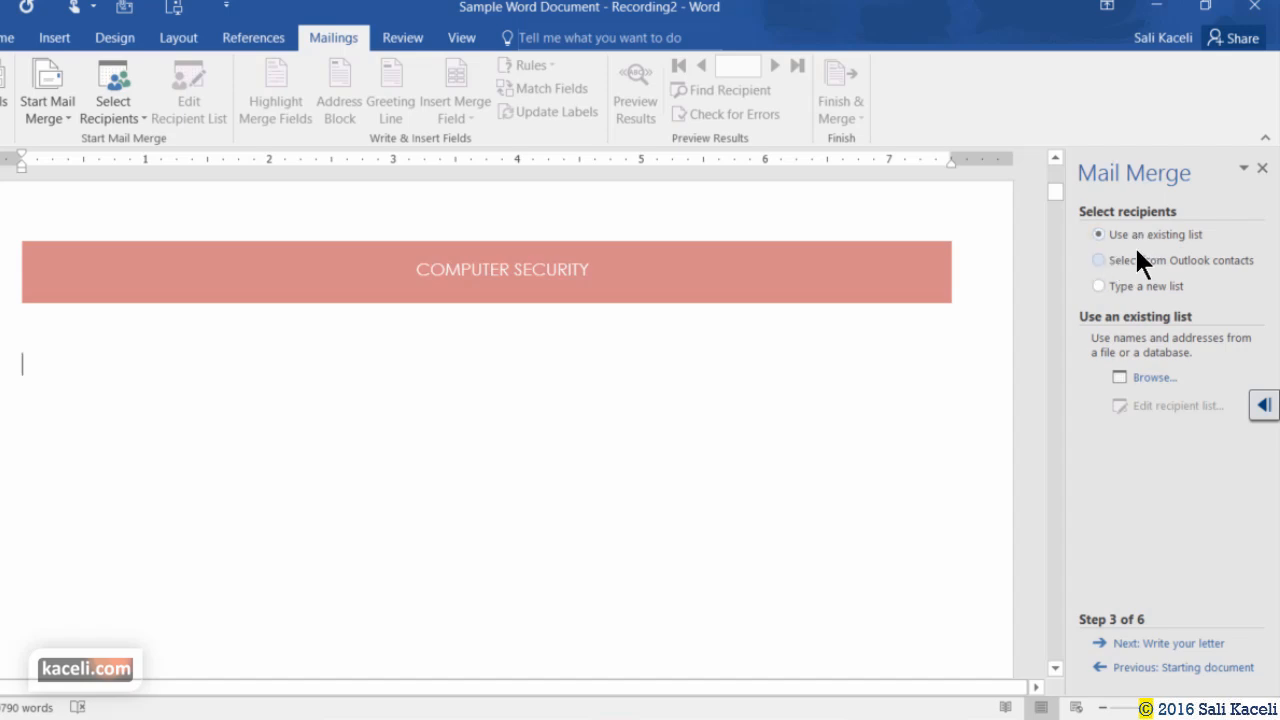
# Browse to Word 2016 > Customer List for Mail Merge and pick its Customer table.
pyautogui.click(1147, 380)
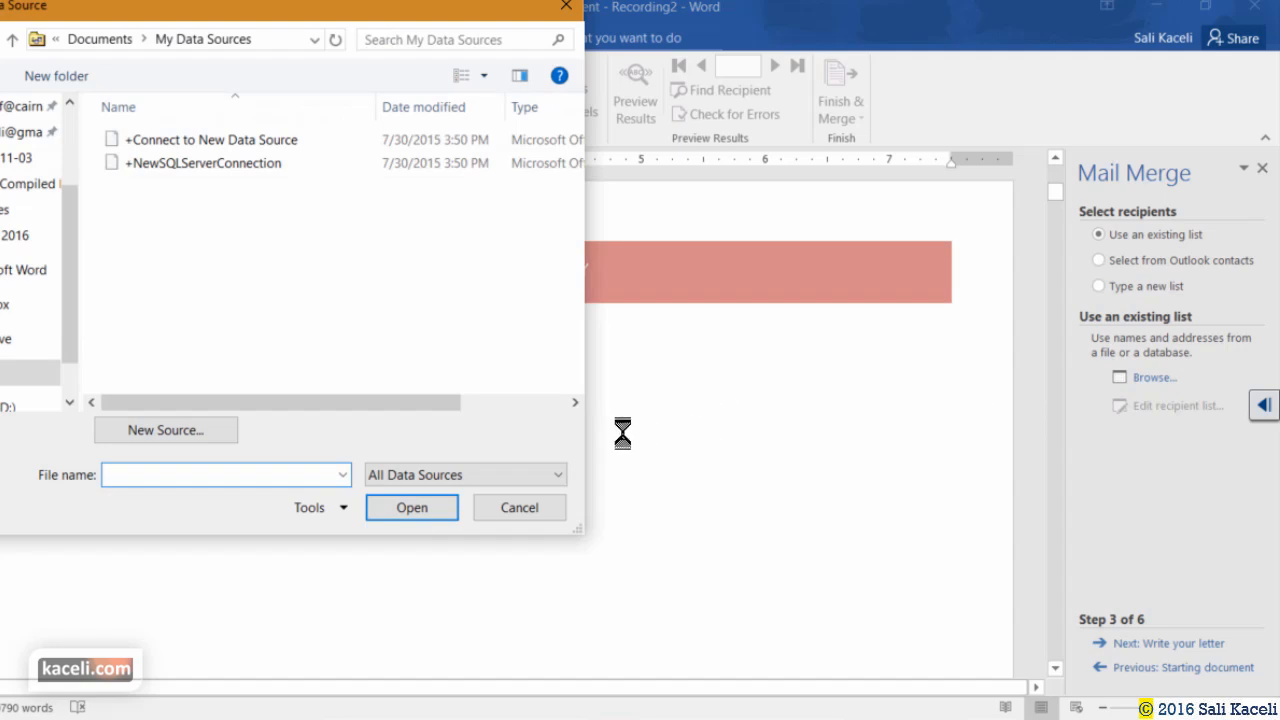
pyautogui.scroll(3, 68, 238)
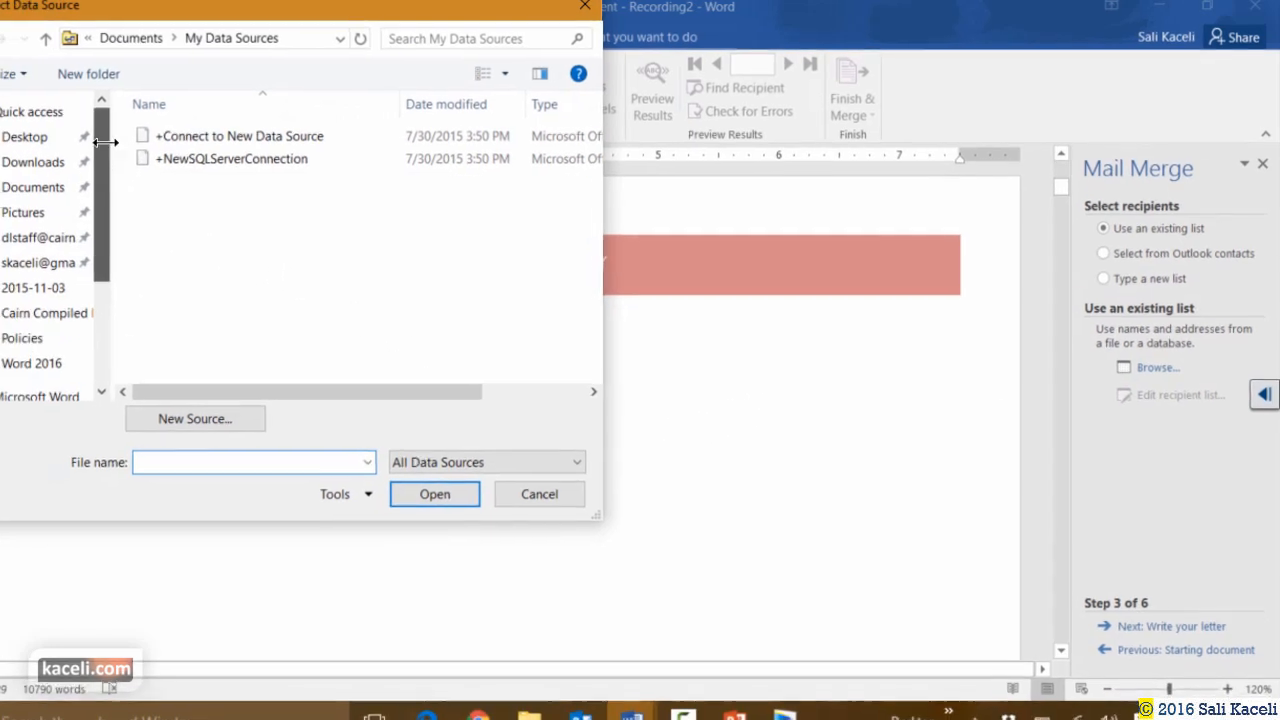
pyautogui.doubleClick(204, 155)
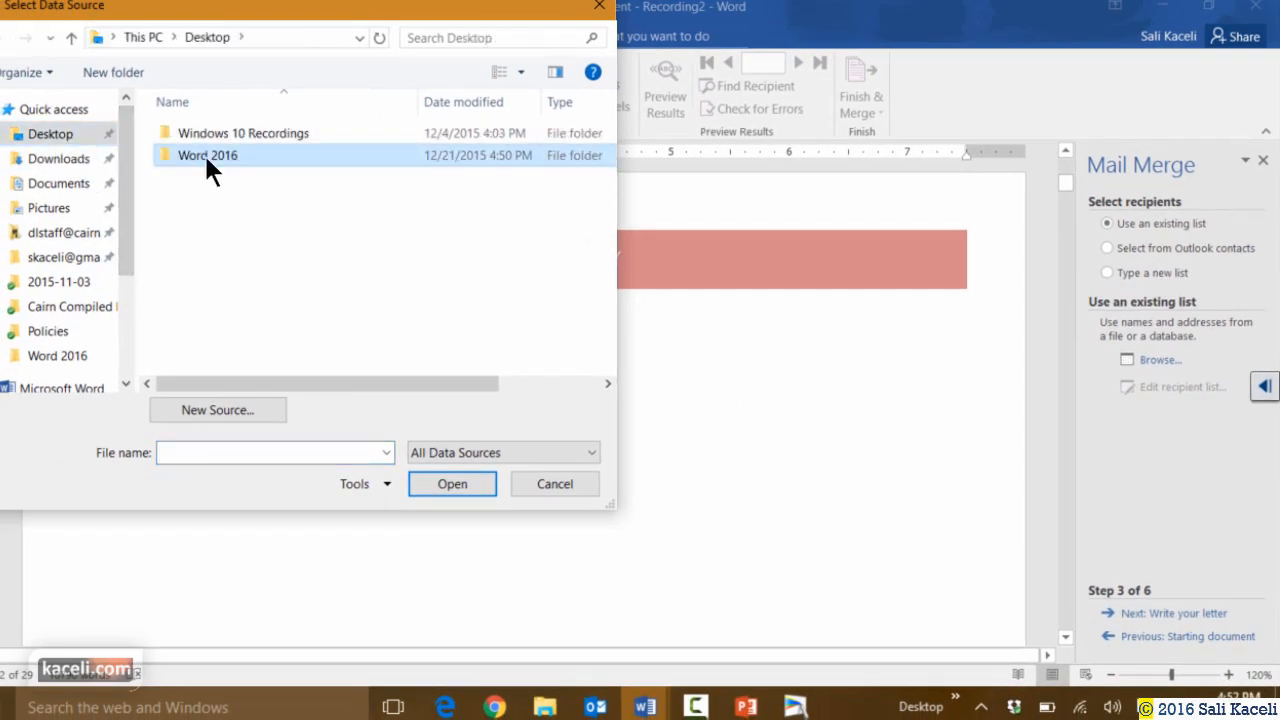
pyautogui.click(261, 133)
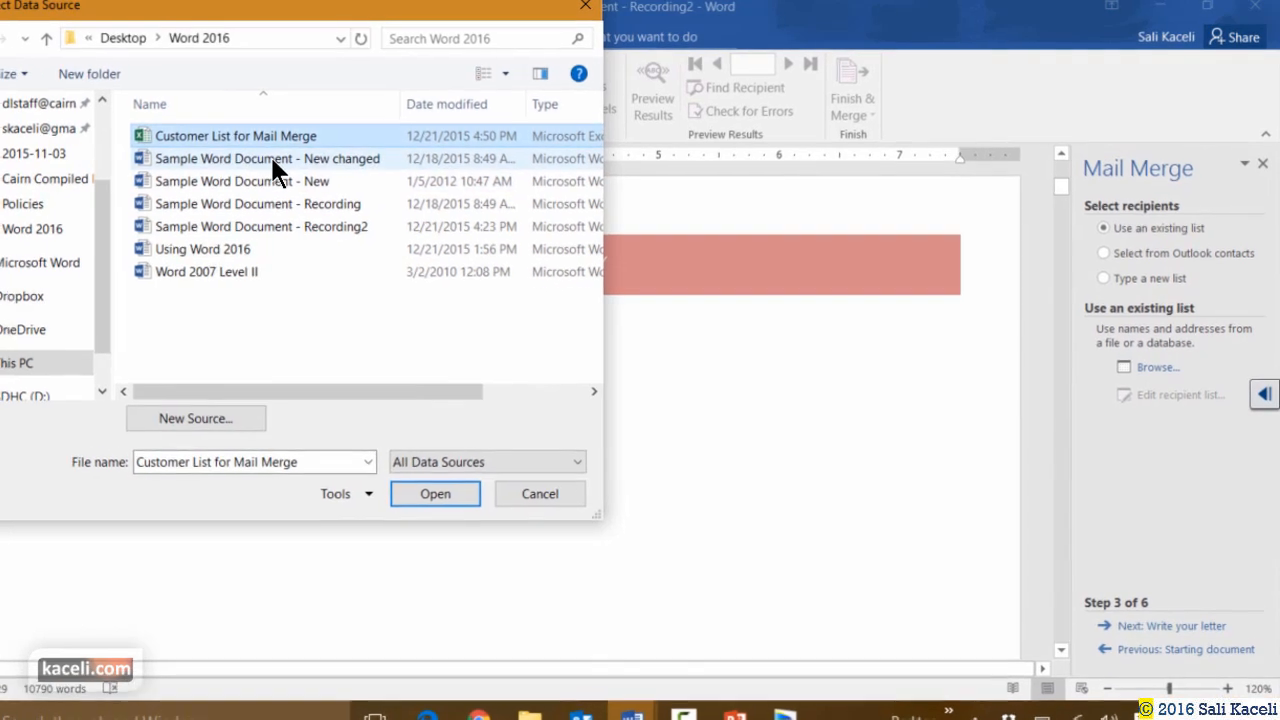
pyautogui.click(413, 506)
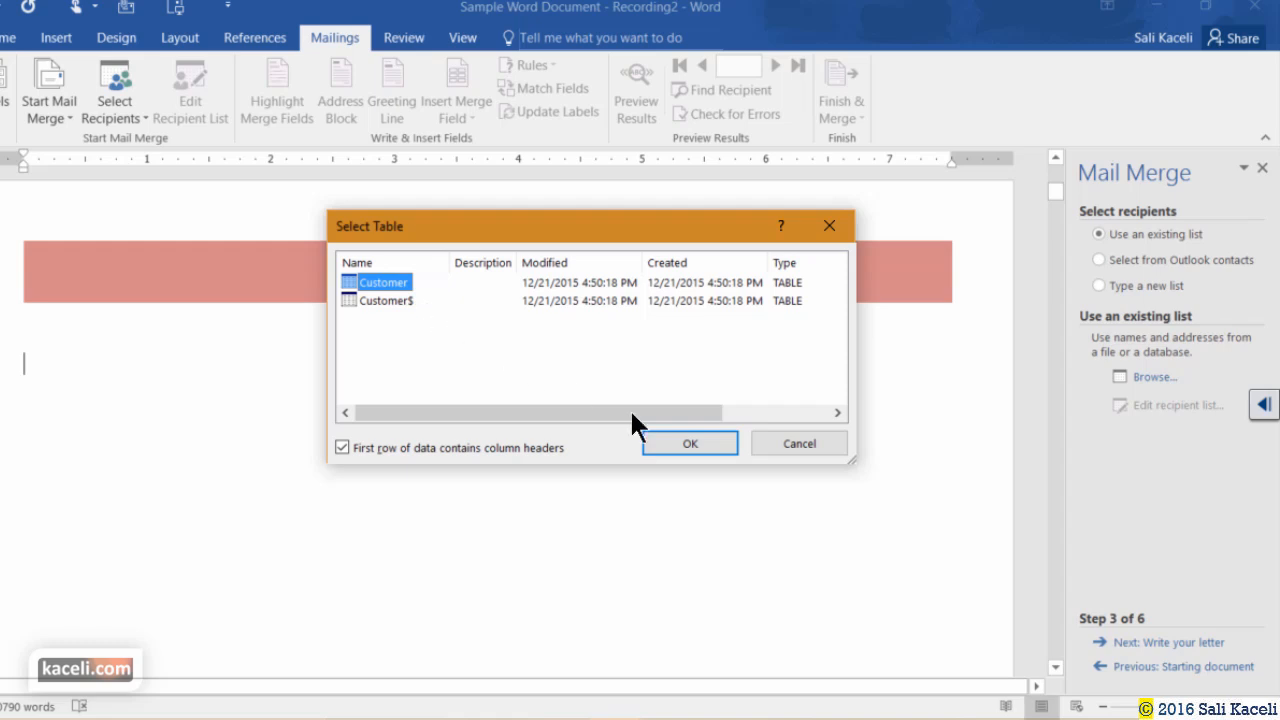
pyautogui.click(688, 440)
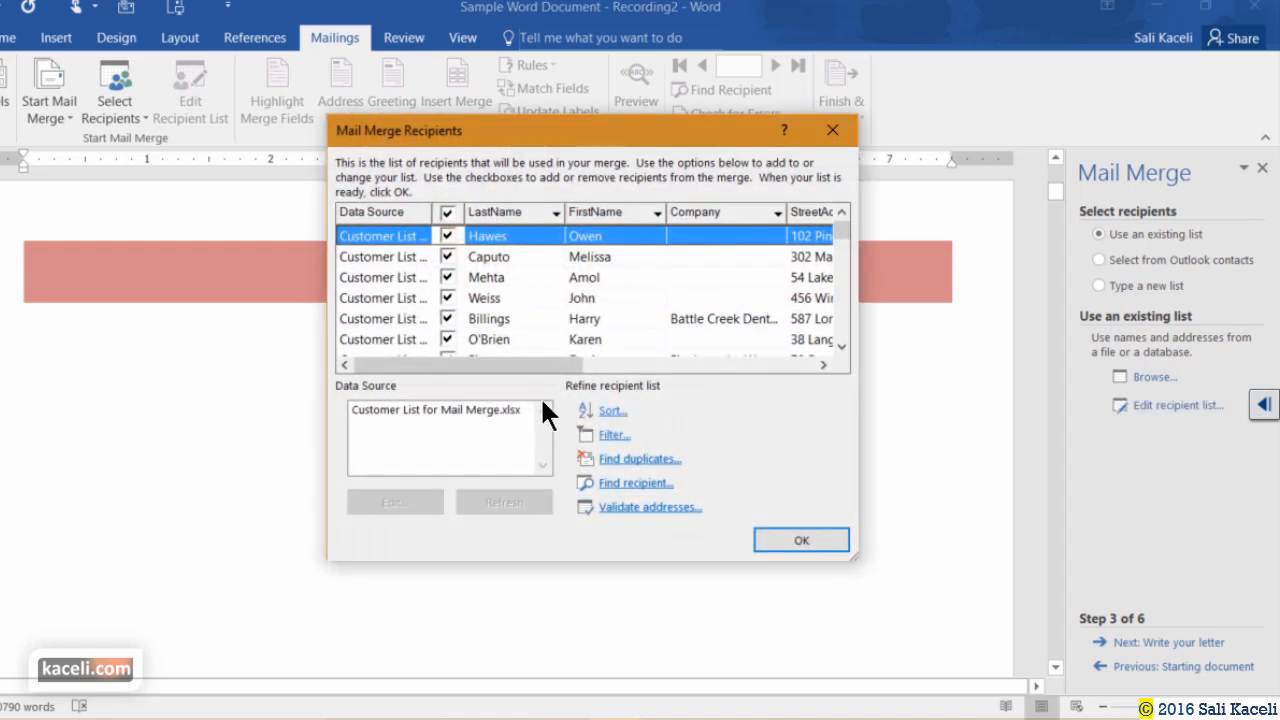
# Scroll through the recipient list to check every customer is included.
pyautogui.click(842, 345)
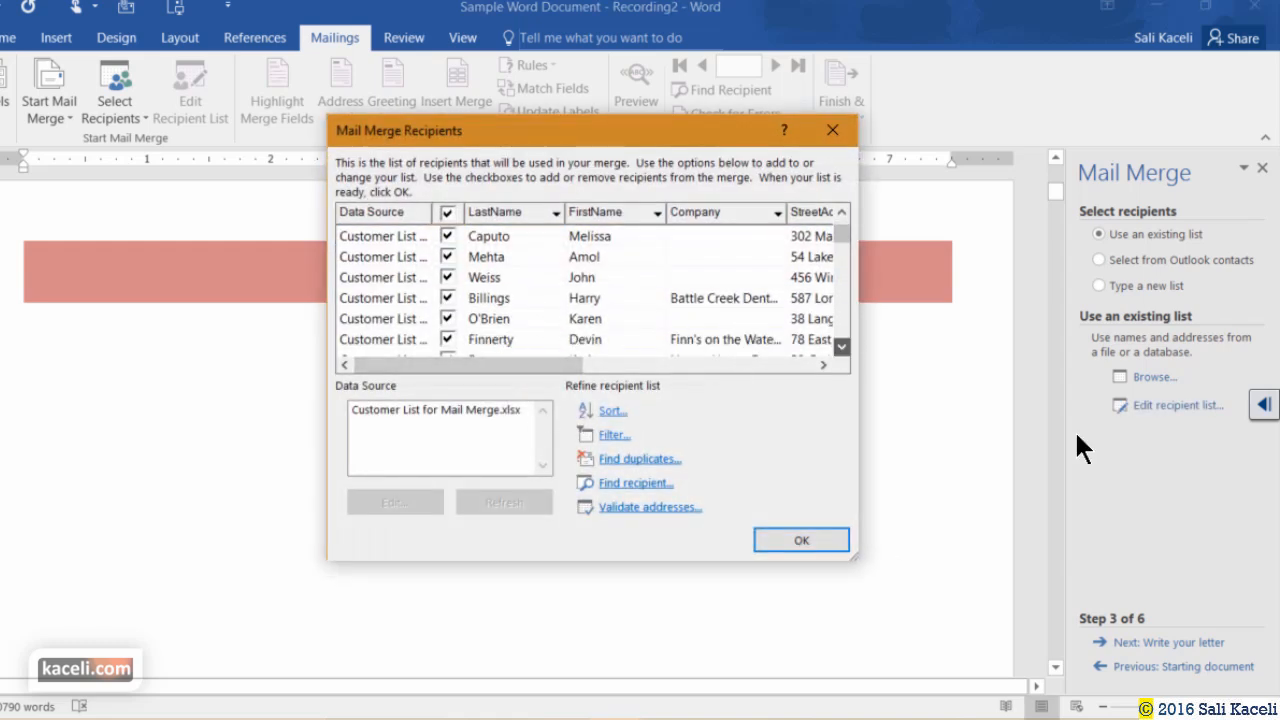
pyautogui.click(842, 346)
pyautogui.click(842, 346)
pyautogui.click(842, 346)
pyautogui.click(842, 346)
pyautogui.click(842, 346)
pyautogui.click(842, 346)
pyautogui.click(842, 346)
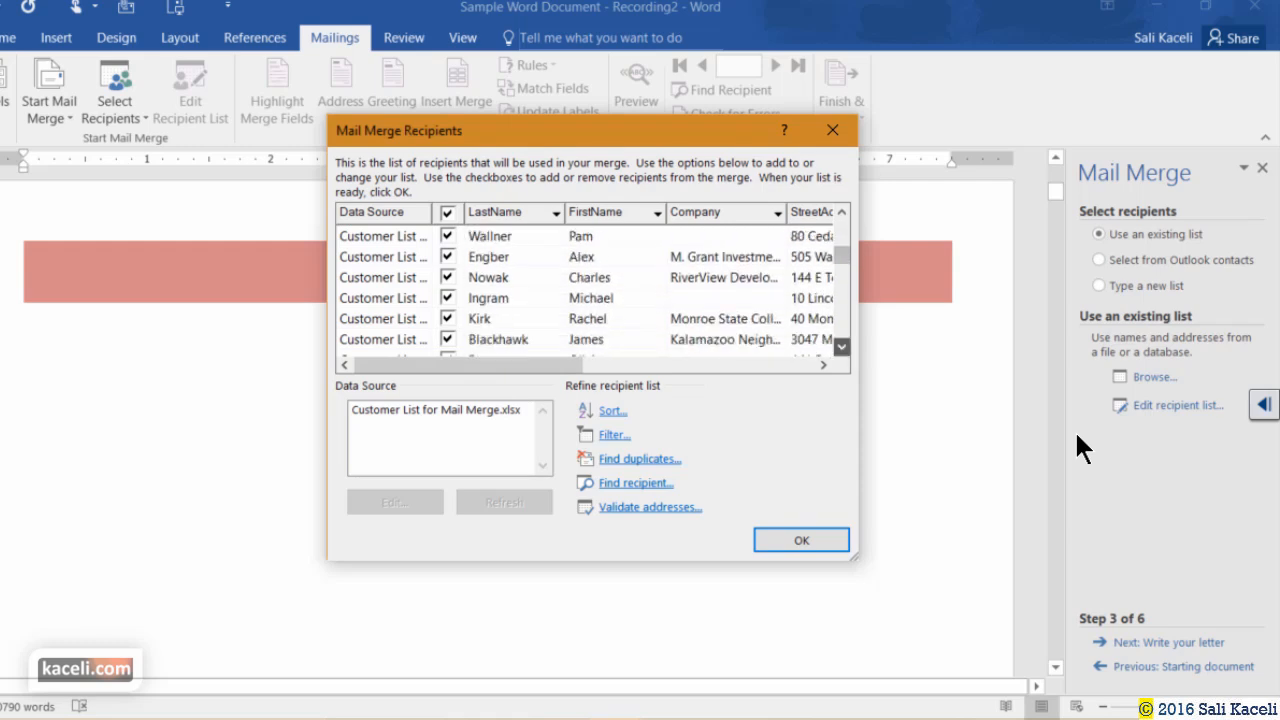
pyautogui.click(842, 346)
pyautogui.click(842, 346)
# Sort the mail merge recipients by FirstName.
pyautogui.click(842, 346)
pyautogui.click(842, 346)
pyautogui.click(842, 346)
pyautogui.click(842, 346)
pyautogui.click(842, 346)
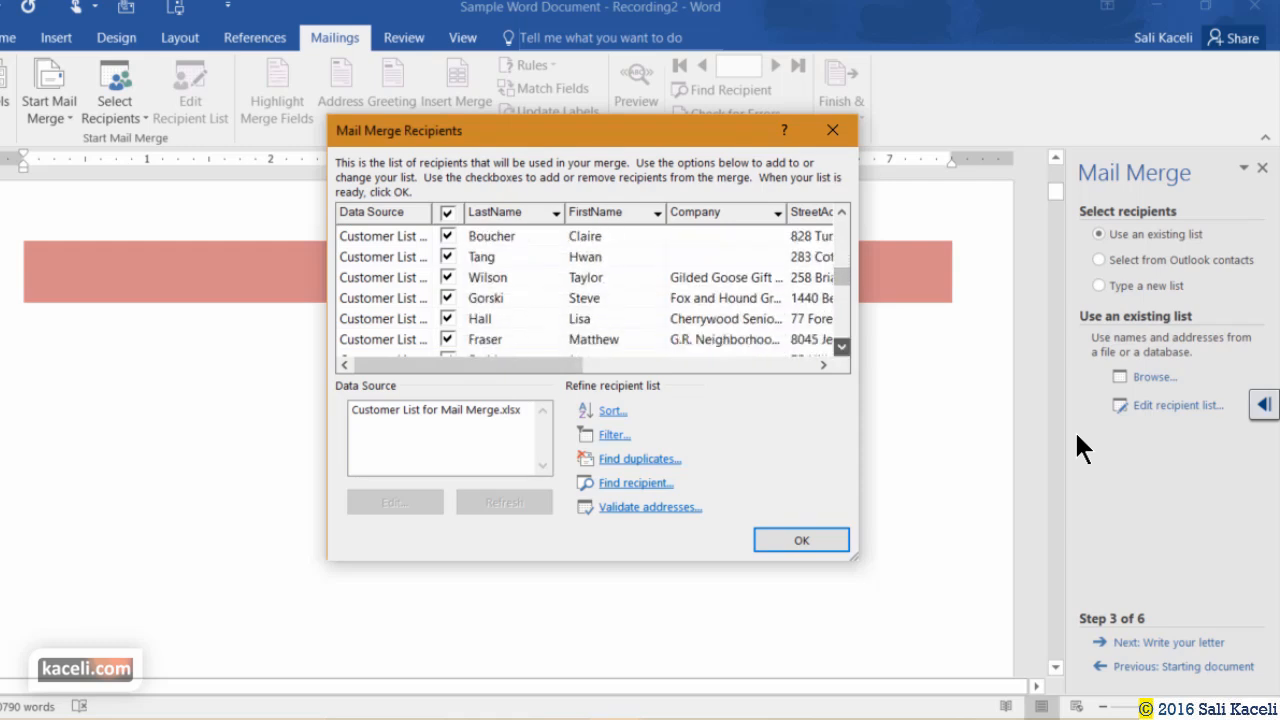
pyautogui.click(842, 346)
pyautogui.click(610, 411)
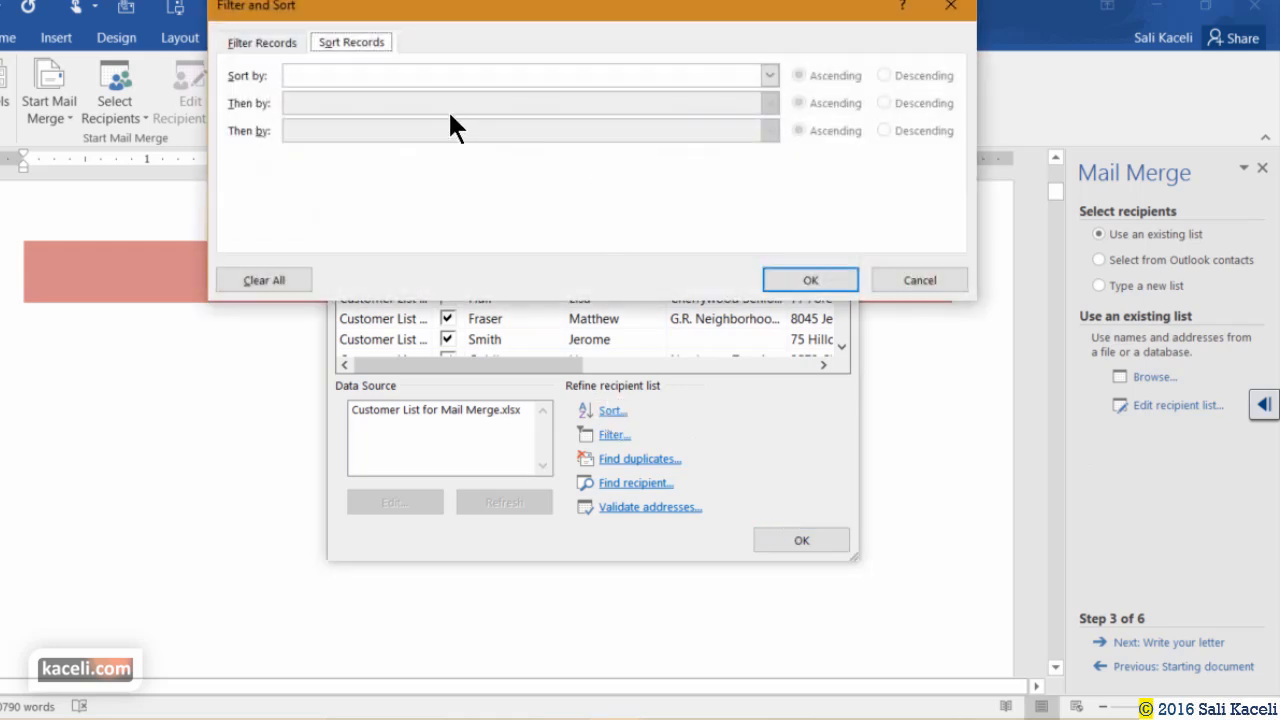
pyautogui.click(769, 76)
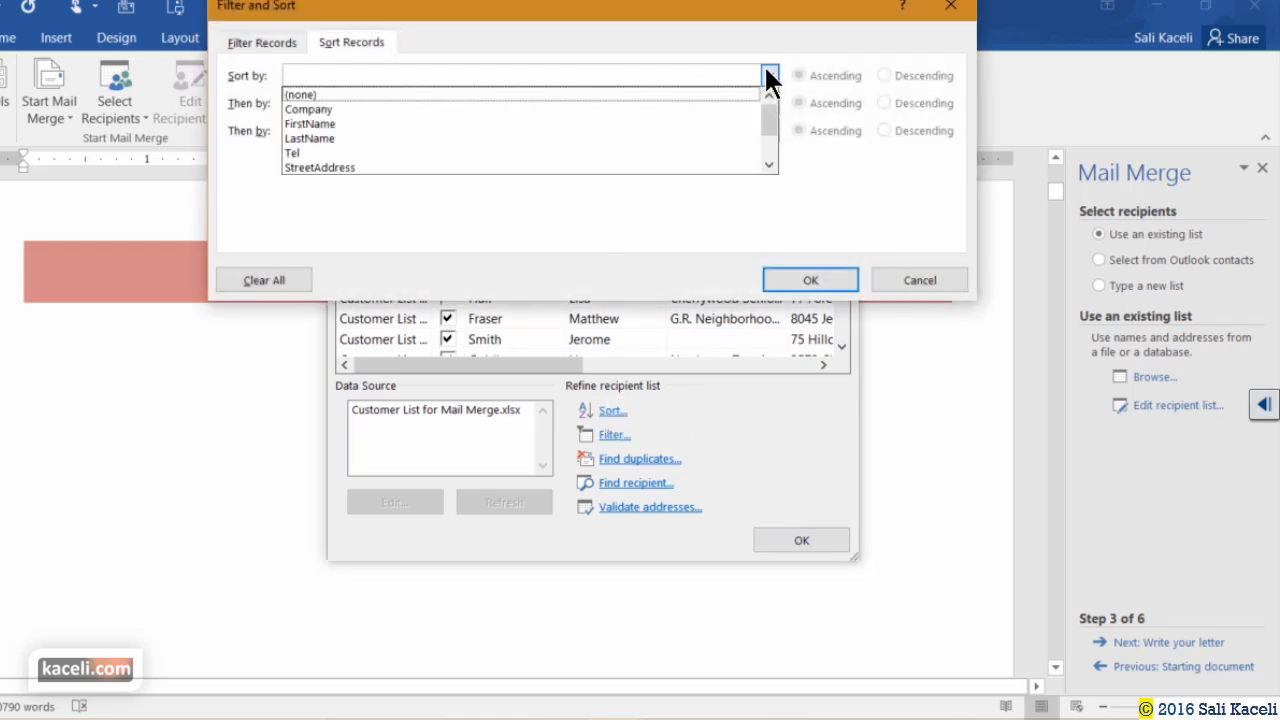
pyautogui.click(335, 124)
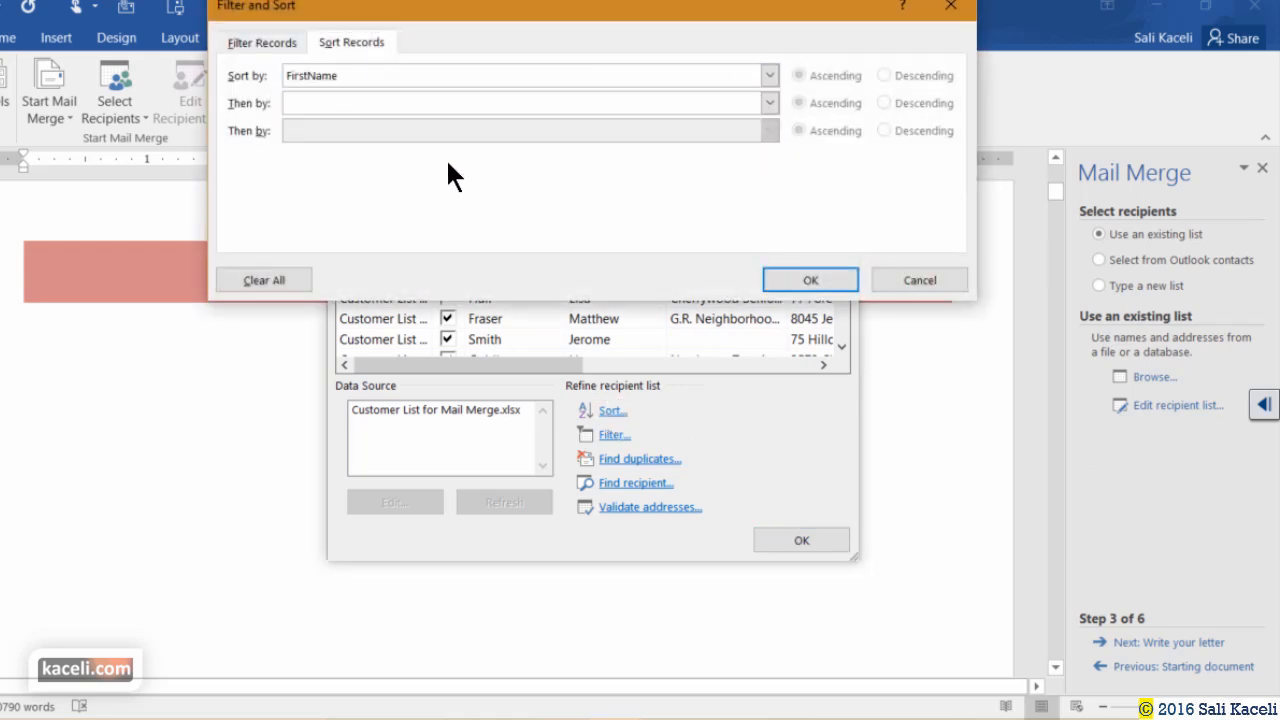
pyautogui.click(836, 278)
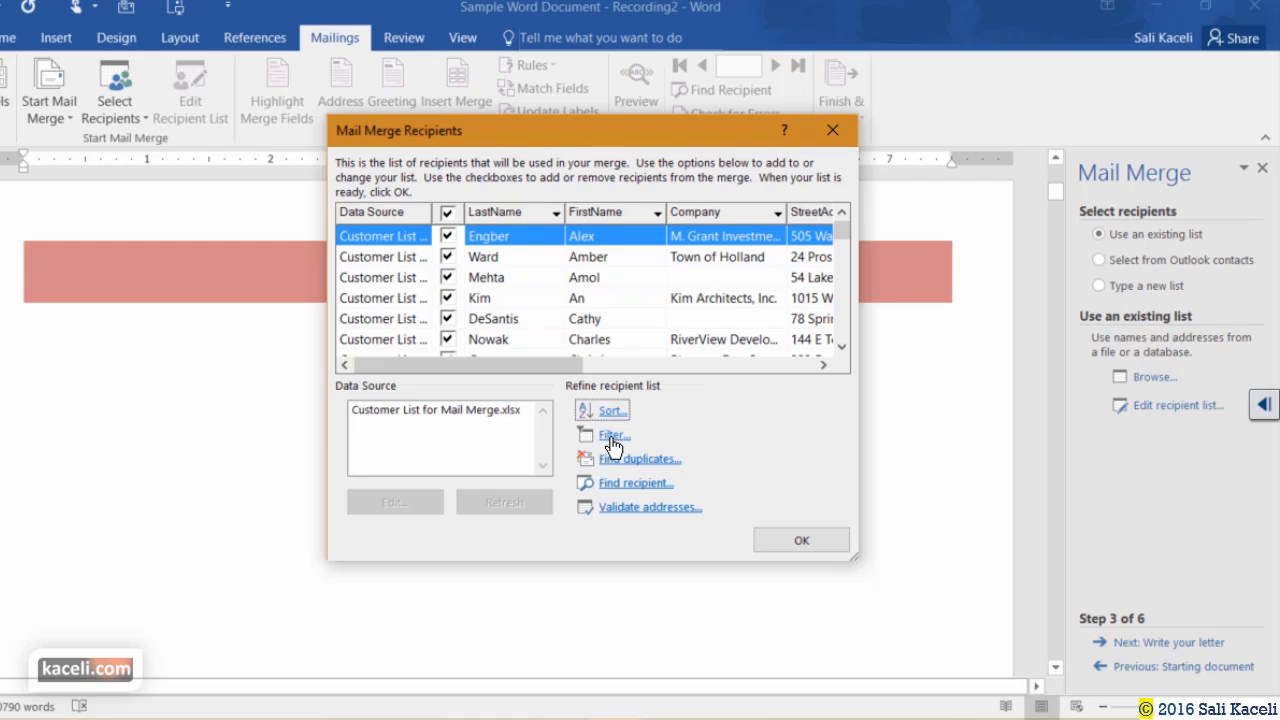
# Try a Zip 'Equal to' filter, then cancel it, leaving the list unfiltered.
pyautogui.click(612, 438)
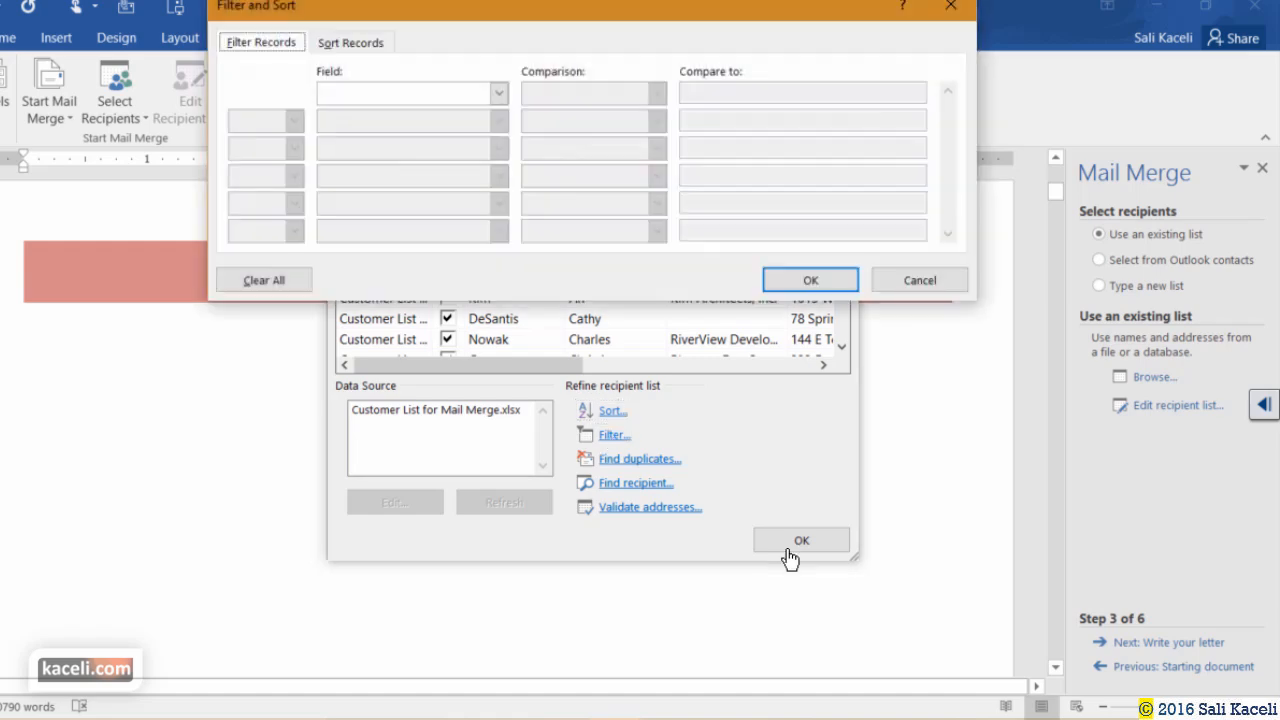
pyautogui.click(497, 93)
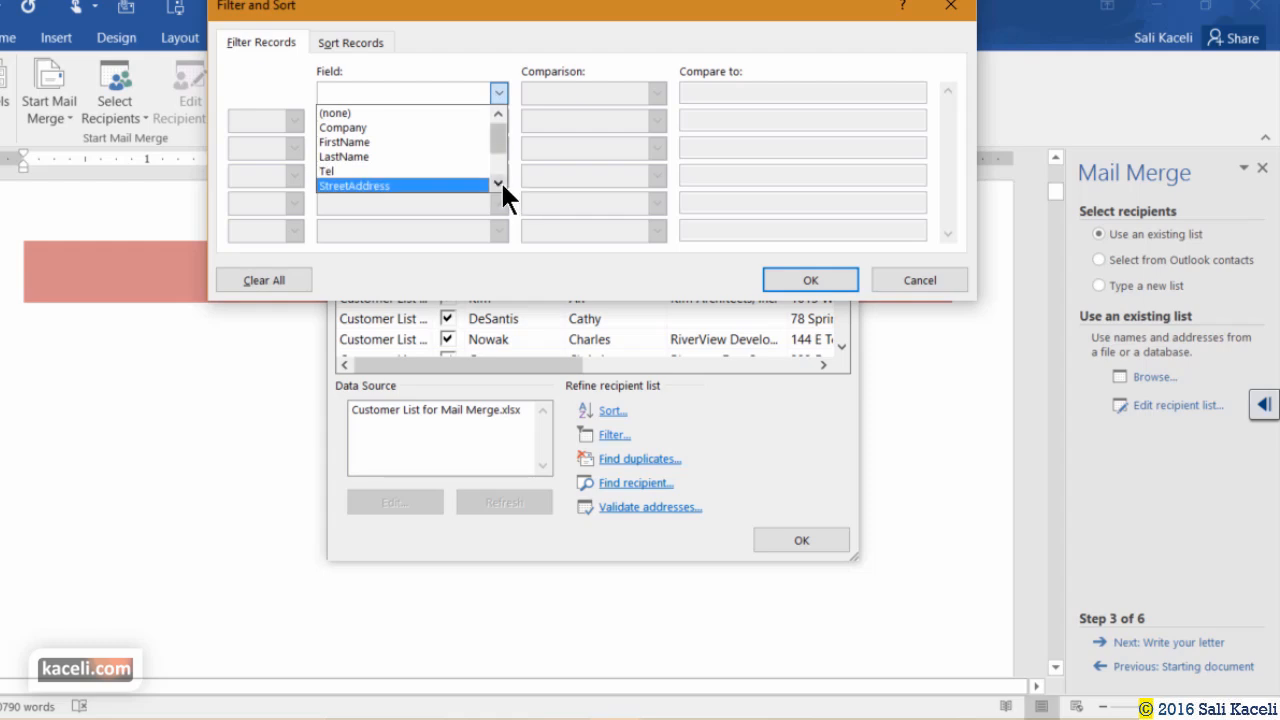
pyautogui.scroll(-3, 650, 230)
pyautogui.click(385, 186)
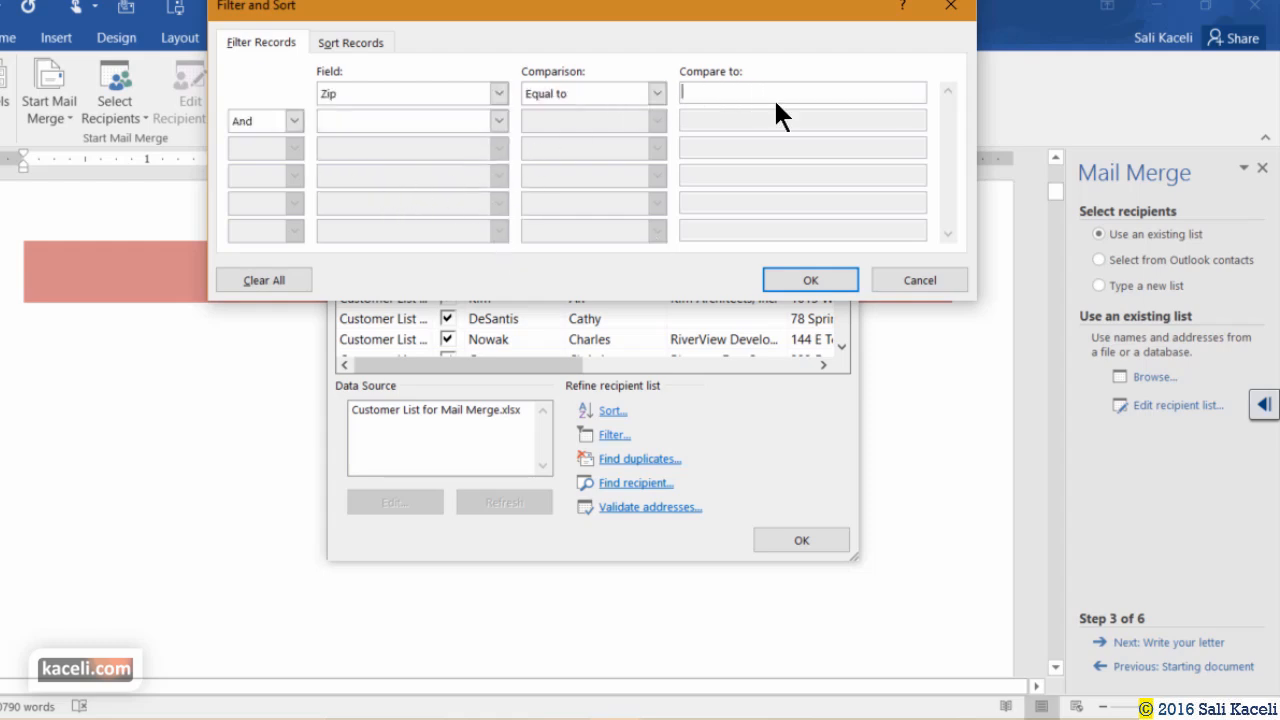
pyautogui.click(657, 94)
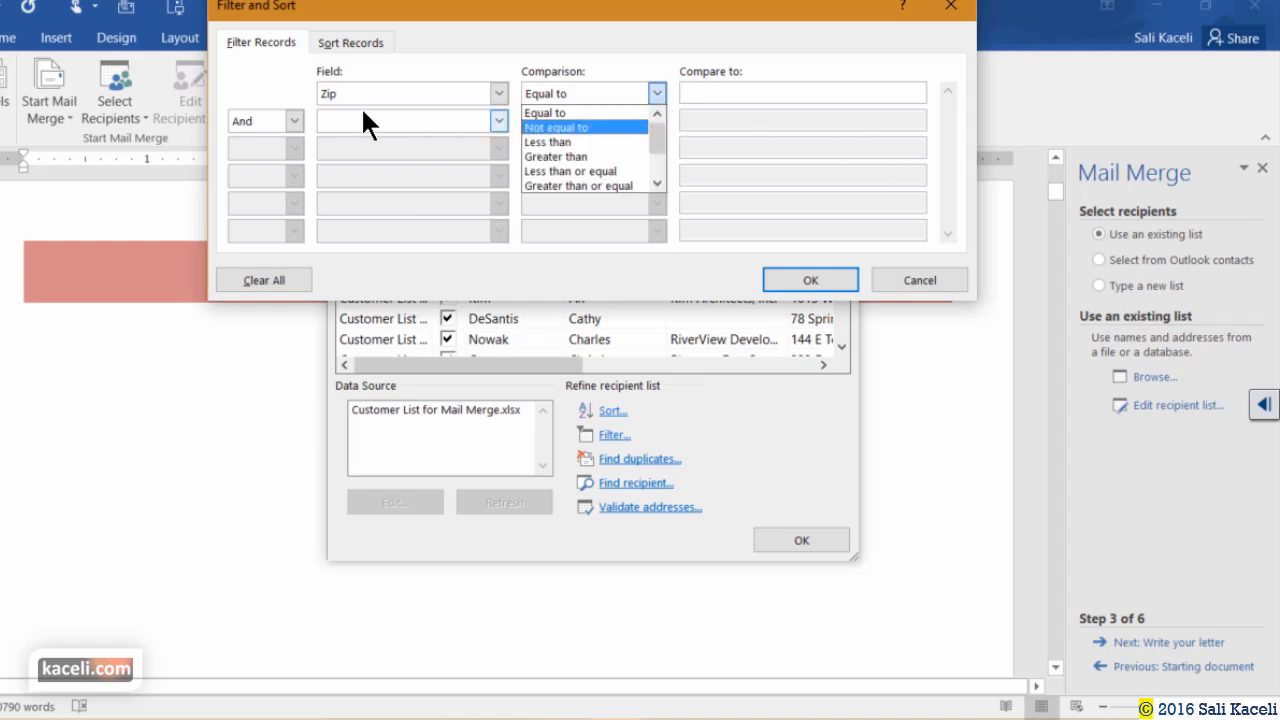
pyautogui.click(405, 94)
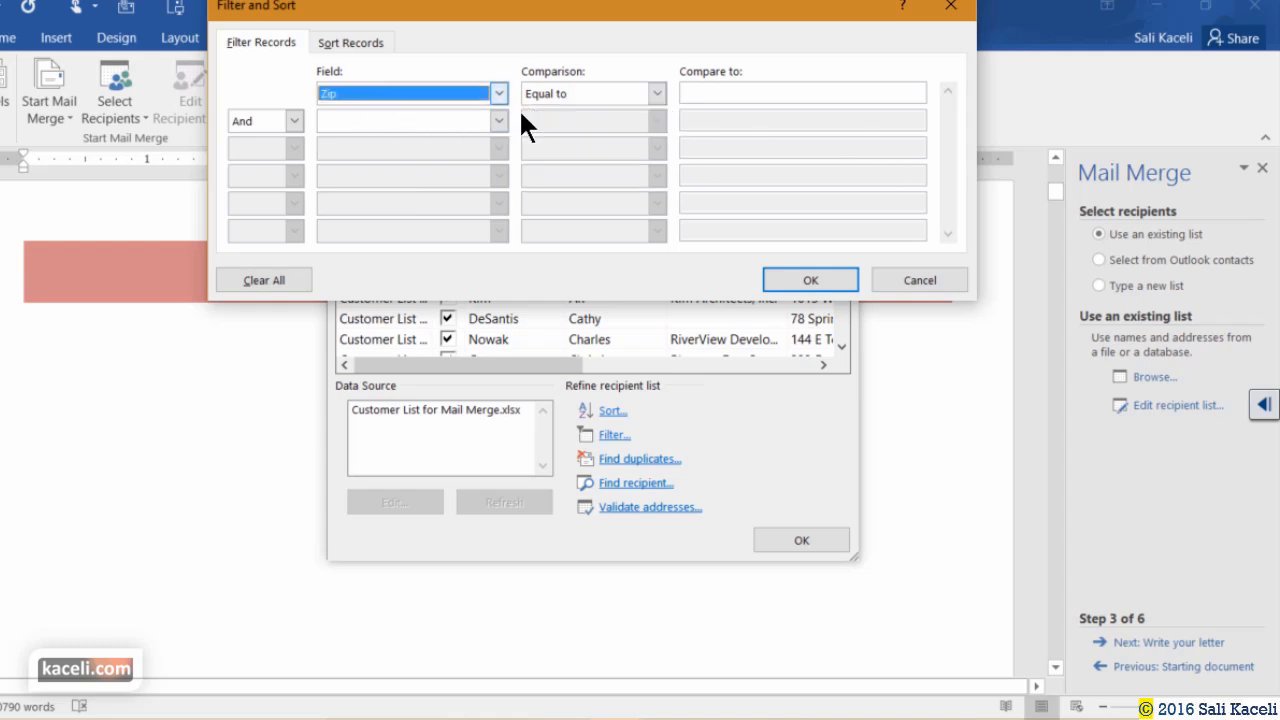
pyautogui.click(905, 283)
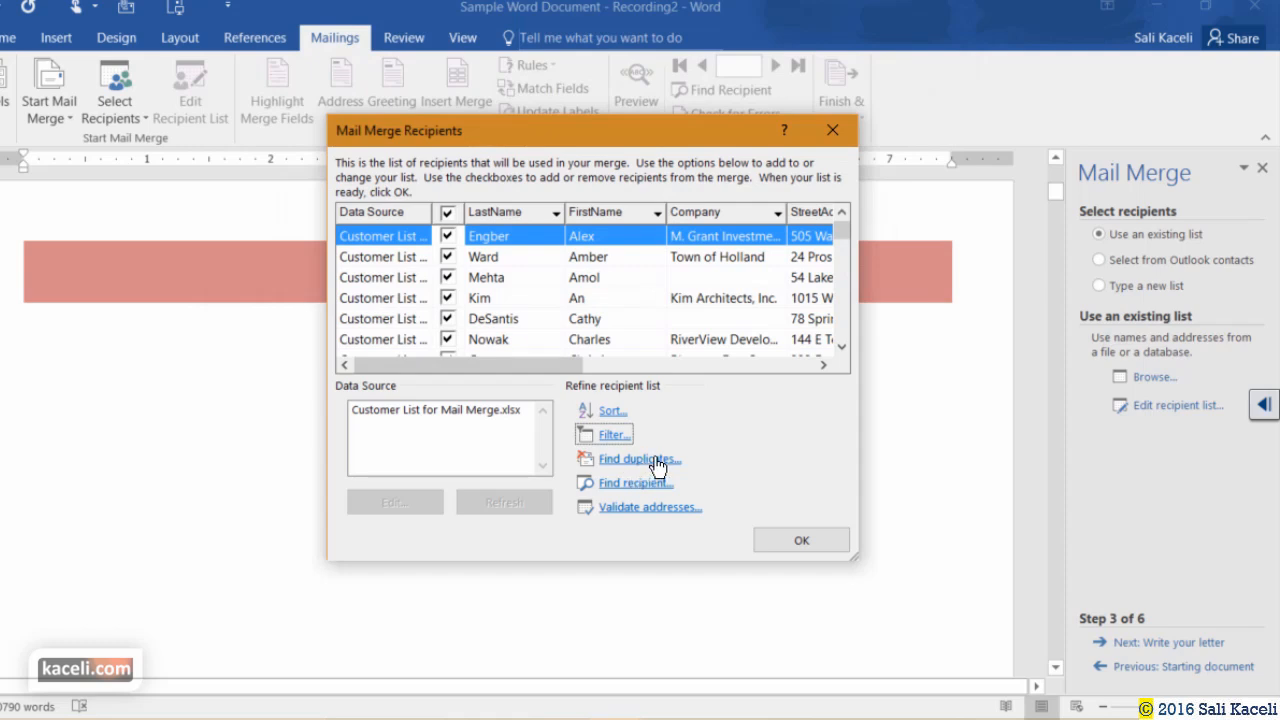
# Accept the sorted recipient list and advance to step 4, Write your letter.
pyautogui.click(790, 545)
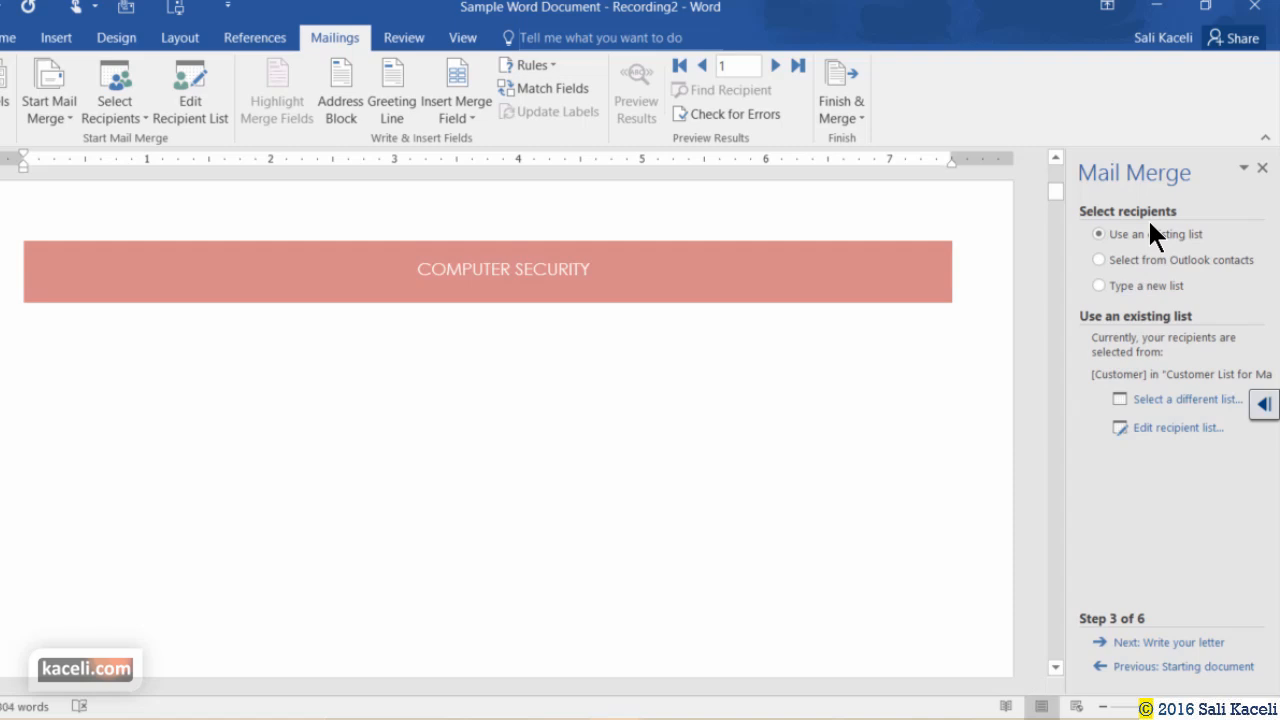
pyautogui.click(1174, 645)
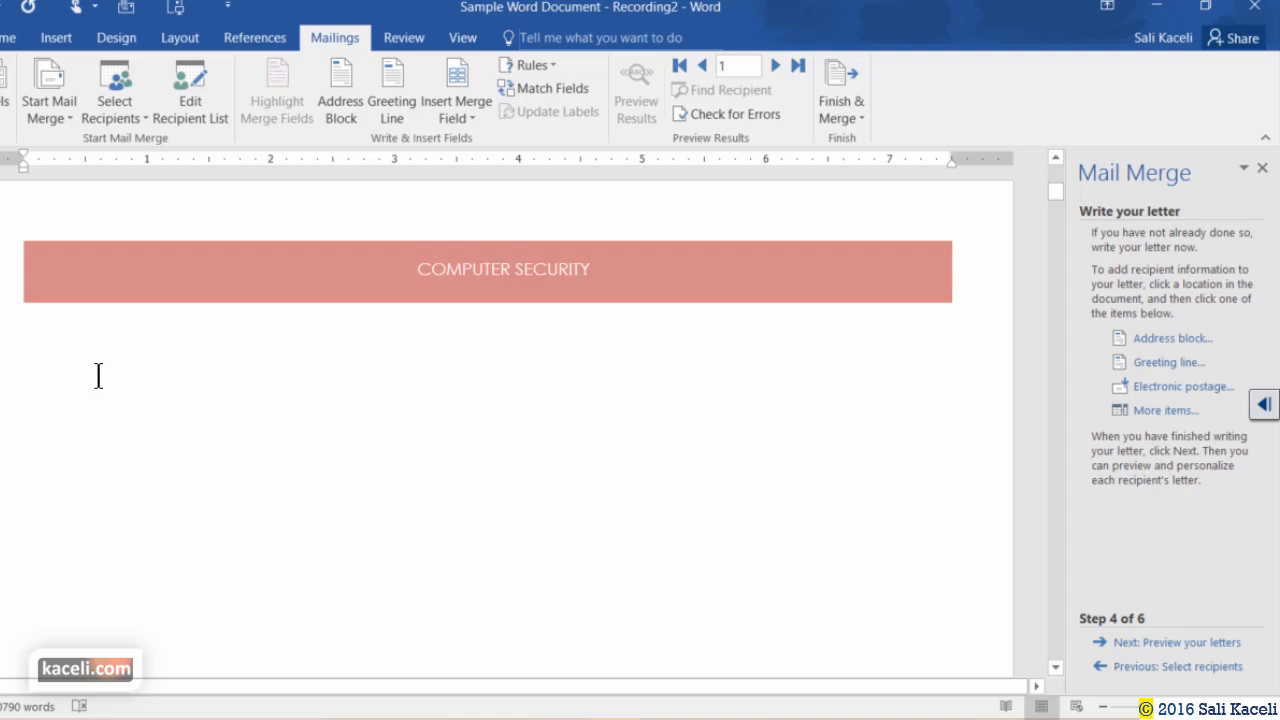
# Type the greeting 'Dear «FirstName»,' using the FirstName merge field.
pyautogui.write('Dear')
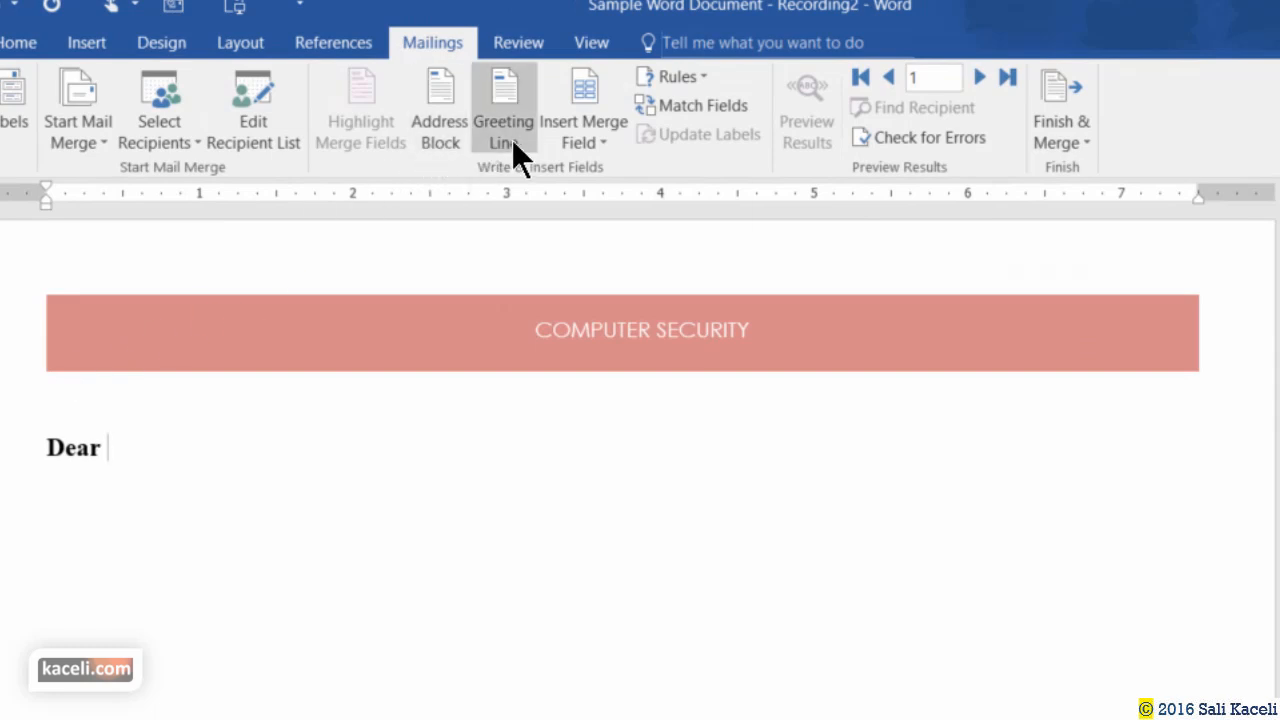
pyautogui.click(600, 145)
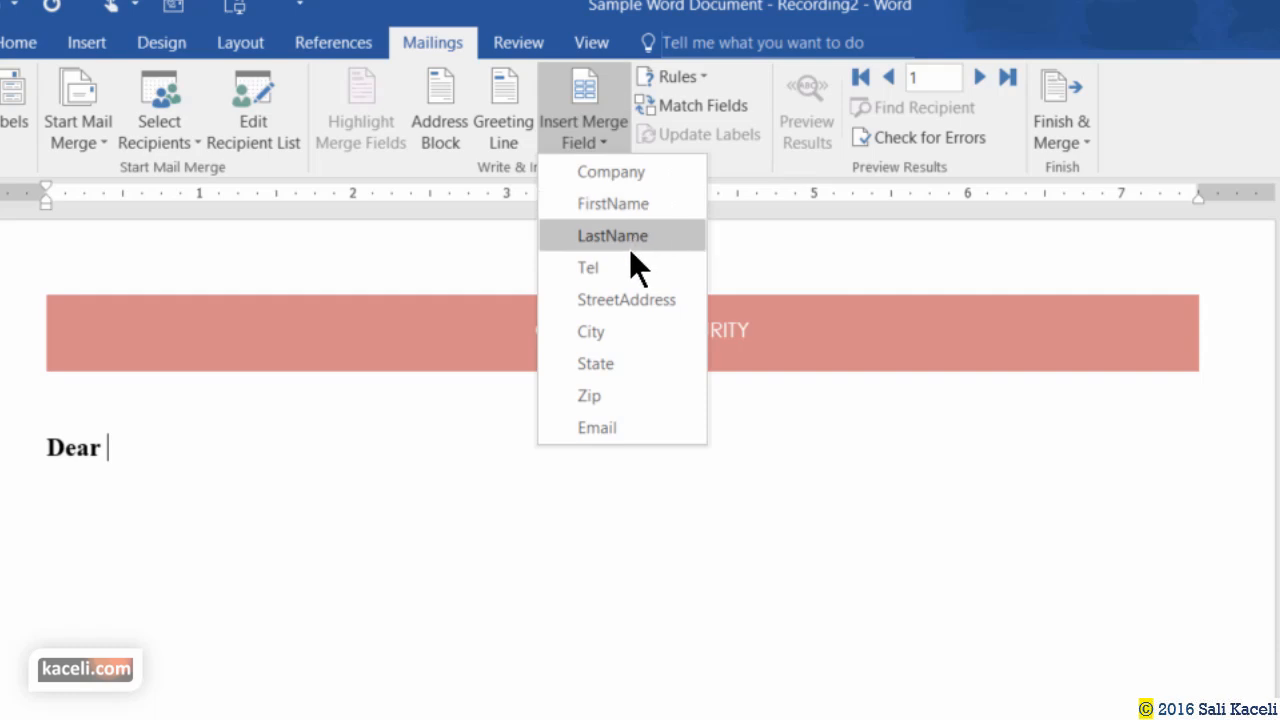
pyautogui.click(632, 205)
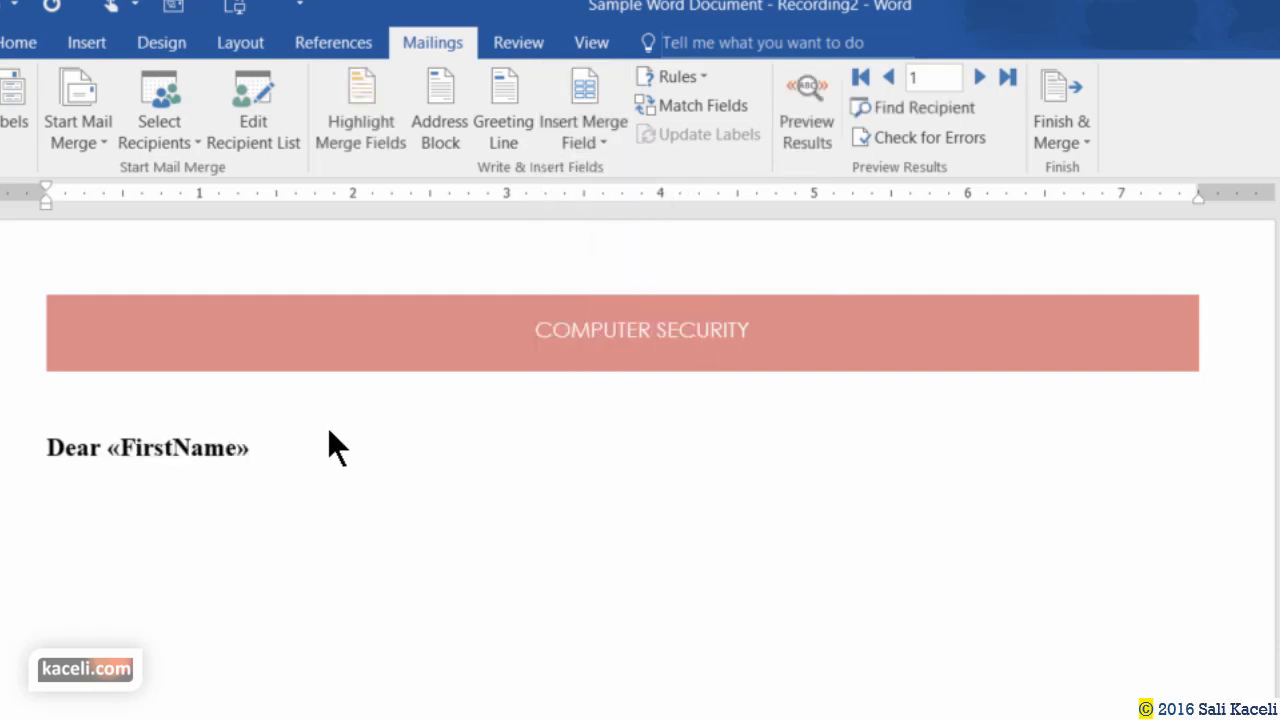
pyautogui.write(',')
# Add two blank lines above the greeting.
pyautogui.click(50, 445)
pyautogui.press('Return')
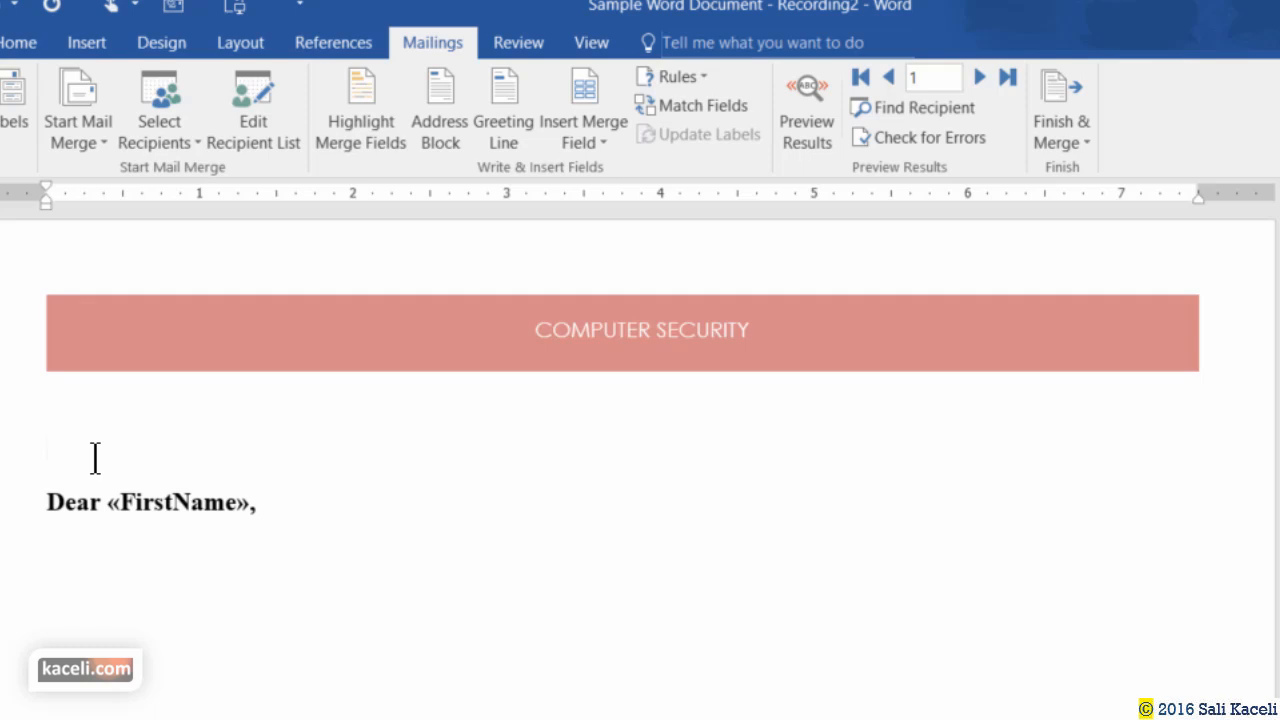
pyautogui.press('Return')
# Insert «FirstName» «LastName» and, on the next line, «StreetAddress» above the greeting.
pyautogui.press('Up')
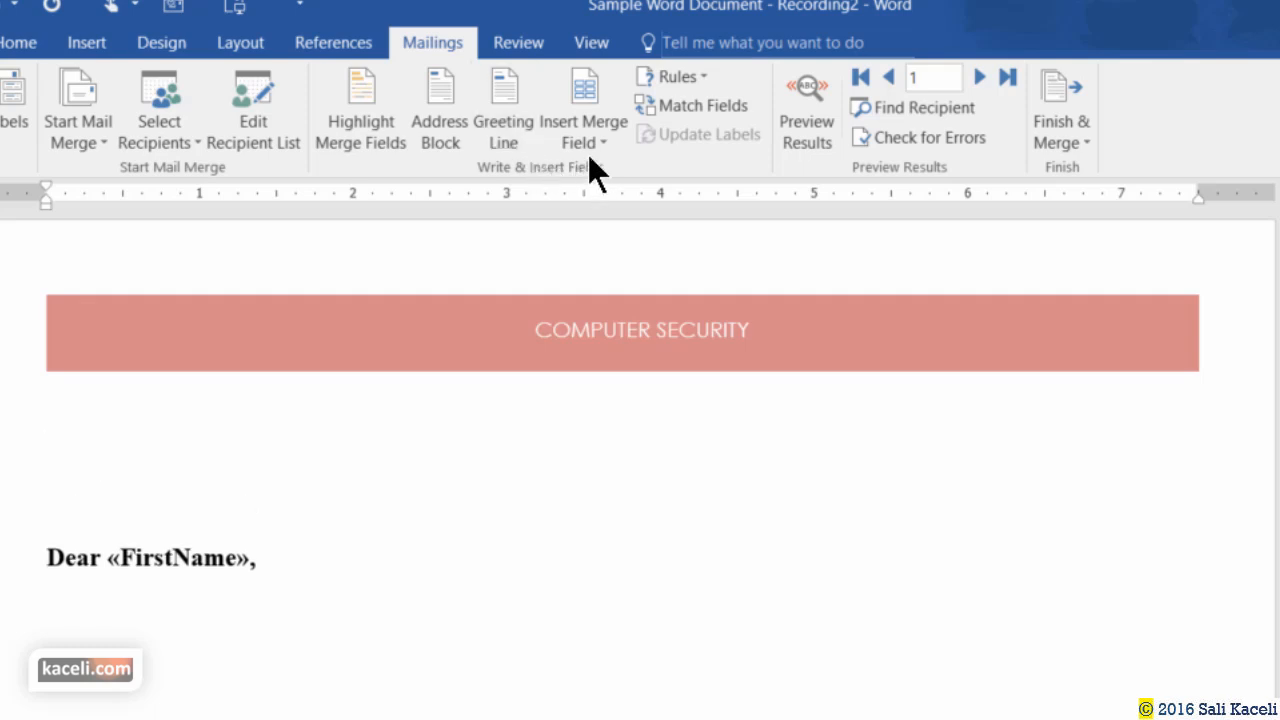
pyautogui.click(583, 148)
pyautogui.click(610, 203)
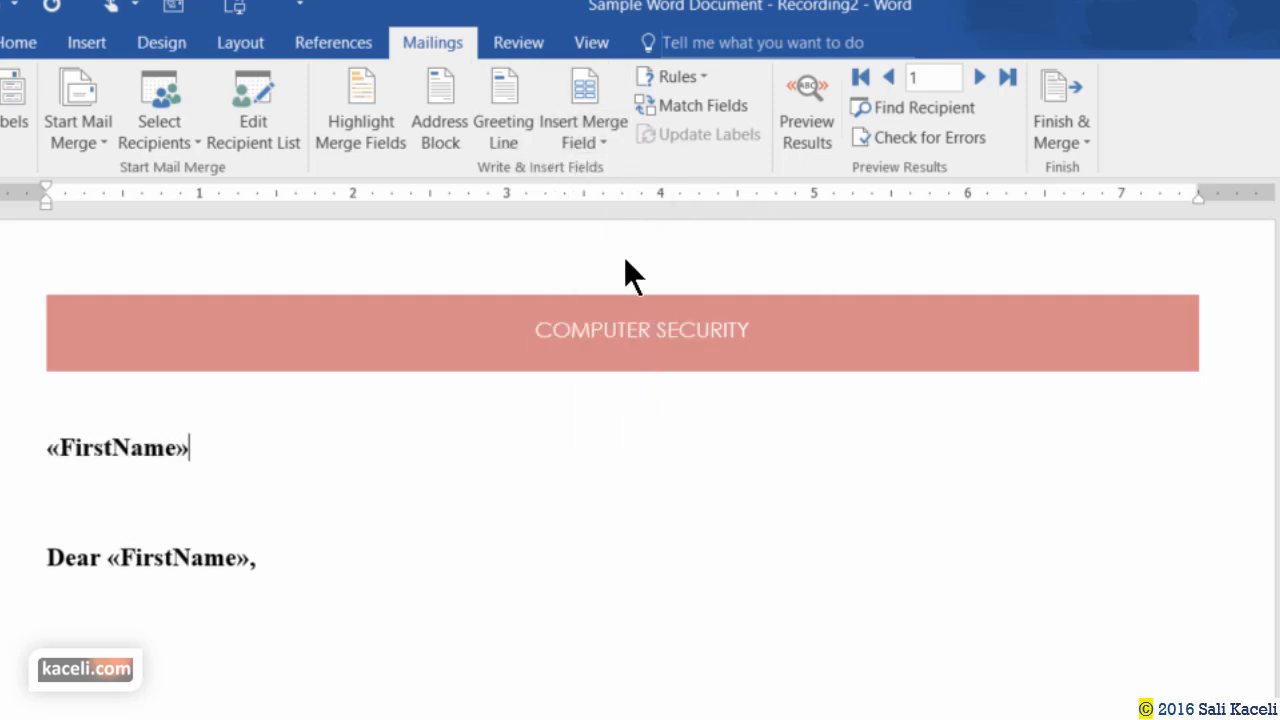
pyautogui.click(583, 143)
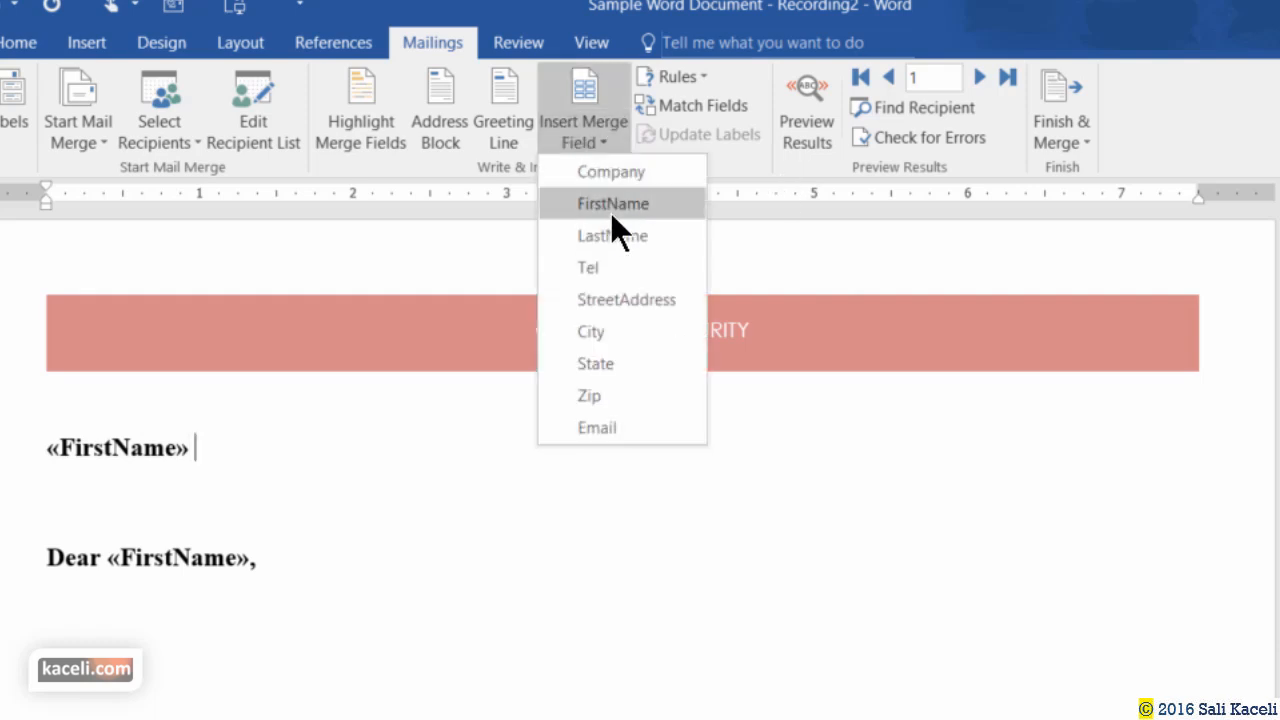
pyautogui.click(612, 235)
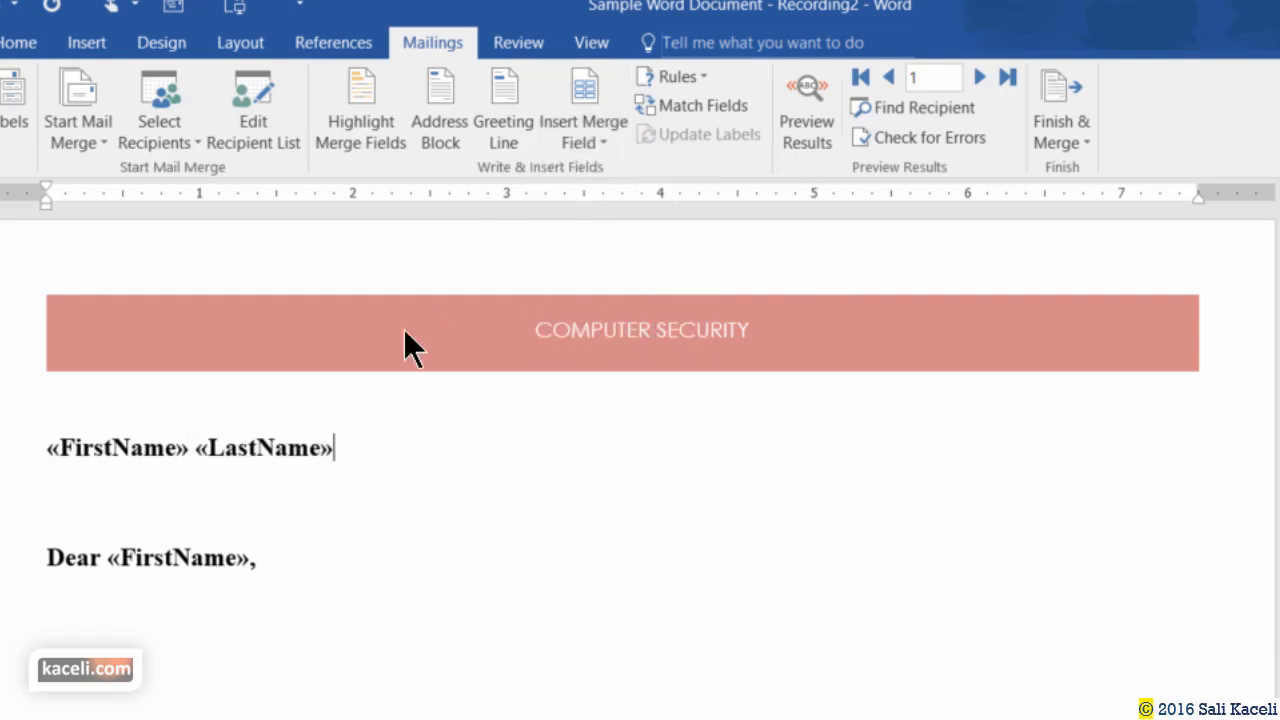
pyautogui.press('Return')
pyautogui.click(590, 140)
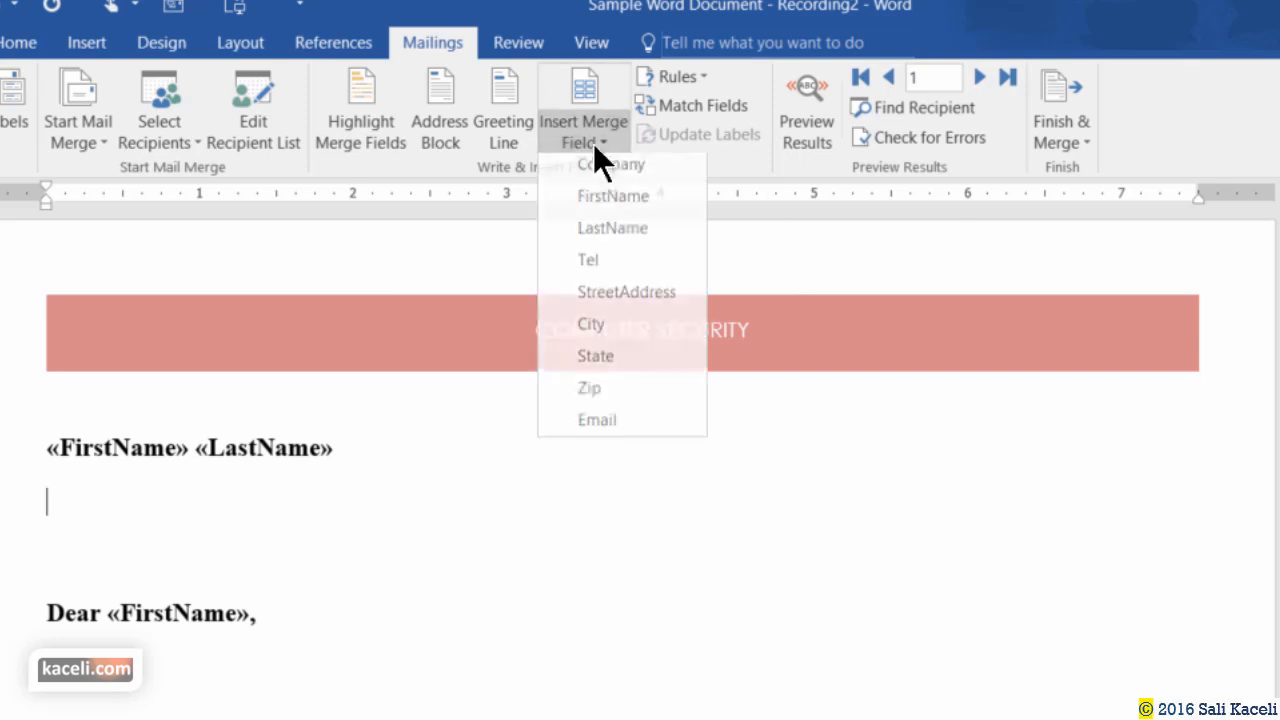
pyautogui.click(628, 300)
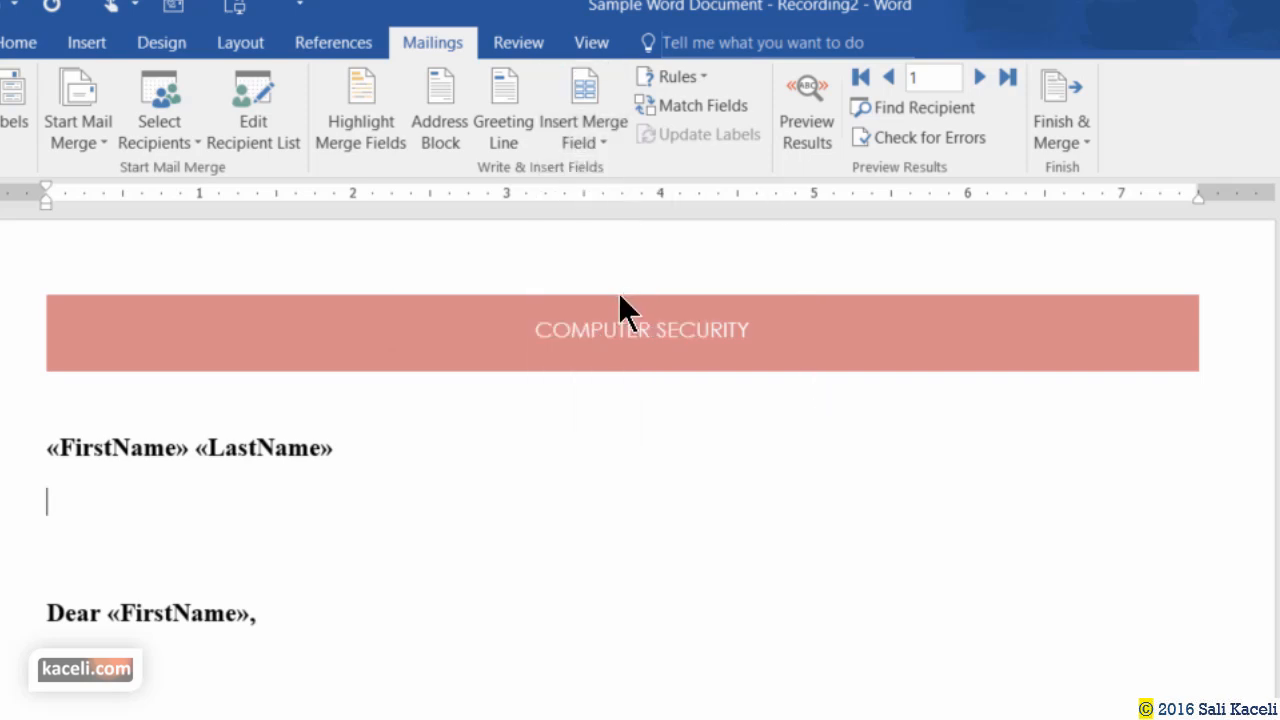
# Add the «City», «State» «Zip» line and select the three address lines.
pyautogui.press('Return')
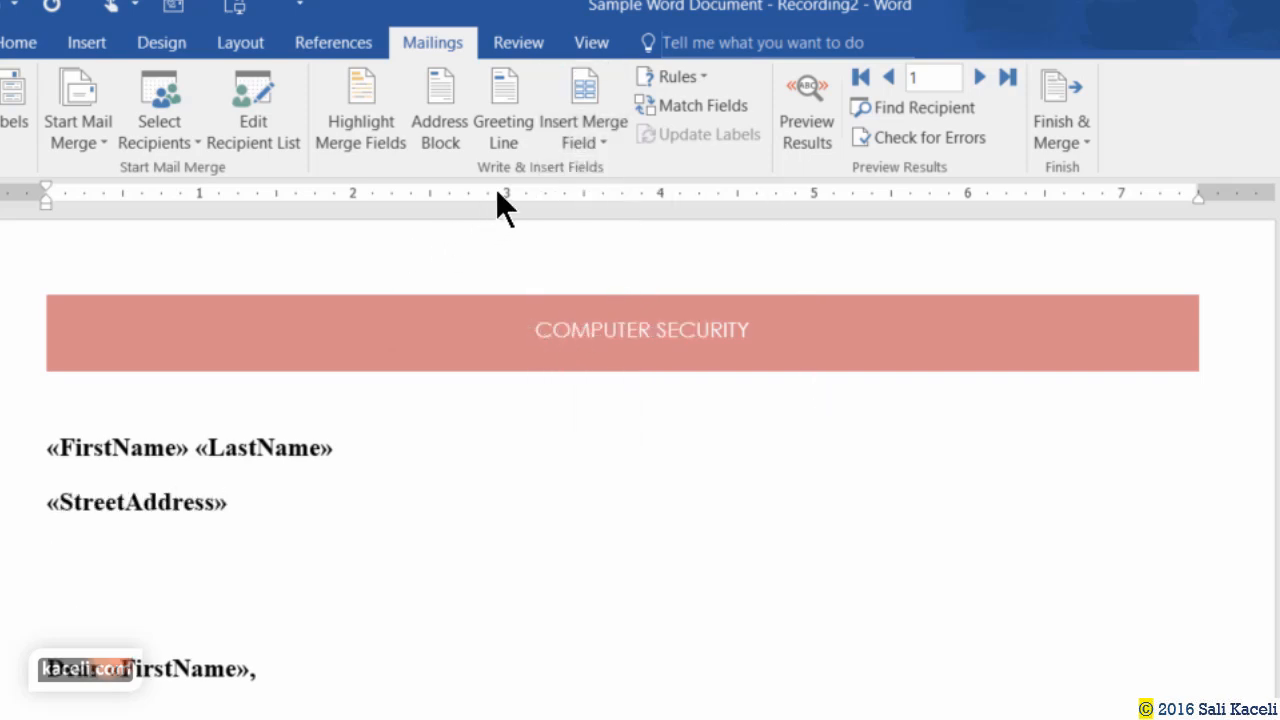
pyautogui.click(590, 140)
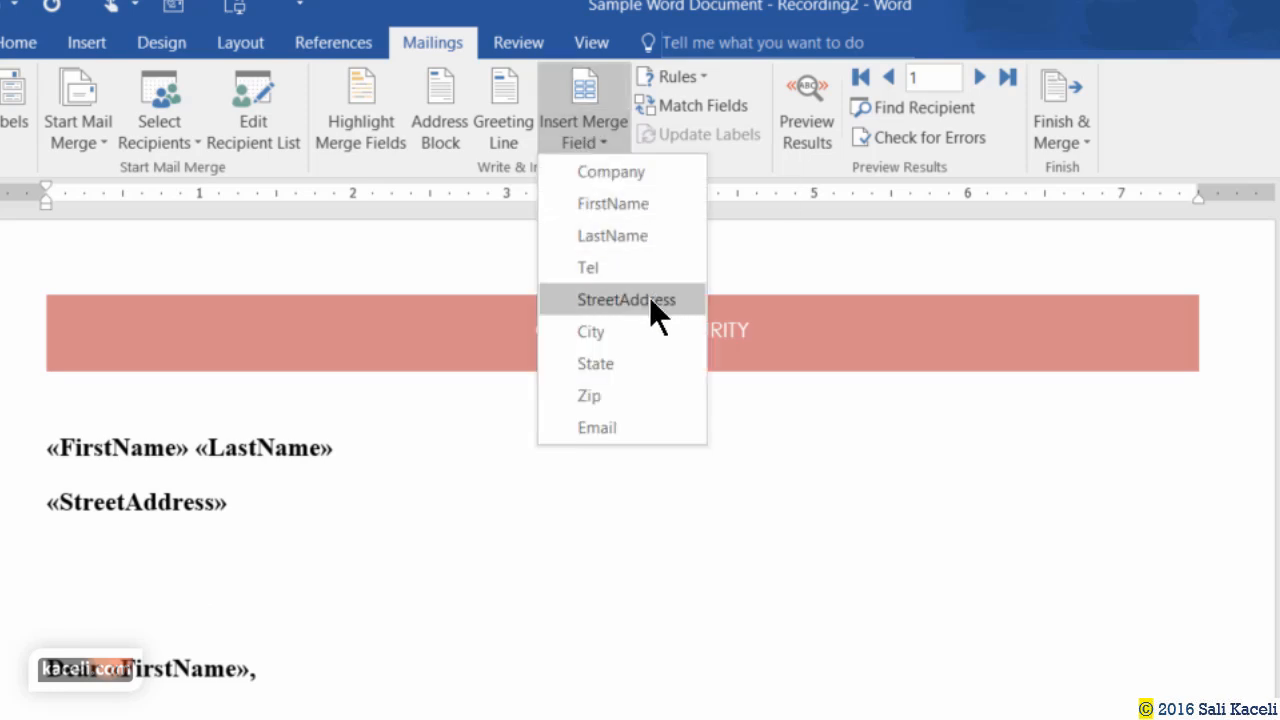
pyautogui.click(600, 331)
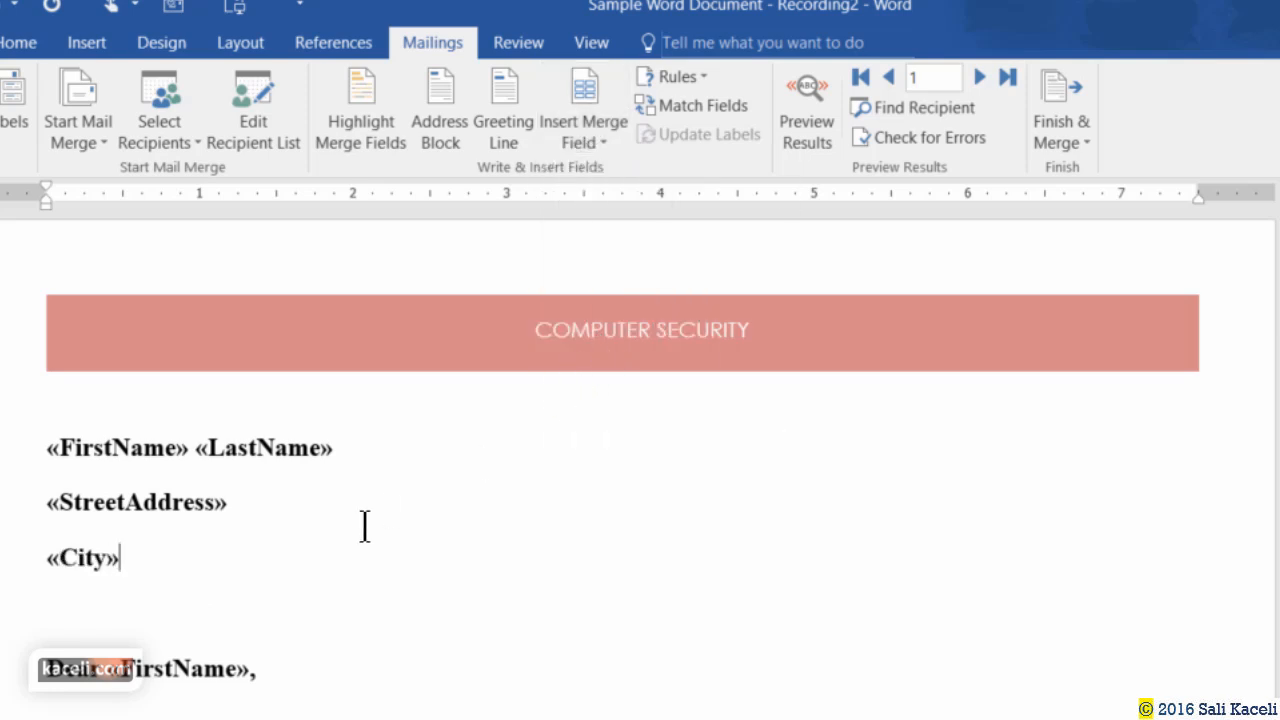
pyautogui.write(',')
pyautogui.click(585, 110)
pyautogui.click(609, 369)
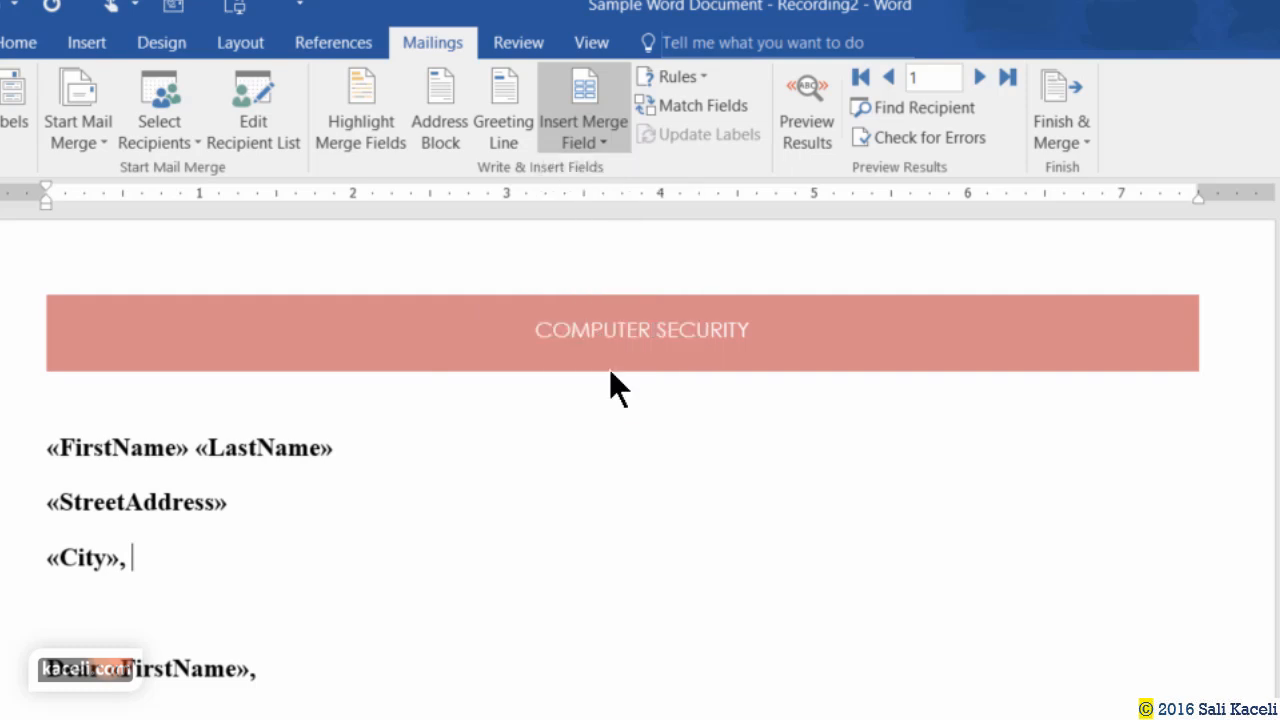
pyautogui.click(585, 130)
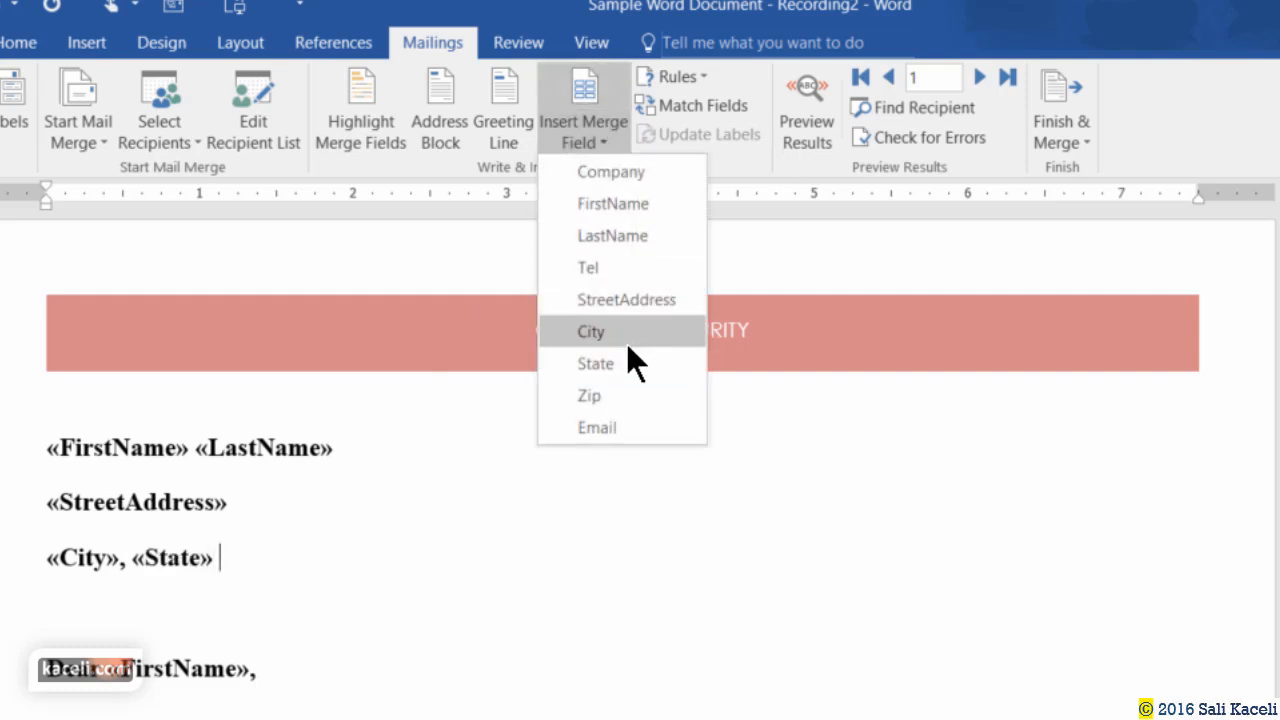
pyautogui.click(606, 392)
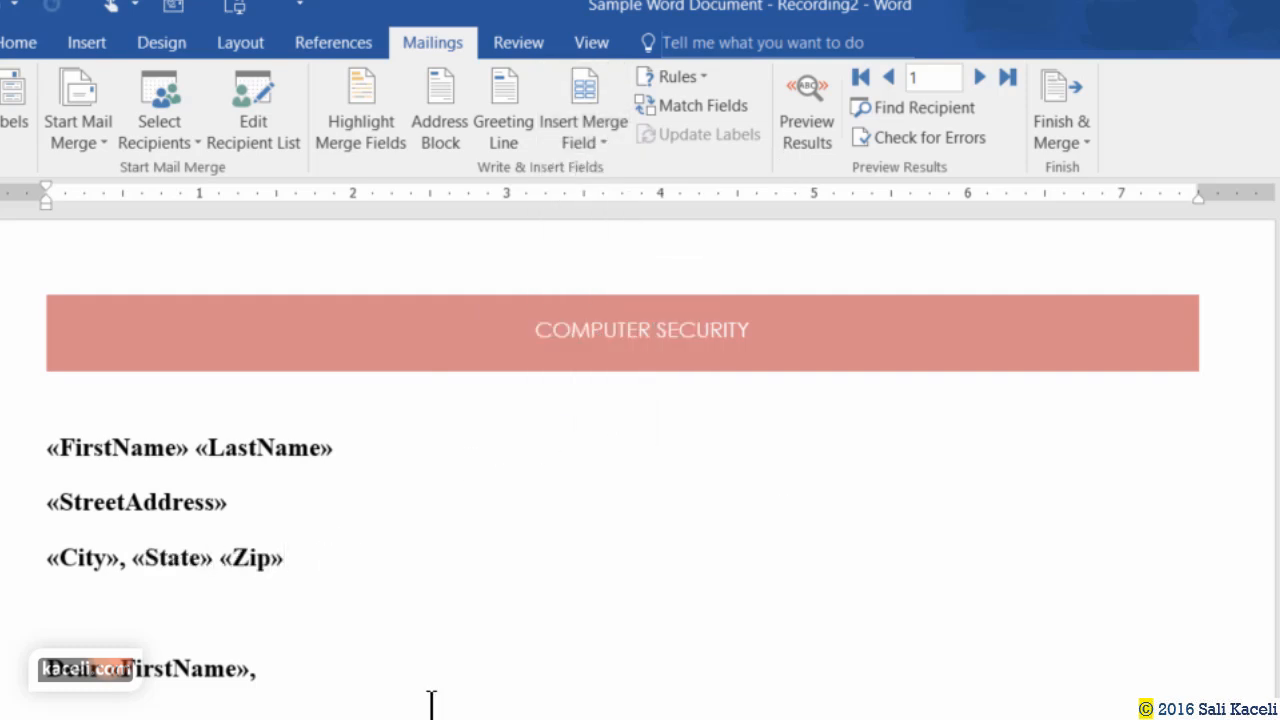
pyautogui.moveTo(300, 588); pyautogui.dragTo(34, 450)
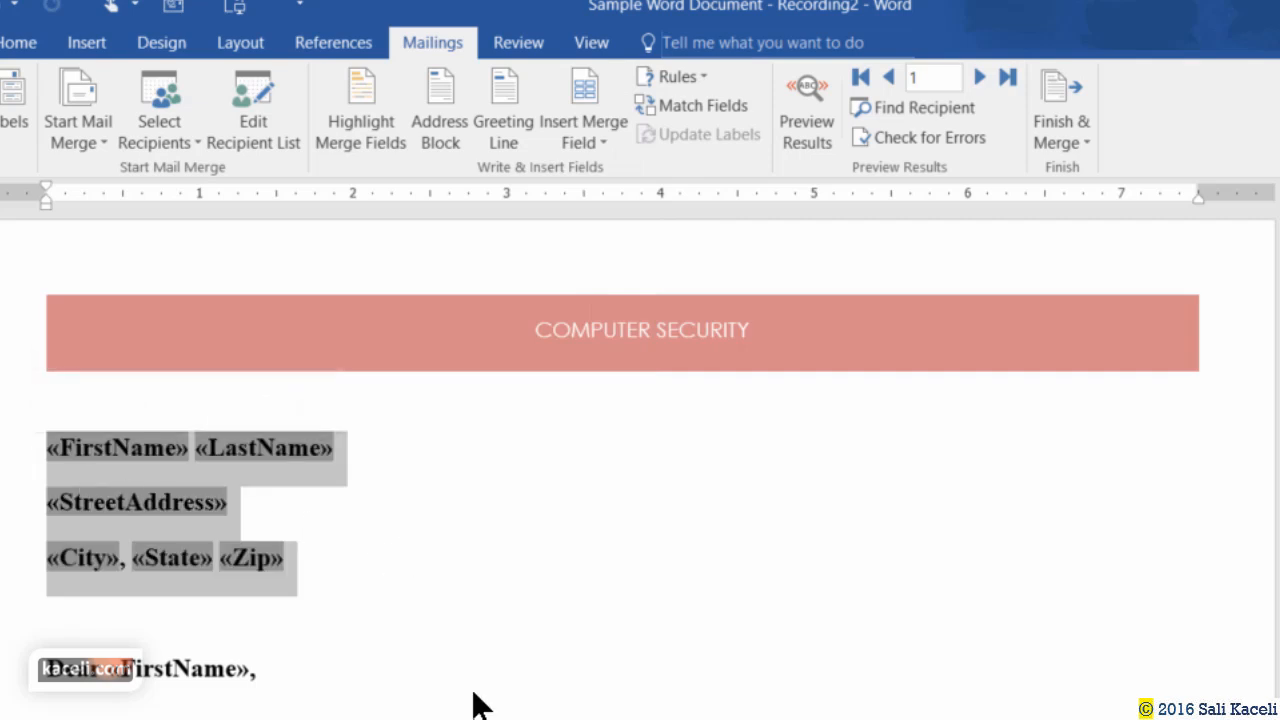
pyautogui.click(331, 563)
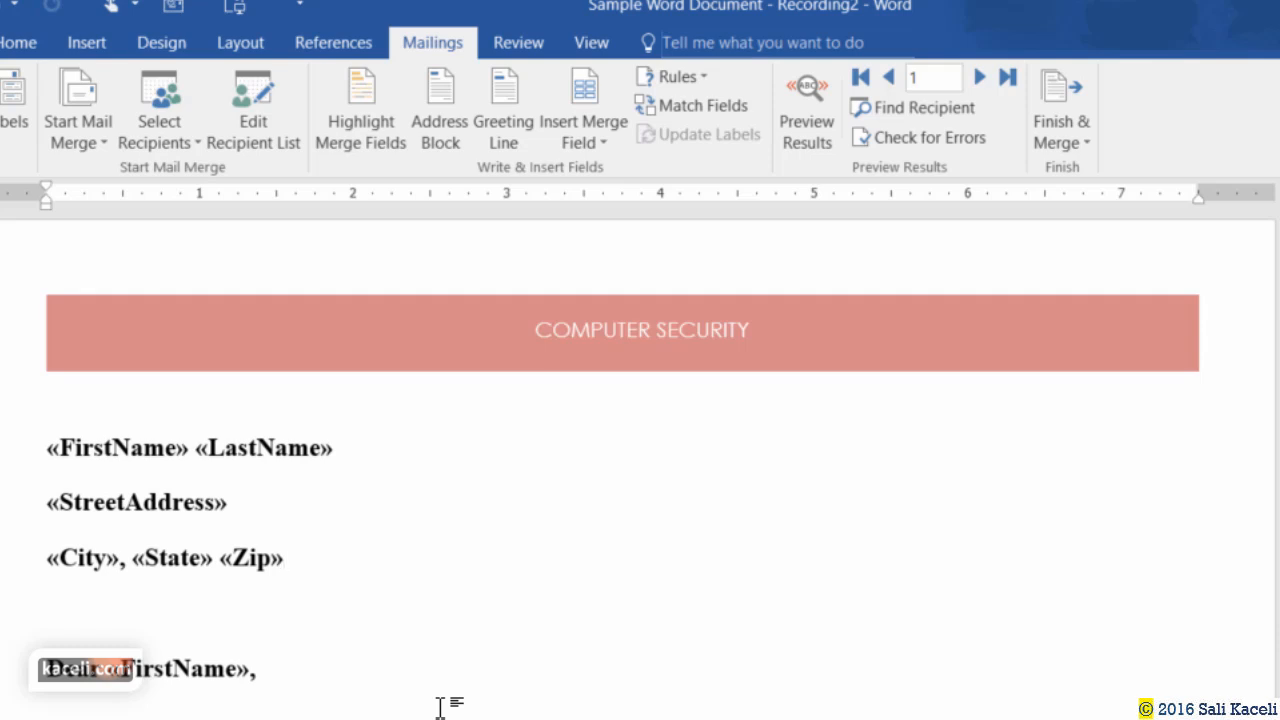
# Start a paragraph under the greeting: 'Below is the annual report for your investments.'.
pyautogui.click(329, 665)
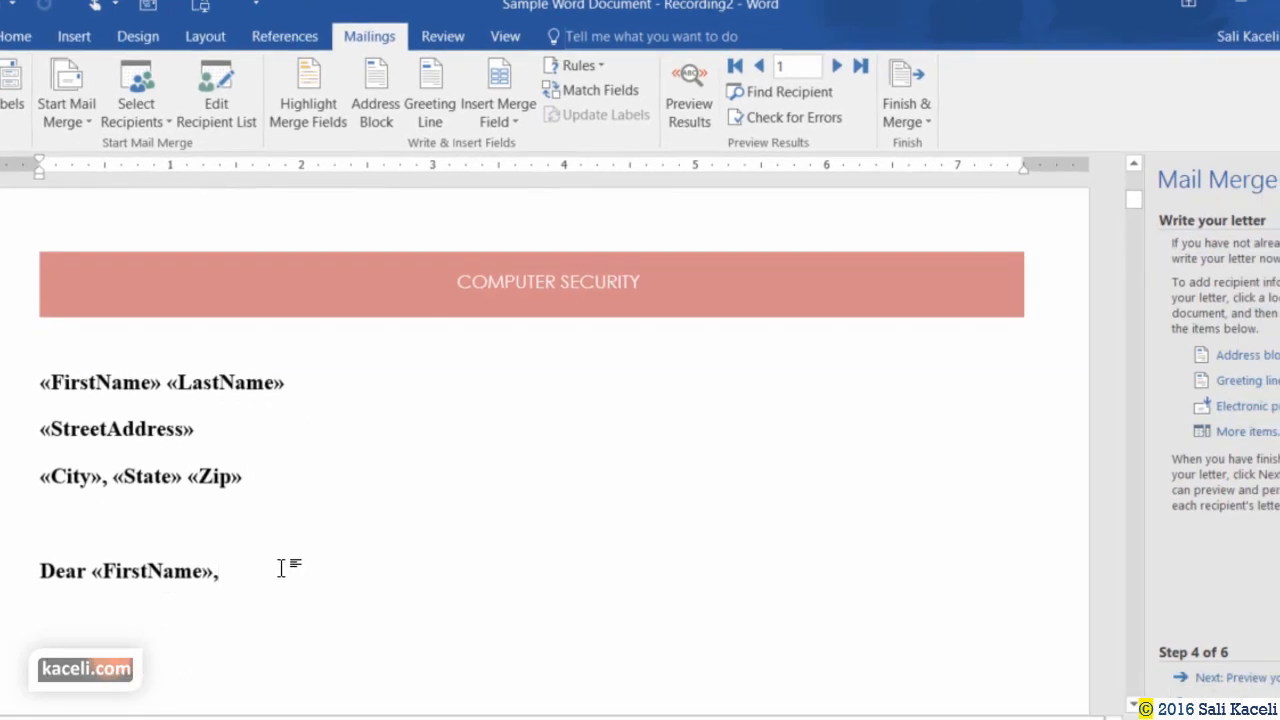
pyautogui.press('Return')
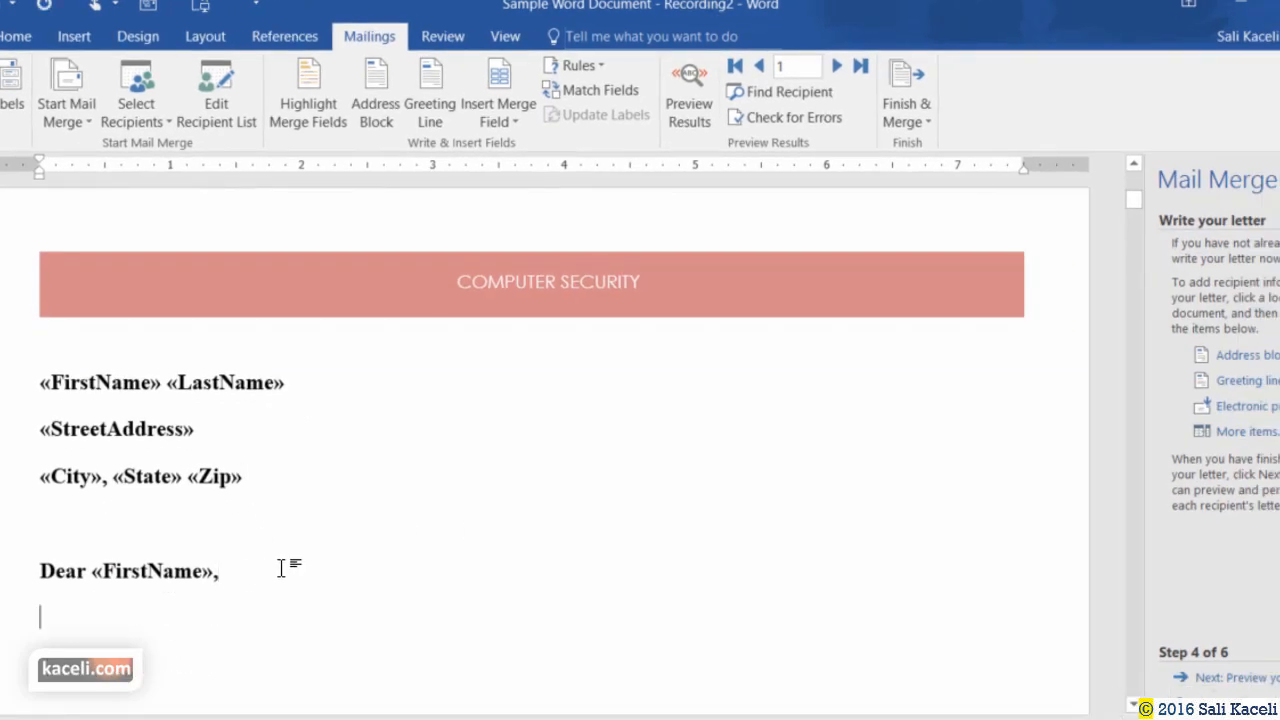
pyautogui.write('Below is')
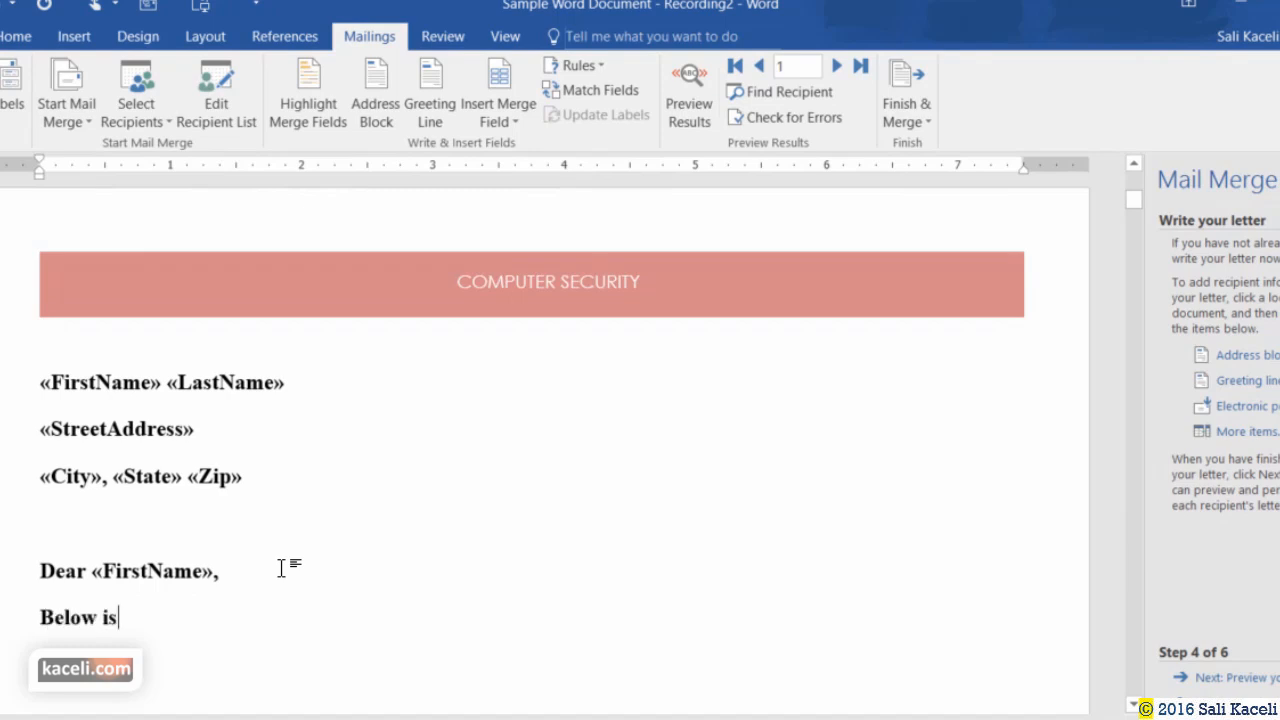
pyautogui.write(' the annual rep')
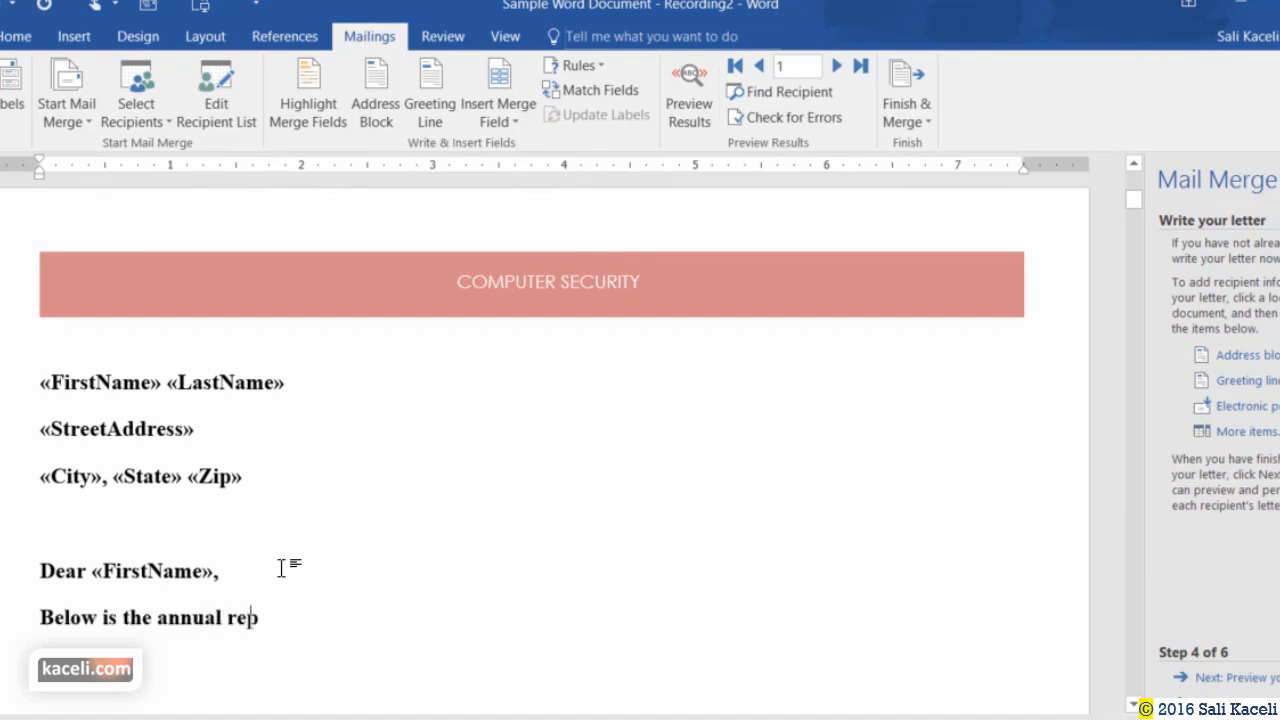
pyautogui.write('ort for your in')
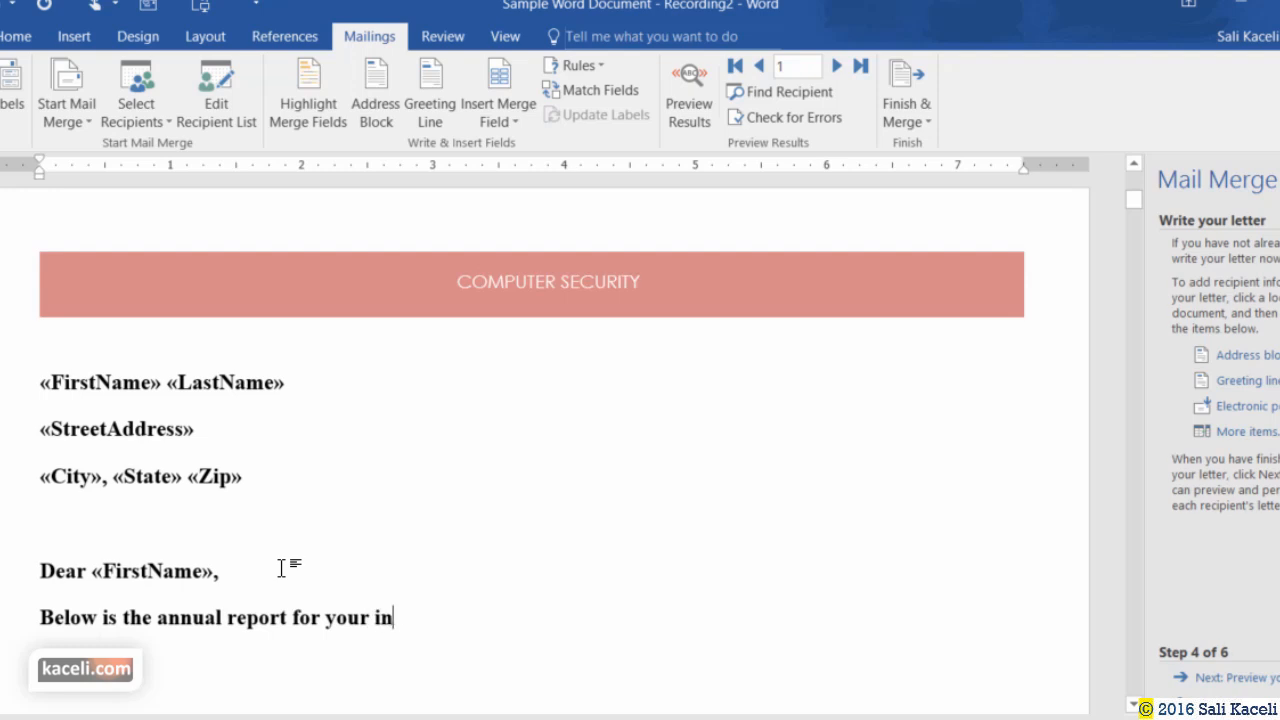
pyautogui.write('vestmen')
pyautogui.press('BackSpace')
pyautogui.press('BackSpace')
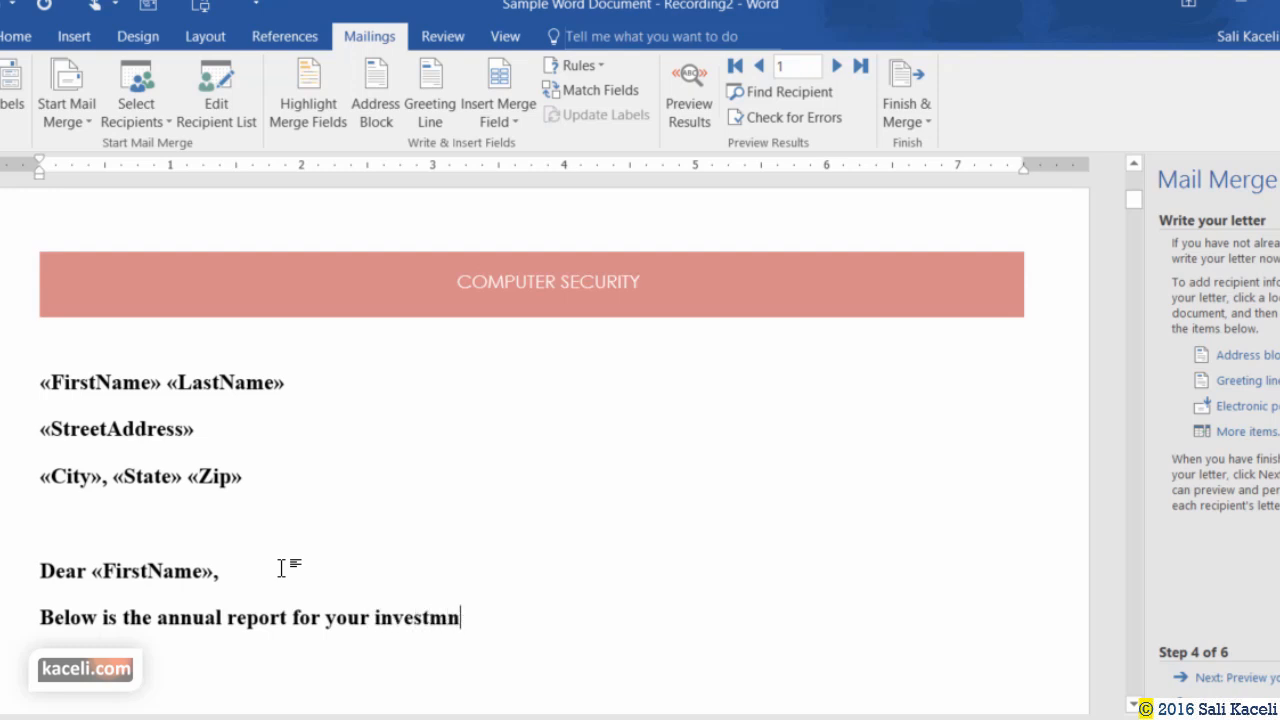
pyautogui.write('ents.')
# Append 'If you have any concerns, please contact us as soon as possible.'.
pyautogui.click(516, 622)
pyautogui.write('If you have any co')
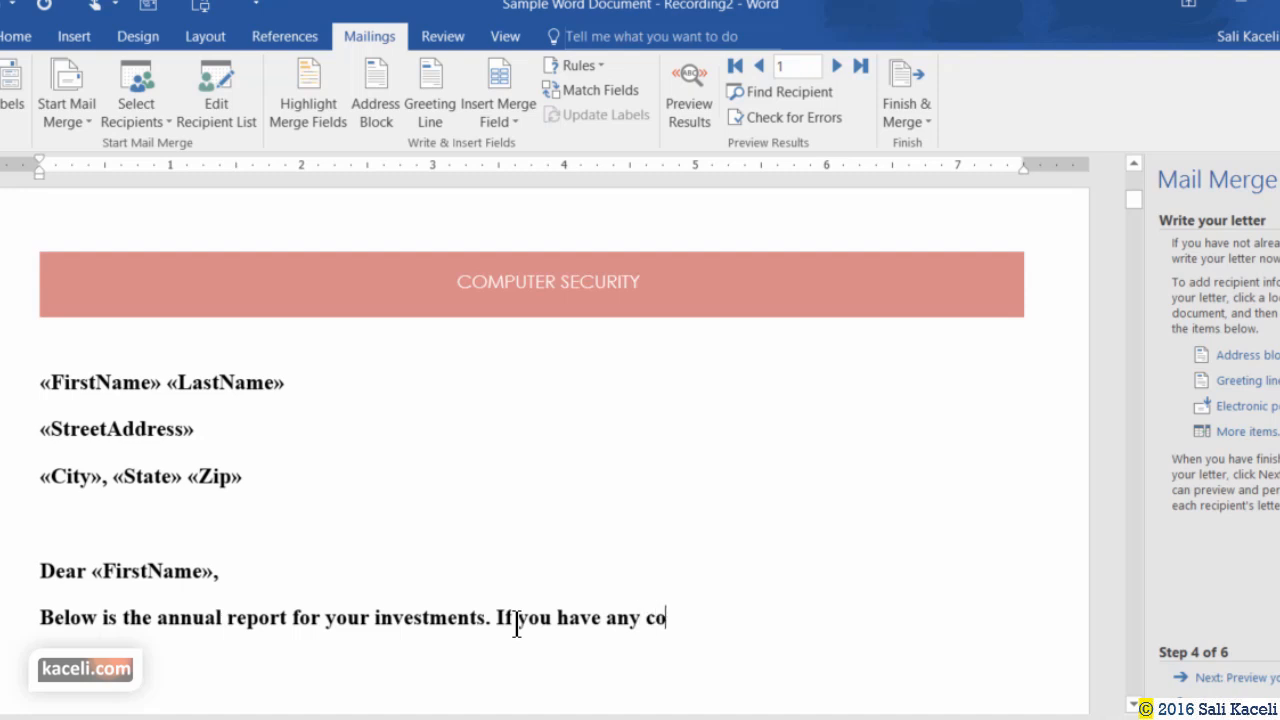
pyautogui.write('ncerns, ple')
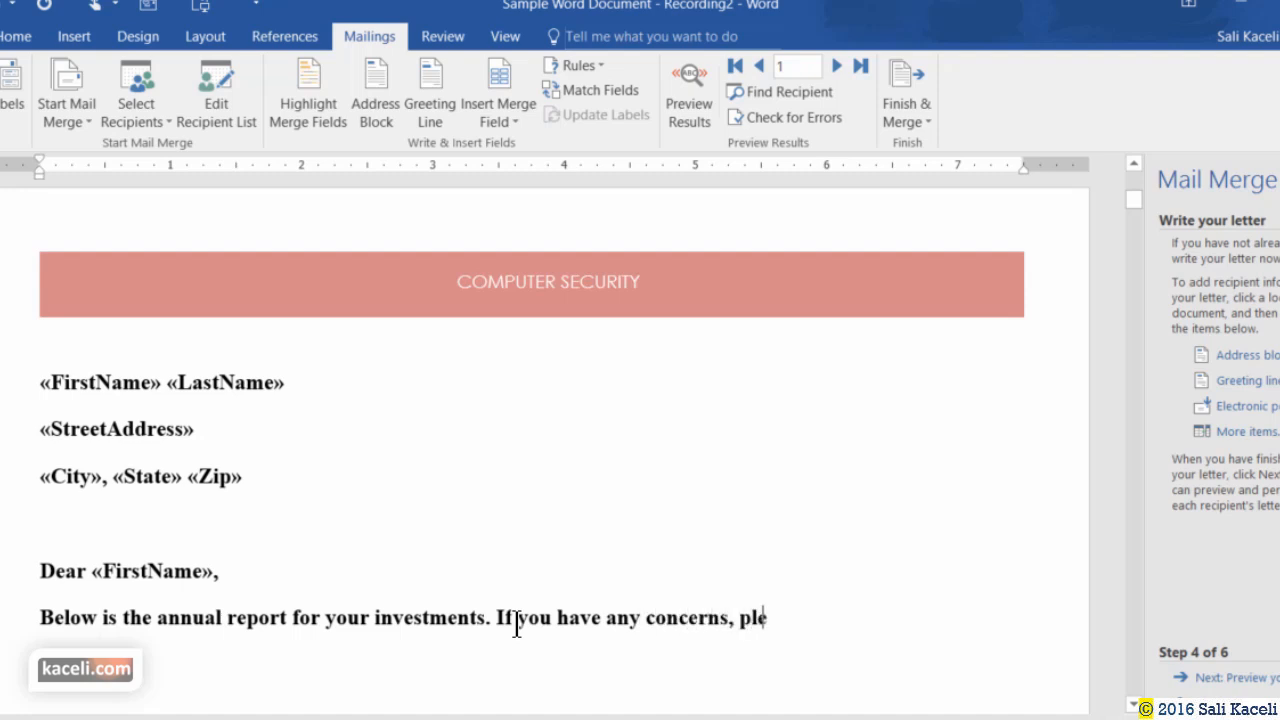
pyautogui.write('ase contact us as soon as possible.')
pyautogui.press('Return')
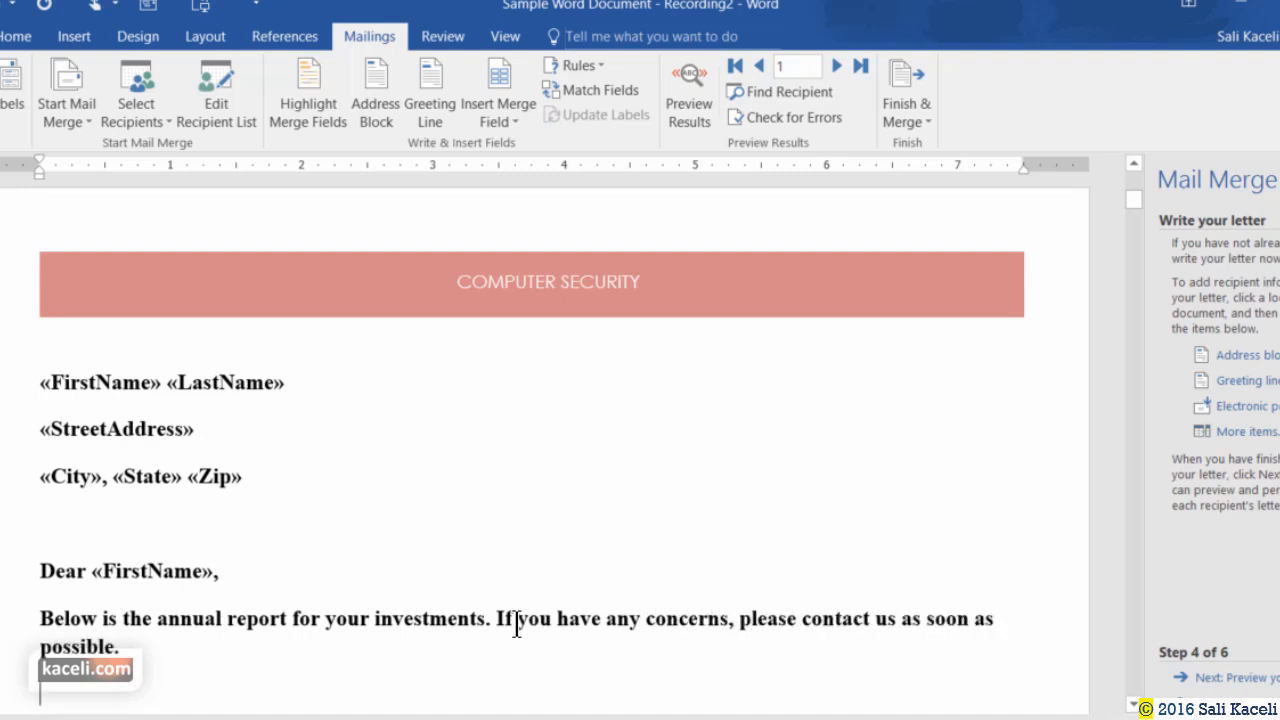
pyautogui.scroll(-1, 516, 625)
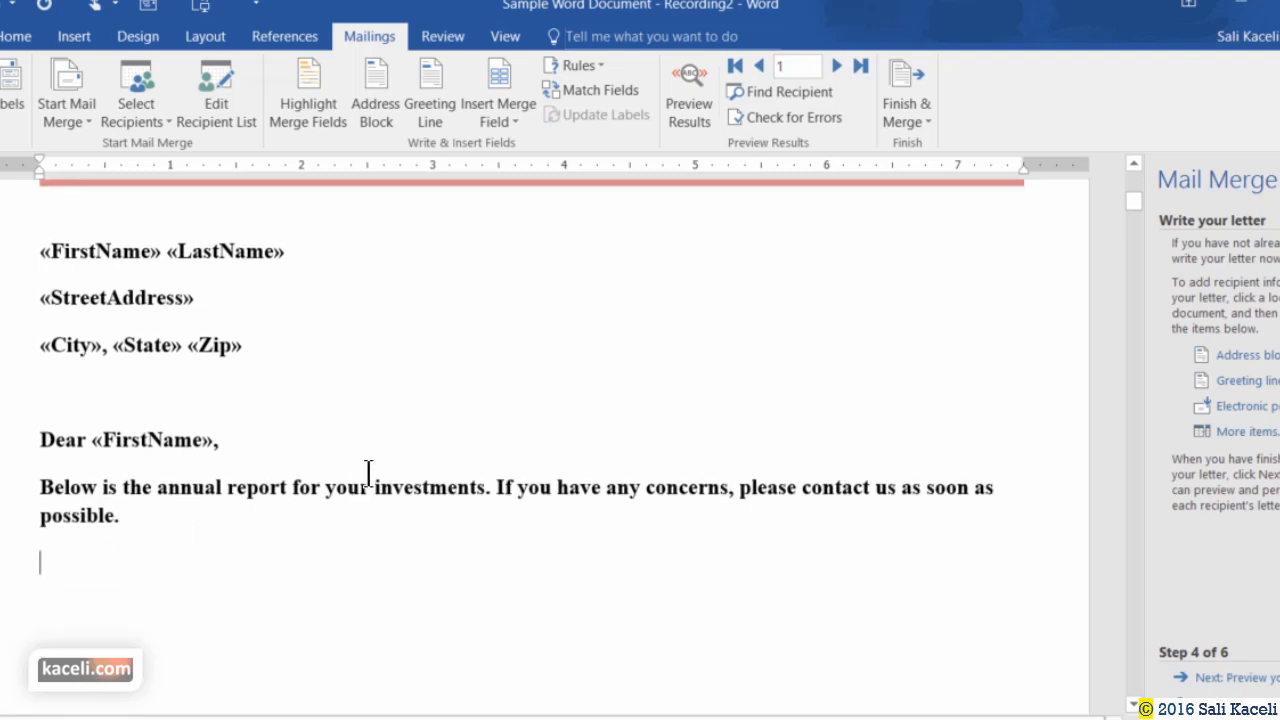
pyautogui.click(521, 117)
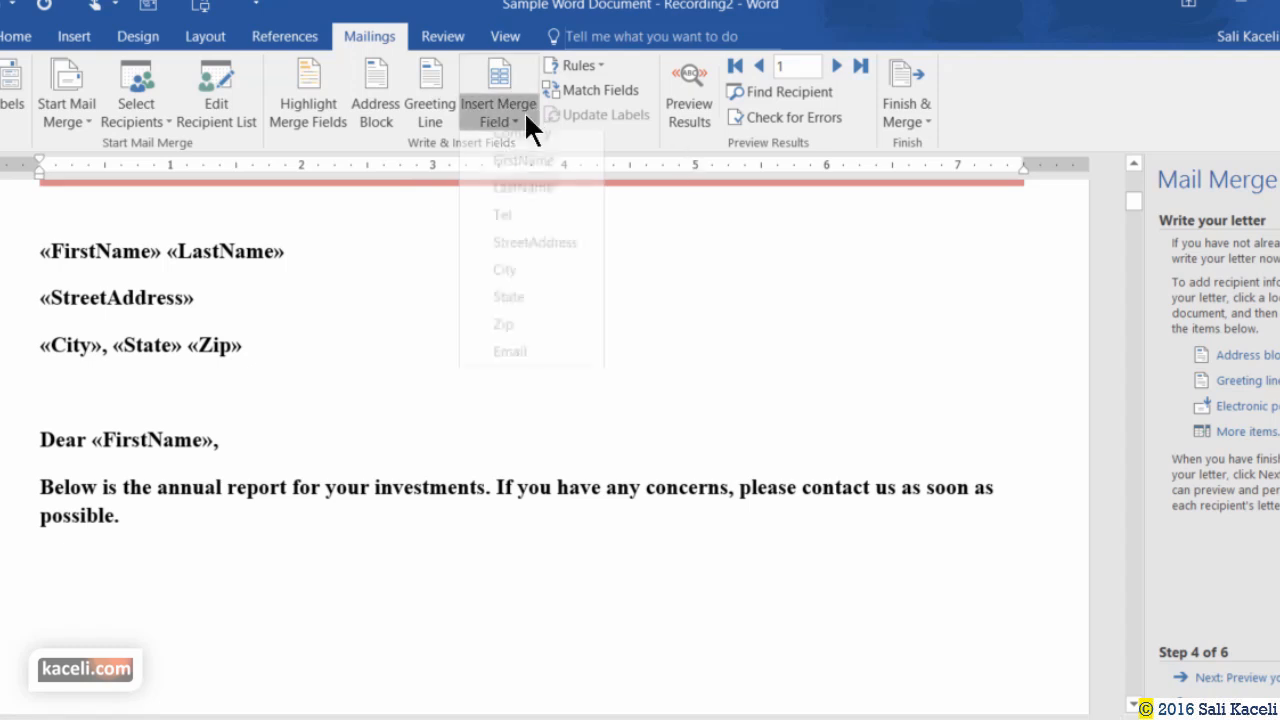
pyautogui.click(124, 700)
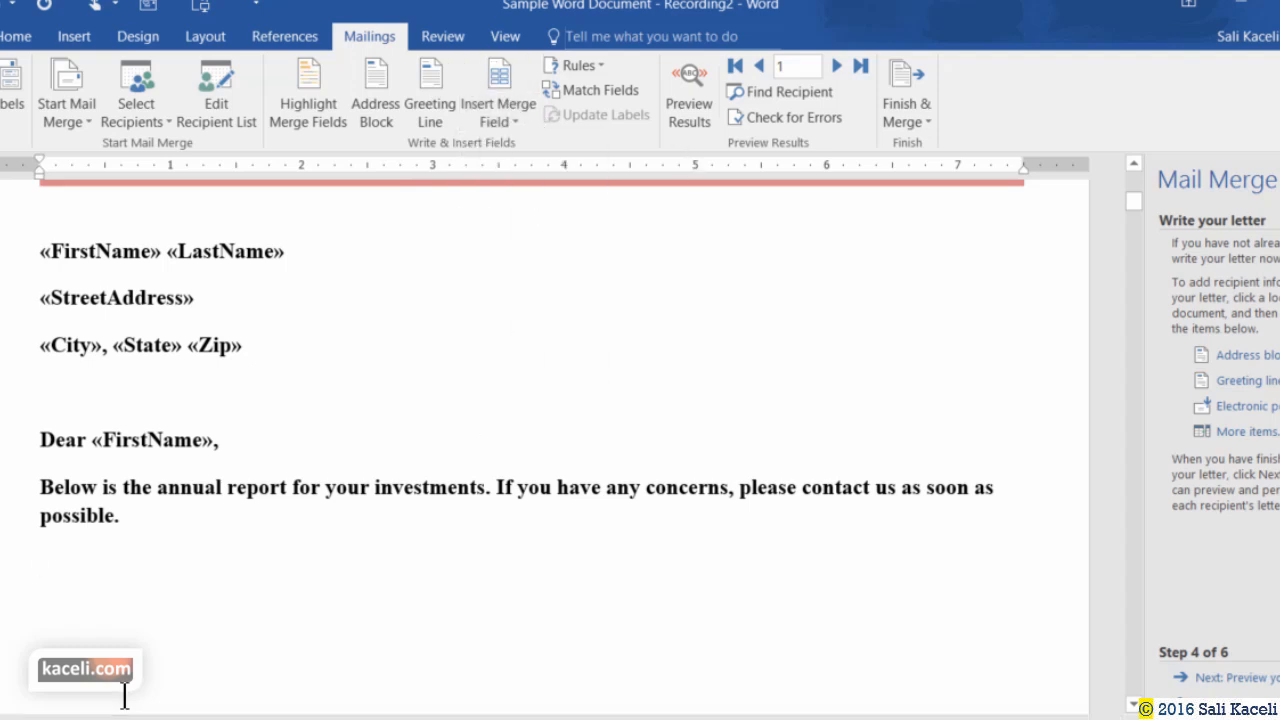
pyautogui.click(122, 518)
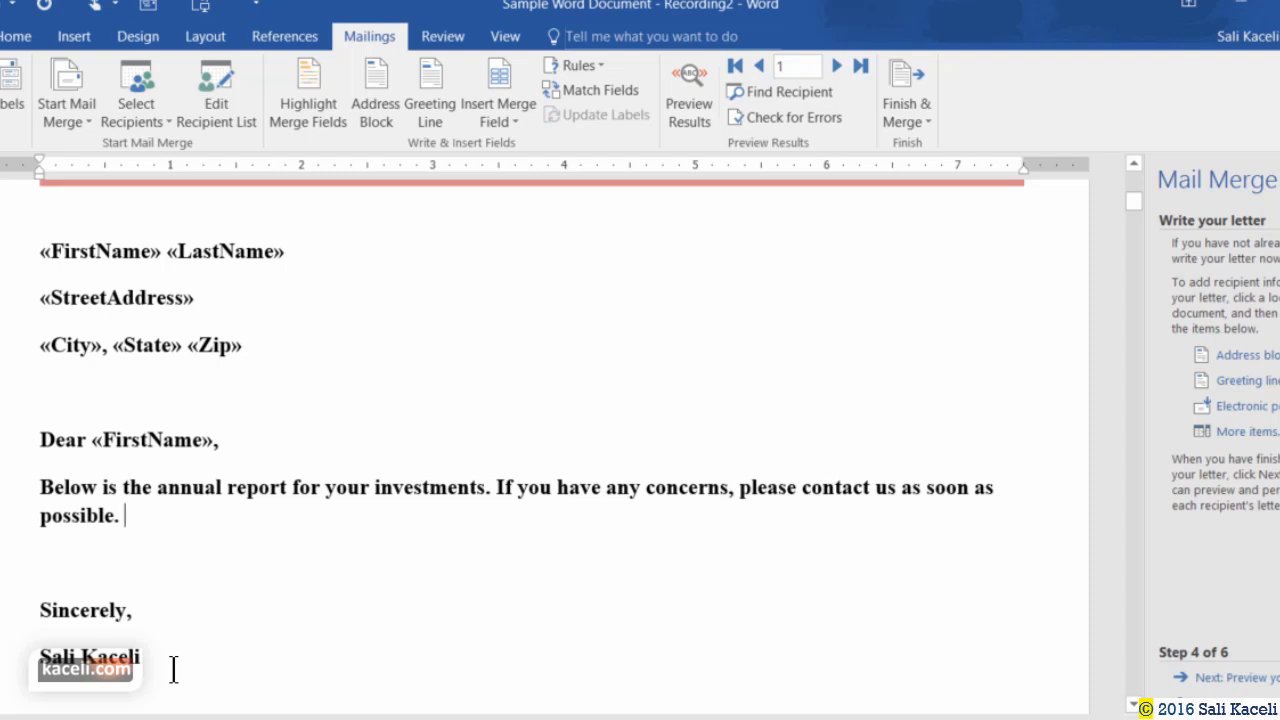
# Save a copy of the letter named 'Sample Word Document - Mail Merge'.
pyautogui.click(355, 551)
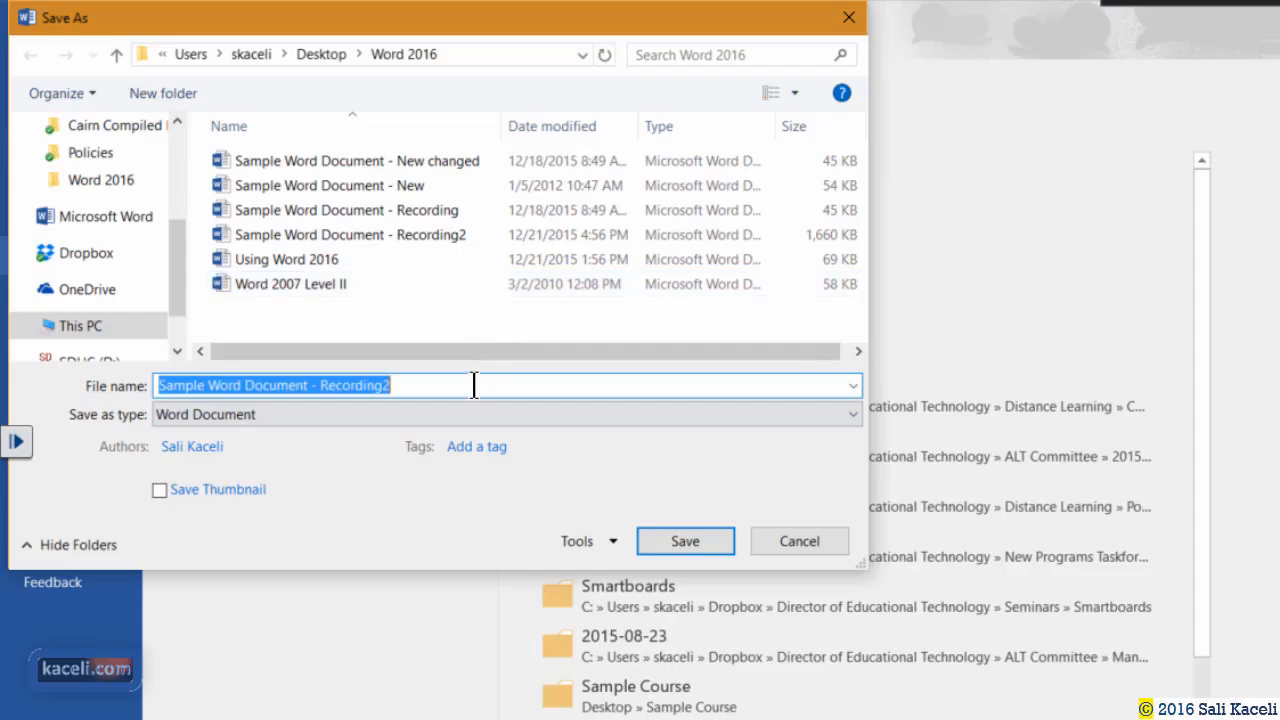
pyautogui.click(471, 380)
pyautogui.press('BackSpace')
pyautogui.press('BackSpace')
pyautogui.press('BackSpace')
pyautogui.press('BackSpace')
pyautogui.press('BackSpace')
pyautogui.press('BackSpace')
pyautogui.press('BackSpace')
pyautogui.press('BackSpace')
pyautogui.press('BackSpace')
pyautogui.press('BackSpace')
pyautogui.write('Mail Merge')
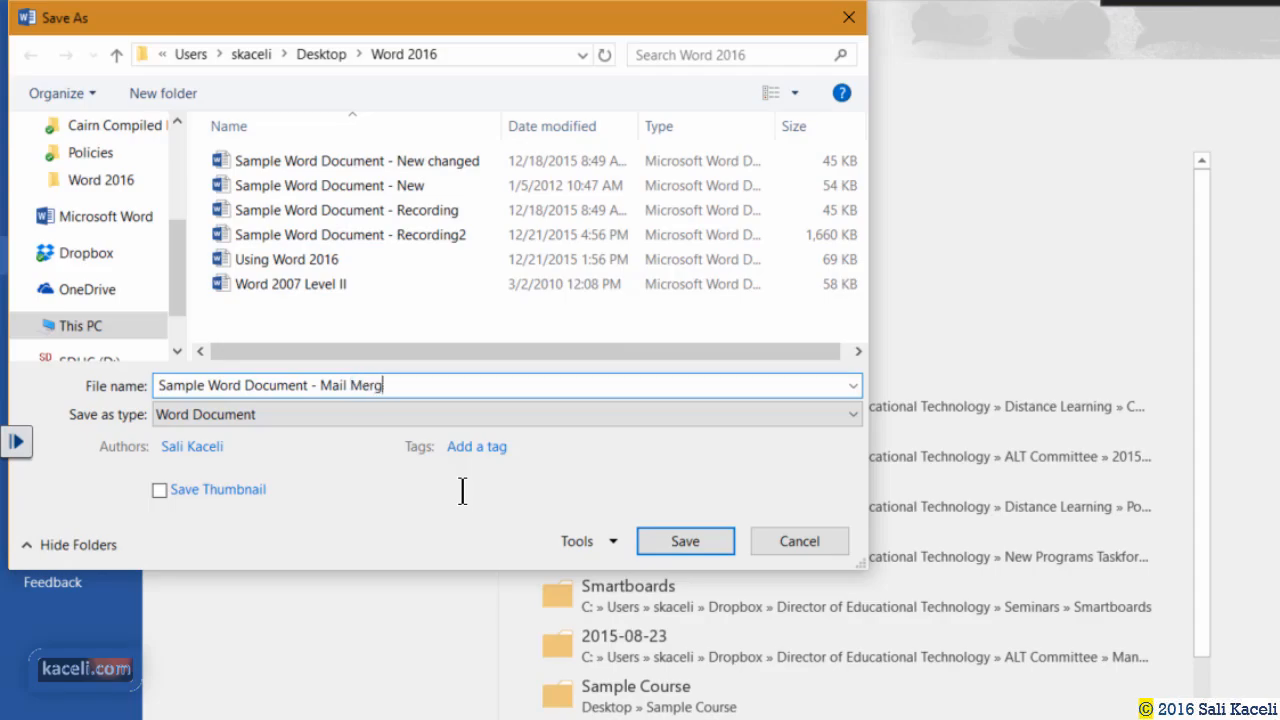
pyautogui.press('Return')
pyautogui.press('Left')
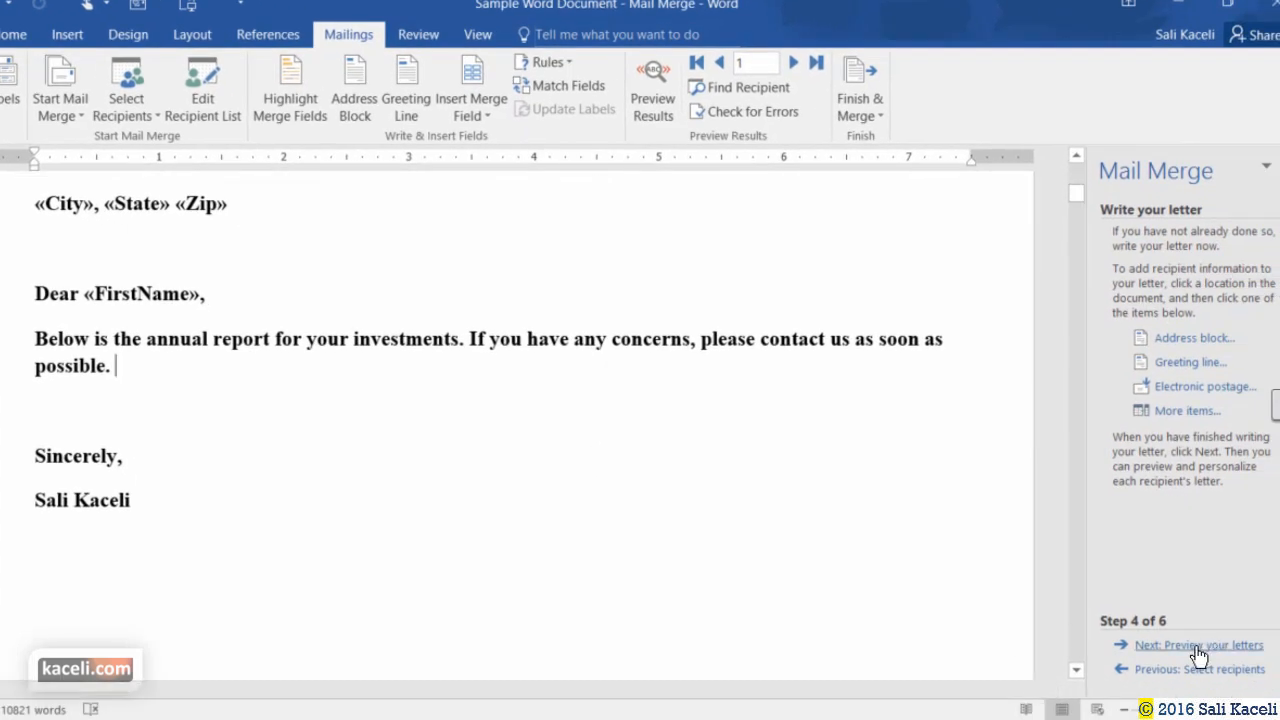
# Advance the Mail Merge wizard to preview the letters with recipient data.
pyautogui.click(1197, 648)
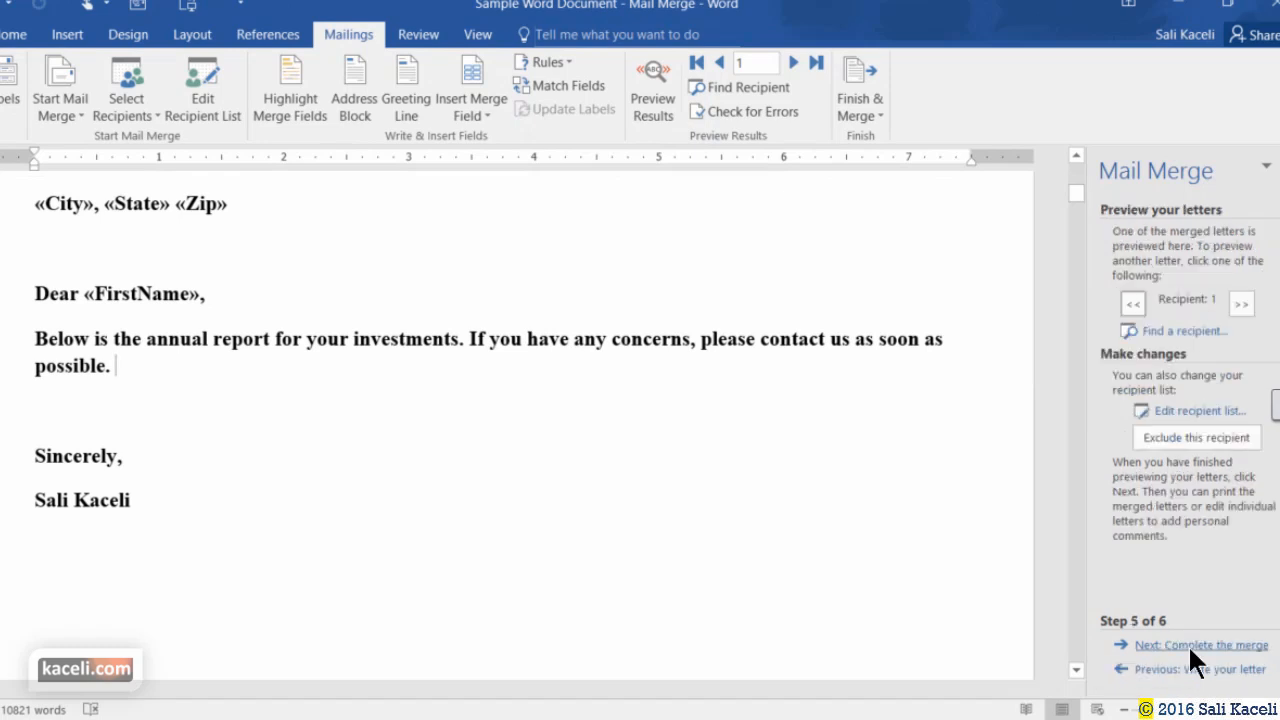
pyautogui.scroll(4, 272, 420)
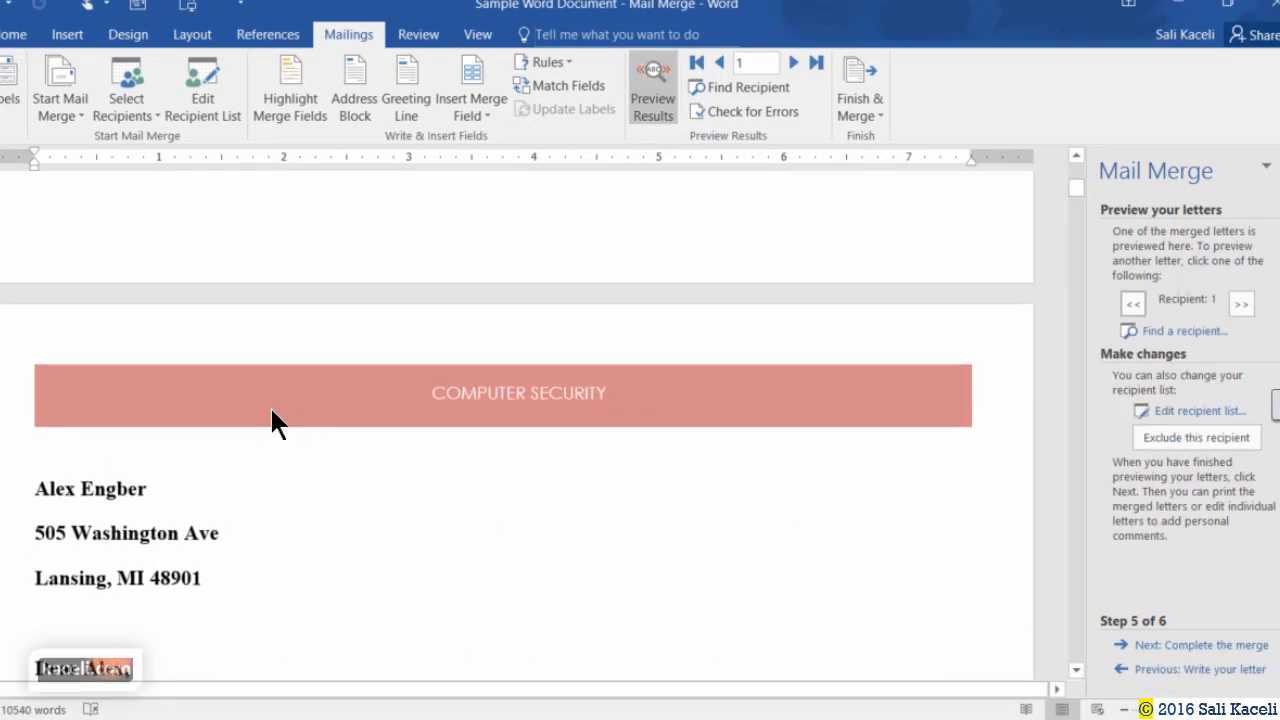
pyautogui.scroll(-2, 214, 433)
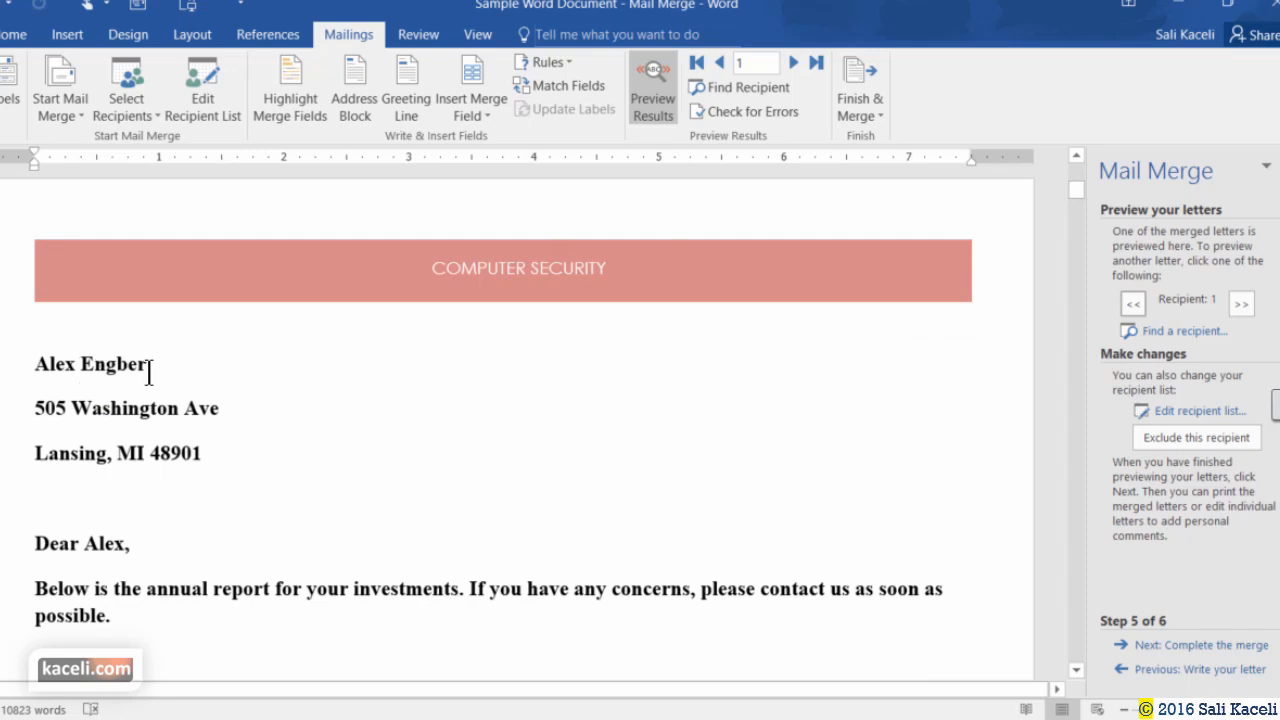
pyautogui.click(149, 372)
pyautogui.scroll(-2, 137, 571)
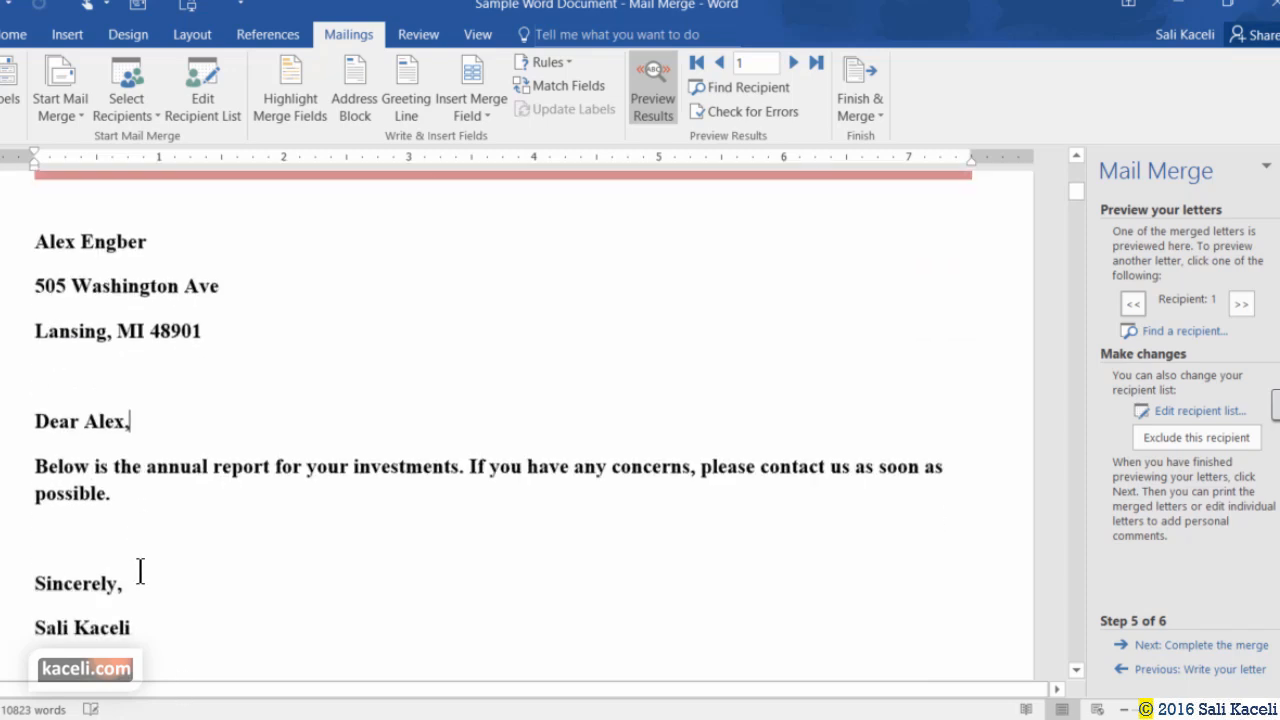
# Step through the previewed letters forward to recipient 16.
pyautogui.click(1241, 304)
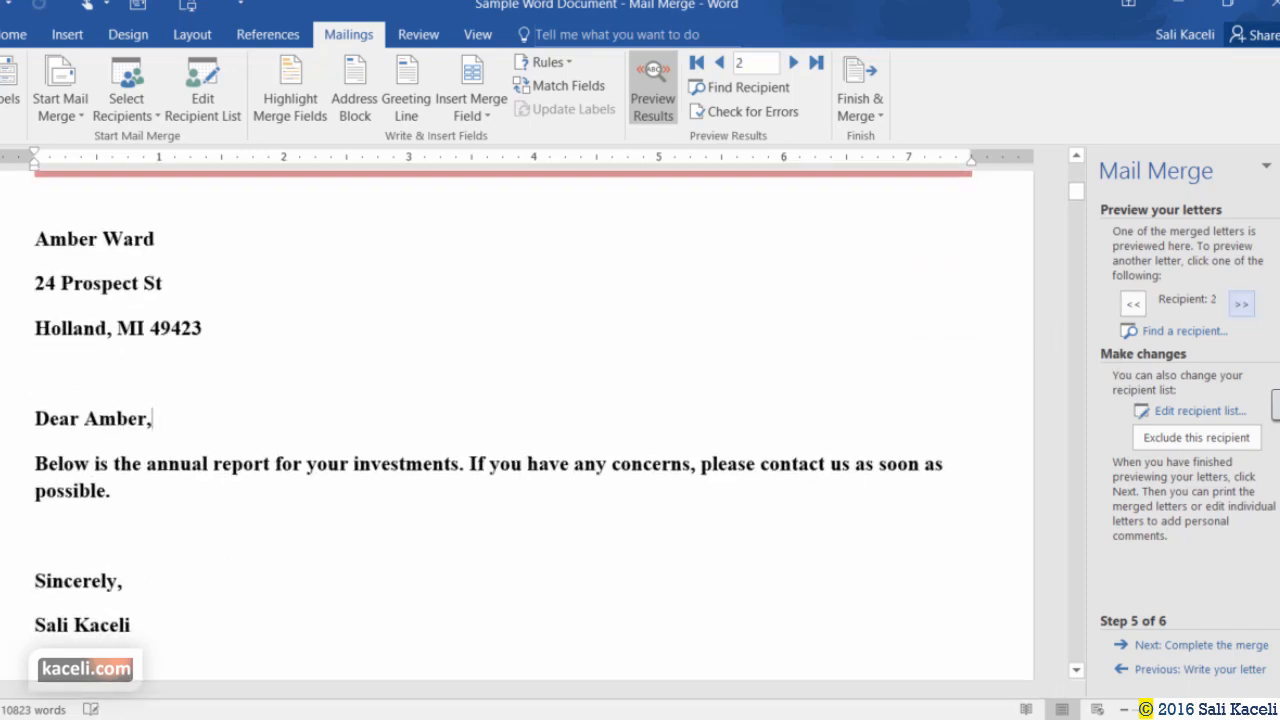
pyautogui.click(1241, 304)
pyautogui.click(1241, 304)
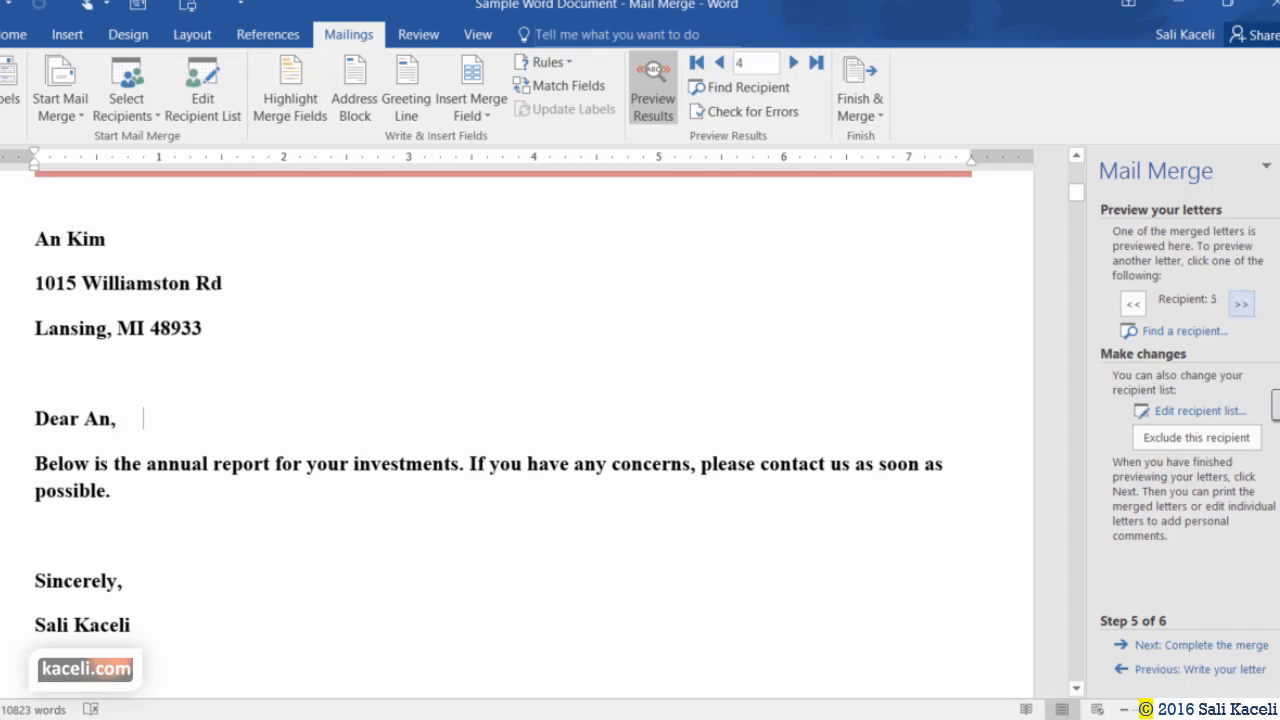
pyautogui.click(1241, 304)
pyautogui.click(1241, 304)
pyautogui.click(1241, 304)
pyautogui.click(1241, 304)
pyautogui.click(1241, 304)
pyautogui.click(1241, 304)
pyautogui.click(1241, 304)
pyautogui.click(1241, 304)
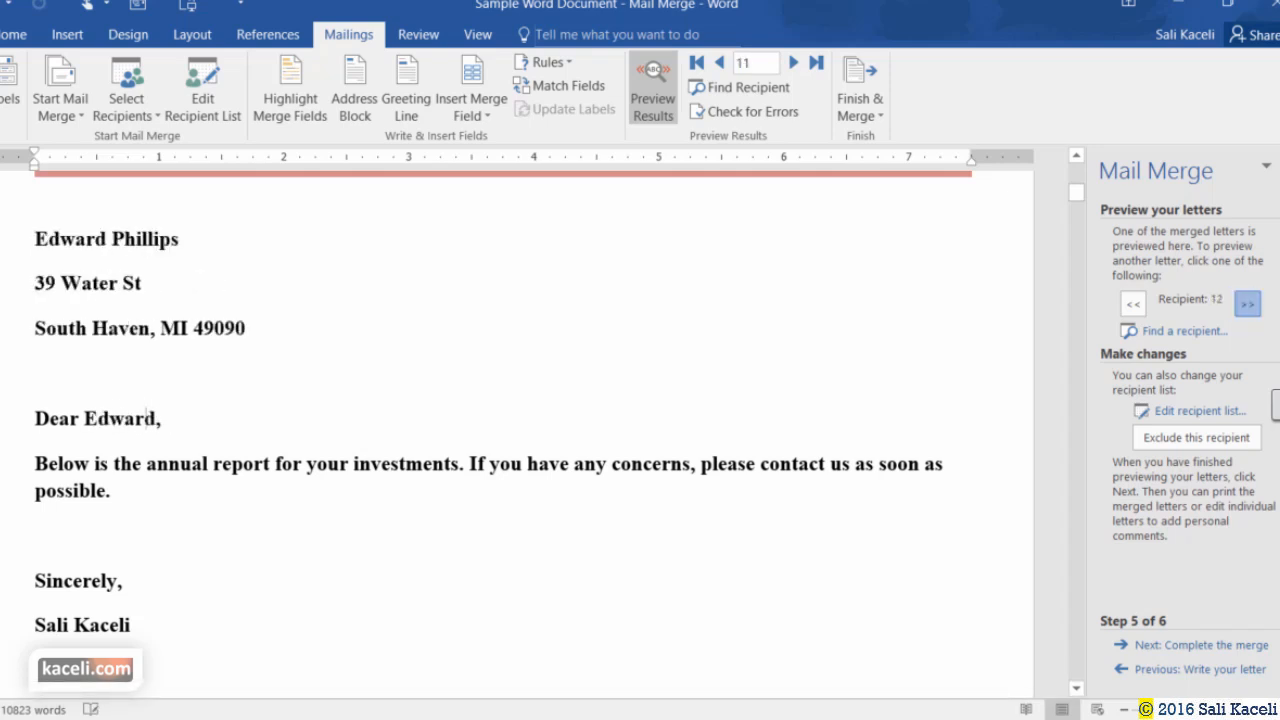
pyautogui.click(1241, 304)
pyautogui.click(1241, 304)
pyautogui.click(1247, 304)
pyautogui.click(1247, 304)
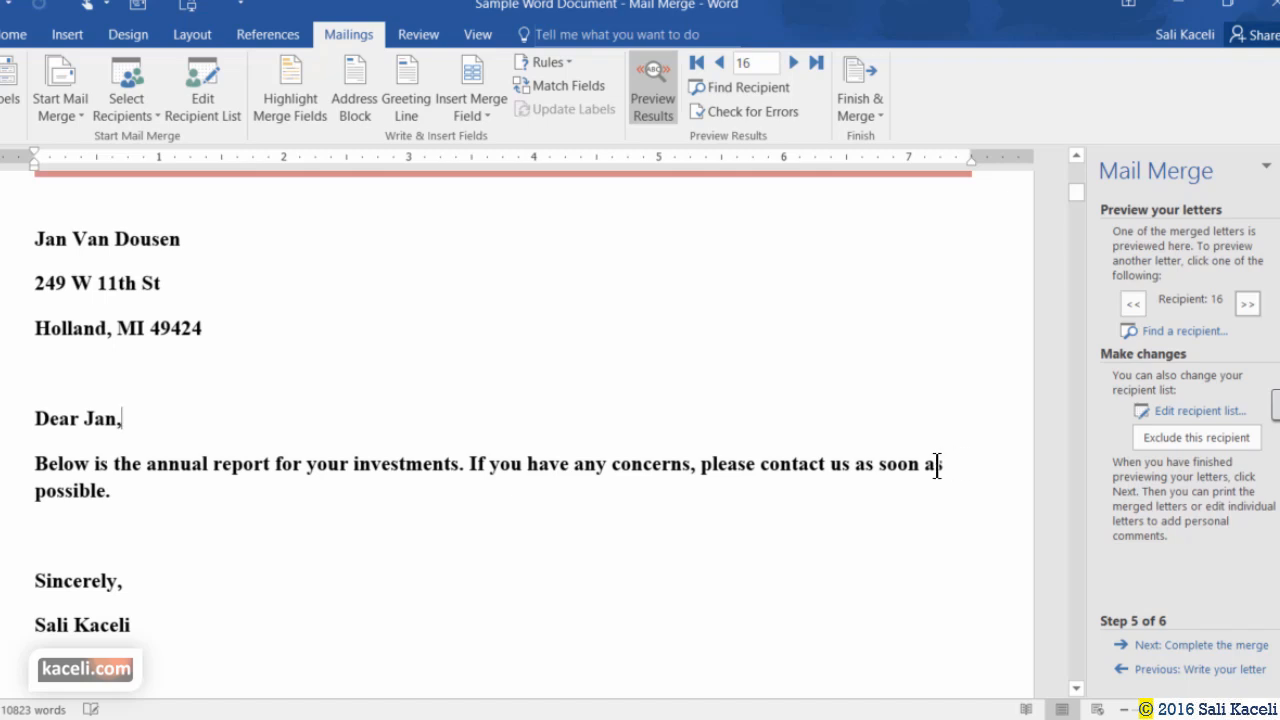
# Go to step 6 and open Finish & Merge > Edit Individual Documents.
pyautogui.click(1233, 657)
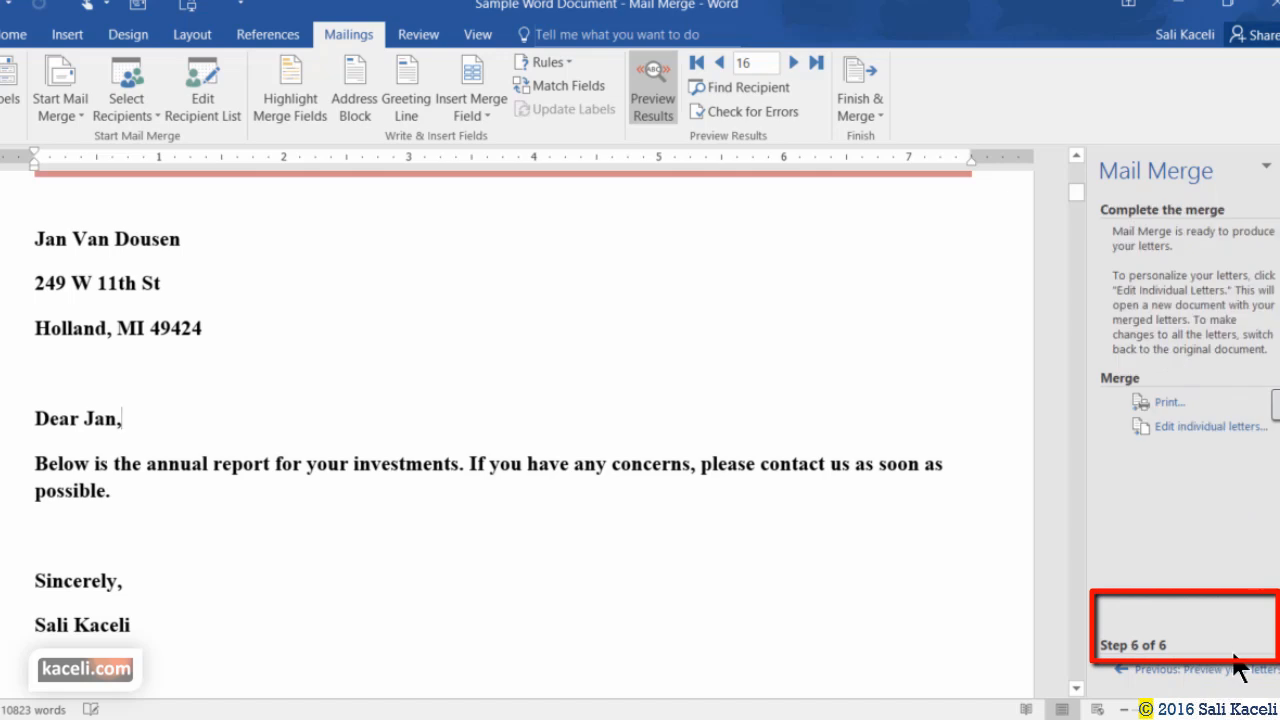
pyautogui.click(1185, 437)
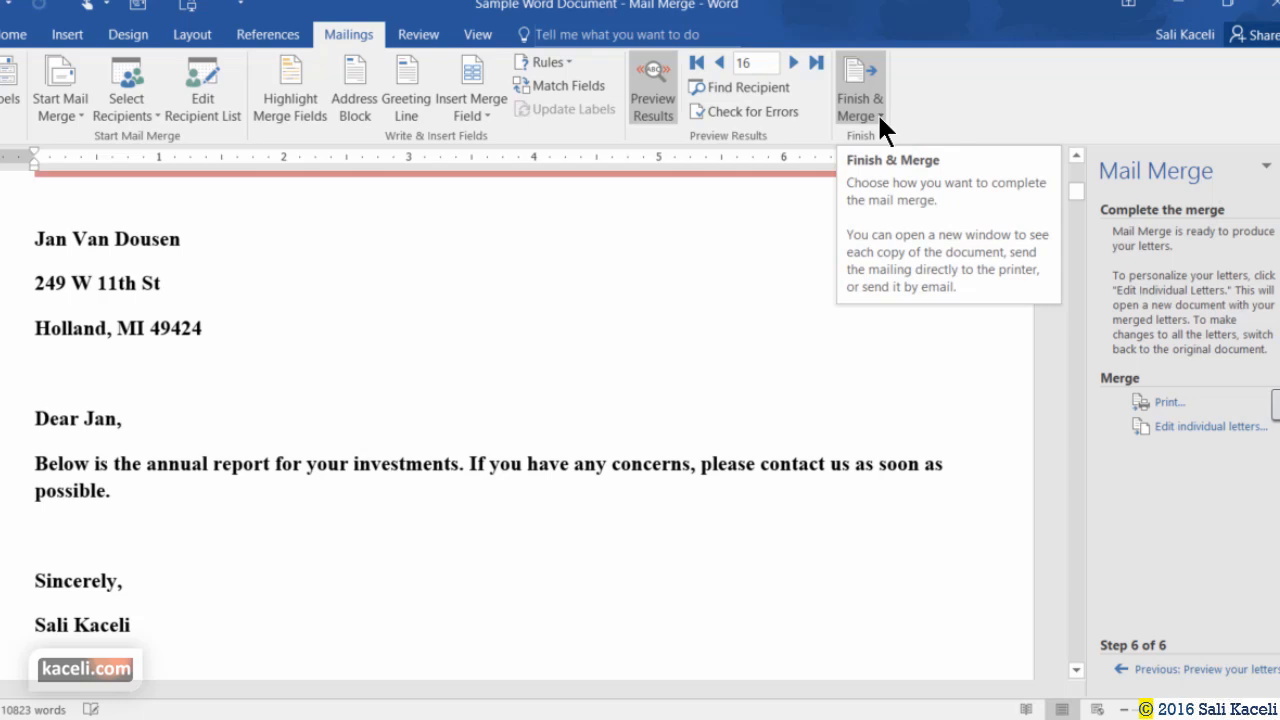
pyautogui.click(1178, 430)
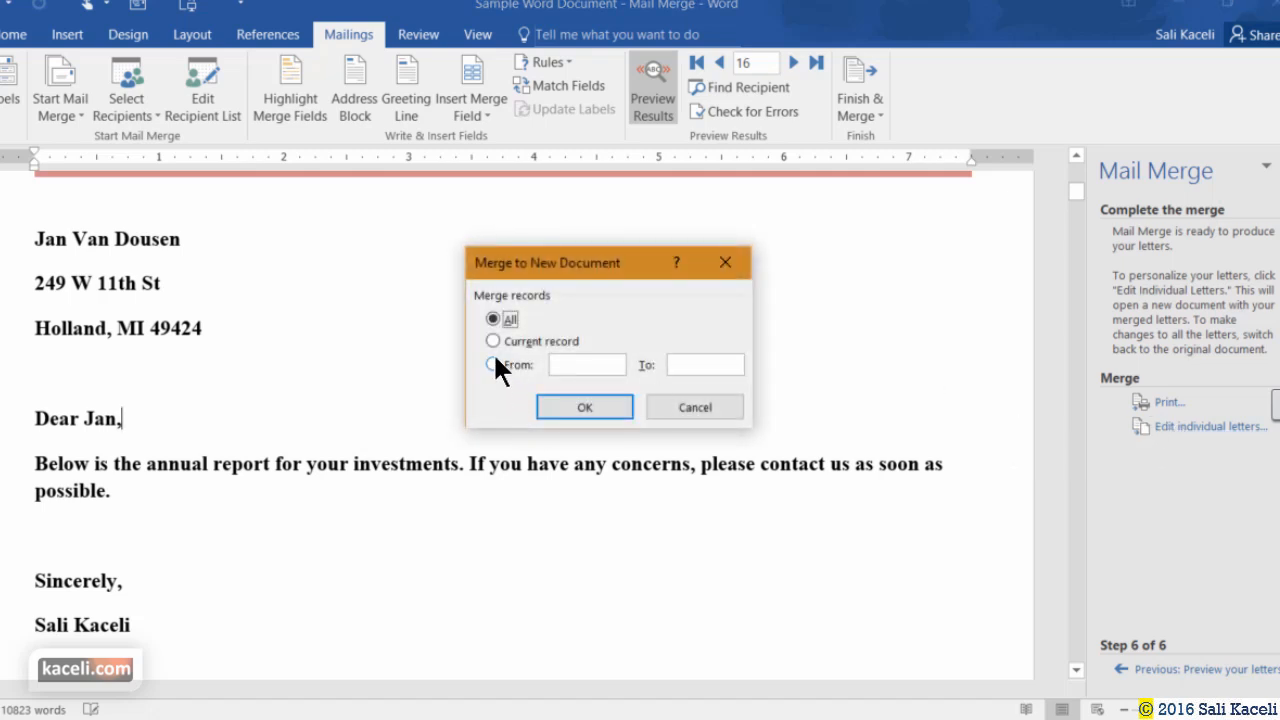
# Merge all records into a new 41-page letters document.
pyautogui.click(610, 407)
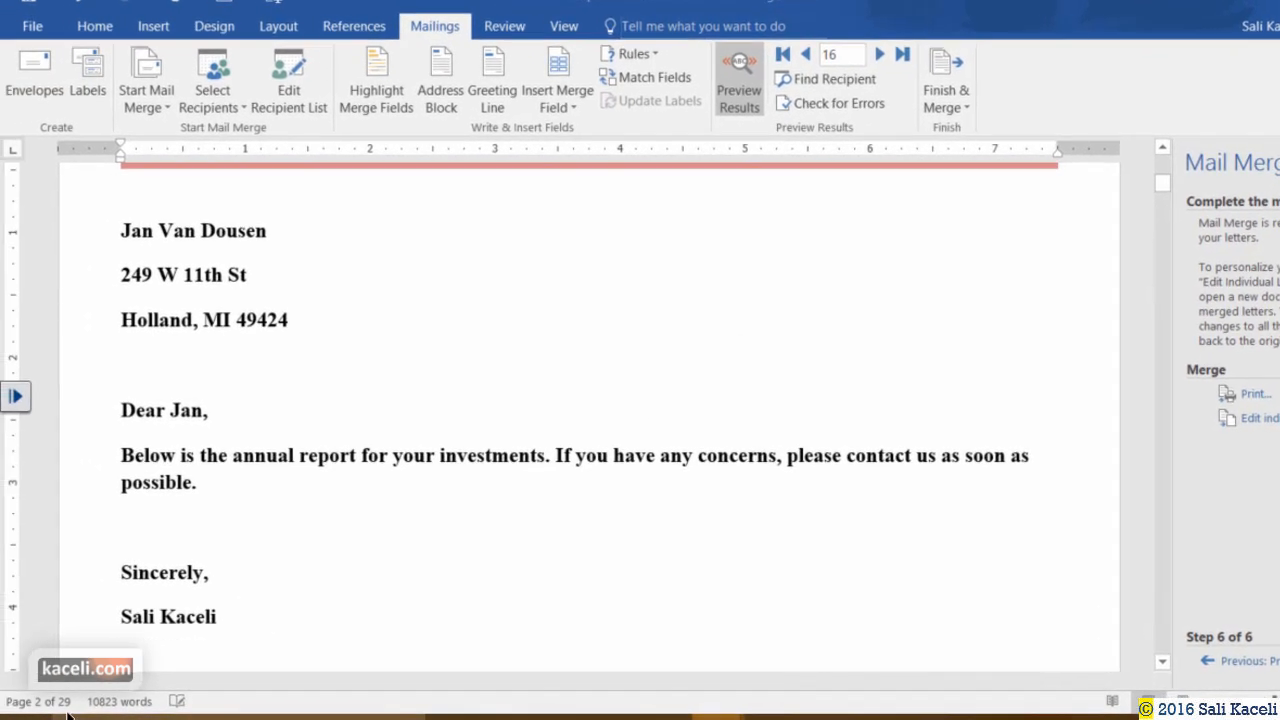
pyautogui.scroll(-10, 955, 362)
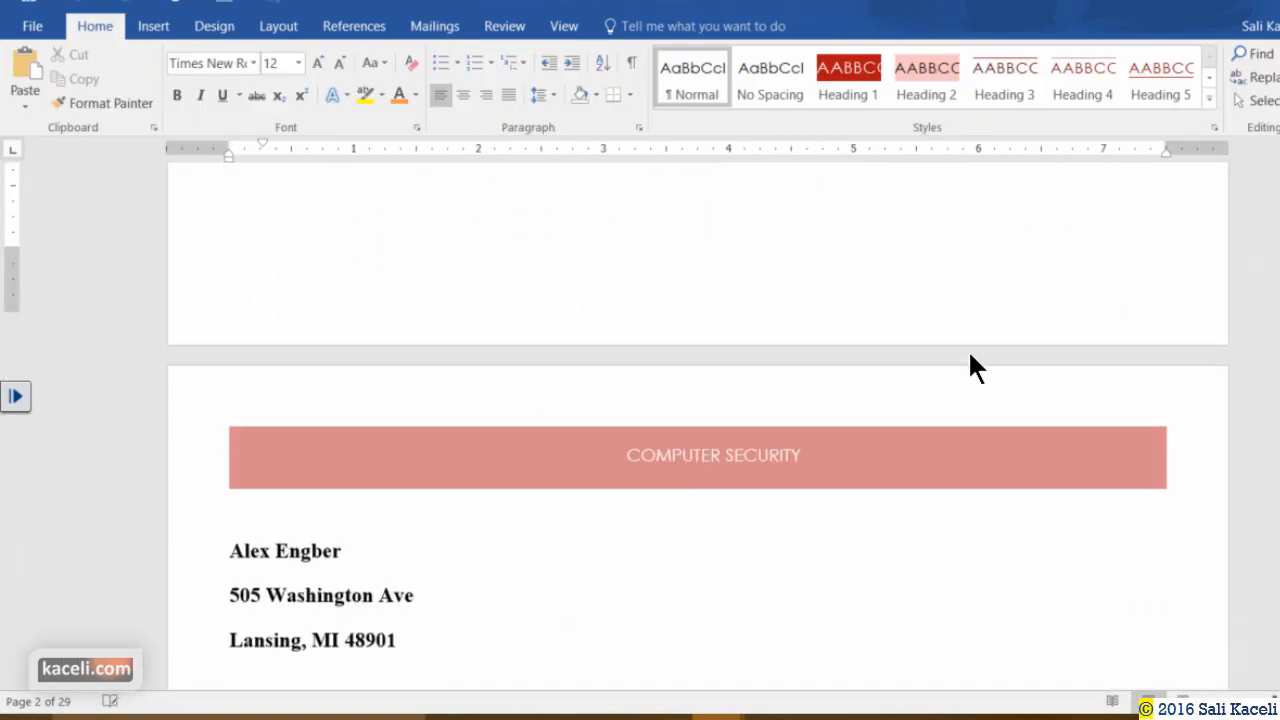
pyautogui.scroll(-4, 945, 360)
pyautogui.scroll(3, 686, 371)
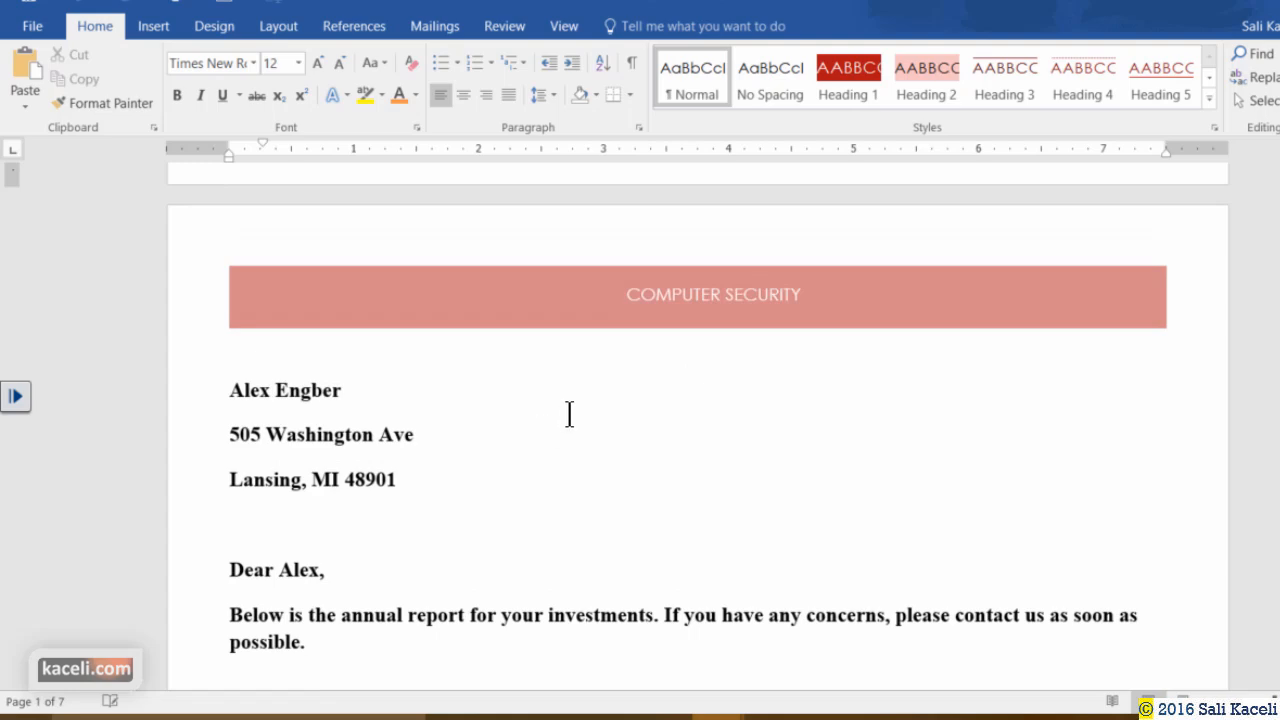
pyautogui.scroll(-3, 569, 414)
pyautogui.scroll(6, 574, 406)
# Scroll through the merged letters, checking each greeting's recipient name.
pyautogui.scroll(-3, 540, 452)
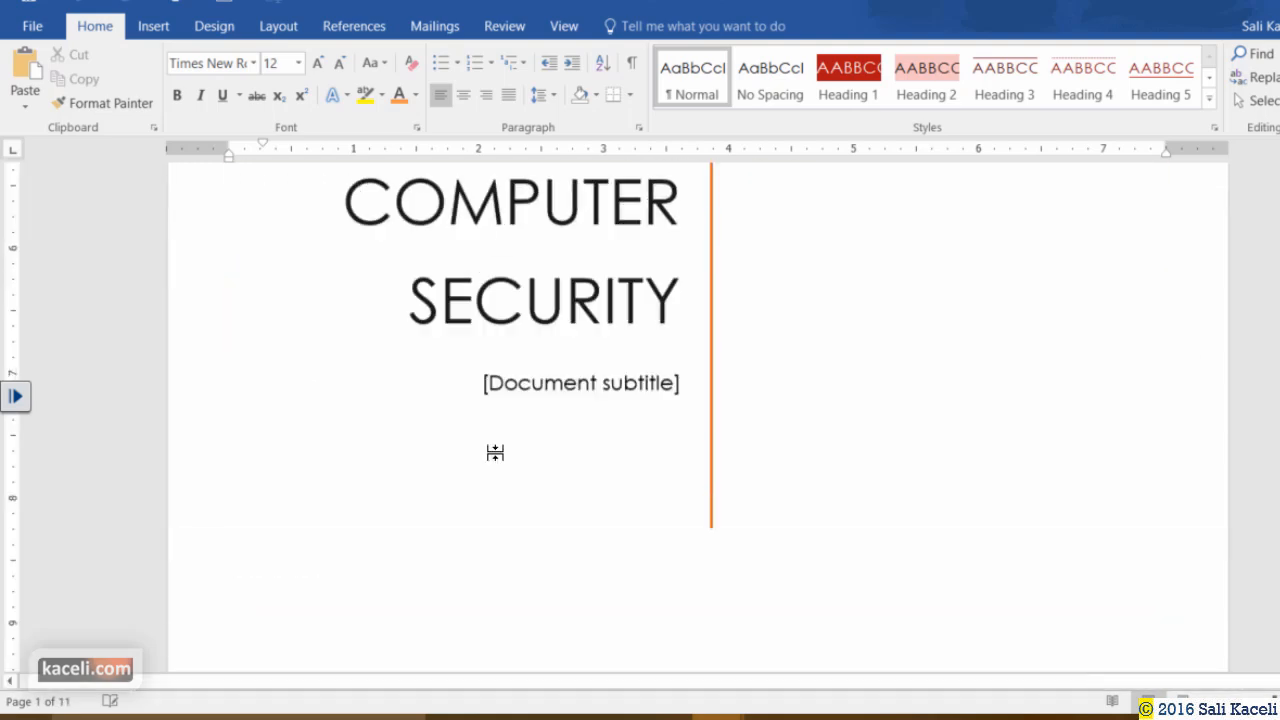
pyautogui.scroll(4, 494, 451)
pyautogui.scroll(-4, 488, 440)
pyautogui.scroll(-8, 481, 432)
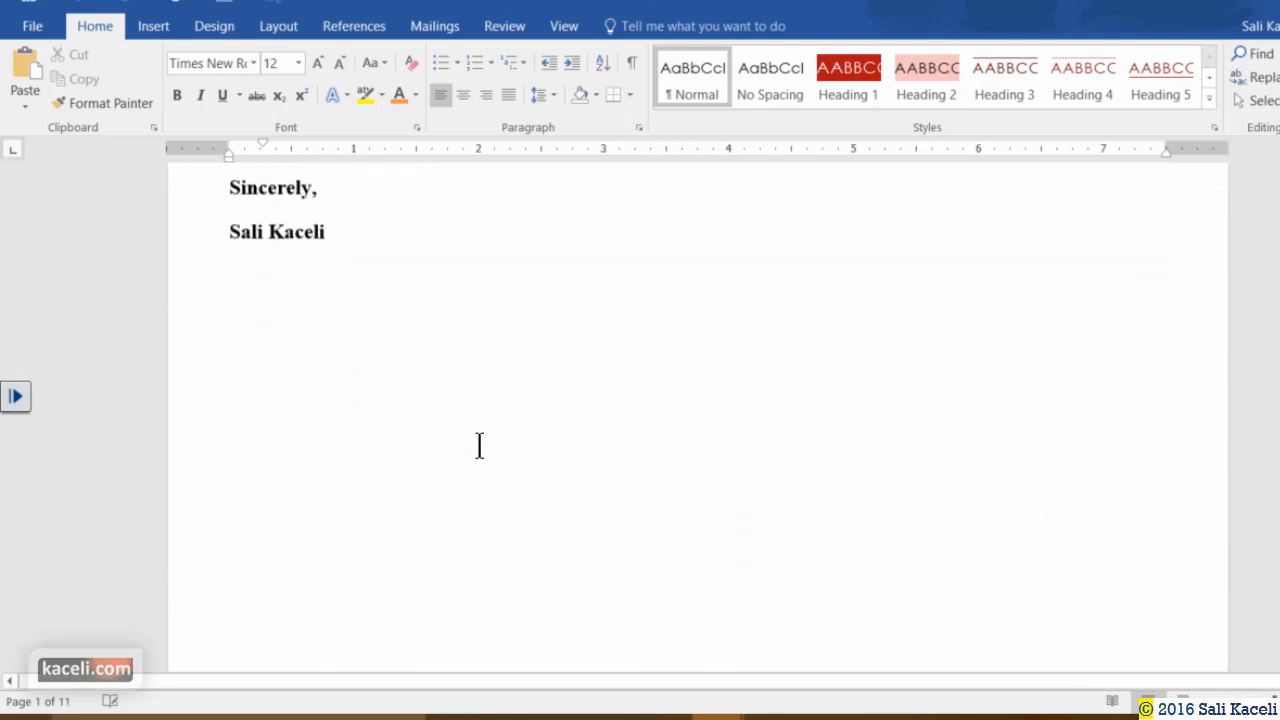
pyautogui.scroll(4, 477, 443)
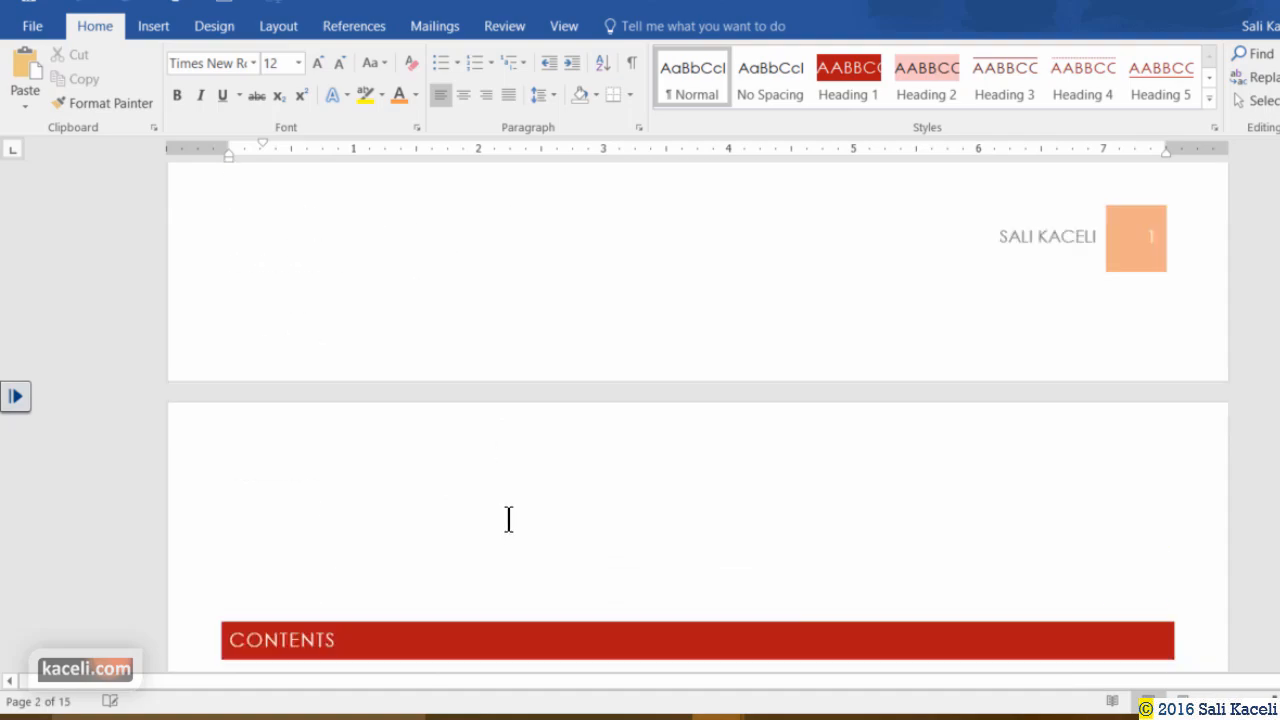
pyautogui.scroll(-10, 509, 517)
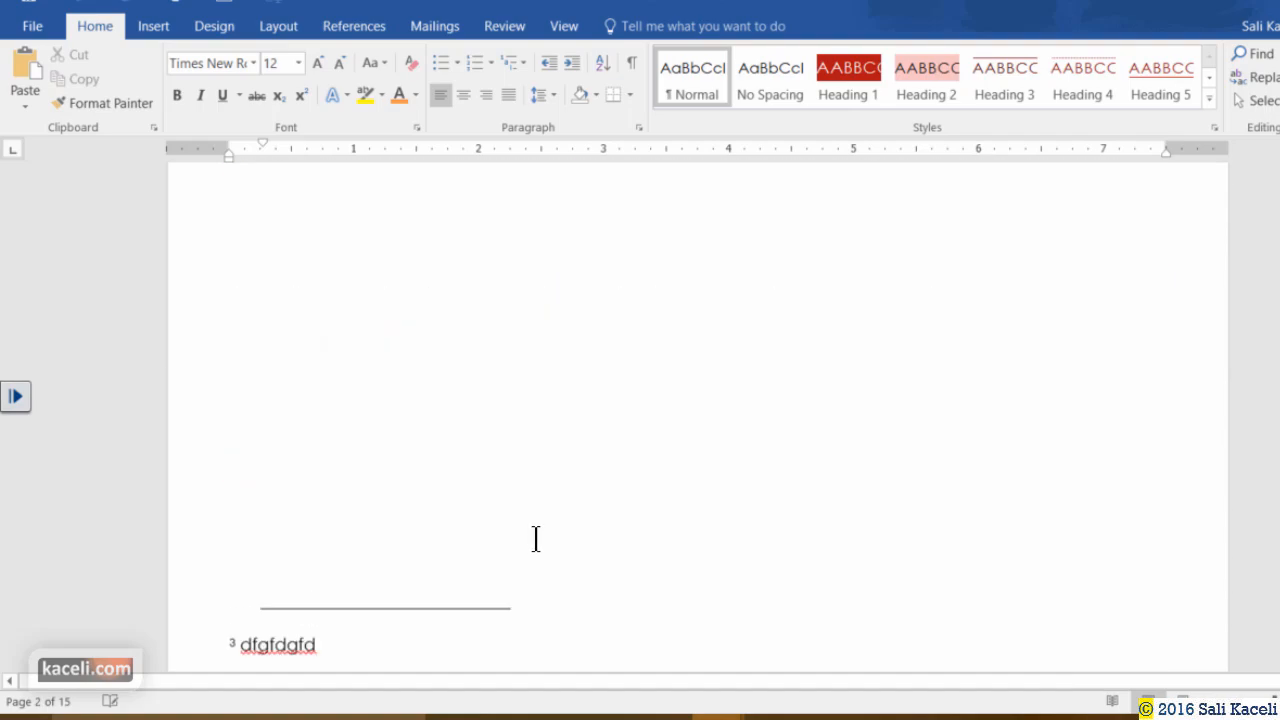
pyautogui.scroll(5, 536, 539)
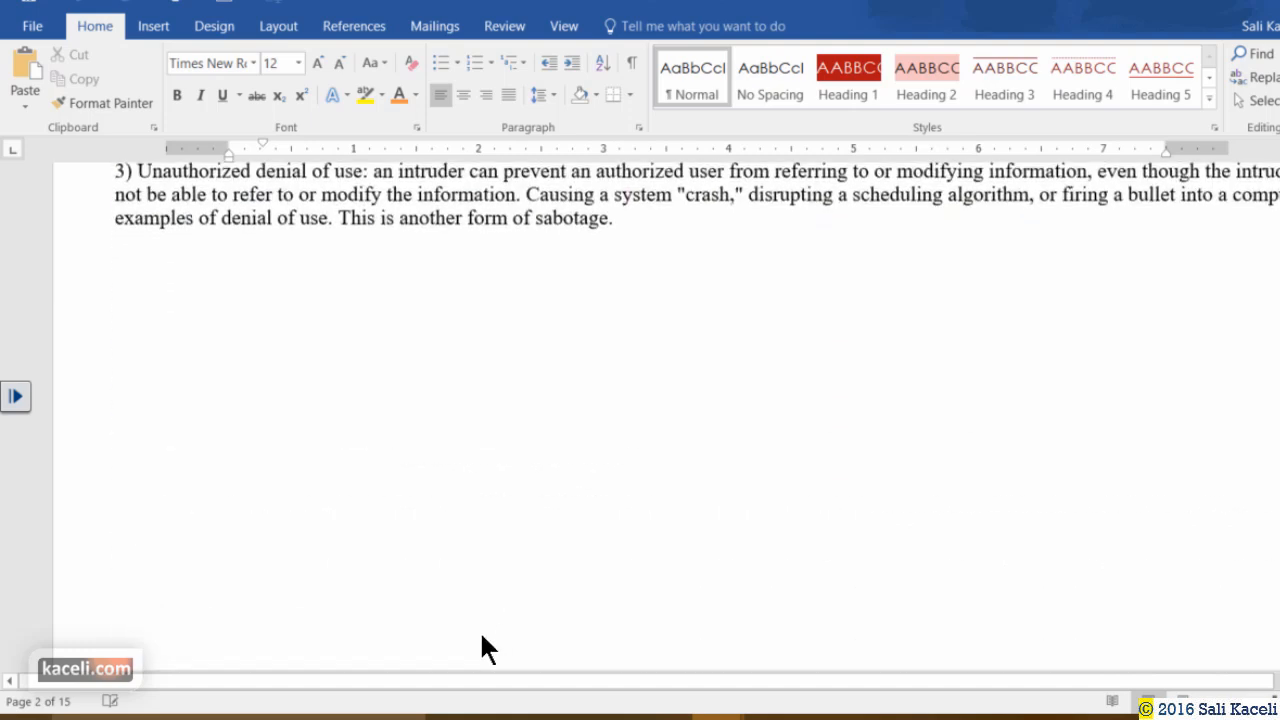
pyautogui.scroll(-1, 493, 606)
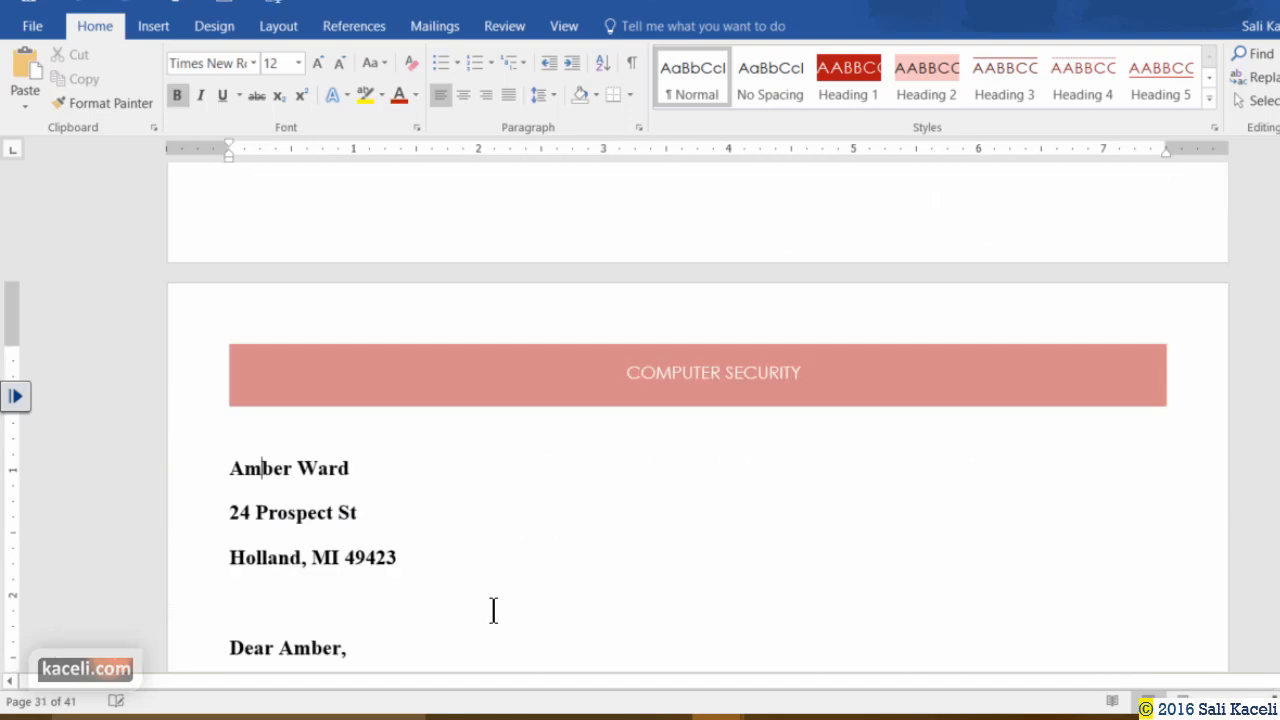
pyautogui.scroll(-4, 490, 600)
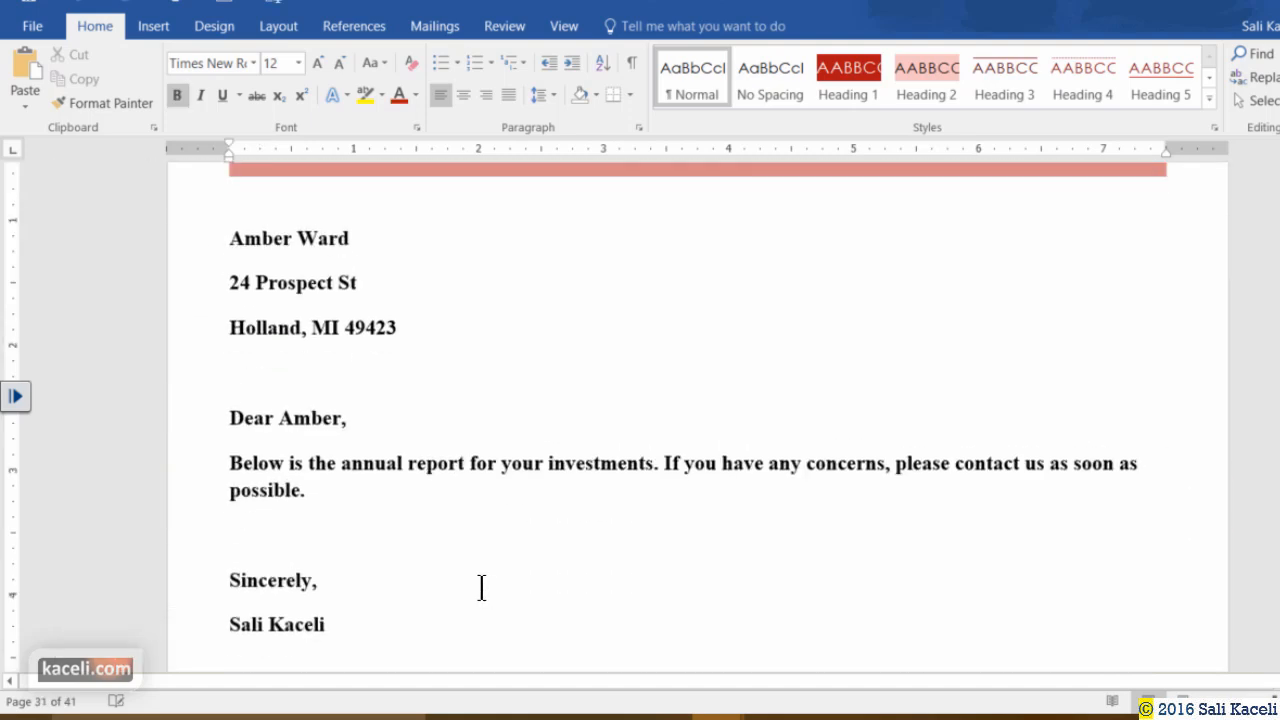
pyautogui.scroll(1, 486, 563)
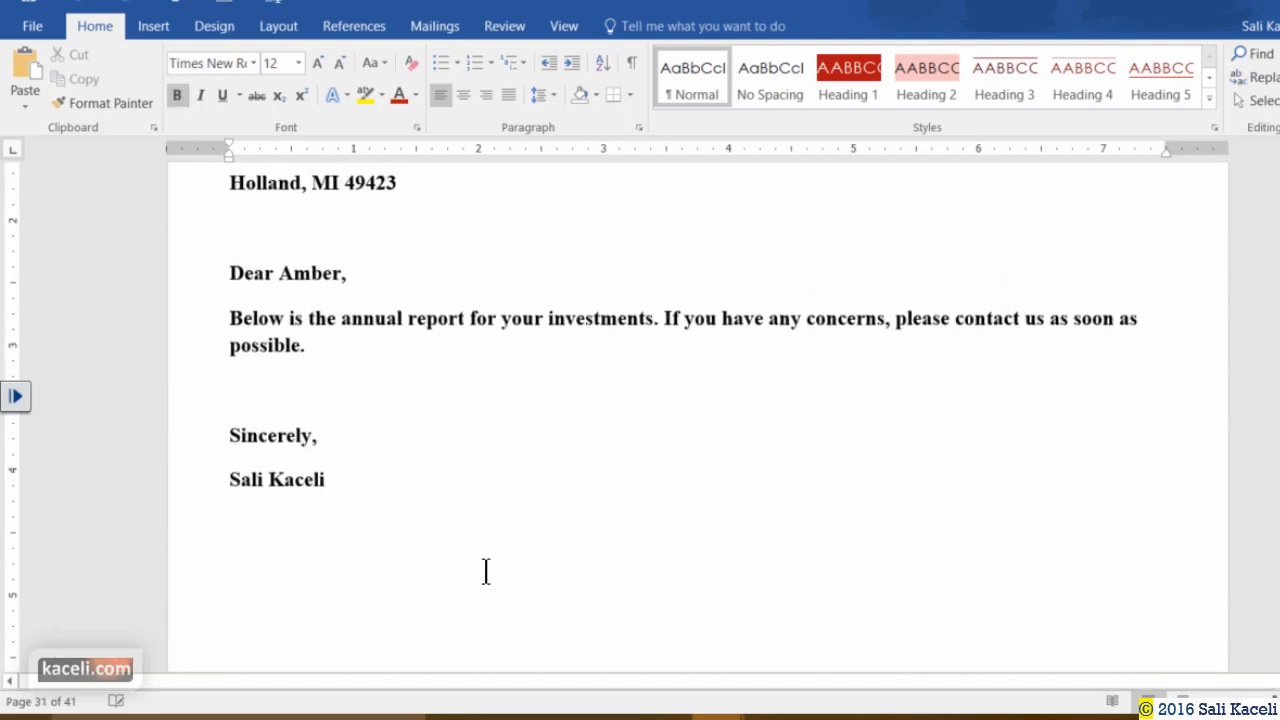
pyautogui.scroll(-5, 480, 580)
pyautogui.scroll(-20, 500, 600)
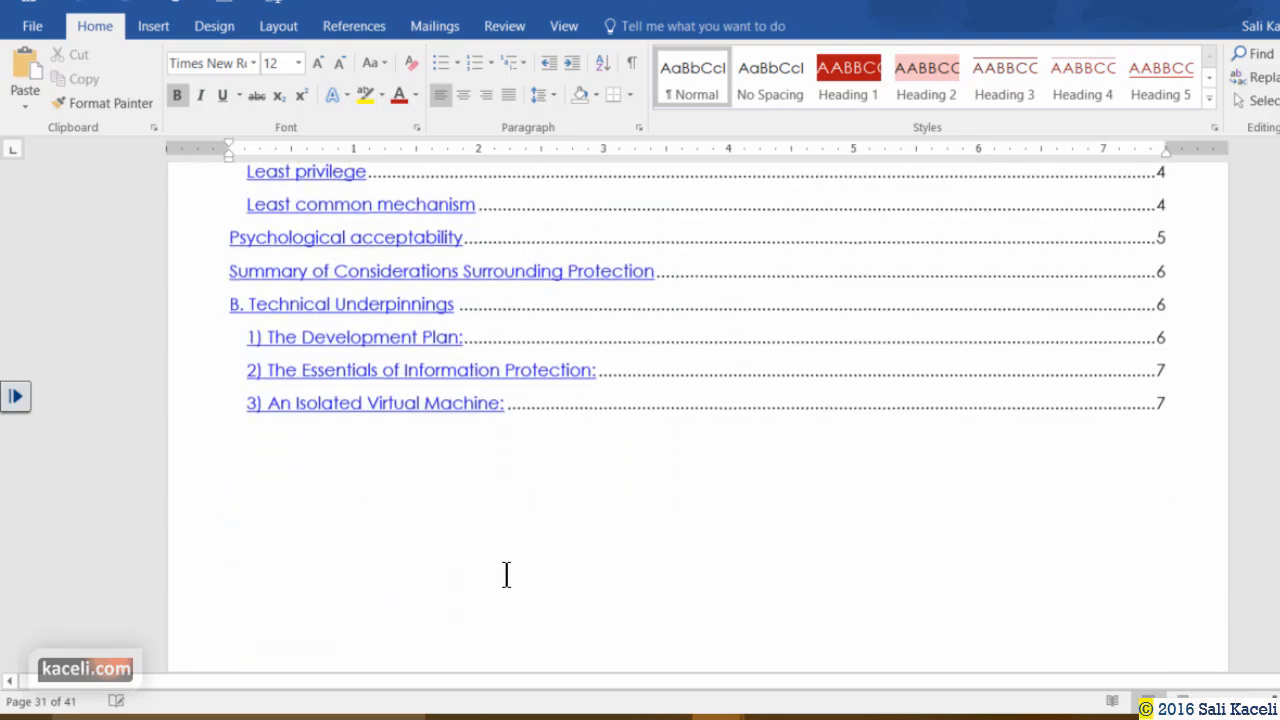
pyautogui.scroll(-20, 584, 646)
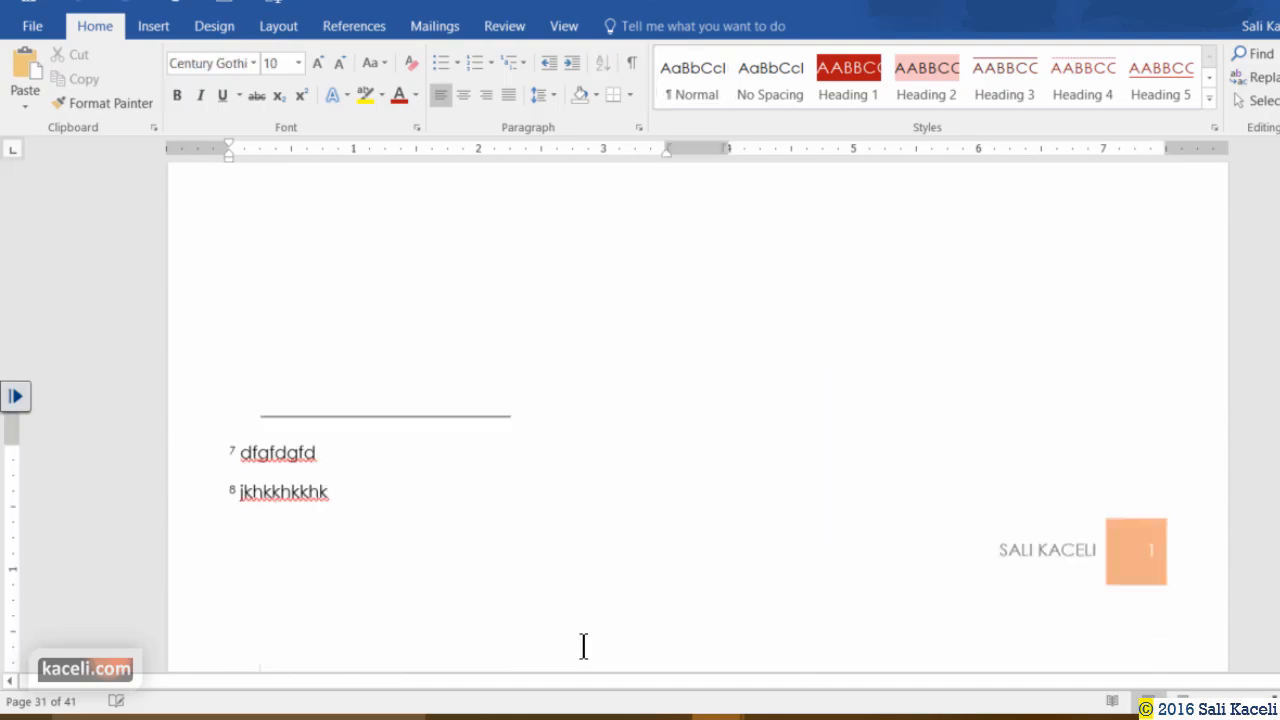
pyautogui.scroll(-20, 584, 646)
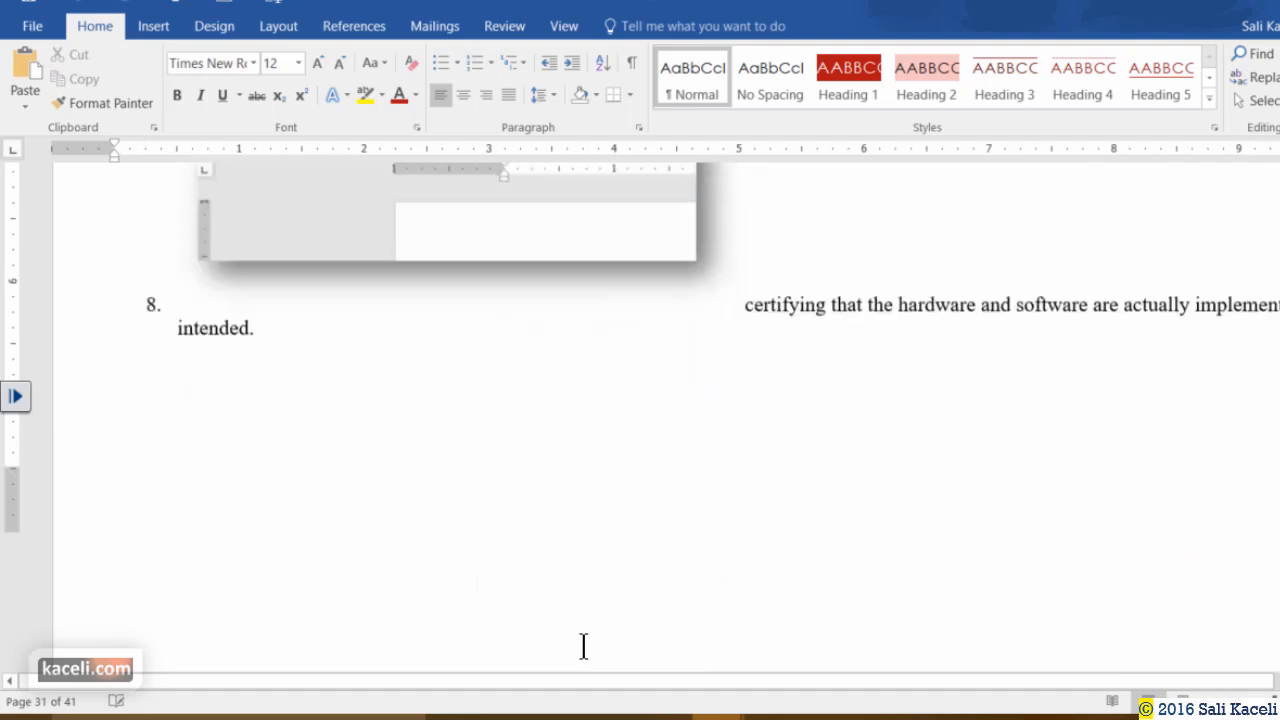
pyautogui.scroll(-20, 584, 646)
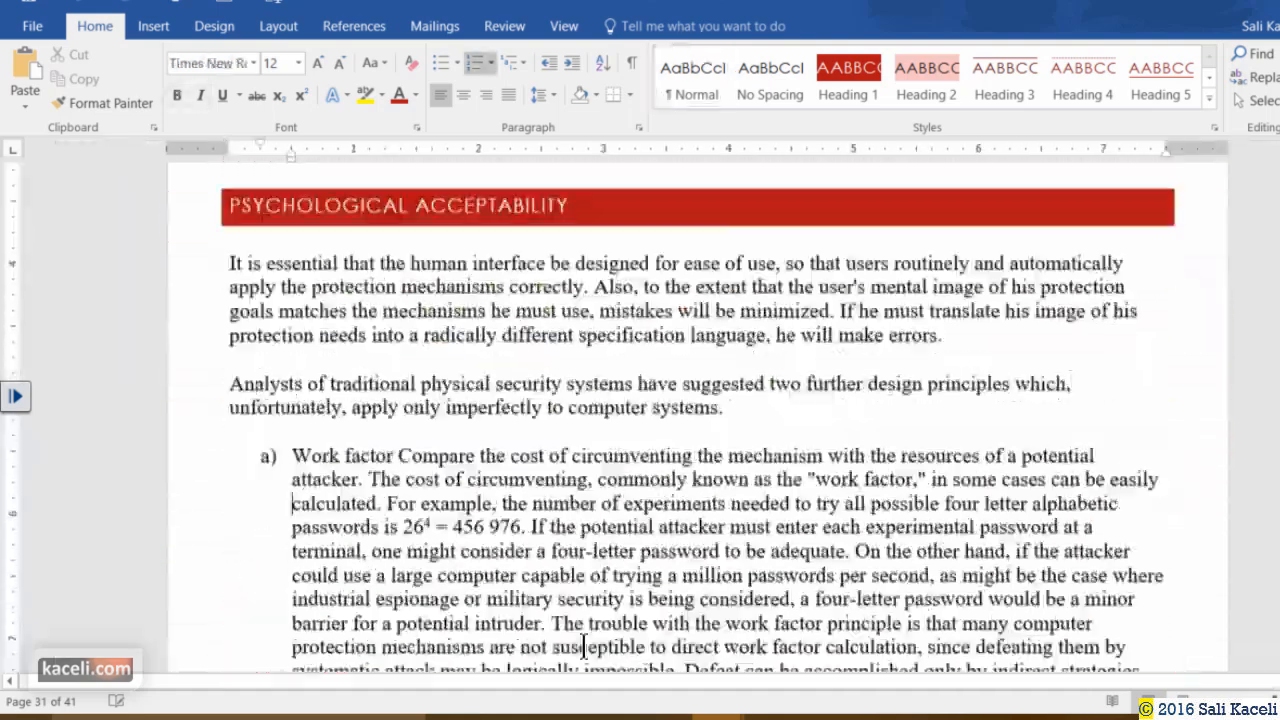
pyautogui.scroll(-20, 584, 646)
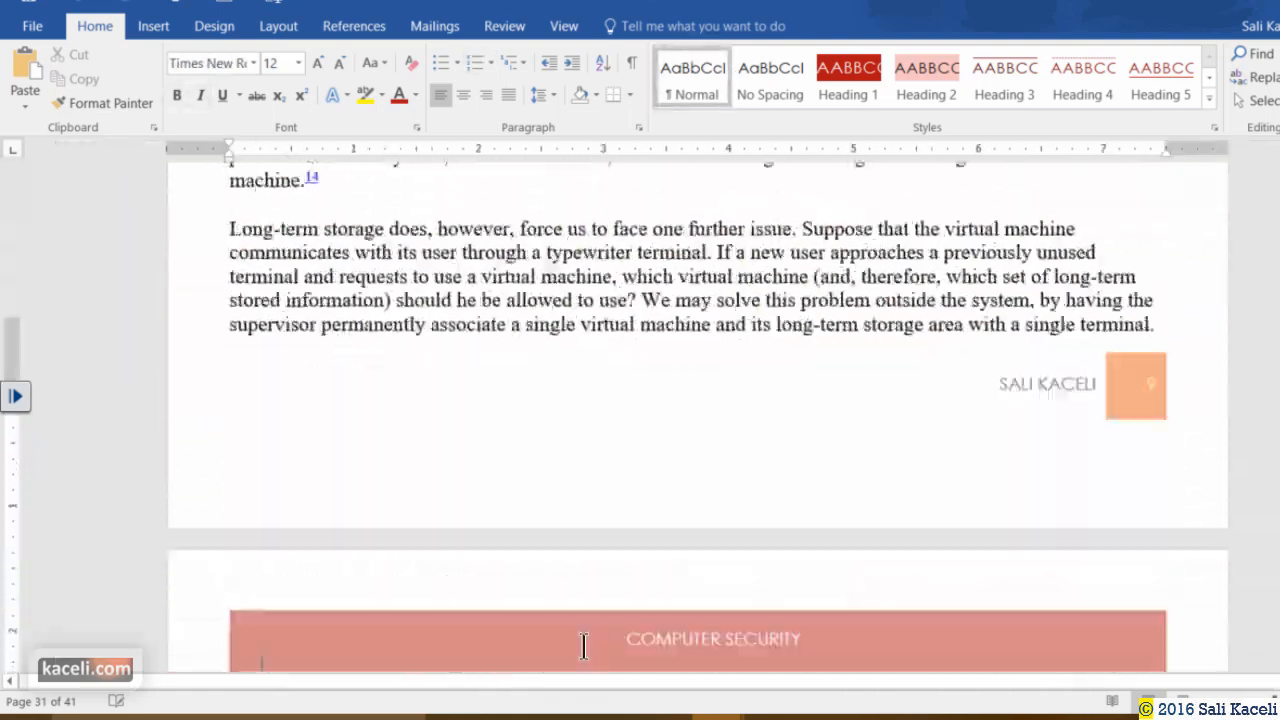
pyautogui.scroll(-20, 584, 646)
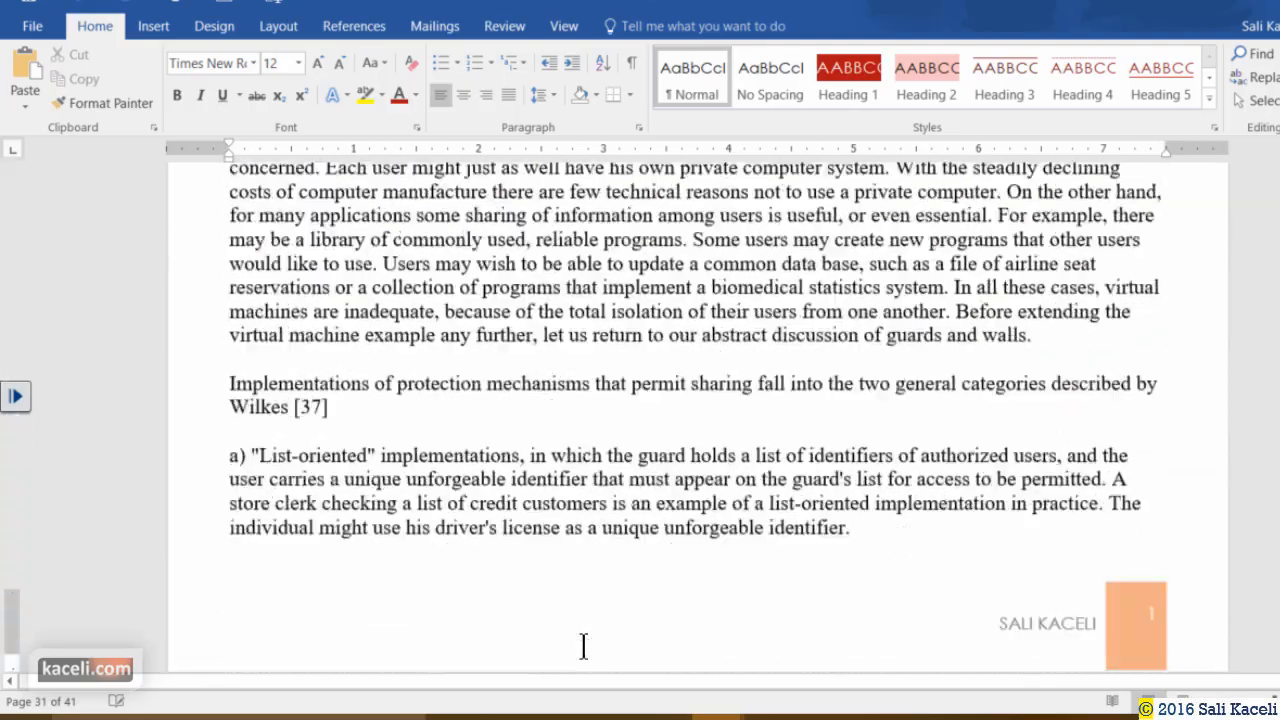
pyautogui.scroll(-10, 584, 646)
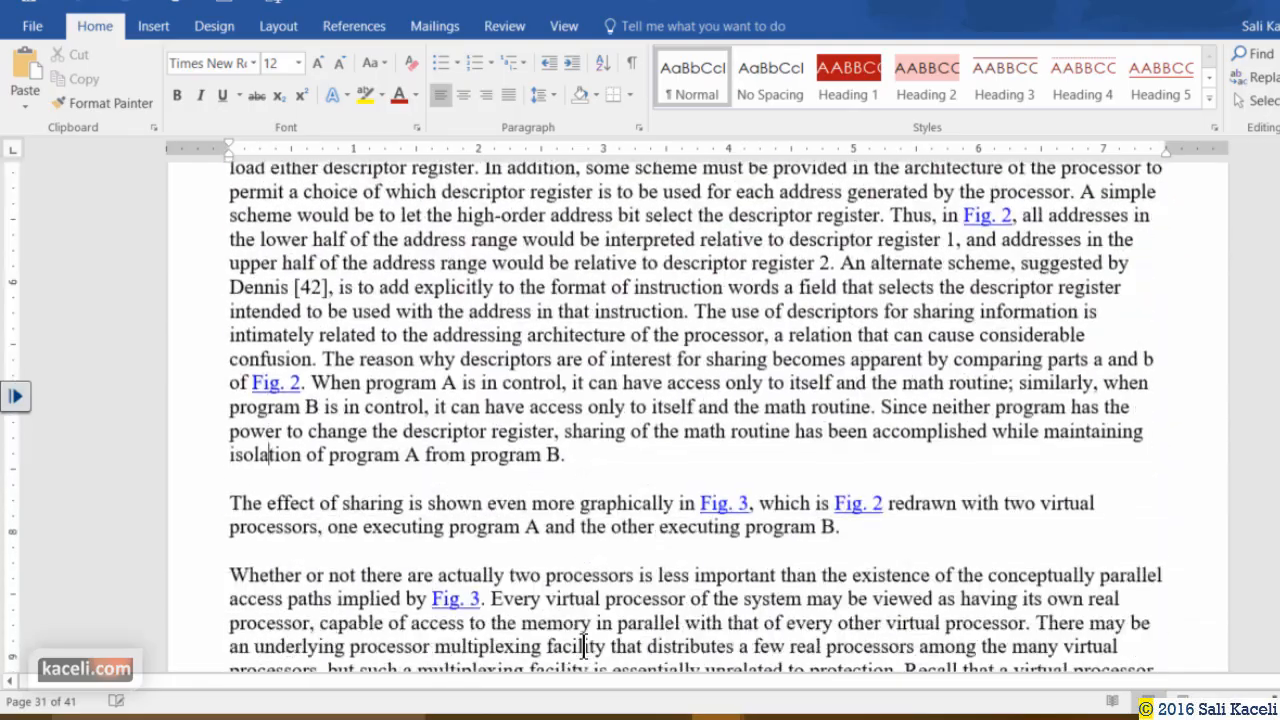
# Close Letters1 without saving, then close the original mail merge document.
pyautogui.press('pagedown')
pyautogui.press('pagedown')
pyautogui.press('pagedown')
pyautogui.press('pagedown')
pyautogui.press('pagedown')
pyautogui.press('pagedown')
pyautogui.press('pagedown')
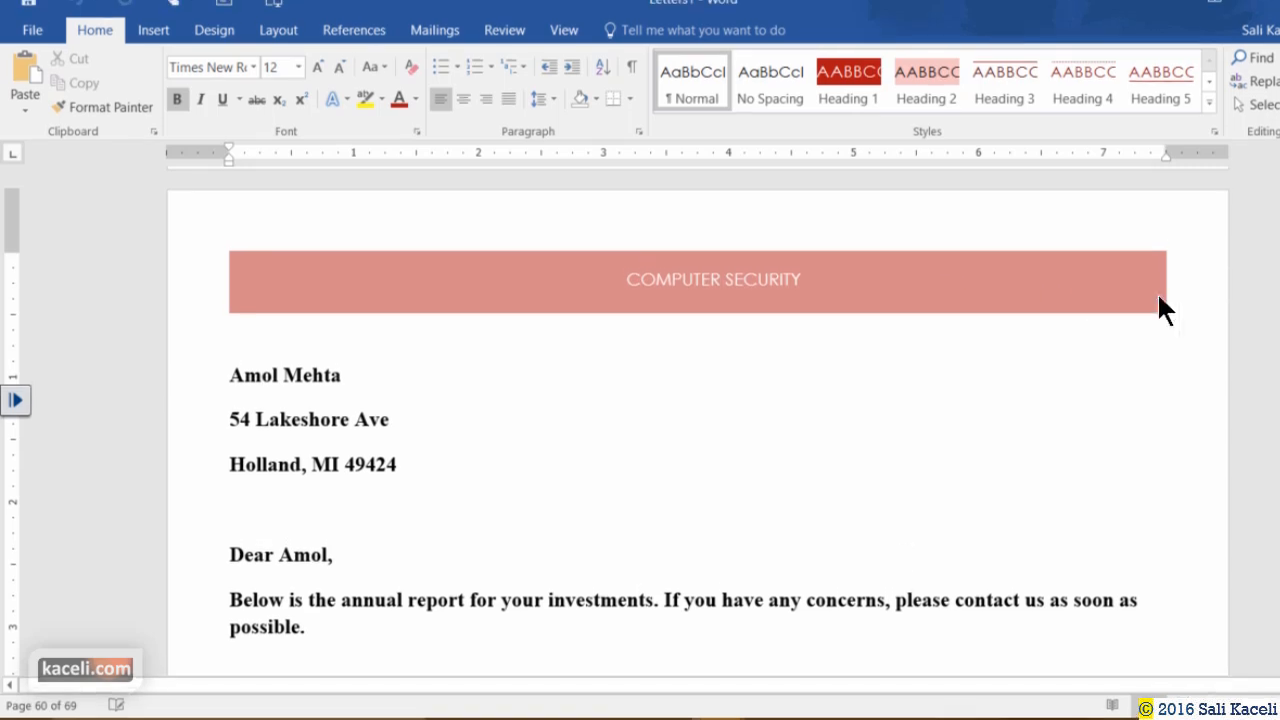
pyautogui.moveTo(718, 717)
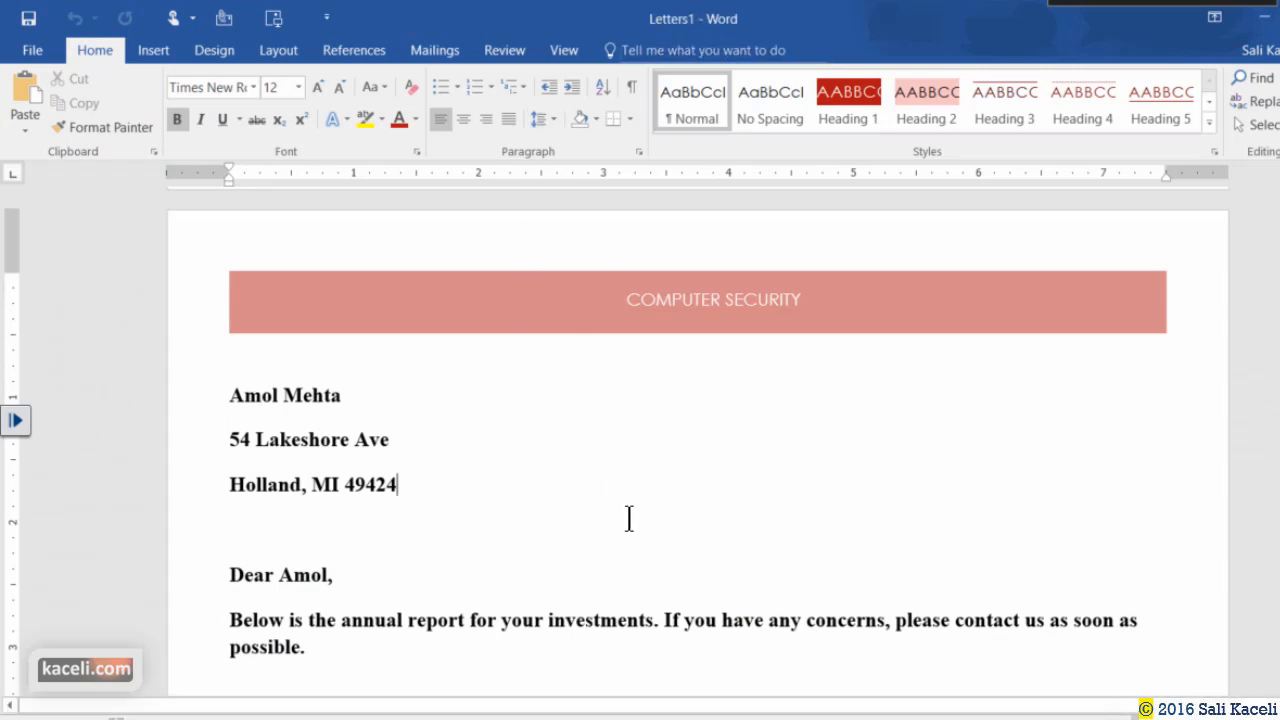
pyautogui.click(1256, 17)
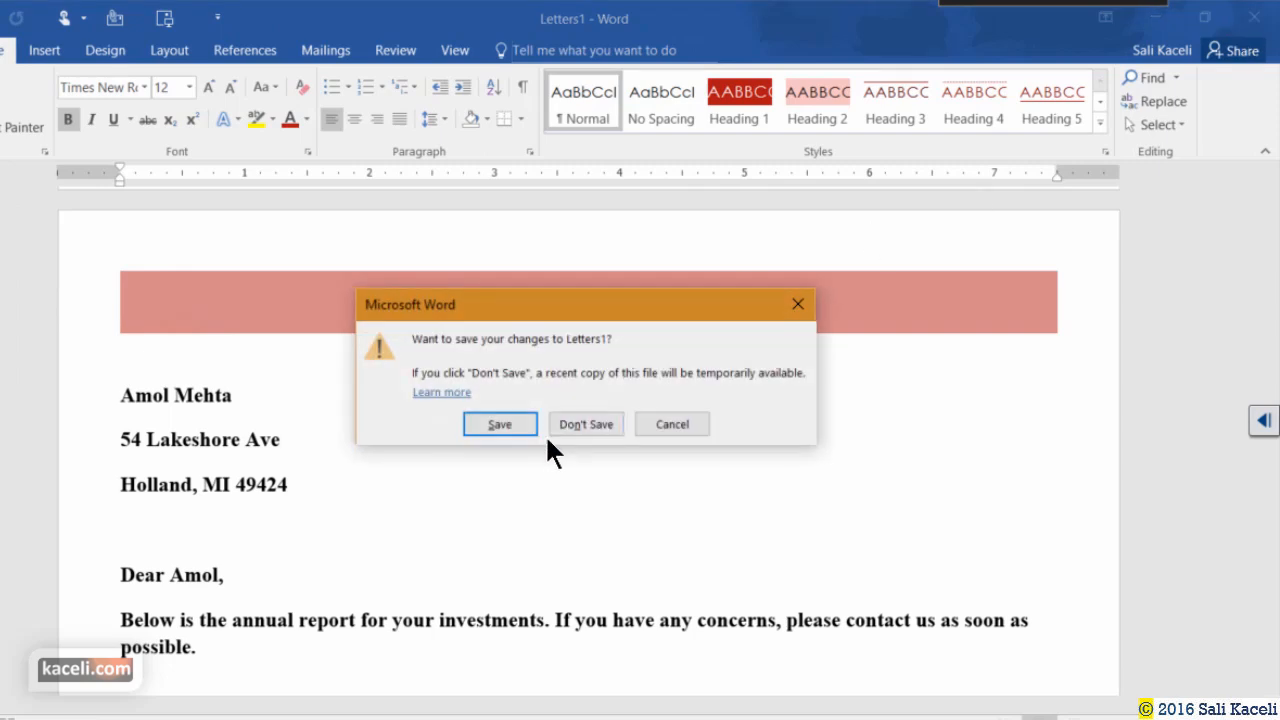
pyautogui.click(590, 424)
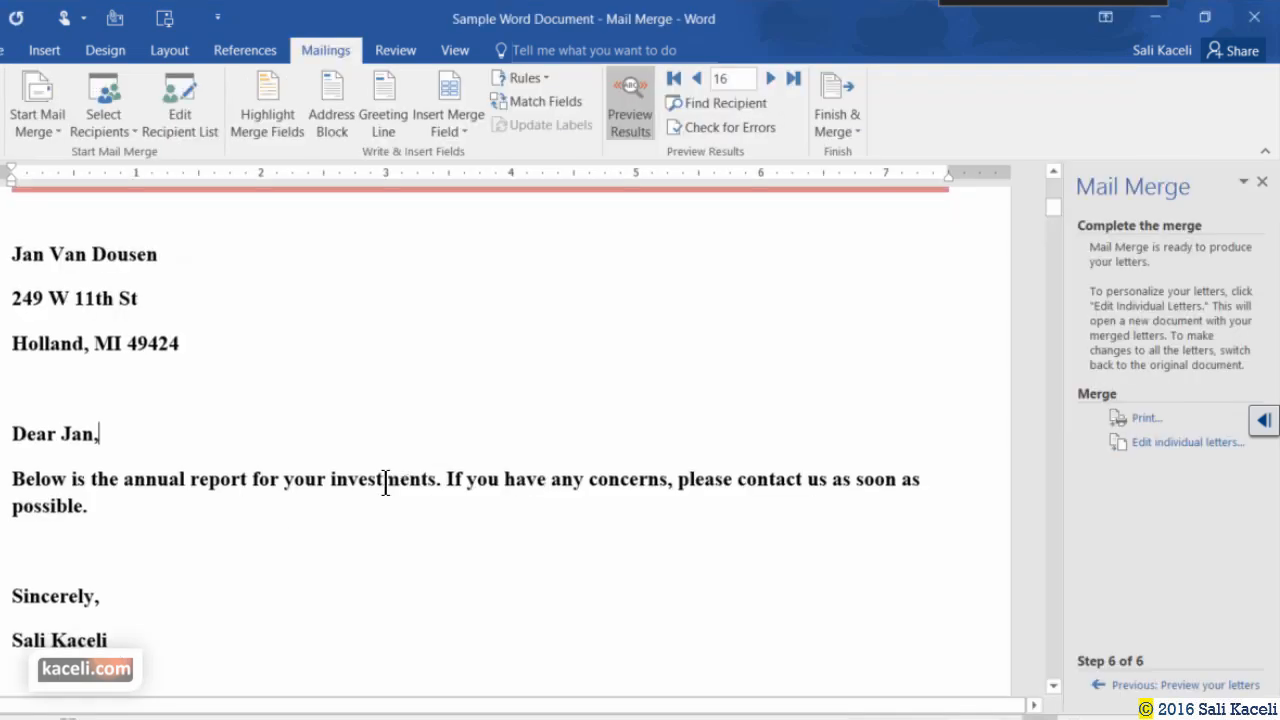
pyautogui.scroll(-3, 430, 360)
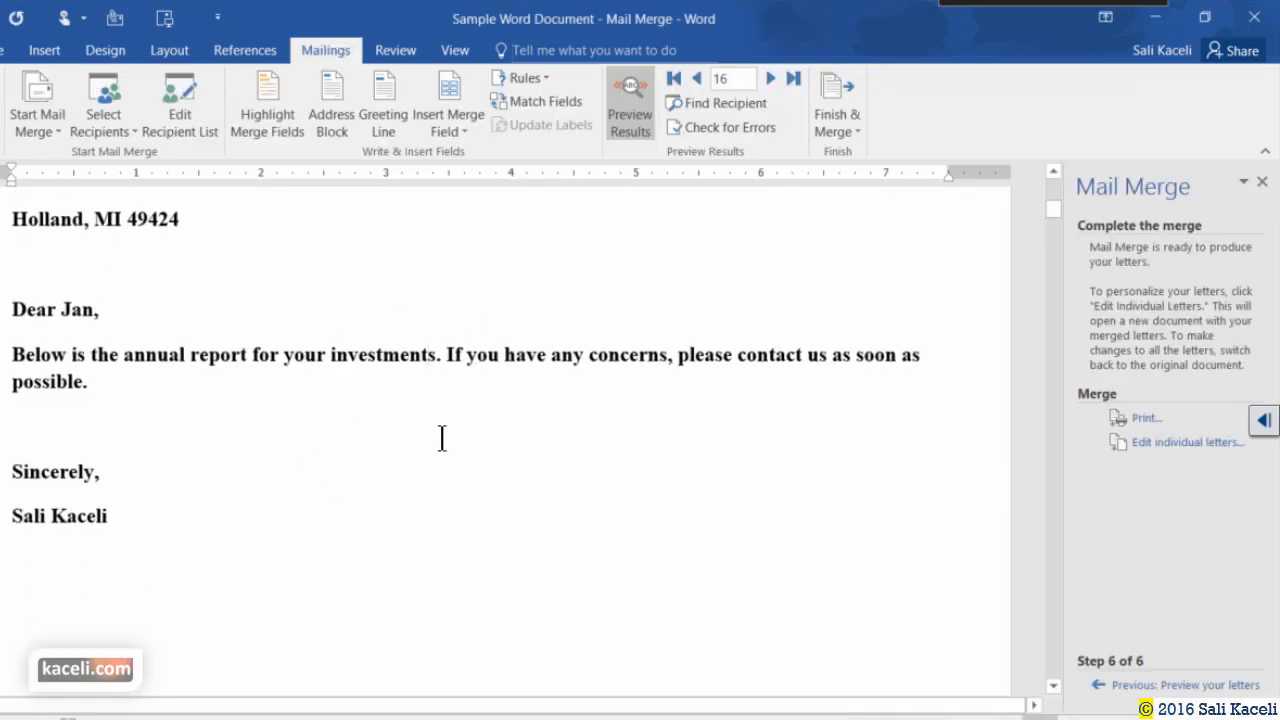
pyautogui.click(1254, 17)
# Save the mail merge document on closing and reopen it from File Explorer.
pyautogui.click(500, 408)
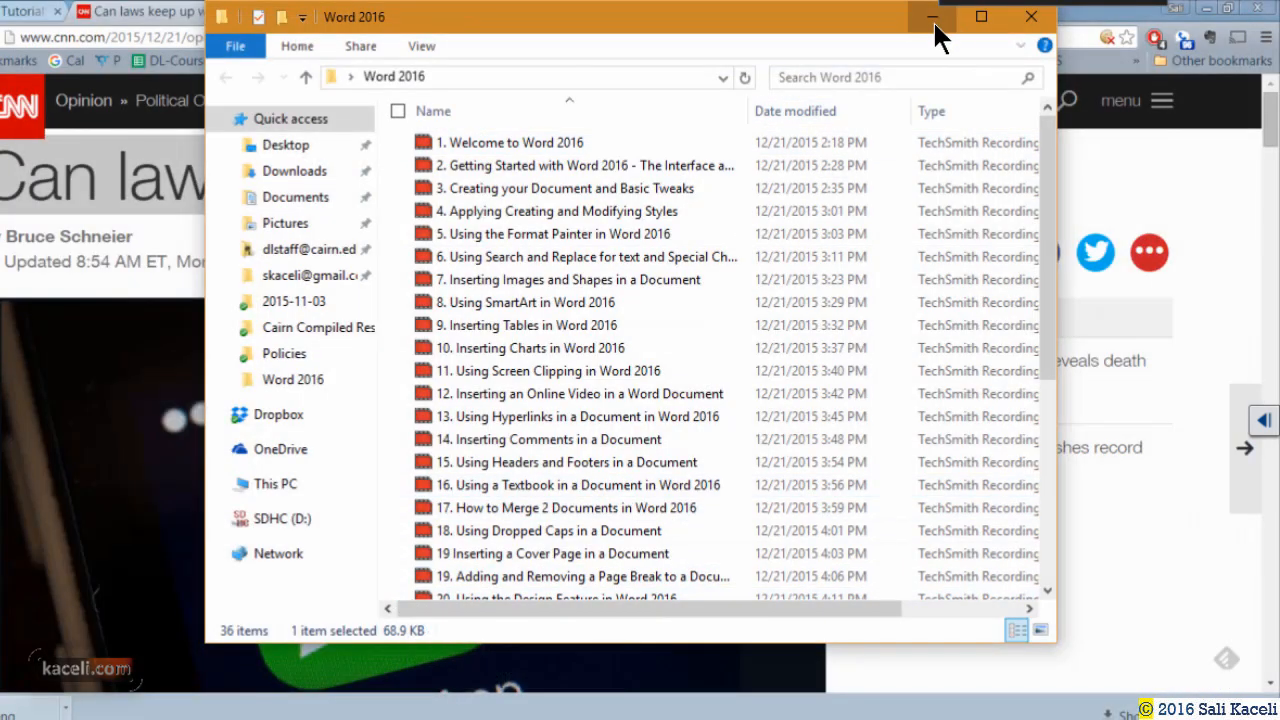
pyautogui.click(932, 17)
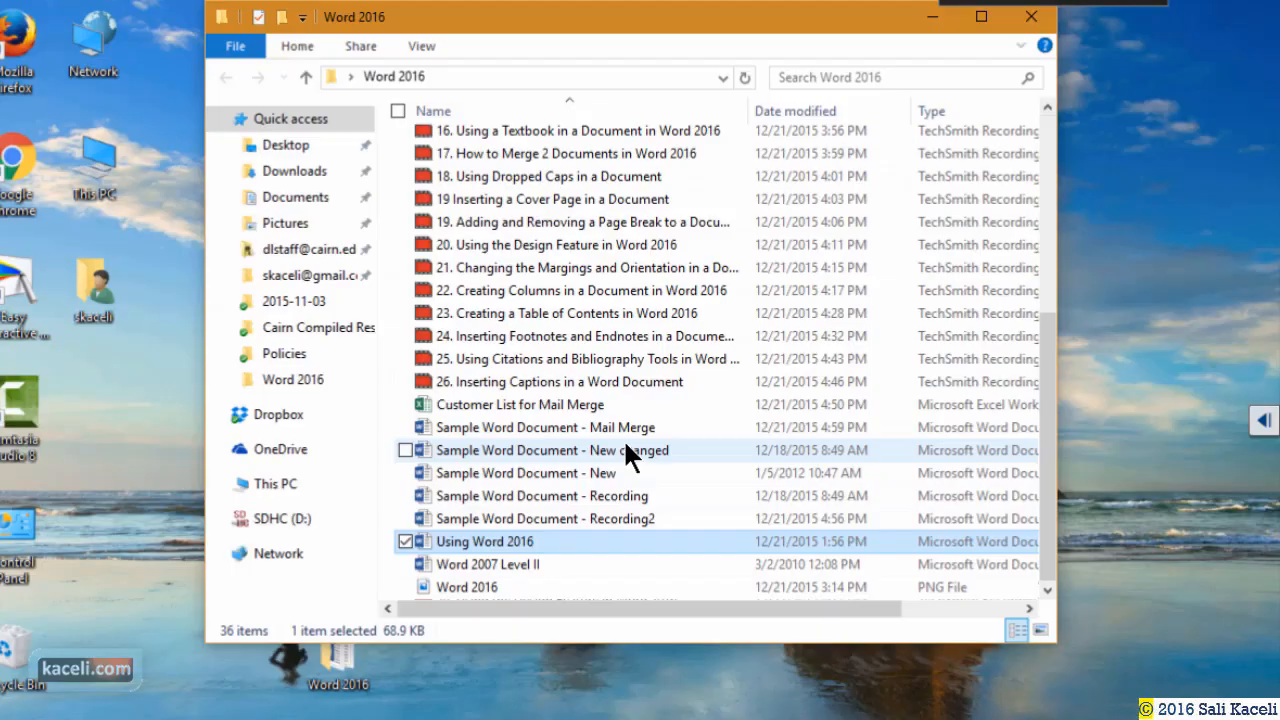
pyautogui.doubleClick(623, 427)
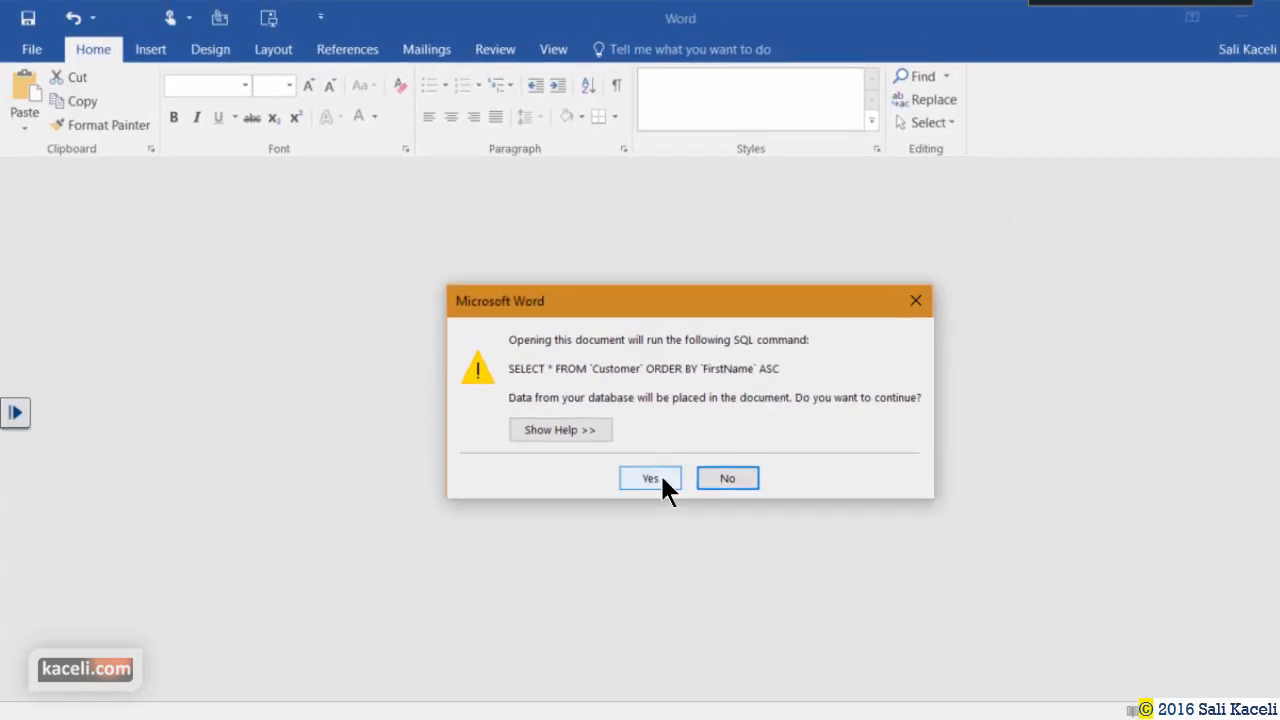
# Run the customer SQL query, then open and dismiss Mailings > Finish & Merge.
pyautogui.click(660, 470)
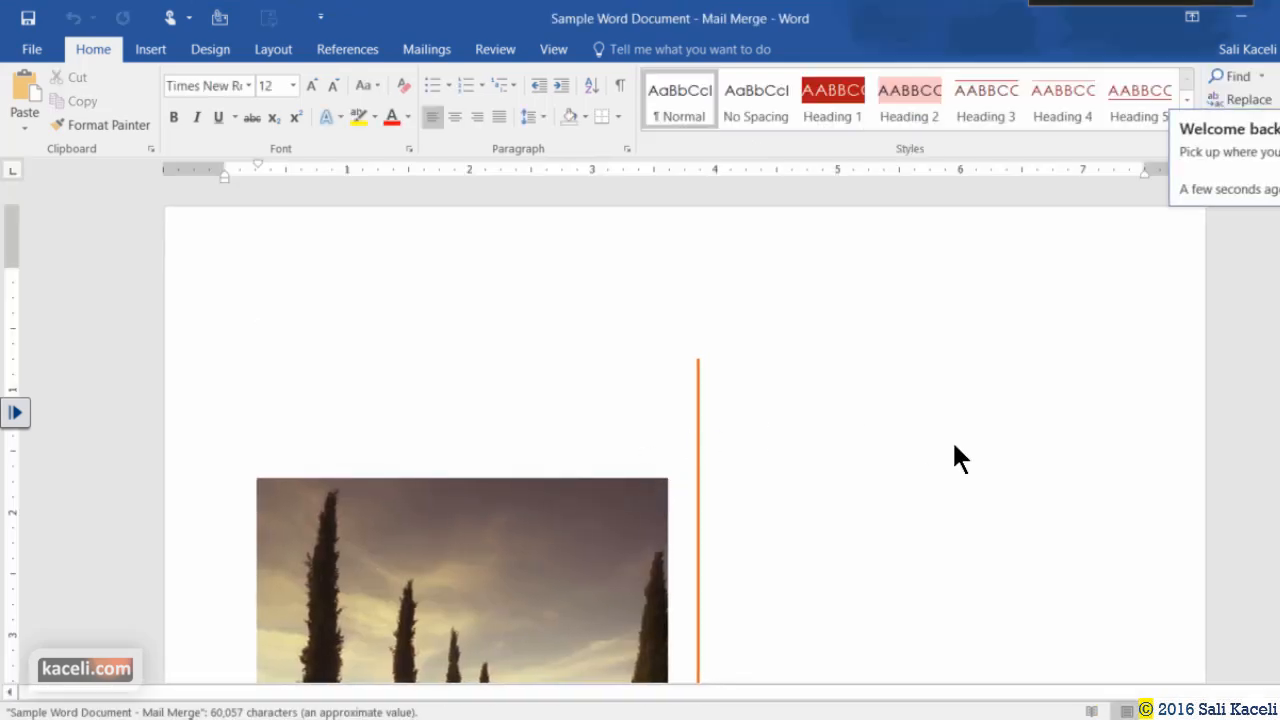
pyautogui.click(427, 49)
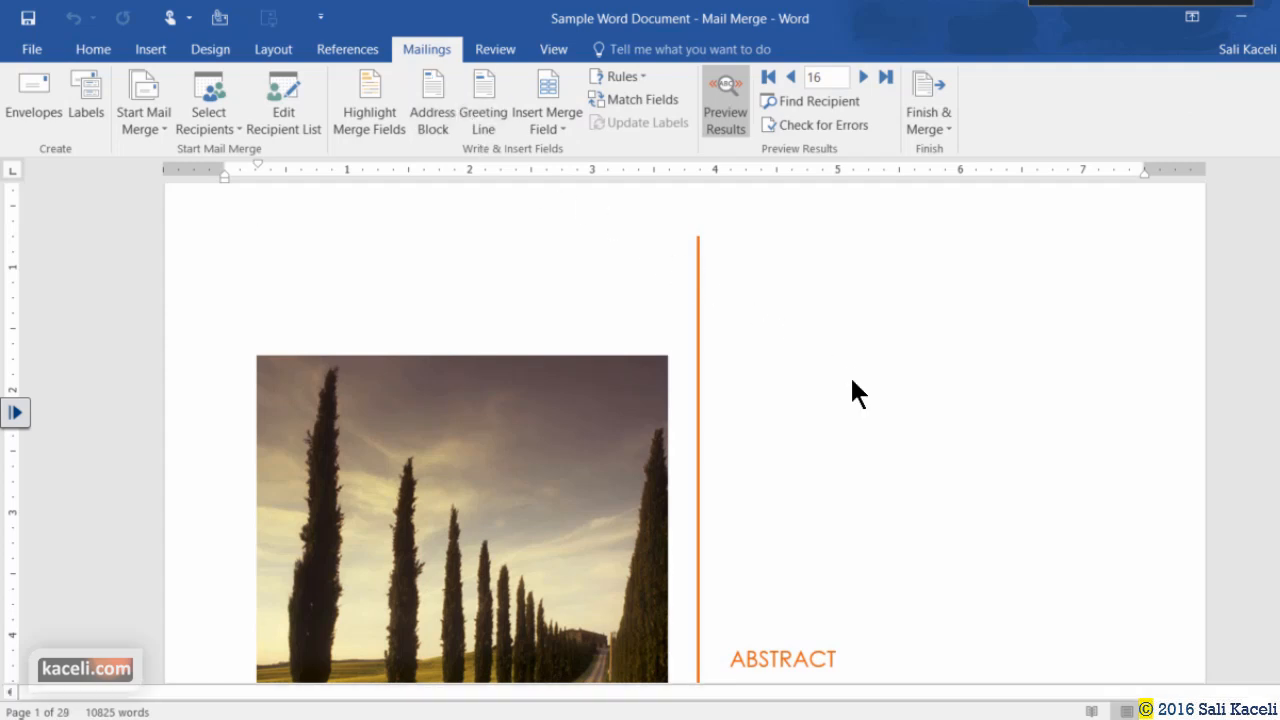
pyautogui.click(942, 121)
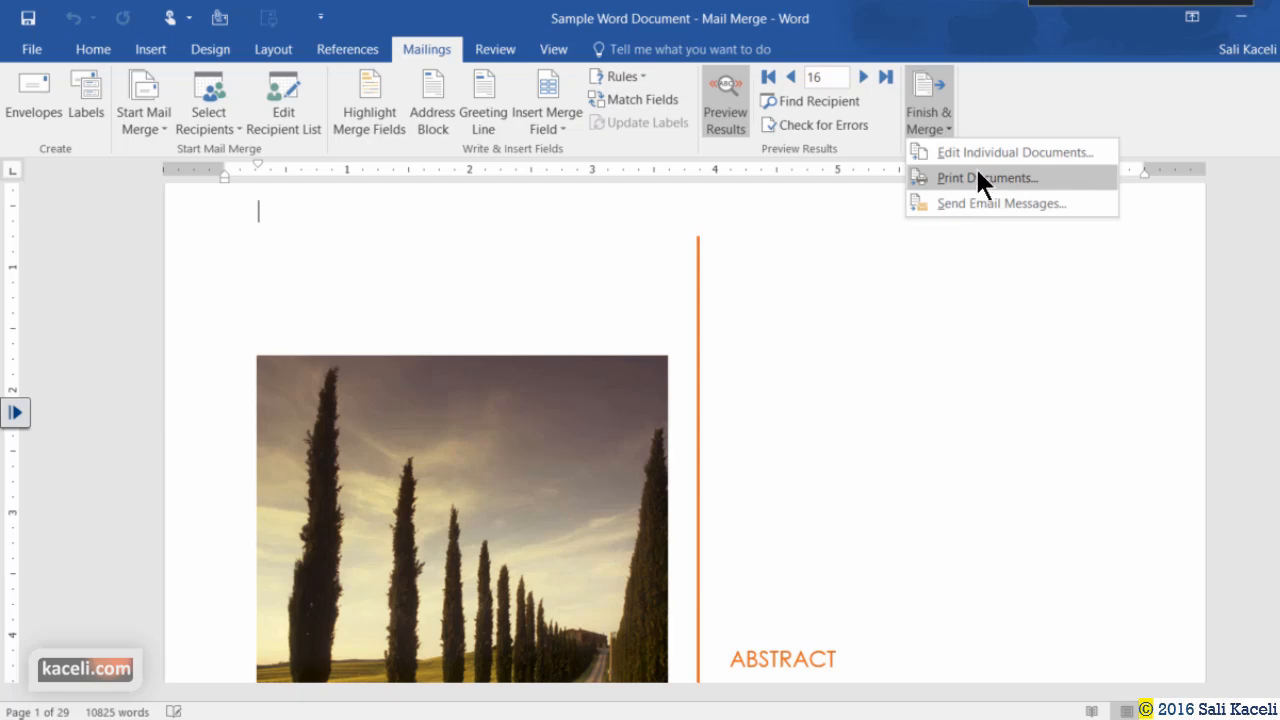
pyautogui.click(870, 338)
pyautogui.scroll(-10, 697, 389)
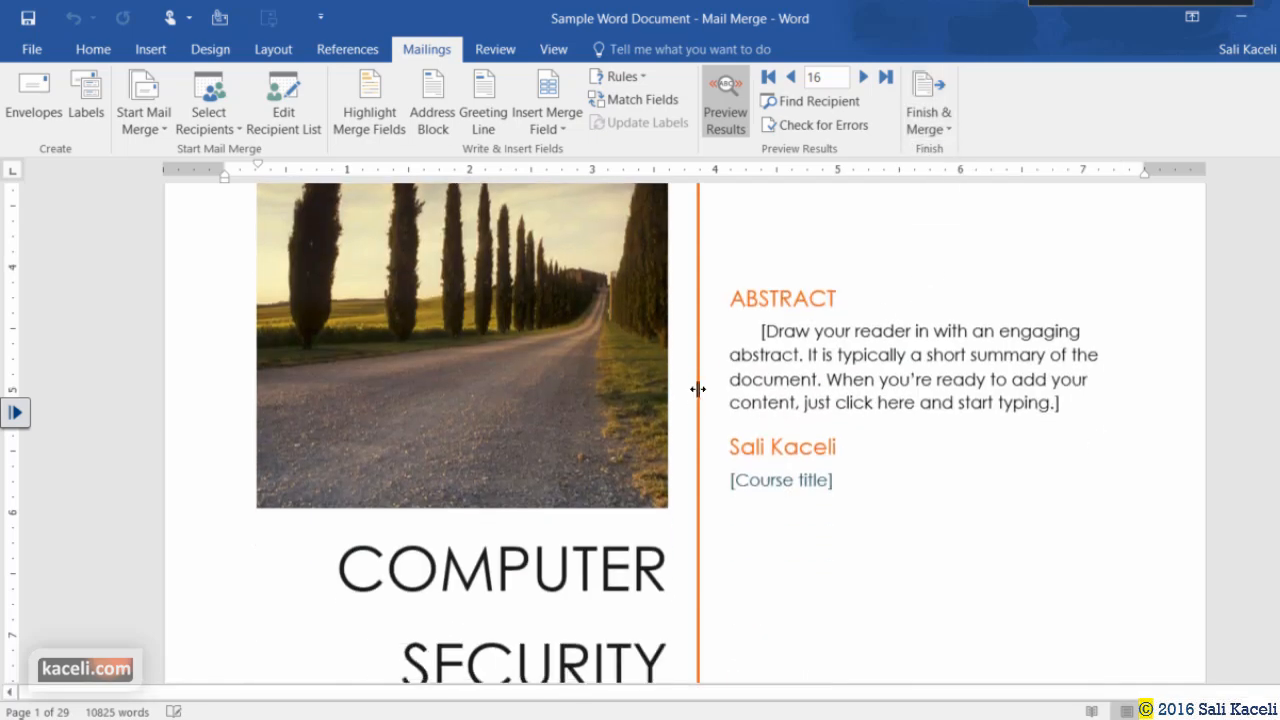
pyautogui.scroll(-2, 615, 406)
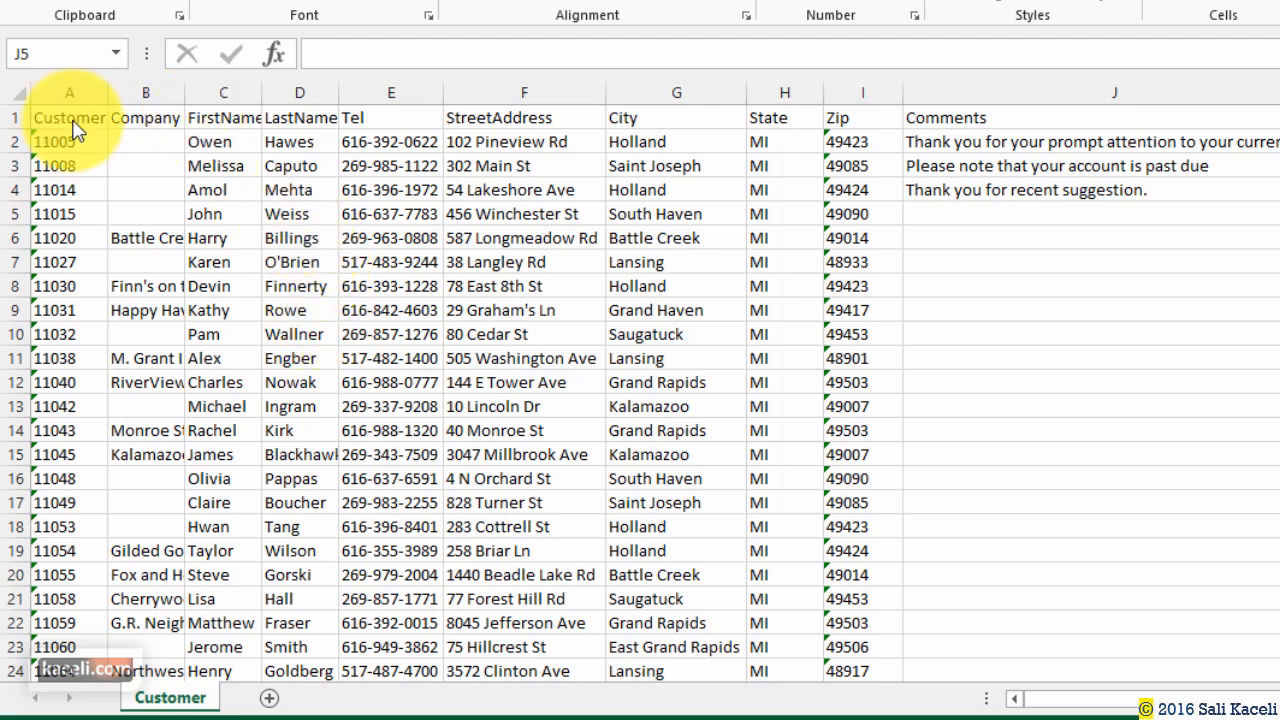
# Select the row 1 field names FirstName, LastName, Tel and Company on the Customer sheet.
pyautogui.click(15, 118)
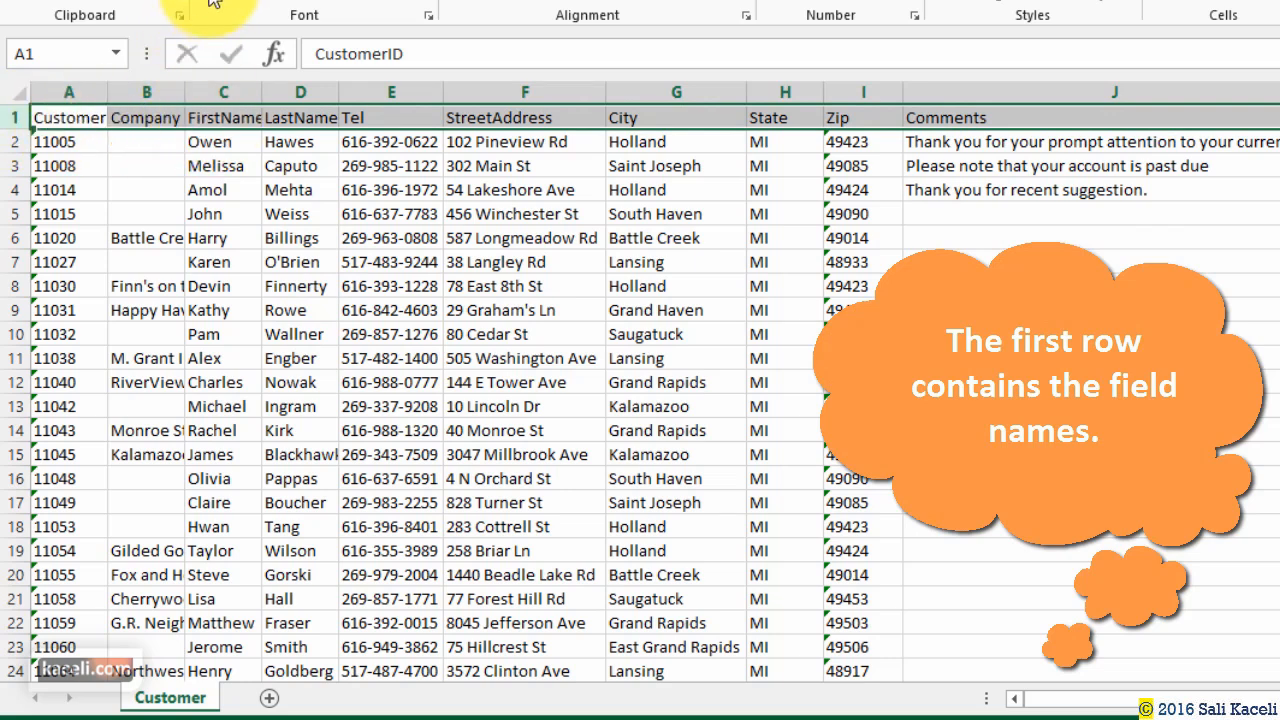
pyautogui.click(215, 165)
pyautogui.click(212, 120)
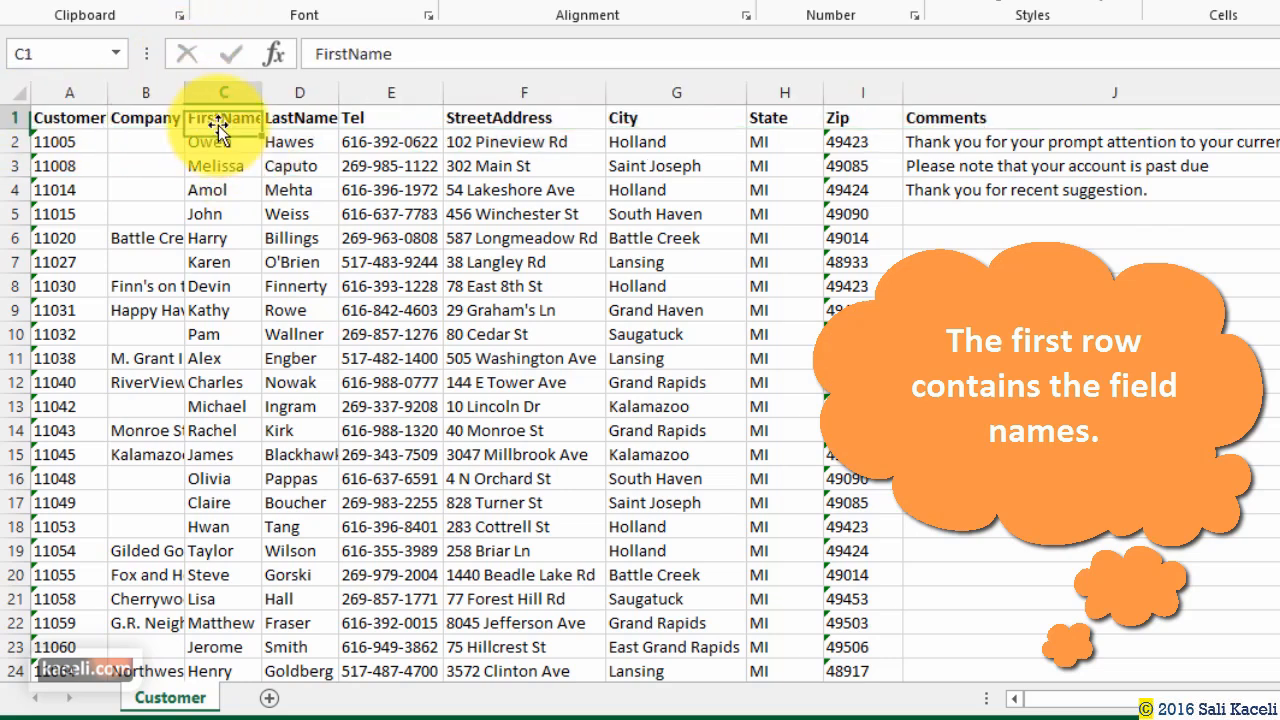
pyautogui.click(292, 117)
pyautogui.click(300, 189)
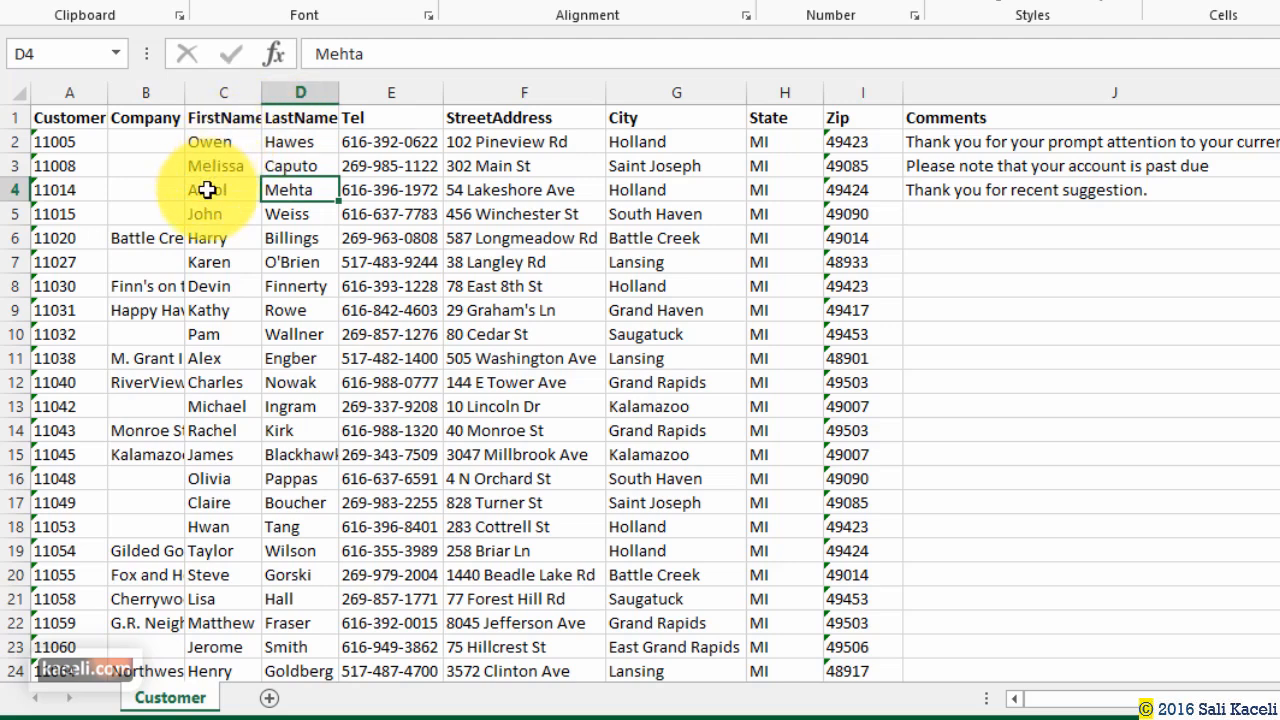
pyautogui.click(375, 117)
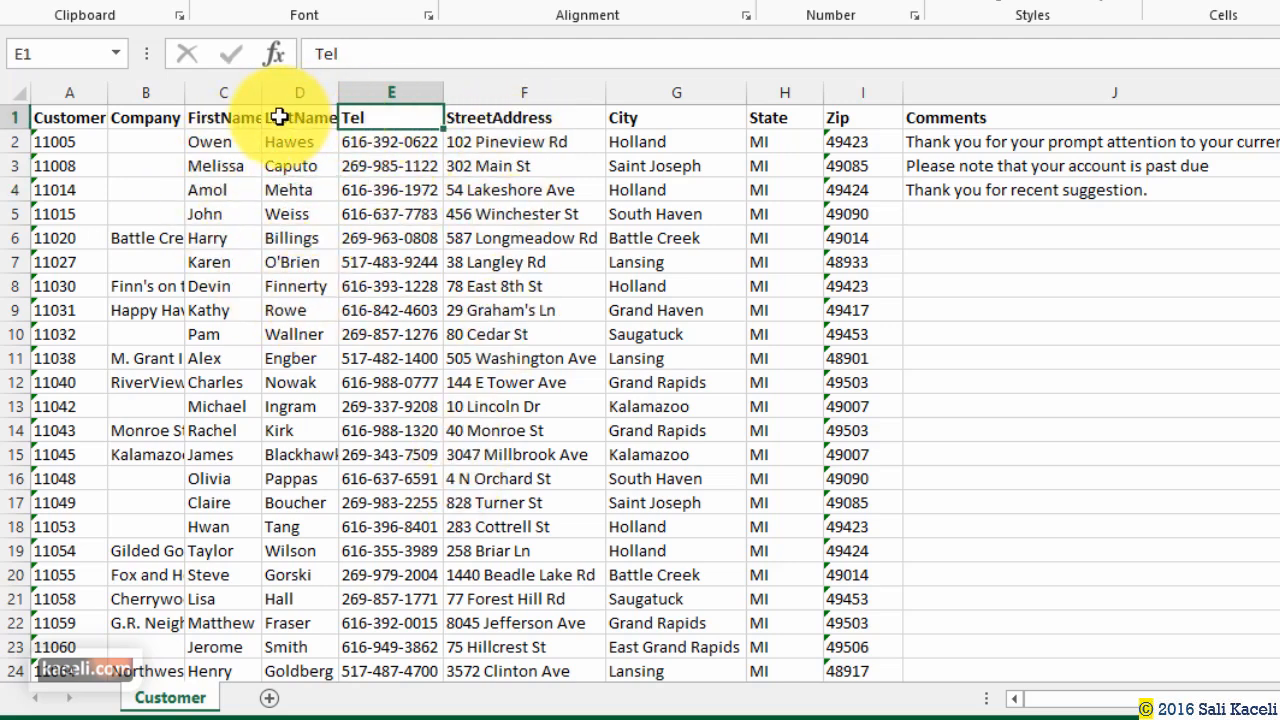
pyautogui.click(192, 118)
pyautogui.click(136, 117)
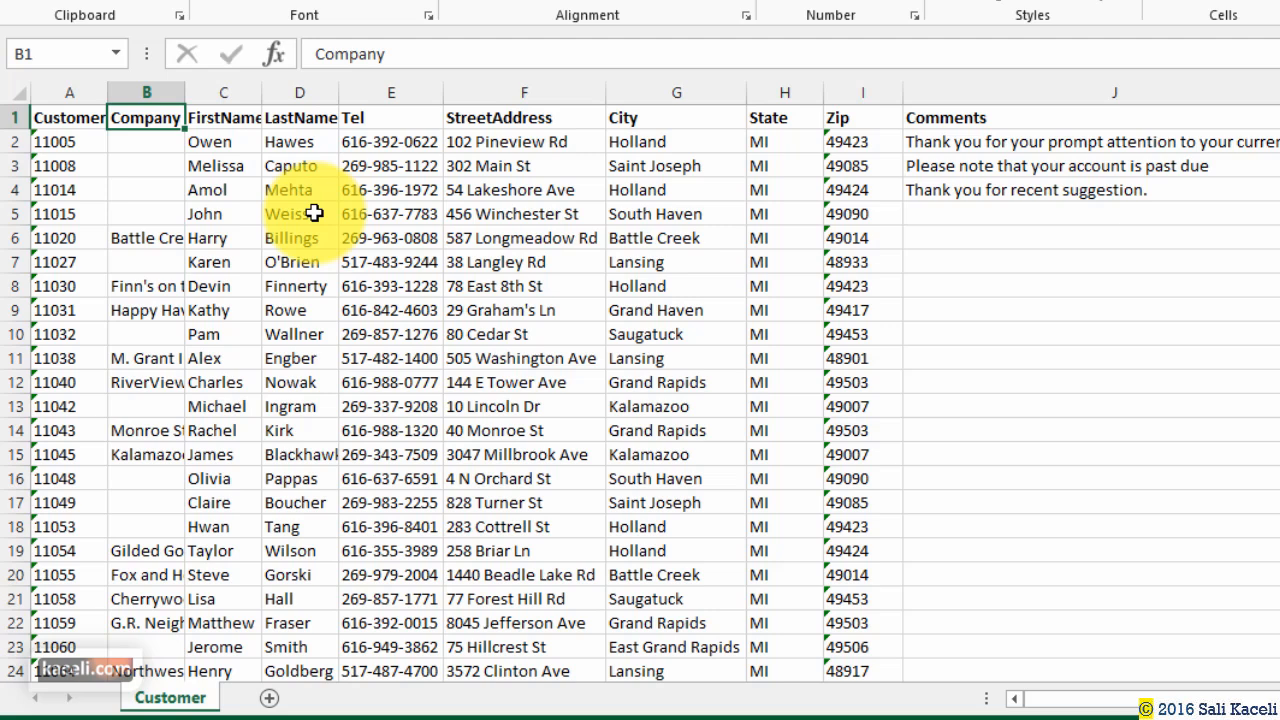
pyautogui.click(1160, 237)
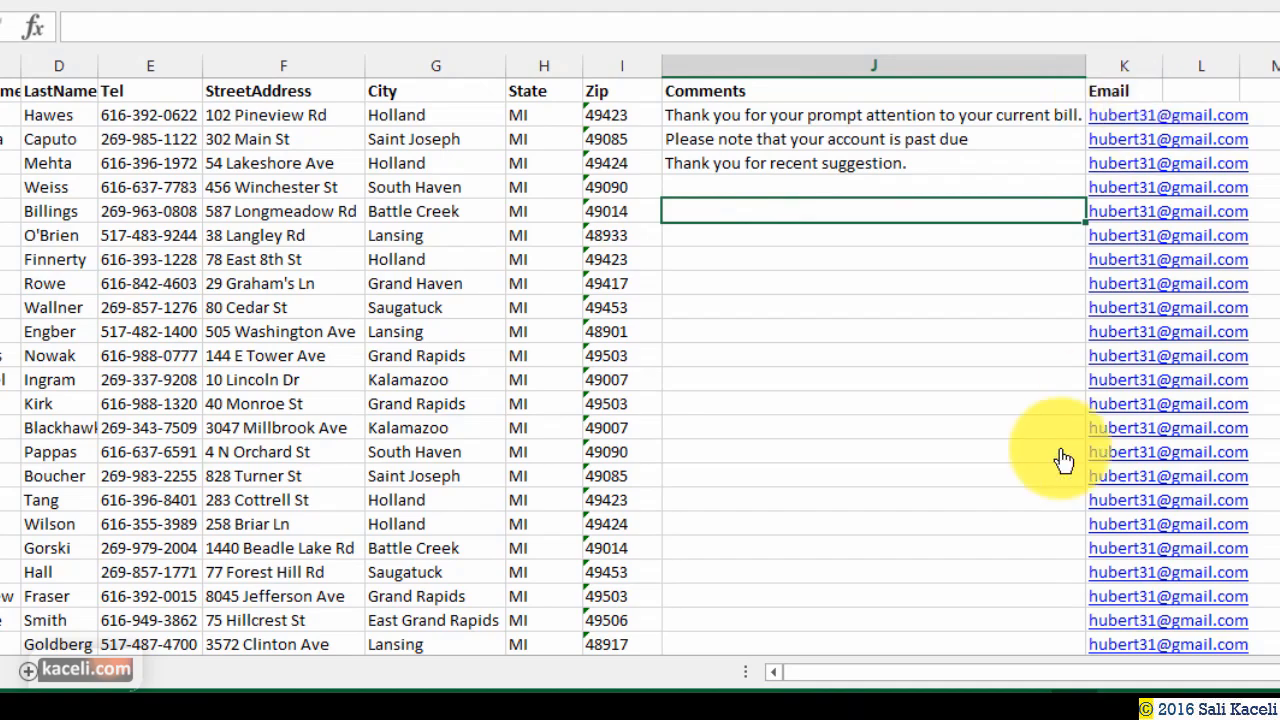
# Scroll through the customer list, then close the Customer List for MailMerge workbook.
pyautogui.scroll(-9, 997, 414)
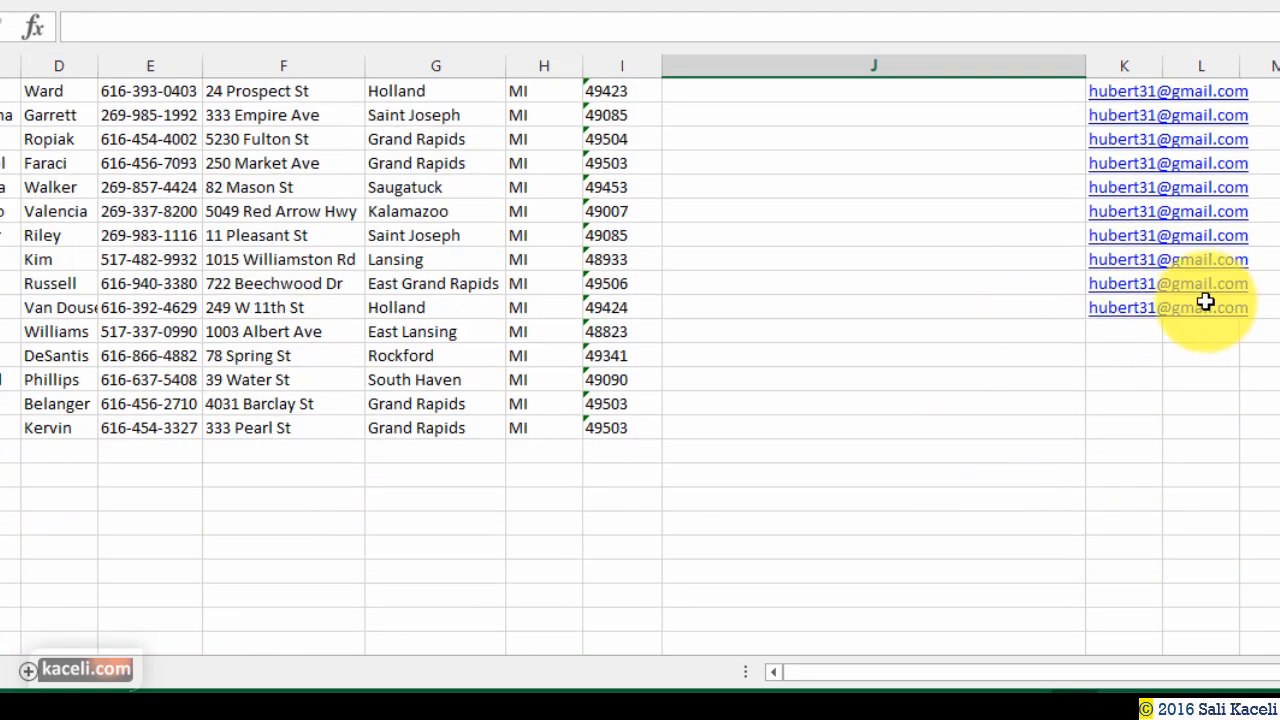
pyautogui.scroll(6, 1205, 302)
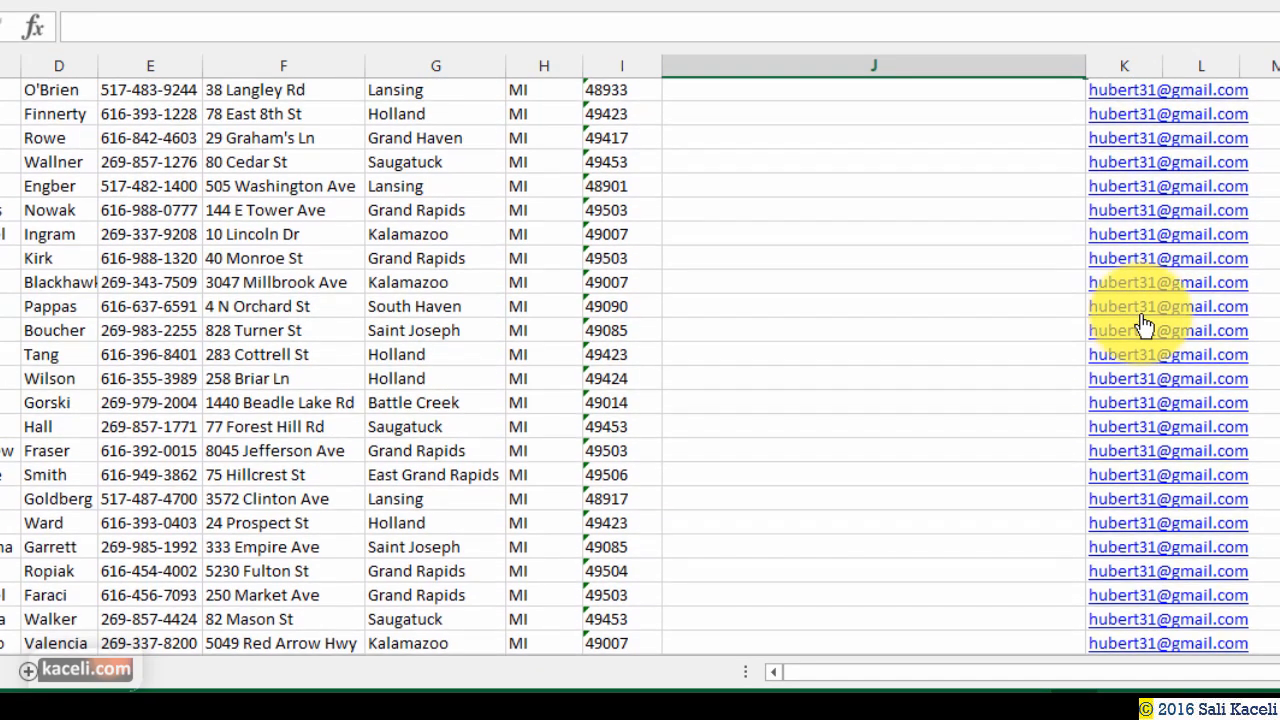
pyautogui.scroll(2, 1145, 326)
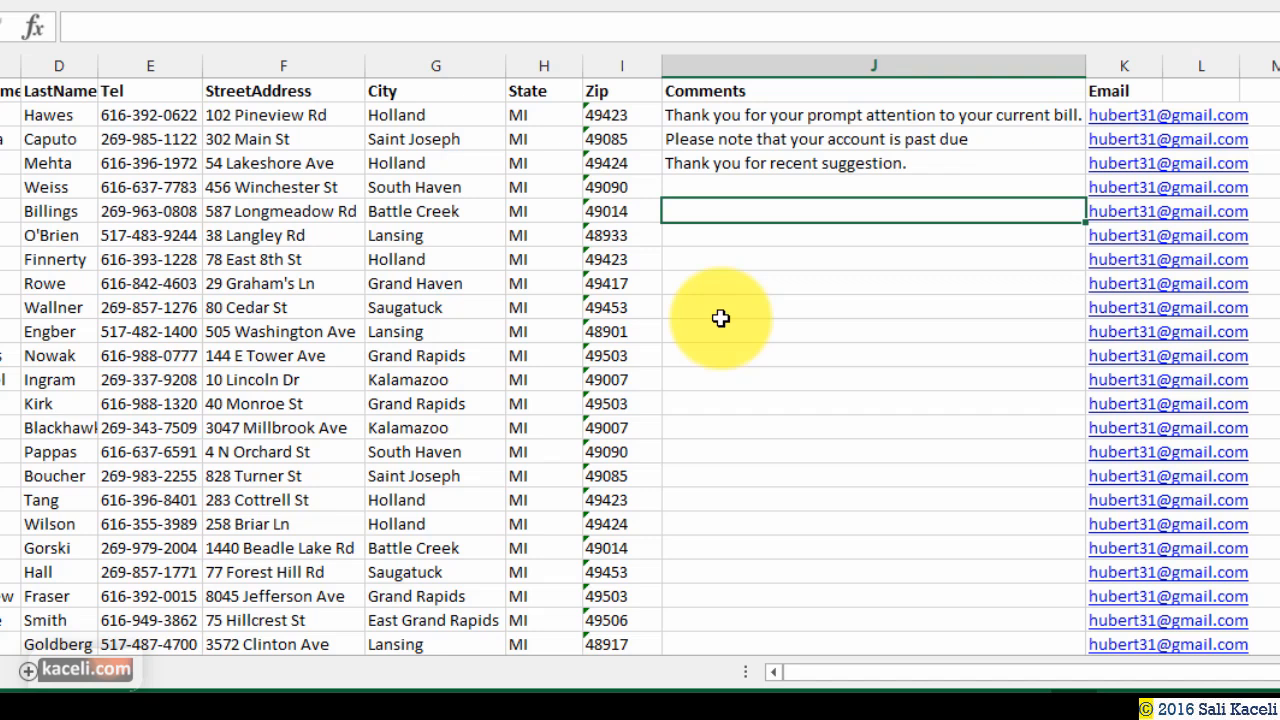
pyautogui.click(758, 331)
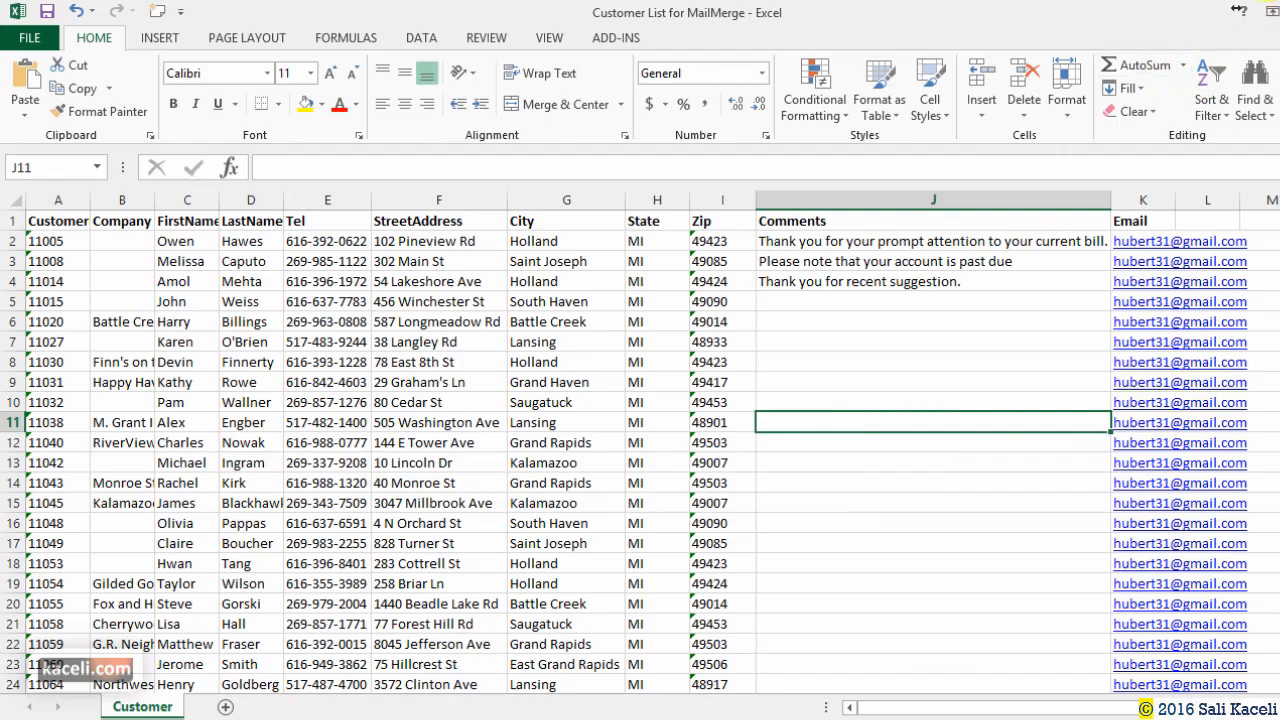
pyautogui.click(1278, 8)
# Save the workbook on closing and create a new blank Word document.
pyautogui.click(606, 409)
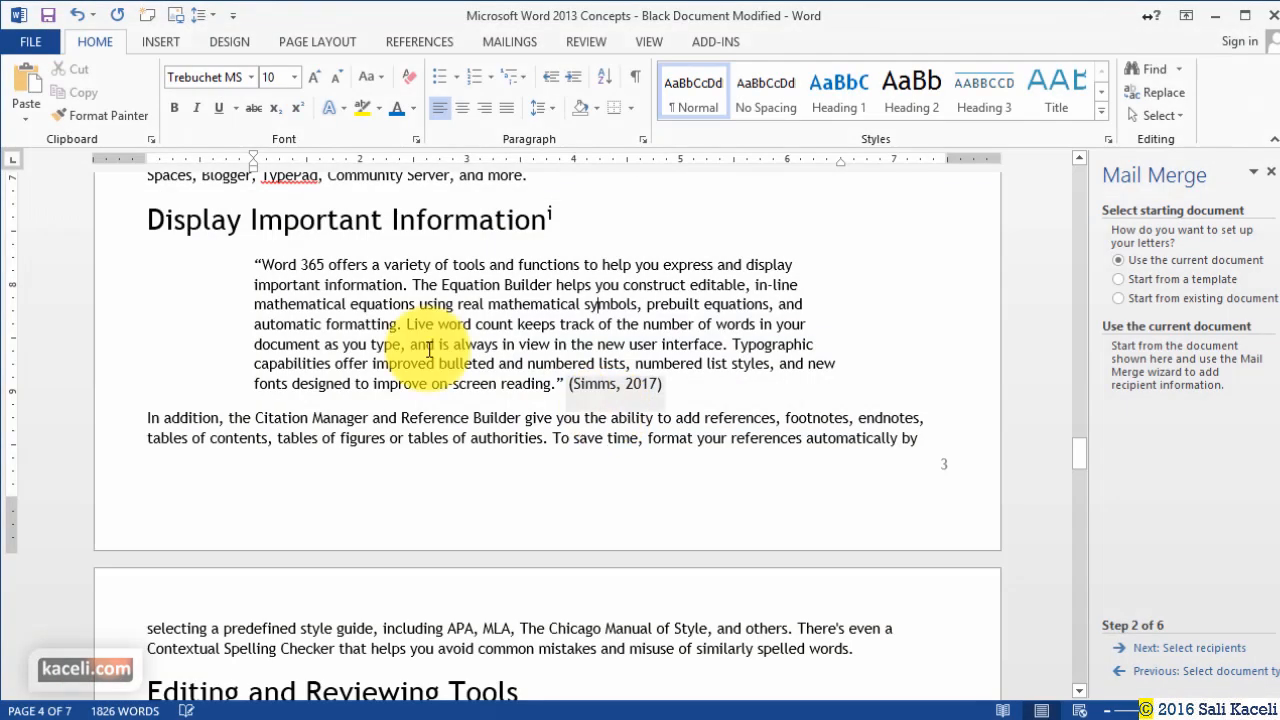
pyautogui.click(30, 42)
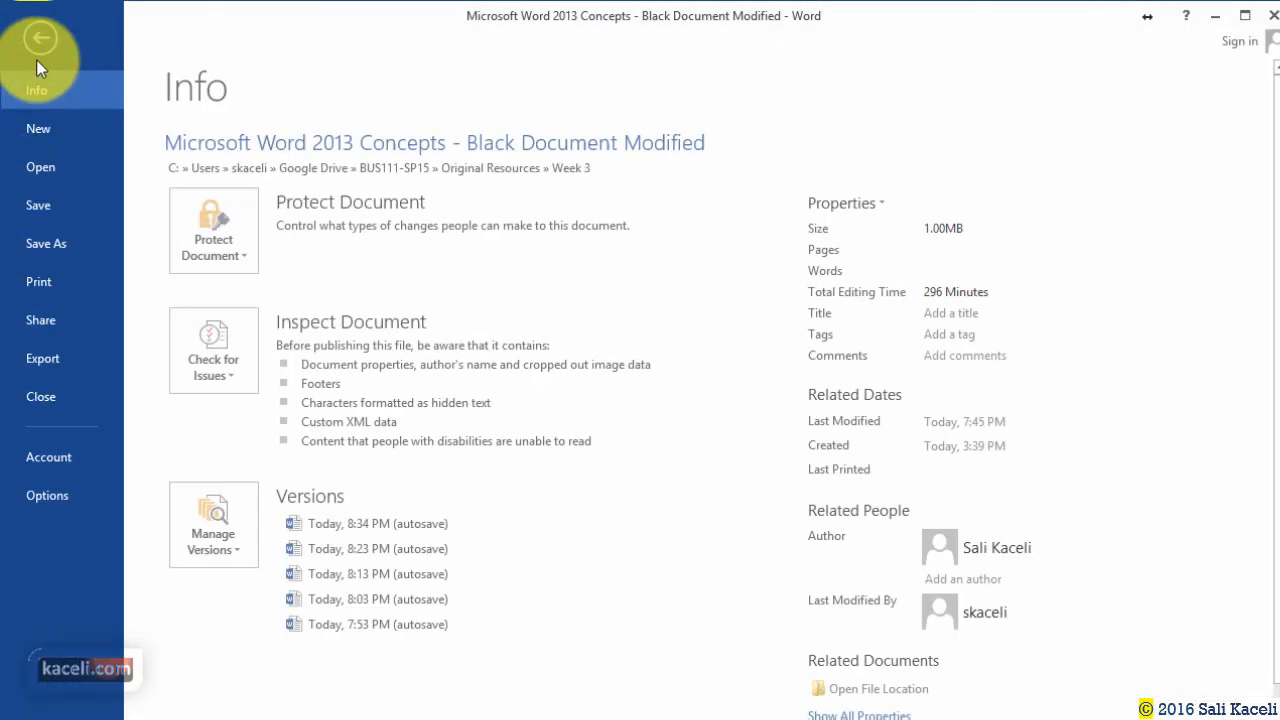
pyautogui.click(37, 129)
pyautogui.click(256, 316)
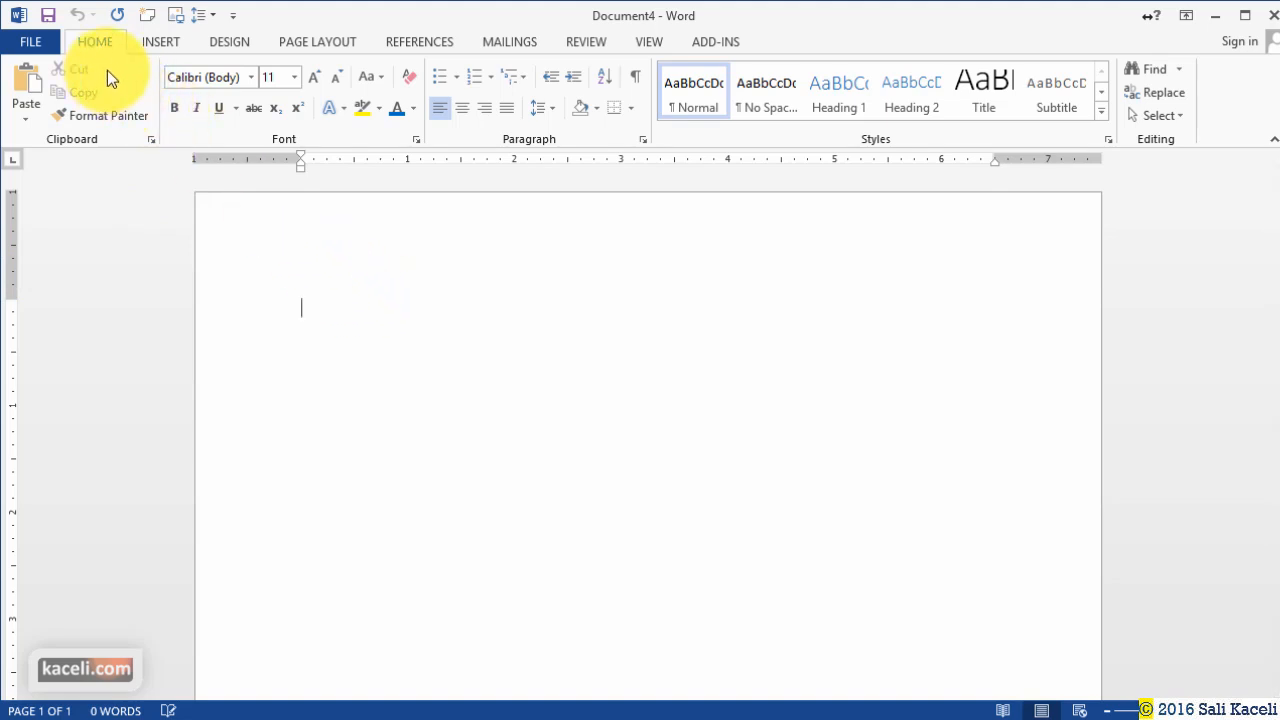
# Start the Step-by-Step Mail Merge Wizard for e-mail messages using the current document, then browse for a recipient list.
pyautogui.click(495, 44)
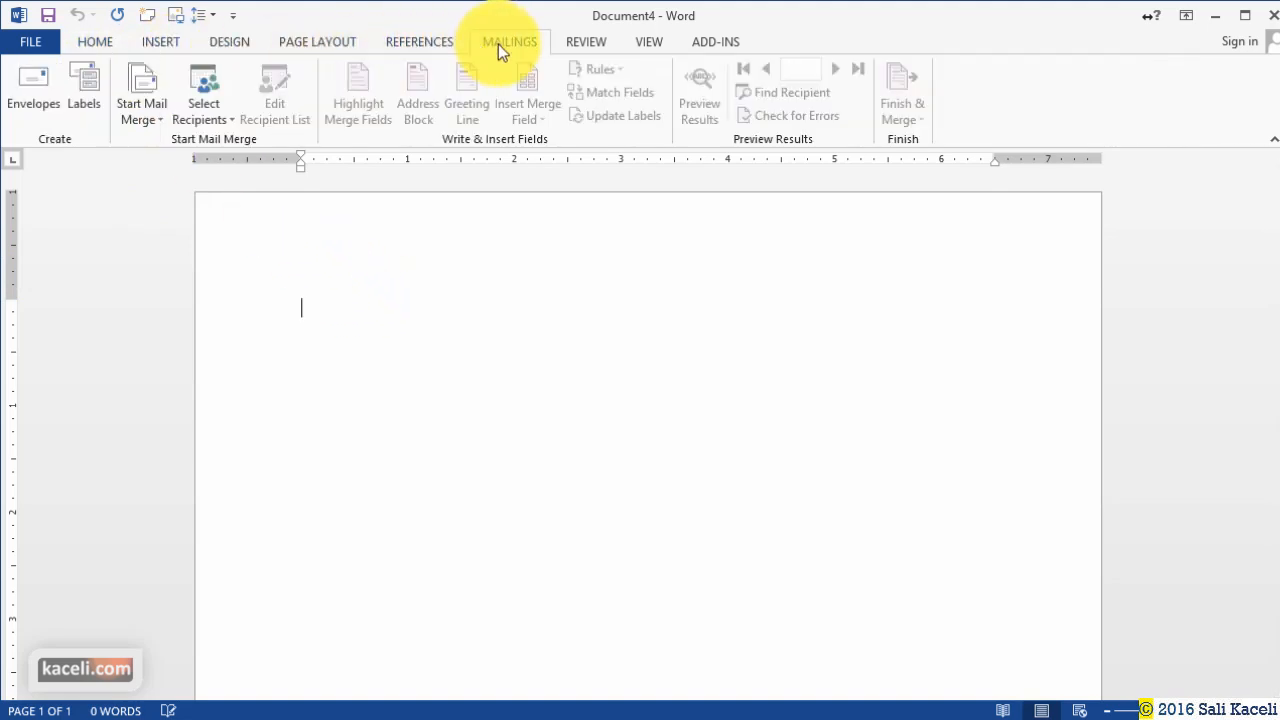
pyautogui.click(146, 122)
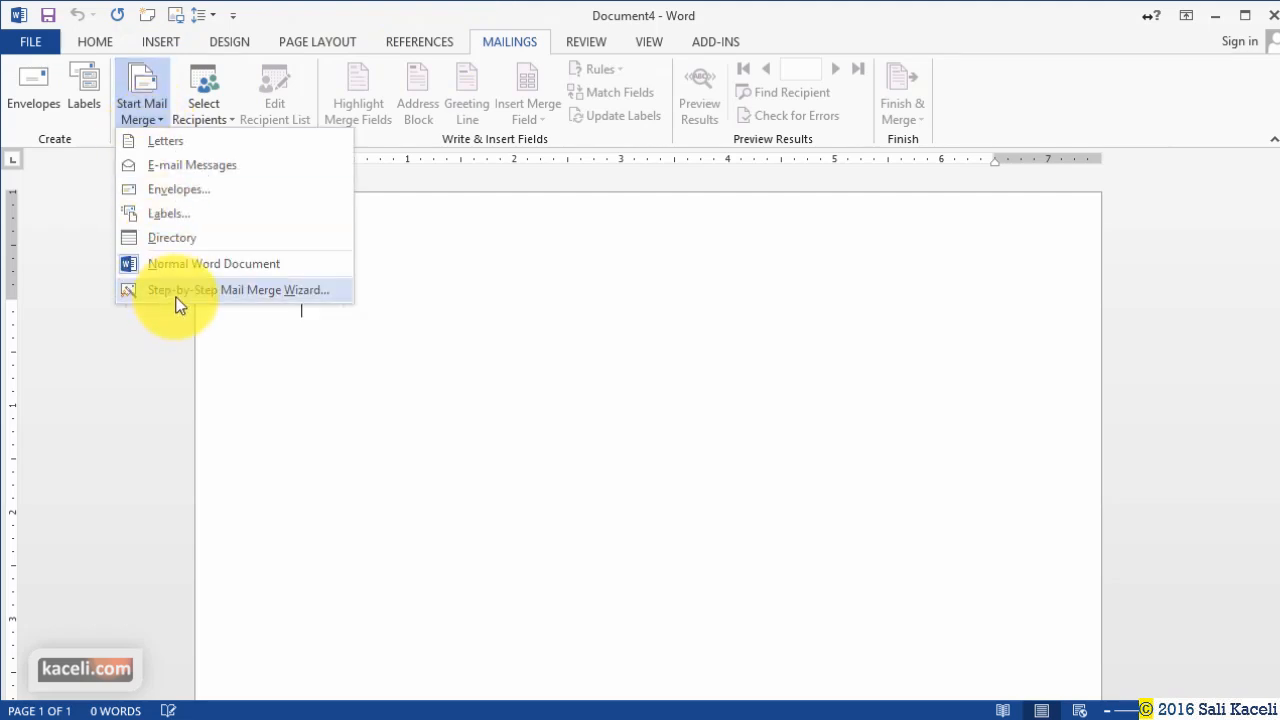
pyautogui.click(176, 297)
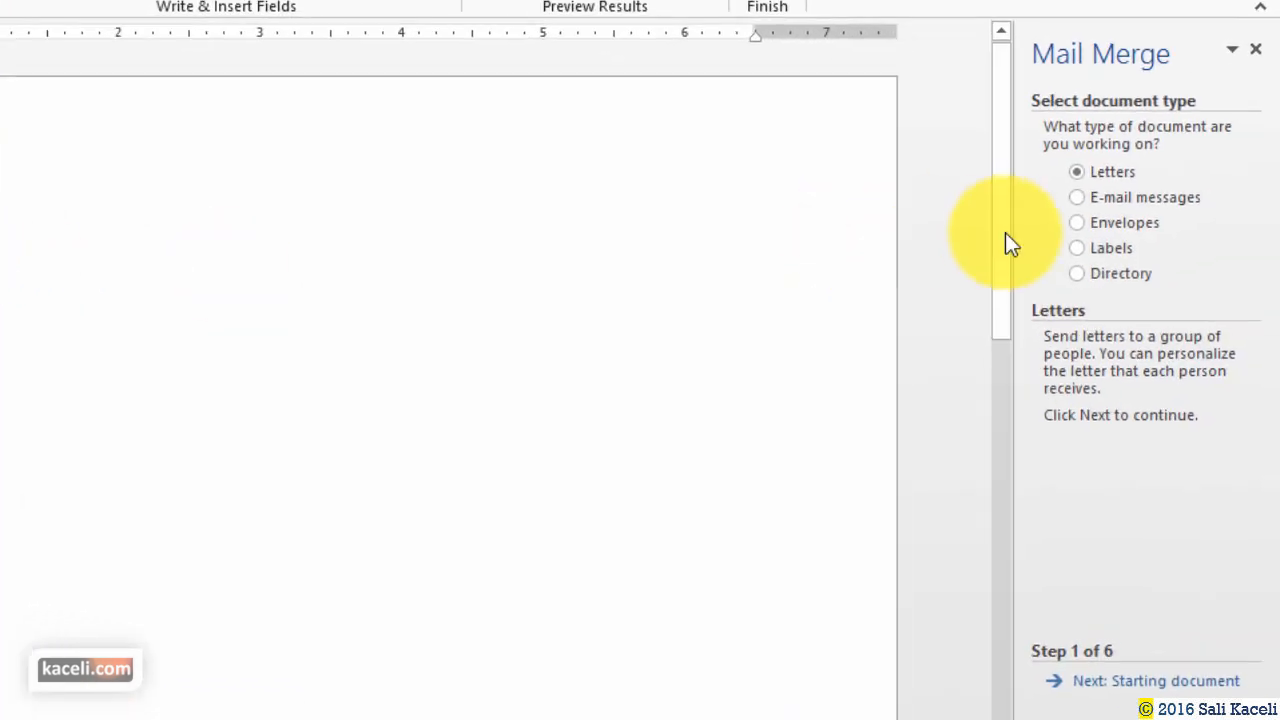
pyautogui.click(1083, 198)
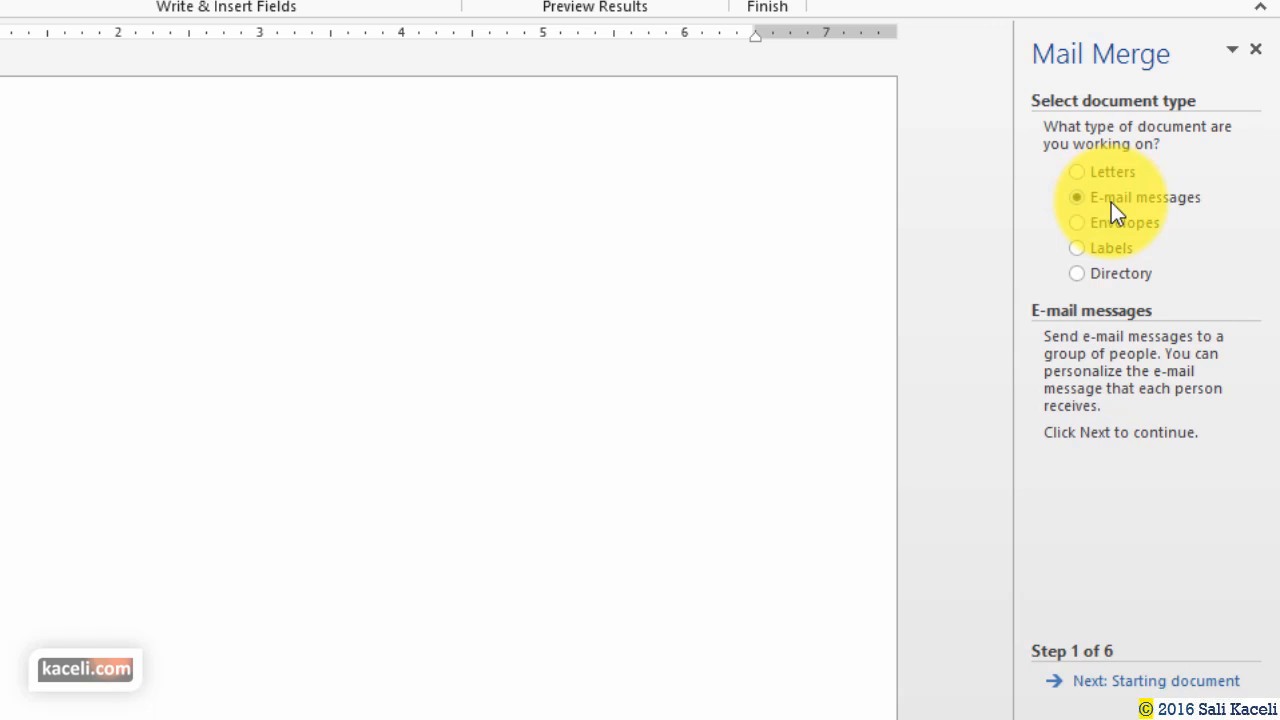
pyautogui.click(1155, 683)
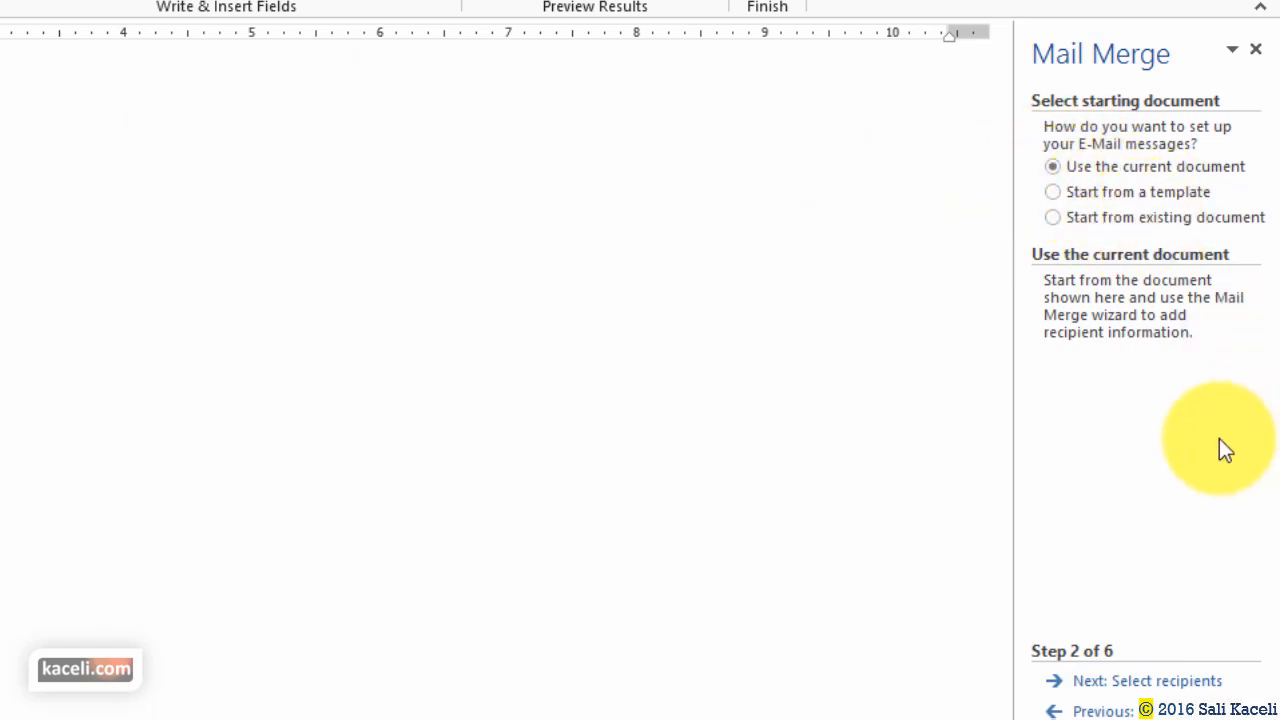
pyautogui.click(1170, 688)
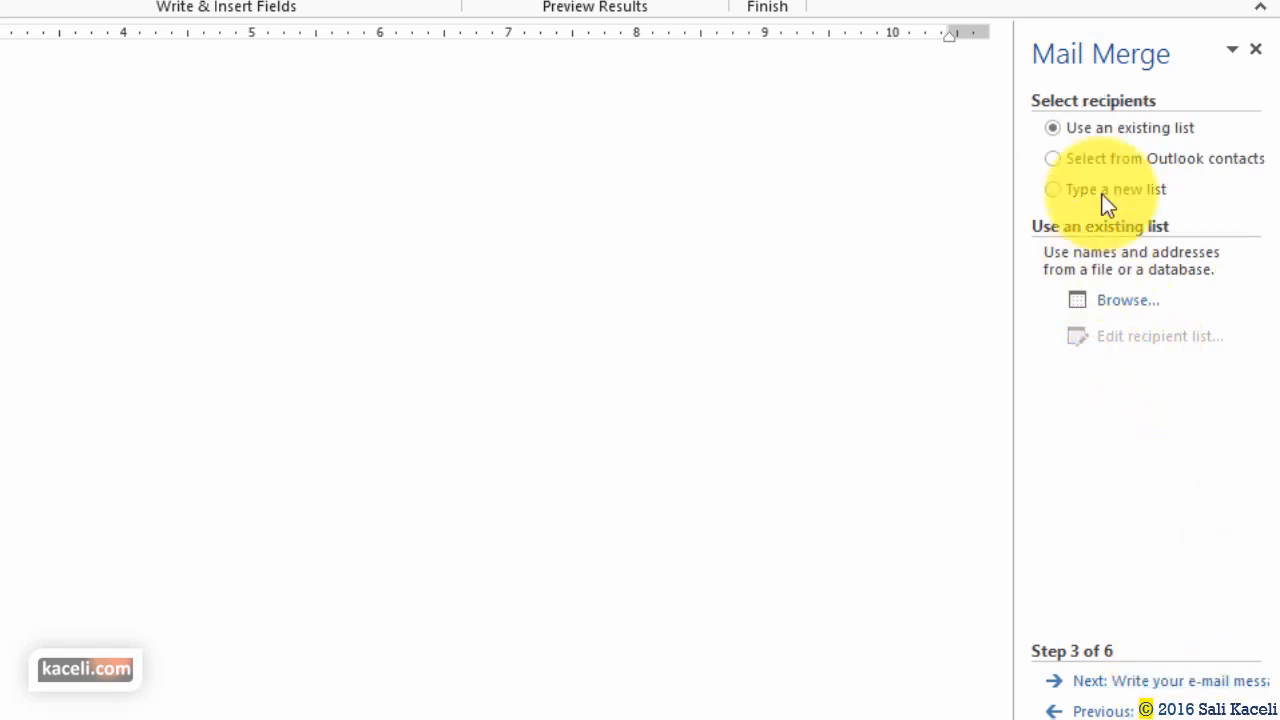
pyautogui.click(1128, 305)
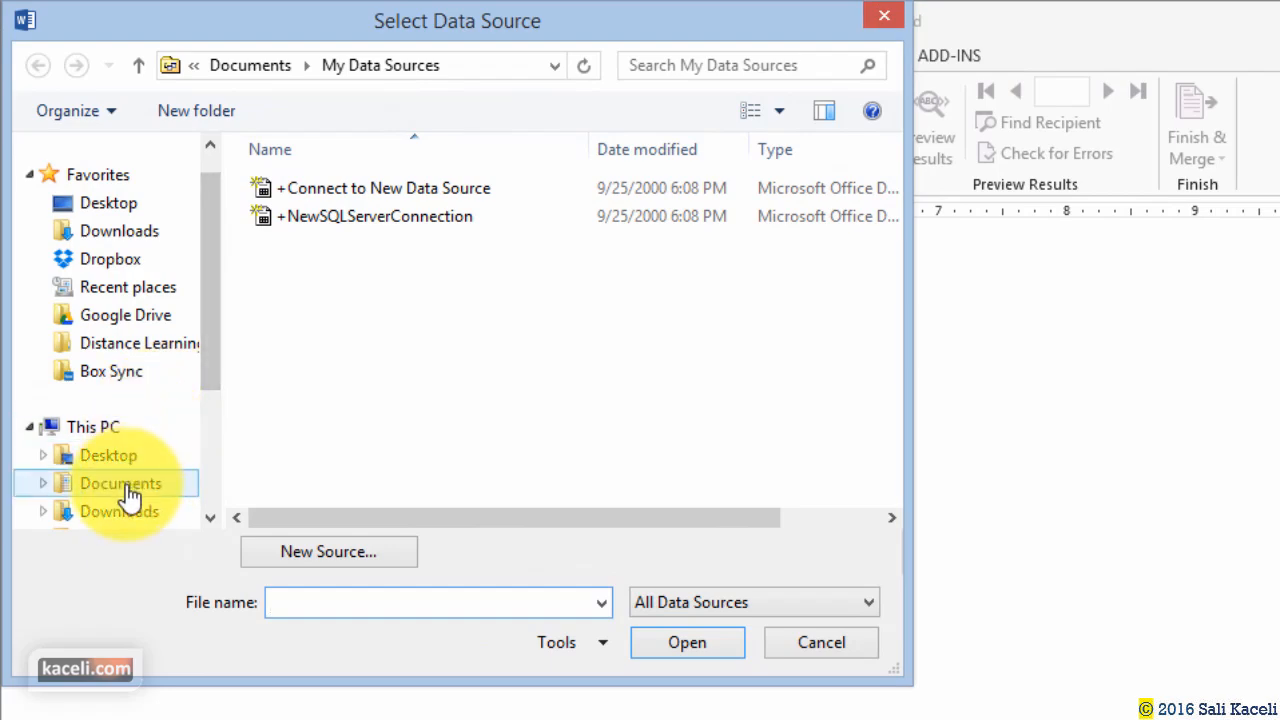
# Use the Customer table from the Customer List workbook on Google Drive as the full recipient list.
pyautogui.click(129, 320)
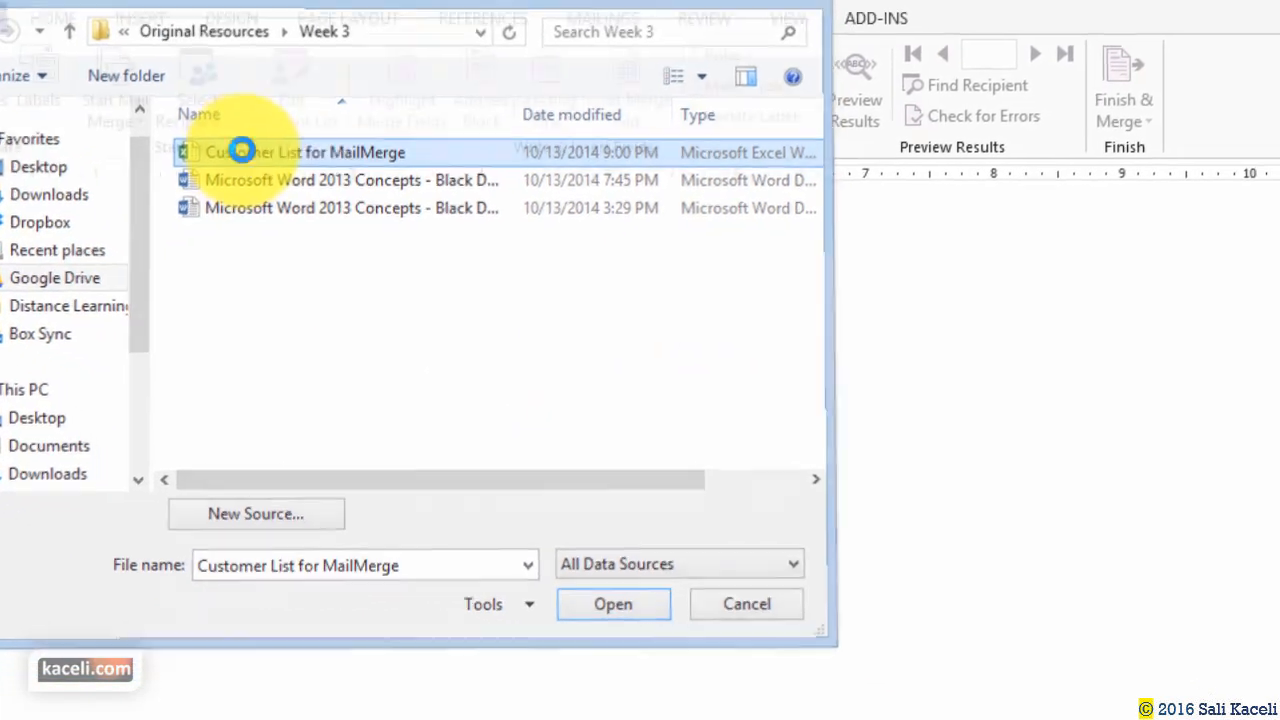
pyautogui.doubleClick(243, 149)
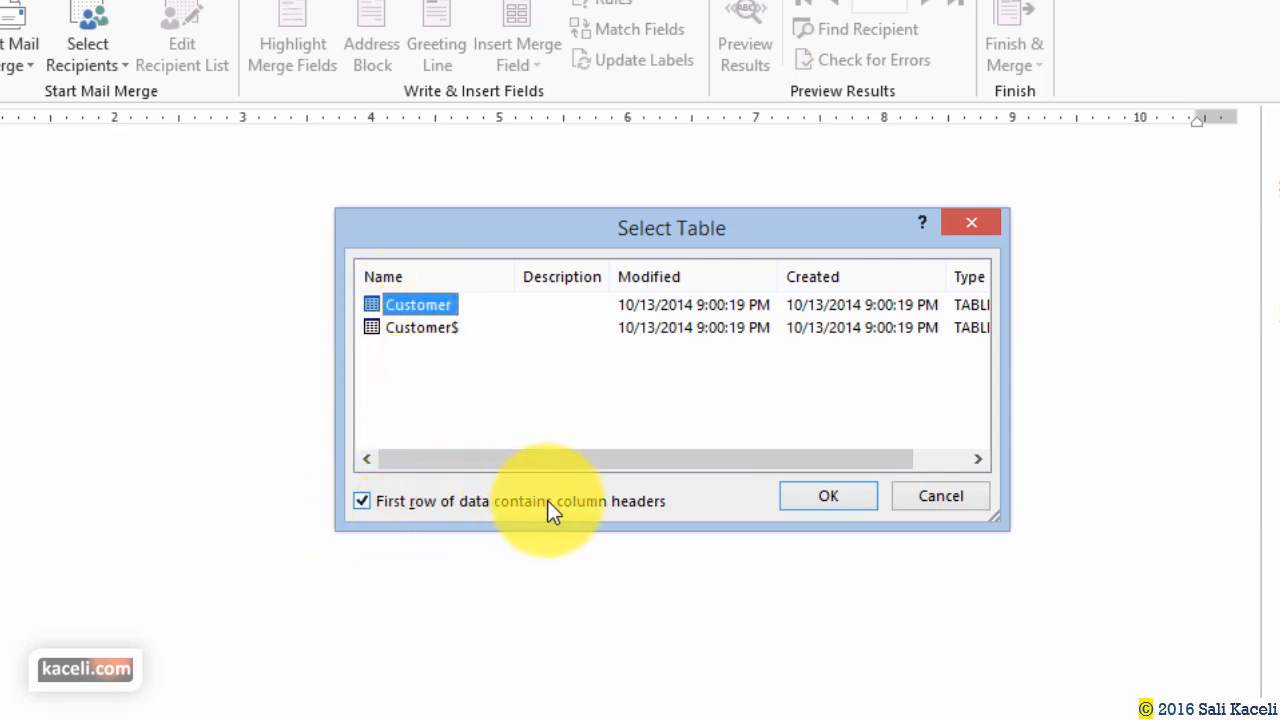
pyautogui.click(820, 499)
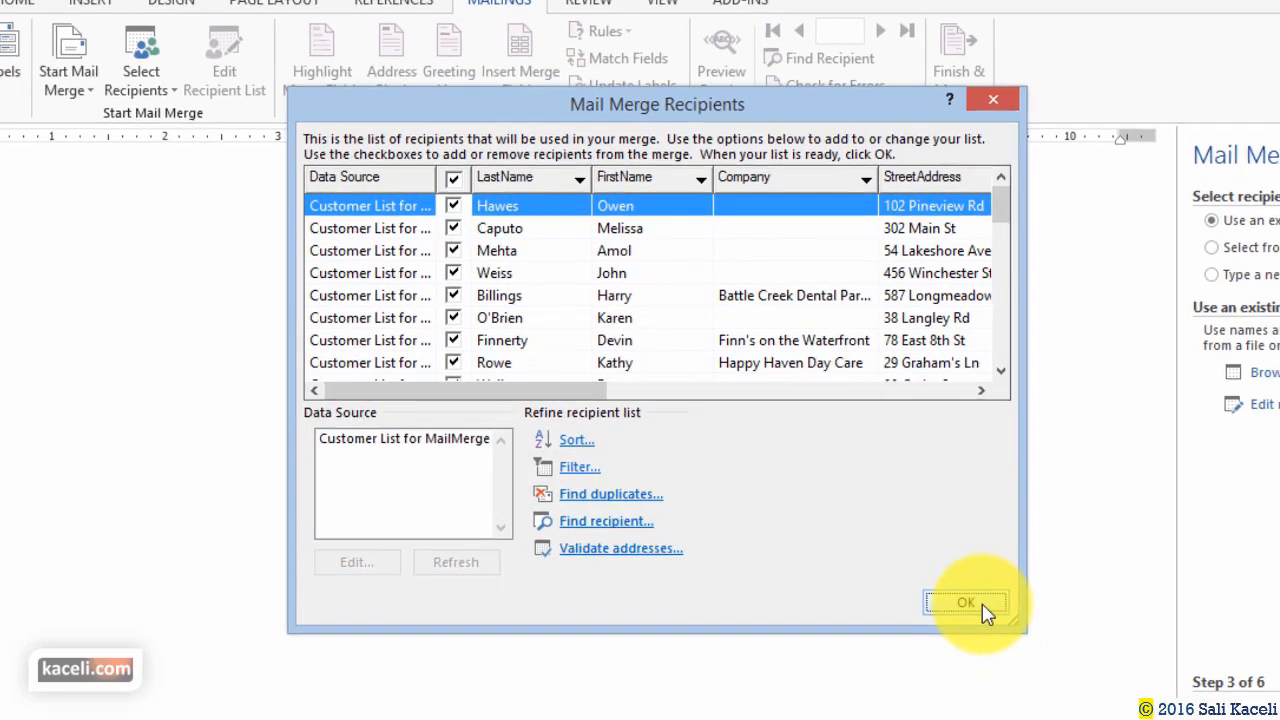
pyautogui.click(1040, 652)
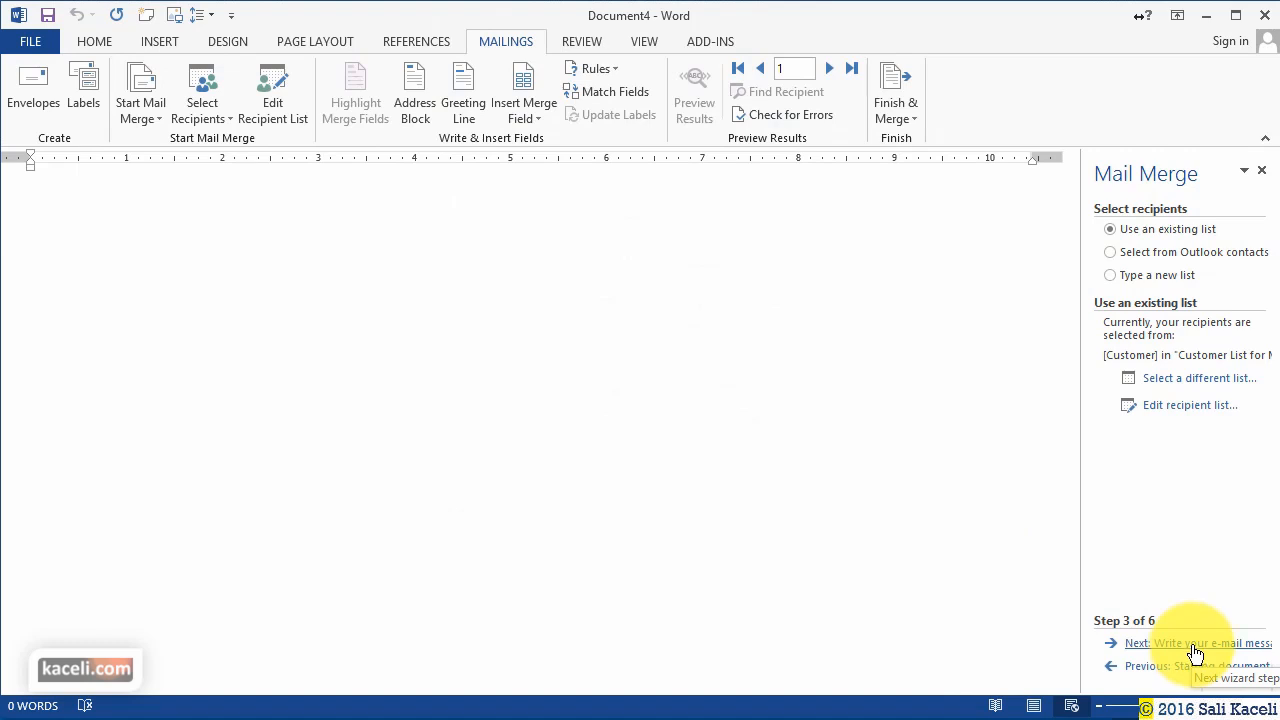
# Go to the writing step and type the greeting 'Dear «FirstName»,'.
pyautogui.click(1196, 651)
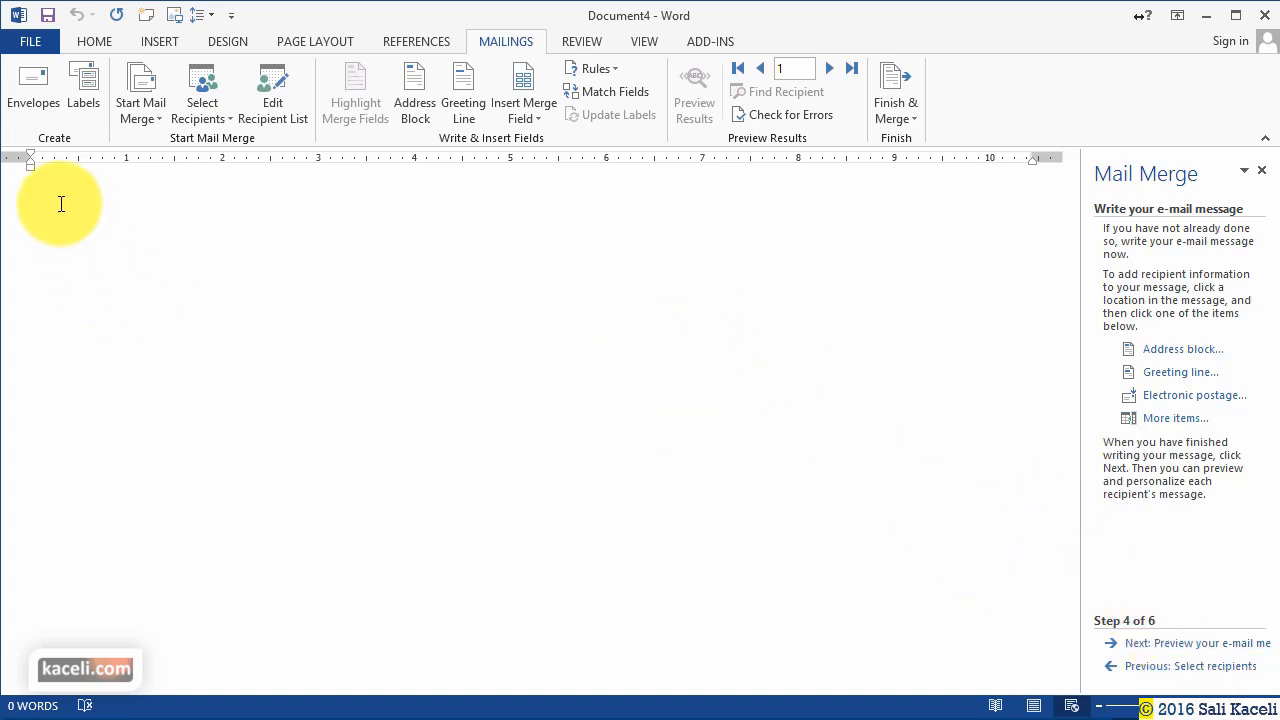
pyautogui.write('Dear')
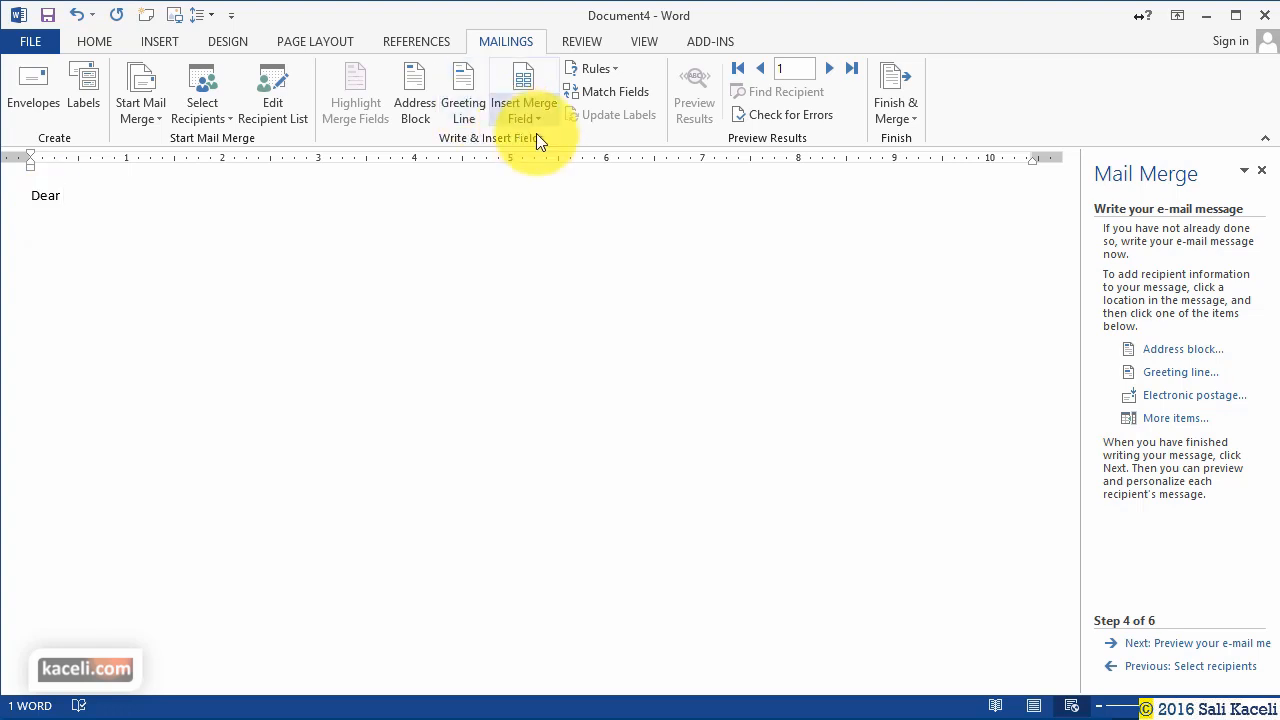
pyautogui.click(534, 123)
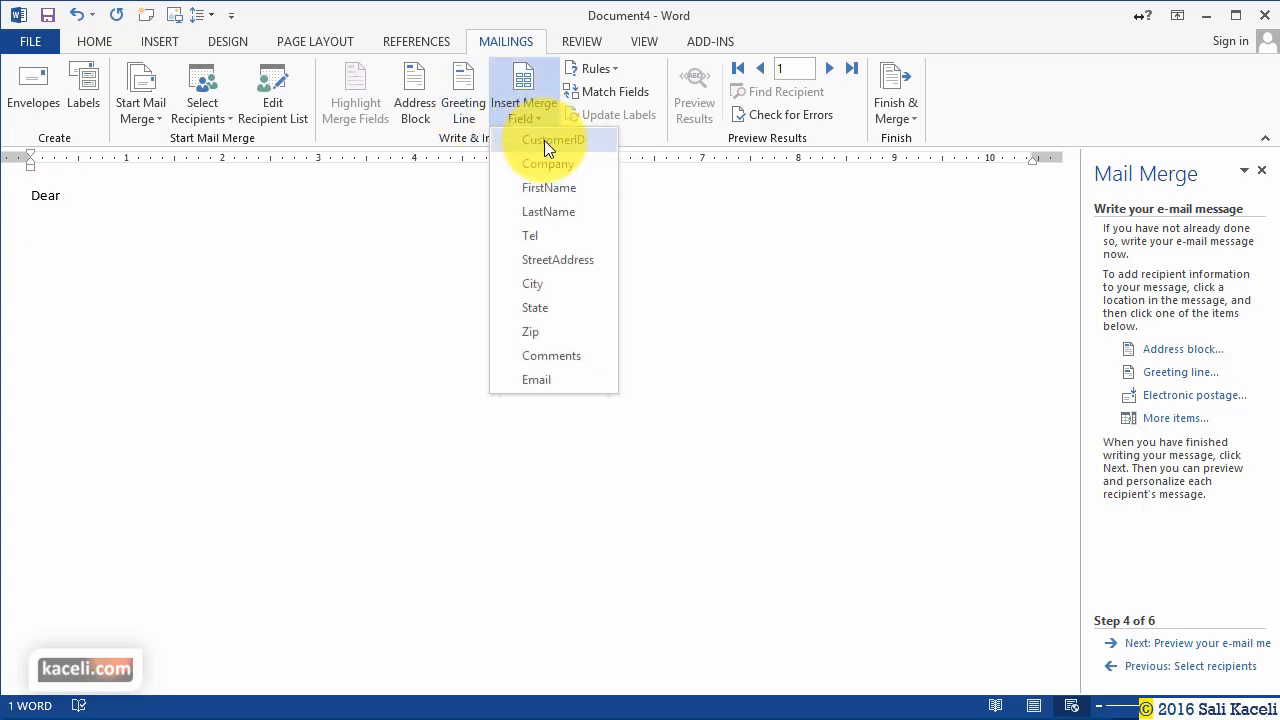
pyautogui.click(549, 188)
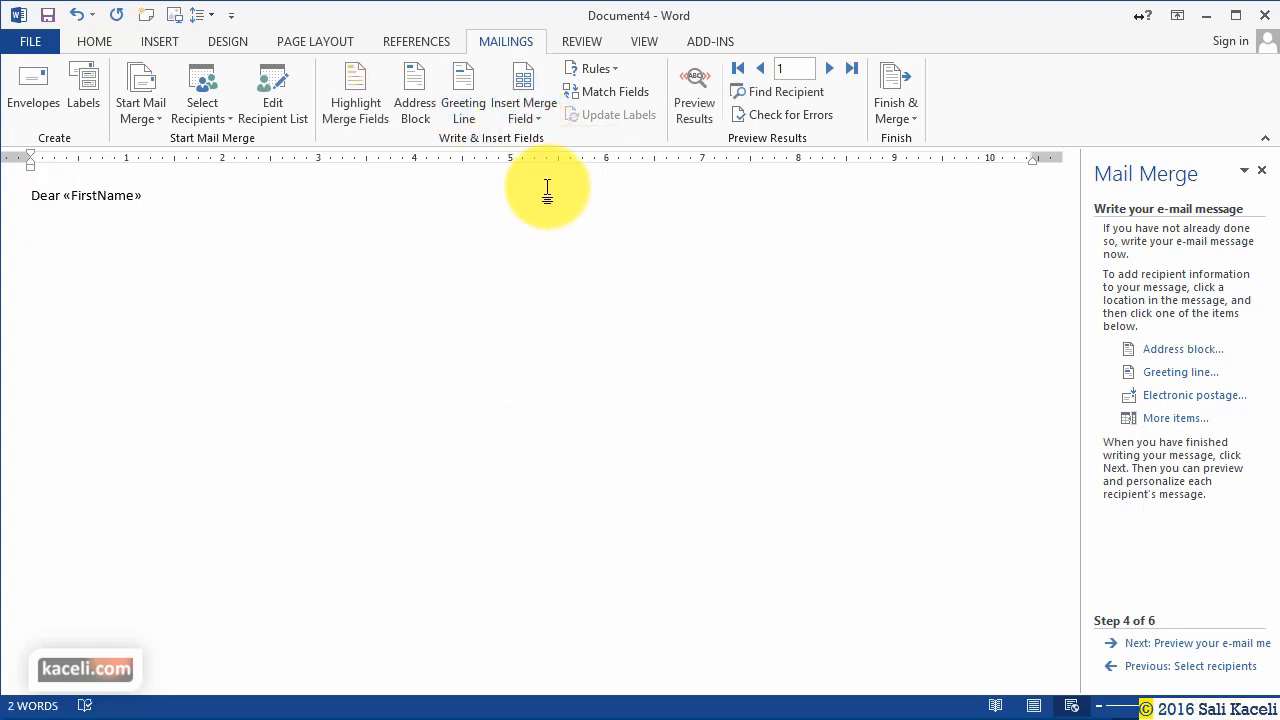
pyautogui.write(',')
pyautogui.press('Return')
pyautogui.press('Return')
# Add 'Thank you for your recent purchase order number:' followed by the «CustomerID» and «Comments» fields.
pyautogui.write('Thank you for your recent purchase')
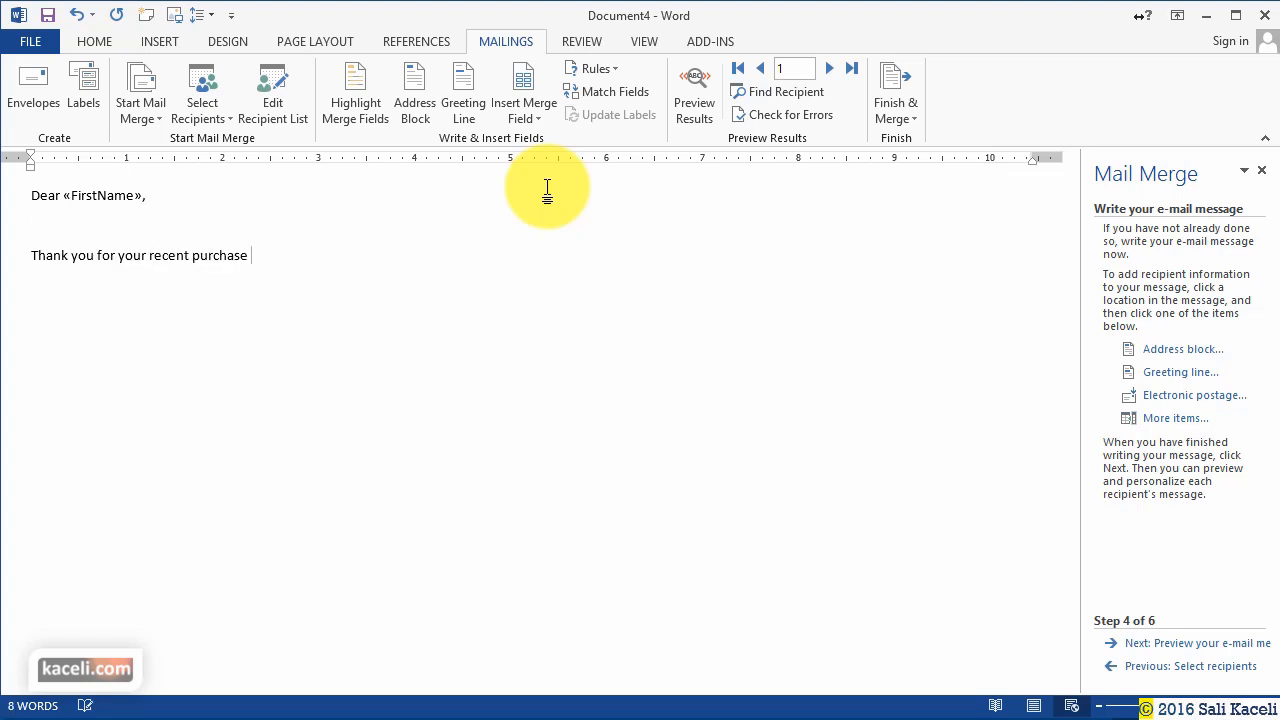
pyautogui.write(' order number:')
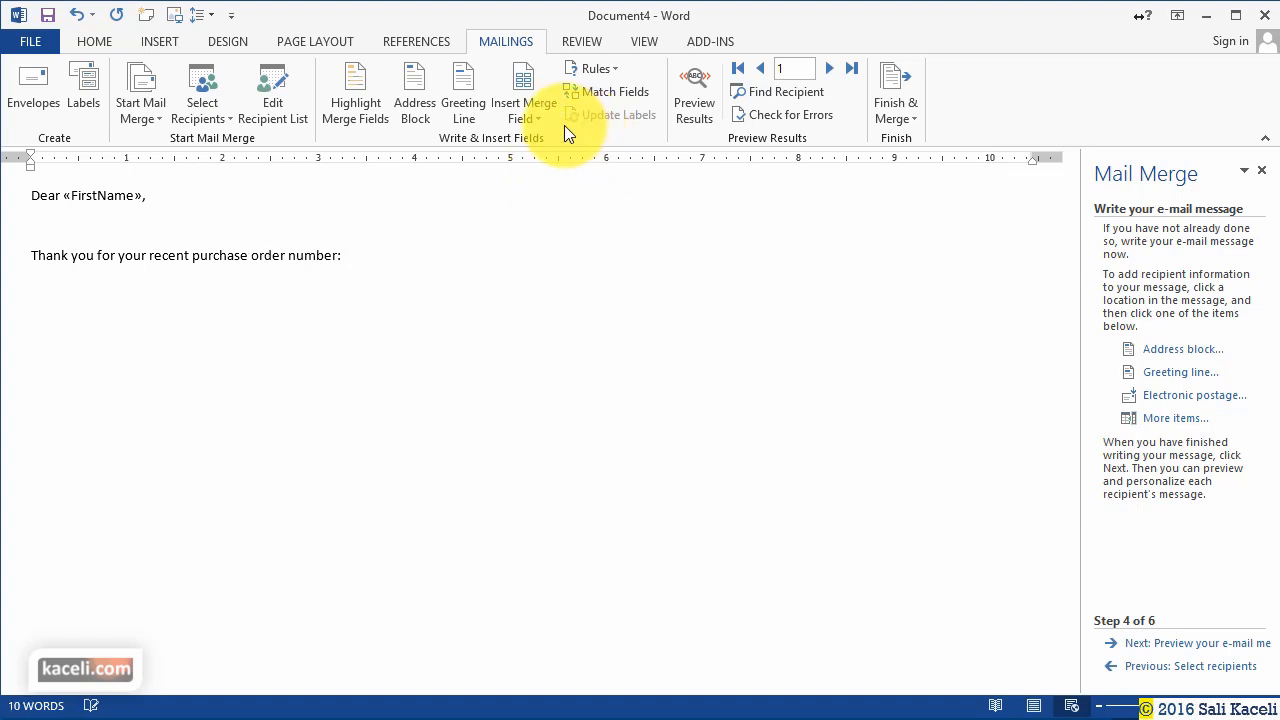
pyautogui.click(519, 110)
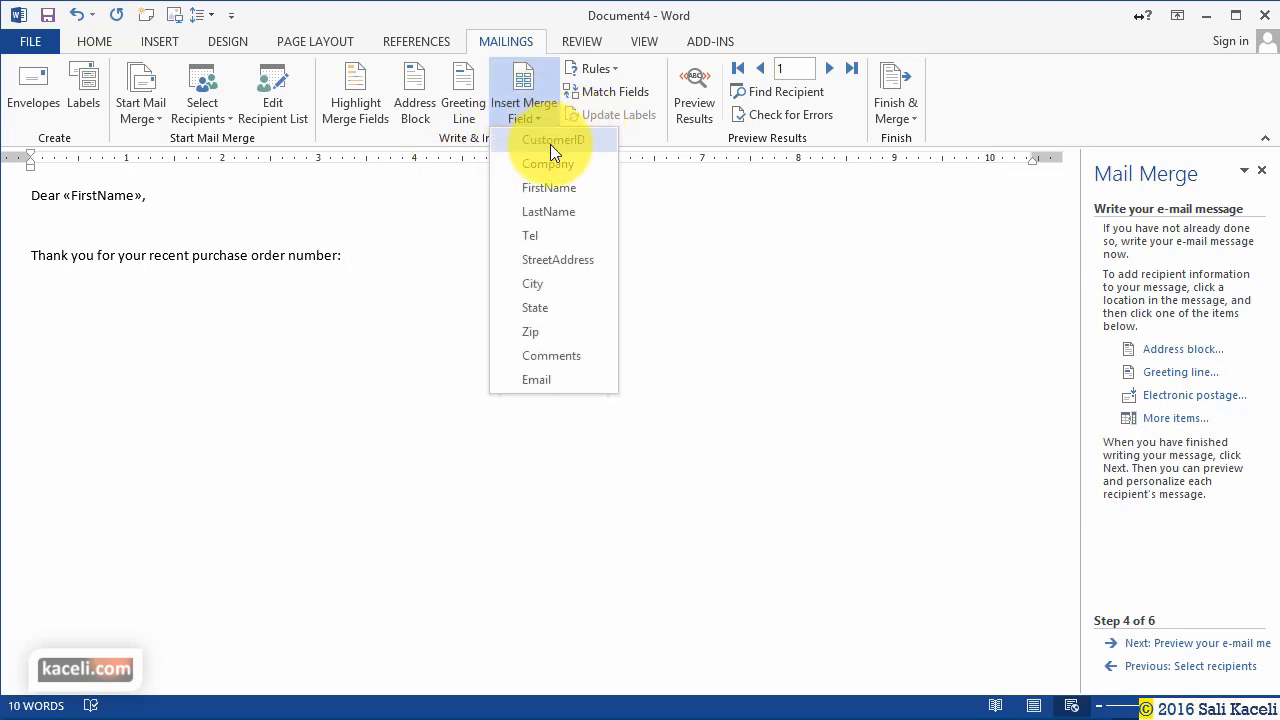
pyautogui.click(554, 142)
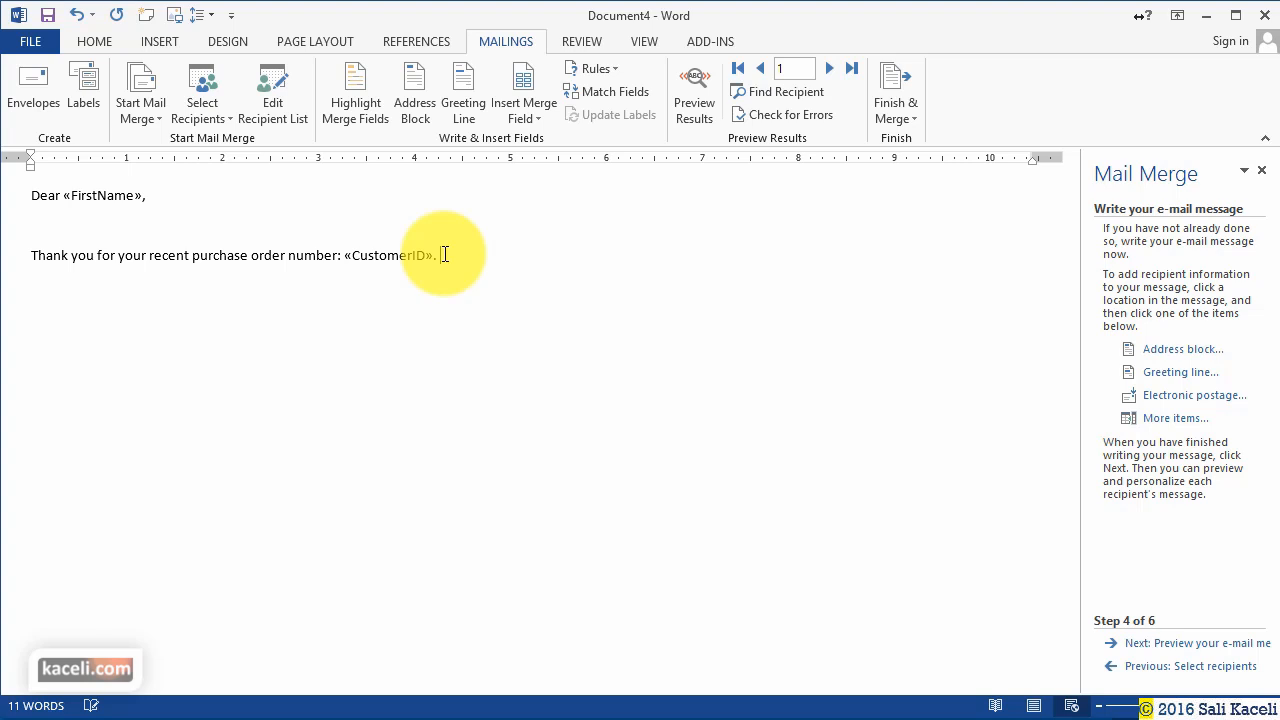
pyautogui.click(517, 124)
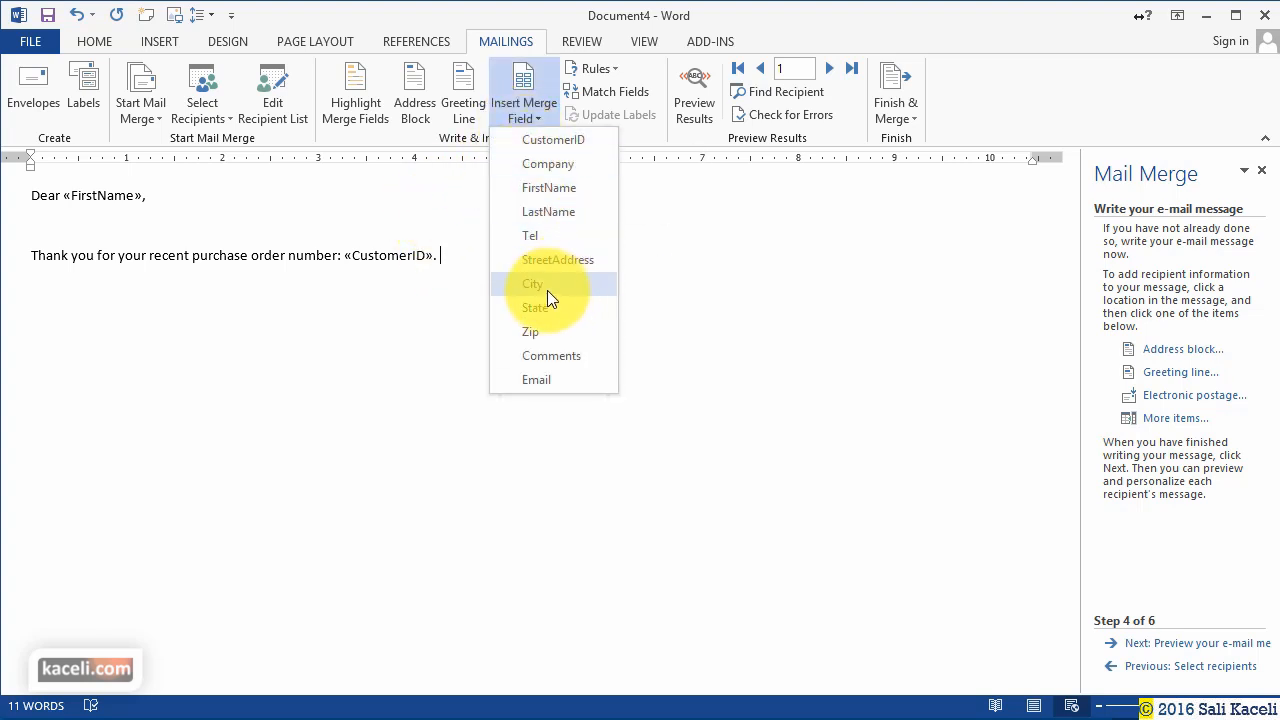
pyautogui.click(564, 356)
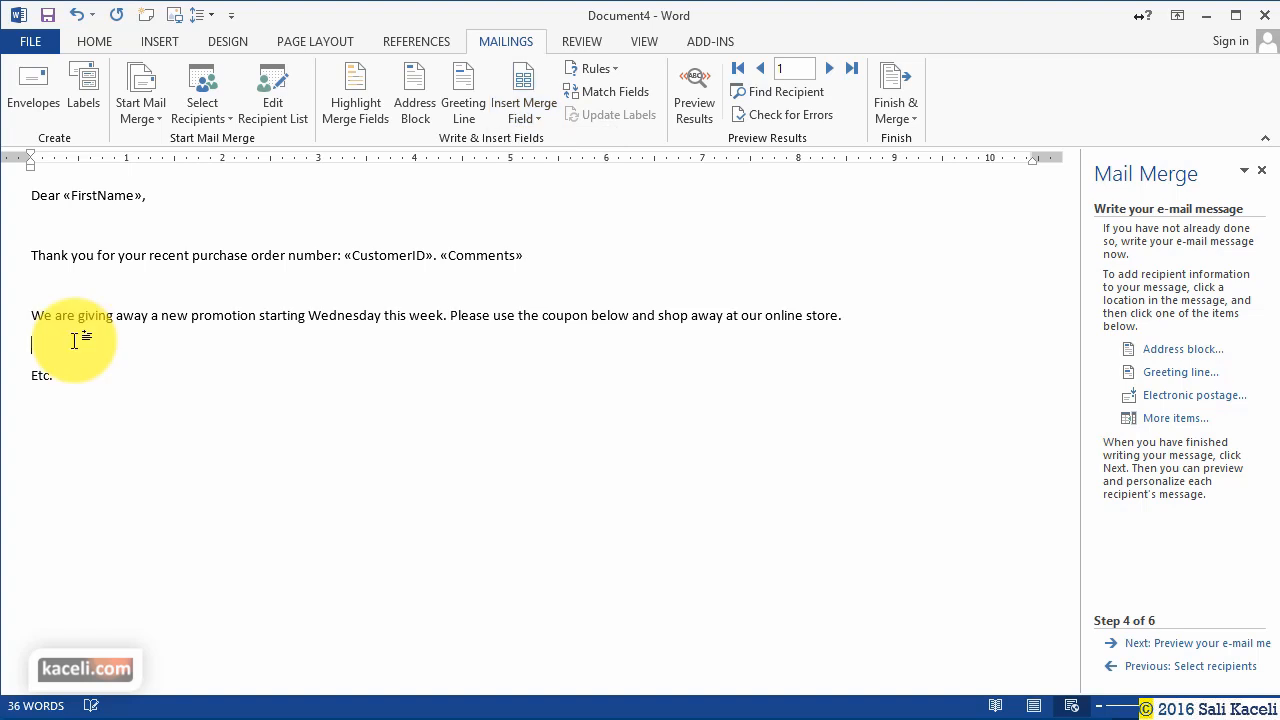
# Insert a $20 off coupon picture found with a Bing image search for 'coupon'.
pyautogui.click(150, 42)
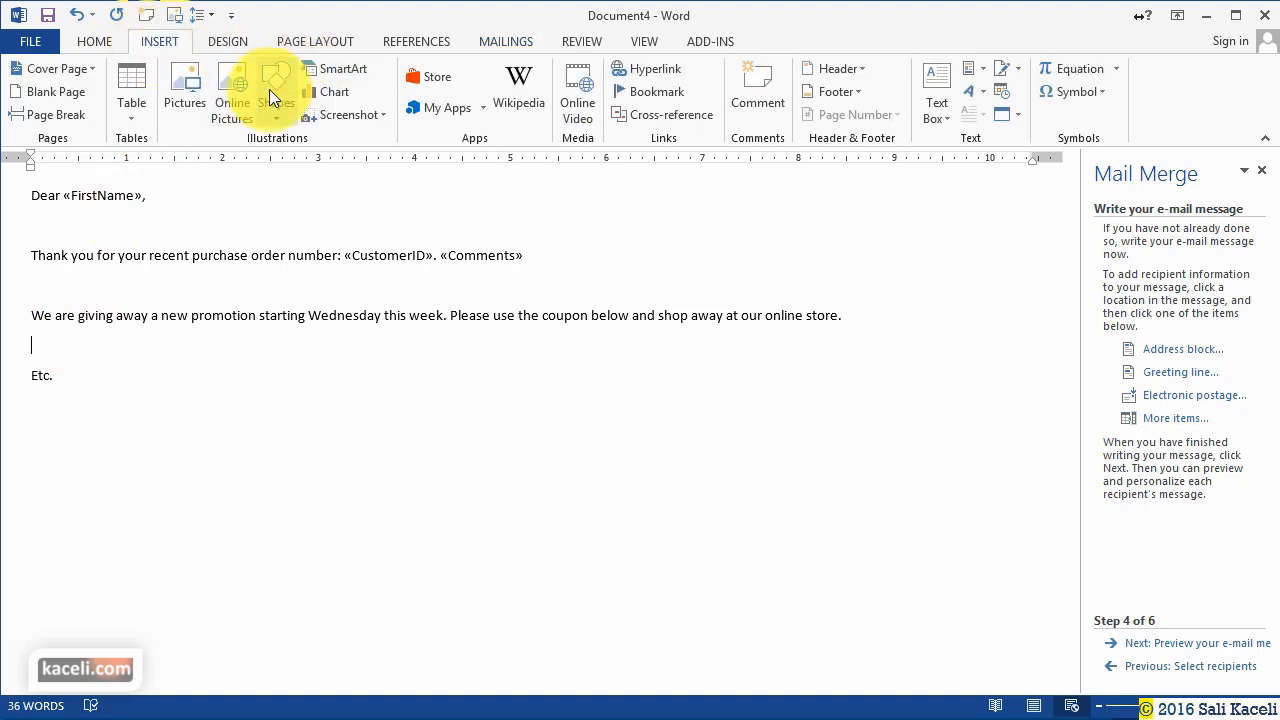
pyautogui.click(229, 102)
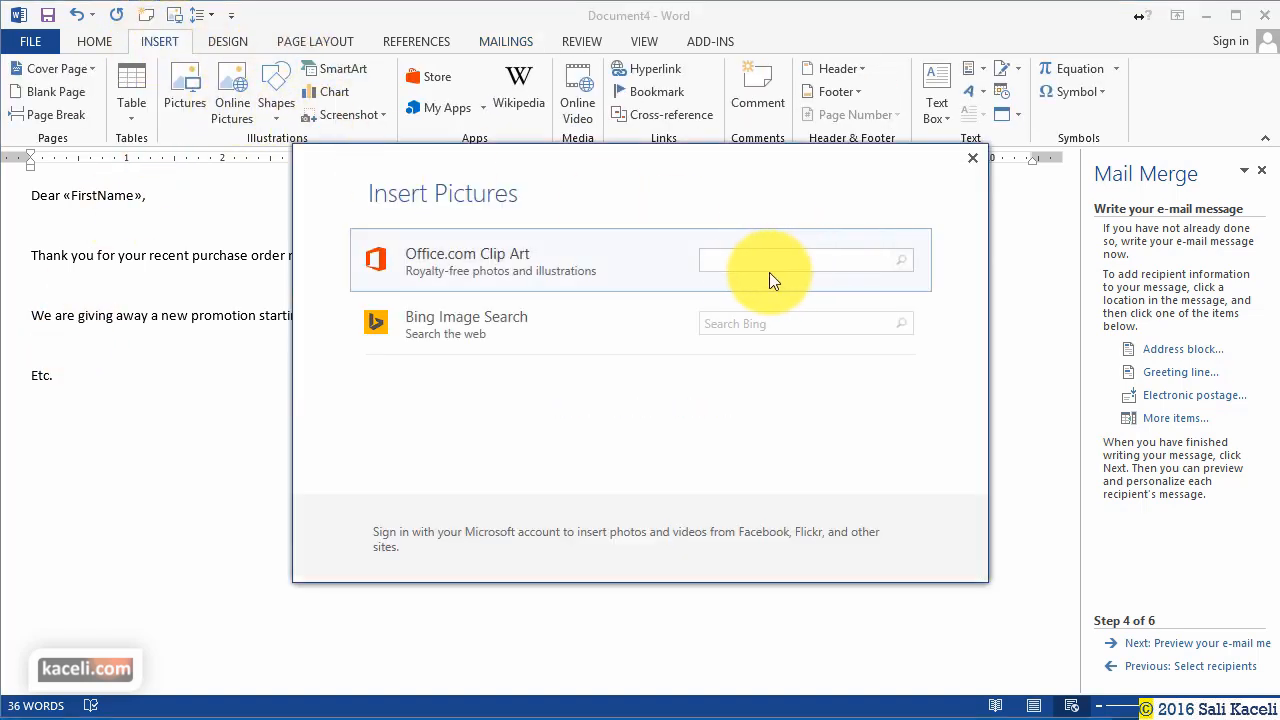
pyautogui.click(745, 318)
pyautogui.write('co')
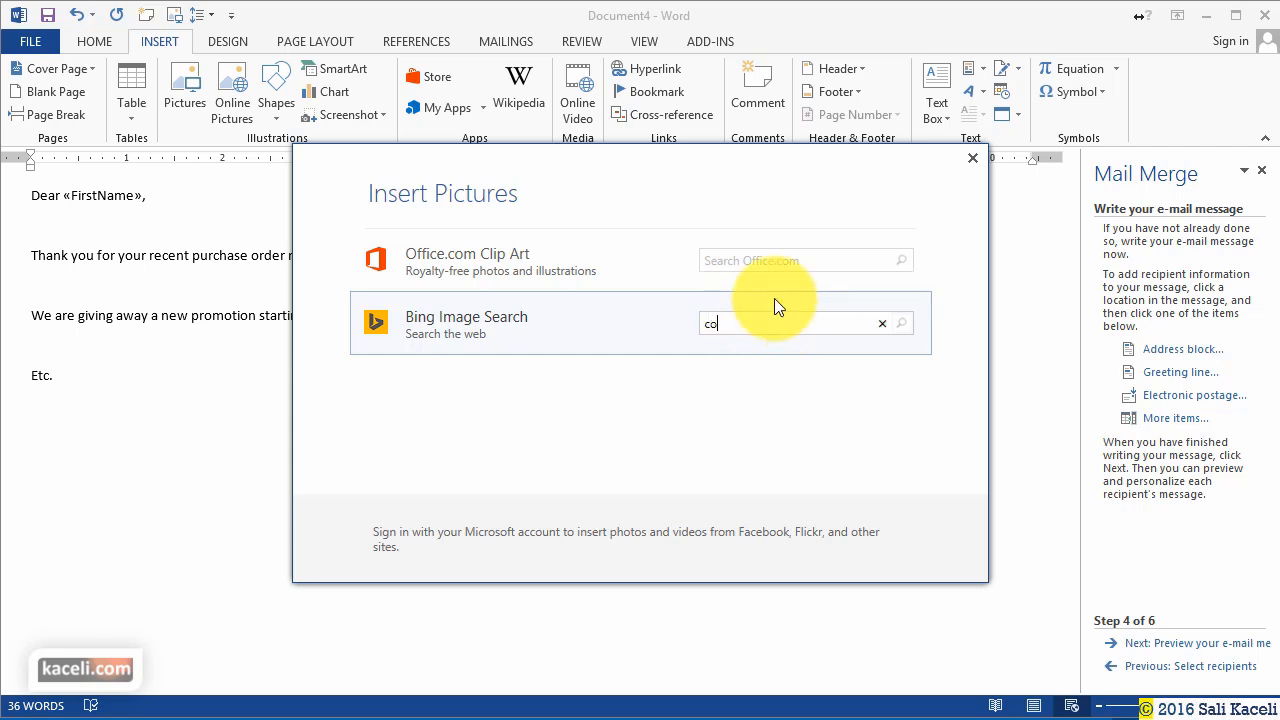
pyautogui.write('upon')
pyautogui.press('Return')
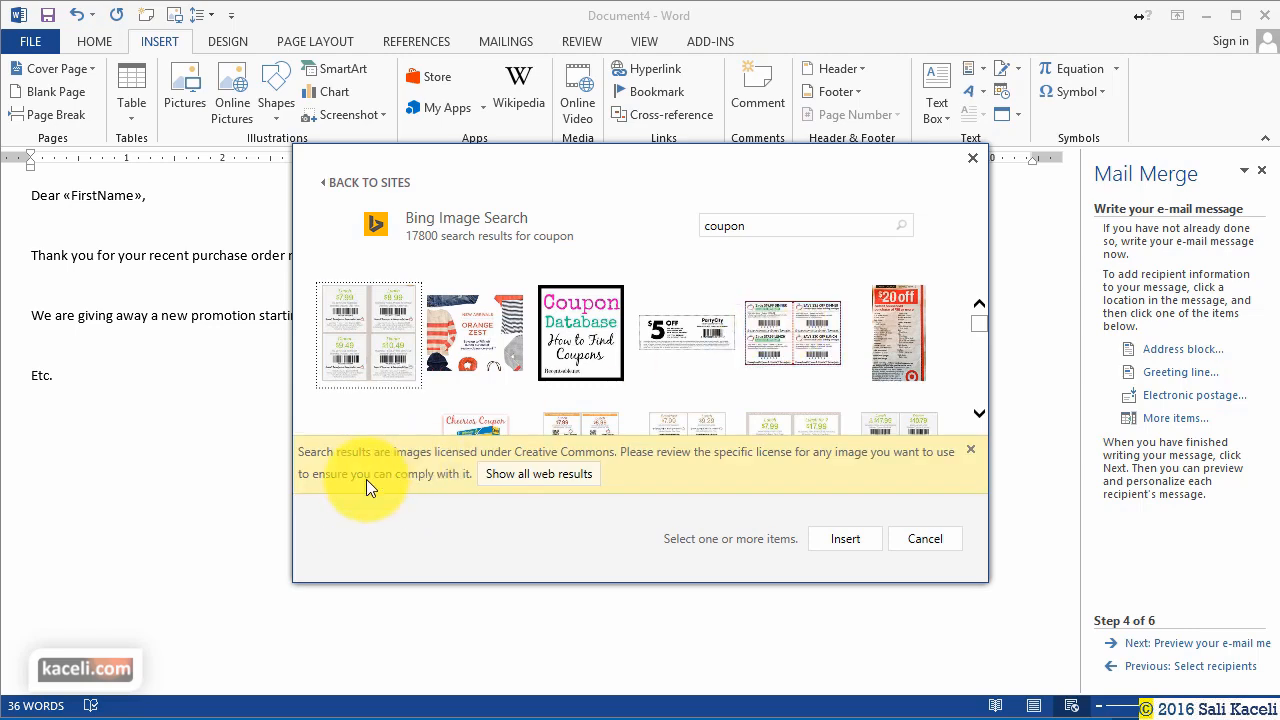
pyautogui.click(898, 332)
pyautogui.click(845, 538)
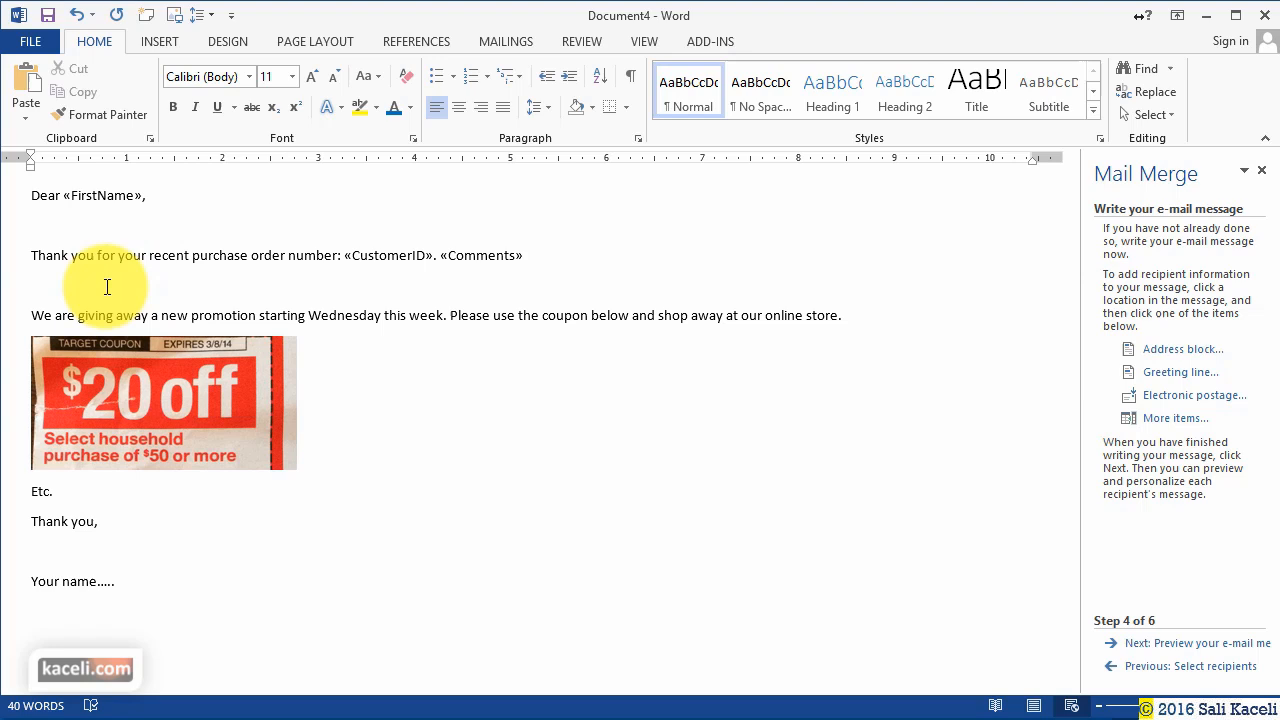
# Remove the blank lines below the order line and under the greeting, then go to preview.
pyautogui.click(106, 286)
pyautogui.press('BackSpace')
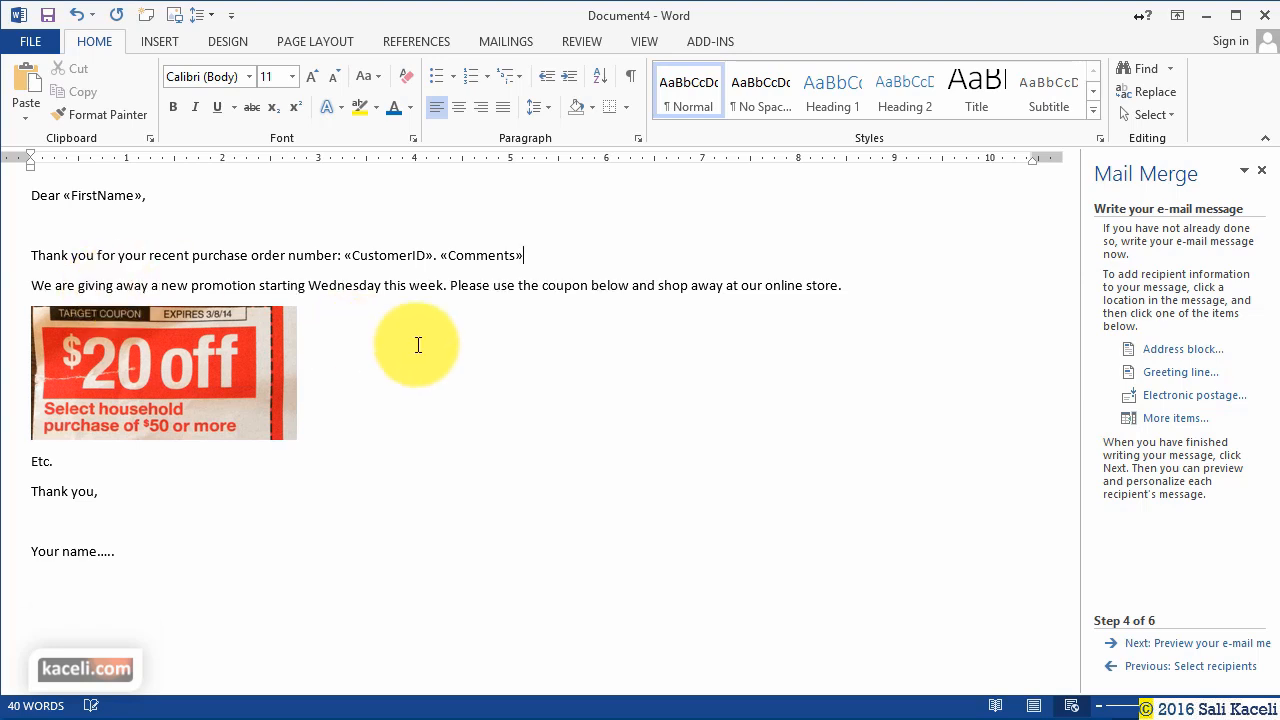
pyautogui.click(94, 233)
pyautogui.press('BackSpace')
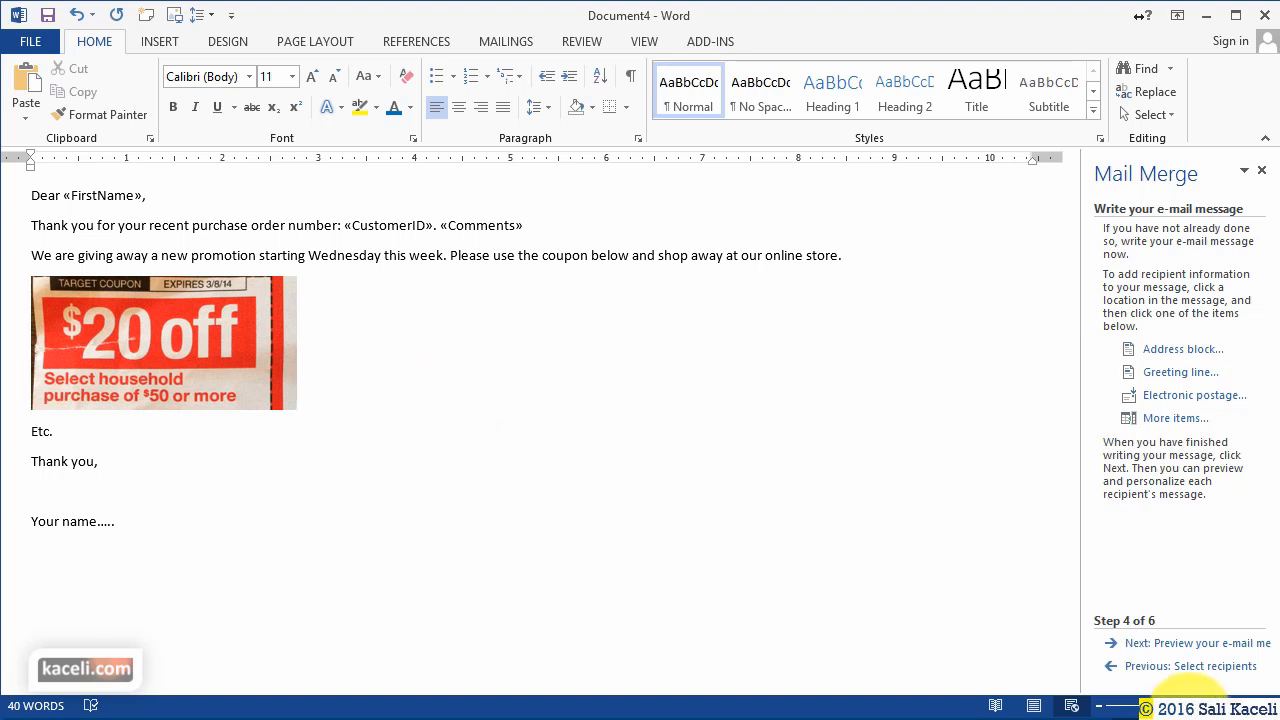
pyautogui.click(1208, 645)
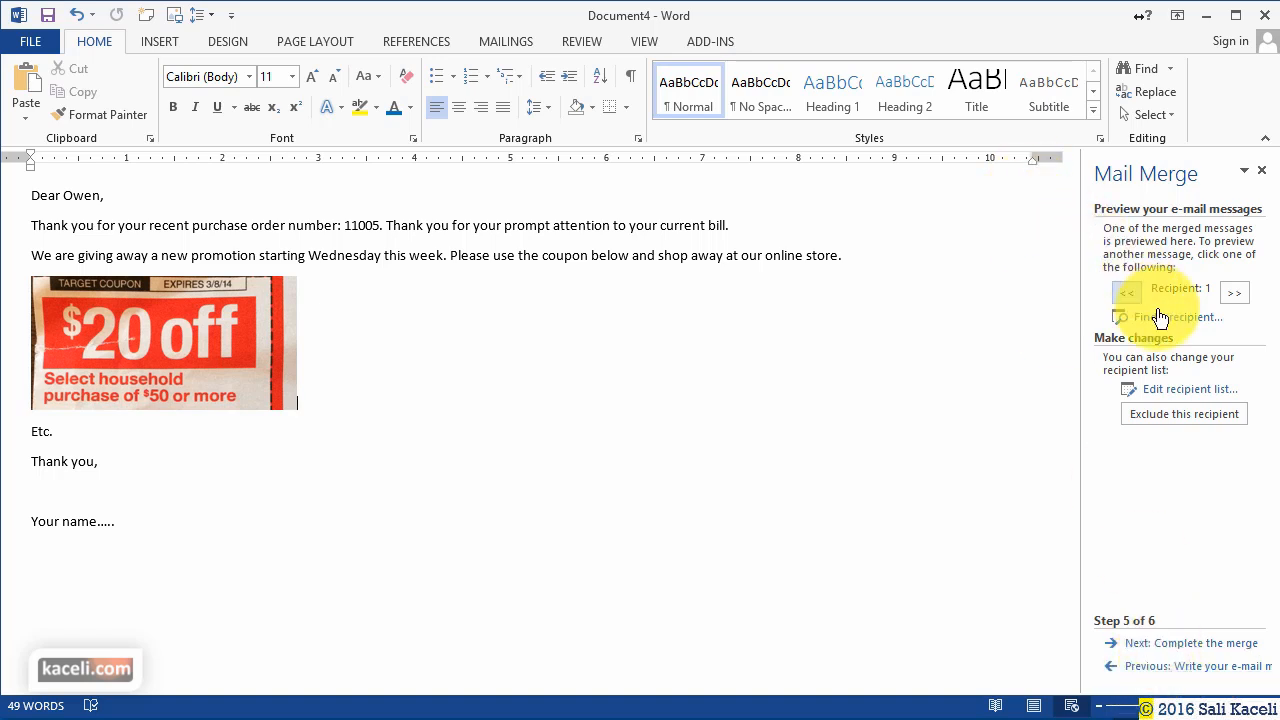
# Step through the merged previews recipient by recipient with the >> button.
pyautogui.click(1234, 300)
pyautogui.click(1236, 302)
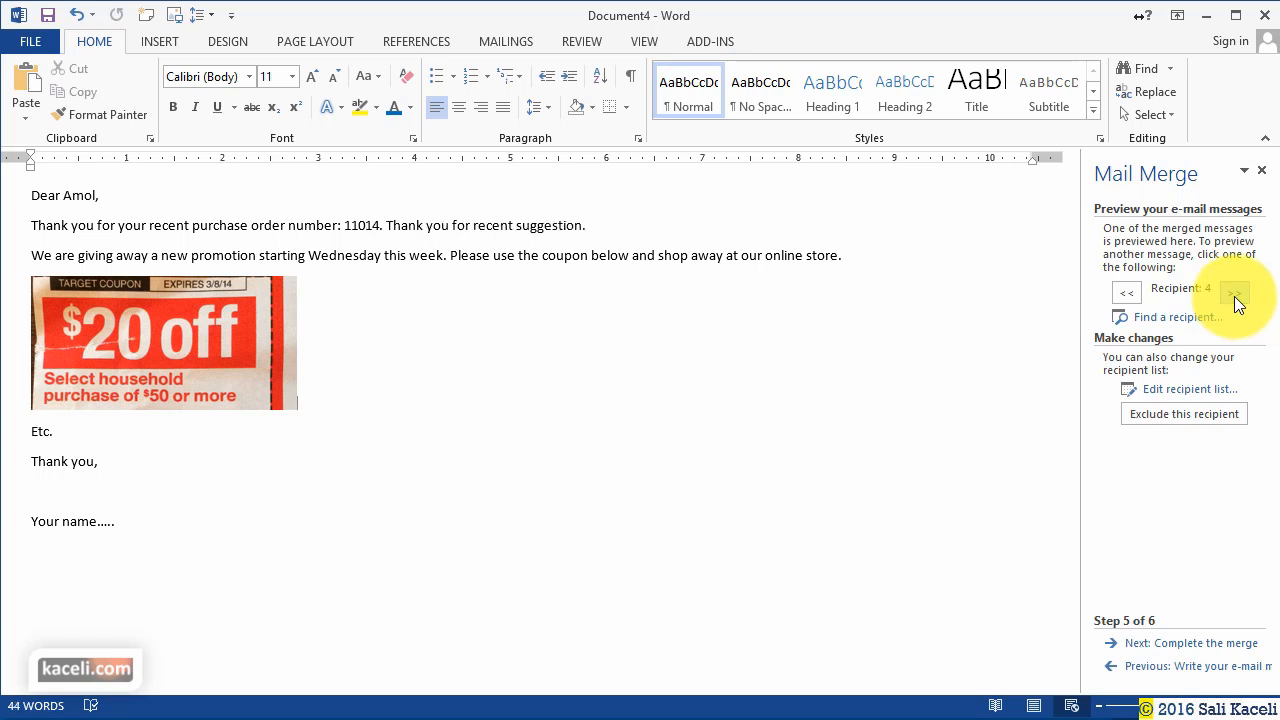
pyautogui.click(1234, 298)
pyautogui.click(1235, 299)
pyautogui.click(1236, 300)
pyautogui.click(1236, 300)
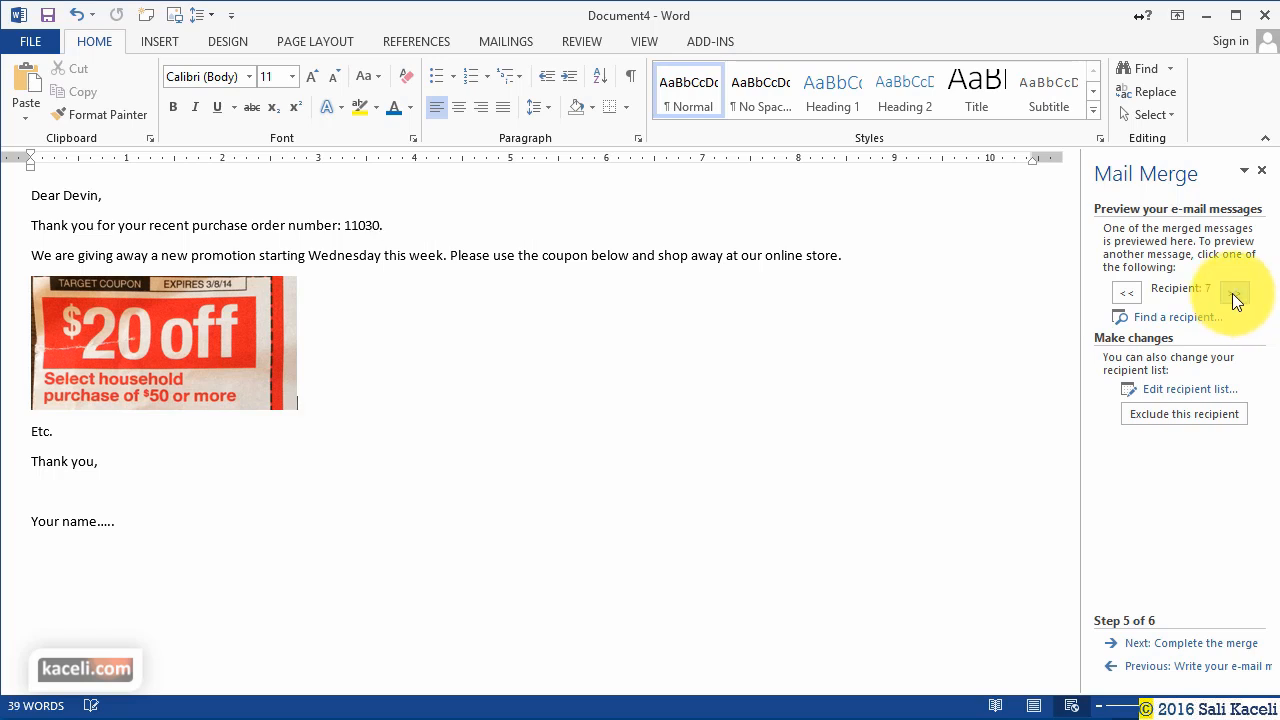
pyautogui.click(1236, 300)
pyautogui.click(1236, 300)
pyautogui.click(1236, 300)
pyautogui.click(1236, 300)
pyautogui.click(1236, 300)
pyautogui.click(1236, 300)
pyautogui.click(1236, 300)
pyautogui.click(1236, 300)
pyautogui.click(1236, 300)
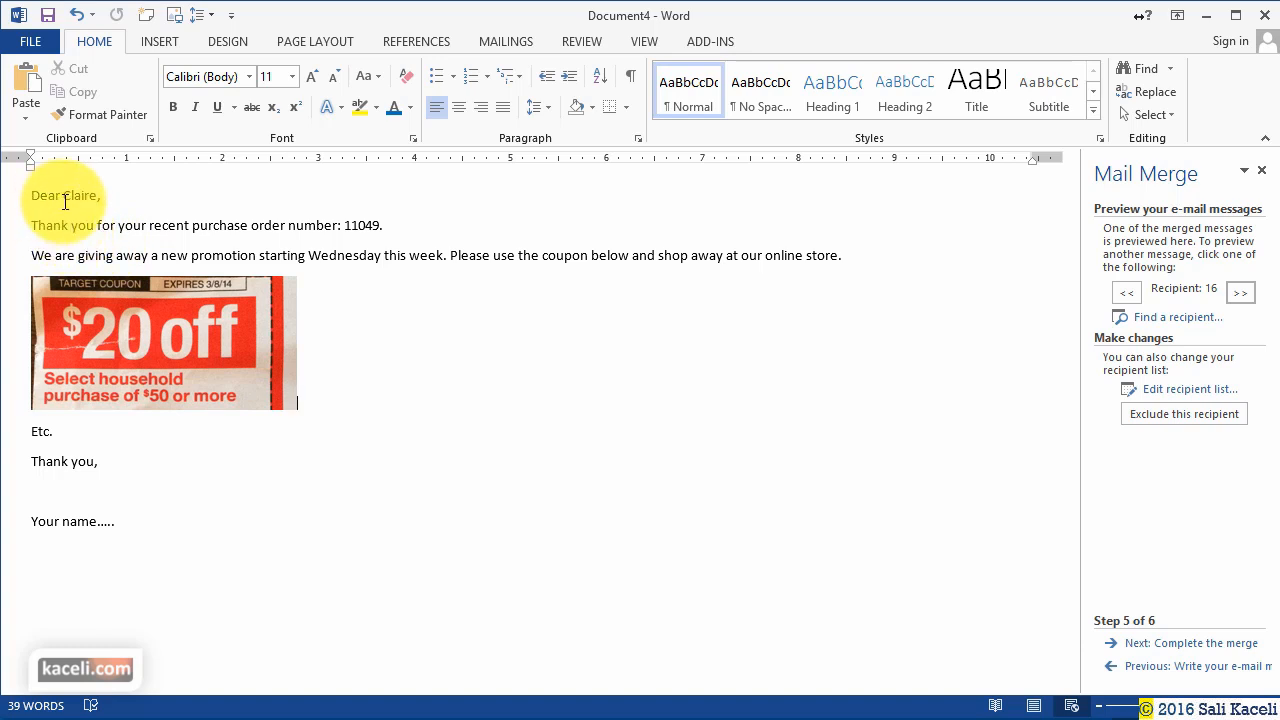
# Check the merged order number and promotion text, then advance to Complete the merge.
pyautogui.click(368, 224)
pyautogui.click(414, 257)
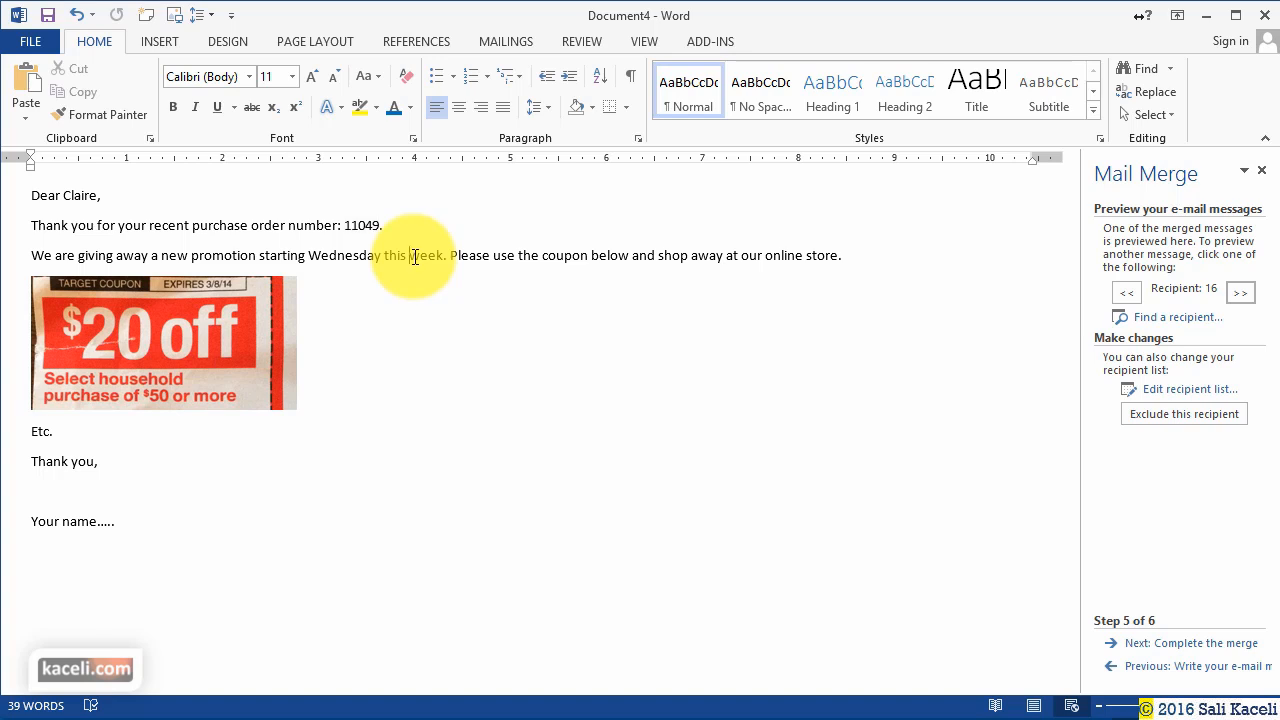
pyautogui.click(490, 356)
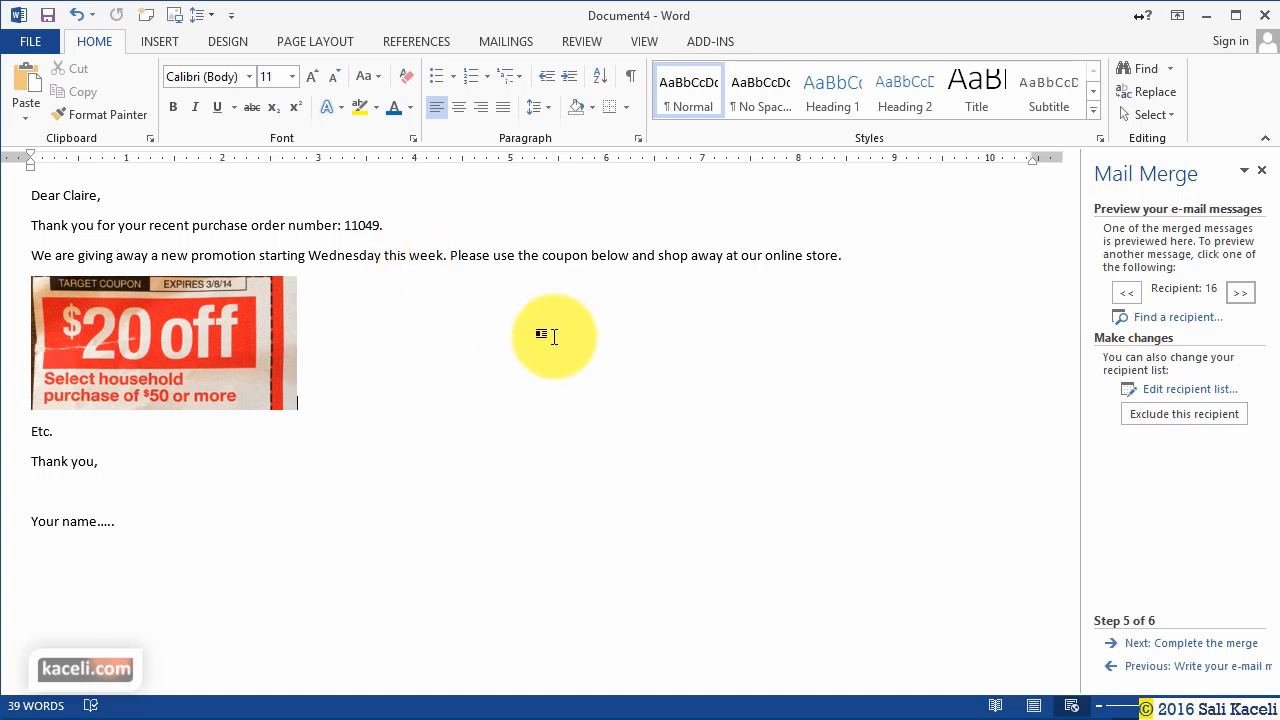
pyautogui.click(1219, 646)
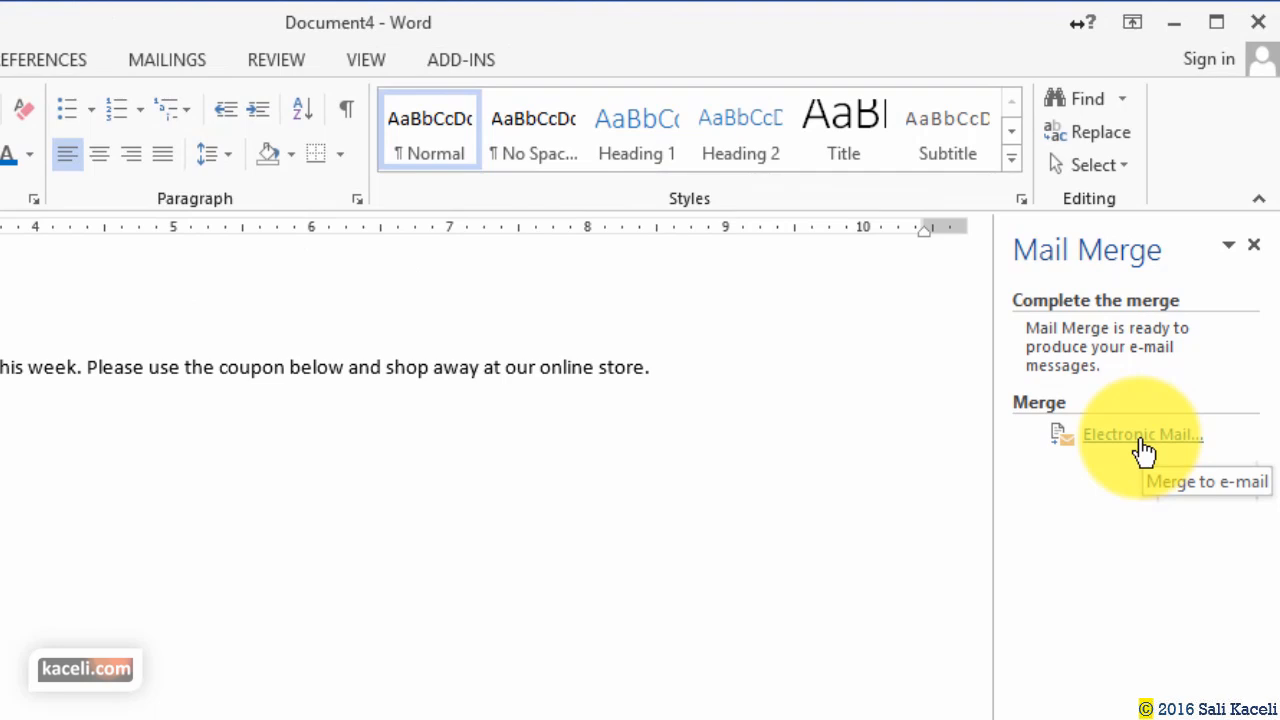
# Set the e-mail merge to the Email field, subject 'New promotion at .....', and HTML format.
pyautogui.click(1146, 444)
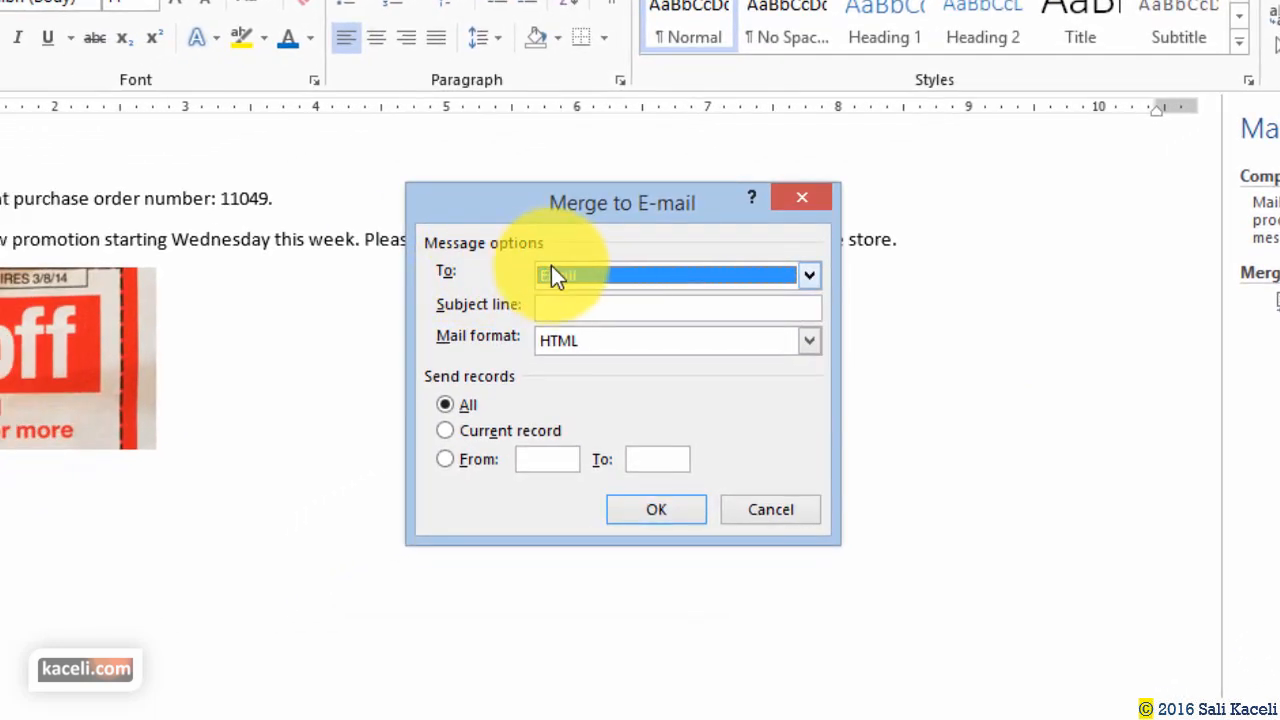
pyautogui.click(556, 272)
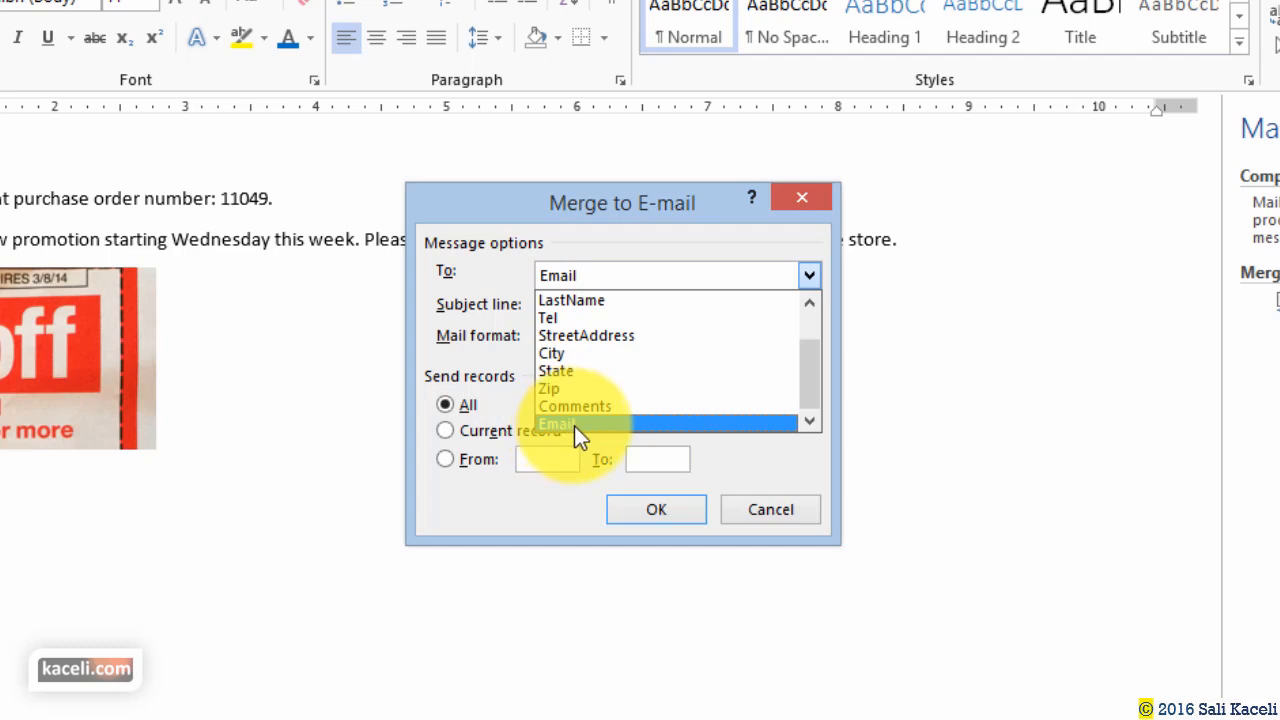
pyautogui.click(569, 430)
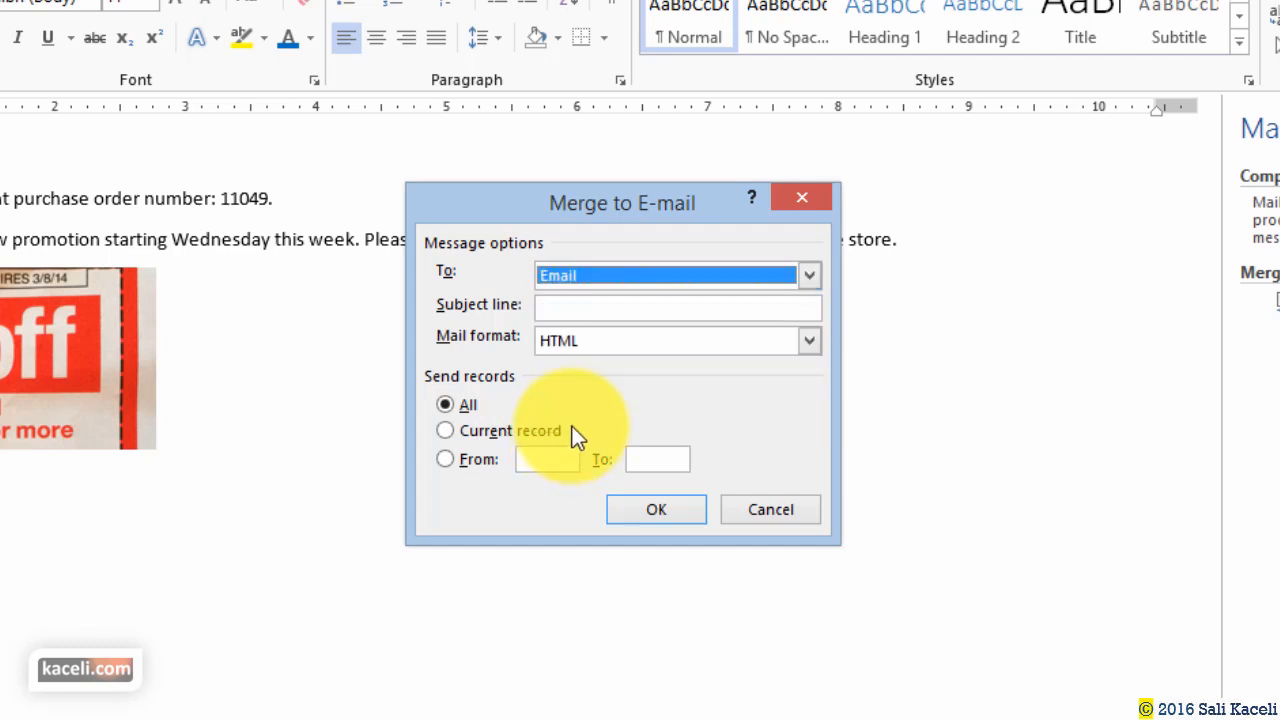
pyautogui.click(592, 307)
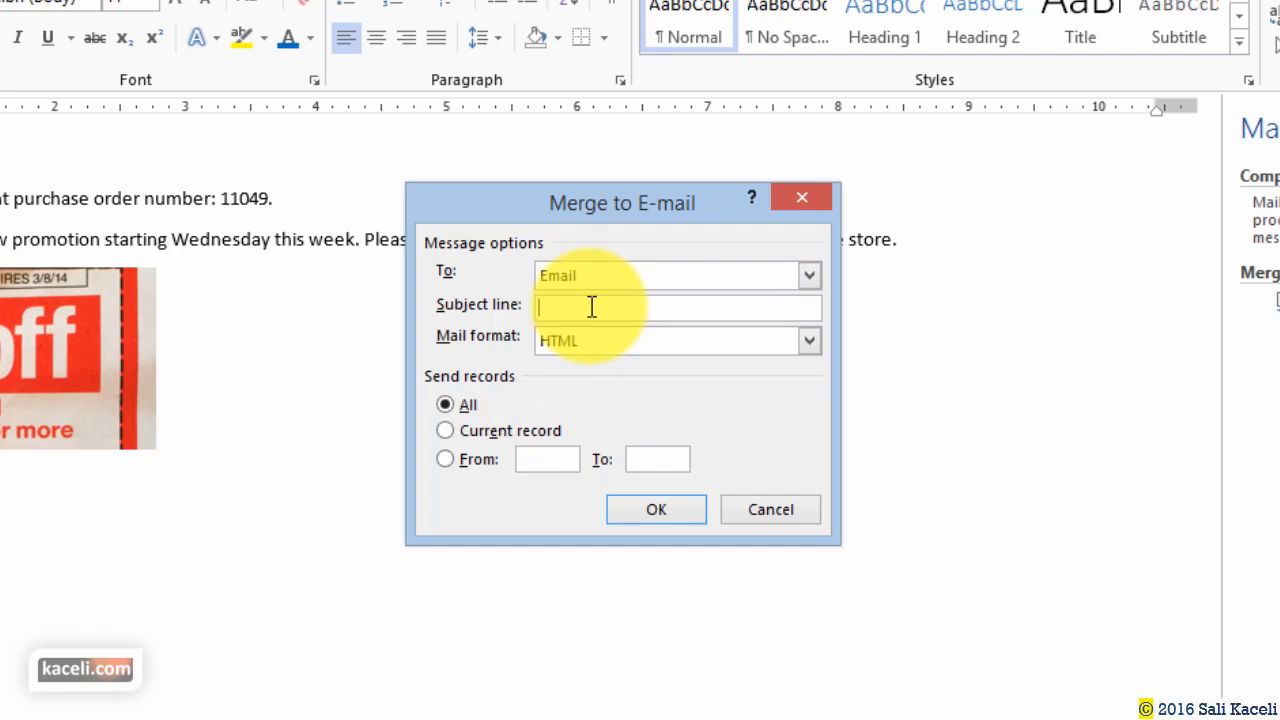
pyautogui.write('New promotion at .....')
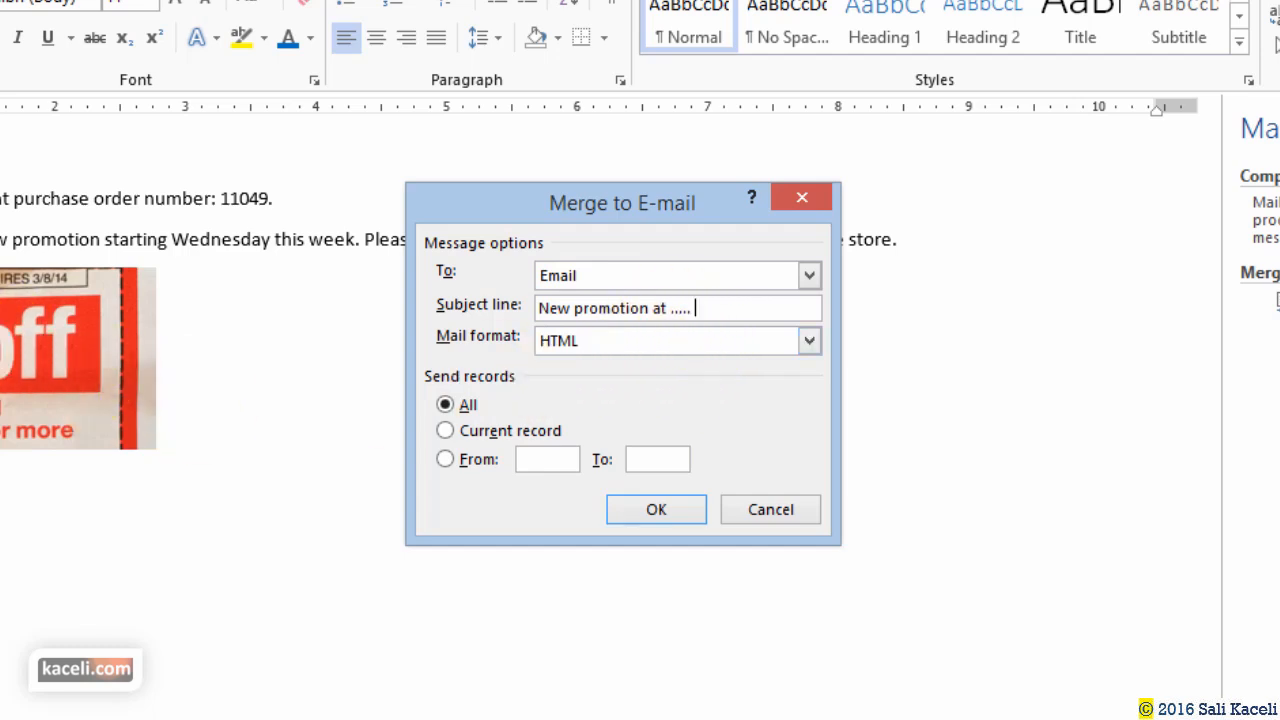
pyautogui.click(573, 343)
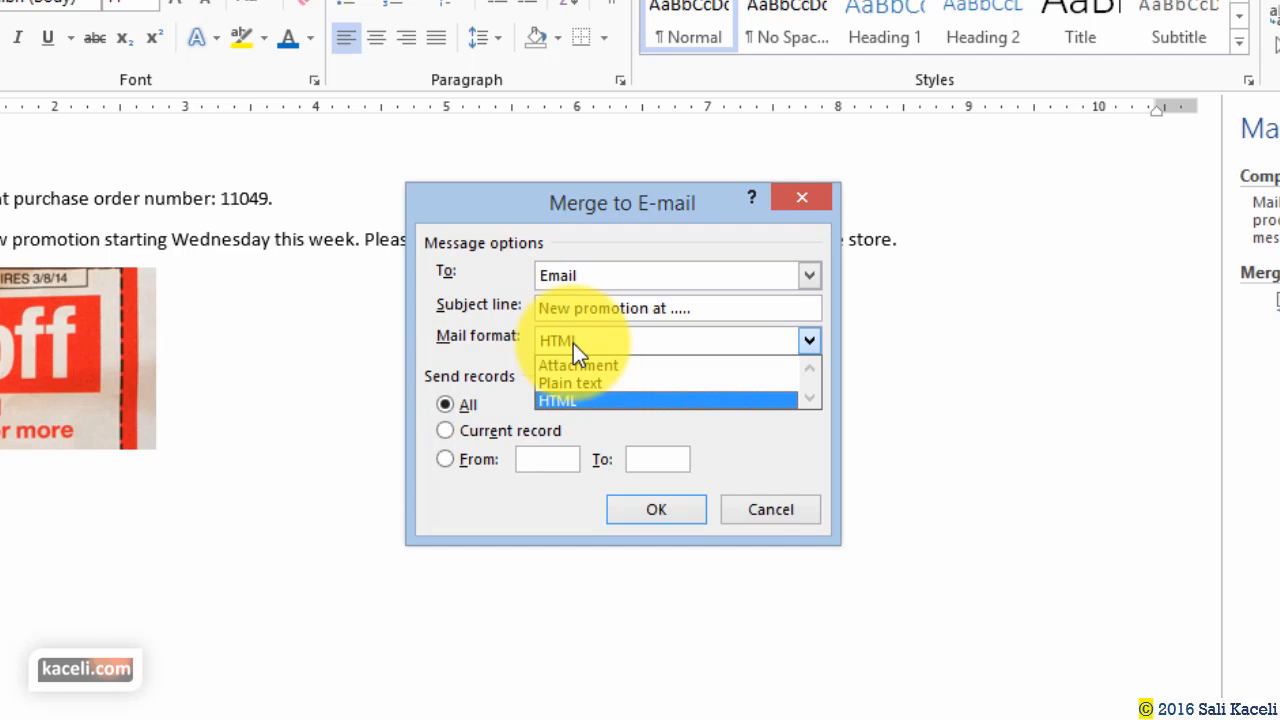
pyautogui.click(573, 343)
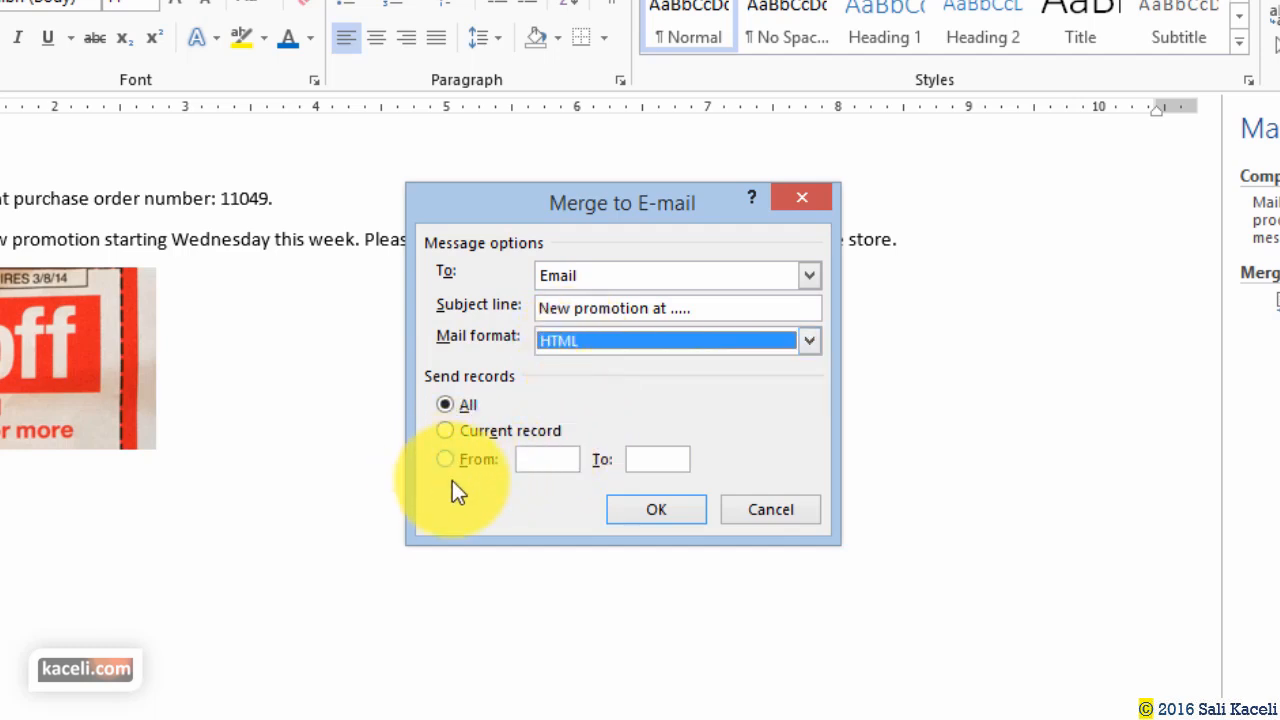
pyautogui.click(655, 510)
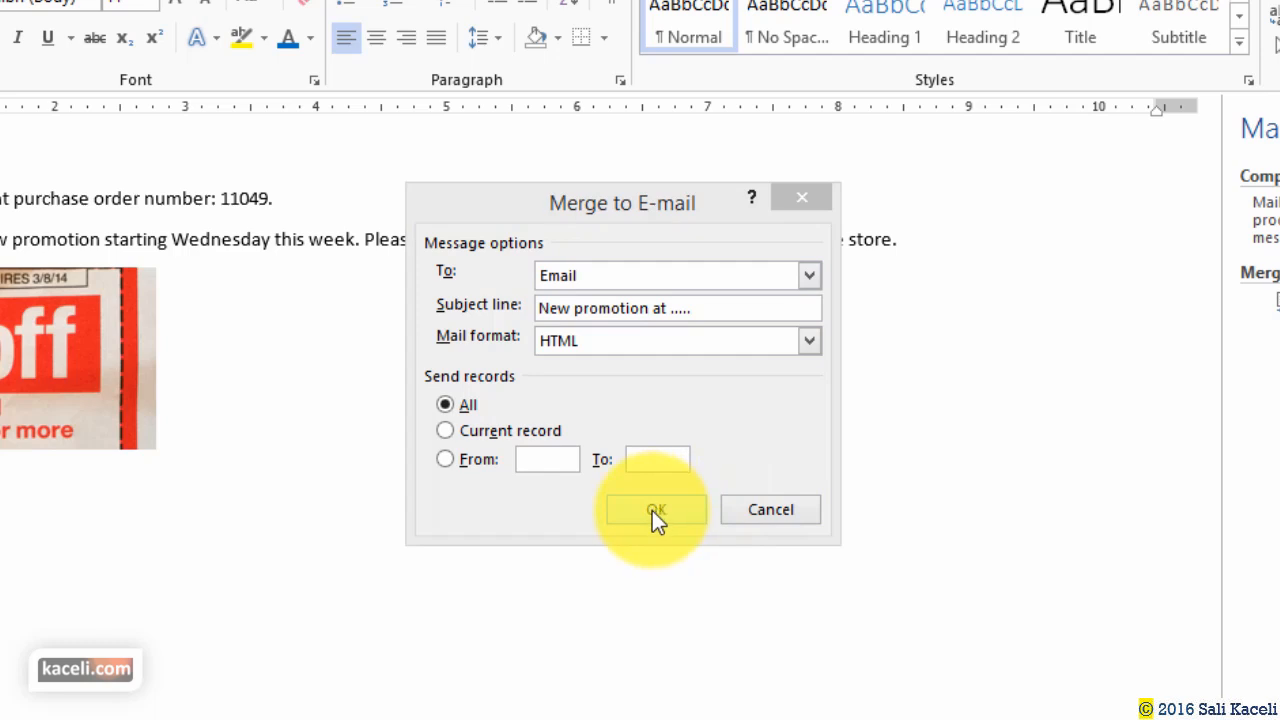
# Cancel the Merge to E-mail dialog and return to the preview step.
pyautogui.click(777, 520)
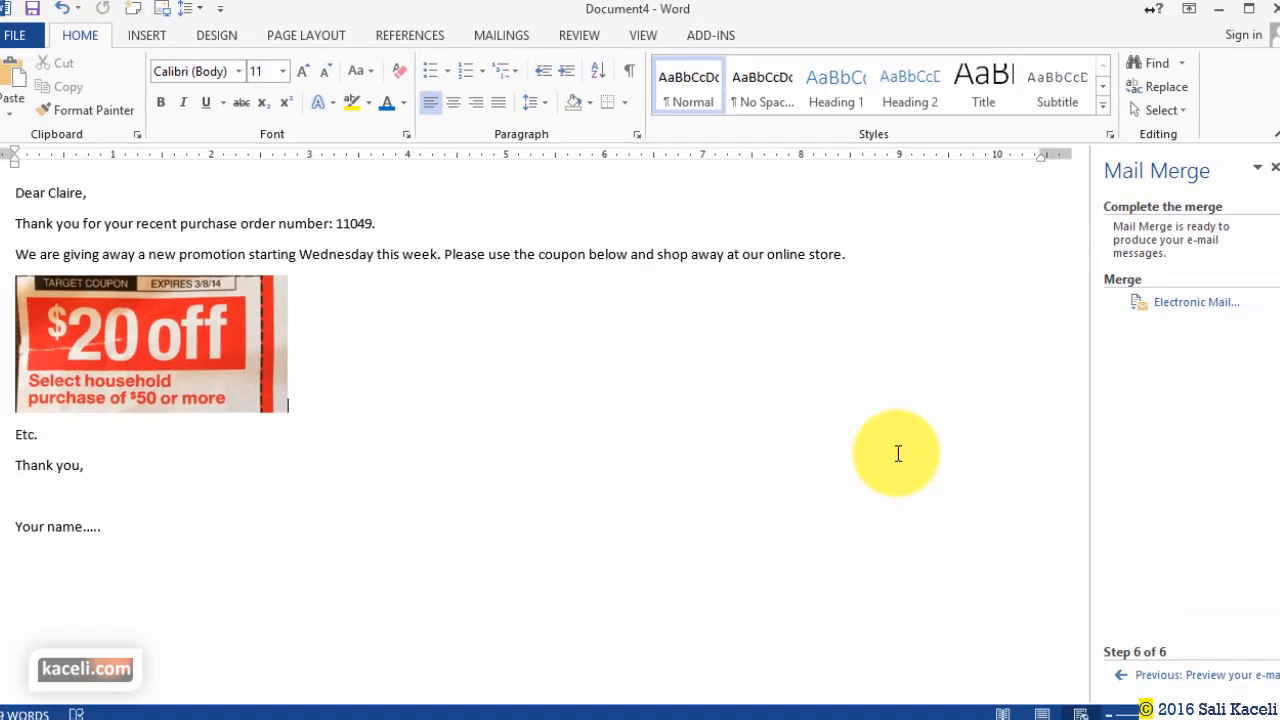
pyautogui.click(497, 473)
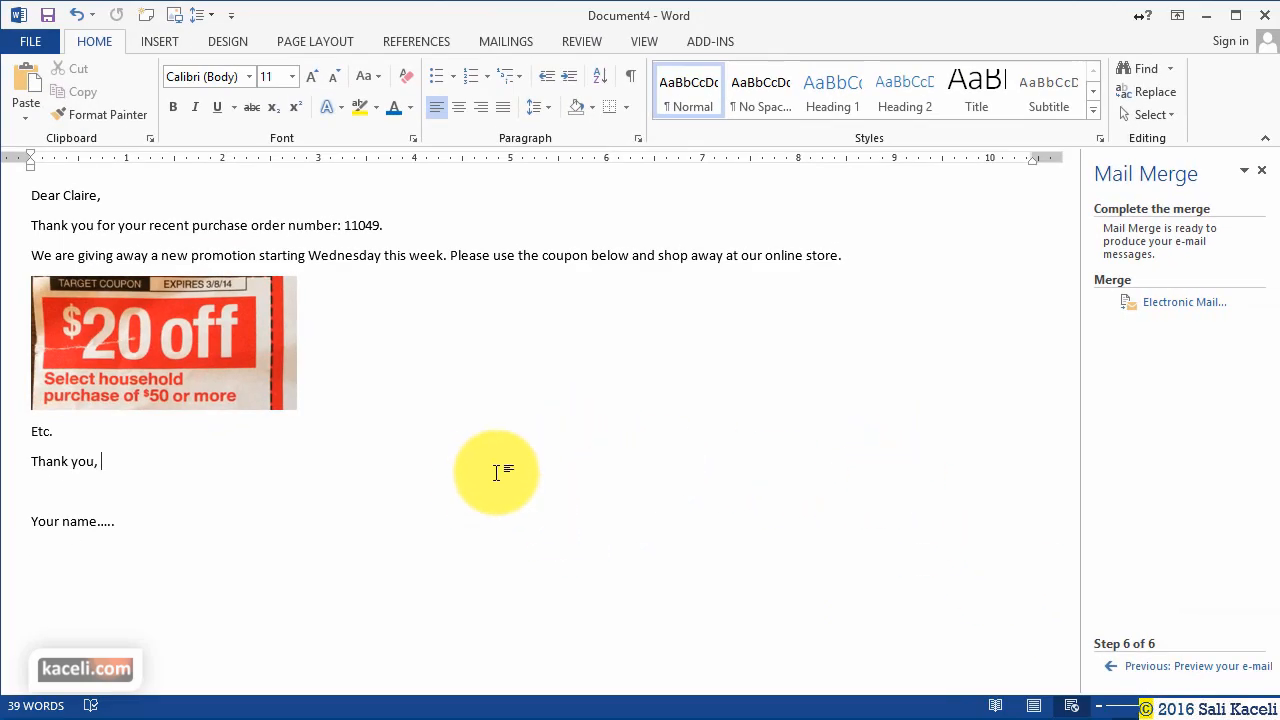
pyautogui.click(1152, 668)
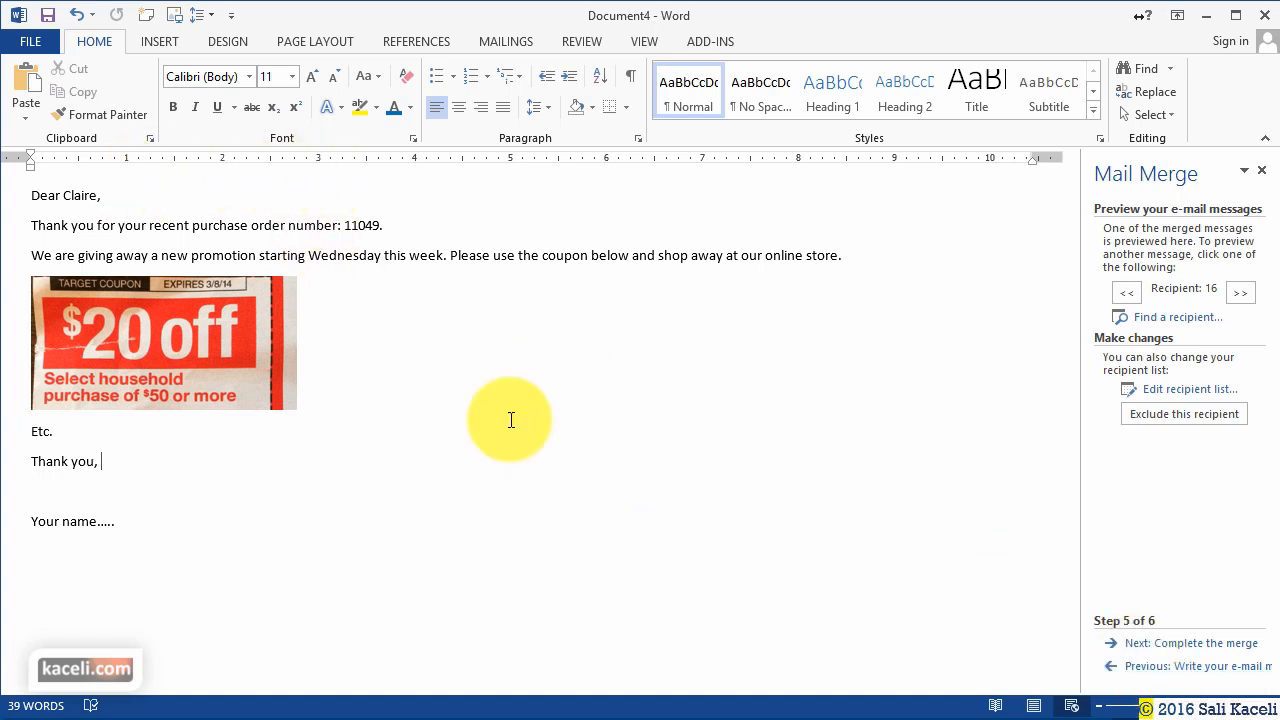
# Go back to step 4 and inspect the «FirstName» field in the greeting.
pyautogui.click(1126, 664)
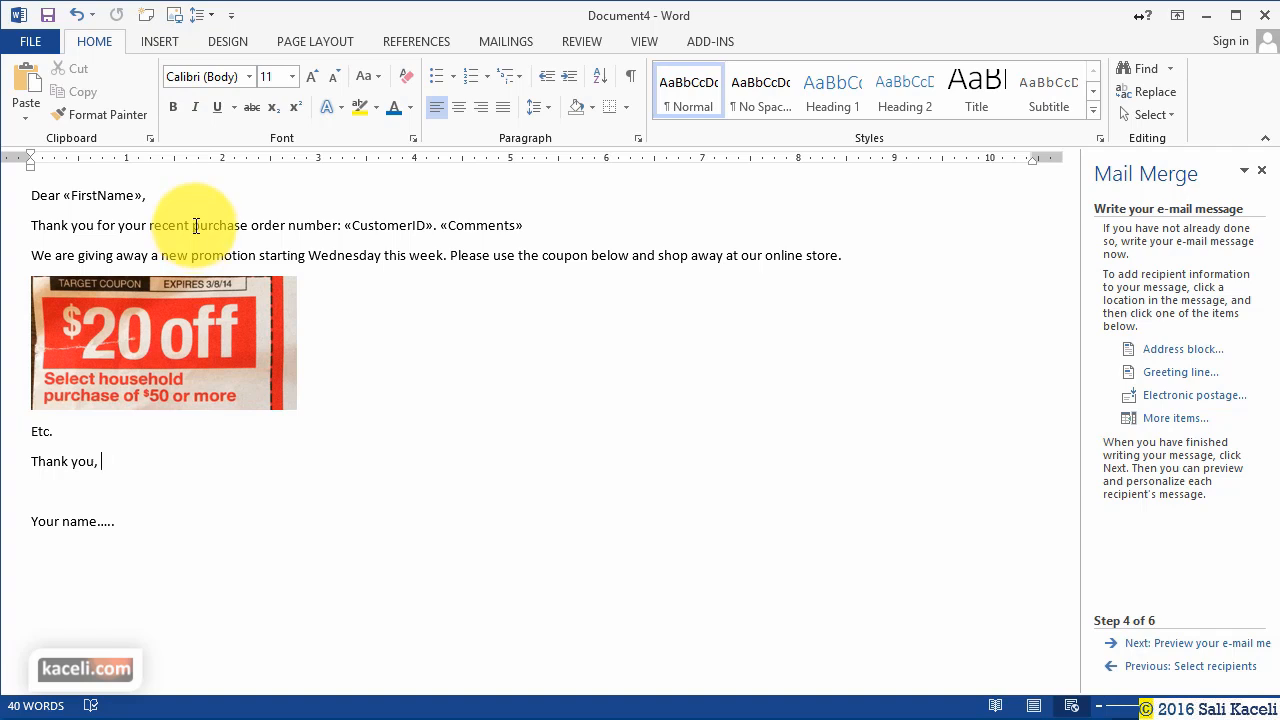
pyautogui.click(141, 197)
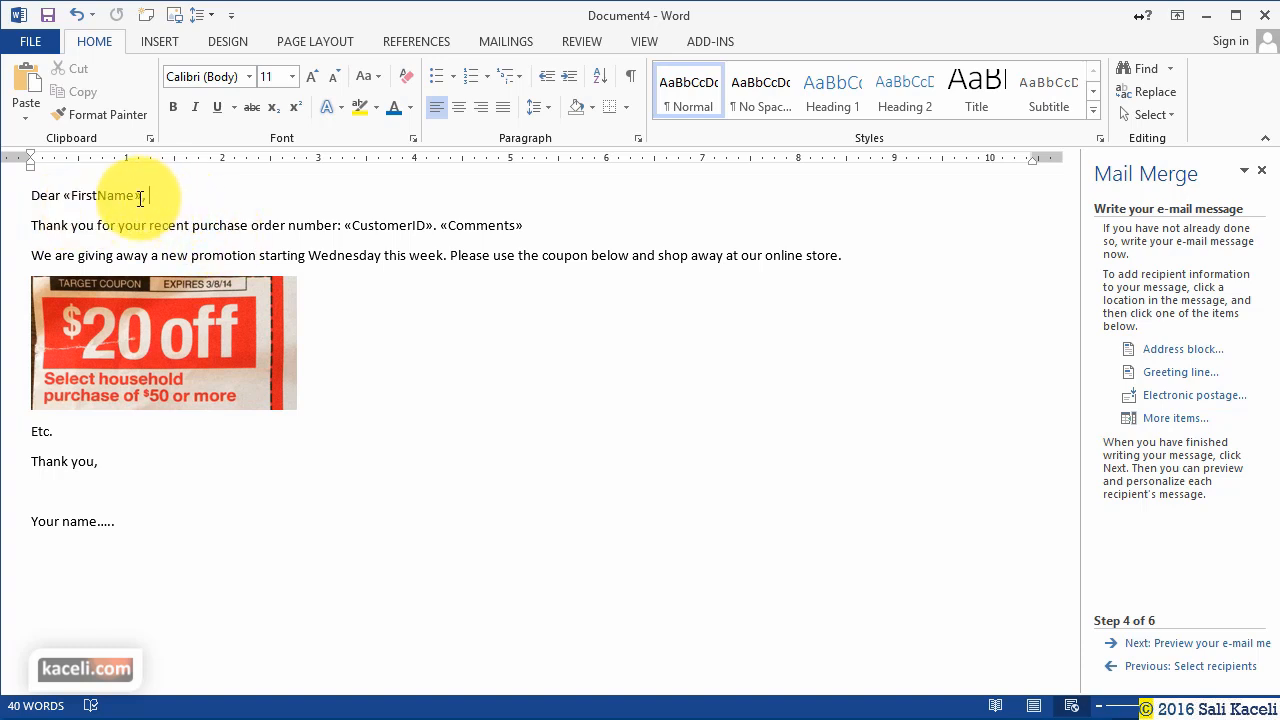
pyautogui.click(82, 195)
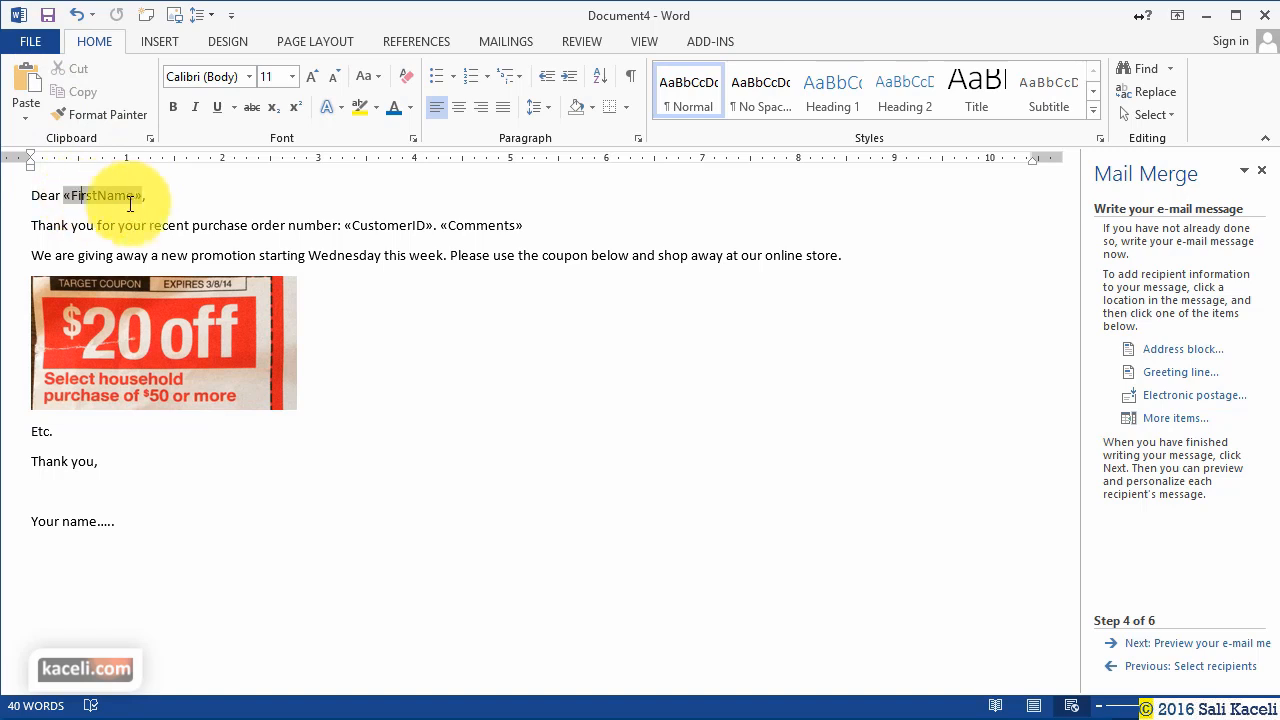
pyautogui.click(157, 178)
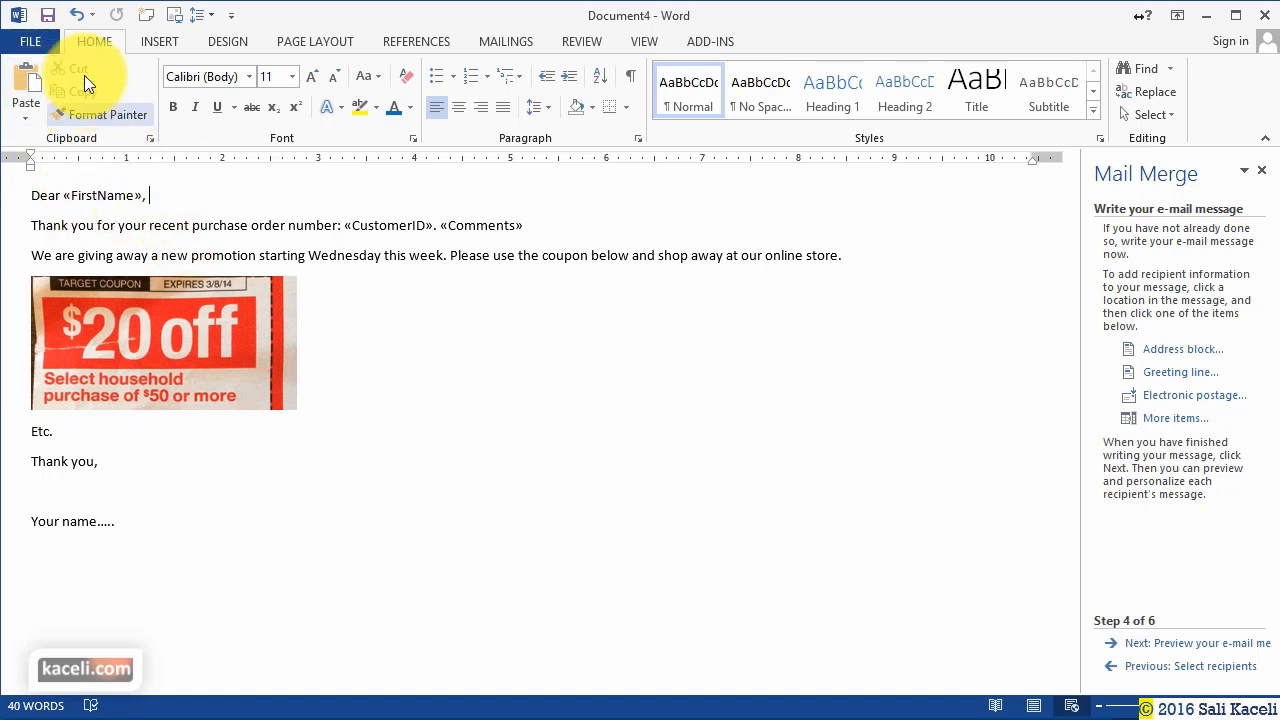
# Save the letter as 'Sample email', close it, and switch to blank Document5.
pyautogui.click(49, 15)
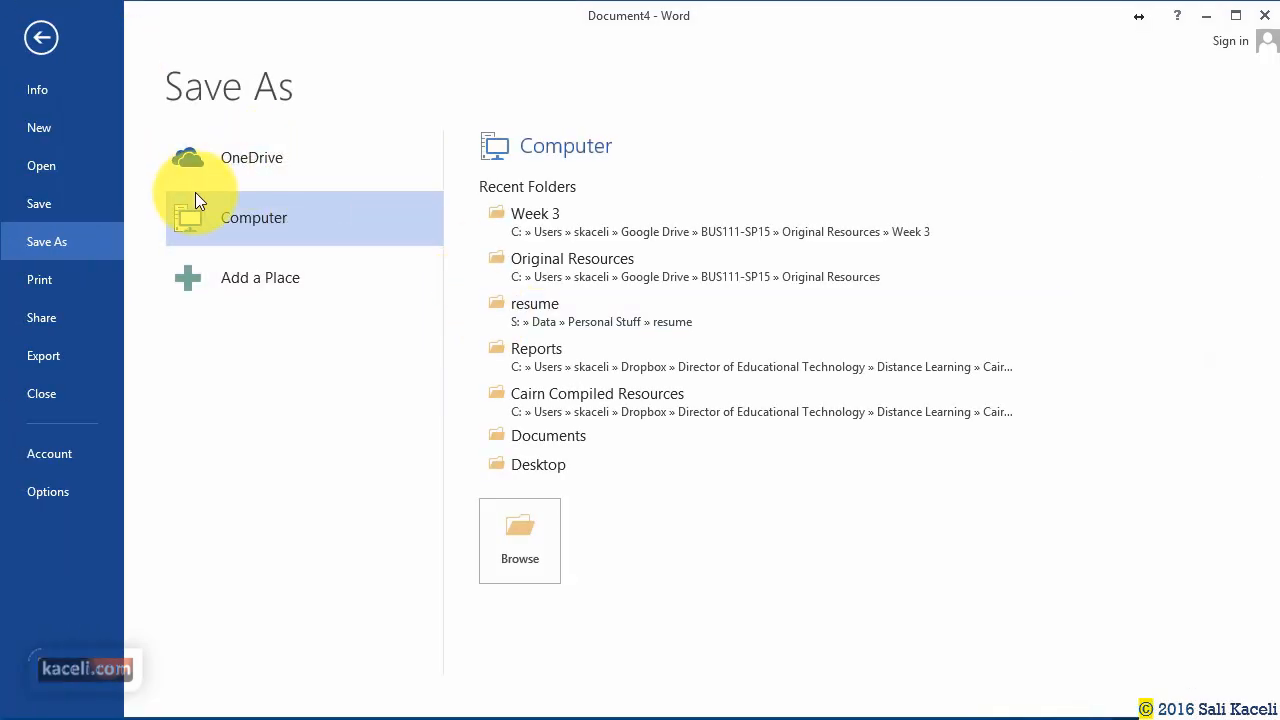
pyautogui.click(241, 198)
pyautogui.click(492, 508)
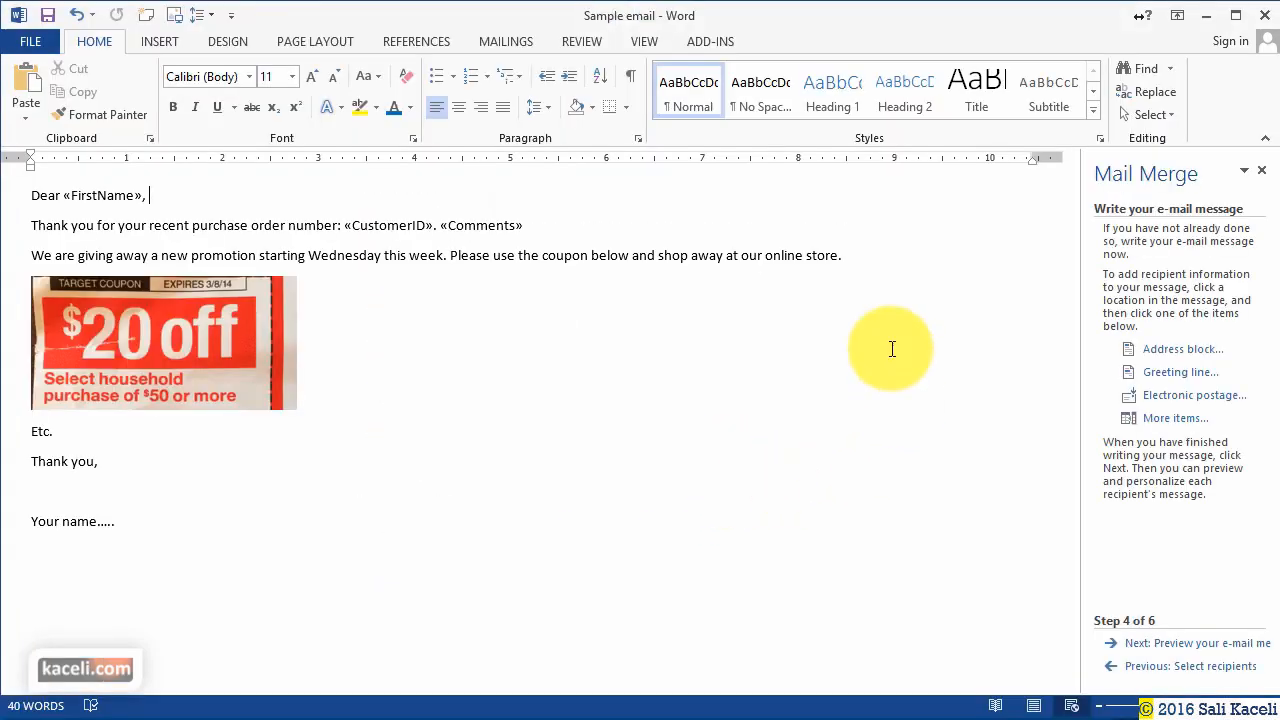
pyautogui.click(1268, 18)
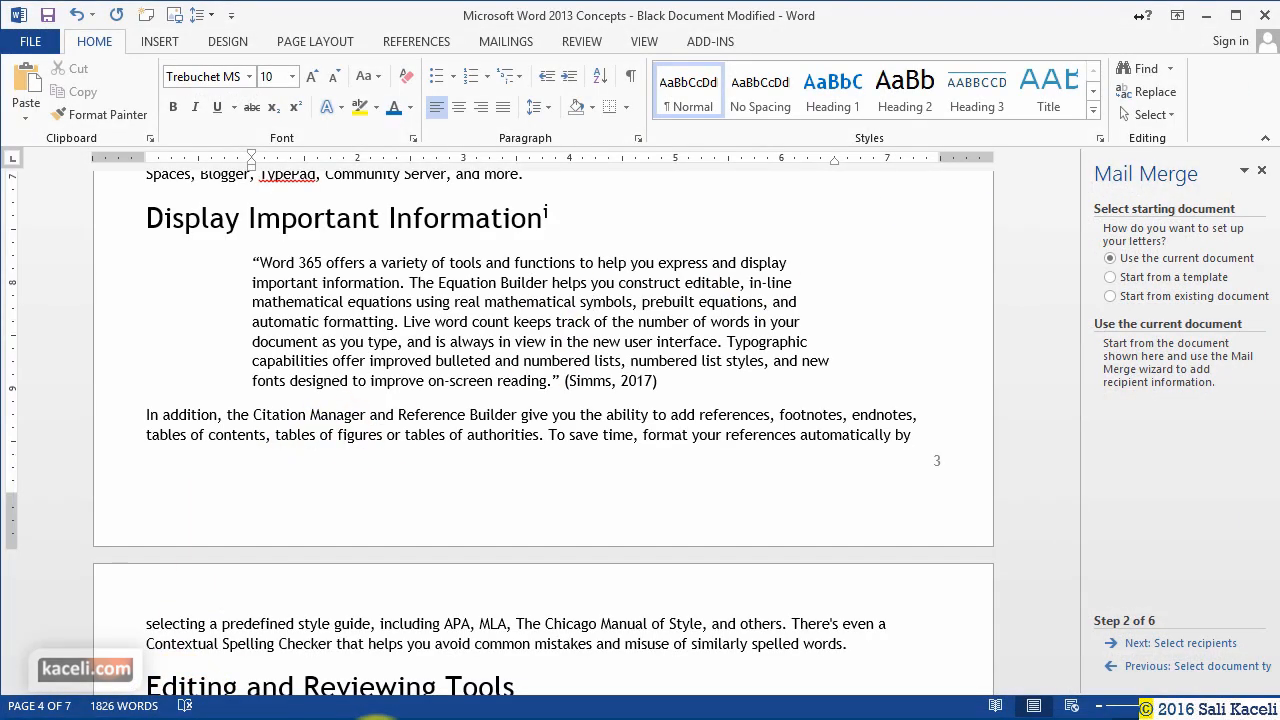
pyautogui.click(280, 685)
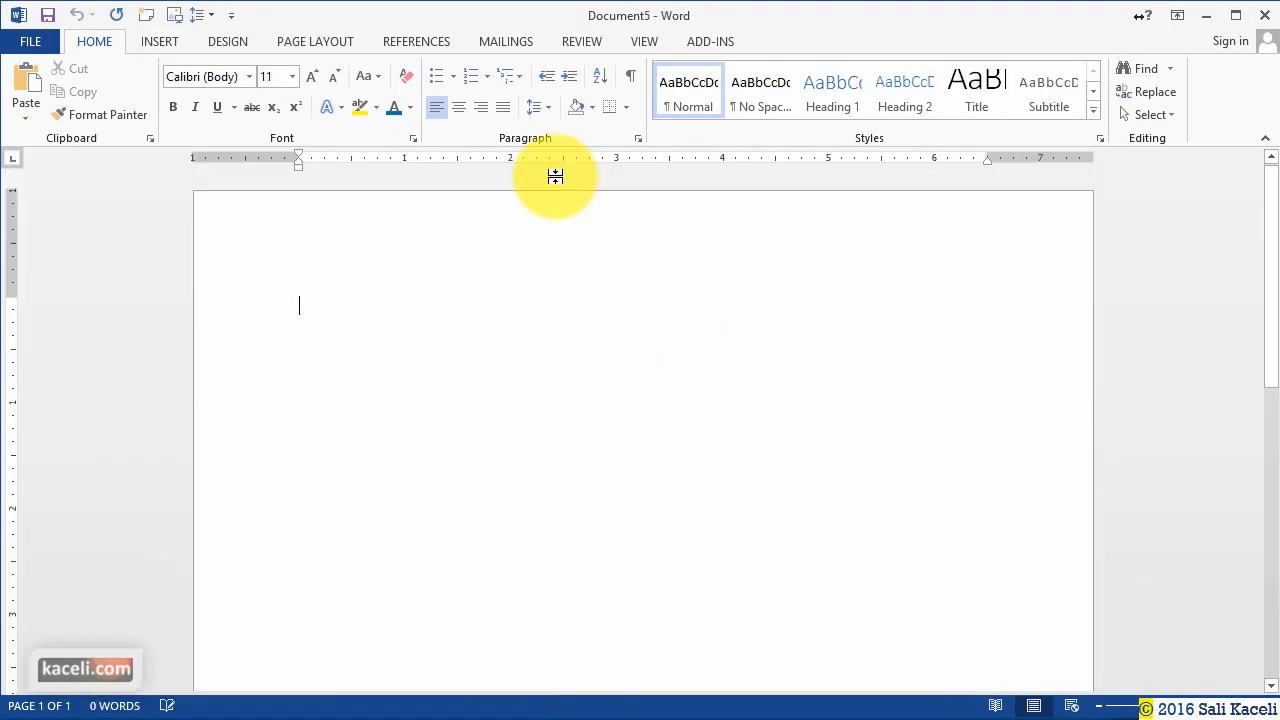
# Reopen 'Sample email' from Recent documents and accept the SQL prompt to load the Customer data.
pyautogui.click(36, 42)
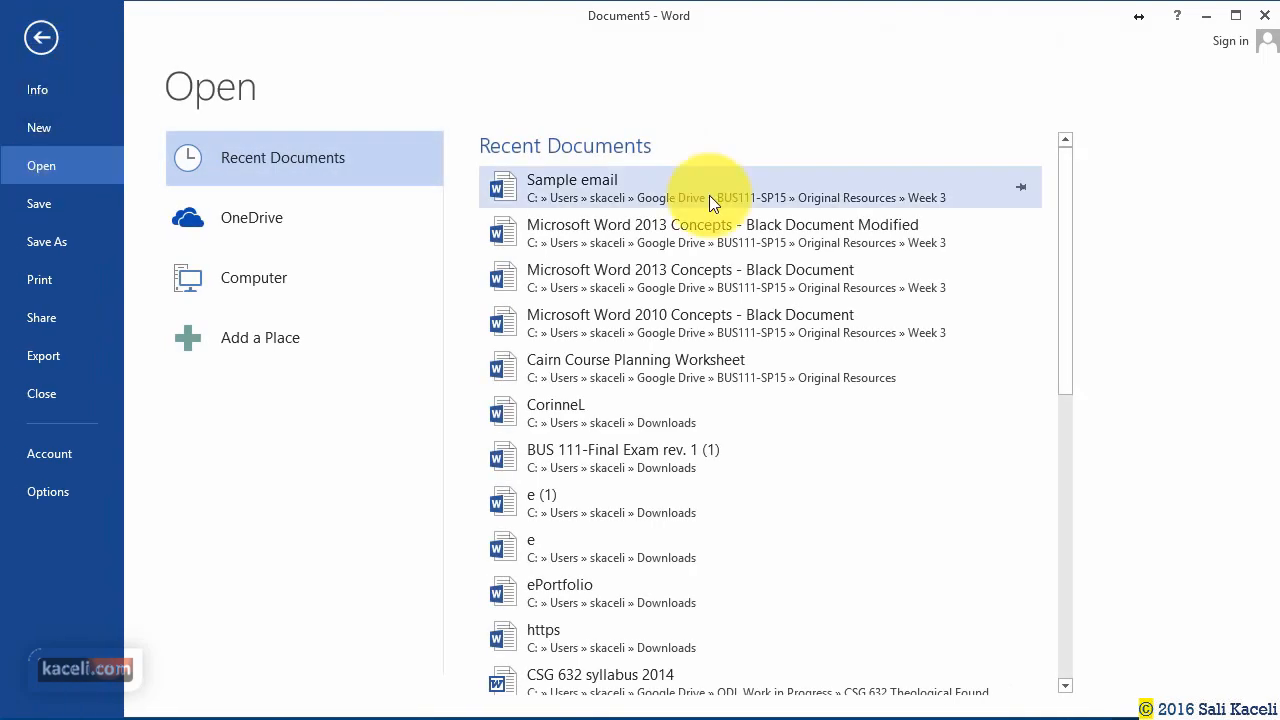
pyautogui.click(589, 182)
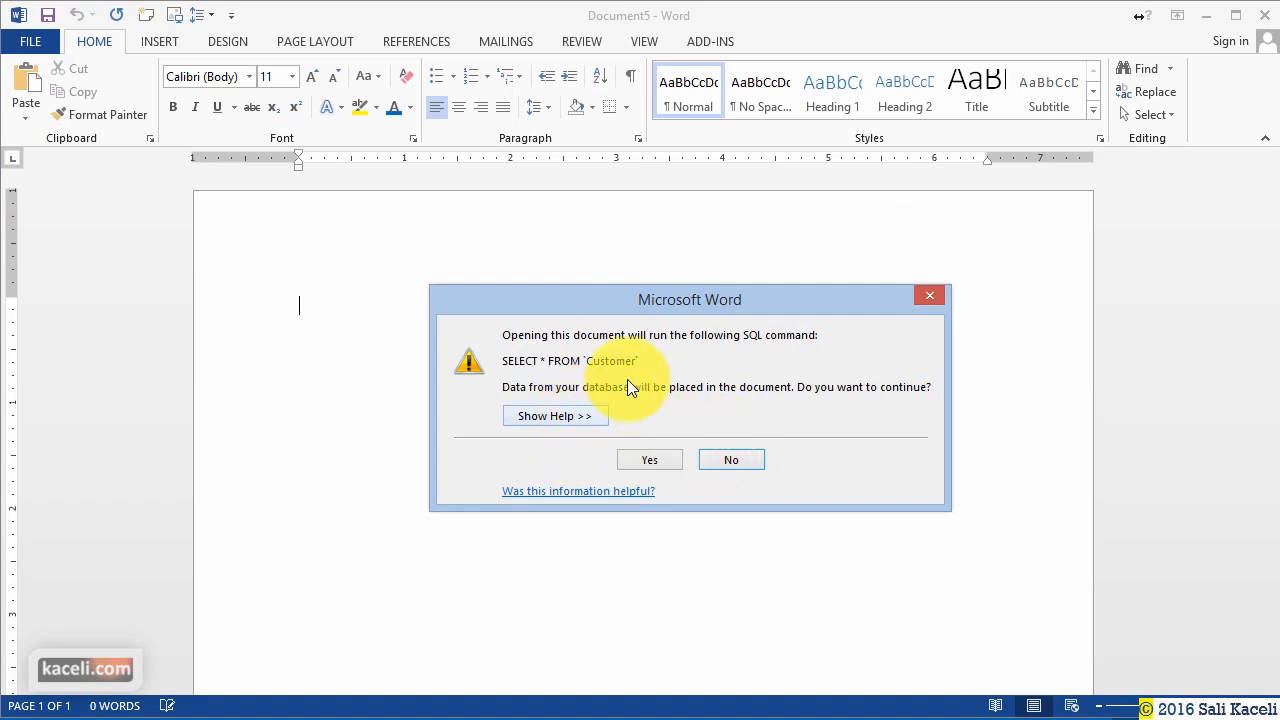
pyautogui.click(665, 459)
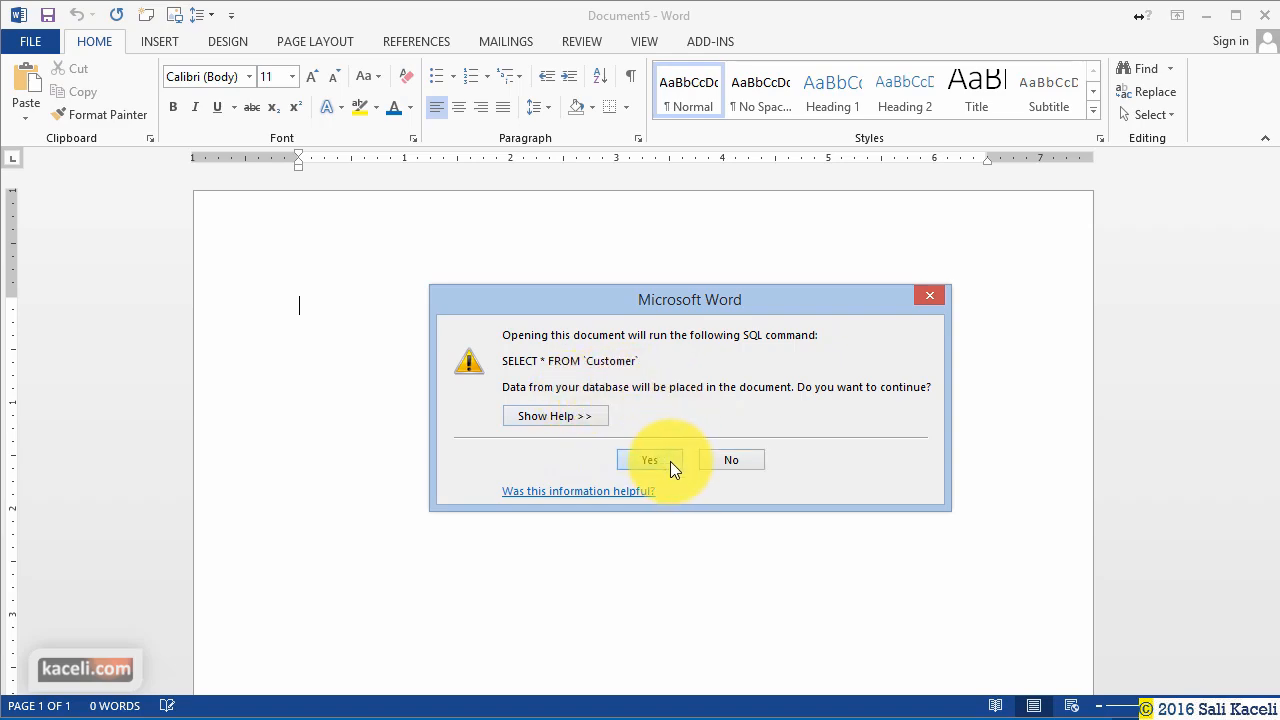
pyautogui.click(563, 300)
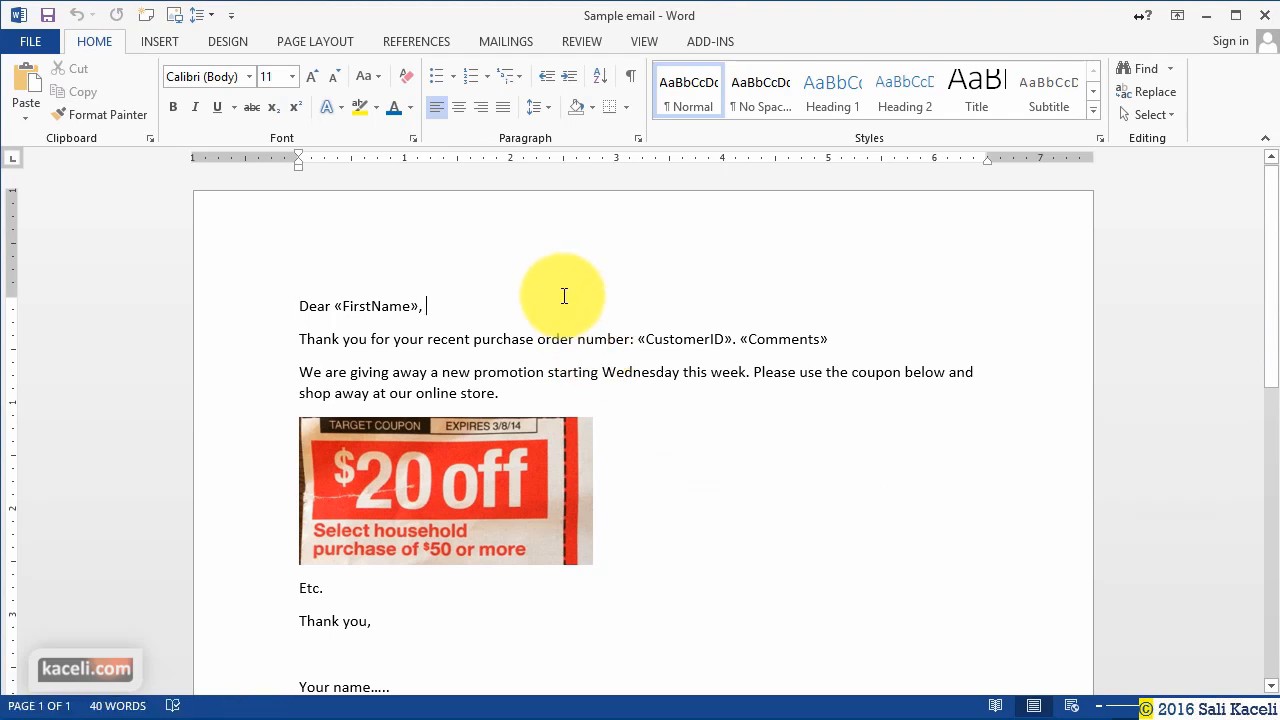
# Resume the Step-by-Step Mail Merge Wizard and advance to previewing real customer data.
pyautogui.click(506, 41)
pyautogui.click(139, 100)
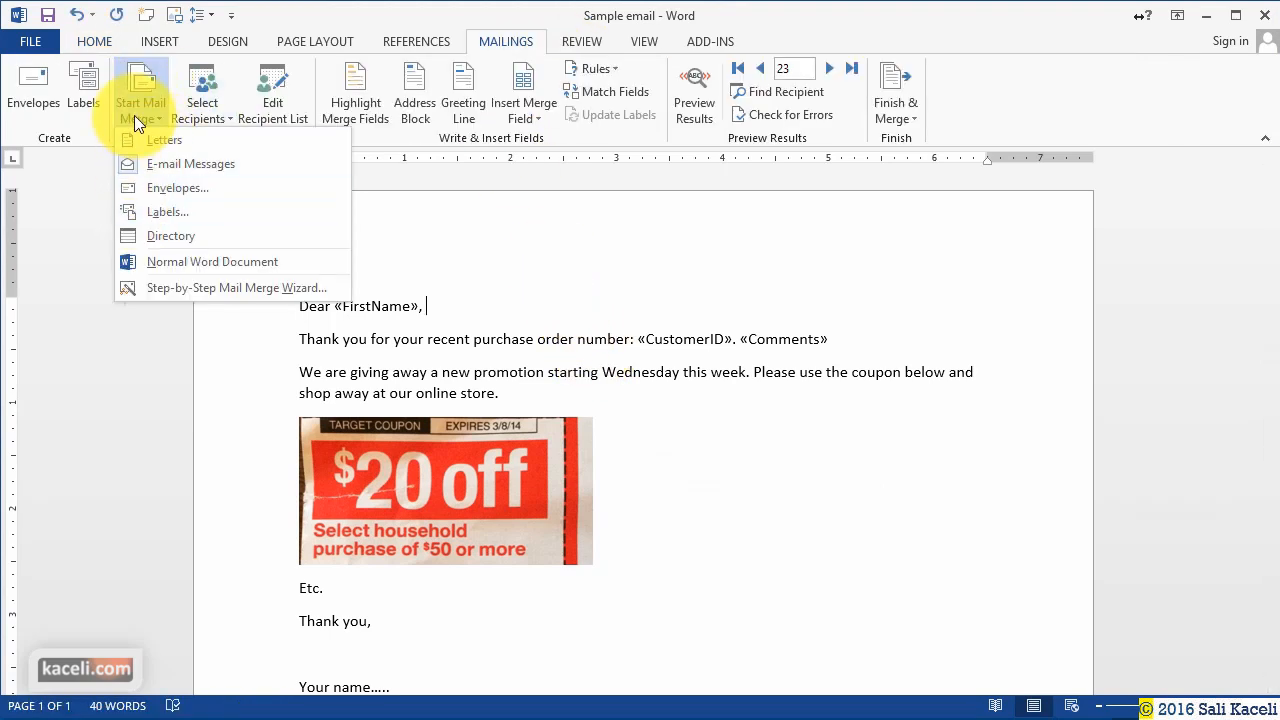
pyautogui.click(252, 288)
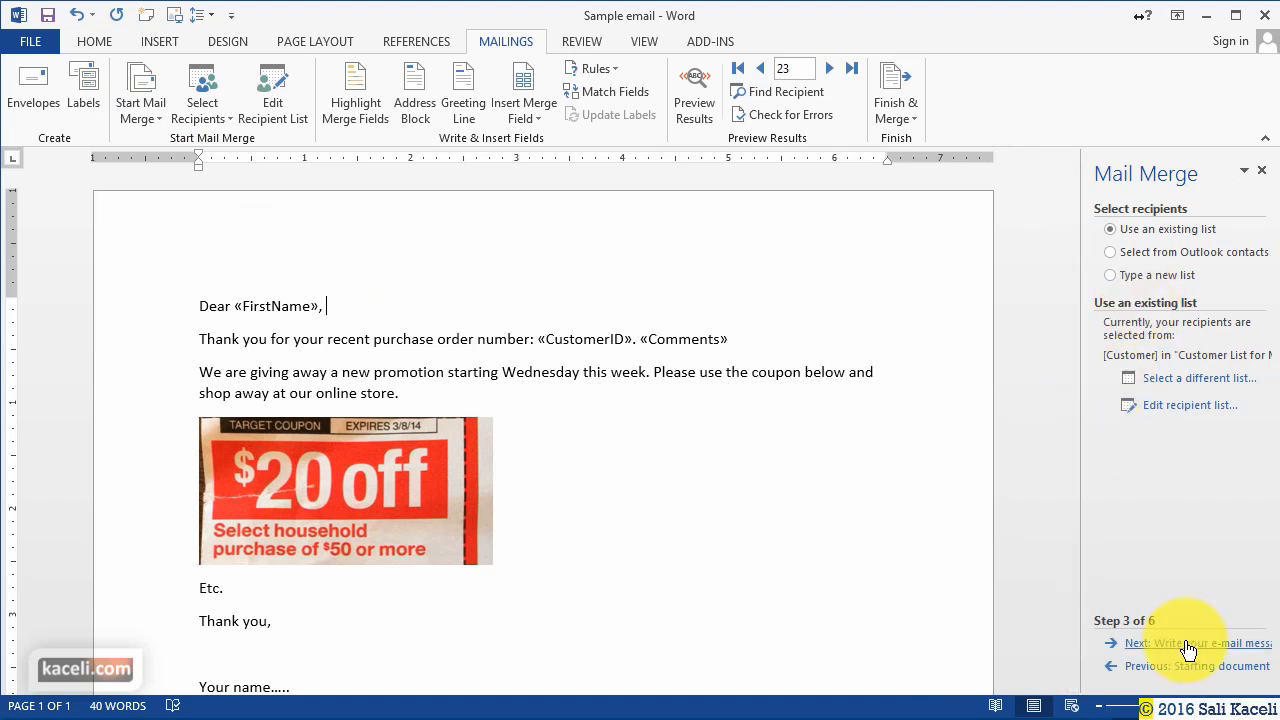
pyautogui.click(1195, 650)
pyautogui.click(1195, 650)
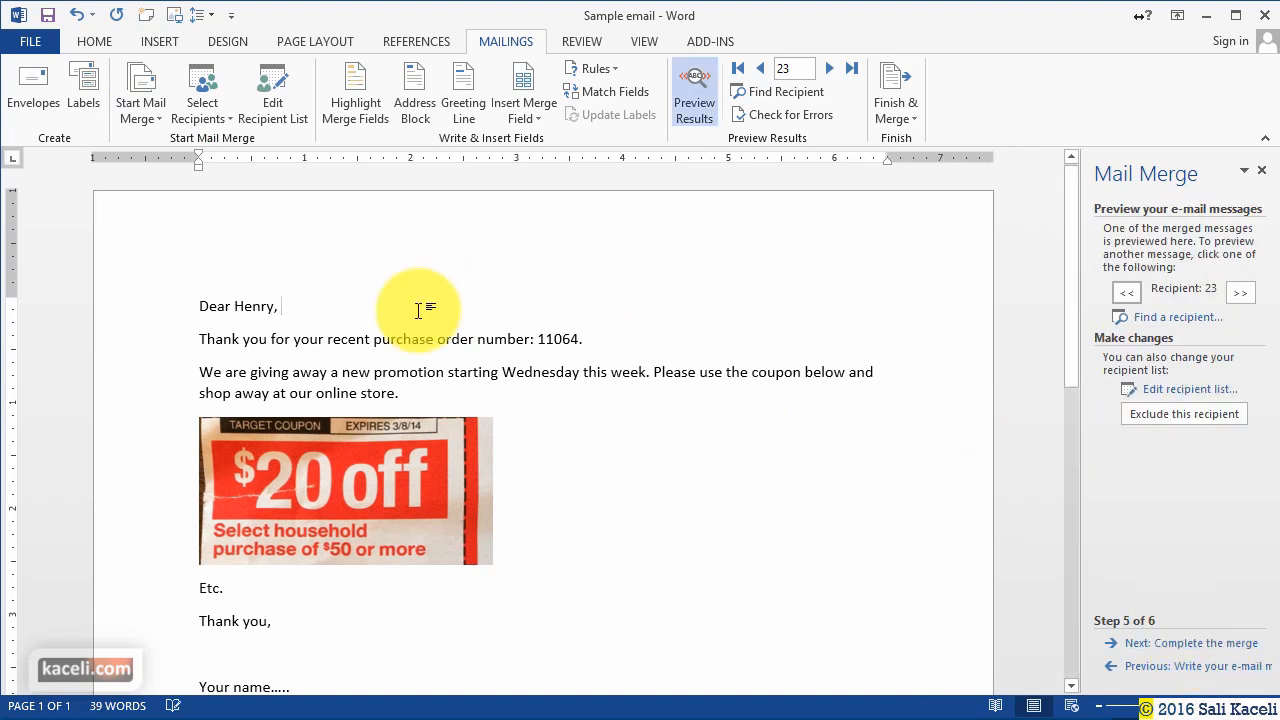
# Browse the next records up to recipient 33 and move on to Complete the merge.
pyautogui.click(831, 68)
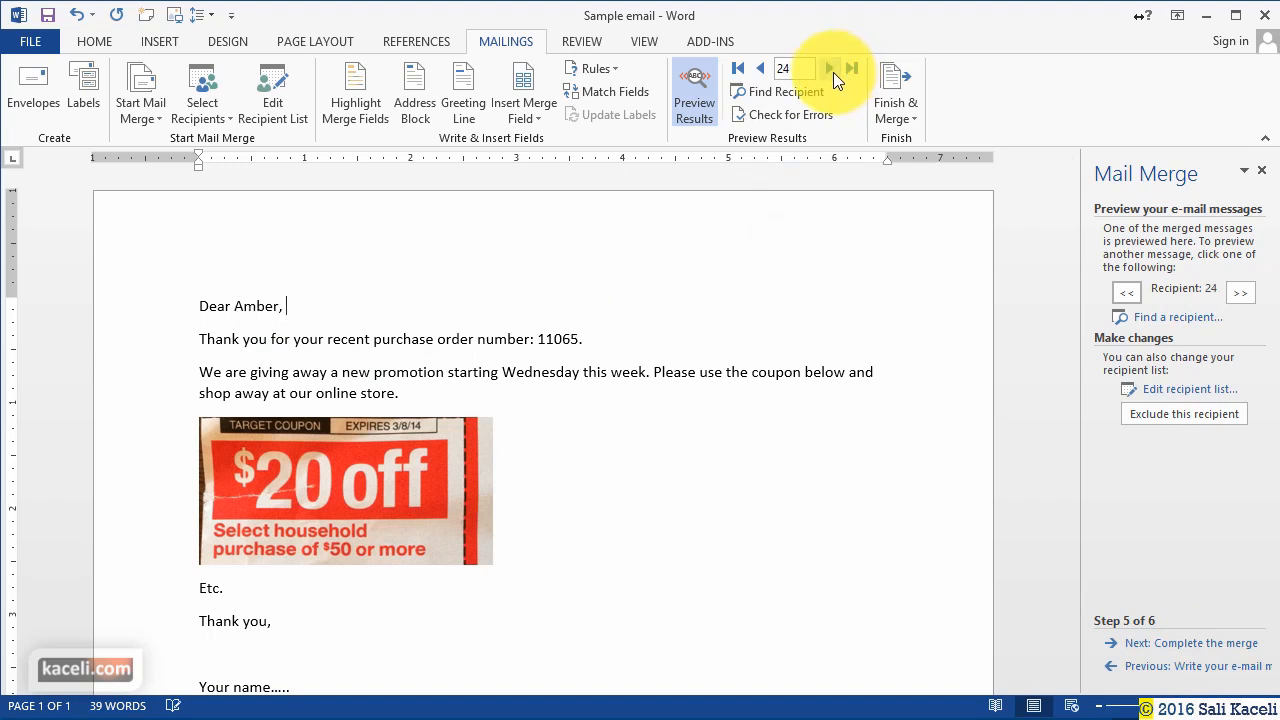
pyautogui.click(831, 68)
pyautogui.click(833, 72)
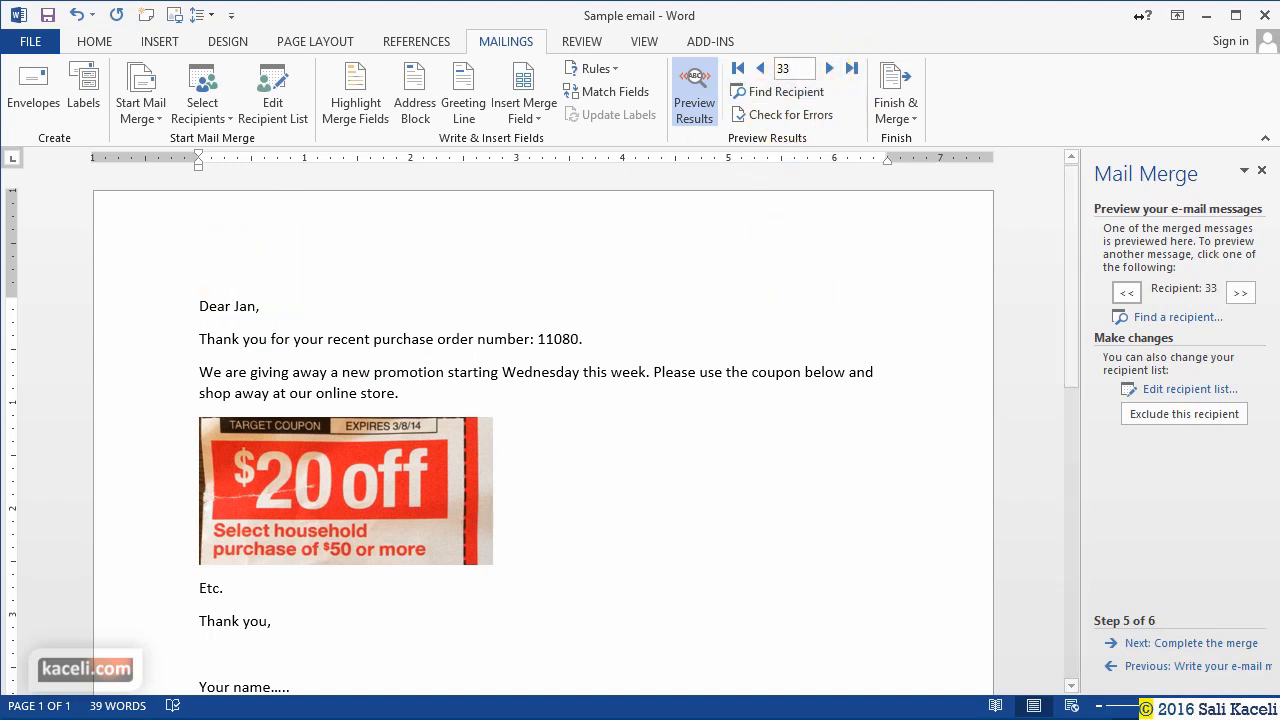
pyautogui.click(1200, 643)
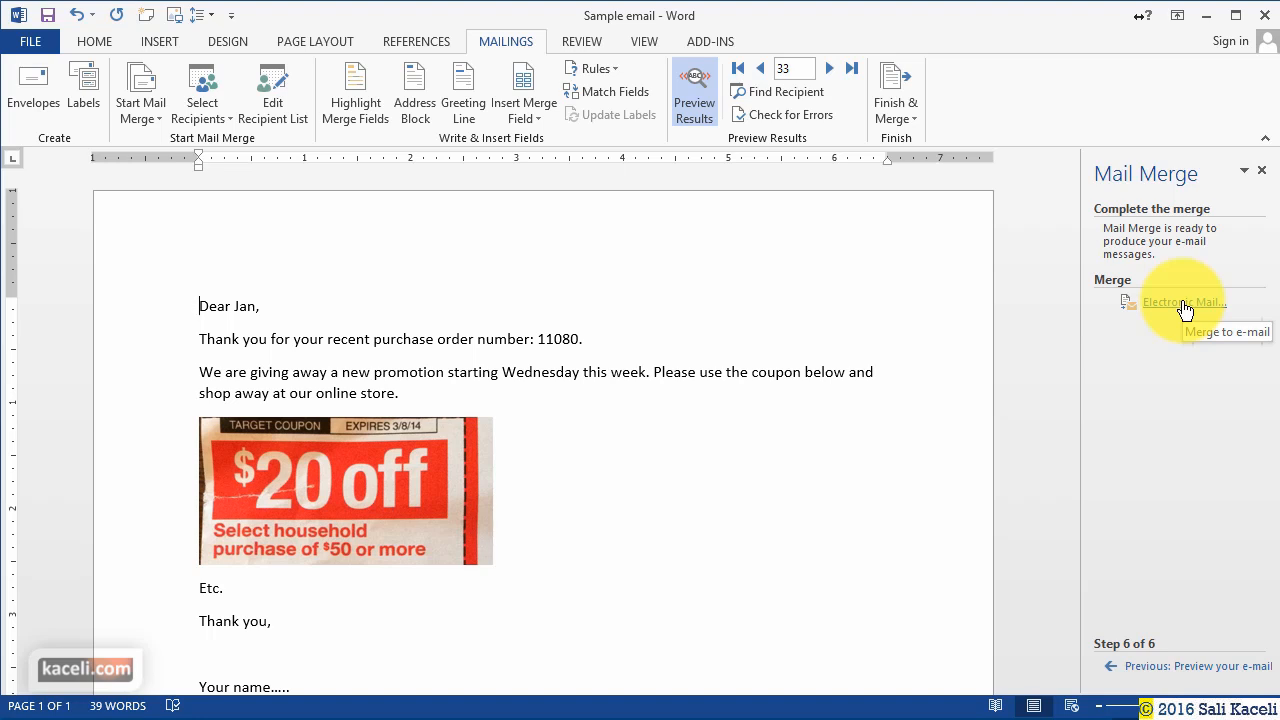
# Switch to a blank Word document with the Customer List for MailMerge workbook open.
pyautogui.click(1184, 302)
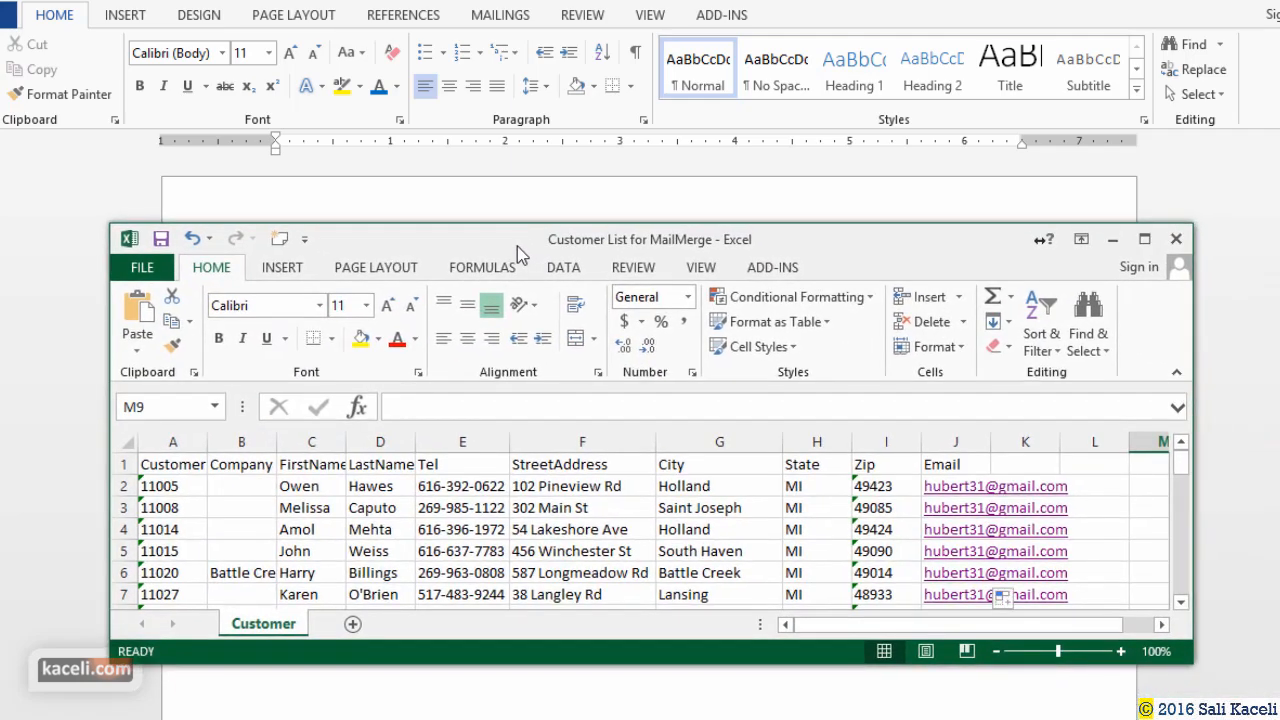
# Maximize the Excel customer list and review headings CustomerID, Company, FirstName, LastName, Tel, StreetAddress, City, State, Zip, Email.
pyautogui.doubleClick(516, 246)
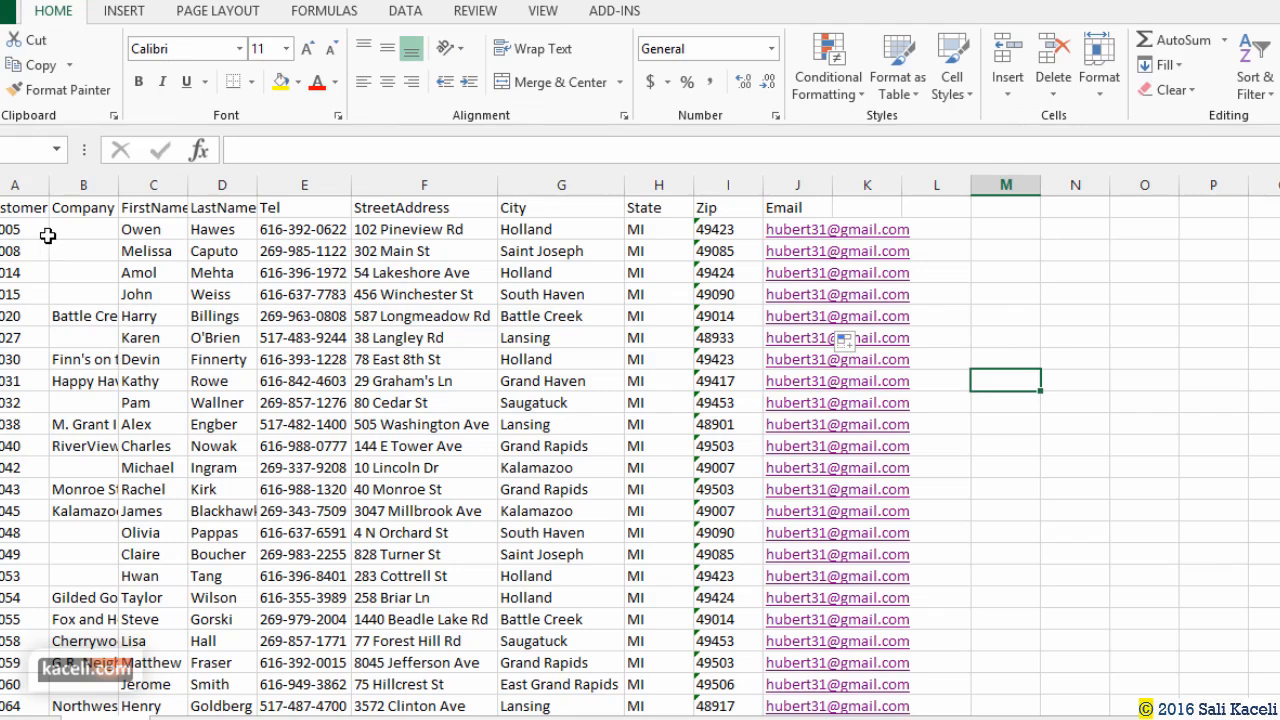
pyautogui.click(28, 210)
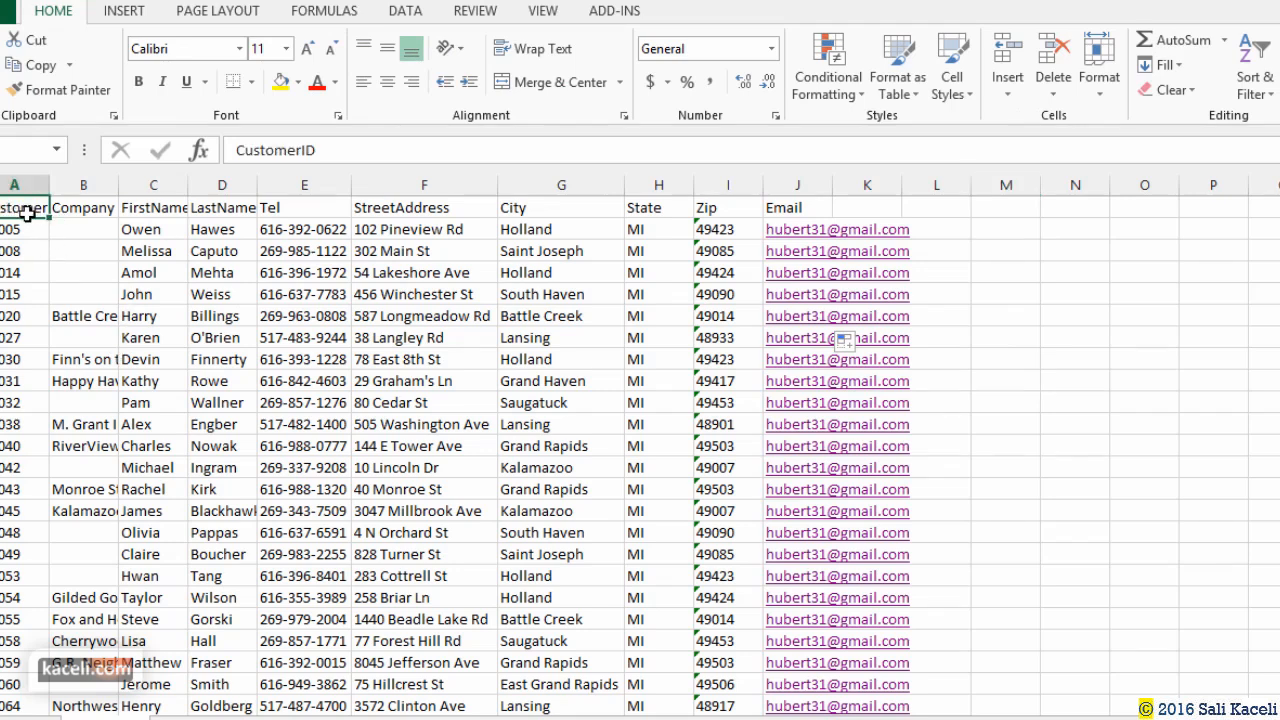
pyautogui.click(78, 212)
pyautogui.click(162, 207)
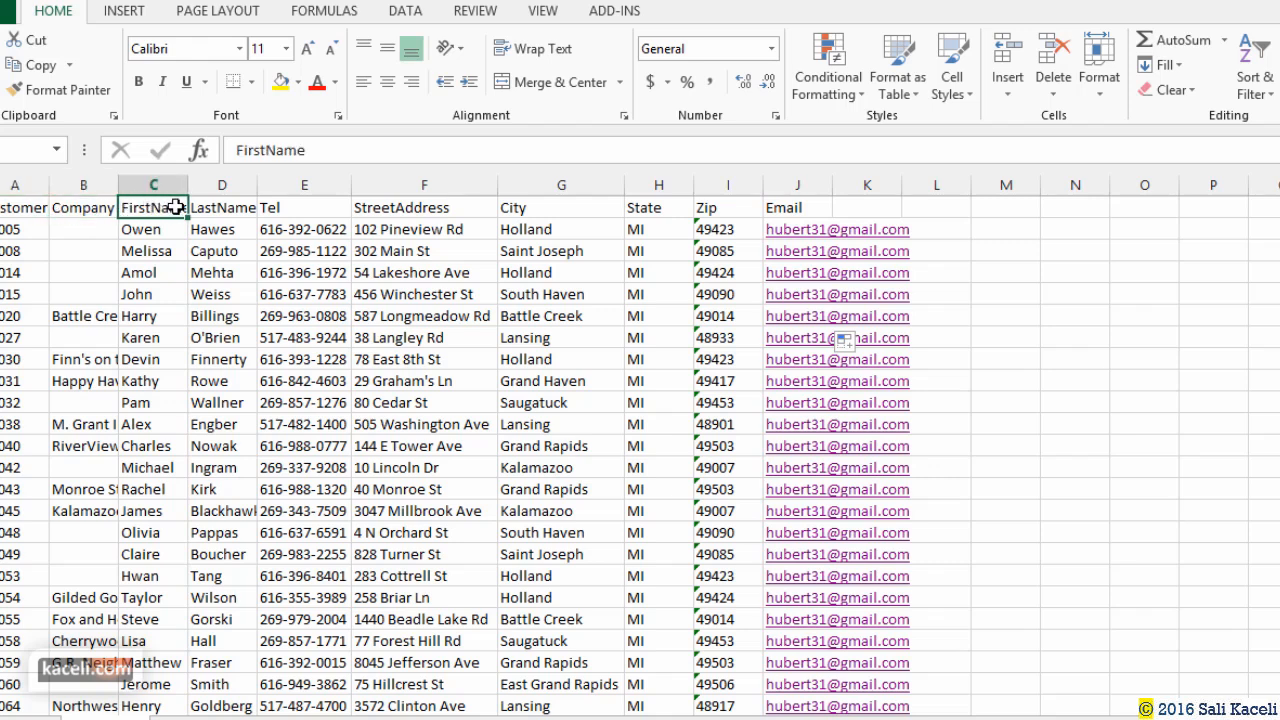
pyautogui.click(212, 207)
pyautogui.click(286, 206)
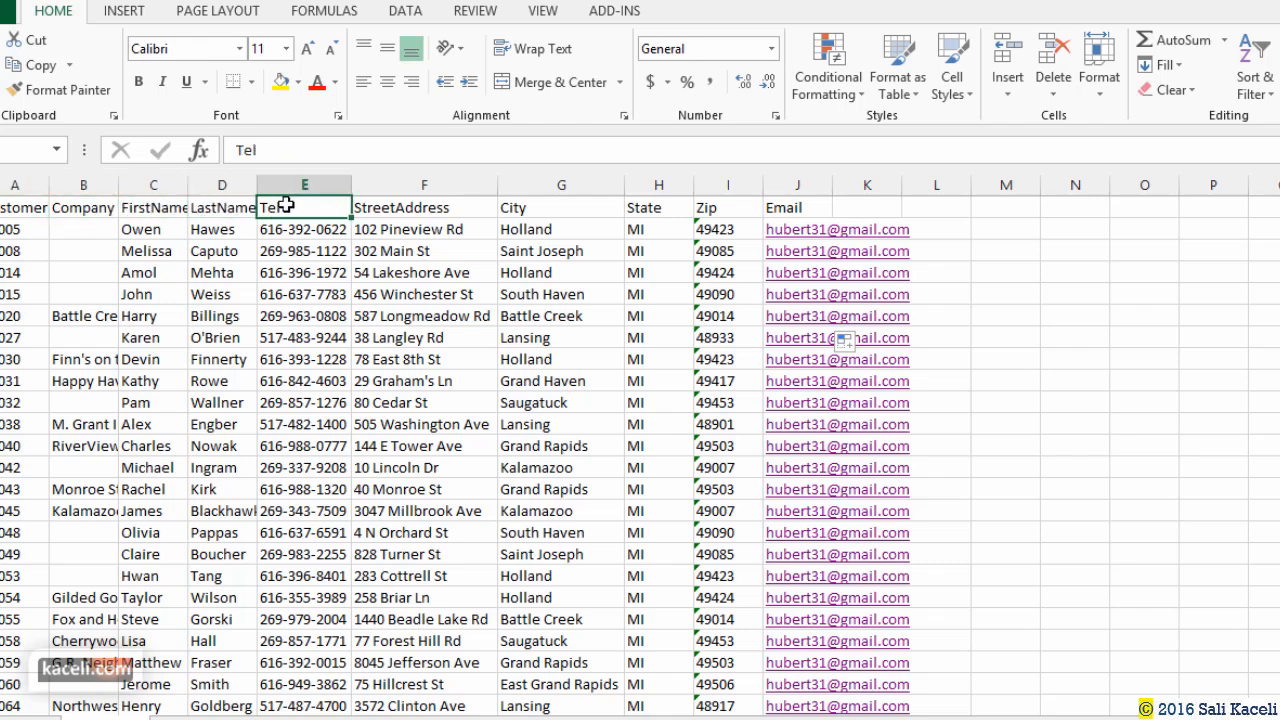
pyautogui.click(422, 207)
pyautogui.click(513, 206)
pyautogui.click(650, 205)
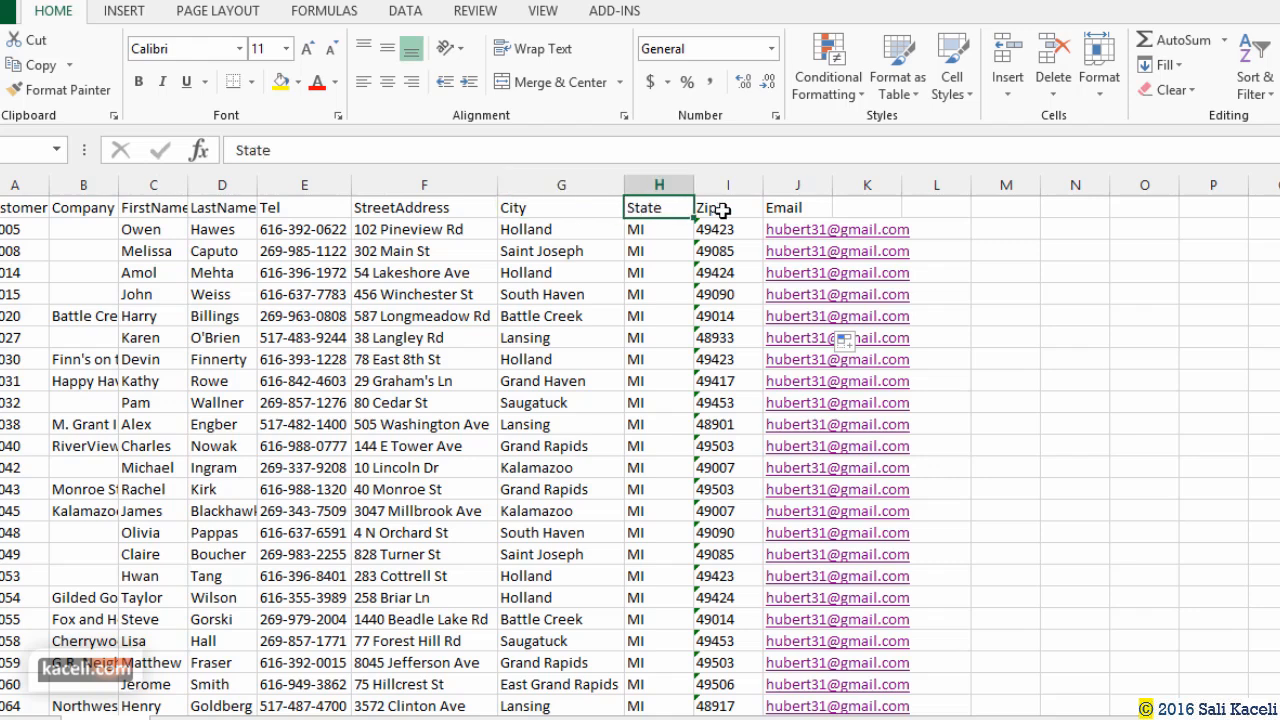
pyautogui.click(722, 207)
pyautogui.click(793, 208)
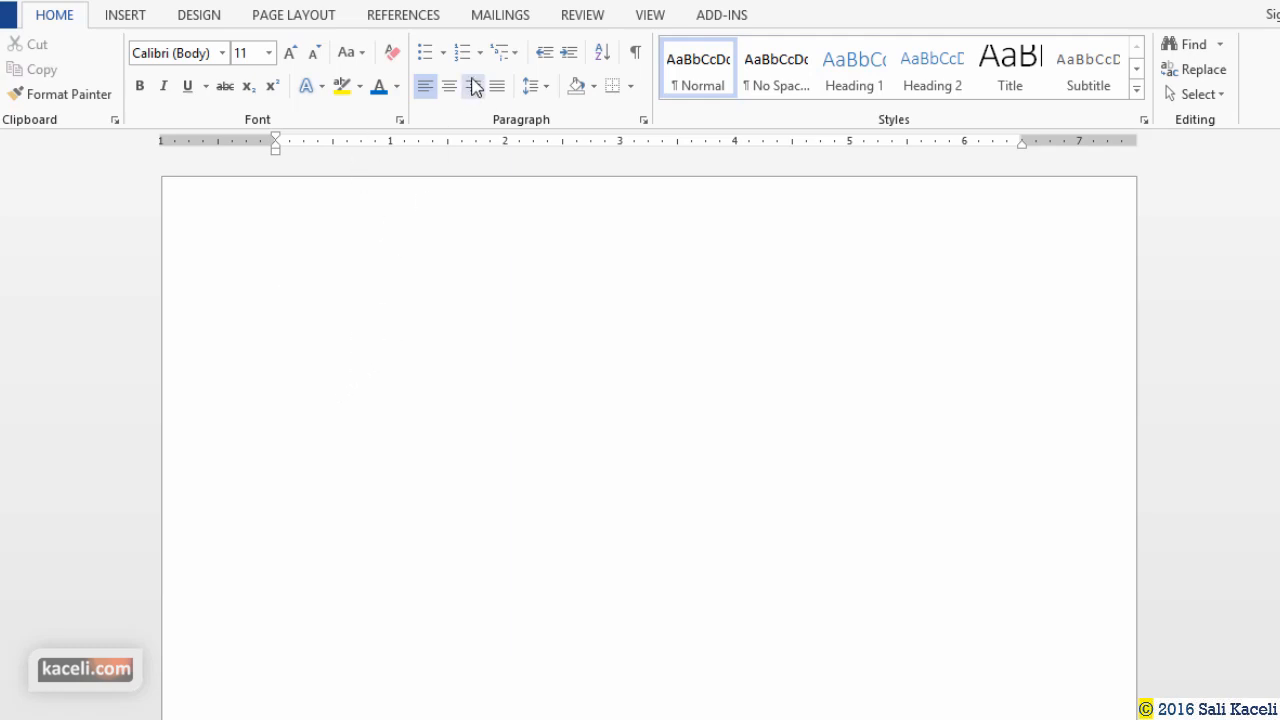
# Launch the Step-by-Step Mail Merge Wizard with Labels as the document type.
pyautogui.click(490, 18)
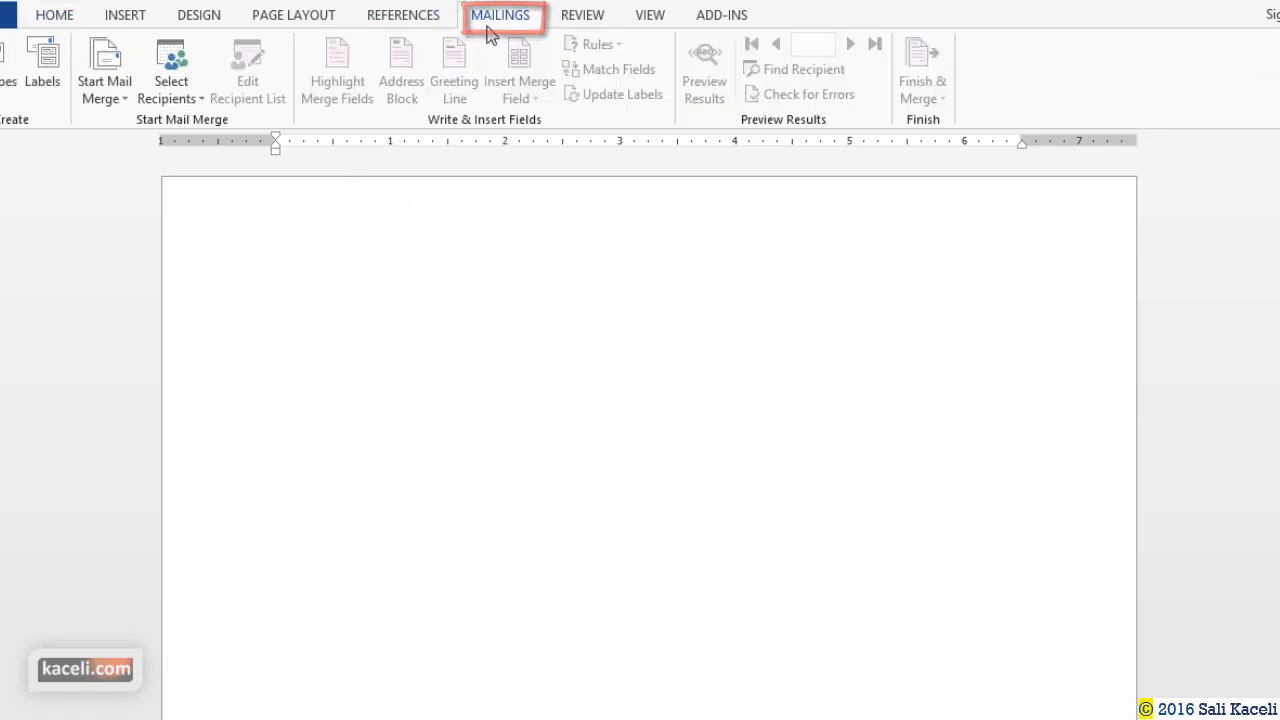
pyautogui.click(115, 98)
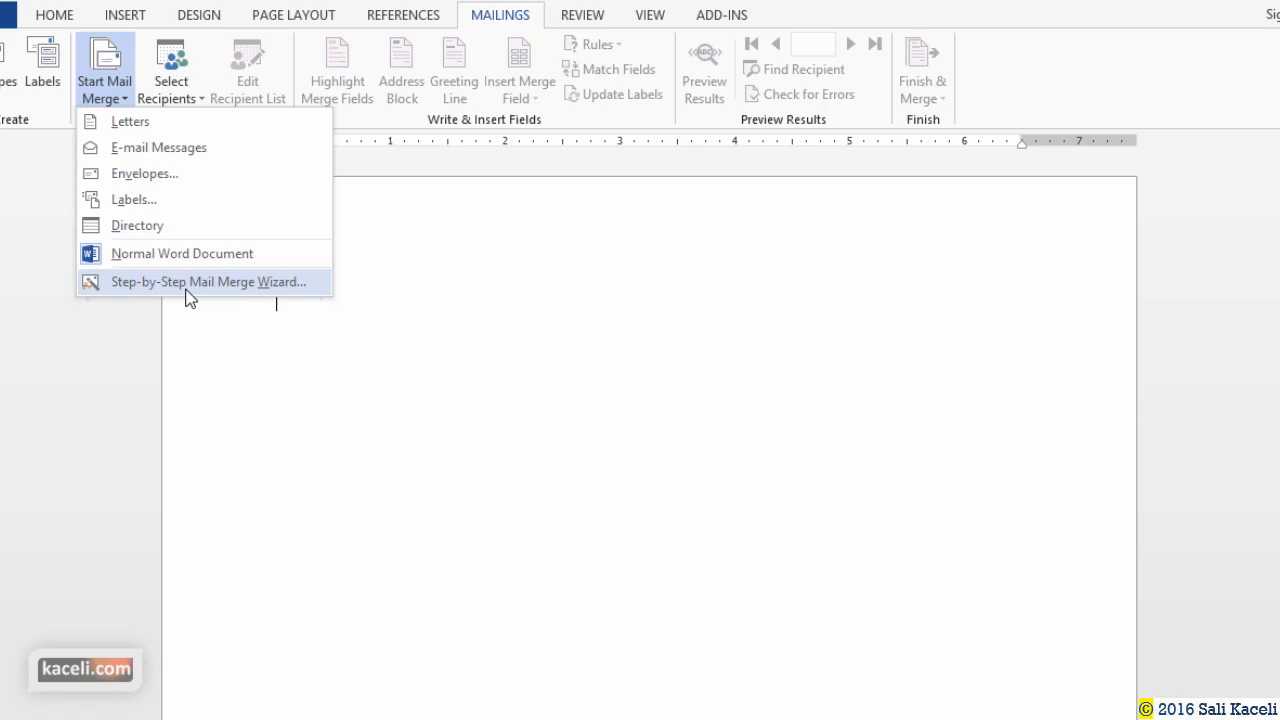
pyautogui.click(187, 288)
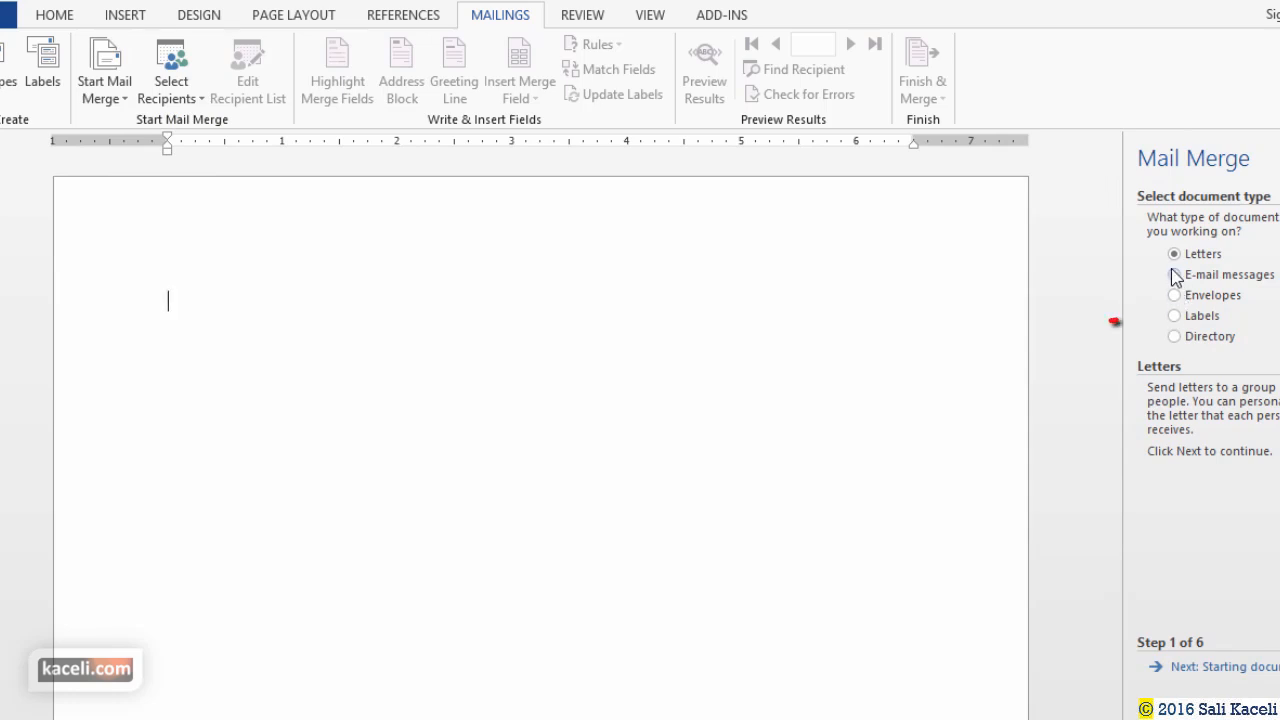
pyautogui.click(1175, 316)
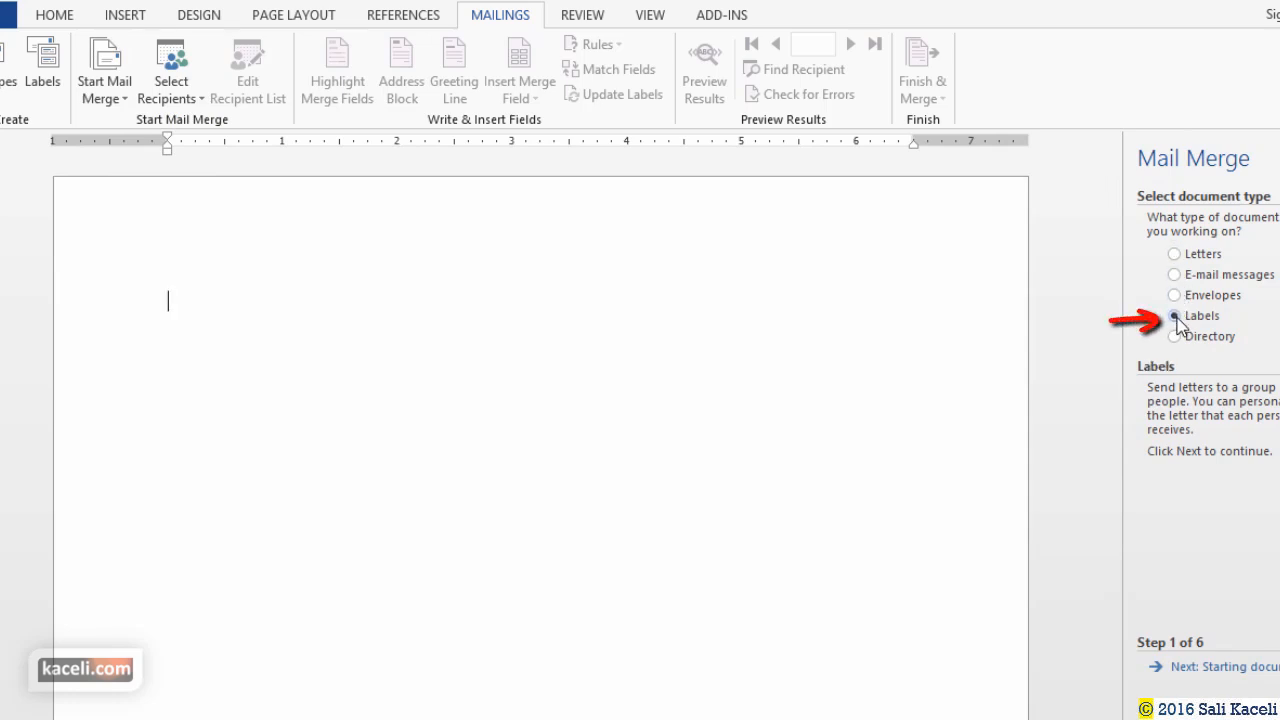
pyautogui.click(1219, 668)
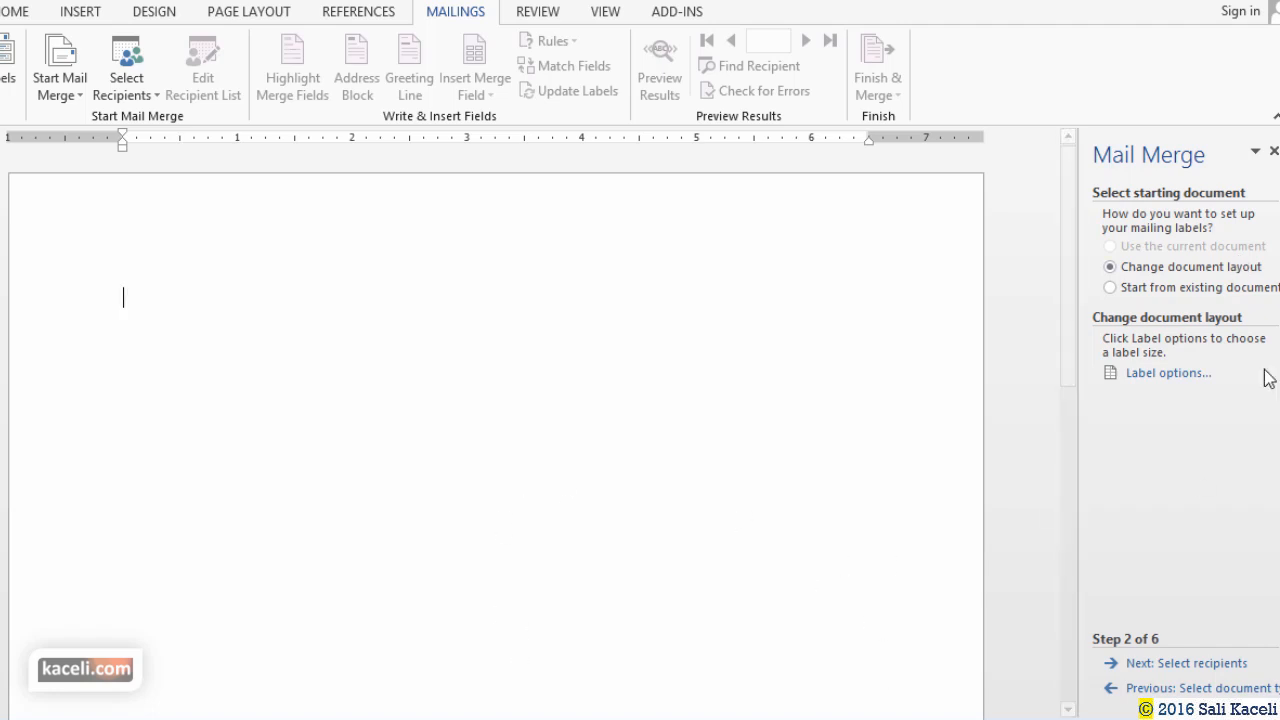
# In Label Options, choose Avery US Letter as the label vendor.
pyautogui.click(1143, 378)
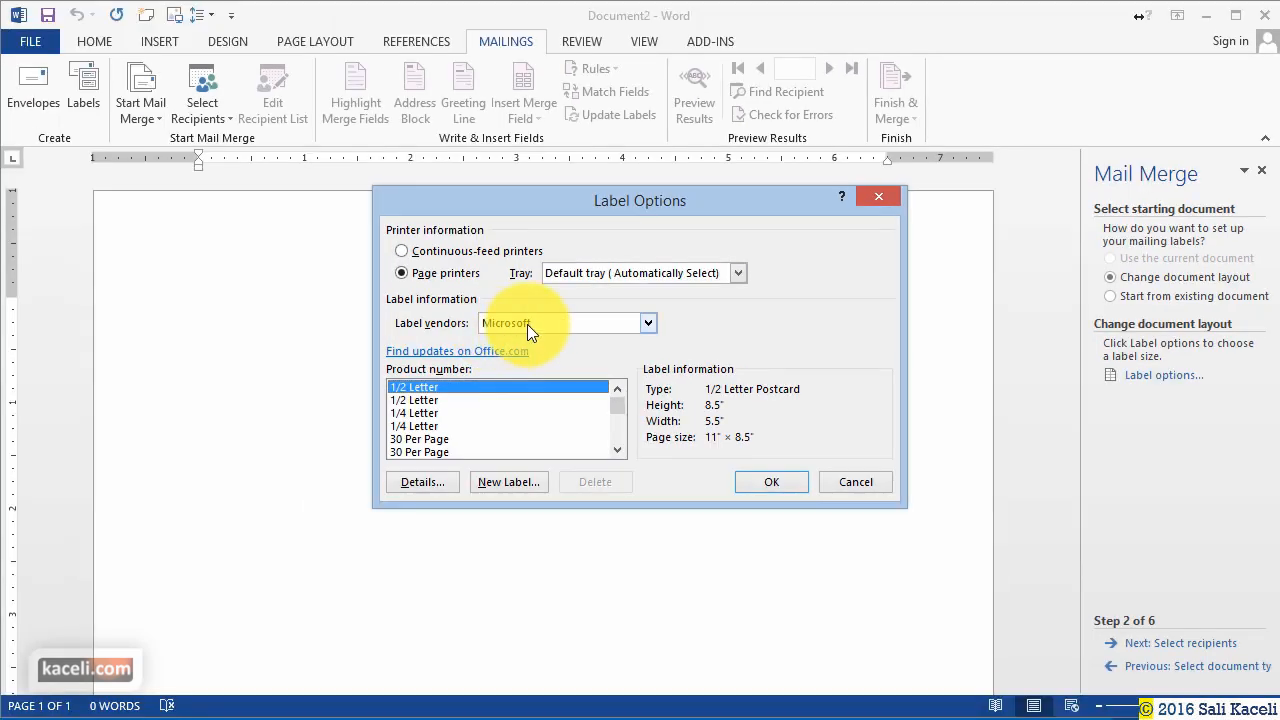
pyautogui.click(535, 323)
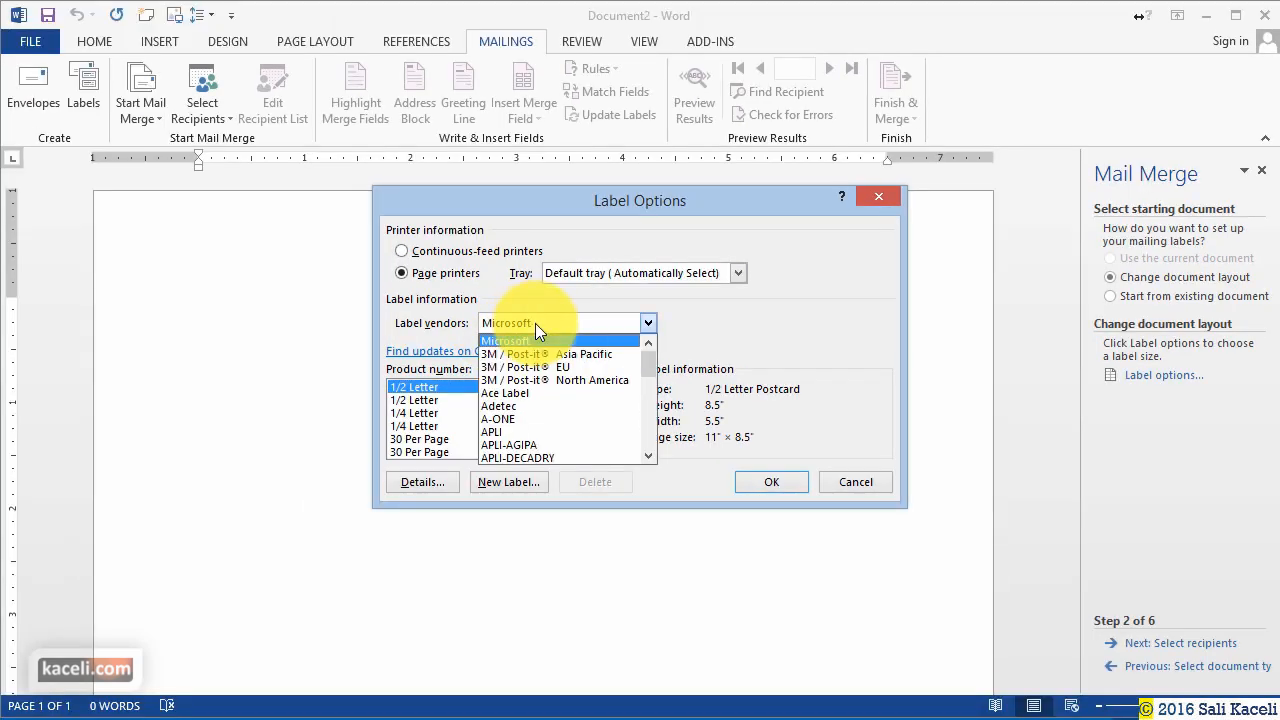
pyautogui.click(649, 456)
pyautogui.click(650, 456)
pyautogui.click(650, 456)
pyautogui.click(650, 456)
pyautogui.click(650, 456)
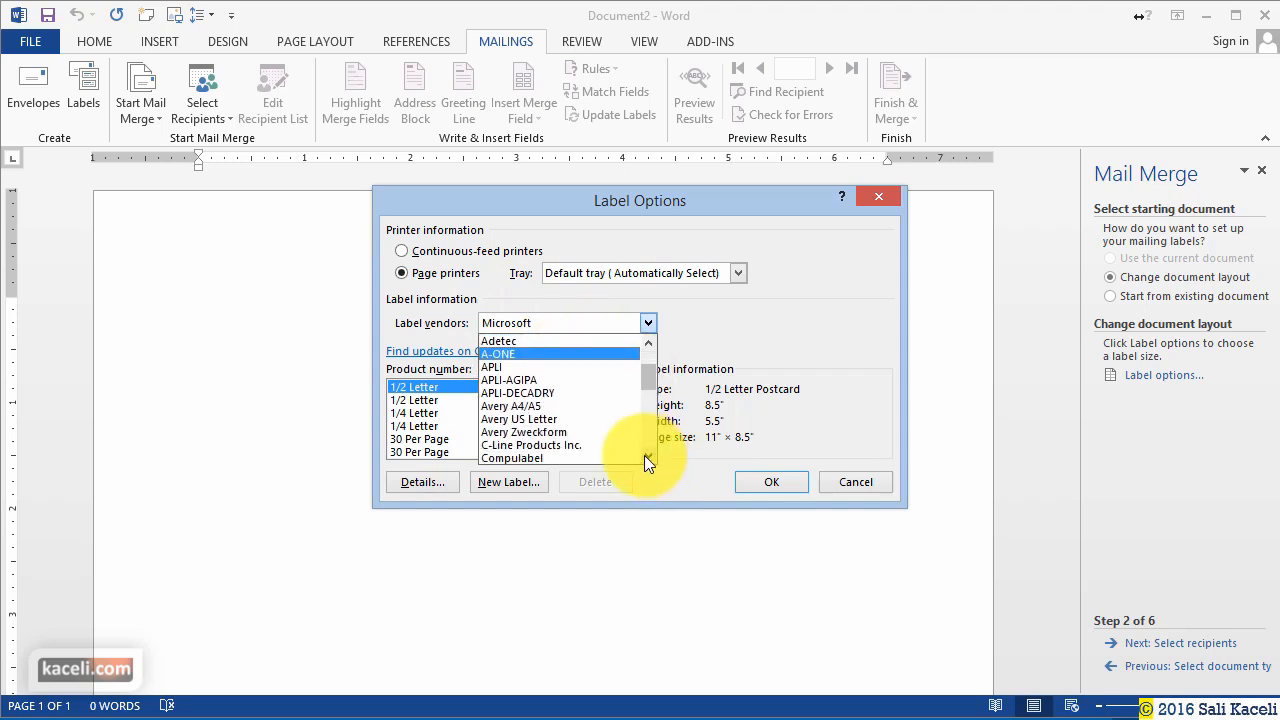
pyautogui.click(525, 418)
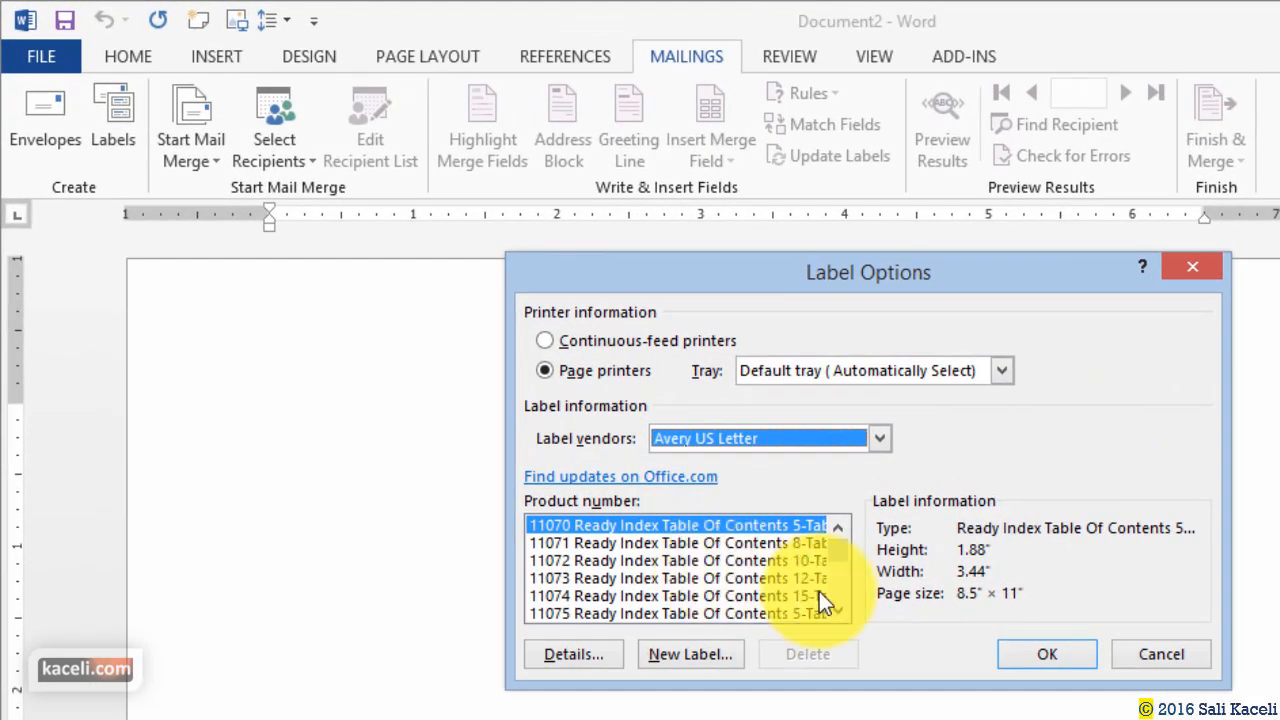
# Pick product number 5160 Easy Peel Address Labels and confirm the layout.
pyautogui.scroll(-5, 843, 569)
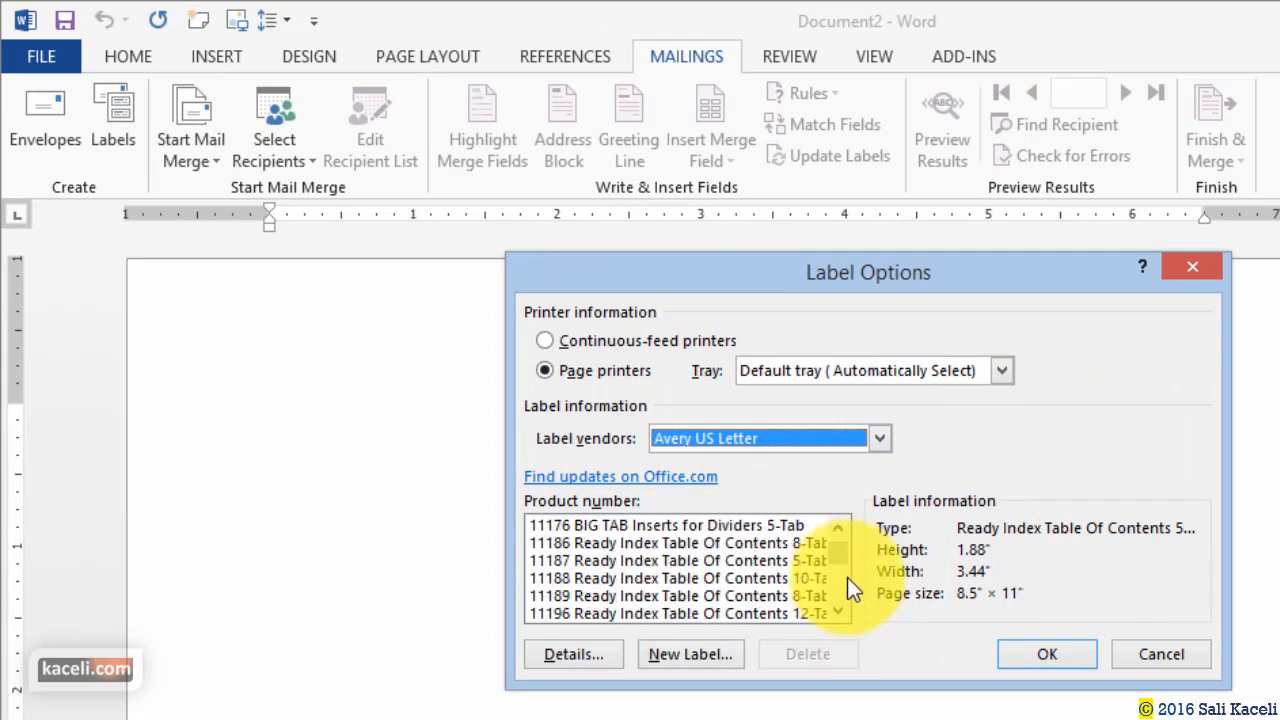
pyautogui.click(840, 615)
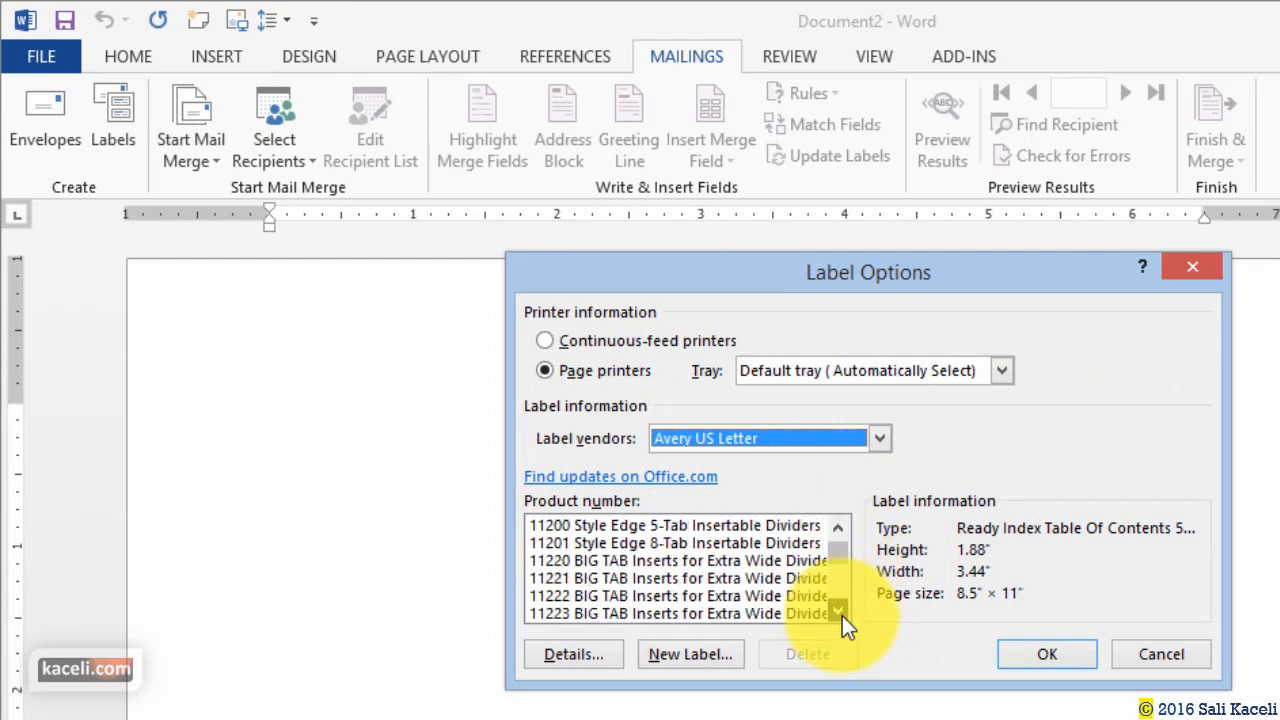
pyautogui.click(842, 614)
pyautogui.click(842, 614)
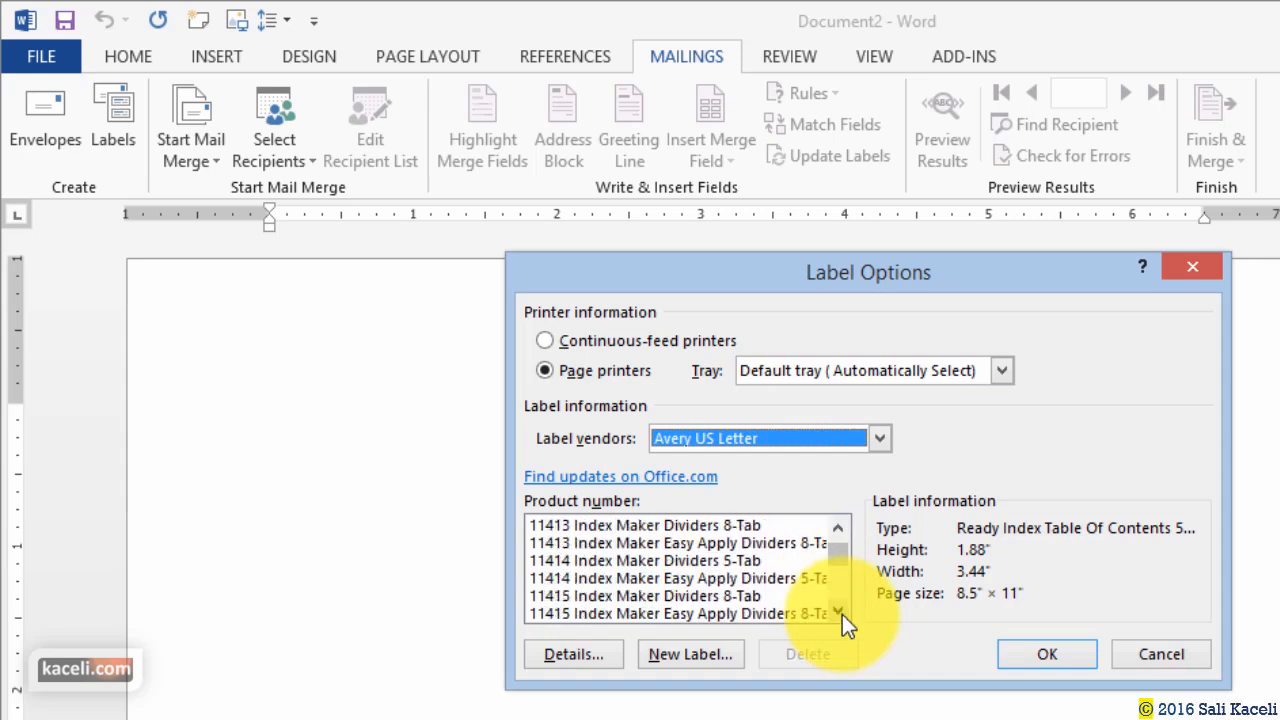
pyautogui.click(842, 614)
pyautogui.click(842, 614)
pyautogui.click(842, 614)
pyautogui.click(842, 614)
pyautogui.click(842, 614)
pyautogui.click(842, 614)
pyautogui.click(842, 614)
pyautogui.click(842, 614)
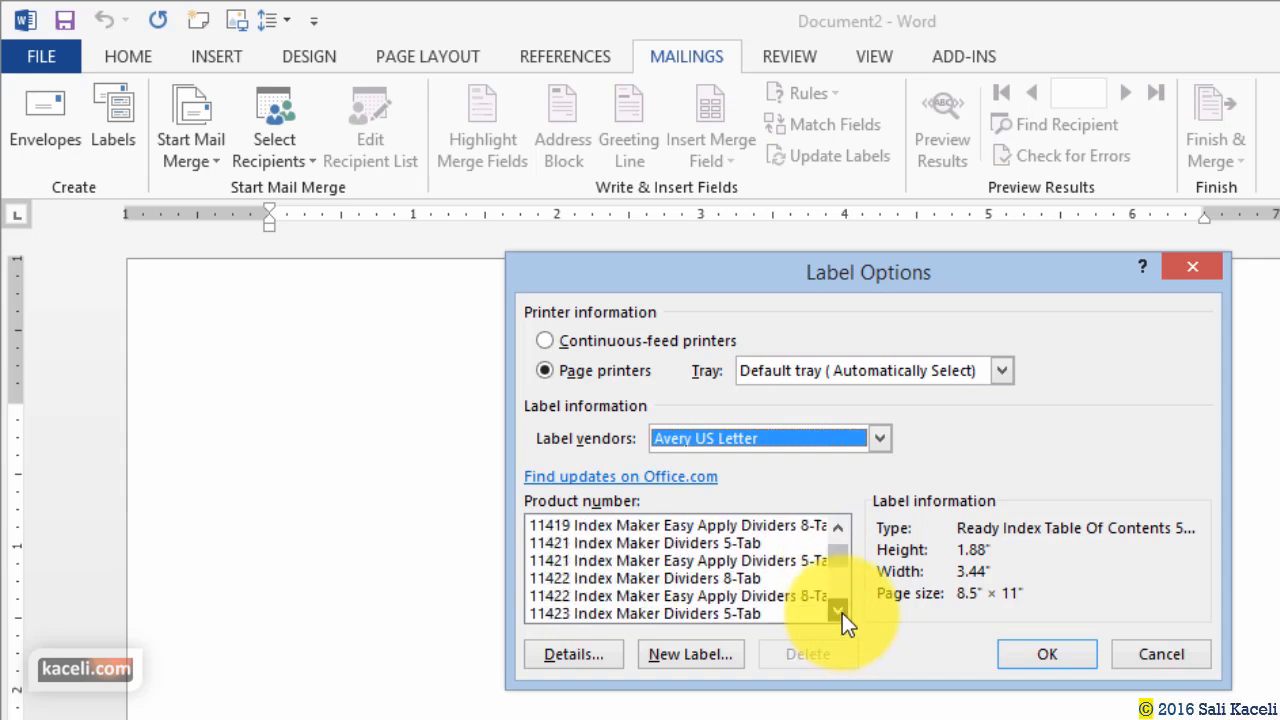
pyautogui.click(842, 613)
pyautogui.click(842, 613)
pyautogui.click(839, 611)
pyautogui.click(839, 611)
pyautogui.click(839, 610)
pyautogui.click(839, 610)
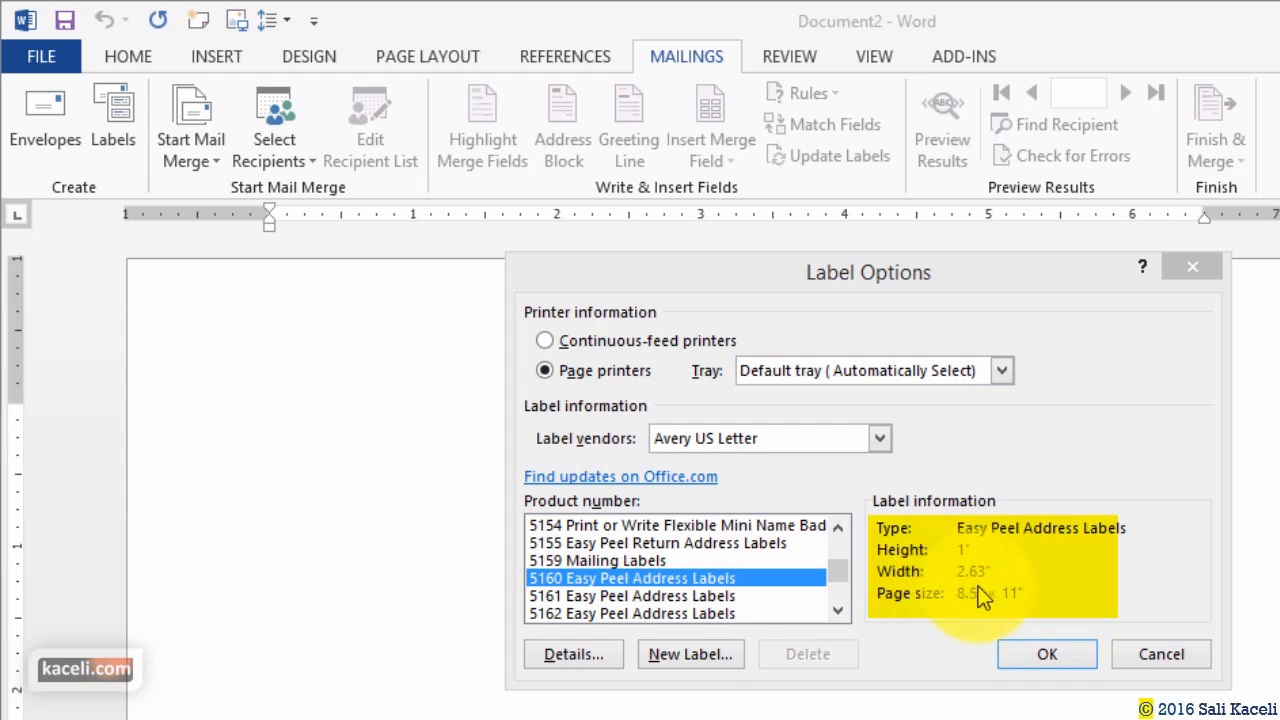
pyautogui.click(1042, 660)
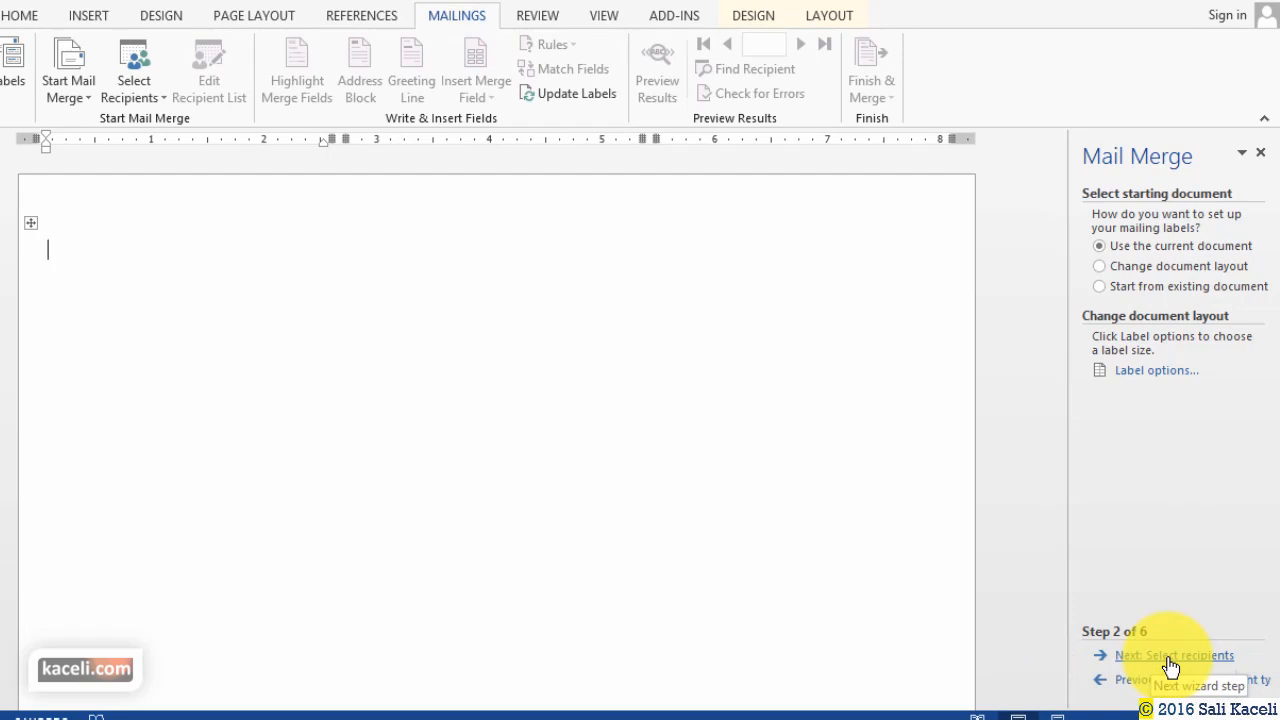
# Use the Customer table from Week 3's 'Customer List for MailMerge' workbook as the existing recipient list.
pyautogui.click(1170, 656)
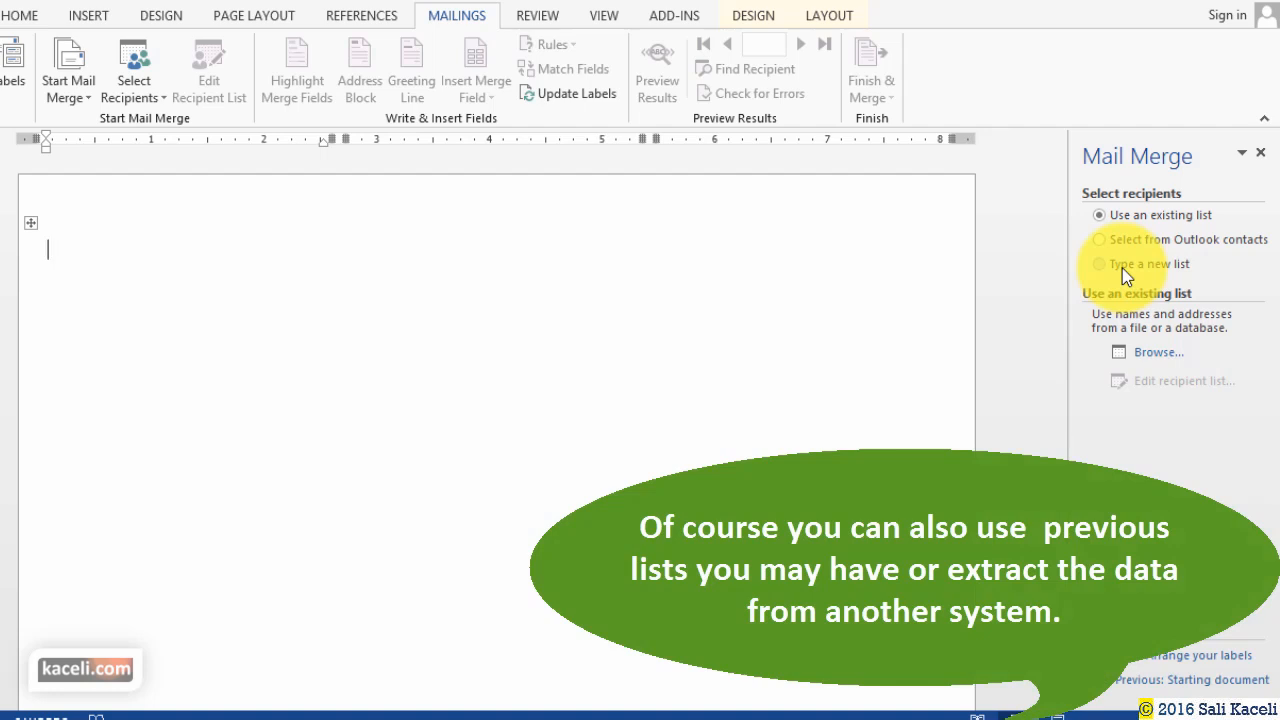
pyautogui.click(1122, 269)
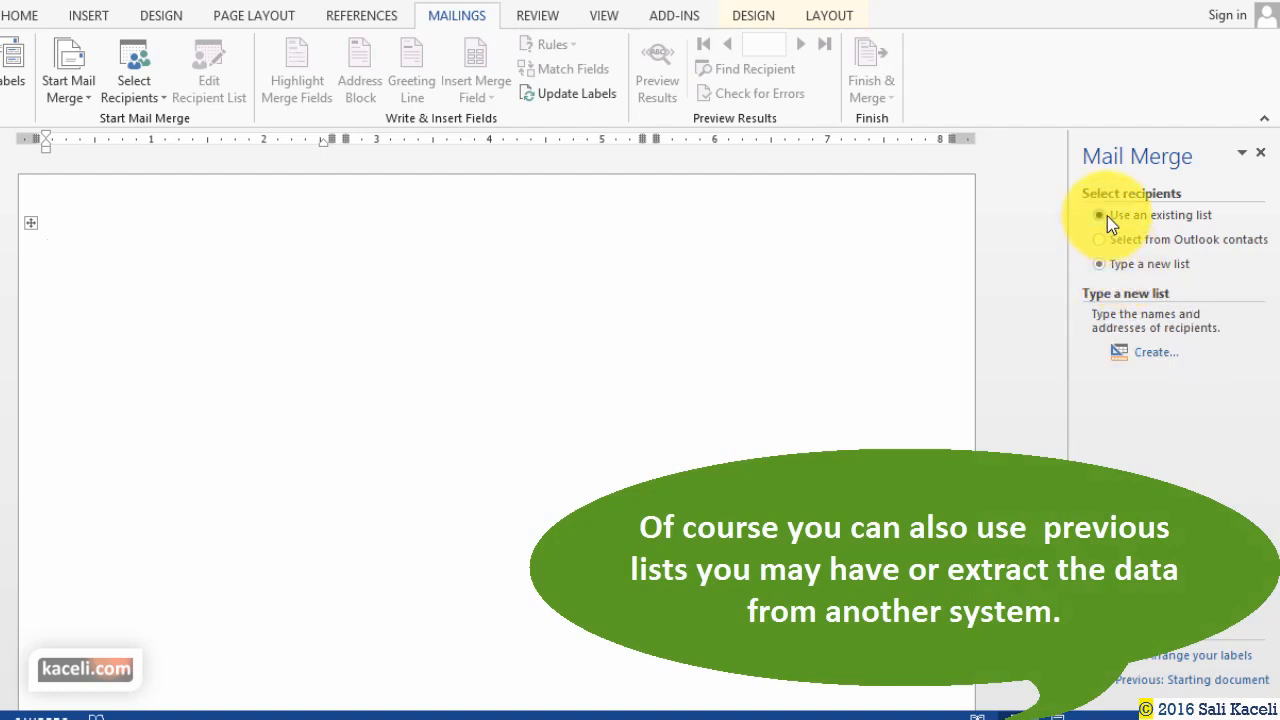
pyautogui.click(1107, 216)
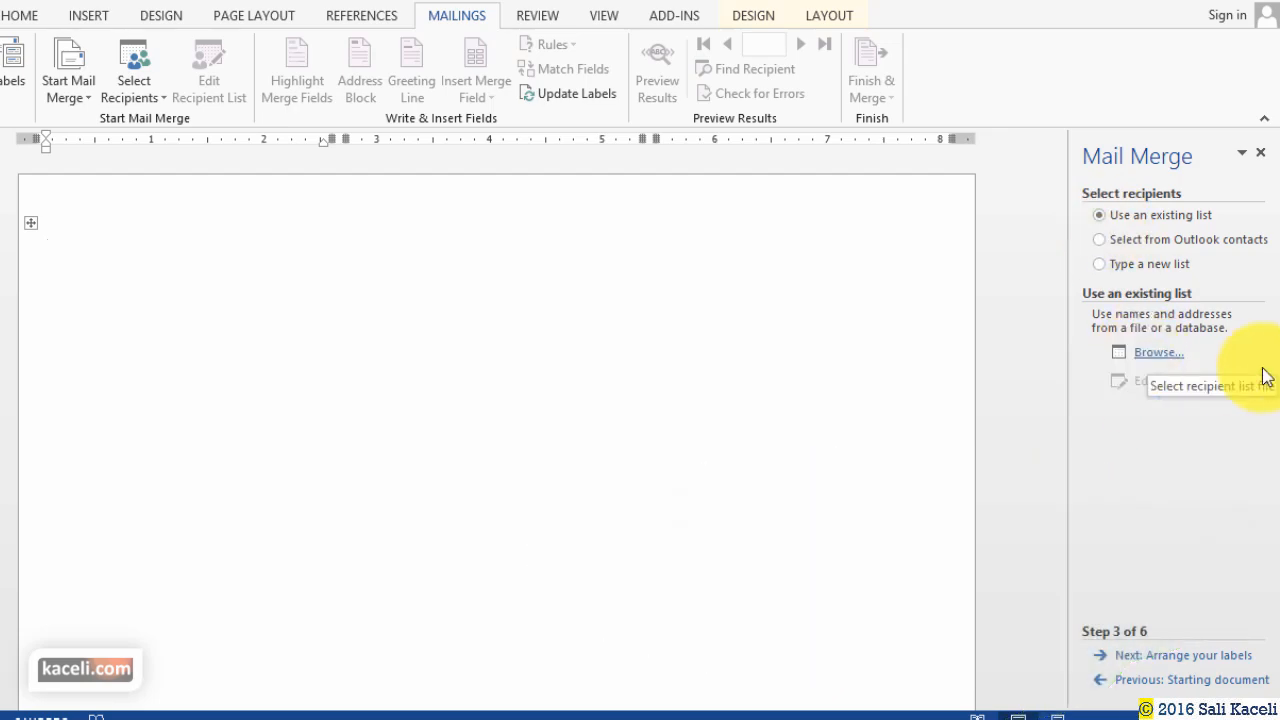
pyautogui.click(1146, 355)
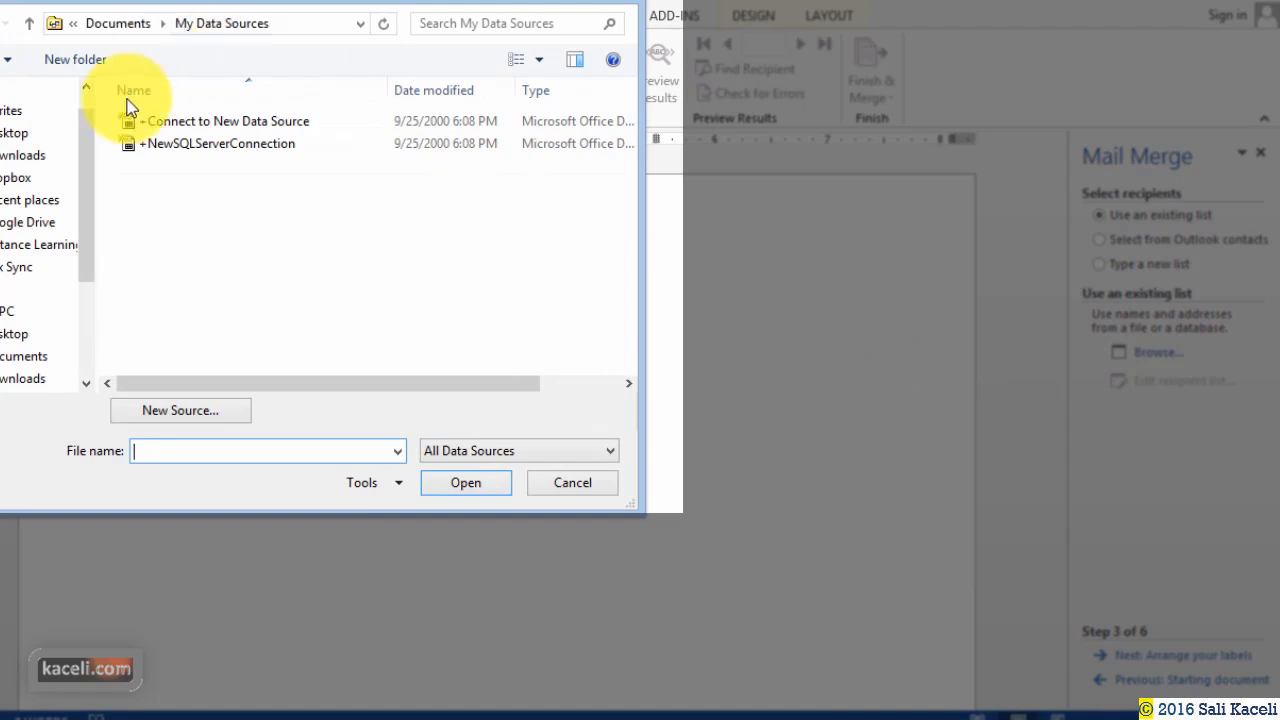
pyautogui.click(82, 248)
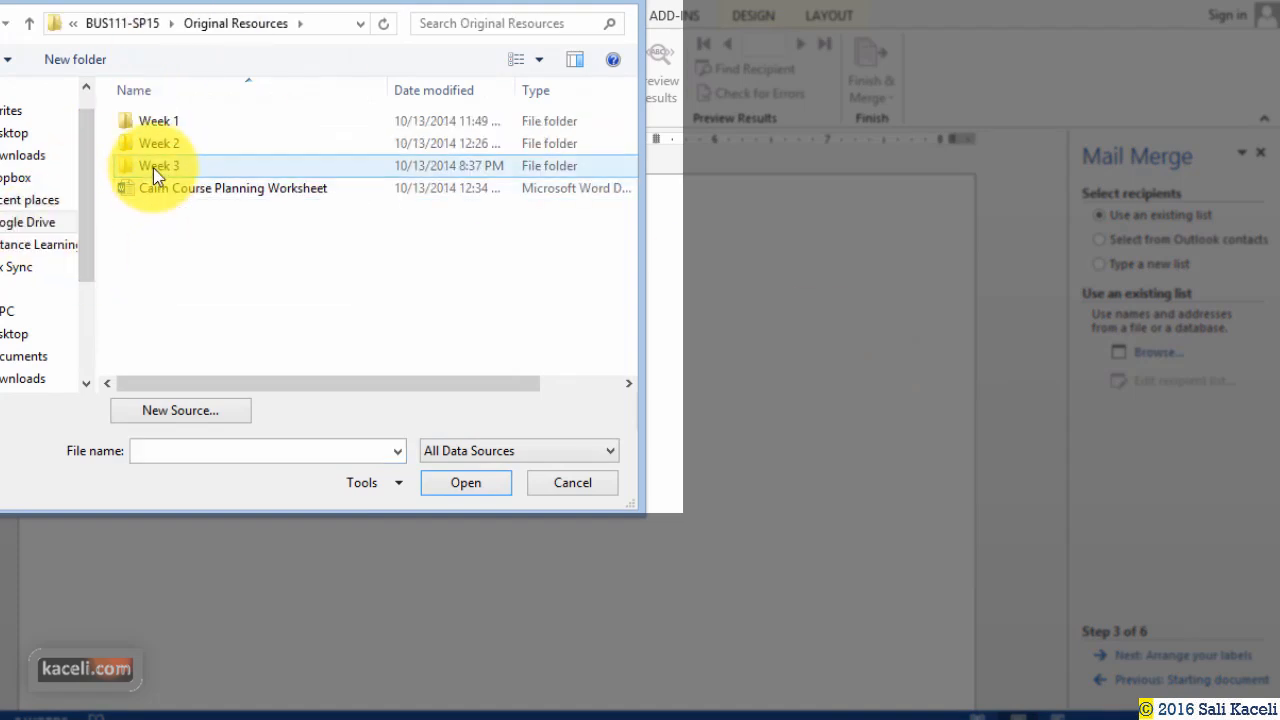
pyautogui.doubleClick(155, 167)
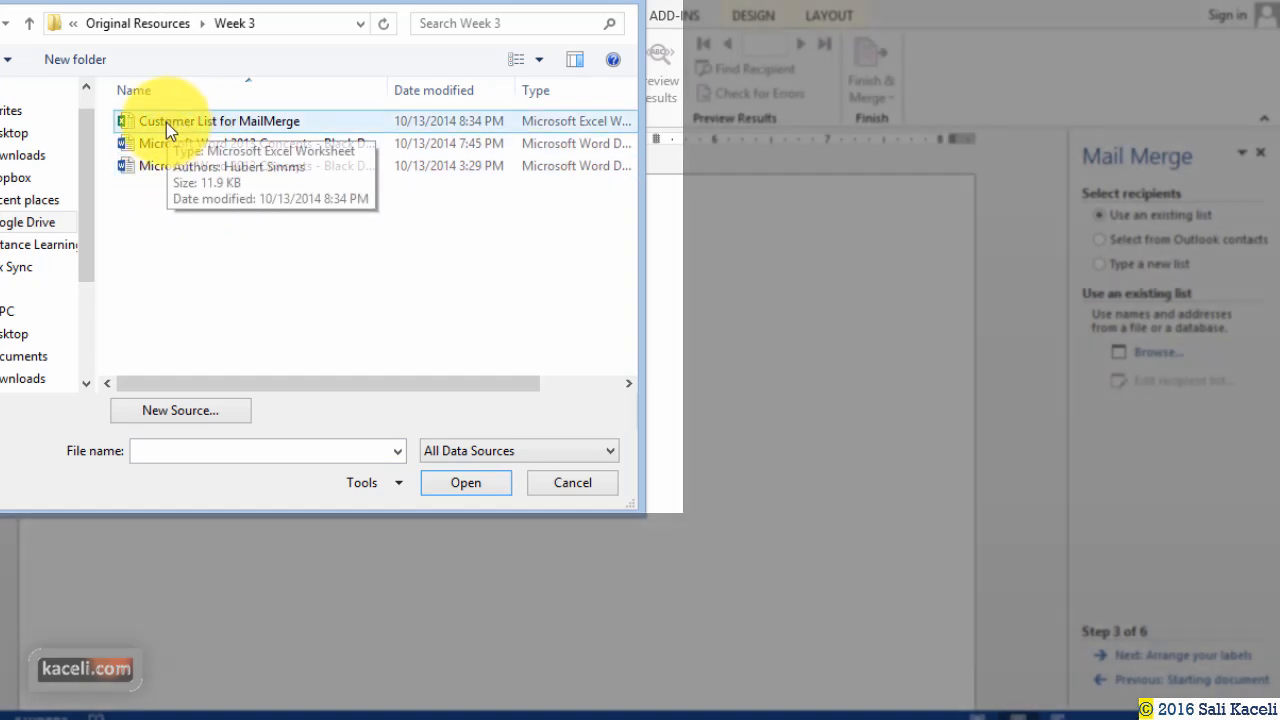
pyautogui.doubleClick(177, 124)
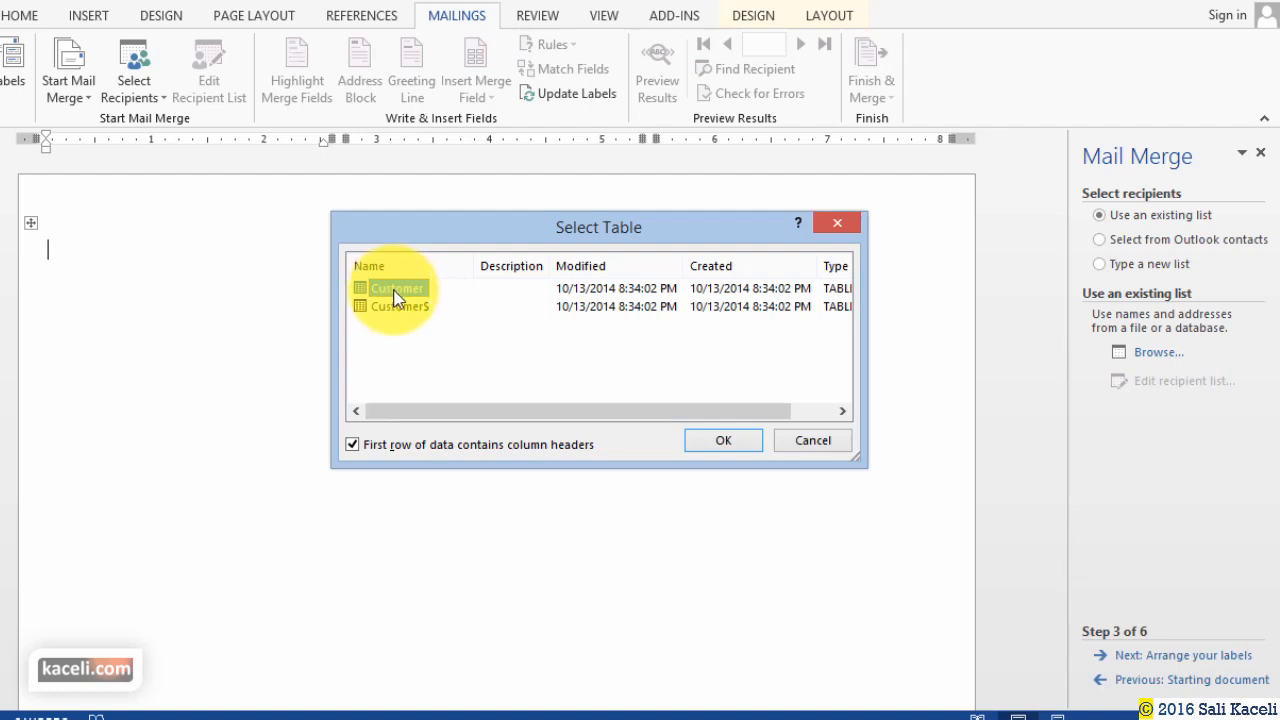
pyautogui.doubleClick(397, 293)
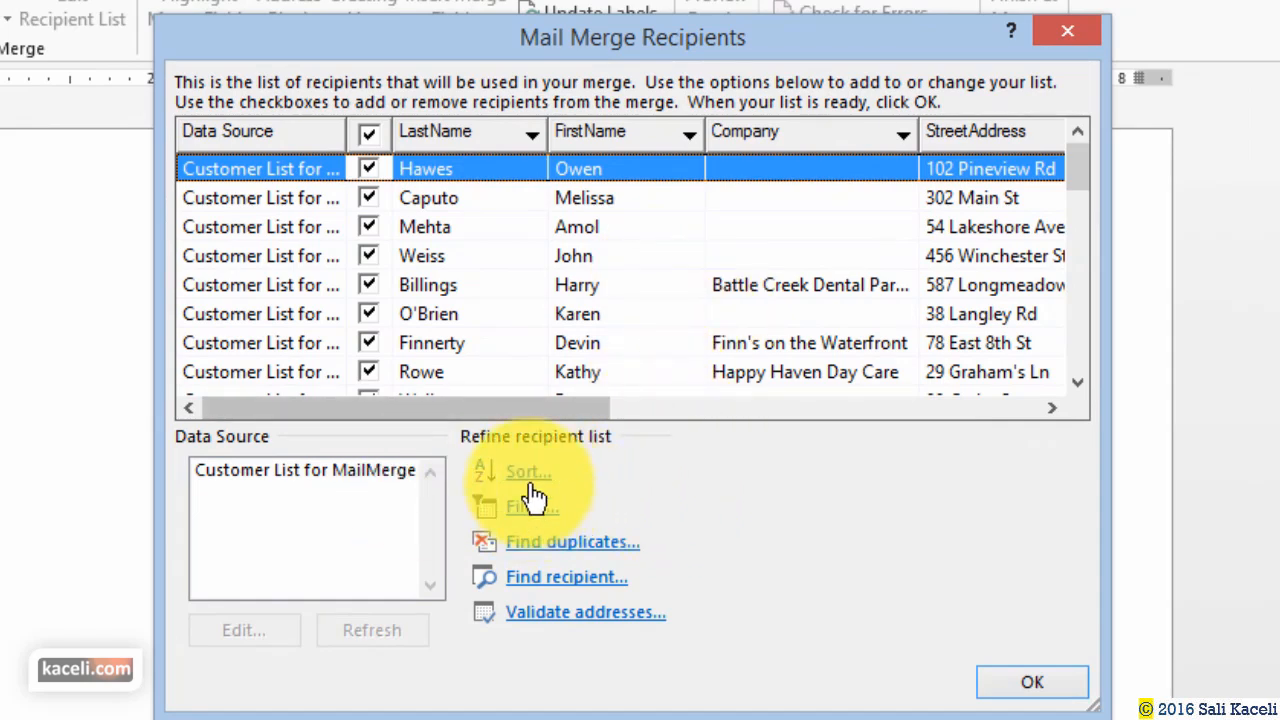
# Accept the full customer list in Mail Merge Recipients.
pyautogui.click(1024, 688)
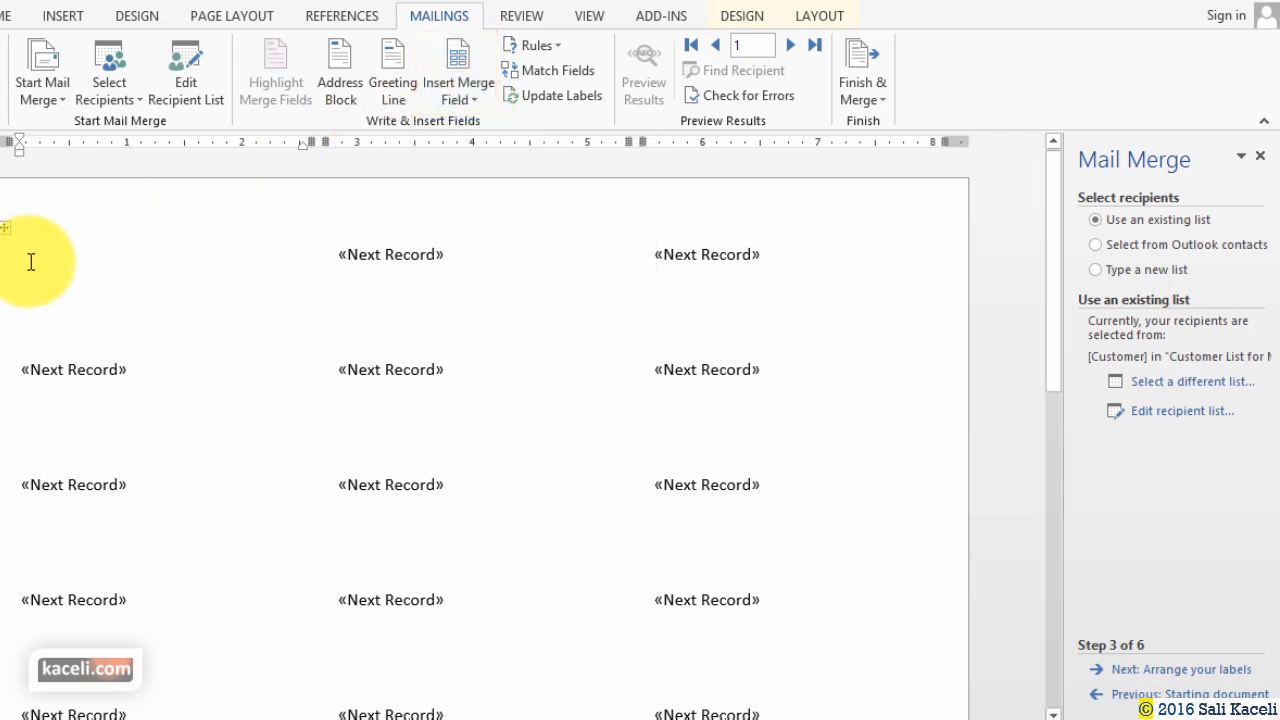
# Insert «FirstName» «LastName» on the first line of the first label.
pyautogui.click(477, 100)
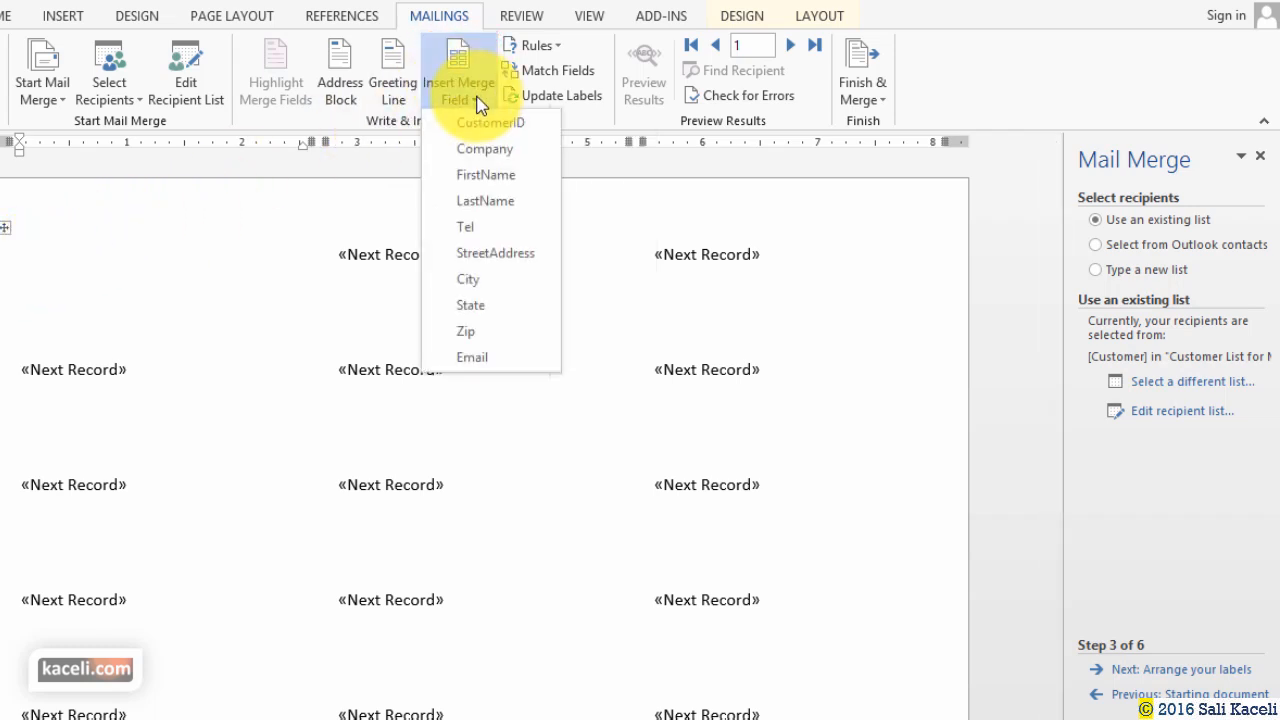
pyautogui.click(486, 178)
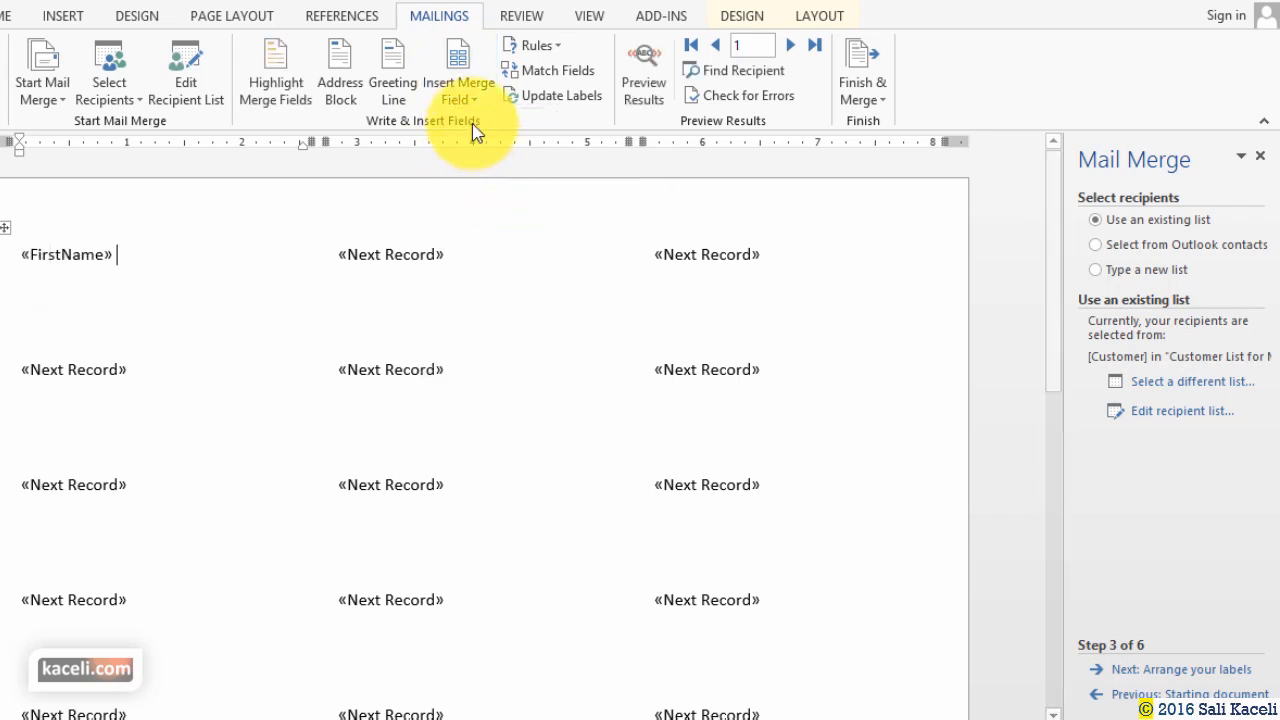
pyautogui.click(462, 97)
pyautogui.click(471, 200)
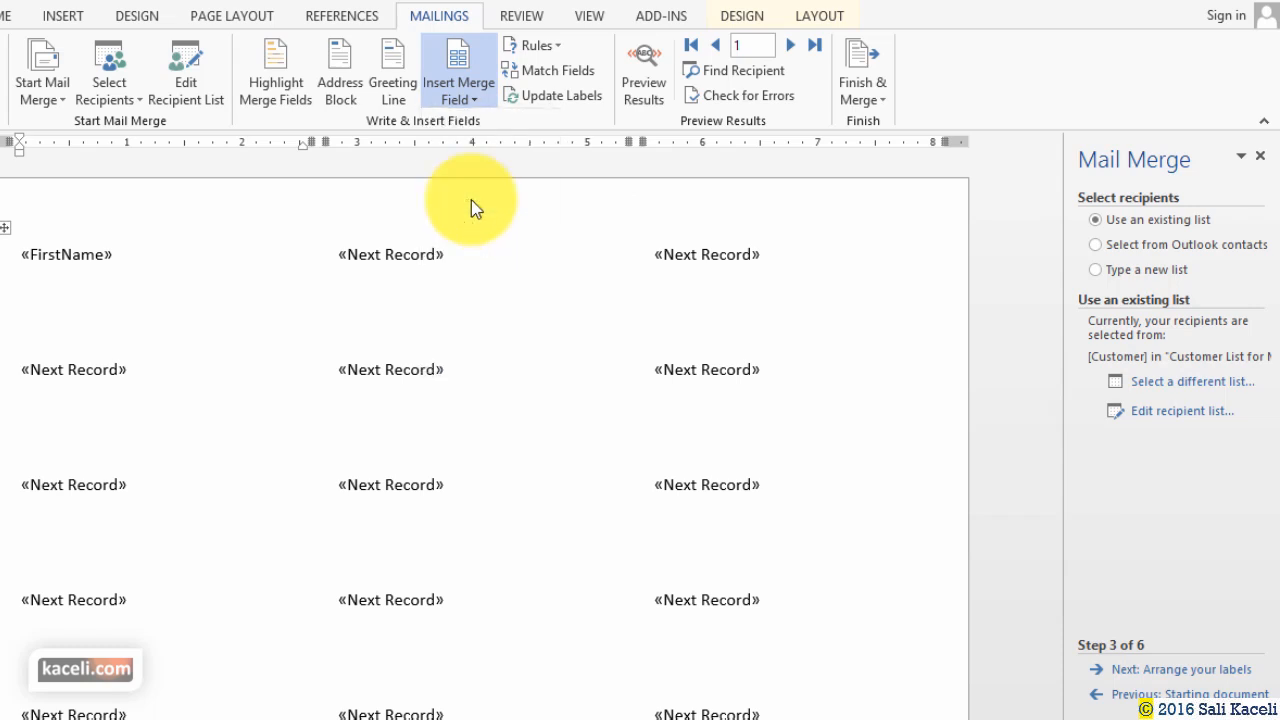
pyautogui.press('Return')
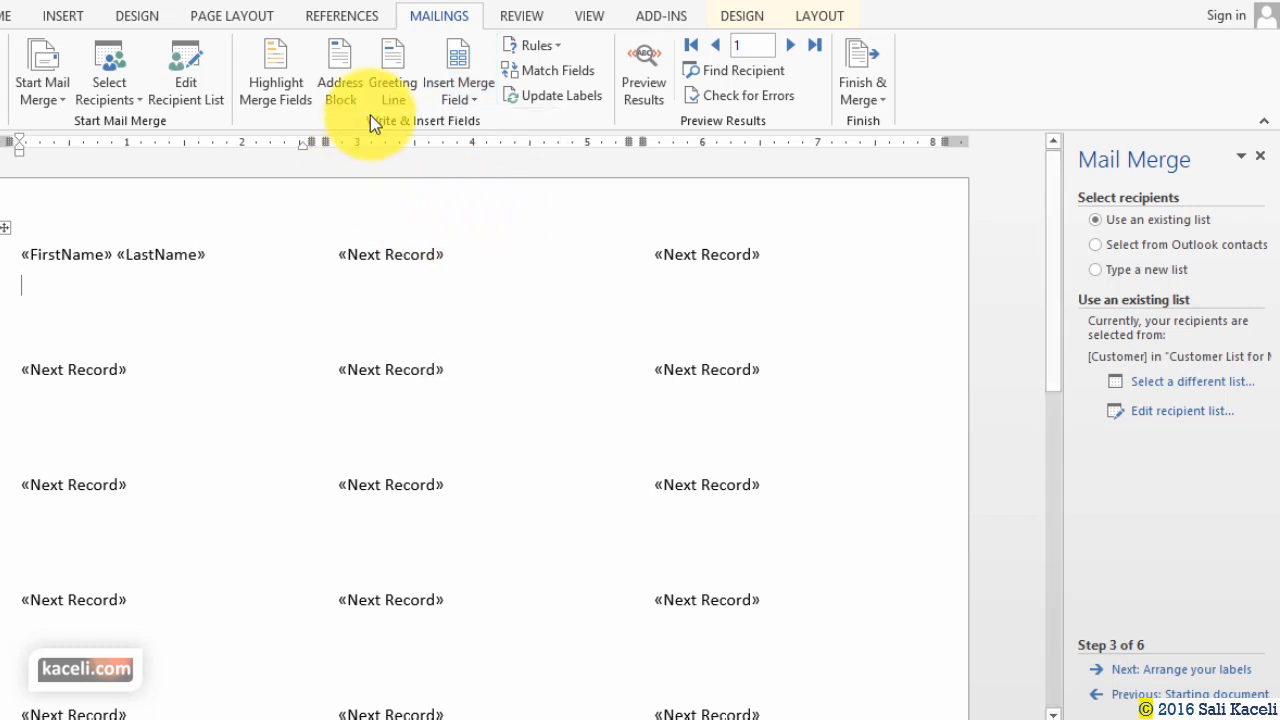
# Add «StreetAddress» on line two and «City», «State» «Zip» on line three.
pyautogui.click(452, 95)
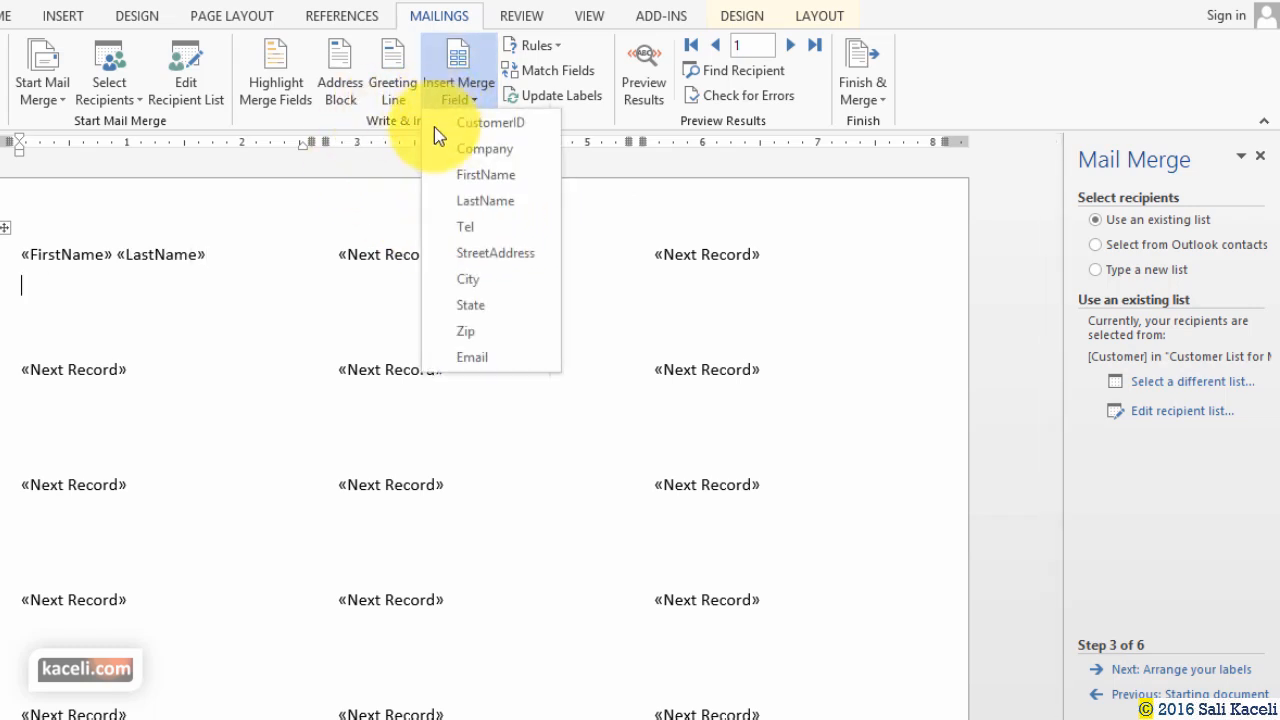
pyautogui.click(482, 253)
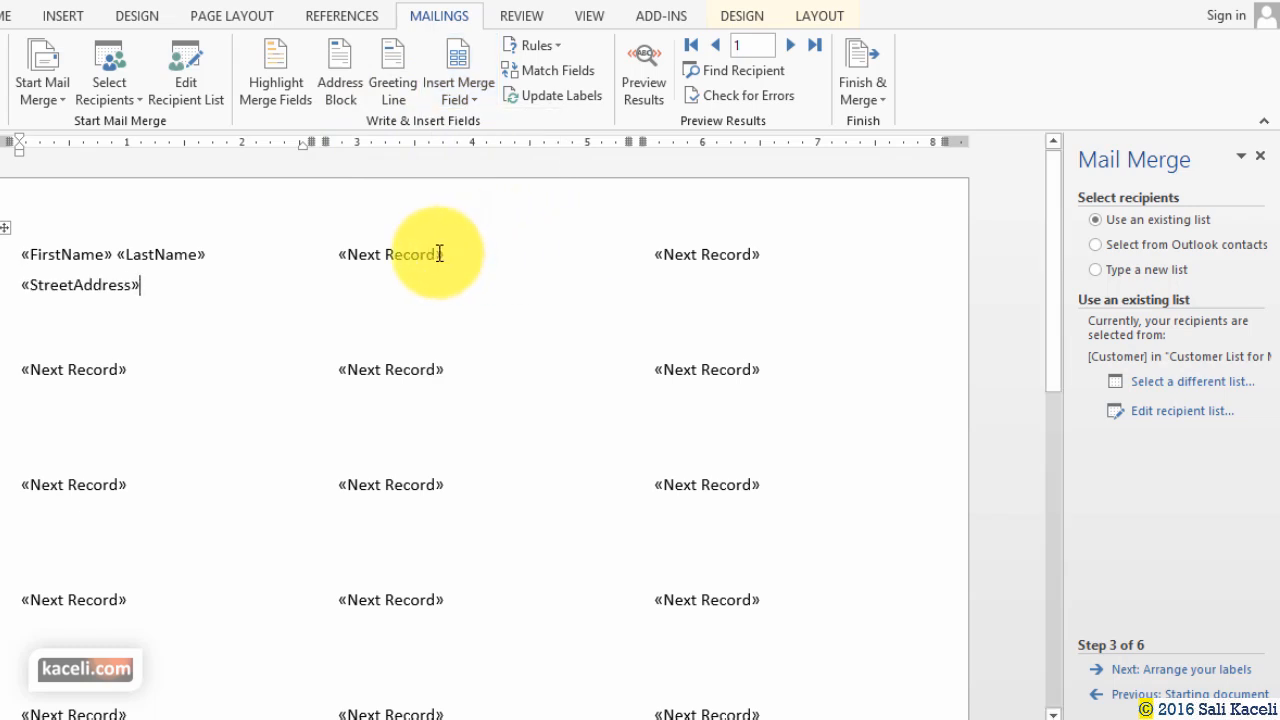
pyautogui.press('Return')
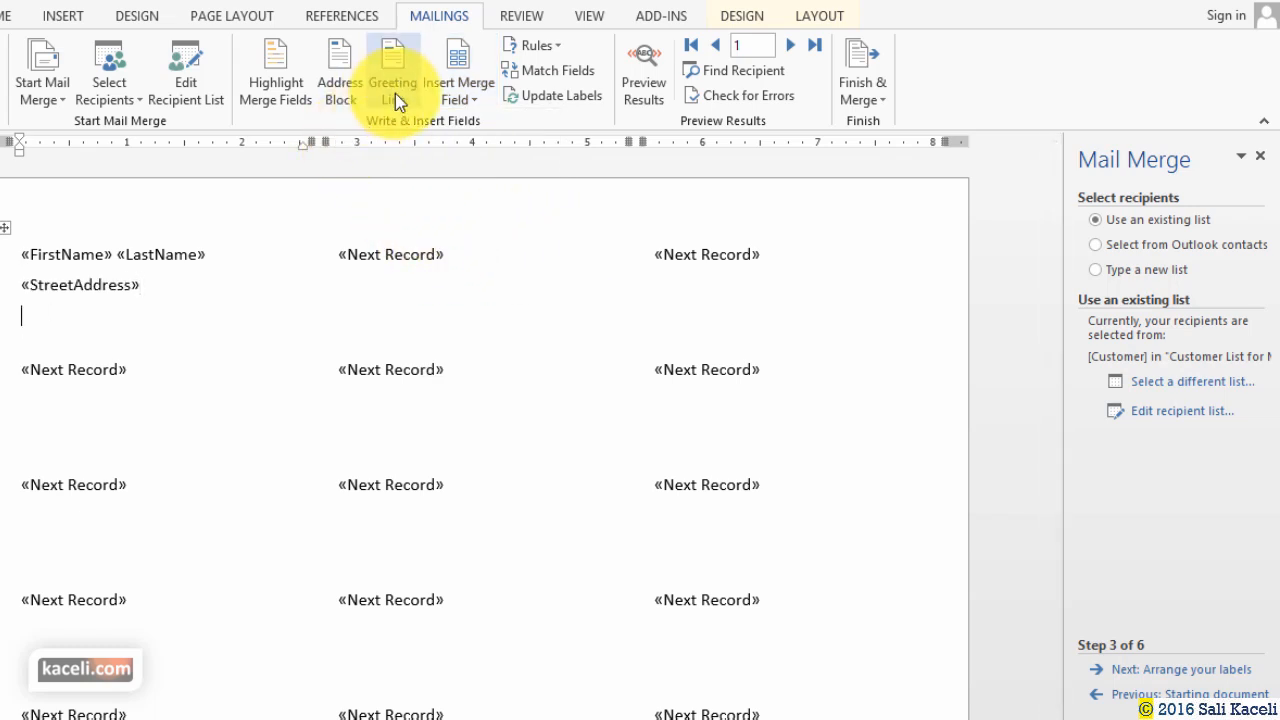
pyautogui.click(459, 92)
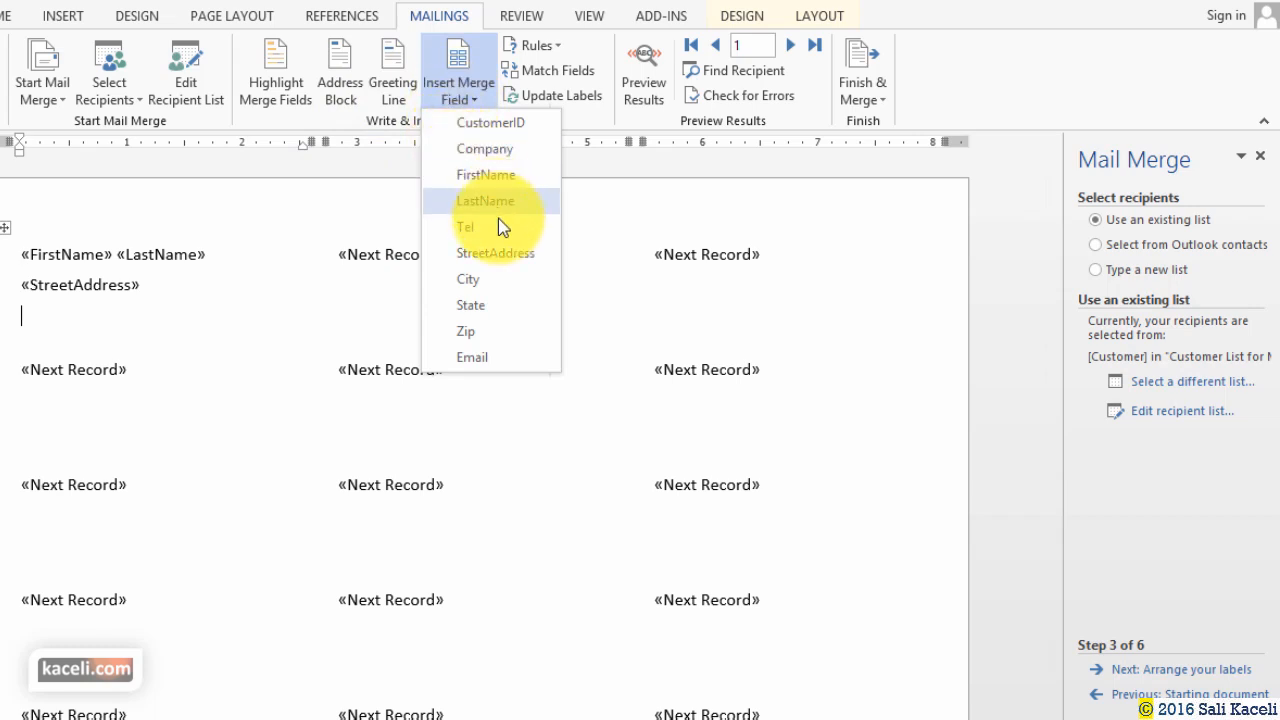
pyautogui.click(485, 281)
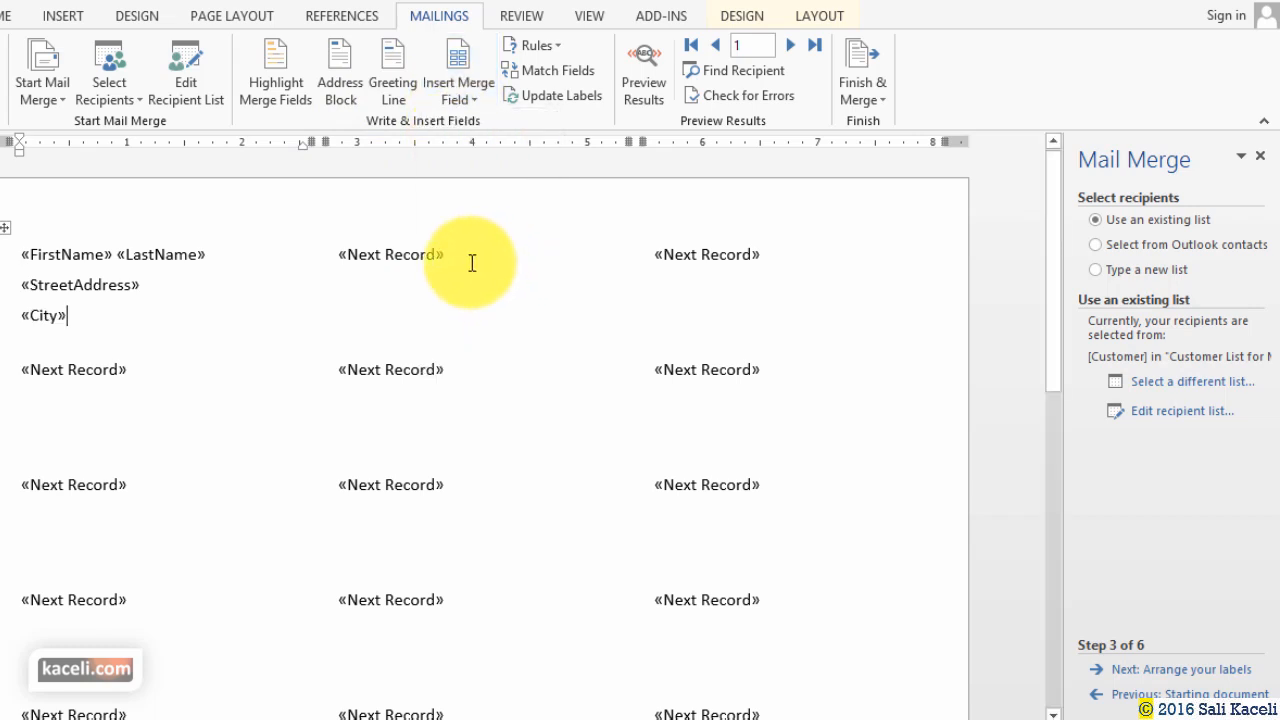
pyautogui.write(',')
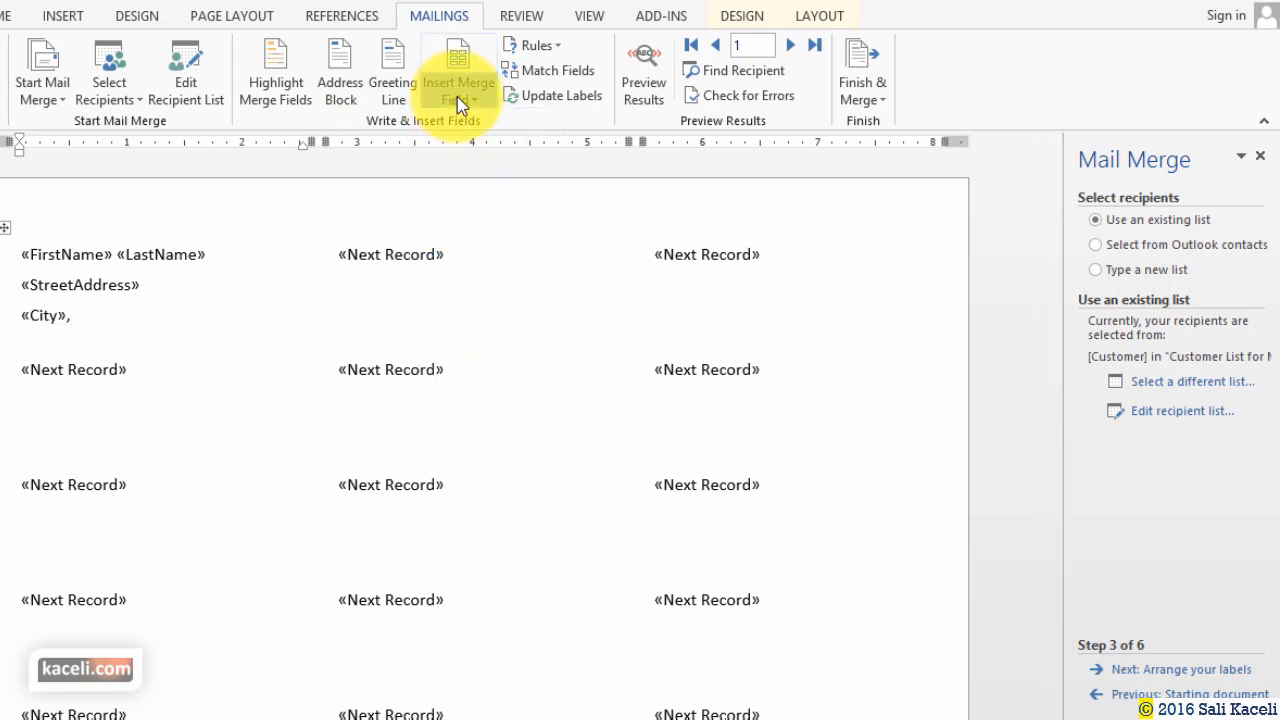
pyautogui.click(457, 94)
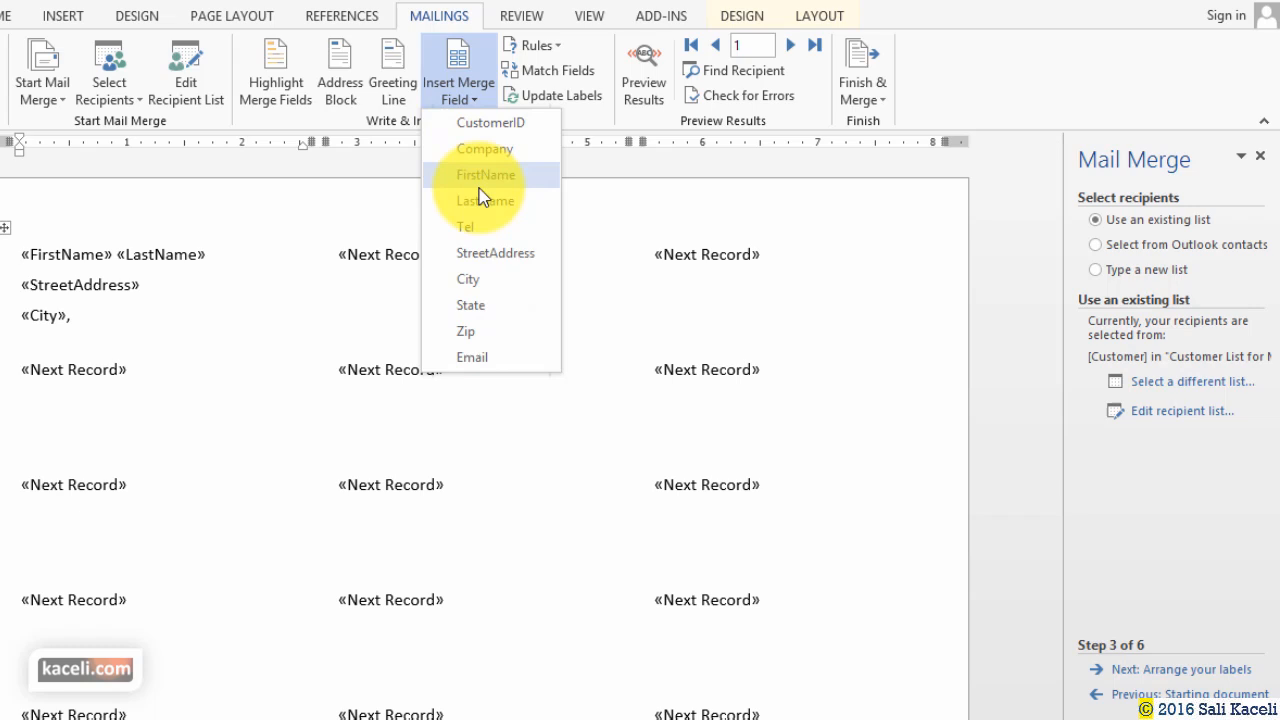
pyautogui.click(471, 305)
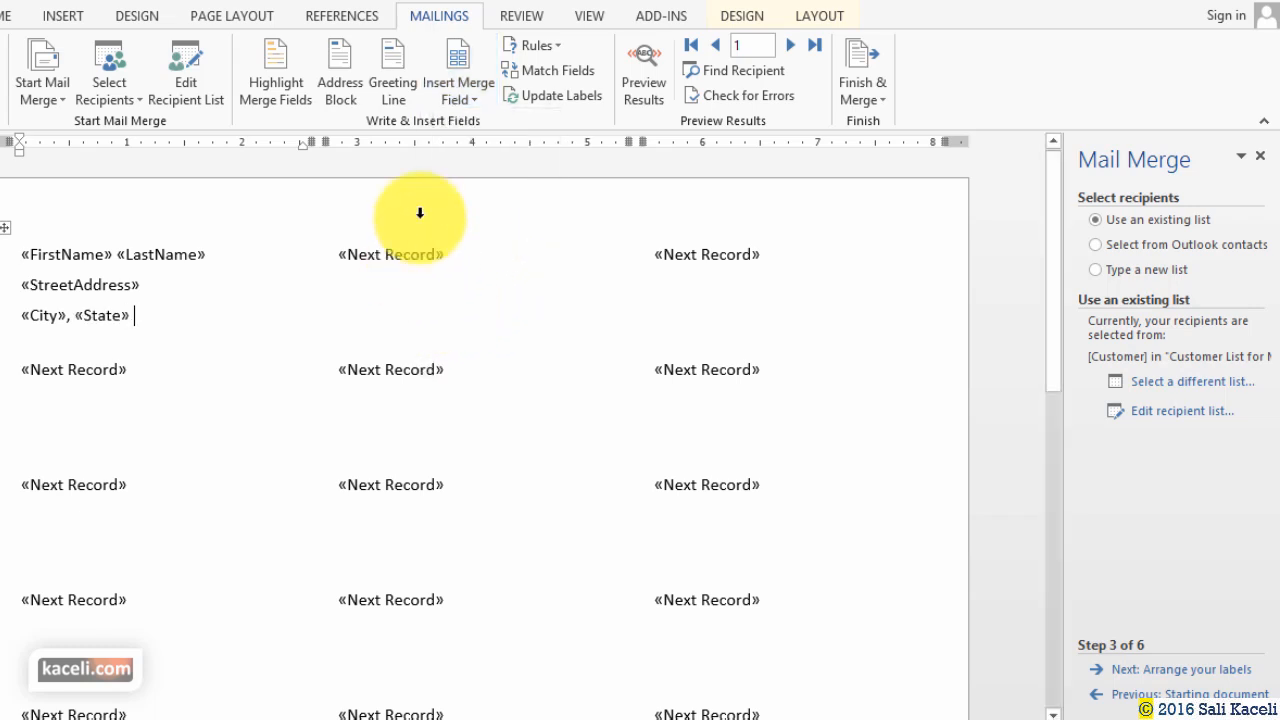
pyautogui.click(460, 97)
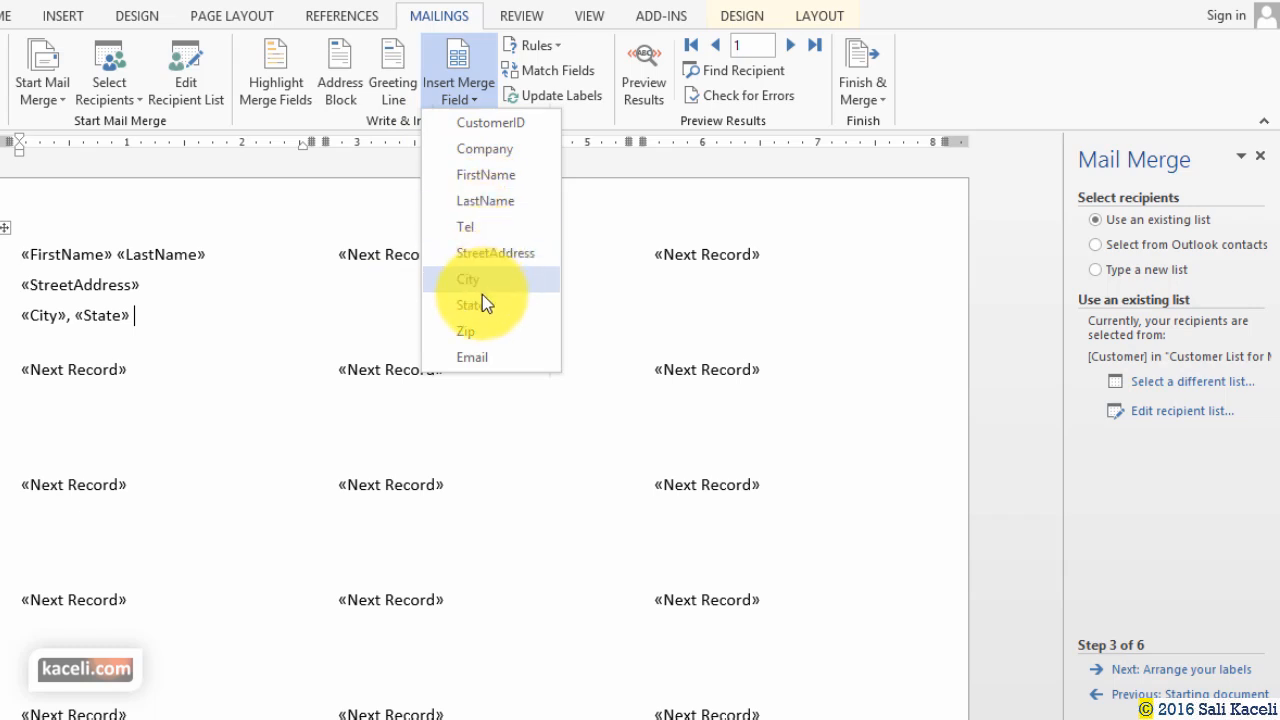
pyautogui.click(472, 331)
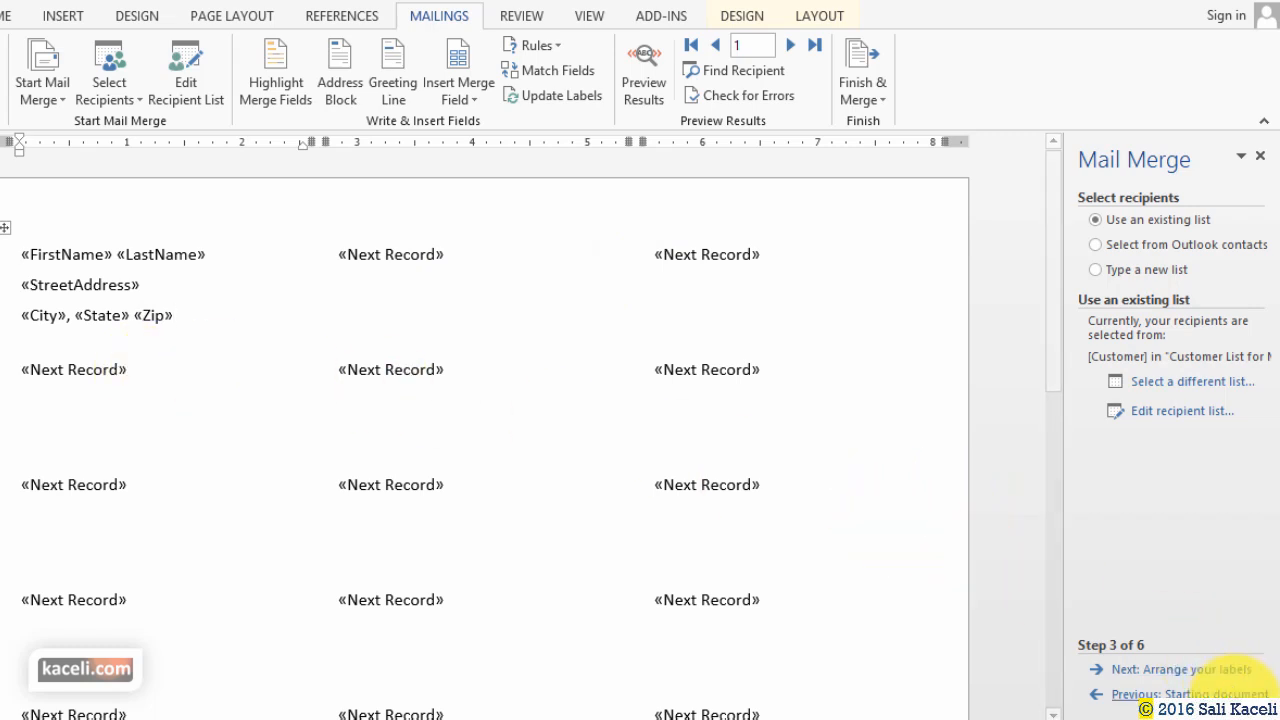
# Copy the first label's name and address fields to every label and preview them with customer data.
pyautogui.click(1221, 675)
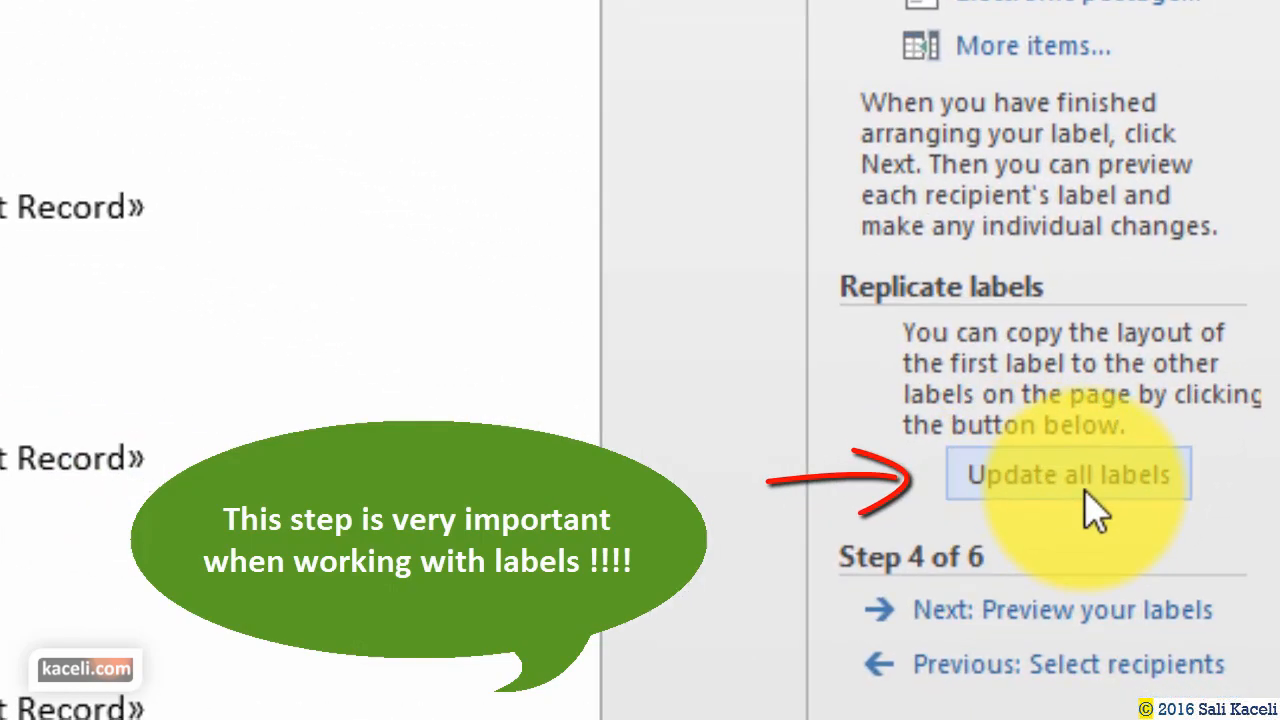
pyautogui.click(1020, 488)
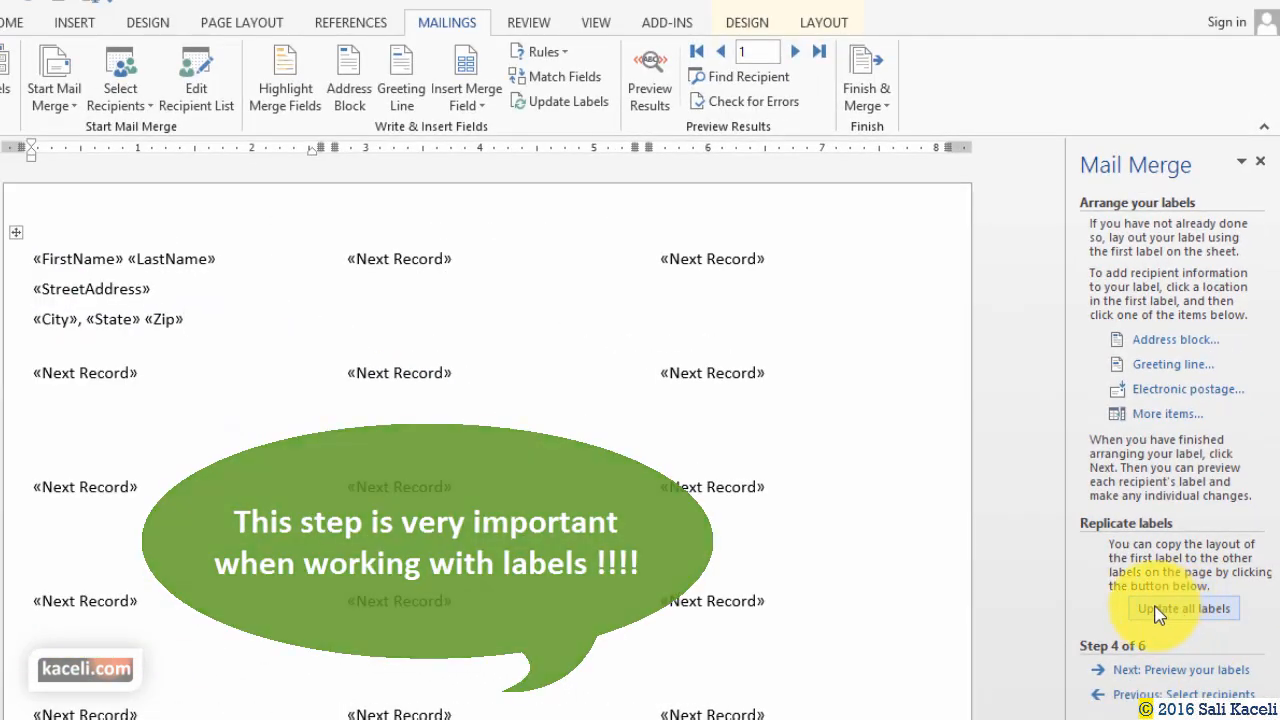
pyautogui.moveTo(186, 320); pyautogui.dragTo(29, 251)
pyautogui.click(96, 409)
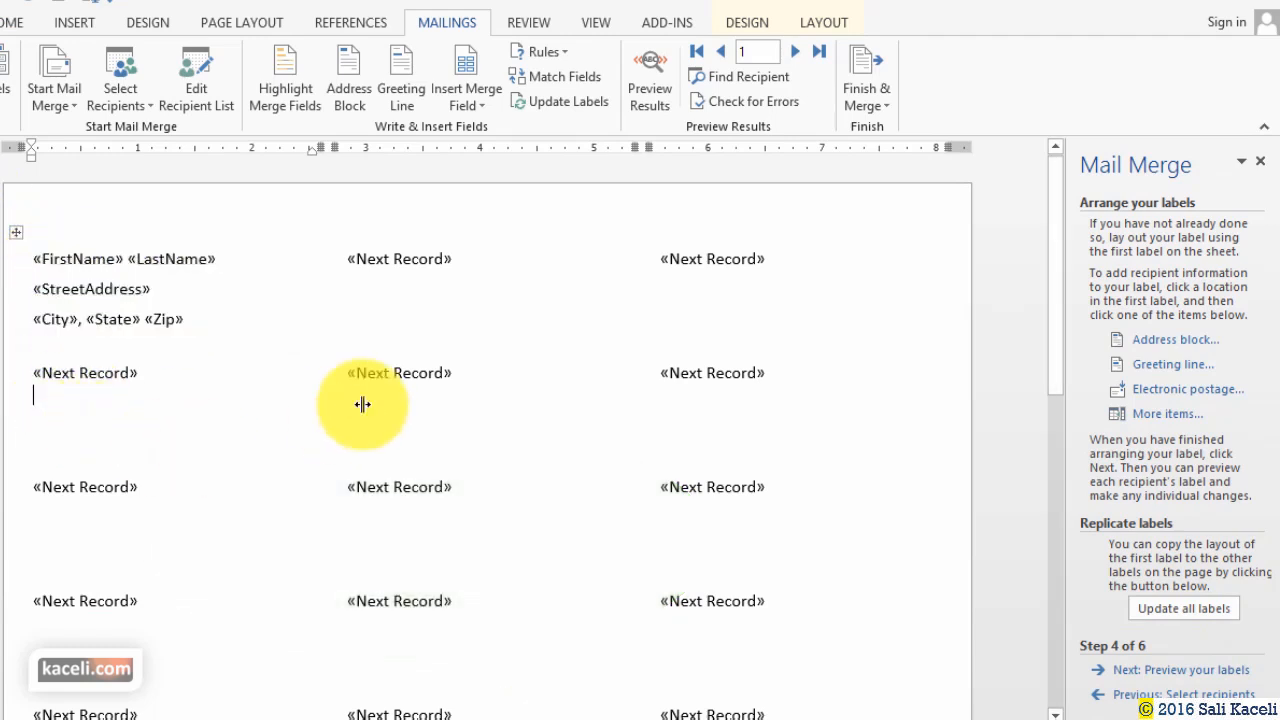
pyautogui.click(425, 307)
pyautogui.click(429, 411)
pyautogui.click(770, 416)
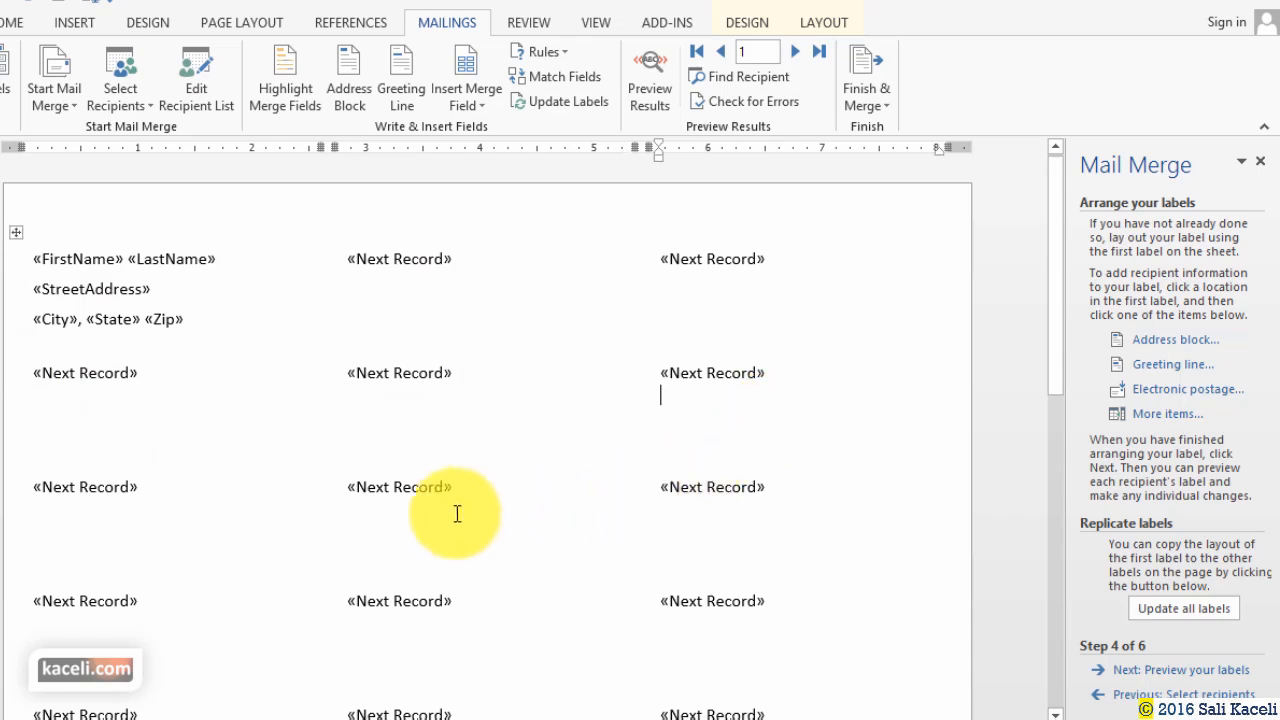
pyautogui.click(54, 343)
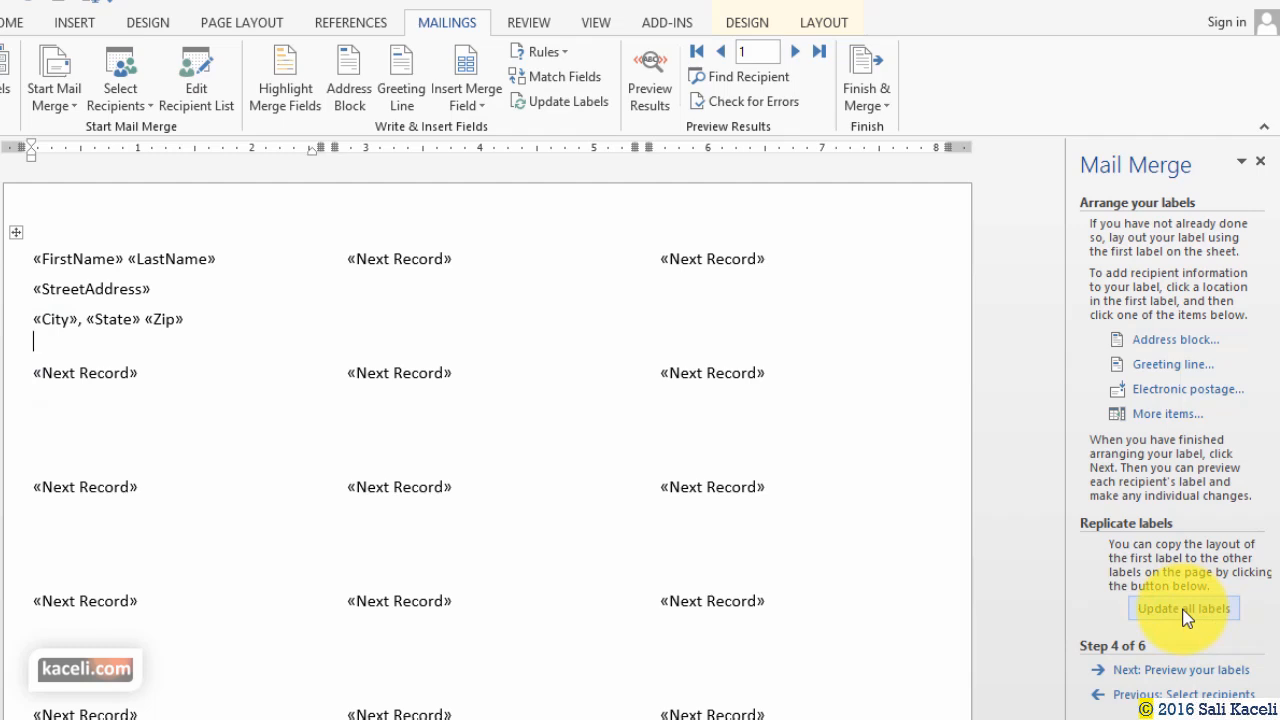
pyautogui.click(1184, 610)
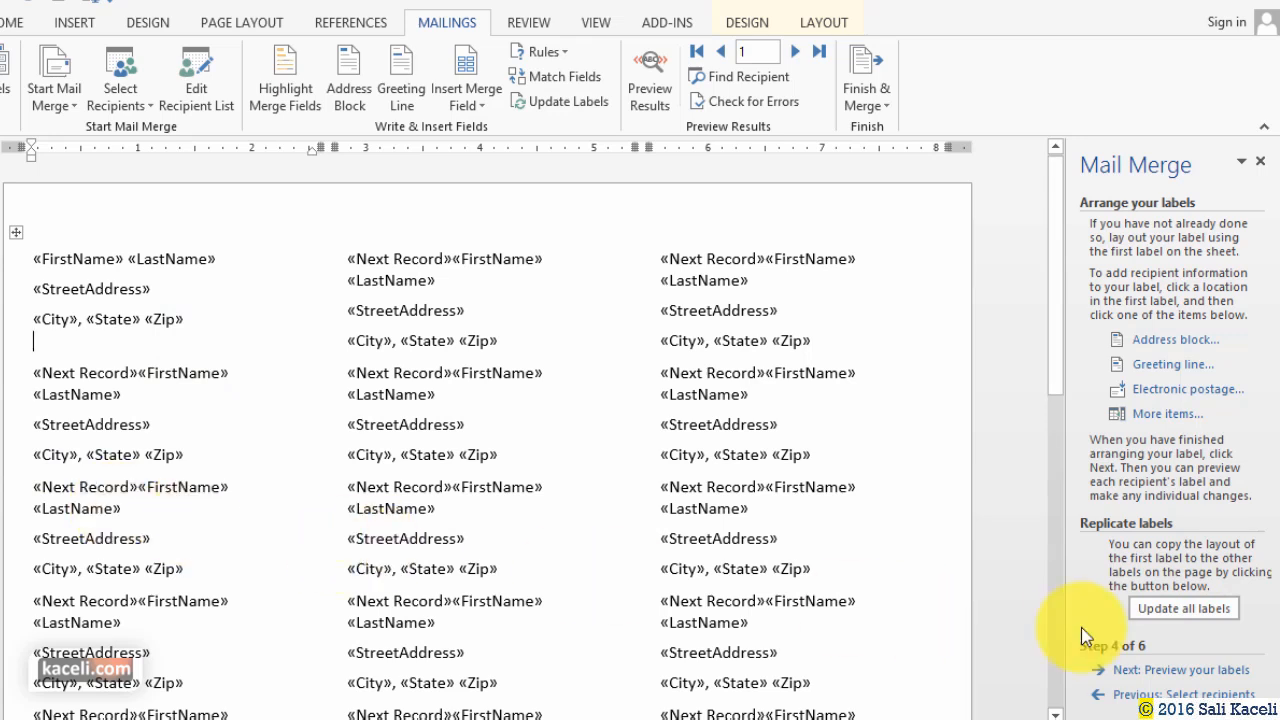
pyautogui.click(1205, 671)
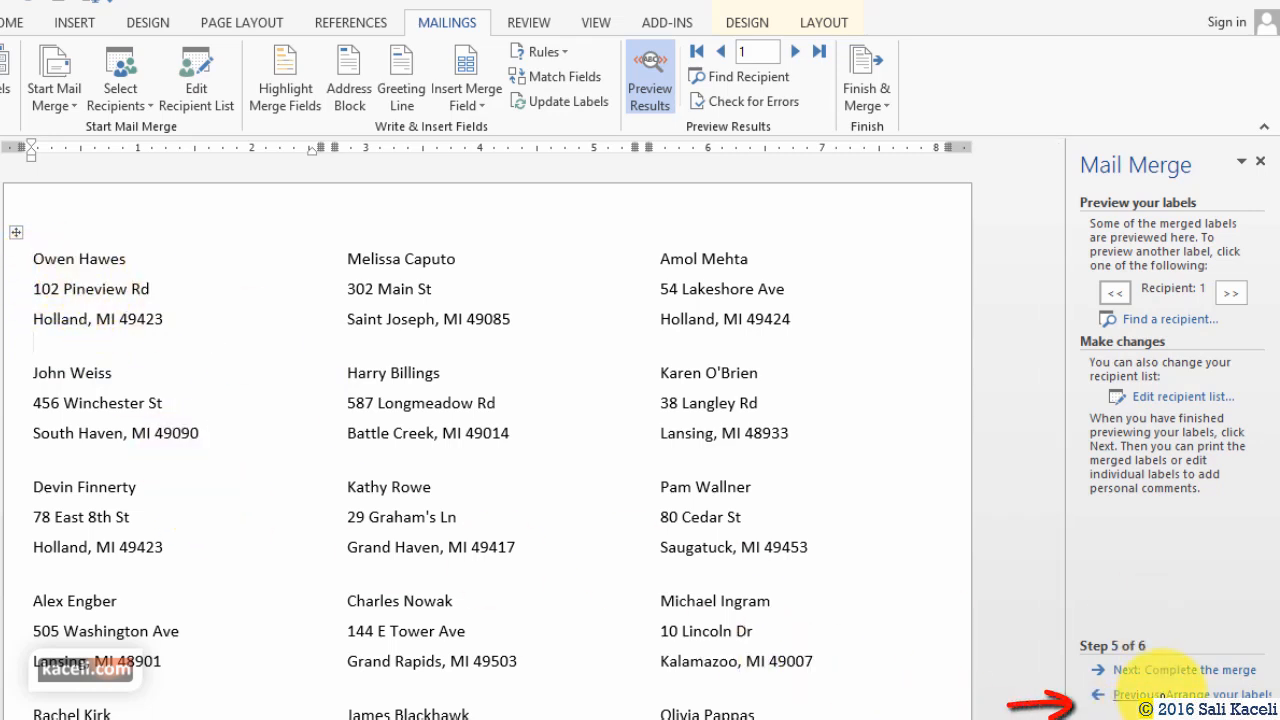
# Bold the first label's name line, prefix it with 'To:', and update all labels.
pyautogui.click(1160, 694)
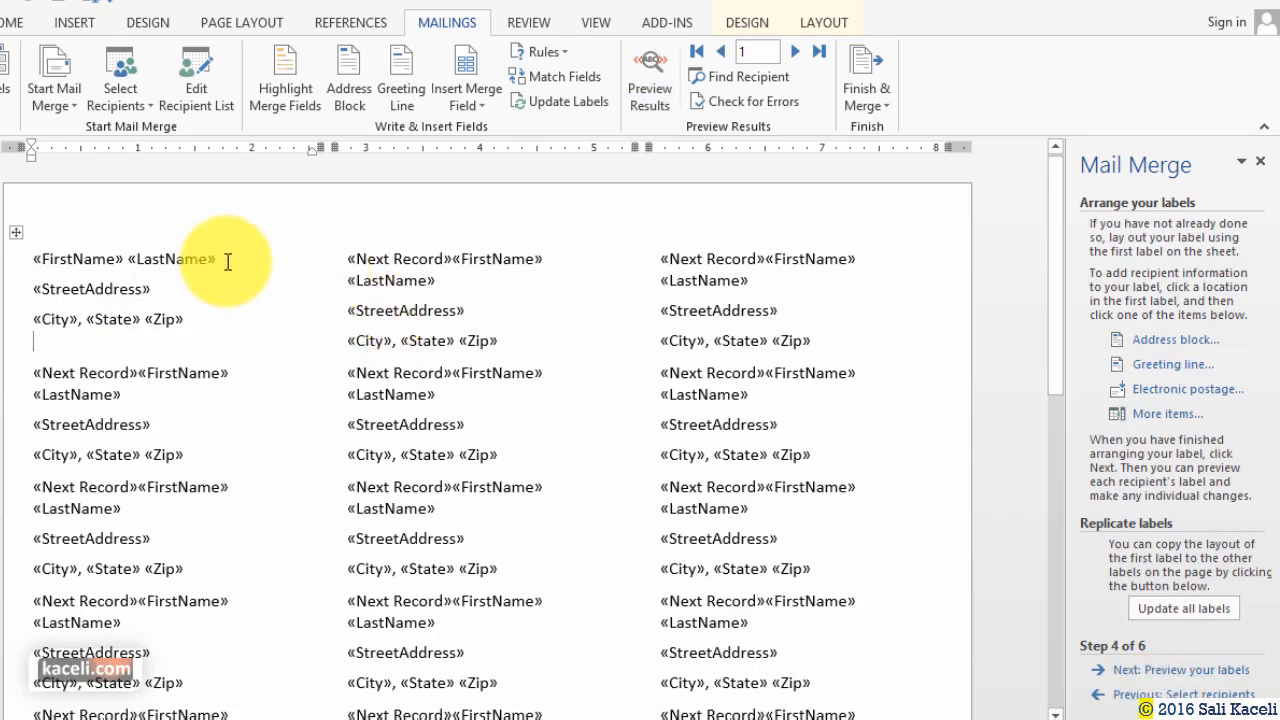
pyautogui.moveTo(228, 260); pyautogui.dragTo(33, 260)
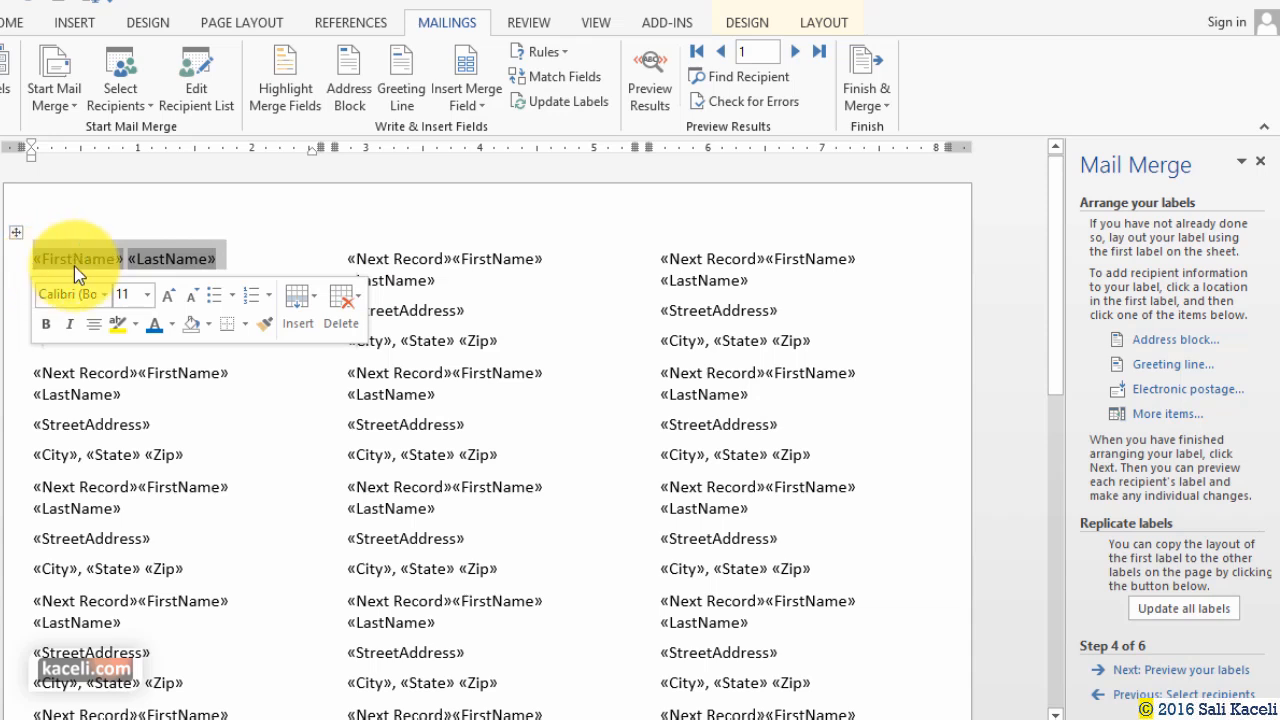
pyautogui.click(42, 329)
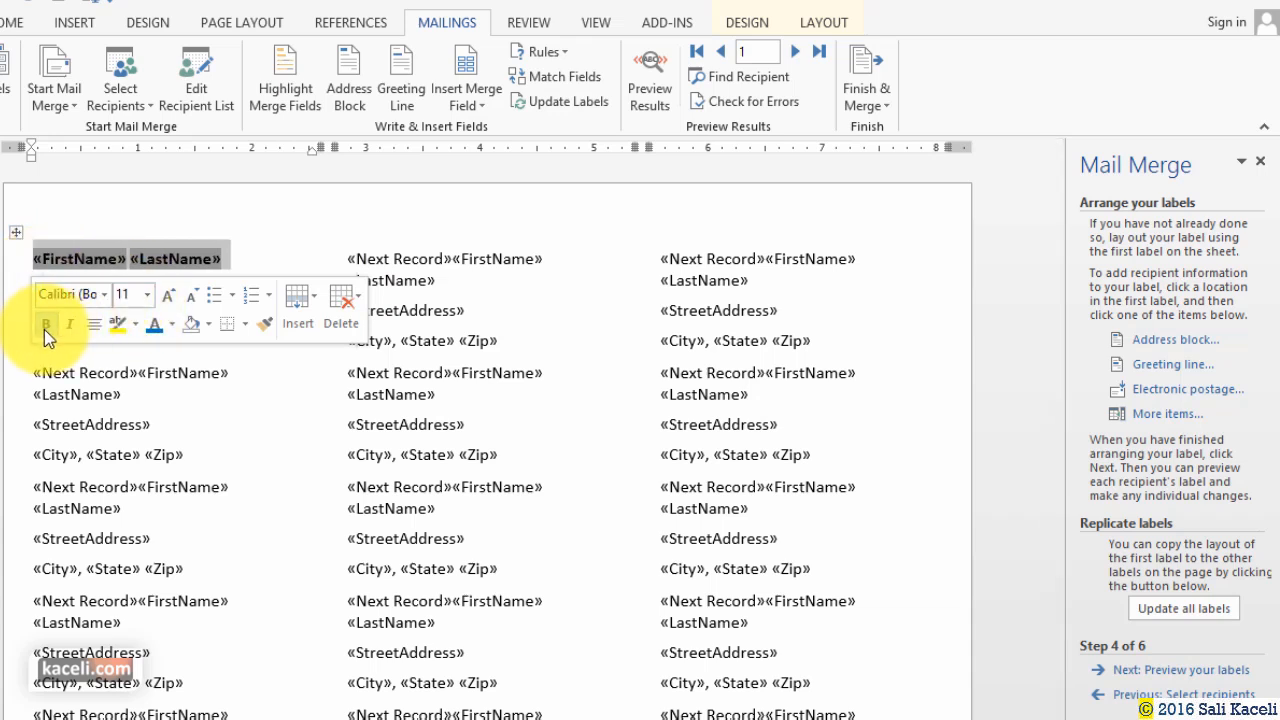
pyautogui.click(258, 258)
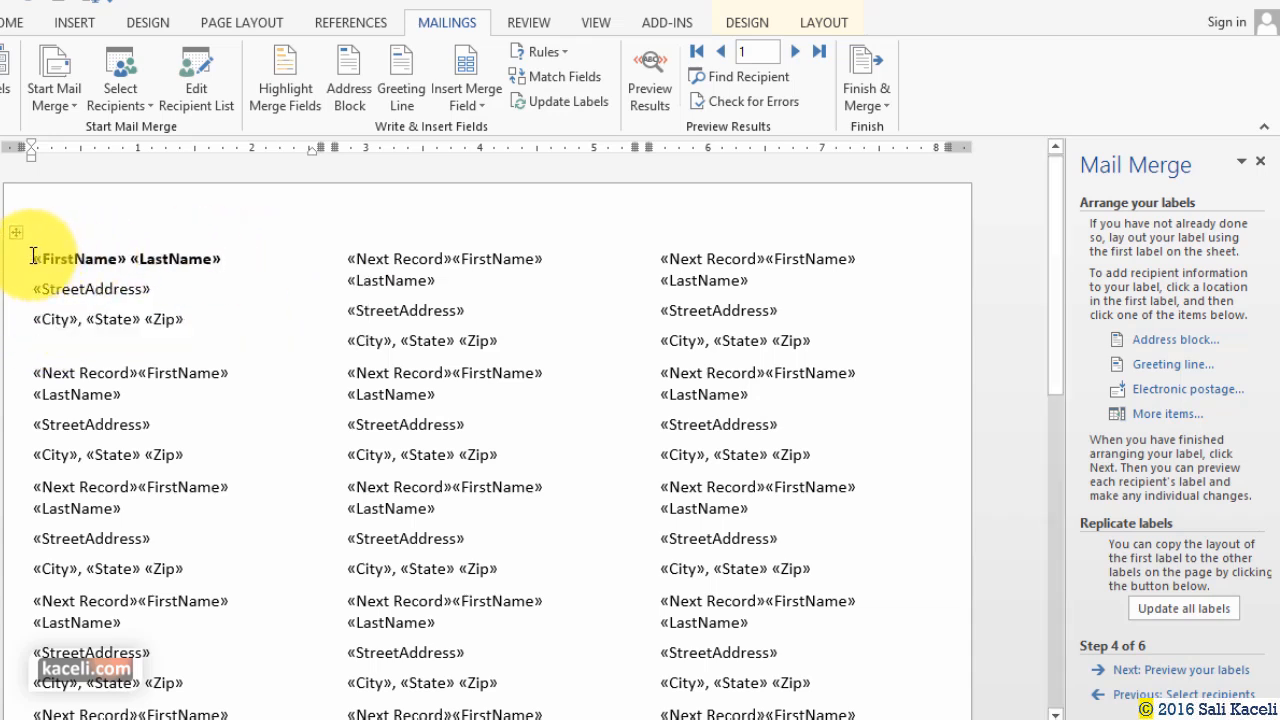
pyautogui.doubleClick(37, 258)
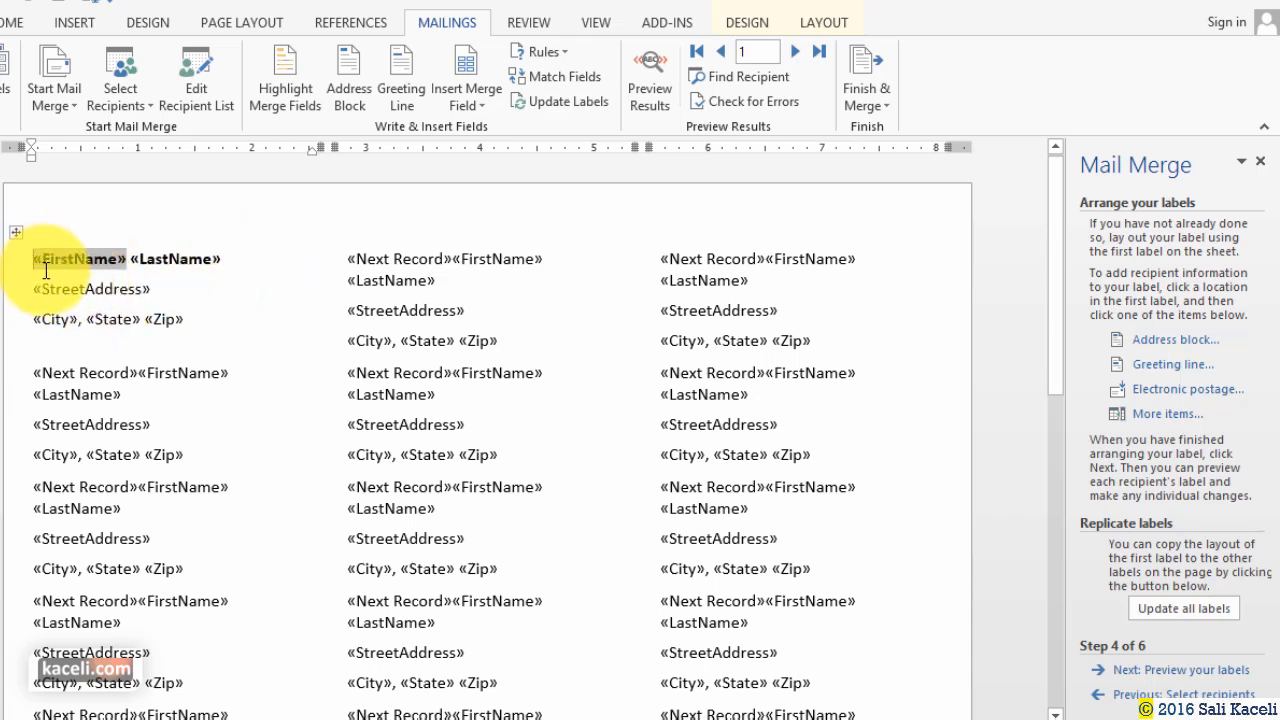
pyautogui.write('To:')
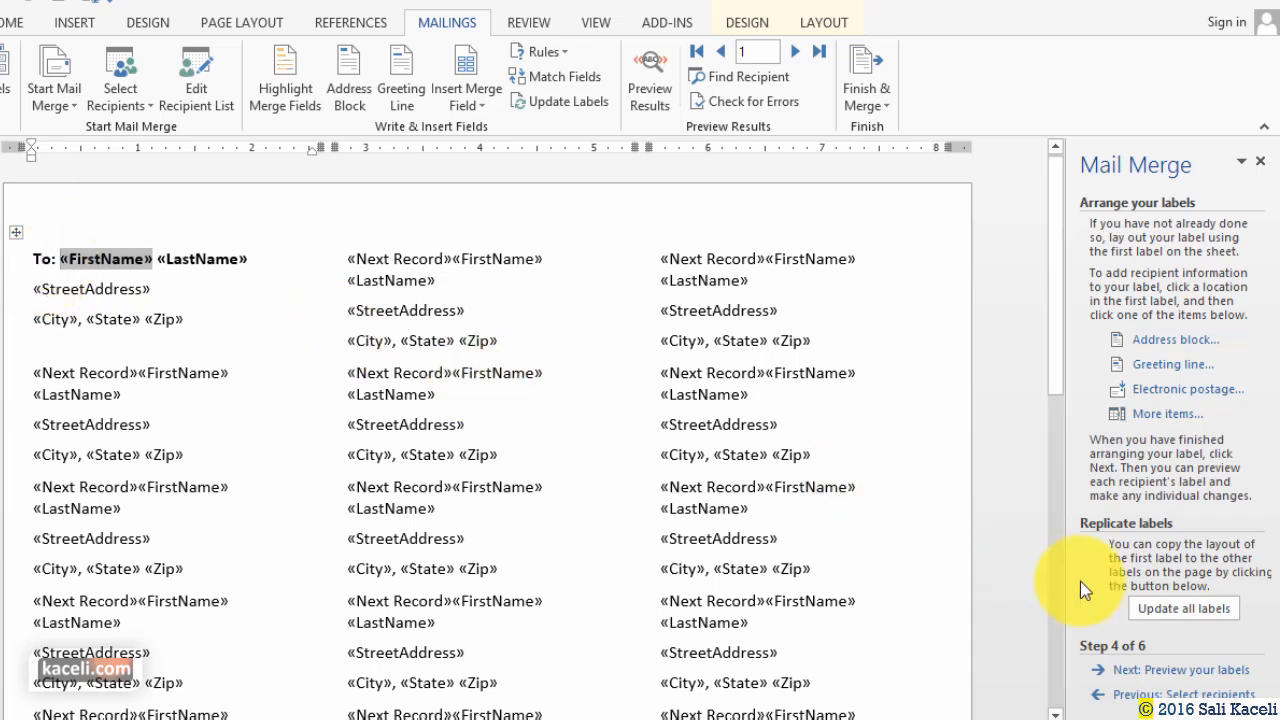
pyautogui.click(1172, 605)
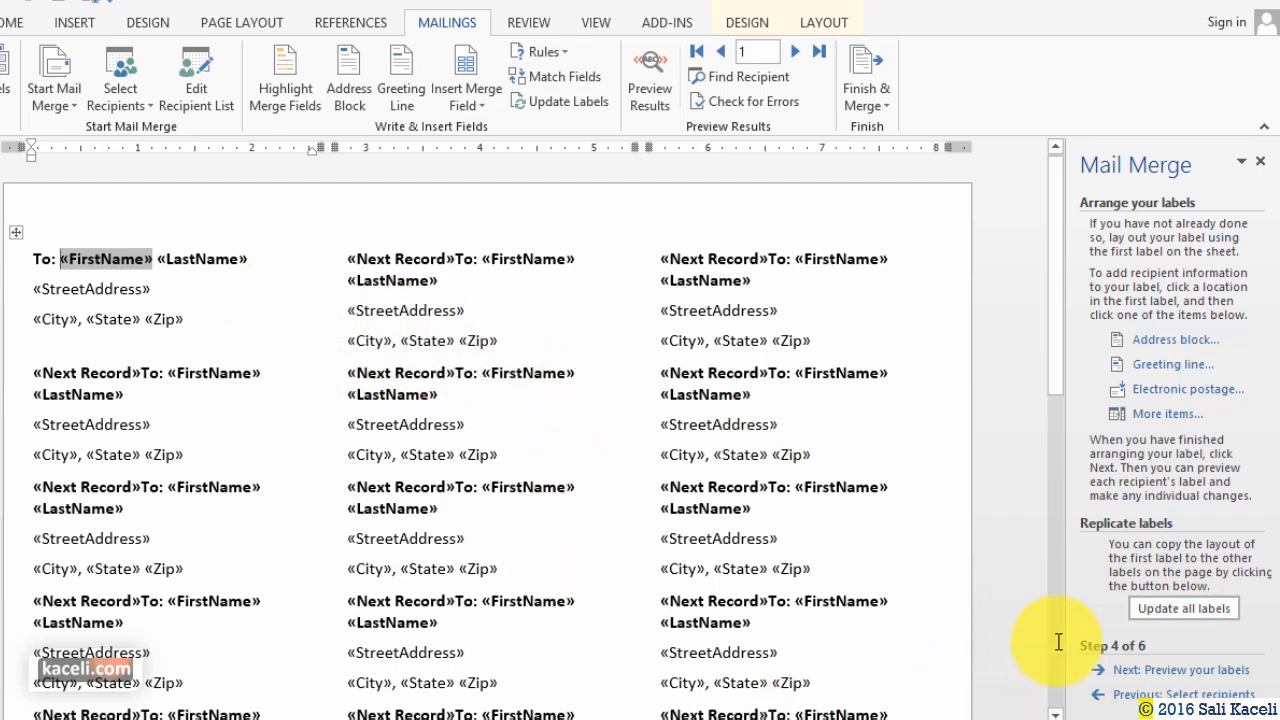
# Preview the labels, step ahead to recipient 3, and advance to completing the merge.
pyautogui.click(1186, 668)
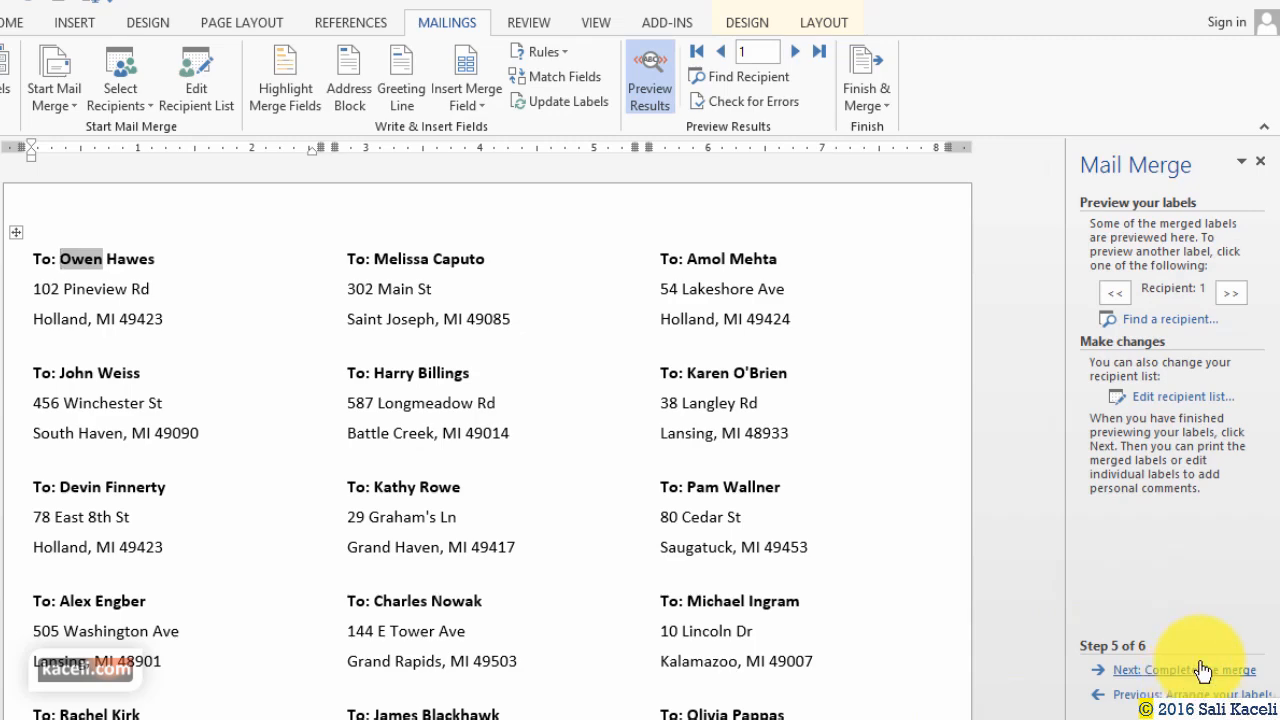
pyautogui.click(1240, 295)
pyautogui.click(1240, 295)
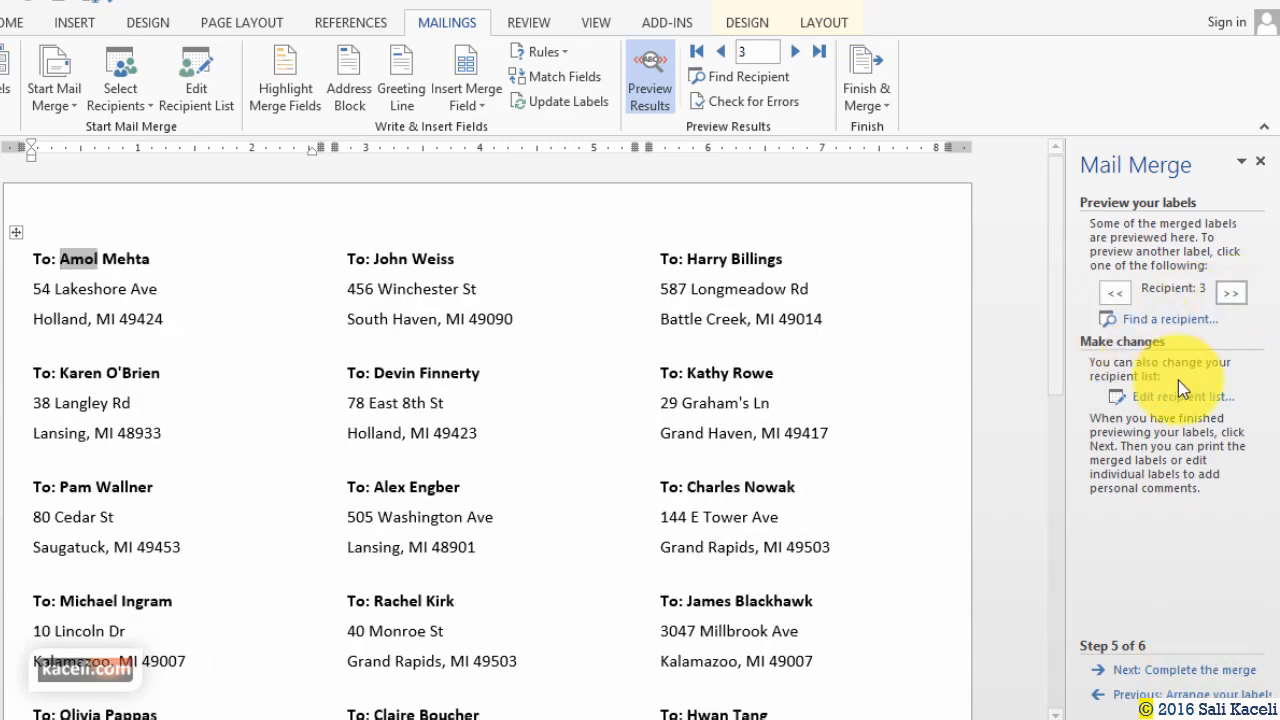
pyautogui.click(1177, 671)
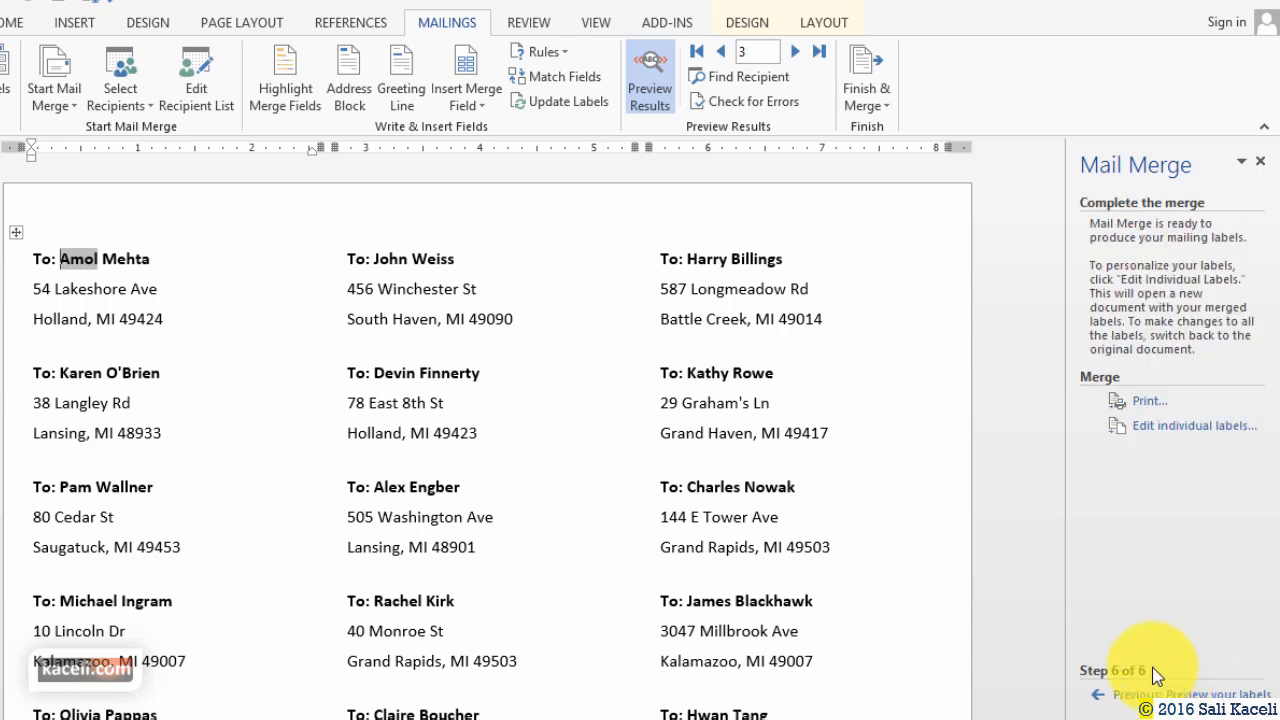
# Merge all records into a new Labels1 document, scroll through it, then close it at the save prompt.
pyautogui.click(1166, 430)
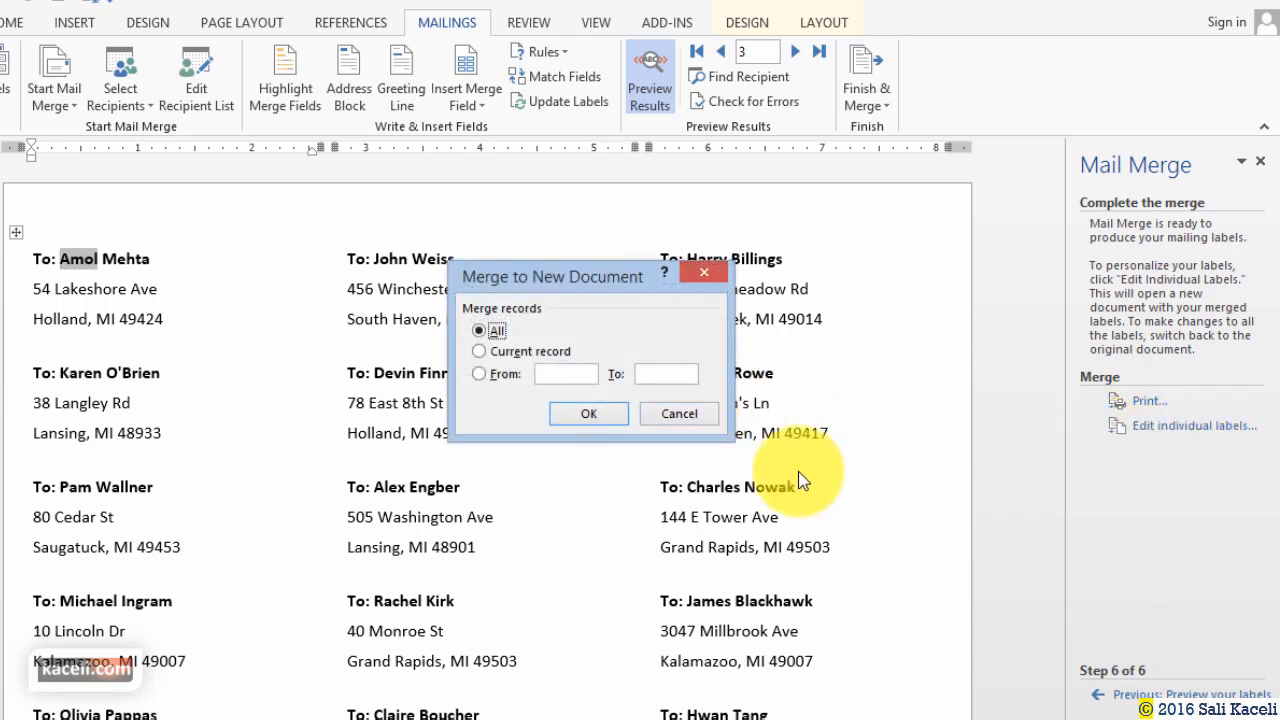
pyautogui.click(603, 418)
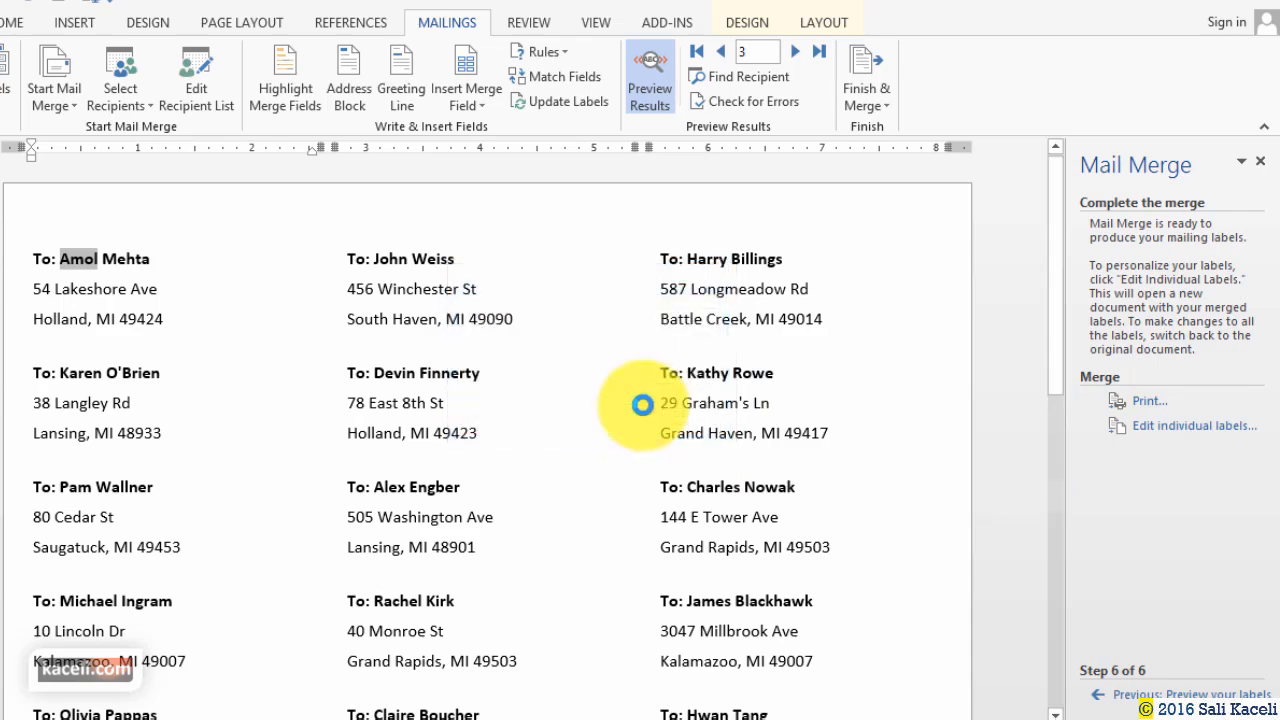
pyautogui.scroll(-20, 577, 430)
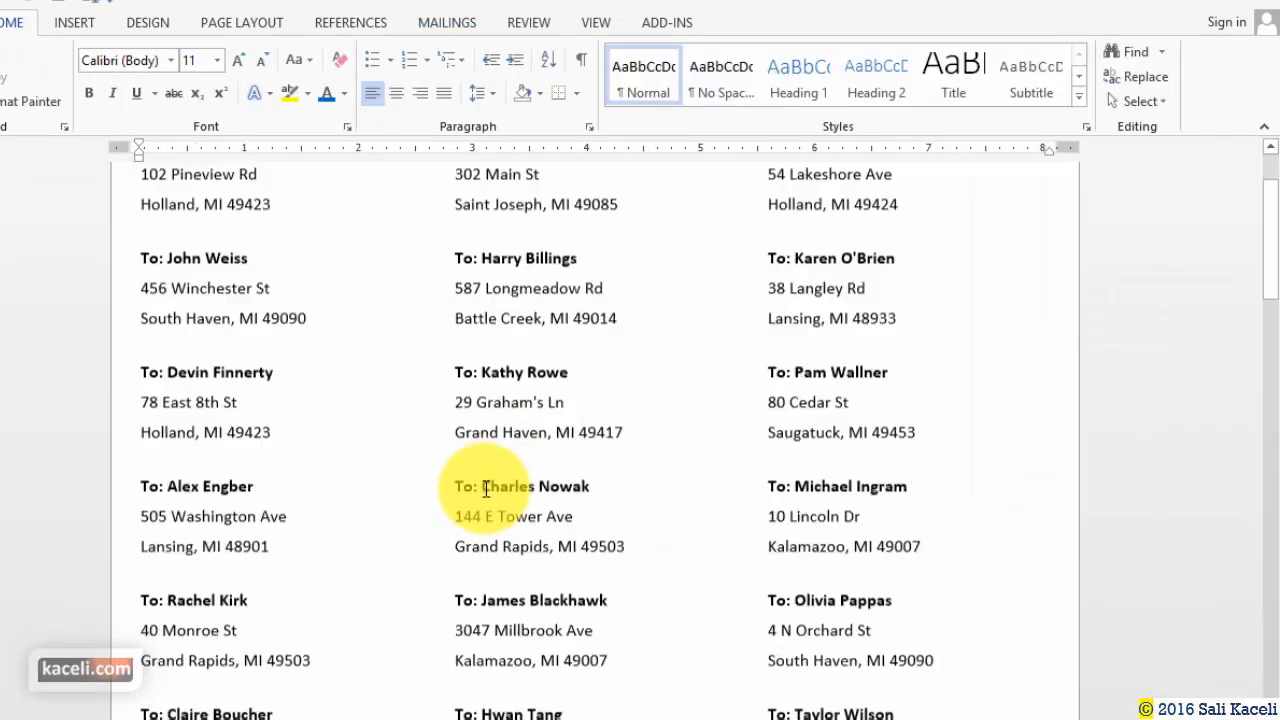
pyautogui.scroll(-3, 465, 568)
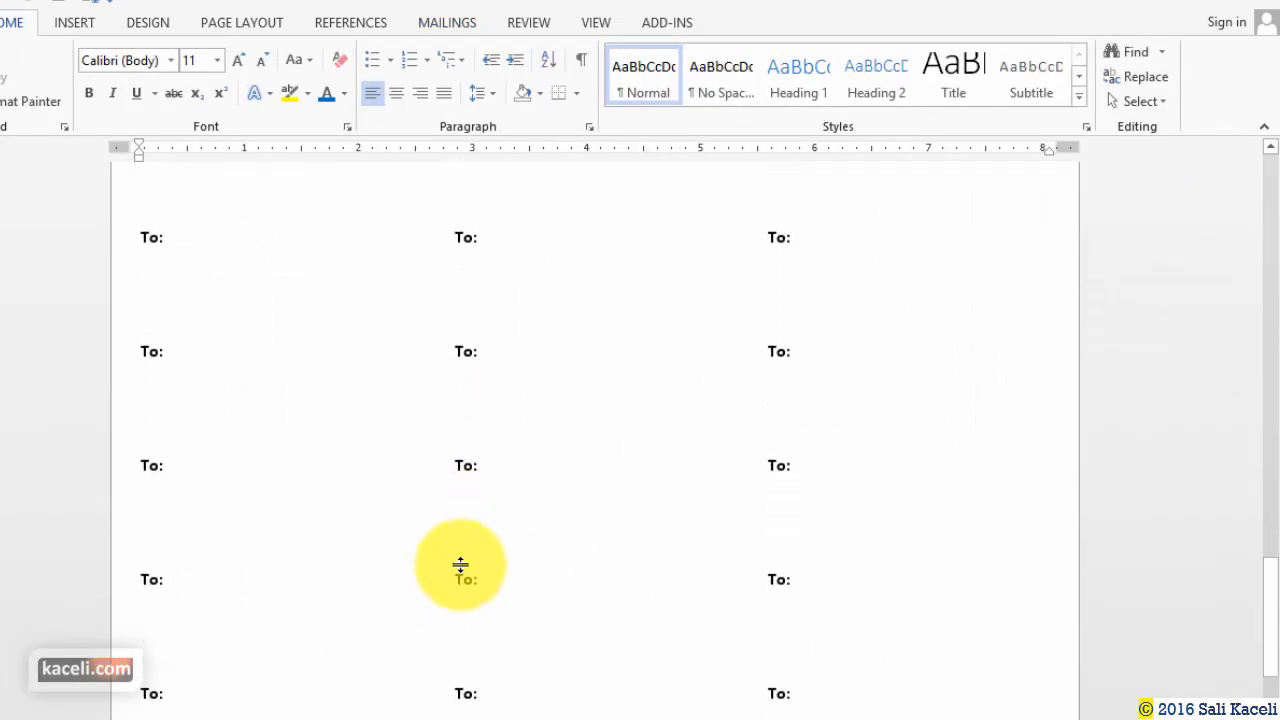
pyautogui.scroll(10, 462, 566)
pyautogui.scroll(7, 498, 462)
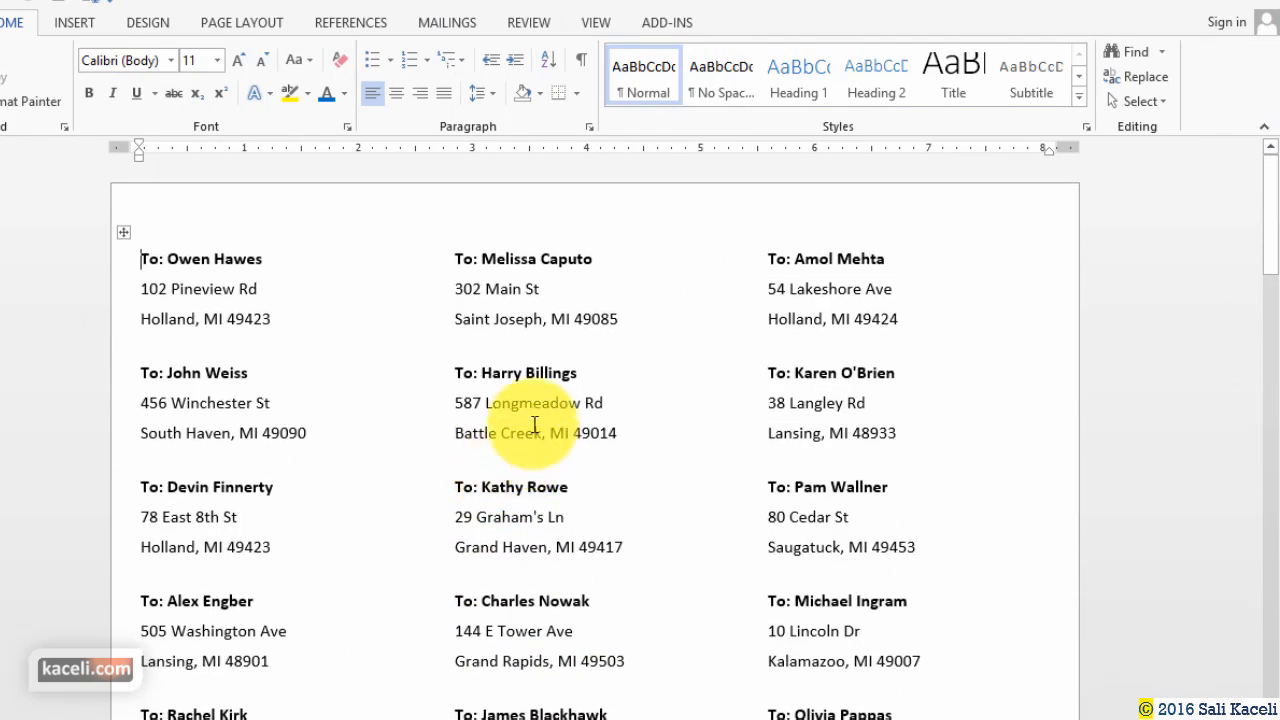
pyautogui.click(524, 262)
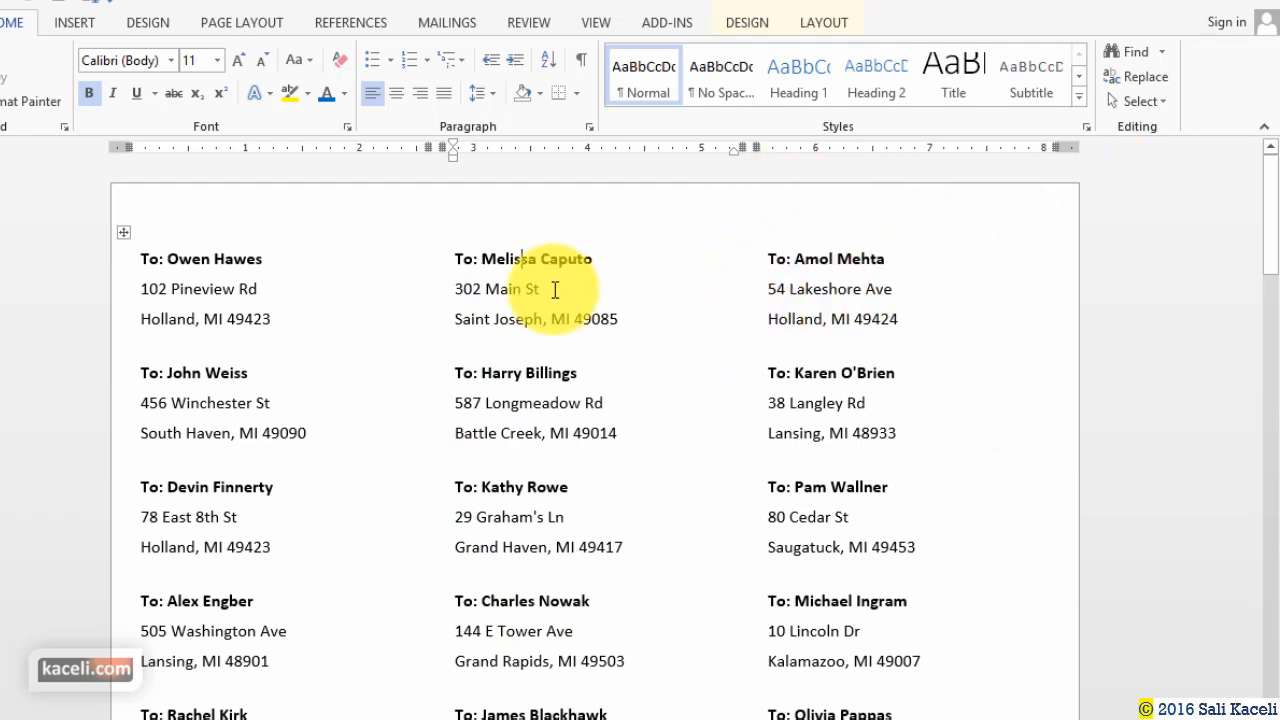
pyautogui.click(1255, 5)
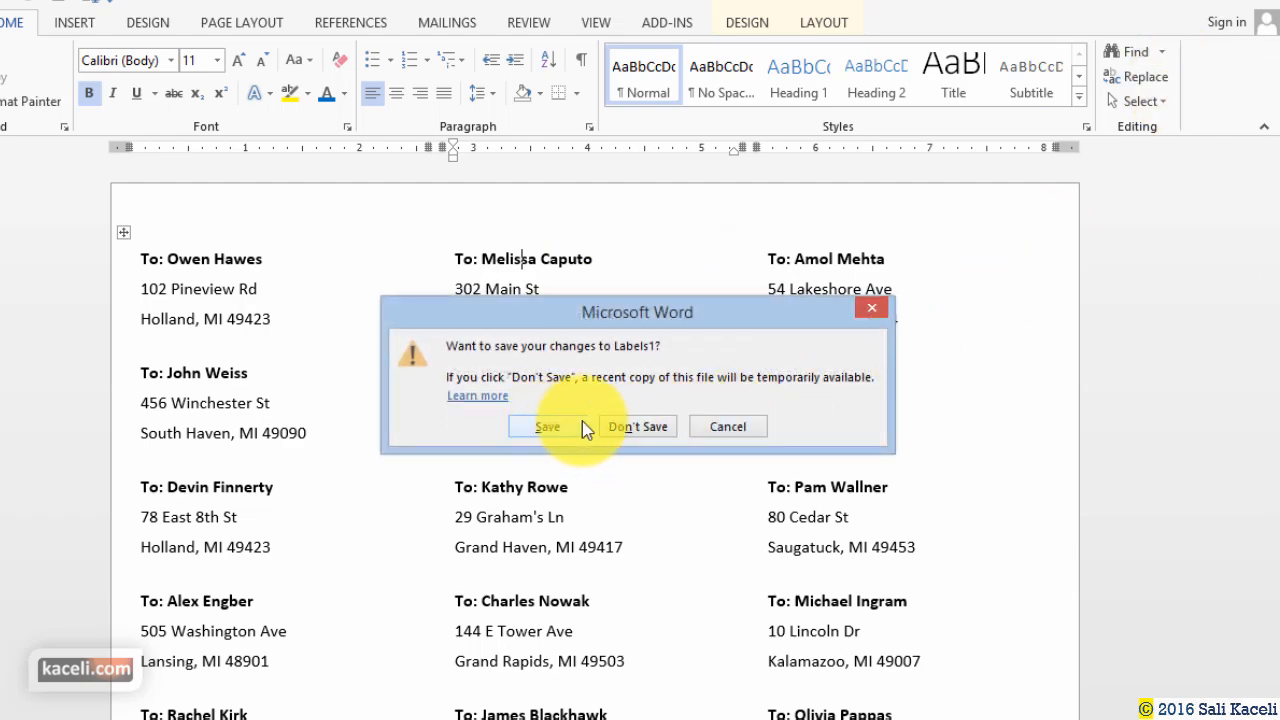
pyautogui.click(630, 427)
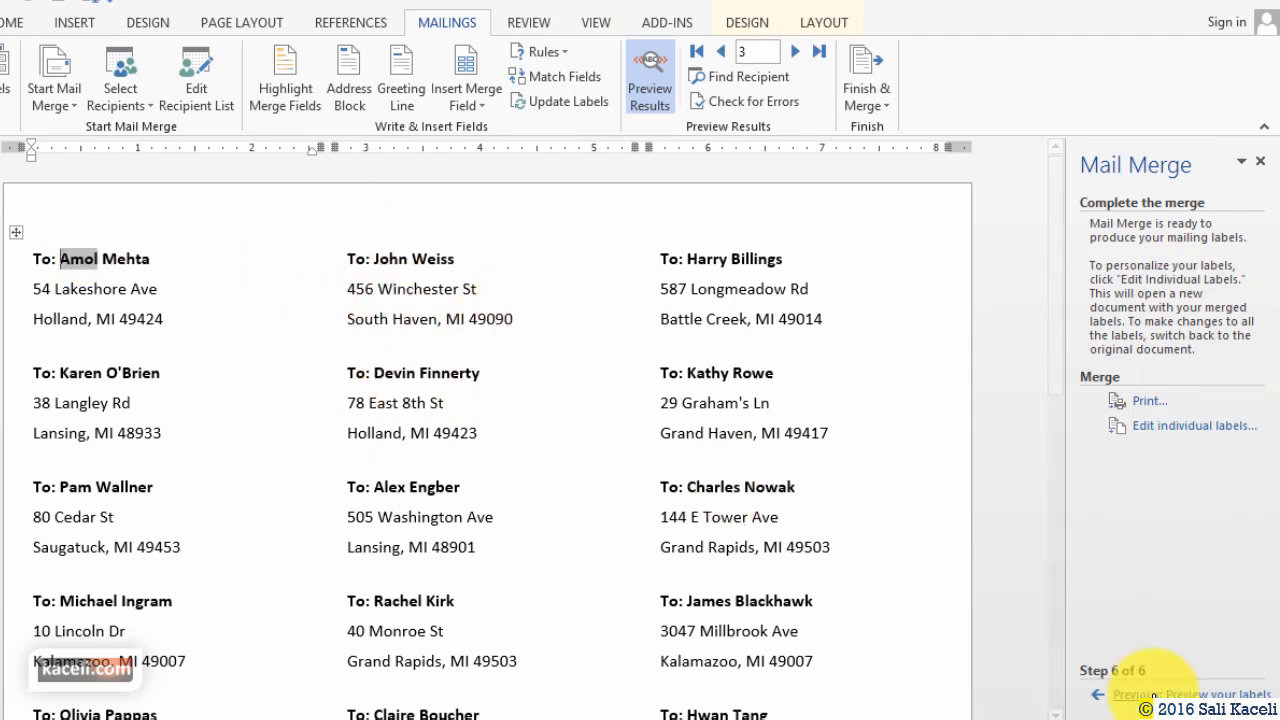
# Return the mail merge wizard to Step 4, Arrange your labels, then head back toward previewing the customer labels.
pyautogui.click(1160, 694)
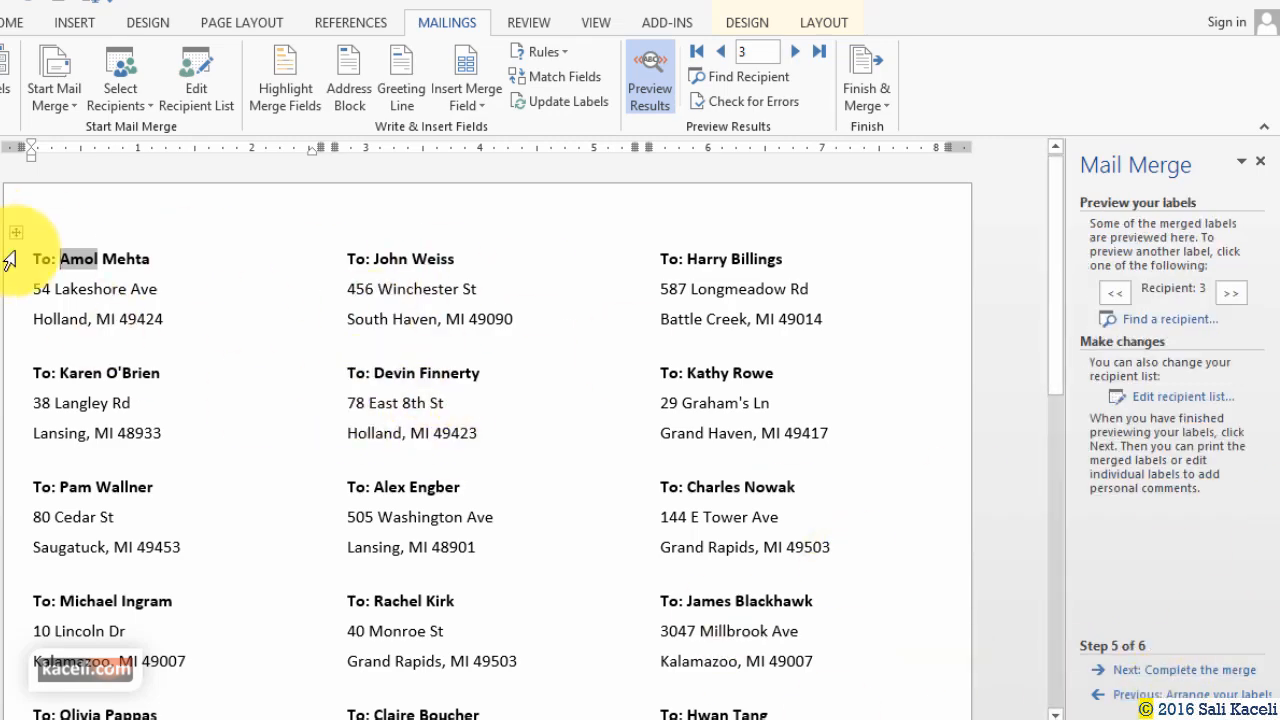
pyautogui.click(1144, 695)
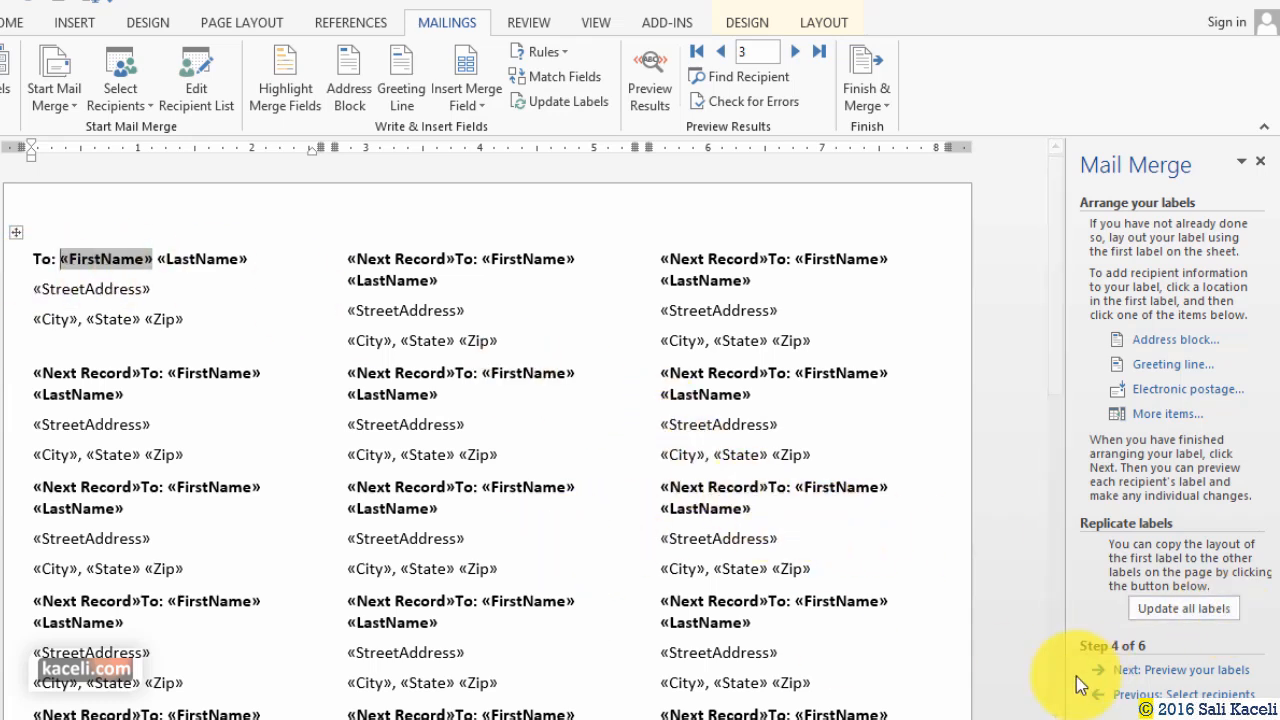
pyautogui.click(1198, 670)
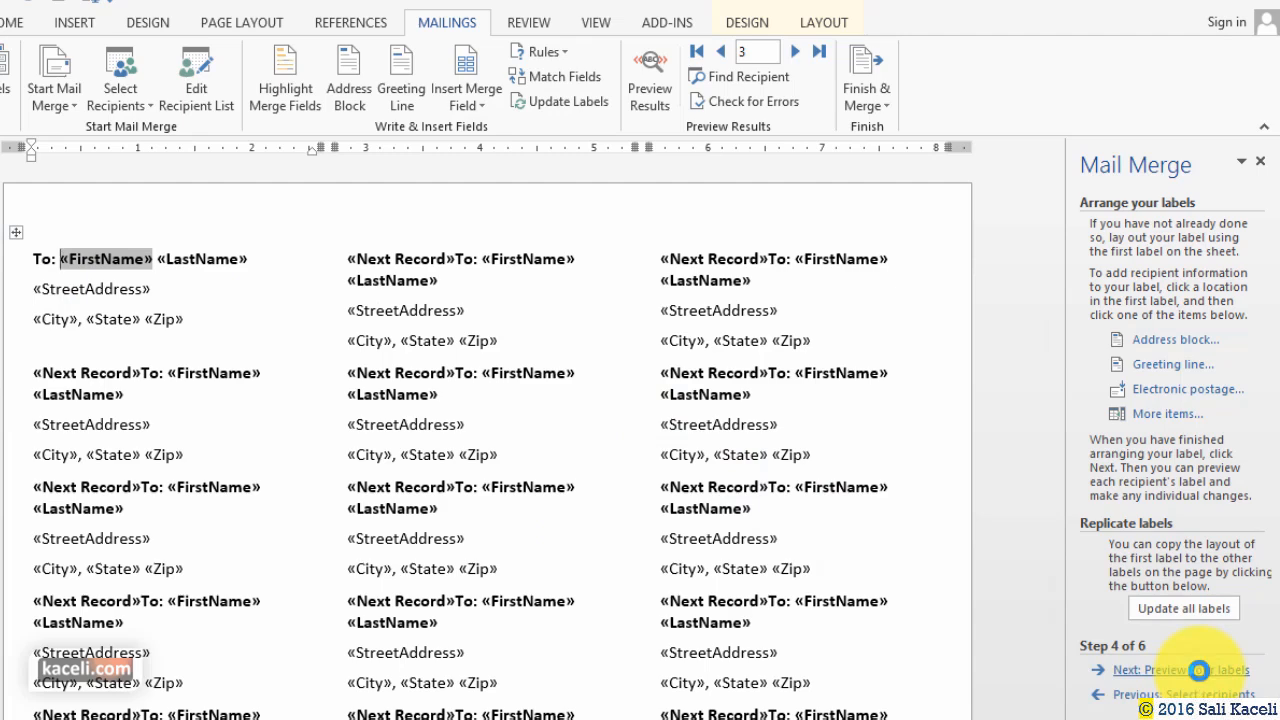
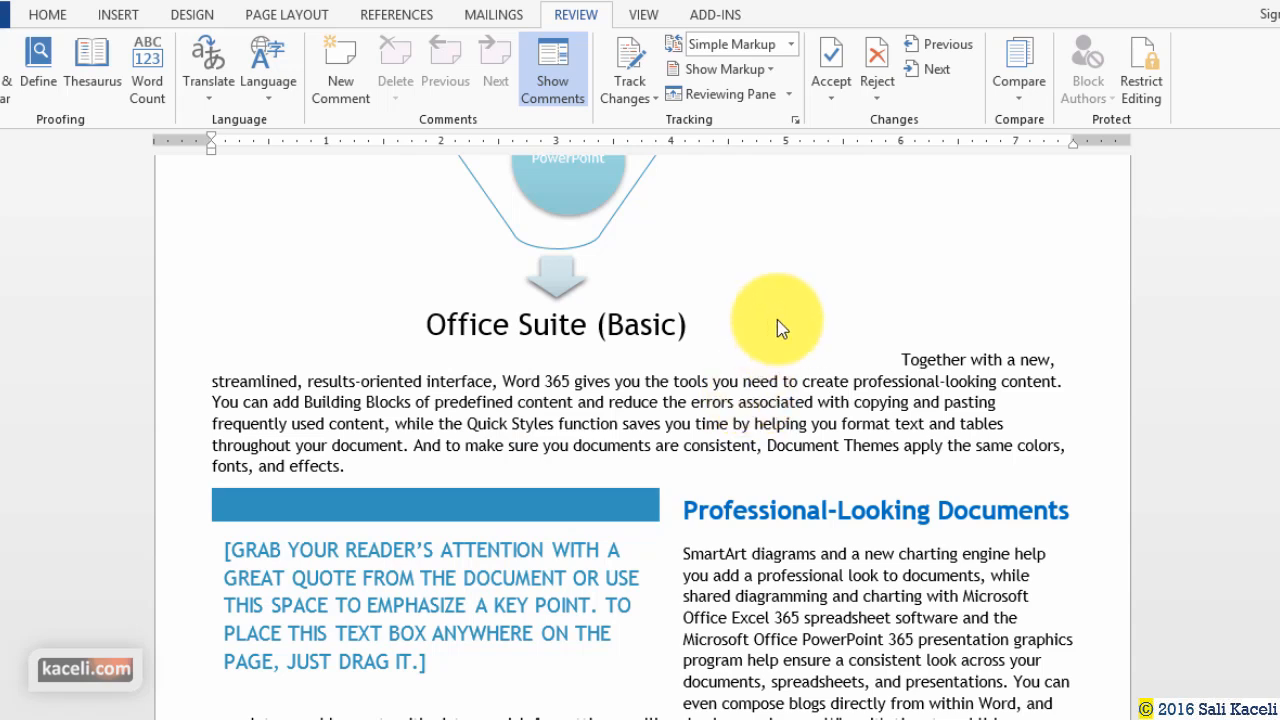
# Switch Track Changes on from the Review tab's Track Changes dropdown.
pyautogui.click(651, 99)
pyautogui.press('Escape')
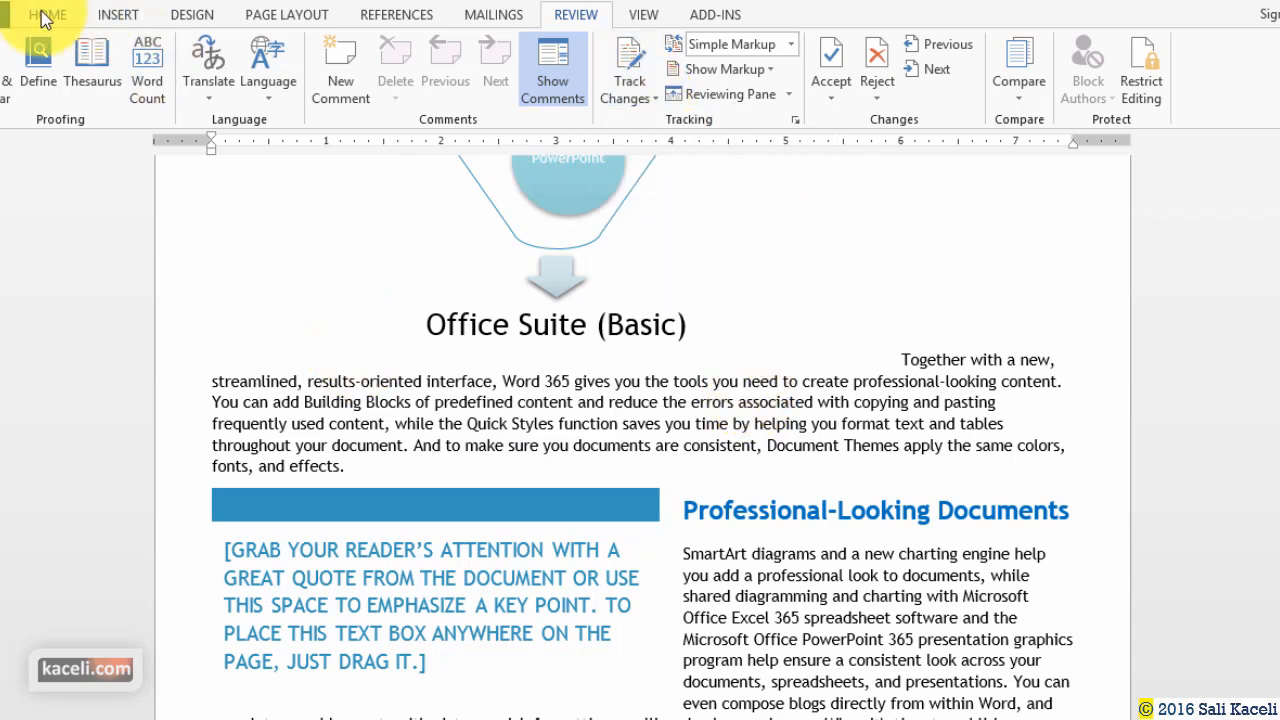
pyautogui.click(45, 14)
pyautogui.scroll(15, 380, 420)
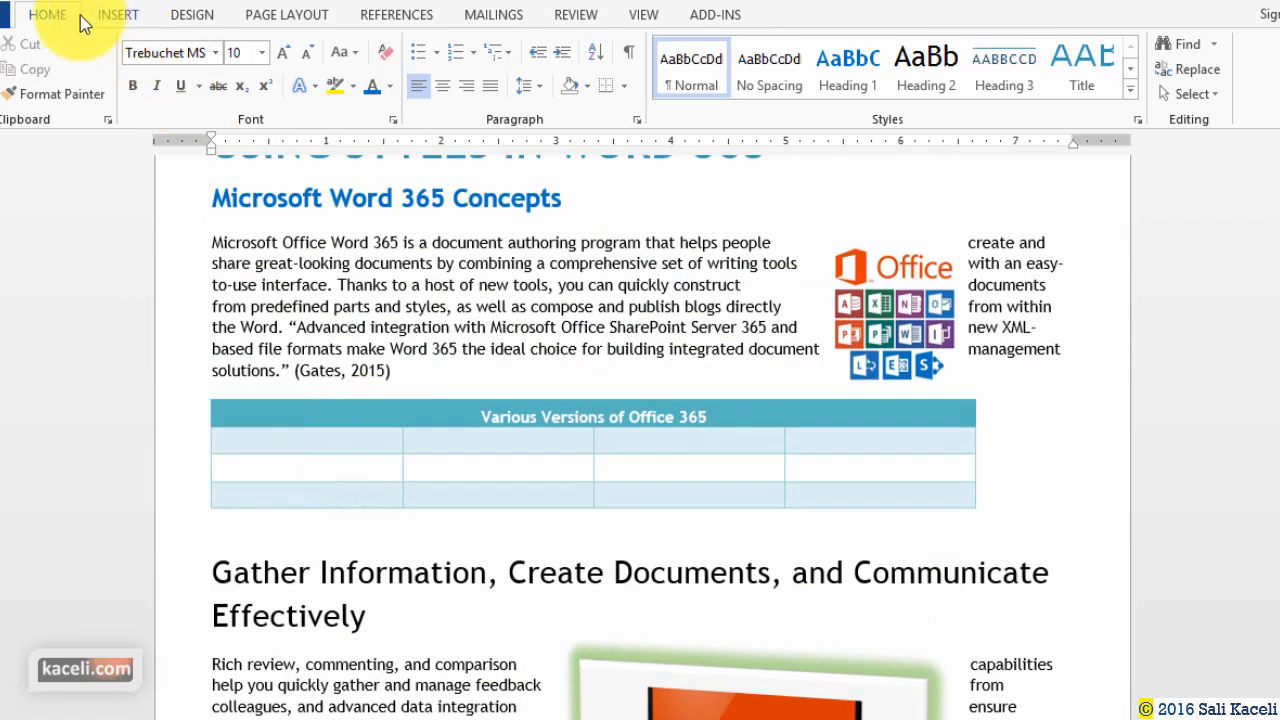
pyautogui.click(577, 16)
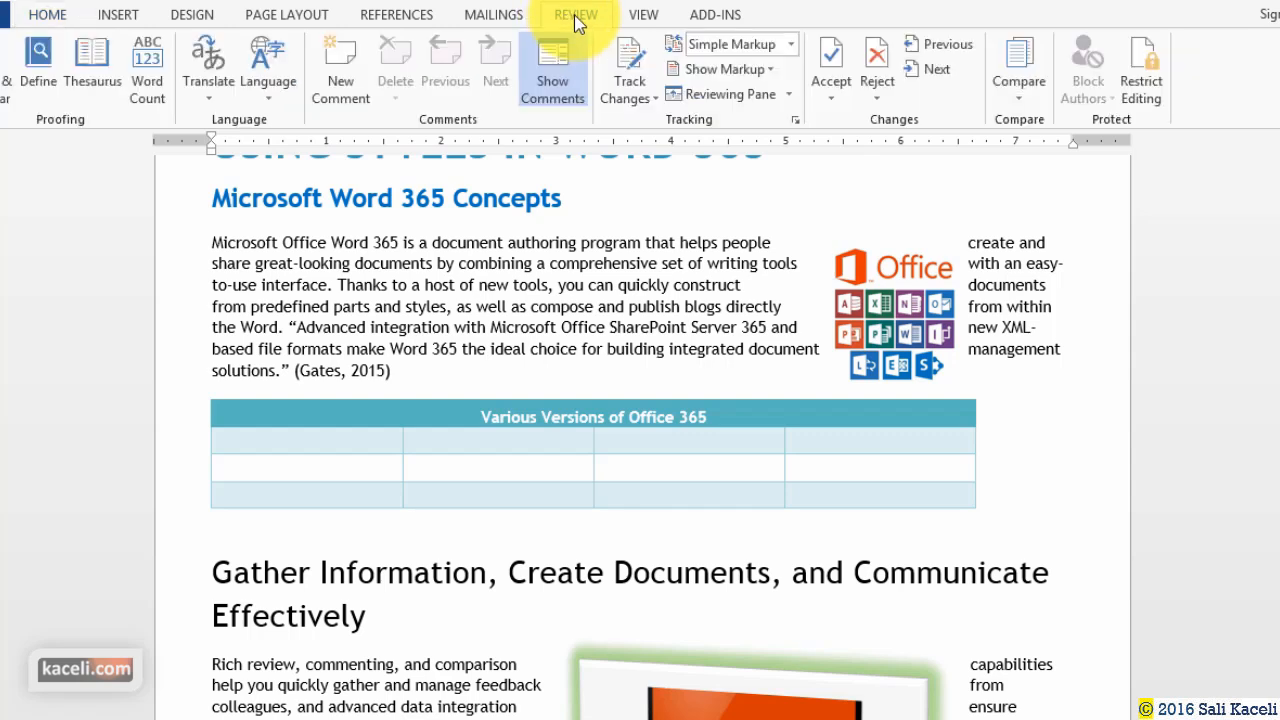
pyautogui.click(656, 99)
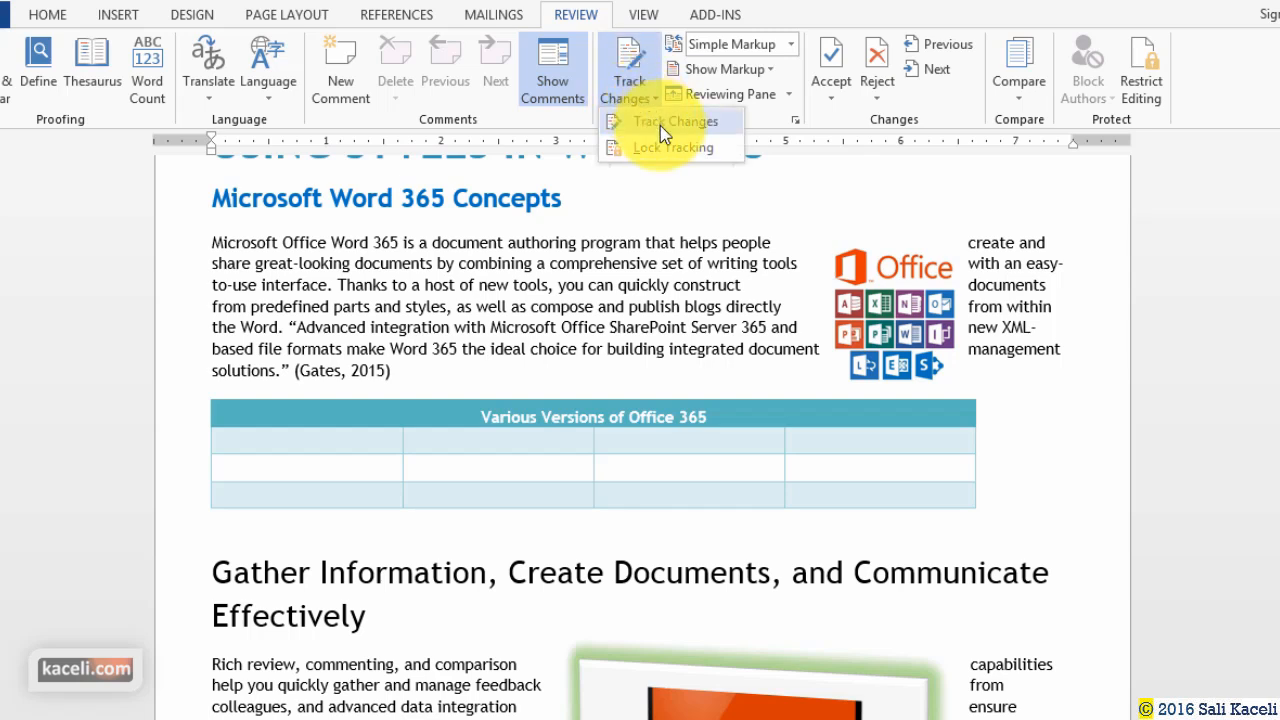
pyautogui.click(660, 122)
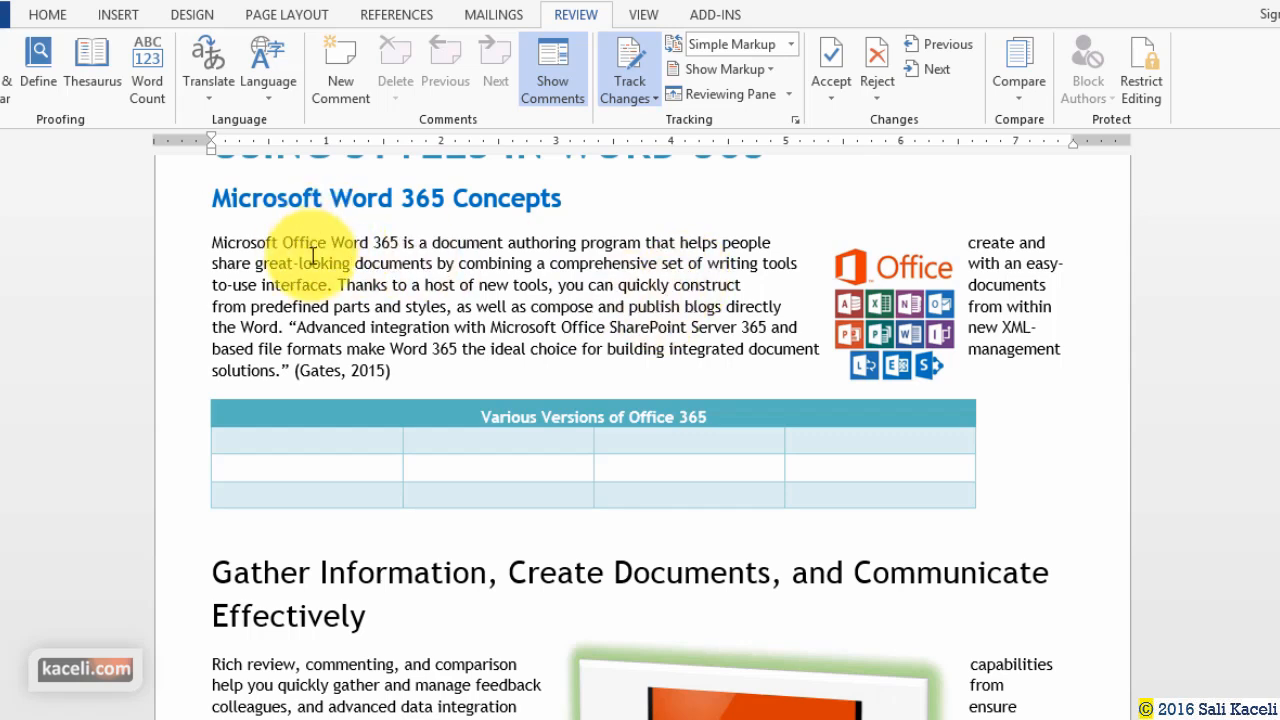
# Bold 'Microsoft Office' and delete 'Thanks', toggling between All Markup and Simple Markup.
pyautogui.moveTo(330, 245); pyautogui.dragTo(212, 243)
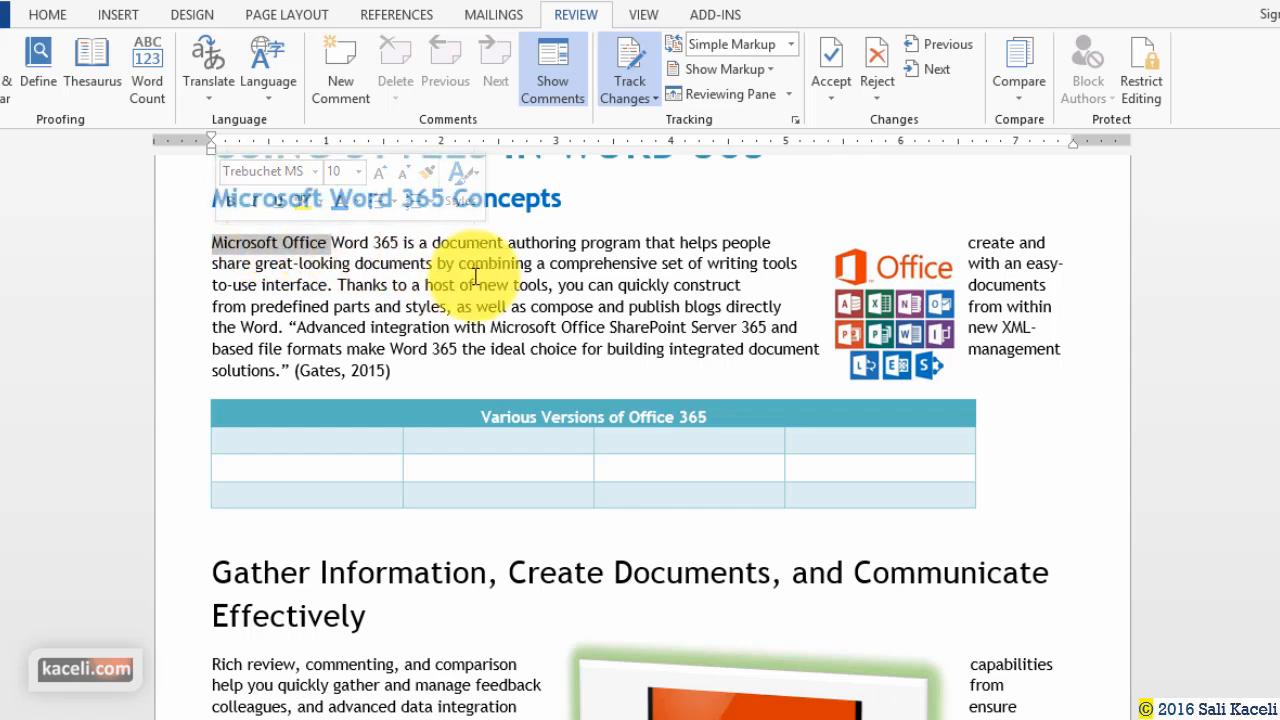
pyautogui.click(229, 201)
pyautogui.click(389, 286)
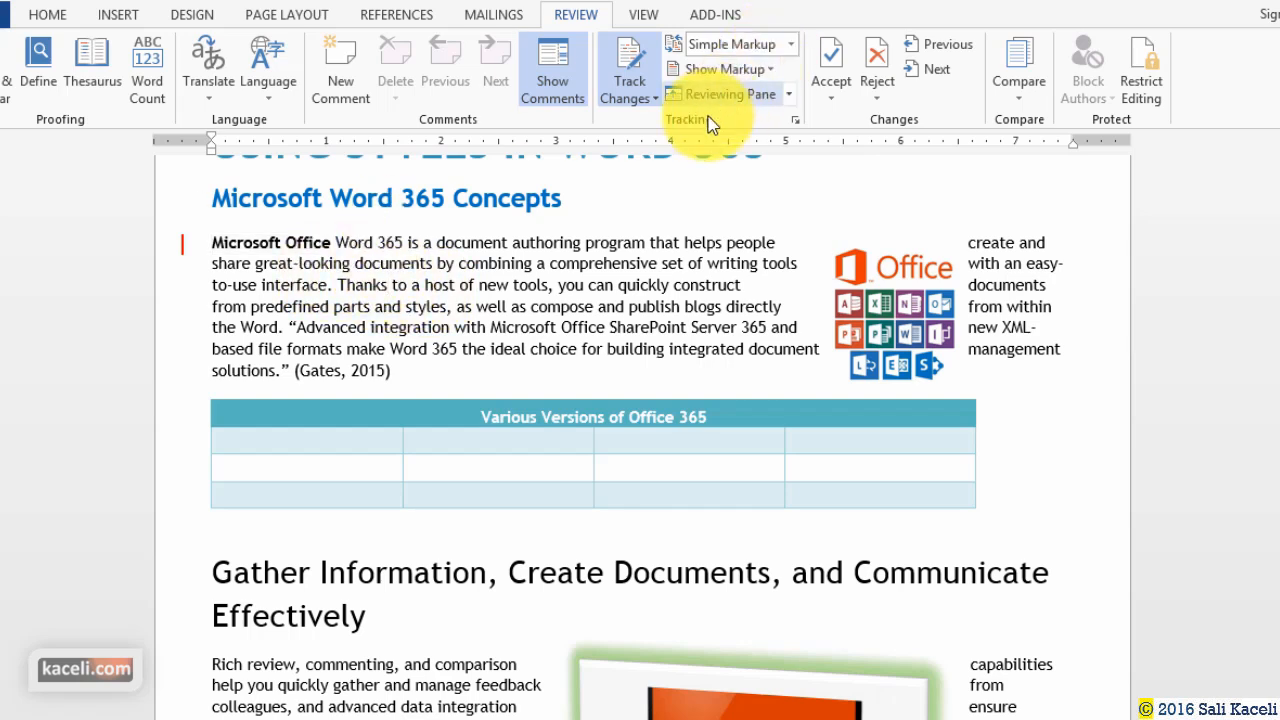
pyautogui.doubleClick(357, 285)
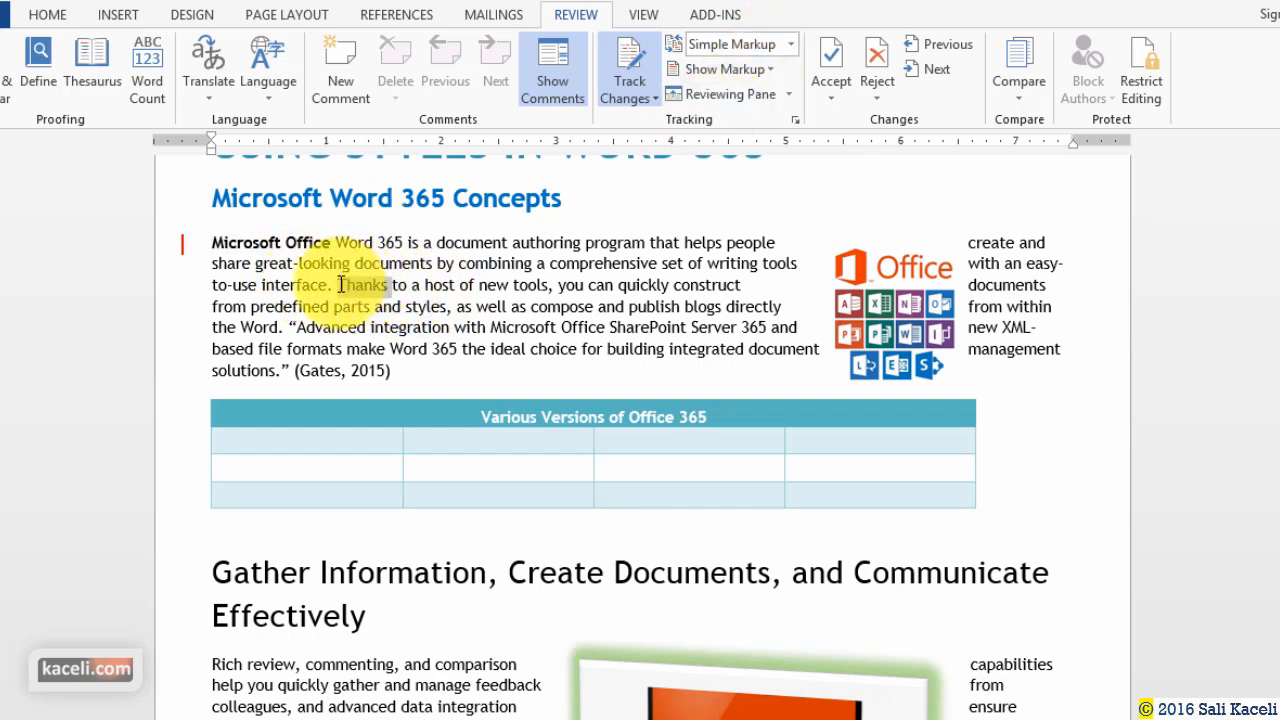
pyautogui.click(529, 94)
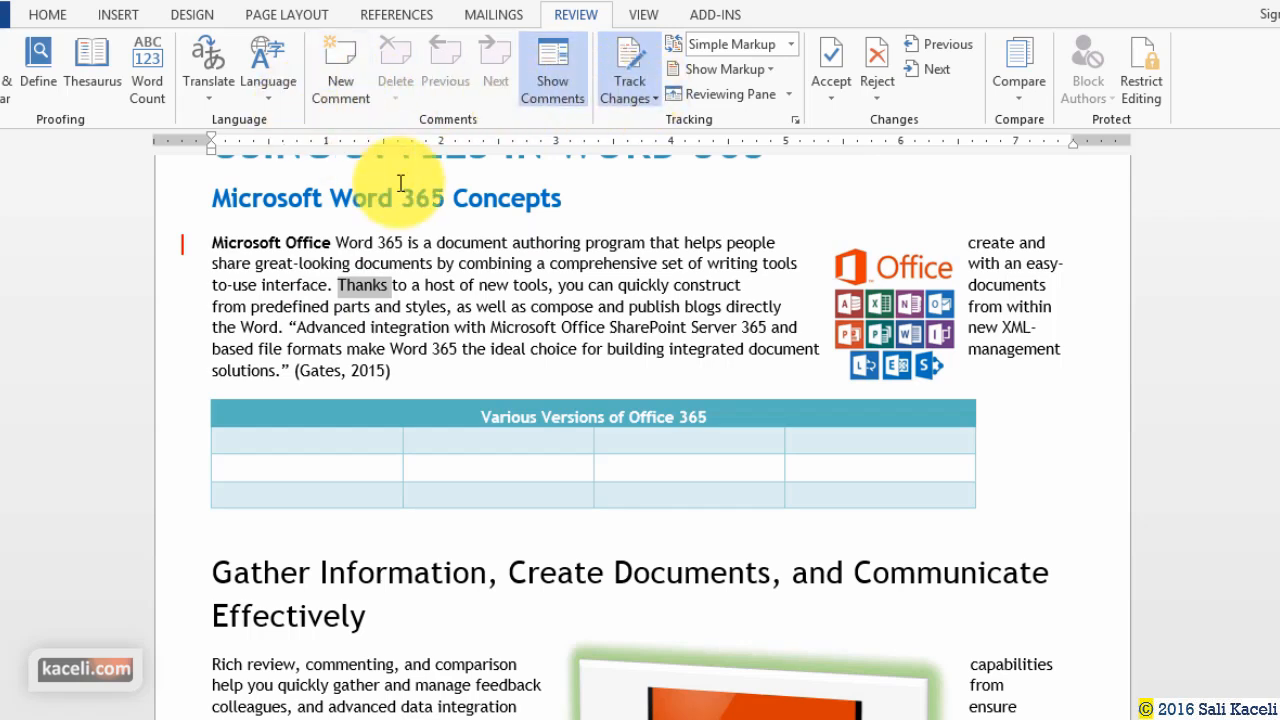
pyautogui.press('Delete')
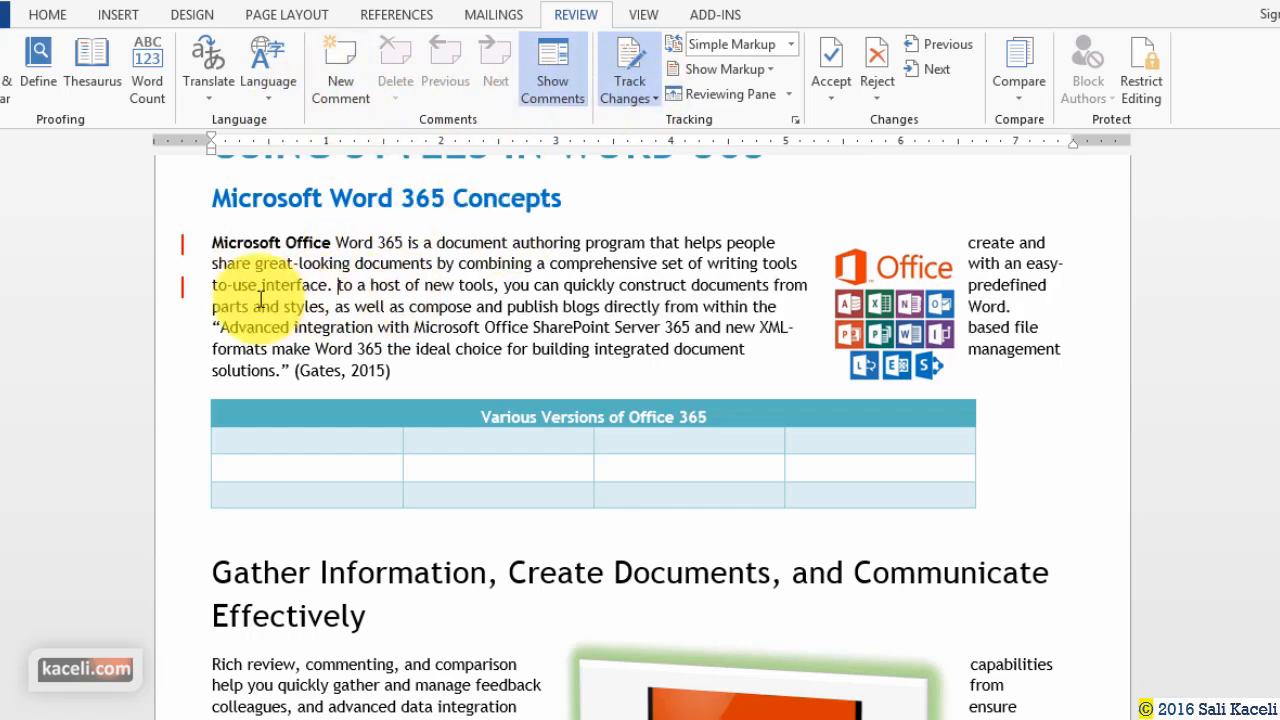
pyautogui.click(183, 288)
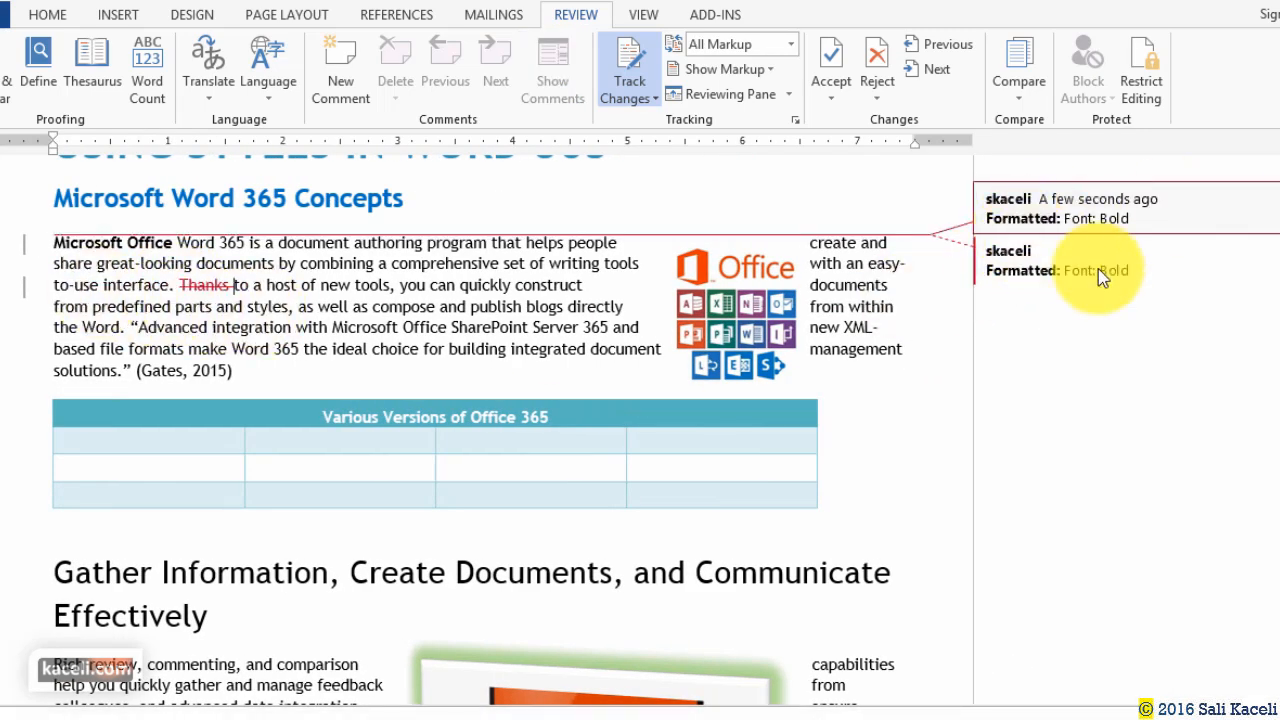
pyautogui.click(27, 257)
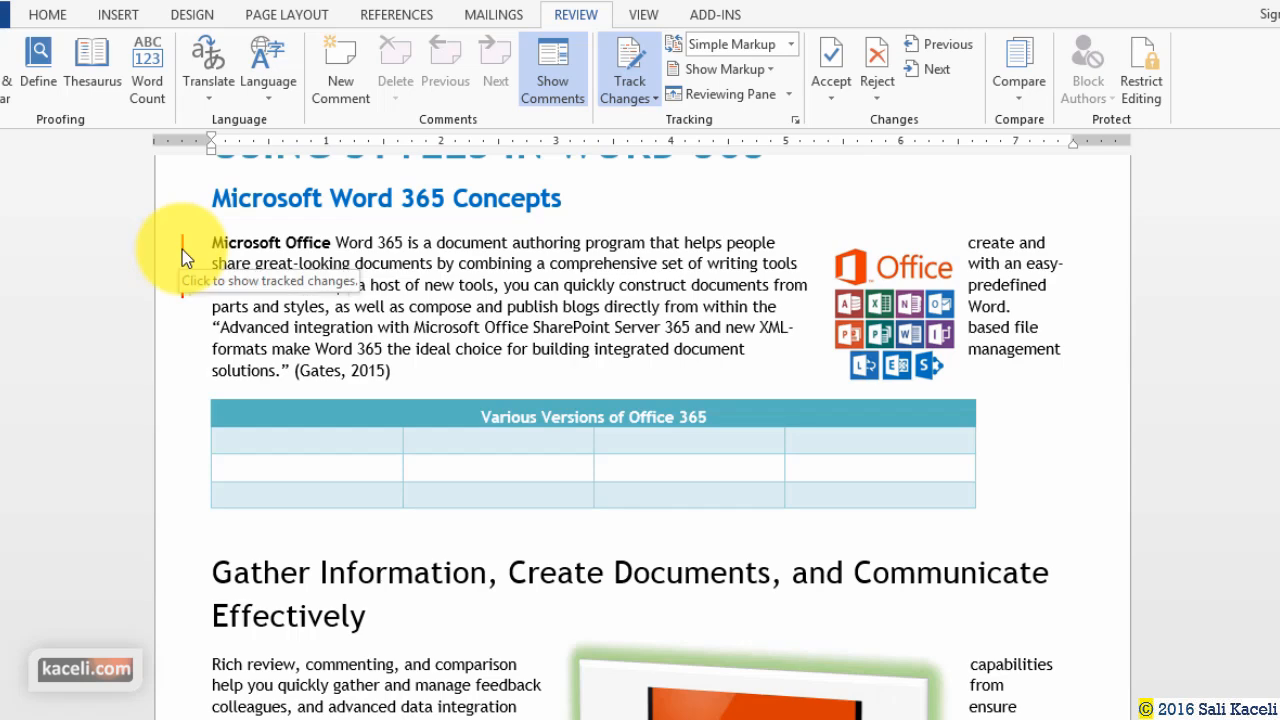
pyautogui.click(183, 294)
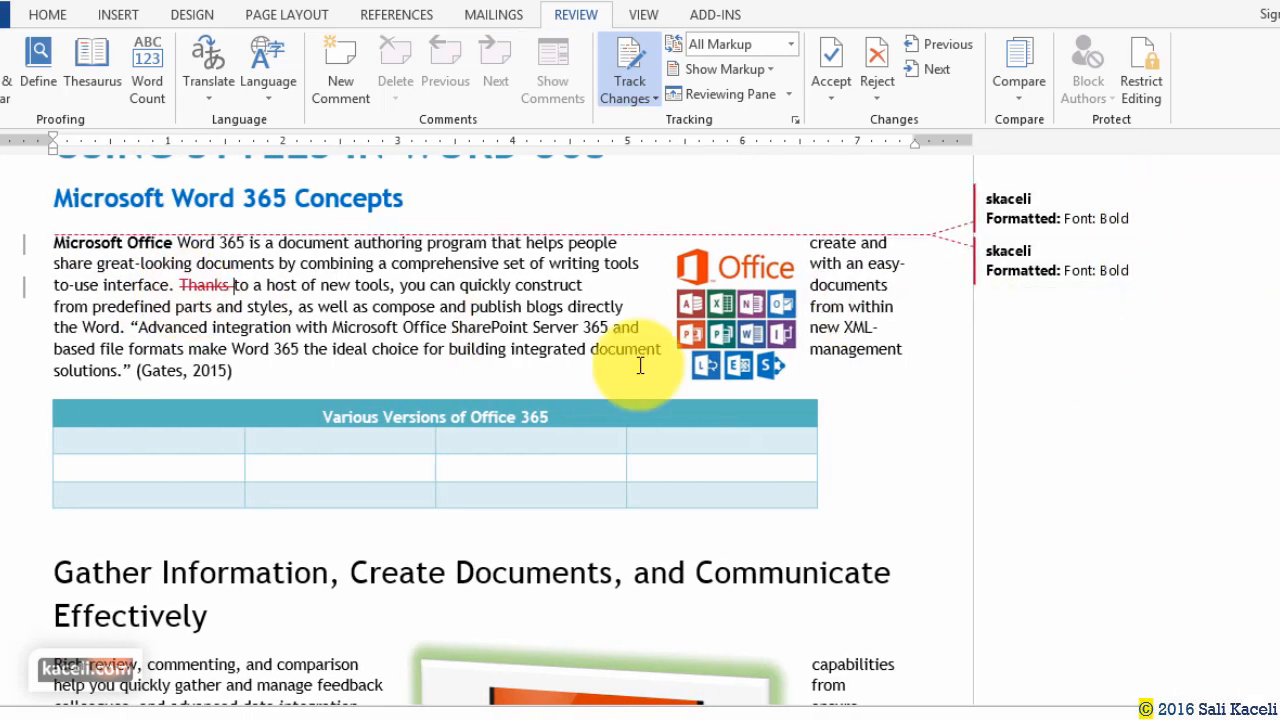
# Add a dash before 365 and insert 'More' before 'Effectively' in the heading.
pyautogui.click(274, 350)
pyautogui.write('f')
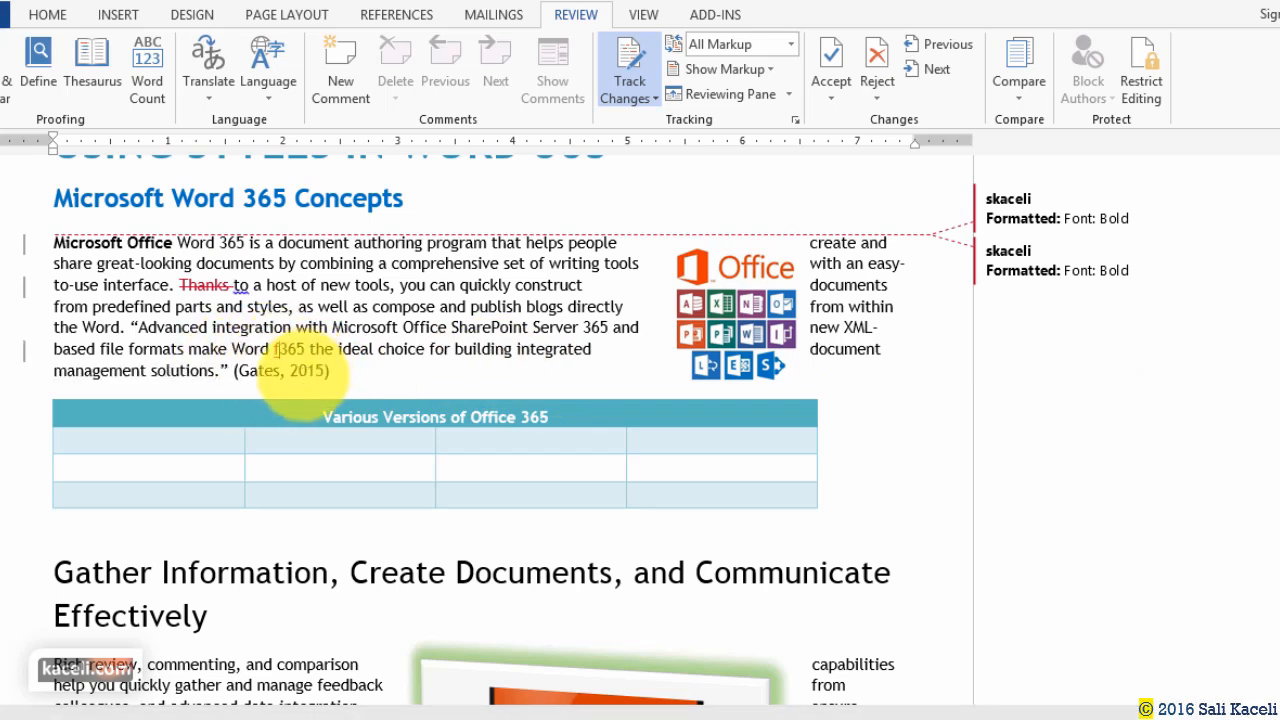
pyautogui.press('BackSpace')
pyautogui.press('BackSpace')
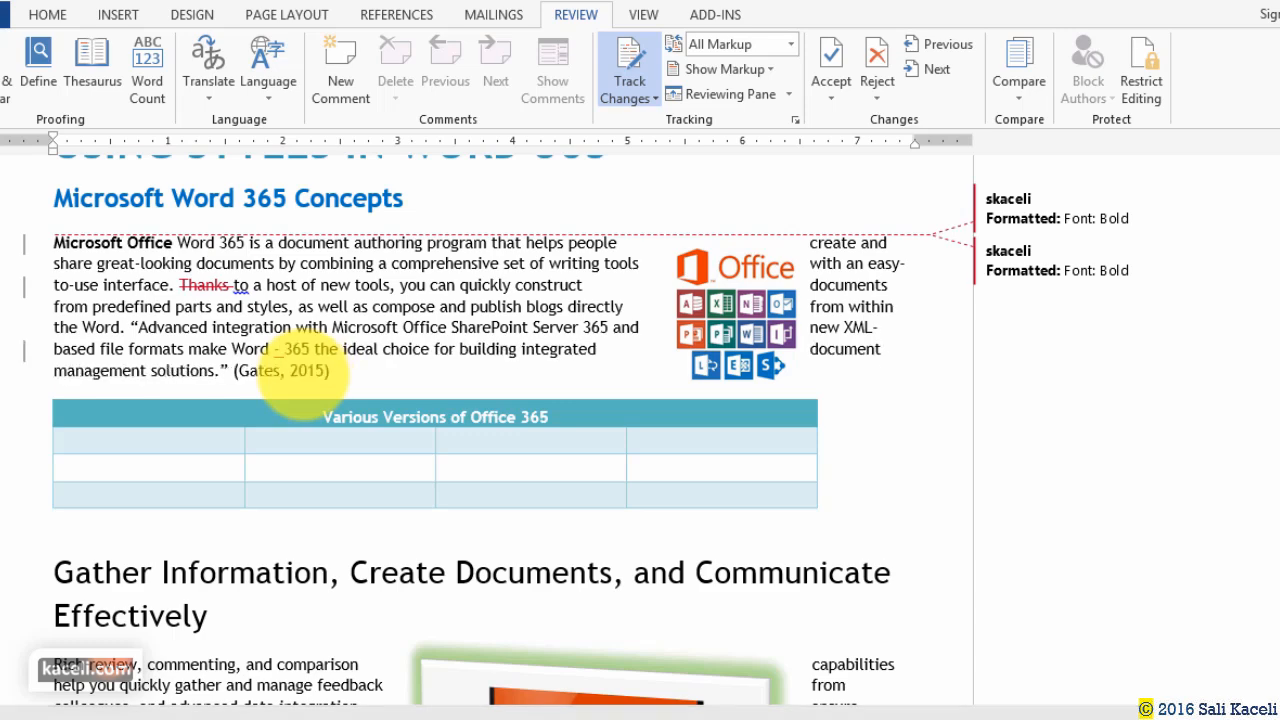
pyautogui.press('BackSpace')
pyautogui.click(53, 616)
pyautogui.write('More')
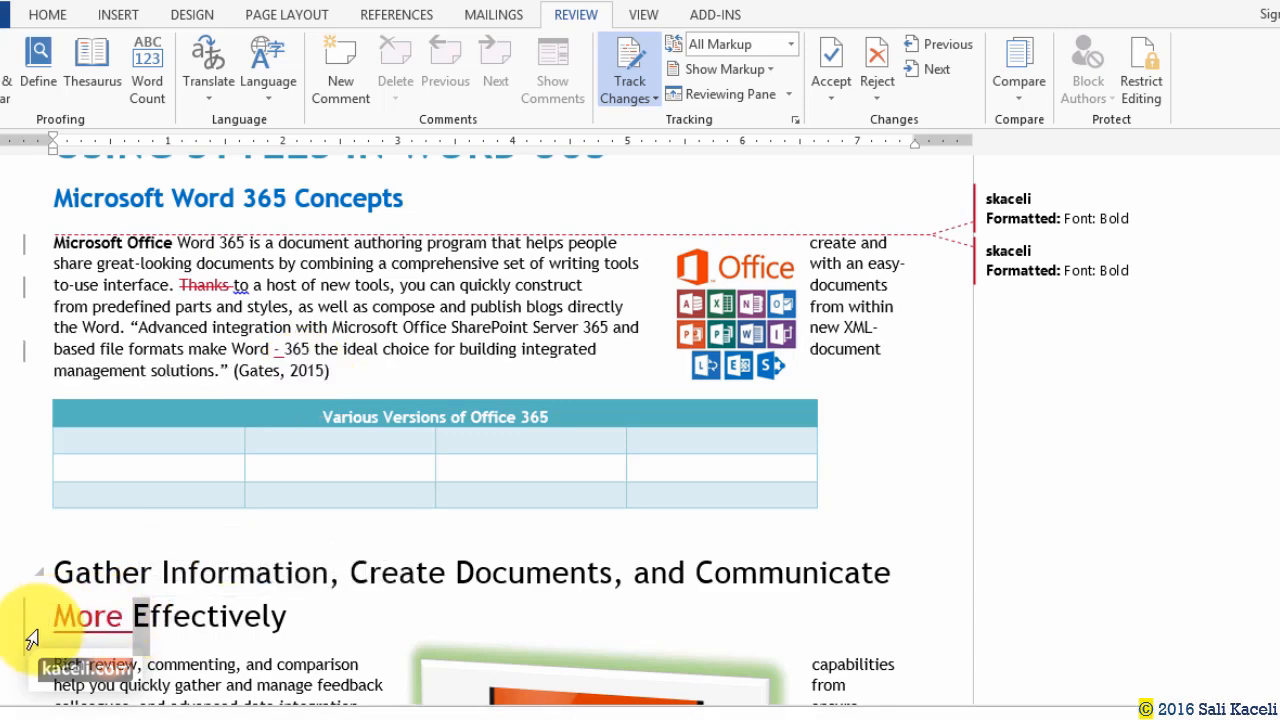
pyautogui.click(24, 635)
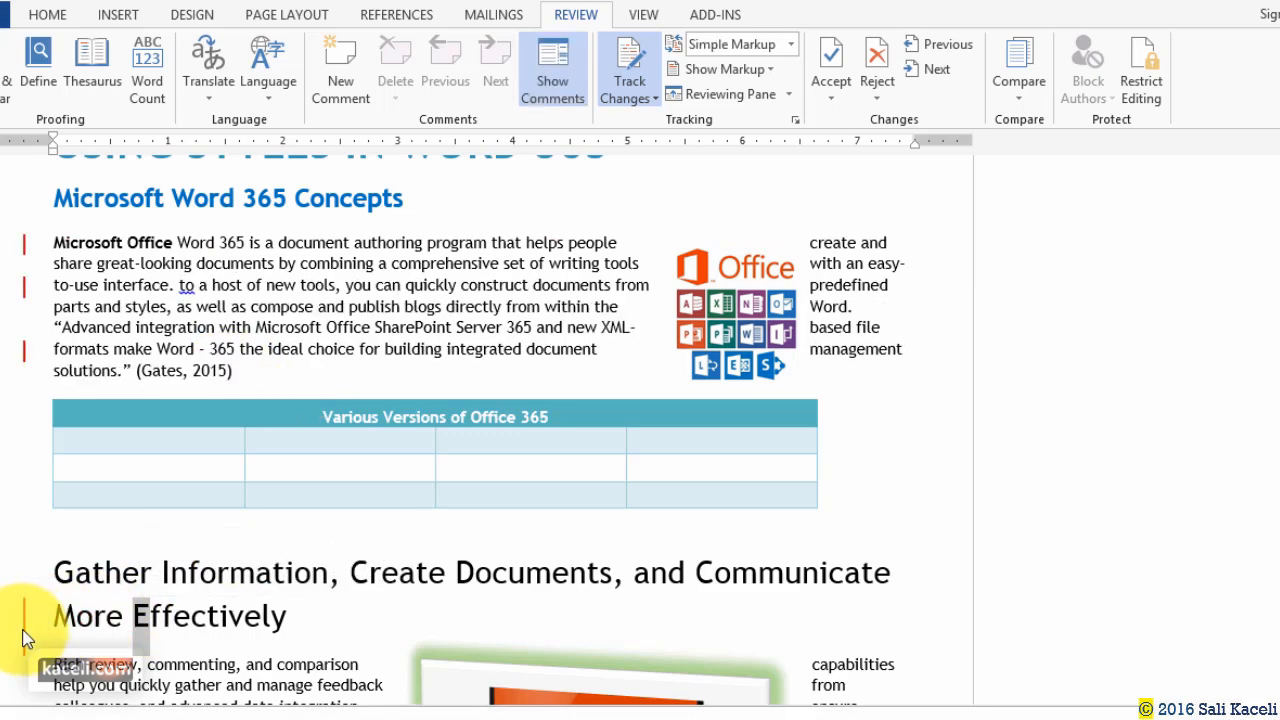
pyautogui.click(180, 632)
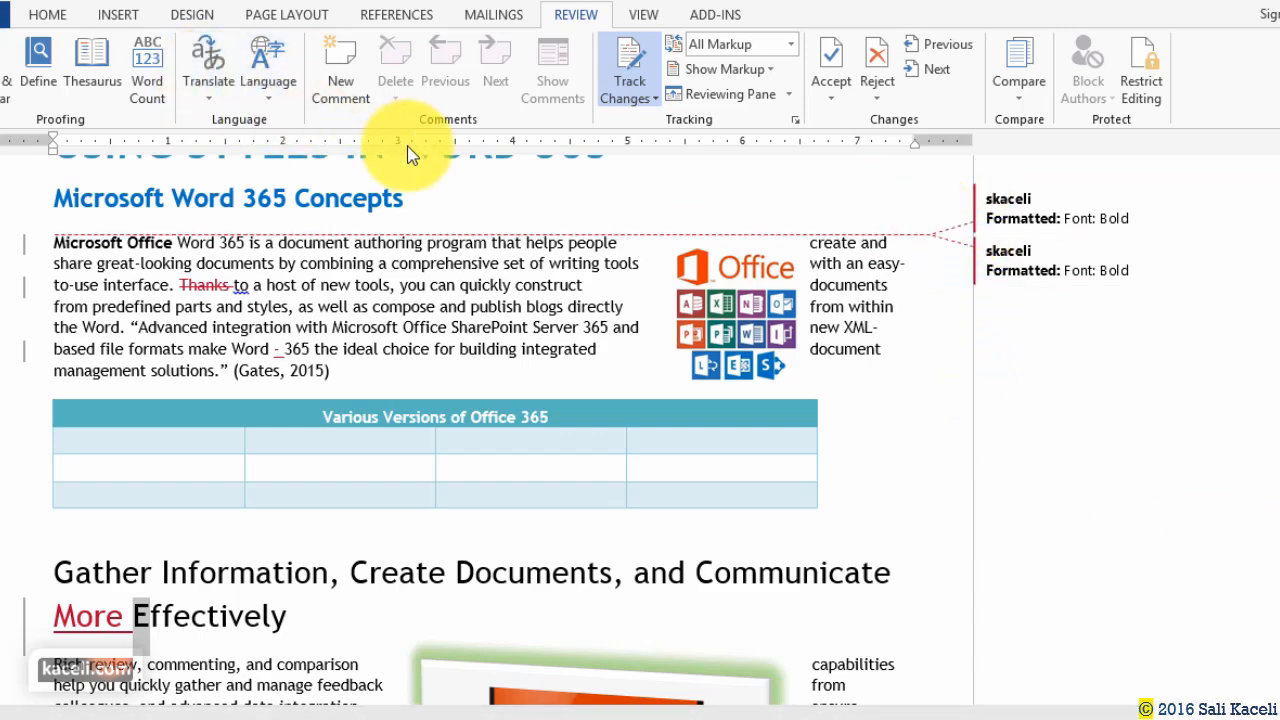
pyautogui.scroll(-2, 434, 357)
pyautogui.scroll(1, 436, 371)
pyautogui.scroll(5, 436, 371)
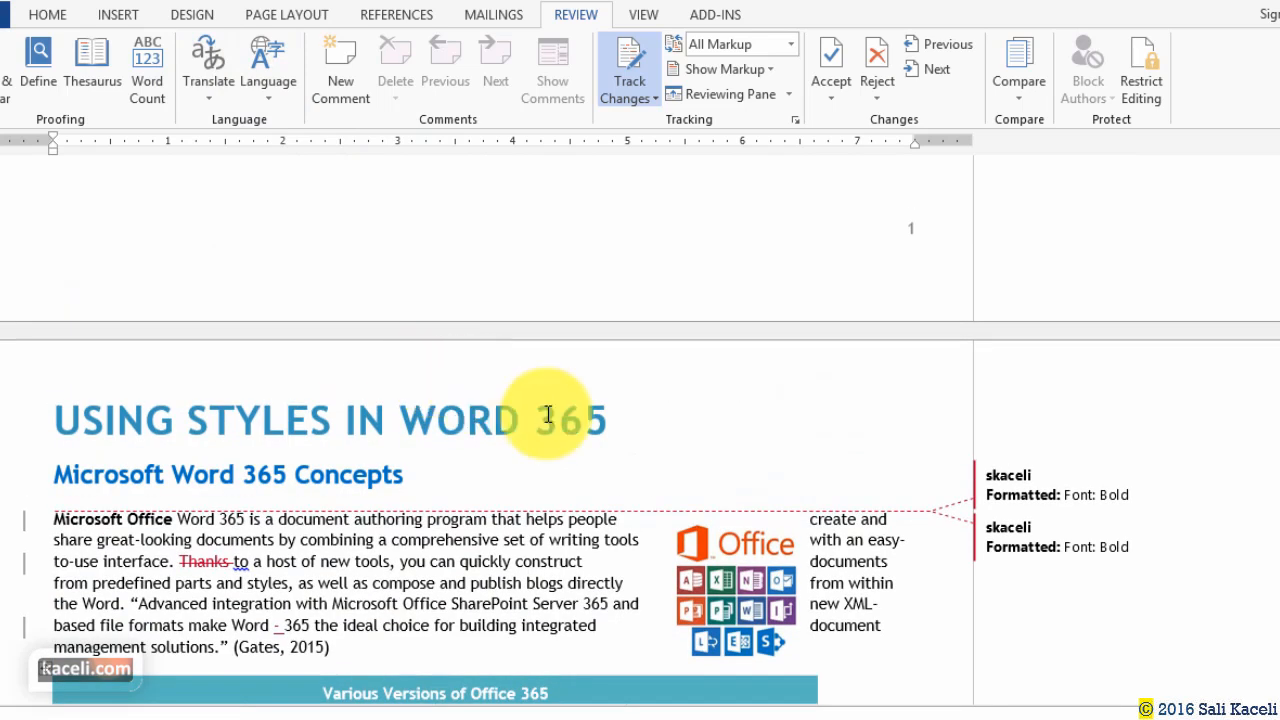
# Accept the bold formatting revisions on 'Microsoft Office'.
pyautogui.click(58, 520)
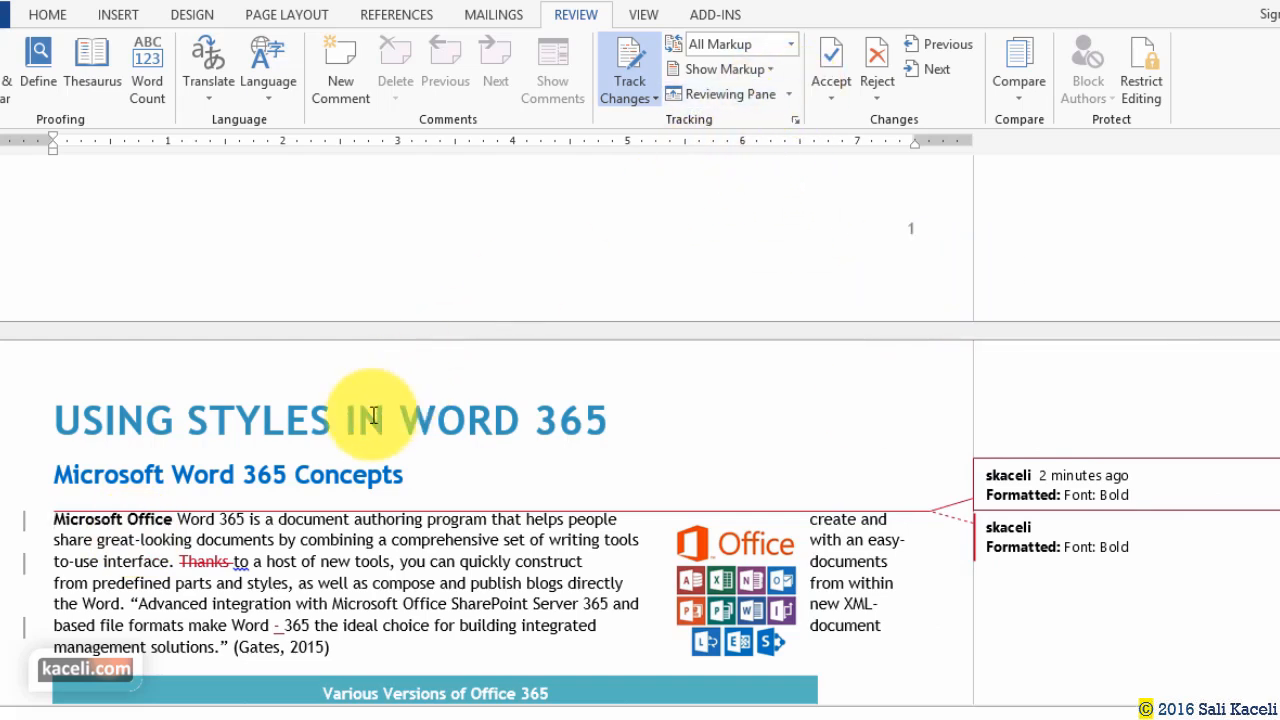
pyautogui.click(138, 518)
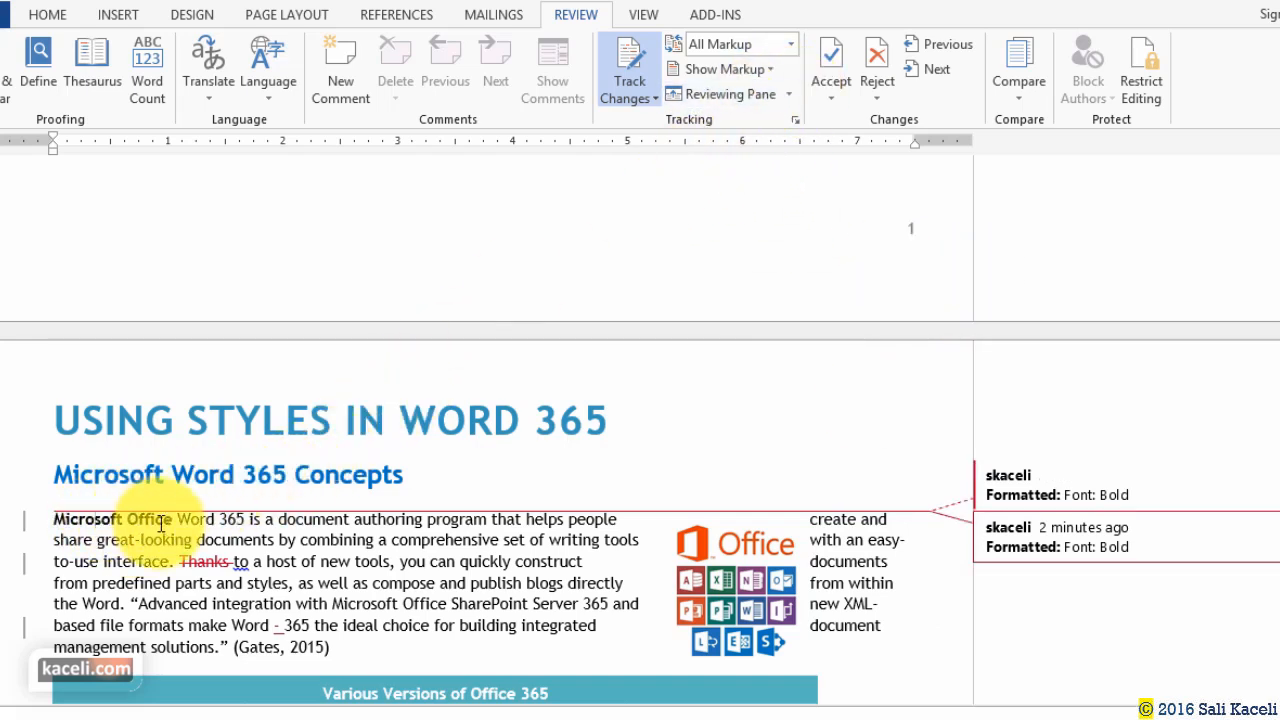
pyautogui.moveTo(178, 519); pyautogui.dragTo(45, 519)
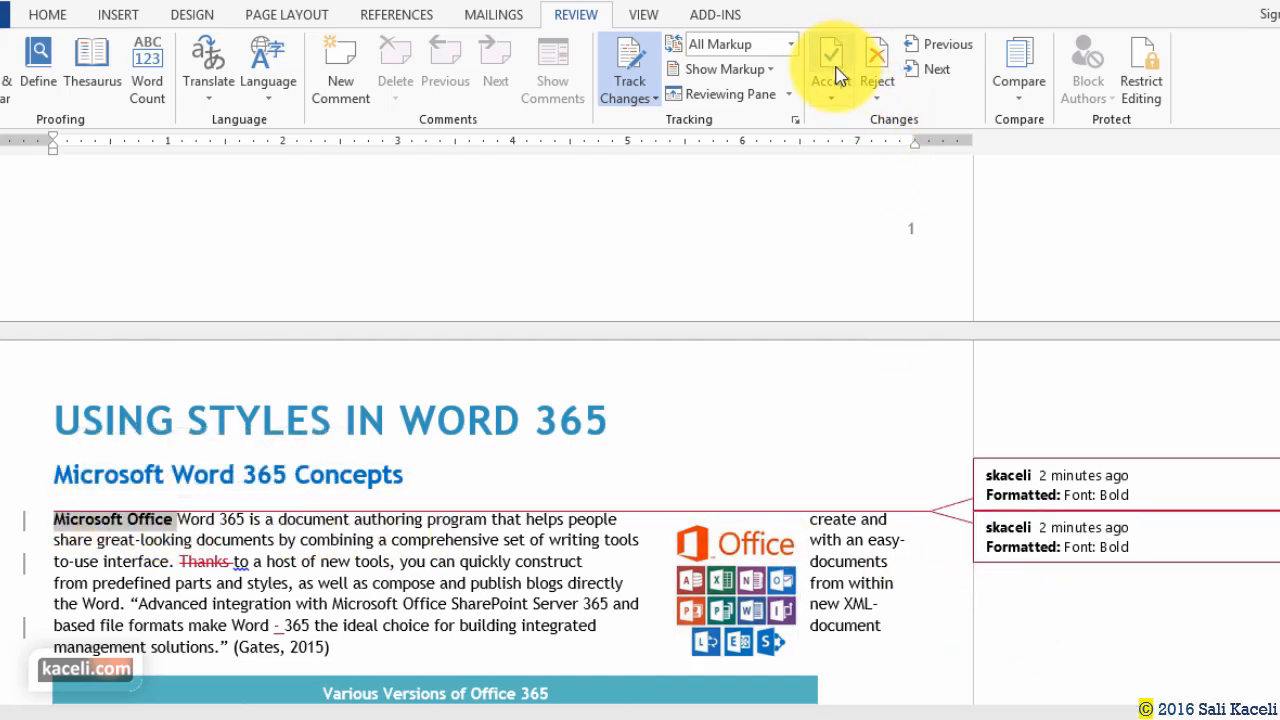
pyautogui.click(844, 97)
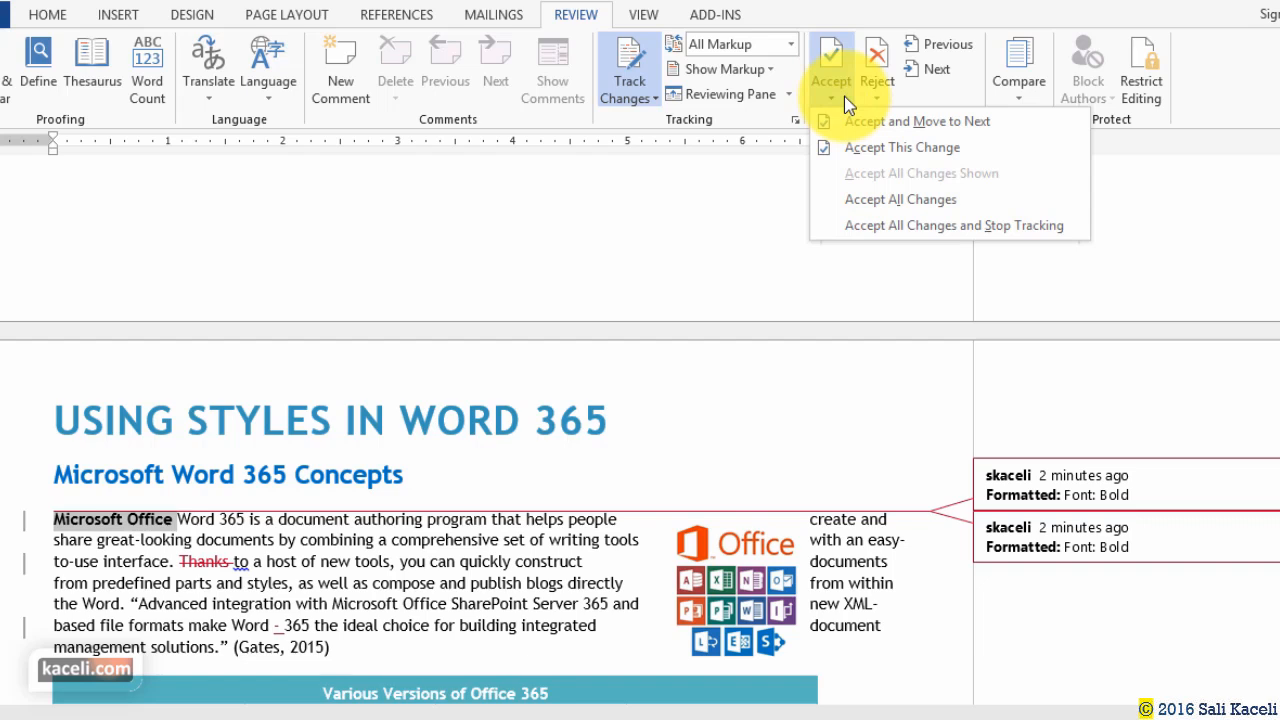
pyautogui.click(931, 124)
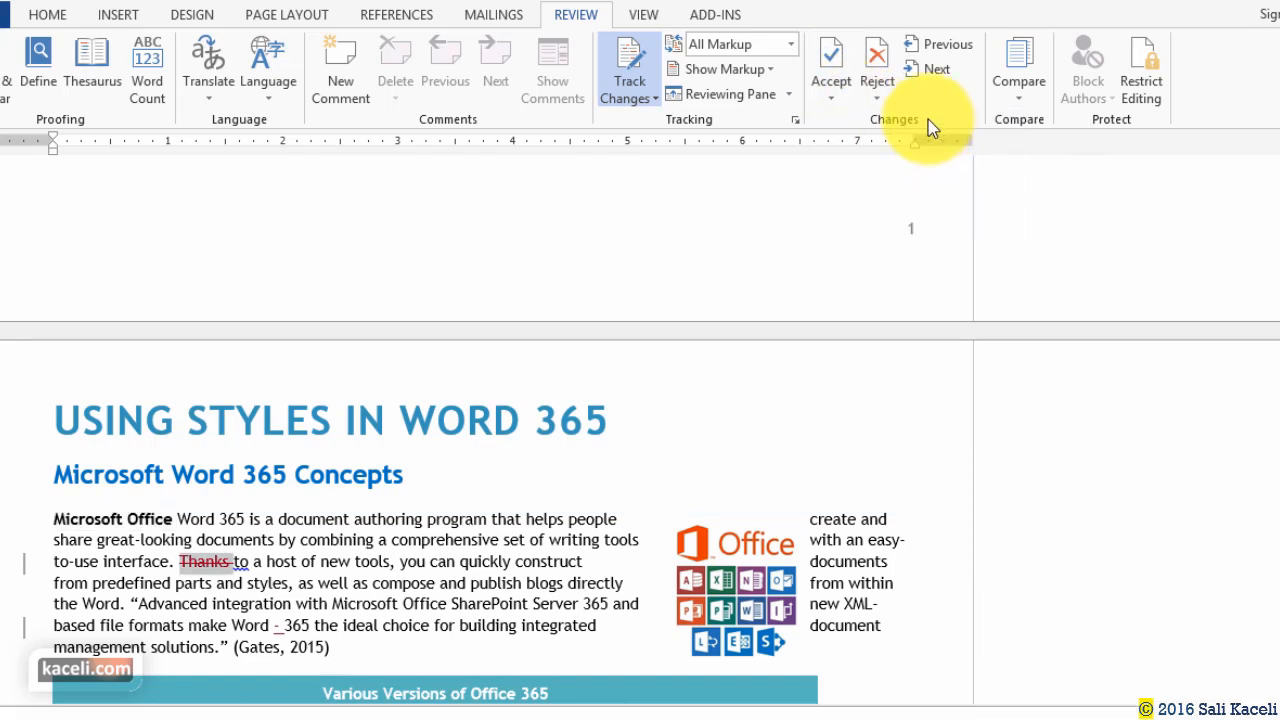
# Reject the 'Thanks' deletion and the dash, accept 'More', then show the Track Changes options.
pyautogui.click(325, 519)
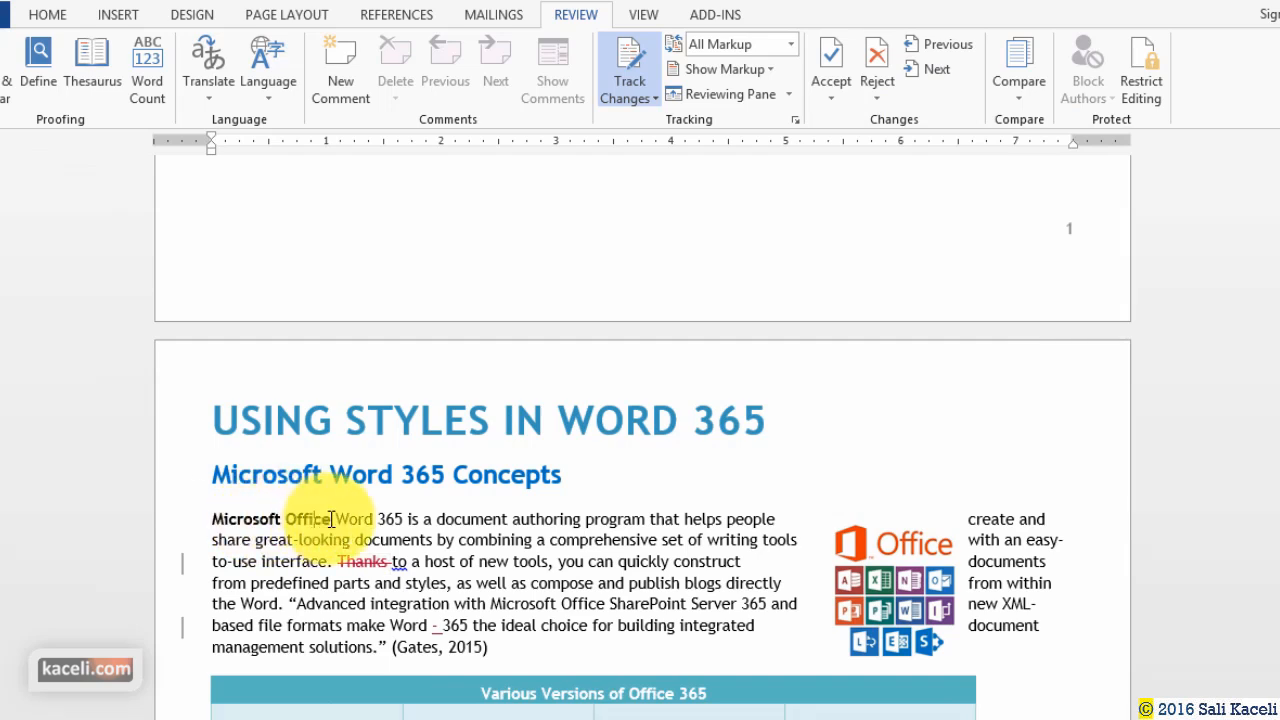
pyautogui.doubleClick(361, 563)
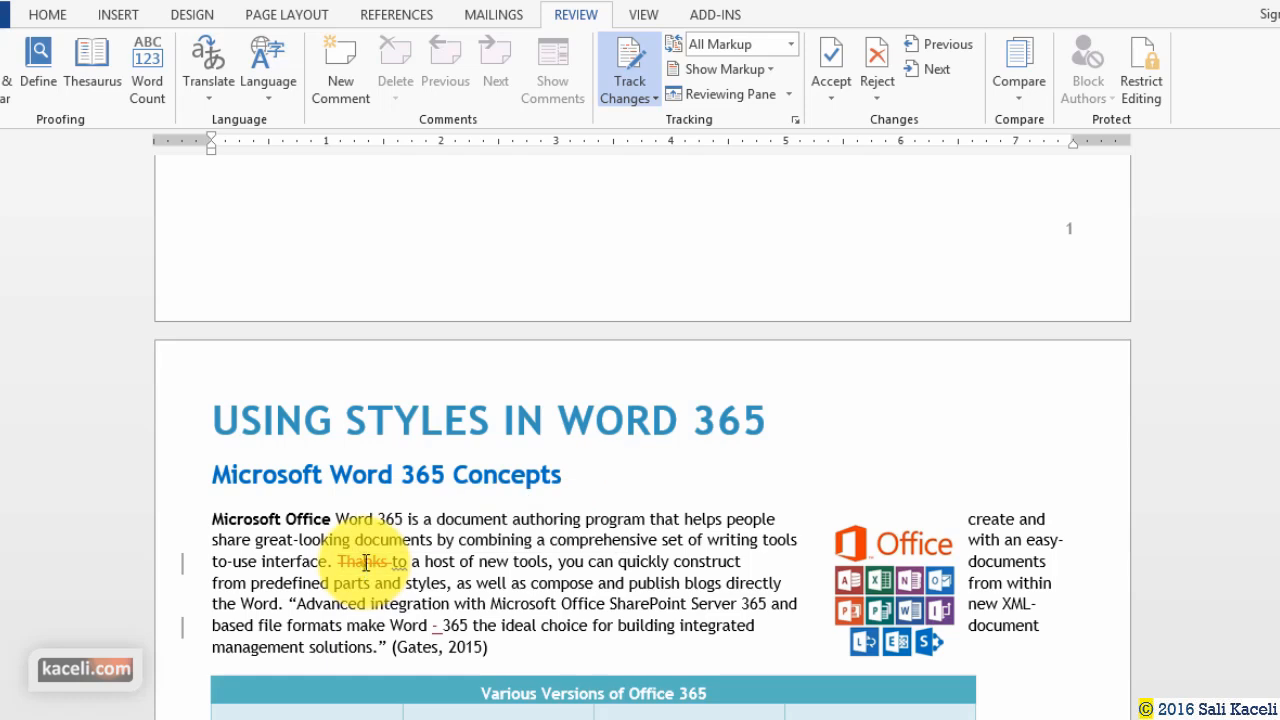
pyautogui.click(384, 565)
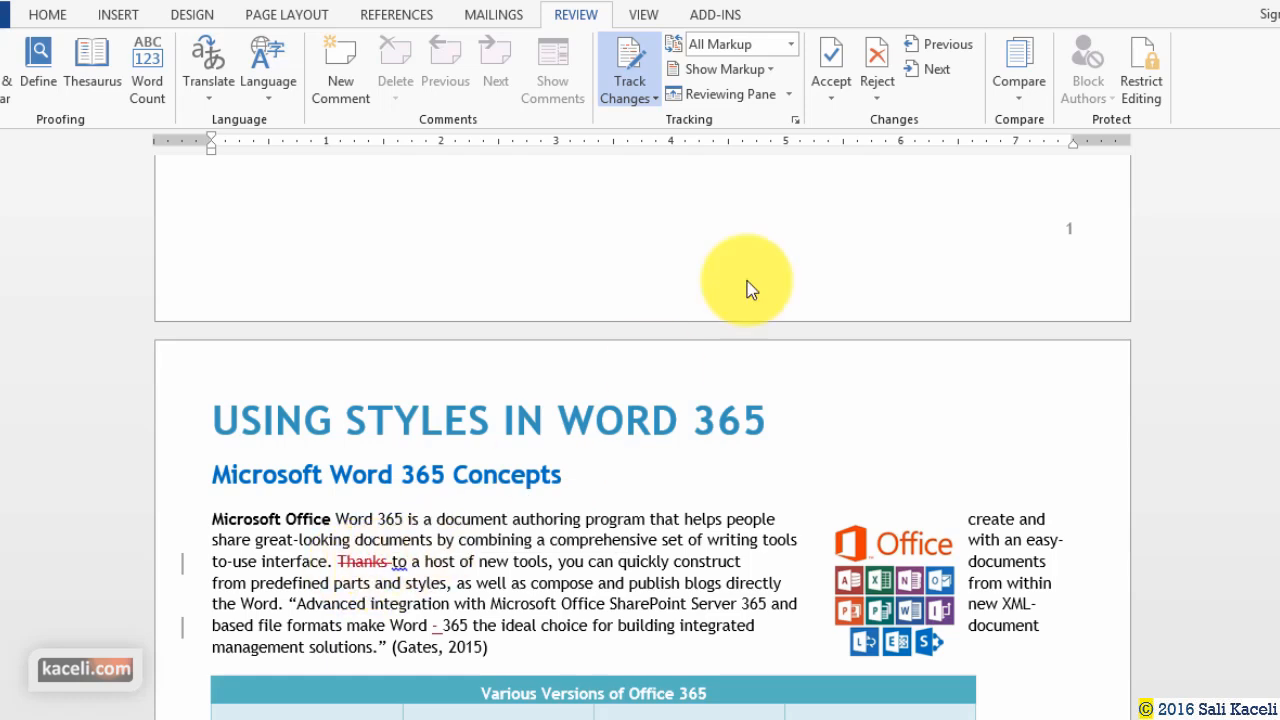
pyautogui.click(886, 64)
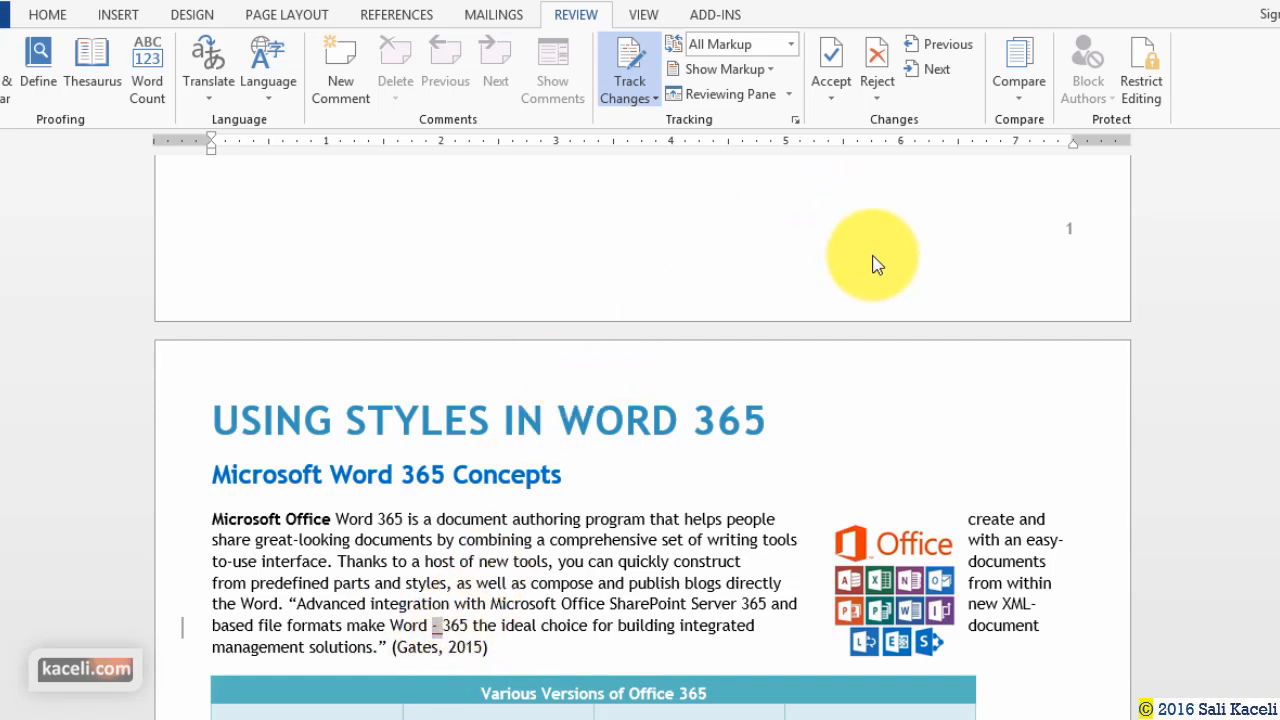
pyautogui.click(879, 57)
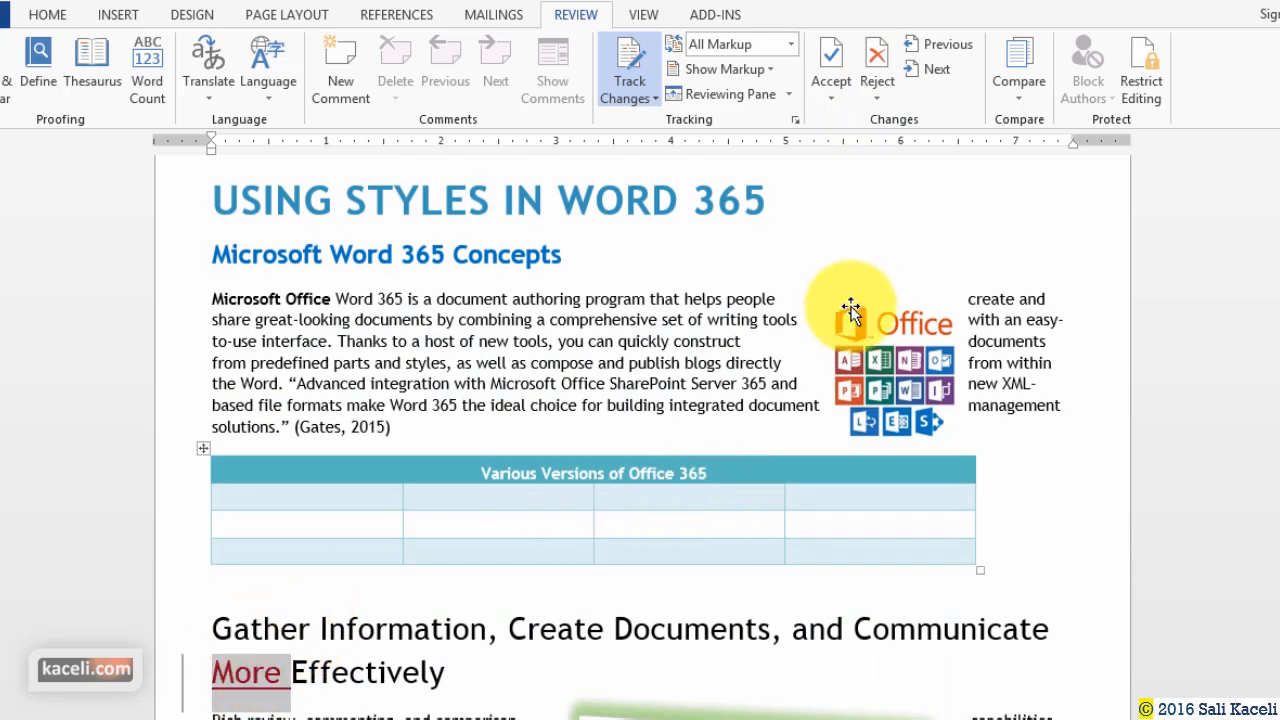
pyautogui.click(829, 55)
pyautogui.click(700, 441)
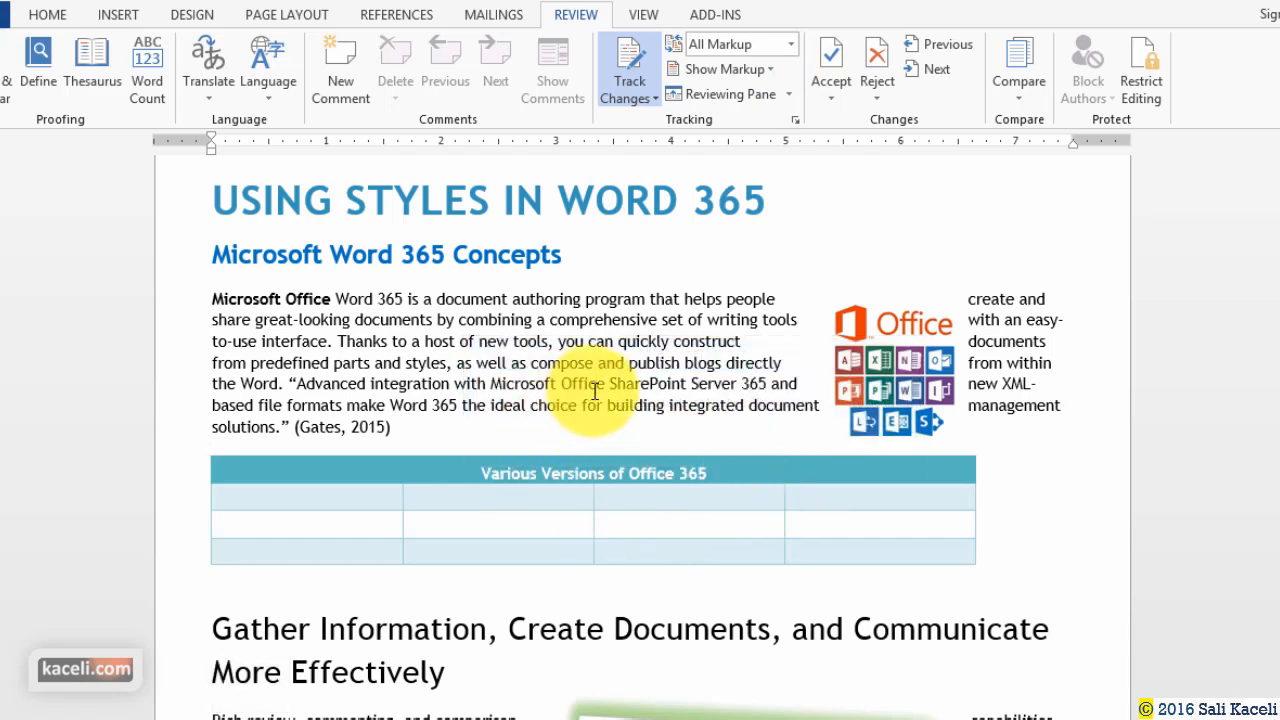
pyautogui.click(656, 99)
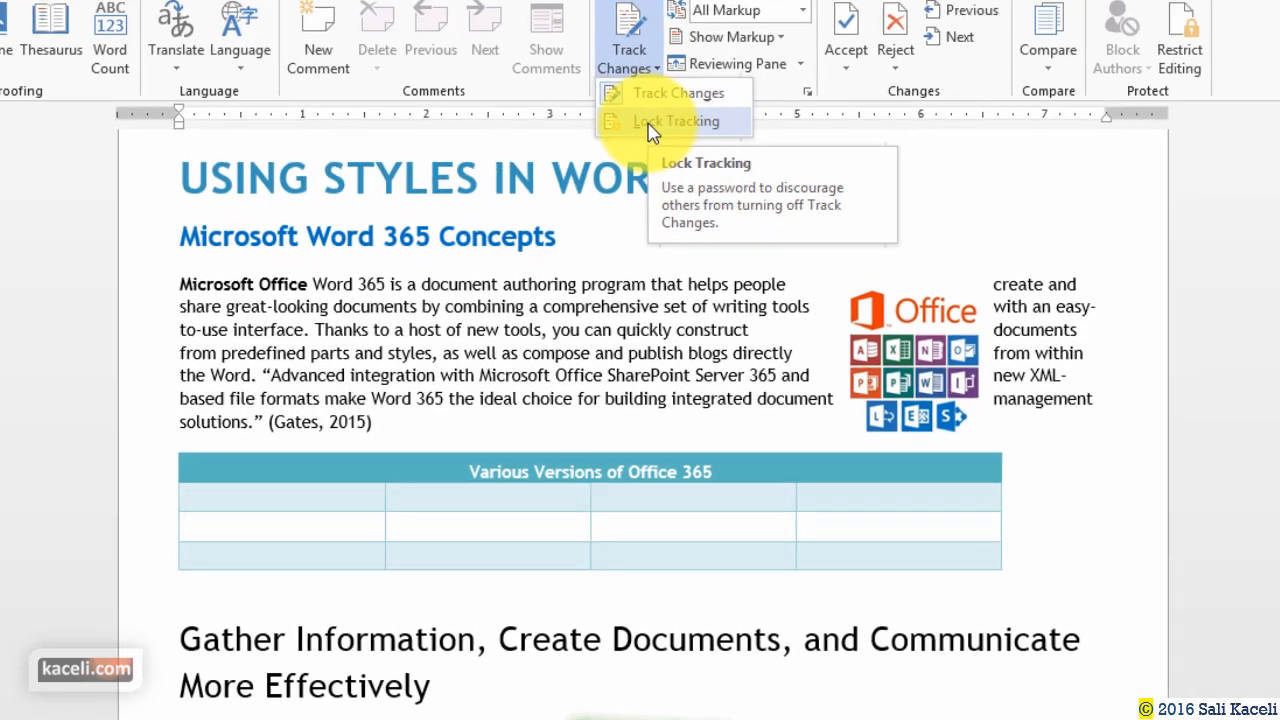
pyautogui.click(647, 149)
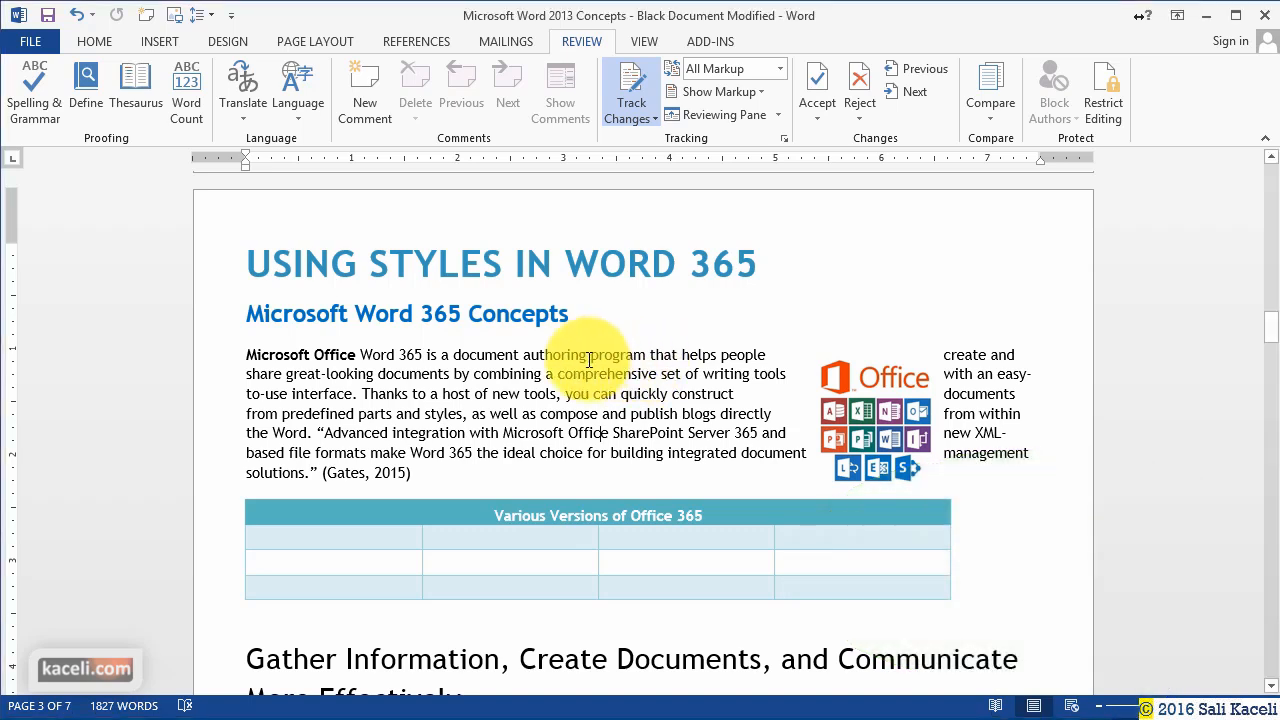
pyautogui.click(780, 69)
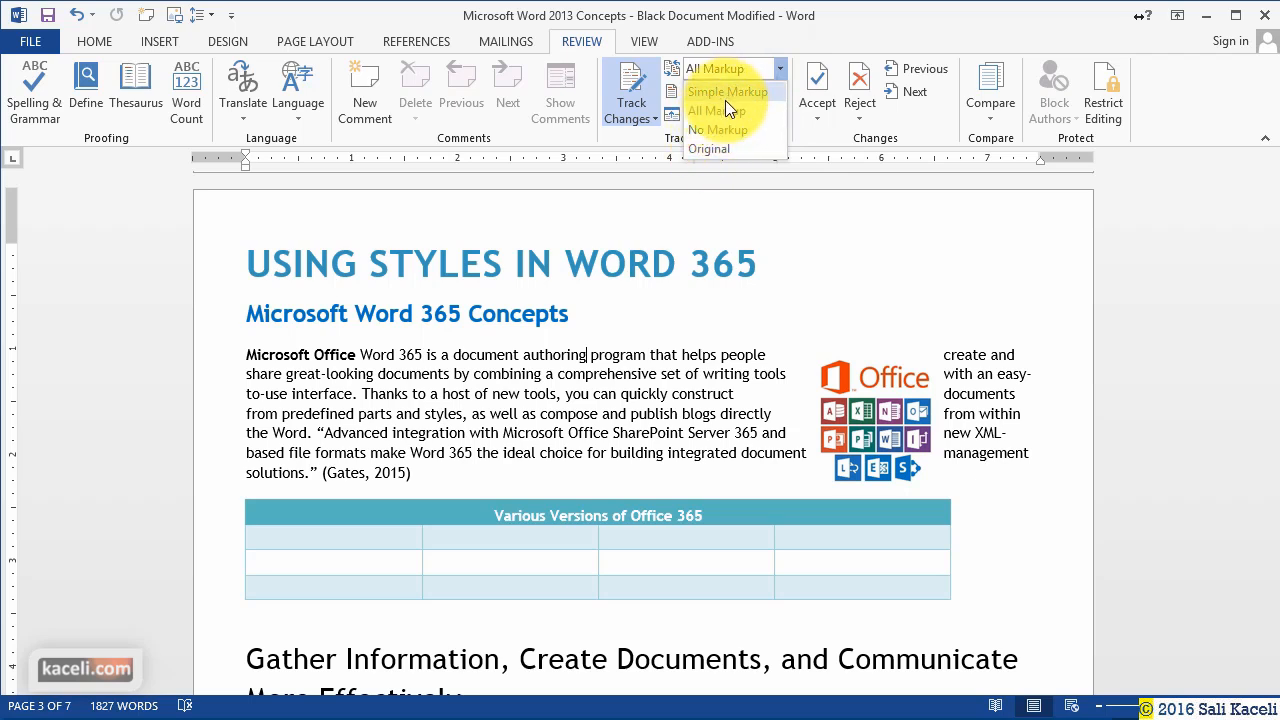
pyautogui.click(555, 378)
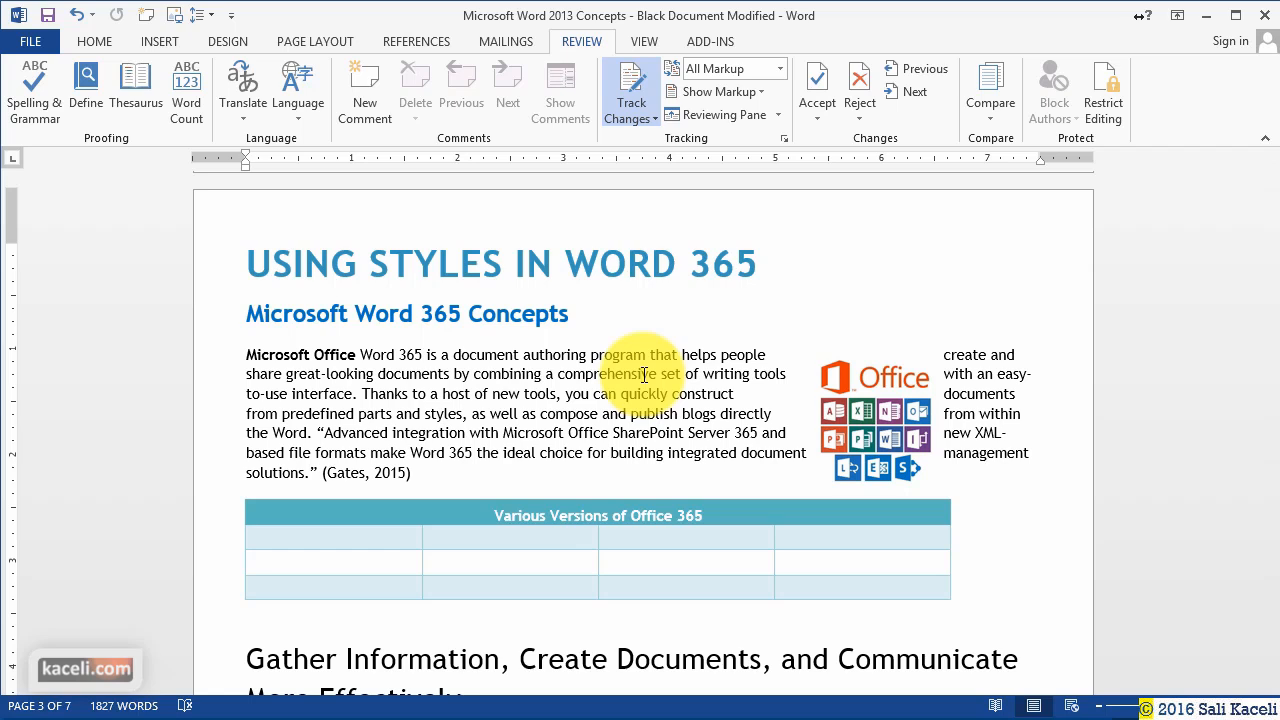
# Save the file and open the Document Inspector from File > Info > Check for Issues.
pyautogui.click(34, 41)
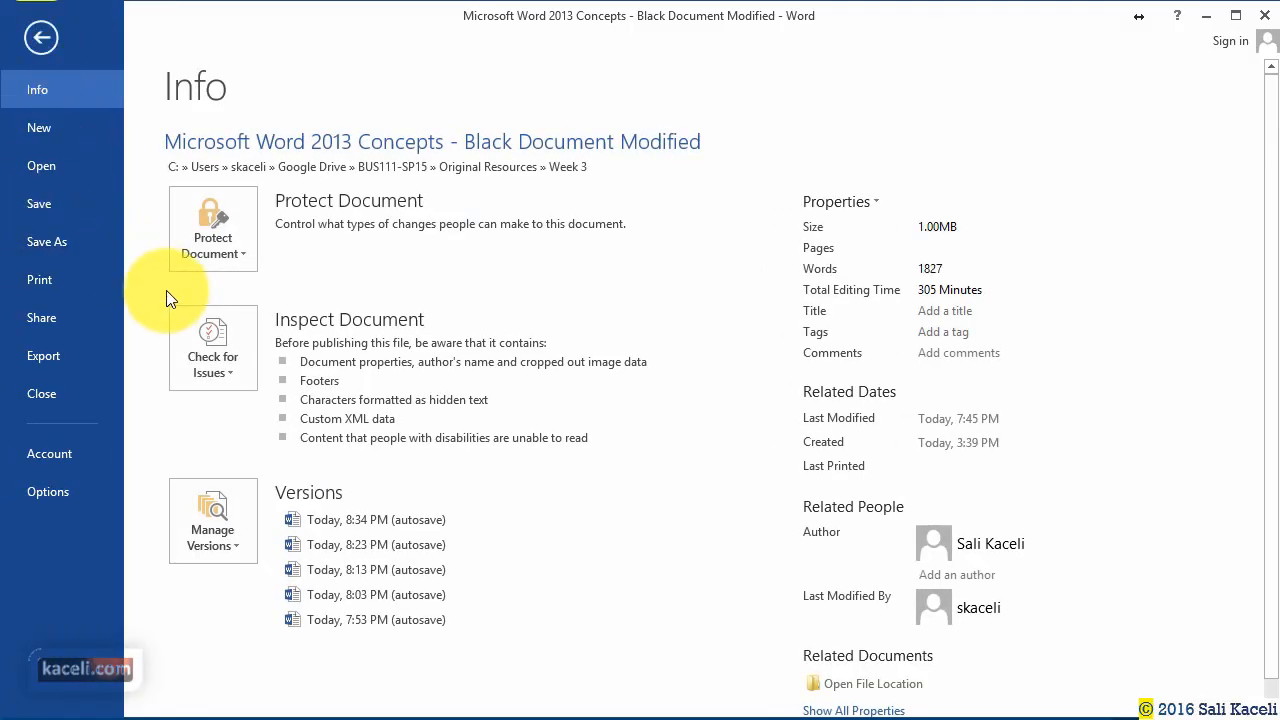
pyautogui.click(236, 376)
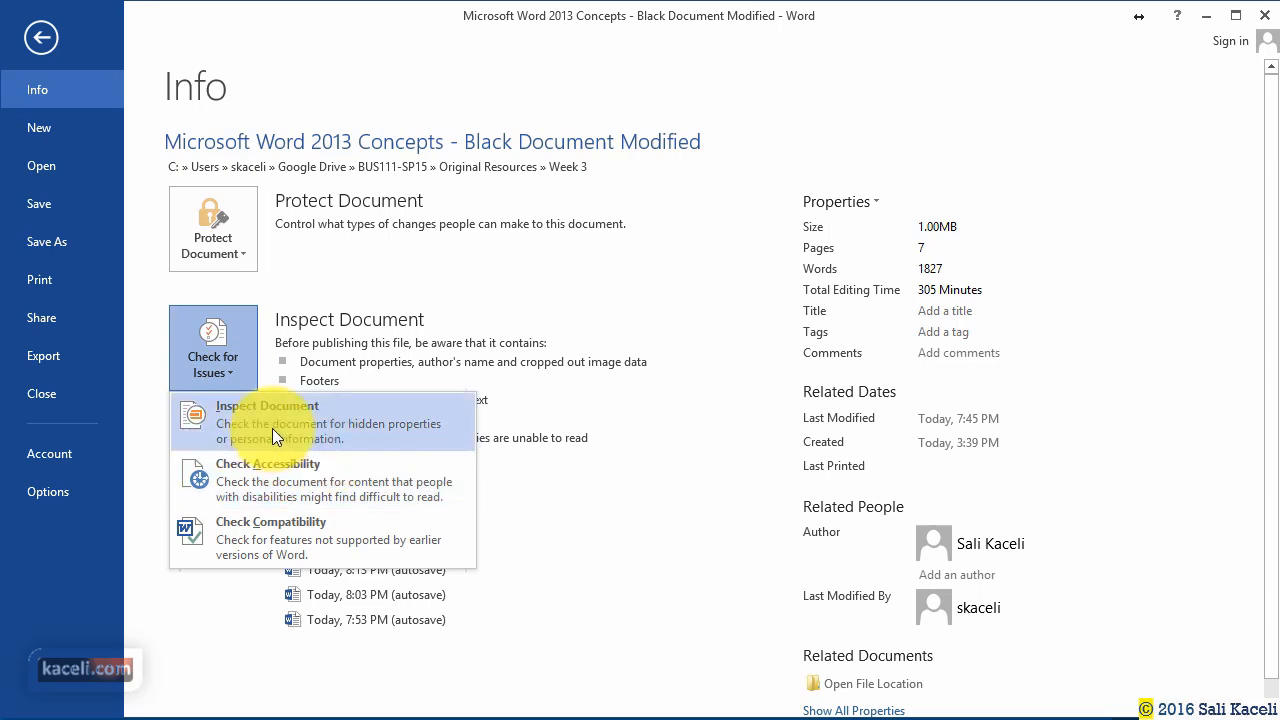
pyautogui.click(321, 438)
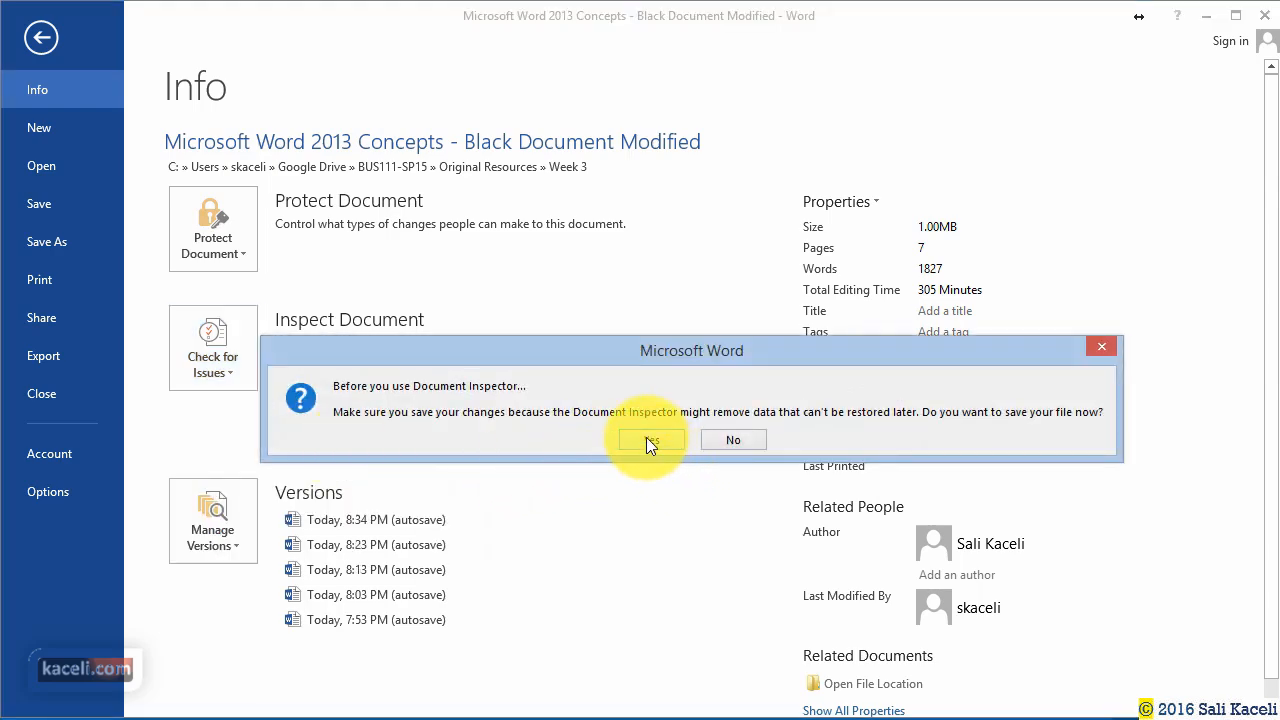
pyautogui.click(647, 441)
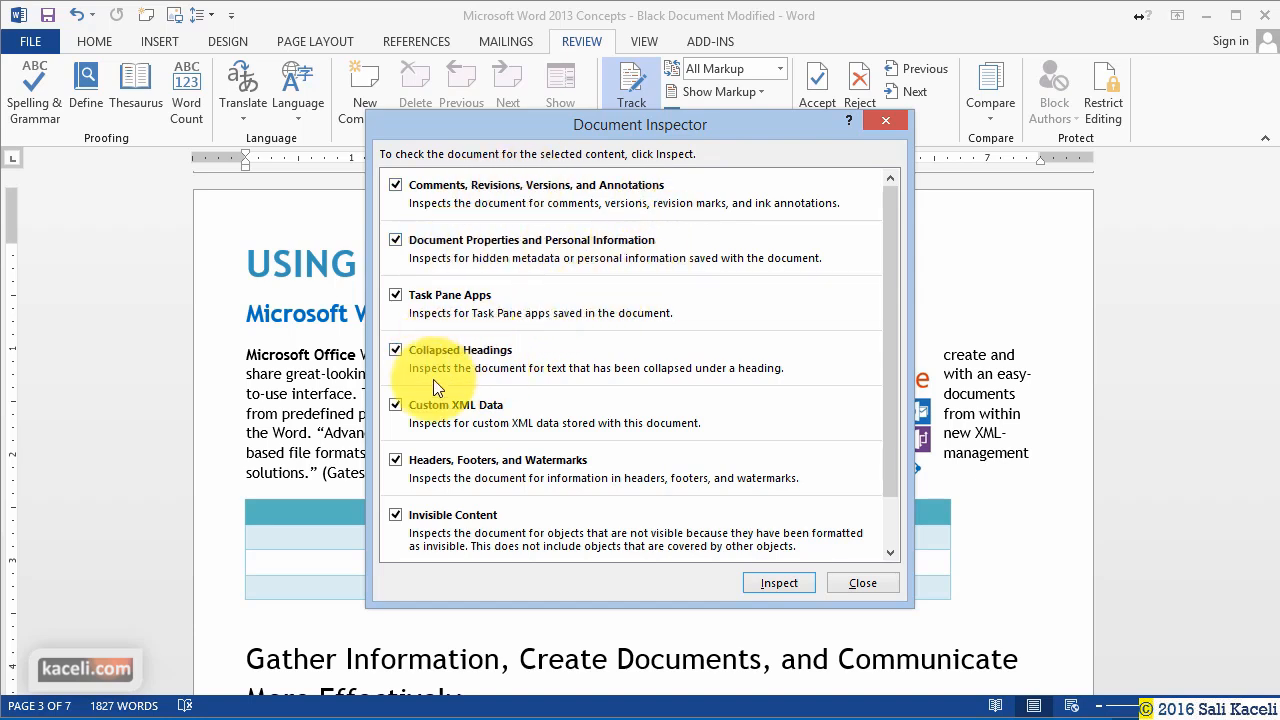
# Inspect the document, reinspect it, and close the inspector without removing anything.
pyautogui.click(783, 582)
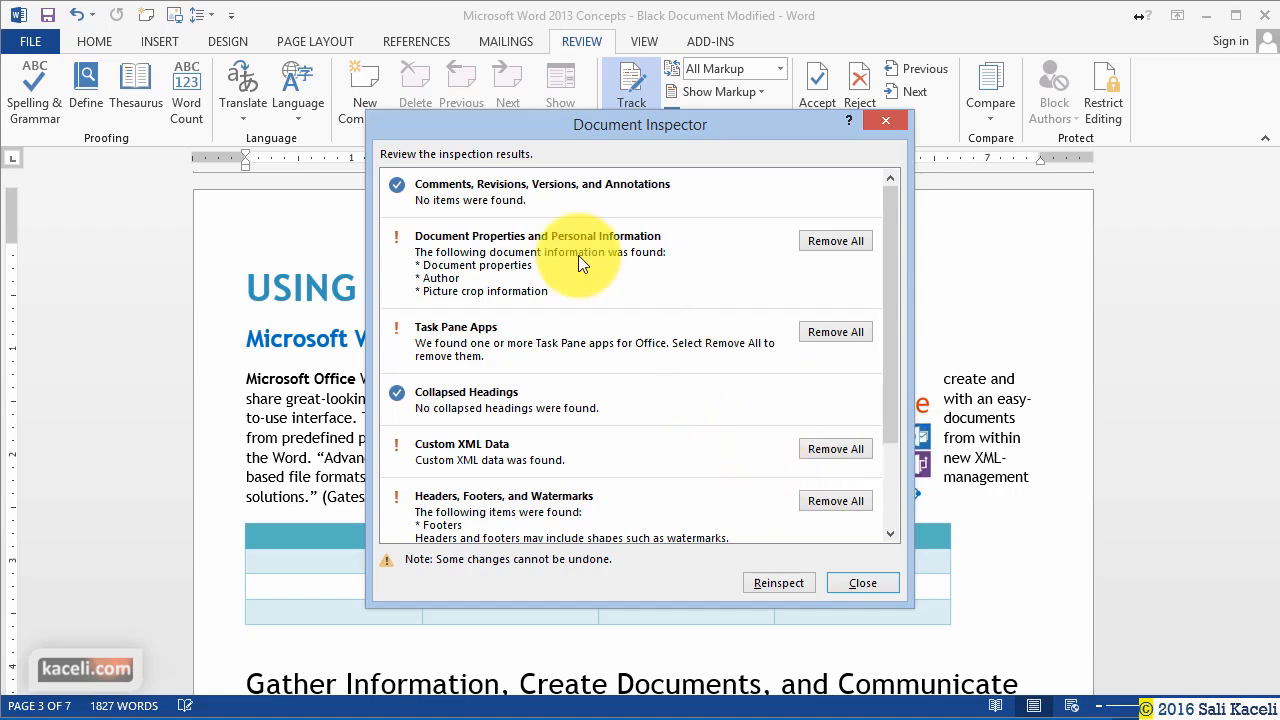
pyautogui.click(790, 582)
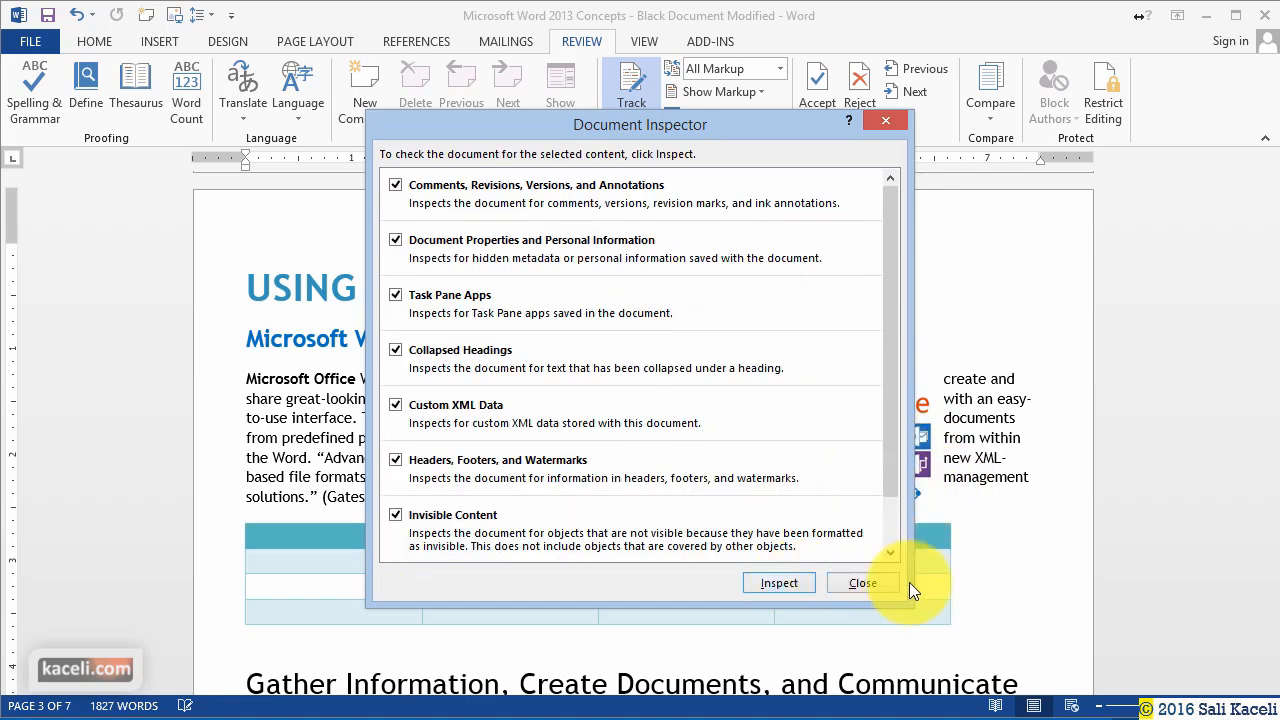
pyautogui.click(786, 580)
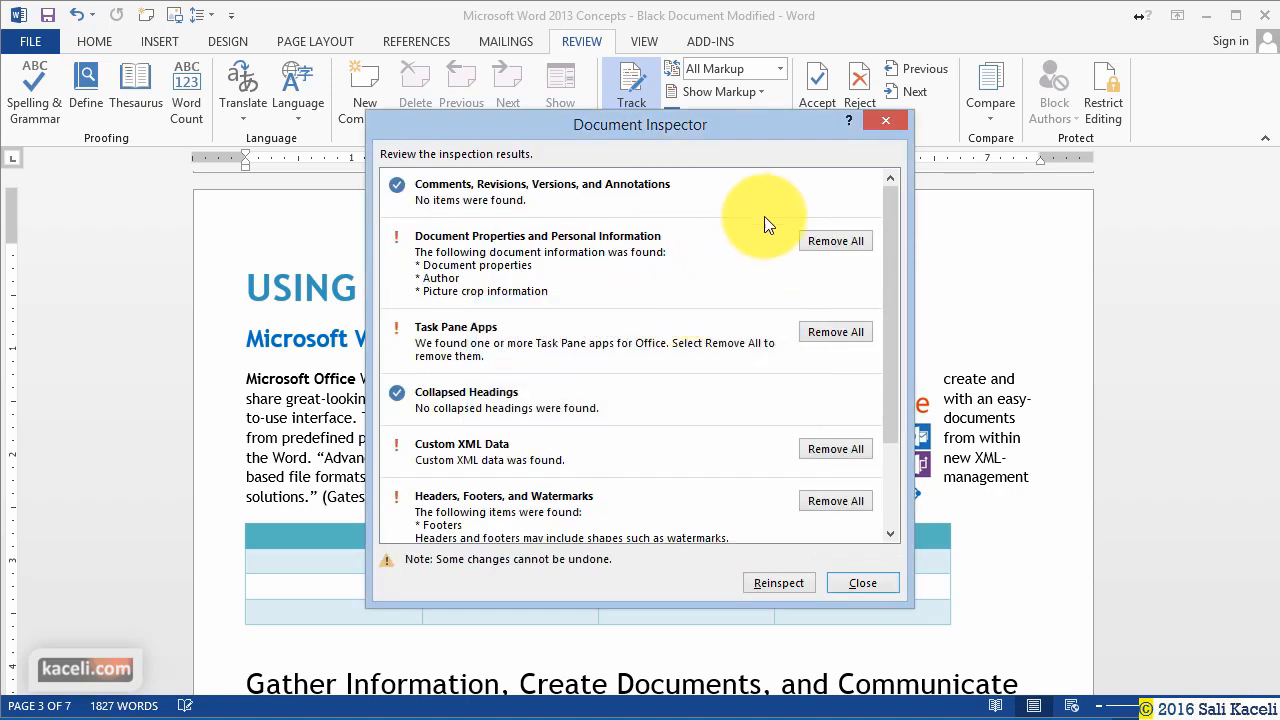
pyautogui.click(862, 584)
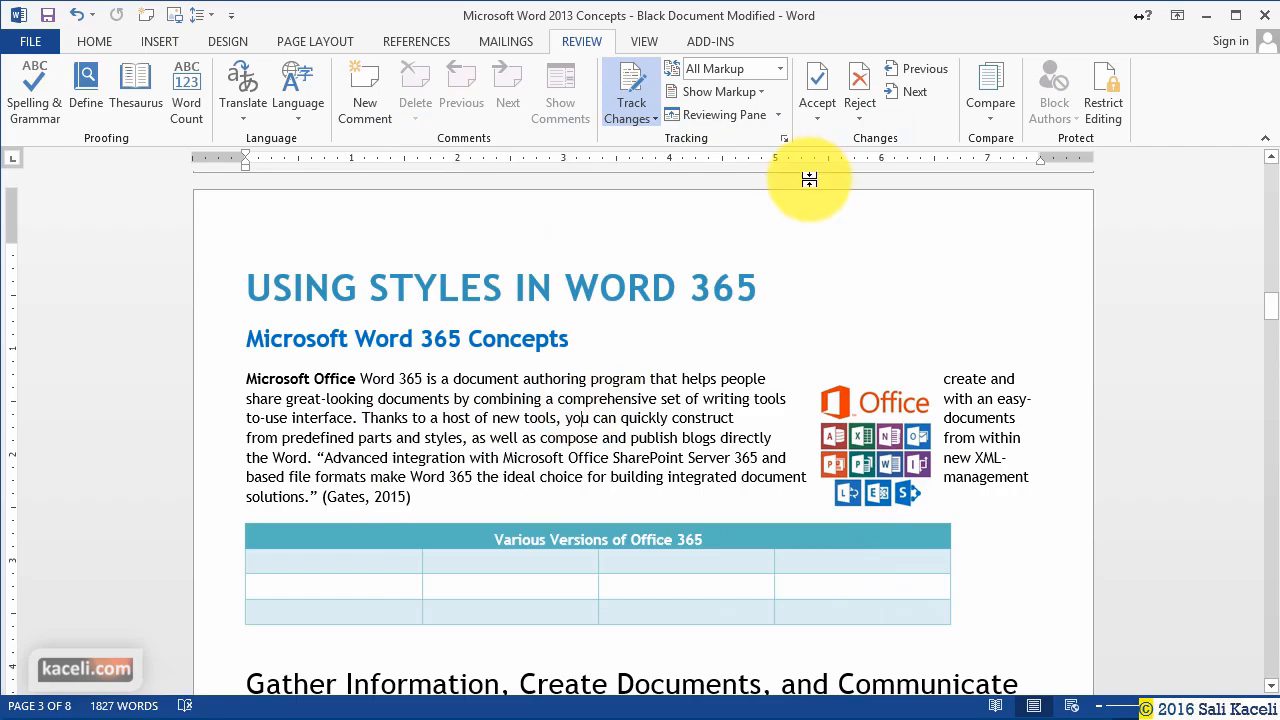
pyautogui.scroll(-5, 569, 465)
pyautogui.scroll(-10, 569, 465)
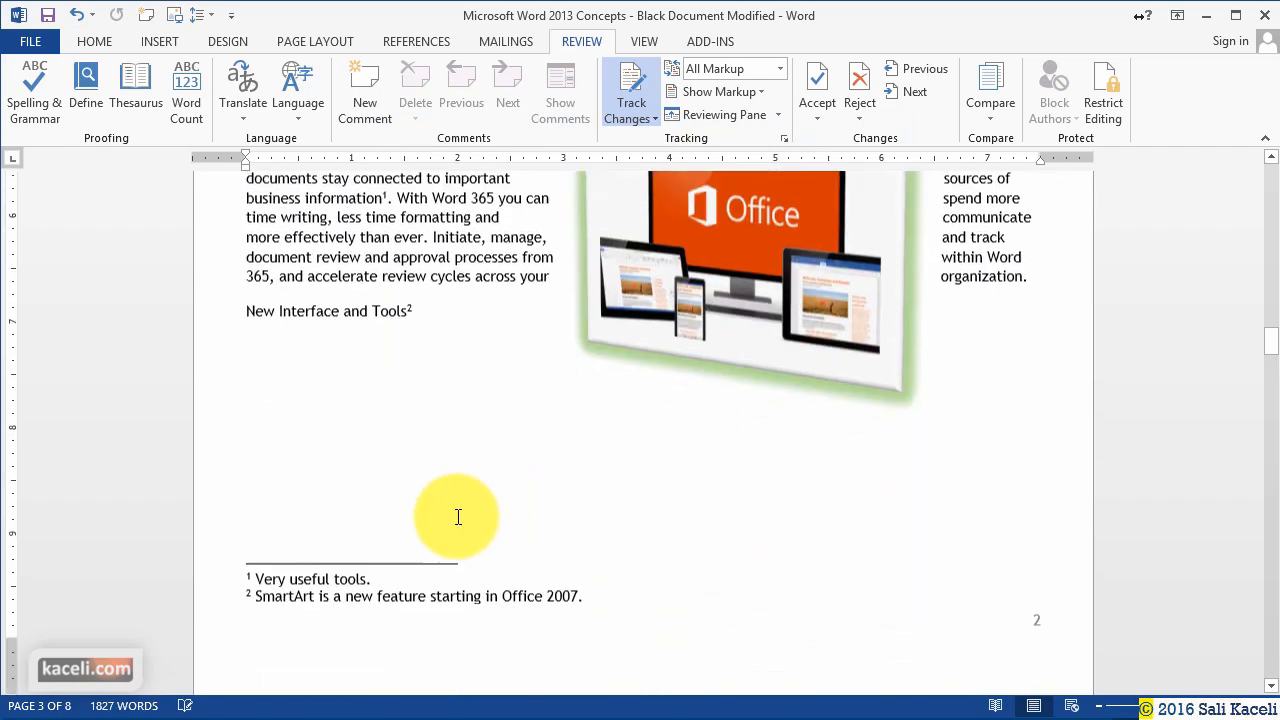
pyautogui.scroll(5, 313, 460)
pyautogui.scroll(5, 313, 460)
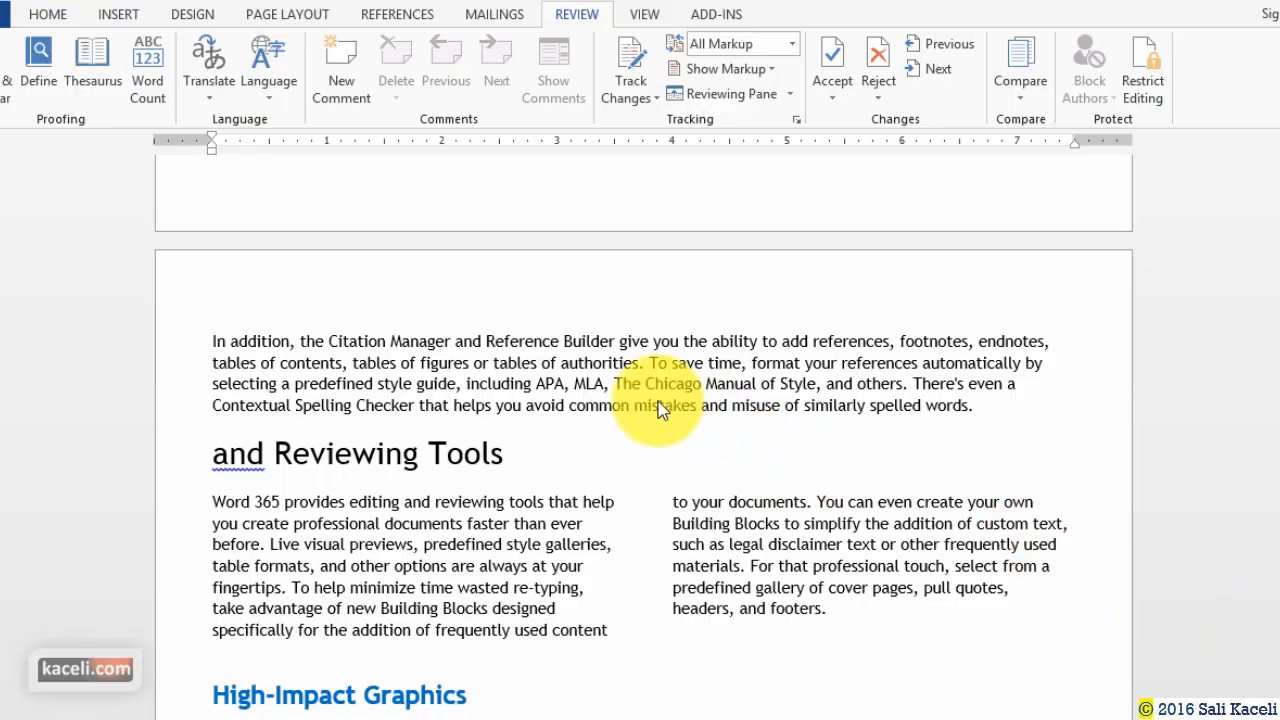
pyautogui.click(48, 14)
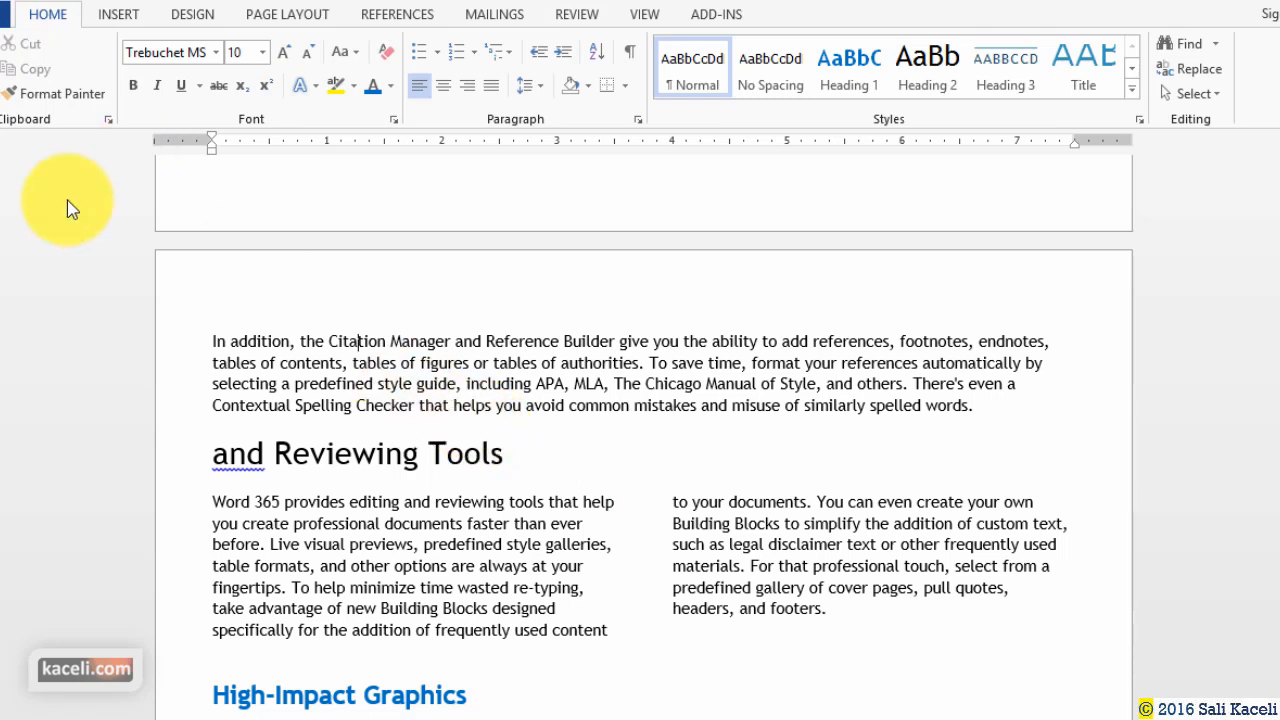
pyautogui.scroll(15, 298, 383)
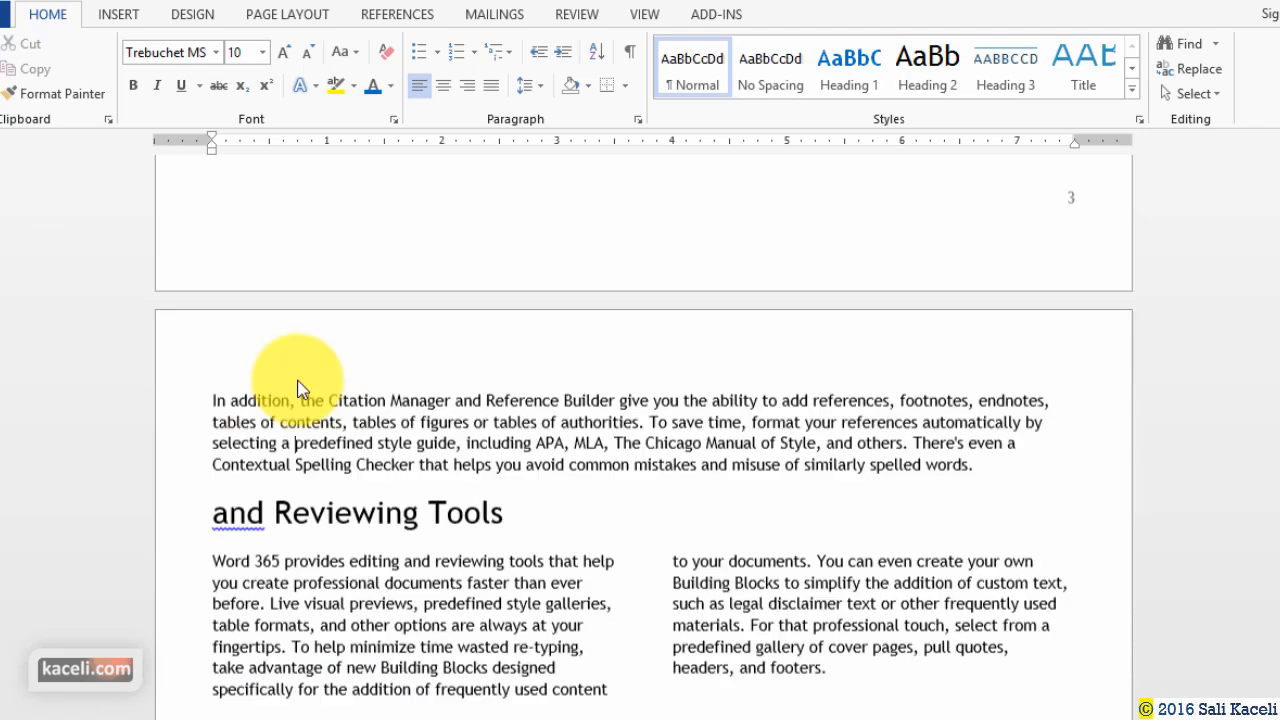
pyautogui.scroll(10, 298, 385)
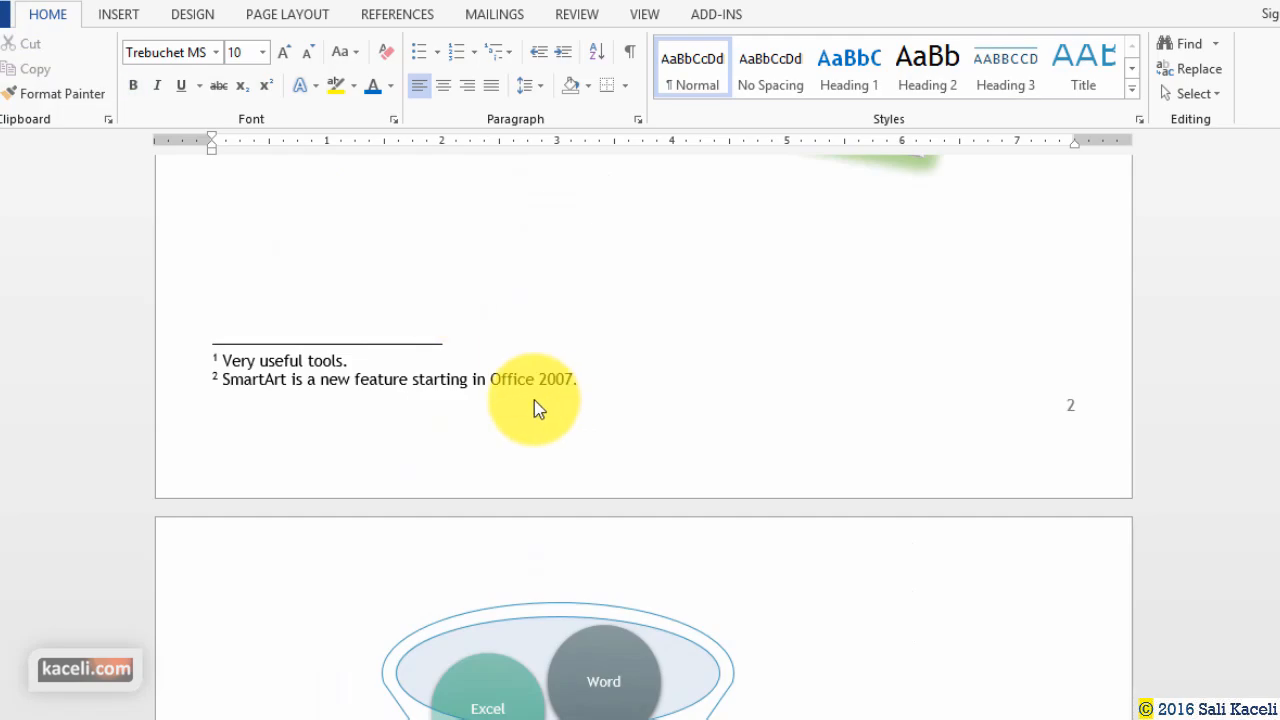
pyautogui.scroll(10, 471, 323)
pyautogui.scroll(10, 471, 323)
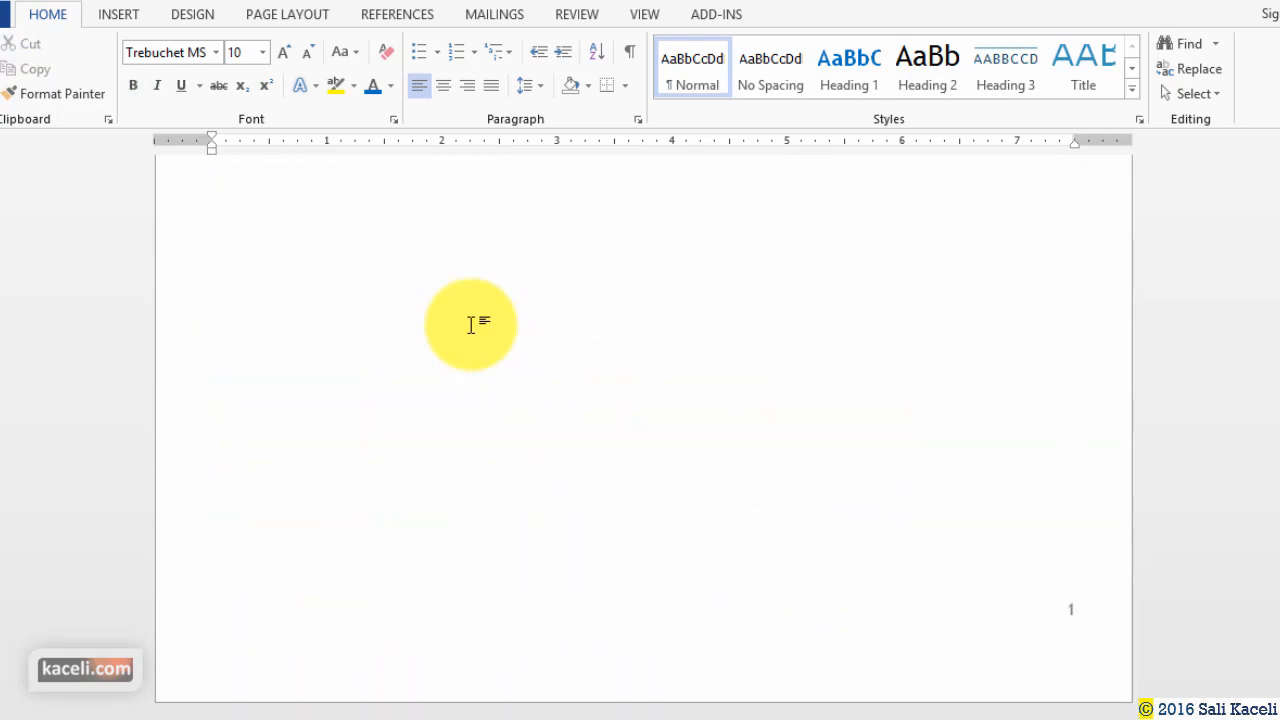
pyautogui.click(530, 411)
pyautogui.scroll(-10, 530, 411)
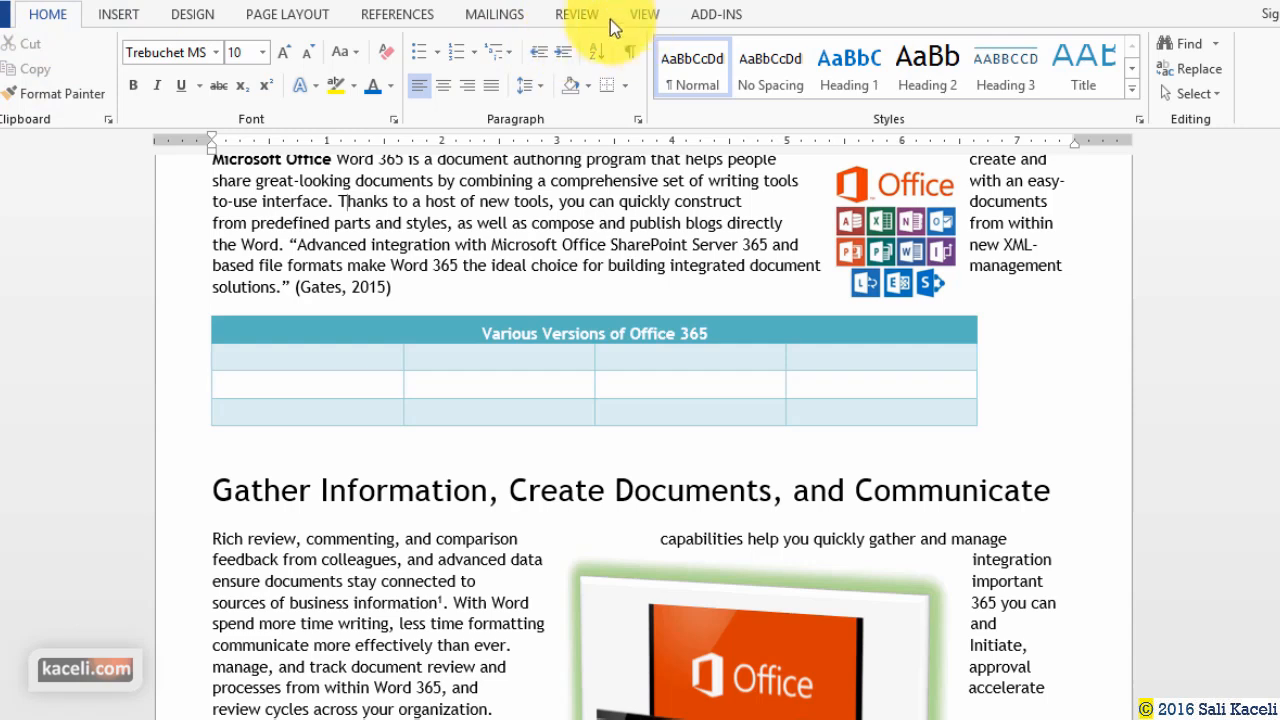
# Compare the original 'Black Document Modified' against the revised Version 2 file.
pyautogui.click(578, 15)
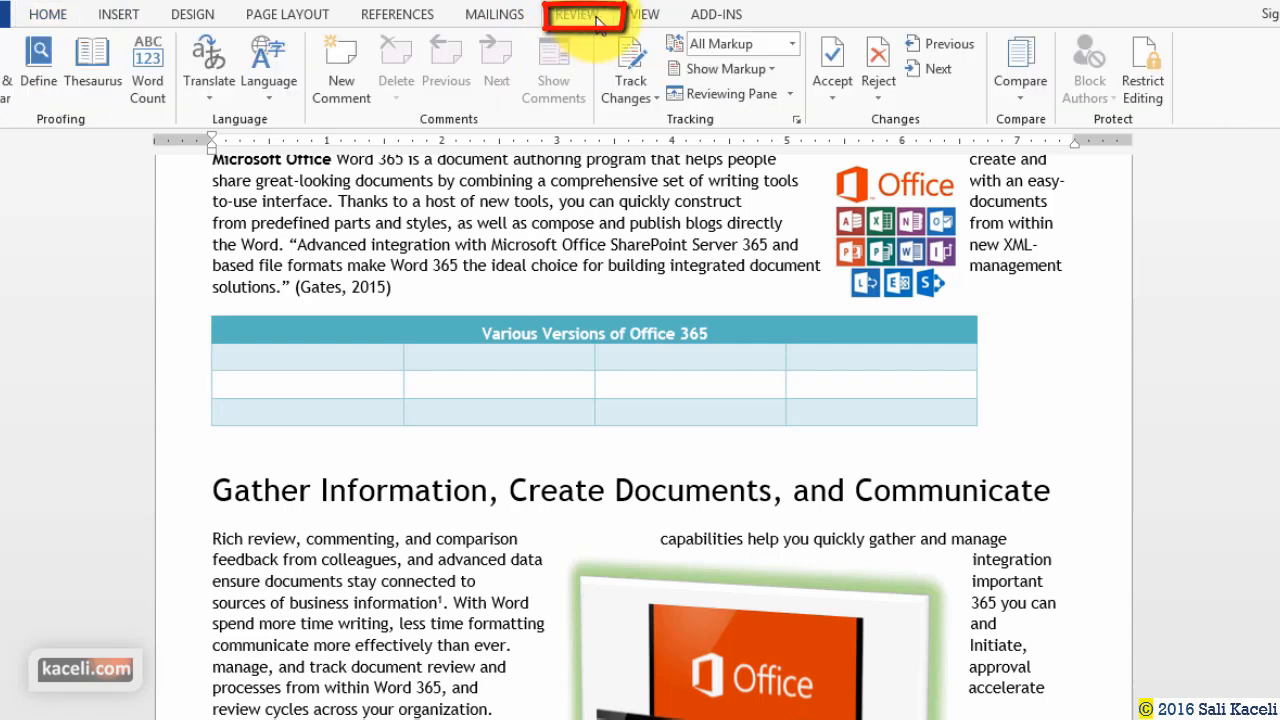
pyautogui.click(1037, 96)
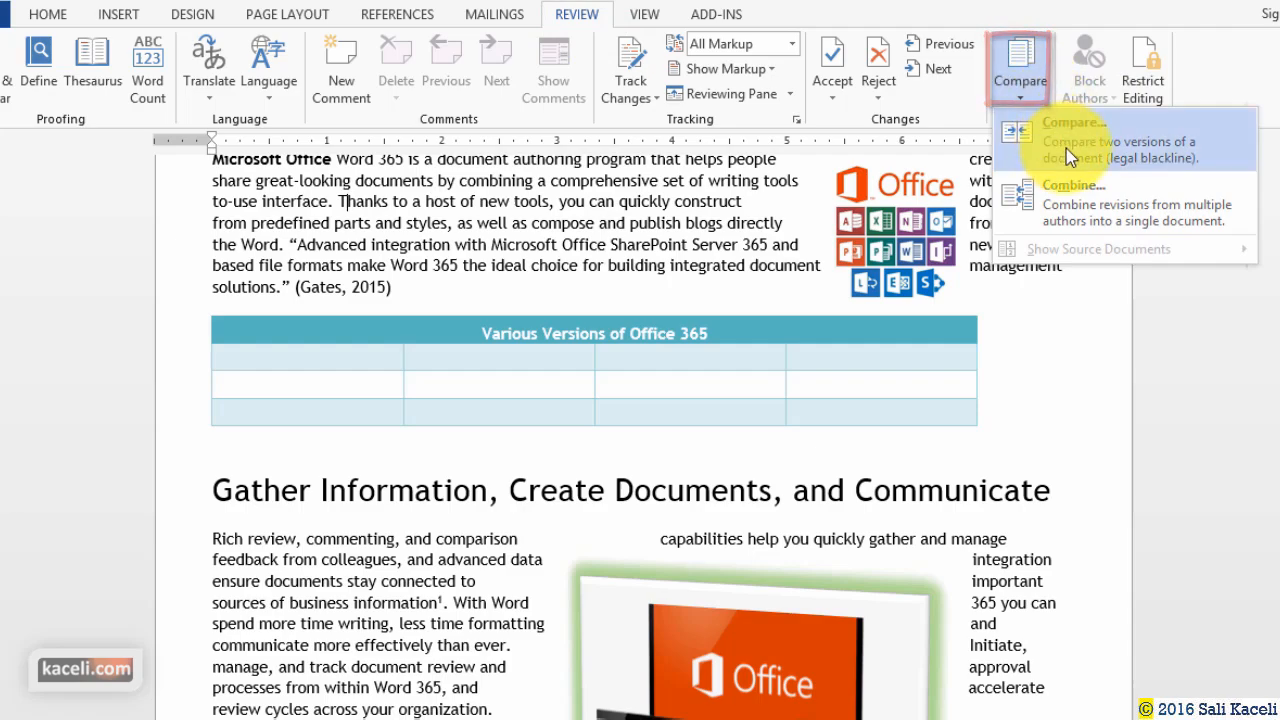
pyautogui.click(1100, 150)
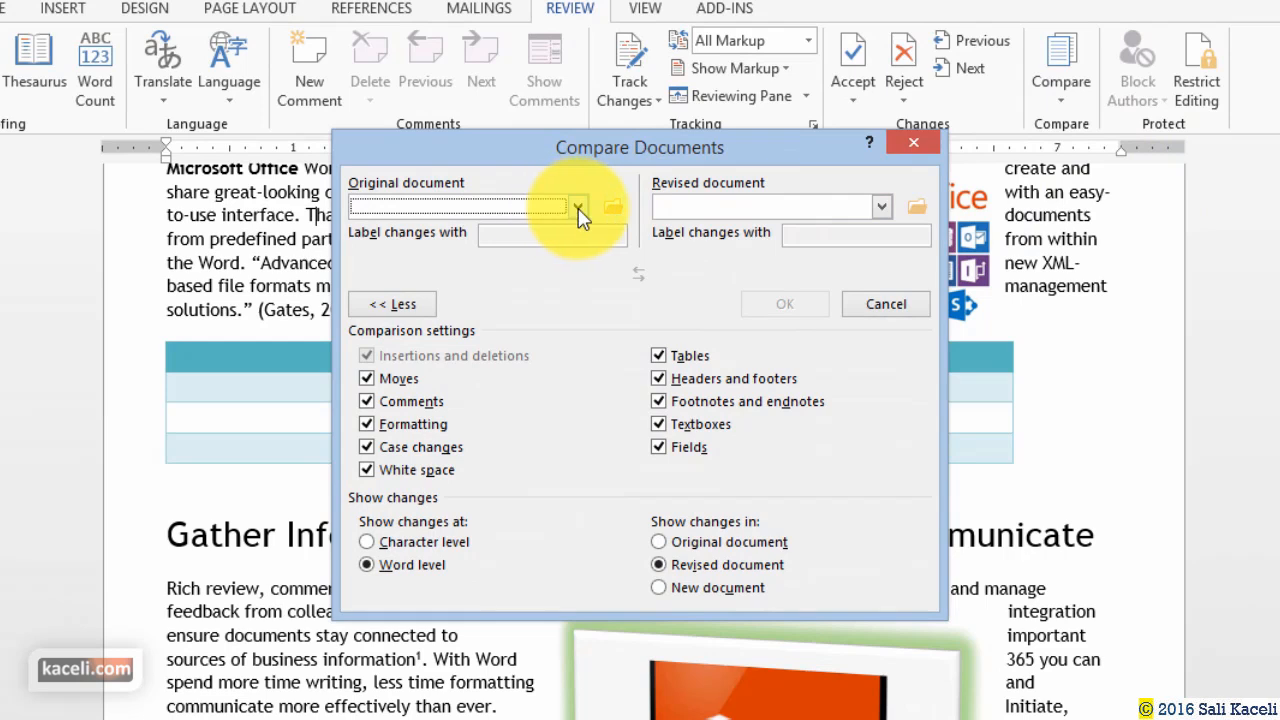
pyautogui.click(578, 208)
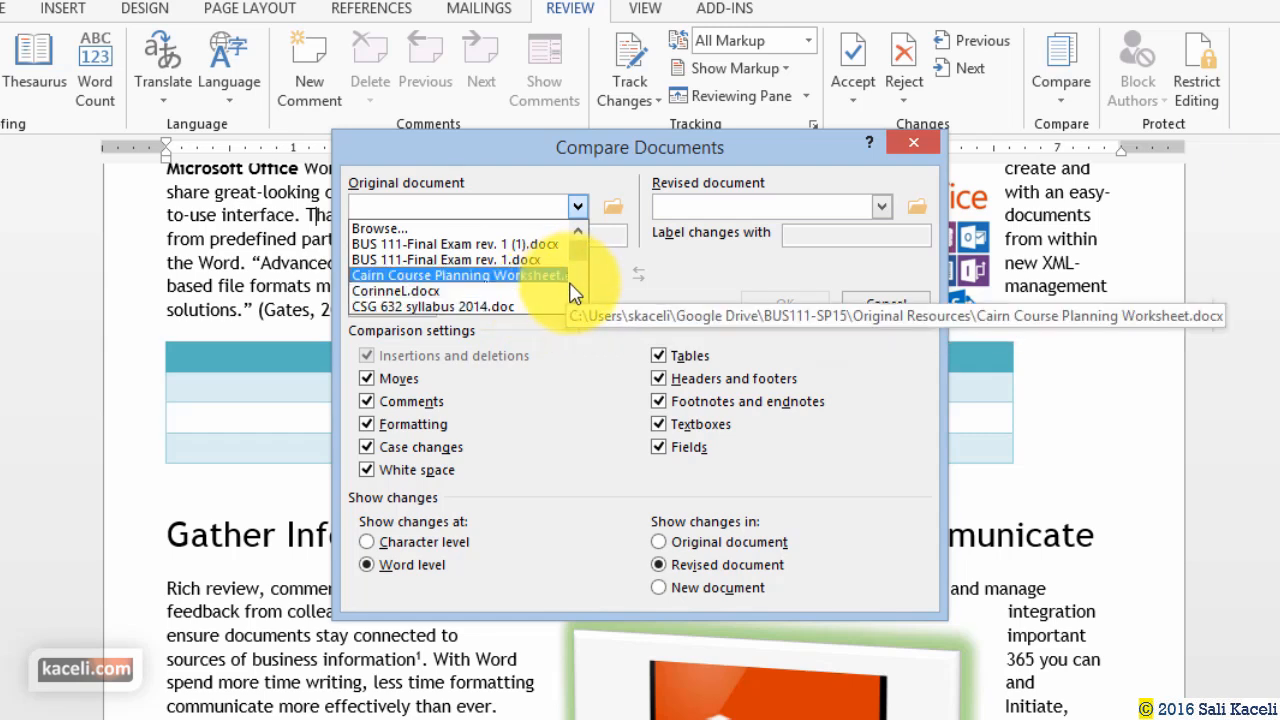
pyautogui.click(643, 293)
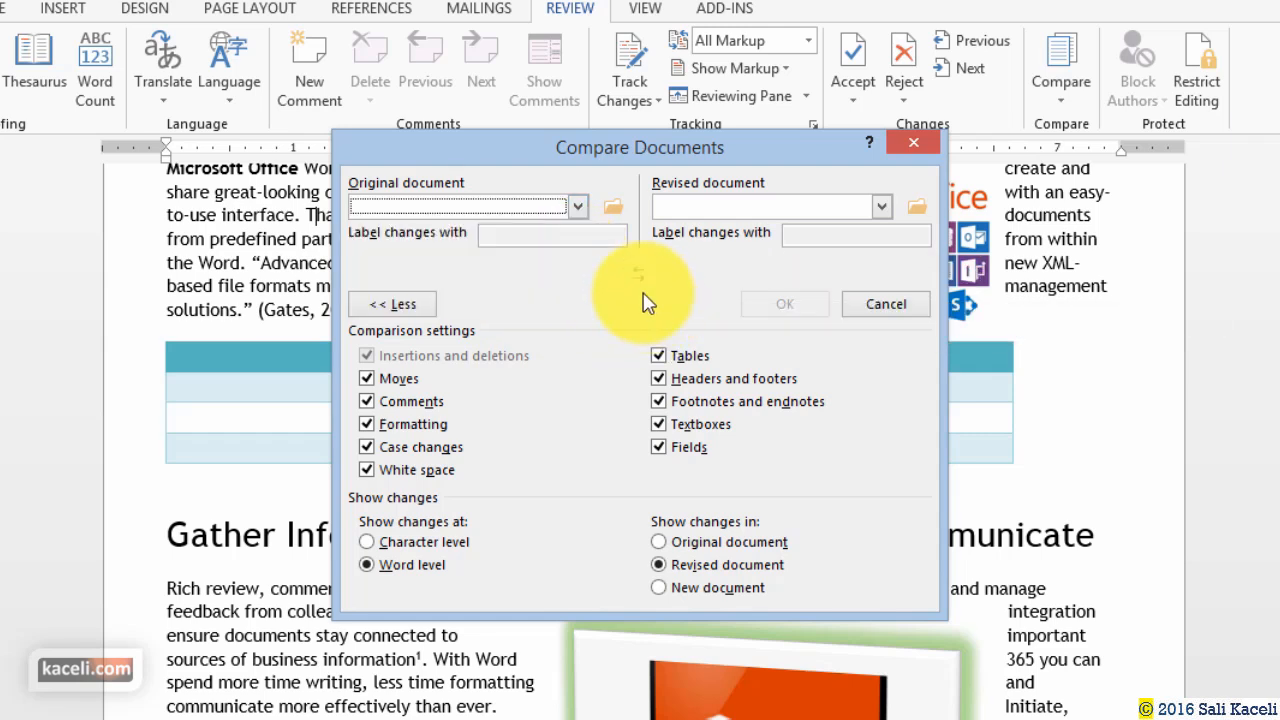
pyautogui.click(615, 208)
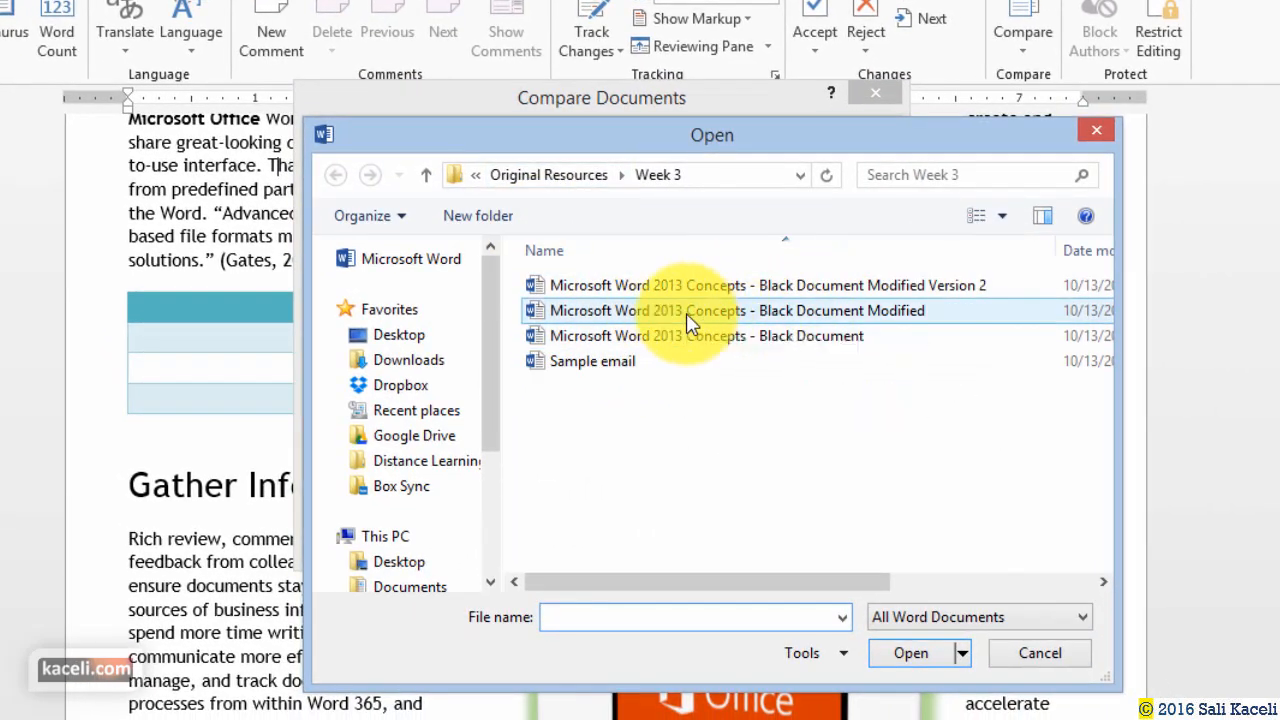
pyautogui.doubleClick(700, 318)
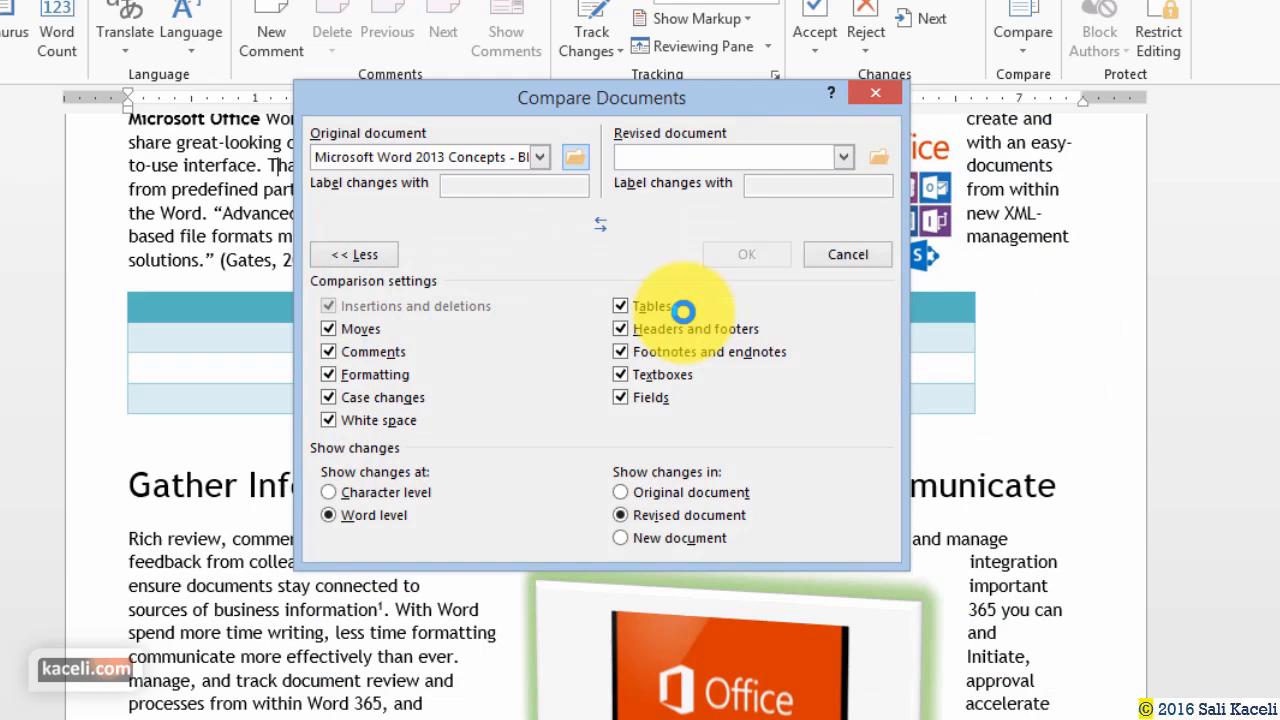
pyautogui.click(840, 160)
pyautogui.click(690, 179)
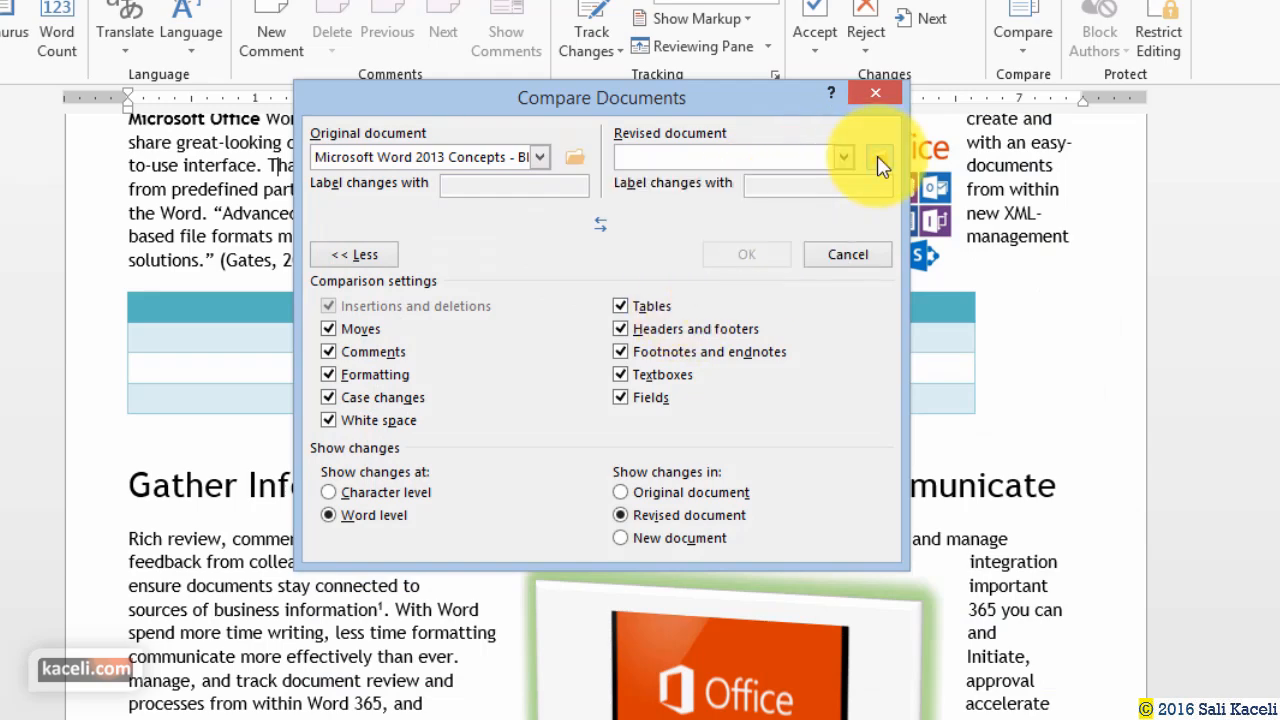
pyautogui.doubleClick(893, 288)
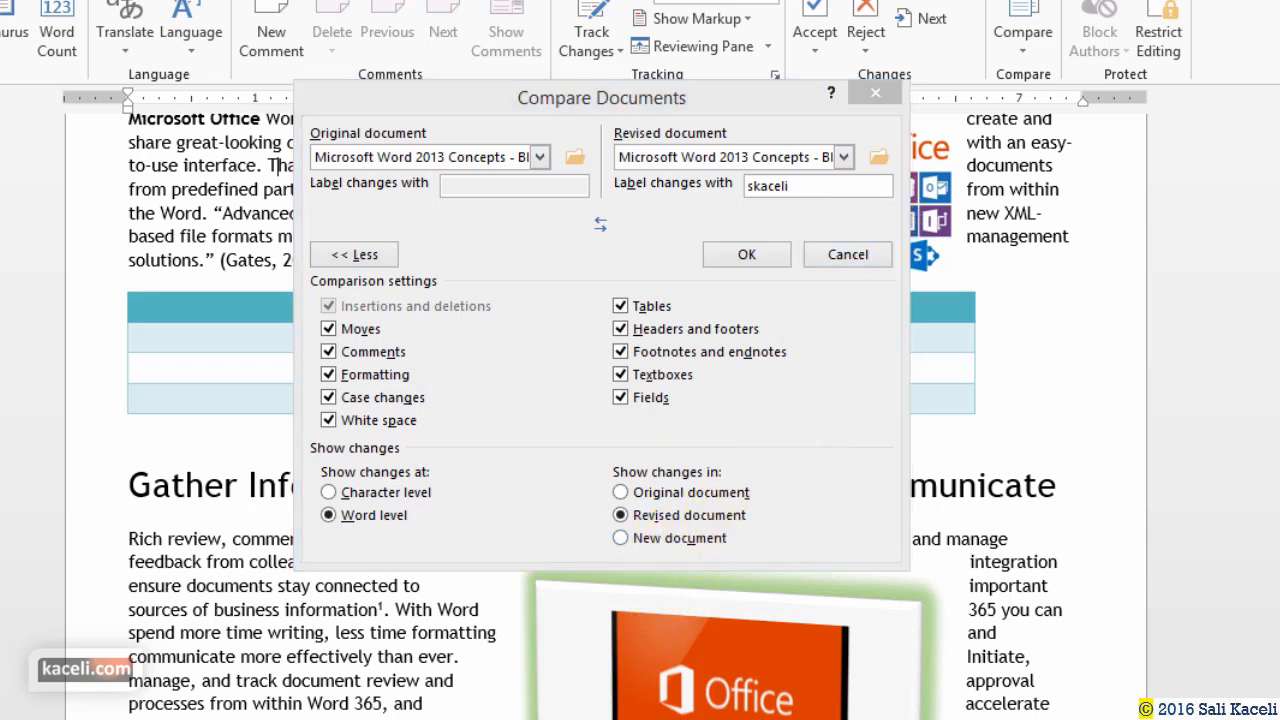
pyautogui.click(745, 255)
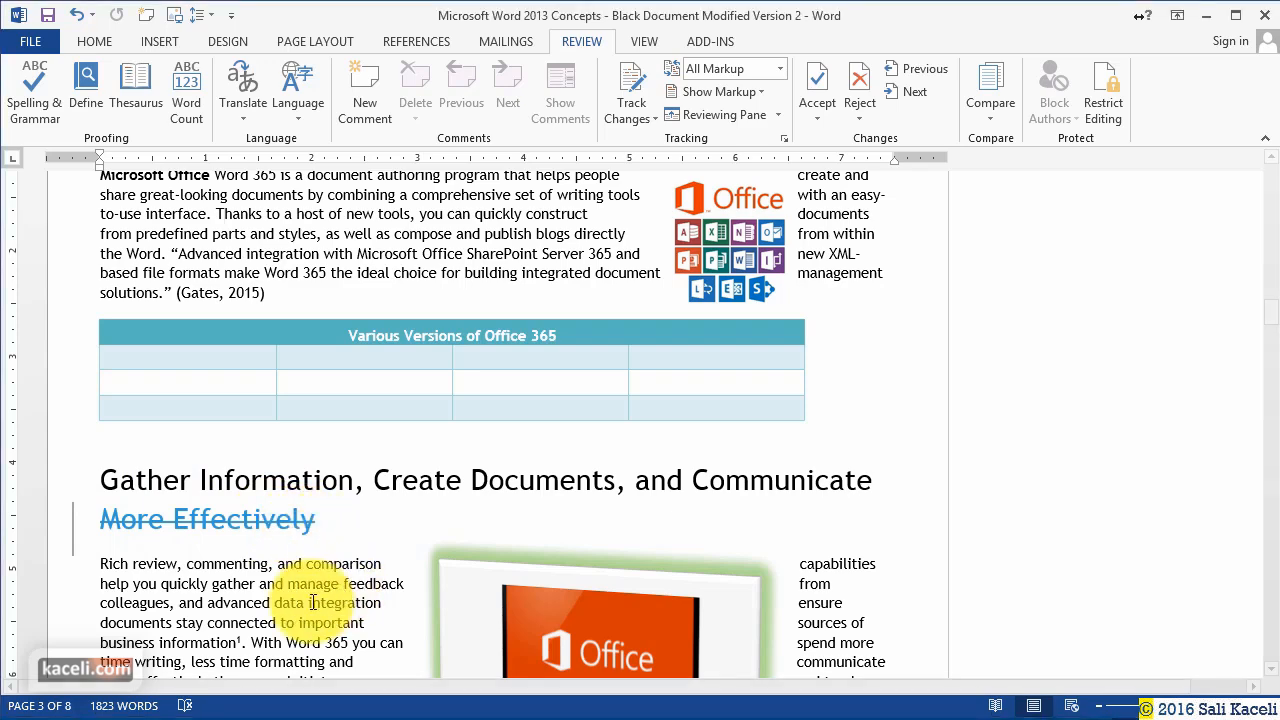
# Scroll to the struck-through 'Editing' heading, then open the Compare menu's Show Source Documents submenu.
pyautogui.scroll(-6, 321, 560)
pyautogui.scroll(-15, 265, 560)
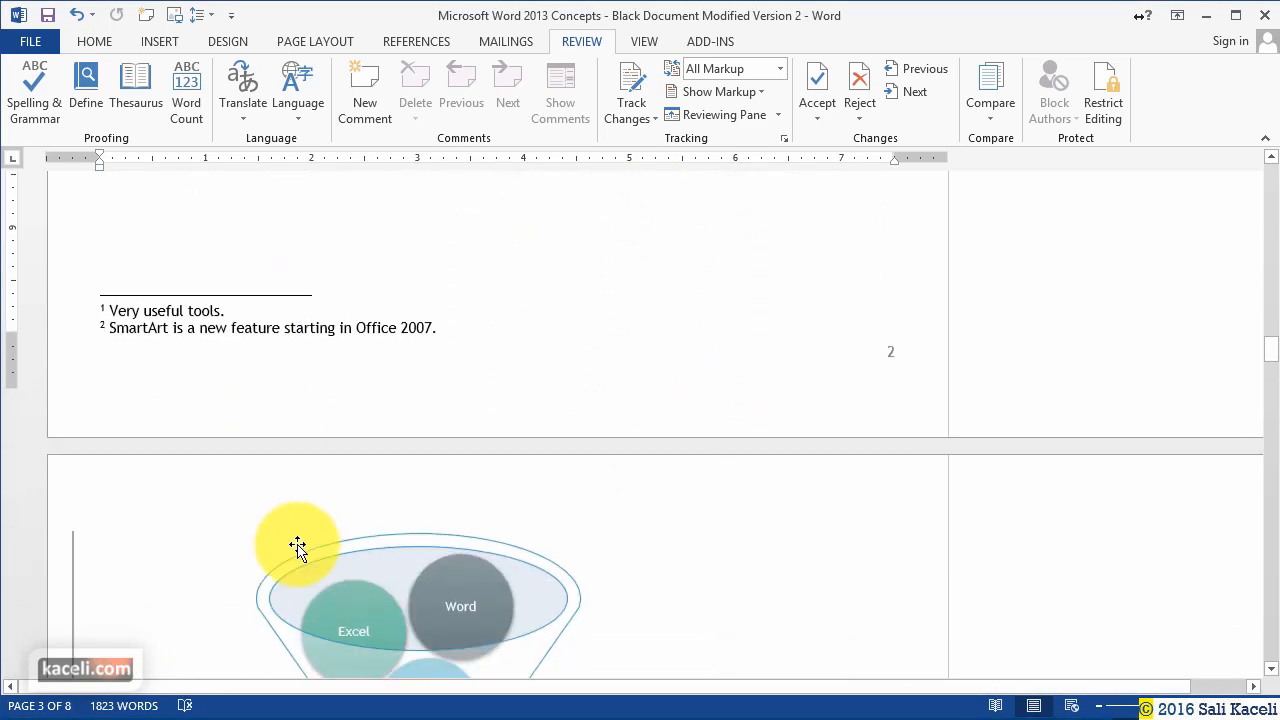
pyautogui.scroll(-12, 300, 539)
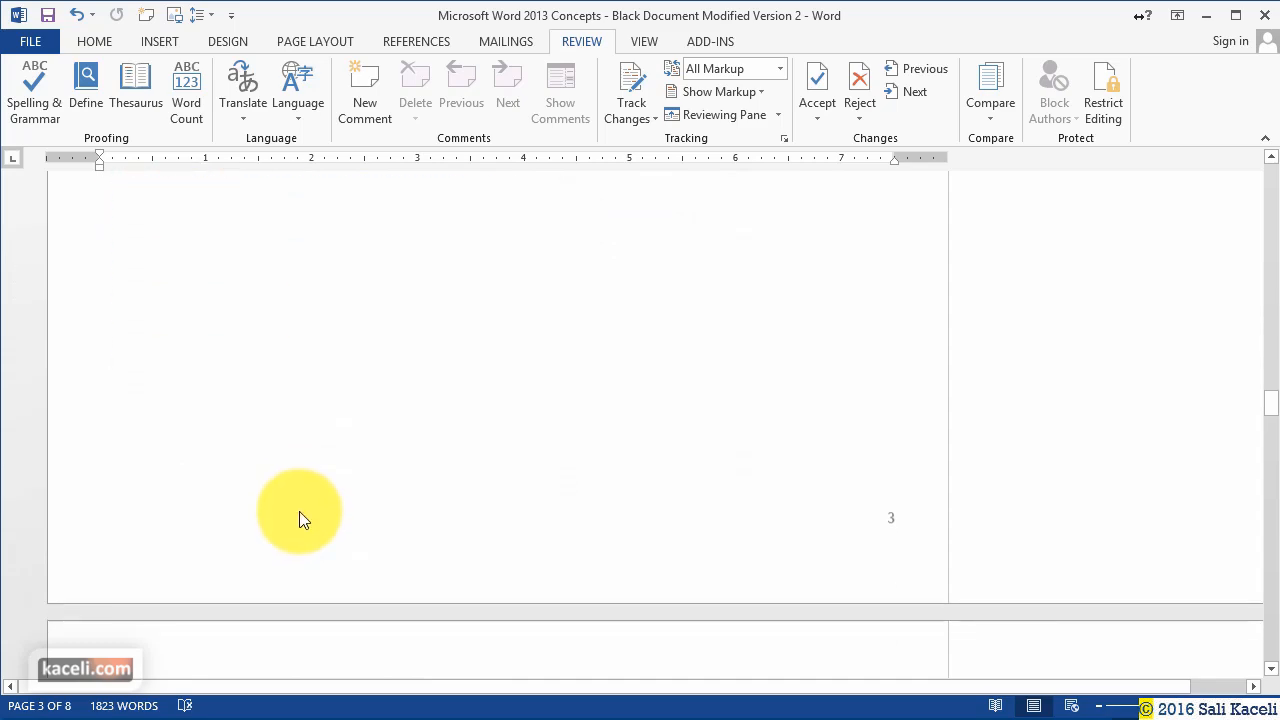
pyautogui.scroll(-3, 293, 537)
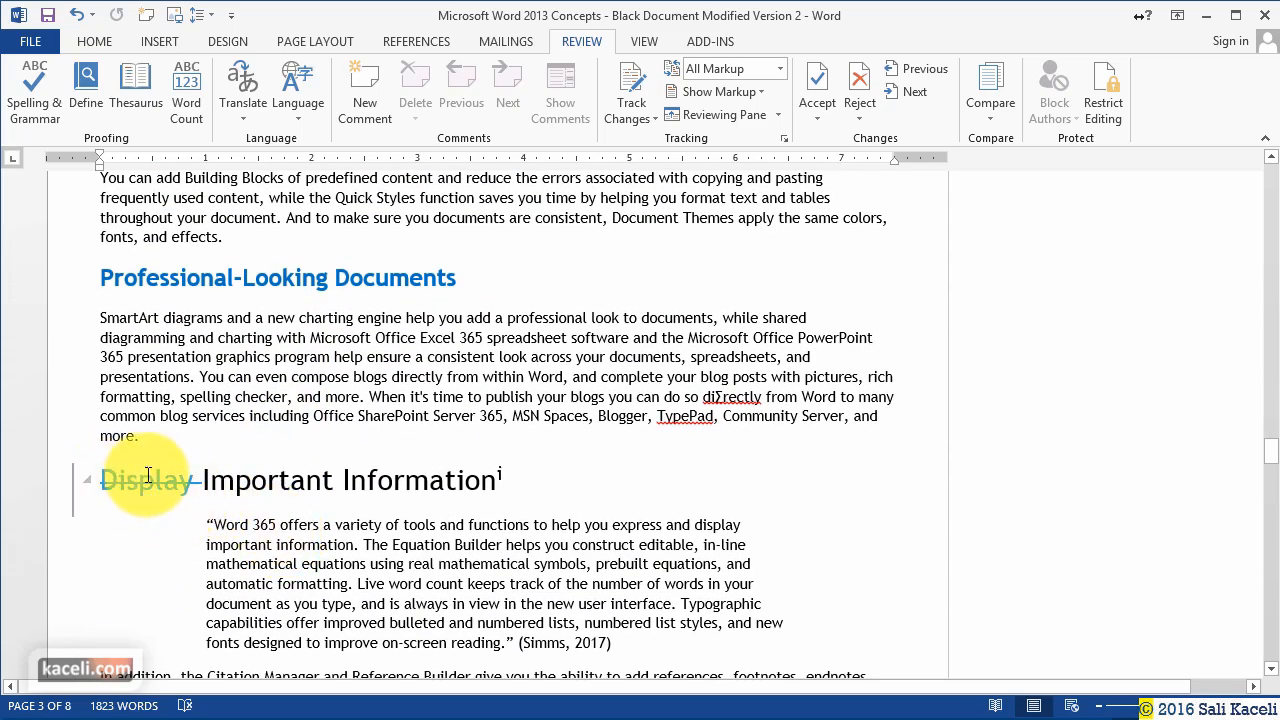
pyautogui.scroll(-3, 176, 430)
pyautogui.scroll(-8, 174, 417)
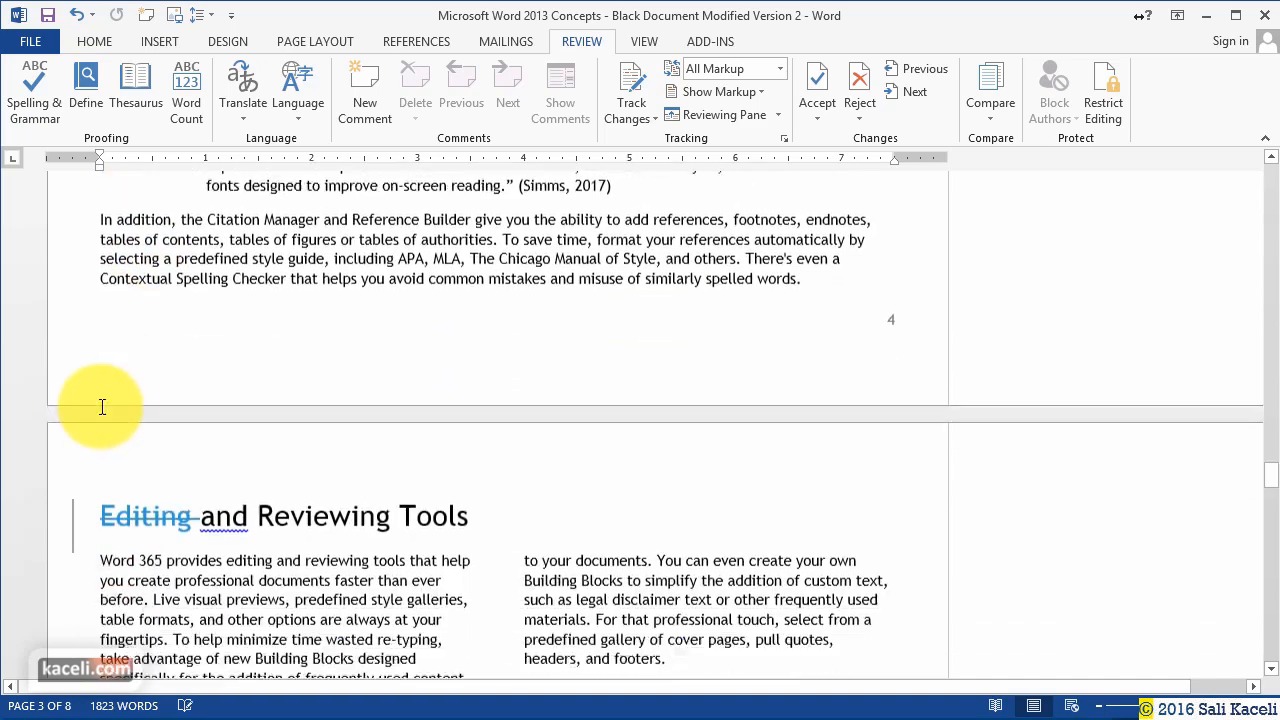
pyautogui.doubleClick(130, 417)
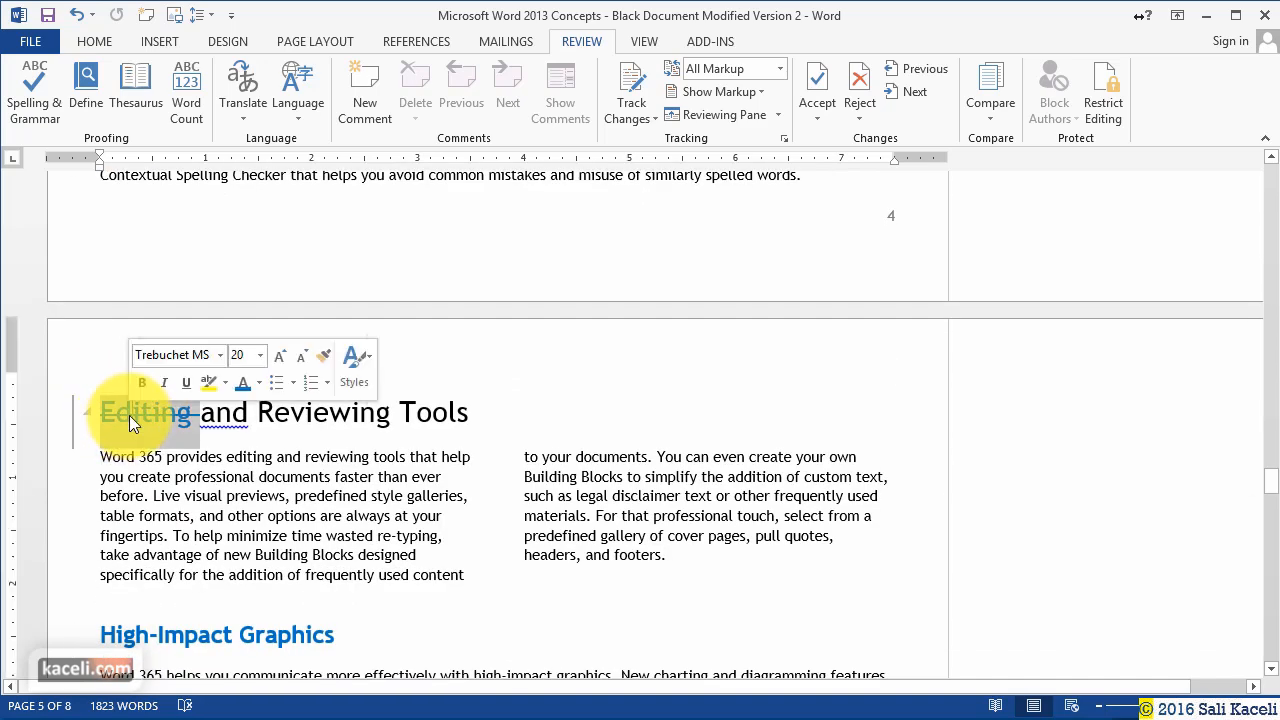
pyautogui.scroll(-3, 327, 465)
pyautogui.scroll(-9, 327, 465)
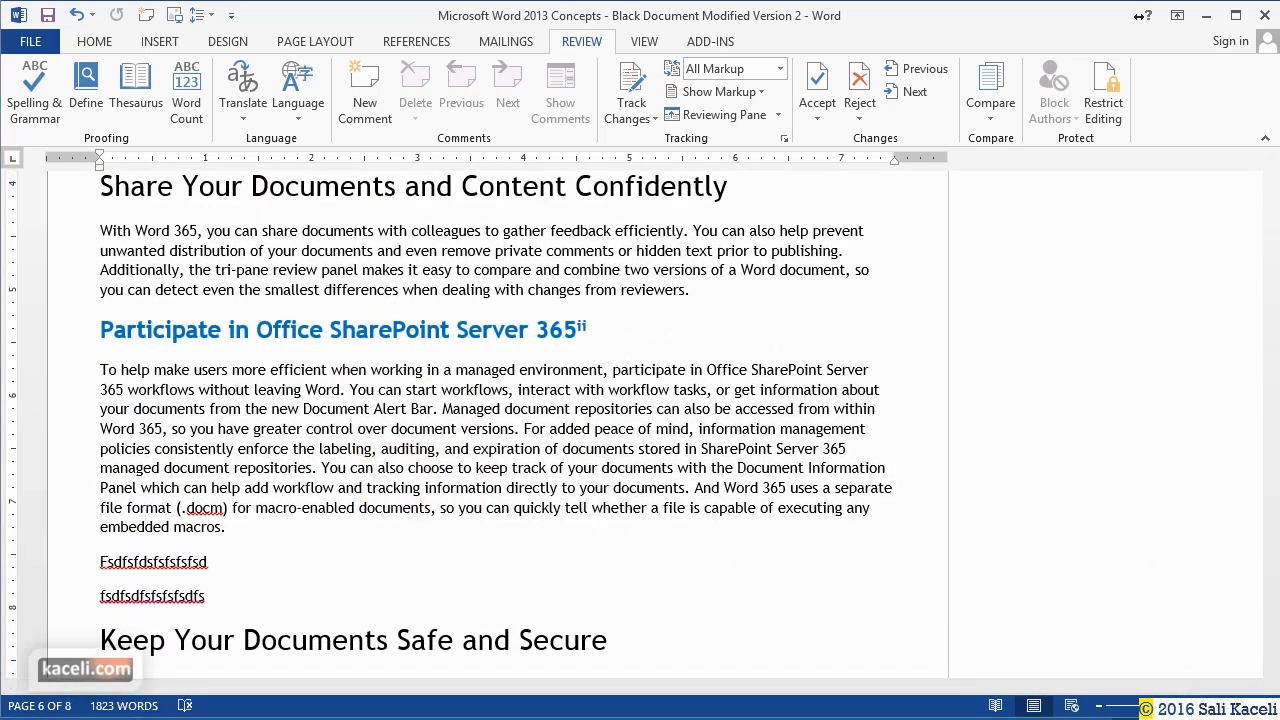
pyautogui.scroll(7, 490, 420)
pyautogui.click(995, 123)
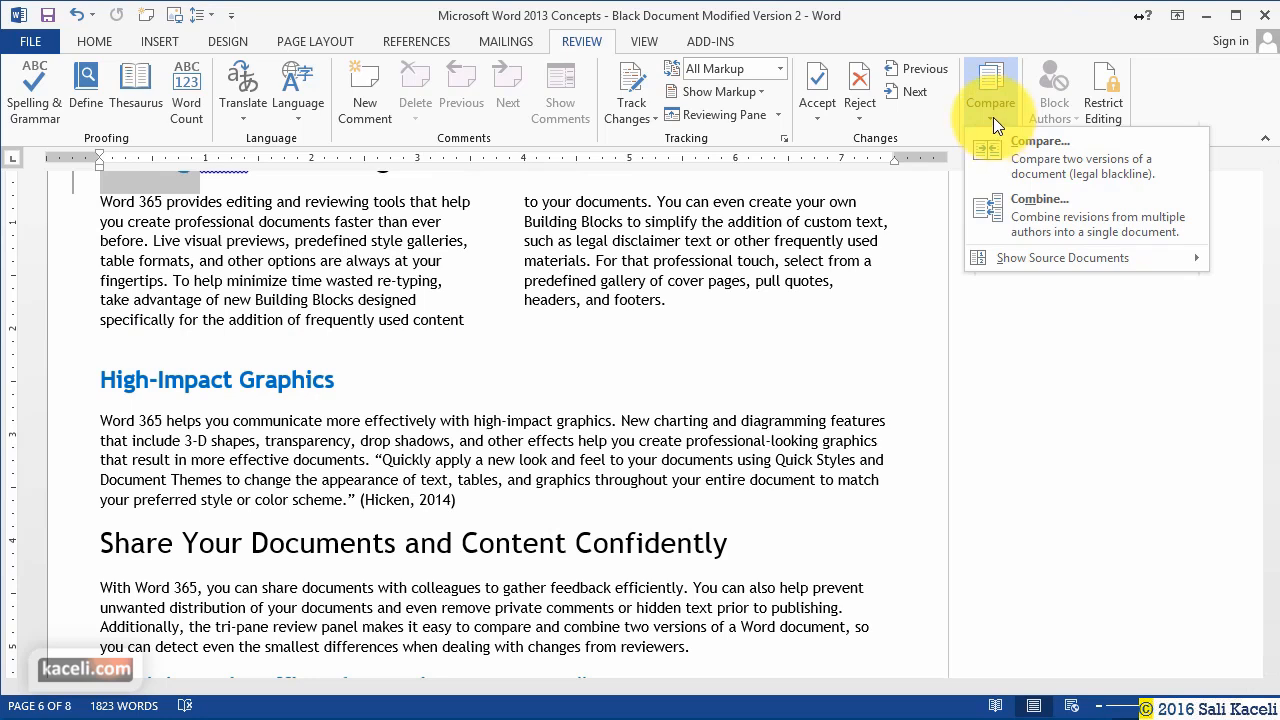
pyautogui.moveTo(1021, 263)
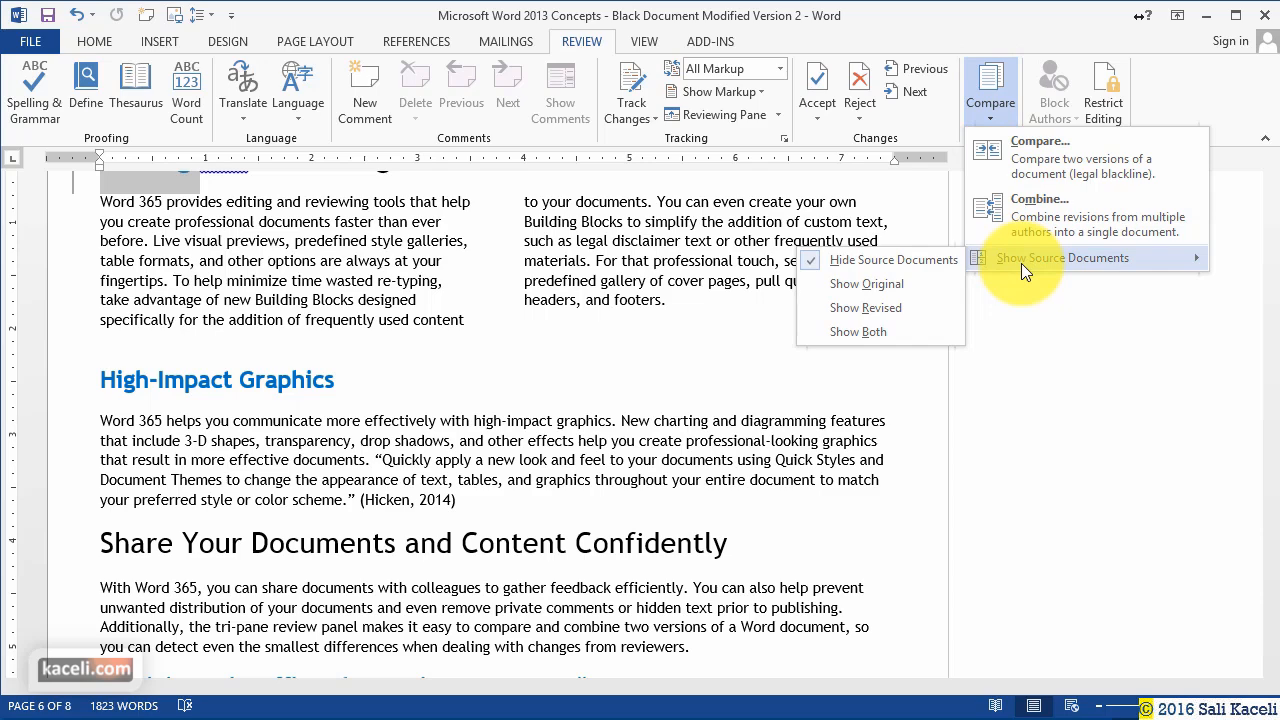
# Choose Show Both source documents and scroll through the comparison and its 15 revisions.
pyautogui.click(865, 340)
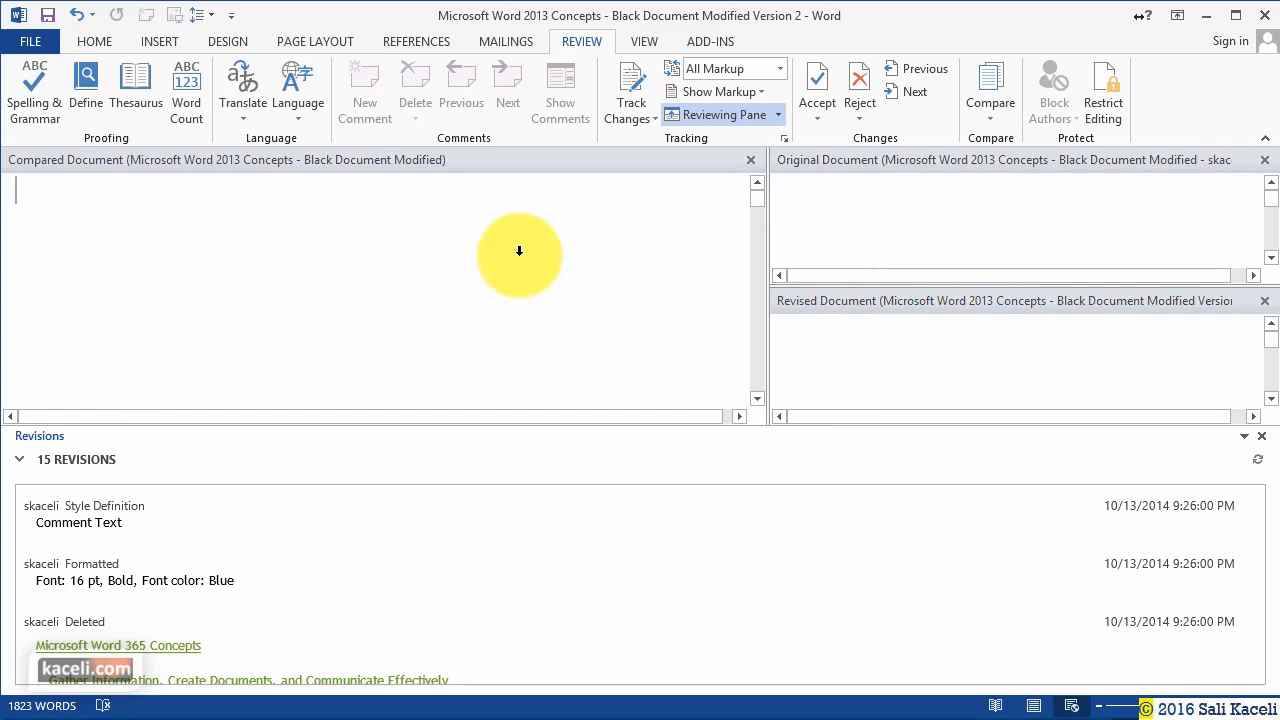
pyautogui.scroll(-3, 519, 249)
pyautogui.scroll(-10, 519, 249)
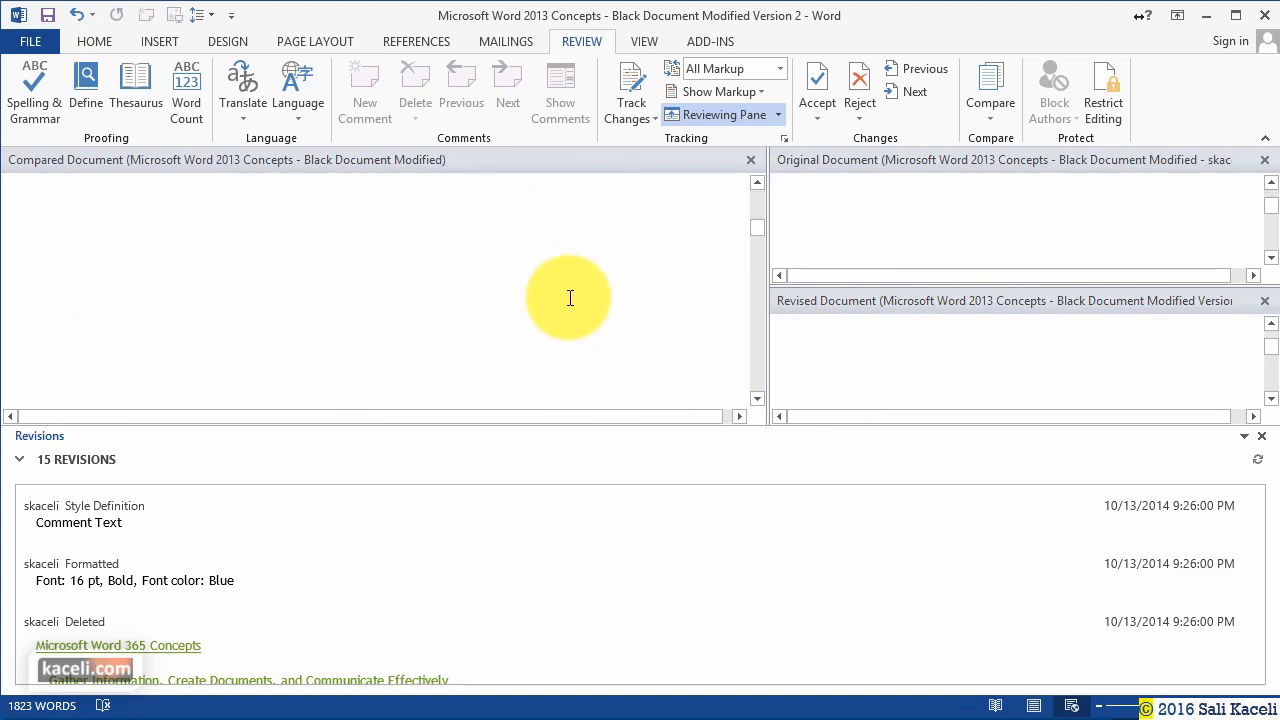
pyautogui.scroll(-1, 570, 293)
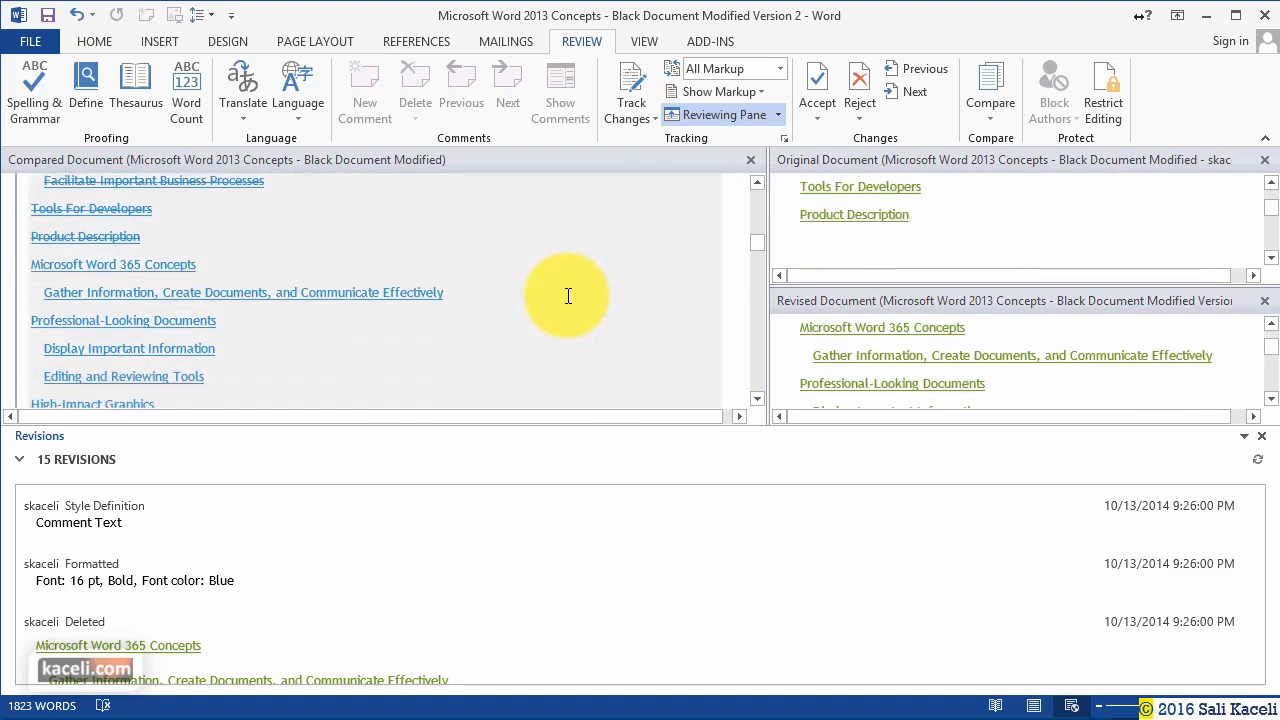
pyautogui.scroll(-2, 568, 295)
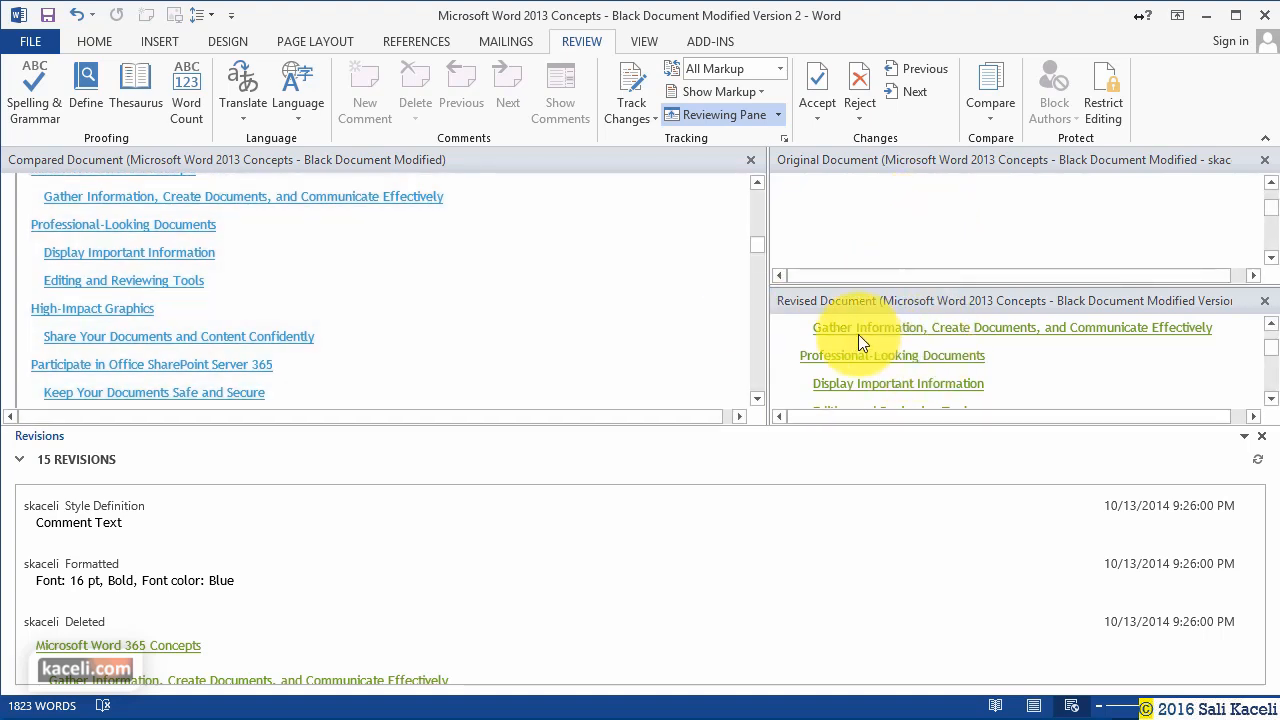
pyautogui.scroll(-4, 628, 334)
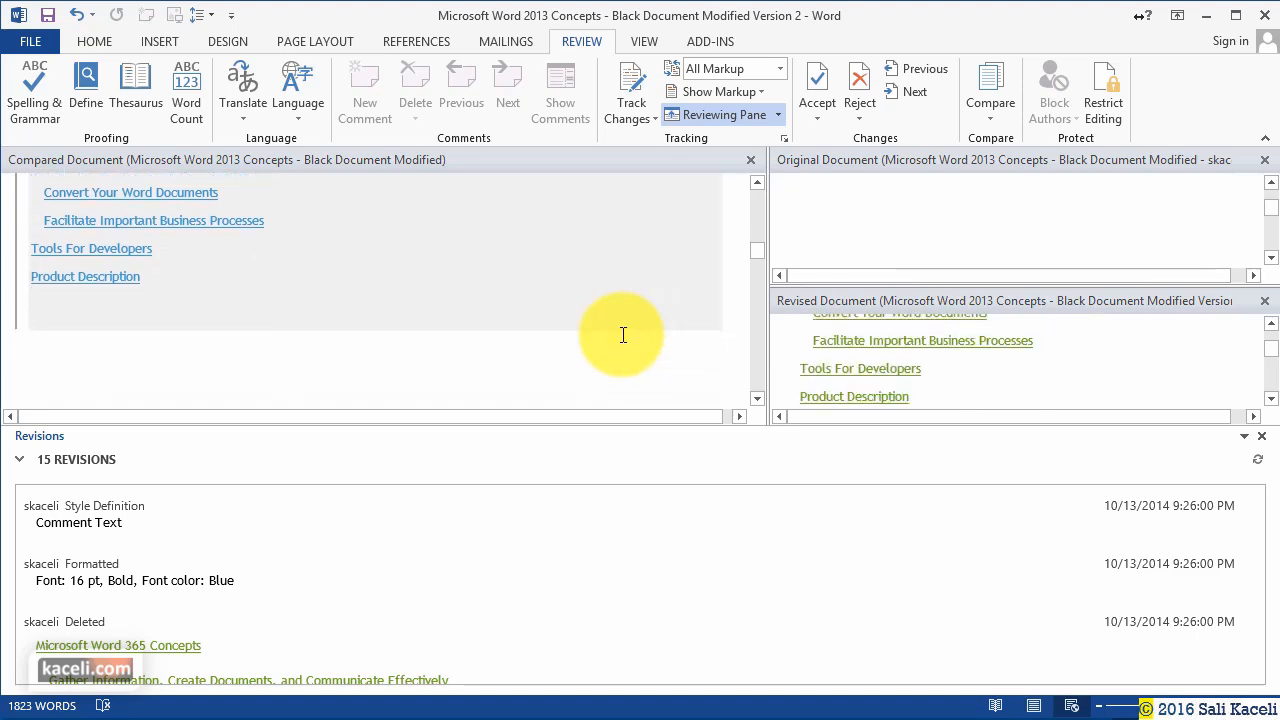
pyautogui.scroll(-5, 623, 335)
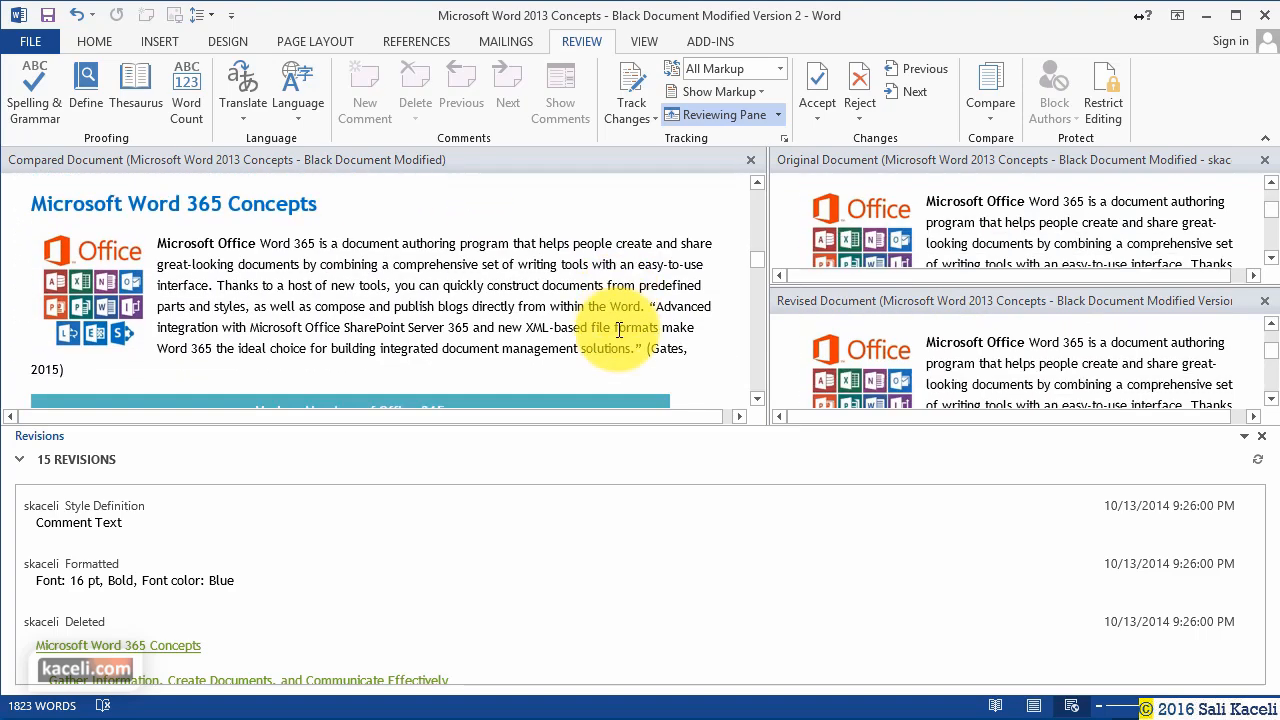
pyautogui.scroll(-5, 620, 332)
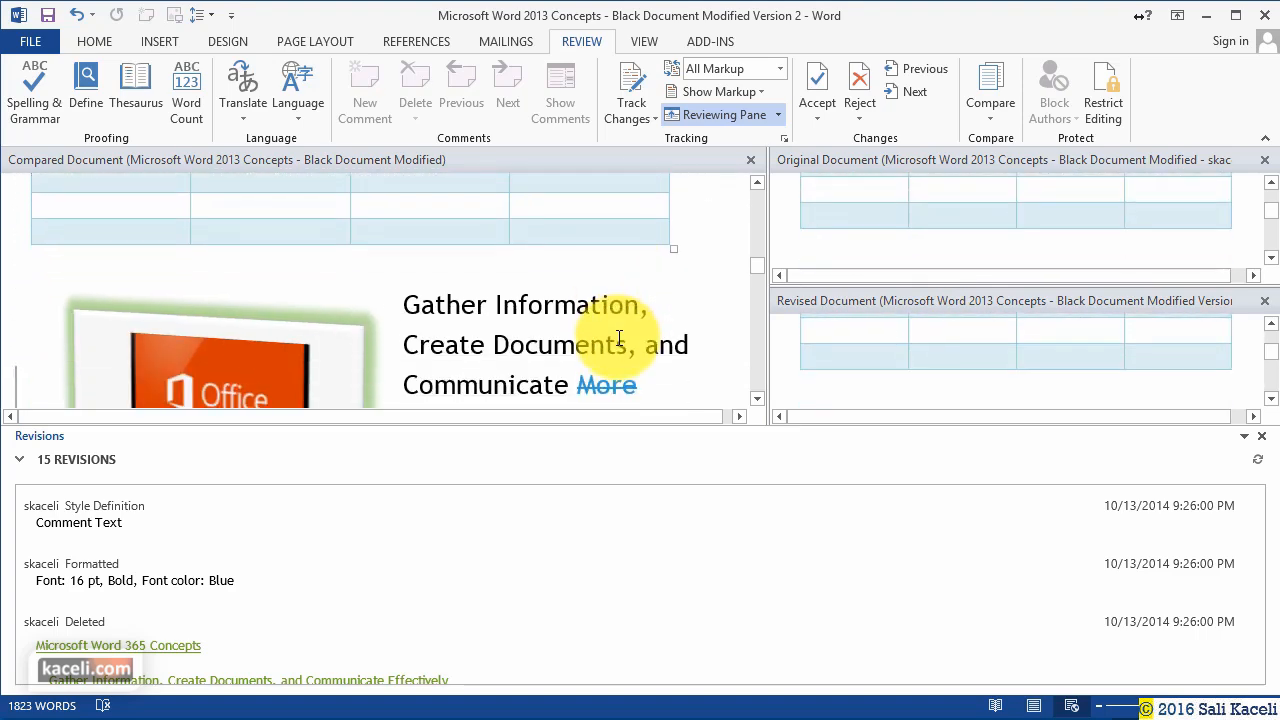
pyautogui.scroll(-3, 620, 338)
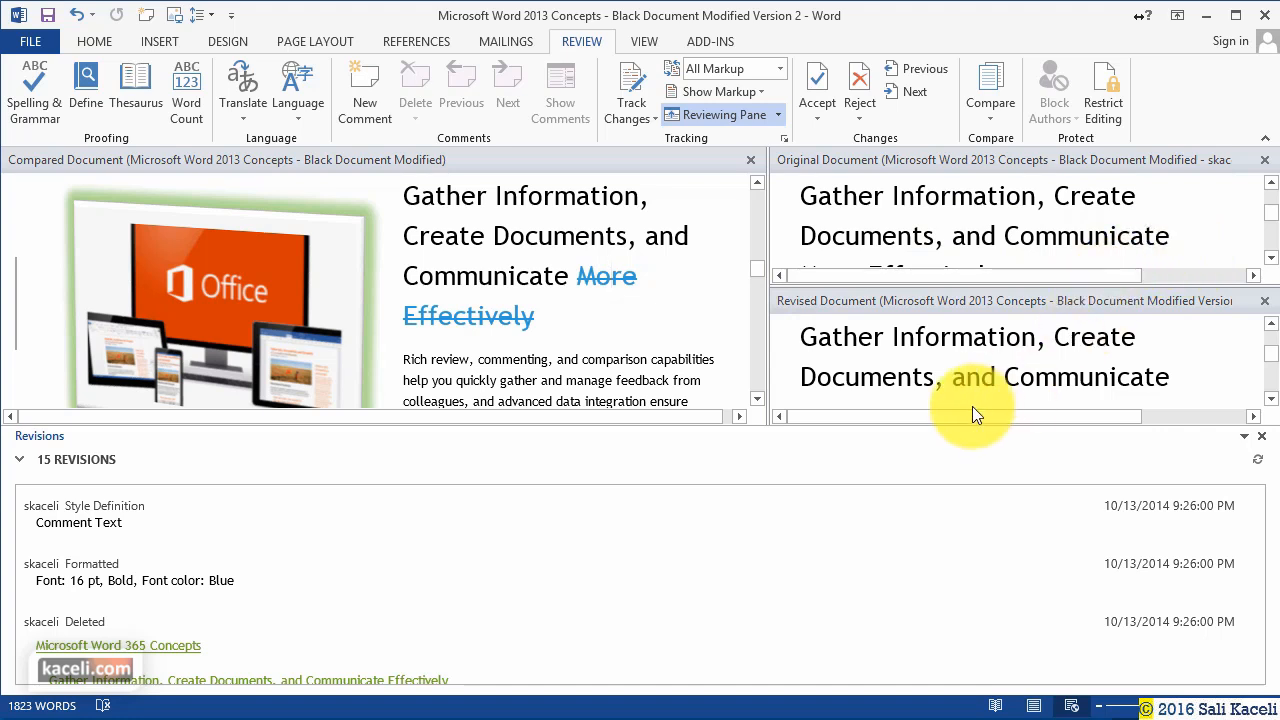
pyautogui.scroll(-1, 1113, 255)
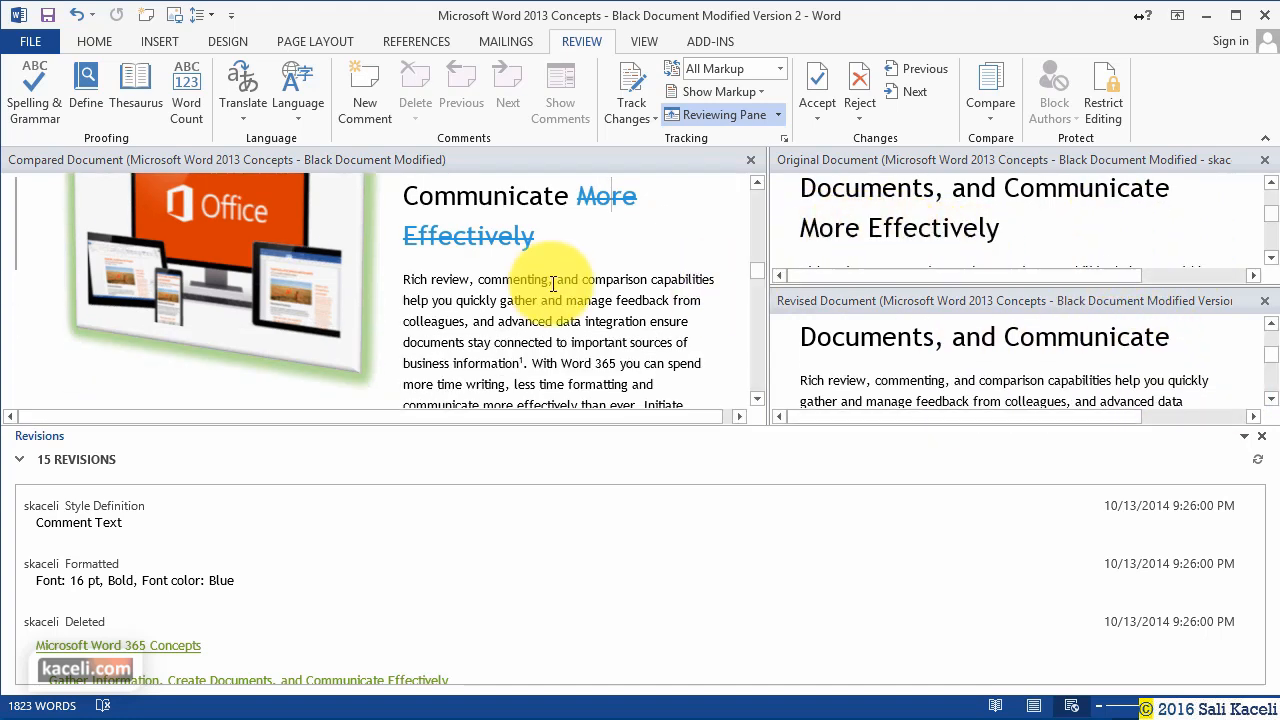
pyautogui.scroll(-2, 603, 305)
pyautogui.scroll(-10, 590, 310)
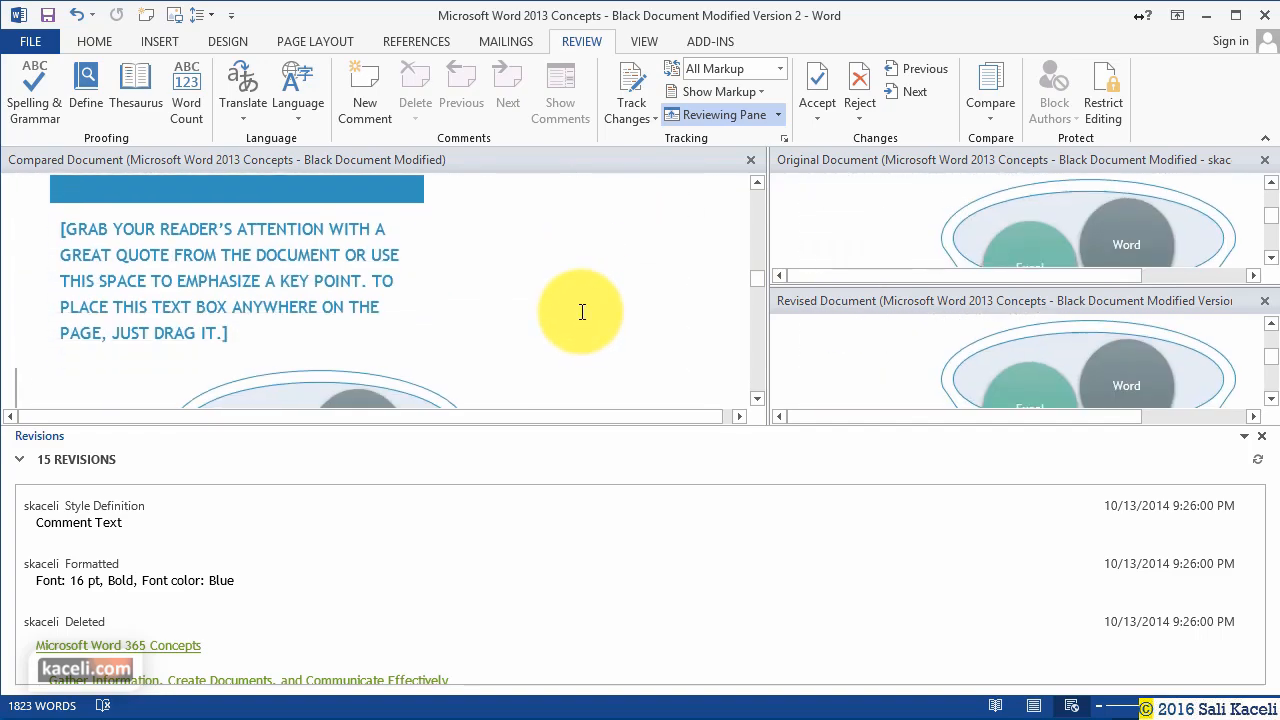
pyautogui.scroll(-8, 585, 318)
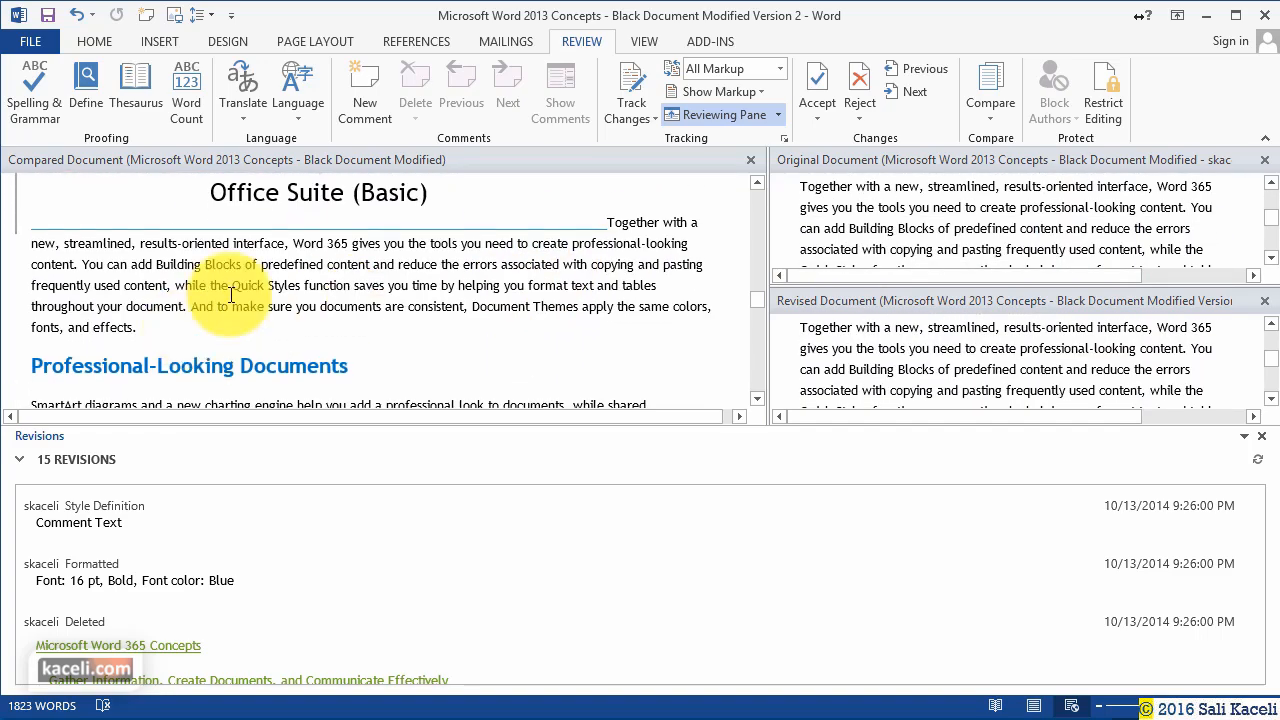
pyautogui.scroll(-10, 562, 305)
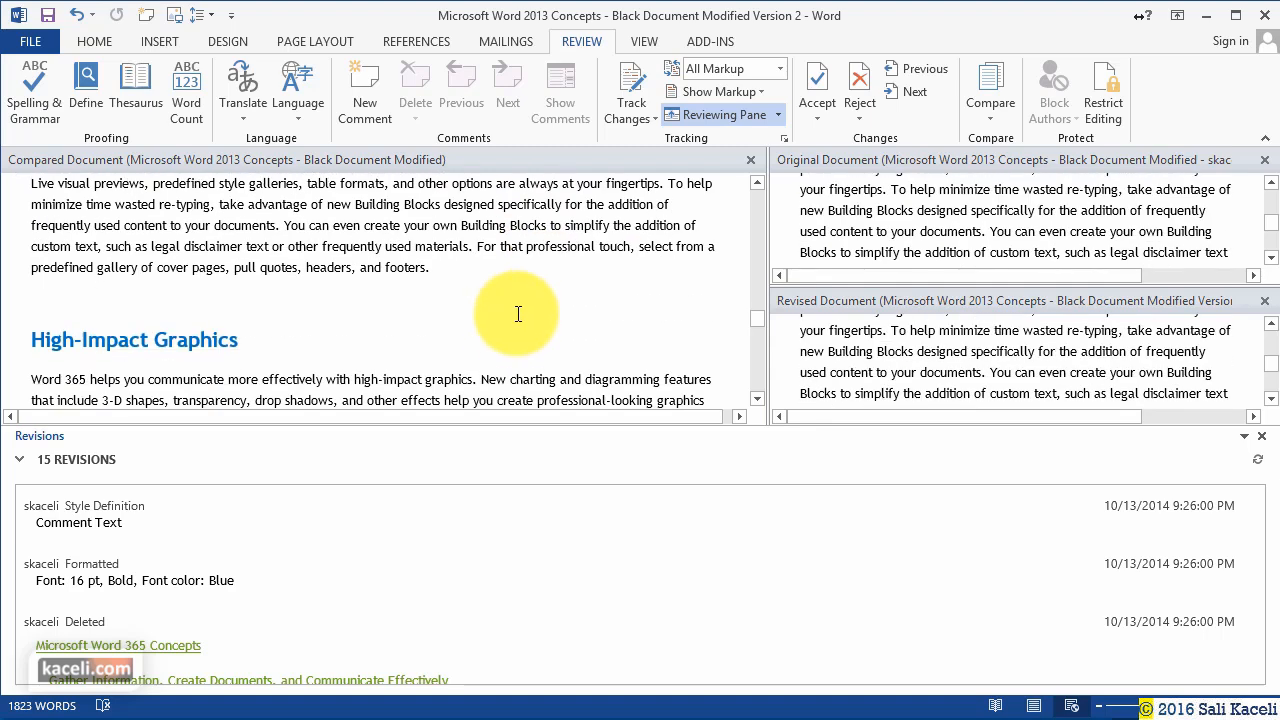
pyautogui.scroll(-3, 249, 536)
pyautogui.scroll(3, 249, 536)
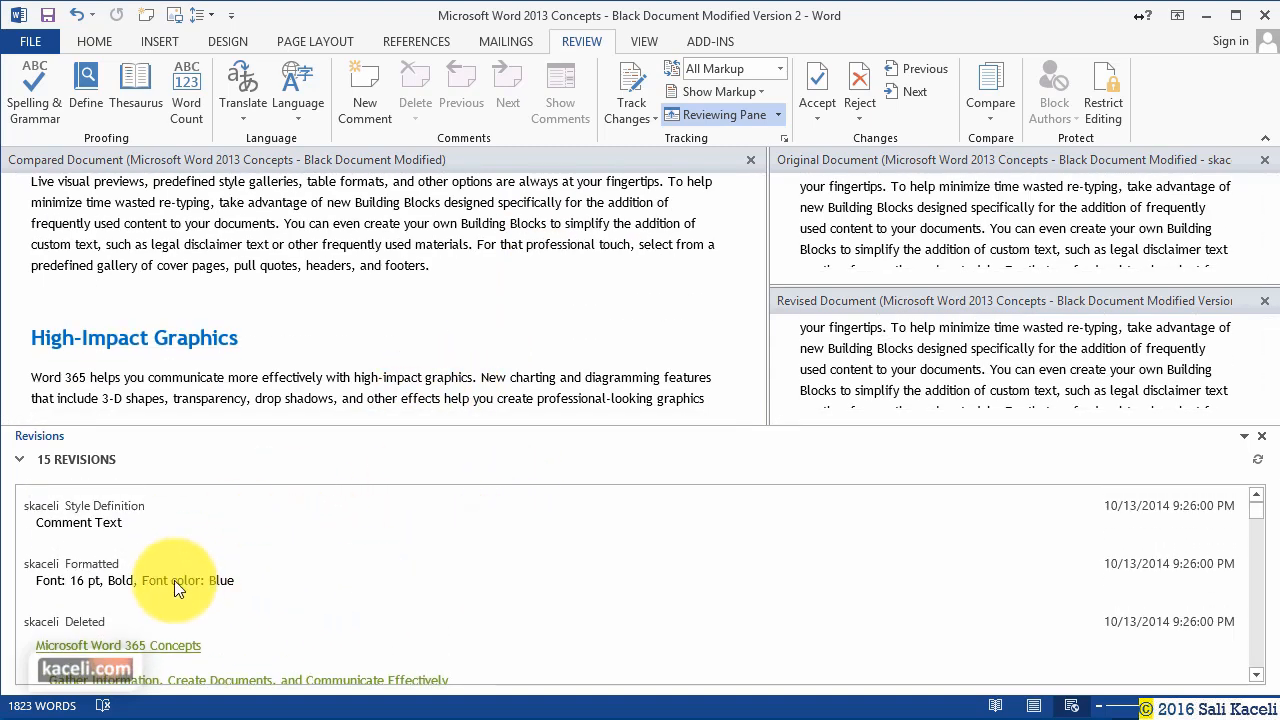
pyautogui.scroll(-1, 114, 557)
pyautogui.scroll(-8, 237, 557)
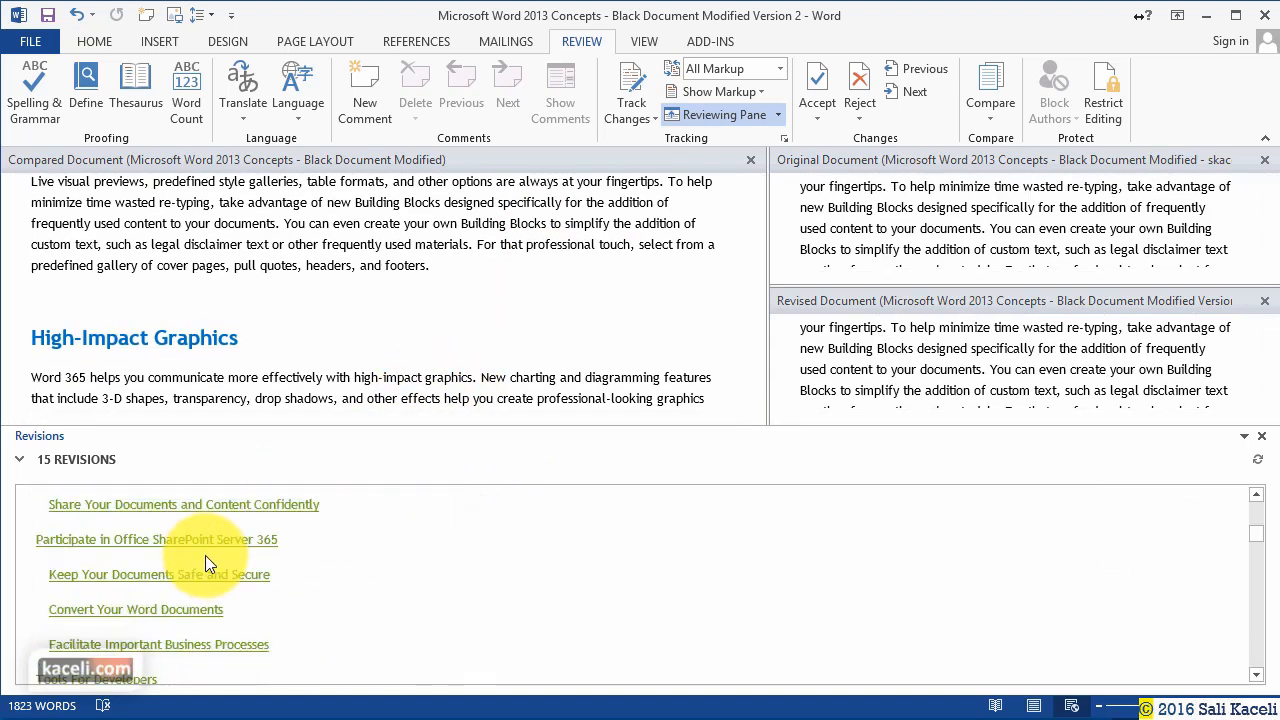
pyautogui.scroll(-8, 229, 548)
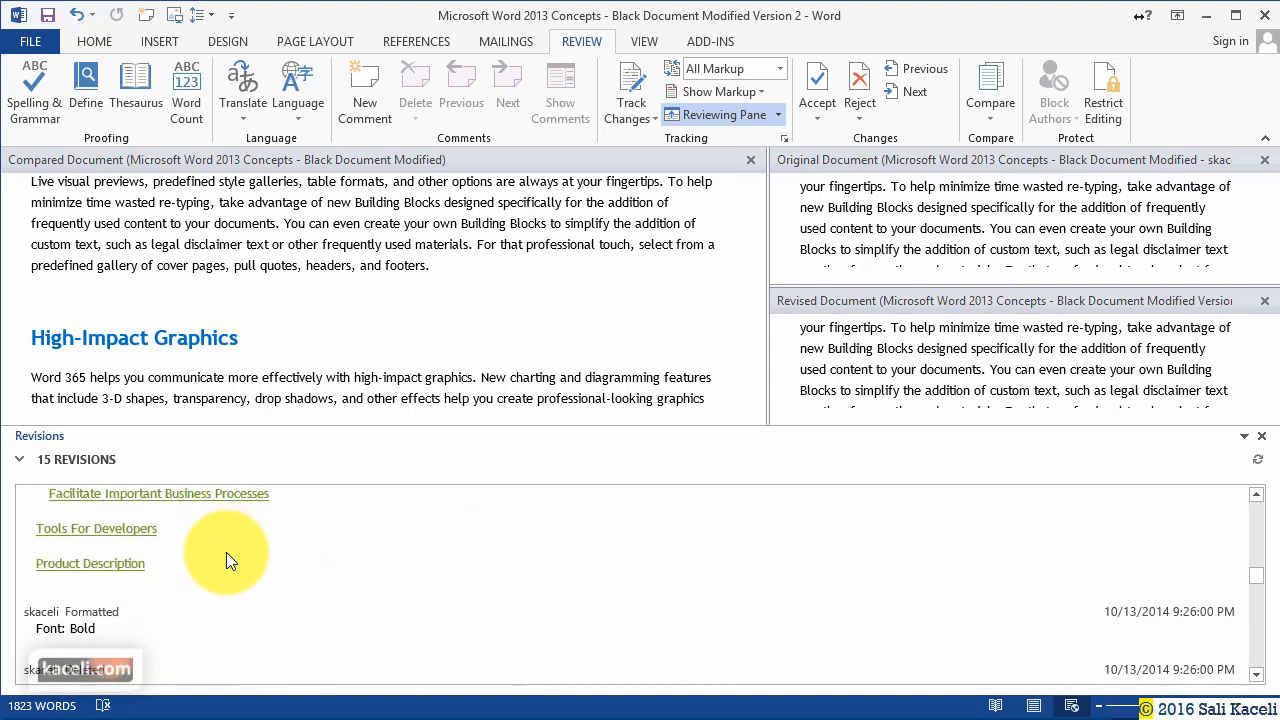
pyautogui.scroll(-10, 244, 564)
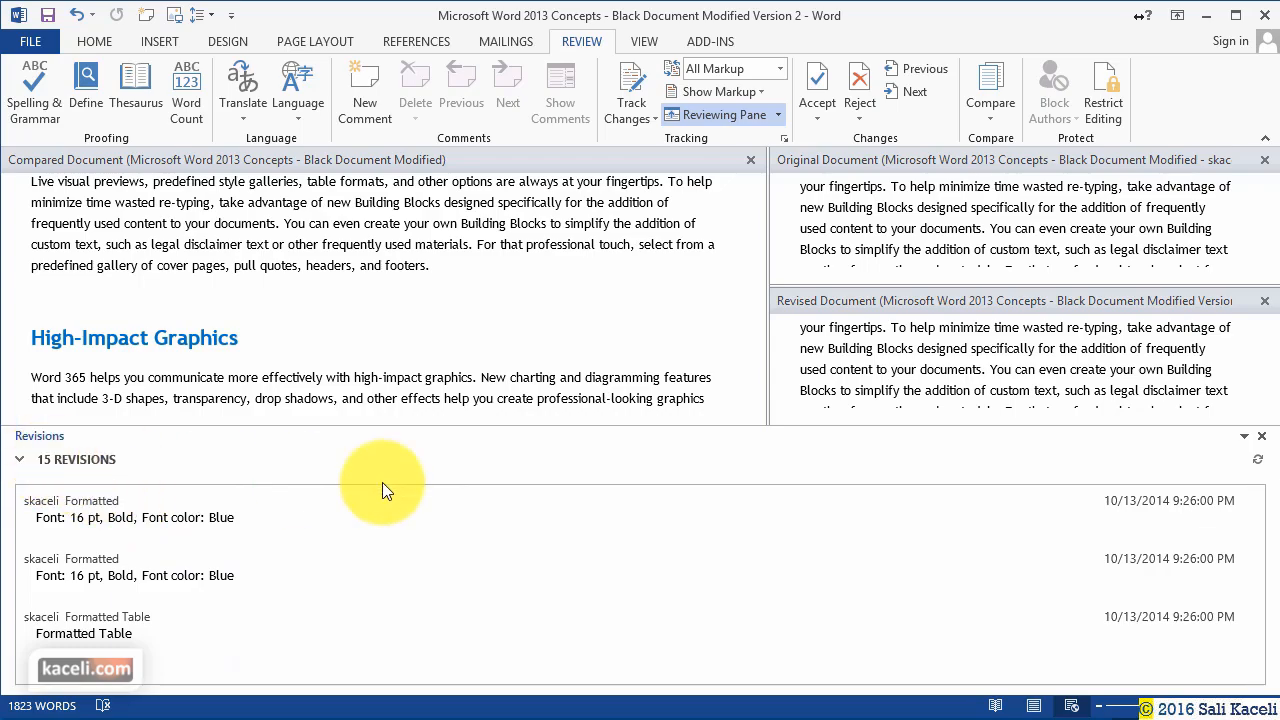
pyautogui.scroll(-15, 582, 310)
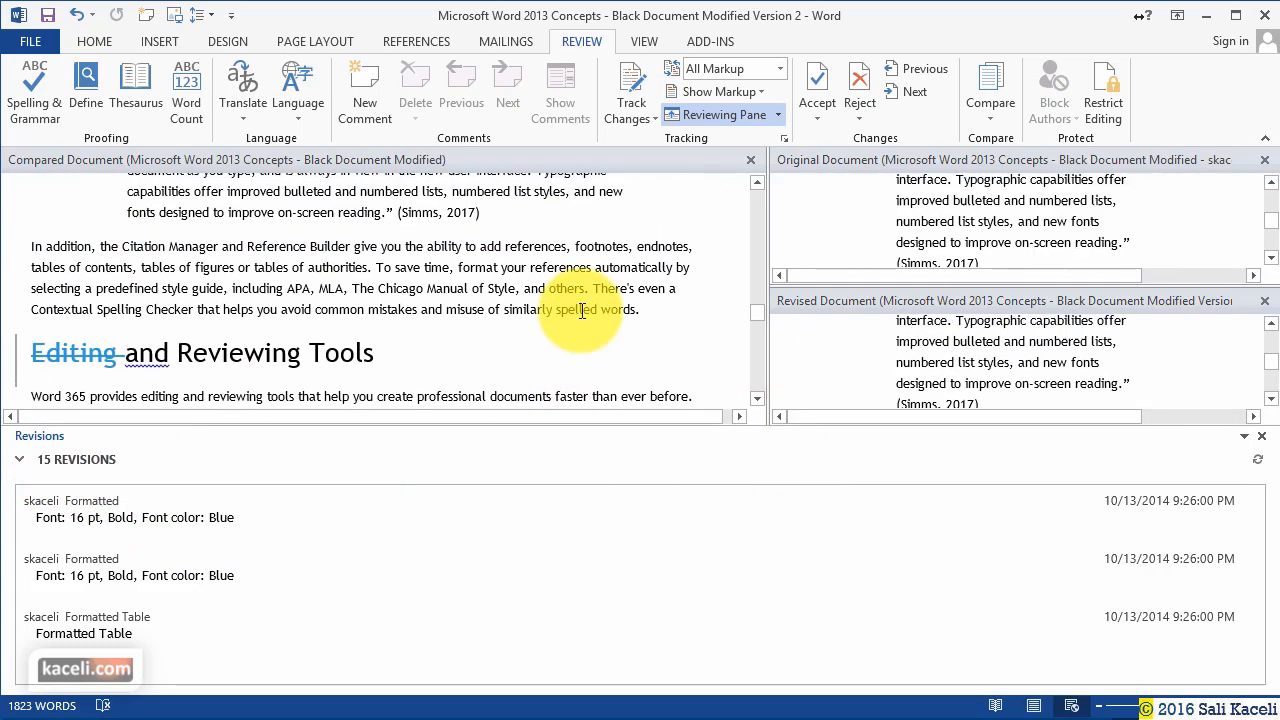
pyautogui.scroll(10, 582, 310)
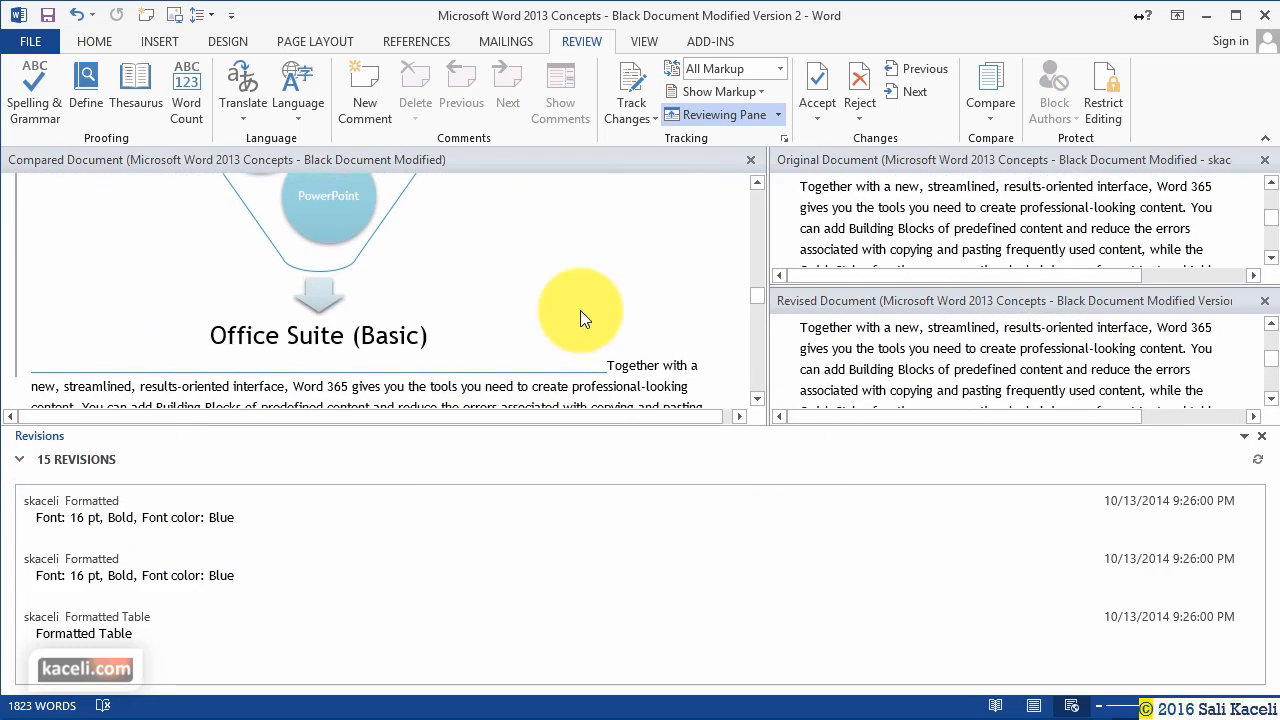
pyautogui.scroll(-8, 580, 318)
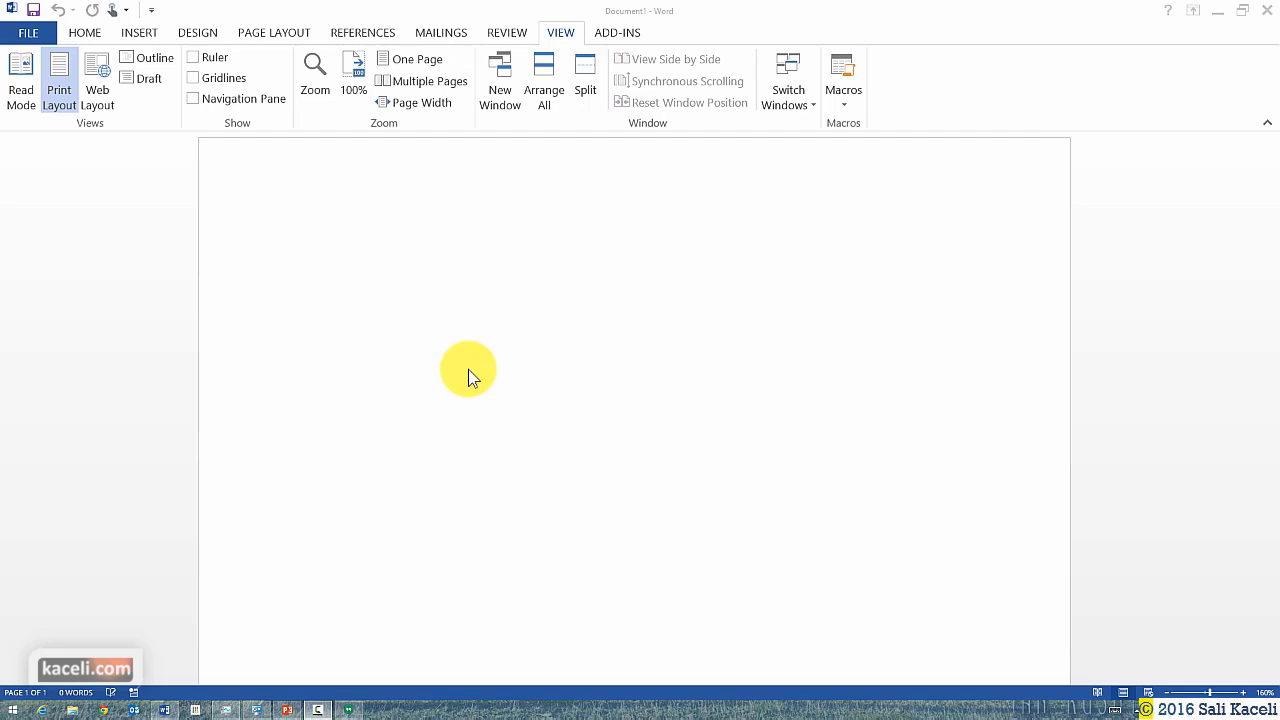
# Go to the View tab and open the Macros dropdown.
pyautogui.moveTo(321, 713)
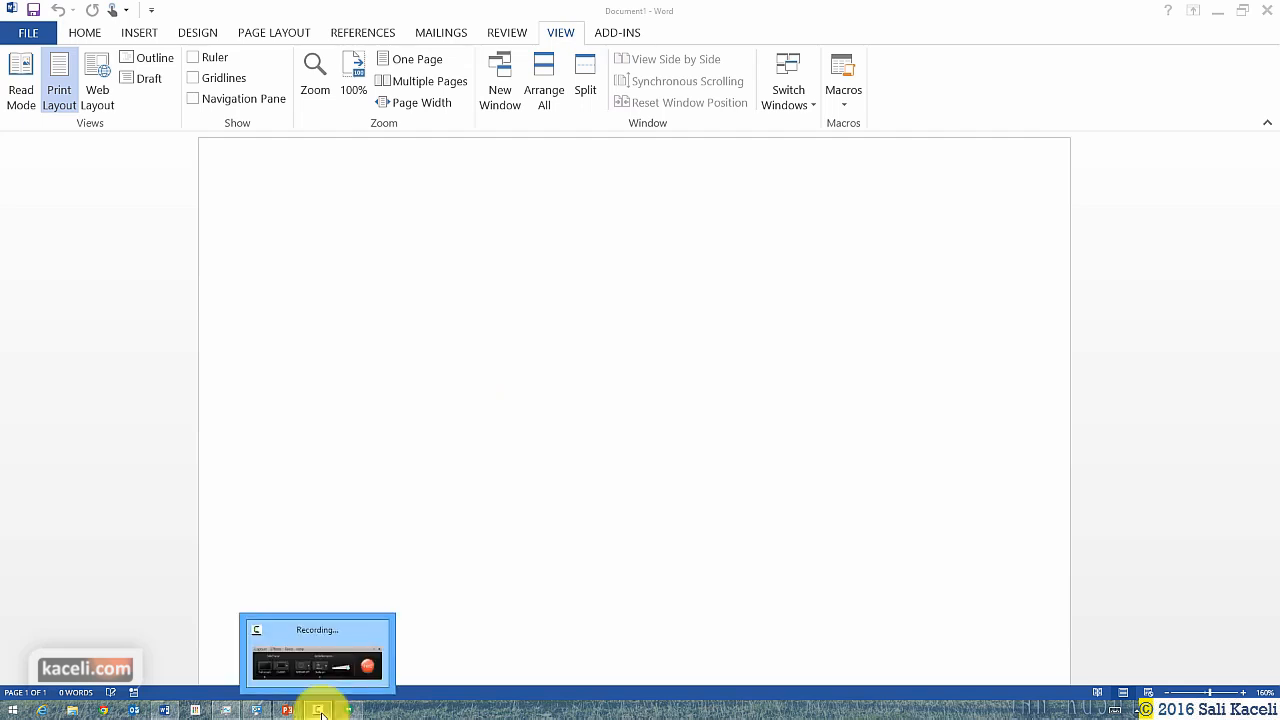
pyautogui.click(84, 36)
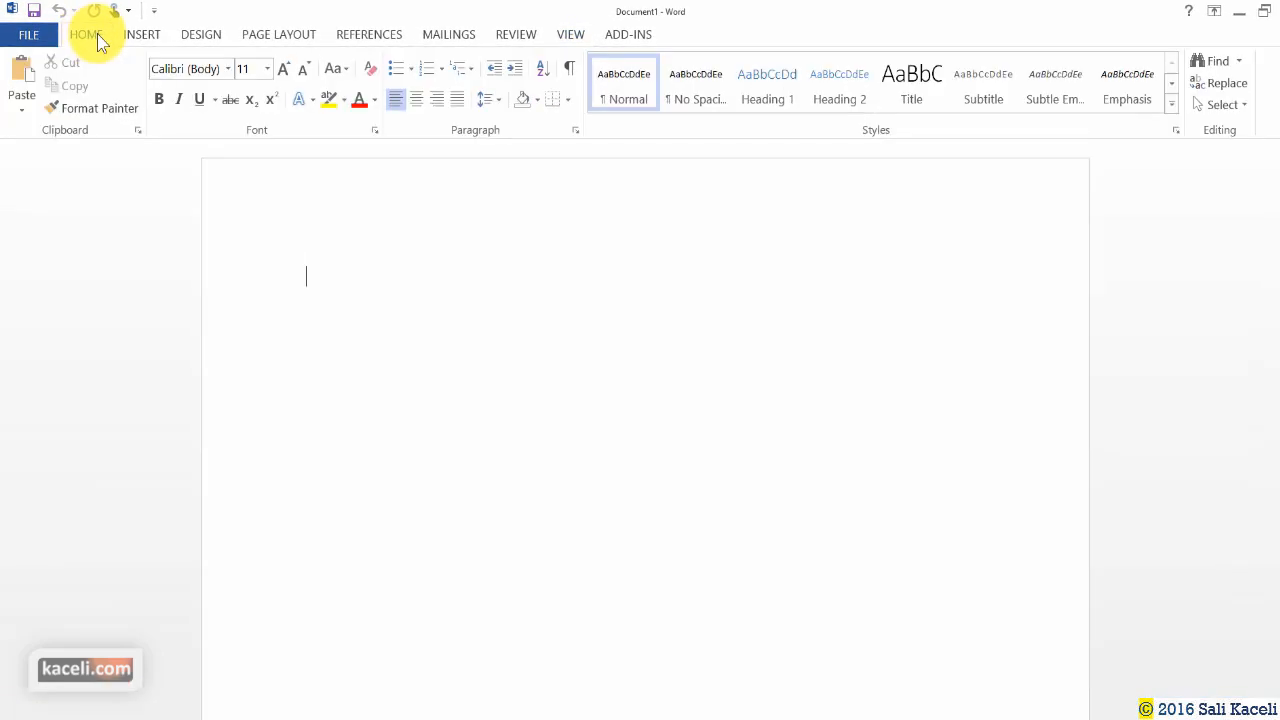
pyautogui.click(575, 36)
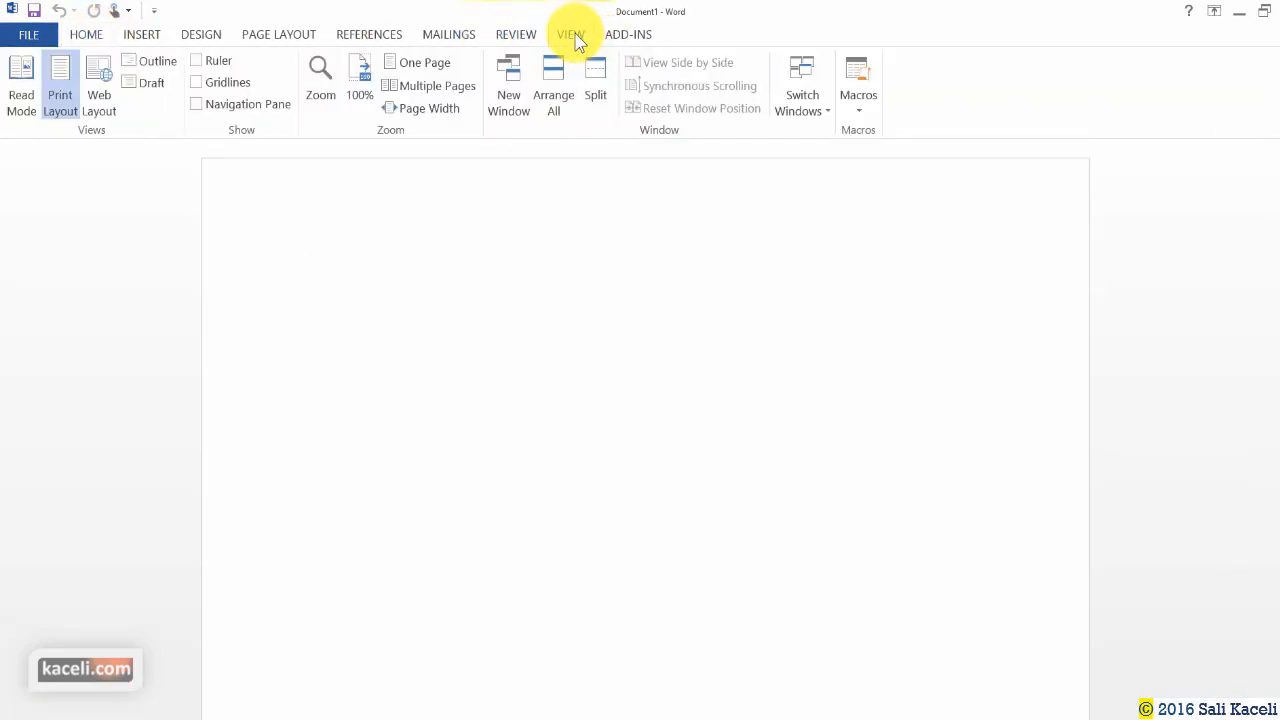
pyautogui.click(864, 108)
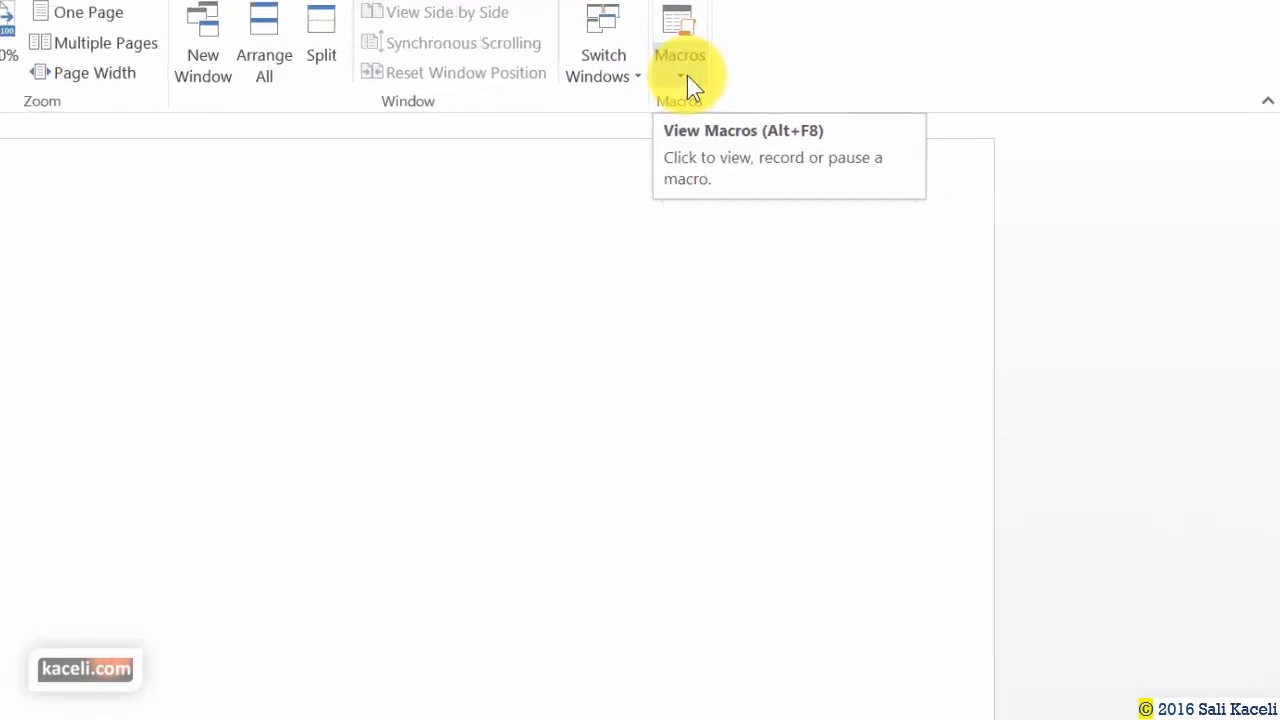
pyautogui.click(800, 99)
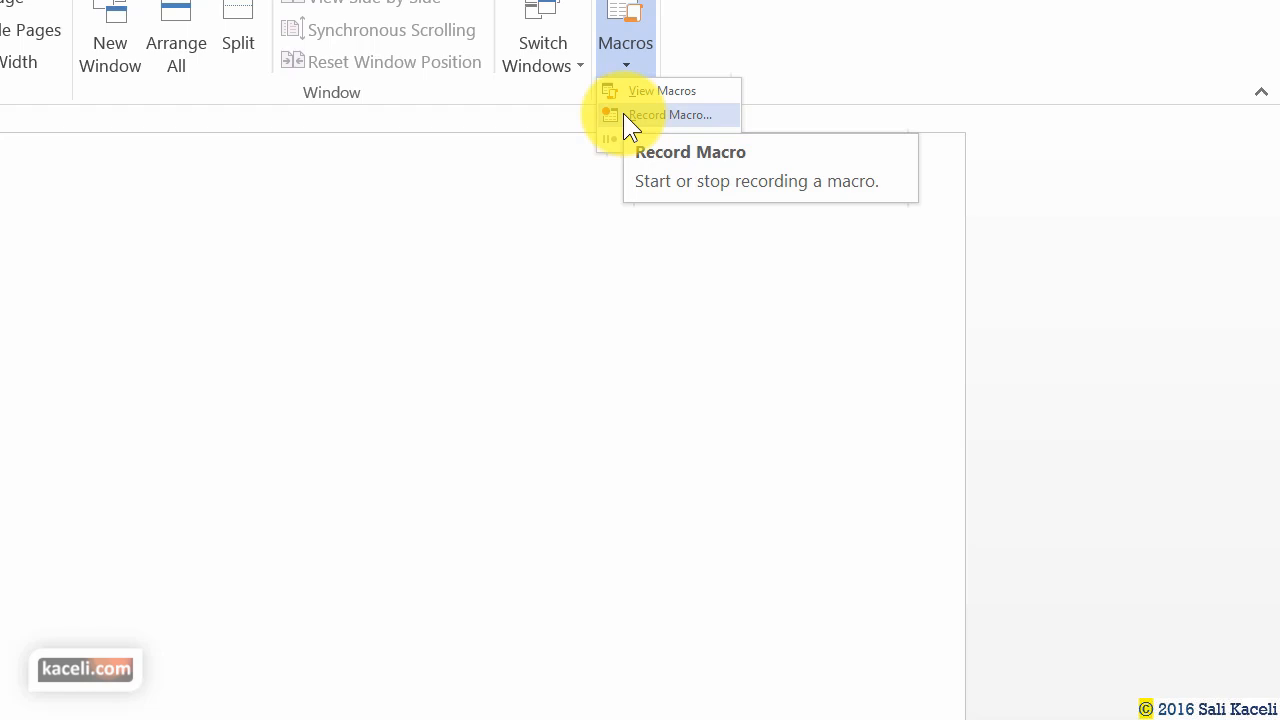
# Start recording a new macro, entering 'Label 5160', and choose to assign it to a toolbar button.
pyautogui.click(660, 114)
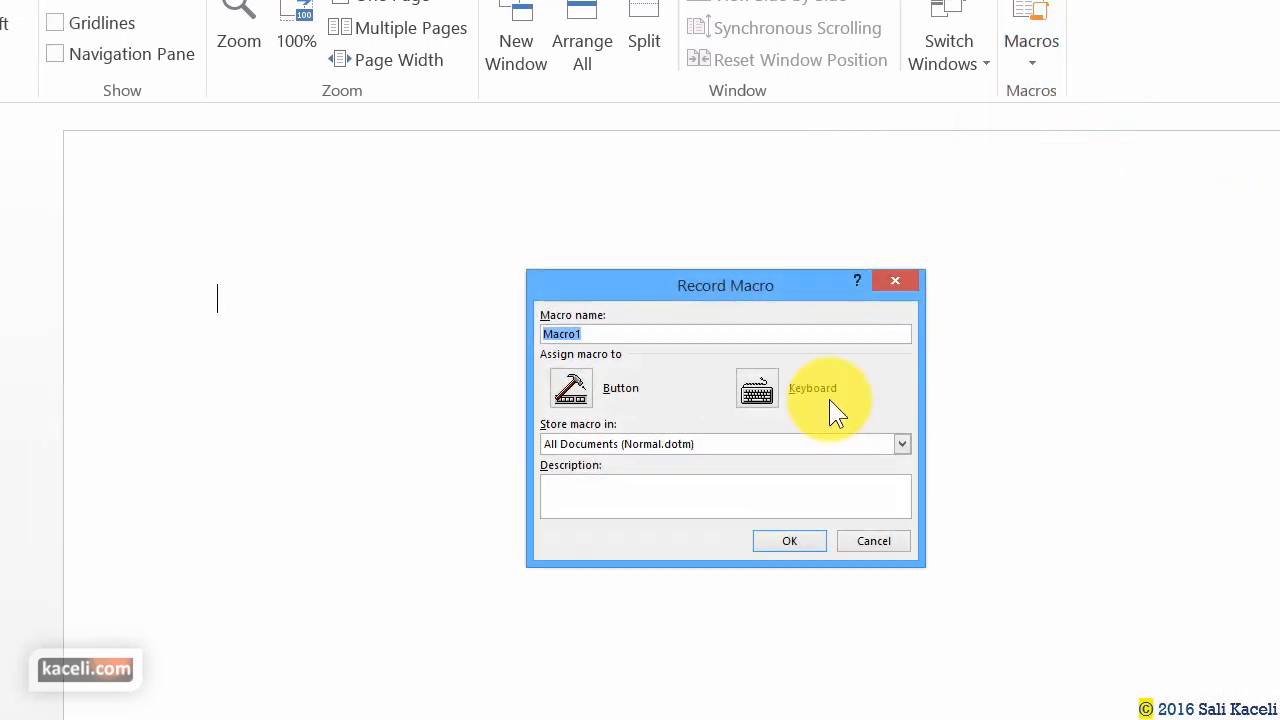
pyautogui.write('Label 5160')
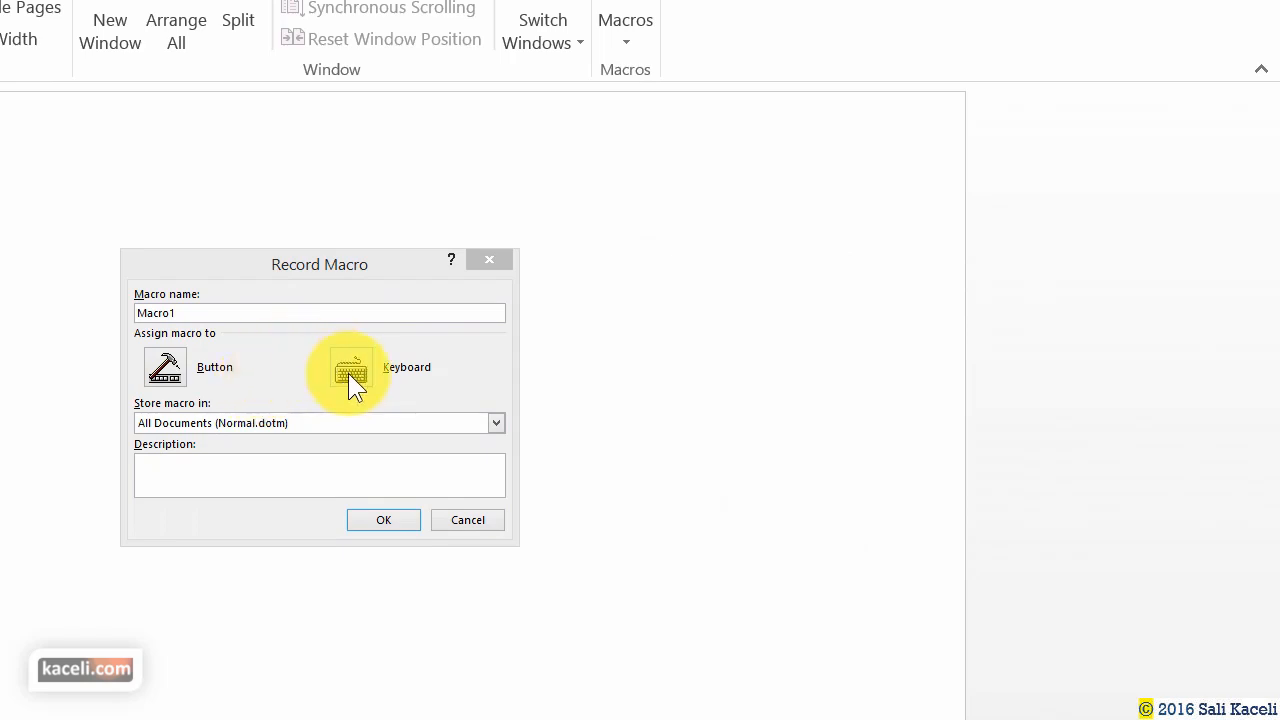
pyautogui.click(164, 370)
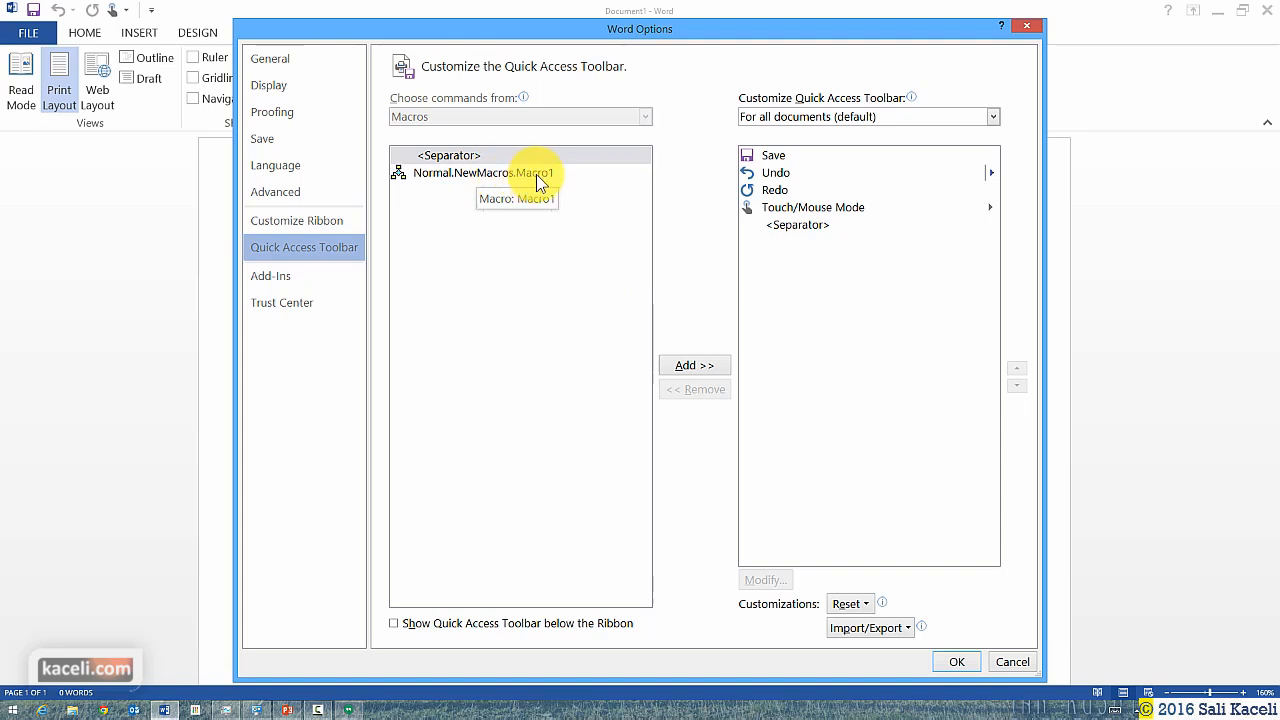
# Put Normal.NewMacros.Macro1 on the Quick Access Toolbar and confirm the Word Options change.
pyautogui.click(536, 174)
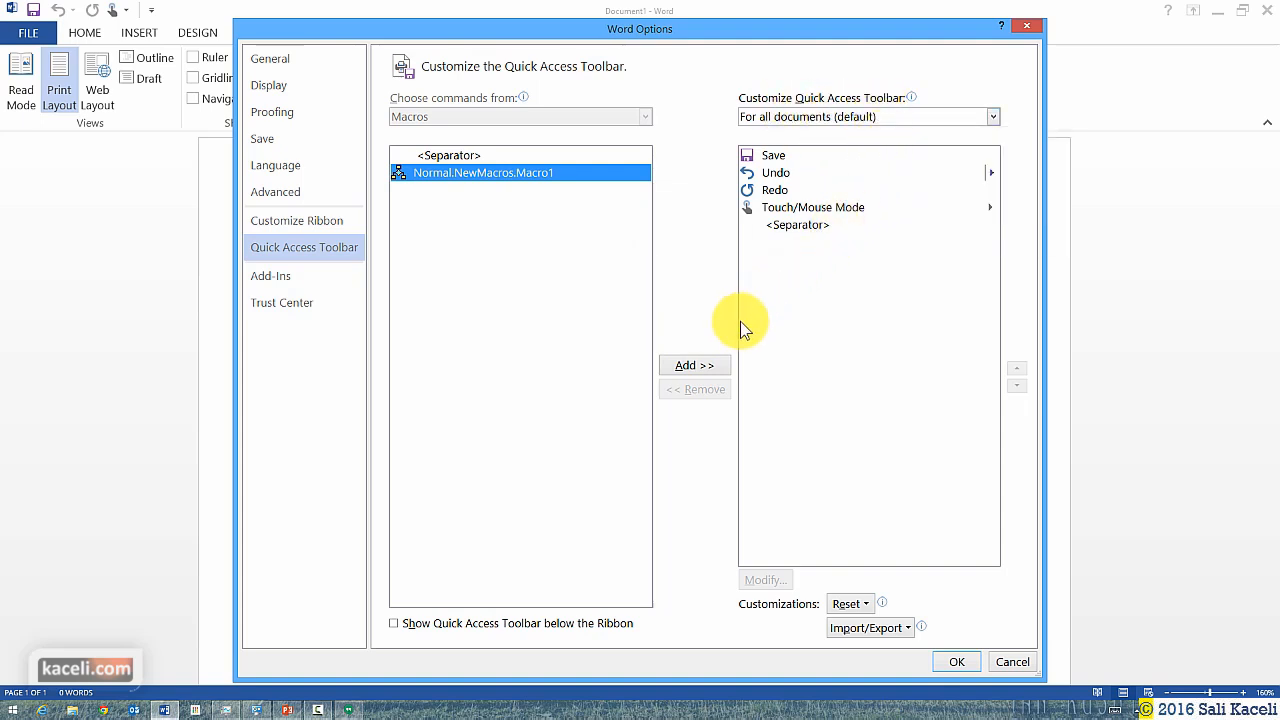
pyautogui.click(693, 366)
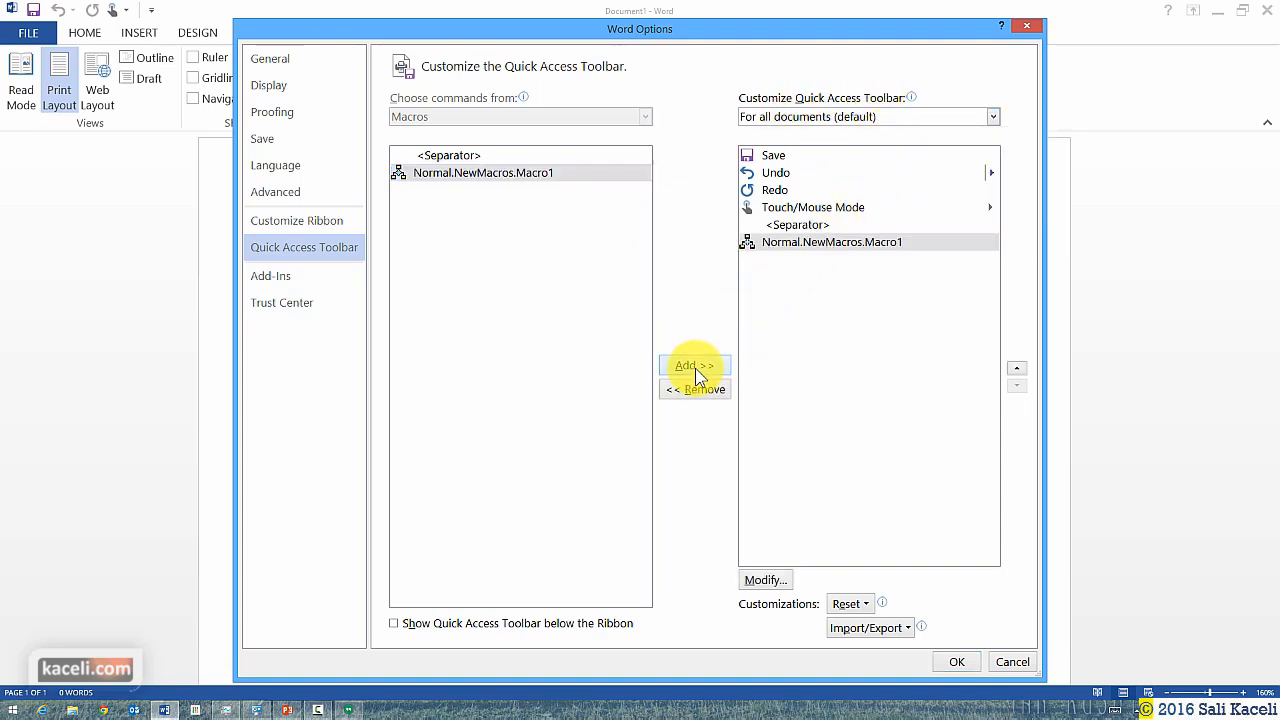
pyautogui.click(955, 662)
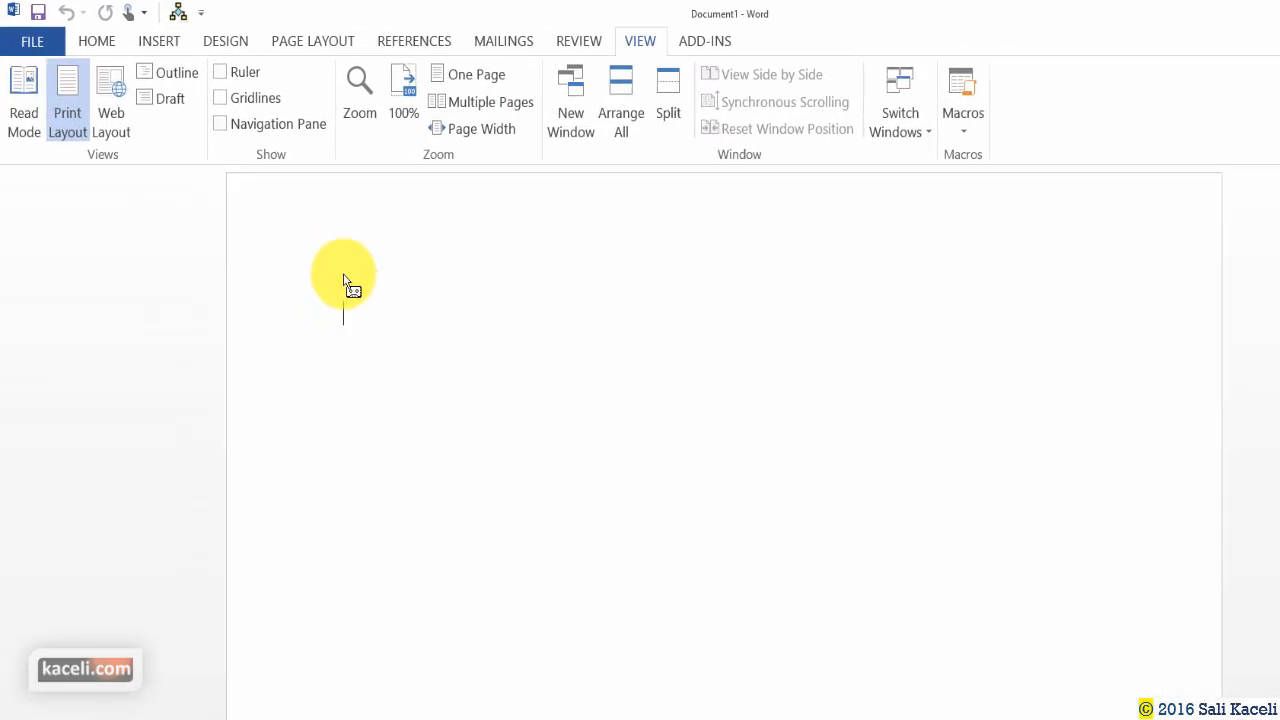
# Open the Label Options dialog from Mailings > Labels in Envelopes and Labels.
pyautogui.click(491, 45)
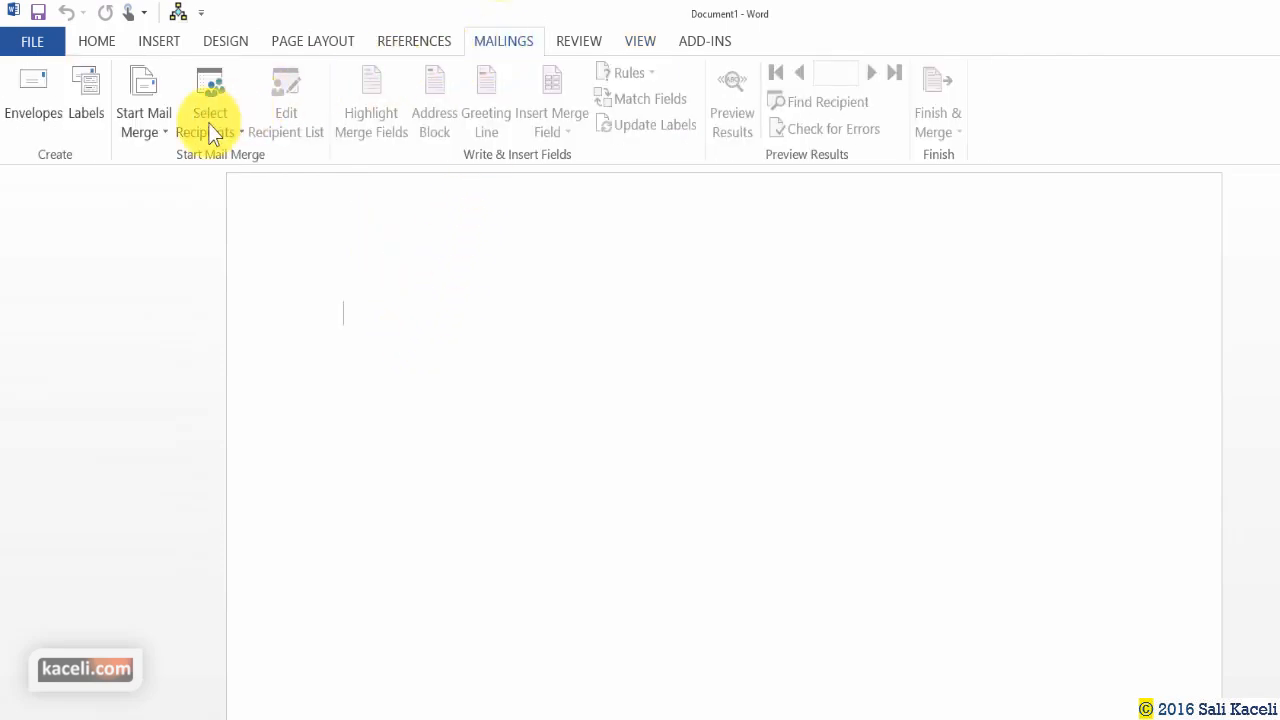
pyautogui.click(94, 121)
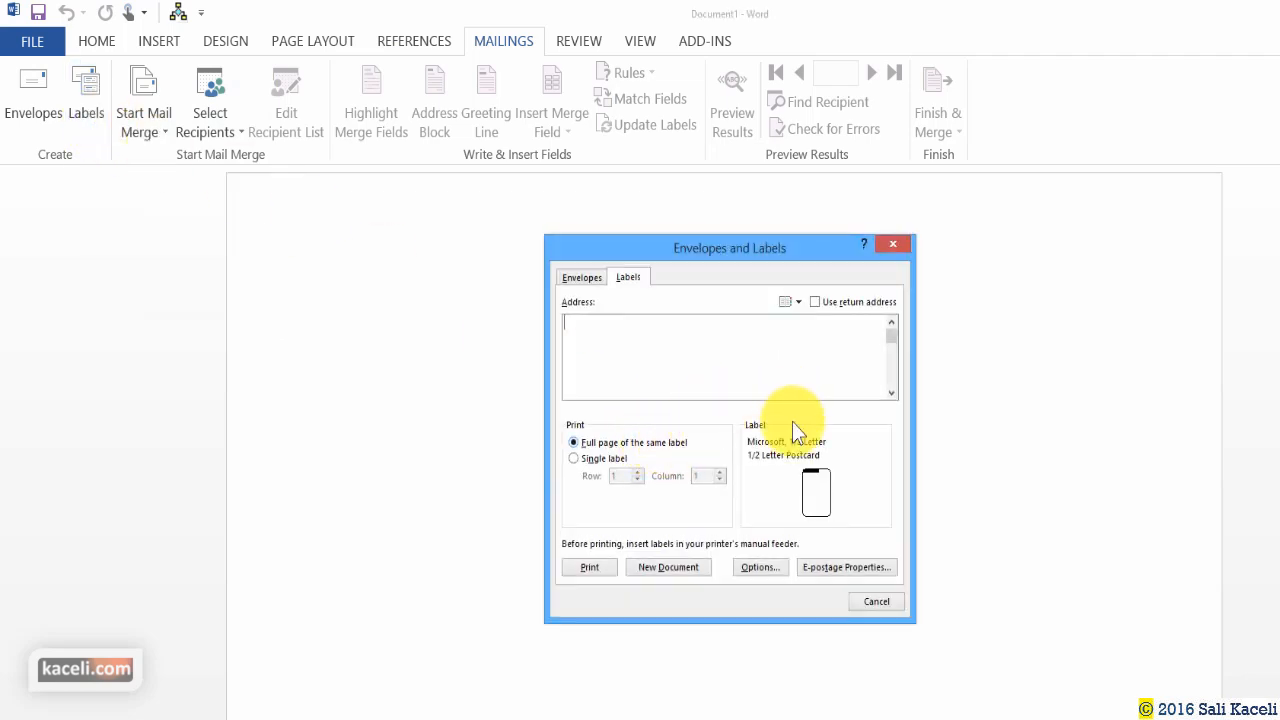
pyautogui.click(762, 570)
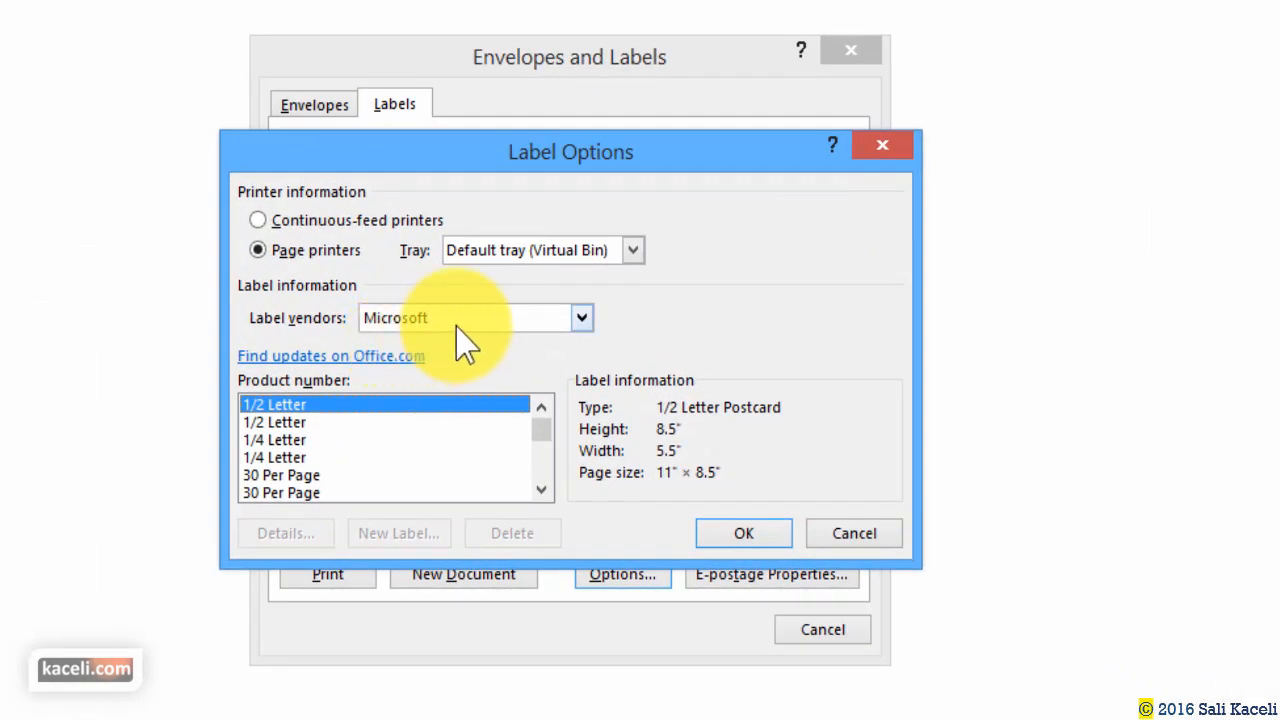
# Set the label vendor to Avery US Letter.
pyautogui.click(458, 324)
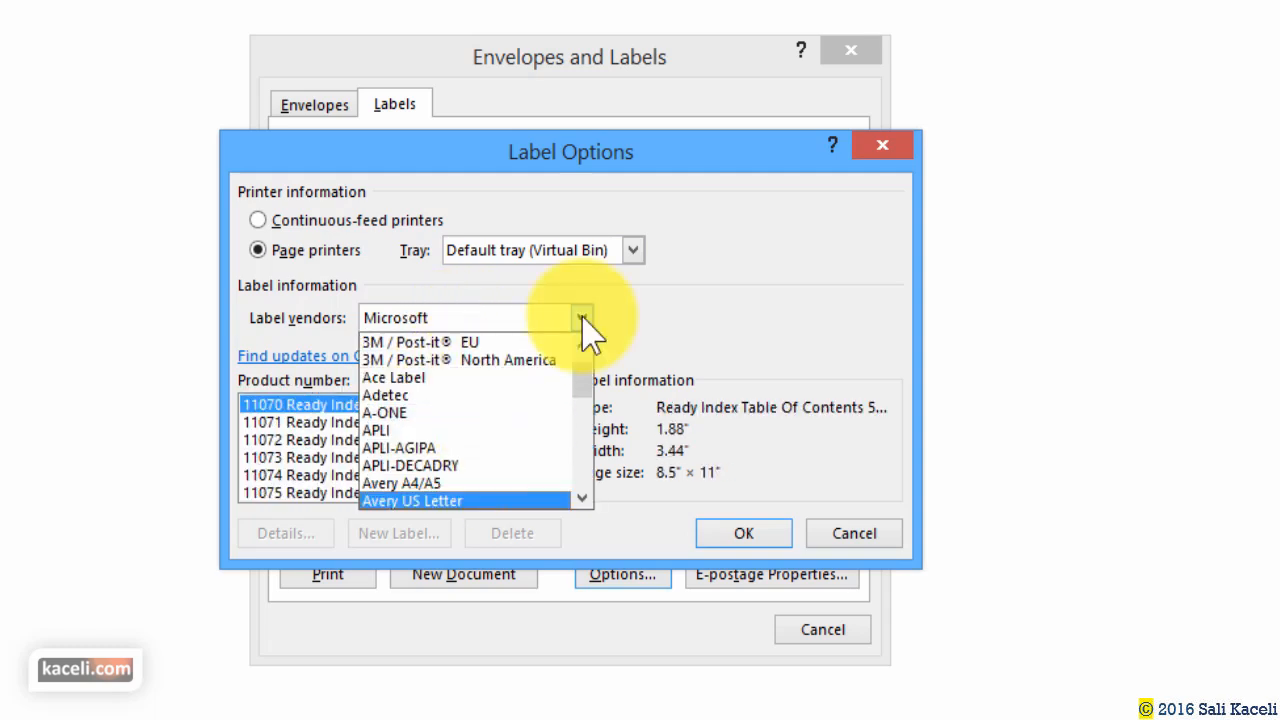
pyautogui.click(444, 501)
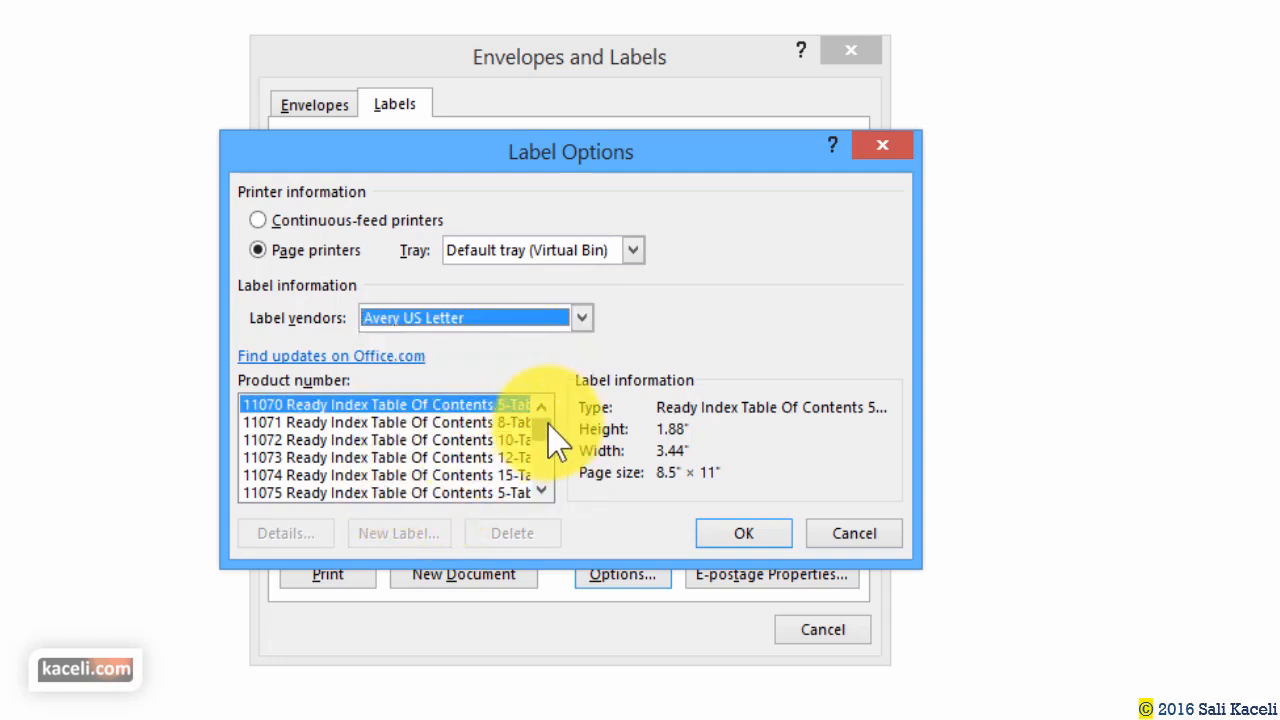
pyautogui.moveTo(547, 460); pyautogui.dragTo(549, 470)
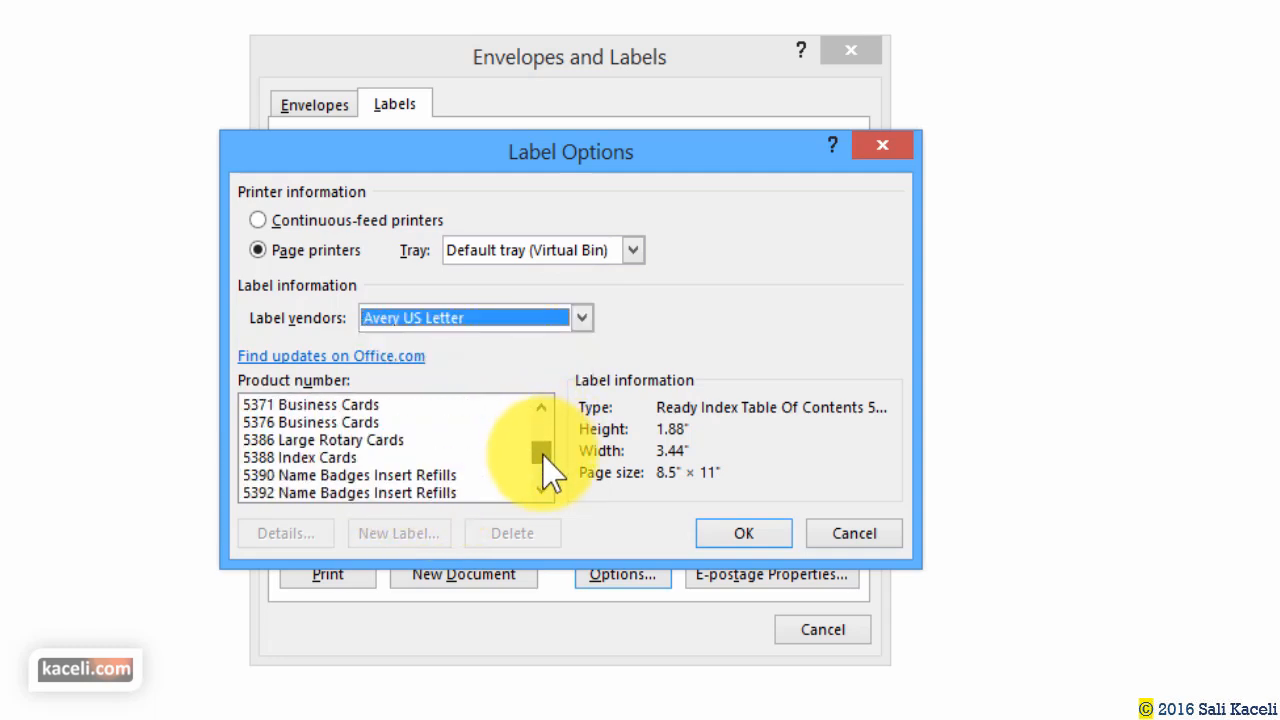
# Choose product 5160 Easy Peel Address Labels from the product list and confirm.
pyautogui.click(541, 408)
pyautogui.click(541, 408)
pyautogui.click(541, 408)
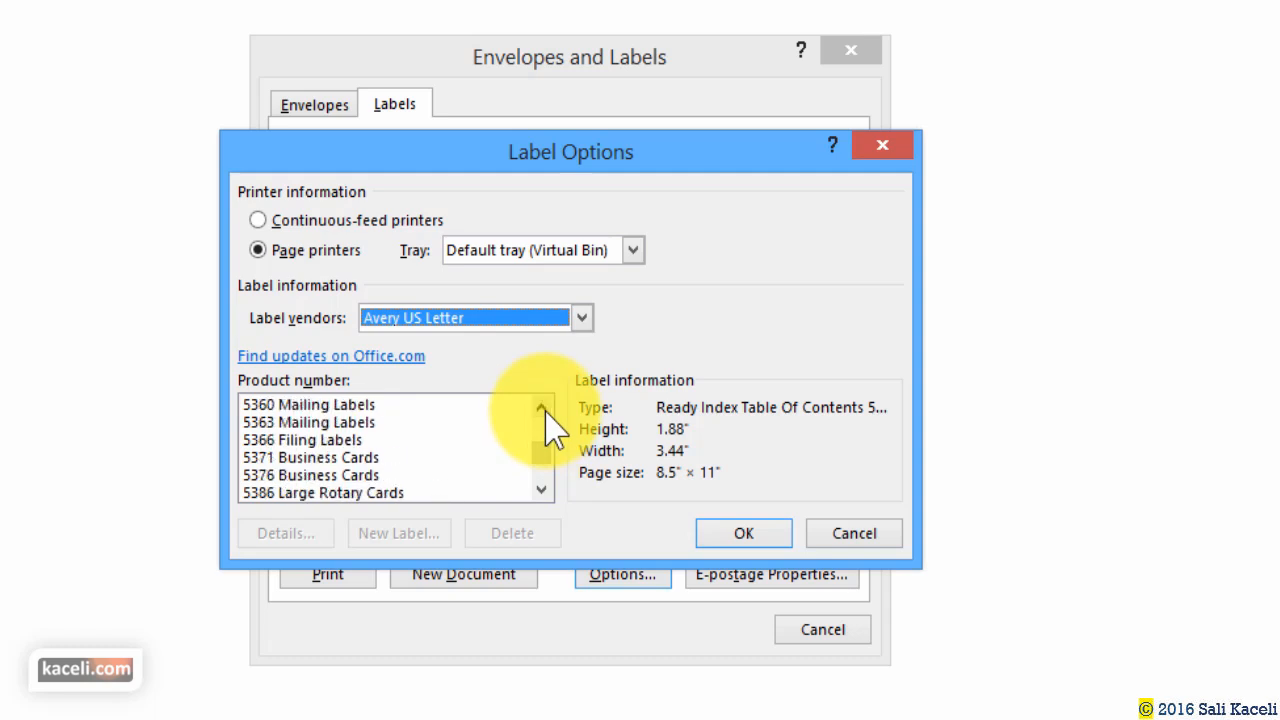
pyautogui.click(542, 408)
pyautogui.click(542, 408)
pyautogui.click(542, 408)
pyautogui.click(542, 408)
pyautogui.click(542, 408)
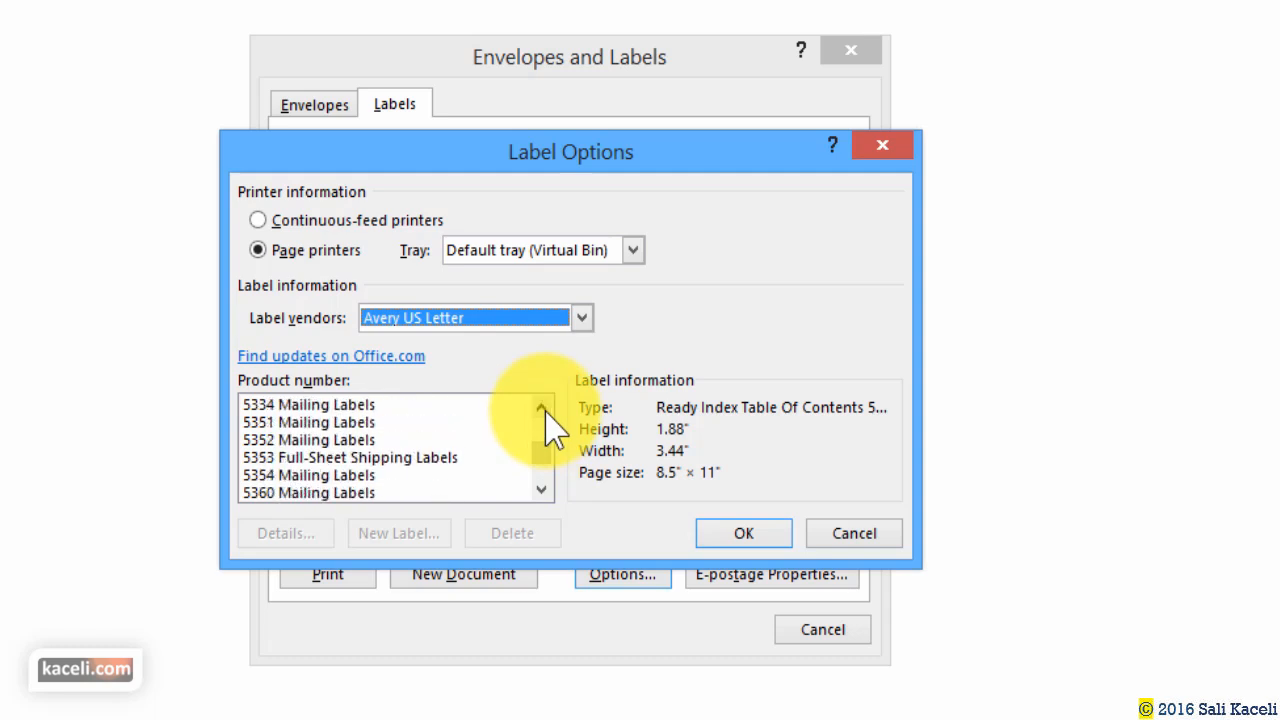
pyautogui.click(545, 410)
pyautogui.click(545, 410)
pyautogui.click(545, 410)
pyautogui.click(545, 410)
pyautogui.click(545, 410)
pyautogui.click(545, 410)
pyautogui.click(545, 410)
pyautogui.click(545, 410)
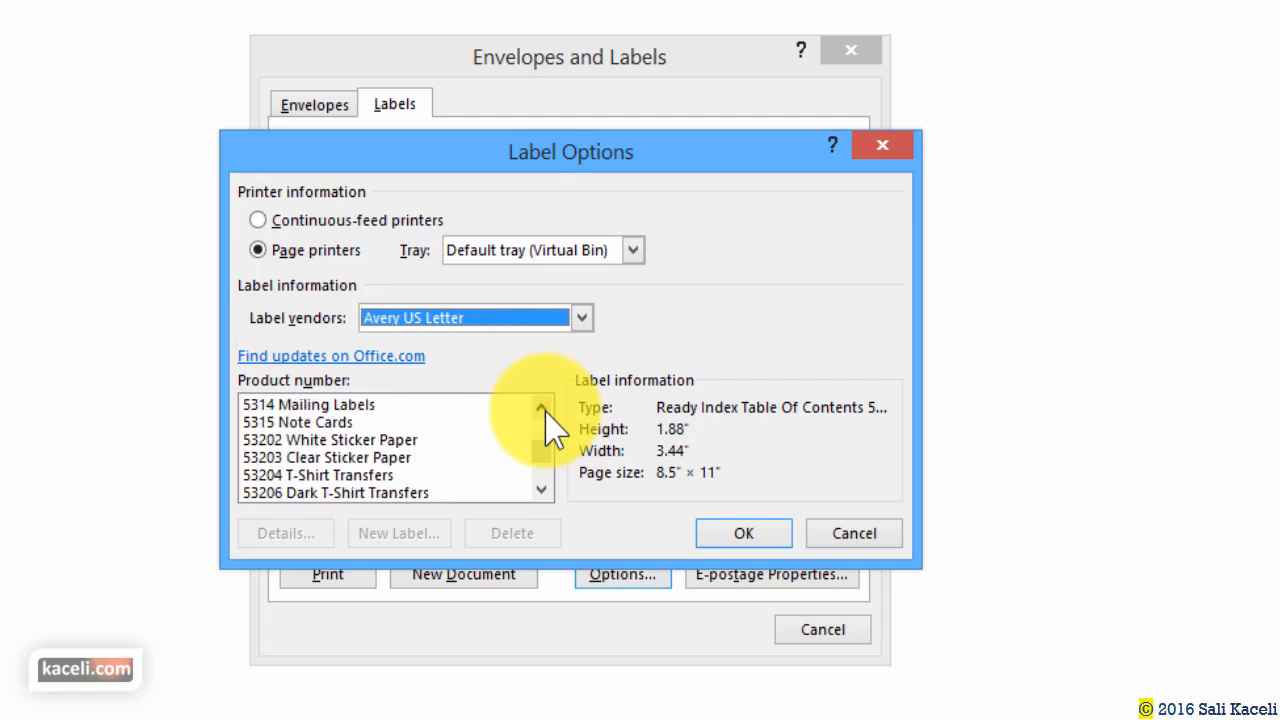
pyautogui.click(545, 410)
pyautogui.click(545, 410)
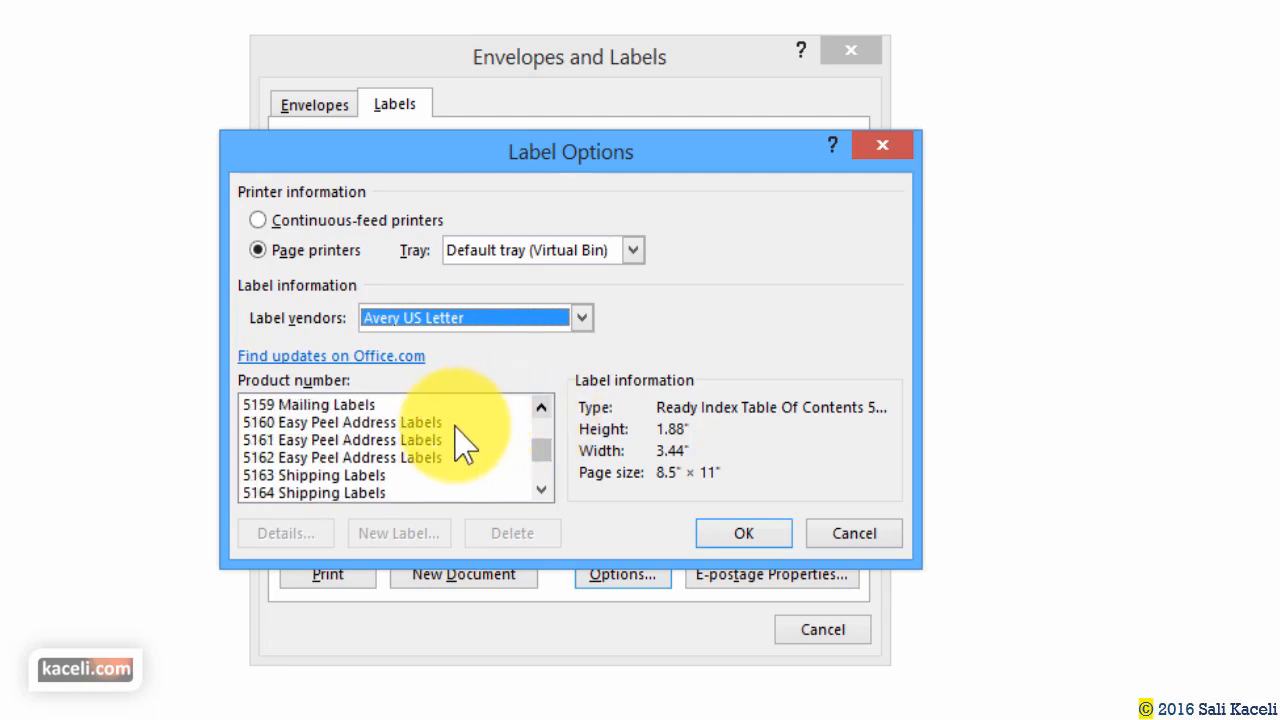
pyautogui.click(330, 422)
pyautogui.click(742, 533)
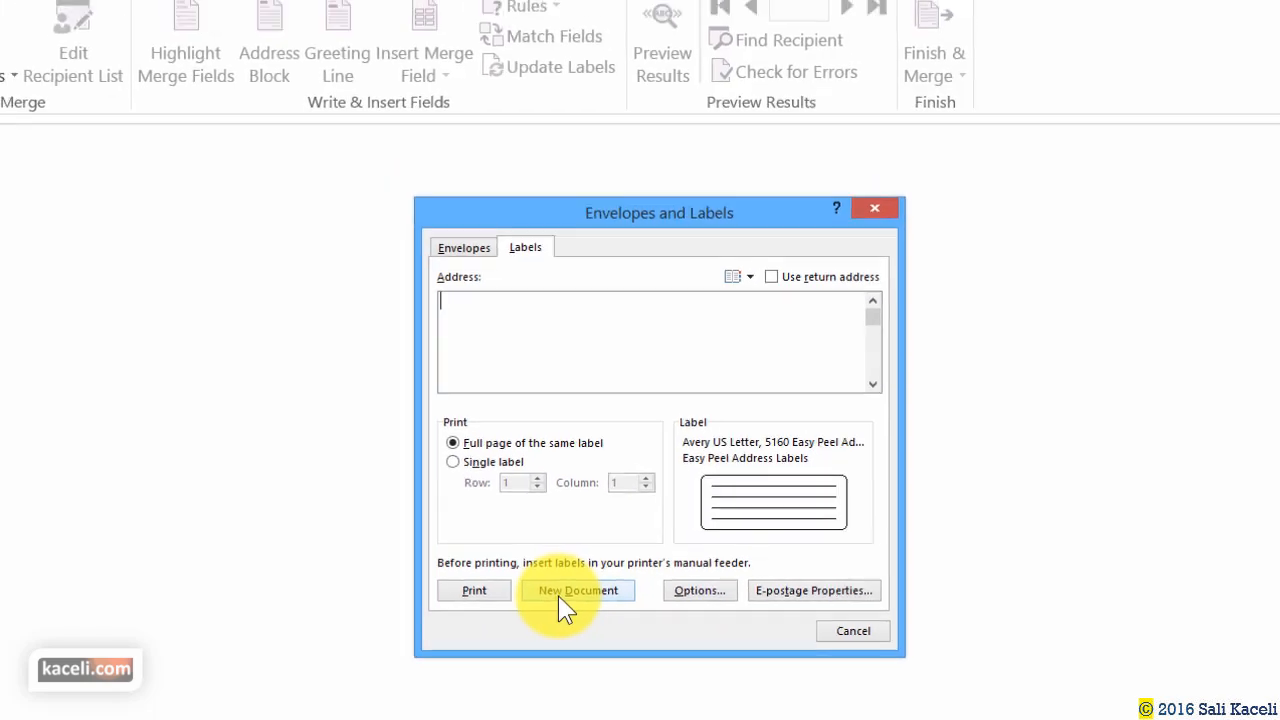
# Generate the empty 5160 label sheet as a new document, then stop macro recording.
pyautogui.click(560, 598)
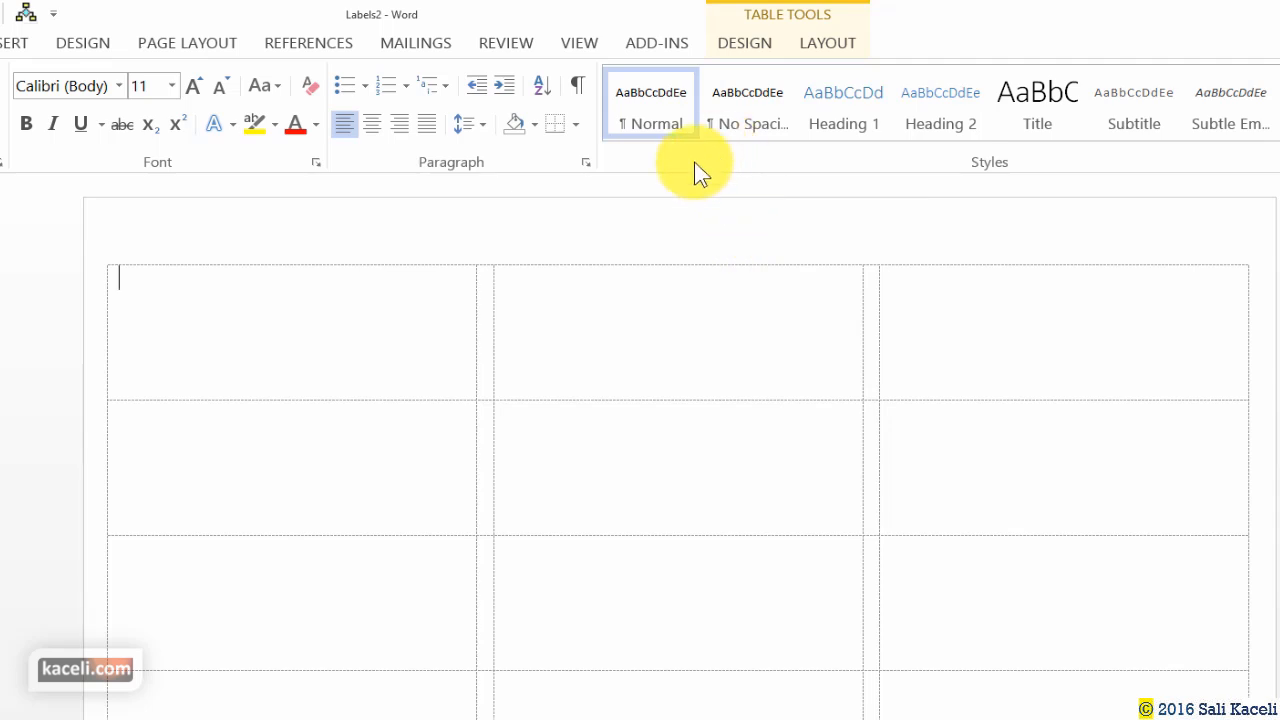
pyautogui.click(584, 46)
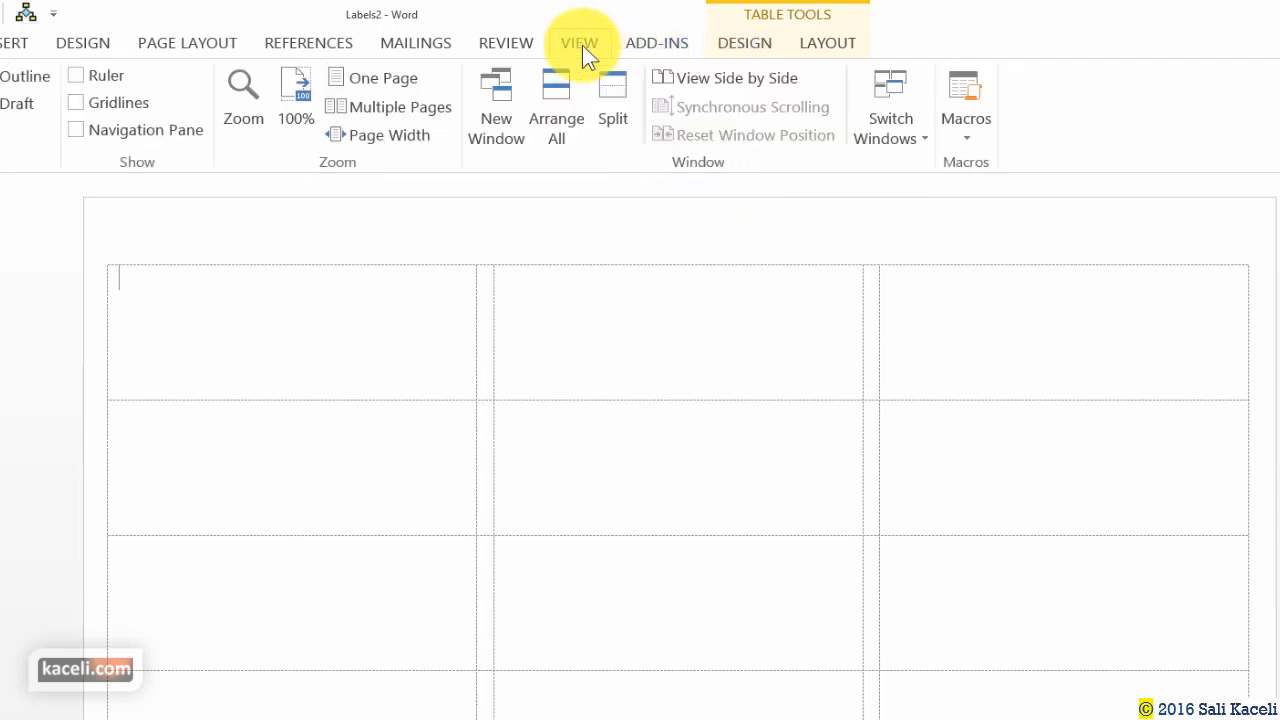
pyautogui.click(962, 143)
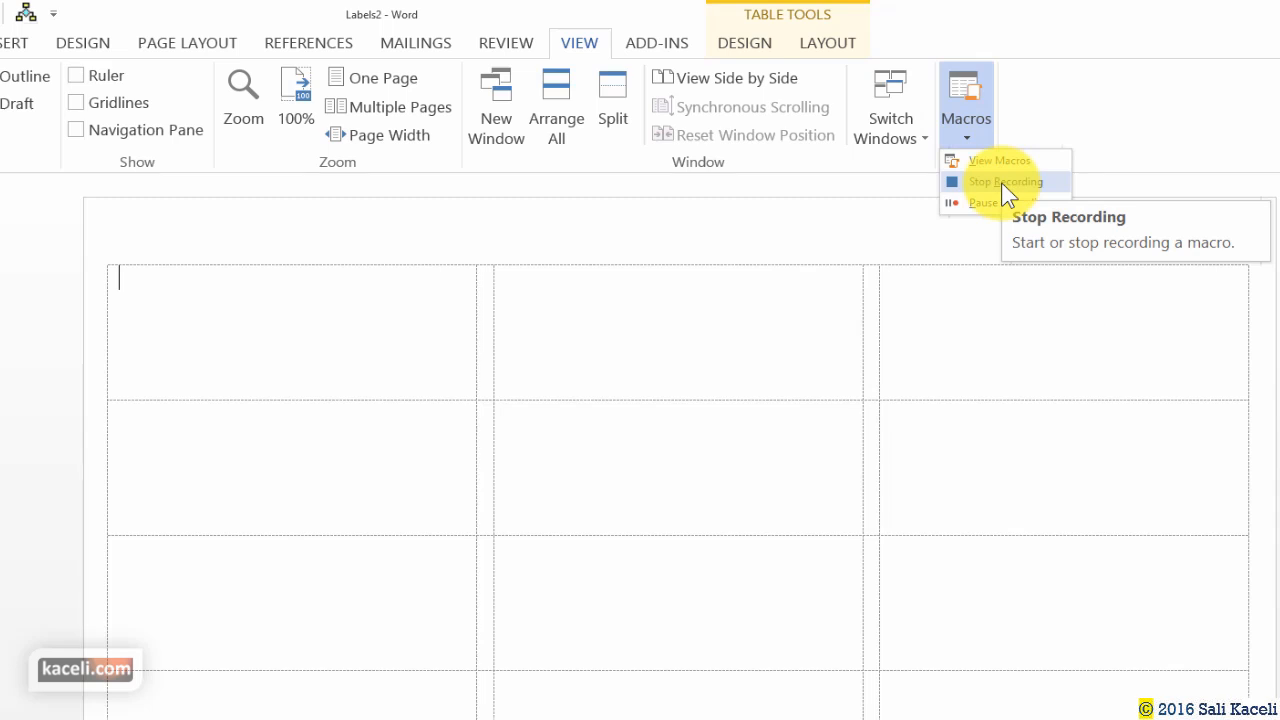
pyautogui.click(1003, 183)
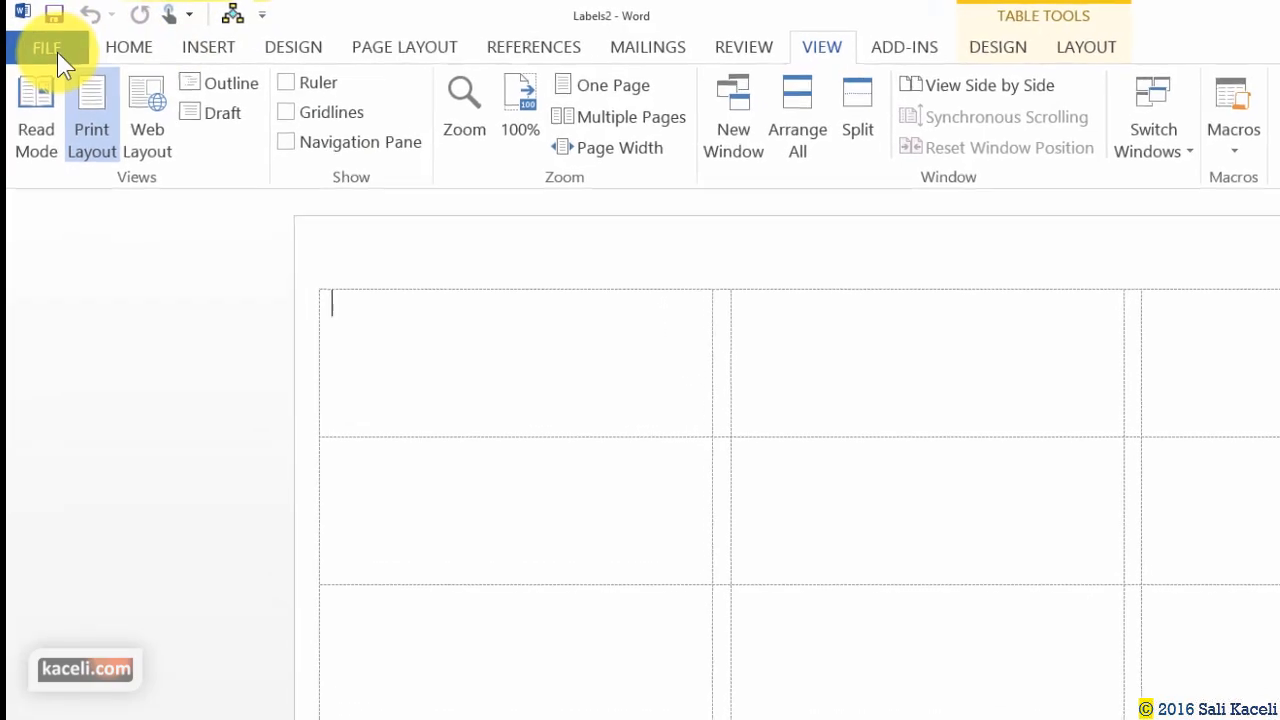
# Create a blank document and run Macro1 from the Quick Access Toolbar to build labels.
pyautogui.click(55, 53)
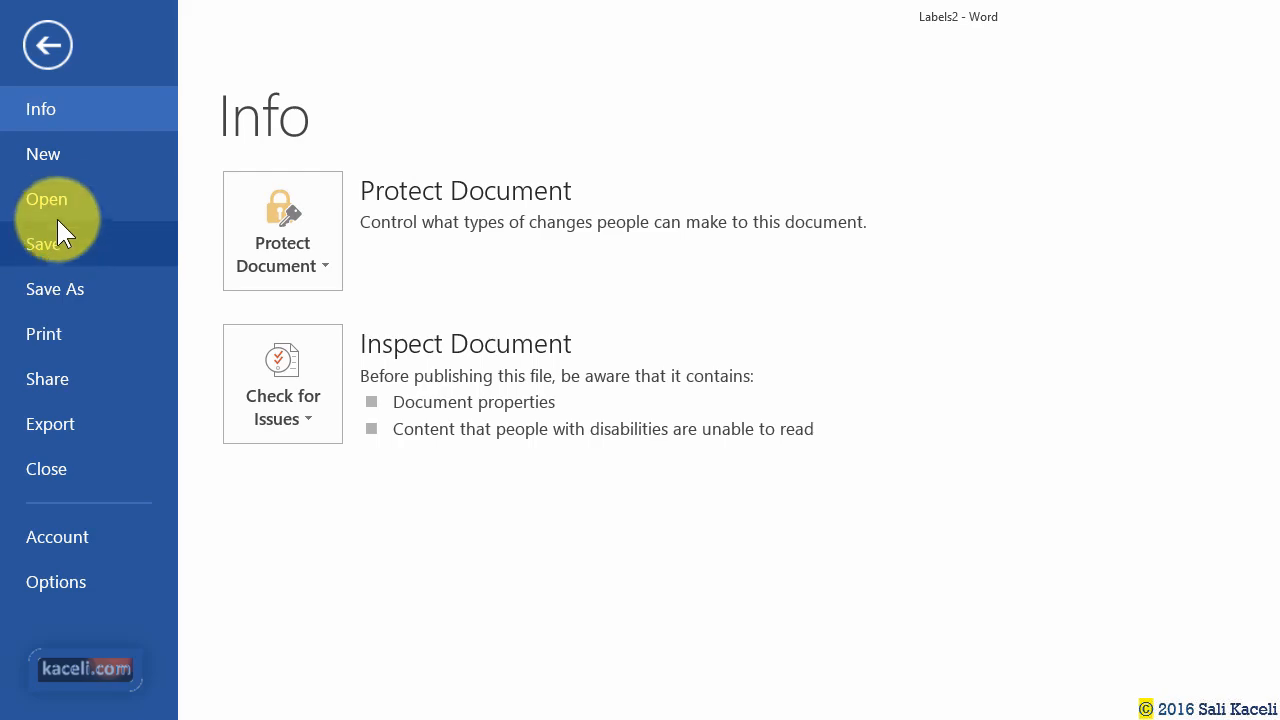
pyautogui.click(51, 159)
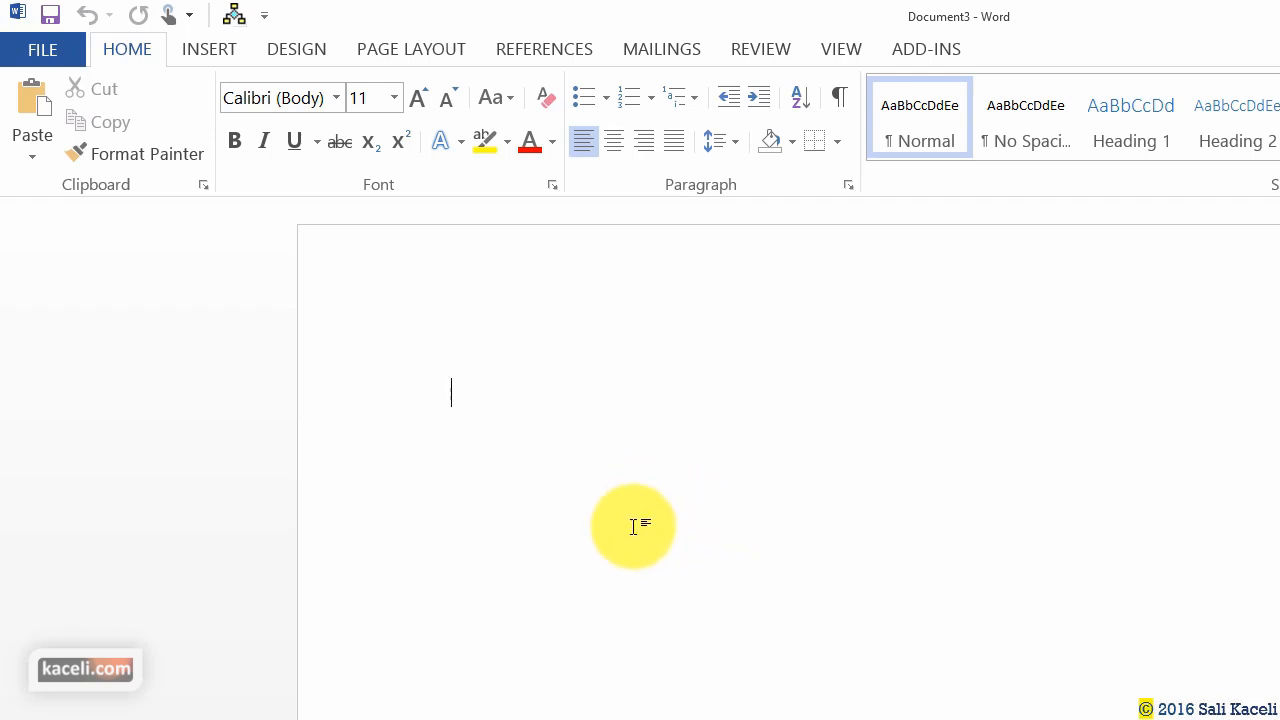
pyautogui.click(236, 18)
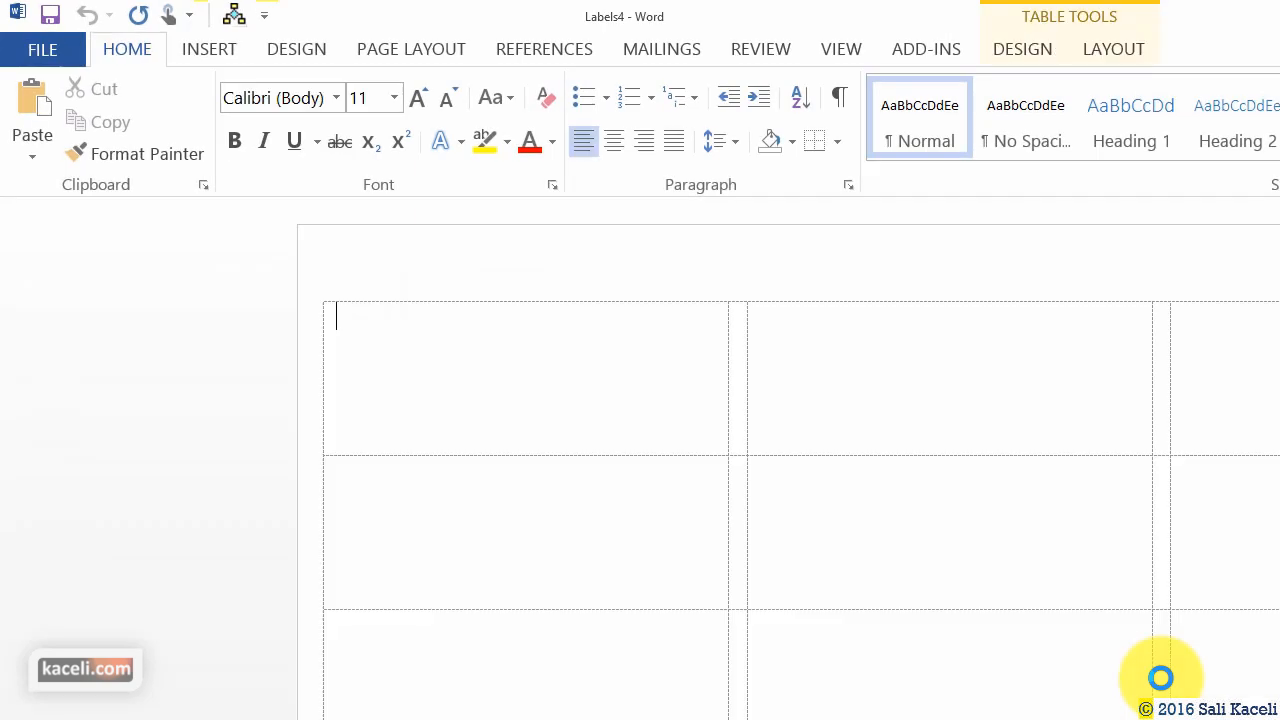